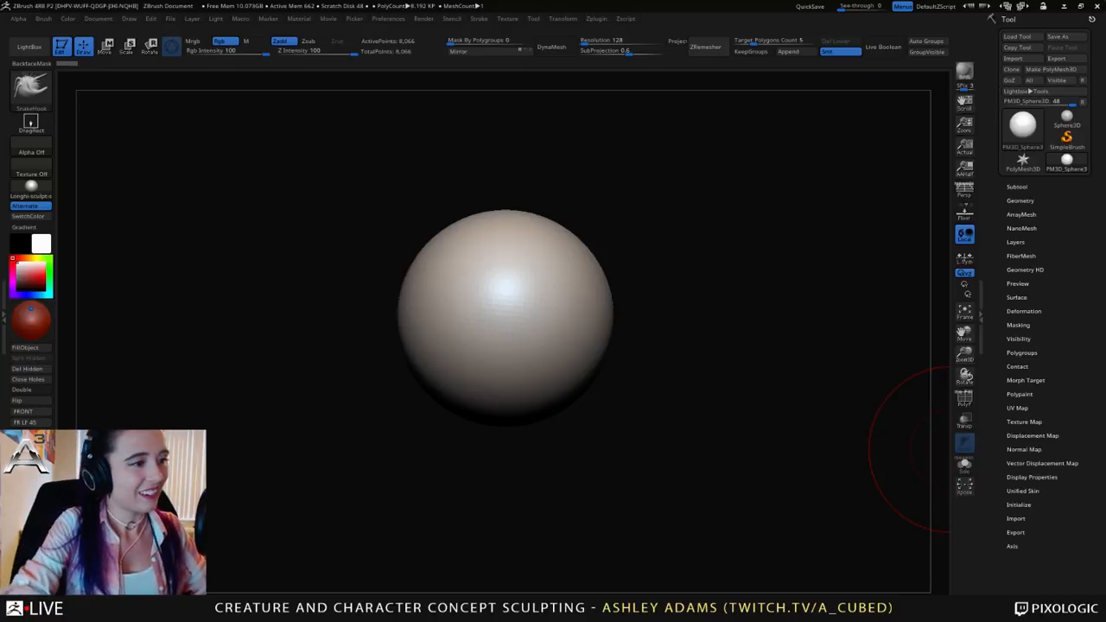
{"action": "mouse_move", "coordinate": [540, 265]}
{"action": "right_mouse_down", "text": "alt"}
{"action": "mouse_move", "coordinate": [493, 262]}
{"action": "mouse_move", "coordinate": [536, 262]}
{"action": "mouse_move", "coordinate": [544, 281]}
{"action": "mouse_move", "coordinate": [548, 263]}
{"action": "right_mouse_up", "text": "alt"}
{"action": "right_click_drag", "start_coordinate": [513, 271], "coordinate": [547, 281], "text": "alt"}
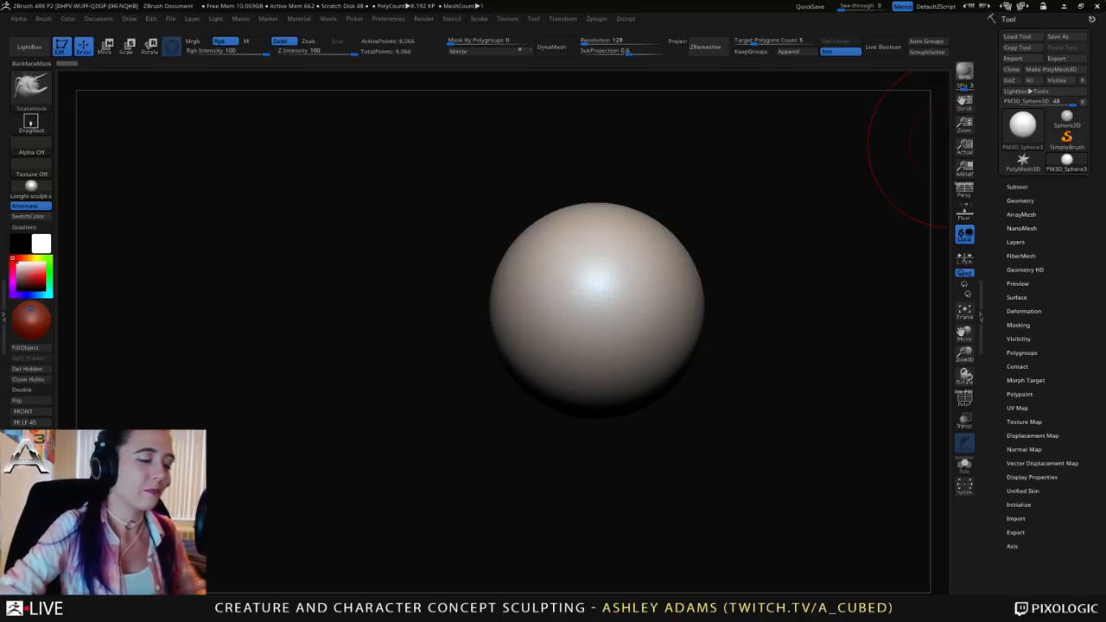
{"action": "right_click_drag", "start_coordinate": [578, 292], "coordinate": [606, 270], "text": "alt"}
Step: Adjust the SnakeHook draw size and pull the sphere's sides outward into a lopsided, lobed mass
{"action": "key", "text": "space"}
{"action": "left_click_drag", "start_coordinate": [570, 271], "coordinate": [582, 271]}
{"action": "right_click_drag", "start_coordinate": [612, 264], "coordinate": [572, 277], "text": "alt"}
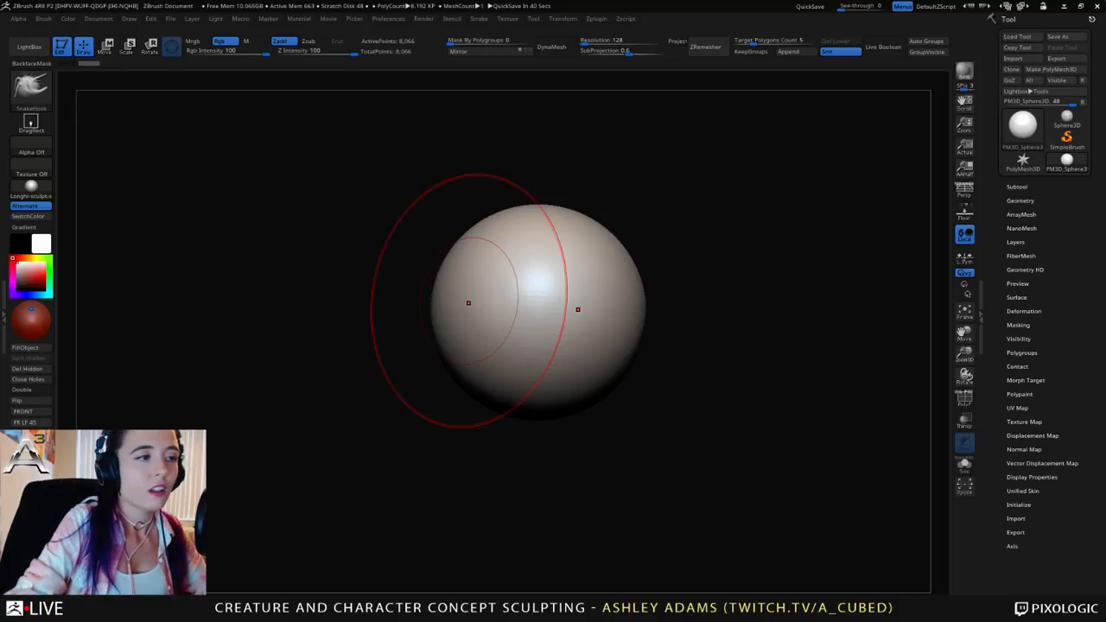
{"action": "left_click_drag", "start_coordinate": [563, 285], "coordinate": [570, 265]}
{"action": "mouse_move", "coordinate": [570, 294]}
{"action": "right_mouse_down"}
{"action": "mouse_move", "coordinate": [528, 305]}
{"action": "mouse_move", "coordinate": [538, 304]}
{"action": "right_mouse_up"}
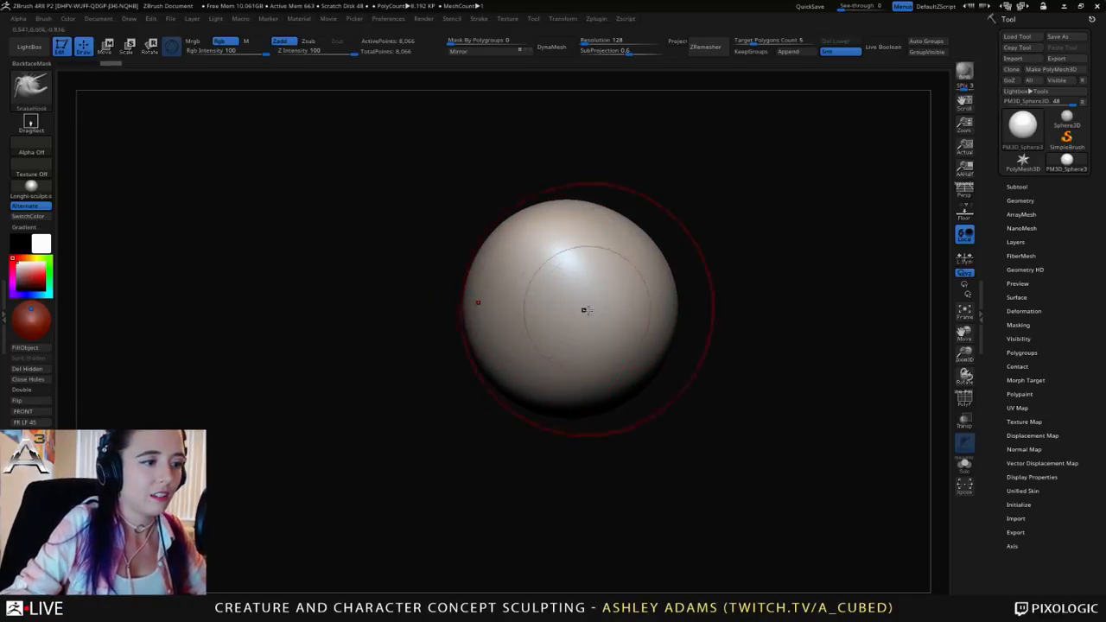
{"action": "left_click_drag", "start_coordinate": [588, 311], "coordinate": [634, 323]}
{"action": "left_click_drag", "start_coordinate": [538, 347], "coordinate": [528, 375]}
{"action": "right_click_drag", "start_coordinate": [630, 316], "coordinate": [590, 311]}
{"action": "mouse_move", "coordinate": [611, 313]}
{"action": "left_mouse_down"}
{"action": "mouse_move", "coordinate": [584, 317]}
{"action": "mouse_move", "coordinate": [597, 377]}
{"action": "mouse_move", "coordinate": [672, 385]}
{"action": "left_mouse_up"}
{"action": "mouse_move", "coordinate": [661, 302]}
{"action": "left_mouse_down"}
{"action": "mouse_move", "coordinate": [677, 275]}
{"action": "mouse_move", "coordinate": [731, 313]}
{"action": "left_mouse_up"}
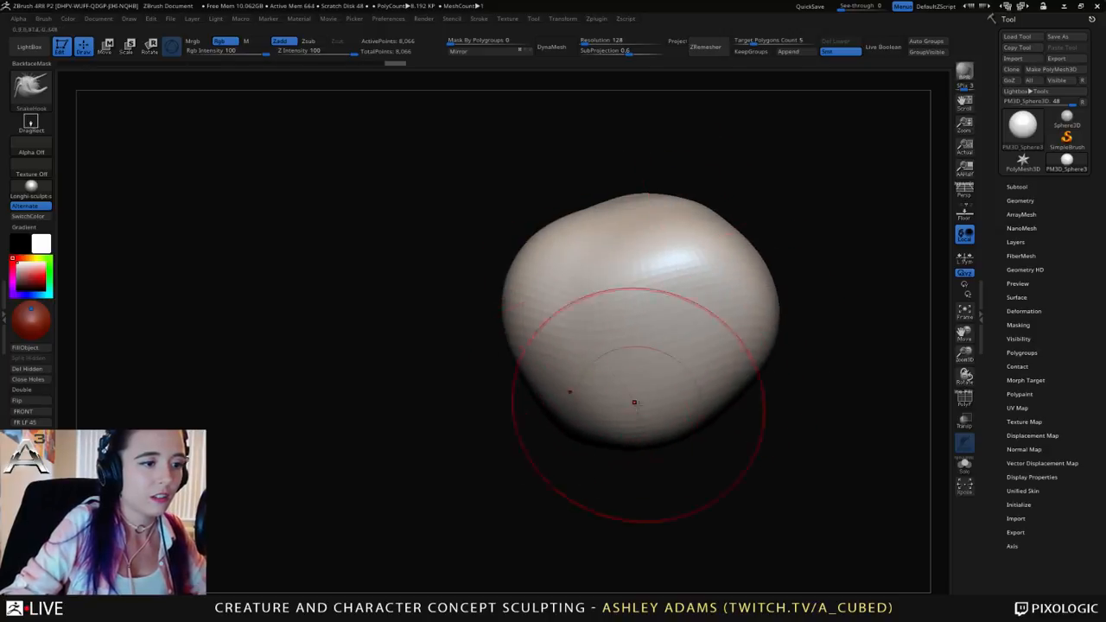
Step: Pull the lower and side surfaces outward with SnakeHook to form an overhanging ridge above a deep hollow
{"action": "left_click_drag", "start_coordinate": [634, 402], "coordinate": [619, 416]}
{"action": "right_click_drag", "start_coordinate": [657, 311], "coordinate": [614, 306]}
{"action": "mouse_move", "coordinate": [558, 346]}
{"action": "left_mouse_down"}
{"action": "mouse_move", "coordinate": [511, 360]}
{"action": "mouse_move", "coordinate": [458, 345]}
{"action": "left_mouse_up"}
{"action": "left_click_drag", "start_coordinate": [353, 388], "coordinate": [343, 408]}
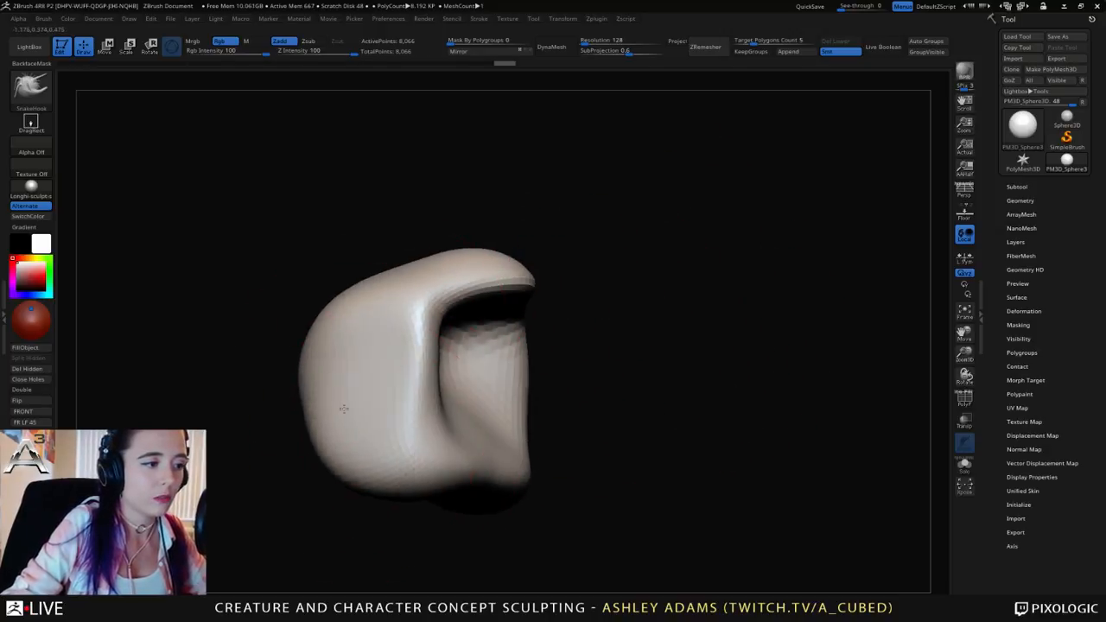
{"action": "mouse_move", "coordinate": [343, 409]}
{"action": "right_mouse_down"}
{"action": "mouse_move", "coordinate": [424, 365]}
{"action": "mouse_move", "coordinate": [367, 358]}
{"action": "mouse_move", "coordinate": [436, 275]}
{"action": "mouse_move", "coordinate": [424, 442]}
{"action": "mouse_move", "coordinate": [415, 406]}
{"action": "mouse_move", "coordinate": [636, 360]}
{"action": "mouse_move", "coordinate": [582, 316]}
{"action": "mouse_move", "coordinate": [622, 324]}
{"action": "mouse_move", "coordinate": [484, 406]}
{"action": "mouse_move", "coordinate": [371, 444]}
{"action": "mouse_move", "coordinate": [444, 284]}
{"action": "mouse_move", "coordinate": [461, 373]}
{"action": "mouse_move", "coordinate": [406, 432]}
{"action": "mouse_move", "coordinate": [441, 481]}
{"action": "mouse_move", "coordinate": [469, 440]}
{"action": "mouse_move", "coordinate": [635, 460]}
{"action": "mouse_move", "coordinate": [639, 320]}
{"action": "mouse_move", "coordinate": [644, 336]}
{"action": "mouse_move", "coordinate": [622, 378]}
{"action": "mouse_move", "coordinate": [651, 472]}
{"action": "mouse_move", "coordinate": [544, 394]}
{"action": "mouse_move", "coordinate": [562, 371]}
{"action": "mouse_move", "coordinate": [553, 394]}
{"action": "mouse_move", "coordinate": [483, 374]}
{"action": "mouse_move", "coordinate": [556, 370]}
{"action": "mouse_move", "coordinate": [531, 321]}
{"action": "mouse_move", "coordinate": [475, 321]}
{"action": "mouse_move", "coordinate": [510, 338]}
{"action": "mouse_move", "coordinate": [520, 273]}
{"action": "right_mouse_up"}
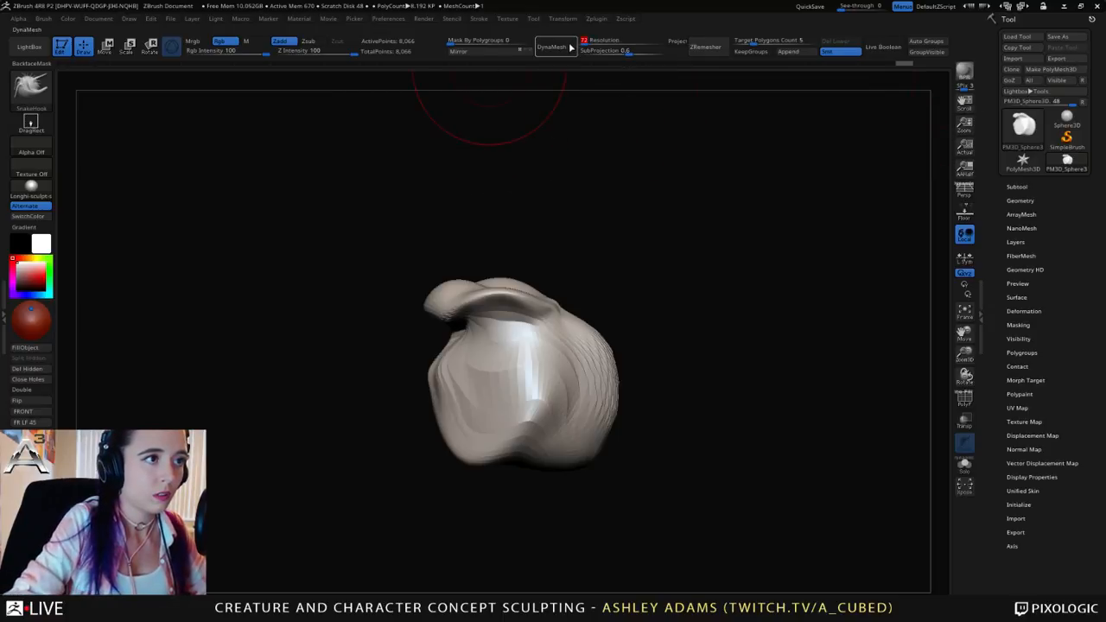
Step: Remesh the stretched form with DynaMesh at resolution 72
{"action": "left_click", "coordinate": [551, 46]}
{"action": "mouse_move", "coordinate": [496, 331]}
{"action": "right_mouse_down"}
{"action": "mouse_move", "coordinate": [509, 350]}
{"action": "mouse_move", "coordinate": [527, 297]}
{"action": "mouse_move", "coordinate": [531, 322]}
{"action": "right_mouse_up"}
{"action": "key", "text": "space"}
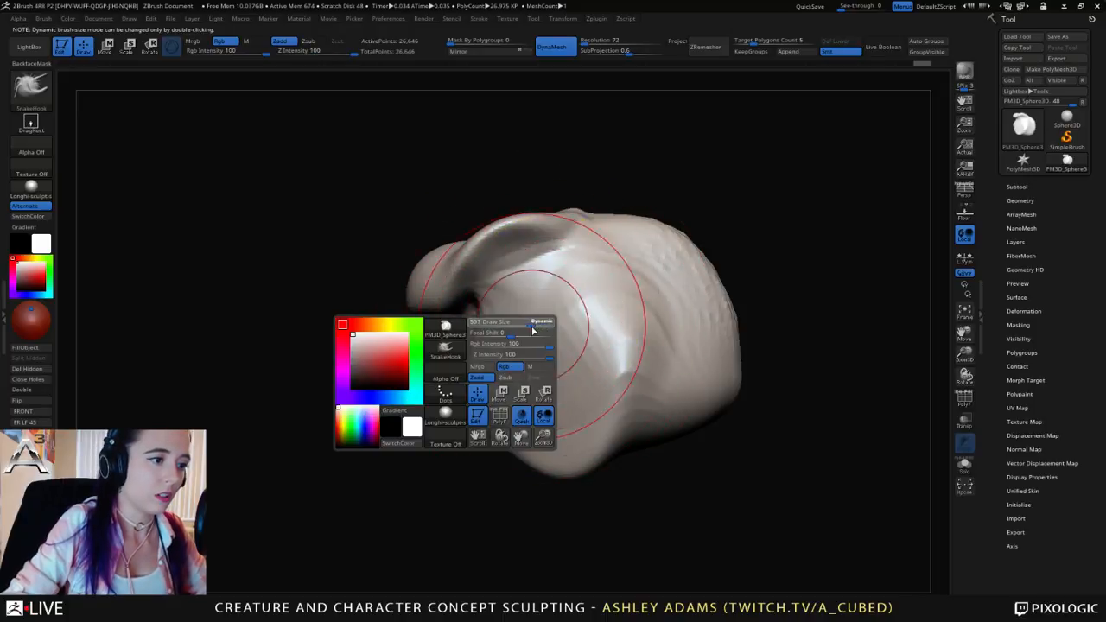
{"action": "key", "text": "w"}
{"action": "right_click_drag", "start_coordinate": [546, 335], "coordinate": [495, 335]}
{"action": "mouse_move", "coordinate": [495, 335]}
{"action": "left_mouse_down"}
{"action": "mouse_move", "coordinate": [402, 302]}
{"action": "mouse_move", "coordinate": [444, 380]}
{"action": "mouse_move", "coordinate": [444, 370]}
{"action": "mouse_move", "coordinate": [414, 406]}
{"action": "mouse_move", "coordinate": [472, 372]}
{"action": "left_mouse_up"}
{"action": "right_click_drag", "start_coordinate": [527, 320], "coordinate": [593, 482]}
{"action": "key", "text": "q"}
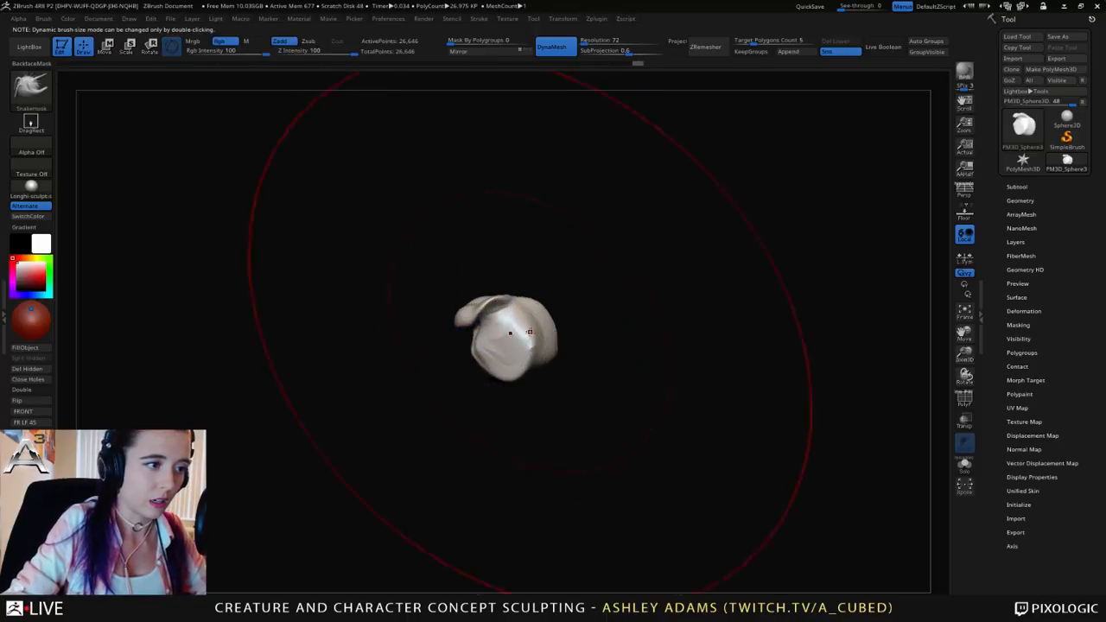
Step: Reduce the brush's draw size and select the SnakeHook brush for finer shaping
{"action": "right_click_drag", "start_coordinate": [525, 331], "coordinate": [529, 348], "text": "ctrl"}
{"action": "key", "text": "space"}
{"action": "mouse_move", "coordinate": [528, 348]}
{"action": "left_mouse_down"}
{"action": "mouse_move", "coordinate": [546, 350]}
{"action": "mouse_move", "coordinate": [484, 349]}
{"action": "left_mouse_up"}
{"action": "mouse_move", "coordinate": [484, 349]}
{"action": "right_mouse_down"}
{"action": "mouse_move", "coordinate": [489, 320]}
{"action": "mouse_move", "coordinate": [551, 296]}
{"action": "right_mouse_up"}
{"action": "mouse_move", "coordinate": [551, 296]}
{"action": "right_mouse_down", "text": "ctrl"}
{"action": "mouse_move", "coordinate": [554, 327]}
{"action": "mouse_move", "coordinate": [573, 336]}
{"action": "right_mouse_up", "text": "ctrl"}
{"action": "key", "text": "b"}
{"action": "key", "text": "s"}
{"action": "key", "text": "h"}
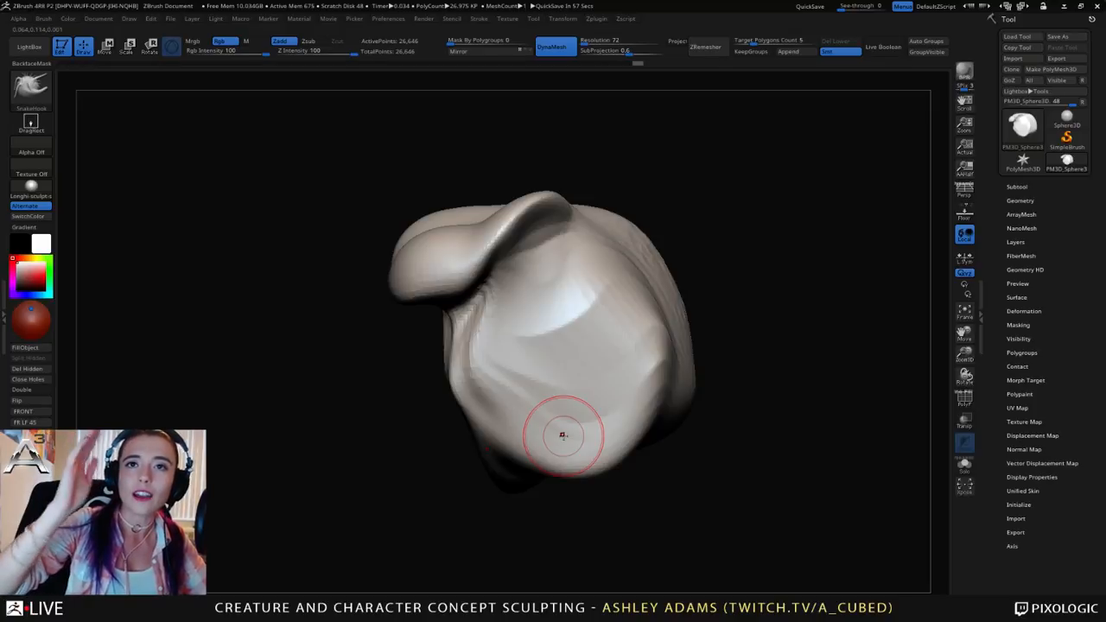
Step: Resize the SnakeHook brush and reshape the lower mass beneath the overhanging snout
{"action": "mouse_move", "coordinate": [346, 302]}
{"action": "left_mouse_down"}
{"action": "mouse_move", "coordinate": [420, 274]}
{"action": "mouse_move", "coordinate": [462, 278]}
{"action": "left_mouse_up"}
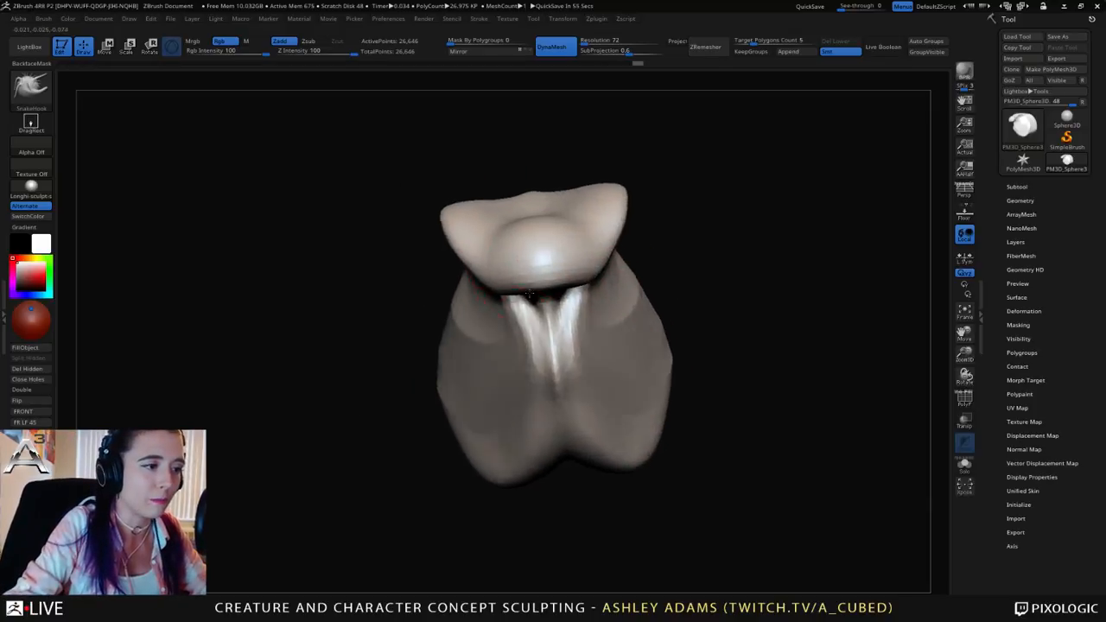
{"action": "mouse_move", "coordinate": [388, 294]}
{"action": "left_mouse_down"}
{"action": "mouse_move", "coordinate": [579, 292]}
{"action": "mouse_move", "coordinate": [568, 297]}
{"action": "mouse_move", "coordinate": [518, 294]}
{"action": "mouse_move", "coordinate": [605, 276]}
{"action": "mouse_move", "coordinate": [606, 236]}
{"action": "left_mouse_up"}
{"action": "right_click_drag", "start_coordinate": [548, 316], "coordinate": [508, 294], "text": "ctrl"}
{"action": "mouse_move", "coordinate": [508, 294]}
{"action": "right_mouse_down", "text": "alt"}
{"action": "mouse_move", "coordinate": [570, 293]}
{"action": "mouse_move", "coordinate": [560, 302]}
{"action": "mouse_move", "coordinate": [551, 295]}
{"action": "mouse_move", "coordinate": [562, 276]}
{"action": "right_mouse_up", "text": "alt"}
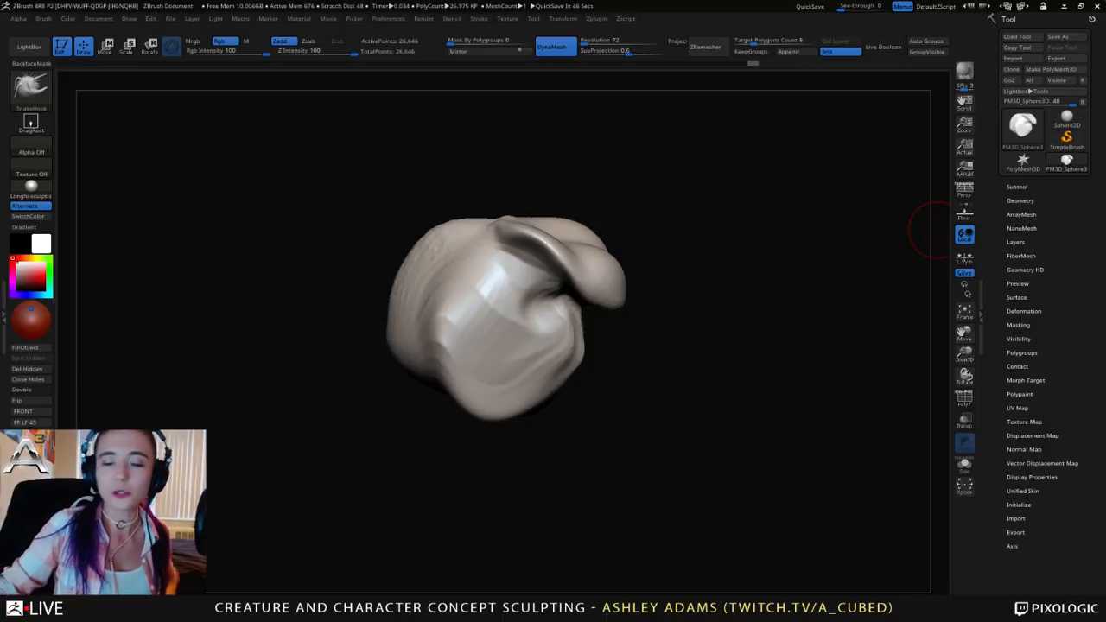
{"action": "mouse_move", "coordinate": [929, 229]}
{"action": "left_mouse_down"}
{"action": "mouse_move", "coordinate": [489, 297]}
{"action": "mouse_move", "coordinate": [582, 254]}
{"action": "mouse_move", "coordinate": [558, 271]}
{"action": "mouse_move", "coordinate": [504, 279]}
{"action": "mouse_move", "coordinate": [471, 259]}
{"action": "mouse_move", "coordinate": [481, 265]}
{"action": "mouse_move", "coordinate": [443, 264]}
{"action": "mouse_move", "coordinate": [510, 276]}
{"action": "mouse_move", "coordinate": [432, 298]}
{"action": "left_mouse_up"}
{"action": "key", "text": "space"}
{"action": "key", "text": "space"}
{"action": "mouse_move", "coordinate": [605, 290]}
{"action": "left_mouse_down"}
{"action": "mouse_move", "coordinate": [429, 286]}
{"action": "mouse_move", "coordinate": [467, 286]}
{"action": "mouse_move", "coordinate": [457, 354]}
{"action": "left_mouse_up"}
{"action": "left_click_drag", "start_coordinate": [513, 313], "coordinate": [490, 322]}
{"action": "mouse_move", "coordinate": [597, 380]}
{"action": "left_mouse_down"}
{"action": "mouse_move", "coordinate": [568, 457]}
{"action": "mouse_move", "coordinate": [647, 420]}
{"action": "left_mouse_up"}
{"action": "left_click_drag", "start_coordinate": [717, 471], "coordinate": [654, 484]}
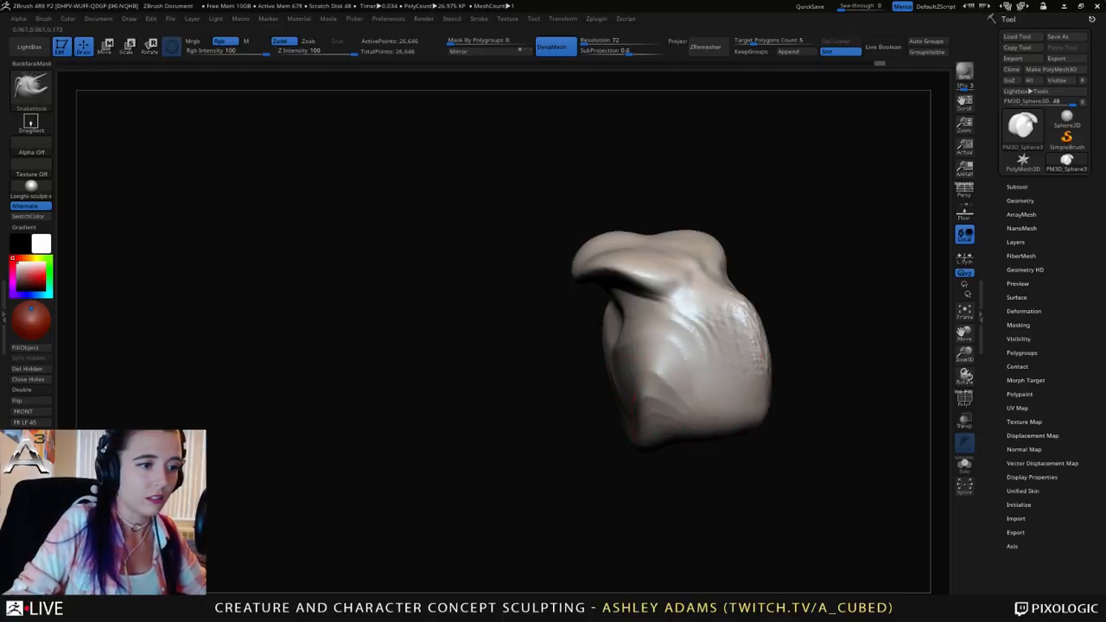
Step: Refine the back and lower side contours of the head with further SnakeHook strokes
{"action": "left_click_drag", "start_coordinate": [738, 415], "coordinate": [688, 350]}
{"action": "left_click_drag", "start_coordinate": [761, 380], "coordinate": [656, 389]}
{"action": "left_click_drag", "start_coordinate": [625, 422], "coordinate": [608, 389]}
{"action": "left_click_drag", "start_coordinate": [735, 389], "coordinate": [572, 372]}
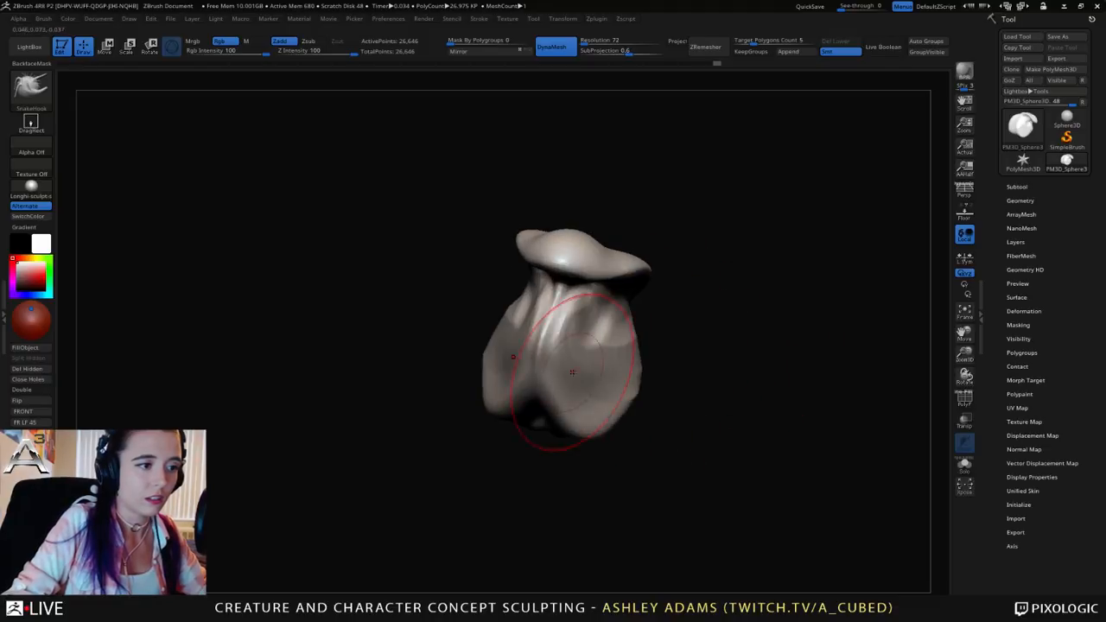
{"action": "mouse_move", "coordinate": [562, 387]}
{"action": "right_mouse_down"}
{"action": "mouse_move", "coordinate": [647, 412]}
{"action": "mouse_move", "coordinate": [687, 406]}
{"action": "right_mouse_up"}
{"action": "right_click_drag", "start_coordinate": [644, 349], "coordinate": [562, 329]}
{"action": "mouse_move", "coordinate": [583, 306]}
{"action": "right_mouse_down"}
{"action": "mouse_move", "coordinate": [544, 262]}
{"action": "mouse_move", "coordinate": [530, 276]}
{"action": "mouse_move", "coordinate": [563, 283]}
{"action": "right_mouse_up"}
{"action": "key", "text": "b"}
{"action": "key", "text": "d"}
{"action": "key", "text": "s"}
{"action": "left_click_drag", "start_coordinate": [562, 282], "coordinate": [398, 279]}
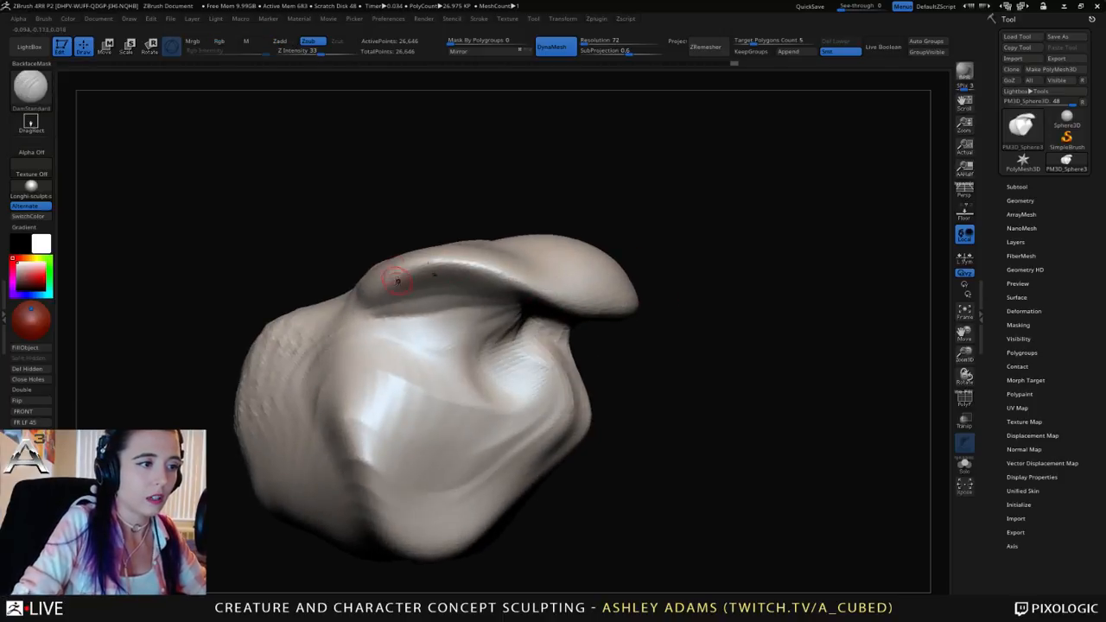
{"action": "key", "text": "b"}
{"action": "key", "text": "c"}
{"action": "key", "text": "b"}
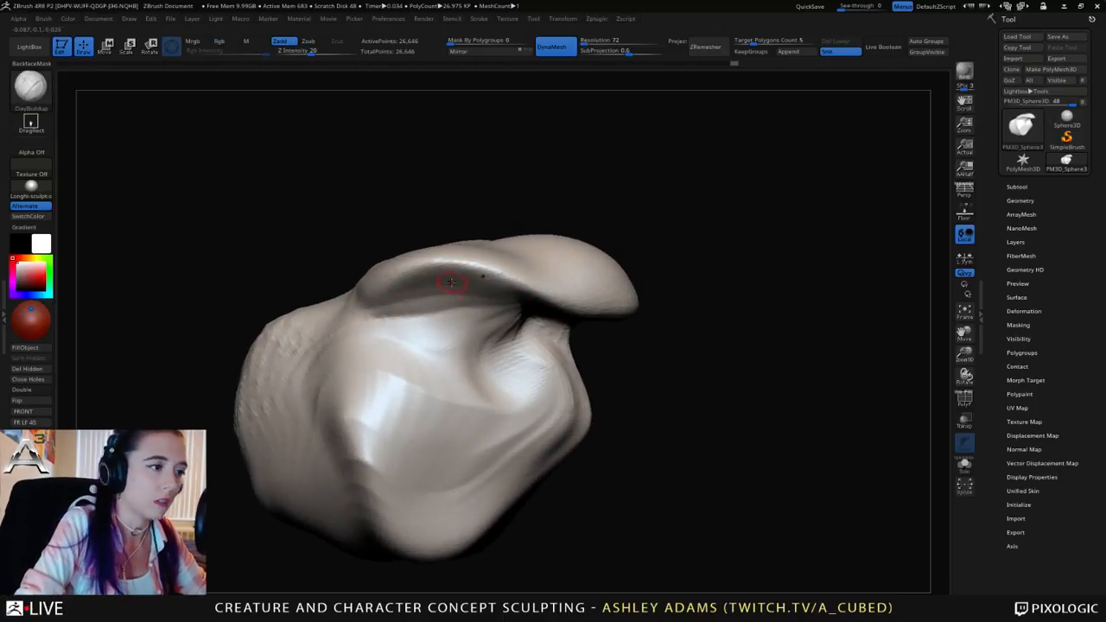
{"action": "mouse_move", "coordinate": [438, 290]}
{"action": "right_mouse_down"}
{"action": "mouse_move", "coordinate": [506, 320]}
{"action": "mouse_move", "coordinate": [484, 311]}
{"action": "mouse_move", "coordinate": [536, 264]}
{"action": "mouse_move", "coordinate": [517, 310]}
{"action": "right_mouse_up"}
{"action": "key", "text": "space"}
{"action": "key", "text": "space"}
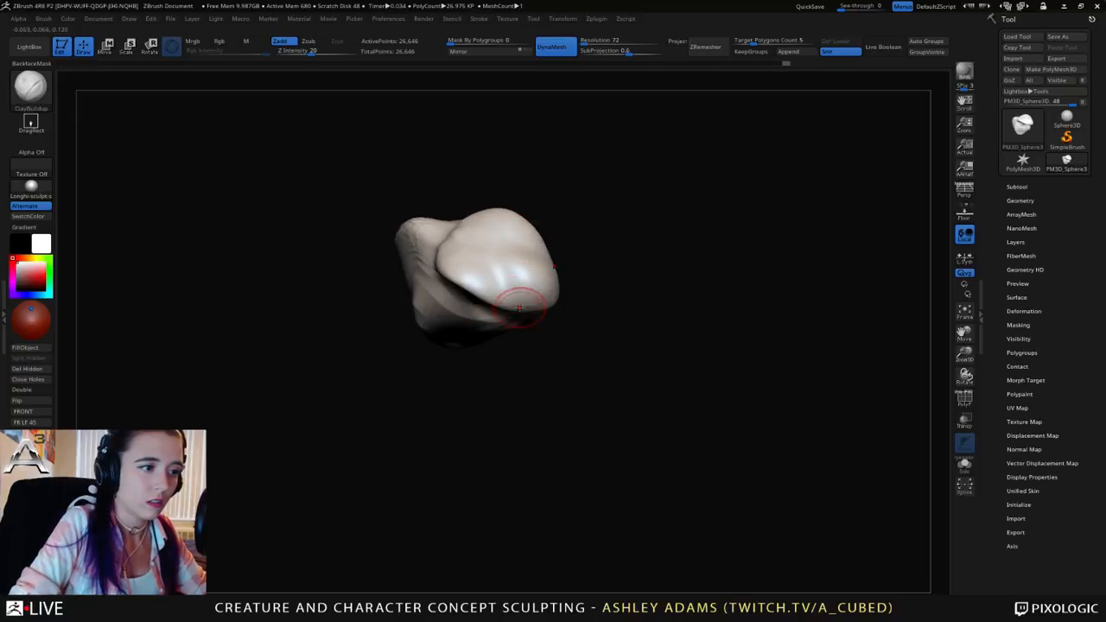
Step: Switch back to the SnakeHook brush and pull the front edge of the overhanging snout into shape
{"action": "key", "text": "b"}
{"action": "key", "text": "s"}
{"action": "key", "text": "h"}
{"action": "key", "text": "space"}
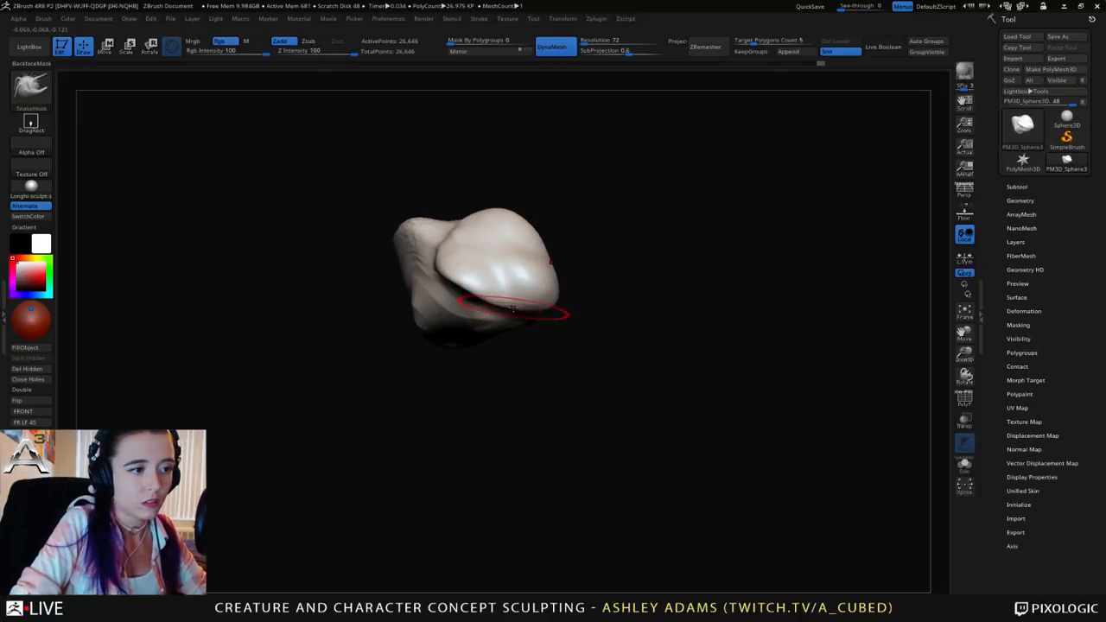
{"action": "mouse_move", "coordinate": [516, 302]}
{"action": "right_mouse_down"}
{"action": "mouse_move", "coordinate": [524, 284]}
{"action": "mouse_move", "coordinate": [493, 268]}
{"action": "mouse_move", "coordinate": [528, 297]}
{"action": "mouse_move", "coordinate": [555, 286]}
{"action": "mouse_move", "coordinate": [515, 293]}
{"action": "right_mouse_up"}
{"action": "left_click_drag", "start_coordinate": [511, 294], "coordinate": [526, 300]}
{"action": "mouse_move", "coordinate": [526, 300]}
{"action": "right_mouse_down"}
{"action": "mouse_move", "coordinate": [509, 293]}
{"action": "mouse_move", "coordinate": [539, 264]}
{"action": "mouse_move", "coordinate": [462, 286]}
{"action": "right_mouse_up"}
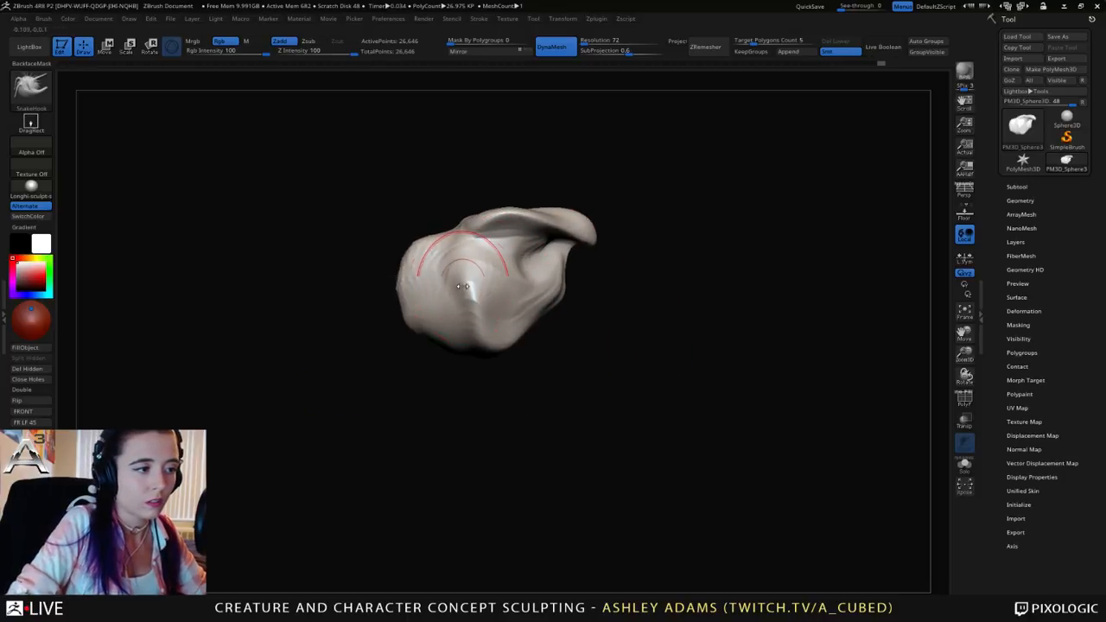
Step: Resize the SnakeHook brush and pull the underside of the head down into a long, curved tapering tail
{"action": "key", "text": "space"}
{"action": "mouse_move", "coordinate": [432, 292]}
{"action": "left_mouse_down"}
{"action": "mouse_move", "coordinate": [457, 291]}
{"action": "mouse_move", "coordinate": [396, 341]}
{"action": "mouse_move", "coordinate": [423, 309]}
{"action": "mouse_move", "coordinate": [402, 382]}
{"action": "mouse_move", "coordinate": [475, 440]}
{"action": "left_mouse_up"}
{"action": "key", "text": "space"}
{"action": "left_click_drag", "start_coordinate": [406, 359], "coordinate": [399, 389]}
{"action": "left_click_drag", "start_coordinate": [464, 452], "coordinate": [506, 467]}
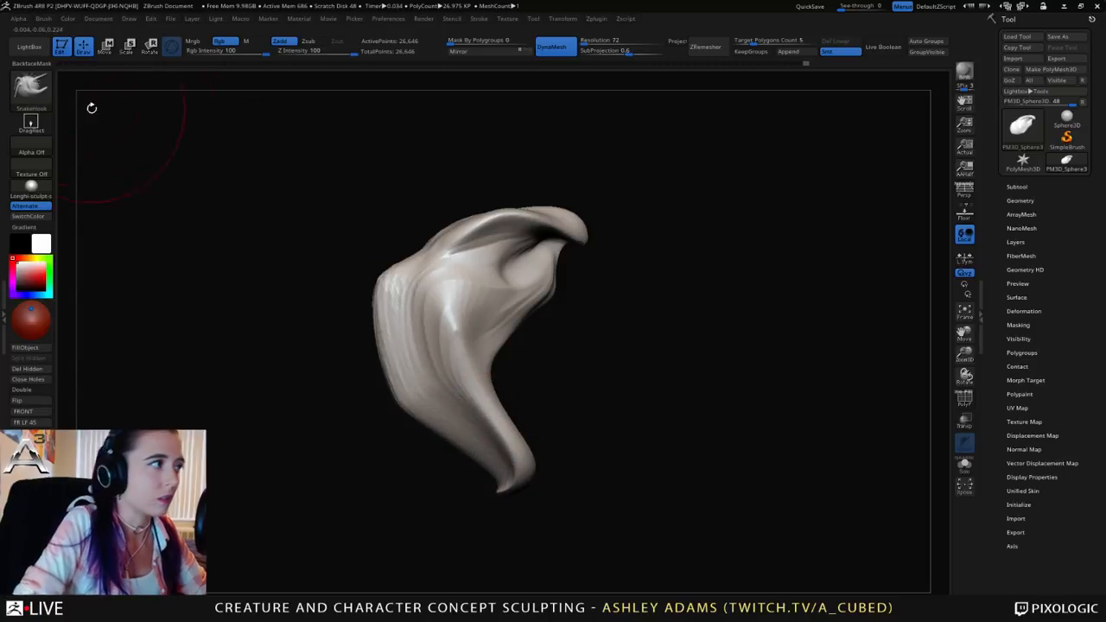
Step: Load the Smooth Stronger brush from the Smooth brush library as the smoothing brush
{"action": "left_click", "coordinate": [31, 50]}
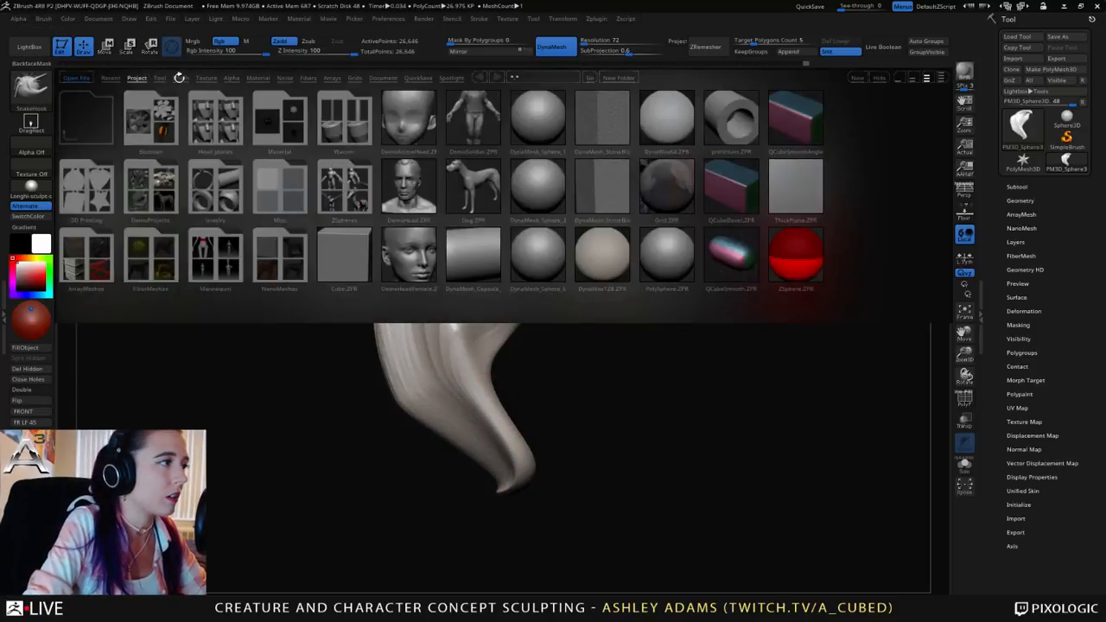
{"action": "left_click", "coordinate": [179, 77]}
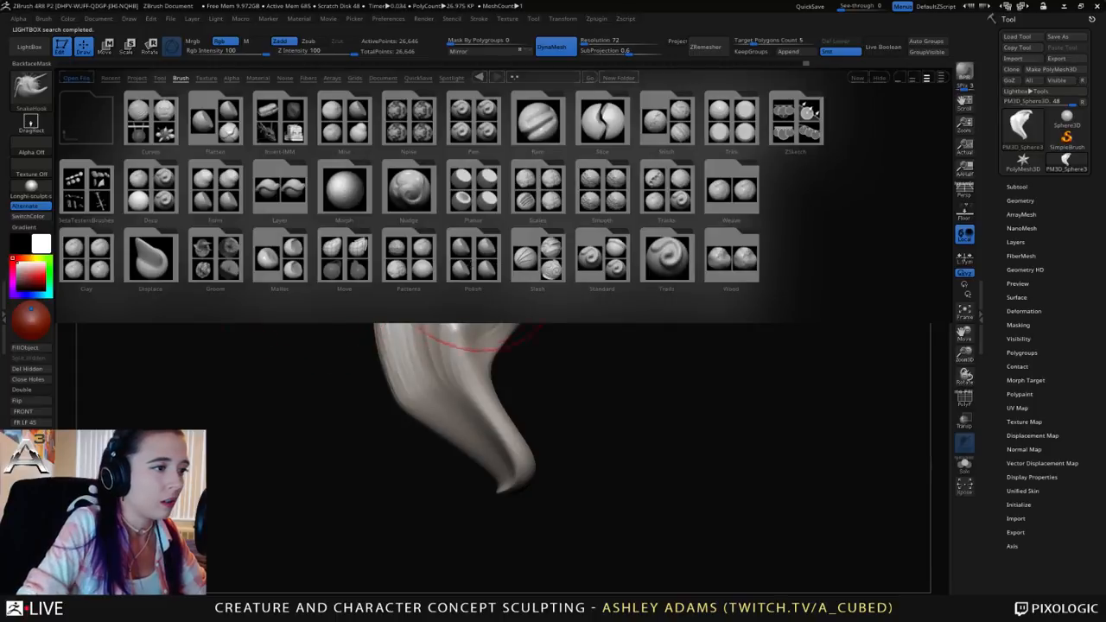
{"action": "double_click", "coordinate": [591, 195]}
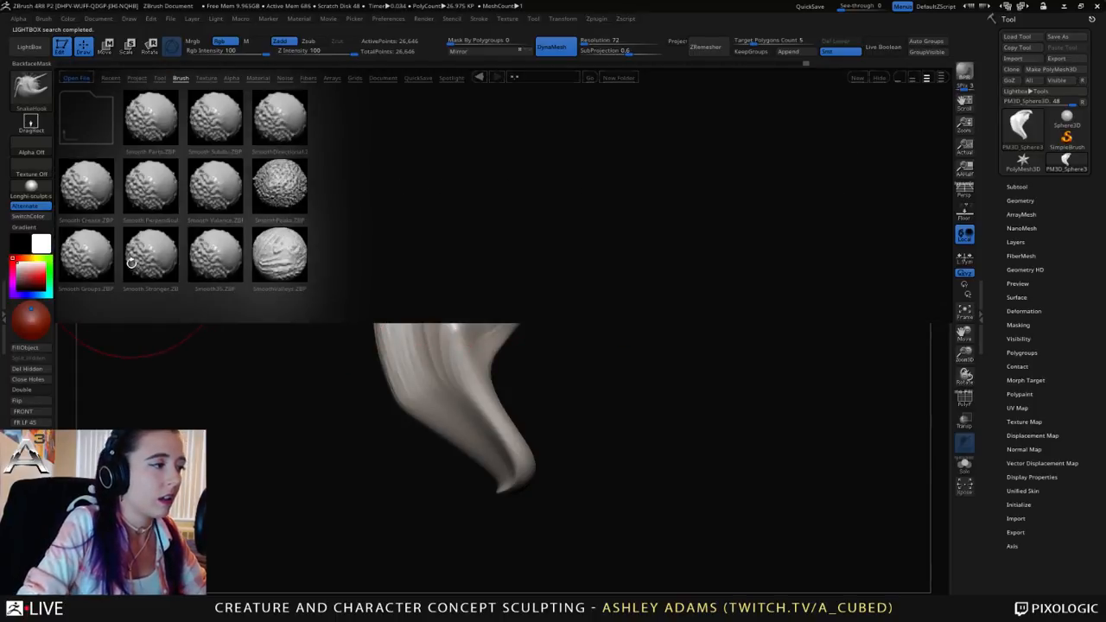
{"action": "double_click", "coordinate": [150, 259]}
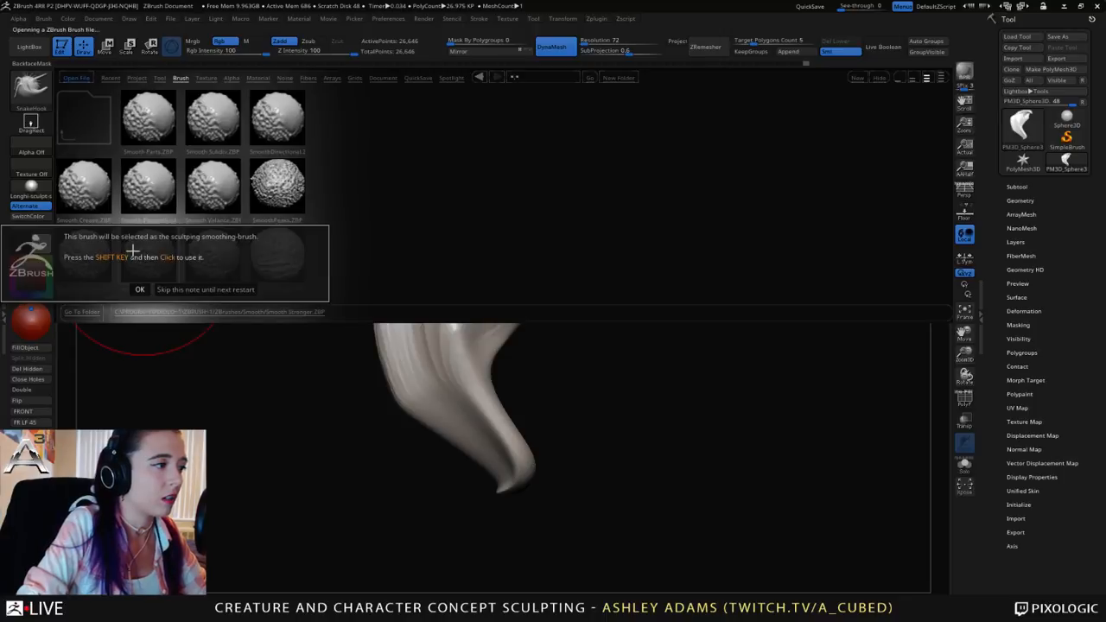
{"action": "left_click", "coordinate": [139, 290]}
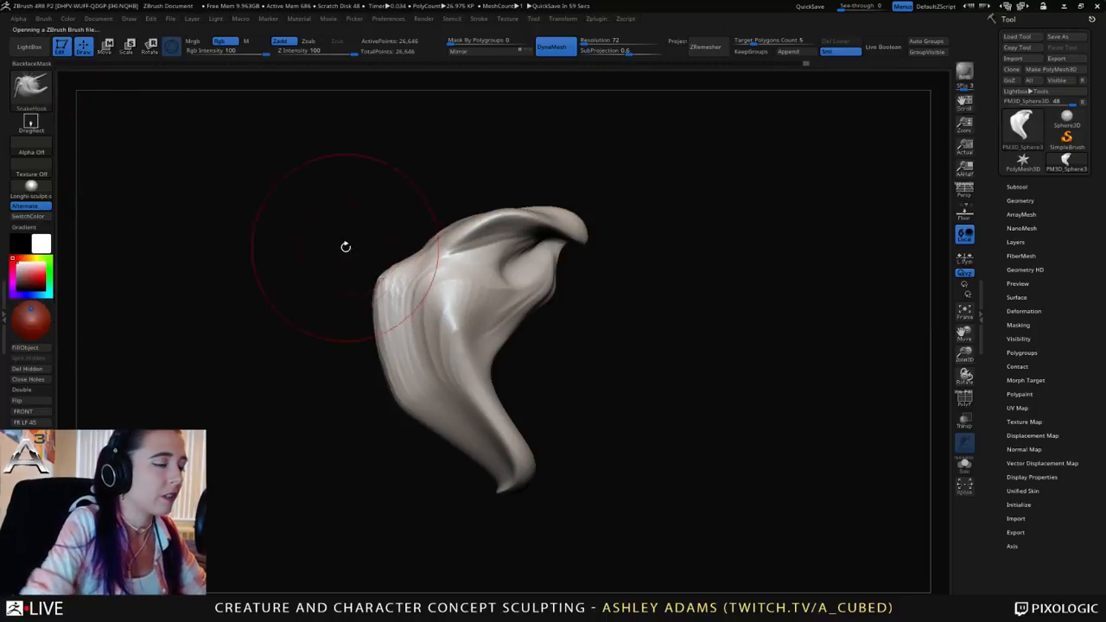
Step: Smooth the streaks along the side and inner edge of the curved lower extension
{"action": "mouse_move", "coordinate": [473, 378]}
{"action": "left_mouse_down", "text": "shift"}
{"action": "mouse_move", "coordinate": [437, 380]}
{"action": "mouse_move", "coordinate": [532, 477]}
{"action": "mouse_move", "coordinate": [515, 449]}
{"action": "left_mouse_up", "text": "shift"}
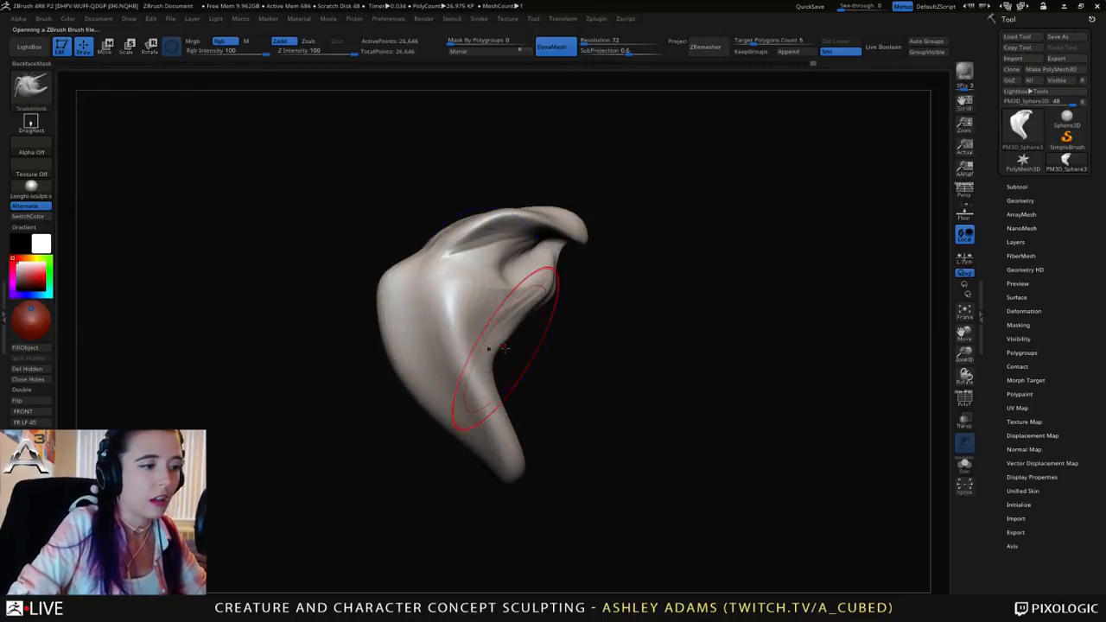
{"action": "left_click_drag", "start_coordinate": [504, 349], "coordinate": [469, 366], "text": "shift"}
{"action": "key", "text": "shift+space"}
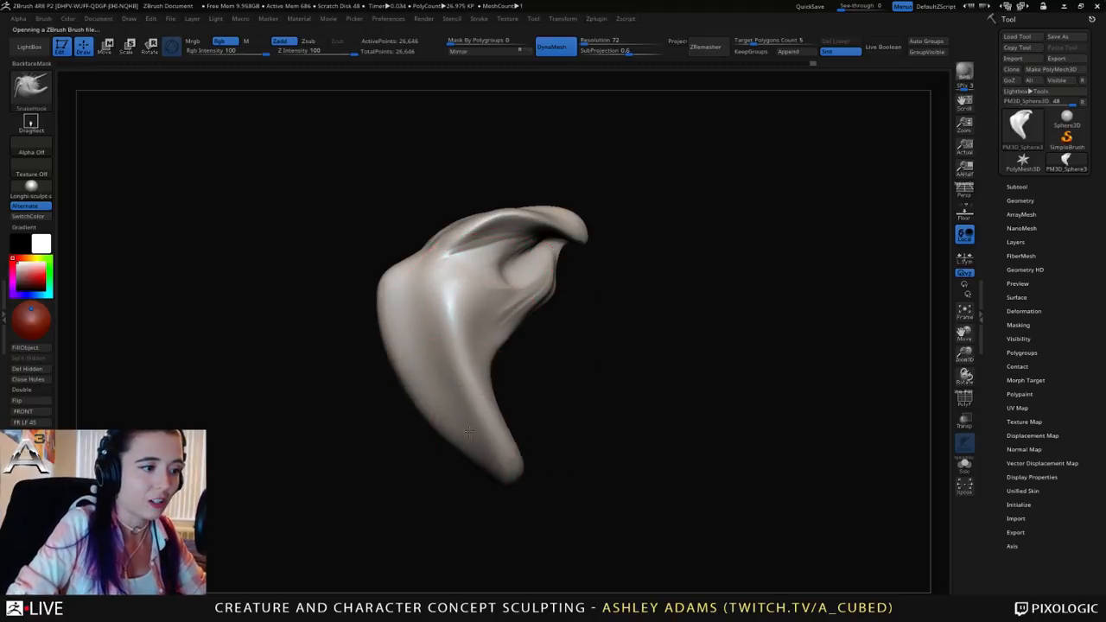
Step: Pull the tip of the lower extension forward into a long hook with SnakeHook
{"action": "left_click_drag", "start_coordinate": [469, 432], "coordinate": [486, 447]}
{"action": "left_click_drag", "start_coordinate": [514, 488], "coordinate": [596, 471]}
{"action": "mouse_move", "coordinate": [508, 444]}
{"action": "left_mouse_down"}
{"action": "mouse_move", "coordinate": [527, 465]}
{"action": "mouse_move", "coordinate": [565, 469]}
{"action": "mouse_move", "coordinate": [596, 447]}
{"action": "mouse_move", "coordinate": [617, 453]}
{"action": "left_mouse_up"}
{"action": "left_click_drag", "start_coordinate": [542, 459], "coordinate": [522, 479]}
Step: Pull the back of the form outward and raise the rear top of the head
{"action": "left_click_drag", "start_coordinate": [419, 403], "coordinate": [385, 411]}
{"action": "mouse_move", "coordinate": [390, 337]}
{"action": "left_mouse_down"}
{"action": "mouse_move", "coordinate": [361, 341]}
{"action": "mouse_move", "coordinate": [356, 302]}
{"action": "left_mouse_up"}
{"action": "mouse_move", "coordinate": [367, 313]}
{"action": "left_mouse_down"}
{"action": "mouse_move", "coordinate": [349, 302]}
{"action": "mouse_move", "coordinate": [357, 258]}
{"action": "left_mouse_up"}
{"action": "left_click_drag", "start_coordinate": [380, 272], "coordinate": [366, 240]}
{"action": "left_click_drag", "start_coordinate": [399, 256], "coordinate": [399, 225]}
{"action": "left_click_drag", "start_coordinate": [597, 319], "coordinate": [332, 304]}
{"action": "left_click_drag", "start_coordinate": [484, 355], "coordinate": [504, 381]}
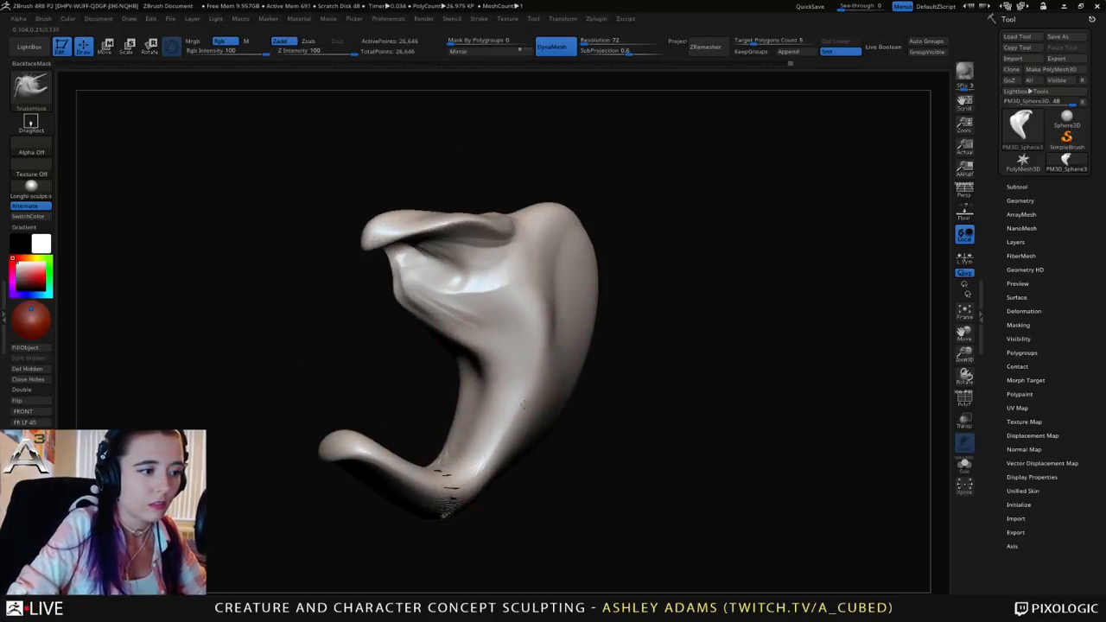
Step: Bend the hooked lower tip downward, fill out the extension, and smooth its stretched surface
{"action": "mouse_move", "coordinate": [432, 410]}
{"action": "left_mouse_down"}
{"action": "mouse_move", "coordinate": [375, 415]}
{"action": "mouse_move", "coordinate": [365, 481]}
{"action": "mouse_move", "coordinate": [383, 428]}
{"action": "left_mouse_up"}
{"action": "mouse_move", "coordinate": [471, 397]}
{"action": "left_mouse_down"}
{"action": "mouse_move", "coordinate": [427, 451]}
{"action": "mouse_move", "coordinate": [495, 467]}
{"action": "mouse_move", "coordinate": [422, 491]}
{"action": "left_mouse_up"}
{"action": "mouse_move", "coordinate": [344, 460]}
{"action": "left_mouse_down"}
{"action": "mouse_move", "coordinate": [338, 476]}
{"action": "mouse_move", "coordinate": [298, 470]}
{"action": "mouse_move", "coordinate": [266, 498]}
{"action": "mouse_move", "coordinate": [314, 467]}
{"action": "mouse_move", "coordinate": [287, 472]}
{"action": "mouse_move", "coordinate": [324, 536]}
{"action": "mouse_move", "coordinate": [309, 512]}
{"action": "mouse_move", "coordinate": [327, 527]}
{"action": "left_mouse_up"}
{"action": "left_click_drag", "start_coordinate": [384, 546], "coordinate": [445, 542]}
{"action": "mouse_move", "coordinate": [385, 463]}
{"action": "left_mouse_down", "text": "shift"}
{"action": "mouse_move", "coordinate": [272, 510]}
{"action": "mouse_move", "coordinate": [395, 485]}
{"action": "mouse_move", "coordinate": [432, 388]}
{"action": "left_mouse_up", "text": "shift"}
{"action": "mouse_move", "coordinate": [302, 370]}
{"action": "left_mouse_down"}
{"action": "mouse_move", "coordinate": [424, 364]}
{"action": "mouse_move", "coordinate": [458, 350]}
{"action": "left_mouse_up"}
{"action": "left_click_drag", "start_coordinate": [351, 392], "coordinate": [347, 332], "text": "shift"}
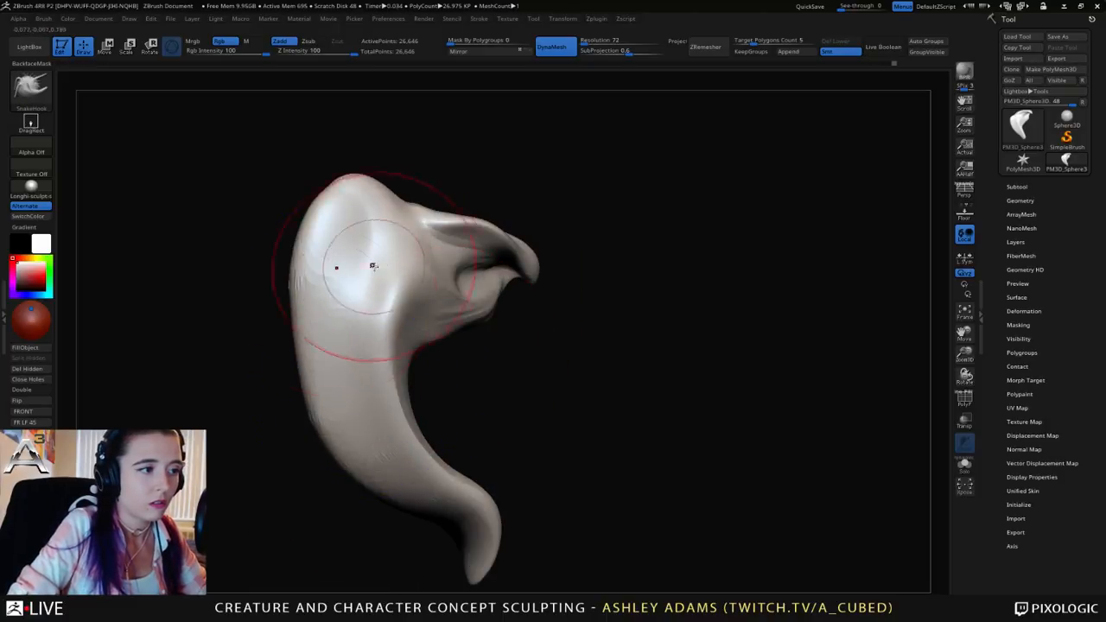
Step: Pull the rear top of the head upward into a tall pointed crest
{"action": "mouse_move", "coordinate": [373, 265]}
{"action": "left_mouse_down"}
{"action": "mouse_move", "coordinate": [420, 242]}
{"action": "mouse_move", "coordinate": [371, 210]}
{"action": "mouse_move", "coordinate": [393, 169]}
{"action": "left_mouse_up"}
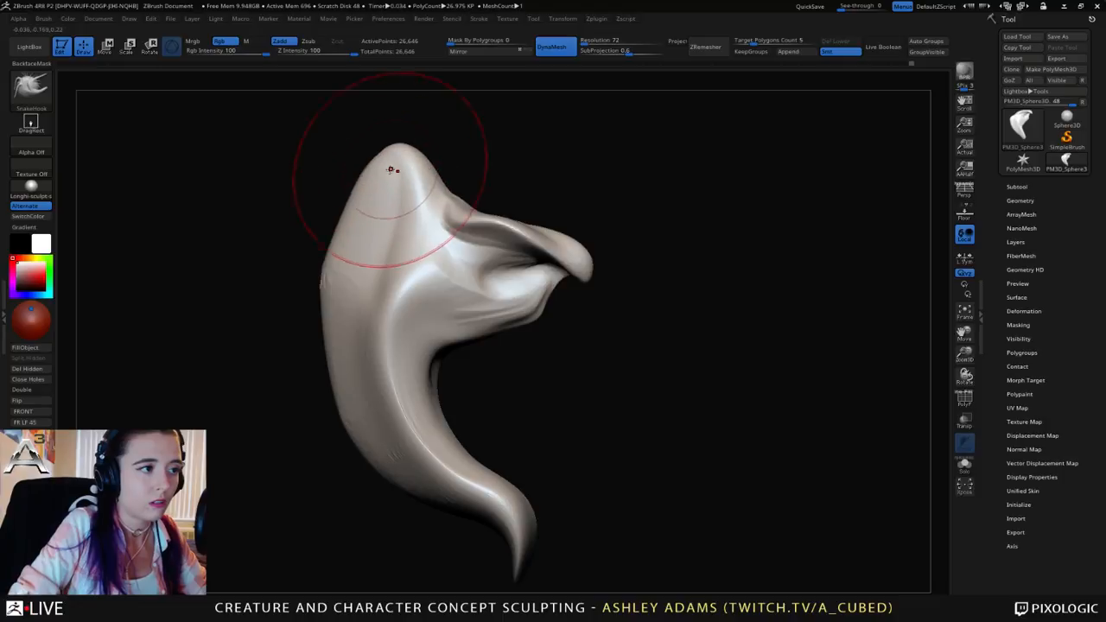
{"action": "left_click_drag", "start_coordinate": [527, 173], "coordinate": [250, 198]}
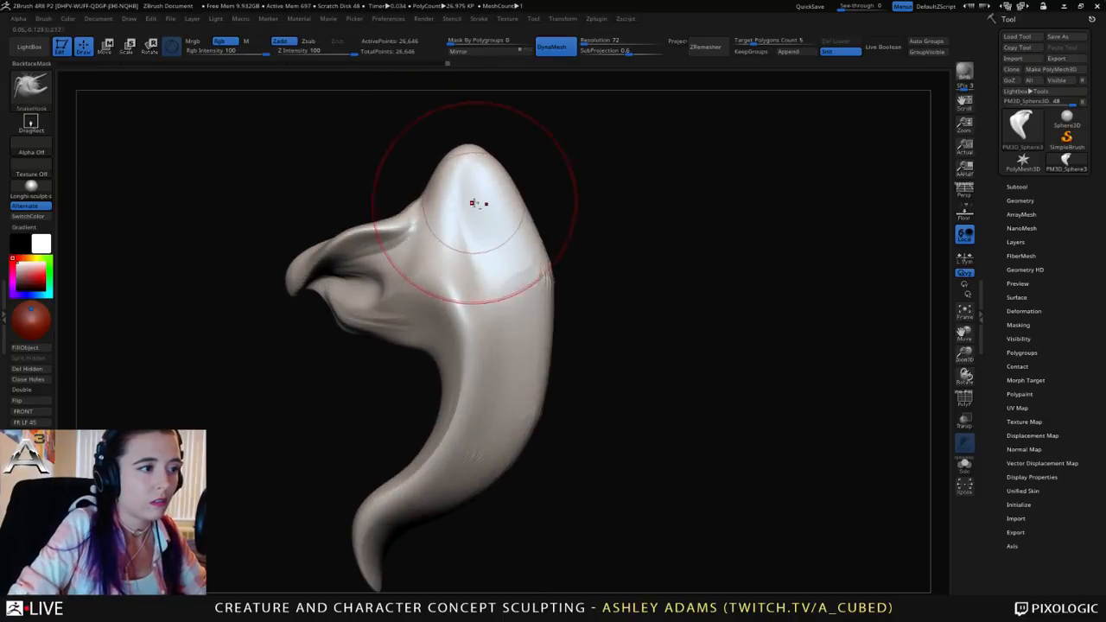
{"action": "mouse_move", "coordinate": [478, 203]}
{"action": "left_mouse_down"}
{"action": "mouse_move", "coordinate": [562, 178]}
{"action": "mouse_move", "coordinate": [602, 207]}
{"action": "mouse_move", "coordinate": [501, 202]}
{"action": "left_mouse_up"}
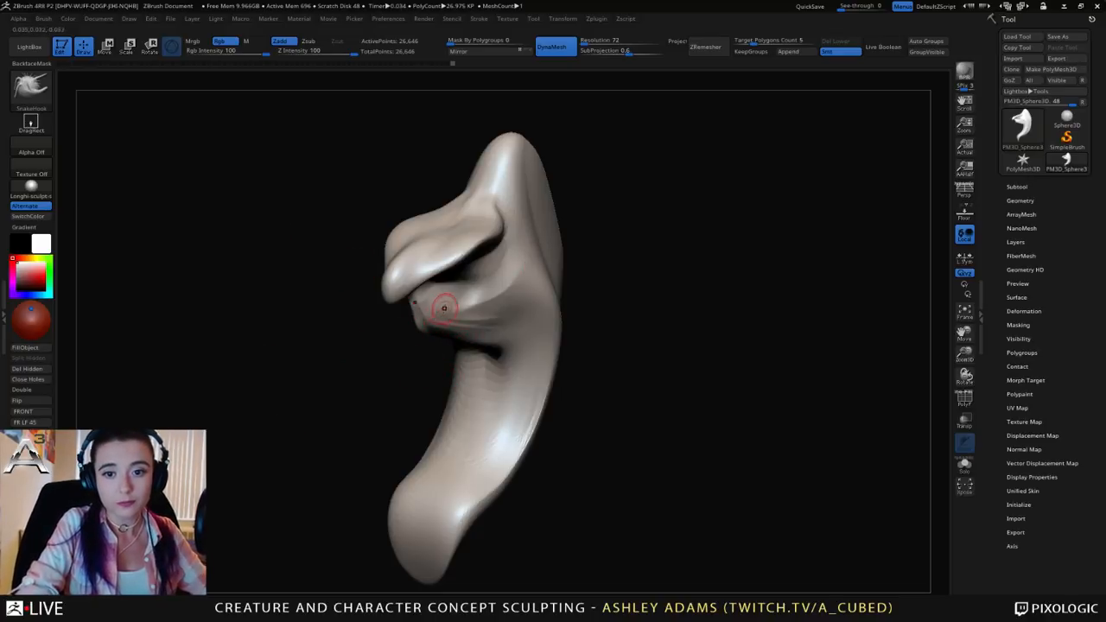
Step: Enlarge the SnakeHook brush for shaping the crest and back of the head
{"action": "mouse_move", "coordinate": [444, 308]}
{"action": "right_mouse_down"}
{"action": "mouse_move", "coordinate": [516, 314]}
{"action": "mouse_move", "coordinate": [496, 331]}
{"action": "right_mouse_up"}
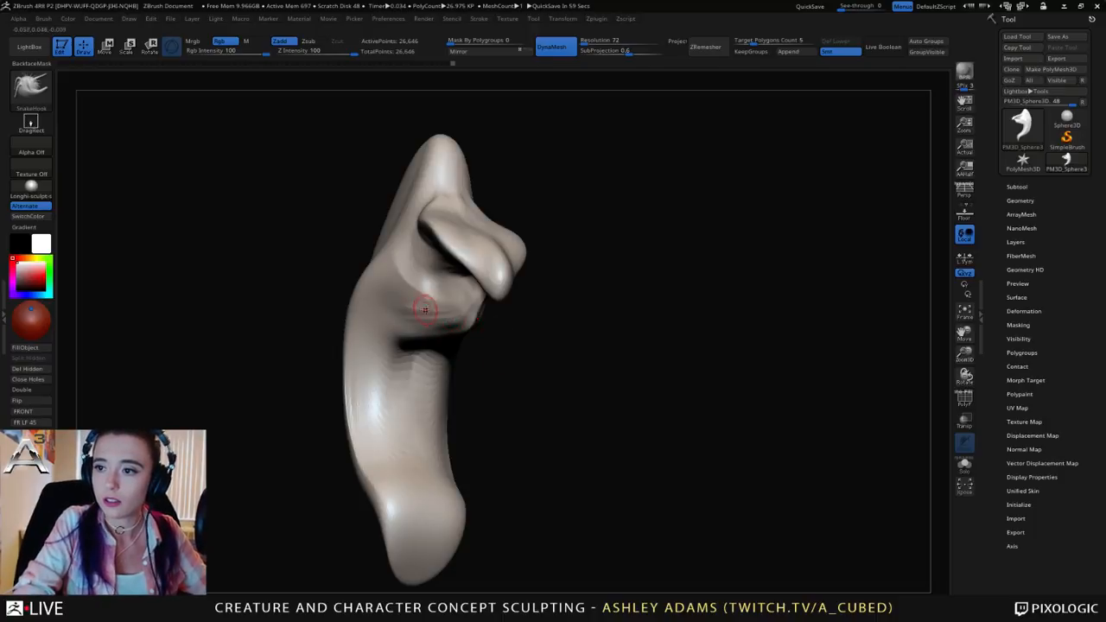
{"action": "right_click_drag", "start_coordinate": [425, 309], "coordinate": [647, 291]}
{"action": "key", "text": "space"}
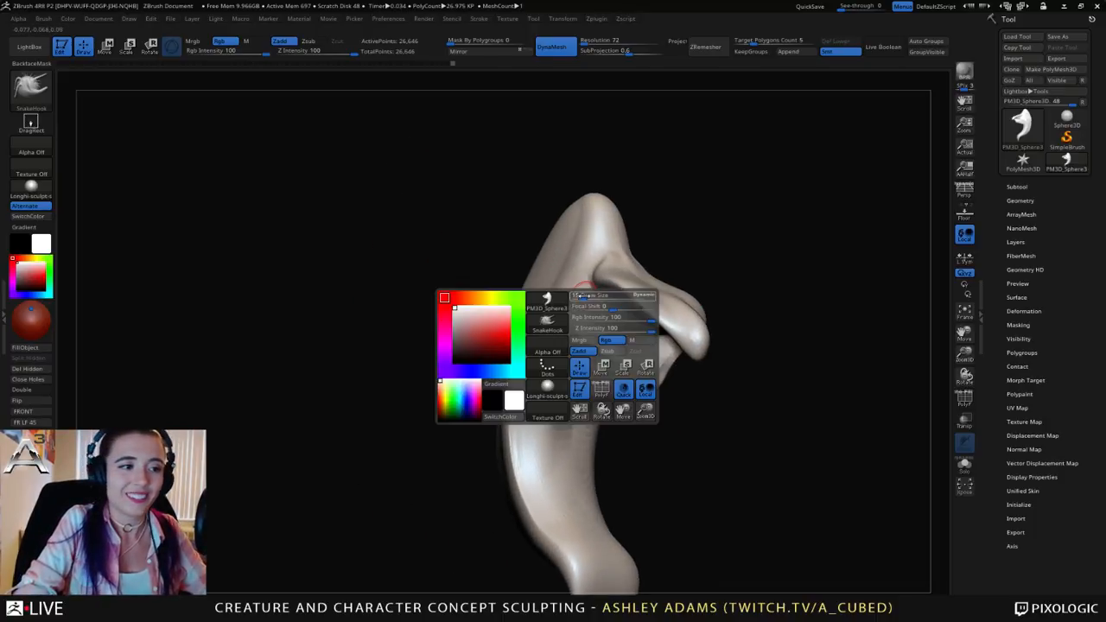
{"action": "left_click_drag", "start_coordinate": [584, 295], "coordinate": [598, 294]}
{"action": "mouse_move", "coordinate": [598, 294]}
{"action": "right_mouse_down"}
{"action": "mouse_move", "coordinate": [585, 314]}
{"action": "mouse_move", "coordinate": [566, 314]}
{"action": "right_mouse_up"}
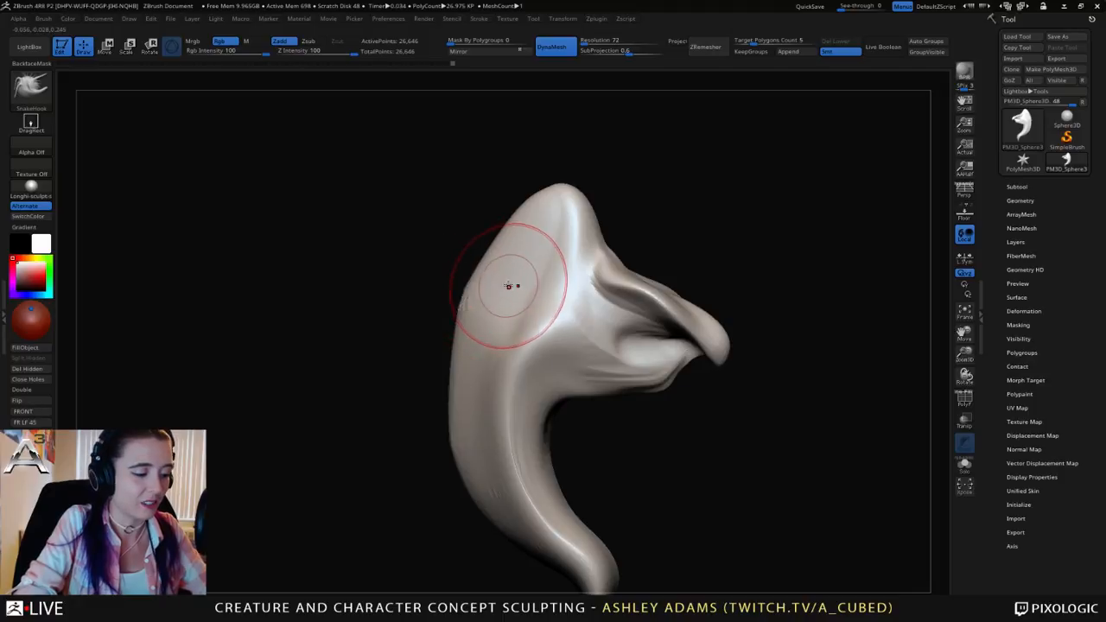
{"action": "key", "text": "space"}
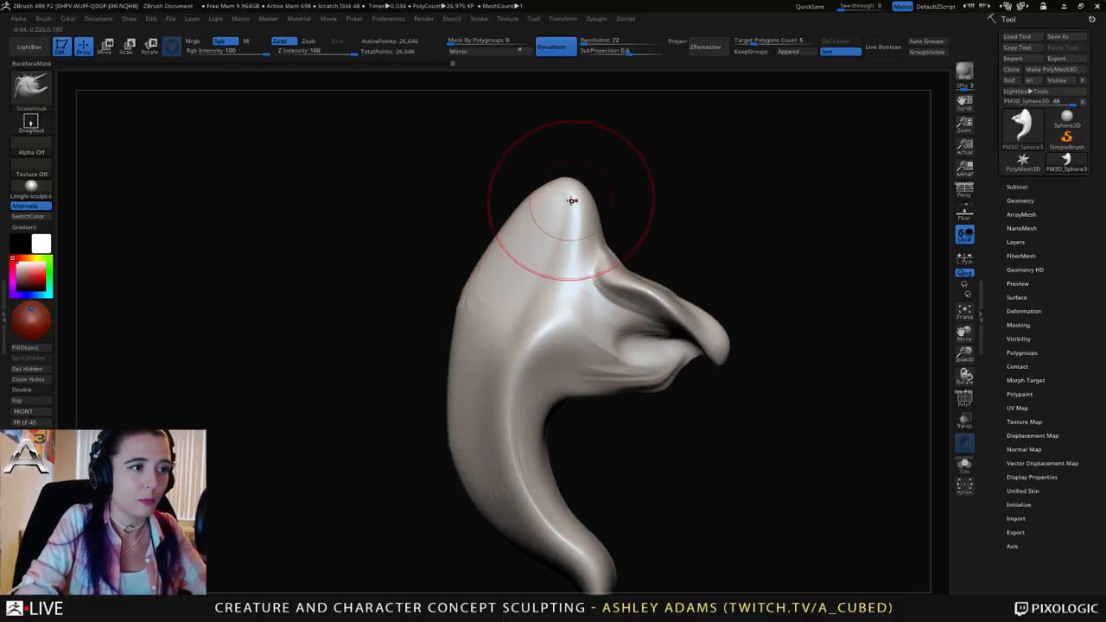
Step: Carve the lower lip line and a curved cheek crease behind the mouth with a smaller DamStandard brush
{"action": "right_click_drag", "start_coordinate": [571, 200], "coordinate": [602, 256]}
{"action": "key", "text": "space"}
{"action": "left_click_drag", "start_coordinate": [614, 275], "coordinate": [601, 273]}
{"action": "right_click_drag", "start_coordinate": [599, 259], "coordinate": [596, 243]}
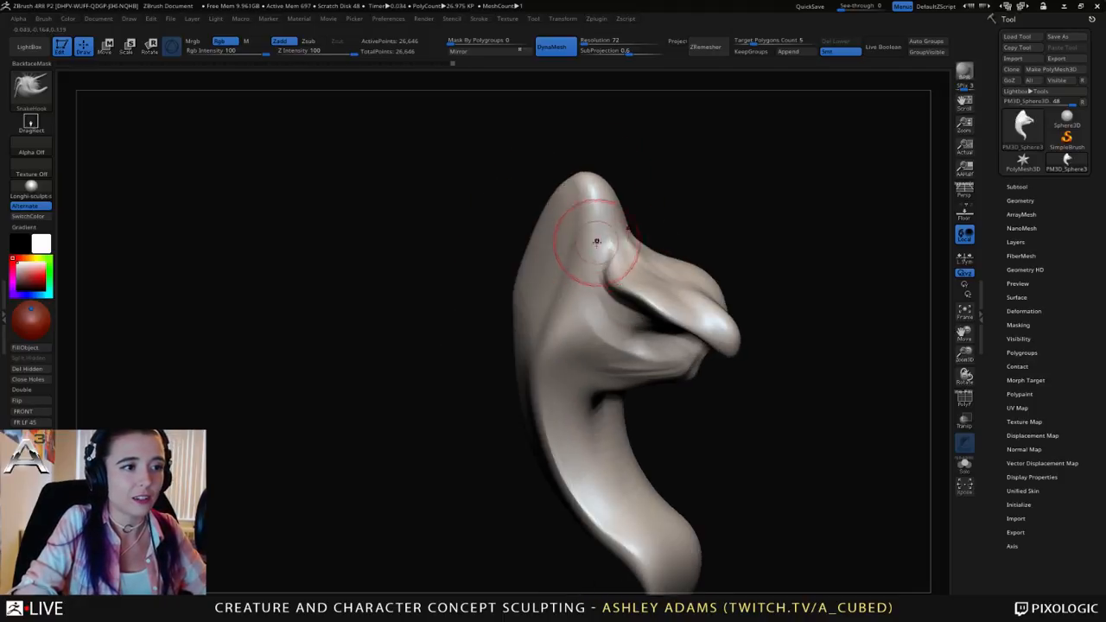
{"action": "key", "text": "space"}
{"action": "left_click_drag", "start_coordinate": [613, 242], "coordinate": [603, 243]}
{"action": "mouse_move", "coordinate": [601, 242]}
{"action": "right_mouse_down"}
{"action": "mouse_move", "coordinate": [651, 232]}
{"action": "mouse_move", "coordinate": [560, 212]}
{"action": "mouse_move", "coordinate": [574, 233]}
{"action": "right_mouse_up"}
{"action": "key", "text": "b"}
{"action": "key", "text": "d"}
{"action": "key", "text": "s"}
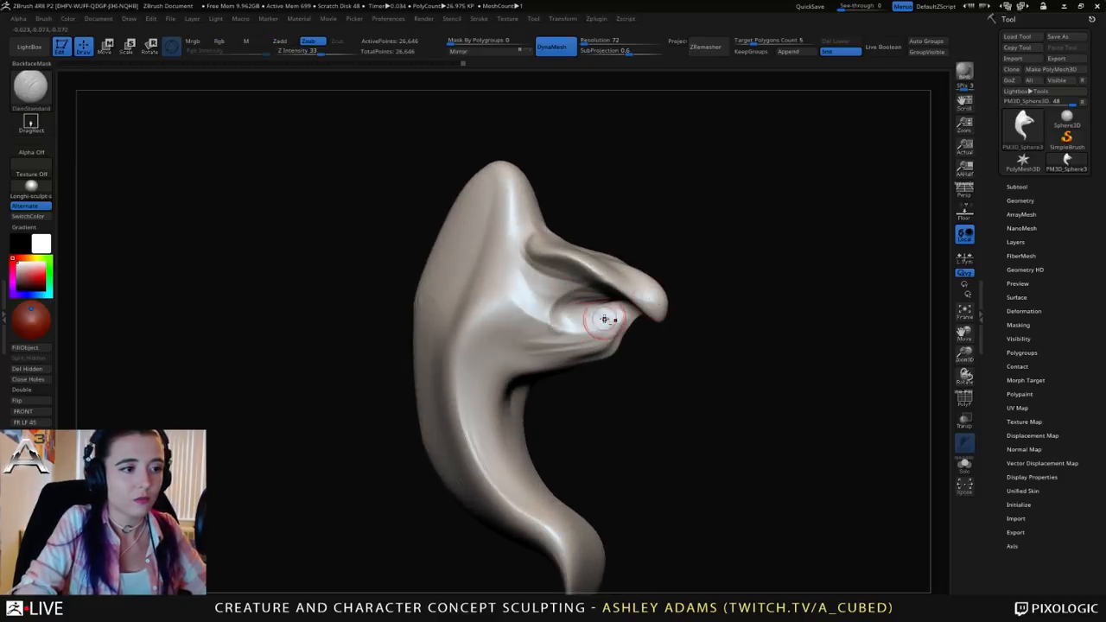
{"action": "left_click_drag", "start_coordinate": [610, 333], "coordinate": [578, 312]}
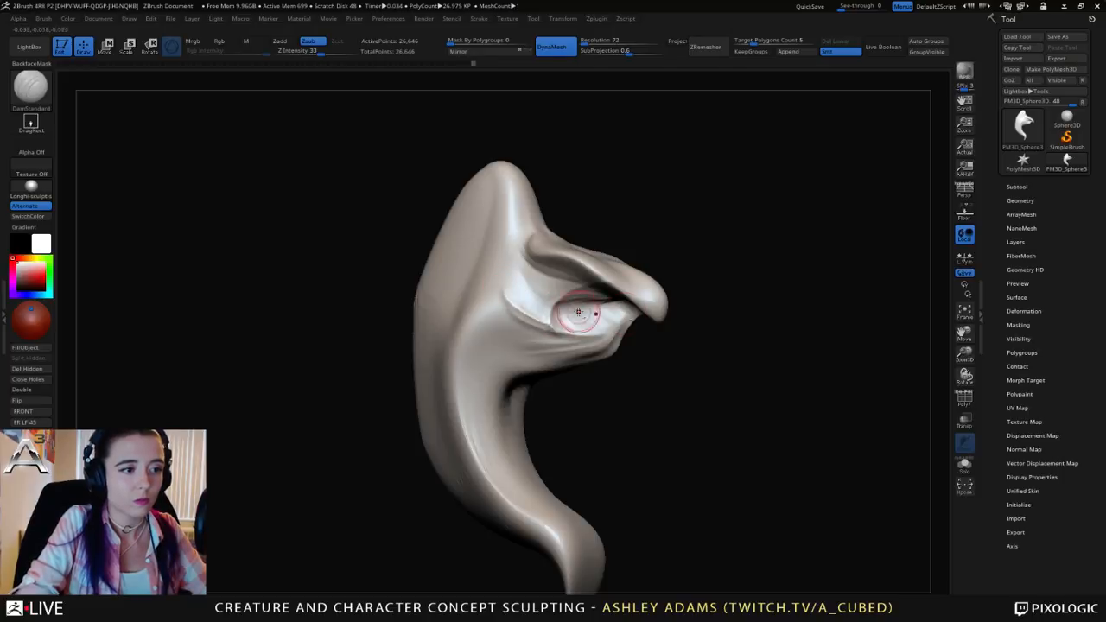
{"action": "left_click_drag", "start_coordinate": [516, 270], "coordinate": [524, 316]}
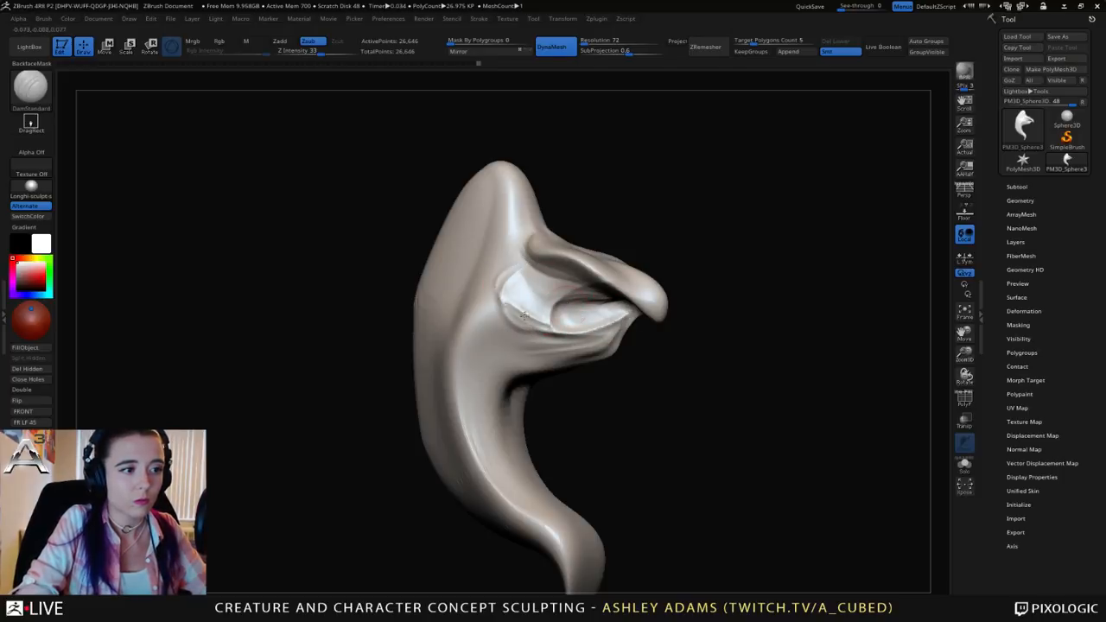
{"action": "mouse_move", "coordinate": [596, 312]}
{"action": "right_mouse_down"}
{"action": "mouse_move", "coordinate": [551, 317]}
{"action": "mouse_move", "coordinate": [693, 291]}
{"action": "mouse_move", "coordinate": [609, 257]}
{"action": "mouse_move", "coordinate": [501, 281]}
{"action": "right_mouse_up"}
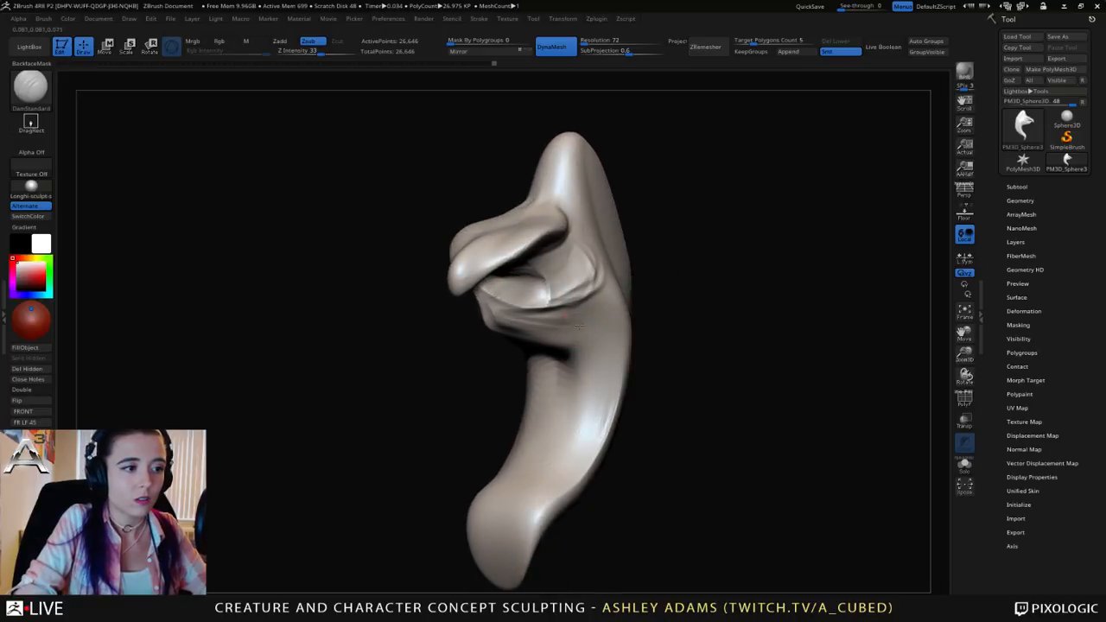
{"action": "key", "text": "space"}
{"action": "left_click_drag", "start_coordinate": [578, 324], "coordinate": [588, 324]}
{"action": "mouse_move", "coordinate": [588, 324]}
{"action": "right_mouse_down"}
{"action": "mouse_move", "coordinate": [656, 291]}
{"action": "mouse_move", "coordinate": [654, 252]}
{"action": "right_mouse_up"}
{"action": "right_click_drag", "start_coordinate": [654, 252], "coordinate": [635, 250]}
{"action": "key", "text": "space"}
{"action": "left_click_drag", "start_coordinate": [636, 250], "coordinate": [627, 250]}
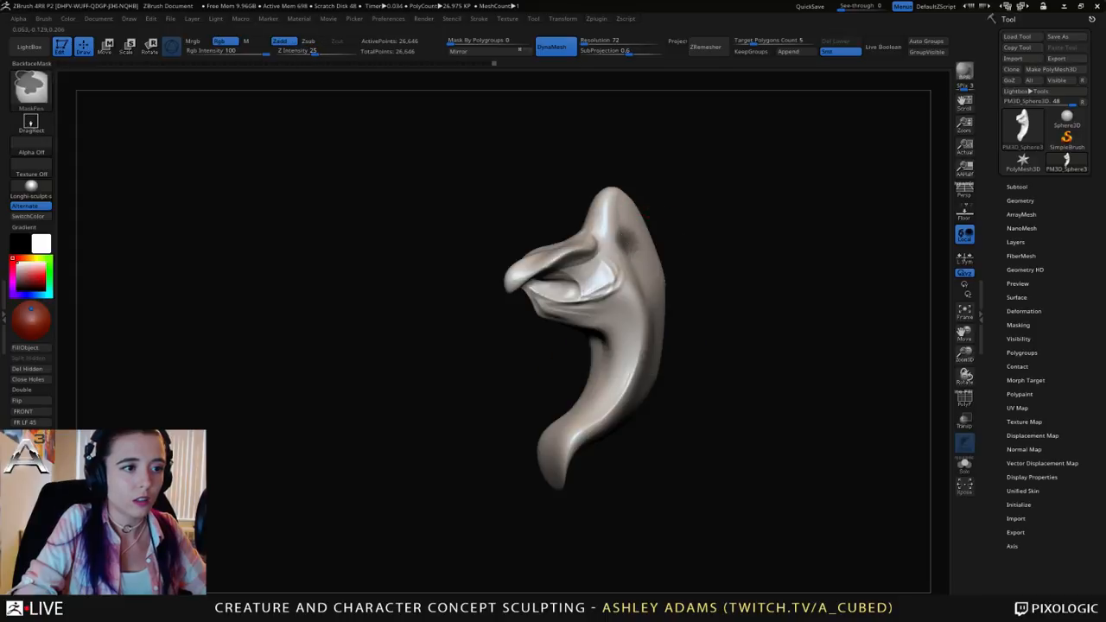
{"action": "left_click_drag", "start_coordinate": [718, 289], "coordinate": [708, 267], "text": "ctrl"}
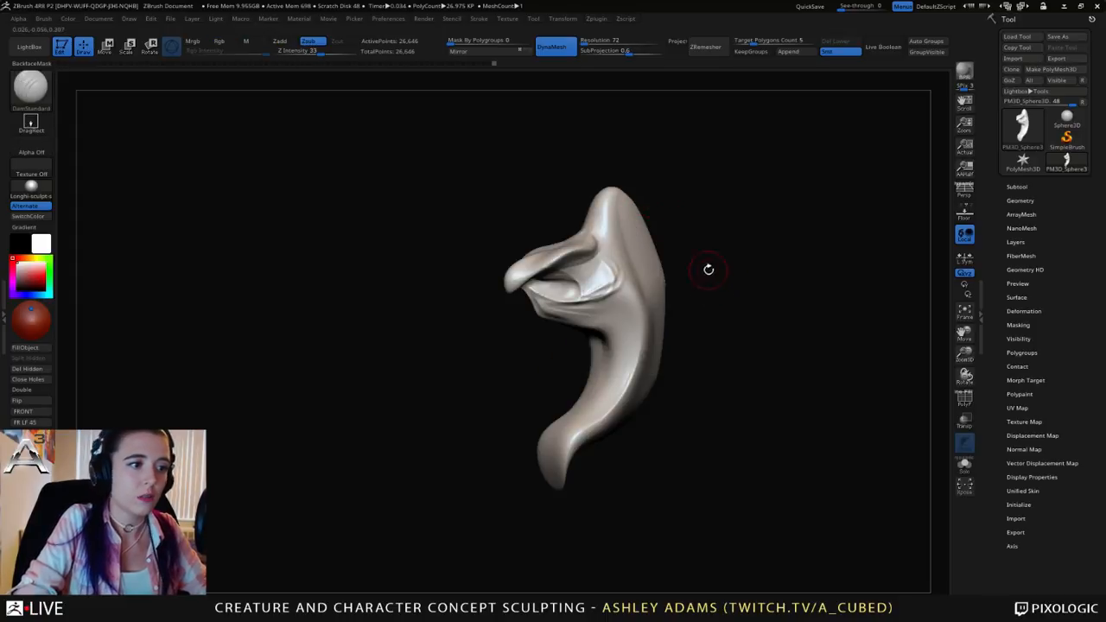
Step: Raise the DynaMesh resolution to 504 and remesh the sculpt
{"action": "mouse_move", "coordinate": [708, 267]}
{"action": "right_mouse_down"}
{"action": "mouse_move", "coordinate": [665, 208]}
{"action": "mouse_move", "coordinate": [644, 222]}
{"action": "right_mouse_up"}
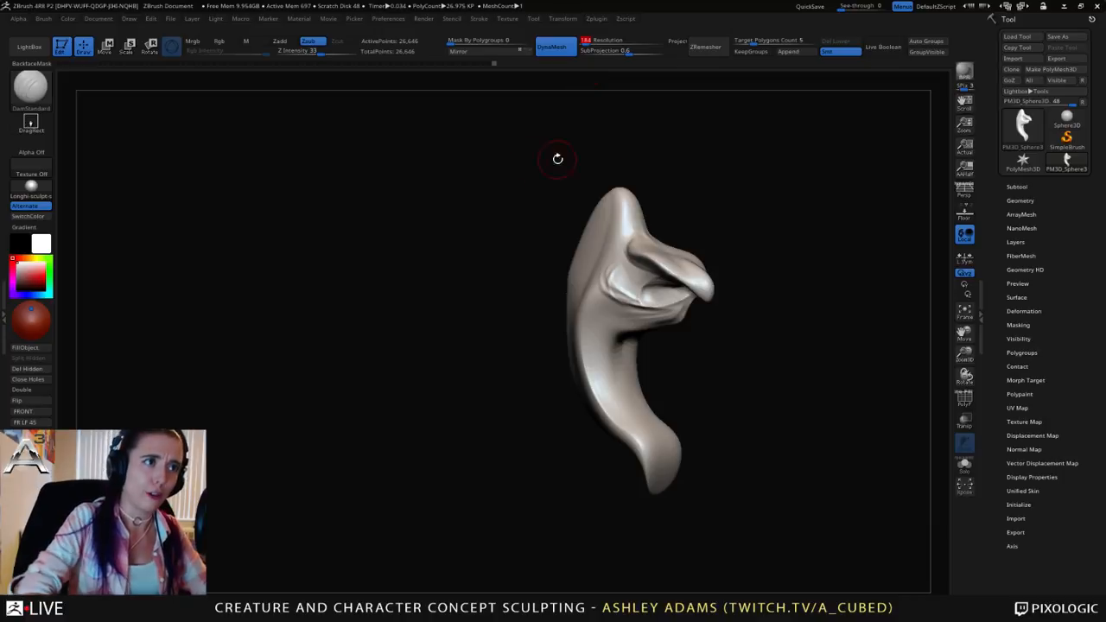
{"action": "key", "text": "ctrl+shift+z"}
{"action": "key", "text": "ctrl+shift+z"}
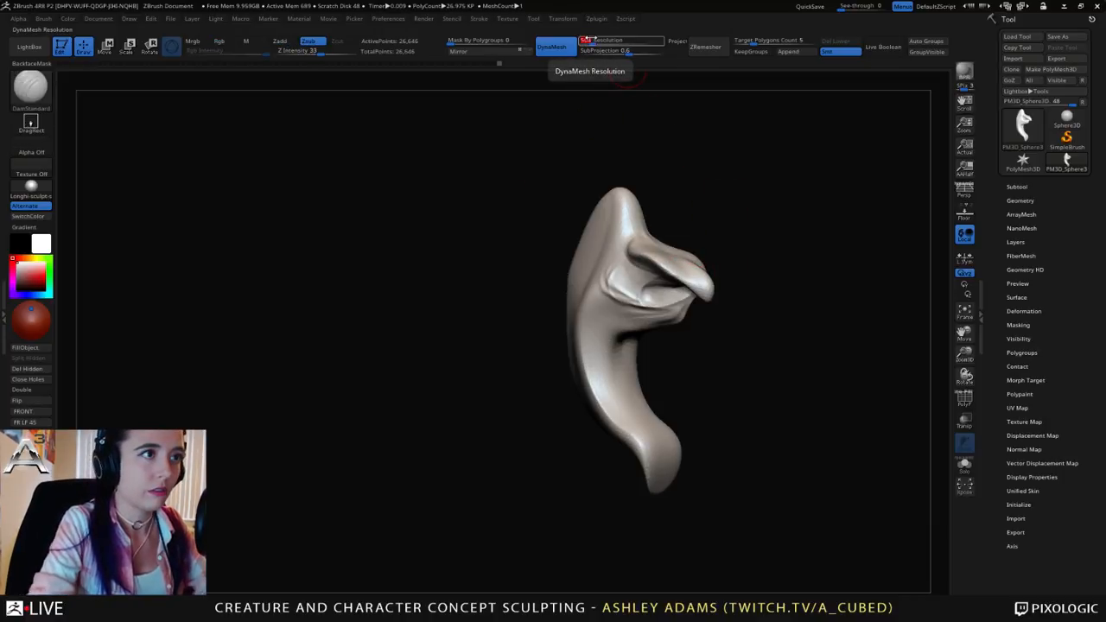
{"action": "mouse_move", "coordinate": [766, 254]}
{"action": "left_mouse_down", "text": "ctrl"}
{"action": "mouse_move", "coordinate": [733, 229]}
{"action": "mouse_move", "coordinate": [627, 248]}
{"action": "left_mouse_up", "text": "ctrl"}
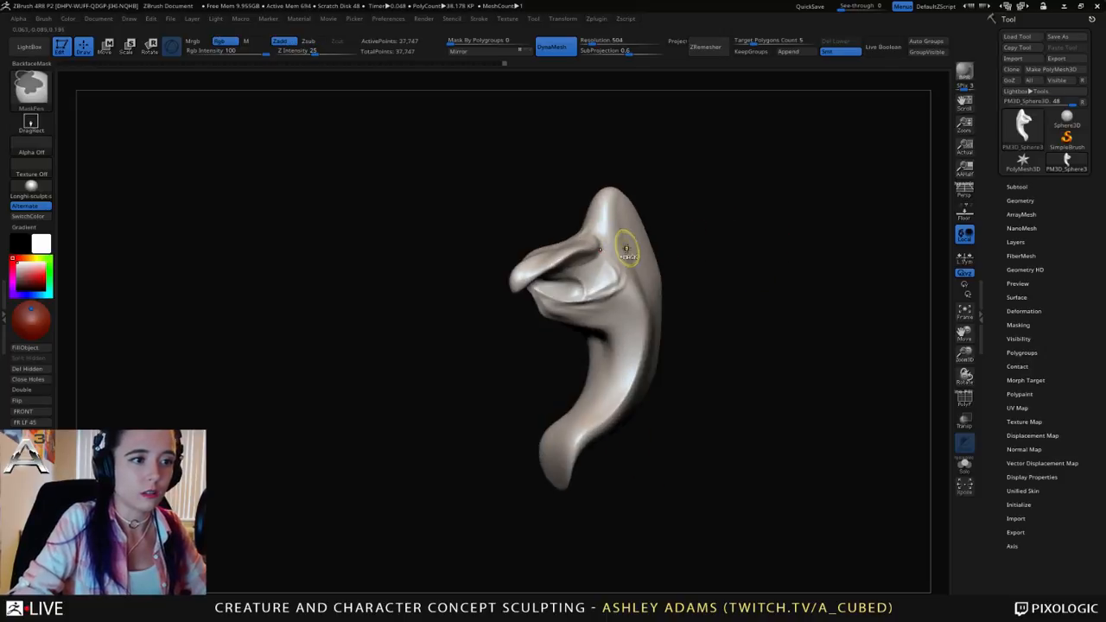
Step: Mask an elongated oval patch on the side of the crest and invert the mask
{"action": "mouse_move", "coordinate": [626, 249]}
{"action": "right_mouse_down", "text": "ctrl"}
{"action": "mouse_move", "coordinate": [646, 208]}
{"action": "mouse_move", "coordinate": [628, 250]}
{"action": "right_mouse_up", "text": "ctrl"}
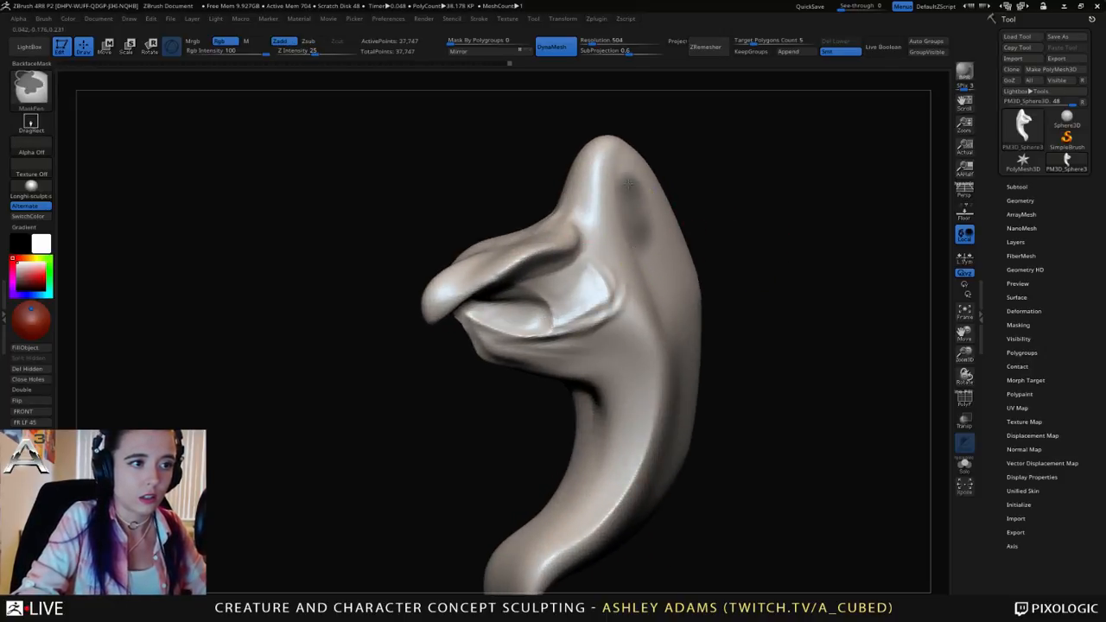
{"action": "left_click", "coordinate": [738, 304], "text": "ctrl"}
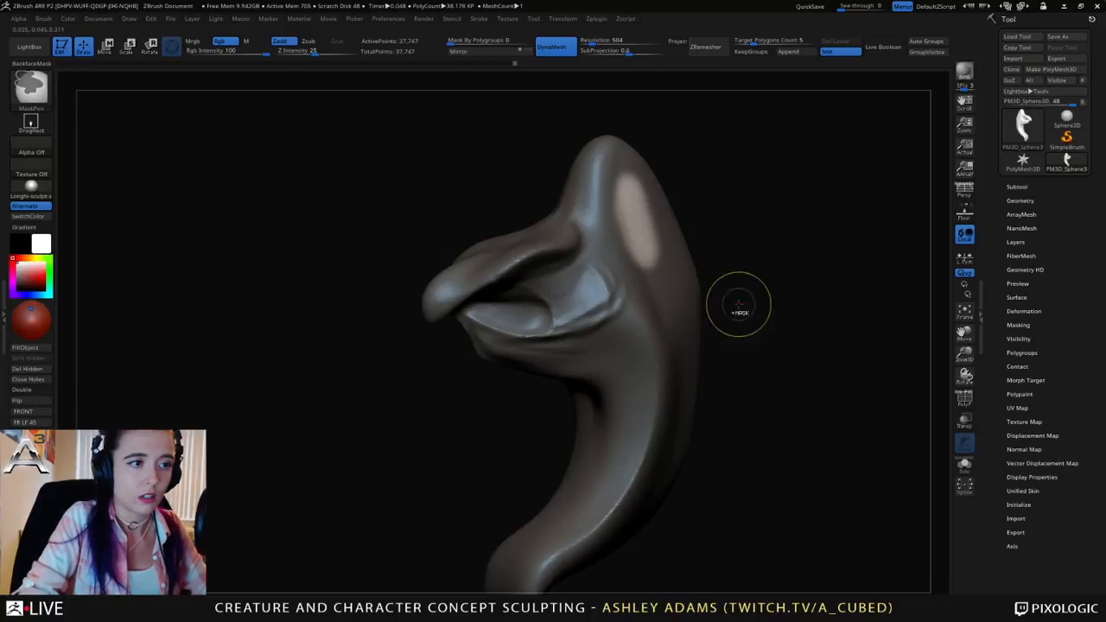
{"action": "right_click_drag", "start_coordinate": [738, 306], "coordinate": [730, 345], "text": "ctrl"}
Step: Pull the unmasked crest patches outward and backward into long ear-like flaps with SnakeHook
{"action": "key", "text": "space"}
{"action": "left_click_drag", "start_coordinate": [674, 224], "coordinate": [687, 223]}
{"action": "right_click_drag", "start_coordinate": [635, 215], "coordinate": [654, 216]}
{"action": "key", "text": "b"}
{"action": "key", "text": "s"}
{"action": "key", "text": "h"}
{"action": "mouse_move", "coordinate": [654, 214]}
{"action": "left_mouse_down"}
{"action": "mouse_move", "coordinate": [676, 198]}
{"action": "mouse_move", "coordinate": [698, 209]}
{"action": "mouse_move", "coordinate": [692, 249]}
{"action": "mouse_move", "coordinate": [714, 306]}
{"action": "mouse_move", "coordinate": [698, 252]}
{"action": "mouse_move", "coordinate": [685, 261]}
{"action": "left_mouse_up"}
{"action": "mouse_move", "coordinate": [684, 261]}
{"action": "right_mouse_down"}
{"action": "mouse_move", "coordinate": [655, 253]}
{"action": "mouse_move", "coordinate": [619, 218]}
{"action": "mouse_move", "coordinate": [611, 245]}
{"action": "right_mouse_up"}
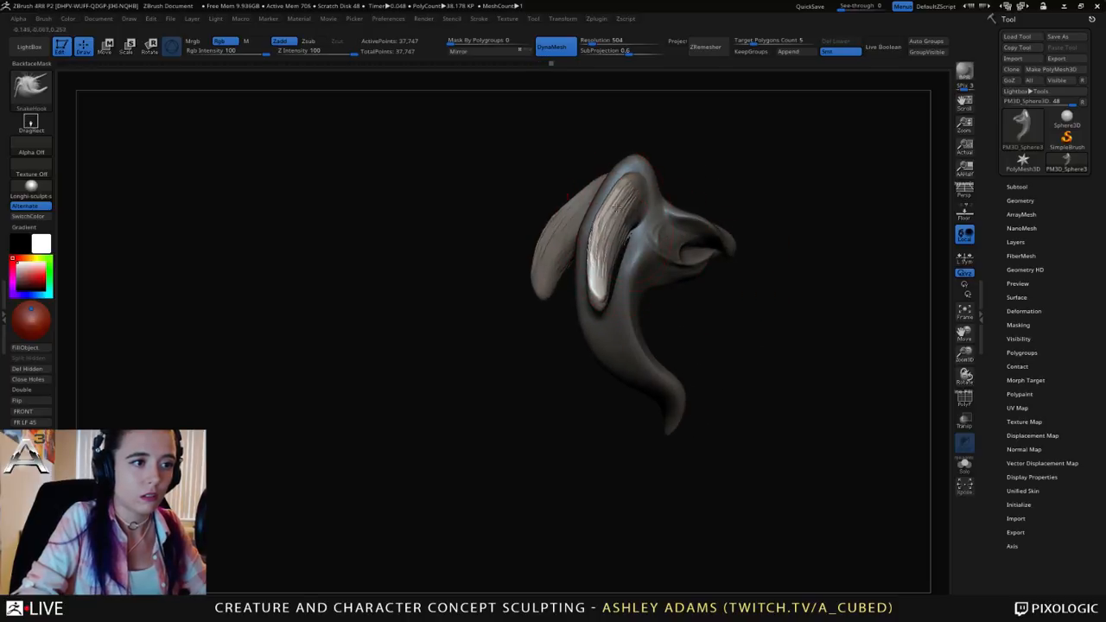
{"action": "left_click_drag", "start_coordinate": [597, 289], "coordinate": [586, 281]}
{"action": "right_click_drag", "start_coordinate": [610, 261], "coordinate": [506, 223]}
{"action": "mouse_move", "coordinate": [622, 238]}
{"action": "right_mouse_down"}
{"action": "mouse_move", "coordinate": [602, 240]}
{"action": "mouse_move", "coordinate": [659, 240]}
{"action": "mouse_move", "coordinate": [629, 253]}
{"action": "mouse_move", "coordinate": [590, 233]}
{"action": "right_mouse_up"}
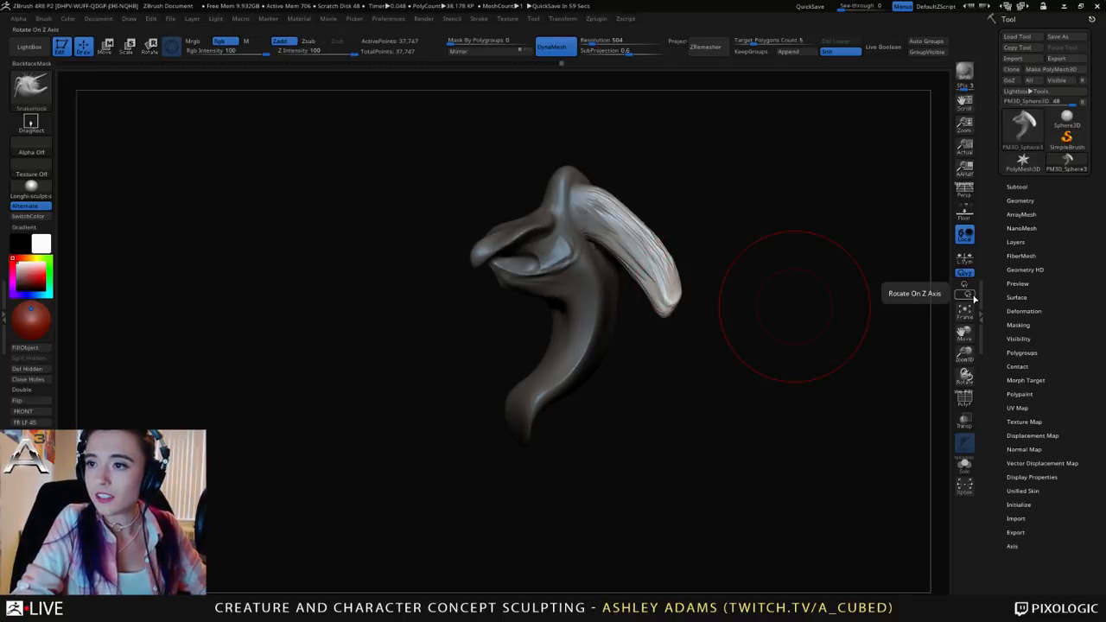
{"action": "mouse_move", "coordinate": [502, 190]}
{"action": "right_mouse_down"}
{"action": "mouse_move", "coordinate": [472, 195]}
{"action": "mouse_move", "coordinate": [653, 238]}
{"action": "mouse_move", "coordinate": [570, 204]}
{"action": "mouse_move", "coordinate": [577, 183]}
{"action": "right_mouse_up"}
Step: Smooth the streaked flaps, clear the mask, and remesh the sculpt with DynaMesh
{"action": "mouse_move", "coordinate": [576, 183]}
{"action": "left_mouse_down", "text": "shift"}
{"action": "mouse_move", "coordinate": [648, 218]}
{"action": "mouse_move", "coordinate": [674, 313]}
{"action": "mouse_move", "coordinate": [654, 333]}
{"action": "left_mouse_up", "text": "shift"}
{"action": "left_click_drag", "start_coordinate": [765, 260], "coordinate": [785, 280], "text": "ctrl"}
{"action": "mouse_move", "coordinate": [654, 227]}
{"action": "right_mouse_down"}
{"action": "mouse_move", "coordinate": [624, 202]}
{"action": "mouse_move", "coordinate": [635, 208]}
{"action": "right_mouse_up"}
{"action": "left_click_drag", "start_coordinate": [708, 216], "coordinate": [731, 233], "text": "ctrl"}
Step: Smooth the remeshed flaps from their bases to their tips to round off the hard edges
{"action": "key", "text": "s"}
{"action": "left_click_drag", "start_coordinate": [644, 194], "coordinate": [629, 194]}
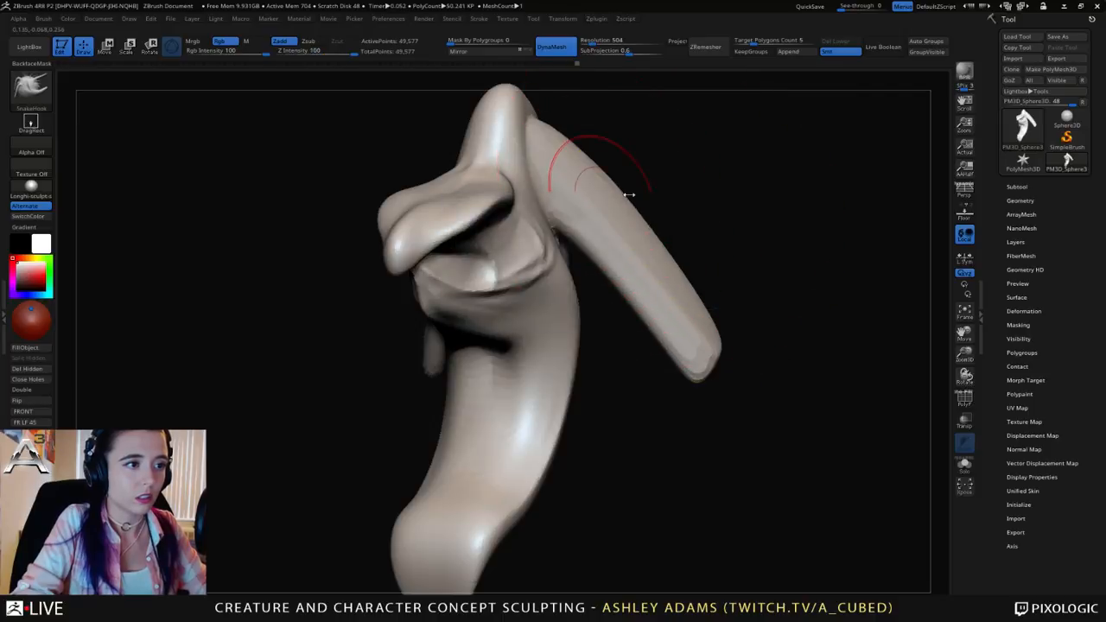
{"action": "right_click_drag", "start_coordinate": [629, 195], "coordinate": [579, 161]}
{"action": "left_click_drag", "start_coordinate": [580, 161], "coordinate": [569, 173], "text": "shift"}
{"action": "left_click_drag", "start_coordinate": [660, 308], "coordinate": [611, 176], "text": "shift"}
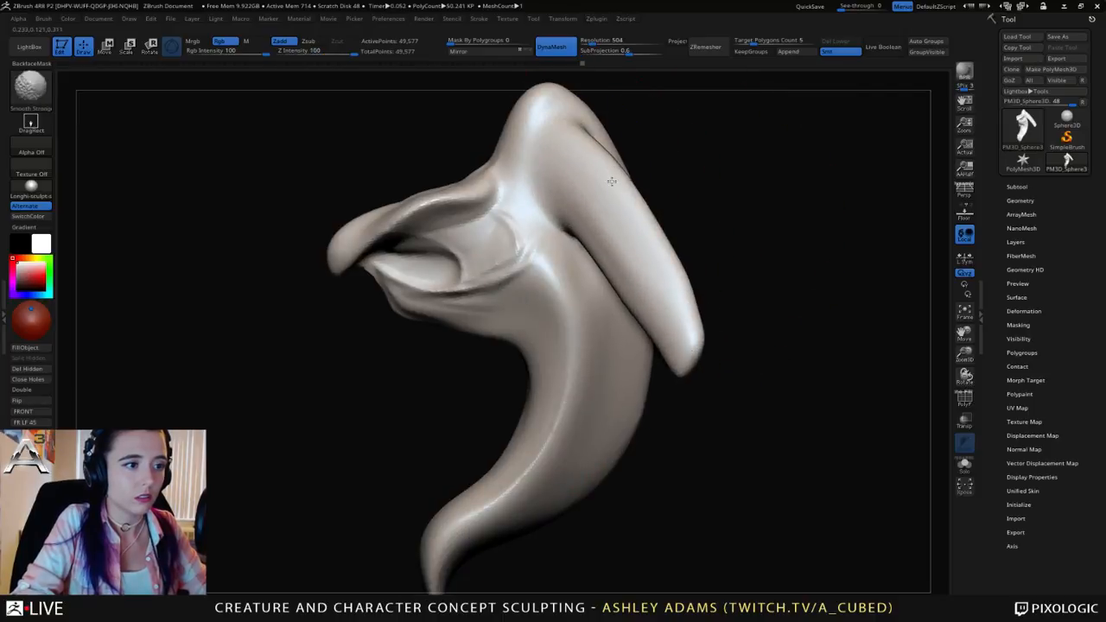
Step: Stretch the flaps sideways and upward with SnakeHook into tall ears with thin drooping outer points
{"action": "mouse_move", "coordinate": [612, 175]}
{"action": "right_mouse_down", "text": "ctrl"}
{"action": "mouse_move", "coordinate": [597, 227]}
{"action": "mouse_move", "coordinate": [617, 234]}
{"action": "right_mouse_up", "text": "ctrl"}
{"action": "key", "text": "space"}
{"action": "left_click_drag", "start_coordinate": [620, 241], "coordinate": [627, 243]}
{"action": "right_click_drag", "start_coordinate": [627, 243], "coordinate": [631, 269]}
{"action": "key", "text": "space"}
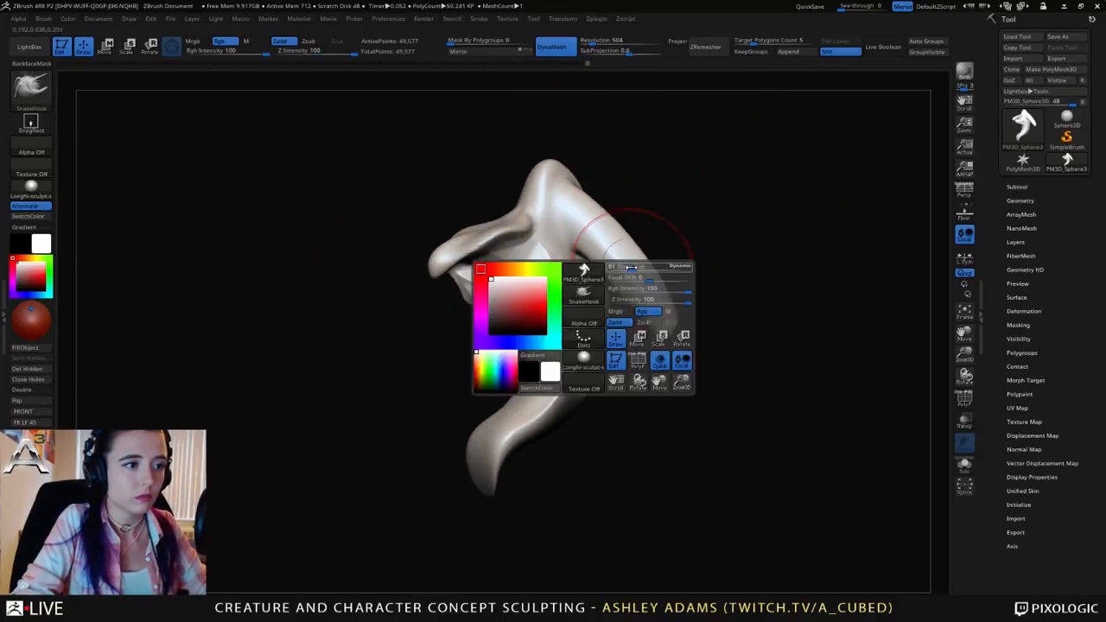
{"action": "left_click_drag", "start_coordinate": [632, 269], "coordinate": [636, 270]}
{"action": "right_click_drag", "start_coordinate": [629, 270], "coordinate": [633, 268]}
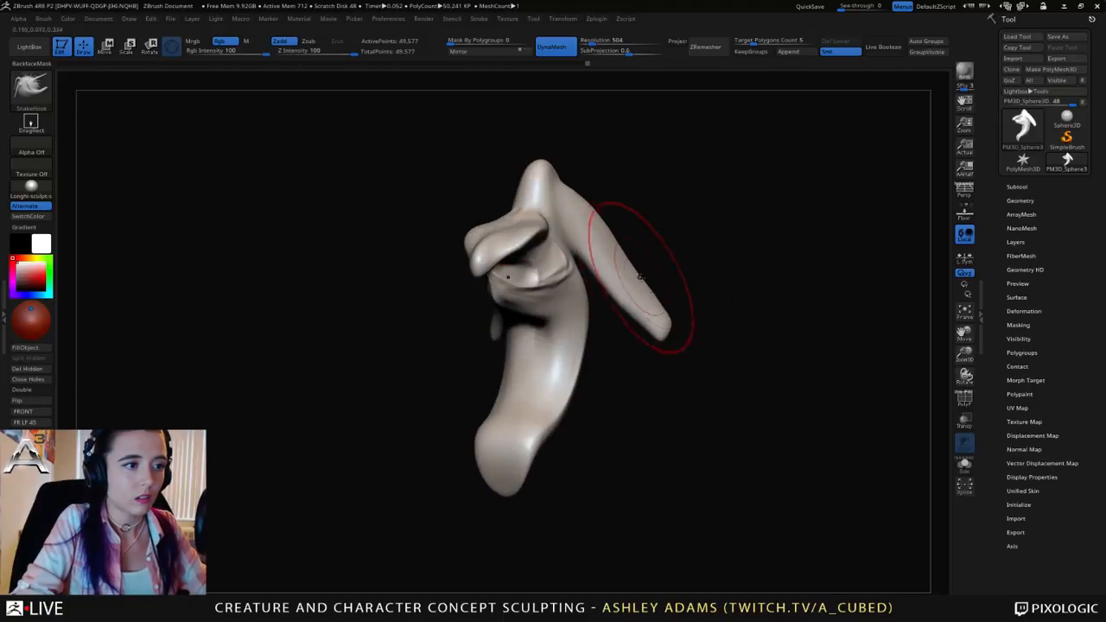
{"action": "mouse_move", "coordinate": [674, 279]}
{"action": "left_mouse_down"}
{"action": "mouse_move", "coordinate": [671, 129]}
{"action": "mouse_move", "coordinate": [662, 190]}
{"action": "mouse_move", "coordinate": [727, 306]}
{"action": "left_mouse_up"}
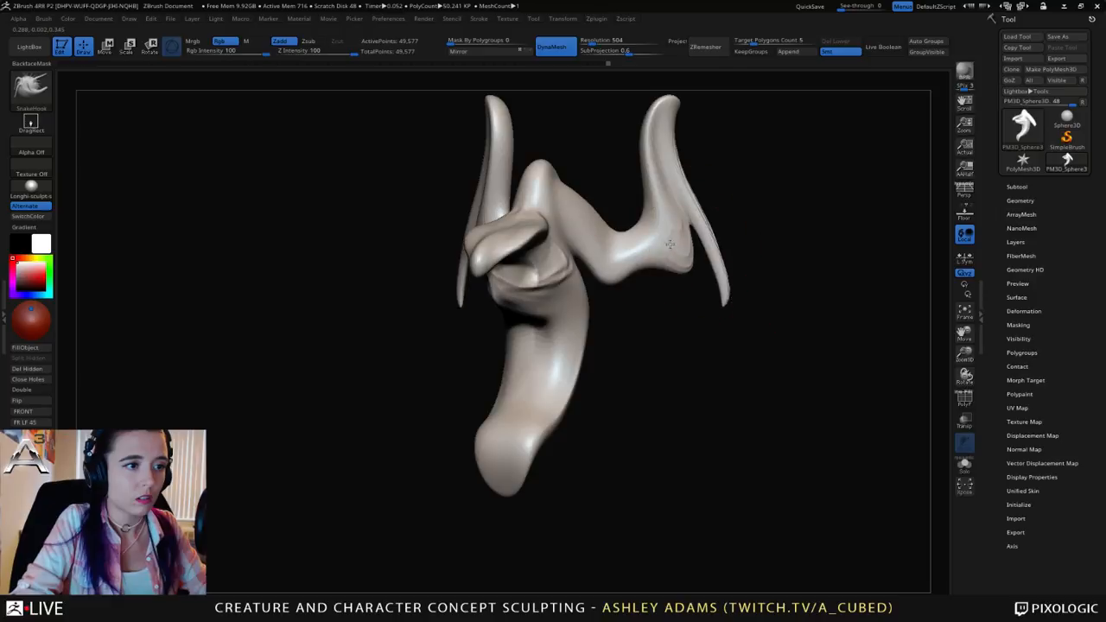
Step: Refine the upper tips and inner edges of the tall ears and reshape their bases behind the head
{"action": "mouse_move", "coordinate": [662, 160]}
{"action": "left_mouse_down"}
{"action": "mouse_move", "coordinate": [666, 111]}
{"action": "mouse_move", "coordinate": [713, 80]}
{"action": "left_mouse_up"}
{"action": "left_click_drag", "start_coordinate": [634, 97], "coordinate": [703, 102]}
{"action": "mouse_move", "coordinate": [501, 203]}
{"action": "left_mouse_down"}
{"action": "mouse_move", "coordinate": [575, 177]}
{"action": "mouse_move", "coordinate": [589, 222]}
{"action": "left_mouse_up"}
{"action": "right_click_drag", "start_coordinate": [589, 222], "coordinate": [523, 269]}
{"action": "right_click", "coordinate": [521, 269]}
{"action": "right_click_drag", "start_coordinate": [575, 298], "coordinate": [511, 323]}
{"action": "left_click_drag", "start_coordinate": [510, 323], "coordinate": [485, 328]}
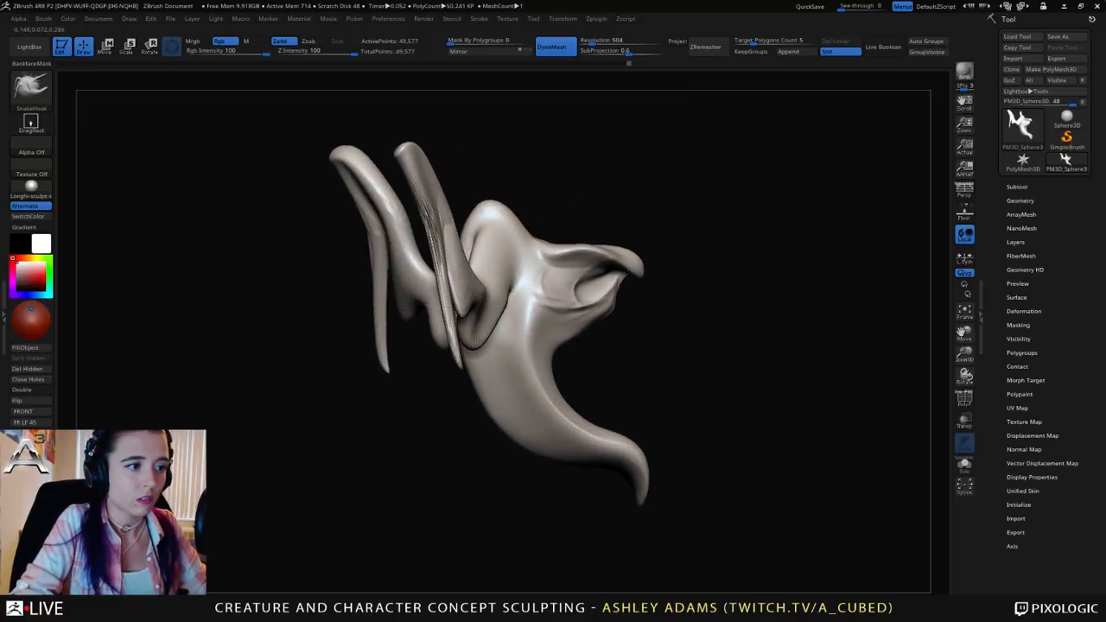
{"action": "right_click_drag", "start_coordinate": [434, 297], "coordinate": [508, 277]}
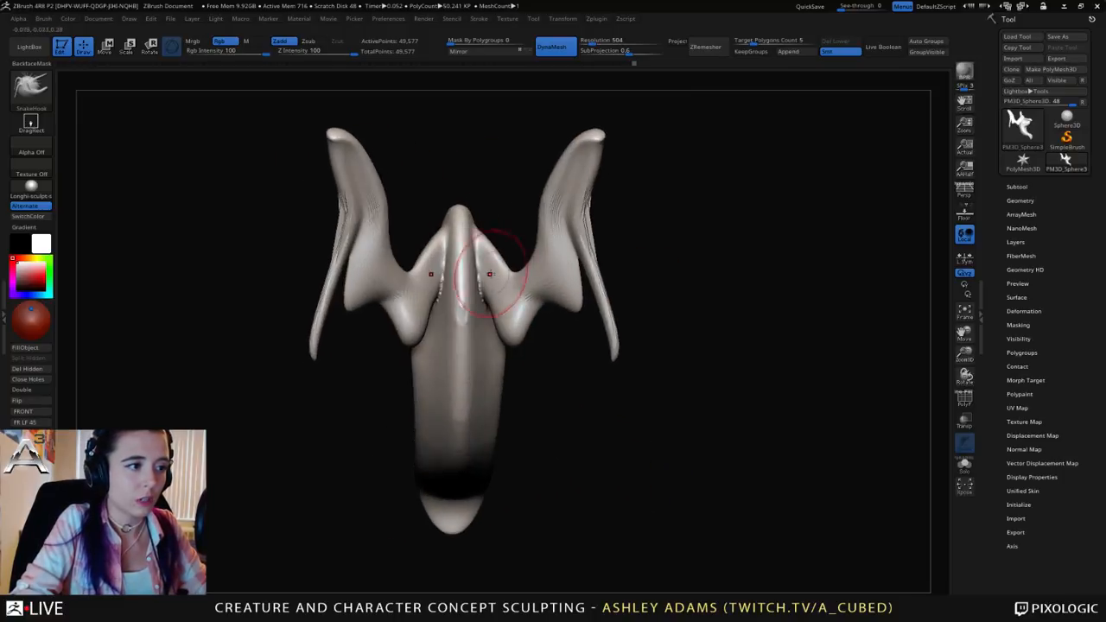
Step: Build up the gap between the central crest and the ear bases with ClayBuildup and smooth it
{"action": "key", "text": "b"}
{"action": "key", "text": "c"}
{"action": "key", "text": "b"}
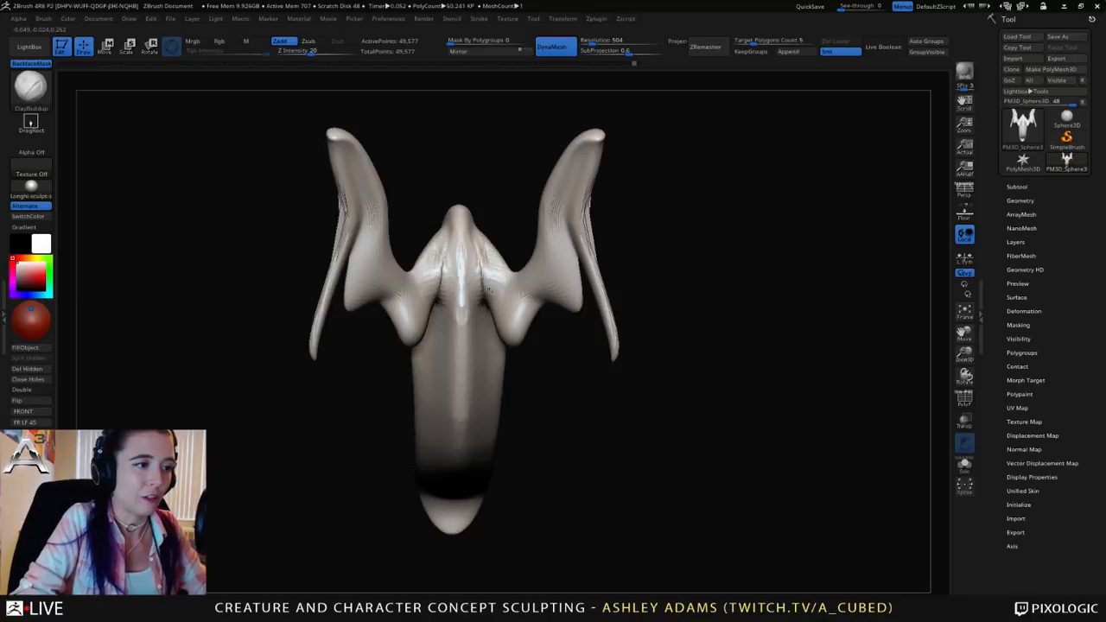
{"action": "mouse_move", "coordinate": [487, 281]}
{"action": "left_mouse_down", "text": "shift"}
{"action": "mouse_move", "coordinate": [473, 272]}
{"action": "mouse_move", "coordinate": [492, 292]}
{"action": "left_mouse_up", "text": "shift"}
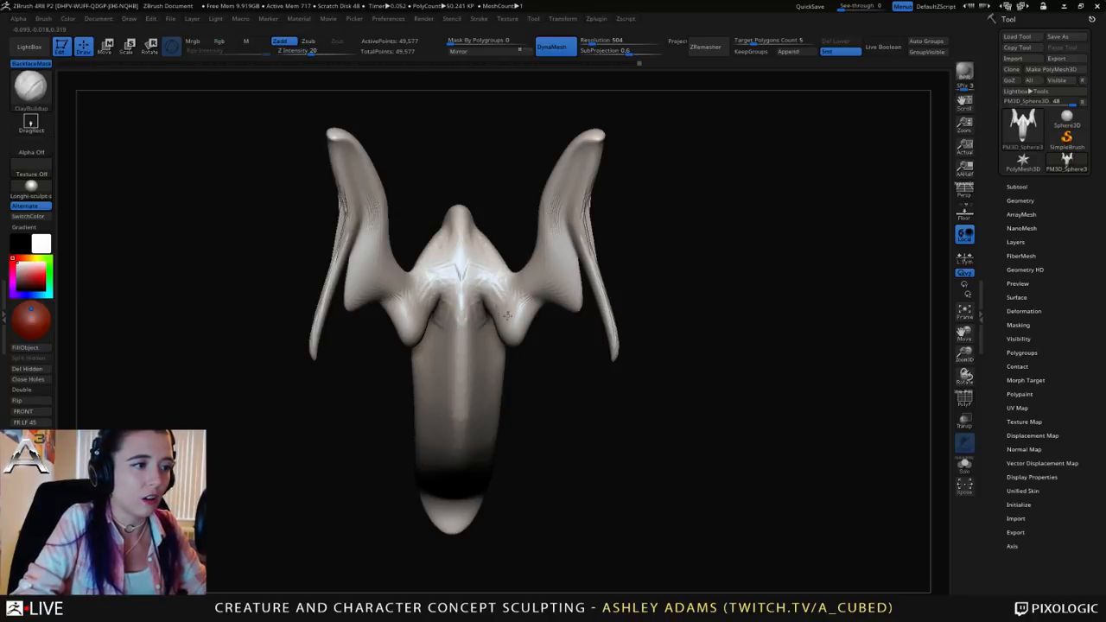
{"action": "mouse_move", "coordinate": [507, 315]}
{"action": "right_mouse_down"}
{"action": "mouse_move", "coordinate": [433, 251]}
{"action": "mouse_move", "coordinate": [518, 208]}
{"action": "mouse_move", "coordinate": [471, 207]}
{"action": "mouse_move", "coordinate": [476, 173]}
{"action": "mouse_move", "coordinate": [498, 198]}
{"action": "mouse_move", "coordinate": [471, 205]}
{"action": "right_mouse_up"}
Step: Fill out the lower jaw and throat with SnakeHook
{"action": "key", "text": "b"}
{"action": "key", "text": "s"}
{"action": "key", "text": "h"}
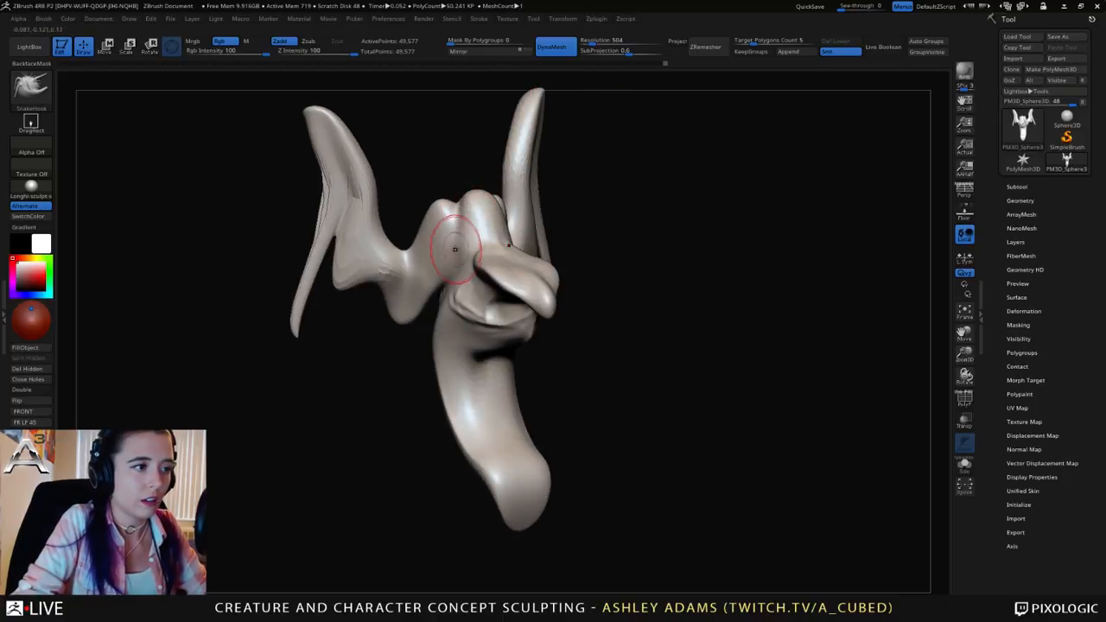
{"action": "mouse_move", "coordinate": [455, 249]}
{"action": "right_mouse_down"}
{"action": "mouse_move", "coordinate": [474, 275]}
{"action": "mouse_move", "coordinate": [467, 250]}
{"action": "mouse_move", "coordinate": [445, 259]}
{"action": "mouse_move", "coordinate": [454, 248]}
{"action": "mouse_move", "coordinate": [419, 277]}
{"action": "mouse_move", "coordinate": [436, 320]}
{"action": "right_mouse_up"}
{"action": "right_click", "coordinate": [445, 268]}
{"action": "right_click", "coordinate": [436, 322]}
{"action": "mouse_move", "coordinate": [485, 266]}
{"action": "right_mouse_down", "text": "ctrl"}
{"action": "mouse_move", "coordinate": [461, 280]}
{"action": "mouse_move", "coordinate": [488, 330]}
{"action": "right_mouse_up", "text": "ctrl"}
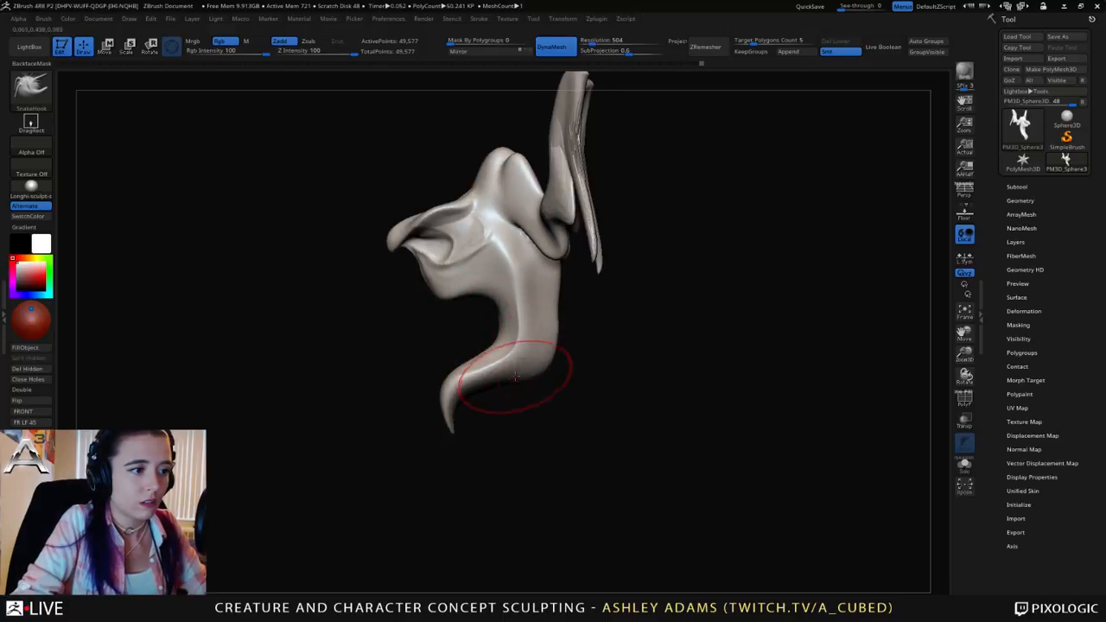
Step: Smooth the lower body and pull its end forward into a long sweeping tail with a hooked tip
{"action": "mouse_move", "coordinate": [544, 372]}
{"action": "left_mouse_down", "text": "shift"}
{"action": "mouse_move", "coordinate": [524, 348]}
{"action": "mouse_move", "coordinate": [539, 361]}
{"action": "left_mouse_up", "text": "shift"}
{"action": "key", "text": "space"}
{"action": "mouse_move", "coordinate": [457, 400]}
{"action": "left_mouse_down"}
{"action": "mouse_move", "coordinate": [382, 409]}
{"action": "mouse_move", "coordinate": [459, 403]}
{"action": "mouse_move", "coordinate": [467, 413]}
{"action": "mouse_move", "coordinate": [435, 411]}
{"action": "left_mouse_up"}
{"action": "left_click_drag", "start_coordinate": [473, 371], "coordinate": [615, 378]}
{"action": "key", "text": "space"}
{"action": "left_click_drag", "start_coordinate": [442, 325], "coordinate": [438, 326]}
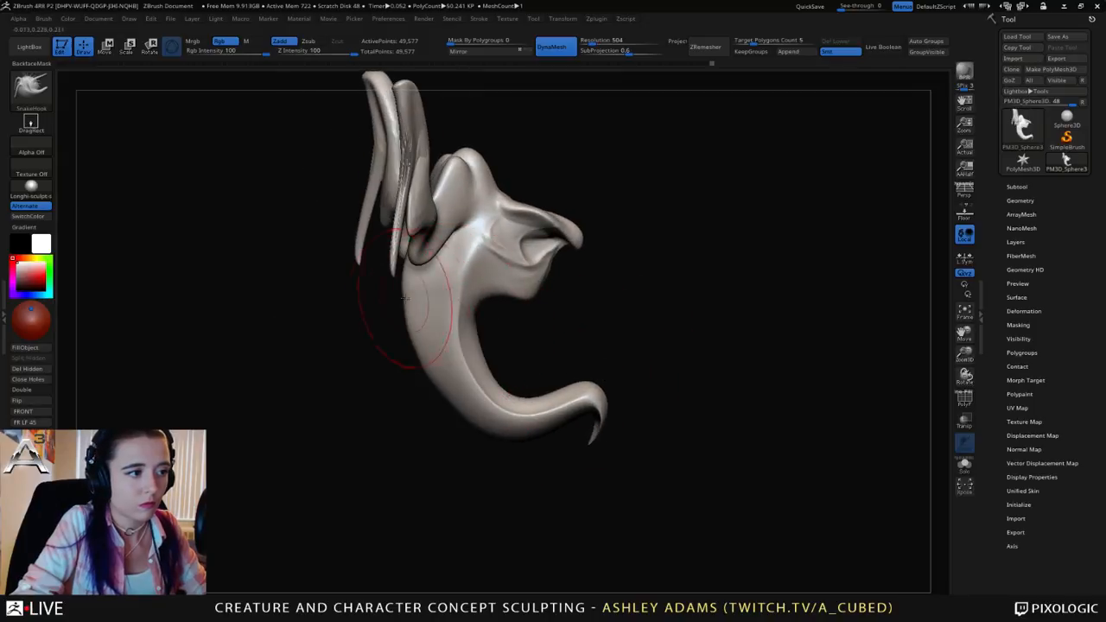
Step: Reshape the back of the body and the sides of the neck behind the jaw with SnakeHook
{"action": "mouse_move", "coordinate": [370, 296]}
{"action": "left_mouse_down"}
{"action": "mouse_move", "coordinate": [371, 247]}
{"action": "mouse_move", "coordinate": [439, 271]}
{"action": "left_mouse_up"}
{"action": "mouse_move", "coordinate": [524, 316]}
{"action": "left_mouse_down"}
{"action": "mouse_move", "coordinate": [504, 305]}
{"action": "mouse_move", "coordinate": [433, 328]}
{"action": "left_mouse_up"}
{"action": "key", "text": "space"}
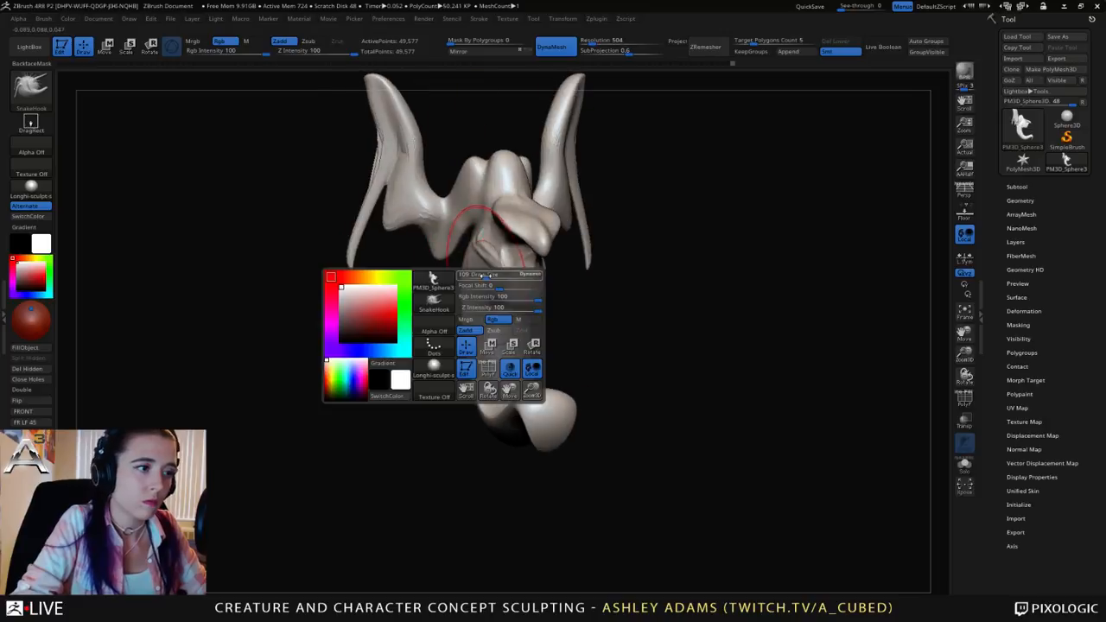
{"action": "mouse_move", "coordinate": [475, 275]}
{"action": "left_mouse_down"}
{"action": "mouse_move", "coordinate": [469, 237]}
{"action": "mouse_move", "coordinate": [454, 337]}
{"action": "left_mouse_up"}
{"action": "left_click_drag", "start_coordinate": [456, 356], "coordinate": [425, 359]}
{"action": "key", "text": "space"}
{"action": "mouse_move", "coordinate": [546, 275]}
{"action": "left_mouse_down"}
{"action": "mouse_move", "coordinate": [557, 248]}
{"action": "mouse_move", "coordinate": [614, 217]}
{"action": "mouse_move", "coordinate": [574, 233]}
{"action": "mouse_move", "coordinate": [562, 210]}
{"action": "left_mouse_up"}
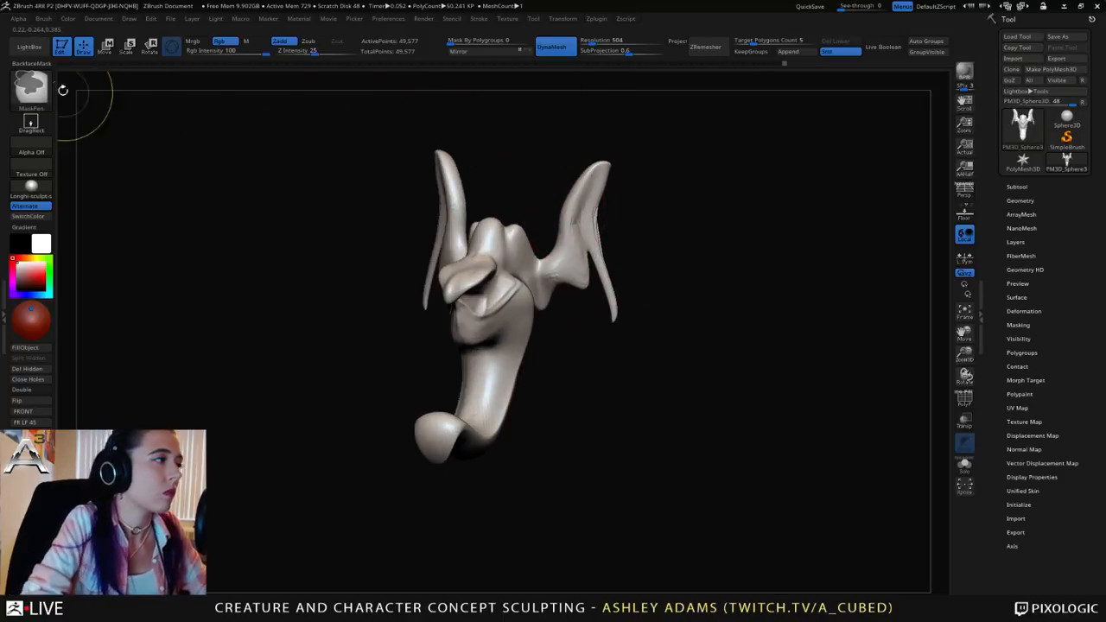
Step: Mask both tall ears using the MaskLasso brush
{"action": "left_click", "coordinate": [36, 89], "text": "ctrl"}
{"action": "left_click", "coordinate": [223, 151]}
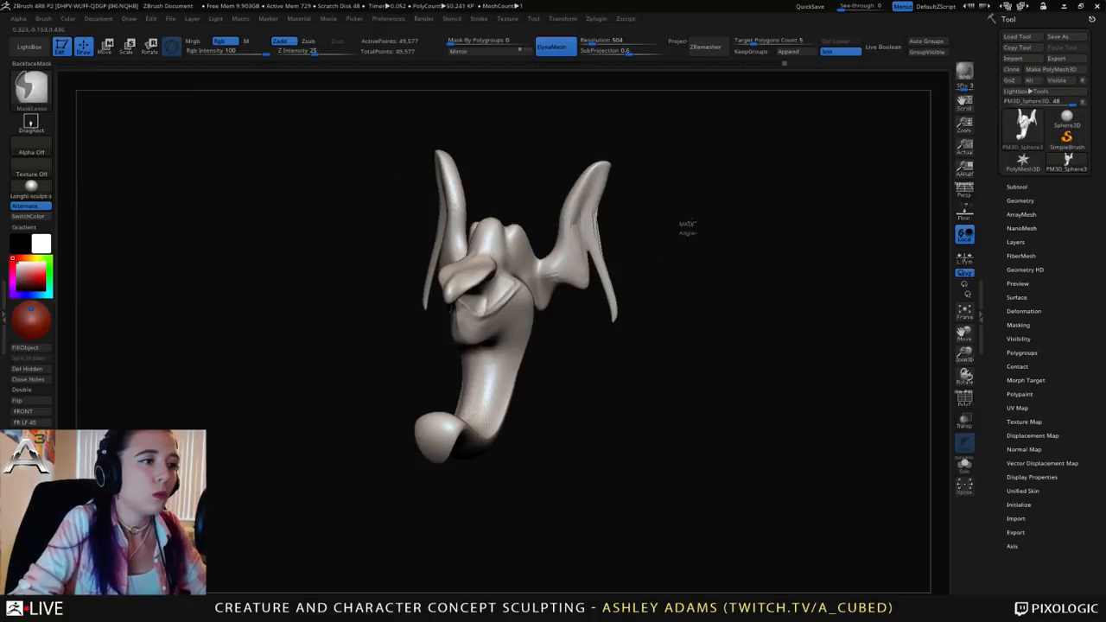
{"action": "mouse_move", "coordinate": [673, 230]}
{"action": "left_mouse_down", "text": "ctrl"}
{"action": "mouse_move", "coordinate": [537, 114]}
{"action": "mouse_move", "coordinate": [517, 114]}
{"action": "left_mouse_up", "text": "ctrl"}
{"action": "mouse_move", "coordinate": [514, 228]}
{"action": "left_mouse_down", "text": "ctrl"}
{"action": "mouse_move", "coordinate": [528, 298]}
{"action": "mouse_move", "coordinate": [681, 153]}
{"action": "mouse_move", "coordinate": [670, 142]}
{"action": "left_mouse_up", "text": "ctrl"}
{"action": "mouse_move", "coordinate": [670, 173]}
{"action": "left_mouse_down"}
{"action": "mouse_move", "coordinate": [512, 211]}
{"action": "mouse_move", "coordinate": [561, 217]}
{"action": "mouse_move", "coordinate": [457, 212]}
{"action": "left_mouse_up"}
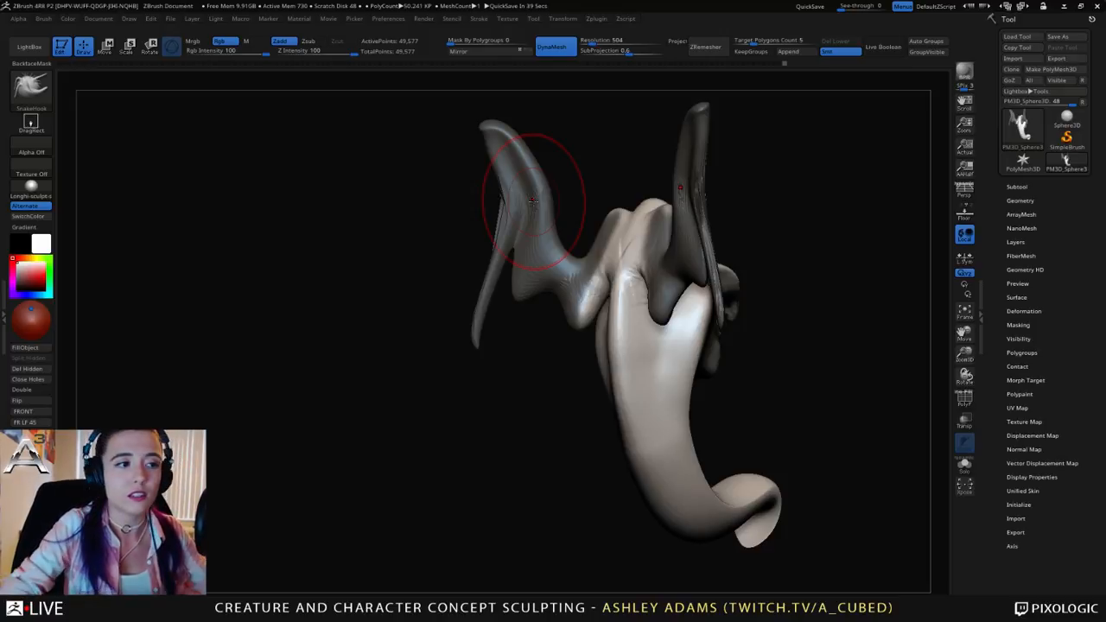
Step: Extend the lasso mask over the ear bases beside the crest
{"action": "mouse_move", "coordinate": [549, 342]}
{"action": "left_mouse_down"}
{"action": "mouse_move", "coordinate": [594, 346]}
{"action": "mouse_move", "coordinate": [566, 346]}
{"action": "left_mouse_up"}
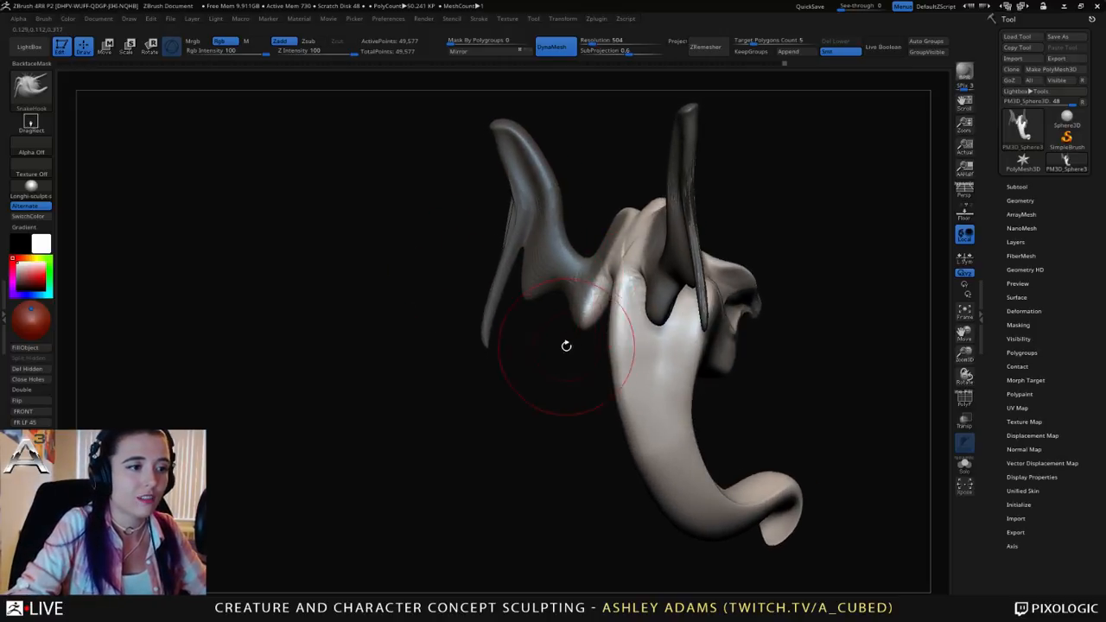
{"action": "key", "text": "ctrl"}
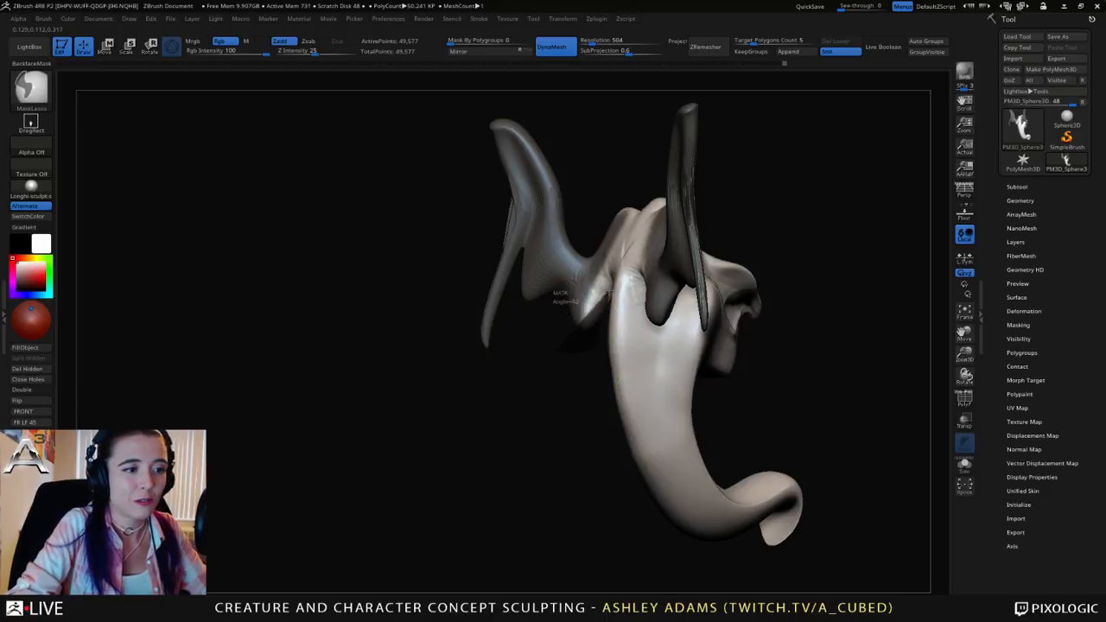
{"action": "mouse_move", "coordinate": [525, 383]}
{"action": "left_mouse_down"}
{"action": "mouse_move", "coordinate": [704, 268]}
{"action": "mouse_move", "coordinate": [573, 192]}
{"action": "left_mouse_up"}
{"action": "key", "text": "ctrl"}
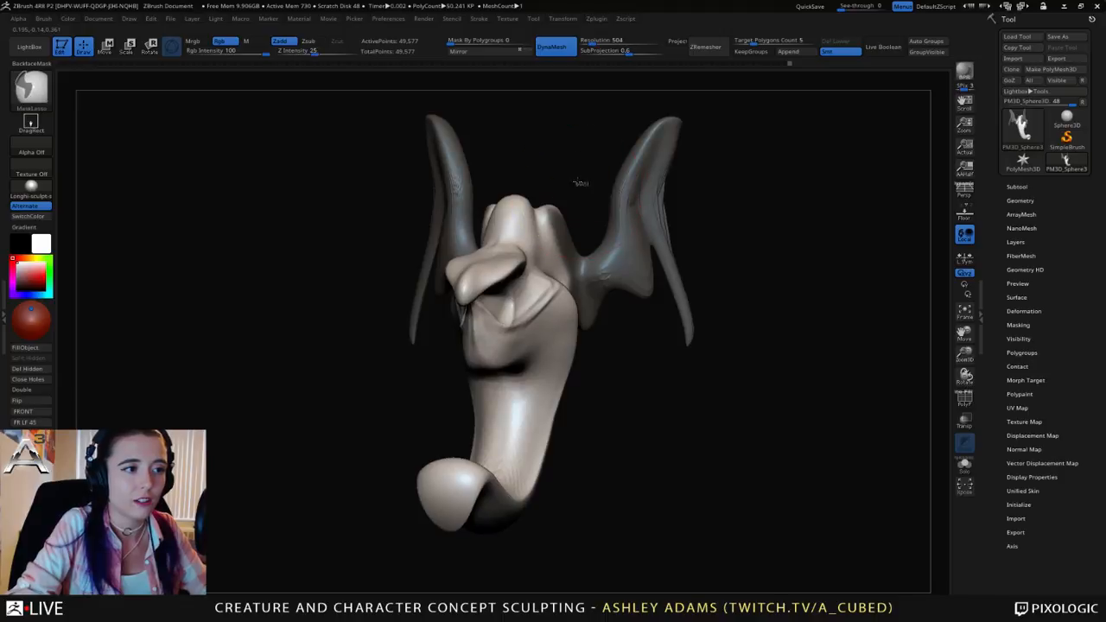
{"action": "mouse_move", "coordinate": [542, 259]}
{"action": "left_mouse_down", "text": "ctrl"}
{"action": "mouse_move", "coordinate": [577, 283]}
{"action": "mouse_move", "coordinate": [583, 259]}
{"action": "left_mouse_up", "text": "ctrl"}
{"action": "mouse_move", "coordinate": [610, 221]}
{"action": "left_mouse_down"}
{"action": "mouse_move", "coordinate": [580, 226]}
{"action": "mouse_move", "coordinate": [587, 195]}
{"action": "mouse_move", "coordinate": [593, 226]}
{"action": "mouse_move", "coordinate": [561, 259]}
{"action": "mouse_move", "coordinate": [570, 242]}
{"action": "left_mouse_up"}
Step: Switch the masking brush to MaskPen for touching up the mask around the ear bases
{"action": "key", "text": "ctrl"}
{"action": "left_click", "coordinate": [30, 91]}
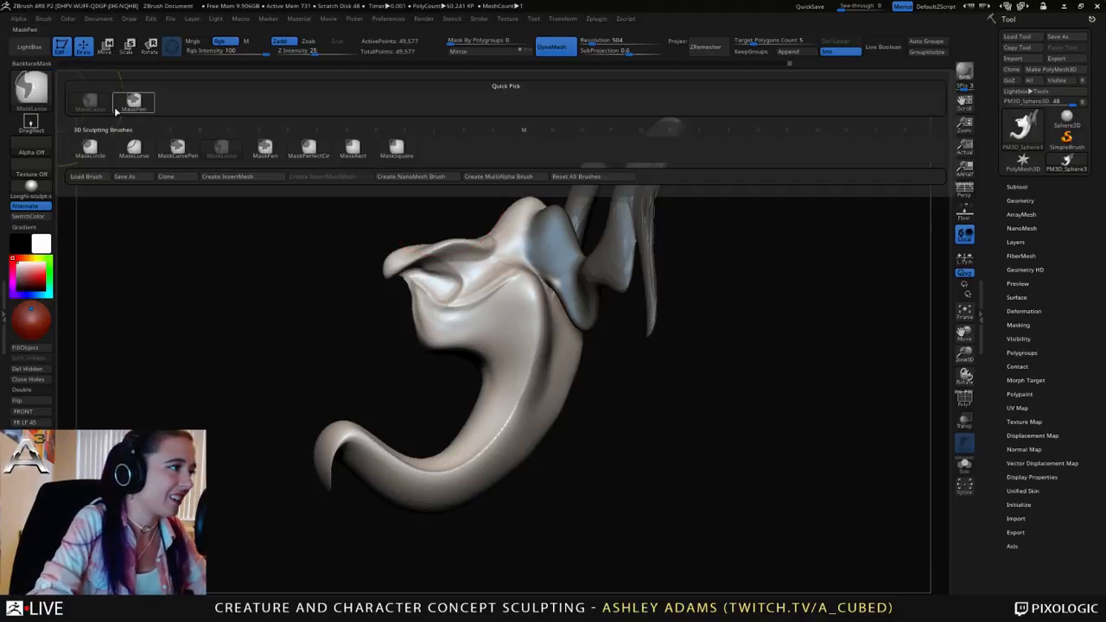
{"action": "left_click", "coordinate": [132, 102]}
{"action": "left_click", "coordinate": [141, 125]}
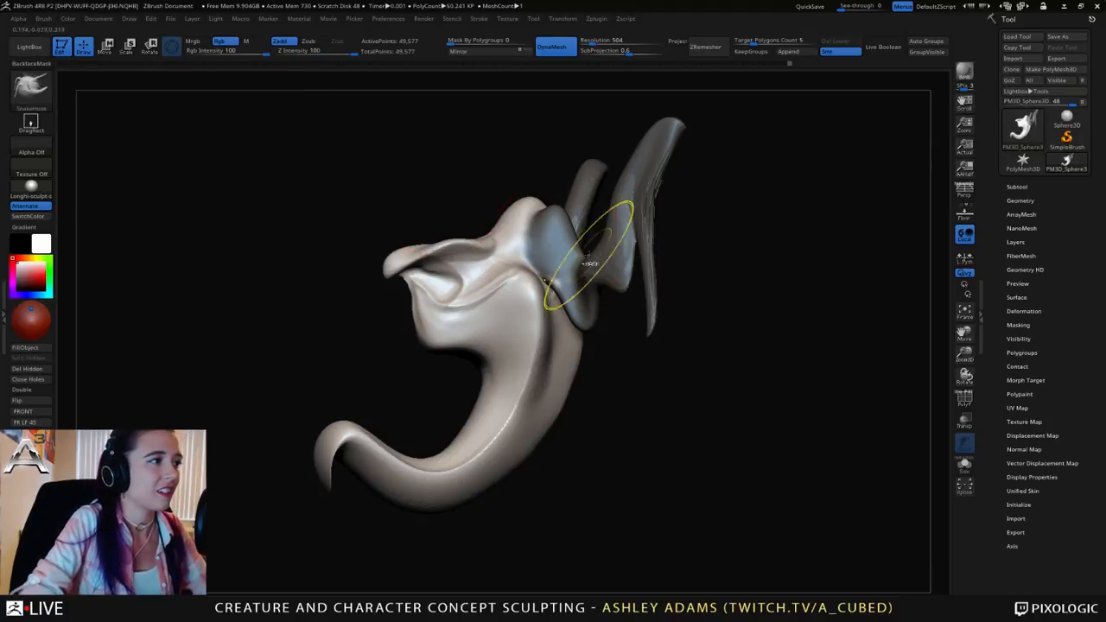
Step: Paint the mask over the lower edges of the ear bases beside the crest with MaskPen
{"action": "mouse_move", "coordinate": [575, 291]}
{"action": "right_mouse_down", "text": "ctrl"}
{"action": "mouse_move", "coordinate": [506, 284]}
{"action": "mouse_move", "coordinate": [578, 316]}
{"action": "right_mouse_up", "text": "ctrl"}
{"action": "key", "text": "space"}
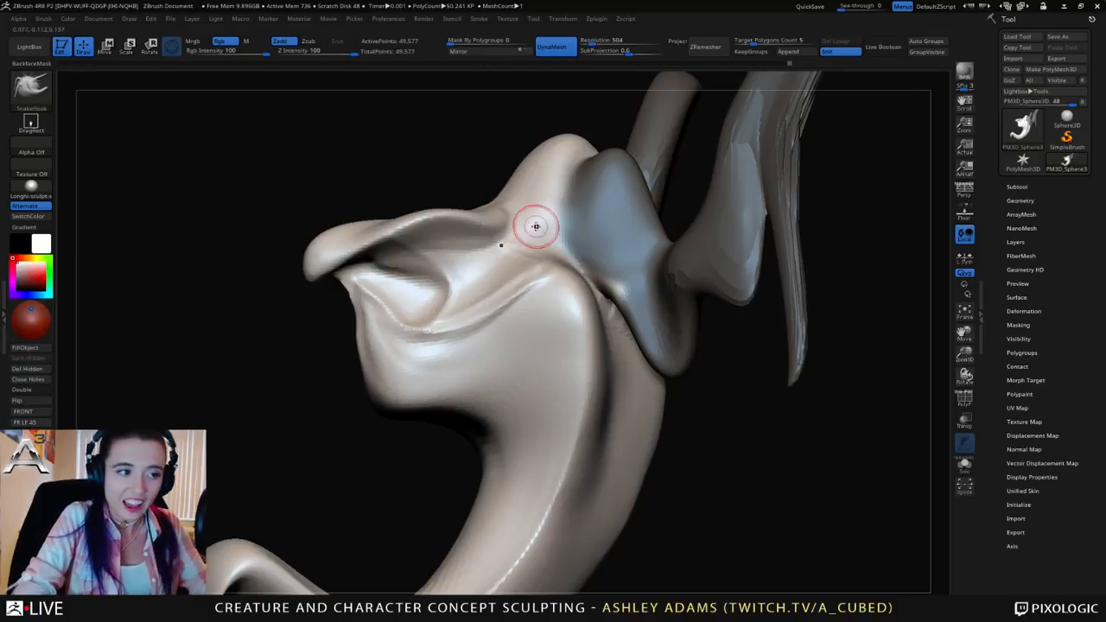
{"action": "left_click_drag", "start_coordinate": [625, 291], "coordinate": [630, 304], "text": "ctrl"}
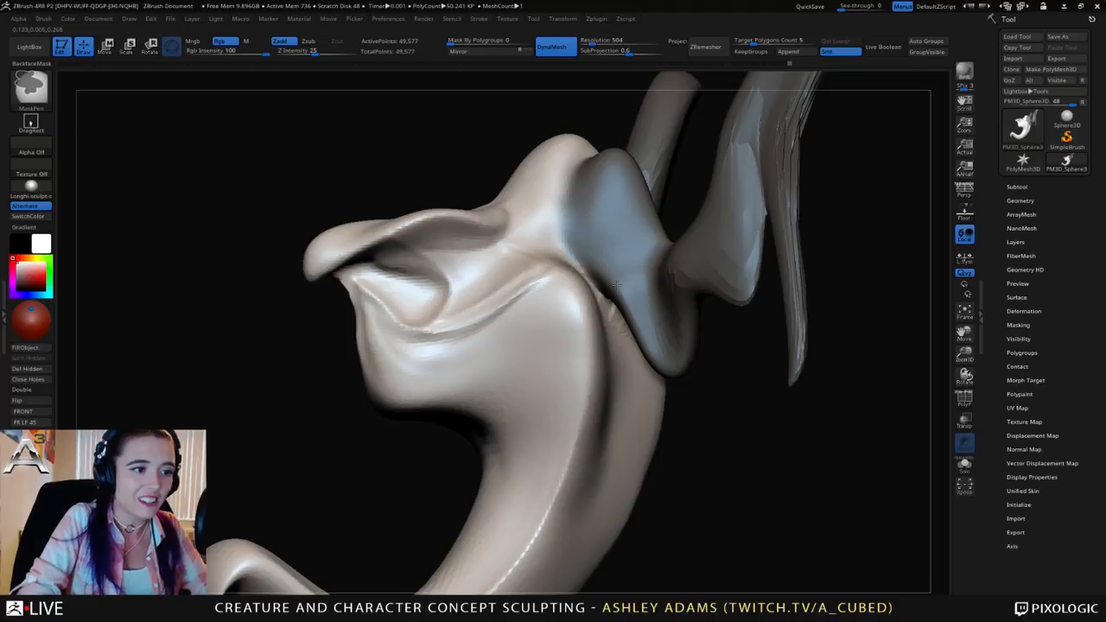
{"action": "mouse_move", "coordinate": [616, 286]}
{"action": "right_mouse_down"}
{"action": "mouse_move", "coordinate": [654, 248]}
{"action": "mouse_move", "coordinate": [662, 259]}
{"action": "right_mouse_up"}
{"action": "left_click_drag", "start_coordinate": [646, 299], "coordinate": [638, 317], "text": "ctrl"}
{"action": "right_click_drag", "start_coordinate": [638, 317], "coordinate": [682, 309]}
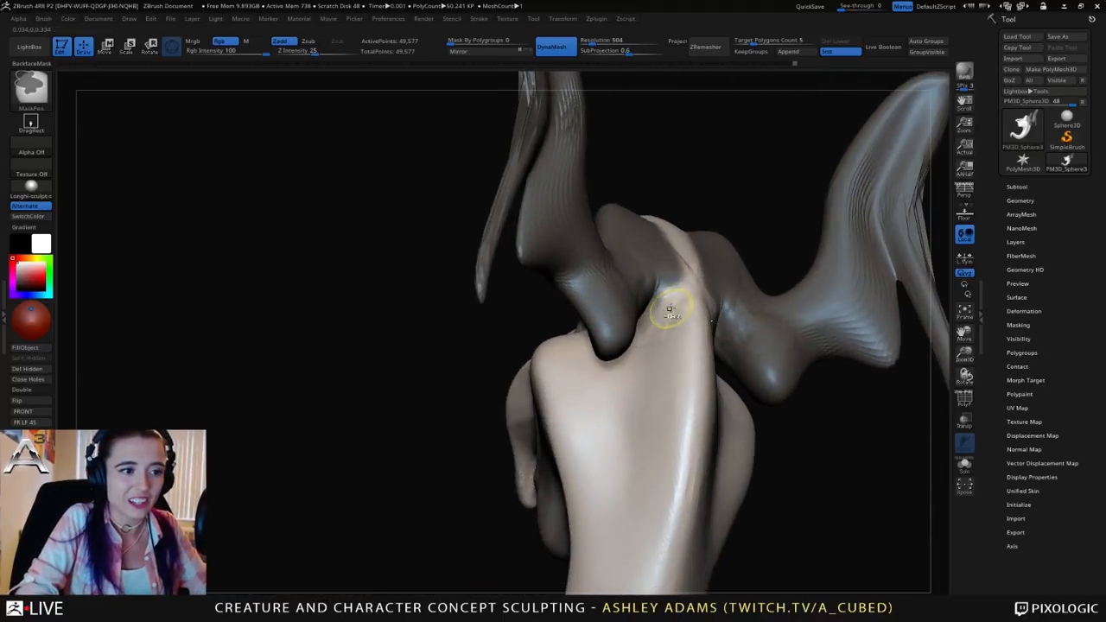
Step: Refine the mask around the ear bases at the back of the head, unmasking the overspill on the neck
{"action": "left_click_drag", "start_coordinate": [668, 302], "coordinate": [691, 299], "text": "ctrl"}
{"action": "right_click_drag", "start_coordinate": [691, 299], "coordinate": [659, 286]}
{"action": "mouse_move", "coordinate": [710, 298]}
{"action": "left_mouse_down", "text": "ctrl"}
{"action": "mouse_move", "coordinate": [714, 274]}
{"action": "mouse_move", "coordinate": [689, 251]}
{"action": "mouse_move", "coordinate": [716, 192]}
{"action": "left_mouse_up", "text": "ctrl"}
{"action": "mouse_move", "coordinate": [706, 250]}
{"action": "right_mouse_down"}
{"action": "mouse_move", "coordinate": [744, 295]}
{"action": "mouse_move", "coordinate": [731, 308]}
{"action": "mouse_move", "coordinate": [752, 341]}
{"action": "right_mouse_up"}
{"action": "left_click_drag", "start_coordinate": [749, 338], "coordinate": [736, 332], "text": "ctrl"}
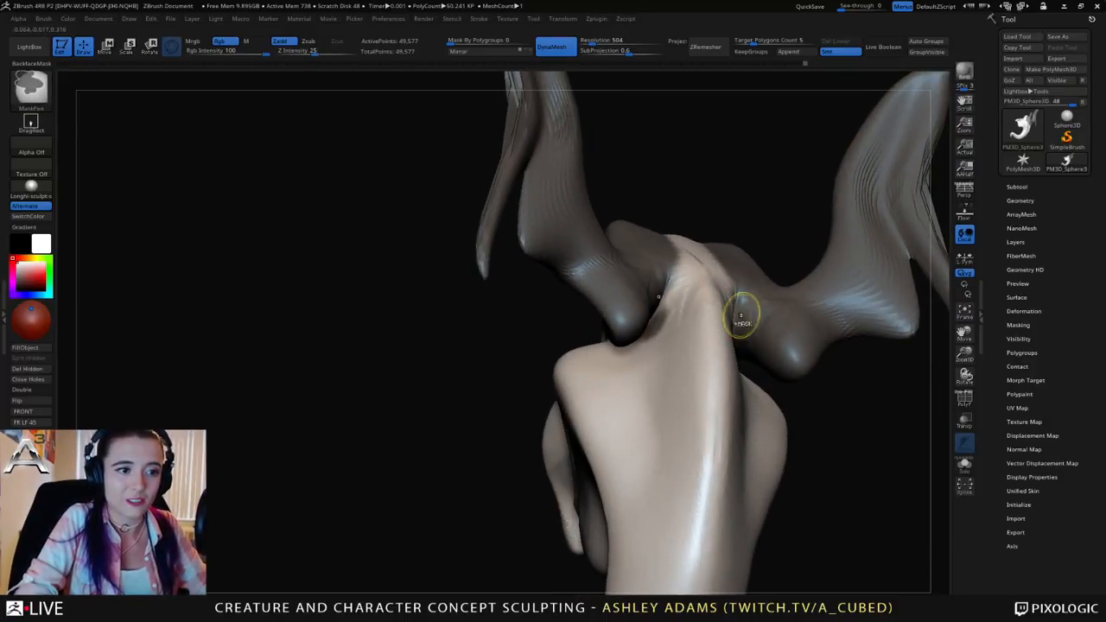
{"action": "left_click_drag", "start_coordinate": [656, 333], "coordinate": [680, 315], "text": "ctrl+alt"}
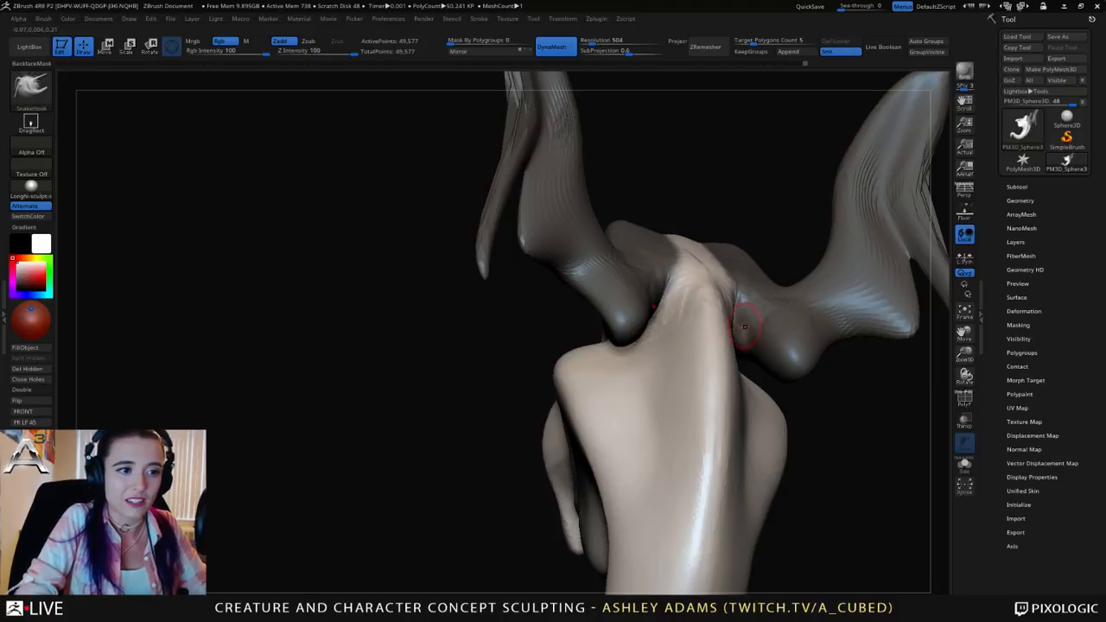
Step: Invert the mask to free the ears and scale them up about 1.53 times with the transform gizmo
{"action": "mouse_move", "coordinate": [527, 333]}
{"action": "right_mouse_down"}
{"action": "mouse_move", "coordinate": [596, 355]}
{"action": "mouse_move", "coordinate": [640, 395]}
{"action": "mouse_move", "coordinate": [757, 444]}
{"action": "mouse_move", "coordinate": [692, 394]}
{"action": "right_mouse_up"}
{"action": "left_click", "coordinate": [757, 444], "text": "ctrl"}
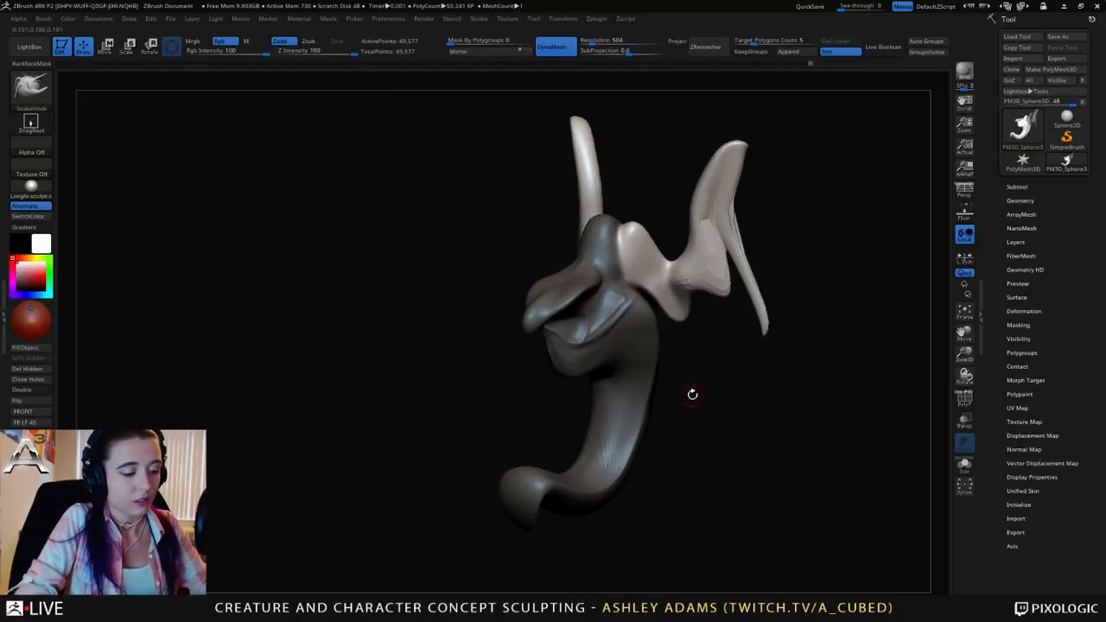
{"action": "key", "text": "r"}
{"action": "right_click_drag", "start_coordinate": [464, 250], "coordinate": [542, 325]}
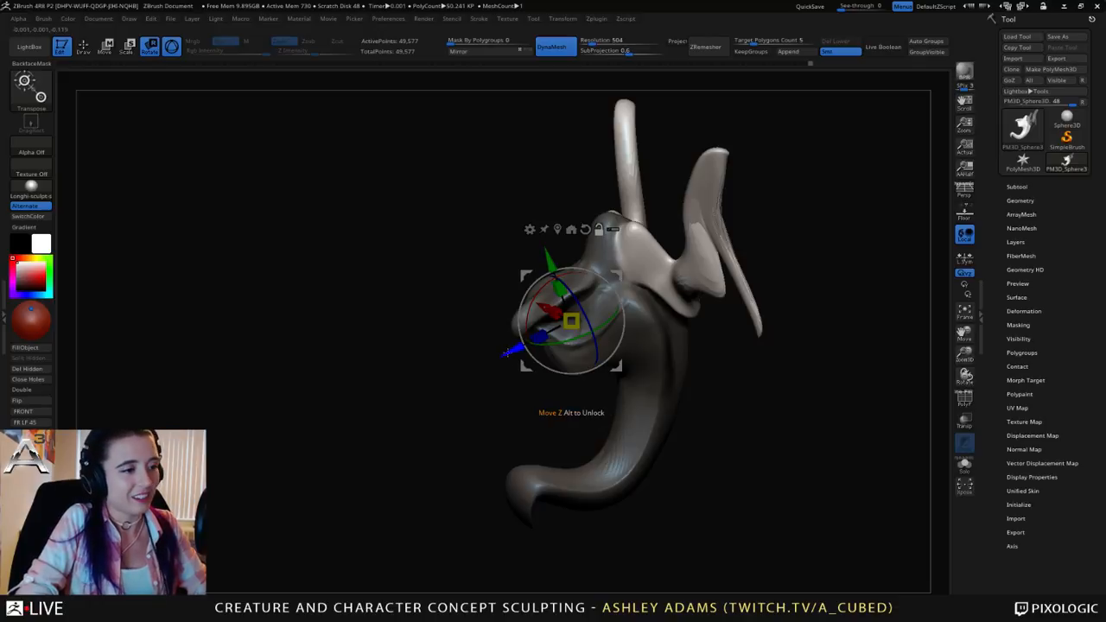
{"action": "left_click_drag", "start_coordinate": [539, 335], "coordinate": [580, 312]}
{"action": "right_click_drag", "start_coordinate": [678, 259], "coordinate": [803, 168]}
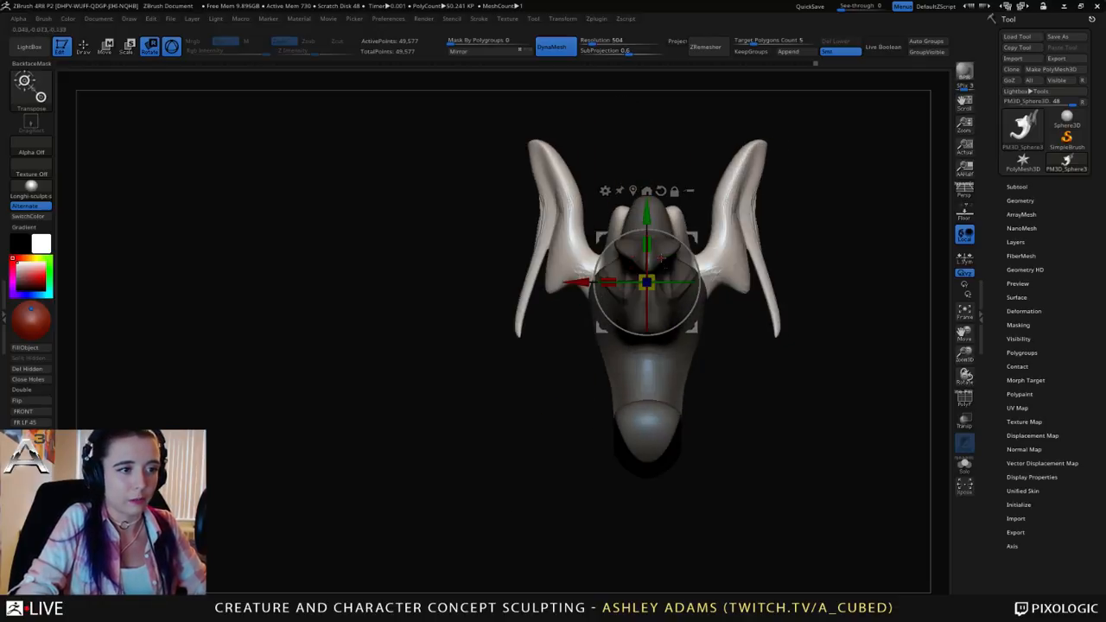
{"action": "left_click_drag", "start_coordinate": [651, 281], "coordinate": [792, 305]}
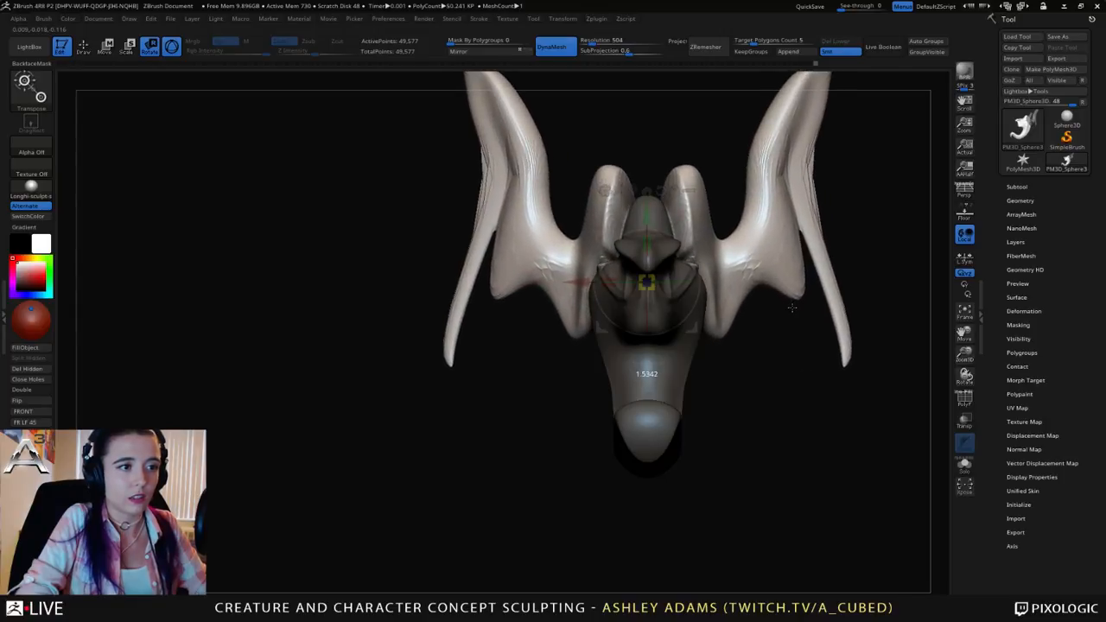
Step: Reposition and rotate the enlarged ears against the head with the gizmo, and return to Draw mode
{"action": "right_click_drag", "start_coordinate": [783, 218], "coordinate": [653, 316], "text": "alt"}
{"action": "right_click_drag", "start_coordinate": [795, 318], "coordinate": [800, 265], "text": "alt"}
{"action": "left_click_drag", "start_coordinate": [730, 264], "coordinate": [743, 270]}
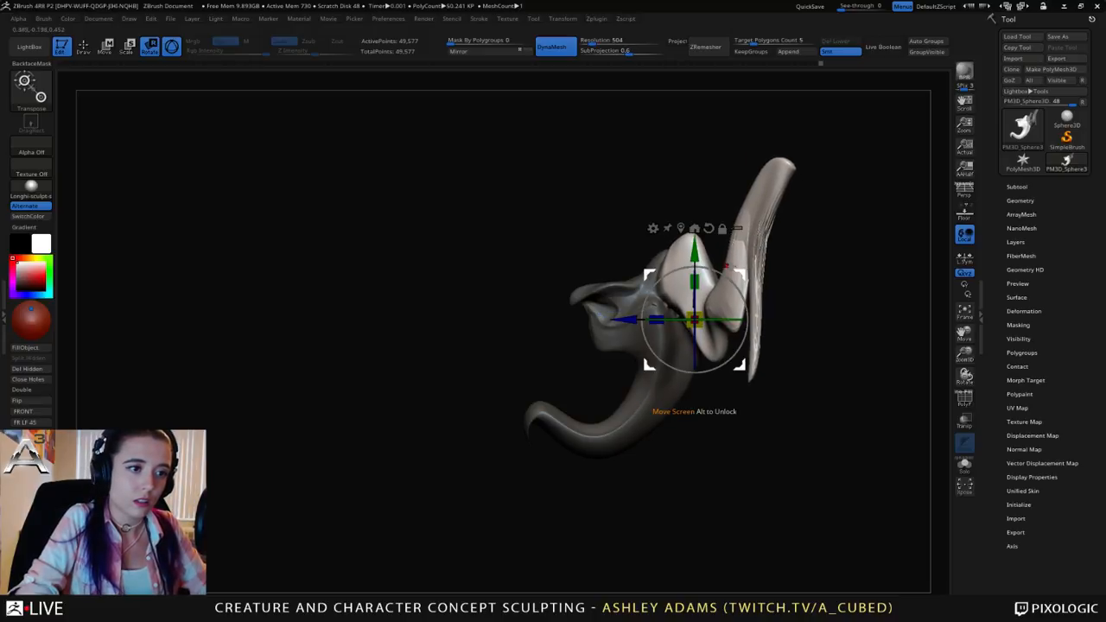
{"action": "left_click_drag", "start_coordinate": [642, 354], "coordinate": [665, 373]}
{"action": "left_click_drag", "start_coordinate": [737, 274], "coordinate": [808, 247]}
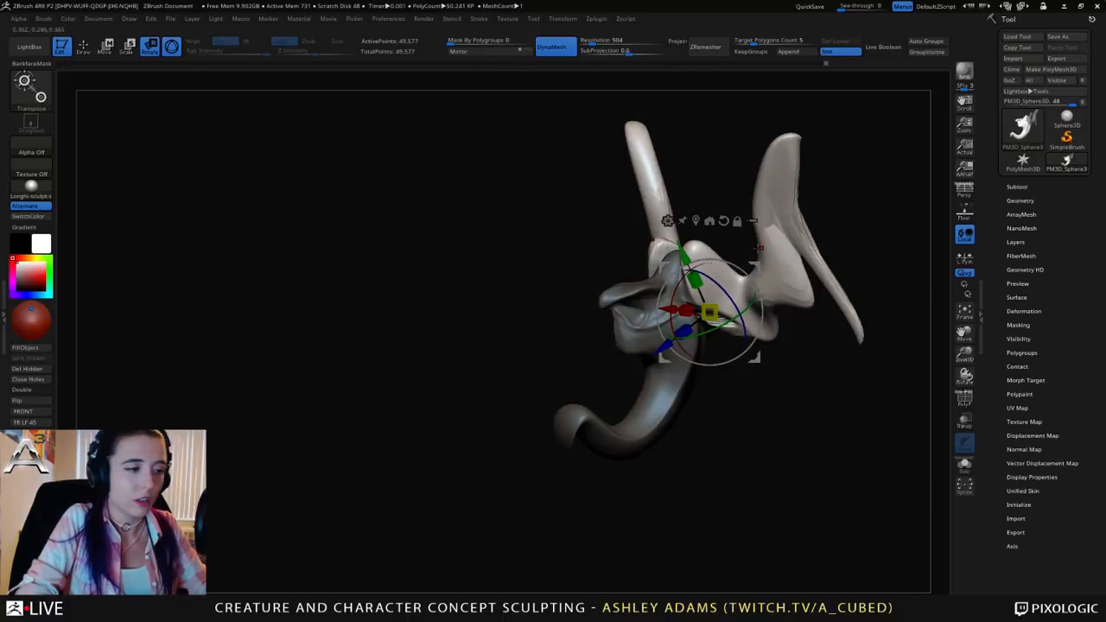
{"action": "left_click_drag", "start_coordinate": [521, 204], "coordinate": [625, 296]}
{"action": "key", "text": "q"}
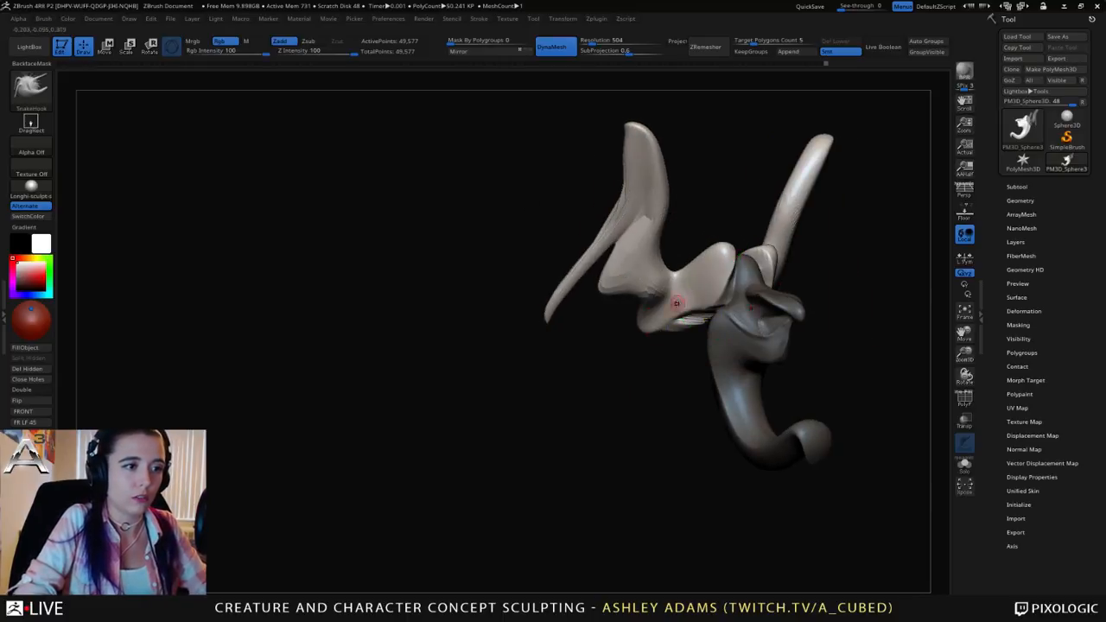
Step: Clear the mask, then reshape and smooth the ear bases where they join the head
{"action": "left_click_drag", "start_coordinate": [749, 253], "coordinate": [715, 255]}
{"action": "mouse_move", "coordinate": [716, 255]}
{"action": "right_mouse_down", "text": "alt"}
{"action": "mouse_move", "coordinate": [621, 252]}
{"action": "mouse_move", "coordinate": [631, 319]}
{"action": "right_mouse_up", "text": "alt"}
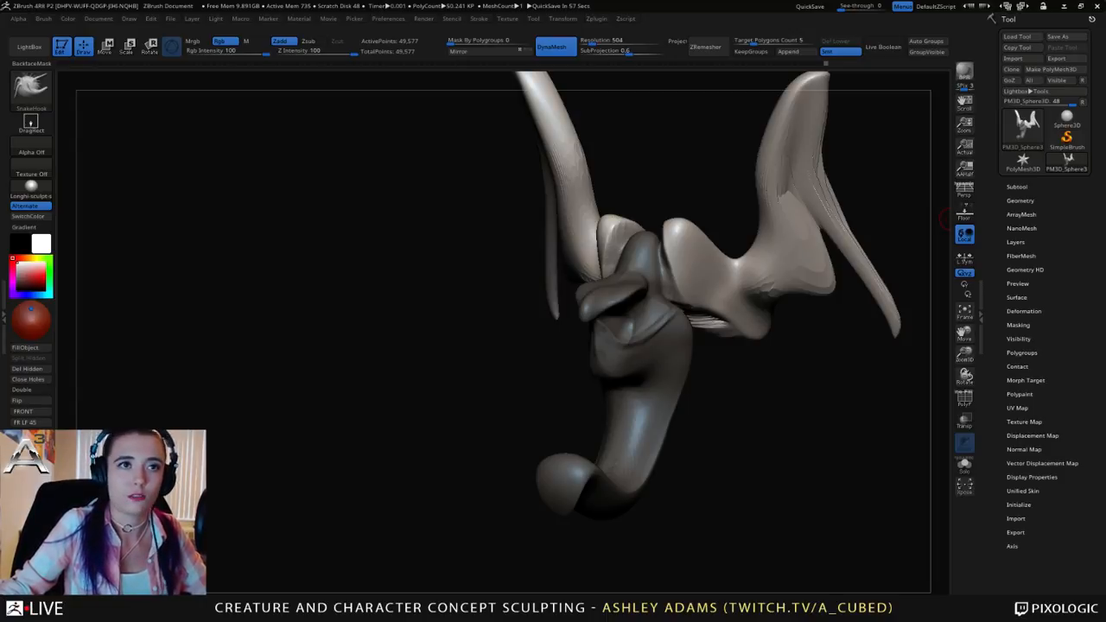
{"action": "left_click_drag", "start_coordinate": [804, 380], "coordinate": [704, 380]}
{"action": "left_click_drag", "start_coordinate": [691, 278], "coordinate": [679, 281]}
{"action": "mouse_move", "coordinate": [675, 311]}
{"action": "left_mouse_down", "text": "shift"}
{"action": "mouse_move", "coordinate": [730, 337]}
{"action": "mouse_move", "coordinate": [718, 328]}
{"action": "left_mouse_up", "text": "shift"}
{"action": "left_click_drag", "start_coordinate": [778, 388], "coordinate": [825, 379]}
{"action": "left_click_drag", "start_coordinate": [718, 312], "coordinate": [730, 320], "text": "shift"}
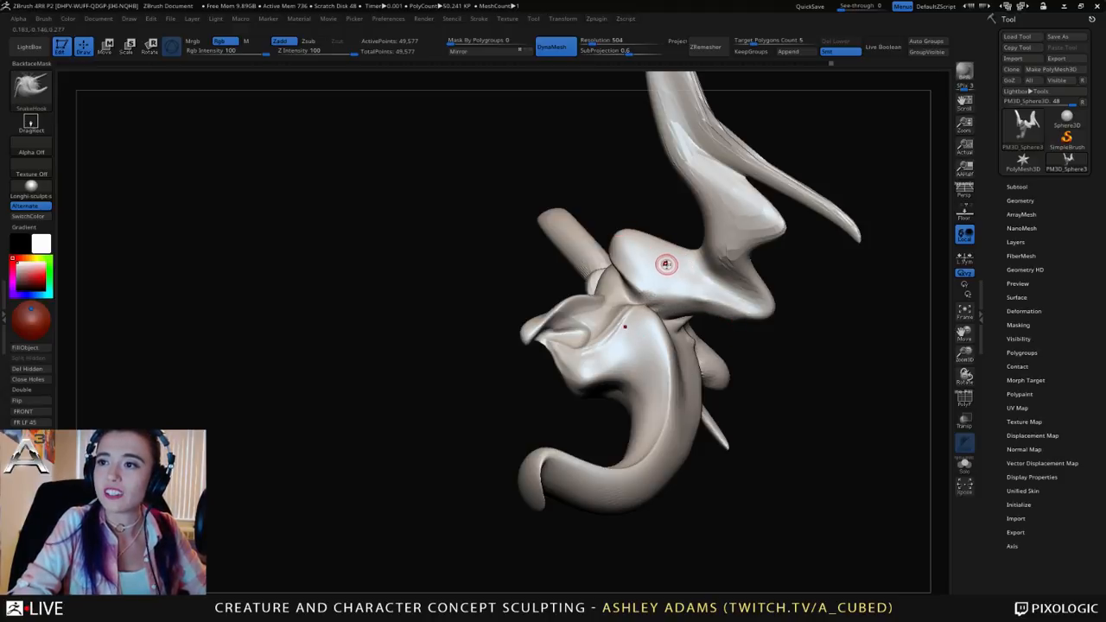
{"action": "right_click_drag", "start_coordinate": [664, 250], "coordinate": [750, 303]}
{"action": "mouse_move", "coordinate": [636, 241]}
{"action": "left_mouse_down", "text": "shift"}
{"action": "mouse_move", "coordinate": [622, 231]}
{"action": "mouse_move", "coordinate": [607, 244]}
{"action": "left_mouse_up", "text": "shift"}
{"action": "mouse_move", "coordinate": [607, 244]}
{"action": "right_mouse_down"}
{"action": "mouse_move", "coordinate": [644, 254]}
{"action": "mouse_move", "coordinate": [586, 255]}
{"action": "mouse_move", "coordinate": [555, 295]}
{"action": "right_mouse_up"}
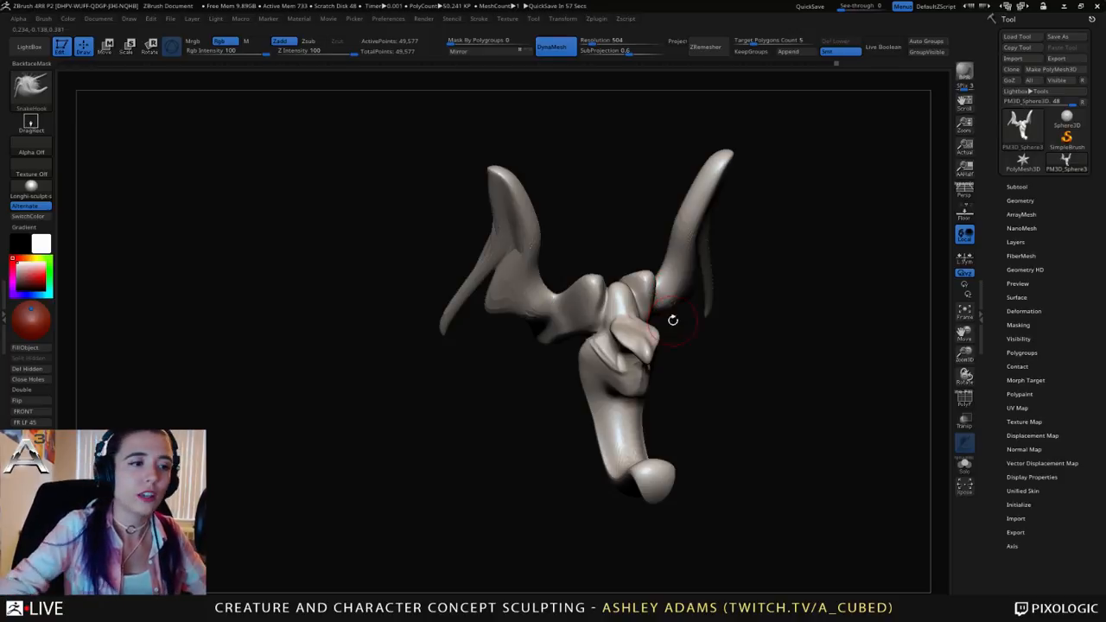
Step: Enlarge the SnakeHook brush and bend both tall ears into a more swept shape
{"action": "right_click_drag", "start_coordinate": [672, 316], "coordinate": [535, 260]}
{"action": "key", "text": "space"}
{"action": "left_click_drag", "start_coordinate": [521, 257], "coordinate": [529, 257]}
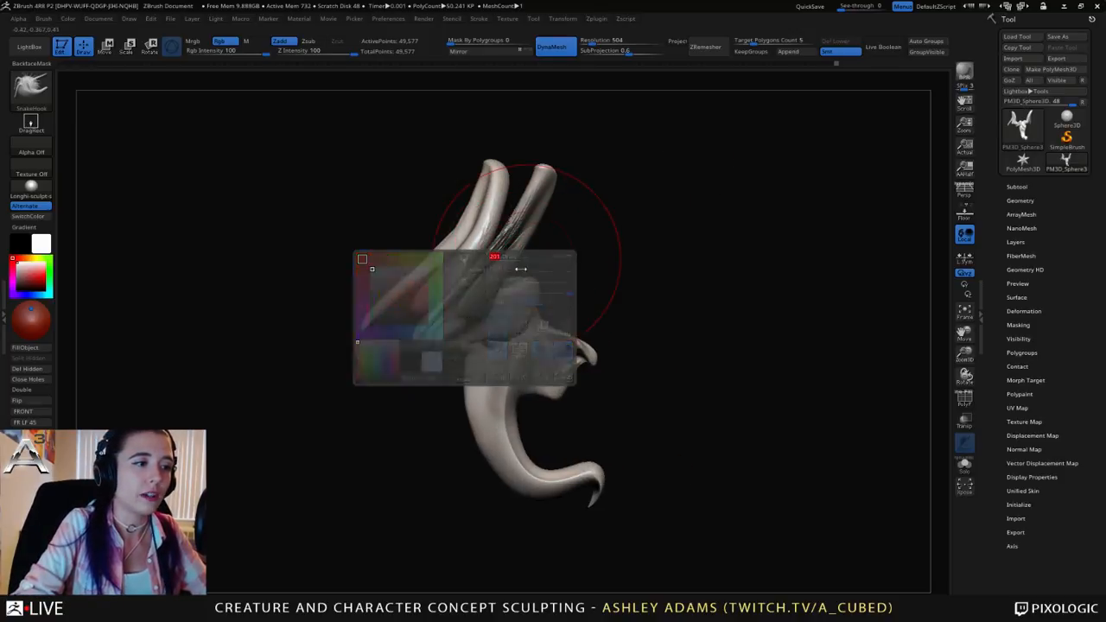
{"action": "right_click_drag", "start_coordinate": [536, 257], "coordinate": [502, 262]}
{"action": "mouse_move", "coordinate": [504, 267]}
{"action": "left_mouse_down"}
{"action": "mouse_move", "coordinate": [501, 292]}
{"action": "mouse_move", "coordinate": [476, 294]}
{"action": "left_mouse_up"}
{"action": "mouse_move", "coordinate": [473, 293]}
{"action": "right_mouse_down"}
{"action": "mouse_move", "coordinate": [432, 254]}
{"action": "mouse_move", "coordinate": [471, 273]}
{"action": "mouse_move", "coordinate": [416, 255]}
{"action": "mouse_move", "coordinate": [518, 291]}
{"action": "mouse_move", "coordinate": [530, 259]}
{"action": "mouse_move", "coordinate": [536, 289]}
{"action": "mouse_move", "coordinate": [573, 291]}
{"action": "mouse_move", "coordinate": [572, 249]}
{"action": "right_mouse_up"}
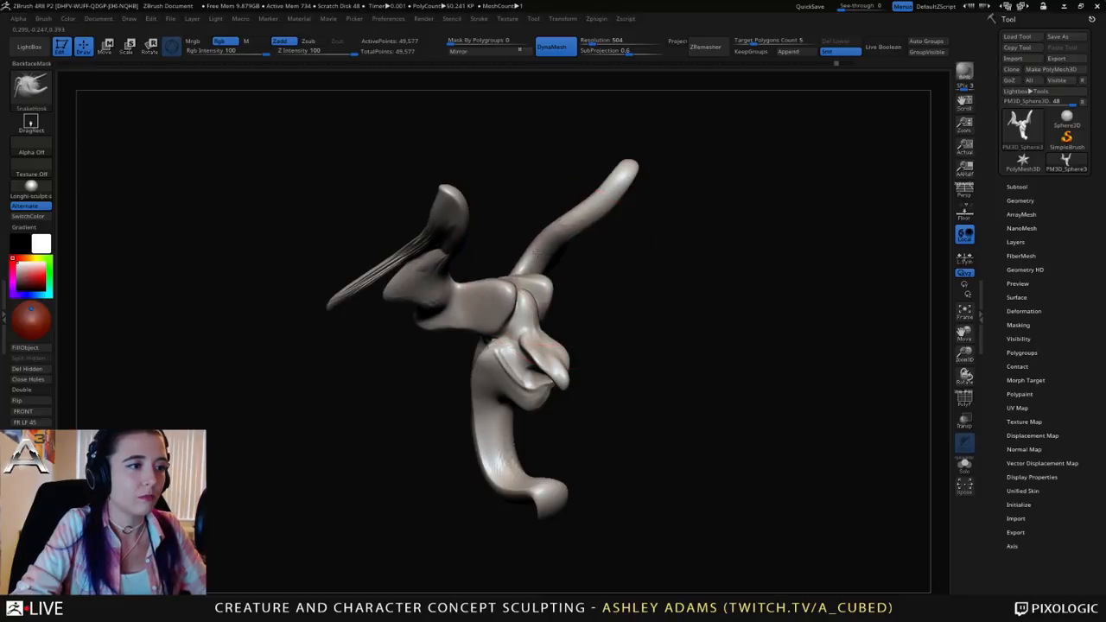
{"action": "left_click_drag", "start_coordinate": [582, 215], "coordinate": [552, 214]}
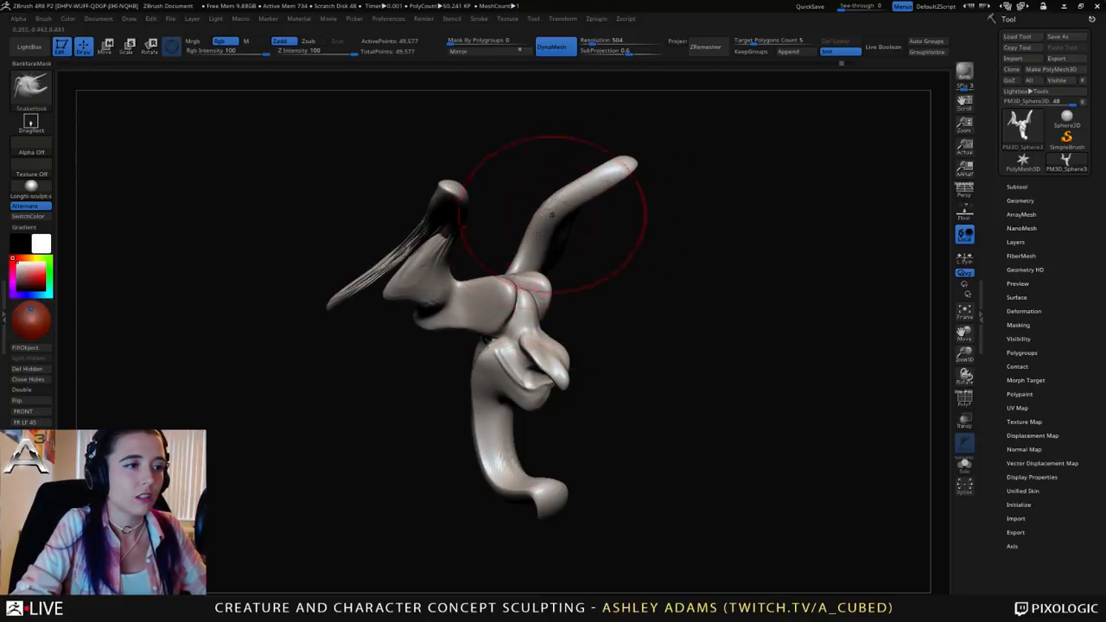
{"action": "right_click_drag", "start_coordinate": [517, 265], "coordinate": [503, 261]}
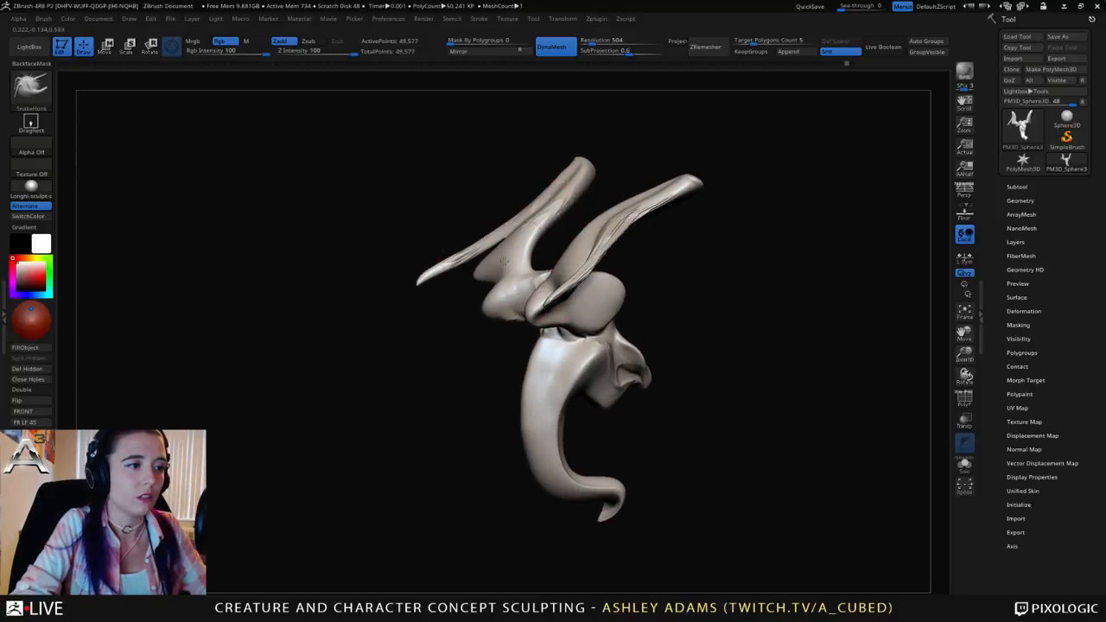
{"action": "left_click_drag", "start_coordinate": [566, 202], "coordinate": [556, 200]}
Step: Resize the SnakeHook brush, pull the thin rear points of the ears downward, and smooth their surface
{"action": "right_click_drag", "start_coordinate": [555, 200], "coordinate": [455, 269]}
{"action": "key", "text": "space"}
{"action": "mouse_move", "coordinate": [454, 268]}
{"action": "left_mouse_down"}
{"action": "mouse_move", "coordinate": [433, 265]}
{"action": "mouse_move", "coordinate": [433, 315]}
{"action": "left_mouse_up"}
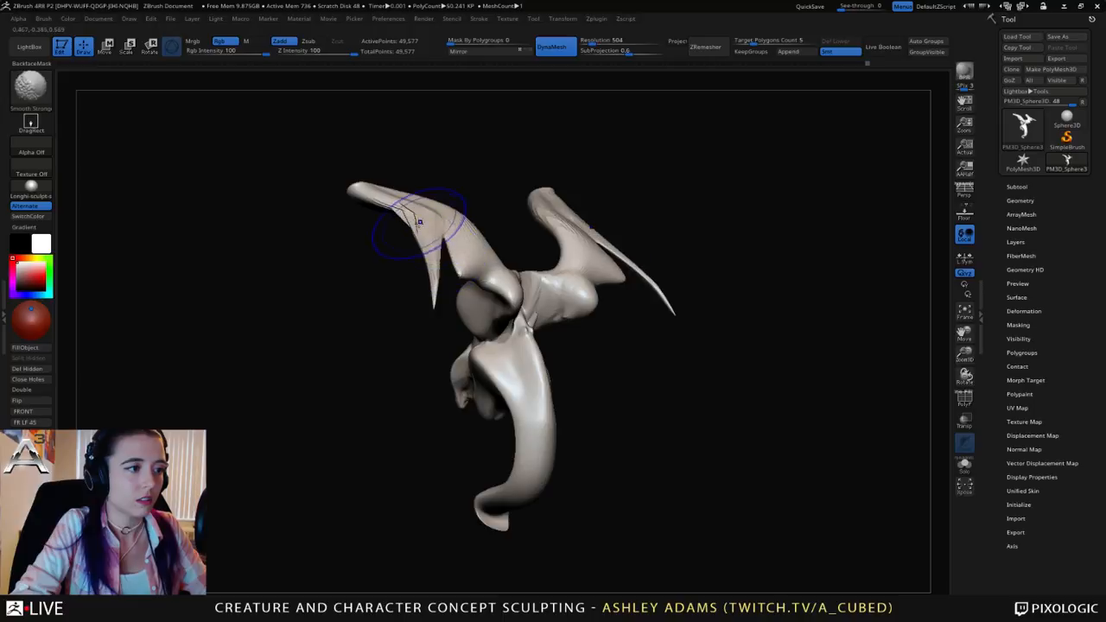
{"action": "mouse_move", "coordinate": [394, 222]}
{"action": "left_mouse_down"}
{"action": "mouse_move", "coordinate": [504, 239]}
{"action": "mouse_move", "coordinate": [581, 229]}
{"action": "mouse_move", "coordinate": [545, 223]}
{"action": "left_mouse_up"}
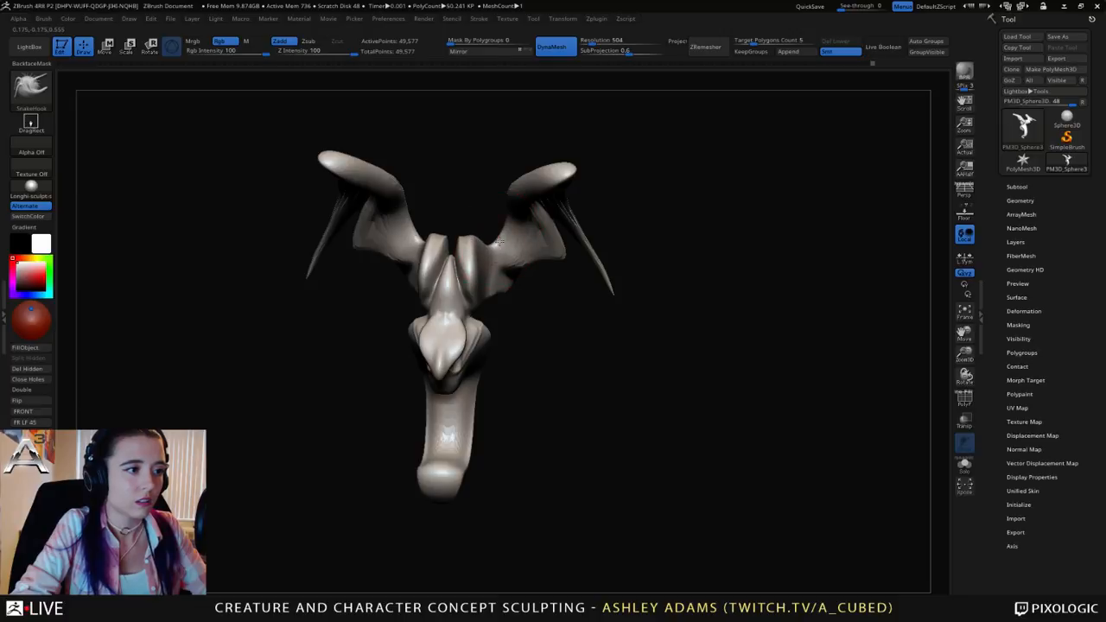
Step: Reshape the lower flaps of the ears beside the crest with SnakeHook
{"action": "mouse_move", "coordinate": [497, 239]}
{"action": "left_mouse_down"}
{"action": "mouse_move", "coordinate": [502, 258]}
{"action": "mouse_move", "coordinate": [542, 280]}
{"action": "left_mouse_up"}
{"action": "left_click_drag", "start_coordinate": [528, 334], "coordinate": [546, 288]}
{"action": "right_click_drag", "start_coordinate": [533, 289], "coordinate": [543, 279]}
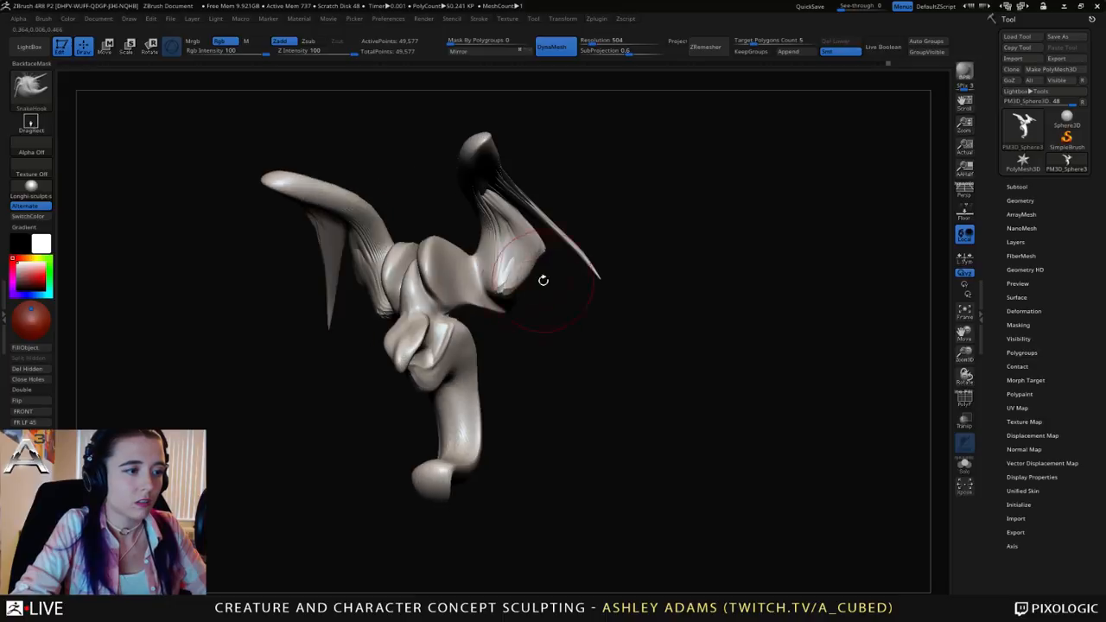
{"action": "left_click_drag", "start_coordinate": [507, 293], "coordinate": [526, 273]}
{"action": "mouse_move", "coordinate": [525, 273]}
{"action": "right_mouse_down"}
{"action": "mouse_move", "coordinate": [530, 255]}
{"action": "mouse_move", "coordinate": [573, 240]}
{"action": "mouse_move", "coordinate": [538, 175]}
{"action": "mouse_move", "coordinate": [467, 259]}
{"action": "mouse_move", "coordinate": [483, 252]}
{"action": "mouse_move", "coordinate": [492, 273]}
{"action": "mouse_move", "coordinate": [537, 259]}
{"action": "mouse_move", "coordinate": [498, 301]}
{"action": "right_mouse_up"}
Step: Sculpt a hollow into the rounded lobes beside the crest with the ClayBuildup brush
{"action": "key", "text": "b"}
{"action": "key", "text": "c"}
{"action": "key", "text": "b"}
{"action": "right_click_drag", "start_coordinate": [580, 300], "coordinate": [599, 323]}
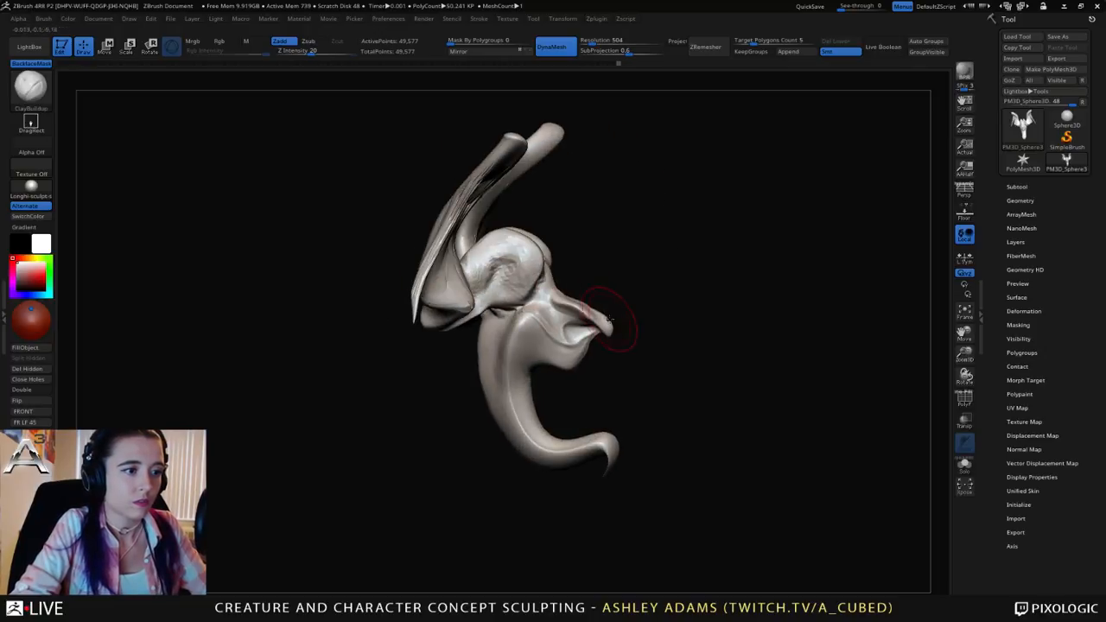
Step: Draw the snout tip down into a pointed, hooked beak with a resized SnakeHook brush and smooth it
{"action": "key", "text": "b"}
{"action": "key", "text": "s"}
{"action": "key", "text": "h"}
{"action": "key", "text": "space"}
{"action": "left_click_drag", "start_coordinate": [600, 324], "coordinate": [610, 324]}
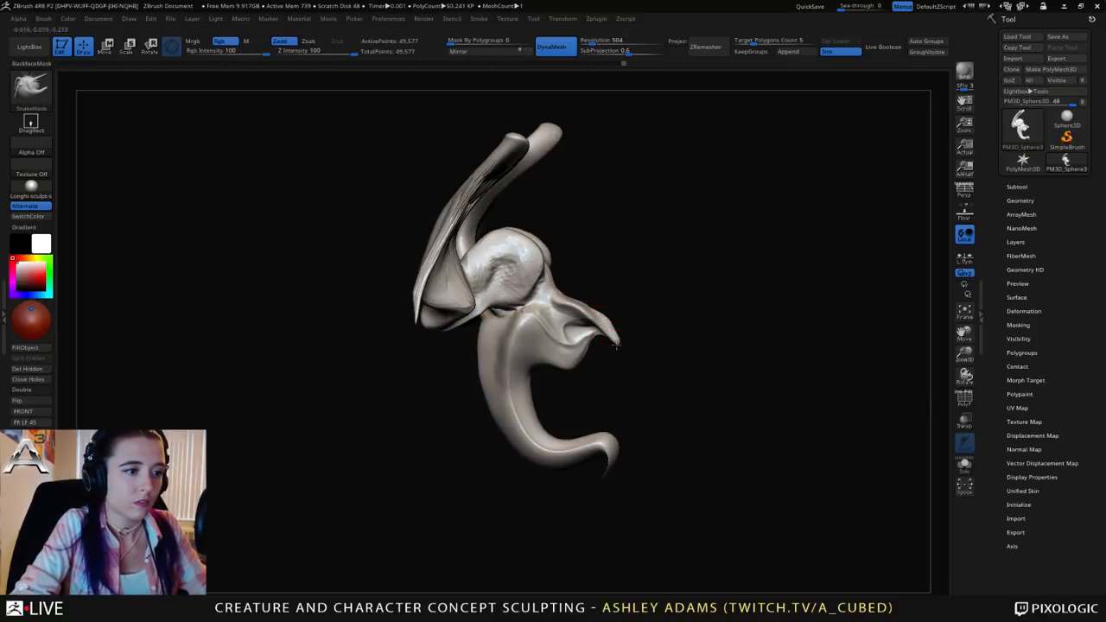
{"action": "key", "text": "shift"}
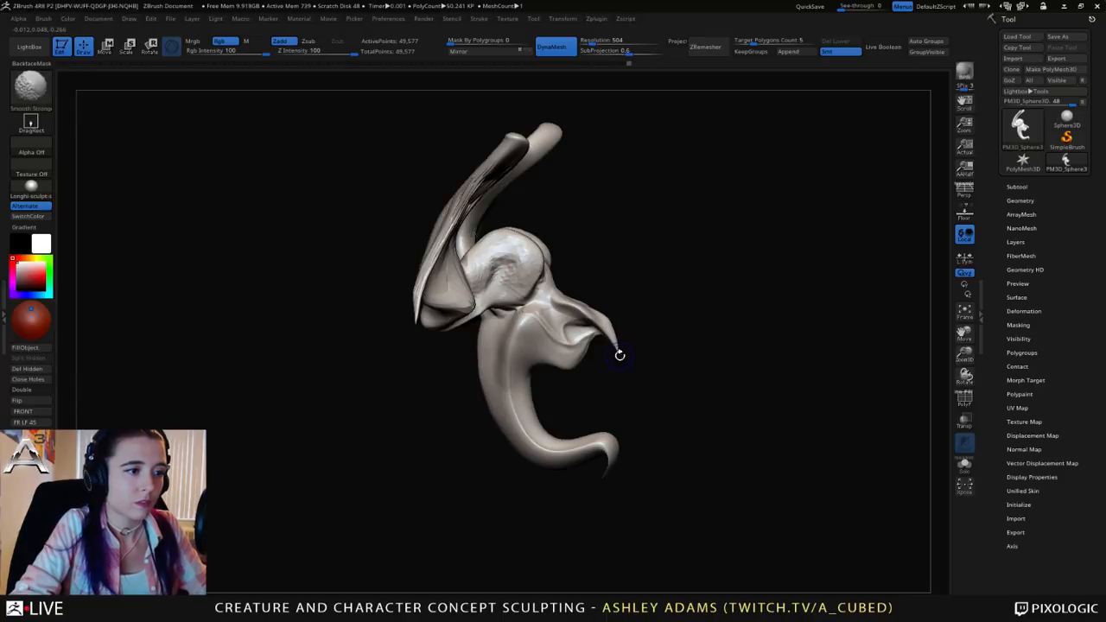
{"action": "left_click_drag", "start_coordinate": [619, 355], "coordinate": [609, 332], "text": "shift"}
Step: Try to pull long, thin spikes outward from both sides of the snout with SnakeHook
{"action": "right_click_drag", "start_coordinate": [615, 337], "coordinate": [526, 326]}
{"action": "key", "text": "space"}
{"action": "left_click_drag", "start_coordinate": [597, 332], "coordinate": [608, 331]}
{"action": "mouse_move", "coordinate": [552, 318]}
{"action": "right_mouse_down"}
{"action": "mouse_move", "coordinate": [589, 324]}
{"action": "mouse_move", "coordinate": [557, 307]}
{"action": "right_mouse_up"}
{"action": "left_click_drag", "start_coordinate": [566, 306], "coordinate": [739, 311]}
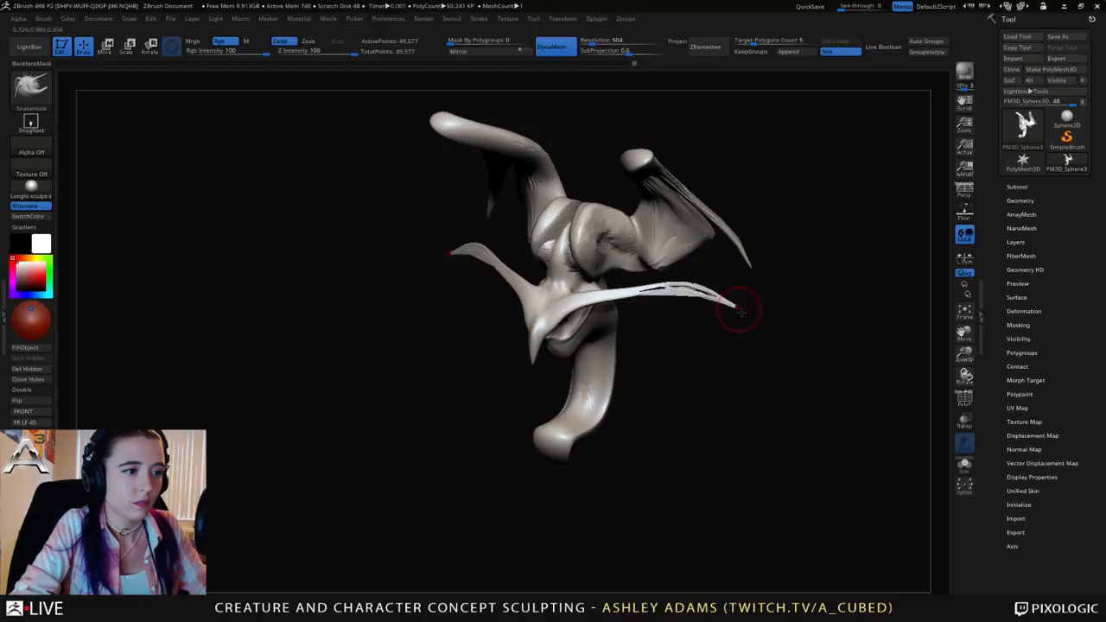
{"action": "mouse_move", "coordinate": [740, 312]}
{"action": "right_mouse_down"}
{"action": "mouse_move", "coordinate": [656, 318]}
{"action": "mouse_move", "coordinate": [702, 284]}
{"action": "right_mouse_up"}
{"action": "key", "text": "ctrl"}
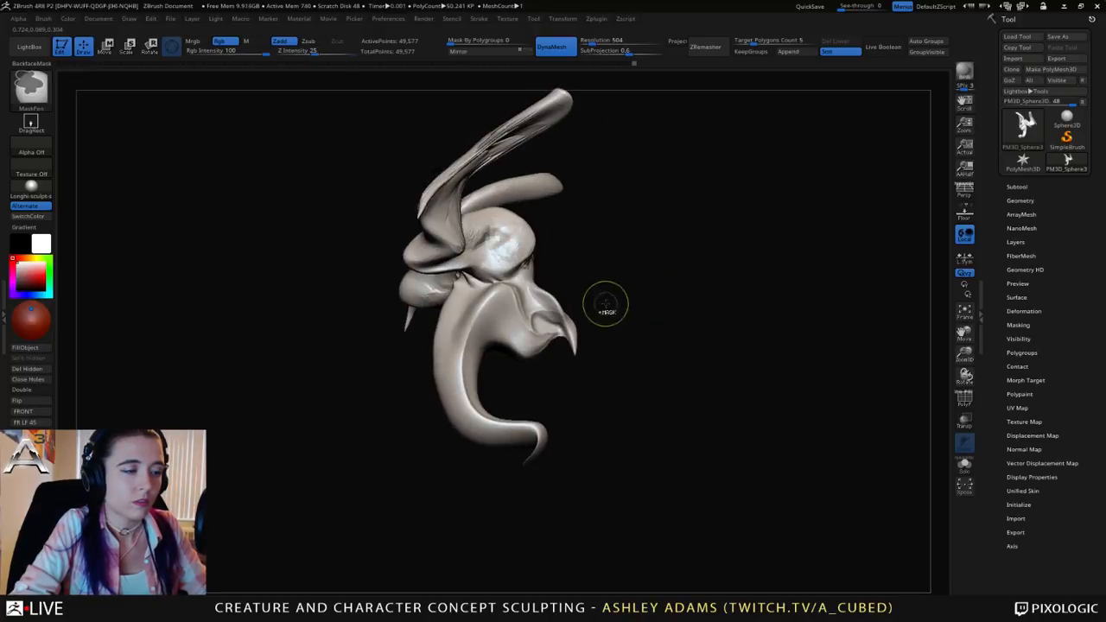
Step: Try to pull a long spike out of the back of the neck with SnakeHook, and undo it
{"action": "mouse_move", "coordinate": [605, 304]}
{"action": "right_mouse_down"}
{"action": "mouse_move", "coordinate": [545, 298]}
{"action": "mouse_move", "coordinate": [519, 311]}
{"action": "mouse_move", "coordinate": [432, 278]}
{"action": "right_mouse_up"}
{"action": "mouse_move", "coordinate": [437, 278]}
{"action": "left_mouse_down", "text": "shift"}
{"action": "mouse_move", "coordinate": [521, 314]}
{"action": "mouse_move", "coordinate": [535, 359]}
{"action": "left_mouse_up", "text": "shift"}
{"action": "mouse_move", "coordinate": [519, 328]}
{"action": "right_mouse_down"}
{"action": "mouse_move", "coordinate": [533, 285]}
{"action": "mouse_move", "coordinate": [610, 309]}
{"action": "mouse_move", "coordinate": [534, 297]}
{"action": "right_mouse_up"}
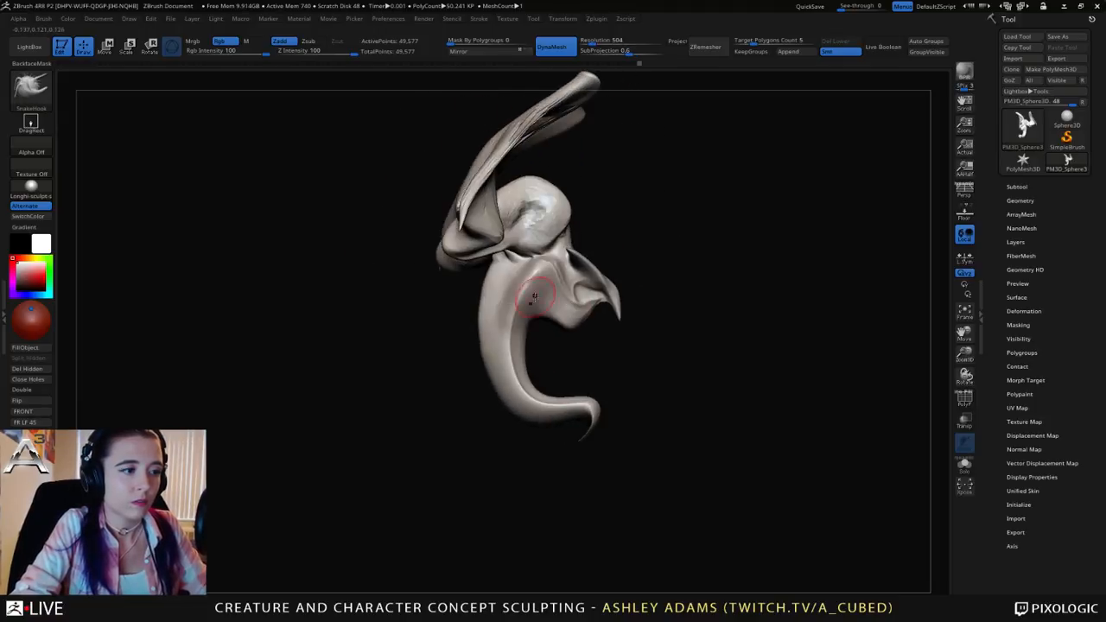
{"action": "mouse_move", "coordinate": [492, 263]}
{"action": "left_mouse_down"}
{"action": "mouse_move", "coordinate": [462, 285]}
{"action": "mouse_move", "coordinate": [399, 373]}
{"action": "left_mouse_up"}
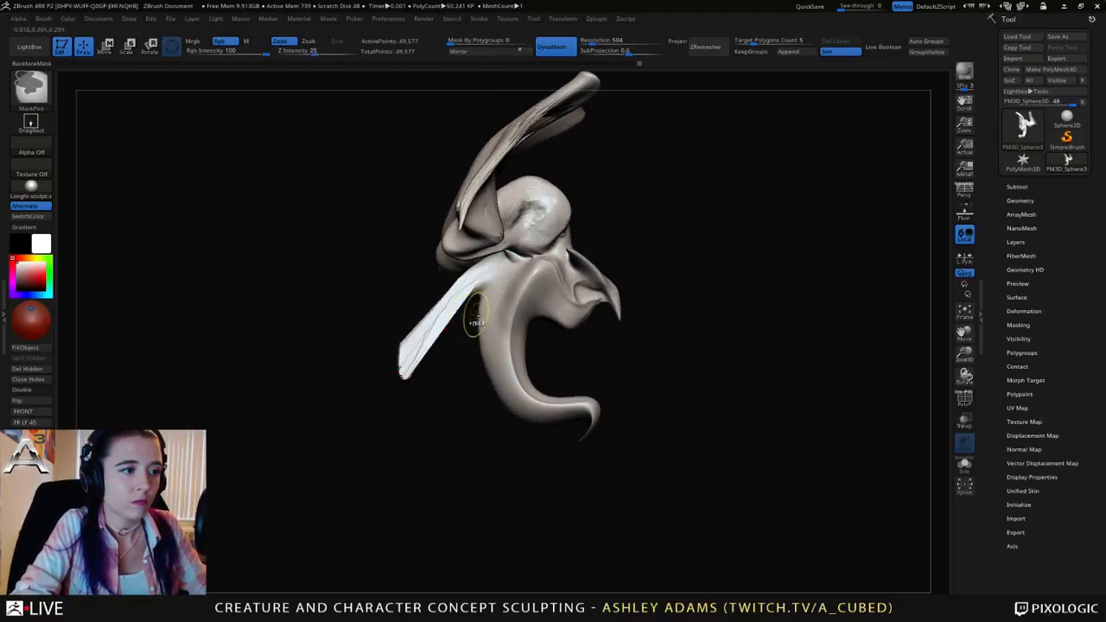
{"action": "key", "text": "ctrl+z"}
{"action": "key", "text": "ctrl+z"}
Step: Try a resized SnakeHook brush for pulling small spikes from the upper back of the neck, smoothing them
{"action": "key", "text": "space"}
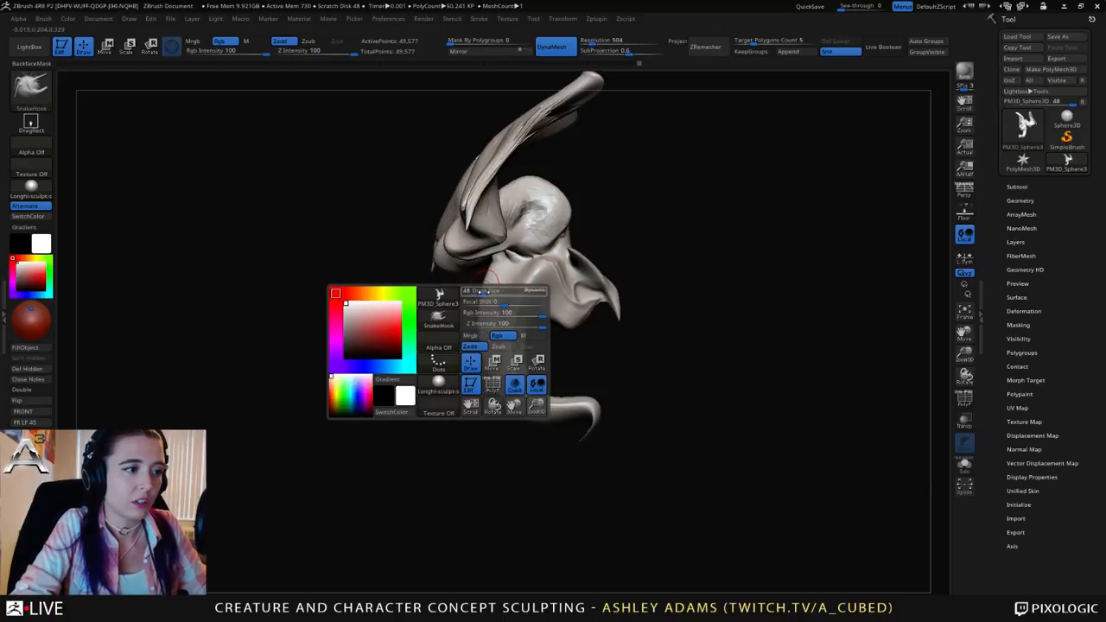
{"action": "mouse_move", "coordinate": [487, 296]}
{"action": "left_mouse_down"}
{"action": "mouse_move", "coordinate": [440, 386]}
{"action": "mouse_move", "coordinate": [464, 313]}
{"action": "mouse_move", "coordinate": [444, 367]}
{"action": "mouse_move", "coordinate": [449, 349]}
{"action": "left_mouse_up"}
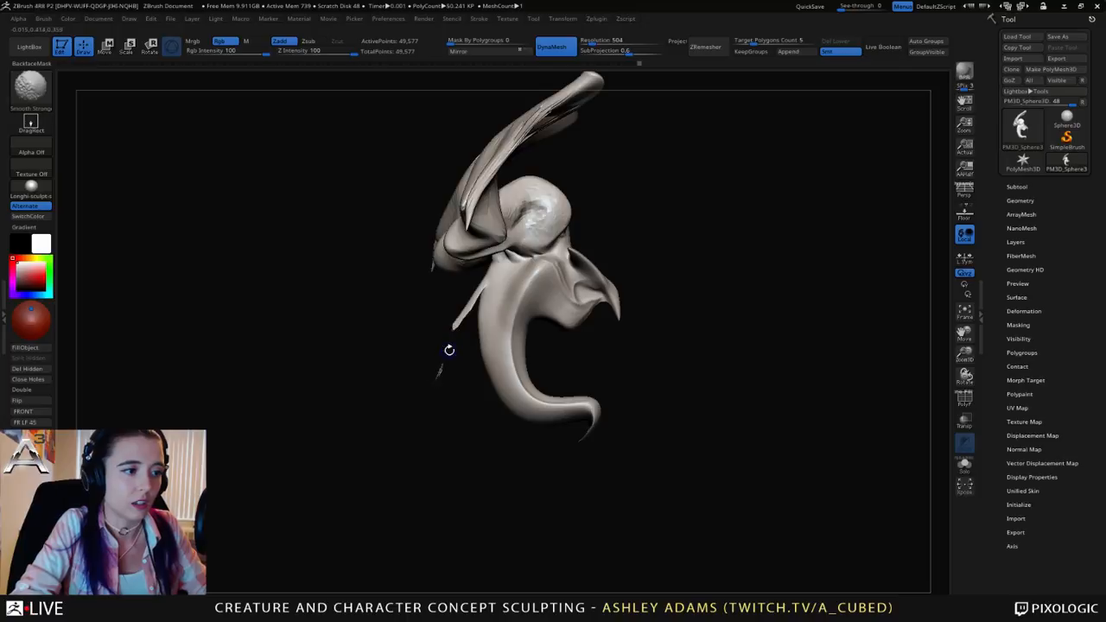
{"action": "mouse_move", "coordinate": [470, 274]}
{"action": "left_mouse_down"}
{"action": "mouse_move", "coordinate": [558, 296]}
{"action": "mouse_move", "coordinate": [623, 293]}
{"action": "left_mouse_up"}
{"action": "left_click_drag", "start_coordinate": [508, 282], "coordinate": [520, 298], "text": "shift"}
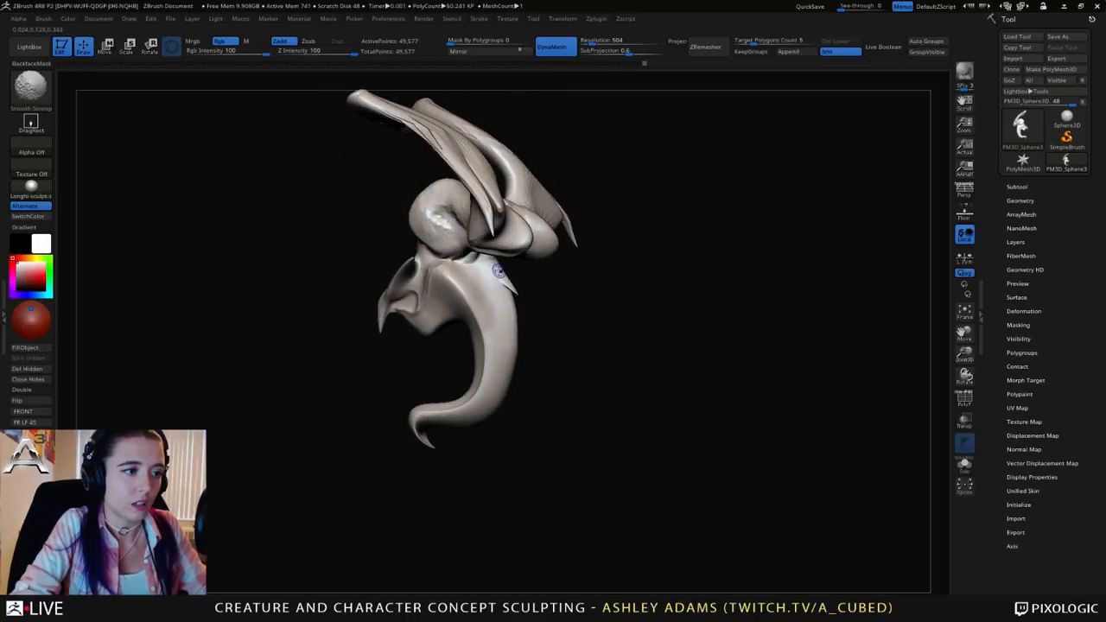
Step: Try to extend the row of small spikes further down the back of the neck
{"action": "mouse_move", "coordinate": [498, 270]}
{"action": "right_mouse_down"}
{"action": "mouse_move", "coordinate": [531, 270]}
{"action": "mouse_move", "coordinate": [502, 272]}
{"action": "right_mouse_up"}
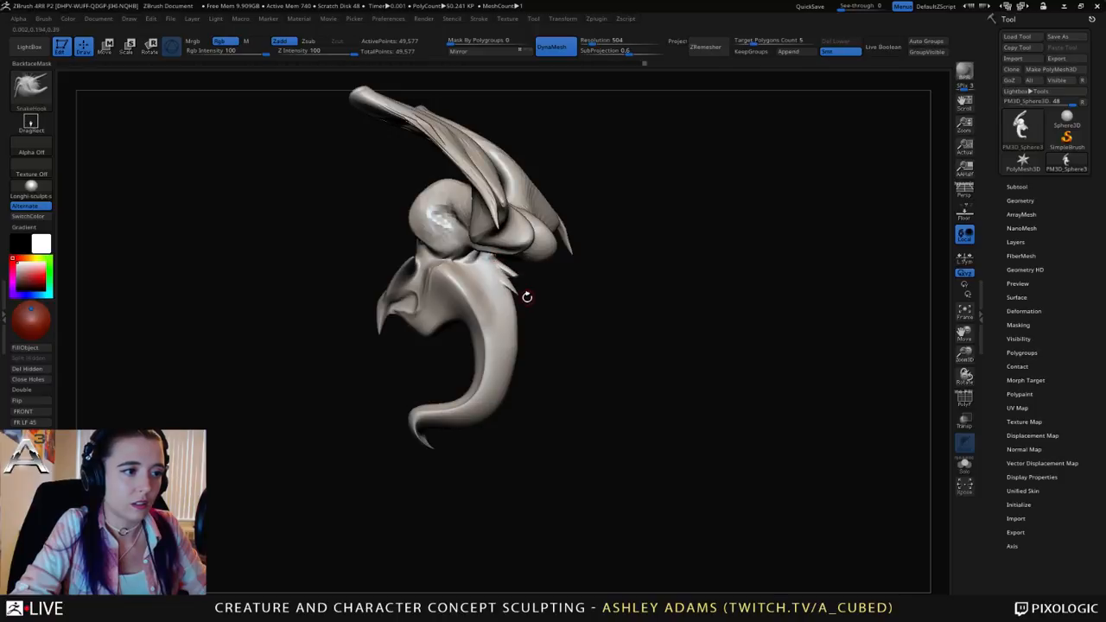
{"action": "left_click_drag", "start_coordinate": [527, 296], "coordinate": [497, 266], "text": "shift"}
{"action": "right_click_drag", "start_coordinate": [509, 273], "coordinate": [523, 314]}
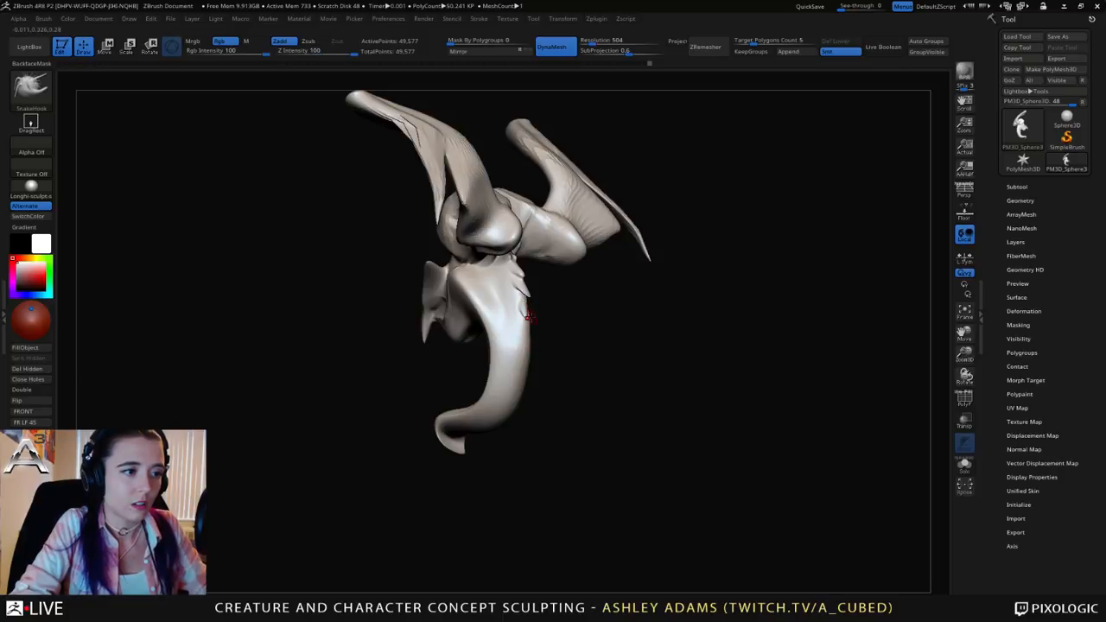
{"action": "mouse_move", "coordinate": [521, 349]}
{"action": "right_mouse_down"}
{"action": "mouse_move", "coordinate": [530, 318]}
{"action": "mouse_move", "coordinate": [501, 279]}
{"action": "right_mouse_up"}
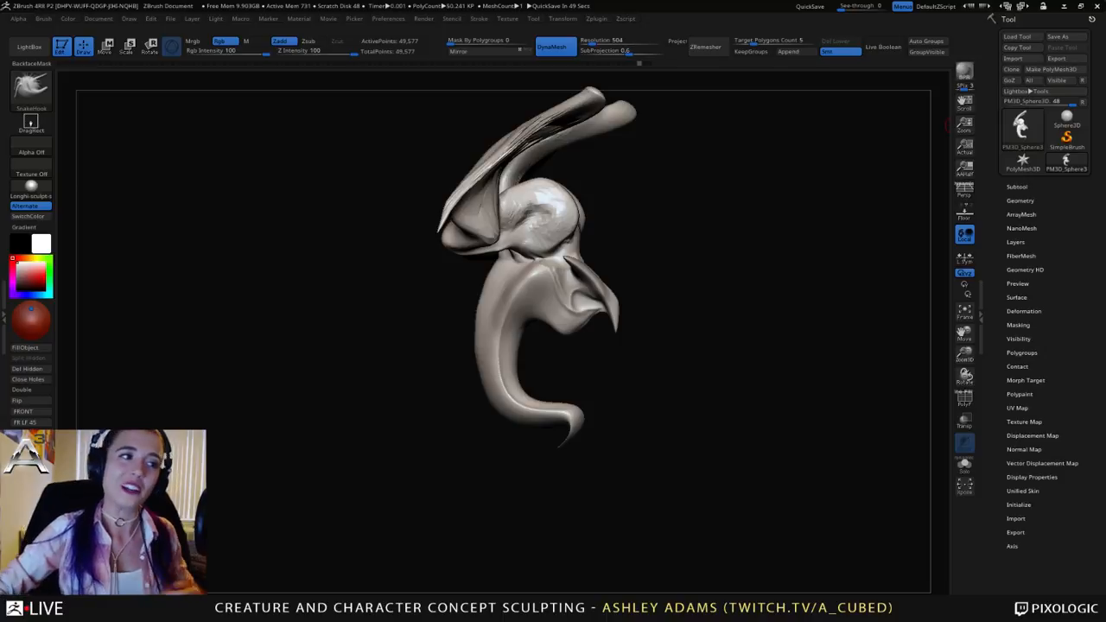
Step: Resize the SnakeHook brush and pull the rounded lobes at the back of the head beneath the ears
{"action": "left_click_drag", "start_coordinate": [346, 278], "coordinate": [481, 272]}
{"action": "key", "text": "space"}
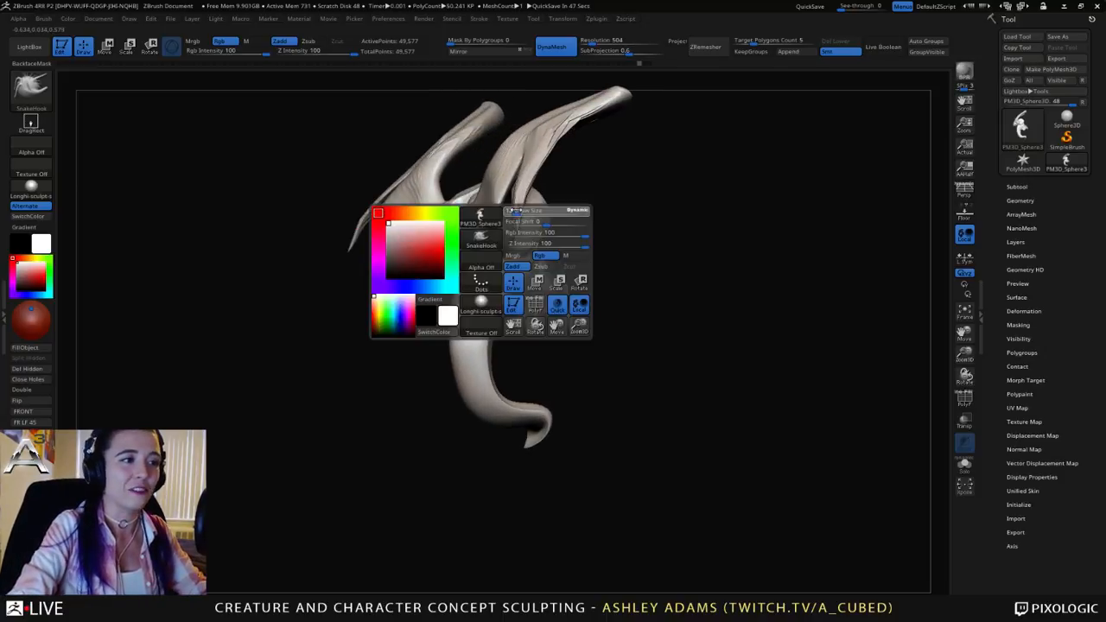
{"action": "left_click_drag", "start_coordinate": [520, 211], "coordinate": [525, 210]}
{"action": "left_click_drag", "start_coordinate": [380, 289], "coordinate": [454, 294]}
{"action": "key", "text": "space"}
{"action": "left_click_drag", "start_coordinate": [496, 233], "coordinate": [501, 233]}
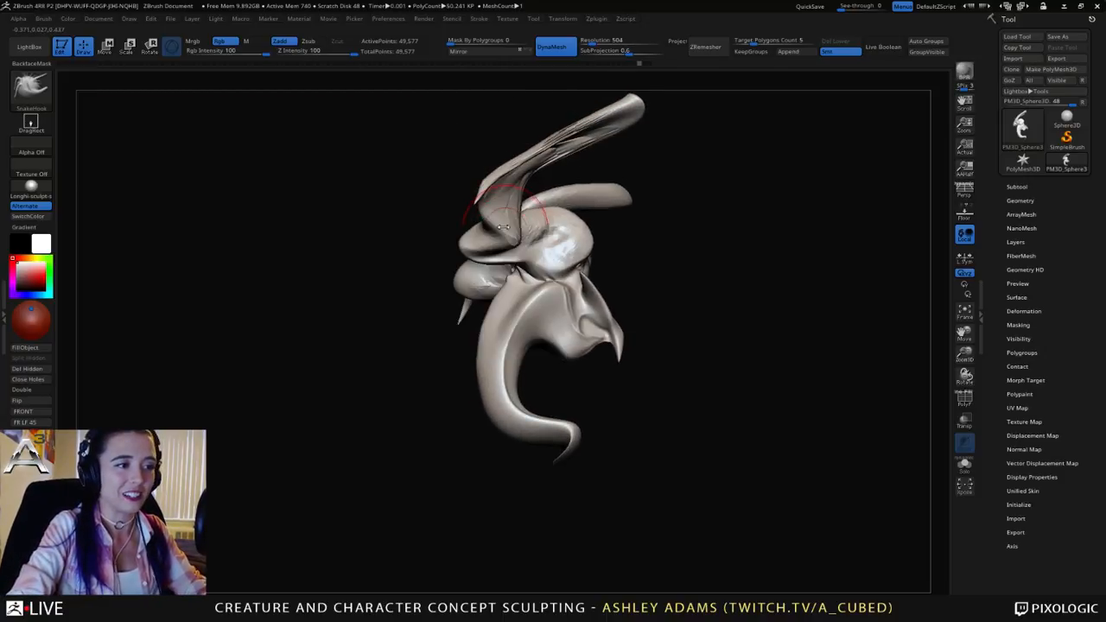
{"action": "mouse_move", "coordinate": [622, 238]}
{"action": "left_mouse_down"}
{"action": "mouse_move", "coordinate": [588, 246]}
{"action": "mouse_move", "coordinate": [618, 324]}
{"action": "mouse_move", "coordinate": [587, 296]}
{"action": "left_mouse_up"}
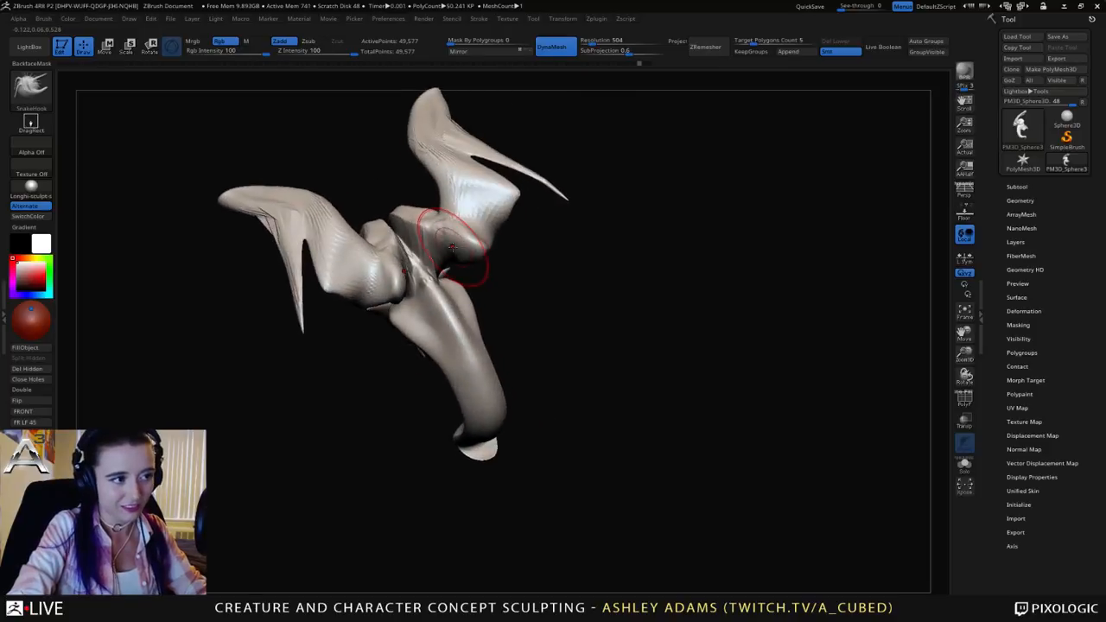
{"action": "mouse_move", "coordinate": [455, 244]}
{"action": "left_mouse_down"}
{"action": "mouse_move", "coordinate": [447, 254]}
{"action": "mouse_move", "coordinate": [447, 233]}
{"action": "left_mouse_up"}
{"action": "right_click_drag", "start_coordinate": [446, 234], "coordinate": [441, 265]}
{"action": "left_click_drag", "start_coordinate": [437, 259], "coordinate": [435, 237]}
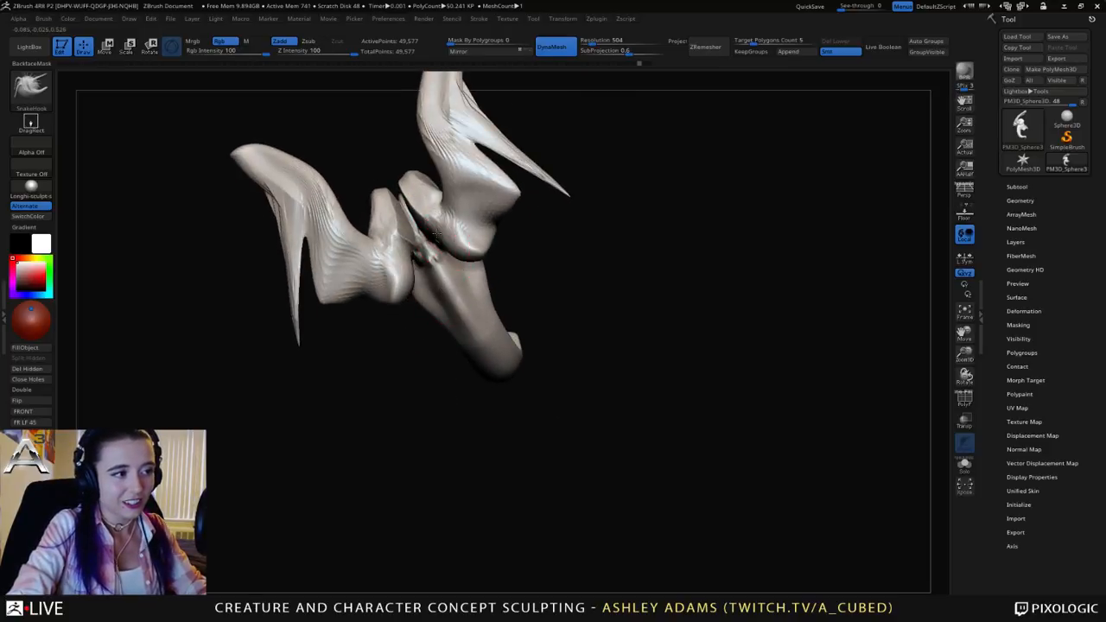
Step: Pull the sides of the head outward toward the bases of the ears with SnakeHook
{"action": "mouse_move", "coordinate": [432, 243]}
{"action": "right_mouse_down"}
{"action": "mouse_move", "coordinate": [425, 195]}
{"action": "mouse_move", "coordinate": [559, 203]}
{"action": "mouse_move", "coordinate": [578, 222]}
{"action": "mouse_move", "coordinate": [556, 237]}
{"action": "mouse_move", "coordinate": [563, 202]}
{"action": "right_mouse_up"}
{"action": "right_click_drag", "start_coordinate": [517, 137], "coordinate": [494, 138]}
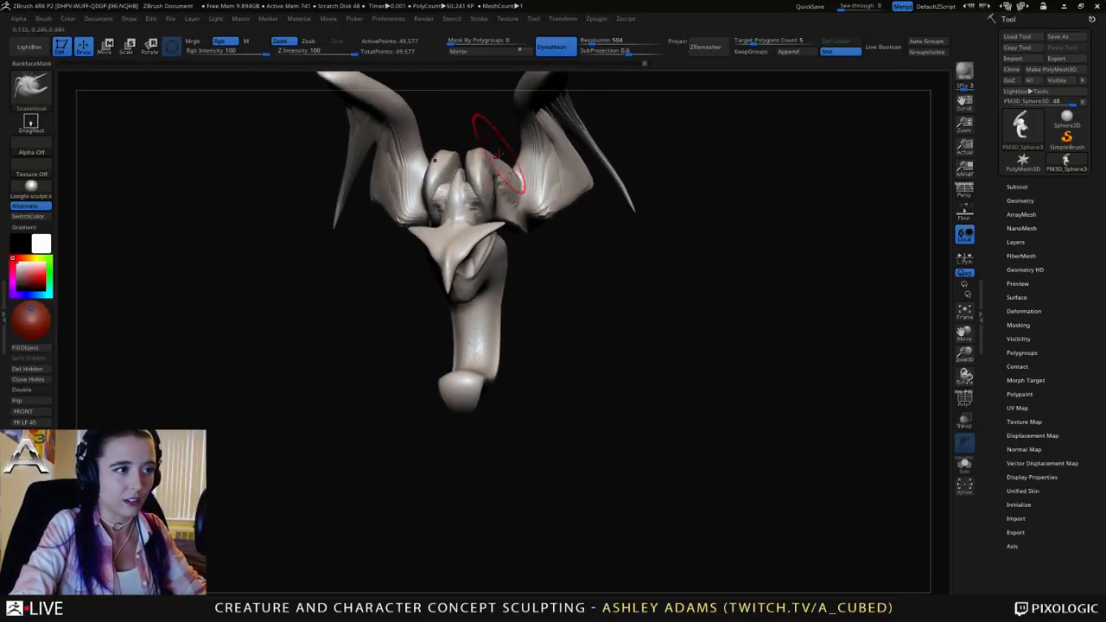
{"action": "key", "text": "space"}
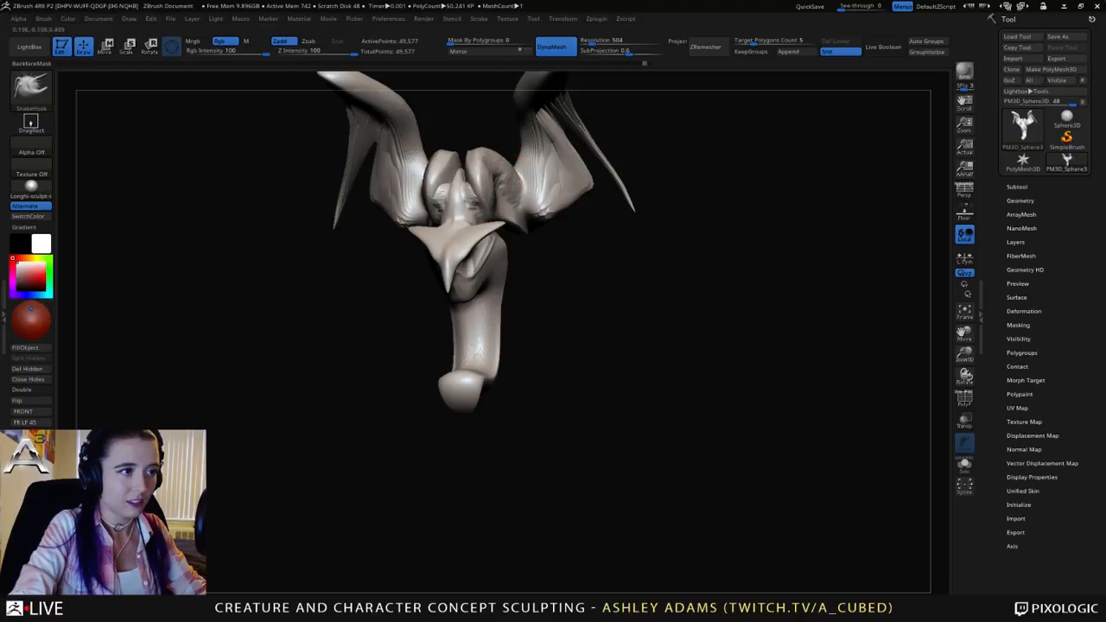
{"action": "right_click_drag", "start_coordinate": [536, 177], "coordinate": [398, 190]}
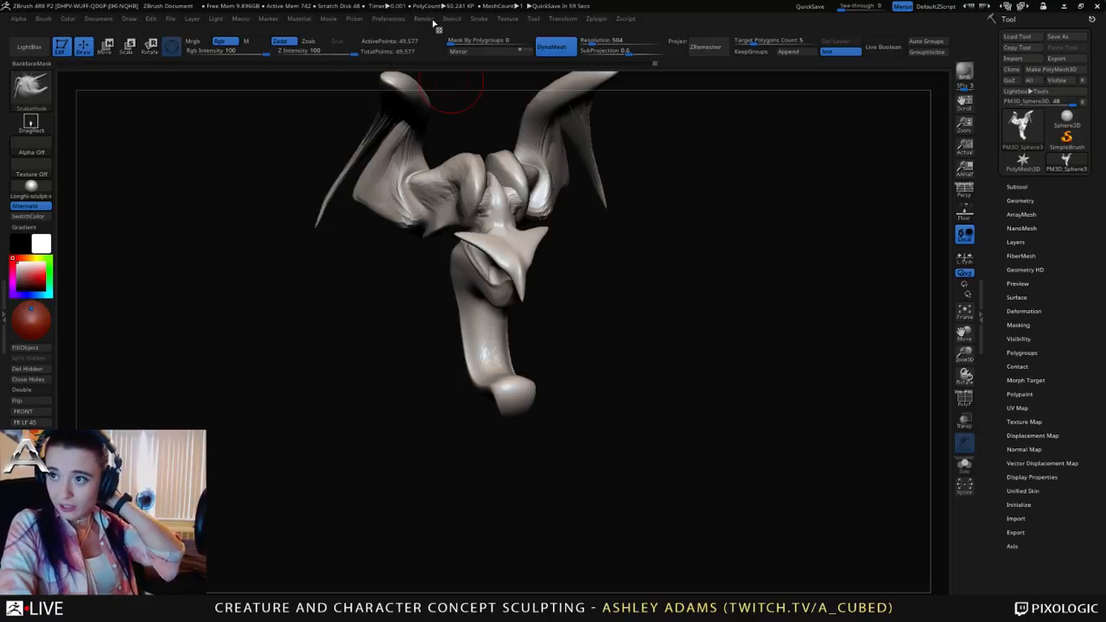
{"action": "right_click_drag", "start_coordinate": [390, 222], "coordinate": [530, 268]}
{"action": "right_click", "coordinate": [519, 139]}
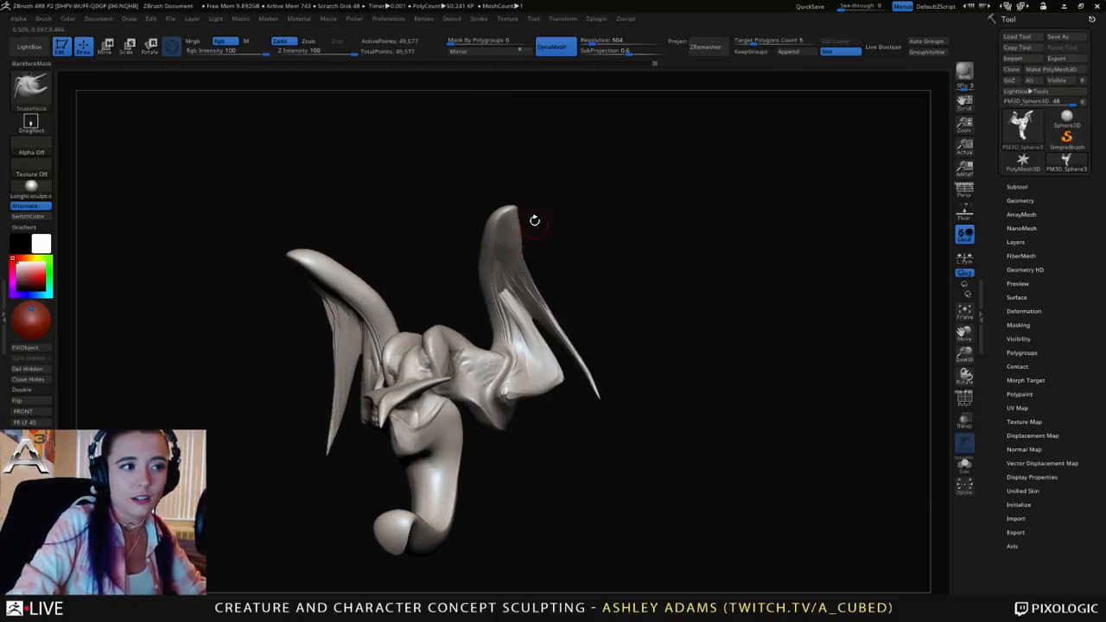
Step: Stretch the lower end of the curved body forward with SnakeHook, smoothing it and resizing the brush between pulls
{"action": "key", "text": "ctrl"}
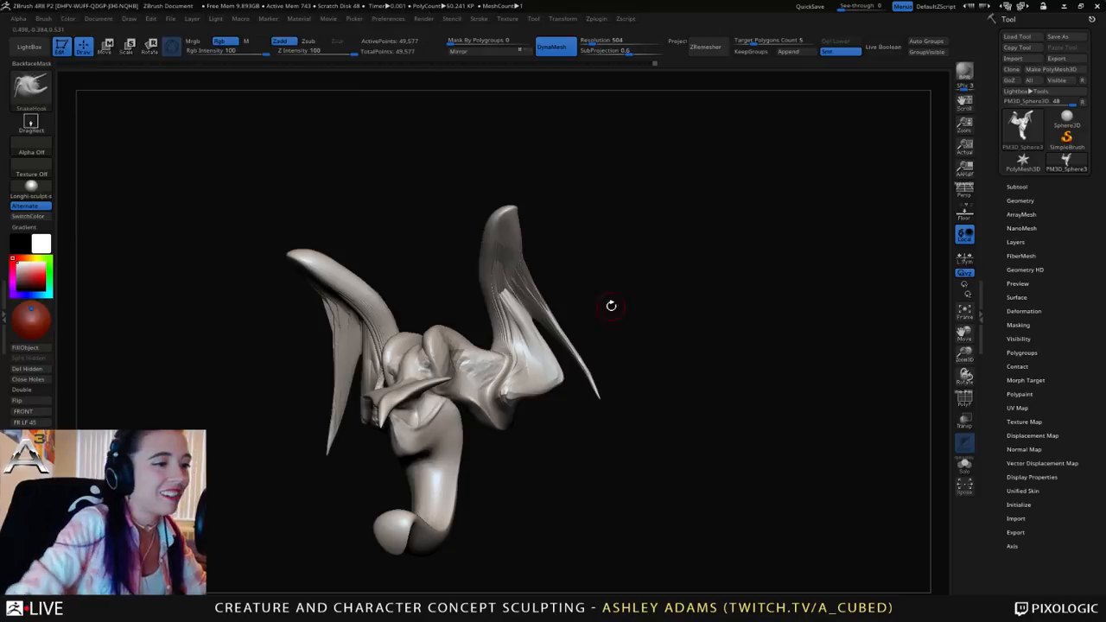
{"action": "right_click_drag", "start_coordinate": [575, 289], "coordinate": [585, 315]}
{"action": "right_click_drag", "start_coordinate": [425, 393], "coordinate": [544, 268], "text": "alt"}
{"action": "right_click", "coordinate": [539, 391]}
{"action": "right_click_drag", "start_coordinate": [547, 373], "coordinate": [557, 427]}
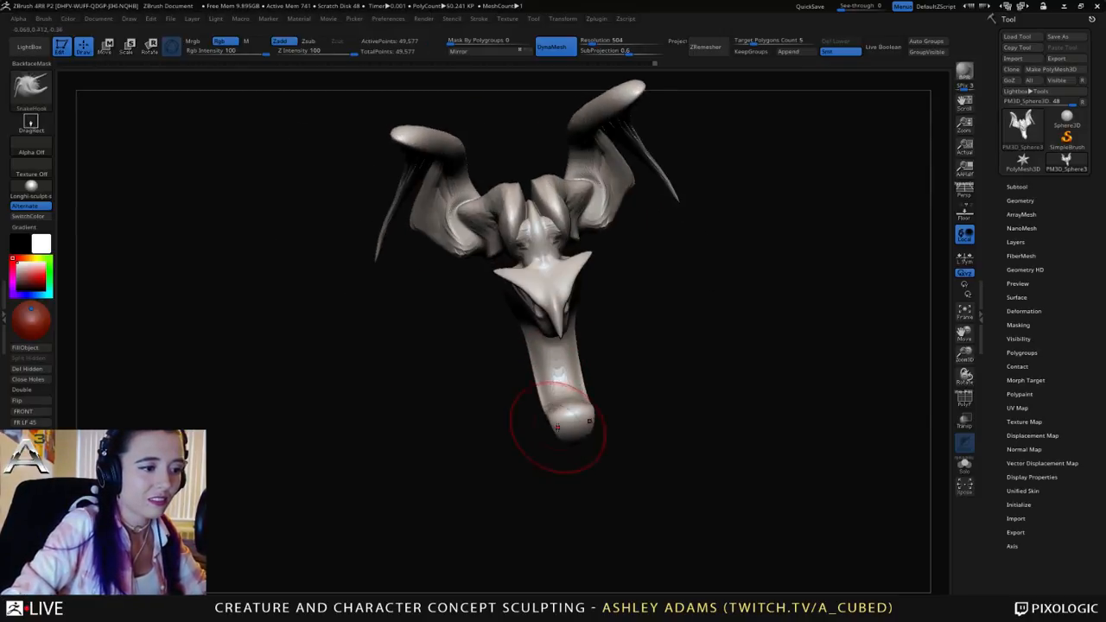
{"action": "mouse_move", "coordinate": [547, 417]}
{"action": "left_mouse_down"}
{"action": "mouse_move", "coordinate": [562, 423]}
{"action": "mouse_move", "coordinate": [548, 392]}
{"action": "left_mouse_up"}
{"action": "right_click_drag", "start_coordinate": [540, 375], "coordinate": [588, 318]}
{"action": "left_click_drag", "start_coordinate": [612, 383], "coordinate": [553, 390], "text": "shift"}
{"action": "right_click_drag", "start_coordinate": [632, 375], "coordinate": [625, 399]}
{"action": "mouse_move", "coordinate": [615, 402]}
{"action": "left_mouse_down"}
{"action": "mouse_move", "coordinate": [638, 411]}
{"action": "mouse_move", "coordinate": [608, 387]}
{"action": "mouse_move", "coordinate": [566, 406]}
{"action": "mouse_move", "coordinate": [562, 379]}
{"action": "left_mouse_up"}
{"action": "key", "text": "space"}
{"action": "right_click_drag", "start_coordinate": [563, 378], "coordinate": [599, 377]}
{"action": "key", "text": "space"}
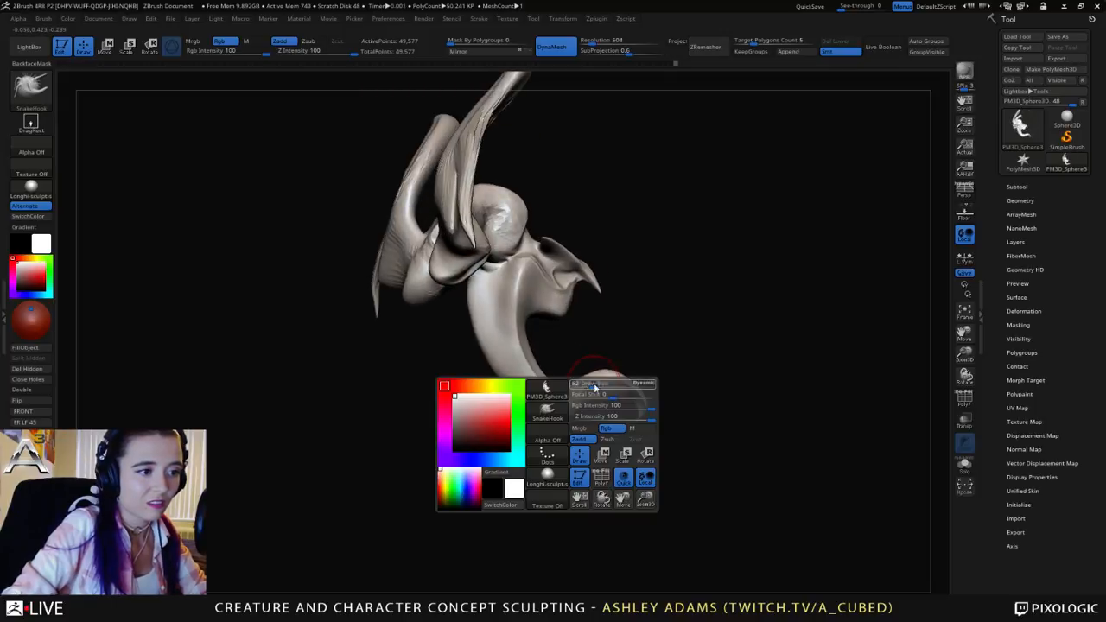
{"action": "left_click_drag", "start_coordinate": [595, 388], "coordinate": [589, 388]}
Step: Reshape the junction between the neck and the underside of the head using a smaller SnakeHook brush
{"action": "mouse_move", "coordinate": [597, 388]}
{"action": "right_mouse_down"}
{"action": "mouse_move", "coordinate": [567, 385]}
{"action": "mouse_move", "coordinate": [580, 328]}
{"action": "mouse_move", "coordinate": [417, 298]}
{"action": "right_mouse_up"}
{"action": "right_click_drag", "start_coordinate": [578, 288], "coordinate": [566, 292]}
{"action": "key", "text": "space"}
{"action": "left_click_drag", "start_coordinate": [591, 313], "coordinate": [582, 313]}
{"action": "mouse_move", "coordinate": [581, 294]}
{"action": "right_mouse_down"}
{"action": "mouse_move", "coordinate": [604, 290]}
{"action": "mouse_move", "coordinate": [596, 275]}
{"action": "right_mouse_up"}
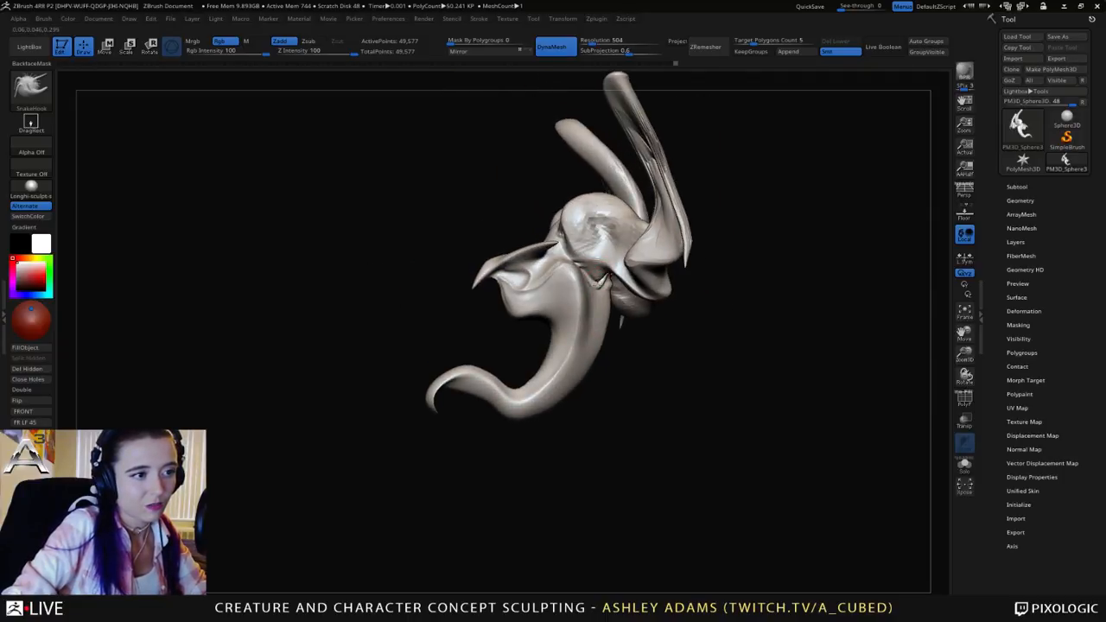
{"action": "mouse_move", "coordinate": [597, 282]}
{"action": "left_mouse_down"}
{"action": "mouse_move", "coordinate": [598, 324]}
{"action": "mouse_move", "coordinate": [599, 302]}
{"action": "left_mouse_up"}
{"action": "mouse_move", "coordinate": [598, 294]}
{"action": "right_mouse_down"}
{"action": "mouse_move", "coordinate": [558, 277]}
{"action": "mouse_move", "coordinate": [568, 241]}
{"action": "right_mouse_up"}
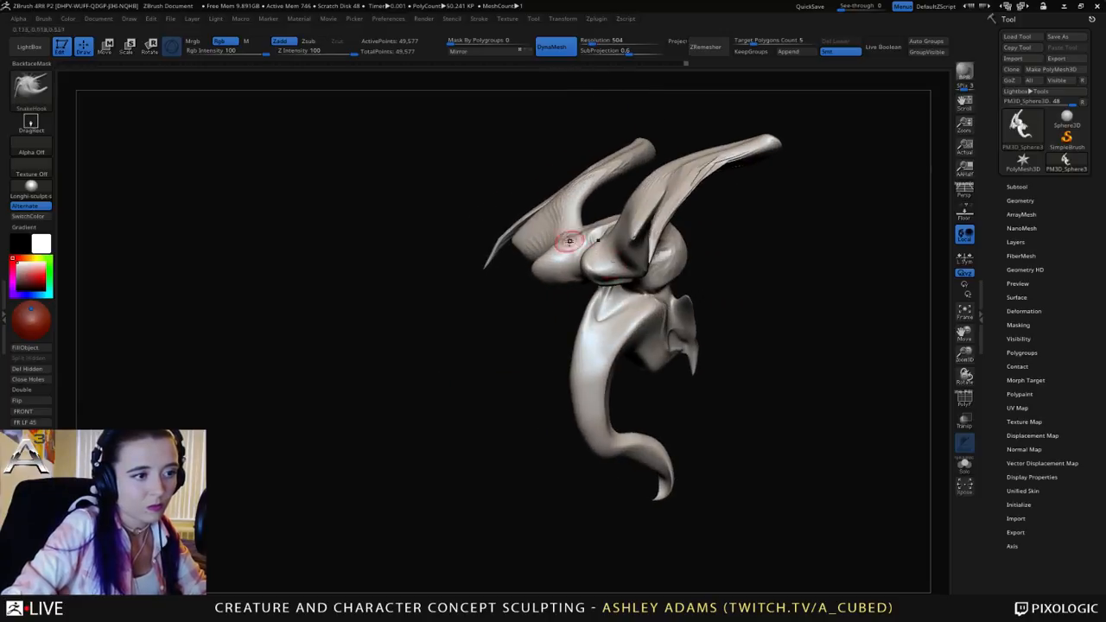
Step: Build up and smooth the recess where the neck meets the head with ClayBuildup
{"action": "right_click_drag", "start_coordinate": [640, 302], "coordinate": [622, 295]}
{"action": "key", "text": "b"}
{"action": "key", "text": "c"}
{"action": "key", "text": "b"}
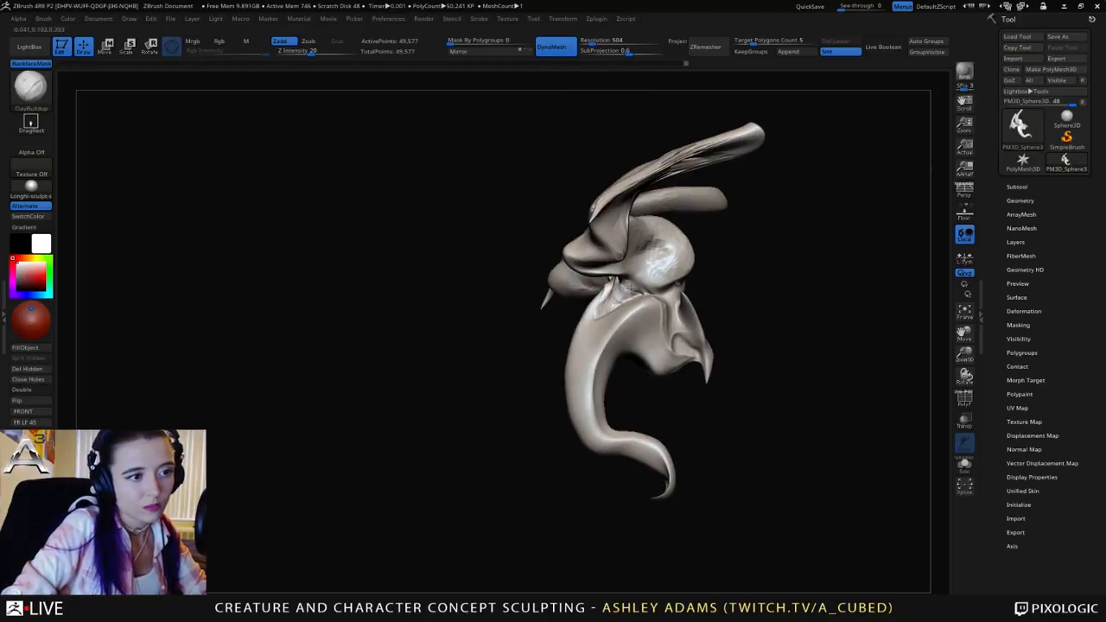
{"action": "right_click_drag", "start_coordinate": [609, 298], "coordinate": [627, 295]}
{"action": "key", "text": "shift"}
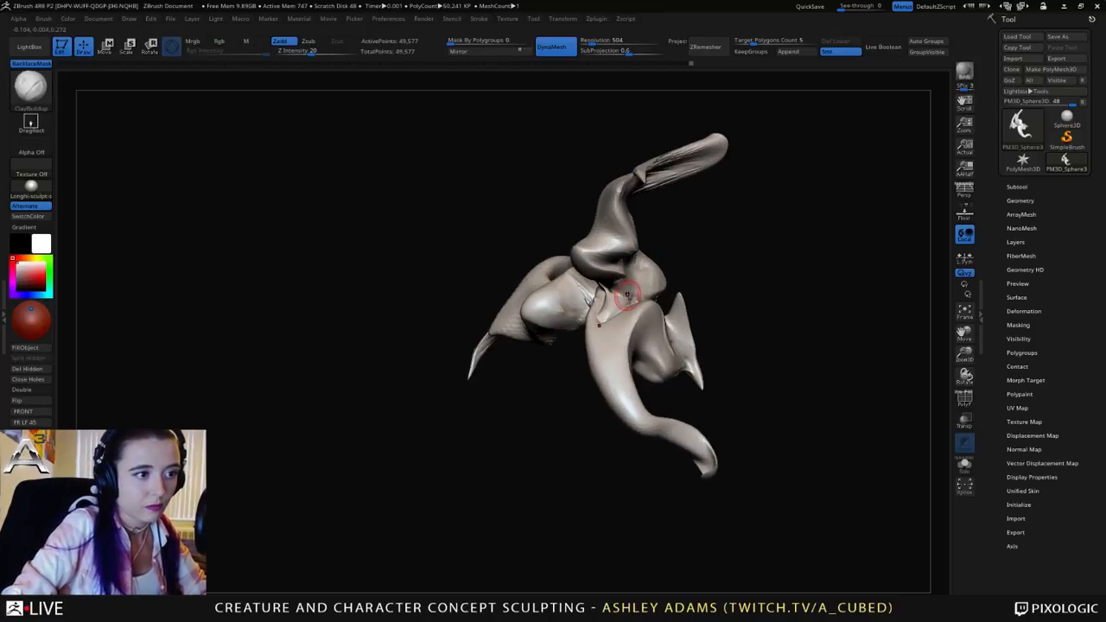
{"action": "key", "text": "shift"}
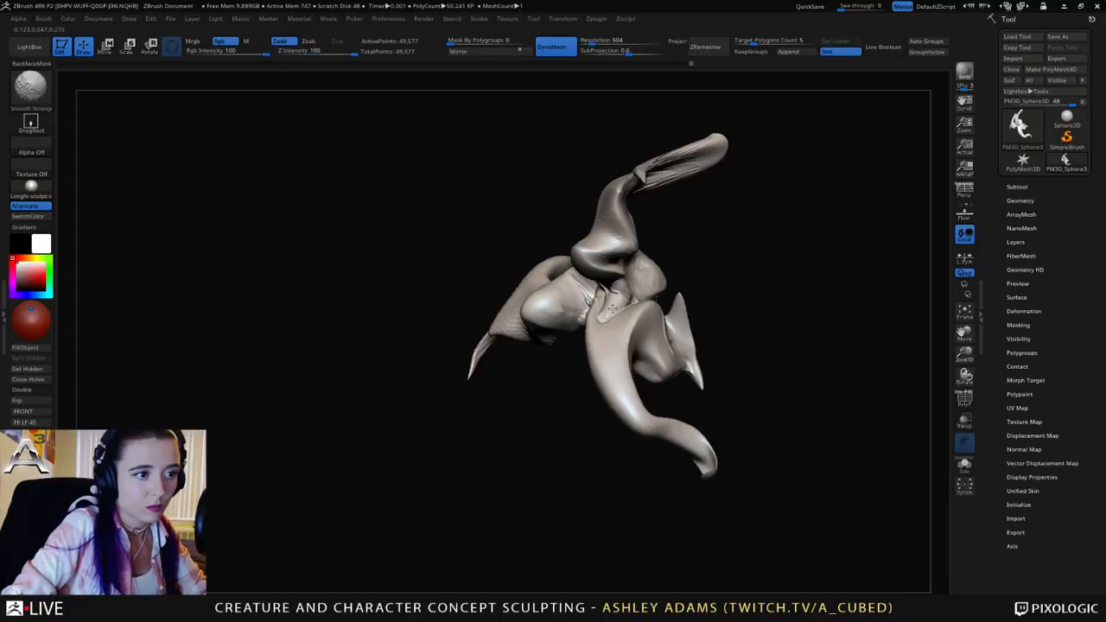
{"action": "right_click_drag", "start_coordinate": [608, 302], "coordinate": [611, 296]}
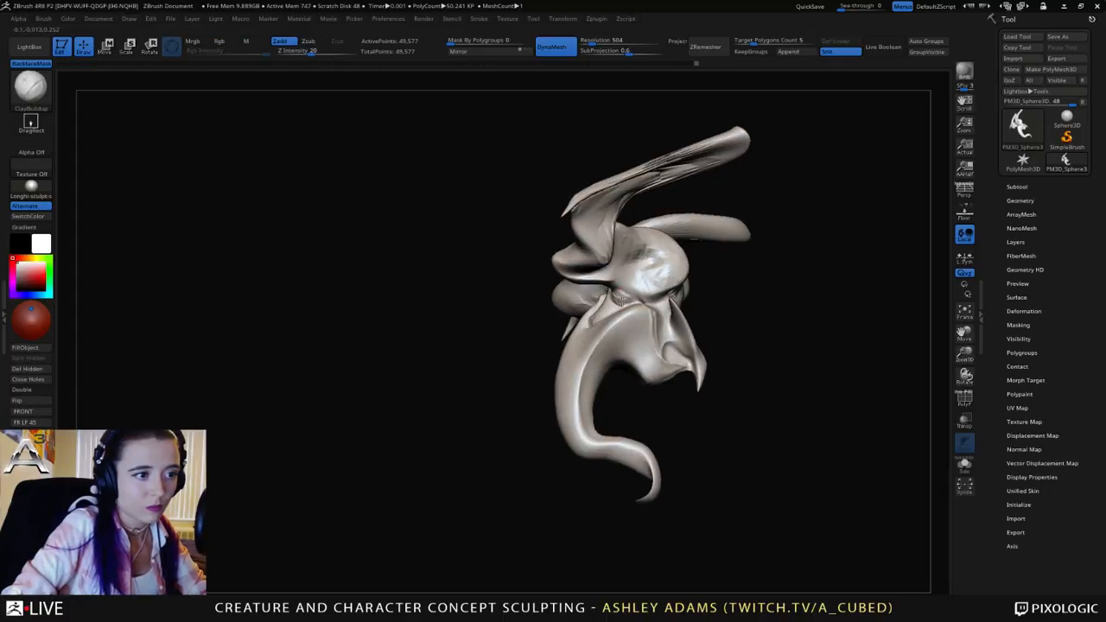
{"action": "right_click_drag", "start_coordinate": [693, 239], "coordinate": [734, 259]}
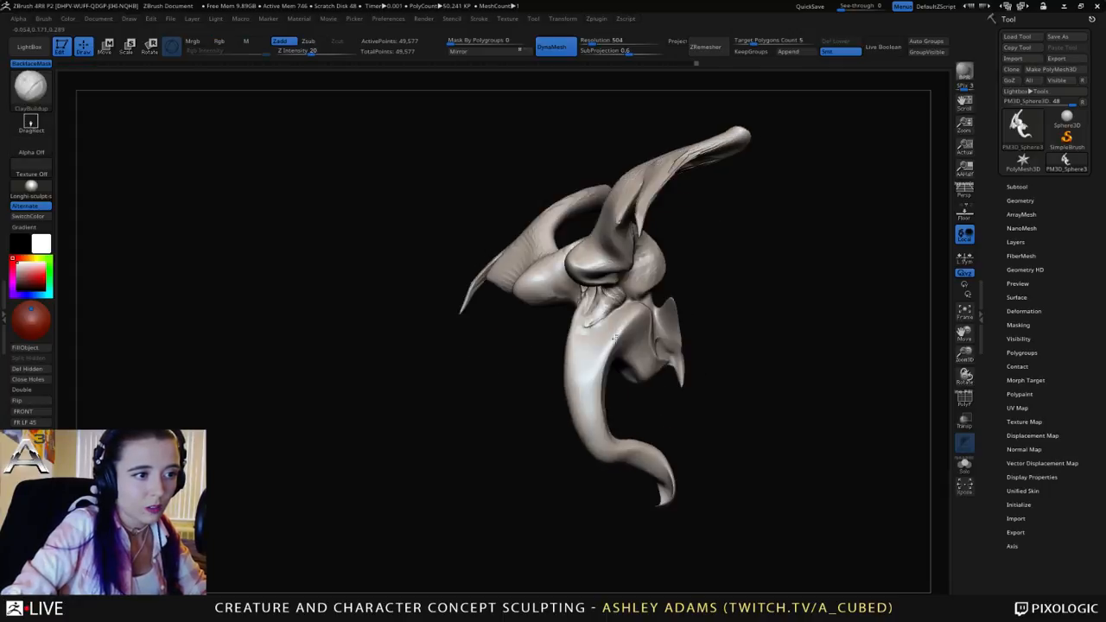
{"action": "mouse_move", "coordinate": [596, 318]}
{"action": "right_mouse_down"}
{"action": "mouse_move", "coordinate": [661, 312]}
{"action": "mouse_move", "coordinate": [634, 256]}
{"action": "mouse_move", "coordinate": [590, 291]}
{"action": "right_mouse_up"}
Step: Switch back to SnakeHook and pull out the lower edge of the side lobe beneath the ear
{"action": "key", "text": "b"}
{"action": "key", "text": "s"}
{"action": "key", "text": "h"}
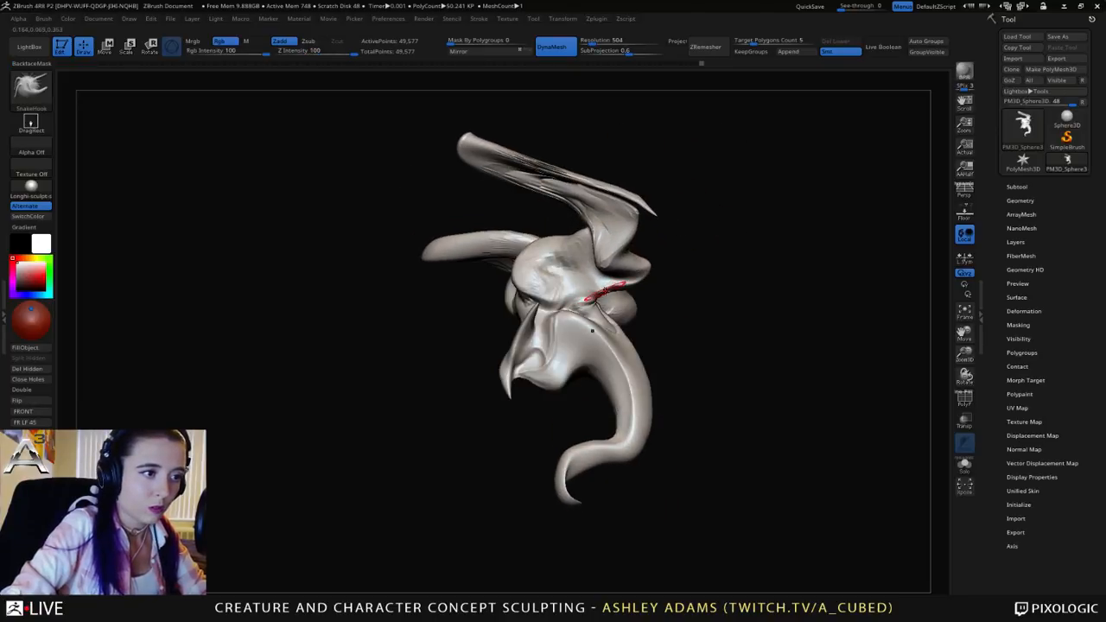
{"action": "left_click_drag", "start_coordinate": [601, 292], "coordinate": [632, 292]}
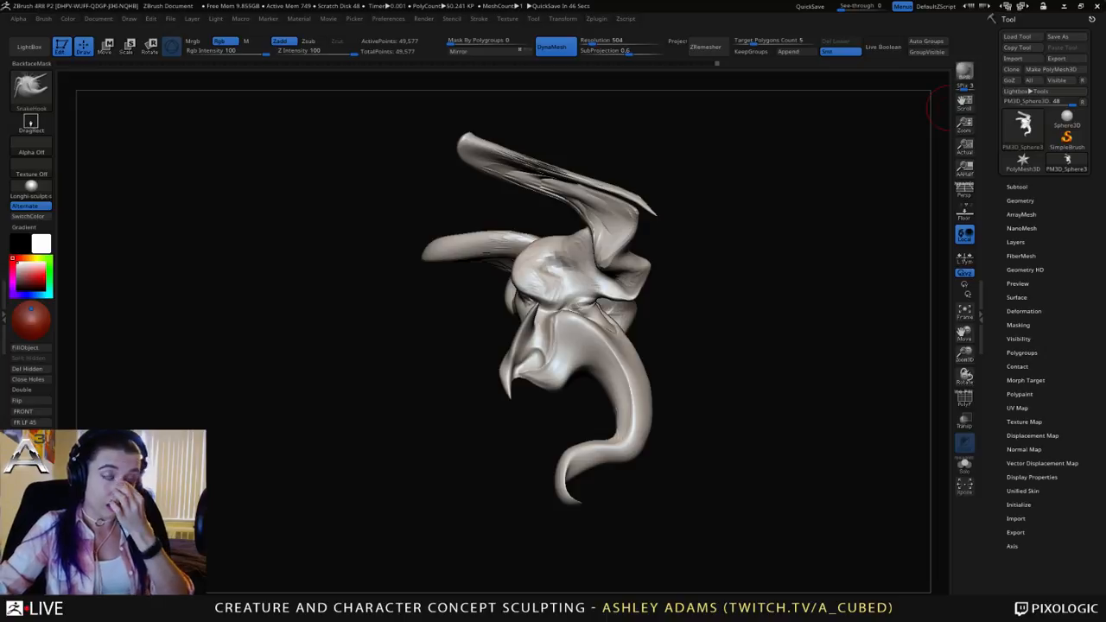
Step: Shape the side lobes behind the head into more angular folds, resizing the SnakeHook brush between pulls
{"action": "left_click_drag", "start_coordinate": [949, 108], "coordinate": [830, 164]}
{"action": "left_click_drag", "start_coordinate": [726, 259], "coordinate": [778, 268]}
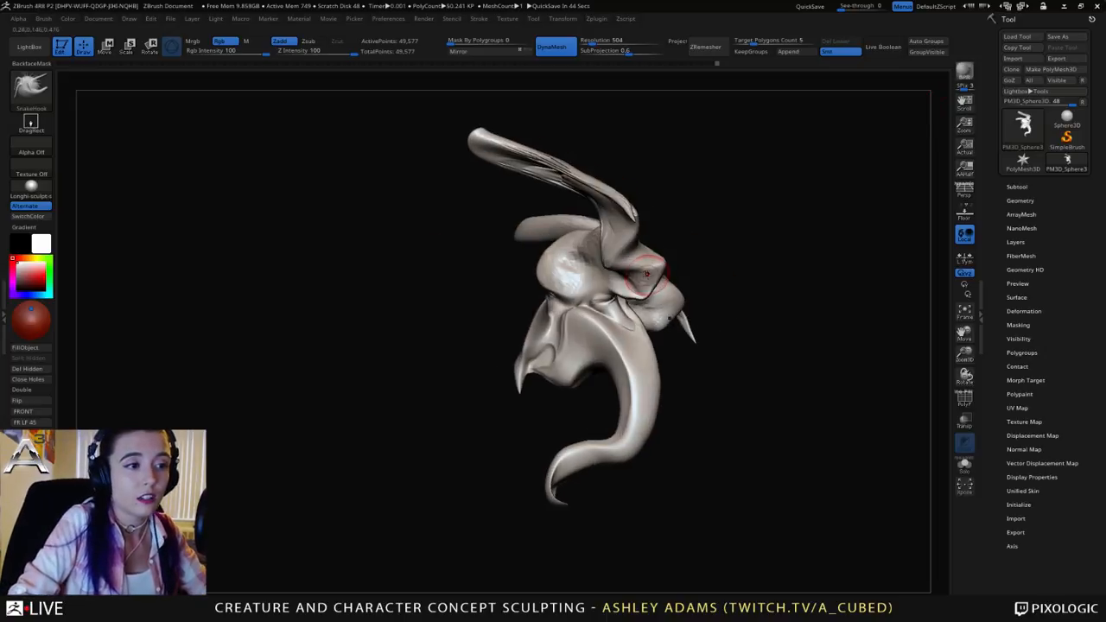
{"action": "key", "text": "space"}
{"action": "left_click_drag", "start_coordinate": [657, 285], "coordinate": [662, 285]}
{"action": "left_click_drag", "start_coordinate": [734, 290], "coordinate": [641, 281]}
{"action": "key", "text": "space"}
{"action": "right_click_drag", "start_coordinate": [641, 281], "coordinate": [656, 274]}
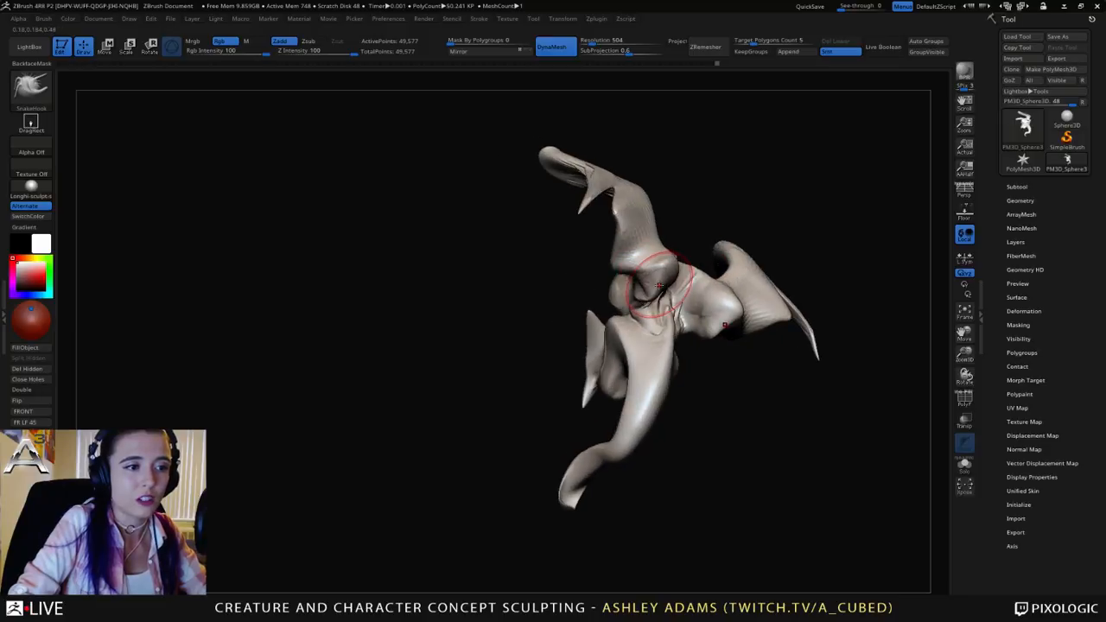
{"action": "mouse_move", "coordinate": [655, 281]}
{"action": "left_mouse_down"}
{"action": "mouse_move", "coordinate": [664, 273]}
{"action": "mouse_move", "coordinate": [650, 285]}
{"action": "mouse_move", "coordinate": [666, 288]}
{"action": "left_mouse_up"}
{"action": "key", "text": "space"}
{"action": "mouse_move", "coordinate": [674, 294]}
{"action": "right_mouse_down"}
{"action": "mouse_move", "coordinate": [652, 295]}
{"action": "mouse_move", "coordinate": [682, 298]}
{"action": "right_mouse_up"}
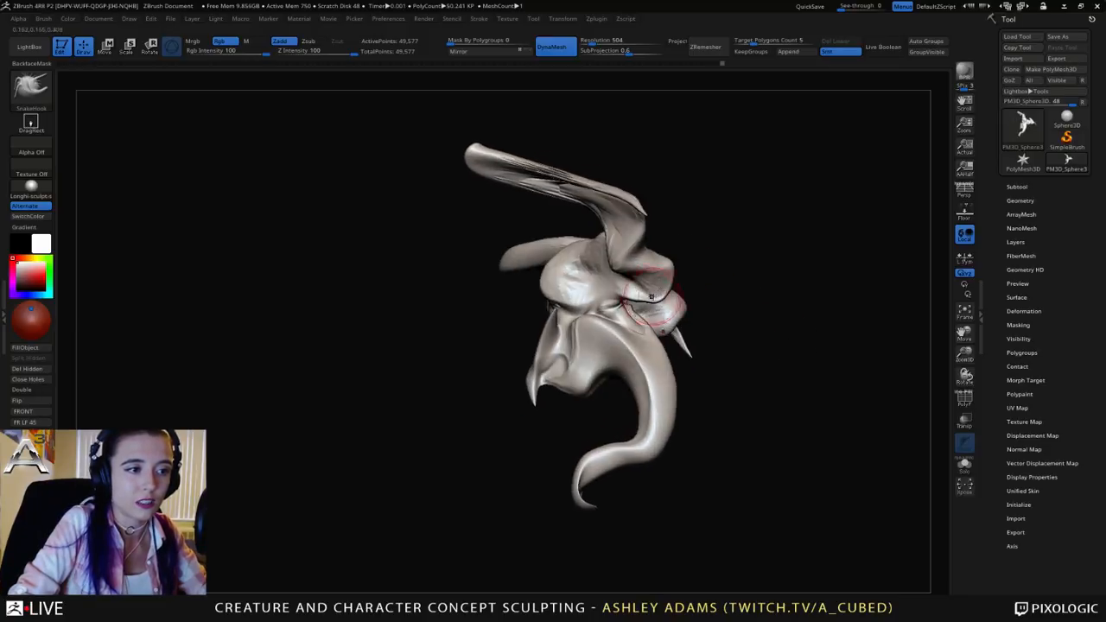
{"action": "left_click_drag", "start_coordinate": [643, 304], "coordinate": [638, 296]}
{"action": "key", "text": "space"}
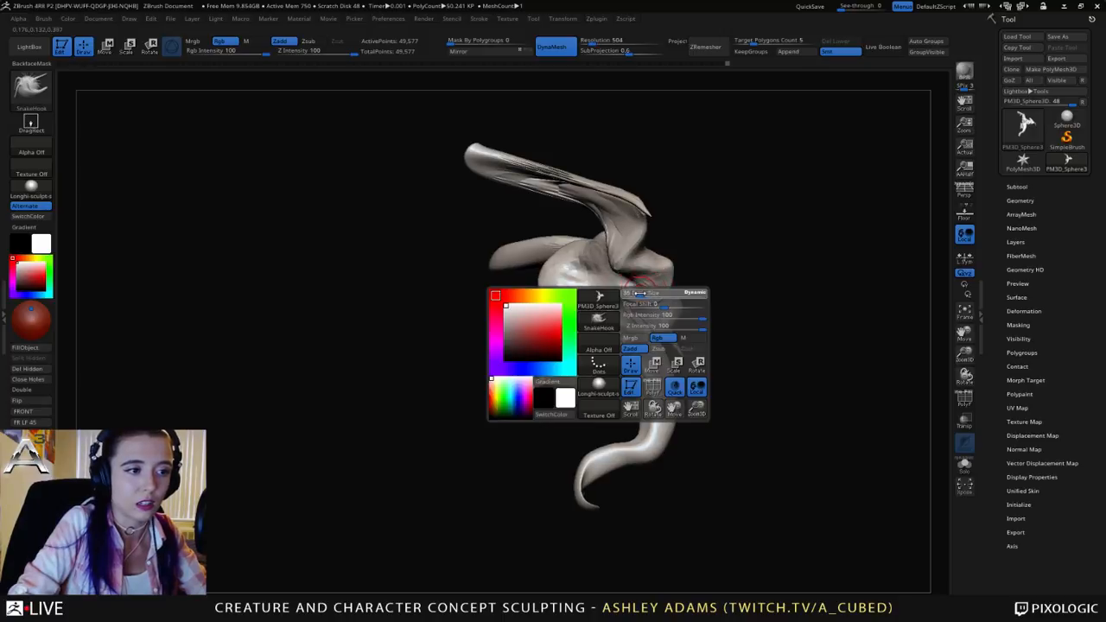
Step: Draw the lower corners of the ear membranes outward and down into points with SnakeHook
{"action": "mouse_move", "coordinate": [641, 301]}
{"action": "right_mouse_down"}
{"action": "mouse_move", "coordinate": [654, 292]}
{"action": "mouse_move", "coordinate": [637, 264]}
{"action": "mouse_move", "coordinate": [599, 247]}
{"action": "mouse_move", "coordinate": [518, 290]}
{"action": "right_mouse_up"}
{"action": "key", "text": "space"}
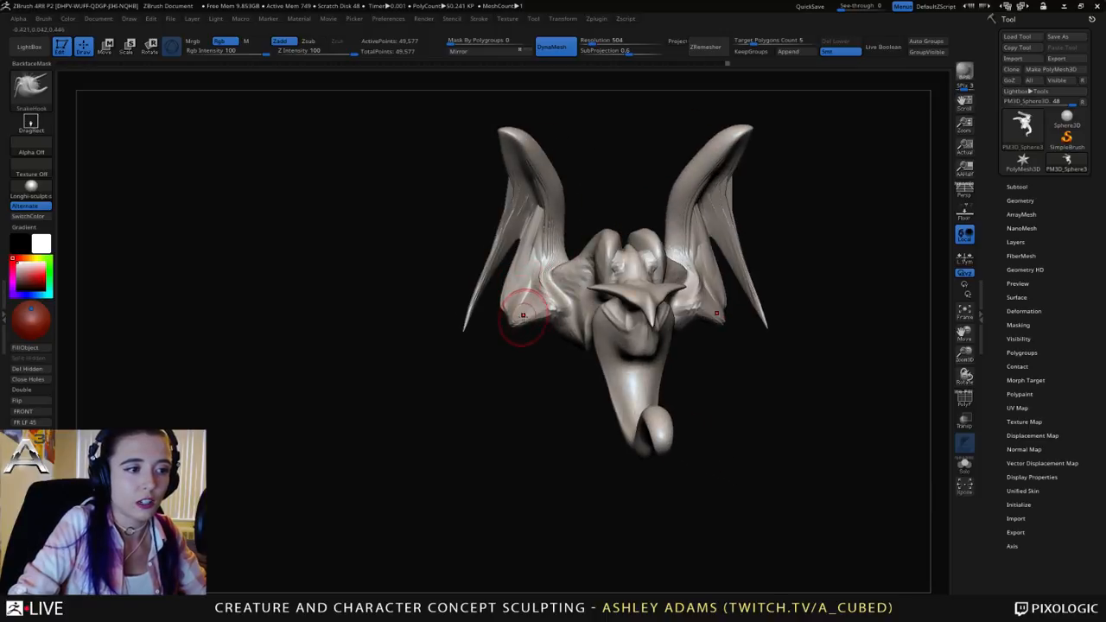
{"action": "mouse_move", "coordinate": [509, 316]}
{"action": "right_mouse_down"}
{"action": "mouse_move", "coordinate": [520, 323]}
{"action": "mouse_move", "coordinate": [471, 299]}
{"action": "mouse_move", "coordinate": [348, 296]}
{"action": "right_mouse_up"}
{"action": "right_click_drag", "start_coordinate": [656, 208], "coordinate": [678, 210]}
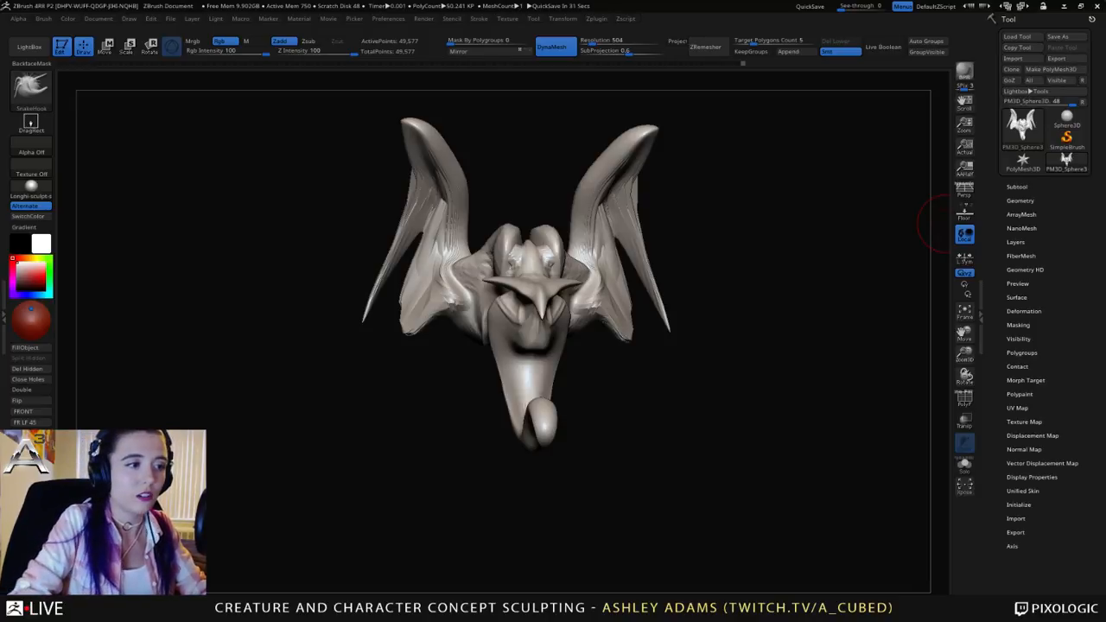
{"action": "mouse_move", "coordinate": [946, 224]}
{"action": "left_mouse_down"}
{"action": "mouse_move", "coordinate": [414, 250]}
{"action": "mouse_move", "coordinate": [533, 262]}
{"action": "mouse_move", "coordinate": [665, 186]}
{"action": "mouse_move", "coordinate": [623, 158]}
{"action": "left_mouse_up"}
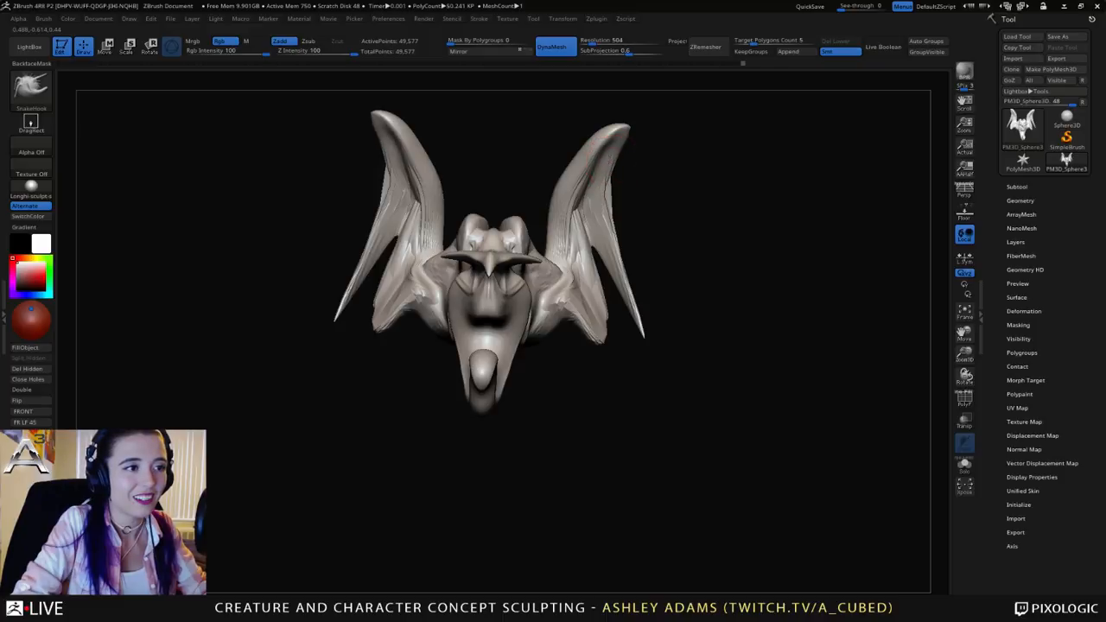
Step: Adjust the sweep of the long ears with a larger SnakeHook brush
{"action": "mouse_move", "coordinate": [435, 148]}
{"action": "left_mouse_down"}
{"action": "mouse_move", "coordinate": [472, 241]}
{"action": "mouse_move", "coordinate": [458, 230]}
{"action": "mouse_move", "coordinate": [482, 227]}
{"action": "mouse_move", "coordinate": [407, 222]}
{"action": "mouse_move", "coordinate": [460, 247]}
{"action": "mouse_move", "coordinate": [449, 268]}
{"action": "left_mouse_up"}
{"action": "key", "text": "space"}
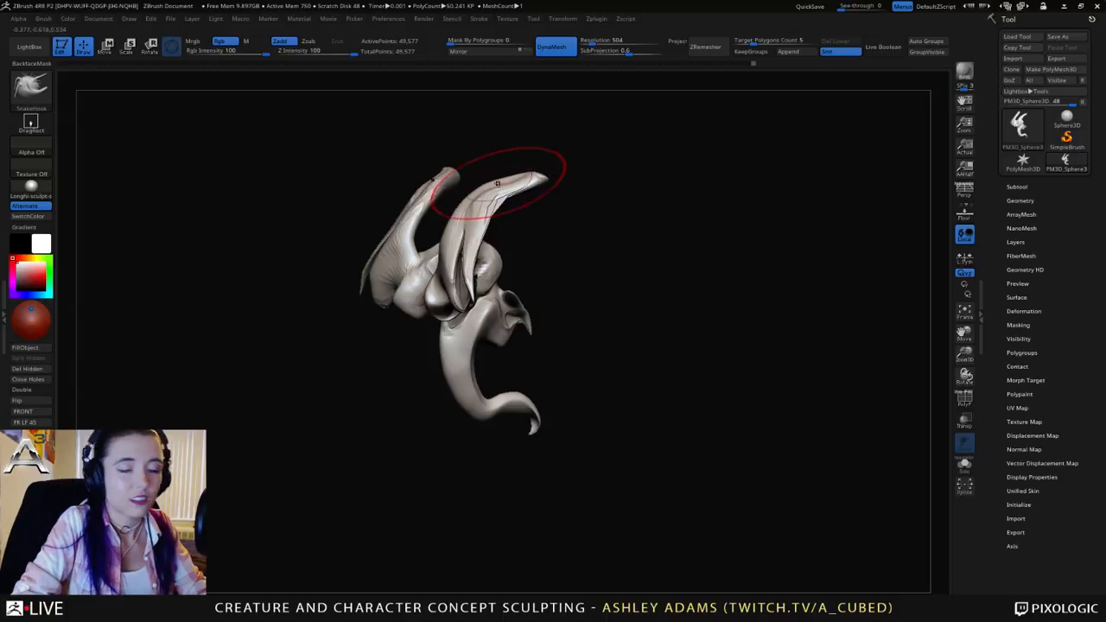
{"action": "mouse_move", "coordinate": [508, 181]}
{"action": "right_mouse_down"}
{"action": "mouse_move", "coordinate": [484, 227]}
{"action": "mouse_move", "coordinate": [434, 238]}
{"action": "mouse_move", "coordinate": [486, 207]}
{"action": "mouse_move", "coordinate": [498, 217]}
{"action": "right_mouse_up"}
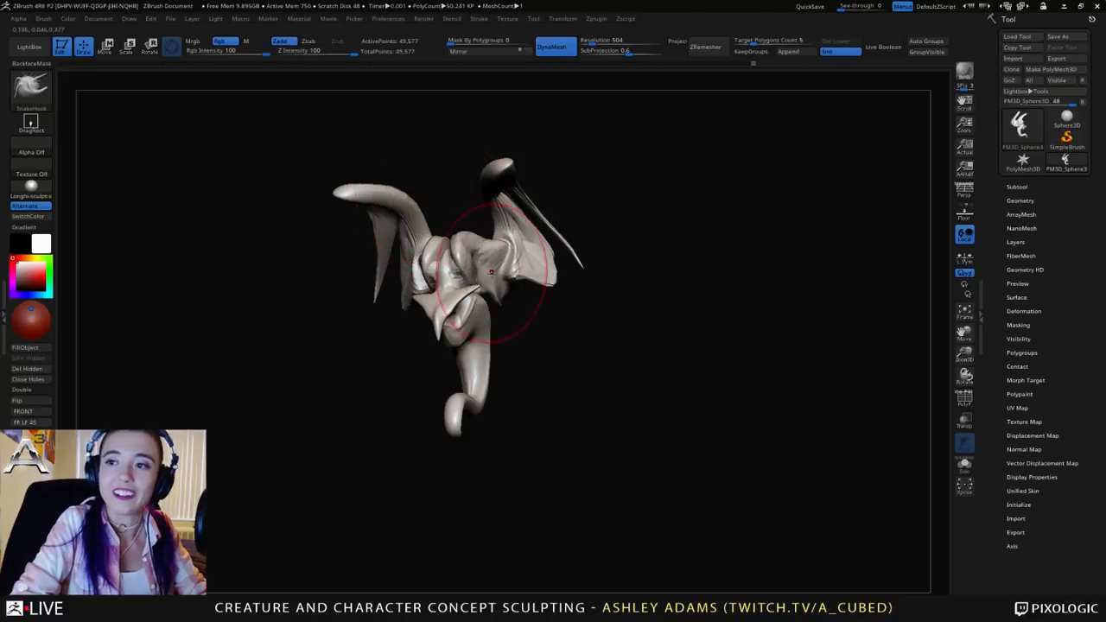
{"action": "mouse_move", "coordinate": [491, 272]}
{"action": "right_mouse_down"}
{"action": "mouse_move", "coordinate": [436, 275]}
{"action": "mouse_move", "coordinate": [416, 336]}
{"action": "mouse_move", "coordinate": [384, 308]}
{"action": "mouse_move", "coordinate": [423, 301]}
{"action": "right_mouse_up"}
Step: Stretch the inner lower edges of the ear membranes toward the head with a resized SnakeHook brush
{"action": "key", "text": "space"}
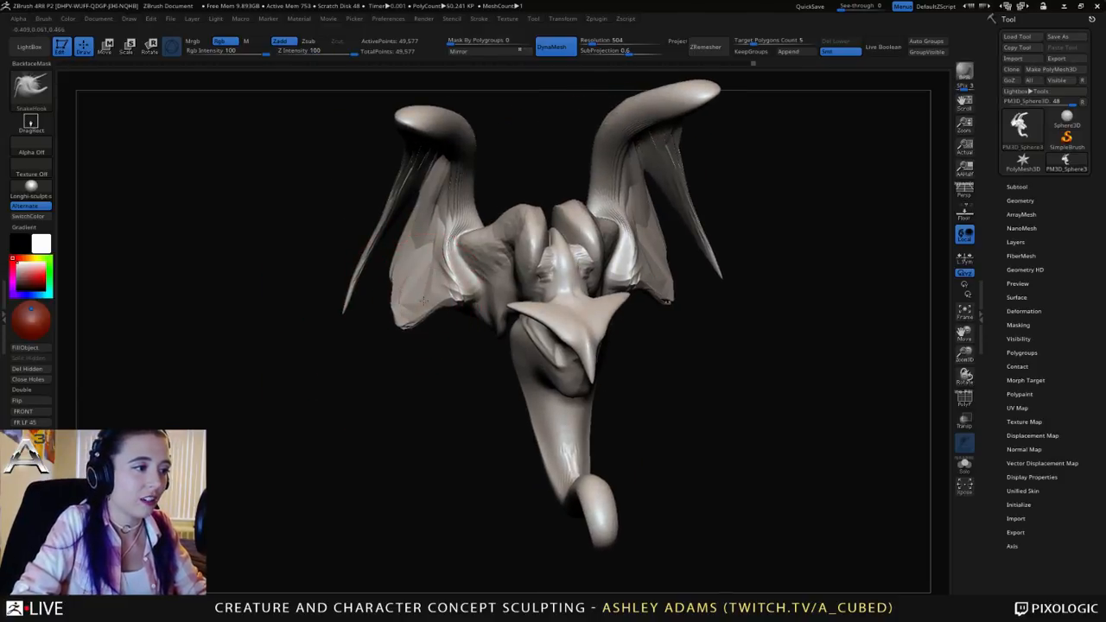
{"action": "key", "text": "space"}
{"action": "mouse_move", "coordinate": [424, 300]}
{"action": "left_mouse_down"}
{"action": "mouse_move", "coordinate": [401, 326]}
{"action": "mouse_move", "coordinate": [457, 292]}
{"action": "left_mouse_up"}
{"action": "right_click_drag", "start_coordinate": [457, 292], "coordinate": [497, 297]}
{"action": "left_click_drag", "start_coordinate": [444, 298], "coordinate": [457, 309]}
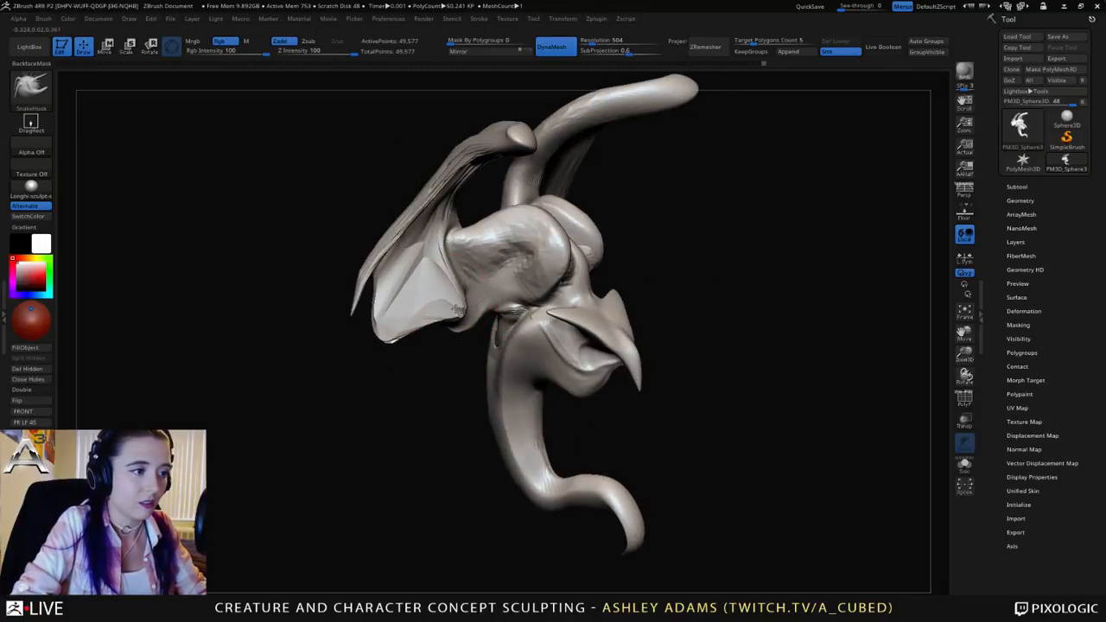
{"action": "right_click_drag", "start_coordinate": [449, 315], "coordinate": [393, 313]}
{"action": "left_click_drag", "start_coordinate": [624, 285], "coordinate": [637, 287]}
Step: Pull the lobes under the ear membranes downward with SnakeHook
{"action": "right_click_drag", "start_coordinate": [637, 287], "coordinate": [536, 311], "text": "alt"}
{"action": "mouse_move", "coordinate": [537, 311]}
{"action": "right_mouse_down"}
{"action": "mouse_move", "coordinate": [501, 333]}
{"action": "mouse_move", "coordinate": [518, 329]}
{"action": "right_mouse_up"}
{"action": "key", "text": "space"}
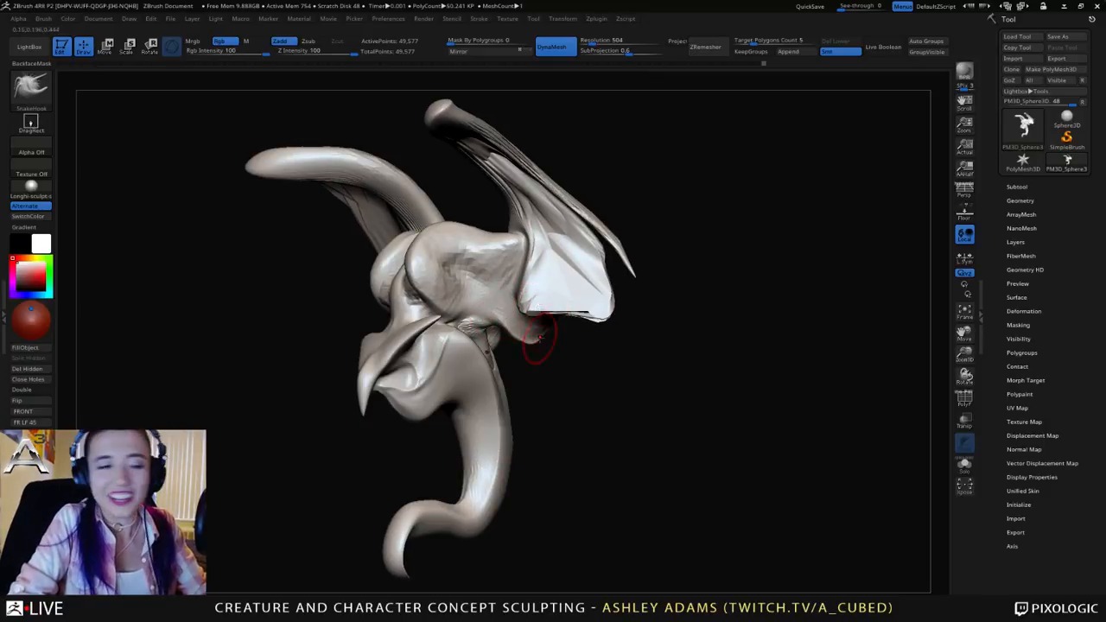
{"action": "right_click_drag", "start_coordinate": [596, 337], "coordinate": [538, 331]}
{"action": "mouse_move", "coordinate": [568, 328]}
{"action": "left_mouse_down"}
{"action": "mouse_move", "coordinate": [562, 349]}
{"action": "mouse_move", "coordinate": [563, 331]}
{"action": "left_mouse_up"}
Step: Resize the brush and refine the hooked beak, smoothing the edge where it meets the lower jaw
{"action": "mouse_move", "coordinate": [542, 316]}
{"action": "right_mouse_down"}
{"action": "mouse_move", "coordinate": [536, 294]}
{"action": "mouse_move", "coordinate": [571, 304]}
{"action": "mouse_move", "coordinate": [546, 320]}
{"action": "mouse_move", "coordinate": [527, 304]}
{"action": "mouse_move", "coordinate": [501, 309]}
{"action": "mouse_move", "coordinate": [527, 313]}
{"action": "mouse_move", "coordinate": [517, 316]}
{"action": "mouse_move", "coordinate": [536, 297]}
{"action": "mouse_move", "coordinate": [570, 309]}
{"action": "mouse_move", "coordinate": [544, 337]}
{"action": "mouse_move", "coordinate": [519, 277]}
{"action": "mouse_move", "coordinate": [568, 313]}
{"action": "mouse_move", "coordinate": [512, 335]}
{"action": "mouse_move", "coordinate": [461, 403]}
{"action": "mouse_move", "coordinate": [403, 417]}
{"action": "right_mouse_up"}
{"action": "right_click", "coordinate": [520, 278]}
{"action": "key", "text": "space"}
{"action": "left_click", "coordinate": [444, 355]}
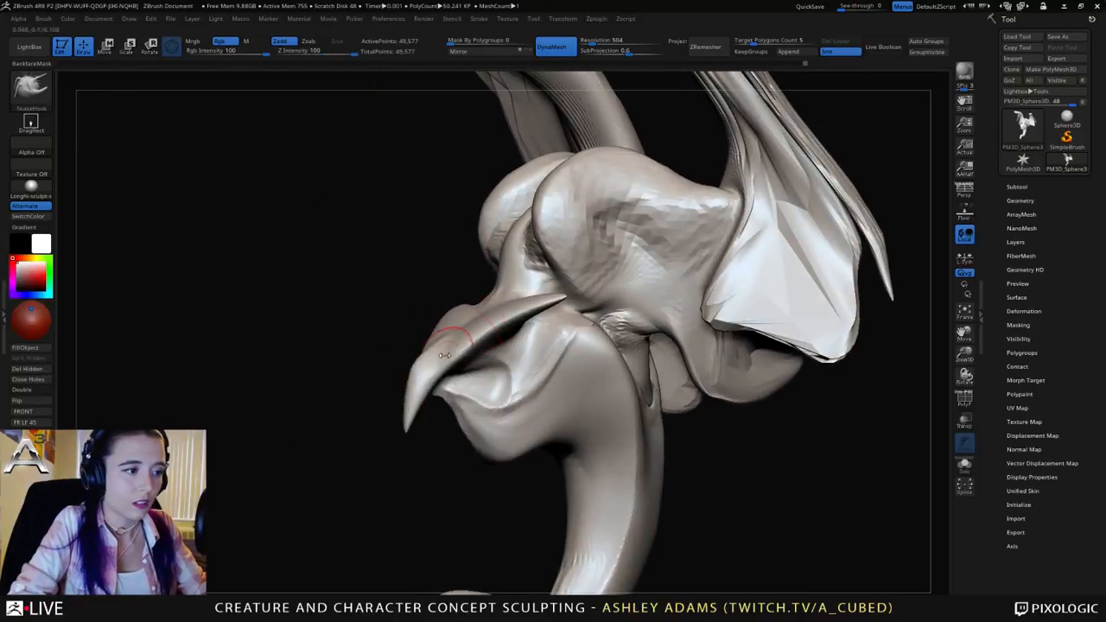
{"action": "right_click_drag", "start_coordinate": [444, 355], "coordinate": [499, 336]}
{"action": "left_click_drag", "start_coordinate": [504, 362], "coordinate": [489, 355], "text": "shift"}
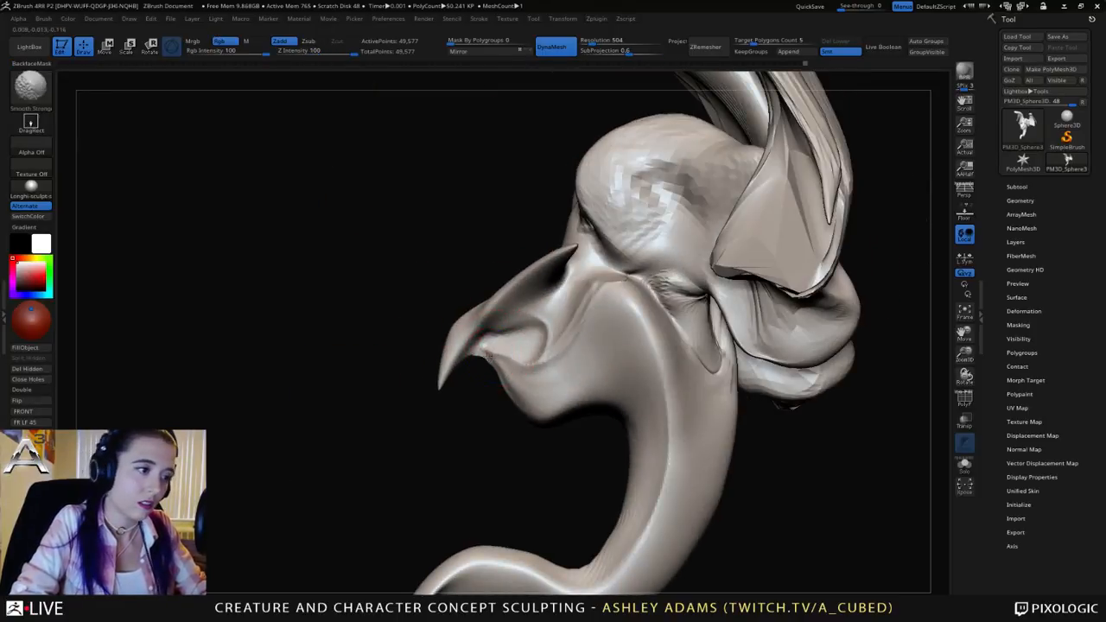
{"action": "mouse_move", "coordinate": [489, 355]}
{"action": "right_mouse_down"}
{"action": "mouse_move", "coordinate": [508, 382]}
{"action": "mouse_move", "coordinate": [464, 377]}
{"action": "mouse_move", "coordinate": [510, 350]}
{"action": "mouse_move", "coordinate": [562, 360]}
{"action": "right_mouse_up"}
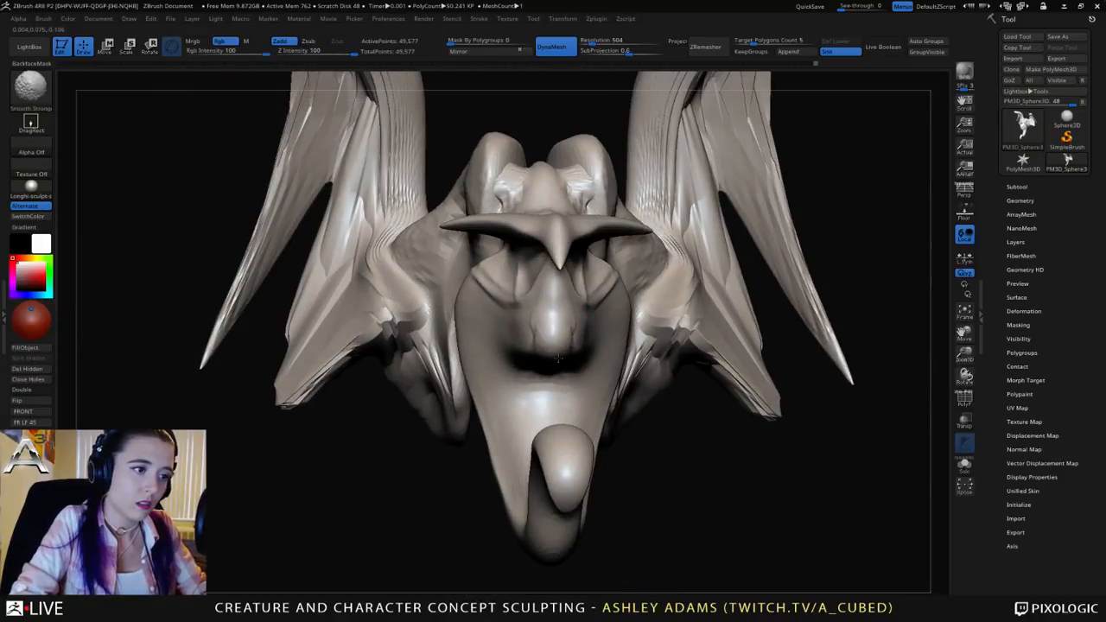
Step: Smooth the stroke marks along the side and underside of the rounded lower jaw
{"action": "right_click_drag", "start_coordinate": [540, 333], "coordinate": [512, 361]}
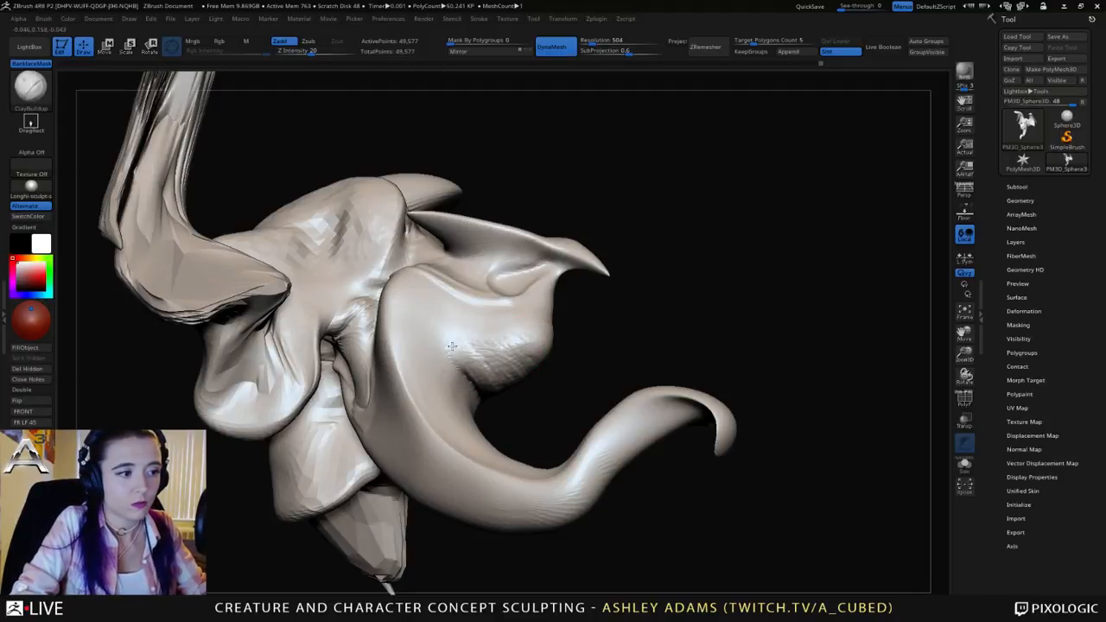
{"action": "mouse_move", "coordinate": [451, 345]}
{"action": "left_mouse_down"}
{"action": "mouse_move", "coordinate": [471, 372]}
{"action": "mouse_move", "coordinate": [458, 342]}
{"action": "mouse_move", "coordinate": [488, 363]}
{"action": "mouse_move", "coordinate": [491, 334]}
{"action": "mouse_move", "coordinate": [458, 363]}
{"action": "mouse_move", "coordinate": [471, 359]}
{"action": "left_mouse_up"}
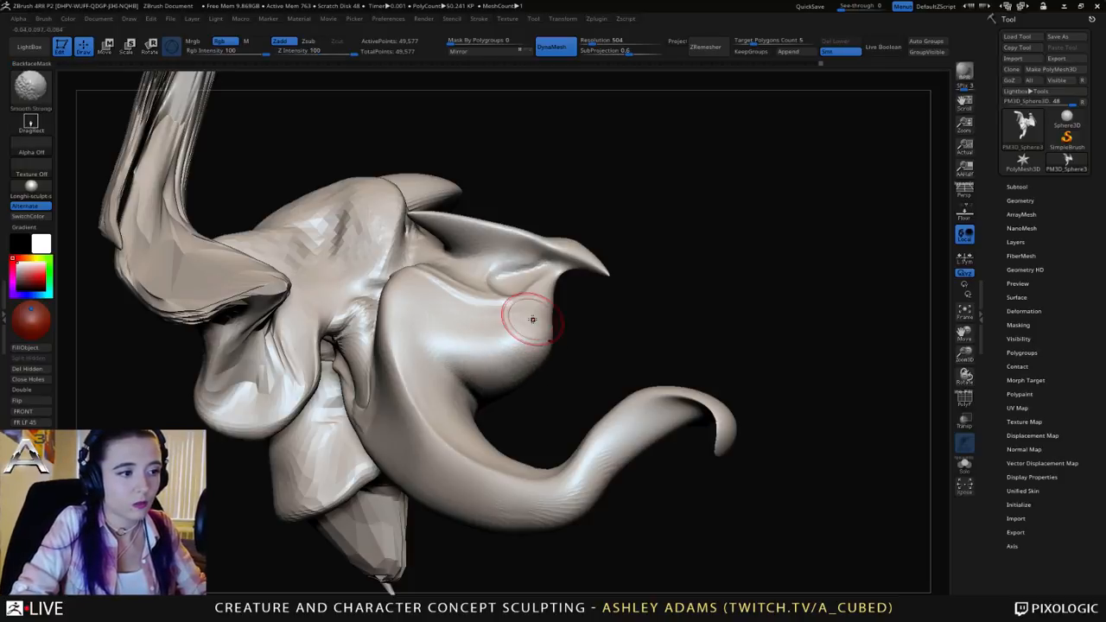
{"action": "mouse_move", "coordinate": [618, 341]}
{"action": "left_mouse_down"}
{"action": "mouse_move", "coordinate": [489, 382]}
{"action": "mouse_move", "coordinate": [367, 375]}
{"action": "mouse_move", "coordinate": [303, 345]}
{"action": "left_mouse_up"}
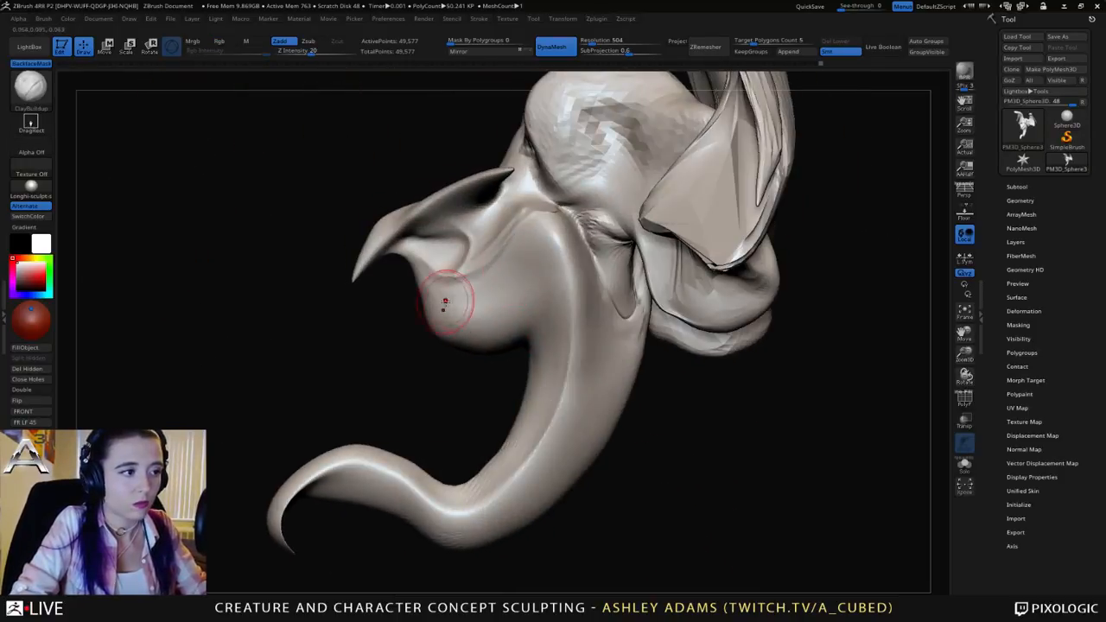
Step: Pull the front of the lower jaw out into a small pointed chin with the SnakeHook brush
{"action": "key", "text": "b"}
{"action": "key", "text": "s"}
{"action": "key", "text": "h"}
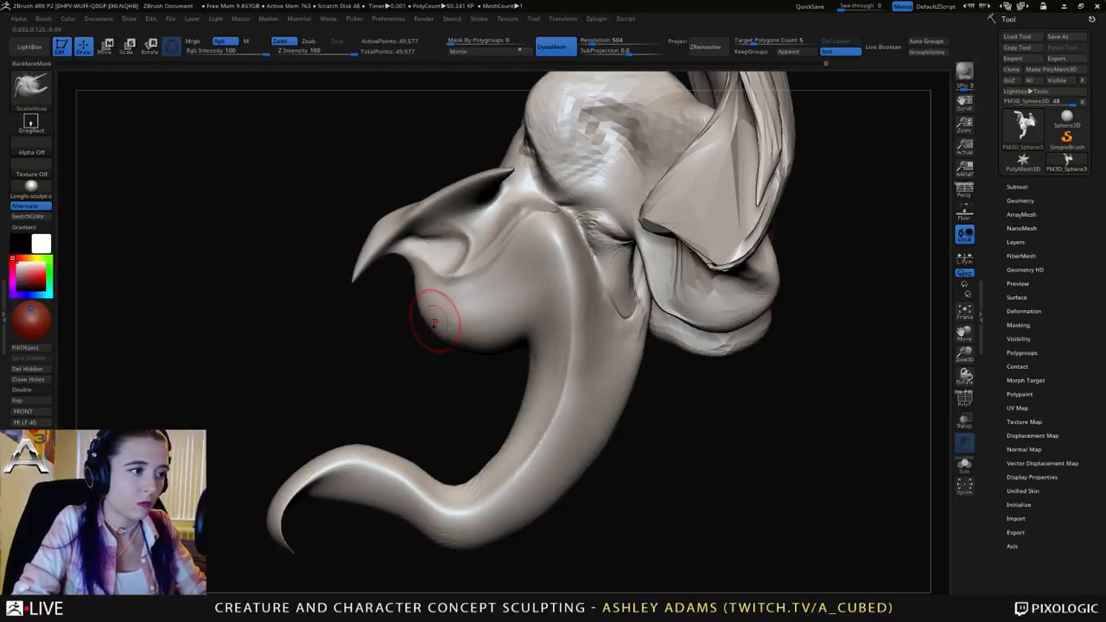
{"action": "mouse_move", "coordinate": [436, 330]}
{"action": "left_mouse_down"}
{"action": "mouse_move", "coordinate": [416, 311]}
{"action": "mouse_move", "coordinate": [445, 302]}
{"action": "mouse_move", "coordinate": [477, 264]}
{"action": "left_mouse_up"}
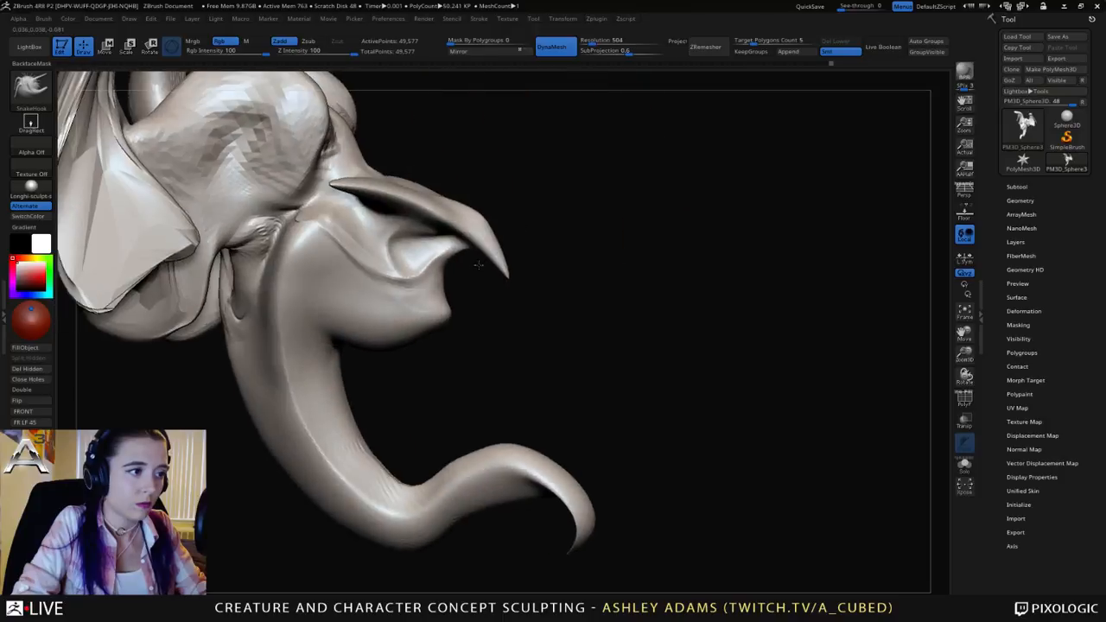
Step: Resize the SnakeHook brush and pull a raised bump up from the ridge just behind the beak's hooked tip
{"action": "key", "text": "space"}
{"action": "mouse_move", "coordinate": [425, 147]}
{"action": "left_mouse_down", "text": "alt"}
{"action": "mouse_move", "coordinate": [482, 229]}
{"action": "mouse_move", "coordinate": [453, 242]}
{"action": "mouse_move", "coordinate": [517, 229]}
{"action": "mouse_move", "coordinate": [532, 279]}
{"action": "mouse_move", "coordinate": [525, 270]}
{"action": "mouse_move", "coordinate": [501, 289]}
{"action": "mouse_move", "coordinate": [458, 265]}
{"action": "left_mouse_up", "text": "alt"}
{"action": "key", "text": "space"}
{"action": "left_click_drag", "start_coordinate": [511, 249], "coordinate": [527, 248]}
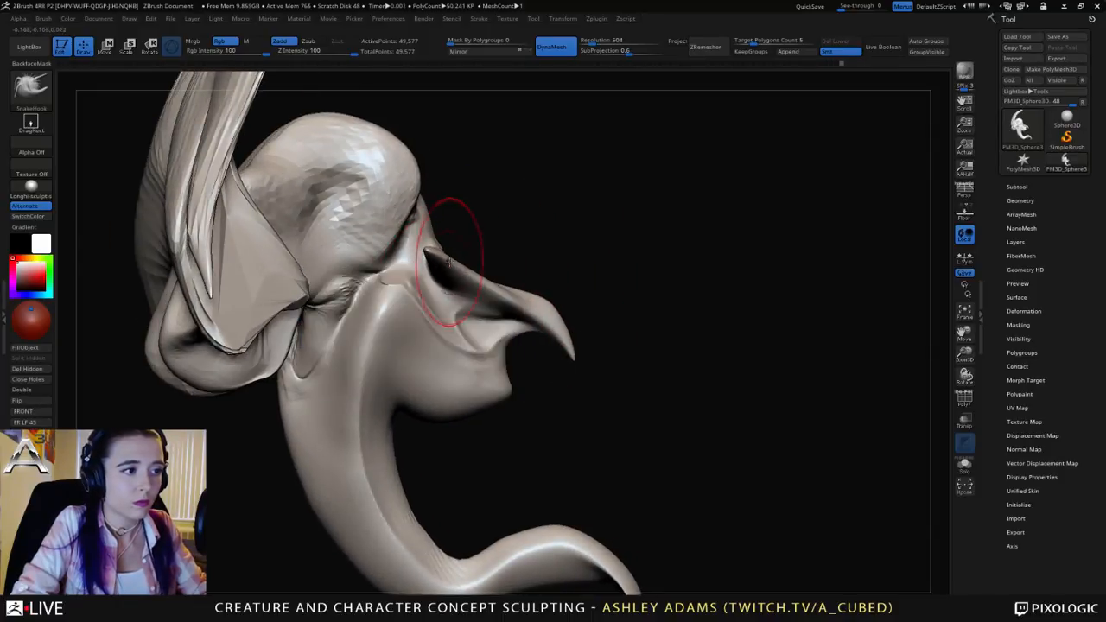
{"action": "key", "text": "space"}
{"action": "mouse_move", "coordinate": [563, 299]}
{"action": "left_mouse_down"}
{"action": "mouse_move", "coordinate": [549, 304]}
{"action": "mouse_move", "coordinate": [518, 280]}
{"action": "left_mouse_up"}
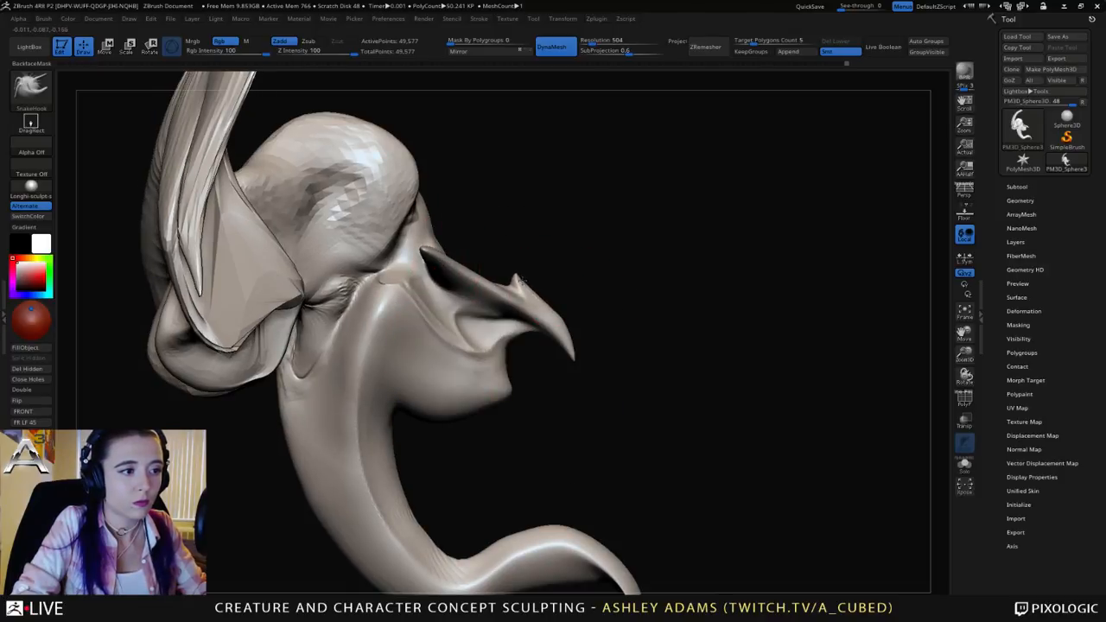
{"action": "key", "text": "ctrl+z"}
{"action": "left_click_drag", "start_coordinate": [562, 315], "coordinate": [533, 277]}
{"action": "left_click_drag", "start_coordinate": [665, 275], "coordinate": [392, 249]}
{"action": "mouse_move", "coordinate": [586, 267]}
{"action": "left_mouse_down", "text": "alt"}
{"action": "mouse_move", "coordinate": [585, 206]}
{"action": "mouse_move", "coordinate": [475, 137]}
{"action": "left_mouse_up", "text": "alt"}
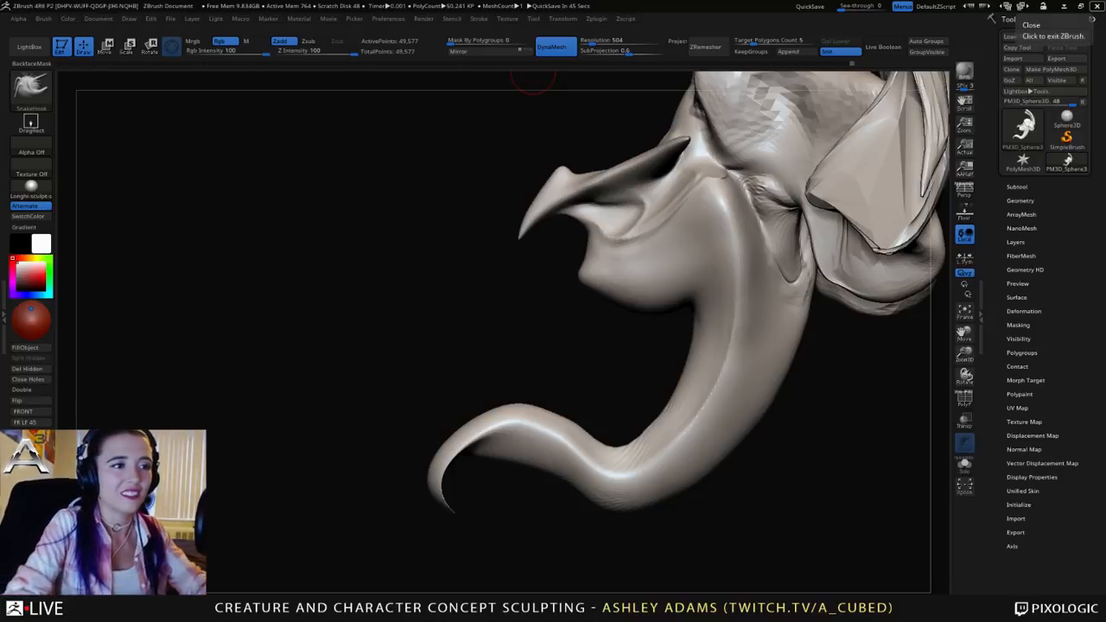
Step: Set the DynaMesh resolution to 600 and remesh the creature for denser geometry
{"action": "left_click_drag", "start_coordinate": [484, 302], "coordinate": [778, 319]}
{"action": "mouse_move", "coordinate": [666, 319]}
{"action": "left_mouse_down", "text": "alt"}
{"action": "mouse_move", "coordinate": [649, 242]}
{"action": "mouse_move", "coordinate": [677, 299]}
{"action": "left_mouse_up", "text": "alt"}
{"action": "right_click", "coordinate": [554, 340]}
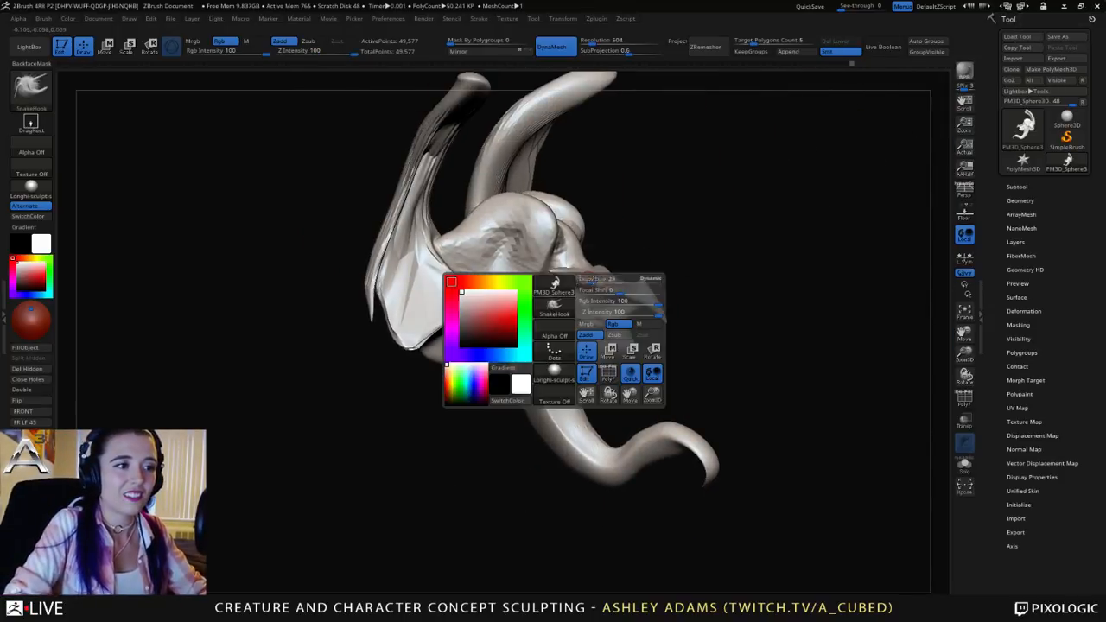
{"action": "left_click_drag", "start_coordinate": [614, 284], "coordinate": [560, 283], "text": "alt"}
{"action": "right_click", "coordinate": [553, 314]}
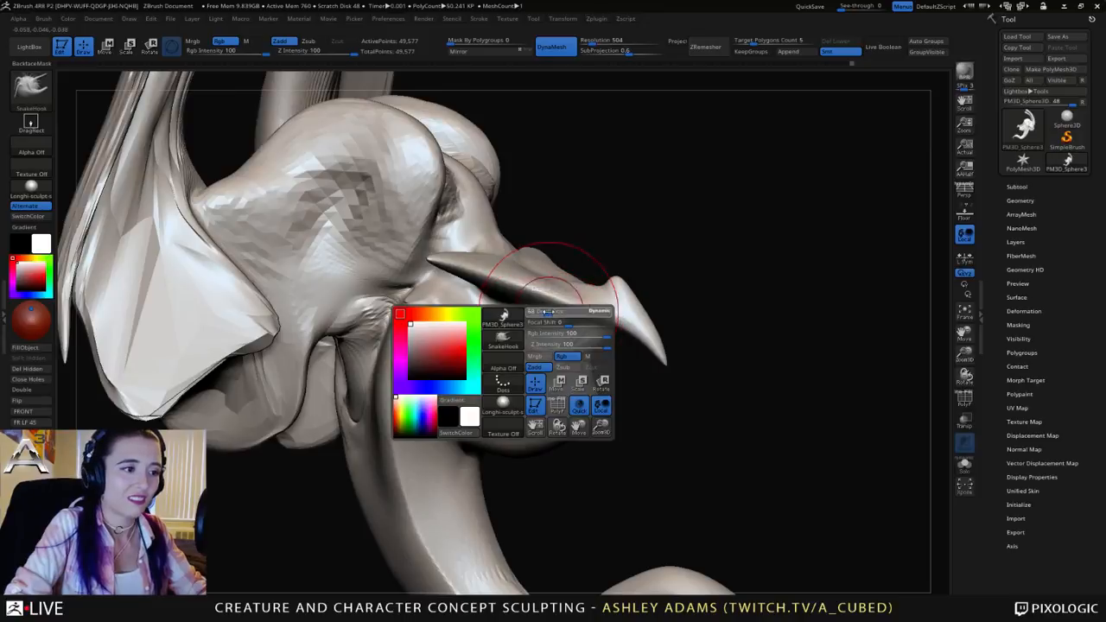
{"action": "mouse_move", "coordinate": [559, 251]}
{"action": "right_mouse_down"}
{"action": "mouse_move", "coordinate": [553, 99]}
{"action": "mouse_move", "coordinate": [552, 110]}
{"action": "right_mouse_up"}
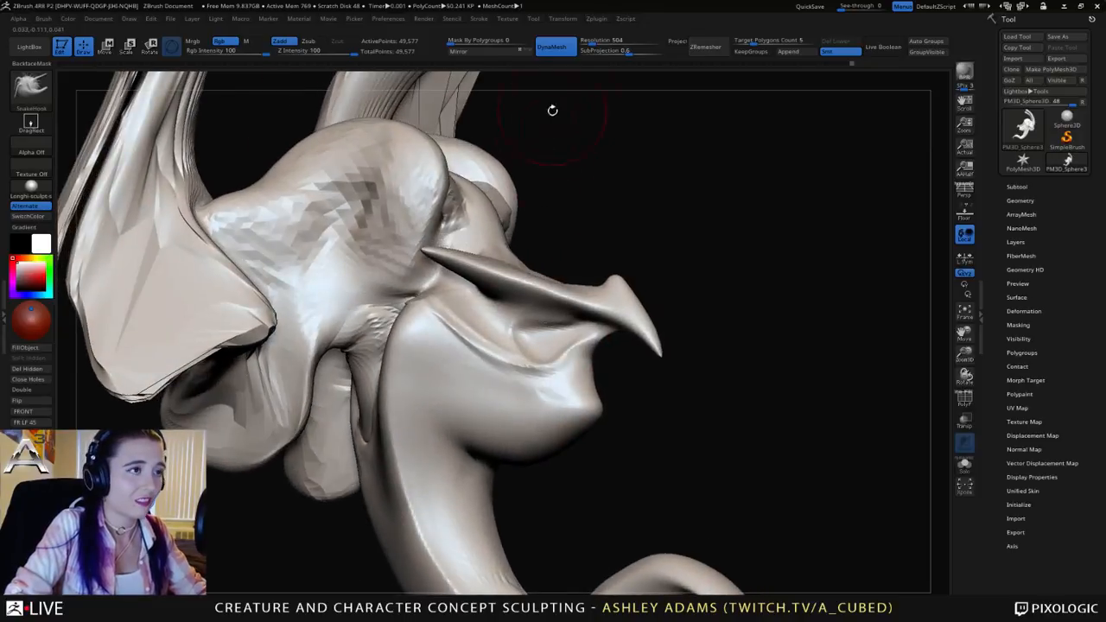
{"action": "left_click", "coordinate": [596, 40]}
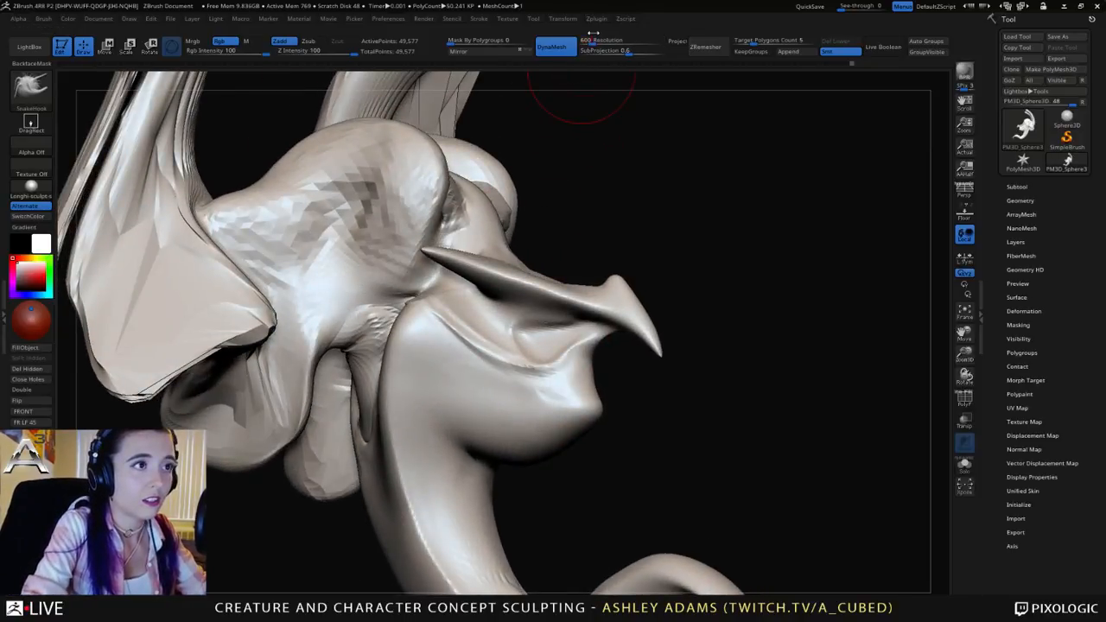
{"action": "type", "text": "600"}
{"action": "key", "text": "Return"}
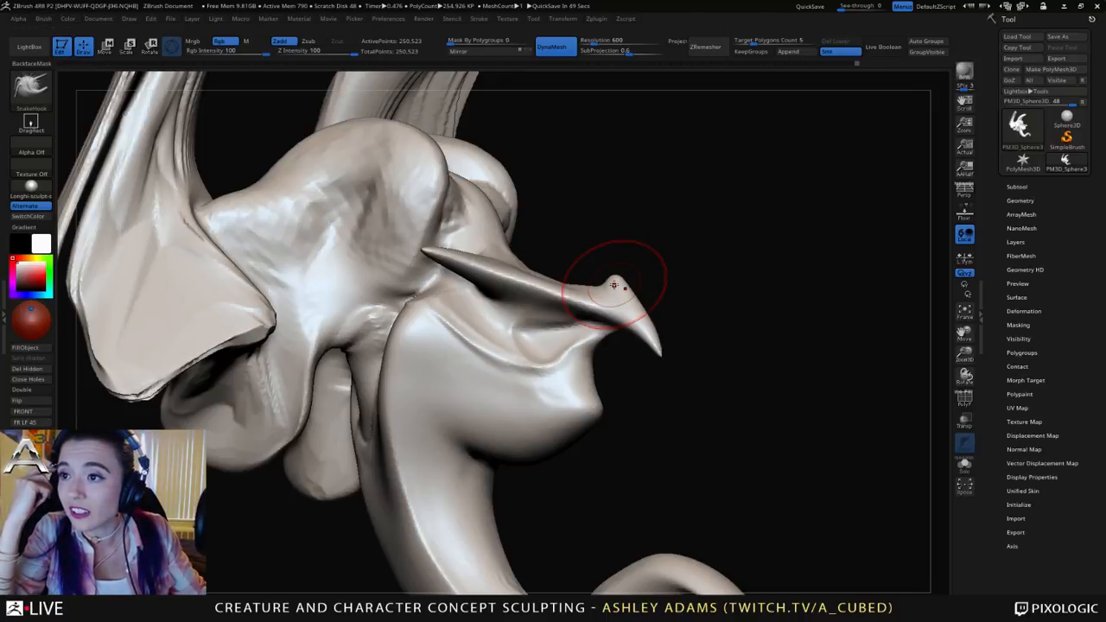
{"action": "mouse_move", "coordinate": [415, 186]}
{"action": "left_mouse_down"}
{"action": "mouse_move", "coordinate": [561, 190]}
{"action": "mouse_move", "coordinate": [790, 135]}
{"action": "mouse_move", "coordinate": [950, 145]}
{"action": "mouse_move", "coordinate": [907, 281]}
{"action": "mouse_move", "coordinate": [805, 417]}
{"action": "mouse_move", "coordinate": [890, 222]}
{"action": "mouse_move", "coordinate": [821, 346]}
{"action": "mouse_move", "coordinate": [748, 411]}
{"action": "mouse_move", "coordinate": [661, 276]}
{"action": "mouse_move", "coordinate": [821, 570]}
{"action": "mouse_move", "coordinate": [553, 484]}
{"action": "mouse_move", "coordinate": [633, 143]}
{"action": "mouse_move", "coordinate": [345, 95]}
{"action": "mouse_move", "coordinate": [484, 121]}
{"action": "mouse_move", "coordinate": [536, 380]}
{"action": "mouse_move", "coordinate": [750, 542]}
{"action": "mouse_move", "coordinate": [674, 363]}
{"action": "mouse_move", "coordinate": [761, 259]}
{"action": "mouse_move", "coordinate": [605, 216]}
{"action": "mouse_move", "coordinate": [788, 313]}
{"action": "mouse_move", "coordinate": [605, 259]}
{"action": "mouse_move", "coordinate": [484, 389]}
{"action": "mouse_move", "coordinate": [389, 328]}
{"action": "mouse_move", "coordinate": [196, 244]}
{"action": "mouse_move", "coordinate": [328, 190]}
{"action": "mouse_move", "coordinate": [285, 216]}
{"action": "mouse_move", "coordinate": [449, 371]}
{"action": "mouse_move", "coordinate": [668, 380]}
{"action": "mouse_move", "coordinate": [633, 540]}
{"action": "mouse_move", "coordinate": [279, 291]}
{"action": "mouse_move", "coordinate": [320, 229]}
{"action": "mouse_move", "coordinate": [467, 307]}
{"action": "left_mouse_up"}
{"action": "mouse_move", "coordinate": [703, 320]}
{"action": "right_mouse_down", "text": "ctrl"}
{"action": "mouse_move", "coordinate": [685, 248]}
{"action": "mouse_move", "coordinate": [678, 279]}
{"action": "mouse_move", "coordinate": [650, 277]}
{"action": "mouse_move", "coordinate": [694, 259]}
{"action": "right_mouse_up", "text": "ctrl"}
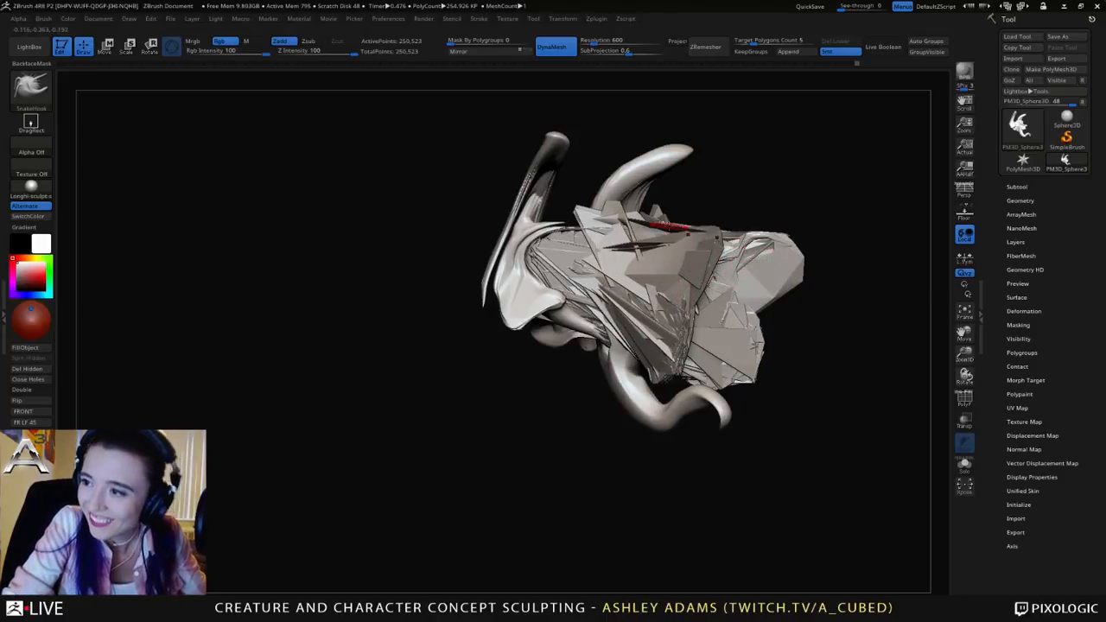
{"action": "right_click_drag", "start_coordinate": [638, 249], "coordinate": [692, 259], "text": "ctrl"}
{"action": "key", "text": "ctrl+z"}
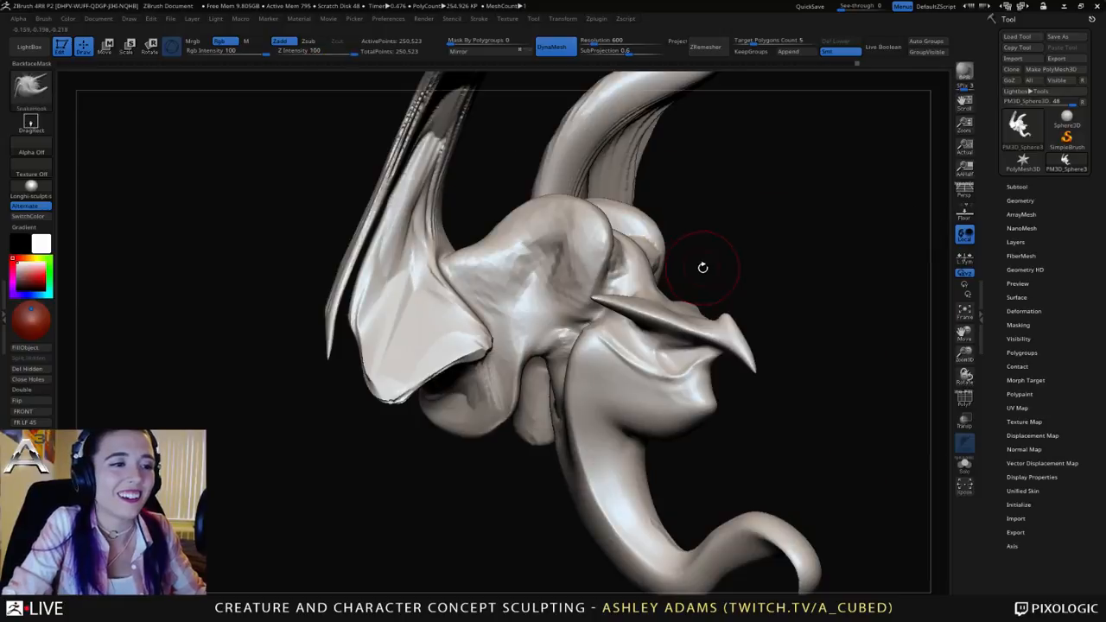
Step: Resize the SnakeHook brush and pull the underside of the lower jaw into a fuller, rounder bulge
{"action": "mouse_move", "coordinate": [775, 269]}
{"action": "right_mouse_down", "text": "alt"}
{"action": "mouse_move", "coordinate": [611, 214]}
{"action": "mouse_move", "coordinate": [624, 222]}
{"action": "right_mouse_up", "text": "alt"}
{"action": "mouse_move", "coordinate": [508, 254]}
{"action": "right_mouse_down"}
{"action": "mouse_move", "coordinate": [563, 275]}
{"action": "mouse_move", "coordinate": [570, 289]}
{"action": "mouse_move", "coordinate": [526, 313]}
{"action": "right_mouse_up"}
{"action": "key", "text": "space"}
{"action": "left_click_drag", "start_coordinate": [566, 320], "coordinate": [575, 320]}
{"action": "right_click_drag", "start_coordinate": [553, 302], "coordinate": [578, 323]}
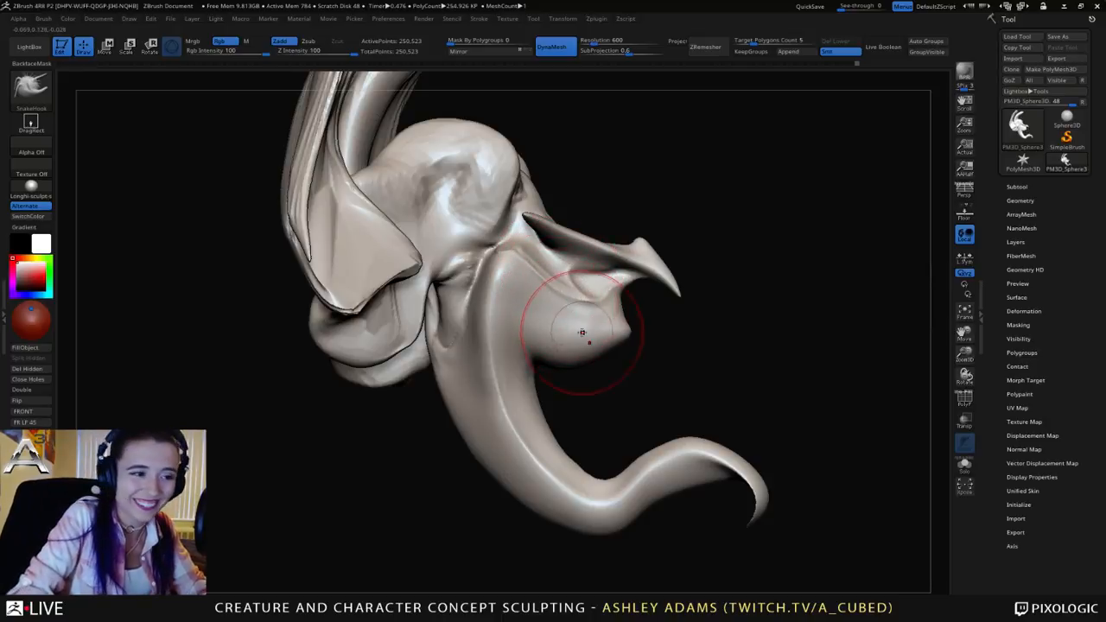
{"action": "mouse_move", "coordinate": [578, 331]}
{"action": "left_mouse_down"}
{"action": "mouse_move", "coordinate": [562, 364]}
{"action": "mouse_move", "coordinate": [608, 356]}
{"action": "left_mouse_up"}
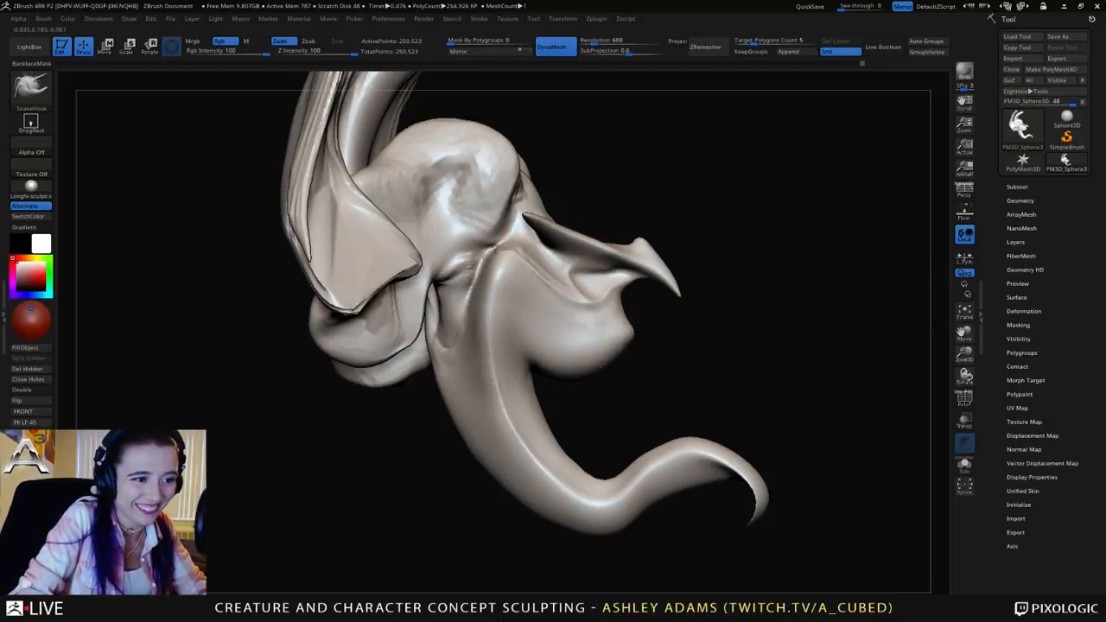
{"action": "mouse_move", "coordinate": [601, 342]}
{"action": "right_mouse_down"}
{"action": "mouse_move", "coordinate": [528, 346]}
{"action": "mouse_move", "coordinate": [542, 347]}
{"action": "right_mouse_up"}
{"action": "mouse_move", "coordinate": [585, 339]}
{"action": "left_mouse_down"}
{"action": "mouse_move", "coordinate": [564, 352]}
{"action": "mouse_move", "coordinate": [562, 338]}
{"action": "left_mouse_up"}
{"action": "mouse_move", "coordinate": [564, 331]}
{"action": "right_mouse_down"}
{"action": "mouse_move", "coordinate": [593, 330]}
{"action": "mouse_move", "coordinate": [592, 347]}
{"action": "mouse_move", "coordinate": [636, 342]}
{"action": "right_mouse_up"}
{"action": "right_click", "coordinate": [595, 328]}
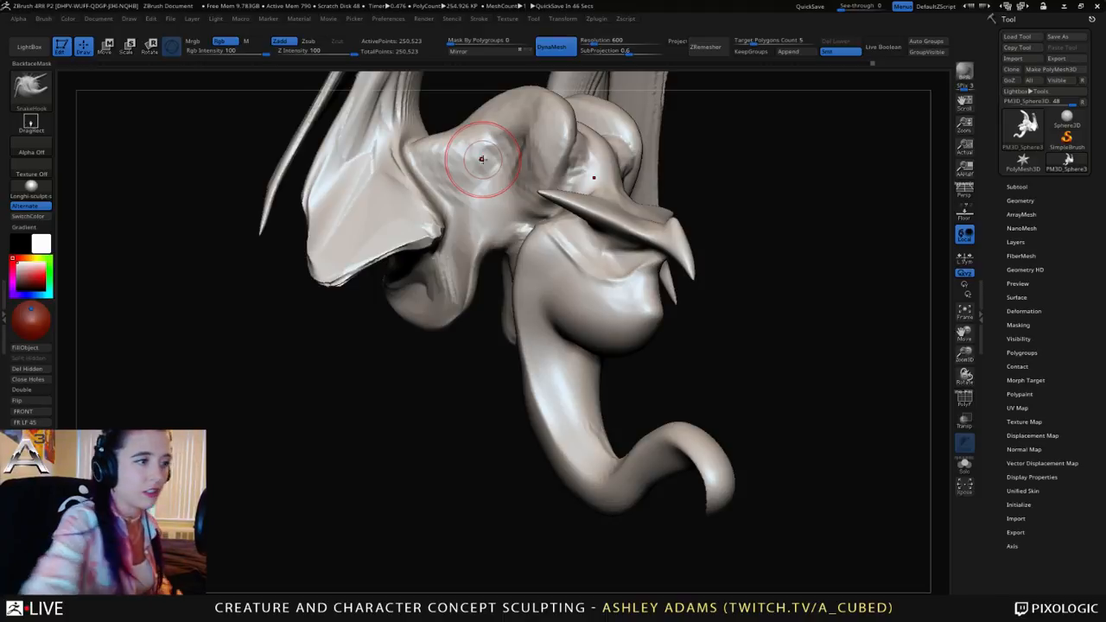
Step: Smooth the lower corner and outer edge of the ear membrane
{"action": "key", "text": "shift"}
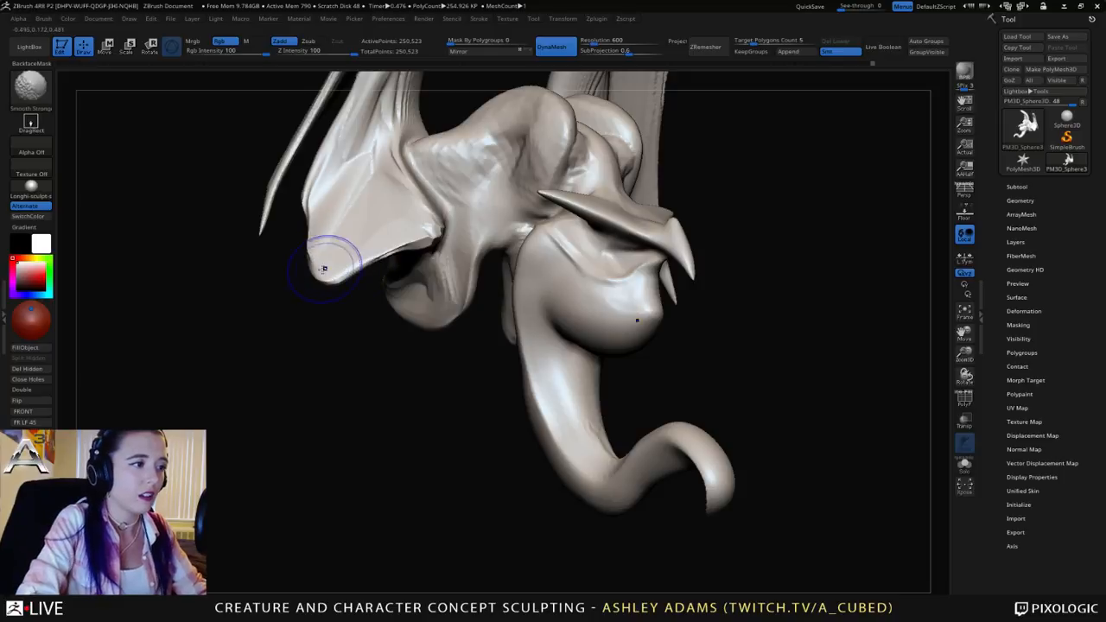
{"action": "mouse_move", "coordinate": [324, 268]}
{"action": "left_mouse_down", "text": "shift"}
{"action": "mouse_move", "coordinate": [374, 247]}
{"action": "mouse_move", "coordinate": [309, 212]}
{"action": "mouse_move", "coordinate": [311, 168]}
{"action": "left_mouse_up", "text": "shift"}
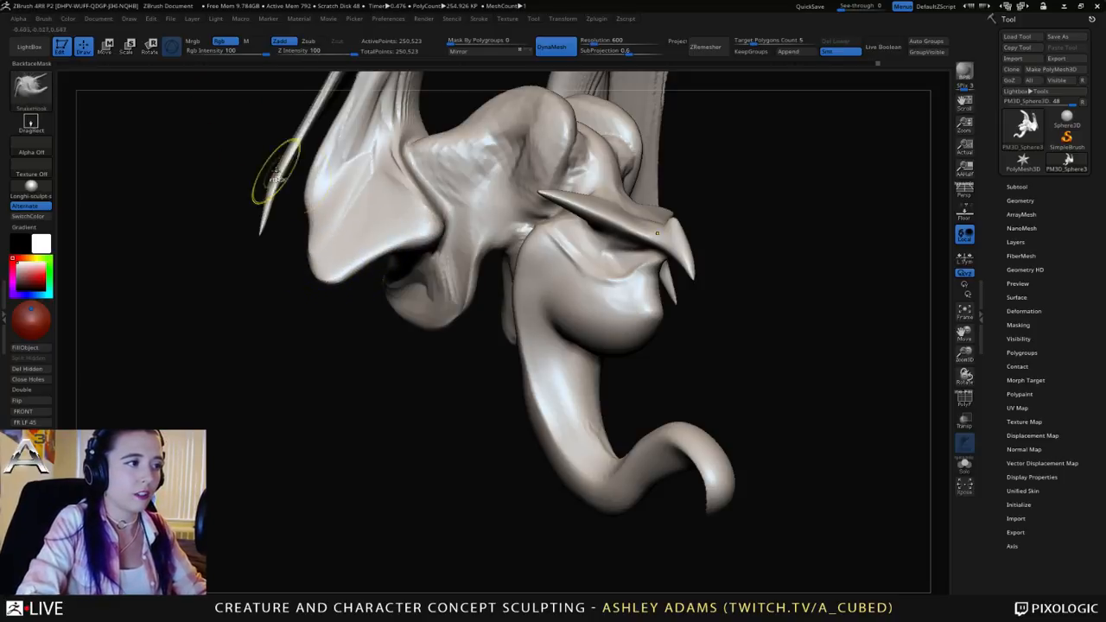
{"action": "right_click_drag", "start_coordinate": [400, 270], "coordinate": [484, 190], "text": "ctrl"}
{"action": "mouse_move", "coordinate": [484, 190]}
{"action": "right_mouse_down"}
{"action": "mouse_move", "coordinate": [431, 183]}
{"action": "mouse_move", "coordinate": [579, 254]}
{"action": "mouse_move", "coordinate": [650, 231]}
{"action": "right_mouse_up"}
Step: Switch to ClayBuildup and smooth out the ridges along the long ears and their membranes
{"action": "key", "text": "b"}
{"action": "key", "text": "c"}
{"action": "key", "text": "b"}
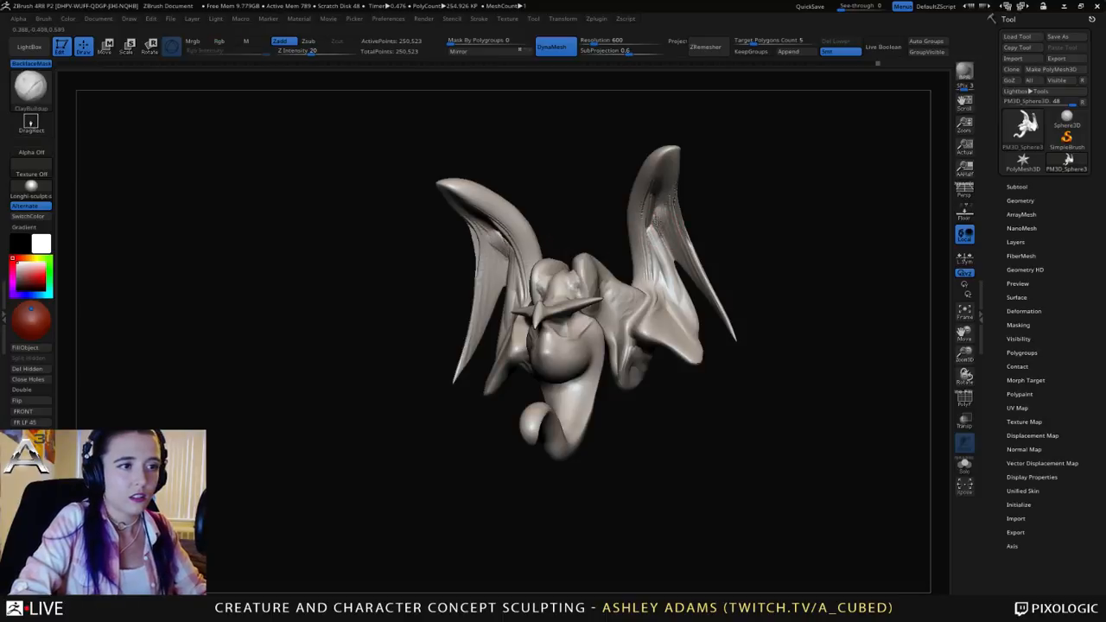
{"action": "mouse_move", "coordinate": [674, 229]}
{"action": "right_mouse_down"}
{"action": "mouse_move", "coordinate": [605, 259]}
{"action": "mouse_move", "coordinate": [679, 251]}
{"action": "mouse_move", "coordinate": [619, 177]}
{"action": "right_mouse_up"}
{"action": "key", "text": "shift"}
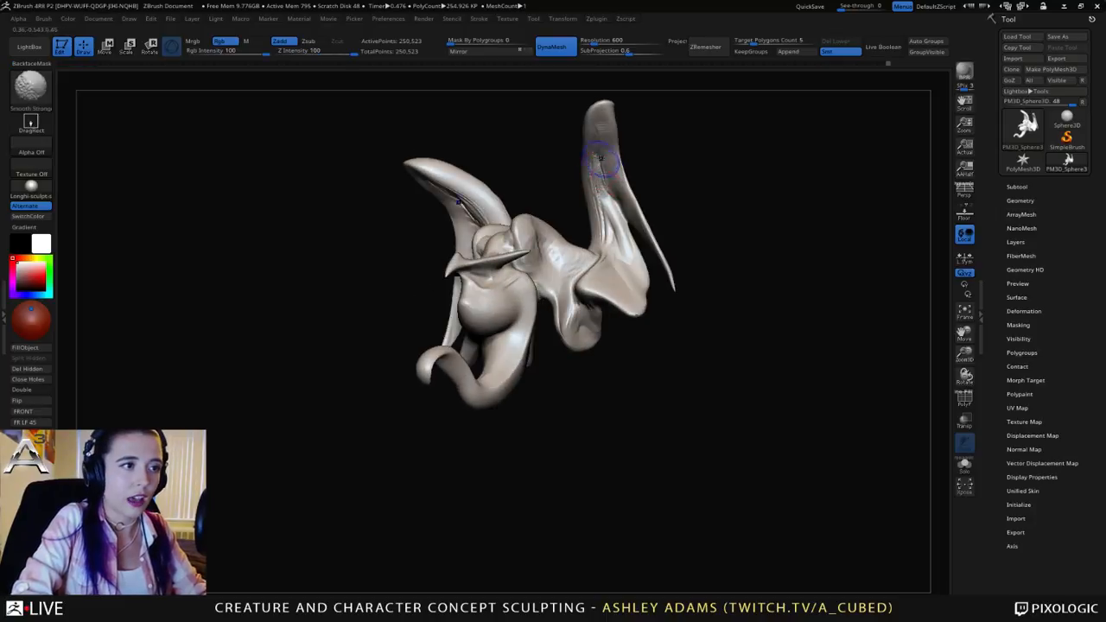
{"action": "right_click_drag", "start_coordinate": [631, 223], "coordinate": [601, 138]}
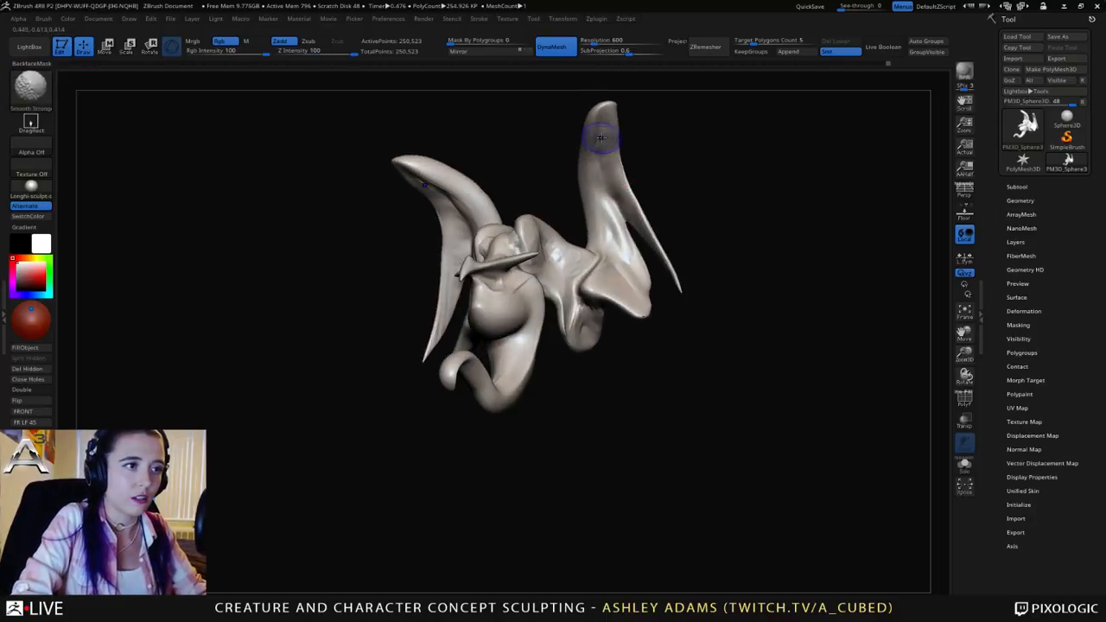
{"action": "right_click_drag", "start_coordinate": [616, 223], "coordinate": [665, 263]}
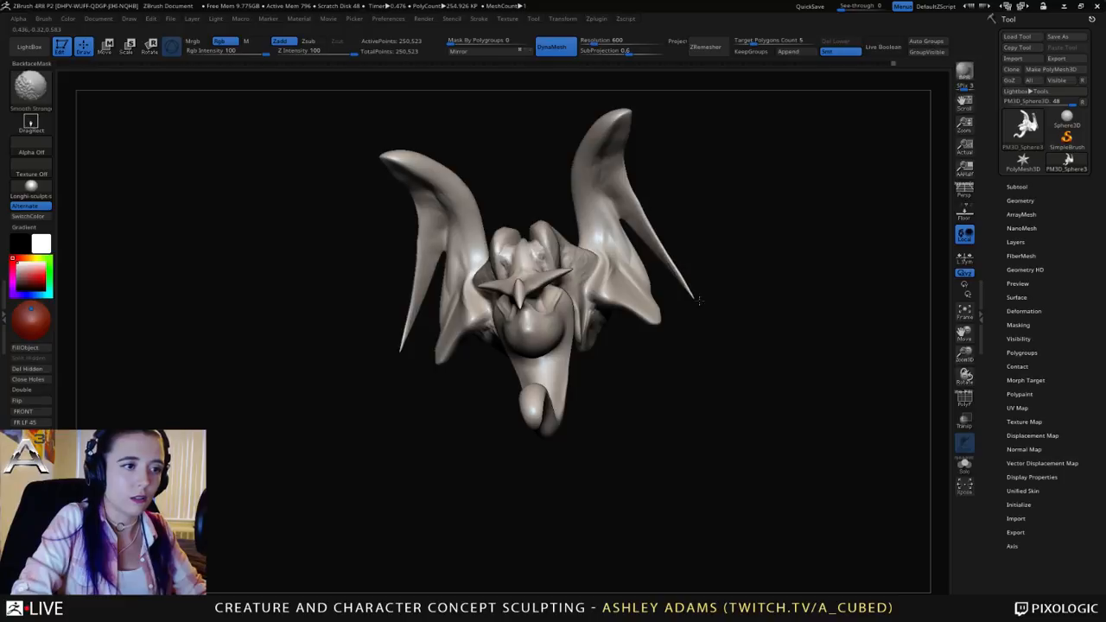
Step: Mask everything except the outer ear edges and stretch them outward into long curved spikes with SnakeHook
{"action": "mouse_move", "coordinate": [699, 300]}
{"action": "right_mouse_down"}
{"action": "mouse_move", "coordinate": [683, 185]}
{"action": "mouse_move", "coordinate": [605, 205]}
{"action": "mouse_move", "coordinate": [617, 207]}
{"action": "mouse_move", "coordinate": [610, 149]}
{"action": "mouse_move", "coordinate": [651, 145]}
{"action": "right_mouse_up"}
{"action": "left_click", "coordinate": [662, 173], "text": "ctrl"}
{"action": "right_click", "coordinate": [626, 156]}
{"action": "mouse_move", "coordinate": [633, 137]}
{"action": "left_mouse_down"}
{"action": "mouse_move", "coordinate": [631, 153]}
{"action": "mouse_move", "coordinate": [766, 236]}
{"action": "left_mouse_up"}
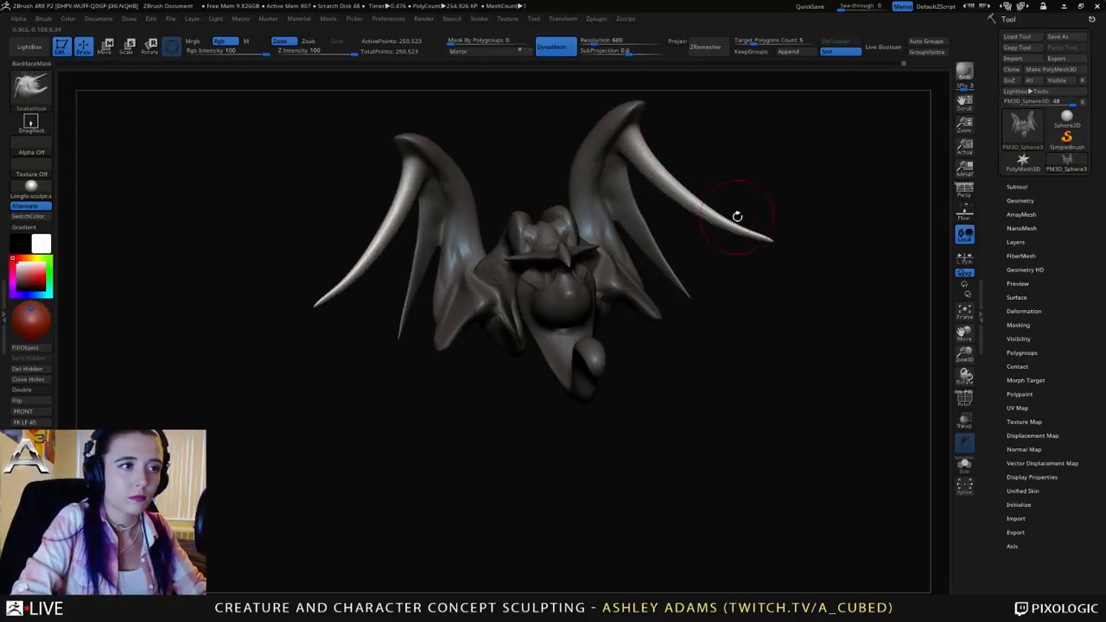
{"action": "mouse_move", "coordinate": [735, 215]}
{"action": "right_mouse_down"}
{"action": "mouse_move", "coordinate": [648, 216]}
{"action": "mouse_move", "coordinate": [681, 204]}
{"action": "mouse_move", "coordinate": [703, 213]}
{"action": "mouse_move", "coordinate": [689, 207]}
{"action": "right_mouse_up"}
{"action": "right_click", "coordinate": [691, 195]}
{"action": "right_click", "coordinate": [659, 197]}
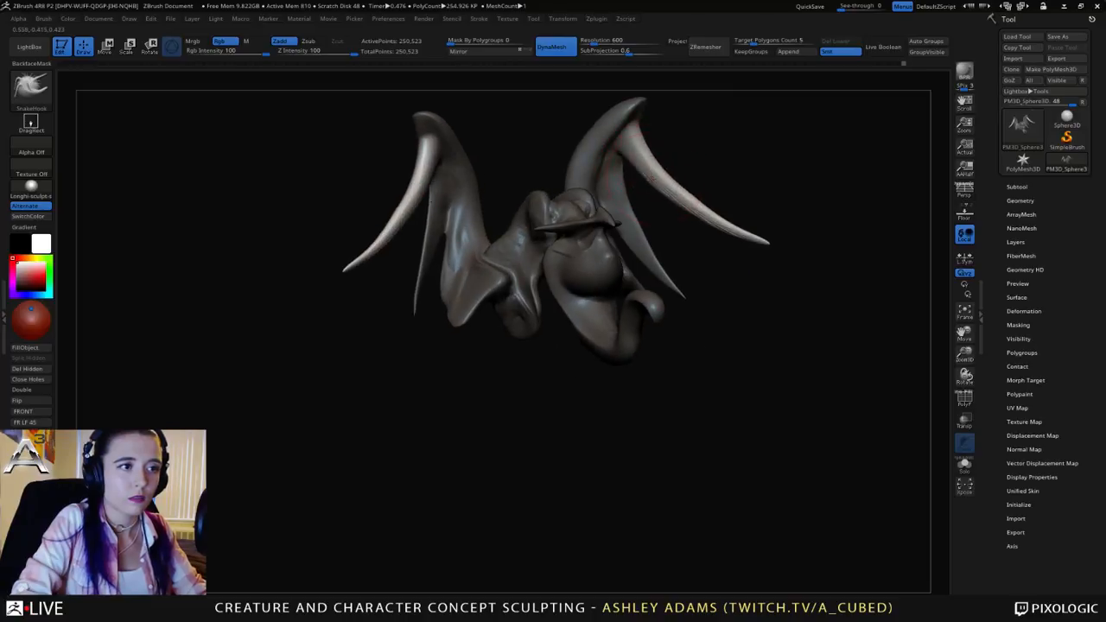
{"action": "right_click", "coordinate": [698, 209]}
{"action": "mouse_move", "coordinate": [731, 208]}
{"action": "left_mouse_down"}
{"action": "mouse_move", "coordinate": [753, 238]}
{"action": "mouse_move", "coordinate": [864, 256]}
{"action": "mouse_move", "coordinate": [704, 205]}
{"action": "mouse_move", "coordinate": [812, 245]}
{"action": "left_mouse_up"}
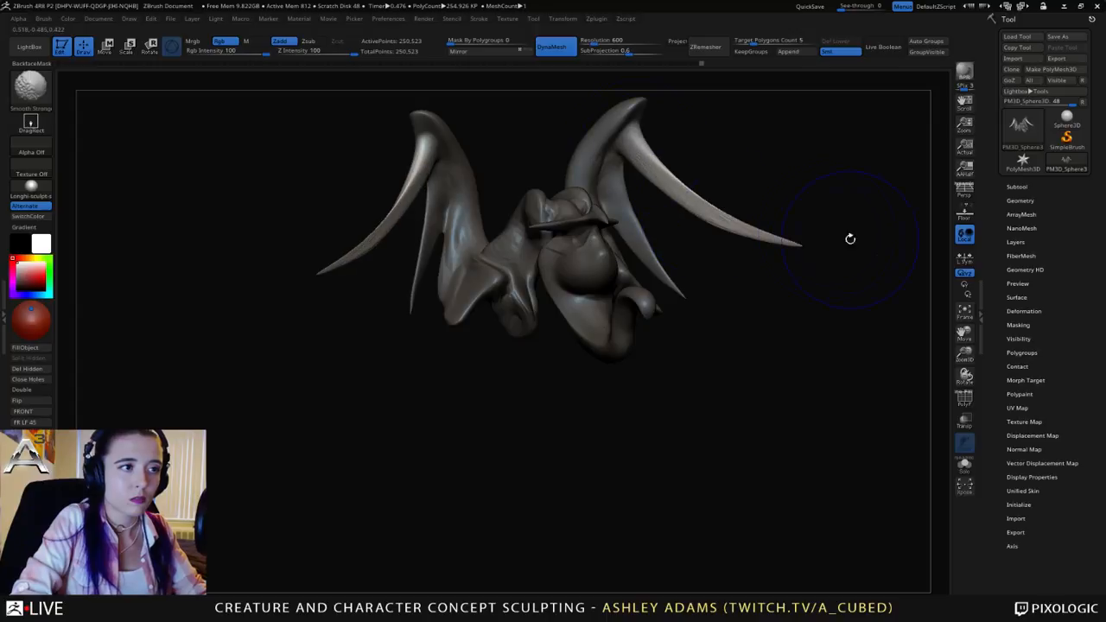
Step: Smooth the new spikes, clear the mask, and pull the upper ear ends outward with a resized SnakeHook brush
{"action": "right_click_drag", "start_coordinate": [801, 227], "coordinate": [675, 207]}
{"action": "right_click_drag", "start_coordinate": [653, 170], "coordinate": [698, 182]}
{"action": "key", "text": "space"}
{"action": "mouse_move", "coordinate": [699, 183]}
{"action": "left_mouse_down"}
{"action": "mouse_move", "coordinate": [716, 183]}
{"action": "mouse_move", "coordinate": [734, 149]}
{"action": "mouse_move", "coordinate": [816, 142]}
{"action": "left_mouse_up"}
{"action": "left_click_drag", "start_coordinate": [743, 153], "coordinate": [712, 105]}
{"action": "right_click_drag", "start_coordinate": [709, 192], "coordinate": [701, 152], "text": "ctrl"}
{"action": "mouse_move", "coordinate": [701, 152]}
{"action": "right_mouse_down"}
{"action": "mouse_move", "coordinate": [653, 161]}
{"action": "mouse_move", "coordinate": [735, 165]}
{"action": "mouse_move", "coordinate": [645, 176]}
{"action": "mouse_move", "coordinate": [641, 210]}
{"action": "mouse_move", "coordinate": [655, 223]}
{"action": "right_mouse_up"}
{"action": "key", "text": "space"}
{"action": "left_click_drag", "start_coordinate": [719, 168], "coordinate": [724, 168]}
{"action": "right_click_drag", "start_coordinate": [708, 193], "coordinate": [742, 202]}
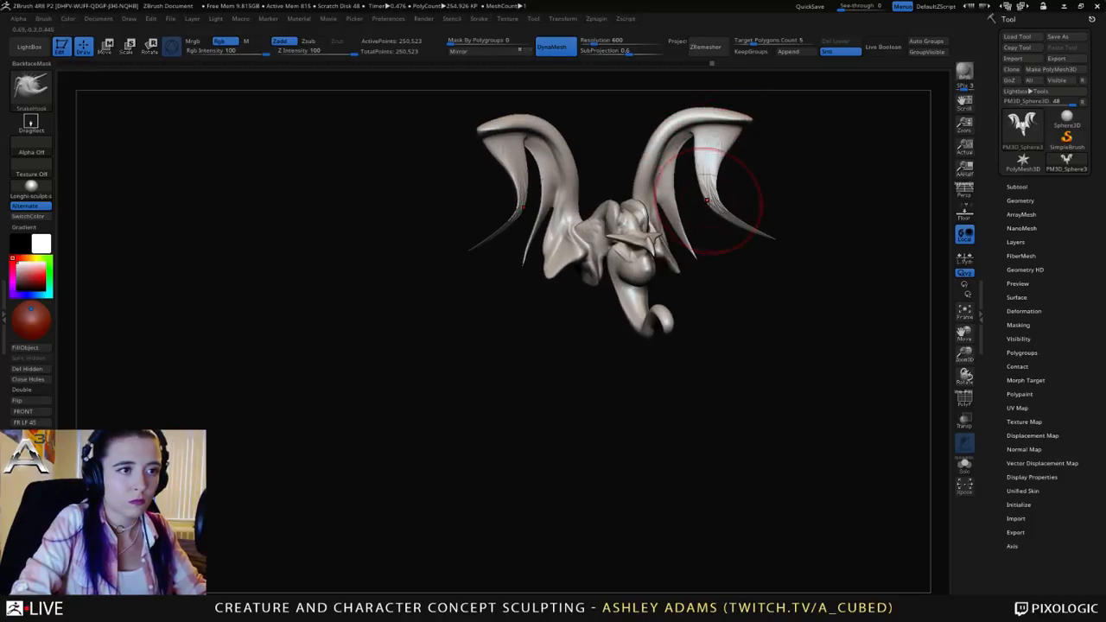
Step: Smooth the bent outer spikes and sweep them outward into wide, claw-like curves with a resized SnakeHook brush
{"action": "left_click_drag", "start_coordinate": [728, 205], "coordinate": [717, 190]}
{"action": "mouse_move", "coordinate": [765, 227]}
{"action": "left_mouse_down", "text": "shift"}
{"action": "mouse_move", "coordinate": [720, 177]}
{"action": "mouse_move", "coordinate": [744, 214]}
{"action": "left_mouse_up", "text": "shift"}
{"action": "right_click_drag", "start_coordinate": [745, 214], "coordinate": [733, 212]}
{"action": "key", "text": "space"}
{"action": "mouse_move", "coordinate": [704, 180]}
{"action": "left_mouse_down"}
{"action": "mouse_move", "coordinate": [755, 191]}
{"action": "mouse_move", "coordinate": [790, 218]}
{"action": "left_mouse_up"}
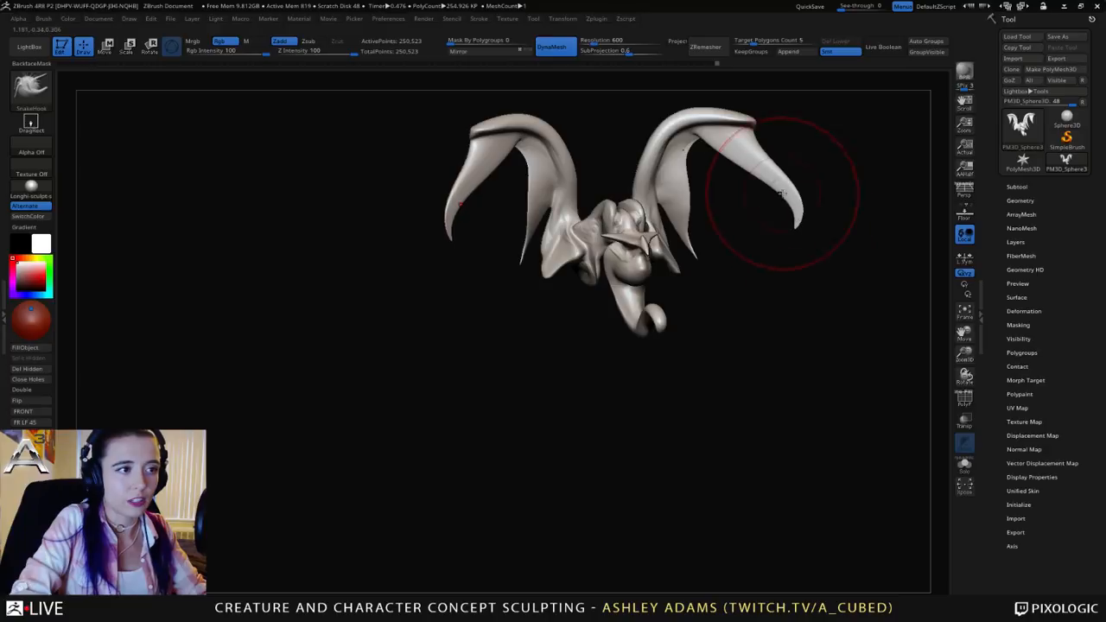
Step: Refine the arch of the outer ear spikes, pushing their undersides up and their curved tips outward
{"action": "mouse_move", "coordinate": [748, 177]}
{"action": "left_mouse_down"}
{"action": "mouse_move", "coordinate": [757, 163]}
{"action": "mouse_move", "coordinate": [736, 159]}
{"action": "left_mouse_up"}
{"action": "right_click_drag", "start_coordinate": [750, 171], "coordinate": [604, 168]}
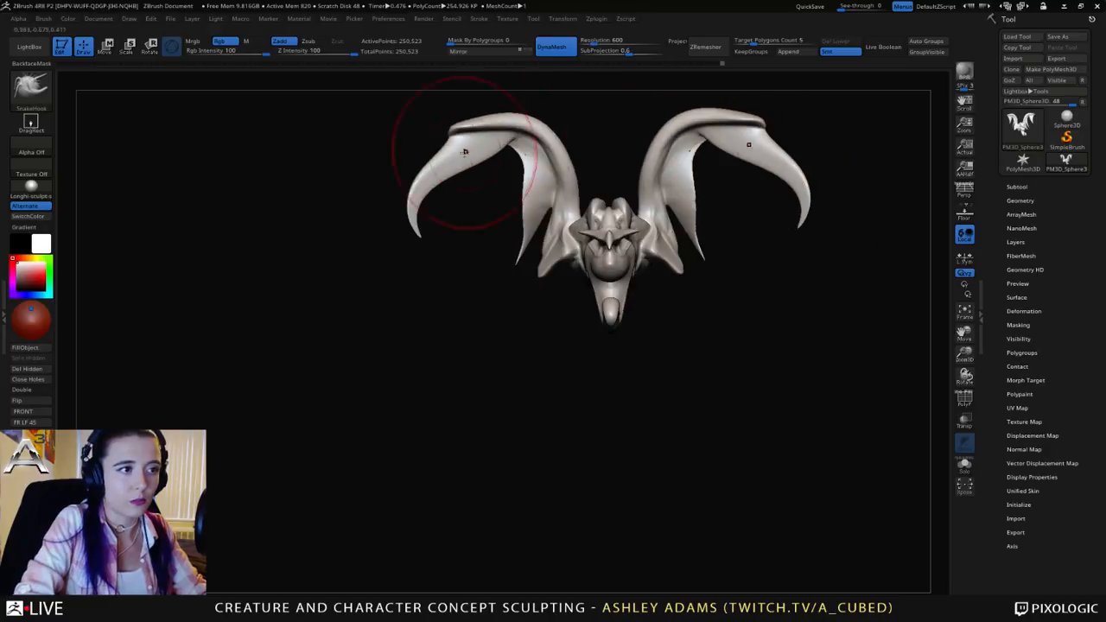
{"action": "left_click_drag", "start_coordinate": [471, 178], "coordinate": [457, 158]}
{"action": "left_click_drag", "start_coordinate": [419, 200], "coordinate": [403, 202]}
{"action": "right_click_drag", "start_coordinate": [412, 222], "coordinate": [397, 223]}
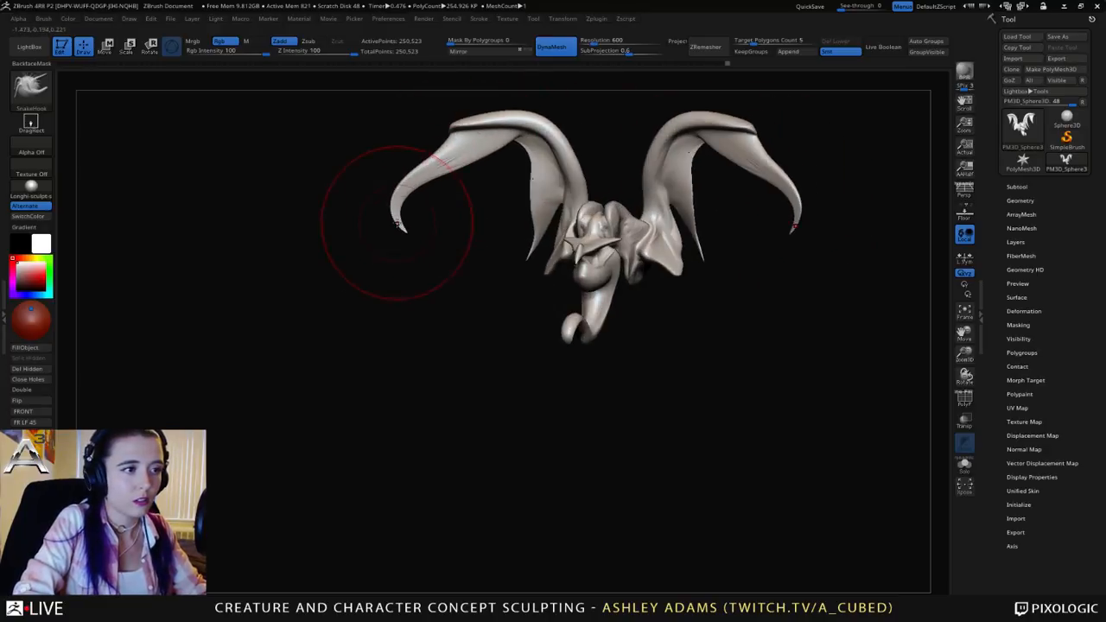
{"action": "mouse_move", "coordinate": [398, 223]}
{"action": "left_mouse_down"}
{"action": "mouse_move", "coordinate": [400, 242]}
{"action": "mouse_move", "coordinate": [386, 205]}
{"action": "left_mouse_up"}
Step: Build up the membrane where the outer and inner ear spikes meet with ClayBuildup
{"action": "mouse_move", "coordinate": [460, 159]}
{"action": "right_mouse_down"}
{"action": "mouse_move", "coordinate": [585, 143]}
{"action": "mouse_move", "coordinate": [570, 147]}
{"action": "right_mouse_up"}
{"action": "right_click", "coordinate": [582, 207]}
{"action": "right_click_drag", "start_coordinate": [654, 167], "coordinate": [545, 162]}
{"action": "key", "text": "b"}
{"action": "key", "text": "c"}
{"action": "key", "text": "b"}
{"action": "mouse_move", "coordinate": [623, 163]}
{"action": "left_mouse_down"}
{"action": "mouse_move", "coordinate": [651, 127]}
{"action": "mouse_move", "coordinate": [678, 132]}
{"action": "mouse_move", "coordinate": [640, 153]}
{"action": "mouse_move", "coordinate": [674, 132]}
{"action": "left_mouse_up"}
{"action": "right_click_drag", "start_coordinate": [548, 175], "coordinate": [518, 165]}
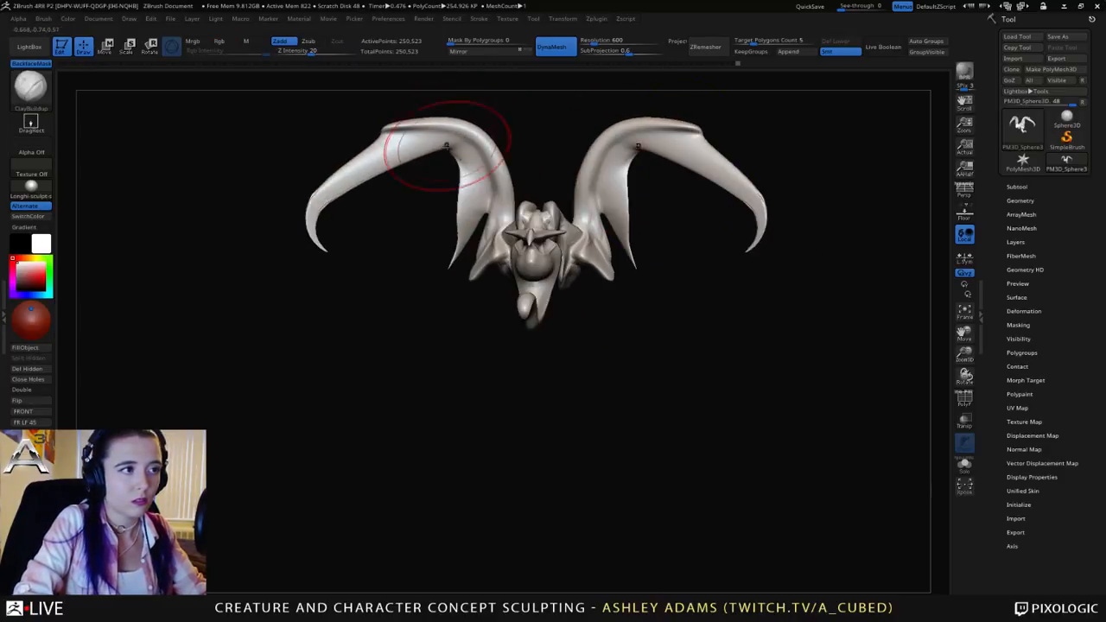
Step: Extend the membrane between the ear spikes with SnakeHook, curve the inner spikes outward, and resize the brush
{"action": "key", "text": "b"}
{"action": "key", "text": "s"}
{"action": "key", "text": "h"}
{"action": "mouse_move", "coordinate": [446, 146]}
{"action": "right_mouse_down"}
{"action": "mouse_move", "coordinate": [432, 158]}
{"action": "mouse_move", "coordinate": [454, 231]}
{"action": "right_mouse_up"}
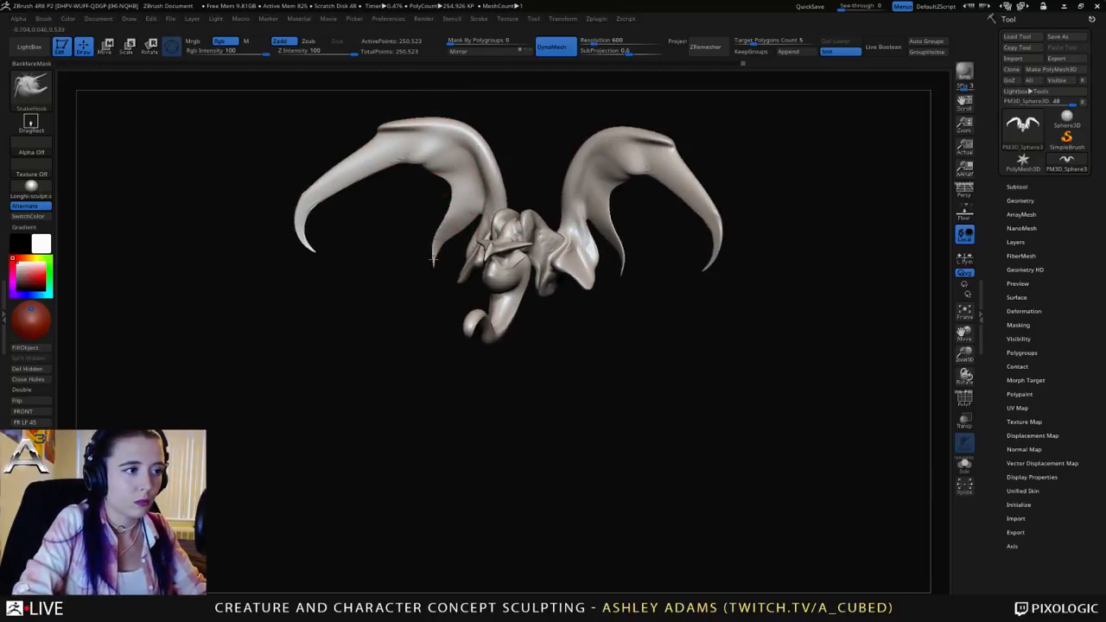
{"action": "left_click_drag", "start_coordinate": [432, 258], "coordinate": [443, 213]}
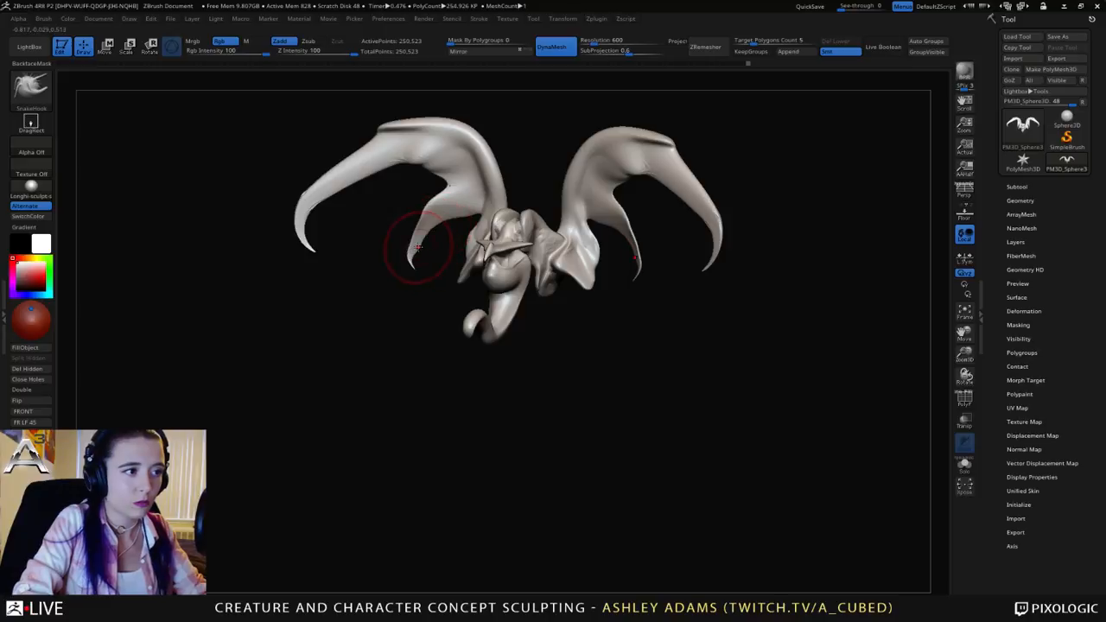
{"action": "mouse_move", "coordinate": [428, 235]}
{"action": "right_mouse_down"}
{"action": "mouse_move", "coordinate": [580, 235]}
{"action": "mouse_move", "coordinate": [520, 274]}
{"action": "right_mouse_up"}
{"action": "key", "text": "space"}
{"action": "left_click_drag", "start_coordinate": [566, 236], "coordinate": [604, 237]}
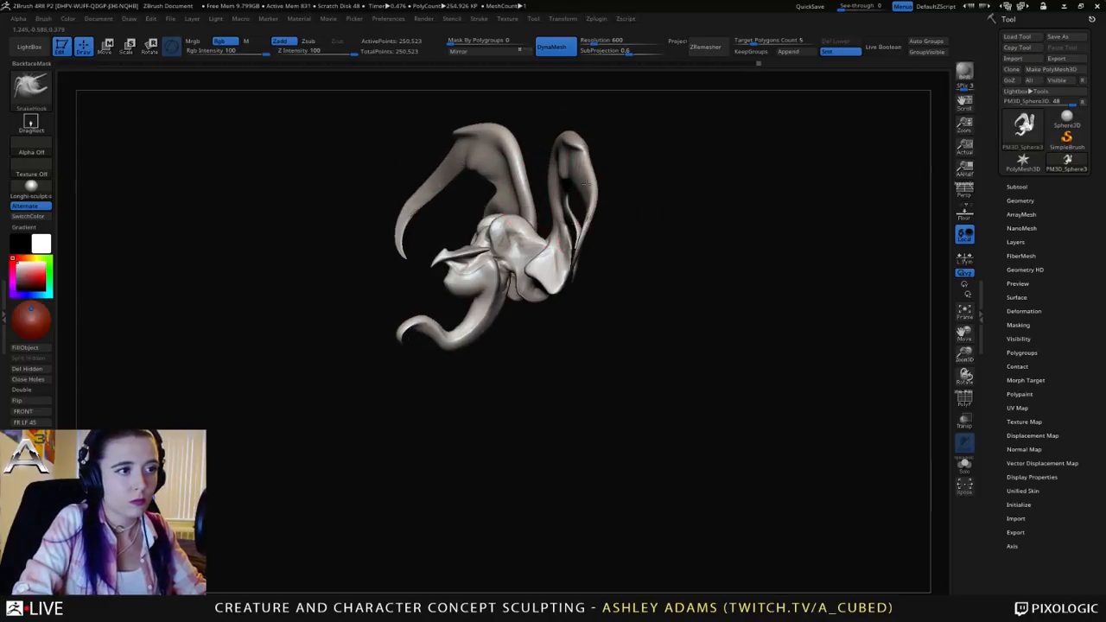
Step: Pull the upper outer edges of the ears outward and widen their membrane with SnakeHook, resizing the brush
{"action": "left_click_drag", "start_coordinate": [586, 183], "coordinate": [597, 165]}
{"action": "left_click_drag", "start_coordinate": [589, 219], "coordinate": [615, 215]}
{"action": "left_click_drag", "start_coordinate": [602, 161], "coordinate": [619, 167]}
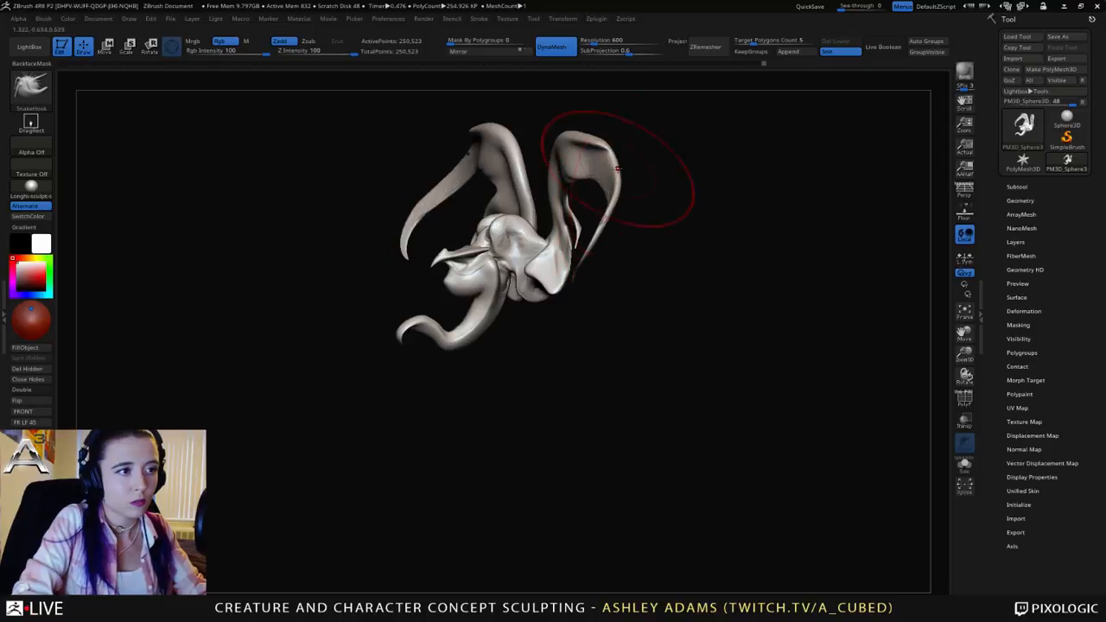
{"action": "mouse_move", "coordinate": [619, 168]}
{"action": "right_mouse_down"}
{"action": "mouse_move", "coordinate": [548, 173]}
{"action": "mouse_move", "coordinate": [603, 199]}
{"action": "mouse_move", "coordinate": [567, 202]}
{"action": "mouse_move", "coordinate": [576, 195]}
{"action": "right_mouse_up"}
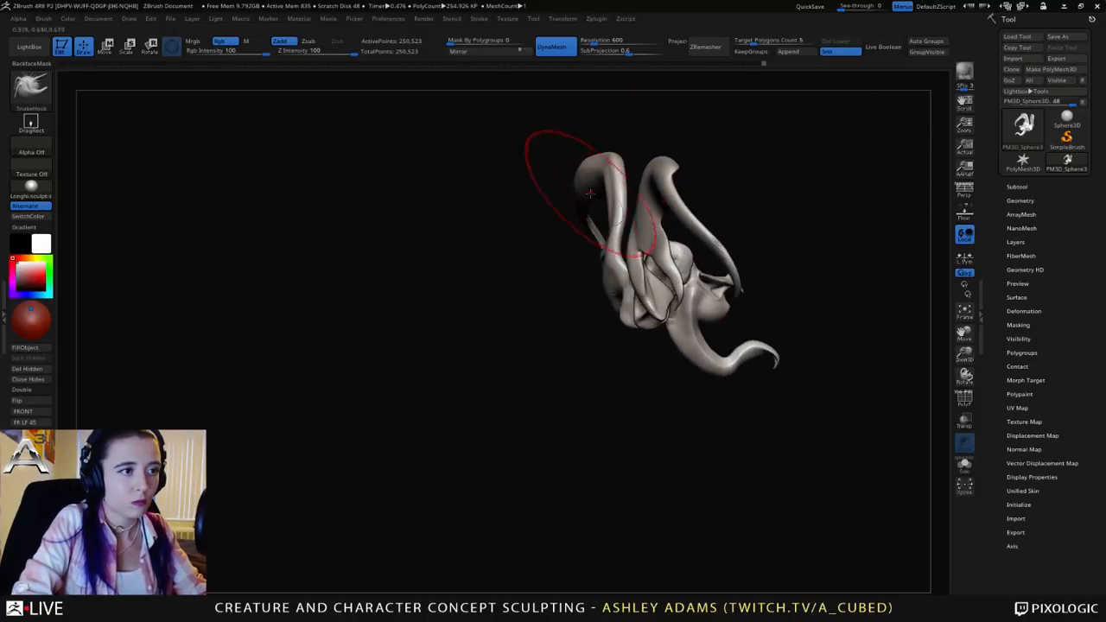
{"action": "key", "text": "space"}
{"action": "left_click_drag", "start_coordinate": [591, 192], "coordinate": [602, 192]}
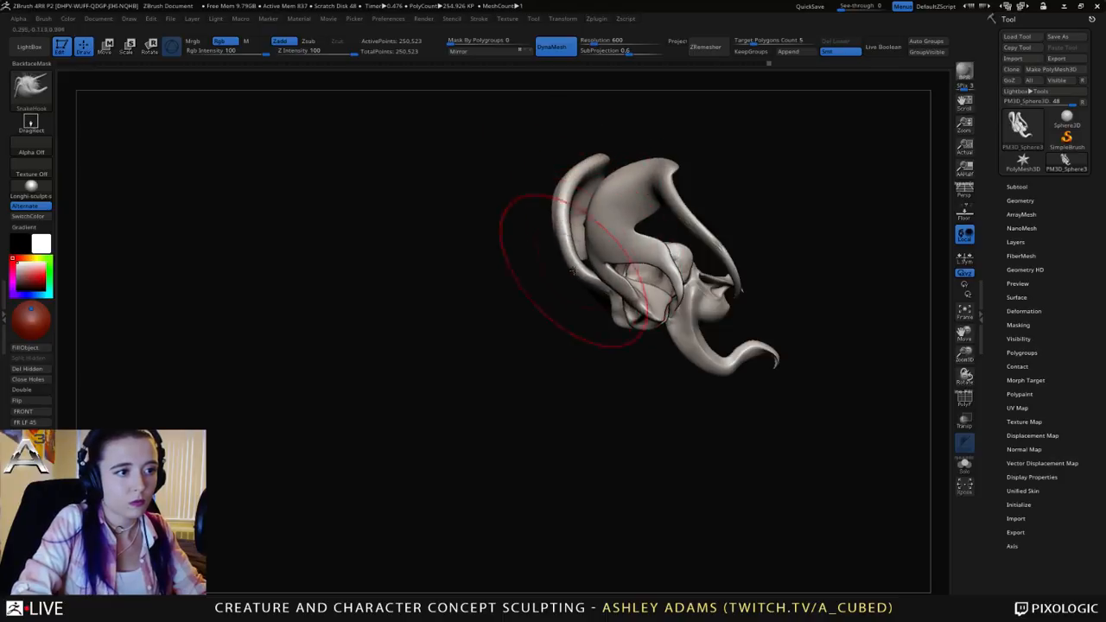
Step: Adjust the curve of the outer ear spikes from behind and below with a resized SnakeHook brush
{"action": "right_click_drag", "start_coordinate": [573, 271], "coordinate": [457, 246]}
{"action": "mouse_move", "coordinate": [598, 200]}
{"action": "right_mouse_down"}
{"action": "mouse_move", "coordinate": [585, 250]}
{"action": "mouse_move", "coordinate": [587, 163]}
{"action": "right_mouse_up"}
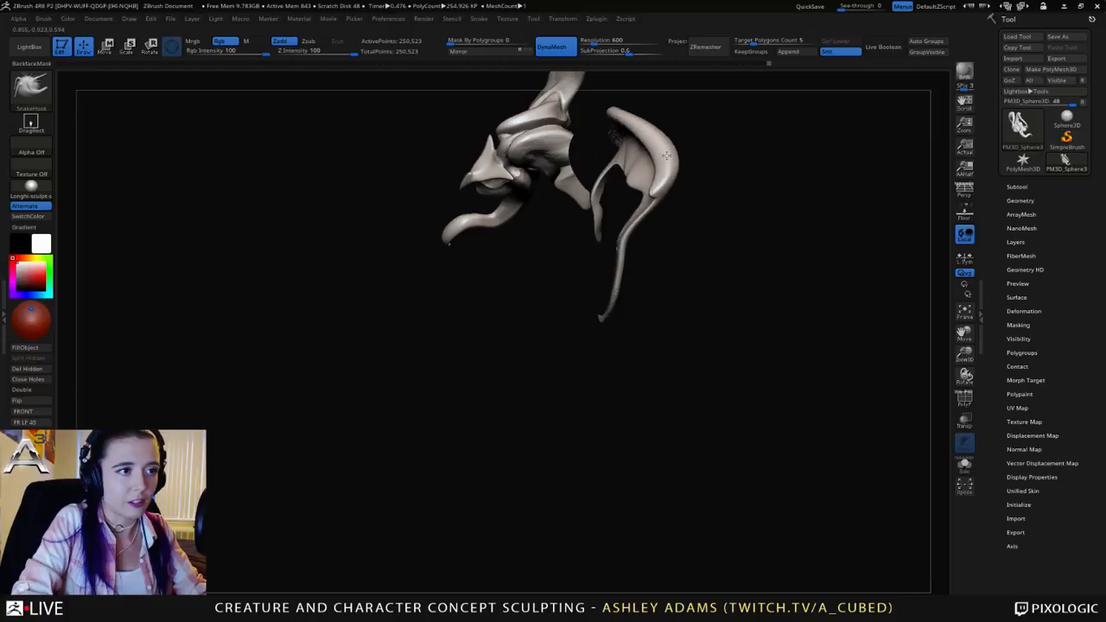
{"action": "left_click_drag", "start_coordinate": [666, 156], "coordinate": [670, 157]}
{"action": "right_click_drag", "start_coordinate": [668, 161], "coordinate": [637, 227]}
{"action": "key", "text": "space"}
{"action": "mouse_move", "coordinate": [636, 232]}
{"action": "left_mouse_down"}
{"action": "mouse_move", "coordinate": [646, 235]}
{"action": "mouse_move", "coordinate": [616, 231]}
{"action": "left_mouse_up"}
{"action": "right_click_drag", "start_coordinate": [616, 231], "coordinate": [648, 207]}
Step: Smooth the ear surface and thicken the ear spikes with the Inflat brush
{"action": "mouse_move", "coordinate": [600, 187]}
{"action": "left_mouse_down", "text": "shift"}
{"action": "mouse_move", "coordinate": [619, 259]}
{"action": "mouse_move", "coordinate": [547, 210]}
{"action": "mouse_move", "coordinate": [525, 239]}
{"action": "left_mouse_up", "text": "shift"}
{"action": "right_click_drag", "start_coordinate": [525, 238], "coordinate": [533, 276], "text": "shift"}
{"action": "key", "text": "b"}
{"action": "key", "text": "i"}
{"action": "key", "text": "n"}
{"action": "mouse_move", "coordinate": [545, 313]}
{"action": "left_mouse_down"}
{"action": "mouse_move", "coordinate": [525, 275]}
{"action": "mouse_move", "coordinate": [480, 235]}
{"action": "mouse_move", "coordinate": [608, 248]}
{"action": "left_mouse_up"}
{"action": "mouse_move", "coordinate": [607, 248]}
{"action": "right_mouse_down"}
{"action": "mouse_move", "coordinate": [626, 217]}
{"action": "mouse_move", "coordinate": [535, 264]}
{"action": "mouse_move", "coordinate": [637, 216]}
{"action": "mouse_move", "coordinate": [570, 246]}
{"action": "mouse_move", "coordinate": [635, 294]}
{"action": "mouse_move", "coordinate": [573, 259]}
{"action": "mouse_move", "coordinate": [622, 268]}
{"action": "mouse_move", "coordinate": [553, 257]}
{"action": "right_mouse_up"}
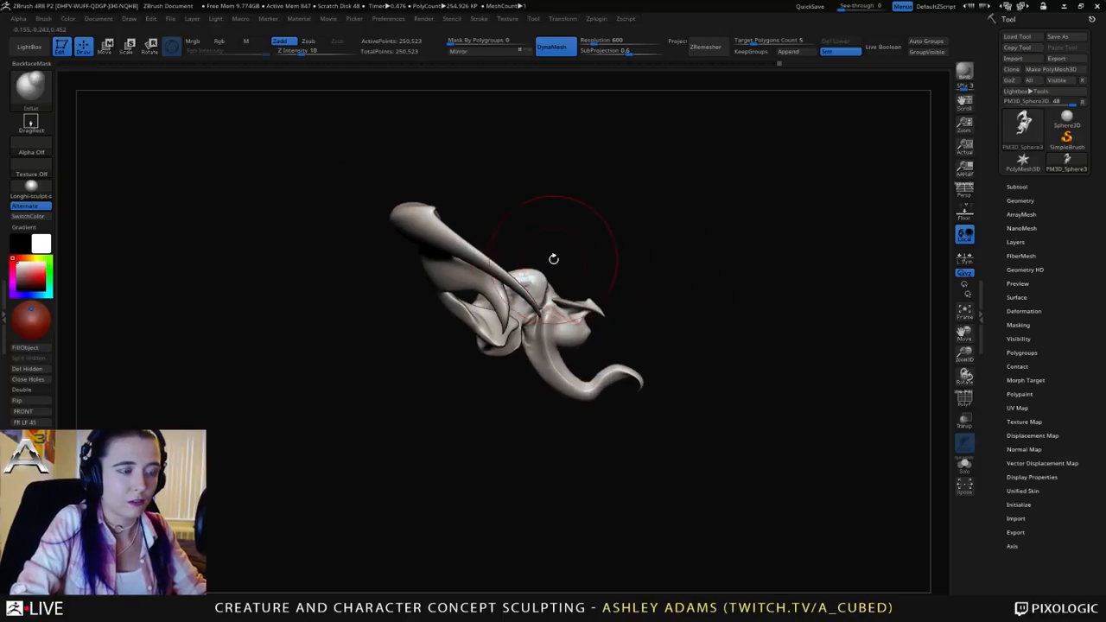
Step: Rotate the whole creature in side view so the ears stand upright above the head
{"action": "key", "text": "r"}
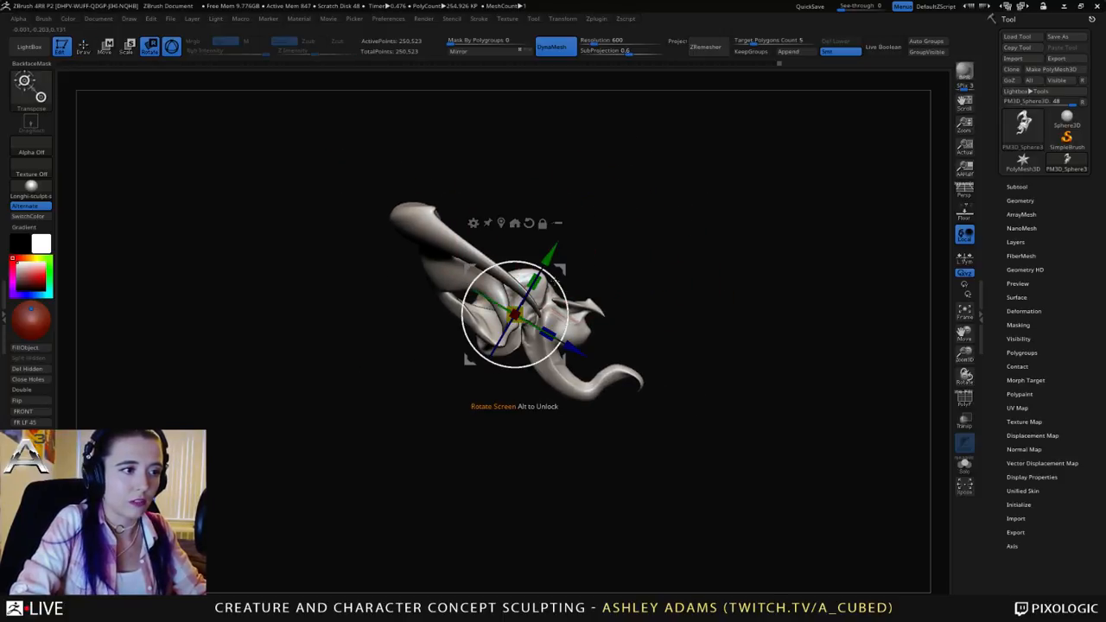
{"action": "left_click_drag", "start_coordinate": [554, 258], "coordinate": [582, 310]}
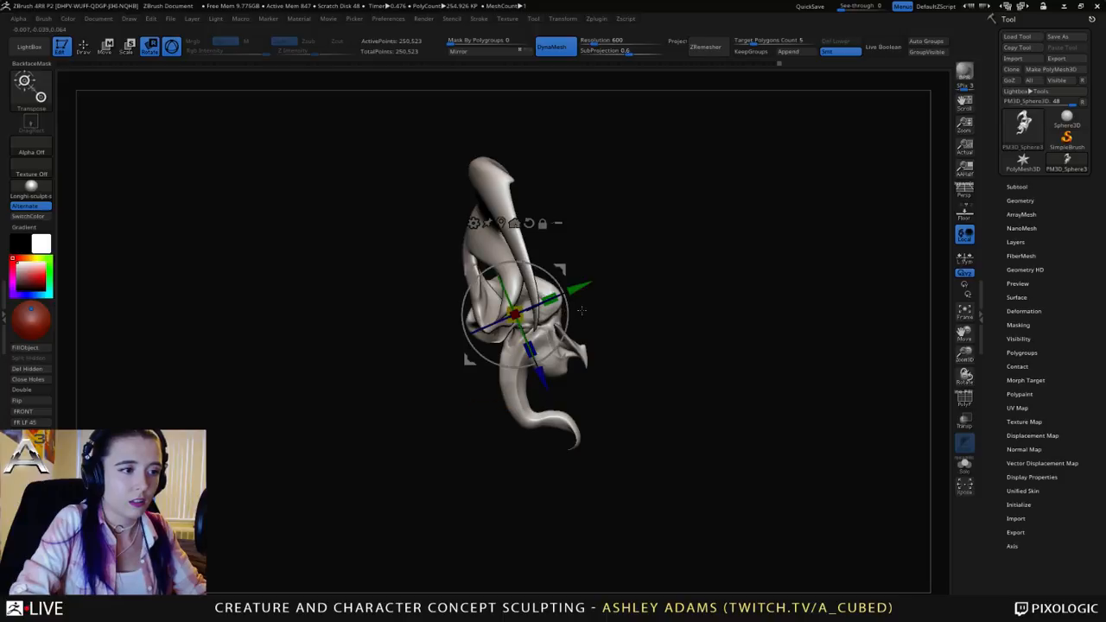
{"action": "key", "text": "q"}
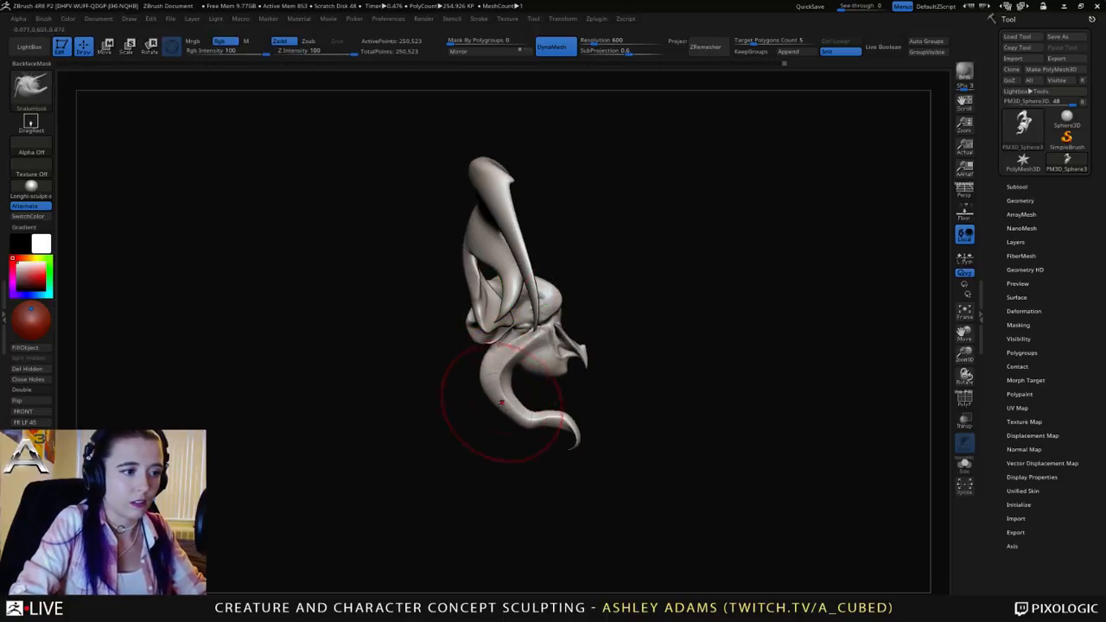
Step: Push the back of the curved body outward with SnakeHook for a fuller S-curve, and refine the jaw
{"action": "mouse_move", "coordinate": [501, 401]}
{"action": "left_mouse_down"}
{"action": "mouse_move", "coordinate": [491, 424]}
{"action": "mouse_move", "coordinate": [479, 380]}
{"action": "left_mouse_up"}
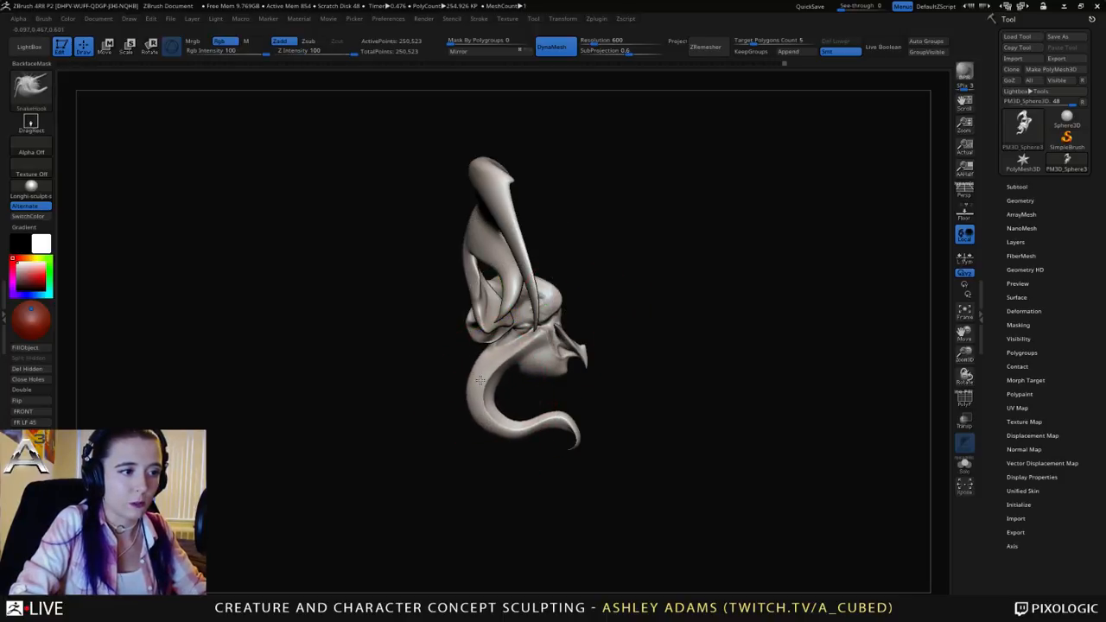
{"action": "left_click_drag", "start_coordinate": [594, 379], "coordinate": [533, 352]}
{"action": "key", "text": "space"}
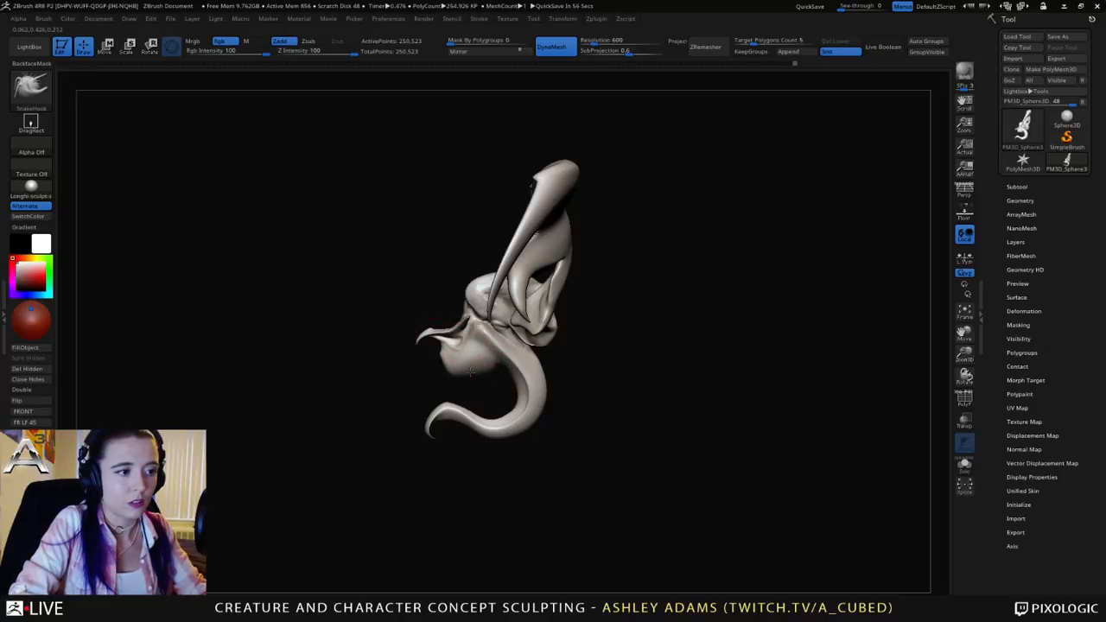
{"action": "key", "text": "space"}
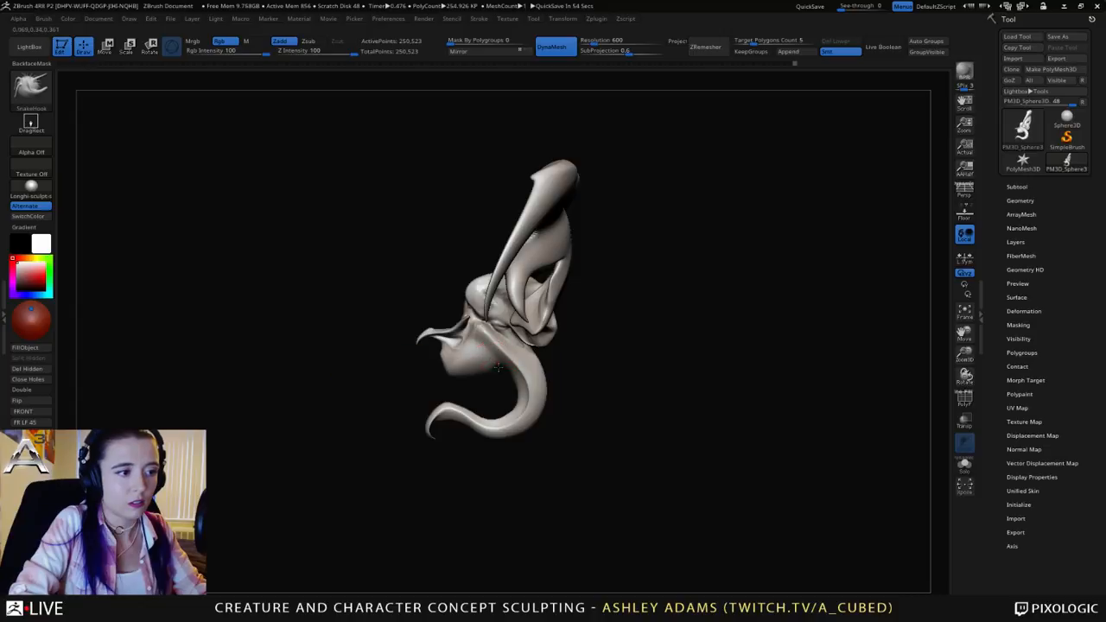
{"action": "mouse_move", "coordinate": [496, 370]}
{"action": "right_mouse_down"}
{"action": "mouse_move", "coordinate": [524, 363]}
{"action": "mouse_move", "coordinate": [507, 355]}
{"action": "right_mouse_up"}
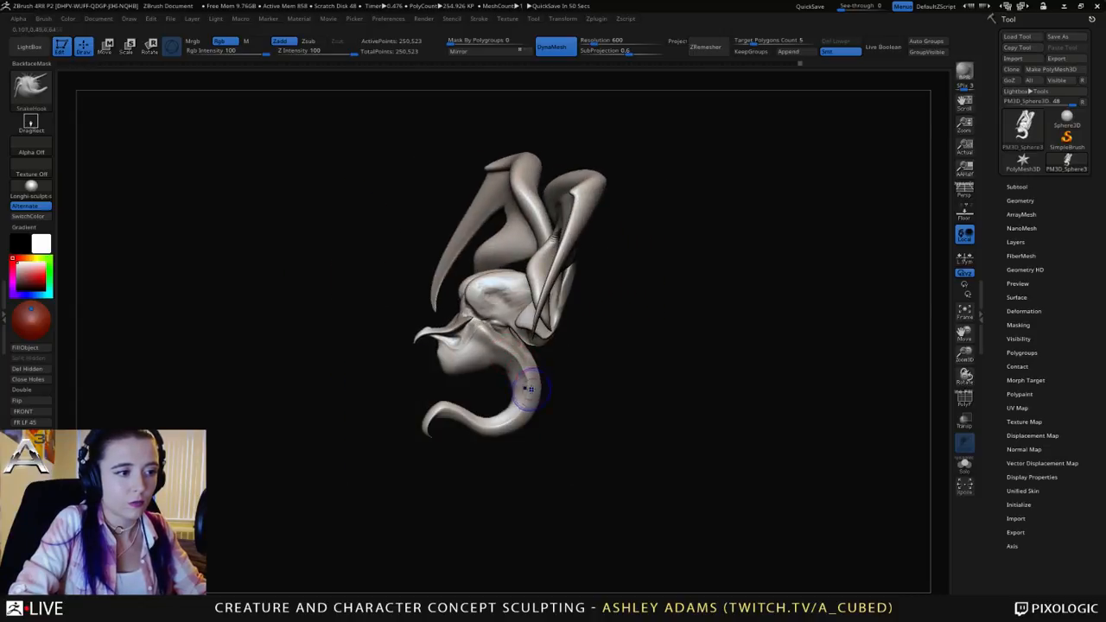
Step: Pull the ear arches into a more pronounced bend with SnakeHook, resizing the brush between strokes
{"action": "right_click_drag", "start_coordinate": [475, 344], "coordinate": [617, 285]}
{"action": "right_click", "coordinate": [512, 289]}
{"action": "key", "text": "space"}
{"action": "left_click_drag", "start_coordinate": [525, 208], "coordinate": [542, 208]}
{"action": "right_click_drag", "start_coordinate": [511, 187], "coordinate": [548, 192]}
{"action": "mouse_move", "coordinate": [453, 176]}
{"action": "right_mouse_down"}
{"action": "mouse_move", "coordinate": [445, 152]}
{"action": "mouse_move", "coordinate": [583, 220]}
{"action": "mouse_move", "coordinate": [566, 207]}
{"action": "right_mouse_up"}
{"action": "key", "text": "space"}
{"action": "left_click_drag", "start_coordinate": [556, 227], "coordinate": [566, 227]}
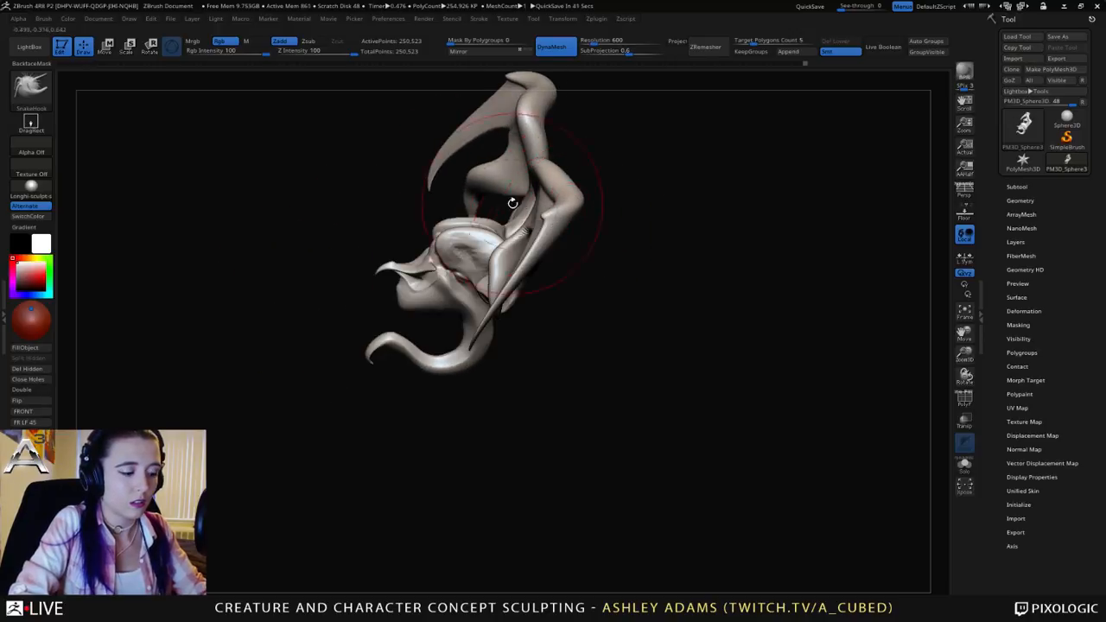
Step: Thicken the ridges and spikes of the ears with a resized Inflat brush and smooth them
{"action": "key", "text": "b"}
{"action": "key", "text": "i"}
{"action": "key", "text": "n"}
{"action": "right_click_drag", "start_coordinate": [518, 207], "coordinate": [467, 324]}
{"action": "mouse_move", "coordinate": [441, 259]}
{"action": "right_mouse_down"}
{"action": "mouse_move", "coordinate": [506, 259]}
{"action": "mouse_move", "coordinate": [542, 226]}
{"action": "right_mouse_up"}
{"action": "key", "text": "space"}
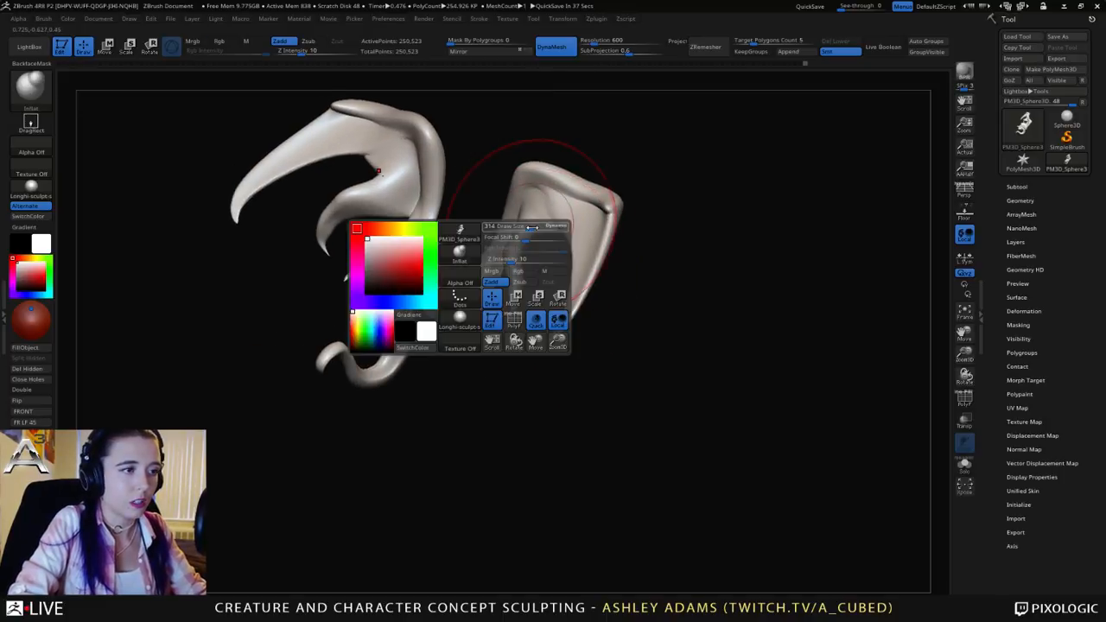
{"action": "left_click_drag", "start_coordinate": [543, 227], "coordinate": [535, 226]}
{"action": "right_click_drag", "start_coordinate": [526, 245], "coordinate": [518, 276]}
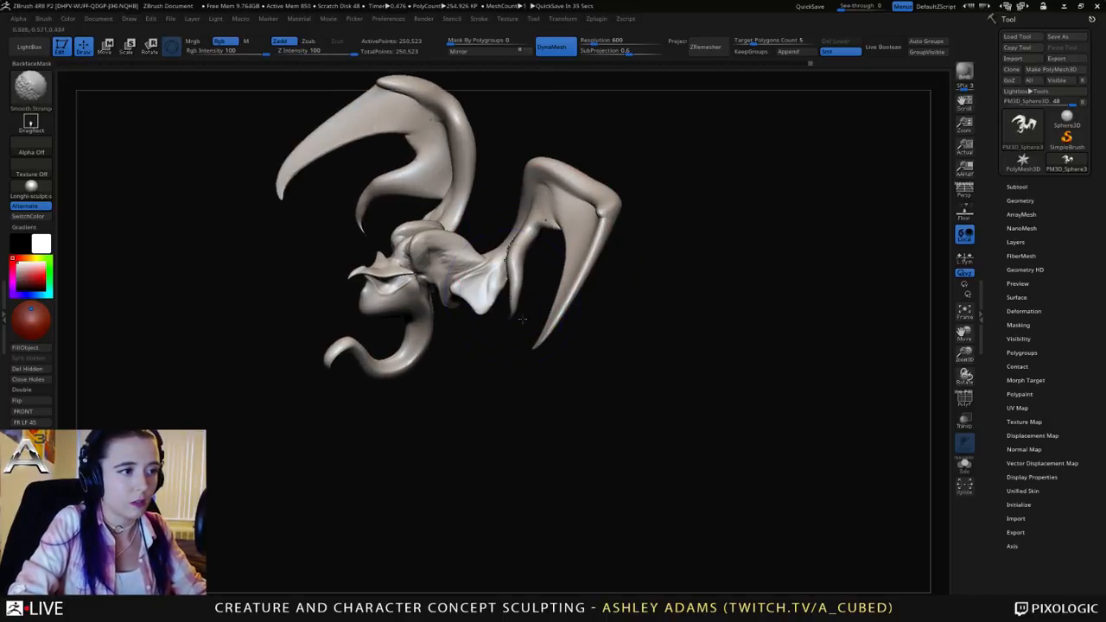
Step: Curve the inner ear spikes outward, away from the head, with a resized SnakeHook brush
{"action": "key", "text": "b"}
{"action": "key", "text": "s"}
{"action": "key", "text": "h"}
{"action": "key", "text": "space"}
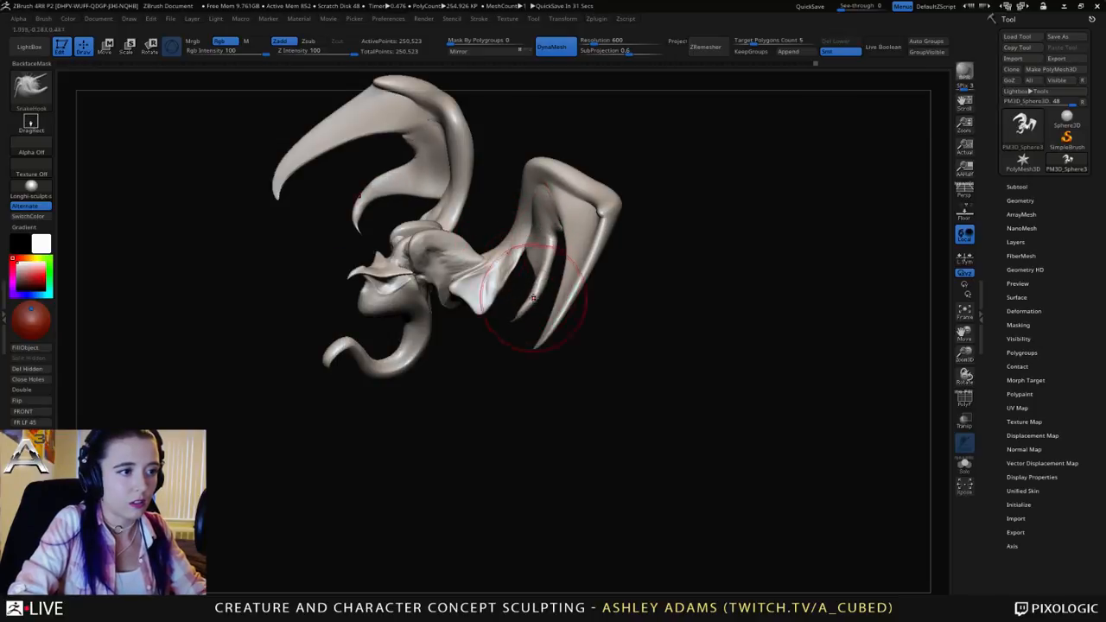
{"action": "right_click_drag", "start_coordinate": [536, 269], "coordinate": [561, 276]}
{"action": "key", "text": "space"}
{"action": "left_click_drag", "start_coordinate": [550, 208], "coordinate": [568, 204]}
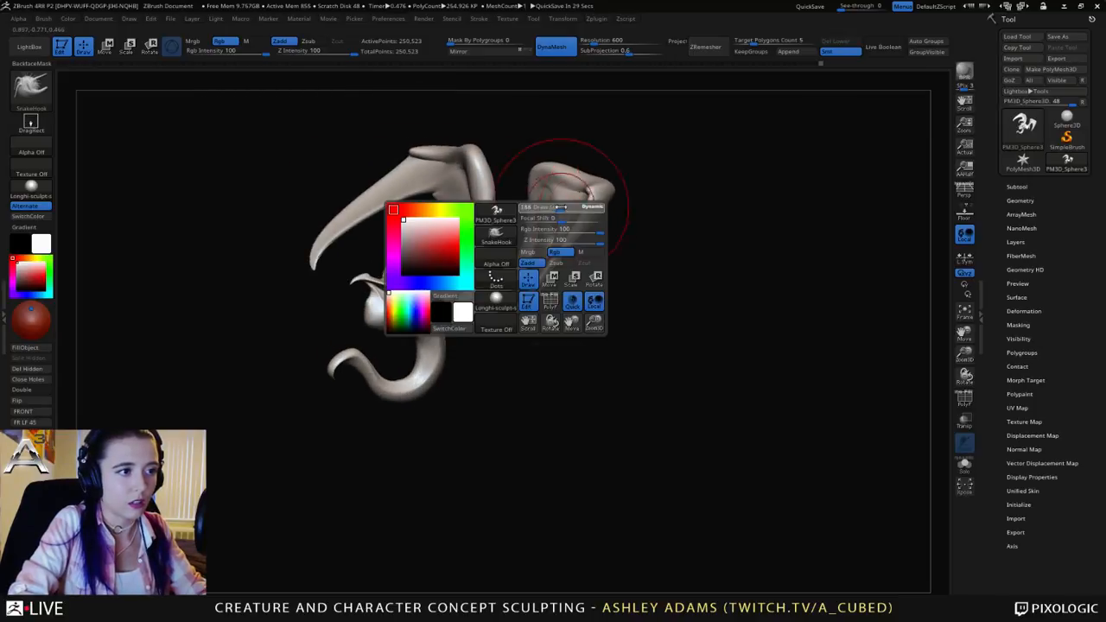
{"action": "right_click_drag", "start_coordinate": [540, 208], "coordinate": [570, 214]}
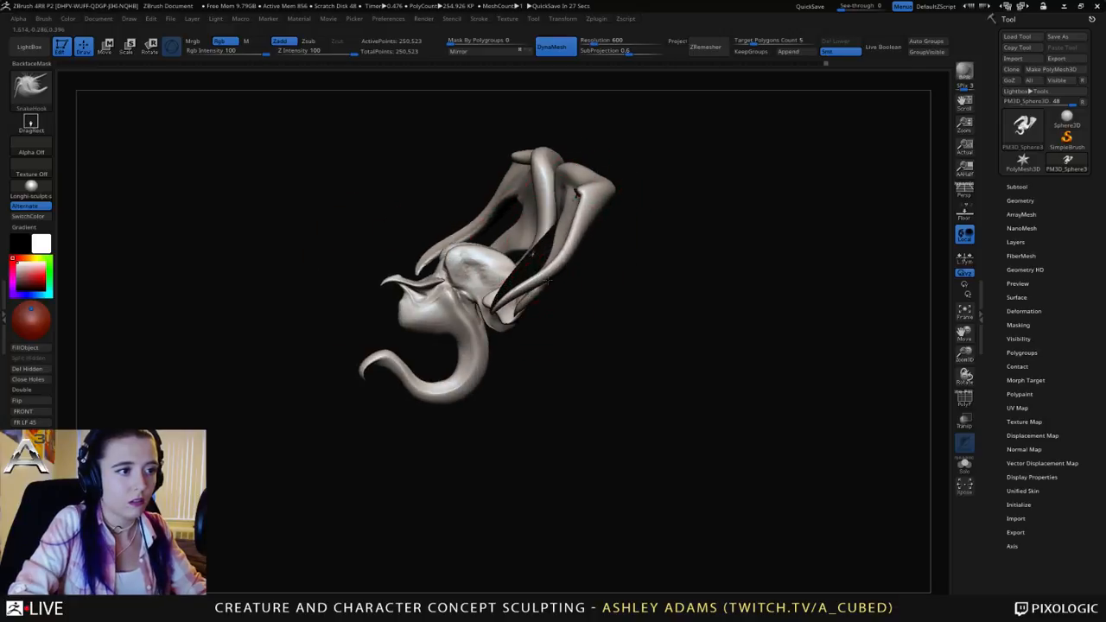
Step: Sweep the outer ear spikes backward in a rounded arc with SnakeHook
{"action": "left_click_drag", "start_coordinate": [546, 278], "coordinate": [594, 240]}
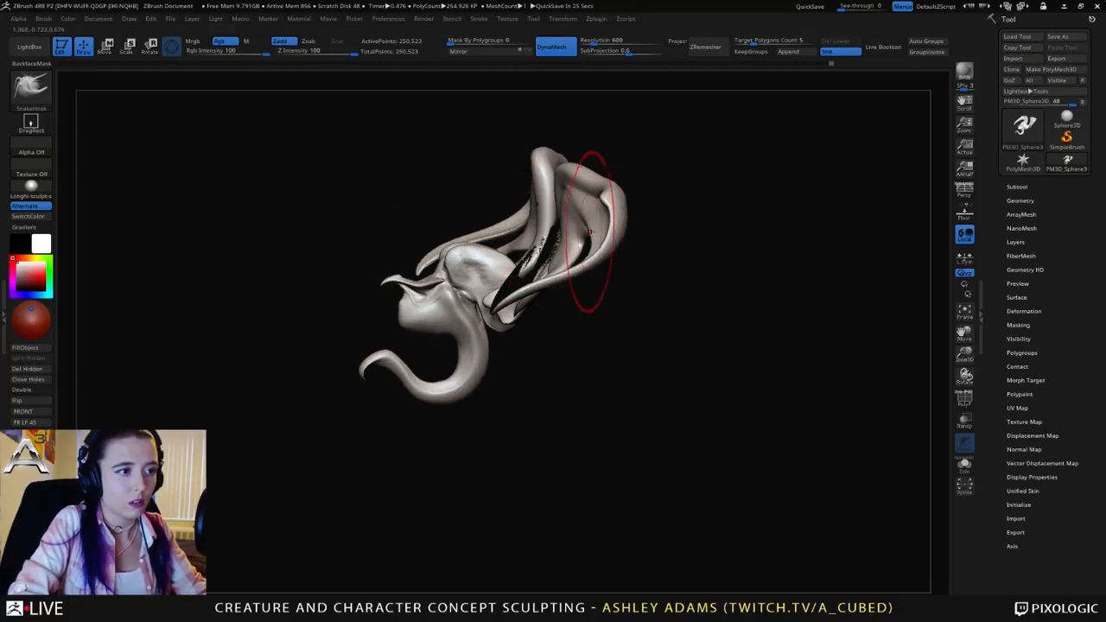
{"action": "right_click_drag", "start_coordinate": [593, 210], "coordinate": [560, 215]}
{"action": "left_click_drag", "start_coordinate": [610, 206], "coordinate": [587, 204]}
{"action": "mouse_move", "coordinate": [565, 207]}
{"action": "right_mouse_down"}
{"action": "mouse_move", "coordinate": [619, 216]}
{"action": "mouse_move", "coordinate": [603, 218]}
{"action": "right_mouse_up"}
Step: Pull the membrane down between the outer and inner ear spikes and reposition the inner spikes with SnakeHook
{"action": "key", "text": "space"}
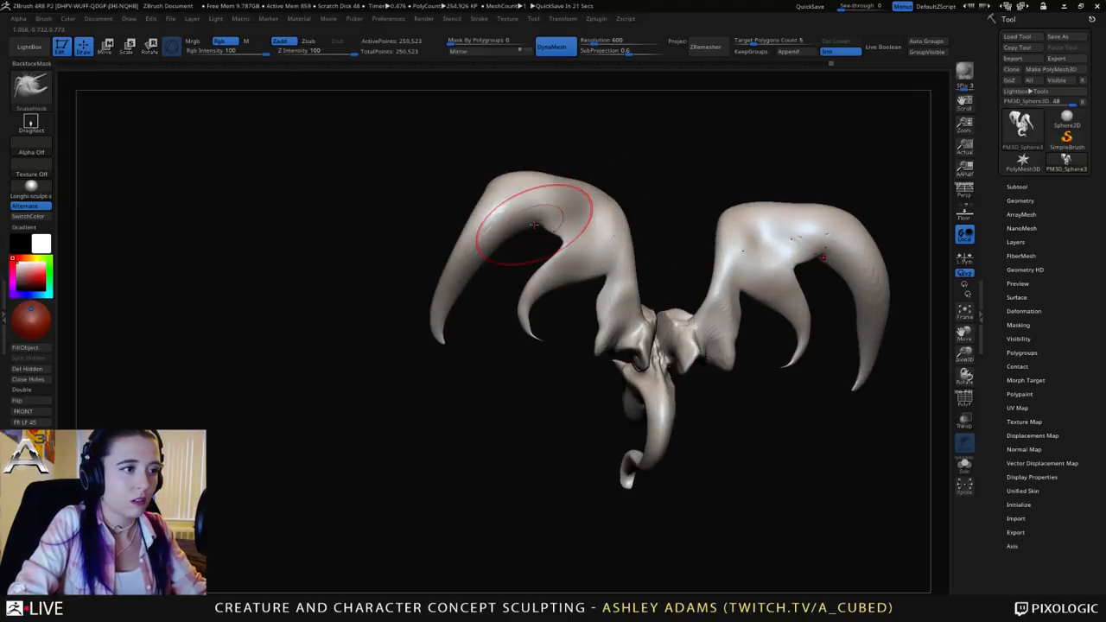
{"action": "left_click_drag", "start_coordinate": [533, 224], "coordinate": [534, 235]}
{"action": "right_click_drag", "start_coordinate": [535, 231], "coordinate": [566, 229]}
{"action": "key", "text": "space"}
{"action": "mouse_move", "coordinate": [531, 226]}
{"action": "left_mouse_down"}
{"action": "mouse_move", "coordinate": [511, 266]}
{"action": "mouse_move", "coordinate": [540, 271]}
{"action": "mouse_move", "coordinate": [552, 244]}
{"action": "mouse_move", "coordinate": [491, 257]}
{"action": "mouse_move", "coordinate": [492, 277]}
{"action": "left_mouse_up"}
{"action": "mouse_move", "coordinate": [492, 275]}
{"action": "right_mouse_down"}
{"action": "mouse_move", "coordinate": [521, 247]}
{"action": "mouse_move", "coordinate": [548, 248]}
{"action": "right_mouse_up"}
{"action": "key", "text": "space"}
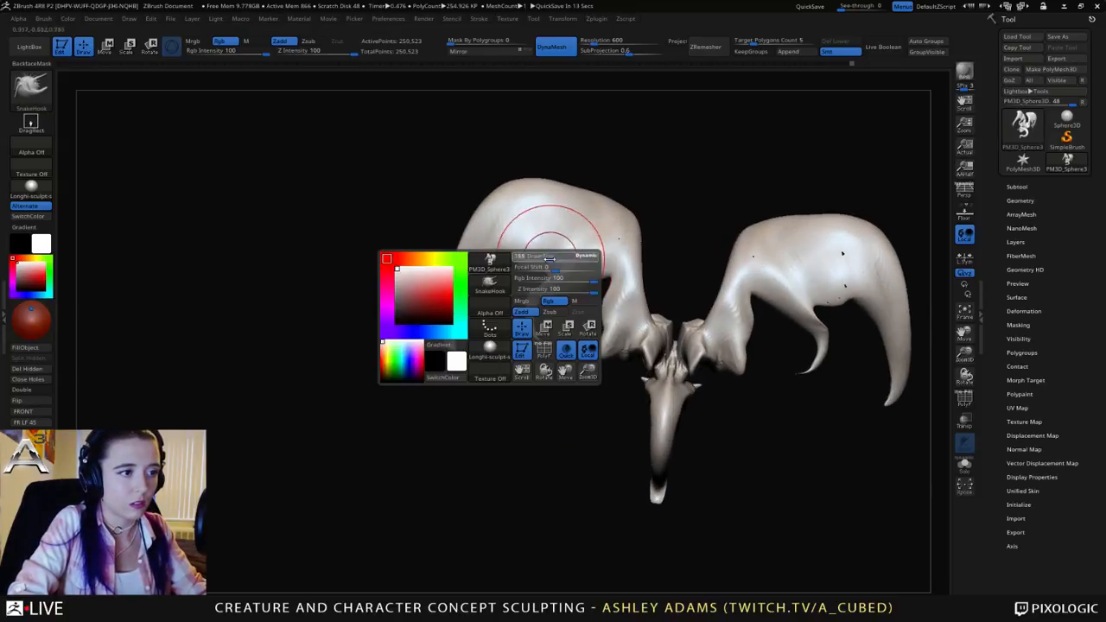
{"action": "mouse_move", "coordinate": [532, 311]}
{"action": "left_mouse_down"}
{"action": "mouse_move", "coordinate": [544, 307]}
{"action": "mouse_move", "coordinate": [545, 327]}
{"action": "left_mouse_up"}
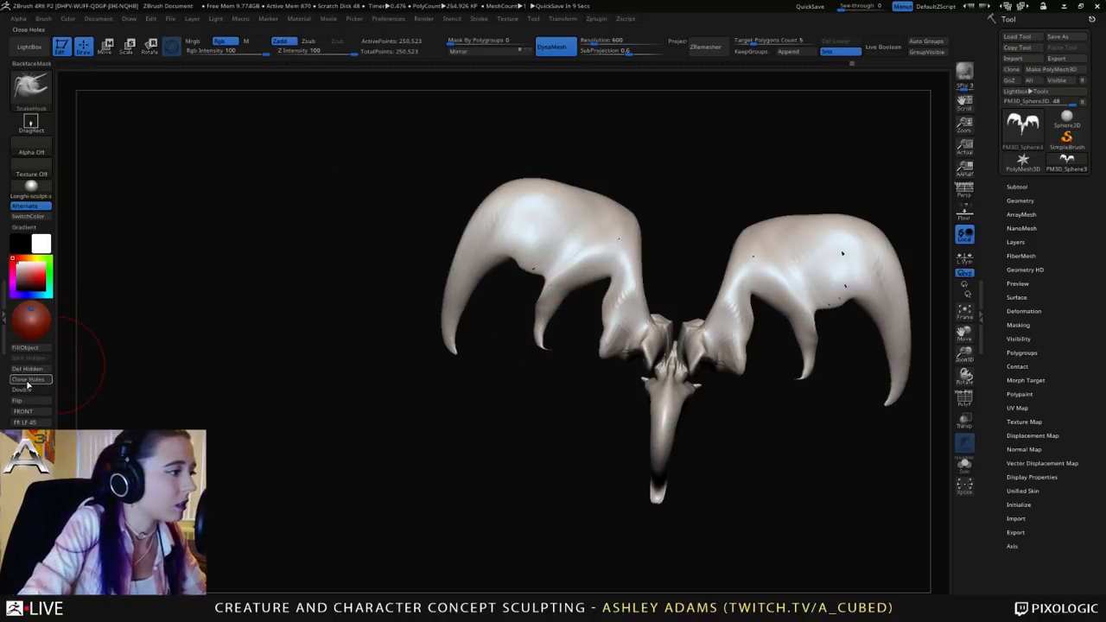
Step: Close the holes in the ear mesh and smooth the inner ear spikes
{"action": "mouse_move", "coordinate": [446, 300]}
{"action": "right_mouse_down"}
{"action": "mouse_move", "coordinate": [528, 340]}
{"action": "mouse_move", "coordinate": [526, 320]}
{"action": "mouse_move", "coordinate": [566, 236]}
{"action": "right_mouse_up"}
{"action": "right_click", "coordinate": [490, 326]}
{"action": "left_click_drag", "start_coordinate": [508, 295], "coordinate": [496, 354], "text": "shift"}
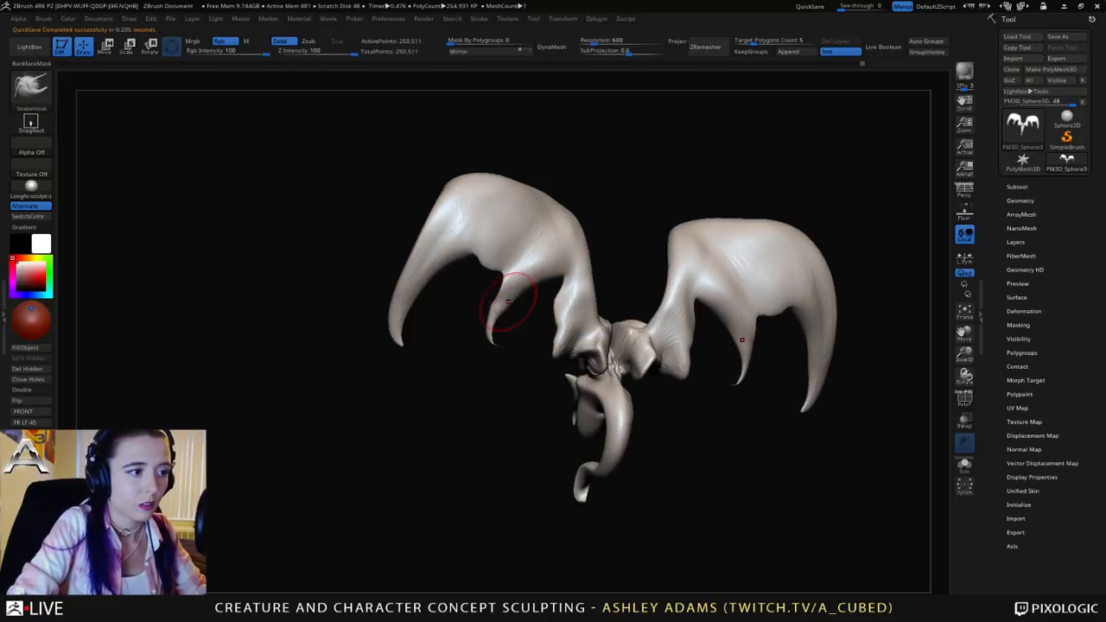
Step: Thicken the thin inner spikes and upper ridges of the ears with a resized Inflat brush
{"action": "key", "text": "b"}
{"action": "key", "text": "i"}
{"action": "key", "text": "n"}
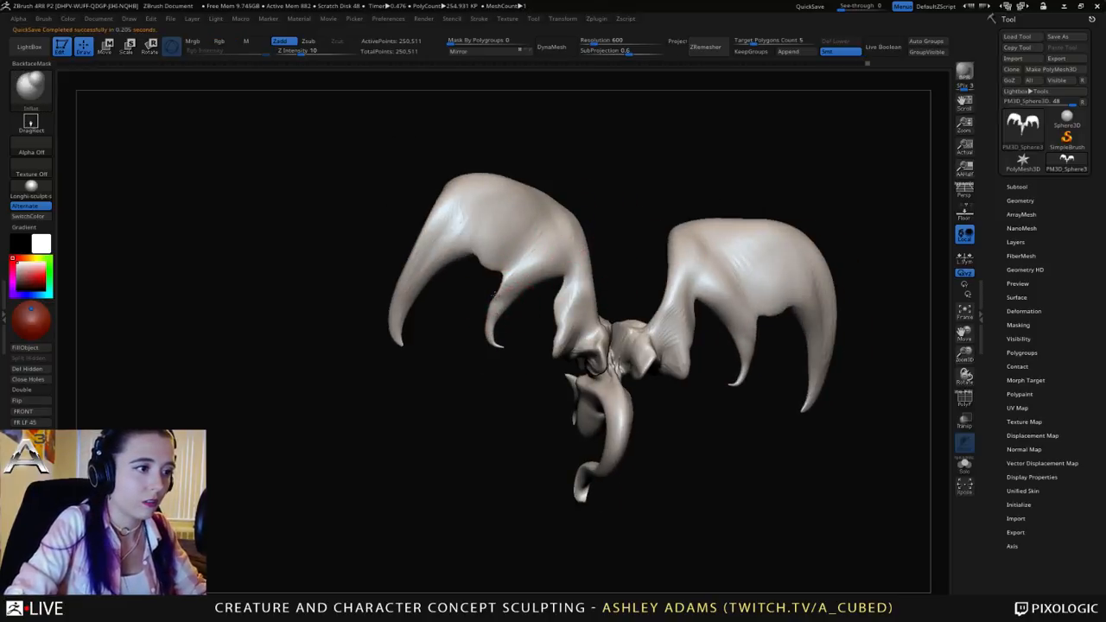
{"action": "left_click_drag", "start_coordinate": [517, 339], "coordinate": [719, 268]}
{"action": "key", "text": "space"}
{"action": "left_click_drag", "start_coordinate": [561, 230], "coordinate": [573, 231]}
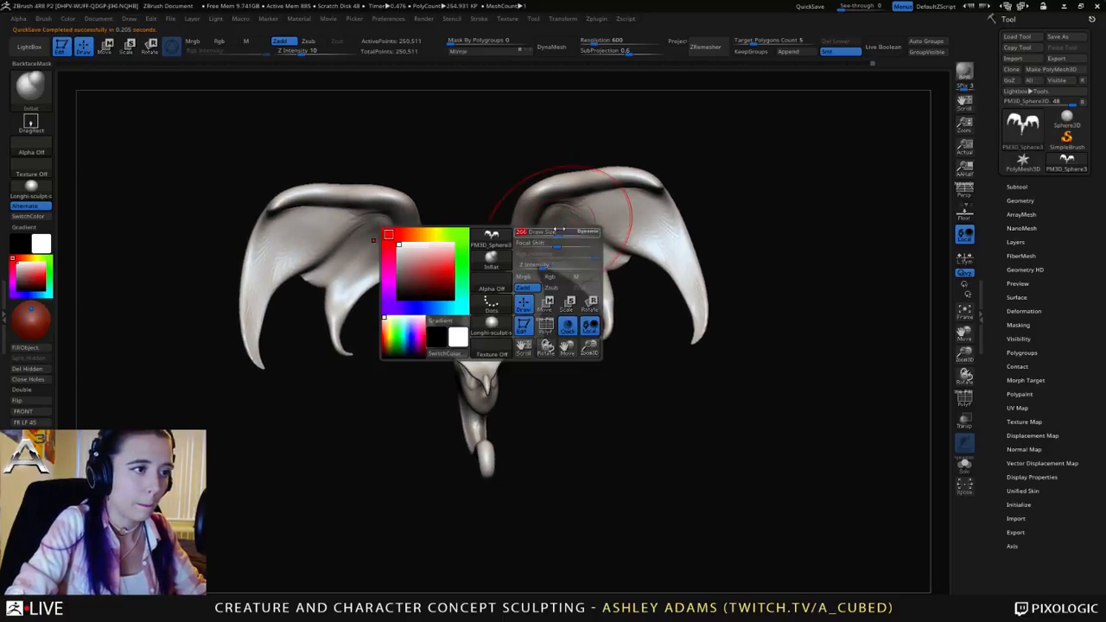
{"action": "left_click_drag", "start_coordinate": [463, 268], "coordinate": [472, 247]}
Step: Bend the inner arms of the ears outward into a wing-like elbow with SnakeHook
{"action": "key", "text": "b"}
{"action": "key", "text": "s"}
{"action": "key", "text": "h"}
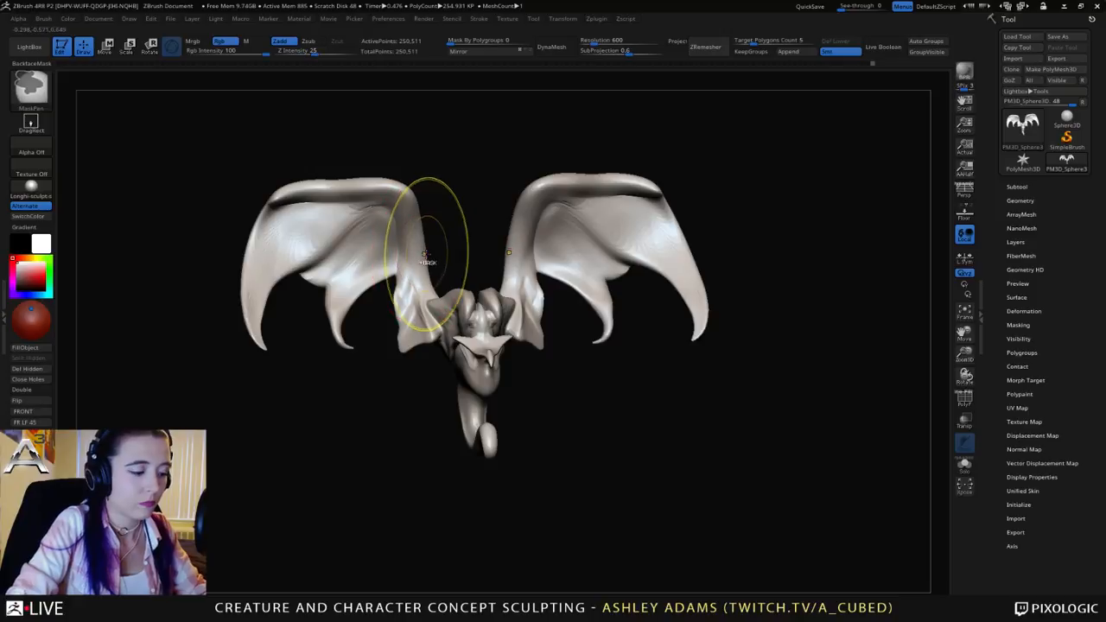
{"action": "left_click_drag", "start_coordinate": [416, 254], "coordinate": [400, 247]}
{"action": "left_click_drag", "start_coordinate": [404, 199], "coordinate": [394, 216]}
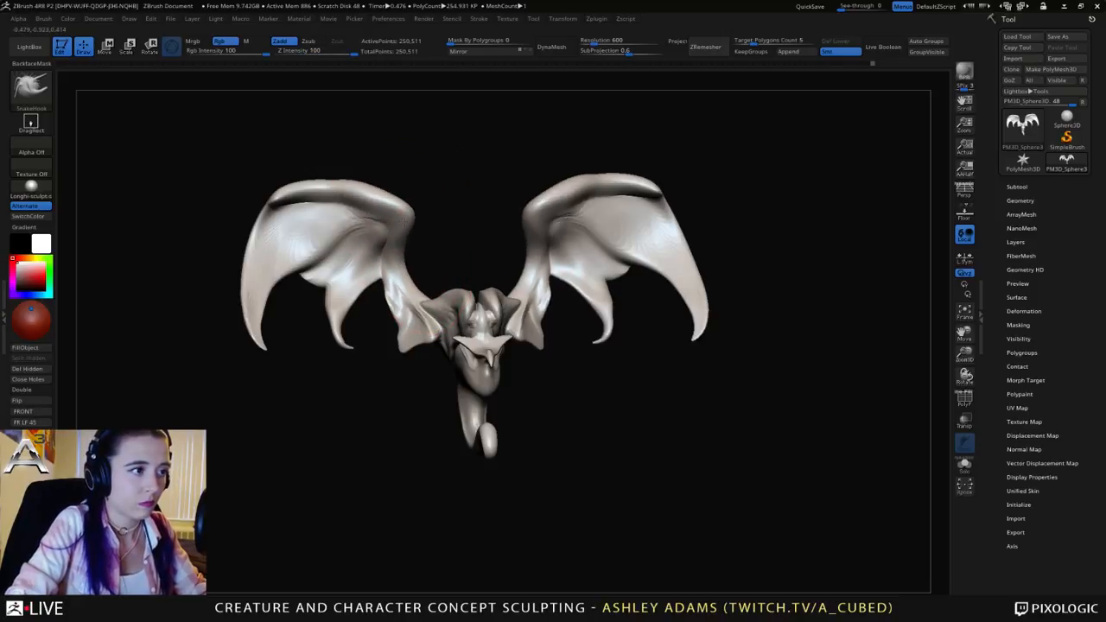
{"action": "left_click_drag", "start_coordinate": [458, 245], "coordinate": [358, 246]}
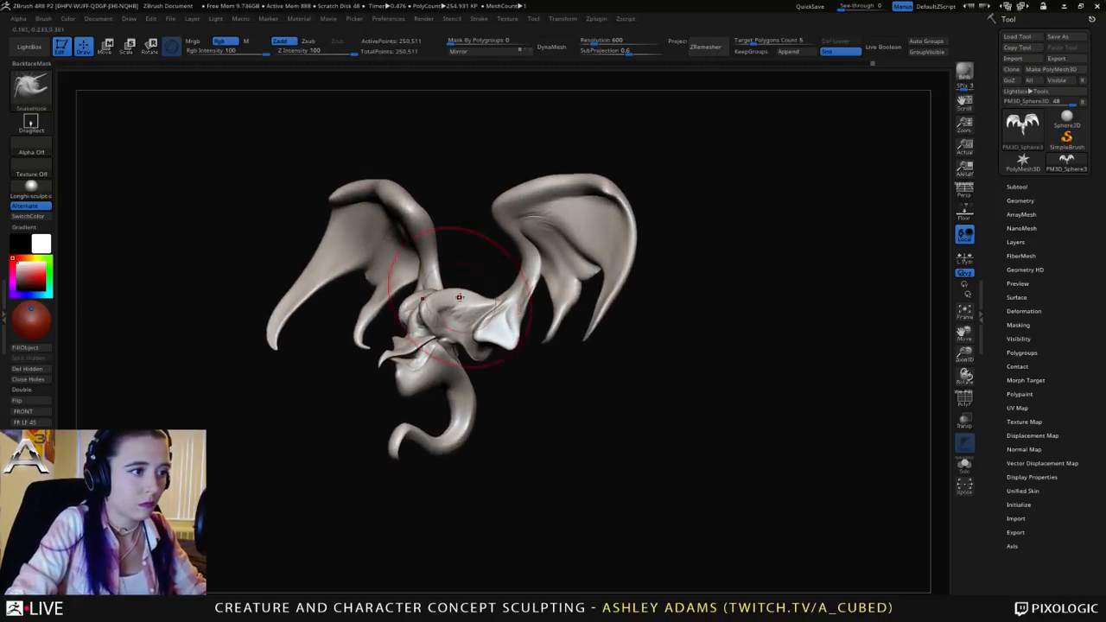
Step: Refine the base and elbow of the ear arms with a resized SnakeHook brush
{"action": "key", "text": "space"}
{"action": "mouse_move", "coordinate": [457, 296]}
{"action": "left_mouse_down"}
{"action": "mouse_move", "coordinate": [429, 299]}
{"action": "mouse_move", "coordinate": [524, 279]}
{"action": "mouse_move", "coordinate": [435, 292]}
{"action": "mouse_move", "coordinate": [519, 304]}
{"action": "left_mouse_up"}
{"action": "mouse_move", "coordinate": [553, 256]}
{"action": "left_mouse_down"}
{"action": "mouse_move", "coordinate": [533, 218]}
{"action": "mouse_move", "coordinate": [527, 238]}
{"action": "left_mouse_up"}
{"action": "key", "text": "space"}
{"action": "left_click_drag", "start_coordinate": [601, 299], "coordinate": [764, 330]}
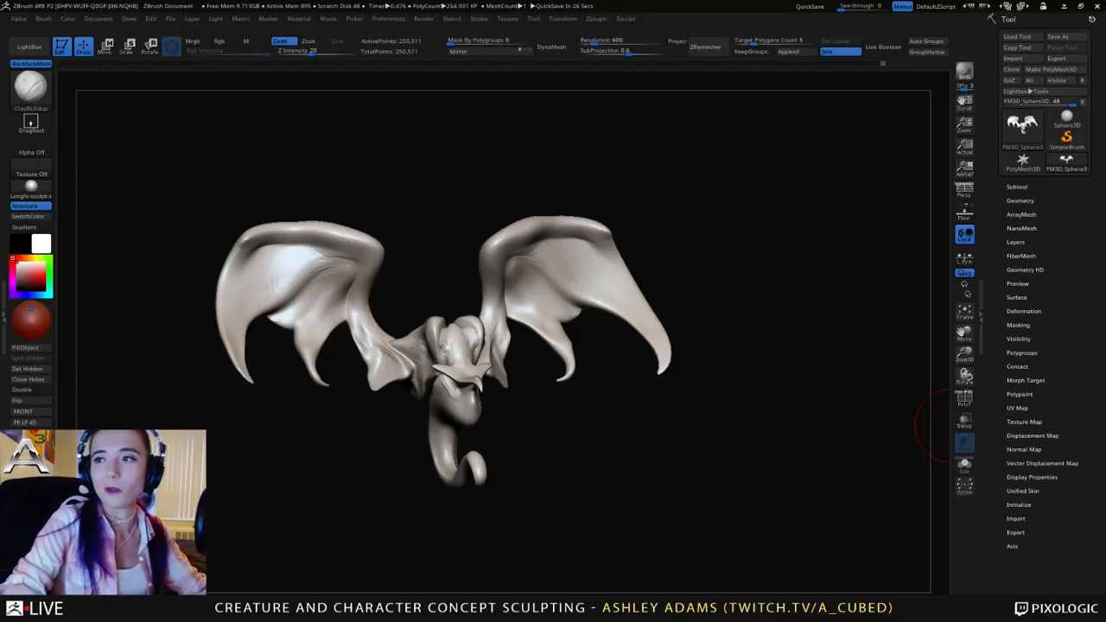
Step: Build up new membrane along the back of the ear arms down to the lower lobes with ClayBuildup
{"action": "mouse_move", "coordinate": [449, 259]}
{"action": "left_mouse_down"}
{"action": "mouse_move", "coordinate": [420, 254]}
{"action": "mouse_move", "coordinate": [384, 276]}
{"action": "mouse_move", "coordinate": [443, 263]}
{"action": "mouse_move", "coordinate": [380, 246]}
{"action": "mouse_move", "coordinate": [395, 282]}
{"action": "mouse_move", "coordinate": [415, 264]}
{"action": "mouse_move", "coordinate": [347, 279]}
{"action": "mouse_move", "coordinate": [384, 339]}
{"action": "mouse_move", "coordinate": [354, 298]}
{"action": "mouse_move", "coordinate": [356, 273]}
{"action": "mouse_move", "coordinate": [360, 323]}
{"action": "mouse_move", "coordinate": [404, 362]}
{"action": "left_mouse_up"}
{"action": "key", "text": "space"}
{"action": "key", "text": "b"}
{"action": "key", "text": "s"}
{"action": "key", "text": "h"}
{"action": "key", "text": "b"}
{"action": "key", "text": "c"}
{"action": "key", "text": "b"}
{"action": "right_click_drag", "start_coordinate": [404, 362], "coordinate": [370, 339]}
{"action": "left_click_drag", "start_coordinate": [370, 308], "coordinate": [381, 354]}
{"action": "mouse_move", "coordinate": [388, 340]}
{"action": "right_mouse_down", "text": "alt"}
{"action": "mouse_move", "coordinate": [442, 310]}
{"action": "mouse_move", "coordinate": [444, 321]}
{"action": "right_mouse_up", "text": "alt"}
{"action": "mouse_move", "coordinate": [425, 296]}
{"action": "left_mouse_down"}
{"action": "mouse_move", "coordinate": [462, 337]}
{"action": "mouse_move", "coordinate": [433, 362]}
{"action": "mouse_move", "coordinate": [424, 346]}
{"action": "mouse_move", "coordinate": [438, 389]}
{"action": "left_mouse_up"}
Step: Stretch the lower ear membrane outward and down toward the inner spikes with a resized SnakeHook brush
{"action": "key", "text": "b"}
{"action": "key", "text": "s"}
{"action": "key", "text": "h"}
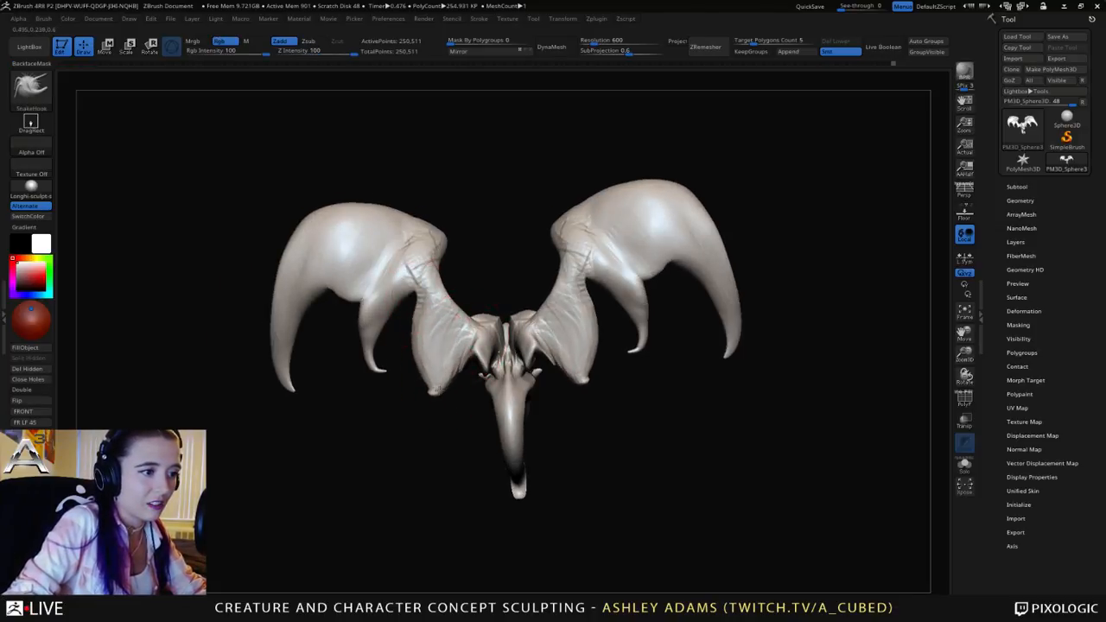
{"action": "key", "text": "space"}
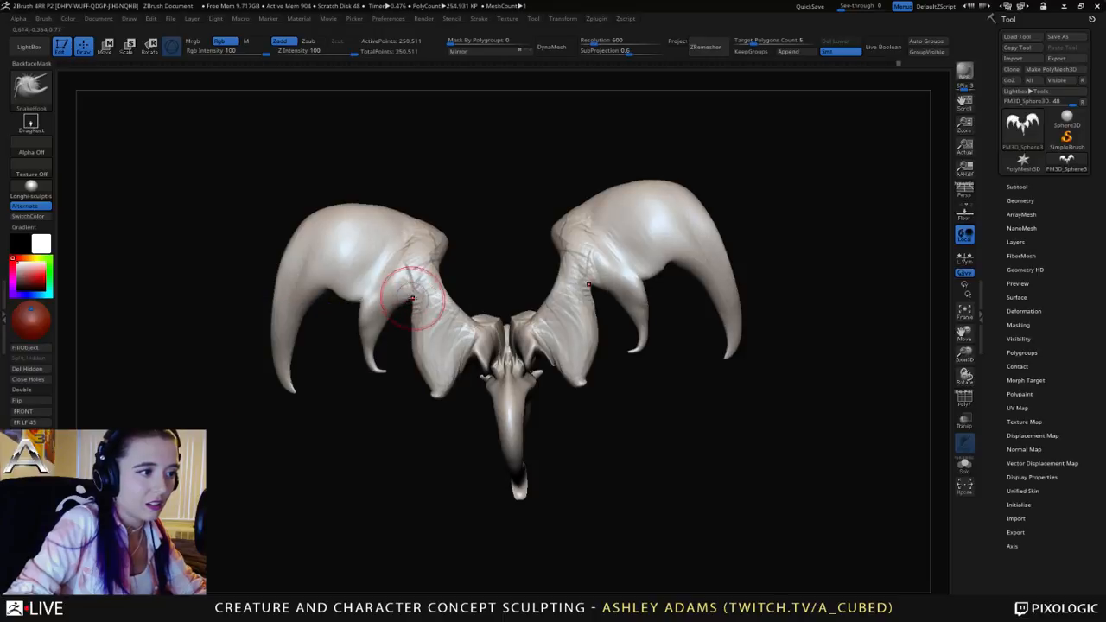
{"action": "mouse_move", "coordinate": [413, 298]}
{"action": "left_mouse_down"}
{"action": "mouse_move", "coordinate": [406, 333]}
{"action": "mouse_move", "coordinate": [419, 341]}
{"action": "mouse_move", "coordinate": [439, 406]}
{"action": "left_mouse_up"}
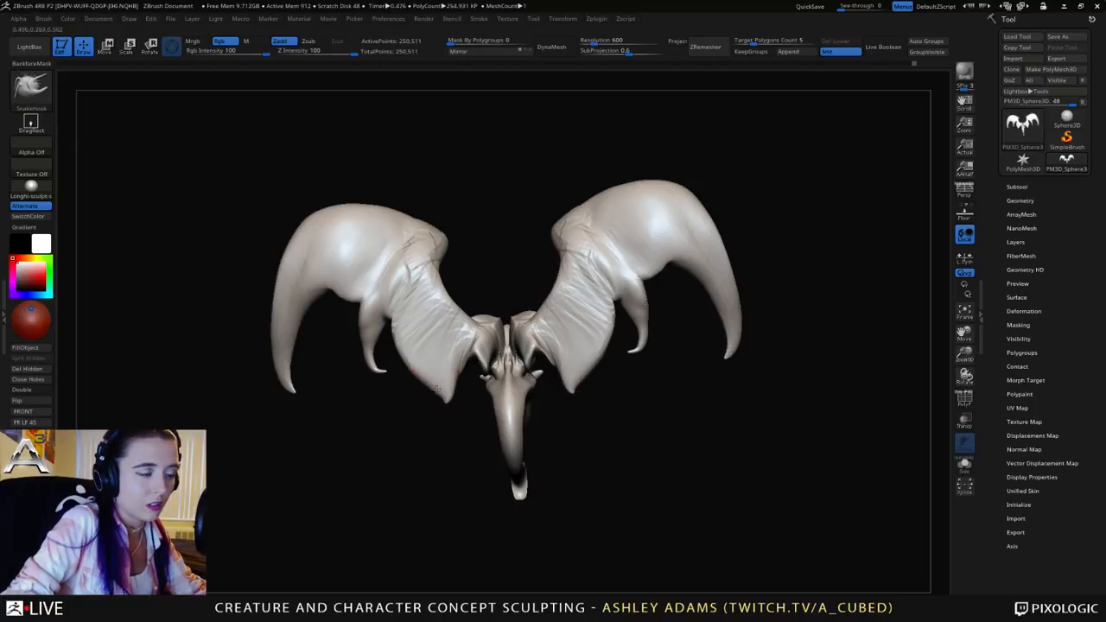
Step: Draw the lower ear lobes into pointed tips and join their membrane to the inner spikes with SnakeHook
{"action": "key", "text": "space"}
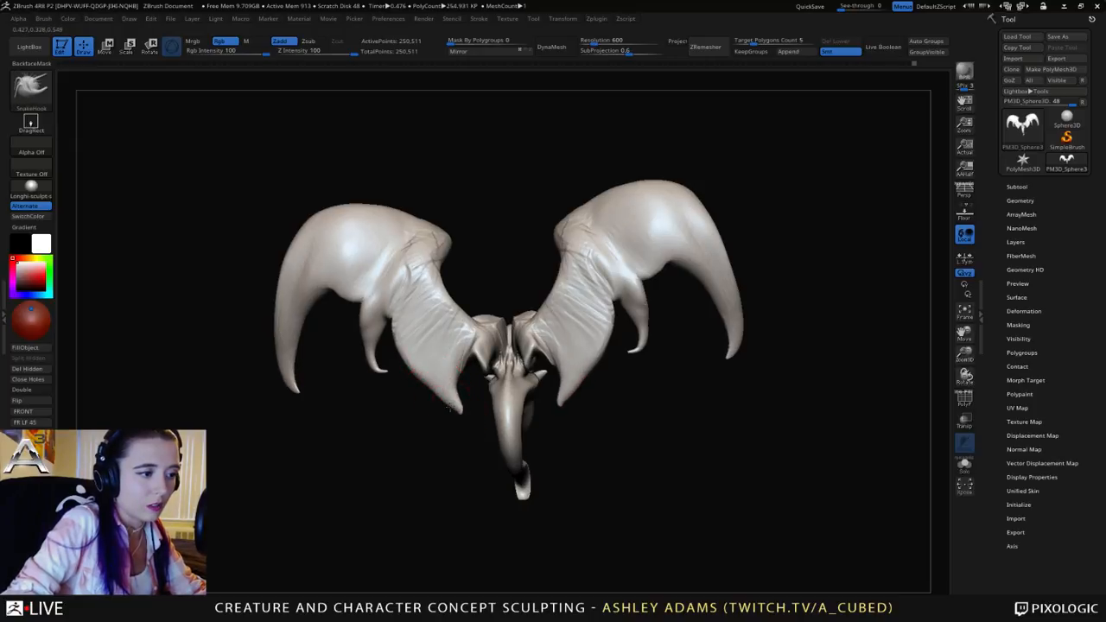
{"action": "left_click_drag", "start_coordinate": [435, 389], "coordinate": [403, 328]}
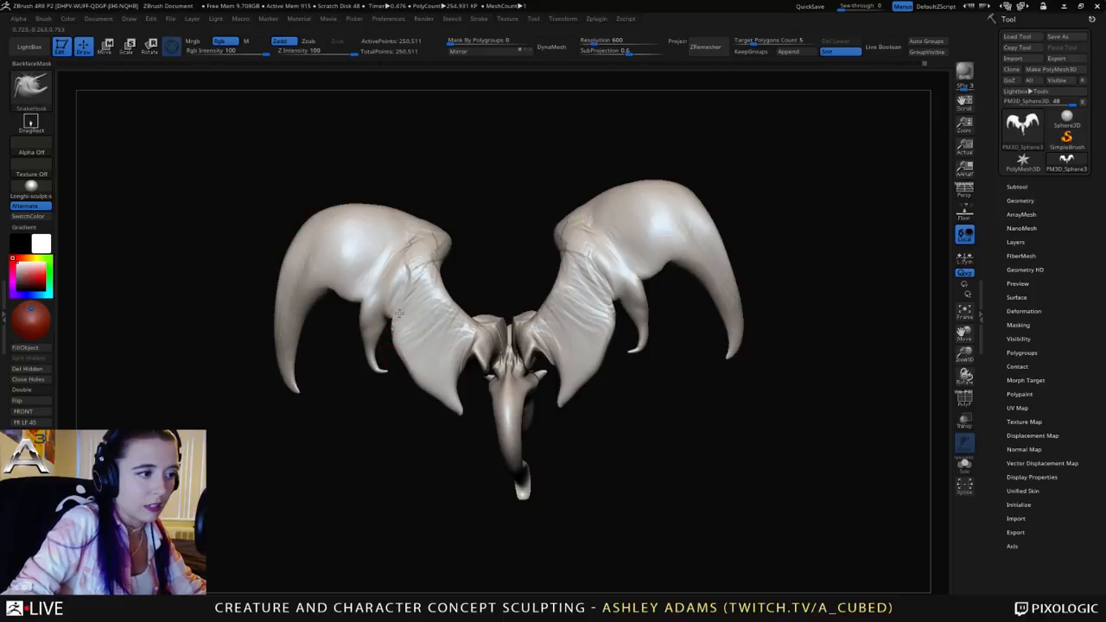
{"action": "left_click_drag", "start_coordinate": [368, 377], "coordinate": [344, 375]}
{"action": "key", "text": "space"}
{"action": "left_click", "coordinate": [396, 314]}
{"action": "mouse_move", "coordinate": [395, 318]}
{"action": "left_mouse_down"}
{"action": "mouse_move", "coordinate": [401, 356]}
{"action": "mouse_move", "coordinate": [384, 356]}
{"action": "mouse_move", "coordinate": [507, 303]}
{"action": "left_mouse_up"}
{"action": "left_click_drag", "start_coordinate": [425, 328], "coordinate": [537, 292], "text": "alt"}
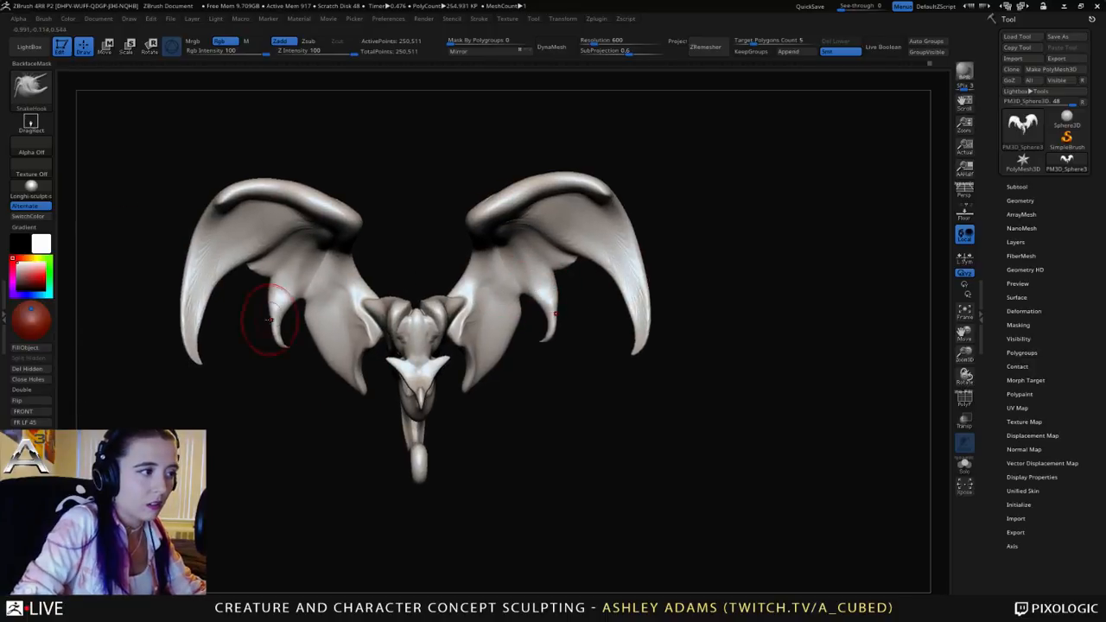
Step: Curve the inner ear spikes outward and round out the membrane edge beside them with a resized SnakeHook brush
{"action": "left_click_drag", "start_coordinate": [272, 320], "coordinate": [268, 308]}
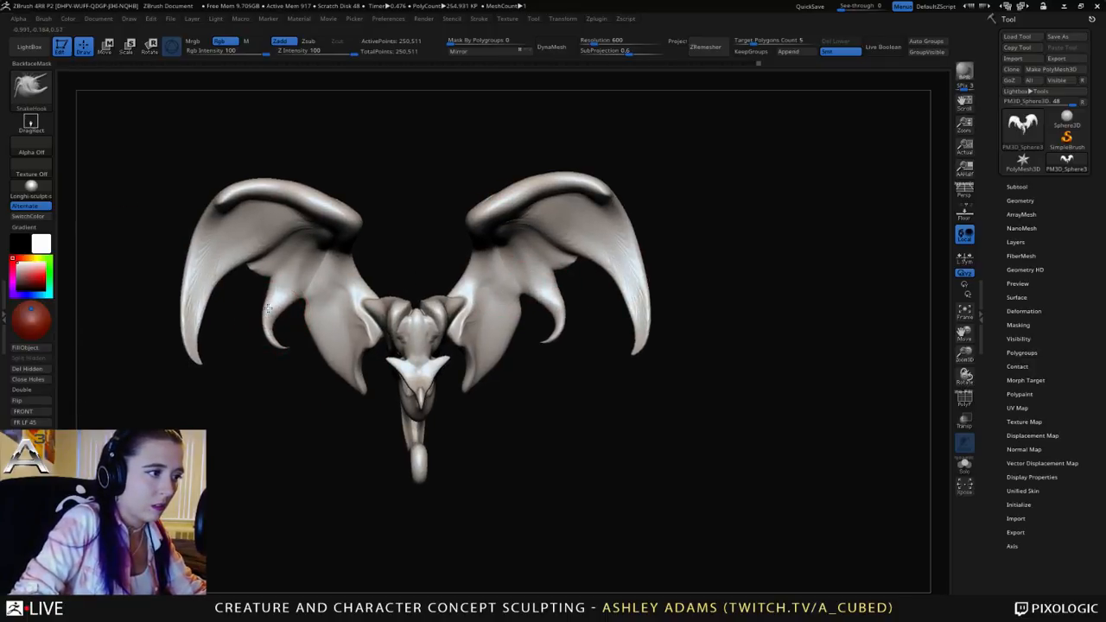
{"action": "left_click_drag", "start_coordinate": [278, 349], "coordinate": [267, 312]}
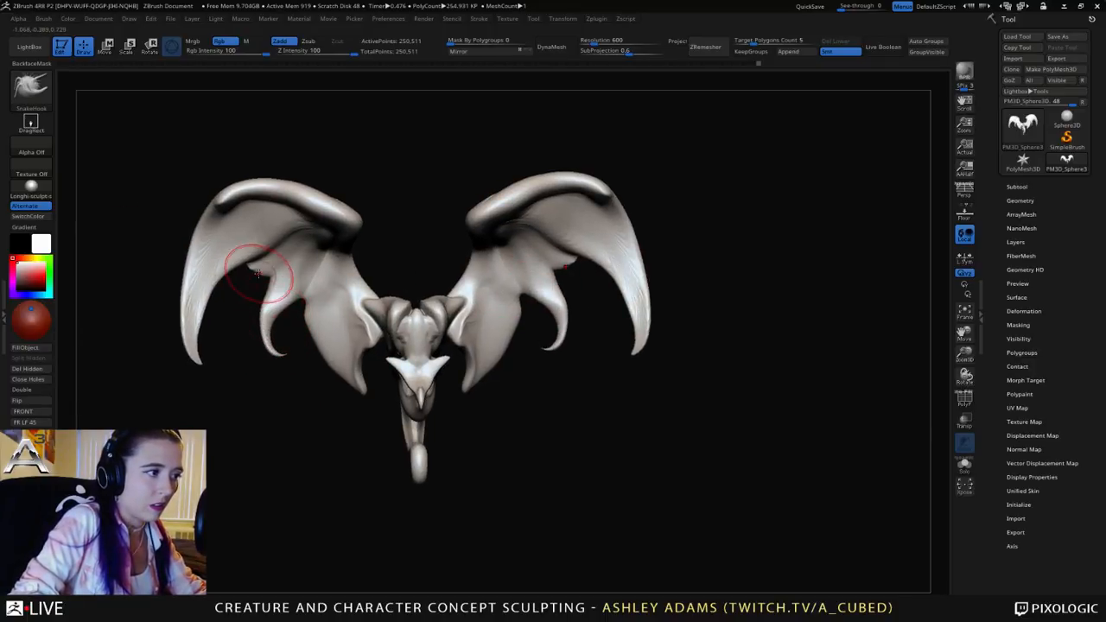
{"action": "left_click_drag", "start_coordinate": [254, 275], "coordinate": [231, 268]}
{"action": "left_click_drag", "start_coordinate": [389, 250], "coordinate": [395, 275], "text": "alt"}
{"action": "key", "text": "space"}
{"action": "mouse_move", "coordinate": [562, 291]}
{"action": "left_mouse_down"}
{"action": "mouse_move", "coordinate": [588, 291]}
{"action": "mouse_move", "coordinate": [544, 272]}
{"action": "mouse_move", "coordinate": [574, 280]}
{"action": "mouse_move", "coordinate": [590, 269]}
{"action": "mouse_move", "coordinate": [510, 285]}
{"action": "left_mouse_up"}
{"action": "left_click_drag", "start_coordinate": [432, 264], "coordinate": [648, 269], "text": "alt"}
{"action": "key", "text": "space"}
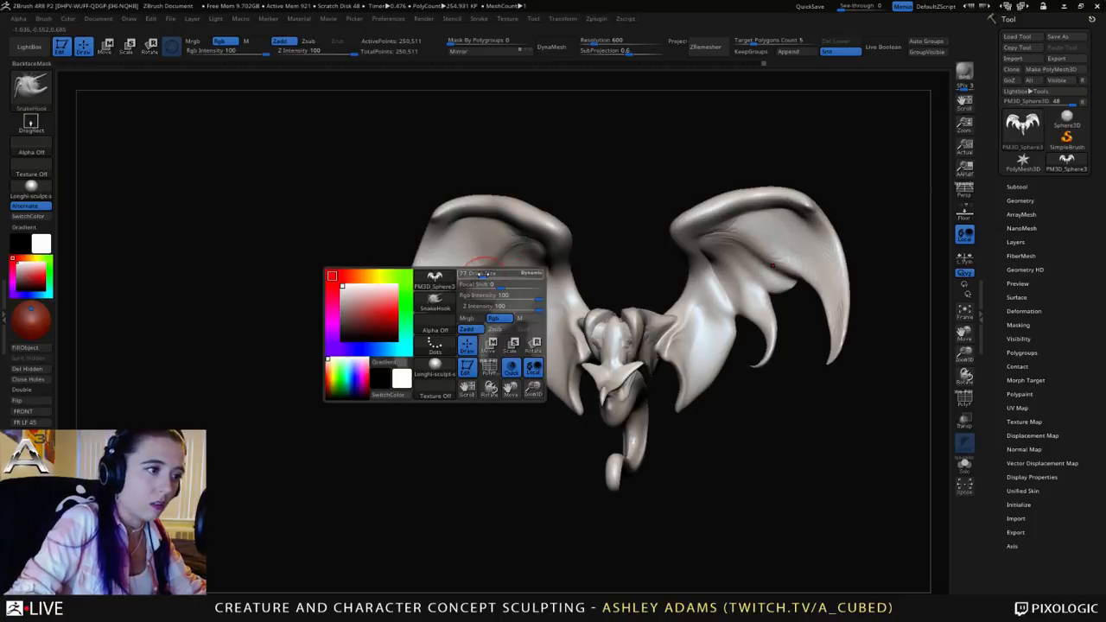
{"action": "mouse_move", "coordinate": [482, 276]}
{"action": "left_mouse_down"}
{"action": "mouse_move", "coordinate": [466, 268]}
{"action": "mouse_move", "coordinate": [508, 245]}
{"action": "left_mouse_up"}
{"action": "left_click_drag", "start_coordinate": [453, 332], "coordinate": [484, 332]}
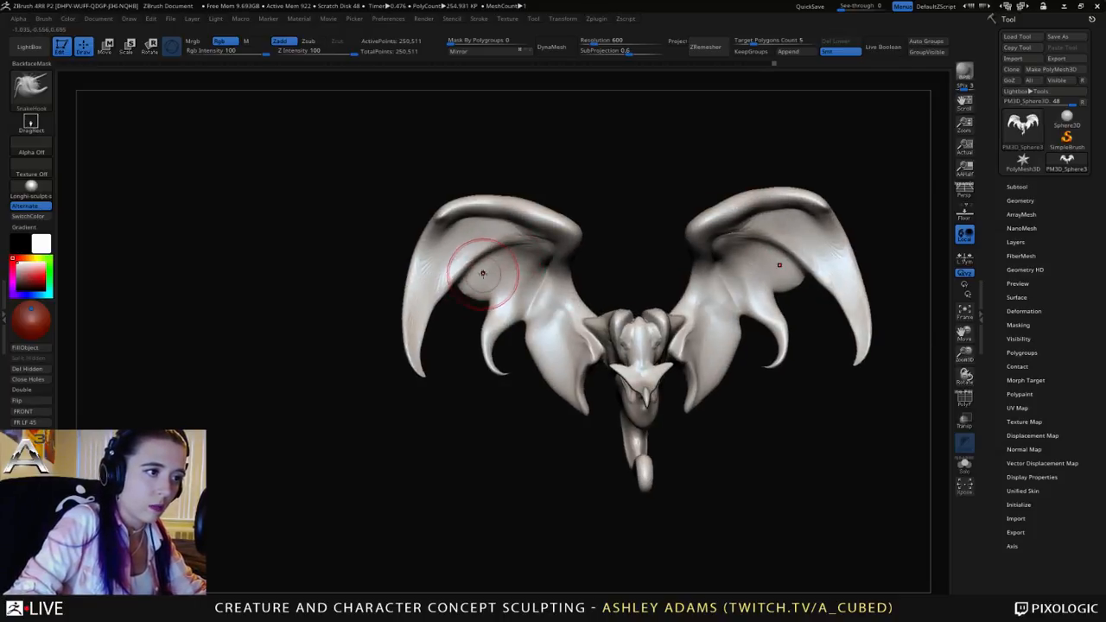
Step: Bow the outer edges of the ear membranes outward and refine their upper contour from front and back with SnakeHook
{"action": "mouse_move", "coordinate": [398, 299]}
{"action": "left_mouse_down"}
{"action": "mouse_move", "coordinate": [454, 298]}
{"action": "mouse_move", "coordinate": [391, 289]}
{"action": "mouse_move", "coordinate": [422, 269]}
{"action": "left_mouse_up"}
{"action": "key", "text": "space"}
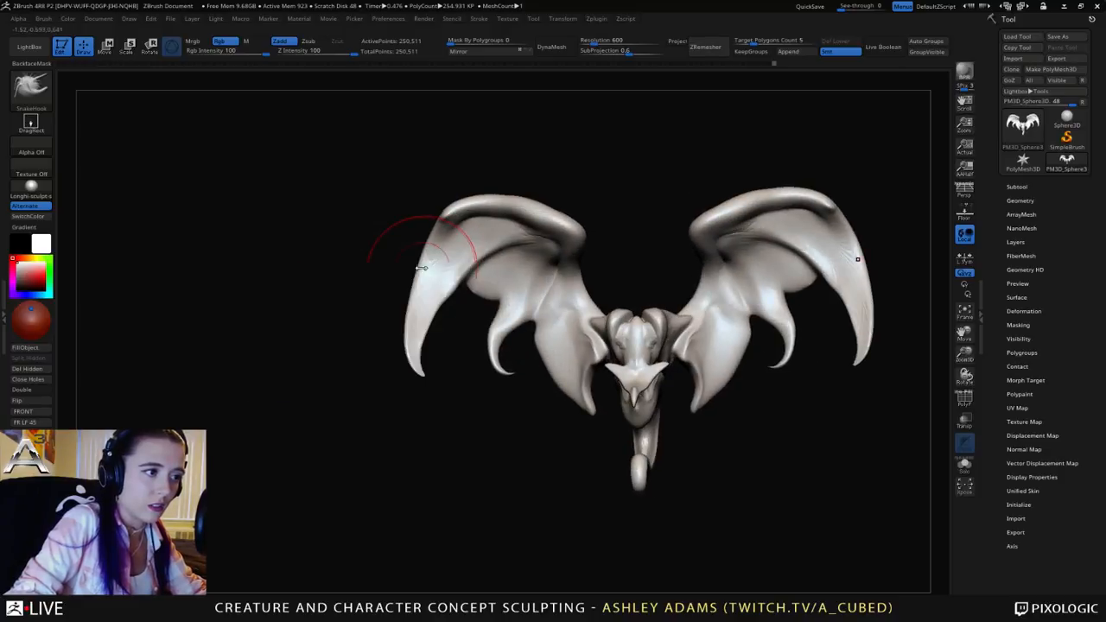
{"action": "right_click_drag", "start_coordinate": [424, 265], "coordinate": [424, 260]}
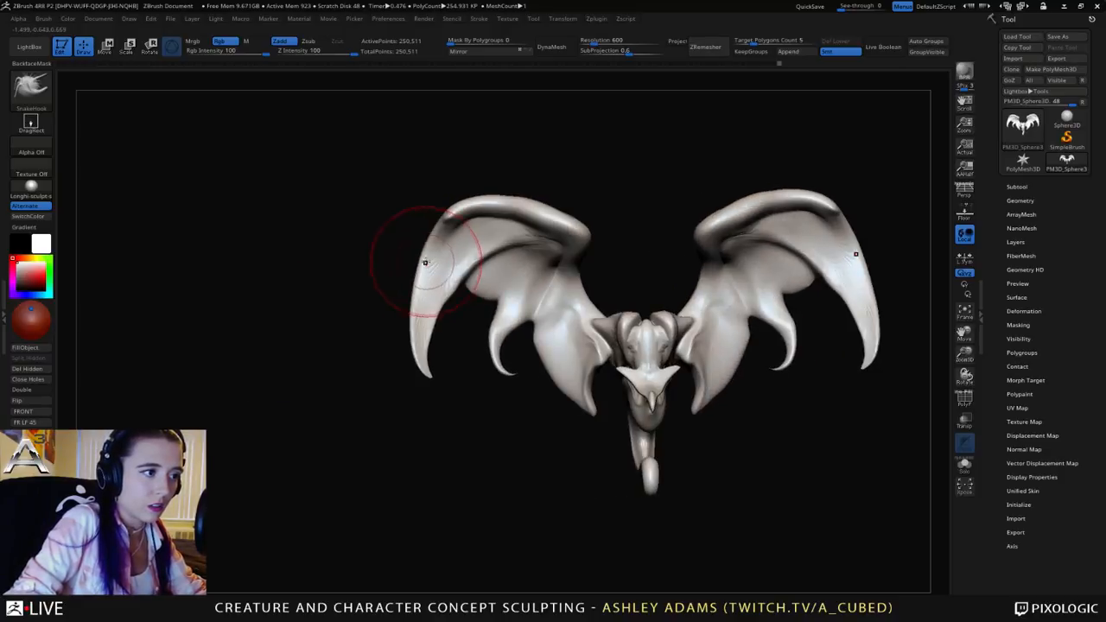
{"action": "mouse_move", "coordinate": [424, 260]}
{"action": "left_mouse_down"}
{"action": "mouse_move", "coordinate": [396, 318]}
{"action": "mouse_move", "coordinate": [409, 346]}
{"action": "mouse_move", "coordinate": [414, 259]}
{"action": "mouse_move", "coordinate": [439, 239]}
{"action": "left_mouse_up"}
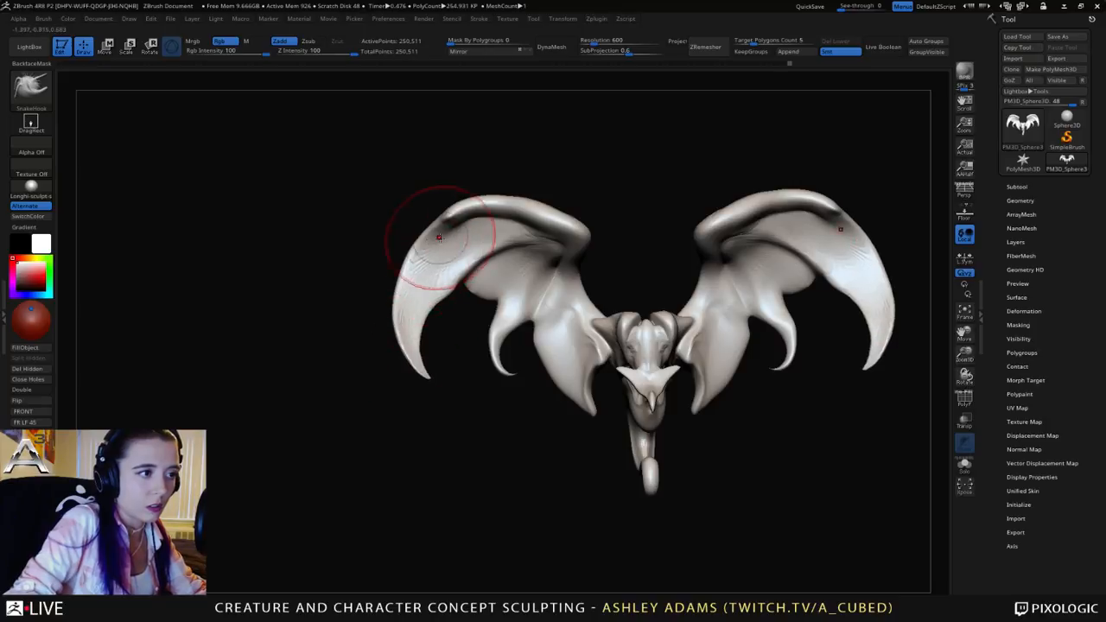
{"action": "mouse_move", "coordinate": [439, 239]}
{"action": "right_mouse_down"}
{"action": "mouse_move", "coordinate": [545, 232]}
{"action": "mouse_move", "coordinate": [538, 271]}
{"action": "mouse_move", "coordinate": [551, 299]}
{"action": "right_mouse_up"}
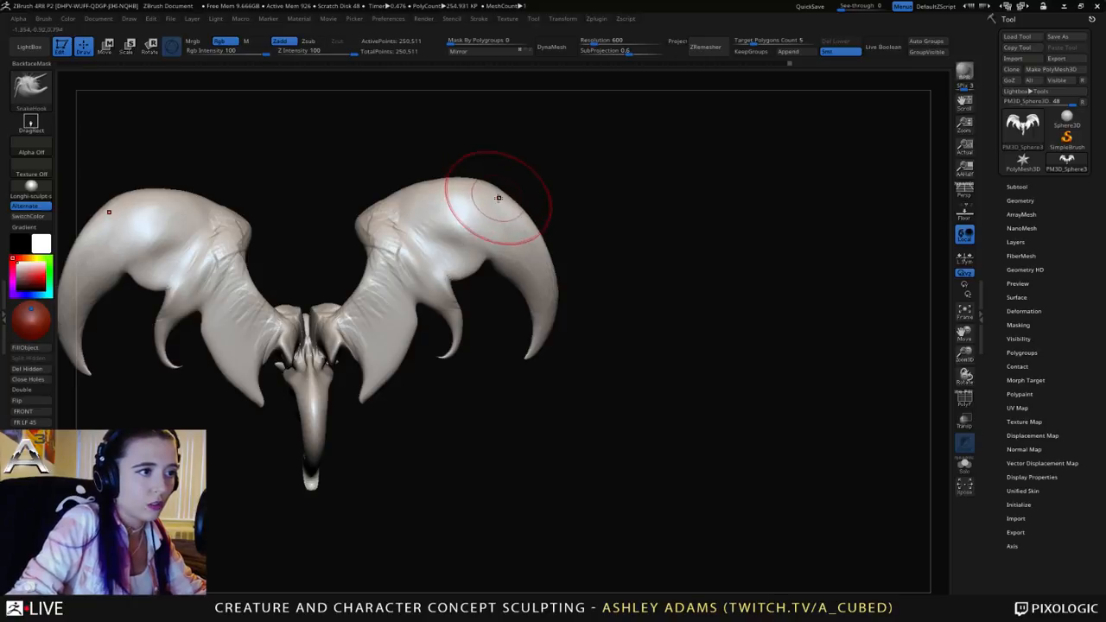
{"action": "right_click_drag", "start_coordinate": [502, 209], "coordinate": [544, 210]}
{"action": "mouse_move", "coordinate": [506, 211]}
{"action": "left_mouse_down"}
{"action": "mouse_move", "coordinate": [503, 231]}
{"action": "mouse_move", "coordinate": [486, 200]}
{"action": "left_mouse_up"}
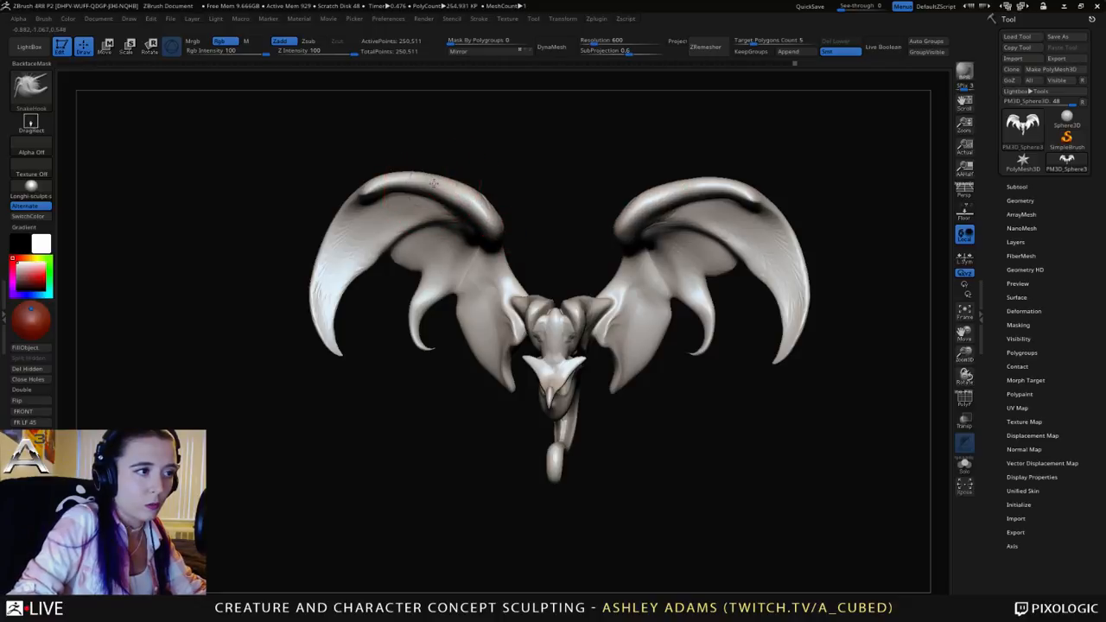
{"action": "left_click_drag", "start_coordinate": [583, 288], "coordinate": [469, 222]}
Step: Adjust the depth of the lower ear lobes and inner spikes in profile with a resized SnakeHook brush
{"action": "key", "text": "space"}
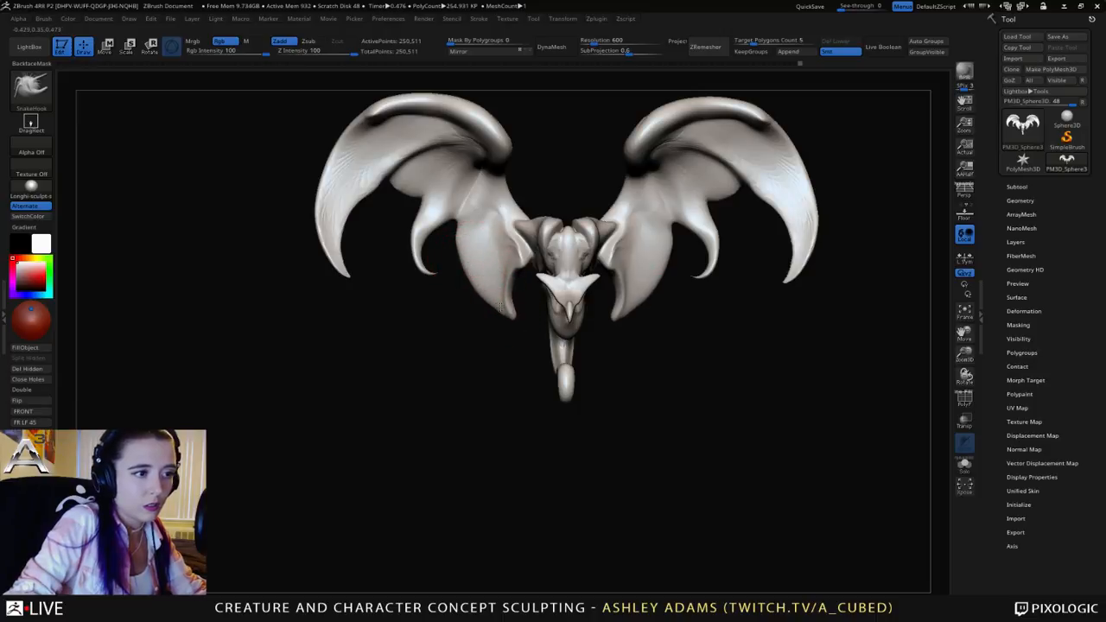
{"action": "left_click_drag", "start_coordinate": [501, 306], "coordinate": [650, 254]}
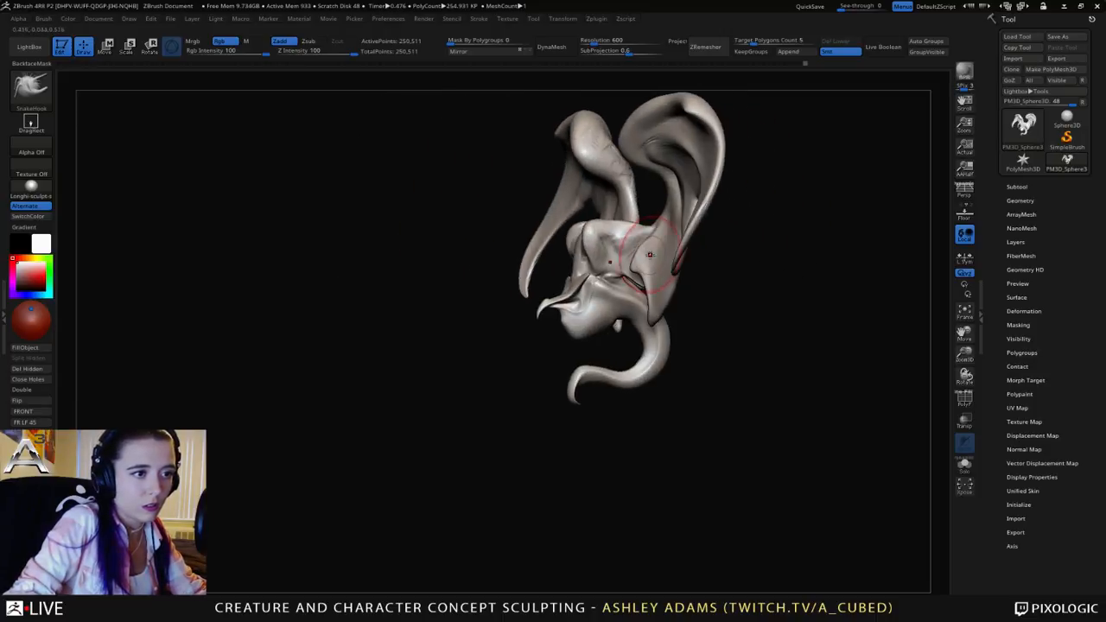
{"action": "mouse_move", "coordinate": [649, 254]}
{"action": "right_mouse_down"}
{"action": "mouse_move", "coordinate": [643, 263]}
{"action": "mouse_move", "coordinate": [661, 278]}
{"action": "right_mouse_up"}
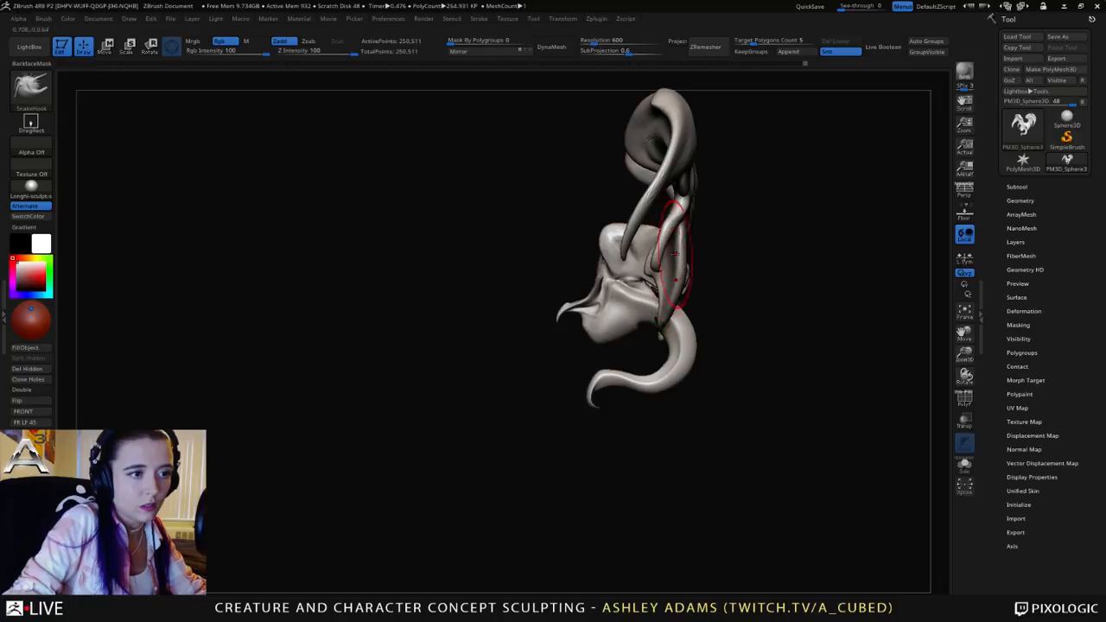
{"action": "mouse_move", "coordinate": [679, 281]}
{"action": "left_mouse_down"}
{"action": "mouse_move", "coordinate": [674, 295]}
{"action": "mouse_move", "coordinate": [682, 289]}
{"action": "left_mouse_up"}
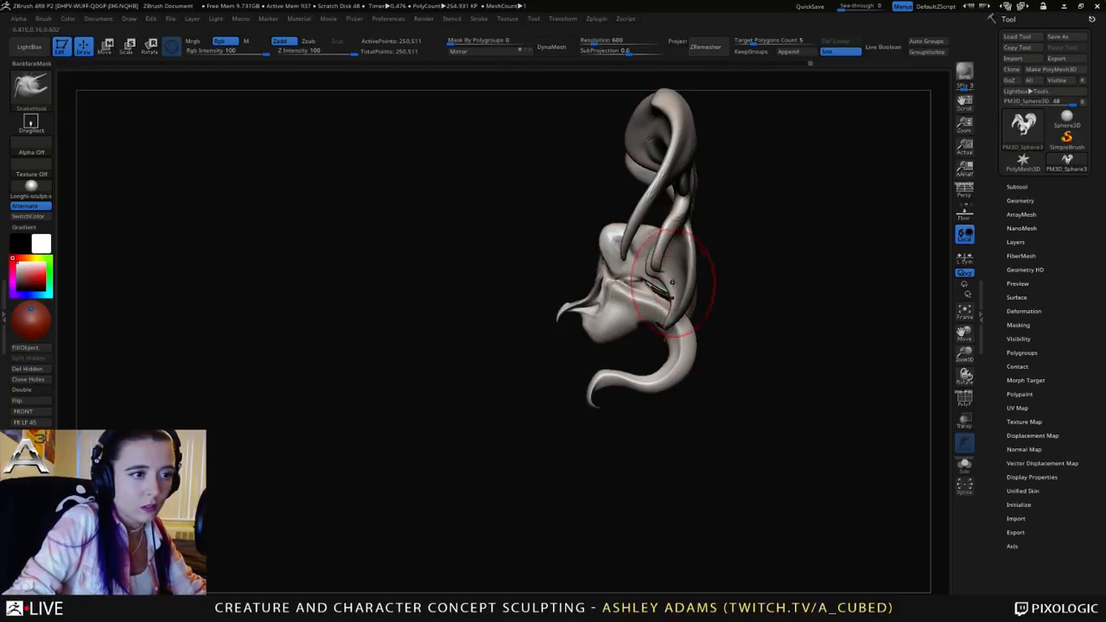
{"action": "right_click_drag", "start_coordinate": [671, 226], "coordinate": [683, 259]}
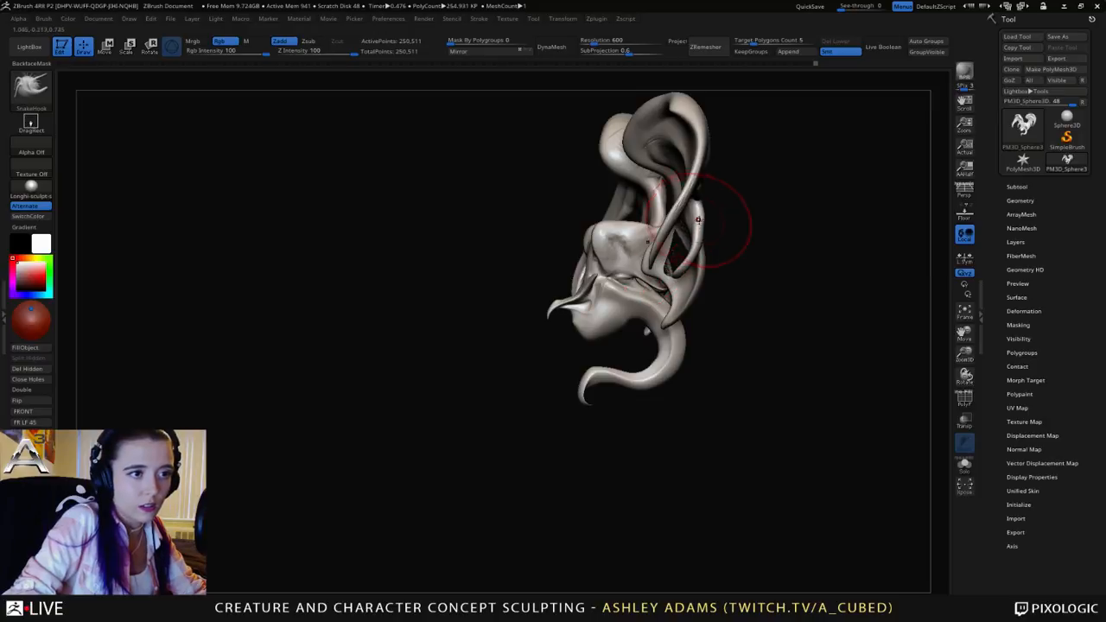
{"action": "right_click_drag", "start_coordinate": [698, 219], "coordinate": [692, 213]}
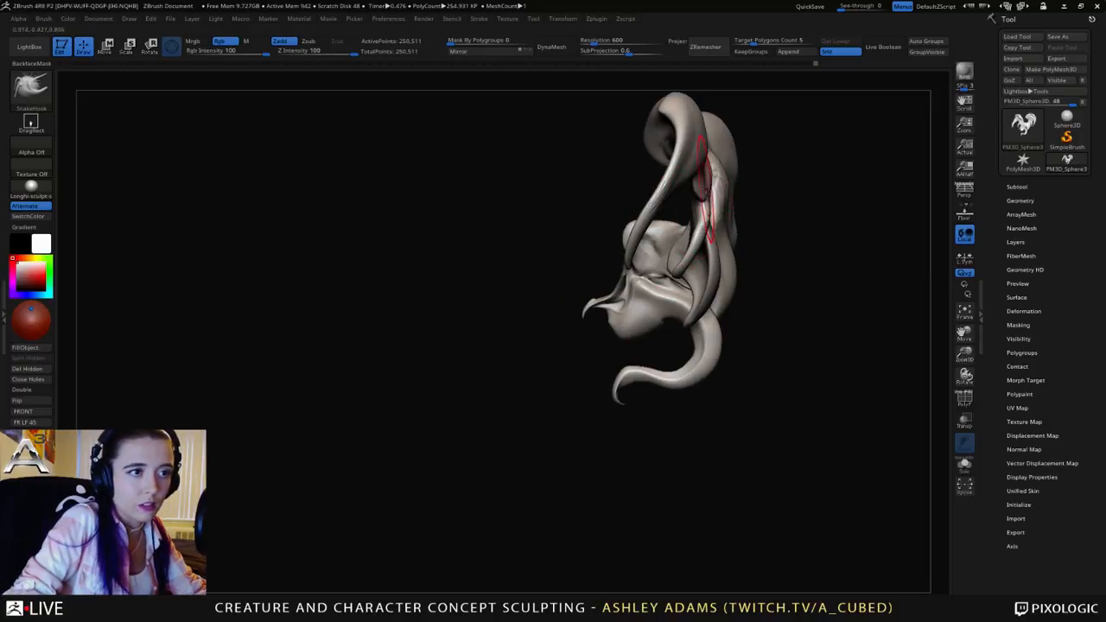
{"action": "mouse_move", "coordinate": [709, 177]}
{"action": "right_mouse_down"}
{"action": "mouse_move", "coordinate": [601, 166]}
{"action": "mouse_move", "coordinate": [722, 165]}
{"action": "right_mouse_up"}
Step: Build up the back surface of the ear membranes around the upper arms and inner spikes with ClayBuildup
{"action": "key", "text": "b"}
{"action": "key", "text": "c"}
{"action": "key", "text": "b"}
{"action": "mouse_move", "coordinate": [752, 133]}
{"action": "left_mouse_down"}
{"action": "mouse_move", "coordinate": [726, 189]}
{"action": "mouse_move", "coordinate": [749, 141]}
{"action": "mouse_move", "coordinate": [727, 131]}
{"action": "left_mouse_up"}
{"action": "right_click_drag", "start_coordinate": [687, 144], "coordinate": [765, 145]}
{"action": "left_click_drag", "start_coordinate": [767, 131], "coordinate": [733, 147]}
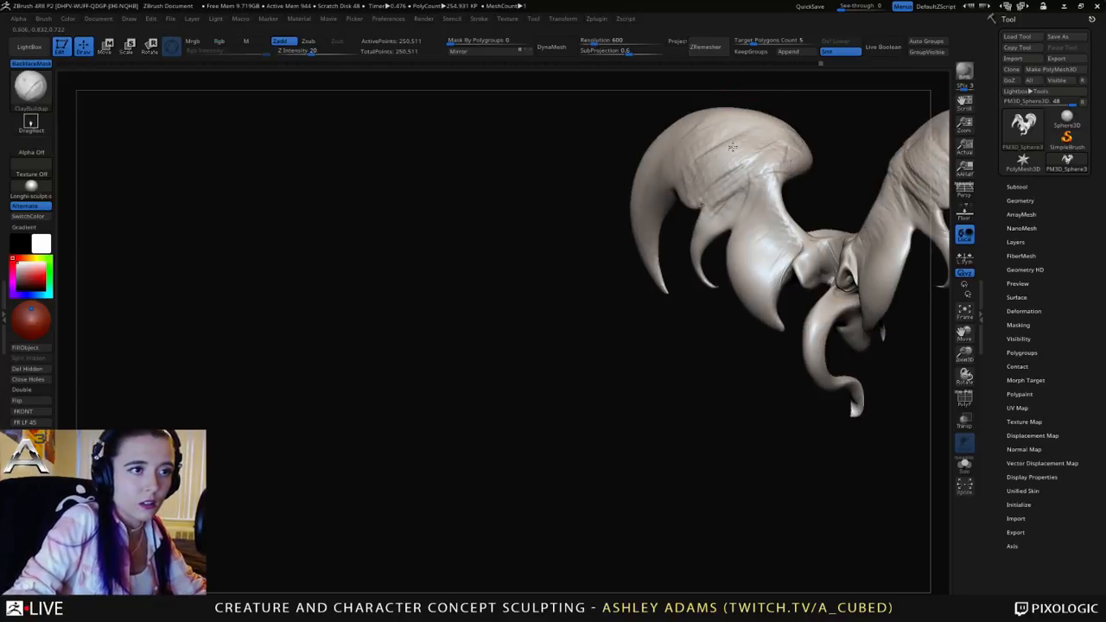
{"action": "right_click_drag", "start_coordinate": [681, 136], "coordinate": [739, 145]}
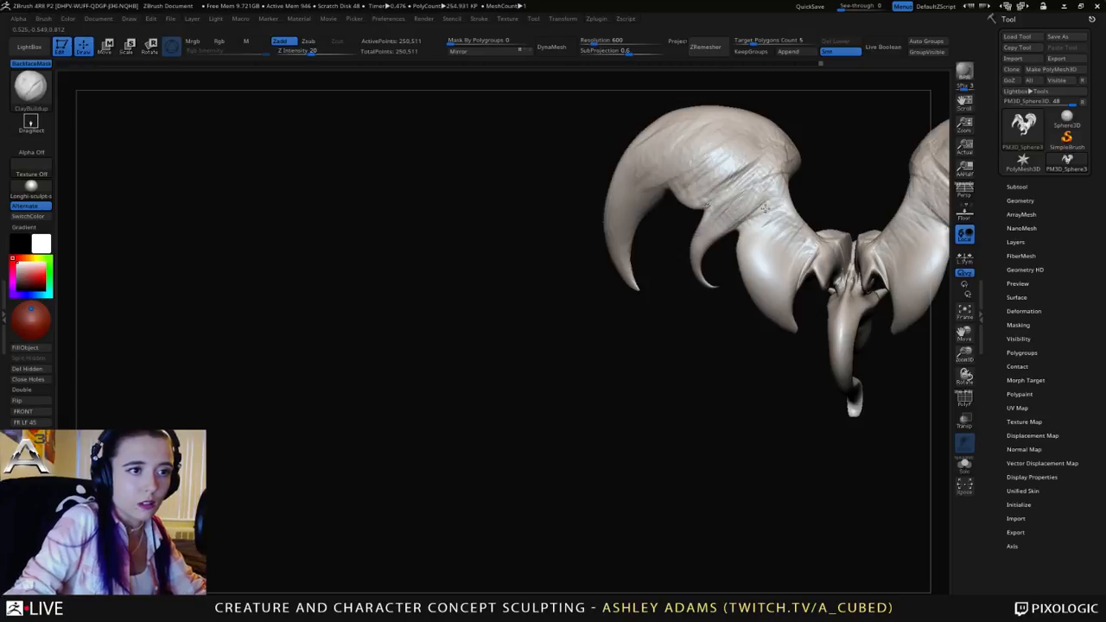
{"action": "right_click_drag", "start_coordinate": [755, 195], "coordinate": [757, 233]}
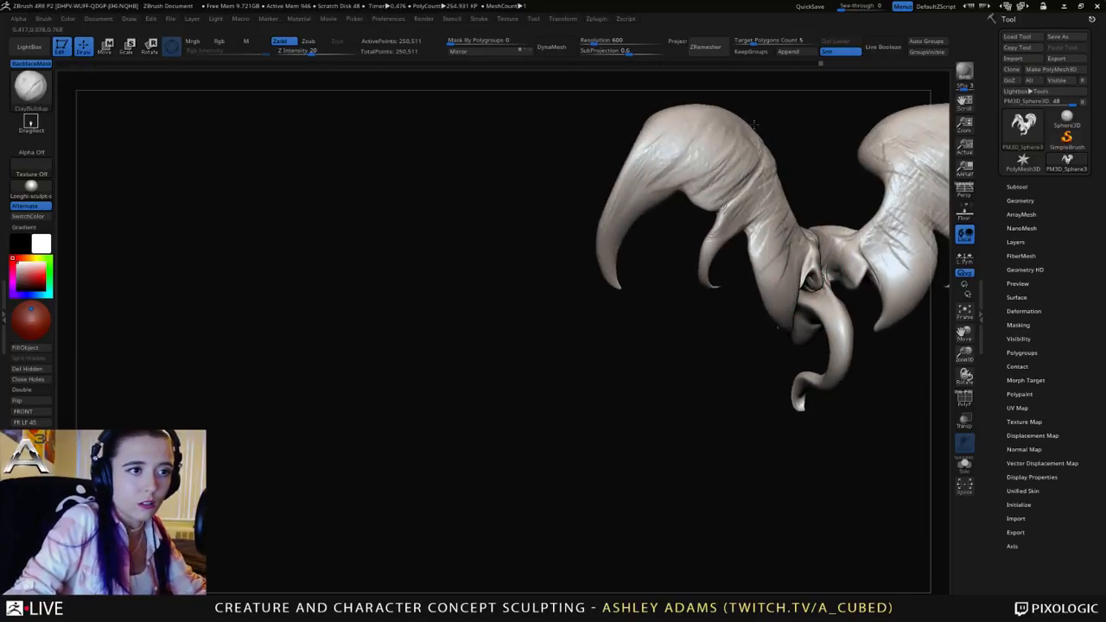
{"action": "right_click_drag", "start_coordinate": [681, 152], "coordinate": [766, 149]}
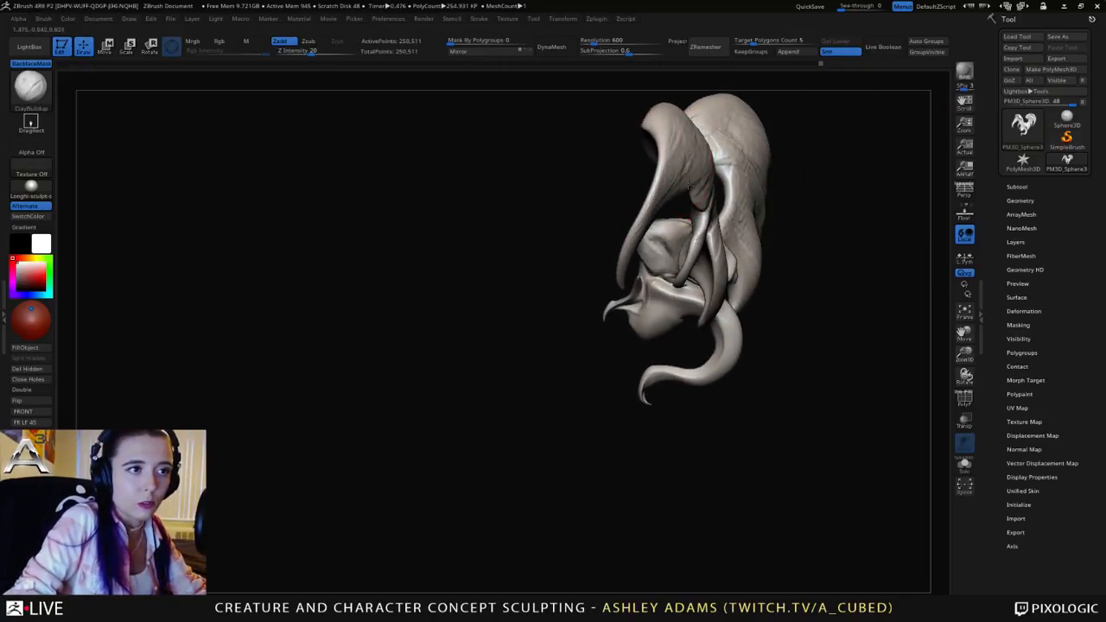
{"action": "mouse_move", "coordinate": [689, 187]}
{"action": "right_mouse_down"}
{"action": "mouse_move", "coordinate": [777, 143]}
{"action": "mouse_move", "coordinate": [808, 148]}
{"action": "mouse_move", "coordinate": [838, 179]}
{"action": "right_mouse_up"}
Step: Reshape the rear edge of the ears and the bases of the inner spikes in side view with a resized SnakeHook brush
{"action": "key", "text": "b"}
{"action": "key", "text": "s"}
{"action": "key", "text": "h"}
{"action": "right_click_drag", "start_coordinate": [788, 219], "coordinate": [789, 218]}
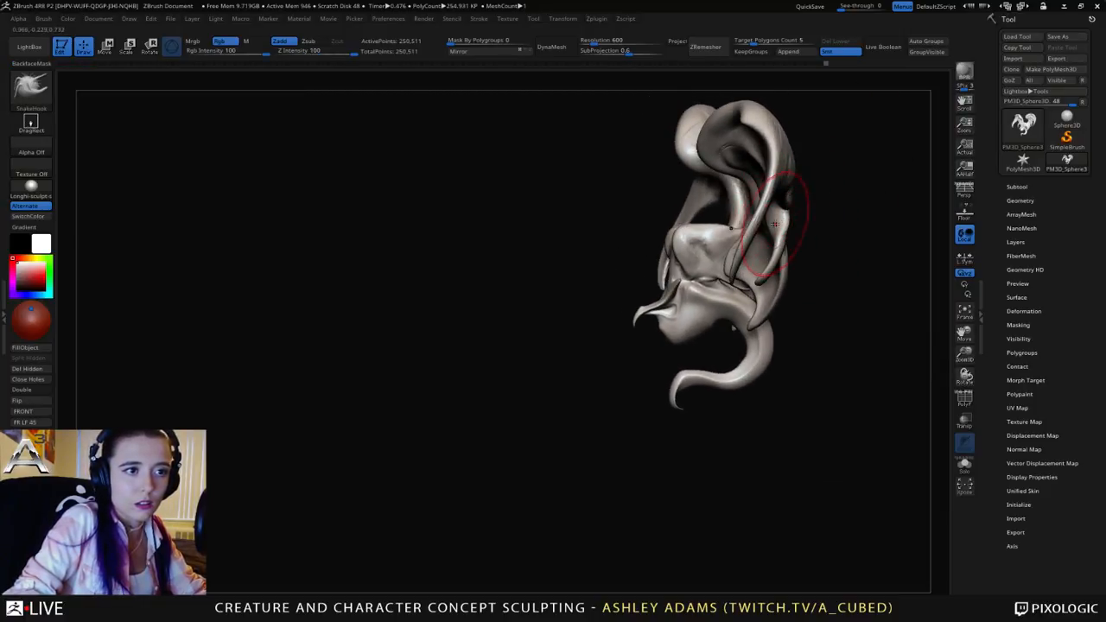
{"action": "key", "text": "space"}
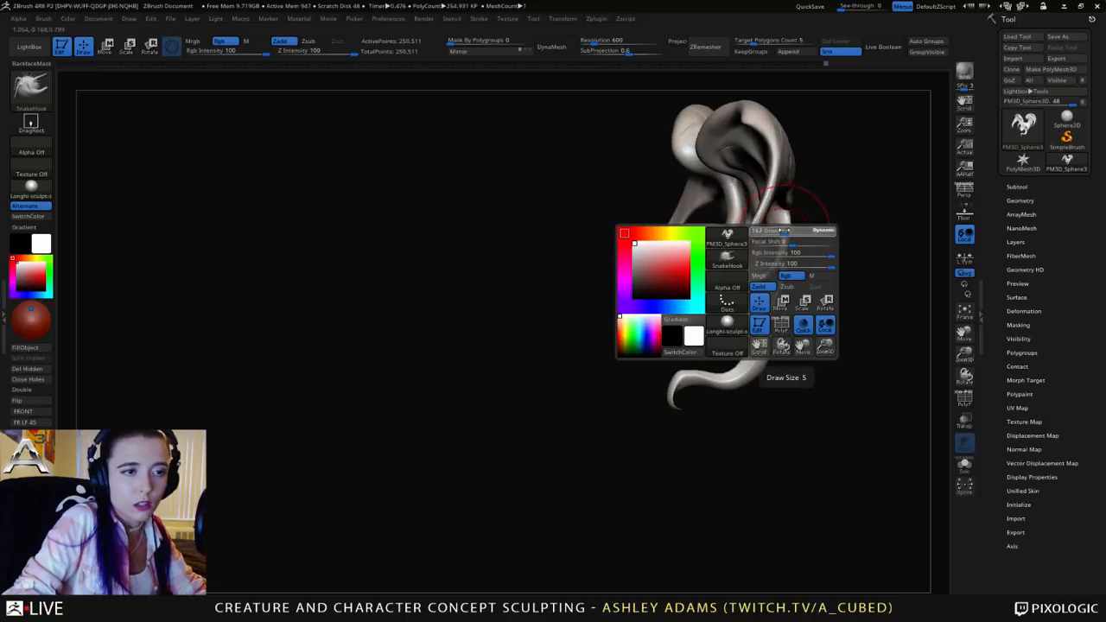
{"action": "right_click_drag", "start_coordinate": [785, 241], "coordinate": [752, 205]}
{"action": "key", "text": "space"}
{"action": "left_click_drag", "start_coordinate": [752, 205], "coordinate": [754, 205]}
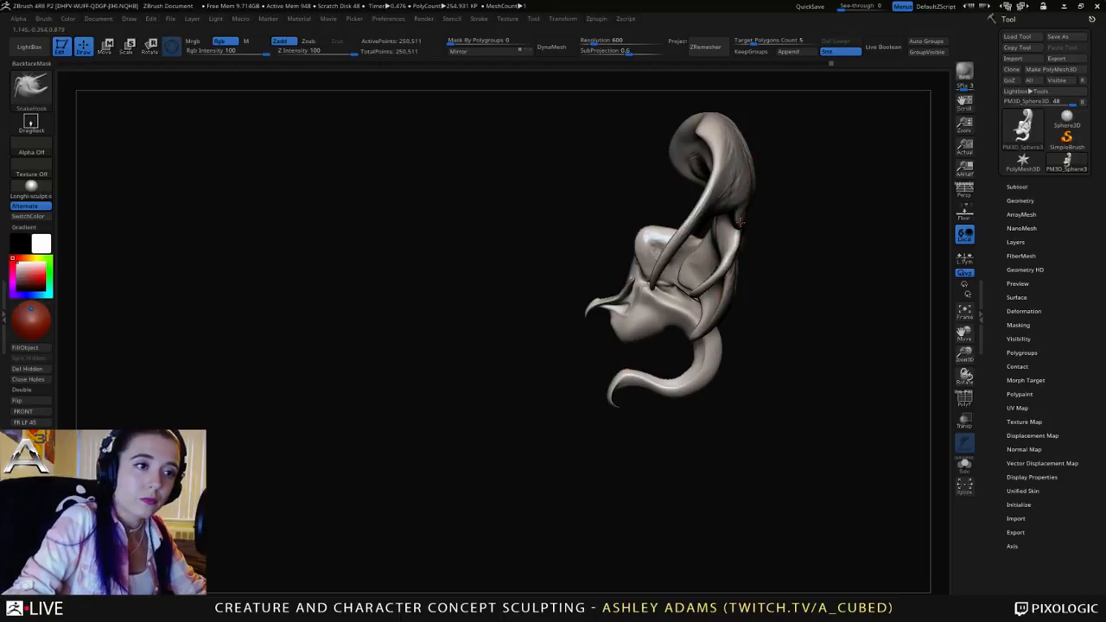
{"action": "mouse_move", "coordinate": [734, 231]}
{"action": "right_mouse_down"}
{"action": "mouse_move", "coordinate": [753, 228]}
{"action": "mouse_move", "coordinate": [736, 228]}
{"action": "right_mouse_up"}
{"action": "key", "text": "space"}
{"action": "left_click_drag", "start_coordinate": [736, 228], "coordinate": [724, 229]}
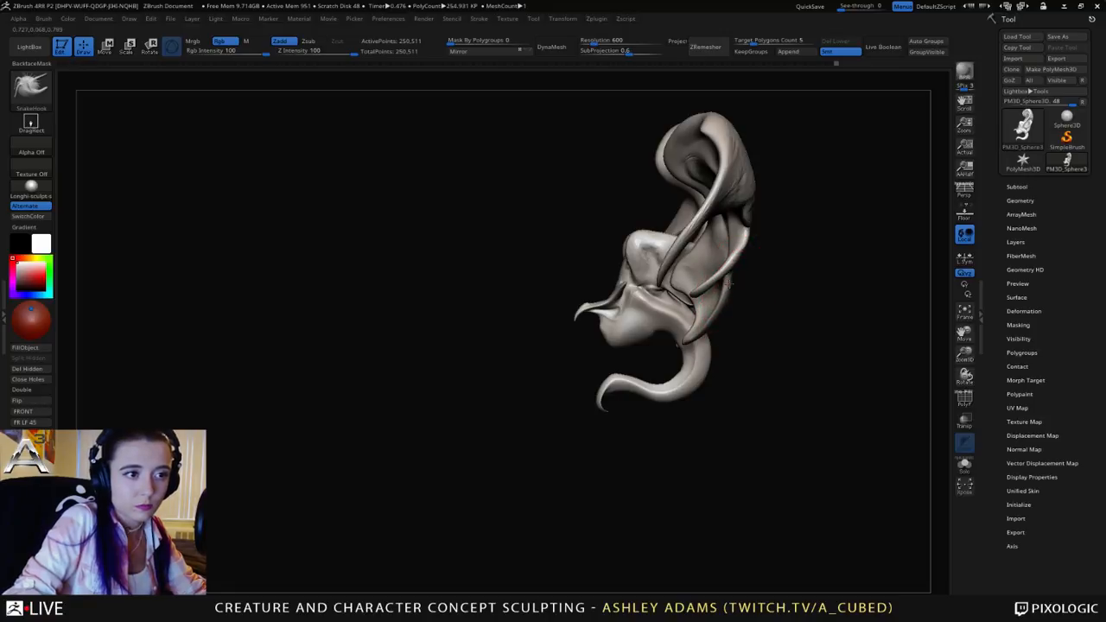
{"action": "mouse_move", "coordinate": [692, 201]}
{"action": "right_mouse_down"}
{"action": "mouse_move", "coordinate": [731, 195]}
{"action": "mouse_move", "coordinate": [852, 233]}
{"action": "mouse_move", "coordinate": [817, 227]}
{"action": "right_mouse_up"}
Step: Build up rounded muscle volume on the front of the ear arms beside the head with ClayBuildup
{"action": "key", "text": "b"}
{"action": "key", "text": "c"}
{"action": "key", "text": "b"}
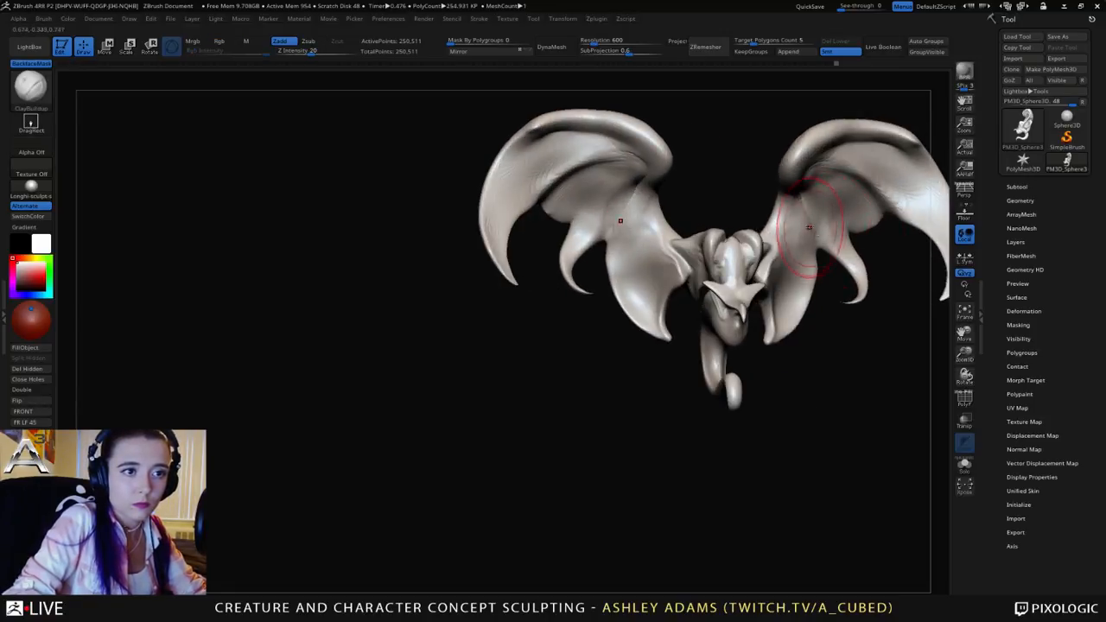
{"action": "mouse_move", "coordinate": [774, 254]}
{"action": "right_mouse_down"}
{"action": "mouse_move", "coordinate": [620, 252]}
{"action": "mouse_move", "coordinate": [596, 239]}
{"action": "right_mouse_up"}
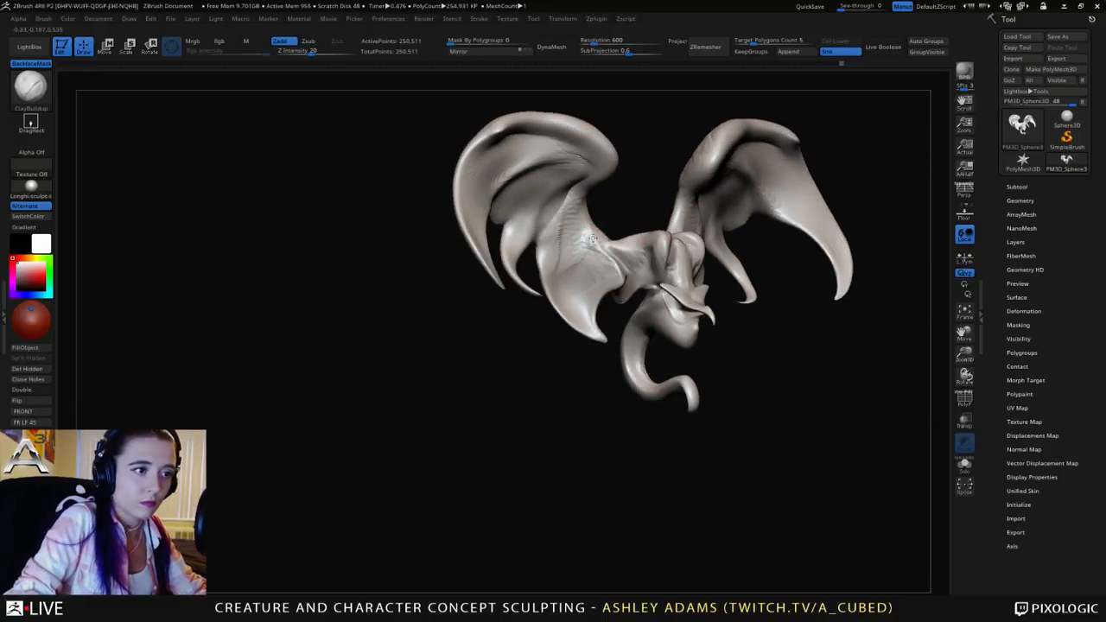
{"action": "mouse_move", "coordinate": [589, 188]}
{"action": "left_mouse_down"}
{"action": "mouse_move", "coordinate": [577, 221]}
{"action": "mouse_move", "coordinate": [589, 233]}
{"action": "mouse_move", "coordinate": [570, 231]}
{"action": "mouse_move", "coordinate": [608, 242]}
{"action": "left_mouse_up"}
{"action": "right_click_drag", "start_coordinate": [608, 242], "coordinate": [540, 240]}
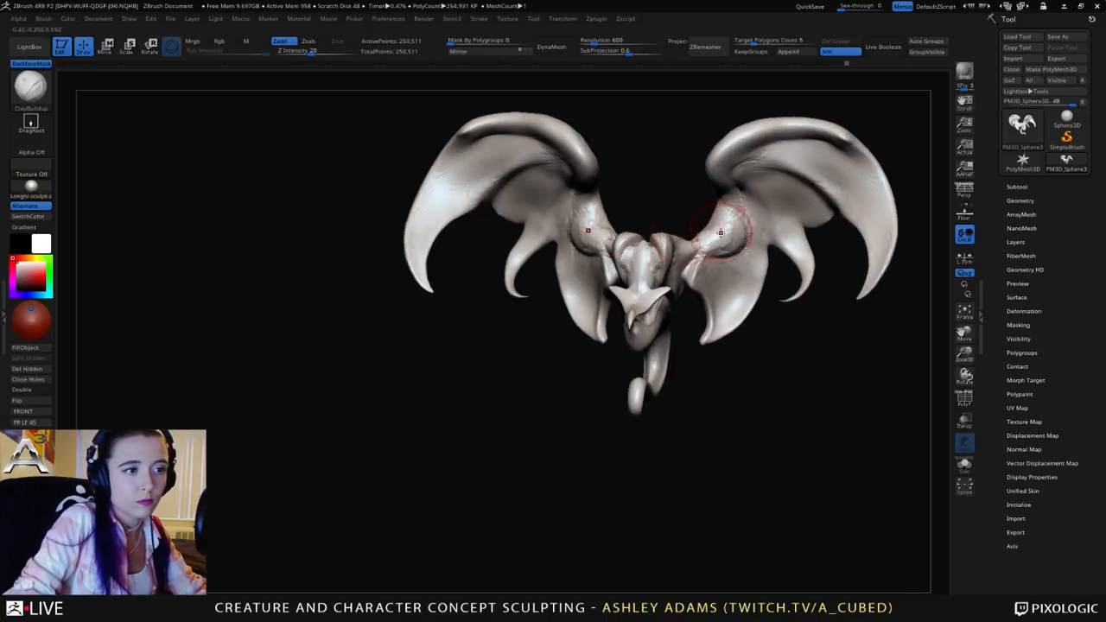
{"action": "mouse_move", "coordinate": [723, 226]}
{"action": "left_mouse_down"}
{"action": "mouse_move", "coordinate": [717, 239]}
{"action": "mouse_move", "coordinate": [723, 208]}
{"action": "left_mouse_up"}
{"action": "right_click_drag", "start_coordinate": [630, 203], "coordinate": [563, 152], "text": "alt"}
{"action": "mouse_move", "coordinate": [563, 152]}
{"action": "right_mouse_down"}
{"action": "mouse_move", "coordinate": [577, 284]}
{"action": "mouse_move", "coordinate": [639, 251]}
{"action": "mouse_move", "coordinate": [659, 258]}
{"action": "mouse_move", "coordinate": [626, 238]}
{"action": "right_mouse_up"}
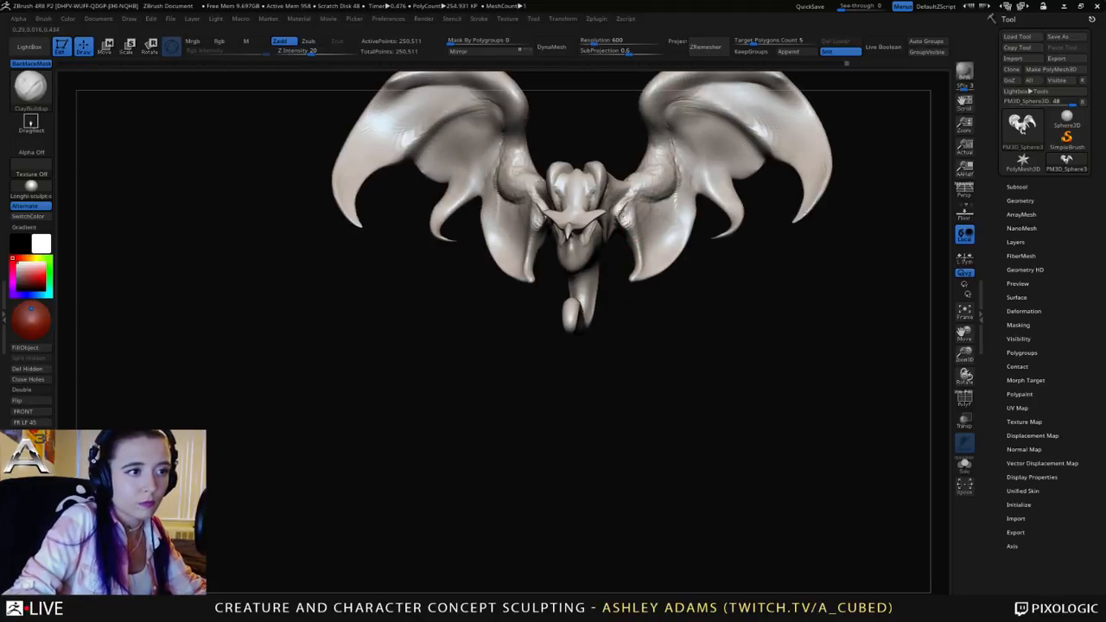
Step: Refine the muscle at the ear bases with a resized ClayBuildup brush and smooth the adjoining lower membrane
{"action": "key", "text": "space"}
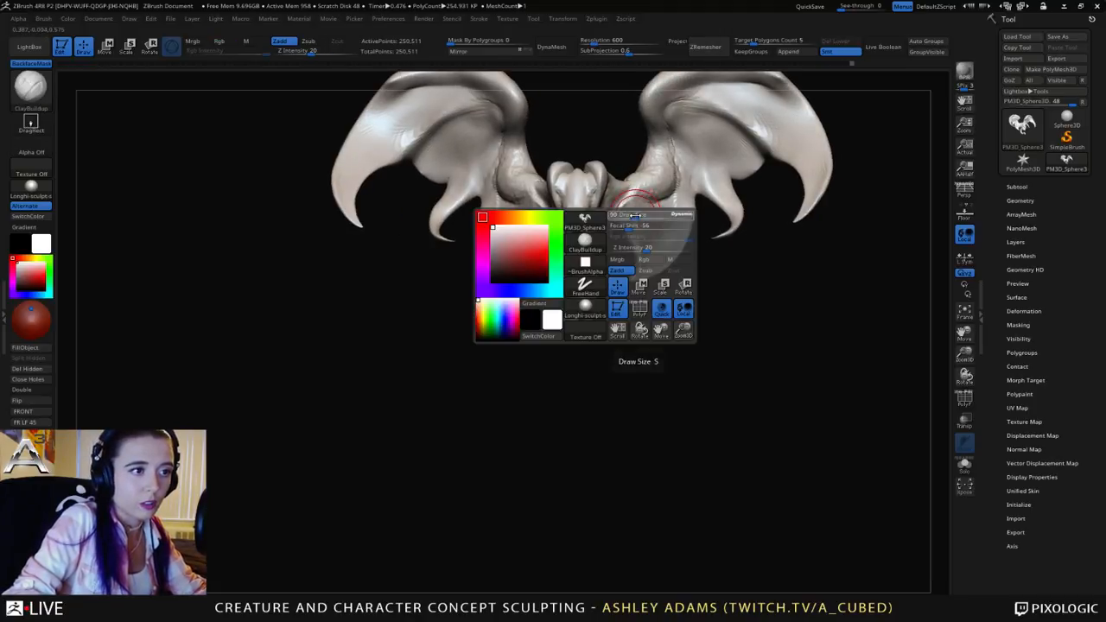
{"action": "left_click_drag", "start_coordinate": [623, 200], "coordinate": [631, 228]}
{"action": "left_click_drag", "start_coordinate": [639, 346], "coordinate": [769, 350]}
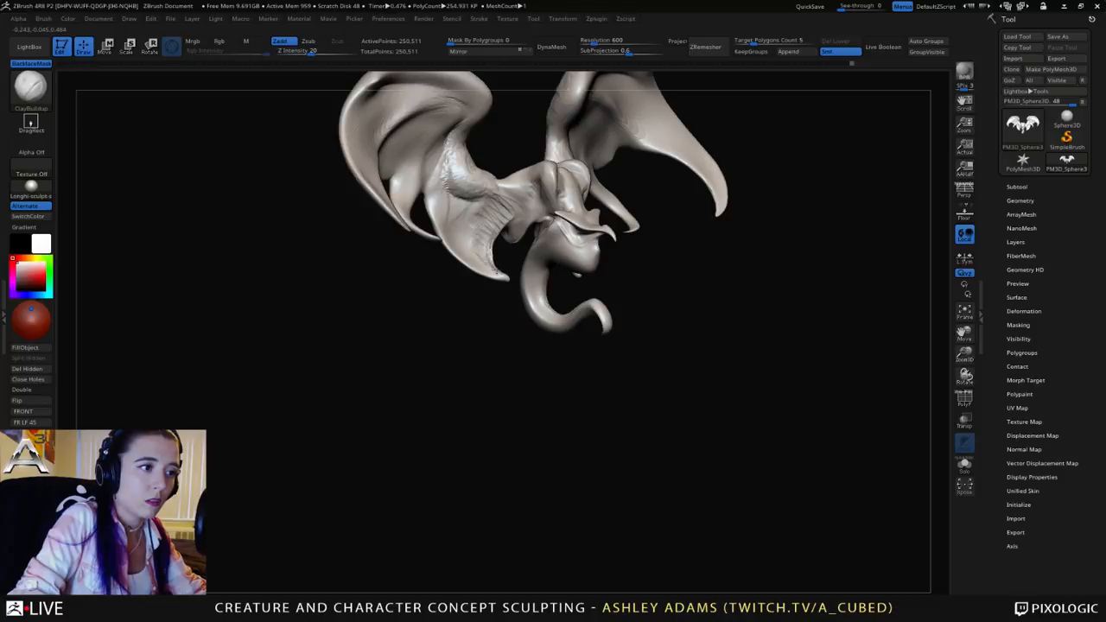
{"action": "key", "text": "shift"}
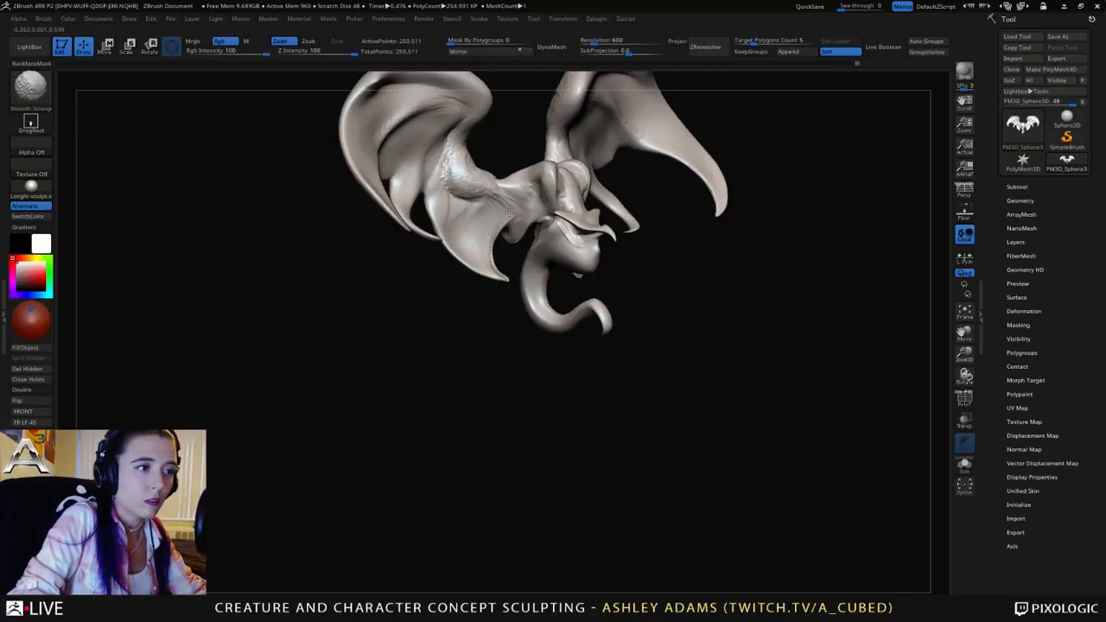
{"action": "left_click_drag", "start_coordinate": [527, 208], "coordinate": [497, 207], "text": "shift"}
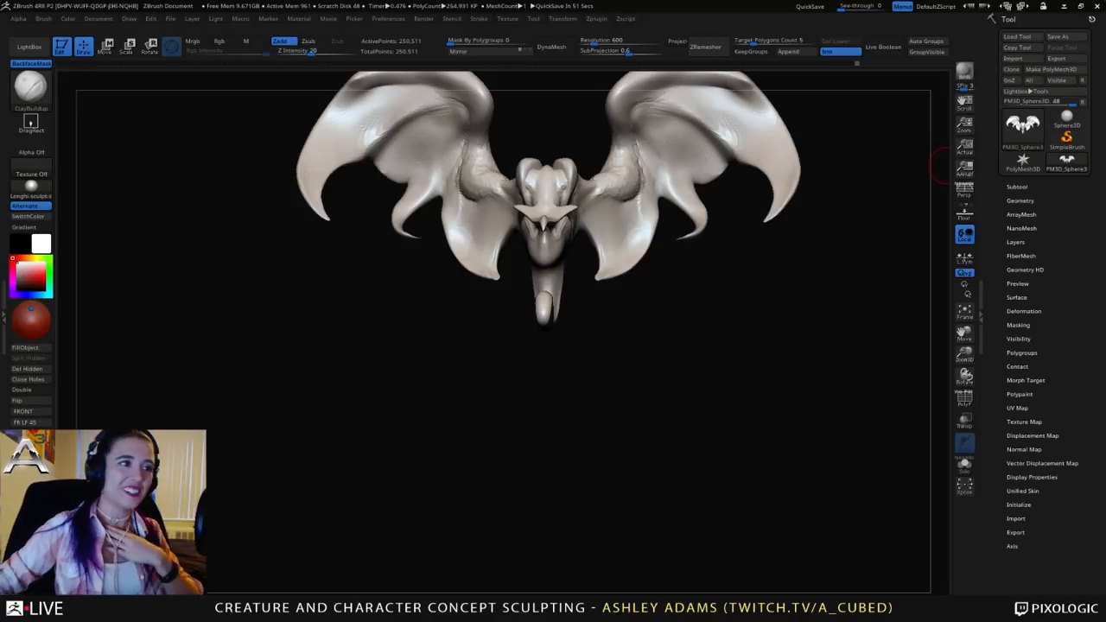
{"action": "left_click_drag", "start_coordinate": [947, 165], "coordinate": [931, 176]}
Step: Reshape and thicken the inner ear spikes with SnakeHook and Inflat, smoothing their surface
{"action": "mouse_move", "coordinate": [440, 180]}
{"action": "right_mouse_down", "text": "alt"}
{"action": "mouse_move", "coordinate": [411, 235]}
{"action": "mouse_move", "coordinate": [418, 224]}
{"action": "mouse_move", "coordinate": [400, 313]}
{"action": "right_mouse_up", "text": "alt"}
{"action": "key", "text": "b"}
{"action": "key", "text": "s"}
{"action": "key", "text": "h"}
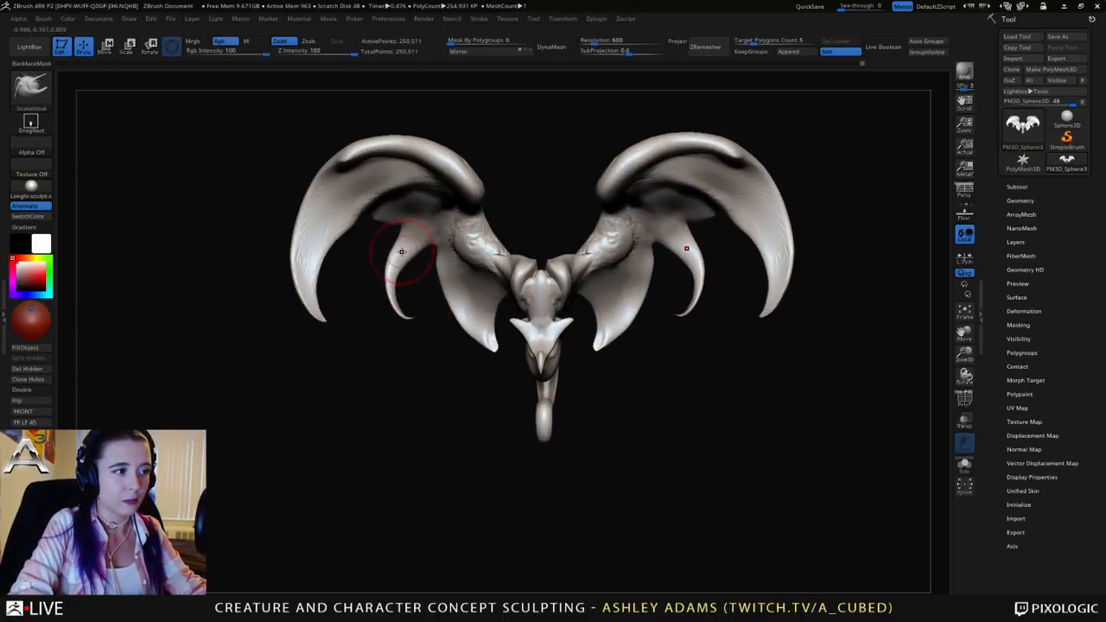
{"action": "mouse_move", "coordinate": [395, 241]}
{"action": "right_mouse_down"}
{"action": "mouse_move", "coordinate": [401, 219]}
{"action": "mouse_move", "coordinate": [391, 271]}
{"action": "mouse_move", "coordinate": [402, 247]}
{"action": "right_mouse_up"}
{"action": "left_click_drag", "start_coordinate": [410, 239], "coordinate": [392, 271], "text": "shift"}
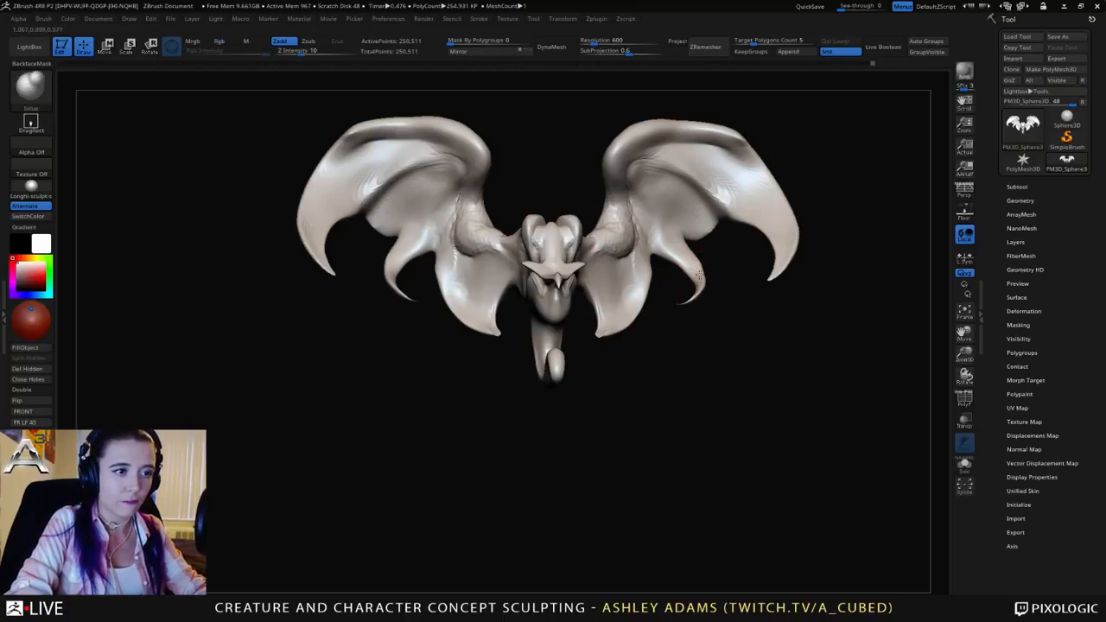
{"action": "key", "text": "shift"}
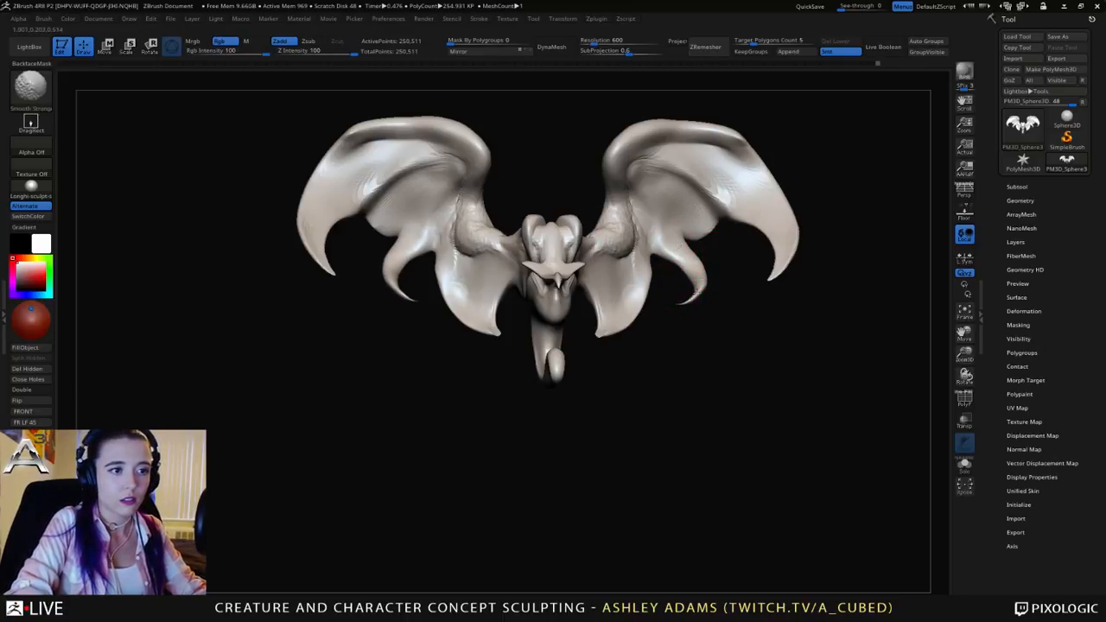
{"action": "mouse_move", "coordinate": [670, 250]}
{"action": "right_mouse_down"}
{"action": "mouse_move", "coordinate": [645, 285]}
{"action": "mouse_move", "coordinate": [682, 263]}
{"action": "mouse_move", "coordinate": [615, 255]}
{"action": "right_mouse_up"}
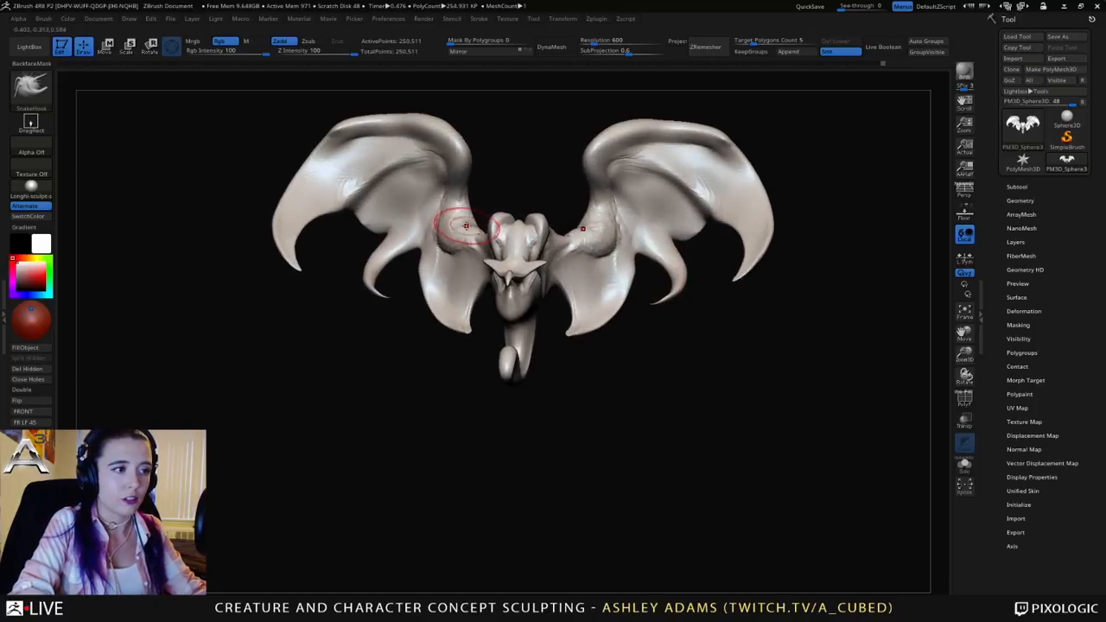
Step: Reshape the ears' muscular arms and upper folds from front and side views with a resized SnakeHook brush
{"action": "key", "text": "space"}
{"action": "left_click_drag", "start_coordinate": [458, 244], "coordinate": [472, 244]}
{"action": "mouse_move", "coordinate": [744, 216]}
{"action": "right_mouse_down"}
{"action": "mouse_move", "coordinate": [691, 210]}
{"action": "mouse_move", "coordinate": [708, 212]}
{"action": "right_mouse_up"}
{"action": "key", "text": "space"}
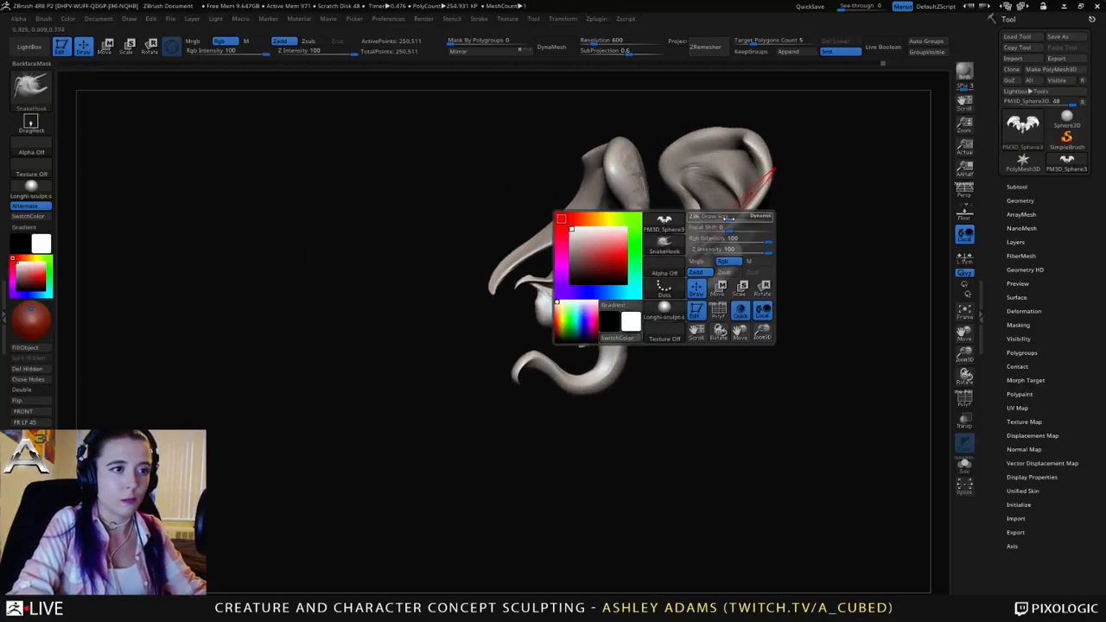
{"action": "left_click_drag", "start_coordinate": [727, 259], "coordinate": [736, 259]}
{"action": "left_click_drag", "start_coordinate": [737, 215], "coordinate": [758, 212]}
{"action": "mouse_move", "coordinate": [721, 246]}
{"action": "left_mouse_down"}
{"action": "mouse_move", "coordinate": [757, 234]}
{"action": "mouse_move", "coordinate": [739, 250]}
{"action": "mouse_move", "coordinate": [755, 223]}
{"action": "left_mouse_up"}
{"action": "right_click_drag", "start_coordinate": [750, 222], "coordinate": [684, 224]}
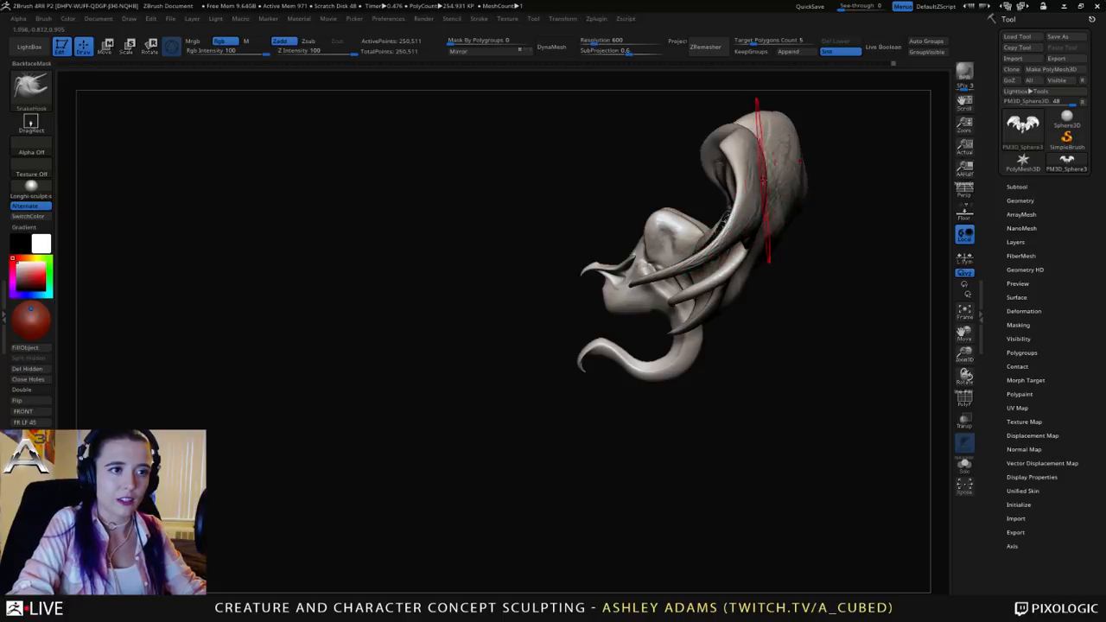
Step: Adjust the curve of the ears in side view with SnakeHook and smooth the long outer ear spikes
{"action": "left_click_drag", "start_coordinate": [763, 179], "coordinate": [750, 178]}
{"action": "right_click_drag", "start_coordinate": [728, 177], "coordinate": [768, 177]}
{"action": "right_click", "coordinate": [761, 175]}
{"action": "right_click", "coordinate": [768, 178]}
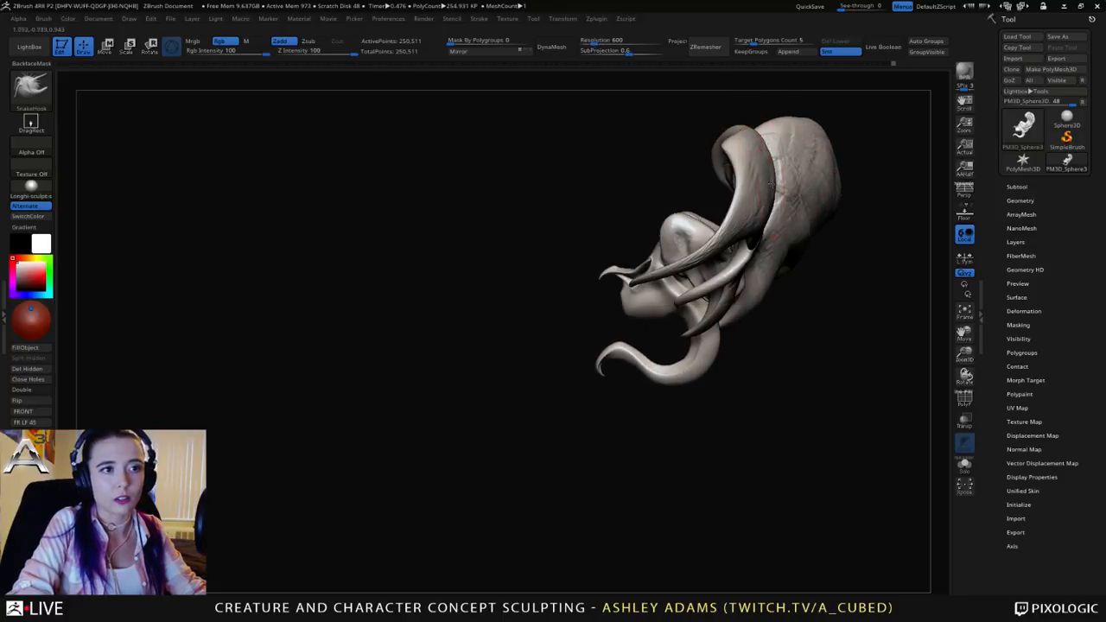
{"action": "mouse_move", "coordinate": [762, 183]}
{"action": "right_mouse_down"}
{"action": "mouse_move", "coordinate": [761, 211]}
{"action": "mouse_move", "coordinate": [773, 179]}
{"action": "right_mouse_up"}
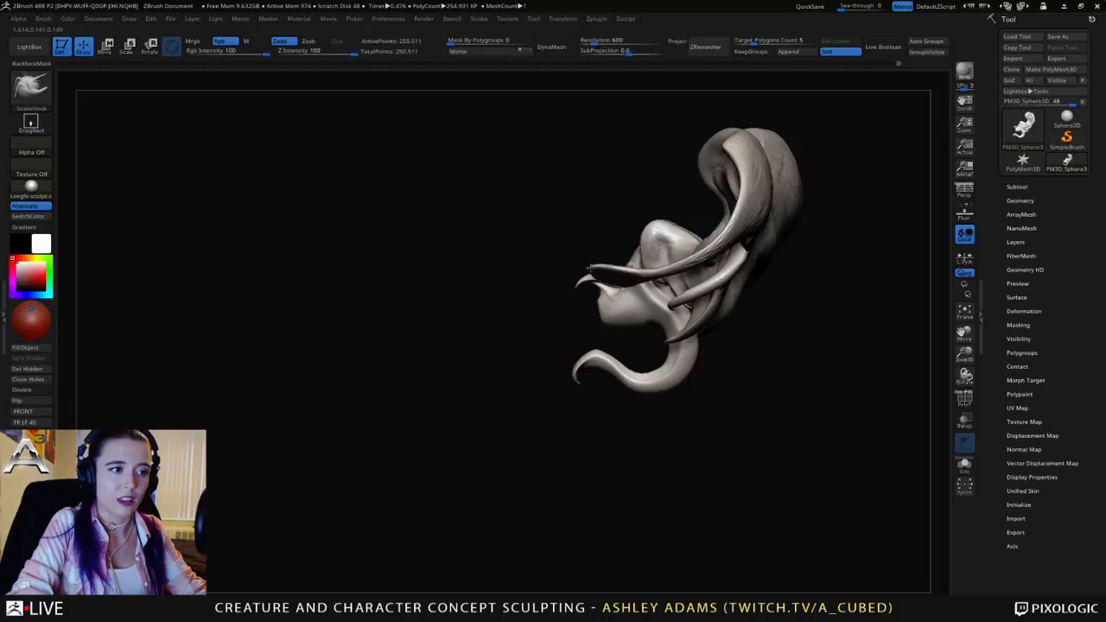
{"action": "mouse_move", "coordinate": [605, 270]}
{"action": "right_mouse_down"}
{"action": "mouse_move", "coordinate": [661, 259]}
{"action": "mouse_move", "coordinate": [646, 263]}
{"action": "right_mouse_up"}
{"action": "mouse_move", "coordinate": [645, 264]}
{"action": "left_mouse_down", "text": "shift"}
{"action": "mouse_move", "coordinate": [615, 268]}
{"action": "mouse_move", "coordinate": [580, 178]}
{"action": "left_mouse_up", "text": "shift"}
{"action": "mouse_move", "coordinate": [579, 178]}
{"action": "right_mouse_down"}
{"action": "mouse_move", "coordinate": [612, 231]}
{"action": "mouse_move", "coordinate": [582, 264]}
{"action": "mouse_move", "coordinate": [544, 224]}
{"action": "mouse_move", "coordinate": [518, 114]}
{"action": "right_mouse_up"}
Step: Reposition the long outer ear spikes and the outer ear edge with a resized SnakeHook brush
{"action": "key", "text": "space"}
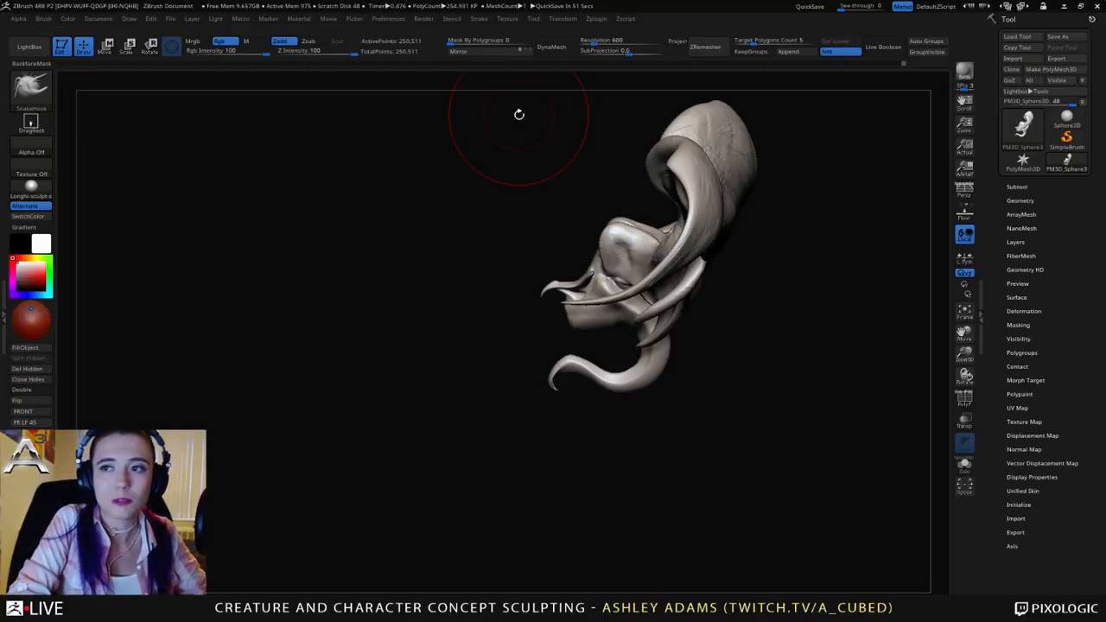
{"action": "mouse_move", "coordinate": [548, 303]}
{"action": "left_mouse_down"}
{"action": "mouse_move", "coordinate": [598, 261]}
{"action": "mouse_move", "coordinate": [658, 259]}
{"action": "mouse_move", "coordinate": [682, 224]}
{"action": "left_mouse_up"}
{"action": "key", "text": "space"}
{"action": "left_click_drag", "start_coordinate": [664, 259], "coordinate": [571, 269]}
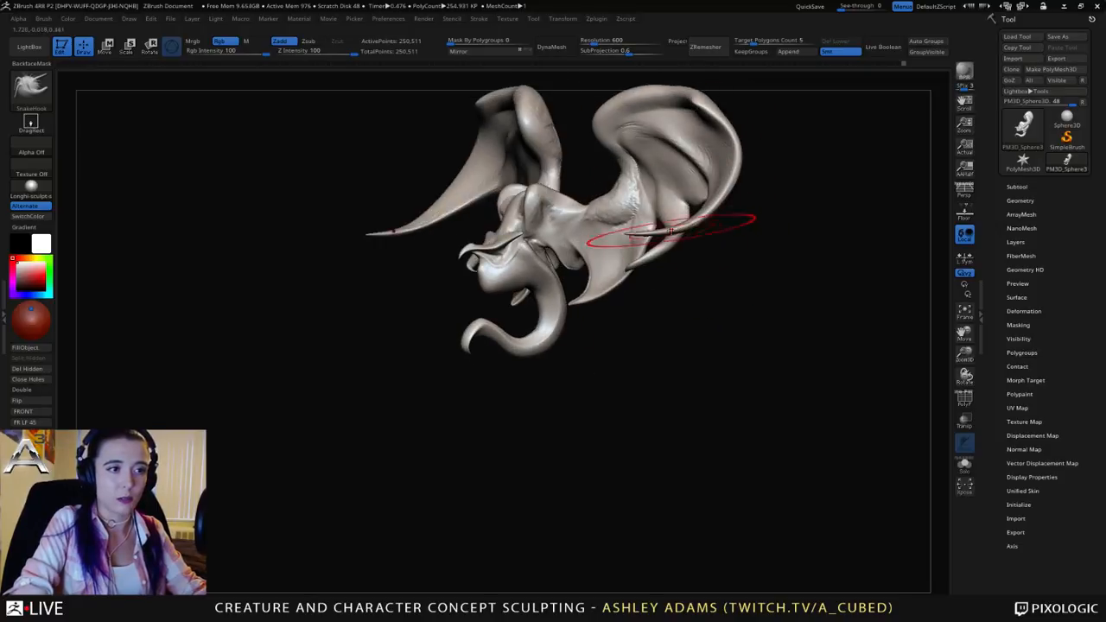
{"action": "mouse_move", "coordinate": [671, 231]}
{"action": "left_mouse_down"}
{"action": "mouse_move", "coordinate": [646, 242]}
{"action": "mouse_move", "coordinate": [680, 271]}
{"action": "mouse_move", "coordinate": [736, 270]}
{"action": "left_mouse_up"}
{"action": "mouse_move", "coordinate": [701, 217]}
{"action": "left_mouse_down"}
{"action": "mouse_move", "coordinate": [736, 221]}
{"action": "mouse_move", "coordinate": [753, 207]}
{"action": "mouse_move", "coordinate": [765, 150]}
{"action": "left_mouse_up"}
{"action": "right_click_drag", "start_coordinate": [766, 150], "coordinate": [769, 150]}
{"action": "key", "text": "space"}
{"action": "left_click_drag", "start_coordinate": [770, 150], "coordinate": [764, 151]}
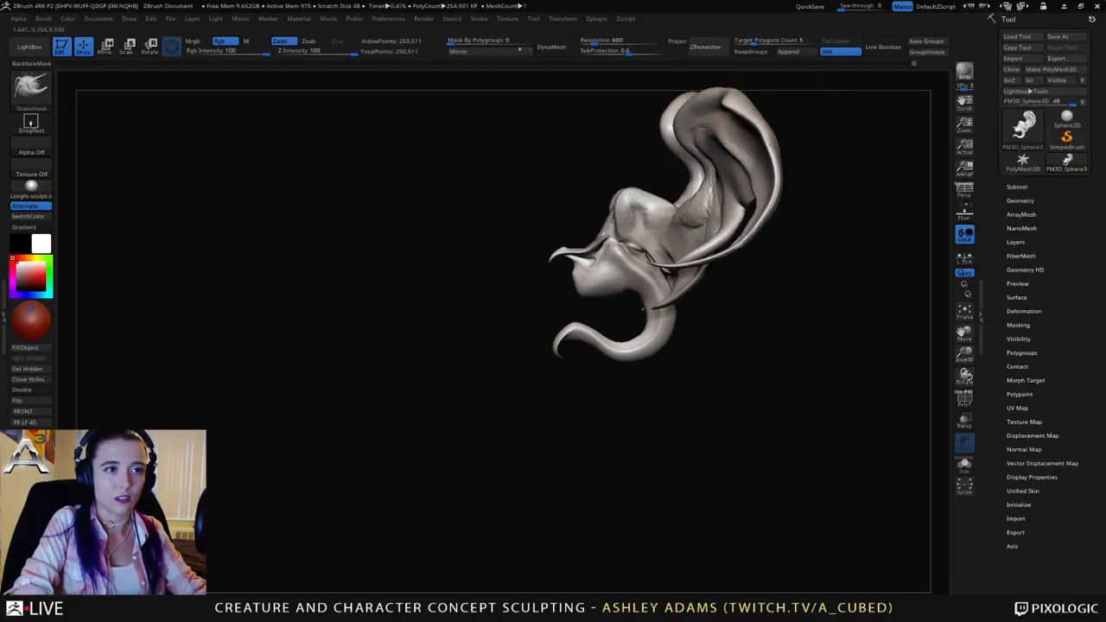
Step: Switch to DamStandard and smooth the ear membranes from the front
{"action": "mouse_move", "coordinate": [751, 198]}
{"action": "right_mouse_down"}
{"action": "mouse_move", "coordinate": [795, 217]}
{"action": "mouse_move", "coordinate": [699, 145]}
{"action": "right_mouse_up"}
{"action": "key", "text": "b"}
{"action": "key", "text": "d"}
{"action": "key", "text": "s"}
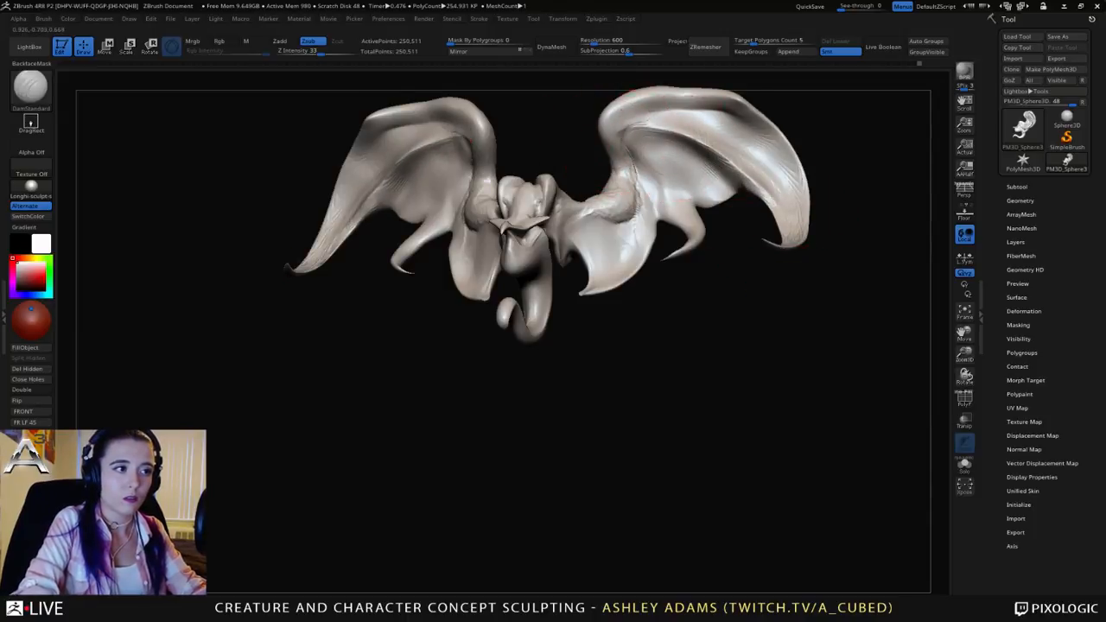
{"action": "mouse_move", "coordinate": [730, 170]}
{"action": "right_mouse_down"}
{"action": "mouse_move", "coordinate": [800, 160]}
{"action": "mouse_move", "coordinate": [728, 163]}
{"action": "mouse_move", "coordinate": [726, 152]}
{"action": "right_mouse_up"}
{"action": "mouse_move", "coordinate": [733, 155]}
{"action": "left_mouse_down", "text": "shift"}
{"action": "mouse_move", "coordinate": [705, 145]}
{"action": "mouse_move", "coordinate": [698, 155]}
{"action": "left_mouse_up", "text": "shift"}
{"action": "right_click_drag", "start_coordinate": [698, 156], "coordinate": [790, 185], "text": "alt"}
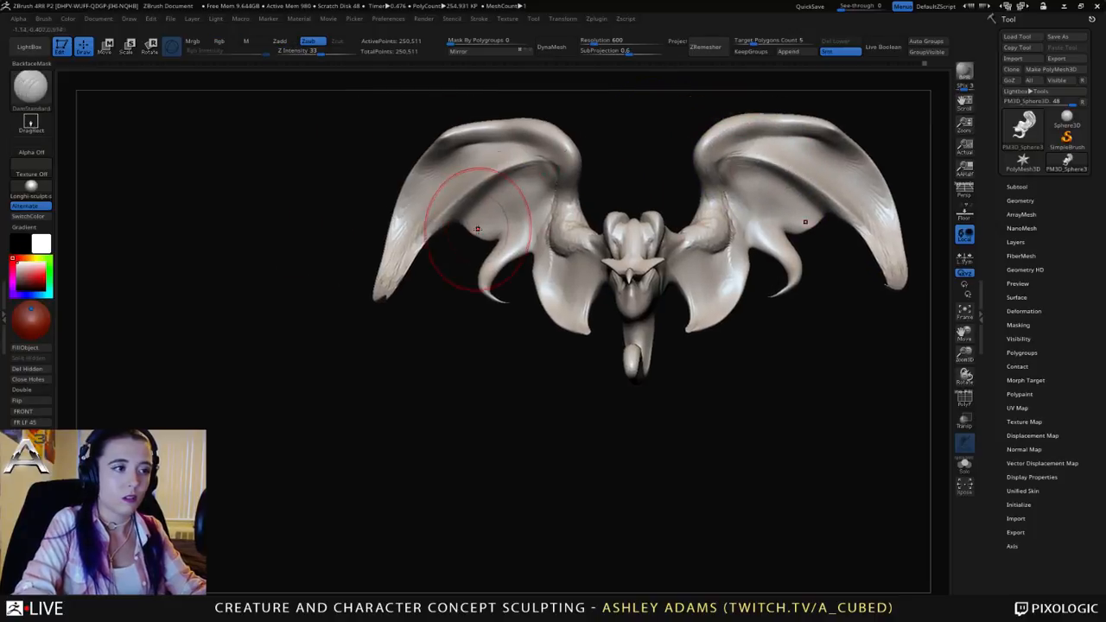
{"action": "mouse_move", "coordinate": [481, 227]}
{"action": "right_mouse_down"}
{"action": "mouse_move", "coordinate": [538, 213]}
{"action": "mouse_move", "coordinate": [497, 206]}
{"action": "right_mouse_up"}
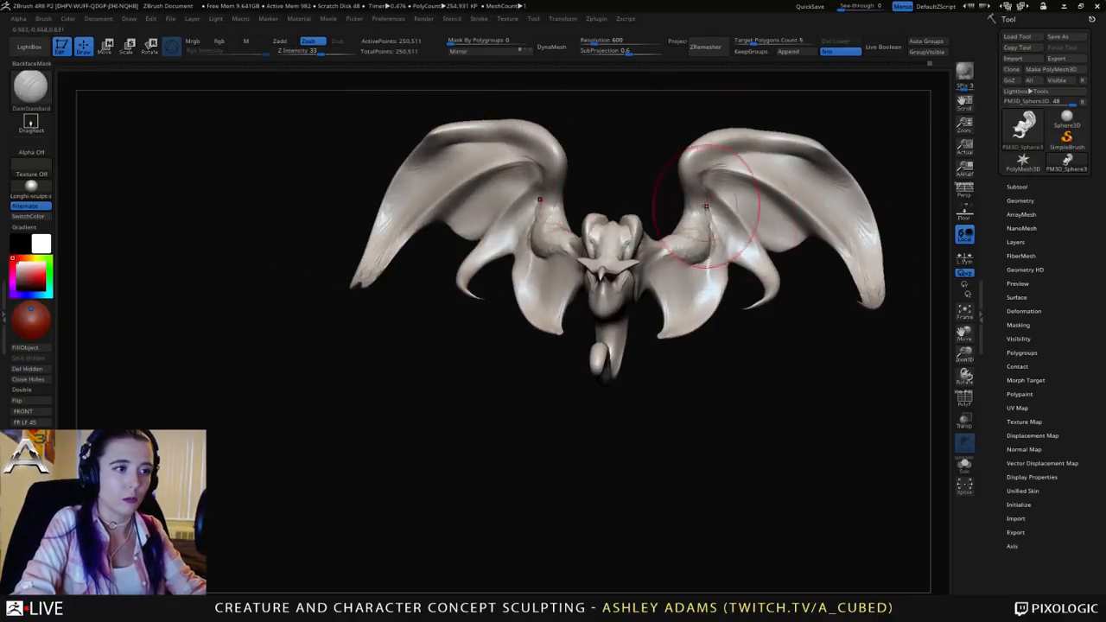
{"action": "mouse_move", "coordinate": [723, 219]}
{"action": "right_mouse_down"}
{"action": "mouse_move", "coordinate": [747, 217]}
{"action": "mouse_move", "coordinate": [698, 235]}
{"action": "mouse_move", "coordinate": [657, 298]}
{"action": "right_mouse_up"}
Step: Try to pull a long thin spike forward from the jaw tip under the hooked beak with a small SnakeHook brush
{"action": "right_click_drag", "start_coordinate": [561, 346], "coordinate": [536, 352]}
{"action": "key", "text": "space"}
{"action": "left_click_drag", "start_coordinate": [598, 293], "coordinate": [588, 294]}
{"action": "right_click_drag", "start_coordinate": [735, 302], "coordinate": [644, 316]}
{"action": "key", "text": "space"}
{"action": "left_click_drag", "start_coordinate": [645, 326], "coordinate": [617, 325]}
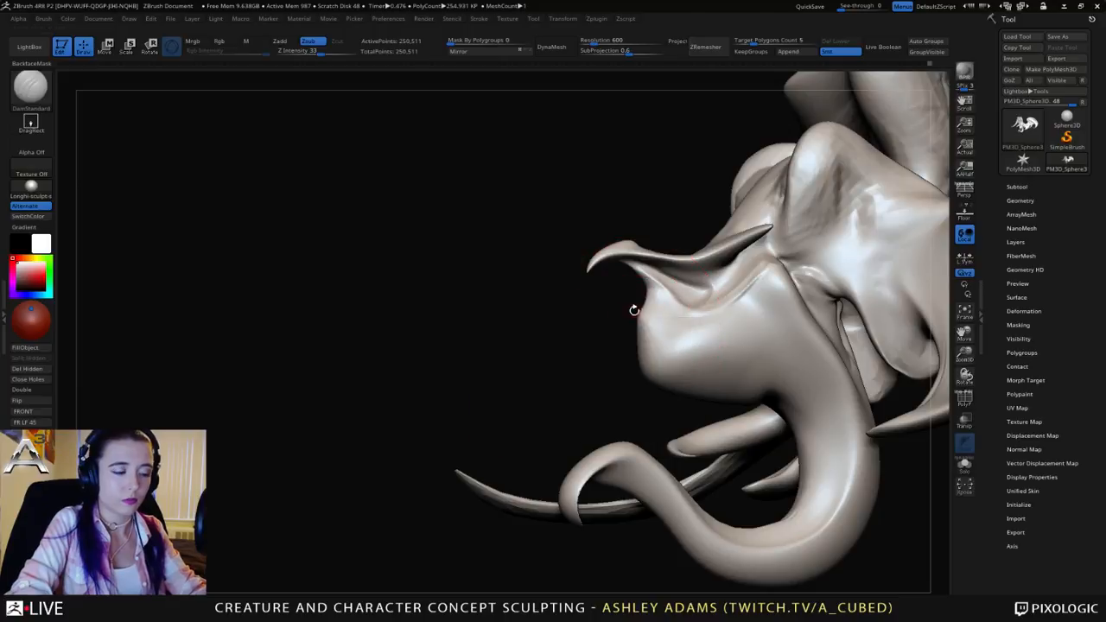
{"action": "right_click_drag", "start_coordinate": [666, 311], "coordinate": [647, 316]}
{"action": "key", "text": "b"}
{"action": "key", "text": "s"}
{"action": "key", "text": "h"}
{"action": "key", "text": "space"}
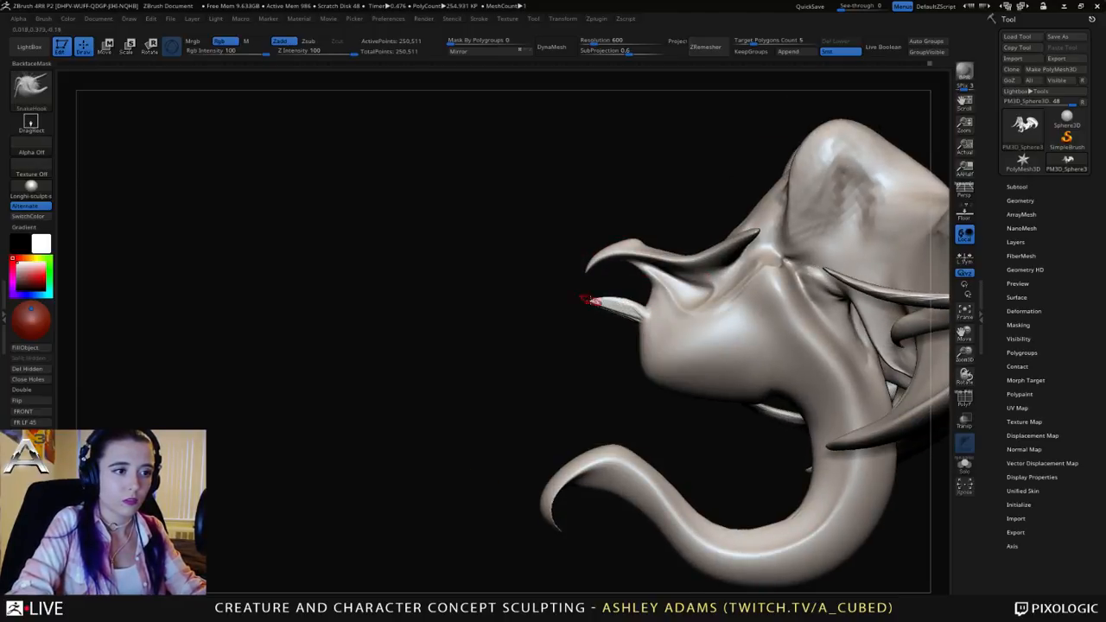
{"action": "key", "text": "shift"}
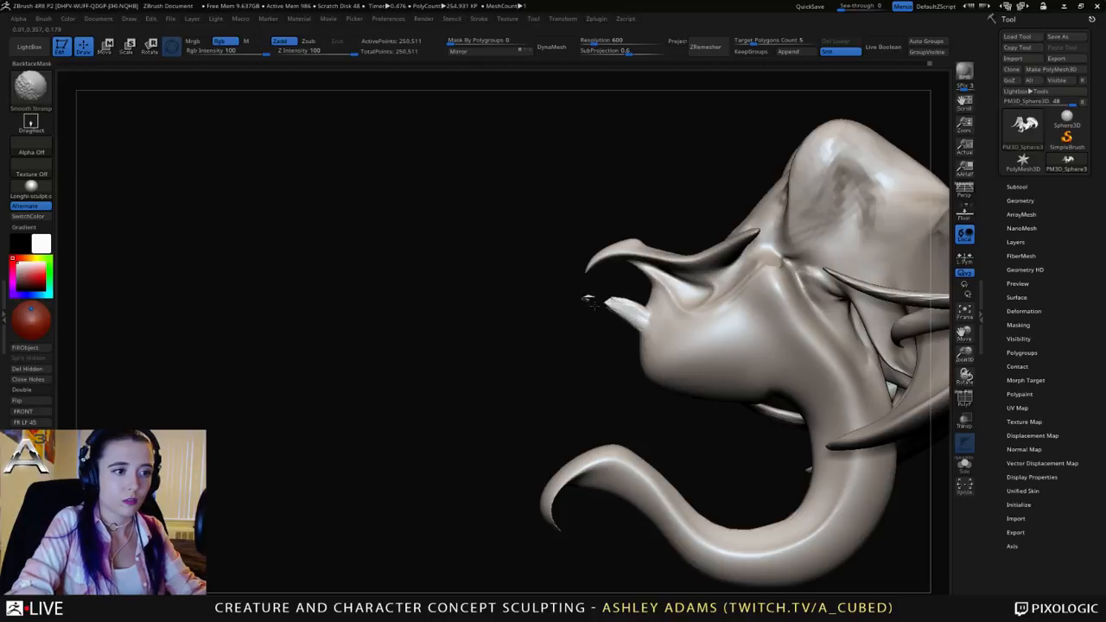
Step: Form a short upturned lower beak point at the jaw tip with a resized SnakeHook brush and smooth it
{"action": "key", "text": "space"}
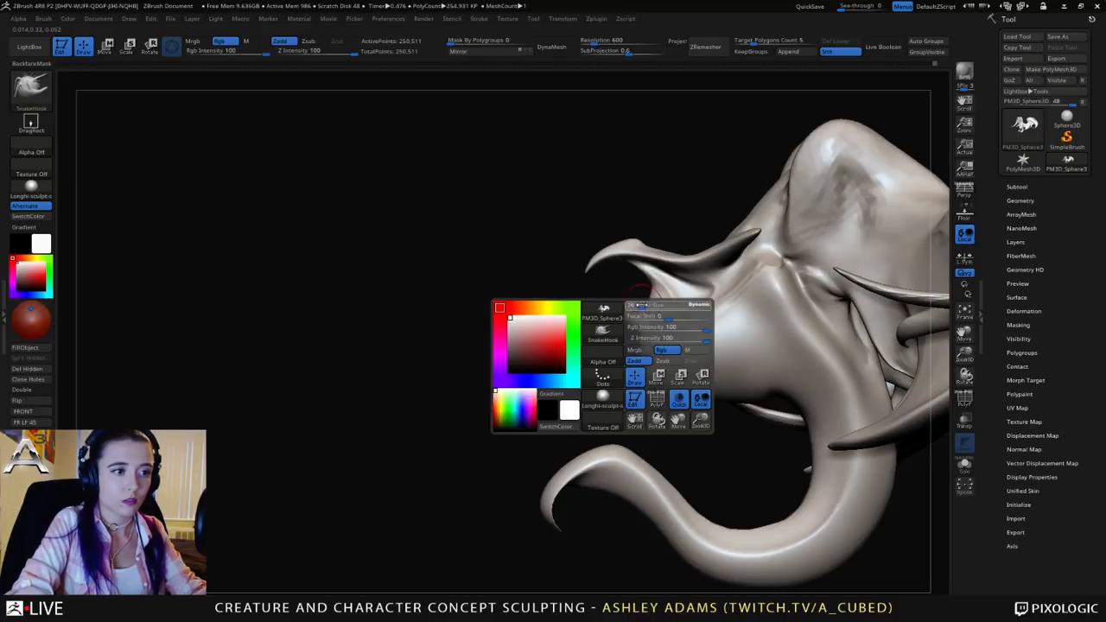
{"action": "mouse_move", "coordinate": [587, 297]}
{"action": "left_mouse_down"}
{"action": "mouse_move", "coordinate": [646, 302]}
{"action": "mouse_move", "coordinate": [596, 301]}
{"action": "mouse_move", "coordinate": [633, 320]}
{"action": "left_mouse_up"}
{"action": "key", "text": "shift"}
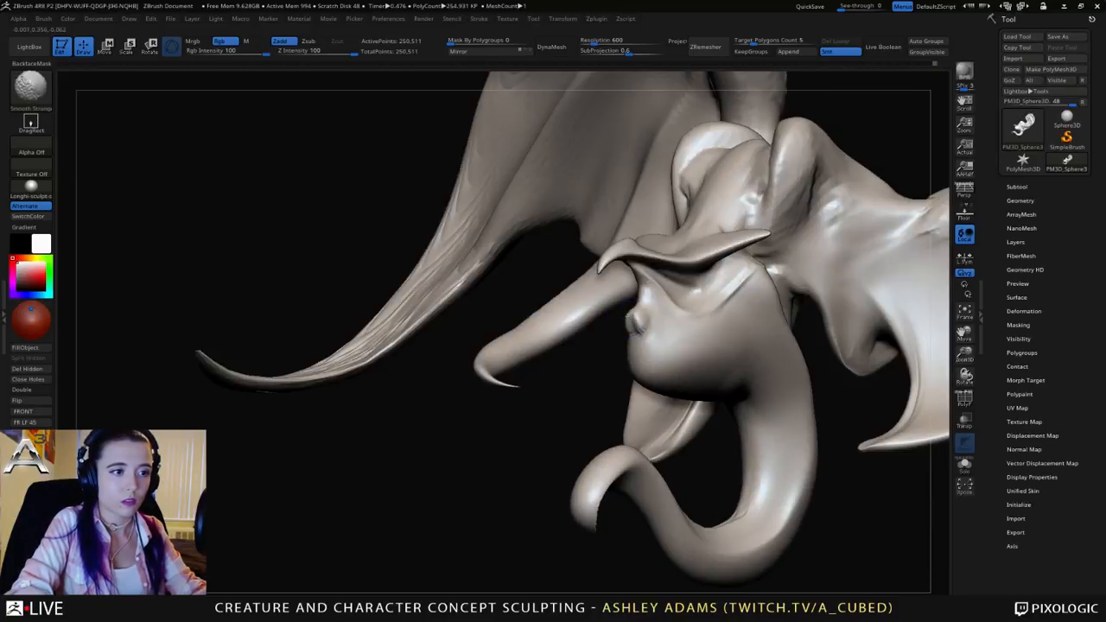
{"action": "key", "text": "shift"}
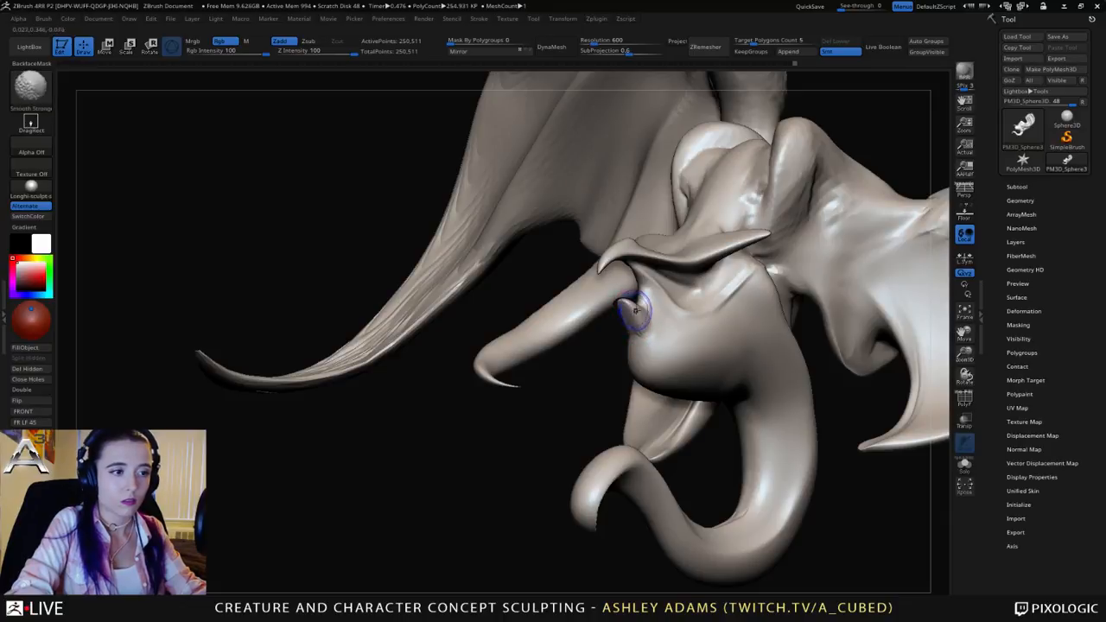
{"action": "left_click_drag", "start_coordinate": [596, 367], "coordinate": [722, 311]}
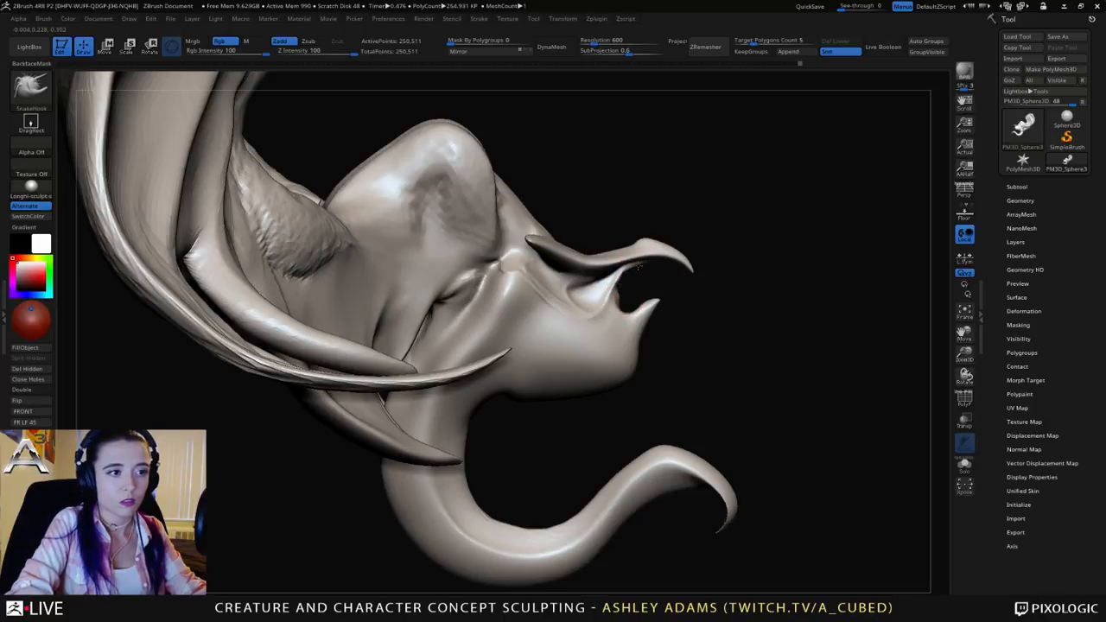
Step: Reshape the chin and the underside of the jaw below the lower beak point with a larger SnakeHook brush
{"action": "right_click_drag", "start_coordinate": [639, 324], "coordinate": [627, 317]}
{"action": "key", "text": "space"}
{"action": "left_click", "coordinate": [658, 323]}
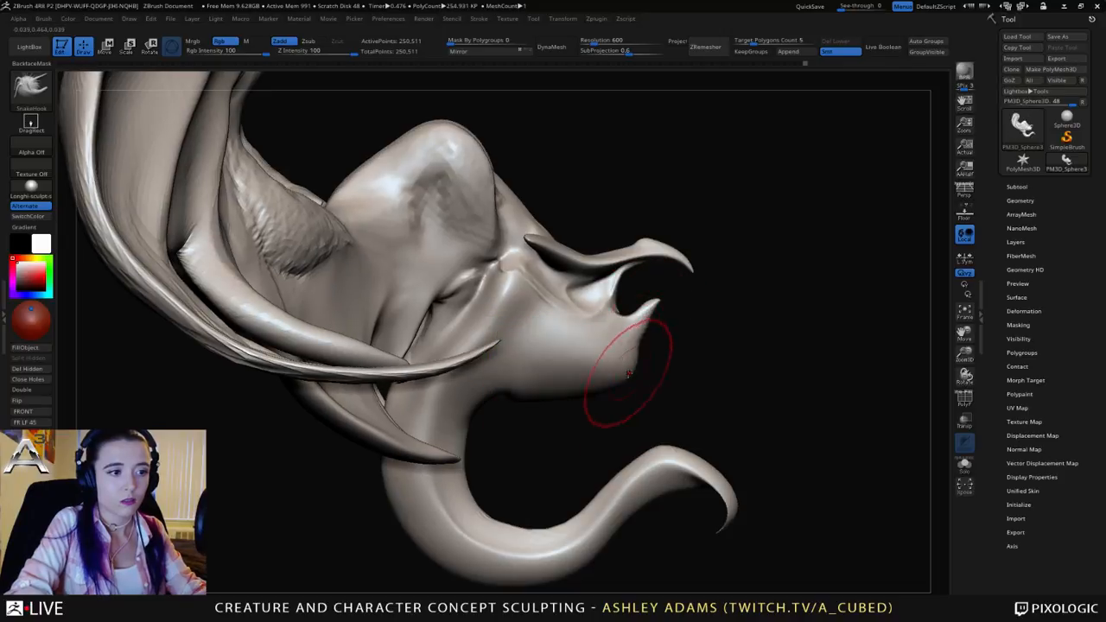
{"action": "mouse_move", "coordinate": [635, 374]}
{"action": "left_mouse_down"}
{"action": "mouse_move", "coordinate": [596, 369]}
{"action": "mouse_move", "coordinate": [602, 379]}
{"action": "mouse_move", "coordinate": [560, 396]}
{"action": "mouse_move", "coordinate": [491, 410]}
{"action": "mouse_move", "coordinate": [542, 403]}
{"action": "left_mouse_up"}
{"action": "left_click_drag", "start_coordinate": [562, 390], "coordinate": [557, 398]}
{"action": "mouse_move", "coordinate": [560, 385]}
{"action": "right_mouse_down"}
{"action": "mouse_move", "coordinate": [490, 387]}
{"action": "mouse_move", "coordinate": [454, 370]}
{"action": "right_mouse_up"}
{"action": "right_click", "coordinate": [470, 378]}
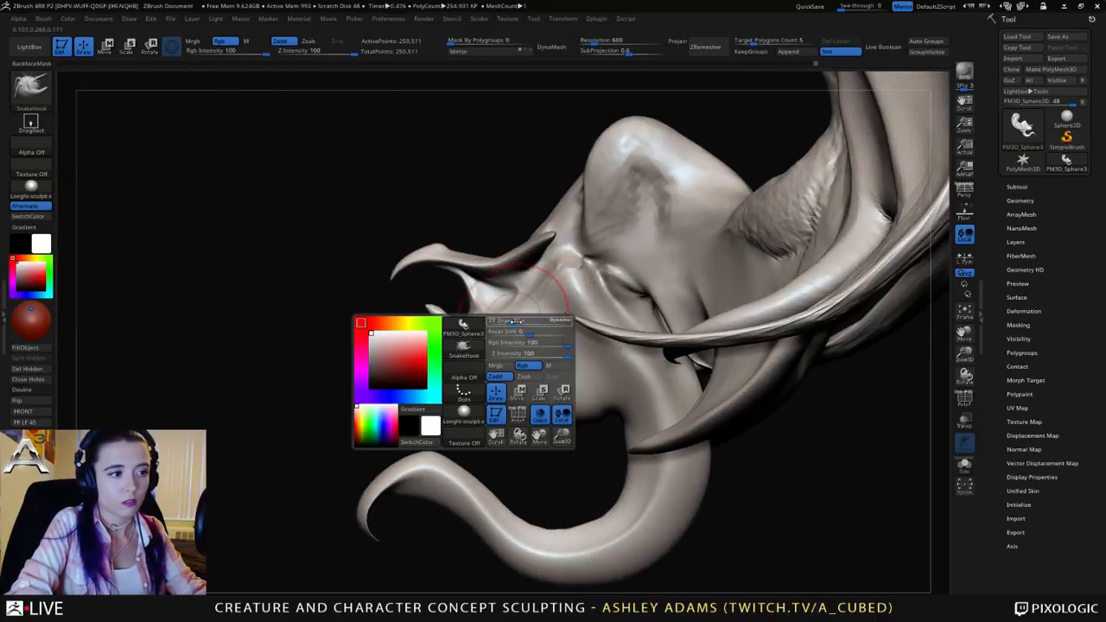
{"action": "mouse_move", "coordinate": [471, 305]}
{"action": "right_mouse_down"}
{"action": "mouse_move", "coordinate": [509, 302]}
{"action": "mouse_move", "coordinate": [488, 296]}
{"action": "right_mouse_up"}
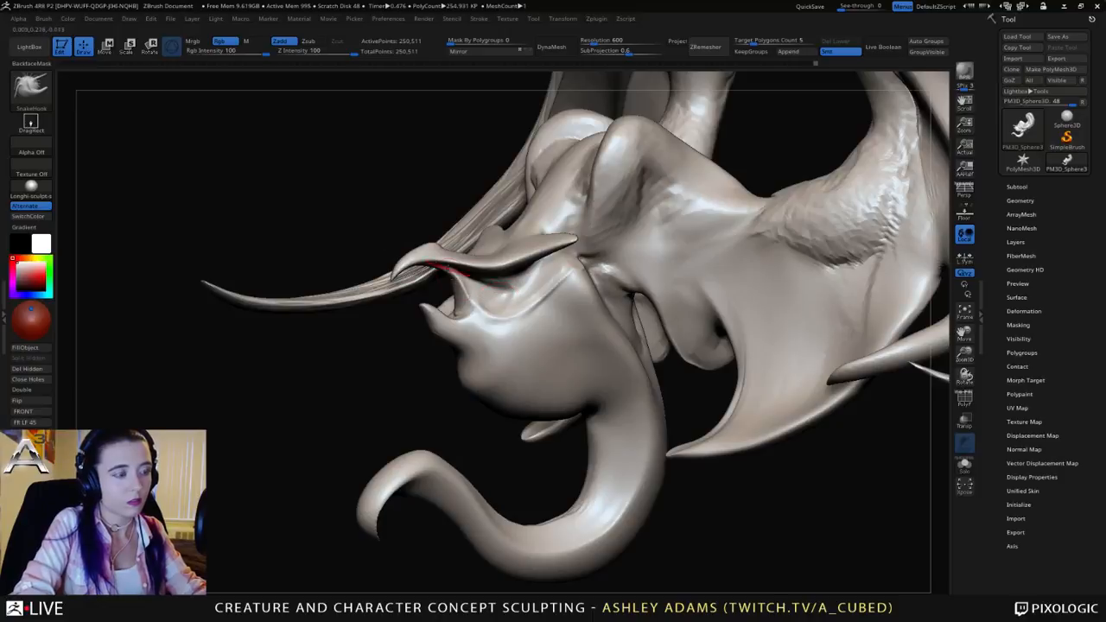
Step: Build up the inside of the mouth between the upper and lower beak with ClayBuildup and smooth its corner
{"action": "key", "text": "b"}
{"action": "key", "text": "c"}
{"action": "key", "text": "b"}
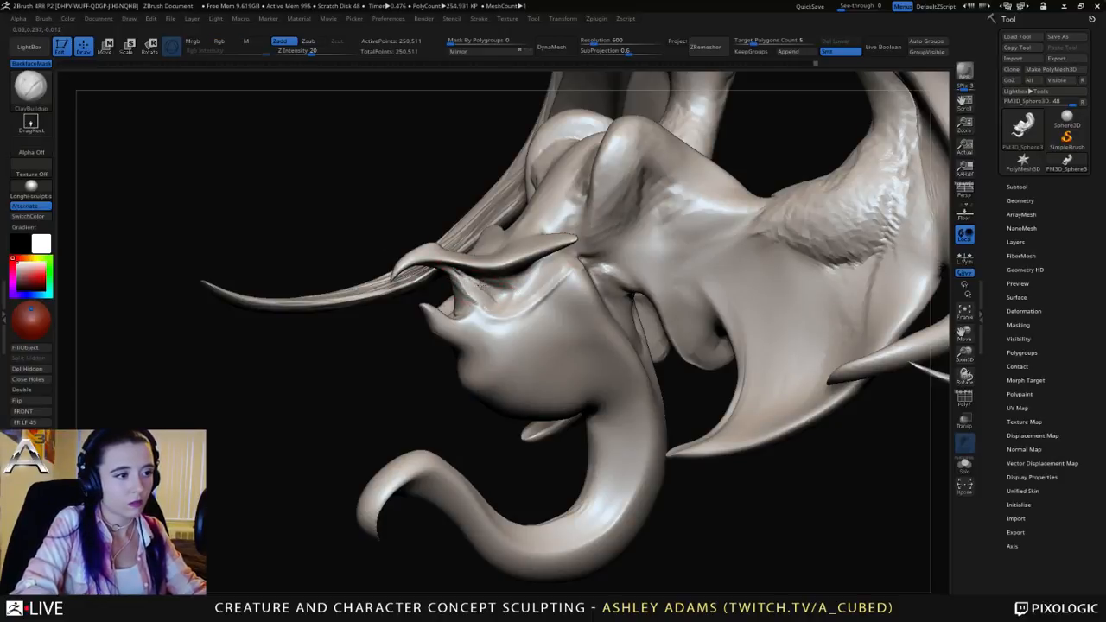
{"action": "right_click_drag", "start_coordinate": [464, 287], "coordinate": [553, 302]}
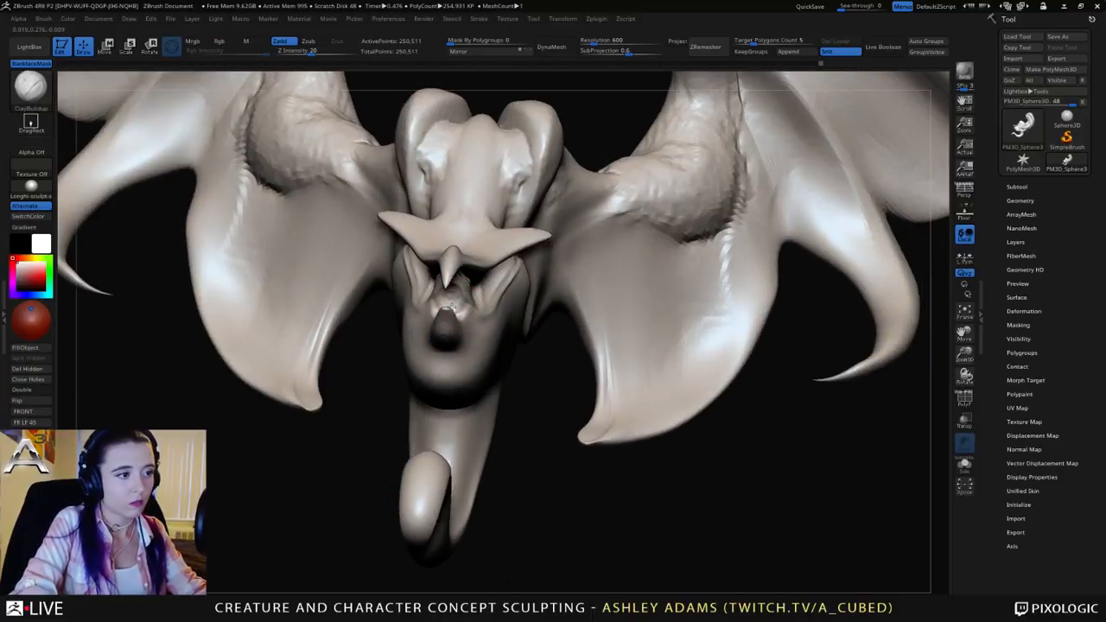
{"action": "right_click_drag", "start_coordinate": [451, 298], "coordinate": [471, 308]}
{"action": "right_click_drag", "start_coordinate": [459, 281], "coordinate": [493, 265]}
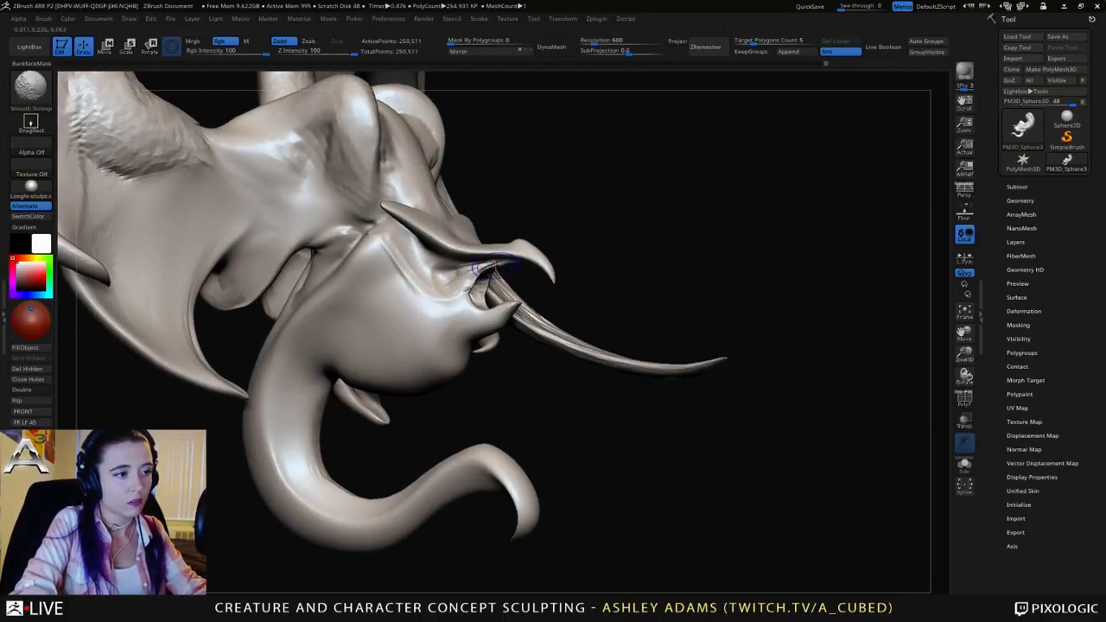
{"action": "left_click_drag", "start_coordinate": [493, 264], "coordinate": [479, 302], "text": "shift"}
Step: Carve creases along the jawline, from the cheek to the neck, and across the rounded throat with DamStandard
{"action": "right_click_drag", "start_coordinate": [479, 302], "coordinate": [530, 334]}
{"action": "mouse_move", "coordinate": [560, 331]}
{"action": "left_mouse_down"}
{"action": "mouse_move", "coordinate": [537, 357]}
{"action": "mouse_move", "coordinate": [498, 370]}
{"action": "left_mouse_up"}
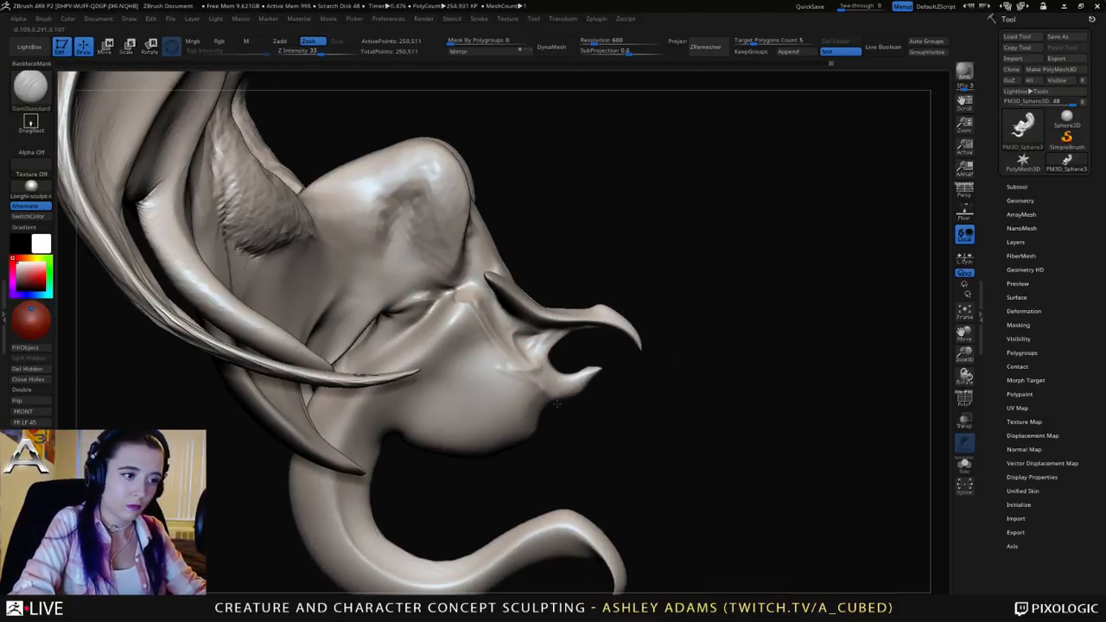
{"action": "mouse_move", "coordinate": [483, 366]}
{"action": "right_mouse_down"}
{"action": "mouse_move", "coordinate": [506, 365]}
{"action": "mouse_move", "coordinate": [551, 399]}
{"action": "right_mouse_up"}
{"action": "mouse_move", "coordinate": [546, 396]}
{"action": "left_mouse_down"}
{"action": "mouse_move", "coordinate": [482, 356]}
{"action": "mouse_move", "coordinate": [434, 353]}
{"action": "mouse_move", "coordinate": [399, 360]}
{"action": "mouse_move", "coordinate": [299, 437]}
{"action": "left_mouse_up"}
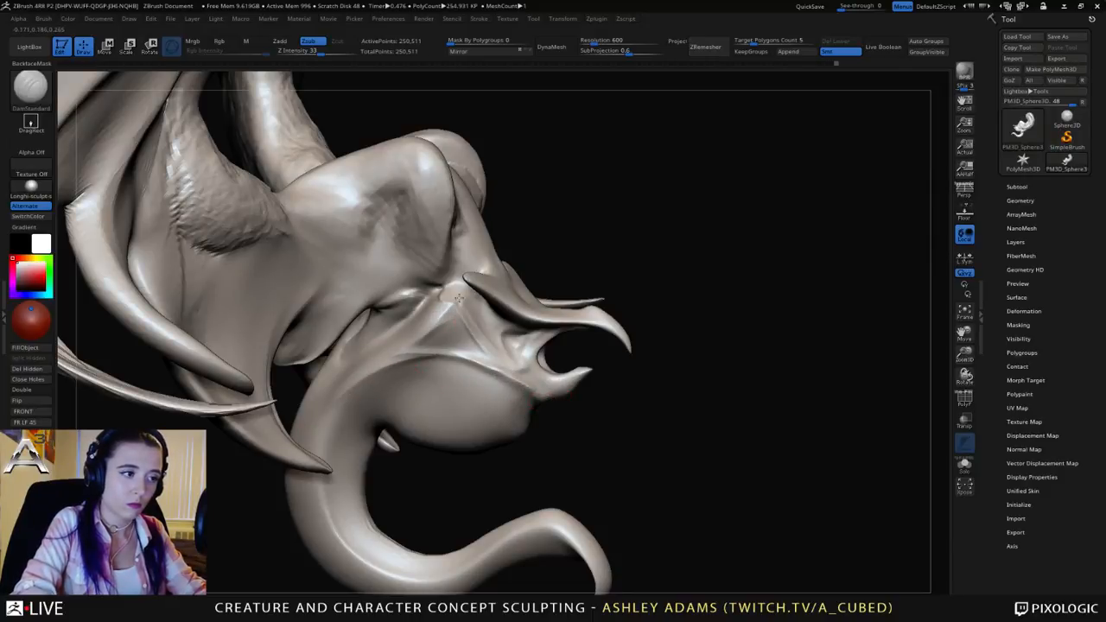
{"action": "left_click_drag", "start_coordinate": [456, 304], "coordinate": [394, 355]}
{"action": "left_click_drag", "start_coordinate": [408, 443], "coordinate": [444, 450]}
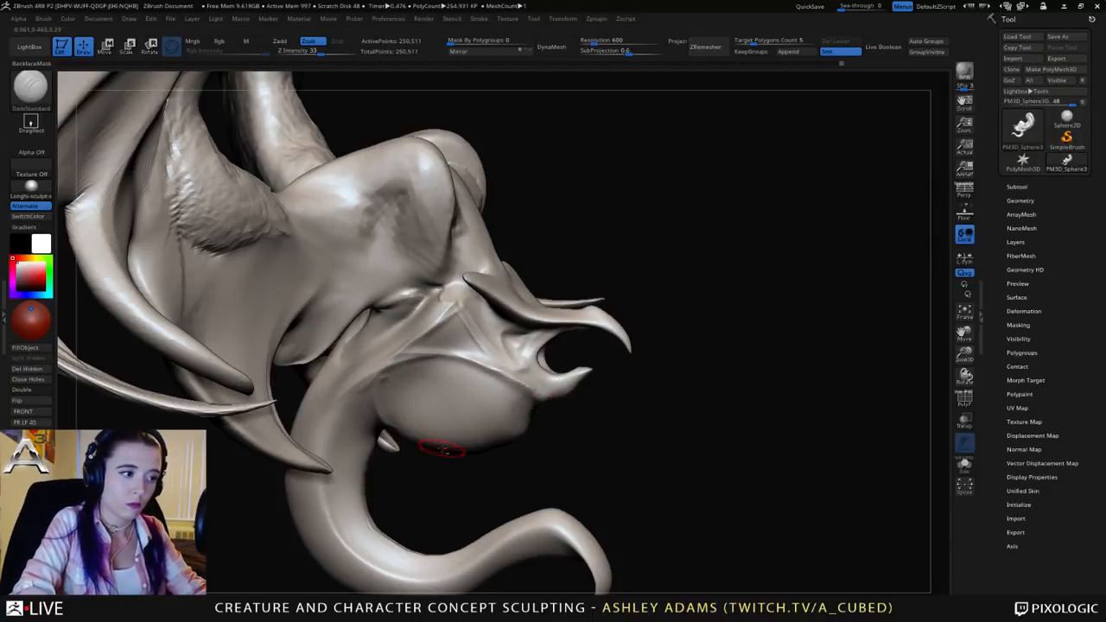
{"action": "mouse_move", "coordinate": [407, 375]}
{"action": "left_mouse_down"}
{"action": "mouse_move", "coordinate": [457, 426]}
{"action": "mouse_move", "coordinate": [534, 436]}
{"action": "left_mouse_up"}
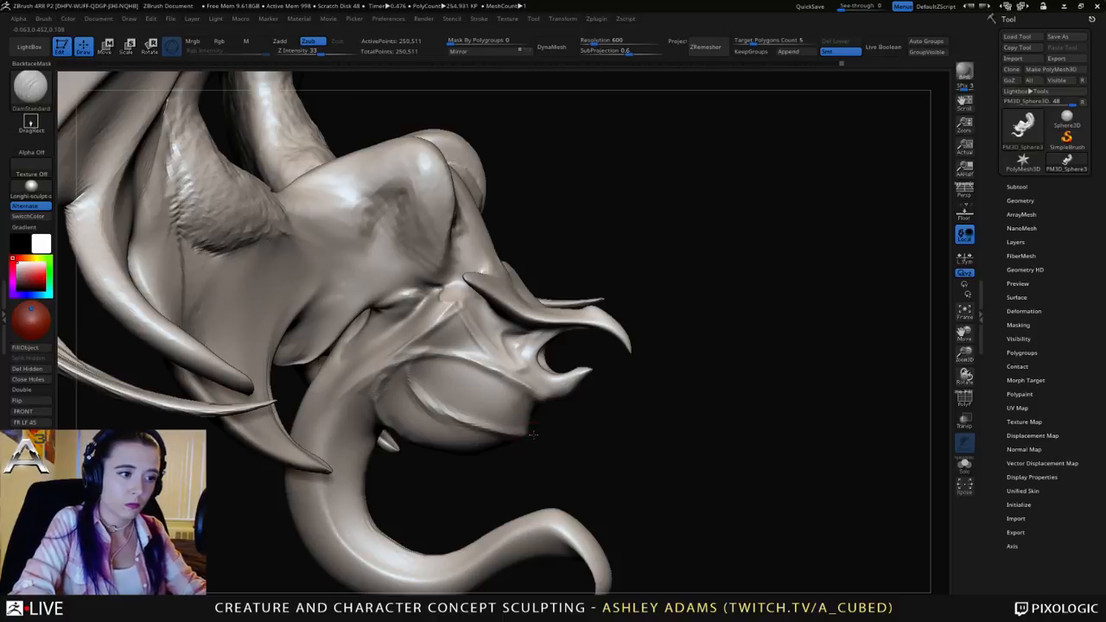
{"action": "left_click_drag", "start_coordinate": [605, 445], "coordinate": [389, 432]}
Step: Build up layered, textured volume on the throat pouch between the carved creases with ClayBuildup
{"action": "key", "text": "b"}
{"action": "key", "text": "c"}
{"action": "key", "text": "b"}
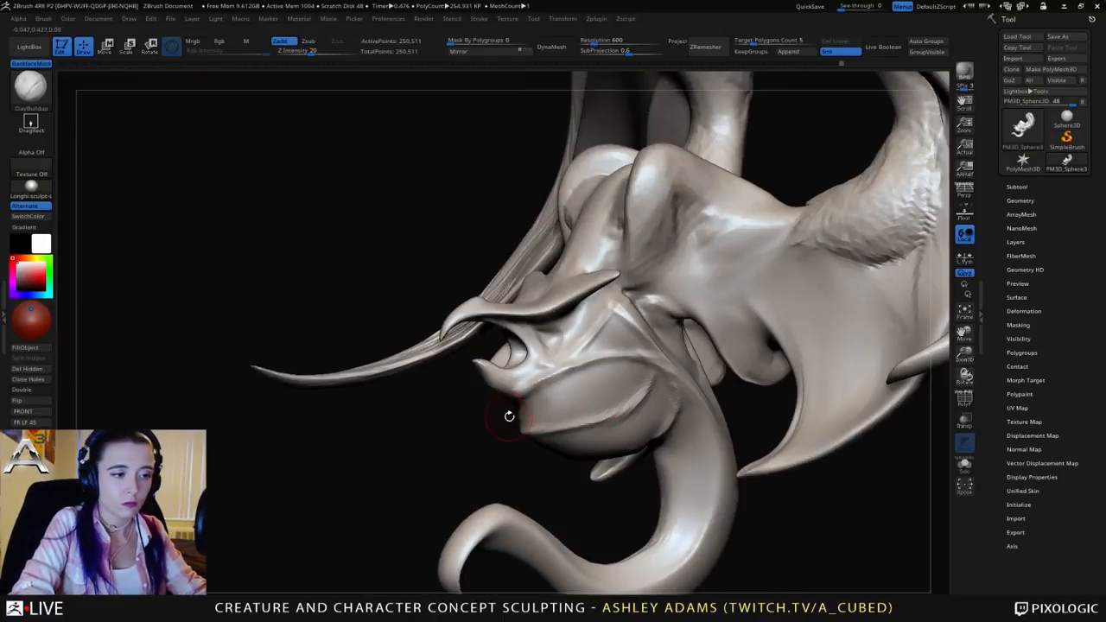
{"action": "left_click_drag", "start_coordinate": [509, 415], "coordinate": [595, 410]}
{"action": "mouse_move", "coordinate": [733, 389]}
{"action": "left_mouse_down"}
{"action": "mouse_move", "coordinate": [568, 372]}
{"action": "mouse_move", "coordinate": [519, 395]}
{"action": "mouse_move", "coordinate": [532, 406]}
{"action": "mouse_move", "coordinate": [630, 354]}
{"action": "mouse_move", "coordinate": [605, 356]}
{"action": "mouse_move", "coordinate": [635, 374]}
{"action": "left_mouse_up"}
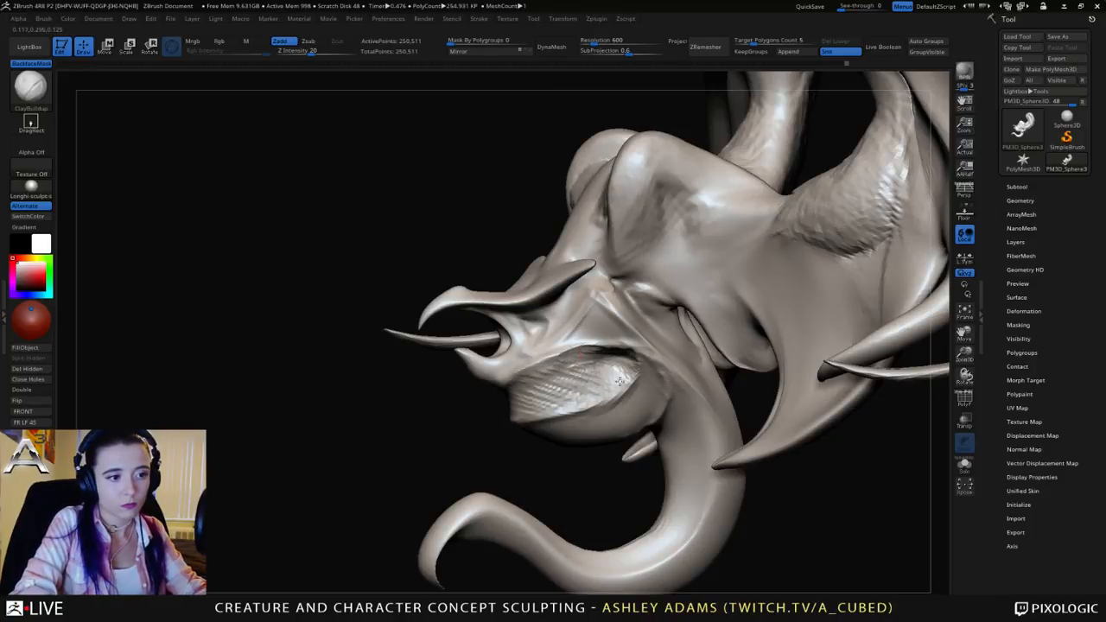
{"action": "mouse_move", "coordinate": [551, 428]}
{"action": "left_mouse_down"}
{"action": "mouse_move", "coordinate": [618, 425]}
{"action": "mouse_move", "coordinate": [650, 408]}
{"action": "mouse_move", "coordinate": [662, 386]}
{"action": "mouse_move", "coordinate": [605, 367]}
{"action": "left_mouse_up"}
{"action": "right_click_drag", "start_coordinate": [605, 367], "coordinate": [657, 371]}
Step: Raise and reshape the ridge of the upper beak in side view with a resized SnakeHook brush
{"action": "mouse_move", "coordinate": [656, 371]}
{"action": "right_mouse_down", "text": "ctrl"}
{"action": "mouse_move", "coordinate": [639, 328]}
{"action": "mouse_move", "coordinate": [791, 336]}
{"action": "right_mouse_up", "text": "ctrl"}
{"action": "key", "text": "space"}
{"action": "left_click_drag", "start_coordinate": [541, 331], "coordinate": [610, 308]}
{"action": "key", "text": "b"}
{"action": "key", "text": "s"}
{"action": "key", "text": "h"}
{"action": "key", "text": "space"}
{"action": "mouse_move", "coordinate": [665, 319]}
{"action": "right_mouse_down"}
{"action": "mouse_move", "coordinate": [609, 318]}
{"action": "mouse_move", "coordinate": [684, 289]}
{"action": "right_mouse_up"}
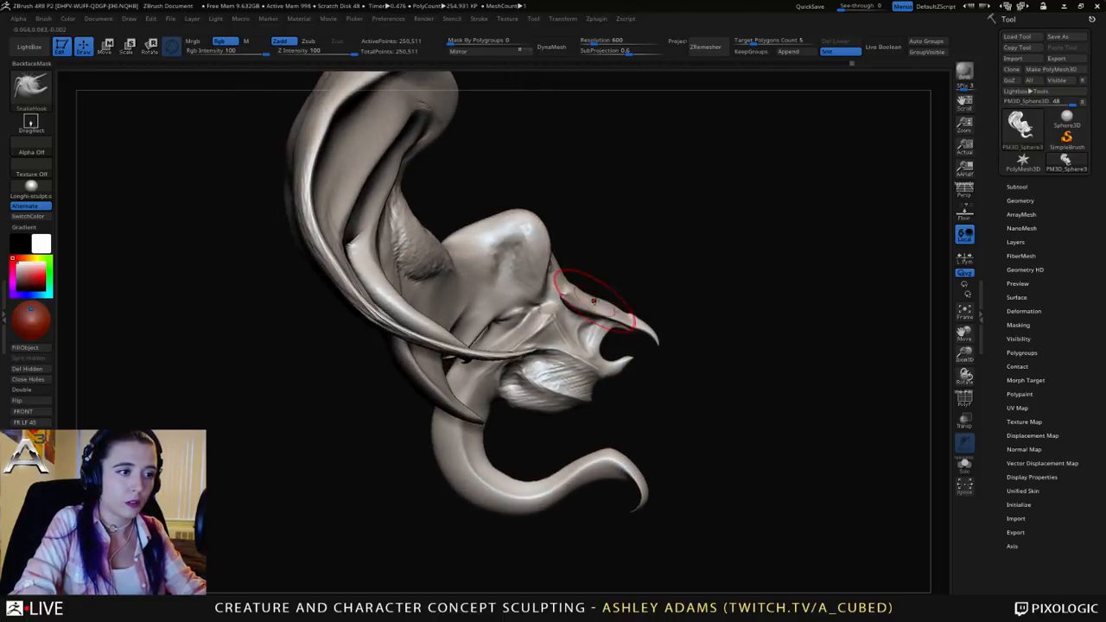
{"action": "left_click_drag", "start_coordinate": [599, 296], "coordinate": [602, 278]}
{"action": "mouse_move", "coordinate": [640, 290]}
{"action": "right_mouse_down"}
{"action": "mouse_move", "coordinate": [527, 302]}
{"action": "mouse_move", "coordinate": [596, 304]}
{"action": "mouse_move", "coordinate": [553, 345]}
{"action": "mouse_move", "coordinate": [607, 285]}
{"action": "right_mouse_up"}
{"action": "left_click_drag", "start_coordinate": [608, 285], "coordinate": [626, 292]}
Step: Refine the lower beak point and the mouth opening with a smaller SnakeHook brush
{"action": "key", "text": "space"}
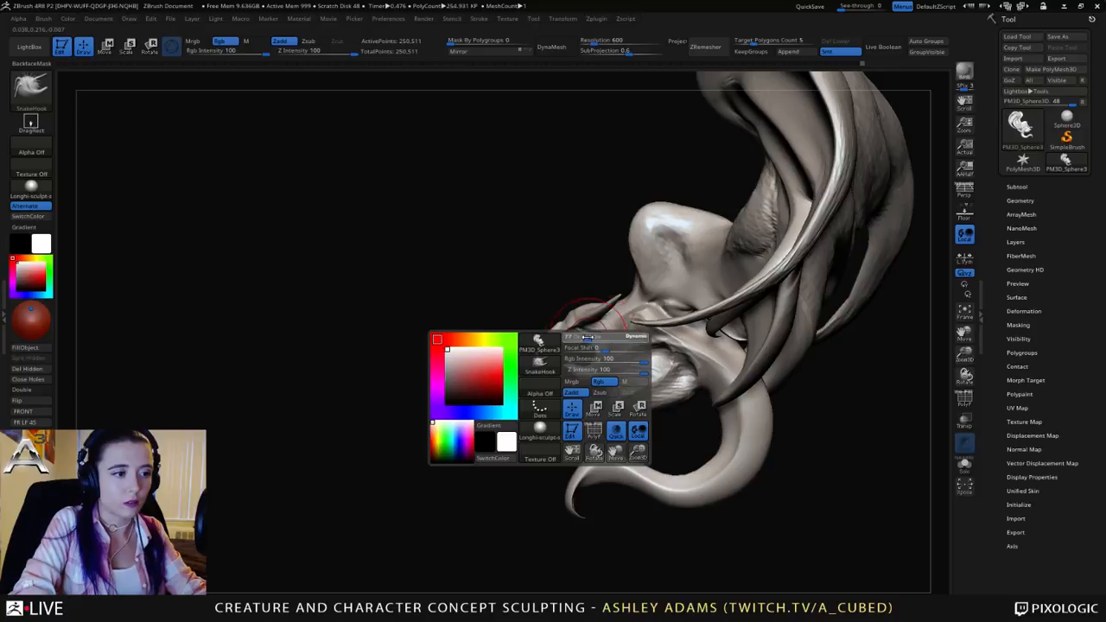
{"action": "mouse_move", "coordinate": [592, 339]}
{"action": "right_mouse_down"}
{"action": "mouse_move", "coordinate": [598, 354]}
{"action": "mouse_move", "coordinate": [575, 364]}
{"action": "right_mouse_up"}
{"action": "key", "text": "space"}
{"action": "left_click_drag", "start_coordinate": [573, 363], "coordinate": [566, 361]}
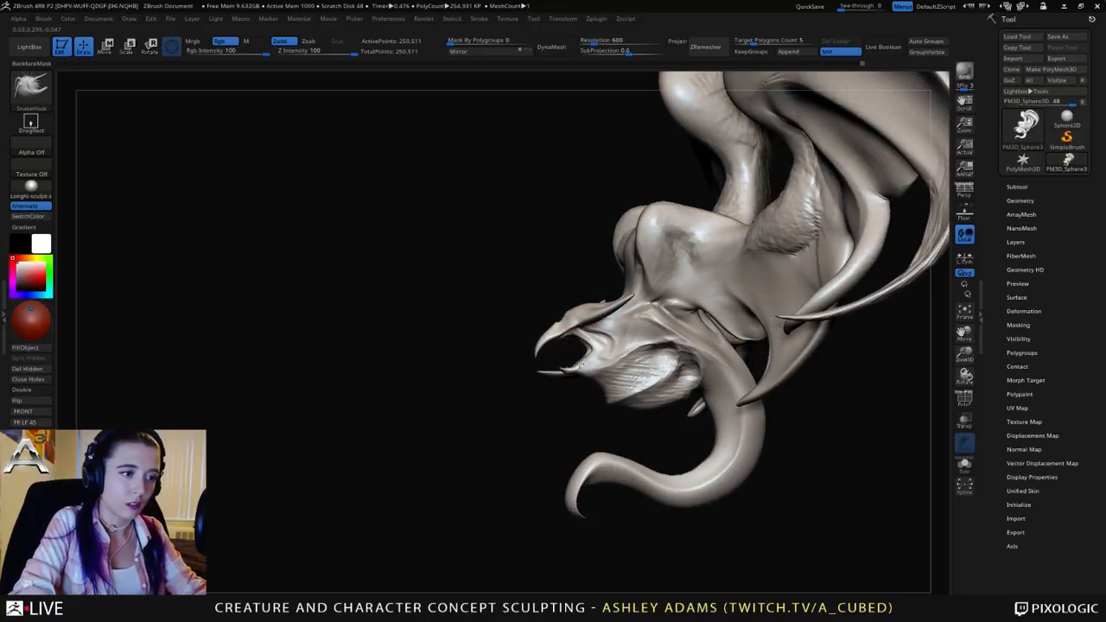
{"action": "right_click_drag", "start_coordinate": [587, 350], "coordinate": [574, 336]}
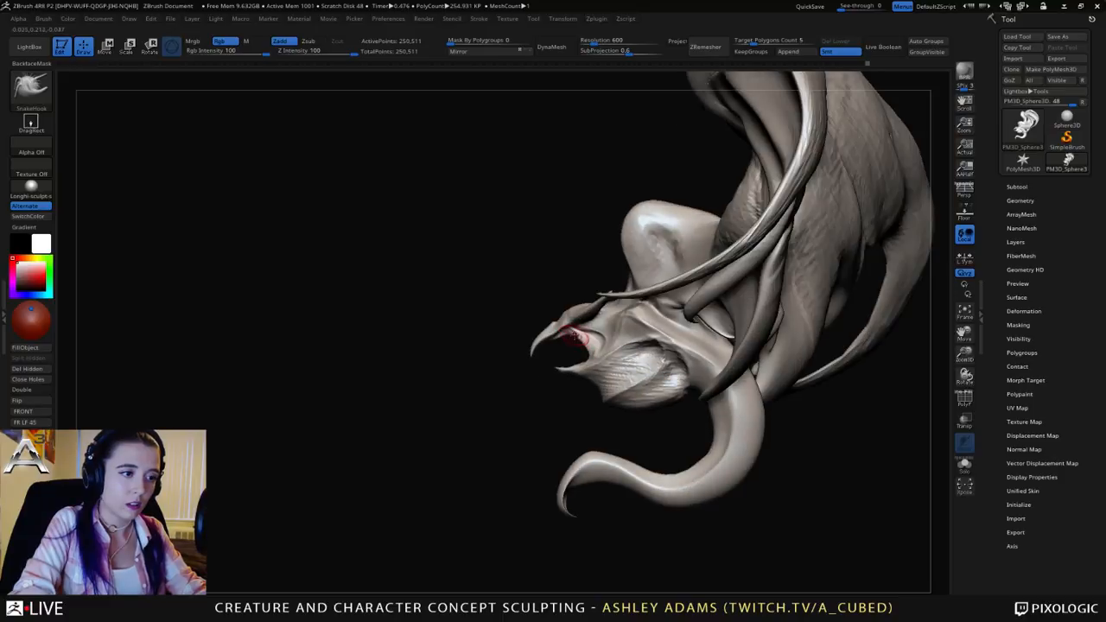
{"action": "left_click_drag", "start_coordinate": [381, 344], "coordinate": [554, 335]}
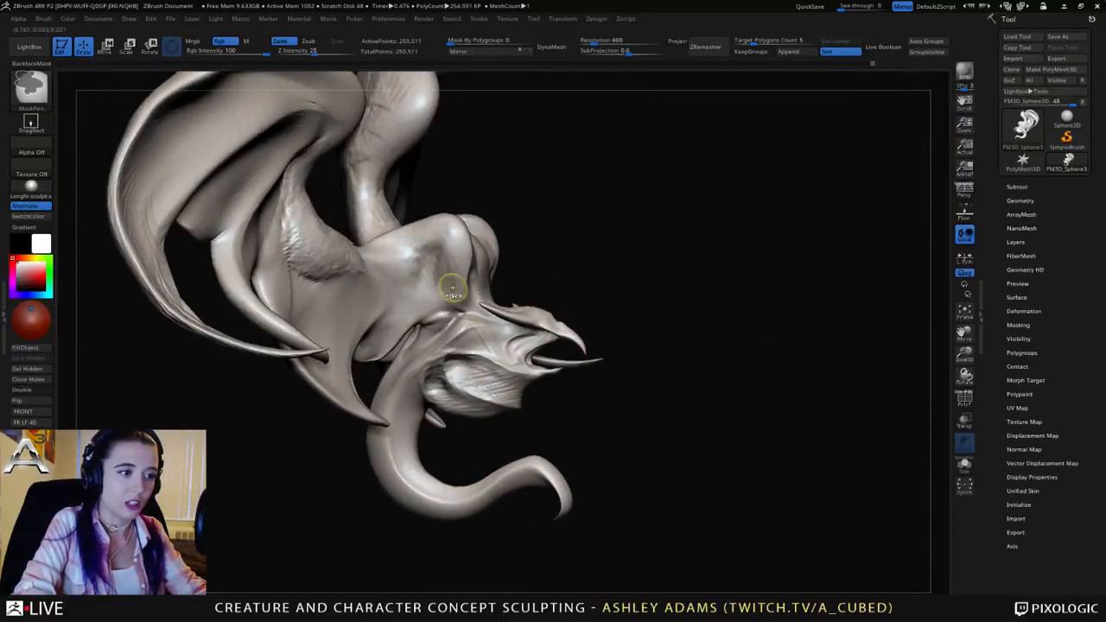
Step: Build up the side of the upper beak around the base of its swept-back spike with ClayBuildup, and smooth the transition
{"action": "mouse_move", "coordinate": [450, 286]}
{"action": "right_mouse_down", "text": "ctrl"}
{"action": "mouse_move", "coordinate": [496, 345]}
{"action": "mouse_move", "coordinate": [624, 374]}
{"action": "right_mouse_up", "text": "ctrl"}
{"action": "key", "text": "b"}
{"action": "key", "text": "c"}
{"action": "key", "text": "b"}
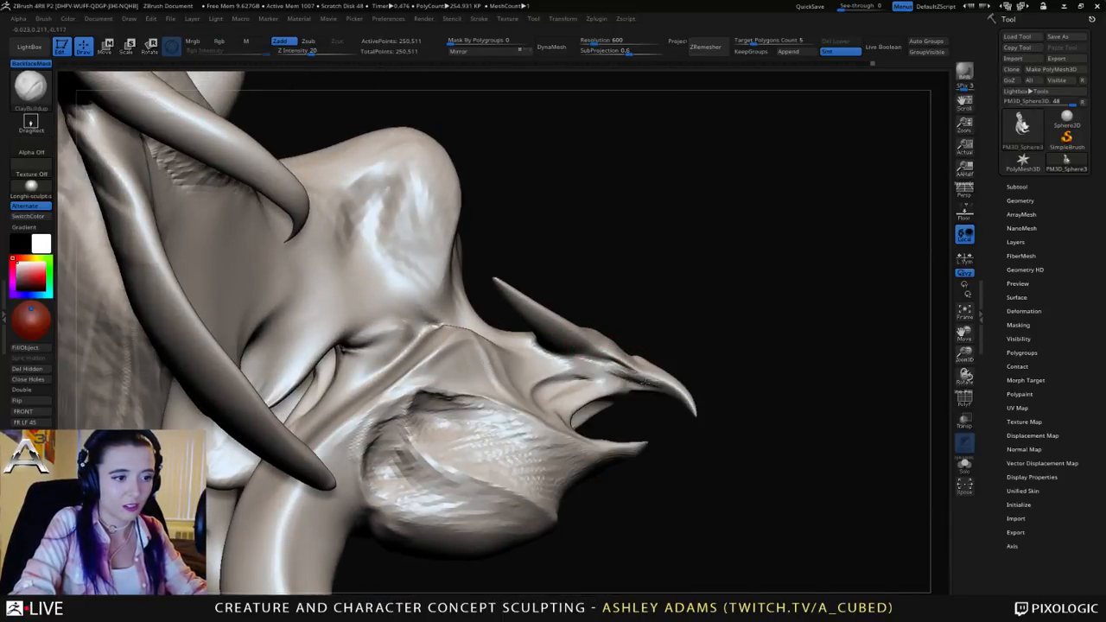
{"action": "right_click_drag", "start_coordinate": [580, 366], "coordinate": [619, 373]}
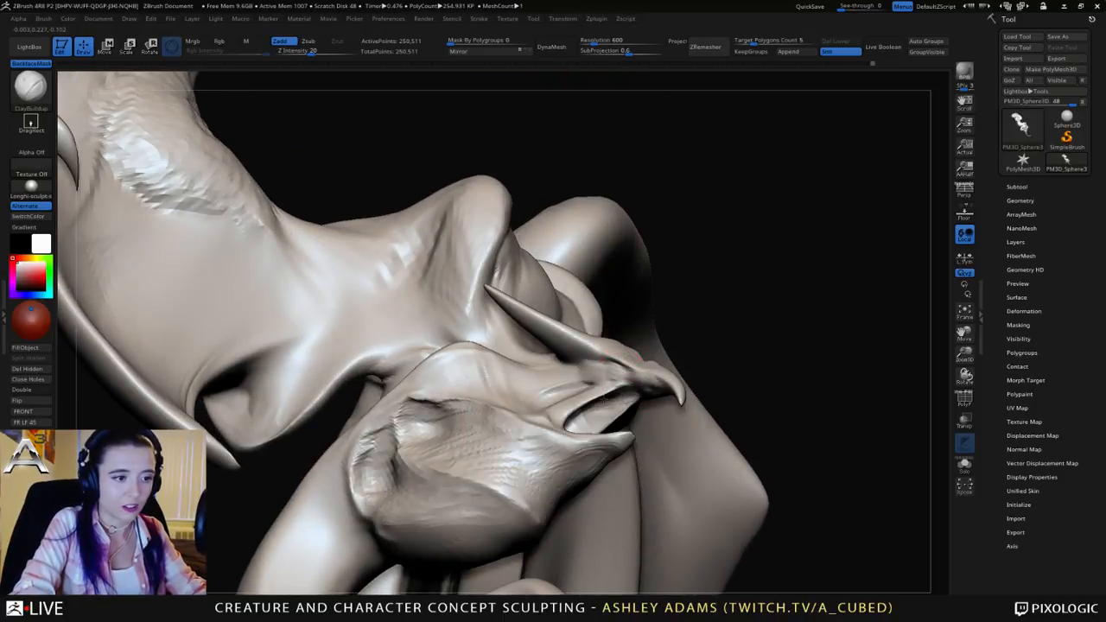
{"action": "mouse_move", "coordinate": [619, 393]}
{"action": "right_mouse_down"}
{"action": "mouse_move", "coordinate": [617, 345]}
{"action": "mouse_move", "coordinate": [558, 342]}
{"action": "right_mouse_up"}
{"action": "right_click_drag", "start_coordinate": [559, 342], "coordinate": [549, 321]}
{"action": "mouse_move", "coordinate": [540, 336]}
{"action": "left_mouse_down"}
{"action": "mouse_move", "coordinate": [523, 316]}
{"action": "mouse_move", "coordinate": [517, 330]}
{"action": "mouse_move", "coordinate": [528, 305]}
{"action": "mouse_move", "coordinate": [569, 316]}
{"action": "mouse_move", "coordinate": [596, 301]}
{"action": "left_mouse_up"}
{"action": "mouse_move", "coordinate": [518, 306]}
{"action": "right_mouse_down"}
{"action": "mouse_move", "coordinate": [592, 313]}
{"action": "mouse_move", "coordinate": [574, 327]}
{"action": "right_mouse_up"}
{"action": "right_click", "coordinate": [542, 318]}
{"action": "mouse_move", "coordinate": [541, 324]}
{"action": "left_mouse_down"}
{"action": "mouse_move", "coordinate": [558, 335]}
{"action": "mouse_move", "coordinate": [514, 314]}
{"action": "left_mouse_up"}
{"action": "right_click_drag", "start_coordinate": [584, 345], "coordinate": [550, 341]}
{"action": "mouse_move", "coordinate": [544, 337]}
{"action": "left_mouse_down", "text": "shift"}
{"action": "mouse_move", "coordinate": [482, 353]}
{"action": "mouse_move", "coordinate": [485, 319]}
{"action": "mouse_move", "coordinate": [531, 292]}
{"action": "mouse_move", "coordinate": [526, 320]}
{"action": "mouse_move", "coordinate": [548, 325]}
{"action": "mouse_move", "coordinate": [495, 302]}
{"action": "mouse_move", "coordinate": [536, 326]}
{"action": "left_mouse_up", "text": "shift"}
Step: Smooth the hollow beneath the beak's spike and layer fresh ClayBuildup strokes from it toward the cheek
{"action": "right_click_drag", "start_coordinate": [494, 313], "coordinate": [524, 304]}
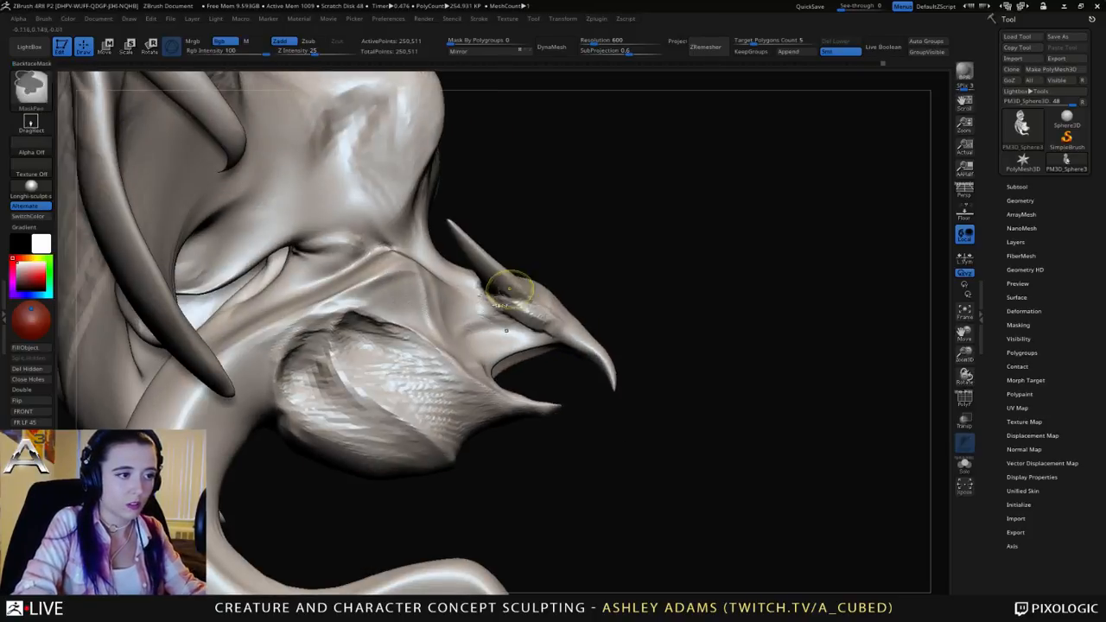
{"action": "left_click_drag", "start_coordinate": [511, 287], "coordinate": [524, 318], "text": "shift"}
{"action": "mouse_move", "coordinate": [501, 318]}
{"action": "left_mouse_down"}
{"action": "mouse_move", "coordinate": [525, 333]}
{"action": "mouse_move", "coordinate": [539, 318]}
{"action": "left_mouse_up"}
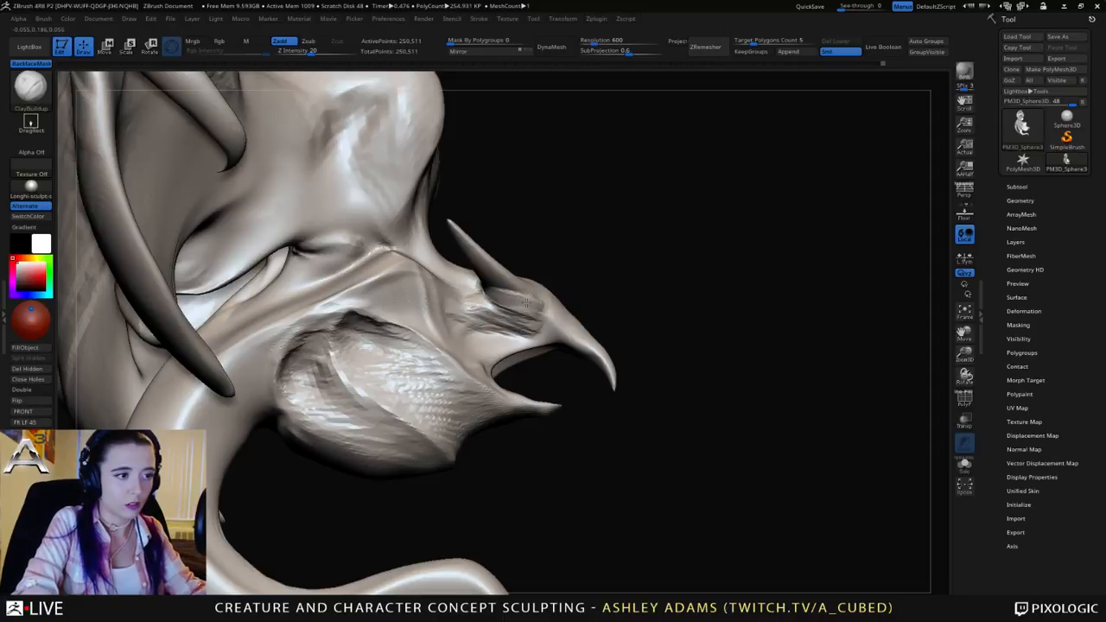
{"action": "right_click_drag", "start_coordinate": [467, 246], "coordinate": [534, 294]}
{"action": "mouse_move", "coordinate": [549, 321]}
{"action": "left_mouse_down"}
{"action": "mouse_move", "coordinate": [538, 301]}
{"action": "mouse_move", "coordinate": [570, 333]}
{"action": "mouse_move", "coordinate": [508, 313]}
{"action": "left_mouse_up"}
{"action": "mouse_move", "coordinate": [566, 337]}
{"action": "left_mouse_down"}
{"action": "mouse_move", "coordinate": [472, 314]}
{"action": "mouse_move", "coordinate": [510, 323]}
{"action": "left_mouse_up"}
{"action": "right_click_drag", "start_coordinate": [493, 314], "coordinate": [456, 300]}
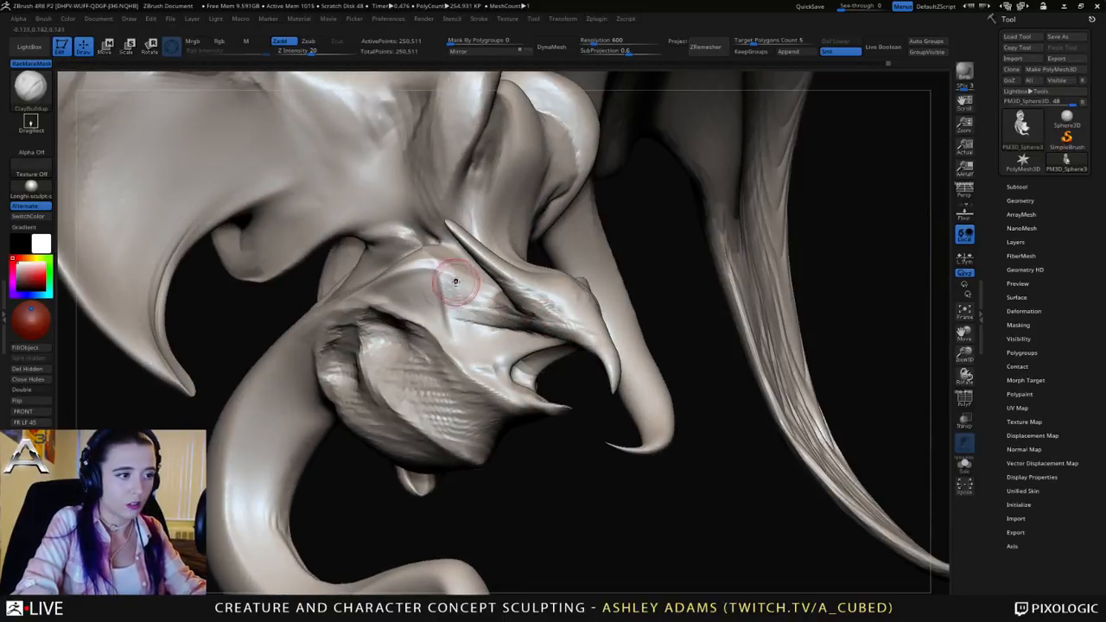
{"action": "mouse_move", "coordinate": [454, 277]}
{"action": "left_mouse_down"}
{"action": "mouse_move", "coordinate": [439, 298]}
{"action": "mouse_move", "coordinate": [501, 311]}
{"action": "left_mouse_up"}
Step: Carve a crease from the cheek to the corner of the beak with DamStandard
{"action": "key", "text": "b"}
{"action": "key", "text": "d"}
{"action": "key", "text": "s"}
{"action": "mouse_move", "coordinate": [435, 264]}
{"action": "left_mouse_down"}
{"action": "mouse_move", "coordinate": [466, 298]}
{"action": "mouse_move", "coordinate": [523, 315]}
{"action": "mouse_move", "coordinate": [481, 313]}
{"action": "mouse_move", "coordinate": [557, 330]}
{"action": "left_mouse_up"}
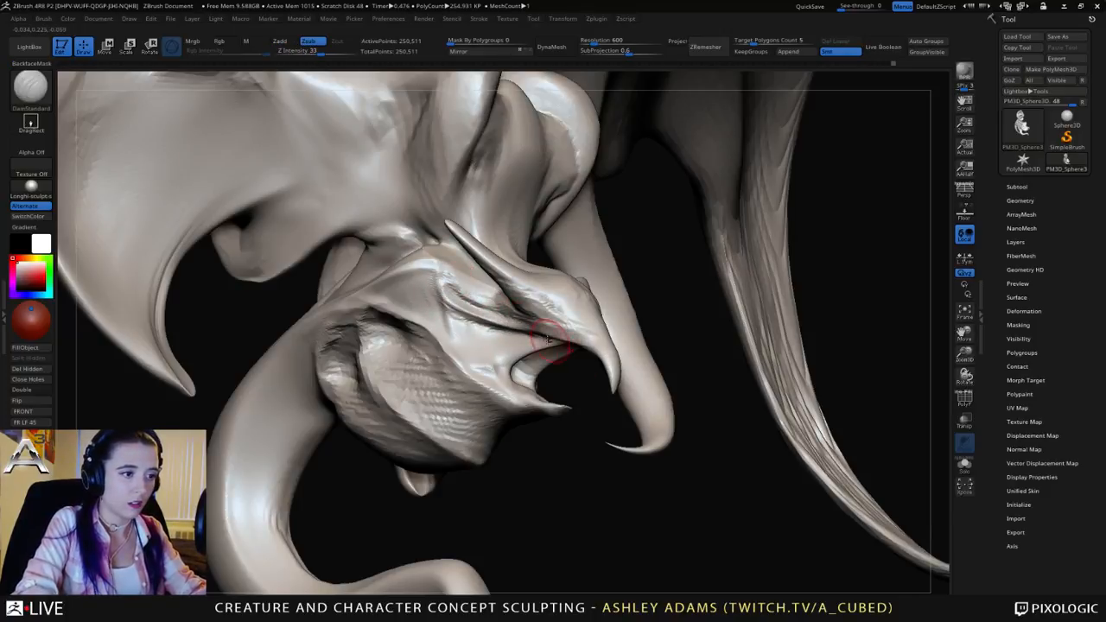
{"action": "mouse_move", "coordinate": [613, 361]}
{"action": "right_mouse_down"}
{"action": "mouse_move", "coordinate": [544, 313]}
{"action": "mouse_move", "coordinate": [585, 353]}
{"action": "mouse_move", "coordinate": [581, 275]}
{"action": "right_mouse_up"}
Step: Nudge the fold on the side of the upper beak with SnakeHook
{"action": "key", "text": "b"}
{"action": "key", "text": "s"}
{"action": "key", "text": "h"}
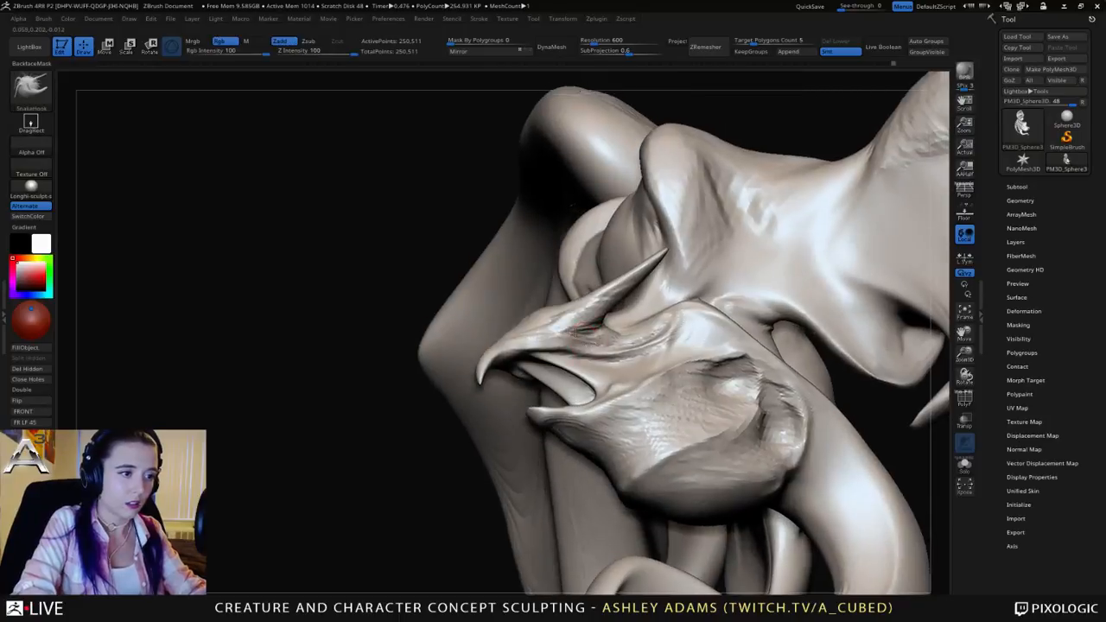
{"action": "right_click_drag", "start_coordinate": [583, 380], "coordinate": [581, 333]}
{"action": "left_click_drag", "start_coordinate": [601, 355], "coordinate": [629, 353]}
{"action": "mouse_move", "coordinate": [629, 353]}
{"action": "right_mouse_down"}
{"action": "mouse_move", "coordinate": [623, 367]}
{"action": "mouse_move", "coordinate": [603, 351]}
{"action": "mouse_move", "coordinate": [553, 380]}
{"action": "mouse_move", "coordinate": [562, 333]}
{"action": "right_mouse_up"}
Step: Carve a fold line across the cheek toward the mouth opening with DamStandard
{"action": "key", "text": "b"}
{"action": "key", "text": "d"}
{"action": "key", "text": "s"}
{"action": "mouse_move", "coordinate": [449, 341]}
{"action": "right_mouse_down"}
{"action": "mouse_move", "coordinate": [456, 365]}
{"action": "mouse_move", "coordinate": [448, 359]}
{"action": "mouse_move", "coordinate": [442, 376]}
{"action": "right_mouse_up"}
{"action": "left_click_drag", "start_coordinate": [444, 363], "coordinate": [558, 407]}
{"action": "mouse_move", "coordinate": [544, 404]}
{"action": "right_mouse_down"}
{"action": "mouse_move", "coordinate": [617, 406]}
{"action": "mouse_move", "coordinate": [556, 418]}
{"action": "mouse_move", "coordinate": [535, 403]}
{"action": "right_mouse_up"}
Step: Build up the lower jaw and the rim below the mouth with ClayBuildup, working from several angles
{"action": "key", "text": "b"}
{"action": "key", "text": "c"}
{"action": "key", "text": "b"}
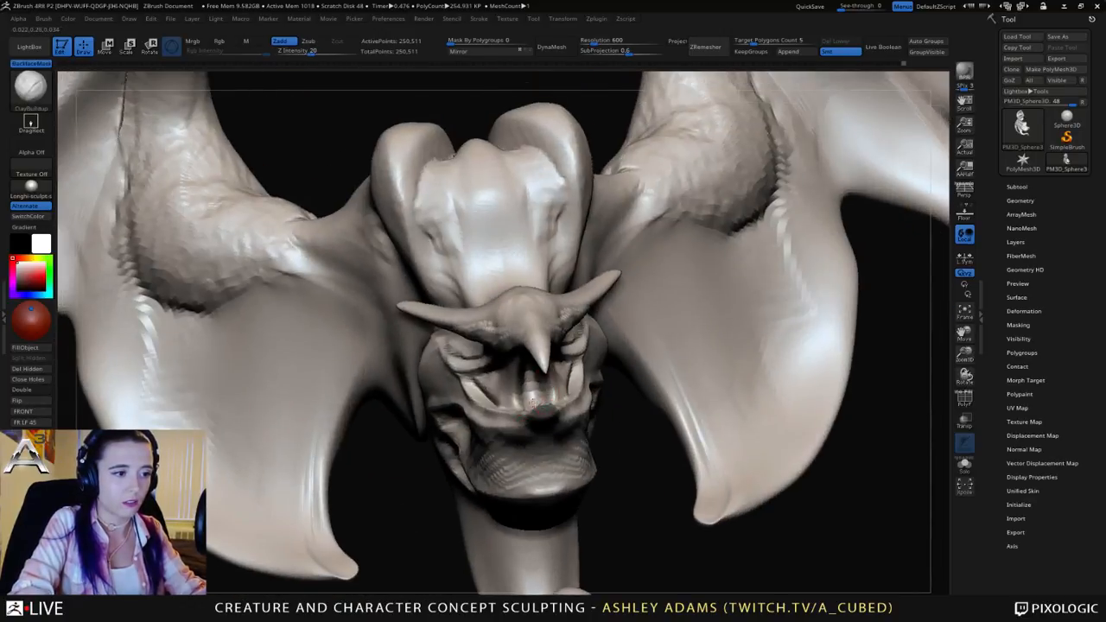
{"action": "right_click_drag", "start_coordinate": [525, 367], "coordinate": [583, 367]}
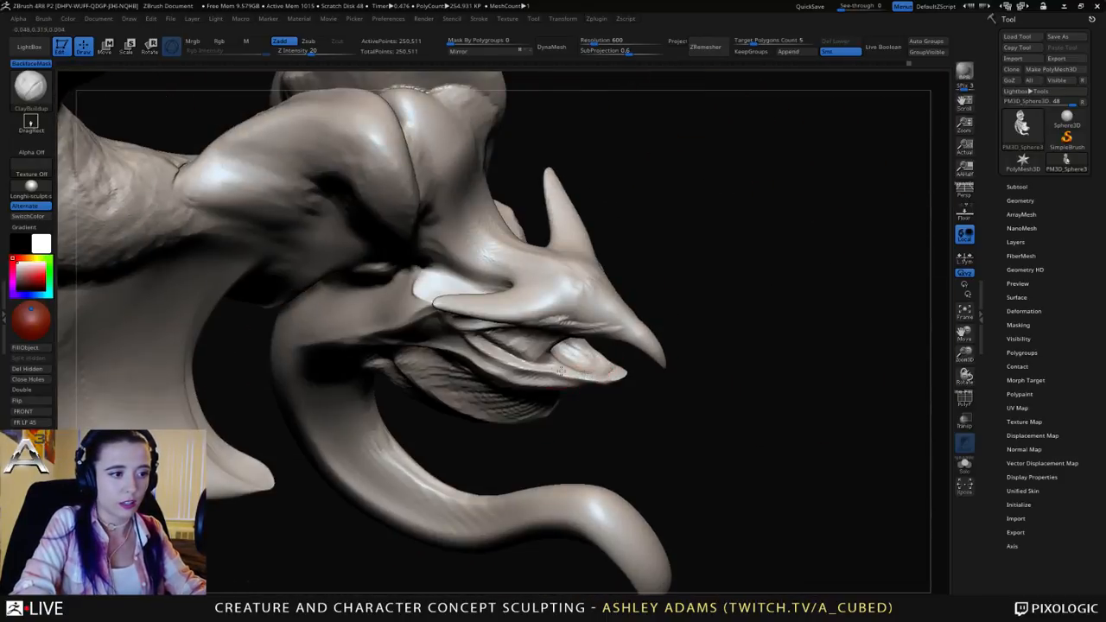
{"action": "right_click_drag", "start_coordinate": [577, 374], "coordinate": [570, 371]}
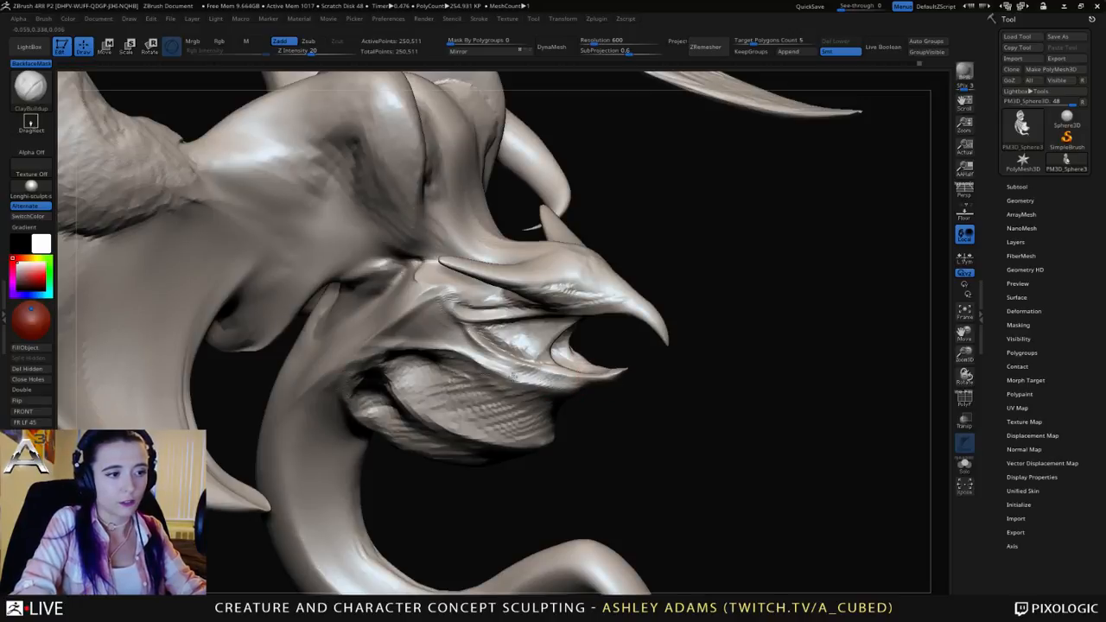
{"action": "mouse_move", "coordinate": [488, 363]}
{"action": "right_mouse_down"}
{"action": "mouse_move", "coordinate": [467, 321]}
{"action": "mouse_move", "coordinate": [493, 371]}
{"action": "right_mouse_up"}
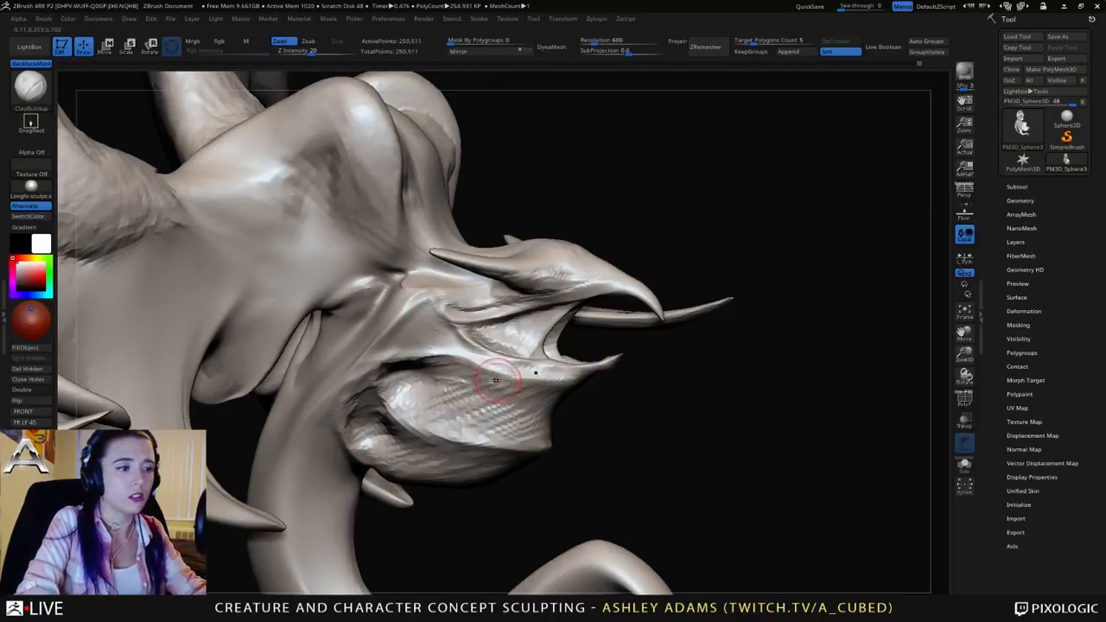
{"action": "mouse_move", "coordinate": [553, 389]}
{"action": "right_mouse_down", "text": "shift"}
{"action": "mouse_move", "coordinate": [579, 387]}
{"action": "mouse_move", "coordinate": [393, 398]}
{"action": "right_mouse_up", "text": "shift"}
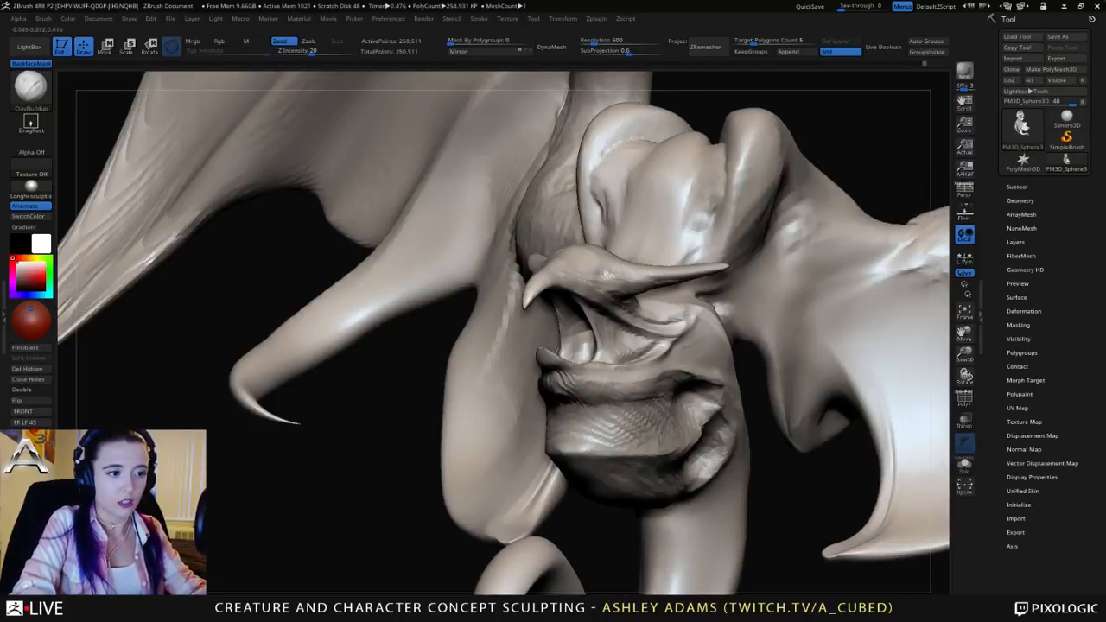
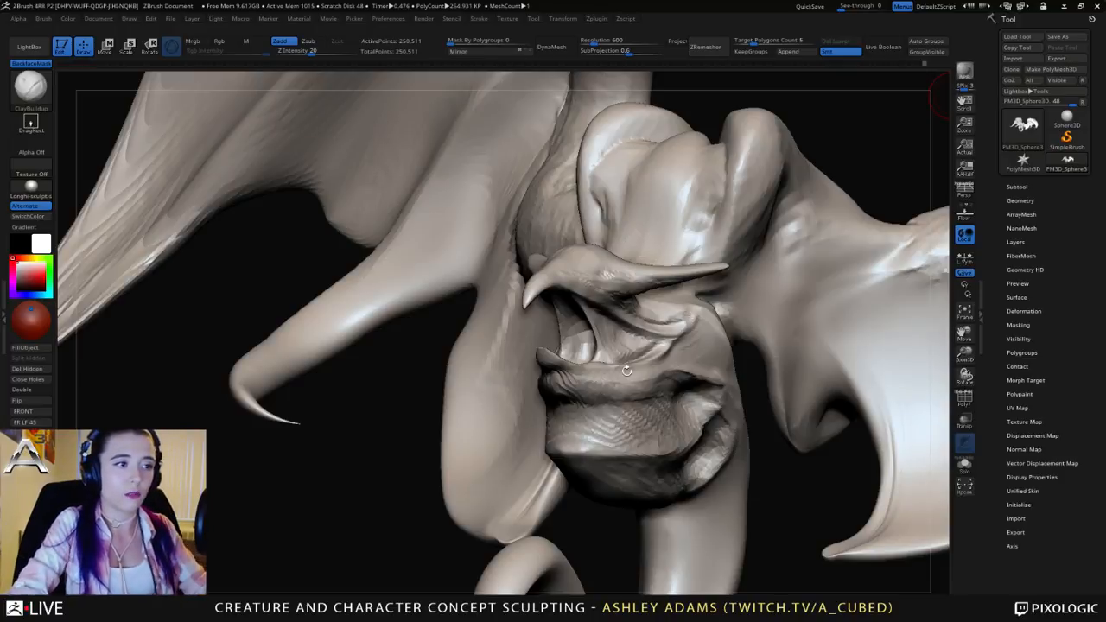
Step: Thicken the cheek folds behind the mouth opening with ClayBuildup strokes
{"action": "mouse_move", "coordinate": [626, 371]}
{"action": "right_mouse_down"}
{"action": "mouse_move", "coordinate": [565, 338]}
{"action": "mouse_move", "coordinate": [546, 304]}
{"action": "mouse_move", "coordinate": [520, 321]}
{"action": "mouse_move", "coordinate": [447, 327]}
{"action": "mouse_move", "coordinate": [442, 313]}
{"action": "right_mouse_up"}
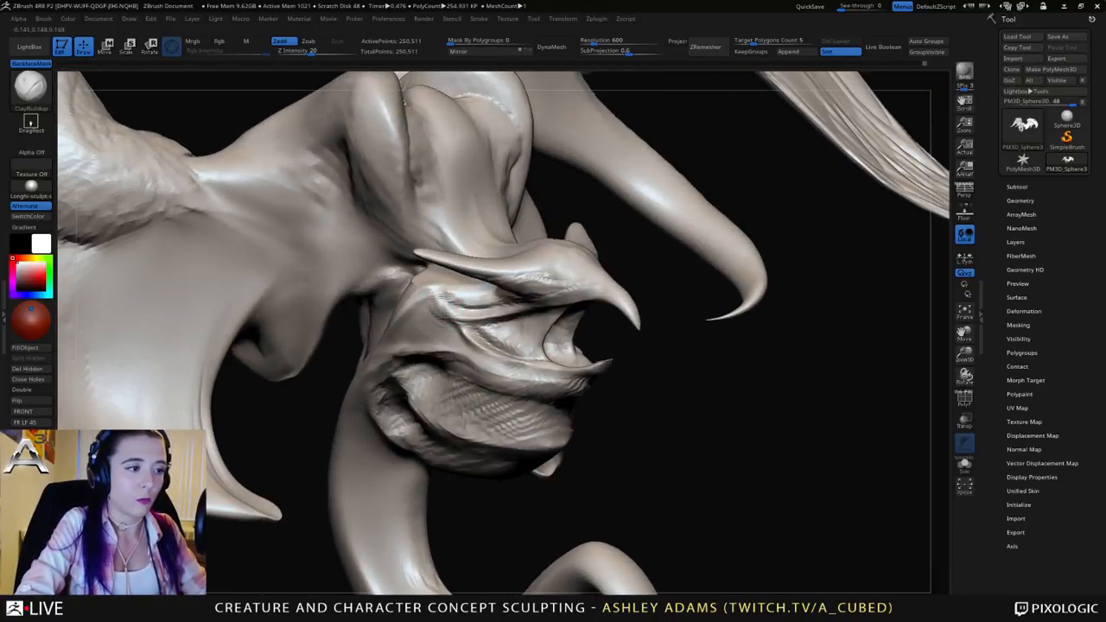
{"action": "left_click_drag", "start_coordinate": [435, 304], "coordinate": [475, 308]}
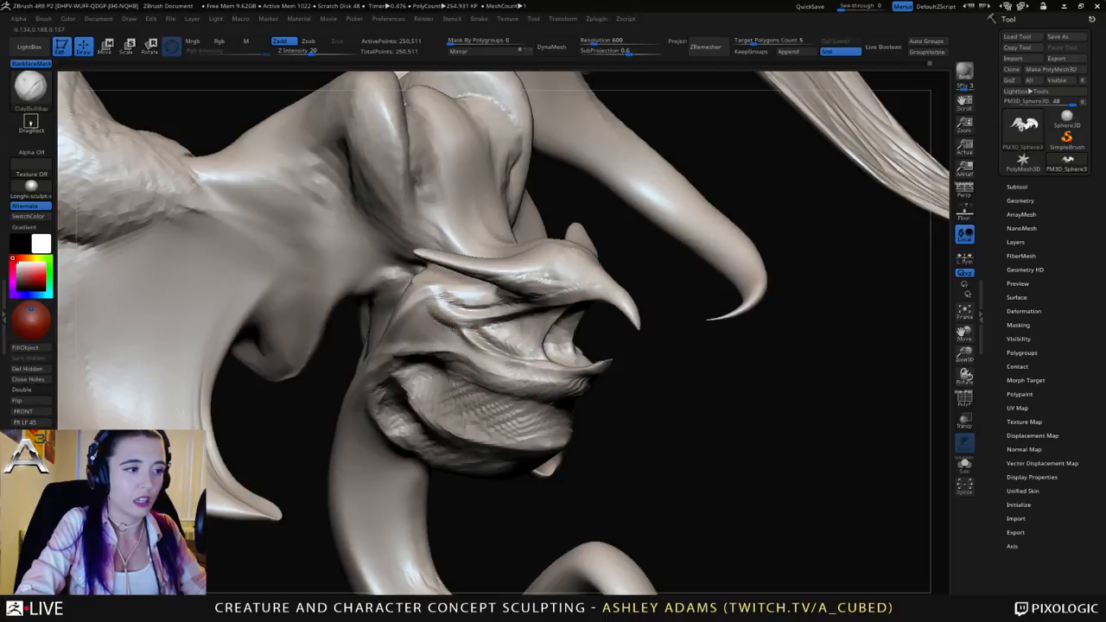
{"action": "right_click_drag", "start_coordinate": [460, 328], "coordinate": [437, 307]}
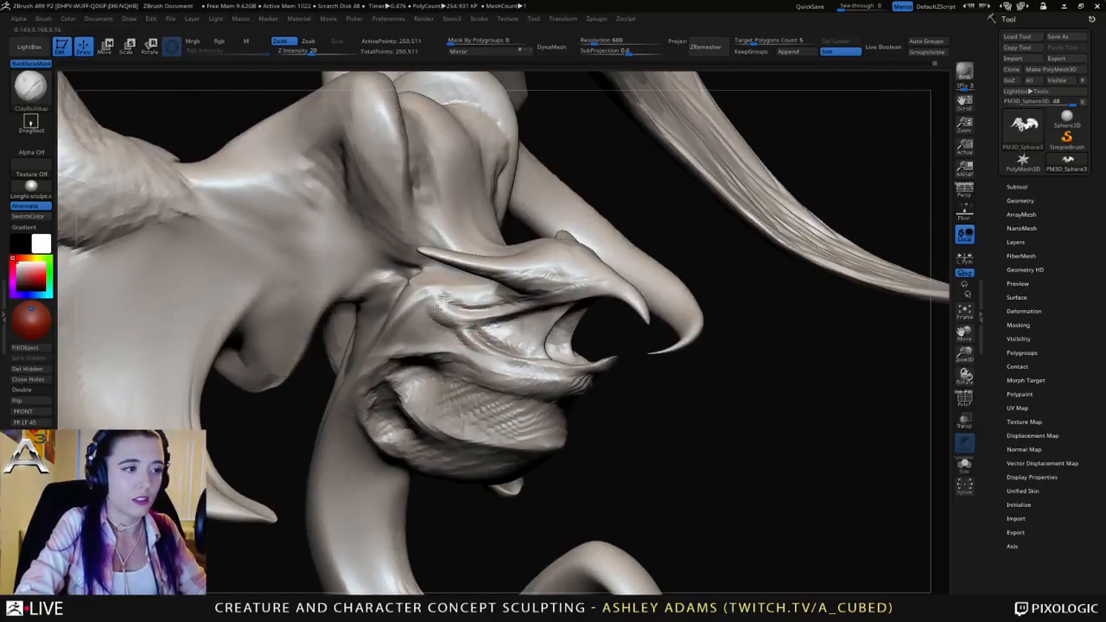
{"action": "left_click_drag", "start_coordinate": [473, 313], "coordinate": [446, 318]}
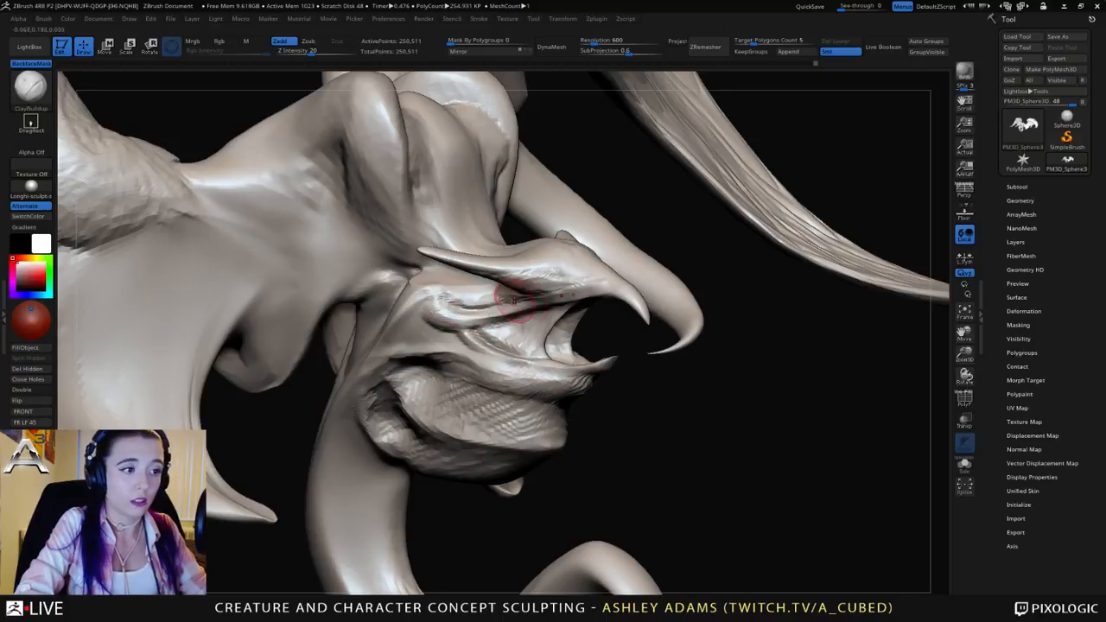
{"action": "mouse_move", "coordinate": [513, 304]}
{"action": "right_mouse_down"}
{"action": "mouse_move", "coordinate": [587, 302]}
{"action": "mouse_move", "coordinate": [510, 332]}
{"action": "mouse_move", "coordinate": [474, 330]}
{"action": "right_mouse_up"}
{"action": "right_click_drag", "start_coordinate": [555, 326], "coordinate": [561, 337]}
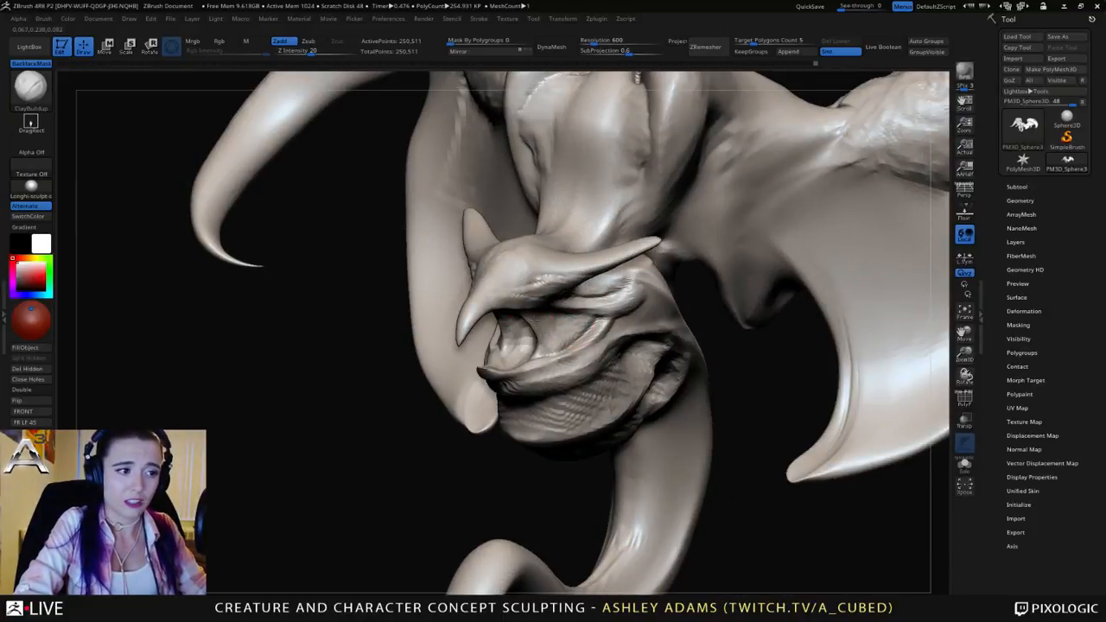
{"action": "mouse_move", "coordinate": [533, 321]}
{"action": "right_mouse_down"}
{"action": "mouse_move", "coordinate": [561, 328]}
{"action": "mouse_move", "coordinate": [543, 281]}
{"action": "right_mouse_up"}
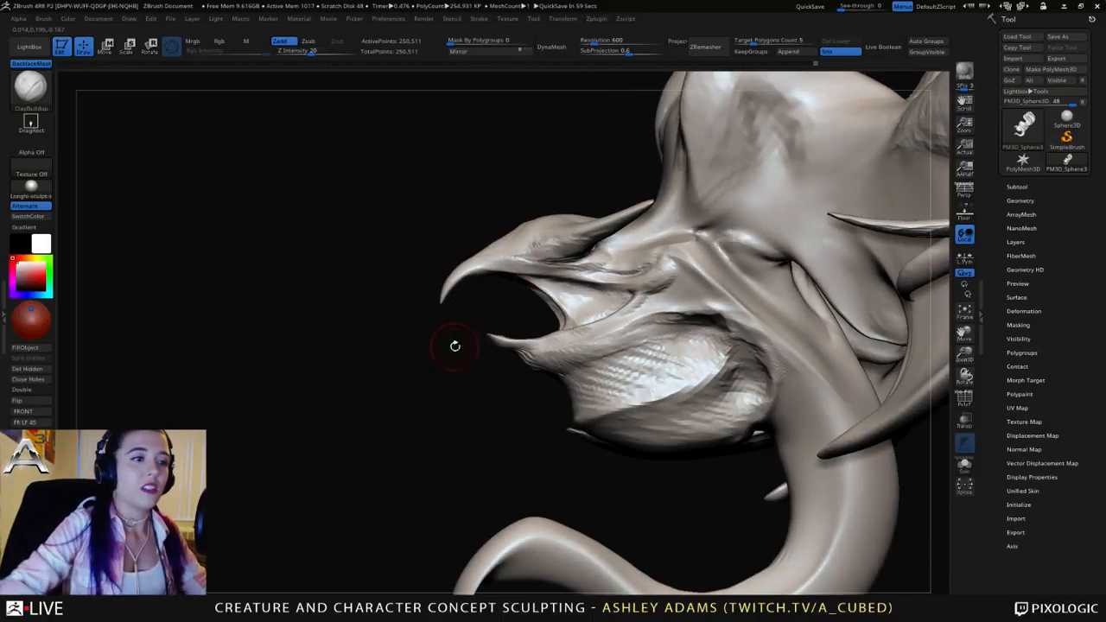
Step: Sharpen the creases around the beak and mouth corner with DamStandard
{"action": "mouse_move", "coordinate": [565, 324]}
{"action": "right_mouse_down"}
{"action": "mouse_move", "coordinate": [593, 254]}
{"action": "mouse_move", "coordinate": [554, 226]}
{"action": "right_mouse_up"}
{"action": "key", "text": "b"}
{"action": "key", "text": "d"}
{"action": "key", "text": "s"}
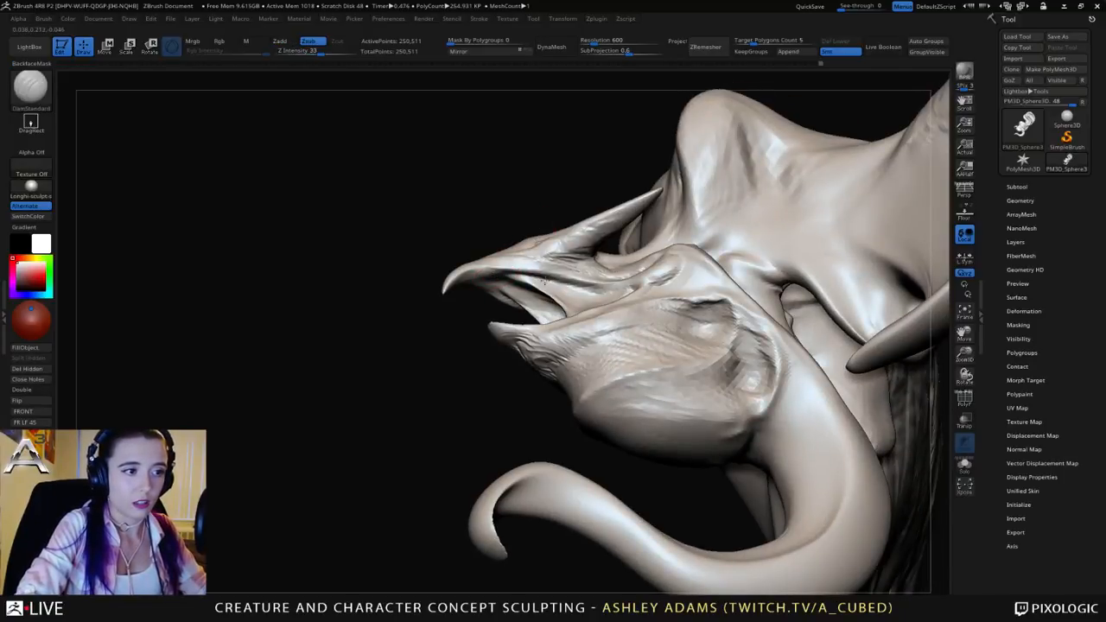
{"action": "right_click_drag", "start_coordinate": [609, 287], "coordinate": [506, 345]}
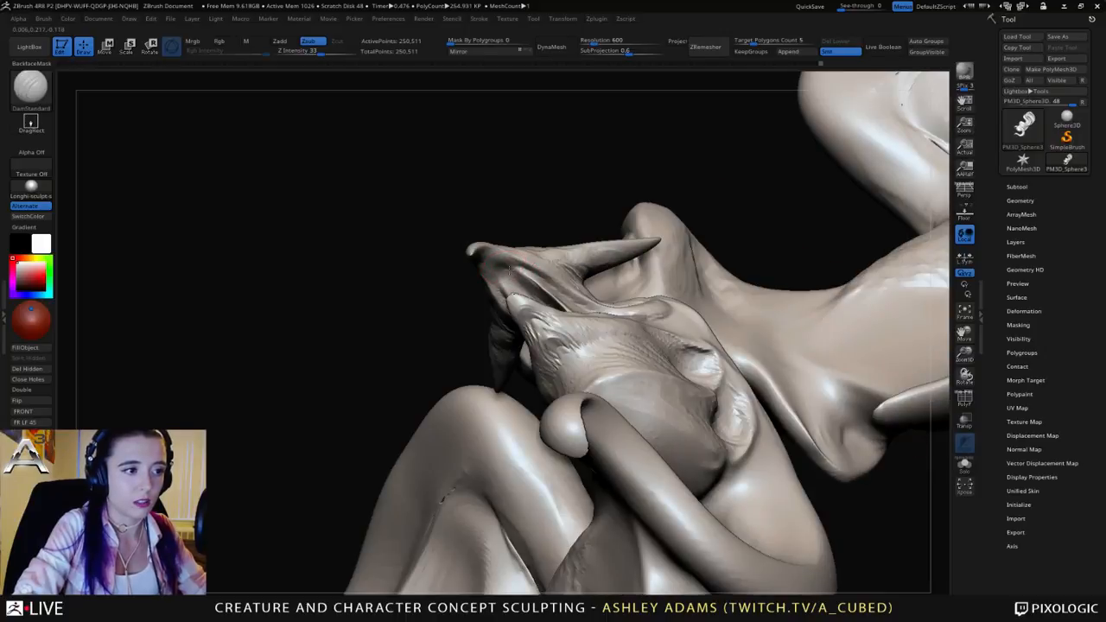
{"action": "mouse_move", "coordinate": [553, 304]}
{"action": "right_mouse_down"}
{"action": "mouse_move", "coordinate": [513, 279]}
{"action": "mouse_move", "coordinate": [536, 286]}
{"action": "right_mouse_up"}
Step: Swell the skin at the corner of the mouth with a resized Inflat brush
{"action": "key", "text": "space"}
{"action": "key", "text": "b"}
{"action": "key", "text": "i"}
{"action": "key", "text": "n"}
{"action": "key", "text": "space"}
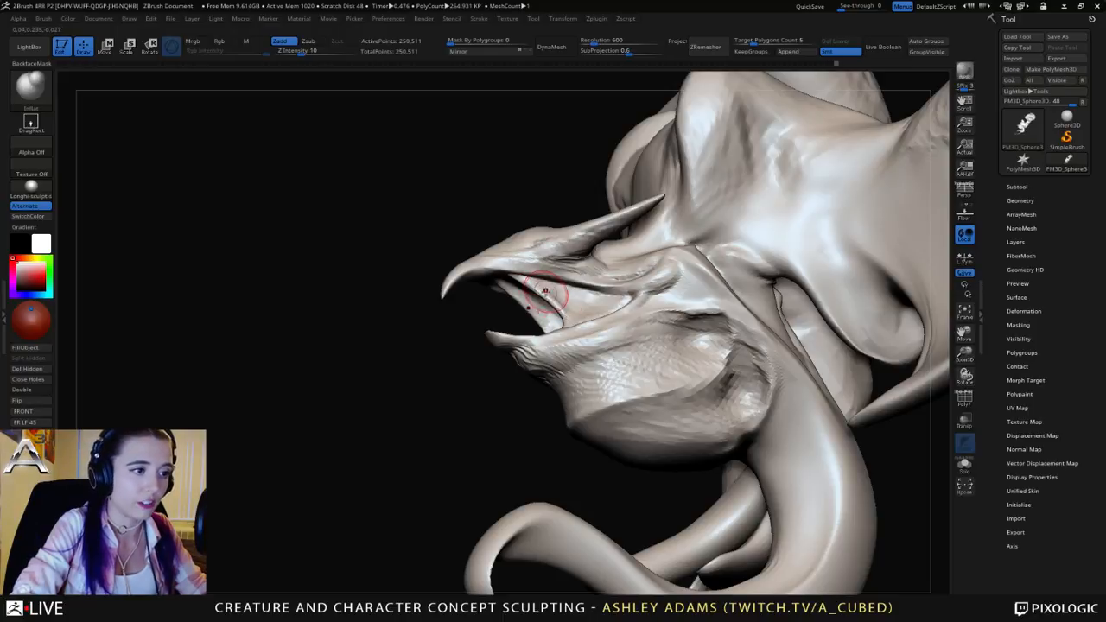
{"action": "mouse_move", "coordinate": [380, 302]}
{"action": "left_mouse_down"}
{"action": "mouse_move", "coordinate": [529, 299]}
{"action": "mouse_move", "coordinate": [553, 274]}
{"action": "left_mouse_up"}
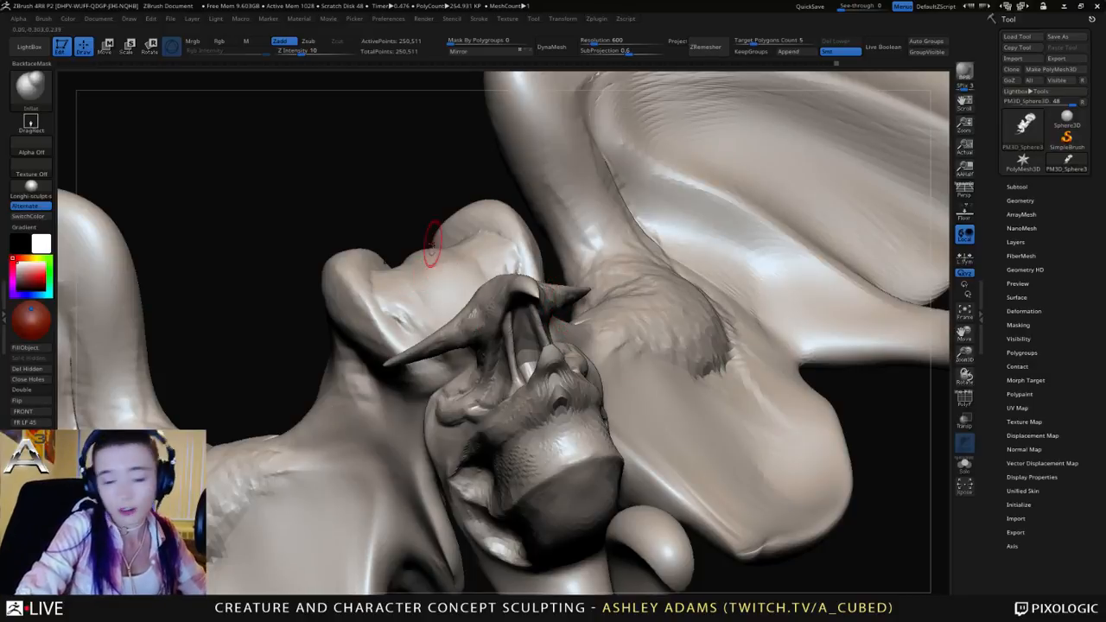
{"action": "mouse_move", "coordinate": [432, 239]}
{"action": "left_mouse_down"}
{"action": "mouse_move", "coordinate": [403, 363]}
{"action": "mouse_move", "coordinate": [605, 212]}
{"action": "mouse_move", "coordinate": [640, 207]}
{"action": "mouse_move", "coordinate": [626, 221]}
{"action": "left_mouse_up"}
Step: Reshape the underside of the lower beak's tip in side view with SnakeHook
{"action": "key", "text": "b"}
{"action": "key", "text": "s"}
{"action": "key", "text": "h"}
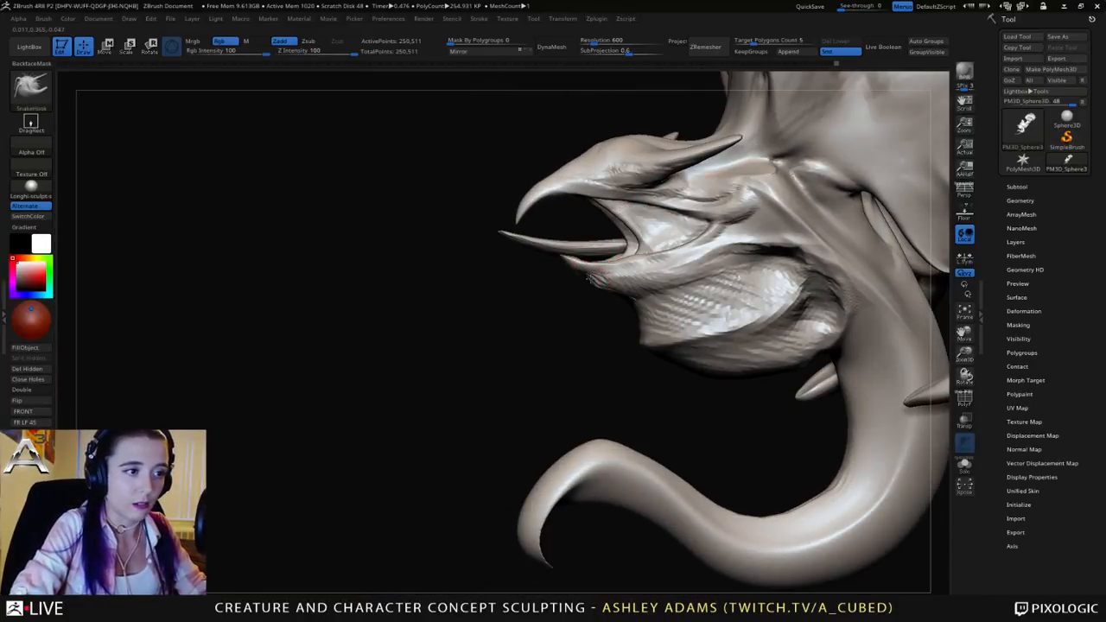
{"action": "left_click_drag", "start_coordinate": [590, 279], "coordinate": [571, 263]}
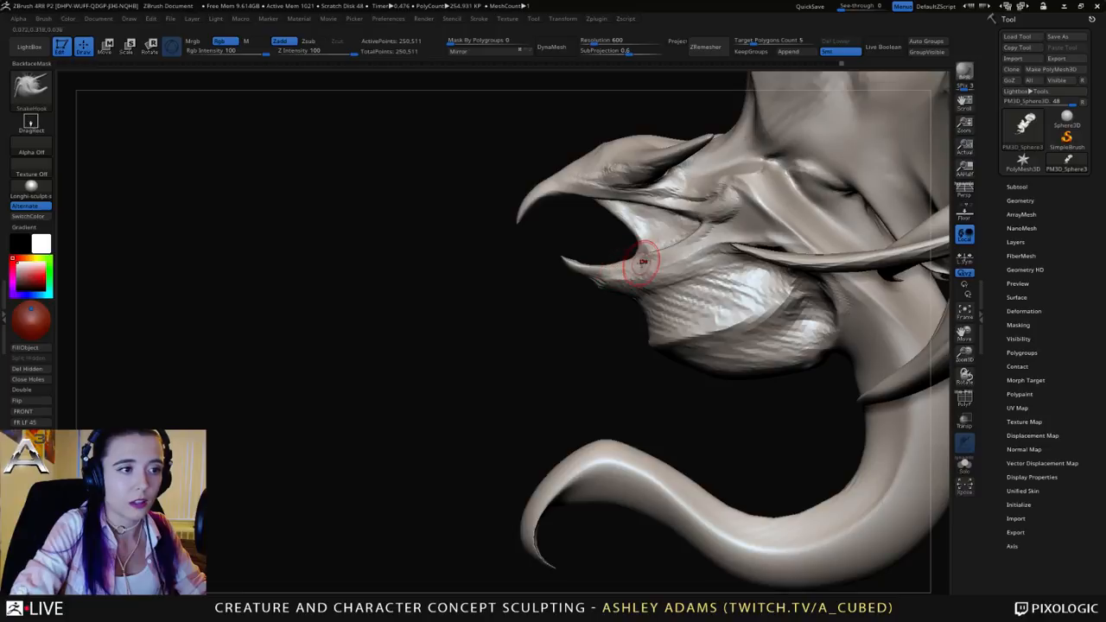
Step: Examine the whole creature's silhouette from the front and both sides
{"action": "right_click_drag", "start_coordinate": [646, 283], "coordinate": [574, 212], "text": "ctrl"}
{"action": "right_click_drag", "start_coordinate": [574, 211], "coordinate": [715, 211]}
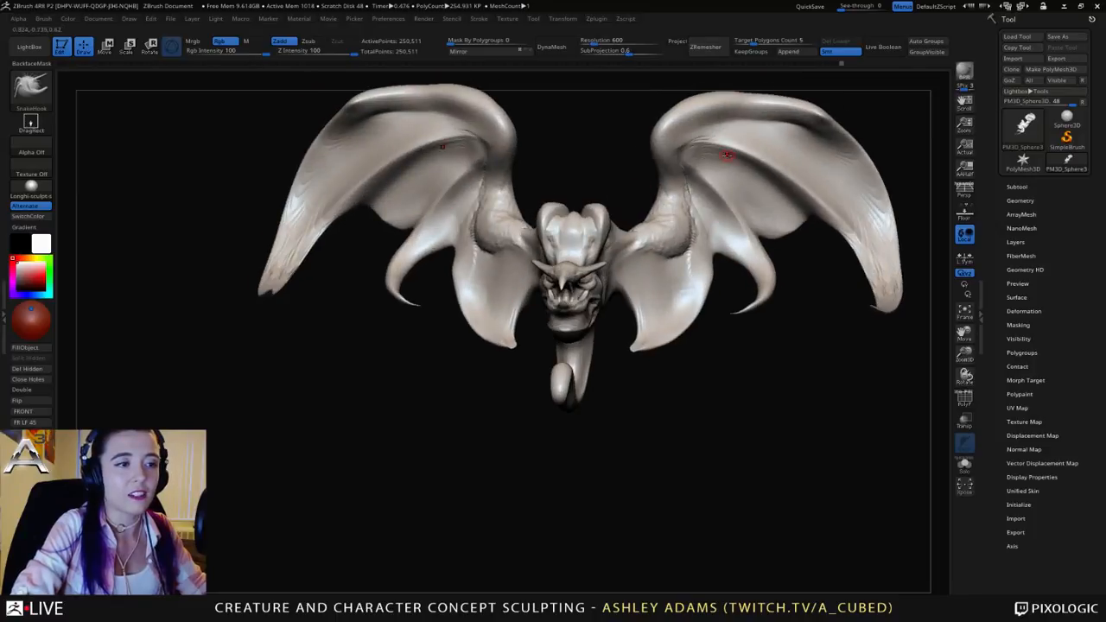
{"action": "right_click_drag", "start_coordinate": [610, 231], "coordinate": [532, 244]}
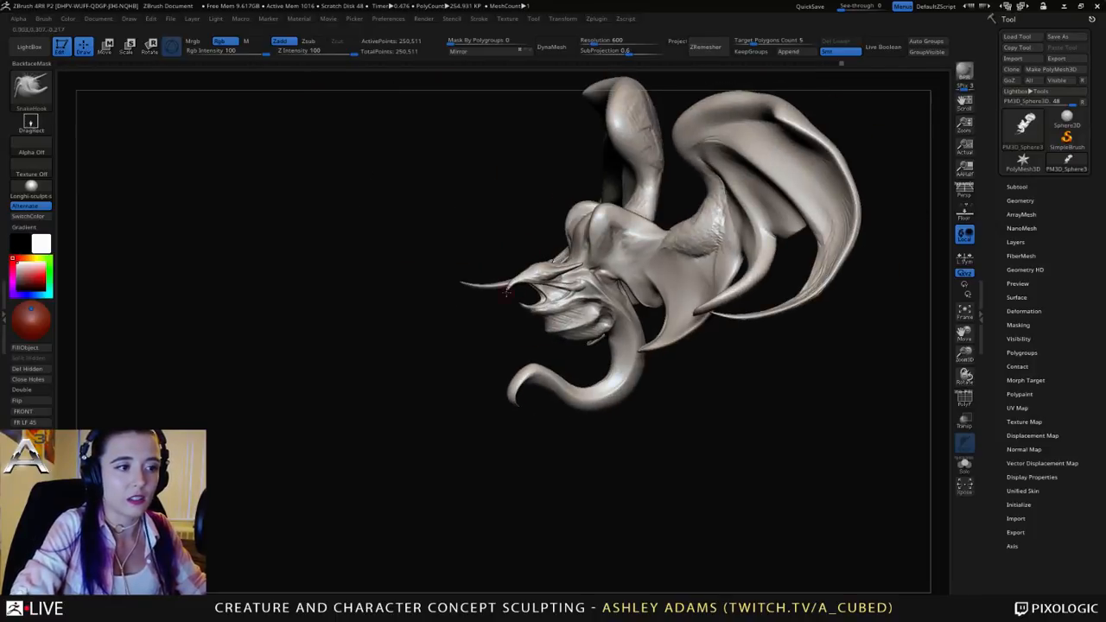
{"action": "mouse_move", "coordinate": [593, 298]}
{"action": "right_mouse_down"}
{"action": "mouse_move", "coordinate": [544, 303]}
{"action": "mouse_move", "coordinate": [625, 306]}
{"action": "right_mouse_up"}
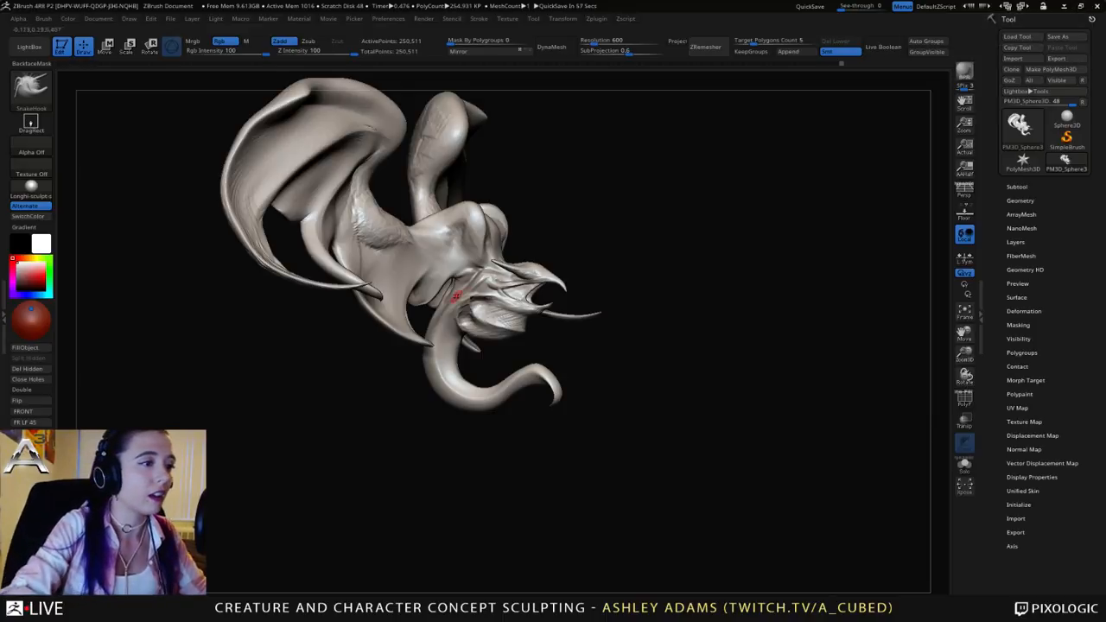
{"action": "mouse_move", "coordinate": [474, 286]}
{"action": "left_mouse_down"}
{"action": "mouse_move", "coordinate": [379, 288]}
{"action": "mouse_move", "coordinate": [371, 372]}
{"action": "mouse_move", "coordinate": [333, 363]}
{"action": "mouse_move", "coordinate": [432, 372]}
{"action": "mouse_move", "coordinate": [346, 359]}
{"action": "left_mouse_up"}
{"action": "mouse_move", "coordinate": [501, 294]}
{"action": "right_mouse_down"}
{"action": "mouse_move", "coordinate": [484, 281]}
{"action": "mouse_move", "coordinate": [492, 292]}
{"action": "right_mouse_up"}
{"action": "right_click", "coordinate": [484, 282]}
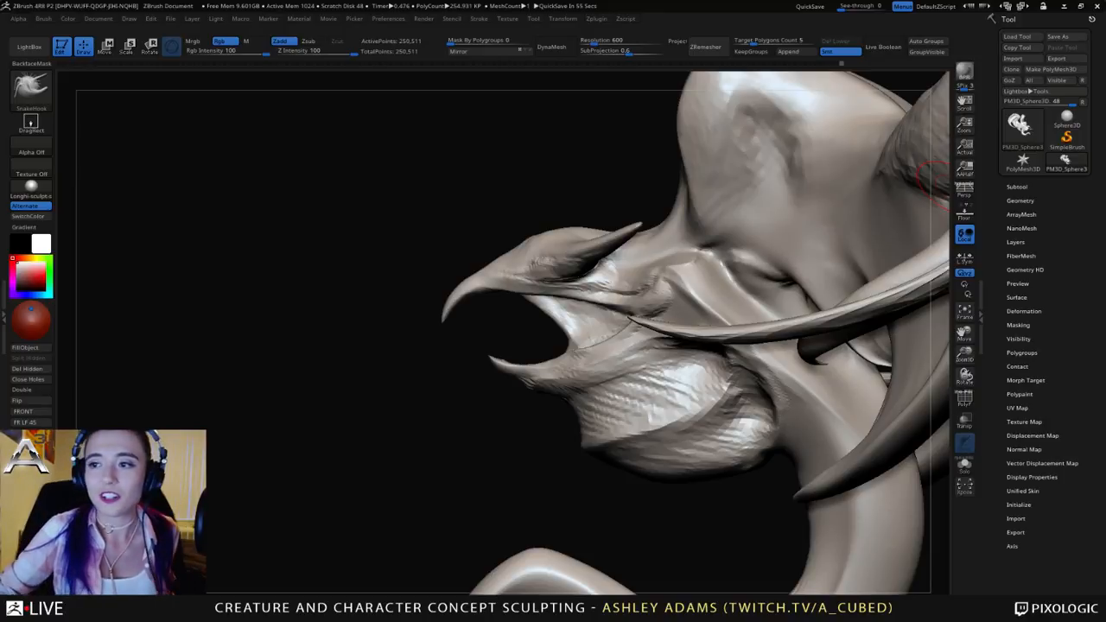
Step: Refine the creases on the side of the upper beak and along the cheek fold with a resized DamStandard brush
{"action": "mouse_move", "coordinate": [946, 177]}
{"action": "left_mouse_down"}
{"action": "mouse_move", "coordinate": [530, 247]}
{"action": "mouse_move", "coordinate": [599, 271]}
{"action": "mouse_move", "coordinate": [605, 255]}
{"action": "mouse_move", "coordinate": [529, 248]}
{"action": "mouse_move", "coordinate": [555, 269]}
{"action": "left_mouse_up"}
{"action": "key", "text": "b"}
{"action": "key", "text": "d"}
{"action": "key", "text": "s"}
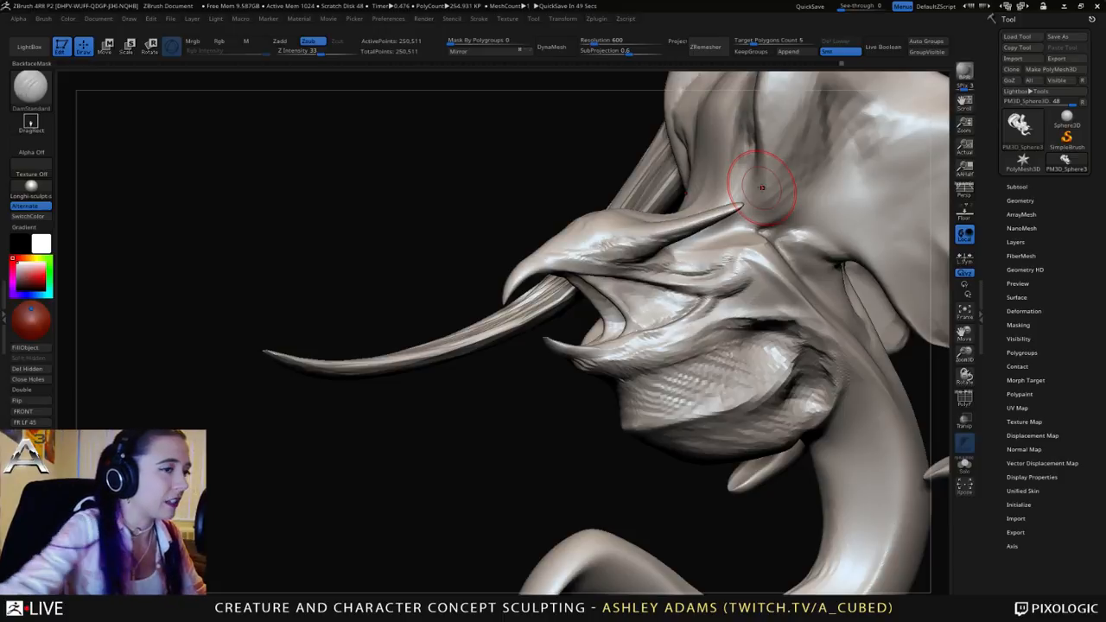
{"action": "left_click_drag", "start_coordinate": [538, 171], "coordinate": [472, 190]}
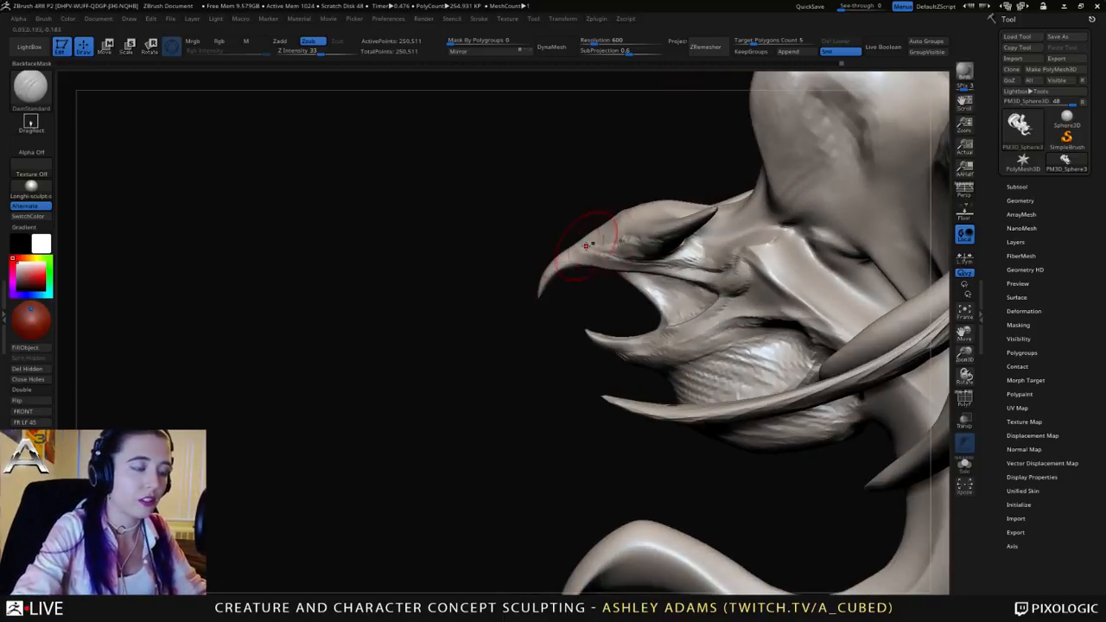
{"action": "left_click_drag", "start_coordinate": [553, 226], "coordinate": [605, 247]}
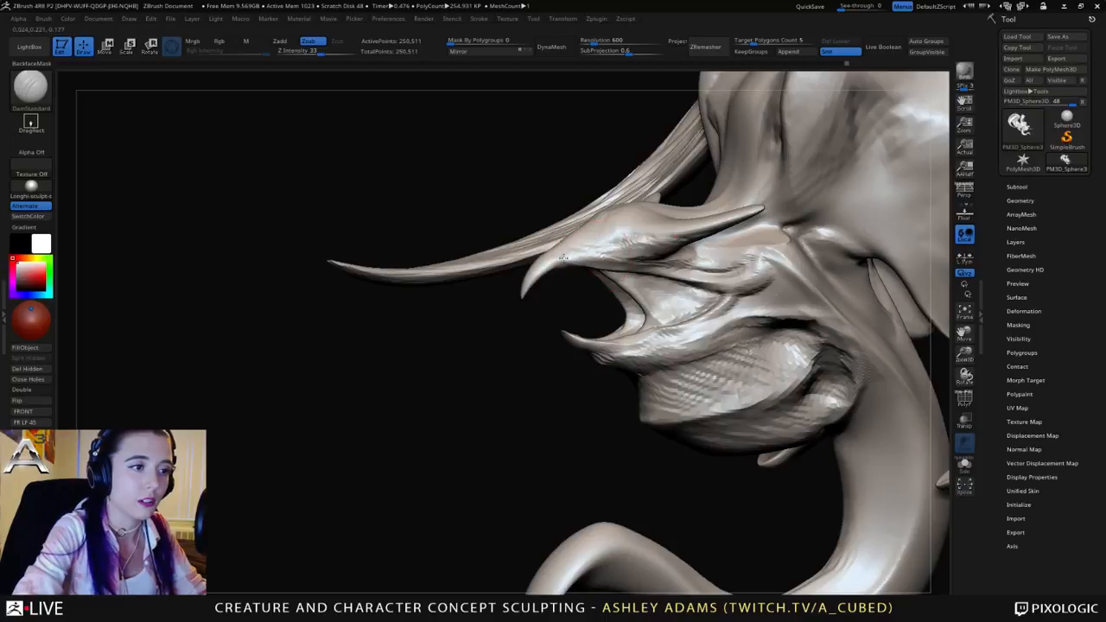
{"action": "left_click_drag", "start_coordinate": [496, 233], "coordinate": [678, 240]}
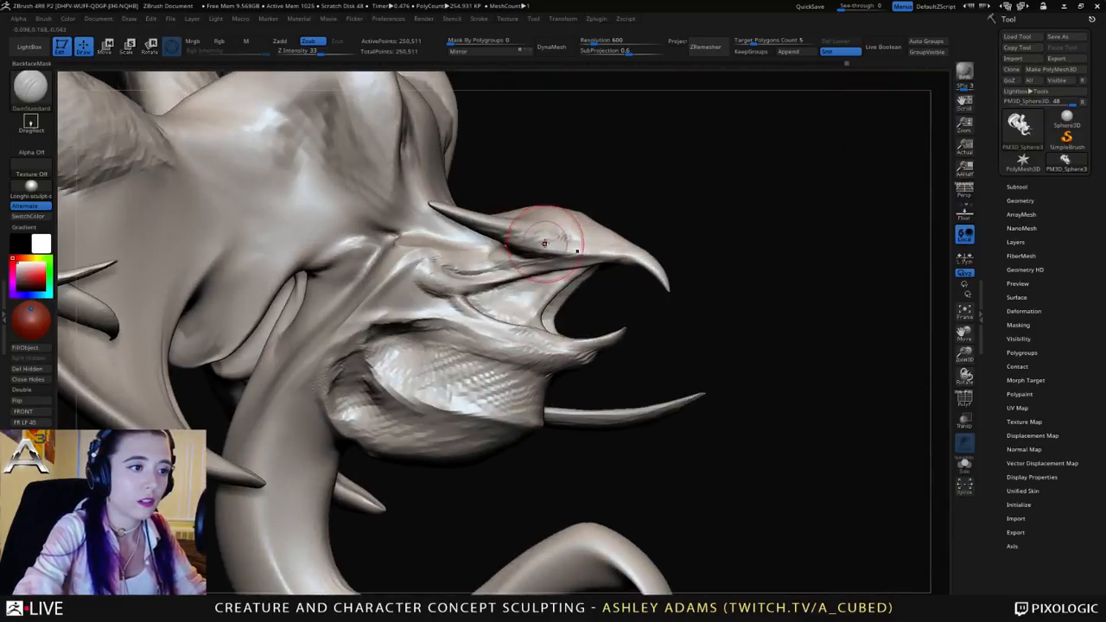
{"action": "key", "text": "space"}
{"action": "right_click_drag", "start_coordinate": [541, 244], "coordinate": [517, 262]}
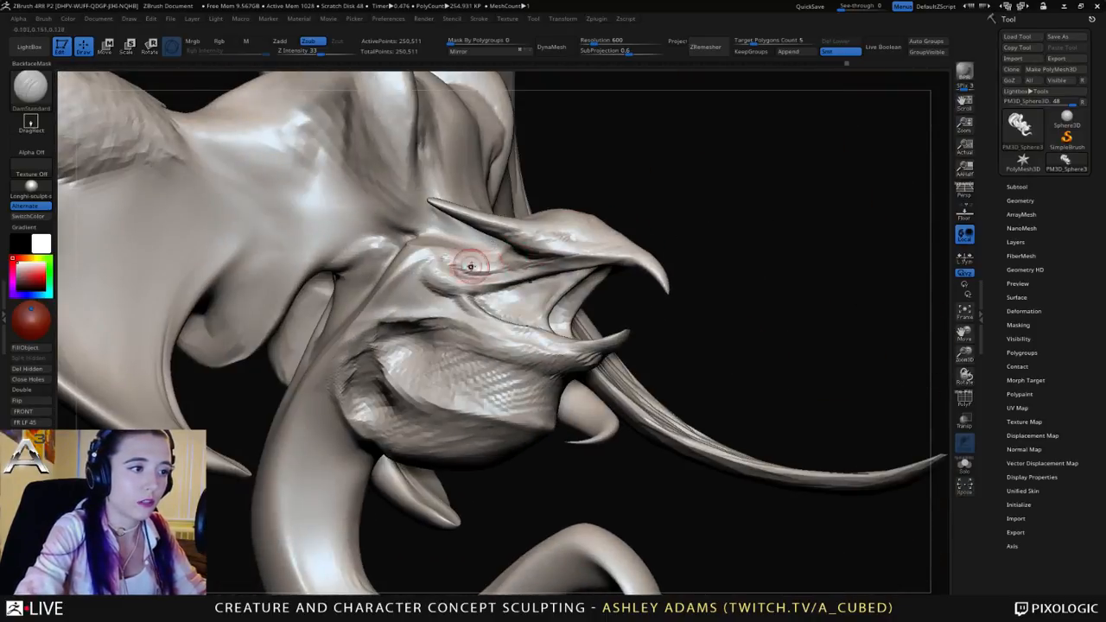
{"action": "left_click_drag", "start_coordinate": [445, 264], "coordinate": [544, 260]}
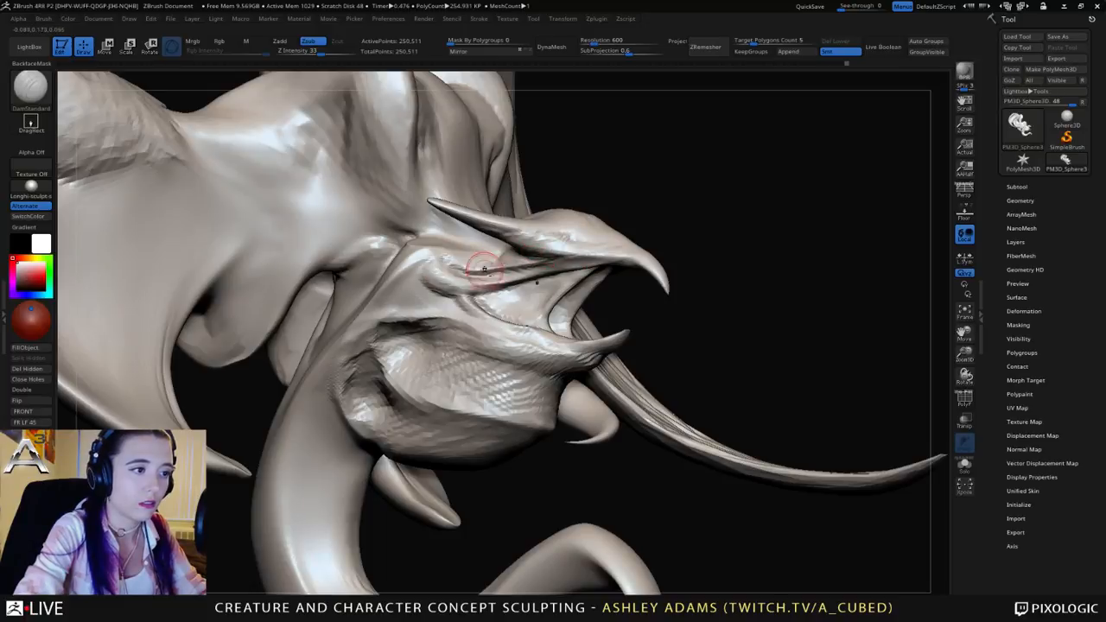
Step: Carve creases along the side of the upper beak and the skin stretched across the mouth corner with DamStandard
{"action": "right_click_drag", "start_coordinate": [529, 269], "coordinate": [521, 277]}
{"action": "left_click_drag", "start_coordinate": [450, 280], "coordinate": [525, 267]}
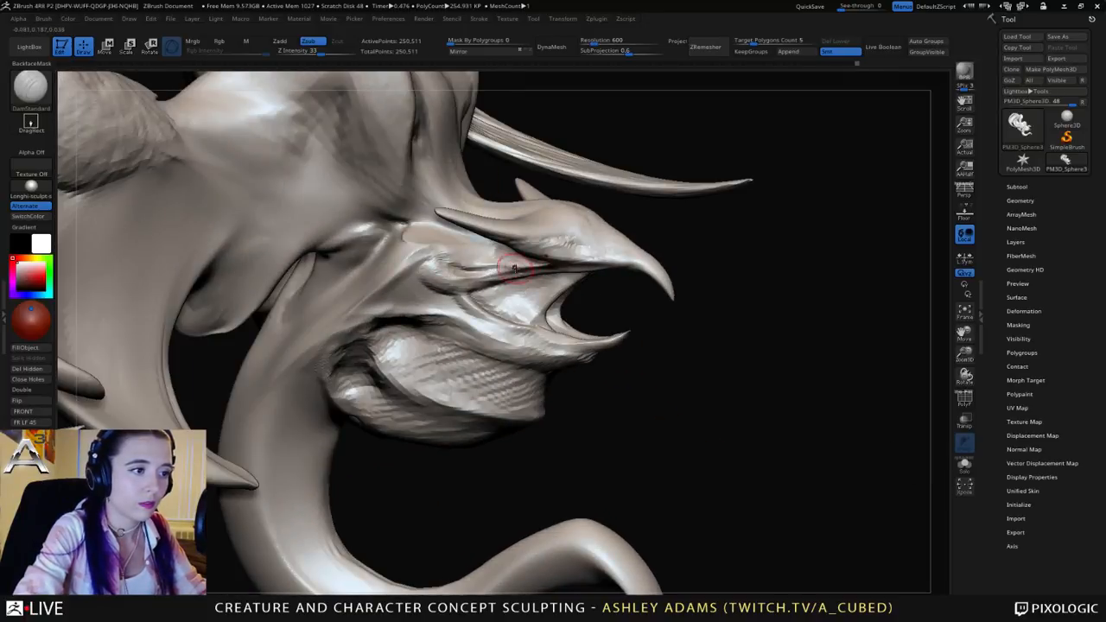
{"action": "mouse_move", "coordinate": [494, 258]}
{"action": "right_mouse_down"}
{"action": "mouse_move", "coordinate": [546, 239]}
{"action": "mouse_move", "coordinate": [561, 270]}
{"action": "mouse_move", "coordinate": [553, 216]}
{"action": "right_mouse_up"}
{"action": "mouse_move", "coordinate": [553, 216]}
{"action": "right_mouse_down"}
{"action": "mouse_move", "coordinate": [566, 231]}
{"action": "mouse_move", "coordinate": [529, 257]}
{"action": "mouse_move", "coordinate": [562, 280]}
{"action": "right_mouse_up"}
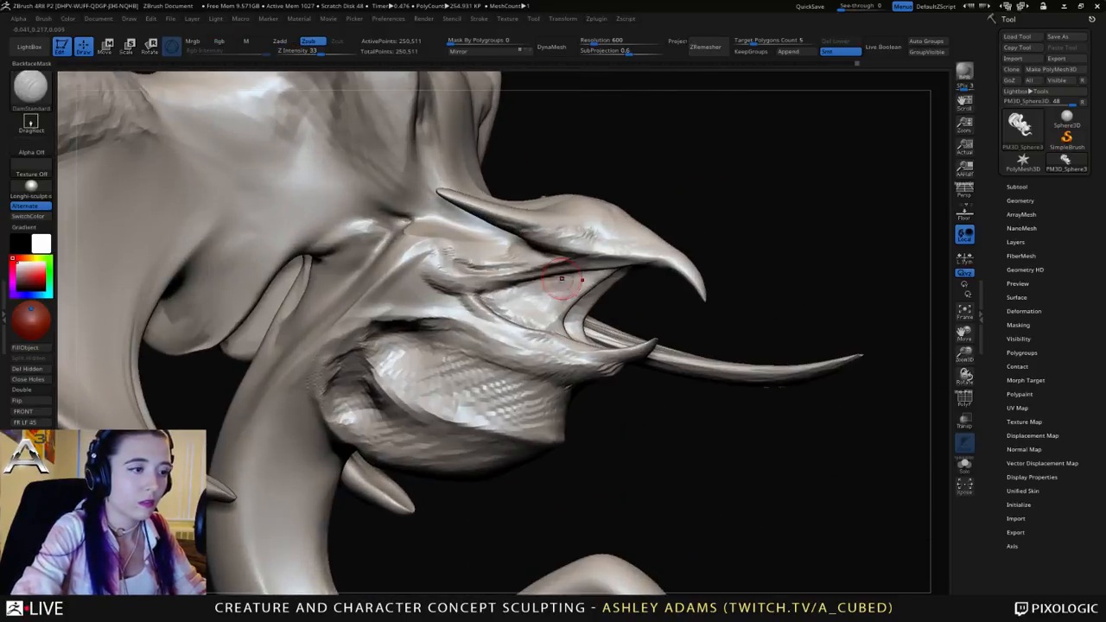
{"action": "left_click_drag", "start_coordinate": [489, 298], "coordinate": [563, 281]}
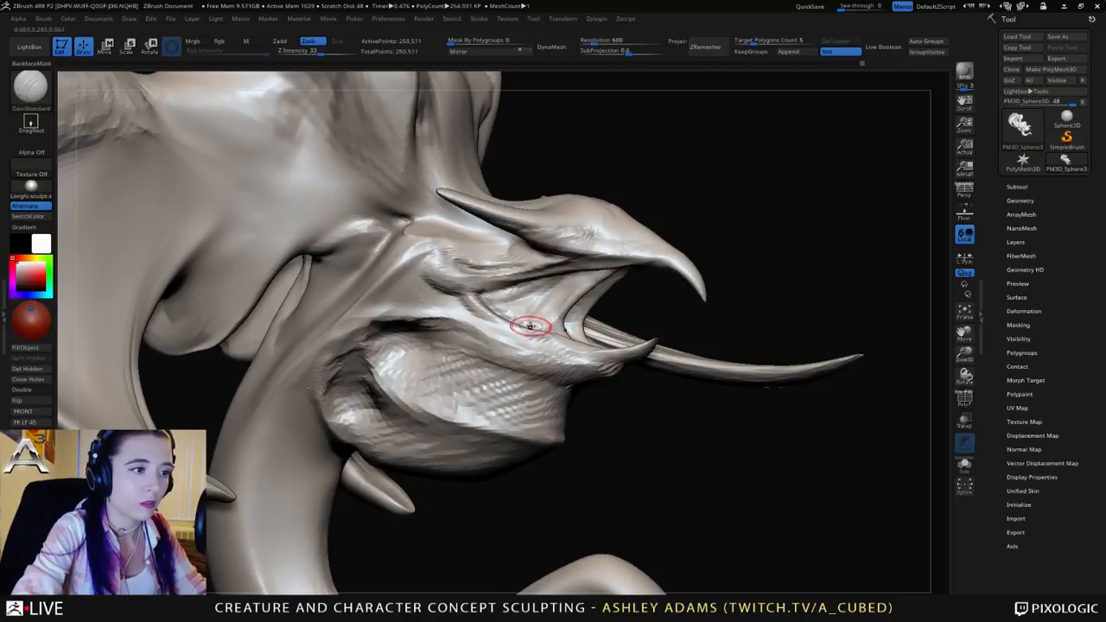
Step: Reshape the lower beak's underside toward its tip in side view with a resized SnakeHook brush
{"action": "right_click_drag", "start_coordinate": [595, 276], "coordinate": [591, 236], "text": "ctrl"}
{"action": "right_click_drag", "start_coordinate": [590, 236], "coordinate": [480, 230]}
{"action": "right_click_drag", "start_coordinate": [679, 226], "coordinate": [655, 246]}
{"action": "key", "text": "b"}
{"action": "key", "text": "s"}
{"action": "key", "text": "h"}
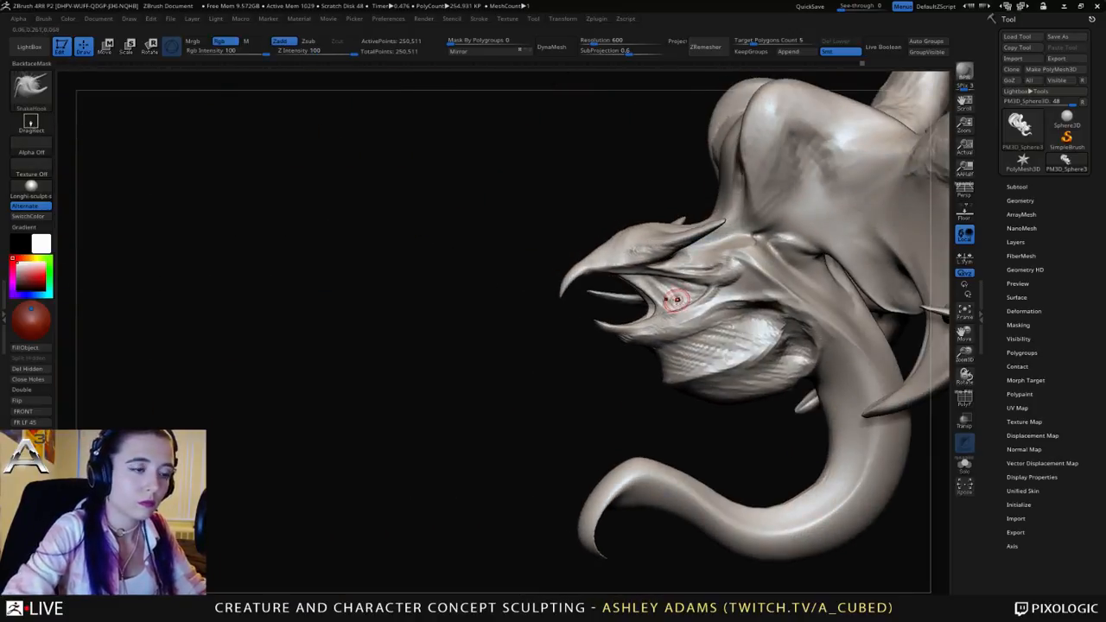
{"action": "key", "text": "space"}
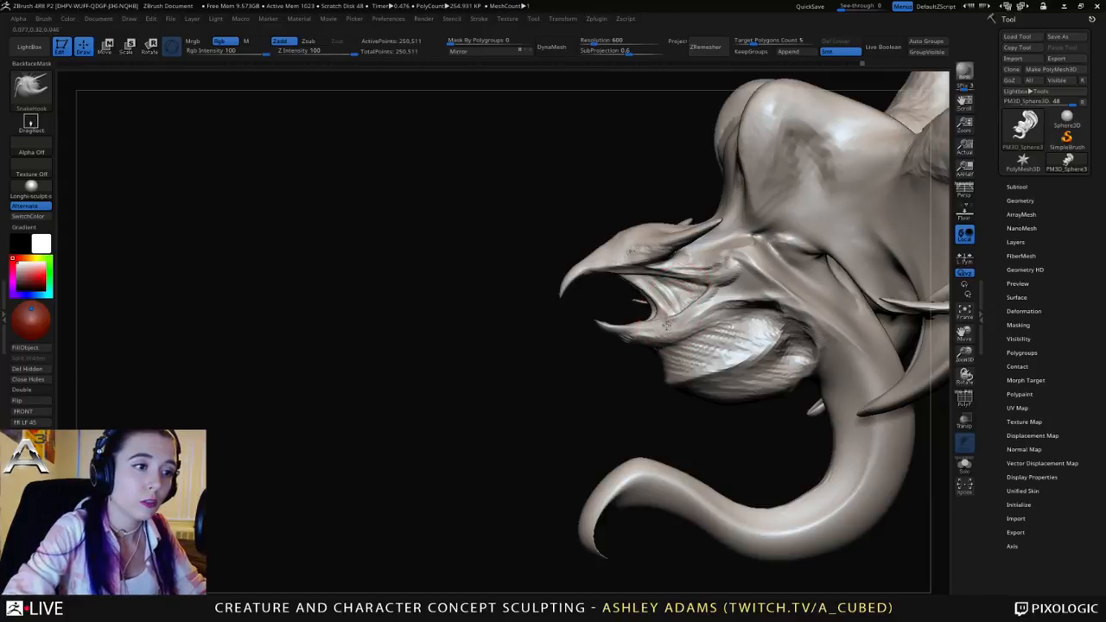
{"action": "mouse_move", "coordinate": [643, 330]}
{"action": "left_mouse_down"}
{"action": "mouse_move", "coordinate": [630, 342]}
{"action": "mouse_move", "coordinate": [598, 336]}
{"action": "left_mouse_up"}
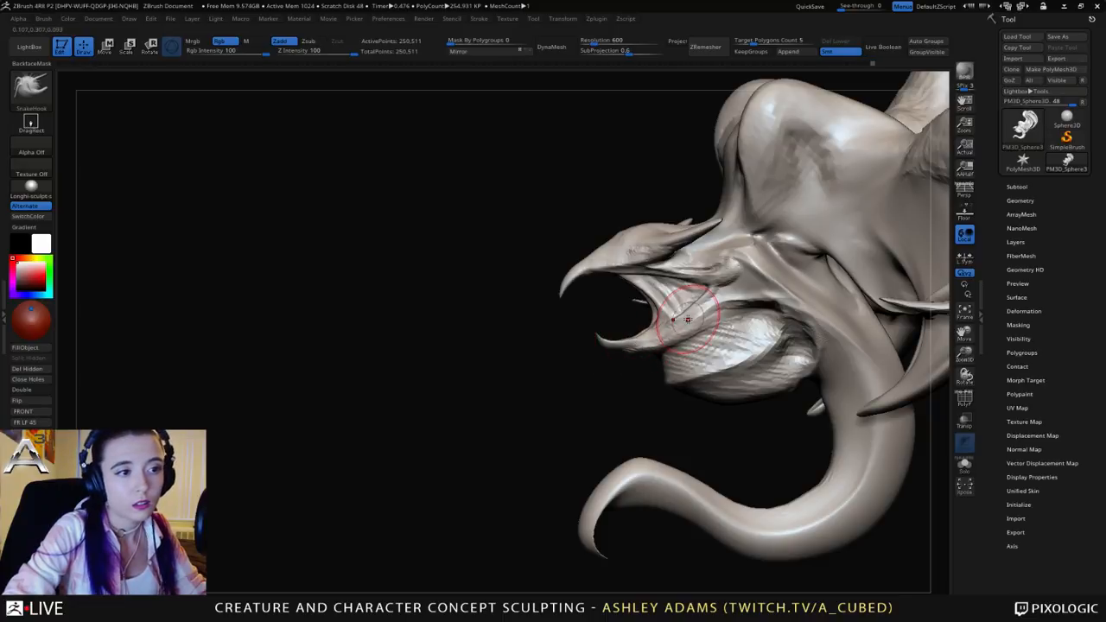
Step: Pull the brow spike's tip farther back with SnakeHook
{"action": "right_click_drag", "start_coordinate": [698, 308], "coordinate": [684, 281], "text": "ctrl"}
{"action": "left_click_drag", "start_coordinate": [662, 298], "coordinate": [591, 290]}
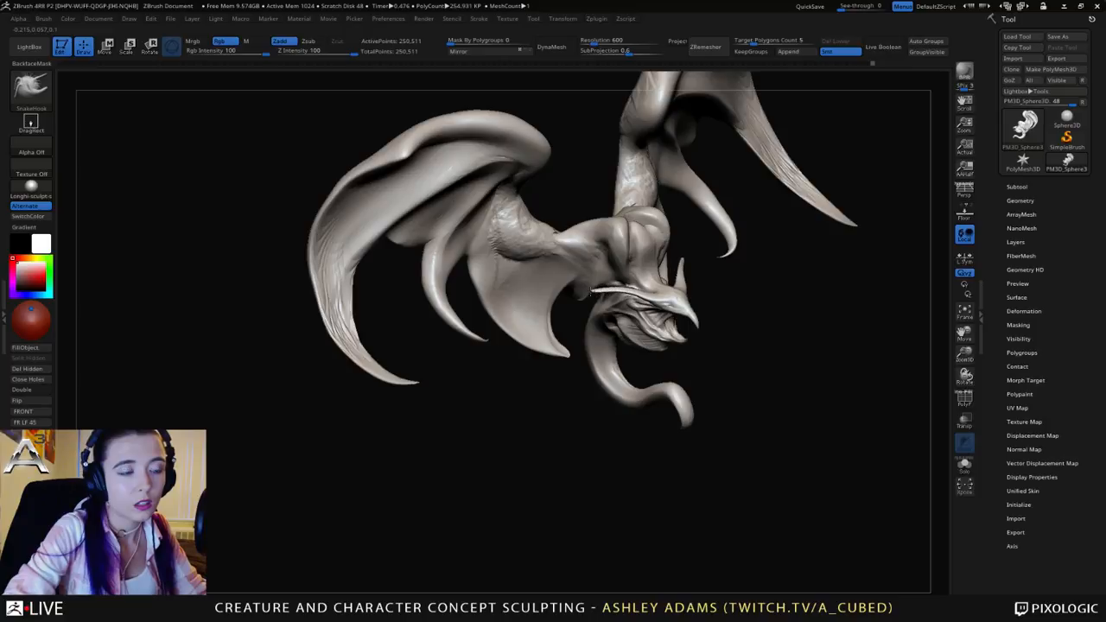
{"action": "key", "text": "shift"}
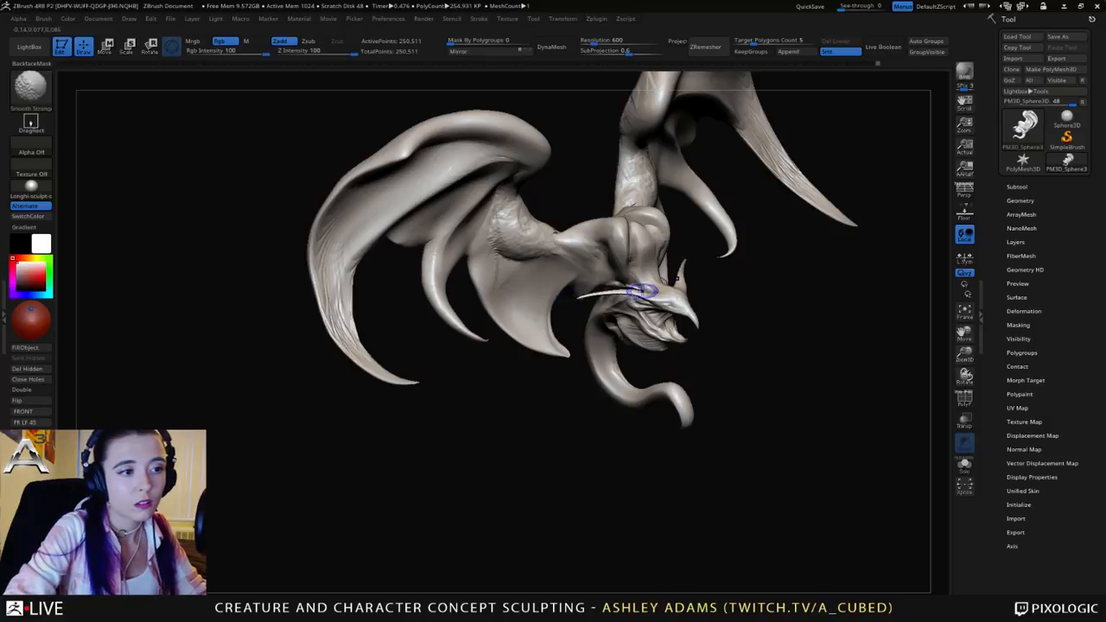
Step: Reshape the cheek fold and the rear of the throat pouch with a resized SnakeHook brush
{"action": "right_click_drag", "start_coordinate": [619, 296], "coordinate": [646, 243]}
{"action": "mouse_move", "coordinate": [670, 287]}
{"action": "right_mouse_down", "text": "alt"}
{"action": "mouse_move", "coordinate": [652, 251]}
{"action": "mouse_move", "coordinate": [644, 289]}
{"action": "mouse_move", "coordinate": [607, 278]}
{"action": "right_mouse_up", "text": "alt"}
{"action": "key", "text": "space"}
{"action": "left_click_drag", "start_coordinate": [589, 282], "coordinate": [601, 280]}
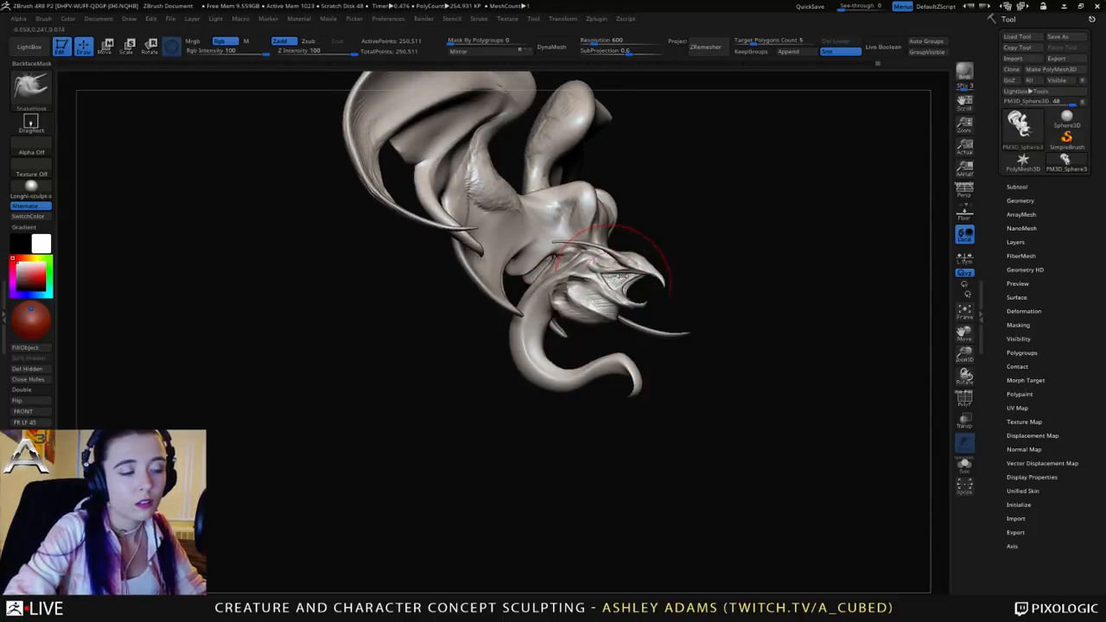
{"action": "left_click_drag", "start_coordinate": [575, 318], "coordinate": [568, 320]}
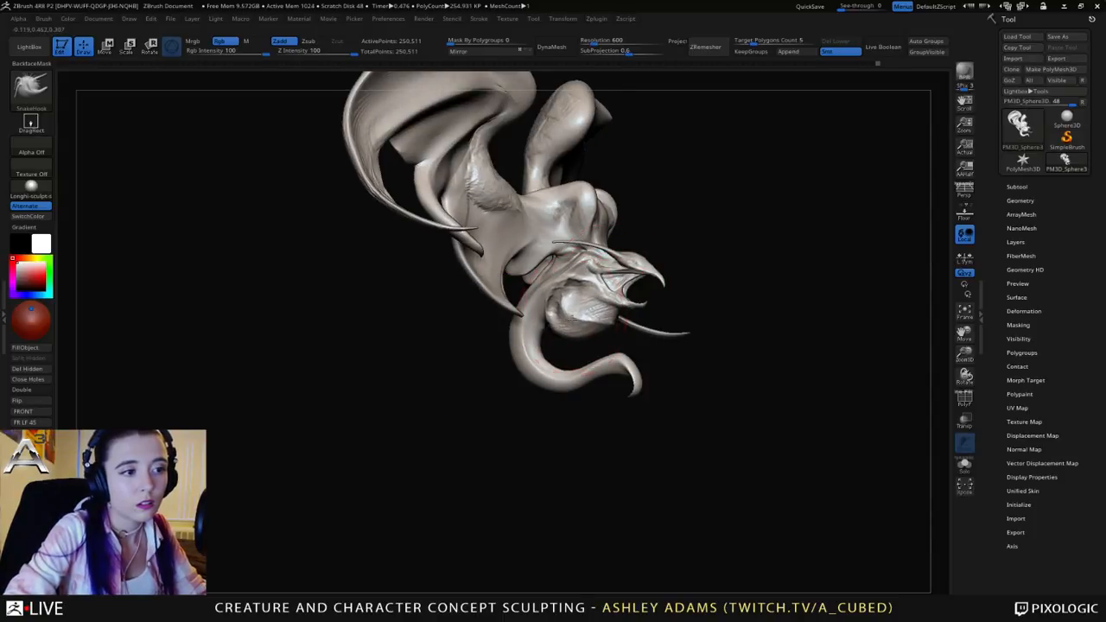
Step: Carve creases along the jaw fold and around the rear of the throat pouch with DamStandard
{"action": "mouse_move", "coordinate": [580, 318]}
{"action": "right_mouse_down"}
{"action": "mouse_move", "coordinate": [436, 317]}
{"action": "mouse_move", "coordinate": [559, 323]}
{"action": "mouse_move", "coordinate": [546, 301]}
{"action": "mouse_move", "coordinate": [509, 290]}
{"action": "right_mouse_up"}
{"action": "right_click", "coordinate": [564, 314]}
{"action": "key", "text": "b"}
{"action": "key", "text": "d"}
{"action": "key", "text": "s"}
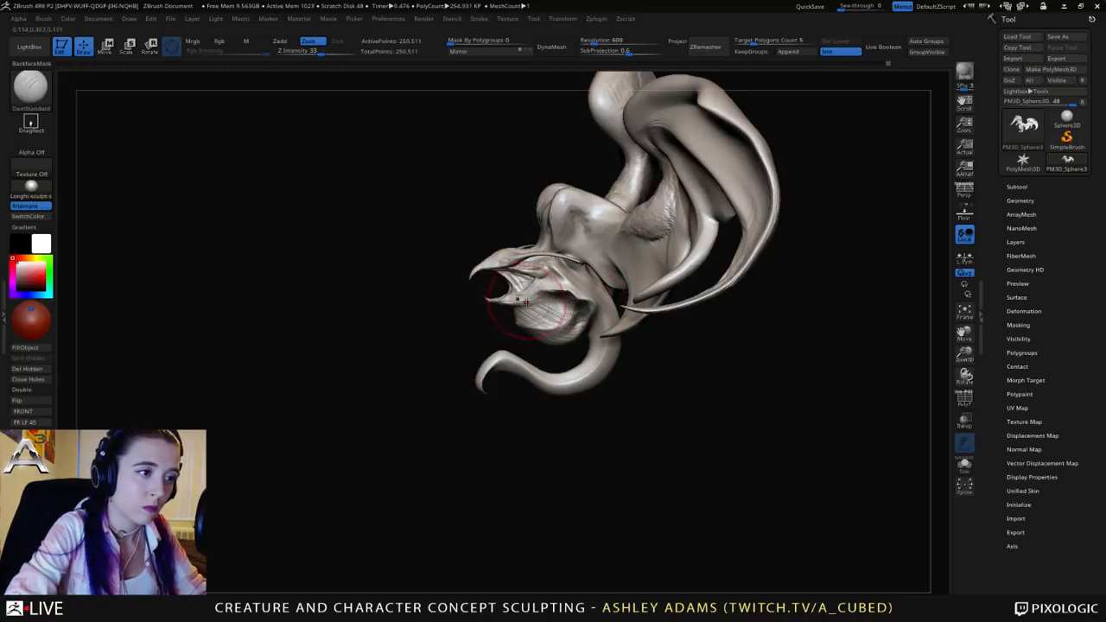
{"action": "right_click_drag", "start_coordinate": [525, 303], "coordinate": [696, 303]}
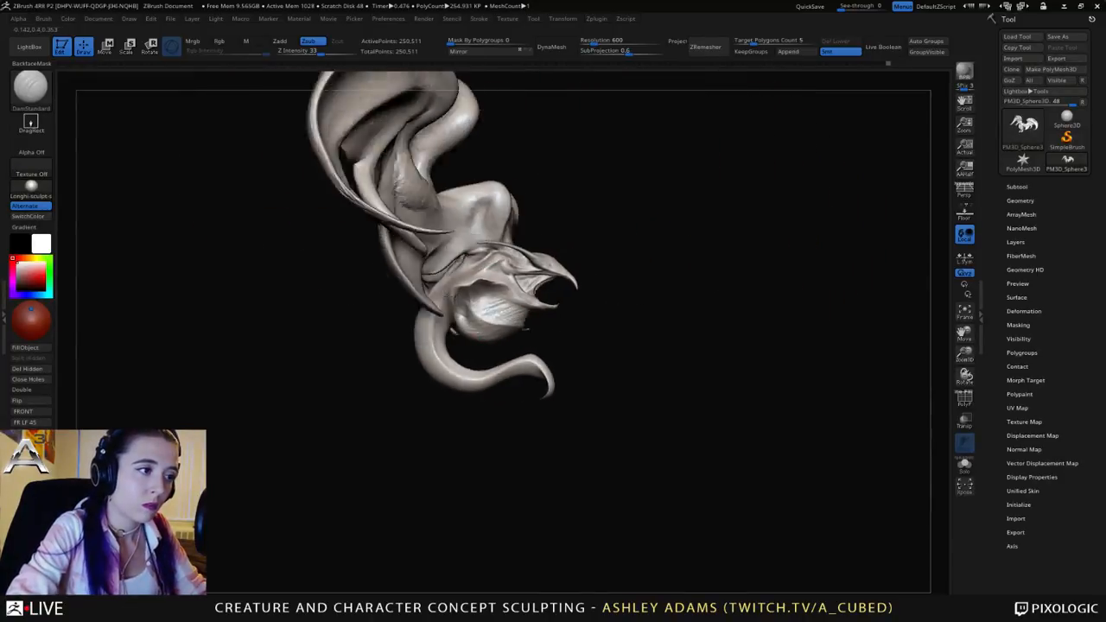
{"action": "mouse_move", "coordinate": [354, 333]}
{"action": "right_mouse_down"}
{"action": "mouse_move", "coordinate": [439, 349]}
{"action": "mouse_move", "coordinate": [467, 329]}
{"action": "right_mouse_up"}
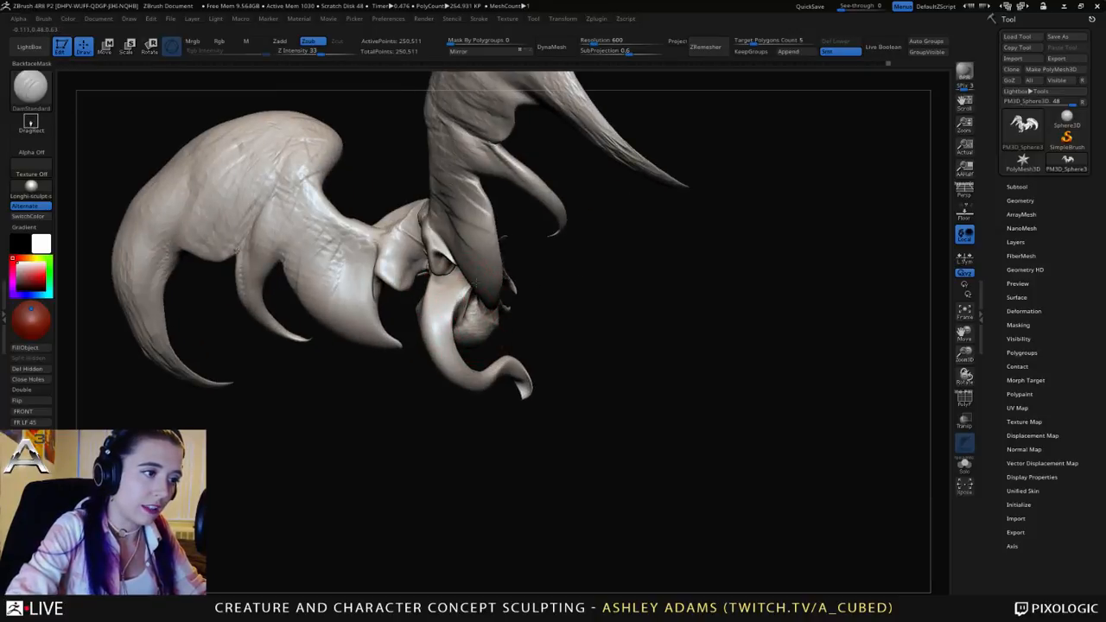
{"action": "mouse_move", "coordinate": [476, 280]}
{"action": "right_mouse_down"}
{"action": "mouse_move", "coordinate": [439, 315]}
{"action": "mouse_move", "coordinate": [416, 306]}
{"action": "right_mouse_up"}
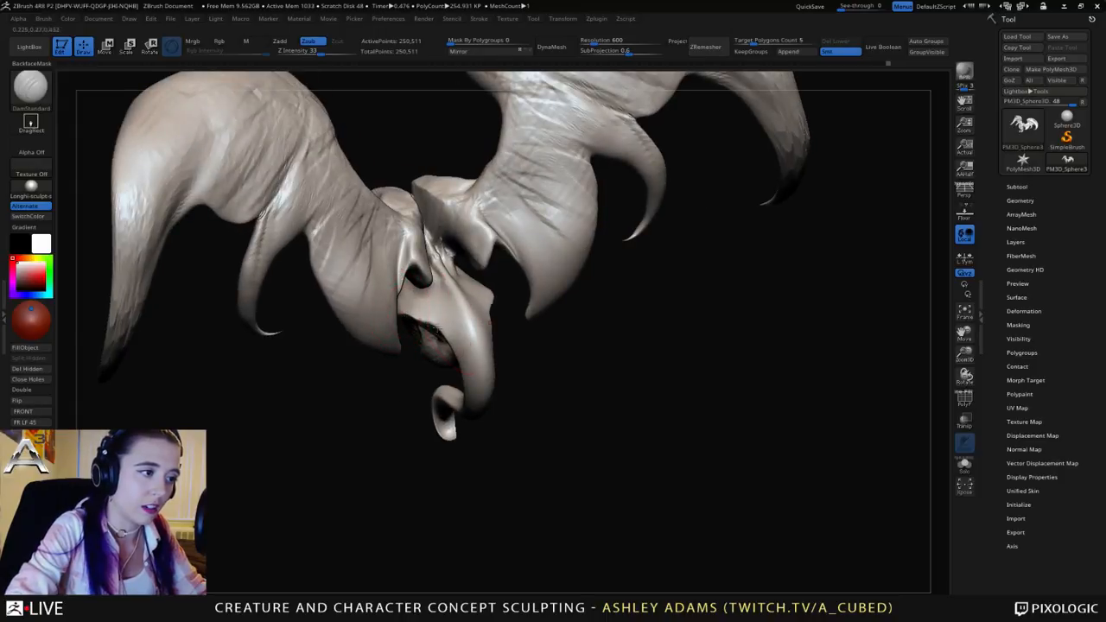
{"action": "mouse_move", "coordinate": [424, 324]}
{"action": "right_mouse_down"}
{"action": "mouse_move", "coordinate": [444, 333]}
{"action": "mouse_move", "coordinate": [415, 318]}
{"action": "right_mouse_up"}
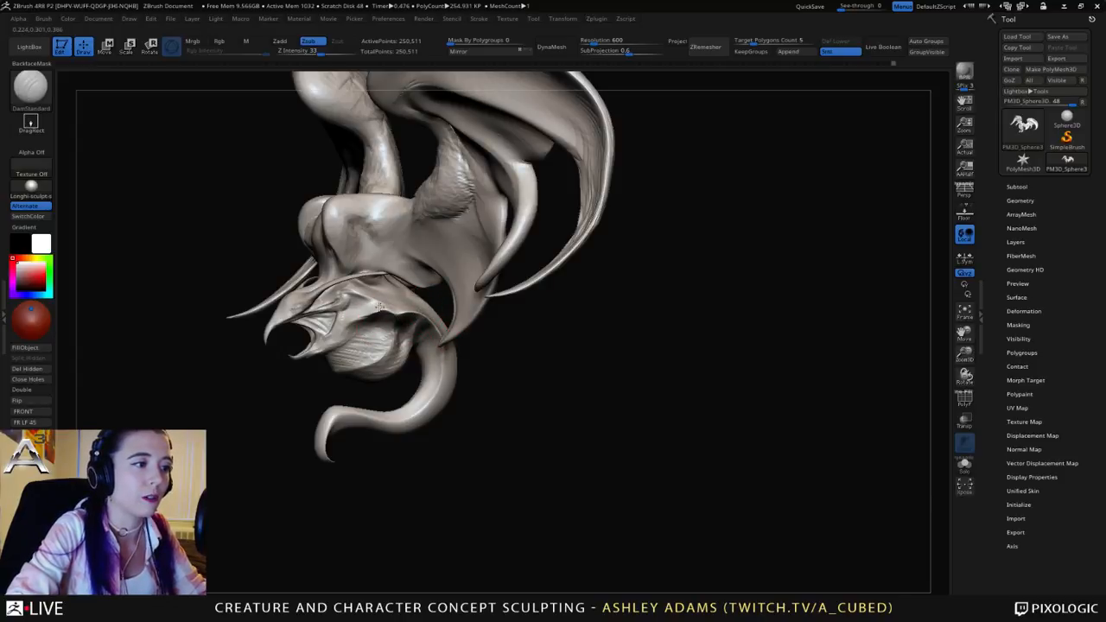
{"action": "left_click_drag", "start_coordinate": [380, 306], "coordinate": [339, 338]}
{"action": "mouse_move", "coordinate": [348, 332]}
{"action": "right_mouse_down"}
{"action": "mouse_move", "coordinate": [445, 259]}
{"action": "mouse_move", "coordinate": [380, 255]}
{"action": "mouse_move", "coordinate": [449, 346]}
{"action": "mouse_move", "coordinate": [547, 281]}
{"action": "mouse_move", "coordinate": [469, 247]}
{"action": "mouse_move", "coordinate": [493, 309]}
{"action": "right_mouse_up"}
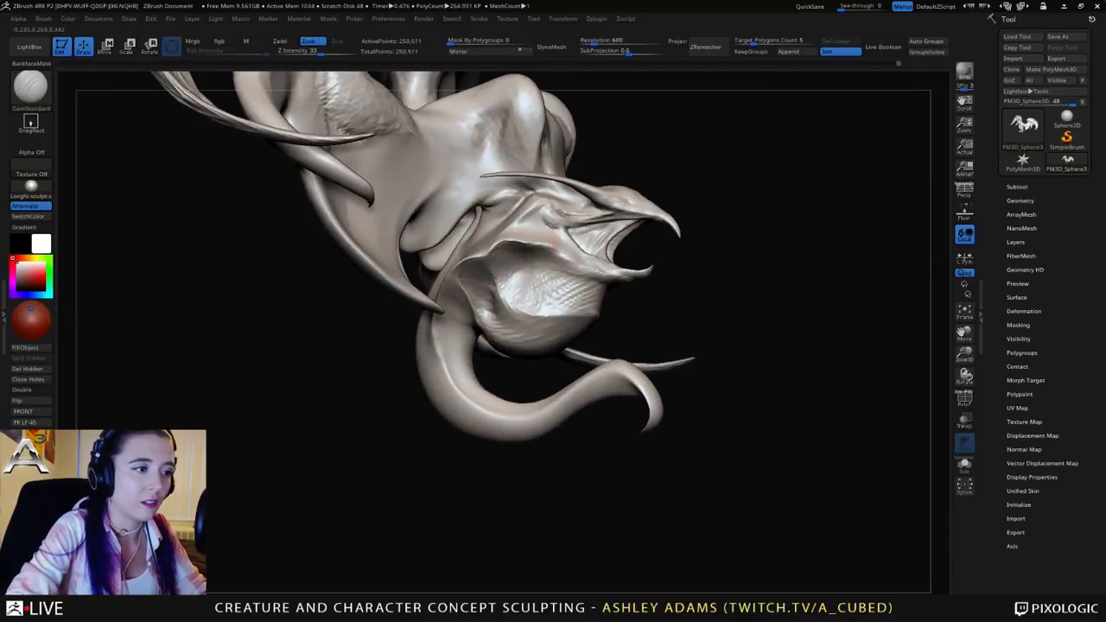
{"action": "mouse_move", "coordinate": [491, 259]}
{"action": "left_mouse_down"}
{"action": "mouse_move", "coordinate": [495, 294]}
{"action": "mouse_move", "coordinate": [522, 319]}
{"action": "mouse_move", "coordinate": [603, 311]}
{"action": "left_mouse_up"}
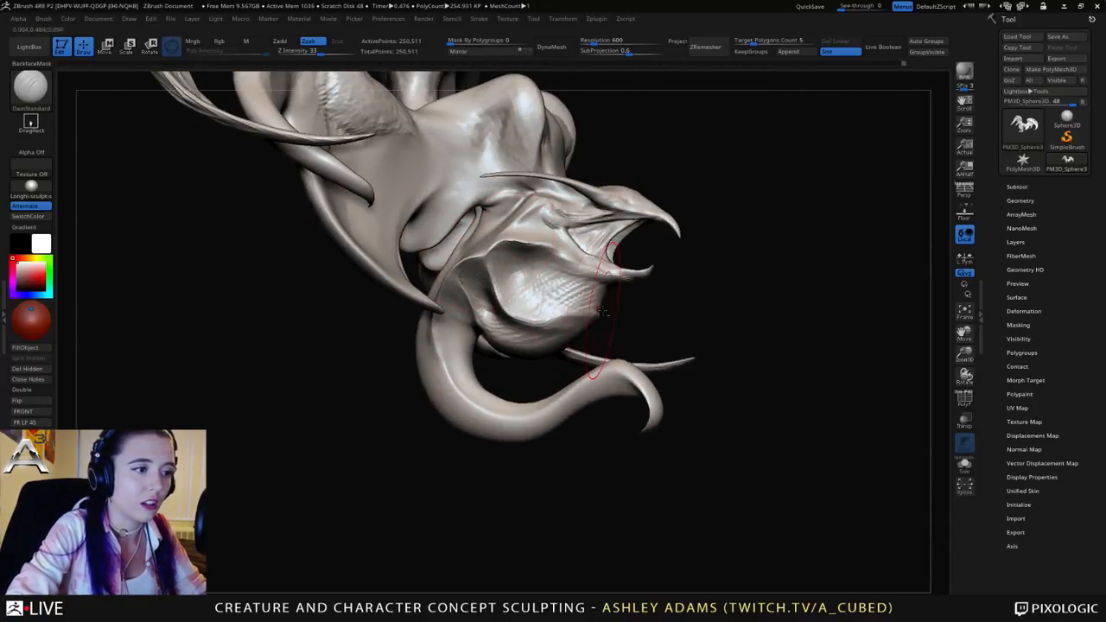
Step: Pull the rear jaw corners outward in front view with a resized SnakeHook brush
{"action": "mouse_move", "coordinate": [603, 311]}
{"action": "right_mouse_down"}
{"action": "mouse_move", "coordinate": [511, 316]}
{"action": "mouse_move", "coordinate": [524, 304]}
{"action": "right_mouse_up"}
{"action": "key", "text": "b"}
{"action": "key", "text": "s"}
{"action": "key", "text": "h"}
{"action": "key", "text": "space"}
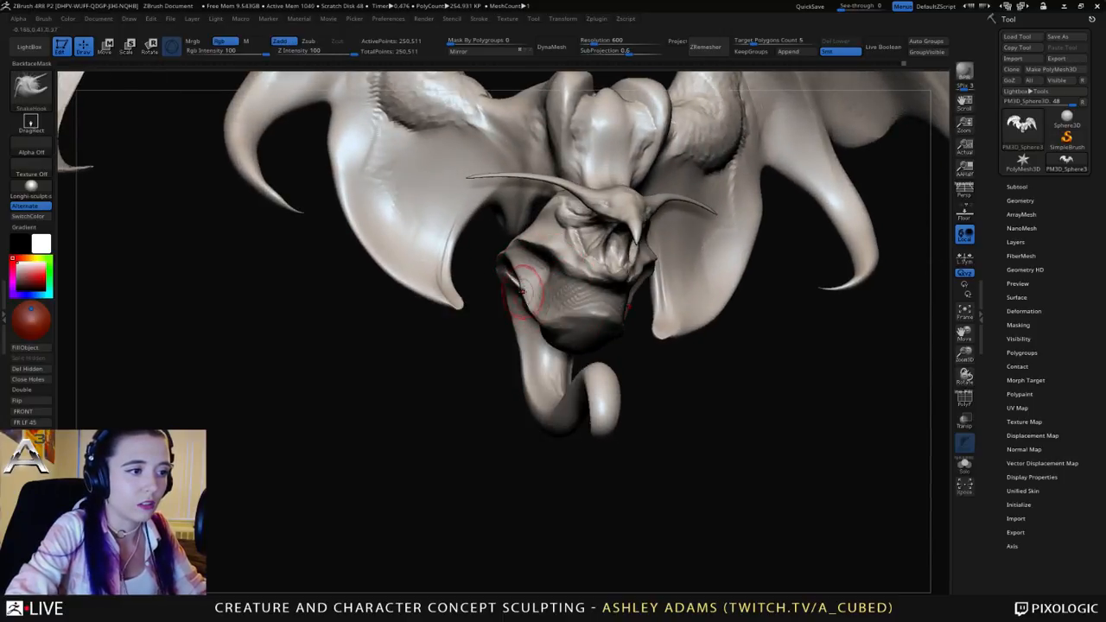
{"action": "mouse_move", "coordinate": [522, 292]}
{"action": "right_mouse_down"}
{"action": "mouse_move", "coordinate": [535, 281]}
{"action": "mouse_move", "coordinate": [560, 319]}
{"action": "mouse_move", "coordinate": [607, 316]}
{"action": "mouse_move", "coordinate": [592, 339]}
{"action": "right_mouse_up"}
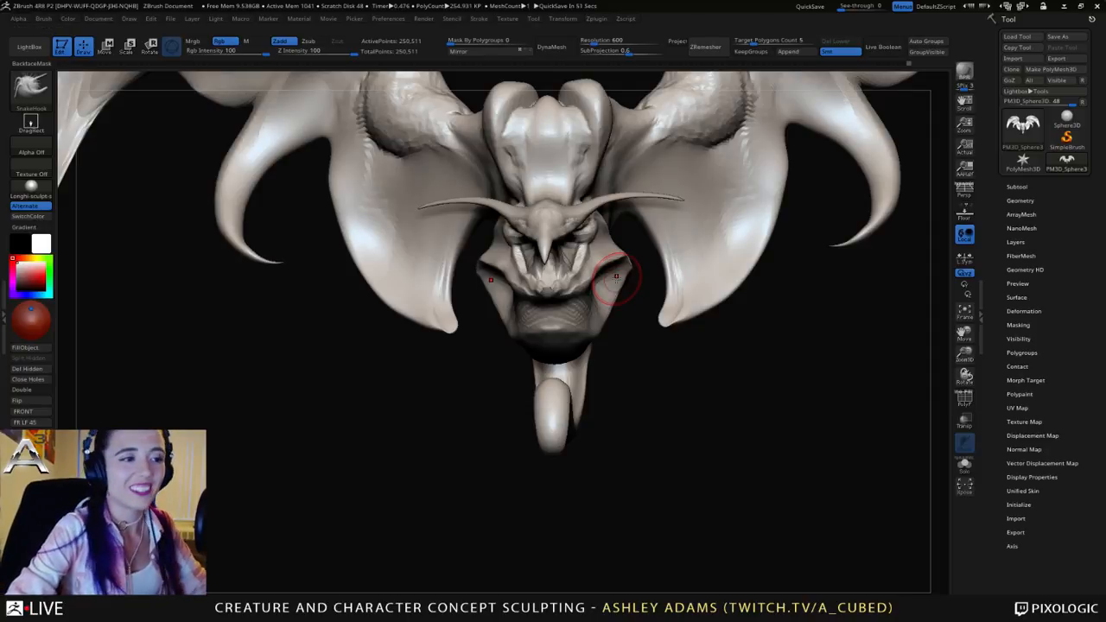
Step: Build up the hollow beneath the jaw fold and the front of the throat pouch with ClayBuildup
{"action": "mouse_move", "coordinate": [639, 269]}
{"action": "right_mouse_down"}
{"action": "mouse_move", "coordinate": [581, 259]}
{"action": "mouse_move", "coordinate": [606, 265]}
{"action": "mouse_move", "coordinate": [639, 251]}
{"action": "right_mouse_up"}
{"action": "key", "text": "b"}
{"action": "key", "text": "c"}
{"action": "key", "text": "b"}
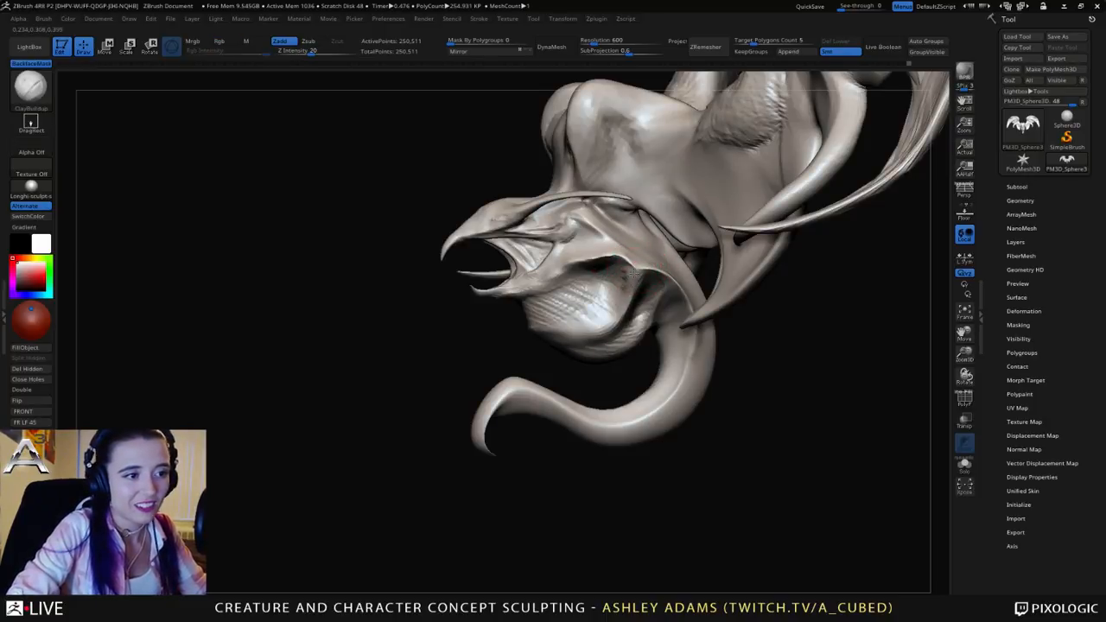
{"action": "mouse_move", "coordinate": [633, 294]}
{"action": "left_mouse_down"}
{"action": "mouse_move", "coordinate": [642, 276]}
{"action": "mouse_move", "coordinate": [620, 302]}
{"action": "left_mouse_up"}
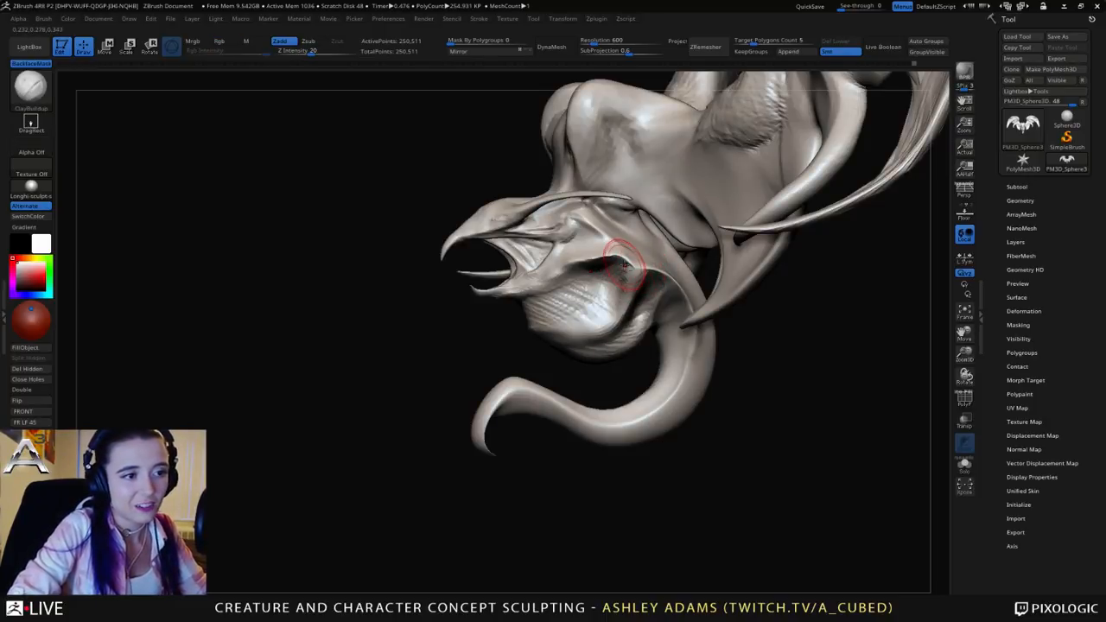
{"action": "mouse_move", "coordinate": [624, 257]}
{"action": "left_mouse_down"}
{"action": "mouse_move", "coordinate": [629, 273]}
{"action": "mouse_move", "coordinate": [656, 260]}
{"action": "mouse_move", "coordinate": [653, 275]}
{"action": "left_mouse_up"}
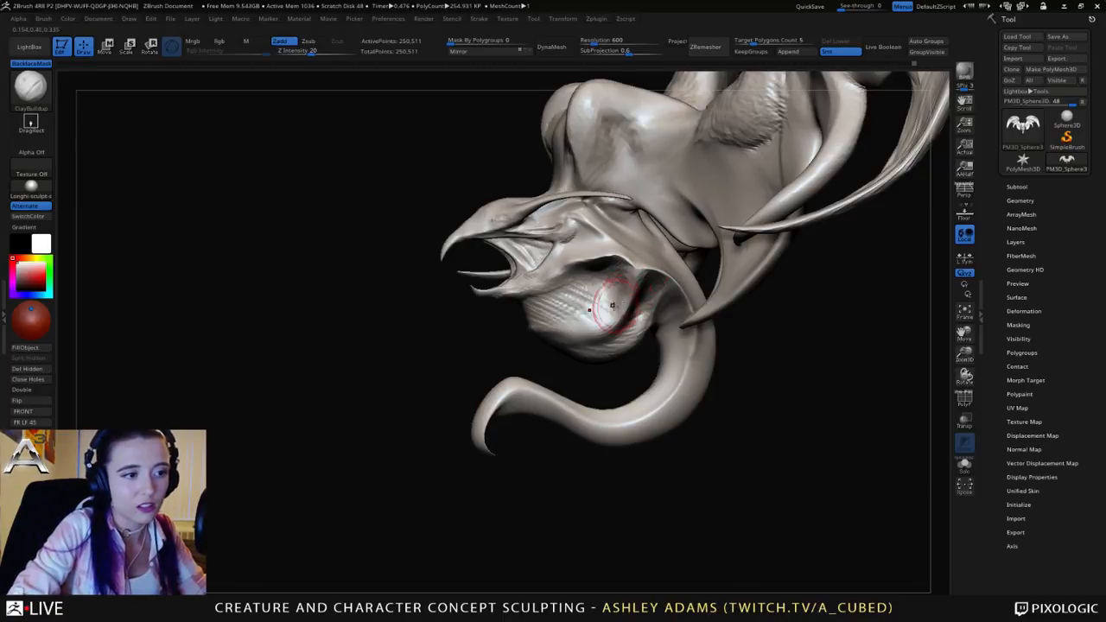
{"action": "mouse_move", "coordinate": [596, 302]}
{"action": "right_mouse_down"}
{"action": "mouse_move", "coordinate": [613, 280]}
{"action": "mouse_move", "coordinate": [532, 336]}
{"action": "right_mouse_up"}
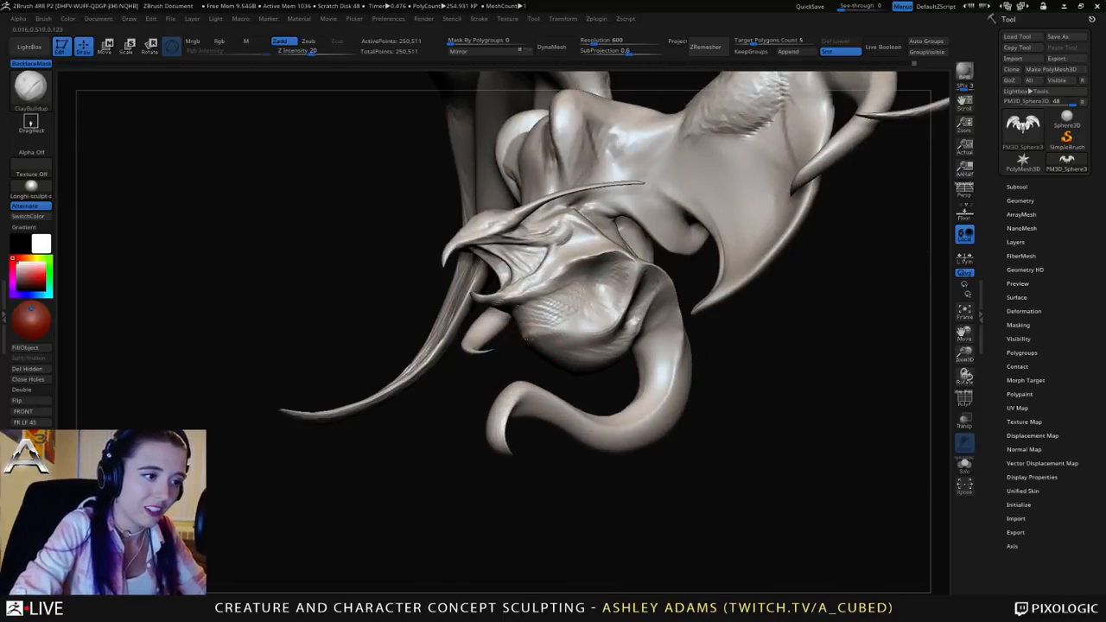
{"action": "mouse_move", "coordinate": [529, 338]}
{"action": "left_mouse_down"}
{"action": "mouse_move", "coordinate": [531, 320]}
{"action": "mouse_move", "coordinate": [536, 328]}
{"action": "left_mouse_up"}
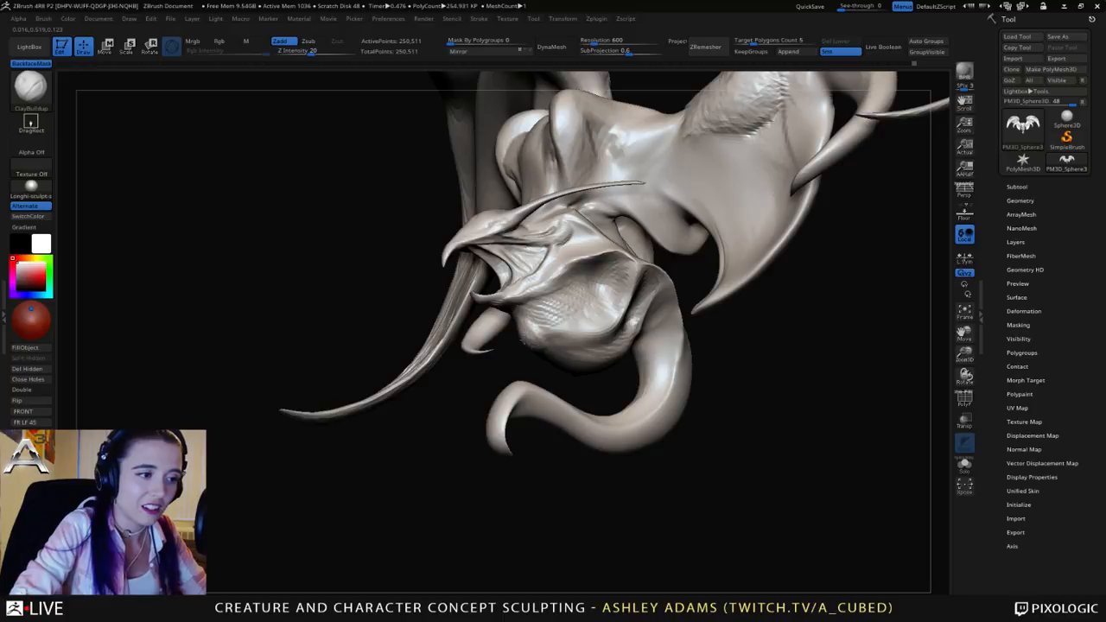
{"action": "mouse_move", "coordinate": [596, 324]}
{"action": "right_mouse_down"}
{"action": "mouse_move", "coordinate": [486, 321]}
{"action": "mouse_move", "coordinate": [479, 380]}
{"action": "mouse_move", "coordinate": [493, 291]}
{"action": "mouse_move", "coordinate": [482, 301]}
{"action": "right_mouse_up"}
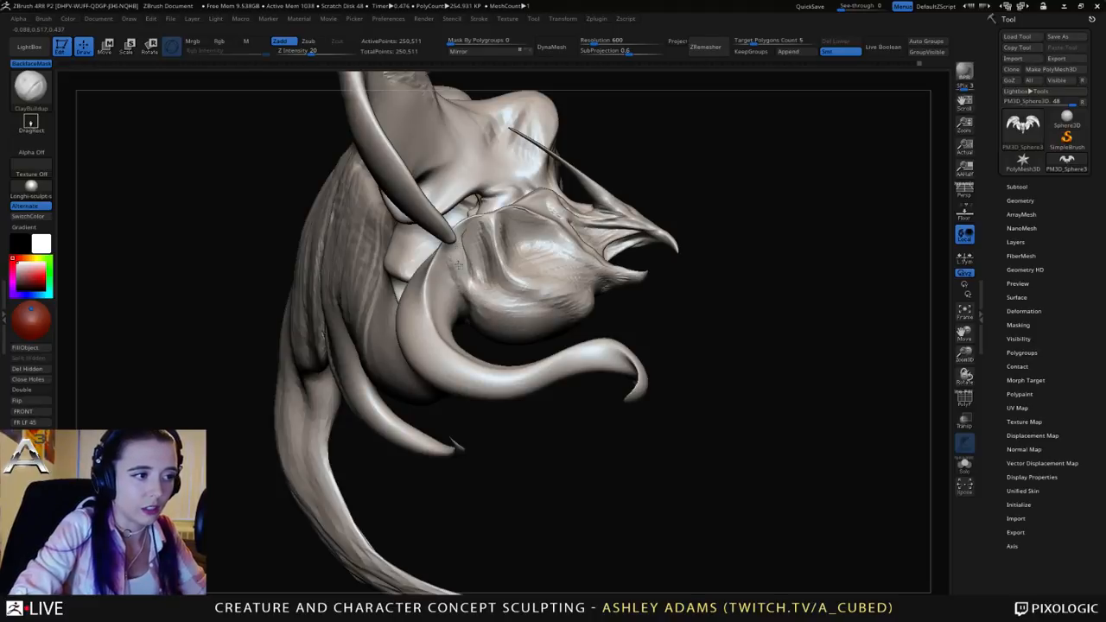
Step: Reshape the rear underside of the throat pouch with SnakeHook
{"action": "key", "text": "b"}
{"action": "key", "text": "s"}
{"action": "key", "text": "h"}
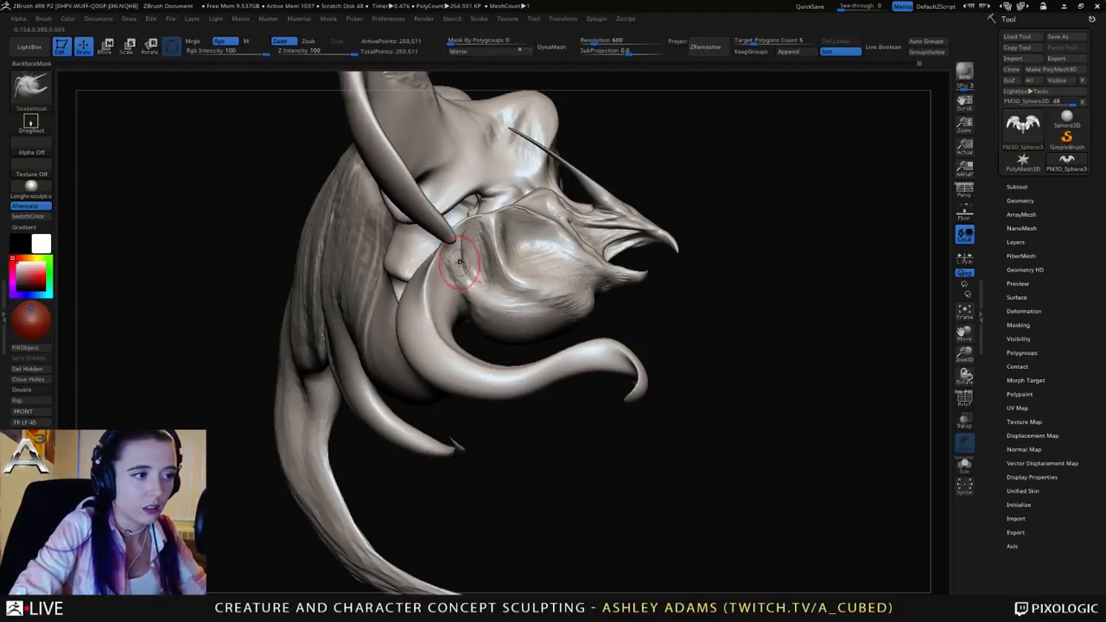
{"action": "mouse_move", "coordinate": [463, 259]}
{"action": "right_mouse_down"}
{"action": "mouse_move", "coordinate": [475, 255]}
{"action": "mouse_move", "coordinate": [493, 276]}
{"action": "mouse_move", "coordinate": [469, 270]}
{"action": "mouse_move", "coordinate": [471, 303]}
{"action": "mouse_move", "coordinate": [500, 333]}
{"action": "right_mouse_up"}
Step: Build up and smooth the junction between the throat pouch and the curled tail with ClayBuildup
{"action": "key", "text": "b"}
{"action": "key", "text": "c"}
{"action": "key", "text": "b"}
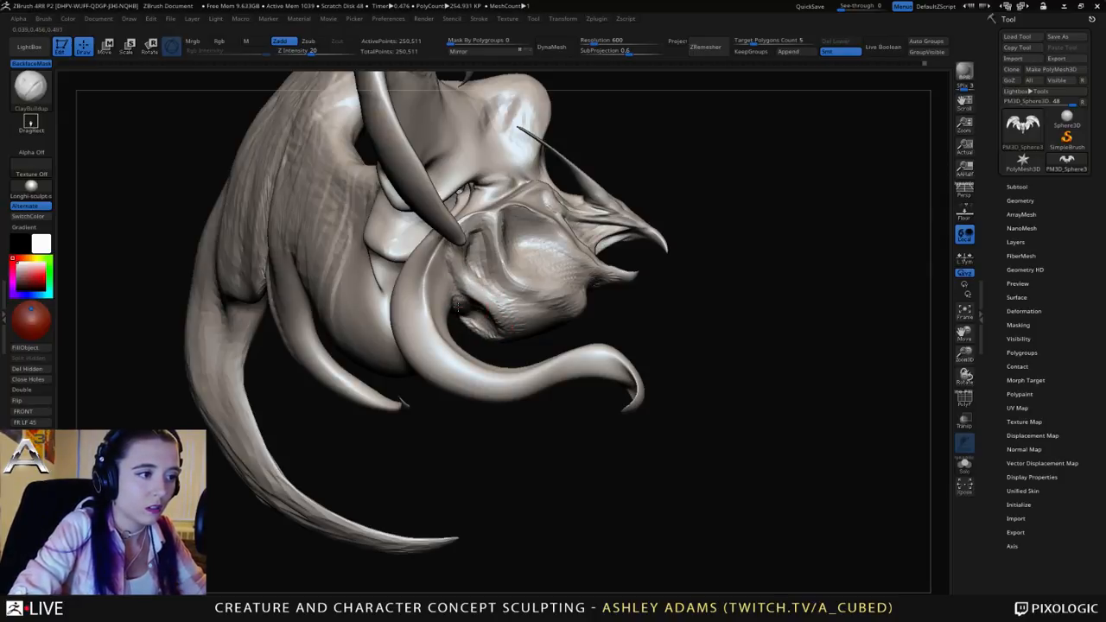
{"action": "right_click_drag", "start_coordinate": [500, 334], "coordinate": [453, 312]}
{"action": "left_click_drag", "start_coordinate": [451, 310], "coordinate": [458, 316], "text": "shift"}
{"action": "mouse_move", "coordinate": [457, 316]}
{"action": "right_mouse_down"}
{"action": "mouse_move", "coordinate": [471, 318]}
{"action": "mouse_move", "coordinate": [452, 317]}
{"action": "right_mouse_up"}
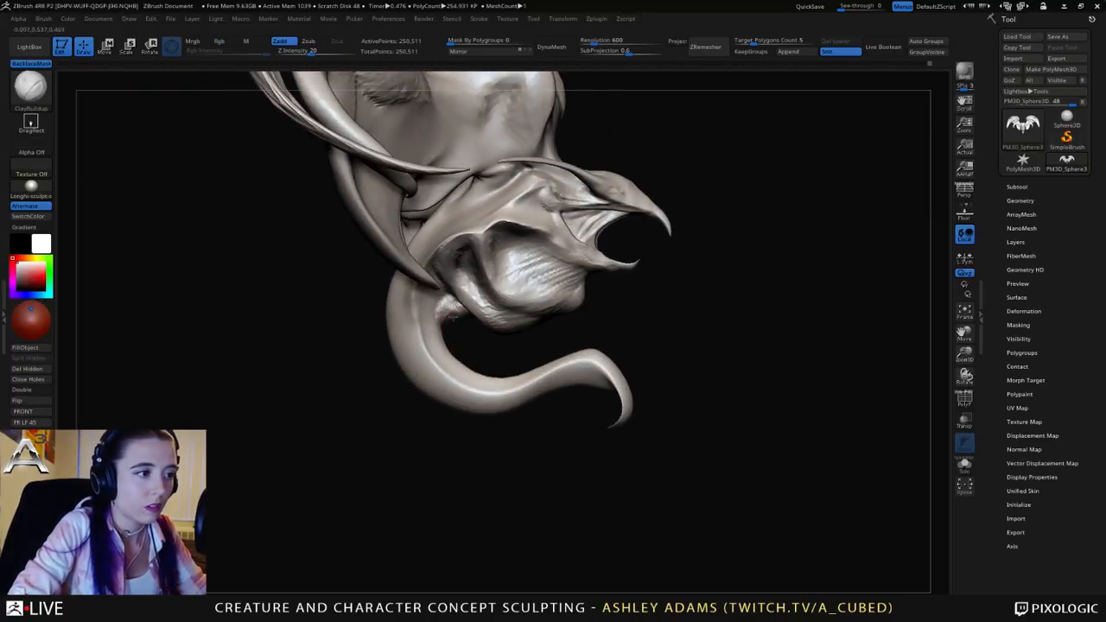
{"action": "mouse_move", "coordinate": [448, 334]}
{"action": "left_mouse_down"}
{"action": "mouse_move", "coordinate": [438, 332]}
{"action": "mouse_move", "coordinate": [444, 347]}
{"action": "mouse_move", "coordinate": [436, 324]}
{"action": "mouse_move", "coordinate": [450, 299]}
{"action": "left_mouse_up"}
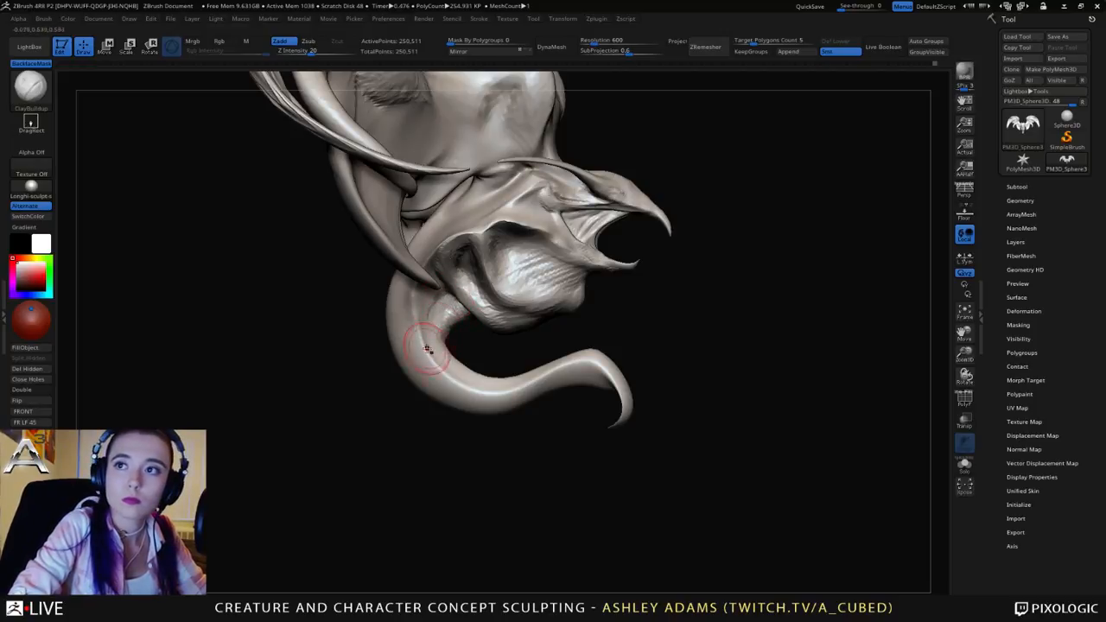
Step: Try to carve creases down the back of the head into the curled tail with DamStandard
{"action": "mouse_move", "coordinate": [497, 326]}
{"action": "right_mouse_down"}
{"action": "mouse_move", "coordinate": [502, 300]}
{"action": "mouse_move", "coordinate": [469, 305]}
{"action": "mouse_move", "coordinate": [481, 273]}
{"action": "right_mouse_up"}
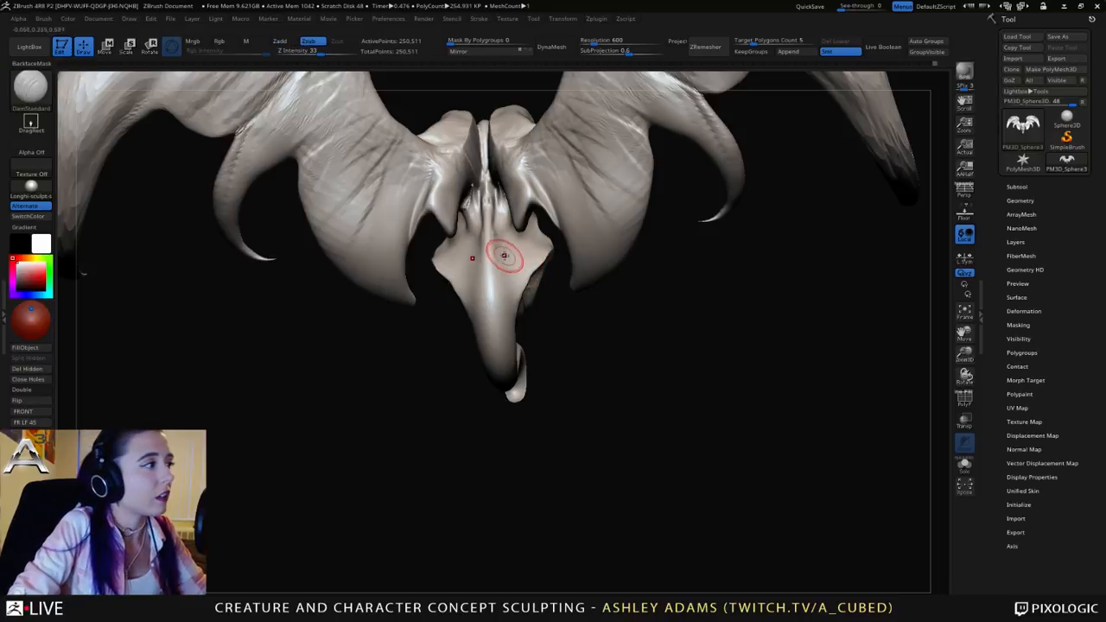
{"action": "mouse_move", "coordinate": [501, 252]}
{"action": "right_mouse_down"}
{"action": "mouse_move", "coordinate": [482, 242]}
{"action": "mouse_move", "coordinate": [489, 275]}
{"action": "mouse_move", "coordinate": [488, 262]}
{"action": "right_mouse_up"}
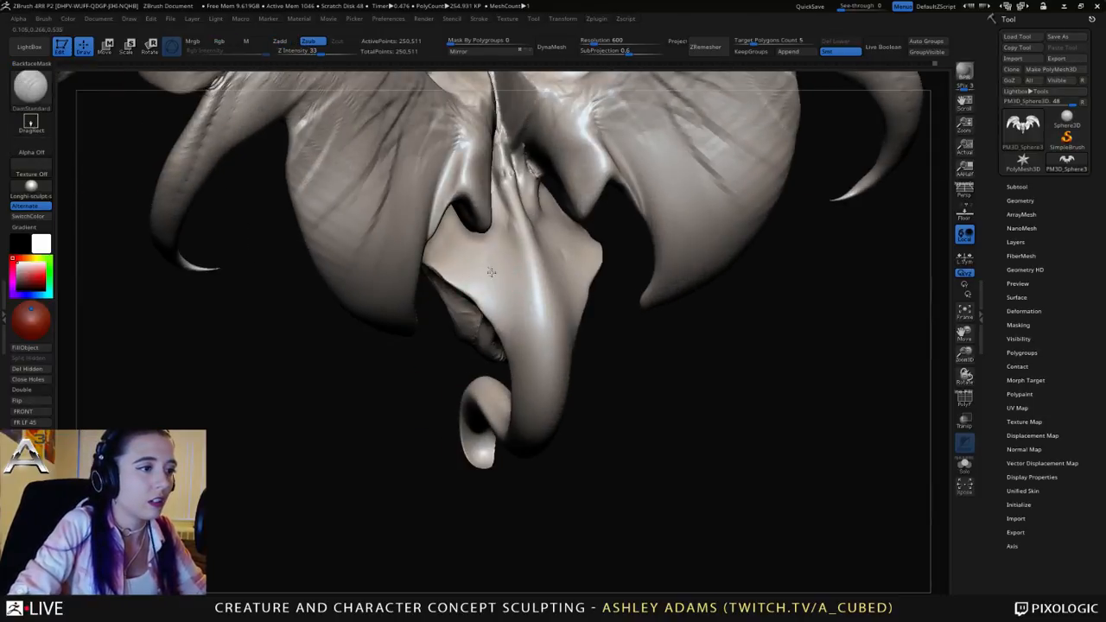
{"action": "left_click_drag", "start_coordinate": [501, 275], "coordinate": [533, 380]}
{"action": "mouse_move", "coordinate": [529, 404]}
{"action": "left_mouse_down"}
{"action": "mouse_move", "coordinate": [486, 292]}
{"action": "mouse_move", "coordinate": [514, 285]}
{"action": "mouse_move", "coordinate": [504, 291]}
{"action": "left_mouse_up"}
{"action": "key", "text": "ctrl+z"}
{"action": "key", "text": "ctrl+z"}
{"action": "key", "text": "ctrl+z"}
{"action": "key", "text": "ctrl+z"}
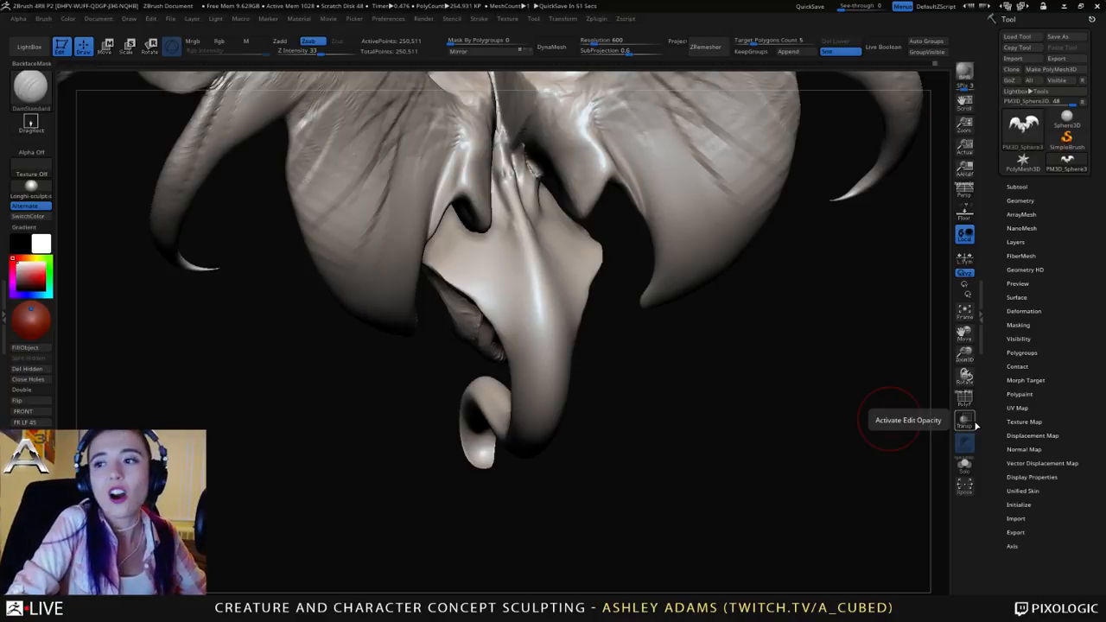
Step: Adjust the outer points of the jaw flare from behind with a resized SnakeHook brush
{"action": "mouse_move", "coordinate": [439, 216]}
{"action": "left_mouse_down"}
{"action": "mouse_move", "coordinate": [458, 255]}
{"action": "mouse_move", "coordinate": [450, 268]}
{"action": "left_mouse_up"}
{"action": "key", "text": "b"}
{"action": "key", "text": "s"}
{"action": "key", "text": "h"}
{"action": "key", "text": "space"}
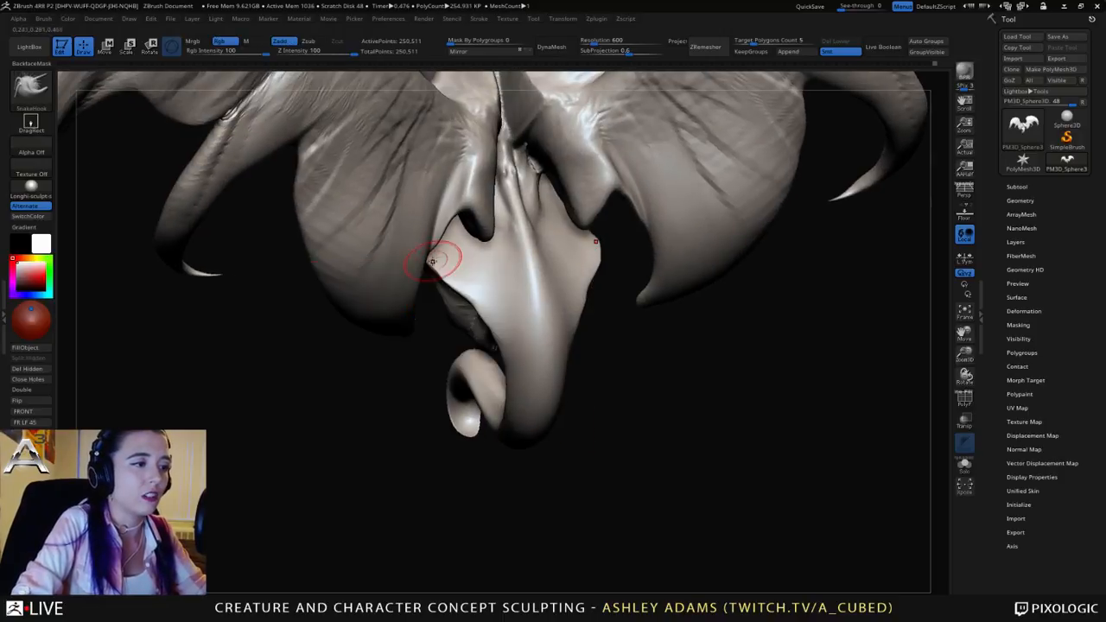
{"action": "key", "text": "space"}
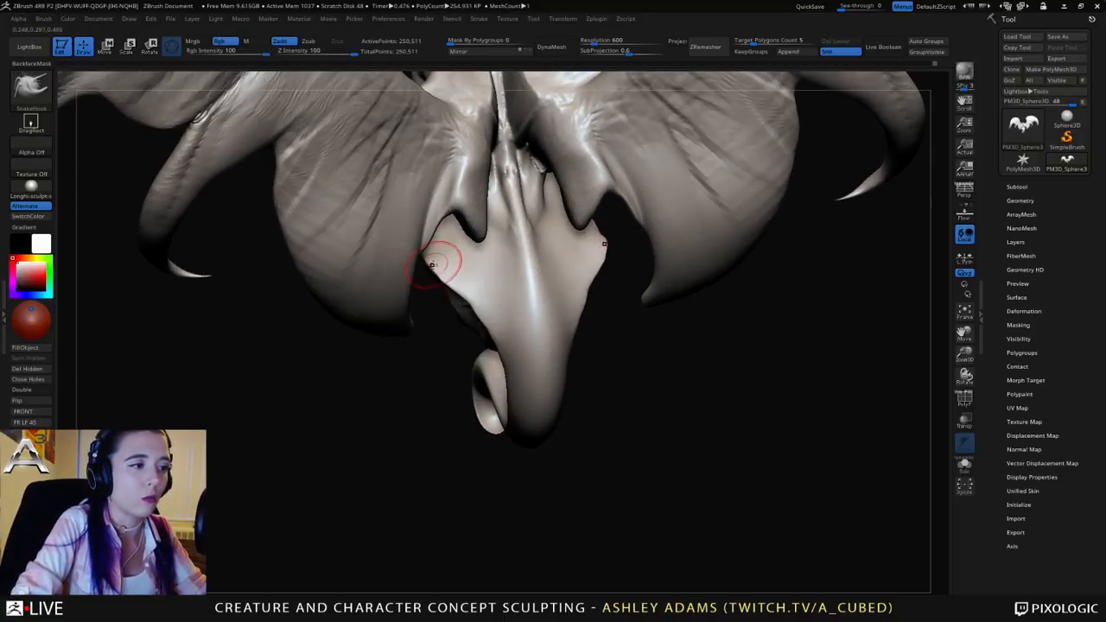
{"action": "left_click_drag", "start_coordinate": [462, 290], "coordinate": [518, 260]}
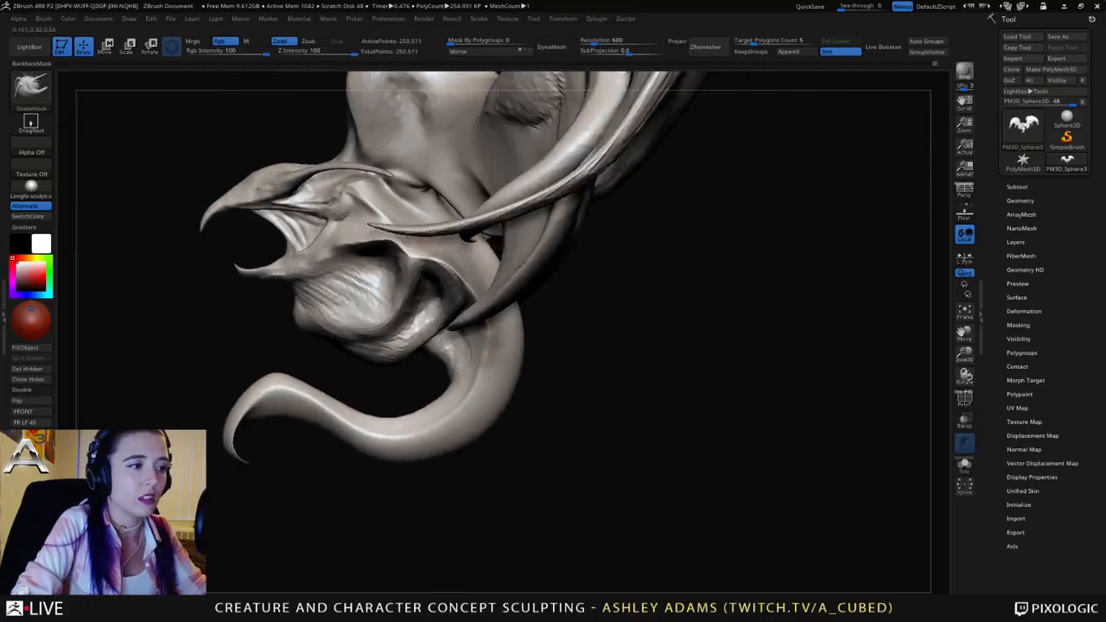
Step: Refine the jaw flare's outer edge and the side of the curled tail's base with a resized SnakeHook brush
{"action": "right_click_drag", "start_coordinate": [521, 264], "coordinate": [425, 253]}
{"action": "key", "text": "space"}
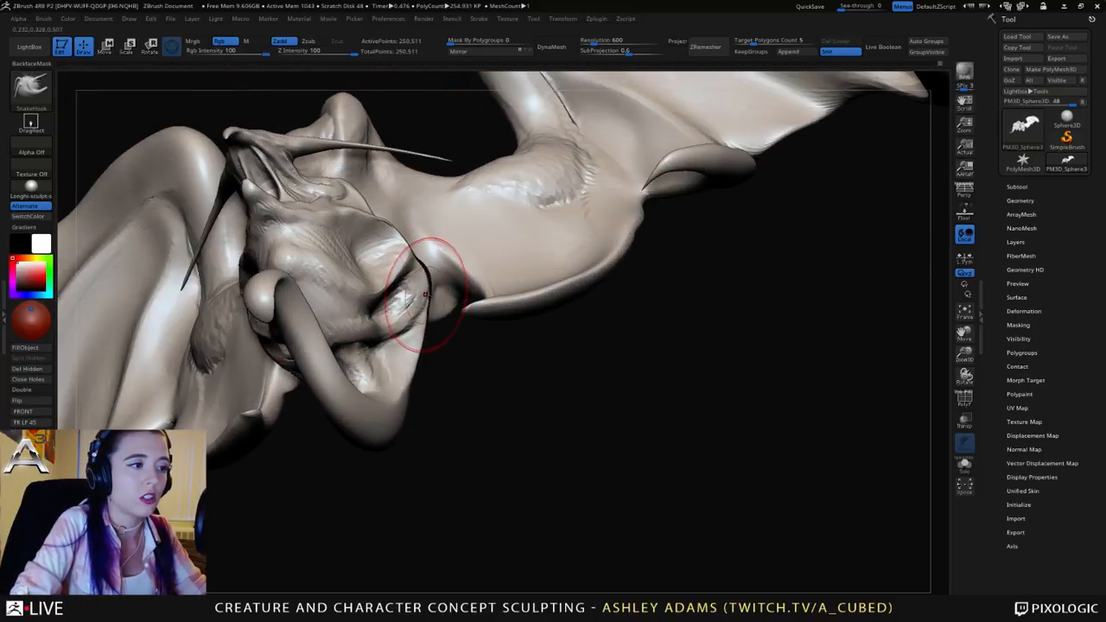
{"action": "right_click_drag", "start_coordinate": [425, 295], "coordinate": [413, 287]}
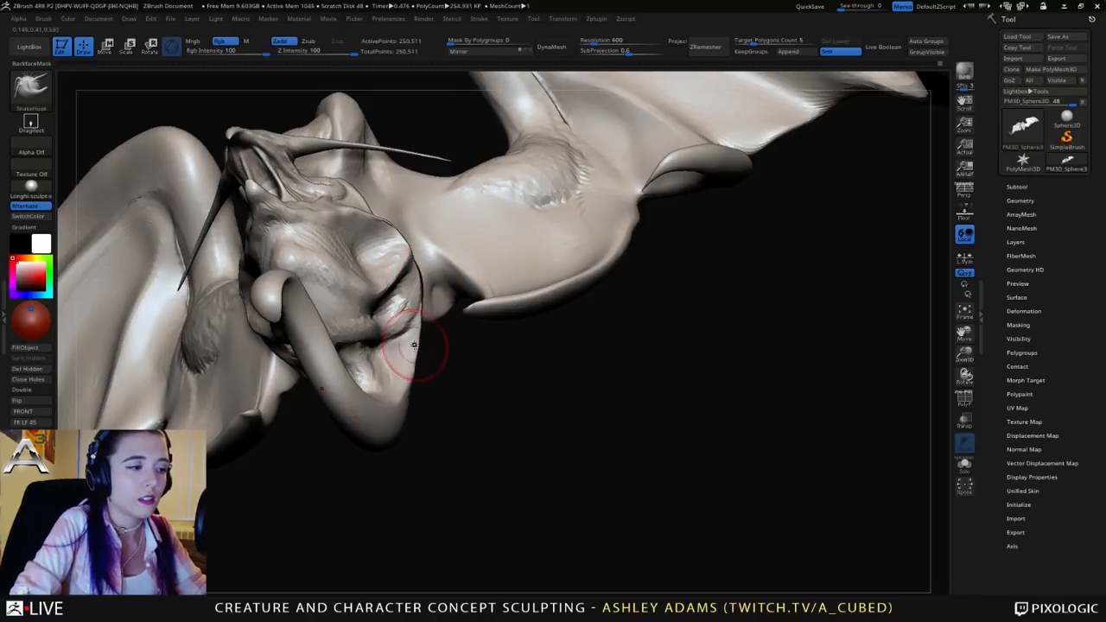
{"action": "right_click_drag", "start_coordinate": [414, 344], "coordinate": [418, 379]}
{"action": "key", "text": "space"}
{"action": "left_click_drag", "start_coordinate": [418, 378], "coordinate": [412, 378]}
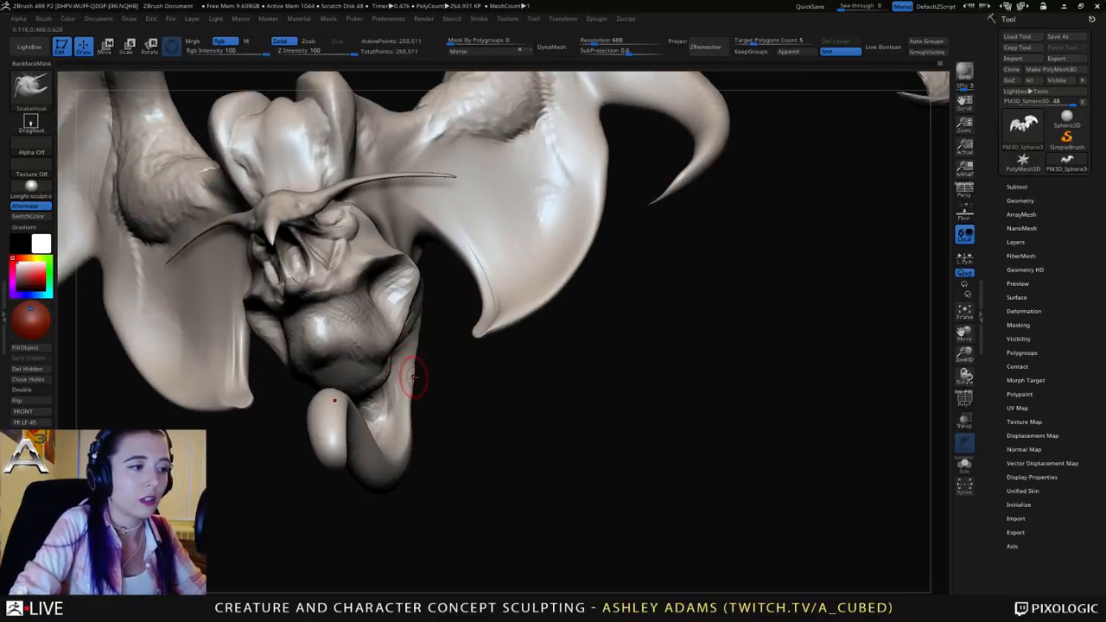
Step: Build up streaked skin along the cheek above the jaw fold with ClayBuildup
{"action": "mouse_move", "coordinate": [417, 381]}
{"action": "right_mouse_down"}
{"action": "mouse_move", "coordinate": [384, 410]}
{"action": "mouse_move", "coordinate": [387, 332]}
{"action": "mouse_move", "coordinate": [547, 310]}
{"action": "right_mouse_up"}
{"action": "mouse_move", "coordinate": [389, 298]}
{"action": "right_mouse_down"}
{"action": "mouse_move", "coordinate": [444, 294]}
{"action": "mouse_move", "coordinate": [420, 284]}
{"action": "mouse_move", "coordinate": [438, 271]}
{"action": "right_mouse_up"}
{"action": "right_click", "coordinate": [413, 285]}
{"action": "key", "text": "b"}
{"action": "key", "text": "c"}
{"action": "key", "text": "b"}
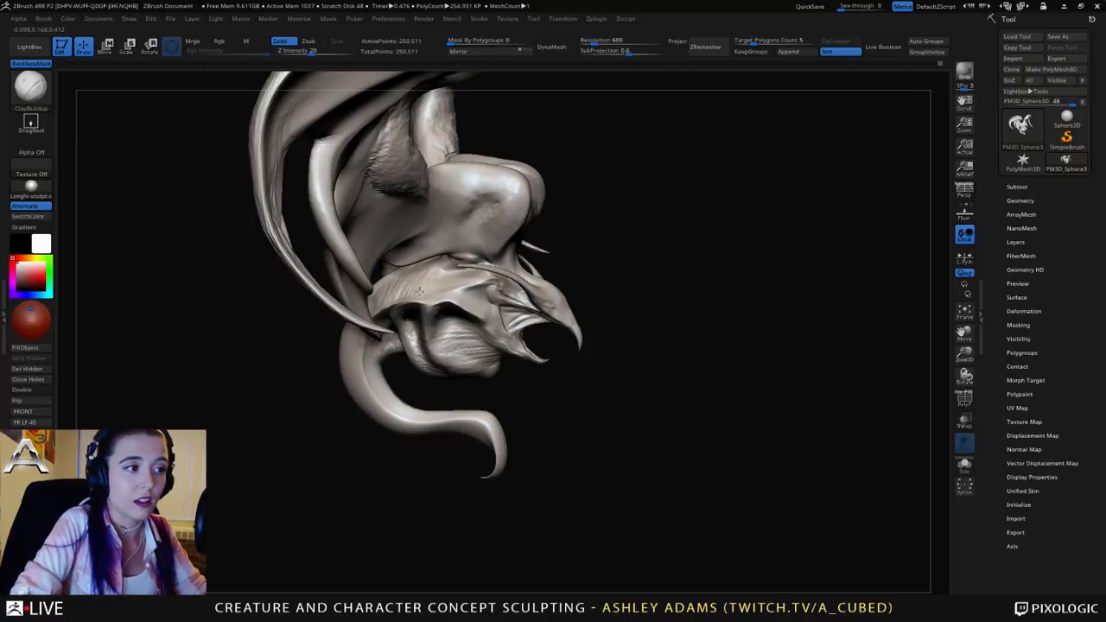
{"action": "left_click_drag", "start_coordinate": [418, 290], "coordinate": [468, 271]}
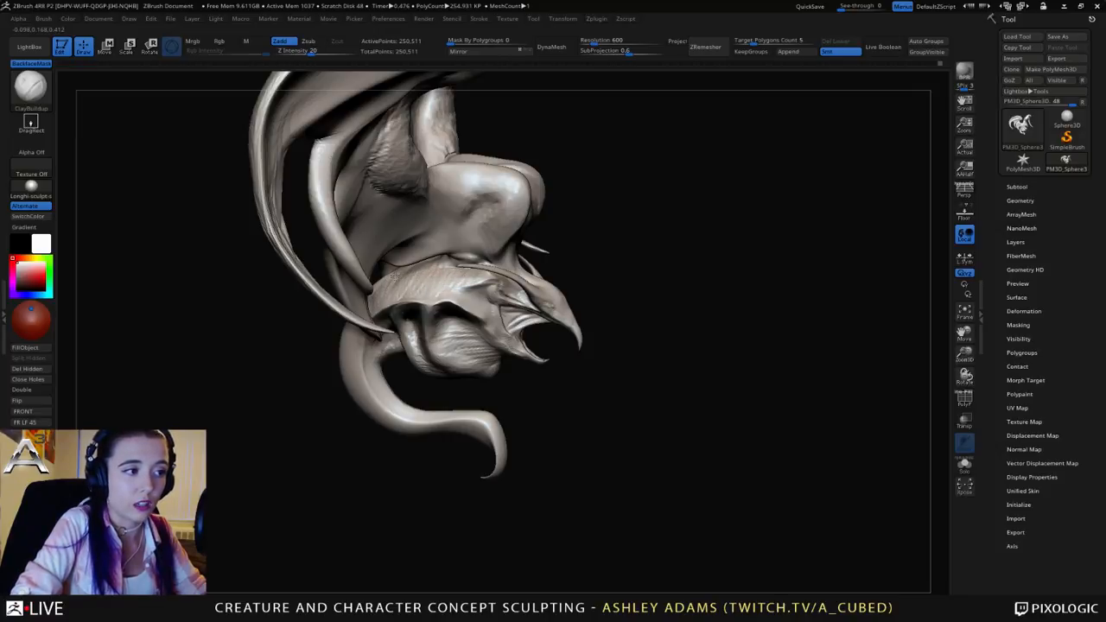
Step: Add volume to the back of the creature's head and around its eye with the ClayBuildup brush
{"action": "right_click_drag", "start_coordinate": [465, 274], "coordinate": [605, 270]}
{"action": "mouse_move", "coordinate": [424, 298]}
{"action": "left_mouse_down"}
{"action": "mouse_move", "coordinate": [394, 337]}
{"action": "mouse_move", "coordinate": [421, 272]}
{"action": "left_mouse_up"}
{"action": "right_click_drag", "start_coordinate": [444, 264], "coordinate": [528, 275]}
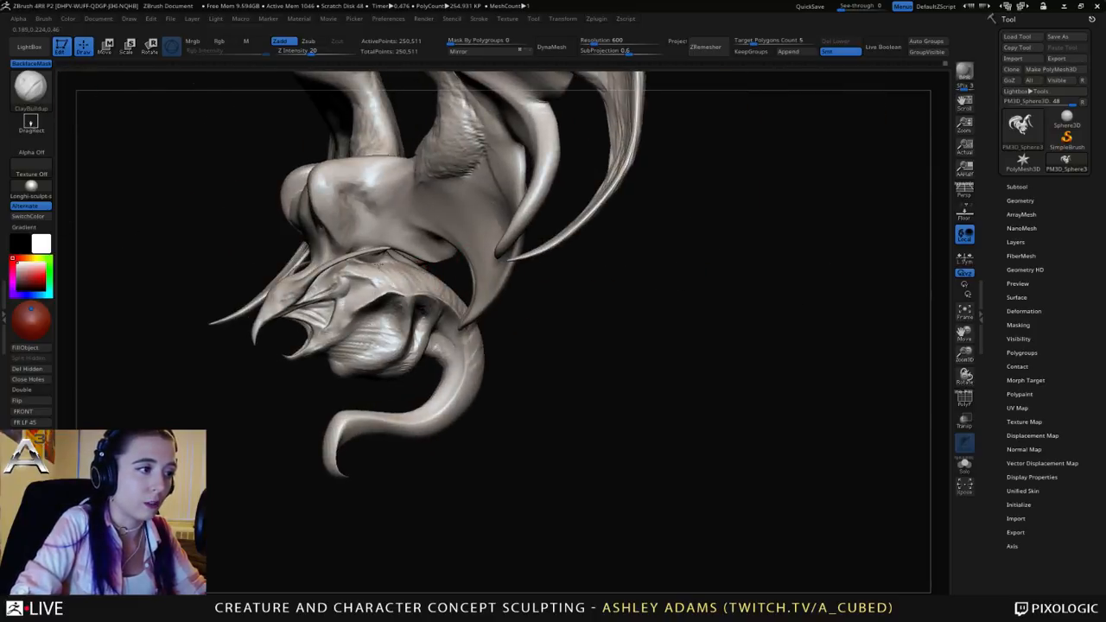
{"action": "left_click_drag", "start_coordinate": [358, 266], "coordinate": [383, 265]}
{"action": "mouse_move", "coordinate": [386, 268]}
{"action": "right_mouse_down"}
{"action": "mouse_move", "coordinate": [356, 268]}
{"action": "mouse_move", "coordinate": [396, 277]}
{"action": "right_mouse_up"}
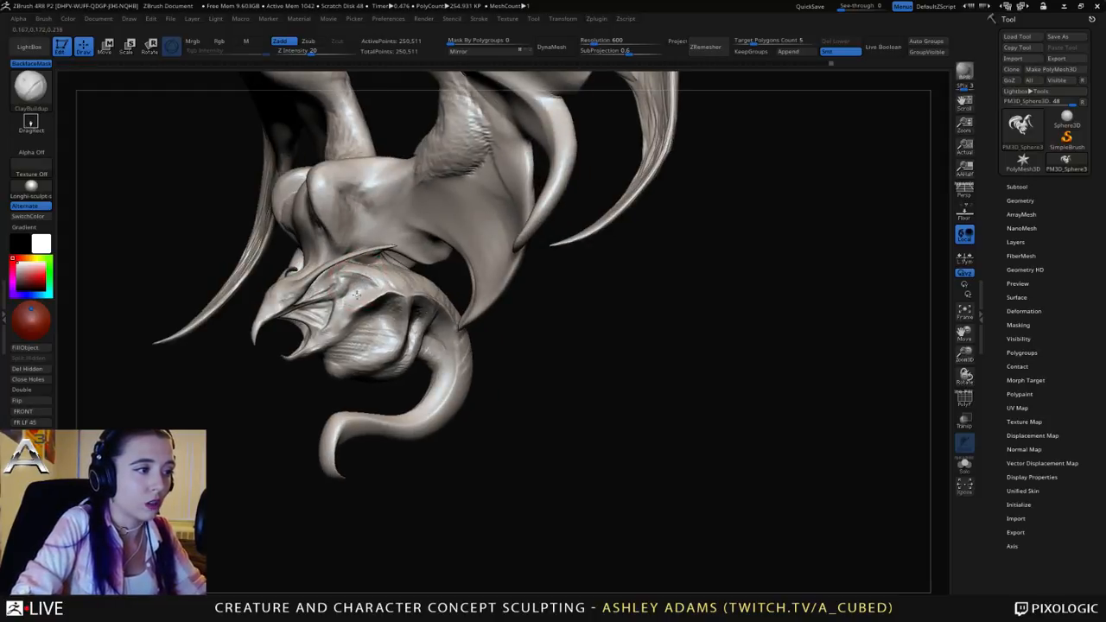
{"action": "mouse_move", "coordinate": [355, 301]}
{"action": "right_mouse_down"}
{"action": "mouse_move", "coordinate": [380, 294]}
{"action": "mouse_move", "coordinate": [314, 290]}
{"action": "right_mouse_up"}
{"action": "left_click_drag", "start_coordinate": [300, 304], "coordinate": [336, 285]}
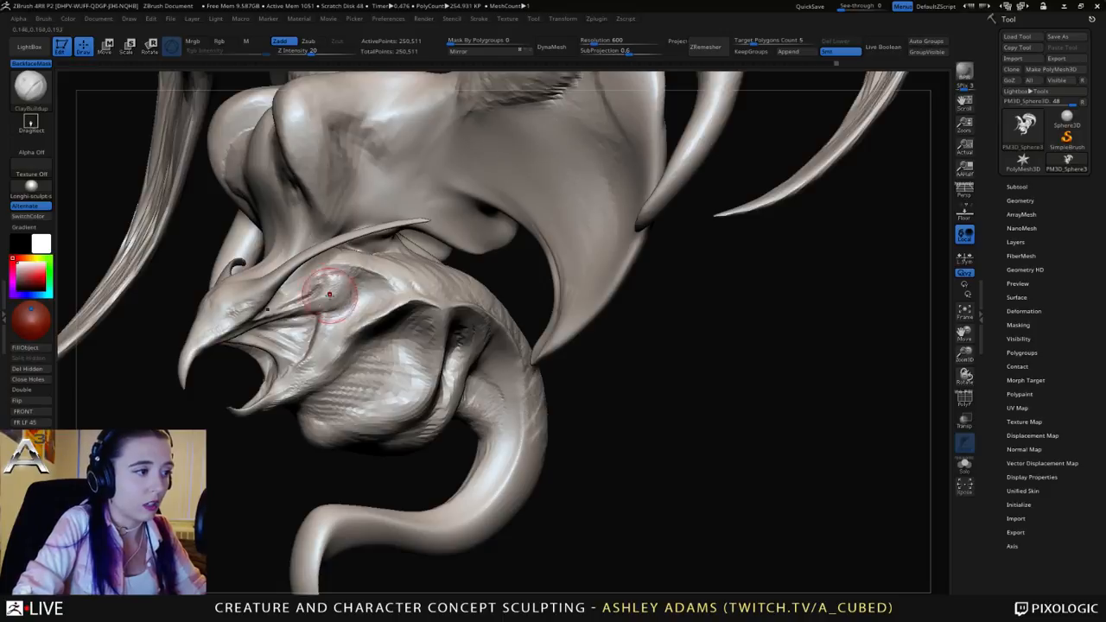
{"action": "right_click_drag", "start_coordinate": [337, 275], "coordinate": [372, 290]}
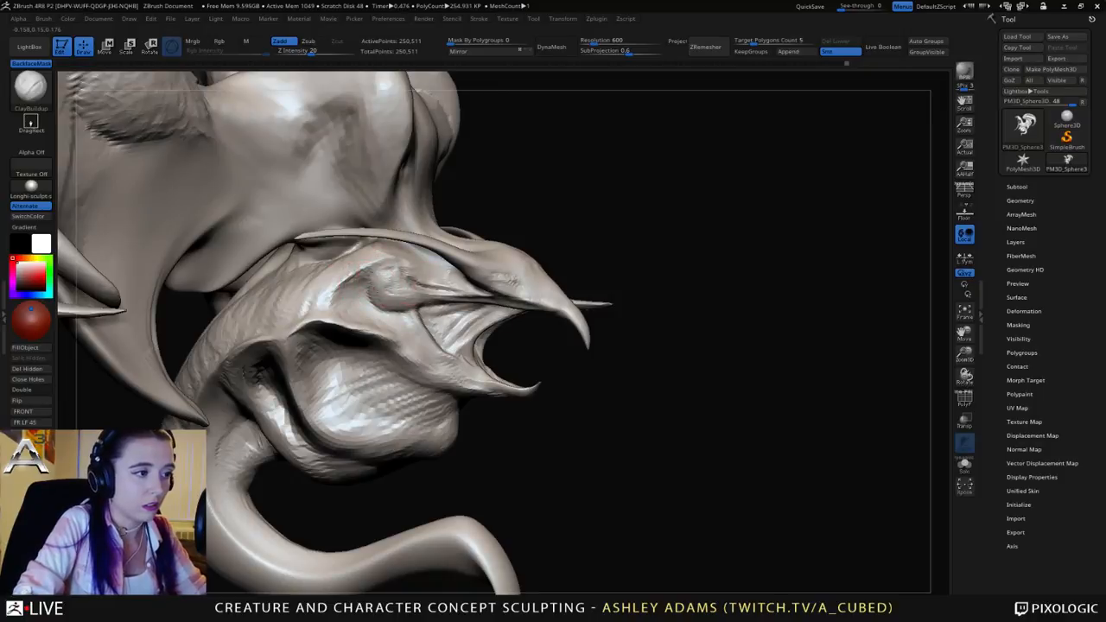
Step: Carve creases around the eye and down the cheek with the DamStandard brush, undoing the unwanted strokes
{"action": "mouse_move", "coordinate": [436, 303]}
{"action": "right_mouse_down", "text": "ctrl"}
{"action": "mouse_move", "coordinate": [430, 266]}
{"action": "mouse_move", "coordinate": [387, 263]}
{"action": "right_mouse_up", "text": "ctrl"}
{"action": "right_click_drag", "start_coordinate": [387, 263], "coordinate": [394, 294], "text": "ctrl"}
{"action": "key", "text": "b"}
{"action": "key", "text": "d"}
{"action": "key", "text": "s"}
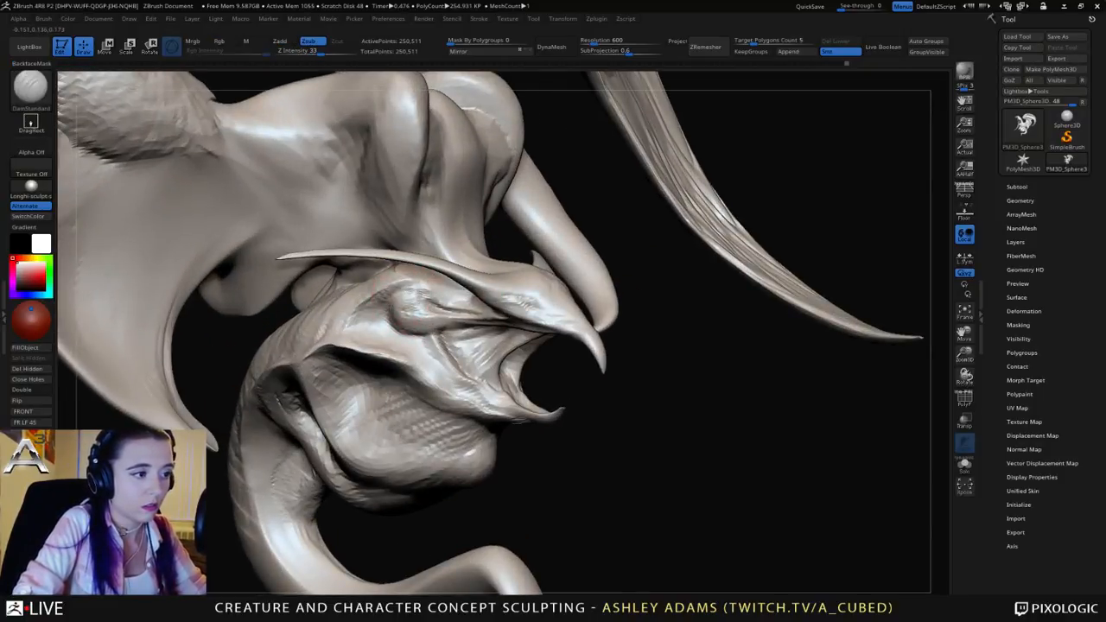
{"action": "right_click_drag", "start_coordinate": [439, 315], "coordinate": [423, 319]}
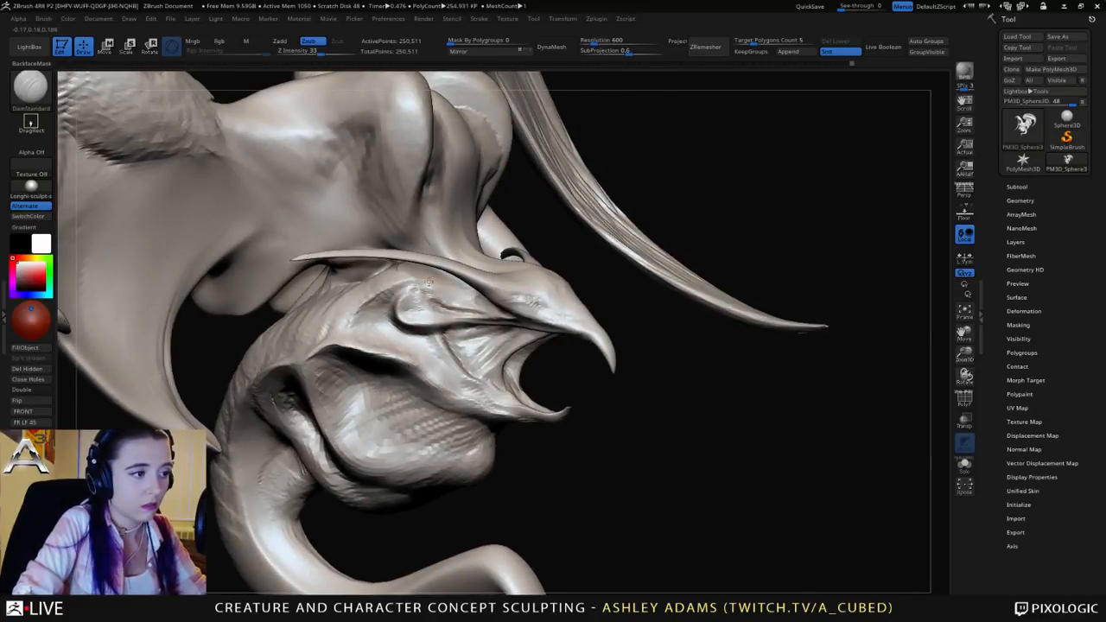
{"action": "left_click_drag", "start_coordinate": [499, 317], "coordinate": [434, 316]}
{"action": "mouse_move", "coordinate": [416, 283]}
{"action": "left_mouse_down"}
{"action": "mouse_move", "coordinate": [372, 299]}
{"action": "mouse_move", "coordinate": [395, 348]}
{"action": "left_mouse_up"}
{"action": "key", "text": "ctrl+z"}
{"action": "key", "text": "ctrl+z"}
{"action": "key", "text": "ctrl+z"}
{"action": "key", "text": "ctrl+z"}
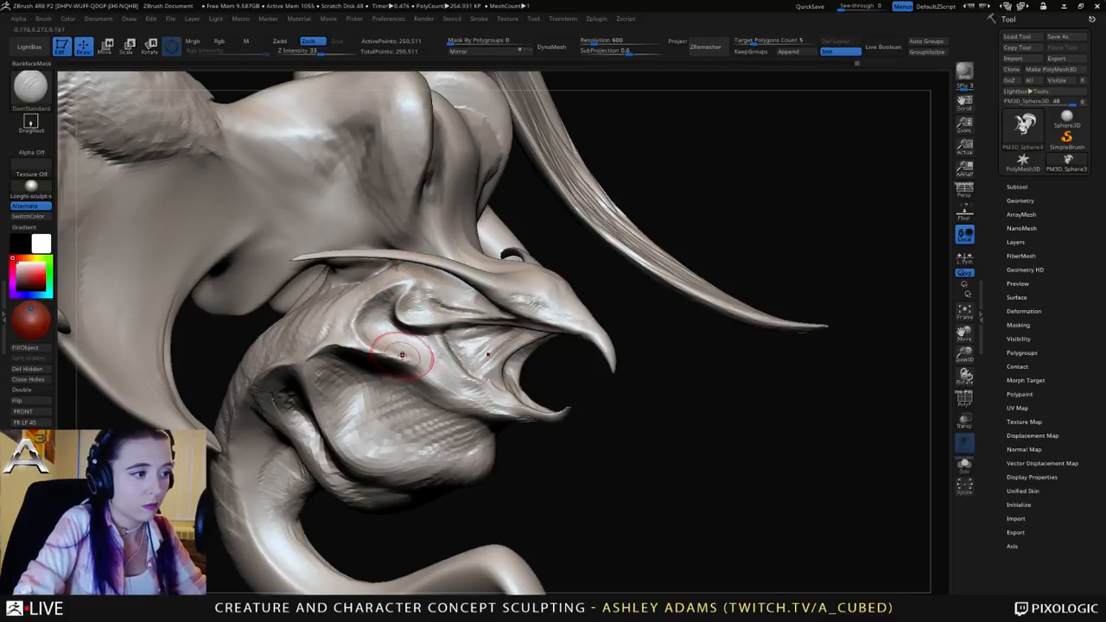
Step: Build up the rounded form of the eye area beneath the horn with the ClayBuildup brush
{"action": "right_click_drag", "start_coordinate": [395, 344], "coordinate": [402, 294], "text": "ctrl"}
{"action": "right_click_drag", "start_coordinate": [536, 298], "coordinate": [419, 309]}
{"action": "mouse_move", "coordinate": [460, 342]}
{"action": "right_mouse_down", "text": "alt"}
{"action": "mouse_move", "coordinate": [525, 287]}
{"action": "mouse_move", "coordinate": [563, 288]}
{"action": "mouse_move", "coordinate": [558, 262]}
{"action": "right_mouse_up", "text": "alt"}
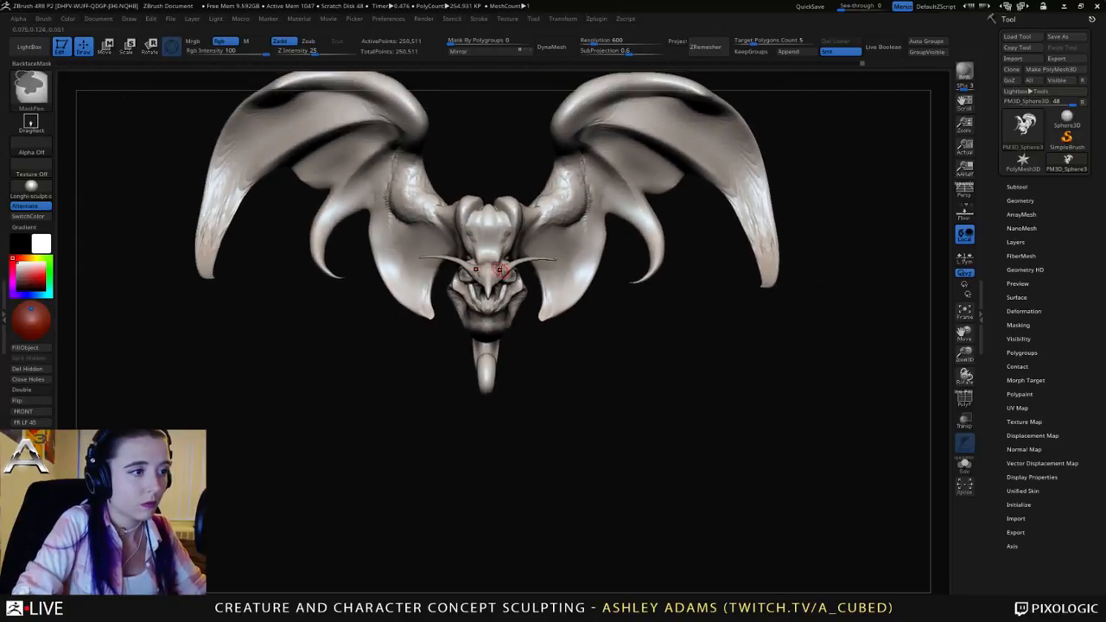
{"action": "right_click_drag", "start_coordinate": [493, 271], "coordinate": [553, 277]}
{"action": "mouse_move", "coordinate": [493, 281]}
{"action": "right_mouse_down", "text": "alt"}
{"action": "mouse_move", "coordinate": [467, 277]}
{"action": "mouse_move", "coordinate": [494, 316]}
{"action": "right_mouse_up", "text": "alt"}
{"action": "key", "text": "b"}
{"action": "key", "text": "c"}
{"action": "key", "text": "b"}
{"action": "mouse_move", "coordinate": [454, 272]}
{"action": "left_mouse_down"}
{"action": "mouse_move", "coordinate": [461, 266]}
{"action": "mouse_move", "coordinate": [447, 273]}
{"action": "left_mouse_up"}
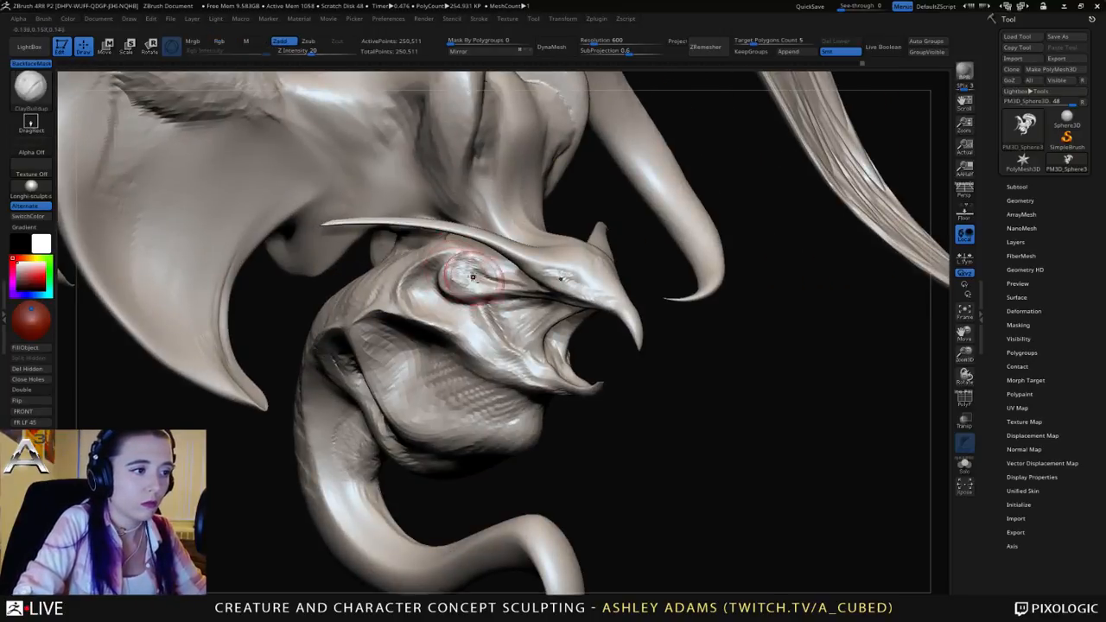
{"action": "right_click_drag", "start_coordinate": [451, 273], "coordinate": [464, 285]}
{"action": "mouse_move", "coordinate": [464, 285]}
{"action": "left_mouse_down"}
{"action": "mouse_move", "coordinate": [451, 266]}
{"action": "mouse_move", "coordinate": [471, 256]}
{"action": "mouse_move", "coordinate": [449, 259]}
{"action": "mouse_move", "coordinate": [506, 284]}
{"action": "left_mouse_up"}
{"action": "mouse_move", "coordinate": [505, 284]}
{"action": "right_mouse_down"}
{"action": "mouse_move", "coordinate": [459, 276]}
{"action": "mouse_move", "coordinate": [453, 309]}
{"action": "right_mouse_up"}
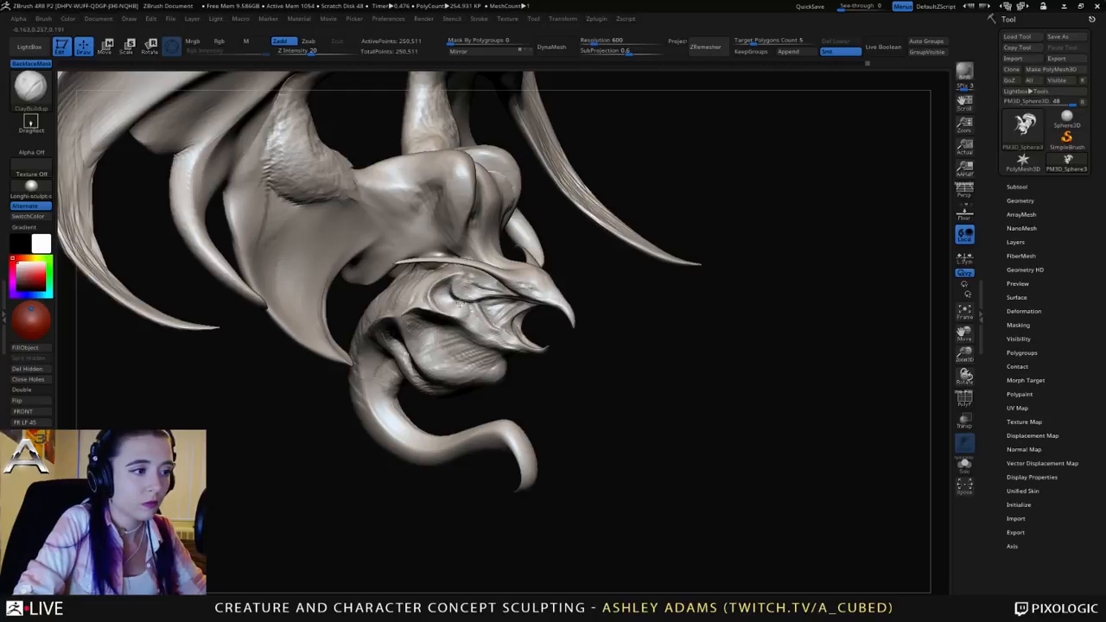
Step: Cut a short crease along the lower edge of the eye with the DamStandard brush
{"action": "key", "text": "b"}
{"action": "key", "text": "d"}
{"action": "key", "text": "s"}
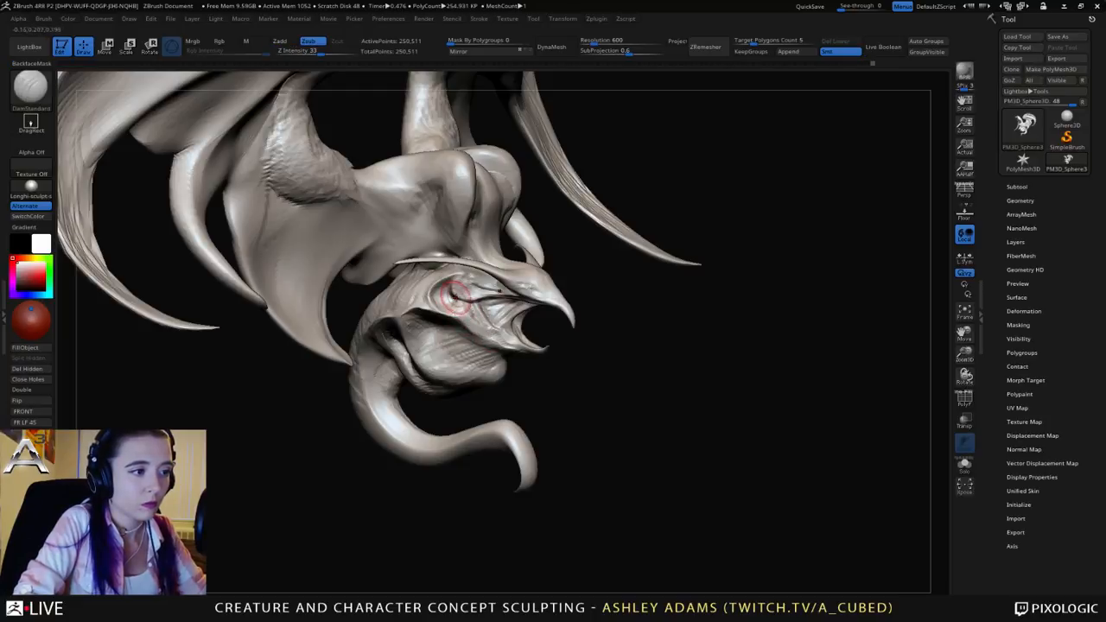
{"action": "left_click_drag", "start_coordinate": [455, 297], "coordinate": [460, 299]}
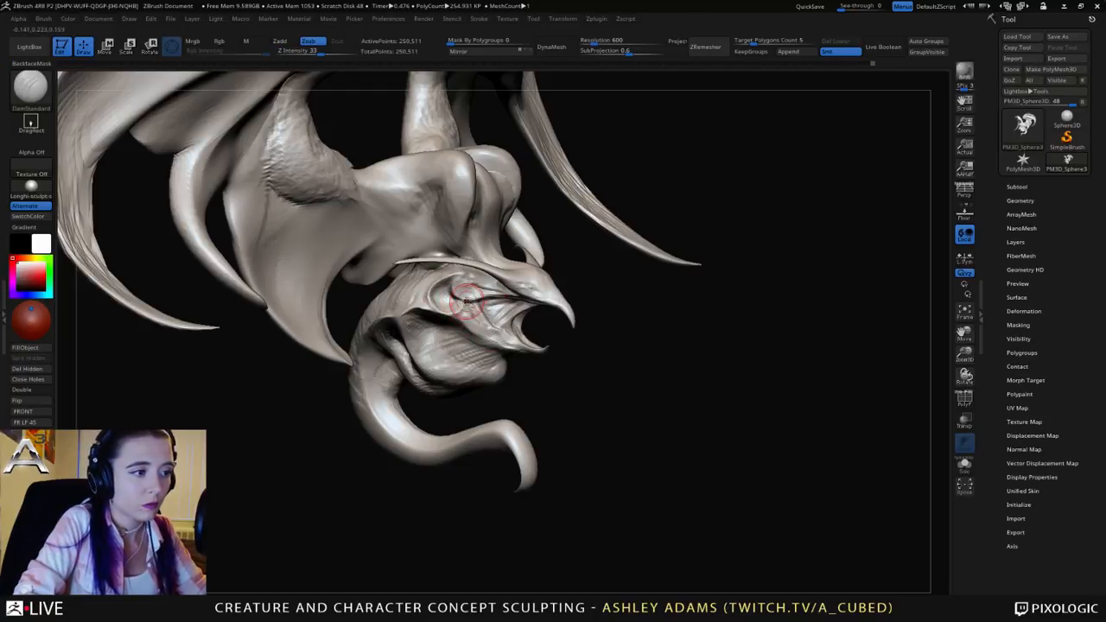
{"action": "right_click_drag", "start_coordinate": [481, 334], "coordinate": [445, 329]}
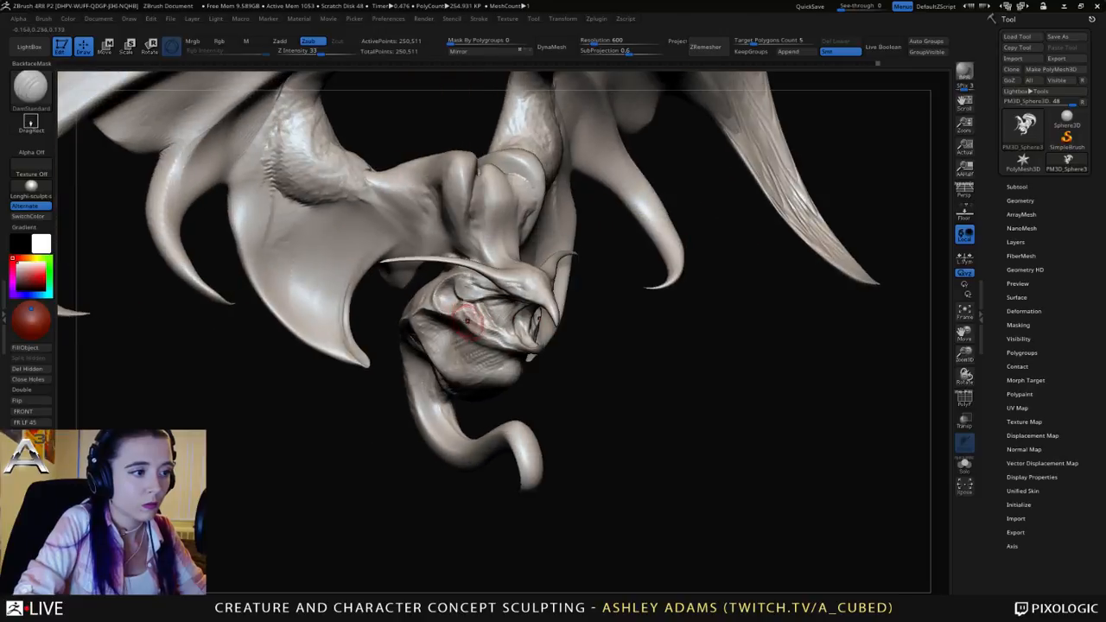
Step: Build up the cheek between the eye and the jaw with the ClayBuildup brush
{"action": "key", "text": "b"}
{"action": "key", "text": "c"}
{"action": "key", "text": "b"}
{"action": "mouse_move", "coordinate": [471, 314]}
{"action": "left_mouse_down"}
{"action": "mouse_move", "coordinate": [507, 337]}
{"action": "mouse_move", "coordinate": [463, 316]}
{"action": "mouse_move", "coordinate": [494, 331]}
{"action": "left_mouse_up"}
{"action": "mouse_move", "coordinate": [488, 334]}
{"action": "right_mouse_down", "text": "ctrl"}
{"action": "mouse_move", "coordinate": [477, 294]}
{"action": "mouse_move", "coordinate": [432, 306]}
{"action": "right_mouse_up", "text": "ctrl"}
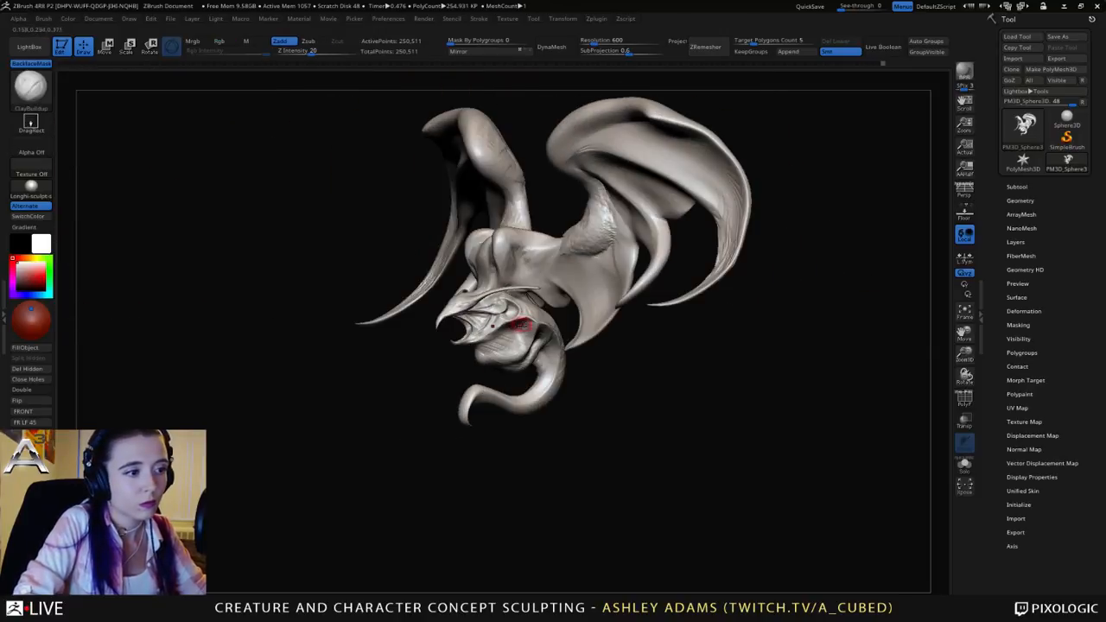
{"action": "right_click_drag", "start_coordinate": [482, 277], "coordinate": [530, 324], "text": "ctrl"}
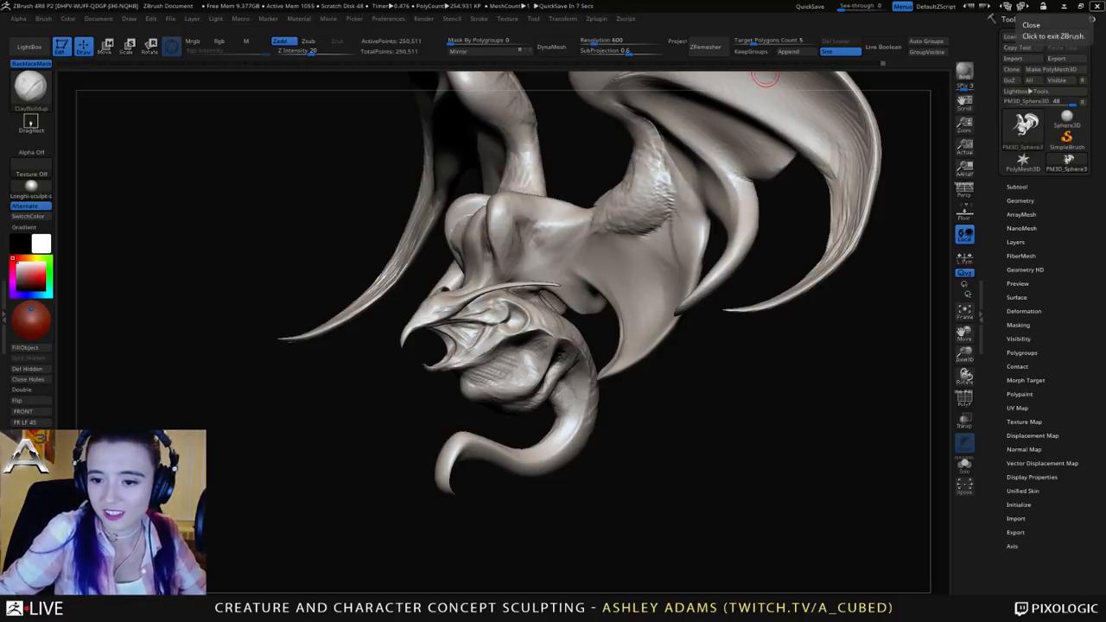
Step: Switch to the browser, examine the enlarged centaur sculpt on Instagram in a wider window, and return to ZBrush
{"action": "key", "text": "alt+Tab"}
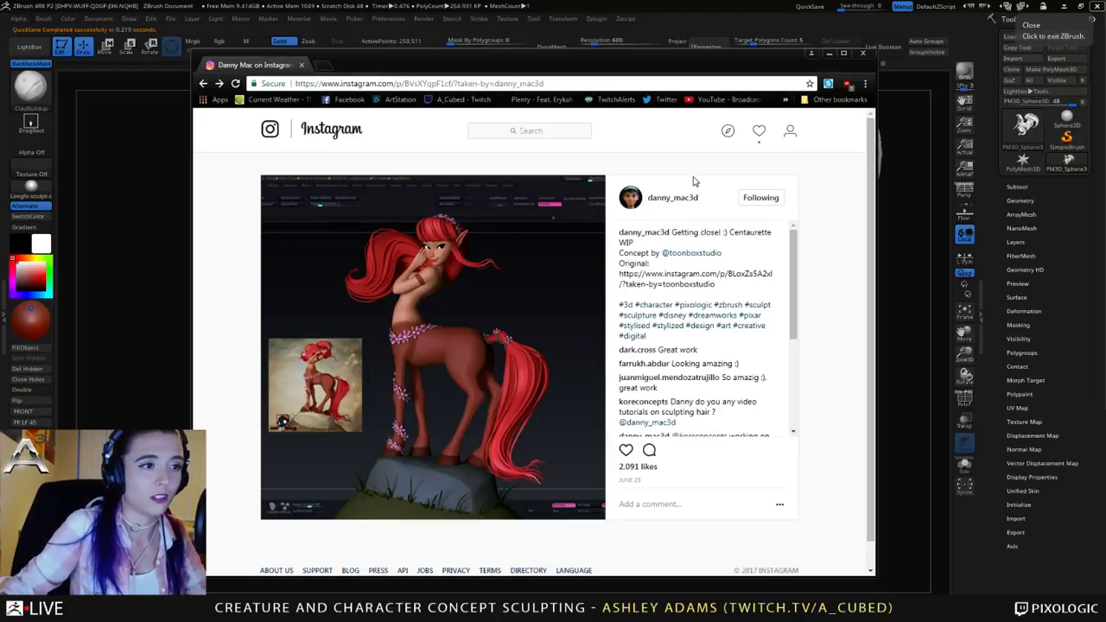
{"action": "scroll", "coordinate": [693, 181], "scroll_direction": "up", "scroll_amount": 4, "text": "ctrl"}
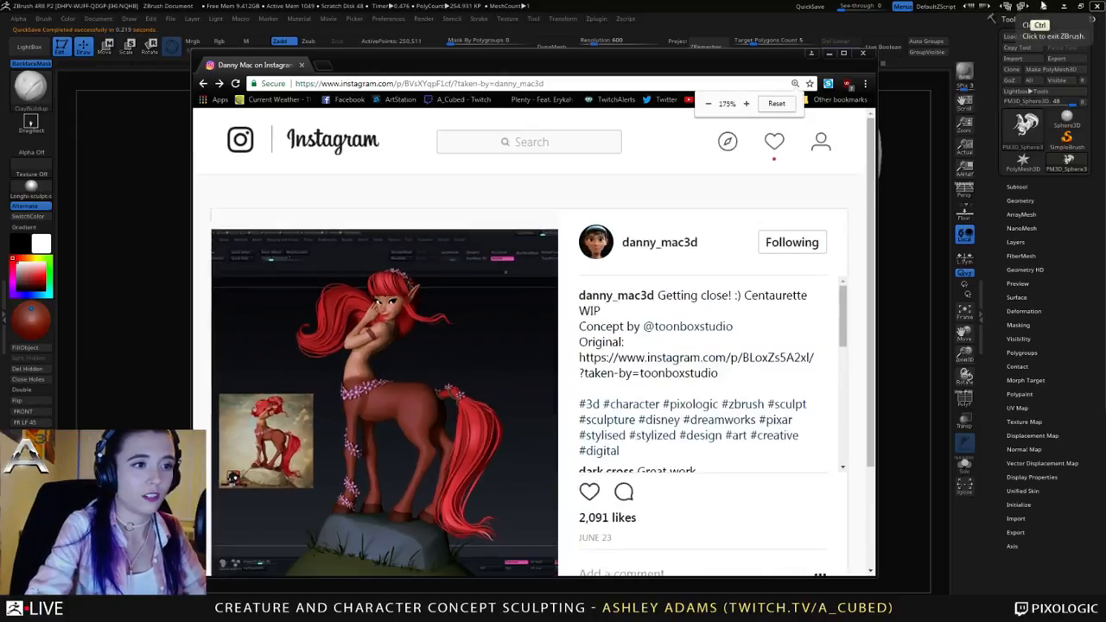
{"action": "scroll", "coordinate": [513, 449], "scroll_direction": "down", "scroll_amount": 2}
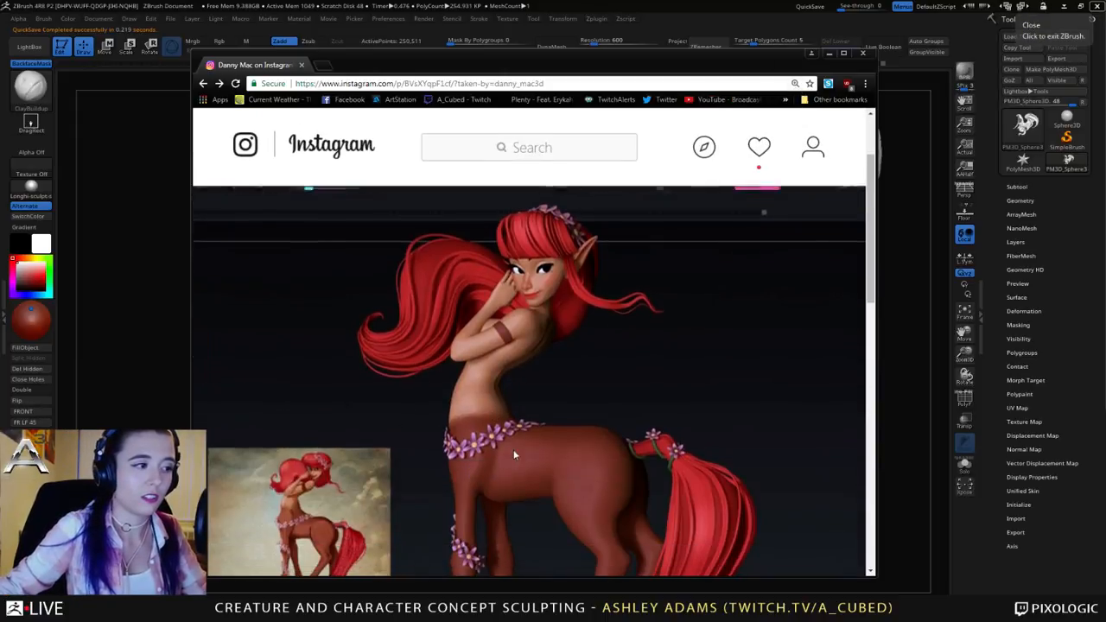
{"action": "scroll", "coordinate": [710, 289], "scroll_direction": "up", "scroll_amount": 2}
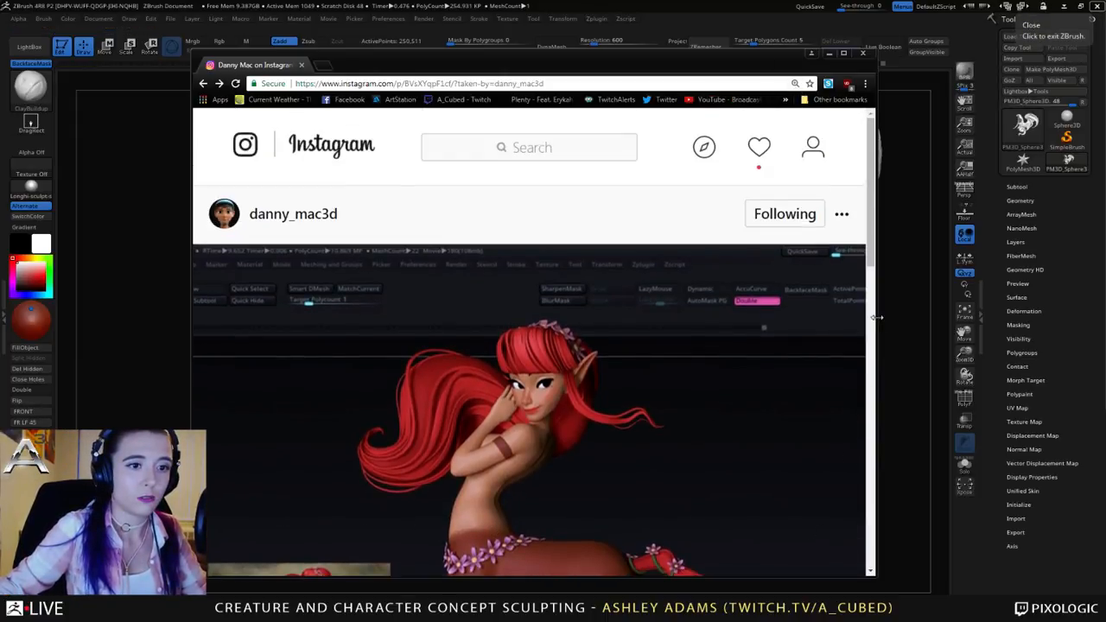
{"action": "left_click_drag", "start_coordinate": [875, 316], "coordinate": [1013, 311]}
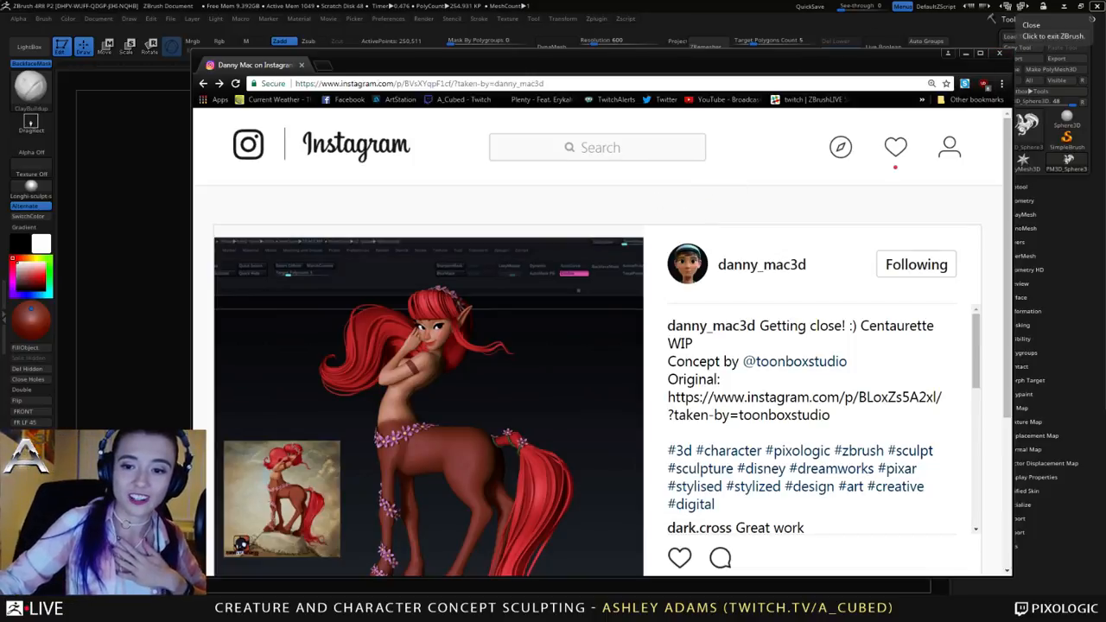
{"action": "left_click", "coordinate": [966, 54]}
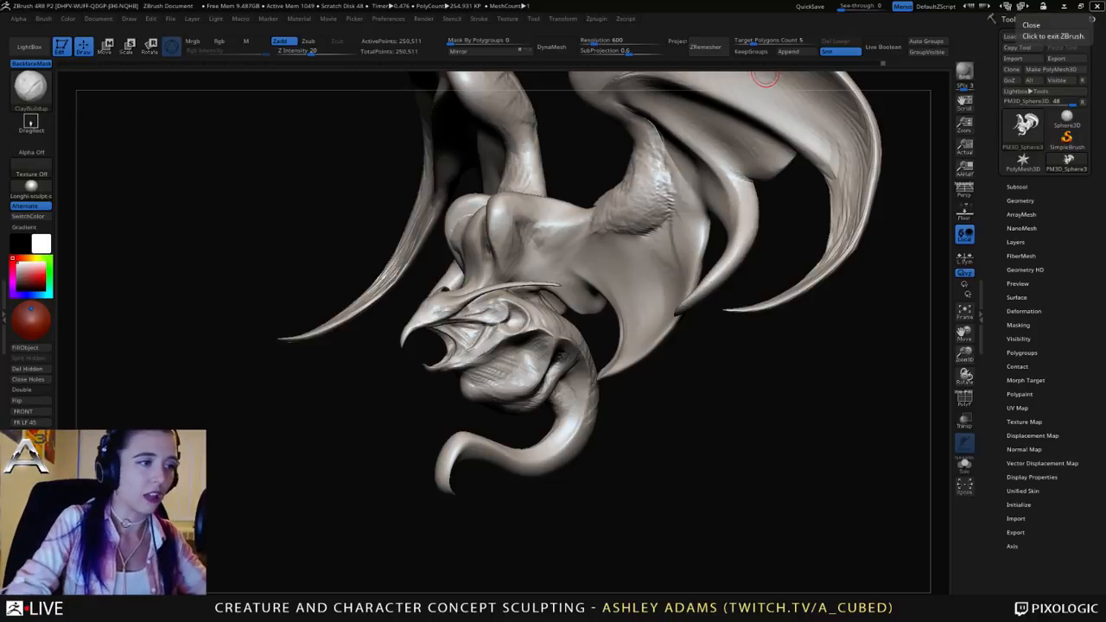
Step: Adjust the form where the neck meets the back of the head with the SnakeHook brush
{"action": "right_click_drag", "start_coordinate": [546, 319], "coordinate": [717, 318]}
{"action": "right_click_drag", "start_coordinate": [452, 326], "coordinate": [526, 291], "text": "alt"}
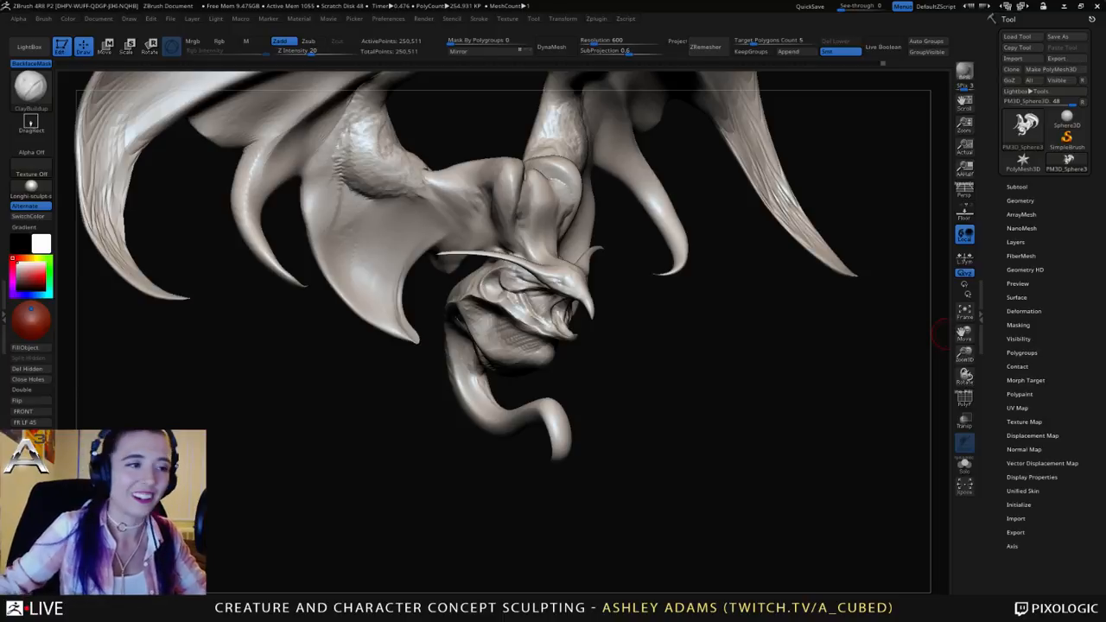
{"action": "mouse_move", "coordinate": [941, 334]}
{"action": "left_mouse_down"}
{"action": "mouse_move", "coordinate": [691, 320]}
{"action": "mouse_move", "coordinate": [639, 372]}
{"action": "mouse_move", "coordinate": [605, 380]}
{"action": "left_mouse_up"}
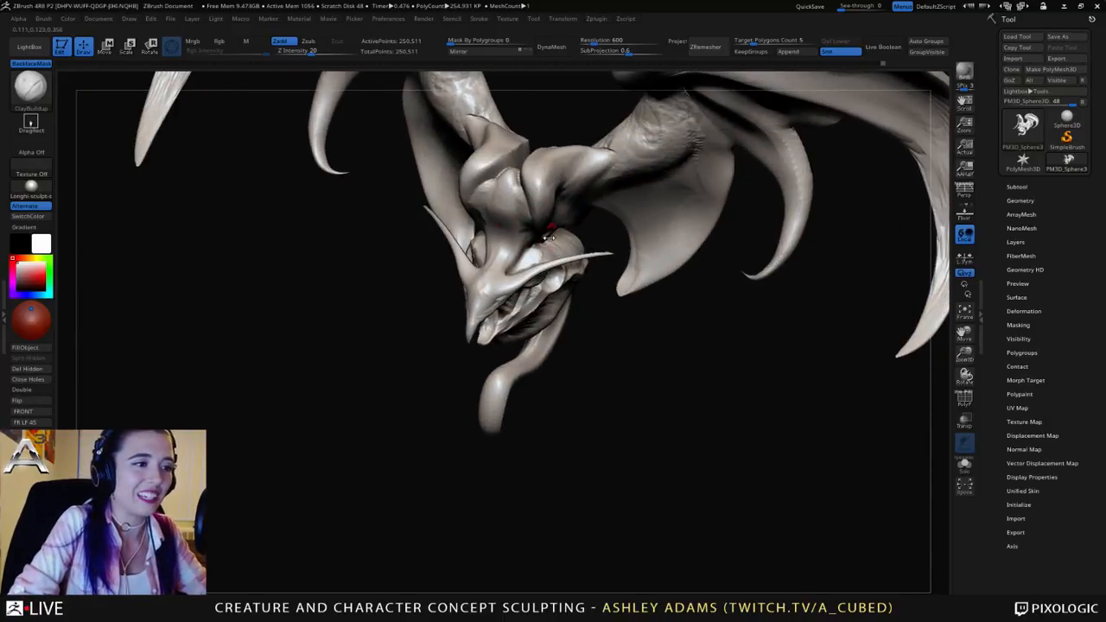
{"action": "right_click", "coordinate": [515, 295]}
{"action": "mouse_move", "coordinate": [743, 285]}
{"action": "right_mouse_down"}
{"action": "mouse_move", "coordinate": [555, 228]}
{"action": "mouse_move", "coordinate": [637, 235]}
{"action": "right_mouse_up"}
{"action": "key", "text": "b"}
{"action": "key", "text": "s"}
{"action": "key", "text": "h"}
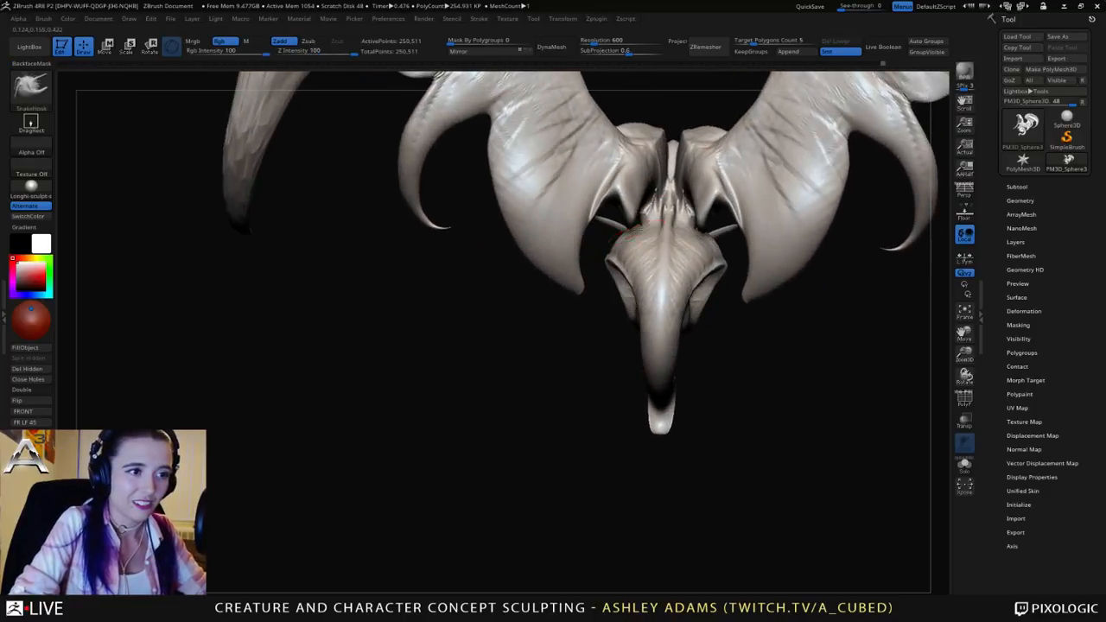
{"action": "key", "text": "space"}
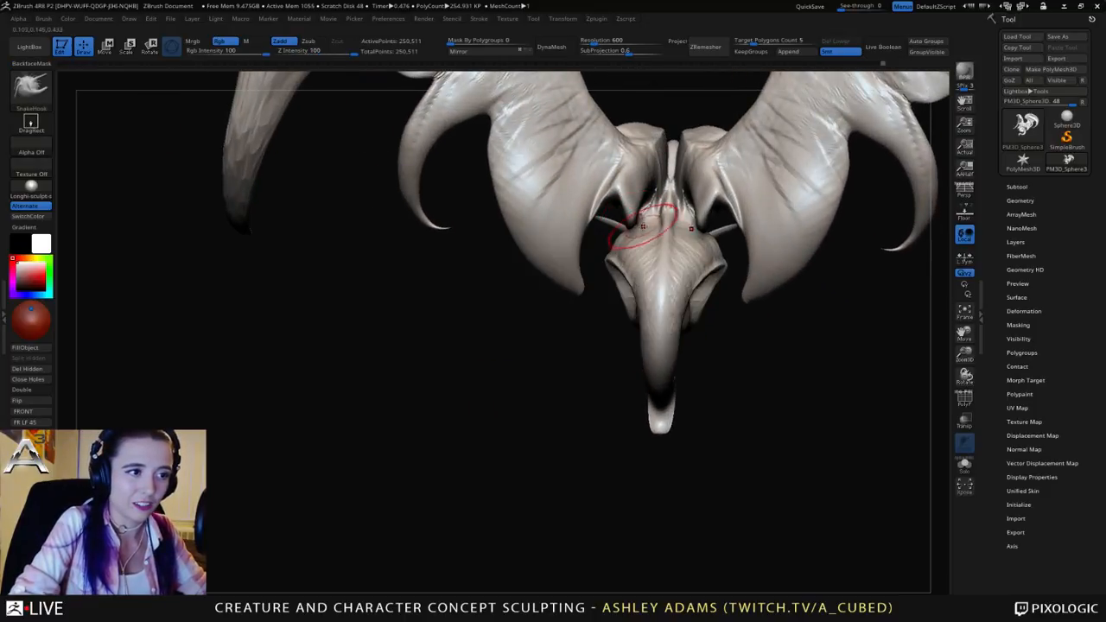
{"action": "mouse_move", "coordinate": [639, 231]}
{"action": "right_mouse_down"}
{"action": "mouse_move", "coordinate": [524, 251]}
{"action": "mouse_move", "coordinate": [593, 232]}
{"action": "right_mouse_up"}
{"action": "left_click_drag", "start_coordinate": [588, 235], "coordinate": [575, 242]}
{"action": "right_click_drag", "start_coordinate": [574, 242], "coordinate": [568, 242]}
{"action": "left_click_drag", "start_coordinate": [576, 234], "coordinate": [578, 235]}
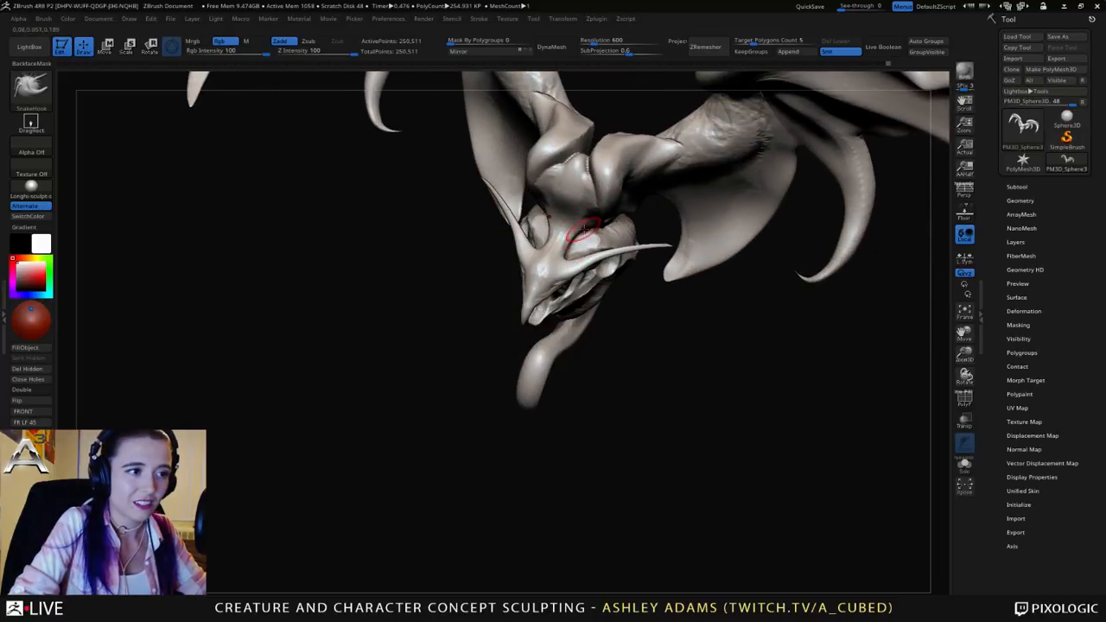
Step: Carve creases across the front of the neck just above the head with the DamStandard brush
{"action": "right_click_drag", "start_coordinate": [584, 230], "coordinate": [655, 219]}
{"action": "right_click_drag", "start_coordinate": [546, 227], "coordinate": [537, 265], "text": "alt"}
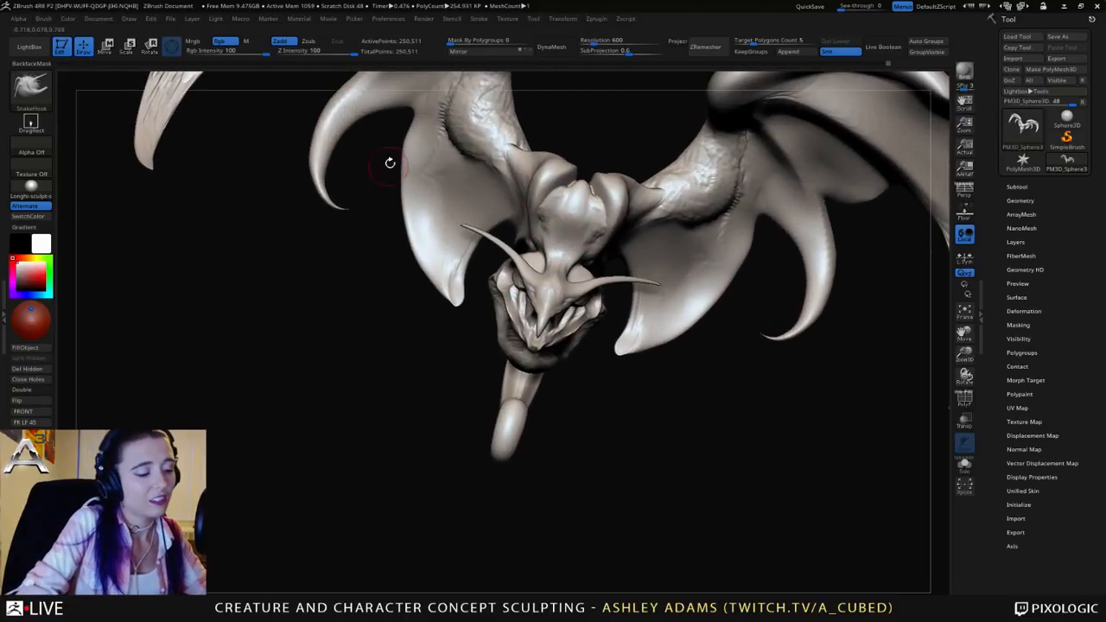
{"action": "key", "text": "b"}
{"action": "key", "text": "d"}
{"action": "key", "text": "s"}
{"action": "right_click_drag", "start_coordinate": [526, 210], "coordinate": [553, 235]}
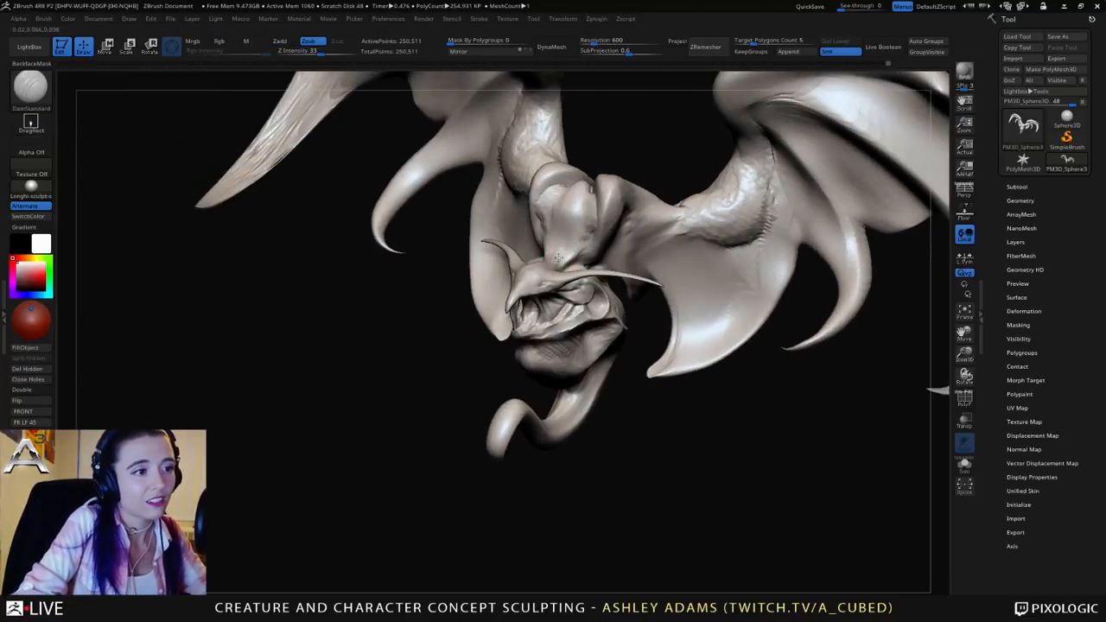
{"action": "mouse_move", "coordinate": [561, 255]}
{"action": "left_mouse_down"}
{"action": "mouse_move", "coordinate": [582, 232]}
{"action": "mouse_move", "coordinate": [590, 242]}
{"action": "left_mouse_up"}
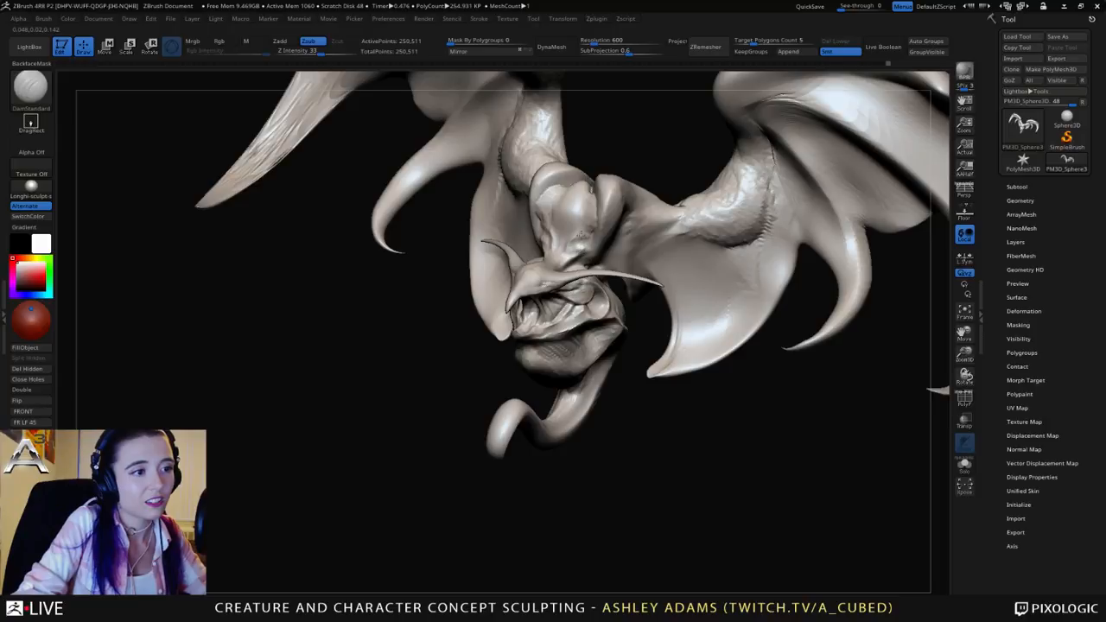
Step: Refine the upper ridge of the beak in side view with the SnakeHook brush
{"action": "right_click_drag", "start_coordinate": [562, 245], "coordinate": [638, 262]}
{"action": "key", "text": "b"}
{"action": "key", "text": "s"}
{"action": "key", "text": "h"}
{"action": "key", "text": "space"}
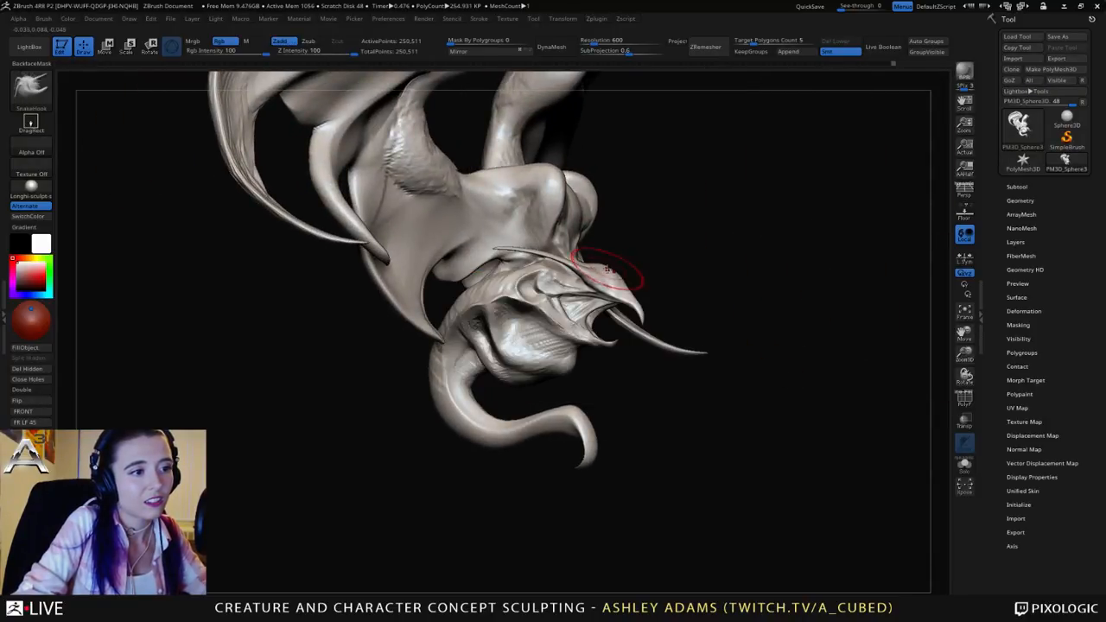
{"action": "right_click_drag", "start_coordinate": [611, 277], "coordinate": [616, 279]}
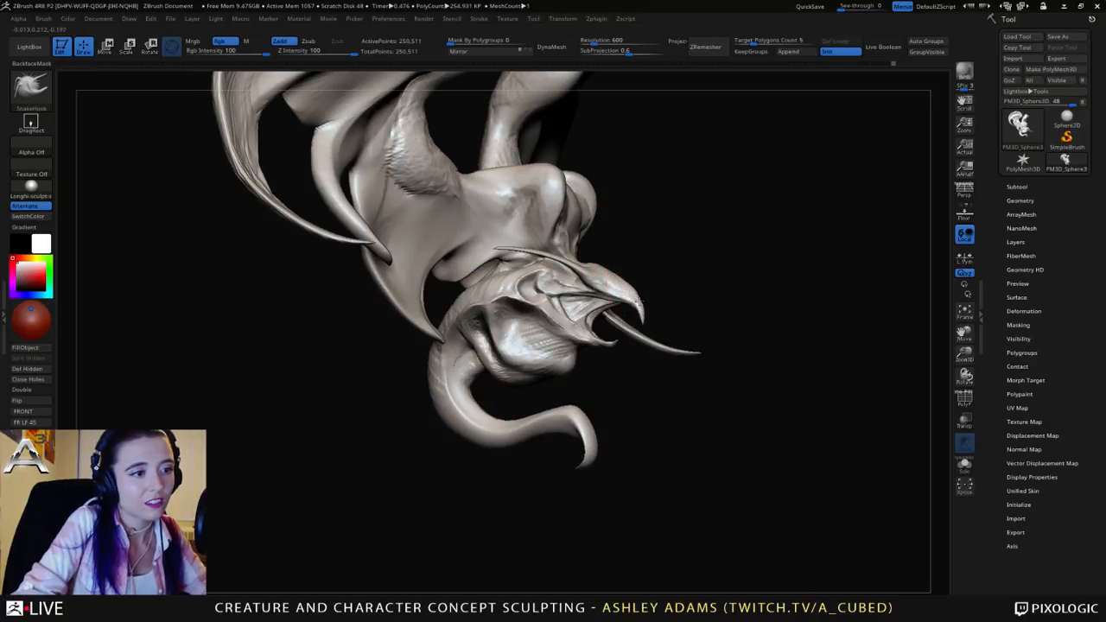
{"action": "right_click_drag", "start_coordinate": [638, 305], "coordinate": [497, 309]}
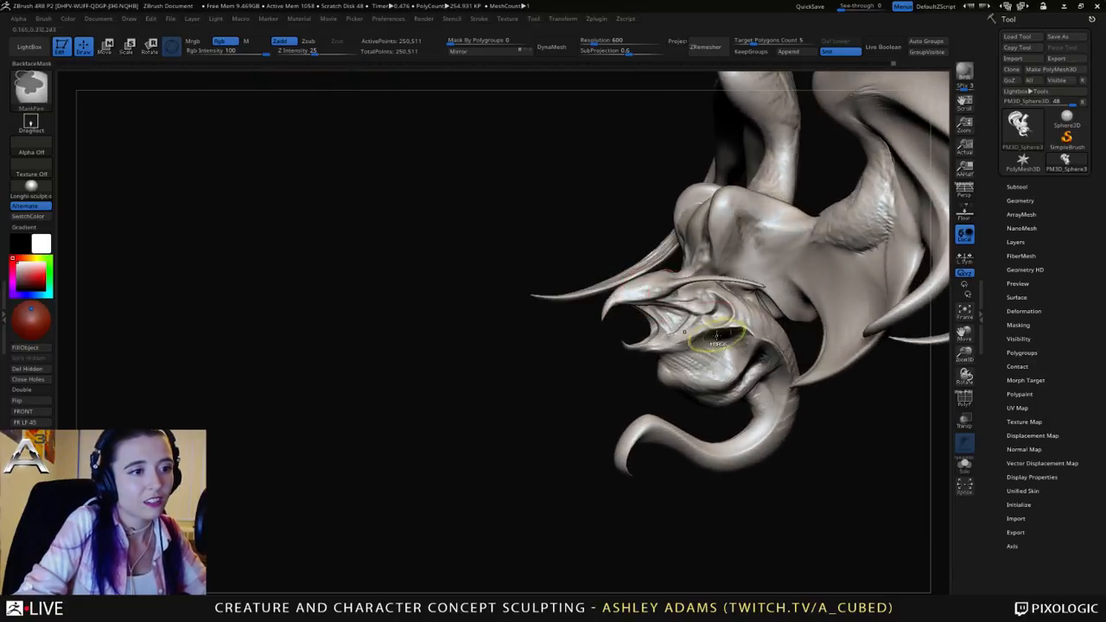
Step: Adjust the SnakeHook brush's draw size and reshape the neck behind the head
{"action": "mouse_move", "coordinate": [716, 336]}
{"action": "right_mouse_down", "text": "ctrl"}
{"action": "mouse_move", "coordinate": [650, 222]}
{"action": "mouse_move", "coordinate": [649, 271]}
{"action": "mouse_move", "coordinate": [732, 304]}
{"action": "mouse_move", "coordinate": [714, 291]}
{"action": "right_mouse_up", "text": "ctrl"}
{"action": "key", "text": "space"}
{"action": "left_click_drag", "start_coordinate": [712, 292], "coordinate": [719, 292]}
{"action": "right_click_drag", "start_coordinate": [734, 298], "coordinate": [713, 298]}
{"action": "key", "text": "space"}
{"action": "left_click_drag", "start_coordinate": [710, 295], "coordinate": [706, 295]}
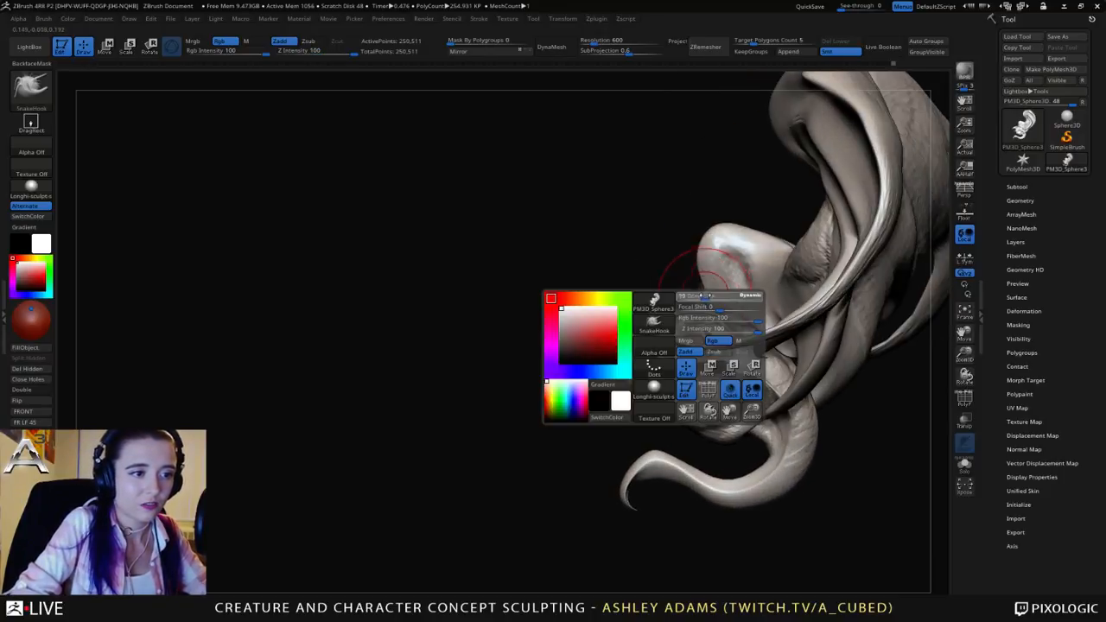
{"action": "right_click_drag", "start_coordinate": [705, 295], "coordinate": [682, 286]}
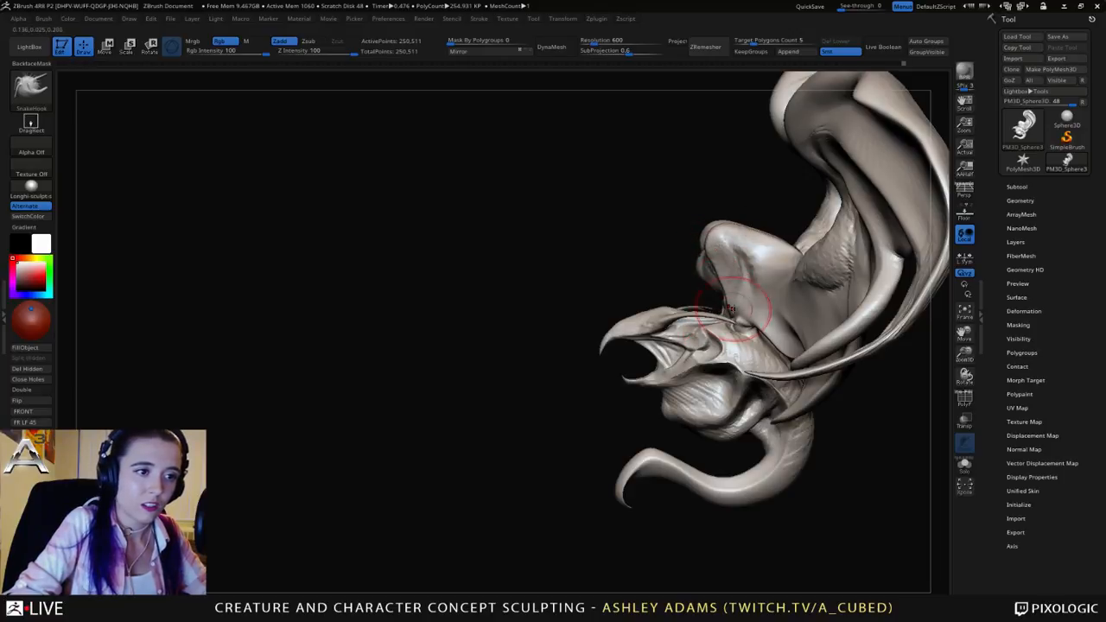
{"action": "mouse_move", "coordinate": [730, 310]}
{"action": "right_mouse_down"}
{"action": "mouse_move", "coordinate": [763, 321]}
{"action": "mouse_move", "coordinate": [731, 320]}
{"action": "mouse_move", "coordinate": [729, 331]}
{"action": "mouse_move", "coordinate": [683, 311]}
{"action": "mouse_move", "coordinate": [721, 263]}
{"action": "mouse_move", "coordinate": [702, 262]}
{"action": "mouse_move", "coordinate": [731, 250]}
{"action": "right_mouse_up"}
{"action": "key", "text": "space"}
{"action": "key", "text": "space"}
{"action": "key", "text": "space"}
{"action": "left_click", "coordinate": [730, 276]}
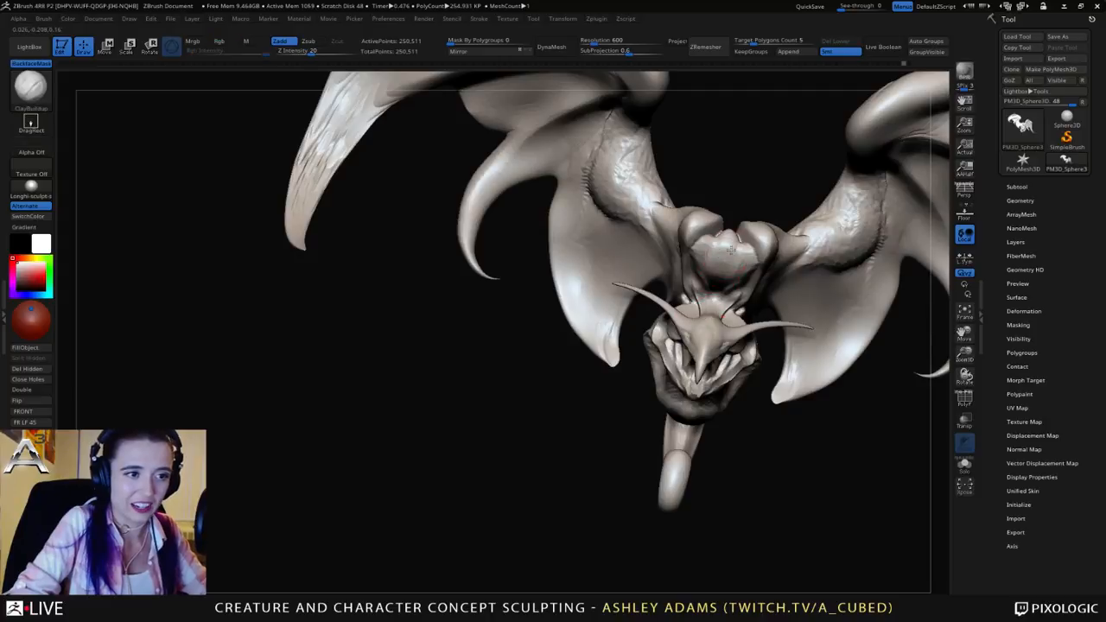
Step: Build up the area between the two rounded chest lumps above the head with the ClayBuildup brush and smooth it
{"action": "left_click_drag", "start_coordinate": [731, 250], "coordinate": [723, 258]}
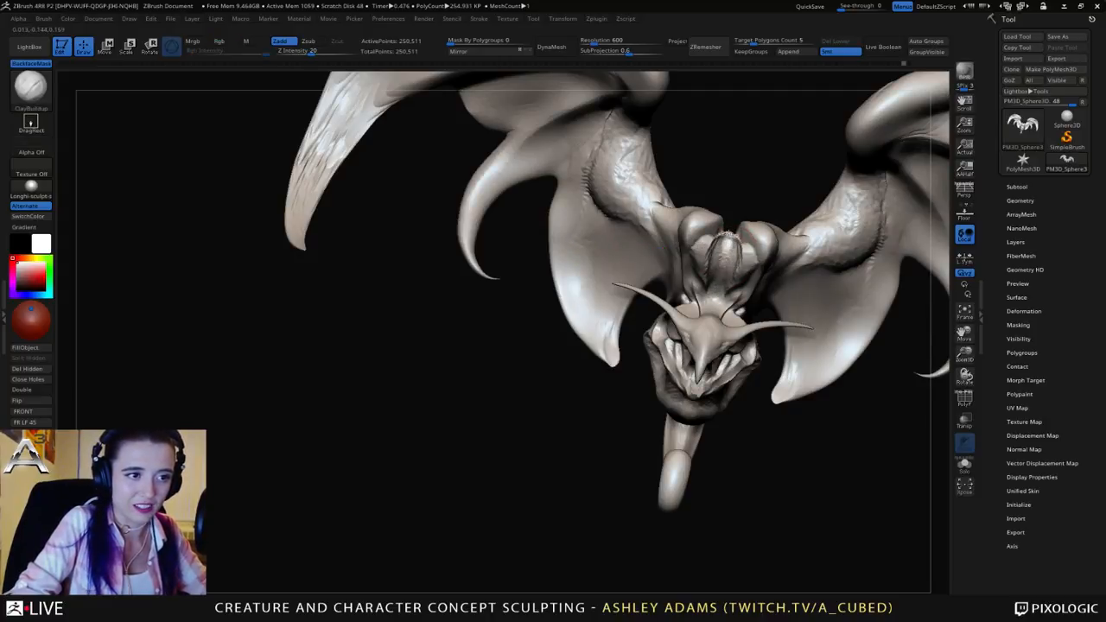
{"action": "right_click_drag", "start_coordinate": [724, 259], "coordinate": [735, 201]}
{"action": "key", "text": "shift"}
Step: Resize the SnakeHook brush and push in the gap between the two chest lumps, smoothing the surface
{"action": "key", "text": "b"}
{"action": "key", "text": "s"}
{"action": "key", "text": "h"}
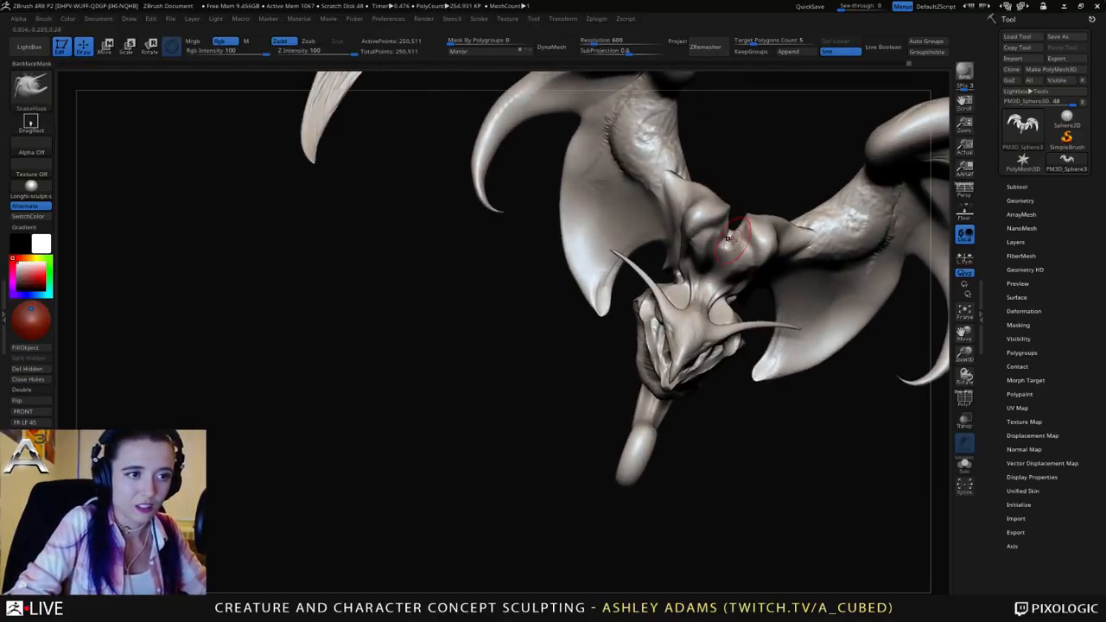
{"action": "key", "text": "space"}
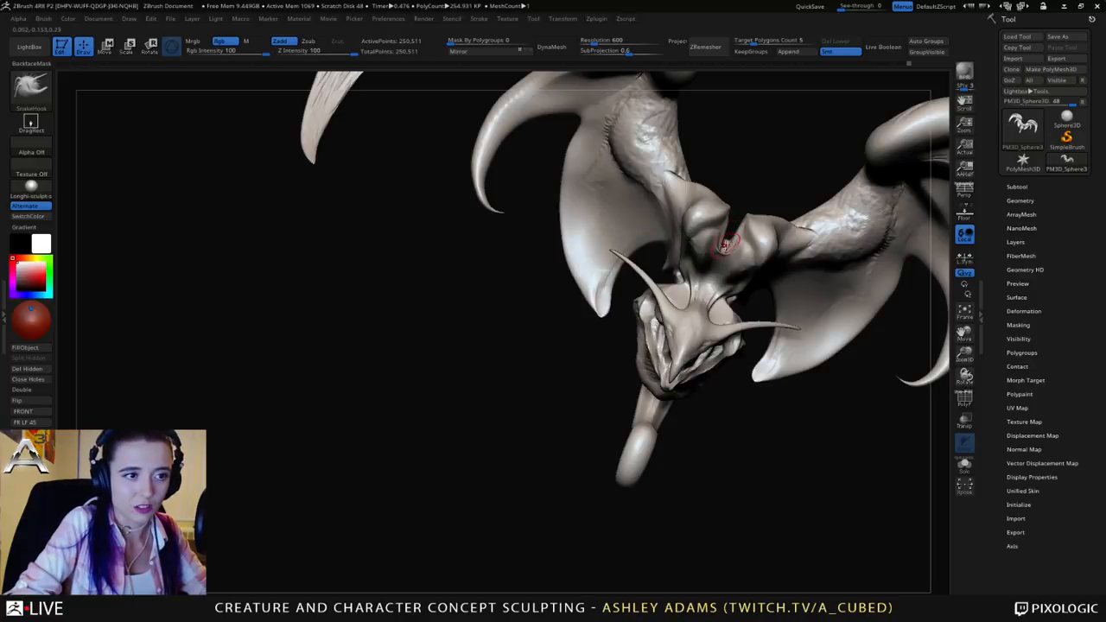
{"action": "mouse_move", "coordinate": [724, 245]}
{"action": "right_mouse_down"}
{"action": "mouse_move", "coordinate": [742, 256]}
{"action": "mouse_move", "coordinate": [710, 264]}
{"action": "right_mouse_up"}
{"action": "key", "text": "shift"}
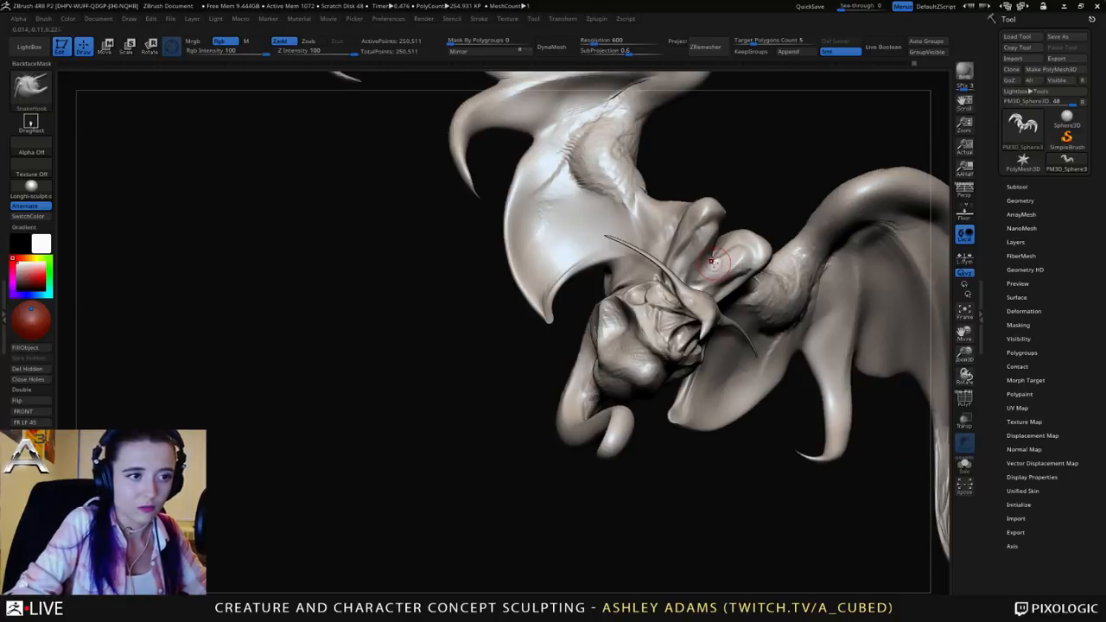
{"action": "right_click_drag", "start_coordinate": [761, 226], "coordinate": [701, 277]}
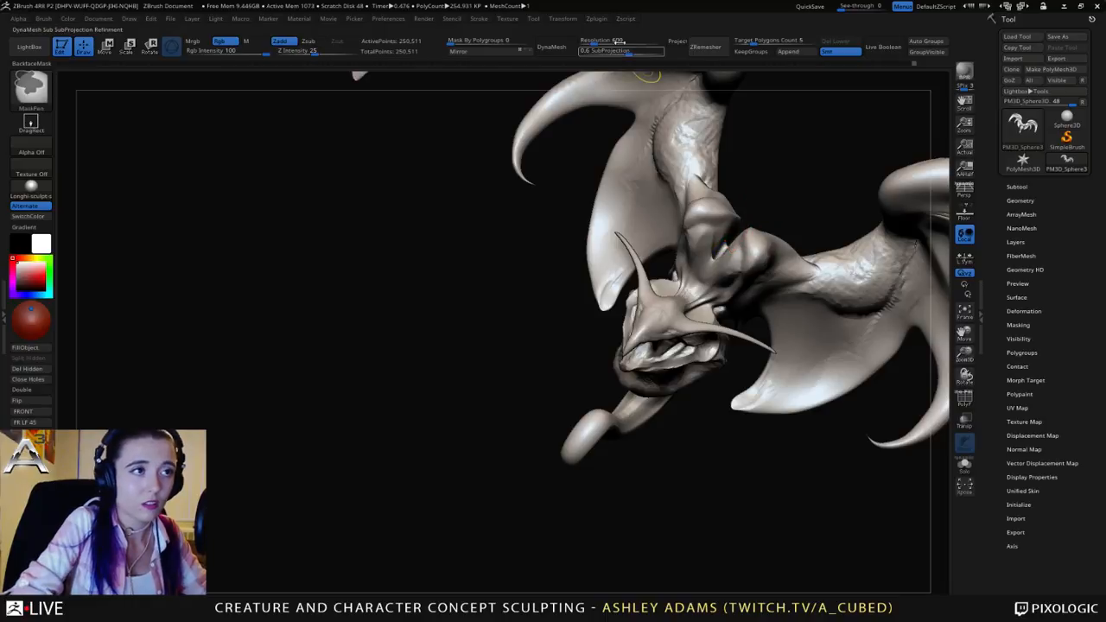
Step: Remesh the whole creature with DynaMesh at a resolution of 600
{"action": "type", "text": "70"}
{"action": "key", "text": "Return"}
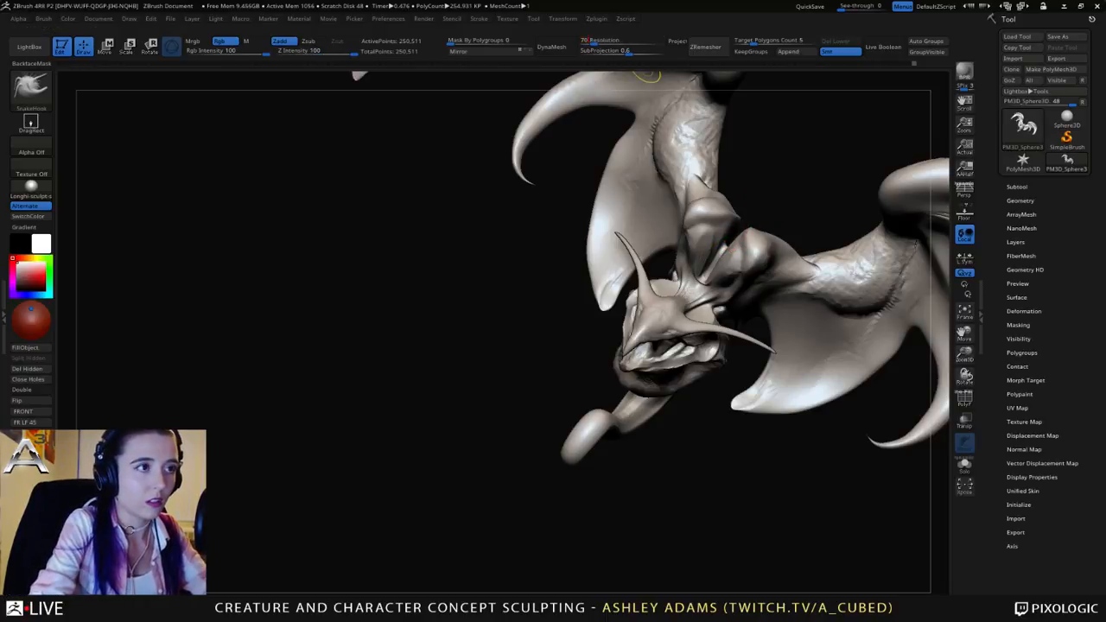
{"action": "left_click", "coordinate": [552, 47]}
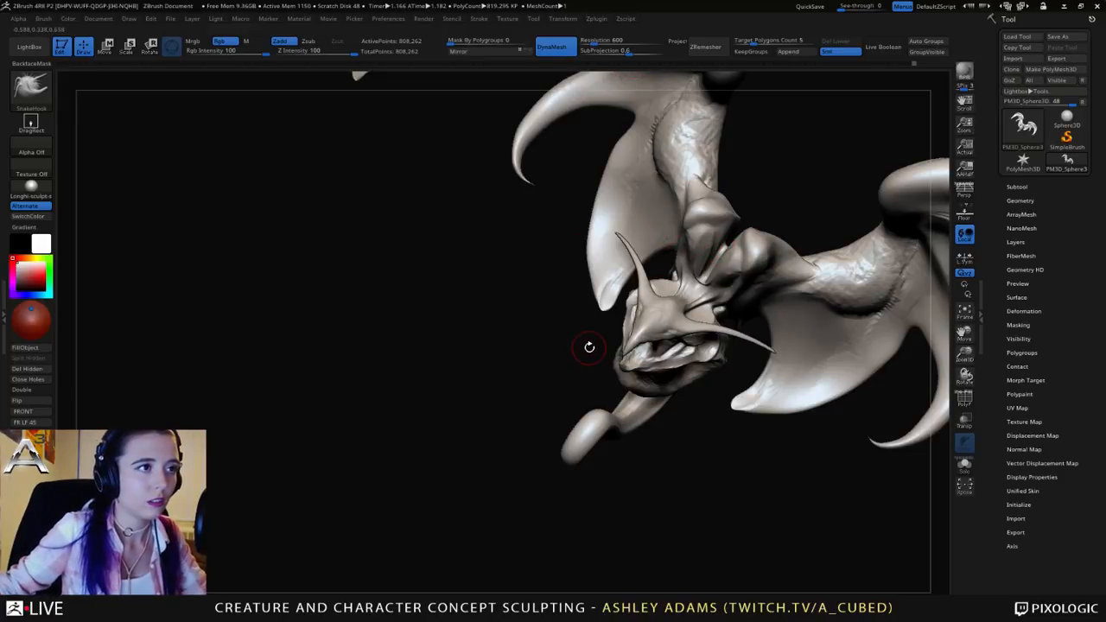
Step: Smooth the groove between the chest lumps where it runs down to the head
{"action": "left_click_drag", "start_coordinate": [525, 360], "coordinate": [559, 367]}
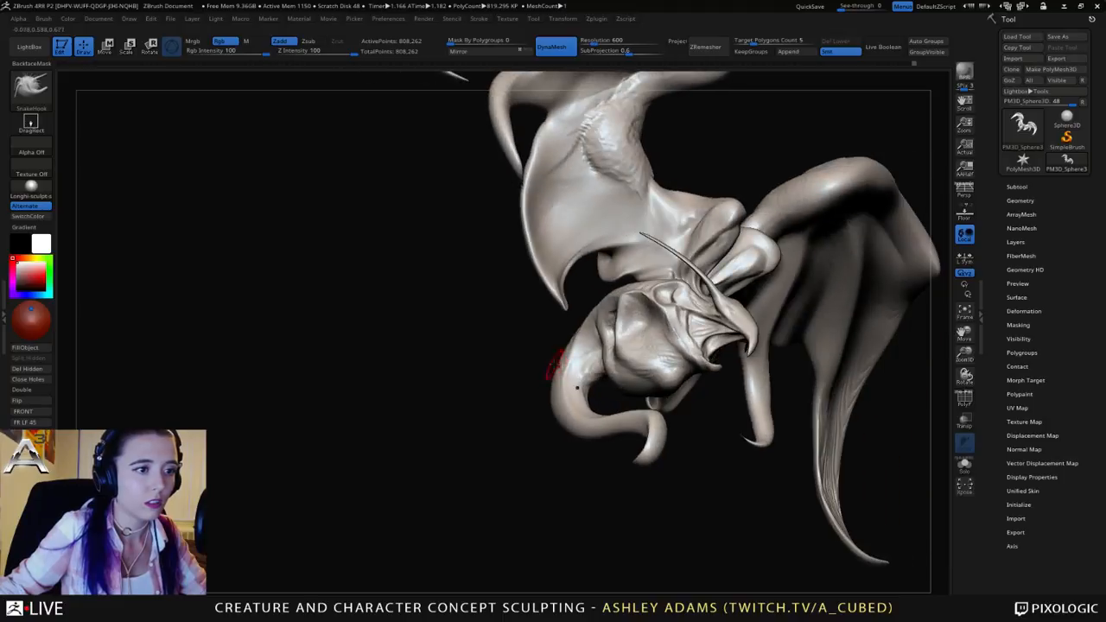
{"action": "key", "text": "ctrl"}
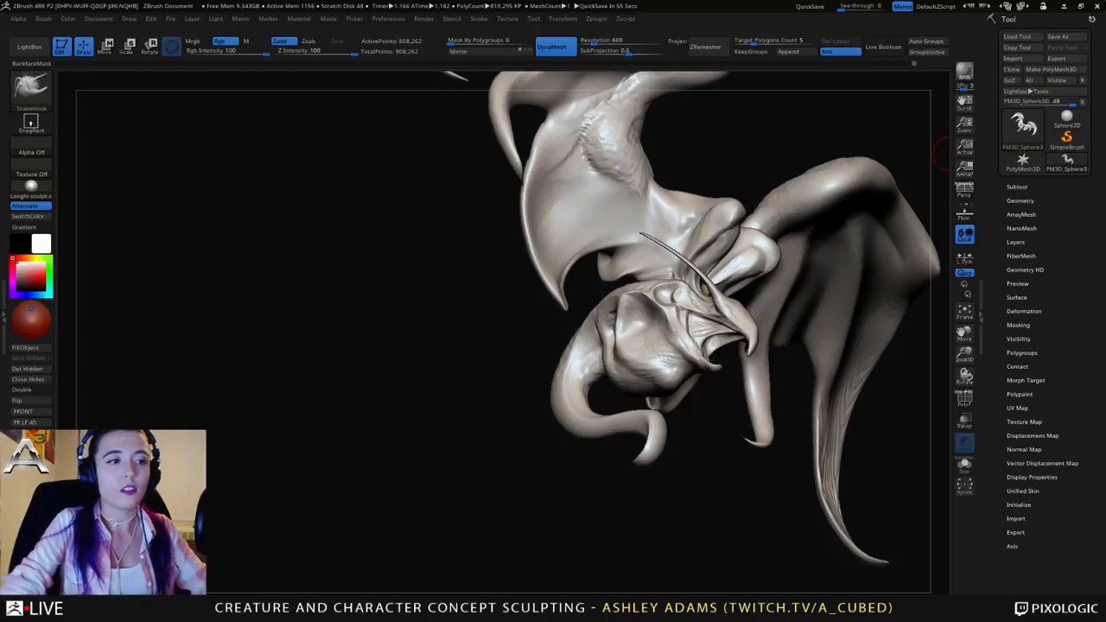
{"action": "left_click_drag", "start_coordinate": [940, 153], "coordinate": [679, 264]}
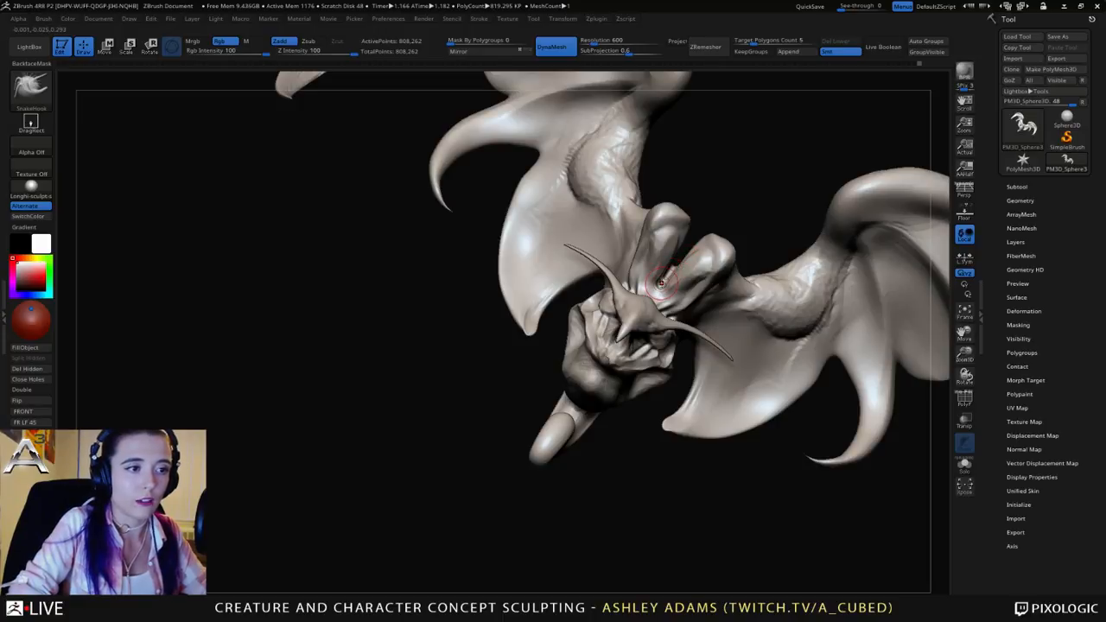
{"action": "key", "text": "shift"}
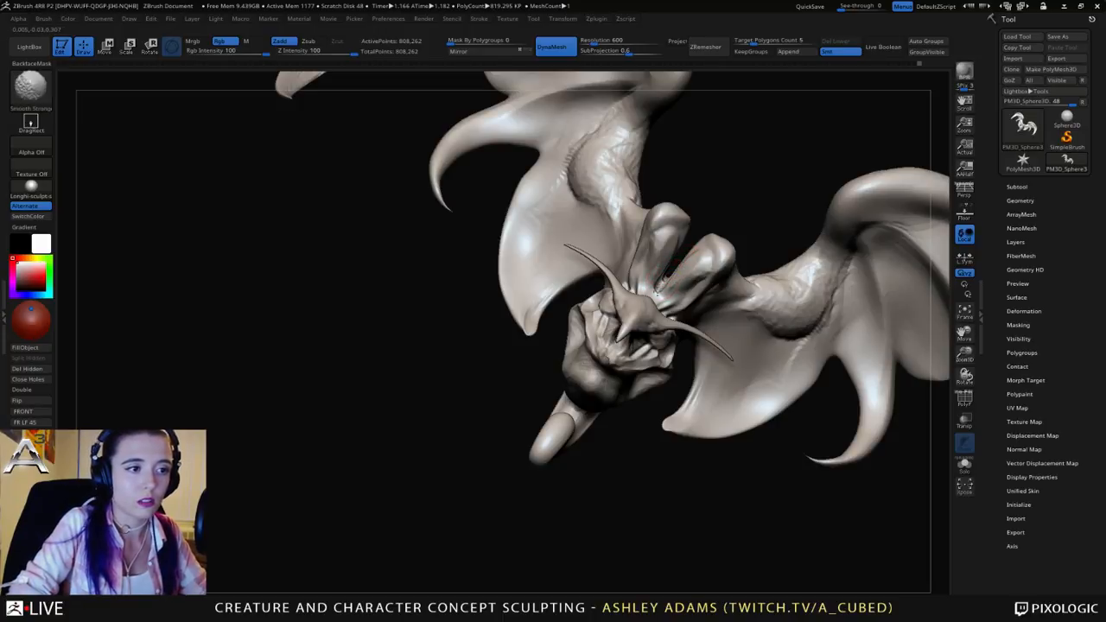
{"action": "mouse_move", "coordinate": [669, 273]}
{"action": "right_mouse_down"}
{"action": "mouse_move", "coordinate": [696, 229]}
{"action": "mouse_move", "coordinate": [636, 281]}
{"action": "mouse_move", "coordinate": [661, 257]}
{"action": "mouse_move", "coordinate": [650, 278]}
{"action": "mouse_move", "coordinate": [652, 248]}
{"action": "mouse_move", "coordinate": [615, 214]}
{"action": "mouse_move", "coordinate": [583, 212]}
{"action": "mouse_move", "coordinate": [610, 226]}
{"action": "mouse_move", "coordinate": [641, 214]}
{"action": "right_mouse_up"}
Step: Add volume around the groove between the chest lumps with ClayBuildup and reshape the lumps with SnakeHook
{"action": "key", "text": "b"}
{"action": "key", "text": "c"}
{"action": "key", "text": "b"}
{"action": "right_click", "coordinate": [661, 256]}
{"action": "key", "text": "b"}
{"action": "key", "text": "s"}
{"action": "key", "text": "h"}
{"action": "right_click", "coordinate": [655, 259]}
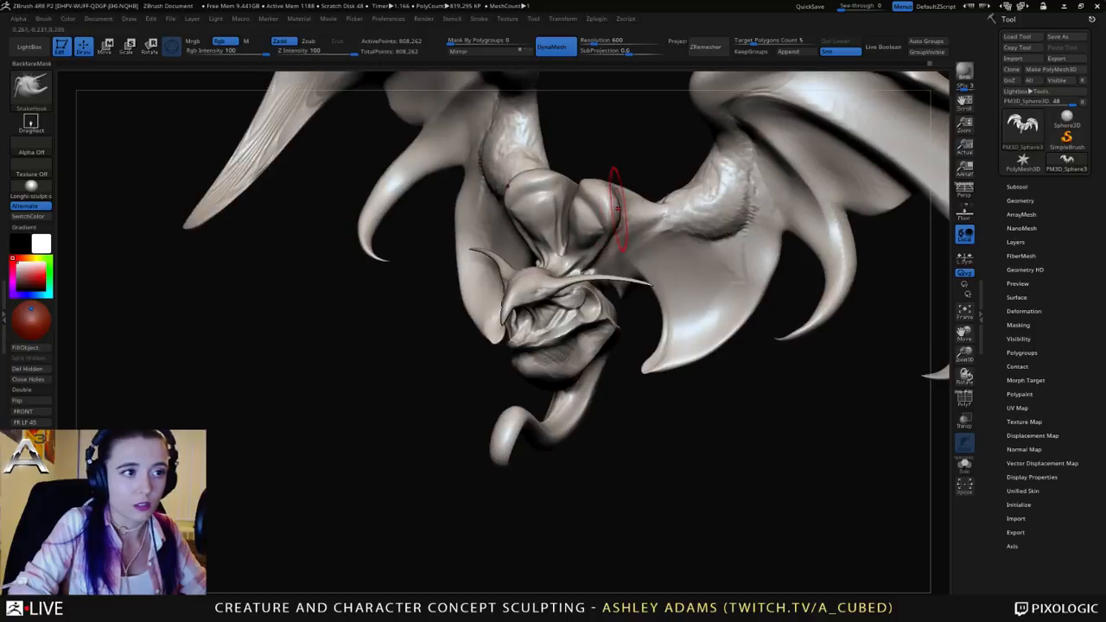
{"action": "right_click_drag", "start_coordinate": [596, 183], "coordinate": [615, 185]}
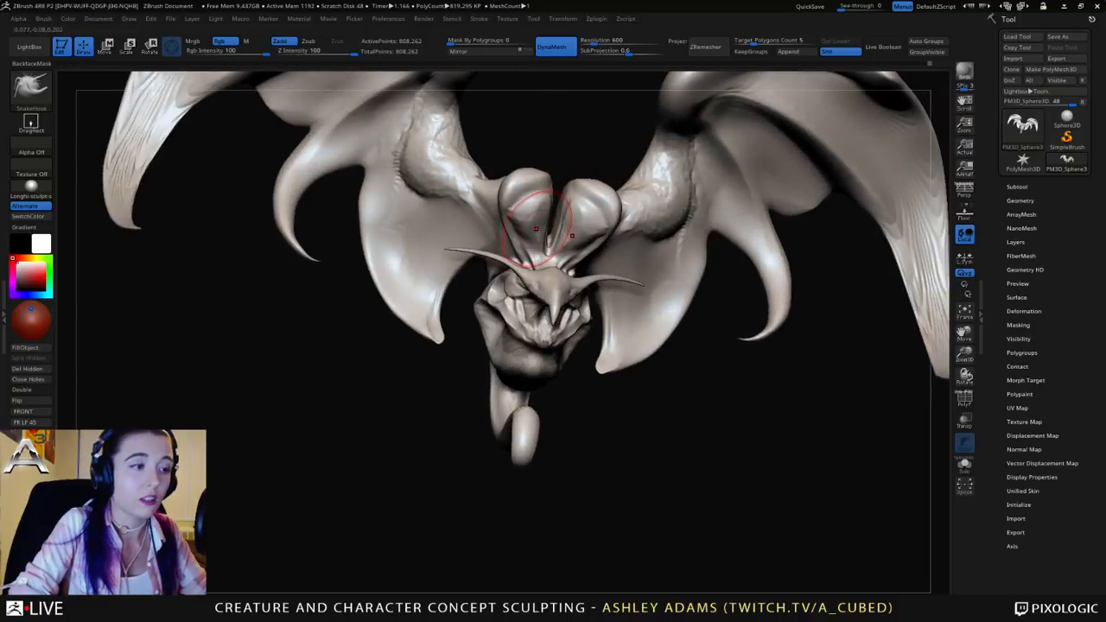
Step: Refine the chest lumps and the neck connection from the front and underneath with the SnakeHook brush
{"action": "right_click_drag", "start_coordinate": [547, 261], "coordinate": [646, 263], "text": "alt"}
{"action": "right_click", "coordinate": [561, 318]}
{"action": "right_click_drag", "start_coordinate": [563, 293], "coordinate": [616, 283]}
{"action": "mouse_move", "coordinate": [492, 177]}
{"action": "right_mouse_down"}
{"action": "mouse_move", "coordinate": [535, 175]}
{"action": "mouse_move", "coordinate": [553, 294]}
{"action": "mouse_move", "coordinate": [558, 276]}
{"action": "mouse_move", "coordinate": [510, 293]}
{"action": "right_mouse_up"}
{"action": "right_click", "coordinate": [501, 328]}
{"action": "right_click", "coordinate": [506, 250]}
{"action": "right_click_drag", "start_coordinate": [506, 251], "coordinate": [503, 258]}
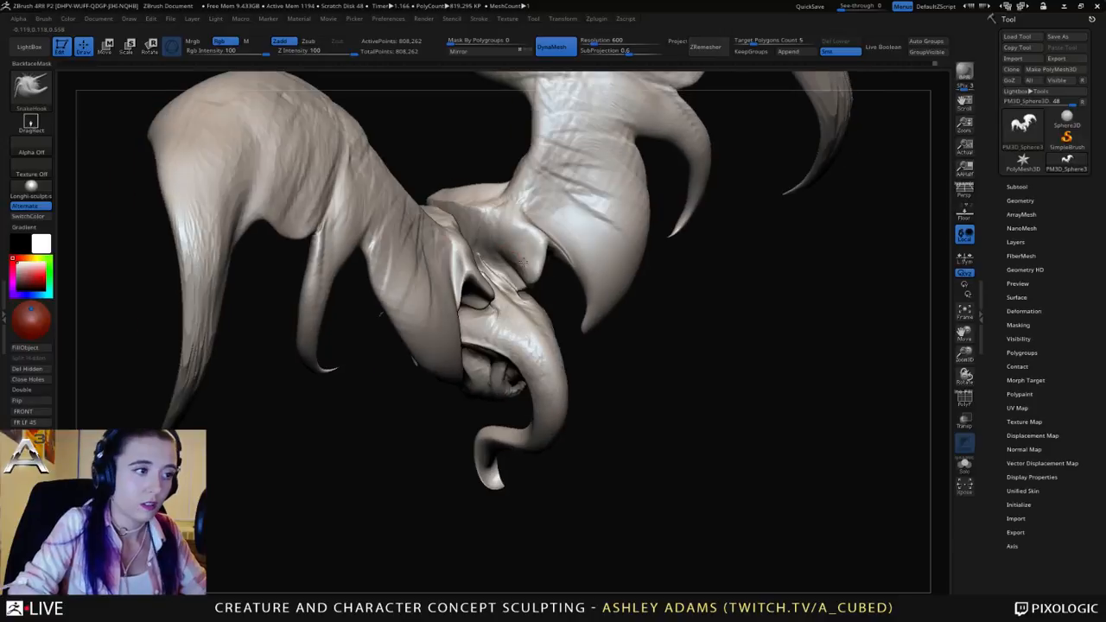
Step: Build up the underside of the torso and the front of the neck with ClayBuildup, smoothing the strokes
{"action": "key", "text": "b"}
{"action": "key", "text": "c"}
{"action": "key", "text": "b"}
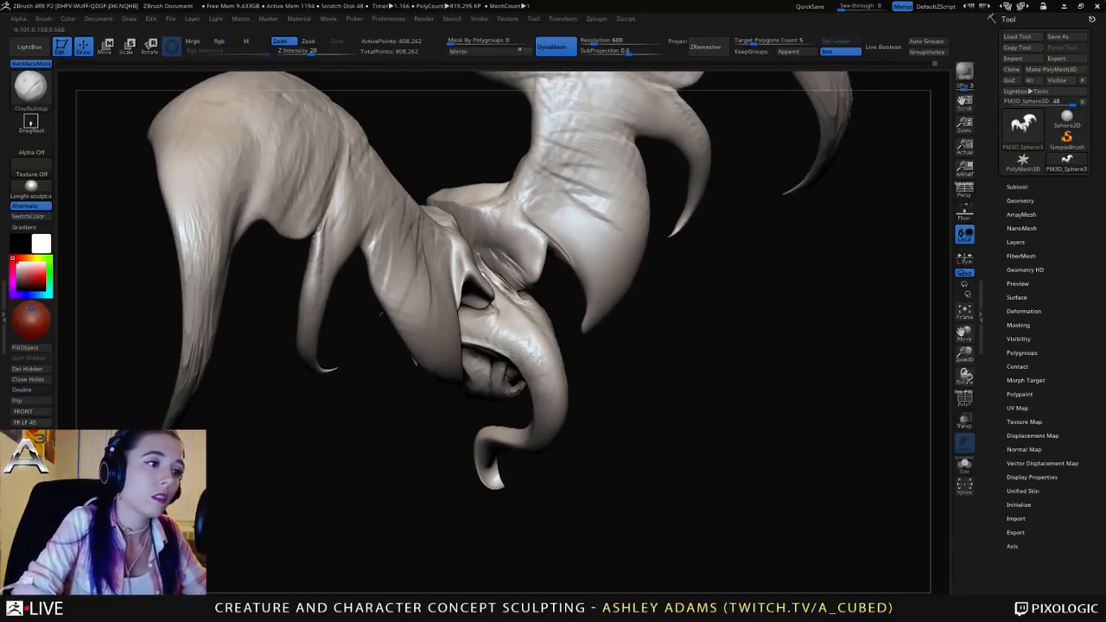
{"action": "left_click_drag", "start_coordinate": [501, 260], "coordinate": [519, 280]}
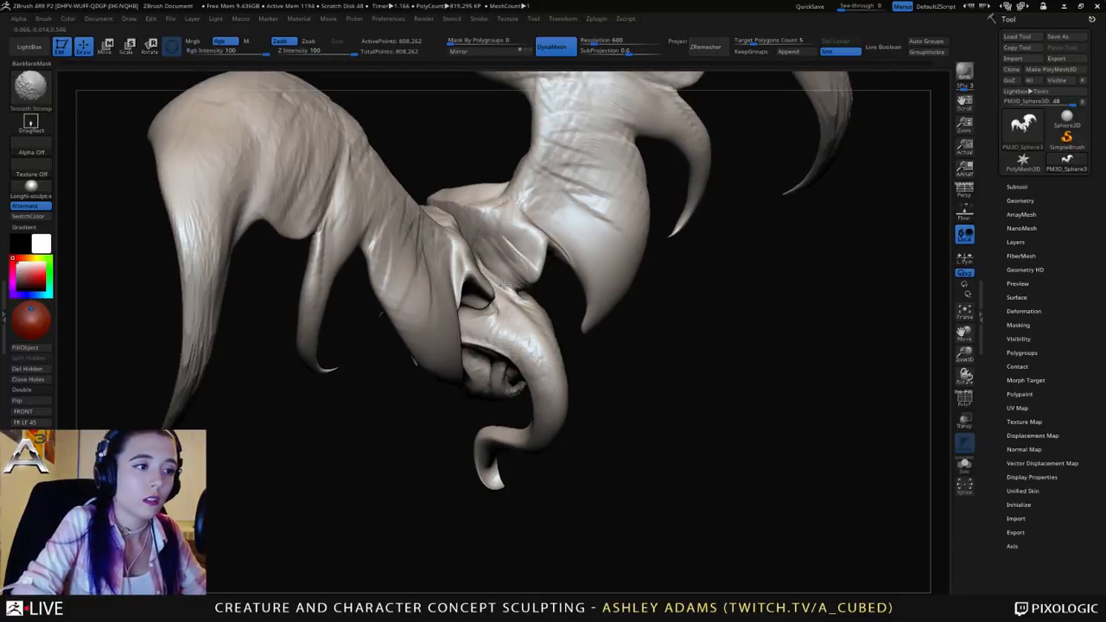
{"action": "mouse_move", "coordinate": [517, 256]}
{"action": "right_mouse_down"}
{"action": "mouse_move", "coordinate": [533, 240]}
{"action": "mouse_move", "coordinate": [592, 234]}
{"action": "mouse_move", "coordinate": [588, 267]}
{"action": "mouse_move", "coordinate": [568, 255]}
{"action": "mouse_move", "coordinate": [559, 269]}
{"action": "right_mouse_up"}
{"action": "right_click", "coordinate": [594, 236]}
{"action": "right_click", "coordinate": [568, 255]}
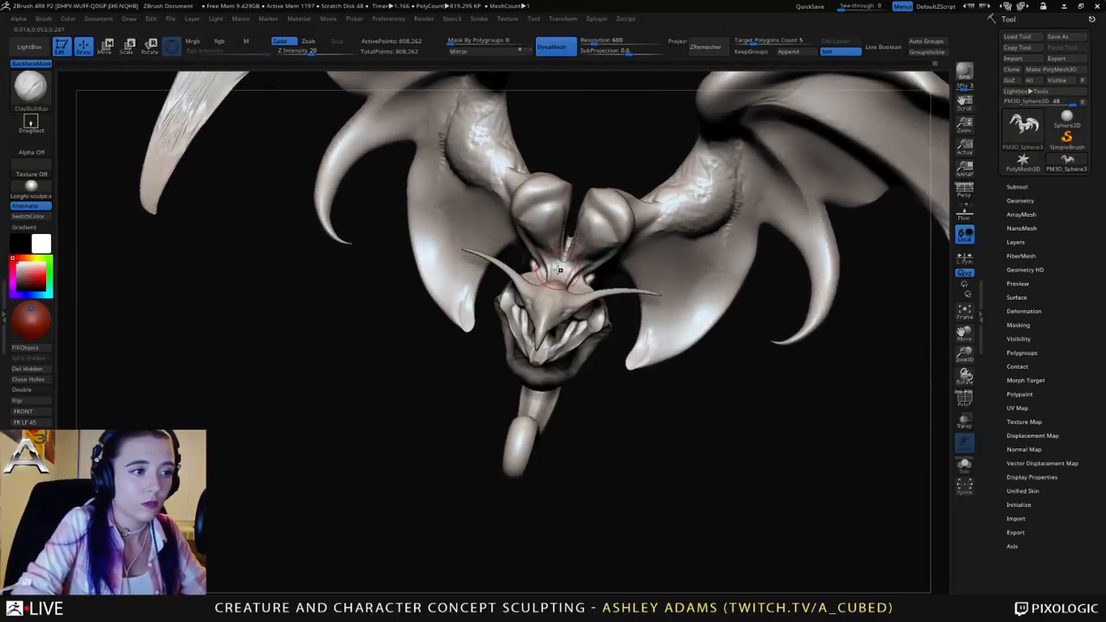
{"action": "mouse_move", "coordinate": [555, 250]}
{"action": "left_mouse_down"}
{"action": "mouse_move", "coordinate": [545, 210]}
{"action": "mouse_move", "coordinate": [532, 211]}
{"action": "mouse_move", "coordinate": [545, 252]}
{"action": "mouse_move", "coordinate": [541, 235]}
{"action": "mouse_move", "coordinate": [566, 235]}
{"action": "left_mouse_up"}
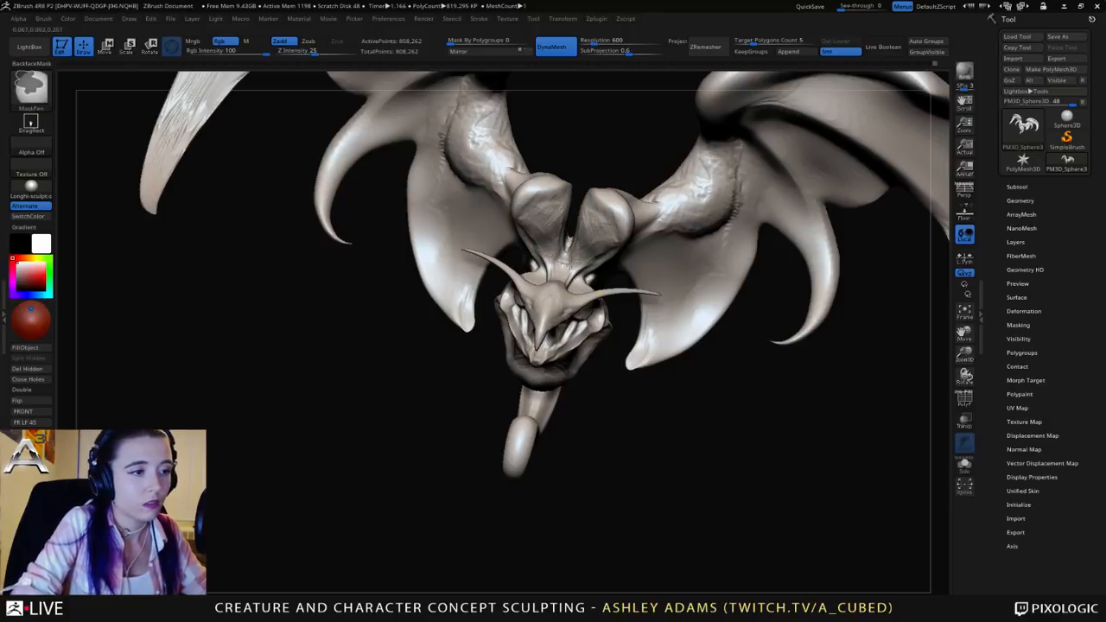
Step: Reshape the chest silhouette above the head in side view with a large SnakeHook brush
{"action": "right_click_drag", "start_coordinate": [566, 234], "coordinate": [544, 192], "text": "ctrl"}
{"action": "mouse_move", "coordinate": [544, 192]}
{"action": "right_mouse_down"}
{"action": "mouse_move", "coordinate": [530, 170]}
{"action": "mouse_move", "coordinate": [582, 221]}
{"action": "mouse_move", "coordinate": [555, 316]}
{"action": "right_mouse_up"}
{"action": "right_click", "coordinate": [584, 220]}
{"action": "key", "text": "b"}
{"action": "key", "text": "s"}
{"action": "key", "text": "h"}
{"action": "right_click", "coordinate": [526, 324]}
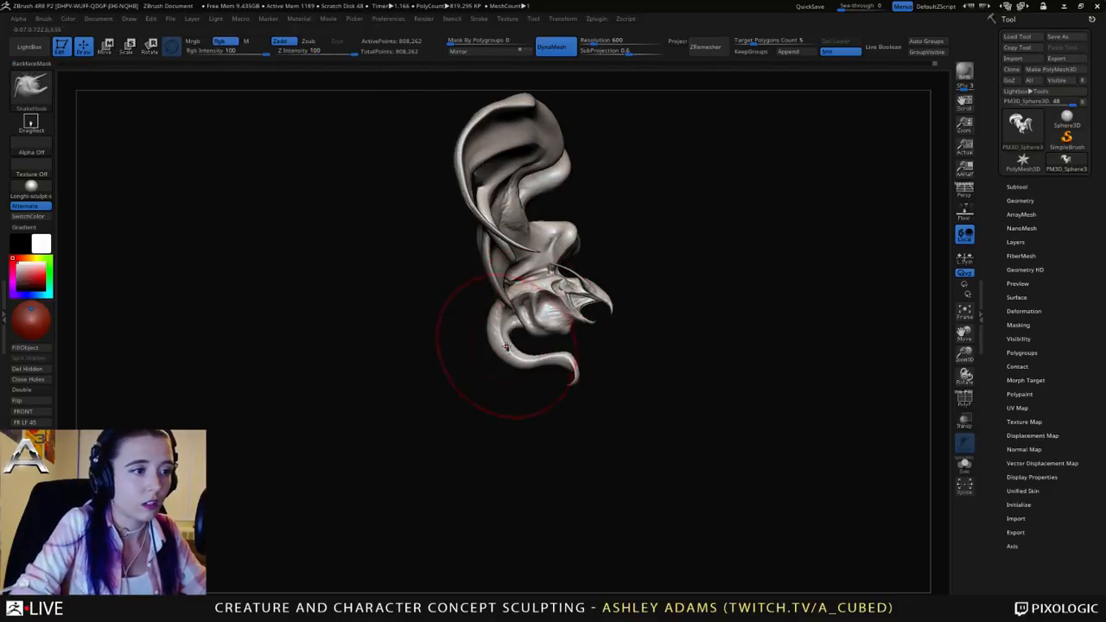
{"action": "right_click_drag", "start_coordinate": [506, 349], "coordinate": [461, 303]}
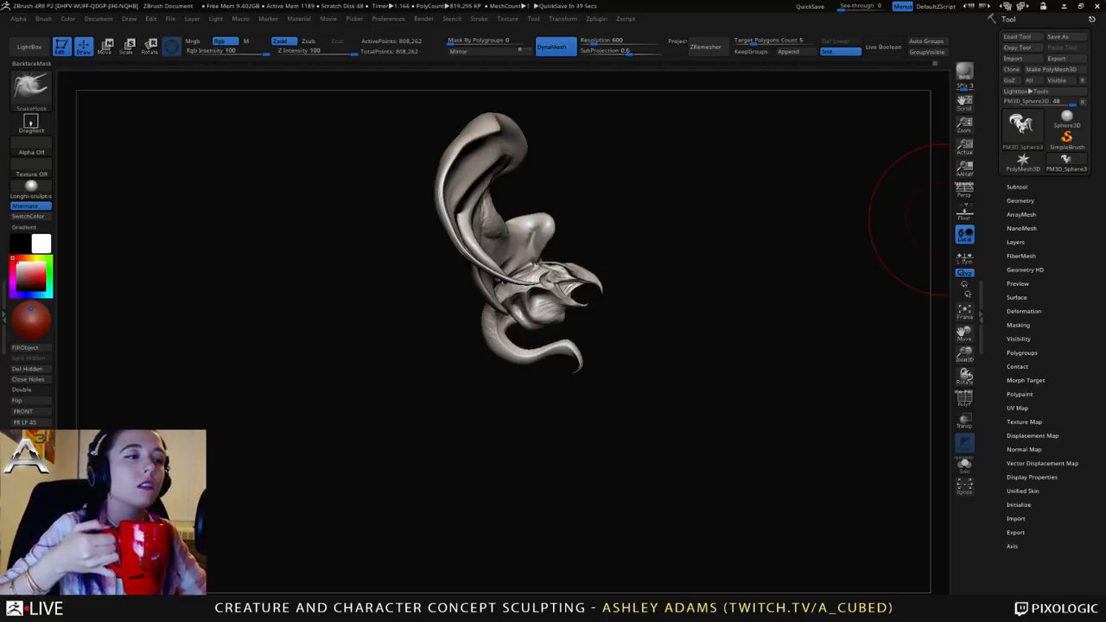
{"action": "mouse_move", "coordinate": [704, 216]}
{"action": "left_mouse_down"}
{"action": "mouse_move", "coordinate": [662, 217]}
{"action": "mouse_move", "coordinate": [659, 258]}
{"action": "mouse_move", "coordinate": [617, 238]}
{"action": "mouse_move", "coordinate": [634, 238]}
{"action": "mouse_move", "coordinate": [599, 302]}
{"action": "left_mouse_up"}
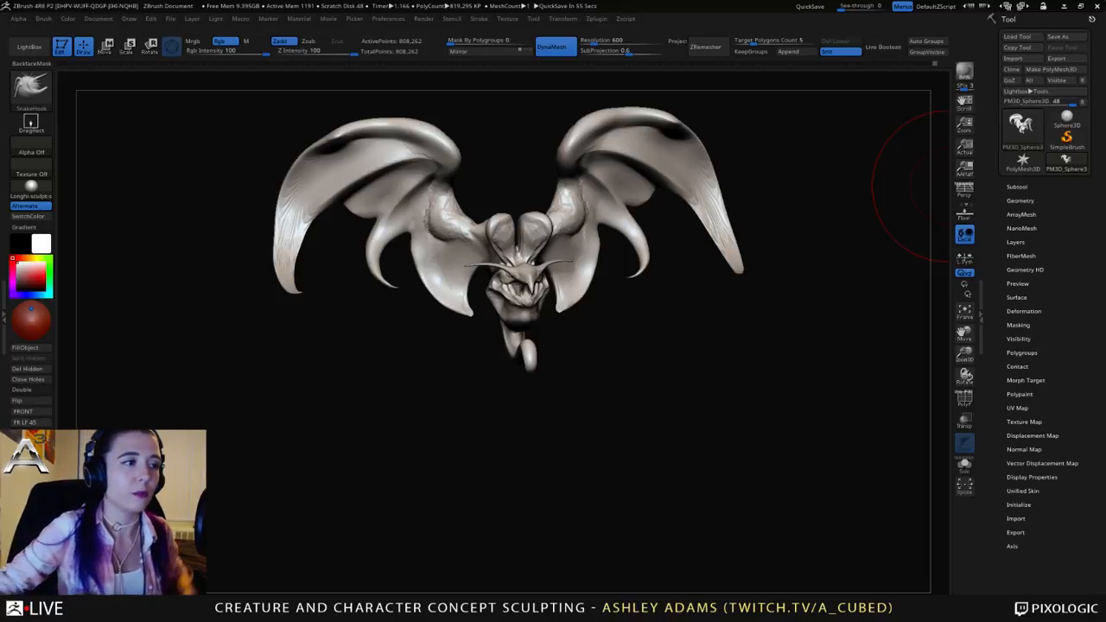
{"action": "mouse_move", "coordinate": [907, 186]}
{"action": "left_mouse_down"}
{"action": "mouse_move", "coordinate": [674, 346]}
{"action": "mouse_move", "coordinate": [481, 371]}
{"action": "mouse_move", "coordinate": [501, 308]}
{"action": "mouse_move", "coordinate": [521, 294]}
{"action": "left_mouse_up"}
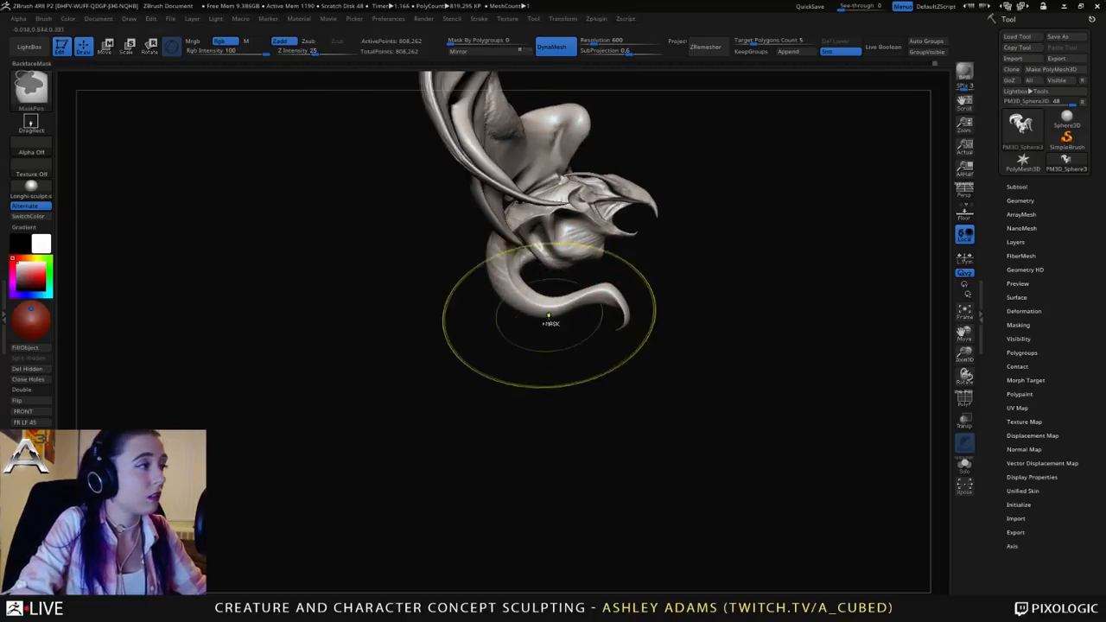
Step: Mask the tail with the MaskLasso brush and invert the mask so only the tail is editable
{"action": "left_click", "coordinate": [30, 87], "text": "ctrl"}
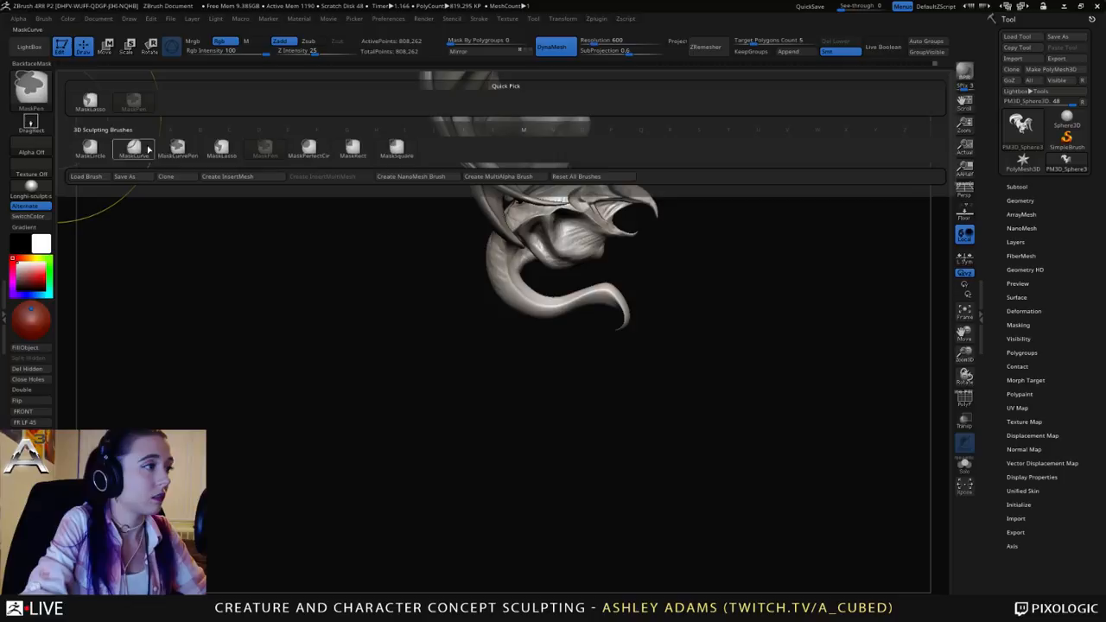
{"action": "left_click", "coordinate": [90, 104]}
{"action": "mouse_move", "coordinate": [506, 370]}
{"action": "left_mouse_down", "text": "ctrl"}
{"action": "mouse_move", "coordinate": [654, 284]}
{"action": "mouse_move", "coordinate": [446, 267]}
{"action": "mouse_move", "coordinate": [454, 246]}
{"action": "left_mouse_up", "text": "ctrl"}
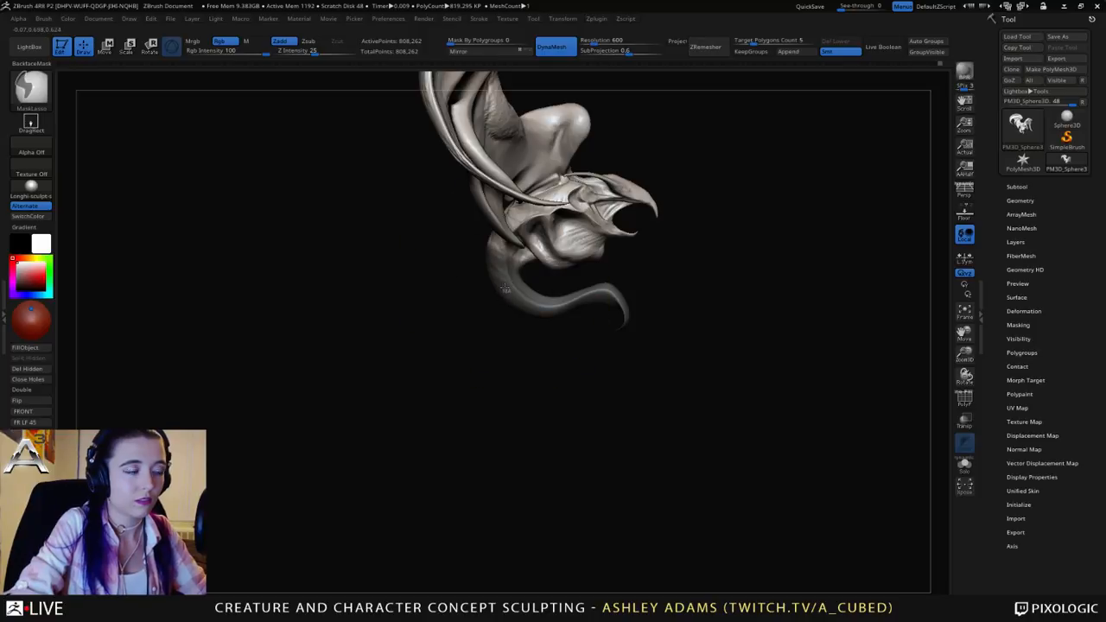
{"action": "left_click", "coordinate": [582, 377], "text": "ctrl"}
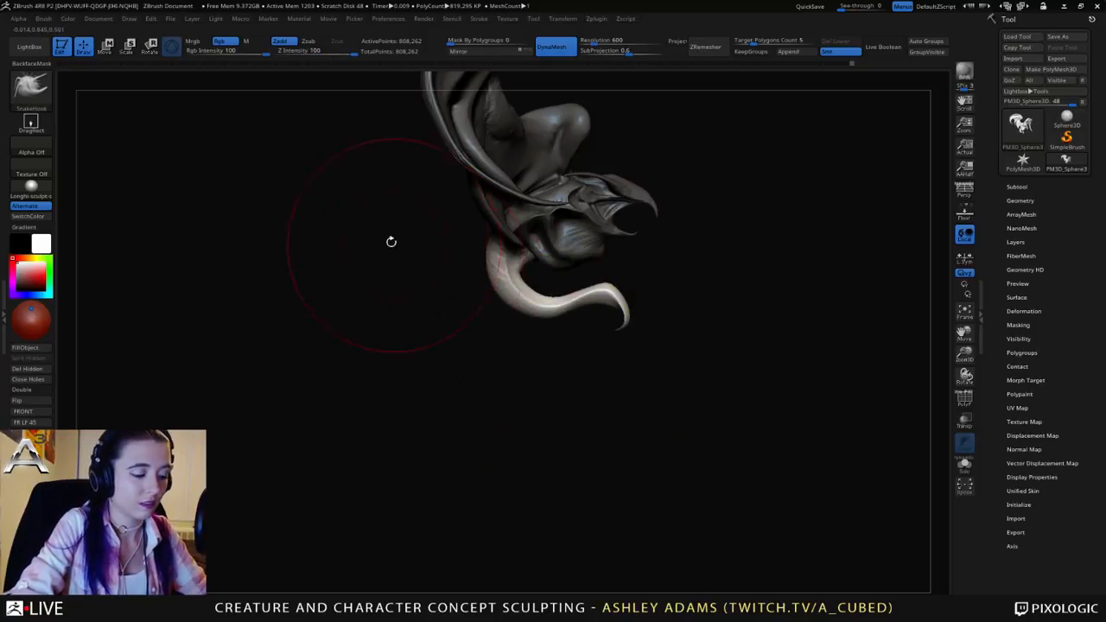
Step: Scale up the tail from its base with the transform gizmo and clear the mask
{"action": "key", "text": "r"}
{"action": "left_click_drag", "start_coordinate": [594, 117], "coordinate": [556, 213], "text": "alt"}
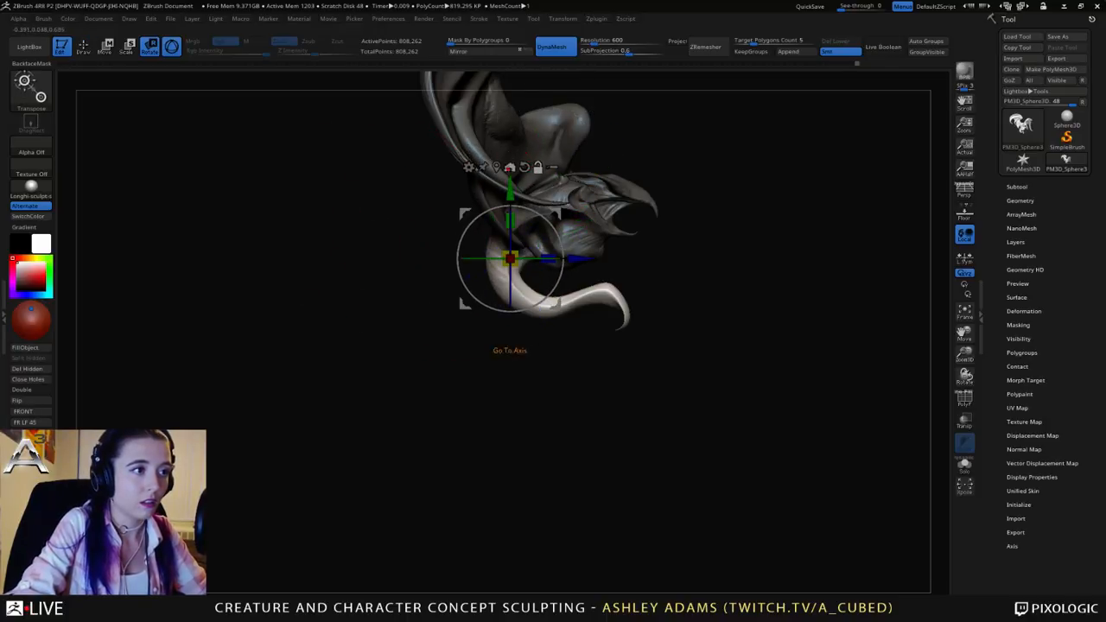
{"action": "left_click_drag", "start_coordinate": [511, 257], "coordinate": [576, 266]}
{"action": "right_click_drag", "start_coordinate": [602, 259], "coordinate": [636, 232], "text": "ctrl"}
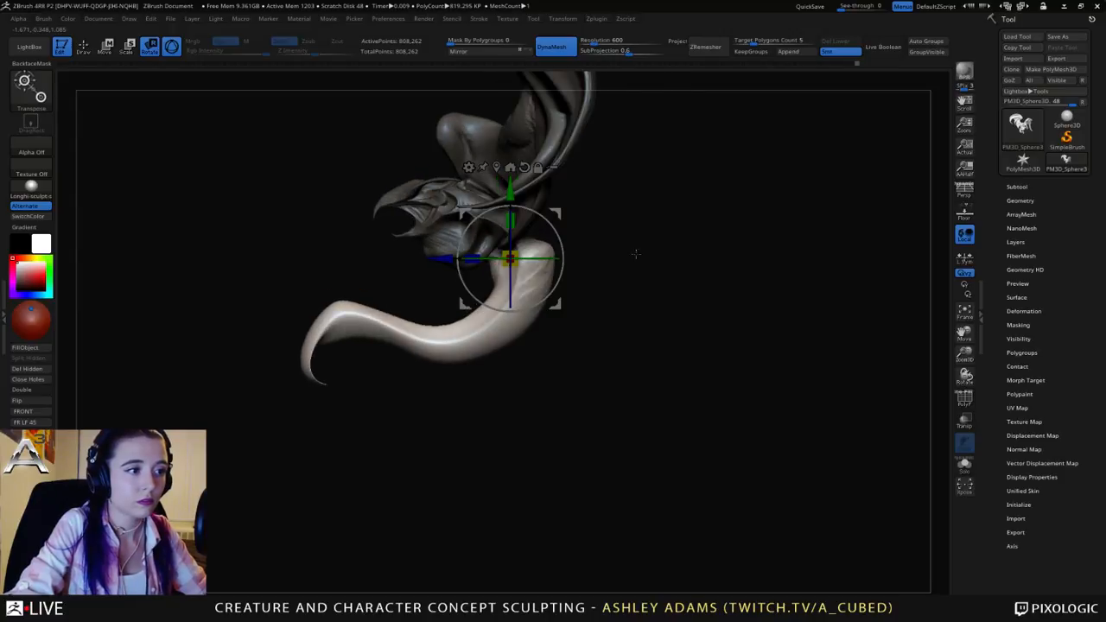
{"action": "key", "text": "q"}
{"action": "left_click_drag", "start_coordinate": [608, 326], "coordinate": [623, 343], "text": "ctrl"}
Step: Adjust the SnakeHook brush's draw size and reshape the base of the tail where it joins the body
{"action": "right_click_drag", "start_coordinate": [615, 322], "coordinate": [617, 359], "text": "ctrl"}
{"action": "key", "text": "space"}
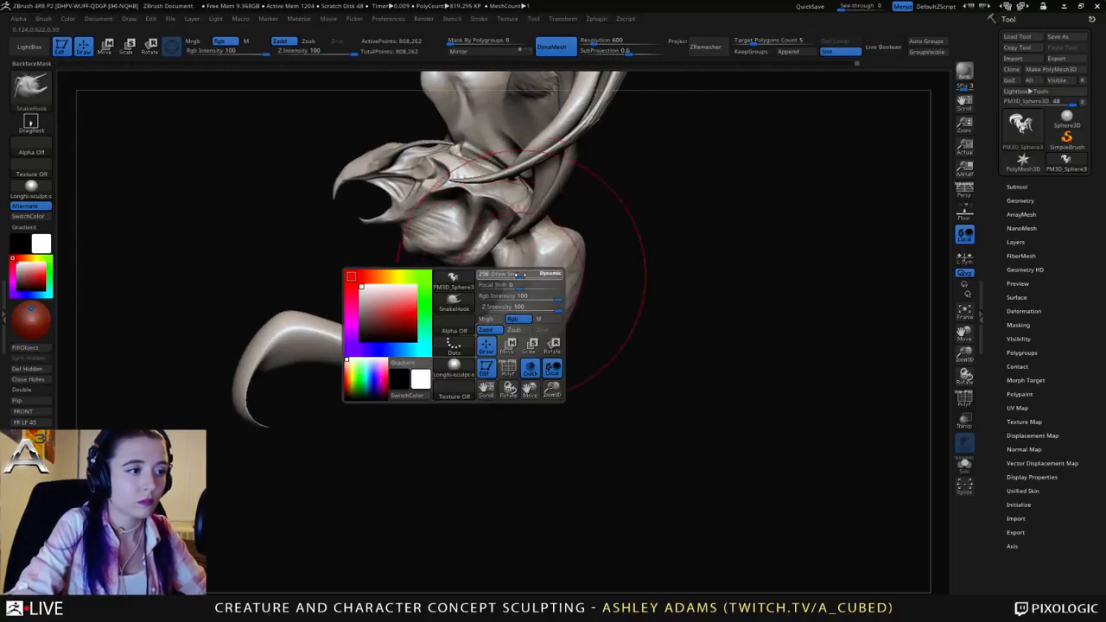
{"action": "right_click_drag", "start_coordinate": [523, 277], "coordinate": [507, 272]}
{"action": "key", "text": "space"}
{"action": "left_click_drag", "start_coordinate": [574, 215], "coordinate": [565, 215]}
{"action": "mouse_move", "coordinate": [566, 217]}
{"action": "right_mouse_down"}
{"action": "mouse_move", "coordinate": [580, 233]}
{"action": "mouse_move", "coordinate": [568, 230]}
{"action": "mouse_move", "coordinate": [571, 152]}
{"action": "right_mouse_up"}
Step: Build up the transition between the lower back and the tail base with the ClayBuildup brush
{"action": "key", "text": "b"}
{"action": "key", "text": "c"}
{"action": "key", "text": "b"}
{"action": "mouse_move", "coordinate": [570, 157]}
{"action": "left_mouse_down"}
{"action": "mouse_move", "coordinate": [571, 128]}
{"action": "mouse_move", "coordinate": [562, 203]}
{"action": "mouse_move", "coordinate": [566, 177]}
{"action": "mouse_move", "coordinate": [572, 204]}
{"action": "left_mouse_up"}
{"action": "right_click_drag", "start_coordinate": [566, 216], "coordinate": [580, 257]}
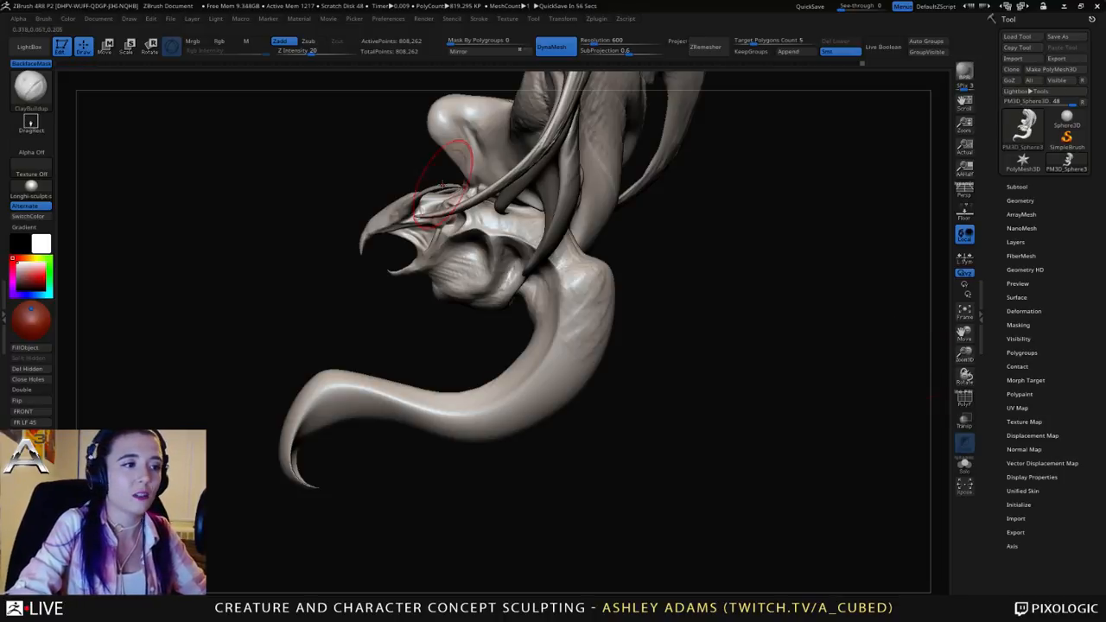
{"action": "right_click_drag", "start_coordinate": [285, 216], "coordinate": [550, 290]}
{"action": "right_click", "coordinate": [522, 323]}
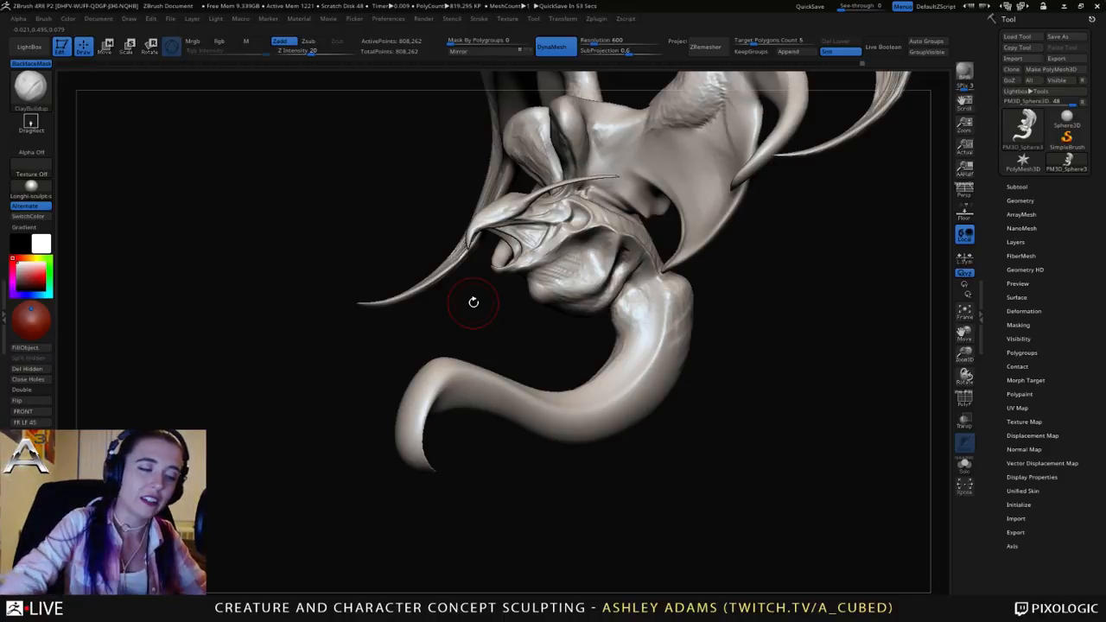
Step: Taper the tail tip by smoothing it, fill its inner side with ClayBuildup and smooth the result
{"action": "mouse_move", "coordinate": [395, 271]}
{"action": "left_mouse_down"}
{"action": "mouse_move", "coordinate": [417, 389]}
{"action": "mouse_move", "coordinate": [380, 429]}
{"action": "left_mouse_up"}
{"action": "key", "text": "shift"}
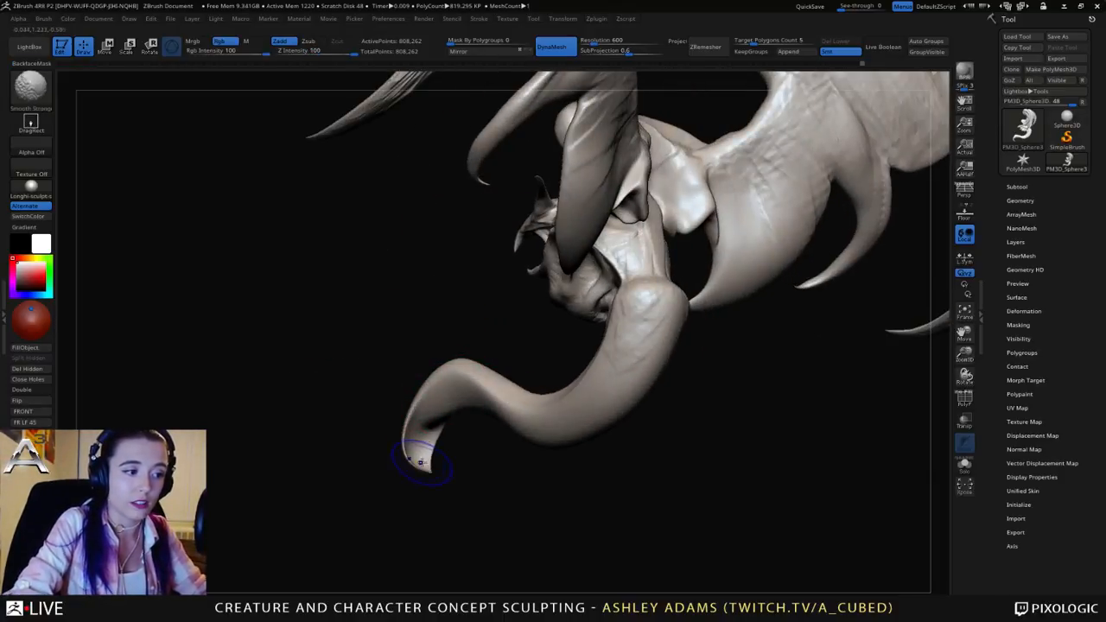
{"action": "mouse_move", "coordinate": [411, 466]}
{"action": "left_mouse_down", "text": "shift"}
{"action": "mouse_move", "coordinate": [423, 445]}
{"action": "mouse_move", "coordinate": [408, 418]}
{"action": "left_mouse_up", "text": "shift"}
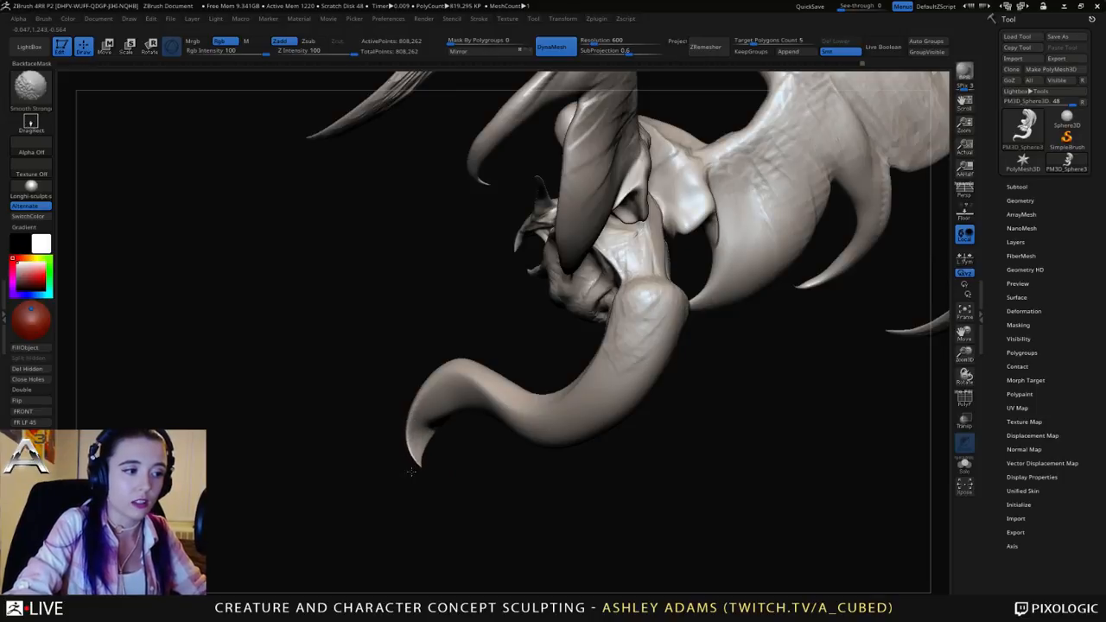
{"action": "left_click_drag", "start_coordinate": [412, 471], "coordinate": [420, 439], "text": "shift"}
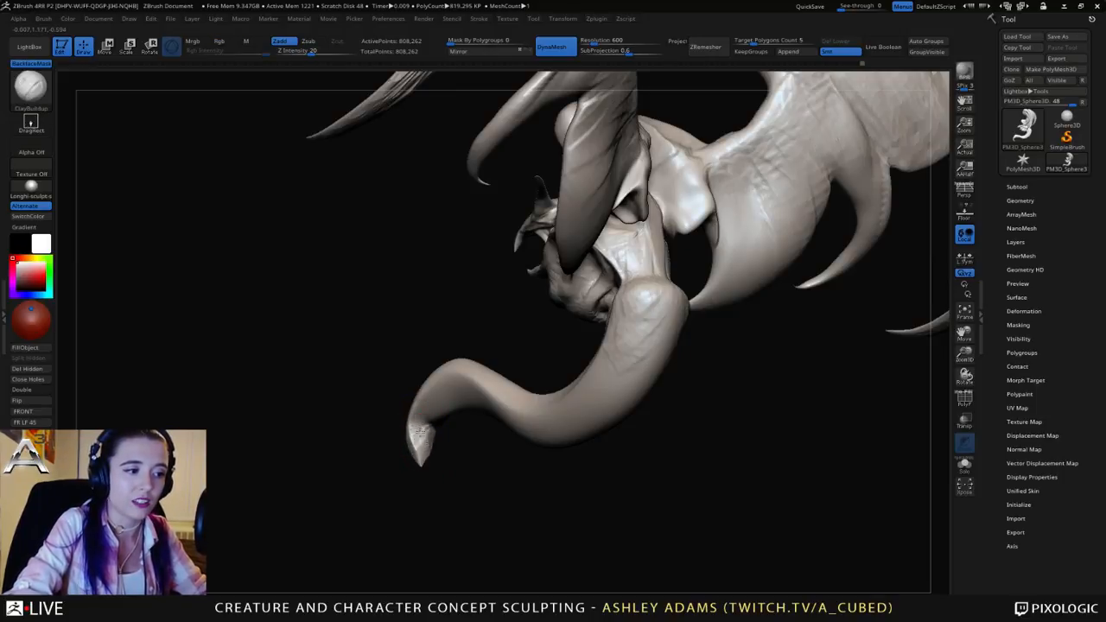
{"action": "right_click_drag", "start_coordinate": [447, 419], "coordinate": [403, 467]}
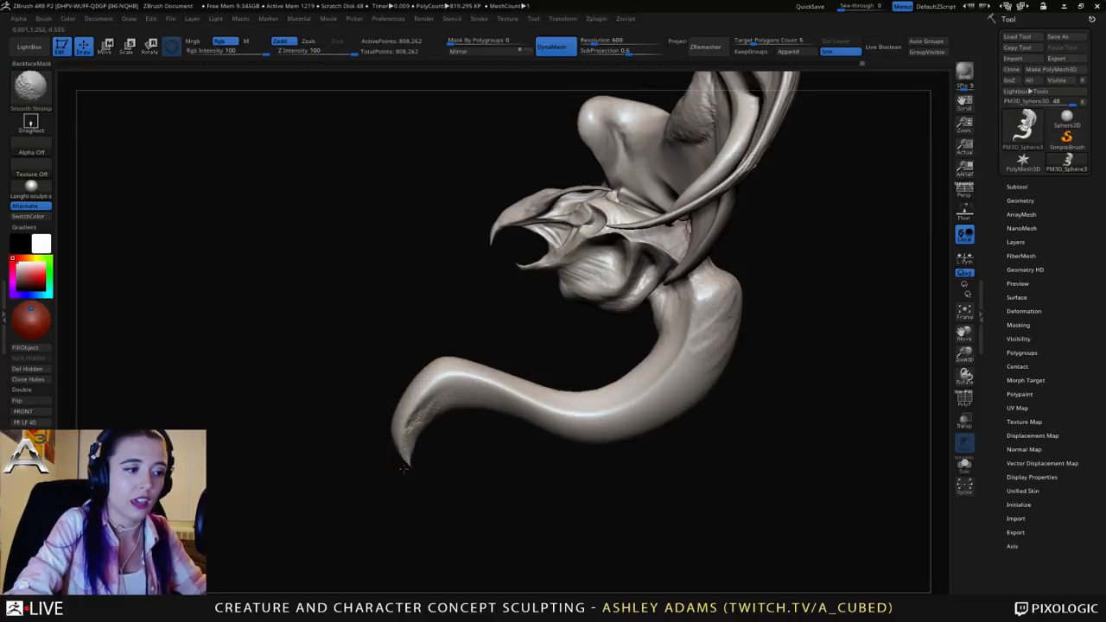
{"action": "mouse_move", "coordinate": [413, 437]}
{"action": "left_mouse_down", "text": "shift"}
{"action": "mouse_move", "coordinate": [447, 391]}
{"action": "mouse_move", "coordinate": [425, 413]}
{"action": "mouse_move", "coordinate": [497, 400]}
{"action": "mouse_move", "coordinate": [418, 421]}
{"action": "mouse_move", "coordinate": [410, 438]}
{"action": "mouse_move", "coordinate": [425, 409]}
{"action": "mouse_move", "coordinate": [513, 400]}
{"action": "mouse_move", "coordinate": [467, 387]}
{"action": "mouse_move", "coordinate": [406, 413]}
{"action": "mouse_move", "coordinate": [466, 380]}
{"action": "mouse_move", "coordinate": [413, 416]}
{"action": "mouse_move", "coordinate": [474, 388]}
{"action": "mouse_move", "coordinate": [494, 394]}
{"action": "mouse_move", "coordinate": [450, 401]}
{"action": "mouse_move", "coordinate": [557, 401]}
{"action": "left_mouse_up", "text": "shift"}
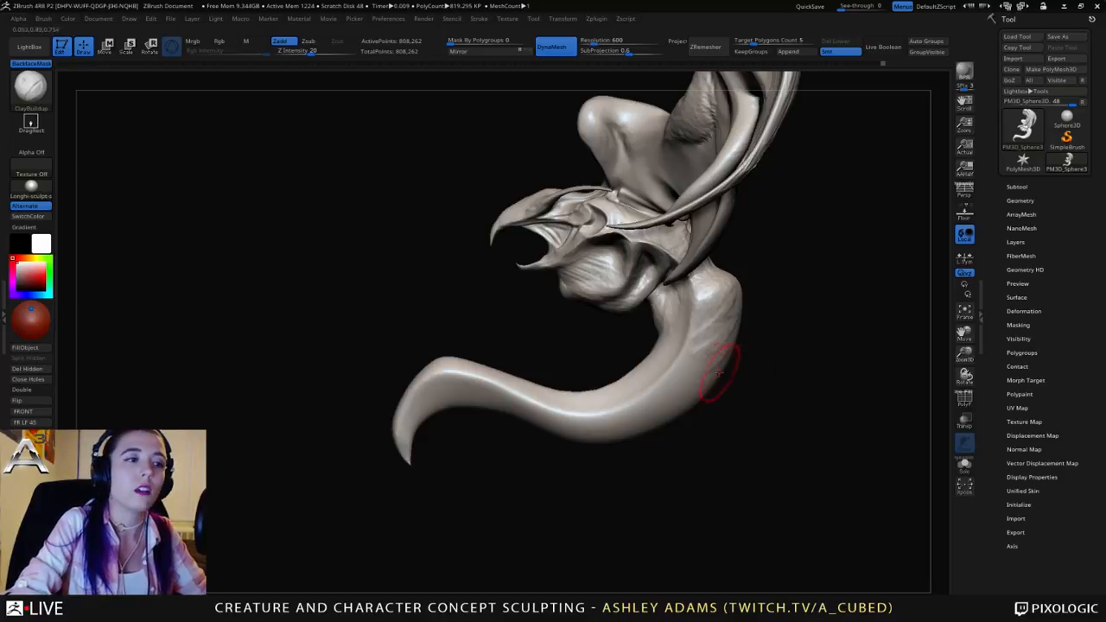
Step: Examine the head, beak and horns from the side and from the front
{"action": "left_click_drag", "start_coordinate": [509, 191], "coordinate": [564, 207]}
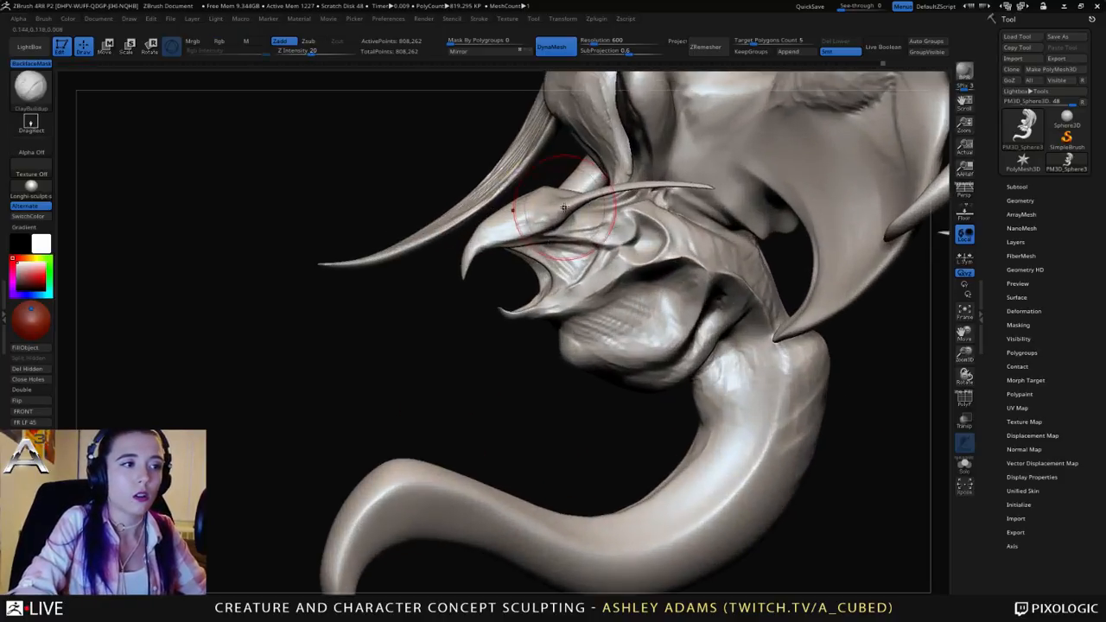
{"action": "mouse_move", "coordinate": [564, 207]}
{"action": "right_mouse_down"}
{"action": "mouse_move", "coordinate": [582, 197]}
{"action": "mouse_move", "coordinate": [577, 209]}
{"action": "right_mouse_up"}
{"action": "right_click_drag", "start_coordinate": [577, 209], "coordinate": [561, 219]}
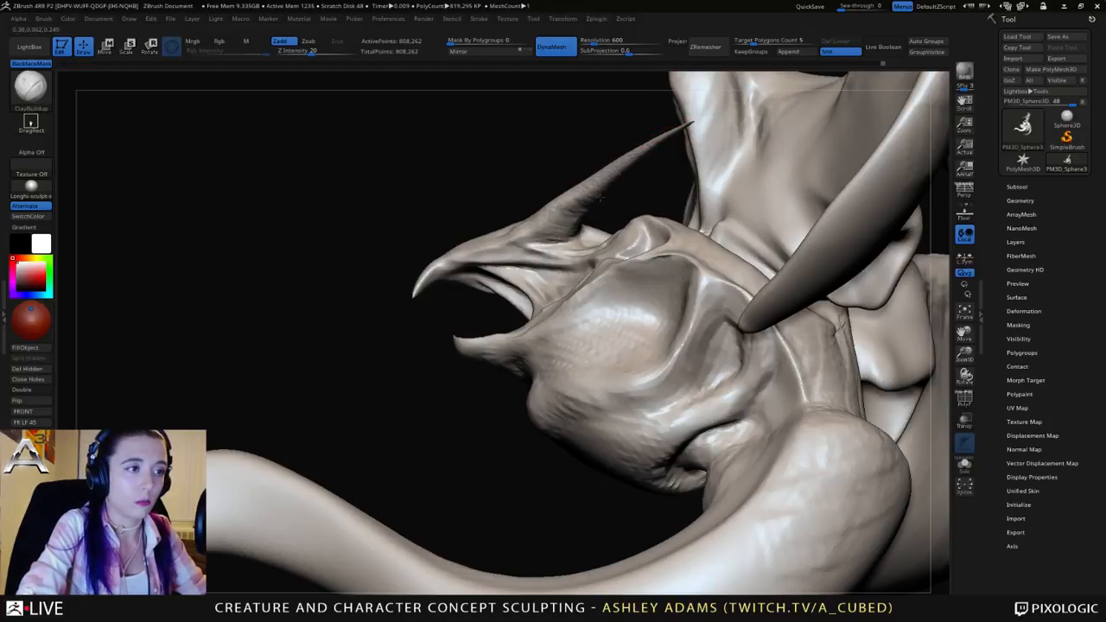
{"action": "right_click_drag", "start_coordinate": [520, 246], "coordinate": [622, 207]}
{"action": "right_click_drag", "start_coordinate": [622, 207], "coordinate": [739, 206]}
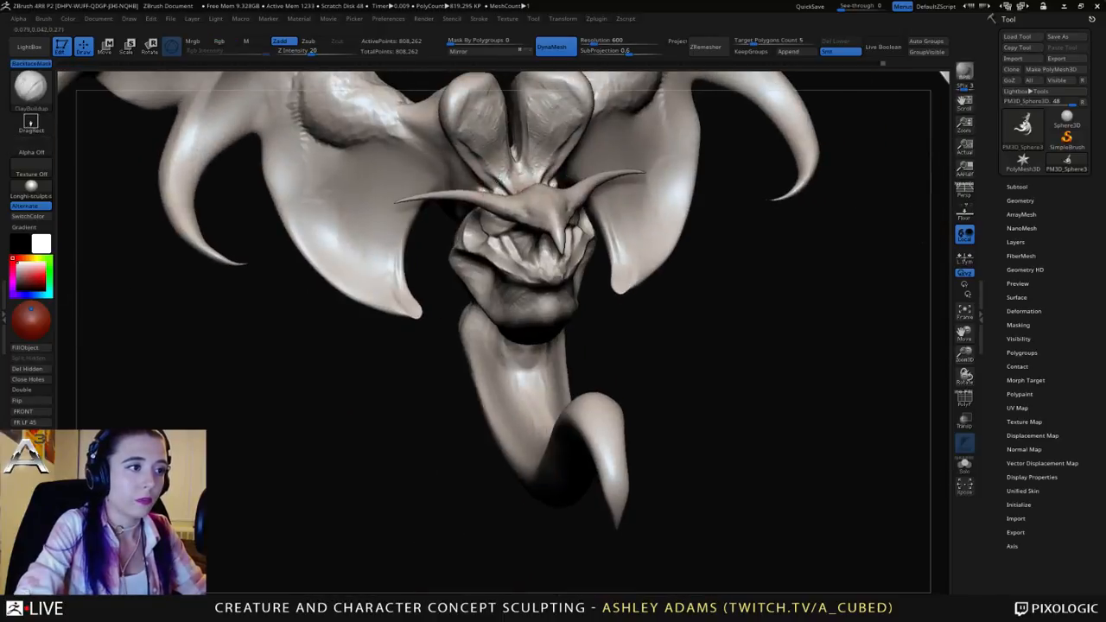
{"action": "right_click", "coordinate": [456, 240]}
{"action": "right_click_drag", "start_coordinate": [354, 177], "coordinate": [477, 181]}
{"action": "right_click", "coordinate": [473, 242]}
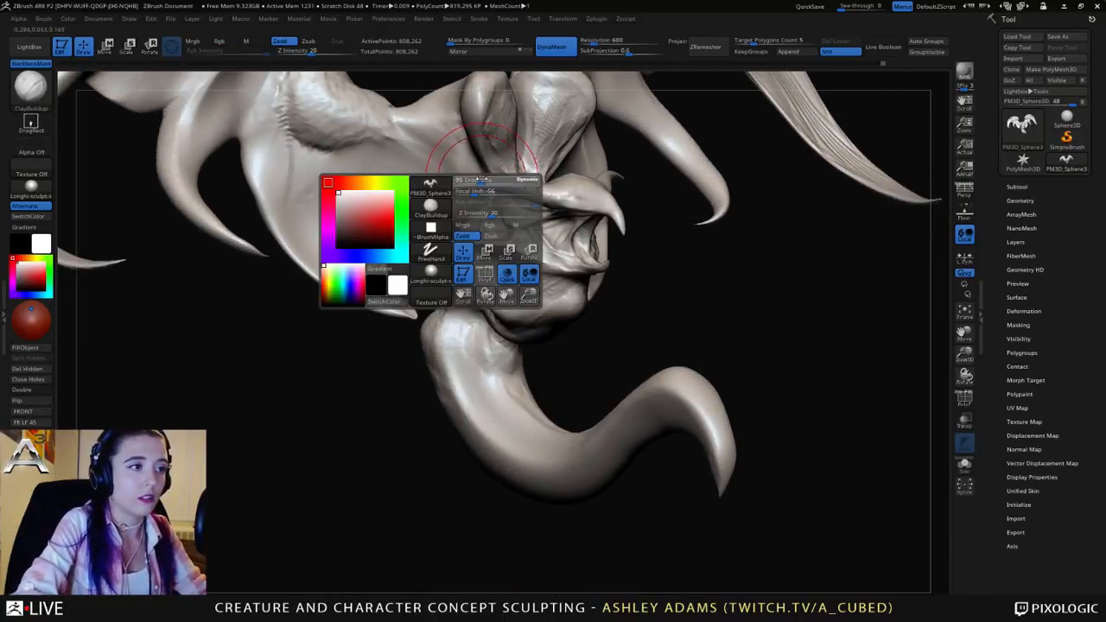
Step: Switch to the SnakeHook brush and adjust its draw size for reshaping the head's side horns
{"action": "key", "text": "3"}
{"action": "left_click_drag", "start_coordinate": [483, 183], "coordinate": [497, 193]}
{"action": "right_click", "coordinate": [527, 249]}
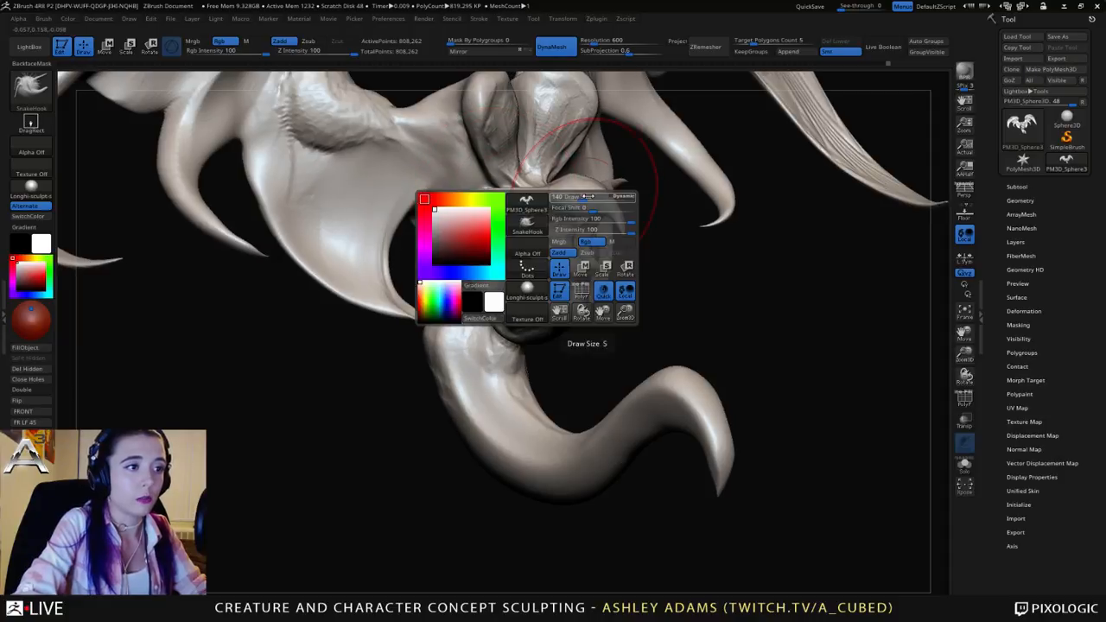
{"action": "left_click_drag", "start_coordinate": [586, 199], "coordinate": [576, 199]}
{"action": "right_click_drag", "start_coordinate": [577, 195], "coordinate": [608, 245]}
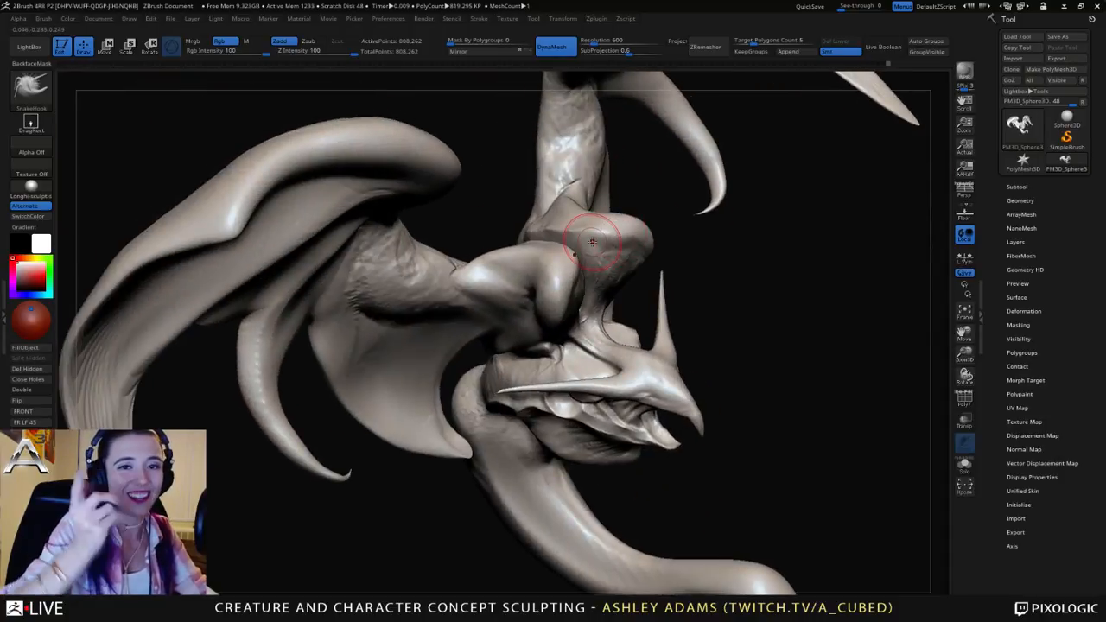
Step: Reshape the head's side horns from above with the SnakeHook brush
{"action": "key", "text": "b"}
{"action": "key", "text": "c"}
{"action": "key", "text": "b"}
{"action": "mouse_move", "coordinate": [616, 292]}
{"action": "right_mouse_down", "text": "alt"}
{"action": "mouse_move", "coordinate": [636, 254]}
{"action": "mouse_move", "coordinate": [608, 310]}
{"action": "mouse_move", "coordinate": [615, 304]}
{"action": "mouse_move", "coordinate": [594, 311]}
{"action": "right_mouse_up", "text": "alt"}
{"action": "key", "text": "b"}
{"action": "key", "text": "s"}
{"action": "key", "text": "h"}
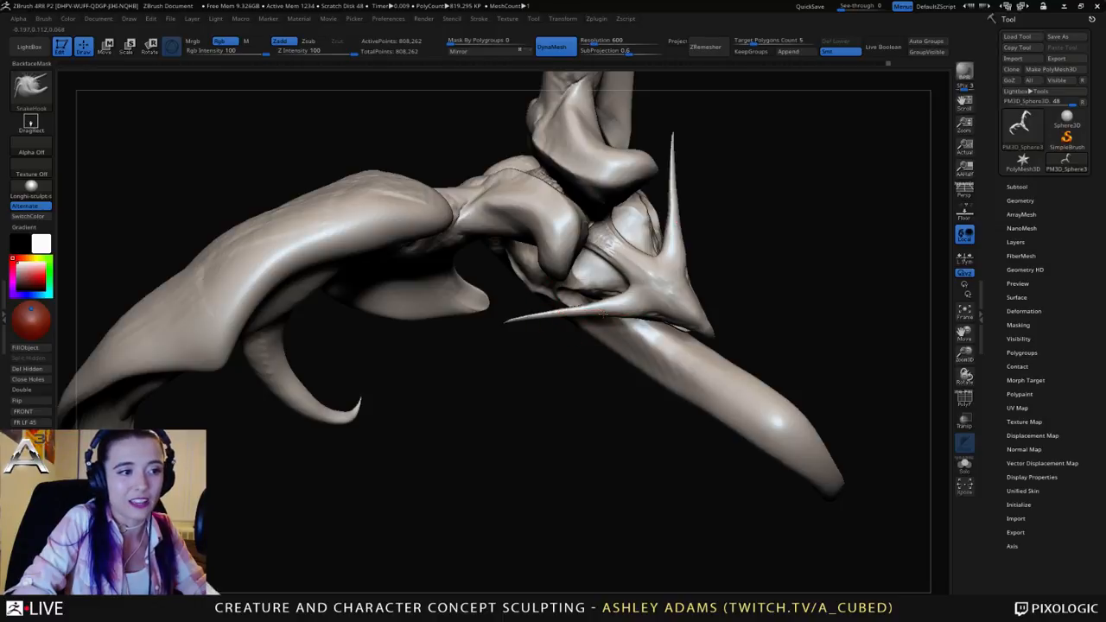
{"action": "left_click_drag", "start_coordinate": [598, 302], "coordinate": [560, 316]}
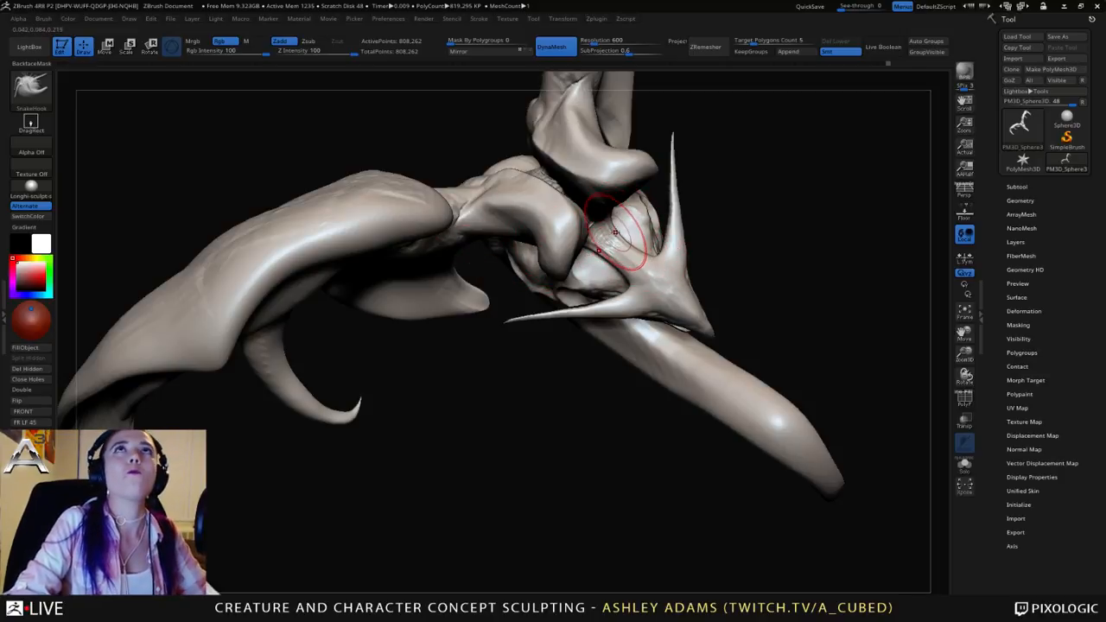
Step: Build up the brow and the base of the side horns with the ClayBuildup brush at an adjusted draw size
{"action": "mouse_move", "coordinate": [615, 233]}
{"action": "right_mouse_down"}
{"action": "mouse_move", "coordinate": [635, 173]}
{"action": "mouse_move", "coordinate": [643, 303]}
{"action": "mouse_move", "coordinate": [661, 269]}
{"action": "mouse_move", "coordinate": [649, 271]}
{"action": "mouse_move", "coordinate": [665, 273]}
{"action": "right_mouse_up"}
{"action": "key", "text": "b"}
{"action": "key", "text": "c"}
{"action": "key", "text": "b"}
{"action": "key", "text": "space"}
{"action": "left_click_drag", "start_coordinate": [664, 273], "coordinate": [710, 278]}
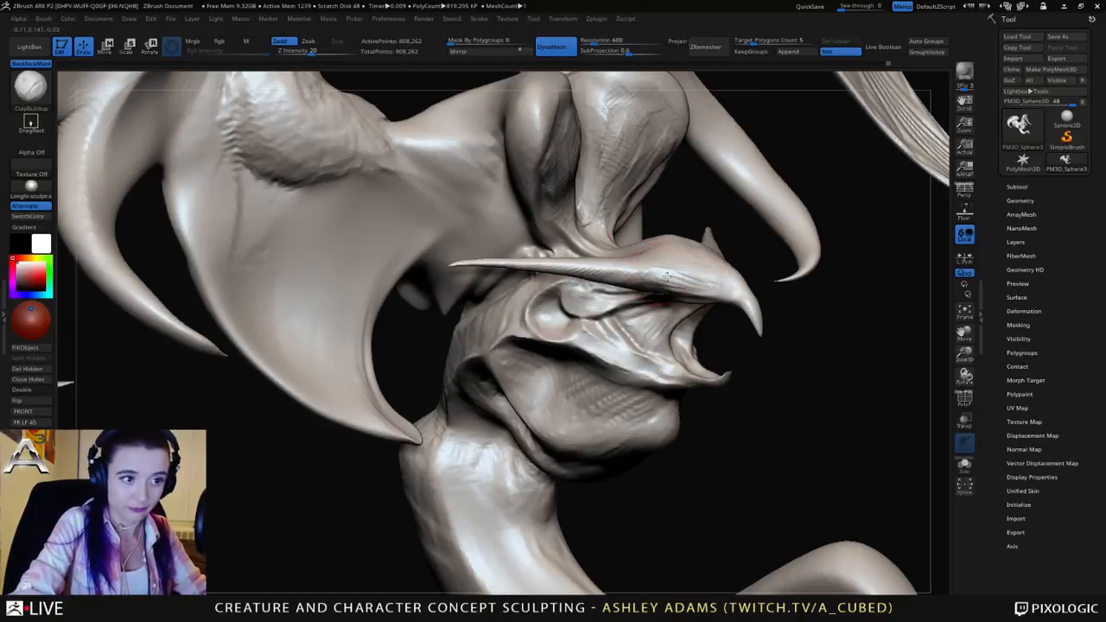
{"action": "right_click_drag", "start_coordinate": [708, 292], "coordinate": [680, 274]}
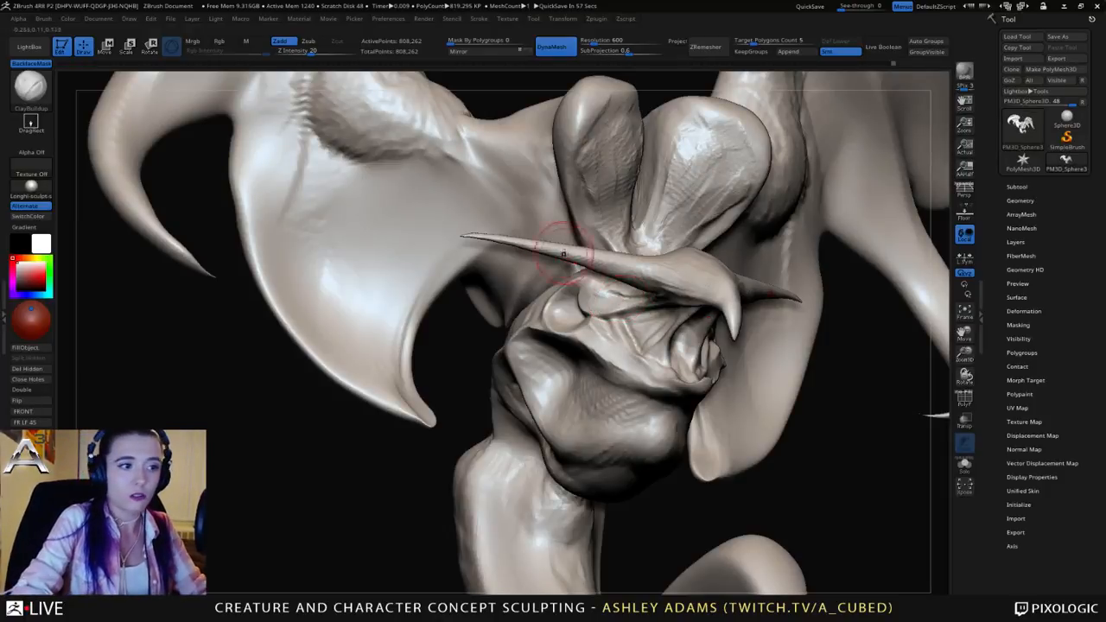
Step: Reshape the sides of the jaw beneath the horns with the SnakeHook brush
{"action": "mouse_move", "coordinate": [574, 254]}
{"action": "right_mouse_down"}
{"action": "mouse_move", "coordinate": [654, 291]}
{"action": "mouse_move", "coordinate": [534, 289]}
{"action": "mouse_move", "coordinate": [475, 339]}
{"action": "right_mouse_up"}
{"action": "key", "text": "b"}
{"action": "key", "text": "d"}
{"action": "key", "text": "s"}
{"action": "right_click", "coordinate": [548, 281]}
{"action": "key", "text": "b"}
{"action": "key", "text": "s"}
{"action": "key", "text": "h"}
{"action": "right_click", "coordinate": [528, 289]}
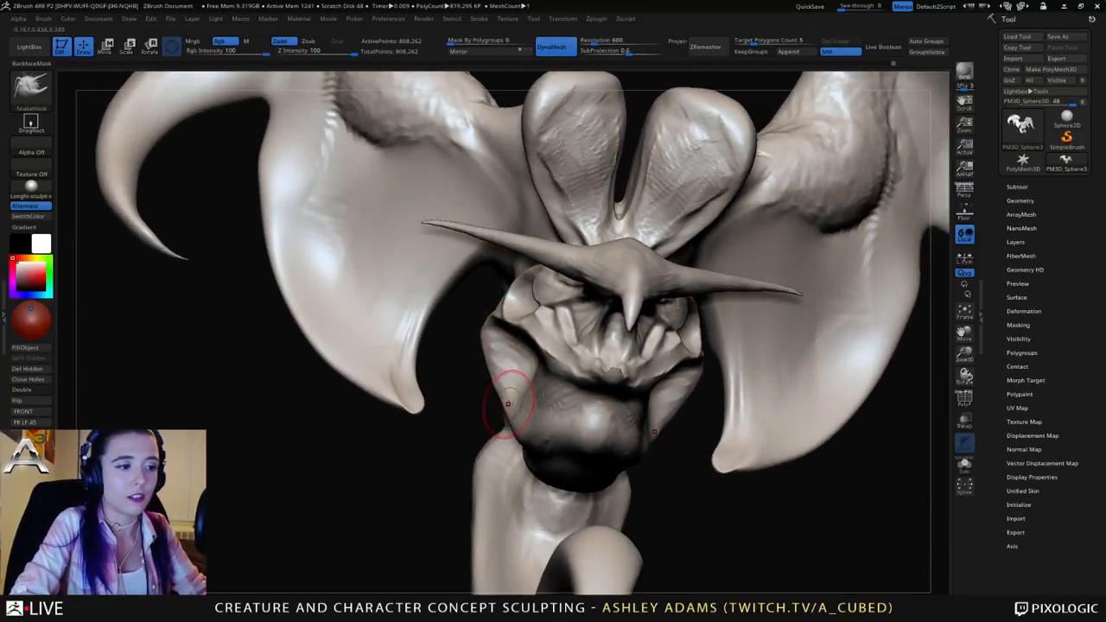
{"action": "mouse_move", "coordinate": [507, 420]}
{"action": "right_mouse_down"}
{"action": "mouse_move", "coordinate": [609, 327]}
{"action": "mouse_move", "coordinate": [579, 372]}
{"action": "right_mouse_up"}
Step: Pull the tip of the lower beak forward with SnakeHook and smooth the area around it
{"action": "right_click", "coordinate": [578, 313]}
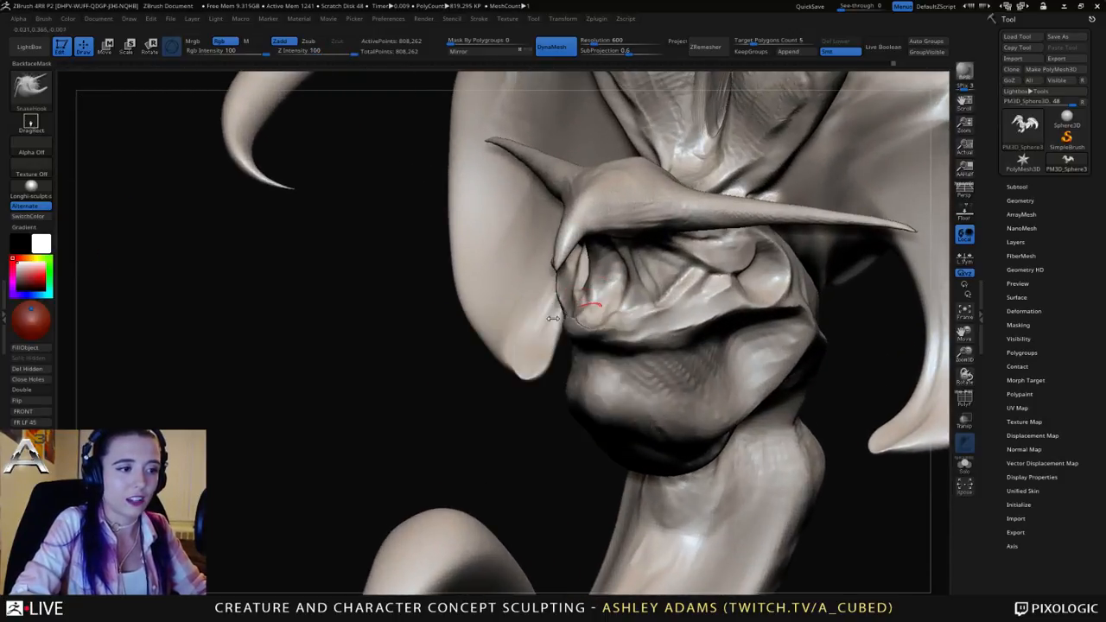
{"action": "right_click_drag", "start_coordinate": [557, 320], "coordinate": [613, 320]}
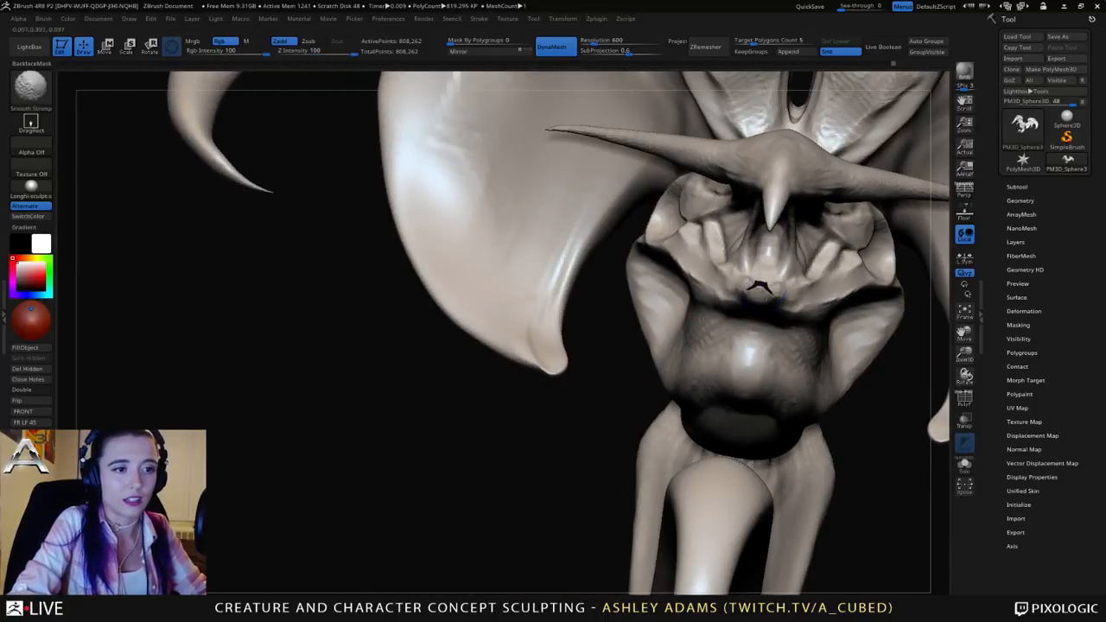
{"action": "right_click_drag", "start_coordinate": [766, 291], "coordinate": [691, 294]}
{"action": "mouse_move", "coordinate": [772, 250]}
{"action": "right_mouse_down", "text": "alt"}
{"action": "mouse_move", "coordinate": [639, 240]}
{"action": "mouse_move", "coordinate": [691, 262]}
{"action": "mouse_move", "coordinate": [664, 297]}
{"action": "mouse_move", "coordinate": [644, 292]}
{"action": "right_mouse_up", "text": "alt"}
Step: Build up the lower beak and its underside with the ClayBuildup brush
{"action": "key", "text": "b"}
{"action": "key", "text": "c"}
{"action": "key", "text": "b"}
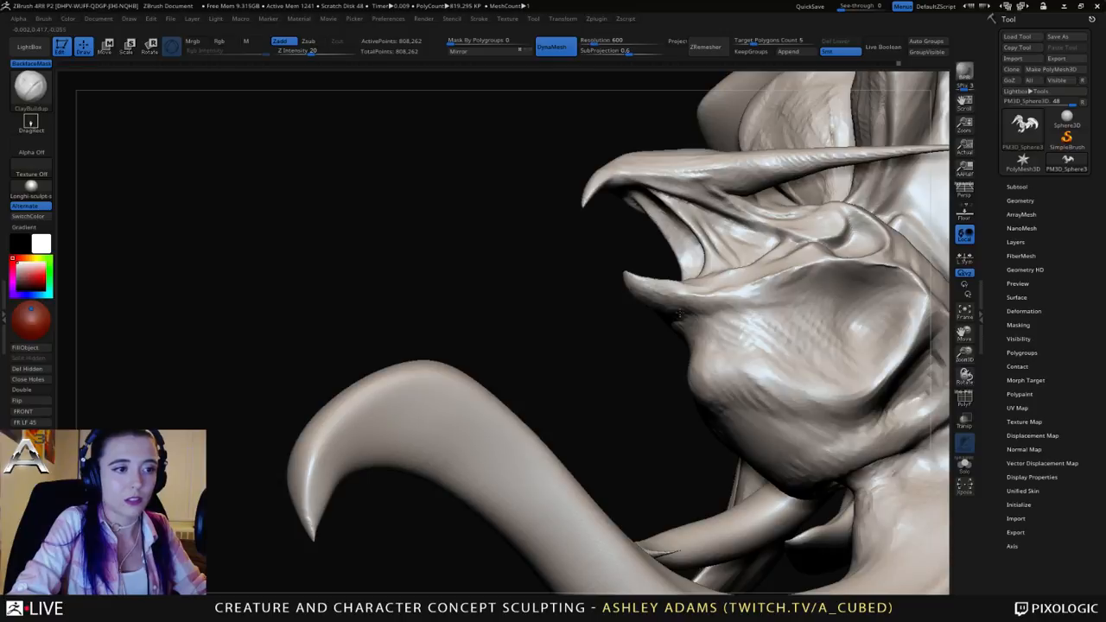
{"action": "right_click_drag", "start_coordinate": [646, 285], "coordinate": [683, 317]}
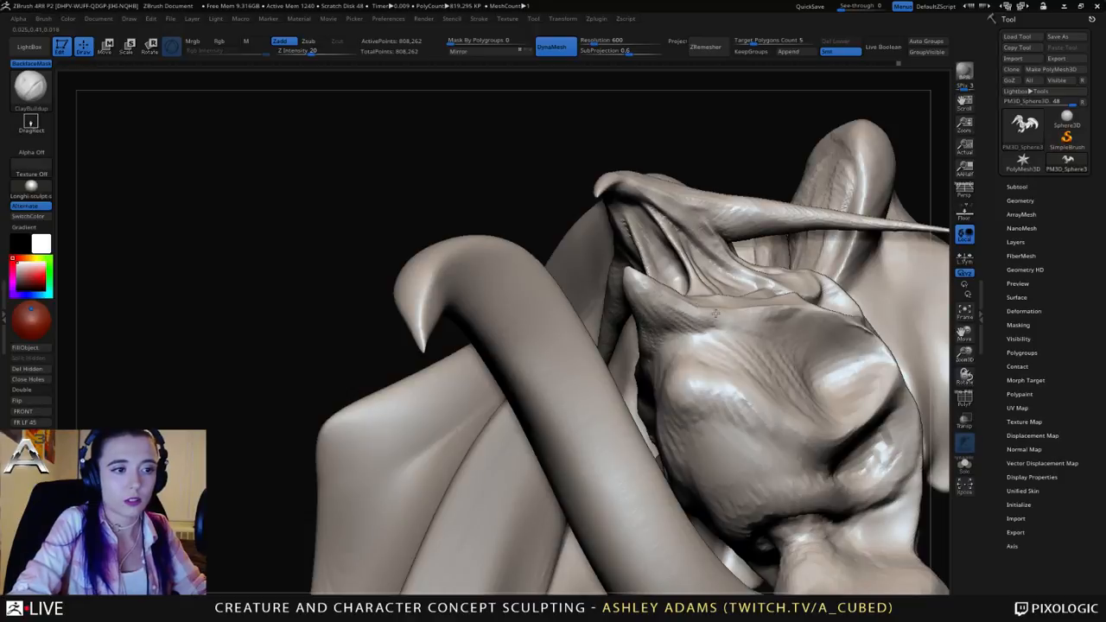
{"action": "mouse_move", "coordinate": [714, 313]}
{"action": "right_mouse_down"}
{"action": "mouse_move", "coordinate": [734, 311]}
{"action": "mouse_move", "coordinate": [710, 295]}
{"action": "right_mouse_up"}
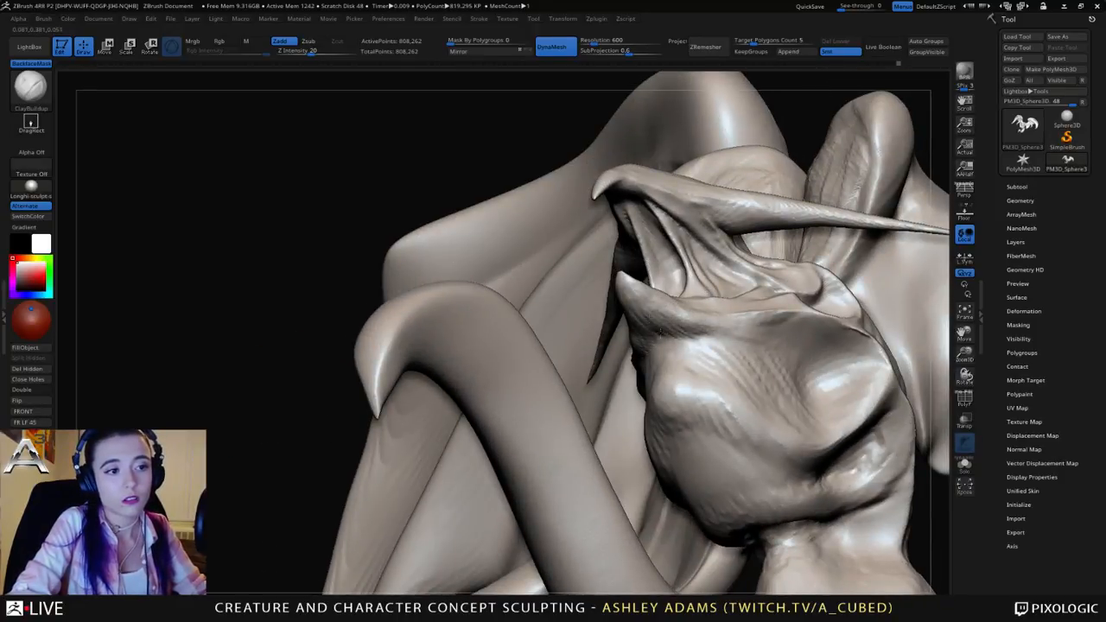
Step: Carve the crease between the lower beak and the throat pouch with the DamStandard brush
{"action": "mouse_move", "coordinate": [724, 321]}
{"action": "right_mouse_down"}
{"action": "mouse_move", "coordinate": [656, 321]}
{"action": "mouse_move", "coordinate": [734, 341]}
{"action": "mouse_move", "coordinate": [758, 361]}
{"action": "right_mouse_up"}
{"action": "key", "text": "b"}
{"action": "key", "text": "d"}
{"action": "key", "text": "s"}
{"action": "mouse_move", "coordinate": [759, 362]}
{"action": "left_mouse_down"}
{"action": "mouse_move", "coordinate": [812, 335]}
{"action": "mouse_move", "coordinate": [878, 338]}
{"action": "mouse_move", "coordinate": [814, 325]}
{"action": "mouse_move", "coordinate": [750, 360]}
{"action": "mouse_move", "coordinate": [704, 352]}
{"action": "left_mouse_up"}
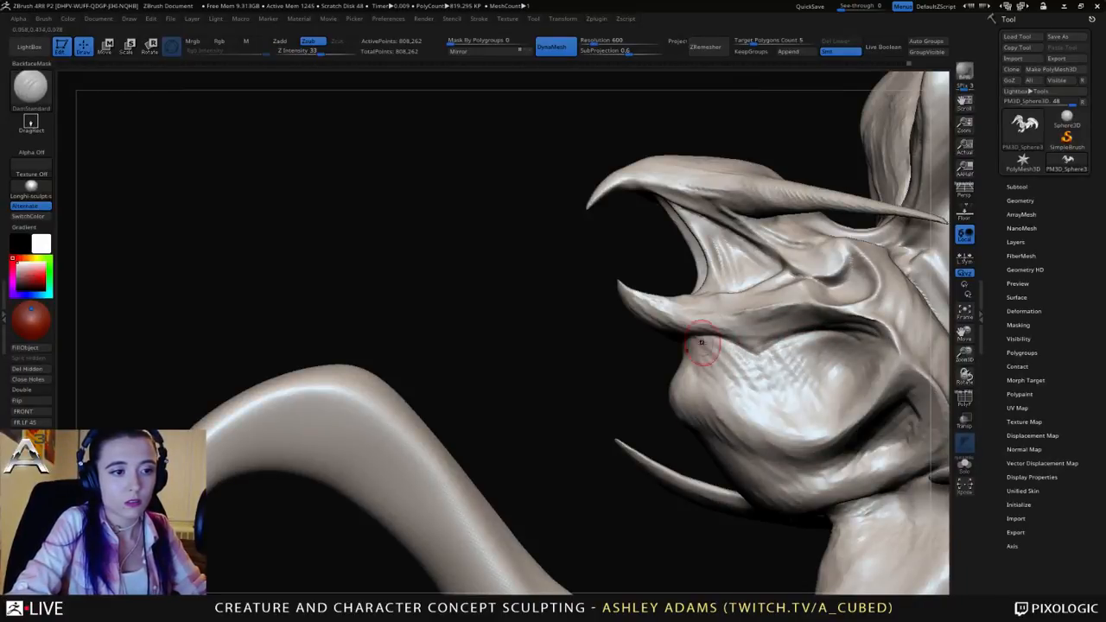
Step: Define the jawline ridge above the throat pouch with DamStandard strokes and smooth the cheek around it
{"action": "mouse_move", "coordinate": [702, 352]}
{"action": "right_mouse_down", "text": "ctrl"}
{"action": "mouse_move", "coordinate": [683, 291]}
{"action": "mouse_move", "coordinate": [679, 313]}
{"action": "mouse_move", "coordinate": [619, 310]}
{"action": "right_mouse_up", "text": "ctrl"}
{"action": "right_click_drag", "start_coordinate": [619, 310], "coordinate": [703, 298], "text": "alt"}
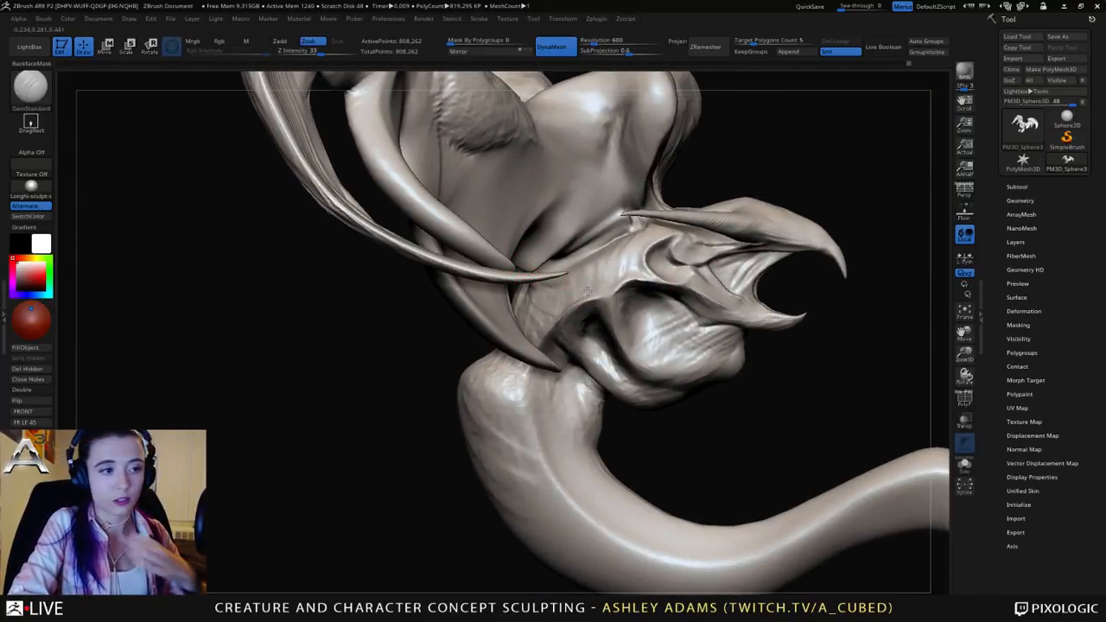
{"action": "right_click_drag", "start_coordinate": [560, 281], "coordinate": [604, 289]}
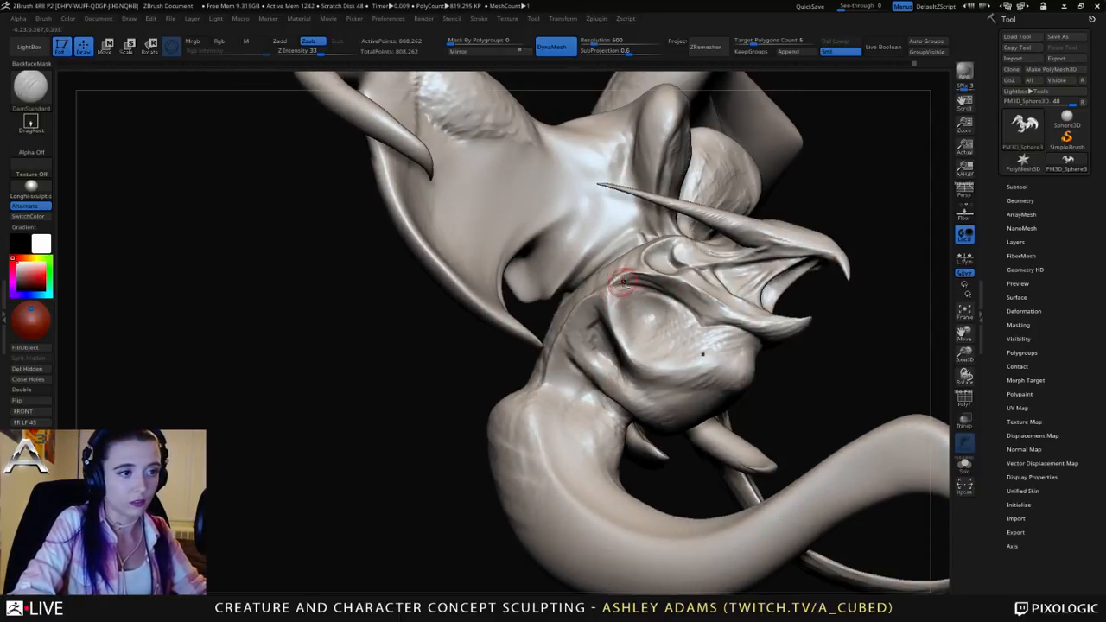
{"action": "key", "text": "shift"}
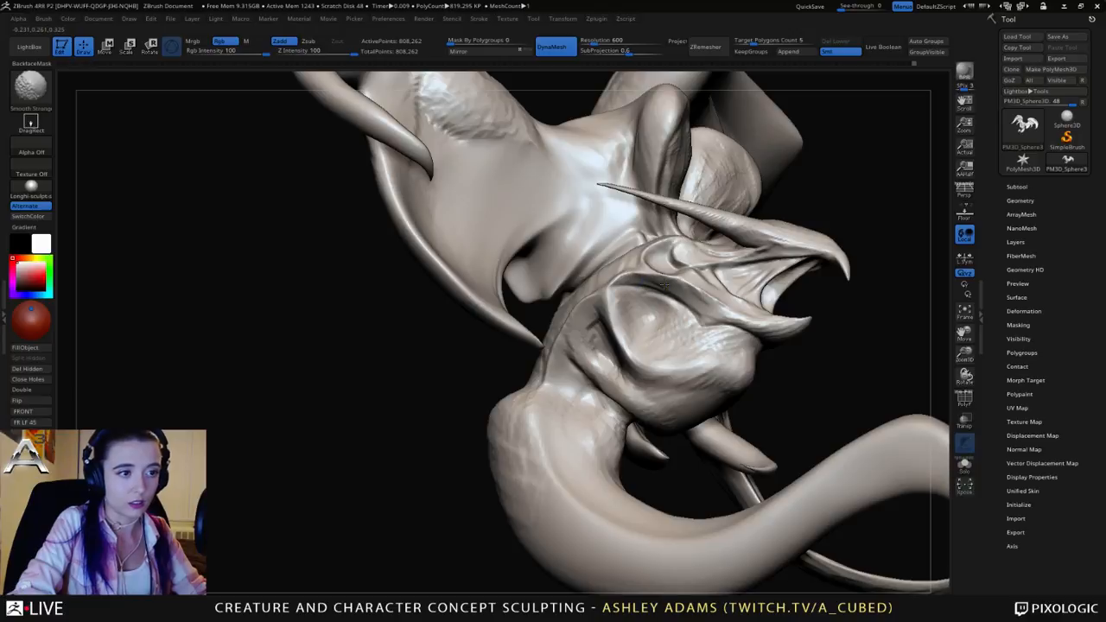
{"action": "mouse_move", "coordinate": [698, 310]}
{"action": "right_mouse_down"}
{"action": "mouse_move", "coordinate": [760, 324]}
{"action": "mouse_move", "coordinate": [671, 302]}
{"action": "right_mouse_up"}
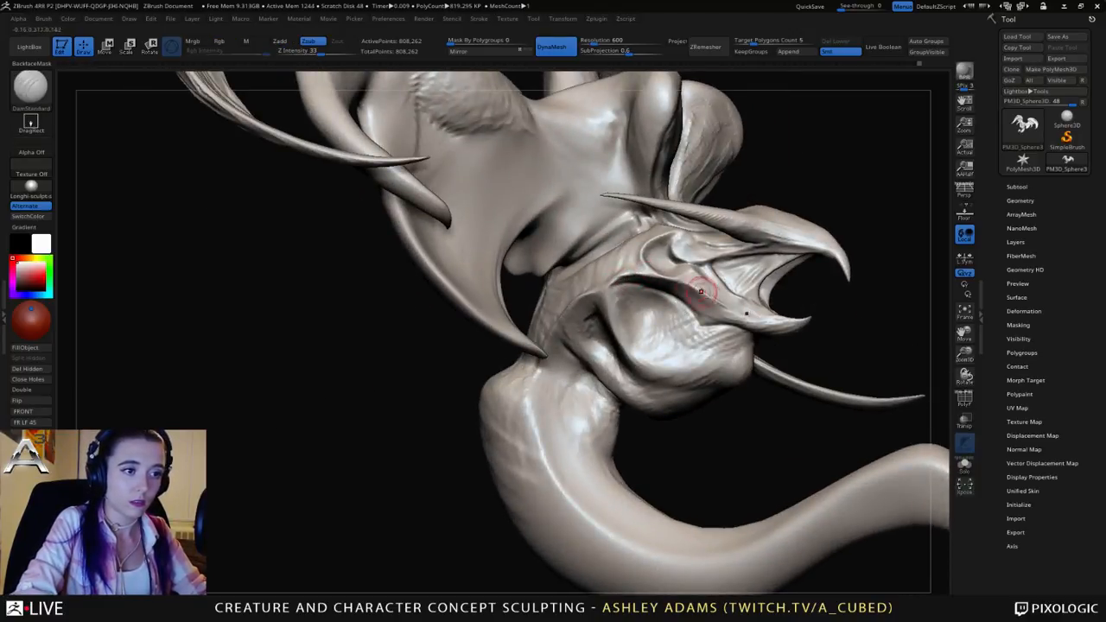
{"action": "mouse_move", "coordinate": [738, 312]}
{"action": "right_mouse_down"}
{"action": "mouse_move", "coordinate": [753, 327]}
{"action": "mouse_move", "coordinate": [709, 298]}
{"action": "mouse_move", "coordinate": [674, 295]}
{"action": "right_mouse_up"}
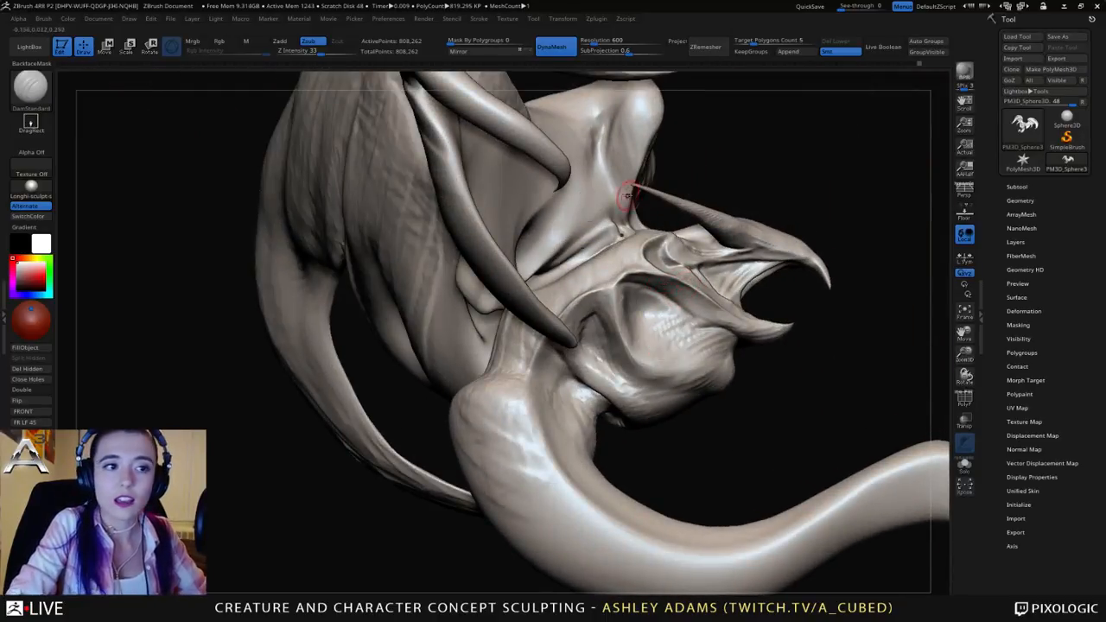
{"action": "mouse_move", "coordinate": [689, 187]}
{"action": "left_mouse_down"}
{"action": "mouse_move", "coordinate": [659, 174]}
{"action": "mouse_move", "coordinate": [671, 201]}
{"action": "left_mouse_up"}
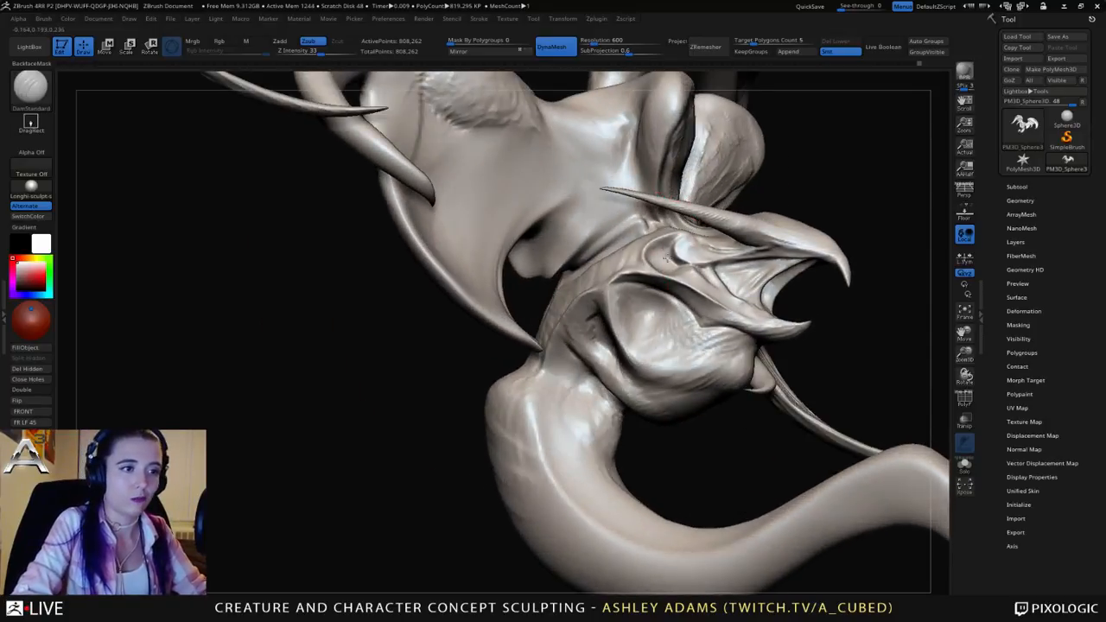
Step: Flatten the cheek and jawline planes behind the eye with the hPolish brush
{"action": "mouse_move", "coordinate": [695, 248]}
{"action": "right_mouse_down"}
{"action": "mouse_move", "coordinate": [609, 281]}
{"action": "mouse_move", "coordinate": [597, 271]}
{"action": "right_mouse_up"}
{"action": "key", "text": "b"}
{"action": "key", "text": "h"}
{"action": "key", "text": "p"}
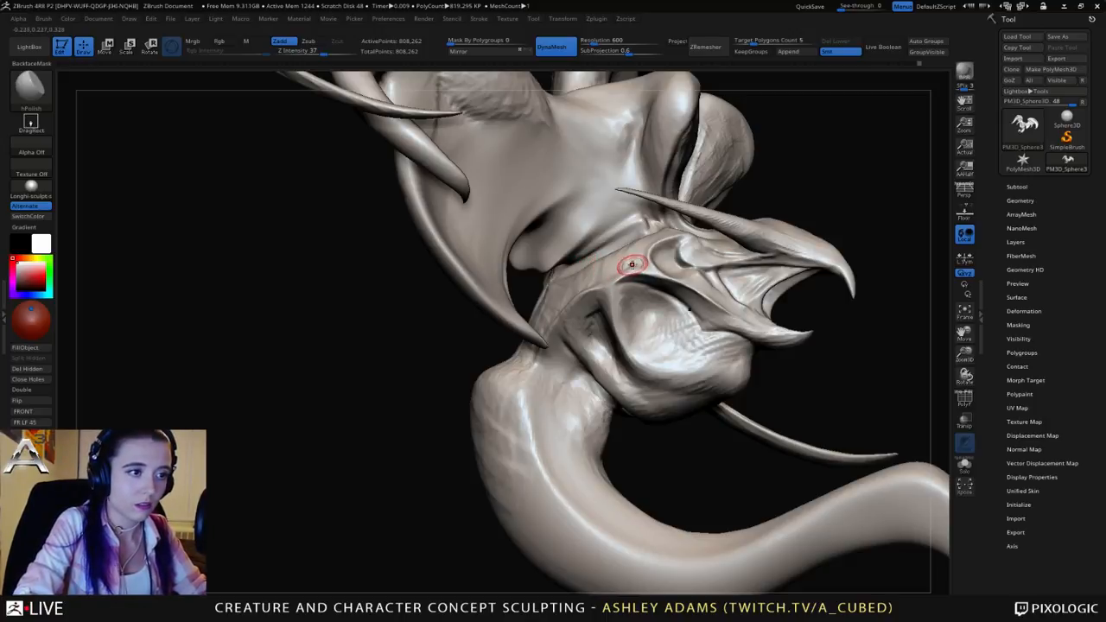
{"action": "right_click_drag", "start_coordinate": [632, 264], "coordinate": [654, 275]}
{"action": "key", "text": "space"}
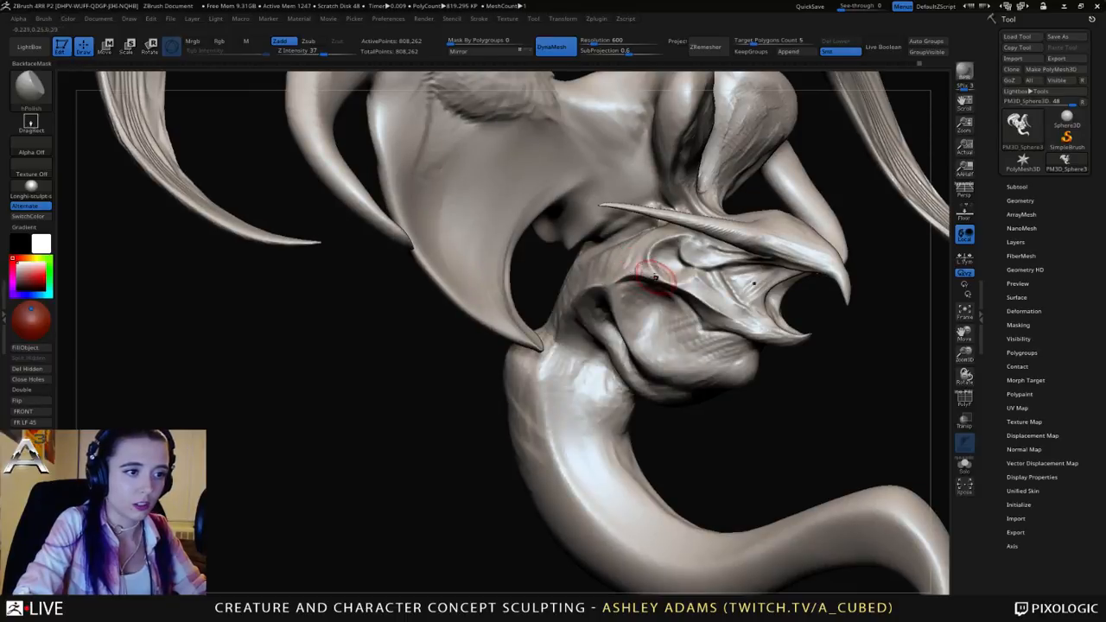
{"action": "right_click_drag", "start_coordinate": [653, 274], "coordinate": [640, 257]}
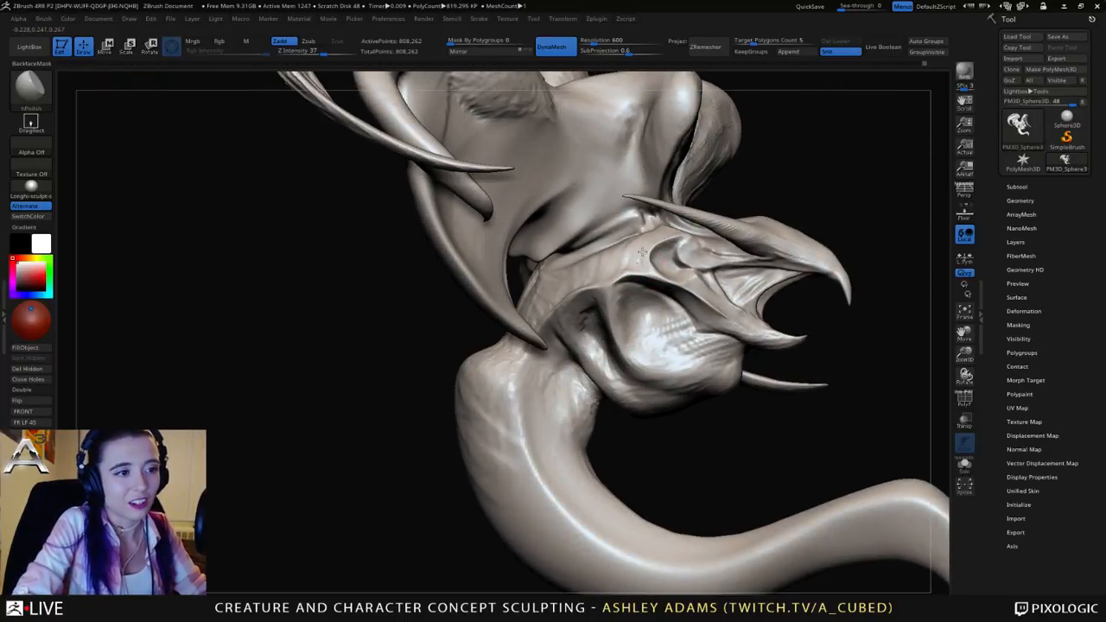
{"action": "mouse_move", "coordinate": [642, 257]}
{"action": "right_mouse_down"}
{"action": "mouse_move", "coordinate": [691, 292]}
{"action": "mouse_move", "coordinate": [671, 291]}
{"action": "right_mouse_up"}
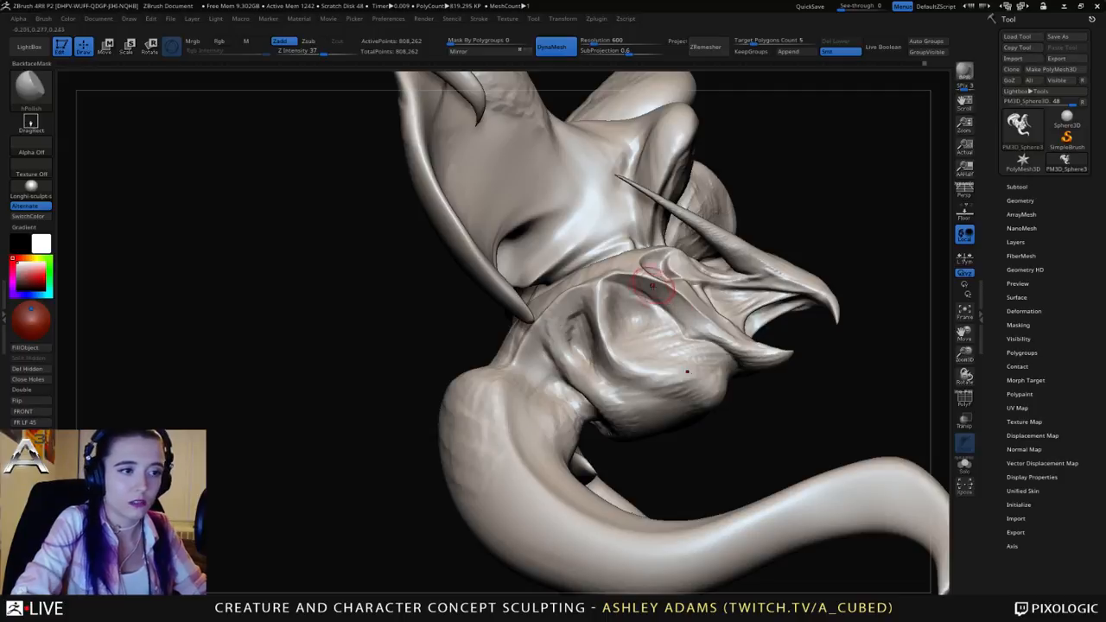
Step: Deepen the crease under the jawline above the throat pouch with the DamStandard brush
{"action": "key", "text": "b"}
{"action": "key", "text": "d"}
{"action": "key", "text": "s"}
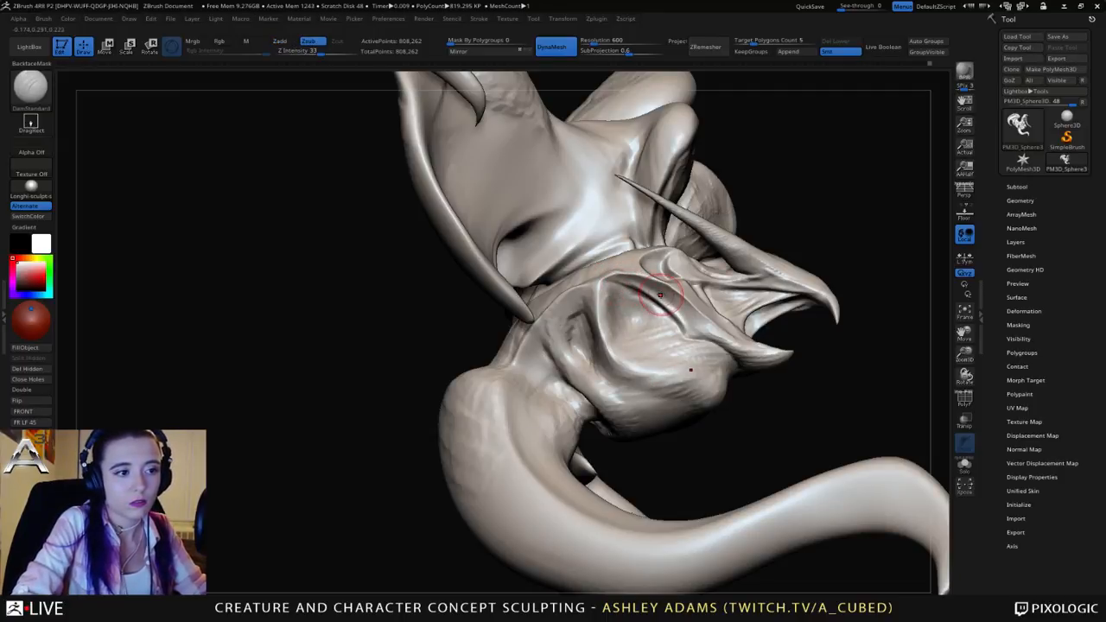
Step: Polish the surface beside the jawline crease with hPolish and soften it with the Smooth brush
{"action": "key", "text": "b"}
{"action": "key", "text": "h"}
{"action": "key", "text": "p"}
{"action": "key", "text": "space"}
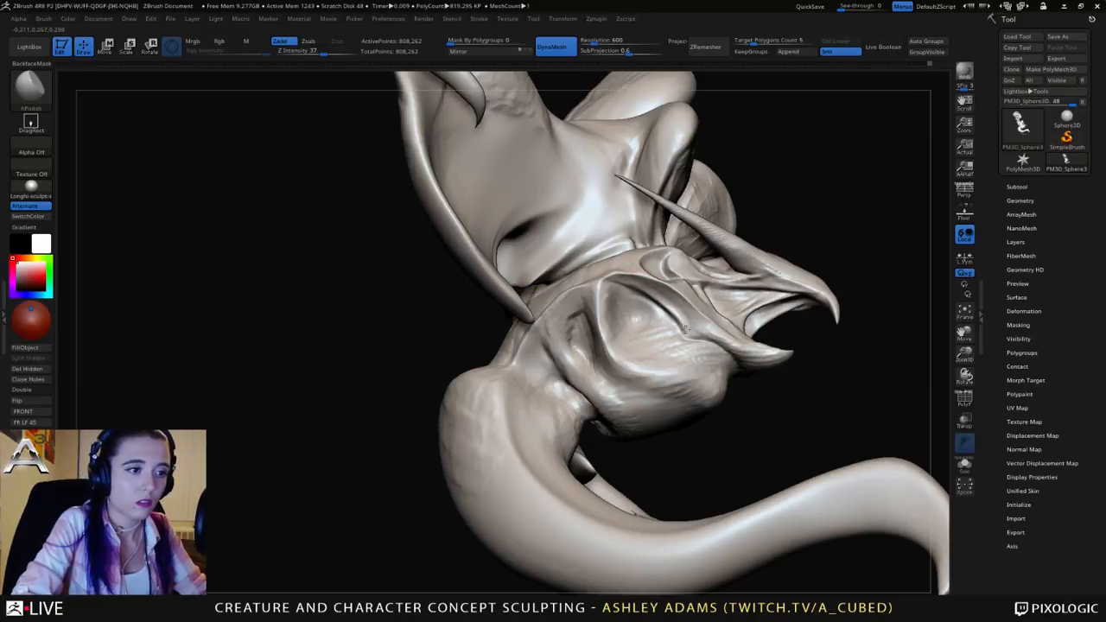
{"action": "right_click_drag", "start_coordinate": [674, 302], "coordinate": [660, 298]}
{"action": "right_click", "coordinate": [663, 302]}
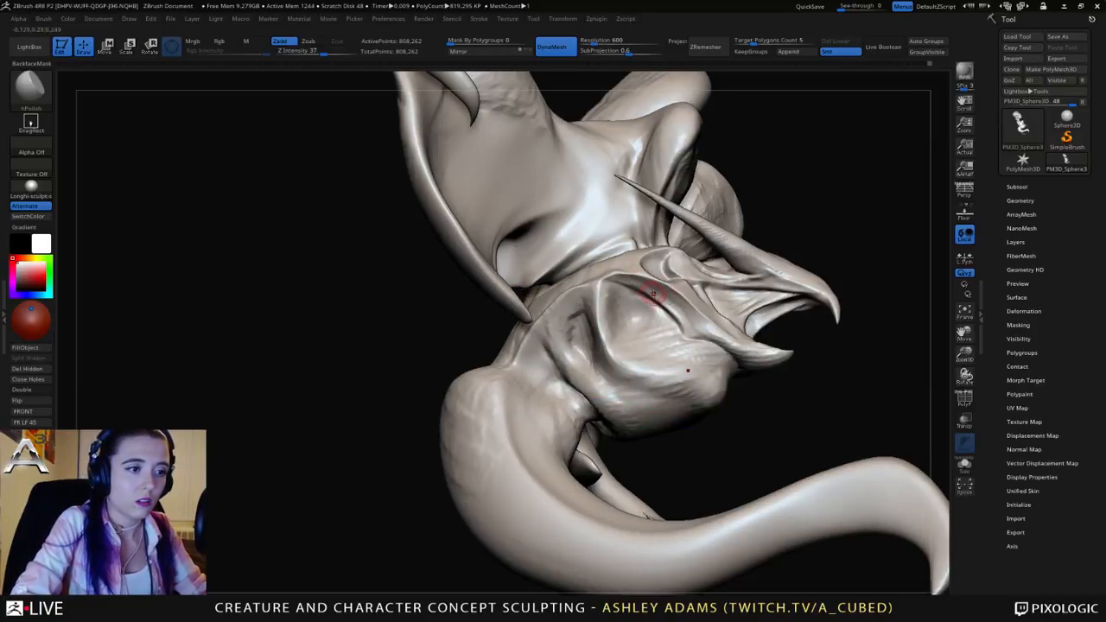
{"action": "key", "text": "shift"}
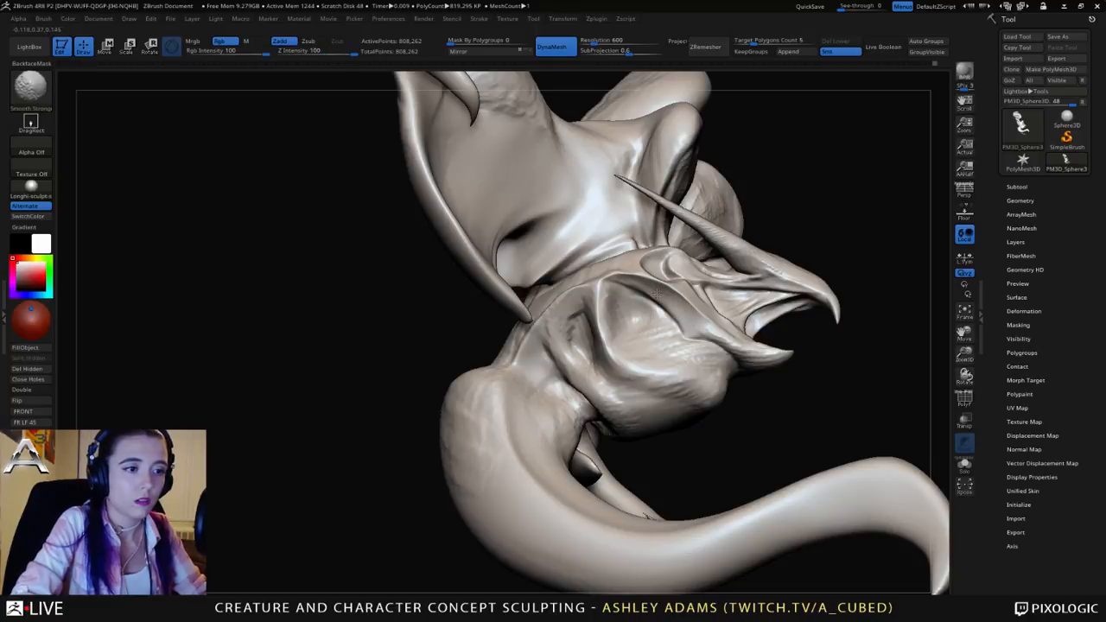
{"action": "mouse_move", "coordinate": [679, 321]}
{"action": "right_mouse_down"}
{"action": "mouse_move", "coordinate": [657, 285]}
{"action": "mouse_move", "coordinate": [691, 328]}
{"action": "mouse_move", "coordinate": [672, 307]}
{"action": "mouse_move", "coordinate": [662, 345]}
{"action": "mouse_move", "coordinate": [686, 247]}
{"action": "mouse_move", "coordinate": [671, 239]}
{"action": "mouse_move", "coordinate": [672, 285]}
{"action": "right_mouse_up"}
Step: Switch to the SnakeHook brush, adjust its draw size and reshape the throat pouch in profile
{"action": "key", "text": "b"}
{"action": "key", "text": "s"}
{"action": "key", "text": "h"}
{"action": "key", "text": "space"}
{"action": "left_click", "coordinate": [714, 265]}
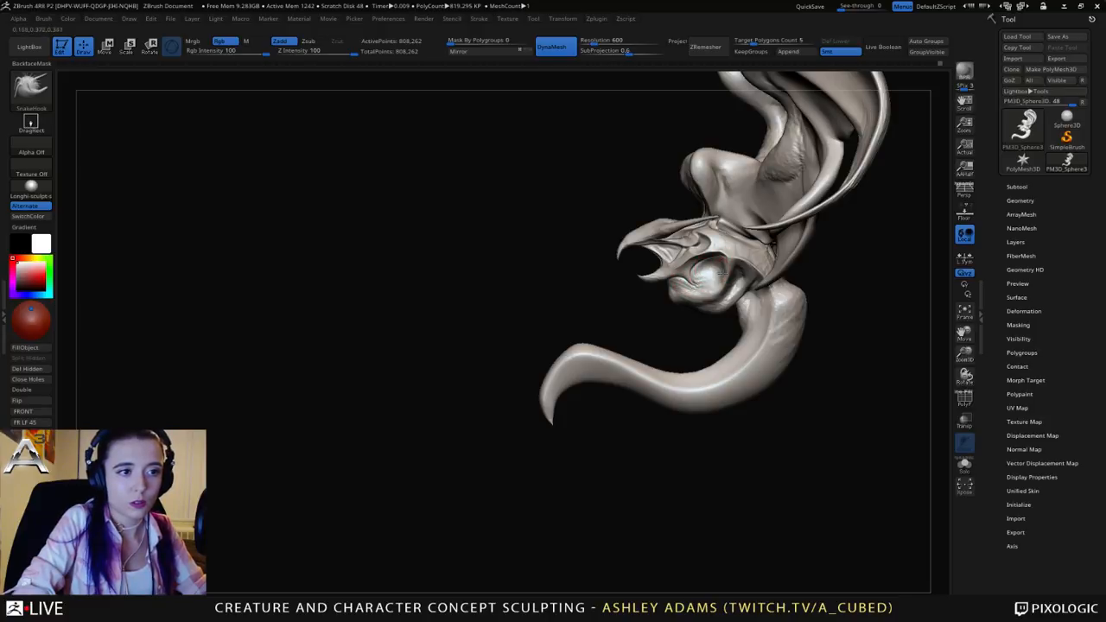
{"action": "key", "text": "space"}
{"action": "mouse_move", "coordinate": [722, 269]}
{"action": "right_mouse_down"}
{"action": "mouse_move", "coordinate": [704, 278]}
{"action": "mouse_move", "coordinate": [716, 279]}
{"action": "right_mouse_up"}
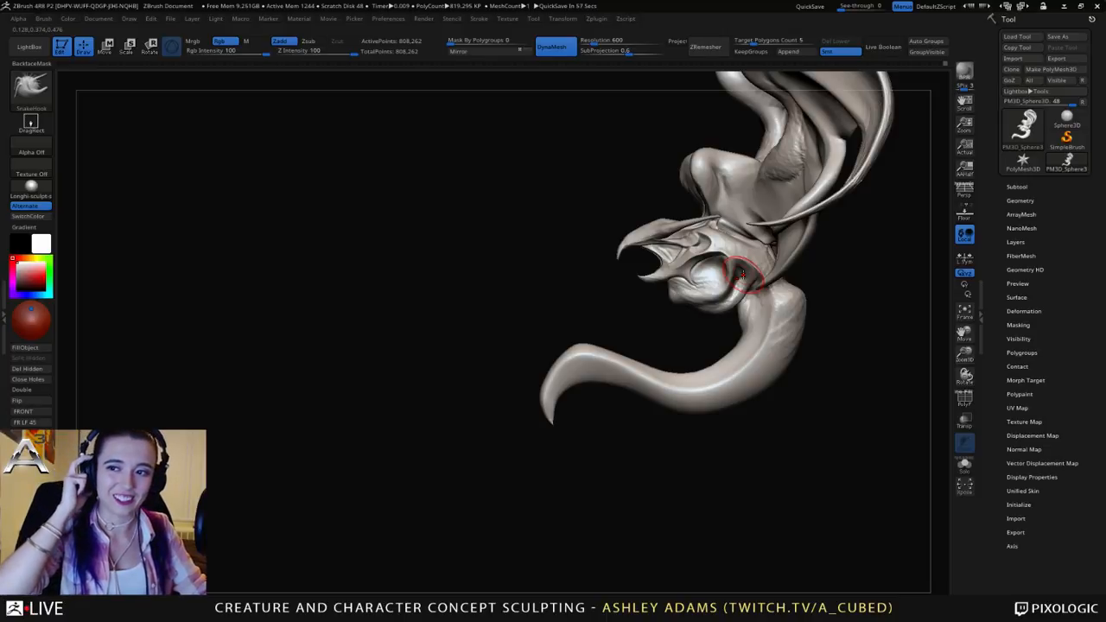
Step: Adjust the SnakeHook draw size and pull the rear of the throat pouch into a fuller, rounder shape
{"action": "left_click_drag", "start_coordinate": [607, 247], "coordinate": [639, 233]}
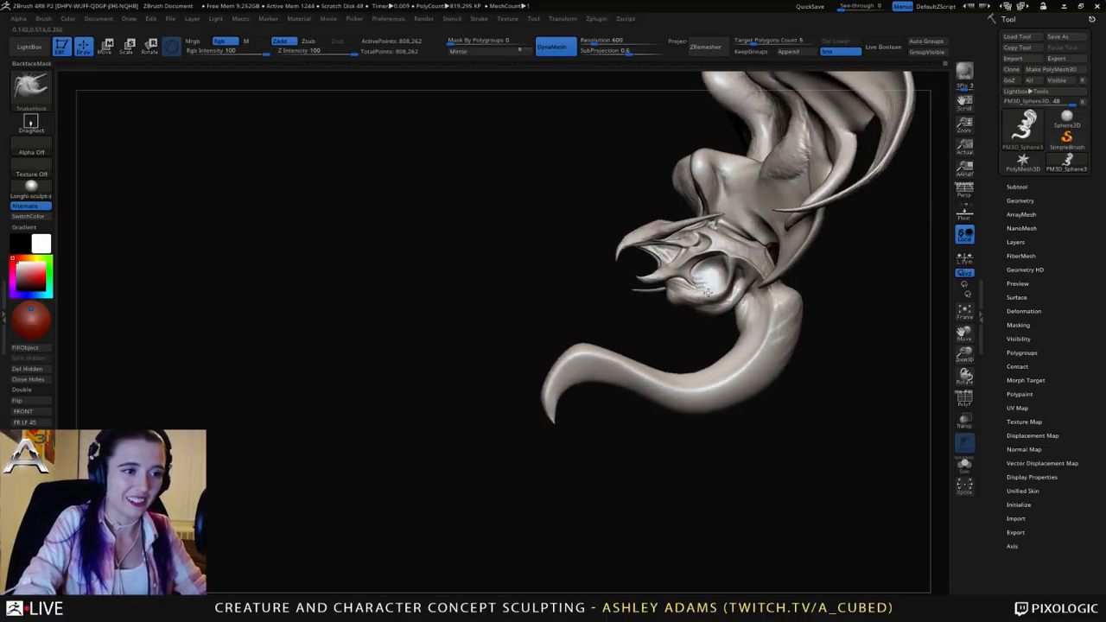
{"action": "key", "text": "space"}
{"action": "left_click_drag", "start_coordinate": [706, 292], "coordinate": [701, 292]}
{"action": "left_click_drag", "start_coordinate": [666, 324], "coordinate": [731, 297]}
{"action": "key", "text": "space"}
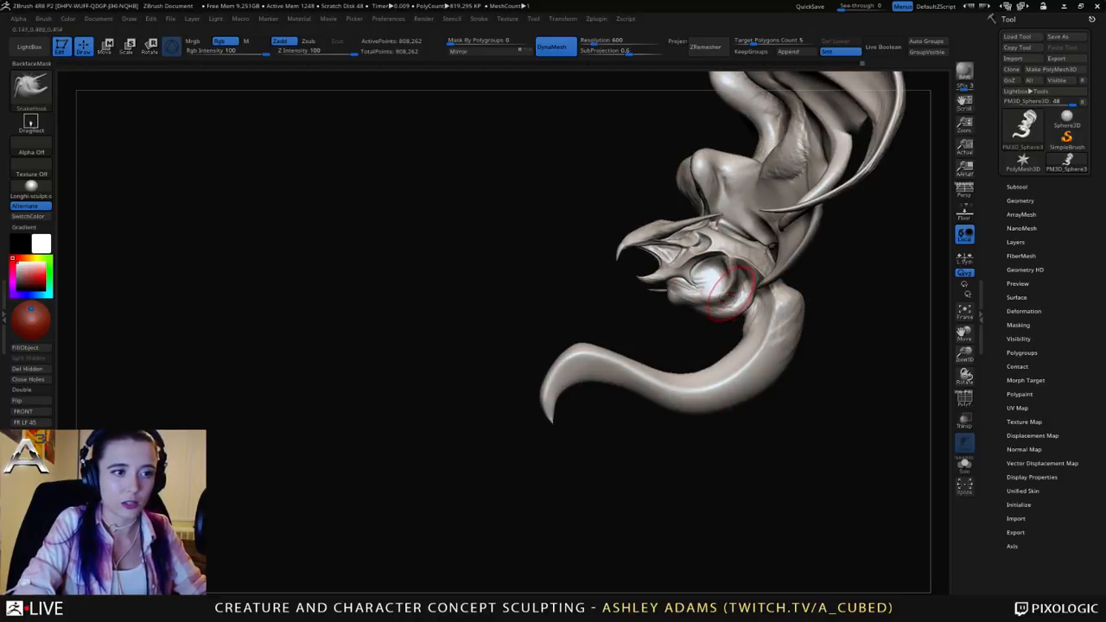
{"action": "key", "text": "space"}
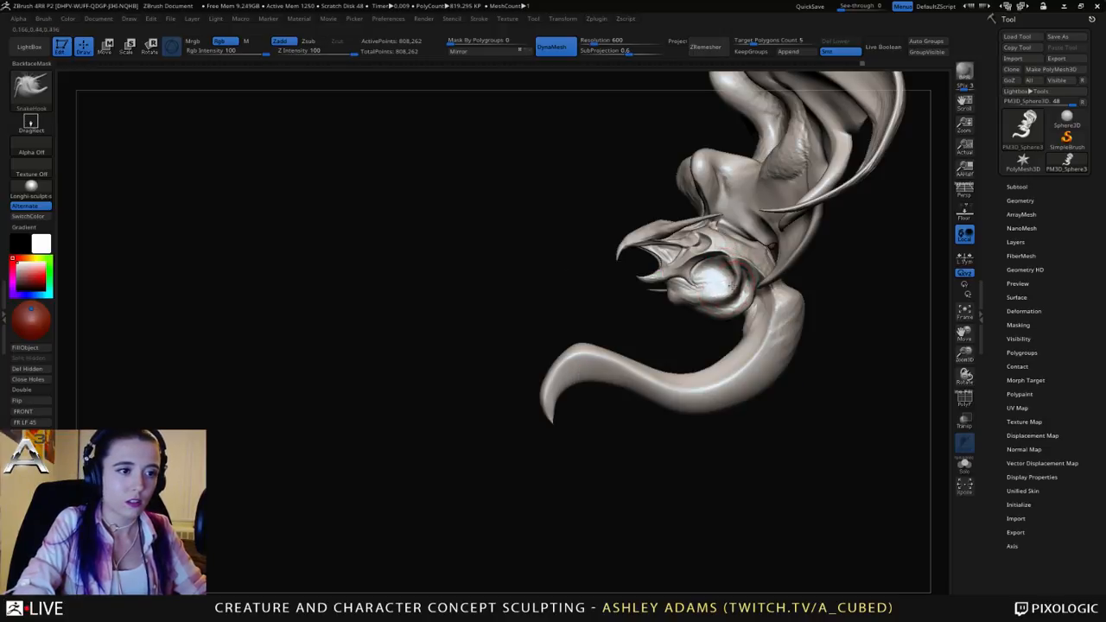
Step: Build up the rear of the throat pouch with the ClayBuildup brush and smooth the transition below the jaw
{"action": "key", "text": "b"}
{"action": "key", "text": "c"}
{"action": "key", "text": "b"}
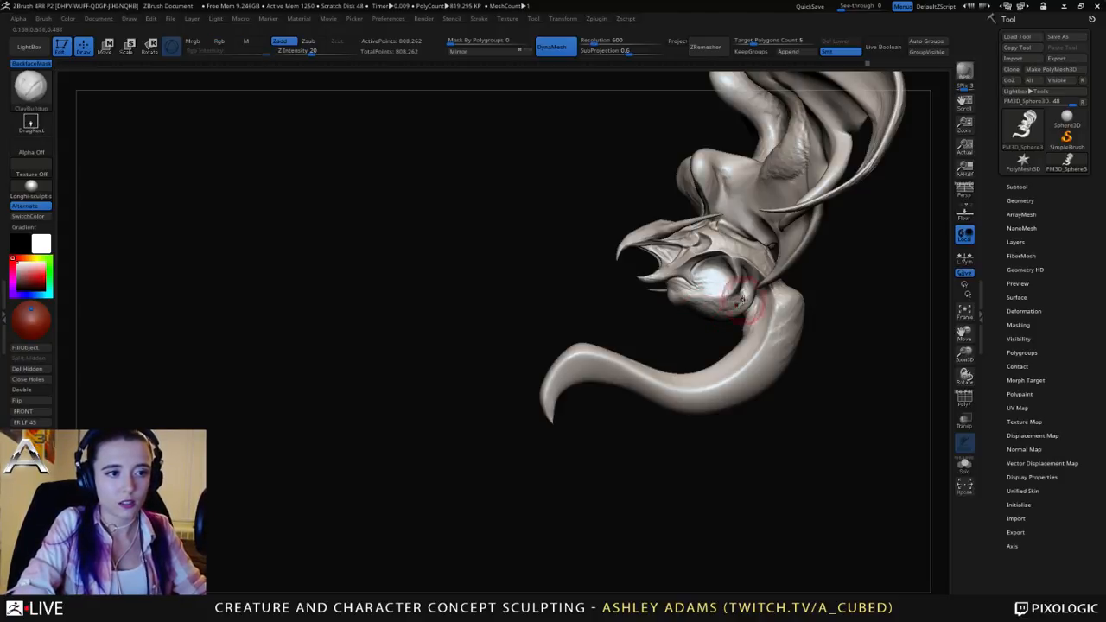
{"action": "key", "text": "shift"}
{"action": "right_click_drag", "start_coordinate": [749, 270], "coordinate": [743, 266]}
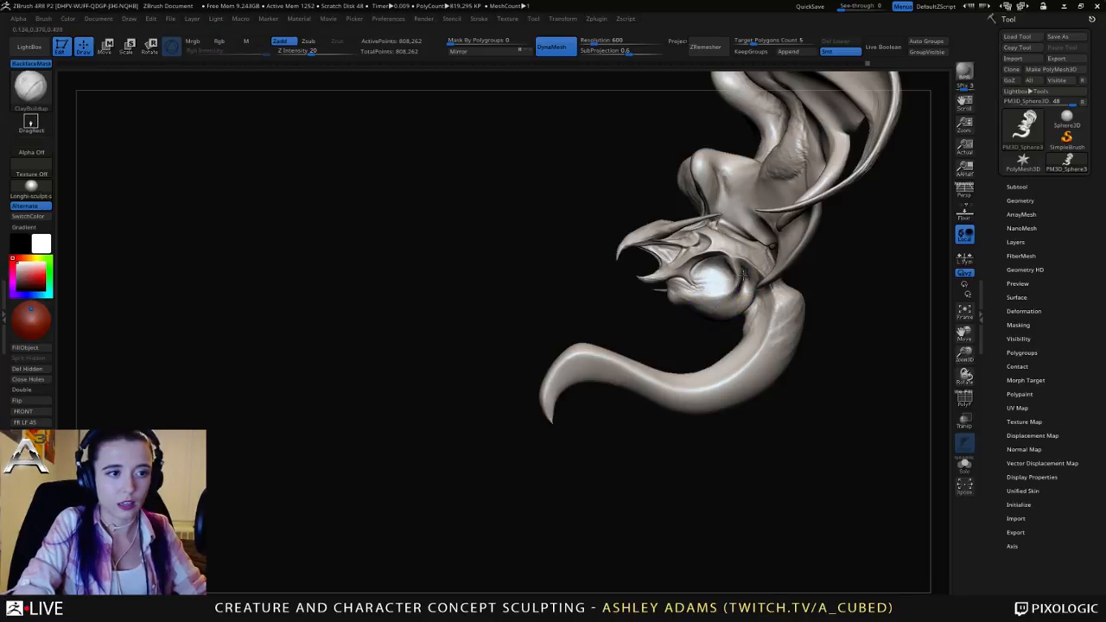
{"action": "right_click", "coordinate": [743, 264]}
Step: Return to the SnakeHook brush and refine the upper edge of the throat pouch beneath the cheek
{"action": "key", "text": "b"}
{"action": "key", "text": "s"}
{"action": "key", "text": "h"}
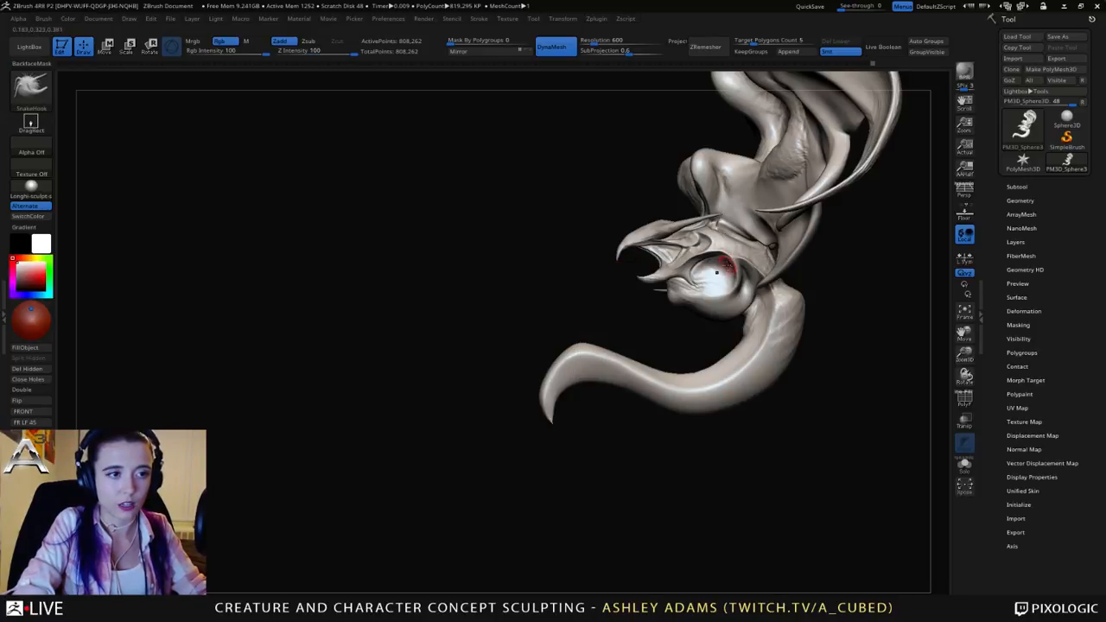
{"action": "mouse_move", "coordinate": [716, 273]}
{"action": "right_mouse_down"}
{"action": "mouse_move", "coordinate": [725, 276]}
{"action": "mouse_move", "coordinate": [698, 270]}
{"action": "right_mouse_up"}
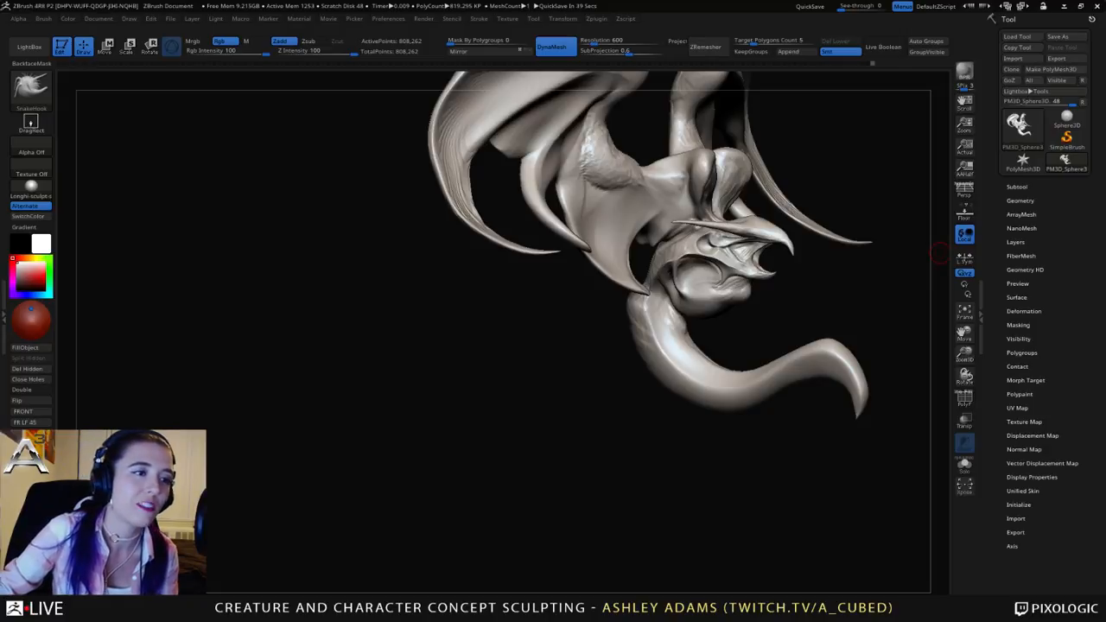
Step: Adjust the SnakeHook draw size and reshape the upper arm masses where the wings meet the body
{"action": "left_click_drag", "start_coordinate": [610, 176], "coordinate": [527, 159]}
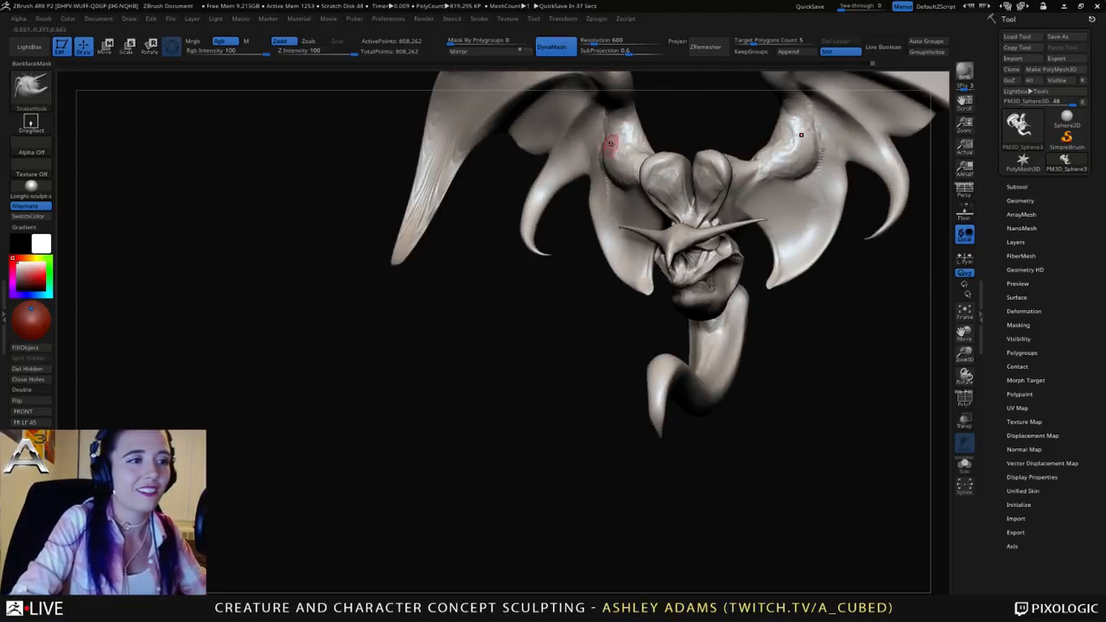
{"action": "left_click_drag", "start_coordinate": [804, 285], "coordinate": [585, 271]}
{"action": "key", "text": "space"}
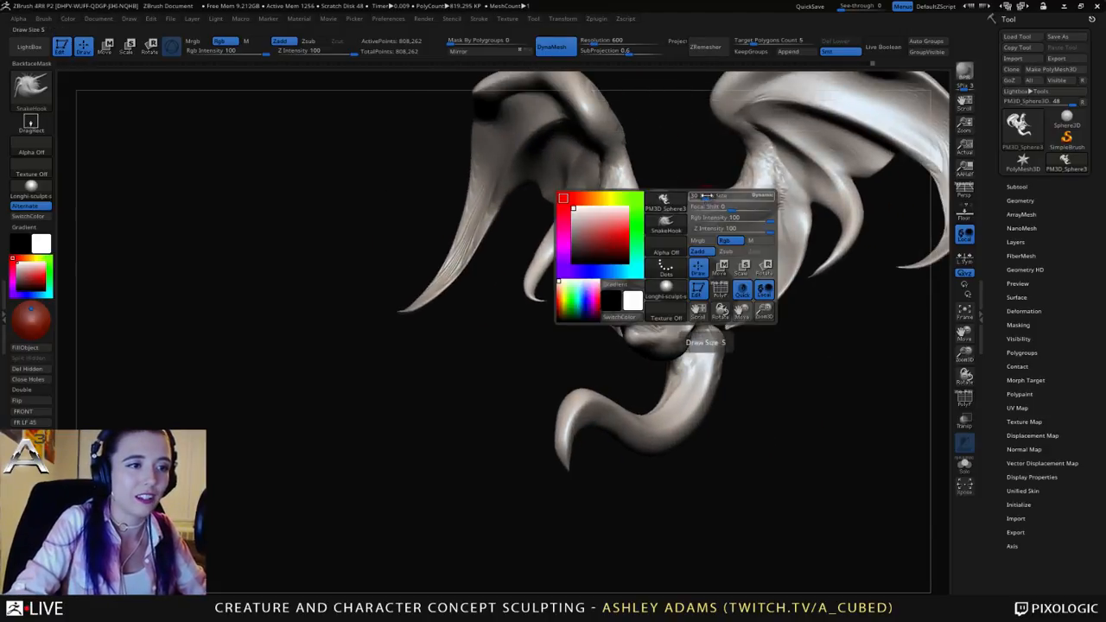
{"action": "mouse_move", "coordinate": [708, 205]}
{"action": "left_mouse_down"}
{"action": "mouse_move", "coordinate": [699, 201]}
{"action": "mouse_move", "coordinate": [736, 198]}
{"action": "mouse_move", "coordinate": [726, 189]}
{"action": "mouse_move", "coordinate": [737, 200]}
{"action": "left_mouse_up"}
{"action": "right_click_drag", "start_coordinate": [736, 201], "coordinate": [720, 203]}
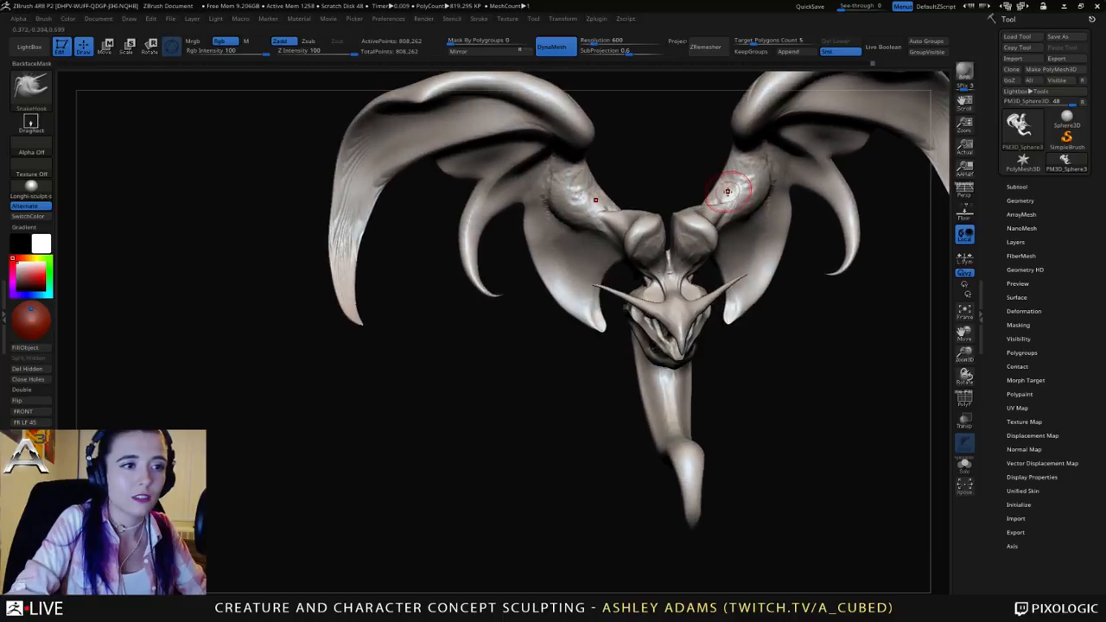
{"action": "left_click_drag", "start_coordinate": [729, 179], "coordinate": [726, 183]}
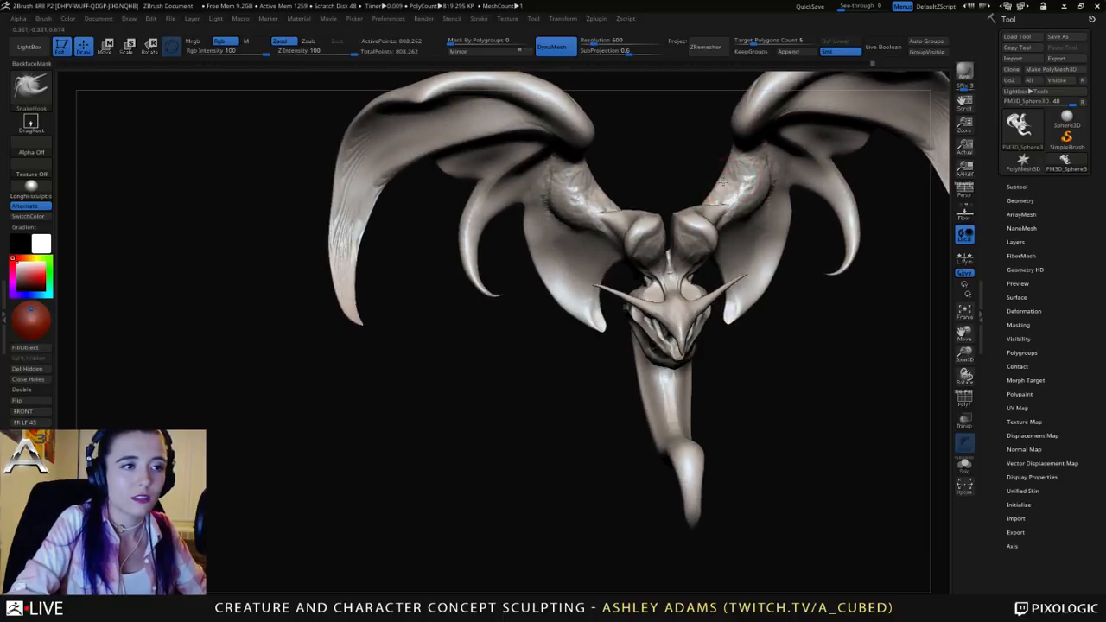
{"action": "right_click_drag", "start_coordinate": [733, 193], "coordinate": [745, 181]}
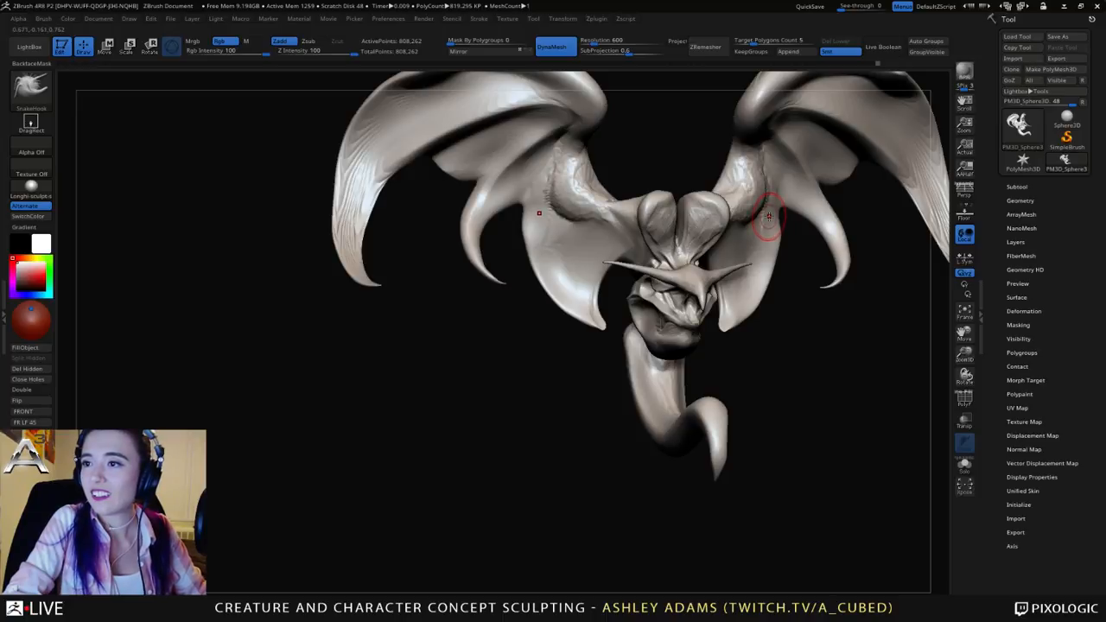
Step: Reshape the edges of the innermost wing membrane lobes beside the head with SnakeHook
{"action": "mouse_move", "coordinate": [518, 242]}
{"action": "left_mouse_down"}
{"action": "mouse_move", "coordinate": [548, 232]}
{"action": "mouse_move", "coordinate": [508, 235]}
{"action": "mouse_move", "coordinate": [570, 308]}
{"action": "left_mouse_up"}
{"action": "right_click_drag", "start_coordinate": [581, 275], "coordinate": [571, 266]}
{"action": "right_click", "coordinate": [574, 265]}
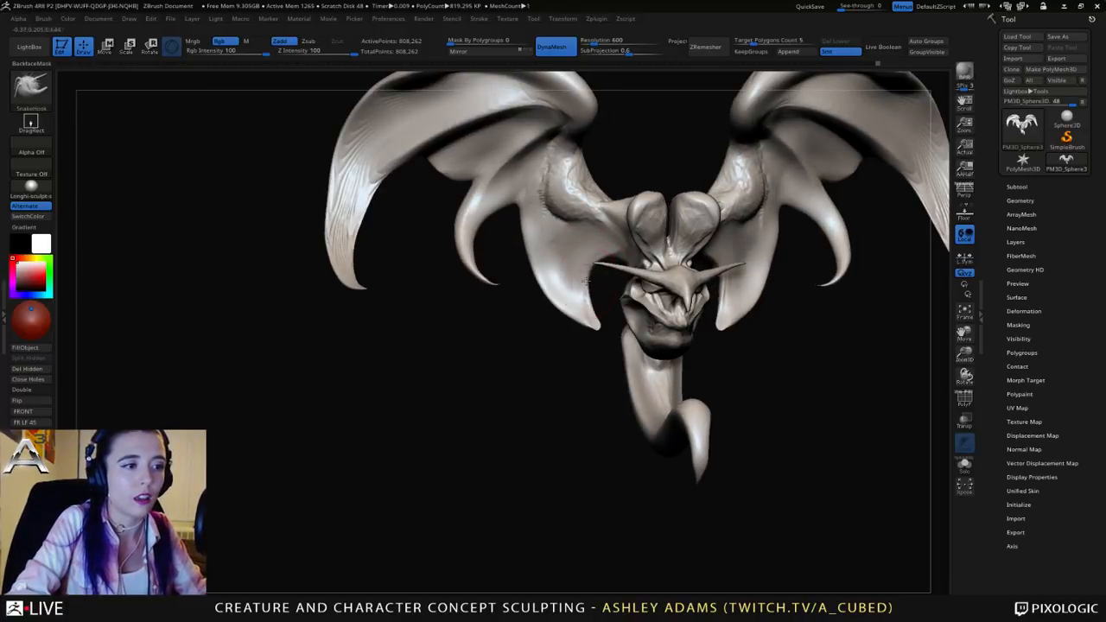
{"action": "left_click_drag", "start_coordinate": [586, 292], "coordinate": [571, 304]}
{"action": "right_click_drag", "start_coordinate": [570, 303], "coordinate": [577, 299]}
{"action": "right_click", "coordinate": [573, 299]}
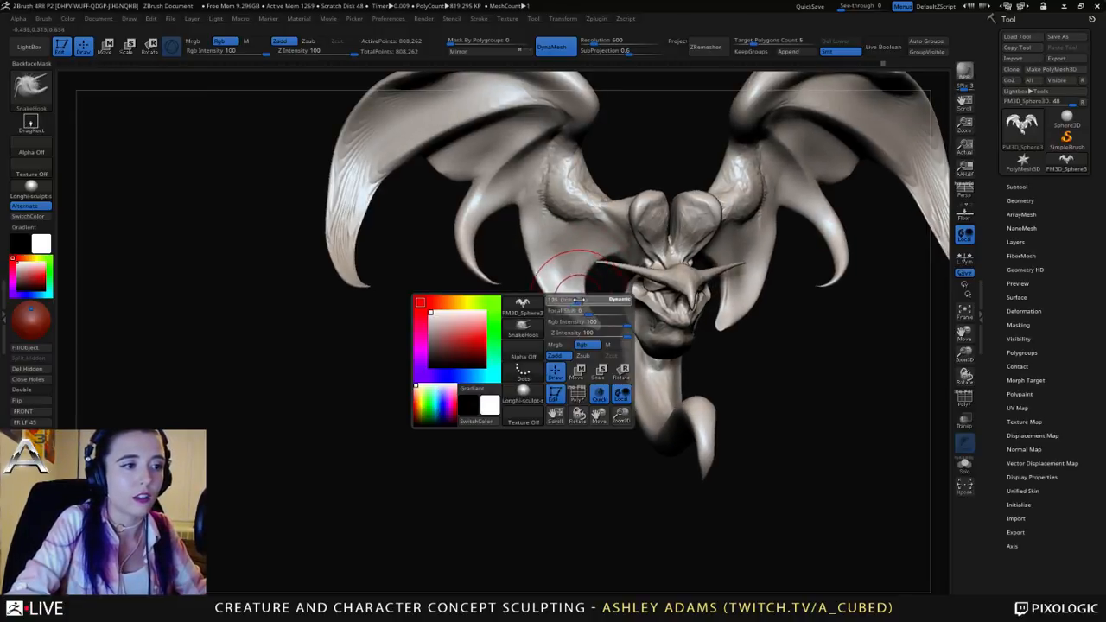
Step: Adjust the curves of the middle wing claws and the outer wing fingers with a larger SnakeHook brush
{"action": "mouse_move", "coordinate": [484, 272]}
{"action": "left_mouse_down"}
{"action": "mouse_move", "coordinate": [476, 282]}
{"action": "mouse_move", "coordinate": [464, 242]}
{"action": "left_mouse_up"}
{"action": "right_click_drag", "start_coordinate": [464, 241], "coordinate": [442, 238]}
{"action": "right_click", "coordinate": [370, 179]}
{"action": "mouse_move", "coordinate": [370, 180]}
{"action": "left_mouse_down"}
{"action": "mouse_move", "coordinate": [332, 240]}
{"action": "mouse_move", "coordinate": [348, 197]}
{"action": "left_mouse_up"}
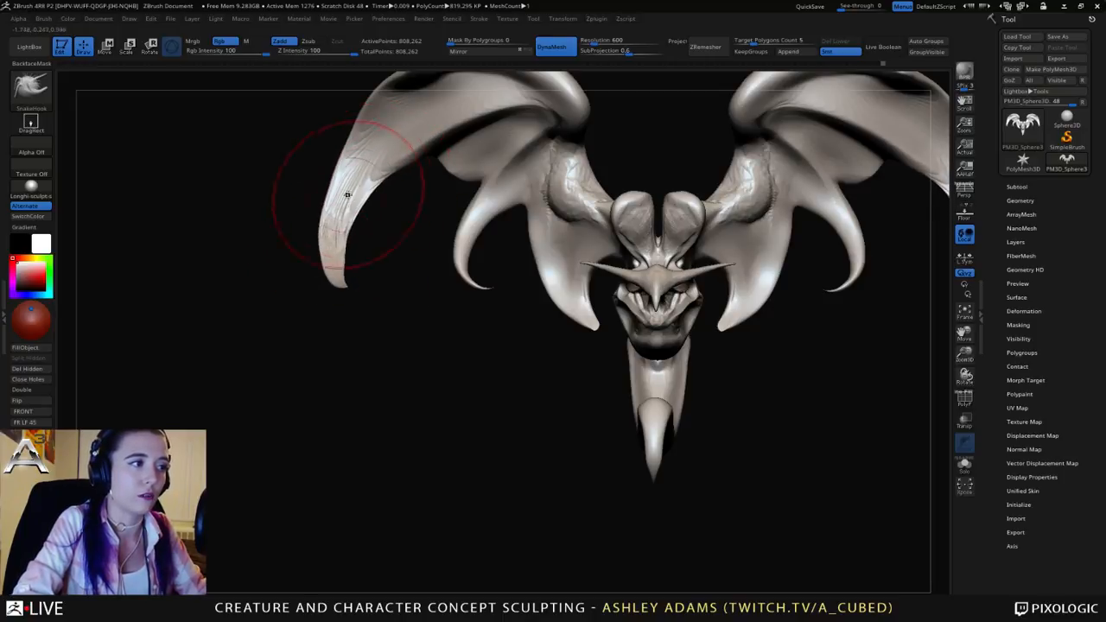
Step: Smooth out the ridges along the outer wing fingers and check the wings in profile
{"action": "right_click_drag", "start_coordinate": [371, 162], "coordinate": [407, 225], "text": "alt"}
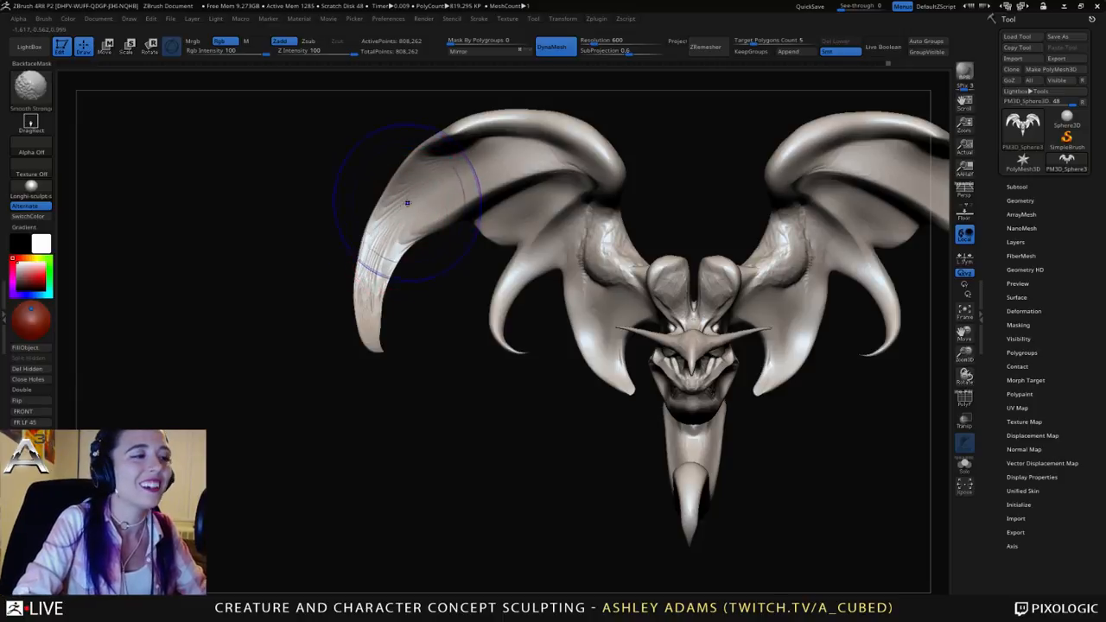
{"action": "left_click_drag", "start_coordinate": [407, 204], "coordinate": [378, 292], "text": "shift"}
{"action": "mouse_move", "coordinate": [369, 201]}
{"action": "left_mouse_down"}
{"action": "mouse_move", "coordinate": [390, 246]}
{"action": "mouse_move", "coordinate": [384, 282]}
{"action": "left_mouse_up"}
{"action": "left_click_drag", "start_coordinate": [438, 343], "coordinate": [433, 348]}
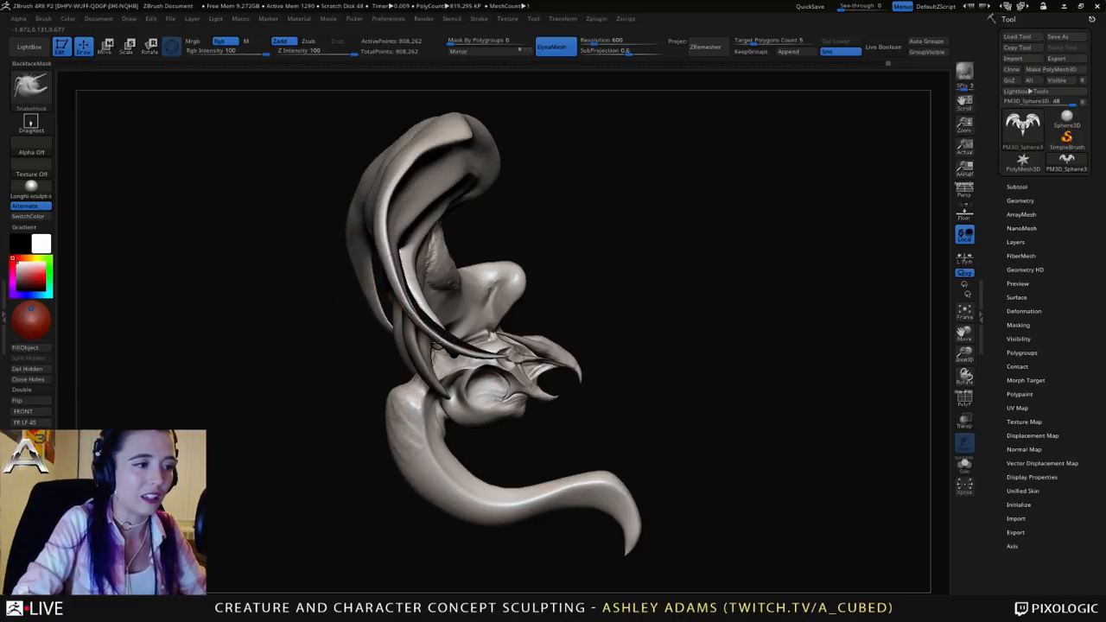
Step: Undo the last stroke, resize the SnakeHook brush and reshape the outer wing membranes from the side and front
{"action": "key", "text": "ctrl+z"}
{"action": "key", "text": "space"}
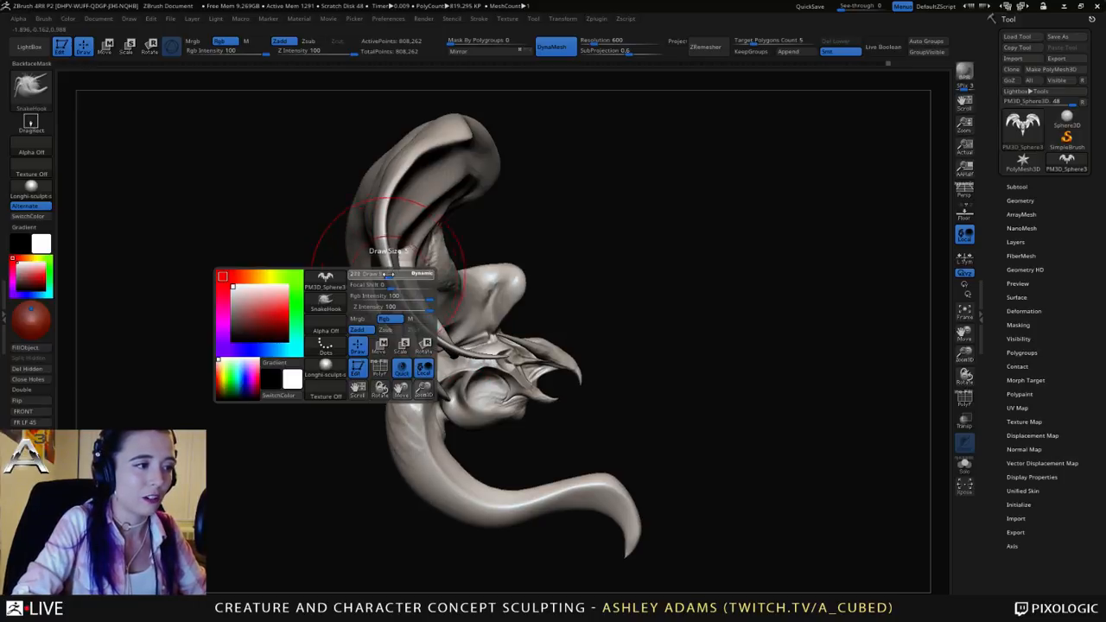
{"action": "mouse_move", "coordinate": [397, 226]}
{"action": "right_mouse_down"}
{"action": "mouse_move", "coordinate": [351, 226]}
{"action": "mouse_move", "coordinate": [467, 149]}
{"action": "mouse_move", "coordinate": [449, 129]}
{"action": "mouse_move", "coordinate": [407, 161]}
{"action": "mouse_move", "coordinate": [416, 122]}
{"action": "mouse_move", "coordinate": [432, 118]}
{"action": "right_mouse_up"}
{"action": "right_click", "coordinate": [407, 159]}
{"action": "right_click_drag", "start_coordinate": [453, 172], "coordinate": [396, 164]}
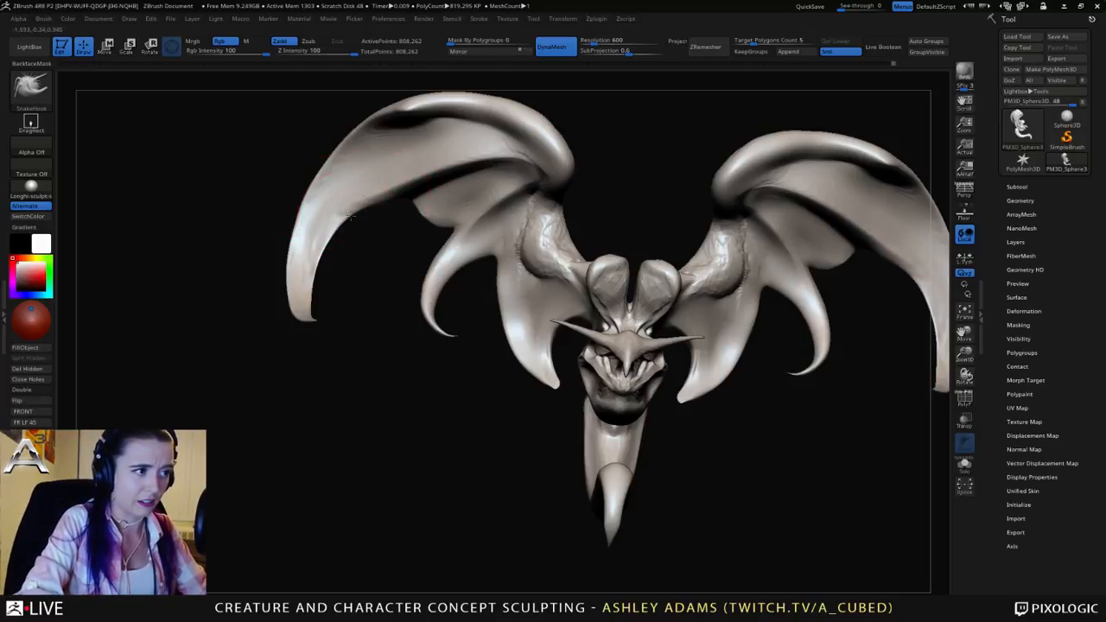
{"action": "mouse_move", "coordinate": [350, 216]}
{"action": "right_mouse_down"}
{"action": "mouse_move", "coordinate": [422, 208]}
{"action": "mouse_move", "coordinate": [341, 223]}
{"action": "right_mouse_up"}
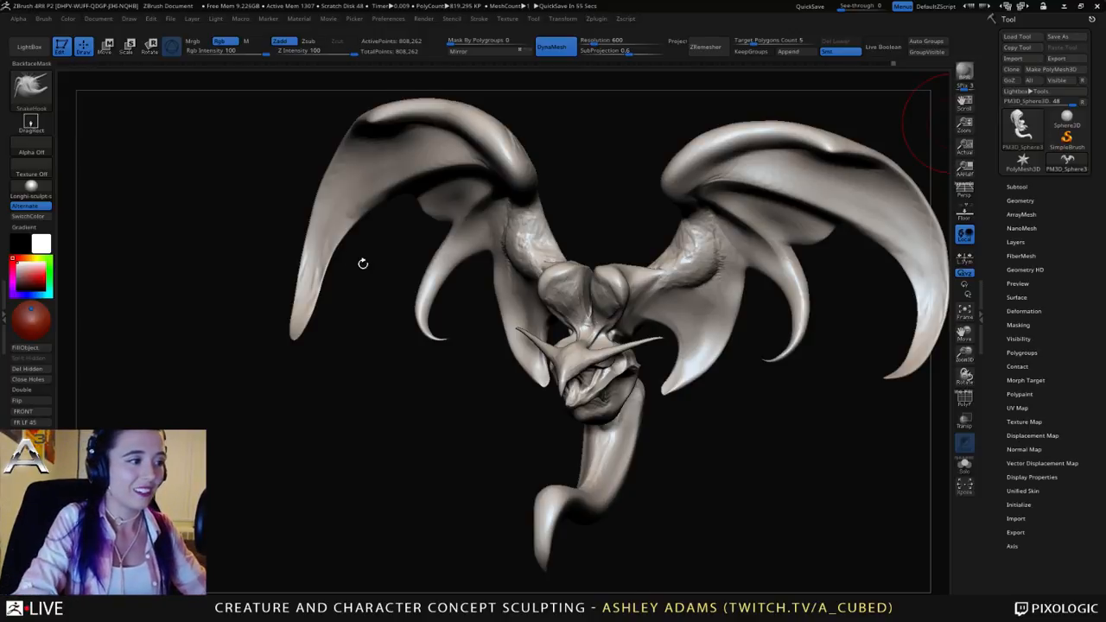
Step: Pull the outer wing tips inward into curved, pointed claws with SnakeHook
{"action": "mouse_move", "coordinate": [363, 262]}
{"action": "left_mouse_down"}
{"action": "mouse_move", "coordinate": [316, 302]}
{"action": "mouse_move", "coordinate": [312, 294]}
{"action": "mouse_move", "coordinate": [312, 341]}
{"action": "left_mouse_up"}
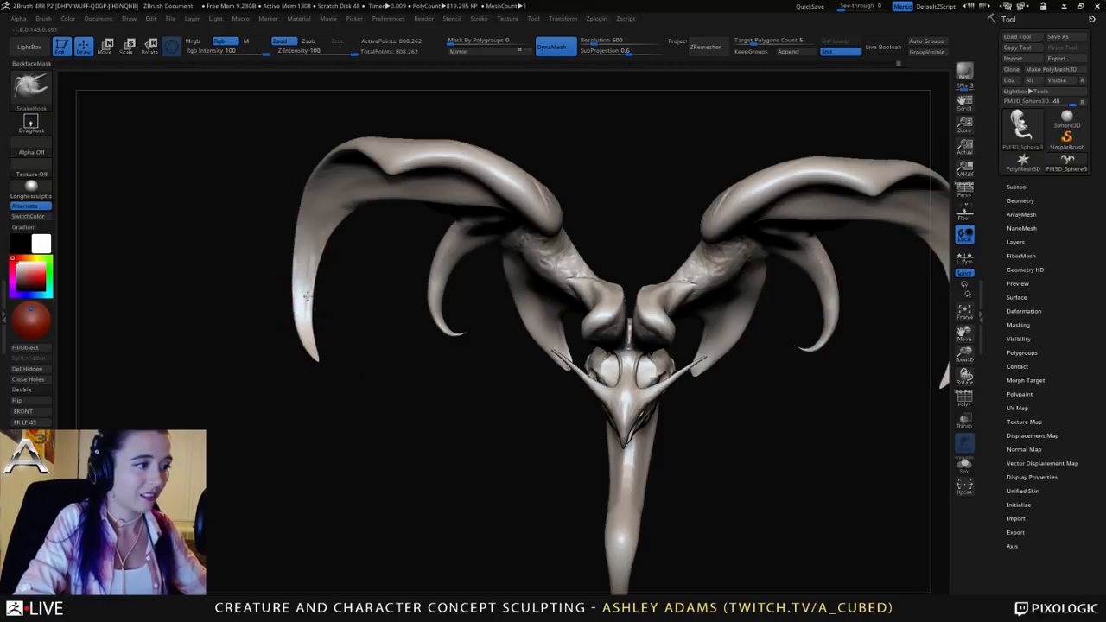
{"action": "left_click_drag", "start_coordinate": [309, 234], "coordinate": [320, 216]}
{"action": "right_click_drag", "start_coordinate": [320, 216], "coordinate": [311, 253]}
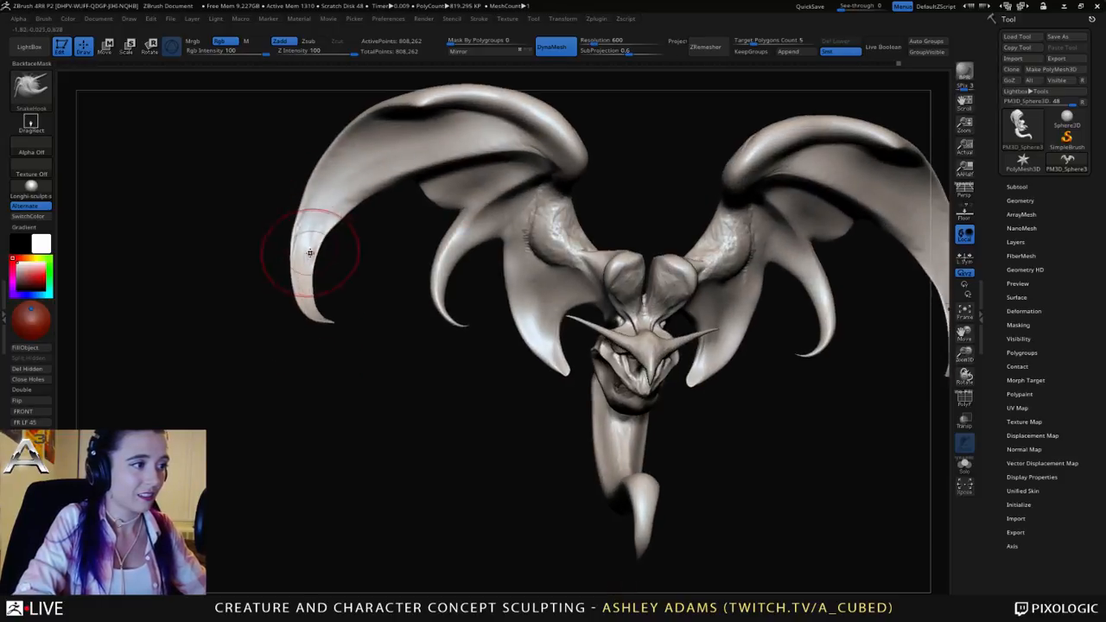
{"action": "key", "text": "space"}
{"action": "left_click_drag", "start_coordinate": [311, 252], "coordinate": [317, 249]}
Step: Adjust the SnakeHook draw size and broaden the inner wing membranes while viewing the whole creature from the front
{"action": "mouse_move", "coordinate": [316, 248]}
{"action": "right_mouse_down"}
{"action": "mouse_move", "coordinate": [306, 254]}
{"action": "mouse_move", "coordinate": [596, 212]}
{"action": "mouse_move", "coordinate": [580, 203]}
{"action": "right_mouse_up"}
{"action": "mouse_move", "coordinate": [631, 263]}
{"action": "left_mouse_down"}
{"action": "mouse_move", "coordinate": [617, 277]}
{"action": "mouse_move", "coordinate": [629, 285]}
{"action": "mouse_move", "coordinate": [614, 267]}
{"action": "left_mouse_up"}
{"action": "right_click_drag", "start_coordinate": [614, 267], "coordinate": [630, 200], "text": "alt"}
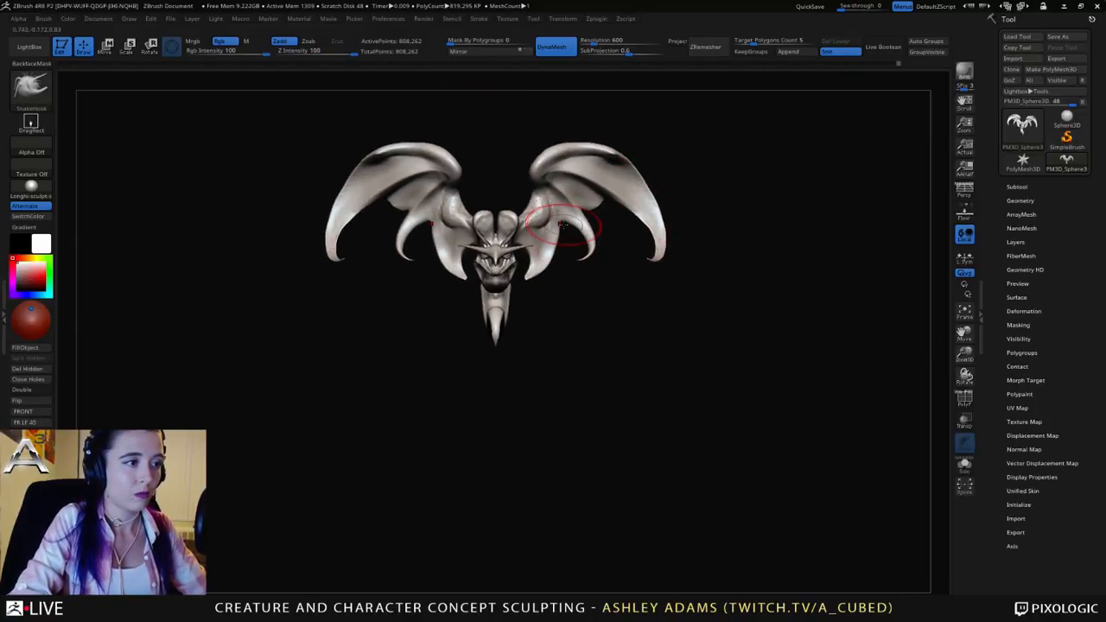
{"action": "key", "text": "space"}
{"action": "left_click_drag", "start_coordinate": [553, 232], "coordinate": [572, 232]}
{"action": "key", "text": "space"}
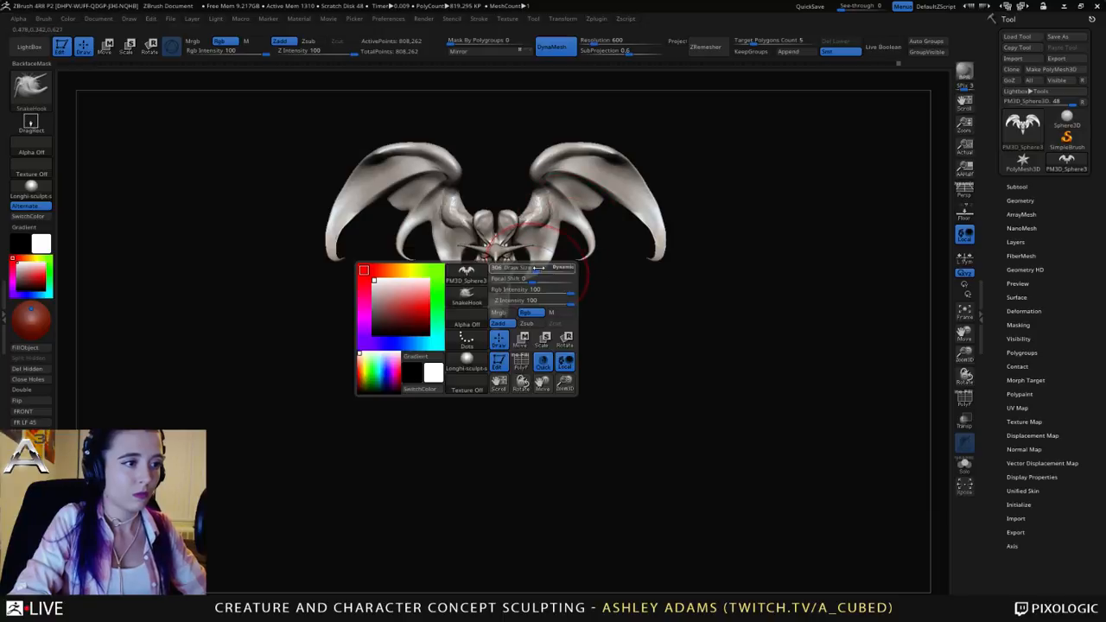
{"action": "left_click_drag", "start_coordinate": [535, 269], "coordinate": [525, 270]}
{"action": "key", "text": "space"}
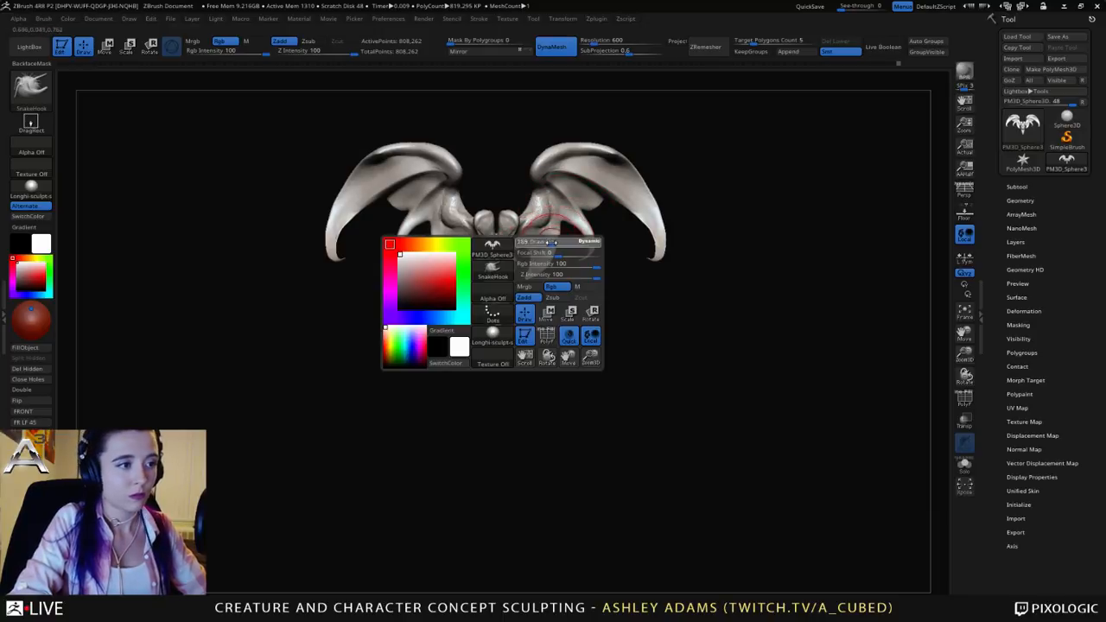
{"action": "mouse_move", "coordinate": [563, 226]}
{"action": "left_mouse_down"}
{"action": "mouse_move", "coordinate": [553, 214]}
{"action": "mouse_move", "coordinate": [554, 258]}
{"action": "mouse_move", "coordinate": [538, 272]}
{"action": "left_mouse_up"}
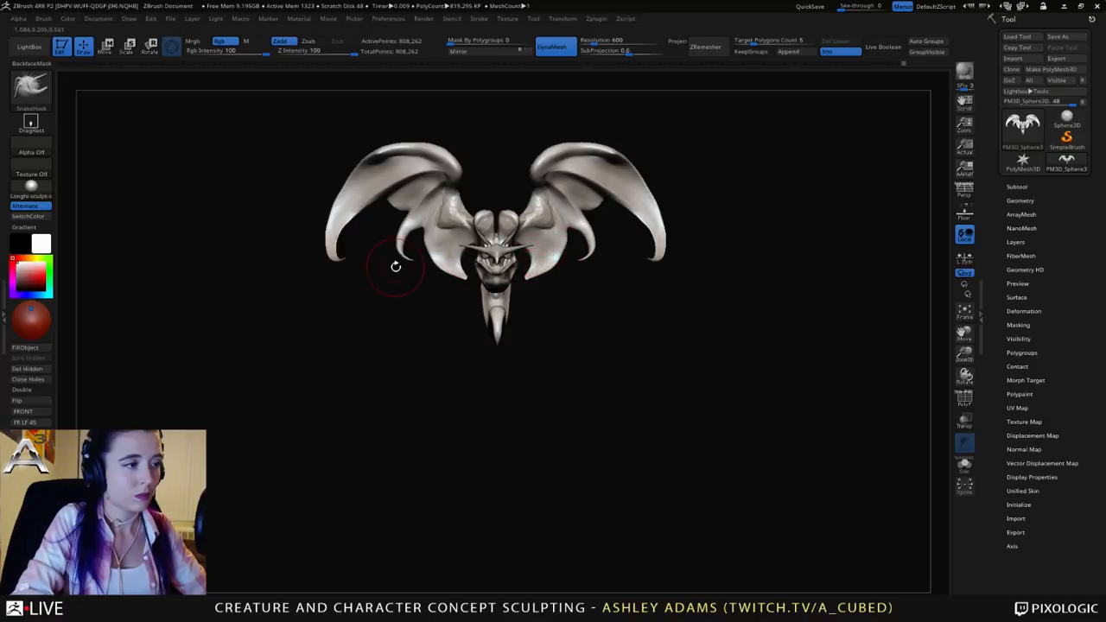
Step: Pull the outer wing tips downward and backward in side view with SnakeHook
{"action": "mouse_move", "coordinate": [388, 247]}
{"action": "left_mouse_down"}
{"action": "mouse_move", "coordinate": [350, 258]}
{"action": "mouse_move", "coordinate": [412, 262]}
{"action": "left_mouse_up"}
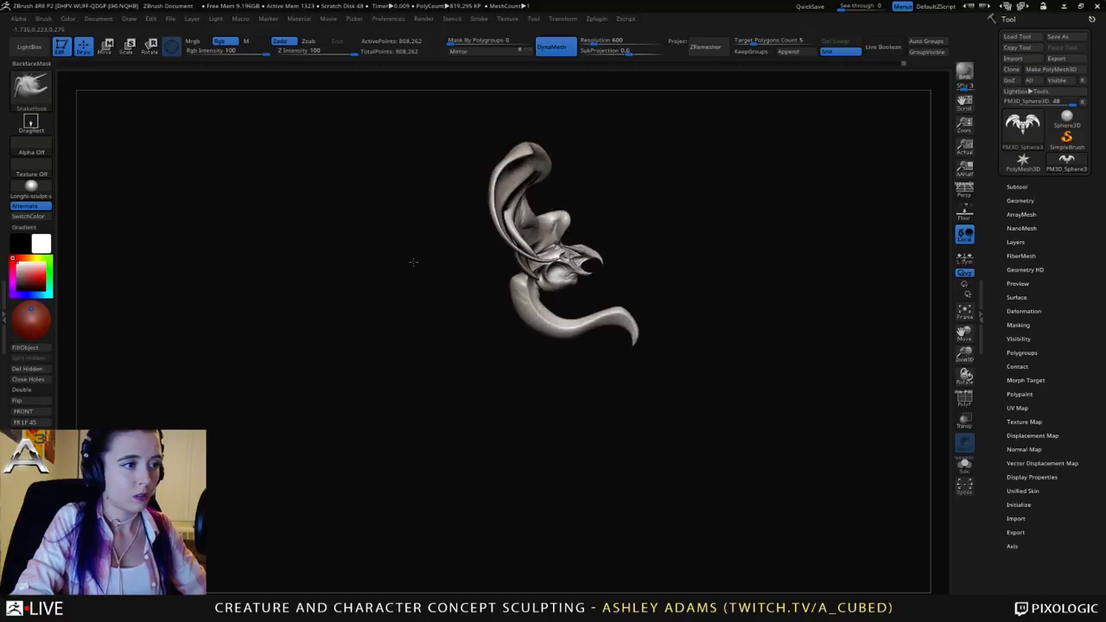
{"action": "right_click", "coordinate": [501, 228]}
{"action": "right_click_drag", "start_coordinate": [527, 247], "coordinate": [506, 259]}
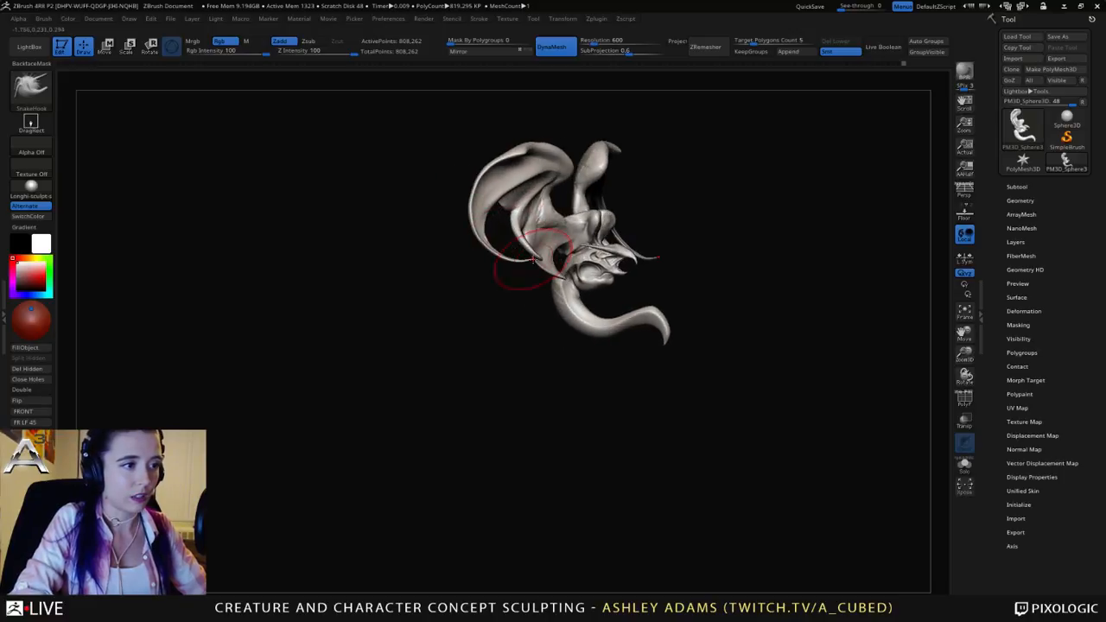
{"action": "left_click_drag", "start_coordinate": [531, 259], "coordinate": [523, 300]}
{"action": "left_click_drag", "start_coordinate": [495, 255], "coordinate": [489, 284]}
{"action": "mouse_move", "coordinate": [482, 235]}
{"action": "left_mouse_down"}
{"action": "mouse_move", "coordinate": [472, 241]}
{"action": "mouse_move", "coordinate": [499, 297]}
{"action": "mouse_move", "coordinate": [496, 287]}
{"action": "mouse_move", "coordinate": [514, 298]}
{"action": "mouse_move", "coordinate": [469, 246]}
{"action": "mouse_move", "coordinate": [471, 201]}
{"action": "mouse_move", "coordinate": [485, 275]}
{"action": "mouse_move", "coordinate": [509, 301]}
{"action": "mouse_move", "coordinate": [479, 270]}
{"action": "mouse_move", "coordinate": [471, 202]}
{"action": "mouse_move", "coordinate": [482, 284]}
{"action": "mouse_move", "coordinate": [509, 300]}
{"action": "left_mouse_up"}
Step: Thicken the stretched outer wing tips with the Inflat brush
{"action": "key", "text": "b"}
{"action": "key", "text": "i"}
{"action": "key", "text": "n"}
{"action": "left_click_drag", "start_coordinate": [424, 298], "coordinate": [480, 293]}
Step: Switch back to SnakeHook and refine the outer wing fingers into long, sweeping curves
{"action": "key", "text": "b"}
{"action": "key", "text": "s"}
{"action": "key", "text": "h"}
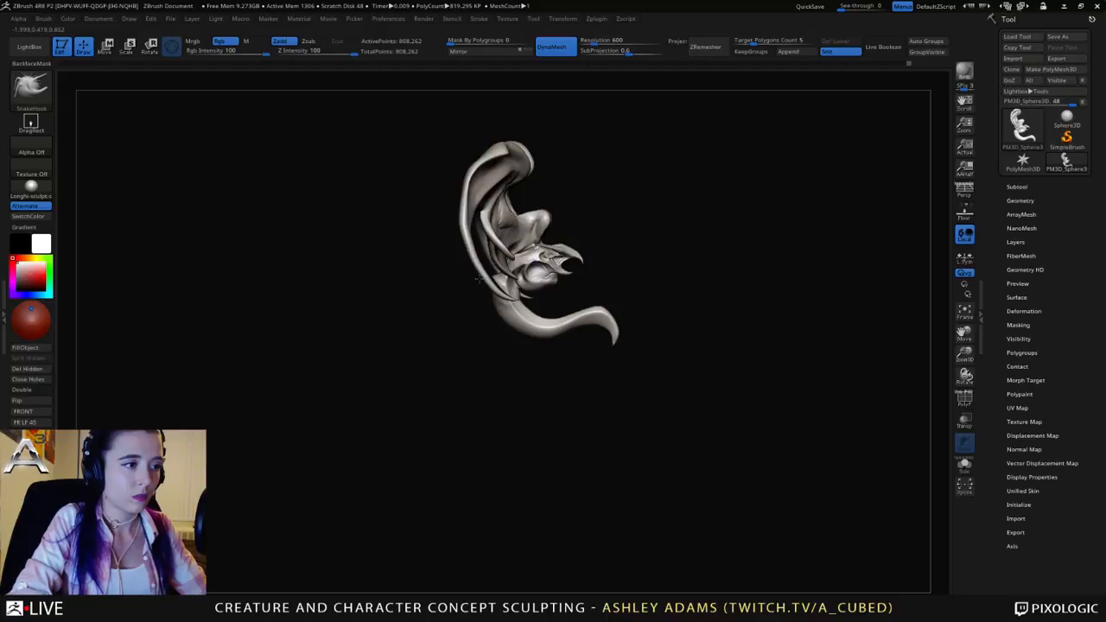
{"action": "mouse_move", "coordinate": [457, 222]}
{"action": "left_mouse_down"}
{"action": "mouse_move", "coordinate": [453, 204]}
{"action": "mouse_move", "coordinate": [488, 293]}
{"action": "mouse_move", "coordinate": [415, 179]}
{"action": "left_mouse_up"}
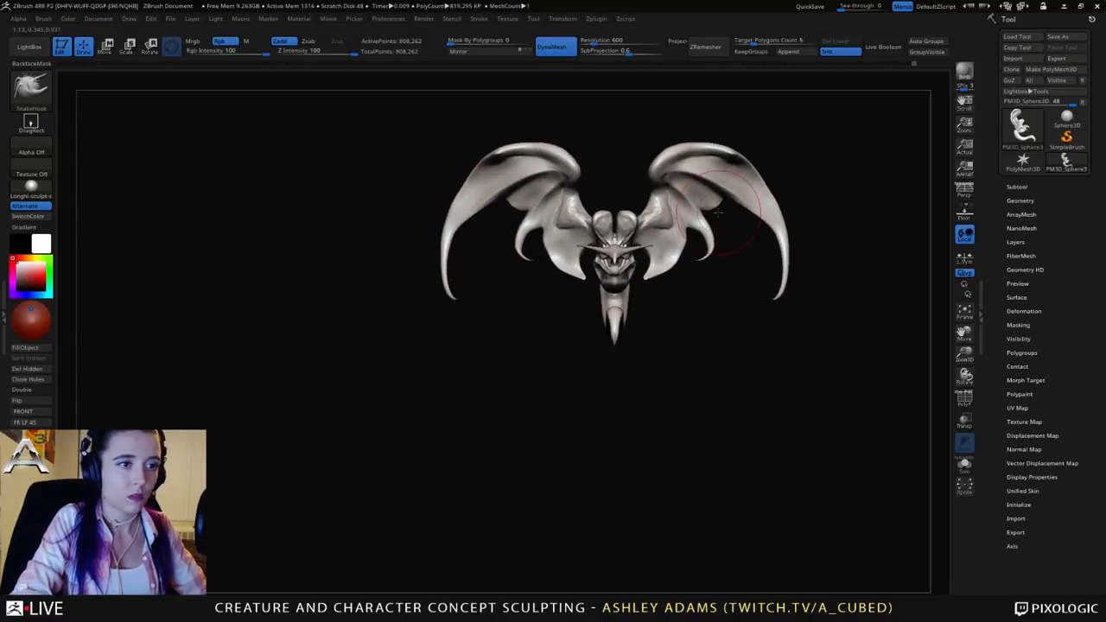
{"action": "right_click_drag", "start_coordinate": [764, 220], "coordinate": [700, 227], "text": "alt"}
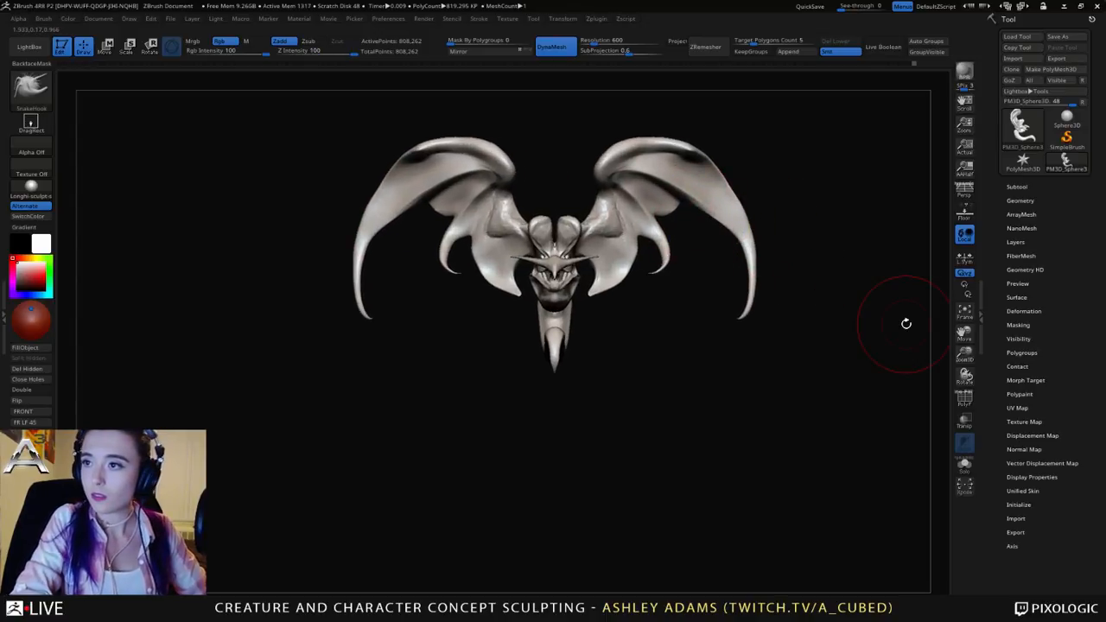
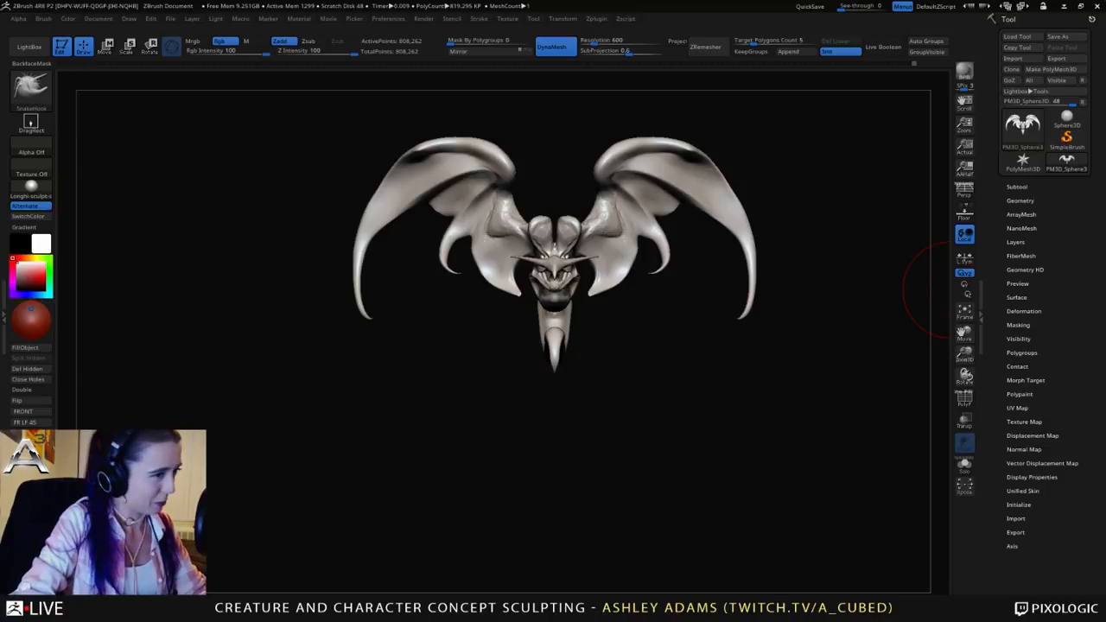
Step: Reduce the SnakeHook draw size and reposition the middle wing claws outward from the inner membranes
{"action": "mouse_move", "coordinate": [380, 229]}
{"action": "right_mouse_down"}
{"action": "mouse_move", "coordinate": [523, 239]}
{"action": "mouse_move", "coordinate": [518, 298]}
{"action": "mouse_move", "coordinate": [331, 208]}
{"action": "right_mouse_up"}
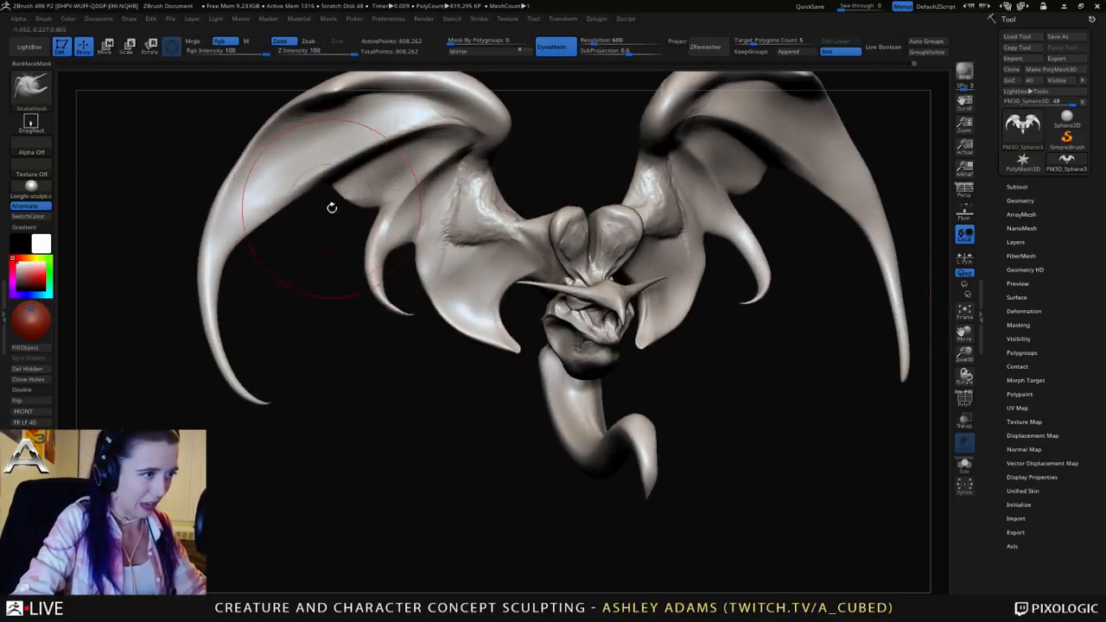
{"action": "key", "text": "space"}
{"action": "left_click_drag", "start_coordinate": [425, 231], "coordinate": [413, 232]}
{"action": "mouse_move", "coordinate": [425, 264]}
{"action": "right_mouse_down", "text": "alt"}
{"action": "mouse_move", "coordinate": [467, 236]}
{"action": "mouse_move", "coordinate": [482, 289]}
{"action": "right_mouse_up", "text": "alt"}
{"action": "key", "text": "space"}
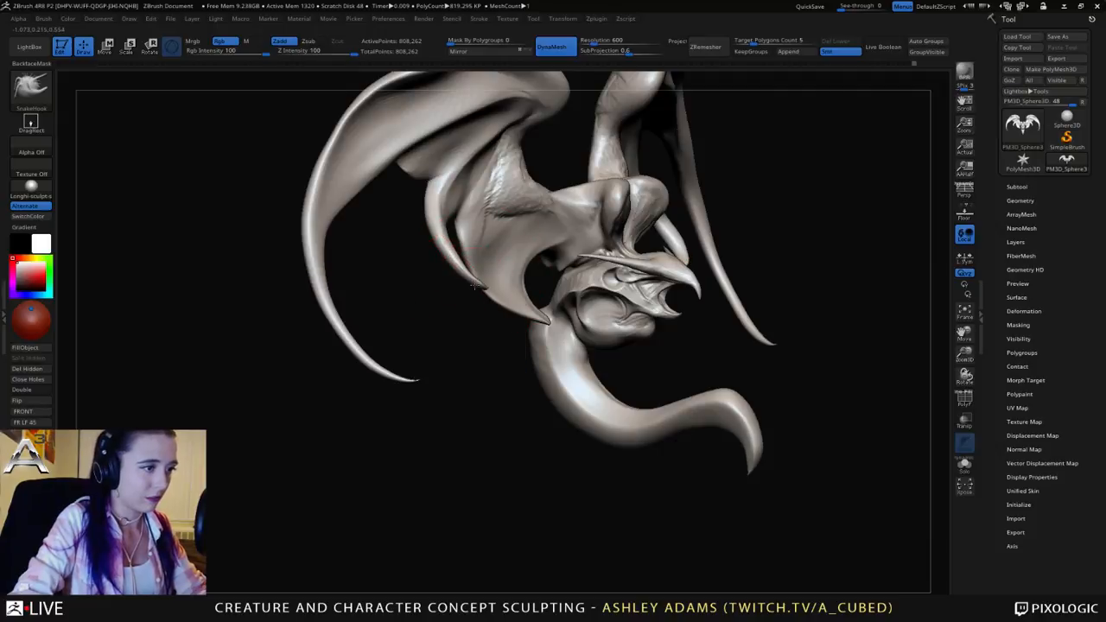
{"action": "left_click_drag", "start_coordinate": [474, 285], "coordinate": [422, 261]}
{"action": "right_click_drag", "start_coordinate": [406, 261], "coordinate": [440, 256]}
Step: Lengthen the middle wing claws with SnakeHook and curl their tips inward
{"action": "left_click_drag", "start_coordinate": [429, 252], "coordinate": [418, 256]}
{"action": "mouse_move", "coordinate": [423, 268]}
{"action": "right_mouse_down"}
{"action": "mouse_move", "coordinate": [460, 310]}
{"action": "mouse_move", "coordinate": [448, 289]}
{"action": "right_mouse_up"}
{"action": "left_click_drag", "start_coordinate": [418, 207], "coordinate": [416, 211]}
{"action": "mouse_move", "coordinate": [417, 226]}
{"action": "right_mouse_down"}
{"action": "mouse_move", "coordinate": [449, 274]}
{"action": "mouse_move", "coordinate": [388, 242]}
{"action": "mouse_move", "coordinate": [356, 245]}
{"action": "right_mouse_up"}
{"action": "right_click", "coordinate": [441, 301]}
{"action": "left_click_drag", "start_coordinate": [446, 309], "coordinate": [437, 314]}
{"action": "right_click_drag", "start_coordinate": [437, 313], "coordinate": [394, 297], "text": "shift"}
Step: Thicken the middle wing claws with the Inflat brush and smooth them from base to tip
{"action": "key", "text": "b"}
{"action": "key", "text": "i"}
{"action": "key", "text": "n"}
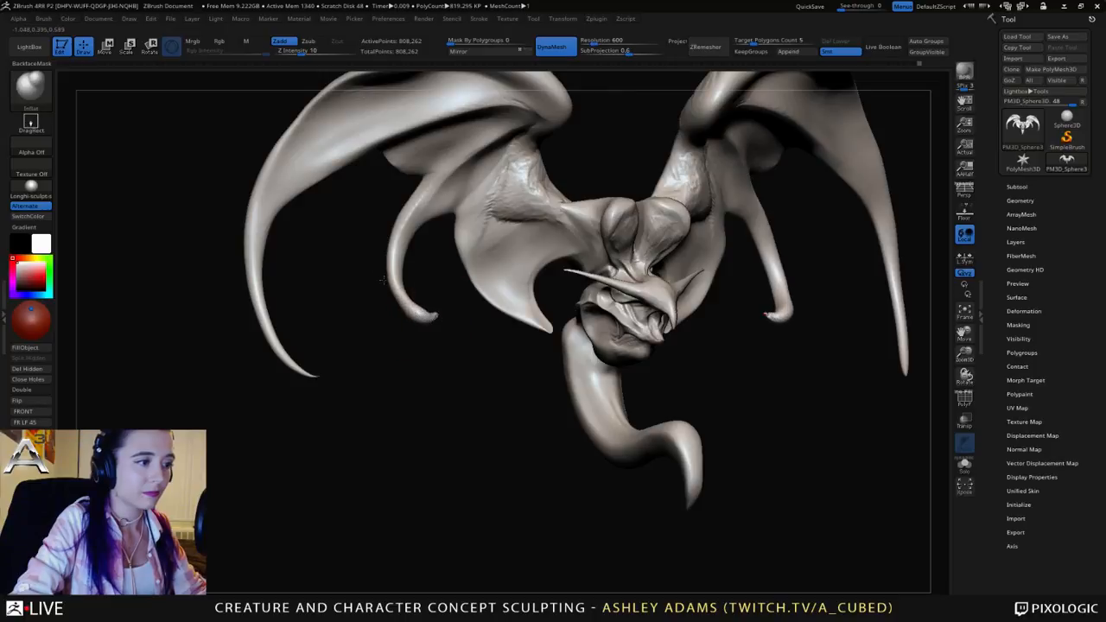
{"action": "mouse_move", "coordinate": [432, 316]}
{"action": "left_mouse_down", "text": "shift"}
{"action": "mouse_move", "coordinate": [420, 304]}
{"action": "mouse_move", "coordinate": [438, 319]}
{"action": "left_mouse_up", "text": "shift"}
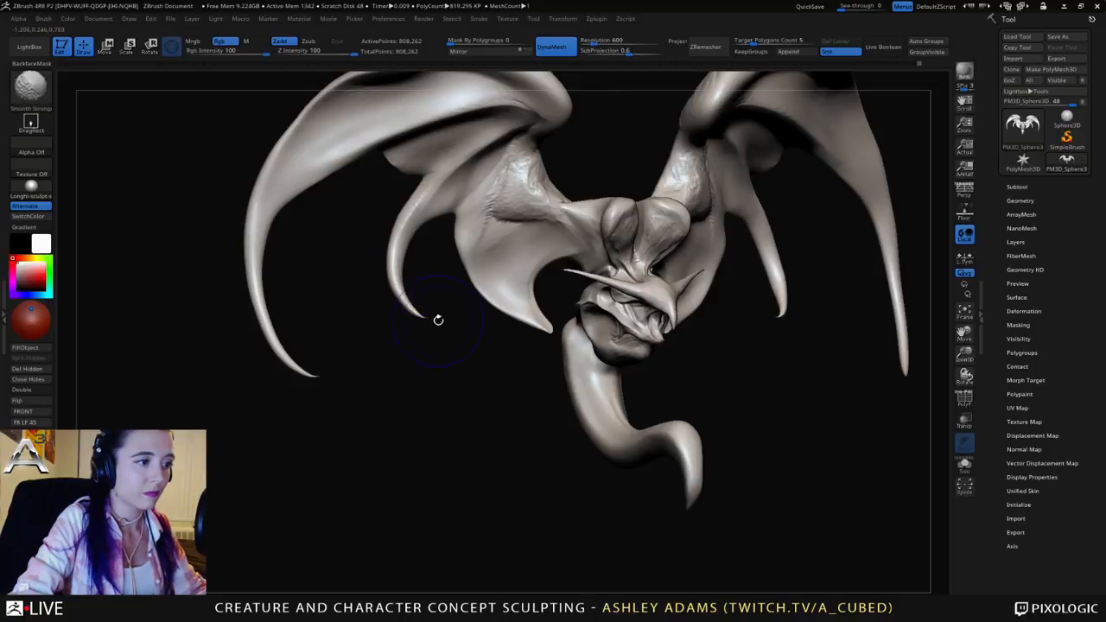
{"action": "mouse_move", "coordinate": [438, 320]}
{"action": "right_mouse_down"}
{"action": "mouse_move", "coordinate": [388, 267]}
{"action": "mouse_move", "coordinate": [392, 281]}
{"action": "right_mouse_up"}
{"action": "left_click_drag", "start_coordinate": [400, 301], "coordinate": [400, 306]}
{"action": "right_click_drag", "start_coordinate": [408, 309], "coordinate": [410, 327]}
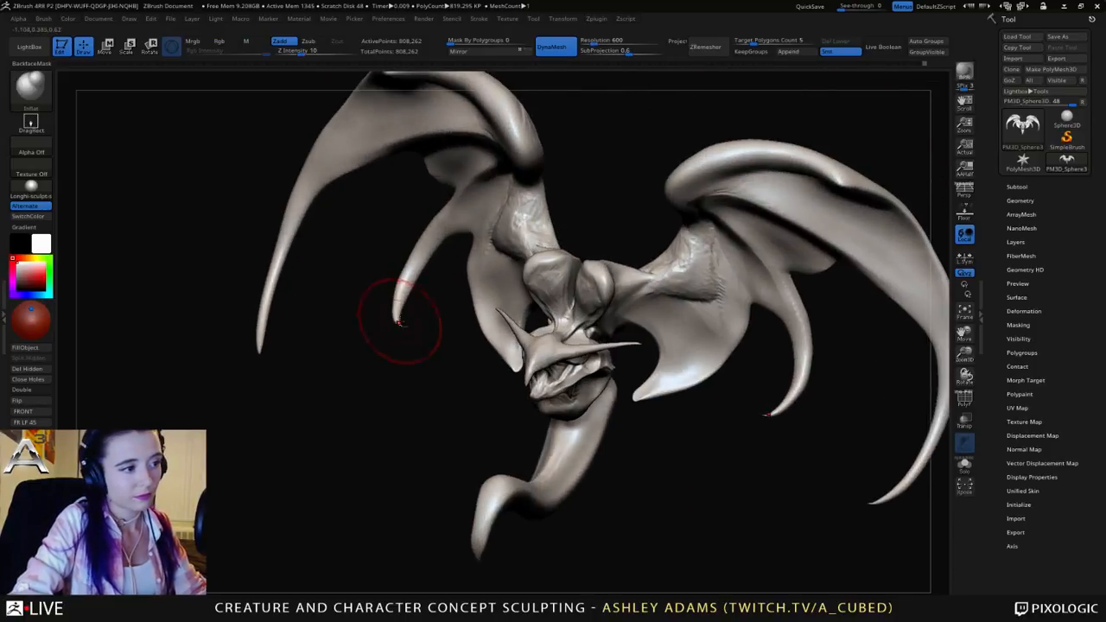
{"action": "mouse_move", "coordinate": [399, 323]}
{"action": "left_mouse_down"}
{"action": "mouse_move", "coordinate": [412, 264]}
{"action": "mouse_move", "coordinate": [449, 226]}
{"action": "left_mouse_up"}
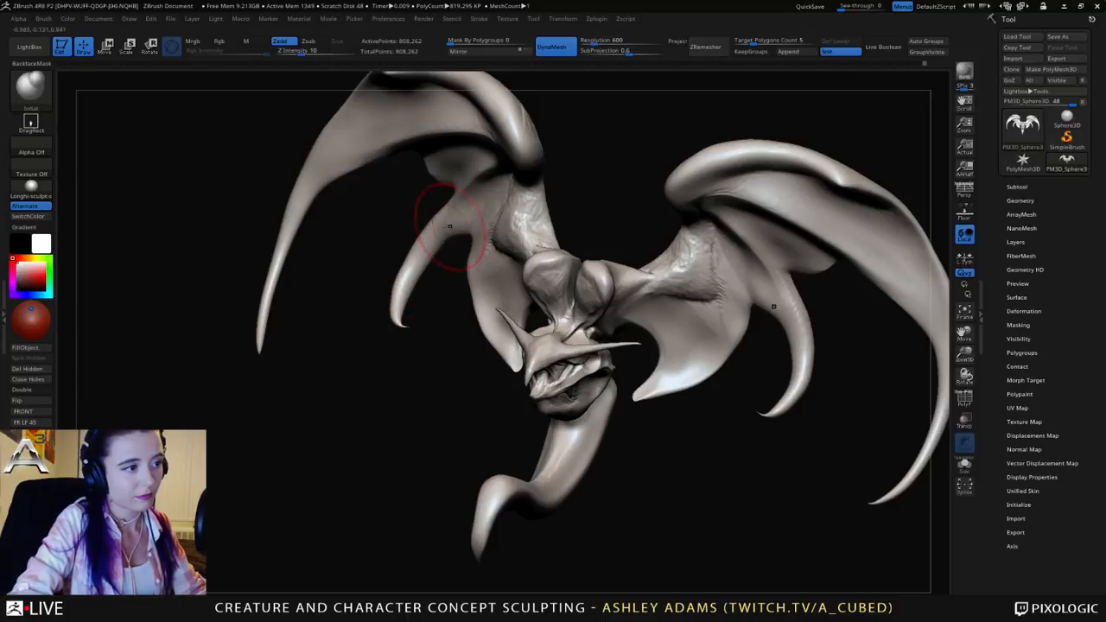
{"action": "right_click_drag", "start_coordinate": [450, 227], "coordinate": [472, 223]}
{"action": "mouse_move", "coordinate": [470, 222]}
{"action": "left_mouse_down", "text": "shift"}
{"action": "mouse_move", "coordinate": [404, 290]}
{"action": "mouse_move", "coordinate": [407, 321]}
{"action": "left_mouse_up", "text": "shift"}
Step: Switch to SnakeHook and reshape the inner bend where the middle claws meet the wing membrane
{"action": "key", "text": "b"}
{"action": "key", "text": "s"}
{"action": "key", "text": "h"}
{"action": "key", "text": "space"}
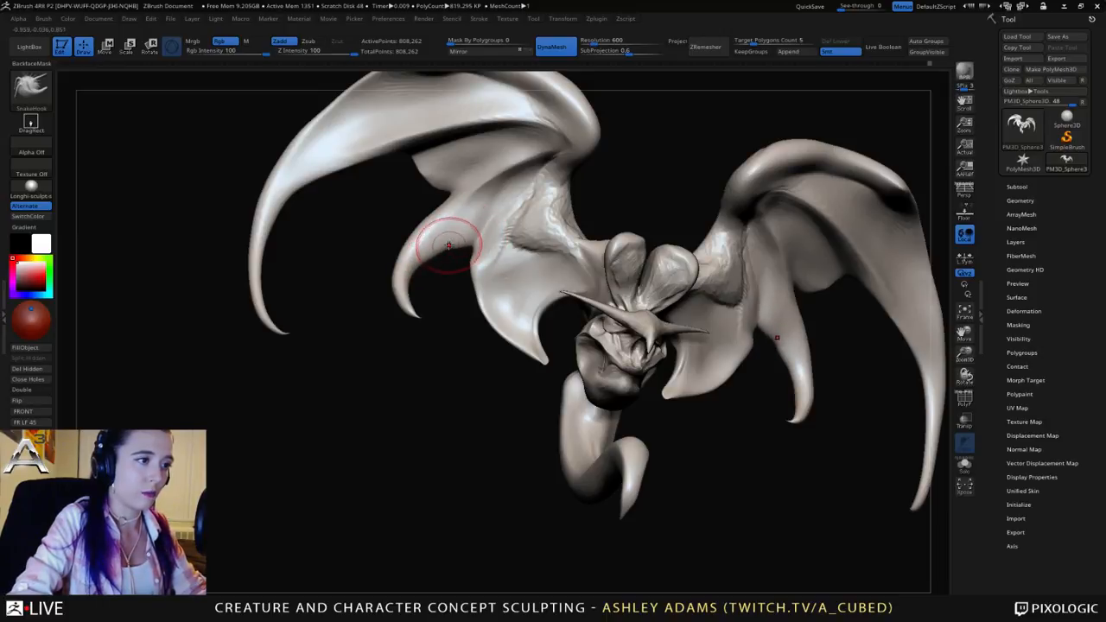
{"action": "mouse_move", "coordinate": [448, 245]}
{"action": "left_mouse_down"}
{"action": "mouse_move", "coordinate": [426, 263]}
{"action": "mouse_move", "coordinate": [472, 250]}
{"action": "mouse_move", "coordinate": [463, 262]}
{"action": "left_mouse_up"}
{"action": "key", "text": "space"}
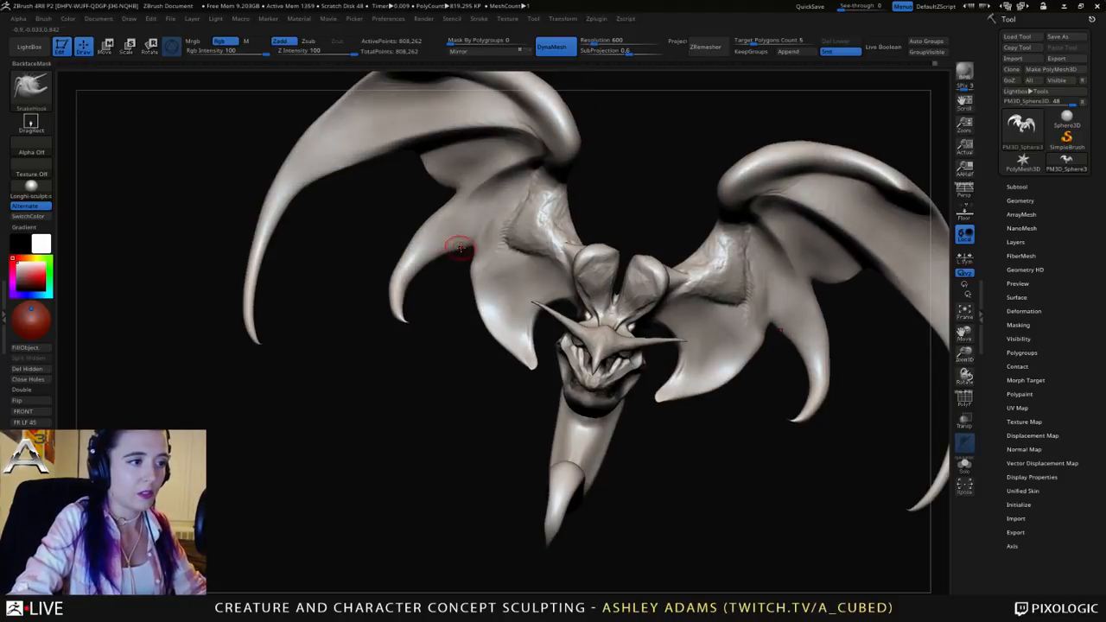
Step: Adjust the SnakeHook draw size and refine the contours of the outer wing membranes from the front
{"action": "mouse_move", "coordinate": [449, 245]}
{"action": "right_mouse_down"}
{"action": "mouse_move", "coordinate": [404, 256]}
{"action": "mouse_move", "coordinate": [405, 212]}
{"action": "mouse_move", "coordinate": [370, 186]}
{"action": "mouse_move", "coordinate": [388, 160]}
{"action": "mouse_move", "coordinate": [437, 143]}
{"action": "right_mouse_up"}
{"action": "key", "text": "space"}
{"action": "key", "text": "space"}
{"action": "mouse_move", "coordinate": [436, 142]}
{"action": "right_mouse_down"}
{"action": "mouse_move", "coordinate": [605, 191]}
{"action": "mouse_move", "coordinate": [831, 200]}
{"action": "right_mouse_up"}
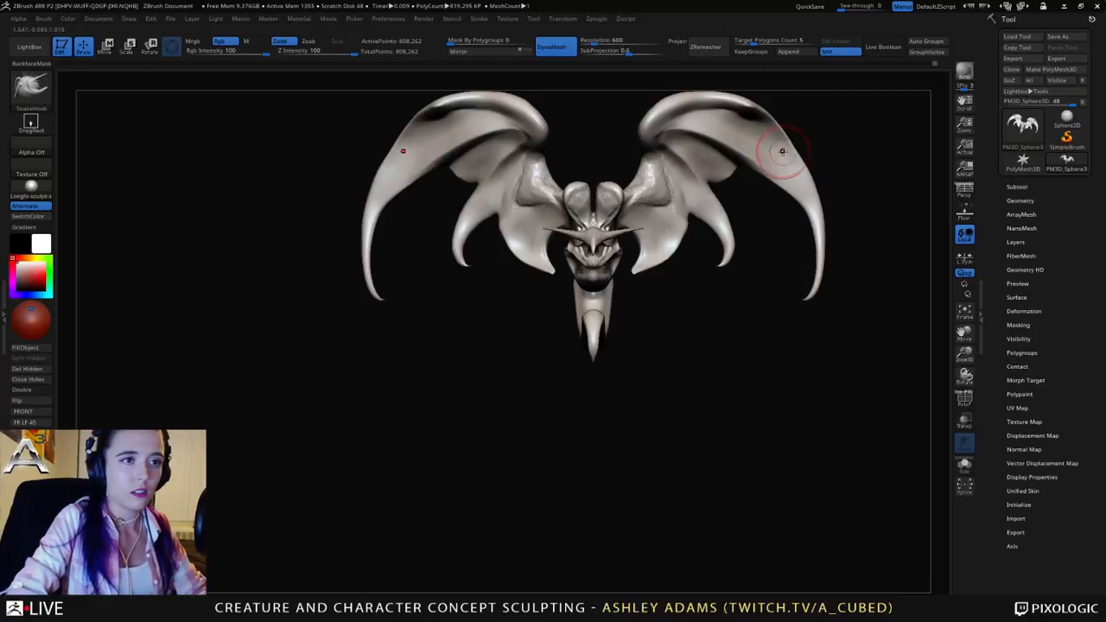
{"action": "key", "text": "space"}
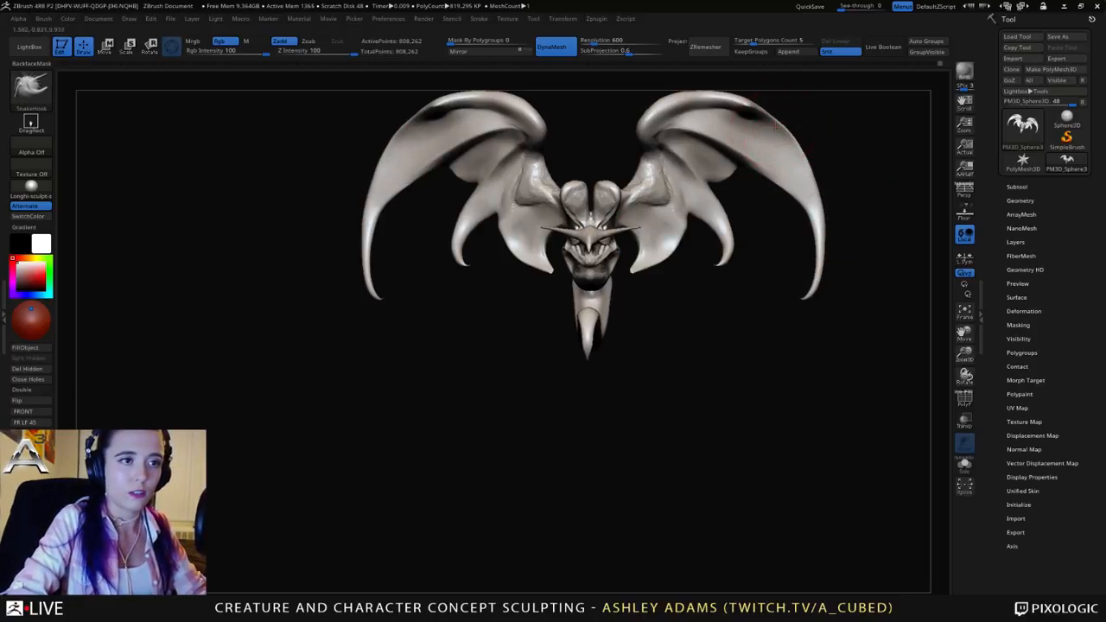
{"action": "key", "text": "space"}
{"action": "left_click_drag", "start_coordinate": [754, 162], "coordinate": [782, 179]}
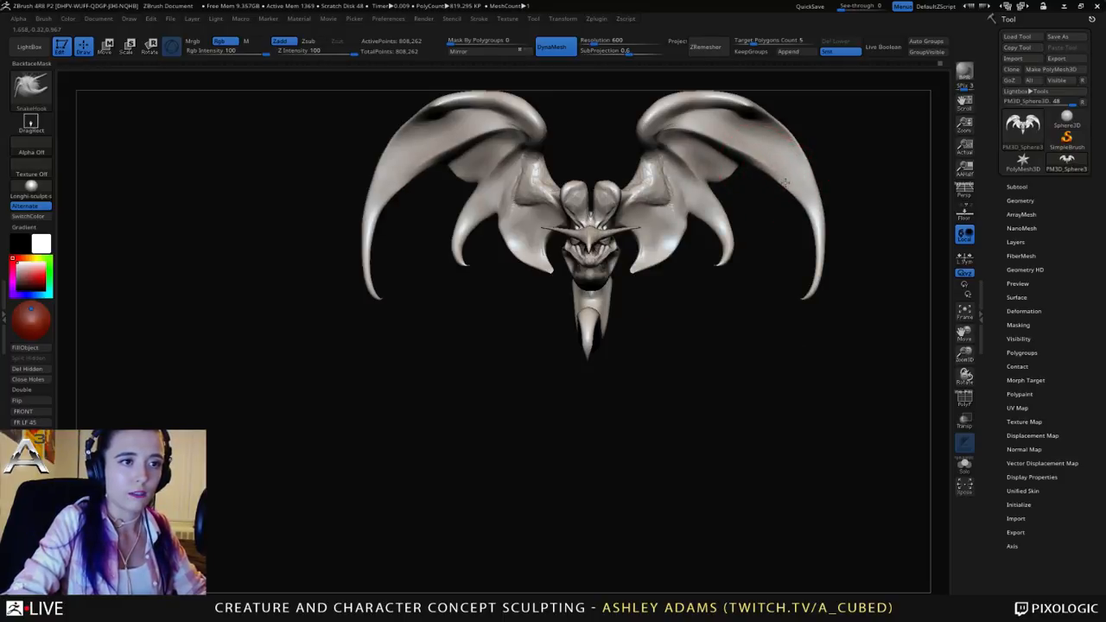
{"action": "left_click_drag", "start_coordinate": [722, 143], "coordinate": [727, 146]}
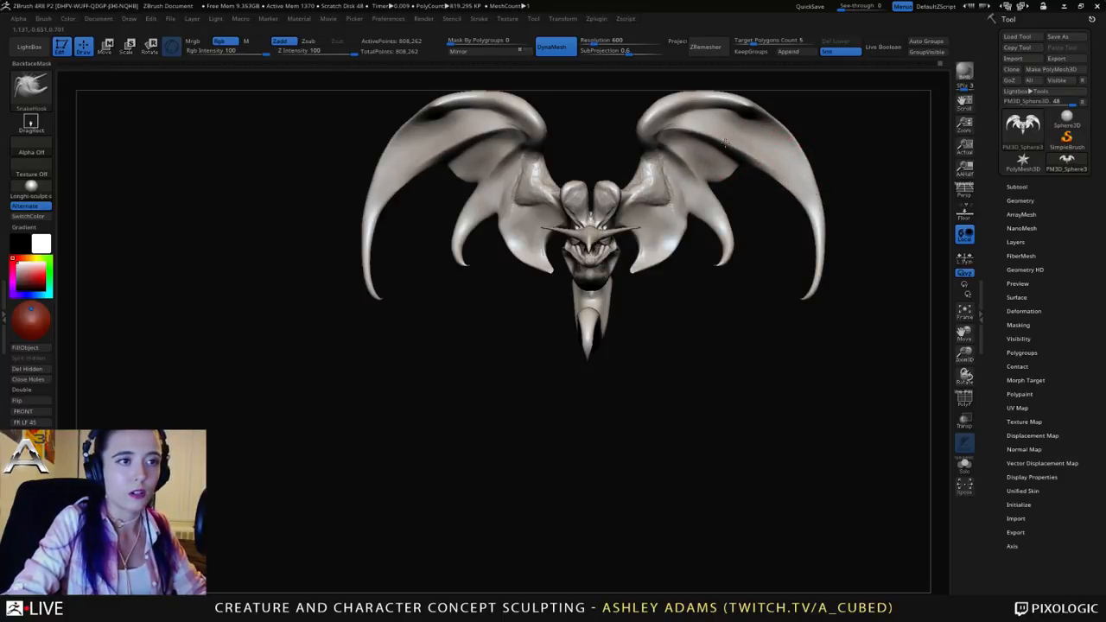
Step: Reduce the SnakeHook draw size and pull the curved tips of the middle wing claws slightly outward
{"action": "right_click_drag", "start_coordinate": [740, 150], "coordinate": [637, 191], "text": "alt"}
{"action": "right_click_drag", "start_coordinate": [717, 219], "coordinate": [722, 222]}
{"action": "key", "text": "space"}
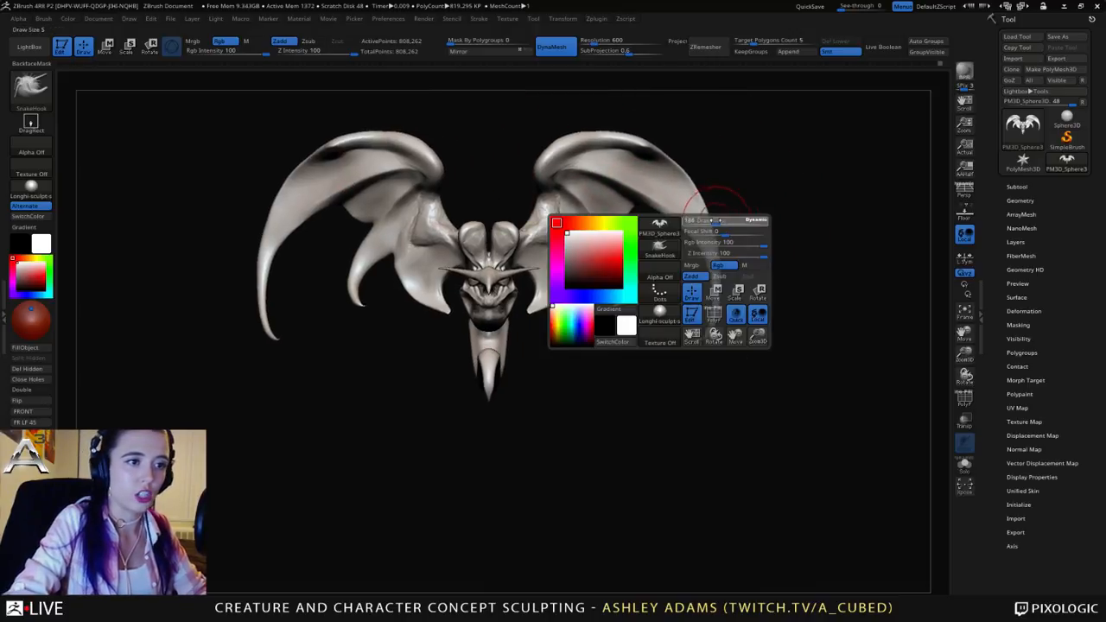
{"action": "left_click_drag", "start_coordinate": [722, 225], "coordinate": [705, 226]}
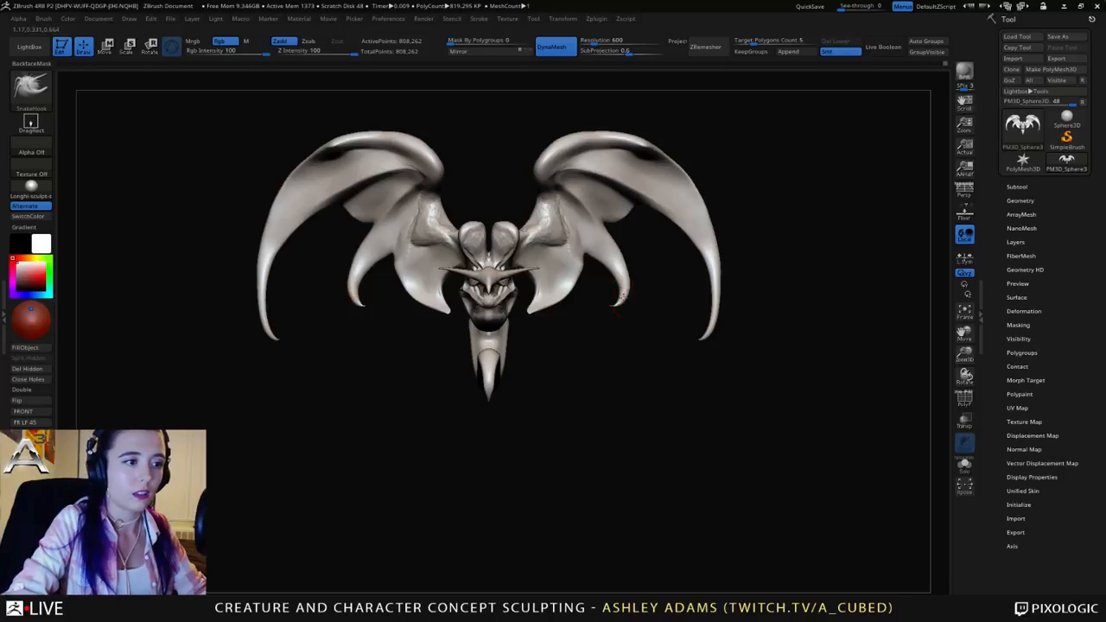
{"action": "key", "text": "space"}
{"action": "left_click_drag", "start_coordinate": [616, 297], "coordinate": [623, 296]}
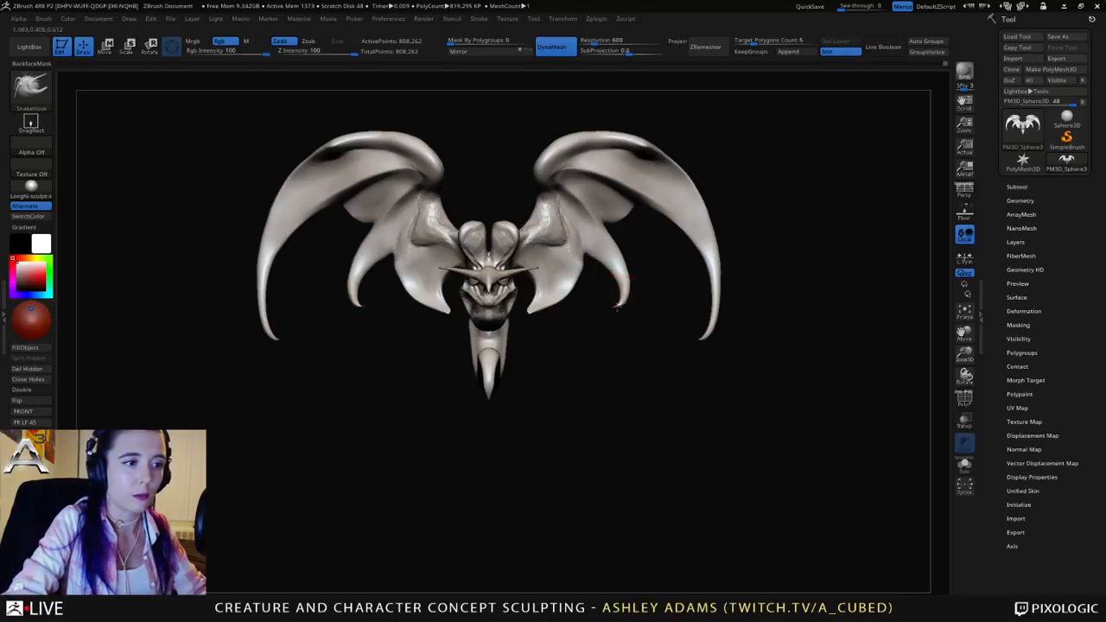
{"action": "left_click_drag", "start_coordinate": [622, 294], "coordinate": [630, 292]}
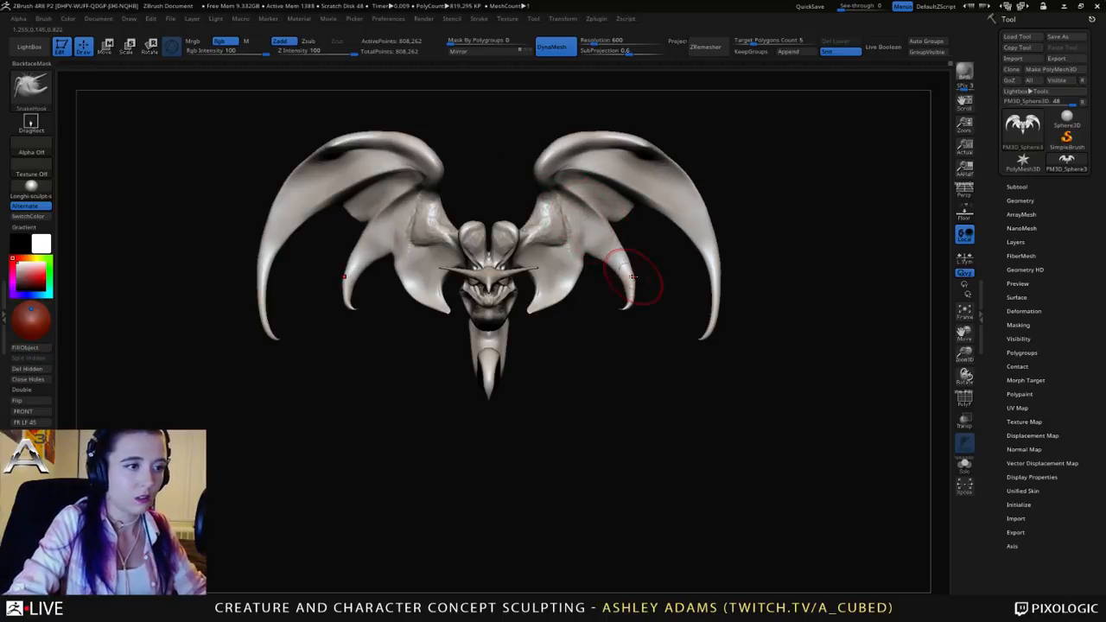
{"action": "key", "text": "shift"}
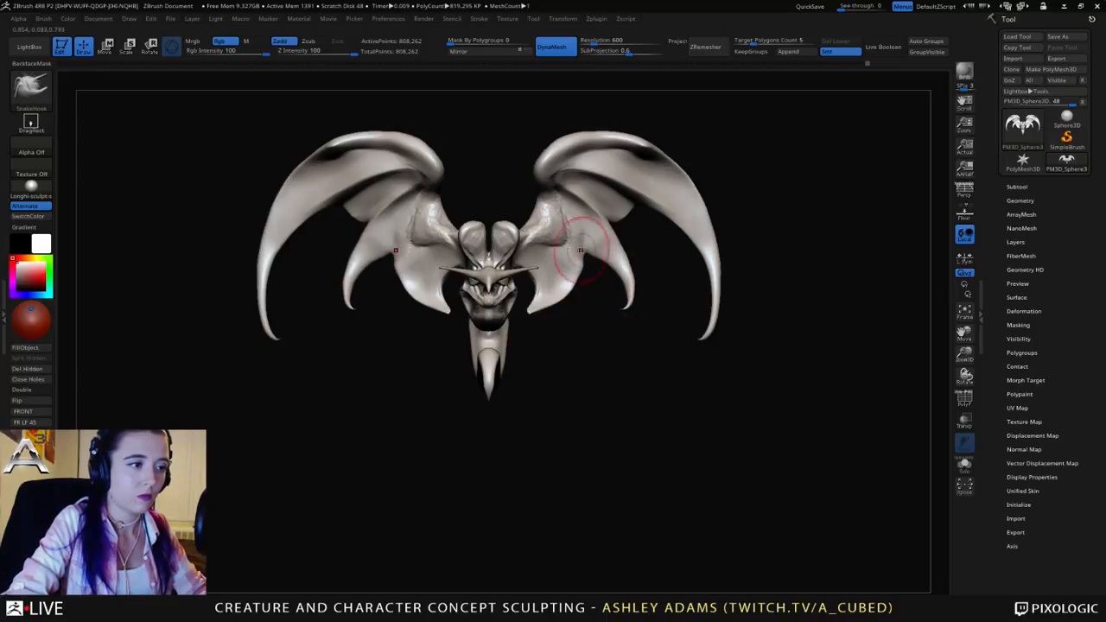
Step: Adjust the SnakeHook draw size and refine the outer curve of the middle wing claws
{"action": "mouse_move", "coordinate": [582, 247]}
{"action": "right_mouse_down"}
{"action": "mouse_move", "coordinate": [618, 247]}
{"action": "mouse_move", "coordinate": [549, 249]}
{"action": "mouse_move", "coordinate": [703, 178]}
{"action": "right_mouse_up"}
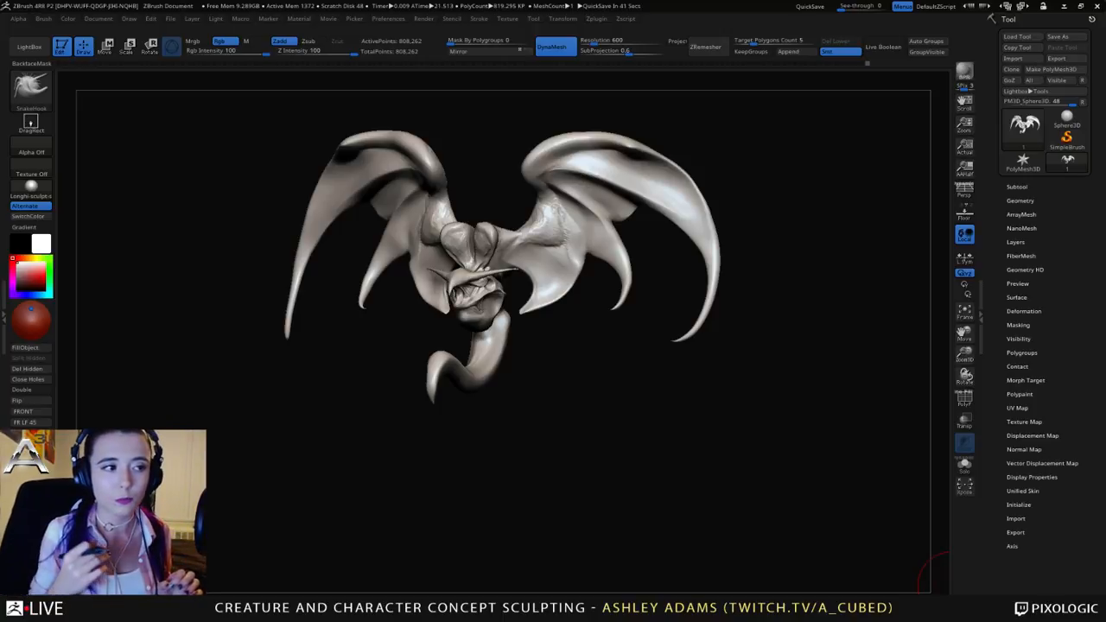
{"action": "left_click_drag", "start_coordinate": [954, 589], "coordinate": [1011, 553]}
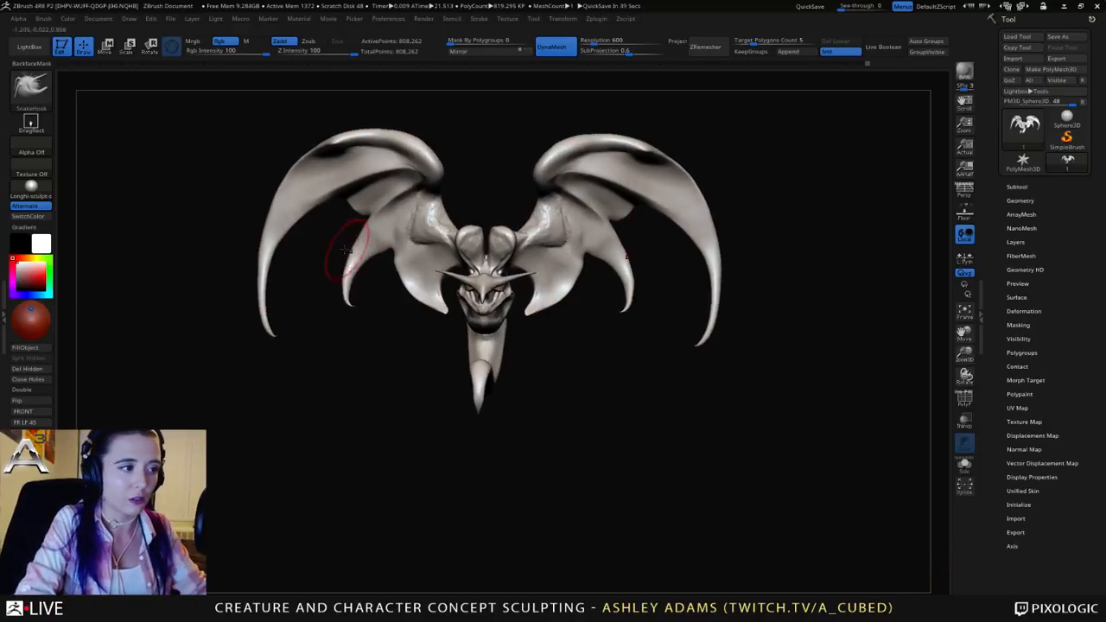
{"action": "key", "text": "space"}
{"action": "mouse_move", "coordinate": [349, 255]}
{"action": "left_mouse_down"}
{"action": "mouse_move", "coordinate": [344, 266]}
{"action": "mouse_move", "coordinate": [355, 242]}
{"action": "mouse_move", "coordinate": [347, 288]}
{"action": "left_mouse_up"}
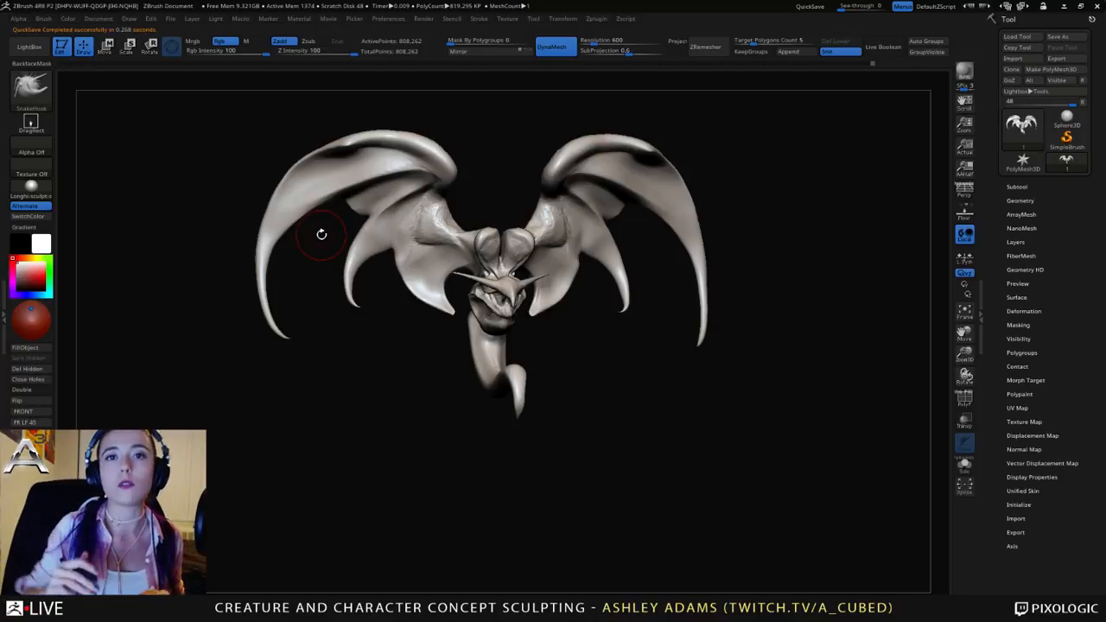
Step: Refine the leading edge and upper curve of the outer wing fingers with SnakeHook from the side
{"action": "mouse_move", "coordinate": [587, 302]}
{"action": "left_mouse_down"}
{"action": "mouse_move", "coordinate": [699, 305]}
{"action": "mouse_move", "coordinate": [476, 286]}
{"action": "left_mouse_up"}
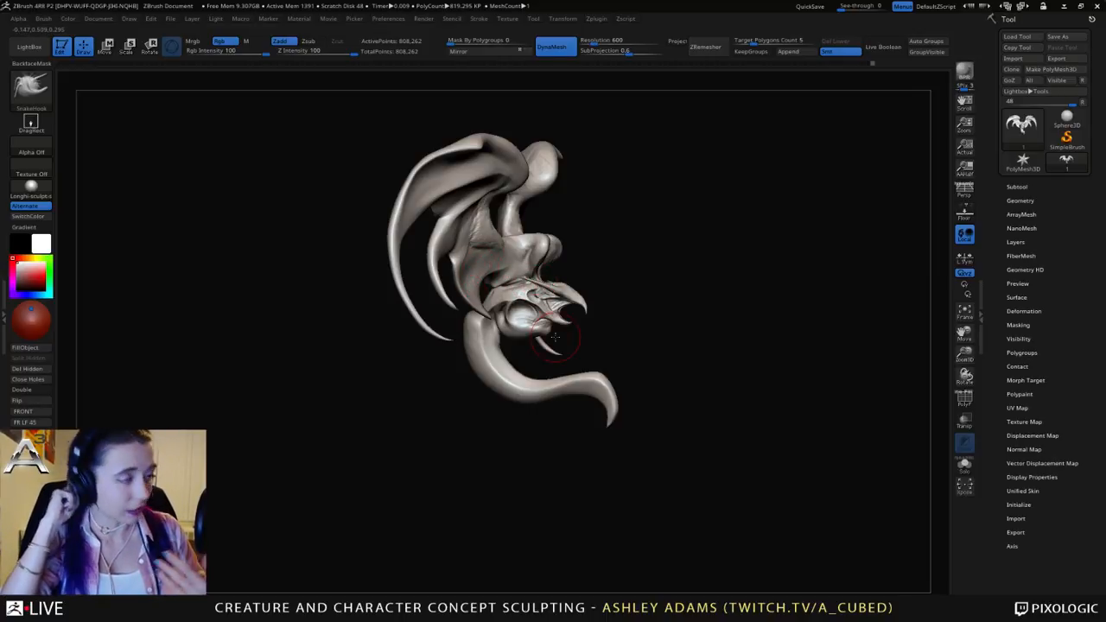
{"action": "right_click_drag", "start_coordinate": [555, 337], "coordinate": [432, 290]}
{"action": "right_click_drag", "start_coordinate": [432, 289], "coordinate": [429, 242], "text": "ctrl"}
{"action": "key", "text": "space"}
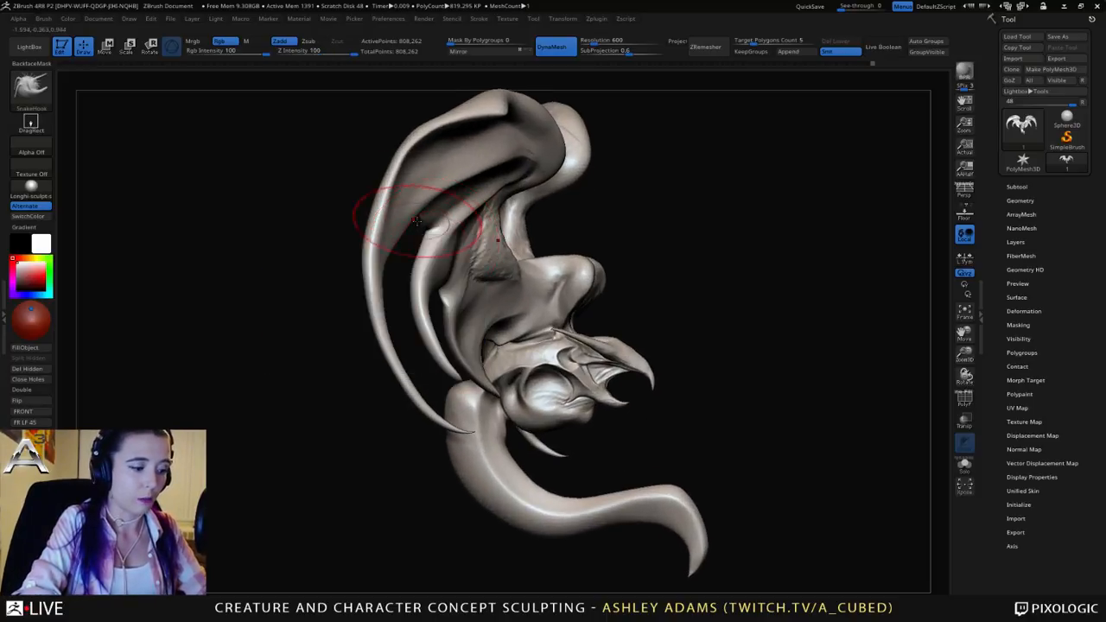
{"action": "left_click_drag", "start_coordinate": [384, 198], "coordinate": [375, 220]}
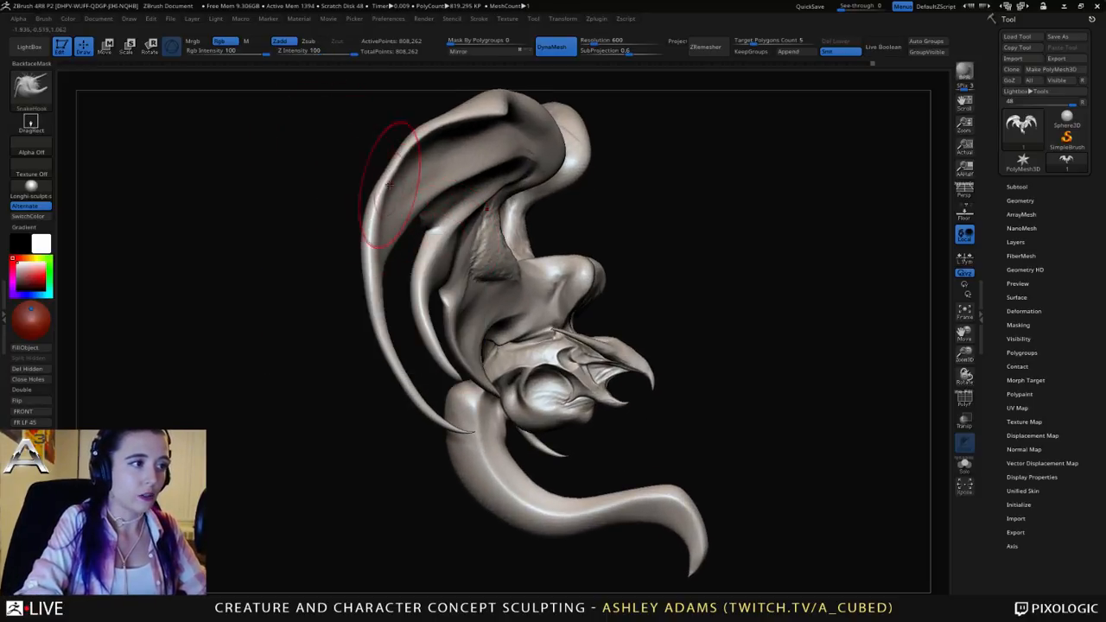
{"action": "mouse_move", "coordinate": [404, 159]}
{"action": "left_mouse_down"}
{"action": "mouse_move", "coordinate": [392, 163]}
{"action": "mouse_move", "coordinate": [455, 103]}
{"action": "left_mouse_up"}
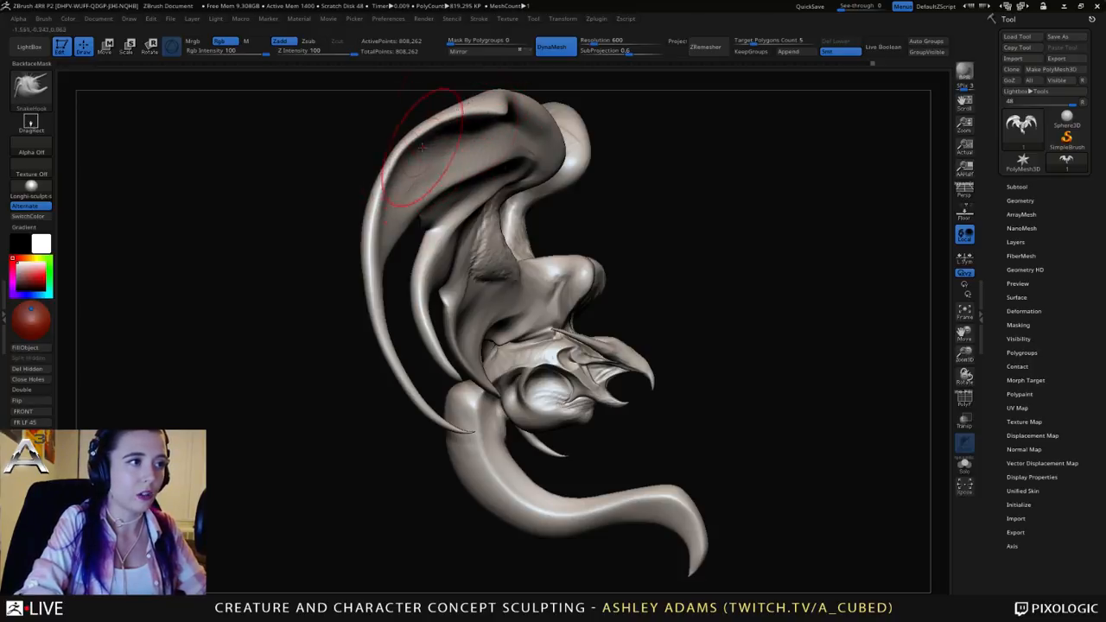
Step: Reshape the base and side profile of the middle wing claws with SnakeHook, then smooth their surface
{"action": "right_click_drag", "start_coordinate": [424, 242], "coordinate": [467, 218], "text": "alt"}
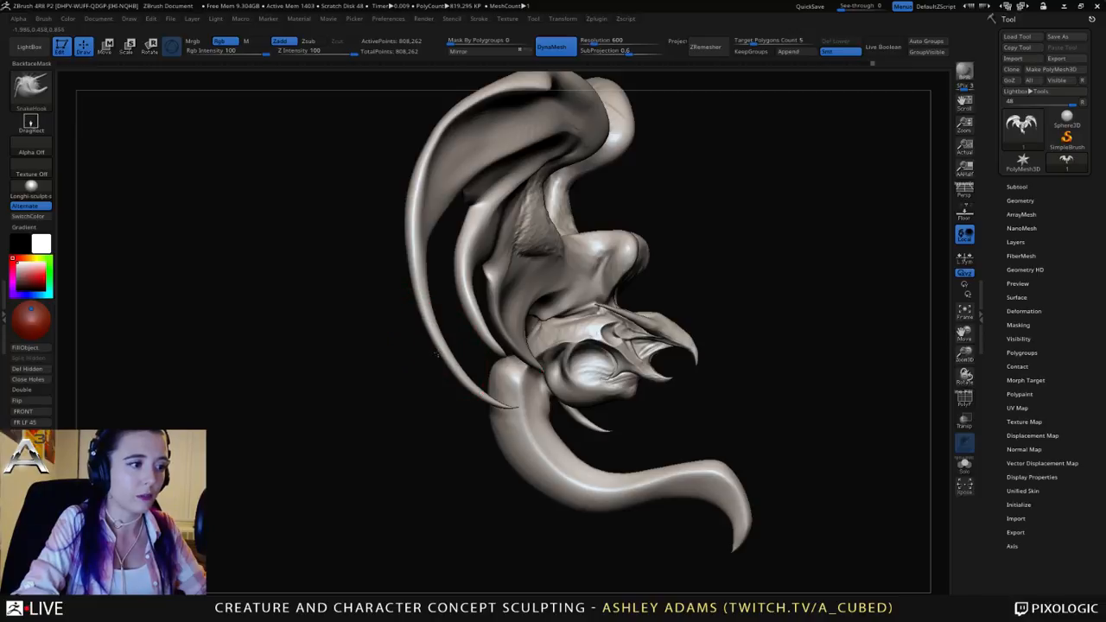
{"action": "left_click_drag", "start_coordinate": [478, 227], "coordinate": [484, 204]}
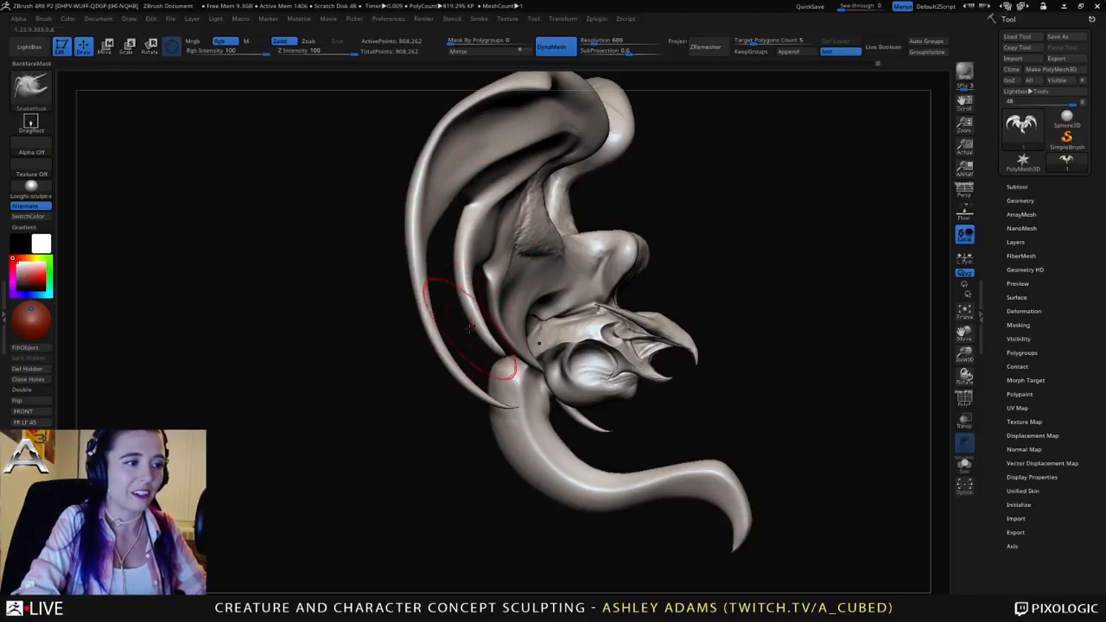
{"action": "left_click_drag", "start_coordinate": [481, 331], "coordinate": [478, 323]}
{"action": "mouse_move", "coordinate": [480, 304]}
{"action": "right_mouse_down"}
{"action": "mouse_move", "coordinate": [382, 350]}
{"action": "mouse_move", "coordinate": [401, 360]}
{"action": "right_mouse_up"}
{"action": "left_click_drag", "start_coordinate": [466, 323], "coordinate": [455, 290], "text": "shift"}
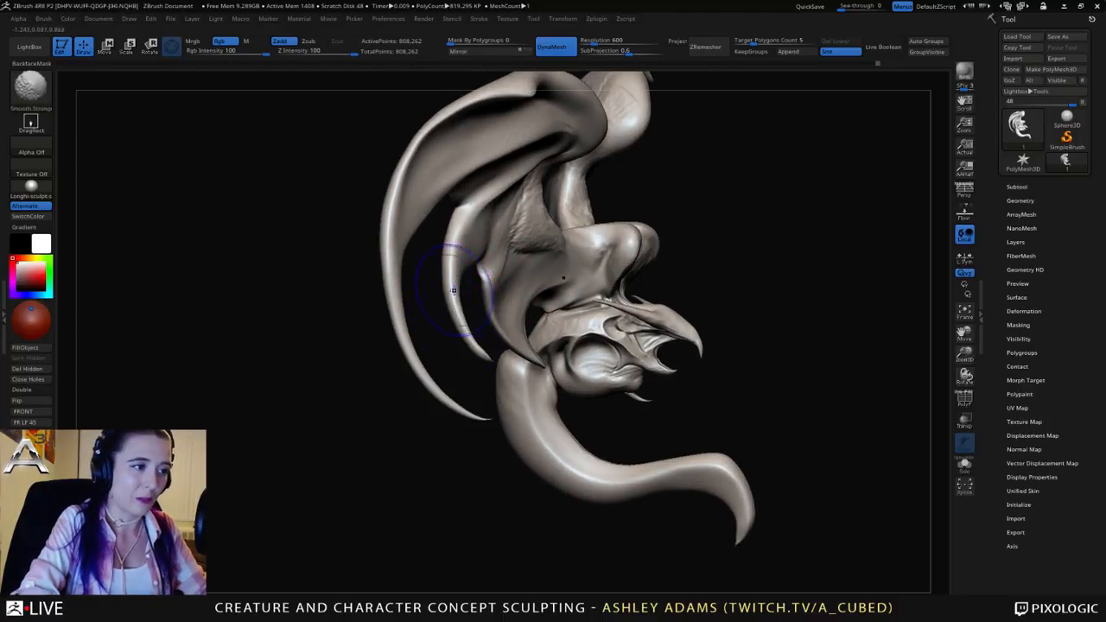
Step: Smooth the outer edge of the inner wing membranes down to their pointed tips
{"action": "mouse_move", "coordinate": [465, 260]}
{"action": "right_mouse_down"}
{"action": "mouse_move", "coordinate": [444, 263]}
{"action": "mouse_move", "coordinate": [456, 235]}
{"action": "right_mouse_up"}
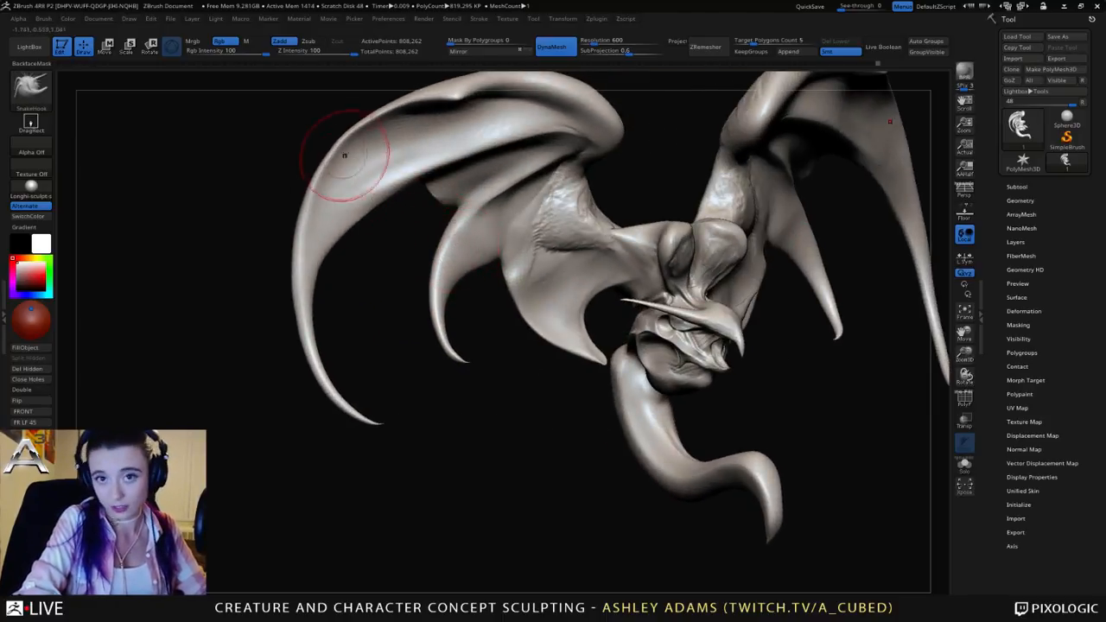
{"action": "right_click_drag", "start_coordinate": [526, 313], "coordinate": [551, 314]}
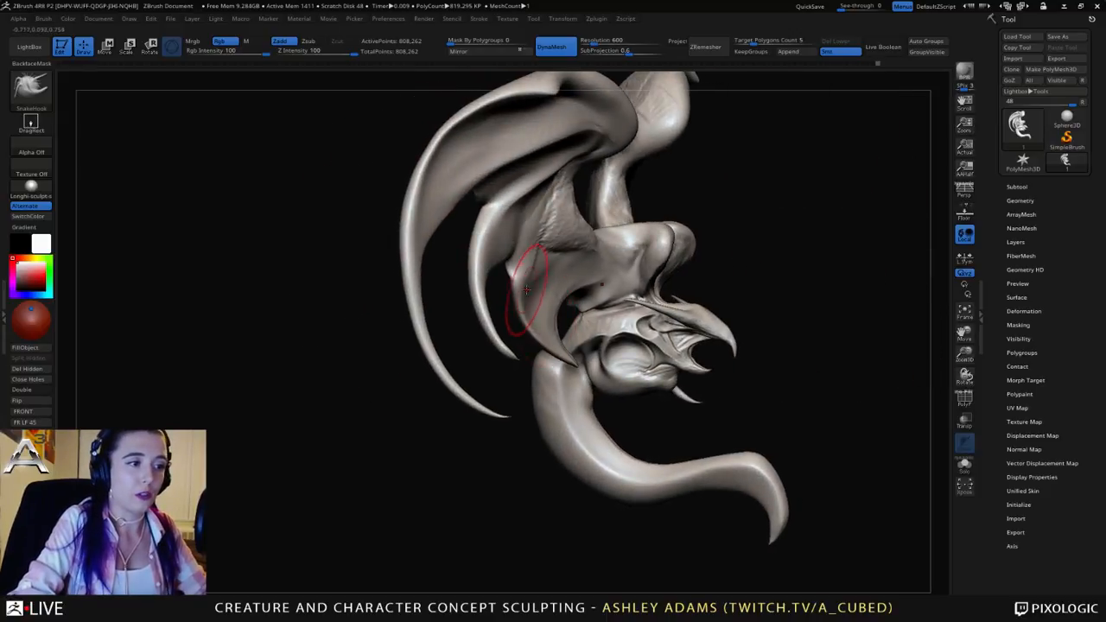
{"action": "right_click_drag", "start_coordinate": [521, 280], "coordinate": [529, 267]}
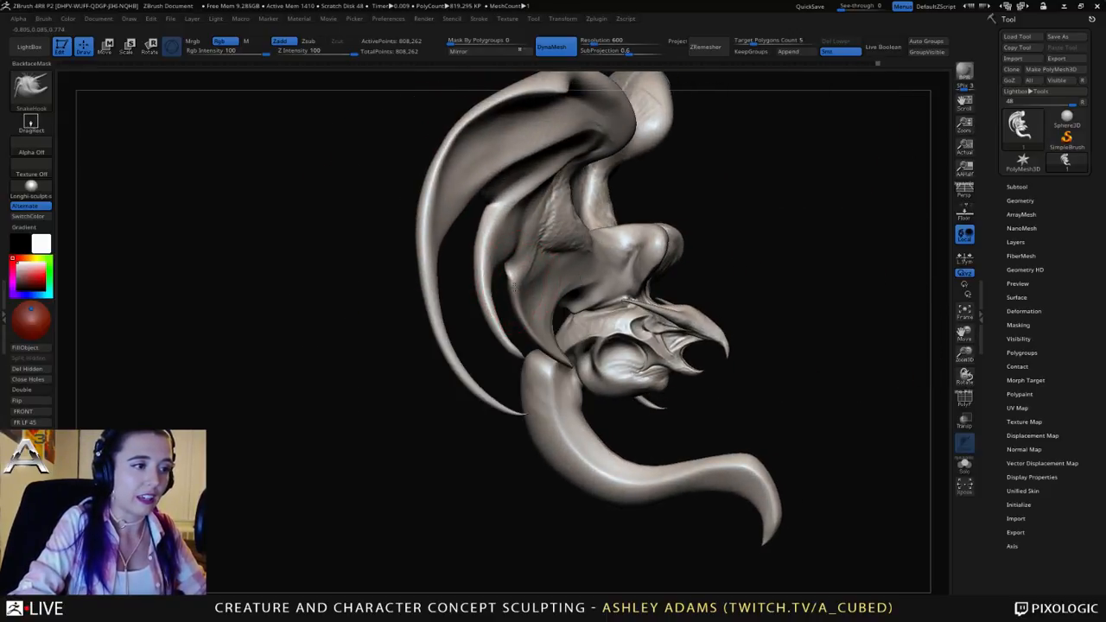
{"action": "left_click_drag", "start_coordinate": [500, 313], "coordinate": [522, 325], "text": "shift"}
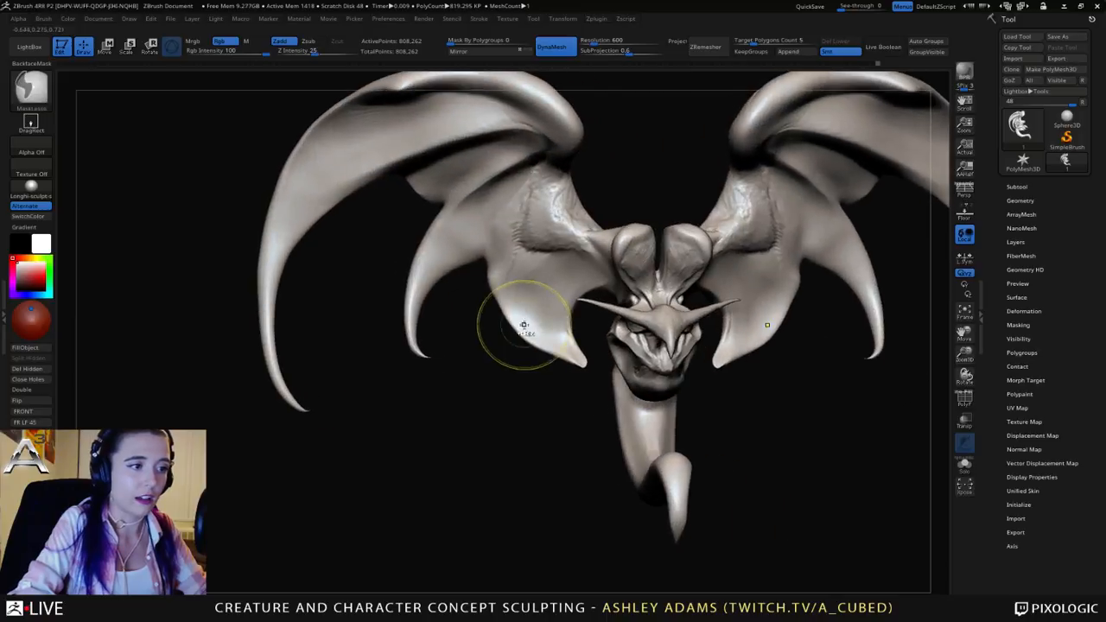
{"action": "key", "text": "space"}
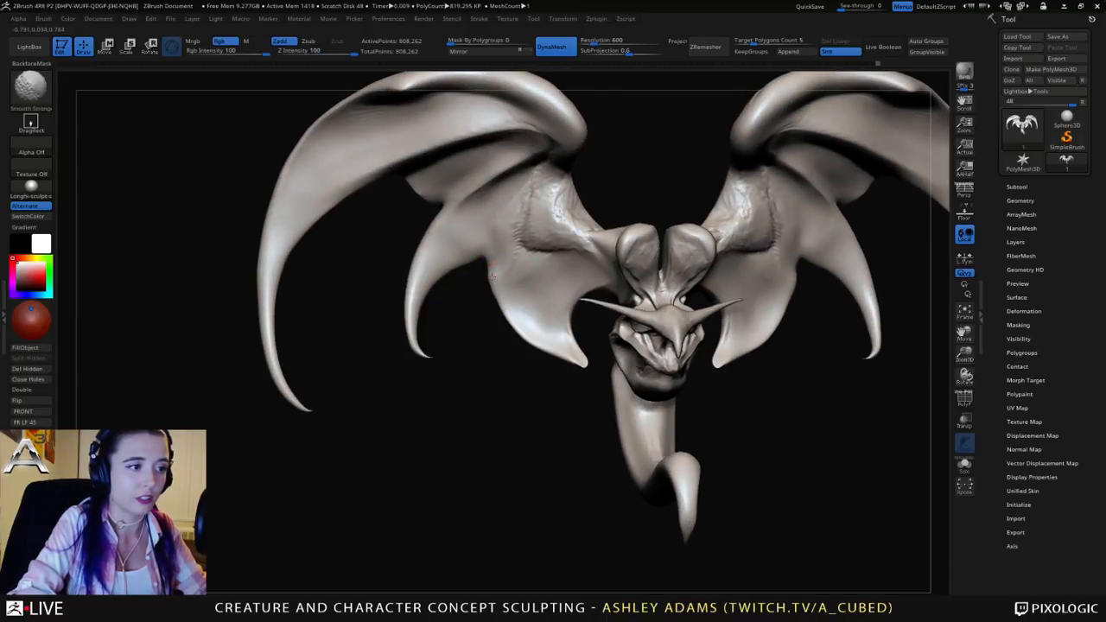
{"action": "mouse_move", "coordinate": [497, 282]}
{"action": "left_mouse_down", "text": "shift"}
{"action": "mouse_move", "coordinate": [516, 329]}
{"action": "mouse_move", "coordinate": [569, 361]}
{"action": "left_mouse_up", "text": "shift"}
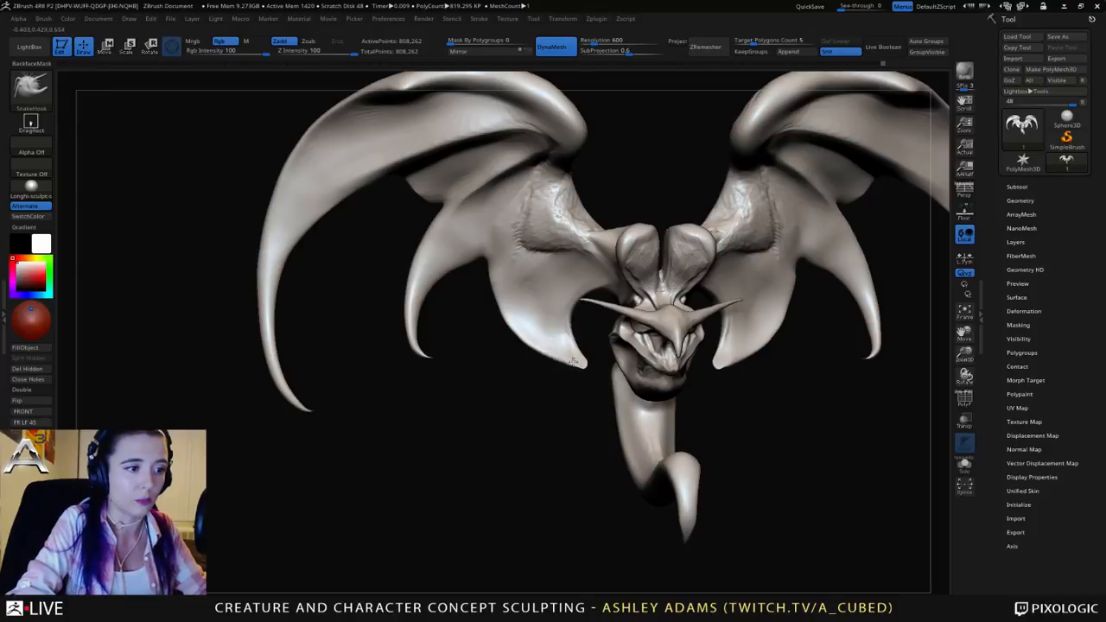
Step: Build up the back of the inner wing membranes along their outer edge with ClayBuildup and smooth the strokes
{"action": "key", "text": "space"}
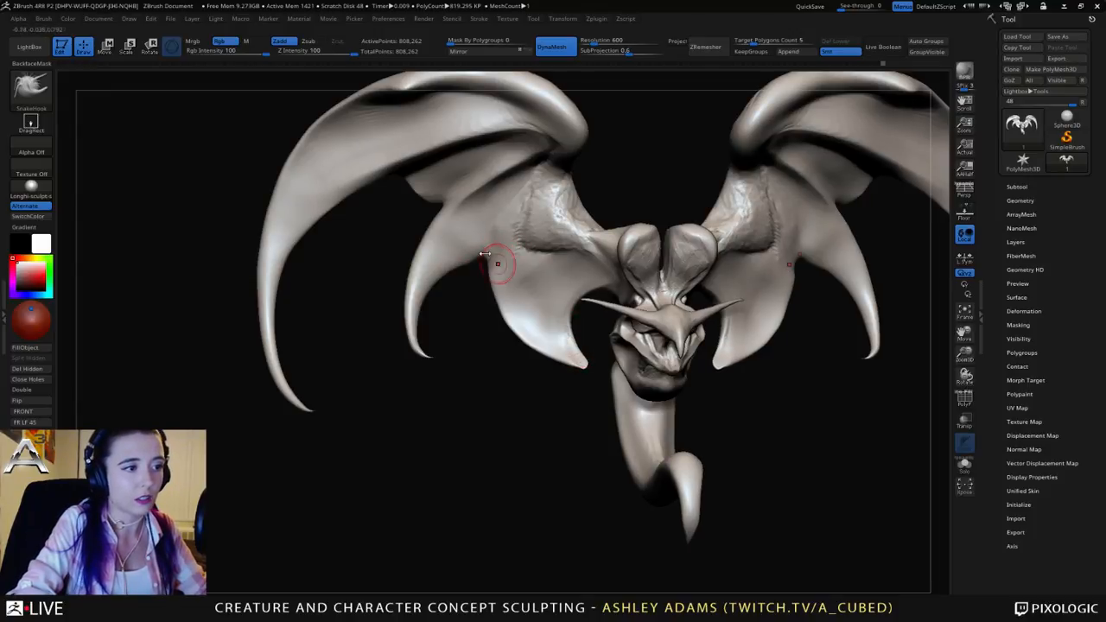
{"action": "mouse_move", "coordinate": [492, 258]}
{"action": "right_mouse_down"}
{"action": "mouse_move", "coordinate": [469, 248]}
{"action": "mouse_move", "coordinate": [492, 276]}
{"action": "right_mouse_up"}
{"action": "key", "text": "b"}
{"action": "key", "text": "c"}
{"action": "key", "text": "b"}
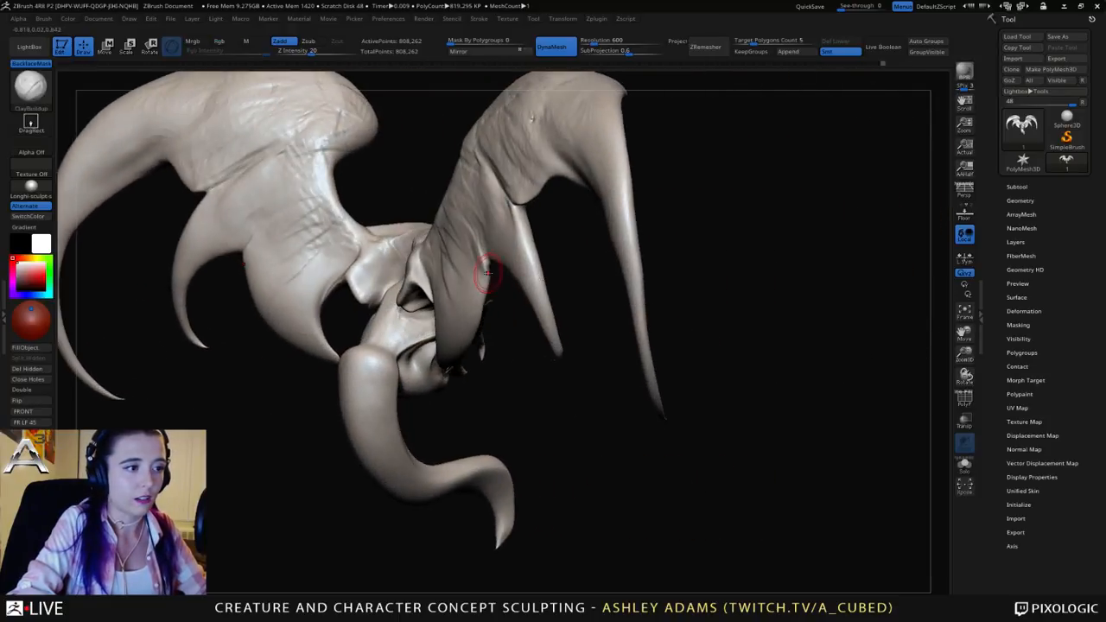
{"action": "left_click_drag", "start_coordinate": [484, 278], "coordinate": [482, 309]}
{"action": "key", "text": "shift"}
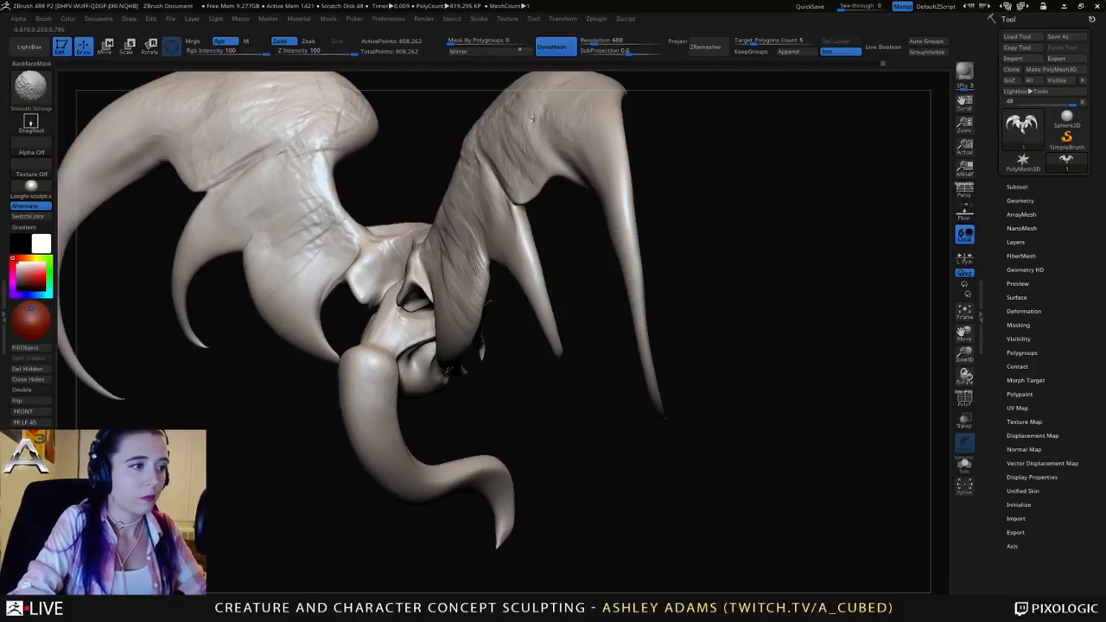
{"action": "left_click_drag", "start_coordinate": [474, 271], "coordinate": [489, 223], "text": "shift"}
{"action": "mouse_move", "coordinate": [489, 222]}
{"action": "right_mouse_down"}
{"action": "mouse_move", "coordinate": [518, 282]}
{"action": "mouse_move", "coordinate": [481, 218]}
{"action": "right_mouse_up"}
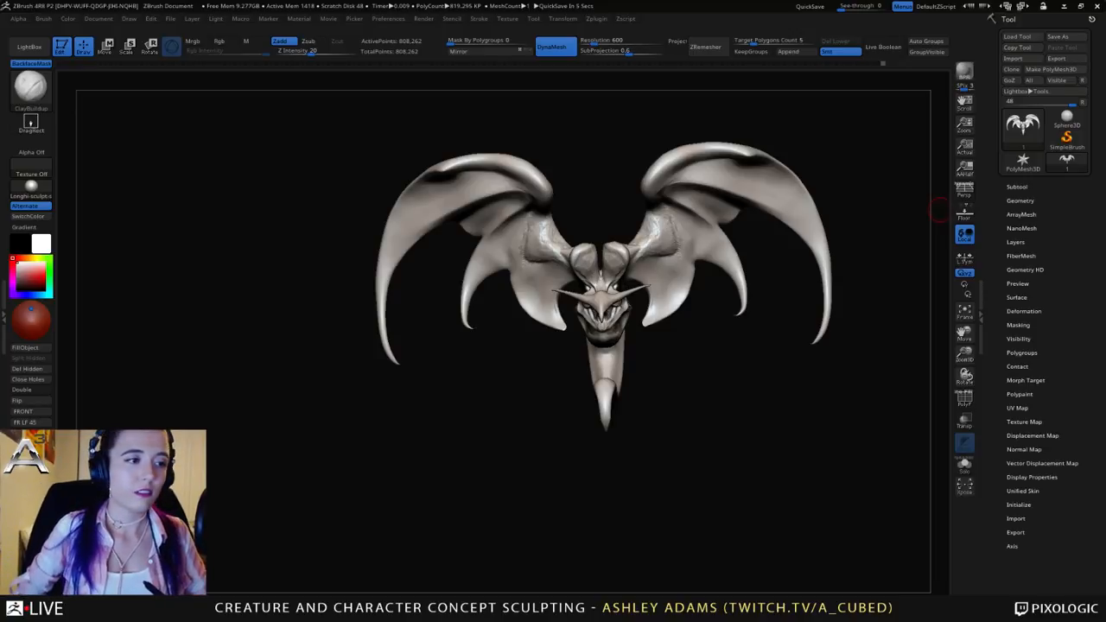
Step: Widen the end of the tail into a broad paddle shape with SnakeHook from the front, then smooth its edge
{"action": "left_click_drag", "start_coordinate": [864, 345], "coordinate": [916, 329]}
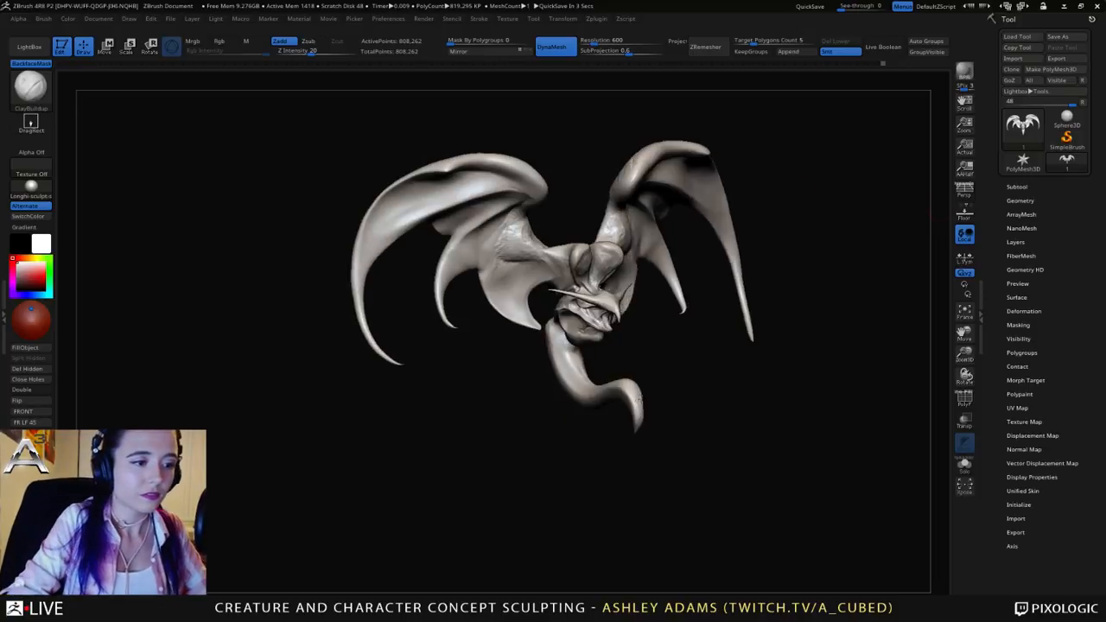
{"action": "mouse_move", "coordinate": [622, 406]}
{"action": "left_mouse_down", "text": "alt"}
{"action": "mouse_move", "coordinate": [622, 481]}
{"action": "mouse_move", "coordinate": [519, 449]}
{"action": "left_mouse_up", "text": "alt"}
{"action": "key", "text": "b"}
{"action": "key", "text": "s"}
{"action": "key", "text": "h"}
{"action": "key", "text": "space"}
{"action": "mouse_move", "coordinate": [675, 403]}
{"action": "left_mouse_down"}
{"action": "mouse_move", "coordinate": [681, 433]}
{"action": "mouse_move", "coordinate": [693, 402]}
{"action": "left_mouse_up"}
{"action": "mouse_move", "coordinate": [637, 380]}
{"action": "left_mouse_down"}
{"action": "mouse_move", "coordinate": [671, 388]}
{"action": "mouse_move", "coordinate": [674, 437]}
{"action": "left_mouse_up"}
{"action": "key", "text": "space"}
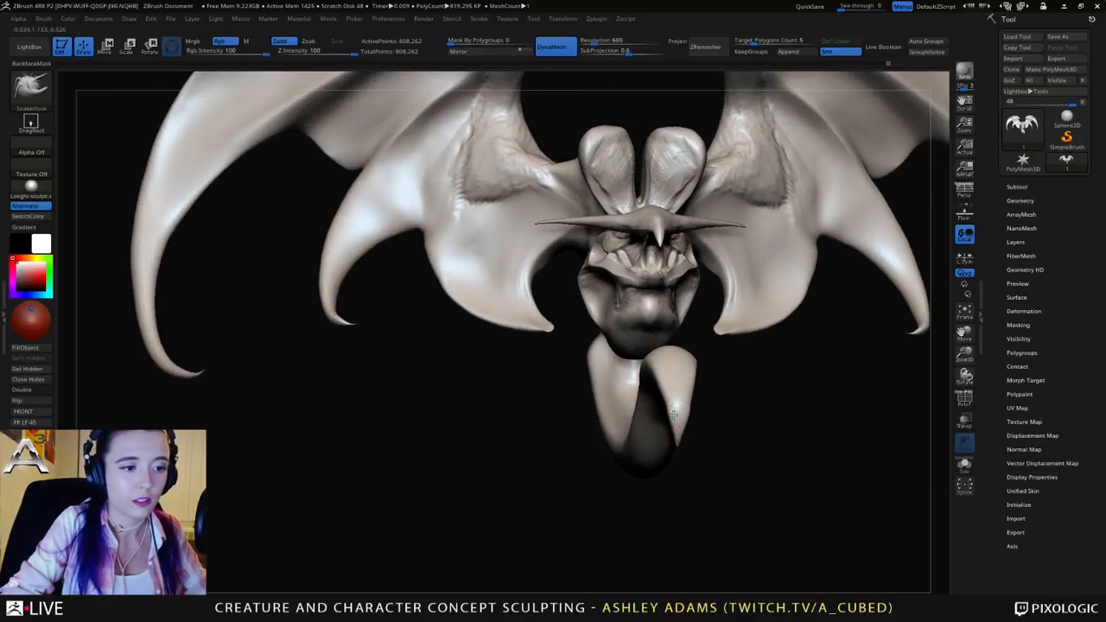
{"action": "key", "text": "shift"}
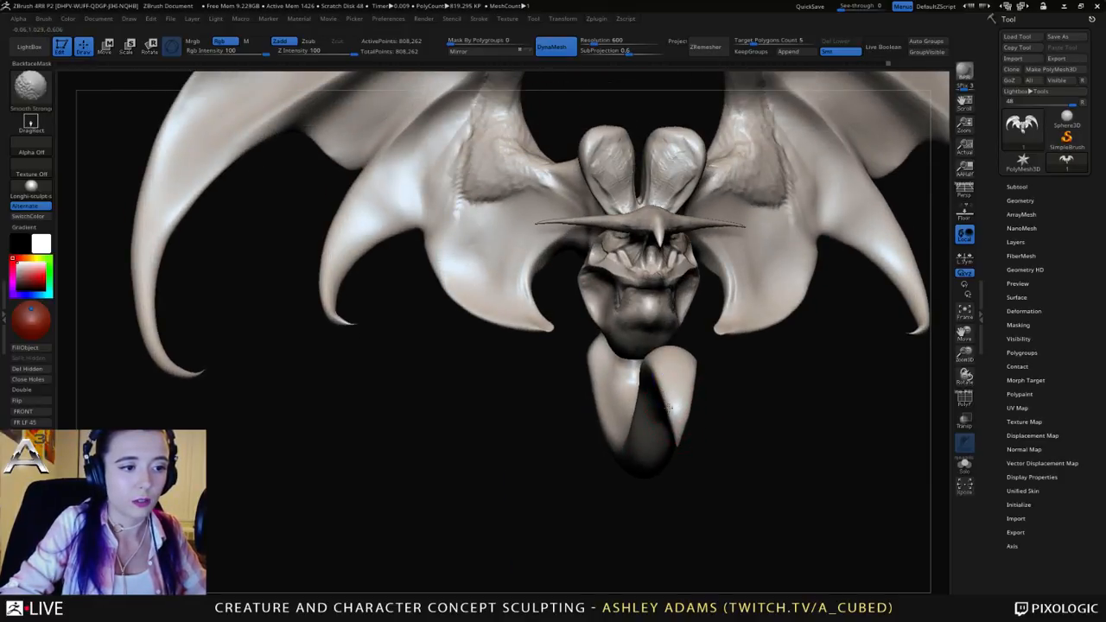
{"action": "mouse_move", "coordinate": [708, 417]}
{"action": "left_mouse_down", "text": "shift"}
{"action": "mouse_move", "coordinate": [786, 417]}
{"action": "mouse_move", "coordinate": [765, 380]}
{"action": "mouse_move", "coordinate": [710, 359]}
{"action": "mouse_move", "coordinate": [669, 320]}
{"action": "mouse_move", "coordinate": [640, 330]}
{"action": "mouse_move", "coordinate": [666, 307]}
{"action": "mouse_move", "coordinate": [724, 313]}
{"action": "left_mouse_up", "text": "shift"}
Step: Lengthen the tail's pointed tip and reshape the curve of its end with SnakeHook from the side
{"action": "key", "text": "space"}
{"action": "key", "text": "space"}
{"action": "mouse_move", "coordinate": [646, 308]}
{"action": "left_mouse_down"}
{"action": "mouse_move", "coordinate": [553, 315]}
{"action": "mouse_move", "coordinate": [591, 326]}
{"action": "left_mouse_up"}
{"action": "key", "text": "space"}
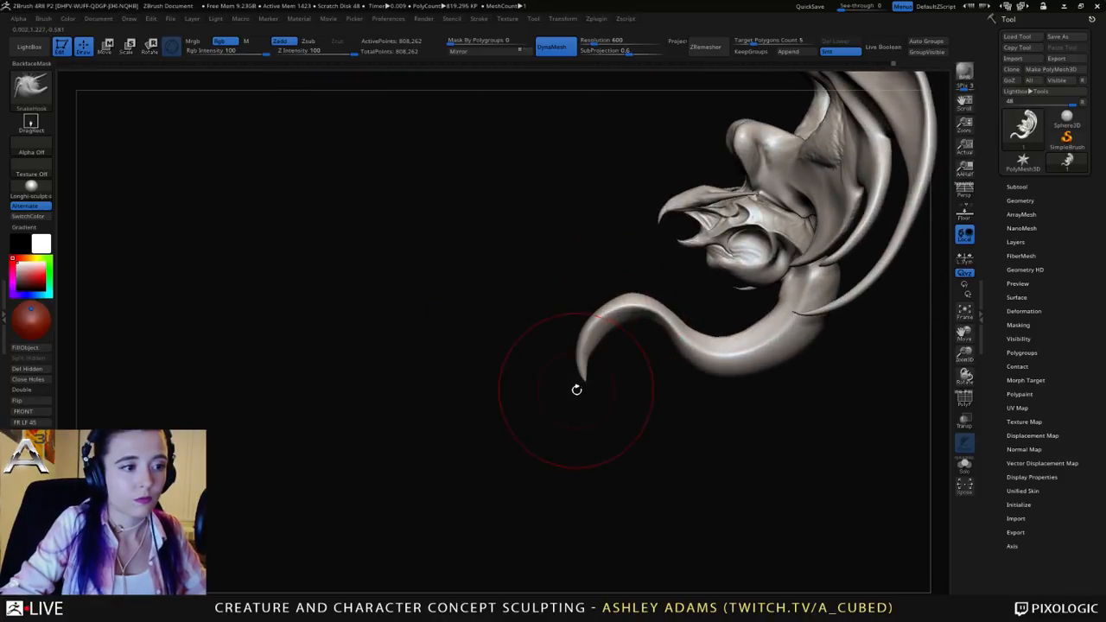
{"action": "mouse_move", "coordinate": [585, 386]}
{"action": "left_mouse_down"}
{"action": "mouse_move", "coordinate": [608, 437]}
{"action": "mouse_move", "coordinate": [587, 383]}
{"action": "mouse_move", "coordinate": [585, 412]}
{"action": "mouse_move", "coordinate": [602, 442]}
{"action": "mouse_move", "coordinate": [587, 423]}
{"action": "left_mouse_up"}
{"action": "left_click_drag", "start_coordinate": [553, 345], "coordinate": [670, 338]}
{"action": "key", "text": "space"}
{"action": "mouse_move", "coordinate": [598, 317]}
{"action": "left_mouse_down"}
{"action": "mouse_move", "coordinate": [582, 320]}
{"action": "mouse_move", "coordinate": [596, 373]}
{"action": "mouse_move", "coordinate": [584, 352]}
{"action": "mouse_move", "coordinate": [577, 397]}
{"action": "mouse_move", "coordinate": [580, 371]}
{"action": "left_mouse_up"}
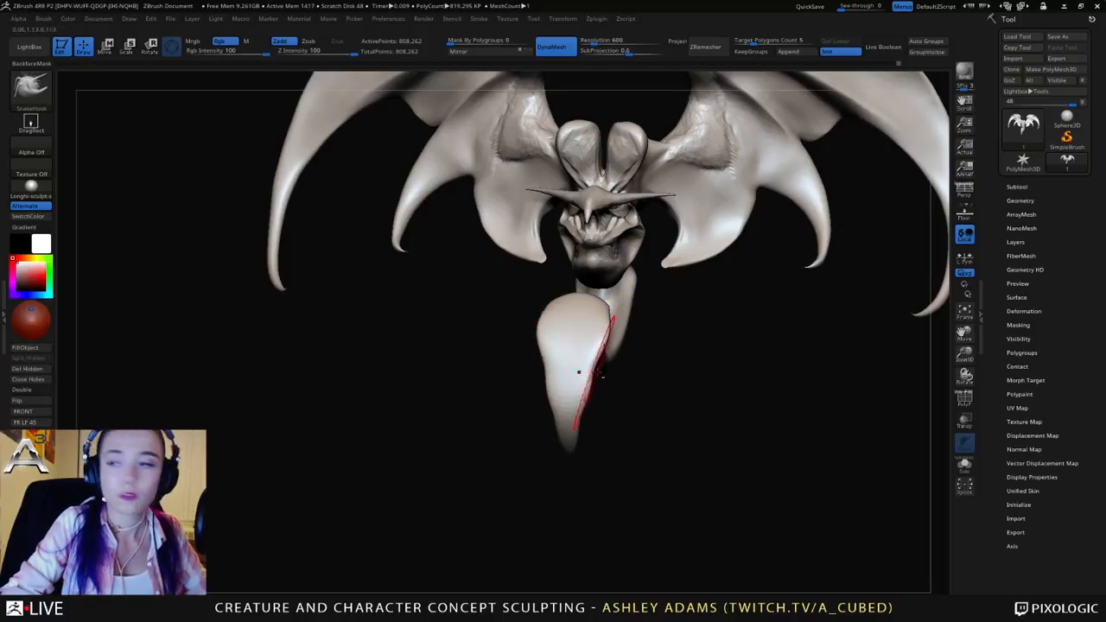
Step: Resize the SnakeHook brush and bend the tail's broad end into an inward-curving hook
{"action": "mouse_move", "coordinate": [579, 370]}
{"action": "right_mouse_down", "text": "alt"}
{"action": "mouse_move", "coordinate": [702, 363]}
{"action": "mouse_move", "coordinate": [679, 332]}
{"action": "mouse_move", "coordinate": [760, 367]}
{"action": "mouse_move", "coordinate": [799, 350]}
{"action": "mouse_move", "coordinate": [708, 356]}
{"action": "right_mouse_up", "text": "alt"}
{"action": "key", "text": "space"}
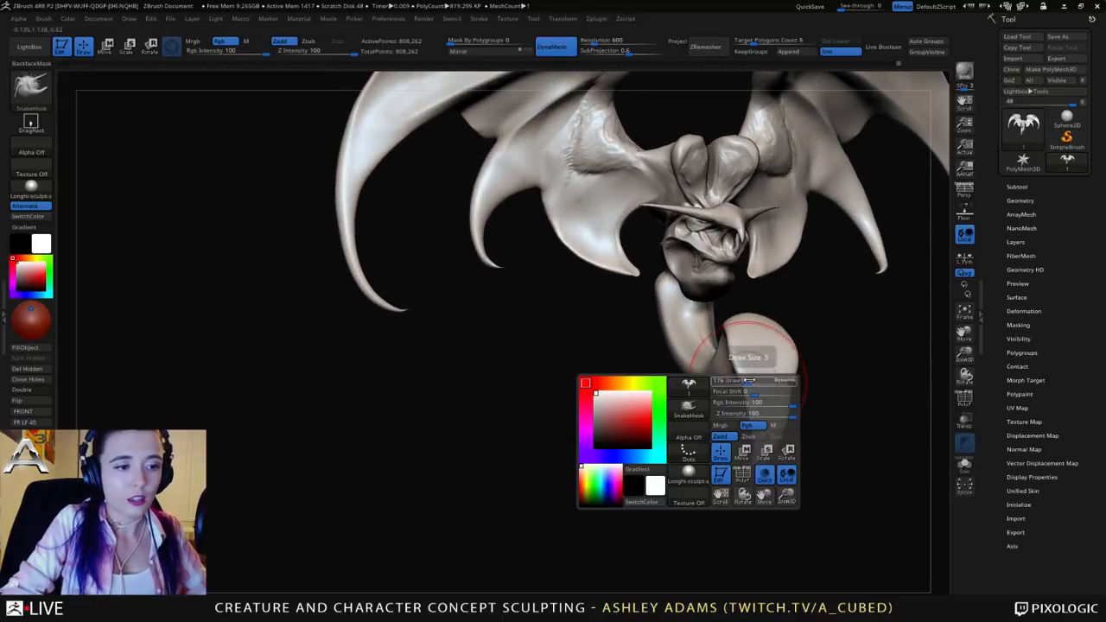
{"action": "left_click_drag", "start_coordinate": [762, 378], "coordinate": [755, 378]}
{"action": "right_click_drag", "start_coordinate": [754, 378], "coordinate": [769, 379]}
{"action": "left_click_drag", "start_coordinate": [754, 382], "coordinate": [753, 436]}
{"action": "mouse_move", "coordinate": [753, 432]}
{"action": "right_mouse_down"}
{"action": "mouse_move", "coordinate": [777, 406]}
{"action": "mouse_move", "coordinate": [762, 377]}
{"action": "right_mouse_up"}
{"action": "key", "text": "space"}
{"action": "mouse_move", "coordinate": [763, 377]}
{"action": "left_mouse_down"}
{"action": "mouse_move", "coordinate": [774, 377]}
{"action": "mouse_move", "coordinate": [765, 394]}
{"action": "left_mouse_up"}
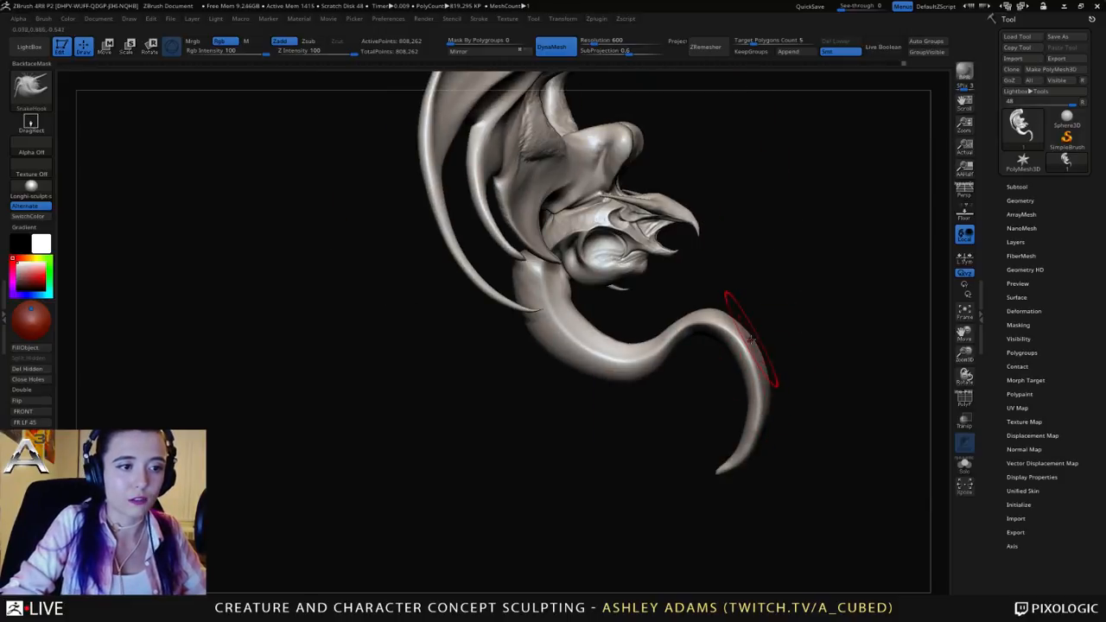
{"action": "mouse_move", "coordinate": [751, 336]}
{"action": "right_mouse_down"}
{"action": "mouse_move", "coordinate": [704, 321]}
{"action": "mouse_move", "coordinate": [700, 304]}
{"action": "mouse_move", "coordinate": [671, 291]}
{"action": "right_mouse_up"}
Step: Build up the inner, concave side of the tail's broad end with ClayBuildup
{"action": "key", "text": "space"}
{"action": "key", "text": "b"}
{"action": "key", "text": "c"}
{"action": "key", "text": "b"}
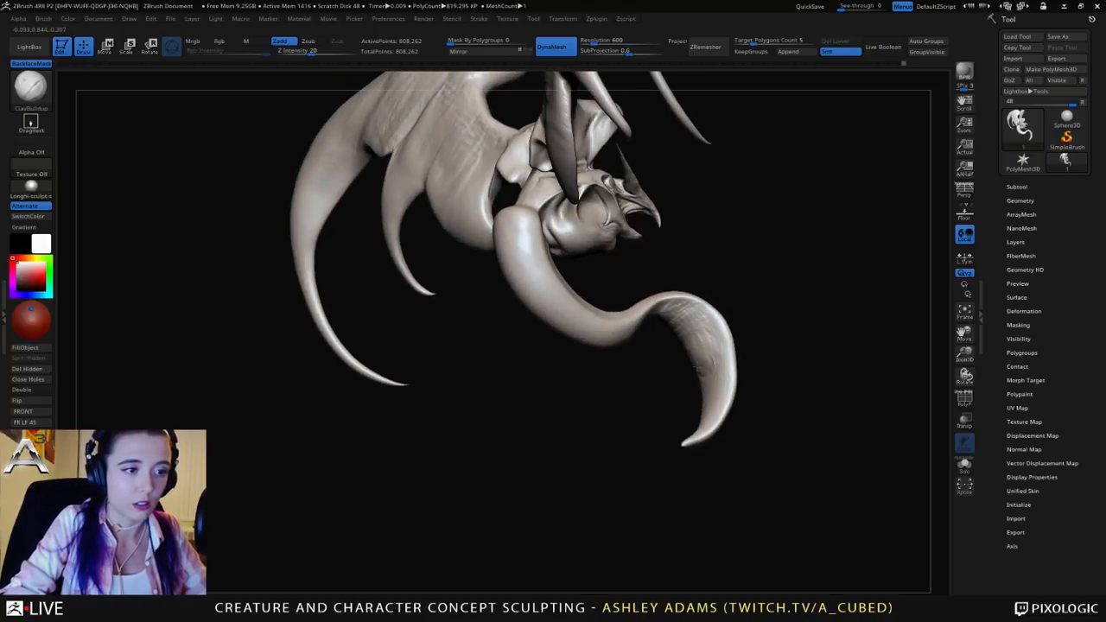
{"action": "right_click_drag", "start_coordinate": [694, 426], "coordinate": [708, 336]}
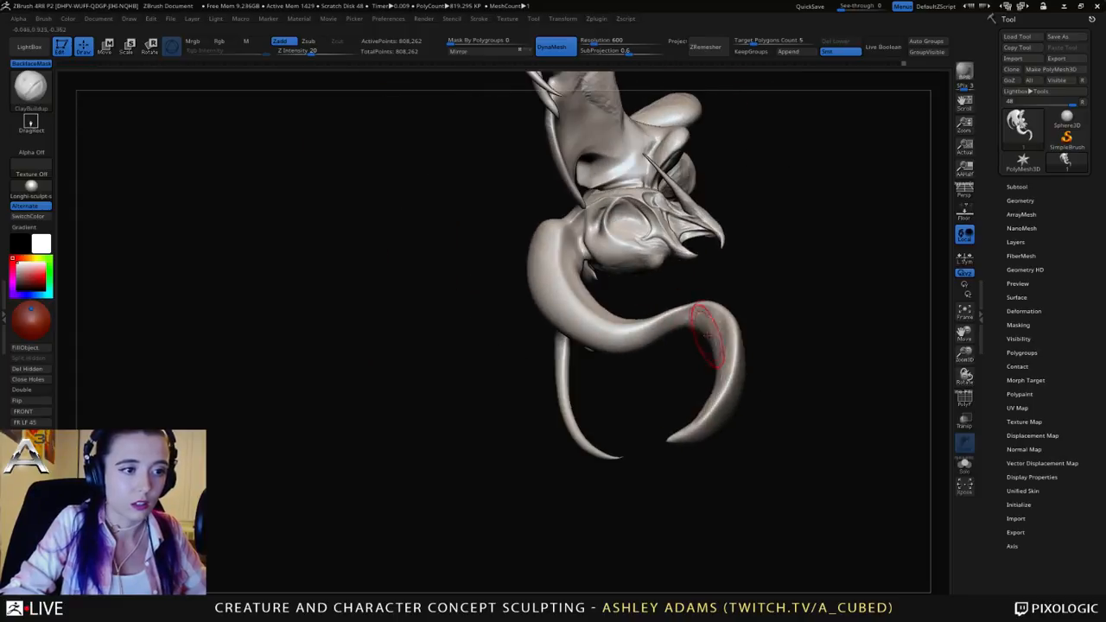
{"action": "right_click_drag", "start_coordinate": [712, 376], "coordinate": [732, 284]}
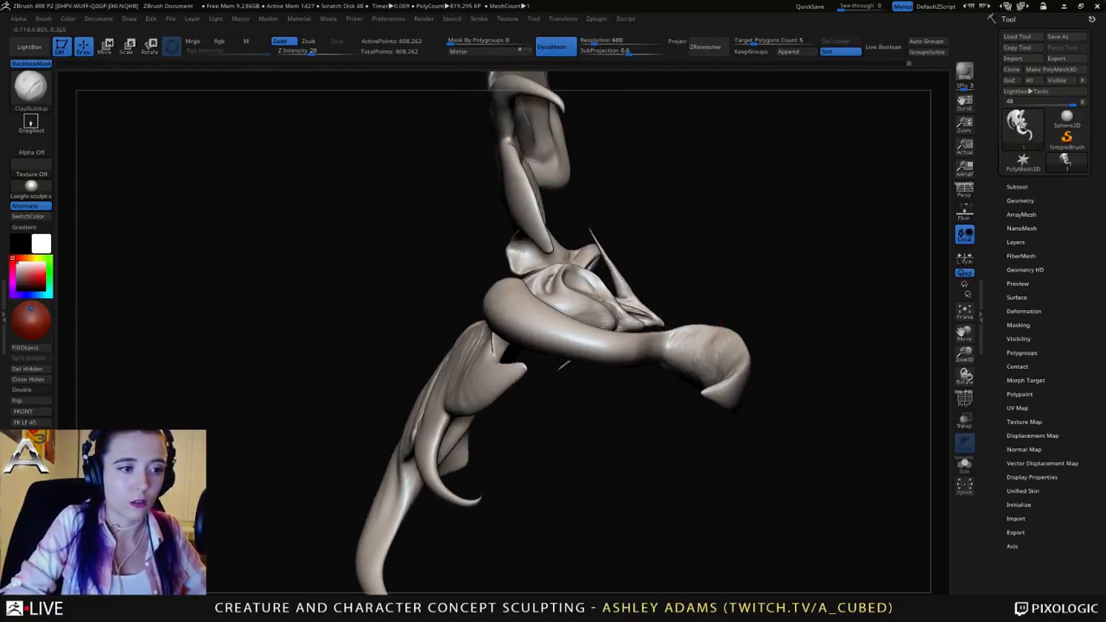
{"action": "mouse_move", "coordinate": [709, 372]}
{"action": "right_mouse_down"}
{"action": "mouse_move", "coordinate": [722, 378]}
{"action": "mouse_move", "coordinate": [735, 359]}
{"action": "mouse_move", "coordinate": [717, 346]}
{"action": "mouse_move", "coordinate": [691, 375]}
{"action": "right_mouse_up"}
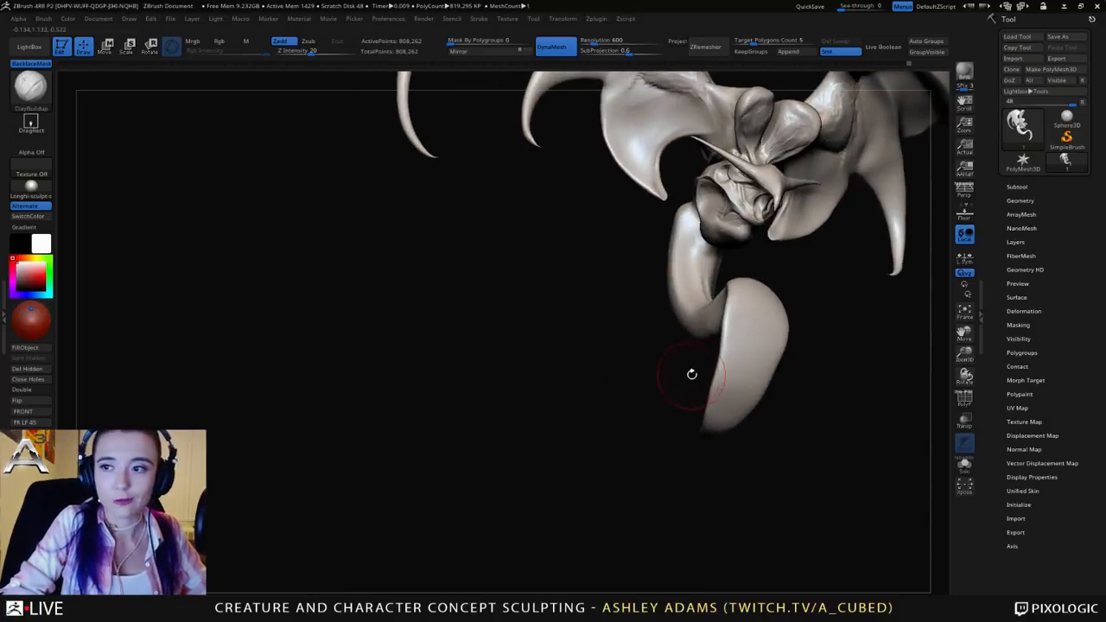
{"action": "right_click_drag", "start_coordinate": [800, 283], "coordinate": [760, 328]}
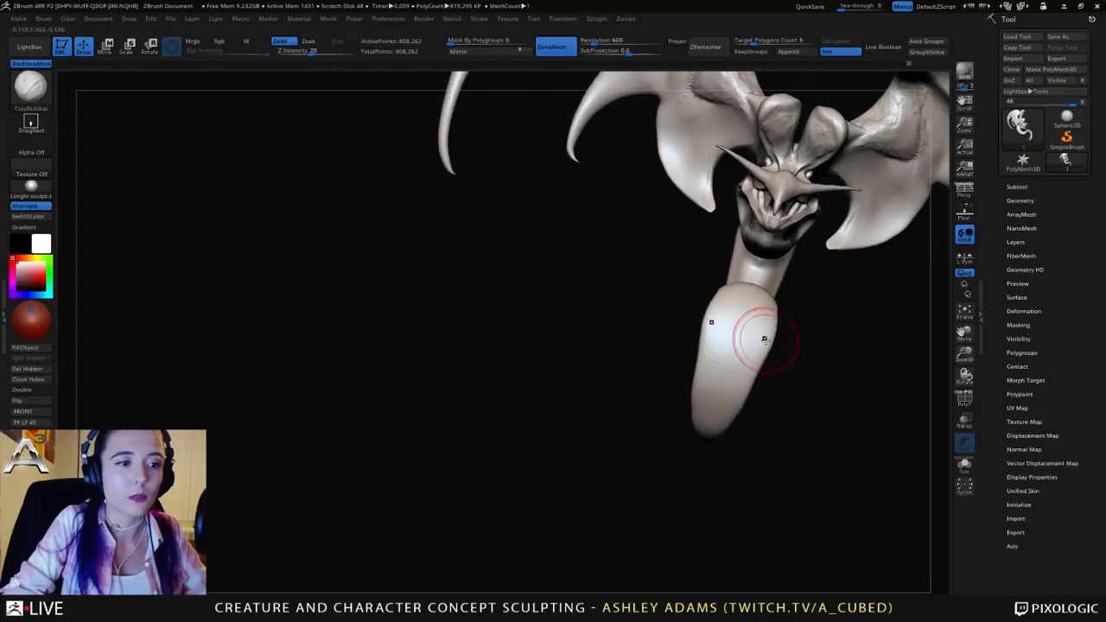
Step: Refine the outline of the tail's broad end near its tip with SnakeHook
{"action": "key", "text": "b"}
{"action": "key", "text": "s"}
{"action": "key", "text": "h"}
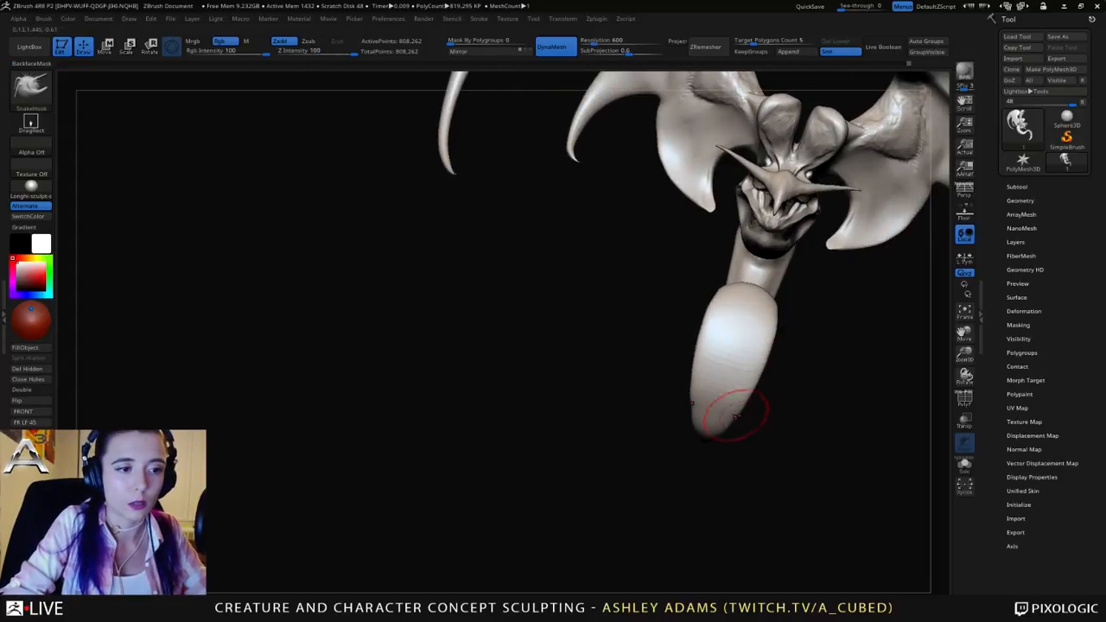
{"action": "mouse_move", "coordinate": [736, 407]}
{"action": "right_mouse_down"}
{"action": "mouse_move", "coordinate": [758, 303]}
{"action": "mouse_move", "coordinate": [740, 337]}
{"action": "mouse_move", "coordinate": [748, 316]}
{"action": "right_mouse_up"}
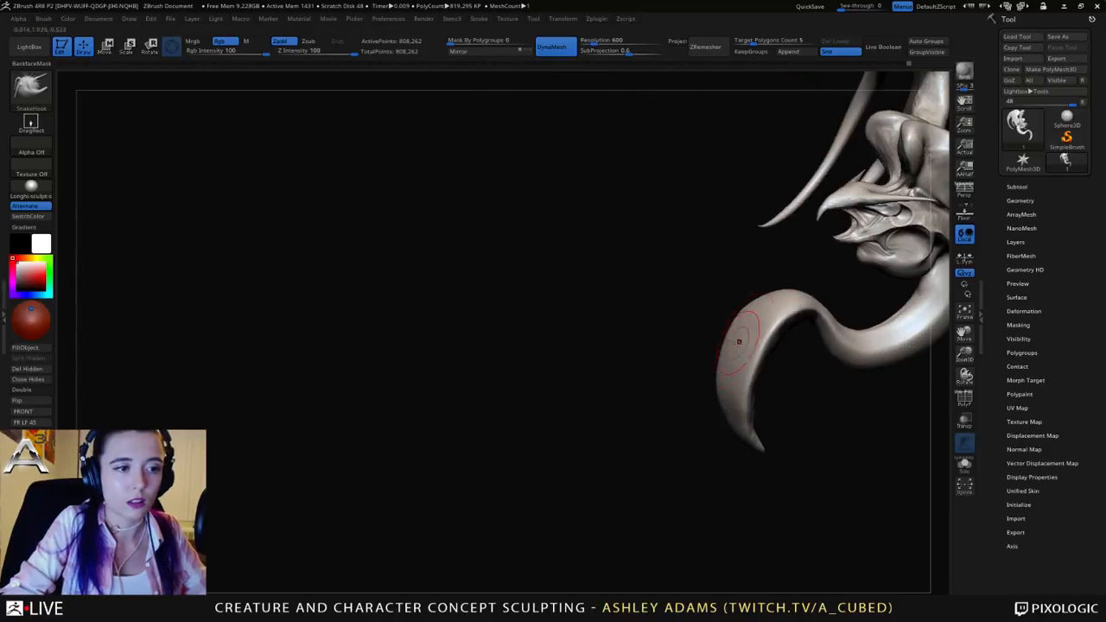
Step: Build up the outer face of the tail's broad end with ClayBuildup and smooth the strokes
{"action": "key", "text": "b"}
{"action": "key", "text": "c"}
{"action": "key", "text": "b"}
{"action": "mouse_move", "coordinate": [728, 415]}
{"action": "right_mouse_down"}
{"action": "mouse_move", "coordinate": [744, 393]}
{"action": "mouse_move", "coordinate": [777, 399]}
{"action": "right_mouse_up"}
{"action": "mouse_move", "coordinate": [719, 439]}
{"action": "left_mouse_down"}
{"action": "mouse_move", "coordinate": [721, 393]}
{"action": "mouse_move", "coordinate": [738, 373]}
{"action": "left_mouse_up"}
{"action": "right_click_drag", "start_coordinate": [730, 336], "coordinate": [717, 333]}
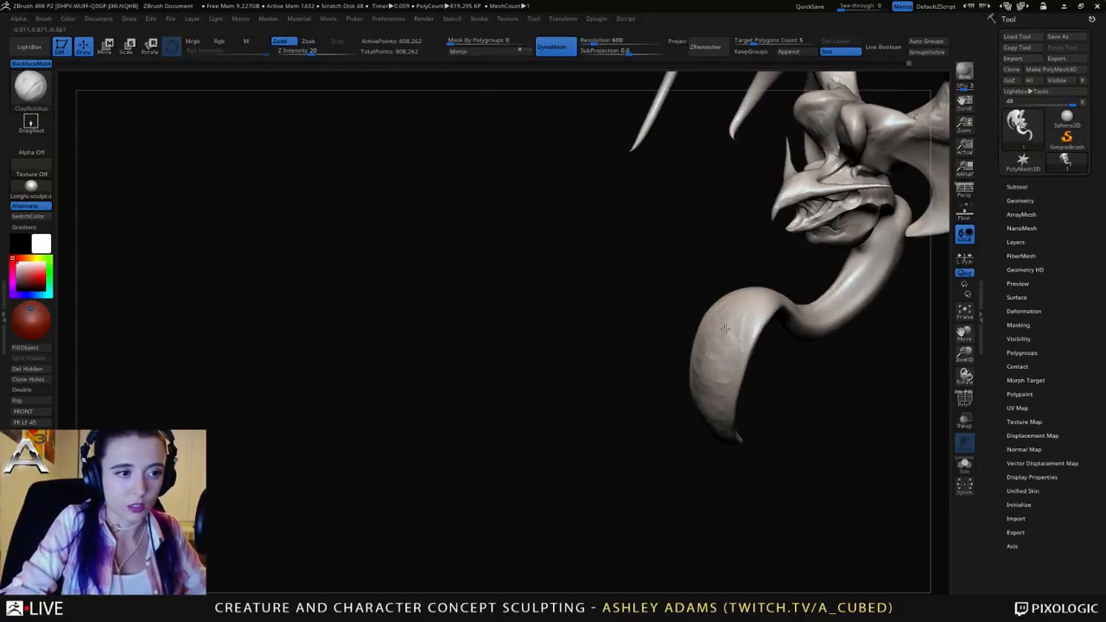
{"action": "mouse_move", "coordinate": [762, 295]}
{"action": "left_mouse_down", "text": "shift"}
{"action": "mouse_move", "coordinate": [741, 304]}
{"action": "mouse_move", "coordinate": [700, 411]}
{"action": "left_mouse_up", "text": "shift"}
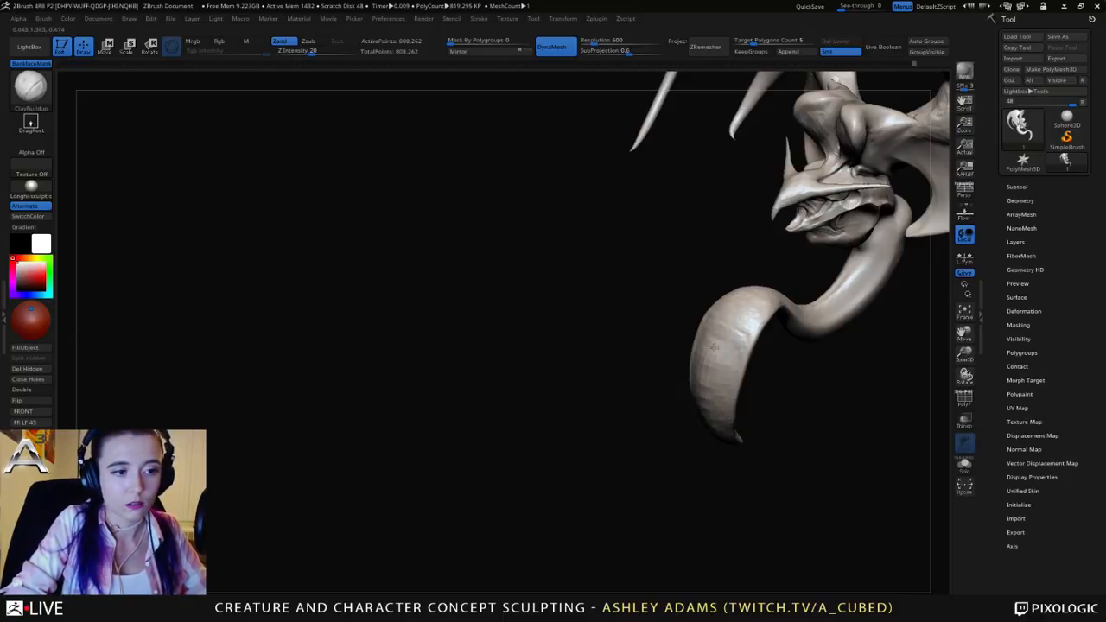
Step: Reshape the underside and base of the tail where it meets the body with SnakeHook
{"action": "mouse_move", "coordinate": [710, 358]}
{"action": "right_mouse_down"}
{"action": "mouse_move", "coordinate": [705, 421]}
{"action": "mouse_move", "coordinate": [719, 413]}
{"action": "mouse_move", "coordinate": [725, 365]}
{"action": "mouse_move", "coordinate": [654, 329]}
{"action": "mouse_move", "coordinate": [656, 310]}
{"action": "mouse_move", "coordinate": [581, 354]}
{"action": "mouse_move", "coordinate": [593, 370]}
{"action": "right_mouse_up"}
{"action": "key", "text": "b"}
{"action": "key", "text": "s"}
{"action": "key", "text": "h"}
{"action": "key", "text": "space"}
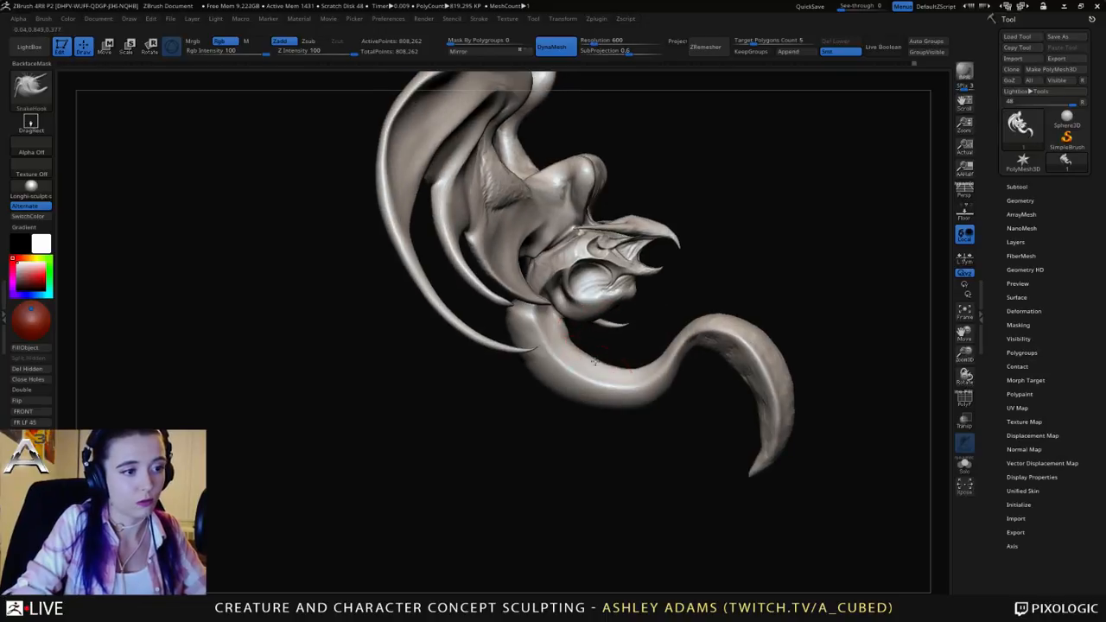
{"action": "key", "text": "space"}
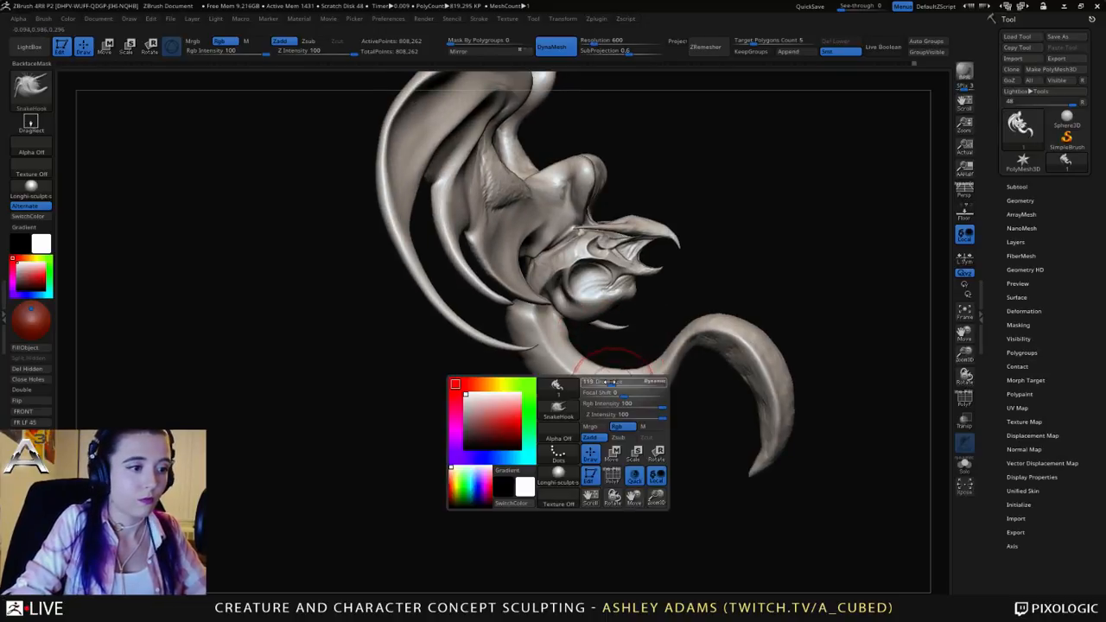
{"action": "right_click_drag", "start_coordinate": [562, 387], "coordinate": [535, 380]}
{"action": "mouse_move", "coordinate": [537, 386]}
{"action": "left_mouse_down", "text": "shift"}
{"action": "mouse_move", "coordinate": [574, 390]}
{"action": "mouse_move", "coordinate": [546, 387]}
{"action": "left_mouse_up", "text": "shift"}
{"action": "left_click_drag", "start_coordinate": [524, 335], "coordinate": [492, 317]}
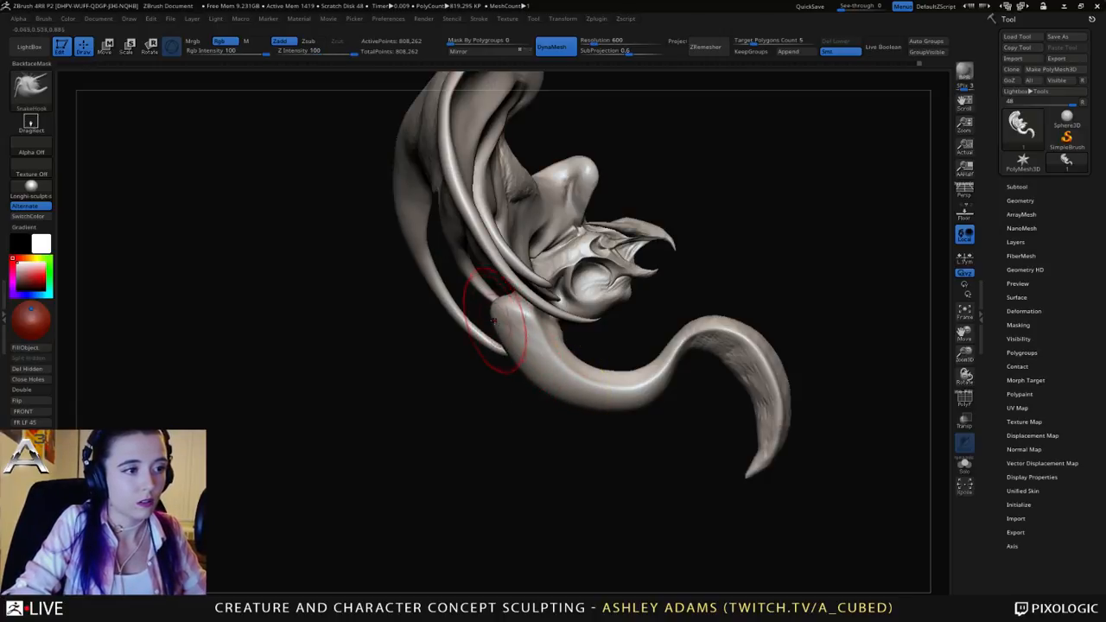
{"action": "right_click_drag", "start_coordinate": [501, 321], "coordinate": [515, 314]}
{"action": "key", "text": "space"}
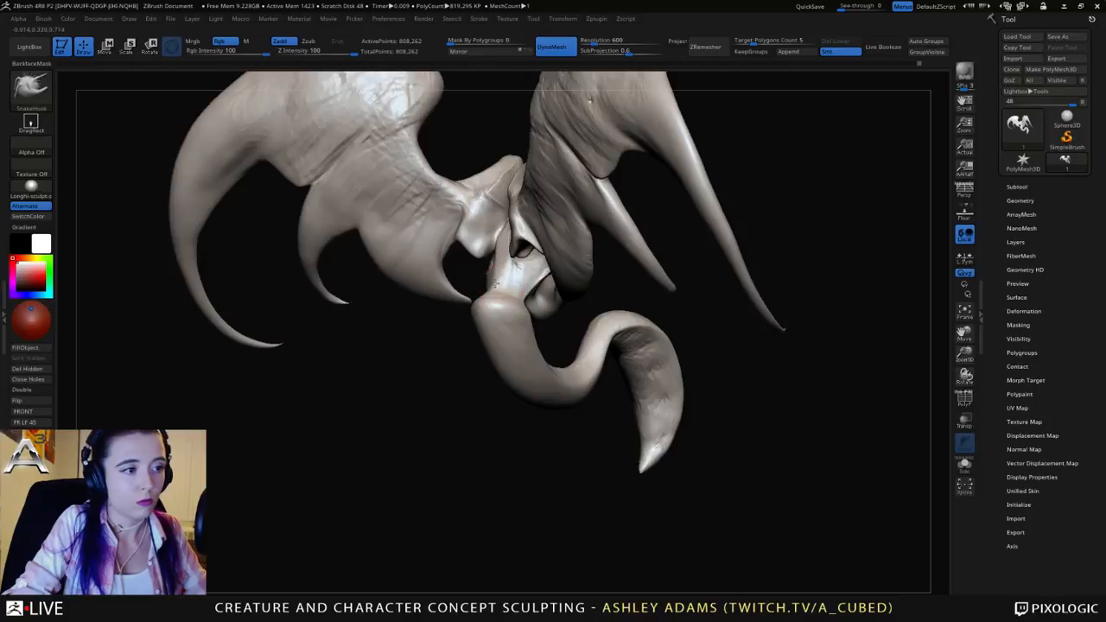
Step: Adjust the back of the body and the brow of the head with SnakeHook from several angles
{"action": "right_click_drag", "start_coordinate": [501, 252], "coordinate": [639, 295]}
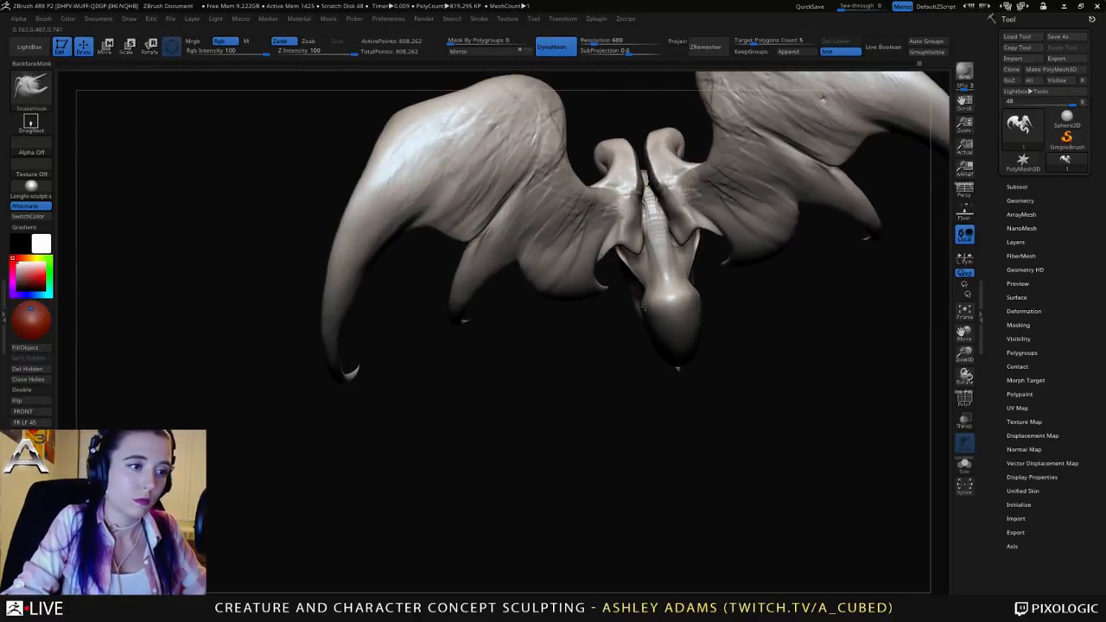
{"action": "right_click_drag", "start_coordinate": [644, 287], "coordinate": [669, 197]}
{"action": "right_click", "coordinate": [705, 342]}
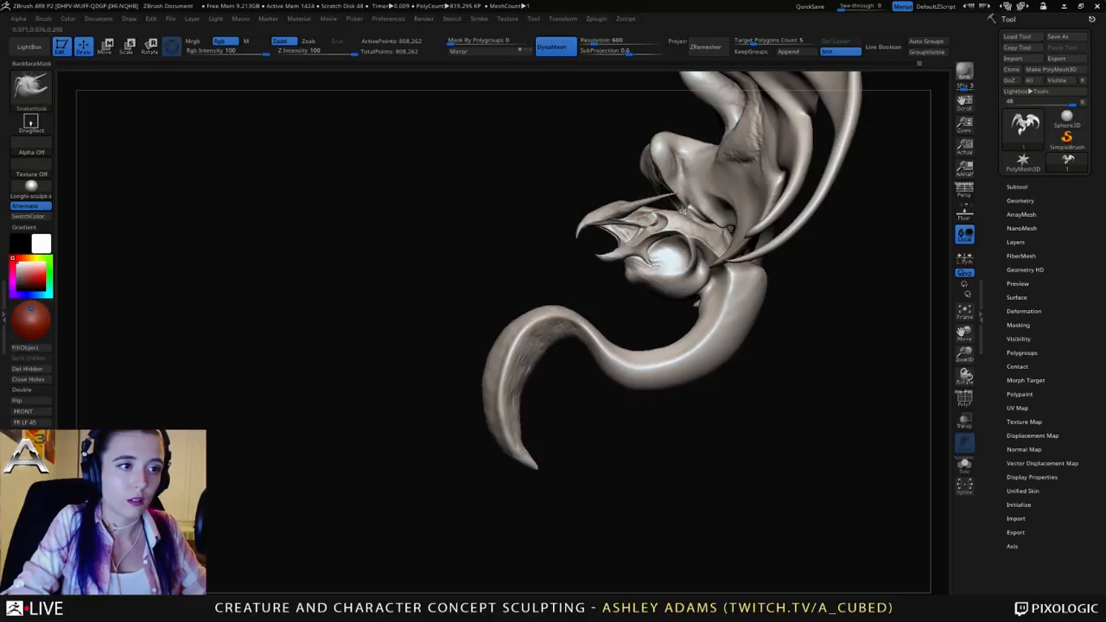
{"action": "right_click_drag", "start_coordinate": [681, 210], "coordinate": [650, 177]}
{"action": "mouse_move", "coordinate": [650, 182]}
{"action": "right_mouse_down"}
{"action": "mouse_move", "coordinate": [628, 195]}
{"action": "mouse_move", "coordinate": [605, 181]}
{"action": "mouse_move", "coordinate": [623, 186]}
{"action": "right_mouse_up"}
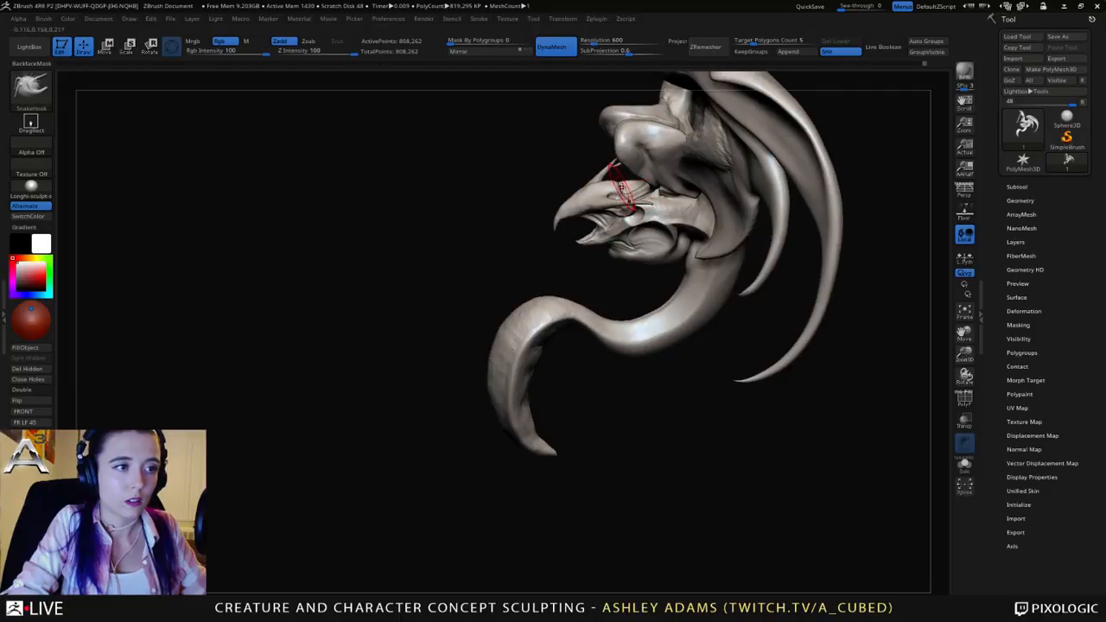
{"action": "mouse_move", "coordinate": [629, 192]}
{"action": "right_mouse_down"}
{"action": "mouse_move", "coordinate": [612, 194]}
{"action": "mouse_move", "coordinate": [634, 191]}
{"action": "mouse_move", "coordinate": [616, 189]}
{"action": "mouse_move", "coordinate": [617, 202]}
{"action": "mouse_move", "coordinate": [634, 195]}
{"action": "mouse_move", "coordinate": [634, 209]}
{"action": "mouse_move", "coordinate": [625, 203]}
{"action": "right_mouse_up"}
{"action": "right_click", "coordinate": [609, 194]}
Step: Build up and inflate the long side horns on the head, then refine their shape with SnakeHook
{"action": "key", "text": "b"}
{"action": "key", "text": "c"}
{"action": "key", "text": "b"}
{"action": "key", "text": "b"}
{"action": "key", "text": "i"}
{"action": "key", "text": "n"}
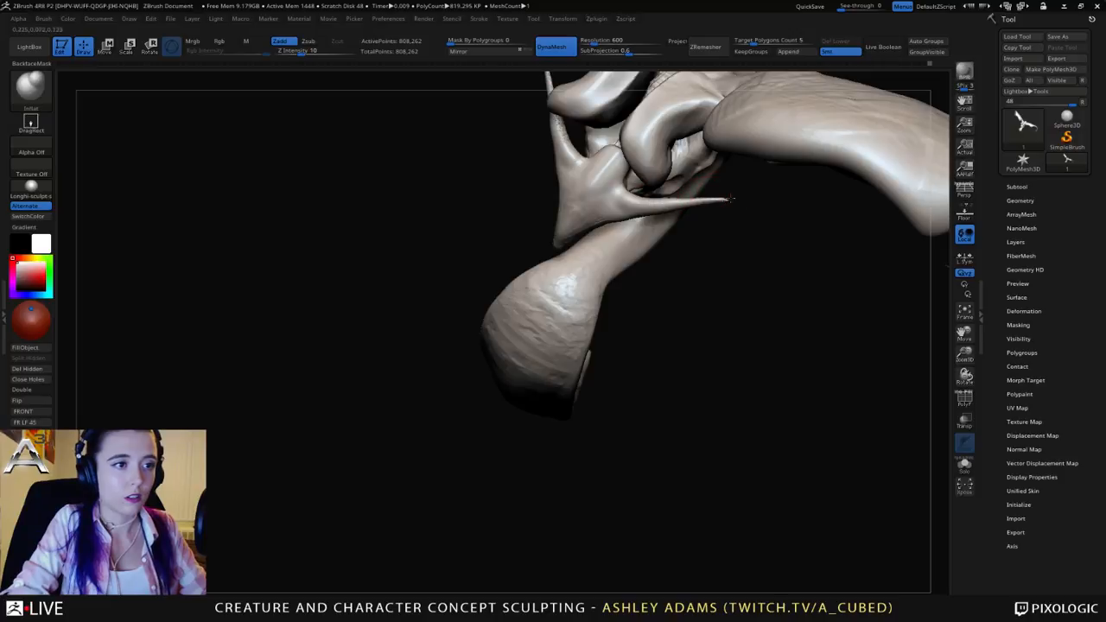
{"action": "mouse_move", "coordinate": [621, 186]}
{"action": "right_mouse_down"}
{"action": "mouse_move", "coordinate": [616, 208]}
{"action": "mouse_move", "coordinate": [605, 202]}
{"action": "mouse_move", "coordinate": [648, 199]}
{"action": "mouse_move", "coordinate": [636, 205]}
{"action": "right_mouse_up"}
{"action": "key", "text": "b"}
{"action": "key", "text": "s"}
{"action": "key", "text": "h"}
{"action": "key", "text": "space"}
Step: Carve creases along the underside of the brow horn and upper beak with DamStandard
{"action": "key", "text": "b"}
{"action": "key", "text": "d"}
{"action": "key", "text": "s"}
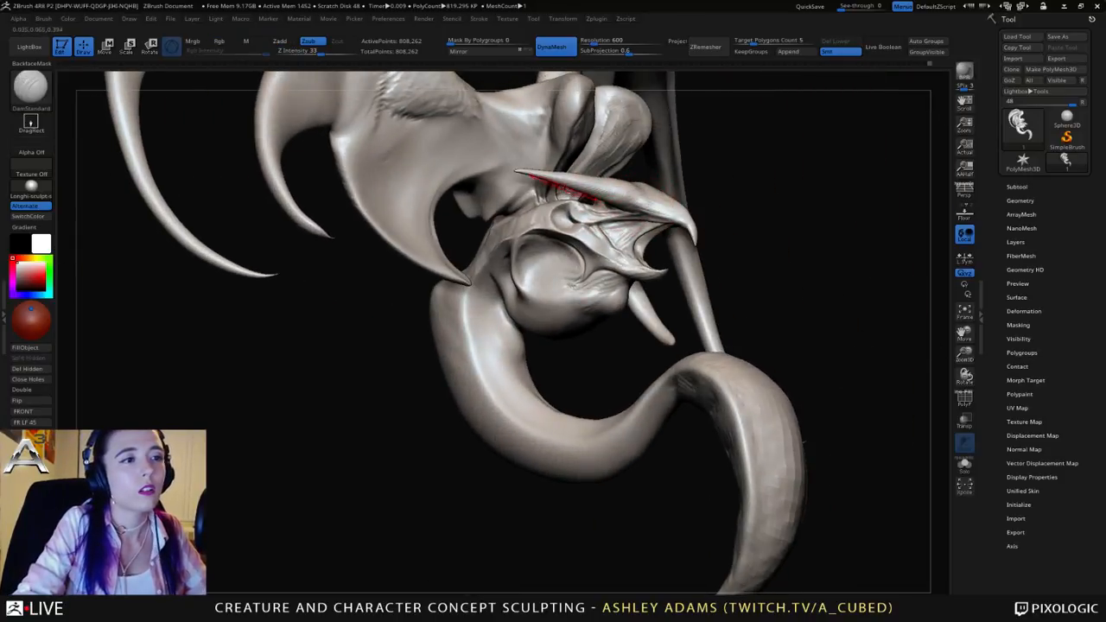
{"action": "mouse_move", "coordinate": [563, 187]}
{"action": "left_mouse_down"}
{"action": "mouse_move", "coordinate": [680, 220]}
{"action": "mouse_move", "coordinate": [664, 214]}
{"action": "left_mouse_up"}
{"action": "right_click_drag", "start_coordinate": [664, 214], "coordinate": [657, 212]}
{"action": "key", "text": "space"}
{"action": "left_click_drag", "start_coordinate": [655, 212], "coordinate": [635, 210]}
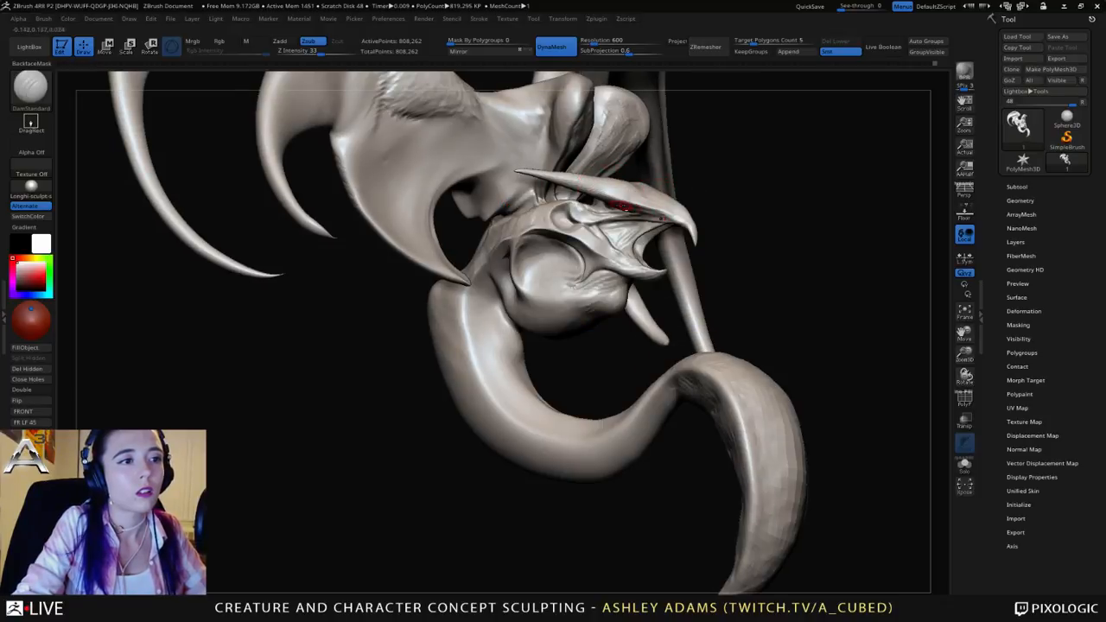
{"action": "mouse_move", "coordinate": [635, 200]}
{"action": "right_mouse_down"}
{"action": "mouse_move", "coordinate": [647, 193]}
{"action": "mouse_move", "coordinate": [647, 228]}
{"action": "mouse_move", "coordinate": [651, 216]}
{"action": "right_mouse_up"}
{"action": "key", "text": "space"}
{"action": "left_click_drag", "start_coordinate": [648, 216], "coordinate": [654, 216]}
Step: Build up the brow ridge and the top of the beak with ClayBuildup
{"action": "key", "text": "b"}
{"action": "key", "text": "c"}
{"action": "key", "text": "b"}
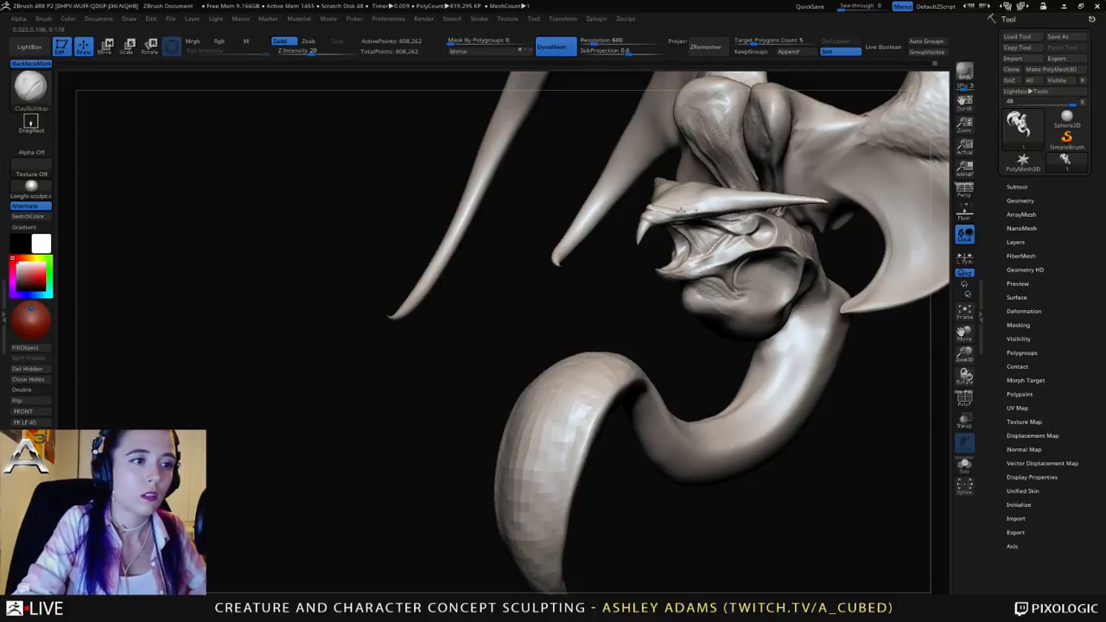
{"action": "right_click_drag", "start_coordinate": [706, 198], "coordinate": [693, 203]}
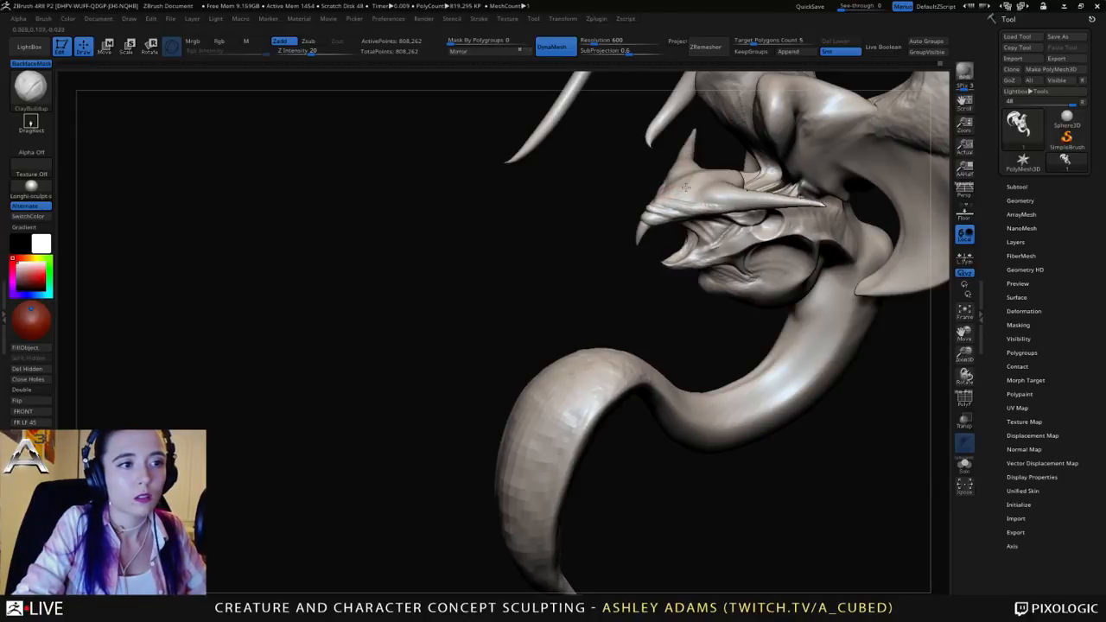
{"action": "right_click_drag", "start_coordinate": [685, 187], "coordinate": [696, 218]}
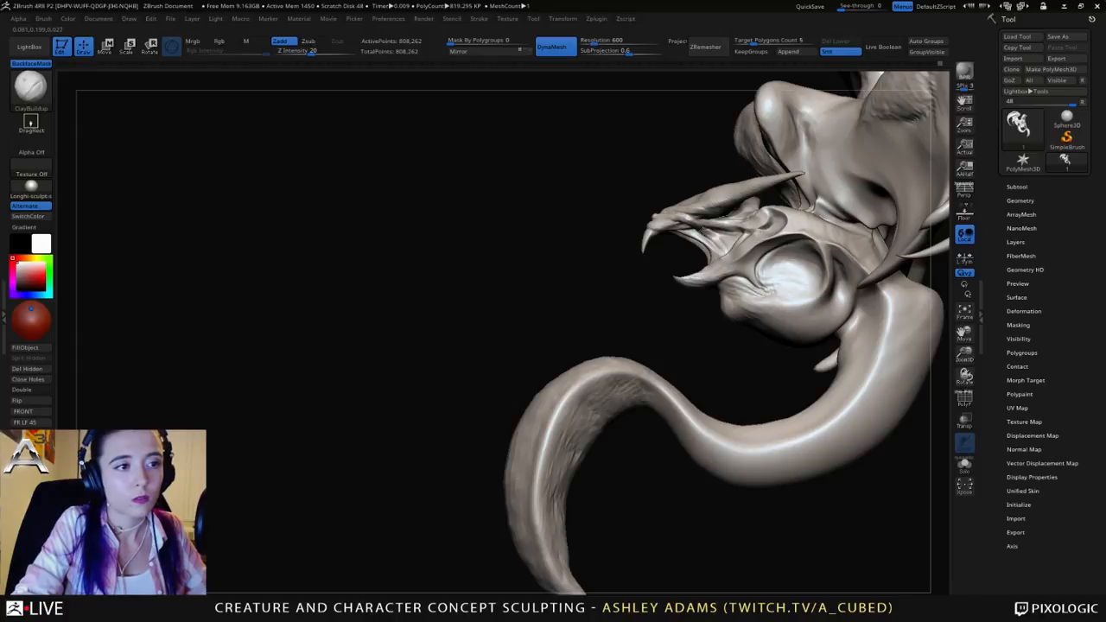
{"action": "mouse_move", "coordinate": [658, 216]}
{"action": "right_mouse_down"}
{"action": "mouse_move", "coordinate": [742, 241]}
{"action": "mouse_move", "coordinate": [658, 216]}
{"action": "mouse_move", "coordinate": [689, 190]}
{"action": "mouse_move", "coordinate": [611, 198]}
{"action": "mouse_move", "coordinate": [620, 215]}
{"action": "right_mouse_up"}
{"action": "mouse_move", "coordinate": [467, 205]}
{"action": "right_mouse_down", "text": "alt"}
{"action": "mouse_move", "coordinate": [677, 175]}
{"action": "mouse_move", "coordinate": [635, 203]}
{"action": "mouse_move", "coordinate": [652, 252]}
{"action": "right_mouse_up", "text": "alt"}
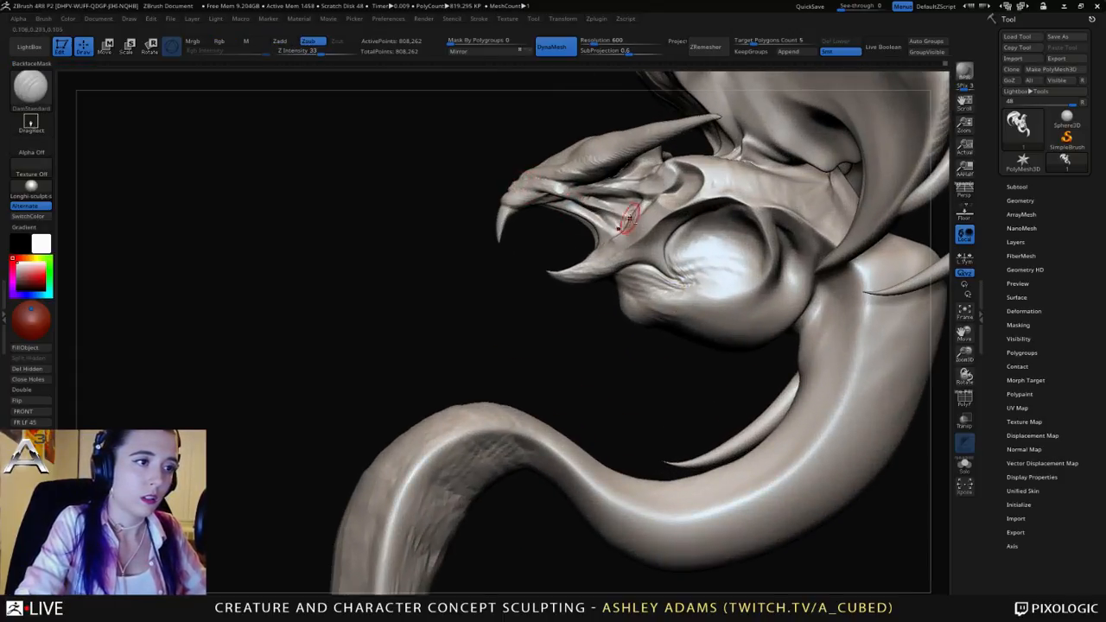
Step: Refine the folds at the side of the mouth and reshape the upper jaw with SnakeHook
{"action": "mouse_move", "coordinate": [560, 187]}
{"action": "right_mouse_down"}
{"action": "mouse_move", "coordinate": [607, 199]}
{"action": "mouse_move", "coordinate": [665, 186]}
{"action": "right_mouse_up"}
{"action": "key", "text": "b"}
{"action": "key", "text": "s"}
{"action": "key", "text": "h"}
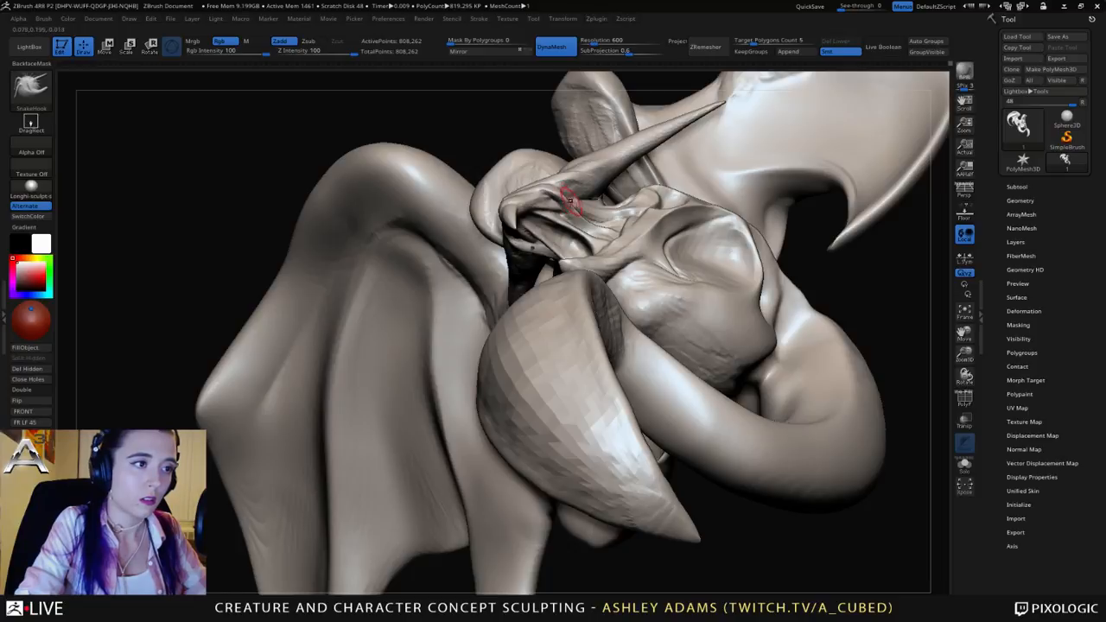
{"action": "mouse_move", "coordinate": [569, 200]}
{"action": "right_mouse_down"}
{"action": "mouse_move", "coordinate": [593, 239]}
{"action": "mouse_move", "coordinate": [571, 254]}
{"action": "mouse_move", "coordinate": [553, 240]}
{"action": "mouse_move", "coordinate": [630, 205]}
{"action": "right_mouse_up"}
Step: Build up the forms around the creature's mouth and jaws with ClayBuildup
{"action": "key", "text": "b"}
{"action": "key", "text": "c"}
{"action": "key", "text": "b"}
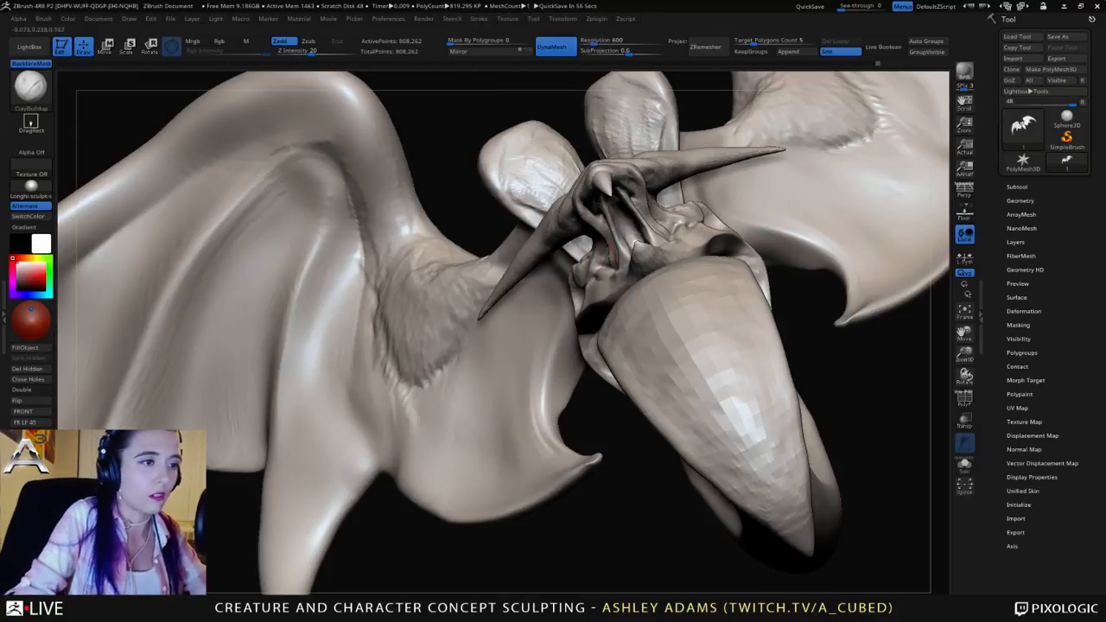
{"action": "mouse_move", "coordinate": [600, 255]}
{"action": "right_mouse_down"}
{"action": "mouse_move", "coordinate": [643, 287]}
{"action": "mouse_move", "coordinate": [671, 291]}
{"action": "mouse_move", "coordinate": [666, 281]}
{"action": "right_mouse_up"}
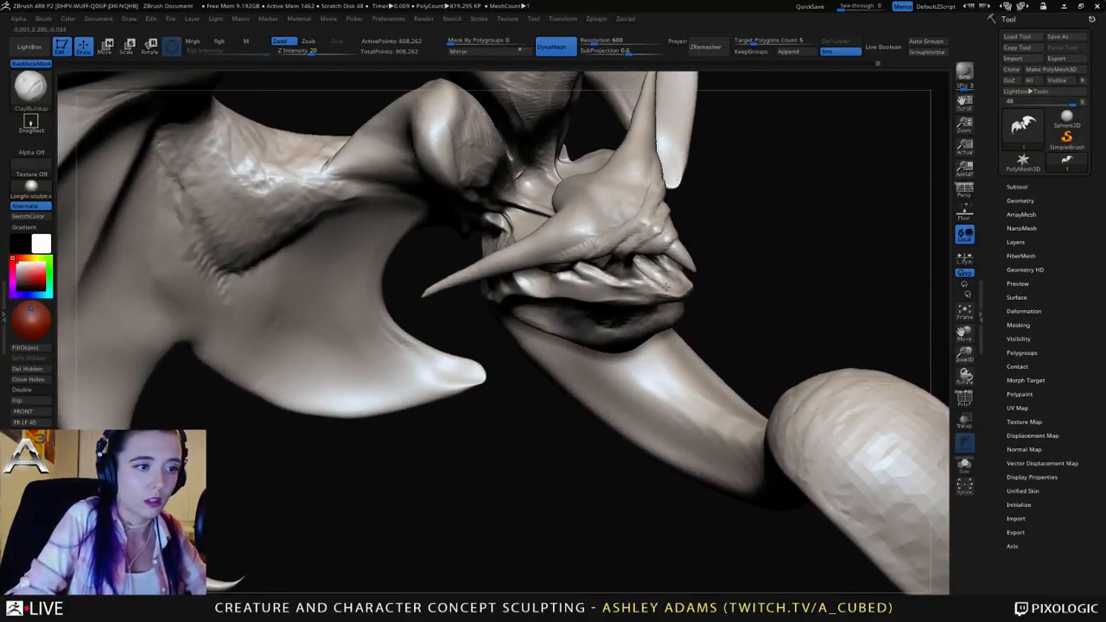
{"action": "mouse_move", "coordinate": [663, 276]}
{"action": "right_mouse_down"}
{"action": "mouse_move", "coordinate": [643, 260]}
{"action": "mouse_move", "coordinate": [602, 295]}
{"action": "right_mouse_up"}
{"action": "right_click", "coordinate": [602, 298]}
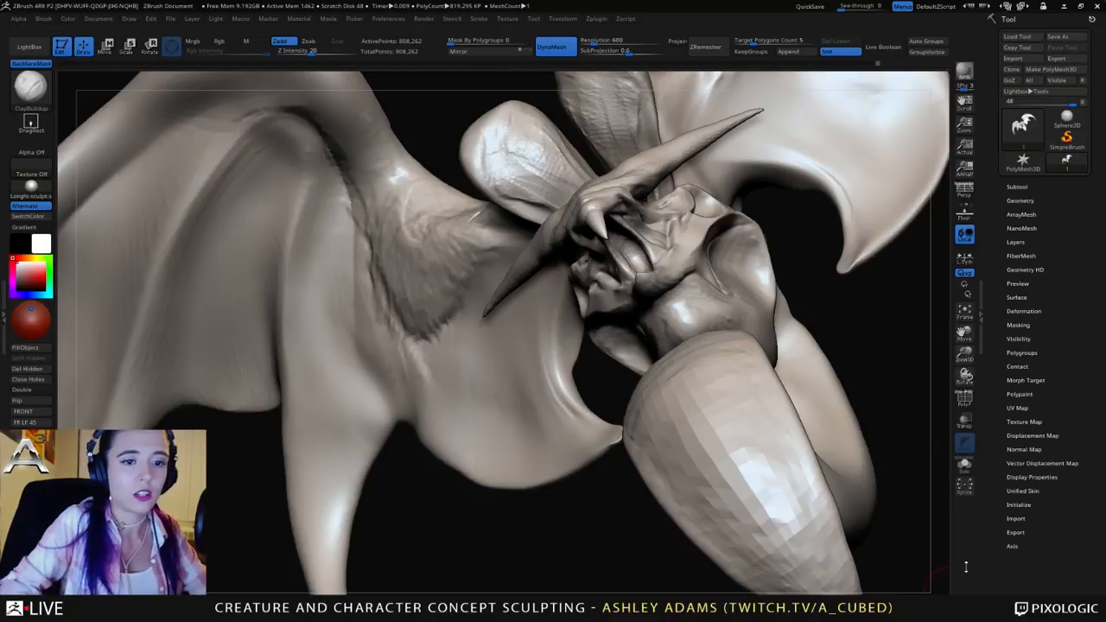
{"action": "mouse_move", "coordinate": [577, 318]}
{"action": "right_mouse_down", "text": "ctrl"}
{"action": "mouse_move", "coordinate": [662, 207]}
{"action": "mouse_move", "coordinate": [502, 161]}
{"action": "right_mouse_up", "text": "ctrl"}
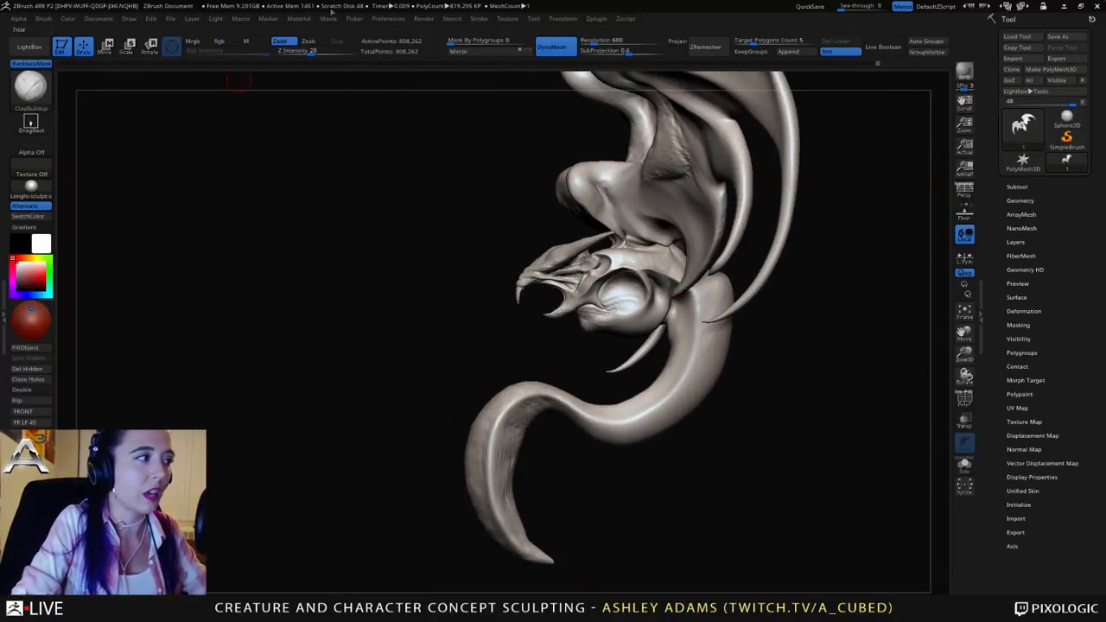
Step: Pull out the ridge behind the creature's eye socket with SnakeHook
{"action": "mouse_move", "coordinate": [513, 224]}
{"action": "right_mouse_down"}
{"action": "mouse_move", "coordinate": [550, 238]}
{"action": "mouse_move", "coordinate": [491, 313]}
{"action": "right_mouse_up"}
{"action": "right_click", "coordinate": [530, 239]}
{"action": "right_click_drag", "start_coordinate": [458, 259], "coordinate": [371, 250]}
{"action": "key", "text": "b"}
{"action": "key", "text": "s"}
{"action": "key", "text": "h"}
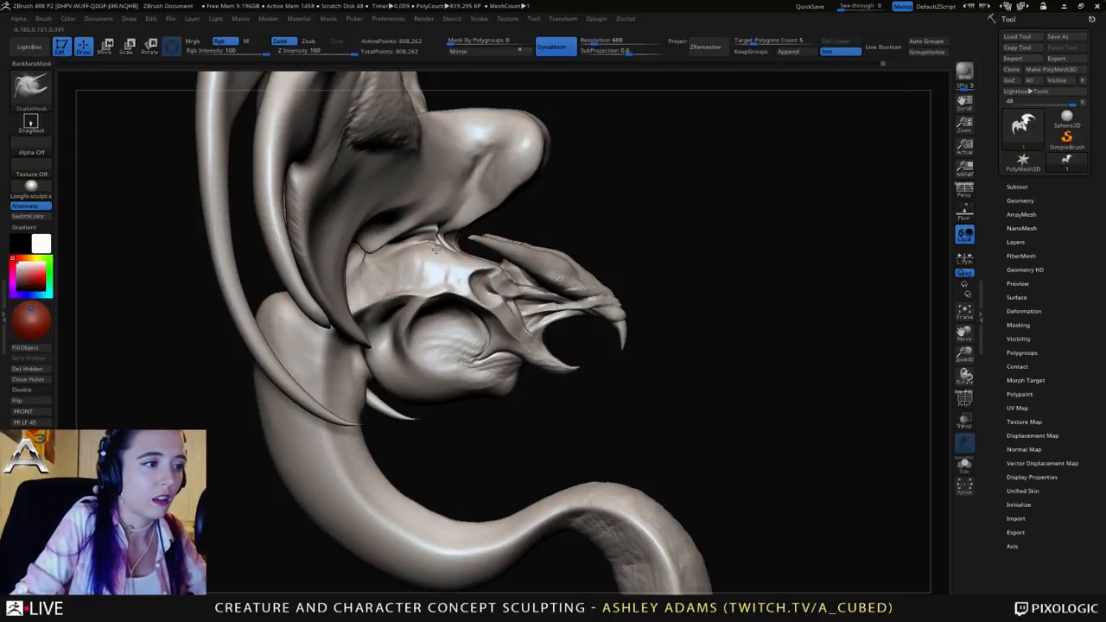
{"action": "right_click_drag", "start_coordinate": [419, 253], "coordinate": [466, 264], "text": "alt"}
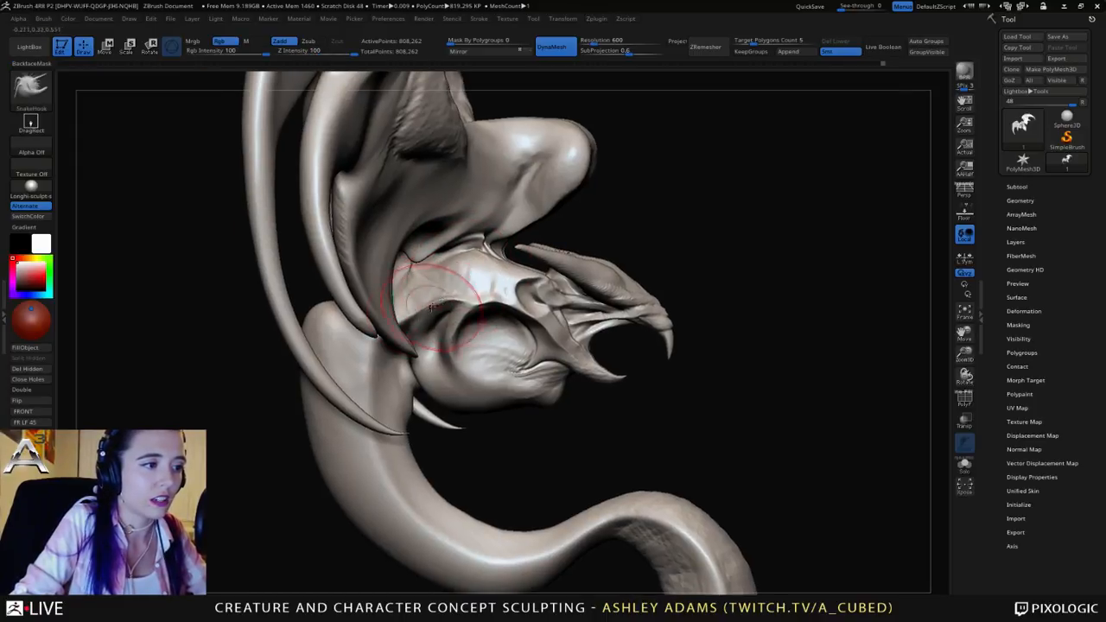
{"action": "mouse_move", "coordinate": [417, 311]}
{"action": "left_mouse_down"}
{"action": "mouse_move", "coordinate": [463, 310]}
{"action": "mouse_move", "coordinate": [459, 317]}
{"action": "left_mouse_up"}
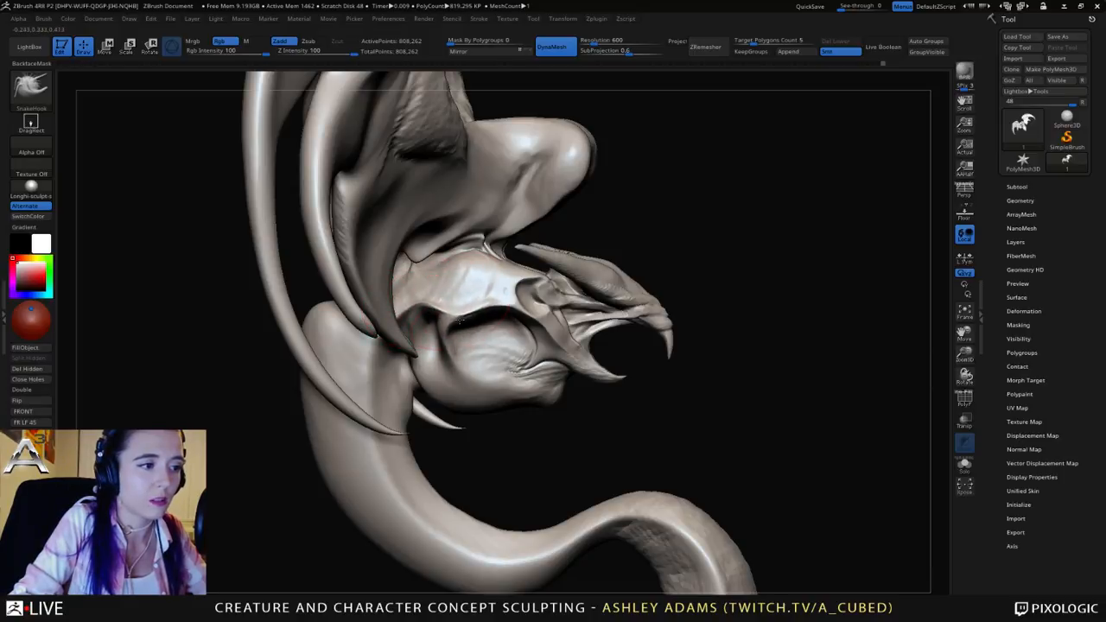
Step: Refine the pointed fold at the rear of the eye socket and cheek with SnakeHook
{"action": "mouse_move", "coordinate": [477, 301]}
{"action": "right_mouse_down"}
{"action": "mouse_move", "coordinate": [432, 315]}
{"action": "mouse_move", "coordinate": [458, 321]}
{"action": "mouse_move", "coordinate": [444, 333]}
{"action": "mouse_move", "coordinate": [476, 311]}
{"action": "right_mouse_up"}
{"action": "right_click", "coordinate": [443, 304]}
{"action": "right_click", "coordinate": [482, 311]}
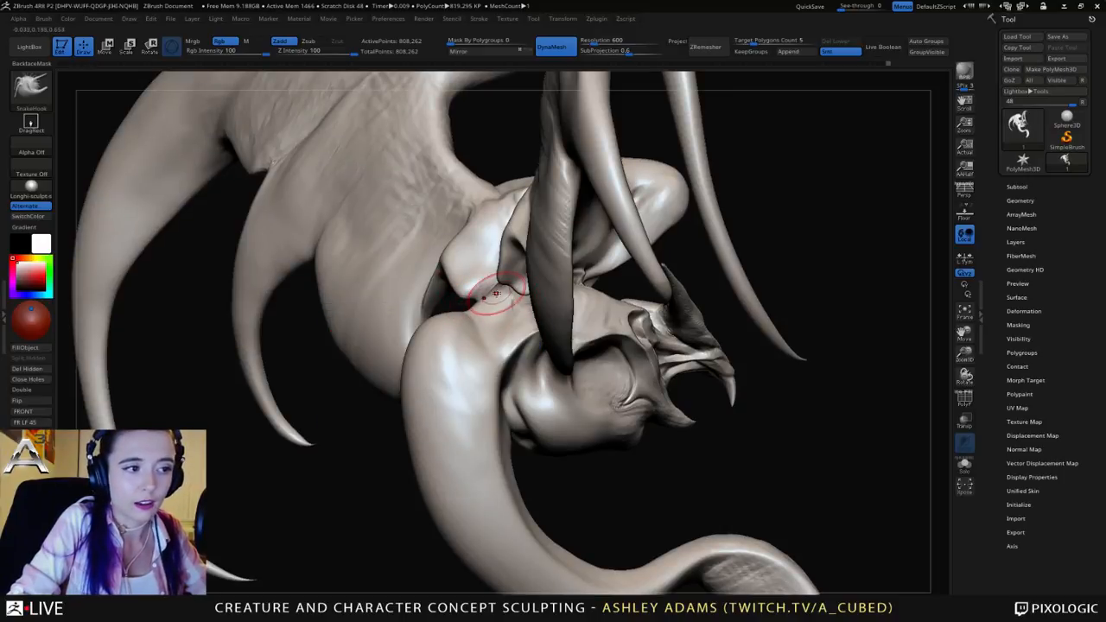
{"action": "mouse_move", "coordinate": [484, 298]}
{"action": "right_mouse_down"}
{"action": "mouse_move", "coordinate": [463, 321]}
{"action": "mouse_move", "coordinate": [432, 323]}
{"action": "mouse_move", "coordinate": [458, 321]}
{"action": "right_mouse_up"}
{"action": "right_click", "coordinate": [458, 322]}
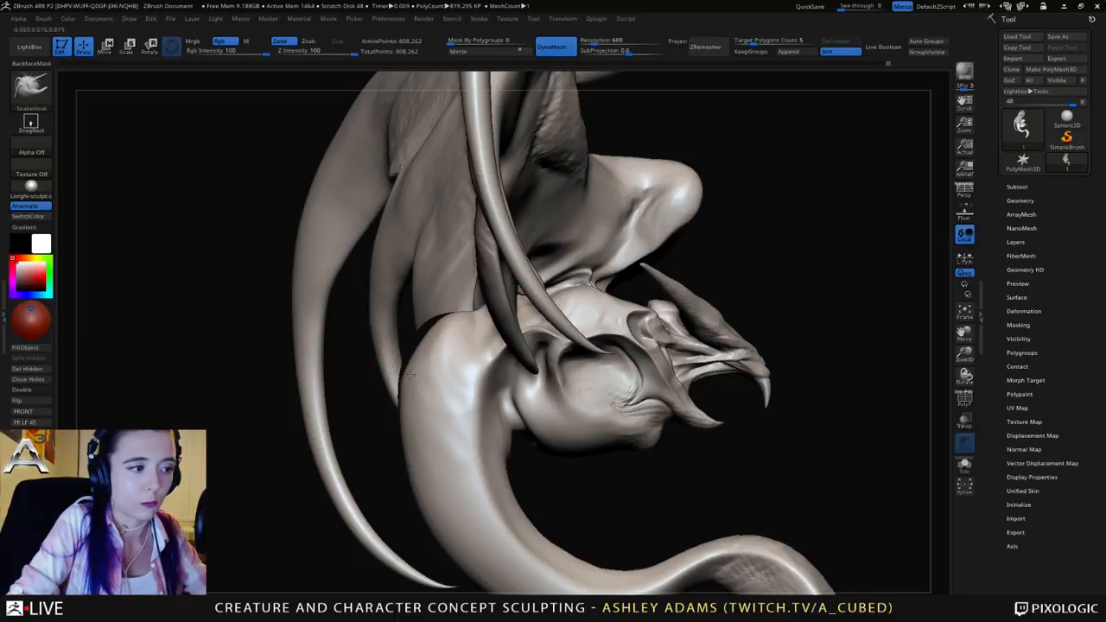
{"action": "right_click_drag", "start_coordinate": [438, 398], "coordinate": [618, 324]}
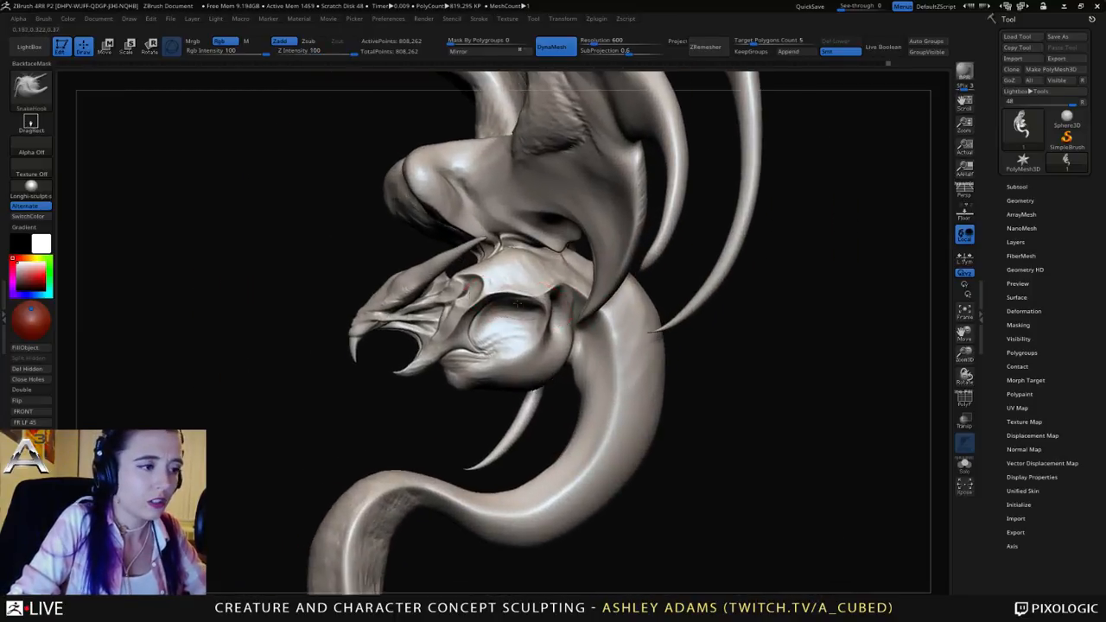
{"action": "right_click", "coordinate": [510, 306]}
{"action": "right_click_drag", "start_coordinate": [510, 305], "coordinate": [506, 301]}
{"action": "right_click", "coordinate": [512, 303]}
Step: Build up the form inside the eye socket with ClayBuildup, leaving a rounded hollow toward its rear
{"action": "key", "text": "b"}
{"action": "key", "text": "c"}
{"action": "key", "text": "b"}
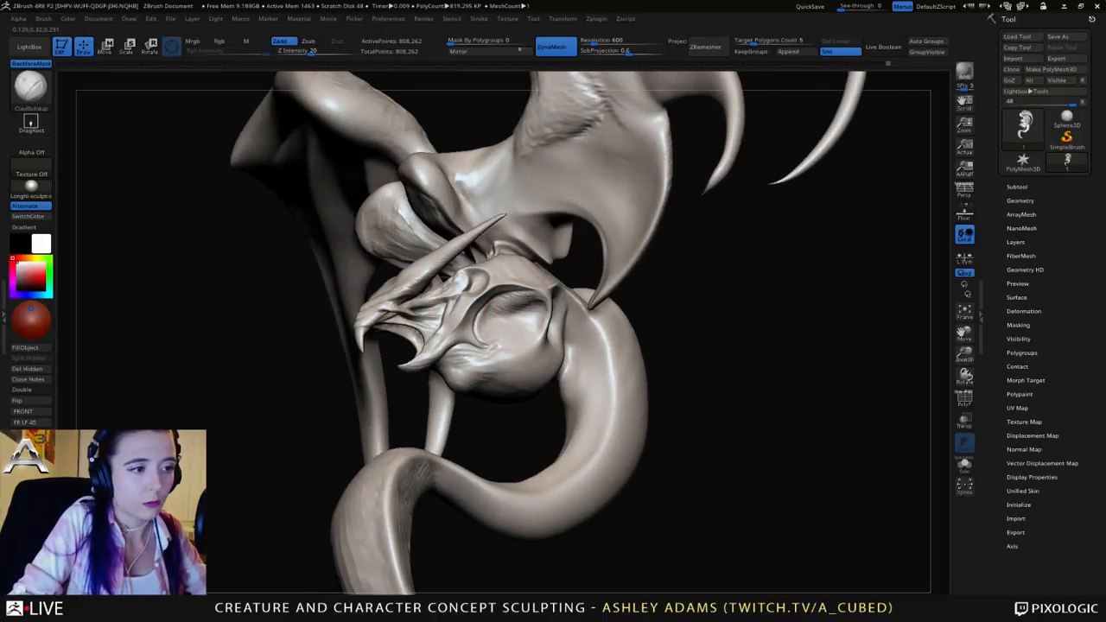
{"action": "mouse_move", "coordinate": [546, 304]}
{"action": "left_mouse_down"}
{"action": "mouse_move", "coordinate": [515, 301]}
{"action": "mouse_move", "coordinate": [488, 315]}
{"action": "left_mouse_up"}
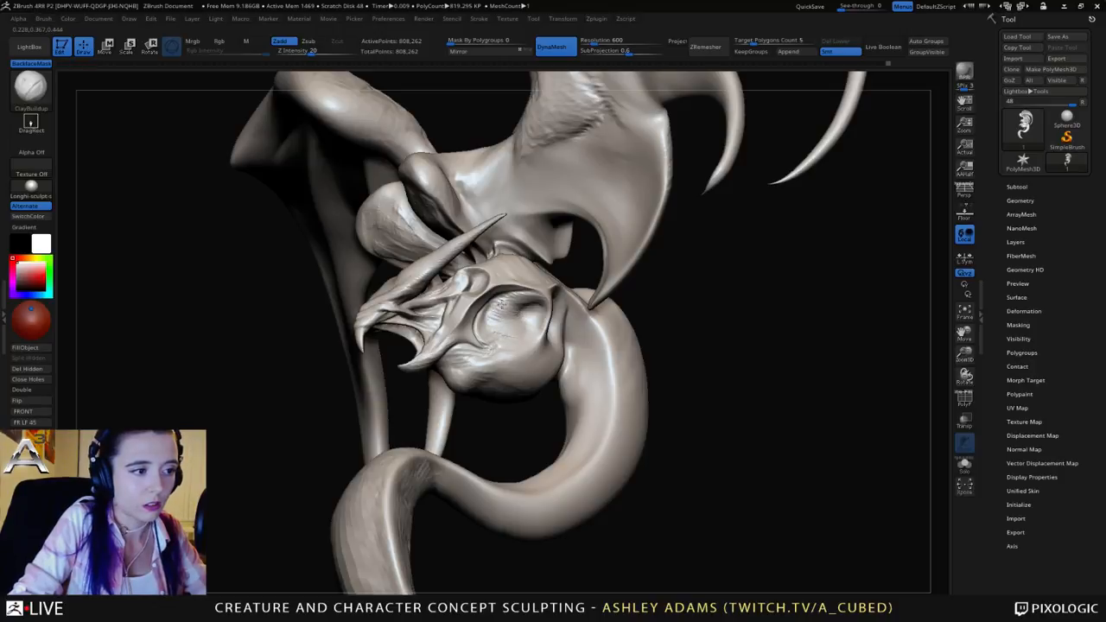
{"action": "left_click_drag", "start_coordinate": [525, 306], "coordinate": [502, 305]}
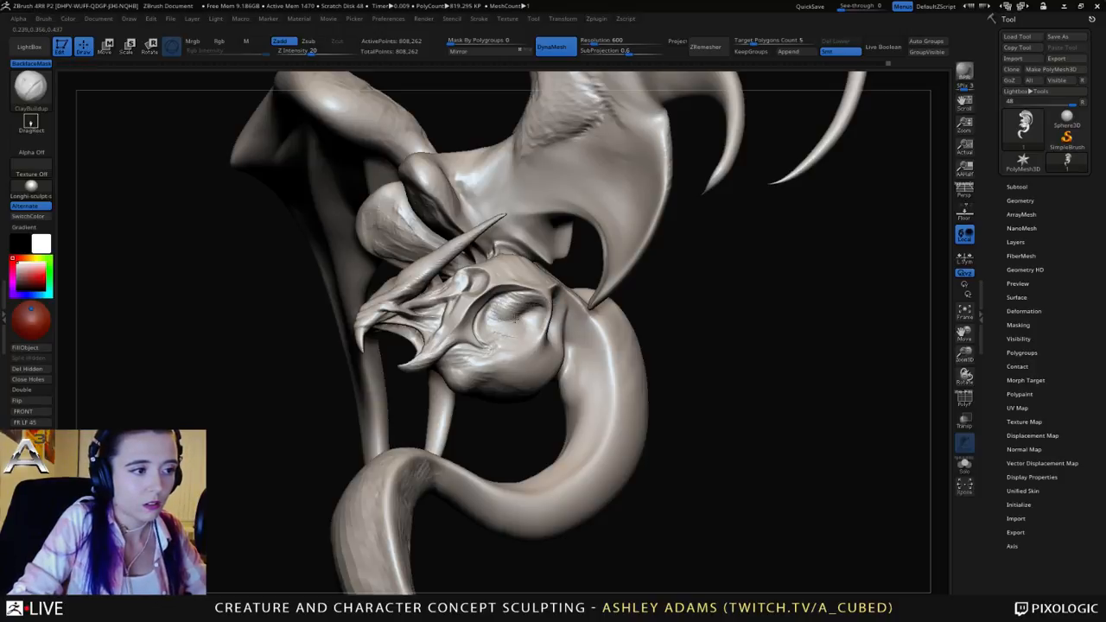
{"action": "mouse_move", "coordinate": [504, 339]}
{"action": "right_mouse_down"}
{"action": "mouse_move", "coordinate": [520, 348]}
{"action": "mouse_move", "coordinate": [498, 355]}
{"action": "right_mouse_up"}
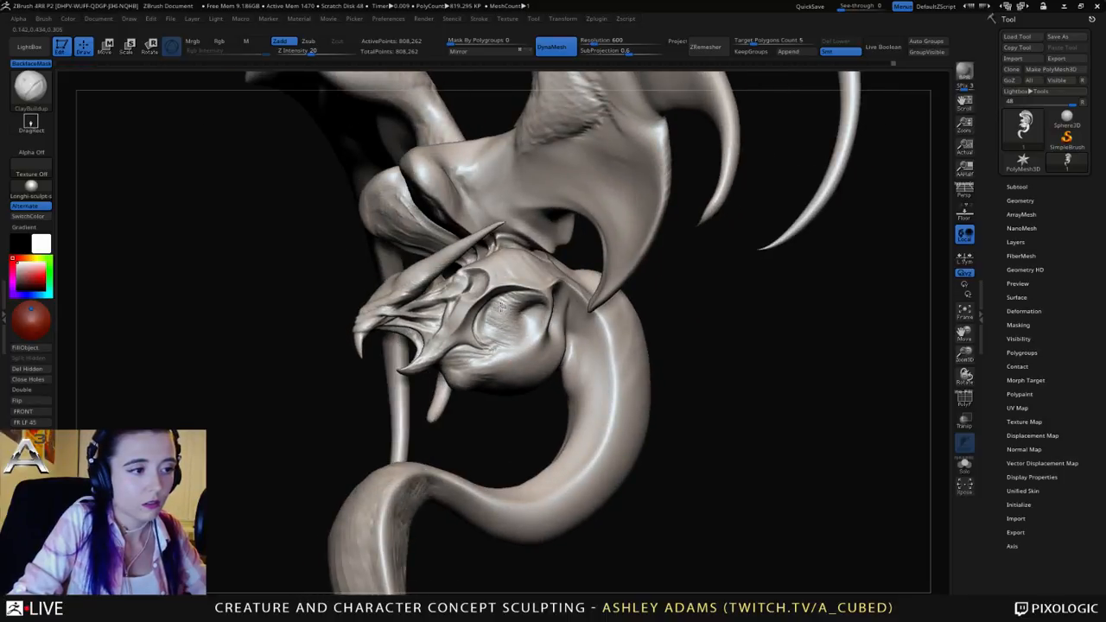
{"action": "right_click_drag", "start_coordinate": [525, 295], "coordinate": [539, 314]}
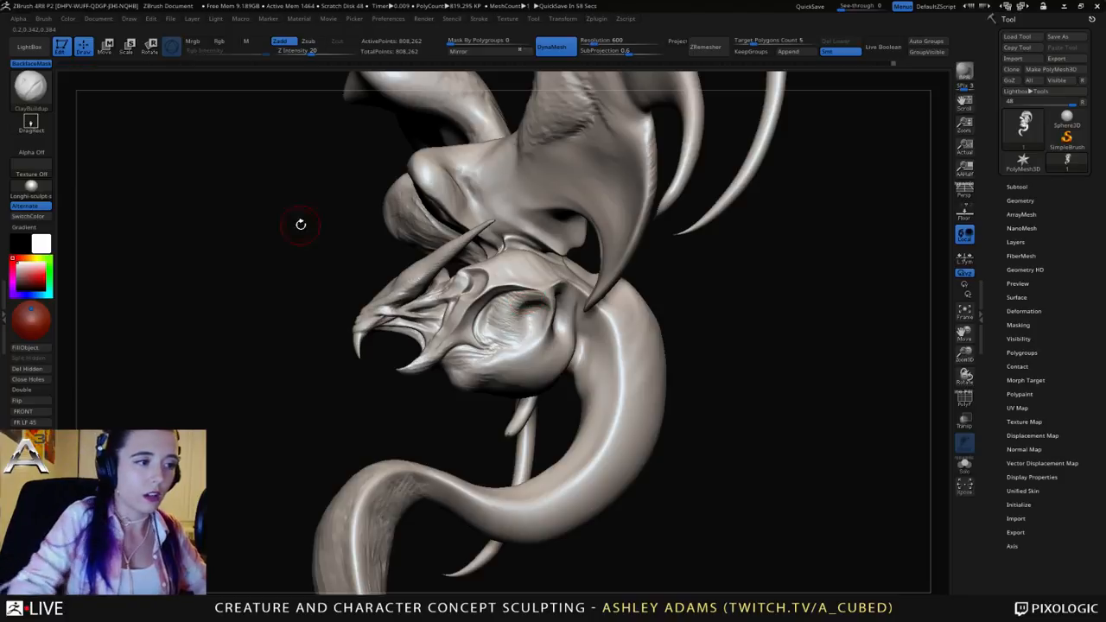
{"action": "right_click_drag", "start_coordinate": [505, 292], "coordinate": [458, 310]}
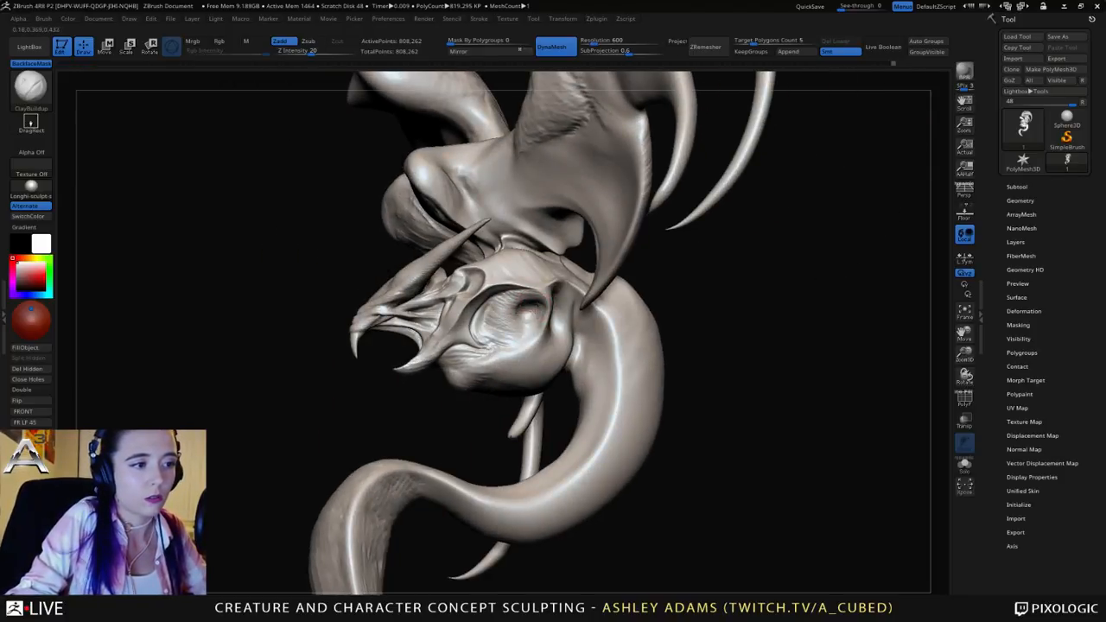
{"action": "mouse_move", "coordinate": [520, 309]}
{"action": "right_mouse_down"}
{"action": "mouse_move", "coordinate": [458, 306]}
{"action": "mouse_move", "coordinate": [553, 292]}
{"action": "mouse_move", "coordinate": [529, 284]}
{"action": "mouse_move", "coordinate": [553, 301]}
{"action": "mouse_move", "coordinate": [534, 288]}
{"action": "right_mouse_up"}
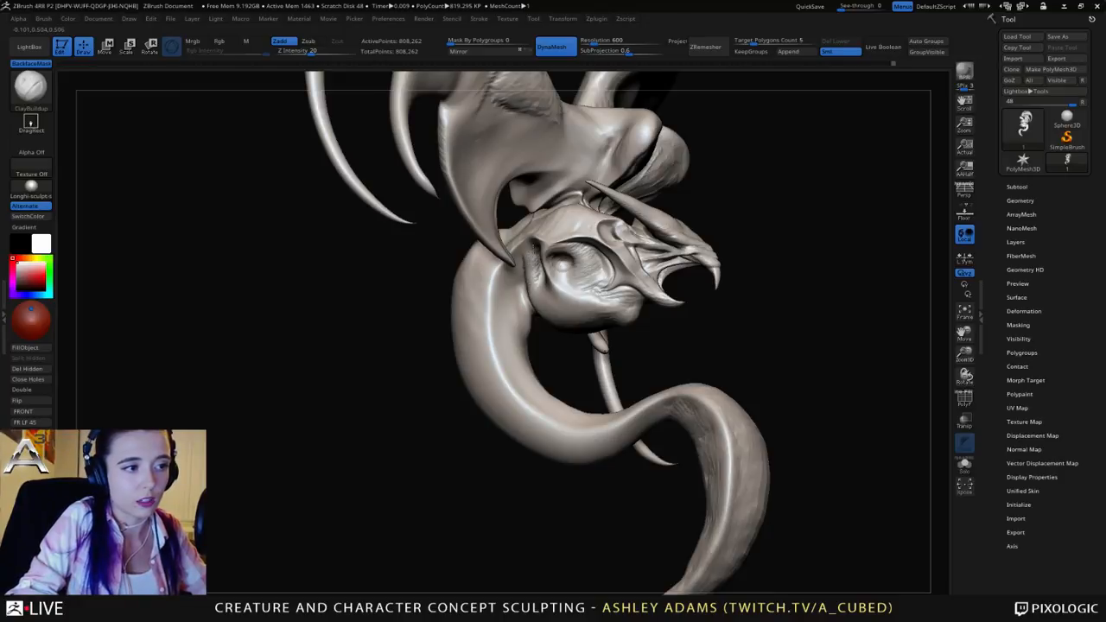
{"action": "right_click_drag", "start_coordinate": [542, 296], "coordinate": [533, 273]}
Step: Adjust the back of the cheek where it meets the neck with SnakeHook
{"action": "key", "text": "b"}
{"action": "key", "text": "s"}
{"action": "key", "text": "h"}
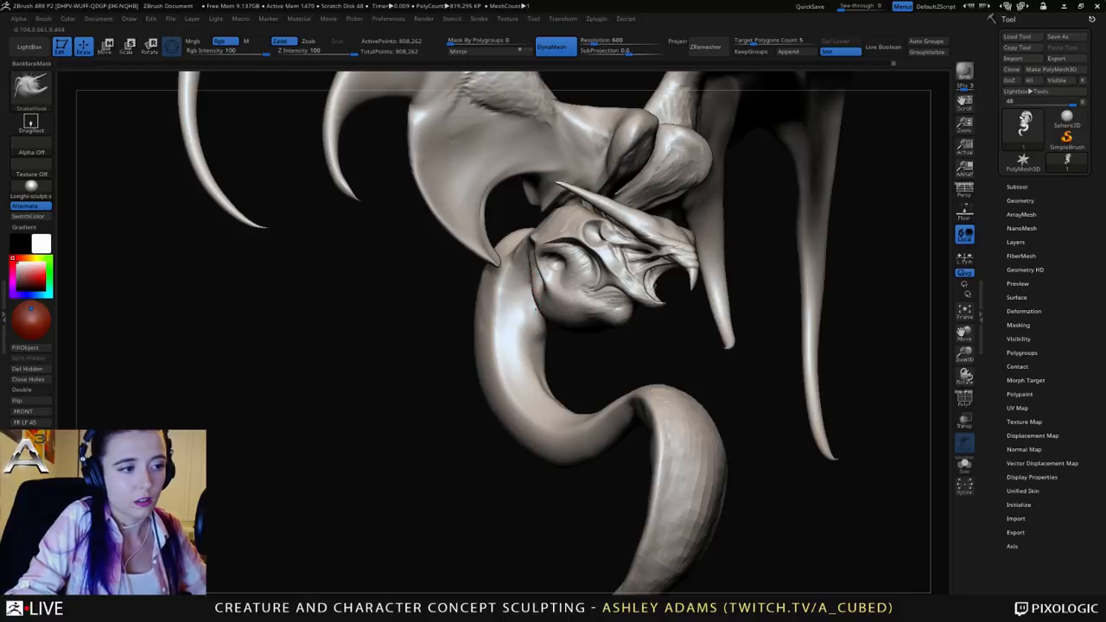
{"action": "mouse_move", "coordinate": [536, 272]}
{"action": "right_mouse_down"}
{"action": "mouse_move", "coordinate": [534, 302]}
{"action": "mouse_move", "coordinate": [546, 313]}
{"action": "right_mouse_up"}
{"action": "key", "text": "space"}
{"action": "left_click", "coordinate": [534, 277]}
{"action": "key", "text": "space"}
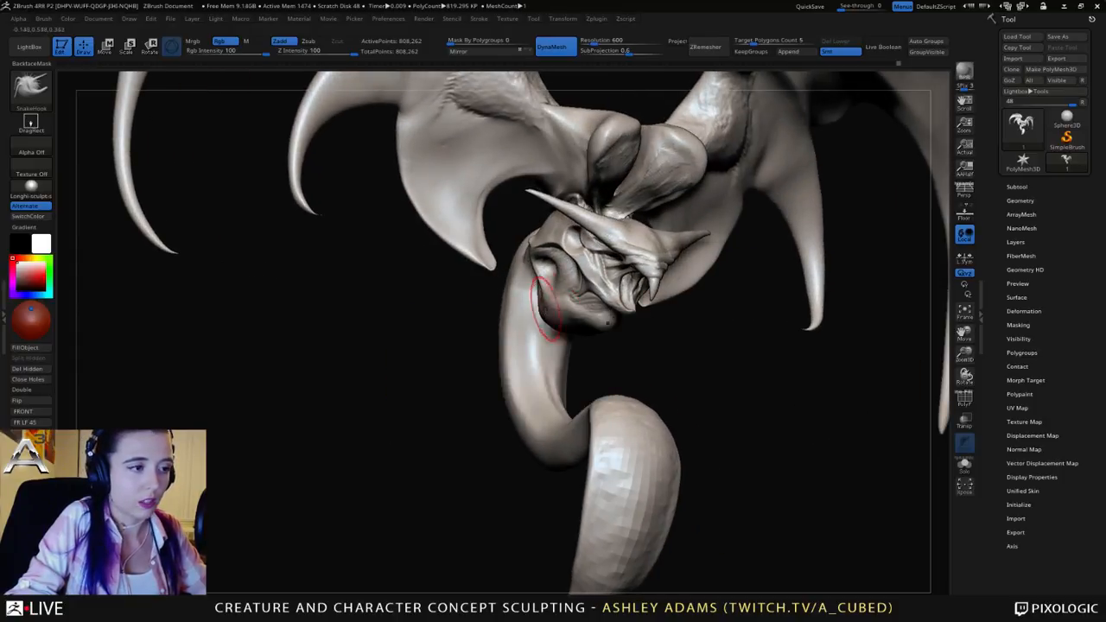
Step: Pull the lower jaw downward and shape it into an angular chin with SnakeHook
{"action": "key", "text": "space"}
{"action": "mouse_move", "coordinate": [562, 263]}
{"action": "right_mouse_down"}
{"action": "mouse_move", "coordinate": [551, 278]}
{"action": "mouse_move", "coordinate": [607, 345]}
{"action": "mouse_move", "coordinate": [717, 301]}
{"action": "mouse_move", "coordinate": [539, 215]}
{"action": "mouse_move", "coordinate": [564, 315]}
{"action": "right_mouse_up"}
{"action": "right_click_drag", "start_coordinate": [577, 263], "coordinate": [555, 272], "text": "ctrl"}
{"action": "right_click", "coordinate": [551, 264]}
{"action": "mouse_move", "coordinate": [558, 286]}
{"action": "left_mouse_down"}
{"action": "mouse_move", "coordinate": [557, 302]}
{"action": "mouse_move", "coordinate": [539, 294]}
{"action": "left_mouse_up"}
{"action": "right_click_drag", "start_coordinate": [555, 285], "coordinate": [553, 296]}
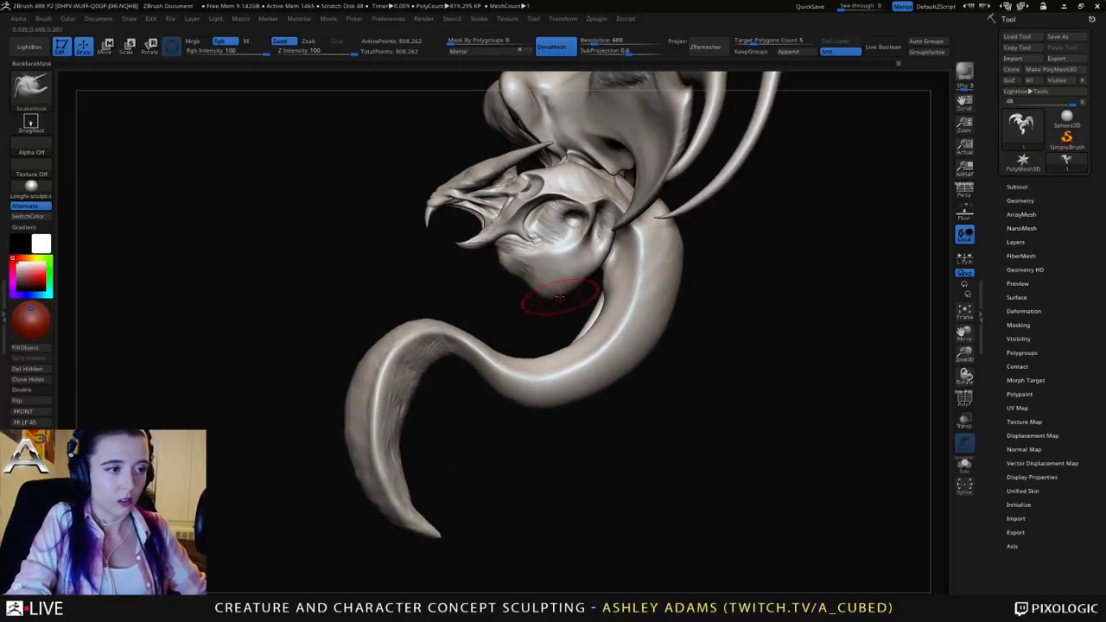
{"action": "right_click_drag", "start_coordinate": [506, 259], "coordinate": [510, 261]}
{"action": "right_click", "coordinate": [507, 259]}
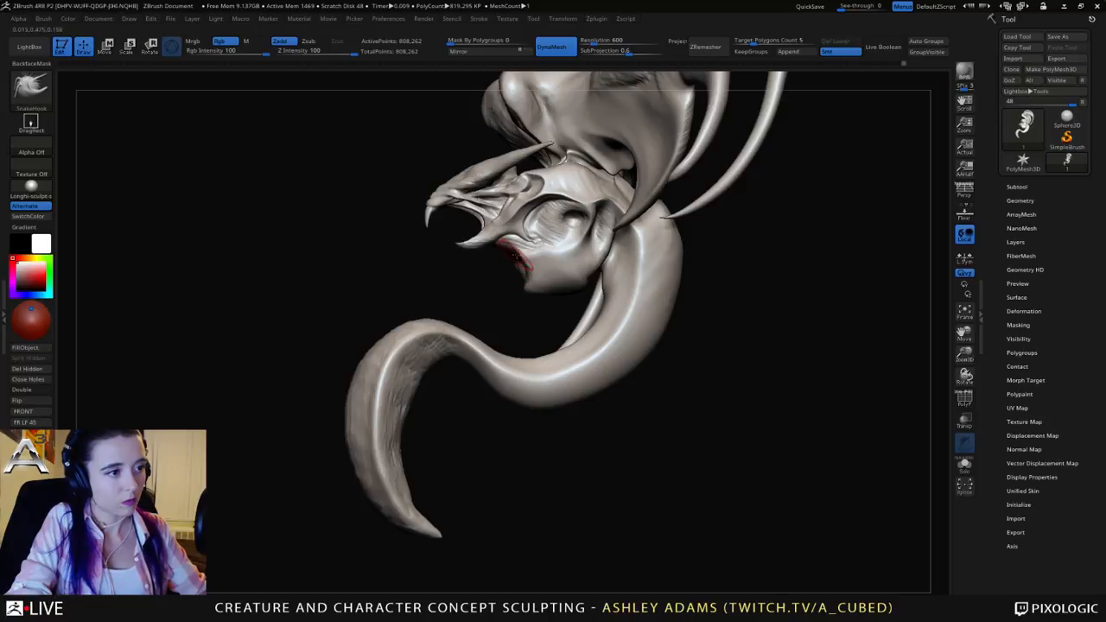
{"action": "mouse_move", "coordinate": [517, 257]}
{"action": "right_mouse_down"}
{"action": "mouse_move", "coordinate": [615, 260]}
{"action": "mouse_move", "coordinate": [494, 244]}
{"action": "right_mouse_up"}
Step: Build up the side of the chin below the mouth with ClayBuildup
{"action": "key", "text": "b"}
{"action": "key", "text": "c"}
{"action": "key", "text": "b"}
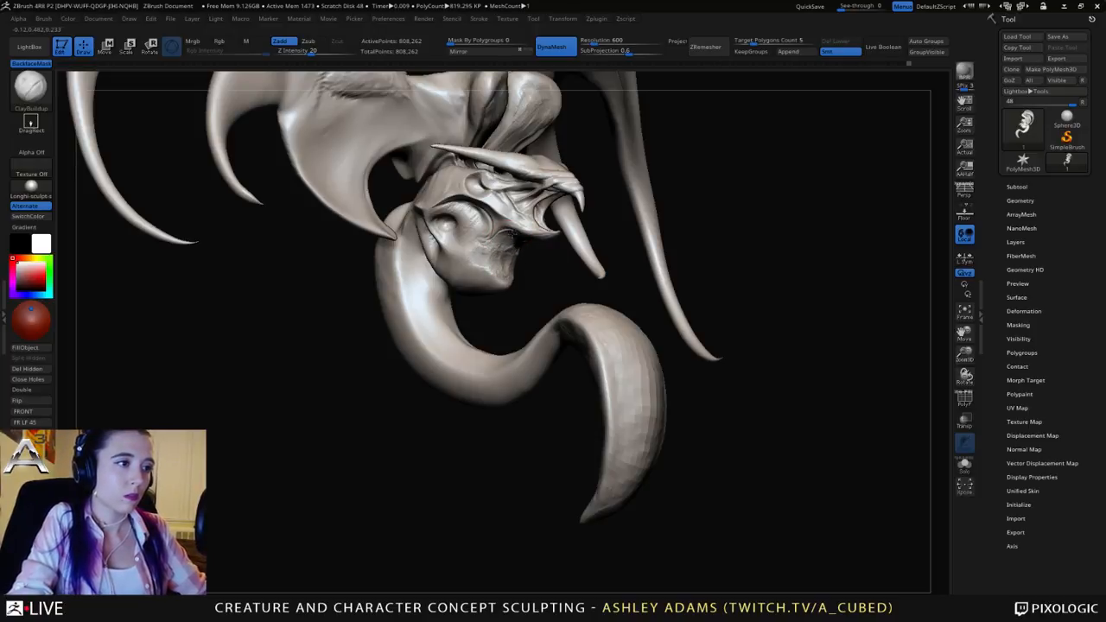
{"action": "right_click_drag", "start_coordinate": [510, 233], "coordinate": [515, 246]}
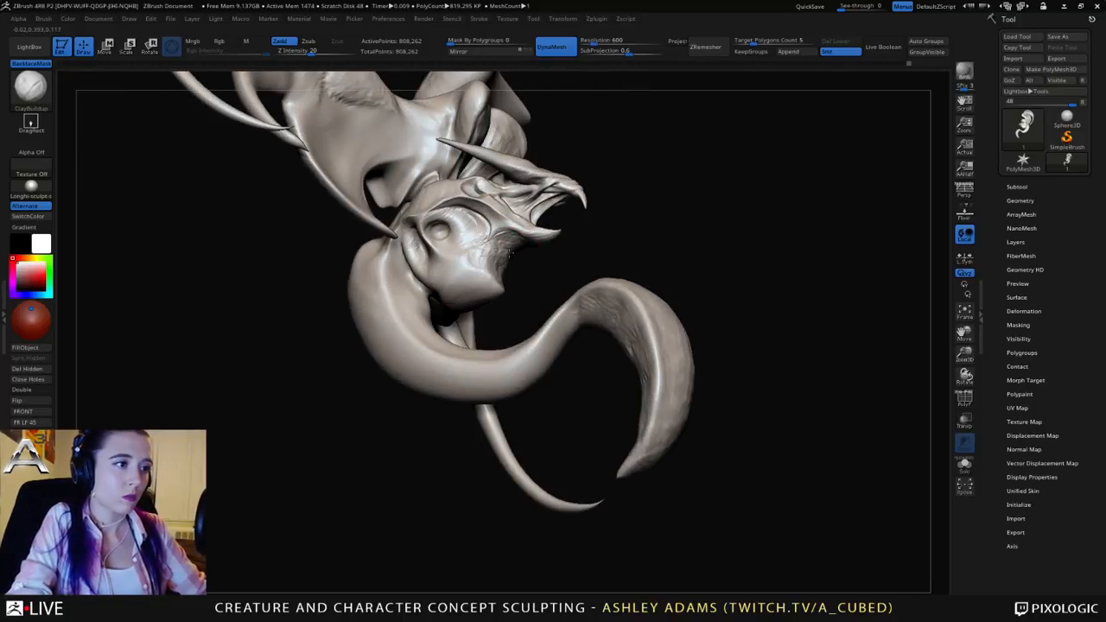
{"action": "mouse_move", "coordinate": [512, 249]}
{"action": "left_mouse_down"}
{"action": "mouse_move", "coordinate": [500, 278]}
{"action": "mouse_move", "coordinate": [499, 261]}
{"action": "left_mouse_up"}
Step: Reshape the curve of the curling tail with a larger SnakeHook brush
{"action": "mouse_move", "coordinate": [522, 228]}
{"action": "right_mouse_down"}
{"action": "mouse_move", "coordinate": [535, 236]}
{"action": "mouse_move", "coordinate": [521, 255]}
{"action": "mouse_move", "coordinate": [522, 230]}
{"action": "mouse_move", "coordinate": [488, 220]}
{"action": "mouse_move", "coordinate": [542, 223]}
{"action": "mouse_move", "coordinate": [547, 247]}
{"action": "mouse_move", "coordinate": [584, 266]}
{"action": "right_mouse_up"}
{"action": "key", "text": "b"}
{"action": "key", "text": "s"}
{"action": "key", "text": "h"}
{"action": "right_click", "coordinate": [541, 223]}
{"action": "right_click", "coordinate": [584, 266]}
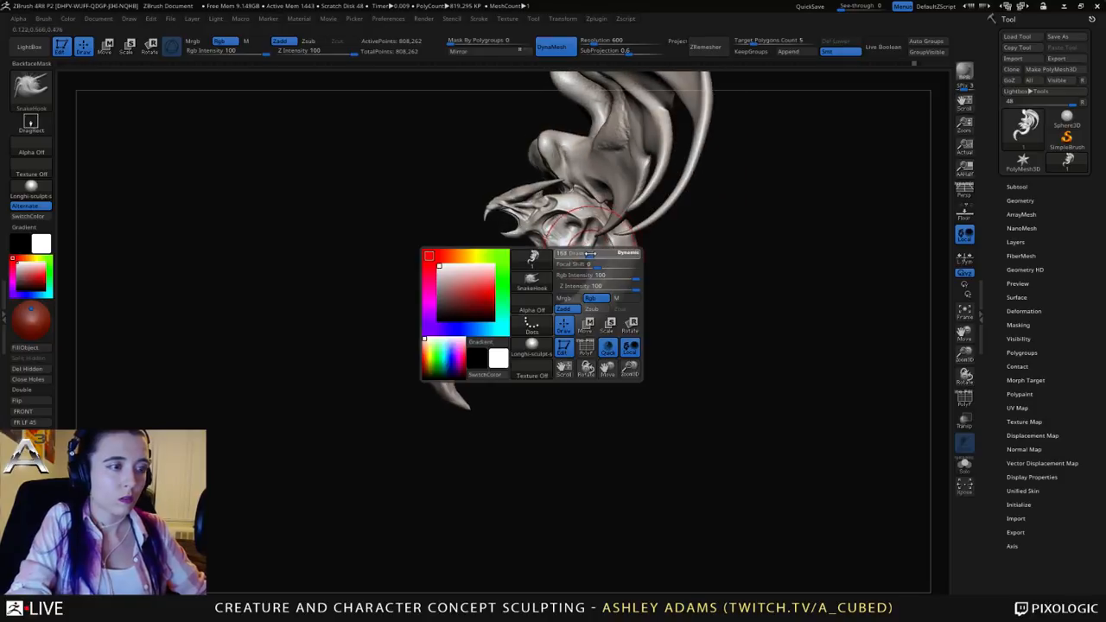
{"action": "right_click", "coordinate": [582, 307]}
{"action": "left_click_drag", "start_coordinate": [581, 306], "coordinate": [596, 307]}
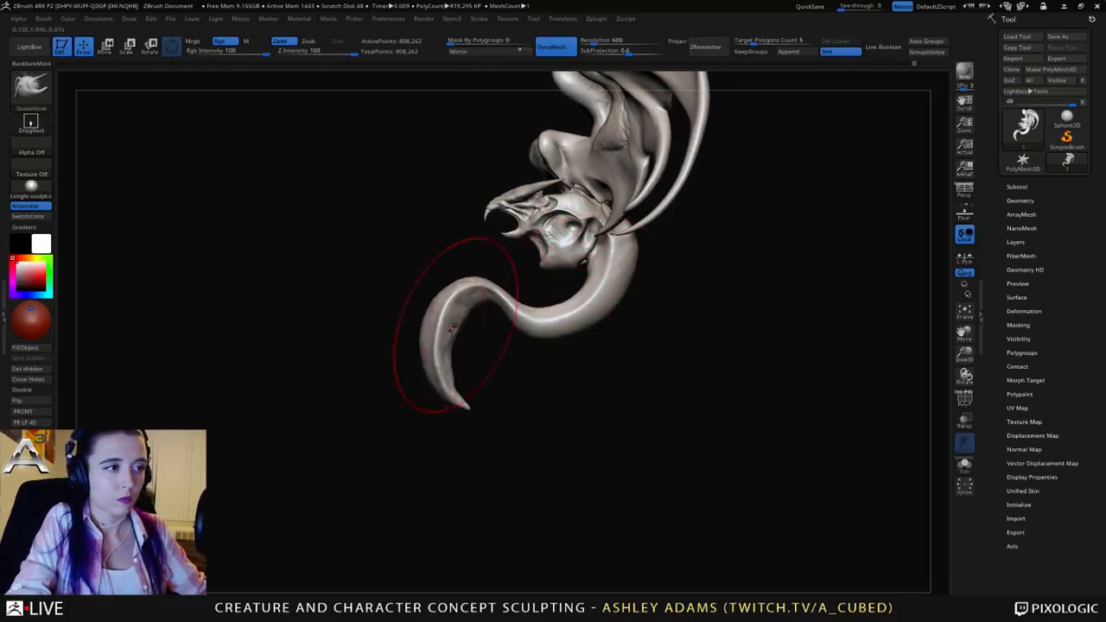
{"action": "left_click_drag", "start_coordinate": [434, 326], "coordinate": [416, 314]}
{"action": "left_click_drag", "start_coordinate": [418, 334], "coordinate": [417, 376]}
{"action": "mouse_move", "coordinate": [573, 329]}
{"action": "left_mouse_down"}
{"action": "mouse_move", "coordinate": [624, 311]}
{"action": "mouse_move", "coordinate": [640, 291]}
{"action": "left_mouse_up"}
{"action": "mouse_move", "coordinate": [593, 346]}
{"action": "left_mouse_down"}
{"action": "mouse_move", "coordinate": [656, 277]}
{"action": "mouse_move", "coordinate": [671, 240]}
{"action": "mouse_move", "coordinate": [683, 320]}
{"action": "mouse_move", "coordinate": [630, 311]}
{"action": "left_mouse_up"}
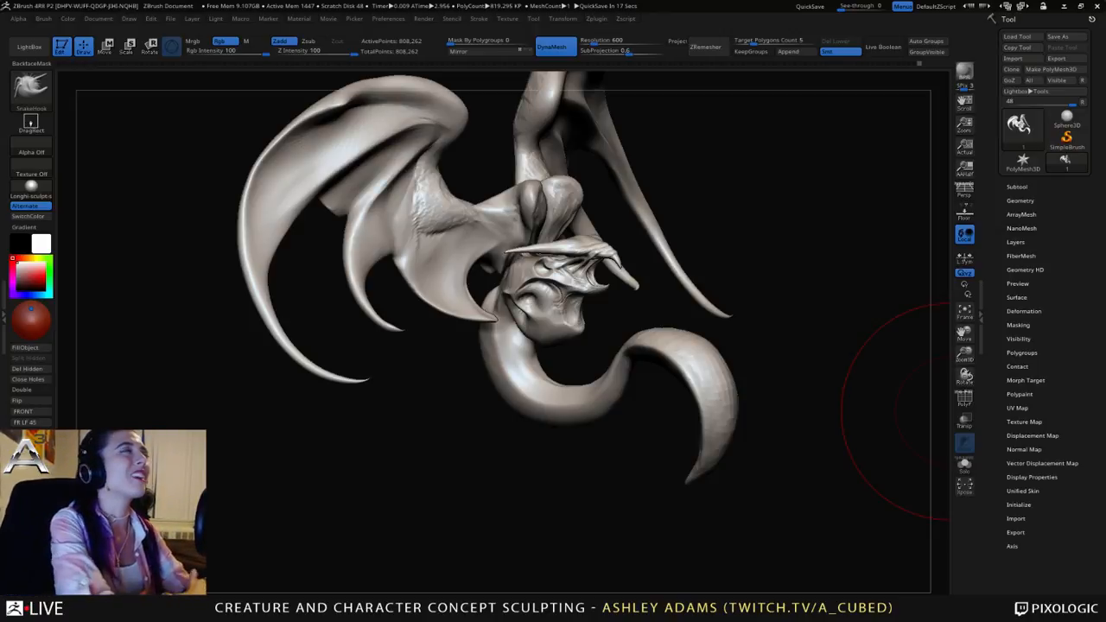
Step: Slim the inner wing arms near the shoulders with a smaller SnakeHook brush
{"action": "mouse_move", "coordinate": [372, 233]}
{"action": "right_mouse_down"}
{"action": "mouse_move", "coordinate": [484, 221]}
{"action": "mouse_move", "coordinate": [465, 231]}
{"action": "right_mouse_up"}
{"action": "key", "text": "space"}
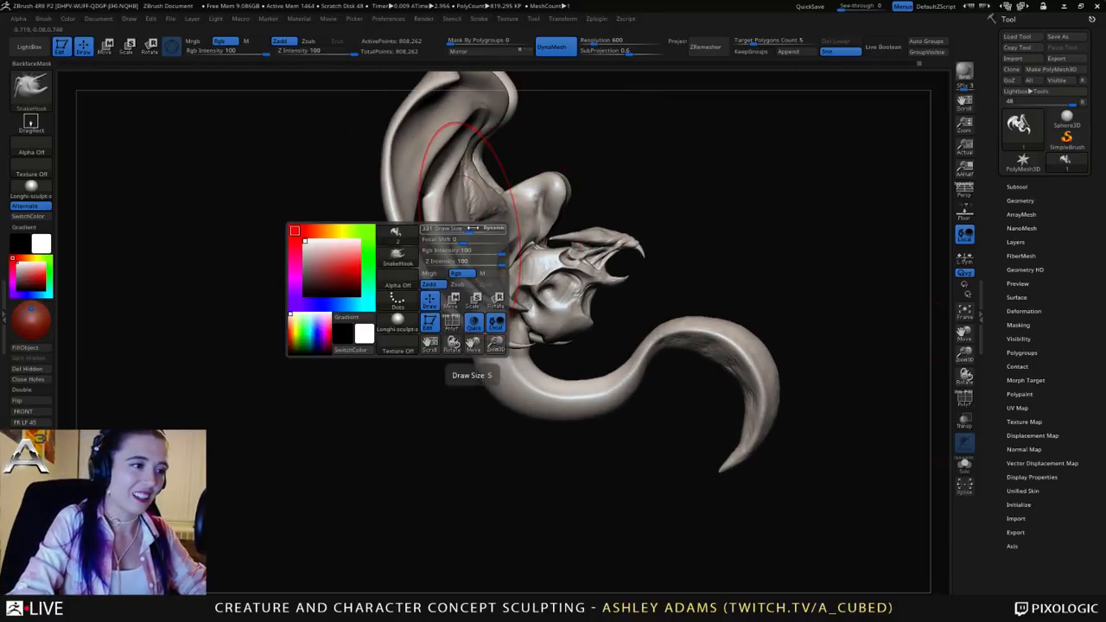
{"action": "mouse_move", "coordinate": [466, 231]}
{"action": "left_mouse_down"}
{"action": "mouse_move", "coordinate": [455, 227]}
{"action": "mouse_move", "coordinate": [464, 237]}
{"action": "left_mouse_up"}
{"action": "right_click_drag", "start_coordinate": [486, 226], "coordinate": [376, 216]}
{"action": "key", "text": "space"}
{"action": "left_click_drag", "start_coordinate": [485, 208], "coordinate": [452, 202]}
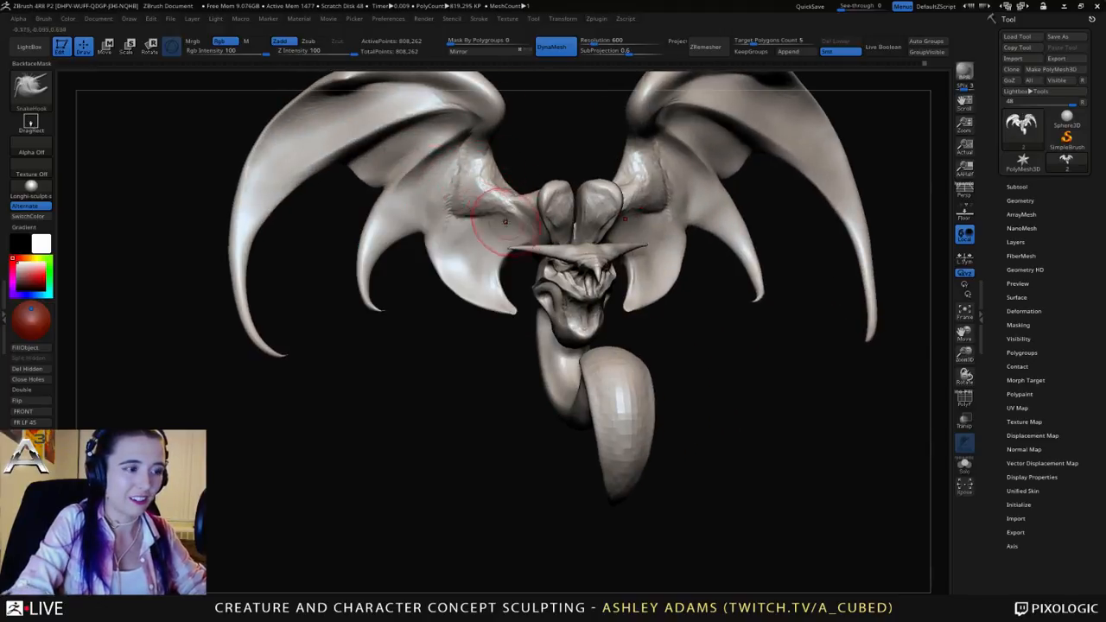
{"action": "key", "text": "b"}
{"action": "key", "text": "c"}
{"action": "key", "text": "b"}
{"action": "key", "text": "b"}
{"action": "key", "text": "s"}
{"action": "key", "text": "h"}
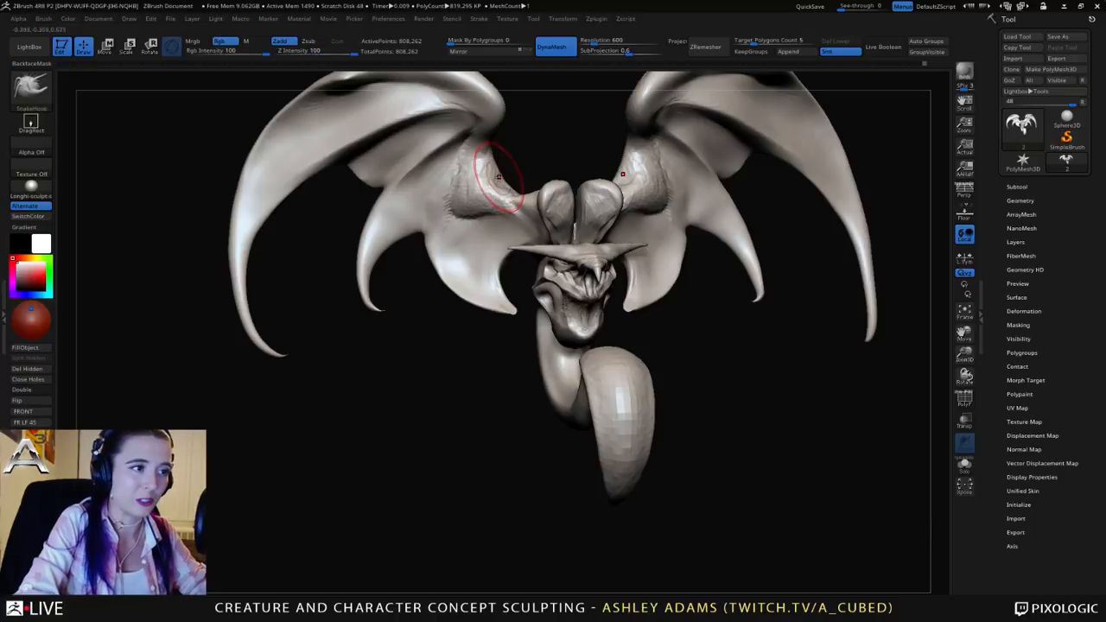
{"action": "left_click_drag", "start_coordinate": [501, 178], "coordinate": [492, 176]}
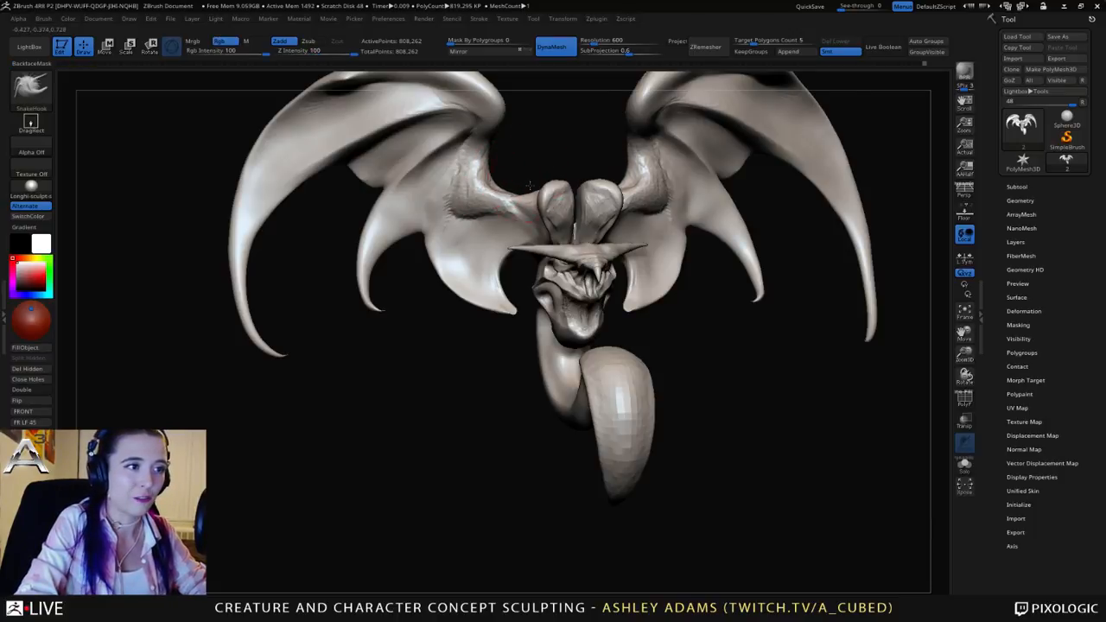
{"action": "right_click_drag", "start_coordinate": [477, 178], "coordinate": [522, 182]}
{"action": "right_click_drag", "start_coordinate": [488, 148], "coordinate": [469, 172]}
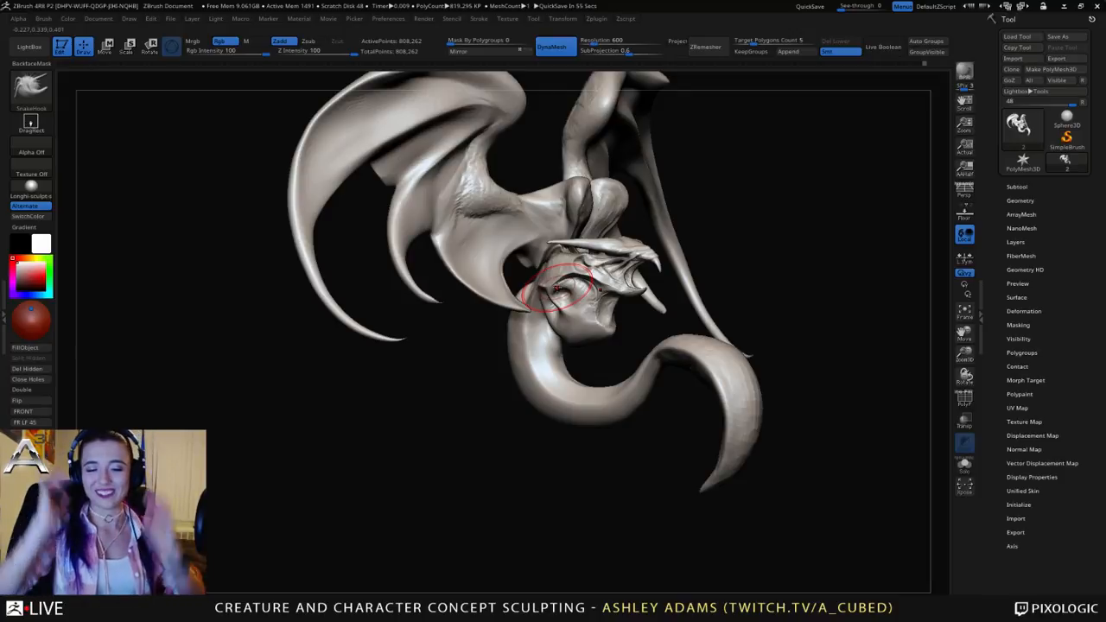
Step: Pull out and round the short membrane lobes between the outer and middle wing claws with SnakeHook
{"action": "mouse_move", "coordinate": [320, 226]}
{"action": "left_mouse_down"}
{"action": "mouse_move", "coordinate": [445, 219]}
{"action": "mouse_move", "coordinate": [459, 227]}
{"action": "mouse_move", "coordinate": [444, 271]}
{"action": "left_mouse_up"}
{"action": "key", "text": "space"}
{"action": "left_click_drag", "start_coordinate": [469, 327], "coordinate": [469, 319]}
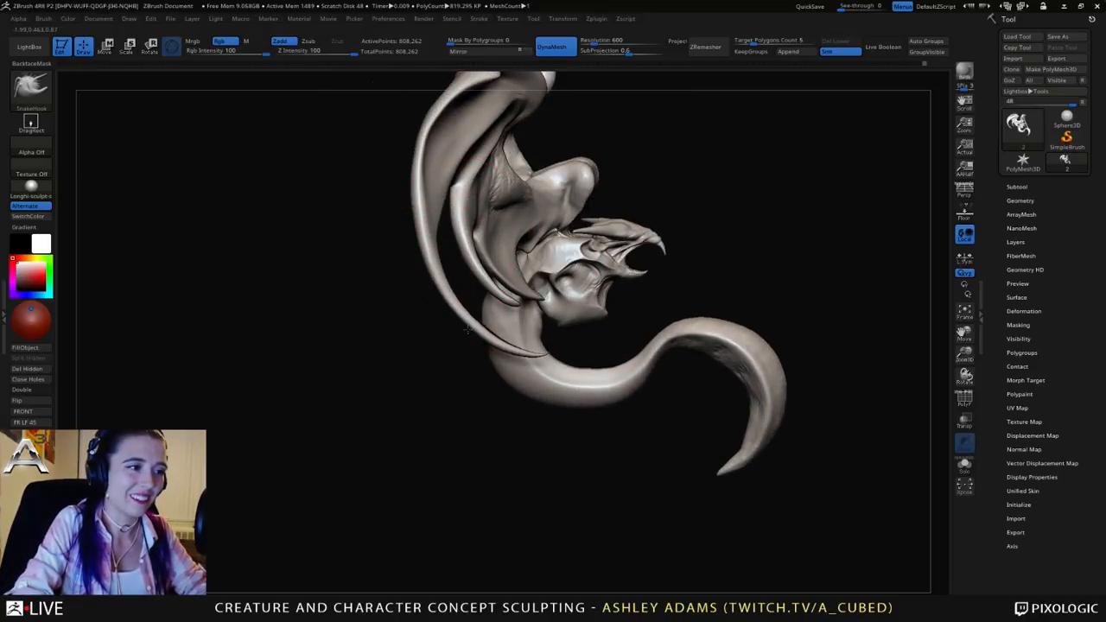
{"action": "right_click_drag", "start_coordinate": [469, 320], "coordinate": [429, 229], "text": "ctrl"}
{"action": "right_click_drag", "start_coordinate": [743, 232], "coordinate": [620, 219]}
{"action": "right_click_drag", "start_coordinate": [621, 219], "coordinate": [603, 262], "text": "ctrl"}
{"action": "key", "text": "space"}
{"action": "mouse_move", "coordinate": [595, 177]}
{"action": "left_mouse_down"}
{"action": "mouse_move", "coordinate": [609, 180]}
{"action": "mouse_move", "coordinate": [594, 178]}
{"action": "left_mouse_up"}
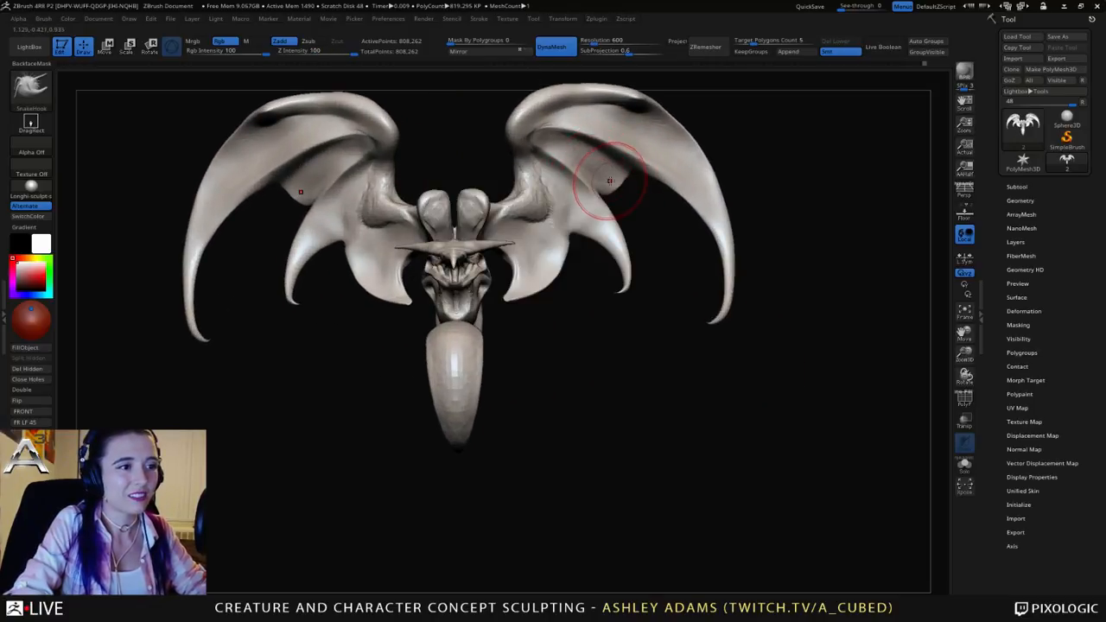
{"action": "key", "text": "space"}
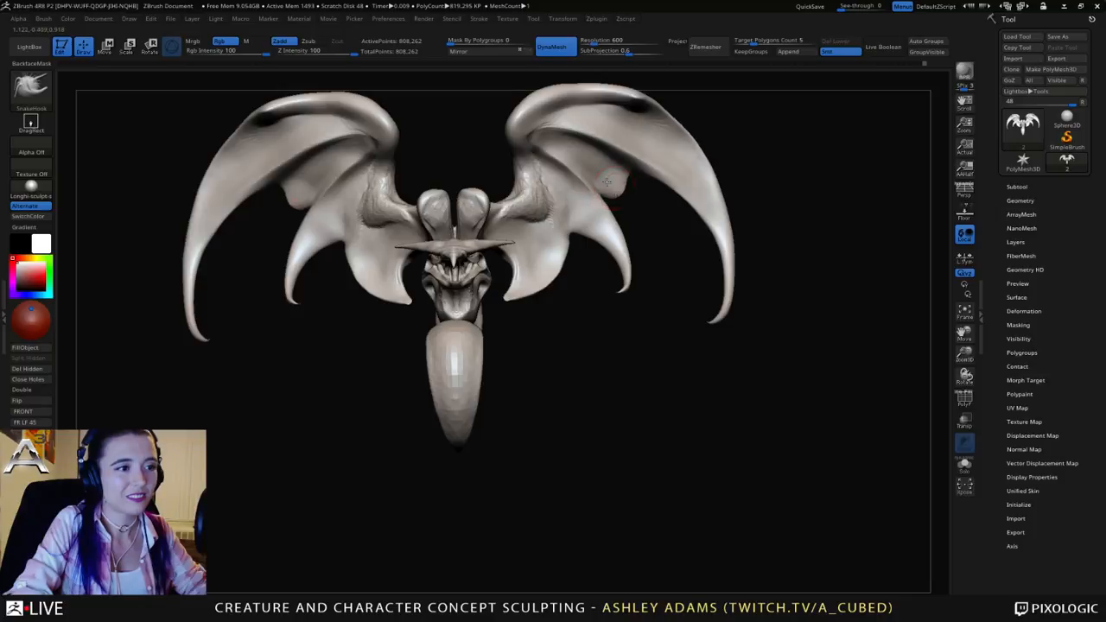
{"action": "right_click_drag", "start_coordinate": [614, 175], "coordinate": [566, 149]}
Step: Build up the membrane surface on the short wing lobes with ClayBuildup and adjust their edges with SnakeHook
{"action": "key", "text": "b"}
{"action": "key", "text": "c"}
{"action": "key", "text": "b"}
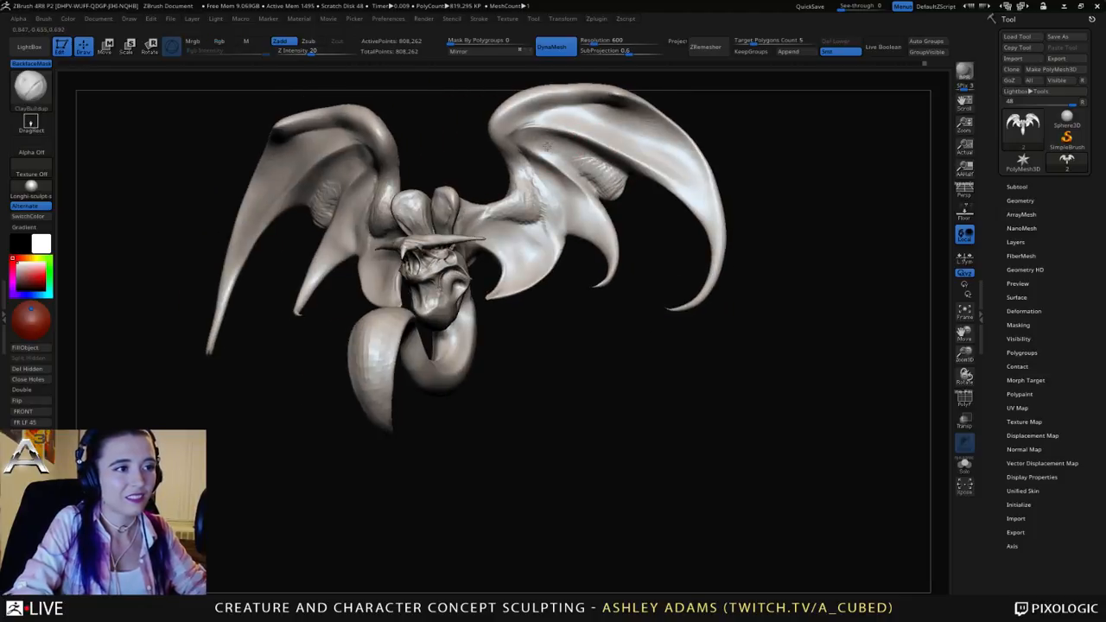
{"action": "mouse_move", "coordinate": [566, 149]}
{"action": "left_mouse_down"}
{"action": "mouse_move", "coordinate": [616, 184]}
{"action": "mouse_move", "coordinate": [574, 160]}
{"action": "left_mouse_up"}
{"action": "right_click_drag", "start_coordinate": [580, 161], "coordinate": [615, 197]}
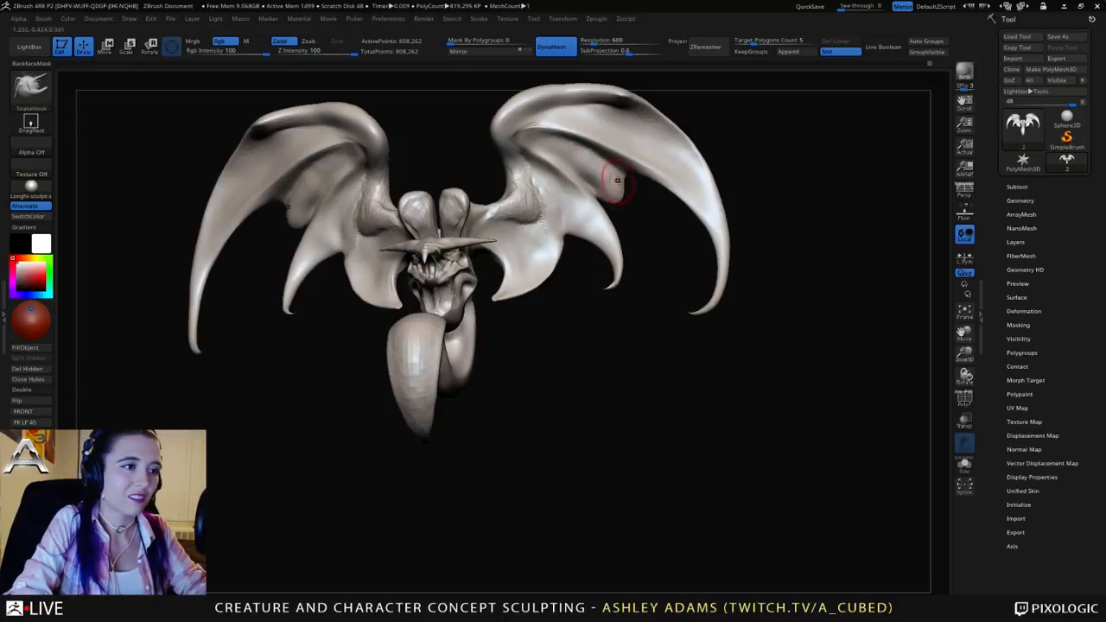
Step: Add folds along the upper wing membranes with ClayBuildup and smooth them toward the short lobes
{"action": "key", "text": "b"}
{"action": "key", "text": "c"}
{"action": "key", "text": "b"}
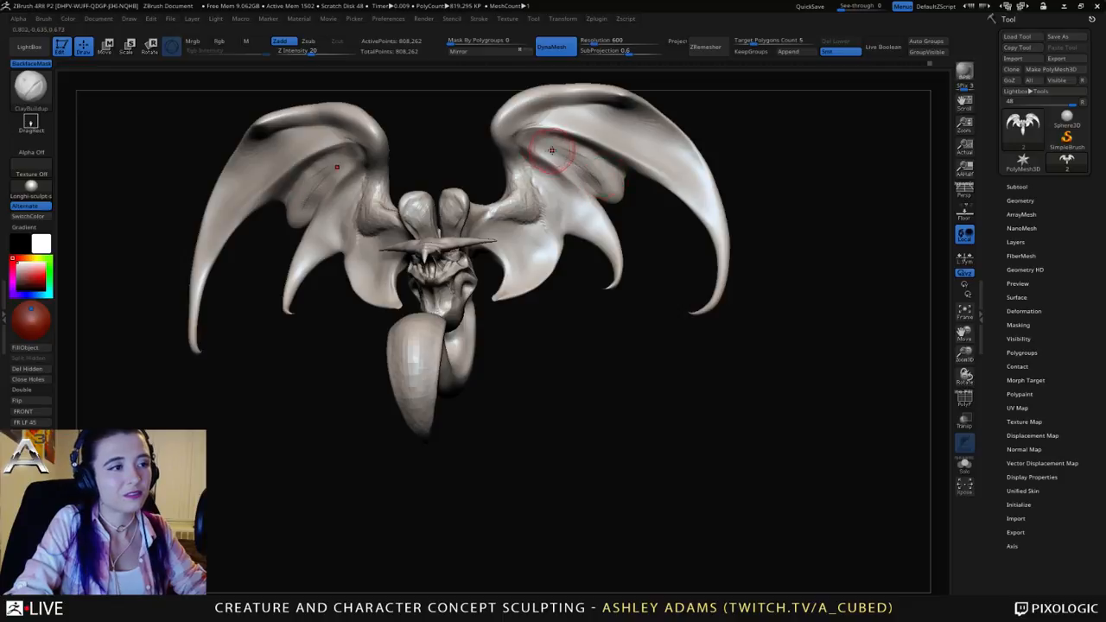
{"action": "mouse_move", "coordinate": [556, 144]}
{"action": "left_mouse_down"}
{"action": "mouse_move", "coordinate": [602, 187]}
{"action": "mouse_move", "coordinate": [572, 160]}
{"action": "left_mouse_up"}
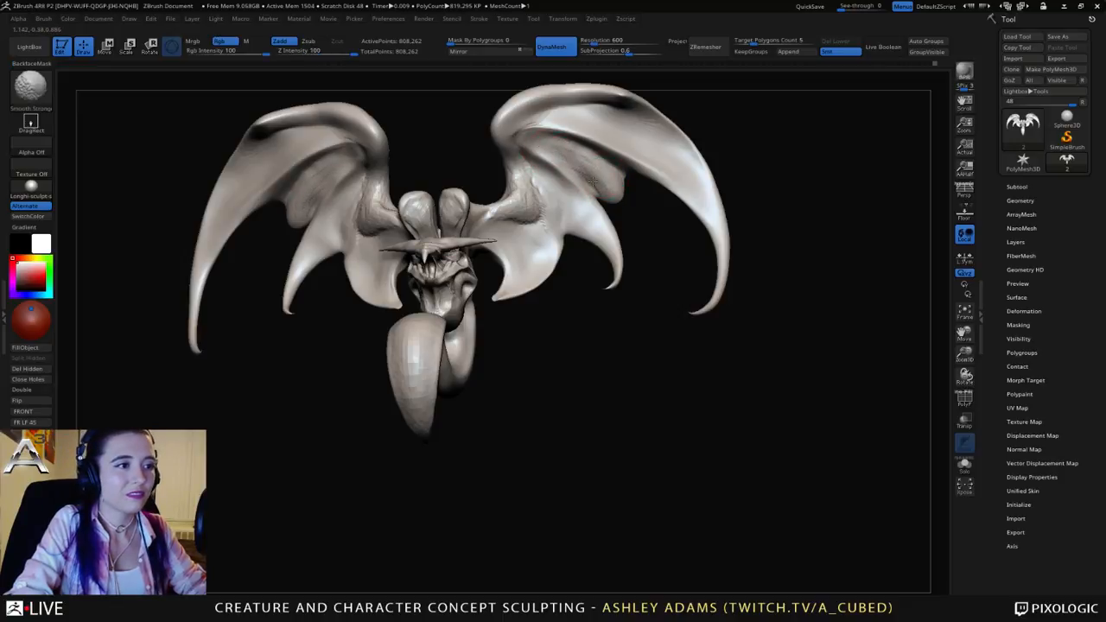
{"action": "left_click_drag", "start_coordinate": [458, 154], "coordinate": [622, 185]}
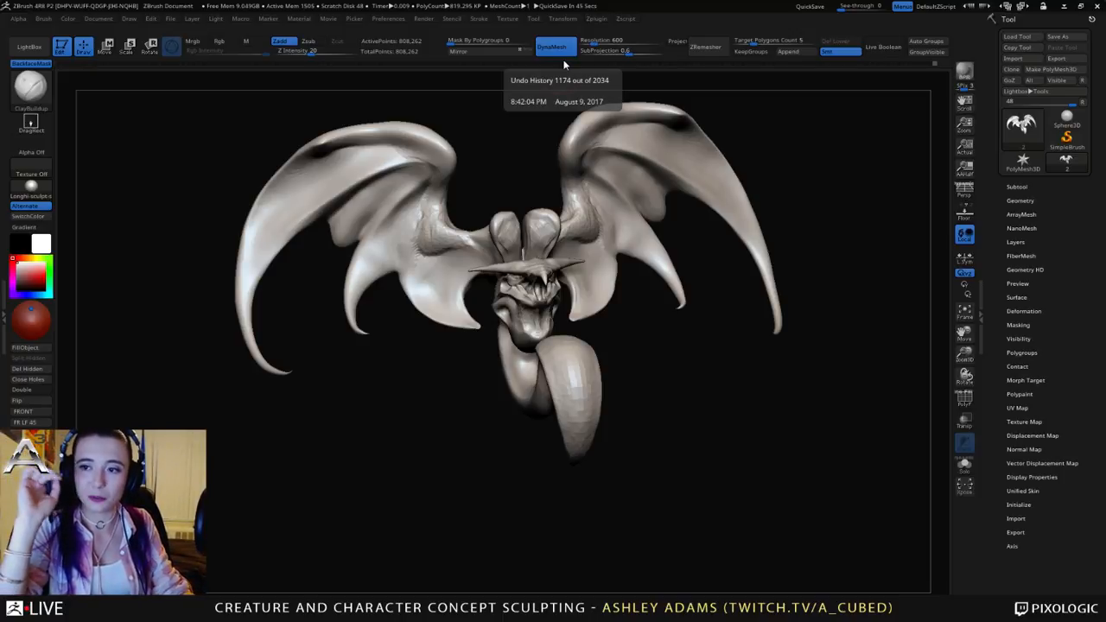
Step: Reshape the lower wing membrane edge between the middle and inner claws with the SnakeHook brush
{"action": "right_click_drag", "start_coordinate": [574, 276], "coordinate": [505, 278]}
{"action": "left_click_drag", "start_coordinate": [539, 261], "coordinate": [544, 261]}
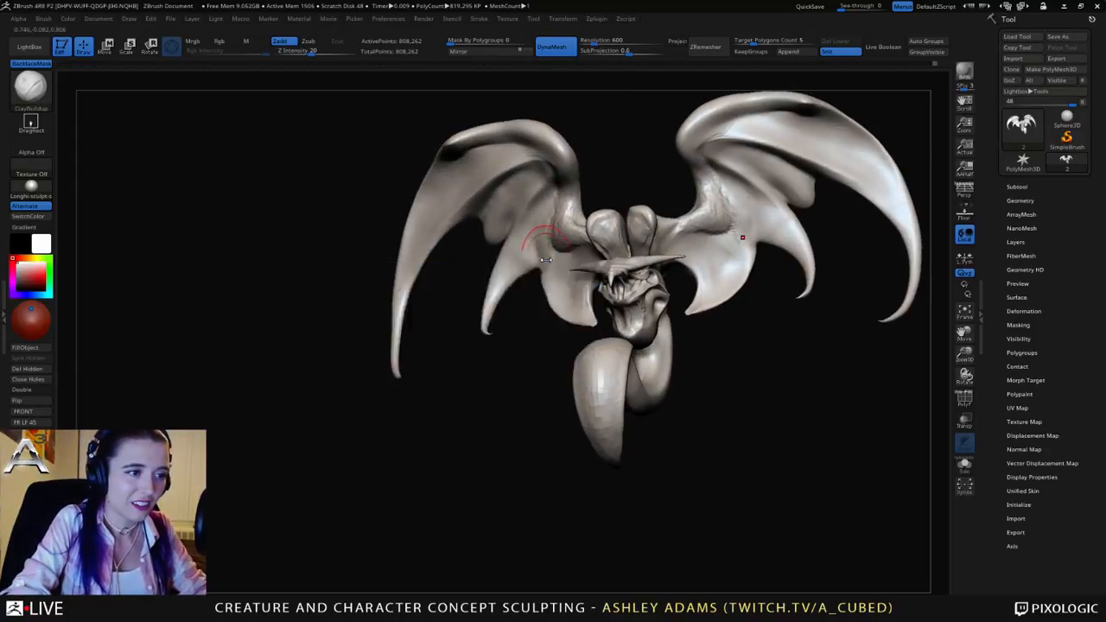
{"action": "left_click_drag", "start_coordinate": [484, 398], "coordinate": [553, 398], "text": "shift"}
{"action": "key", "text": "b"}
{"action": "key", "text": "s"}
{"action": "key", "text": "h"}
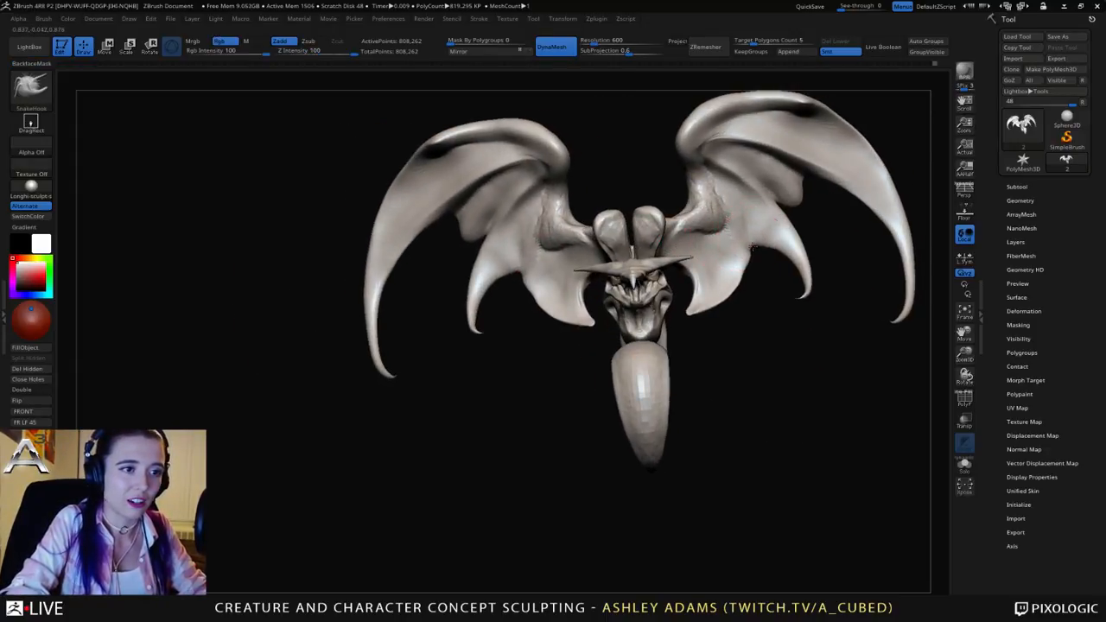
{"action": "right_click_drag", "start_coordinate": [760, 247], "coordinate": [743, 259]}
{"action": "key", "text": "space"}
{"action": "left_click_drag", "start_coordinate": [748, 263], "coordinate": [741, 264]}
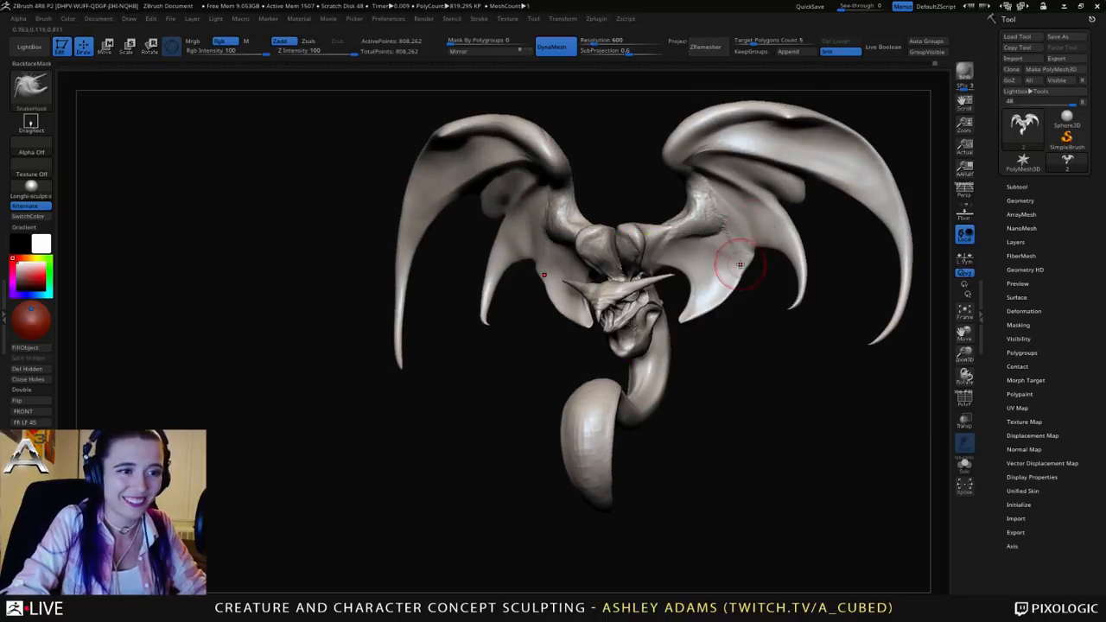
{"action": "right_click_drag", "start_coordinate": [740, 264], "coordinate": [746, 282], "text": "shift"}
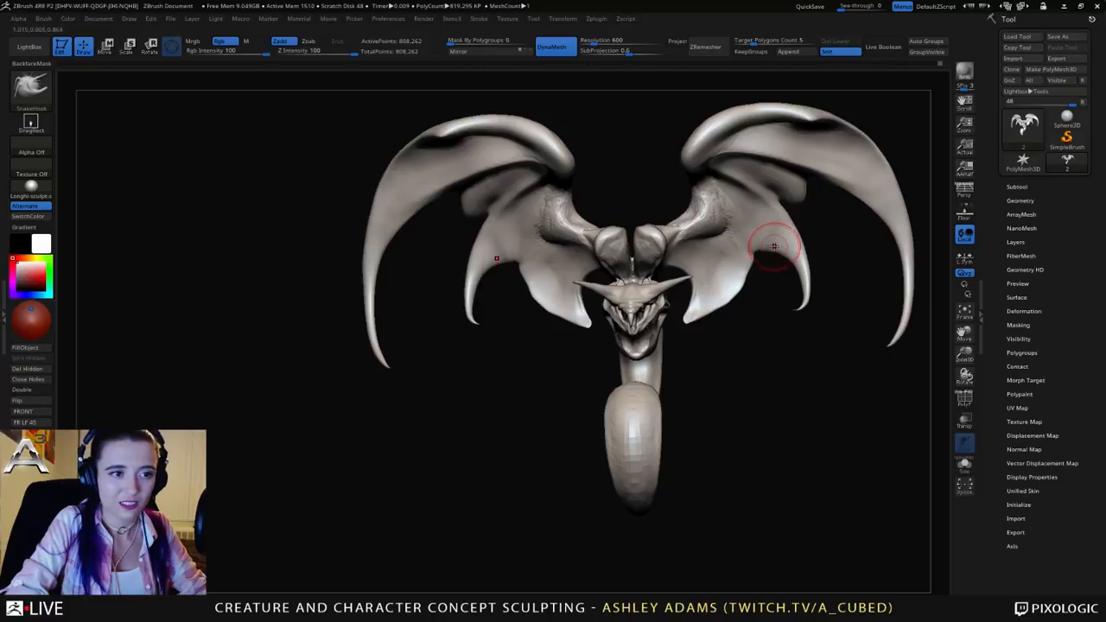
Step: Refine the scalloped edges and pointed tips of the inner wing membranes with SnakeHook
{"action": "right_click_drag", "start_coordinate": [775, 246], "coordinate": [722, 227]}
{"action": "right_click", "coordinate": [737, 238]}
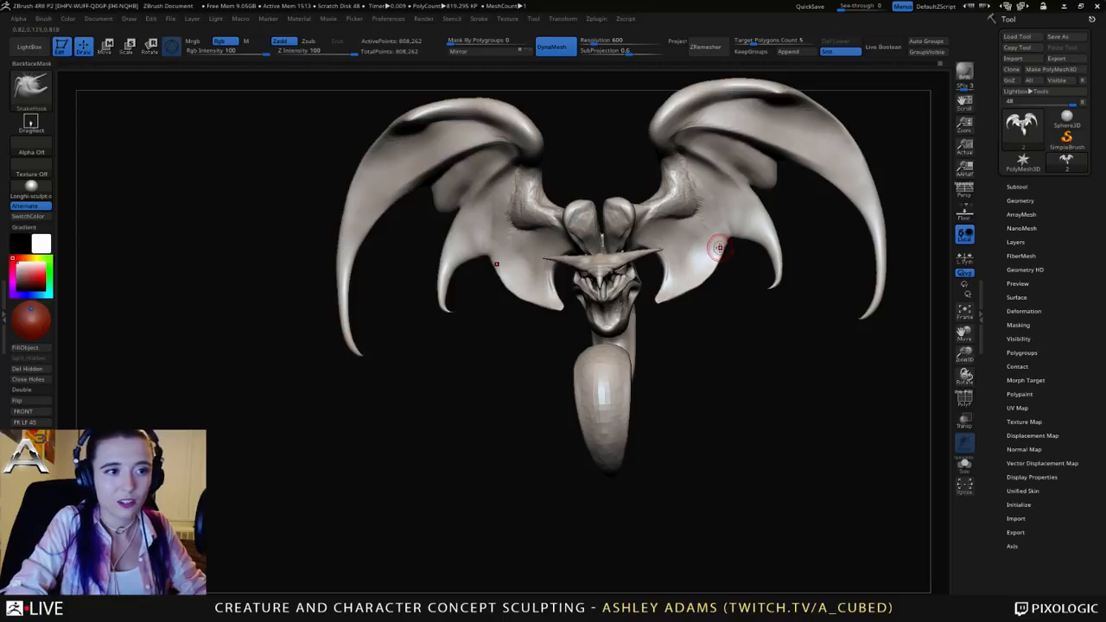
{"action": "right_click_drag", "start_coordinate": [719, 248], "coordinate": [710, 241]}
{"action": "right_click", "coordinate": [475, 324]}
{"action": "mouse_move", "coordinate": [521, 251]}
{"action": "right_mouse_down"}
{"action": "mouse_move", "coordinate": [517, 283]}
{"action": "mouse_move", "coordinate": [528, 261]}
{"action": "right_mouse_up"}
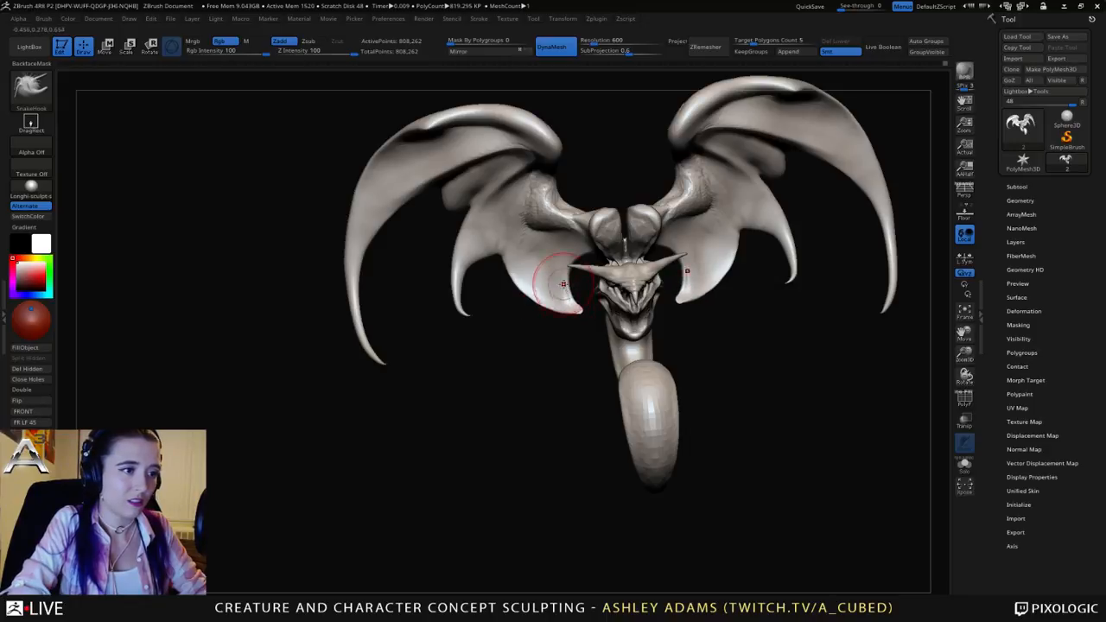
{"action": "right_click_drag", "start_coordinate": [466, 268], "coordinate": [455, 288]}
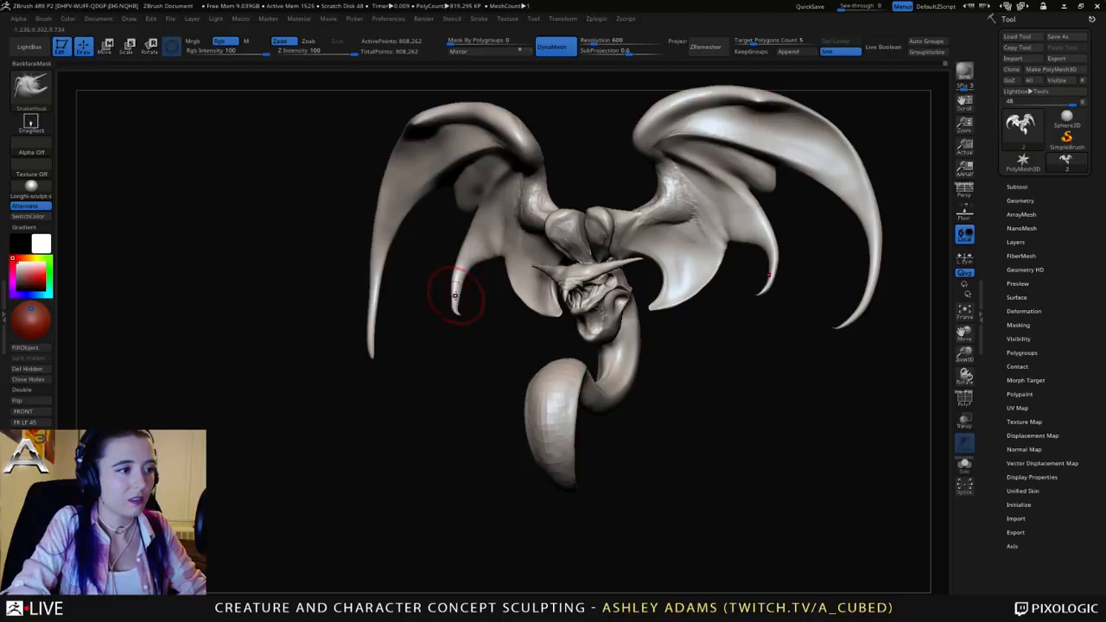
Step: Adjust and smooth the curves of the wing claws and the short membrane lobes from the side and back
{"action": "mouse_move", "coordinate": [456, 295]}
{"action": "right_mouse_down"}
{"action": "mouse_move", "coordinate": [488, 269]}
{"action": "mouse_move", "coordinate": [489, 283]}
{"action": "right_mouse_up"}
{"action": "key", "text": "space"}
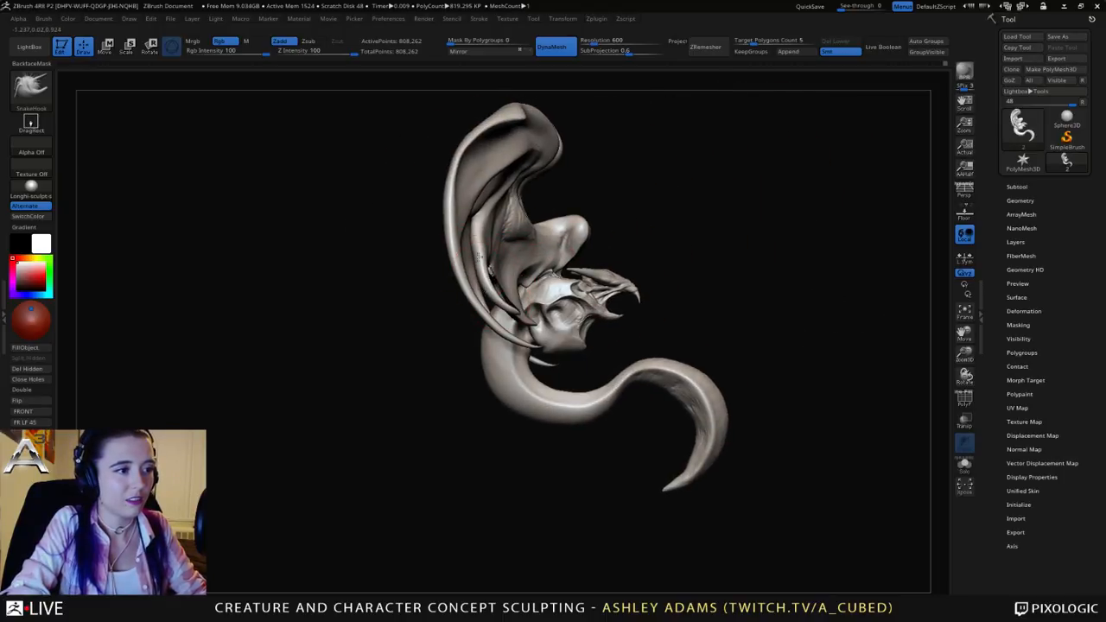
{"action": "right_click_drag", "start_coordinate": [478, 233], "coordinate": [498, 315]}
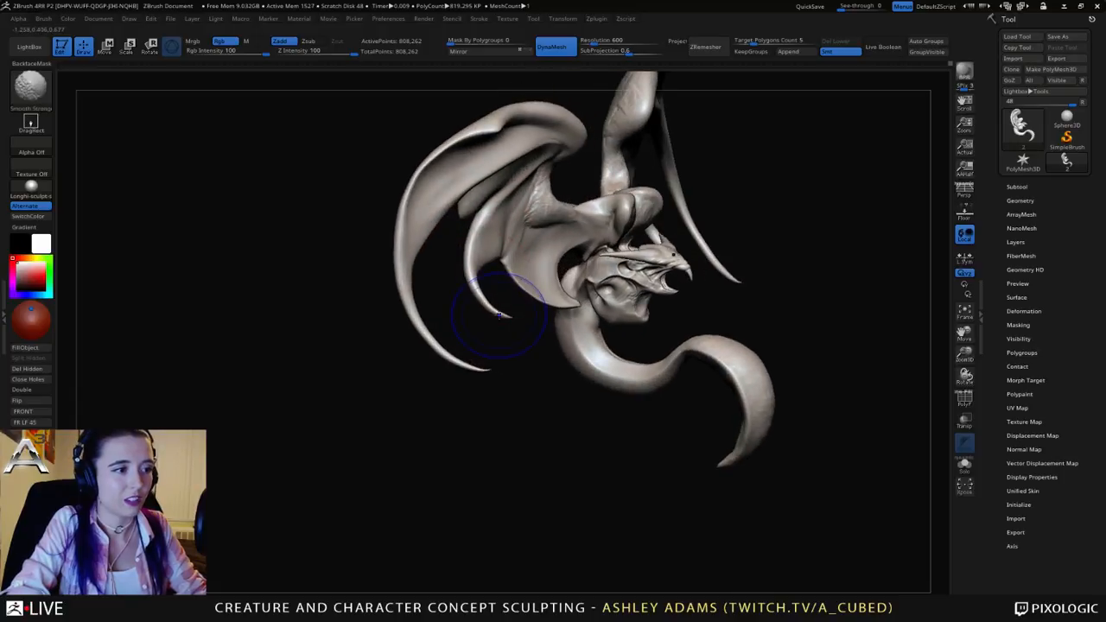
{"action": "mouse_move", "coordinate": [440, 267]}
{"action": "right_mouse_down"}
{"action": "mouse_move", "coordinate": [469, 316]}
{"action": "mouse_move", "coordinate": [482, 305]}
{"action": "right_mouse_up"}
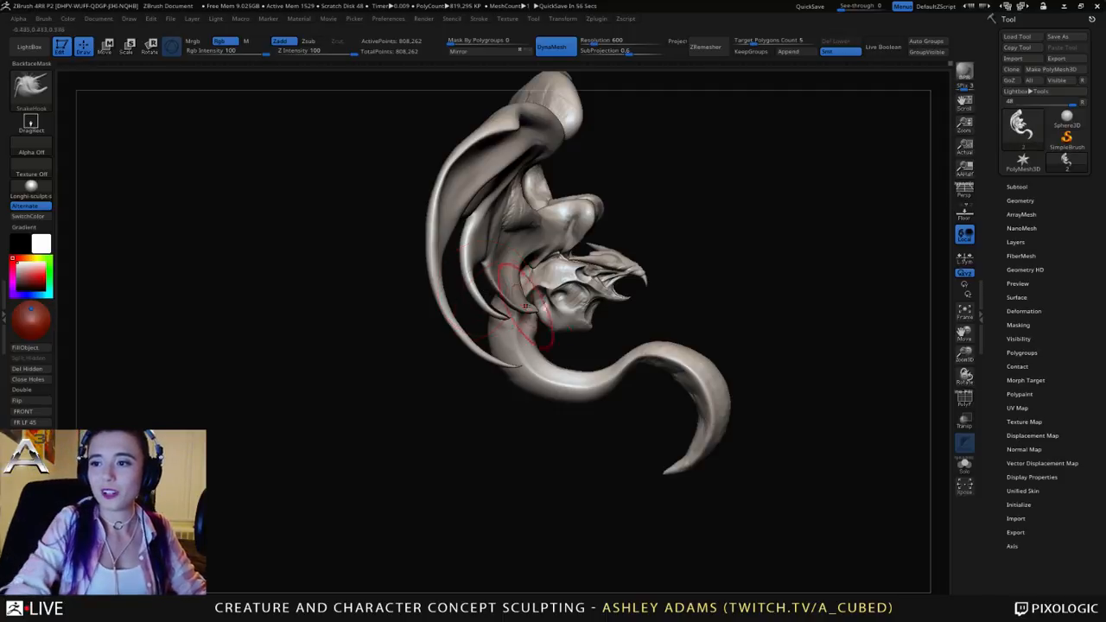
{"action": "mouse_move", "coordinate": [567, 304]}
{"action": "right_mouse_down"}
{"action": "mouse_move", "coordinate": [505, 248]}
{"action": "mouse_move", "coordinate": [477, 244]}
{"action": "mouse_move", "coordinate": [545, 230]}
{"action": "mouse_move", "coordinate": [603, 290]}
{"action": "right_mouse_up"}
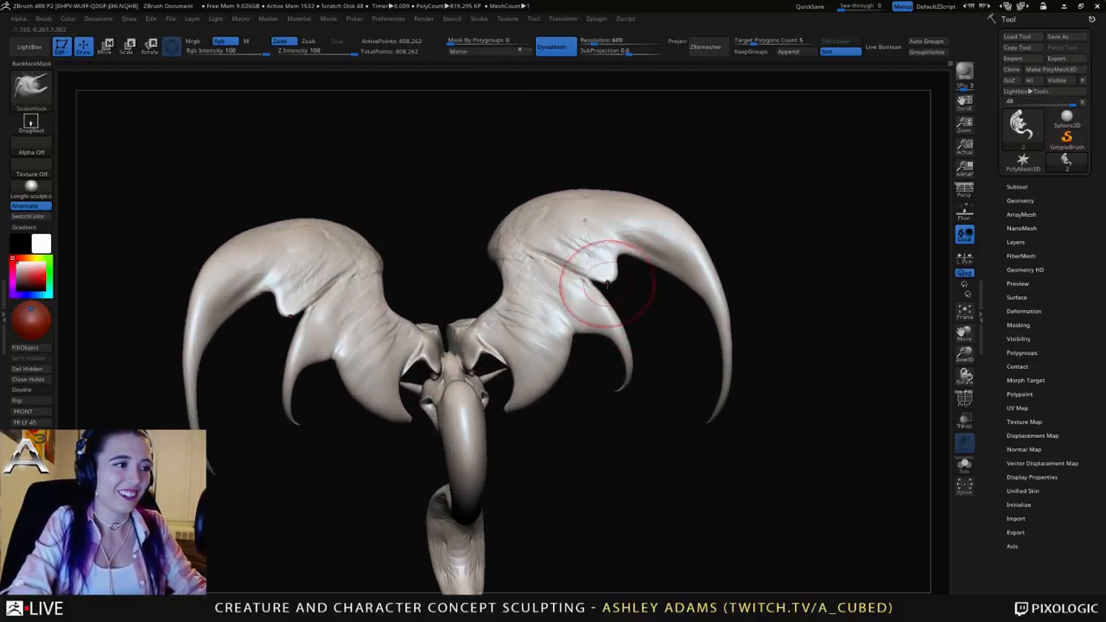
{"action": "mouse_move", "coordinate": [561, 220]}
{"action": "right_mouse_down"}
{"action": "mouse_move", "coordinate": [601, 243]}
{"action": "mouse_move", "coordinate": [531, 251]}
{"action": "mouse_move", "coordinate": [523, 291]}
{"action": "mouse_move", "coordinate": [499, 294]}
{"action": "right_mouse_up"}
Step: Build up a textured strip along the inner curve of the body below the jaw with ClayBuildup
{"action": "mouse_move", "coordinate": [502, 397]}
{"action": "right_mouse_down", "text": "alt"}
{"action": "mouse_move", "coordinate": [585, 280]}
{"action": "mouse_move", "coordinate": [608, 326]}
{"action": "right_mouse_up", "text": "alt"}
{"action": "key", "text": "space"}
{"action": "left_click_drag", "start_coordinate": [606, 328], "coordinate": [589, 328]}
{"action": "mouse_move", "coordinate": [605, 328]}
{"action": "right_mouse_down"}
{"action": "mouse_move", "coordinate": [639, 323]}
{"action": "mouse_move", "coordinate": [659, 373]}
{"action": "mouse_move", "coordinate": [710, 373]}
{"action": "right_mouse_up"}
{"action": "key", "text": "b"}
{"action": "key", "text": "c"}
{"action": "key", "text": "b"}
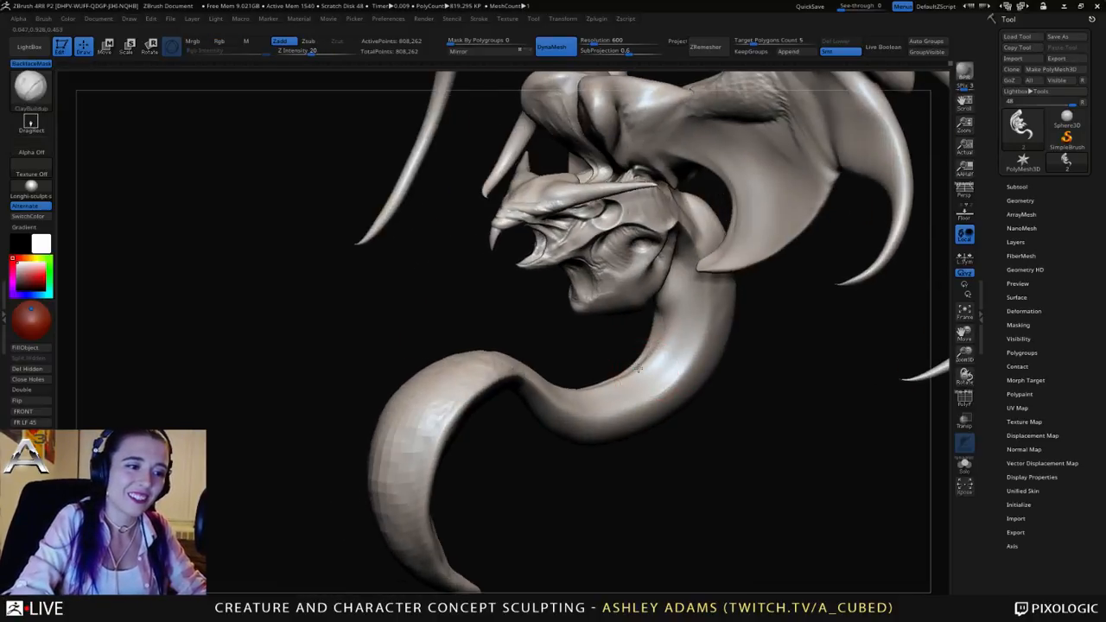
{"action": "mouse_move", "coordinate": [638, 366]}
{"action": "left_mouse_down"}
{"action": "mouse_move", "coordinate": [658, 354]}
{"action": "mouse_move", "coordinate": [684, 275]}
{"action": "mouse_move", "coordinate": [592, 394]}
{"action": "mouse_move", "coordinate": [644, 367]}
{"action": "mouse_move", "coordinate": [679, 308]}
{"action": "mouse_move", "coordinate": [683, 277]}
{"action": "left_mouse_up"}
{"action": "right_click_drag", "start_coordinate": [684, 294], "coordinate": [686, 250]}
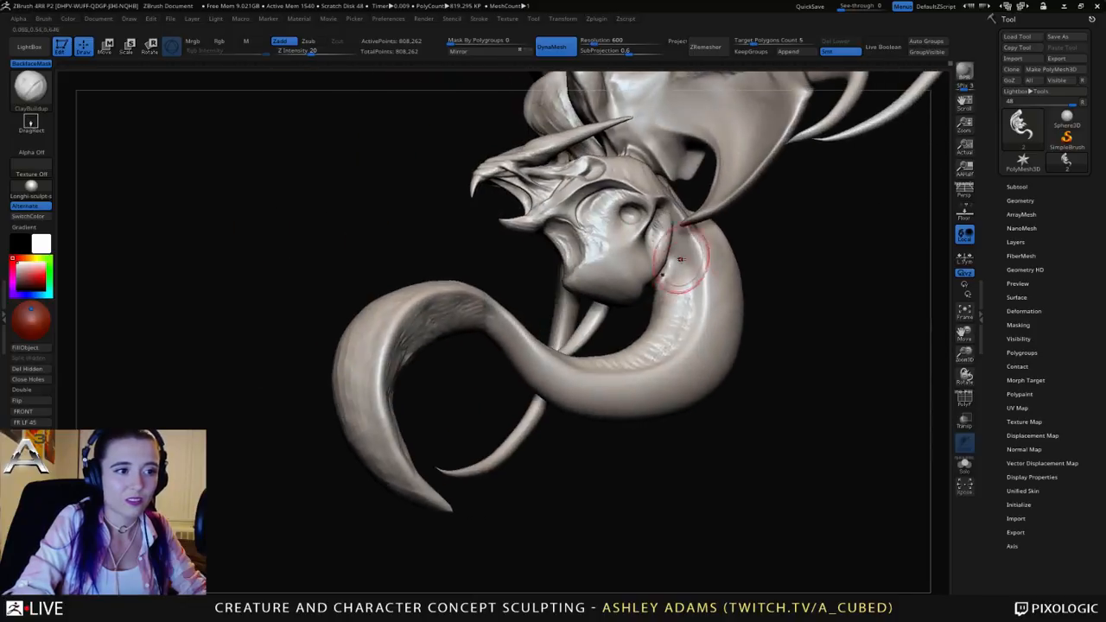
{"action": "left_click_drag", "start_coordinate": [664, 261], "coordinate": [671, 276]}
Step: Carve creases along the lower jaw and around the eye socket rim with DamStandard
{"action": "mouse_move", "coordinate": [667, 271]}
{"action": "right_mouse_down"}
{"action": "mouse_move", "coordinate": [666, 250]}
{"action": "mouse_move", "coordinate": [647, 291]}
{"action": "right_mouse_up"}
{"action": "key", "text": "space"}
{"action": "key", "text": "b"}
{"action": "key", "text": "s"}
{"action": "key", "text": "h"}
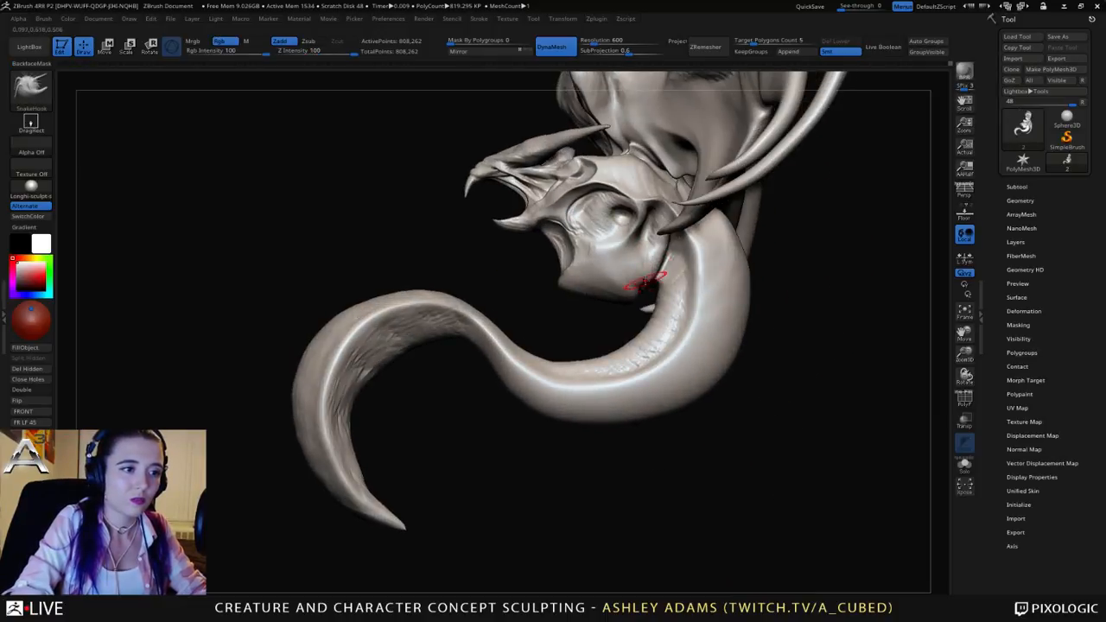
{"action": "key", "text": "b"}
{"action": "key", "text": "d"}
{"action": "key", "text": "s"}
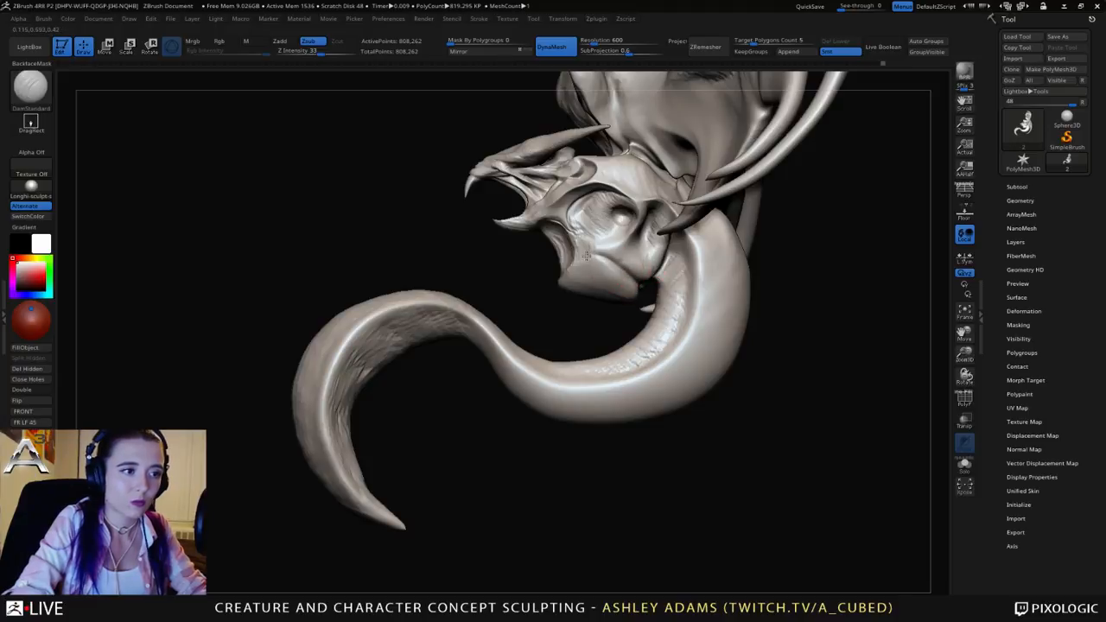
{"action": "mouse_move", "coordinate": [586, 256]}
{"action": "left_mouse_down"}
{"action": "mouse_move", "coordinate": [612, 261]}
{"action": "mouse_move", "coordinate": [577, 240]}
{"action": "mouse_move", "coordinate": [602, 248]}
{"action": "mouse_move", "coordinate": [632, 227]}
{"action": "left_mouse_up"}
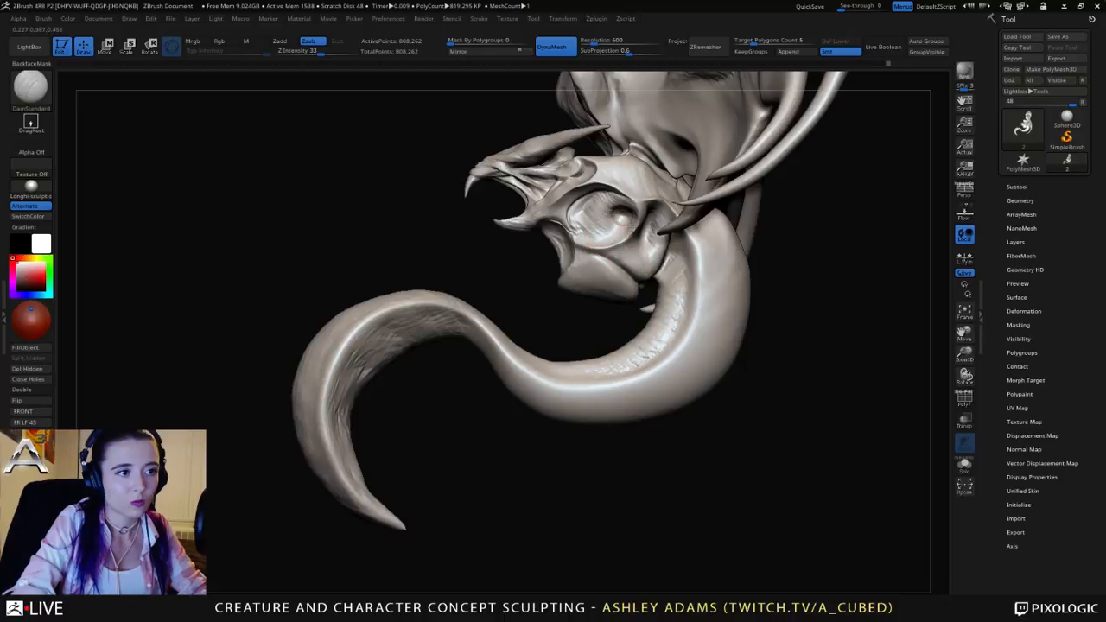
{"action": "left_click_drag", "start_coordinate": [471, 250], "coordinate": [812, 255]}
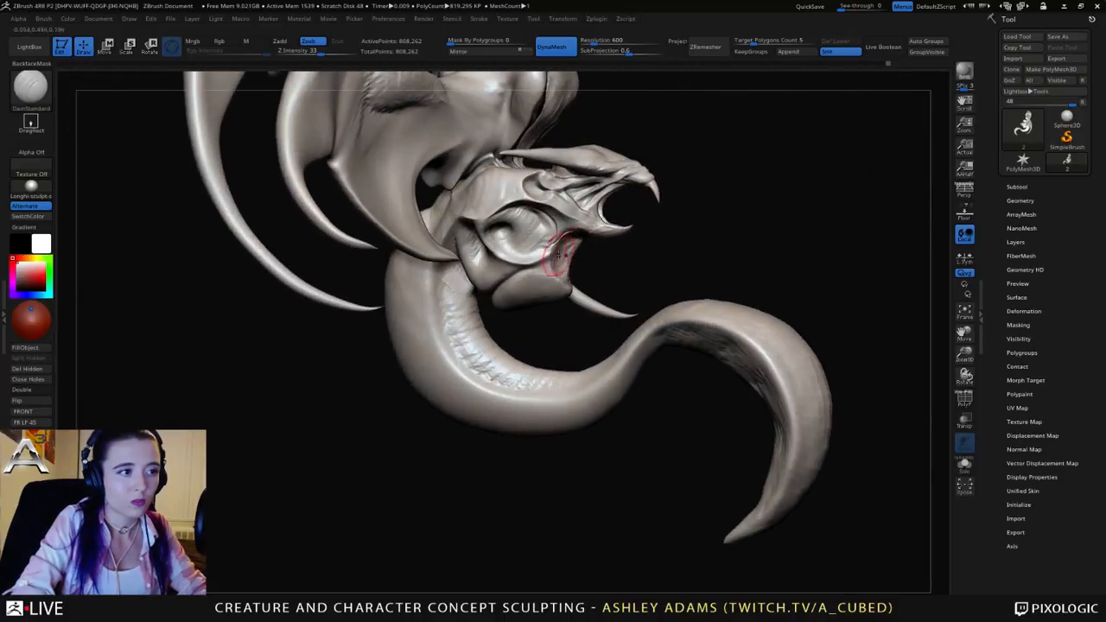
{"action": "mouse_move", "coordinate": [591, 254]}
{"action": "left_mouse_down"}
{"action": "mouse_move", "coordinate": [492, 250]}
{"action": "mouse_move", "coordinate": [514, 275]}
{"action": "left_mouse_up"}
Step: Adjust the cheek and rear jaw shapes beside the eye socket with SnakeHook
{"action": "key", "text": "b"}
{"action": "key", "text": "s"}
{"action": "key", "text": "h"}
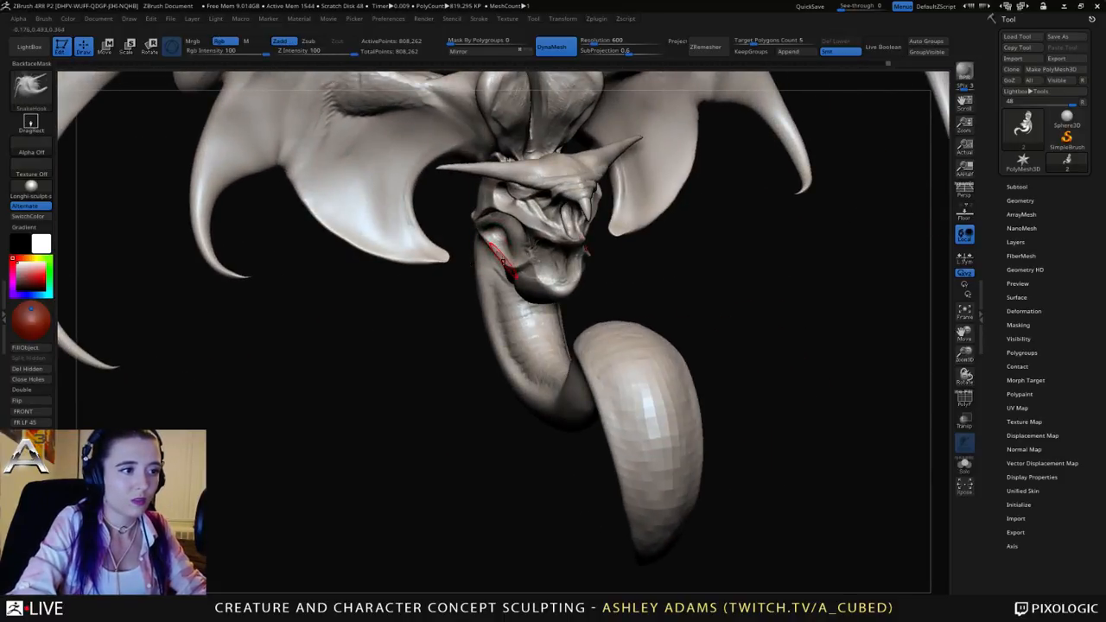
{"action": "mouse_move", "coordinate": [441, 272]}
{"action": "left_mouse_down"}
{"action": "mouse_move", "coordinate": [529, 251]}
{"action": "mouse_move", "coordinate": [538, 221]}
{"action": "mouse_move", "coordinate": [485, 259]}
{"action": "mouse_move", "coordinate": [483, 238]}
{"action": "left_mouse_up"}
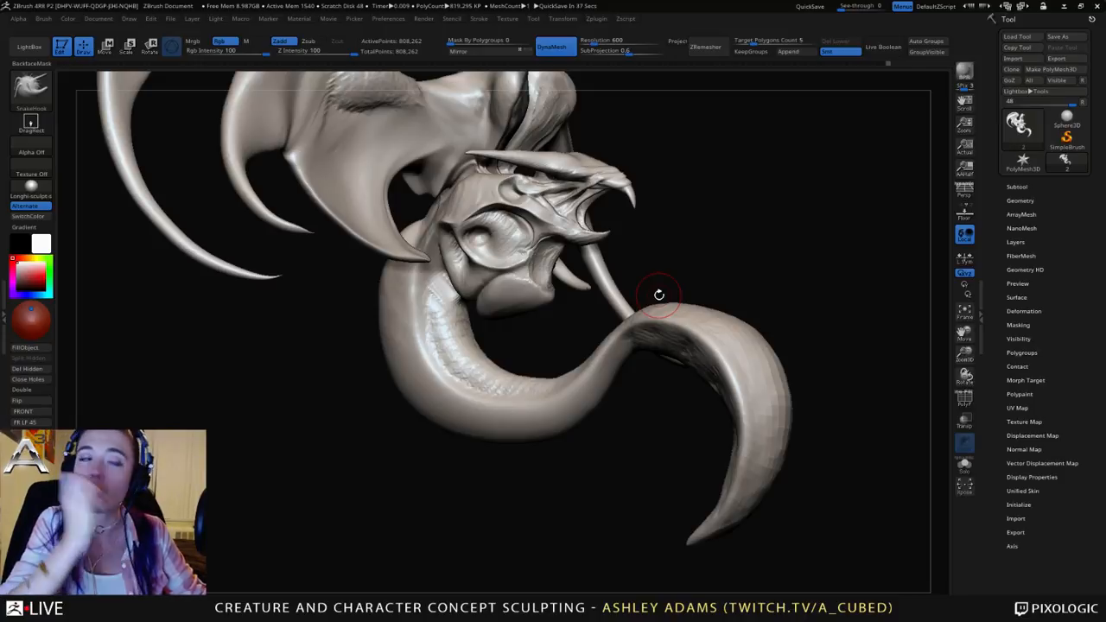
Step: Sculpt raised folds and a recess in the cheek behind the eye socket with ClayBuildup
{"action": "mouse_move", "coordinate": [472, 191]}
{"action": "right_mouse_down"}
{"action": "mouse_move", "coordinate": [502, 195]}
{"action": "mouse_move", "coordinate": [516, 177]}
{"action": "mouse_move", "coordinate": [502, 241]}
{"action": "mouse_move", "coordinate": [476, 206]}
{"action": "mouse_move", "coordinate": [475, 218]}
{"action": "right_mouse_up"}
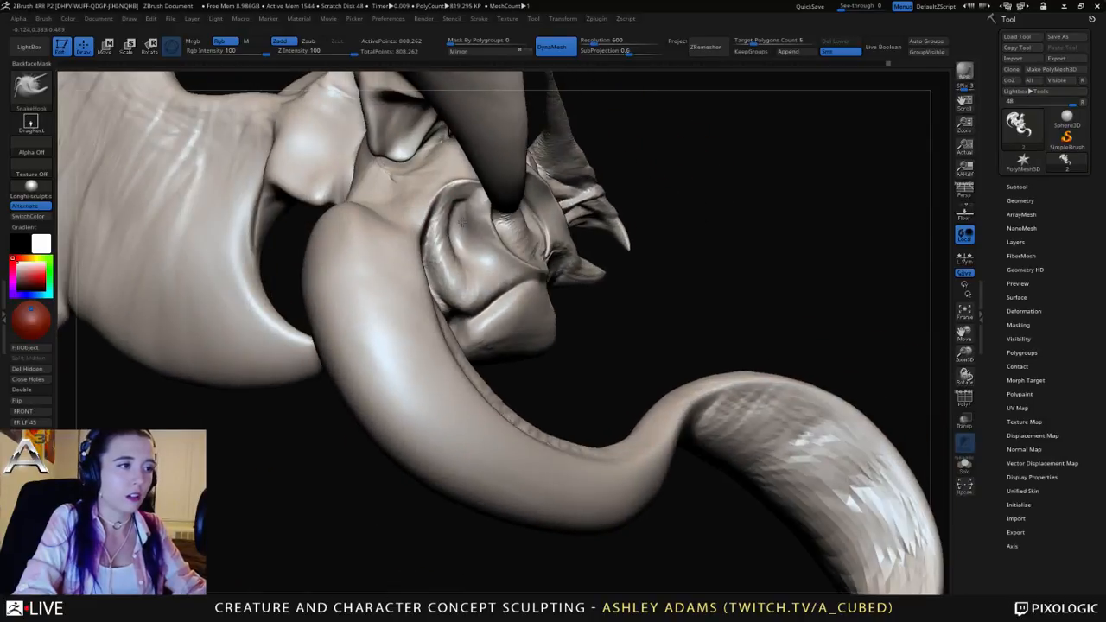
{"action": "mouse_move", "coordinate": [473, 220]}
{"action": "left_mouse_down"}
{"action": "mouse_move", "coordinate": [464, 210]}
{"action": "mouse_move", "coordinate": [485, 252]}
{"action": "left_mouse_up"}
{"action": "right_click_drag", "start_coordinate": [486, 253], "coordinate": [522, 257]}
{"action": "mouse_move", "coordinate": [467, 216]}
{"action": "left_mouse_down"}
{"action": "mouse_move", "coordinate": [466, 253]}
{"action": "mouse_move", "coordinate": [465, 243]}
{"action": "left_mouse_up"}
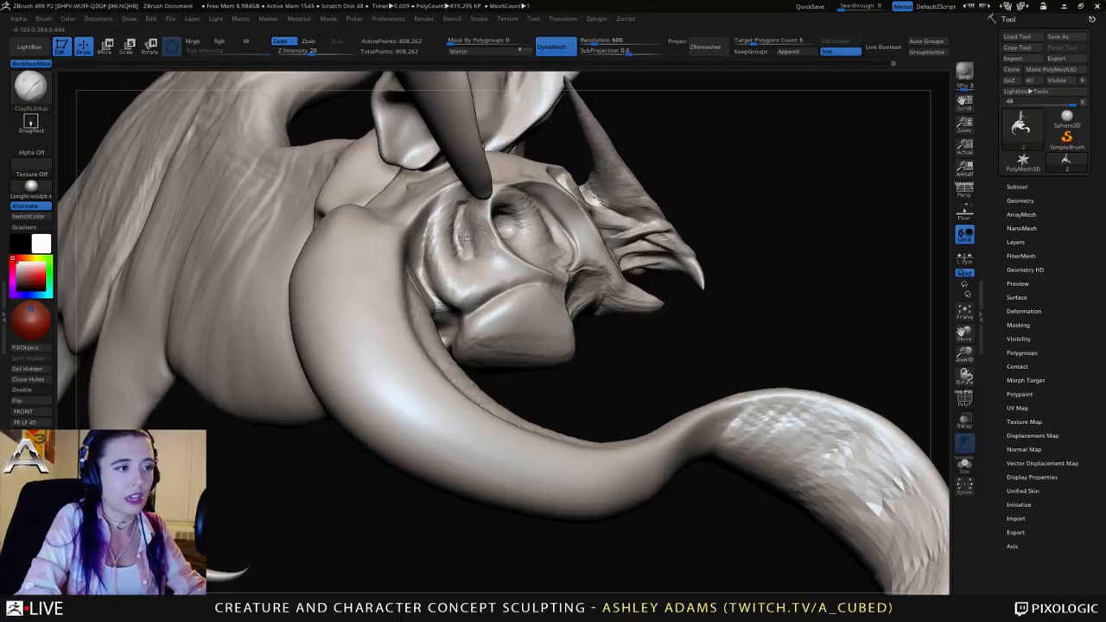
{"action": "right_click_drag", "start_coordinate": [431, 306], "coordinate": [432, 299]}
{"action": "left_click_drag", "start_coordinate": [468, 252], "coordinate": [460, 232]}
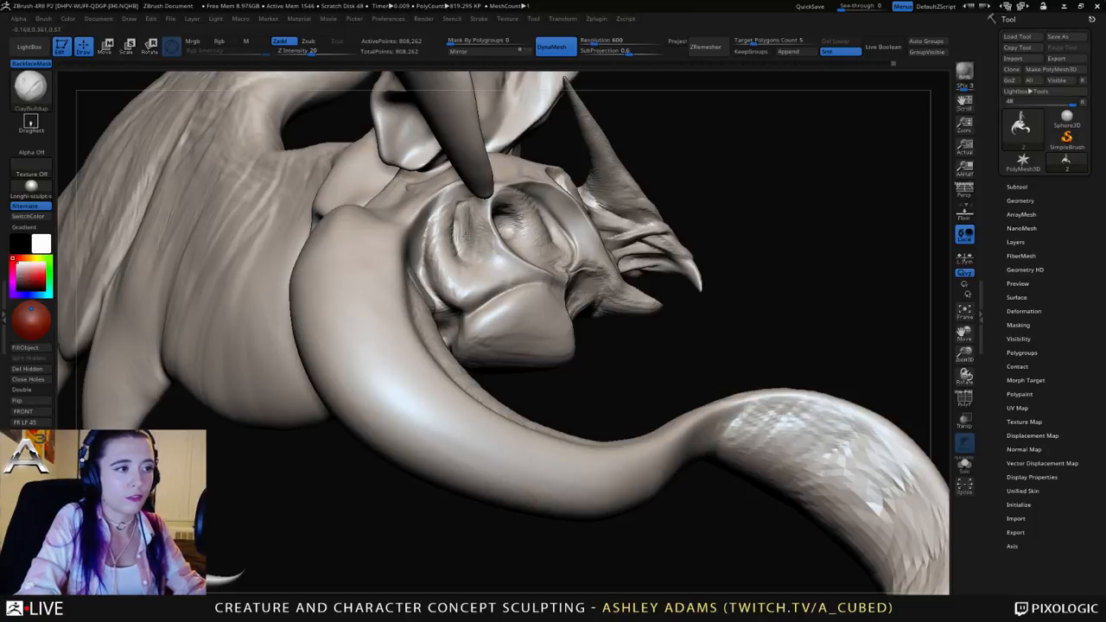
{"action": "left_click_drag", "start_coordinate": [466, 235], "coordinate": [472, 211]}
{"action": "mouse_move", "coordinate": [484, 235]}
{"action": "right_mouse_down"}
{"action": "mouse_move", "coordinate": [523, 232]}
{"action": "mouse_move", "coordinate": [508, 238]}
{"action": "right_mouse_up"}
{"action": "mouse_move", "coordinate": [477, 242]}
{"action": "left_mouse_down"}
{"action": "mouse_move", "coordinate": [475, 222]}
{"action": "mouse_move", "coordinate": [487, 238]}
{"action": "left_mouse_up"}
{"action": "right_click_drag", "start_coordinate": [486, 254], "coordinate": [530, 257]}
{"action": "mouse_move", "coordinate": [470, 252]}
{"action": "left_mouse_down"}
{"action": "mouse_move", "coordinate": [464, 204]}
{"action": "mouse_move", "coordinate": [466, 257]}
{"action": "mouse_move", "coordinate": [451, 209]}
{"action": "left_mouse_up"}
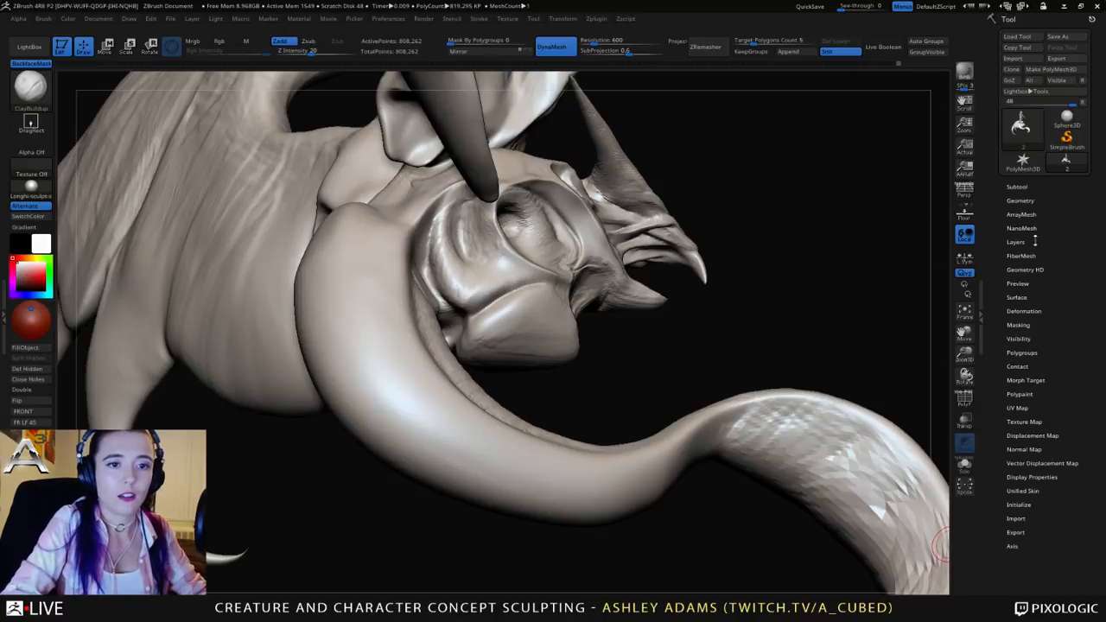
{"action": "left_click", "coordinate": [504, 600]}
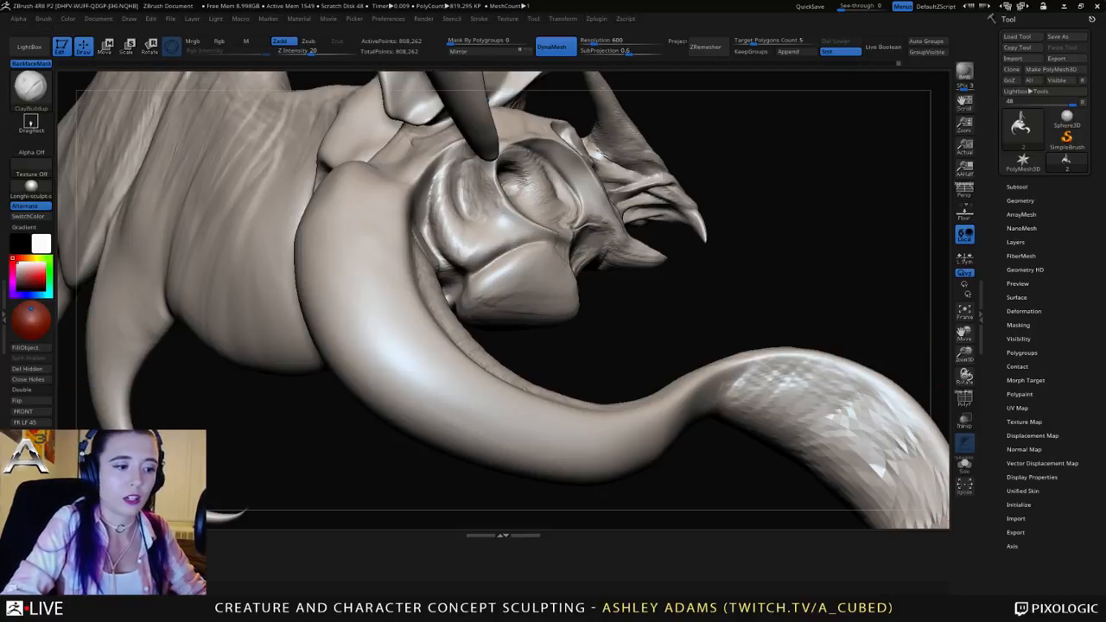
{"action": "left_click_drag", "start_coordinate": [508, 531], "coordinate": [506, 371]}
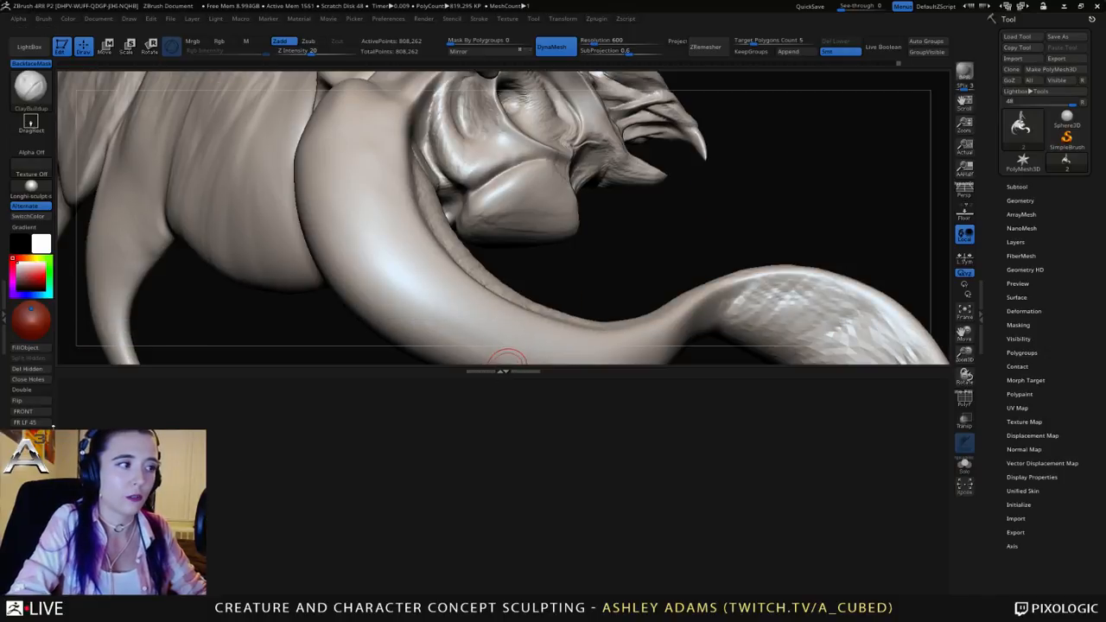
{"action": "left_click_drag", "start_coordinate": [503, 369], "coordinate": [491, 5]}
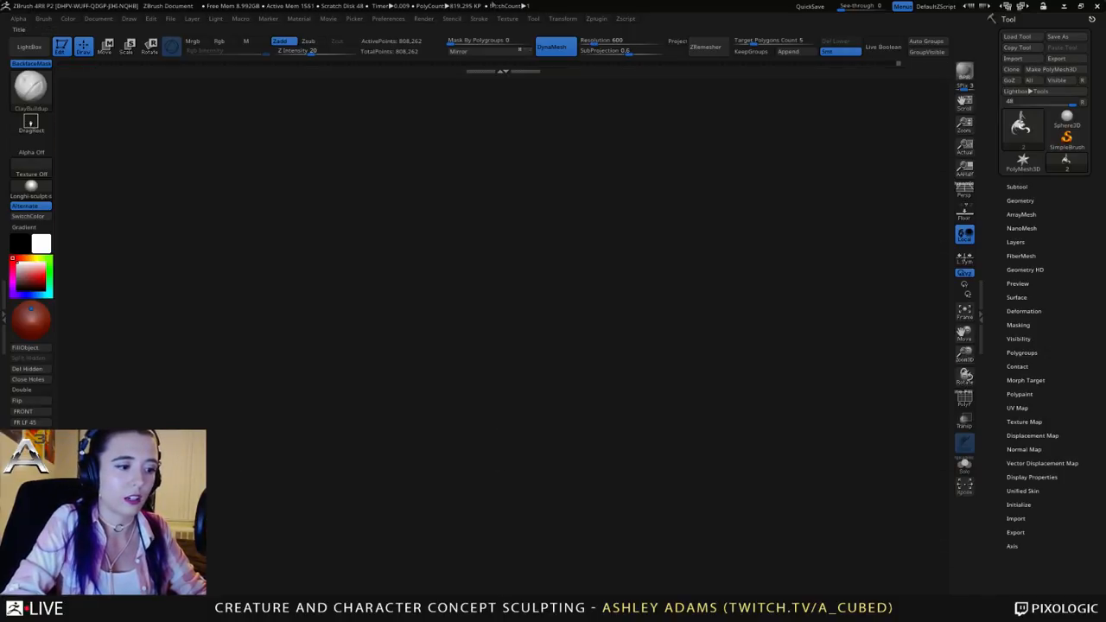
{"action": "mouse_move", "coordinate": [506, 71]}
{"action": "left_mouse_down"}
{"action": "mouse_move", "coordinate": [553, 403]}
{"action": "mouse_move", "coordinate": [544, 5]}
{"action": "left_mouse_up"}
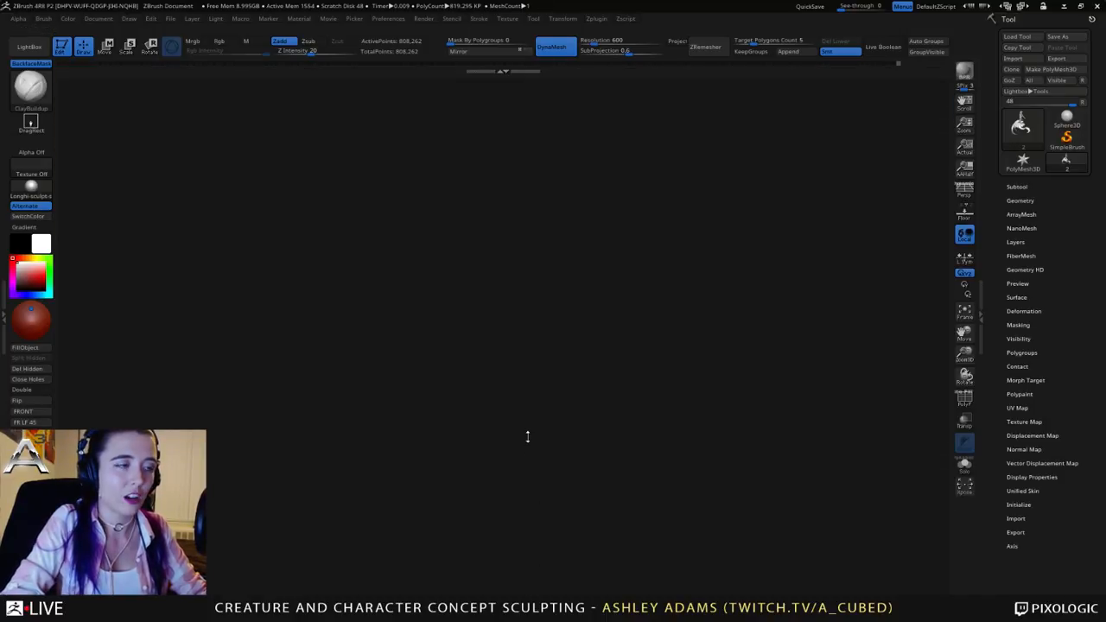
{"action": "left_click", "coordinate": [565, 563]}
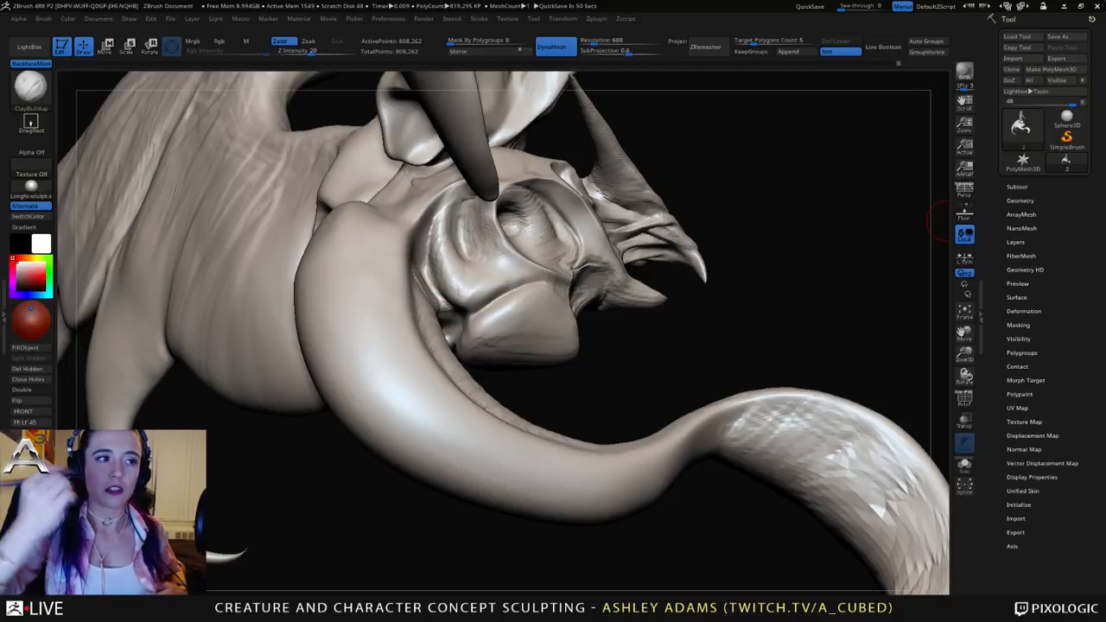
Step: Reshape the neck surface directly behind the jaw with a resized SnakeHook brush
{"action": "left_click_drag", "start_coordinate": [945, 222], "coordinate": [804, 231]}
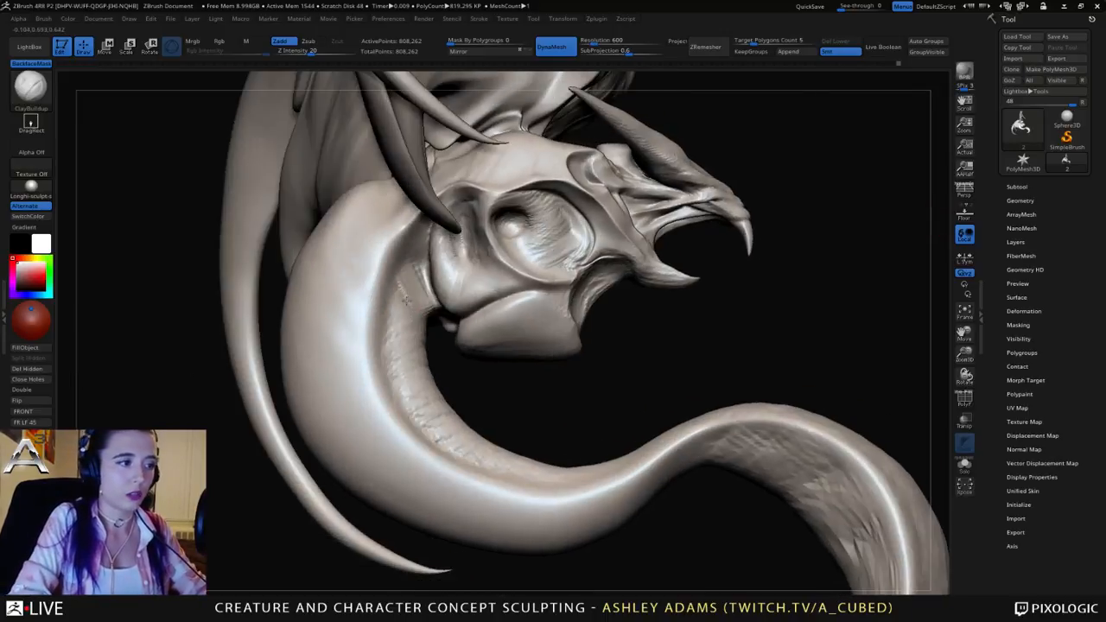
{"action": "key", "text": "space"}
{"action": "left_click_drag", "start_coordinate": [403, 298], "coordinate": [411, 298]}
{"action": "key", "text": "b"}
{"action": "key", "text": "s"}
{"action": "key", "text": "h"}
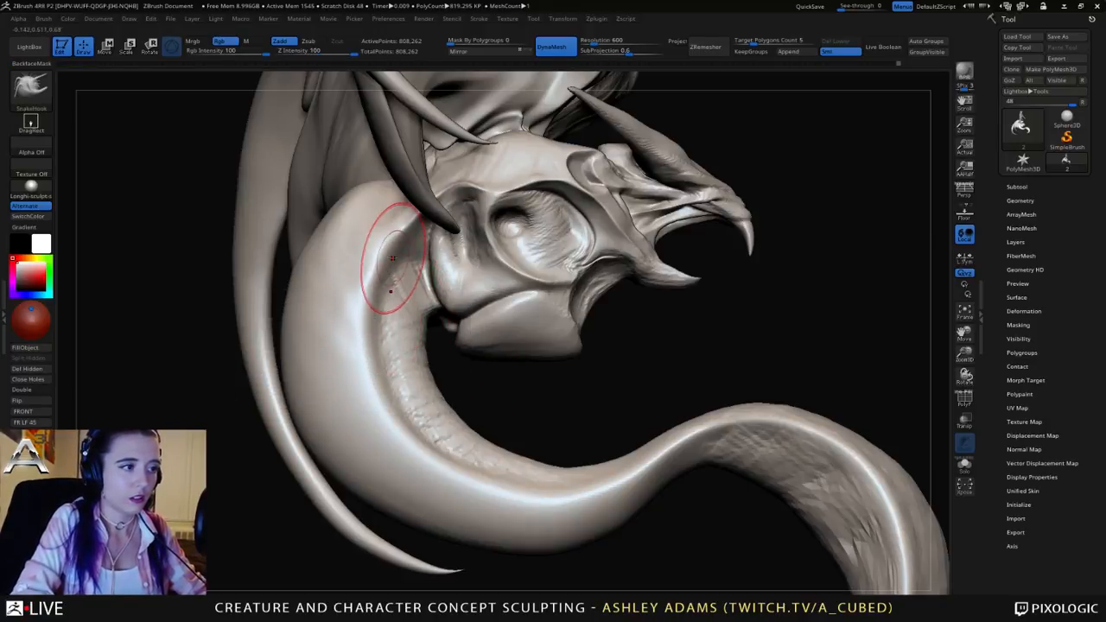
{"action": "mouse_move", "coordinate": [387, 226]}
{"action": "right_mouse_down"}
{"action": "mouse_move", "coordinate": [367, 237]}
{"action": "mouse_move", "coordinate": [428, 226]}
{"action": "right_mouse_up"}
{"action": "key", "text": "space"}
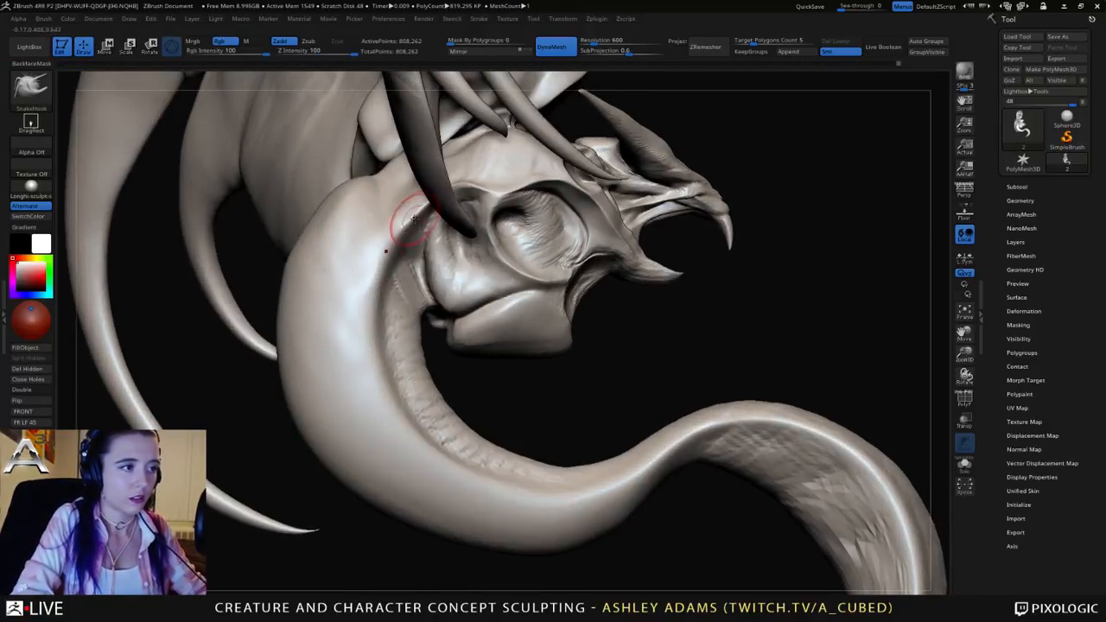
{"action": "mouse_move", "coordinate": [407, 226]}
{"action": "left_mouse_down"}
{"action": "mouse_move", "coordinate": [420, 216]}
{"action": "mouse_move", "coordinate": [397, 266]}
{"action": "left_mouse_up"}
{"action": "mouse_move", "coordinate": [386, 275]}
{"action": "right_mouse_down", "text": "ctrl"}
{"action": "mouse_move", "coordinate": [387, 232]}
{"action": "mouse_move", "coordinate": [432, 248]}
{"action": "right_mouse_up", "text": "ctrl"}
Step: Carve creases along the tail's inner edge and out across its twisting bend with DamStandard
{"action": "key", "text": "b"}
{"action": "key", "text": "d"}
{"action": "key", "text": "s"}
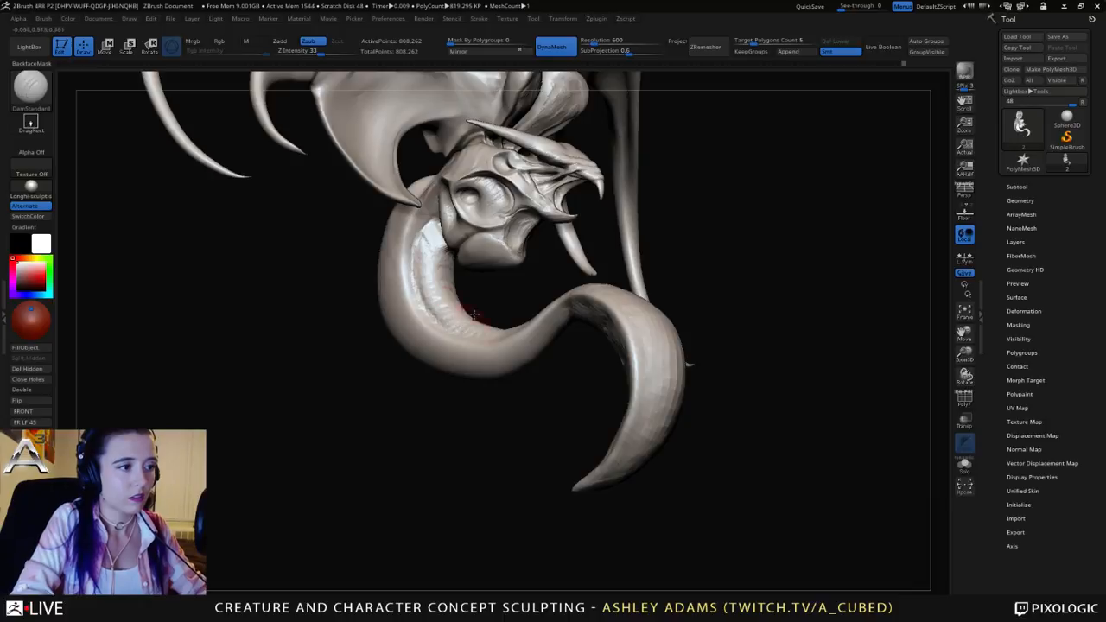
{"action": "mouse_move", "coordinate": [480, 318]}
{"action": "right_mouse_down"}
{"action": "mouse_move", "coordinate": [348, 316]}
{"action": "mouse_move", "coordinate": [443, 321]}
{"action": "mouse_move", "coordinate": [349, 331]}
{"action": "right_mouse_up"}
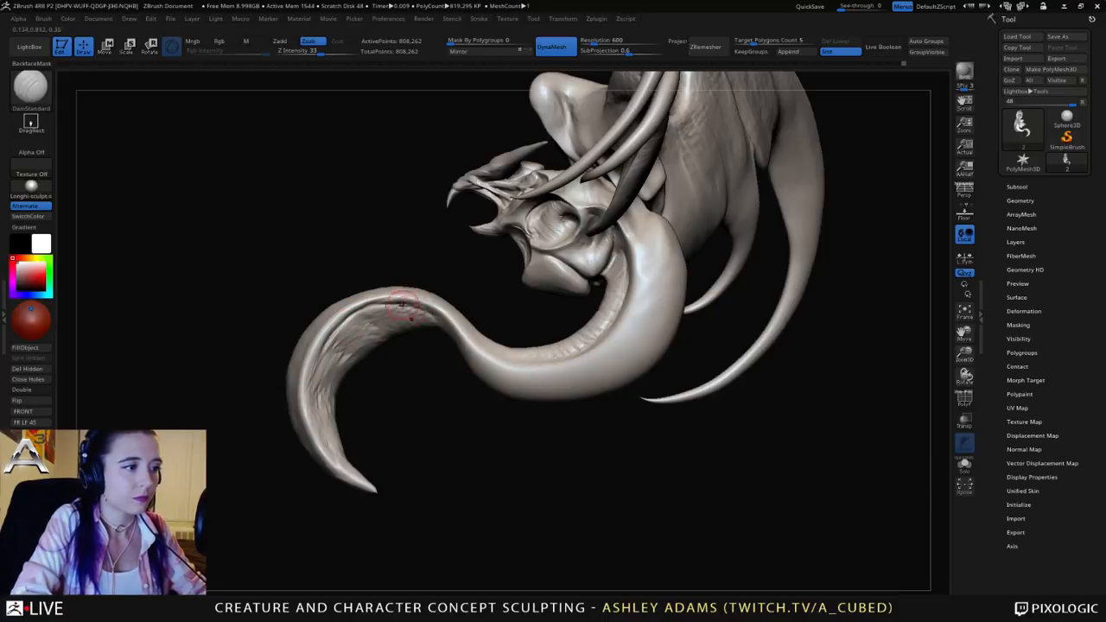
{"action": "right_click_drag", "start_coordinate": [401, 304], "coordinate": [450, 337]}
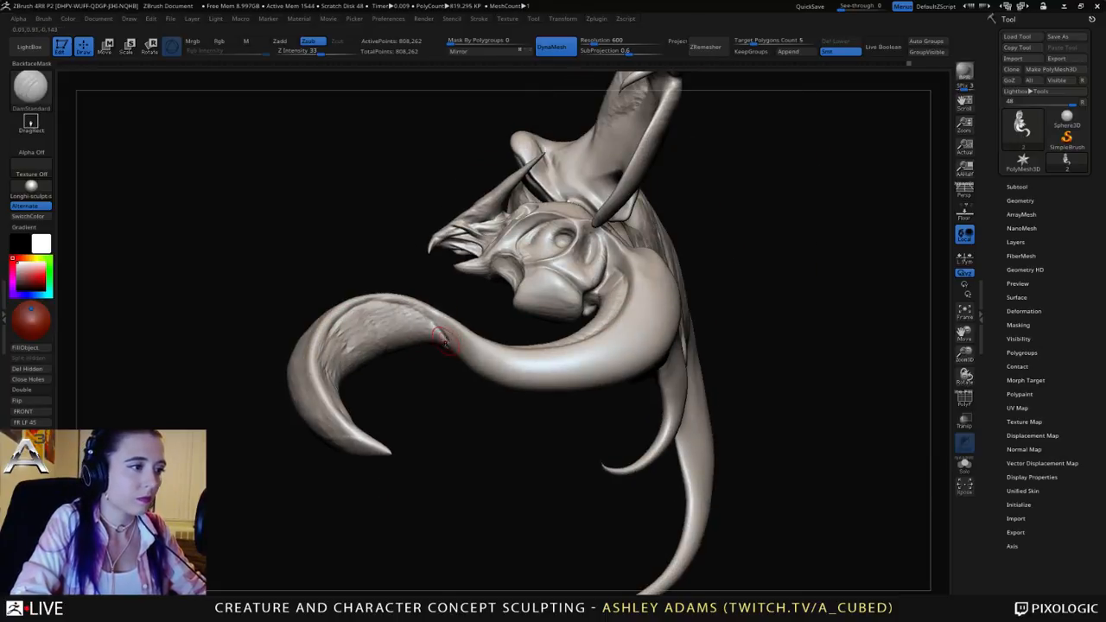
{"action": "right_click_drag", "start_coordinate": [447, 346], "coordinate": [472, 347]}
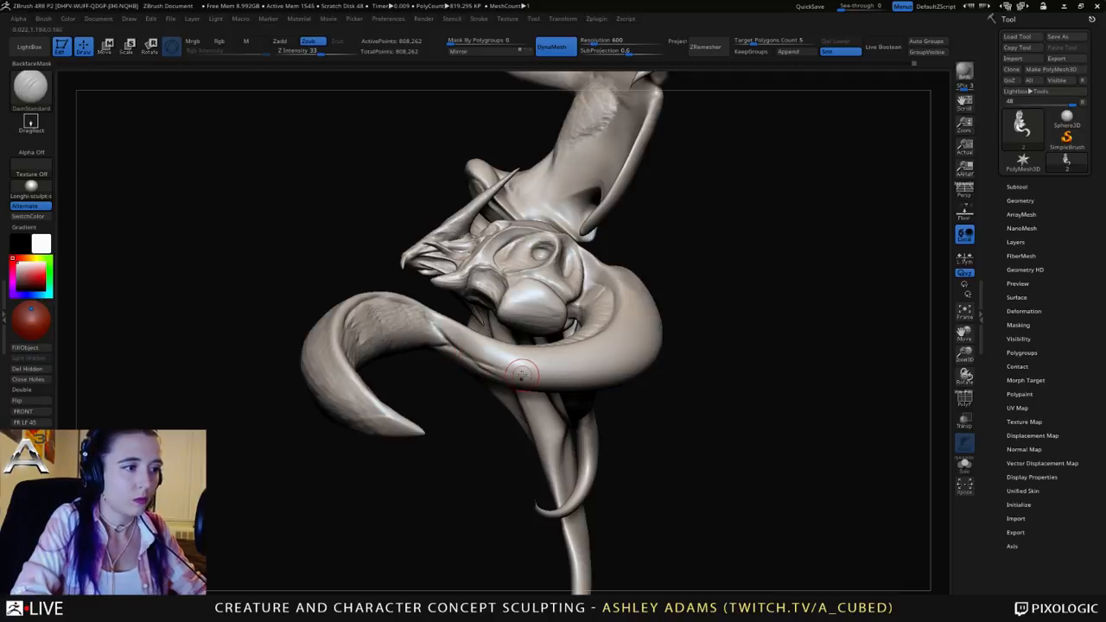
Step: Smooth the outer side of the tail's lower curve and carve a long crease along it with DamStandard
{"action": "key", "text": "shift"}
{"action": "mouse_move", "coordinate": [450, 346]}
{"action": "right_mouse_down"}
{"action": "mouse_move", "coordinate": [415, 368]}
{"action": "mouse_move", "coordinate": [429, 352]}
{"action": "right_mouse_up"}
{"action": "mouse_move", "coordinate": [460, 349]}
{"action": "left_mouse_down", "text": "shift"}
{"action": "mouse_move", "coordinate": [431, 322]}
{"action": "mouse_move", "coordinate": [492, 371]}
{"action": "mouse_move", "coordinate": [470, 359]}
{"action": "mouse_move", "coordinate": [592, 359]}
{"action": "left_mouse_up", "text": "shift"}
{"action": "left_click_drag", "start_coordinate": [518, 370], "coordinate": [639, 331]}
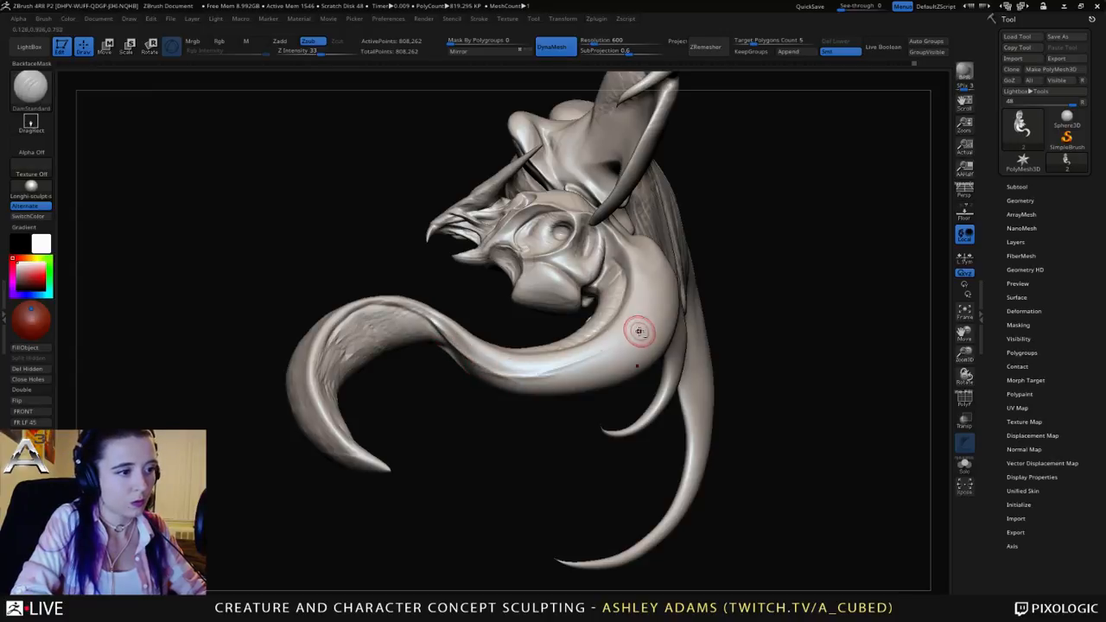
{"action": "mouse_move", "coordinate": [565, 369]}
{"action": "right_mouse_down"}
{"action": "mouse_move", "coordinate": [586, 361]}
{"action": "mouse_move", "coordinate": [503, 373]}
{"action": "right_mouse_up"}
{"action": "mouse_move", "coordinate": [580, 359]}
{"action": "left_mouse_down"}
{"action": "mouse_move", "coordinate": [624, 338]}
{"action": "mouse_move", "coordinate": [640, 274]}
{"action": "left_mouse_up"}
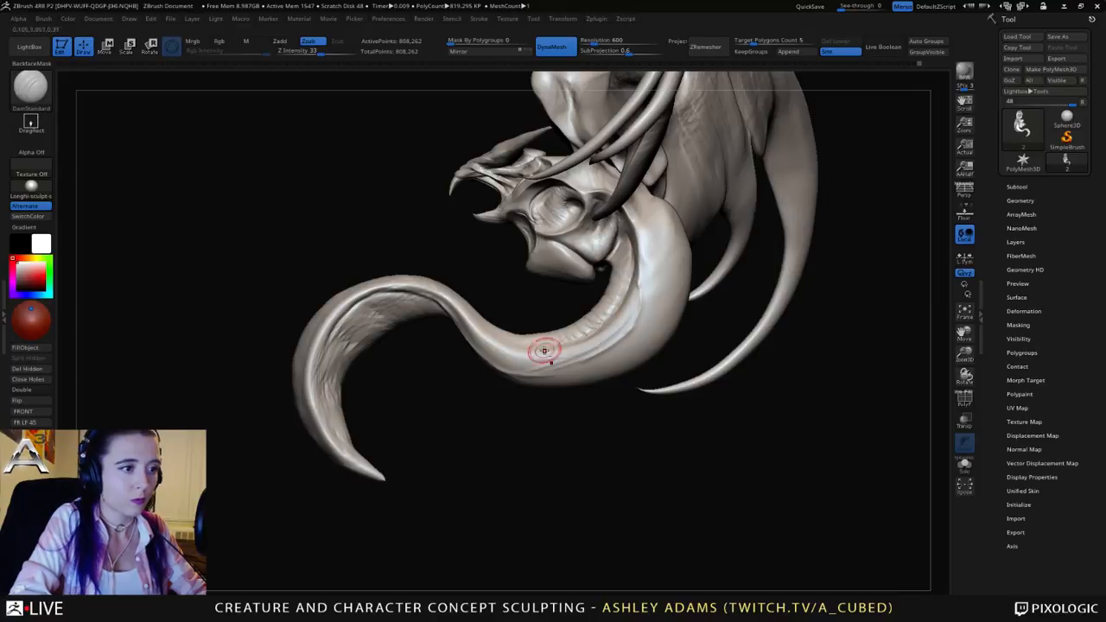
{"action": "mouse_move", "coordinate": [499, 361]}
{"action": "right_mouse_down"}
{"action": "mouse_move", "coordinate": [452, 320]}
{"action": "mouse_move", "coordinate": [437, 277]}
{"action": "mouse_move", "coordinate": [564, 278]}
{"action": "mouse_move", "coordinate": [570, 230]}
{"action": "mouse_move", "coordinate": [571, 246]}
{"action": "right_mouse_up"}
Step: Pull the upper beak tip into a downward hook and lengthen the lower jaw spike with SnakeHook
{"action": "right_click_drag", "start_coordinate": [521, 300], "coordinate": [586, 228]}
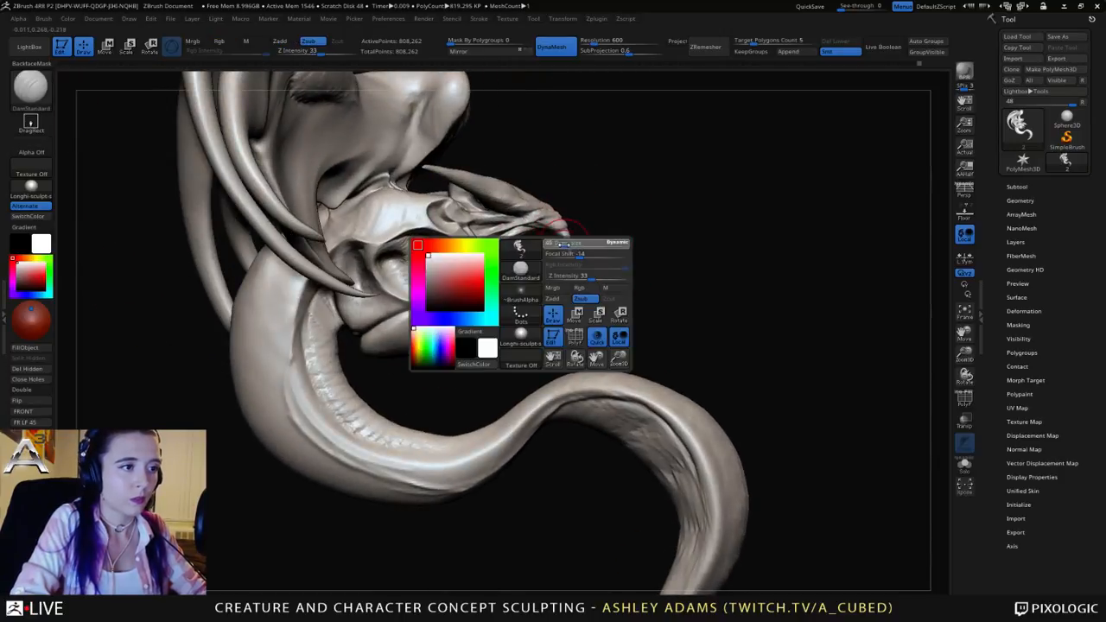
{"action": "key", "text": "b"}
{"action": "key", "text": "s"}
{"action": "key", "text": "h"}
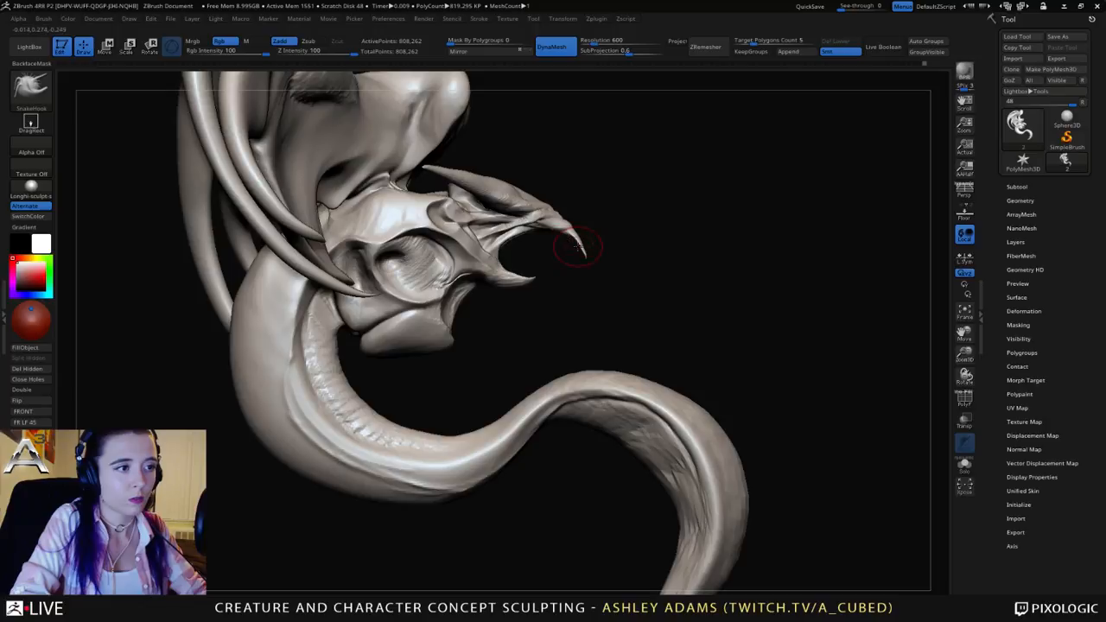
{"action": "mouse_move", "coordinate": [561, 259]}
{"action": "right_mouse_down"}
{"action": "mouse_move", "coordinate": [563, 339]}
{"action": "mouse_move", "coordinate": [491, 336]}
{"action": "right_mouse_up"}
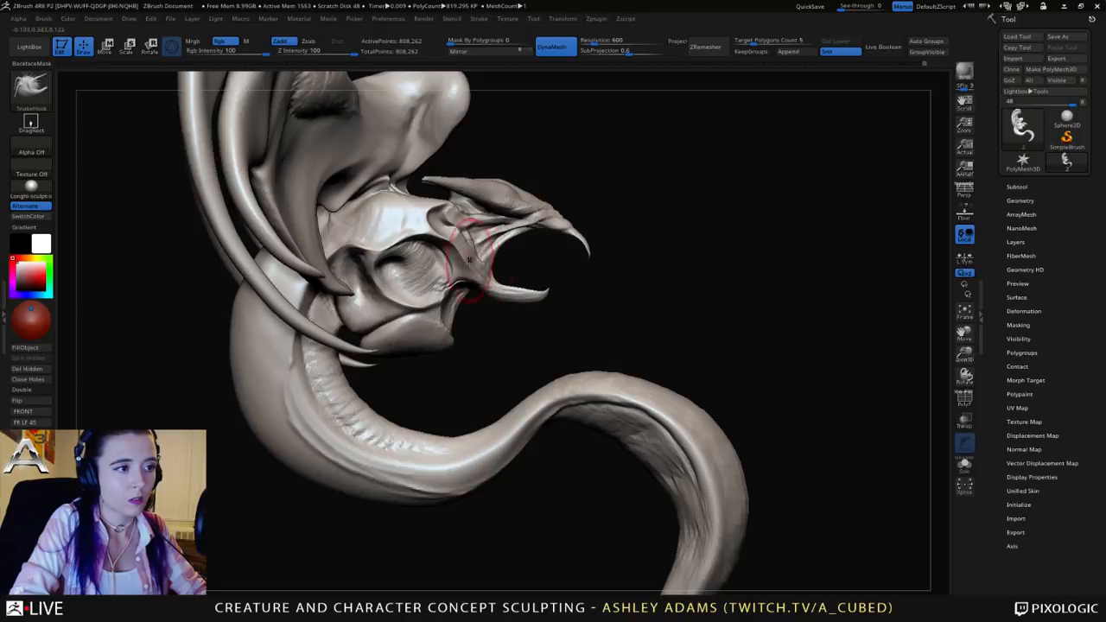
{"action": "mouse_move", "coordinate": [535, 298]}
{"action": "right_mouse_down"}
{"action": "mouse_move", "coordinate": [510, 299]}
{"action": "mouse_move", "coordinate": [562, 278]}
{"action": "right_mouse_up"}
{"action": "right_click", "coordinate": [561, 278]}
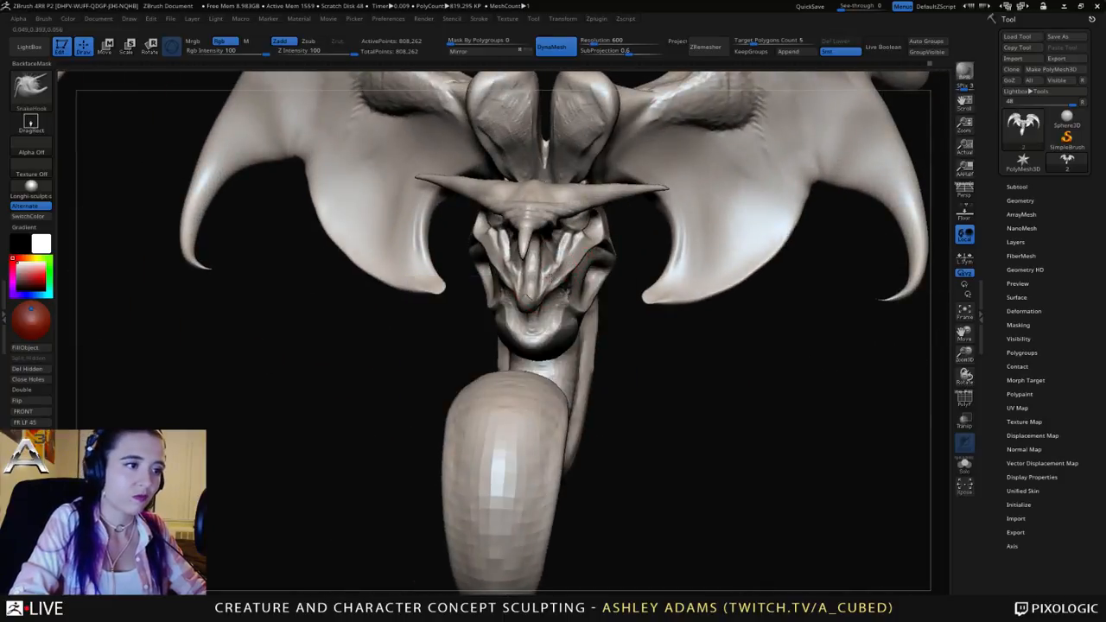
{"action": "right_click_drag", "start_coordinate": [555, 246], "coordinate": [494, 248]}
{"action": "right_click_drag", "start_coordinate": [561, 239], "coordinate": [518, 223]}
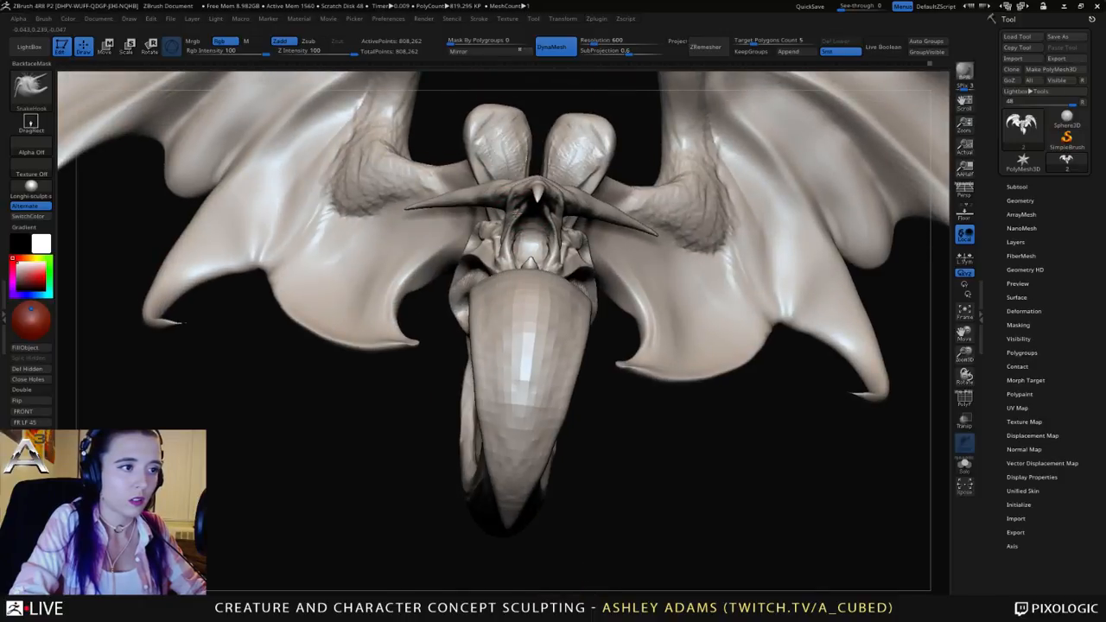
{"action": "mouse_move", "coordinate": [515, 207]}
{"action": "right_mouse_down"}
{"action": "mouse_move", "coordinate": [540, 200]}
{"action": "mouse_move", "coordinate": [431, 250]}
{"action": "right_mouse_up"}
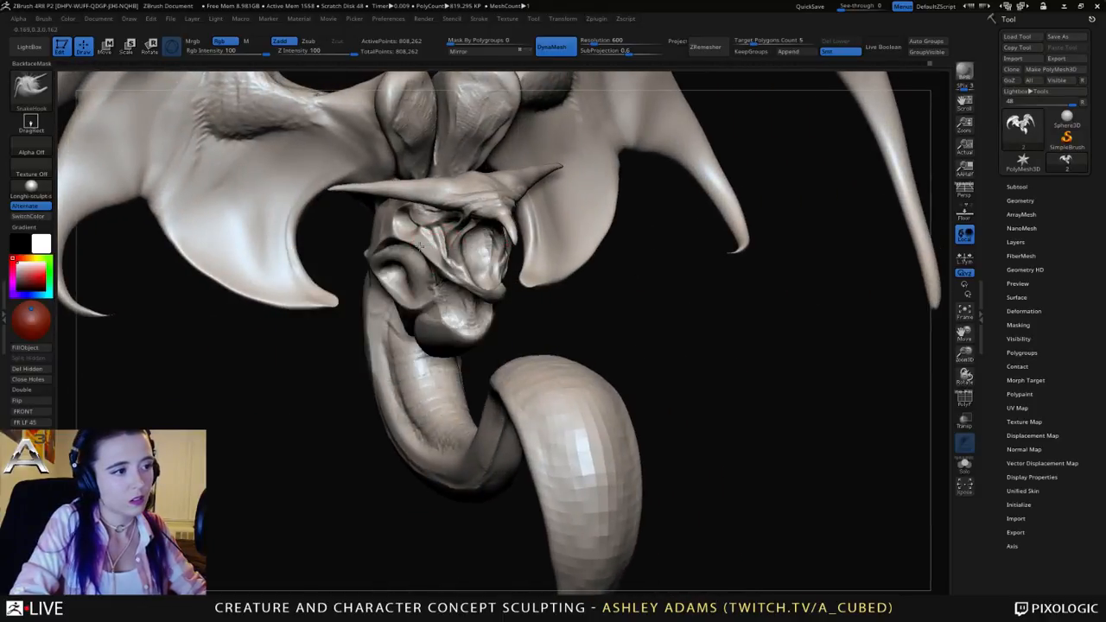
{"action": "right_click_drag", "start_coordinate": [412, 240], "coordinate": [494, 279]}
Step: Taper the lower jaw tip with smoothing and reshape the mouth corner strands with a resized SnakeHook brush
{"action": "key", "text": "space"}
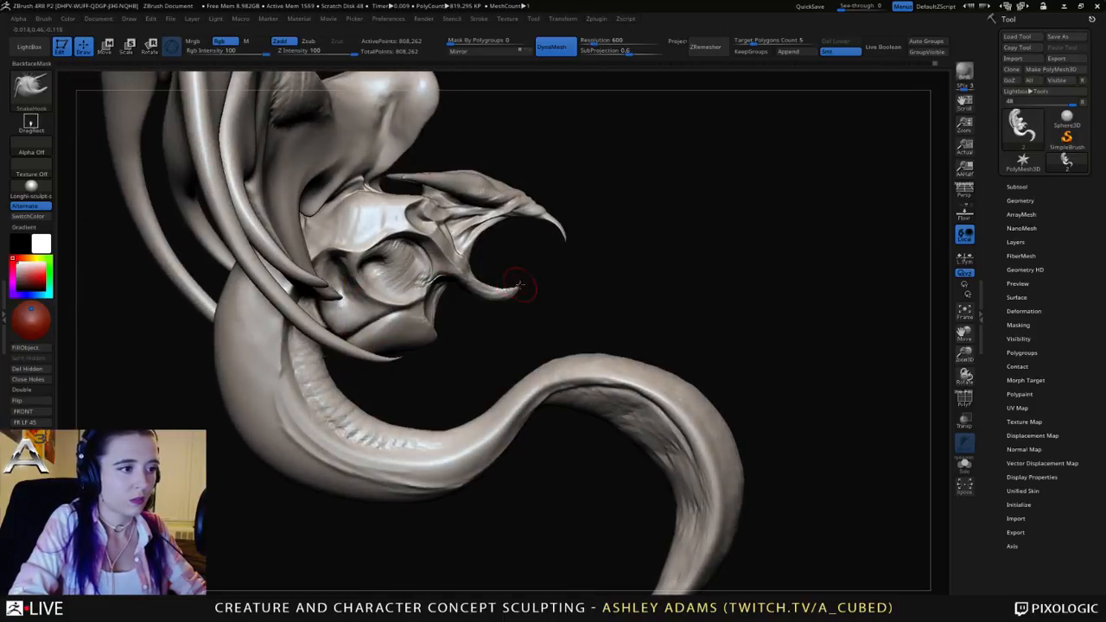
{"action": "key", "text": "shift"}
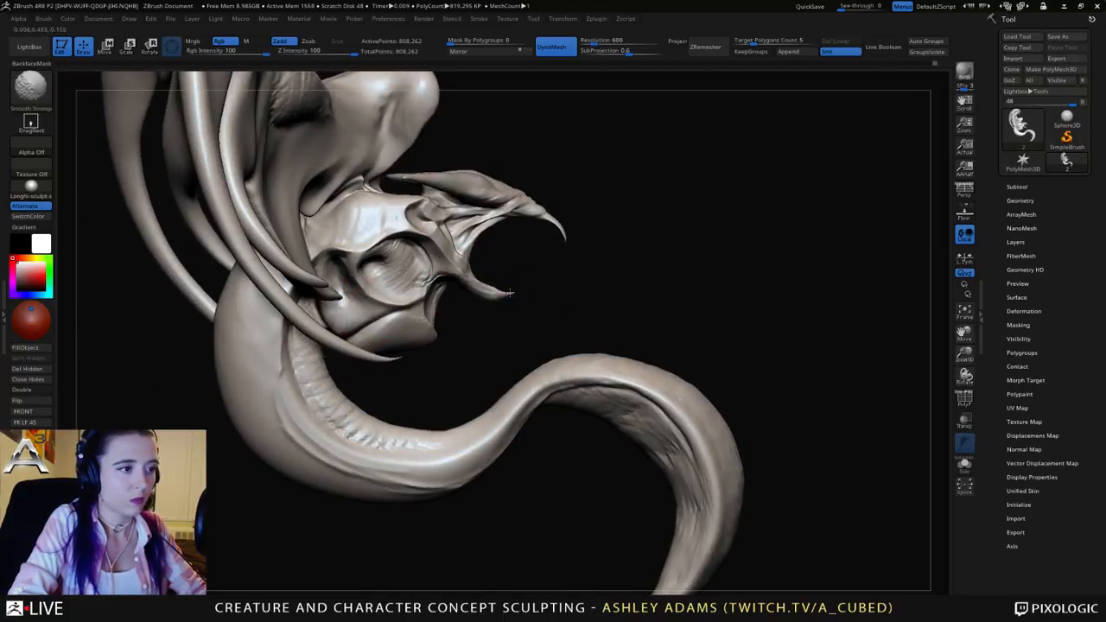
{"action": "right_click_drag", "start_coordinate": [509, 293], "coordinate": [498, 292]}
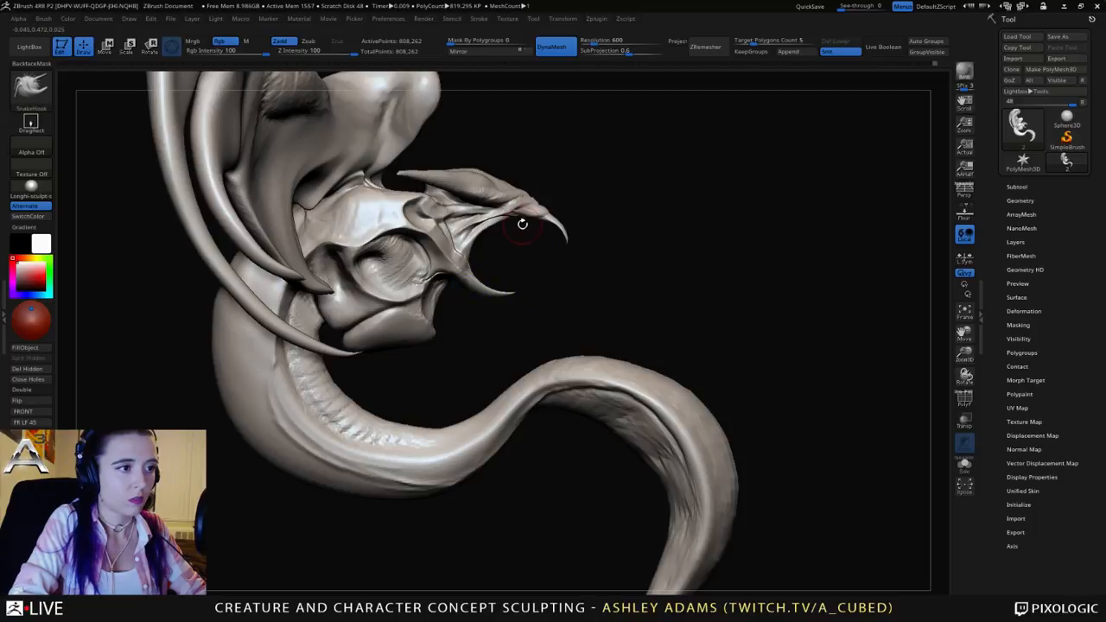
{"action": "right_click_drag", "start_coordinate": [521, 224], "coordinate": [514, 227]}
{"action": "key", "text": "space"}
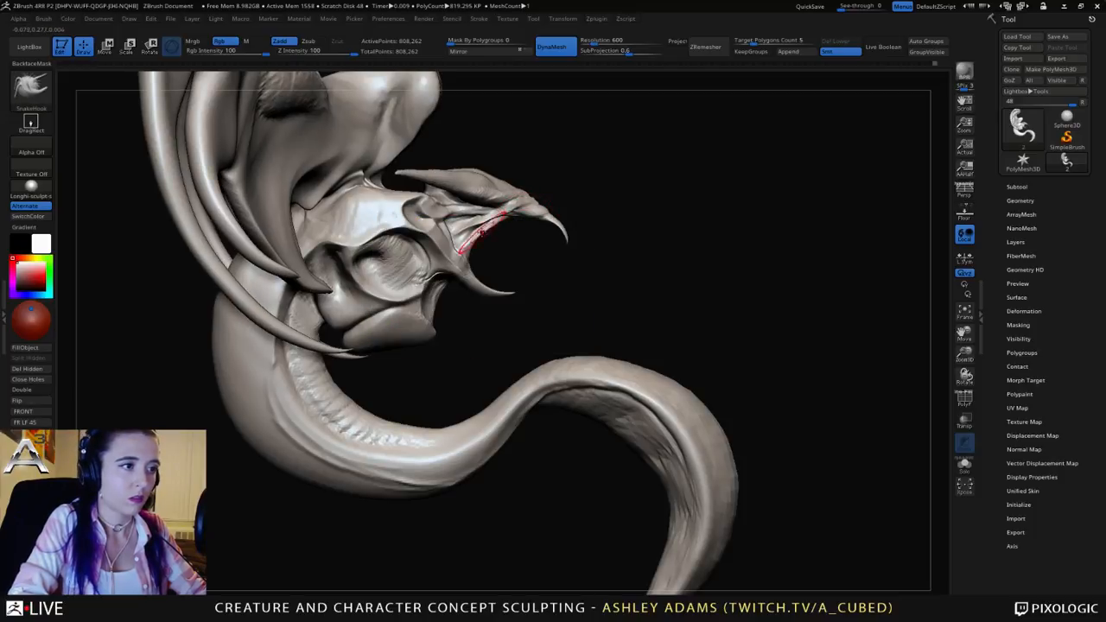
{"action": "left_click_drag", "start_coordinate": [508, 218], "coordinate": [516, 221]}
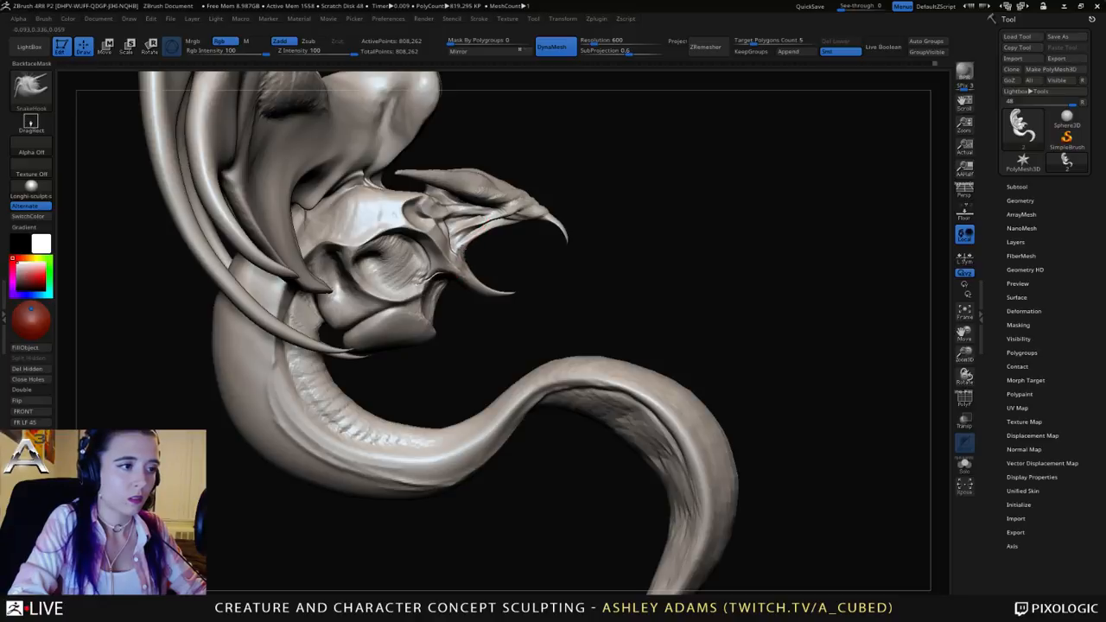
{"action": "mouse_move", "coordinate": [506, 217]}
{"action": "left_mouse_down"}
{"action": "mouse_move", "coordinate": [496, 228]}
{"action": "mouse_move", "coordinate": [487, 210]}
{"action": "mouse_move", "coordinate": [524, 218]}
{"action": "left_mouse_up"}
{"action": "key", "text": "space"}
Step: Build up rough surface ridges along the head's horns with ClayBuildup
{"action": "mouse_move", "coordinate": [528, 219]}
{"action": "right_mouse_down"}
{"action": "mouse_move", "coordinate": [550, 235]}
{"action": "mouse_move", "coordinate": [533, 258]}
{"action": "mouse_move", "coordinate": [564, 253]}
{"action": "mouse_move", "coordinate": [532, 202]}
{"action": "mouse_move", "coordinate": [573, 239]}
{"action": "right_mouse_up"}
{"action": "key", "text": "b"}
{"action": "key", "text": "c"}
{"action": "key", "text": "b"}
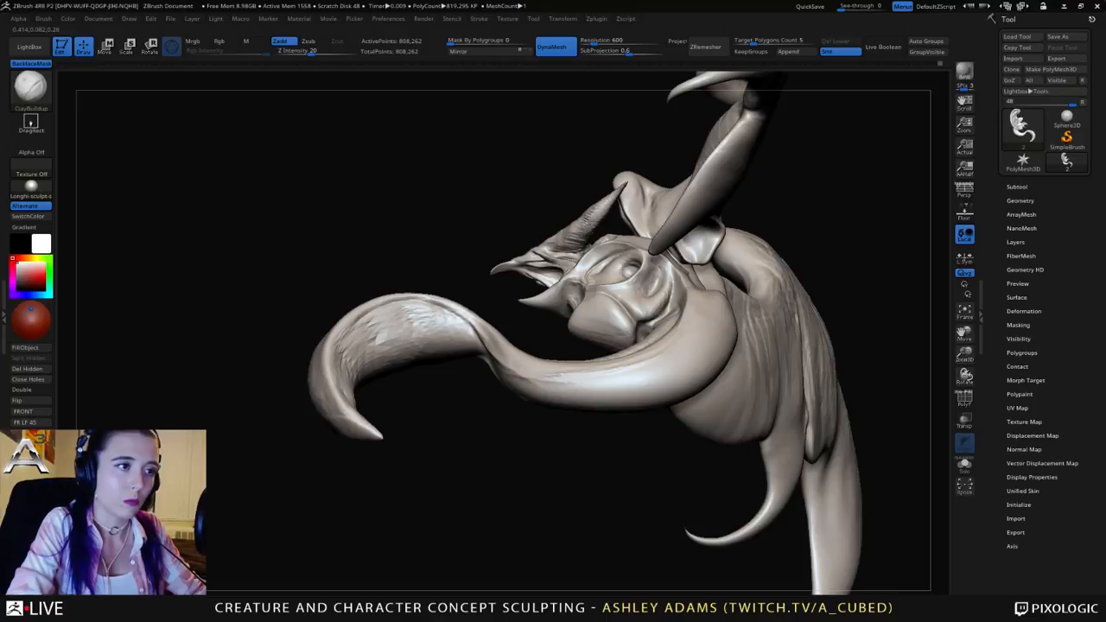
Step: Draw the horn tips out into thin downward-curling points with SnakeHook and smooth them
{"action": "mouse_move", "coordinate": [372, 259]}
{"action": "right_mouse_down"}
{"action": "mouse_move", "coordinate": [485, 247]}
{"action": "mouse_move", "coordinate": [538, 250]}
{"action": "mouse_move", "coordinate": [483, 255]}
{"action": "mouse_move", "coordinate": [534, 262]}
{"action": "right_mouse_up"}
{"action": "key", "text": "b"}
{"action": "key", "text": "s"}
{"action": "key", "text": "h"}
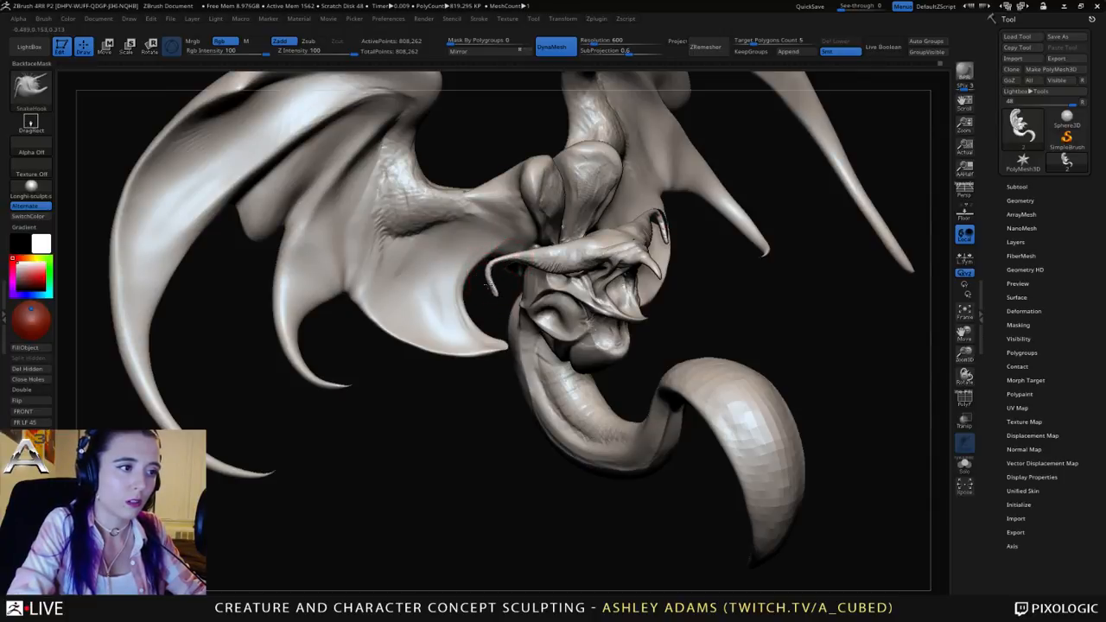
{"action": "left_click_drag", "start_coordinate": [489, 294], "coordinate": [494, 262], "text": "shift"}
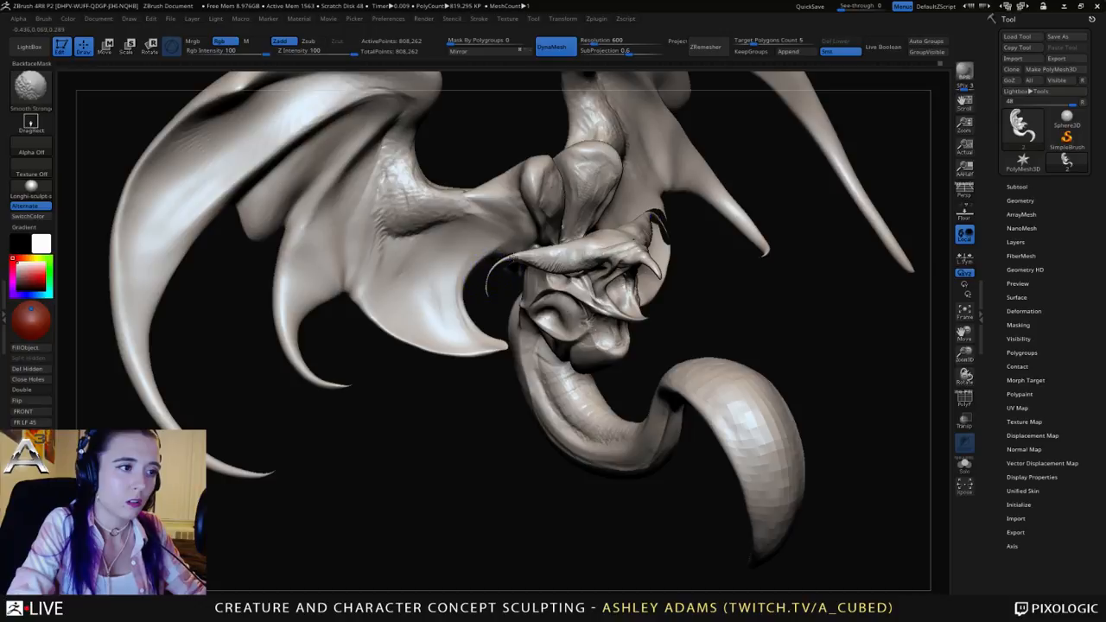
{"action": "right_click_drag", "start_coordinate": [483, 262], "coordinate": [599, 261]}
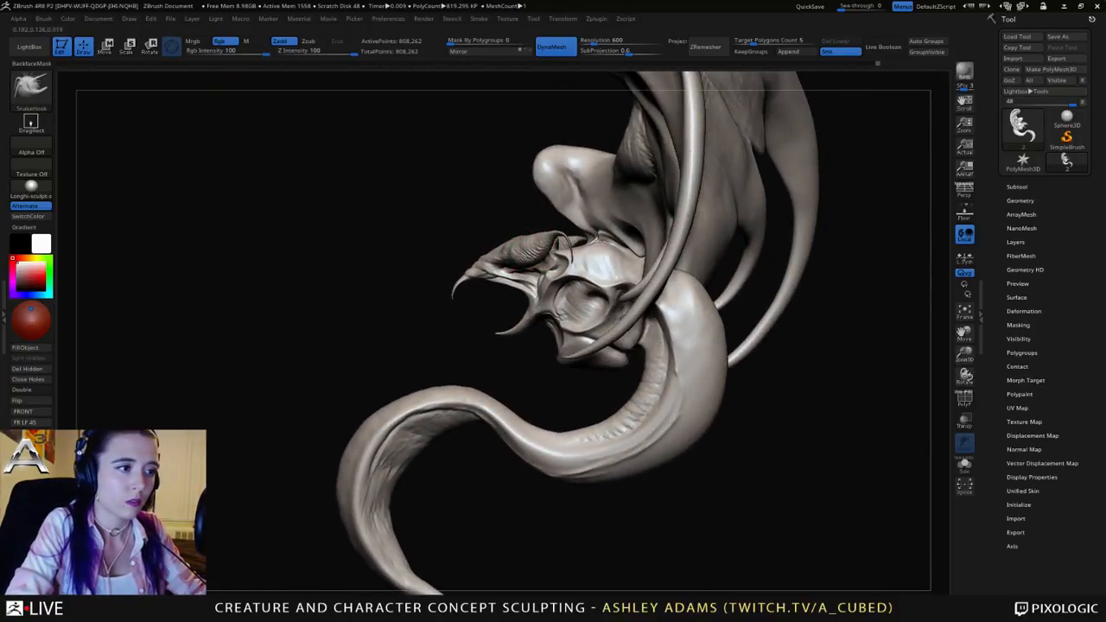
{"action": "right_click_drag", "start_coordinate": [503, 251], "coordinate": [518, 265]}
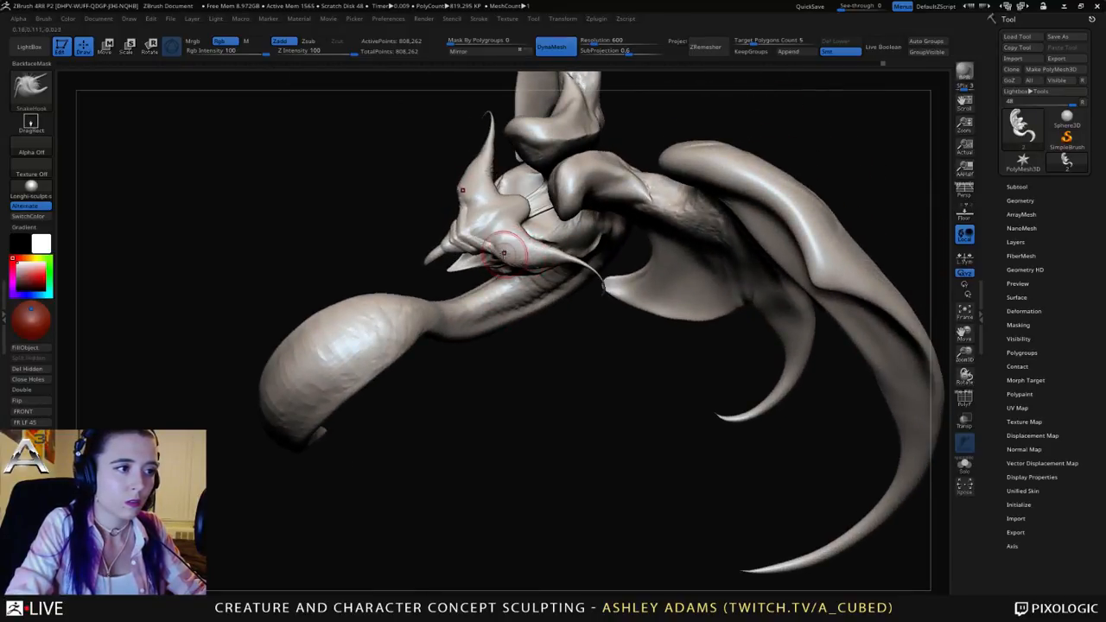
Step: Adjust the horn bases and upper wing contours with a resized SnakeHook brush
{"action": "mouse_move", "coordinate": [503, 252]}
{"action": "right_mouse_down"}
{"action": "mouse_move", "coordinate": [709, 256]}
{"action": "mouse_move", "coordinate": [722, 235]}
{"action": "mouse_move", "coordinate": [592, 178]}
{"action": "mouse_move", "coordinate": [637, 178]}
{"action": "right_mouse_up"}
{"action": "key", "text": "space"}
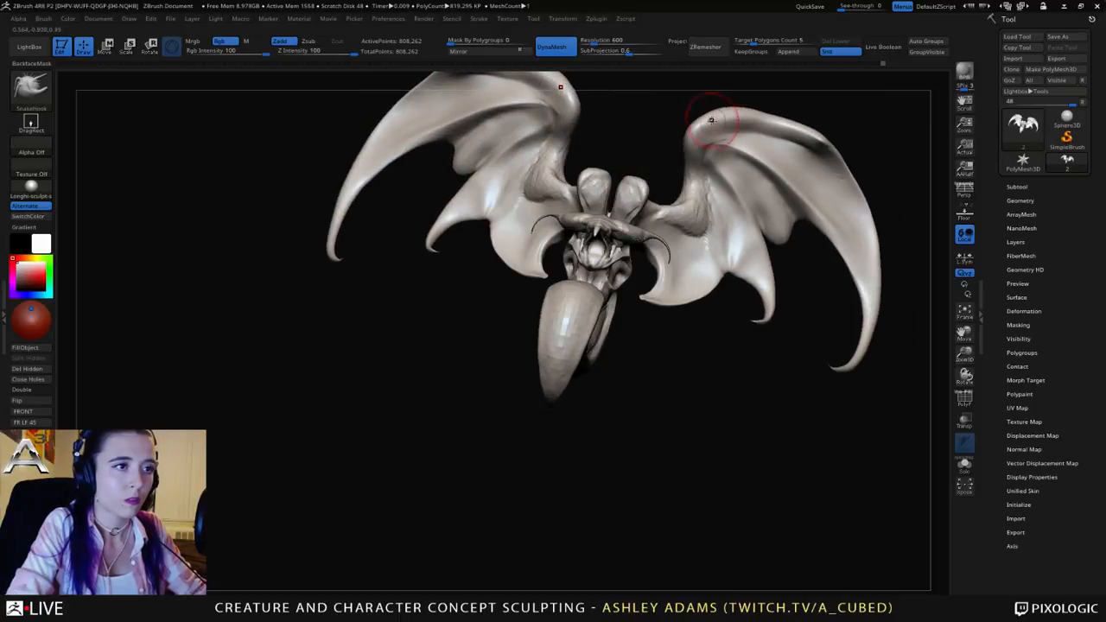
{"action": "right_click_drag", "start_coordinate": [711, 119], "coordinate": [717, 130]}
{"action": "key", "text": "space"}
{"action": "right_click_drag", "start_coordinate": [721, 173], "coordinate": [743, 186]}
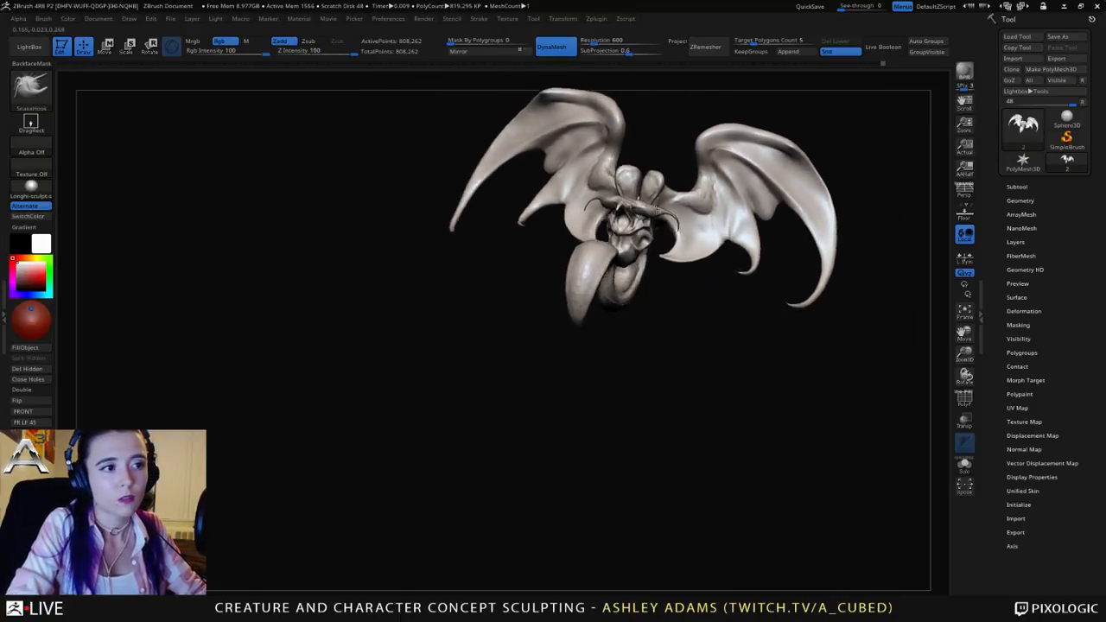
{"action": "mouse_move", "coordinate": [656, 209]}
{"action": "right_mouse_down"}
{"action": "mouse_move", "coordinate": [714, 237]}
{"action": "mouse_move", "coordinate": [567, 205]}
{"action": "mouse_move", "coordinate": [540, 270]}
{"action": "mouse_move", "coordinate": [519, 259]}
{"action": "mouse_move", "coordinate": [556, 245]}
{"action": "right_mouse_up"}
{"action": "key", "text": "space"}
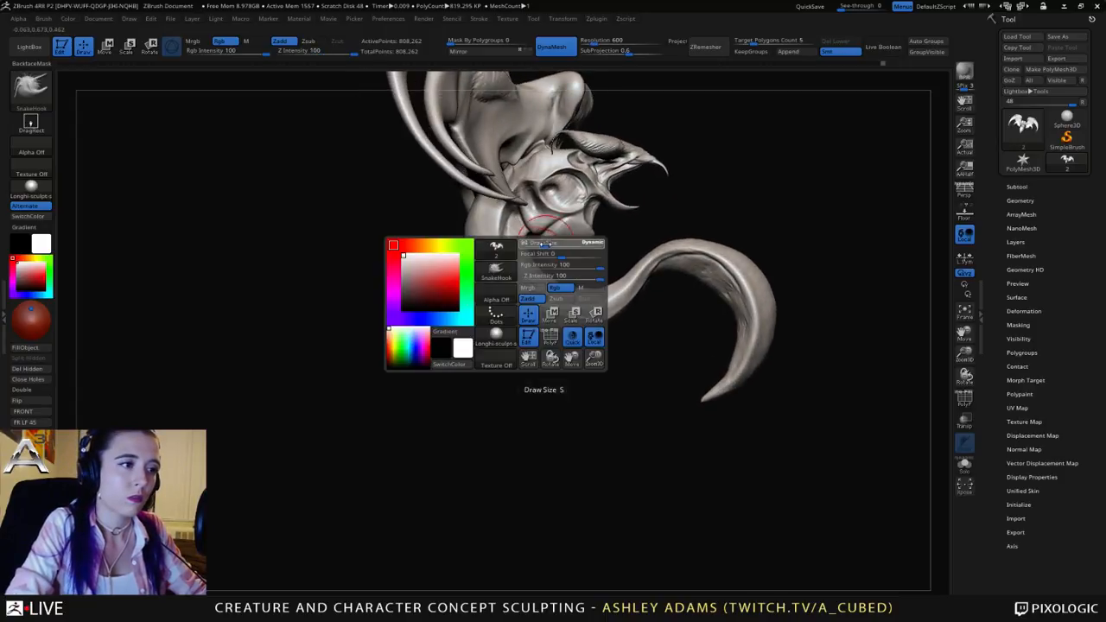
{"action": "left_click_drag", "start_coordinate": [544, 246], "coordinate": [558, 241]}
{"action": "key", "text": "space"}
{"action": "right_click_drag", "start_coordinate": [481, 257], "coordinate": [483, 197]}
{"action": "right_click_drag", "start_coordinate": [484, 197], "coordinate": [420, 178]}
{"action": "right_click_drag", "start_coordinate": [670, 192], "coordinate": [631, 167]}
Step: Mask both wings with the mask lasso, clean up the mask around the body, and invert it to free the wings
{"action": "key", "text": "ctrl"}
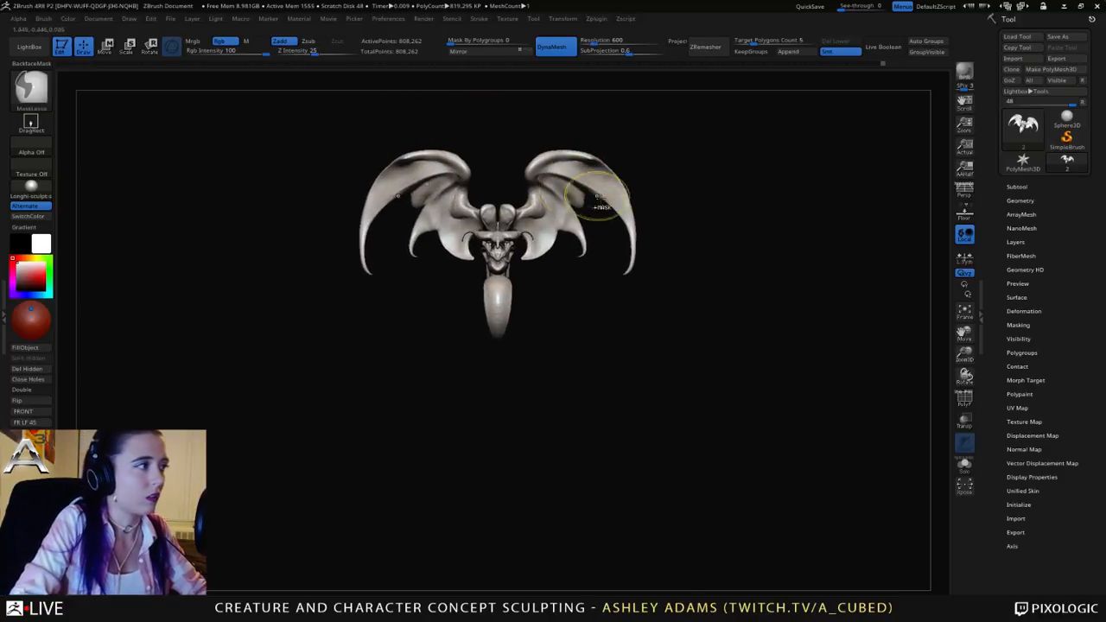
{"action": "mouse_move", "coordinate": [612, 313]}
{"action": "left_mouse_down", "text": "ctrl"}
{"action": "mouse_move", "coordinate": [629, 211]}
{"action": "mouse_move", "coordinate": [600, 177]}
{"action": "mouse_move", "coordinate": [536, 184]}
{"action": "left_mouse_up", "text": "ctrl"}
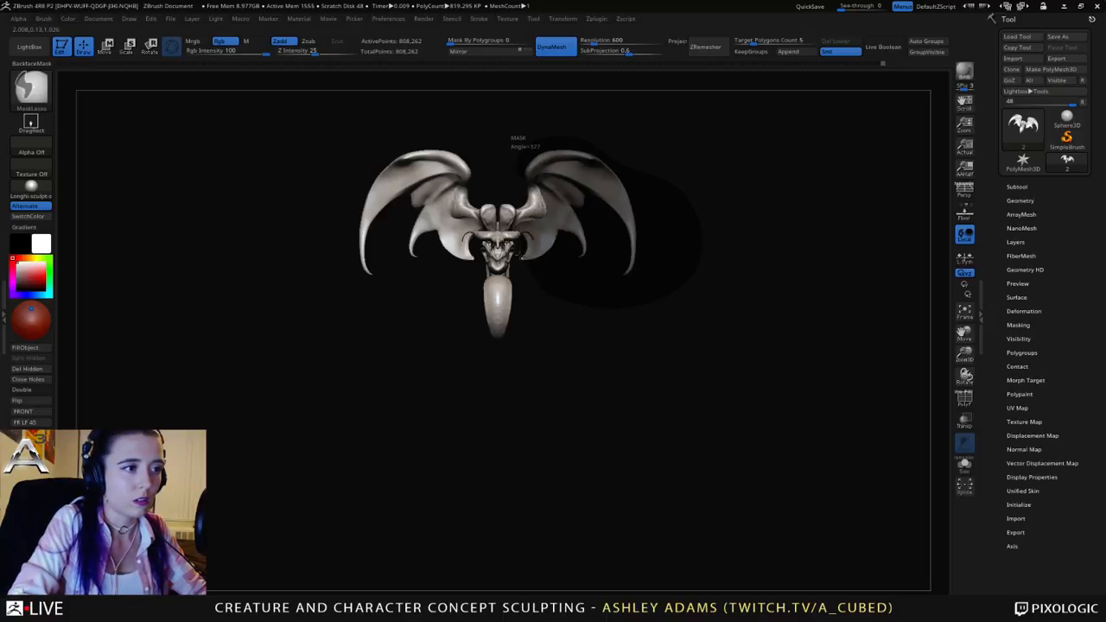
{"action": "left_click_drag", "start_coordinate": [521, 256], "coordinate": [522, 248], "text": "ctrl"}
{"action": "right_click_drag", "start_coordinate": [580, 216], "coordinate": [501, 249]}
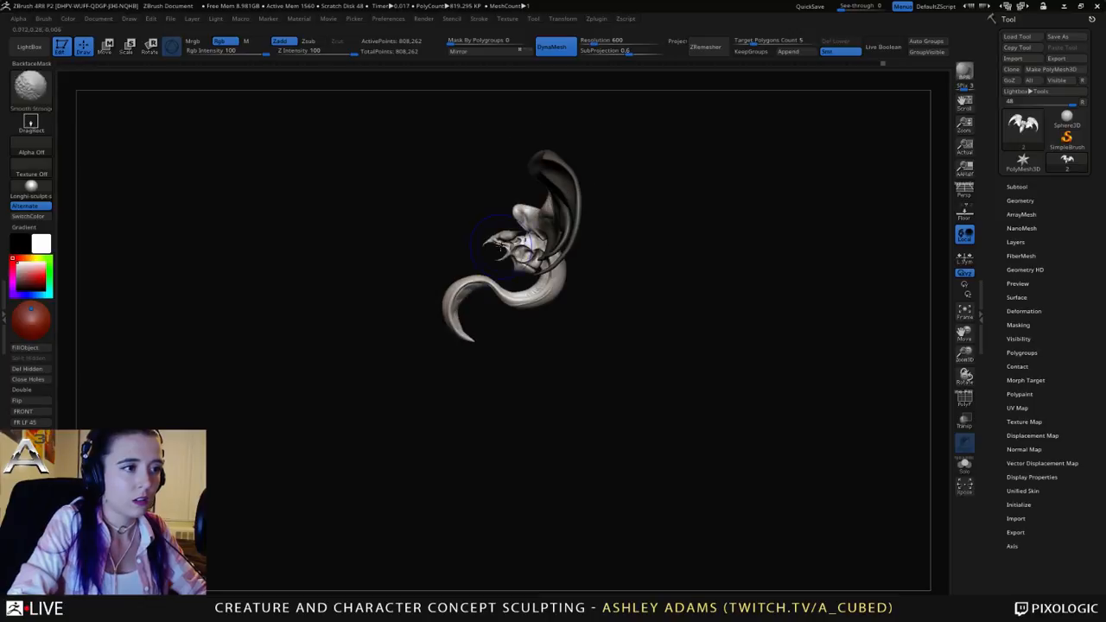
{"action": "mouse_move", "coordinate": [442, 259]}
{"action": "left_mouse_down", "text": "ctrl"}
{"action": "mouse_move", "coordinate": [543, 266]}
{"action": "mouse_move", "coordinate": [508, 227]}
{"action": "left_mouse_up", "text": "ctrl"}
{"action": "right_click_drag", "start_coordinate": [572, 285], "coordinate": [632, 304]}
{"action": "left_click_drag", "start_coordinate": [630, 311], "coordinate": [617, 259], "text": "ctrl"}
{"action": "right_click_drag", "start_coordinate": [590, 280], "coordinate": [624, 289]}
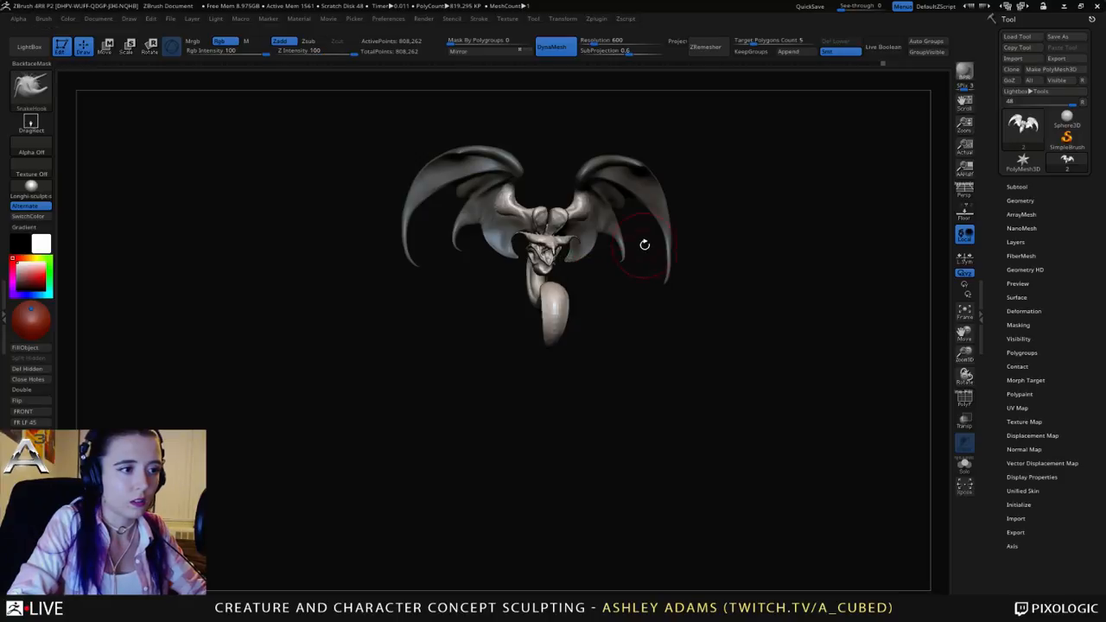
{"action": "right_click_drag", "start_coordinate": [645, 244], "coordinate": [587, 222], "text": "shift"}
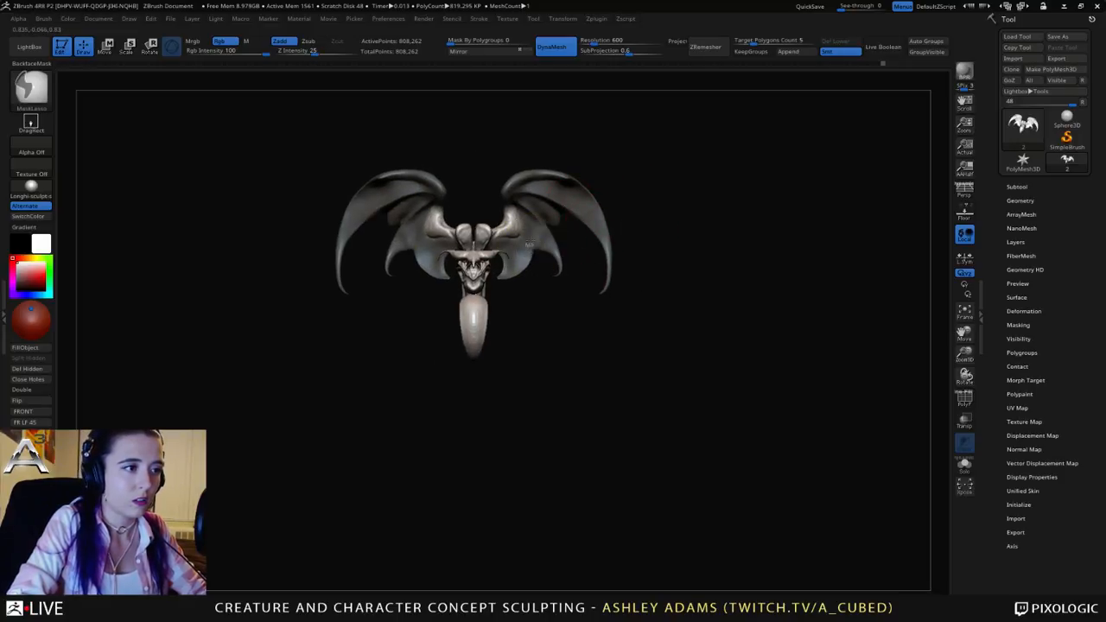
{"action": "key", "text": "ctrl+i"}
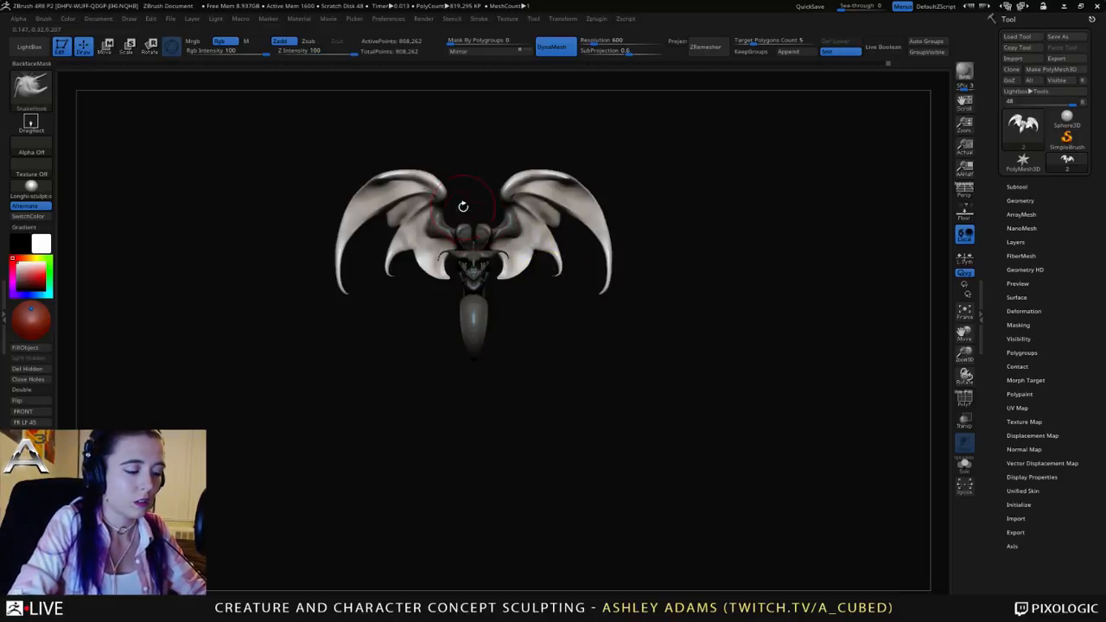
Step: Enlarge the unmasked wings slightly and move them outward from the body with the transform gizmo
{"action": "key", "text": "r"}
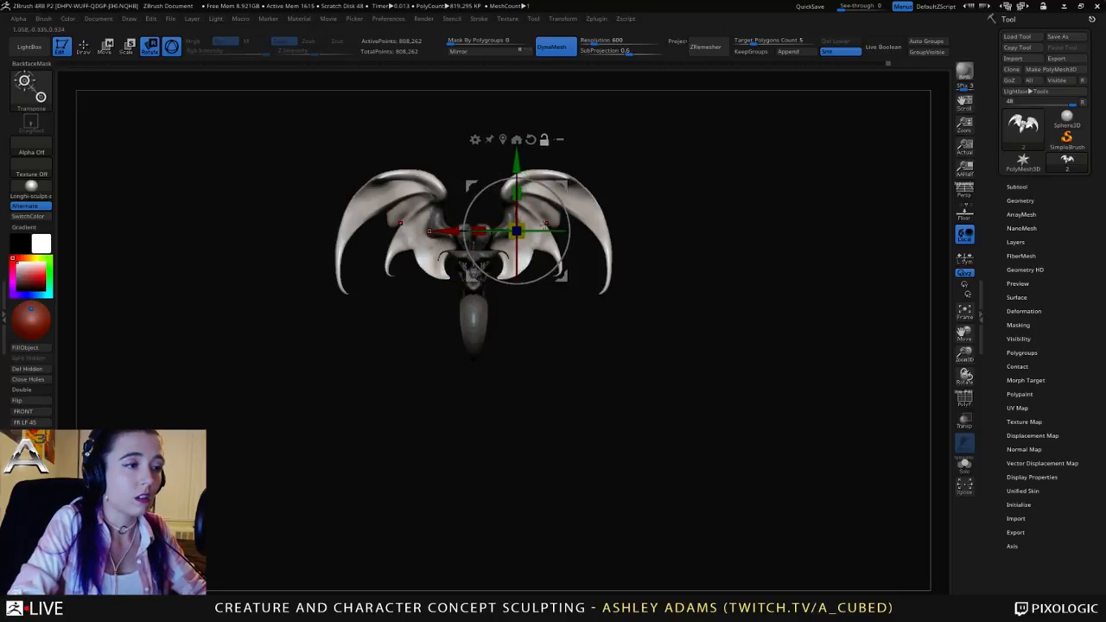
{"action": "mouse_move", "coordinate": [524, 231]}
{"action": "left_mouse_down"}
{"action": "mouse_move", "coordinate": [569, 232]}
{"action": "mouse_move", "coordinate": [540, 232]}
{"action": "left_mouse_up"}
{"action": "left_click_drag", "start_coordinate": [563, 184], "coordinate": [560, 189]}
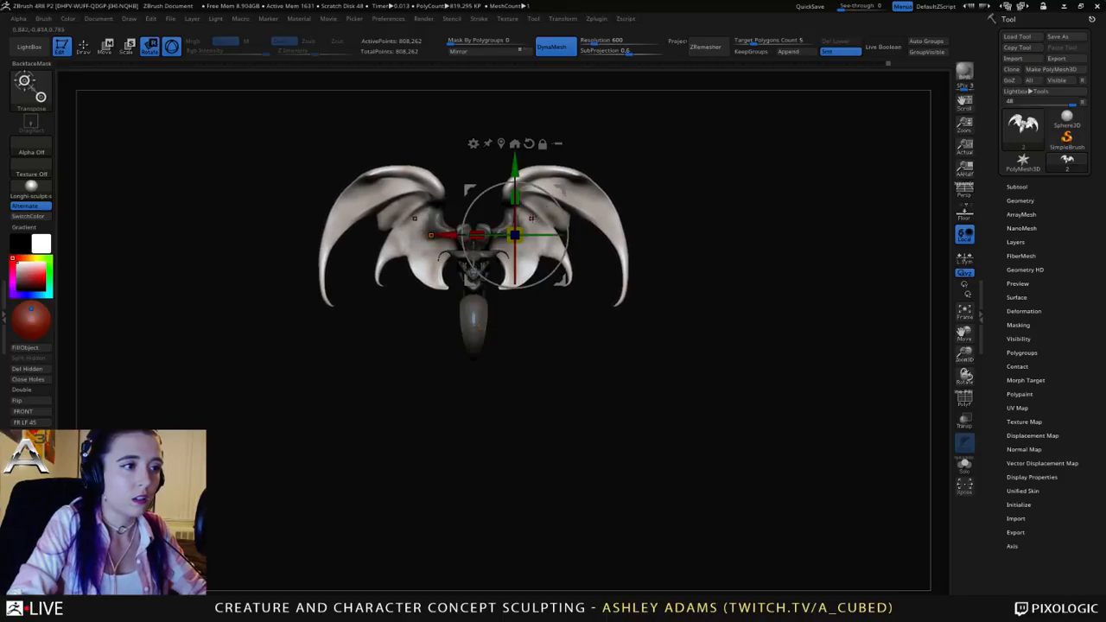
{"action": "left_click_drag", "start_coordinate": [477, 235], "coordinate": [440, 238]}
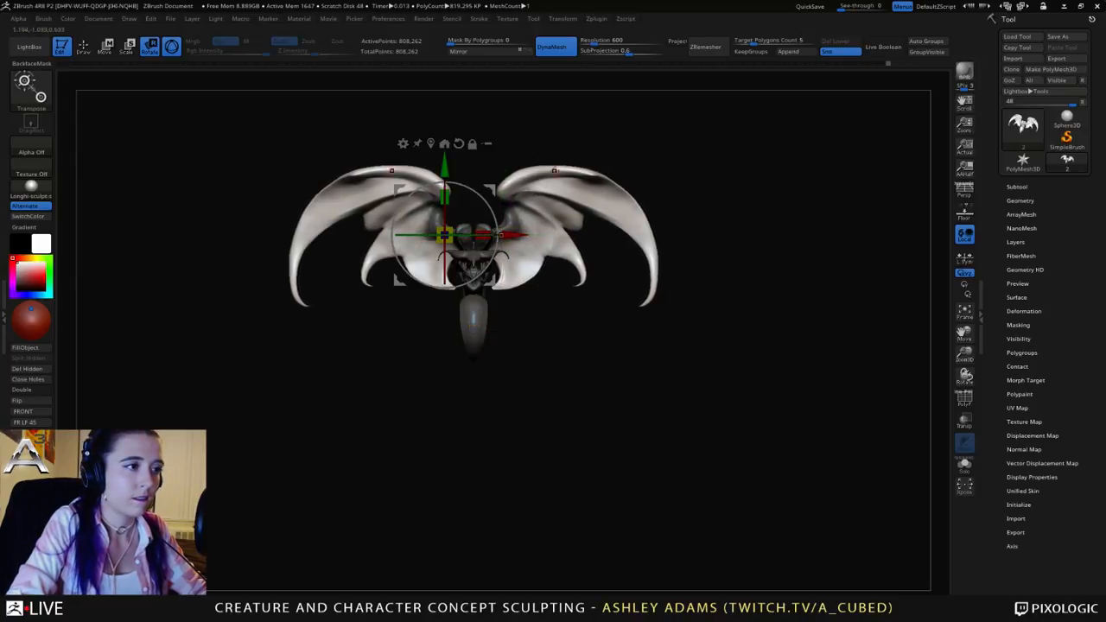
{"action": "left_click_drag", "start_coordinate": [494, 185], "coordinate": [499, 189]}
Step: Shift the wings along the depth axis from the side view and clear the mask
{"action": "right_click_drag", "start_coordinate": [522, 166], "coordinate": [557, 189]}
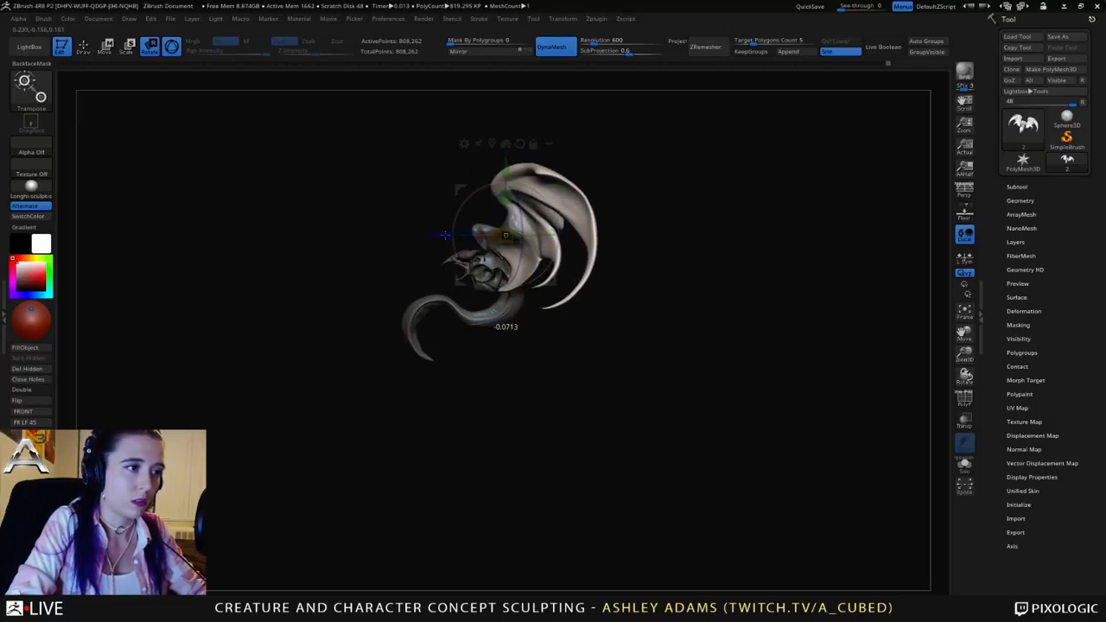
{"action": "mouse_move", "coordinate": [566, 164]}
{"action": "right_mouse_down"}
{"action": "mouse_move", "coordinate": [668, 168]}
{"action": "mouse_move", "coordinate": [522, 177]}
{"action": "mouse_move", "coordinate": [631, 177]}
{"action": "mouse_move", "coordinate": [546, 185]}
{"action": "mouse_move", "coordinate": [620, 189]}
{"action": "right_mouse_up"}
{"action": "key", "text": "q"}
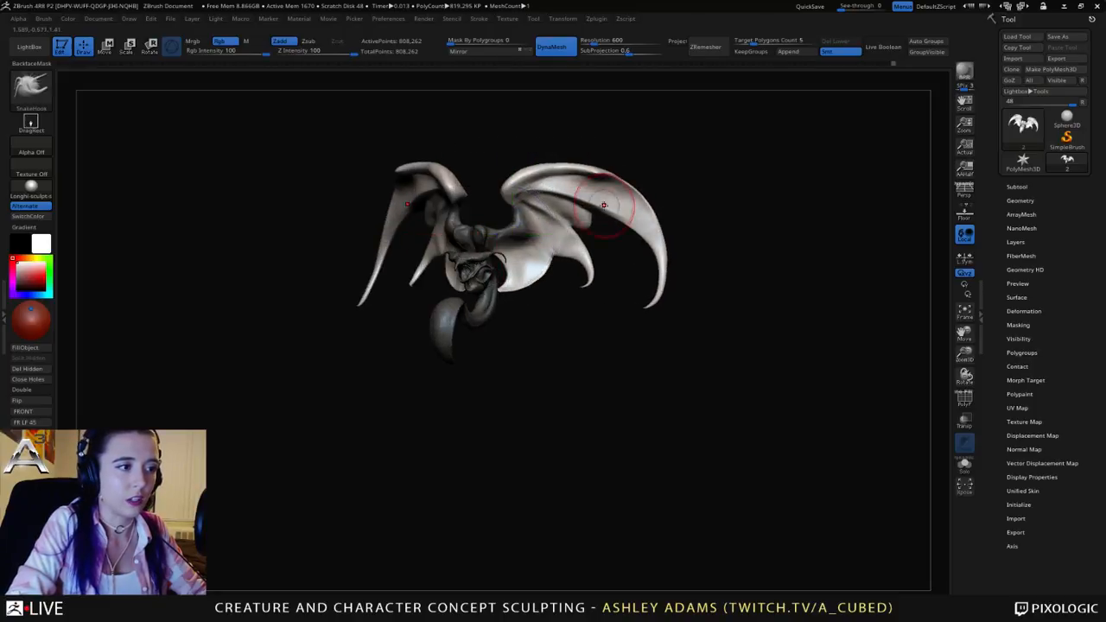
{"action": "mouse_move", "coordinate": [605, 226]}
{"action": "right_mouse_down", "text": "ctrl"}
{"action": "mouse_move", "coordinate": [564, 252]}
{"action": "mouse_move", "coordinate": [610, 253]}
{"action": "mouse_move", "coordinate": [603, 259]}
{"action": "right_mouse_up", "text": "ctrl"}
{"action": "left_click_drag", "start_coordinate": [630, 382], "coordinate": [654, 402], "text": "ctrl"}
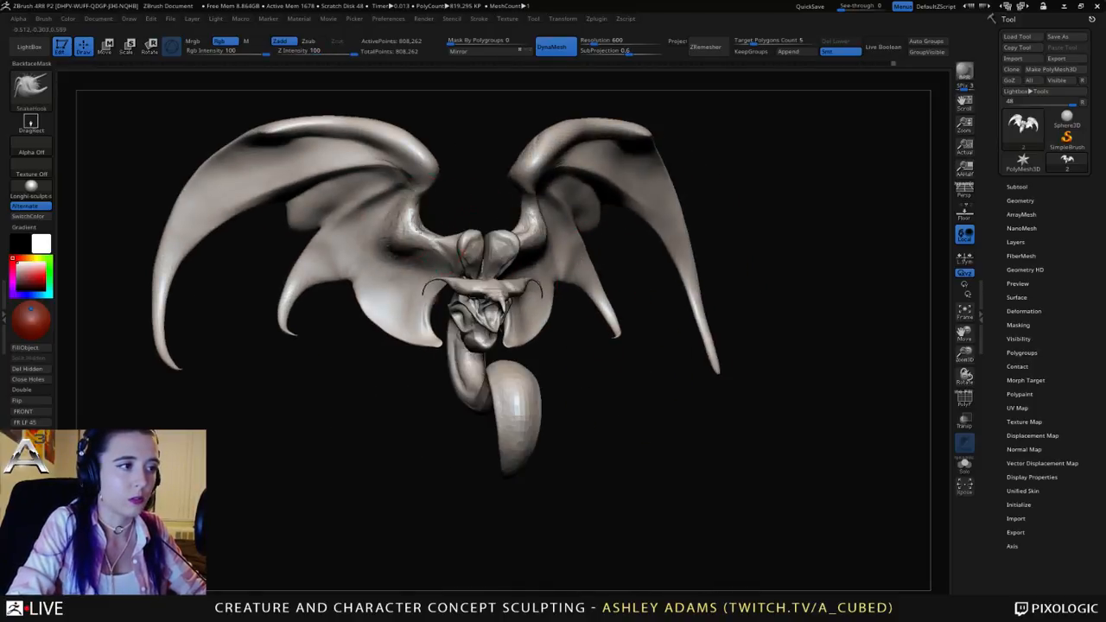
Step: Carve sharp creases across the inner wing membrane near the body with the DamStandard brush
{"action": "mouse_move", "coordinate": [377, 229]}
{"action": "right_mouse_down"}
{"action": "mouse_move", "coordinate": [549, 252]}
{"action": "mouse_move", "coordinate": [528, 275]}
{"action": "mouse_move", "coordinate": [526, 255]}
{"action": "mouse_move", "coordinate": [546, 280]}
{"action": "mouse_move", "coordinate": [496, 299]}
{"action": "right_mouse_up"}
{"action": "key", "text": "space"}
{"action": "key", "text": "b"}
{"action": "key", "text": "d"}
{"action": "key", "text": "s"}
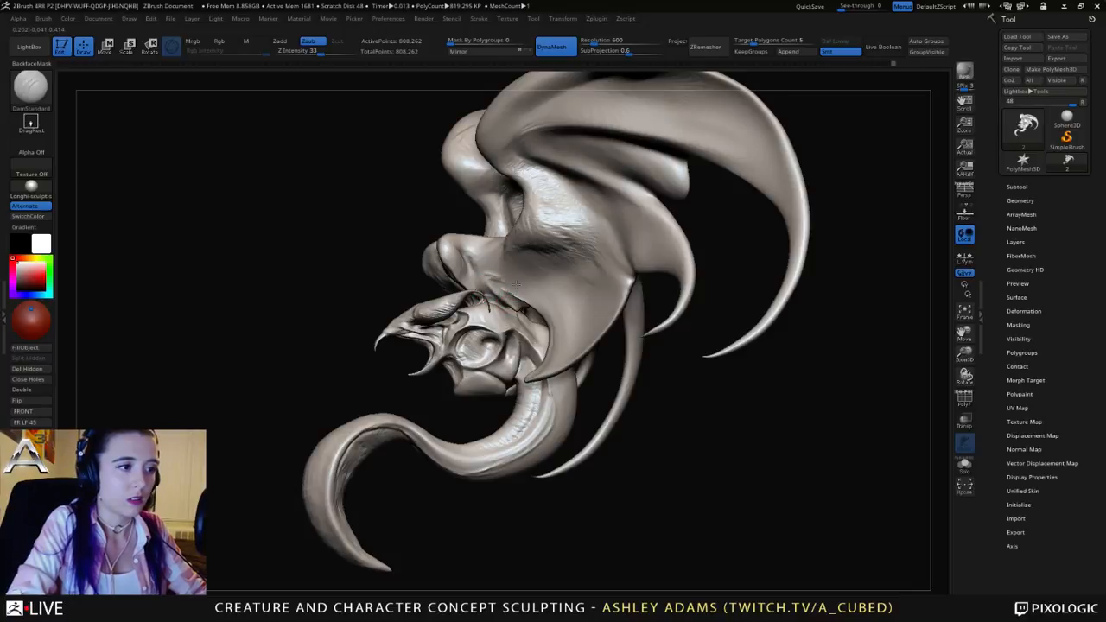
{"action": "right_click_drag", "start_coordinate": [532, 310], "coordinate": [528, 270]}
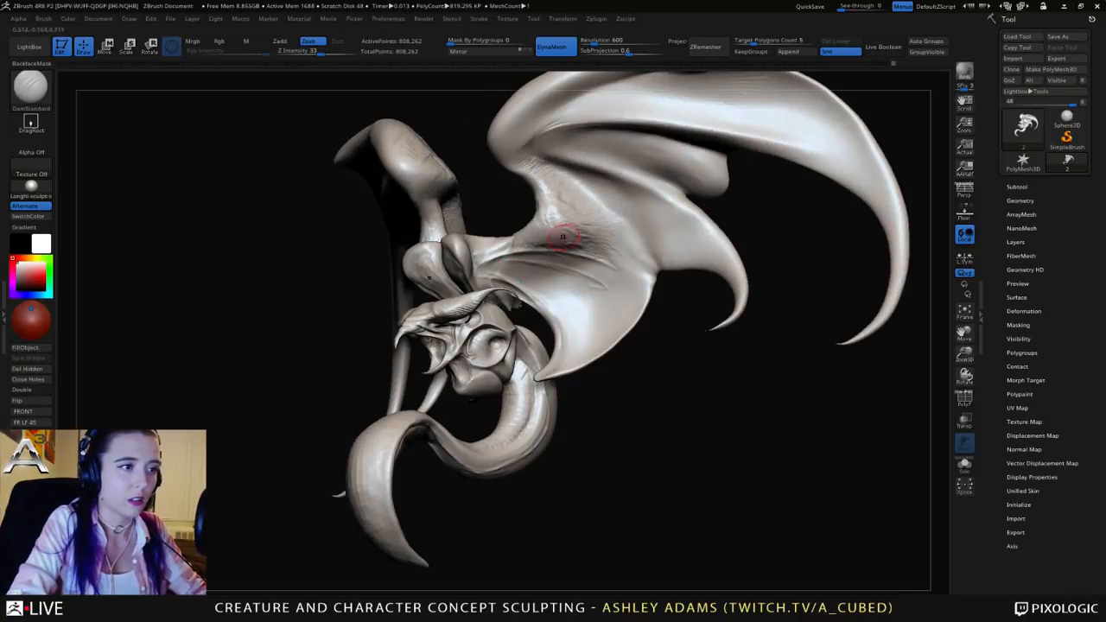
{"action": "left_click_drag", "start_coordinate": [563, 236], "coordinate": [645, 263]}
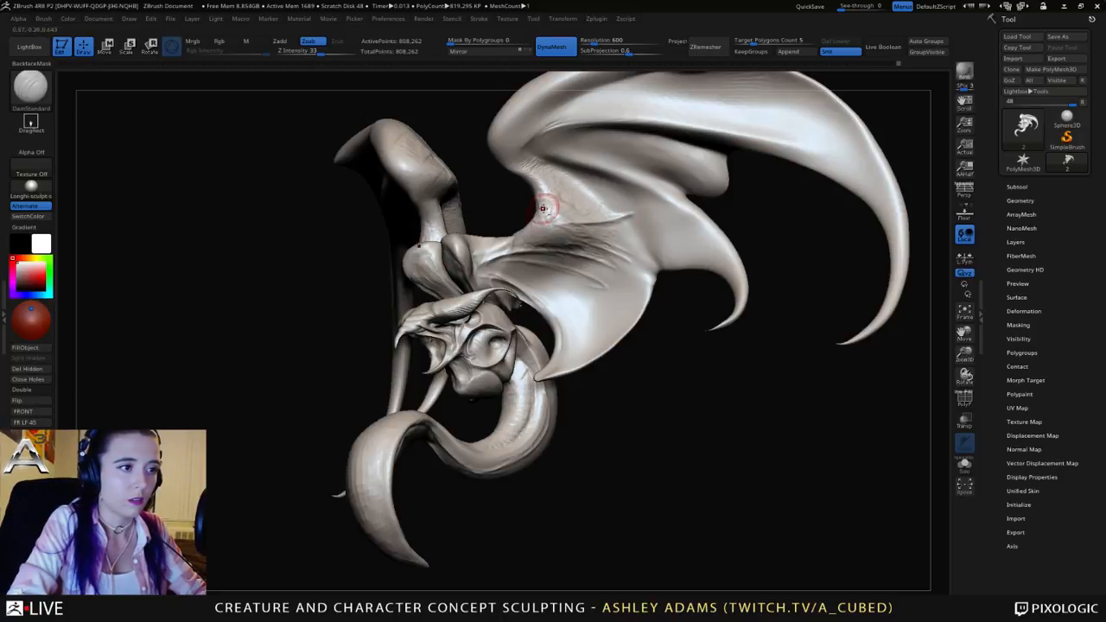
Step: Add wrinkles and a rounded fold to the wing membrane just below the wing's bent joint
{"action": "mouse_move", "coordinate": [577, 205]}
{"action": "right_mouse_down"}
{"action": "mouse_move", "coordinate": [530, 234]}
{"action": "mouse_move", "coordinate": [500, 224]}
{"action": "right_mouse_up"}
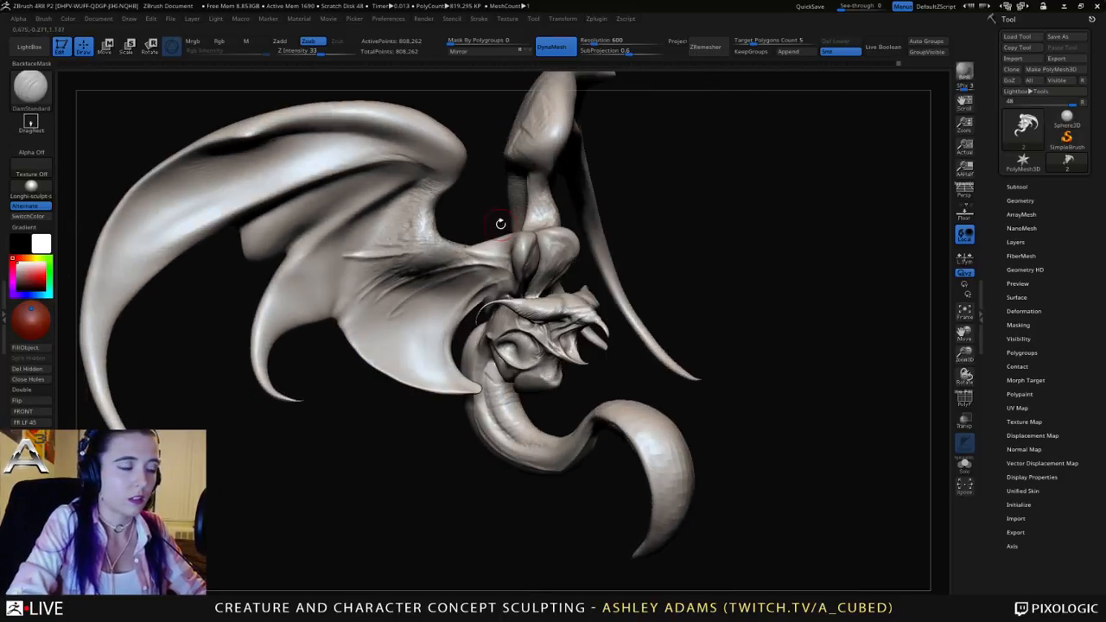
{"action": "mouse_move", "coordinate": [399, 268]}
{"action": "right_mouse_down"}
{"action": "mouse_move", "coordinate": [415, 226]}
{"action": "mouse_move", "coordinate": [407, 217]}
{"action": "right_mouse_up"}
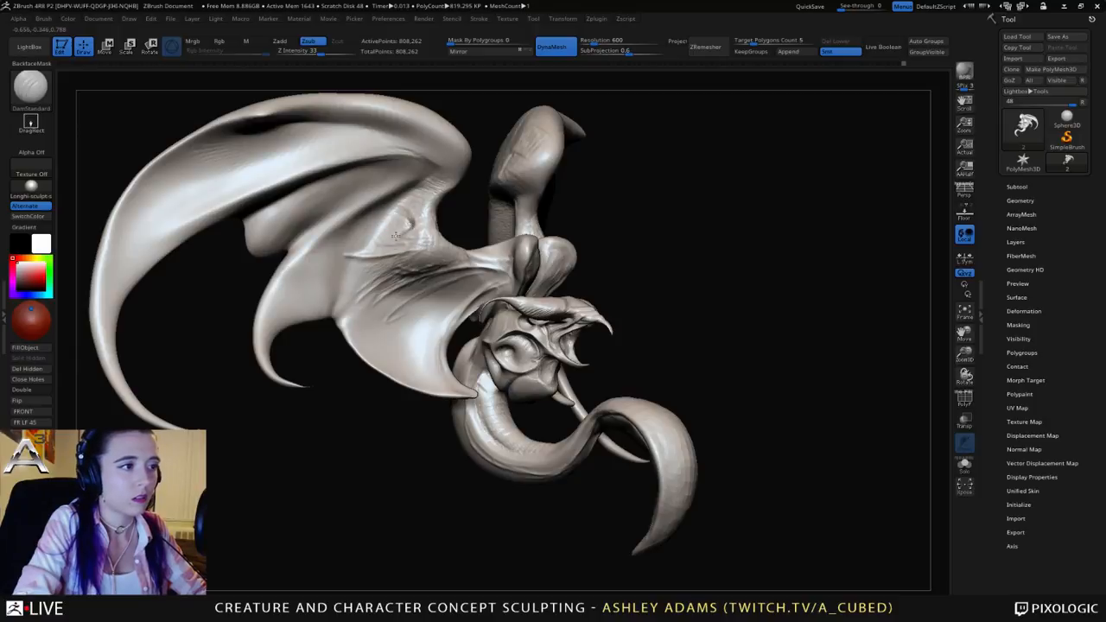
{"action": "left_click_drag", "start_coordinate": [396, 236], "coordinate": [397, 234]}
{"action": "right_click_drag", "start_coordinate": [391, 191], "coordinate": [406, 156], "text": "ctrl"}
{"action": "mouse_move", "coordinate": [406, 156]}
{"action": "right_mouse_down"}
{"action": "mouse_move", "coordinate": [571, 216]}
{"action": "mouse_move", "coordinate": [566, 208]}
{"action": "mouse_move", "coordinate": [587, 278]}
{"action": "mouse_move", "coordinate": [620, 215]}
{"action": "mouse_move", "coordinate": [525, 186]}
{"action": "mouse_move", "coordinate": [583, 224]}
{"action": "right_mouse_up"}
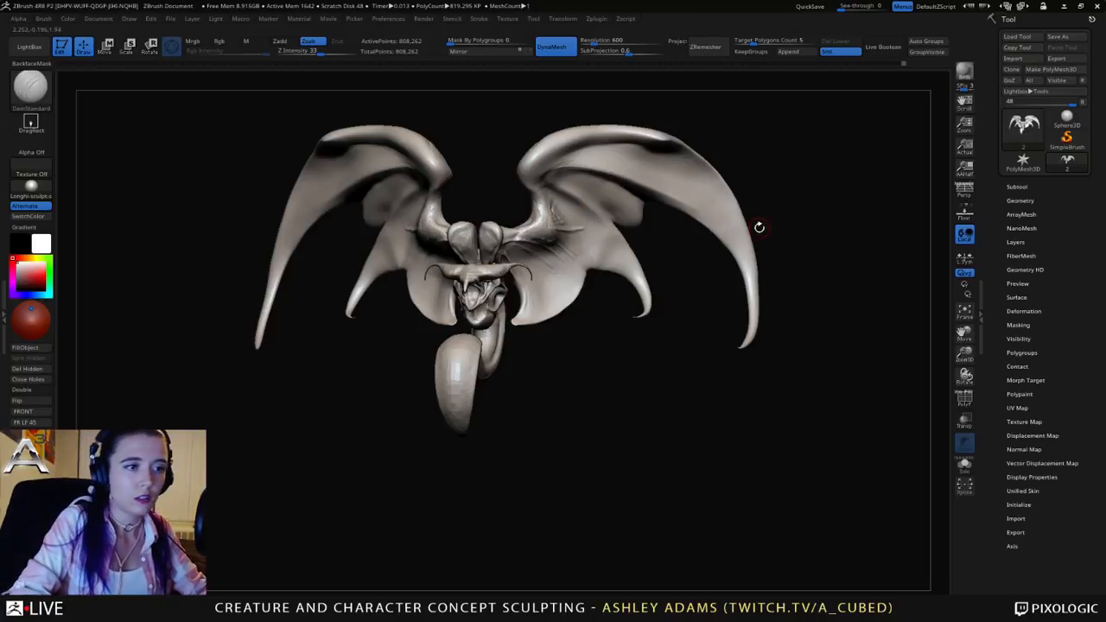
Step: Reshape the long outer wing claws with a resized SnakeHook brush and smooth their contours
{"action": "key", "text": "space"}
{"action": "key", "text": "b"}
{"action": "key", "text": "s"}
{"action": "key", "text": "h"}
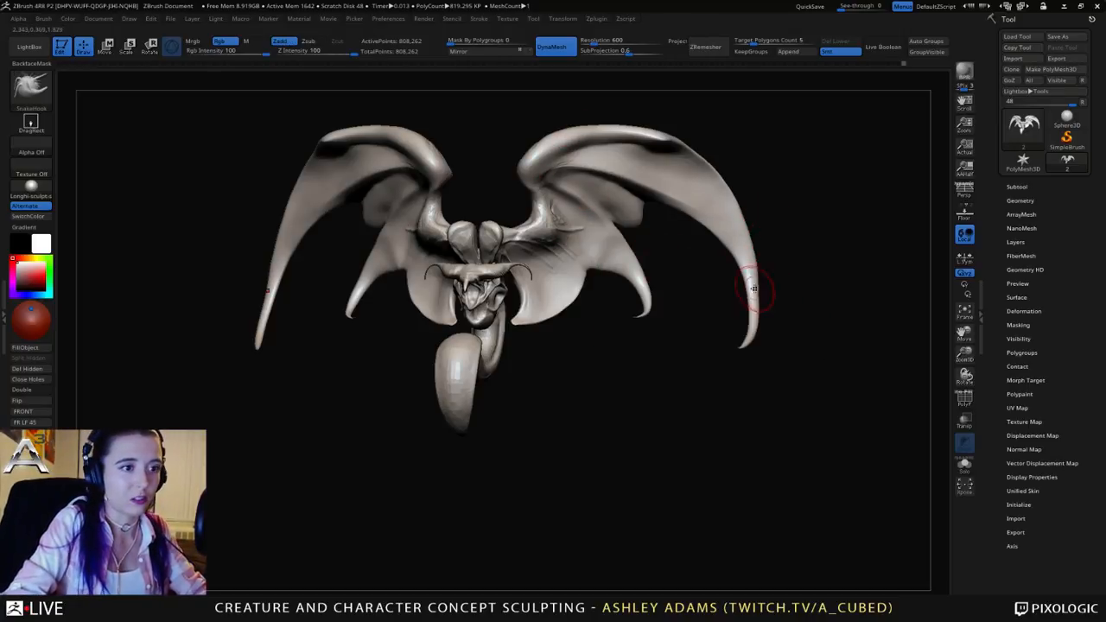
{"action": "key", "text": "space"}
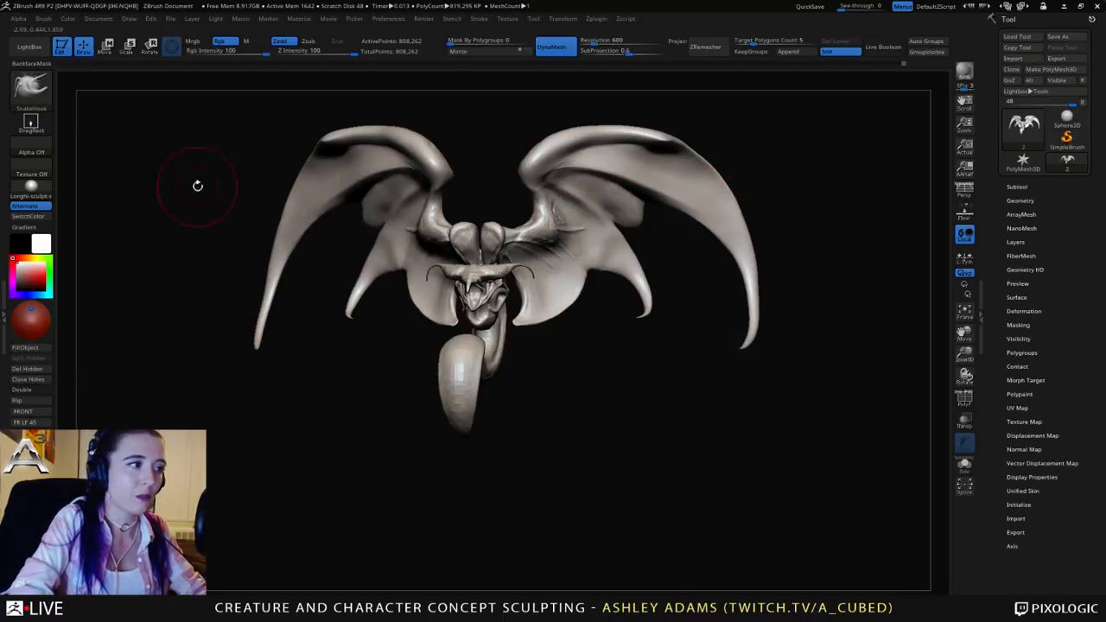
{"action": "left_click_drag", "start_coordinate": [263, 293], "coordinate": [256, 315]}
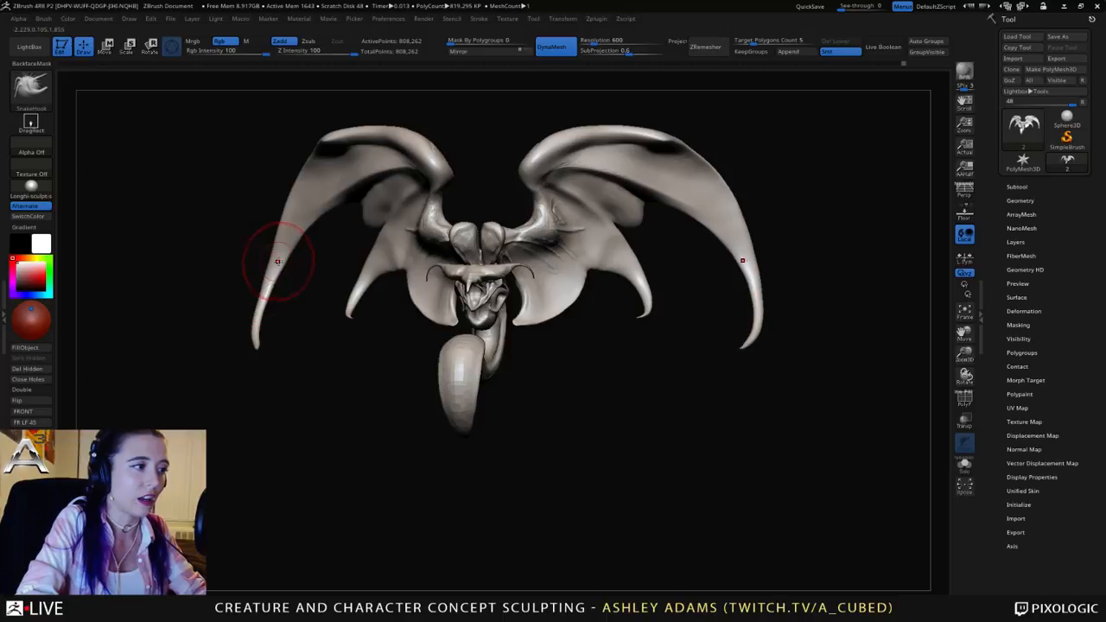
{"action": "left_click_drag", "start_coordinate": [277, 262], "coordinate": [275, 245]}
{"action": "left_click_drag", "start_coordinate": [265, 299], "coordinate": [259, 294]}
{"action": "left_click_drag", "start_coordinate": [248, 231], "coordinate": [303, 228]}
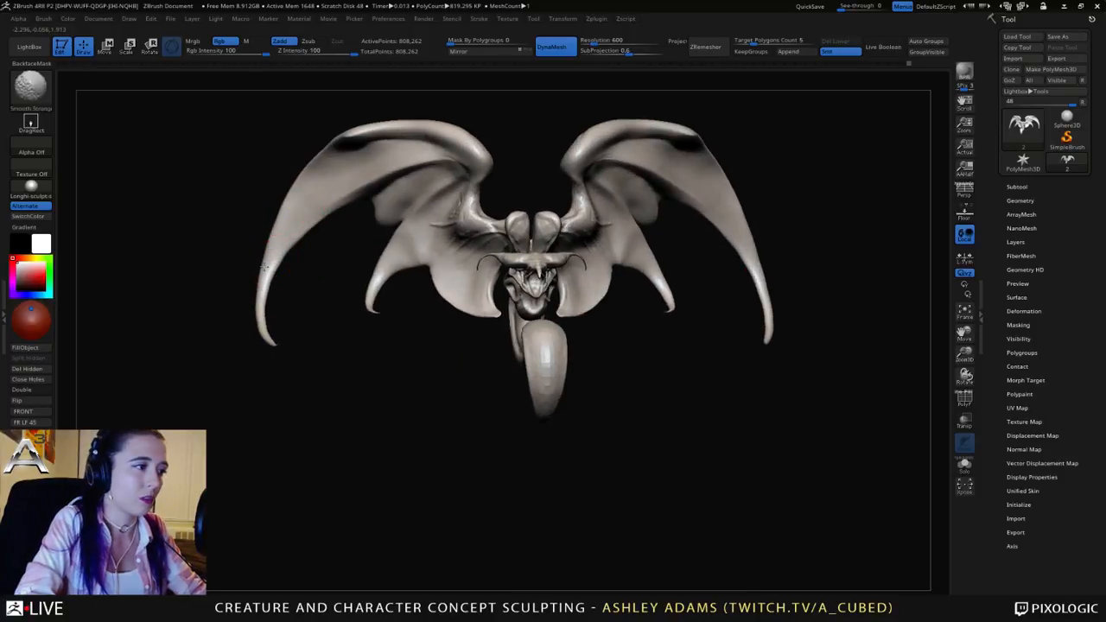
{"action": "left_click_drag", "start_coordinate": [264, 292], "coordinate": [264, 292], "text": "shift"}
{"action": "mouse_move", "coordinate": [245, 176]}
{"action": "left_mouse_down"}
{"action": "mouse_move", "coordinate": [310, 169]}
{"action": "mouse_move", "coordinate": [354, 147]}
{"action": "mouse_move", "coordinate": [260, 168]}
{"action": "left_mouse_up"}
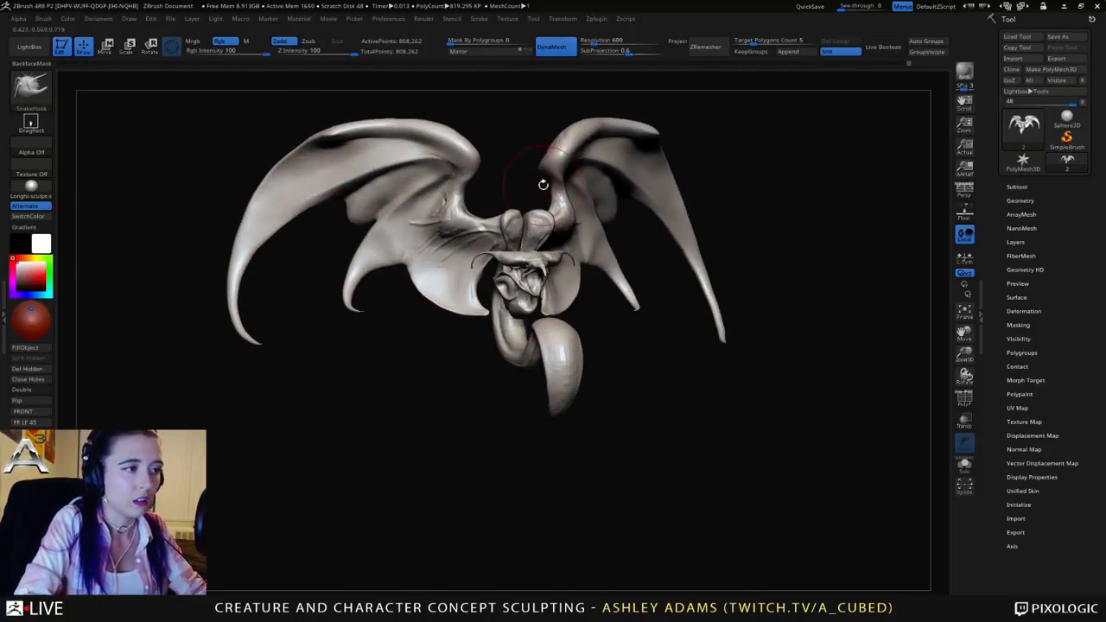
Step: Carve grooves along the leading edges and upper finger ridges of the wings with the DamStandard brush
{"action": "mouse_move", "coordinate": [530, 173]}
{"action": "left_mouse_down"}
{"action": "mouse_move", "coordinate": [451, 168]}
{"action": "mouse_move", "coordinate": [511, 183]}
{"action": "left_mouse_up"}
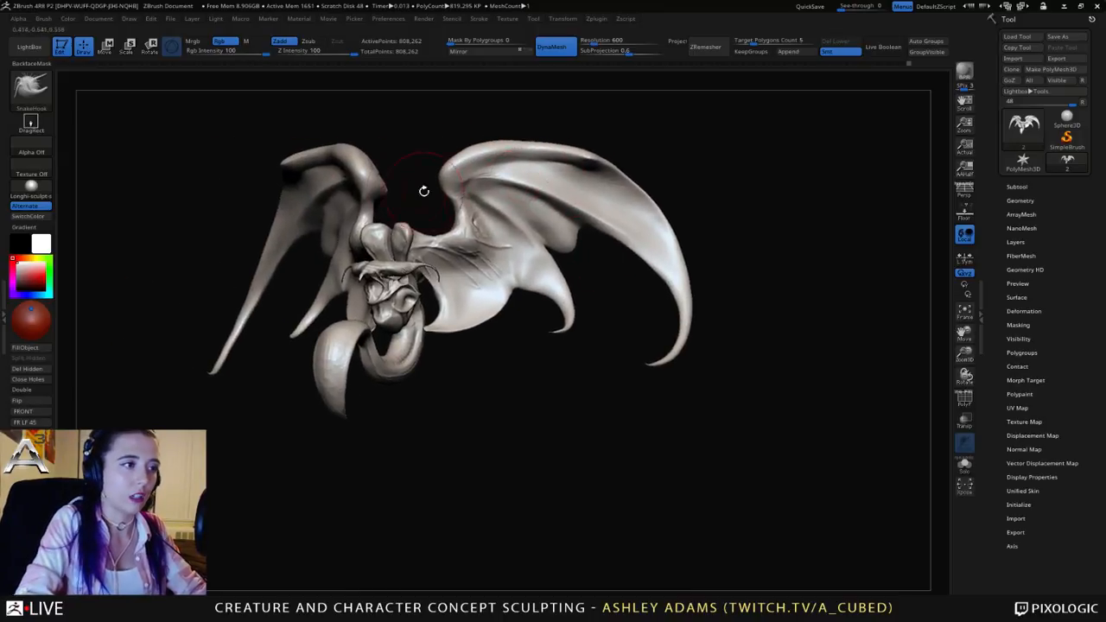
{"action": "key", "text": "b"}
{"action": "key", "text": "d"}
{"action": "key", "text": "s"}
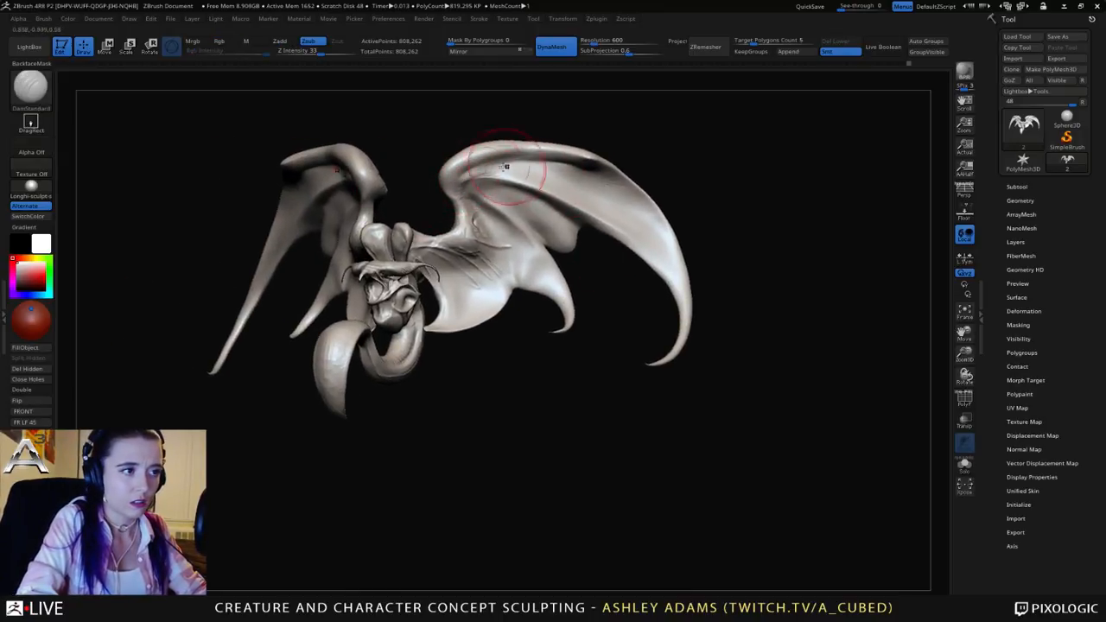
{"action": "left_click_drag", "start_coordinate": [559, 156], "coordinate": [549, 155]}
{"action": "left_click_drag", "start_coordinate": [599, 178], "coordinate": [558, 161]}
{"action": "mouse_move", "coordinate": [629, 203]}
{"action": "left_mouse_down"}
{"action": "mouse_move", "coordinate": [596, 175]}
{"action": "mouse_move", "coordinate": [508, 163]}
{"action": "left_mouse_up"}
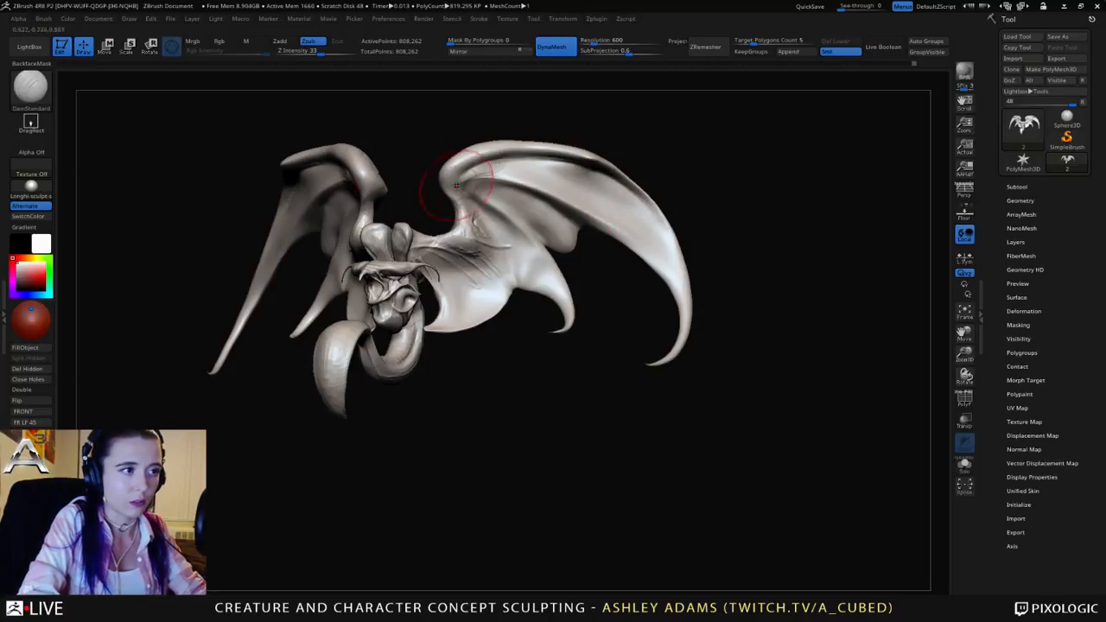
{"action": "key", "text": "space"}
{"action": "mouse_move", "coordinate": [461, 170]}
{"action": "right_mouse_down"}
{"action": "mouse_move", "coordinate": [372, 186]}
{"action": "mouse_move", "coordinate": [462, 190]}
{"action": "right_mouse_up"}
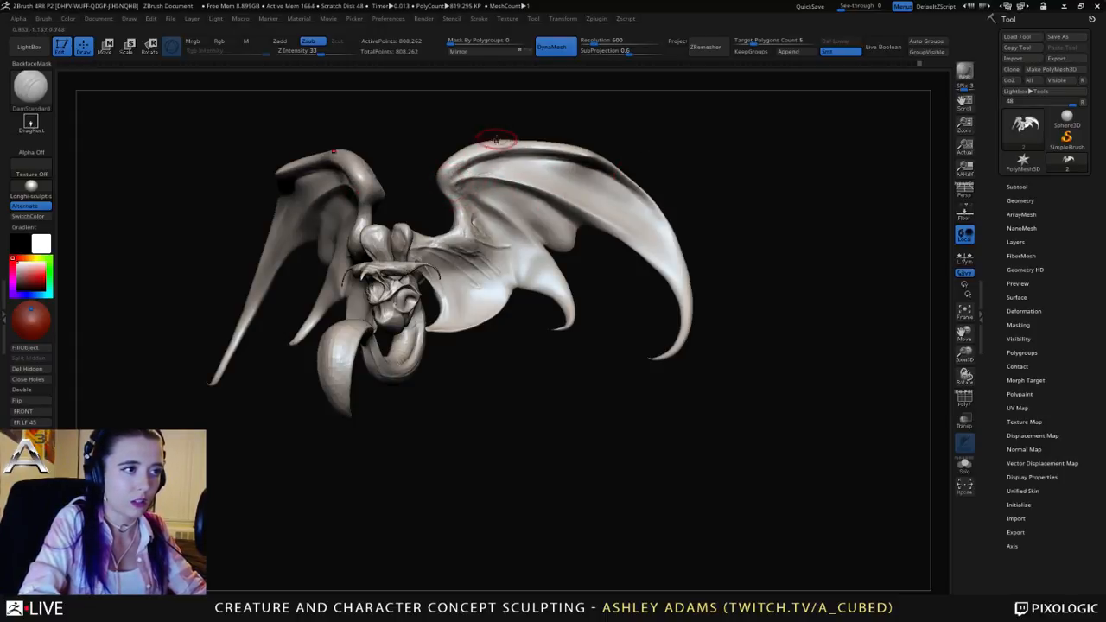
{"action": "mouse_move", "coordinate": [501, 143]}
{"action": "right_mouse_down"}
{"action": "mouse_move", "coordinate": [442, 197]}
{"action": "mouse_move", "coordinate": [536, 203]}
{"action": "mouse_move", "coordinate": [444, 216]}
{"action": "mouse_move", "coordinate": [404, 200]}
{"action": "mouse_move", "coordinate": [431, 185]}
{"action": "right_mouse_up"}
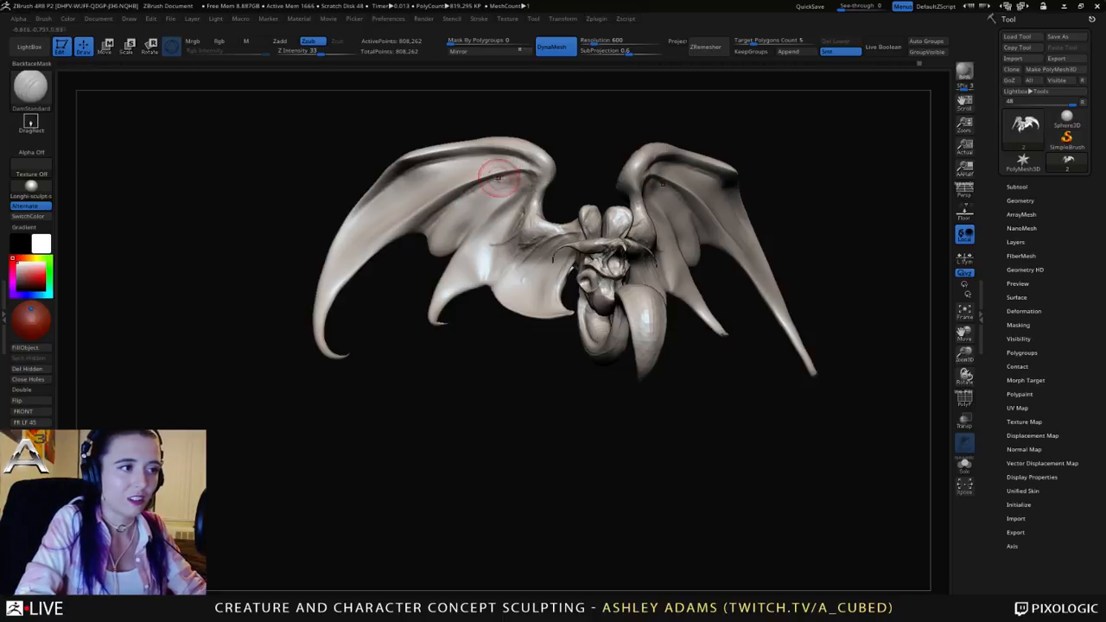
{"action": "right_click_drag", "start_coordinate": [481, 200], "coordinate": [538, 179]}
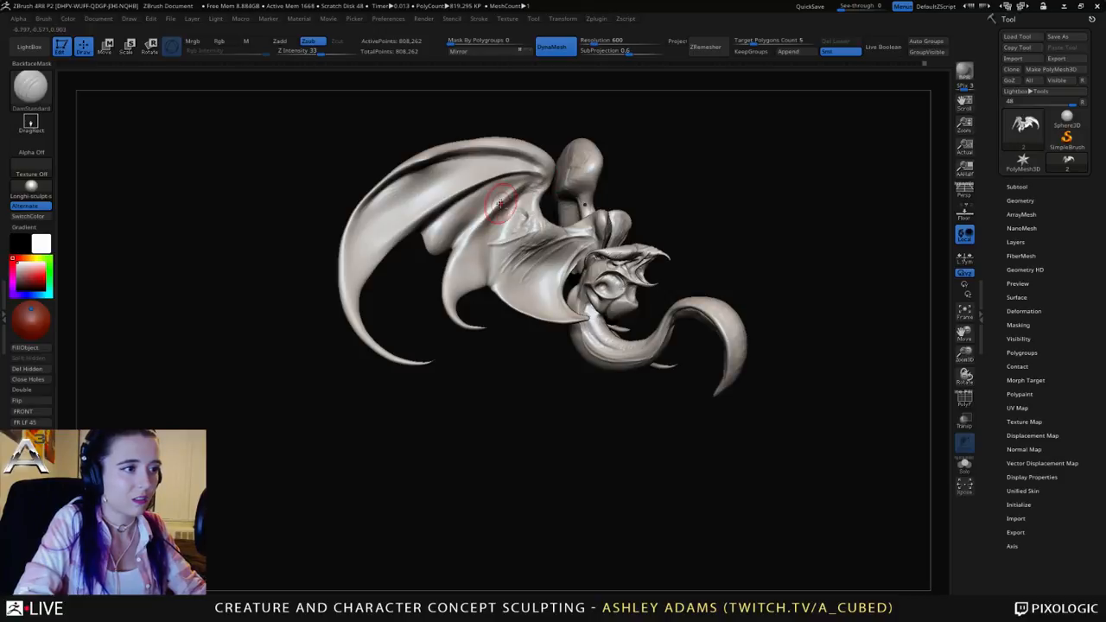
Step: Build up and smooth the rounded shoulder forms above the head with the ClayBuildup brush
{"action": "mouse_move", "coordinate": [457, 276]}
{"action": "right_mouse_down"}
{"action": "mouse_move", "coordinate": [494, 236]}
{"action": "mouse_move", "coordinate": [626, 179]}
{"action": "mouse_move", "coordinate": [589, 177]}
{"action": "mouse_move", "coordinate": [612, 163]}
{"action": "right_mouse_up"}
{"action": "right_click_drag", "start_coordinate": [544, 210], "coordinate": [574, 212]}
{"action": "mouse_move", "coordinate": [573, 211]}
{"action": "right_mouse_down", "text": "ctrl"}
{"action": "mouse_move", "coordinate": [551, 273]}
{"action": "mouse_move", "coordinate": [507, 185]}
{"action": "mouse_move", "coordinate": [568, 204]}
{"action": "right_mouse_up", "text": "ctrl"}
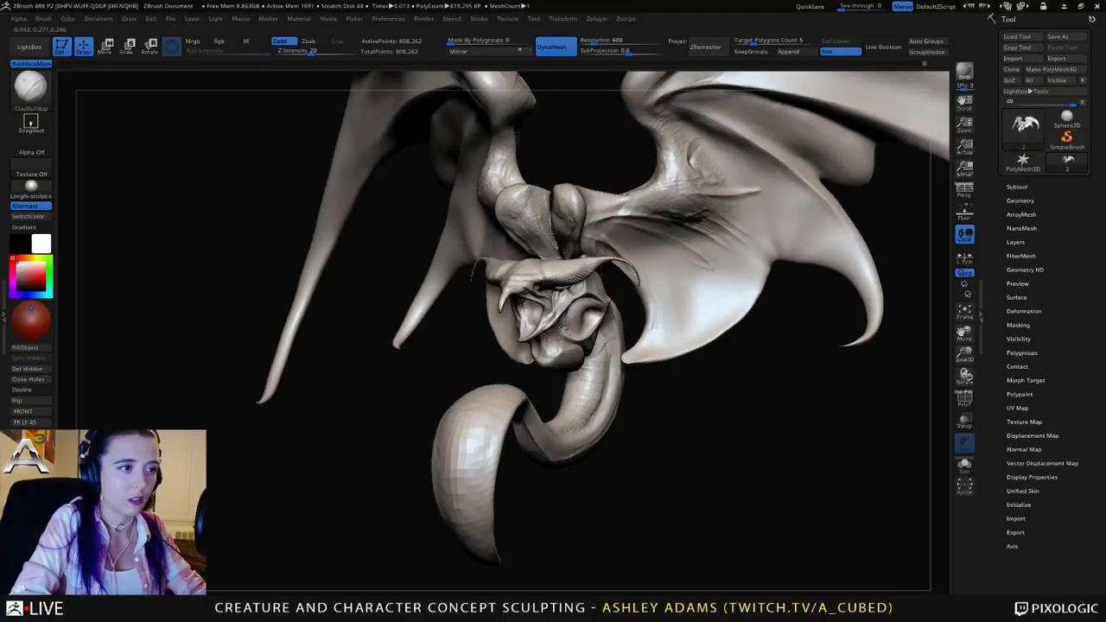
{"action": "right_click_drag", "start_coordinate": [555, 245], "coordinate": [549, 173]}
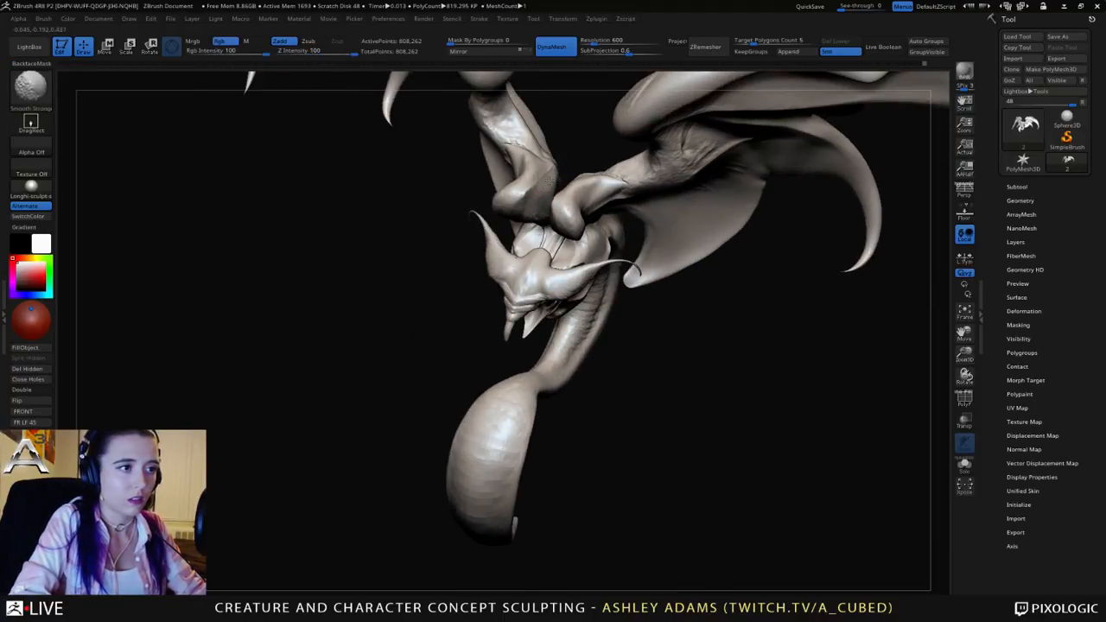
{"action": "right_click_drag", "start_coordinate": [546, 173], "coordinate": [563, 184]}
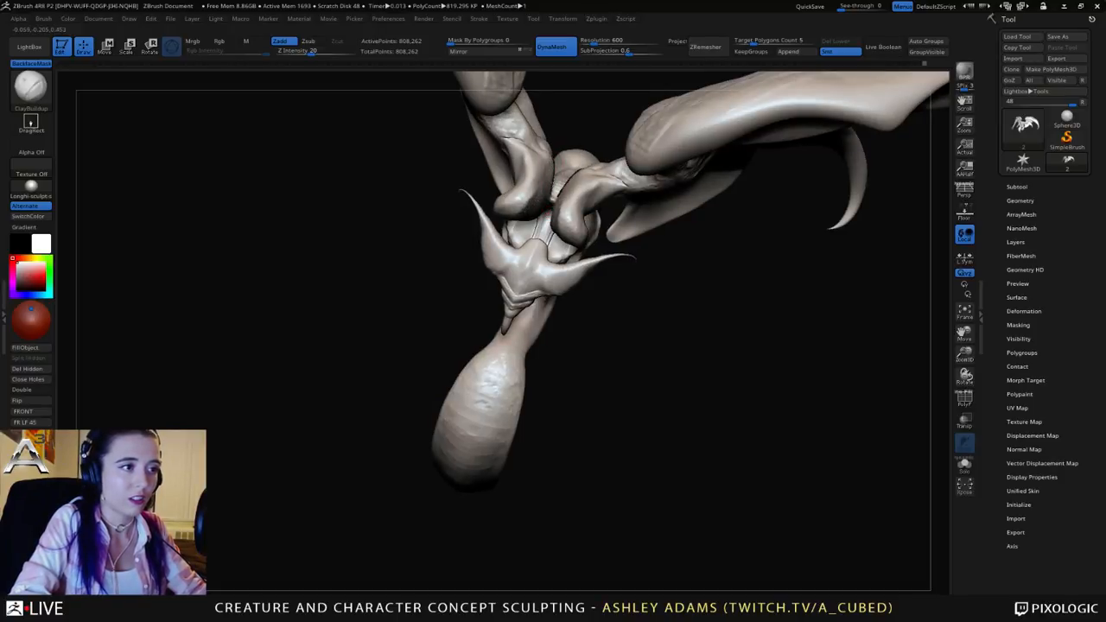
{"action": "mouse_move", "coordinate": [543, 160]}
{"action": "right_mouse_down"}
{"action": "mouse_move", "coordinate": [530, 161]}
{"action": "mouse_move", "coordinate": [548, 160]}
{"action": "right_mouse_up"}
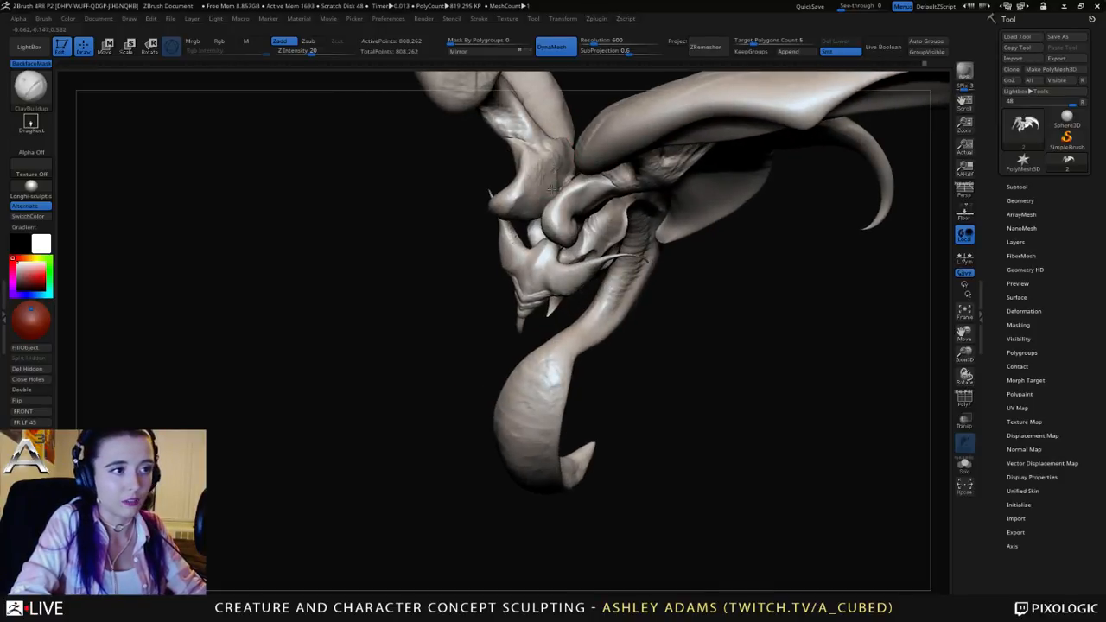
{"action": "mouse_move", "coordinate": [532, 204]}
{"action": "right_mouse_down"}
{"action": "mouse_move", "coordinate": [541, 213]}
{"action": "mouse_move", "coordinate": [545, 203]}
{"action": "right_mouse_up"}
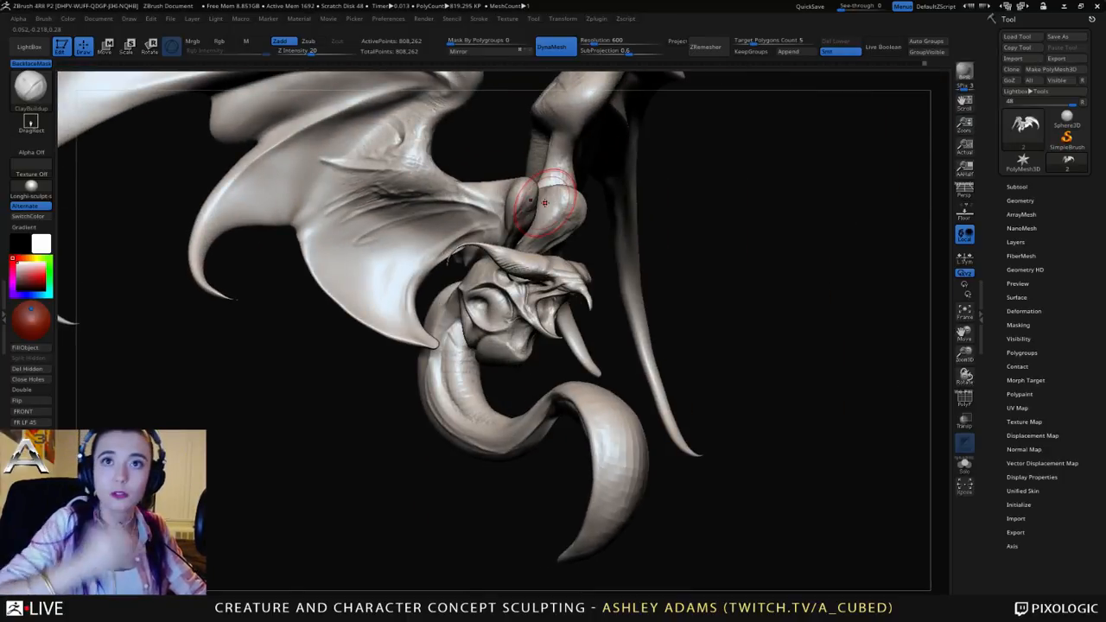
{"action": "mouse_move", "coordinate": [544, 203]}
{"action": "right_mouse_down"}
{"action": "mouse_move", "coordinate": [518, 187]}
{"action": "mouse_move", "coordinate": [488, 192]}
{"action": "right_mouse_up"}
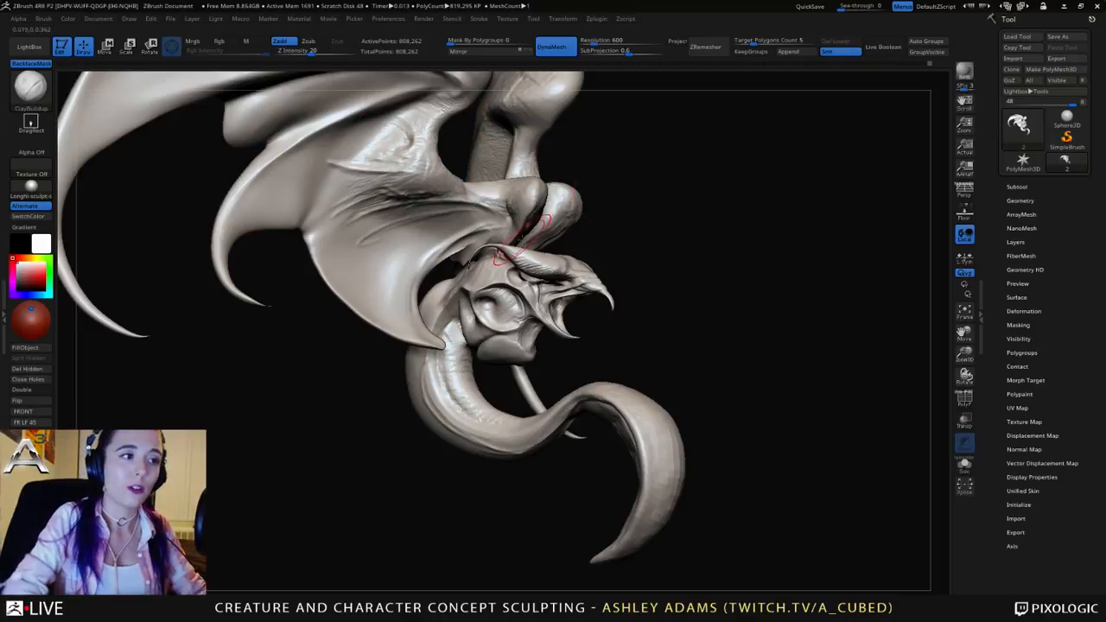
Step: Refine the muscle forms where the shoulders join the neck and inner wings with ClayBuildup and smoothing
{"action": "mouse_move", "coordinate": [453, 226]}
{"action": "right_mouse_down"}
{"action": "mouse_move", "coordinate": [473, 262]}
{"action": "mouse_move", "coordinate": [475, 246]}
{"action": "right_mouse_up"}
{"action": "left_click_drag", "start_coordinate": [477, 246], "coordinate": [452, 235], "text": "shift"}
{"action": "mouse_move", "coordinate": [501, 229]}
{"action": "right_mouse_down", "text": "ctrl"}
{"action": "mouse_move", "coordinate": [521, 259]}
{"action": "mouse_move", "coordinate": [532, 220]}
{"action": "mouse_move", "coordinate": [553, 238]}
{"action": "mouse_move", "coordinate": [530, 247]}
{"action": "right_mouse_up", "text": "ctrl"}
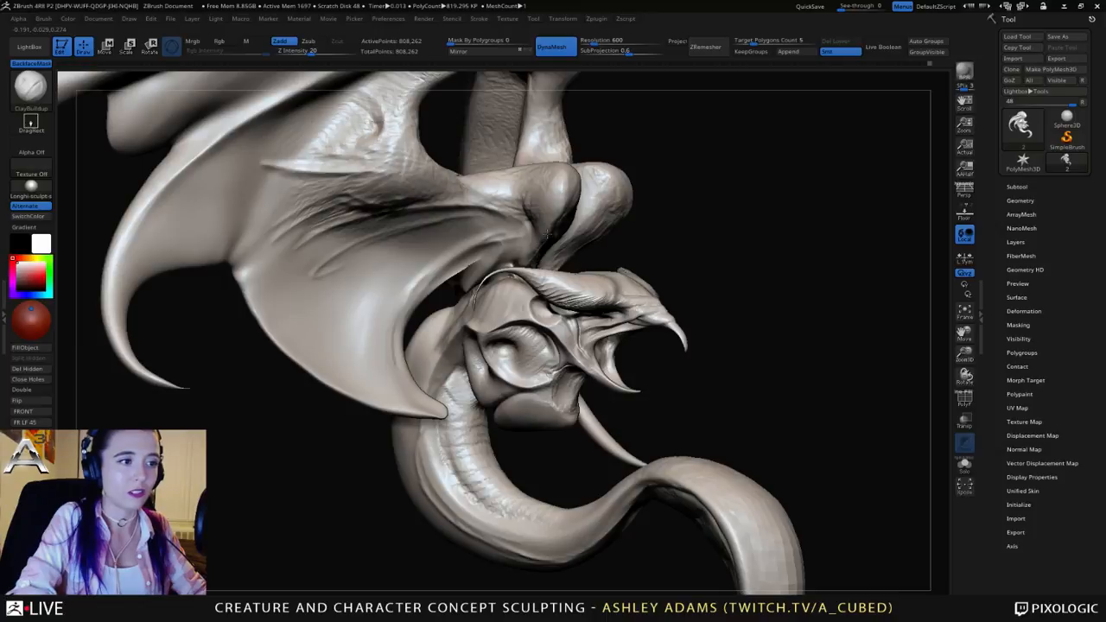
{"action": "right_click_drag", "start_coordinate": [546, 235], "coordinate": [538, 243]}
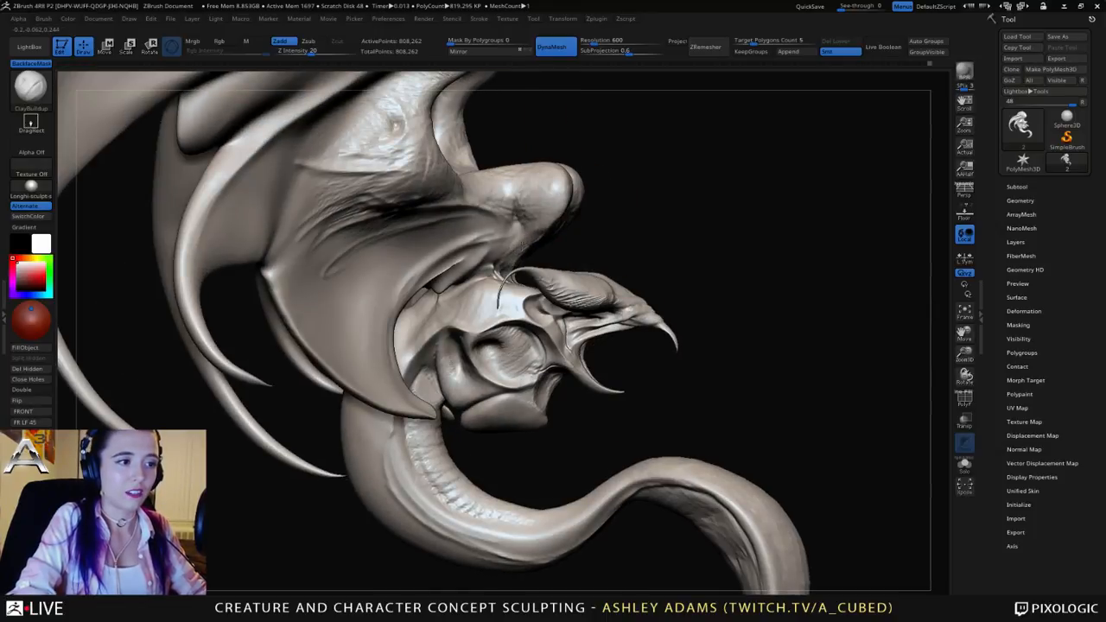
{"action": "right_click_drag", "start_coordinate": [534, 242], "coordinate": [569, 235]}
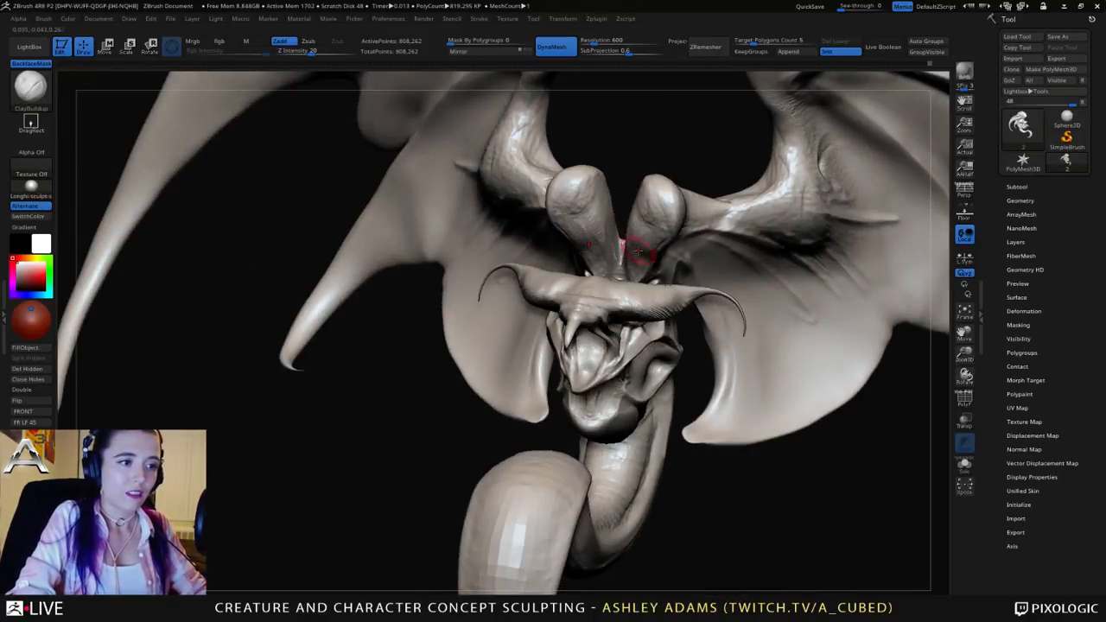
Step: Pull the rounded shoulder tips into a new contour with the SnakeHook brush
{"action": "mouse_move", "coordinate": [646, 247]}
{"action": "right_mouse_down"}
{"action": "mouse_move", "coordinate": [662, 247]}
{"action": "mouse_move", "coordinate": [647, 193]}
{"action": "right_mouse_up"}
{"action": "key", "text": "space"}
{"action": "key", "text": "b"}
{"action": "key", "text": "s"}
{"action": "key", "text": "h"}
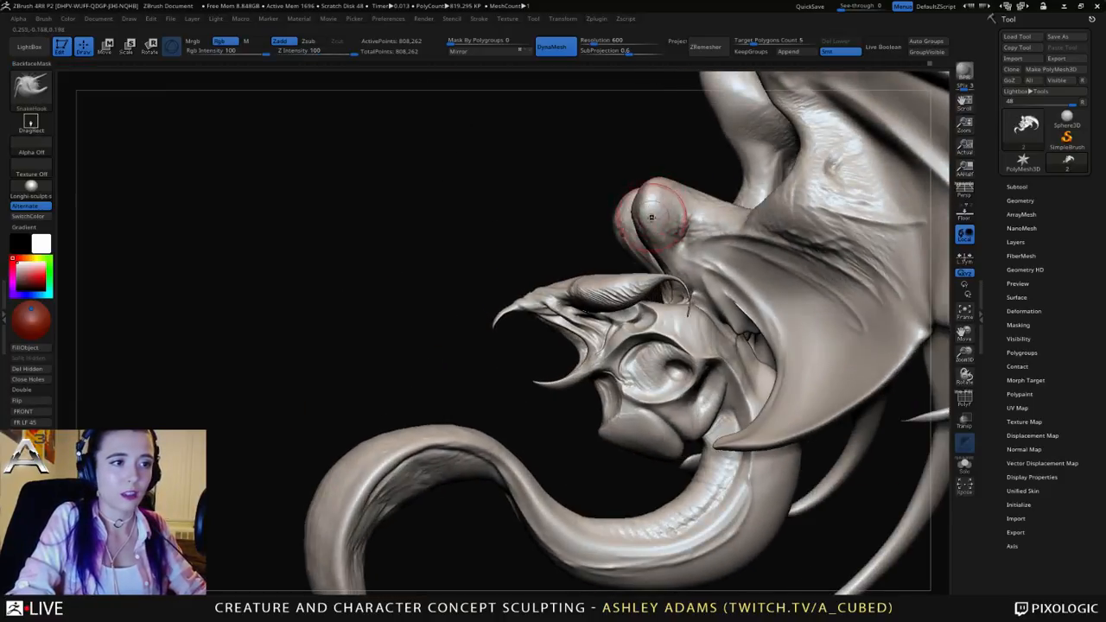
{"action": "left_click_drag", "start_coordinate": [650, 226], "coordinate": [642, 161]}
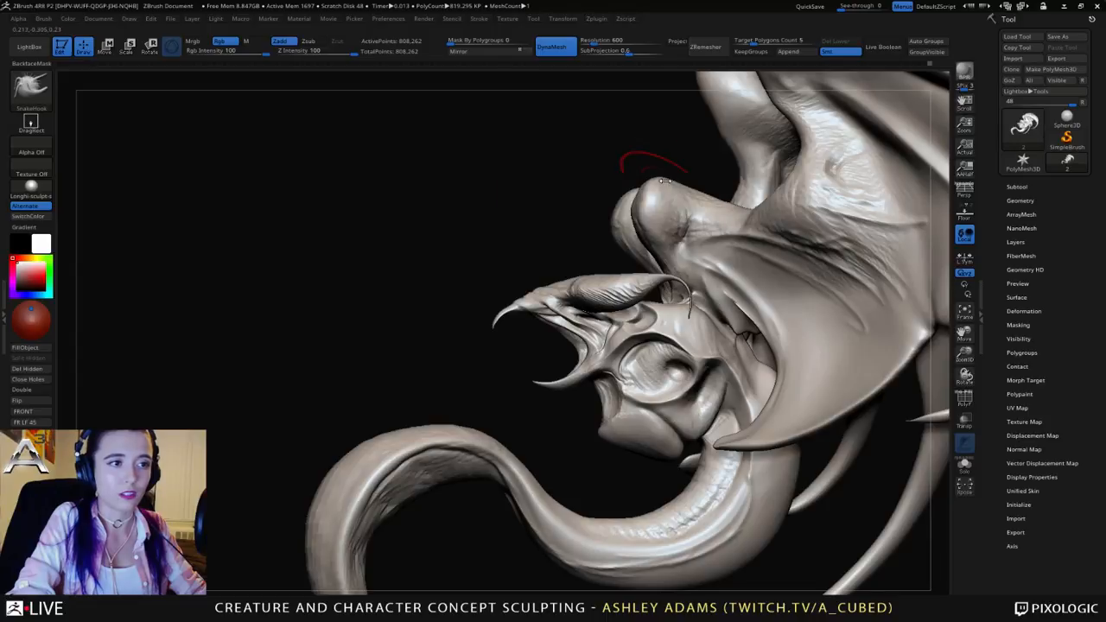
{"action": "mouse_move", "coordinate": [665, 183]}
{"action": "right_mouse_down"}
{"action": "mouse_move", "coordinate": [622, 218]}
{"action": "mouse_move", "coordinate": [615, 211]}
{"action": "right_mouse_up"}
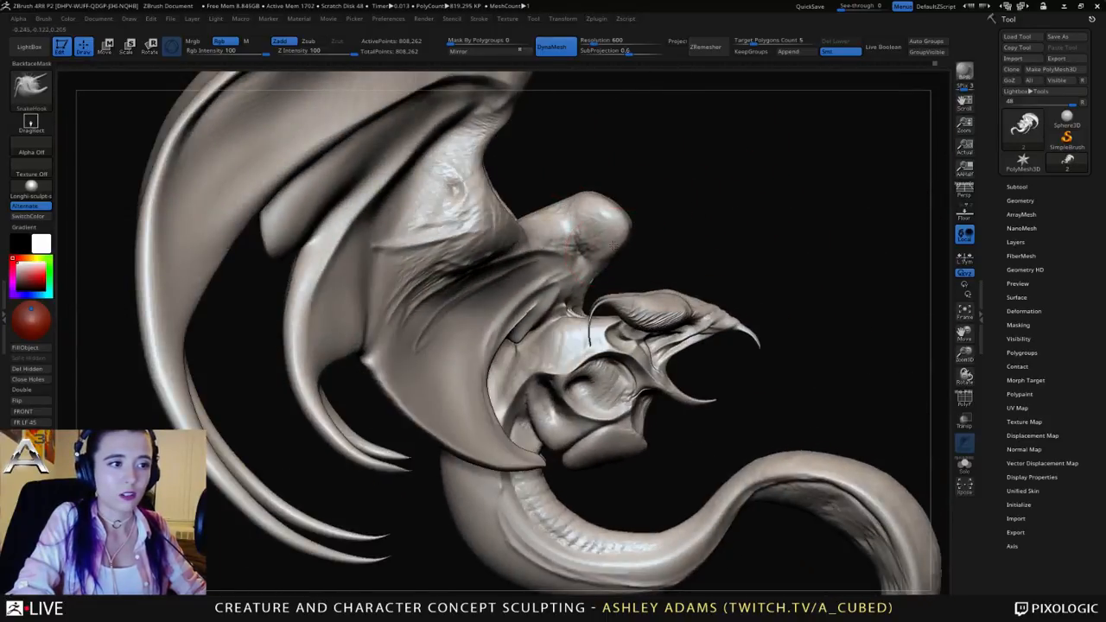
Step: Carve deep DamStandard creases along the inner wing edge where the membrane attaches to the shoulder and neck
{"action": "mouse_move", "coordinate": [579, 251]}
{"action": "right_mouse_down"}
{"action": "mouse_move", "coordinate": [544, 255]}
{"action": "mouse_move", "coordinate": [572, 314]}
{"action": "right_mouse_up"}
{"action": "key", "text": "b"}
{"action": "key", "text": "d"}
{"action": "key", "text": "s"}
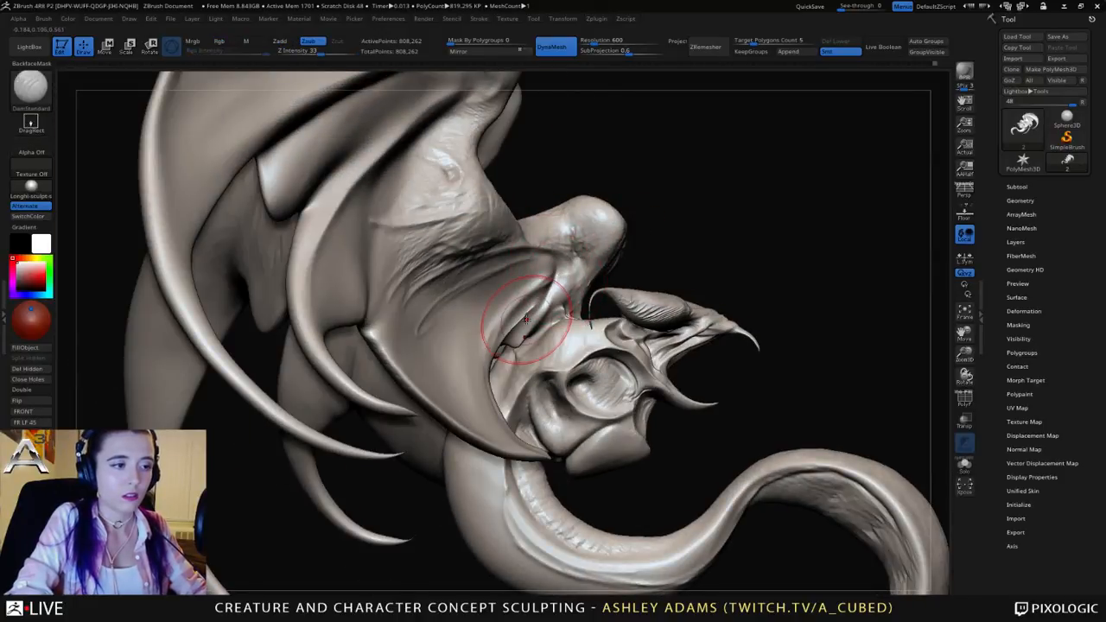
{"action": "left_click_drag", "start_coordinate": [526, 320], "coordinate": [557, 277]}
{"action": "mouse_move", "coordinate": [462, 271]}
{"action": "left_mouse_down"}
{"action": "mouse_move", "coordinate": [539, 254]}
{"action": "mouse_move", "coordinate": [503, 255]}
{"action": "left_mouse_up"}
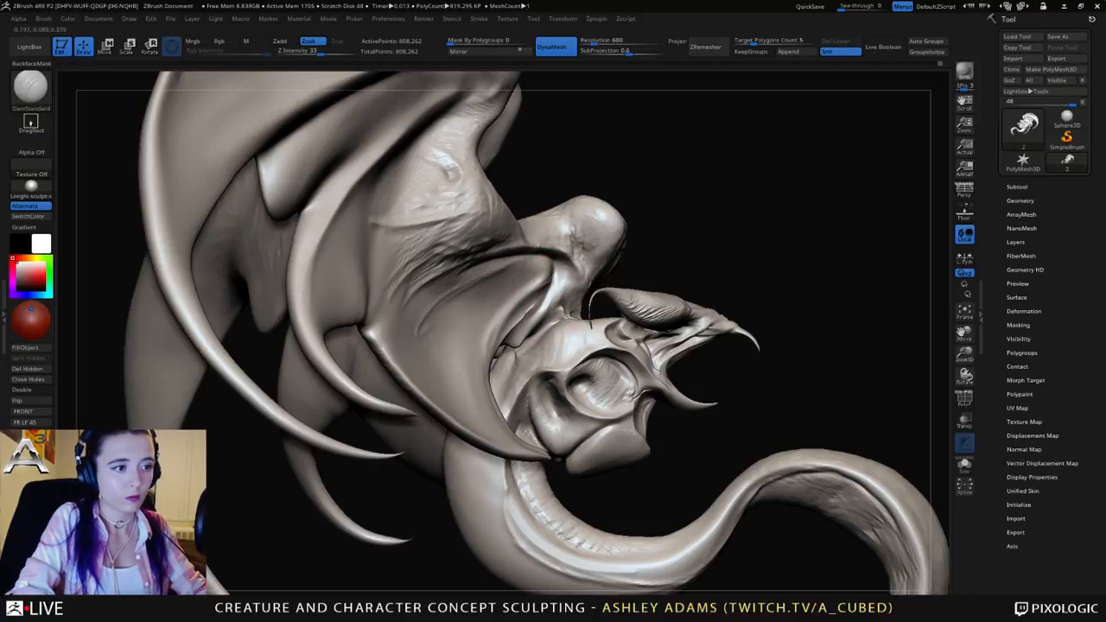
{"action": "mouse_move", "coordinate": [531, 333]}
{"action": "left_mouse_down"}
{"action": "mouse_move", "coordinate": [506, 348]}
{"action": "mouse_move", "coordinate": [495, 381]}
{"action": "left_mouse_up"}
Step: Cut a crease into the shoulder above the wing membrane attachment
{"action": "right_click_drag", "start_coordinate": [528, 363], "coordinate": [540, 259], "text": "ctrl"}
{"action": "right_click_drag", "start_coordinate": [540, 259], "coordinate": [410, 350]}
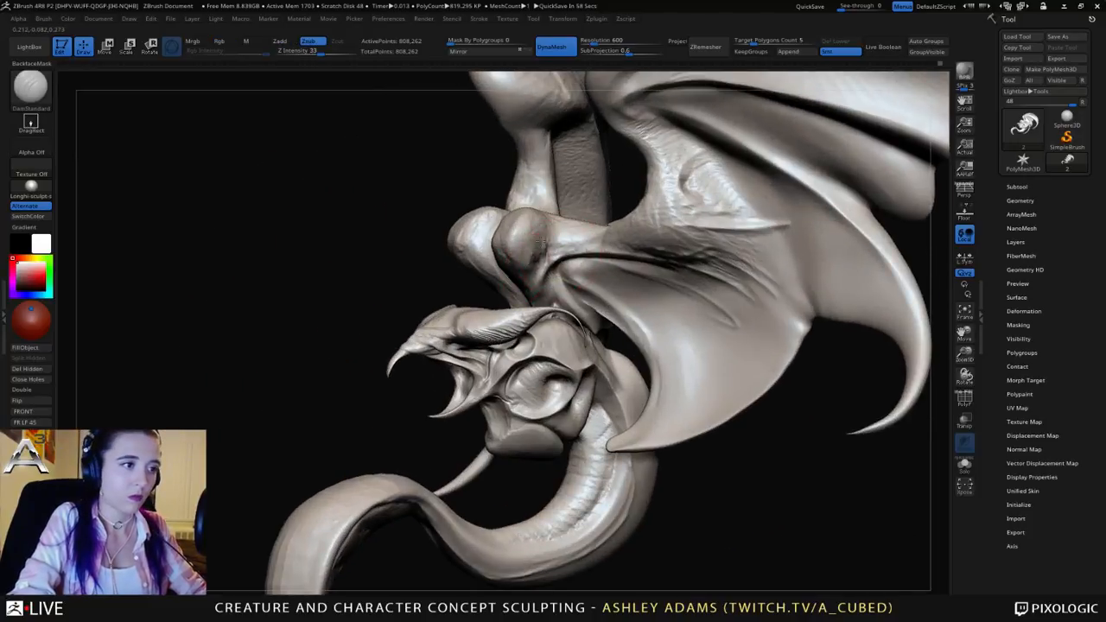
{"action": "left_click_drag", "start_coordinate": [615, 251], "coordinate": [558, 259]}
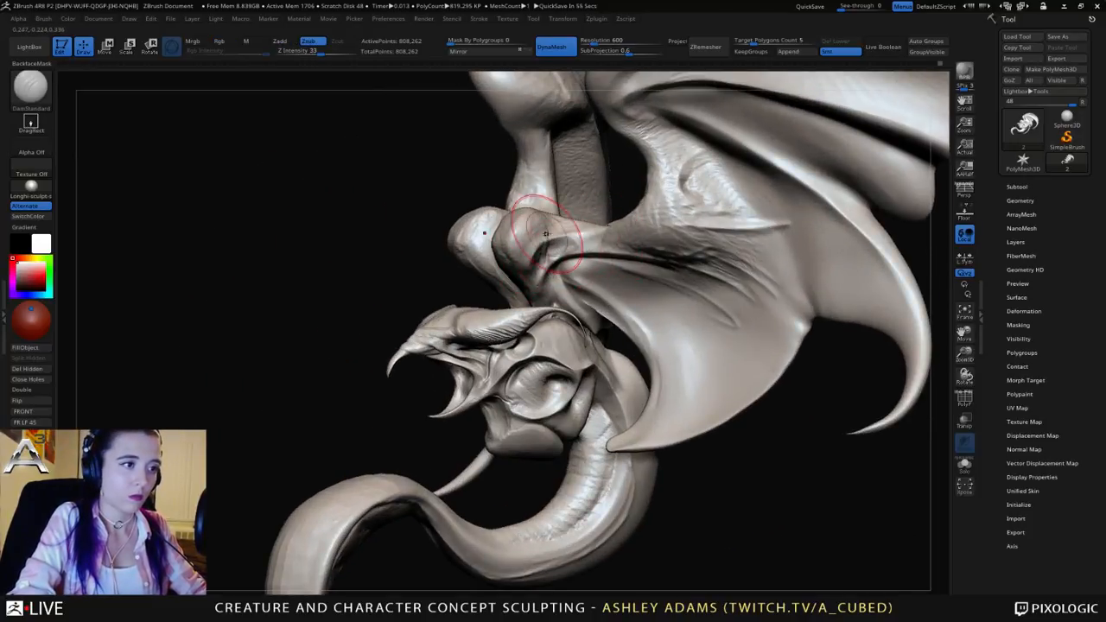
{"action": "mouse_move", "coordinate": [366, 269]}
{"action": "right_mouse_down"}
{"action": "mouse_move", "coordinate": [484, 259]}
{"action": "mouse_move", "coordinate": [563, 298]}
{"action": "mouse_move", "coordinate": [566, 229]}
{"action": "mouse_move", "coordinate": [523, 220]}
{"action": "mouse_move", "coordinate": [553, 164]}
{"action": "mouse_move", "coordinate": [509, 157]}
{"action": "right_mouse_up"}
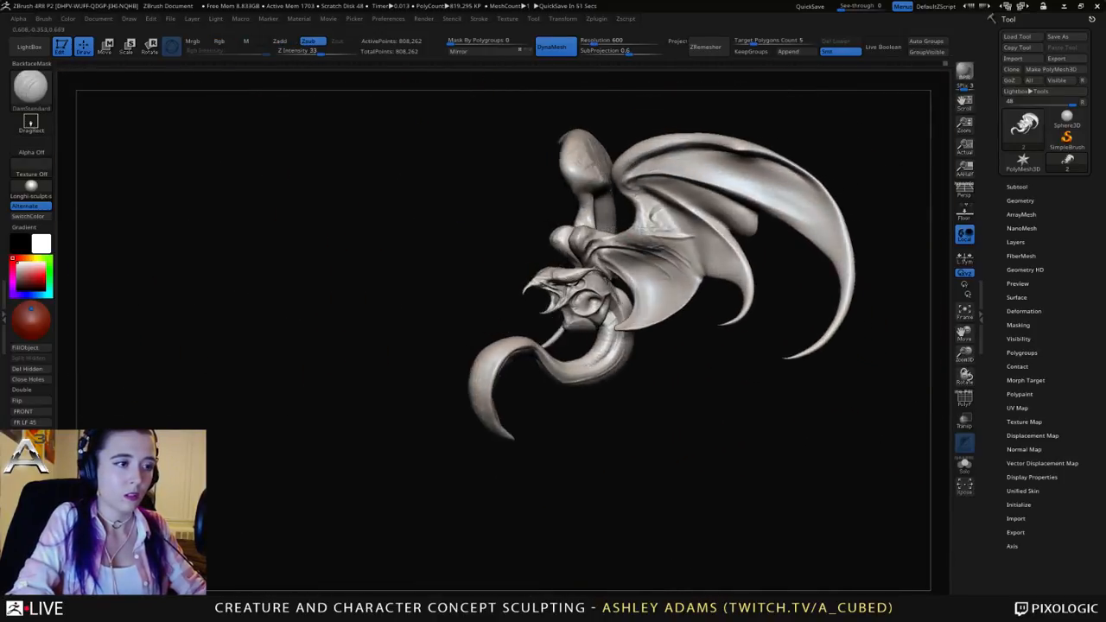
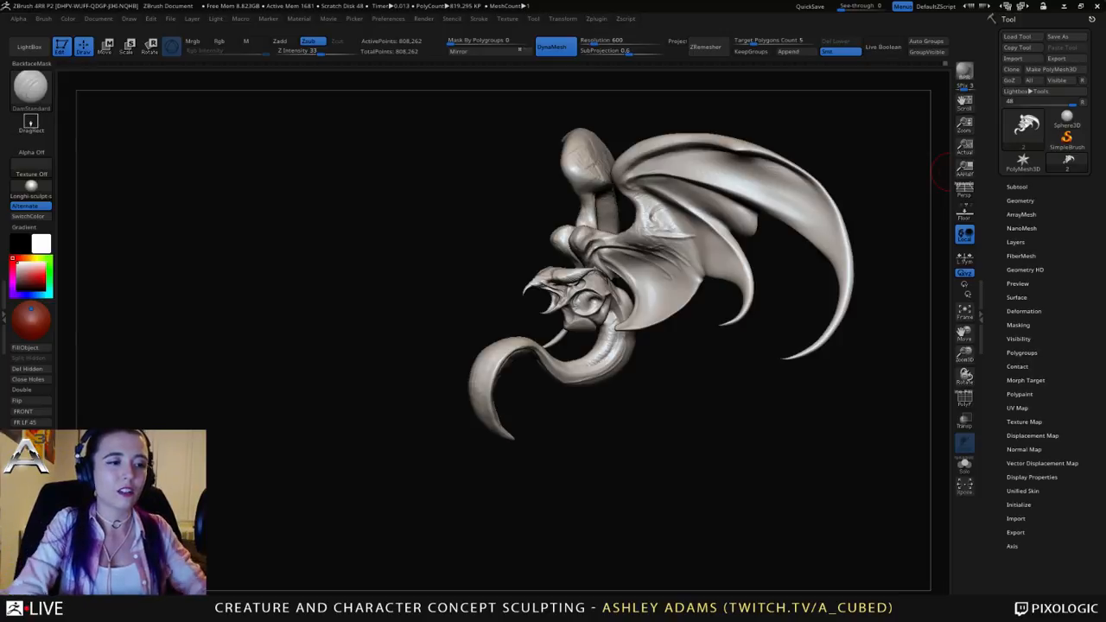
Step: Pull the curved claw tip of the shorter inner wing finger into a new curve with the SnakeHook brush
{"action": "right_click_drag", "start_coordinate": [432, 264], "coordinate": [626, 345]}
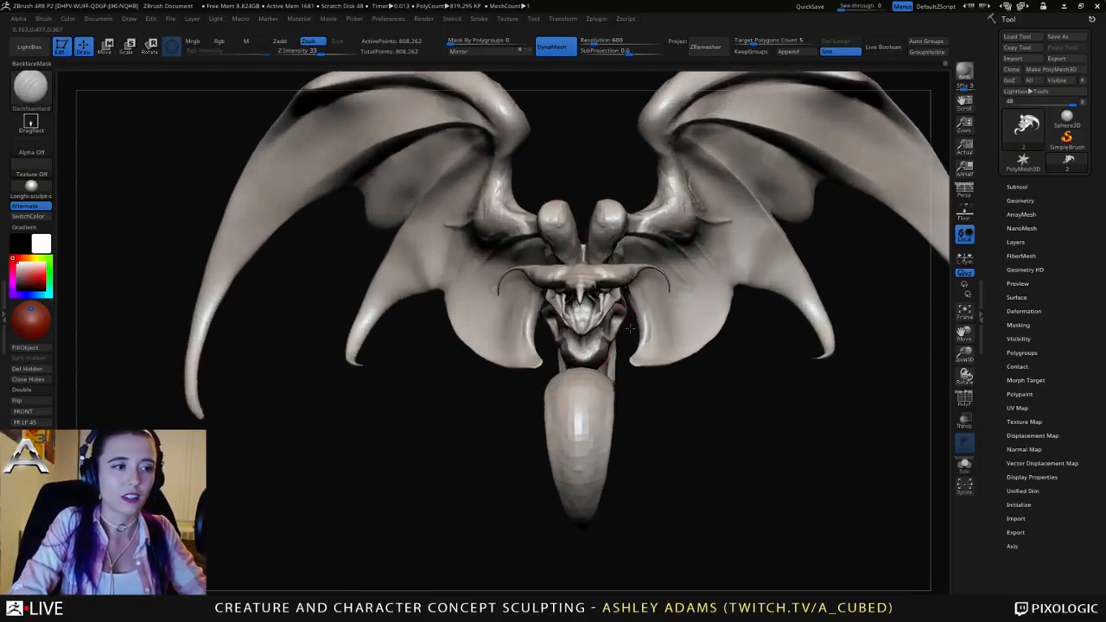
{"action": "right_click_drag", "start_coordinate": [432, 346], "coordinate": [605, 346]}
{"action": "right_click_drag", "start_coordinate": [536, 437], "coordinate": [499, 380], "text": "alt"}
{"action": "key", "text": "space"}
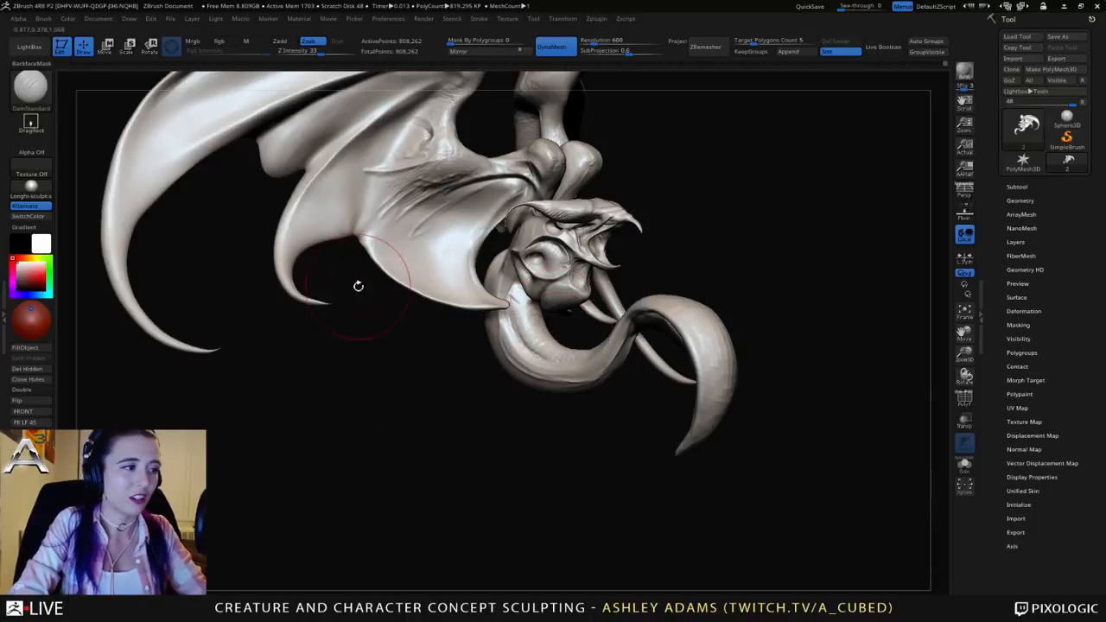
{"action": "key", "text": "b"}
{"action": "key", "text": "s"}
{"action": "key", "text": "h"}
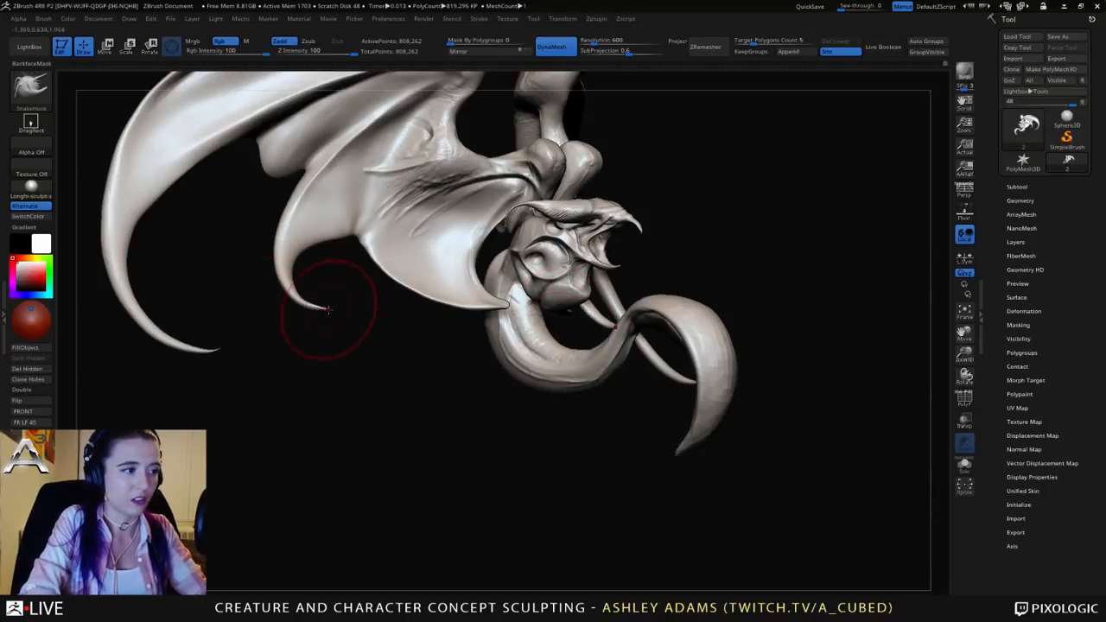
{"action": "mouse_move", "coordinate": [327, 316]}
{"action": "left_mouse_down"}
{"action": "mouse_move", "coordinate": [279, 292]}
{"action": "mouse_move", "coordinate": [269, 299]}
{"action": "left_mouse_up"}
Step: Reshape the long outer wing claw's curve near its tip with SnakeHook strokes
{"action": "key", "text": "space"}
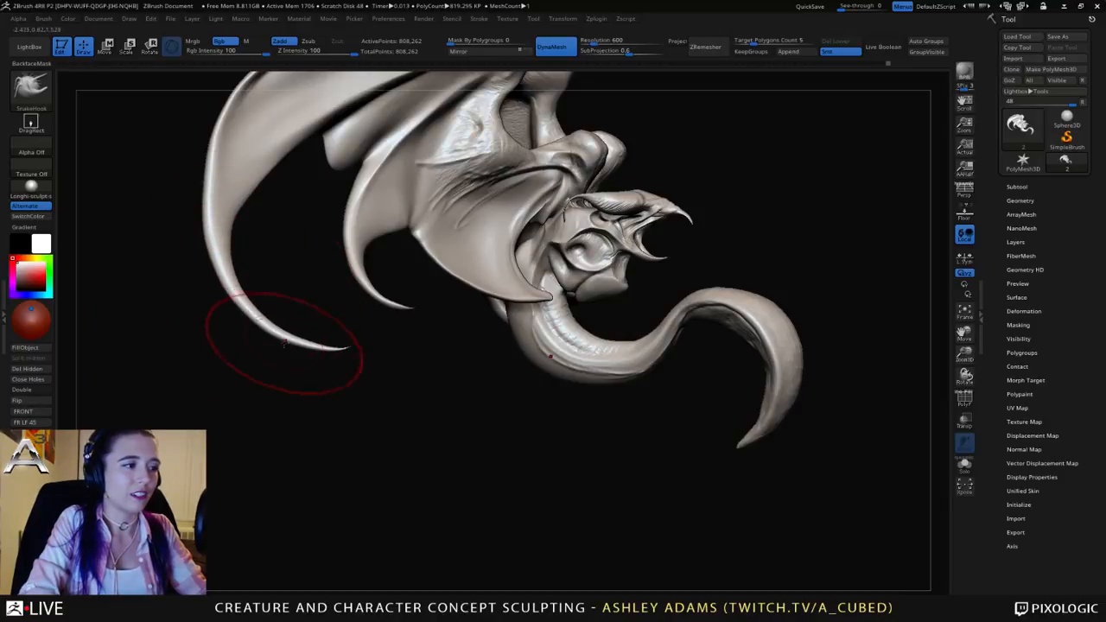
{"action": "mouse_move", "coordinate": [283, 344]}
{"action": "left_mouse_down"}
{"action": "mouse_move", "coordinate": [299, 311]}
{"action": "mouse_move", "coordinate": [321, 330]}
{"action": "left_mouse_up"}
{"action": "right_click_drag", "start_coordinate": [306, 205], "coordinate": [289, 205]}
{"action": "key", "text": "space"}
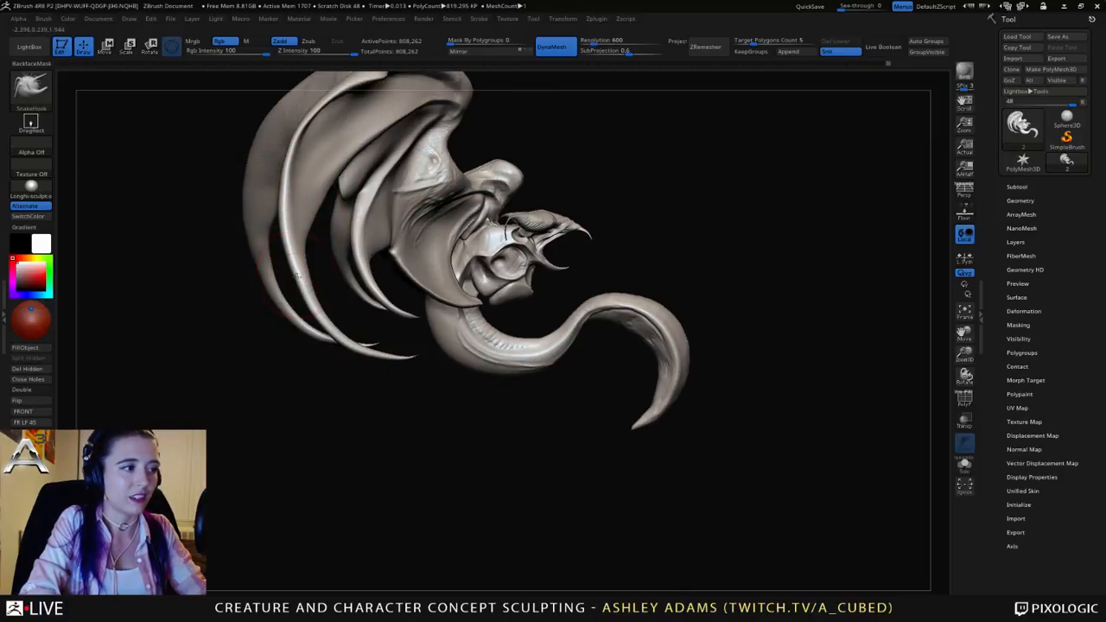
{"action": "left_click_drag", "start_coordinate": [314, 318], "coordinate": [320, 322]}
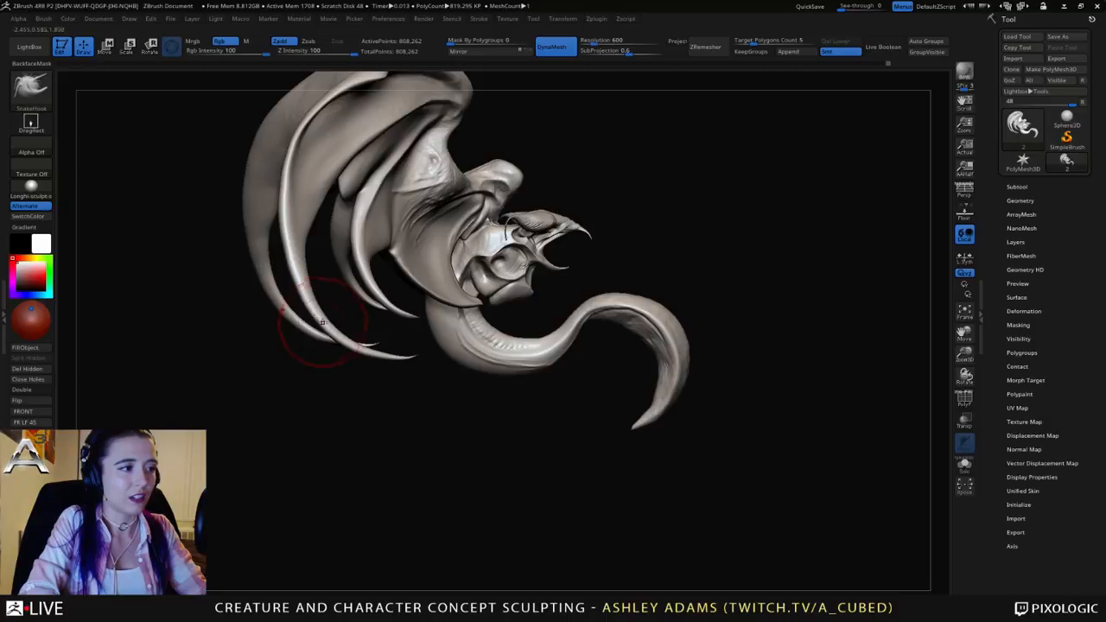
Step: Adjust the contour of the inner wing finger and the notch where it meets the lower membrane using SnakeHook
{"action": "mouse_move", "coordinate": [313, 190]}
{"action": "right_mouse_down"}
{"action": "mouse_move", "coordinate": [267, 199]}
{"action": "mouse_move", "coordinate": [306, 241]}
{"action": "right_mouse_up"}
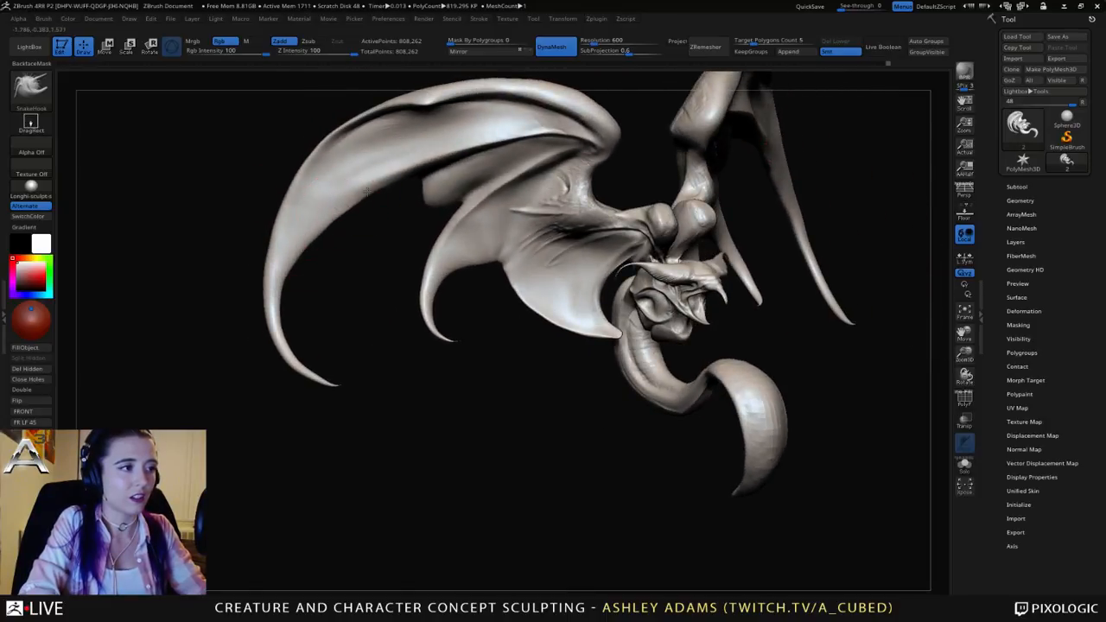
{"action": "key", "text": "space"}
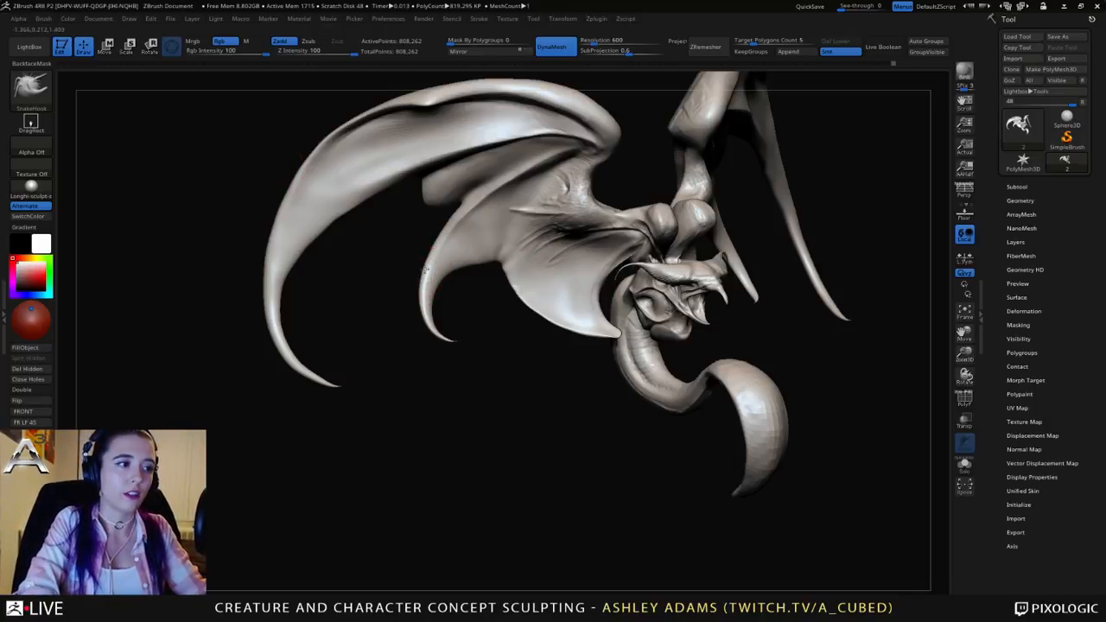
{"action": "mouse_move", "coordinate": [432, 234]}
{"action": "left_mouse_down"}
{"action": "mouse_move", "coordinate": [467, 273]}
{"action": "mouse_move", "coordinate": [457, 267]}
{"action": "left_mouse_up"}
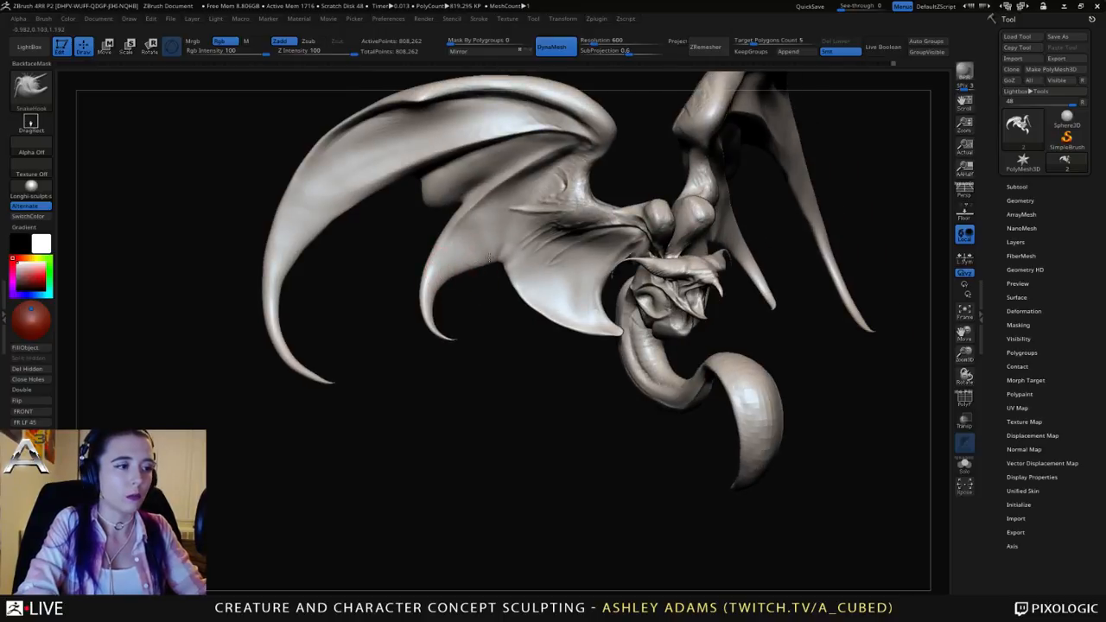
{"action": "left_click_drag", "start_coordinate": [506, 263], "coordinate": [514, 259]}
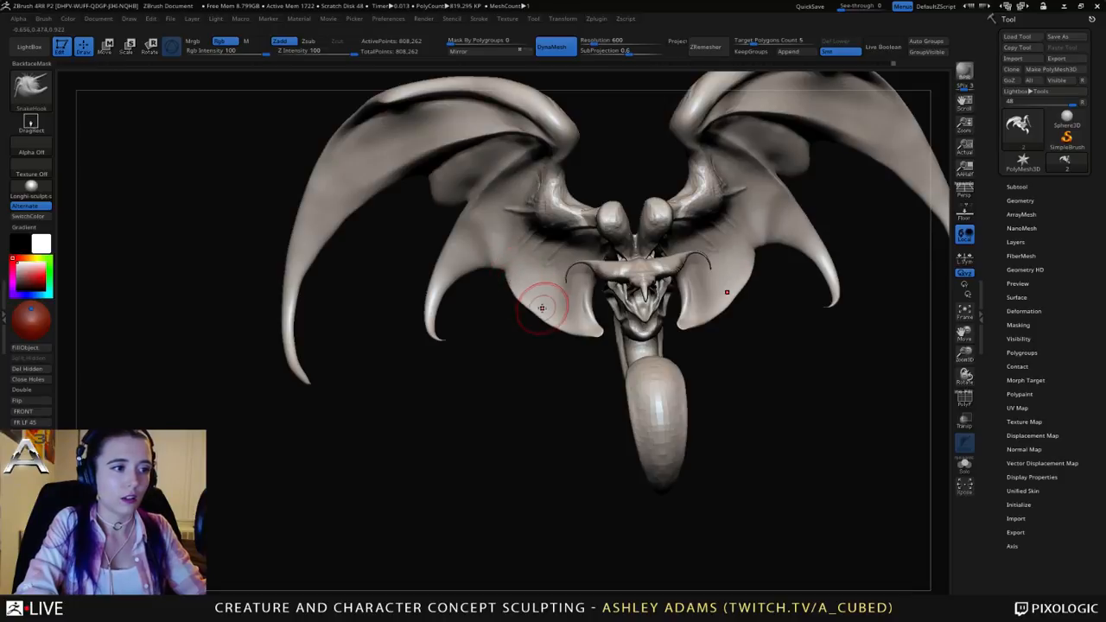
Step: Pull the inner wing membrane's lower corner down into a curved point with SnakeHook and smooth its edge
{"action": "right_click_drag", "start_coordinate": [579, 320], "coordinate": [588, 326]}
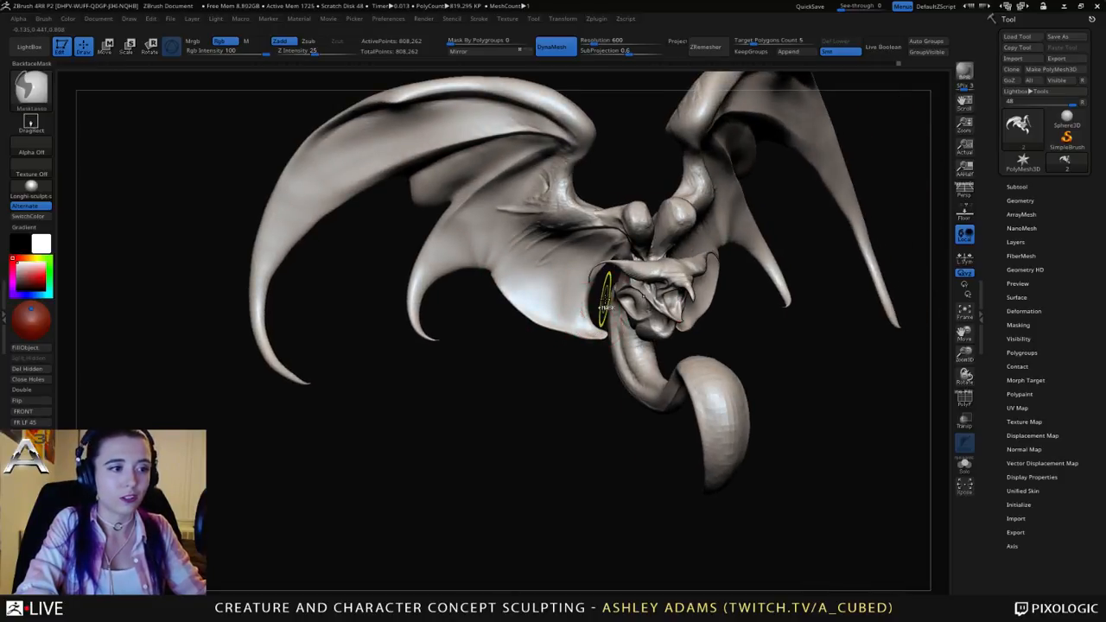
{"action": "right_click_drag", "start_coordinate": [568, 289], "coordinate": [553, 359], "text": "ctrl"}
{"action": "right_click", "coordinate": [597, 304]}
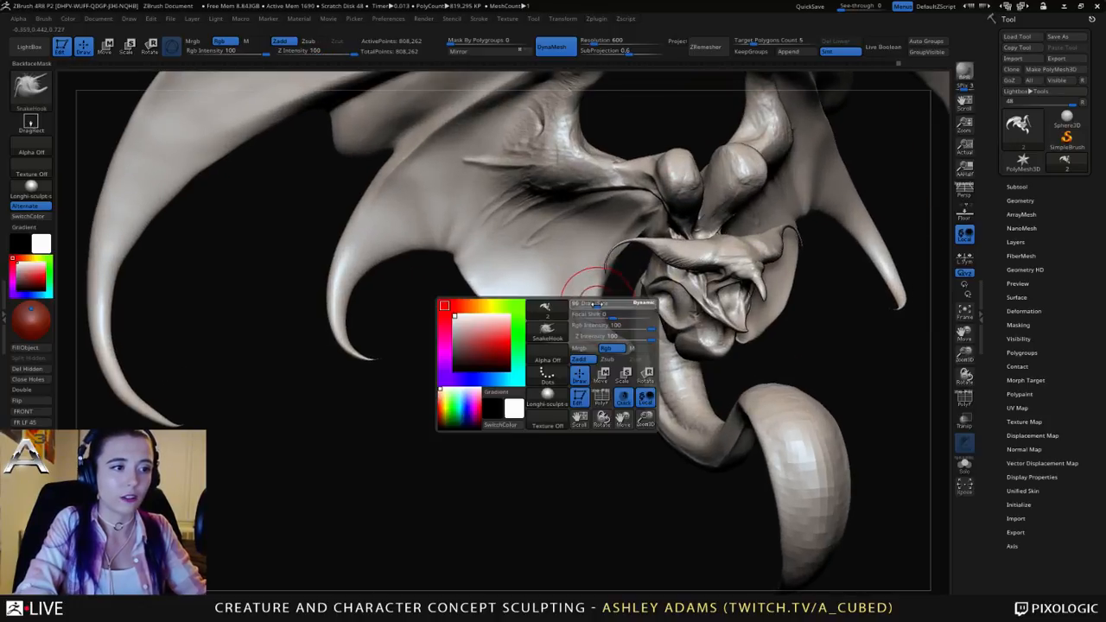
{"action": "right_click_drag", "start_coordinate": [596, 303], "coordinate": [619, 349]}
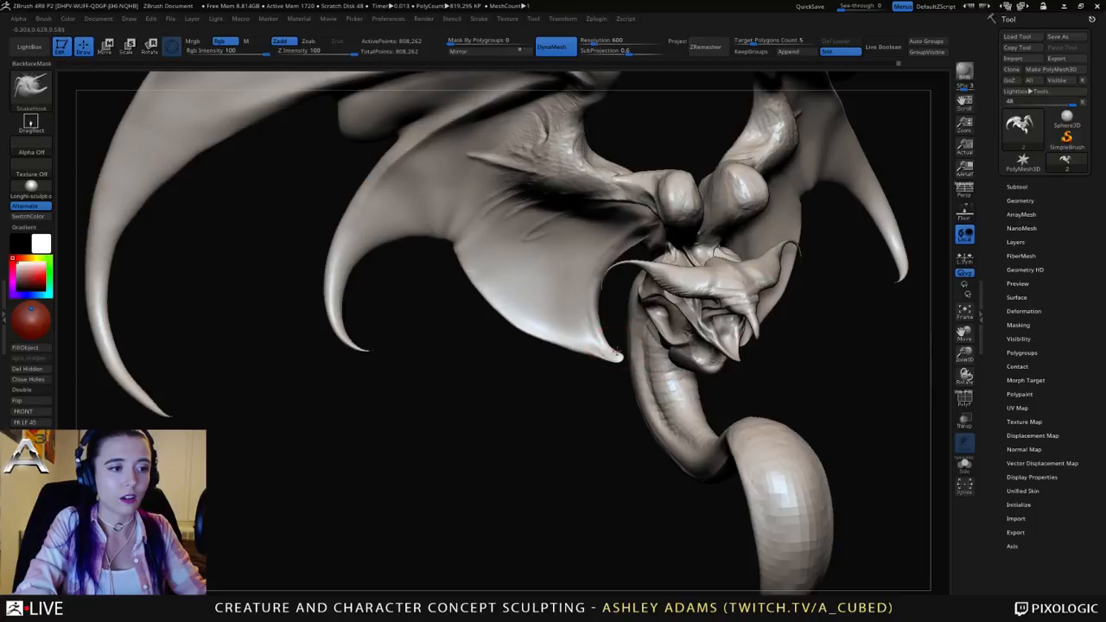
{"action": "key", "text": "shift"}
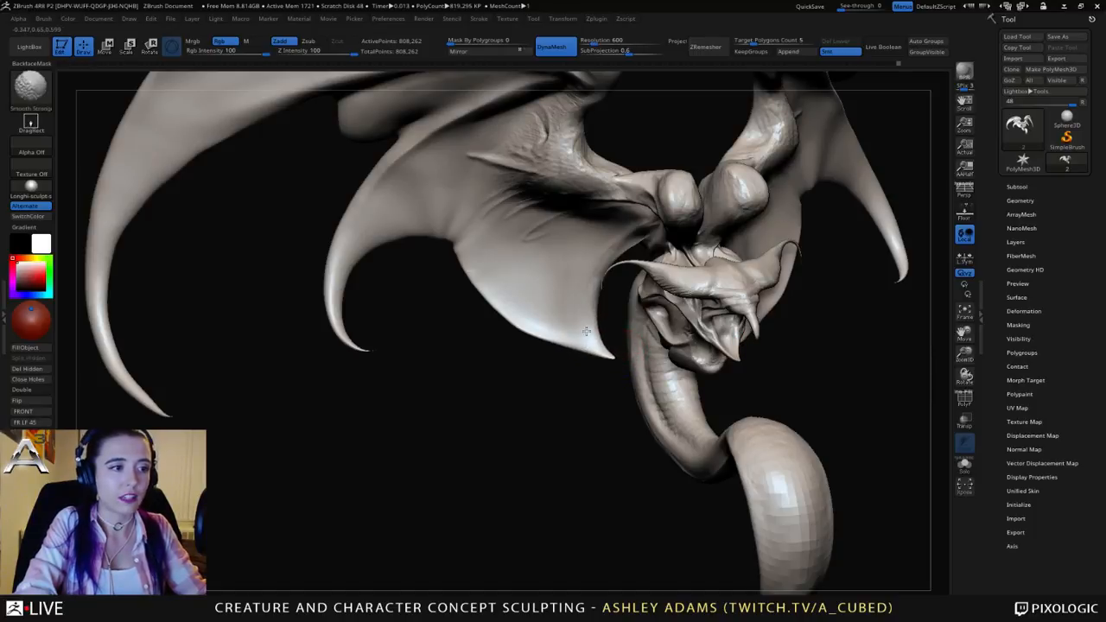
{"action": "right_click", "coordinate": [610, 356]}
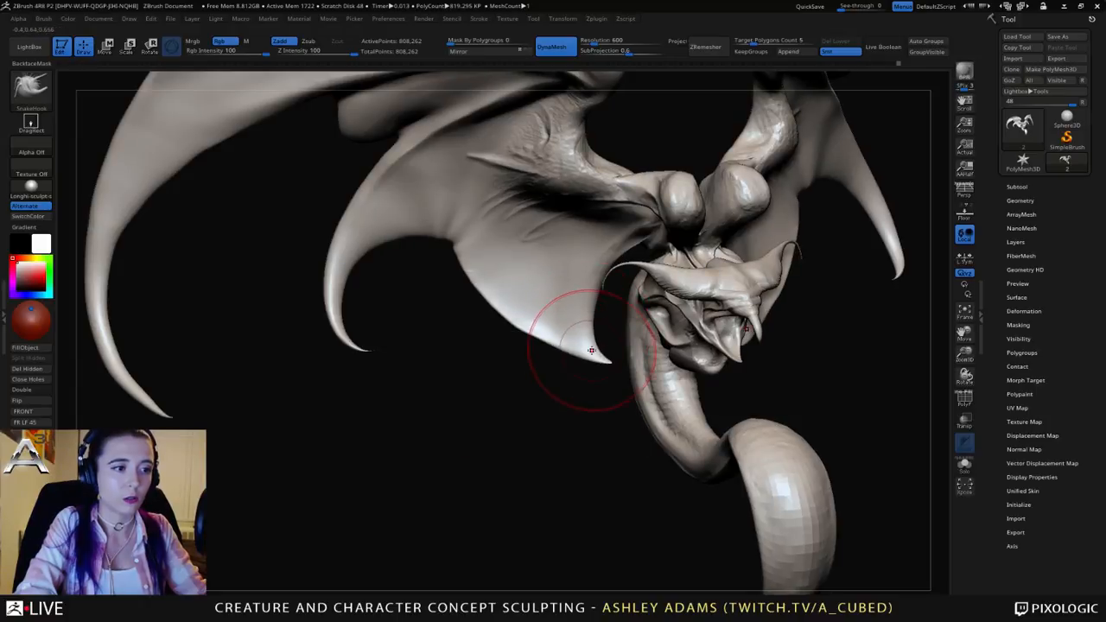
{"action": "left_click_drag", "start_coordinate": [594, 362], "coordinate": [602, 377]}
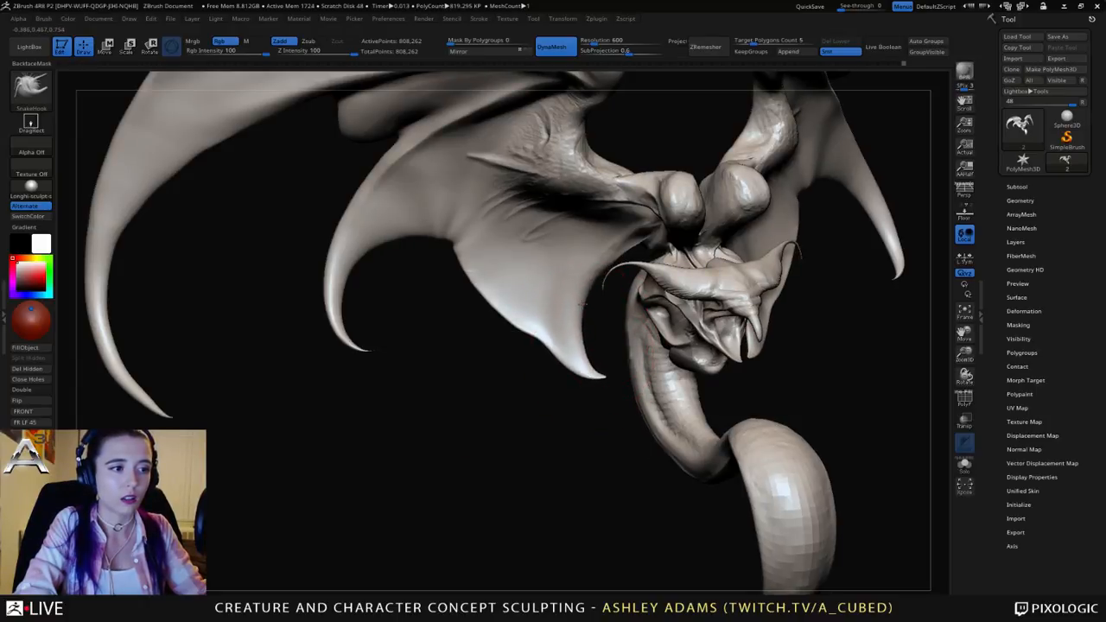
{"action": "right_click_drag", "start_coordinate": [526, 329], "coordinate": [522, 325]}
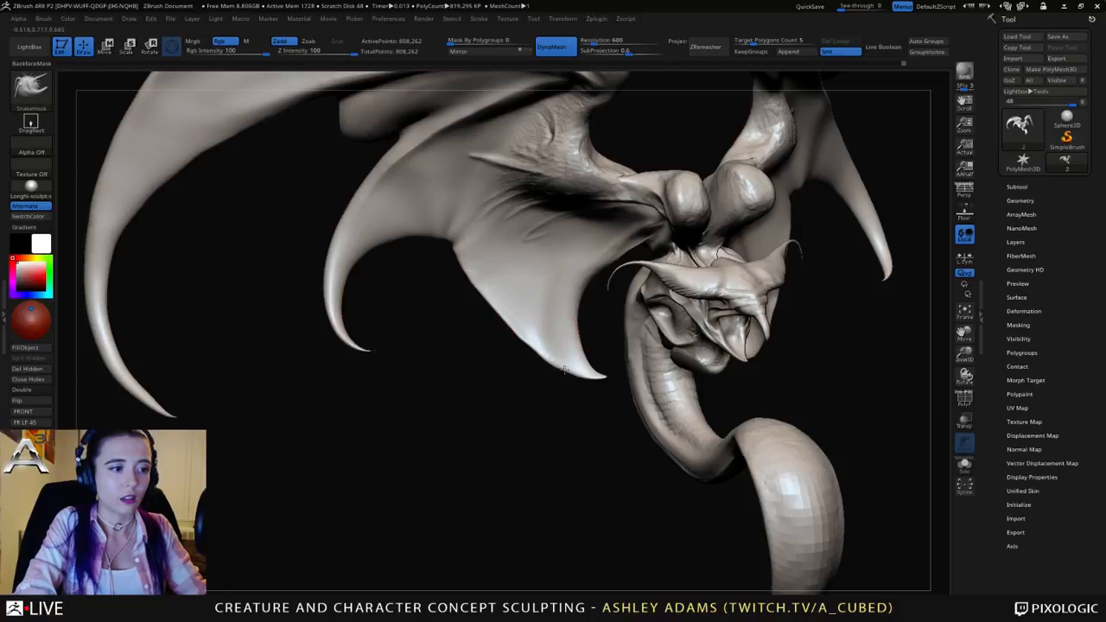
{"action": "key", "text": "shift"}
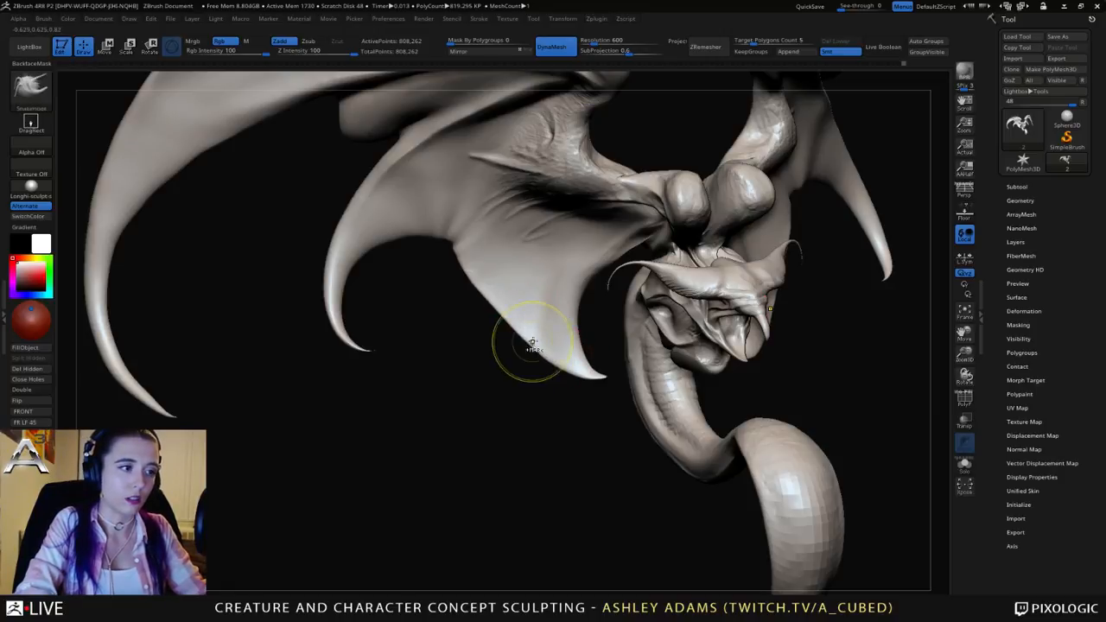
Step: Smooth the curved edge of the outermost wing finger near its hooked tip
{"action": "mouse_move", "coordinate": [525, 340]}
{"action": "right_mouse_down"}
{"action": "mouse_move", "coordinate": [501, 283]}
{"action": "mouse_move", "coordinate": [506, 301]}
{"action": "right_mouse_up"}
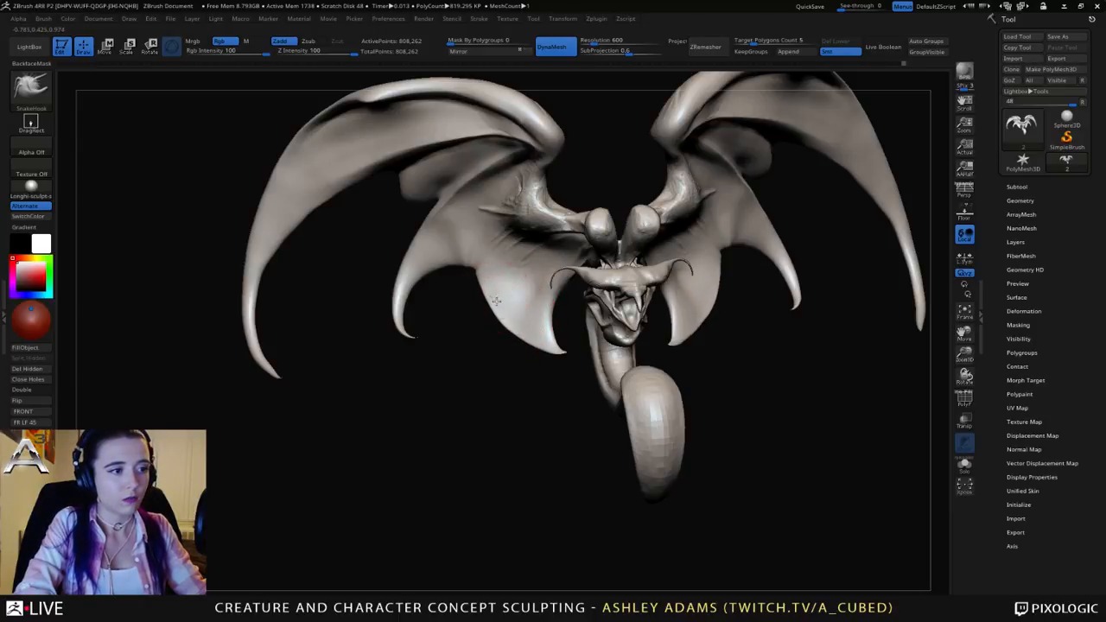
{"action": "right_click_drag", "start_coordinate": [494, 296], "coordinate": [459, 219], "text": "alt"}
{"action": "mouse_move", "coordinate": [505, 270]}
{"action": "right_mouse_down", "text": "shift"}
{"action": "mouse_move", "coordinate": [654, 276]}
{"action": "mouse_move", "coordinate": [748, 193]}
{"action": "mouse_move", "coordinate": [711, 269]}
{"action": "right_mouse_up", "text": "shift"}
{"action": "mouse_move", "coordinate": [654, 138]}
{"action": "right_mouse_down"}
{"action": "mouse_move", "coordinate": [721, 249]}
{"action": "mouse_move", "coordinate": [700, 266]}
{"action": "right_mouse_up"}
{"action": "right_click", "coordinate": [722, 253]}
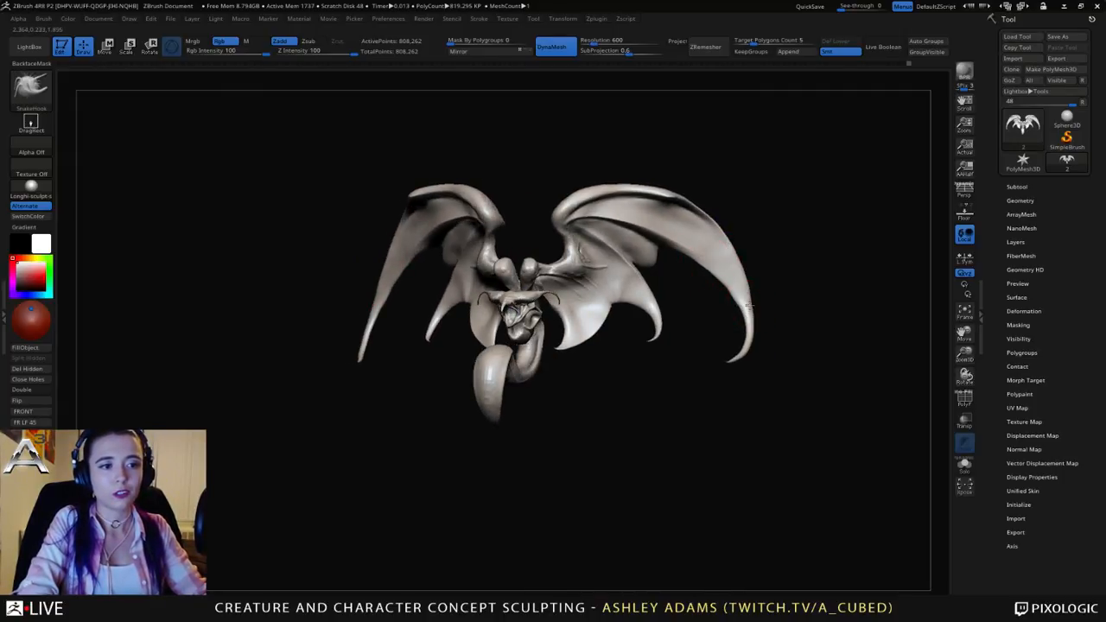
{"action": "left_click_drag", "start_coordinate": [736, 293], "coordinate": [731, 286], "text": "shift"}
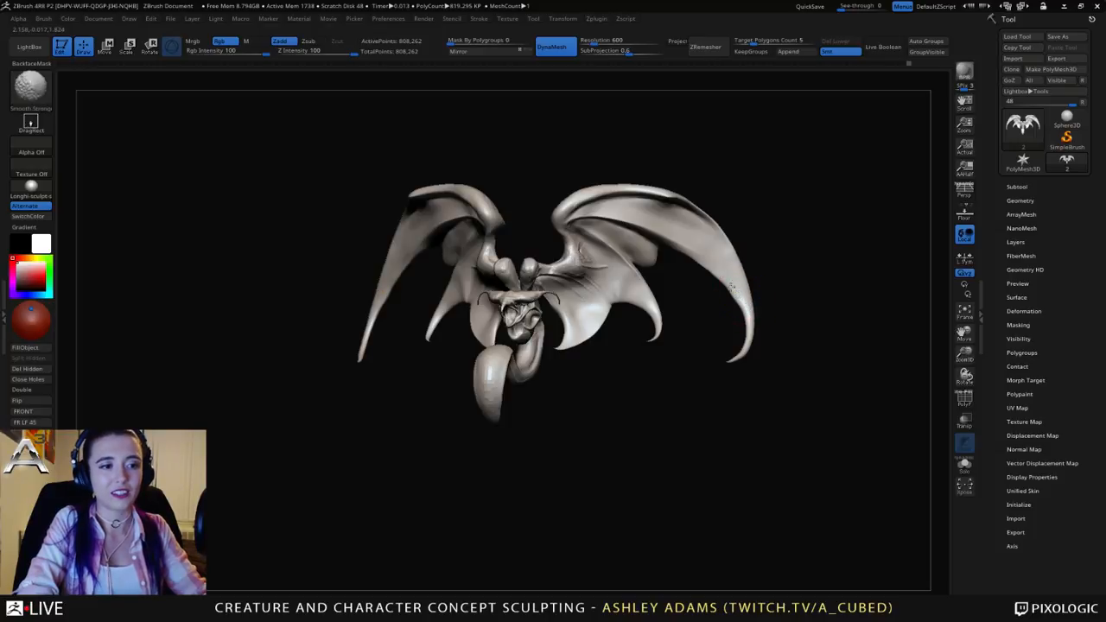
{"action": "key", "text": "space"}
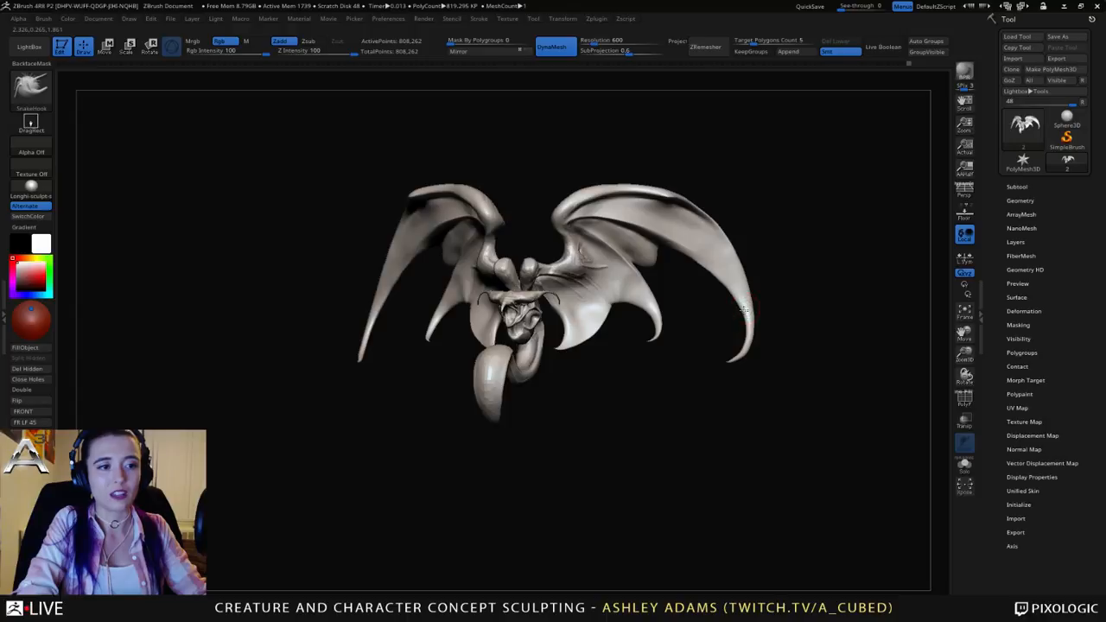
{"action": "key", "text": "shift"}
{"action": "mouse_move", "coordinate": [741, 308]}
{"action": "left_mouse_down", "text": "shift"}
{"action": "mouse_move", "coordinate": [717, 275]}
{"action": "mouse_move", "coordinate": [745, 273]}
{"action": "left_mouse_up", "text": "shift"}
Step: Adjust the outermost wing finger's tip with SnakeHook from the side and smooth its lower curve
{"action": "key", "text": "space"}
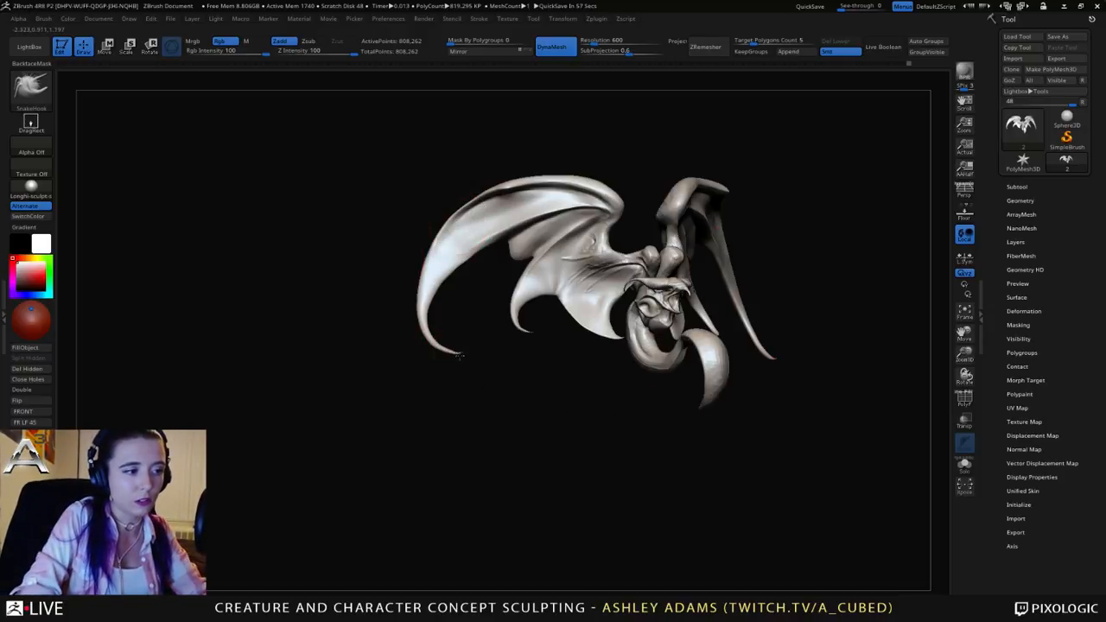
{"action": "mouse_move", "coordinate": [441, 359]}
{"action": "left_mouse_down"}
{"action": "mouse_move", "coordinate": [465, 356]}
{"action": "mouse_move", "coordinate": [445, 356]}
{"action": "left_mouse_up"}
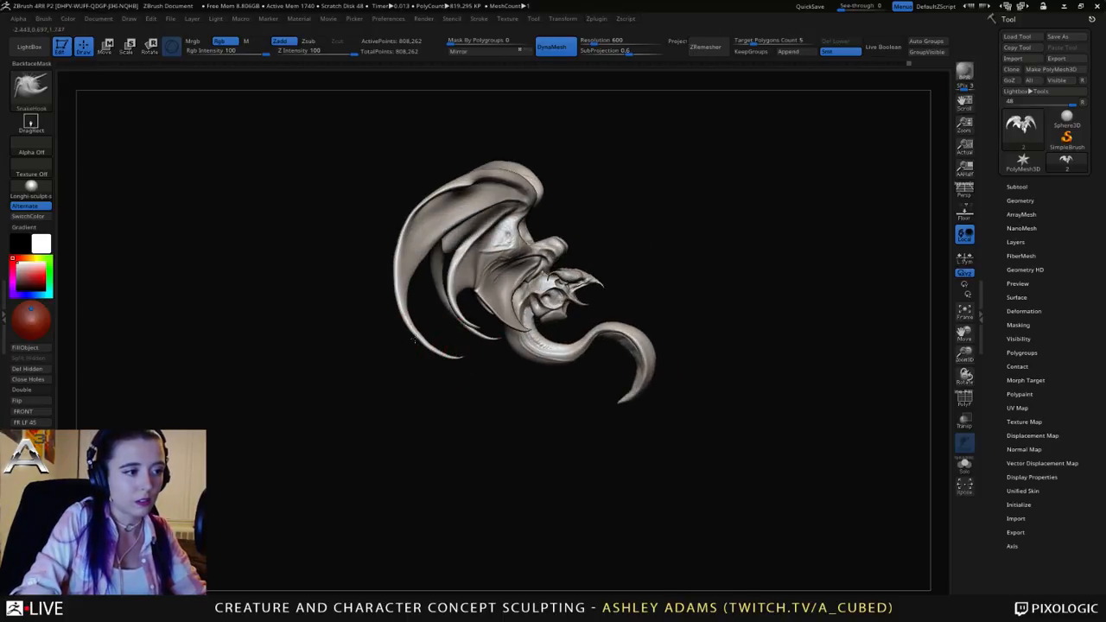
{"action": "key", "text": "shift"}
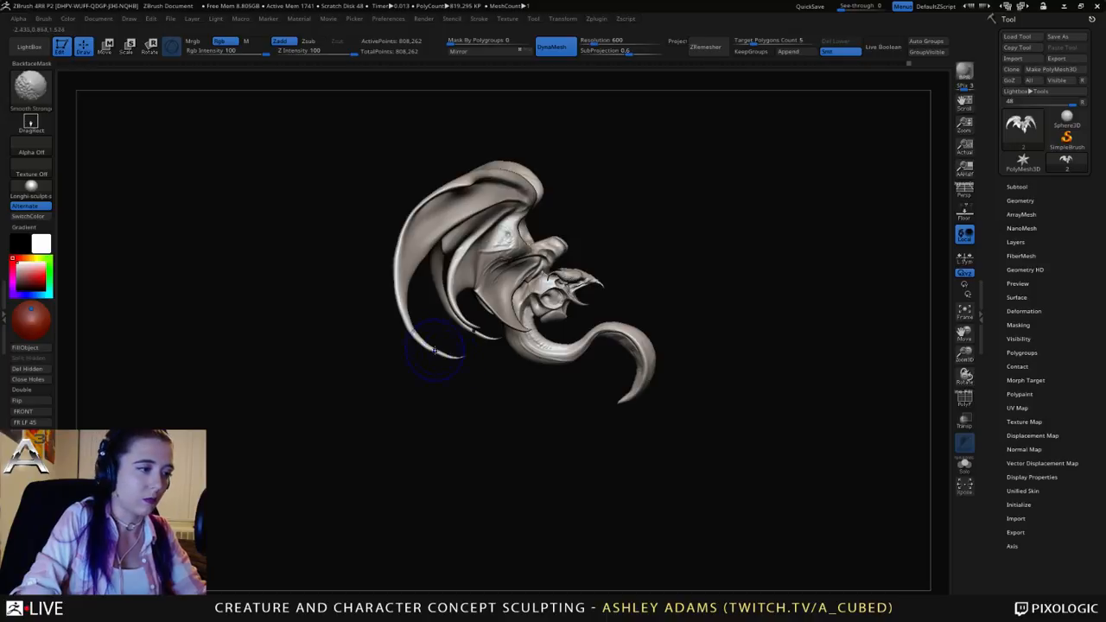
{"action": "mouse_move", "coordinate": [434, 350]}
{"action": "left_mouse_down", "text": "shift"}
{"action": "mouse_move", "coordinate": [407, 301]}
{"action": "mouse_move", "coordinate": [520, 351]}
{"action": "left_mouse_up", "text": "shift"}
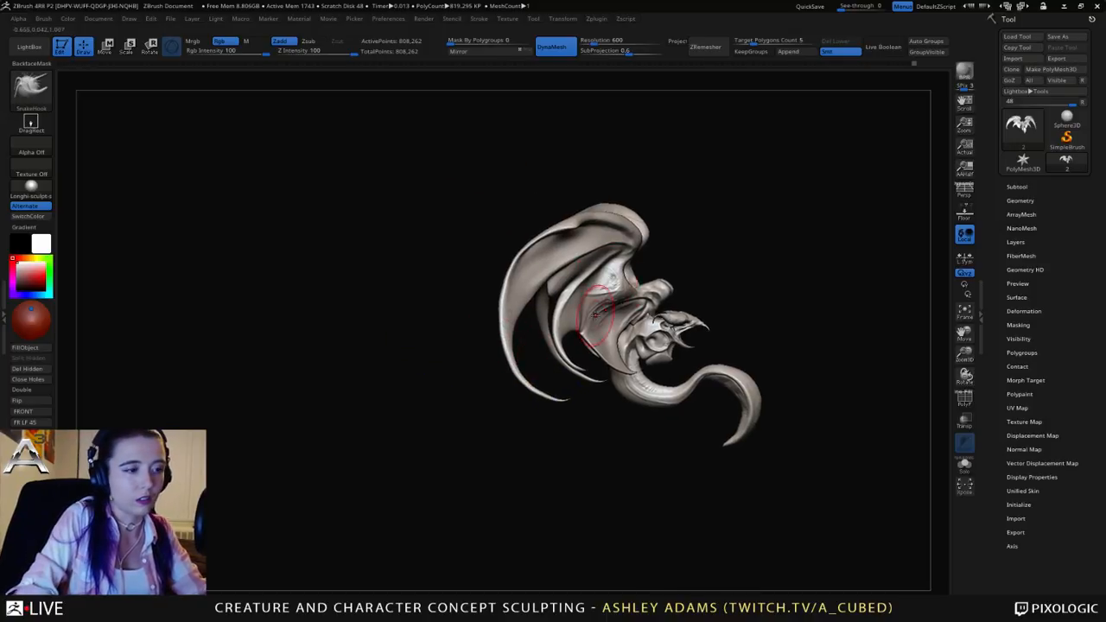
{"action": "left_click_drag", "start_coordinate": [760, 228], "coordinate": [666, 225]}
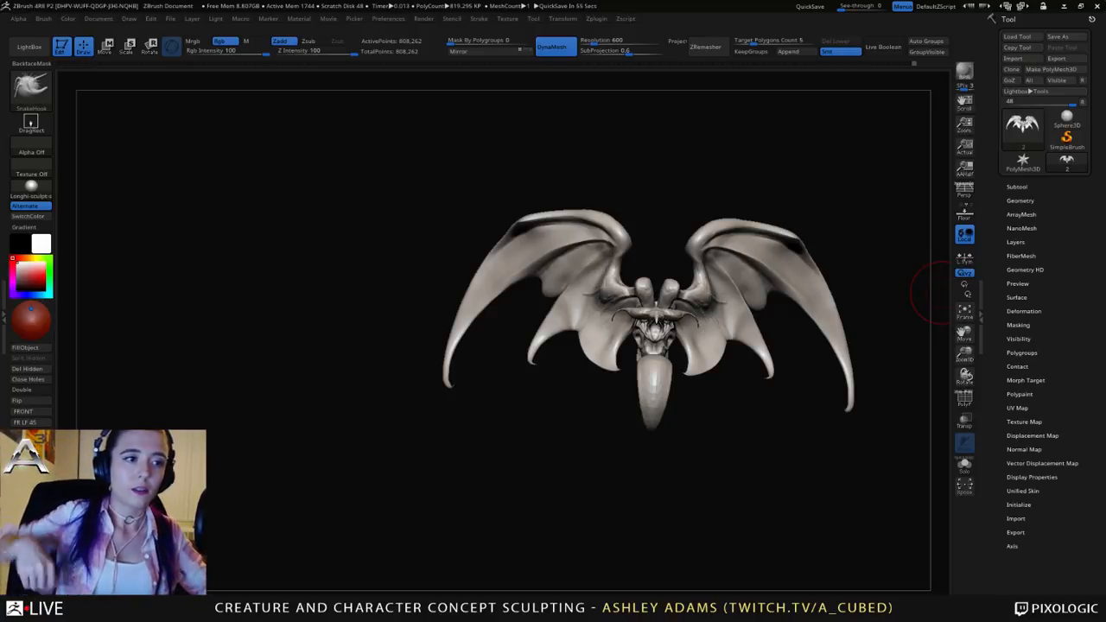
{"action": "right_click_drag", "start_coordinate": [942, 294], "coordinate": [622, 193]}
{"action": "key", "text": "b"}
{"action": "key", "text": "c"}
{"action": "key", "text": "b"}
{"action": "right_click_drag", "start_coordinate": [654, 346], "coordinate": [596, 289]}
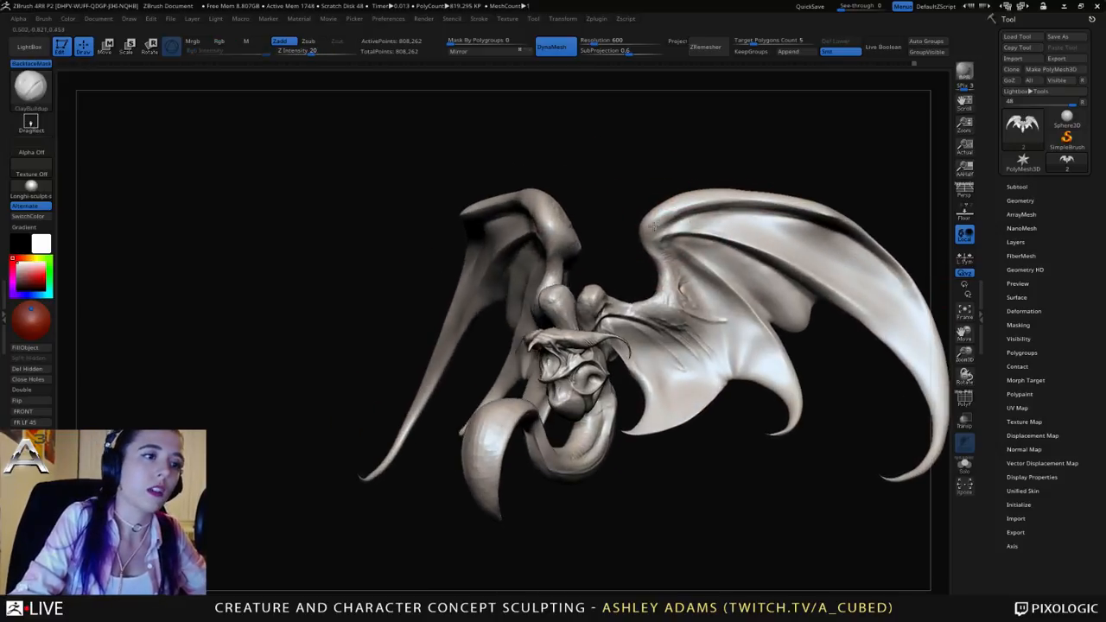
{"action": "right_click", "coordinate": [593, 286]}
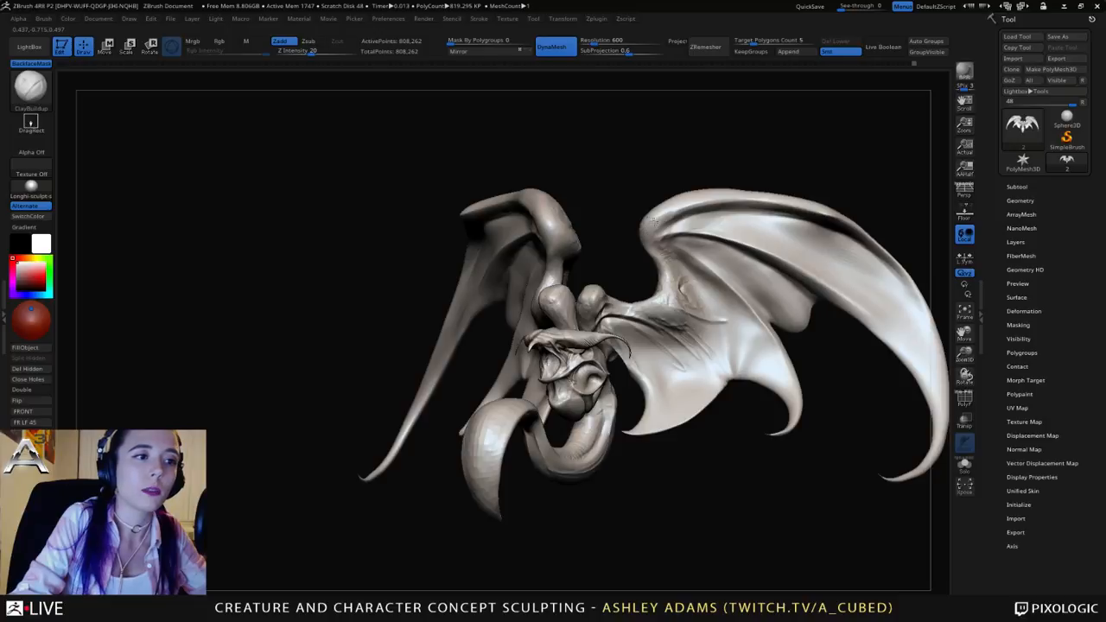
{"action": "right_click_drag", "start_coordinate": [667, 203], "coordinate": [596, 216]}
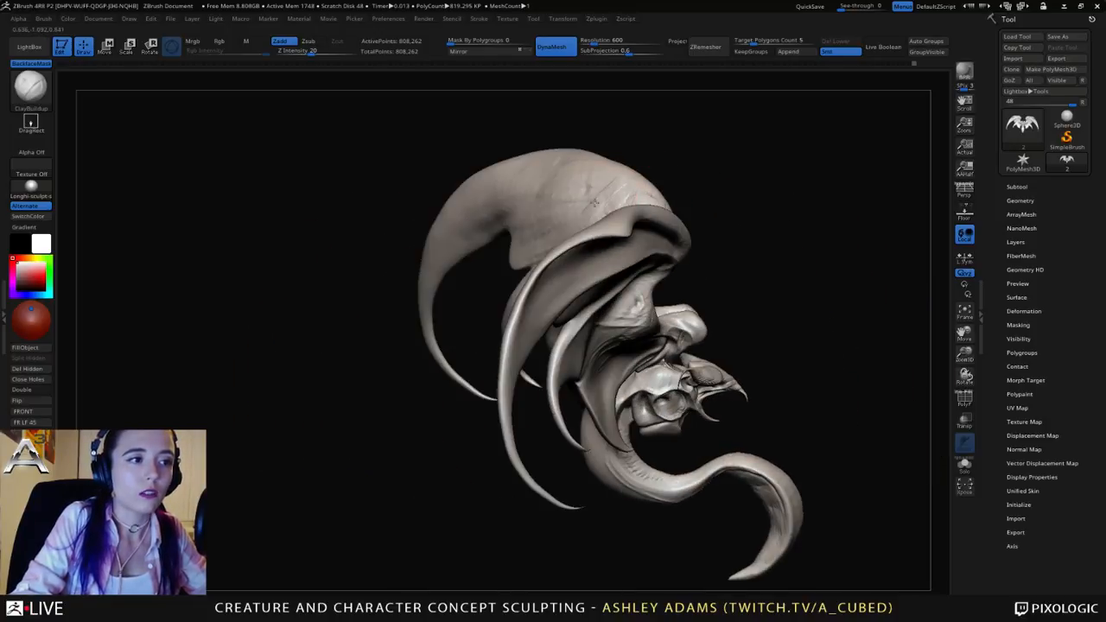
{"action": "mouse_move", "coordinate": [563, 178]}
{"action": "right_mouse_down"}
{"action": "mouse_move", "coordinate": [500, 204]}
{"action": "mouse_move", "coordinate": [571, 204]}
{"action": "mouse_move", "coordinate": [553, 216]}
{"action": "right_mouse_up"}
{"action": "right_click", "coordinate": [543, 210]}
Step: Adjust the outer wing's trailing edge from behind with SnakeHook and carve a crease along it with DamStandard
{"action": "key", "text": "b"}
{"action": "key", "text": "s"}
{"action": "key", "text": "h"}
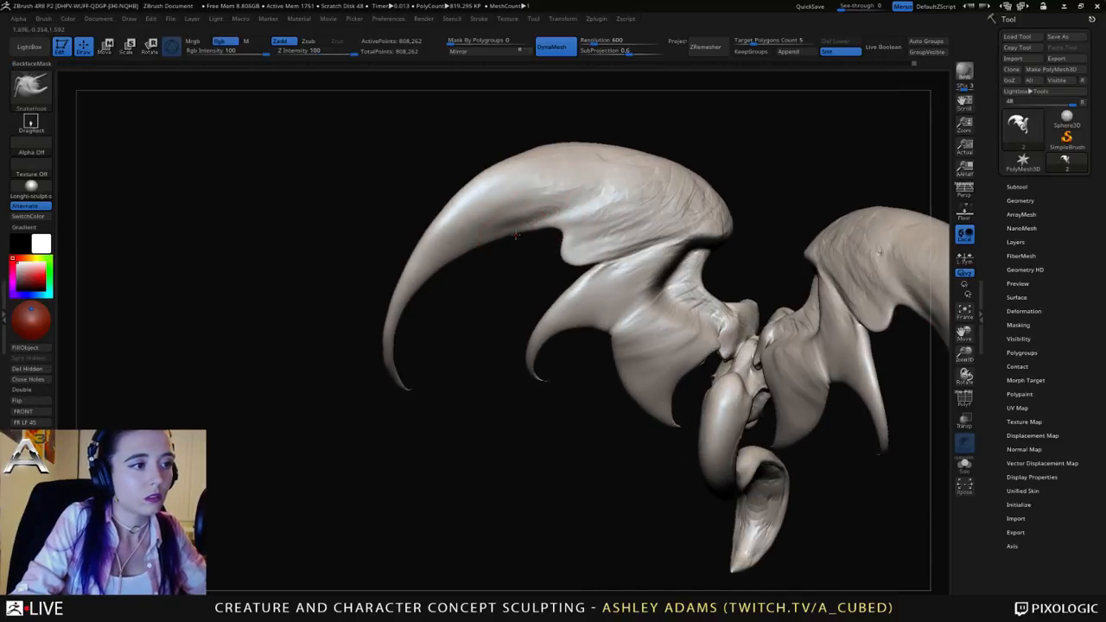
{"action": "right_click_drag", "start_coordinate": [879, 252], "coordinate": [524, 233]}
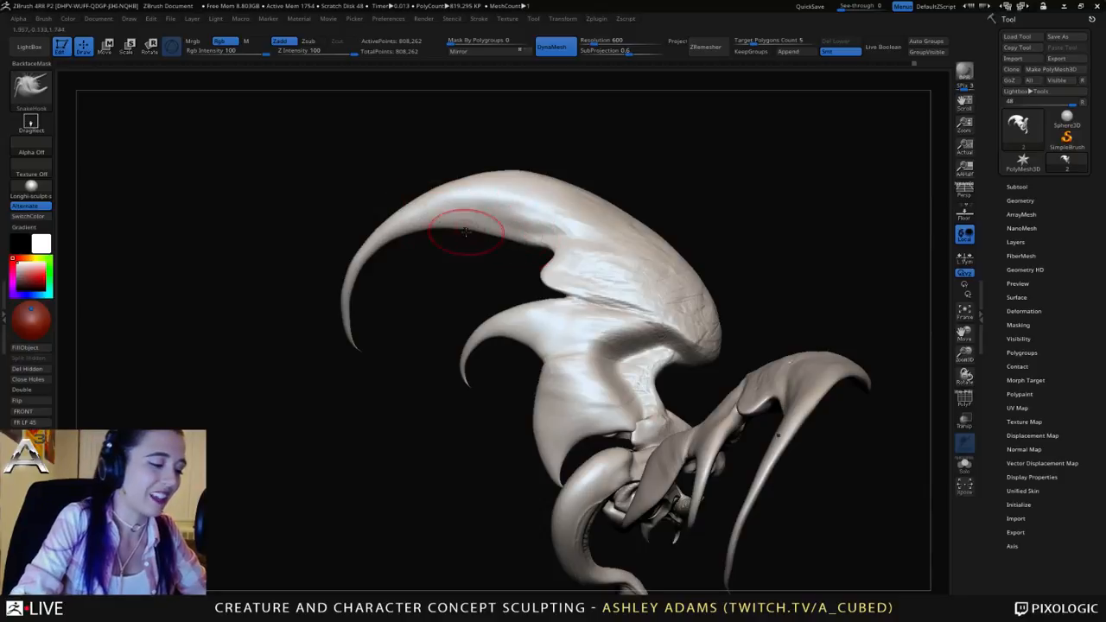
{"action": "key", "text": "b"}
{"action": "key", "text": "d"}
{"action": "key", "text": "s"}
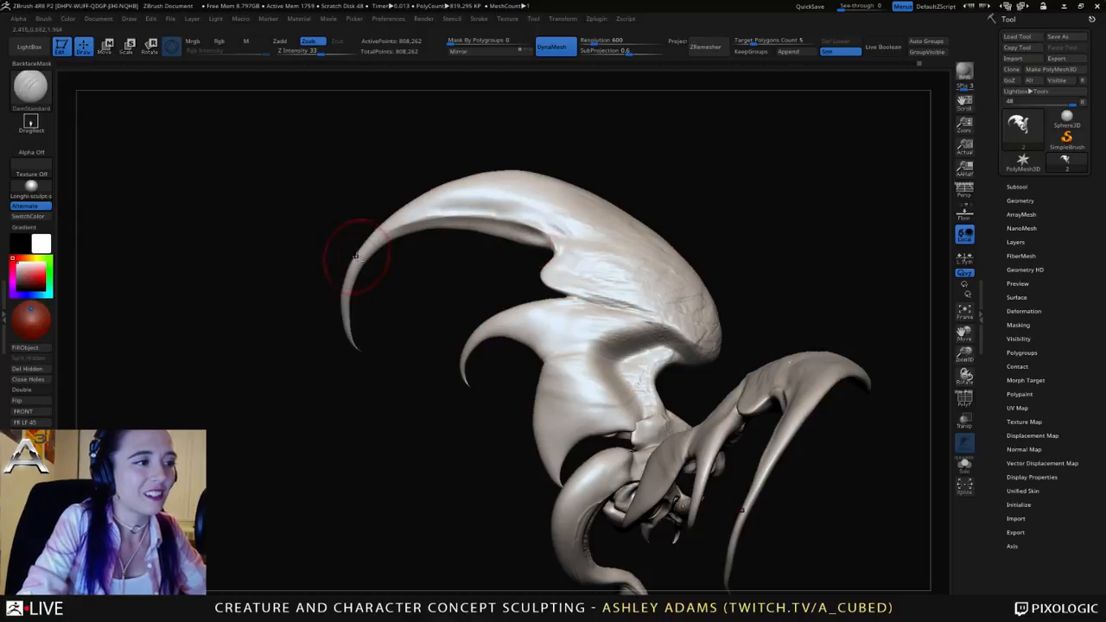
Step: Carve fold lines into the back of the wing membrane between the fingers with DamStandard
{"action": "mouse_move", "coordinate": [584, 252]}
{"action": "right_mouse_down", "text": "ctrl"}
{"action": "mouse_move", "coordinate": [581, 235]}
{"action": "mouse_move", "coordinate": [595, 270]}
{"action": "mouse_move", "coordinate": [450, 206]}
{"action": "mouse_move", "coordinate": [682, 271]}
{"action": "right_mouse_up", "text": "ctrl"}
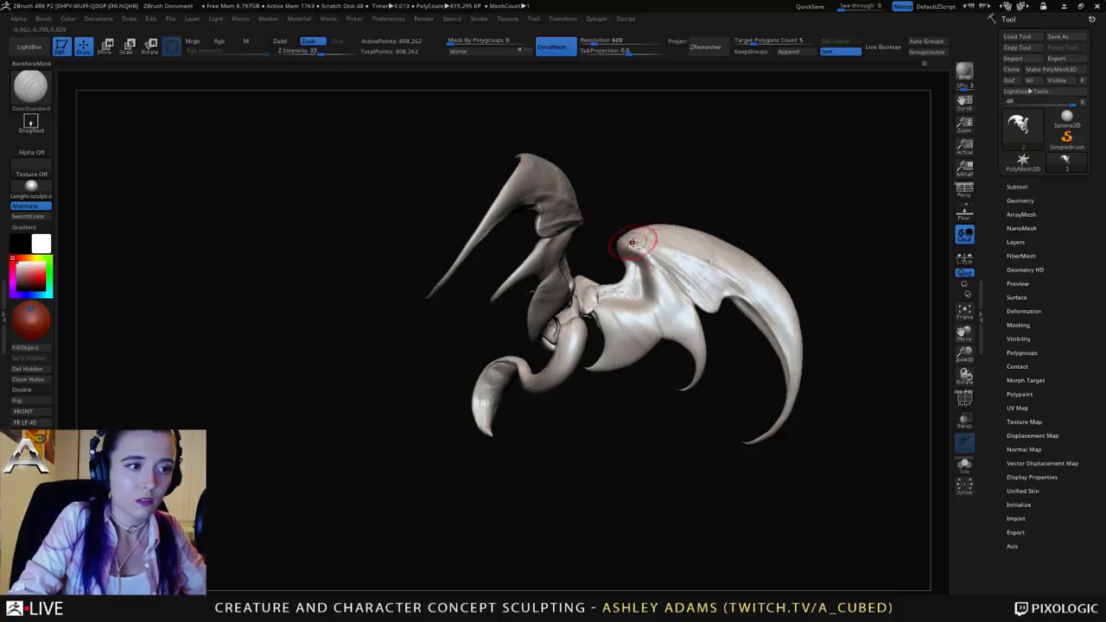
{"action": "mouse_move", "coordinate": [632, 303]}
{"action": "right_mouse_down"}
{"action": "mouse_move", "coordinate": [702, 313]}
{"action": "mouse_move", "coordinate": [748, 292]}
{"action": "mouse_move", "coordinate": [709, 286]}
{"action": "right_mouse_up"}
{"action": "mouse_move", "coordinate": [574, 298]}
{"action": "left_mouse_down"}
{"action": "mouse_move", "coordinate": [534, 257]}
{"action": "mouse_move", "coordinate": [572, 230]}
{"action": "left_mouse_up"}
{"action": "left_click_drag", "start_coordinate": [531, 261], "coordinate": [528, 266]}
{"action": "mouse_move", "coordinate": [529, 266]}
{"action": "right_mouse_down"}
{"action": "mouse_move", "coordinate": [540, 250]}
{"action": "mouse_move", "coordinate": [546, 261]}
{"action": "right_mouse_up"}
{"action": "left_click_drag", "start_coordinate": [544, 258], "coordinate": [583, 230]}
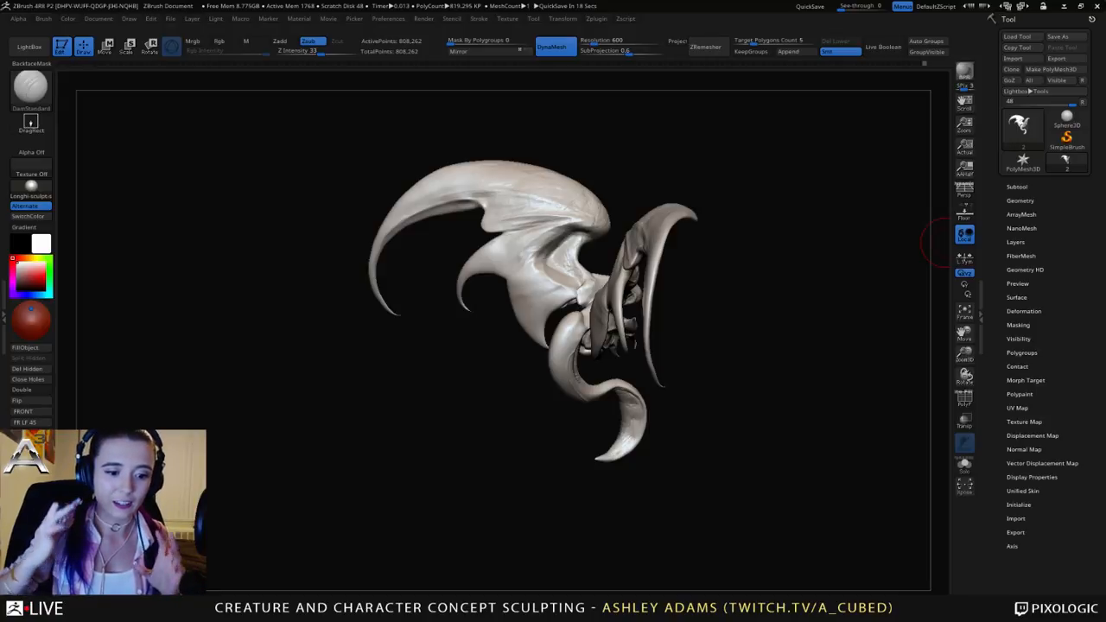
Step: Deepen the DamStandard creases on the back of the wing along the middle finger and below the wing joint
{"action": "mouse_move", "coordinate": [585, 302]}
{"action": "right_mouse_down", "text": "ctrl"}
{"action": "mouse_move", "coordinate": [596, 345]}
{"action": "mouse_move", "coordinate": [619, 242]}
{"action": "mouse_move", "coordinate": [781, 237]}
{"action": "mouse_move", "coordinate": [685, 222]}
{"action": "right_mouse_up", "text": "ctrl"}
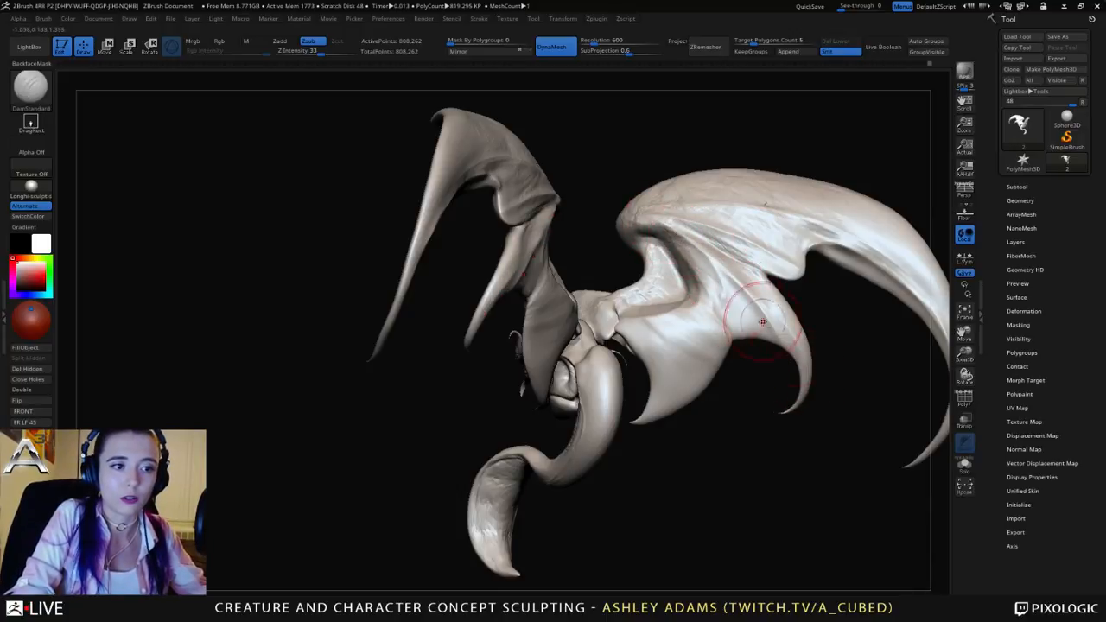
{"action": "mouse_move", "coordinate": [766, 353]}
{"action": "right_mouse_down"}
{"action": "mouse_move", "coordinate": [713, 298]}
{"action": "mouse_move", "coordinate": [735, 283]}
{"action": "right_mouse_up"}
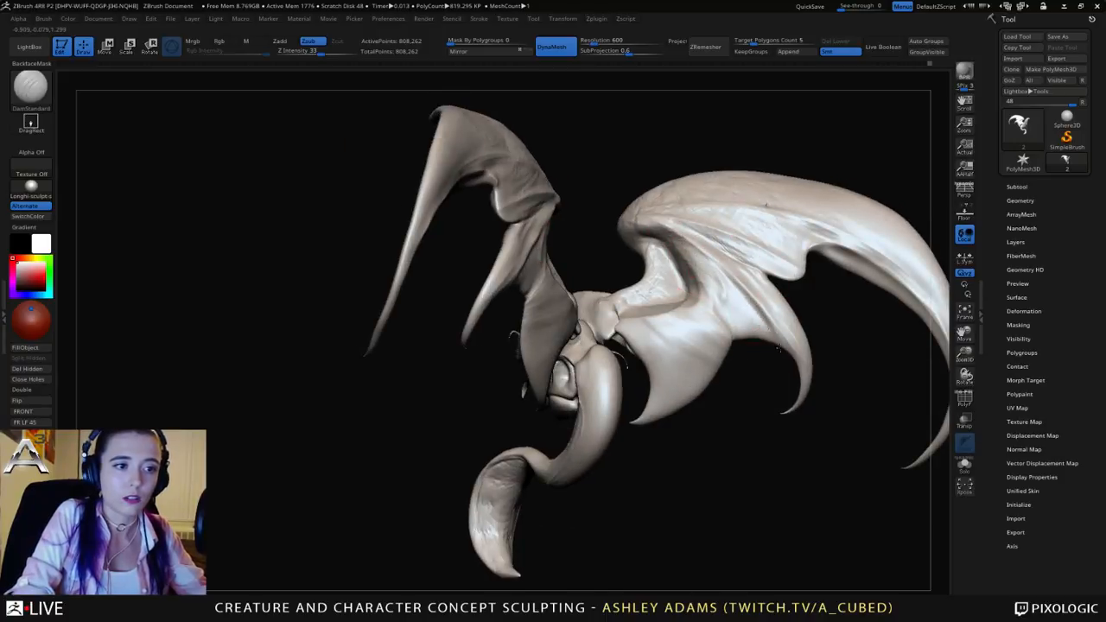
{"action": "mouse_move", "coordinate": [785, 305]}
{"action": "right_mouse_down"}
{"action": "mouse_move", "coordinate": [802, 296]}
{"action": "mouse_move", "coordinate": [788, 304]}
{"action": "right_mouse_up"}
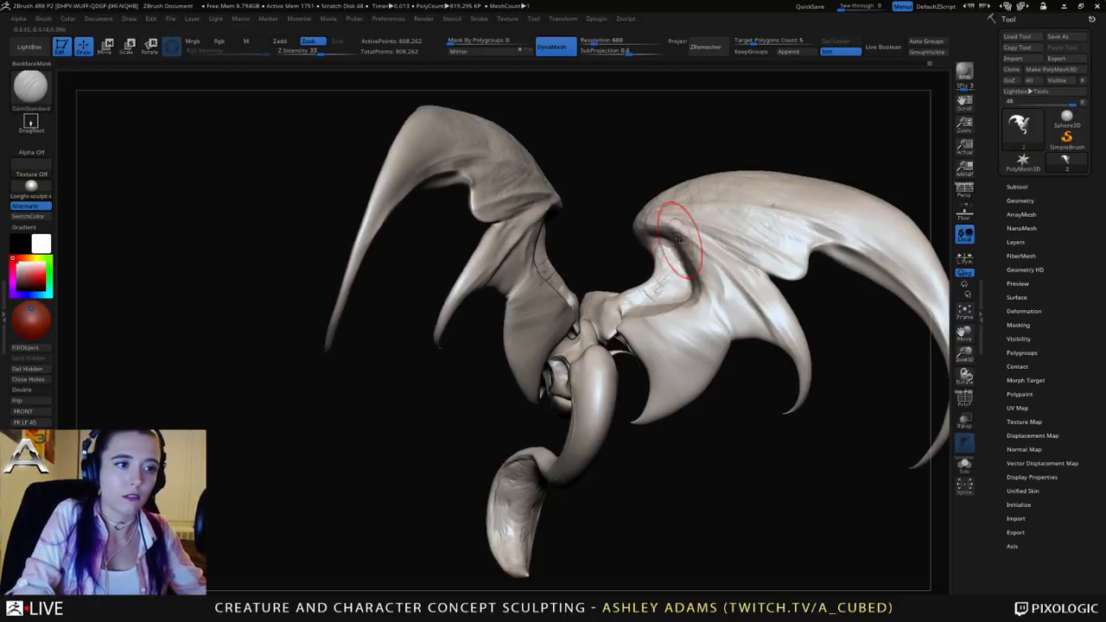
{"action": "left_click_drag", "start_coordinate": [678, 241], "coordinate": [709, 279]}
{"action": "mouse_move", "coordinate": [709, 279]}
{"action": "right_mouse_down"}
{"action": "mouse_move", "coordinate": [667, 332]}
{"action": "mouse_move", "coordinate": [617, 320]}
{"action": "right_mouse_up"}
Step: Reshape the form at the wing's base on the creature's back with SnakeHook and smooth it
{"action": "key", "text": "b"}
{"action": "key", "text": "s"}
{"action": "key", "text": "h"}
{"action": "key", "text": "space"}
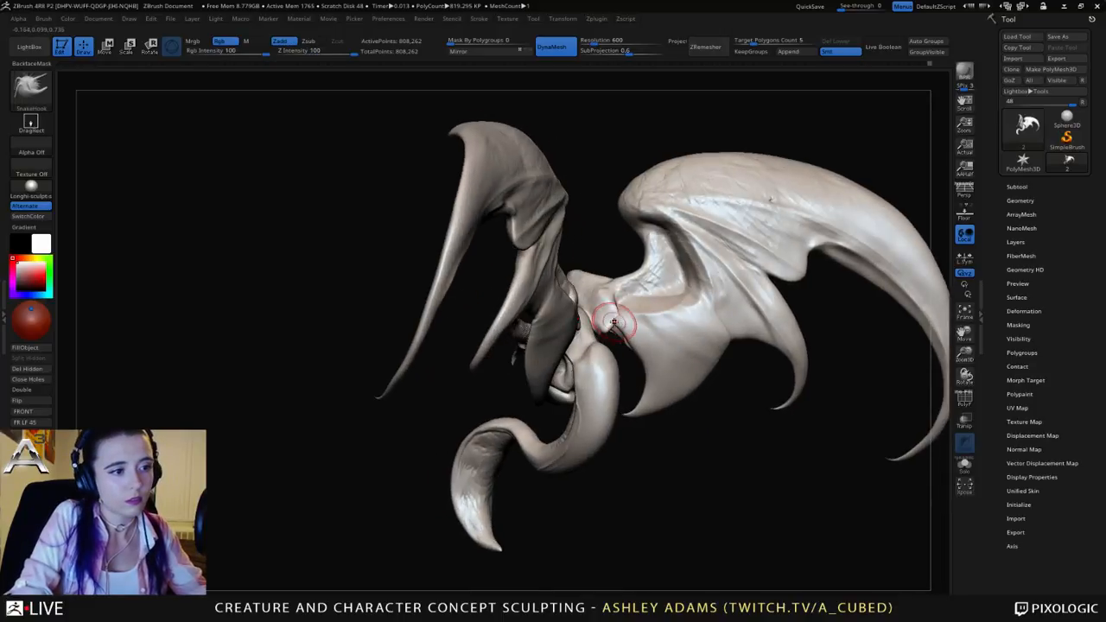
{"action": "left_click_drag", "start_coordinate": [621, 326], "coordinate": [620, 314]}
{"action": "mouse_move", "coordinate": [620, 314]}
{"action": "right_mouse_down"}
{"action": "mouse_move", "coordinate": [657, 331]}
{"action": "mouse_move", "coordinate": [622, 317]}
{"action": "right_mouse_up"}
{"action": "left_click_drag", "start_coordinate": [618, 319], "coordinate": [615, 311], "text": "shift"}
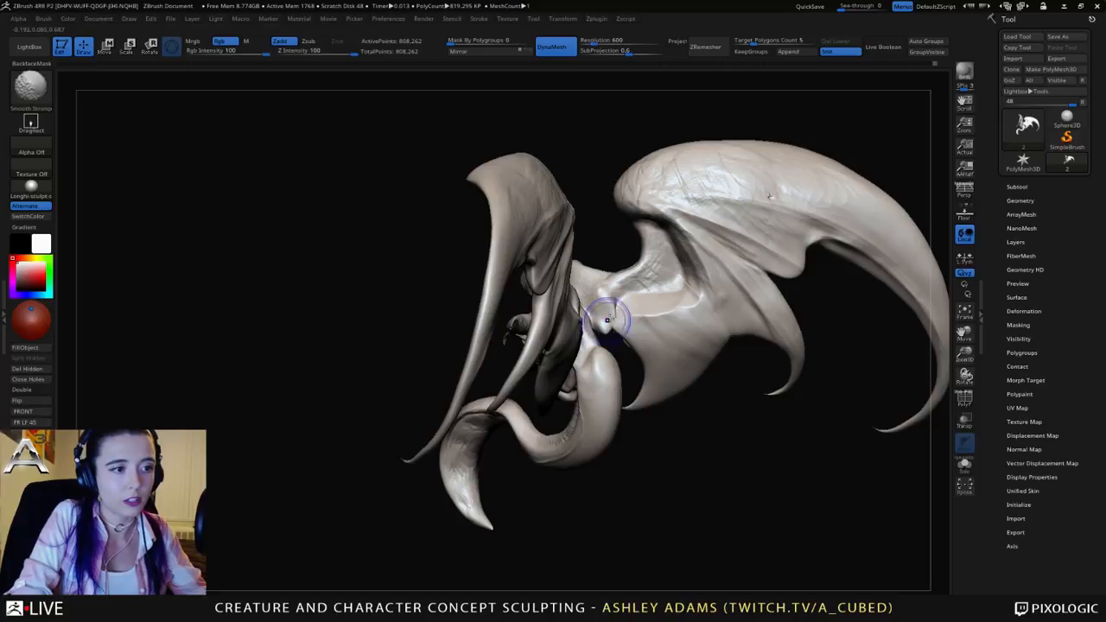
Step: Pull the upper edge of the wing into a new curve with a larger SnakeHook brush from above
{"action": "mouse_move", "coordinate": [616, 309]}
{"action": "right_mouse_down"}
{"action": "mouse_move", "coordinate": [650, 294]}
{"action": "mouse_move", "coordinate": [605, 278]}
{"action": "mouse_move", "coordinate": [645, 255]}
{"action": "right_mouse_up"}
{"action": "right_click", "coordinate": [608, 251]}
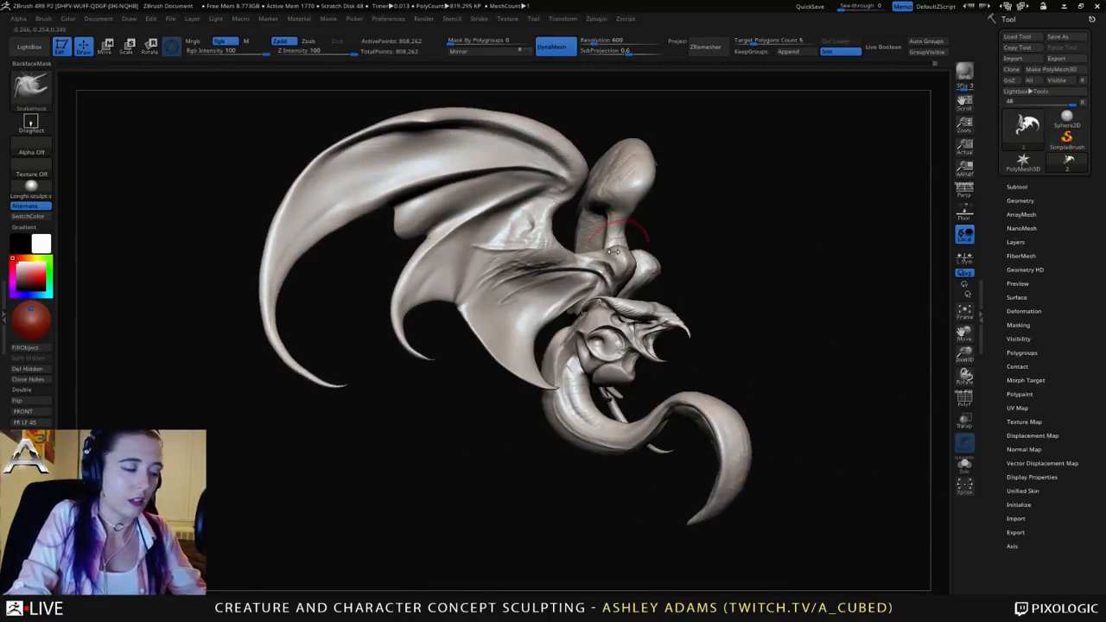
{"action": "mouse_move", "coordinate": [438, 117]}
{"action": "right_mouse_down"}
{"action": "mouse_move", "coordinate": [455, 148]}
{"action": "mouse_move", "coordinate": [459, 226]}
{"action": "right_mouse_up"}
{"action": "key", "text": "space"}
{"action": "left_click_drag", "start_coordinate": [474, 178], "coordinate": [486, 175]}
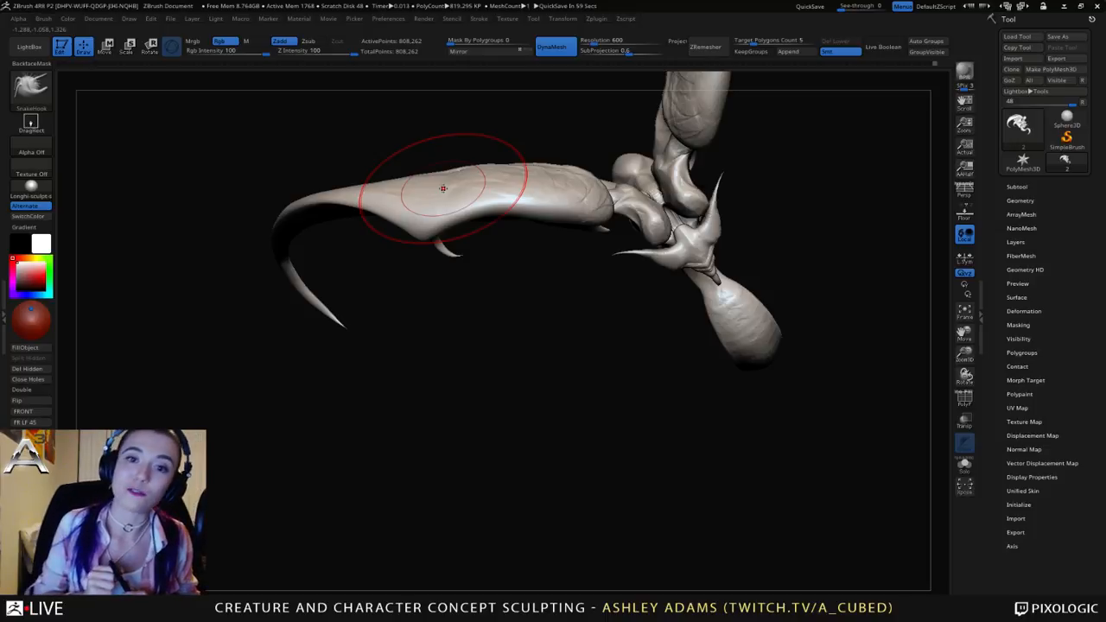
Step: Nudge the upper surface of the outstretched wing with a resized SnakeHook brush to refine its arc from above
{"action": "right_click_drag", "start_coordinate": [442, 188], "coordinate": [461, 297]}
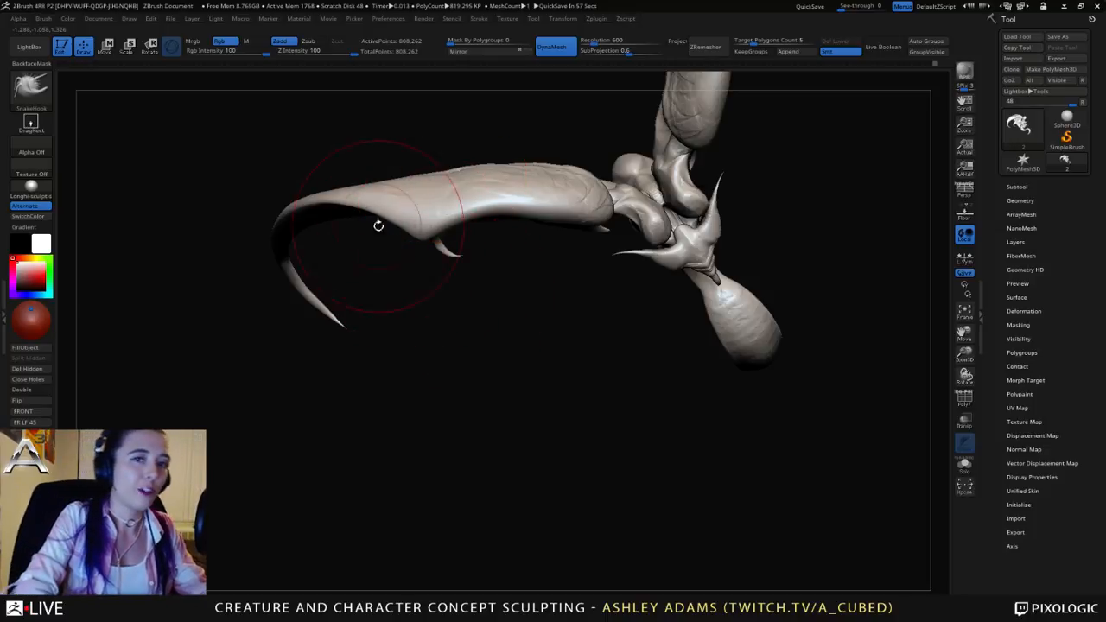
{"action": "mouse_move", "coordinate": [378, 222]}
{"action": "right_mouse_down"}
{"action": "mouse_move", "coordinate": [439, 234]}
{"action": "mouse_move", "coordinate": [444, 207]}
{"action": "mouse_move", "coordinate": [459, 254]}
{"action": "mouse_move", "coordinate": [425, 217]}
{"action": "right_mouse_up"}
{"action": "key", "text": "space"}
{"action": "mouse_move", "coordinate": [361, 225]}
{"action": "left_mouse_down"}
{"action": "mouse_move", "coordinate": [360, 213]}
{"action": "mouse_move", "coordinate": [403, 221]}
{"action": "left_mouse_up"}
{"action": "left_click_drag", "start_coordinate": [499, 211], "coordinate": [506, 200]}
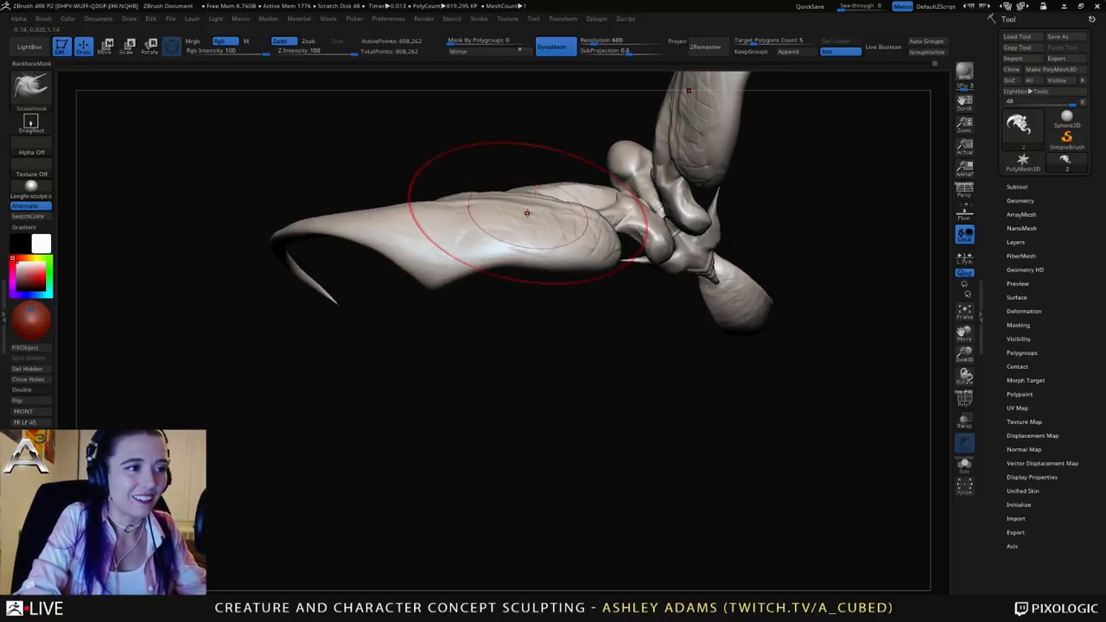
Step: Adjust the thickness and sweep of the wing's leading edge toward the tip with a resized SnakeHook brush
{"action": "mouse_move", "coordinate": [526, 212]}
{"action": "right_mouse_down"}
{"action": "mouse_move", "coordinate": [496, 198]}
{"action": "mouse_move", "coordinate": [457, 204]}
{"action": "mouse_move", "coordinate": [466, 207]}
{"action": "right_mouse_up"}
{"action": "key", "text": "space"}
{"action": "left_click_drag", "start_coordinate": [541, 211], "coordinate": [543, 204]}
{"action": "right_click_drag", "start_coordinate": [438, 219], "coordinate": [403, 227]}
{"action": "key", "text": "space"}
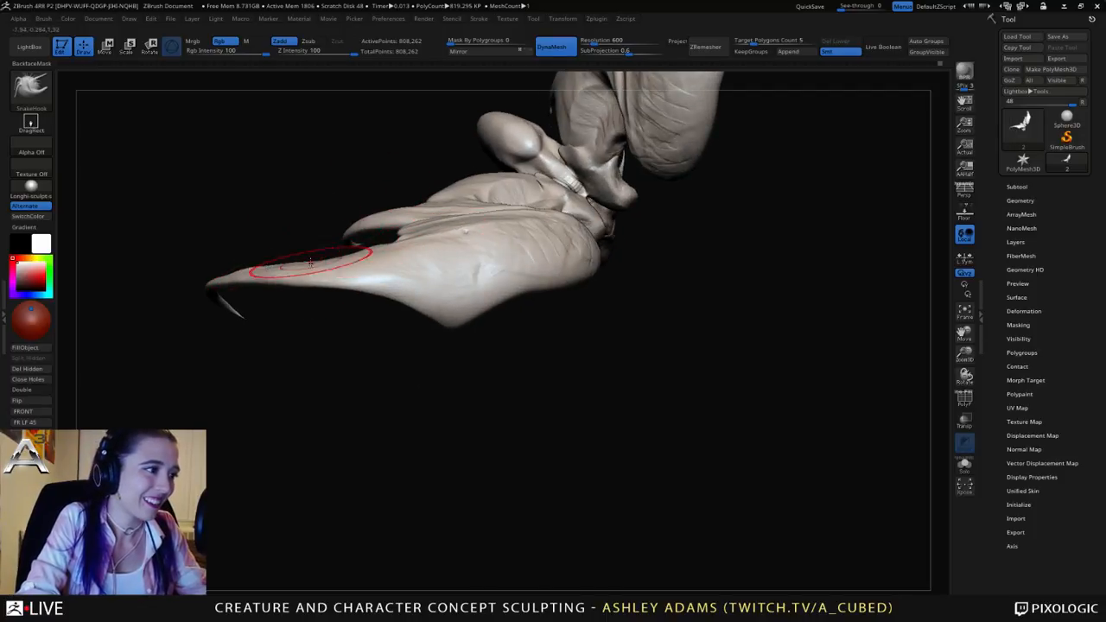
{"action": "mouse_move", "coordinate": [325, 262]}
{"action": "right_mouse_down"}
{"action": "mouse_move", "coordinate": [337, 298]}
{"action": "mouse_move", "coordinate": [326, 316]}
{"action": "right_mouse_up"}
{"action": "key", "text": "space"}
{"action": "left_click_drag", "start_coordinate": [380, 309], "coordinate": [369, 309]}
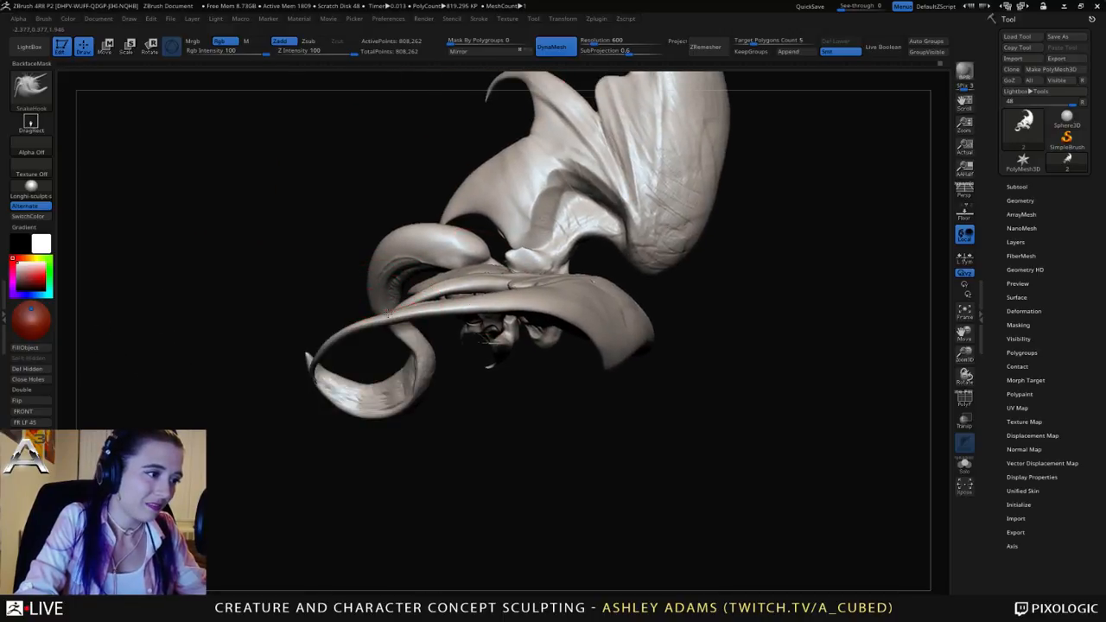
Step: Examine the wing's curvature and silhouette from above, the side and the front of the creature
{"action": "mouse_move", "coordinate": [387, 312]}
{"action": "right_mouse_down"}
{"action": "mouse_move", "coordinate": [415, 306]}
{"action": "mouse_move", "coordinate": [349, 301]}
{"action": "mouse_move", "coordinate": [484, 298]}
{"action": "mouse_move", "coordinate": [536, 264]}
{"action": "right_mouse_up"}
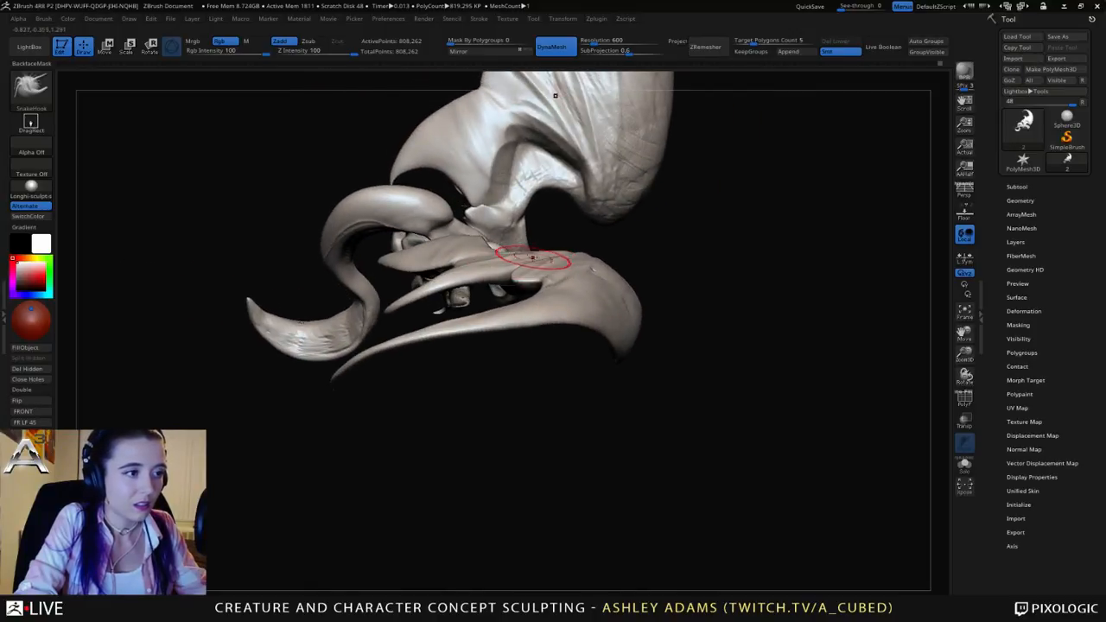
{"action": "mouse_move", "coordinate": [541, 256]}
{"action": "right_mouse_down"}
{"action": "mouse_move", "coordinate": [501, 249]}
{"action": "mouse_move", "coordinate": [545, 239]}
{"action": "mouse_move", "coordinate": [592, 259]}
{"action": "mouse_move", "coordinate": [635, 218]}
{"action": "mouse_move", "coordinate": [618, 241]}
{"action": "right_mouse_up"}
{"action": "key", "text": "space"}
{"action": "left_click_drag", "start_coordinate": [537, 326], "coordinate": [543, 326]}
{"action": "mouse_move", "coordinate": [535, 326]}
{"action": "right_mouse_down", "text": "ctrl"}
{"action": "mouse_move", "coordinate": [532, 383]}
{"action": "mouse_move", "coordinate": [501, 347]}
{"action": "mouse_move", "coordinate": [475, 346]}
{"action": "mouse_move", "coordinate": [566, 266]}
{"action": "right_mouse_up", "text": "ctrl"}
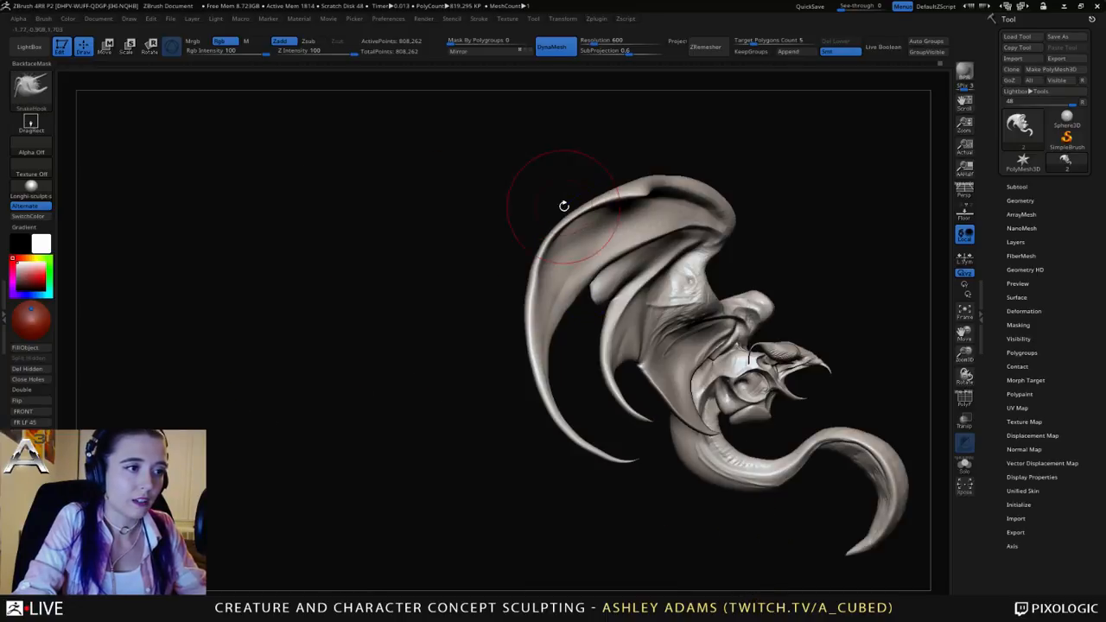
{"action": "mouse_move", "coordinate": [565, 225]}
{"action": "right_mouse_down"}
{"action": "mouse_move", "coordinate": [527, 229]}
{"action": "mouse_move", "coordinate": [579, 242]}
{"action": "mouse_move", "coordinate": [538, 217]}
{"action": "right_mouse_up"}
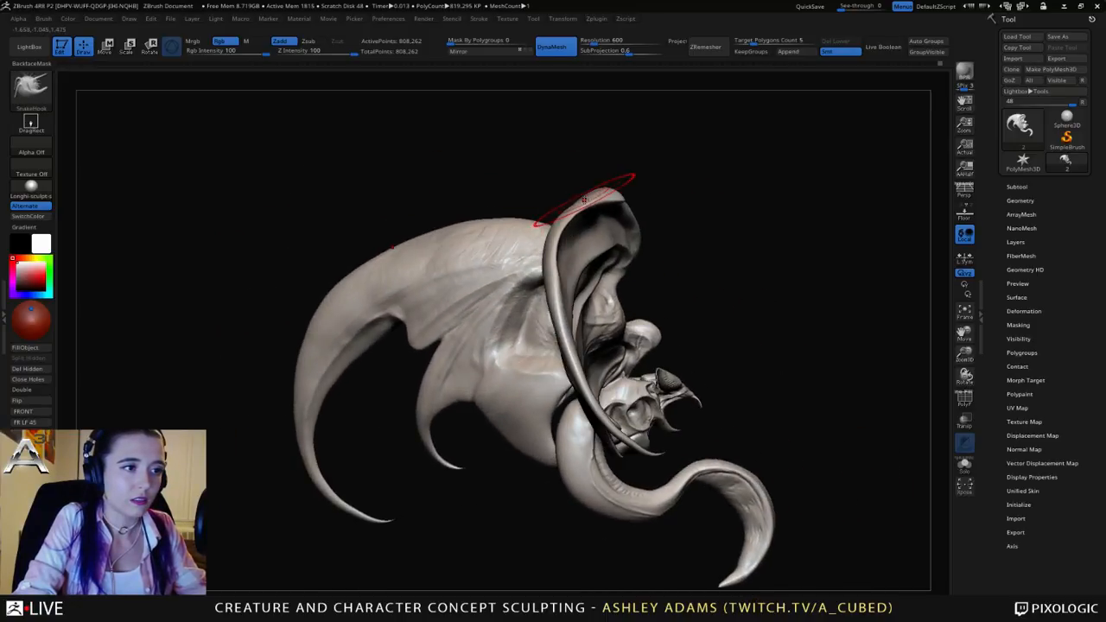
{"action": "right_click_drag", "start_coordinate": [524, 282], "coordinate": [541, 285]}
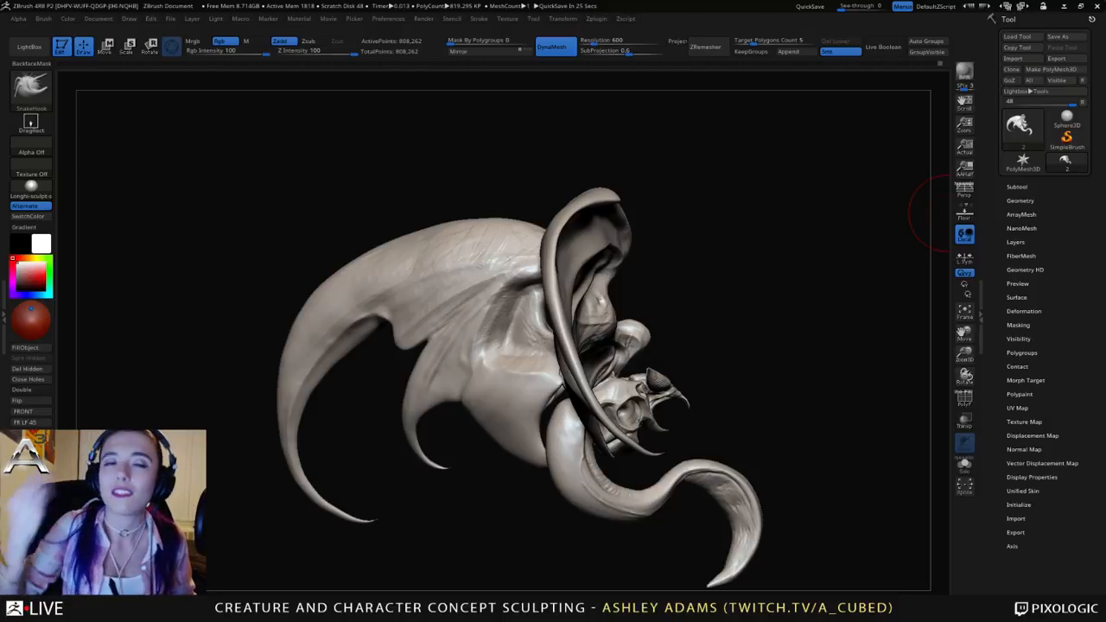
{"action": "left_click_drag", "start_coordinate": [709, 356], "coordinate": [662, 345]}
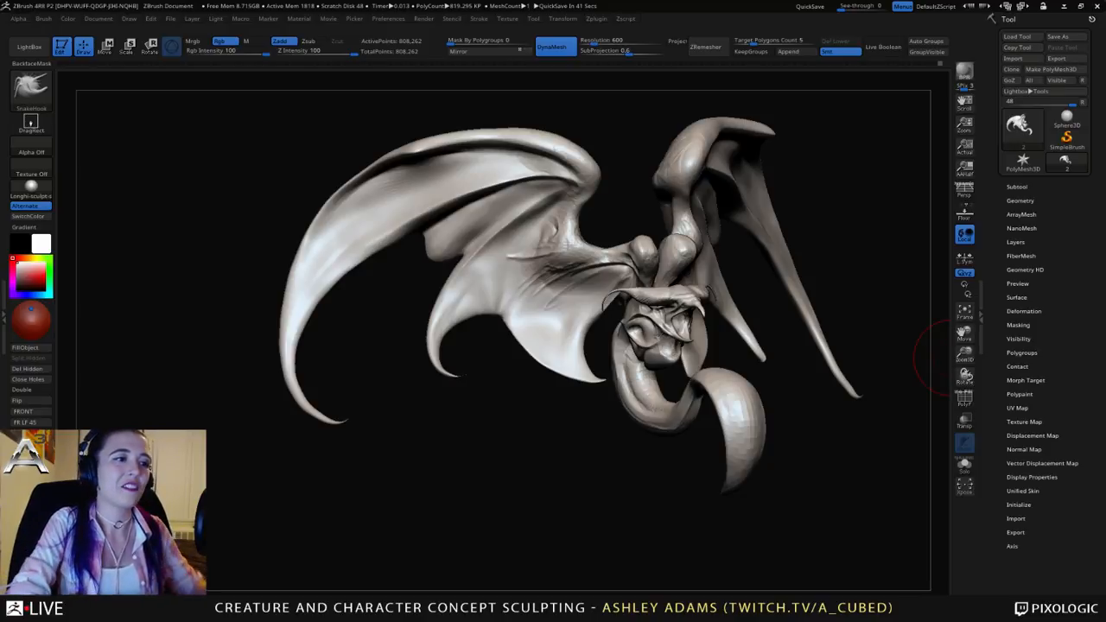
Step: Shape the small fold on the inner wing membrane beside the forearm with a smaller SnakeHook brush
{"action": "right_click_drag", "start_coordinate": [590, 271], "coordinate": [570, 226]}
{"action": "key", "text": "space"}
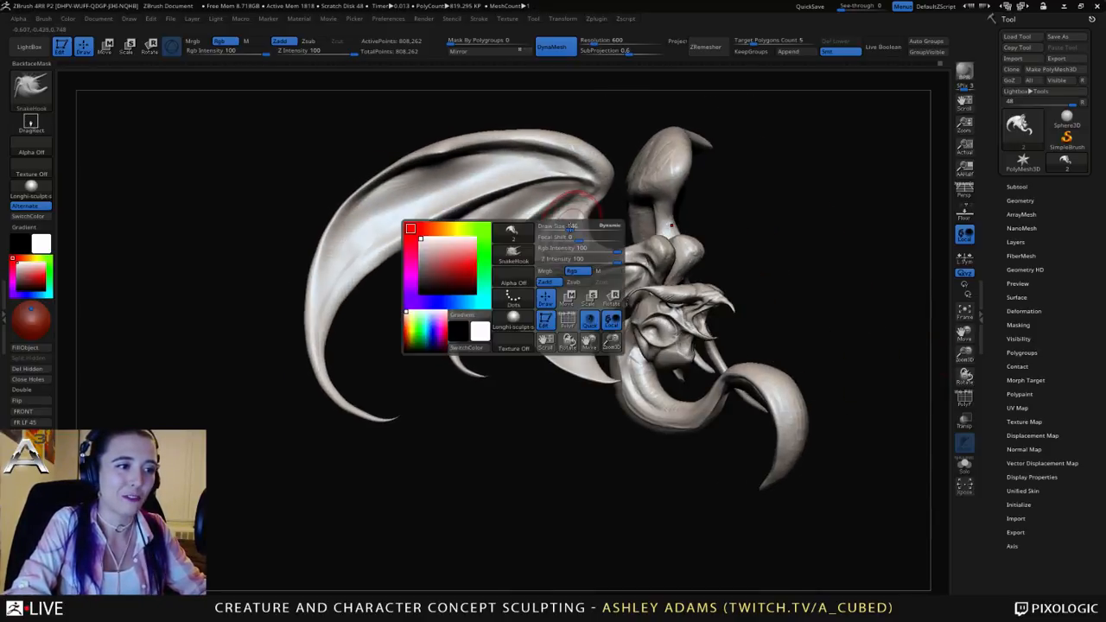
{"action": "left_click_drag", "start_coordinate": [570, 226], "coordinate": [563, 227]}
{"action": "right_click_drag", "start_coordinate": [564, 221], "coordinate": [564, 228], "text": "ctrl"}
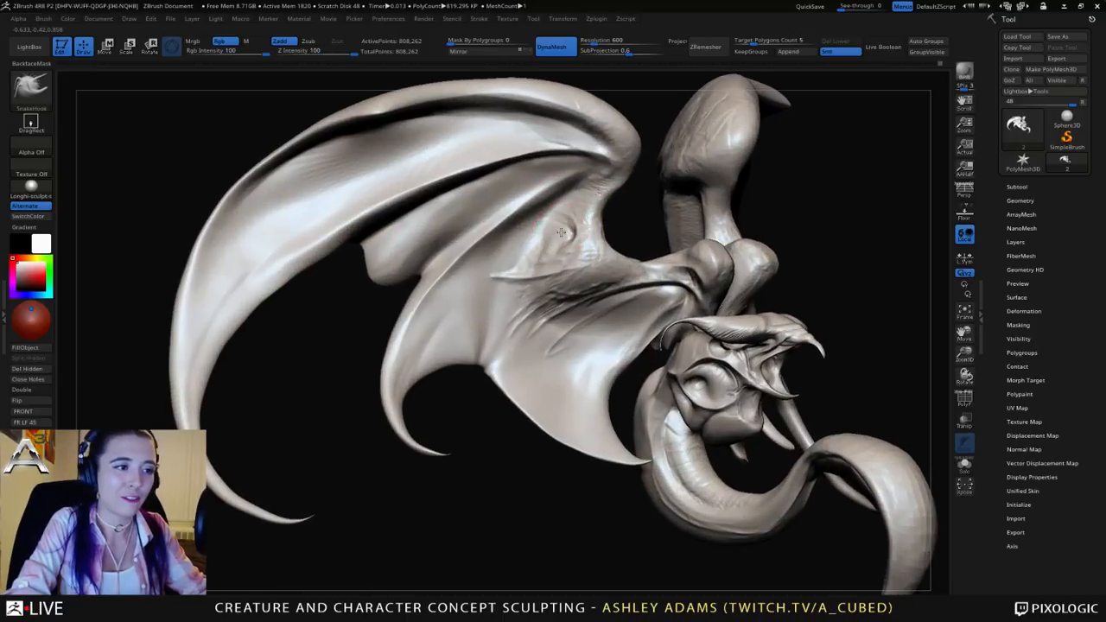
{"action": "left_click_drag", "start_coordinate": [566, 233], "coordinate": [564, 230]}
{"action": "right_click_drag", "start_coordinate": [564, 230], "coordinate": [553, 221]}
Step: Carve sharper creases around the wing's forearm and joint with the DamStandard brush
{"action": "key", "text": "b"}
{"action": "key", "text": "d"}
{"action": "key", "text": "s"}
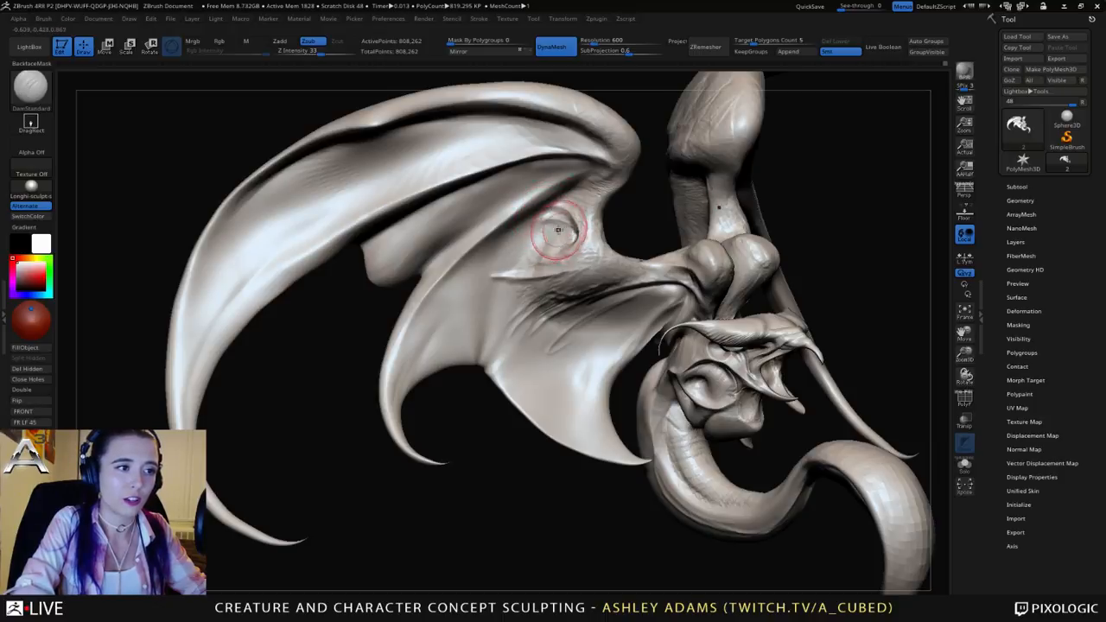
{"action": "mouse_move", "coordinate": [558, 230]}
{"action": "right_mouse_down"}
{"action": "mouse_move", "coordinate": [577, 229]}
{"action": "mouse_move", "coordinate": [618, 152]}
{"action": "right_mouse_up"}
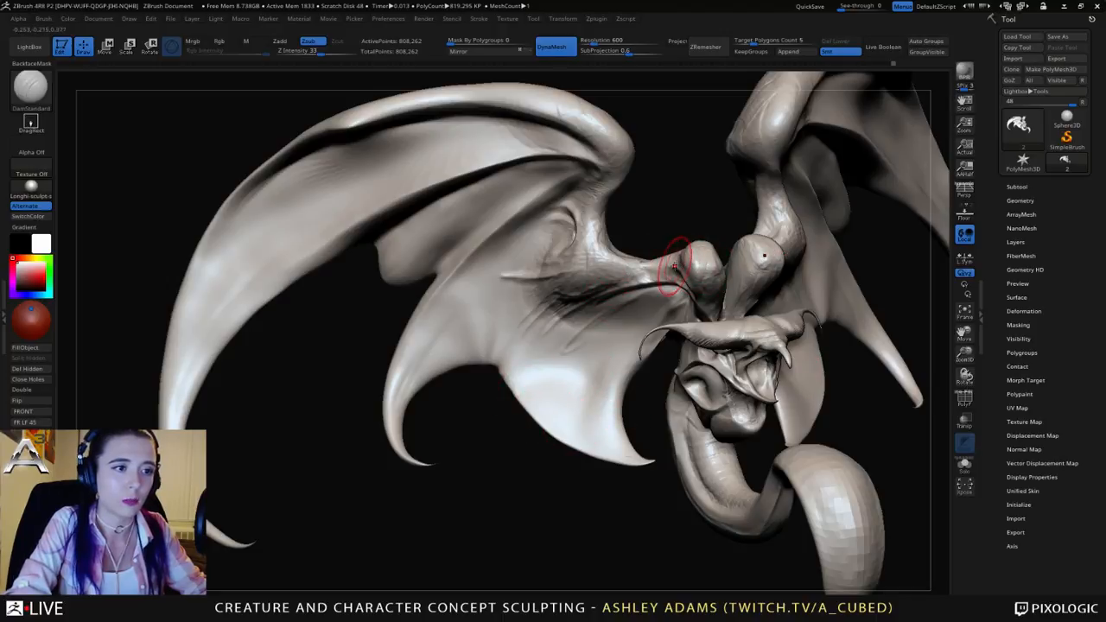
{"action": "mouse_move", "coordinate": [657, 251]}
{"action": "left_mouse_down"}
{"action": "mouse_move", "coordinate": [609, 250]}
{"action": "mouse_move", "coordinate": [639, 246]}
{"action": "mouse_move", "coordinate": [624, 235]}
{"action": "mouse_move", "coordinate": [654, 188]}
{"action": "left_mouse_up"}
Step: Switch to the SnakeHook brush and set its draw size to 151 with a focal shift of 0
{"action": "right_click_drag", "start_coordinate": [654, 188], "coordinate": [654, 180]}
{"action": "key", "text": "b"}
{"action": "key", "text": "s"}
{"action": "key", "text": "h"}
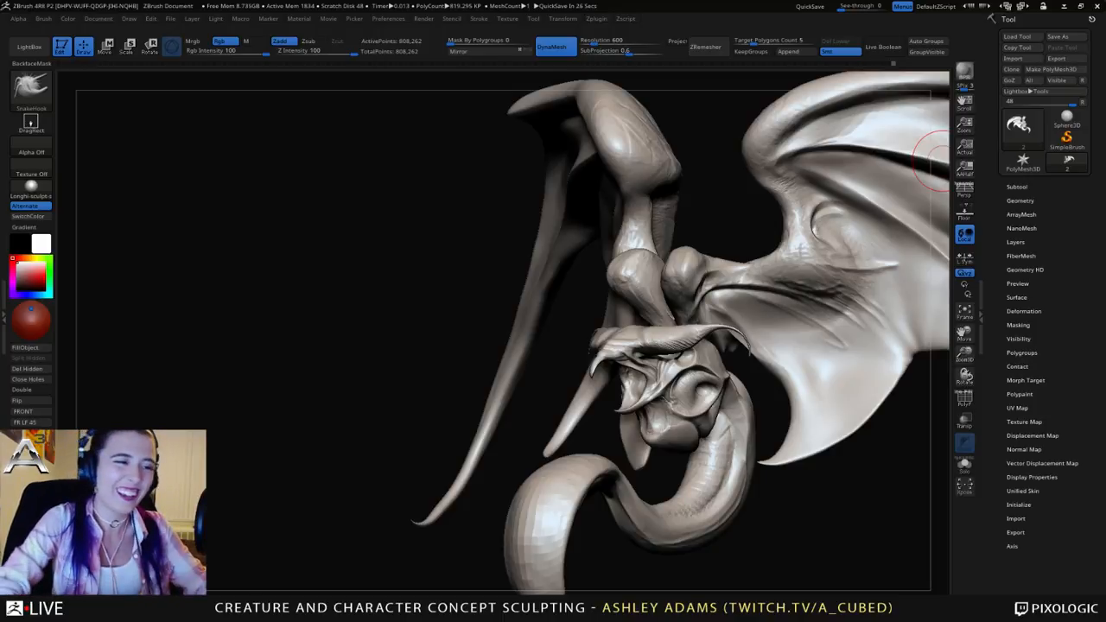
{"action": "left_click_drag", "start_coordinate": [606, 234], "coordinate": [636, 250]}
{"action": "left_click_drag", "start_coordinate": [487, 291], "coordinate": [516, 210], "text": "alt"}
{"action": "right_click_drag", "start_coordinate": [463, 269], "coordinate": [459, 266]}
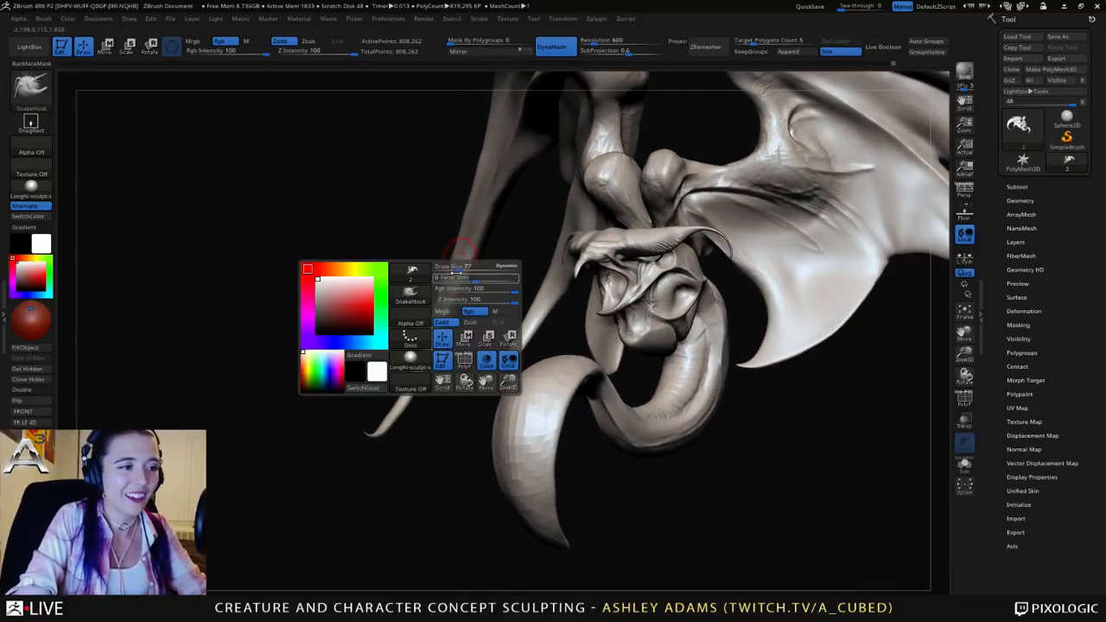
{"action": "right_click", "coordinate": [456, 267]}
{"action": "left_click_drag", "start_coordinate": [452, 267], "coordinate": [458, 268]}
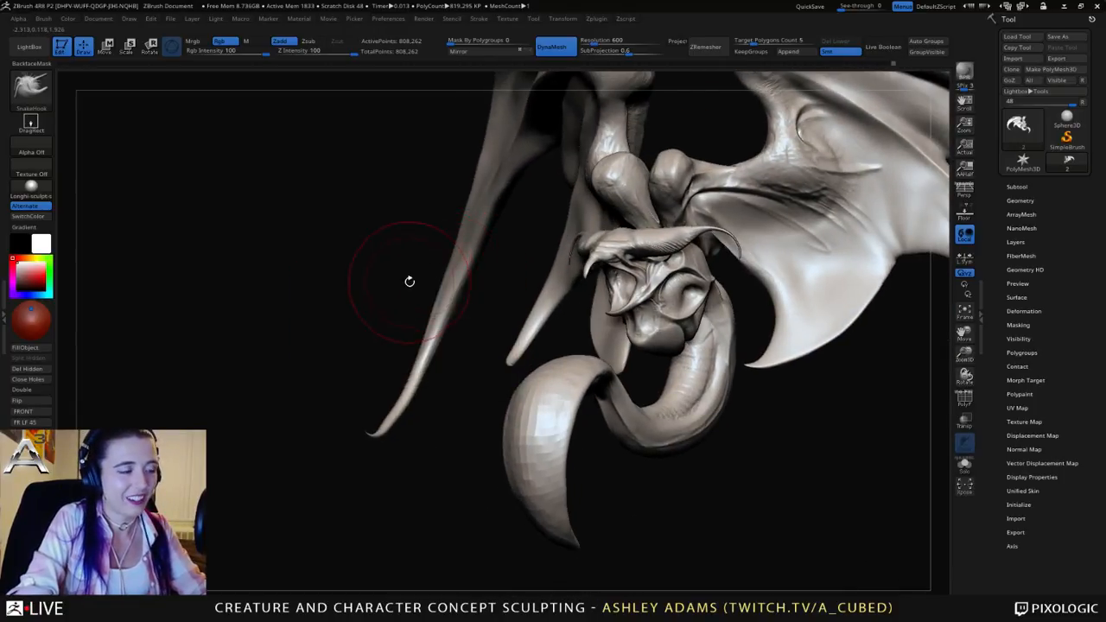
{"action": "right_click", "coordinate": [445, 284]}
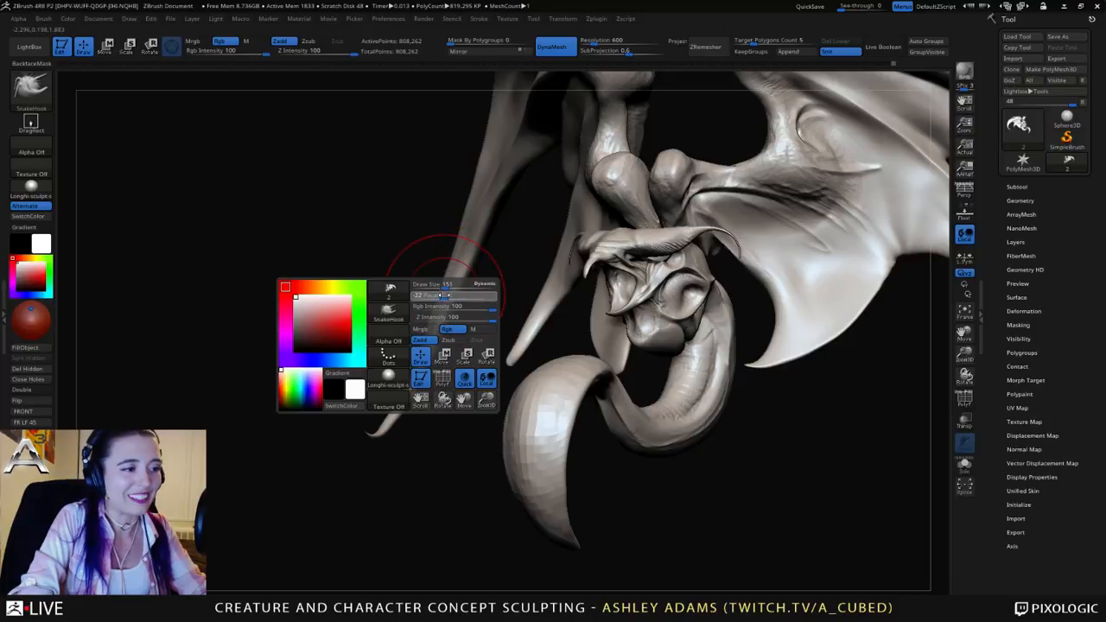
{"action": "left_click_drag", "start_coordinate": [445, 296], "coordinate": [450, 295]}
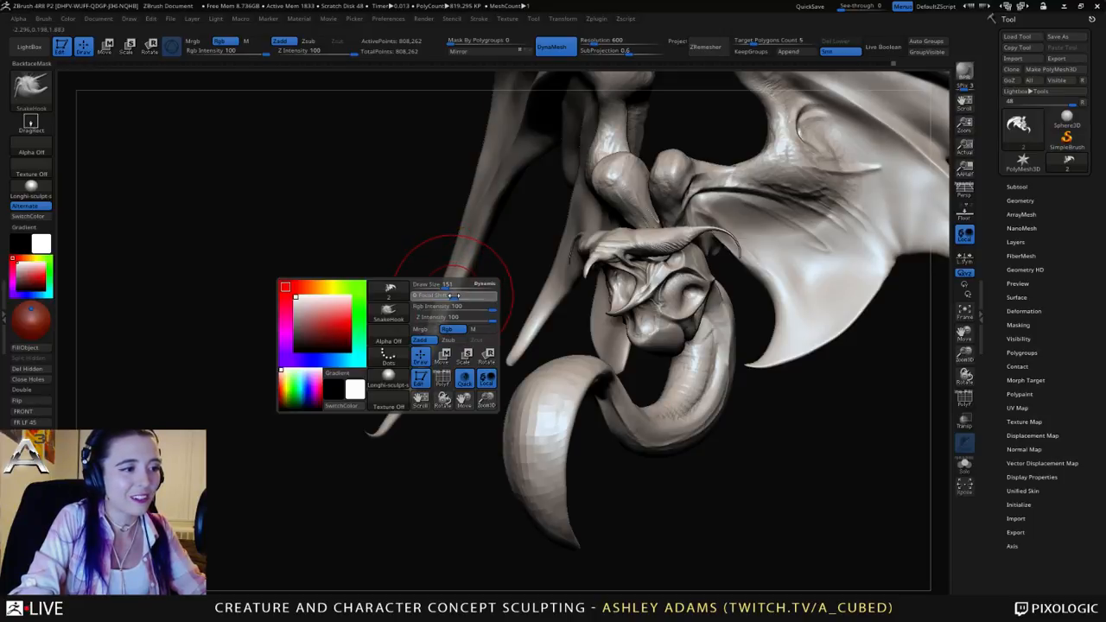
Step: Reshape the long wing finger beside the creature's head with SnakeHook at an adjusted brush size
{"action": "right_click_drag", "start_coordinate": [456, 291], "coordinate": [453, 285]}
{"action": "key", "text": "space"}
{"action": "left_click_drag", "start_coordinate": [454, 279], "coordinate": [460, 280]}
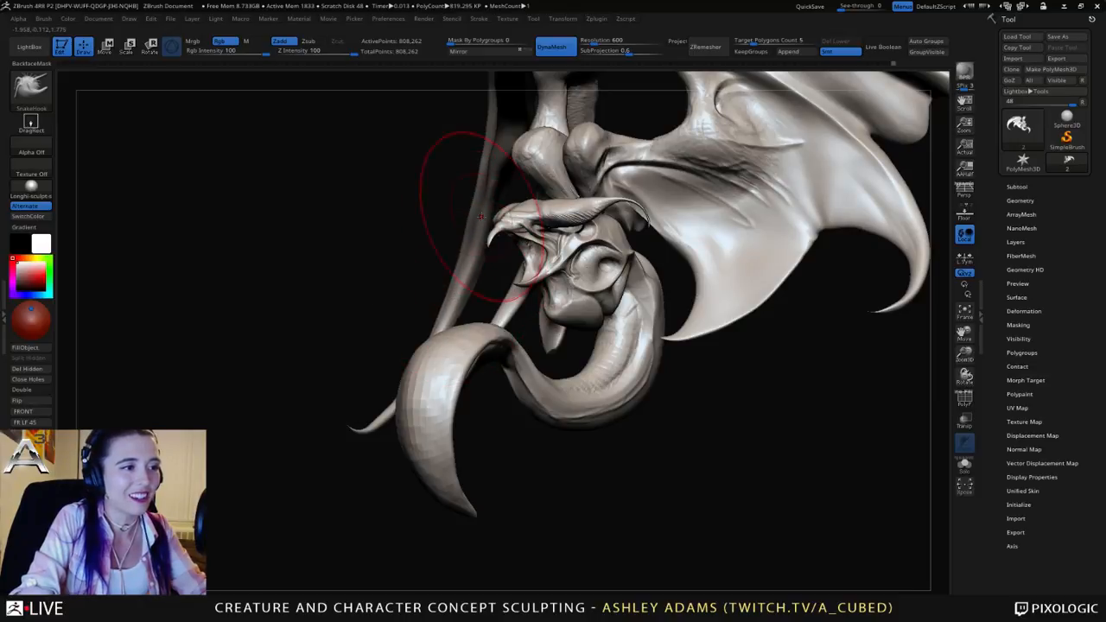
{"action": "key", "text": "space"}
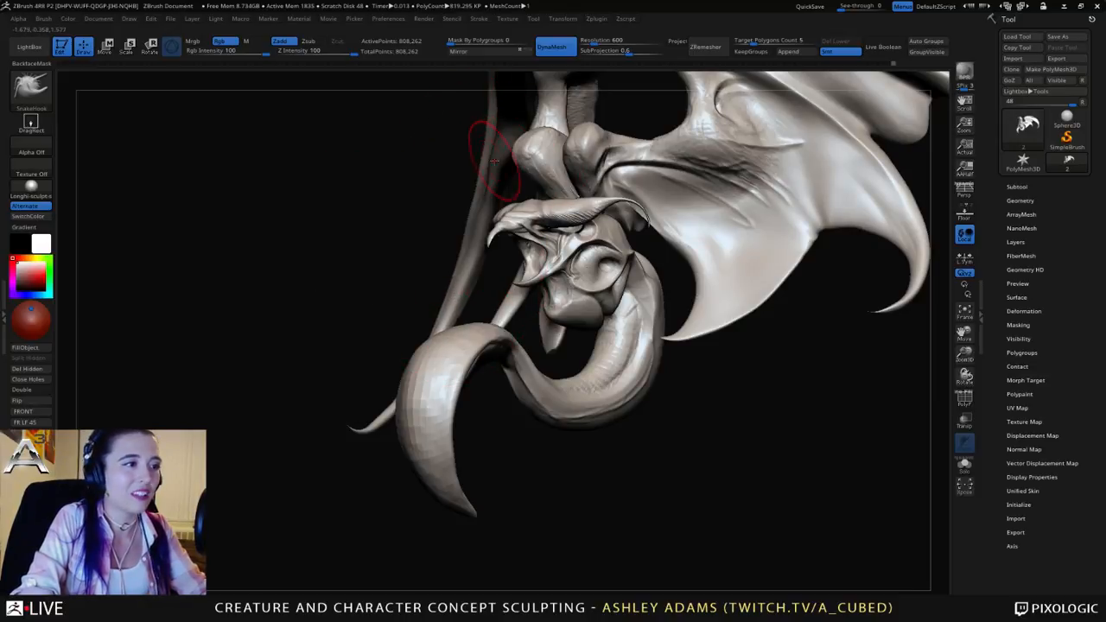
{"action": "left_click_drag", "start_coordinate": [494, 158], "coordinate": [516, 178]}
{"action": "right_click", "coordinate": [498, 175]}
{"action": "right_click_drag", "start_coordinate": [516, 178], "coordinate": [496, 169]}
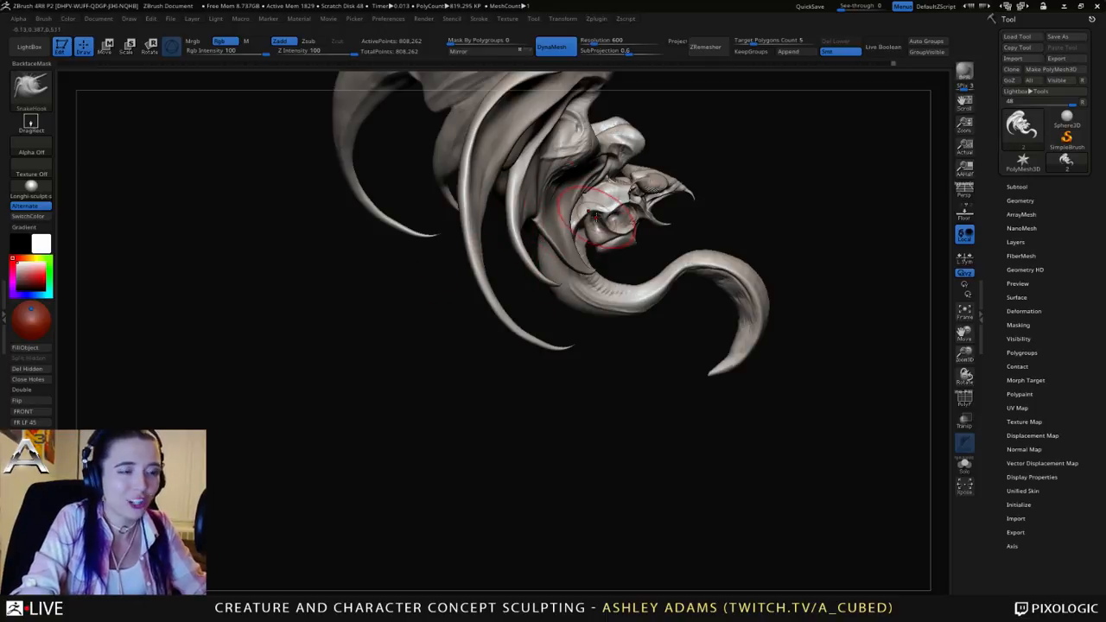
Step: Change the ClayBuildup brush's stroke type to Spray
{"action": "key", "text": "b"}
{"action": "key", "text": "m"}
{"action": "key", "text": "e"}
{"action": "mouse_move", "coordinate": [510, 212]}
{"action": "right_mouse_down"}
{"action": "mouse_move", "coordinate": [533, 199]}
{"action": "mouse_move", "coordinate": [520, 203]}
{"action": "mouse_move", "coordinate": [523, 191]}
{"action": "mouse_move", "coordinate": [505, 306]}
{"action": "right_mouse_up"}
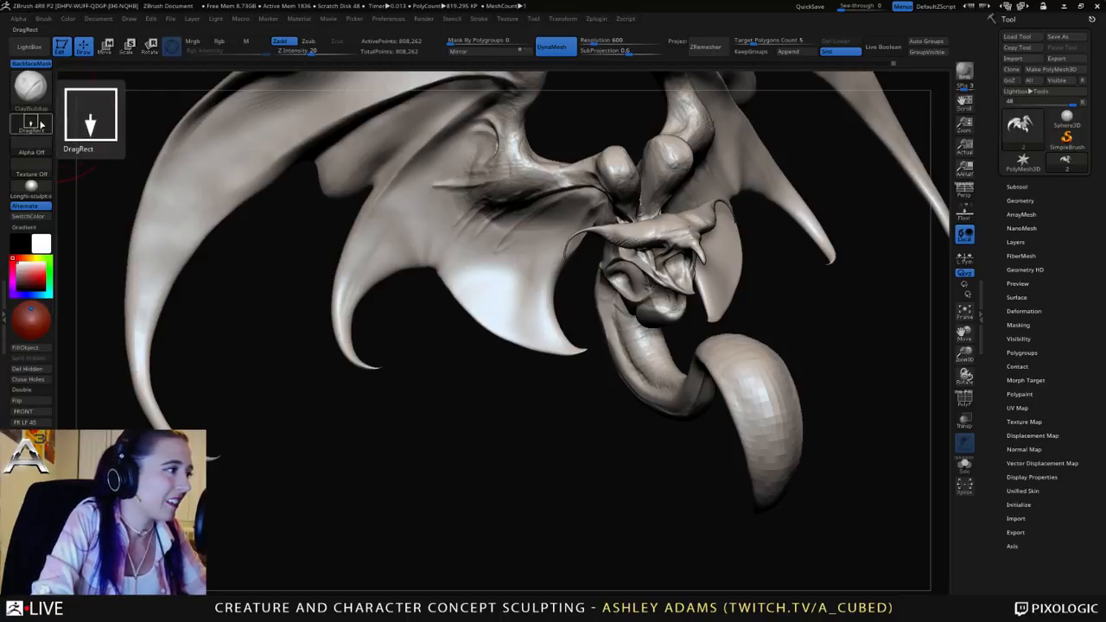
{"action": "left_click", "coordinate": [35, 127]}
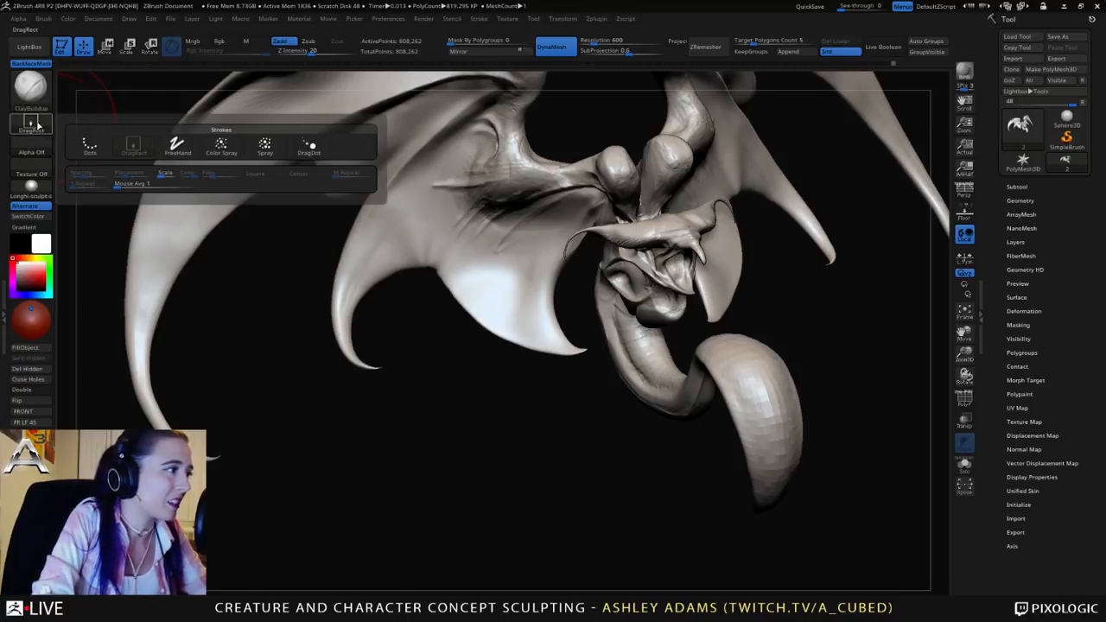
{"action": "left_click", "coordinate": [263, 151]}
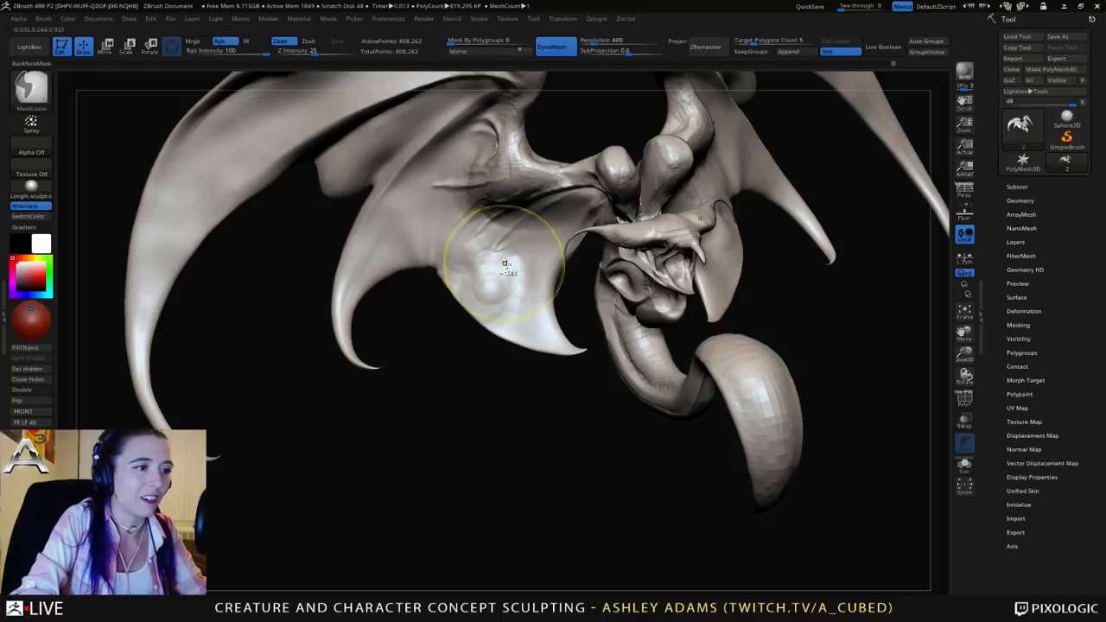
Step: Try spraying bumpy clay texture onto the lower wing membrane with ClayBuildup, and undo the strokes
{"action": "key", "text": "space"}
{"action": "mouse_move", "coordinate": [509, 290]}
{"action": "left_mouse_down"}
{"action": "mouse_move", "coordinate": [474, 275]}
{"action": "mouse_move", "coordinate": [452, 235]}
{"action": "left_mouse_up"}
{"action": "key", "text": "ctrl+z"}
{"action": "right_click_drag", "start_coordinate": [499, 266], "coordinate": [464, 244]}
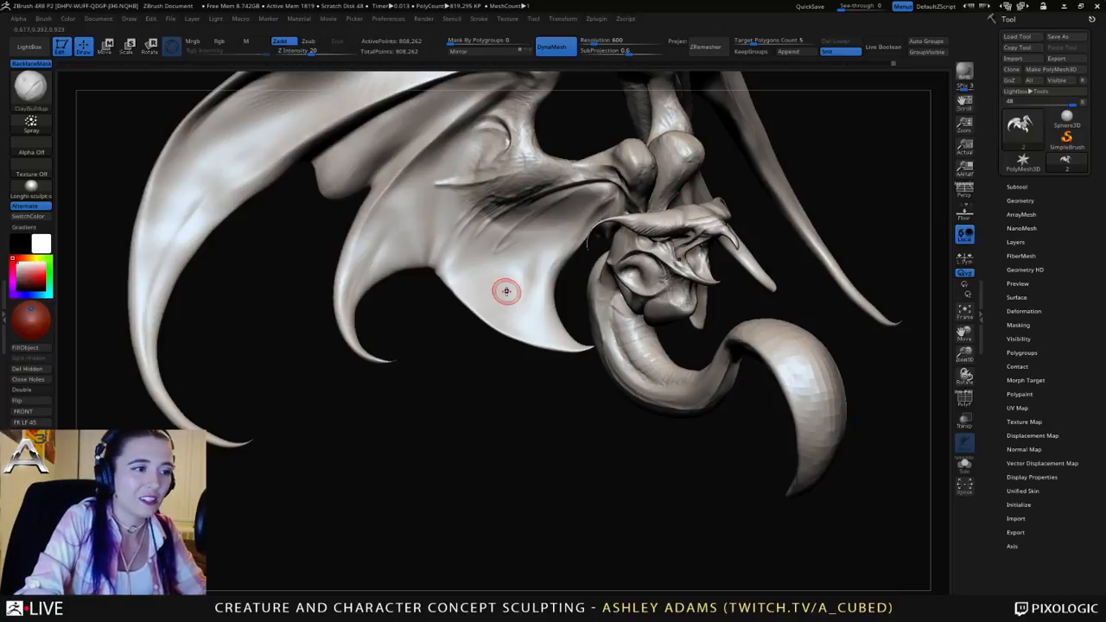
{"action": "mouse_move", "coordinate": [498, 281]}
{"action": "left_mouse_down"}
{"action": "mouse_move", "coordinate": [484, 259]}
{"action": "mouse_move", "coordinate": [531, 243]}
{"action": "mouse_move", "coordinate": [517, 262]}
{"action": "mouse_move", "coordinate": [480, 235]}
{"action": "mouse_move", "coordinate": [473, 280]}
{"action": "mouse_move", "coordinate": [510, 278]}
{"action": "left_mouse_up"}
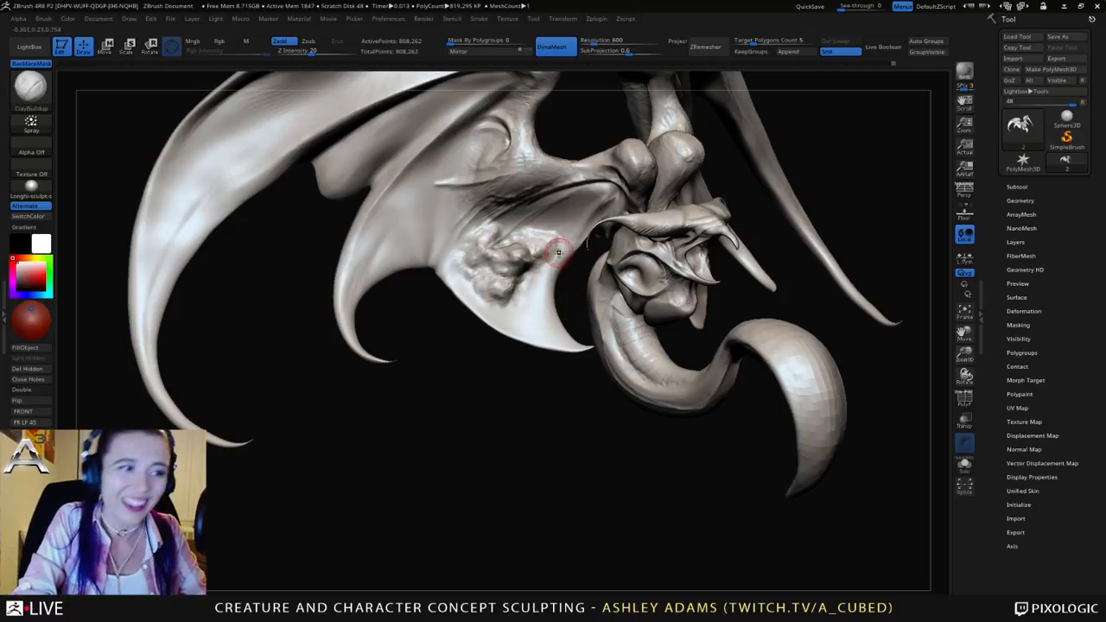
{"action": "key", "text": "ctrl"}
{"action": "key", "text": "ctrl+z"}
Step: Carve a crease at the wing's upper joint with the DamStandard brush
{"action": "mouse_move", "coordinate": [552, 256]}
{"action": "right_mouse_down"}
{"action": "mouse_move", "coordinate": [677, 224]}
{"action": "mouse_move", "coordinate": [629, 244]}
{"action": "right_mouse_up"}
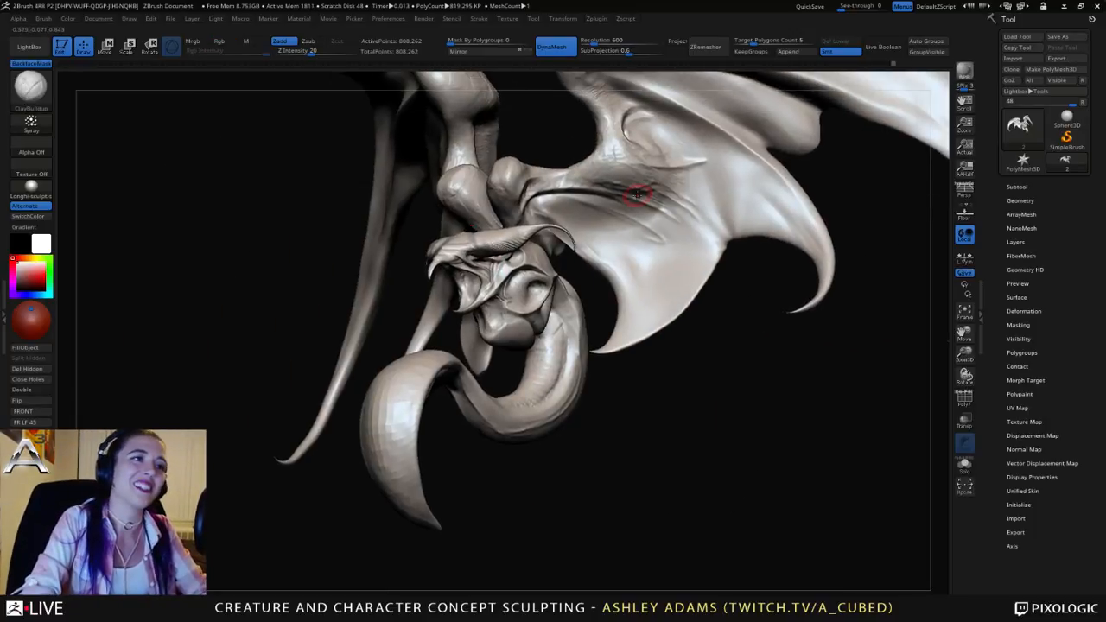
{"action": "key", "text": "b"}
{"action": "key", "text": "d"}
{"action": "key", "text": "s"}
{"action": "right_click_drag", "start_coordinate": [641, 156], "coordinate": [566, 226], "text": "alt"}
{"action": "right_click", "coordinate": [567, 257]}
{"action": "mouse_move", "coordinate": [555, 155]}
{"action": "left_mouse_down"}
{"action": "mouse_move", "coordinate": [589, 202]}
{"action": "mouse_move", "coordinate": [592, 190]}
{"action": "left_mouse_up"}
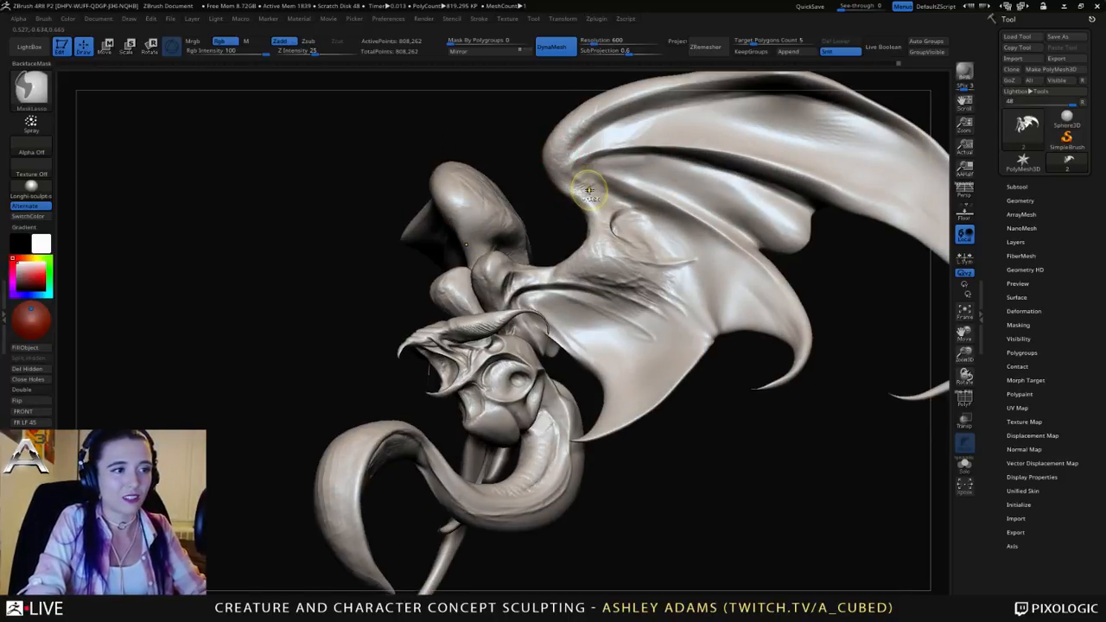
Step: Set the ClayBuildup brush's stroke type to Dots, with no alpha
{"action": "key", "text": "b"}
{"action": "key", "text": "c"}
{"action": "key", "text": "b"}
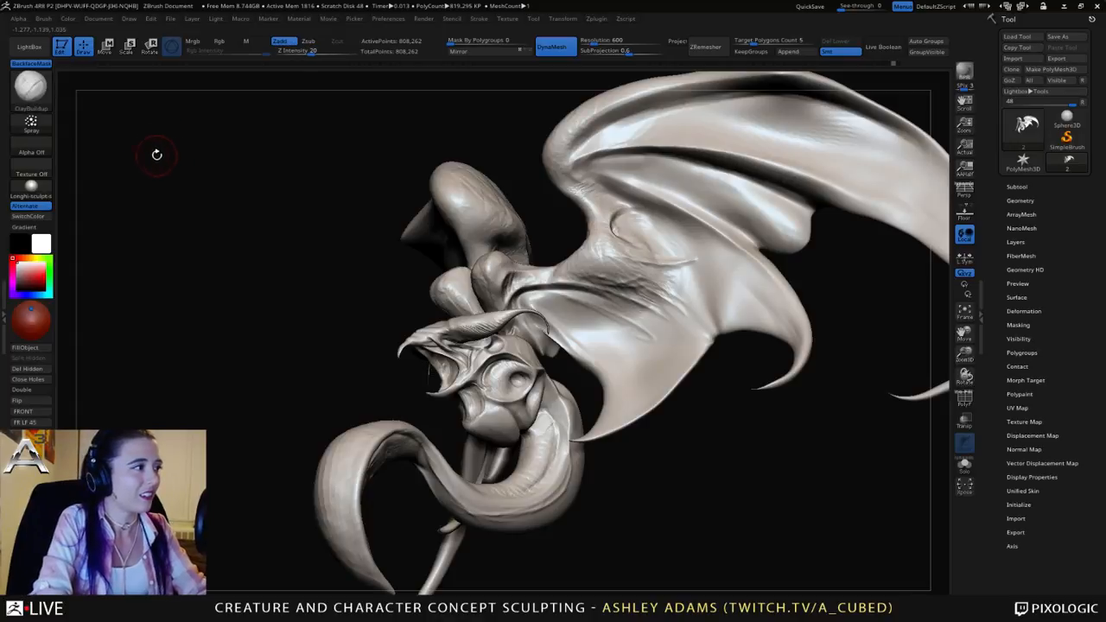
{"action": "left_click", "coordinate": [34, 128]}
{"action": "left_click", "coordinate": [86, 145]}
{"action": "left_click", "coordinate": [31, 148]}
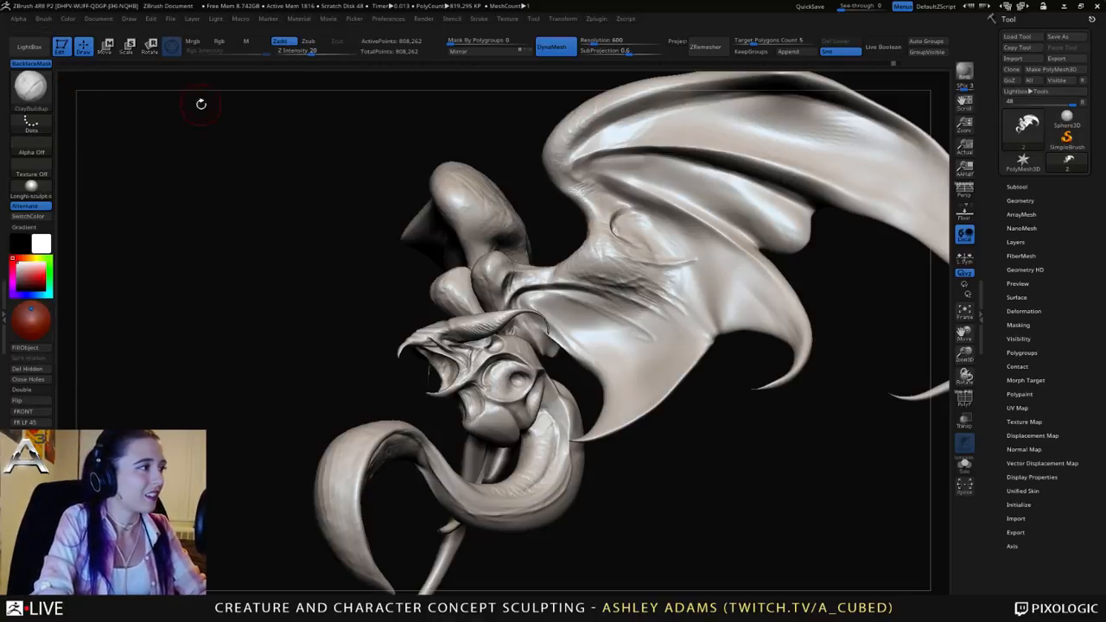
Step: Carve and soften creases between the creature's cheek and lower jaw beneath the eye socket with DamStandard
{"action": "mouse_move", "coordinate": [98, 151]}
{"action": "left_mouse_down"}
{"action": "mouse_move", "coordinate": [186, 197]}
{"action": "mouse_move", "coordinate": [256, 154]}
{"action": "left_mouse_up"}
{"action": "key", "text": "b"}
{"action": "key", "text": "d"}
{"action": "key", "text": "s"}
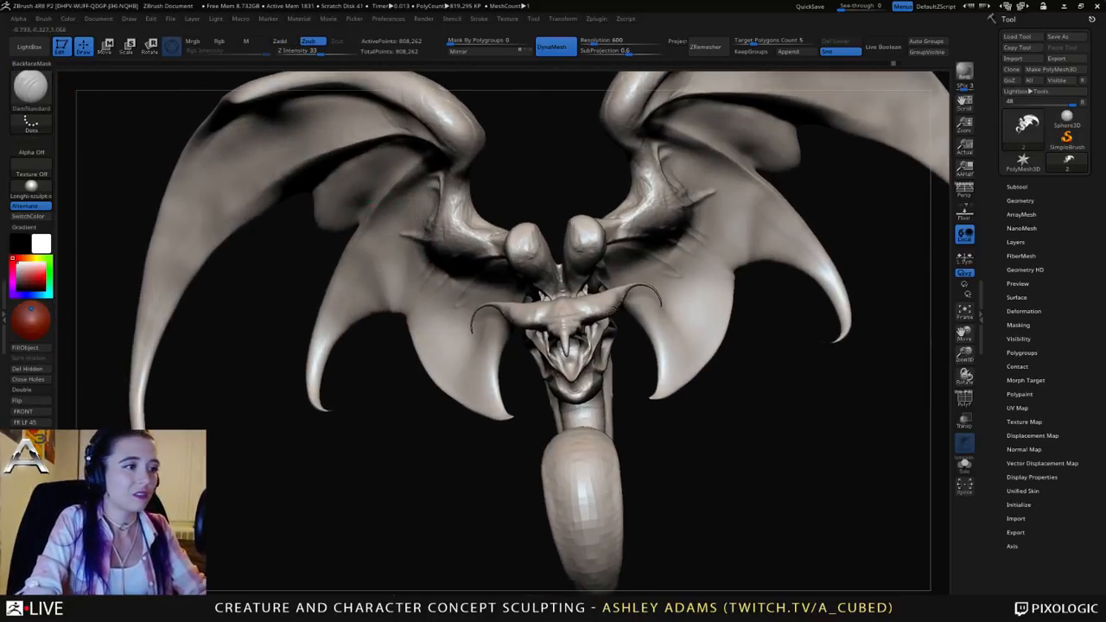
{"action": "left_click_drag", "start_coordinate": [121, 173], "coordinate": [285, 183]}
{"action": "mouse_move", "coordinate": [612, 401]}
{"action": "left_mouse_down", "text": "alt"}
{"action": "mouse_move", "coordinate": [492, 318]}
{"action": "mouse_move", "coordinate": [501, 389]}
{"action": "mouse_move", "coordinate": [514, 380]}
{"action": "mouse_move", "coordinate": [458, 363]}
{"action": "mouse_move", "coordinate": [398, 370]}
{"action": "left_mouse_up", "text": "alt"}
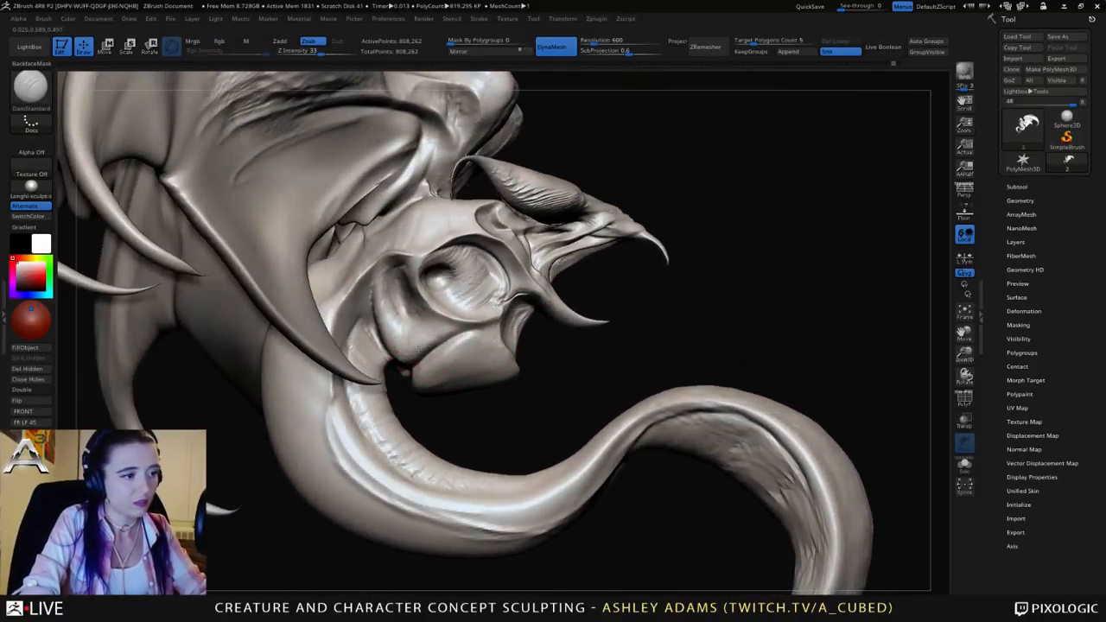
{"action": "left_click_drag", "start_coordinate": [437, 334], "coordinate": [482, 324]}
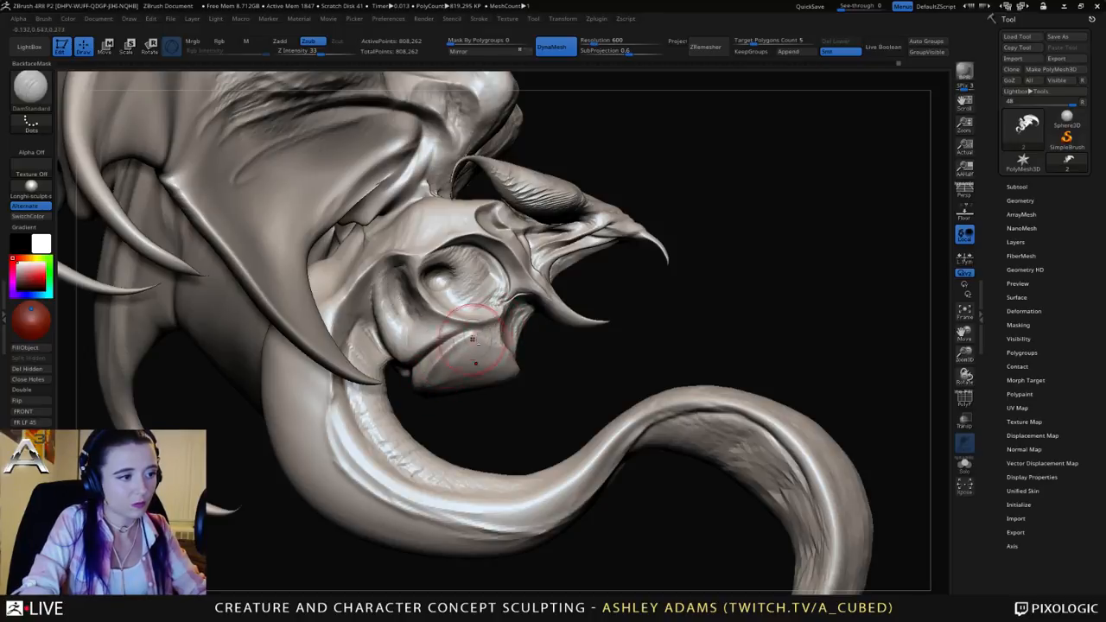
{"action": "left_click_drag", "start_coordinate": [444, 354], "coordinate": [467, 342]}
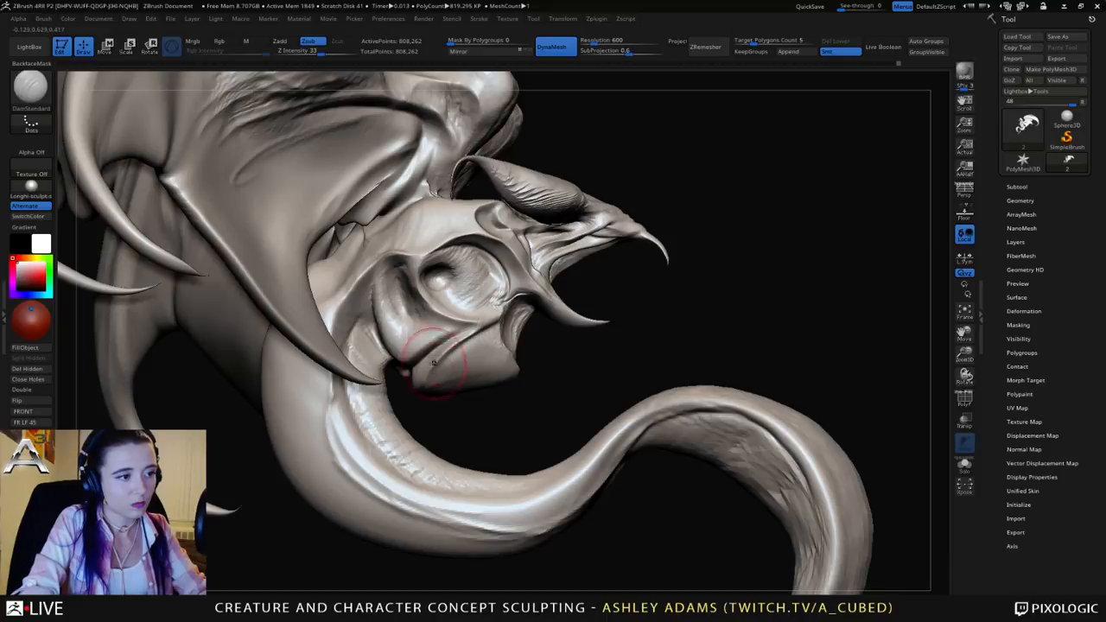
{"action": "left_click_drag", "start_coordinate": [451, 399], "coordinate": [402, 387]}
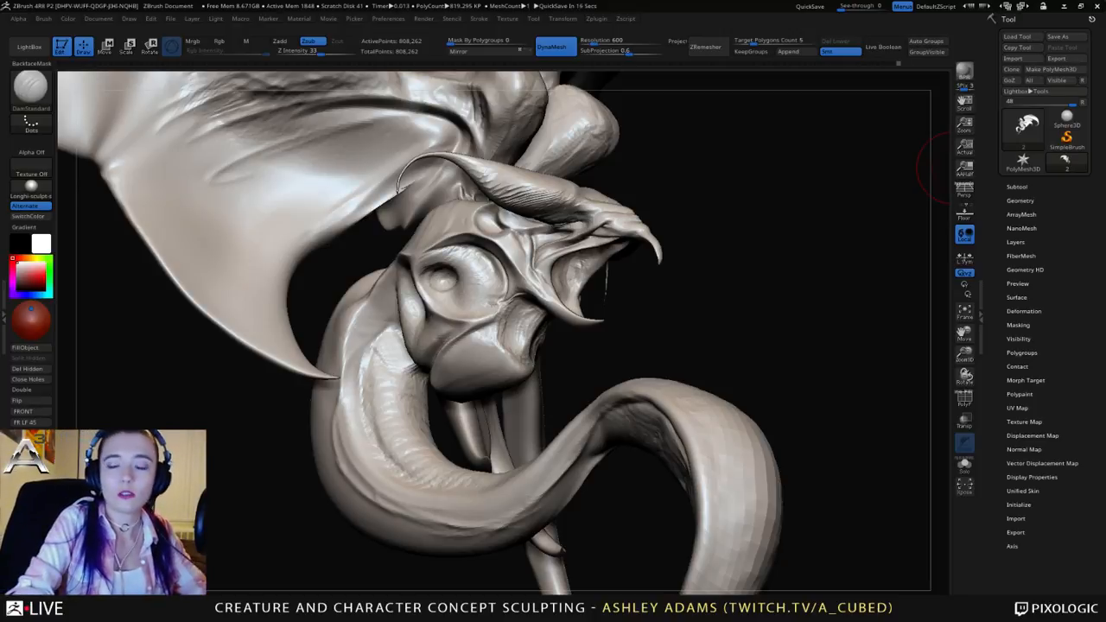
Step: Adjust the curve of the neck just beneath the lower wing claw with the SnakeHook brush
{"action": "mouse_move", "coordinate": [743, 320]}
{"action": "right_mouse_down"}
{"action": "mouse_move", "coordinate": [541, 334]}
{"action": "mouse_move", "coordinate": [518, 293]}
{"action": "right_mouse_up"}
{"action": "mouse_move", "coordinate": [372, 345]}
{"action": "right_mouse_down"}
{"action": "mouse_move", "coordinate": [488, 393]}
{"action": "mouse_move", "coordinate": [494, 417]}
{"action": "mouse_move", "coordinate": [551, 388]}
{"action": "mouse_move", "coordinate": [600, 380]}
{"action": "right_mouse_up"}
{"action": "right_click", "coordinate": [428, 414]}
{"action": "key", "text": "b"}
{"action": "key", "text": "s"}
{"action": "key", "text": "h"}
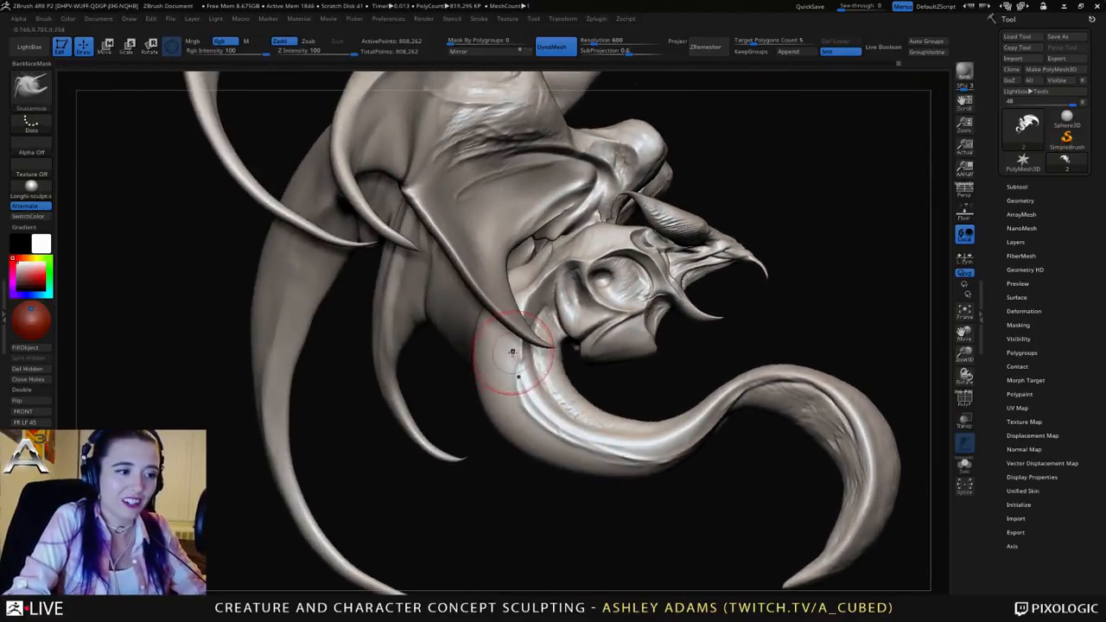
{"action": "left_click_drag", "start_coordinate": [510, 350], "coordinate": [516, 375]}
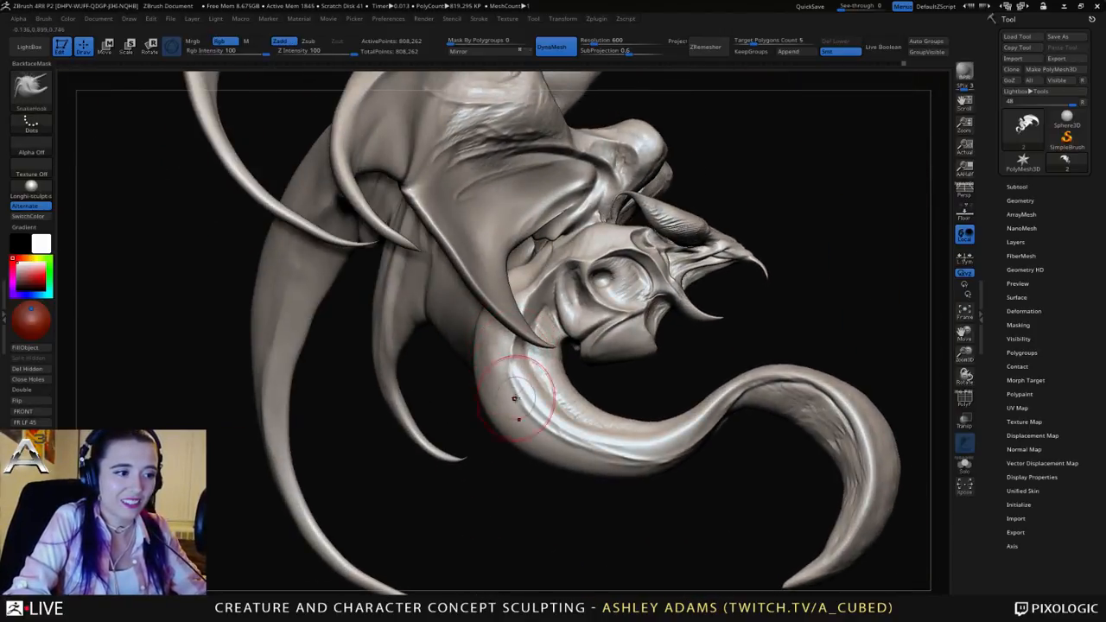
{"action": "right_click_drag", "start_coordinate": [553, 399], "coordinate": [501, 404]}
Step: Carve a crease inside the creature's open mouth with the DamStandard brush
{"action": "right_click_drag", "start_coordinate": [580, 346], "coordinate": [553, 302]}
{"action": "key", "text": "b"}
{"action": "key", "text": "d"}
{"action": "key", "text": "s"}
{"action": "mouse_move", "coordinate": [734, 296]}
{"action": "right_mouse_down"}
{"action": "mouse_move", "coordinate": [515, 302]}
{"action": "mouse_move", "coordinate": [635, 273]}
{"action": "right_mouse_up"}
{"action": "right_click", "coordinate": [574, 256]}
{"action": "left_click", "coordinate": [577, 277]}
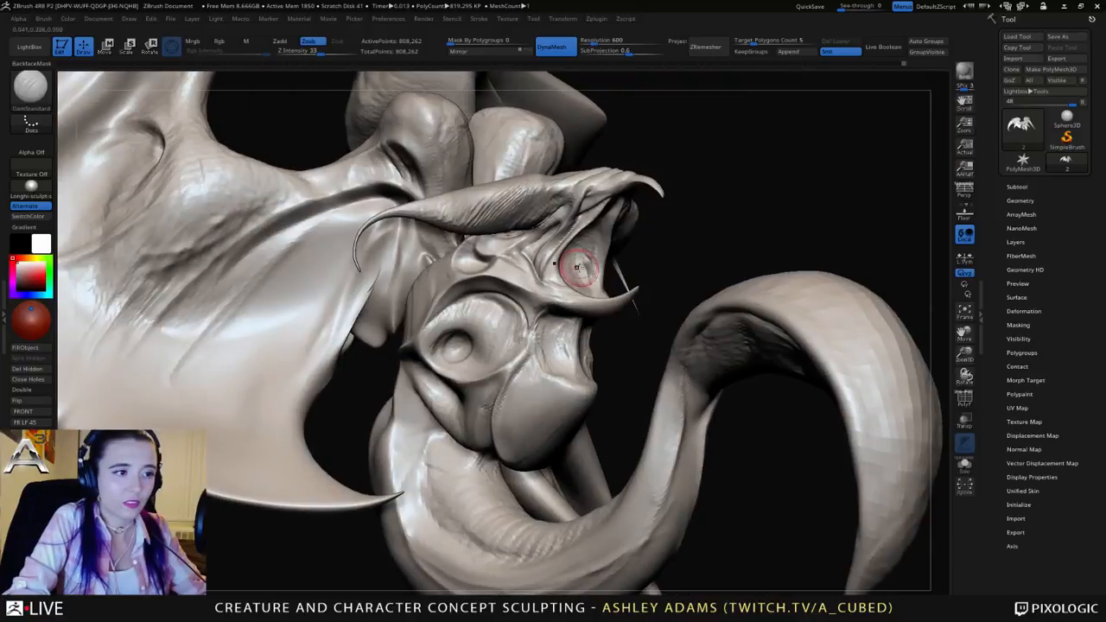
{"action": "right_click_drag", "start_coordinate": [573, 260], "coordinate": [570, 264]}
Step: Build up and recess the surface inside the open mouth with the ClayBuildup brush
{"action": "key", "text": "b"}
{"action": "key", "text": "c"}
{"action": "key", "text": "b"}
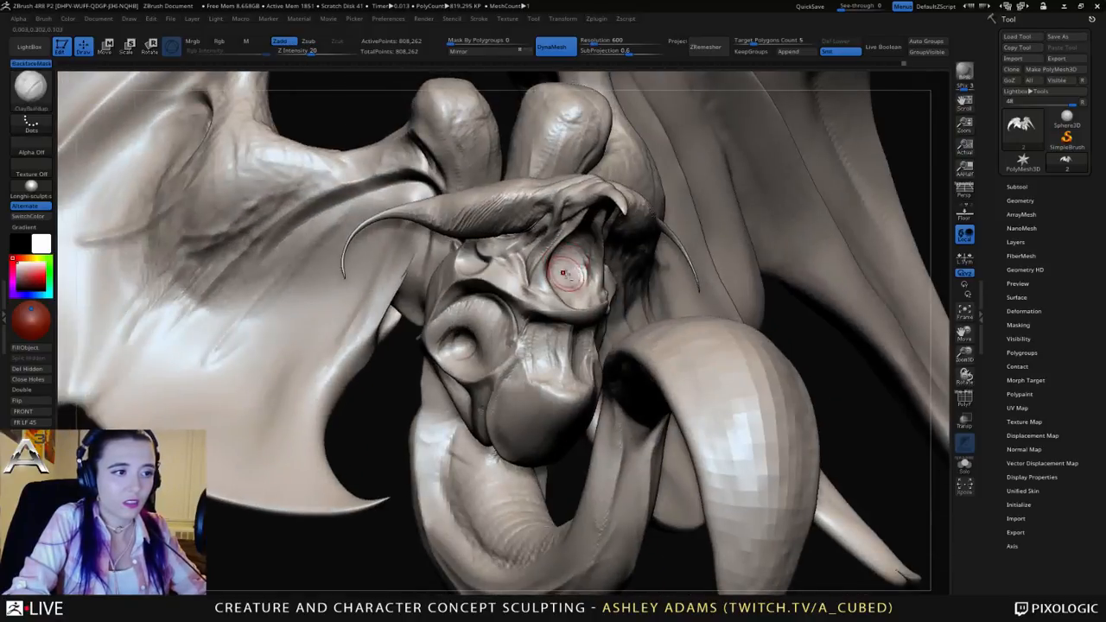
{"action": "mouse_move", "coordinate": [575, 259]}
{"action": "left_mouse_down"}
{"action": "mouse_move", "coordinate": [566, 285]}
{"action": "mouse_move", "coordinate": [561, 277]}
{"action": "left_mouse_up"}
{"action": "right_click_drag", "start_coordinate": [560, 276], "coordinate": [536, 276]}
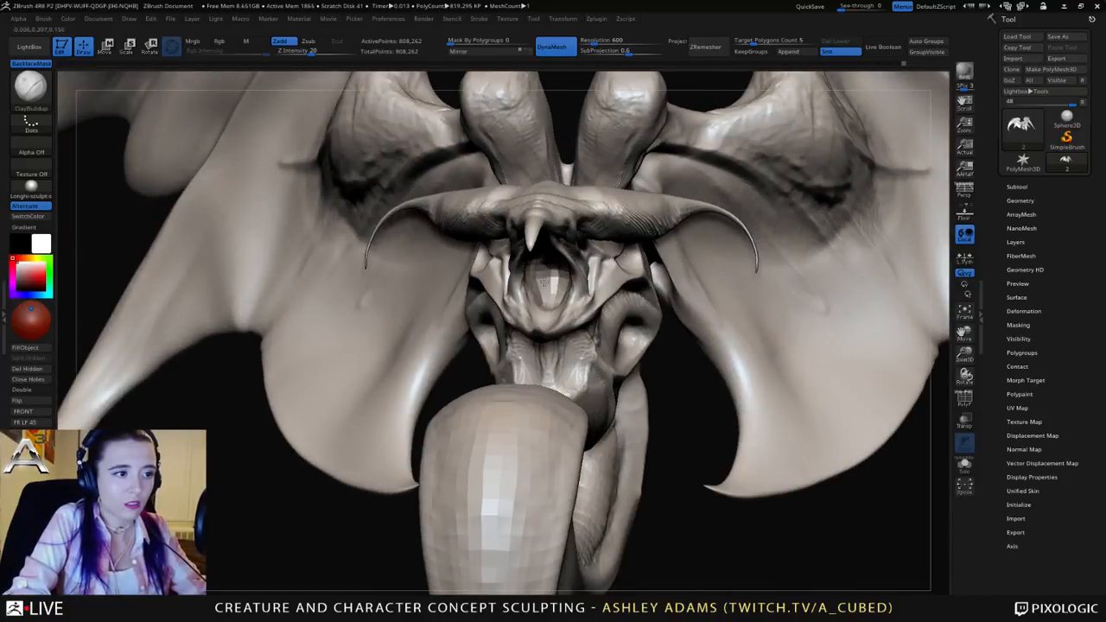
{"action": "mouse_move", "coordinate": [543, 266]}
{"action": "left_mouse_down", "text": "alt"}
{"action": "mouse_move", "coordinate": [548, 309]}
{"action": "mouse_move", "coordinate": [549, 267]}
{"action": "left_mouse_up", "text": "alt"}
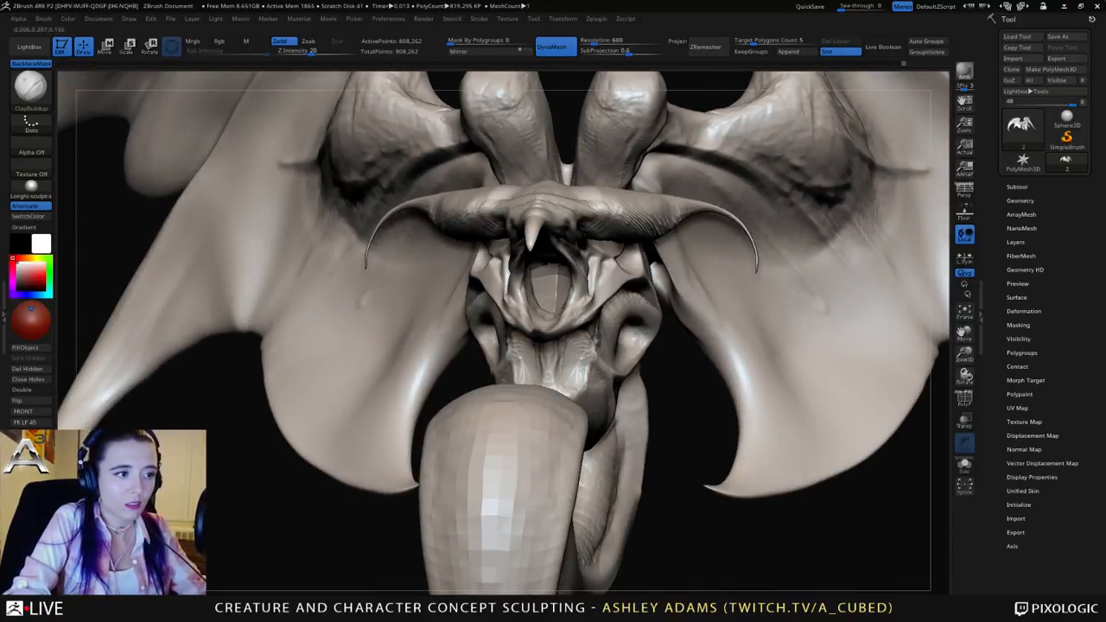
Step: Pull the brow crest above the mouth slightly upward with the SnakeHook brush
{"action": "key", "text": "b"}
{"action": "key", "text": "s"}
{"action": "key", "text": "h"}
{"action": "mouse_move", "coordinate": [535, 328]}
{"action": "right_mouse_down", "text": "ctrl"}
{"action": "mouse_move", "coordinate": [550, 231]}
{"action": "mouse_move", "coordinate": [565, 289]}
{"action": "mouse_move", "coordinate": [575, 284]}
{"action": "right_mouse_up", "text": "ctrl"}
{"action": "left_click_drag", "start_coordinate": [574, 283], "coordinate": [573, 269]}
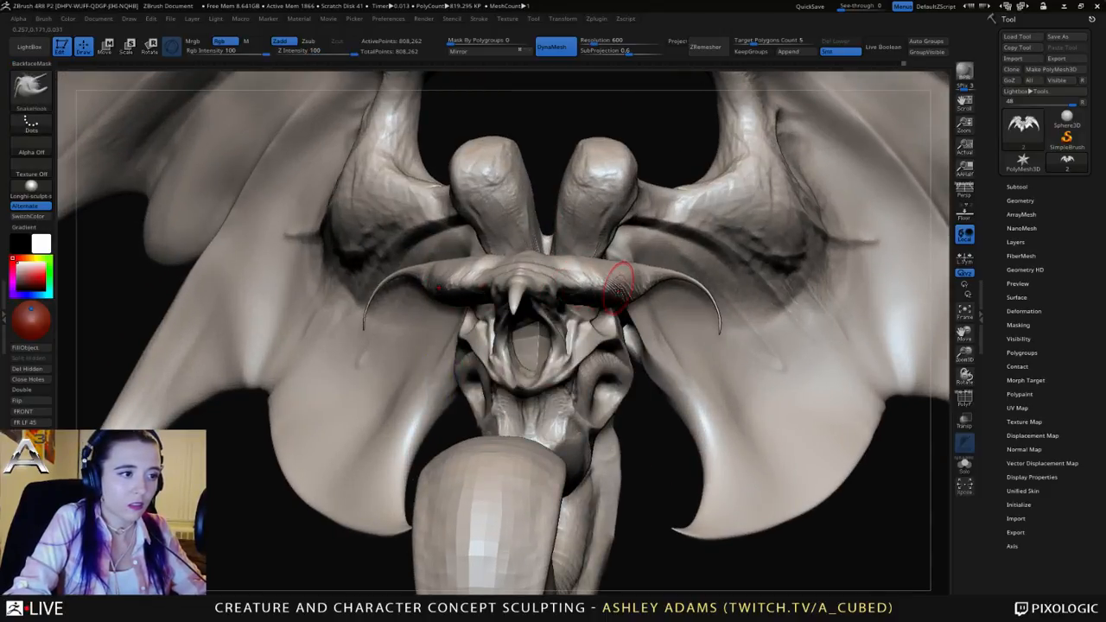
Step: Carve creases along the horned brow ridge with the DamStandard brush
{"action": "right_click_drag", "start_coordinate": [619, 281], "coordinate": [741, 278]}
{"action": "key", "text": "b"}
{"action": "key", "text": "d"}
{"action": "key", "text": "s"}
{"action": "mouse_move", "coordinate": [439, 276]}
{"action": "left_mouse_down"}
{"action": "mouse_move", "coordinate": [372, 271]}
{"action": "mouse_move", "coordinate": [508, 288]}
{"action": "left_mouse_up"}
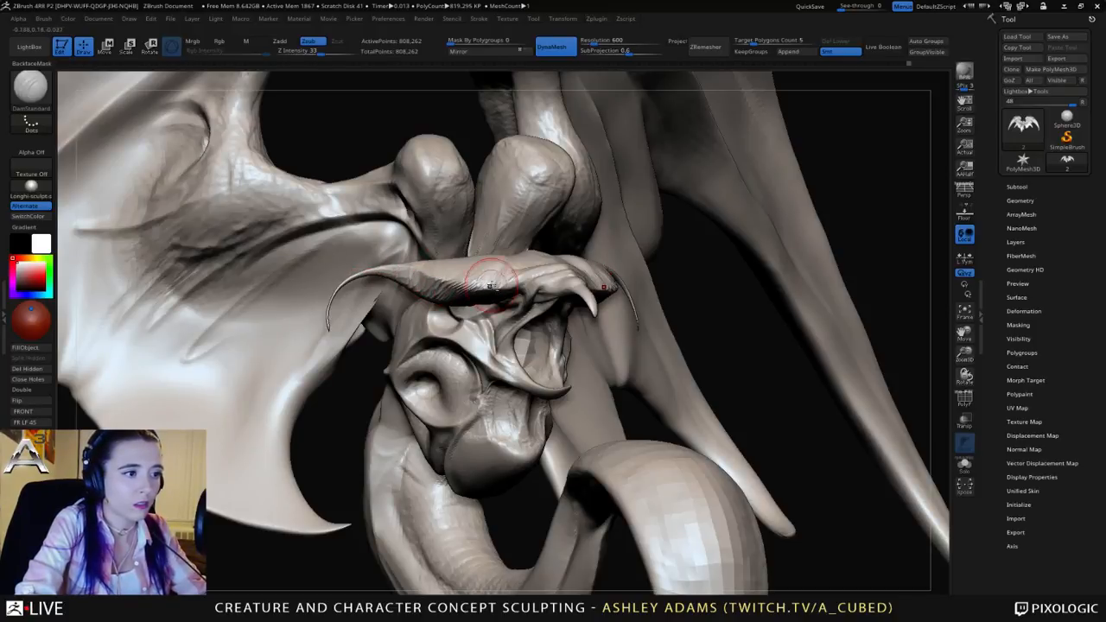
{"action": "right_click_drag", "start_coordinate": [518, 291], "coordinate": [518, 225], "text": "ctrl"}
{"action": "right_click_drag", "start_coordinate": [639, 290], "coordinate": [553, 313]}
{"action": "mouse_move", "coordinate": [449, 304]}
{"action": "right_mouse_down", "text": "shift"}
{"action": "mouse_move", "coordinate": [504, 299]}
{"action": "mouse_move", "coordinate": [575, 246]}
{"action": "right_mouse_up", "text": "shift"}
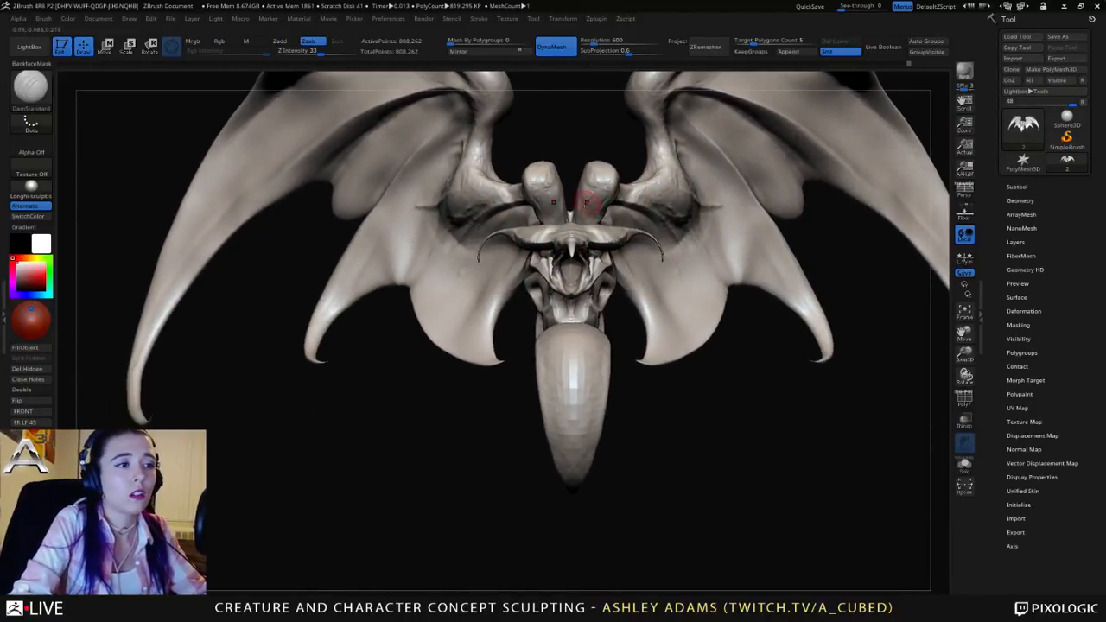
{"action": "right_click_drag", "start_coordinate": [570, 198], "coordinate": [577, 199]}
{"action": "left_click_drag", "start_coordinate": [590, 230], "coordinate": [603, 231]}
Step: Reshape the S-curve of the body beneath the head in side view with a large SnakeHook brush
{"action": "mouse_move", "coordinate": [630, 247]}
{"action": "right_mouse_down"}
{"action": "mouse_move", "coordinate": [624, 336]}
{"action": "mouse_move", "coordinate": [592, 290]}
{"action": "mouse_move", "coordinate": [567, 330]}
{"action": "mouse_move", "coordinate": [630, 320]}
{"action": "mouse_move", "coordinate": [679, 282]}
{"action": "mouse_move", "coordinate": [823, 272]}
{"action": "mouse_move", "coordinate": [793, 272]}
{"action": "right_mouse_up"}
{"action": "key", "text": "b"}
{"action": "key", "text": "s"}
{"action": "key", "text": "h"}
{"action": "key", "text": "space"}
{"action": "mouse_move", "coordinate": [564, 277]}
{"action": "right_mouse_down", "text": "alt"}
{"action": "mouse_move", "coordinate": [630, 216]}
{"action": "mouse_move", "coordinate": [634, 305]}
{"action": "mouse_move", "coordinate": [610, 377]}
{"action": "right_mouse_up", "text": "alt"}
{"action": "key", "text": "space"}
{"action": "mouse_move", "coordinate": [605, 373]}
{"action": "left_mouse_down"}
{"action": "mouse_move", "coordinate": [622, 385]}
{"action": "mouse_move", "coordinate": [664, 371]}
{"action": "left_mouse_up"}
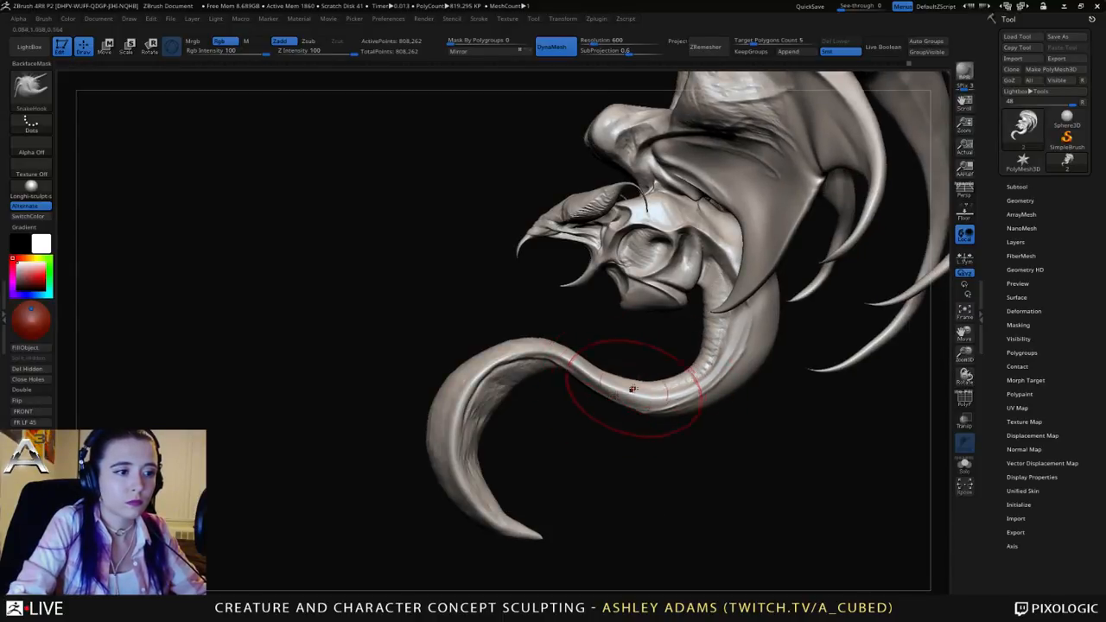
{"action": "mouse_move", "coordinate": [632, 388]}
{"action": "left_mouse_down"}
{"action": "mouse_move", "coordinate": [650, 408]}
{"action": "mouse_move", "coordinate": [704, 397]}
{"action": "mouse_move", "coordinate": [690, 420]}
{"action": "left_mouse_up"}
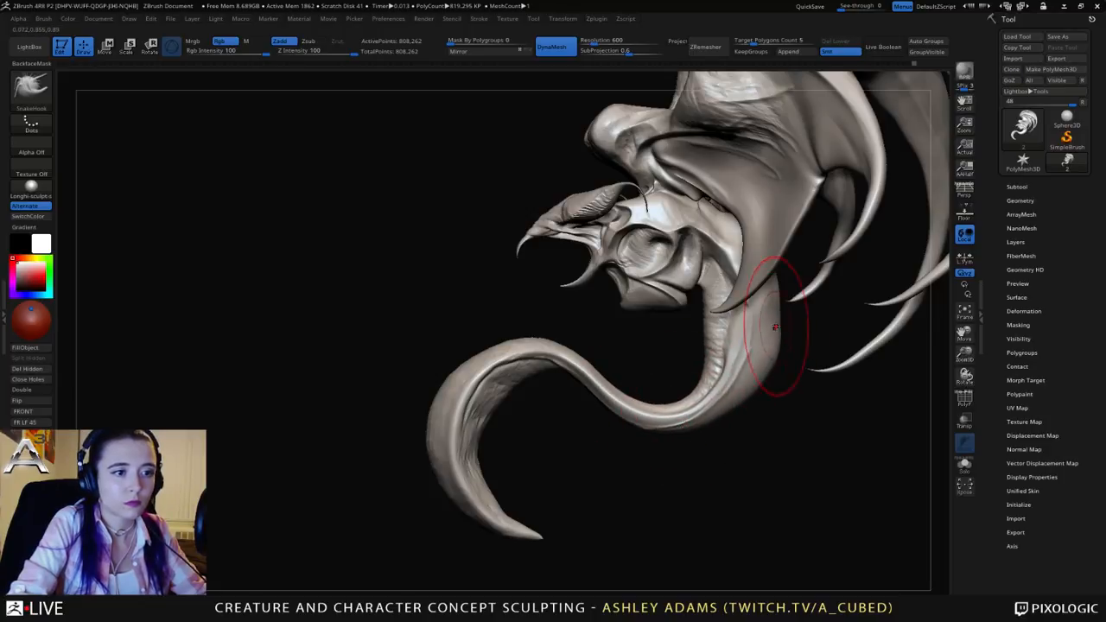
{"action": "left_click_drag", "start_coordinate": [767, 323], "coordinate": [774, 322]}
{"action": "left_click_drag", "start_coordinate": [703, 353], "coordinate": [715, 354]}
Step: Pull the cheek and lower jaw into a fuller, lower profile with the SnakeHook brush
{"action": "right_click_drag", "start_coordinate": [714, 354], "coordinate": [665, 316], "text": "ctrl"}
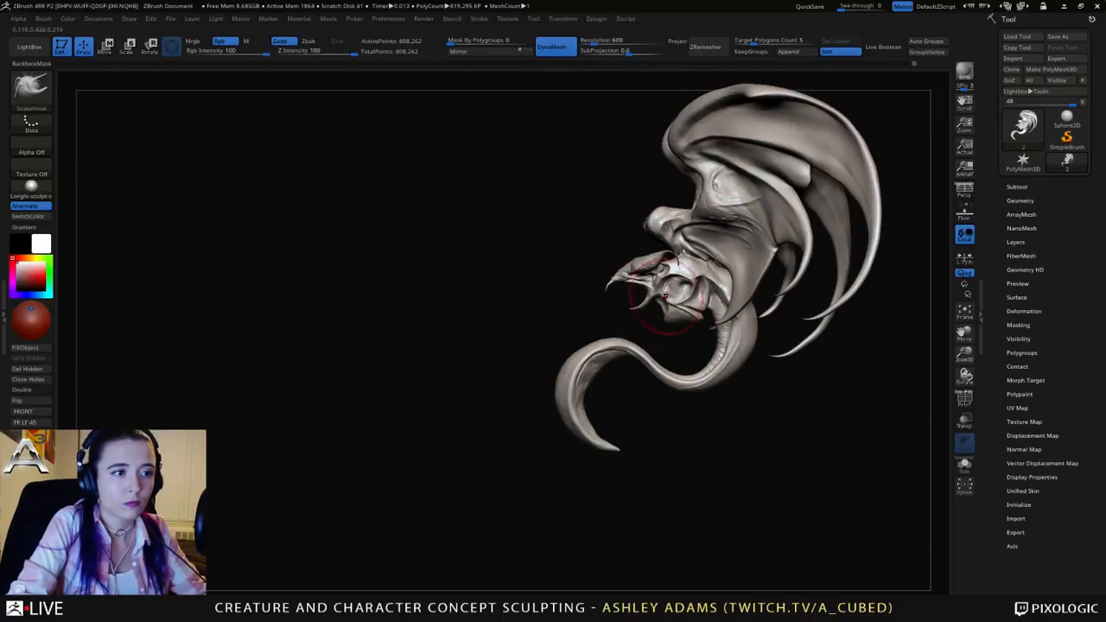
{"action": "key", "text": "space"}
{"action": "left_click_drag", "start_coordinate": [687, 297], "coordinate": [673, 298]}
{"action": "right_click_drag", "start_coordinate": [676, 317], "coordinate": [678, 365], "text": "ctrl"}
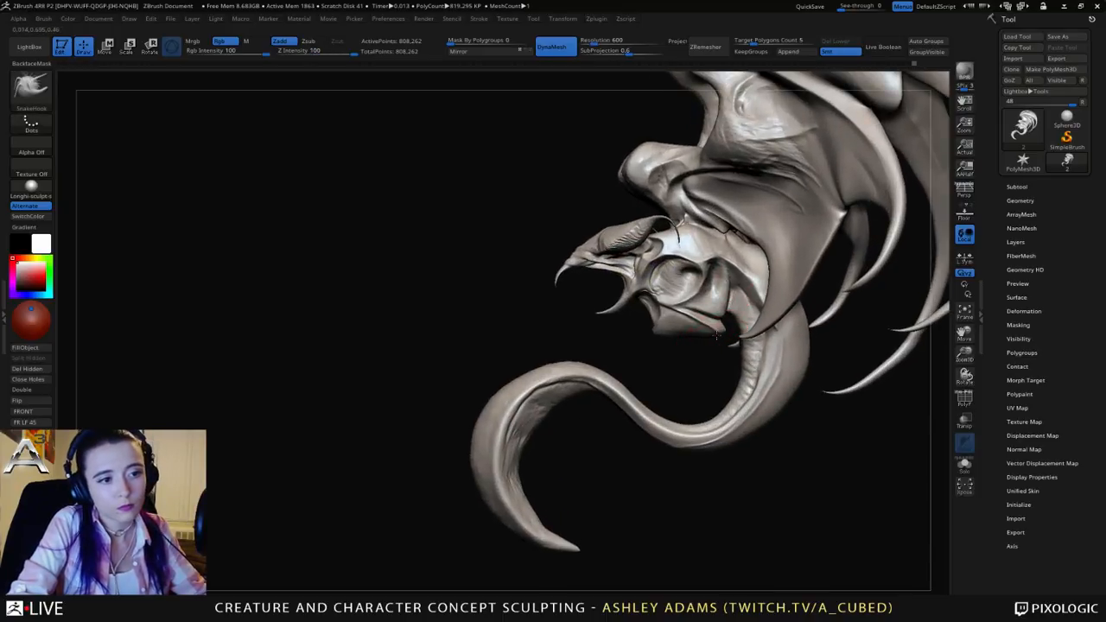
{"action": "left_click_drag", "start_coordinate": [733, 305], "coordinate": [693, 340]}
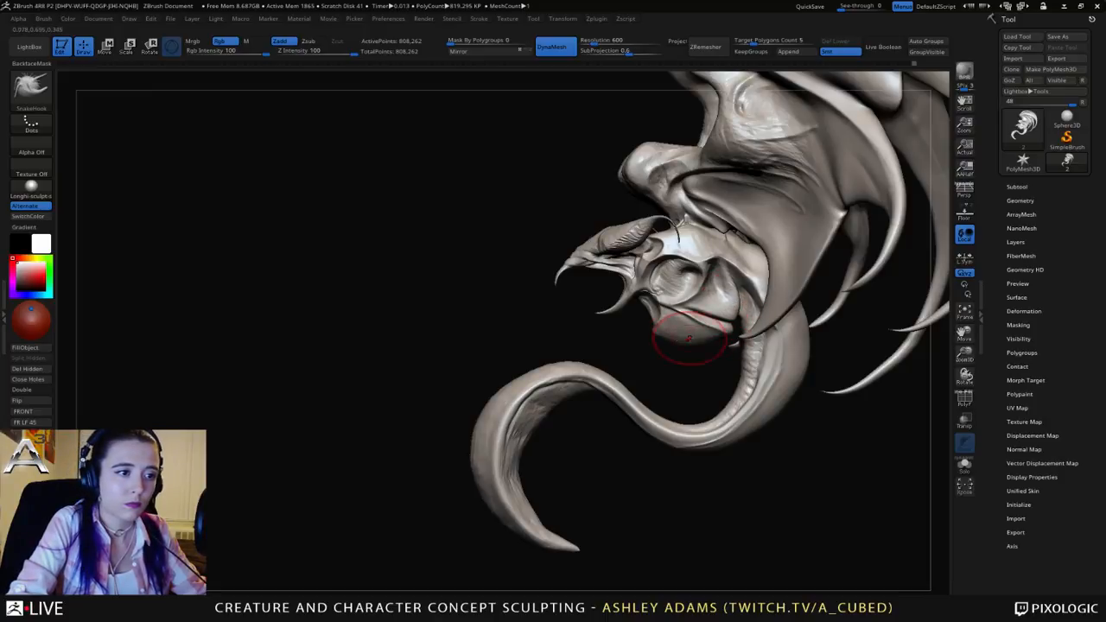
Step: Refine the neck's inner edge and the curl of the tail down to its tip with SnakeHook
{"action": "mouse_move", "coordinate": [716, 301]}
{"action": "right_mouse_down"}
{"action": "mouse_move", "coordinate": [734, 301]}
{"action": "mouse_move", "coordinate": [739, 335]}
{"action": "right_mouse_up"}
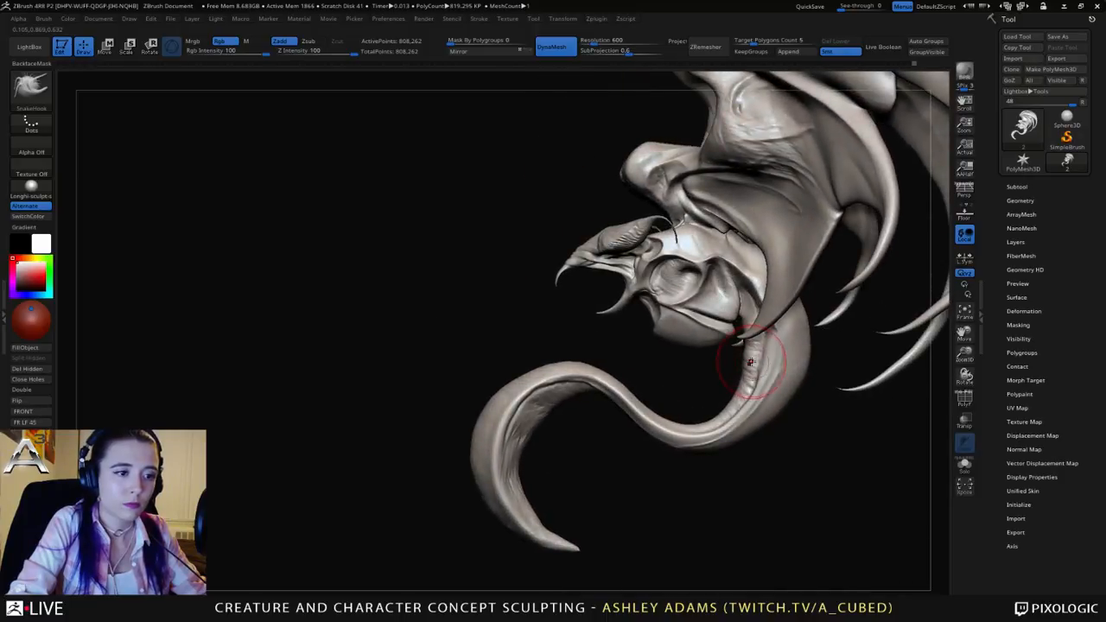
{"action": "left_click_drag", "start_coordinate": [750, 369], "coordinate": [758, 367]}
{"action": "mouse_move", "coordinate": [668, 364]}
{"action": "left_mouse_down", "text": "alt"}
{"action": "mouse_move", "coordinate": [659, 308]}
{"action": "mouse_move", "coordinate": [619, 323]}
{"action": "left_mouse_up", "text": "alt"}
{"action": "key", "text": "space"}
{"action": "key", "text": "space"}
{"action": "left_click_drag", "start_coordinate": [545, 338], "coordinate": [503, 348]}
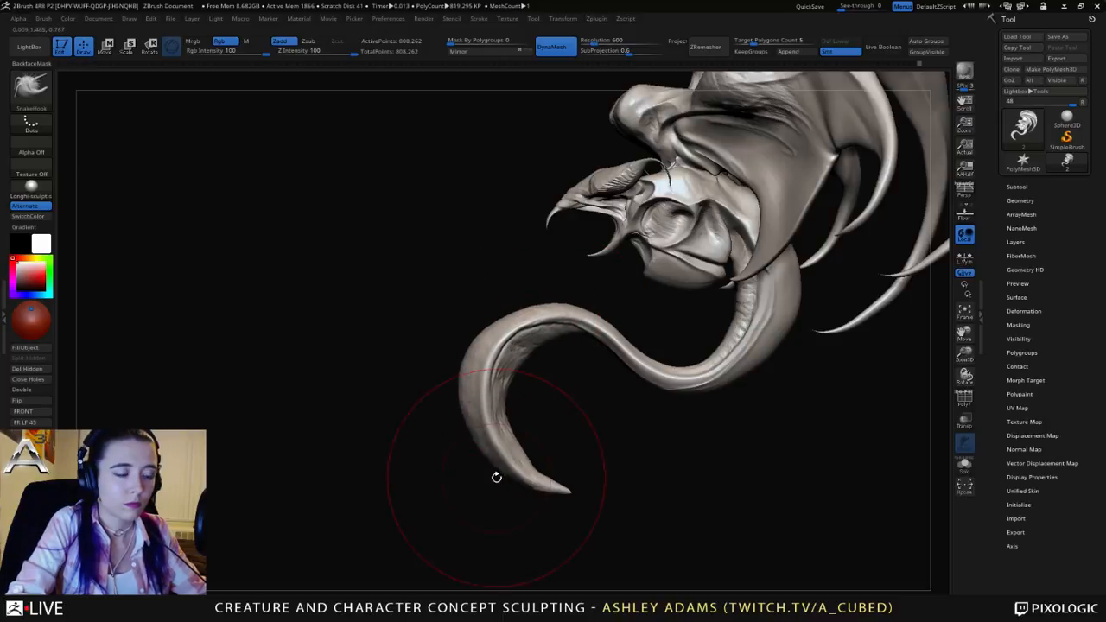
{"action": "left_click_drag", "start_coordinate": [496, 477], "coordinate": [509, 474]}
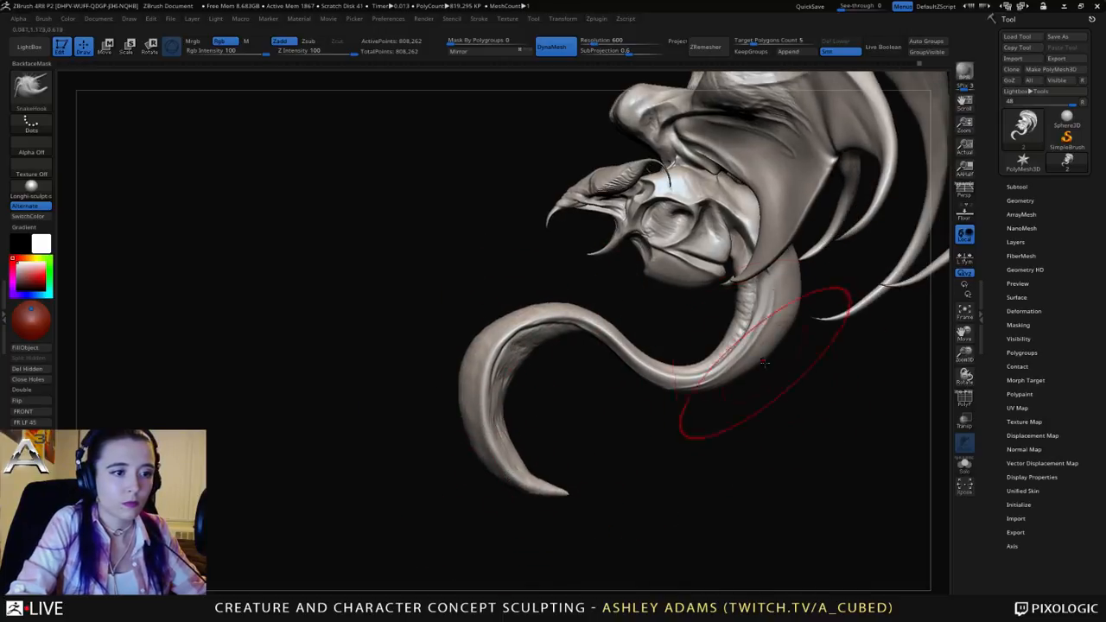
Step: Bring up the dragon emblem reference in SpotLight, scale it down beside the sculpt's side profile for comparison, and hide it
{"action": "right_click_drag", "start_coordinate": [745, 386], "coordinate": [725, 290], "text": "ctrl"}
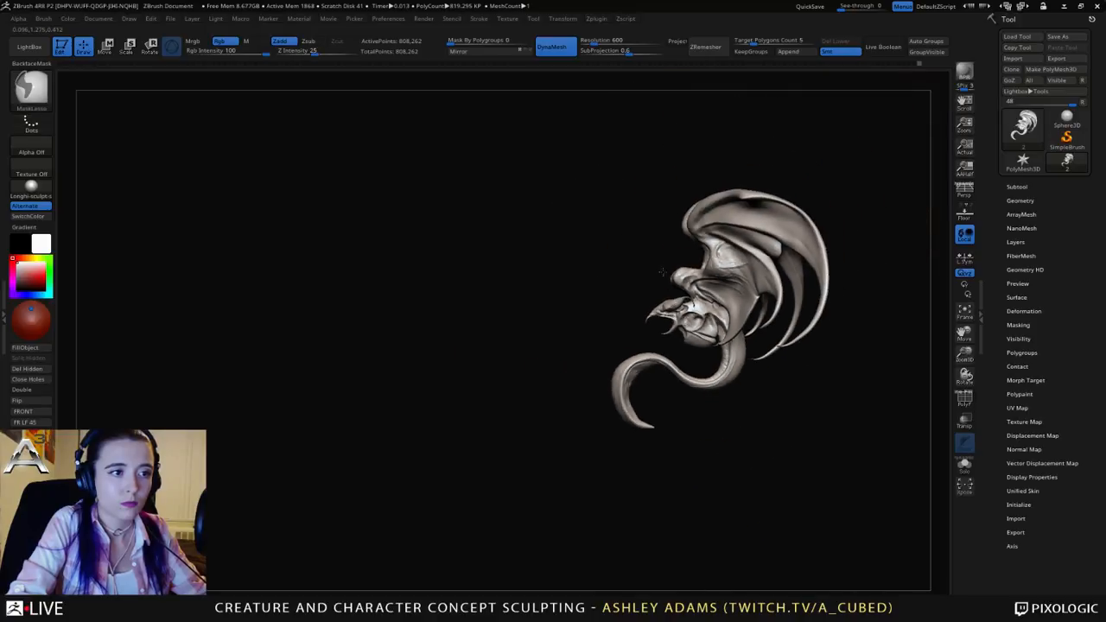
{"action": "right_click_drag", "start_coordinate": [631, 281], "coordinate": [797, 273]}
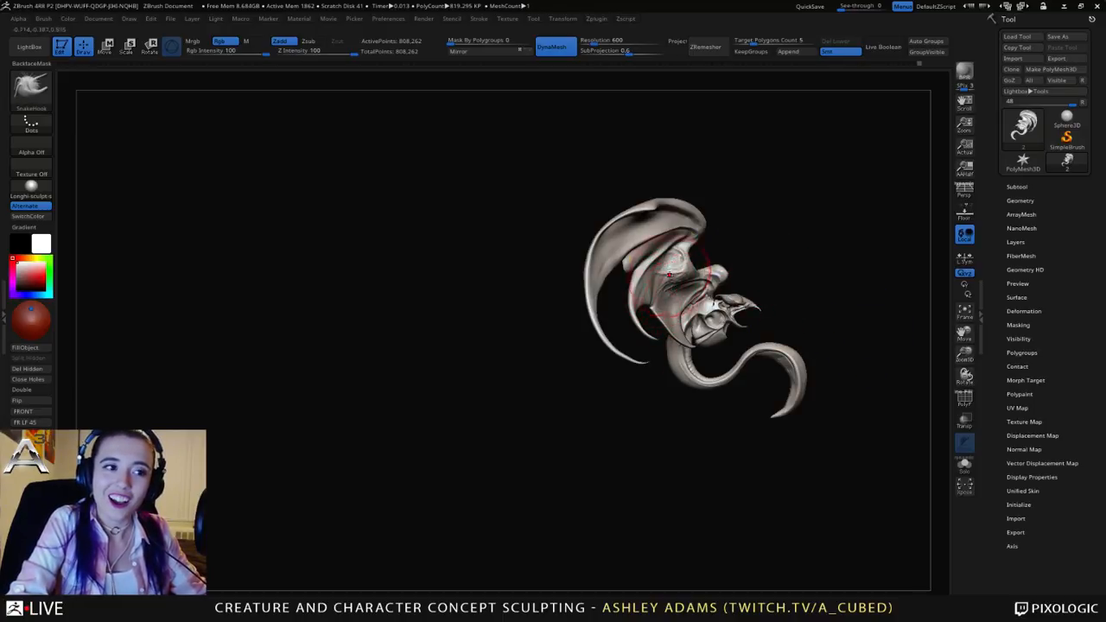
{"action": "mouse_move", "coordinate": [714, 254]}
{"action": "right_mouse_down", "text": "ctrl"}
{"action": "mouse_move", "coordinate": [722, 303]}
{"action": "mouse_move", "coordinate": [721, 256]}
{"action": "mouse_move", "coordinate": [765, 303]}
{"action": "mouse_move", "coordinate": [786, 228]}
{"action": "mouse_move", "coordinate": [734, 323]}
{"action": "right_mouse_up", "text": "ctrl"}
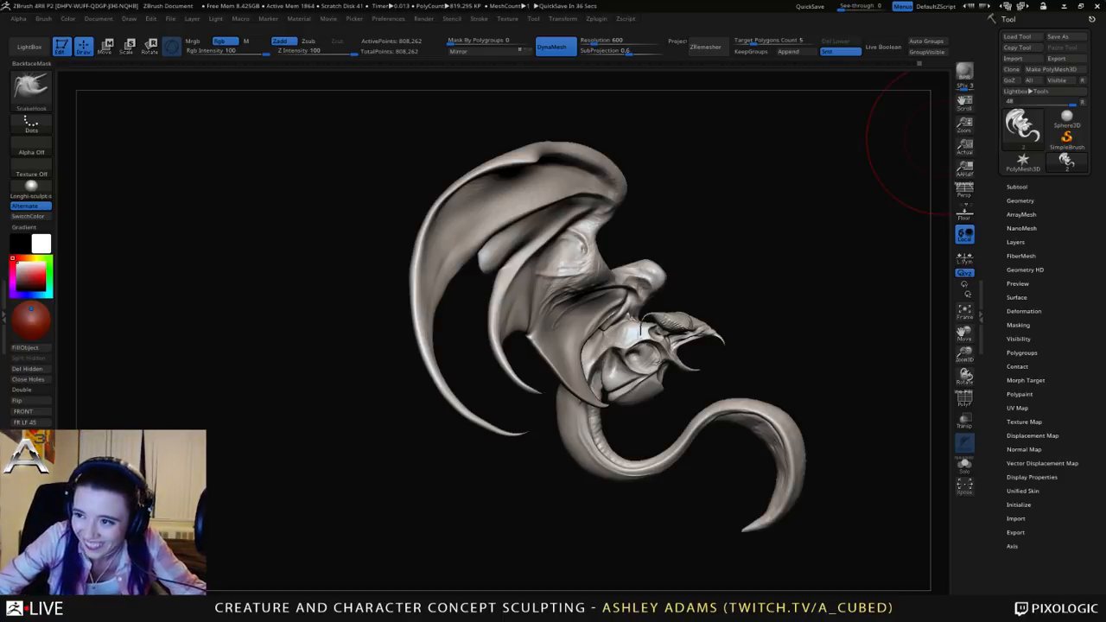
{"action": "left_click_drag", "start_coordinate": [902, 139], "coordinate": [804, 200]}
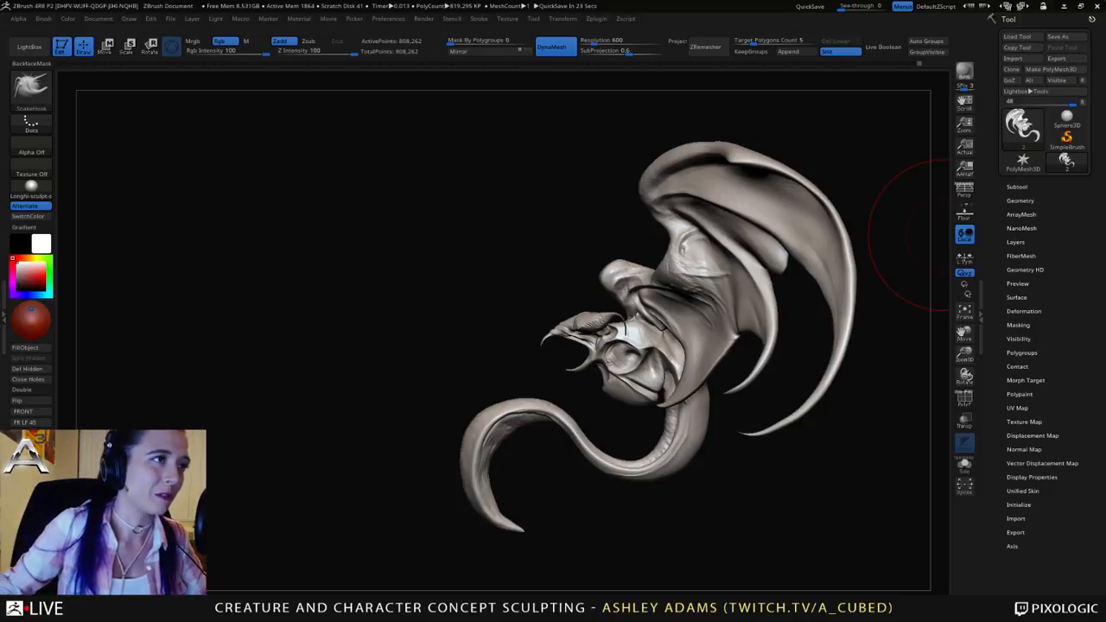
{"action": "left_click", "coordinate": [507, 18]}
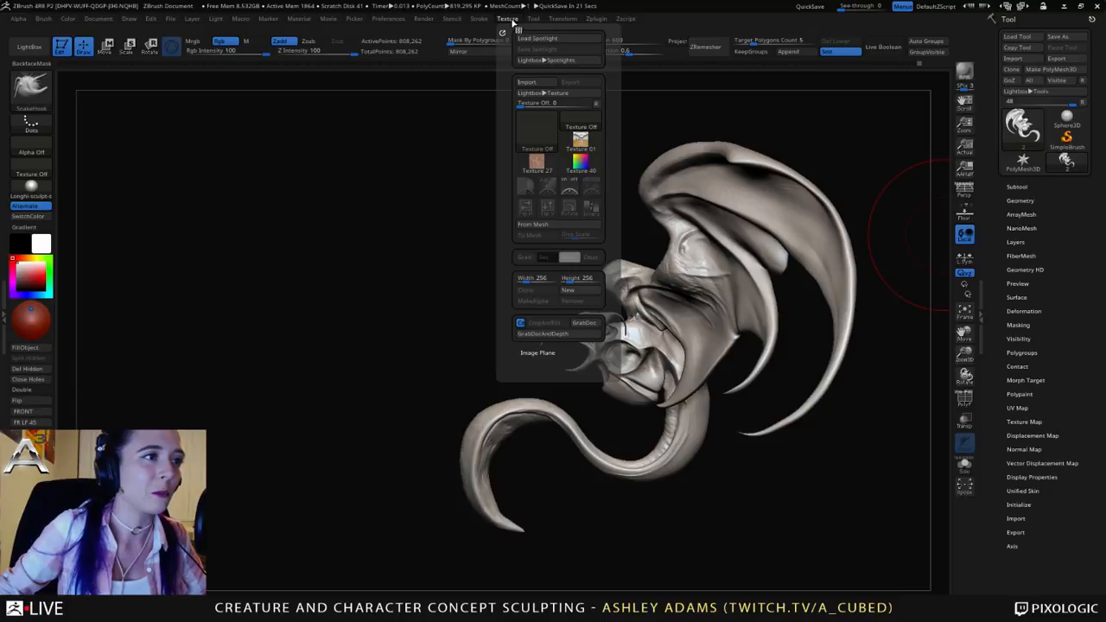
{"action": "left_click", "coordinate": [542, 131]}
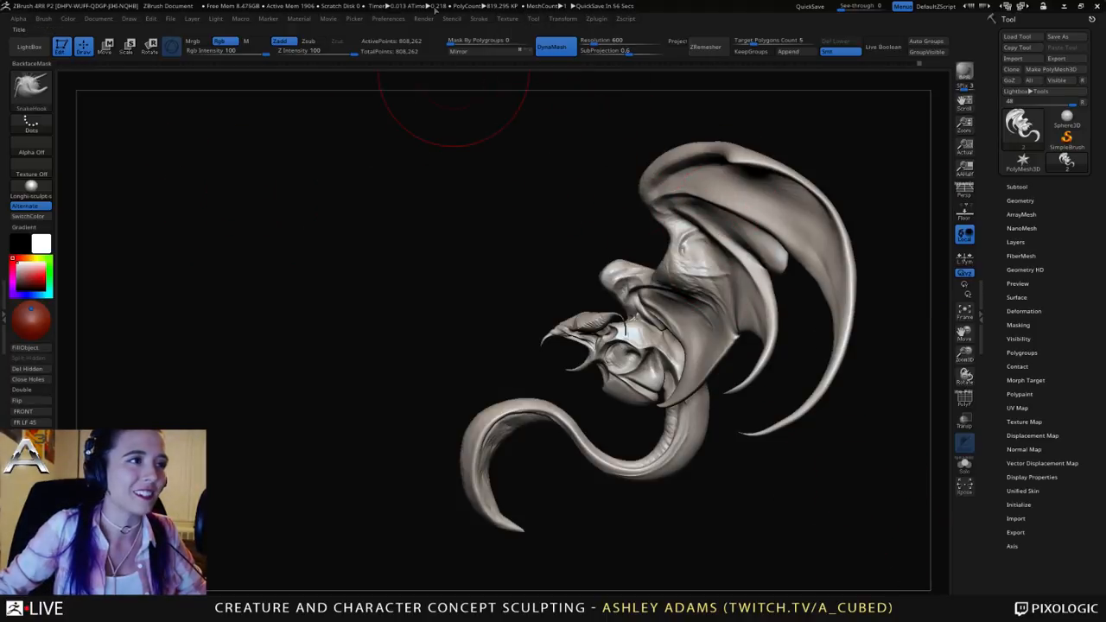
{"action": "left_click", "coordinate": [508, 18]}
{"action": "left_click", "coordinate": [591, 210]}
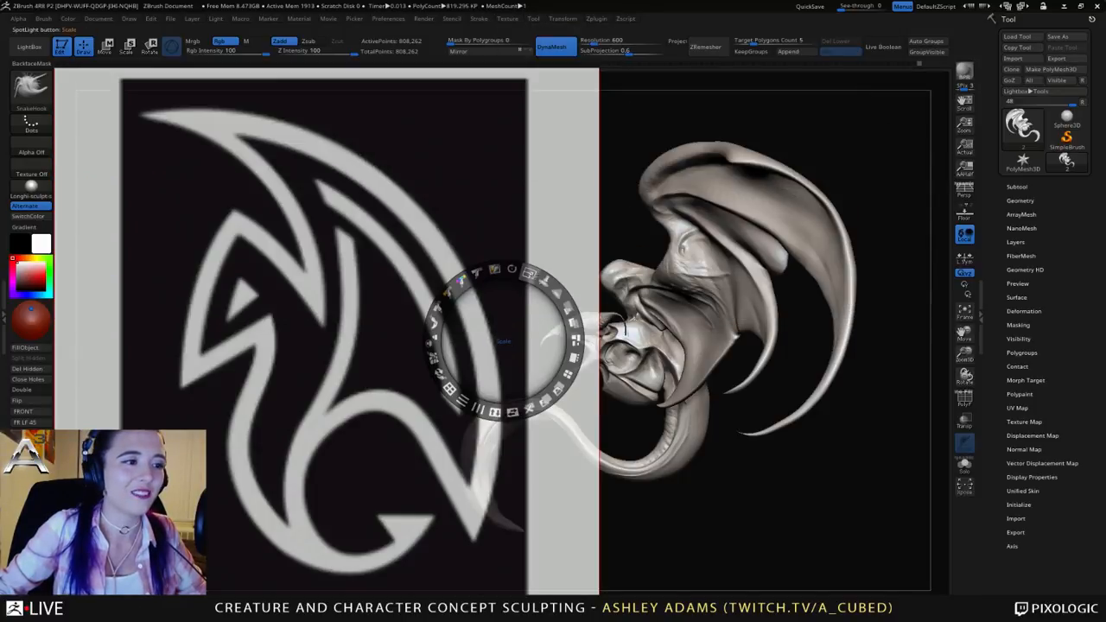
{"action": "left_click_drag", "start_coordinate": [529, 274], "coordinate": [184, 154]}
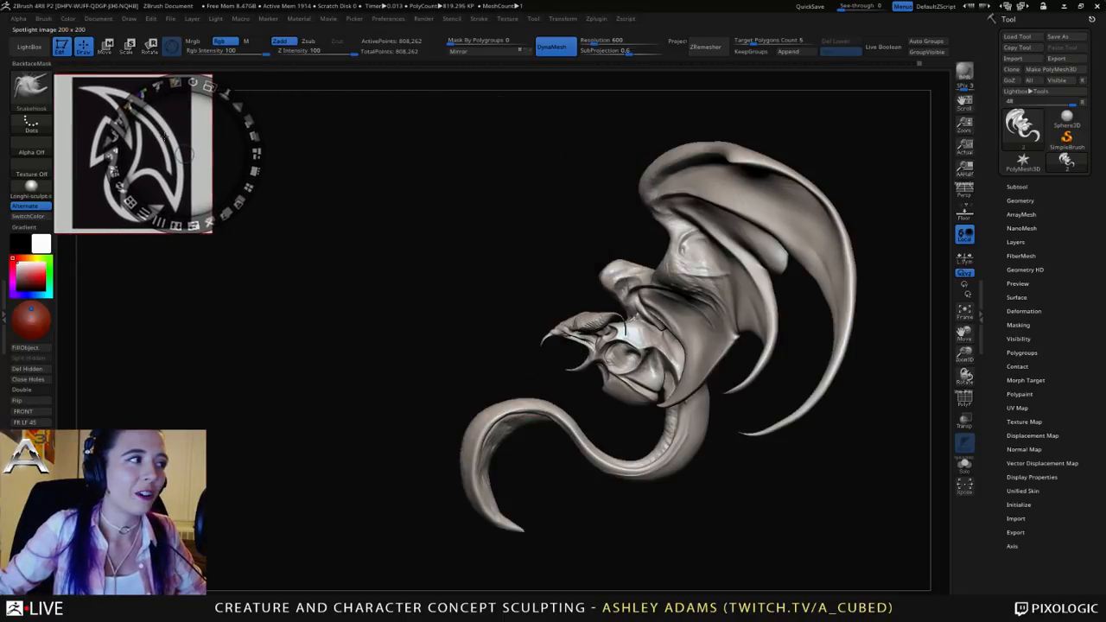
{"action": "key", "text": "z"}
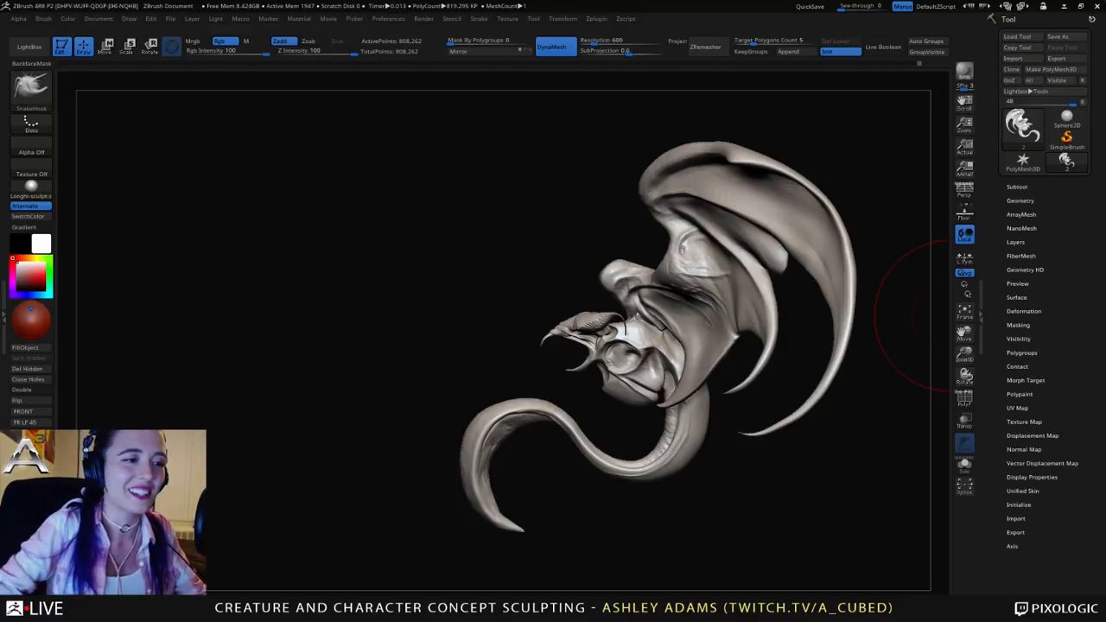
{"action": "mouse_move", "coordinate": [916, 315]}
{"action": "left_mouse_down"}
{"action": "mouse_move", "coordinate": [786, 333]}
{"action": "mouse_move", "coordinate": [579, 222]}
{"action": "mouse_move", "coordinate": [639, 223]}
{"action": "mouse_move", "coordinate": [607, 185]}
{"action": "mouse_move", "coordinate": [547, 155]}
{"action": "left_mouse_up"}
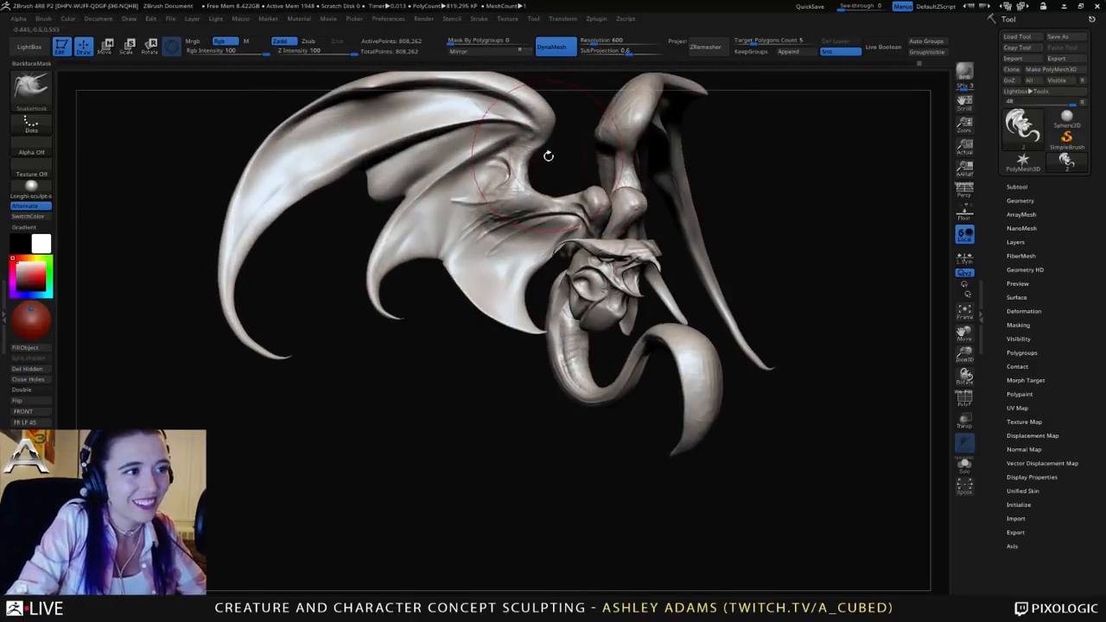
{"action": "mouse_move", "coordinate": [587, 207]}
{"action": "left_mouse_down"}
{"action": "mouse_move", "coordinate": [656, 227]}
{"action": "mouse_move", "coordinate": [565, 301]}
{"action": "mouse_move", "coordinate": [537, 295]}
{"action": "left_mouse_up"}
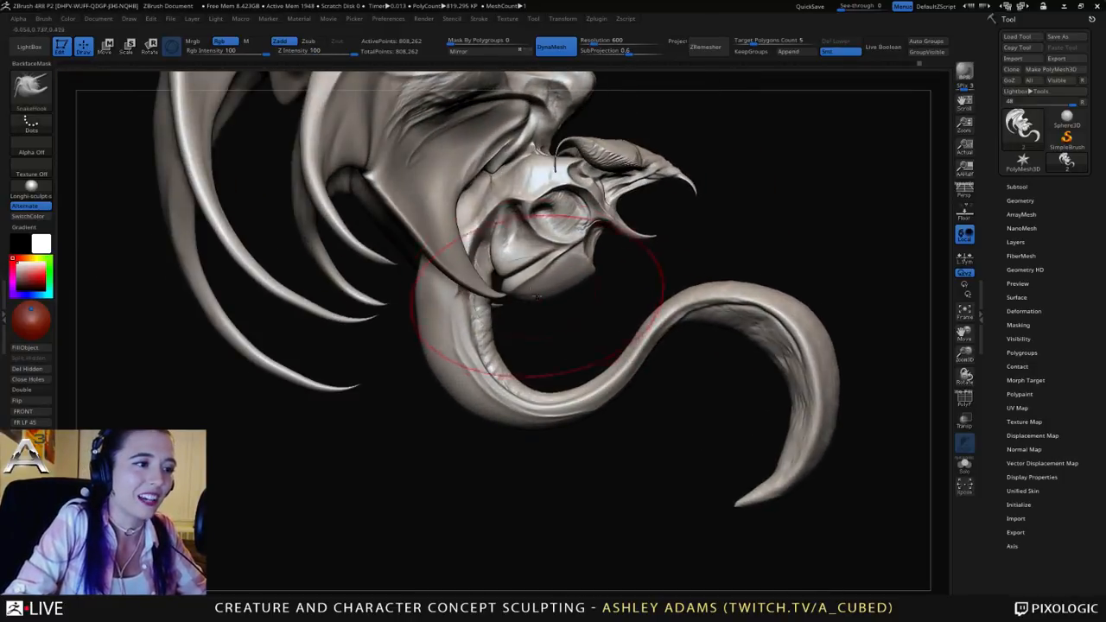
{"action": "right_click_drag", "start_coordinate": [537, 296], "coordinate": [522, 295]}
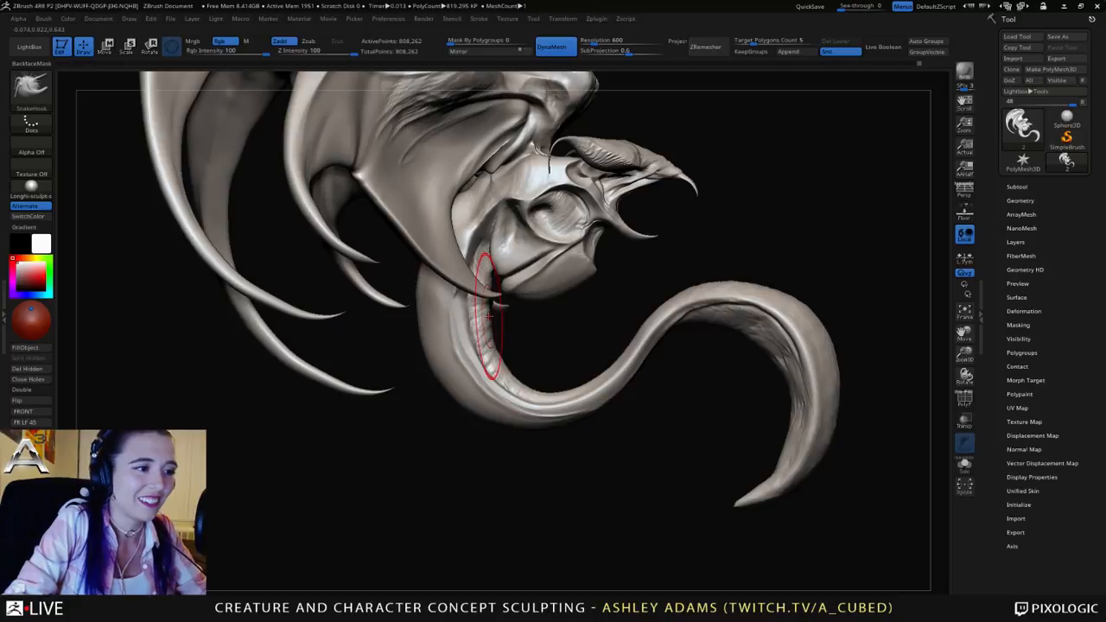
{"action": "right_click_drag", "start_coordinate": [493, 321], "coordinate": [411, 273]}
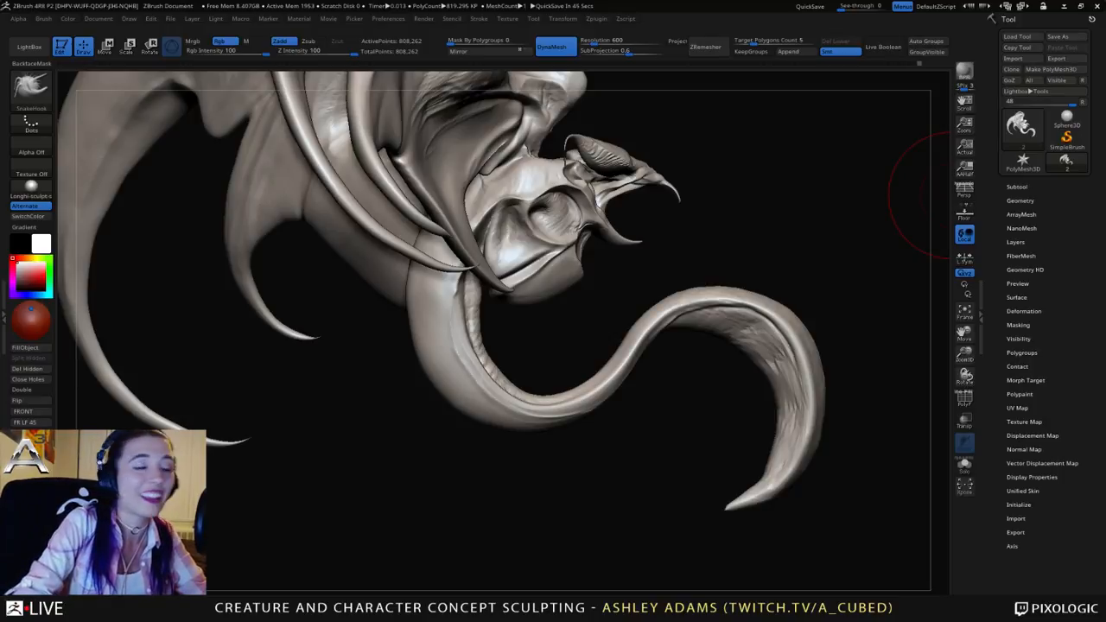
Step: Try carving the letters Z and R and a heart down the back of the curved neck with DamStandard
{"action": "mouse_move", "coordinate": [923, 194]}
{"action": "left_mouse_down"}
{"action": "mouse_move", "coordinate": [613, 263]}
{"action": "mouse_move", "coordinate": [587, 251]}
{"action": "left_mouse_up"}
{"action": "key", "text": "b"}
{"action": "key", "text": "d"}
{"action": "key", "text": "s"}
{"action": "right_click", "coordinate": [605, 252]}
{"action": "mouse_move", "coordinate": [526, 217]}
{"action": "left_mouse_down"}
{"action": "mouse_move", "coordinate": [606, 259]}
{"action": "mouse_move", "coordinate": [587, 267]}
{"action": "left_mouse_up"}
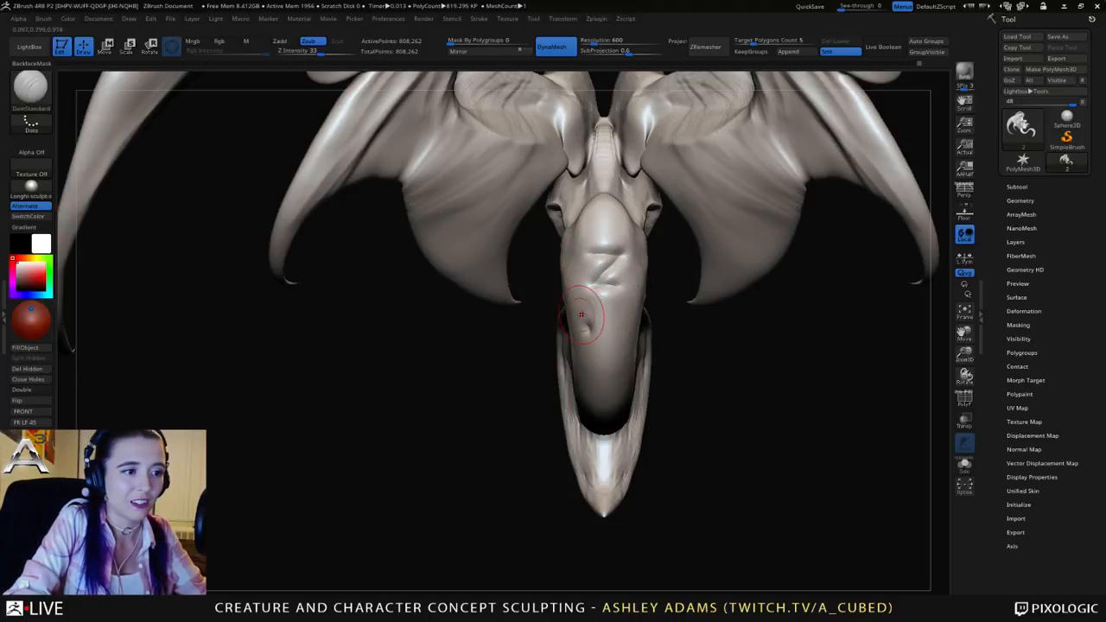
{"action": "left_click_drag", "start_coordinate": [598, 287], "coordinate": [614, 316]}
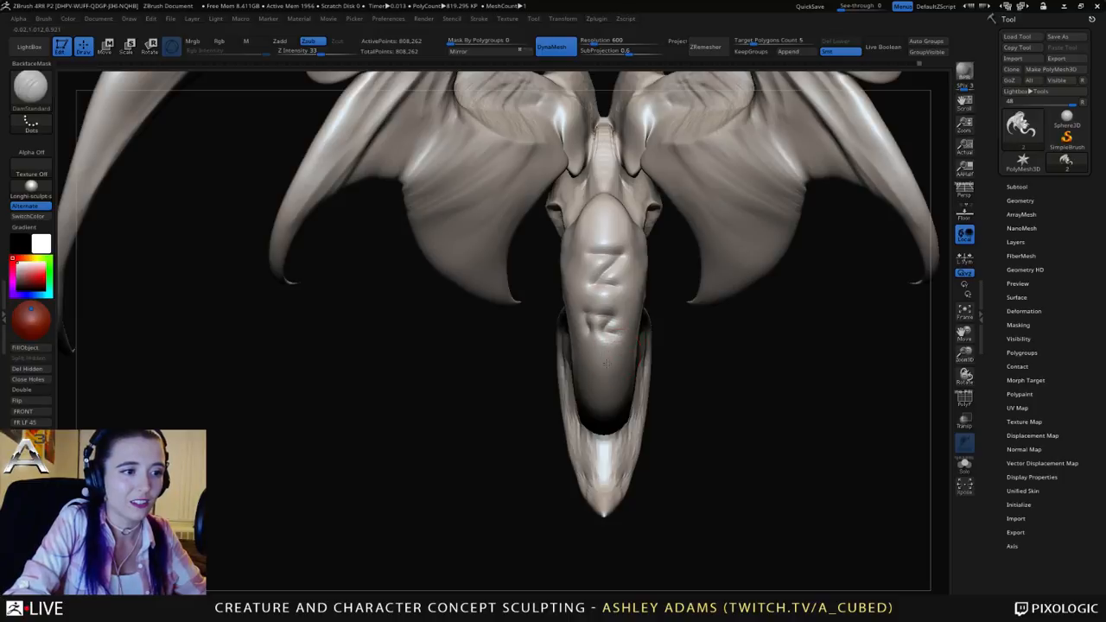
{"action": "right_click_drag", "start_coordinate": [606, 333], "coordinate": [594, 394]}
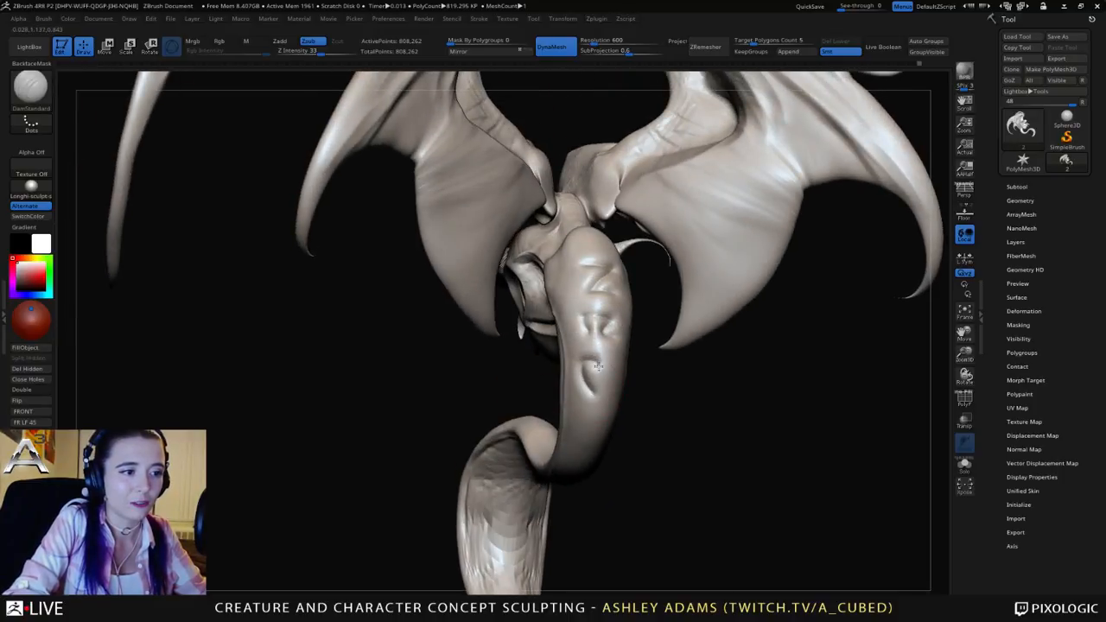
{"action": "left_click_drag", "start_coordinate": [619, 375], "coordinate": [593, 400]}
{"action": "mouse_move", "coordinate": [595, 398]}
{"action": "right_mouse_down", "text": "ctrl"}
{"action": "mouse_move", "coordinate": [597, 350]}
{"action": "mouse_move", "coordinate": [624, 373]}
{"action": "mouse_move", "coordinate": [571, 357]}
{"action": "right_mouse_up", "text": "ctrl"}
{"action": "key", "text": "space"}
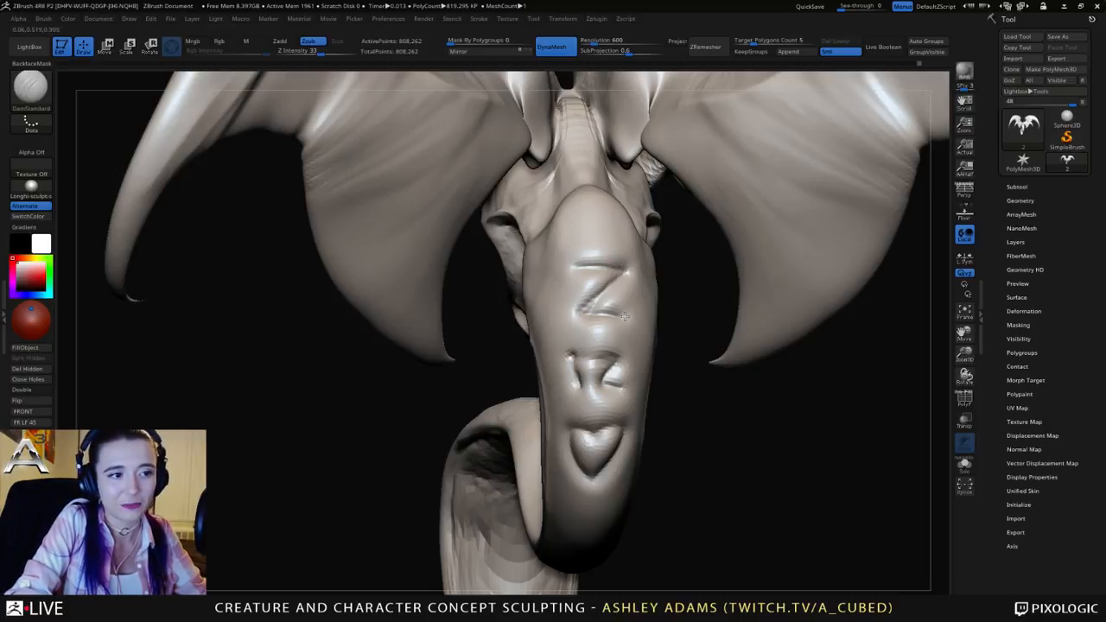
{"action": "mouse_move", "coordinate": [625, 316]}
{"action": "right_mouse_down", "text": "ctrl"}
{"action": "mouse_move", "coordinate": [629, 278]}
{"action": "mouse_move", "coordinate": [615, 337]}
{"action": "mouse_move", "coordinate": [669, 258]}
{"action": "mouse_move", "coordinate": [698, 246]}
{"action": "mouse_move", "coordinate": [678, 228]}
{"action": "mouse_move", "coordinate": [608, 220]}
{"action": "right_mouse_up", "text": "ctrl"}
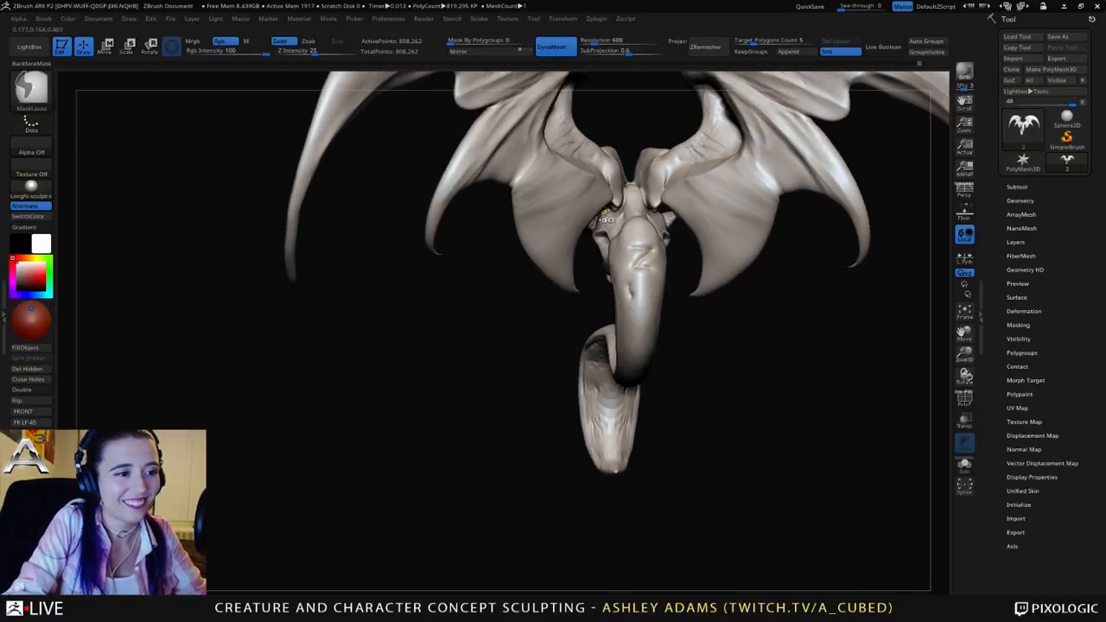
Step: Thicken the thin horn sweeping back from the creature's brow with the Inflat brush
{"action": "right_click_drag", "start_coordinate": [598, 222], "coordinate": [560, 296]}
{"action": "right_click", "coordinate": [561, 296]}
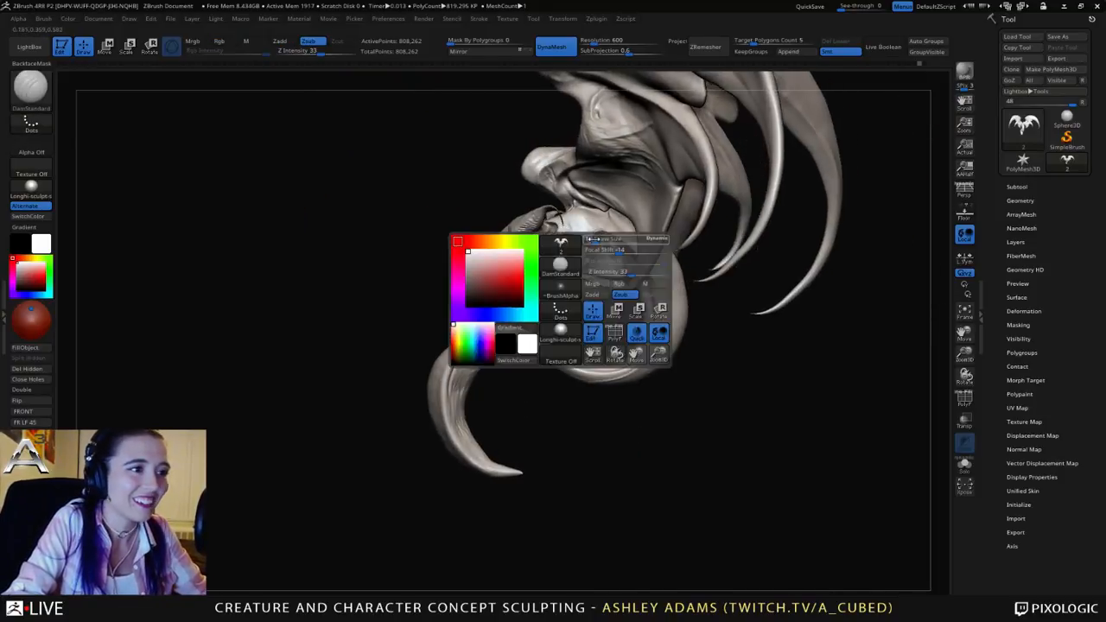
{"action": "mouse_move", "coordinate": [591, 224]}
{"action": "right_mouse_down", "text": "ctrl"}
{"action": "mouse_move", "coordinate": [593, 243]}
{"action": "mouse_move", "coordinate": [580, 223]}
{"action": "mouse_move", "coordinate": [591, 245]}
{"action": "right_mouse_up", "text": "ctrl"}
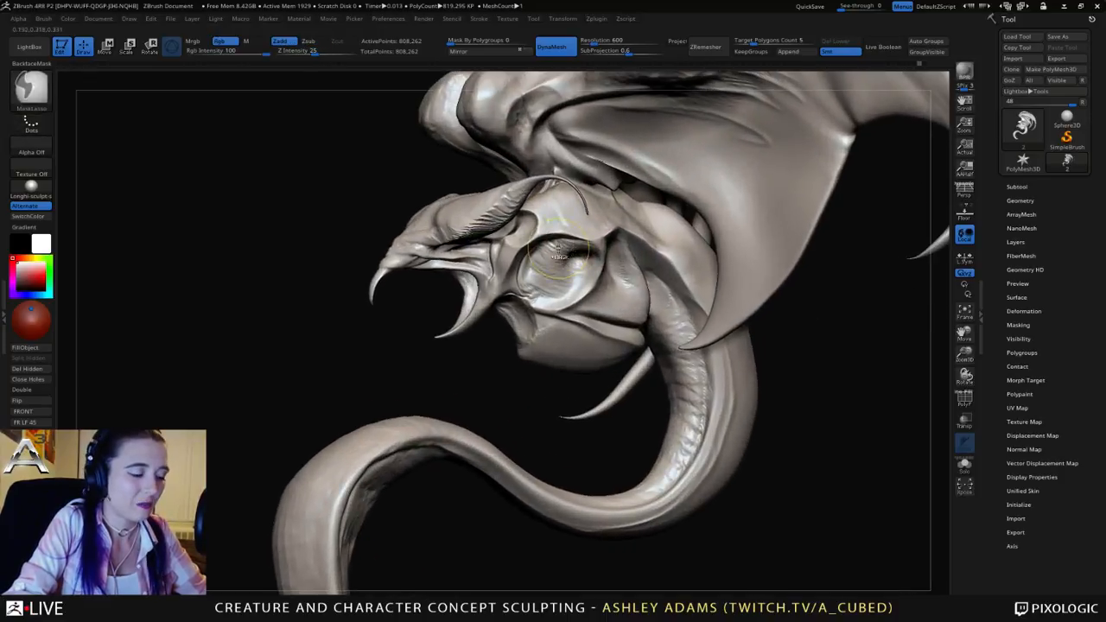
{"action": "key", "text": "b"}
{"action": "key", "text": "i"}
{"action": "key", "text": "n"}
{"action": "mouse_move", "coordinate": [516, 162]}
{"action": "right_mouse_down"}
{"action": "mouse_move", "coordinate": [591, 155]}
{"action": "mouse_move", "coordinate": [585, 185]}
{"action": "mouse_move", "coordinate": [529, 171]}
{"action": "right_mouse_up"}
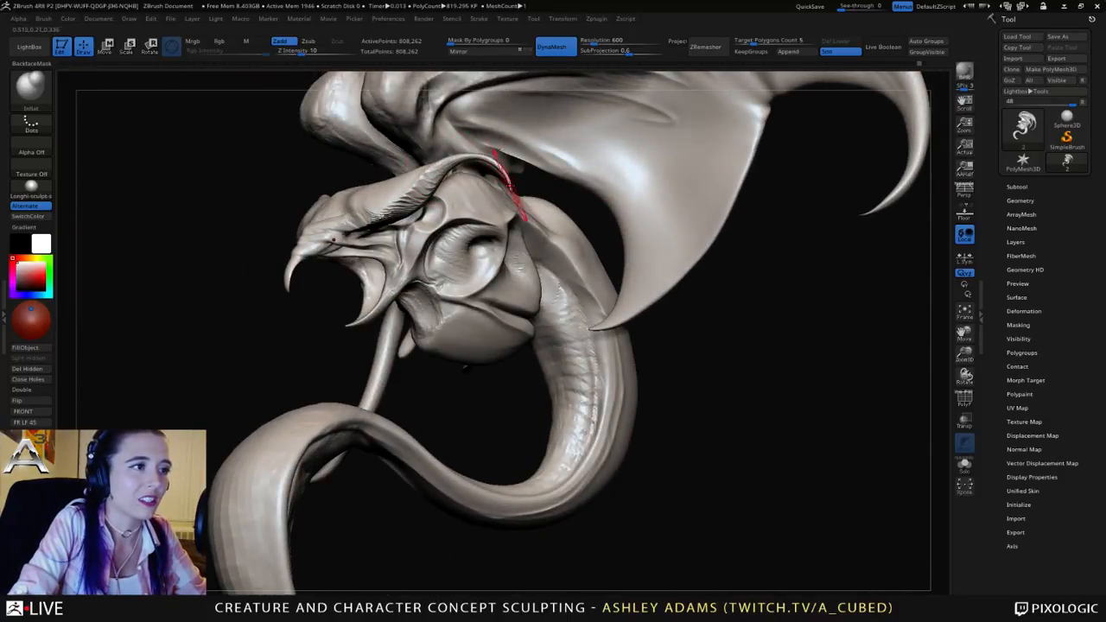
{"action": "mouse_move", "coordinate": [476, 156]}
{"action": "right_mouse_down"}
{"action": "mouse_move", "coordinate": [559, 153]}
{"action": "mouse_move", "coordinate": [694, 179]}
{"action": "mouse_move", "coordinate": [673, 206]}
{"action": "right_mouse_up"}
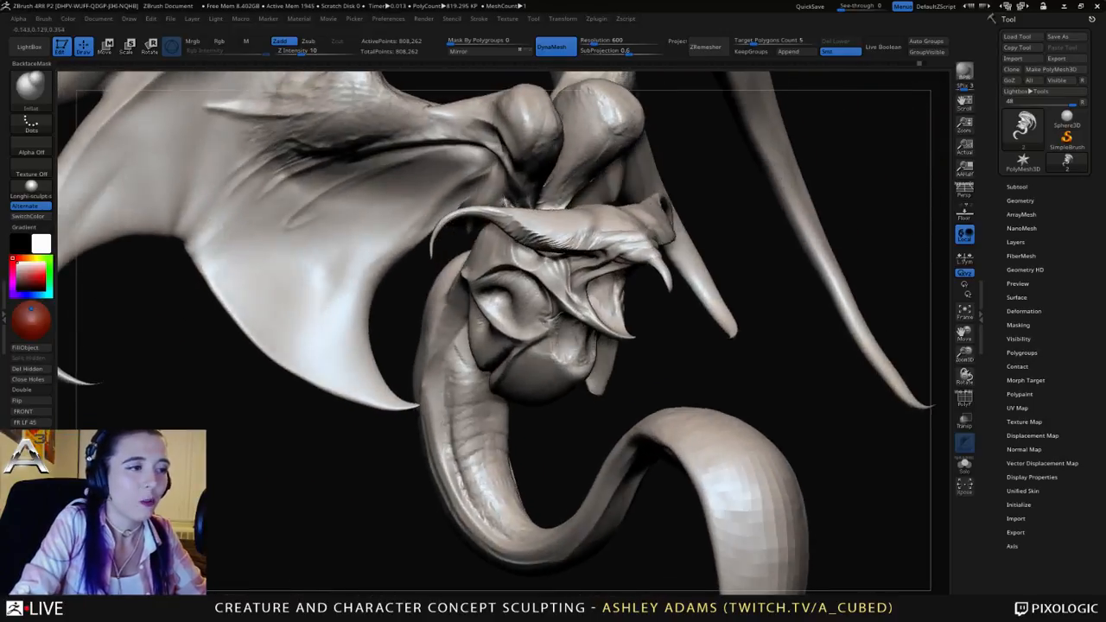
{"action": "right_click_drag", "start_coordinate": [606, 217], "coordinate": [686, 243]}
{"action": "key", "text": "shift"}
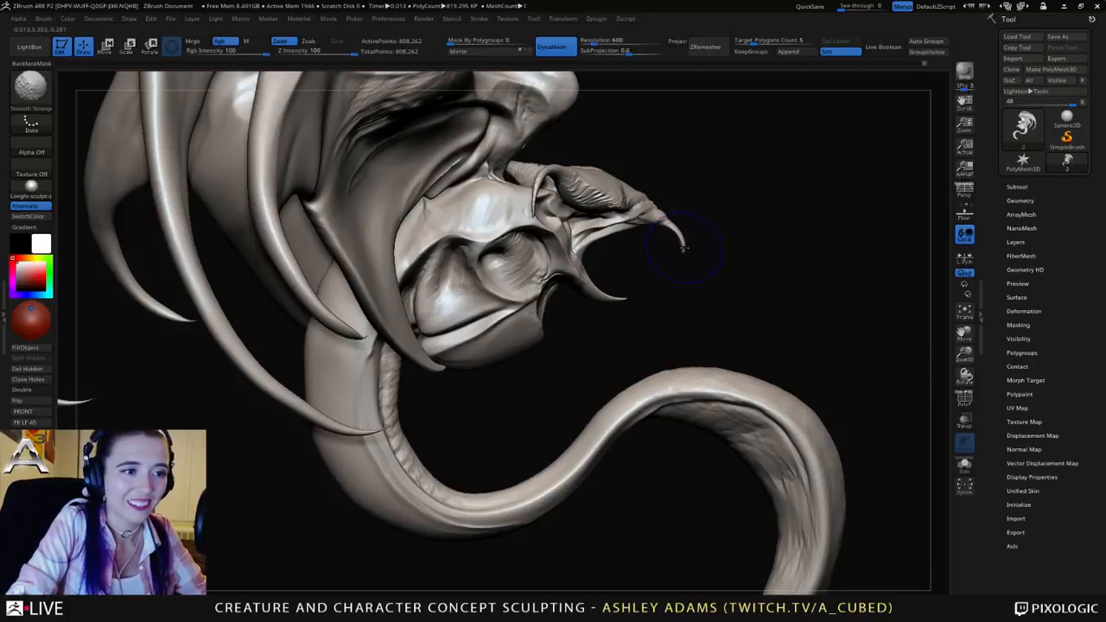
{"action": "right_click_drag", "start_coordinate": [664, 222], "coordinate": [575, 215]}
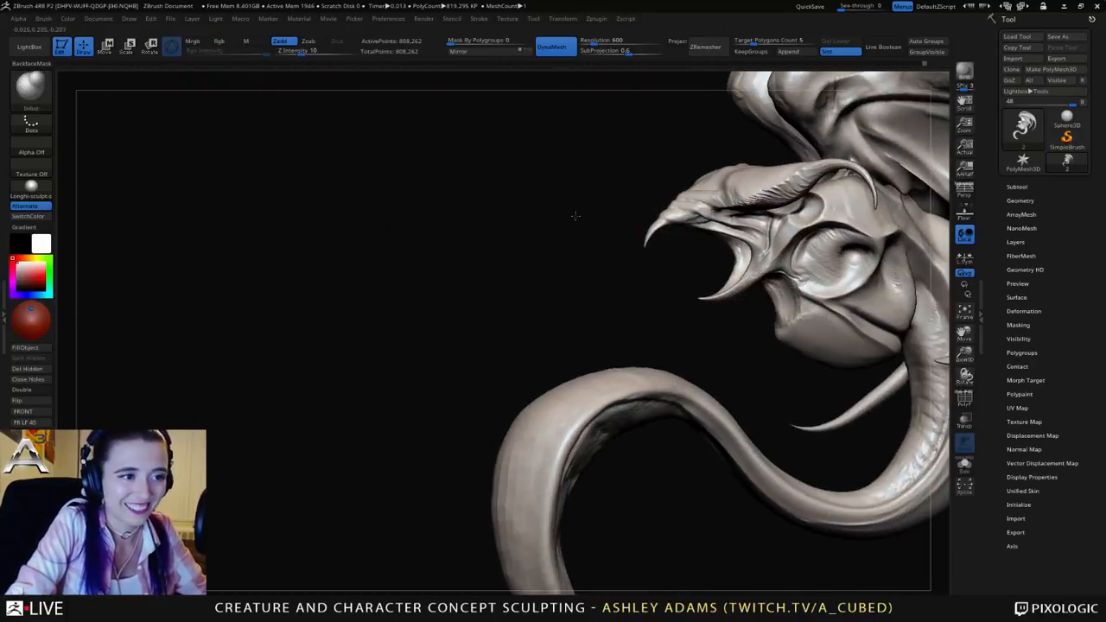
Step: Switch to the SnakeHook brush and examine the beak and jaw in side profile
{"action": "mouse_move", "coordinate": [658, 195]}
{"action": "right_mouse_down", "text": "alt"}
{"action": "mouse_move", "coordinate": [559, 199]}
{"action": "mouse_move", "coordinate": [641, 220]}
{"action": "mouse_move", "coordinate": [616, 218]}
{"action": "right_mouse_up", "text": "alt"}
{"action": "right_click", "coordinate": [638, 229]}
{"action": "key", "text": "b"}
{"action": "key", "text": "s"}
{"action": "key", "text": "h"}
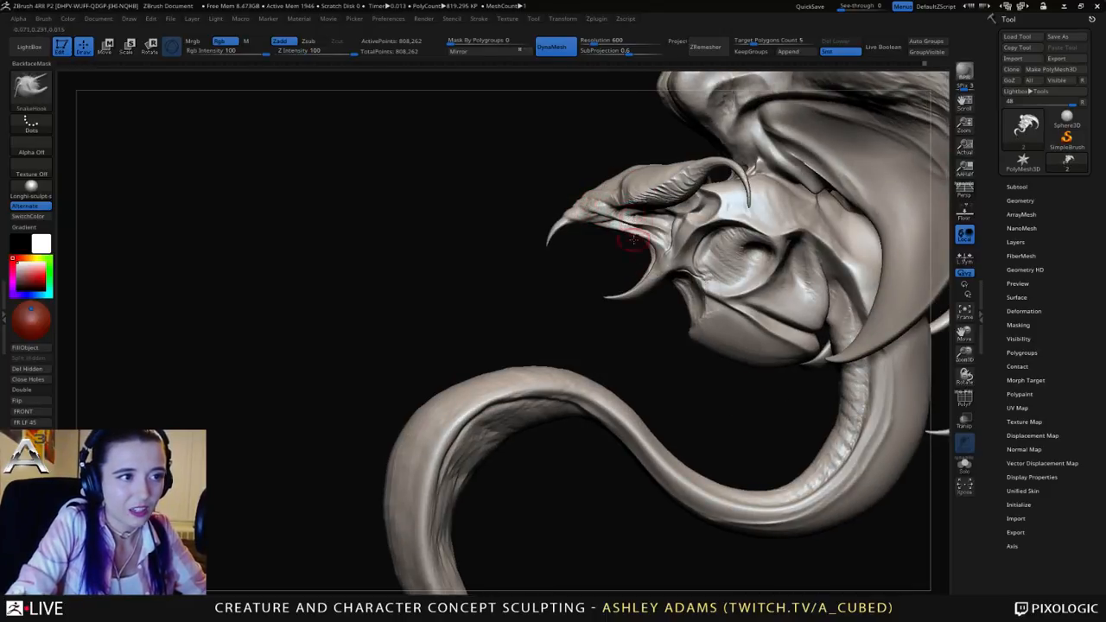
{"action": "mouse_move", "coordinate": [666, 295]}
{"action": "right_mouse_down", "text": "ctrl"}
{"action": "mouse_move", "coordinate": [646, 243]}
{"action": "mouse_move", "coordinate": [619, 222]}
{"action": "mouse_move", "coordinate": [607, 250]}
{"action": "right_mouse_up", "text": "ctrl"}
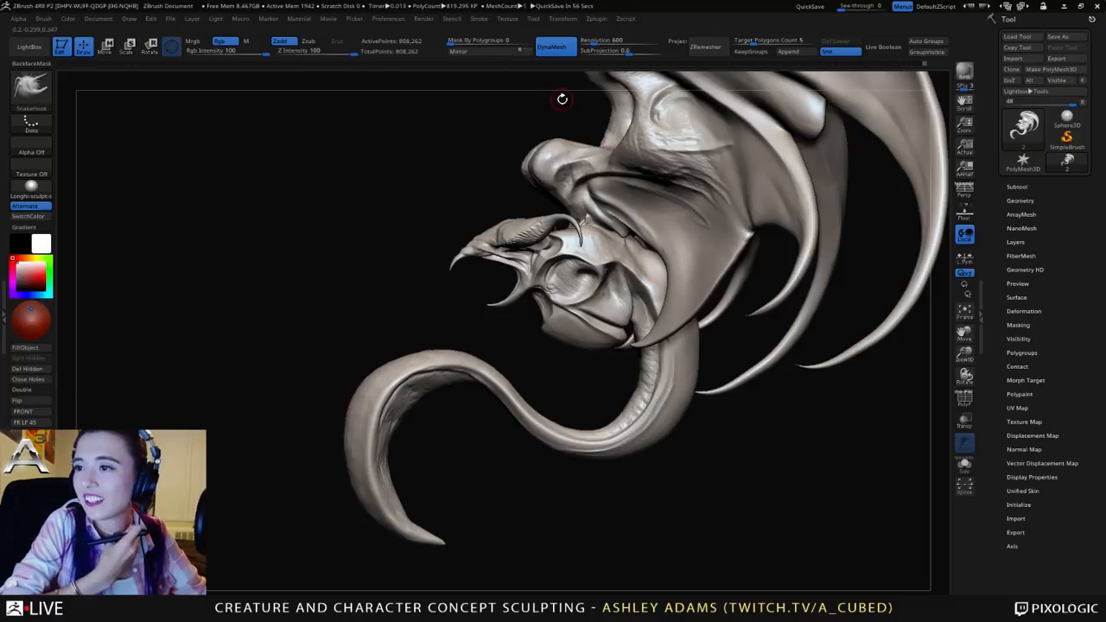
Step: Try pulling the neck bend and lower jaw backward with a much larger SnakeHook brush
{"action": "right_click_drag", "start_coordinate": [640, 222], "coordinate": [641, 292]}
{"action": "right_click", "coordinate": [587, 332]}
{"action": "right_click", "coordinate": [571, 347]}
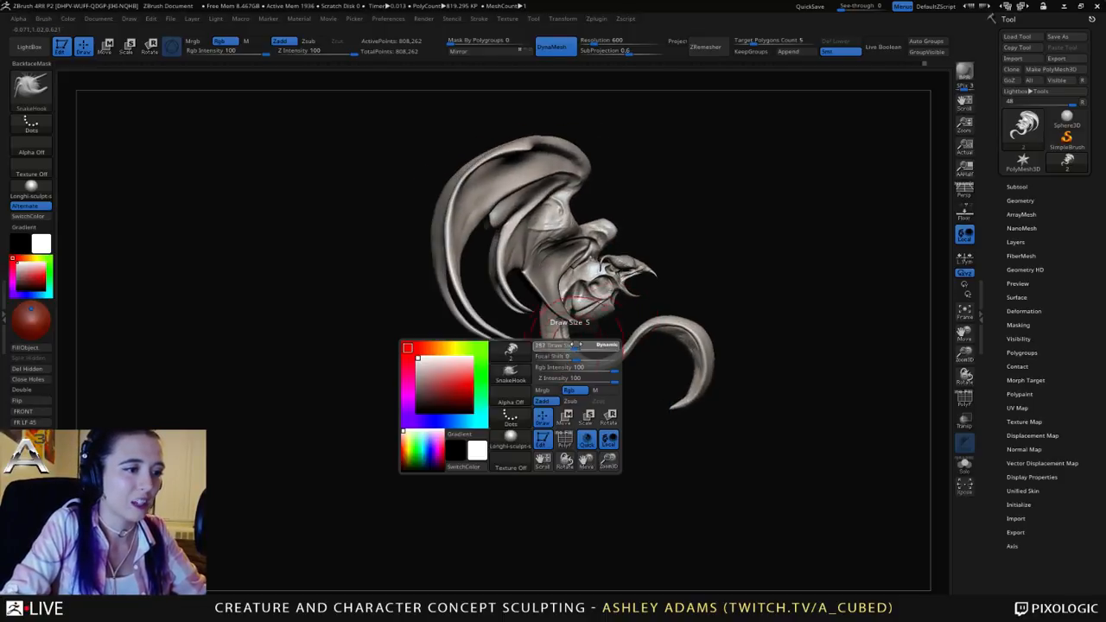
{"action": "left_click_drag", "start_coordinate": [568, 348], "coordinate": [579, 353]}
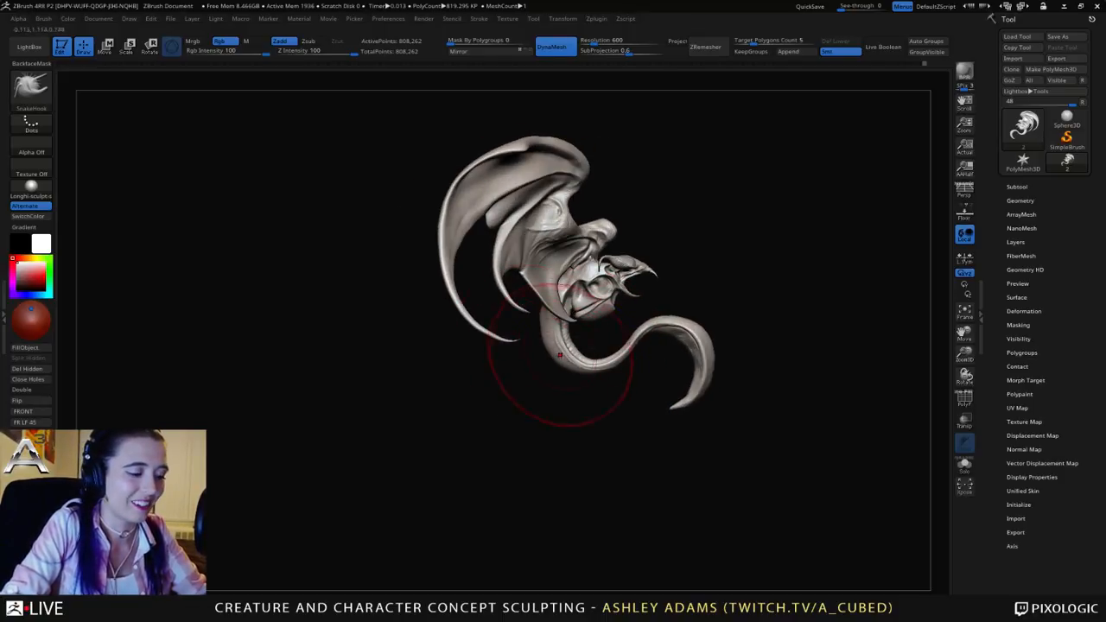
{"action": "right_click_drag", "start_coordinate": [567, 353], "coordinate": [570, 375]}
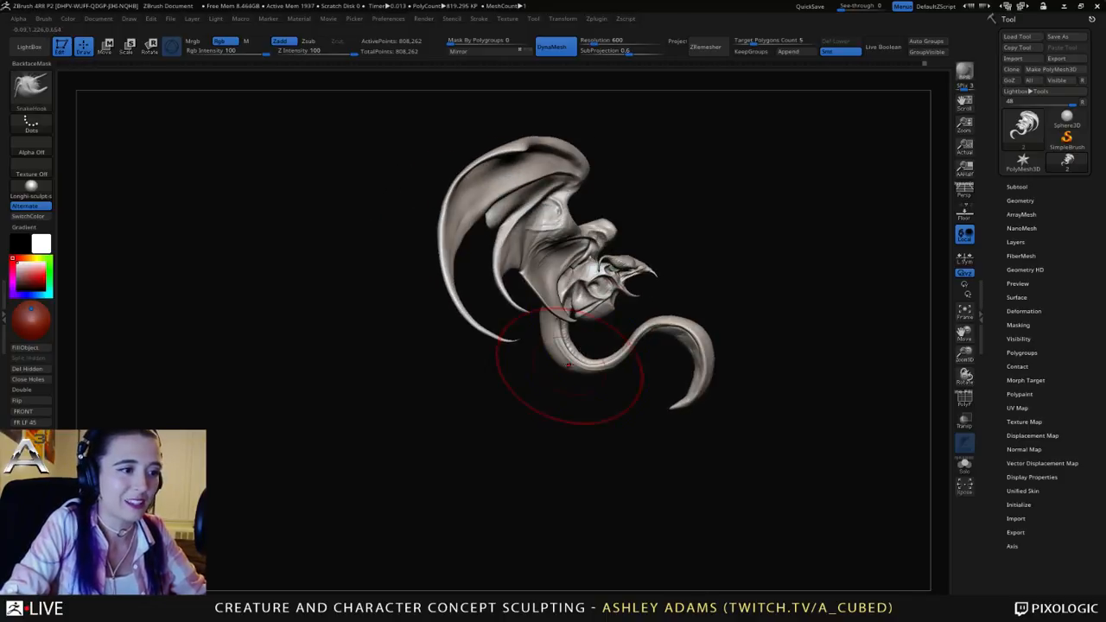
{"action": "right_click", "coordinate": [563, 363]}
{"action": "left_click_drag", "start_coordinate": [563, 362], "coordinate": [569, 364]}
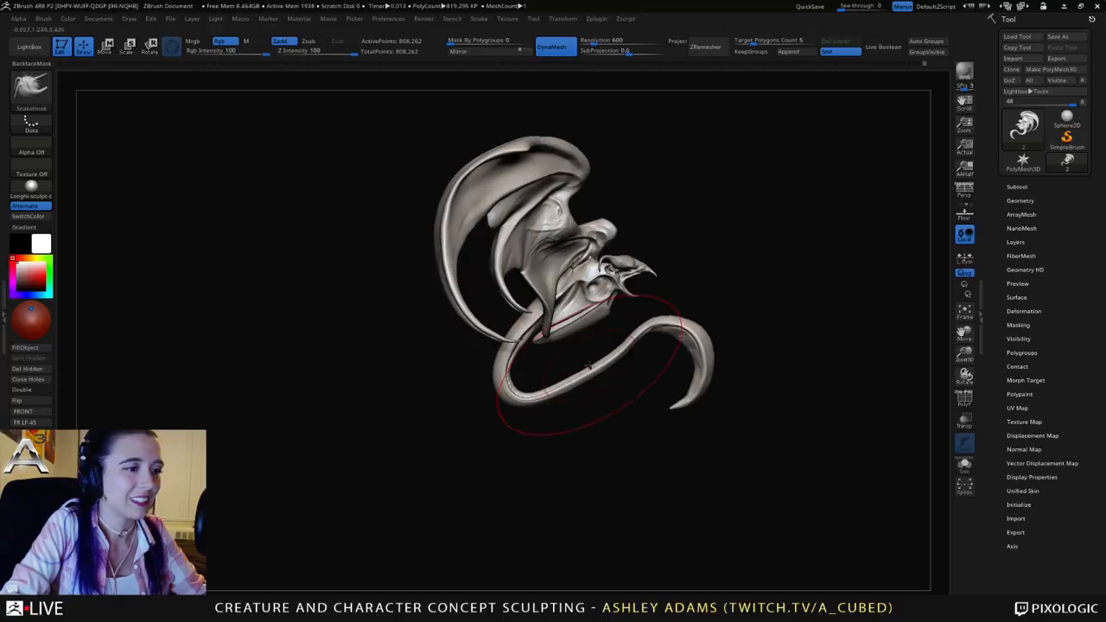
{"action": "right_click", "coordinate": [463, 296]}
{"action": "left_click_drag", "start_coordinate": [463, 294], "coordinate": [469, 294]}
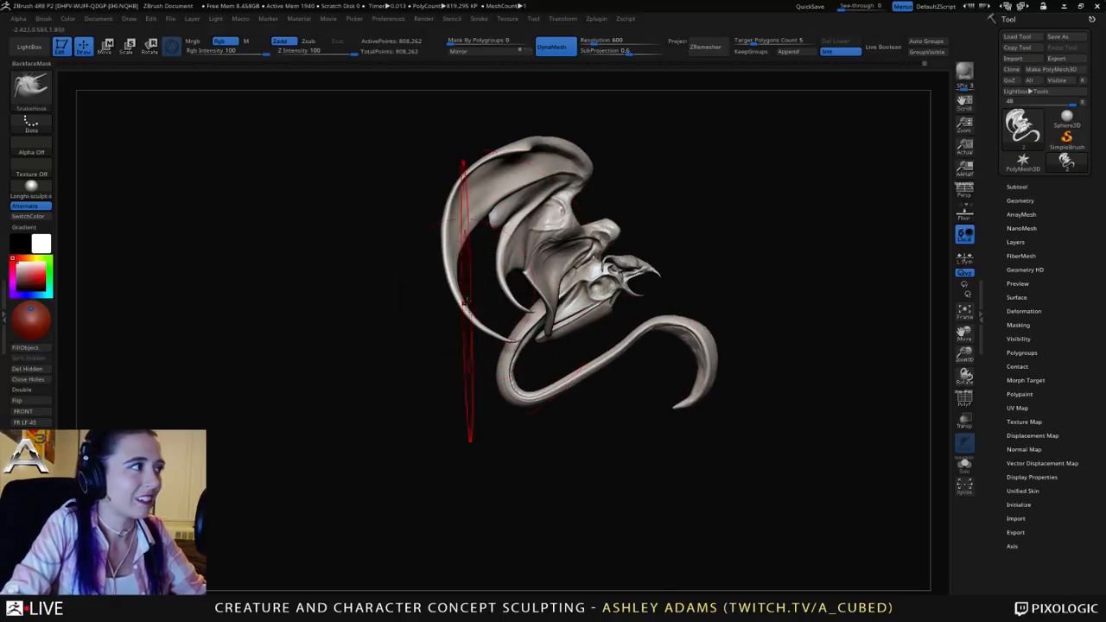
Step: Try sweeping the wing tips backward and stretching the knob above the head upward with SnakeHook
{"action": "mouse_move", "coordinate": [504, 340]}
{"action": "left_mouse_down"}
{"action": "mouse_move", "coordinate": [462, 319]}
{"action": "mouse_move", "coordinate": [393, 312]}
{"action": "left_mouse_up"}
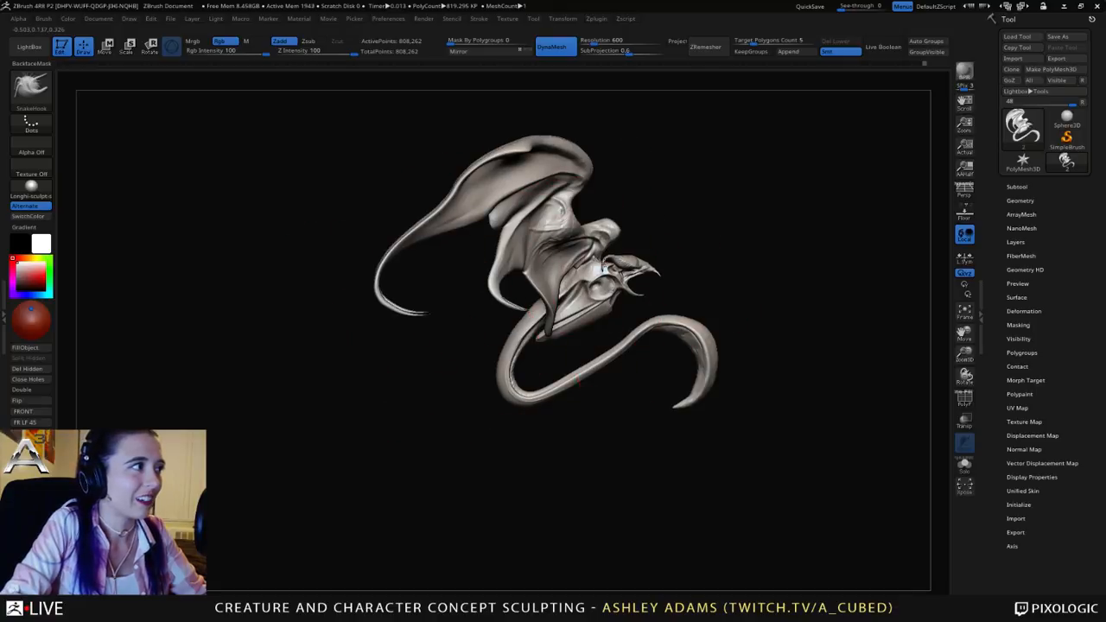
{"action": "right_click", "coordinate": [597, 264]}
{"action": "left_click_drag", "start_coordinate": [596, 264], "coordinate": [592, 264]}
{"action": "right_click_drag", "start_coordinate": [614, 225], "coordinate": [618, 223]}
{"action": "left_click_drag", "start_coordinate": [618, 223], "coordinate": [614, 225]}
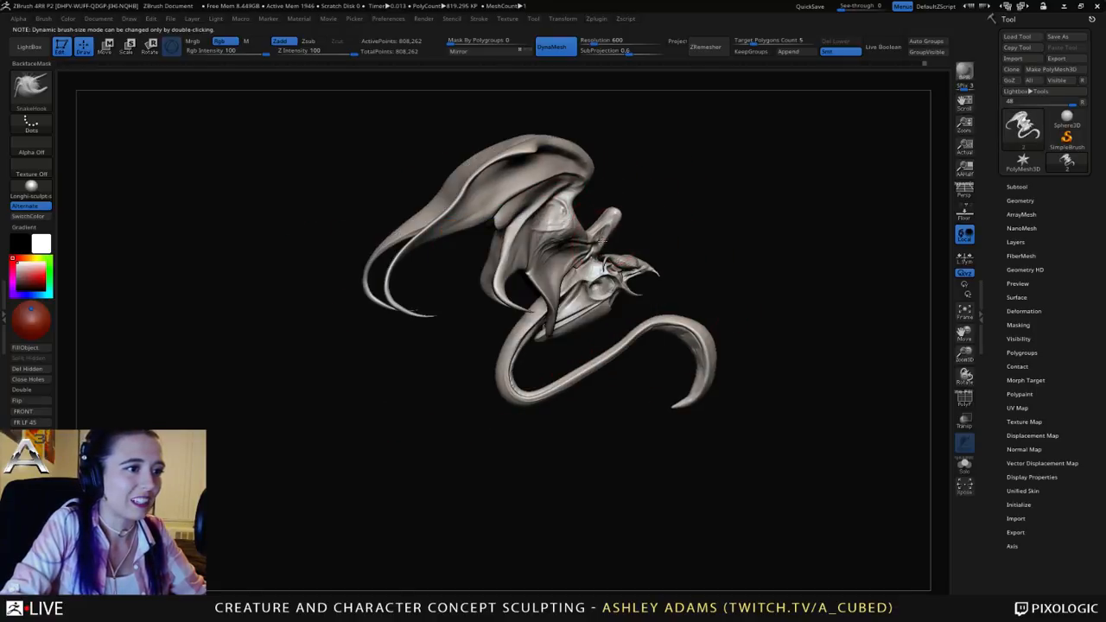
{"action": "right_click_drag", "start_coordinate": [633, 258], "coordinate": [635, 260]}
{"action": "left_click_drag", "start_coordinate": [635, 259], "coordinate": [636, 259]}
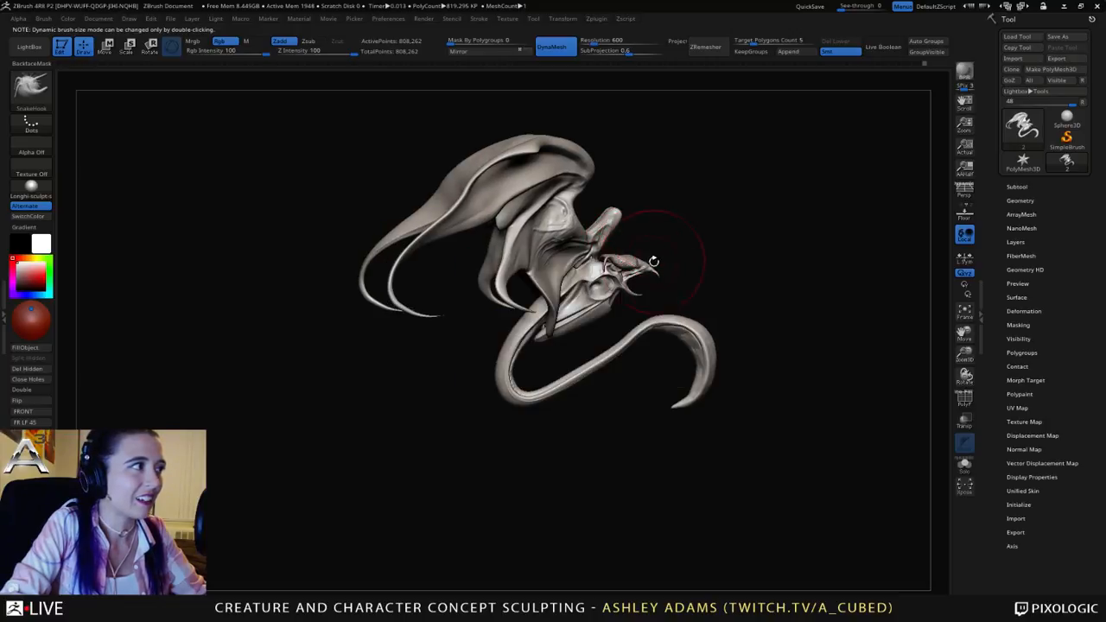
{"action": "right_click_drag", "start_coordinate": [654, 260], "coordinate": [650, 262]}
{"action": "left_click_drag", "start_coordinate": [650, 262], "coordinate": [647, 262]}
{"action": "mouse_move", "coordinate": [678, 247]}
{"action": "right_mouse_down"}
{"action": "mouse_move", "coordinate": [697, 241]}
{"action": "mouse_move", "coordinate": [685, 244]}
{"action": "right_mouse_up"}
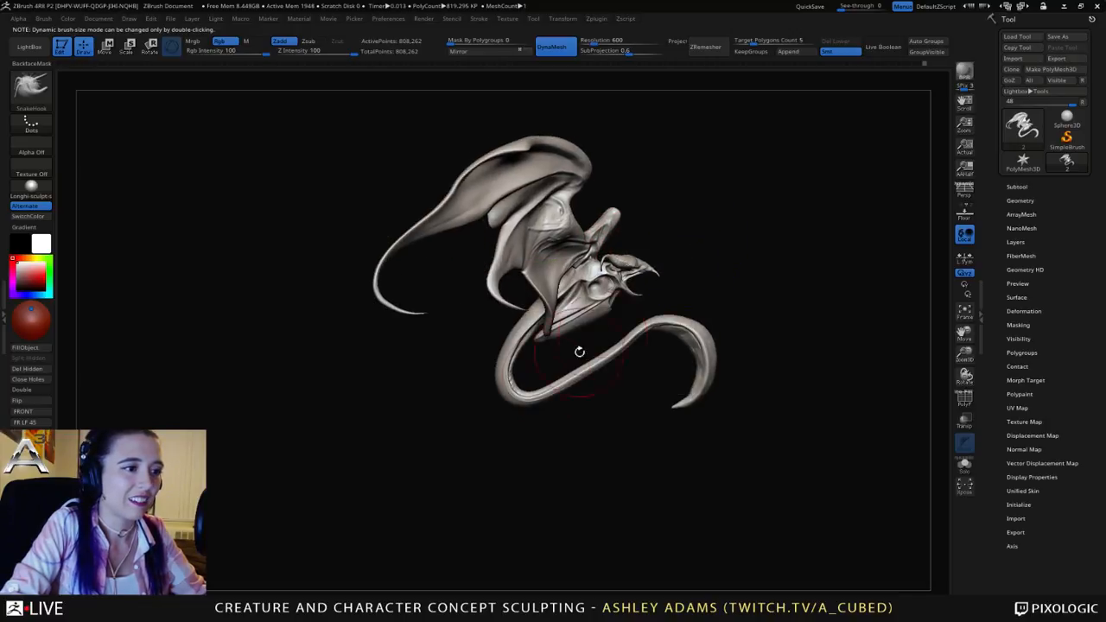
Step: Try pulling the neck bend farther back, and undo all the exaggerated pulls on the neck, wings and head knob
{"action": "right_click_drag", "start_coordinate": [529, 393], "coordinate": [525, 395]}
{"action": "left_click_drag", "start_coordinate": [525, 394], "coordinate": [484, 407]}
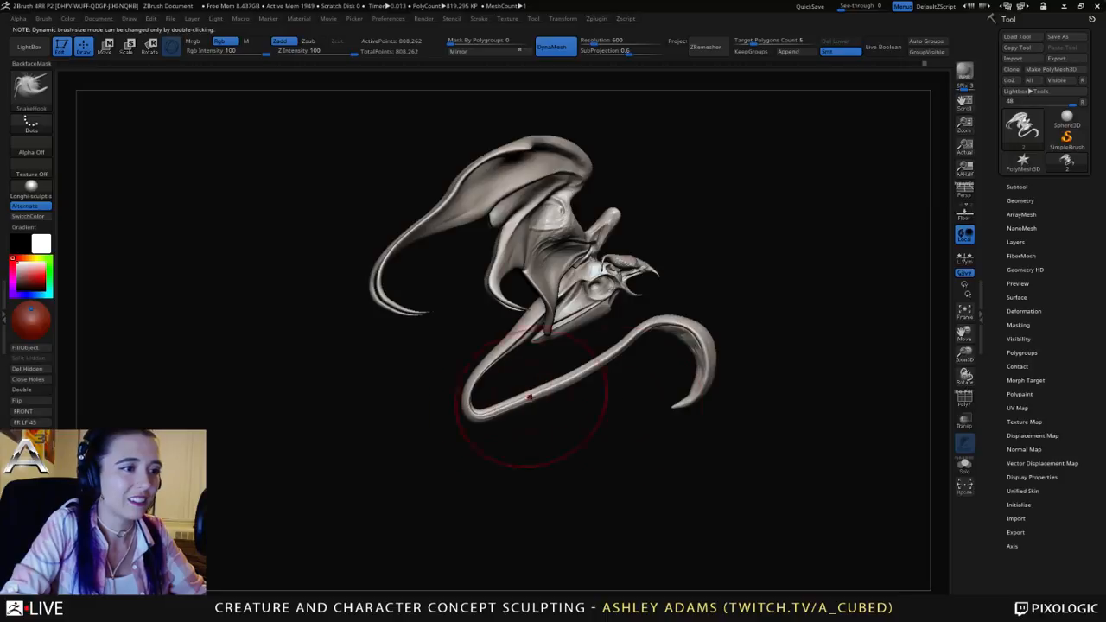
{"action": "key", "text": "ctrl+z"}
{"action": "key", "text": "ctrl+z"}
{"action": "key", "text": "ctrl+z"}
{"action": "key", "text": "ctrl+z"}
{"action": "key", "text": "ctrl+z"}
{"action": "key", "text": "ctrl+z"}
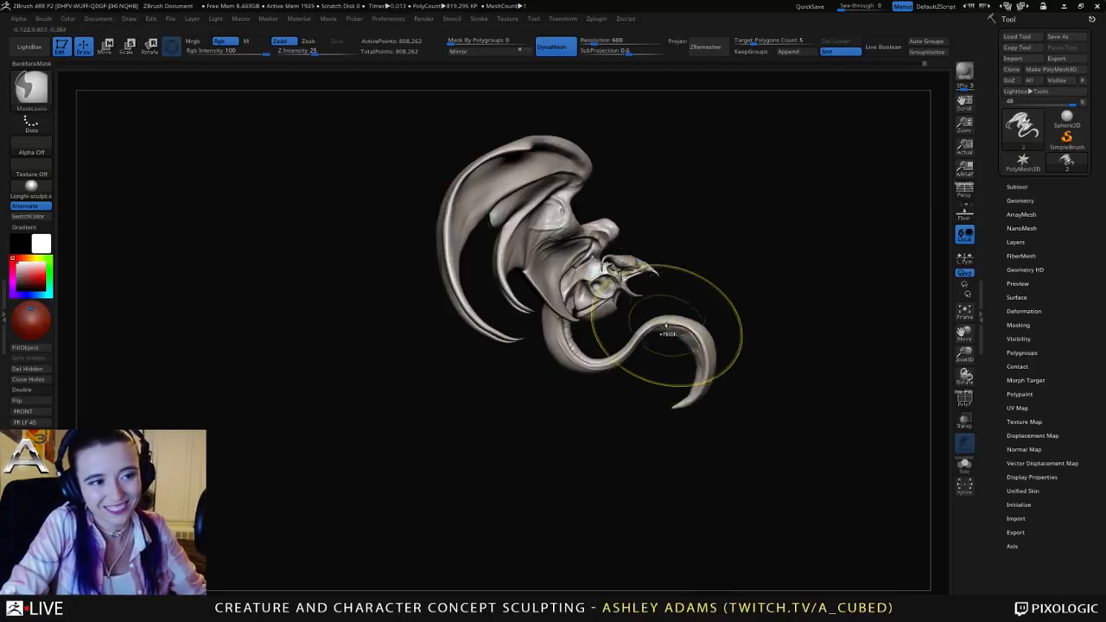
Step: Reduce the SnakeHook draw size and examine the open mouth and face from the front
{"action": "mouse_move", "coordinate": [716, 250]}
{"action": "right_mouse_down"}
{"action": "mouse_move", "coordinate": [657, 264]}
{"action": "mouse_move", "coordinate": [647, 298]}
{"action": "right_mouse_up"}
{"action": "right_click_drag", "start_coordinate": [534, 277], "coordinate": [541, 280]}
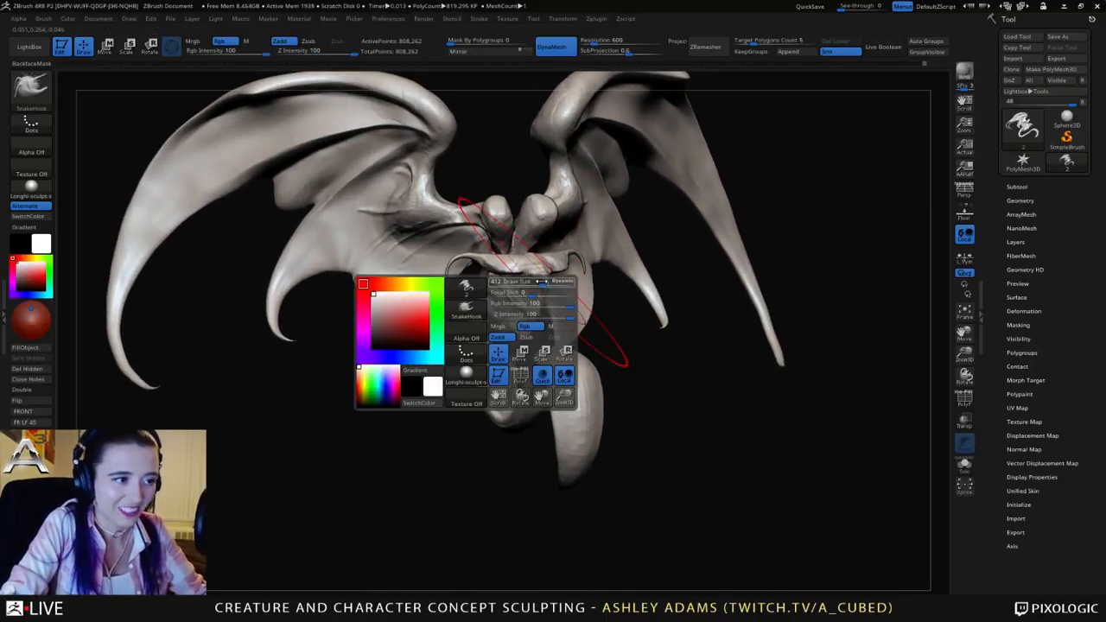
{"action": "left_click_drag", "start_coordinate": [542, 281], "coordinate": [527, 281]}
{"action": "mouse_move", "coordinate": [527, 282]}
{"action": "right_mouse_down", "text": "ctrl"}
{"action": "mouse_move", "coordinate": [529, 315]}
{"action": "mouse_move", "coordinate": [532, 305]}
{"action": "right_mouse_up", "text": "ctrl"}
{"action": "key", "text": "space"}
{"action": "left_click_drag", "start_coordinate": [533, 304], "coordinate": [509, 304]}
{"action": "mouse_move", "coordinate": [520, 302]}
{"action": "right_mouse_down"}
{"action": "mouse_move", "coordinate": [497, 304]}
{"action": "mouse_move", "coordinate": [513, 310]}
{"action": "mouse_move", "coordinate": [525, 254]}
{"action": "right_mouse_up"}
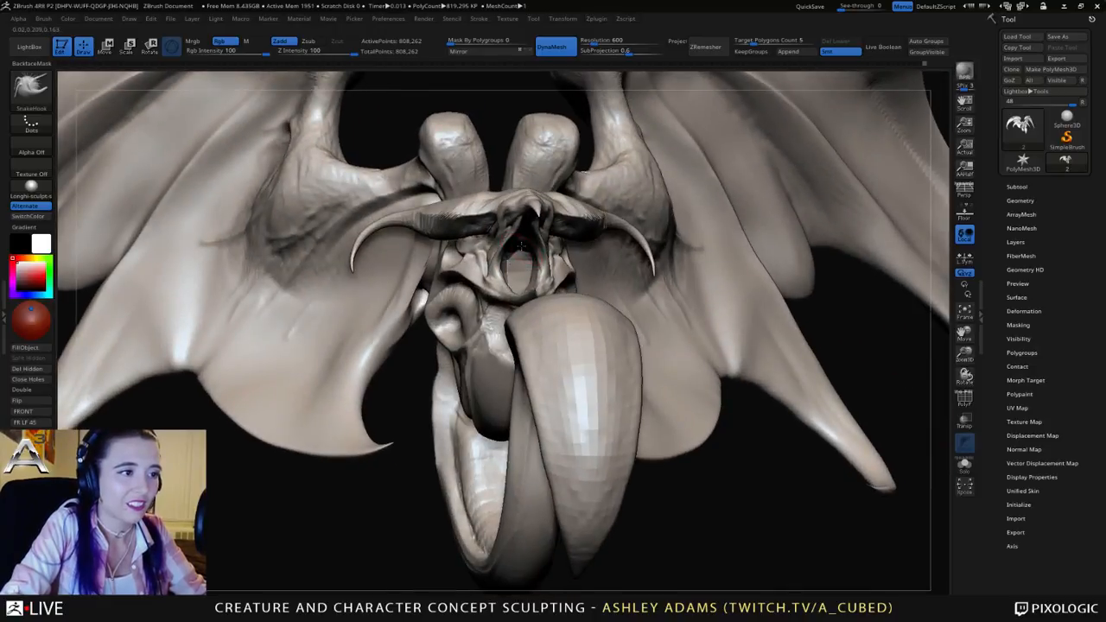
{"action": "right_click_drag", "start_coordinate": [538, 308], "coordinate": [461, 278]}
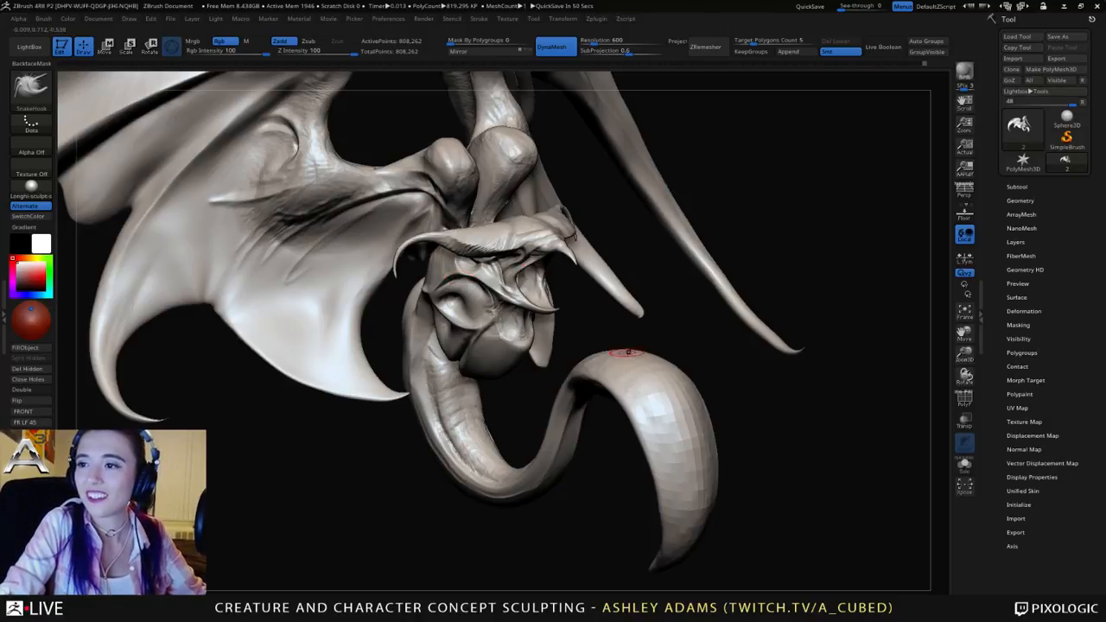
Step: Pull the tail's curl outward into a longer, wider curve with an enlarged SnakeHook brush
{"action": "right_click_drag", "start_coordinate": [579, 385], "coordinate": [547, 316], "text": "ctrl"}
{"action": "mouse_move", "coordinate": [635, 313]}
{"action": "right_mouse_down"}
{"action": "mouse_move", "coordinate": [550, 306]}
{"action": "mouse_move", "coordinate": [620, 335]}
{"action": "mouse_move", "coordinate": [629, 208]}
{"action": "right_mouse_up"}
{"action": "right_click", "coordinate": [560, 306]}
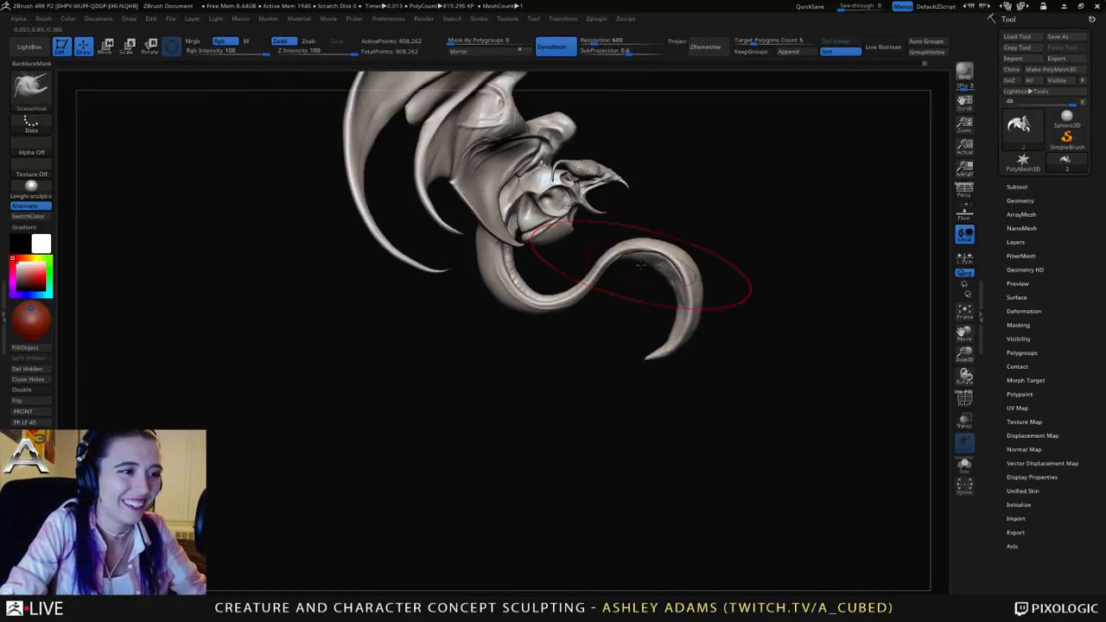
{"action": "right_click", "coordinate": [639, 267]}
{"action": "left_click_drag", "start_coordinate": [637, 266], "coordinate": [648, 266]}
{"action": "left_click_drag", "start_coordinate": [690, 320], "coordinate": [727, 323]}
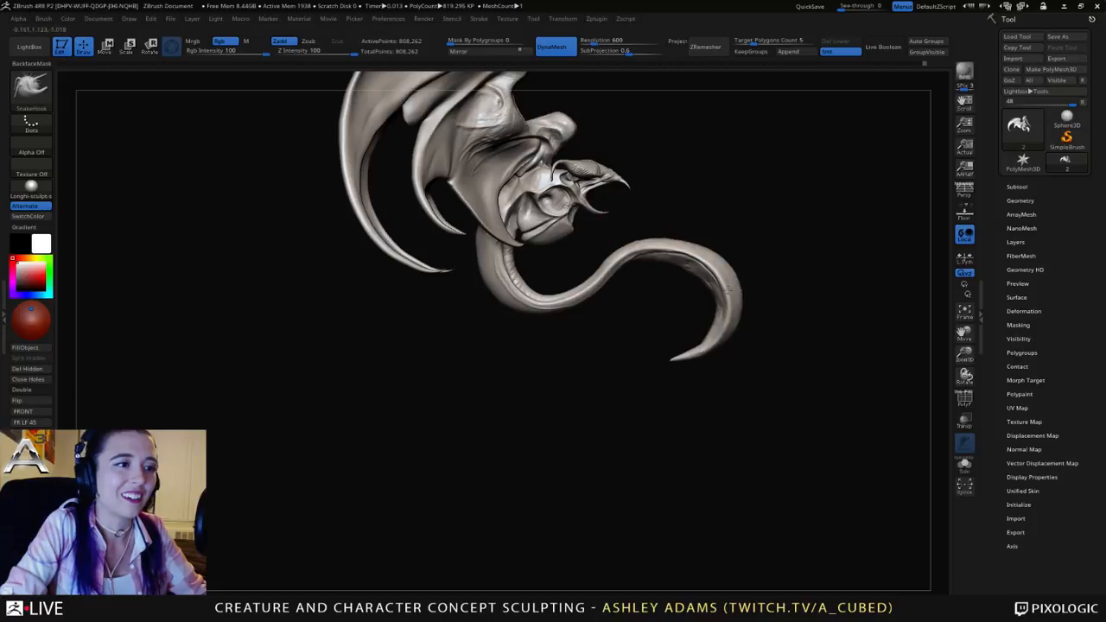
{"action": "right_click_drag", "start_coordinate": [717, 320], "coordinate": [707, 301]}
{"action": "right_click", "coordinate": [706, 302]}
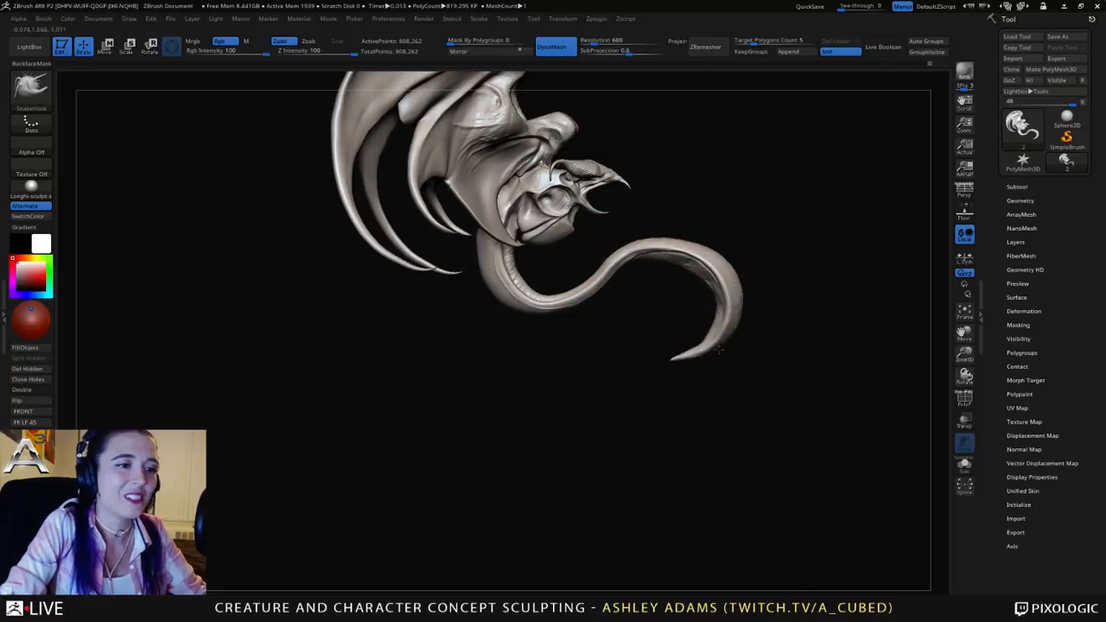
Step: Lower the tail tip and push the lower neck bend backward with SnakeHook
{"action": "left_click_drag", "start_coordinate": [719, 318], "coordinate": [708, 336]}
{"action": "left_click_drag", "start_coordinate": [709, 264], "coordinate": [688, 263]}
{"action": "right_click", "coordinate": [699, 263]}
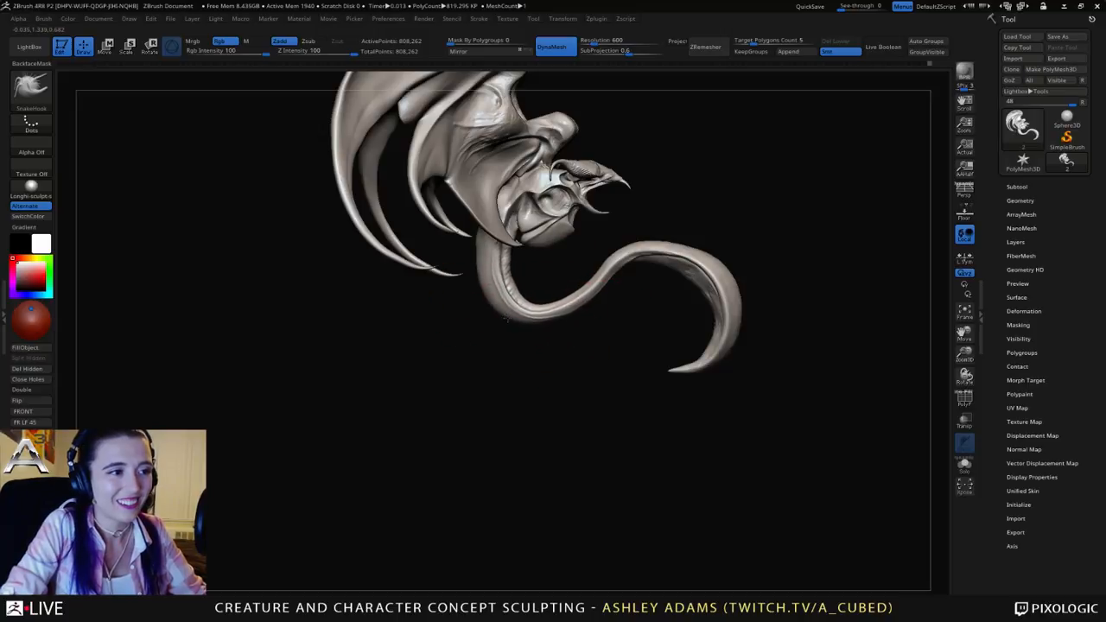
{"action": "left_click_drag", "start_coordinate": [480, 298], "coordinate": [474, 286]}
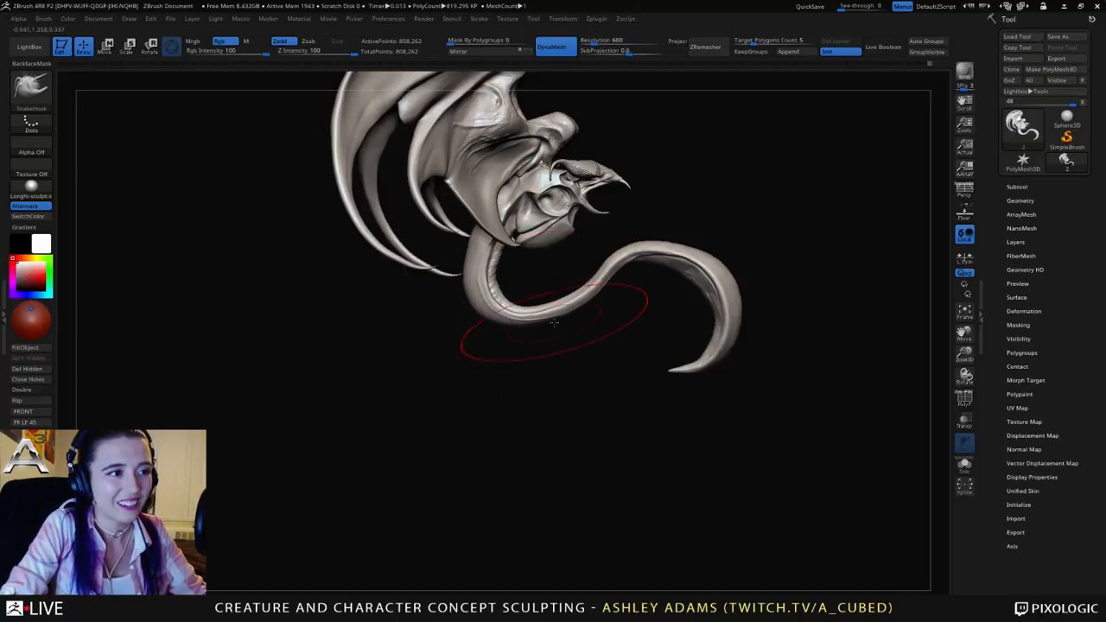
Step: Lift the upper arch of the tail into a rounder curve with a smaller SnakeHook brush
{"action": "mouse_move", "coordinate": [570, 311]}
{"action": "right_mouse_down", "text": "ctrl"}
{"action": "mouse_move", "coordinate": [574, 263]}
{"action": "mouse_move", "coordinate": [495, 273]}
{"action": "mouse_move", "coordinate": [596, 274]}
{"action": "right_mouse_up", "text": "ctrl"}
{"action": "right_click", "coordinate": [596, 249]}
{"action": "left_click_drag", "start_coordinate": [596, 250], "coordinate": [587, 250]}
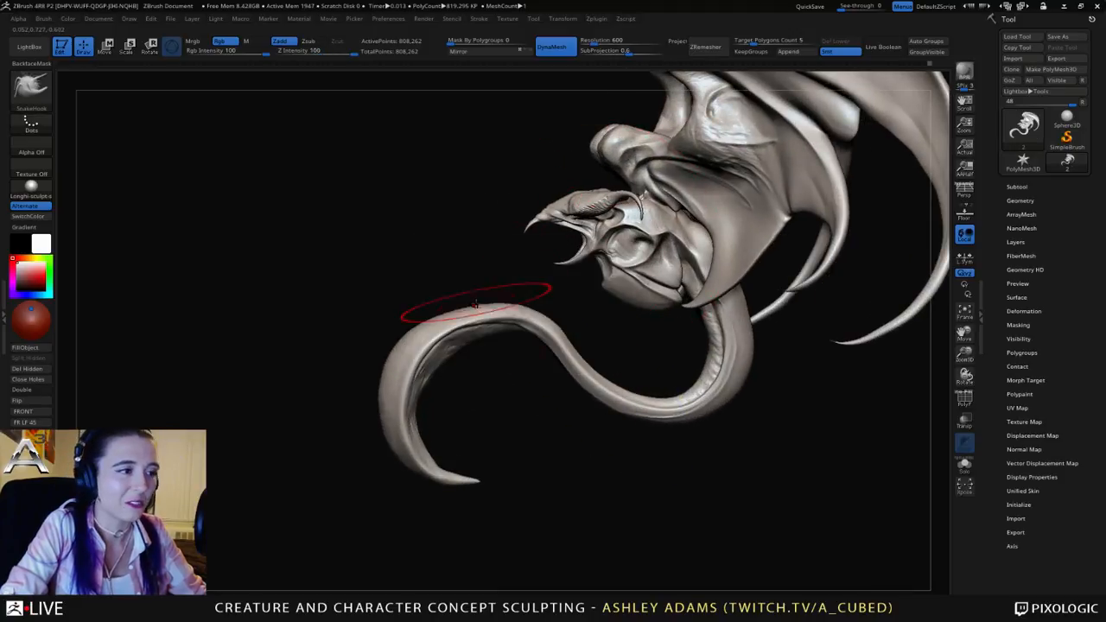
{"action": "left_click_drag", "start_coordinate": [445, 314], "coordinate": [448, 309]}
{"action": "right_click_drag", "start_coordinate": [517, 302], "coordinate": [518, 346], "text": "ctrl"}
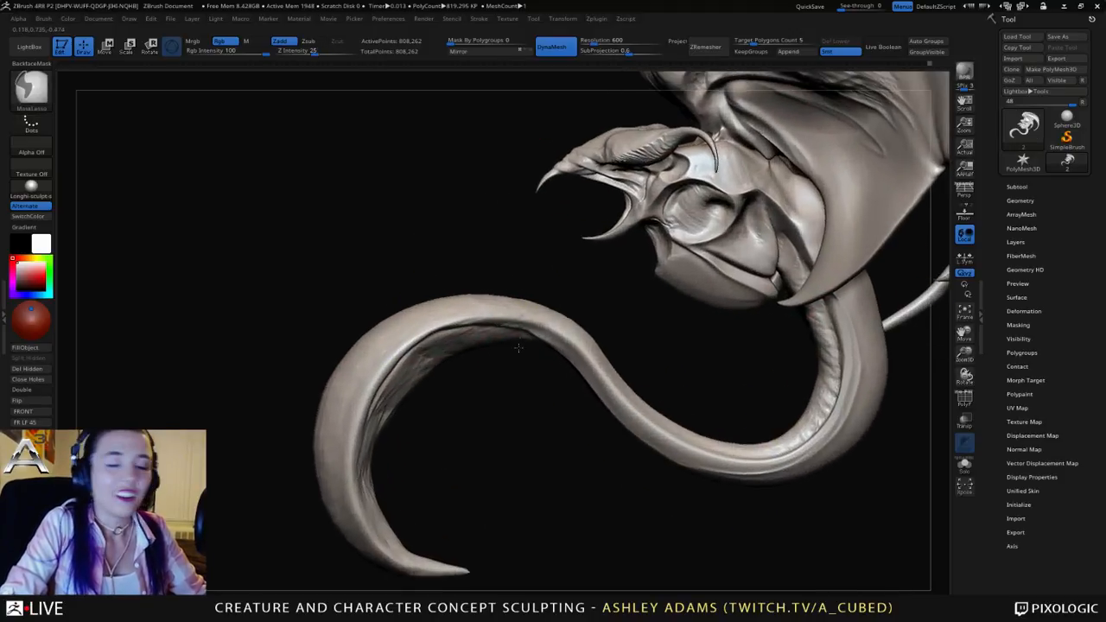
Step: Pull the cheek fold below the eye socket down toward the jaw with a smaller SnakeHook brush
{"action": "right_click_drag", "start_coordinate": [673, 260], "coordinate": [595, 318], "text": "alt"}
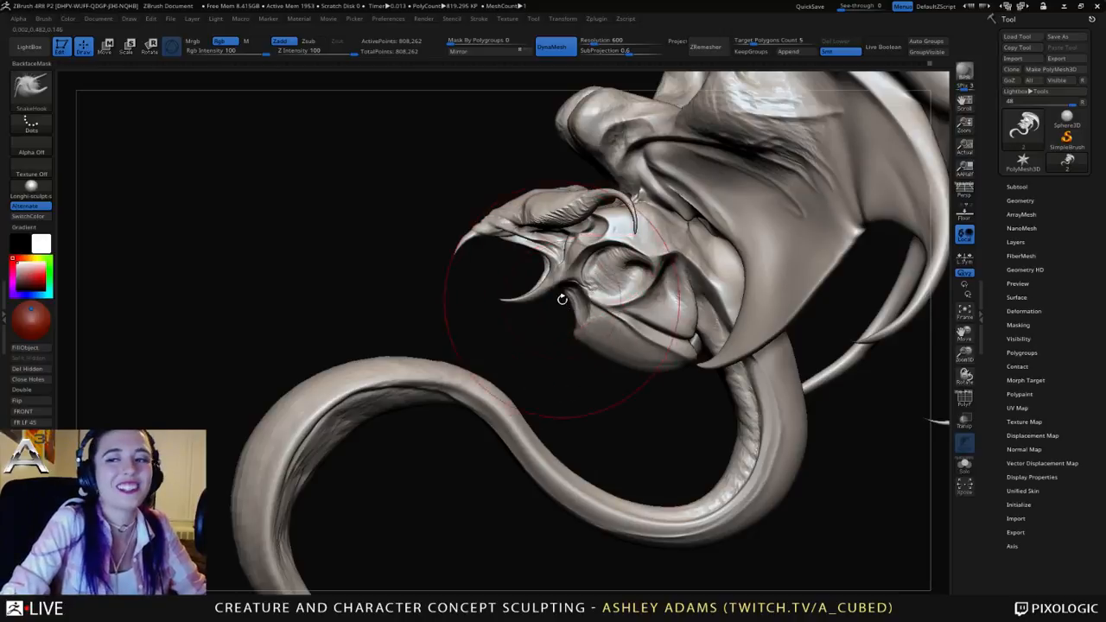
{"action": "mouse_move", "coordinate": [638, 251]}
{"action": "right_mouse_down"}
{"action": "mouse_move", "coordinate": [687, 252]}
{"action": "mouse_move", "coordinate": [553, 261]}
{"action": "right_mouse_up"}
{"action": "right_click", "coordinate": [614, 254]}
{"action": "mouse_move", "coordinate": [648, 326]}
{"action": "right_mouse_down", "text": "alt"}
{"action": "mouse_move", "coordinate": [658, 271]}
{"action": "mouse_move", "coordinate": [642, 249]}
{"action": "right_mouse_up", "text": "alt"}
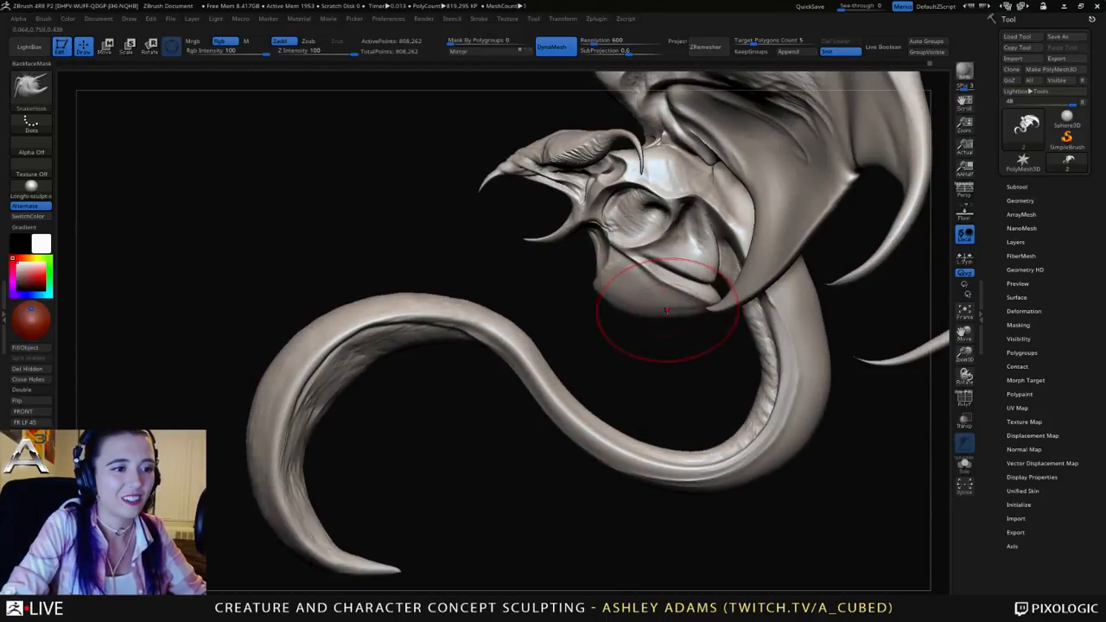
{"action": "key", "text": "space"}
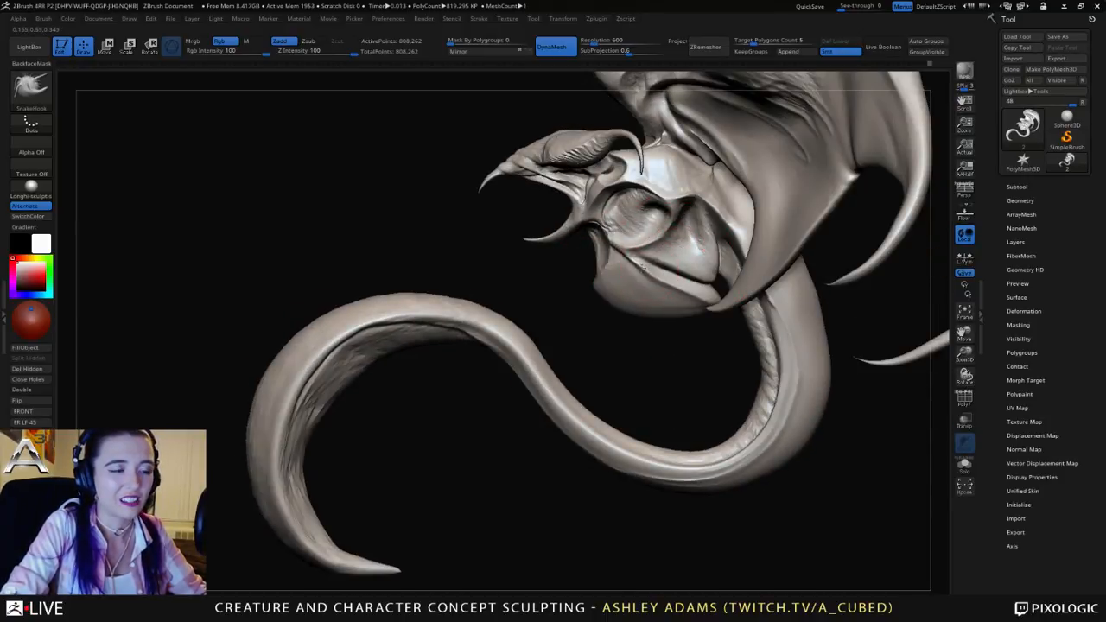
{"action": "left_click_drag", "start_coordinate": [670, 256], "coordinate": [674, 268]}
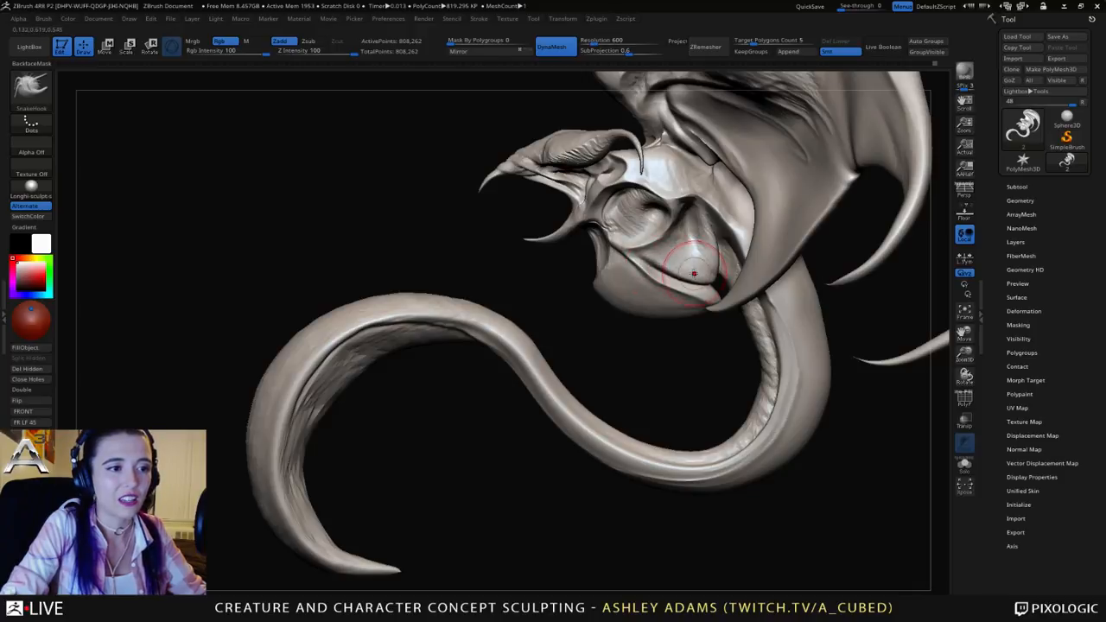
Step: Pull the side of the upper neck behind the head outward with SnakeHook and save the file
{"action": "mouse_move", "coordinate": [711, 213]}
{"action": "right_mouse_down"}
{"action": "mouse_move", "coordinate": [766, 212]}
{"action": "mouse_move", "coordinate": [697, 211]}
{"action": "mouse_move", "coordinate": [710, 209]}
{"action": "mouse_move", "coordinate": [685, 177]}
{"action": "mouse_move", "coordinate": [608, 175]}
{"action": "mouse_move", "coordinate": [579, 225]}
{"action": "right_mouse_up"}
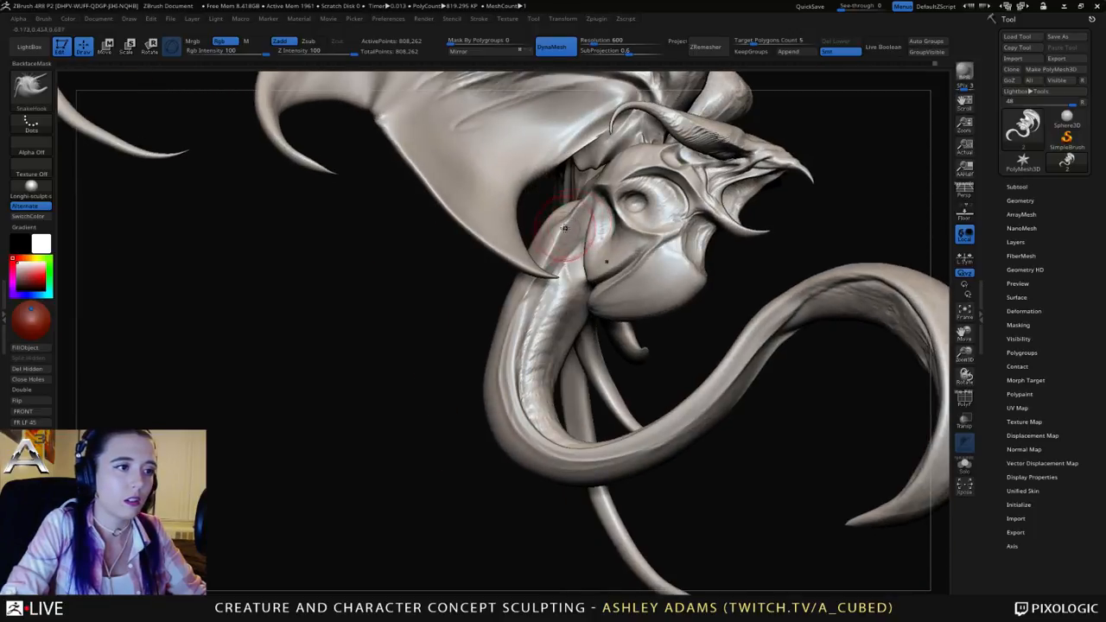
{"action": "left_click_drag", "start_coordinate": [555, 230], "coordinate": [563, 222]}
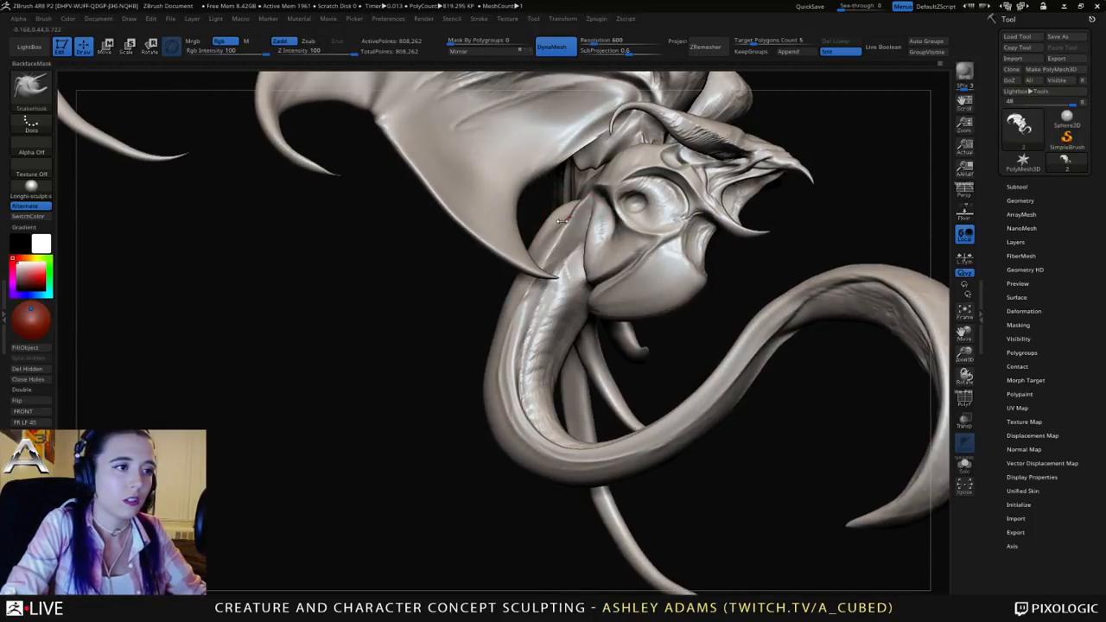
{"action": "right_click_drag", "start_coordinate": [566, 219], "coordinate": [543, 199]}
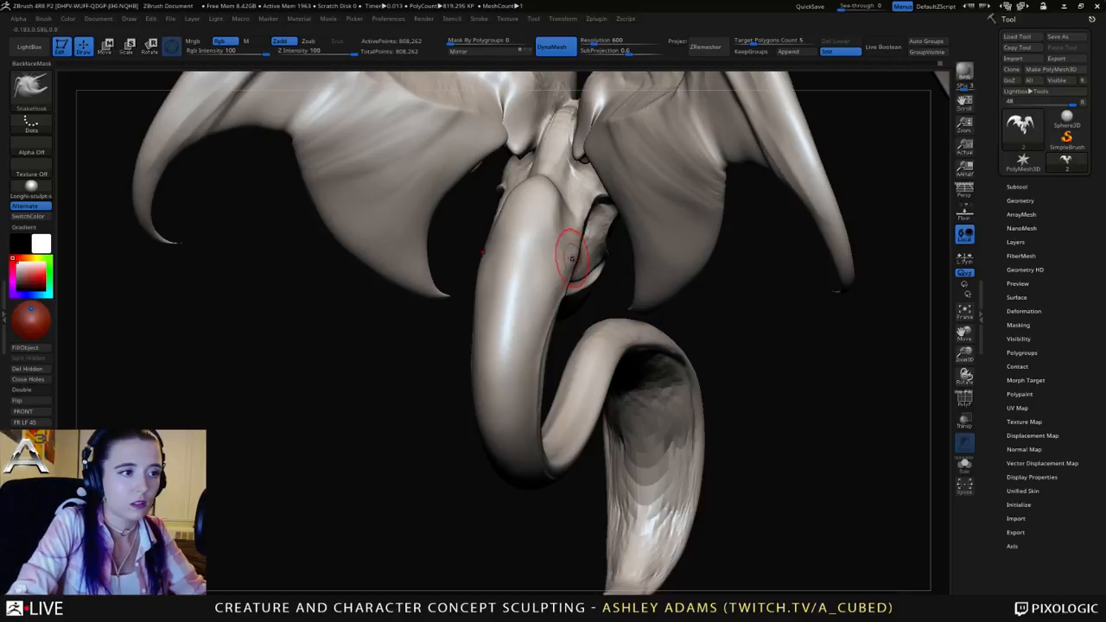
{"action": "key", "text": "shift"}
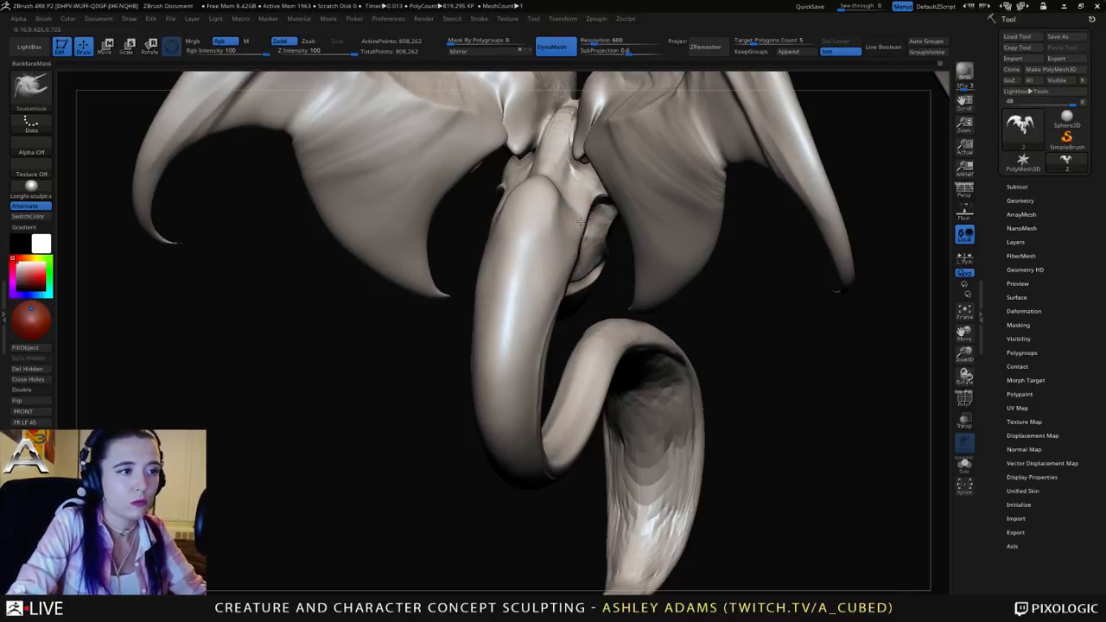
{"action": "right_click_drag", "start_coordinate": [573, 210], "coordinate": [606, 223]}
{"action": "mouse_move", "coordinate": [545, 279]}
{"action": "right_mouse_down", "text": "ctrl"}
{"action": "mouse_move", "coordinate": [550, 254]}
{"action": "mouse_move", "coordinate": [521, 245]}
{"action": "mouse_move", "coordinate": [646, 195]}
{"action": "mouse_move", "coordinate": [615, 173]}
{"action": "mouse_move", "coordinate": [634, 155]}
{"action": "mouse_move", "coordinate": [539, 239]}
{"action": "mouse_move", "coordinate": [867, 128]}
{"action": "right_mouse_up", "text": "ctrl"}
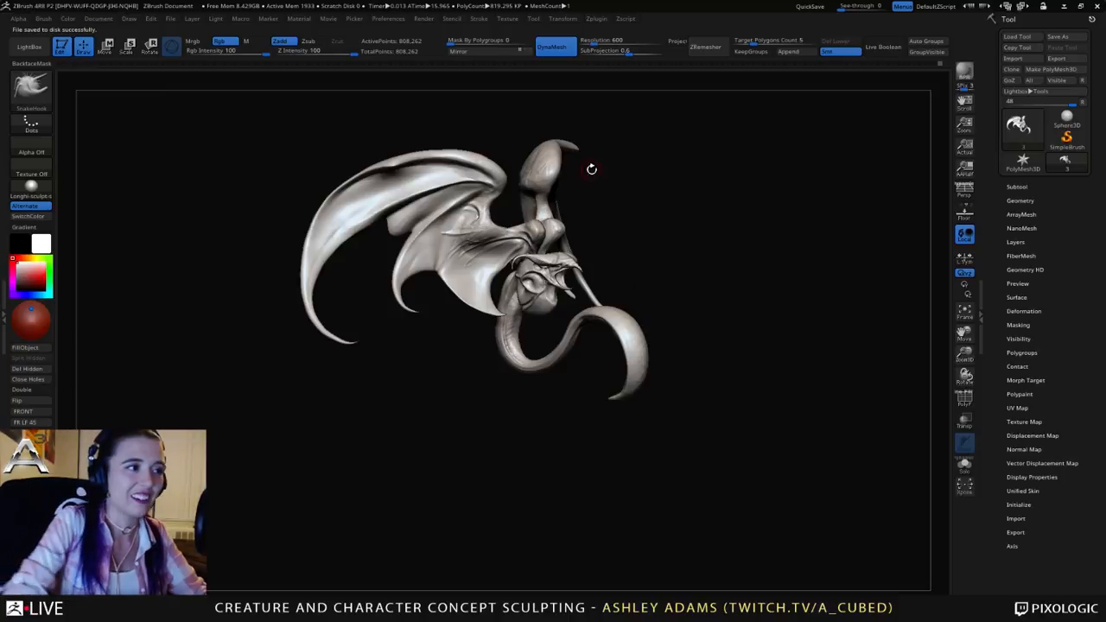
Step: Adjust the brush size and smooth the surface of the outer wing membrane
{"action": "mouse_move", "coordinate": [352, 222]}
{"action": "right_mouse_down"}
{"action": "mouse_move", "coordinate": [312, 223]}
{"action": "mouse_move", "coordinate": [389, 226]}
{"action": "right_mouse_up"}
{"action": "key", "text": "space"}
{"action": "left_click", "coordinate": [378, 208]}
{"action": "key", "text": "space"}
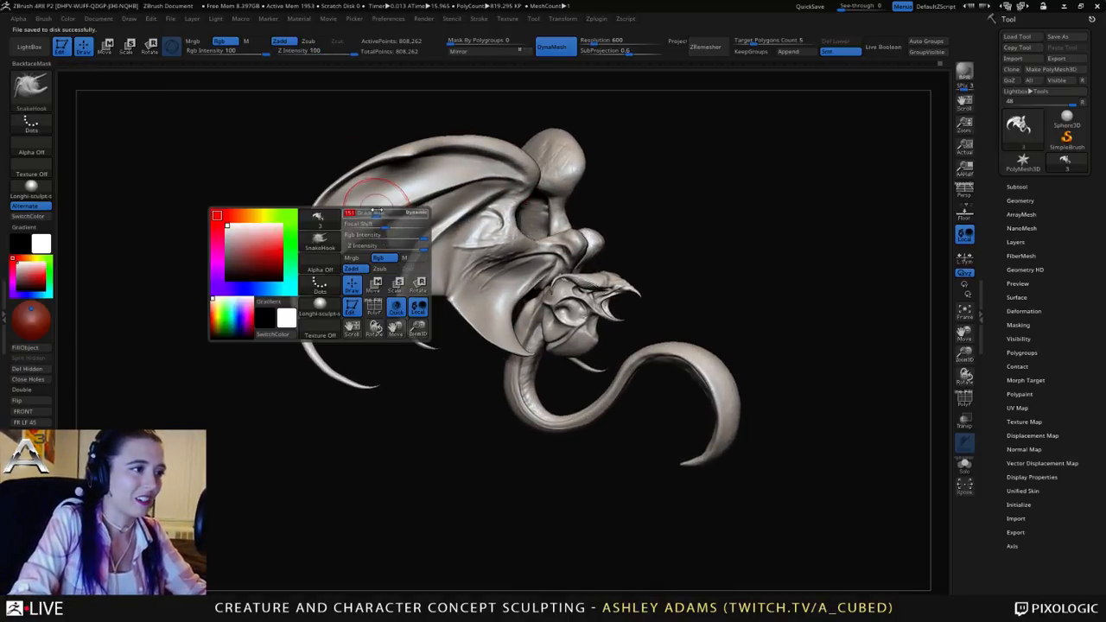
{"action": "right_click_drag", "start_coordinate": [366, 229], "coordinate": [352, 251]}
{"action": "key", "text": "space"}
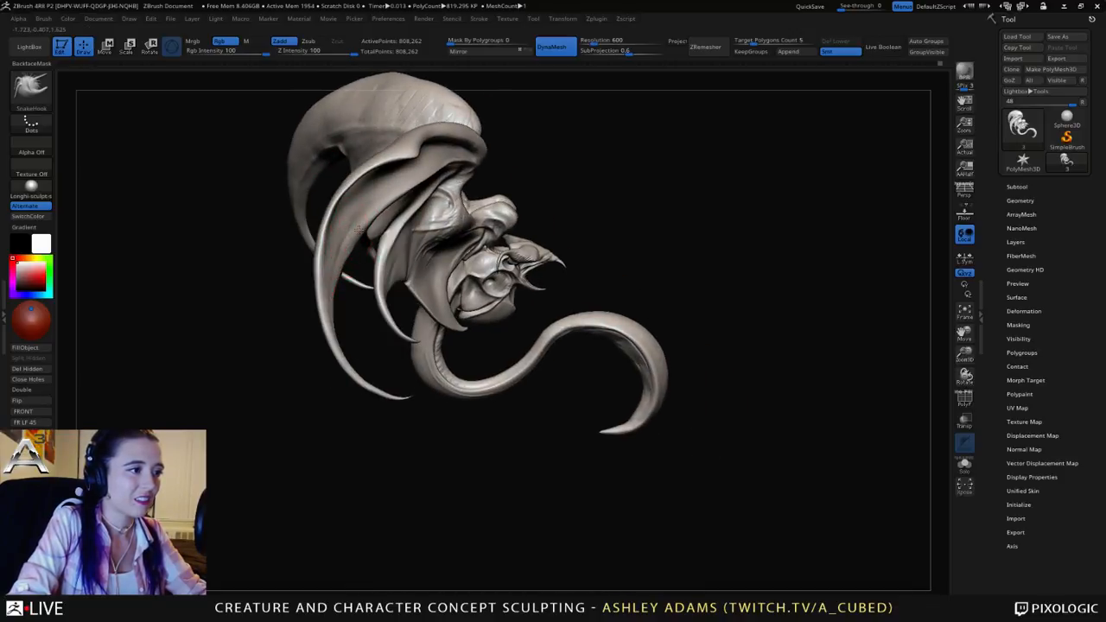
{"action": "right_click_drag", "start_coordinate": [360, 230], "coordinate": [319, 238]}
{"action": "left_click_drag", "start_coordinate": [356, 241], "coordinate": [322, 285], "text": "shift"}
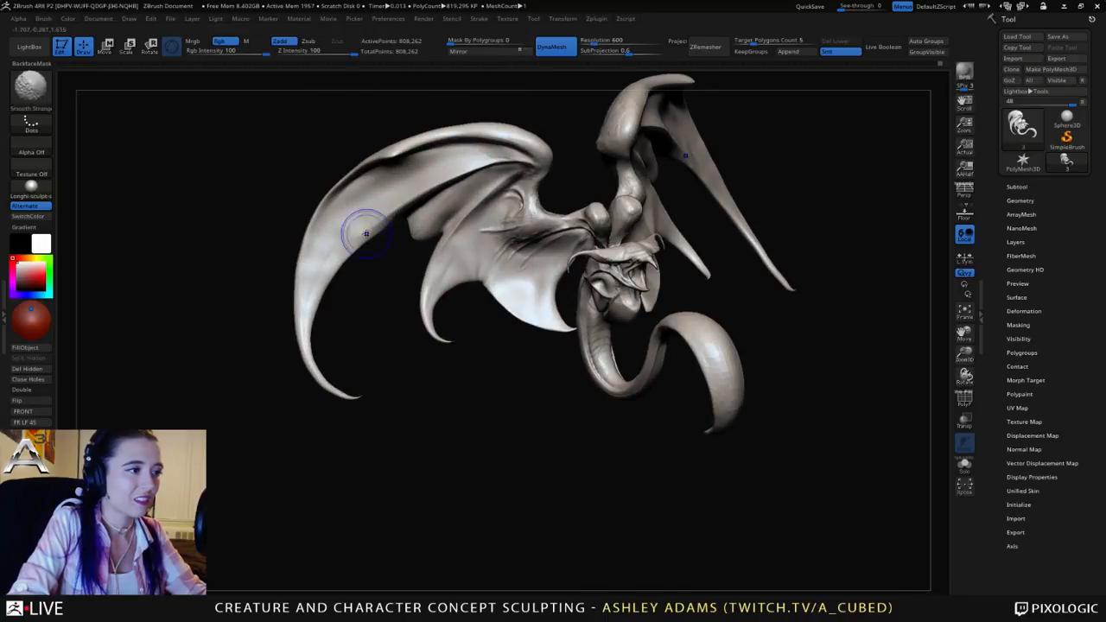
{"action": "mouse_move", "coordinate": [460, 234]}
{"action": "right_mouse_down"}
{"action": "mouse_move", "coordinate": [406, 241]}
{"action": "mouse_move", "coordinate": [404, 252]}
{"action": "mouse_move", "coordinate": [458, 258]}
{"action": "mouse_move", "coordinate": [398, 296]}
{"action": "right_mouse_up"}
{"action": "right_click_drag", "start_coordinate": [650, 116], "coordinate": [607, 113]}
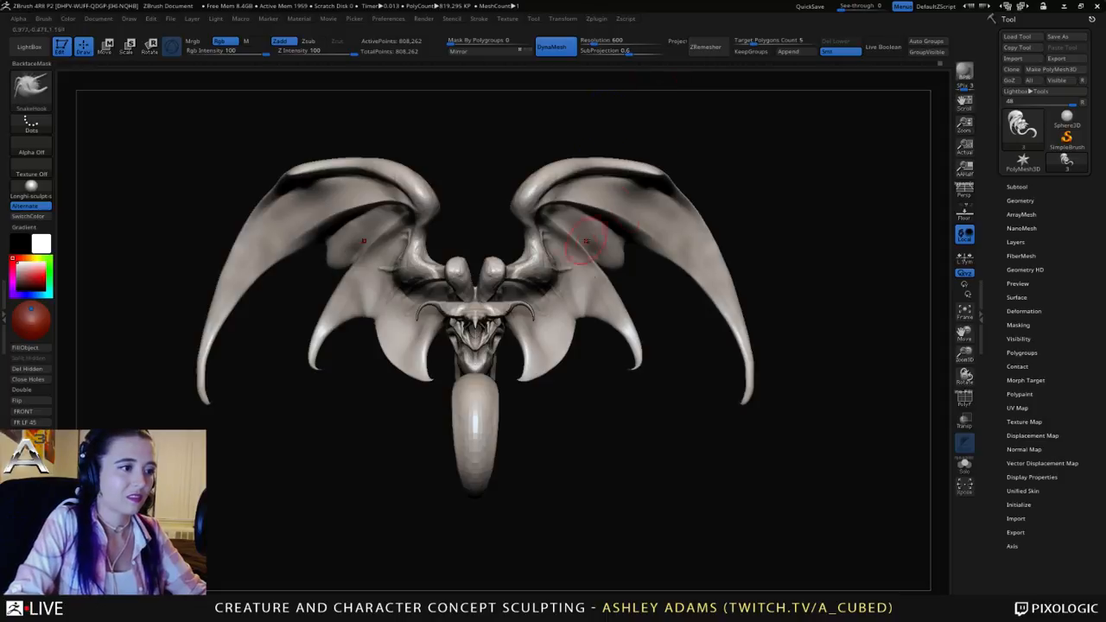
{"action": "right_click_drag", "start_coordinate": [551, 300], "coordinate": [594, 261], "text": "alt"}
{"action": "right_click_drag", "start_coordinate": [578, 306], "coordinate": [546, 308]}
{"action": "mouse_move", "coordinate": [588, 277]}
{"action": "right_mouse_down"}
{"action": "mouse_move", "coordinate": [678, 279]}
{"action": "mouse_move", "coordinate": [593, 258]}
{"action": "right_mouse_up"}
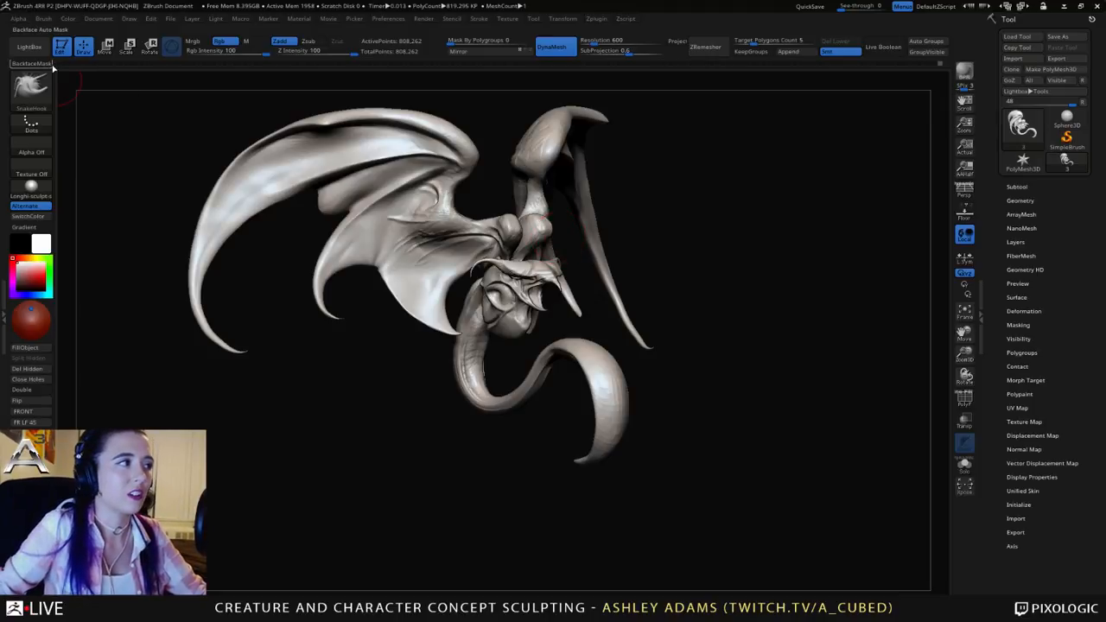
Step: Scrub through the undo history from the starting sphere and early forms back to the latest winged creature state
{"action": "mouse_move", "coordinate": [58, 62]}
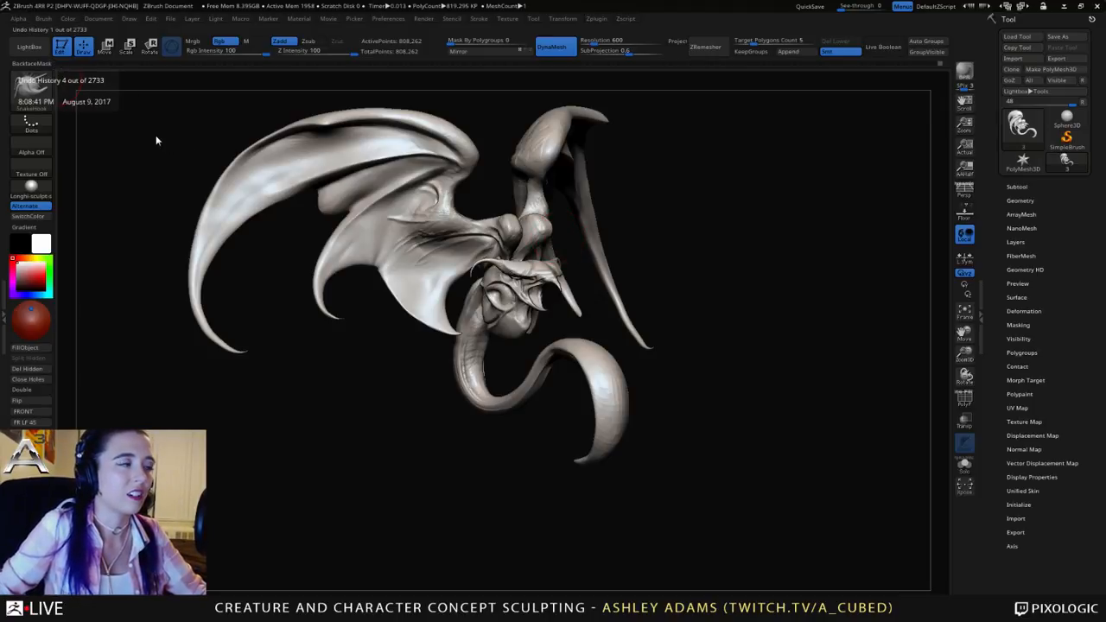
{"action": "left_click", "coordinate": [59, 63]}
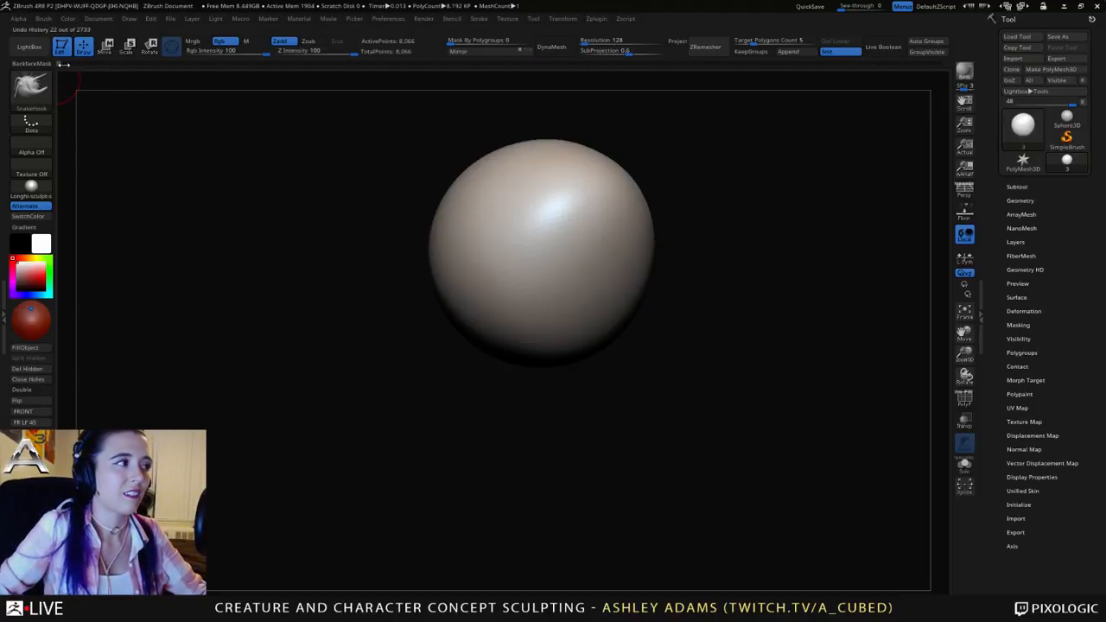
{"action": "left_click", "coordinate": [58, 63]}
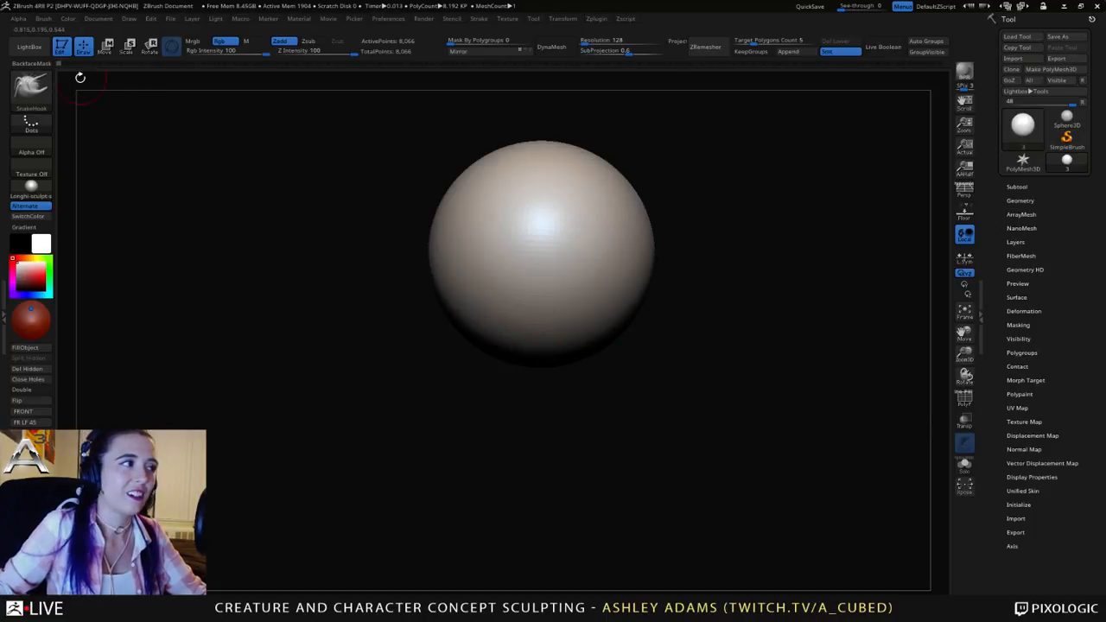
{"action": "left_click_drag", "start_coordinate": [54, 62], "coordinate": [81, 58]}
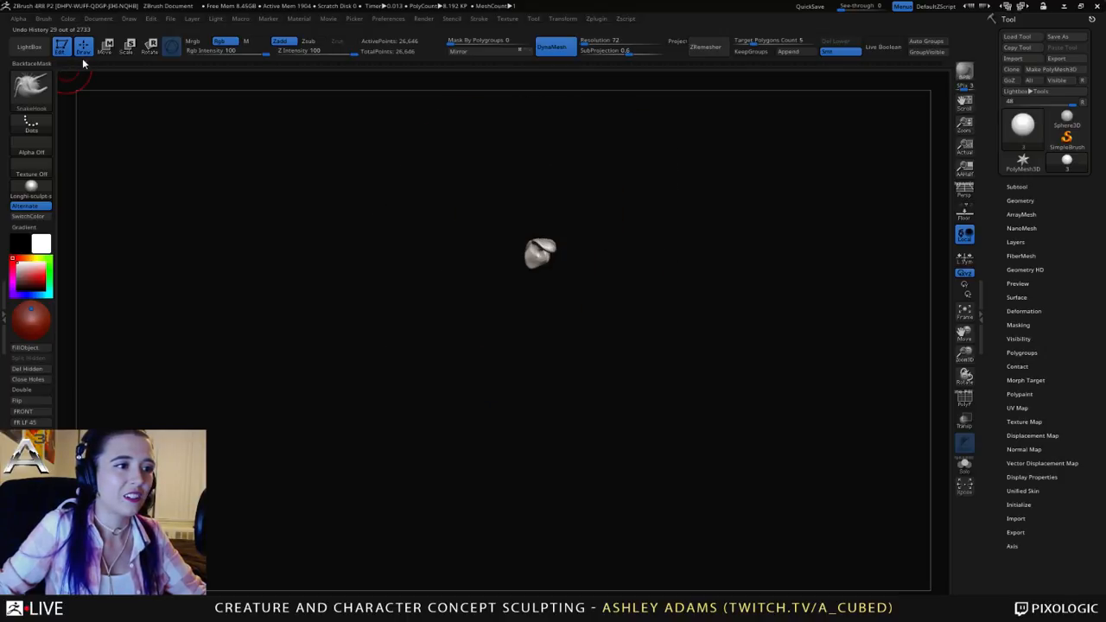
{"action": "mouse_move", "coordinate": [407, 265]}
{"action": "left_mouse_down"}
{"action": "mouse_move", "coordinate": [429, 262]}
{"action": "mouse_move", "coordinate": [393, 270]}
{"action": "left_mouse_up"}
{"action": "right_click_drag", "start_coordinate": [563, 283], "coordinate": [577, 335], "text": "ctrl"}
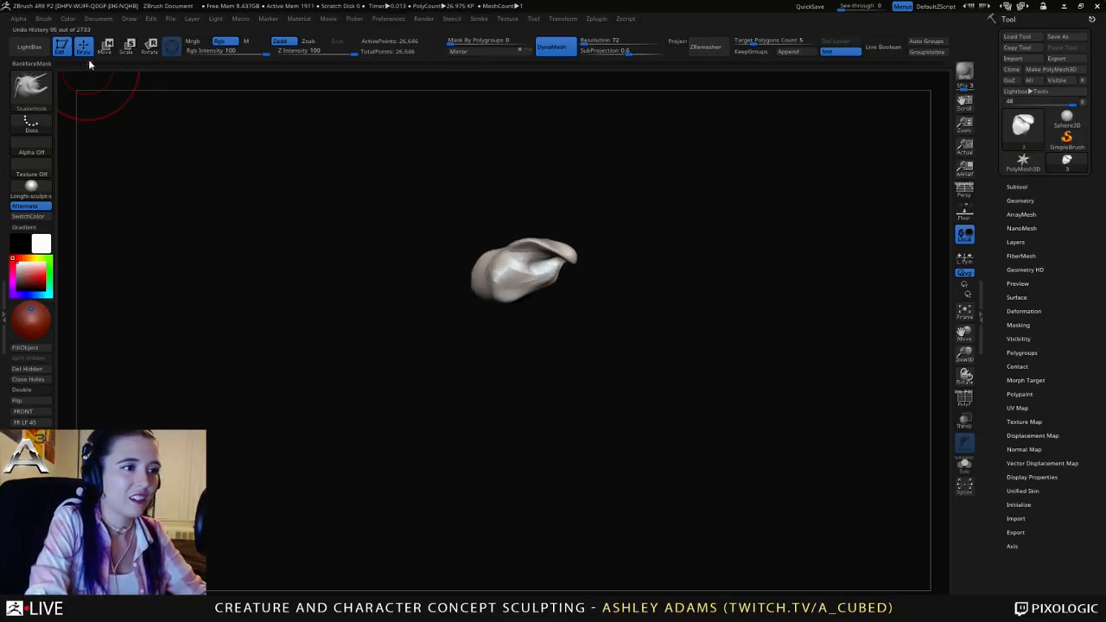
{"action": "left_click_drag", "start_coordinate": [98, 61], "coordinate": [265, 58]}
{"action": "right_click_drag", "start_coordinate": [584, 272], "coordinate": [610, 226], "text": "ctrl"}
{"action": "right_click_drag", "start_coordinate": [613, 228], "coordinate": [627, 269], "text": "alt"}
{"action": "left_click_drag", "start_coordinate": [269, 63], "coordinate": [959, 74]}
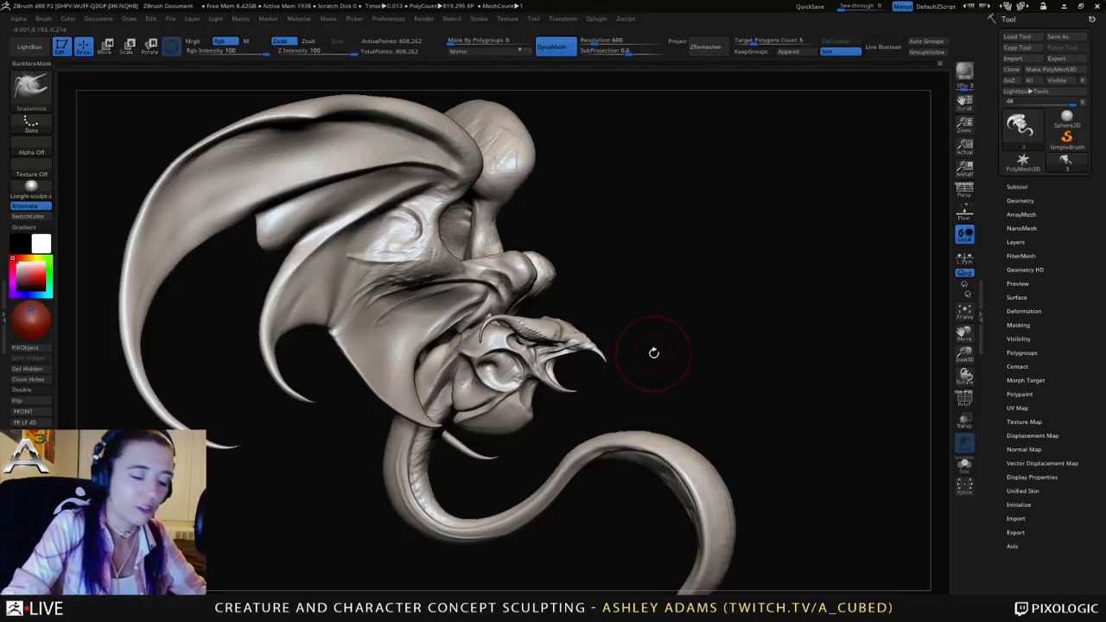
Step: Nudge the cheek behind the eye socket forward with SnakeHook and enlarge the brush
{"action": "left_click_drag", "start_coordinate": [597, 312], "coordinate": [725, 290]}
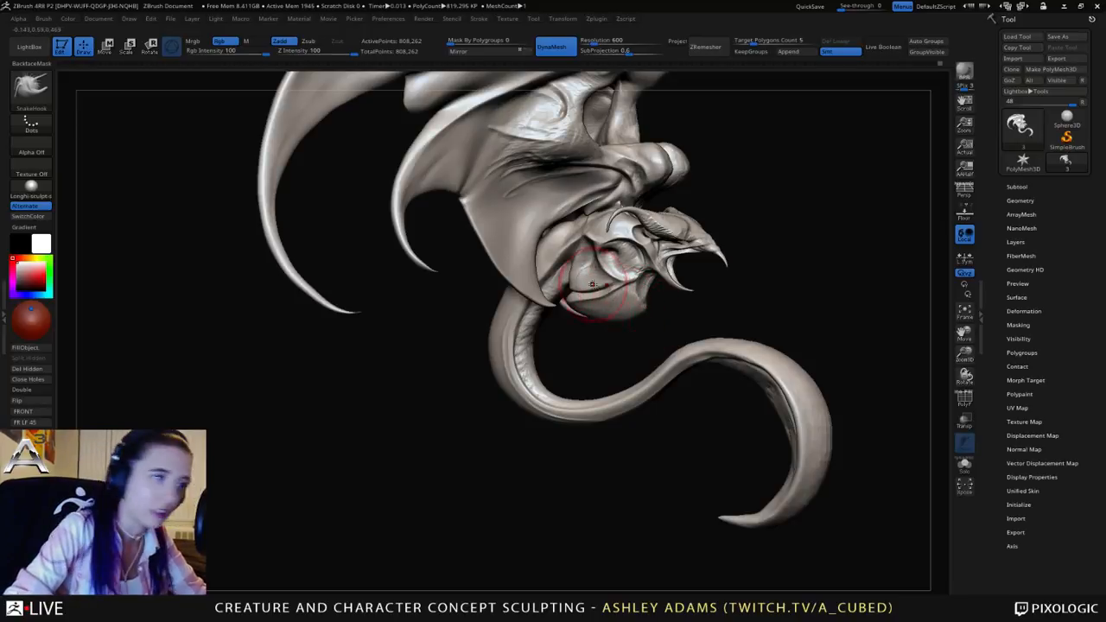
{"action": "left_click_drag", "start_coordinate": [592, 284], "coordinate": [624, 294]}
{"action": "right_click_drag", "start_coordinate": [662, 244], "coordinate": [506, 291], "text": "ctrl"}
{"action": "key", "text": "space"}
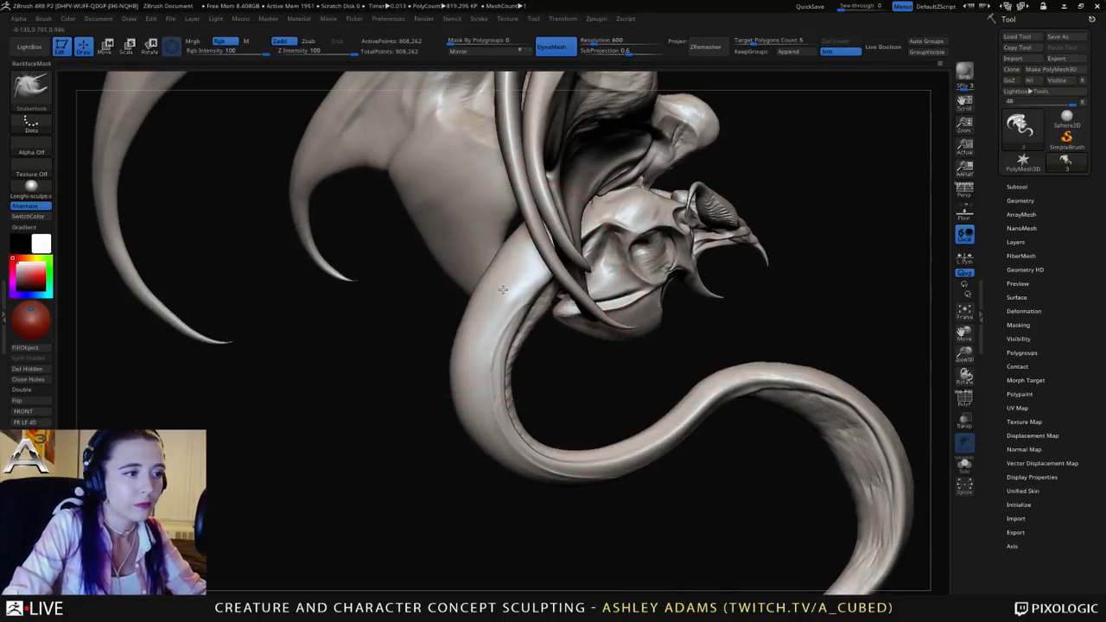
{"action": "right_click_drag", "start_coordinate": [555, 343], "coordinate": [666, 271]}
{"action": "right_click_drag", "start_coordinate": [655, 206], "coordinate": [574, 233], "text": "alt"}
{"action": "right_click_drag", "start_coordinate": [574, 233], "coordinate": [556, 321], "text": "ctrl"}
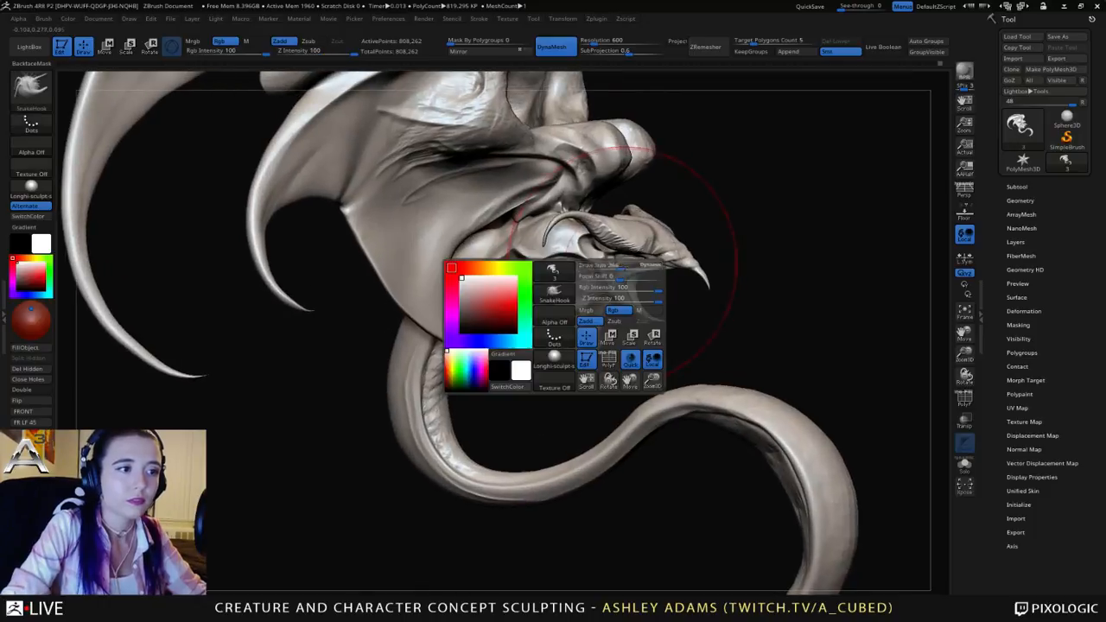
{"action": "right_click_drag", "start_coordinate": [639, 233], "coordinate": [623, 307], "text": "ctrl"}
{"action": "mouse_move", "coordinate": [654, 184]}
{"action": "right_mouse_down"}
{"action": "mouse_move", "coordinate": [548, 216]}
{"action": "mouse_move", "coordinate": [682, 275]}
{"action": "mouse_move", "coordinate": [655, 278]}
{"action": "mouse_move", "coordinate": [642, 243]}
{"action": "right_mouse_up"}
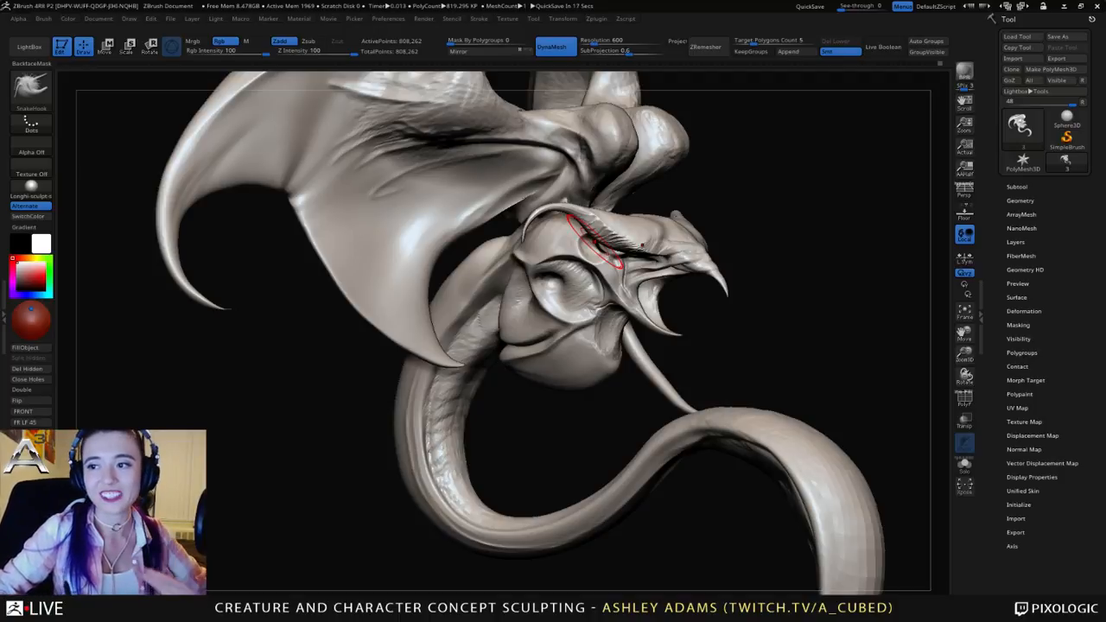
Step: Examine the head, wings and tail silhouette from the front and side
{"action": "left_click_drag", "start_coordinate": [744, 296], "coordinate": [638, 292]}
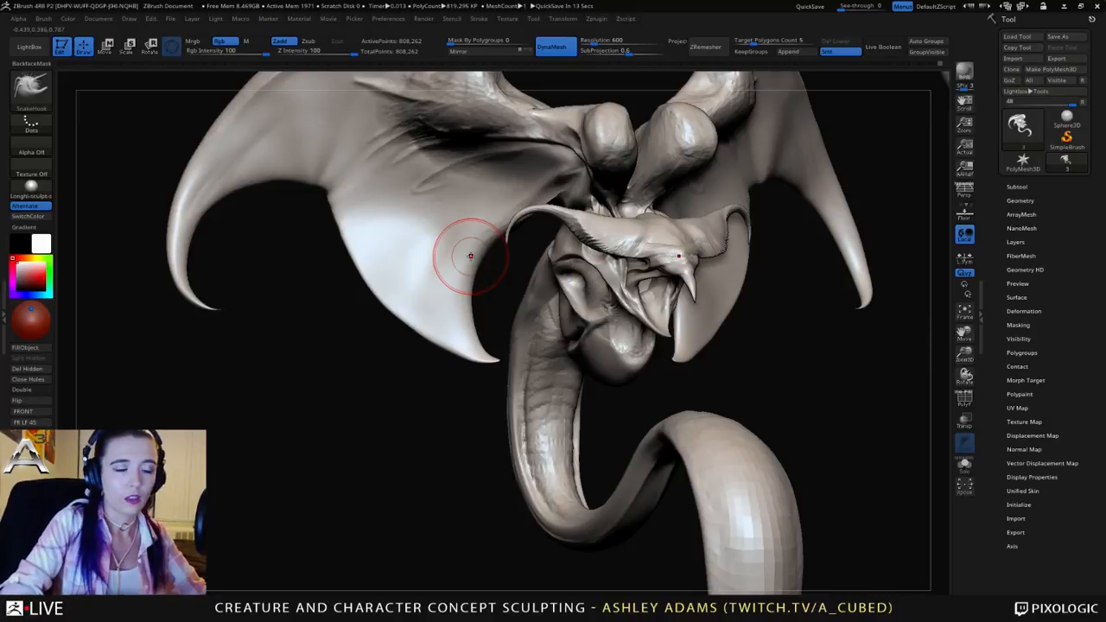
{"action": "mouse_move", "coordinate": [728, 301]}
{"action": "left_mouse_down"}
{"action": "mouse_move", "coordinate": [684, 263]}
{"action": "mouse_move", "coordinate": [594, 239]}
{"action": "left_mouse_up"}
{"action": "key", "text": "shift"}
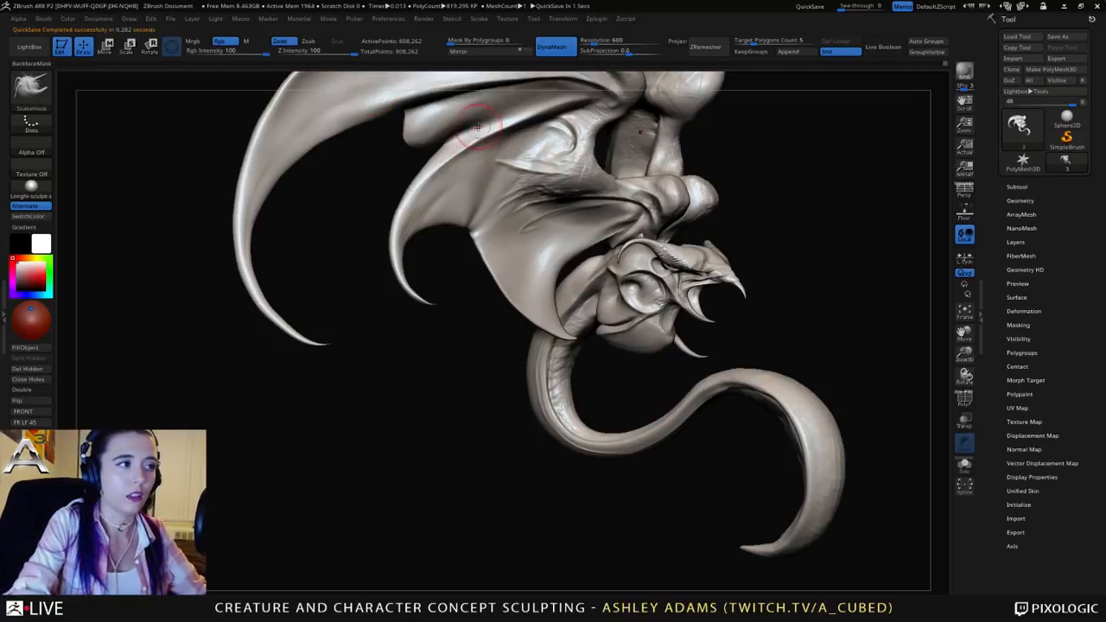
{"action": "left_click_drag", "start_coordinate": [395, 167], "coordinate": [370, 168]}
{"action": "right_click", "coordinate": [370, 168]}
{"action": "mouse_move", "coordinate": [346, 159]}
{"action": "right_mouse_down", "text": "alt"}
{"action": "mouse_move", "coordinate": [344, 188]}
{"action": "mouse_move", "coordinate": [377, 254]}
{"action": "right_mouse_up", "text": "alt"}
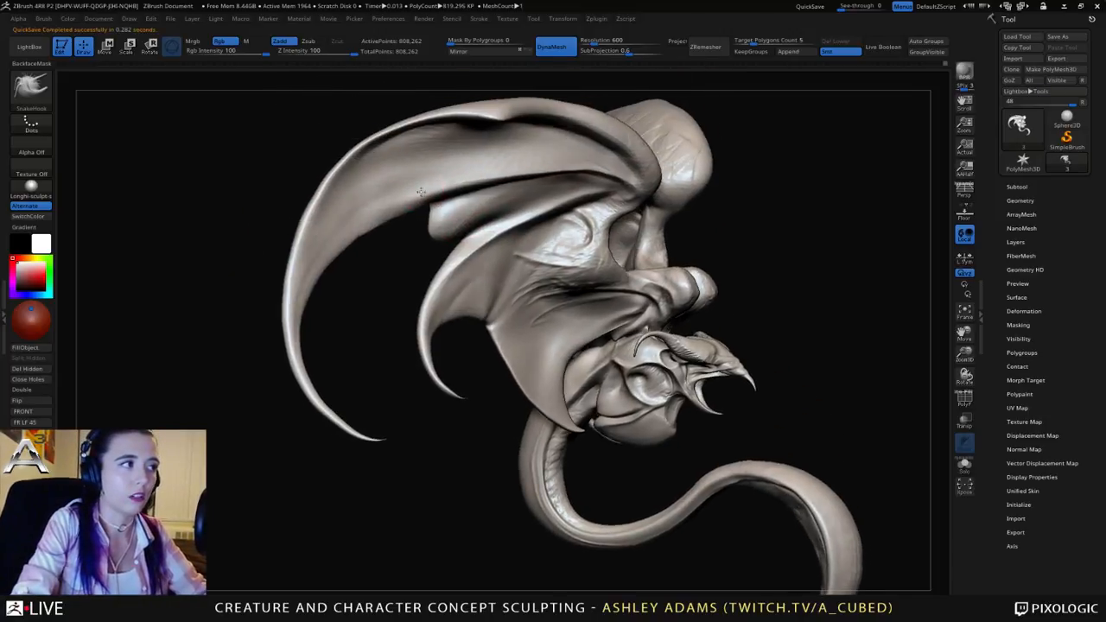
{"action": "right_click", "coordinate": [376, 255]}
{"action": "right_click_drag", "start_coordinate": [422, 182], "coordinate": [414, 182]}
{"action": "right_click", "coordinate": [413, 183]}
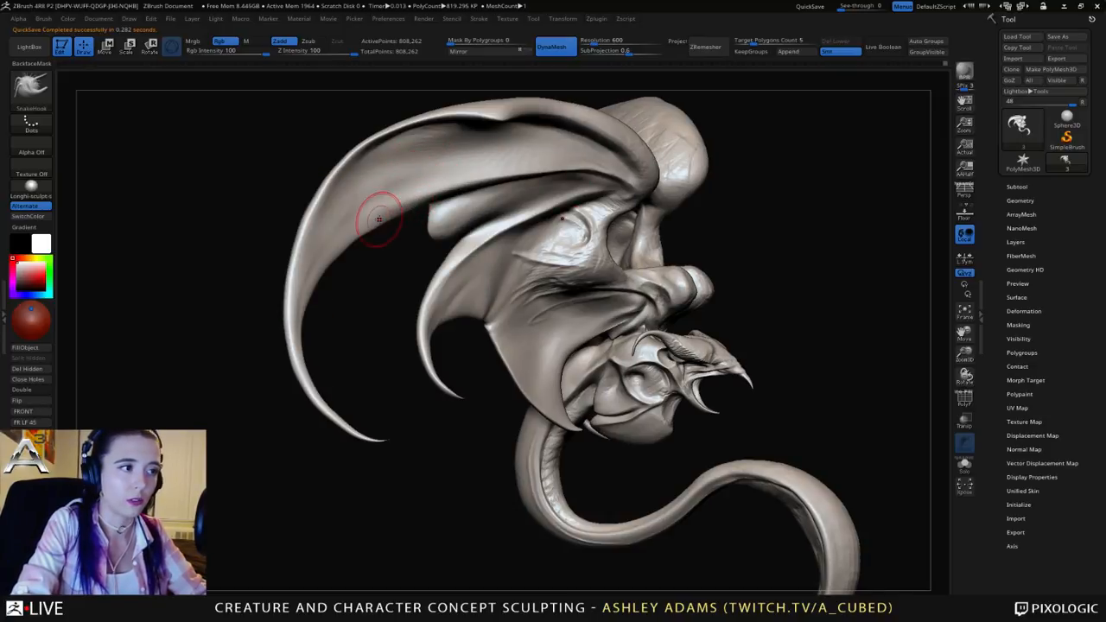
{"action": "key", "text": "ctrl"}
{"action": "right_click_drag", "start_coordinate": [513, 257], "coordinate": [511, 226], "text": "ctrl"}
{"action": "mouse_move", "coordinate": [512, 227]}
{"action": "right_mouse_down"}
{"action": "mouse_move", "coordinate": [380, 233]}
{"action": "mouse_move", "coordinate": [382, 281]}
{"action": "mouse_move", "coordinate": [425, 330]}
{"action": "right_mouse_up"}
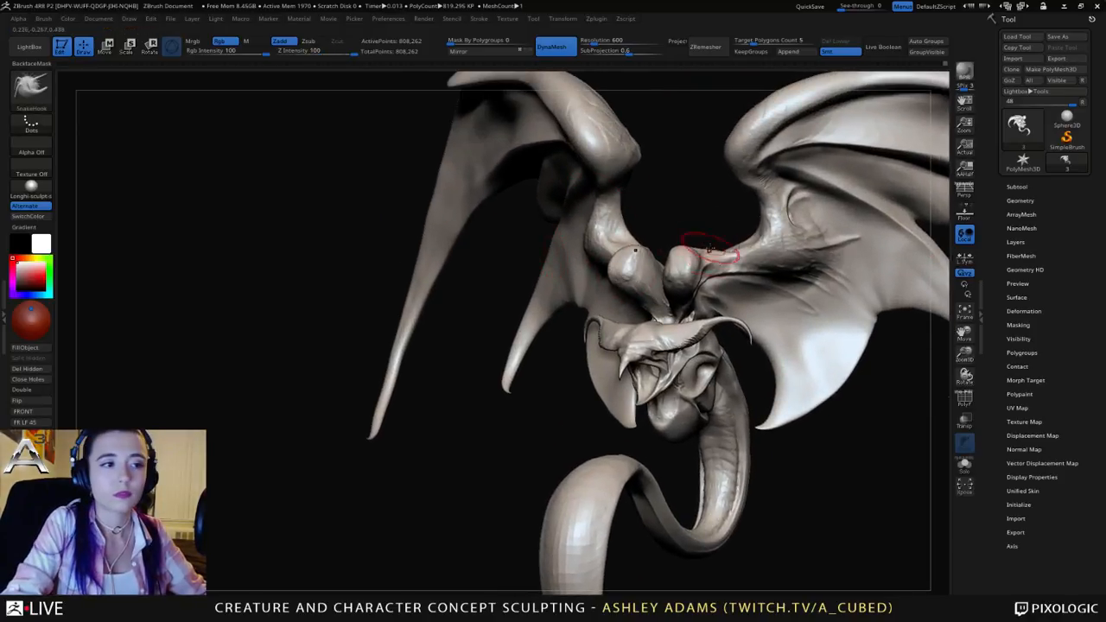
{"action": "mouse_move", "coordinate": [566, 280]}
{"action": "right_mouse_down"}
{"action": "mouse_move", "coordinate": [546, 283]}
{"action": "mouse_move", "coordinate": [576, 288]}
{"action": "mouse_move", "coordinate": [543, 289]}
{"action": "right_mouse_up"}
{"action": "right_click", "coordinate": [544, 288]}
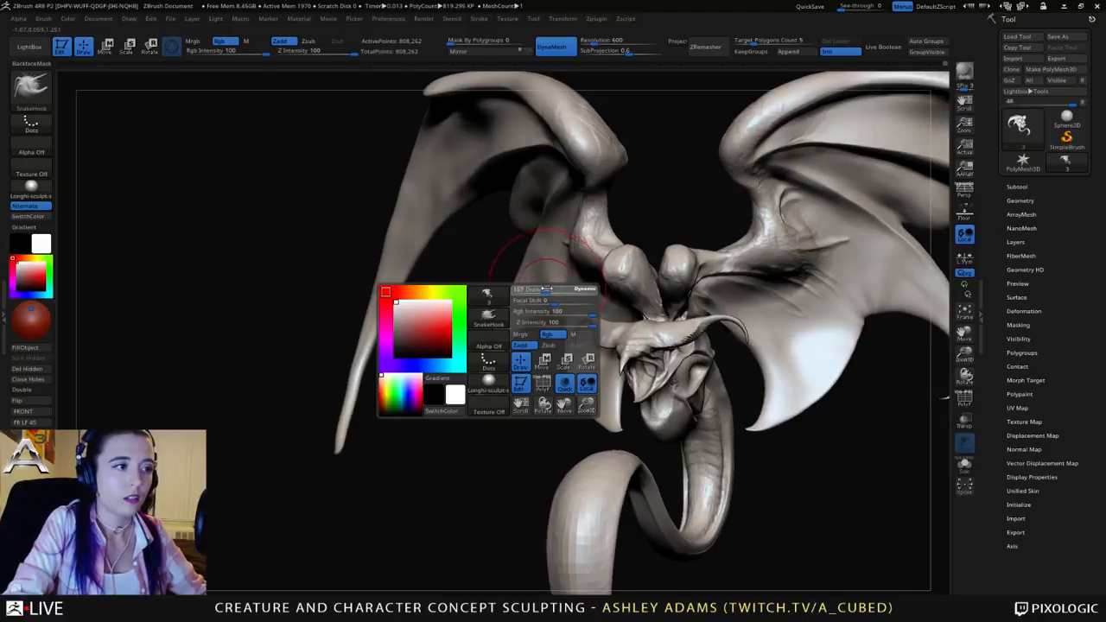
{"action": "right_click_drag", "start_coordinate": [434, 252], "coordinate": [461, 252]}
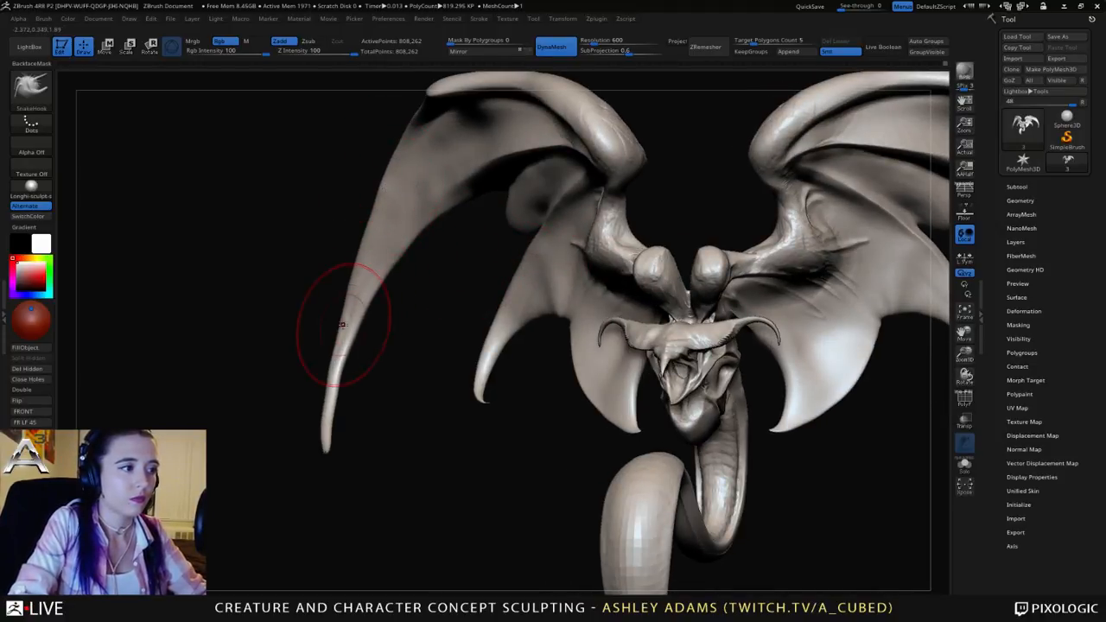
{"action": "left_click_drag", "start_coordinate": [419, 291], "coordinate": [461, 265]}
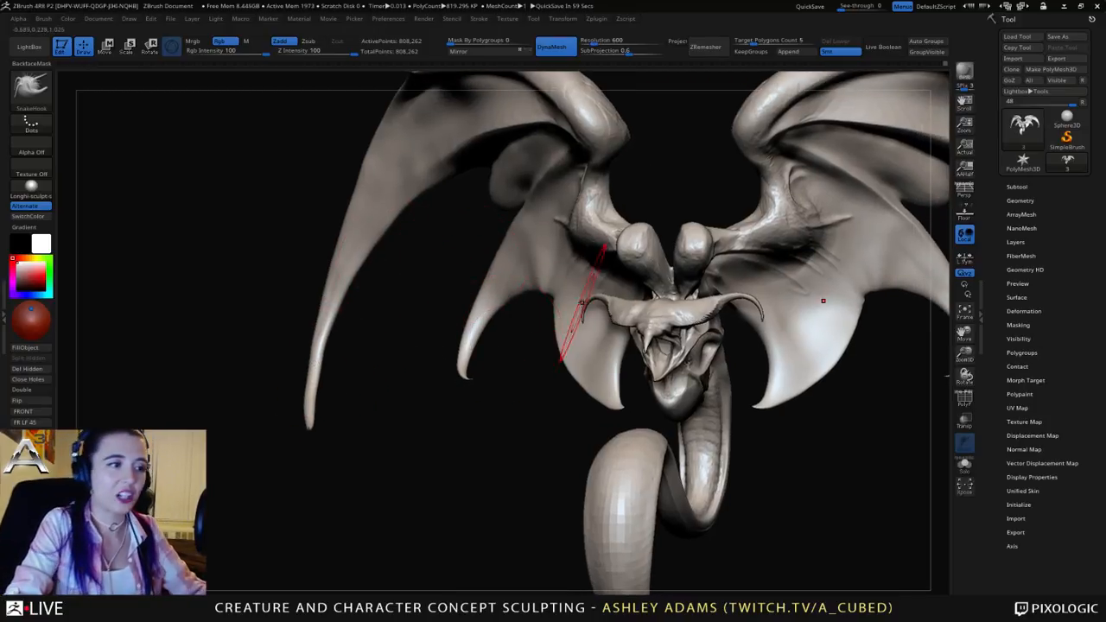
Step: Pull the blunt tip of the middle wing membrane lobe outward with a smaller SnakeHook brush
{"action": "right_click_drag", "start_coordinate": [579, 266], "coordinate": [639, 242]}
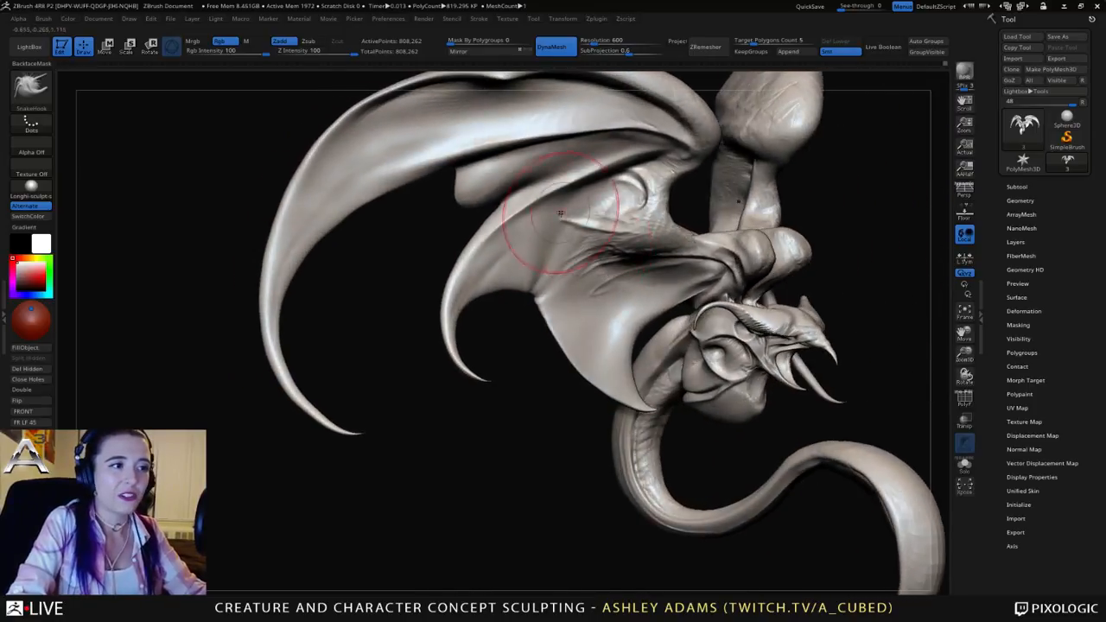
{"action": "right_click_drag", "start_coordinate": [518, 199], "coordinate": [542, 182]}
{"action": "key", "text": "space"}
{"action": "left_click_drag", "start_coordinate": [527, 174], "coordinate": [501, 173]}
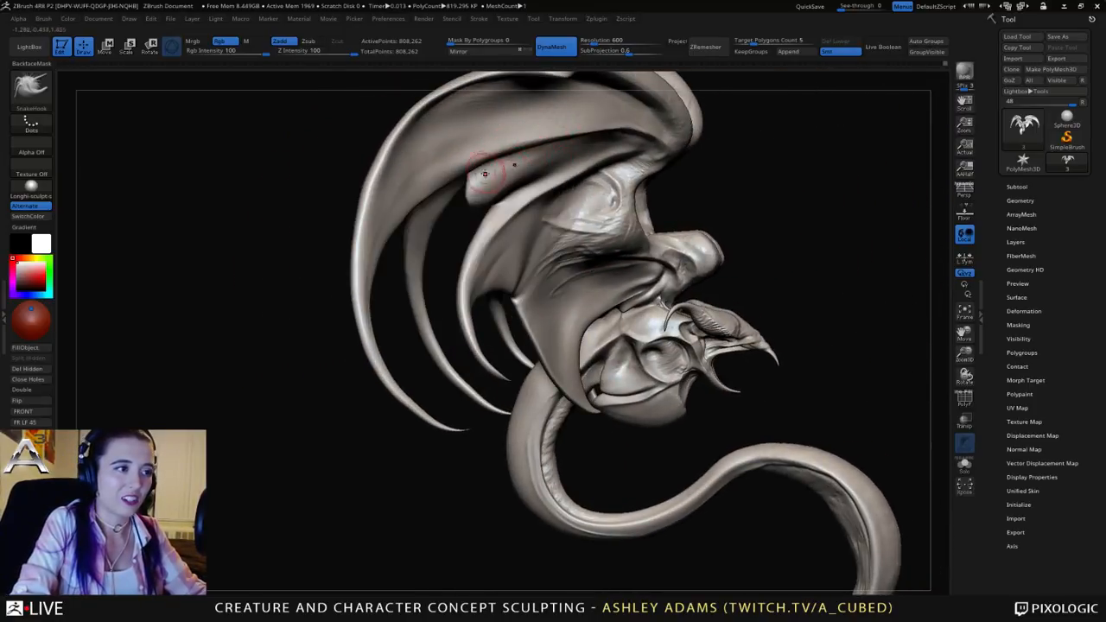
{"action": "mouse_move", "coordinate": [494, 174]}
{"action": "right_mouse_down"}
{"action": "mouse_move", "coordinate": [553, 177]}
{"action": "mouse_move", "coordinate": [444, 210]}
{"action": "mouse_move", "coordinate": [493, 181]}
{"action": "right_mouse_up"}
{"action": "key", "text": "b"}
{"action": "key", "text": "c"}
{"action": "key", "text": "b"}
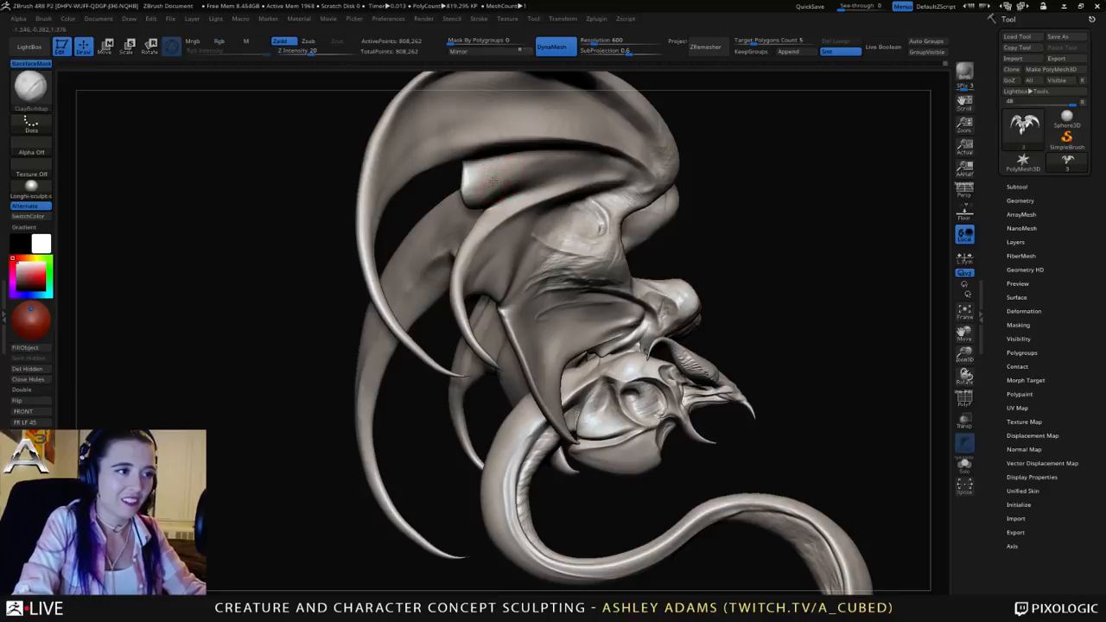
{"action": "key", "text": "space"}
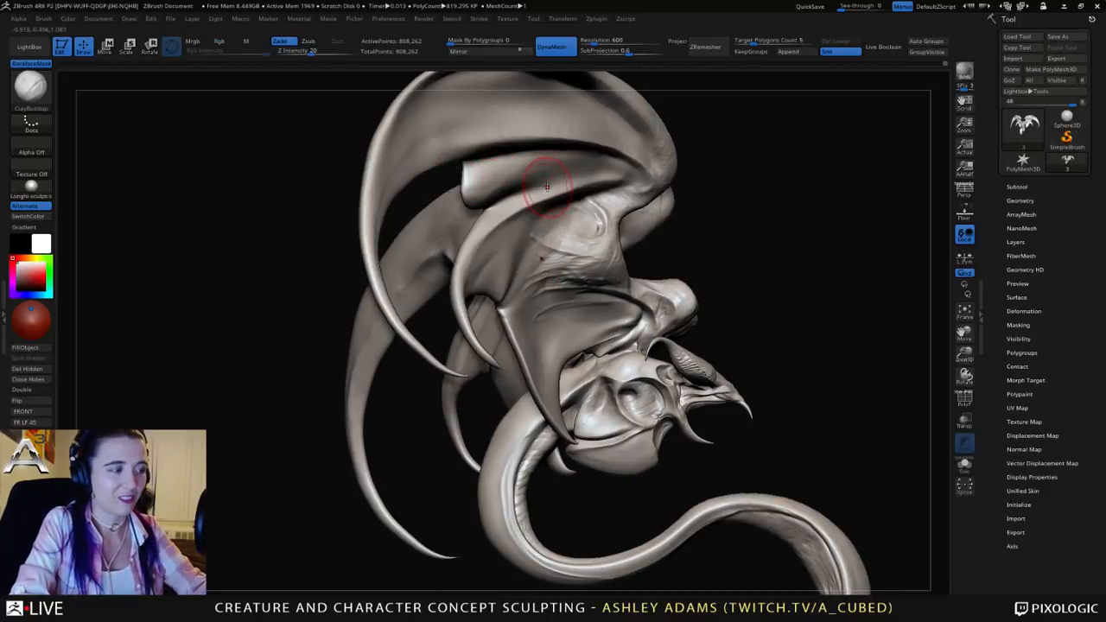
Step: Sharpen the end of the middle wing membrane lobe with a small Pinch brush
{"action": "key", "text": "b"}
{"action": "key", "text": "p"}
{"action": "key", "text": "i"}
{"action": "mouse_move", "coordinate": [493, 177]}
{"action": "right_mouse_down"}
{"action": "mouse_move", "coordinate": [517, 170]}
{"action": "mouse_move", "coordinate": [505, 162]}
{"action": "mouse_move", "coordinate": [503, 177]}
{"action": "right_mouse_up"}
{"action": "key", "text": "space"}
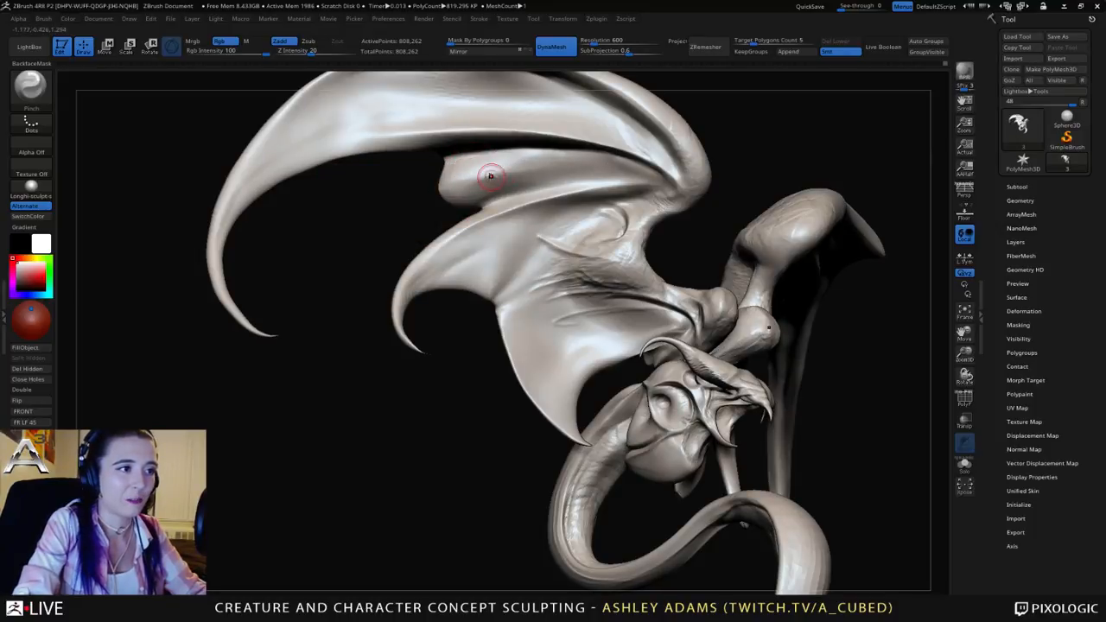
Step: Reshape the upper wing's leading edge and its outer membrane with the SnakeHook brush, adjusting the brush size as needed
{"action": "right_click_drag", "start_coordinate": [575, 207], "coordinate": [478, 218], "text": "ctrl"}
{"action": "right_click", "coordinate": [479, 218]}
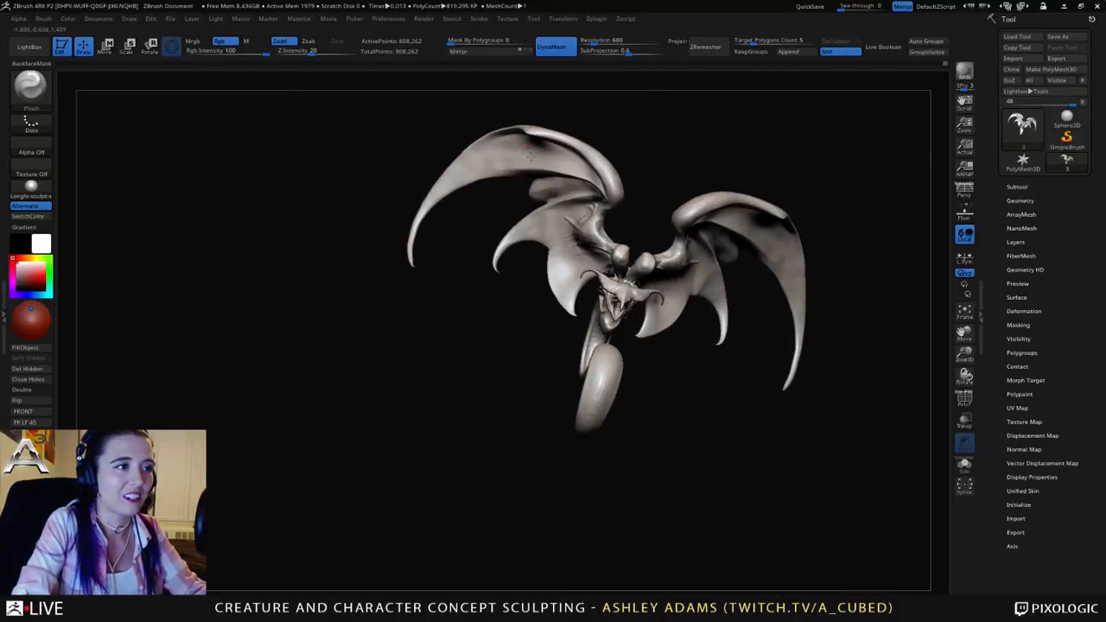
{"action": "mouse_move", "coordinate": [530, 153]}
{"action": "right_mouse_down"}
{"action": "mouse_move", "coordinate": [553, 129]}
{"action": "mouse_move", "coordinate": [549, 140]}
{"action": "mouse_move", "coordinate": [539, 131]}
{"action": "right_mouse_up"}
{"action": "key", "text": "space"}
{"action": "key", "text": "b"}
{"action": "key", "text": "s"}
{"action": "key", "text": "h"}
{"action": "key", "text": "space"}
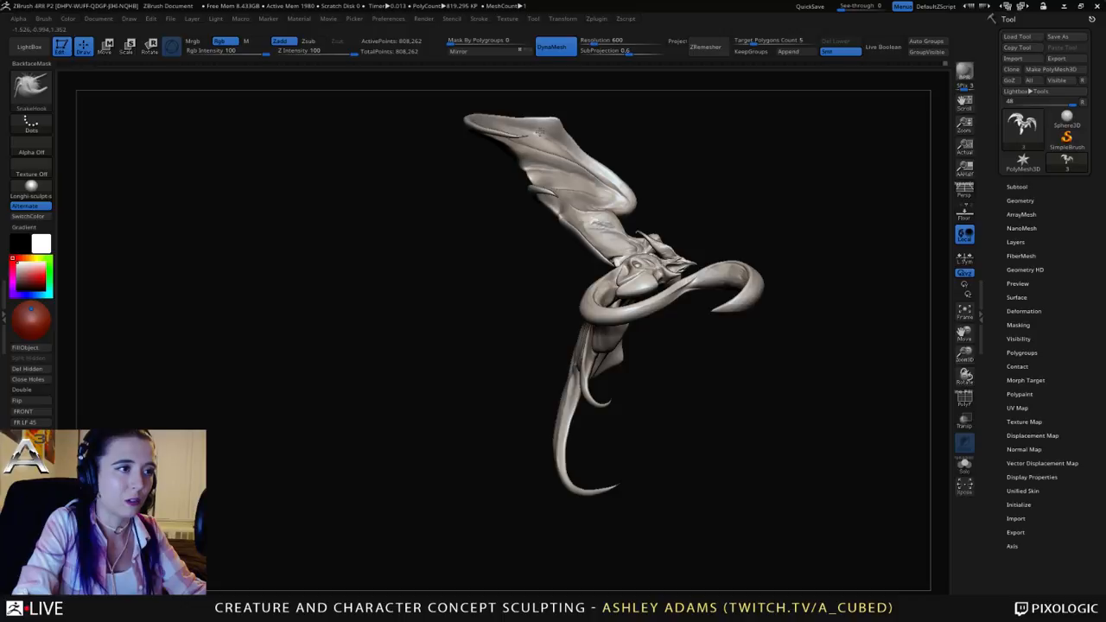
{"action": "key", "text": "space"}
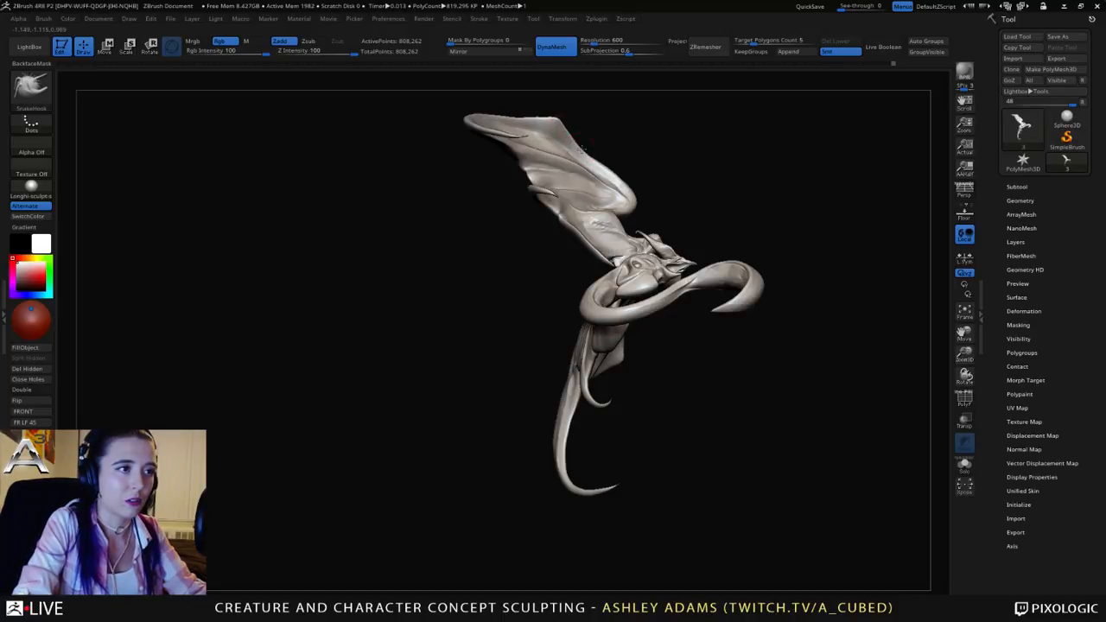
{"action": "right_click_drag", "start_coordinate": [585, 148], "coordinate": [563, 185]}
{"action": "key", "text": "space"}
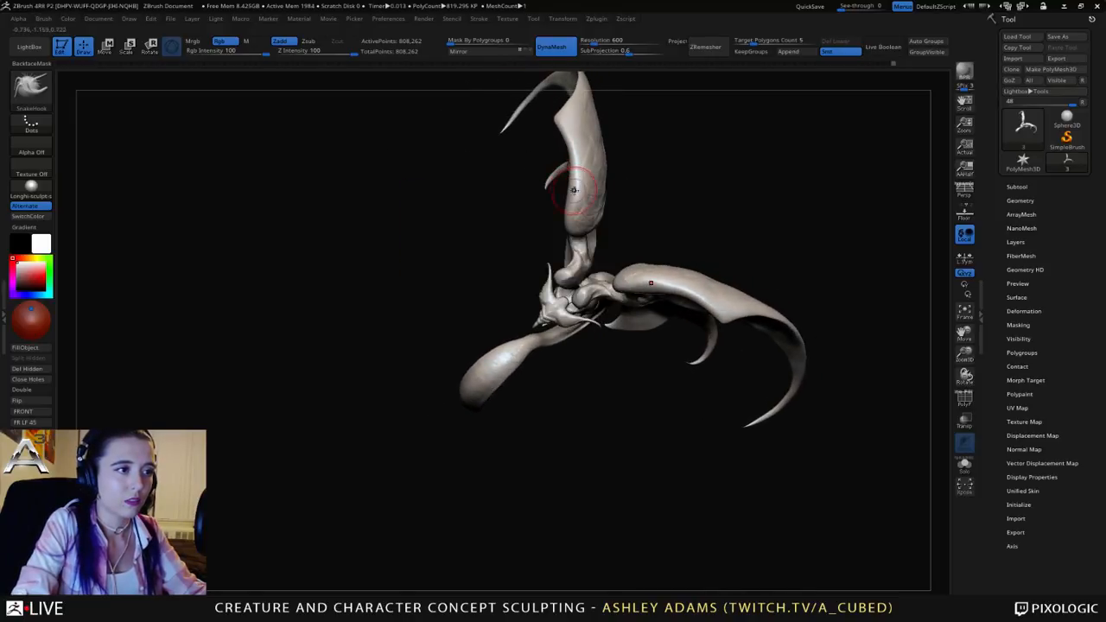
Step: Carve long creases with DamStandard along the outer face of the upper wing, running down to its rounded wrist
{"action": "mouse_move", "coordinate": [583, 175]}
{"action": "right_mouse_down"}
{"action": "mouse_move", "coordinate": [582, 119]}
{"action": "mouse_move", "coordinate": [581, 238]}
{"action": "mouse_move", "coordinate": [576, 216]}
{"action": "right_mouse_up"}
{"action": "mouse_move", "coordinate": [548, 163]}
{"action": "right_mouse_down", "text": "ctrl"}
{"action": "mouse_move", "coordinate": [538, 227]}
{"action": "mouse_move", "coordinate": [599, 177]}
{"action": "right_mouse_up", "text": "ctrl"}
{"action": "key", "text": "b"}
{"action": "key", "text": "d"}
{"action": "key", "text": "s"}
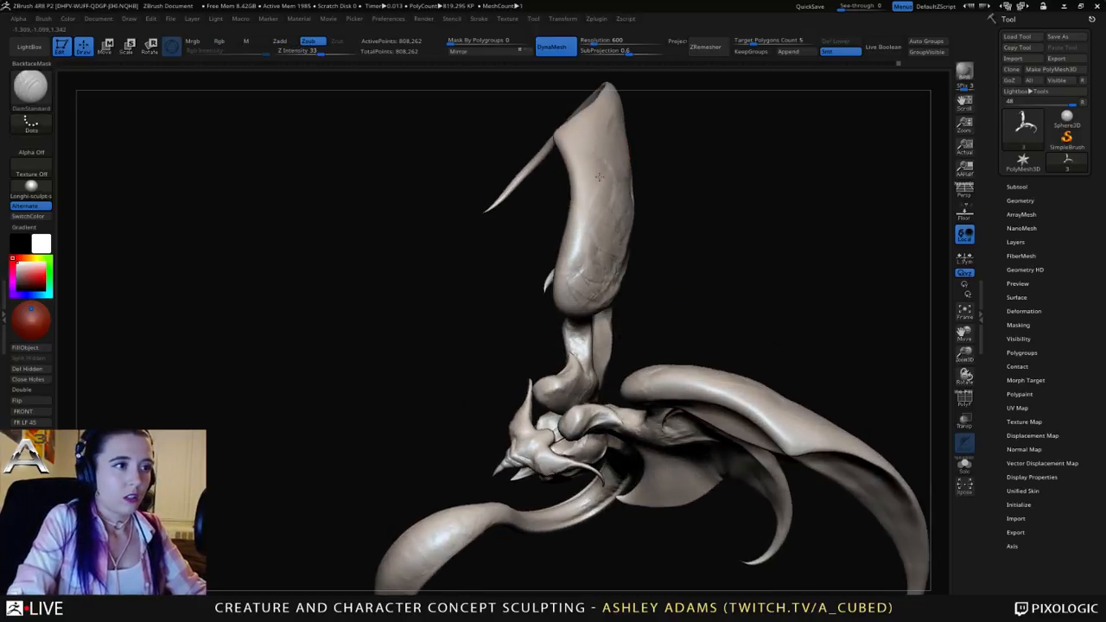
{"action": "left_click_drag", "start_coordinate": [570, 128], "coordinate": [596, 212]}
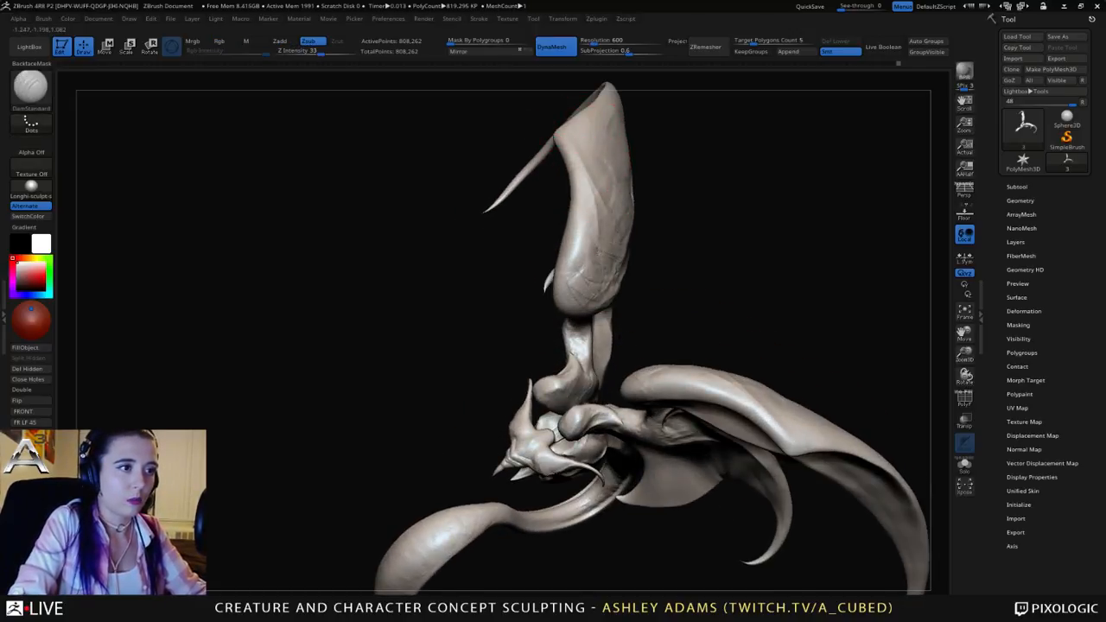
{"action": "left_click_drag", "start_coordinate": [610, 253], "coordinate": [596, 281]}
{"action": "left_click_drag", "start_coordinate": [602, 216], "coordinate": [603, 259]}
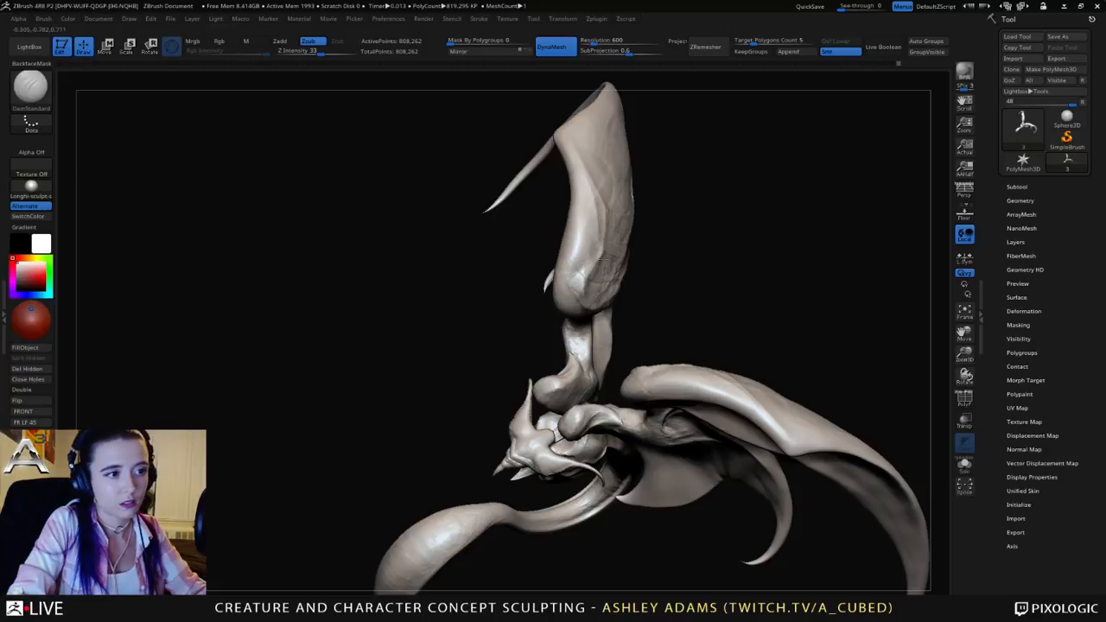
{"action": "left_click_drag", "start_coordinate": [568, 136], "coordinate": [598, 227]}
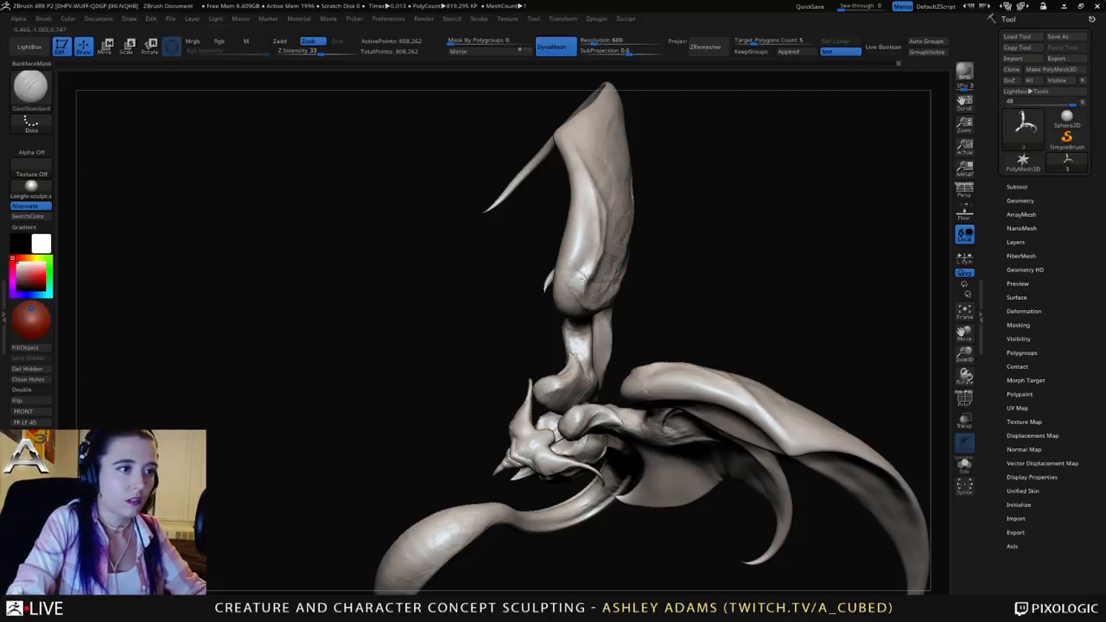
Step: Build up the form around the upper wing's rounded wrist and outer face with ClayBuildup
{"action": "mouse_move", "coordinate": [492, 250]}
{"action": "left_mouse_down"}
{"action": "mouse_move", "coordinate": [544, 239]}
{"action": "mouse_move", "coordinate": [518, 277]}
{"action": "left_mouse_up"}
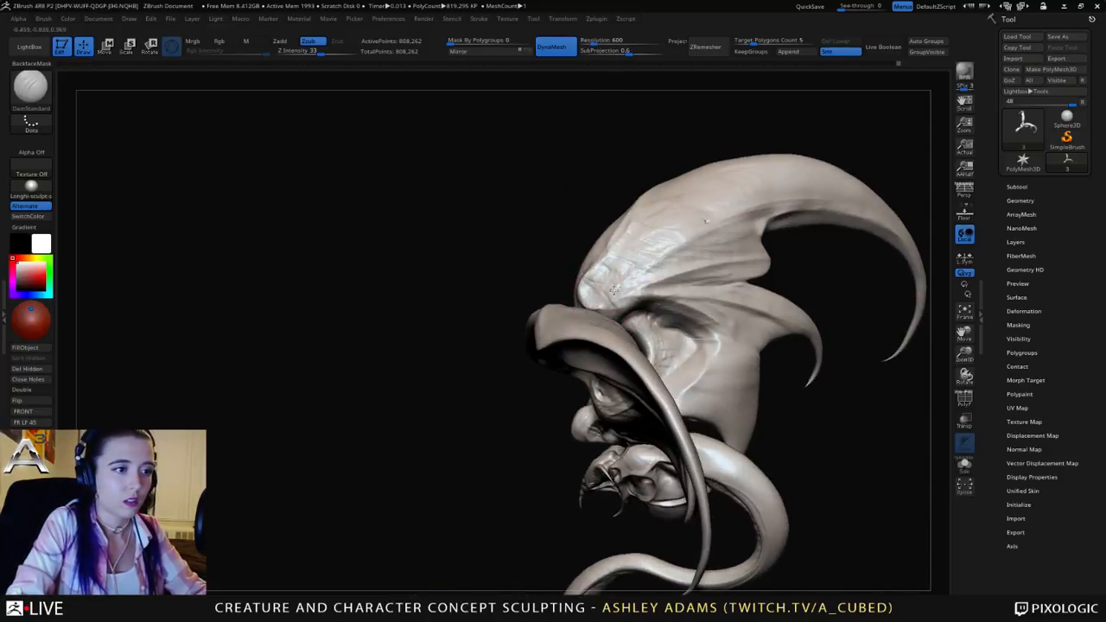
{"action": "left_click_drag", "start_coordinate": [440, 281], "coordinate": [529, 285]}
{"action": "key", "text": "b"}
{"action": "key", "text": "c"}
{"action": "key", "text": "b"}
{"action": "left_click_drag", "start_coordinate": [615, 250], "coordinate": [612, 300]}
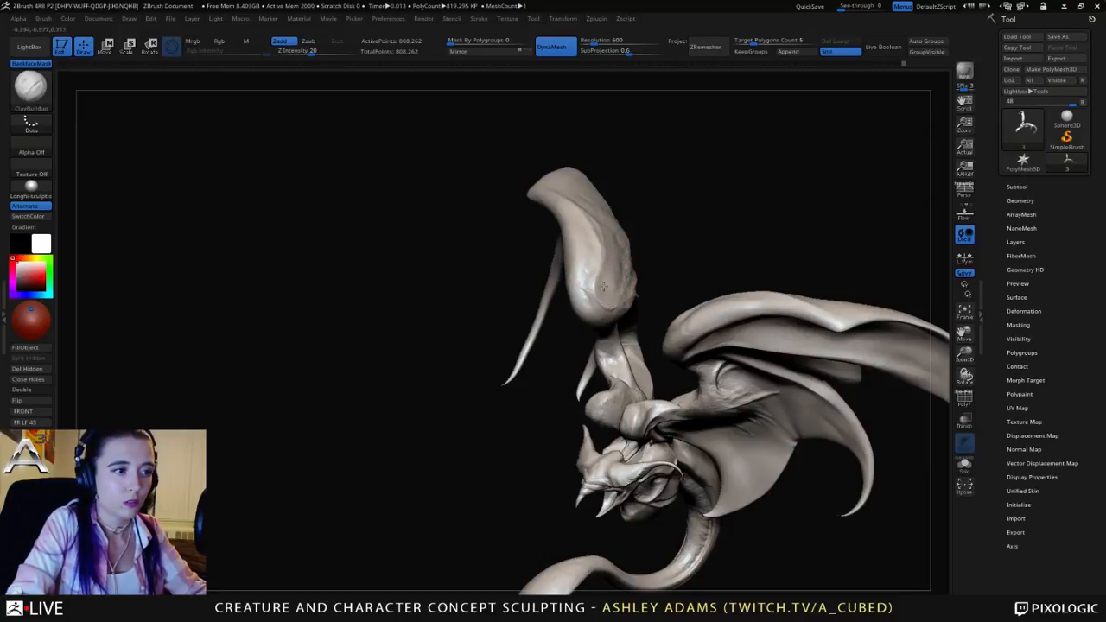
{"action": "mouse_move", "coordinate": [519, 251]}
{"action": "left_mouse_down"}
{"action": "mouse_move", "coordinate": [629, 210]}
{"action": "mouse_move", "coordinate": [592, 254]}
{"action": "mouse_move", "coordinate": [560, 216]}
{"action": "mouse_move", "coordinate": [593, 274]}
{"action": "mouse_move", "coordinate": [541, 199]}
{"action": "mouse_move", "coordinate": [601, 281]}
{"action": "left_mouse_up"}
{"action": "mouse_move", "coordinate": [503, 275]}
{"action": "left_mouse_down"}
{"action": "mouse_move", "coordinate": [575, 250]}
{"action": "mouse_move", "coordinate": [605, 306]}
{"action": "mouse_move", "coordinate": [505, 293]}
{"action": "mouse_move", "coordinate": [607, 274]}
{"action": "mouse_move", "coordinate": [513, 251]}
{"action": "left_mouse_up"}
Step: Raise the DynaMesh resolution to 704 and remesh the creature
{"action": "mouse_move", "coordinate": [475, 180]}
{"action": "left_mouse_down"}
{"action": "mouse_move", "coordinate": [591, 270]}
{"action": "mouse_move", "coordinate": [594, 286]}
{"action": "mouse_move", "coordinate": [582, 207]}
{"action": "mouse_move", "coordinate": [612, 229]}
{"action": "mouse_move", "coordinate": [644, 173]}
{"action": "mouse_move", "coordinate": [519, 207]}
{"action": "mouse_move", "coordinate": [529, 143]}
{"action": "mouse_move", "coordinate": [533, 237]}
{"action": "mouse_move", "coordinate": [511, 195]}
{"action": "mouse_move", "coordinate": [536, 175]}
{"action": "left_mouse_up"}
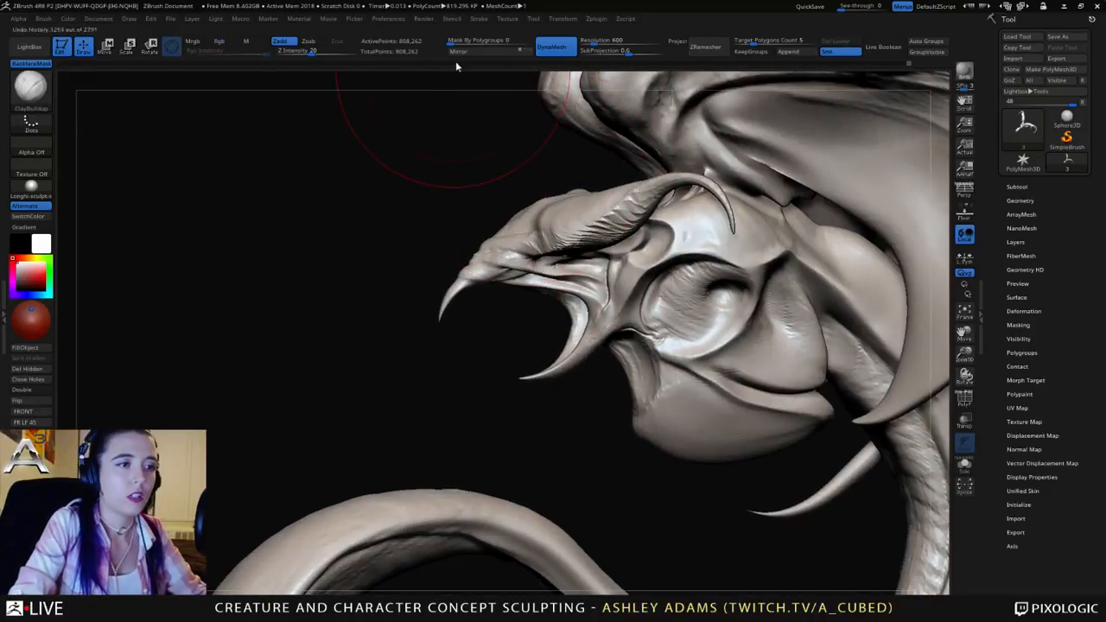
{"action": "left_click", "coordinate": [603, 40]}
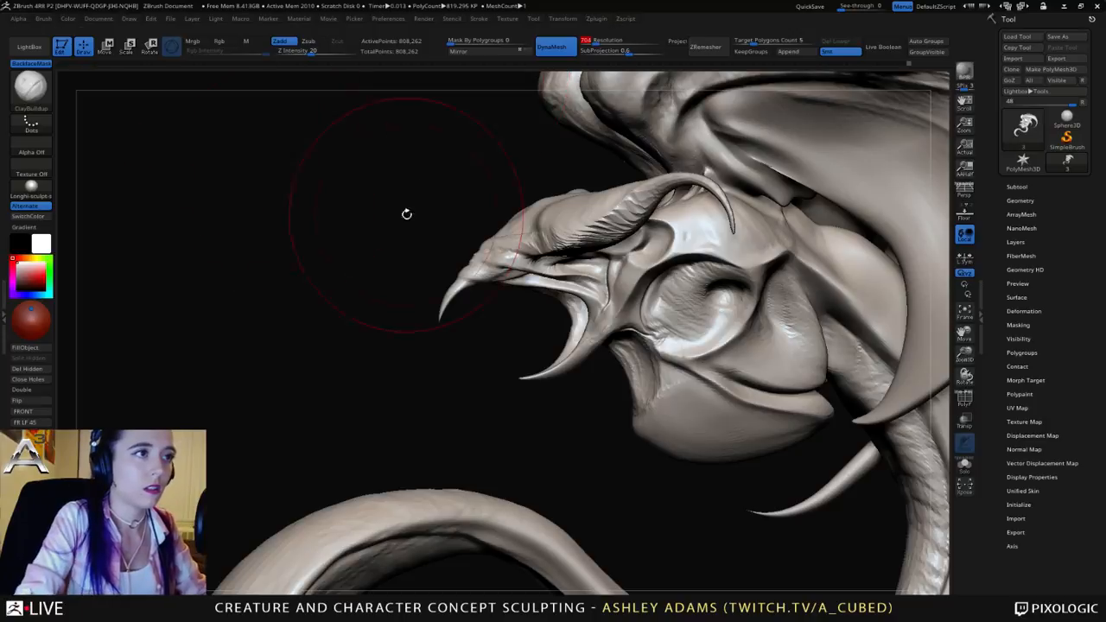
{"action": "key", "text": "ctrl"}
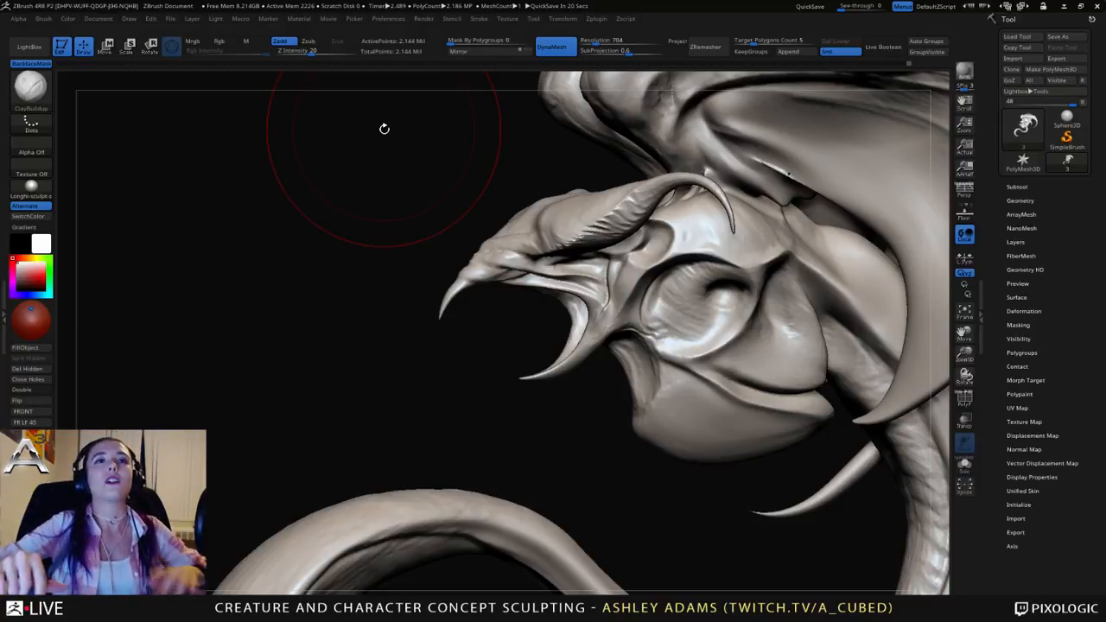
Step: Smooth the rough edge of the inner wing membrane behind the creature's horn
{"action": "right_click_drag", "start_coordinate": [698, 217], "coordinate": [637, 228]}
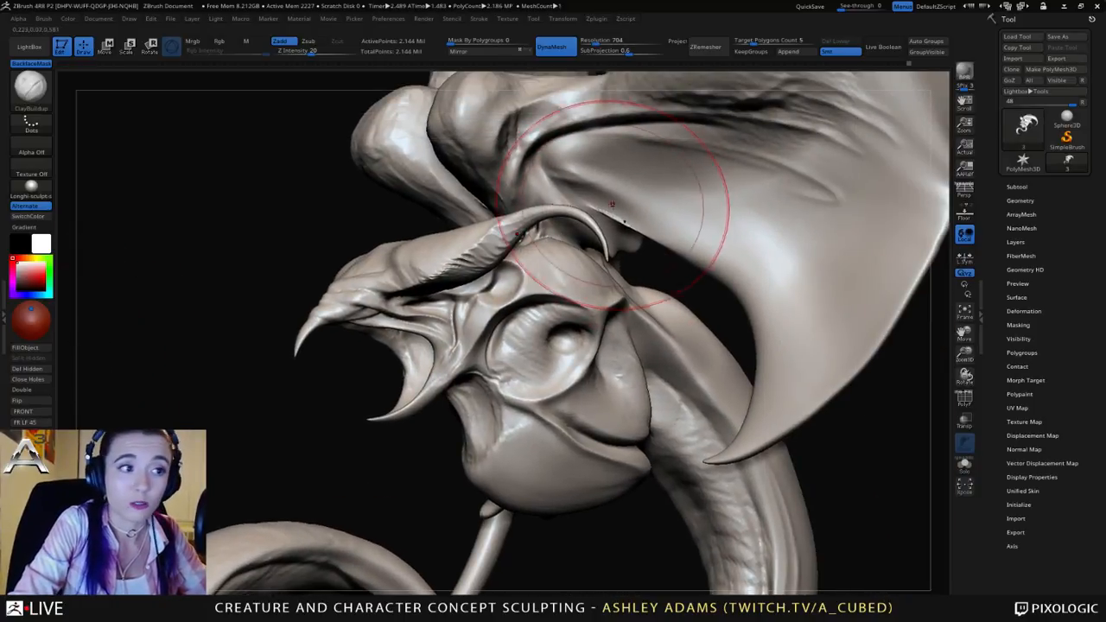
{"action": "right_click_drag", "start_coordinate": [614, 215], "coordinate": [620, 218]}
{"action": "key", "text": "space"}
{"action": "mouse_move", "coordinate": [619, 218]}
{"action": "left_mouse_down"}
{"action": "mouse_move", "coordinate": [596, 219]}
{"action": "mouse_move", "coordinate": [605, 208]}
{"action": "left_mouse_up"}
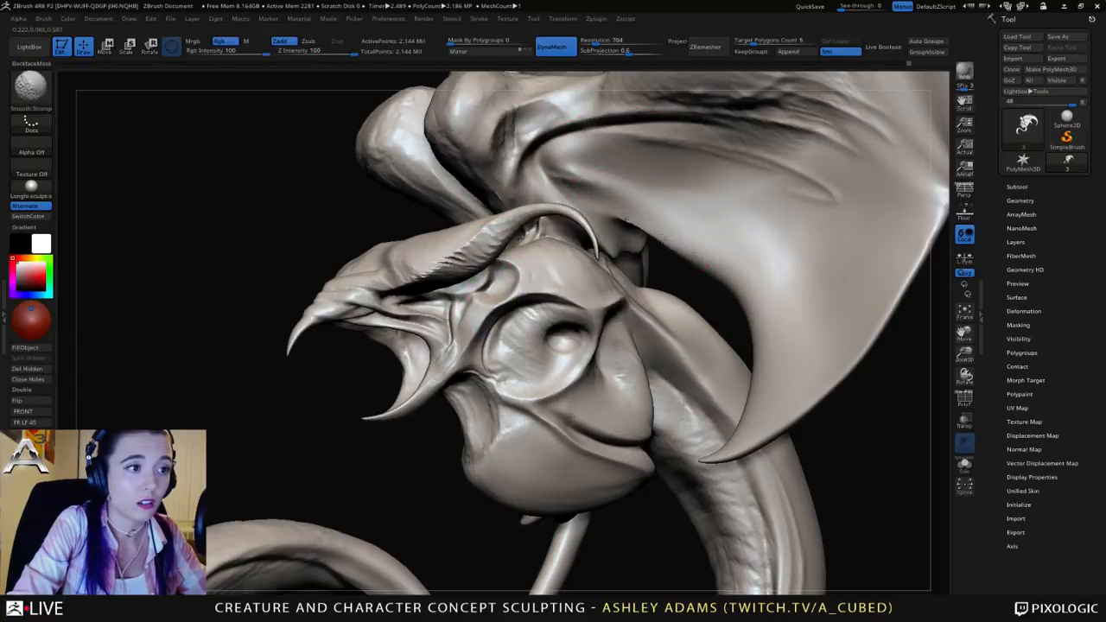
{"action": "key", "text": "ctrl"}
Step: Adjust the inner wing membrane's edge beside the head with a resized SnakeHook brush
{"action": "right_click_drag", "start_coordinate": [712, 280], "coordinate": [691, 226], "text": "ctrl"}
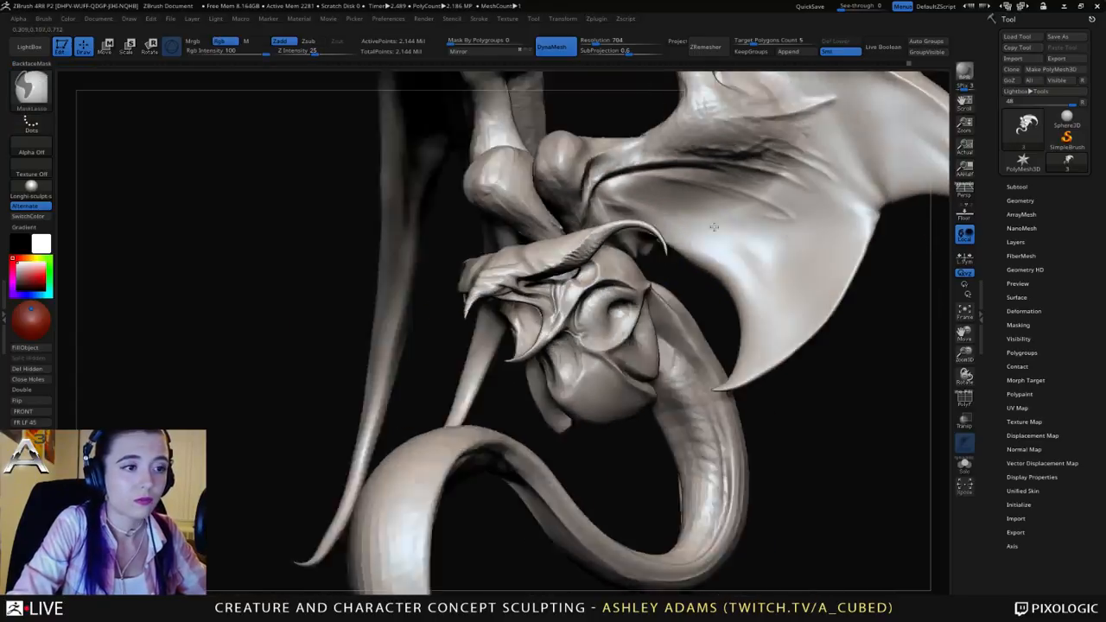
{"action": "right_click_drag", "start_coordinate": [639, 251], "coordinate": [698, 264]}
{"action": "key", "text": "b"}
{"action": "key", "text": "s"}
{"action": "key", "text": "h"}
{"action": "key", "text": "space"}
{"action": "left_click_drag", "start_coordinate": [675, 265], "coordinate": [691, 265]}
{"action": "right_click_drag", "start_coordinate": [691, 265], "coordinate": [691, 258]}
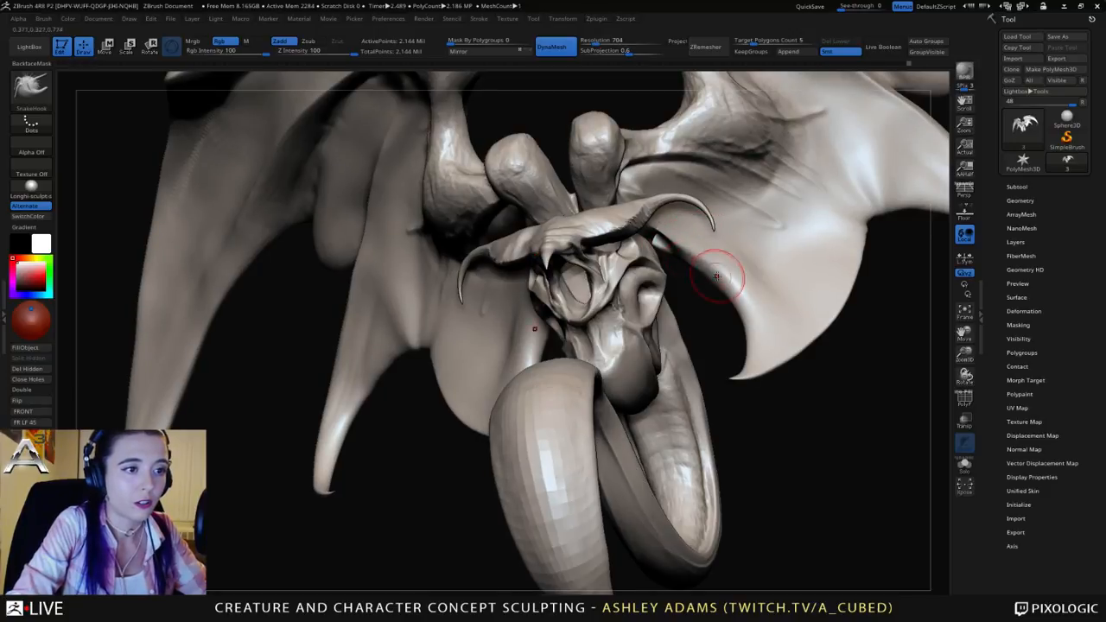
Step: Refine the membrane where it meets the body behind the horn, using DamStandard and Smooth Stronger
{"action": "key", "text": "shift"}
{"action": "mouse_move", "coordinate": [724, 294]}
{"action": "right_mouse_down"}
{"action": "mouse_move", "coordinate": [665, 253]}
{"action": "mouse_move", "coordinate": [684, 235]}
{"action": "right_mouse_up"}
{"action": "key", "text": "shift"}
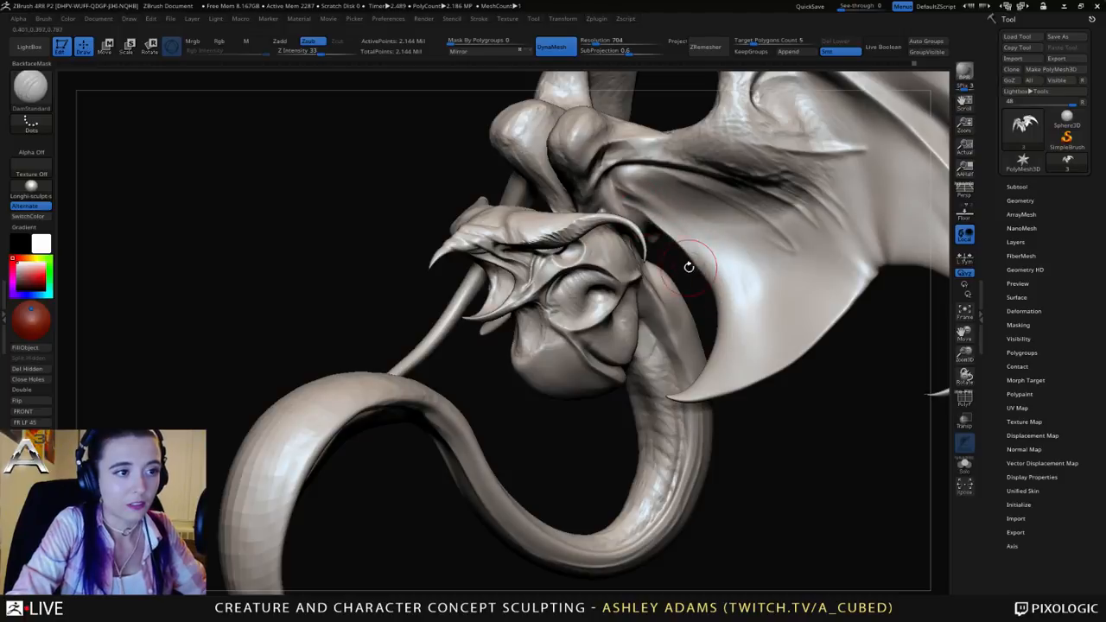
{"action": "key", "text": "shift"}
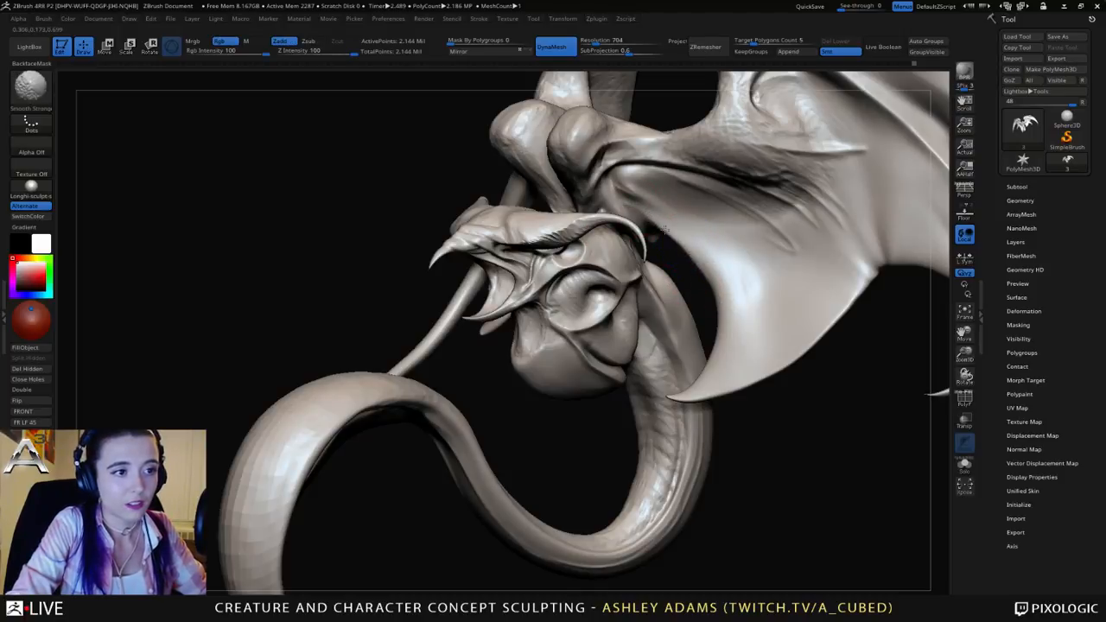
{"action": "right_click_drag", "start_coordinate": [703, 256], "coordinate": [758, 256]}
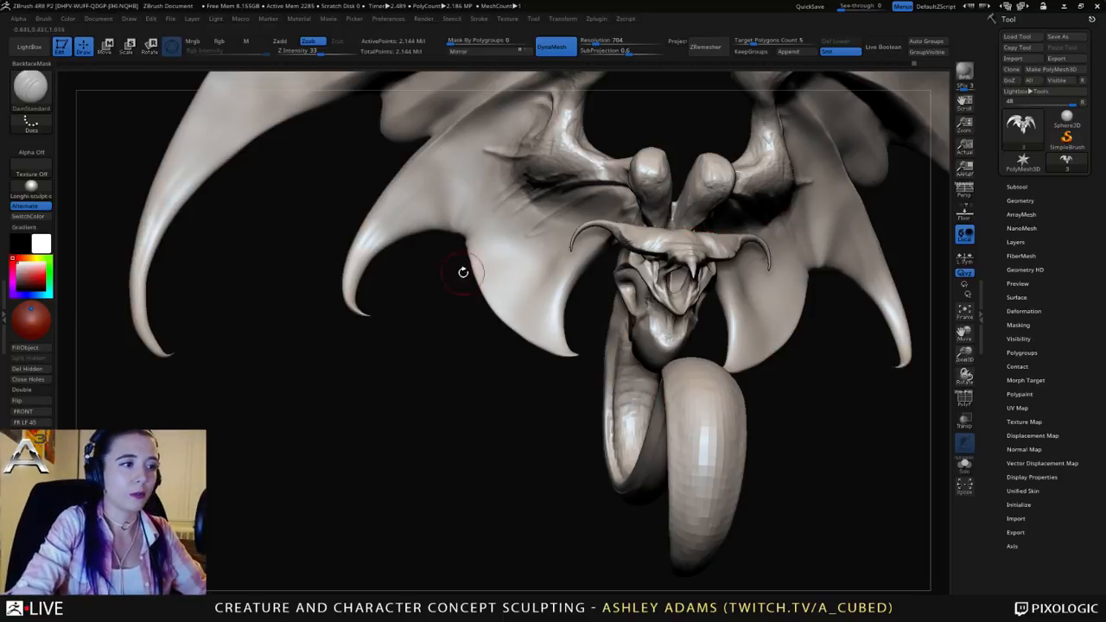
Step: Add a ClayBuildup ridge at the notch between the two lower wing membrane lobes
{"action": "left_click_drag", "start_coordinate": [402, 259], "coordinate": [454, 242]}
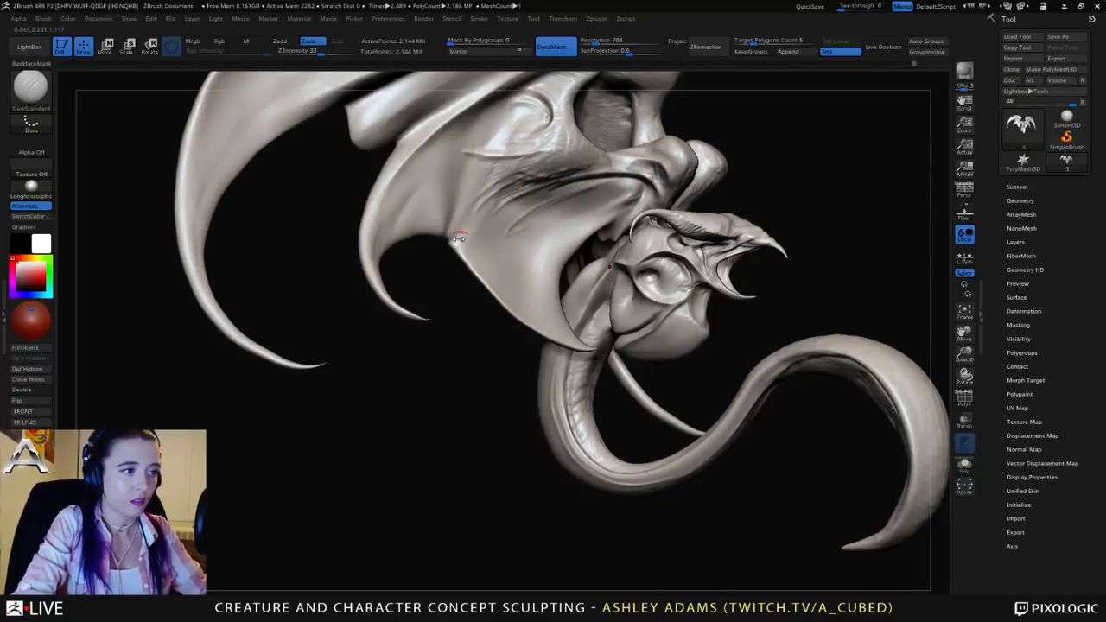
{"action": "key", "text": "b"}
{"action": "key", "text": "c"}
{"action": "key", "text": "b"}
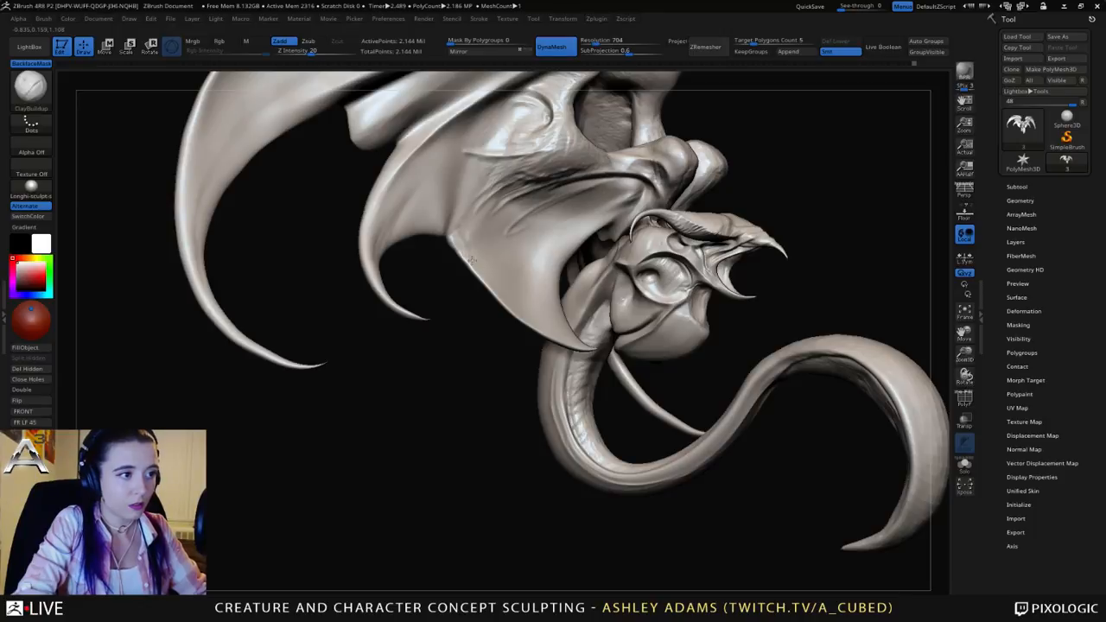
{"action": "left_click_drag", "start_coordinate": [472, 260], "coordinate": [467, 238]}
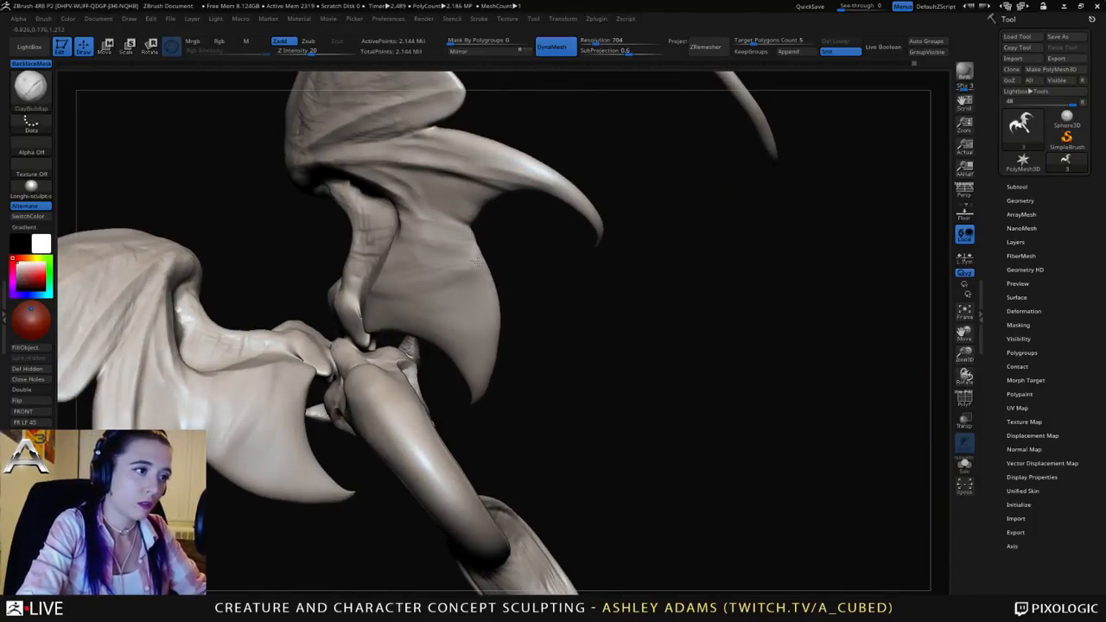
Step: Smooth the back of the lower wing membrane and build up the finger ridge leading from its notch with ClayBuildup
{"action": "key", "text": "shift"}
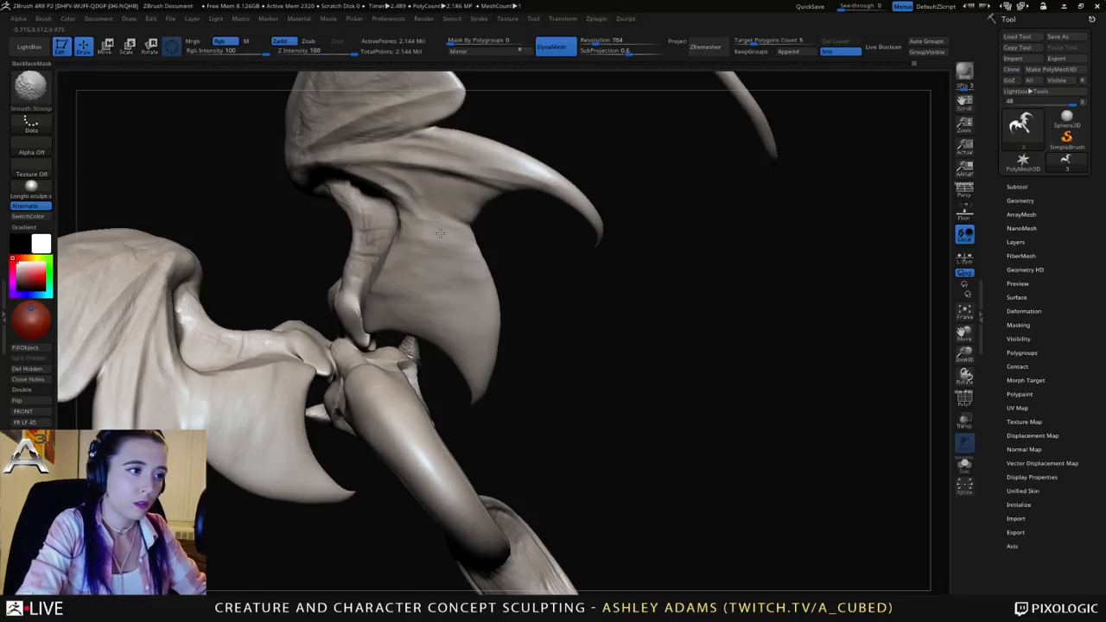
{"action": "right_click_drag", "start_coordinate": [457, 202], "coordinate": [464, 214]}
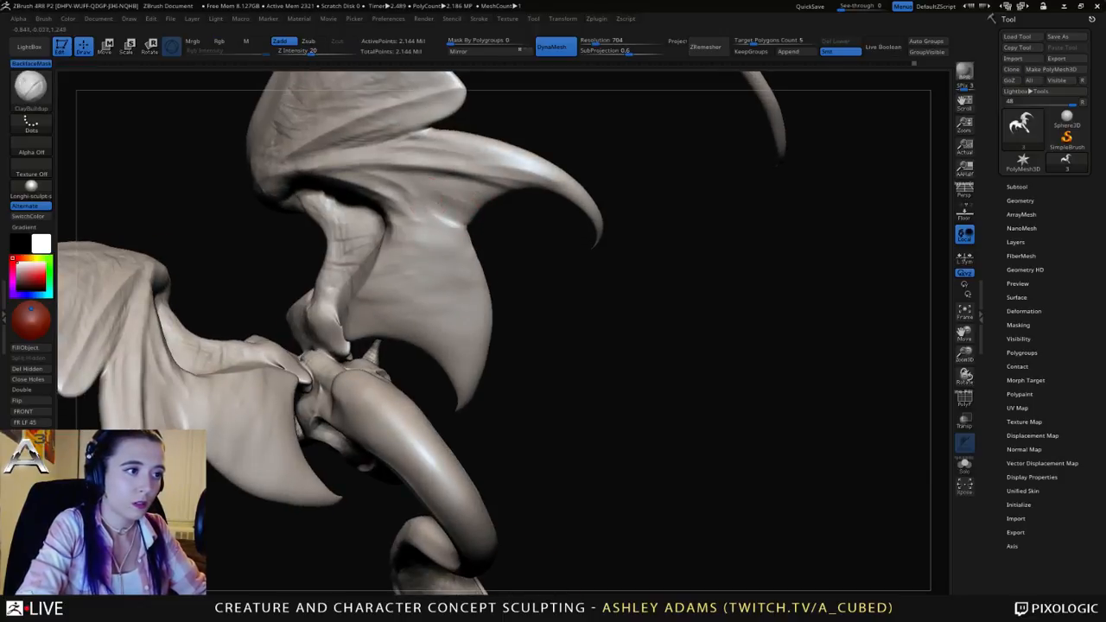
{"action": "left_click_drag", "start_coordinate": [423, 188], "coordinate": [386, 184]}
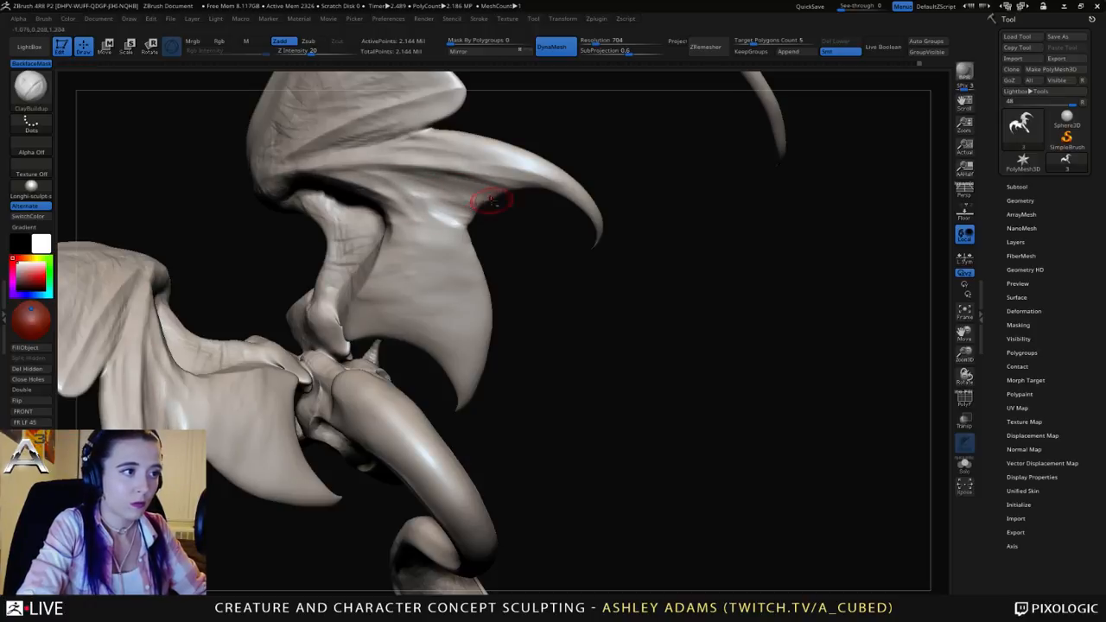
{"action": "mouse_move", "coordinate": [472, 200]}
{"action": "right_mouse_down"}
{"action": "mouse_move", "coordinate": [464, 177]}
{"action": "mouse_move", "coordinate": [402, 208]}
{"action": "mouse_move", "coordinate": [417, 188]}
{"action": "mouse_move", "coordinate": [410, 229]}
{"action": "right_mouse_up"}
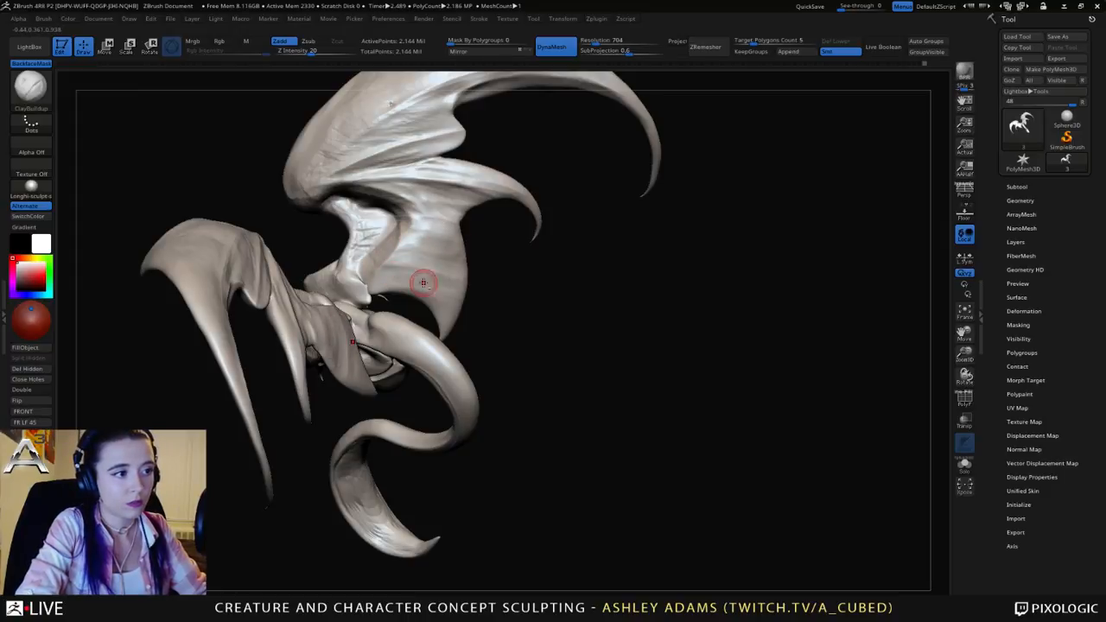
{"action": "mouse_move", "coordinate": [441, 331]}
{"action": "right_mouse_down"}
{"action": "mouse_move", "coordinate": [395, 227]}
{"action": "mouse_move", "coordinate": [452, 183]}
{"action": "mouse_move", "coordinate": [466, 250]}
{"action": "mouse_move", "coordinate": [457, 270]}
{"action": "mouse_move", "coordinate": [466, 166]}
{"action": "right_mouse_up"}
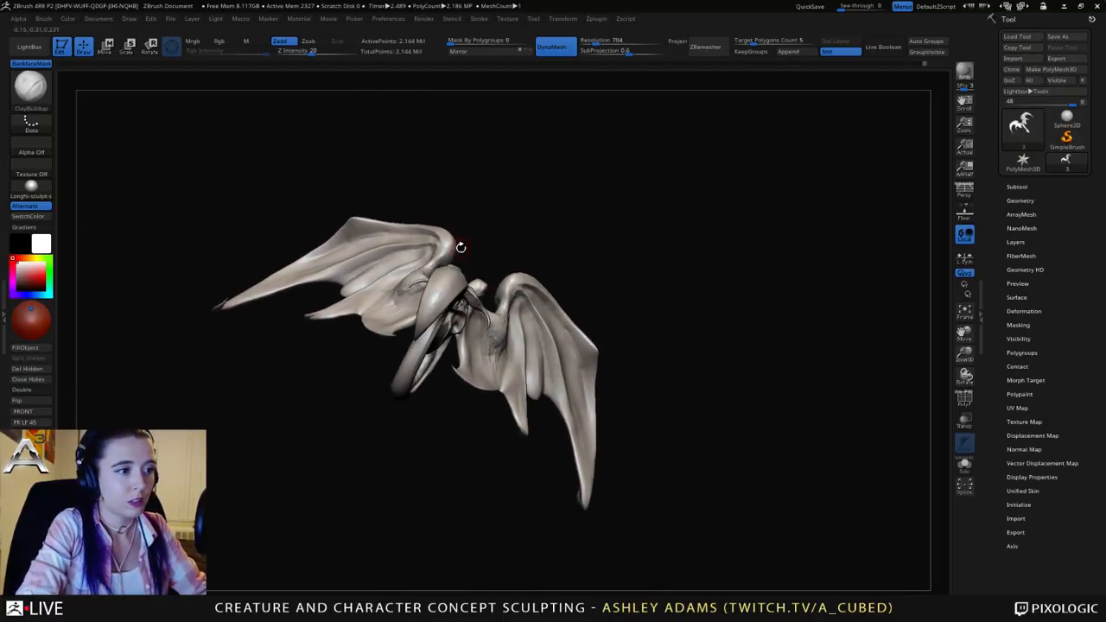
Step: Deepen the folds between the upper wing's finger ridges with a resized SnakeHook brush, working from below
{"action": "right_click_drag", "start_coordinate": [499, 321], "coordinate": [579, 311]}
{"action": "key", "text": "space"}
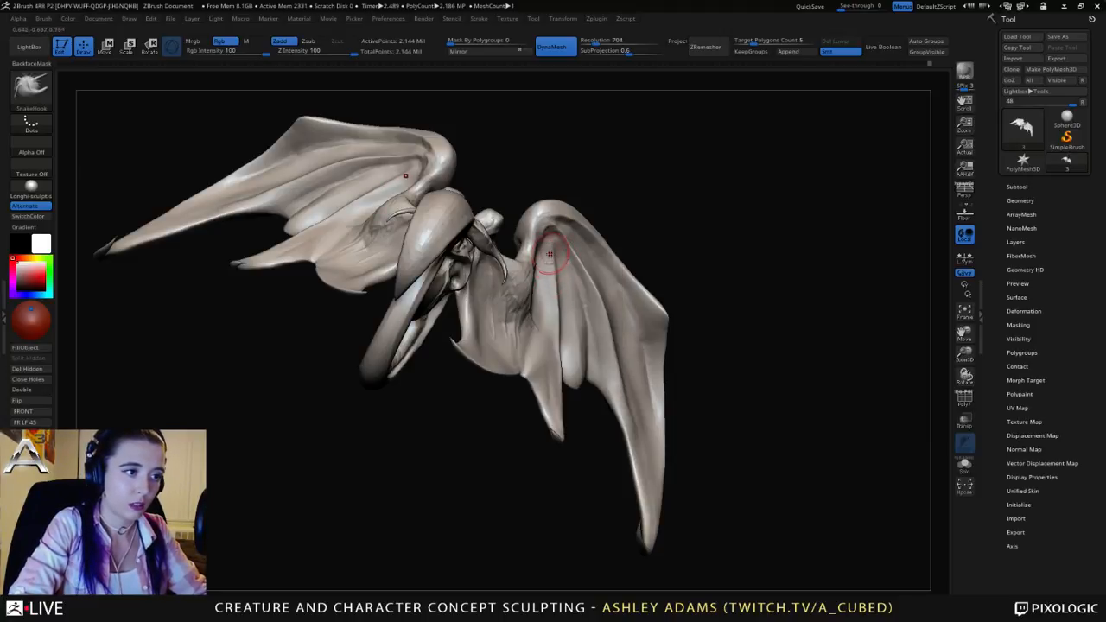
{"action": "mouse_move", "coordinate": [550, 254]}
{"action": "right_mouse_down"}
{"action": "mouse_move", "coordinate": [608, 278]}
{"action": "mouse_move", "coordinate": [582, 284]}
{"action": "mouse_move", "coordinate": [591, 278]}
{"action": "right_mouse_up"}
{"action": "key", "text": "space"}
{"action": "right_click", "coordinate": [589, 281]}
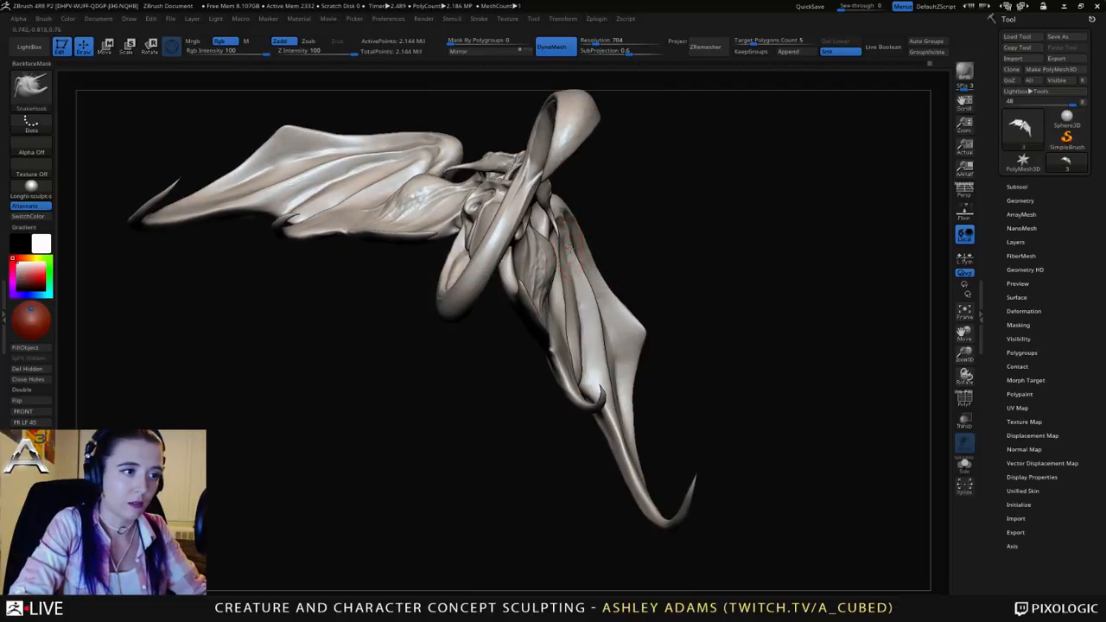
{"action": "key", "text": "space"}
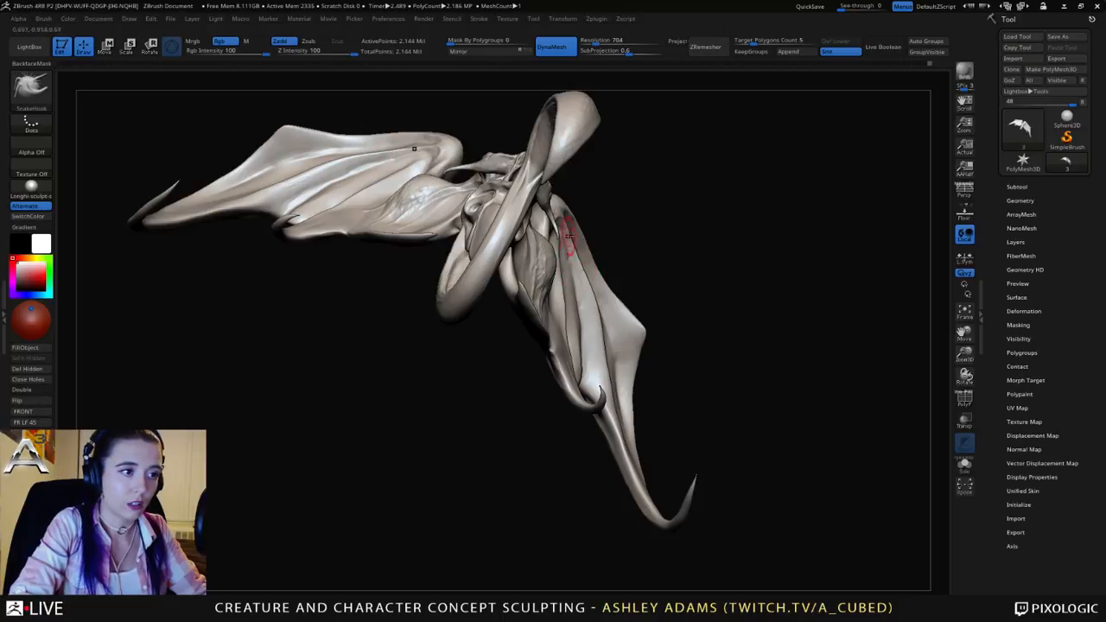
{"action": "key", "text": "space"}
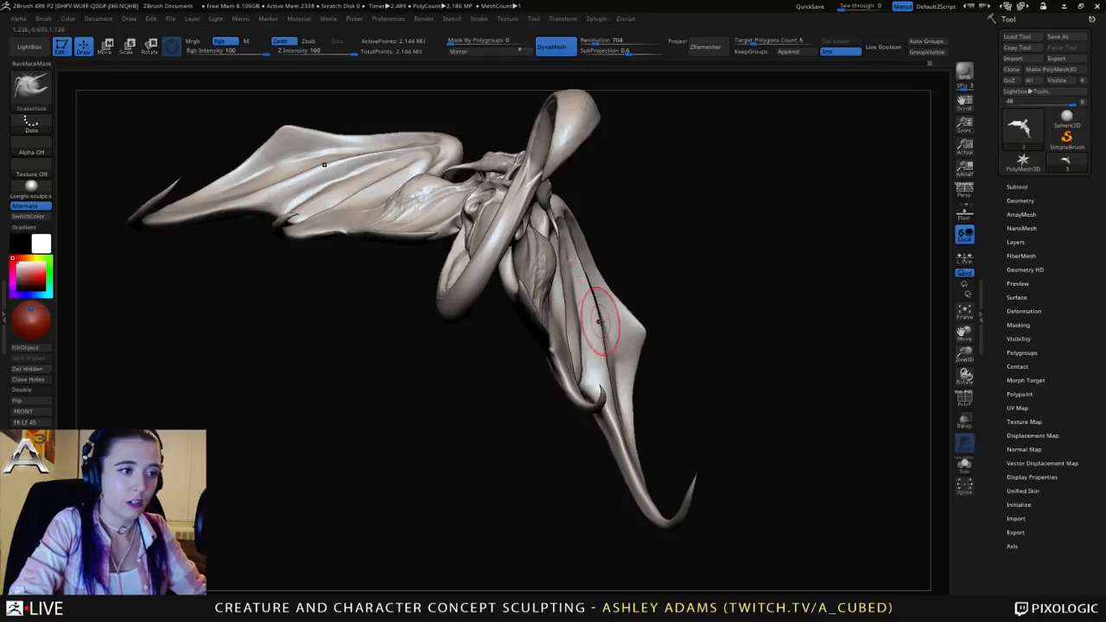
Step: Adjust the wing folds with SnakeHook from the side and smooth the inner membrane lobe from the front
{"action": "right_click_drag", "start_coordinate": [599, 320], "coordinate": [578, 274]}
{"action": "key", "text": "space"}
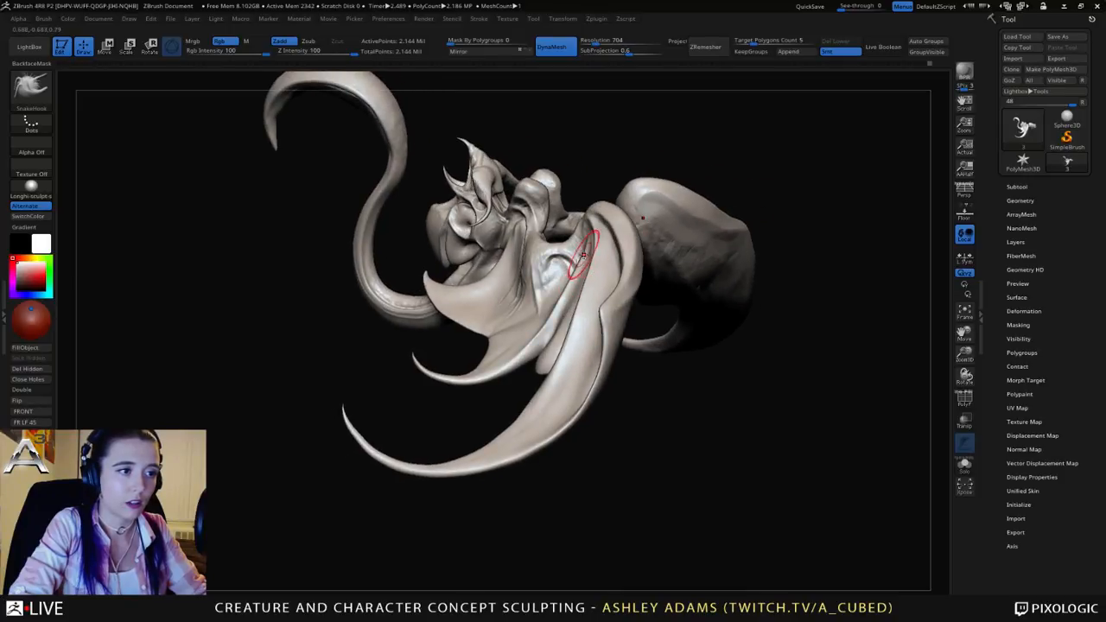
{"action": "mouse_move", "coordinate": [556, 312]}
{"action": "right_mouse_down"}
{"action": "mouse_move", "coordinate": [559, 304]}
{"action": "mouse_move", "coordinate": [560, 343]}
{"action": "mouse_move", "coordinate": [554, 316]}
{"action": "mouse_move", "coordinate": [571, 251]}
{"action": "mouse_move", "coordinate": [584, 275]}
{"action": "mouse_move", "coordinate": [430, 256]}
{"action": "mouse_move", "coordinate": [552, 352]}
{"action": "mouse_move", "coordinate": [538, 345]}
{"action": "right_mouse_up"}
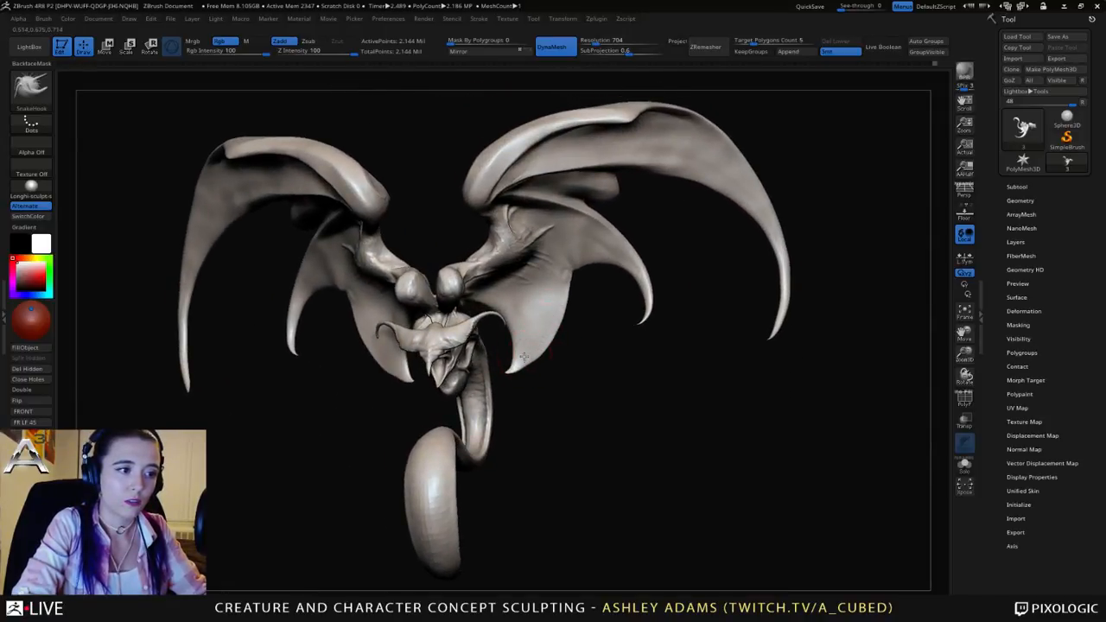
{"action": "key", "text": "shift"}
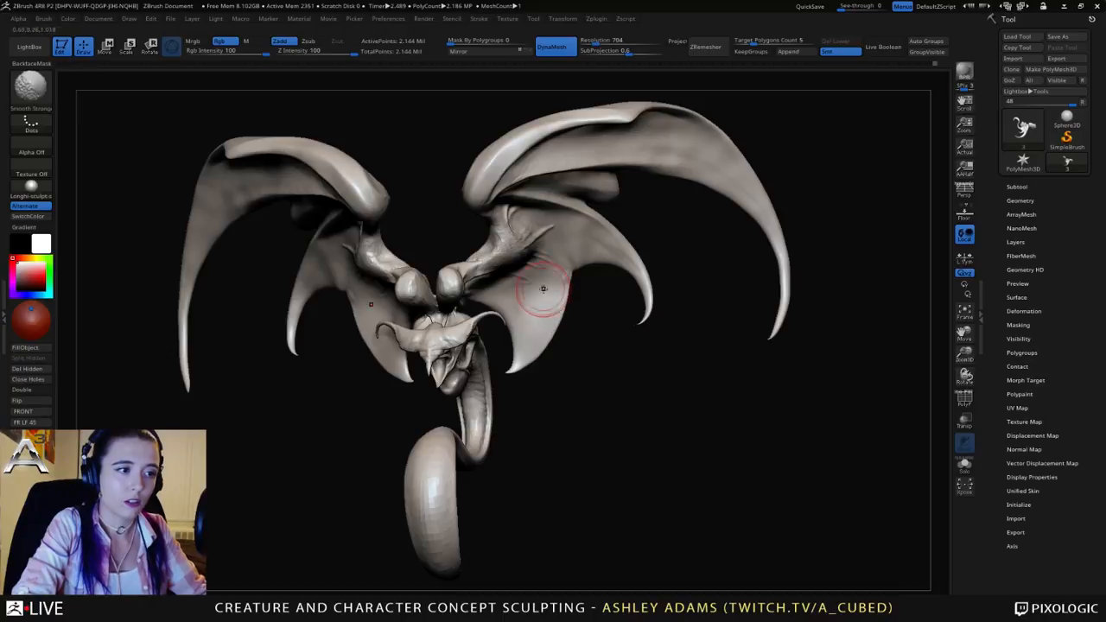
Step: Adjust the outer wing membranes with a resized SnakeHook brush, working from the side and from a low front view
{"action": "right_click_drag", "start_coordinate": [543, 288], "coordinate": [624, 275]}
{"action": "right_click_drag", "start_coordinate": [513, 266], "coordinate": [562, 281]}
{"action": "key", "text": "space"}
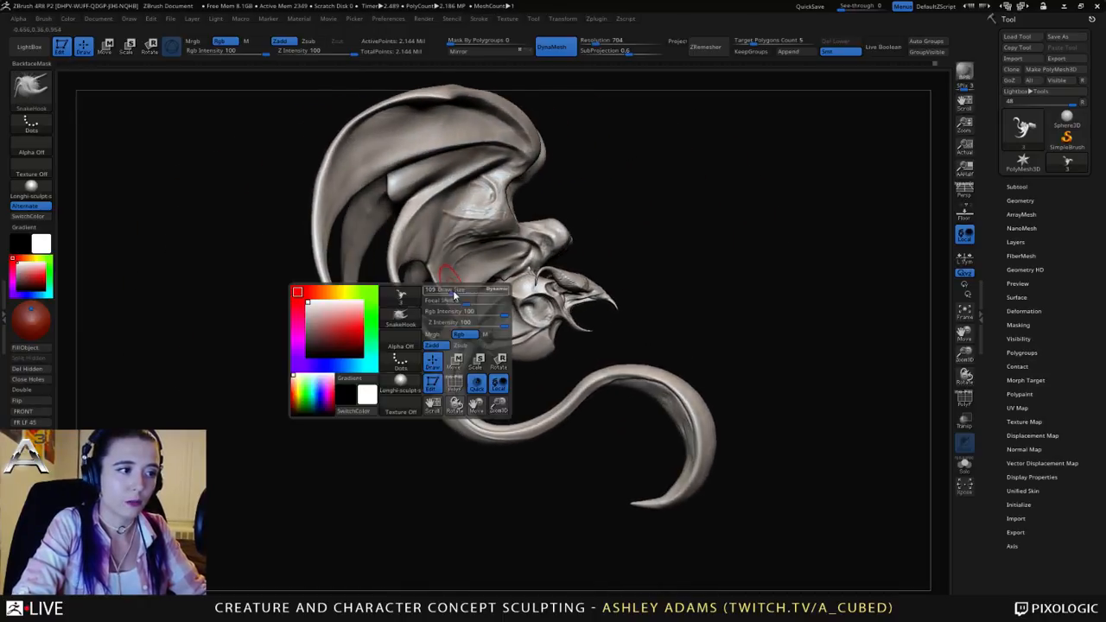
{"action": "right_click_drag", "start_coordinate": [457, 324], "coordinate": [398, 229]}
{"action": "right_click_drag", "start_coordinate": [359, 191], "coordinate": [394, 291], "text": "alt"}
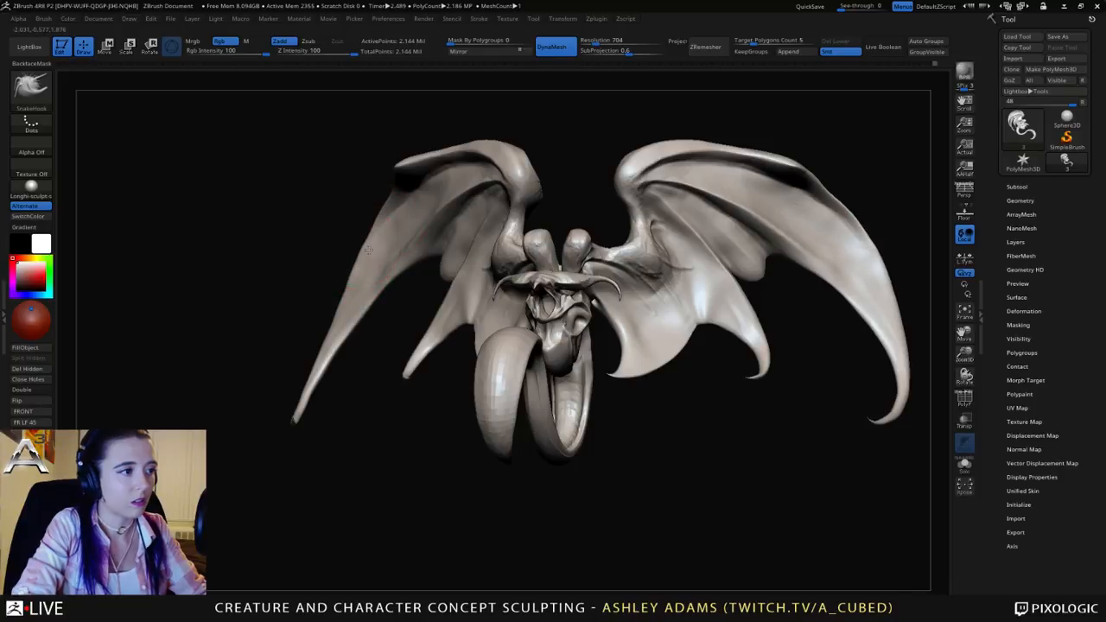
{"action": "key", "text": "shift"}
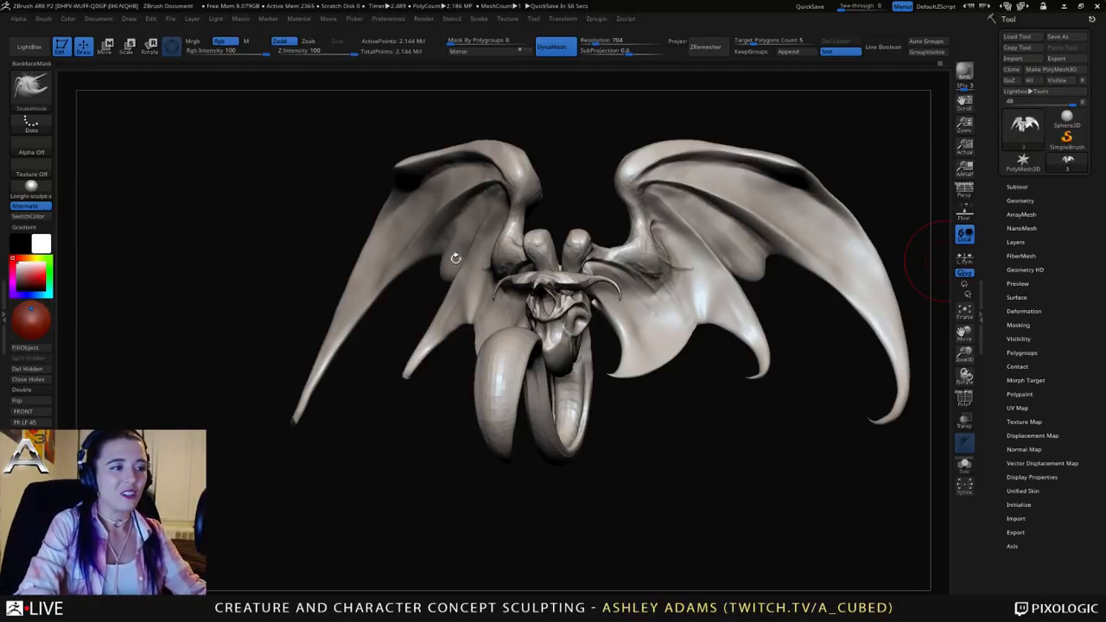
Step: Carve fold creases into the lower wing membrane below the shoulder with the DamStandard brush
{"action": "mouse_move", "coordinate": [455, 259]}
{"action": "right_mouse_down"}
{"action": "mouse_move", "coordinate": [476, 257]}
{"action": "mouse_move", "coordinate": [477, 244]}
{"action": "mouse_move", "coordinate": [390, 217]}
{"action": "mouse_move", "coordinate": [623, 233]}
{"action": "mouse_move", "coordinate": [646, 262]}
{"action": "mouse_move", "coordinate": [686, 210]}
{"action": "mouse_move", "coordinate": [760, 221]}
{"action": "right_mouse_up"}
{"action": "mouse_move", "coordinate": [519, 199]}
{"action": "right_mouse_down", "text": "ctrl"}
{"action": "mouse_move", "coordinate": [505, 246]}
{"action": "mouse_move", "coordinate": [552, 218]}
{"action": "mouse_move", "coordinate": [469, 234]}
{"action": "mouse_move", "coordinate": [560, 216]}
{"action": "right_mouse_up", "text": "ctrl"}
{"action": "key", "text": "b"}
{"action": "key", "text": "d"}
{"action": "key", "text": "s"}
{"action": "right_click", "coordinate": [502, 227]}
{"action": "right_click", "coordinate": [522, 238]}
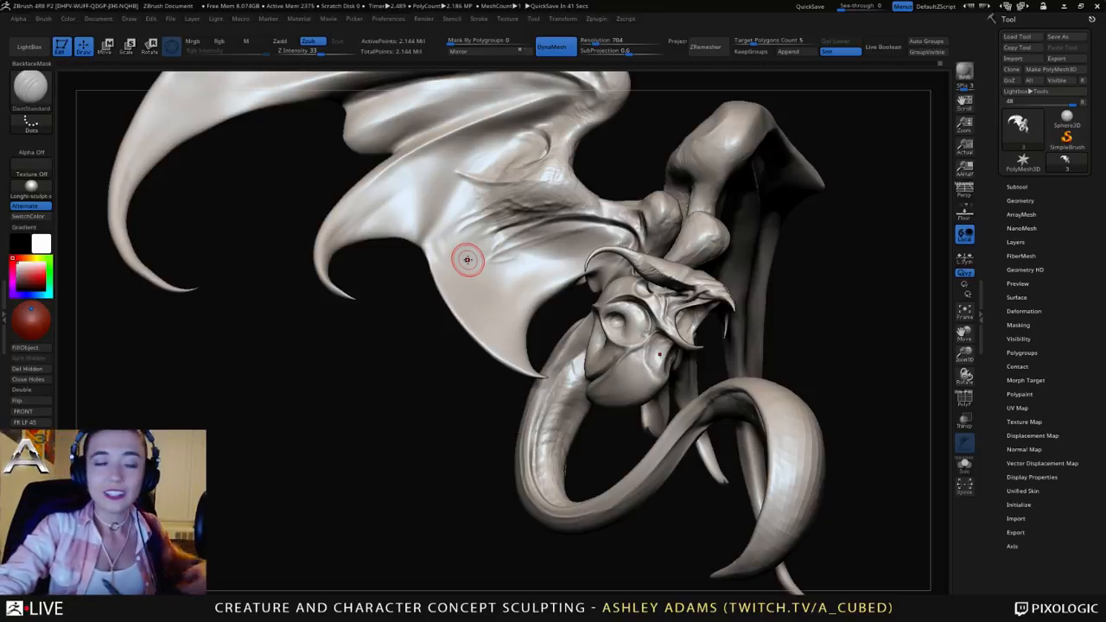
Step: Pull the lower wing's folds and lobes into shape with a resized SnakeHook brush
{"action": "mouse_move", "coordinate": [520, 259]}
{"action": "right_mouse_down"}
{"action": "mouse_move", "coordinate": [489, 277]}
{"action": "mouse_move", "coordinate": [438, 240]}
{"action": "mouse_move", "coordinate": [411, 240]}
{"action": "right_mouse_up"}
{"action": "key", "text": "b"}
{"action": "key", "text": "s"}
{"action": "key", "text": "h"}
{"action": "key", "text": "space"}
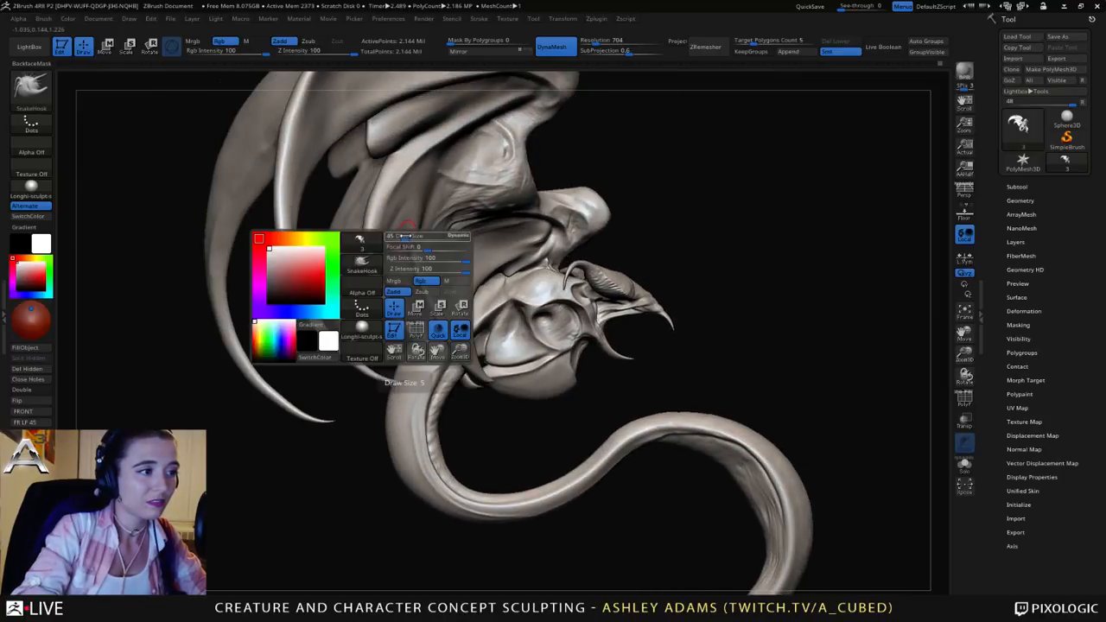
{"action": "left_click", "coordinate": [402, 239]}
{"action": "right_click_drag", "start_coordinate": [457, 275], "coordinate": [480, 264], "text": "ctrl"}
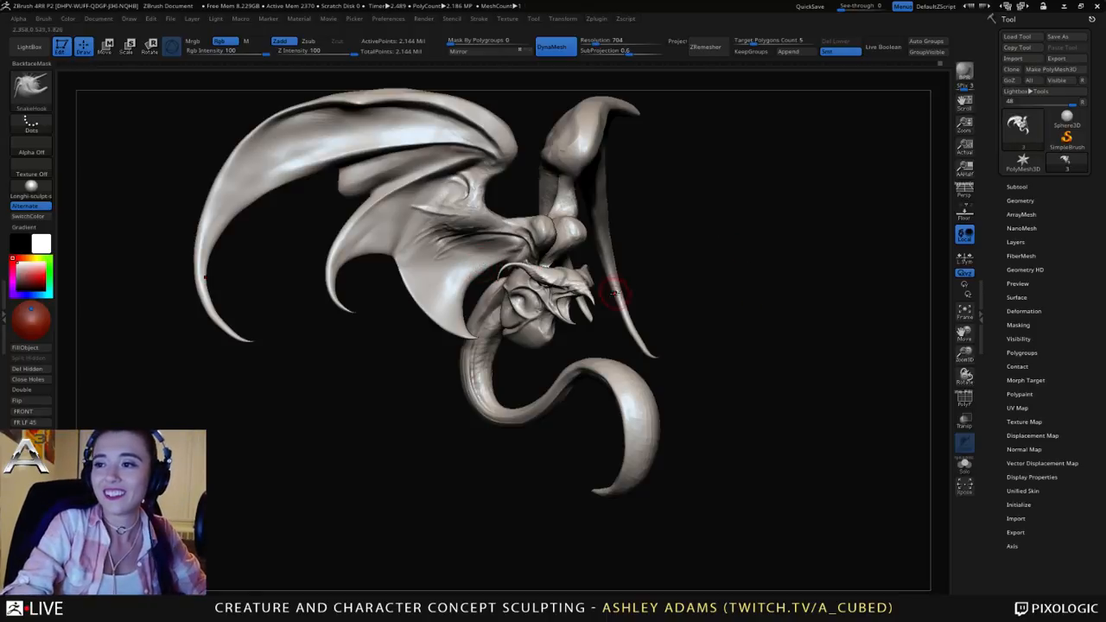
{"action": "left_click_drag", "start_coordinate": [615, 294], "coordinate": [721, 332]}
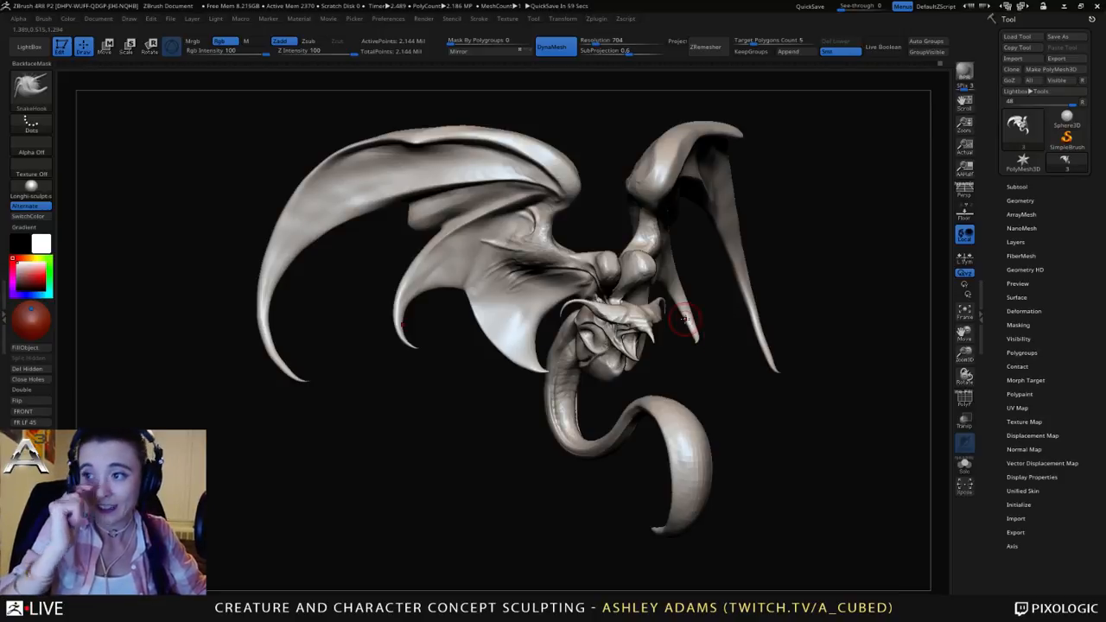
Step: Build up the lower wing's finger ridge with ClayBuildup and smooth it into the membrane
{"action": "mouse_move", "coordinate": [559, 304]}
{"action": "right_mouse_down"}
{"action": "mouse_move", "coordinate": [506, 293]}
{"action": "mouse_move", "coordinate": [555, 247]}
{"action": "mouse_move", "coordinate": [581, 254]}
{"action": "right_mouse_up"}
{"action": "right_click", "coordinate": [494, 240]}
{"action": "right_click_drag", "start_coordinate": [501, 289], "coordinate": [523, 315]}
{"action": "key", "text": "b"}
{"action": "key", "text": "c"}
{"action": "key", "text": "b"}
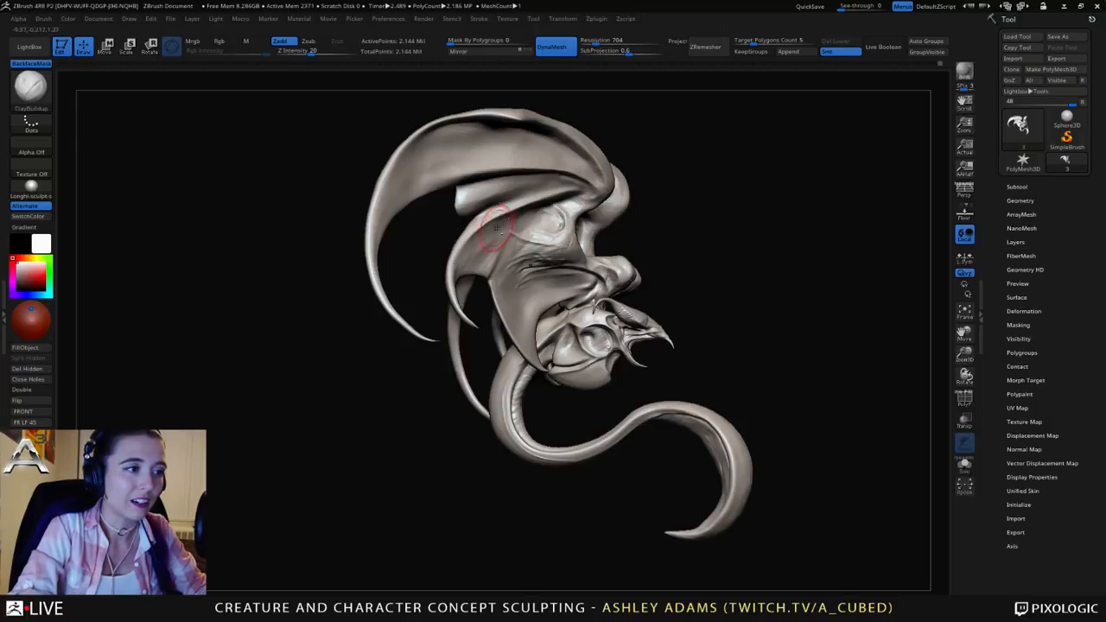
{"action": "right_click_drag", "start_coordinate": [497, 227], "coordinate": [531, 217]}
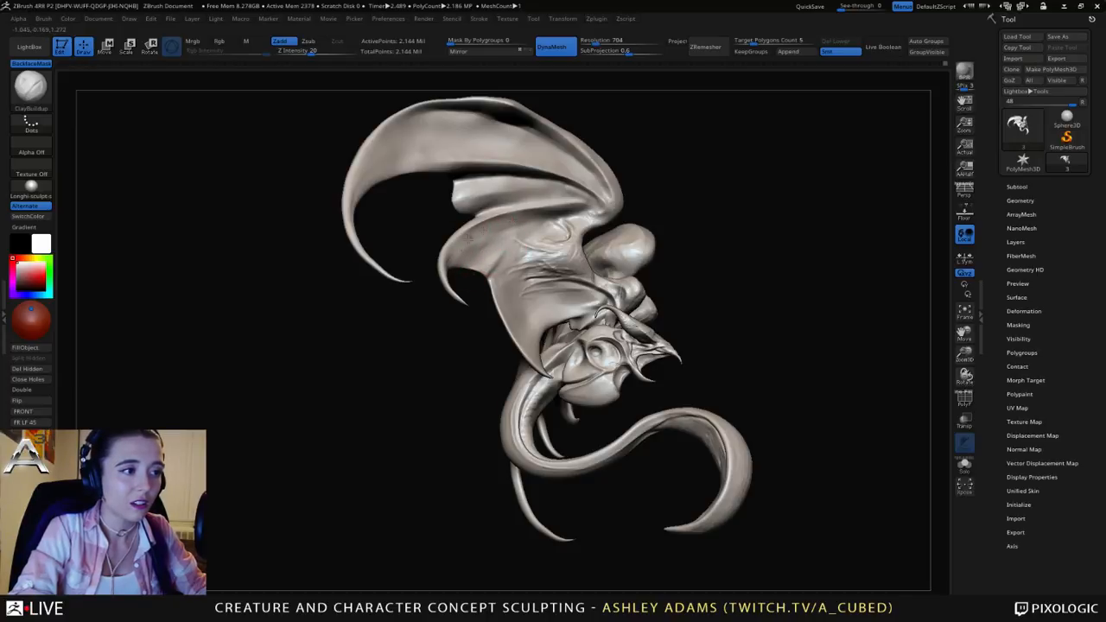
{"action": "right_click_drag", "start_coordinate": [515, 223], "coordinate": [529, 215]}
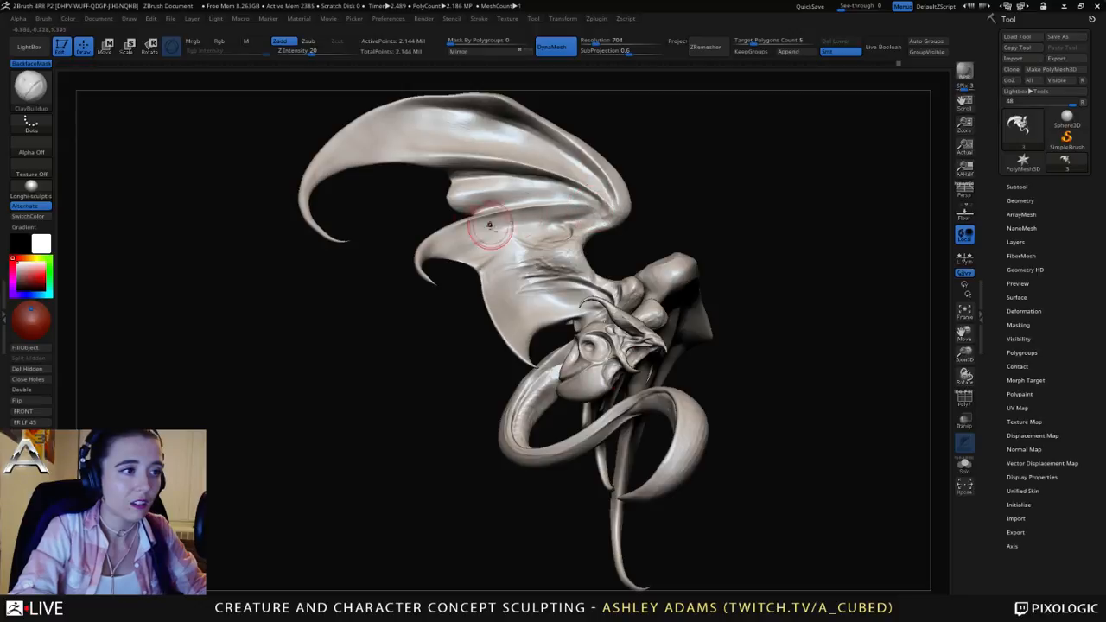
{"action": "mouse_move", "coordinate": [463, 229]}
{"action": "right_mouse_down"}
{"action": "mouse_move", "coordinate": [501, 169]}
{"action": "mouse_move", "coordinate": [530, 210]}
{"action": "right_mouse_up"}
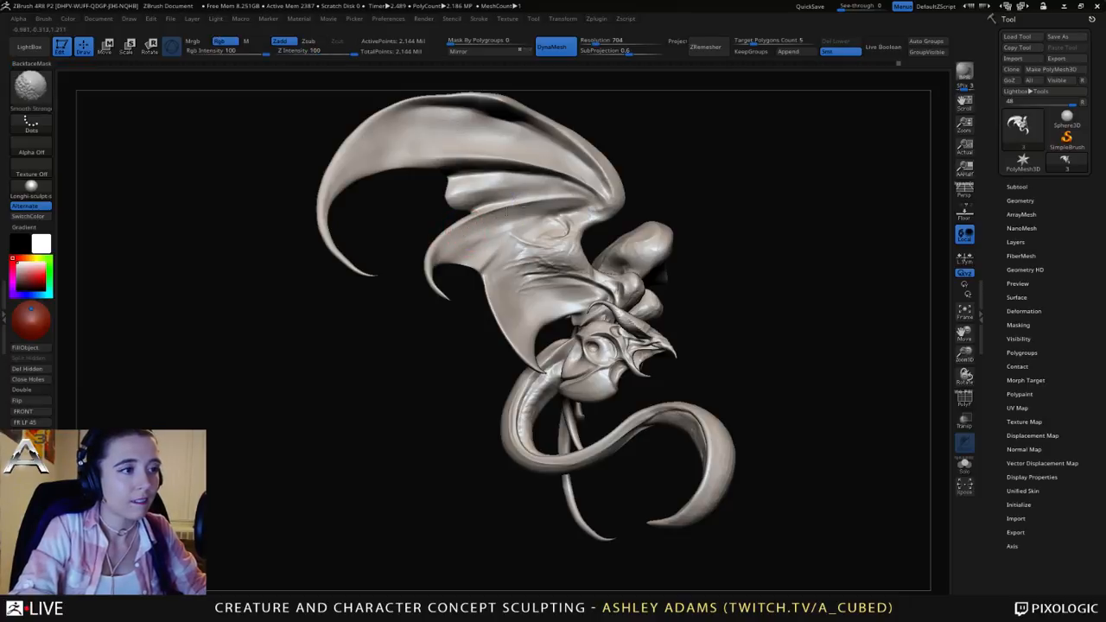
Step: Add a ClayBuildup ridge along the inner edge of the upper wing membrane and smooth it
{"action": "mouse_move", "coordinate": [536, 202]}
{"action": "right_mouse_down"}
{"action": "mouse_move", "coordinate": [562, 182]}
{"action": "mouse_move", "coordinate": [429, 135]}
{"action": "right_mouse_up"}
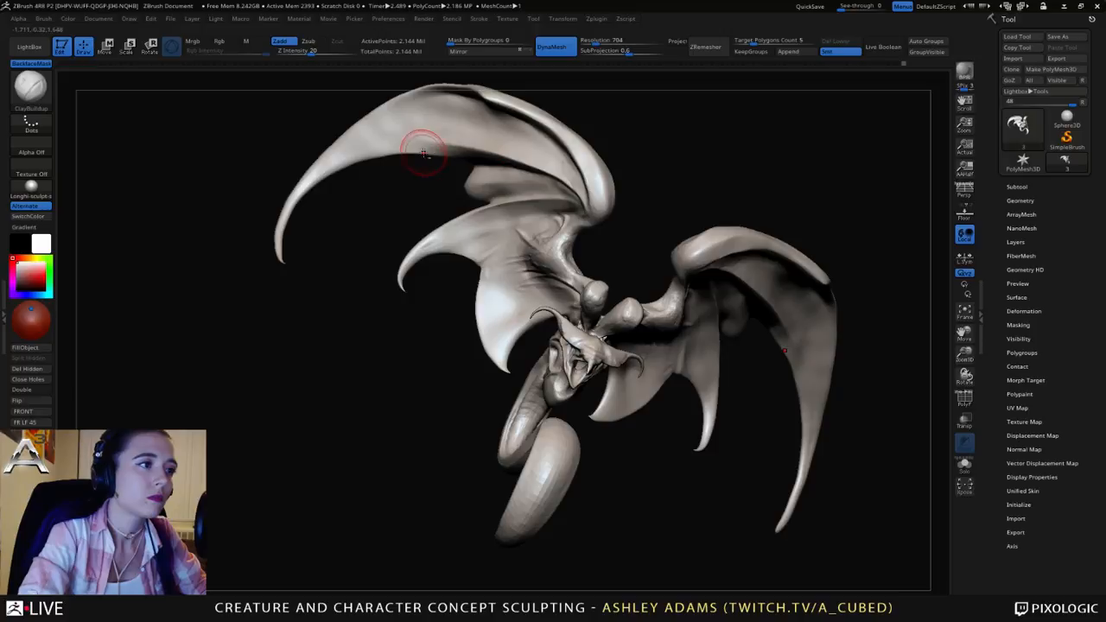
{"action": "right_click_drag", "start_coordinate": [503, 157], "coordinate": [585, 219]}
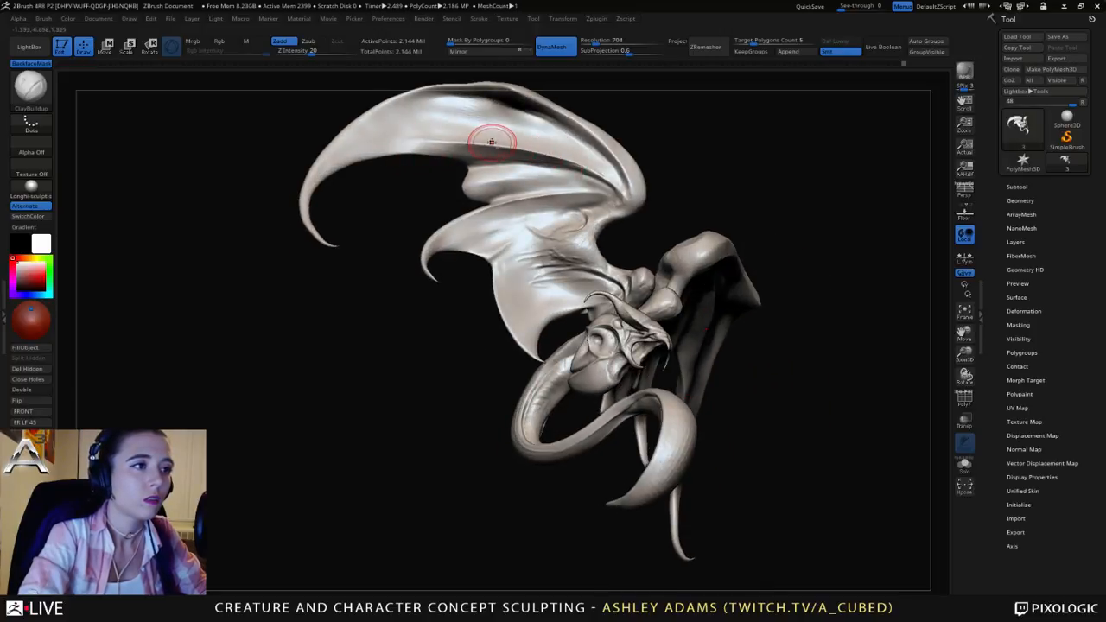
{"action": "key", "text": "shift"}
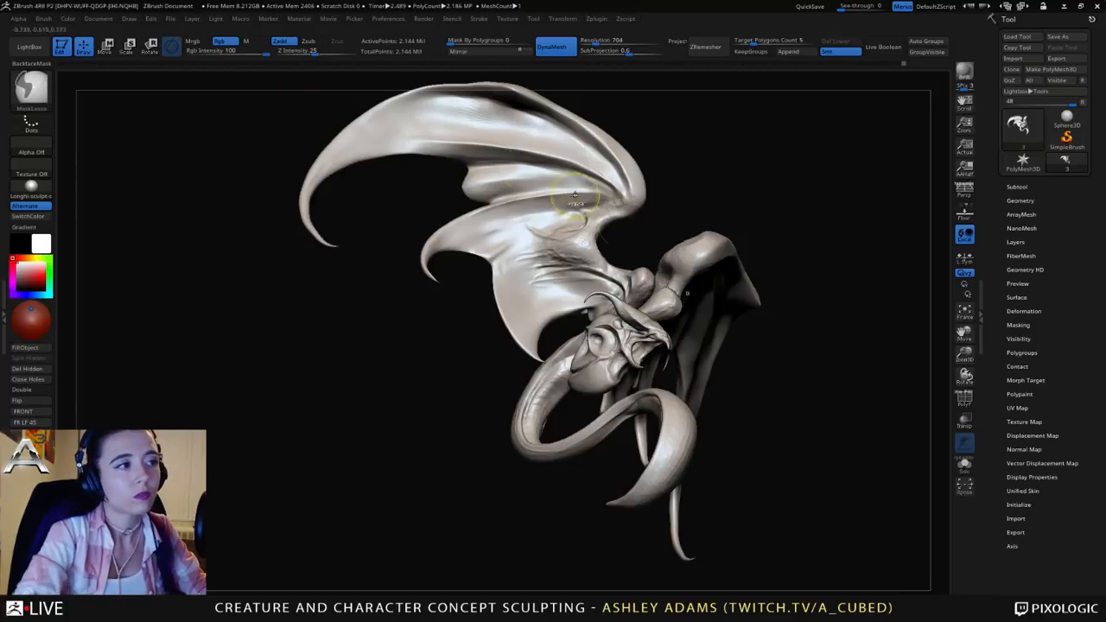
{"action": "mouse_move", "coordinate": [582, 214]}
{"action": "right_mouse_down", "text": "ctrl"}
{"action": "mouse_move", "coordinate": [610, 205]}
{"action": "mouse_move", "coordinate": [548, 195]}
{"action": "mouse_move", "coordinate": [555, 207]}
{"action": "right_mouse_up", "text": "ctrl"}
Step: Touch up the head's brow crest and jaw with a resized ClayBuildup brush and smoothing
{"action": "right_click_drag", "start_coordinate": [704, 243], "coordinate": [763, 259]}
{"action": "right_click_drag", "start_coordinate": [716, 291], "coordinate": [632, 179], "text": "alt"}
{"action": "mouse_move", "coordinate": [632, 179]}
{"action": "right_mouse_down"}
{"action": "mouse_move", "coordinate": [679, 183]}
{"action": "mouse_move", "coordinate": [640, 192]}
{"action": "mouse_move", "coordinate": [611, 264]}
{"action": "right_mouse_up"}
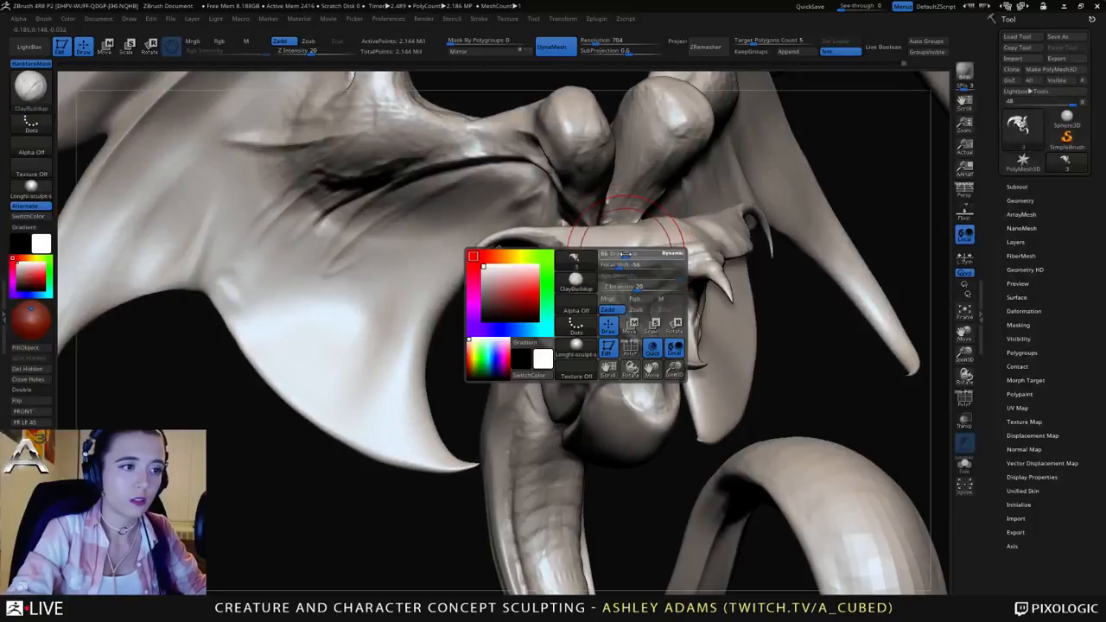
{"action": "key", "text": "shift"}
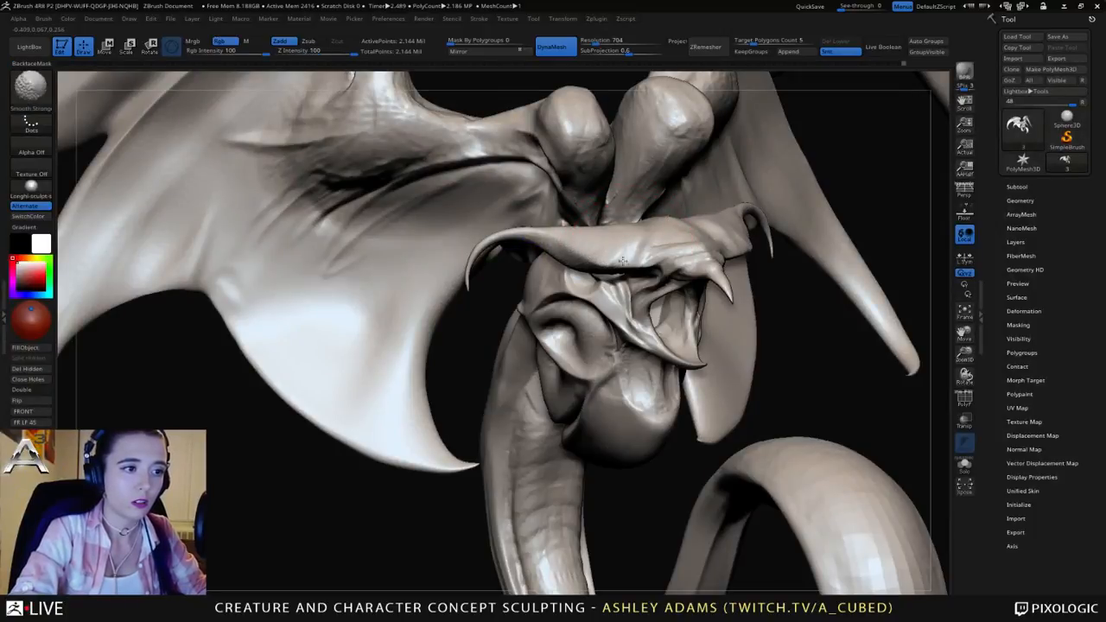
{"action": "left_click_drag", "start_coordinate": [486, 239], "coordinate": [620, 316]}
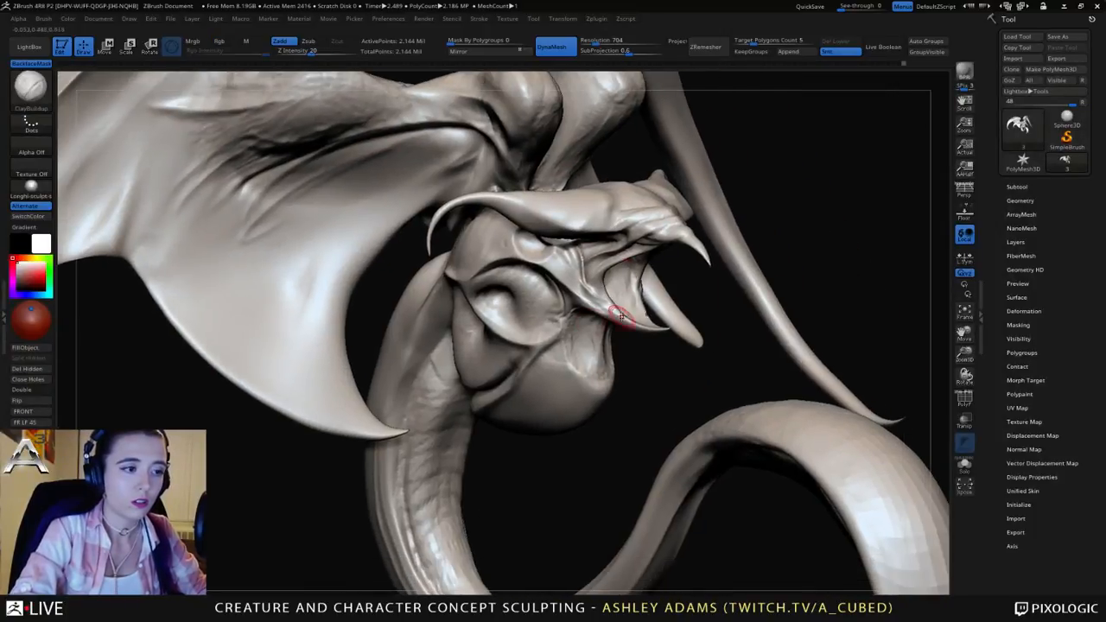
{"action": "right_click_drag", "start_coordinate": [614, 306], "coordinate": [641, 304]}
Step: Adjust the wing roots with a resized SnakeHook brush, working from behind
{"action": "mouse_move", "coordinate": [624, 357]}
{"action": "right_mouse_down", "text": "ctrl"}
{"action": "mouse_move", "coordinate": [608, 216]}
{"action": "mouse_move", "coordinate": [582, 265]}
{"action": "mouse_move", "coordinate": [472, 297]}
{"action": "mouse_move", "coordinate": [504, 294]}
{"action": "right_mouse_up", "text": "ctrl"}
{"action": "right_click", "coordinate": [577, 285], "text": "ctrl"}
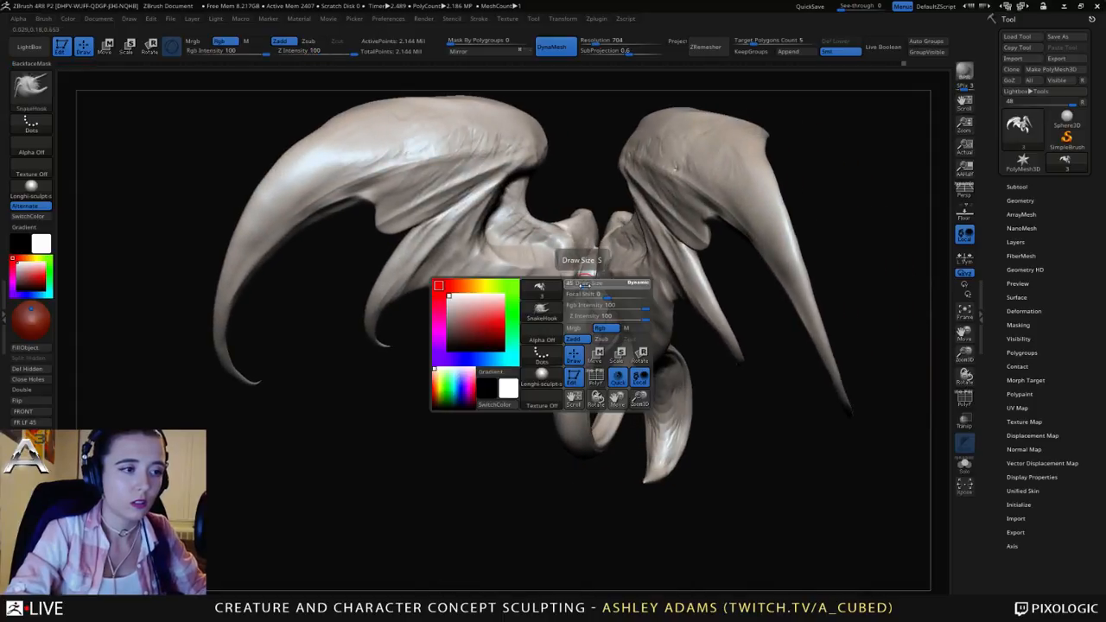
{"action": "right_click_drag", "start_coordinate": [576, 289], "coordinate": [561, 373], "text": "ctrl"}
{"action": "right_click_drag", "start_coordinate": [573, 276], "coordinate": [632, 259]}
{"action": "right_click_drag", "start_coordinate": [633, 259], "coordinate": [628, 197], "text": "ctrl"}
{"action": "mouse_move", "coordinate": [596, 260]}
{"action": "right_mouse_down"}
{"action": "mouse_move", "coordinate": [639, 291]}
{"action": "mouse_move", "coordinate": [610, 289]}
{"action": "mouse_move", "coordinate": [625, 277]}
{"action": "mouse_move", "coordinate": [596, 287]}
{"action": "mouse_move", "coordinate": [709, 369]}
{"action": "mouse_move", "coordinate": [701, 361]}
{"action": "right_mouse_up"}
Step: Mask both wings with MaskLasso and clear the mask from the head
{"action": "mouse_move", "coordinate": [760, 413]}
{"action": "left_mouse_down", "text": "ctrl"}
{"action": "mouse_move", "coordinate": [869, 354]}
{"action": "mouse_move", "coordinate": [615, 108]}
{"action": "mouse_move", "coordinate": [581, 232]}
{"action": "left_mouse_up", "text": "ctrl"}
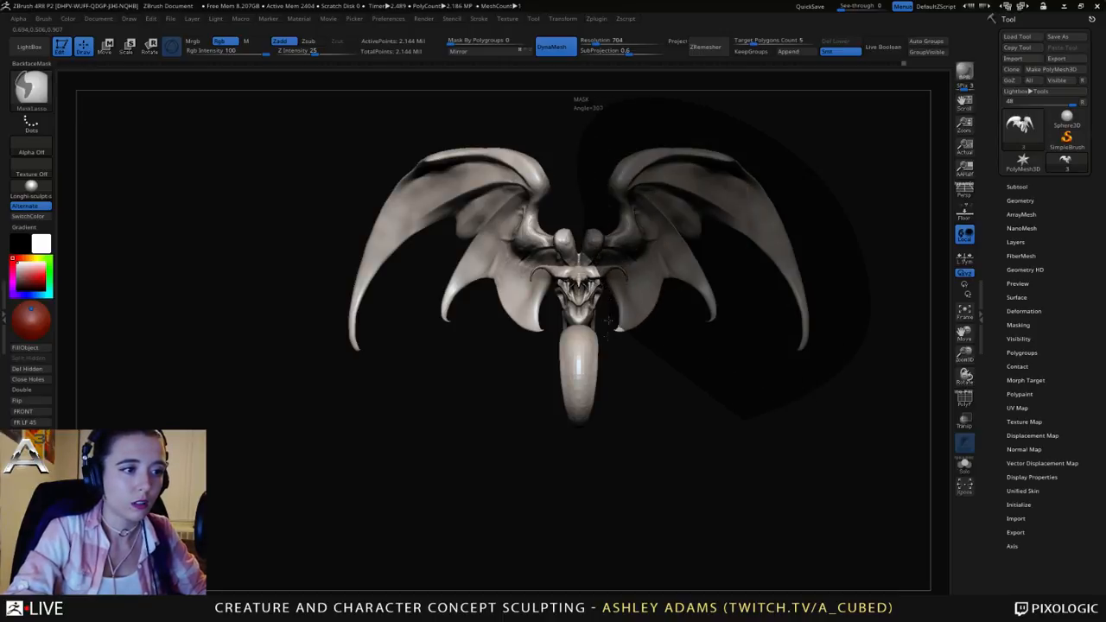
{"action": "left_click_drag", "start_coordinate": [608, 321], "coordinate": [701, 387], "text": "ctrl"}
{"action": "right_click_drag", "start_coordinate": [690, 309], "coordinate": [603, 304]}
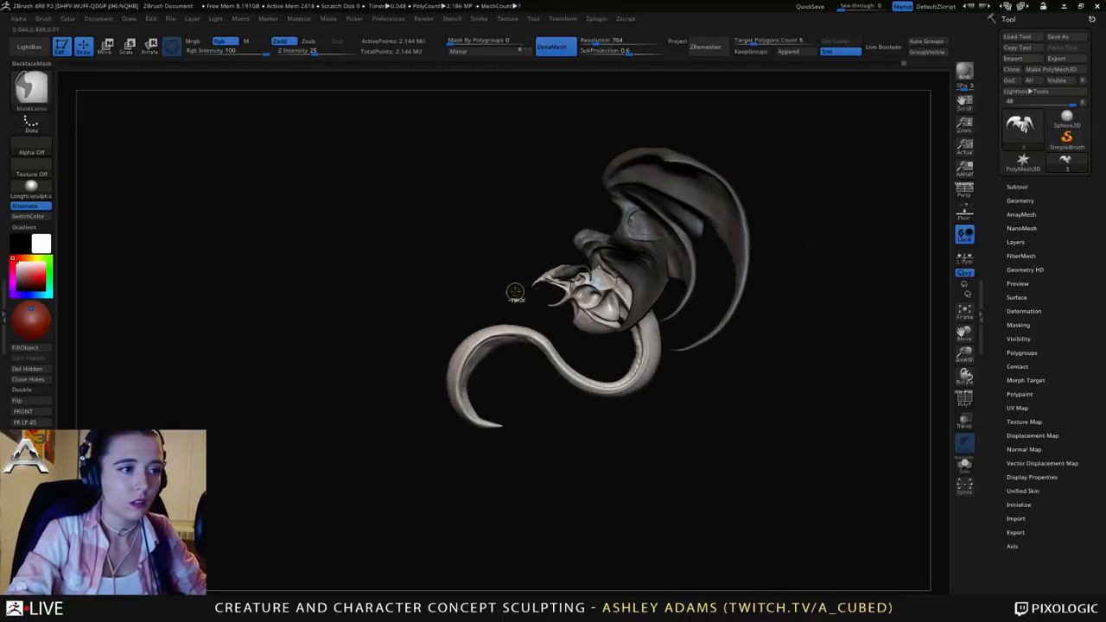
{"action": "mouse_move", "coordinate": [490, 293]}
{"action": "left_mouse_down", "text": "ctrl"}
{"action": "mouse_move", "coordinate": [572, 322]}
{"action": "mouse_move", "coordinate": [600, 300]}
{"action": "mouse_move", "coordinate": [603, 274]}
{"action": "mouse_move", "coordinate": [491, 272]}
{"action": "left_mouse_up", "text": "ctrl"}
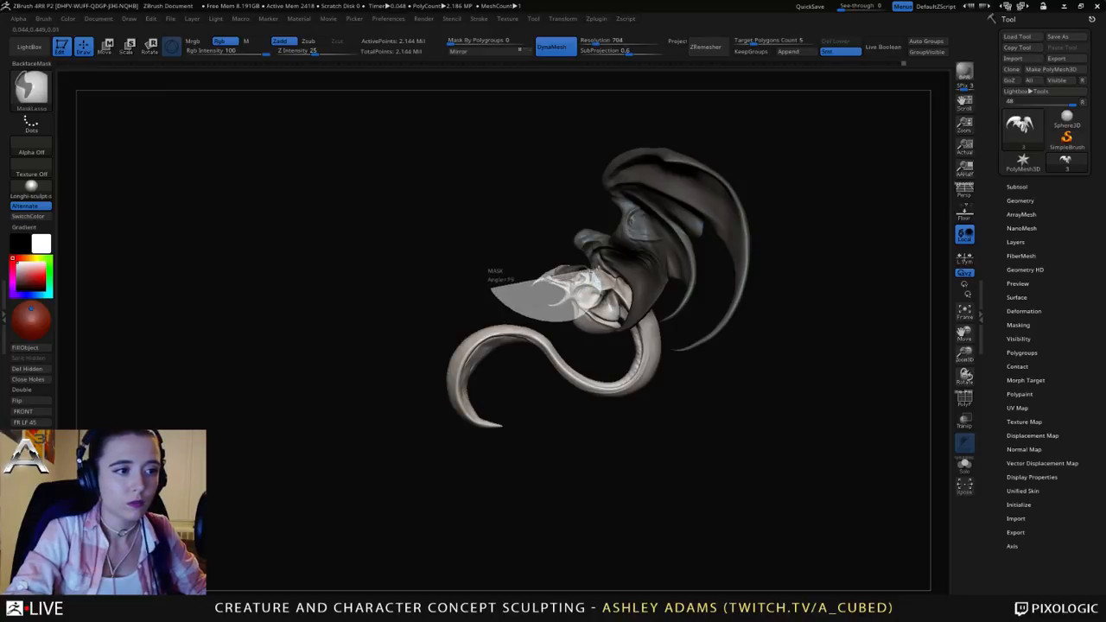
{"action": "mouse_move", "coordinate": [591, 273]}
{"action": "left_mouse_down", "text": "ctrl+alt"}
{"action": "mouse_move", "coordinate": [527, 263]}
{"action": "mouse_move", "coordinate": [497, 281]}
{"action": "left_mouse_up", "text": "ctrl+alt"}
Step: Refine the mask with MaskPen around the shoulders and wing roots where they meet the neck, from the side and back
{"action": "right_click_drag", "start_coordinate": [543, 177], "coordinate": [549, 241], "text": "ctrl"}
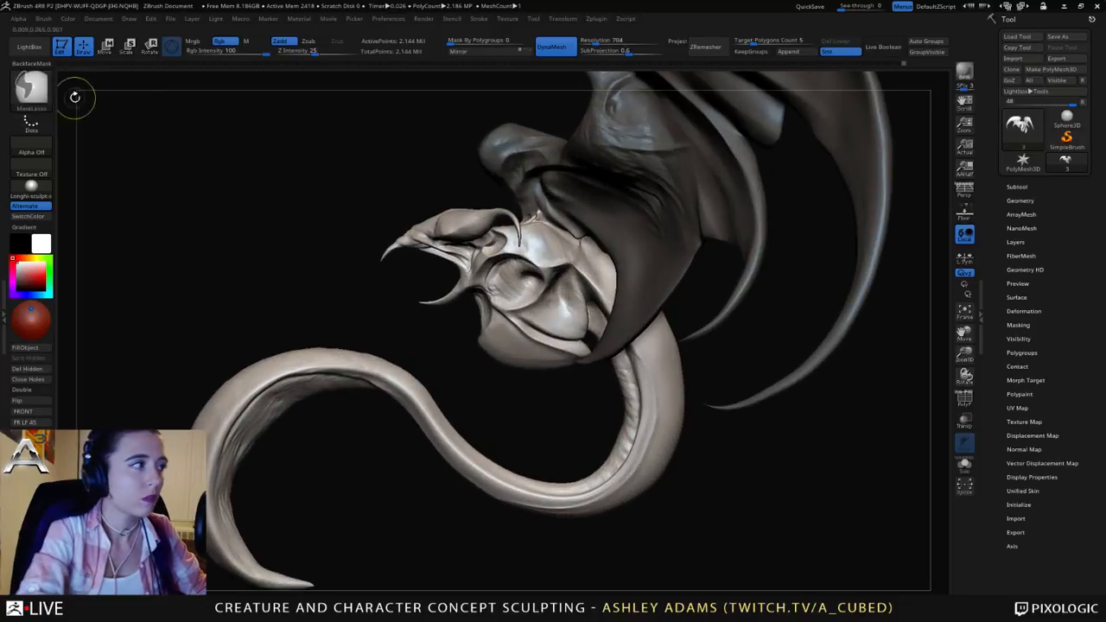
{"action": "left_click", "coordinate": [32, 90], "text": "ctrl"}
{"action": "left_click", "coordinate": [134, 103], "text": "ctrl"}
{"action": "mouse_move", "coordinate": [551, 208]}
{"action": "left_mouse_down", "text": "ctrl"}
{"action": "mouse_move", "coordinate": [524, 212]}
{"action": "mouse_move", "coordinate": [578, 228]}
{"action": "left_mouse_up", "text": "ctrl"}
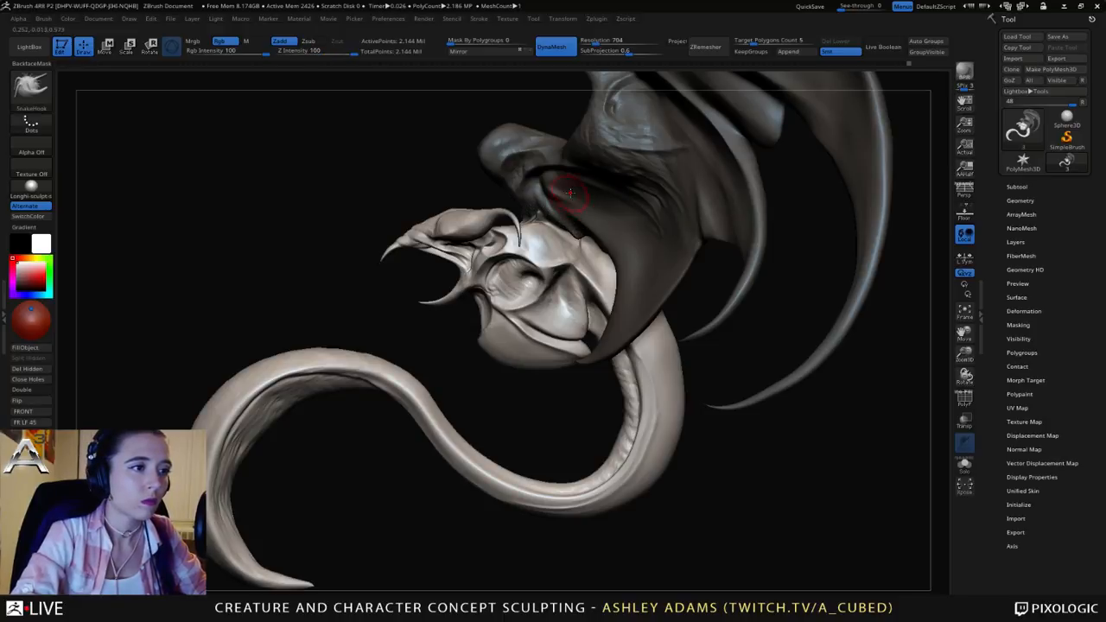
{"action": "mouse_move", "coordinate": [570, 193]}
{"action": "right_mouse_down"}
{"action": "mouse_move", "coordinate": [687, 190]}
{"action": "mouse_move", "coordinate": [713, 207]}
{"action": "right_mouse_up"}
{"action": "mouse_move", "coordinate": [520, 188]}
{"action": "left_mouse_down", "text": "ctrl"}
{"action": "mouse_move", "coordinate": [508, 216]}
{"action": "mouse_move", "coordinate": [506, 195]}
{"action": "mouse_move", "coordinate": [465, 239]}
{"action": "mouse_move", "coordinate": [526, 216]}
{"action": "mouse_move", "coordinate": [554, 176]}
{"action": "left_mouse_up", "text": "ctrl"}
{"action": "right_click_drag", "start_coordinate": [687, 195], "coordinate": [568, 189]}
{"action": "key", "text": "ctrl"}
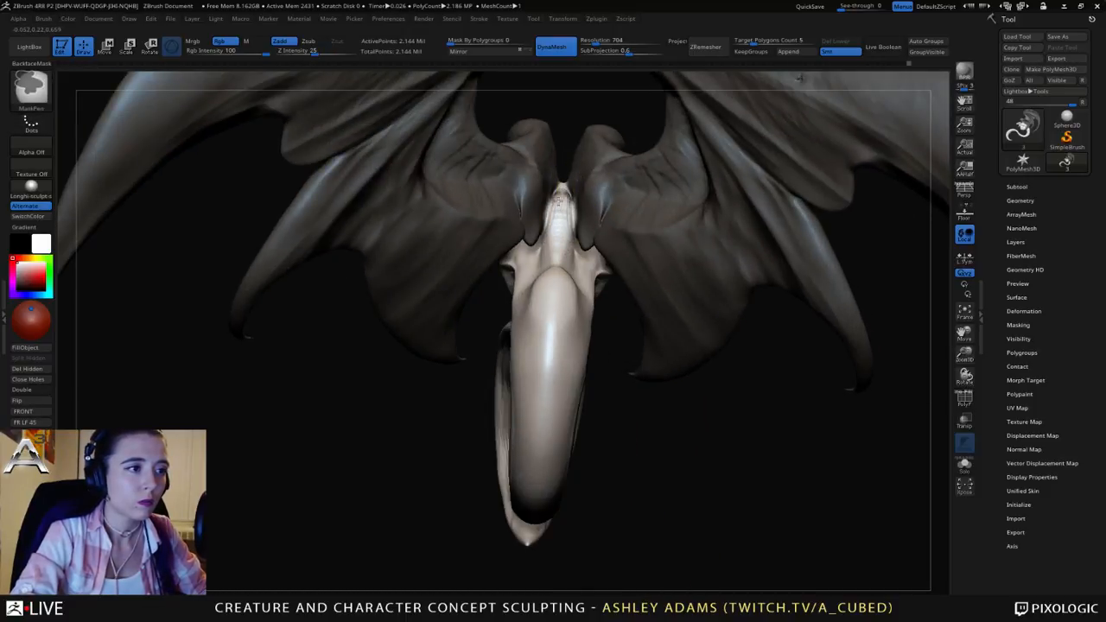
{"action": "right_click_drag", "start_coordinate": [563, 185], "coordinate": [590, 210]}
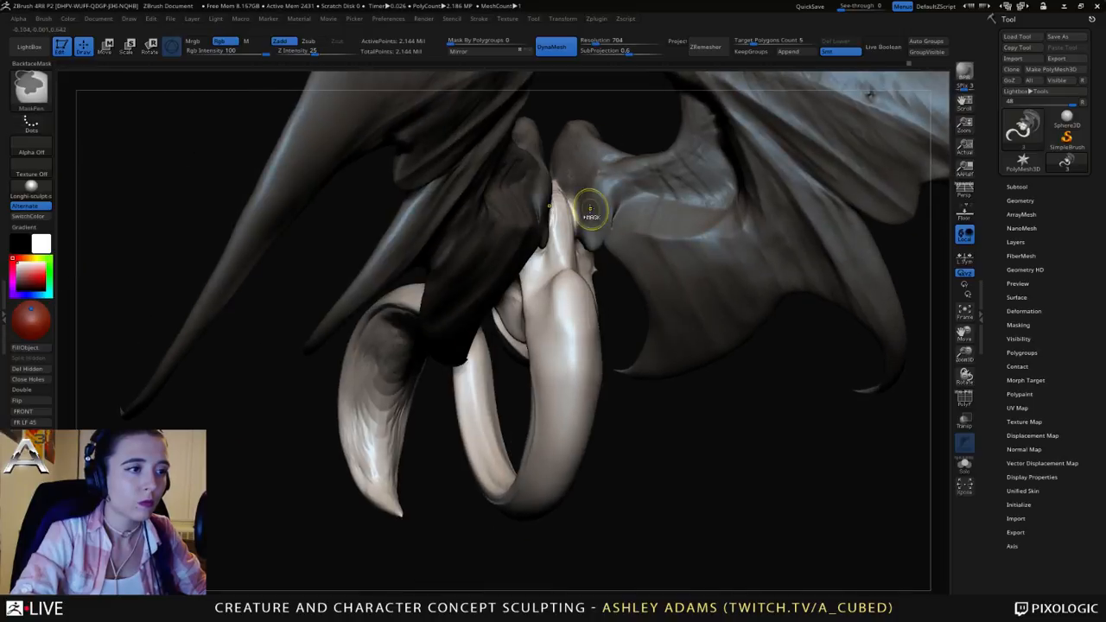
{"action": "left_click_drag", "start_coordinate": [590, 210], "coordinate": [589, 231], "text": "ctrl"}
Step: Reshape the unmasked top of the neck behind the head with a resized SnakeHook brush
{"action": "mouse_move", "coordinate": [578, 185]}
{"action": "right_mouse_down"}
{"action": "mouse_move", "coordinate": [585, 226]}
{"action": "mouse_move", "coordinate": [543, 241]}
{"action": "mouse_move", "coordinate": [516, 209]}
{"action": "mouse_move", "coordinate": [550, 233]}
{"action": "mouse_move", "coordinate": [515, 247]}
{"action": "right_mouse_up"}
{"action": "key", "text": "space"}
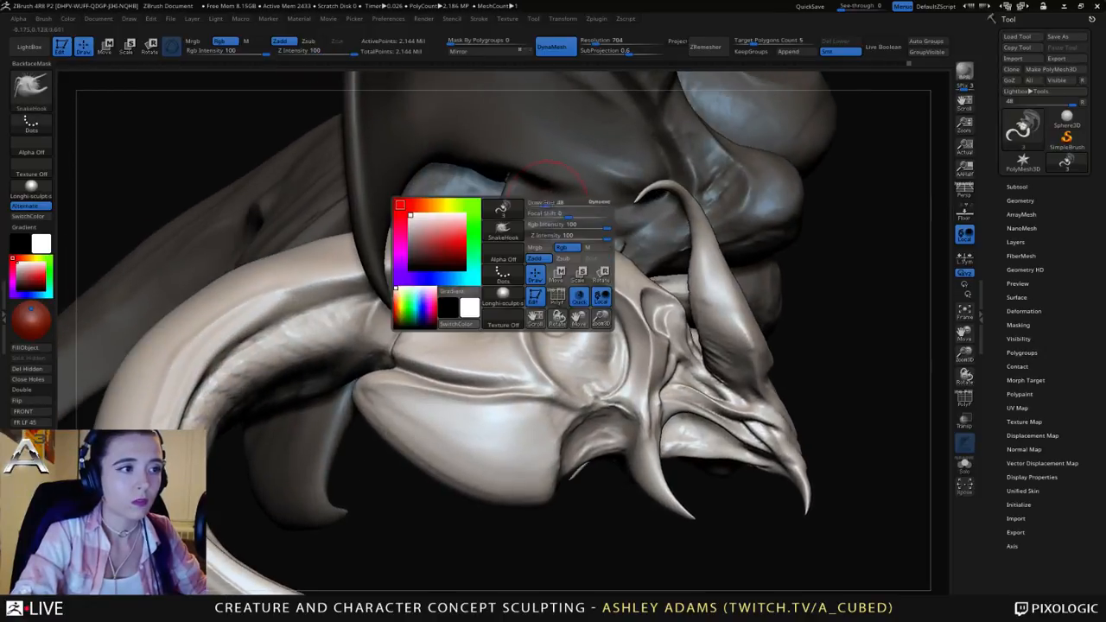
{"action": "left_click_drag", "start_coordinate": [558, 211], "coordinate": [541, 212]}
{"action": "mouse_move", "coordinate": [541, 212]}
{"action": "right_mouse_down"}
{"action": "mouse_move", "coordinate": [546, 226]}
{"action": "mouse_move", "coordinate": [536, 219]}
{"action": "mouse_move", "coordinate": [595, 189]}
{"action": "mouse_move", "coordinate": [519, 234]}
{"action": "mouse_move", "coordinate": [578, 264]}
{"action": "mouse_move", "coordinate": [622, 242]}
{"action": "right_mouse_up"}
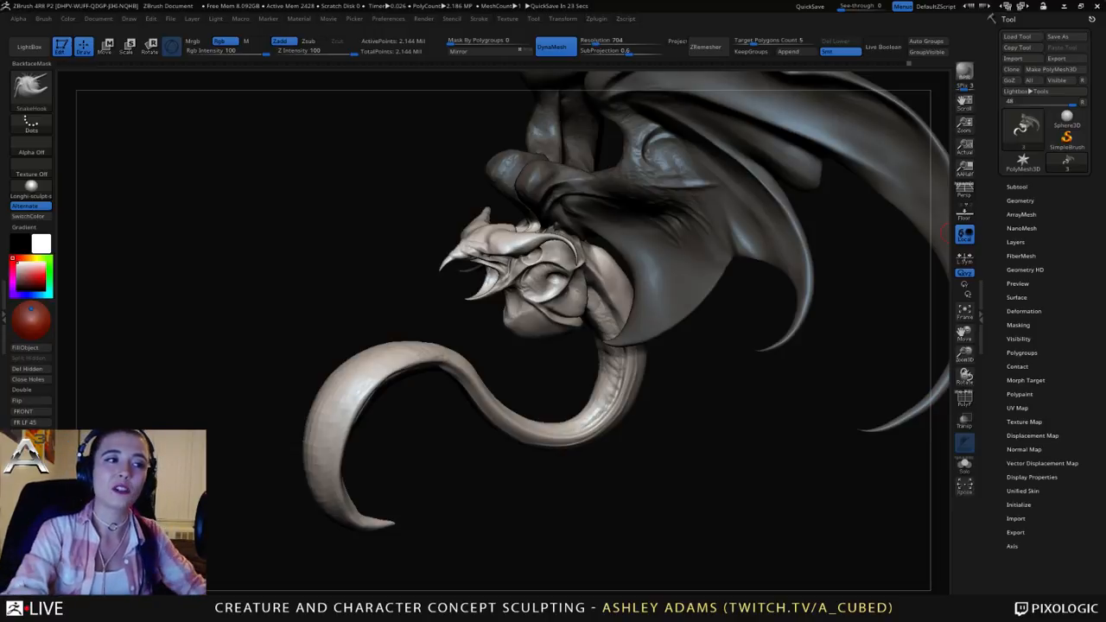
{"action": "mouse_move", "coordinate": [944, 231]}
{"action": "left_mouse_down"}
{"action": "mouse_move", "coordinate": [542, 231]}
{"action": "mouse_move", "coordinate": [444, 247]}
{"action": "left_mouse_up"}
{"action": "key", "text": "ctrl"}
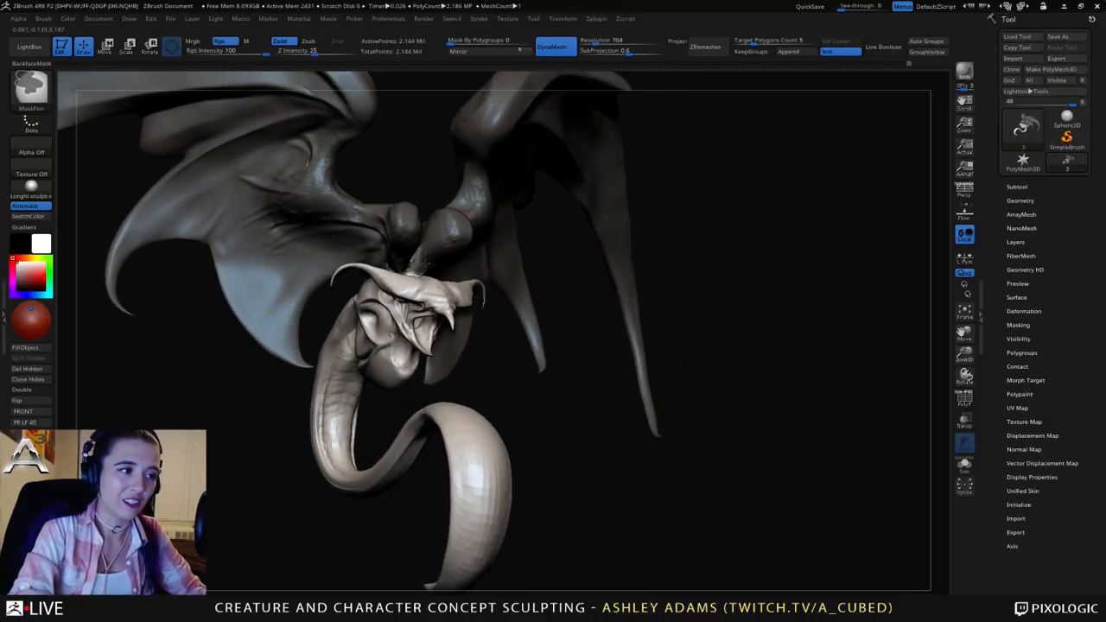
{"action": "mouse_move", "coordinate": [424, 250]}
{"action": "right_mouse_down"}
{"action": "mouse_move", "coordinate": [405, 249]}
{"action": "mouse_move", "coordinate": [420, 248]}
{"action": "mouse_move", "coordinate": [401, 234]}
{"action": "mouse_move", "coordinate": [403, 268]}
{"action": "mouse_move", "coordinate": [486, 252]}
{"action": "right_mouse_up"}
{"action": "mouse_move", "coordinate": [526, 288]}
{"action": "right_mouse_down", "text": "ctrl"}
{"action": "mouse_move", "coordinate": [565, 254]}
{"action": "mouse_move", "coordinate": [520, 272]}
{"action": "right_mouse_up", "text": "ctrl"}
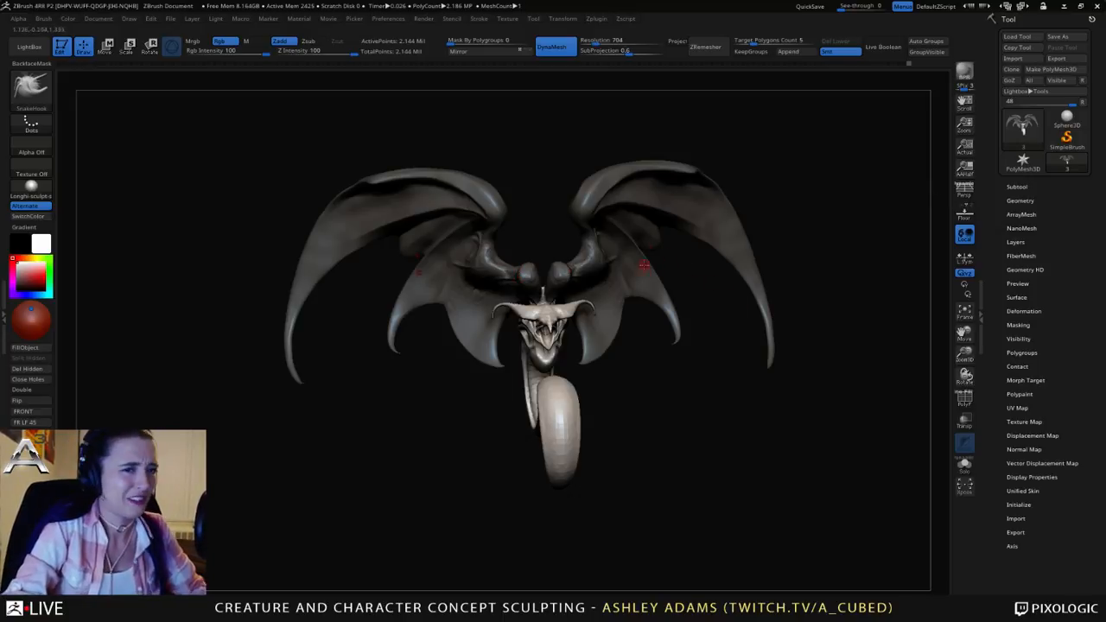
Step: Split the masked wings and shoulders from the head and tail into a separate subtool
{"action": "key", "text": "ctrl"}
{"action": "key", "text": "f"}
{"action": "left_click", "coordinate": [1017, 187]}
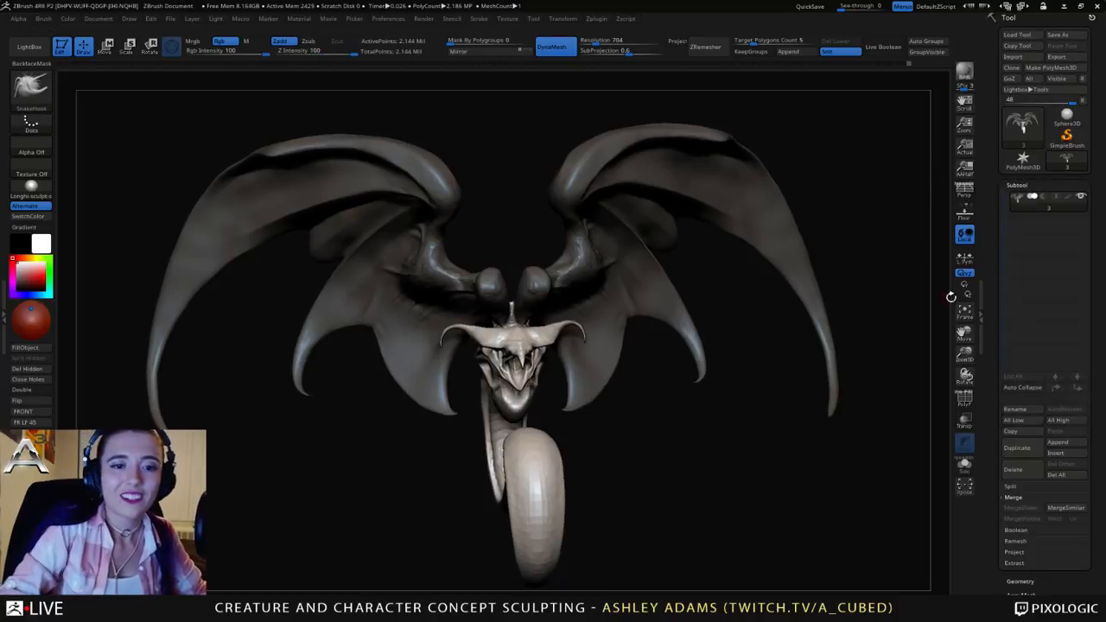
{"action": "left_click", "coordinate": [1009, 486]}
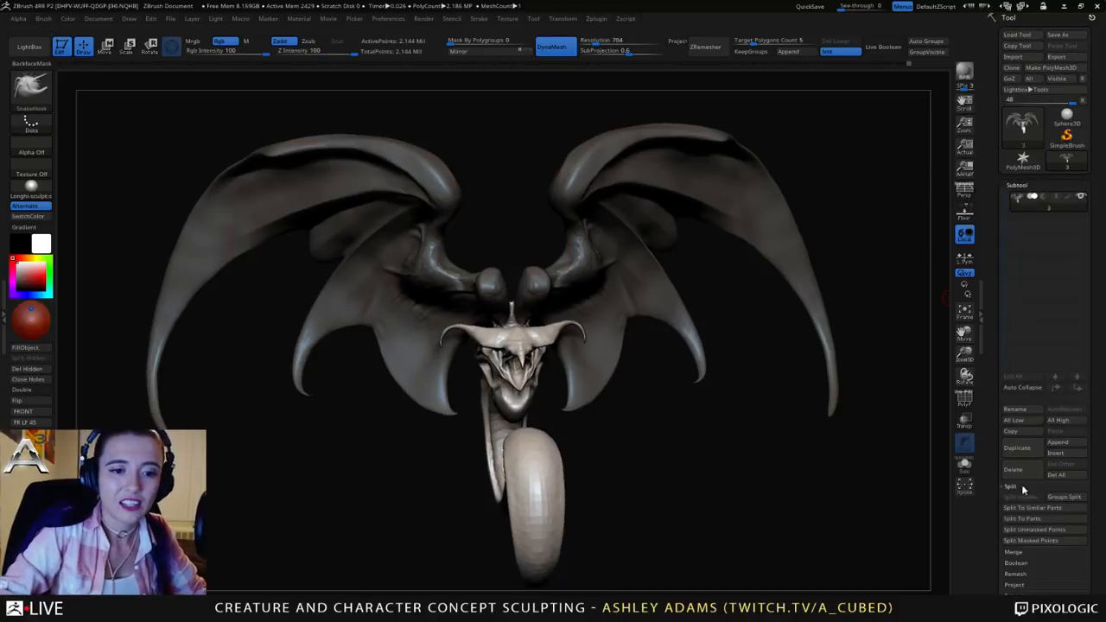
{"action": "left_click", "coordinate": [1028, 540]}
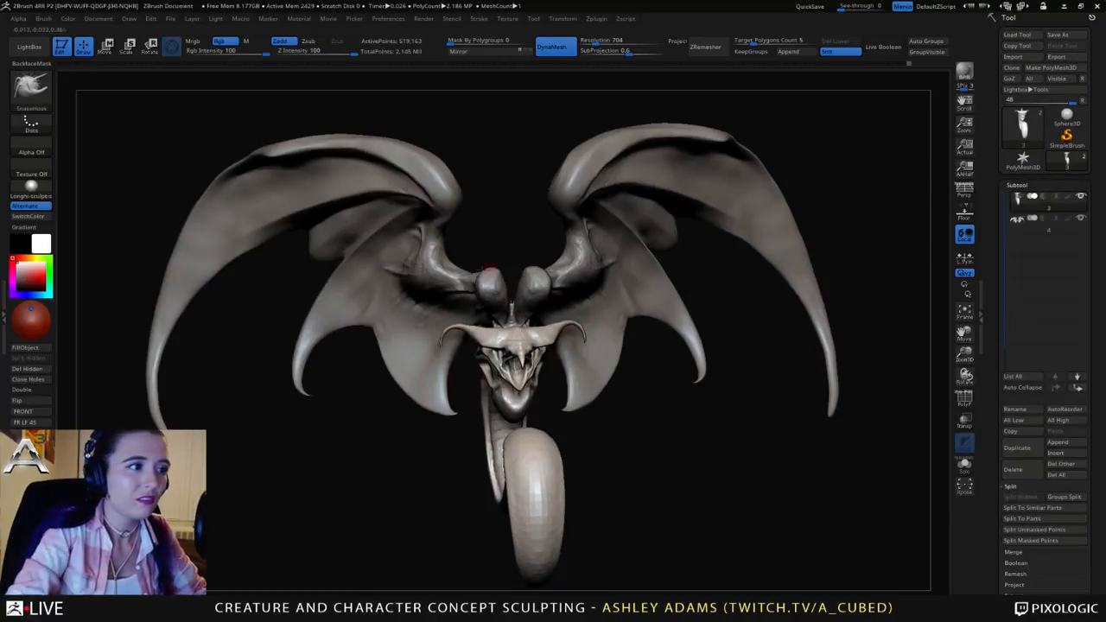
Step: Make the wings subtool active and close its open holes
{"action": "left_click_drag", "start_coordinate": [618, 304], "coordinate": [355, 253]}
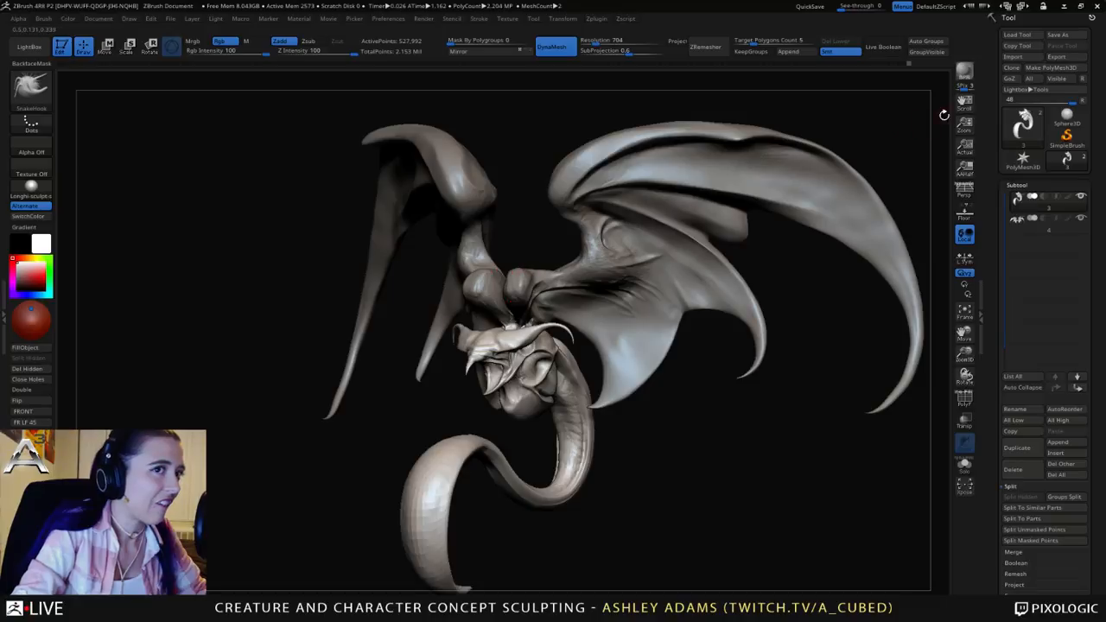
{"action": "left_click", "coordinate": [616, 270], "text": "alt"}
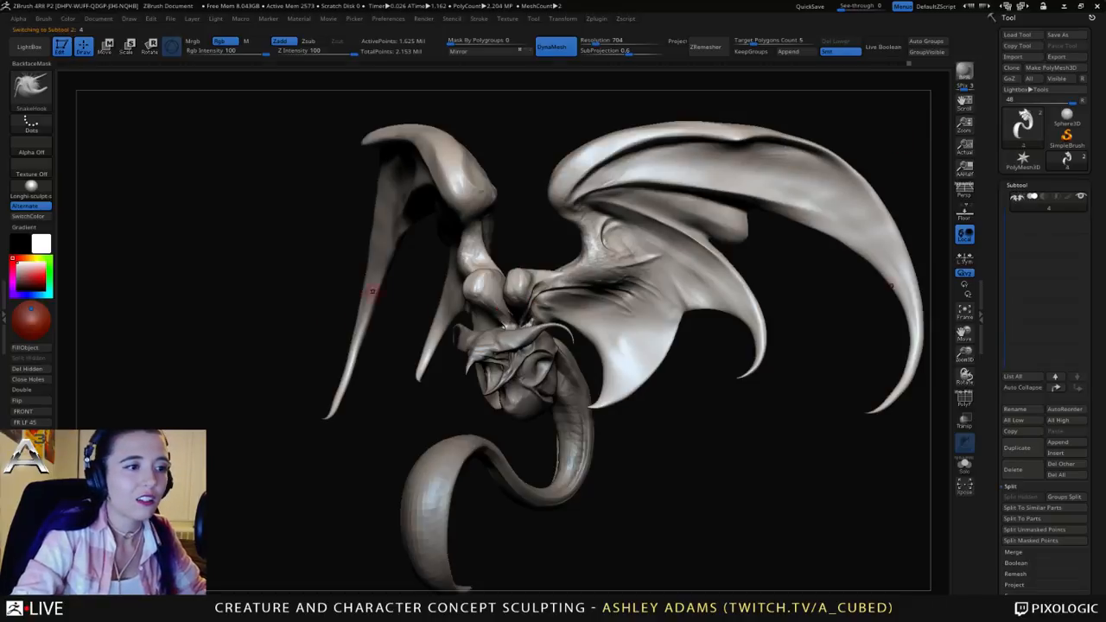
{"action": "left_click", "coordinate": [42, 380]}
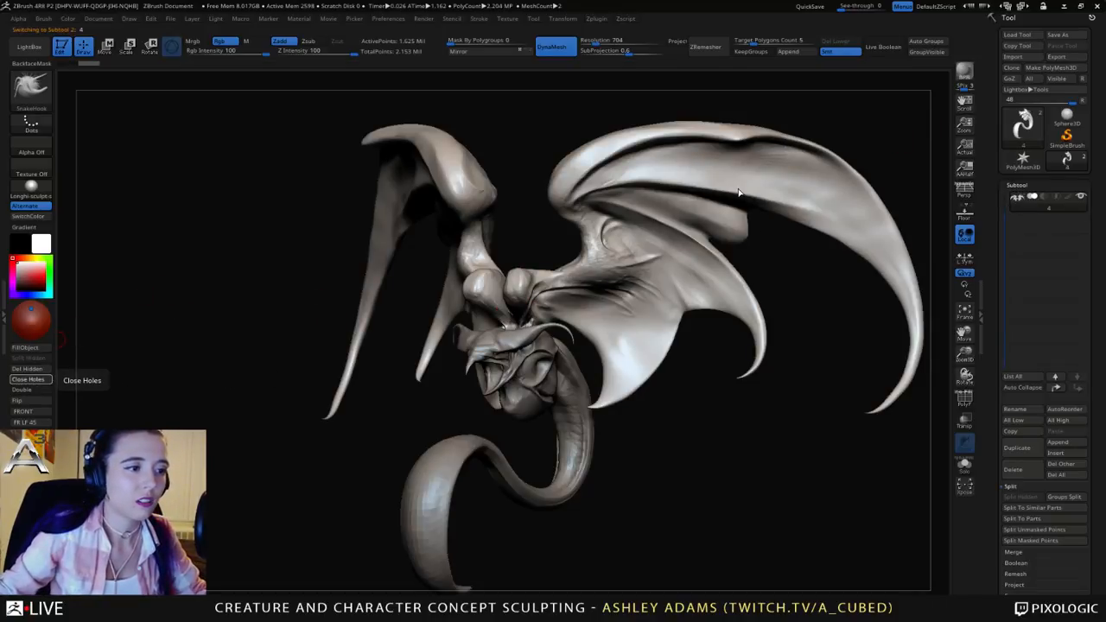
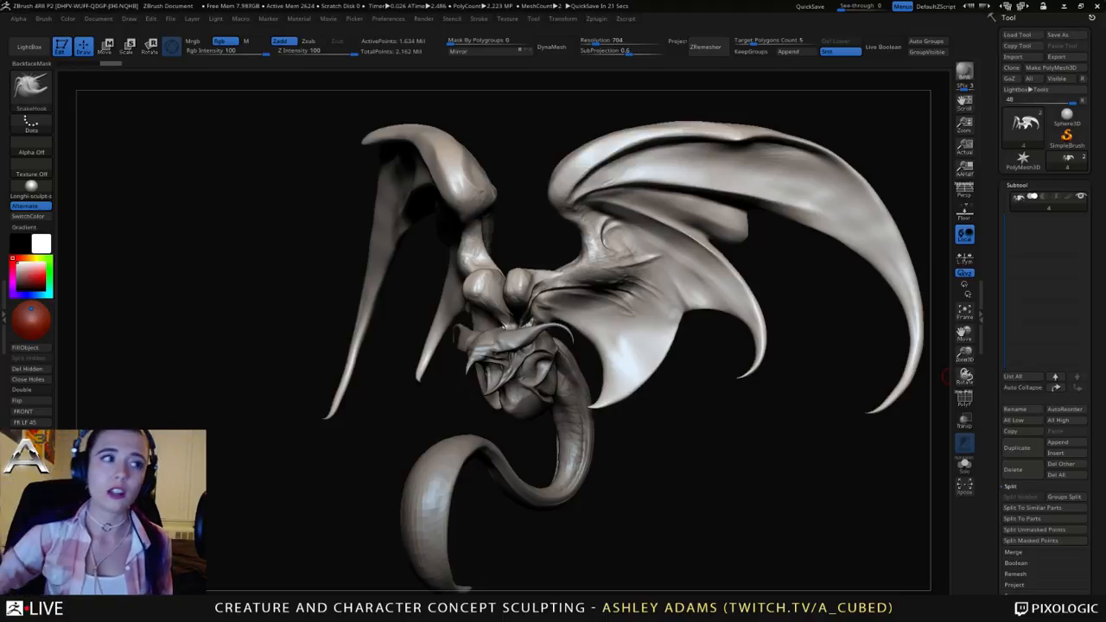
Step: Pull the lower edge of the wings subtool where it meets the back of the neck with SnakeHook
{"action": "left_click_drag", "start_coordinate": [946, 376], "coordinate": [1075, 380]}
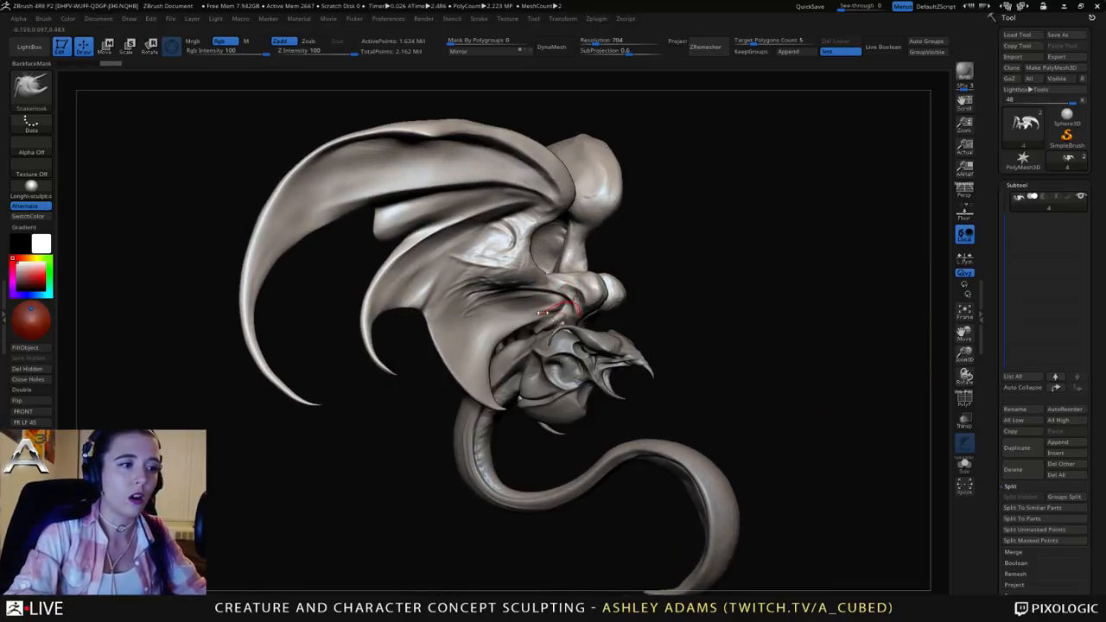
{"action": "right_click_drag", "start_coordinate": [562, 311], "coordinate": [542, 344]}
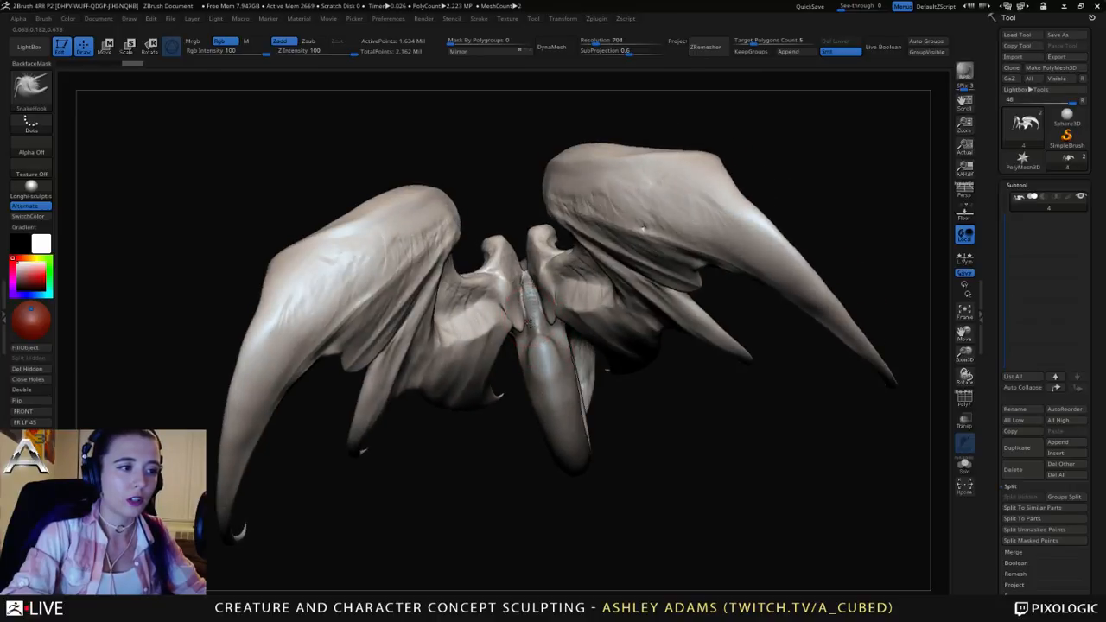
{"action": "mouse_move", "coordinate": [534, 345]}
{"action": "left_mouse_down"}
{"action": "mouse_move", "coordinate": [546, 322]}
{"action": "mouse_move", "coordinate": [529, 294]}
{"action": "left_mouse_up"}
{"action": "right_click_drag", "start_coordinate": [527, 311], "coordinate": [508, 281]}
{"action": "right_click", "coordinate": [511, 285]}
{"action": "right_click", "coordinate": [508, 283]}
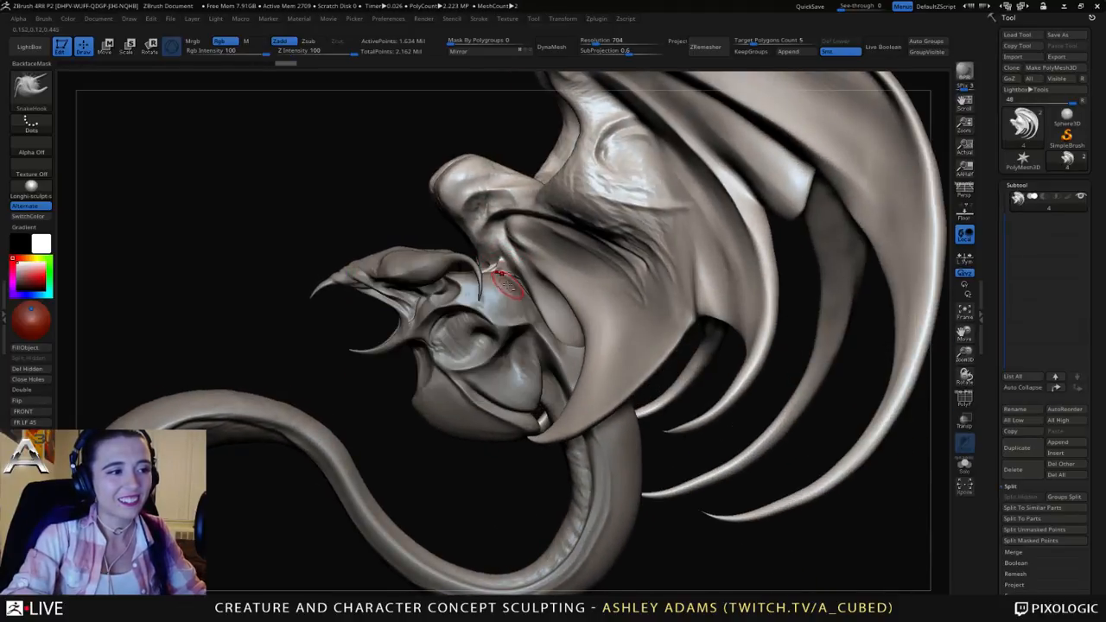
Step: Make the head-and-tail subtool active and smooth and reshape the neck just behind the head with a resized SnakeHook brush
{"action": "left_click", "coordinate": [512, 276], "text": "alt"}
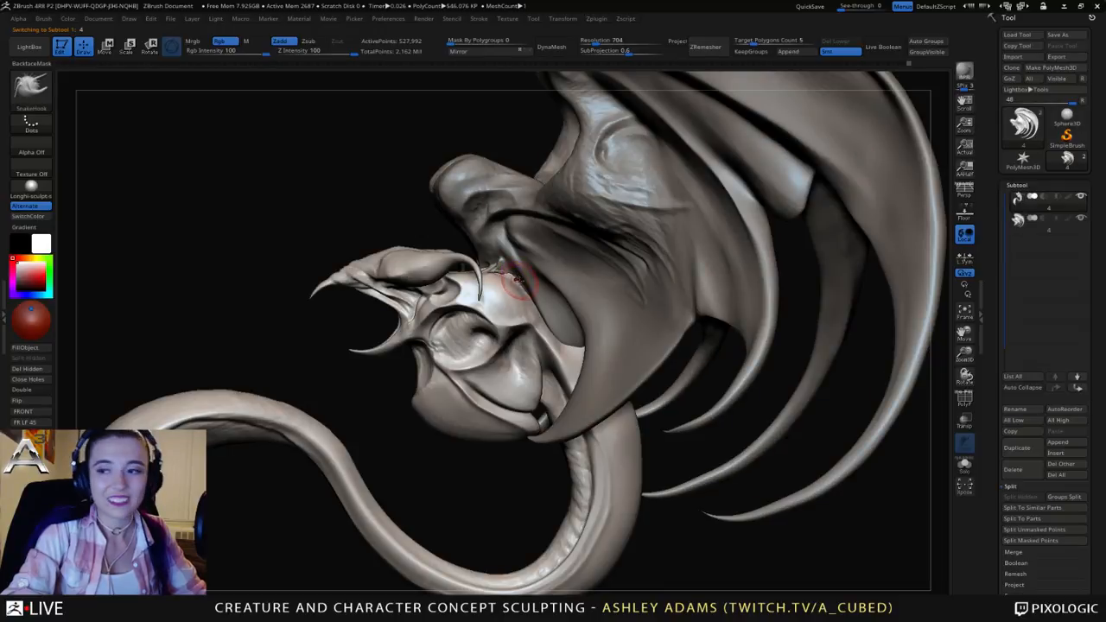
{"action": "right_click_drag", "start_coordinate": [507, 277], "coordinate": [523, 313]}
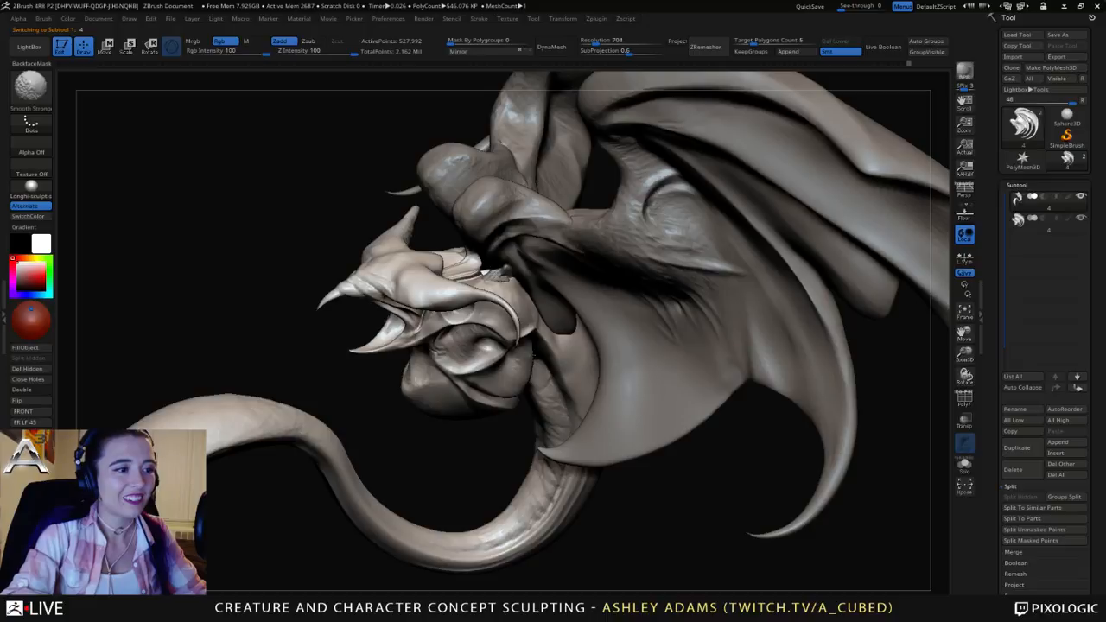
{"action": "right_click_drag", "start_coordinate": [596, 270], "coordinate": [544, 268]}
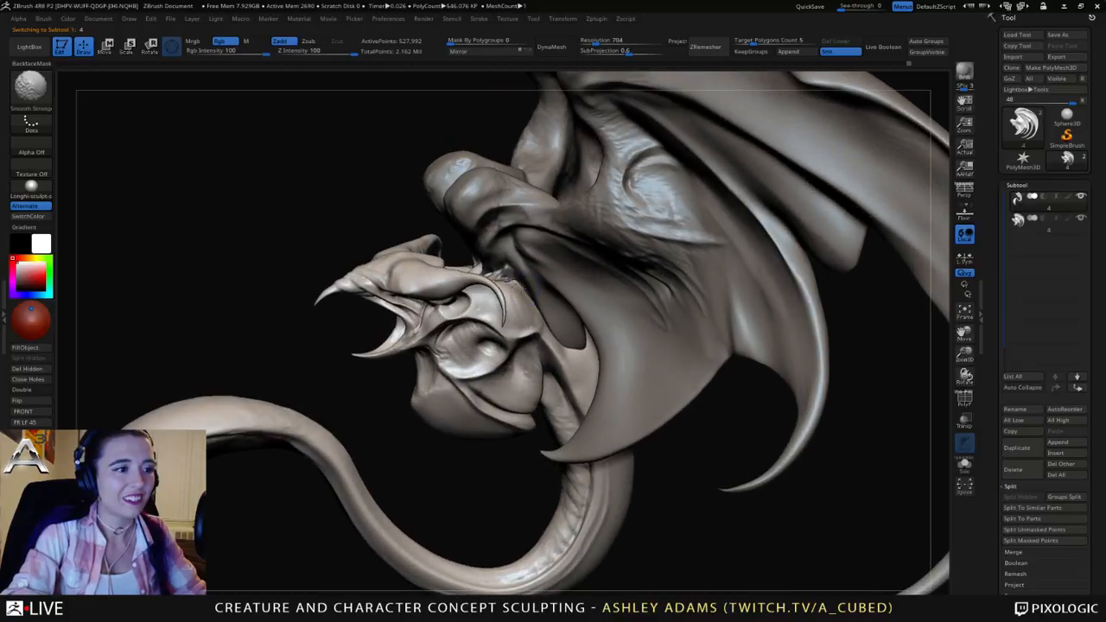
{"action": "key", "text": "space"}
{"action": "left_click_drag", "start_coordinate": [513, 277], "coordinate": [518, 276]}
Step: Make the wings subtool active and smooth and reshape the wing root between the shoulders and neck
{"action": "left_click", "coordinate": [524, 266], "text": "alt"}
{"action": "right_click_drag", "start_coordinate": [525, 264], "coordinate": [458, 294]}
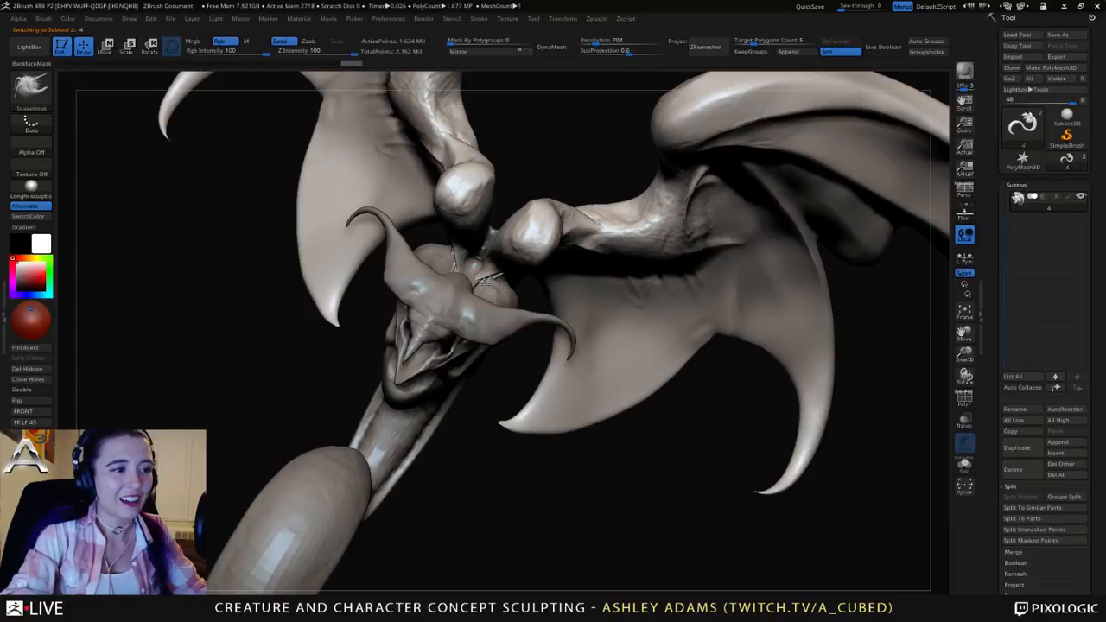
{"action": "right_click_drag", "start_coordinate": [484, 281], "coordinate": [471, 311]}
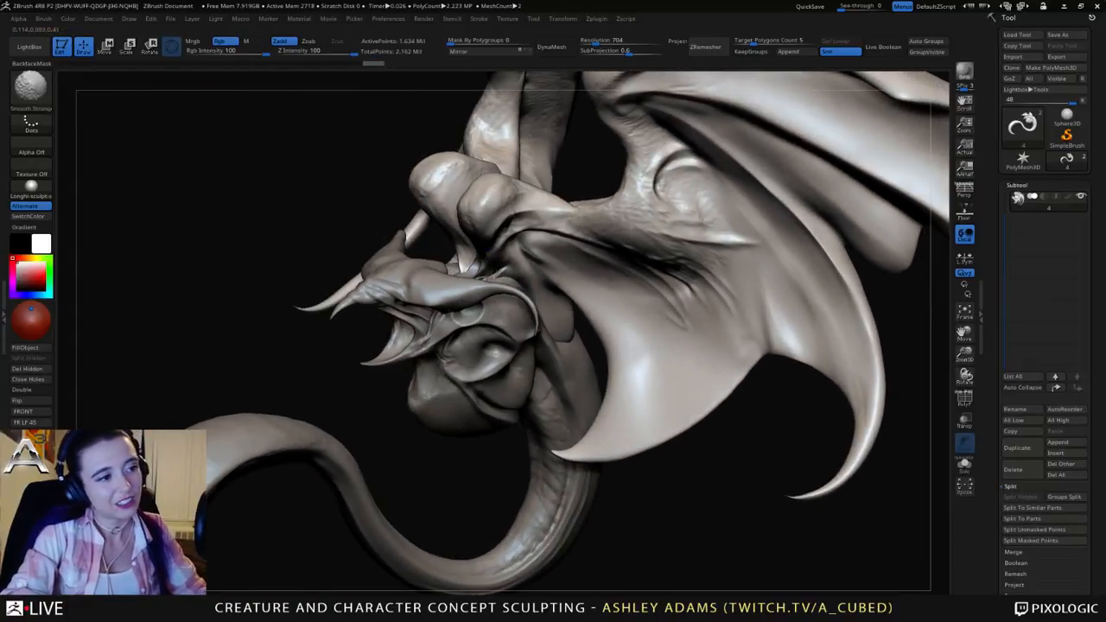
{"action": "mouse_move", "coordinate": [493, 256]}
{"action": "right_mouse_down"}
{"action": "mouse_move", "coordinate": [544, 297]}
{"action": "mouse_move", "coordinate": [488, 296]}
{"action": "mouse_move", "coordinate": [537, 298]}
{"action": "mouse_move", "coordinate": [526, 297]}
{"action": "right_mouse_up"}
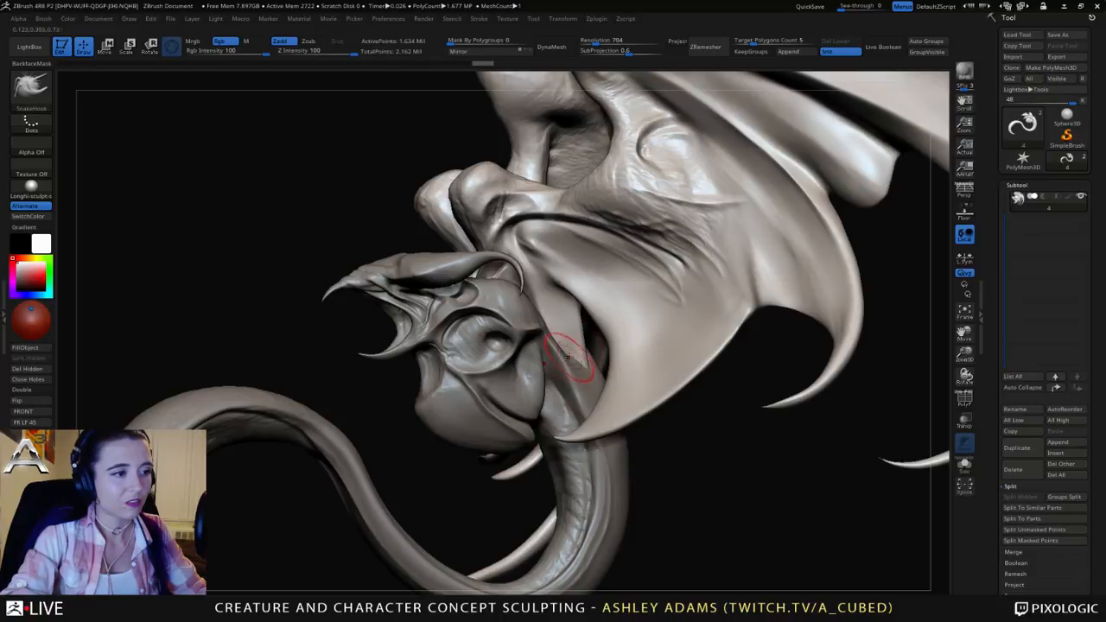
Step: Adjust the lower wing root and inner membrane beside the neck with SnakeHook from the front
{"action": "key", "text": "ctrl"}
{"action": "mouse_move", "coordinate": [579, 377]}
{"action": "right_mouse_down", "text": "ctrl"}
{"action": "mouse_move", "coordinate": [544, 314]}
{"action": "mouse_move", "coordinate": [610, 313]}
{"action": "mouse_move", "coordinate": [574, 335]}
{"action": "right_mouse_up", "text": "ctrl"}
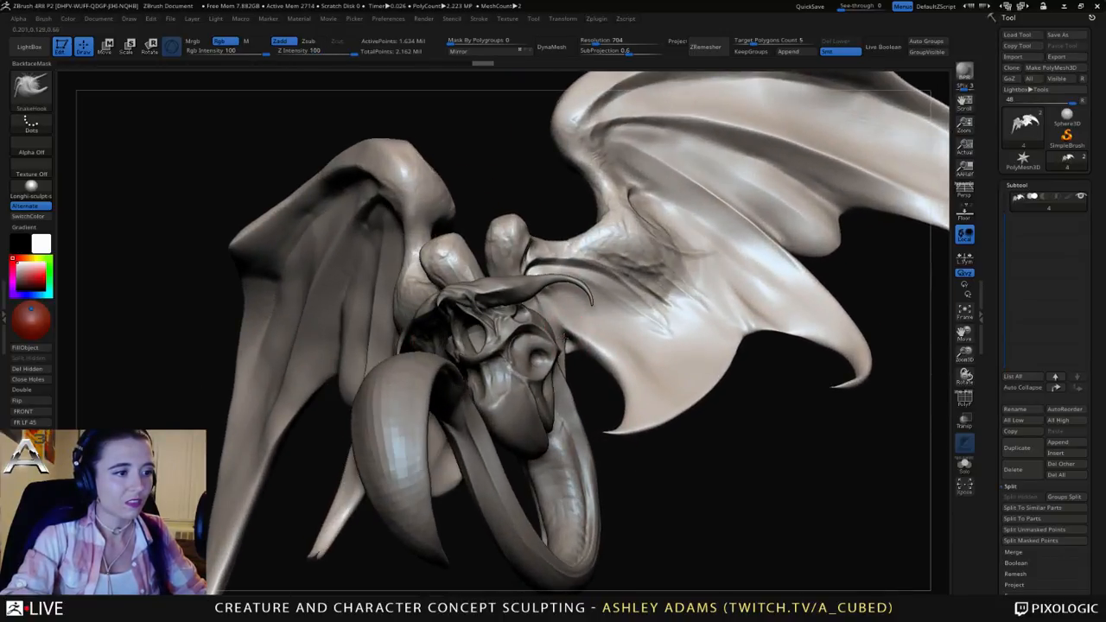
{"action": "left_click_drag", "start_coordinate": [568, 336], "coordinate": [571, 327]}
{"action": "right_click_drag", "start_coordinate": [576, 320], "coordinate": [583, 321]}
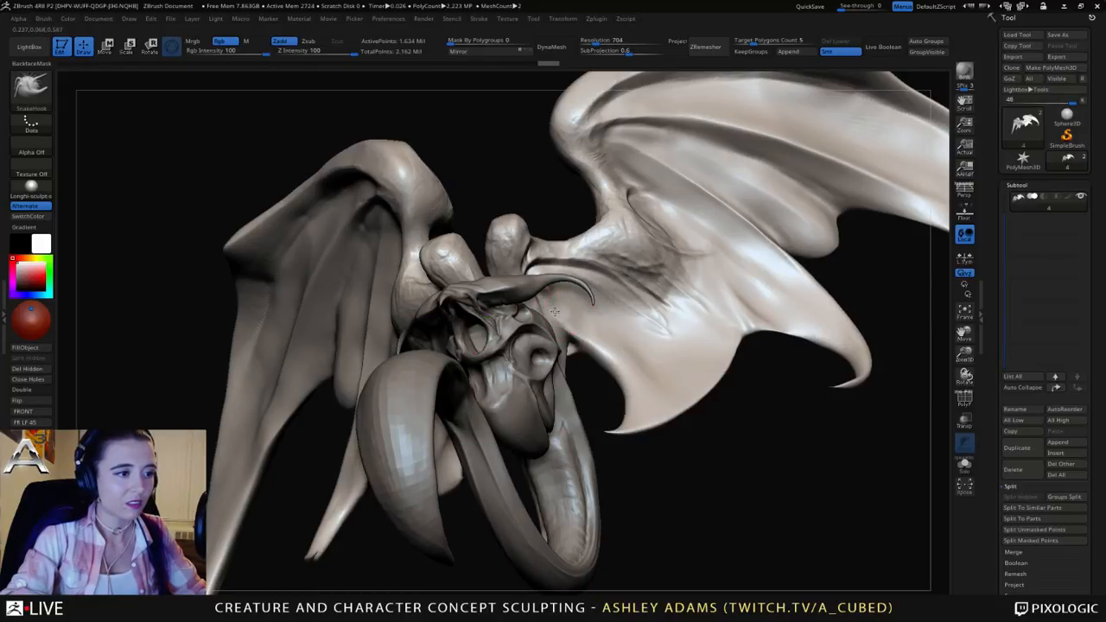
{"action": "left_click_drag", "start_coordinate": [554, 312], "coordinate": [613, 362]}
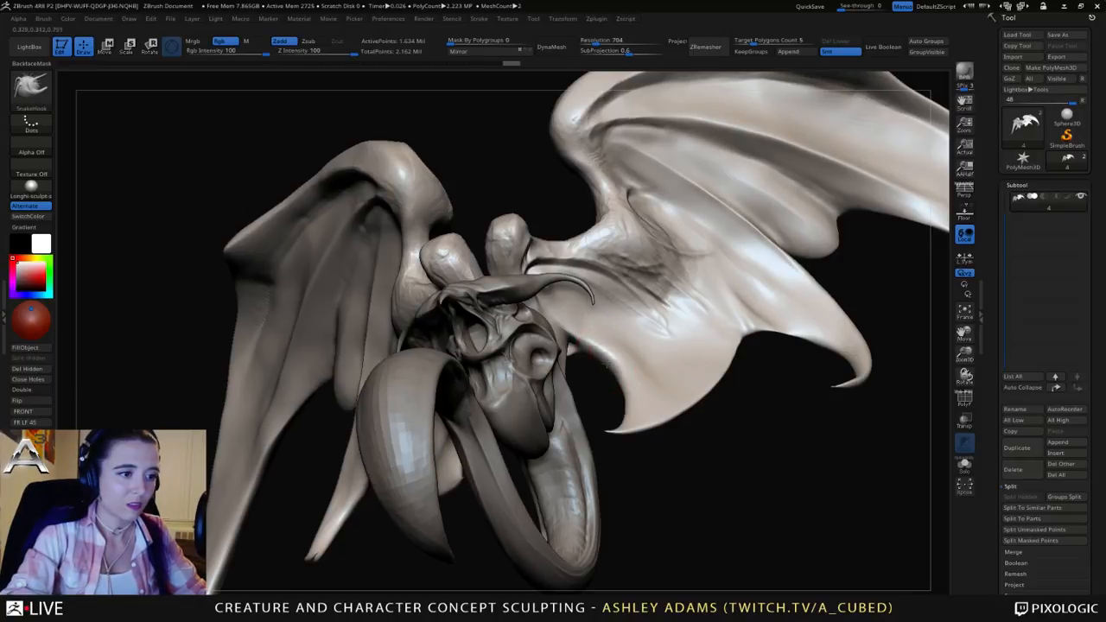
{"action": "mouse_move", "coordinate": [627, 381]}
{"action": "left_mouse_down"}
{"action": "mouse_move", "coordinate": [637, 408]}
{"action": "mouse_move", "coordinate": [634, 381]}
{"action": "mouse_move", "coordinate": [555, 353]}
{"action": "left_mouse_up"}
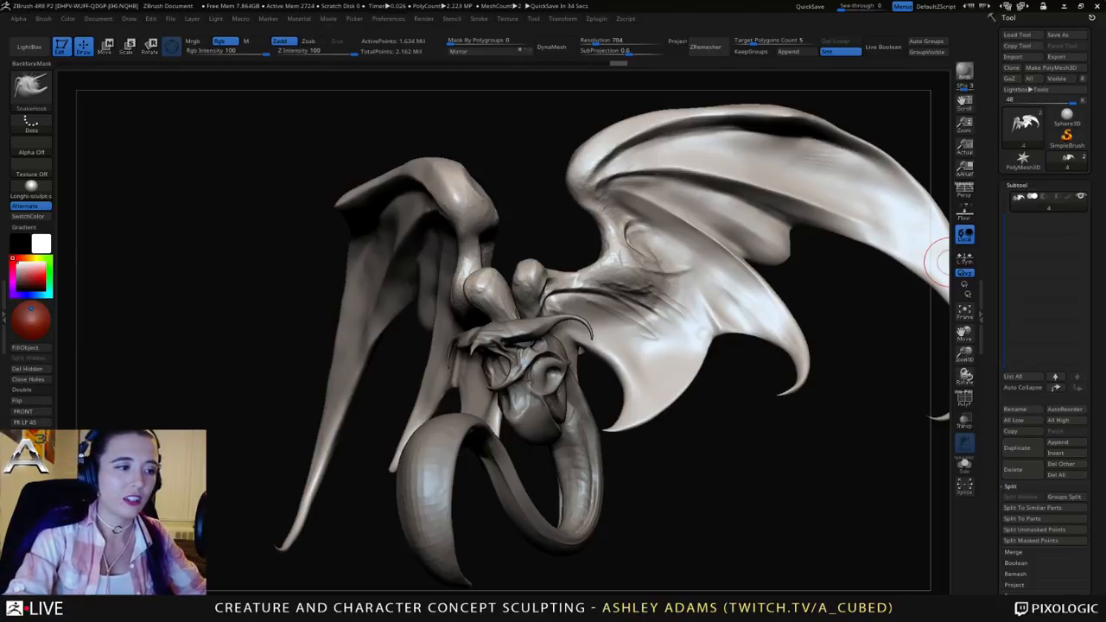
Step: Draw the wing roots down over the back of the neck with a resized SnakeHook brush from the back and side
{"action": "mouse_move", "coordinate": [937, 259]}
{"action": "left_mouse_down"}
{"action": "mouse_move", "coordinate": [510, 313]}
{"action": "mouse_move", "coordinate": [522, 312]}
{"action": "left_mouse_up"}
{"action": "key", "text": "space"}
{"action": "left_click_drag", "start_coordinate": [406, 376], "coordinate": [521, 323]}
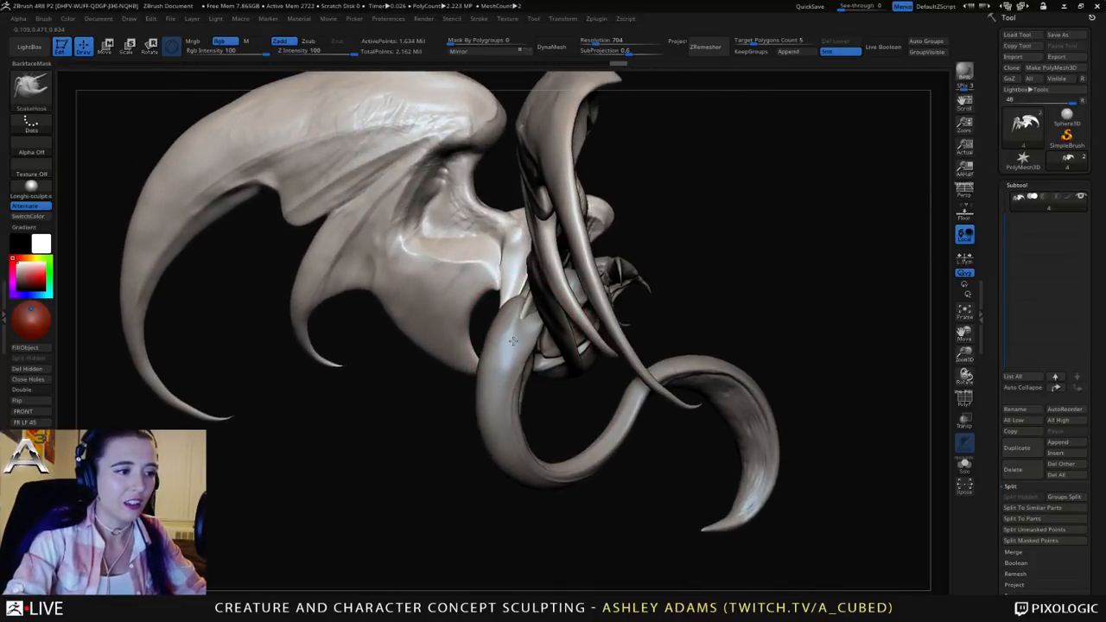
{"action": "mouse_move", "coordinate": [581, 393]}
{"action": "left_mouse_down"}
{"action": "mouse_move", "coordinate": [518, 342]}
{"action": "mouse_move", "coordinate": [518, 357]}
{"action": "left_mouse_up"}
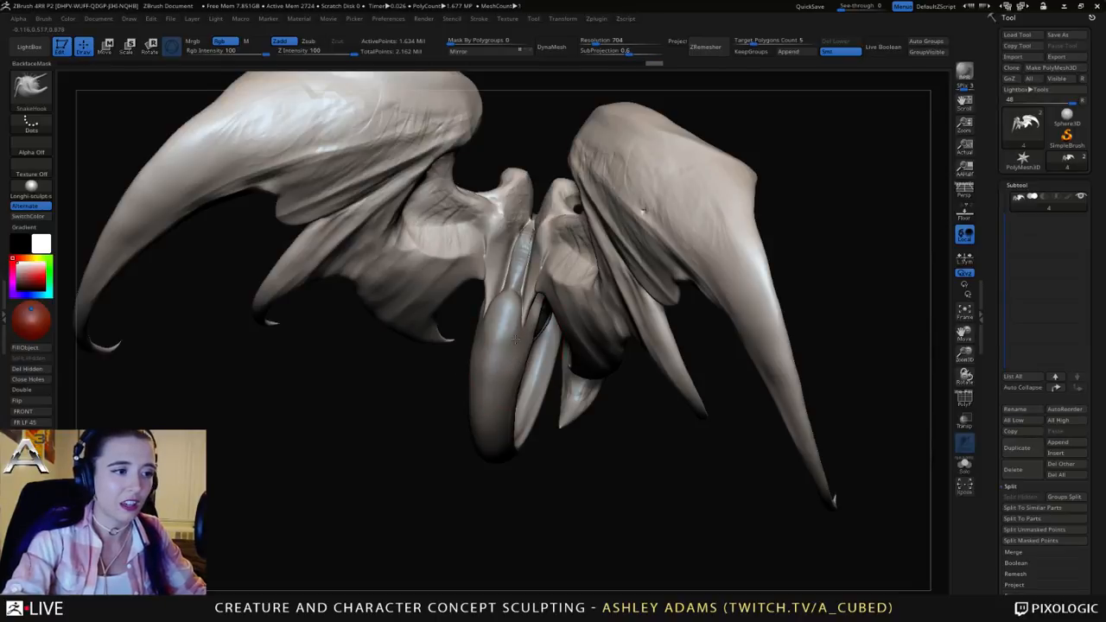
{"action": "key", "text": "space"}
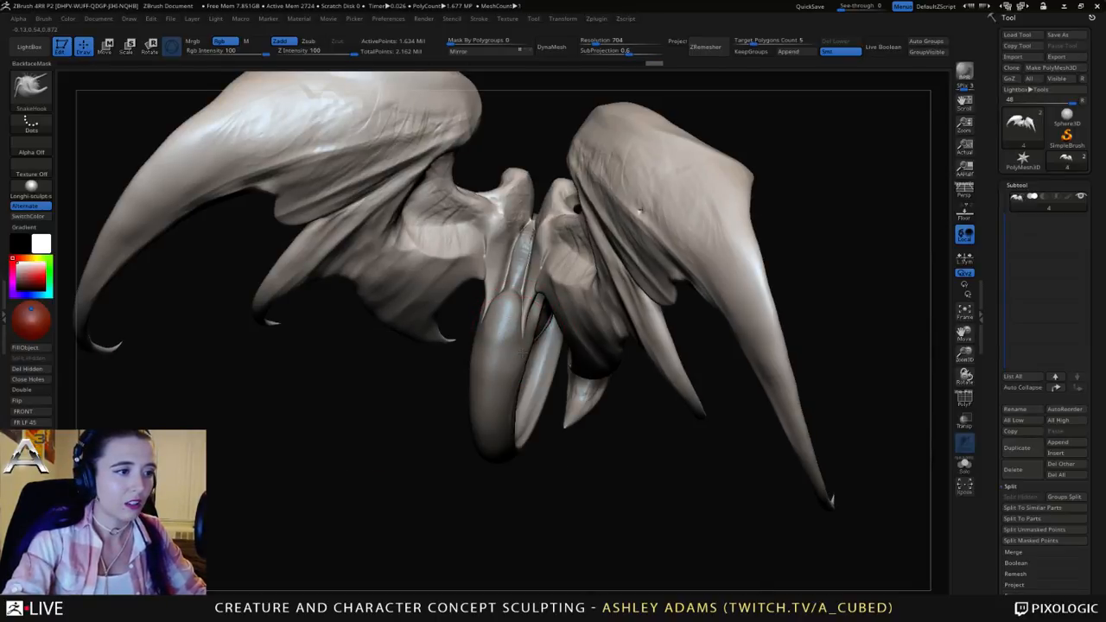
{"action": "left_click_drag", "start_coordinate": [520, 351], "coordinate": [521, 356]}
{"action": "right_click_drag", "start_coordinate": [519, 356], "coordinate": [554, 339]}
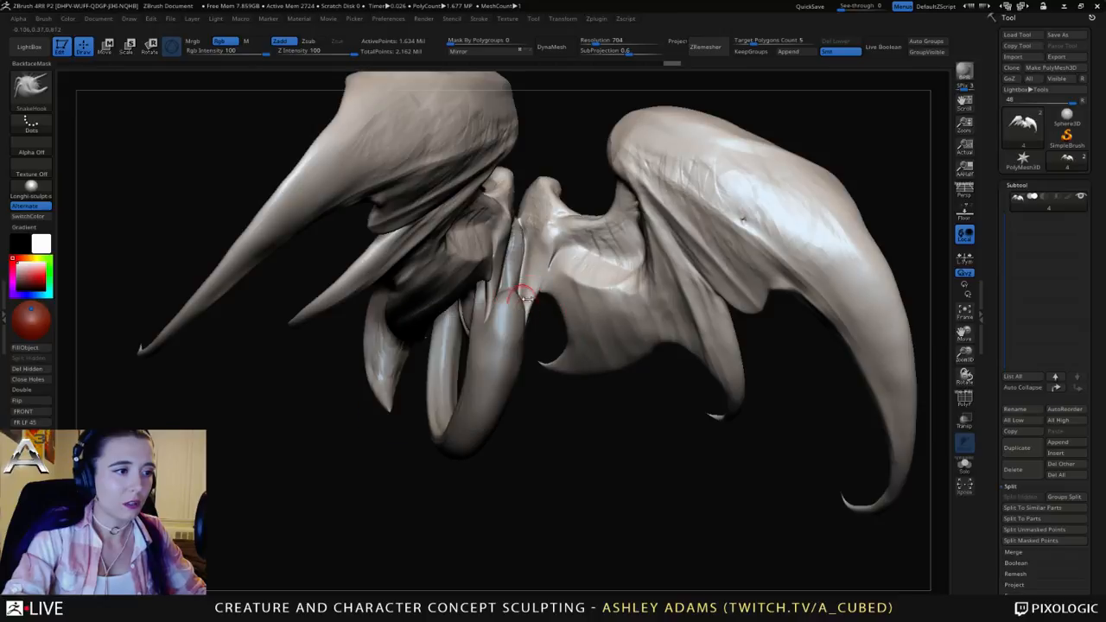
{"action": "mouse_move", "coordinate": [517, 298]}
{"action": "right_mouse_down"}
{"action": "mouse_move", "coordinate": [547, 287]}
{"action": "mouse_move", "coordinate": [560, 257]}
{"action": "mouse_move", "coordinate": [548, 262]}
{"action": "mouse_move", "coordinate": [550, 246]}
{"action": "mouse_move", "coordinate": [537, 259]}
{"action": "right_mouse_up"}
{"action": "left_click_drag", "start_coordinate": [549, 276], "coordinate": [563, 259]}
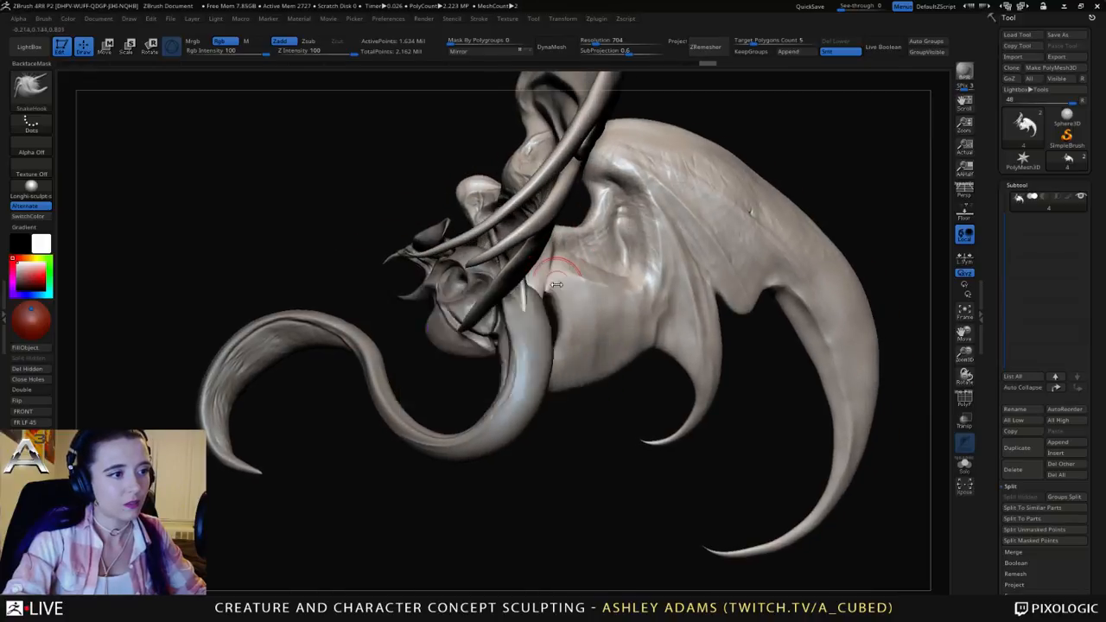
Step: Smooth the wing root beside the neck and the upper back surface of the wing
{"action": "right_click_drag", "start_coordinate": [527, 278], "coordinate": [563, 283]}
{"action": "mouse_move", "coordinate": [546, 288]}
{"action": "left_mouse_down", "text": "shift"}
{"action": "mouse_move", "coordinate": [537, 296]}
{"action": "mouse_move", "coordinate": [562, 304]}
{"action": "left_mouse_up", "text": "shift"}
{"action": "mouse_move", "coordinate": [584, 328]}
{"action": "right_mouse_down", "text": "ctrl"}
{"action": "mouse_move", "coordinate": [585, 281]}
{"action": "mouse_move", "coordinate": [592, 328]}
{"action": "right_mouse_up", "text": "ctrl"}
{"action": "right_click_drag", "start_coordinate": [592, 329], "coordinate": [644, 324]}
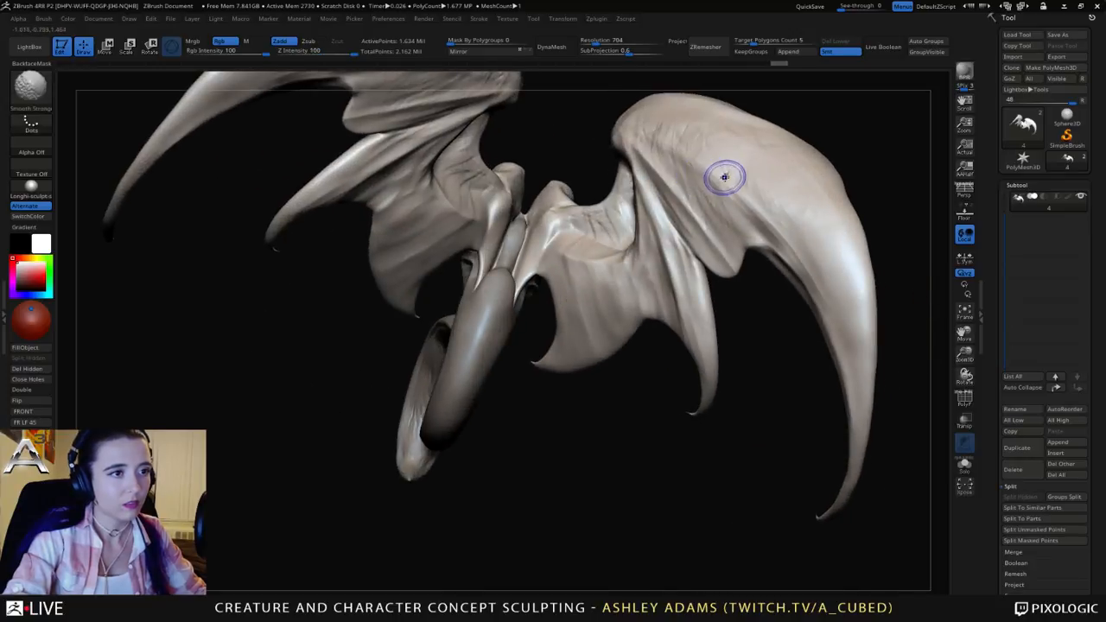
{"action": "left_click_drag", "start_coordinate": [724, 176], "coordinate": [703, 158], "text": "shift"}
{"action": "right_click_drag", "start_coordinate": [731, 236], "coordinate": [518, 250]}
{"action": "mouse_move", "coordinate": [735, 285]}
{"action": "right_mouse_down"}
{"action": "mouse_move", "coordinate": [807, 289]}
{"action": "mouse_move", "coordinate": [571, 259]}
{"action": "mouse_move", "coordinate": [509, 278]}
{"action": "mouse_move", "coordinate": [495, 164]}
{"action": "right_mouse_up"}
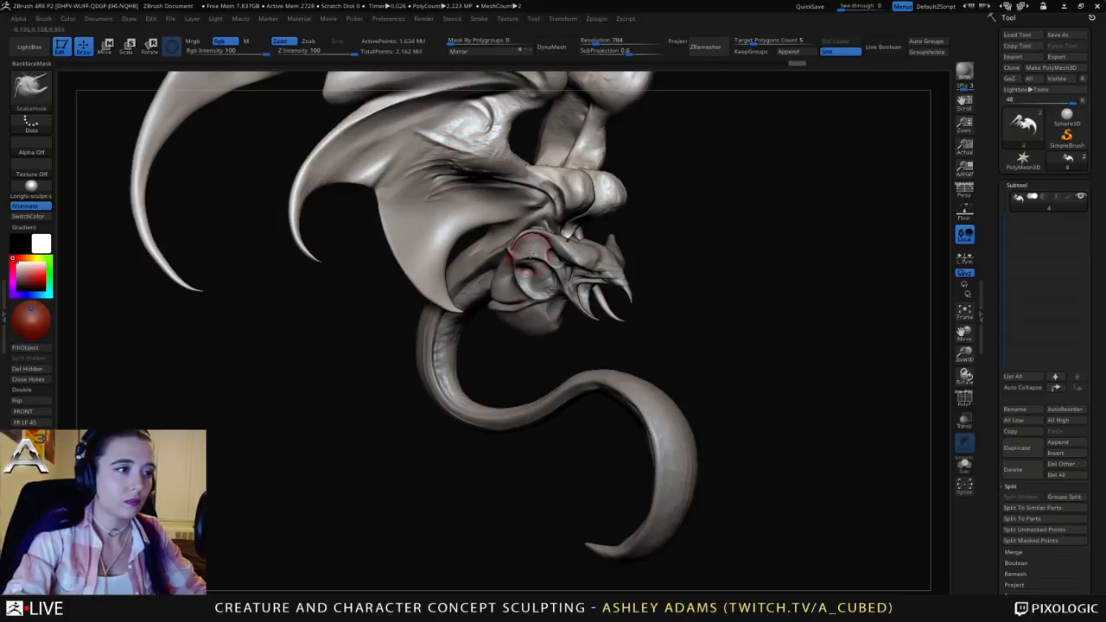
Step: Work the chest between the shoulders above the head with ClayBuildup and return to the SnakeHook brush
{"action": "mouse_move", "coordinate": [530, 252]}
{"action": "right_mouse_down"}
{"action": "mouse_move", "coordinate": [577, 261]}
{"action": "mouse_move", "coordinate": [546, 200]}
{"action": "mouse_move", "coordinate": [446, 199]}
{"action": "mouse_move", "coordinate": [449, 216]}
{"action": "mouse_move", "coordinate": [563, 276]}
{"action": "mouse_move", "coordinate": [541, 286]}
{"action": "mouse_move", "coordinate": [573, 278]}
{"action": "right_mouse_up"}
{"action": "right_click", "coordinate": [523, 277]}
{"action": "right_click", "coordinate": [563, 278]}
{"action": "left_click", "coordinate": [555, 382]}
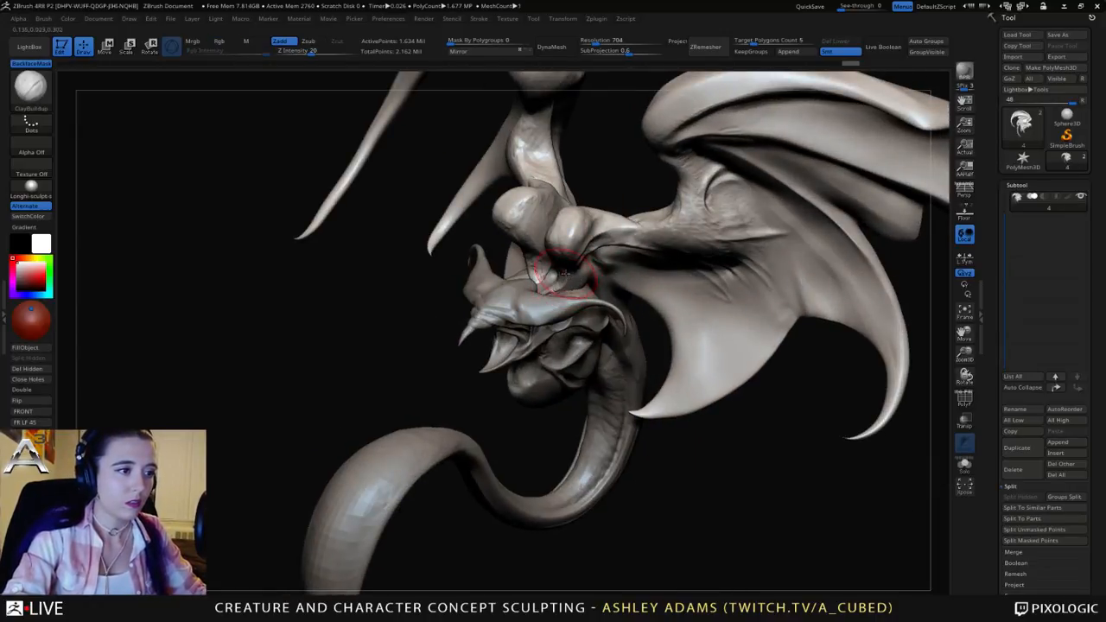
{"action": "mouse_move", "coordinate": [564, 274]}
{"action": "right_mouse_down"}
{"action": "mouse_move", "coordinate": [633, 304]}
{"action": "mouse_move", "coordinate": [604, 341]}
{"action": "mouse_move", "coordinate": [680, 324]}
{"action": "mouse_move", "coordinate": [647, 316]}
{"action": "right_mouse_up"}
{"action": "key", "text": "b"}
{"action": "key", "text": "s"}
{"action": "key", "text": "h"}
Step: Make the head-and-tail subtool active and add volume behind the eye and jaw with ClayBuildup
{"action": "left_click", "coordinate": [634, 305], "text": "alt"}
{"action": "right_click", "coordinate": [591, 351]}
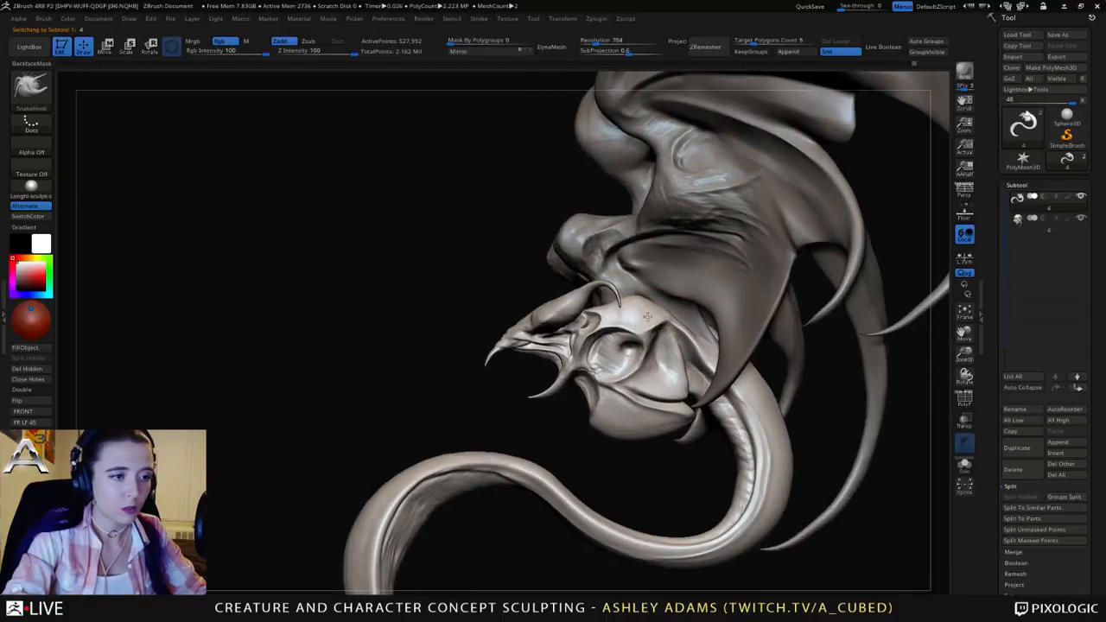
{"action": "right_click", "coordinate": [682, 361]}
{"action": "key", "text": "2"}
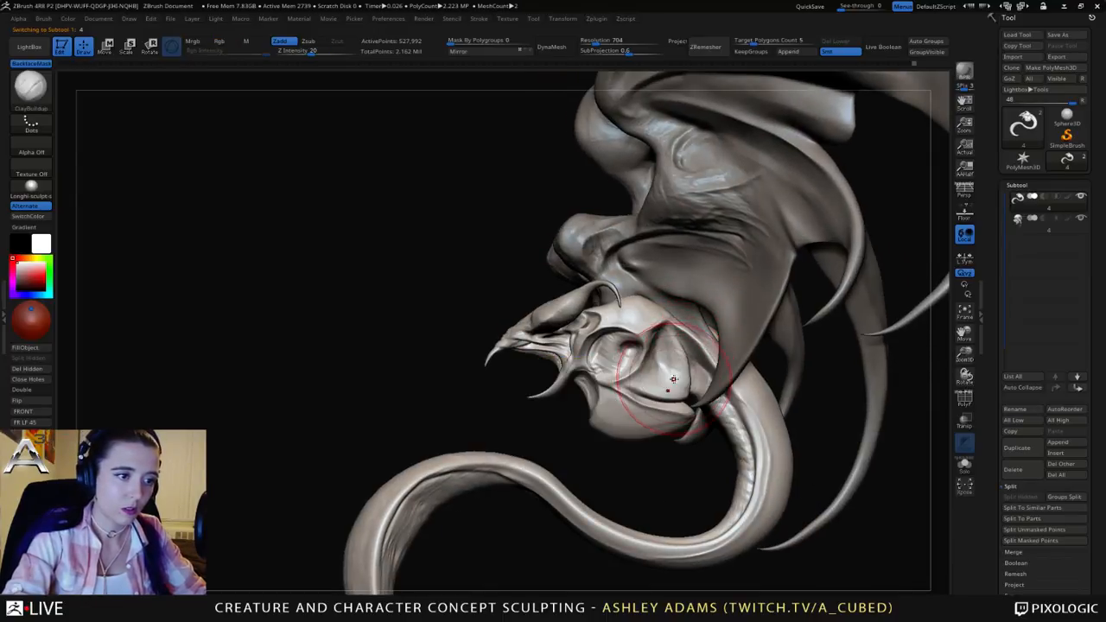
{"action": "mouse_move", "coordinate": [669, 380]}
{"action": "left_mouse_down"}
{"action": "mouse_move", "coordinate": [660, 370]}
{"action": "mouse_move", "coordinate": [672, 369]}
{"action": "left_mouse_up"}
{"action": "right_click_drag", "start_coordinate": [672, 369], "coordinate": [552, 316]}
{"action": "right_click", "coordinate": [654, 413]}
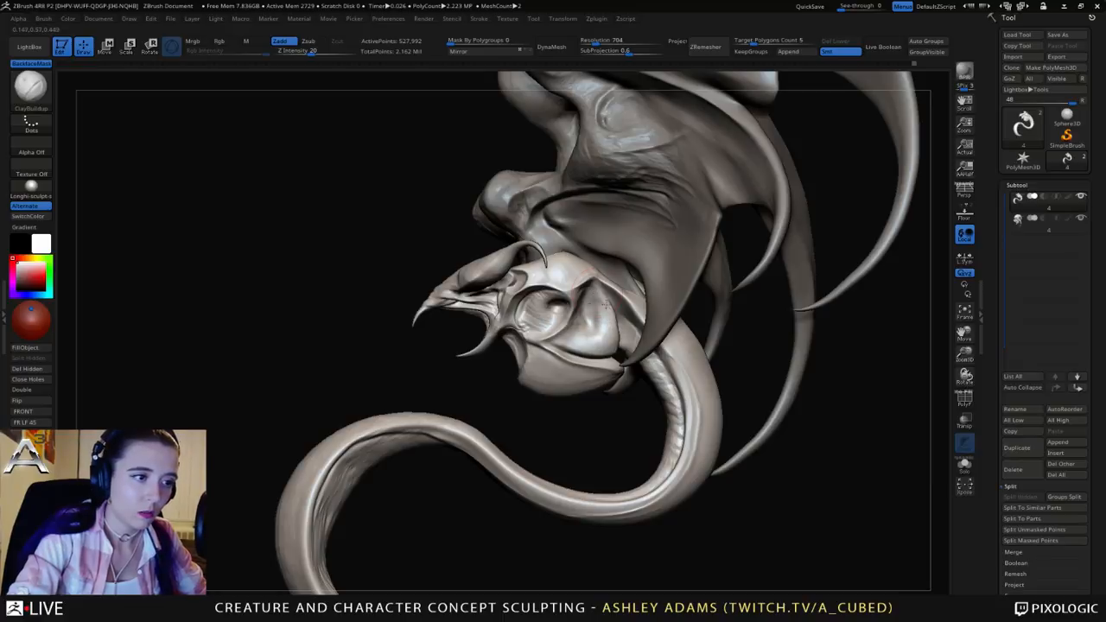
Step: Fill out the neck below the head and the start of the tail with ClayBuildup on both sides
{"action": "right_click_drag", "start_coordinate": [605, 304], "coordinate": [590, 342]}
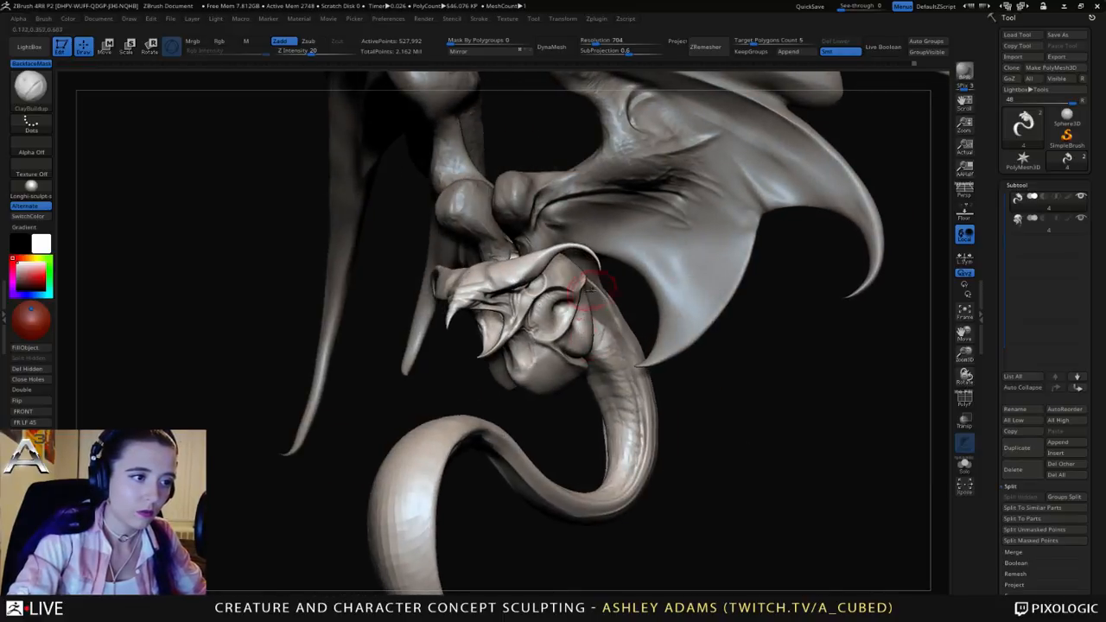
{"action": "mouse_move", "coordinate": [587, 287]}
{"action": "right_mouse_down"}
{"action": "mouse_move", "coordinate": [593, 329]}
{"action": "mouse_move", "coordinate": [603, 295]}
{"action": "right_mouse_up"}
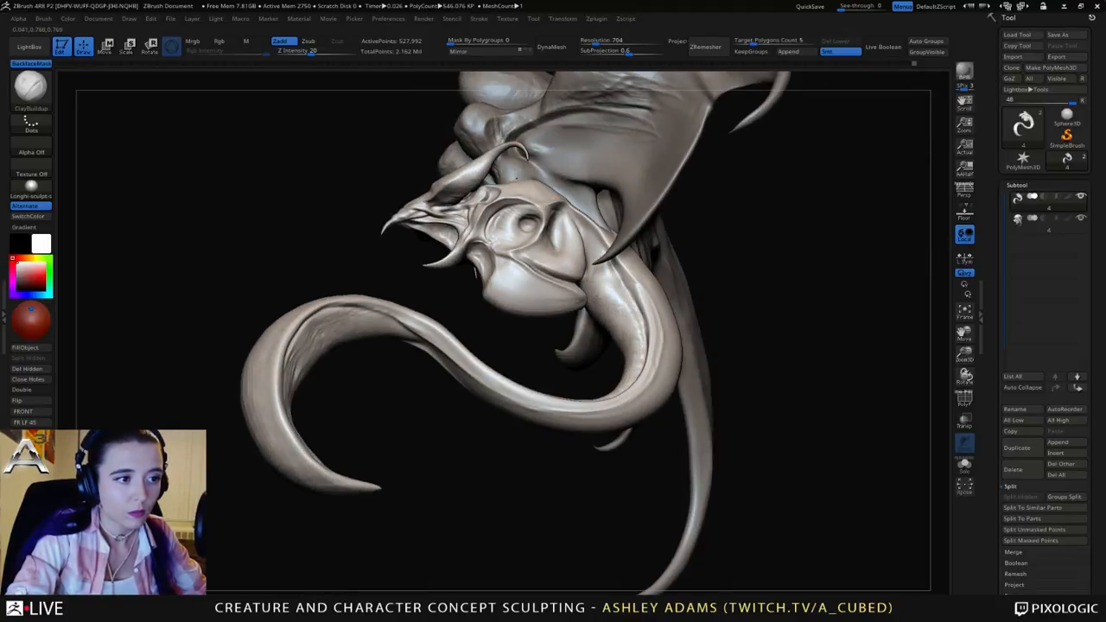
{"action": "right_click_drag", "start_coordinate": [639, 341], "coordinate": [625, 371]}
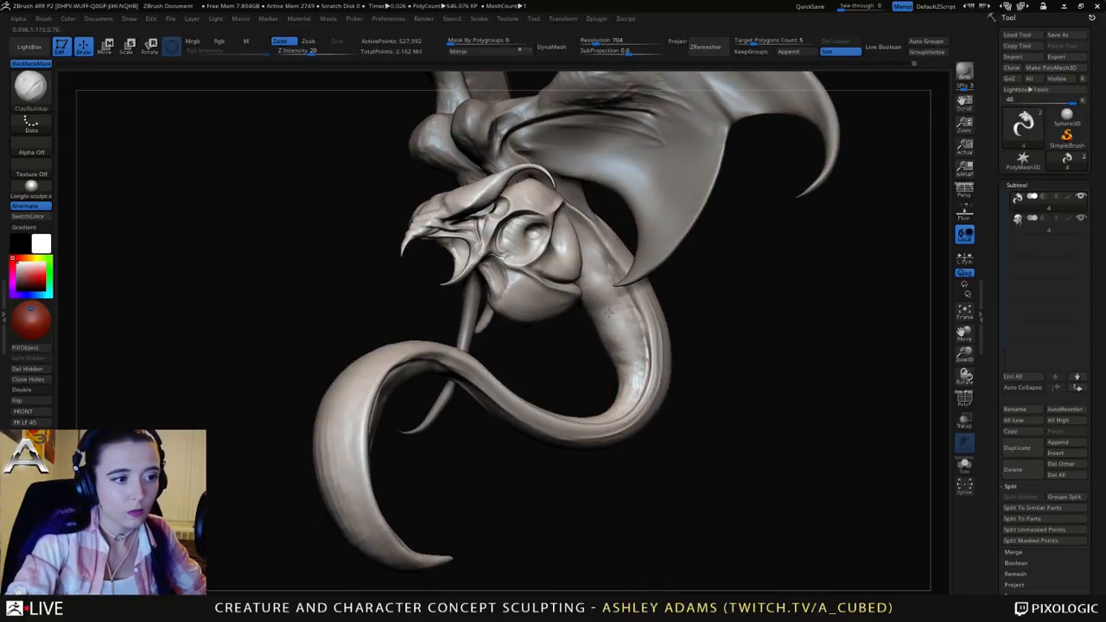
{"action": "right_click_drag", "start_coordinate": [599, 295], "coordinate": [588, 380]}
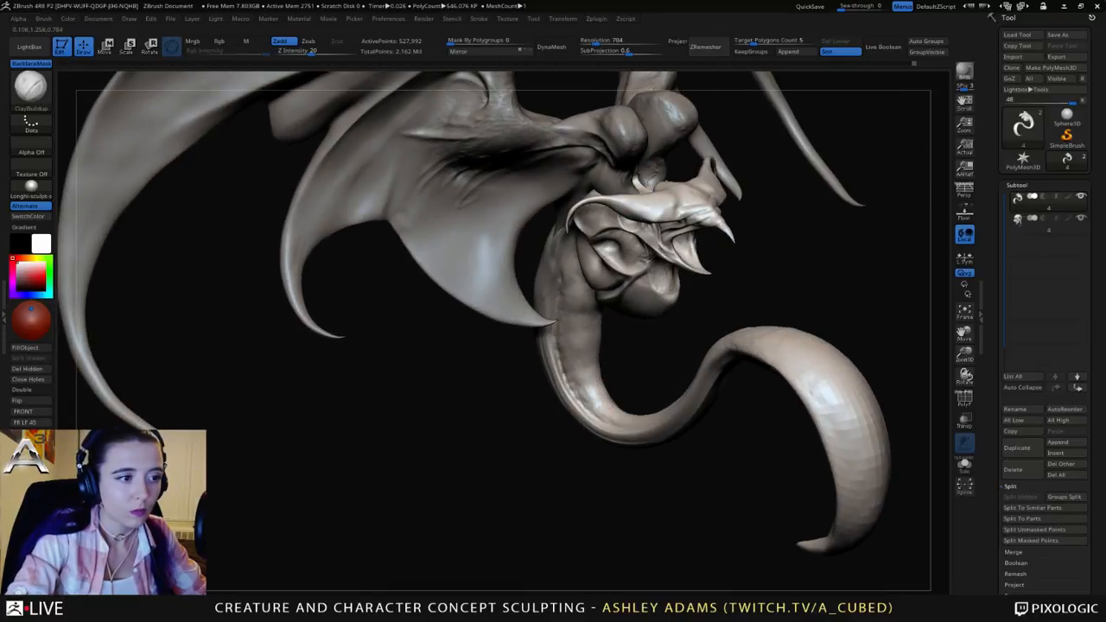
Step: Make the wings subtool active, recentre the transform gizmo between the shoulders, and scale the wings wider sideways
{"action": "mouse_move", "coordinate": [575, 339]}
{"action": "right_mouse_down", "text": "ctrl"}
{"action": "mouse_move", "coordinate": [576, 249]}
{"action": "mouse_move", "coordinate": [534, 233]}
{"action": "mouse_move", "coordinate": [624, 215]}
{"action": "mouse_move", "coordinate": [562, 230]}
{"action": "right_mouse_up", "text": "ctrl"}
{"action": "left_click", "coordinate": [644, 223], "text": "alt"}
{"action": "right_click_drag", "start_coordinate": [644, 223], "coordinate": [566, 307], "text": "ctrl"}
{"action": "key", "text": "r"}
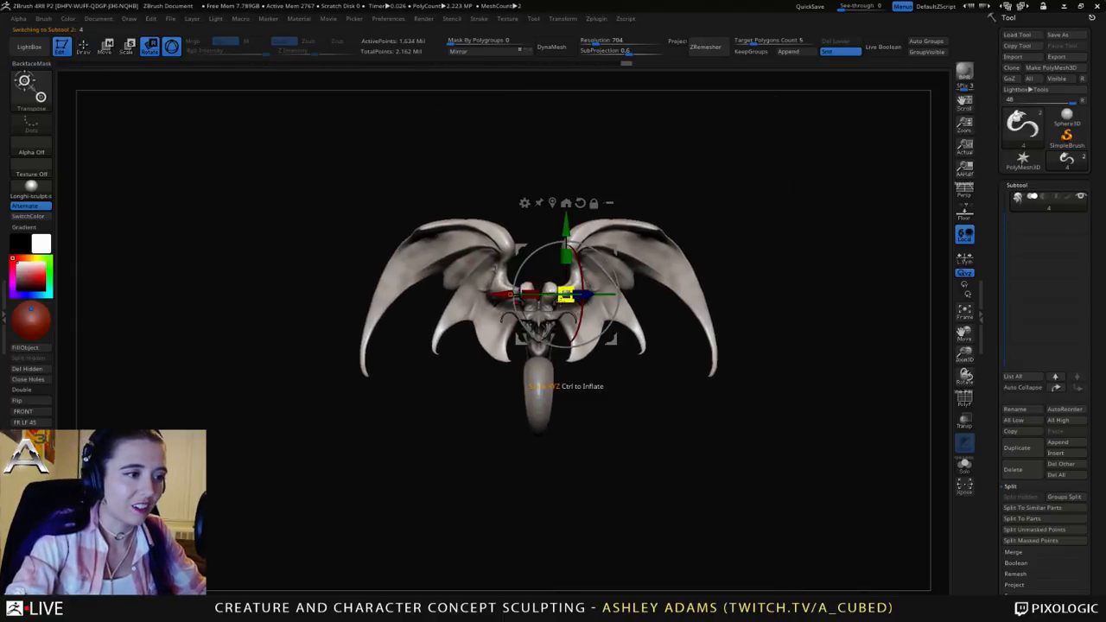
{"action": "left_click_drag", "start_coordinate": [610, 339], "coordinate": [588, 354], "text": "alt"}
{"action": "left_click", "coordinate": [558, 219], "text": "alt"}
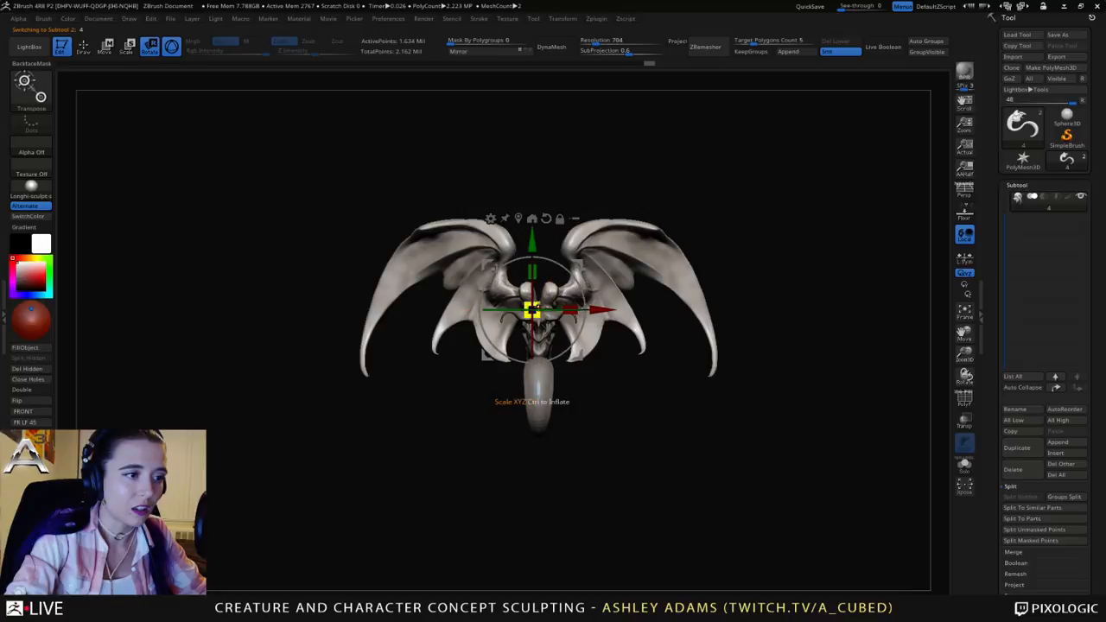
{"action": "left_click_drag", "start_coordinate": [532, 395], "coordinate": [543, 396]}
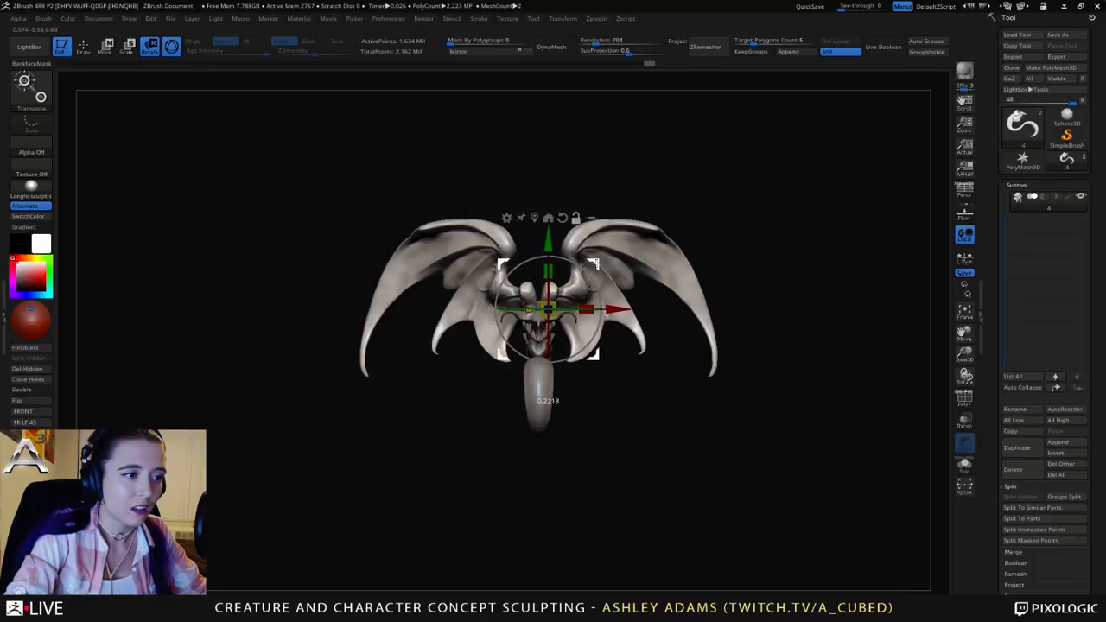
{"action": "left_click_drag", "start_coordinate": [586, 309], "coordinate": [626, 309]}
Step: Return to the SnakeHook brush and pull up the wings' inner edge along the spine at the creature's back
{"action": "mouse_move", "coordinate": [712, 404]}
{"action": "left_mouse_down"}
{"action": "mouse_move", "coordinate": [605, 402]}
{"action": "mouse_move", "coordinate": [571, 238]}
{"action": "mouse_move", "coordinate": [680, 226]}
{"action": "left_mouse_up"}
{"action": "mouse_move", "coordinate": [680, 226]}
{"action": "right_mouse_down", "text": "alt"}
{"action": "mouse_move", "coordinate": [624, 203]}
{"action": "mouse_move", "coordinate": [656, 251]}
{"action": "mouse_move", "coordinate": [628, 224]}
{"action": "mouse_move", "coordinate": [640, 217]}
{"action": "right_mouse_up", "text": "alt"}
{"action": "key", "text": "q"}
{"action": "key", "text": "b"}
{"action": "key", "text": "s"}
{"action": "key", "text": "h"}
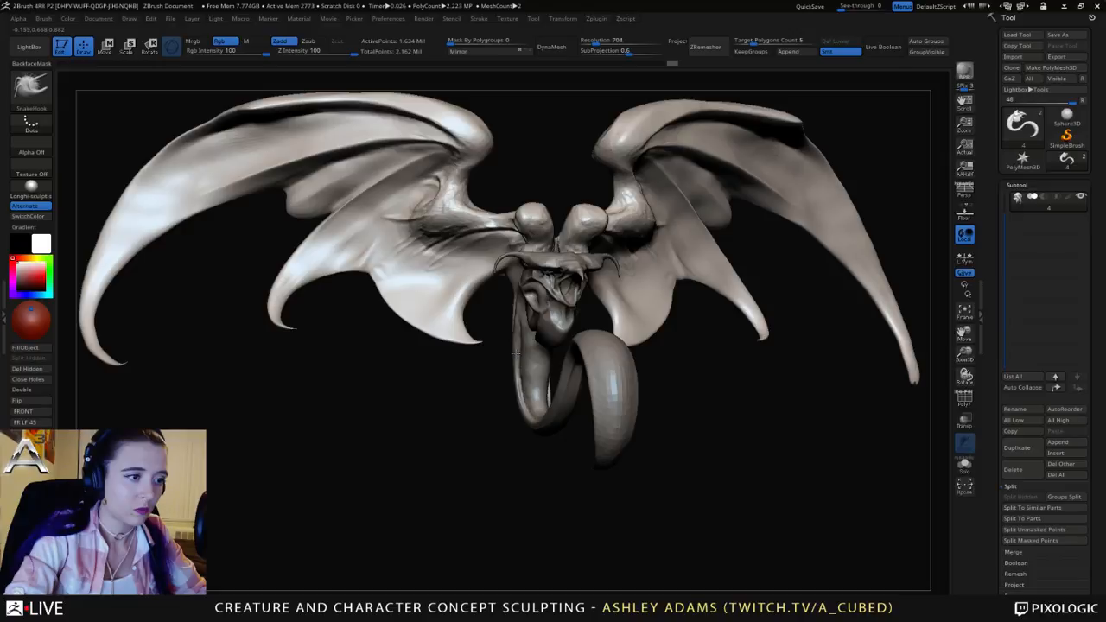
{"action": "mouse_move", "coordinate": [510, 323]}
{"action": "right_mouse_down"}
{"action": "mouse_move", "coordinate": [620, 307]}
{"action": "mouse_move", "coordinate": [493, 345]}
{"action": "mouse_move", "coordinate": [500, 354]}
{"action": "right_mouse_up"}
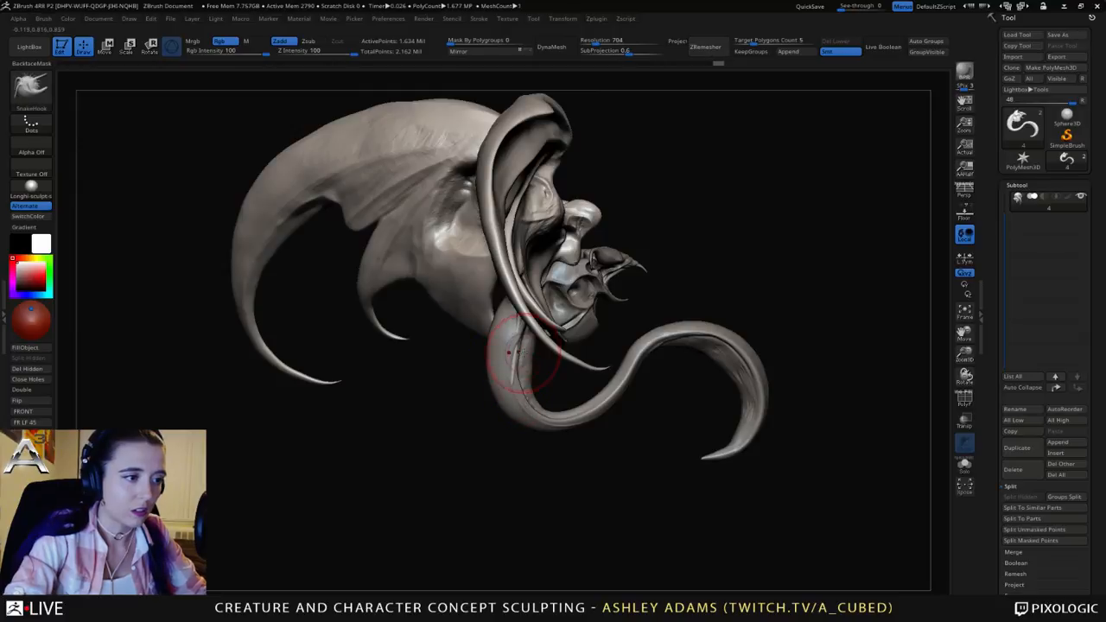
{"action": "right_click_drag", "start_coordinate": [515, 354], "coordinate": [520, 323]}
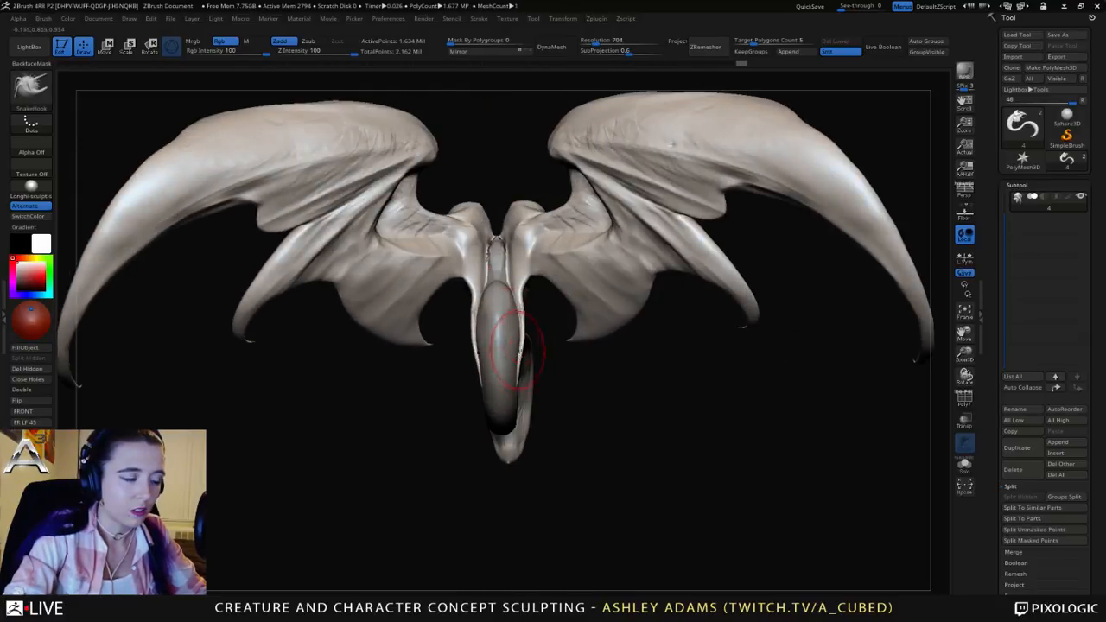
{"action": "left_click_drag", "start_coordinate": [516, 345], "coordinate": [519, 283]}
{"action": "mouse_move", "coordinate": [498, 239]}
{"action": "right_mouse_down"}
{"action": "mouse_move", "coordinate": [534, 277]}
{"action": "mouse_move", "coordinate": [510, 281]}
{"action": "mouse_move", "coordinate": [492, 258]}
{"action": "right_mouse_up"}
Step: Make the head-and-tail subtool active, smooth the upper end of the neck between the shoulders, and build it up with ClayBuildup
{"action": "left_click", "coordinate": [488, 240], "text": "alt"}
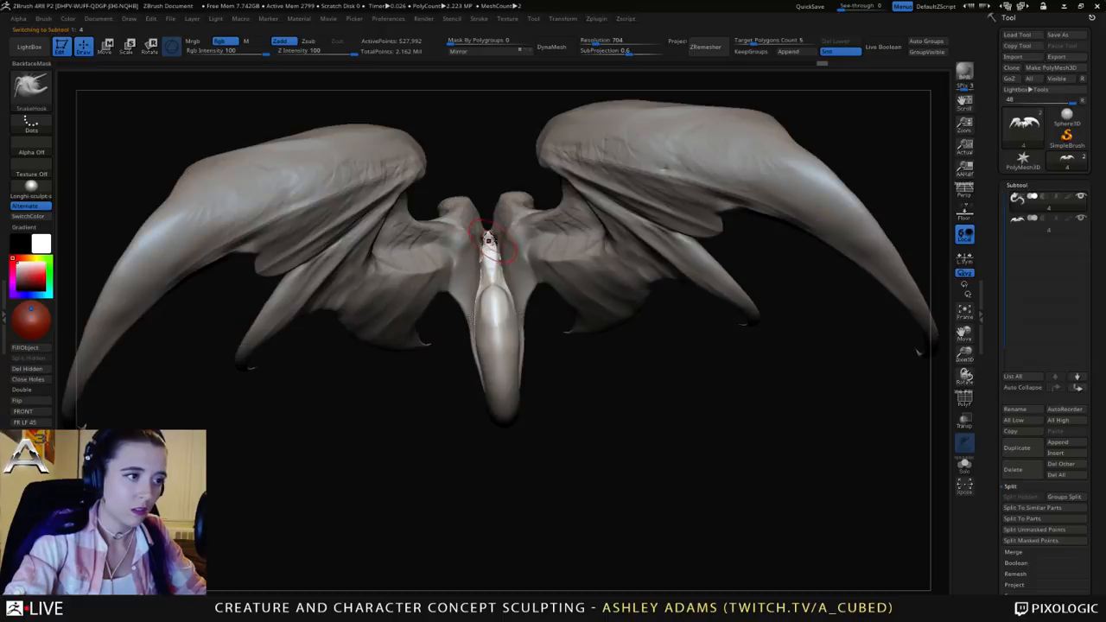
{"action": "key", "text": "shift"}
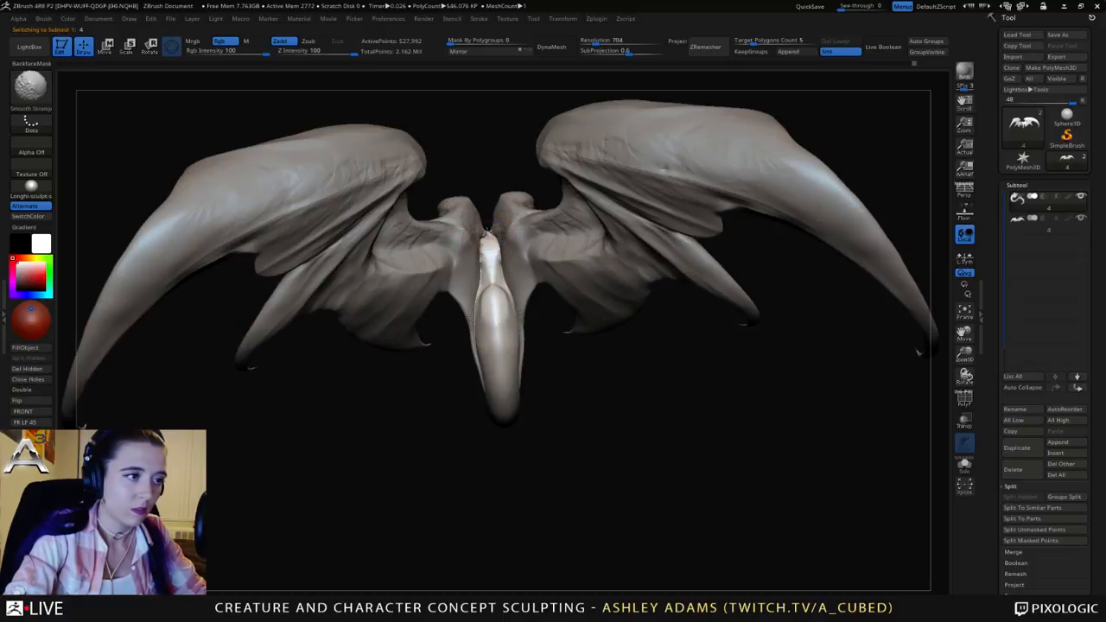
{"action": "mouse_move", "coordinate": [486, 233]}
{"action": "right_mouse_down"}
{"action": "mouse_move", "coordinate": [490, 272]}
{"action": "mouse_move", "coordinate": [474, 229]}
{"action": "mouse_move", "coordinate": [503, 247]}
{"action": "mouse_move", "coordinate": [493, 258]}
{"action": "right_mouse_up"}
{"action": "left_click", "coordinate": [472, 250], "text": "alt"}
{"action": "left_click", "coordinate": [489, 249], "text": "alt"}
{"action": "key", "text": "b"}
{"action": "key", "text": "c"}
{"action": "key", "text": "b"}
{"action": "left_click_drag", "start_coordinate": [481, 234], "coordinate": [484, 216]}
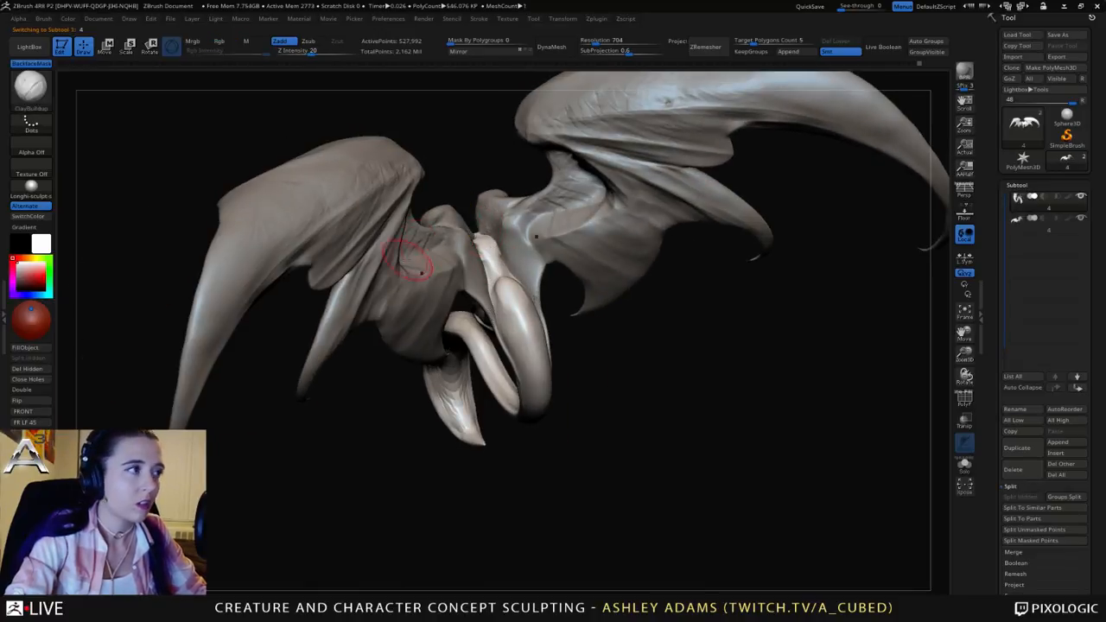
Step: Isolate the head-and-tail subtool in Solo mode and open its Modify Topology options
{"action": "mouse_move", "coordinate": [417, 264]}
{"action": "right_mouse_down"}
{"action": "mouse_move", "coordinate": [475, 242]}
{"action": "mouse_move", "coordinate": [452, 271]}
{"action": "right_mouse_up"}
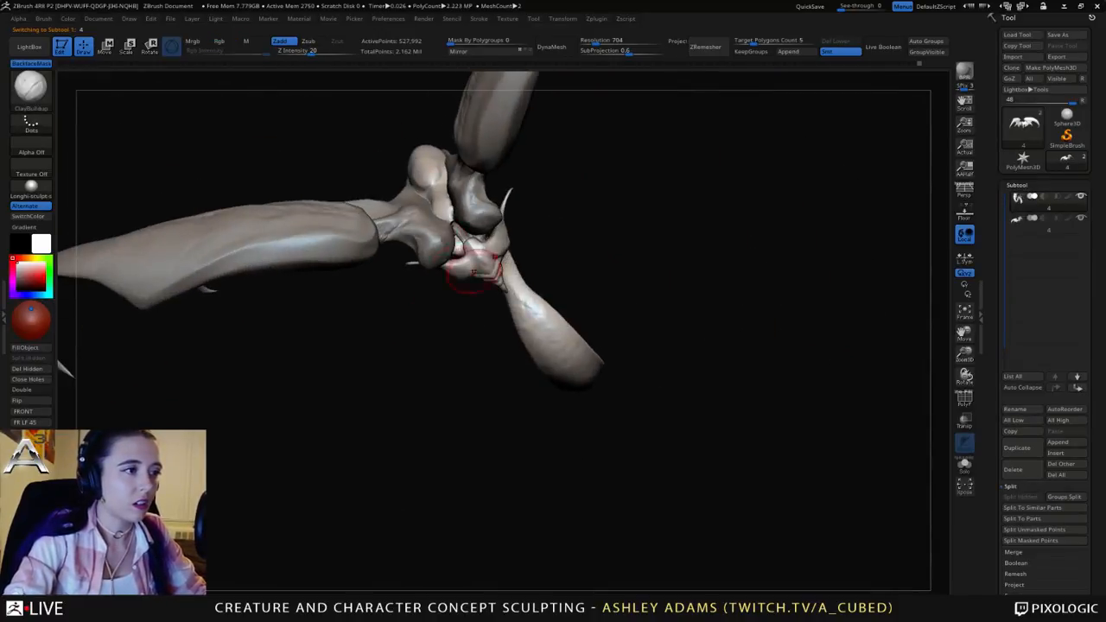
{"action": "left_click", "coordinate": [964, 464]}
{"action": "right_click_drag", "start_coordinate": [471, 311], "coordinate": [535, 220]}
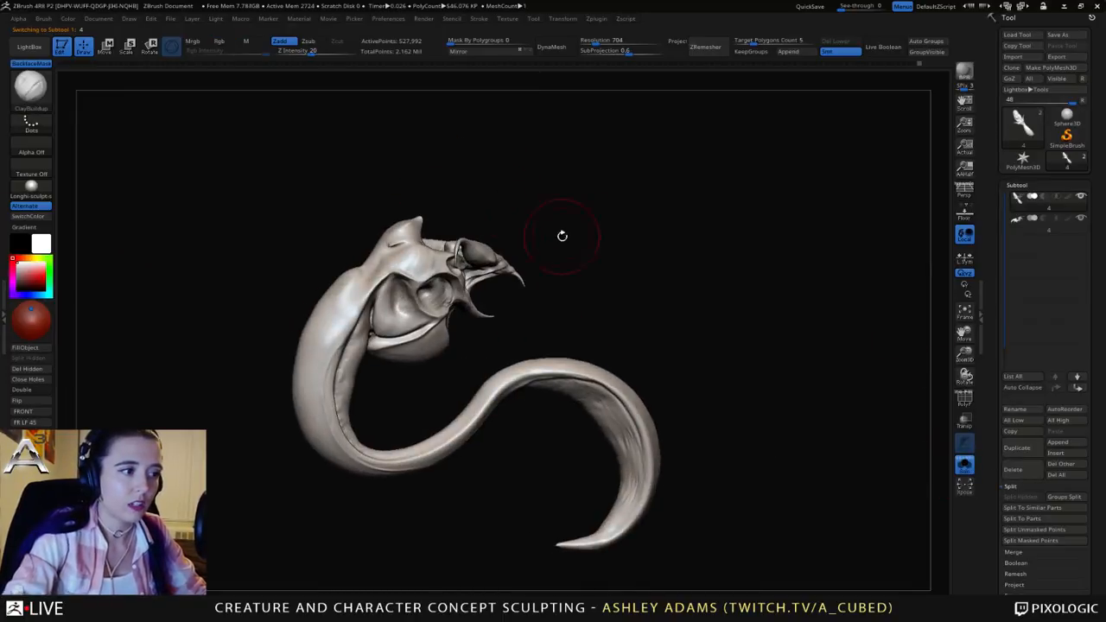
{"action": "left_click", "coordinate": [985, 537]}
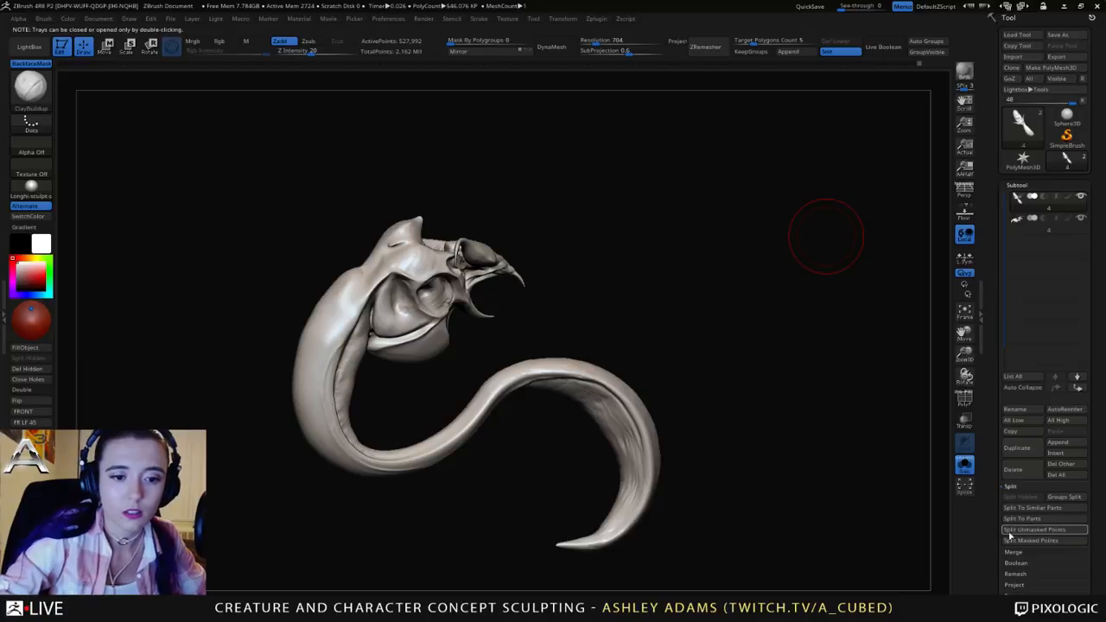
{"action": "scroll", "coordinate": [1011, 446], "scroll_direction": "down", "scroll_amount": 5}
{"action": "left_click", "coordinate": [1021, 383]}
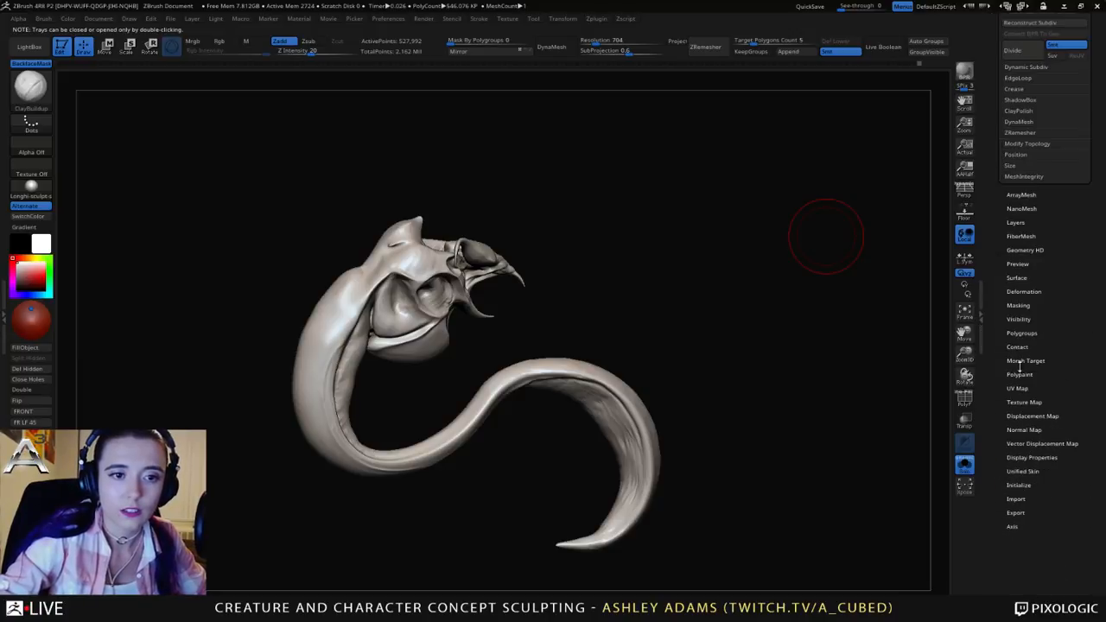
{"action": "scroll", "coordinate": [1007, 352], "scroll_direction": "up", "scroll_amount": 5}
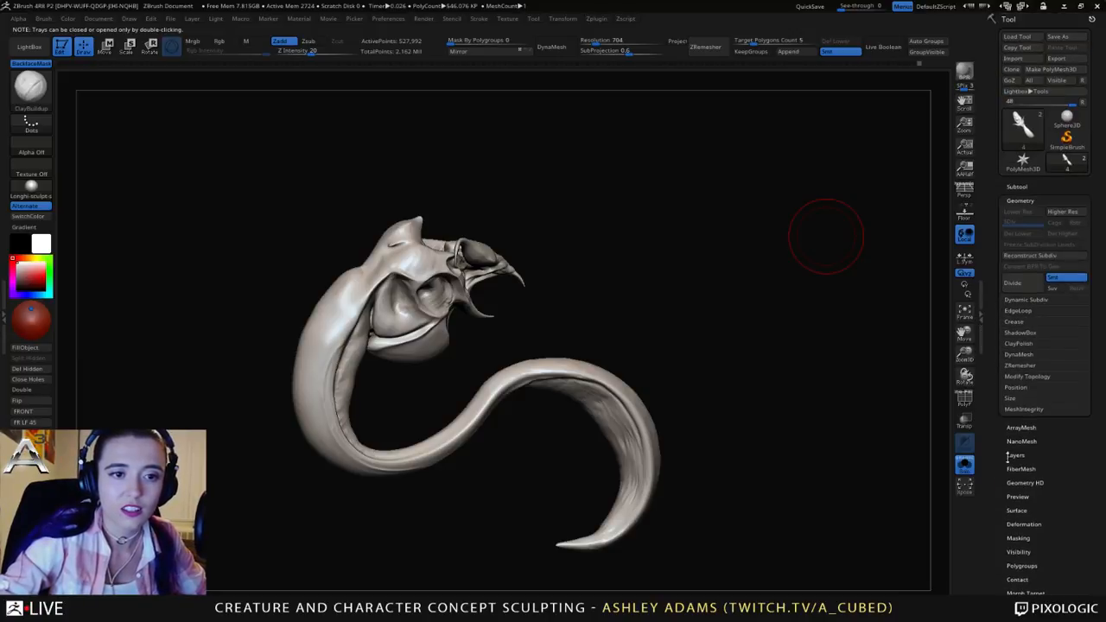
{"action": "left_click", "coordinate": [1010, 354]}
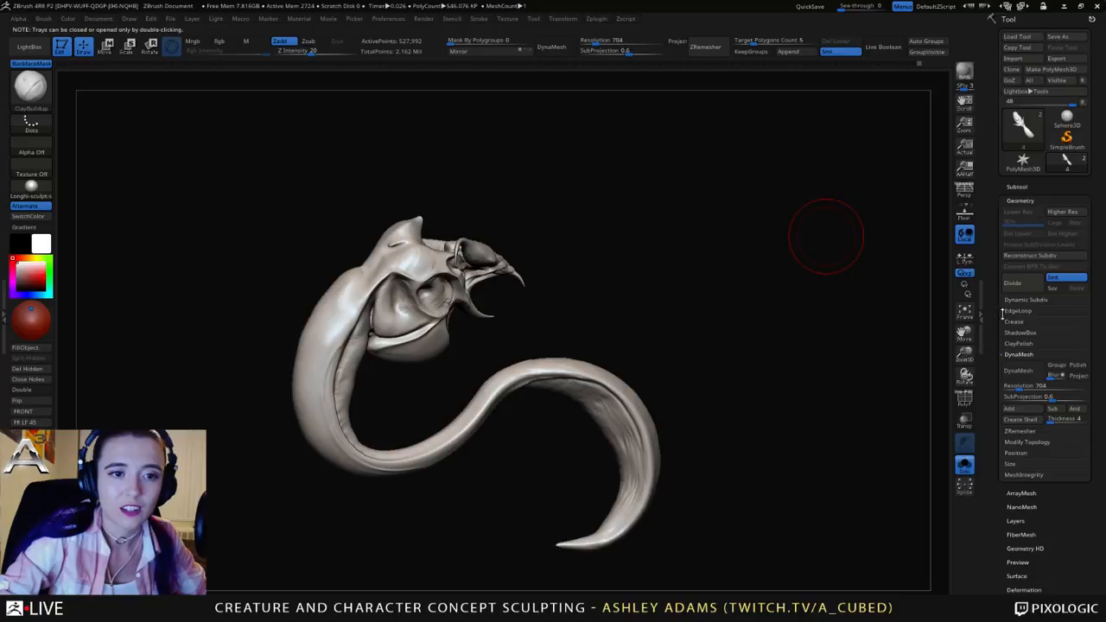
{"action": "left_click_drag", "start_coordinate": [997, 340], "coordinate": [990, 306]}
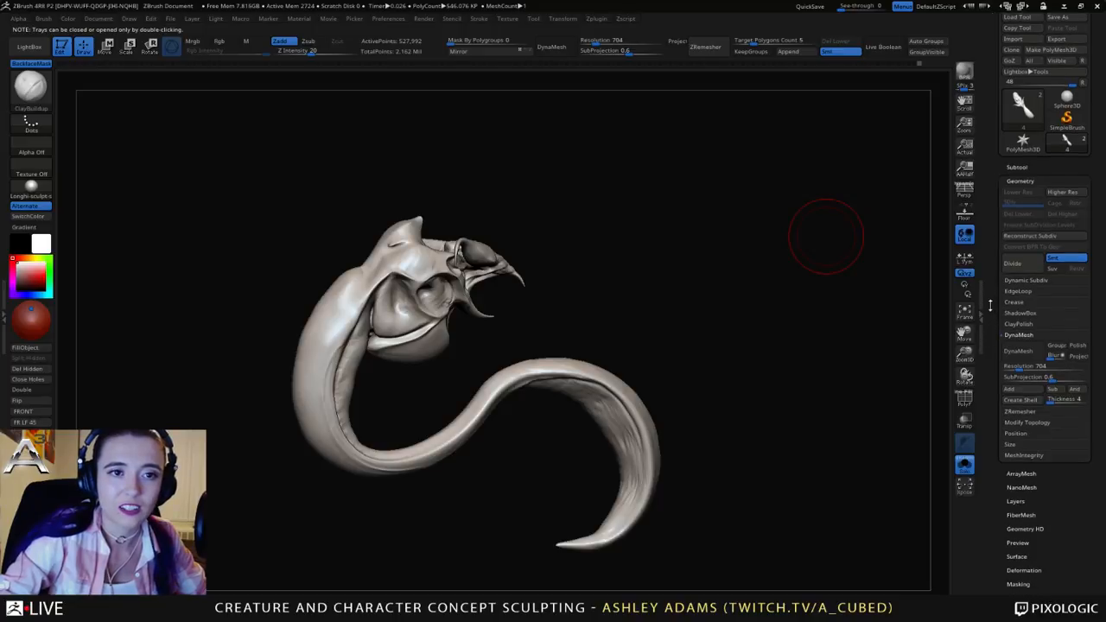
{"action": "left_click", "coordinate": [1016, 335]}
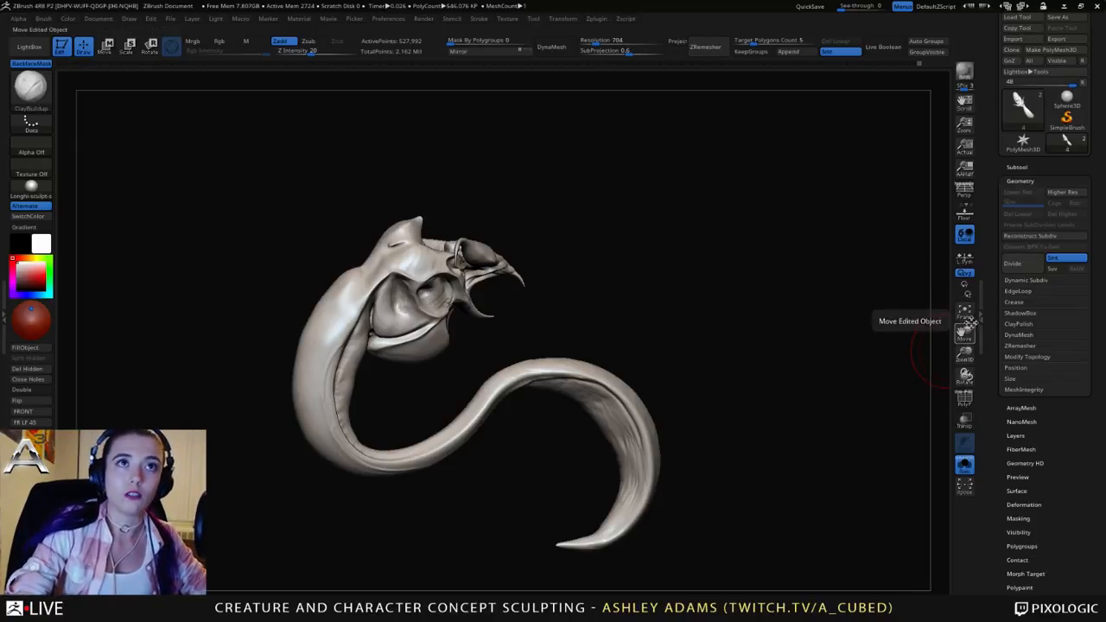
{"action": "left_click", "coordinate": [983, 290]}
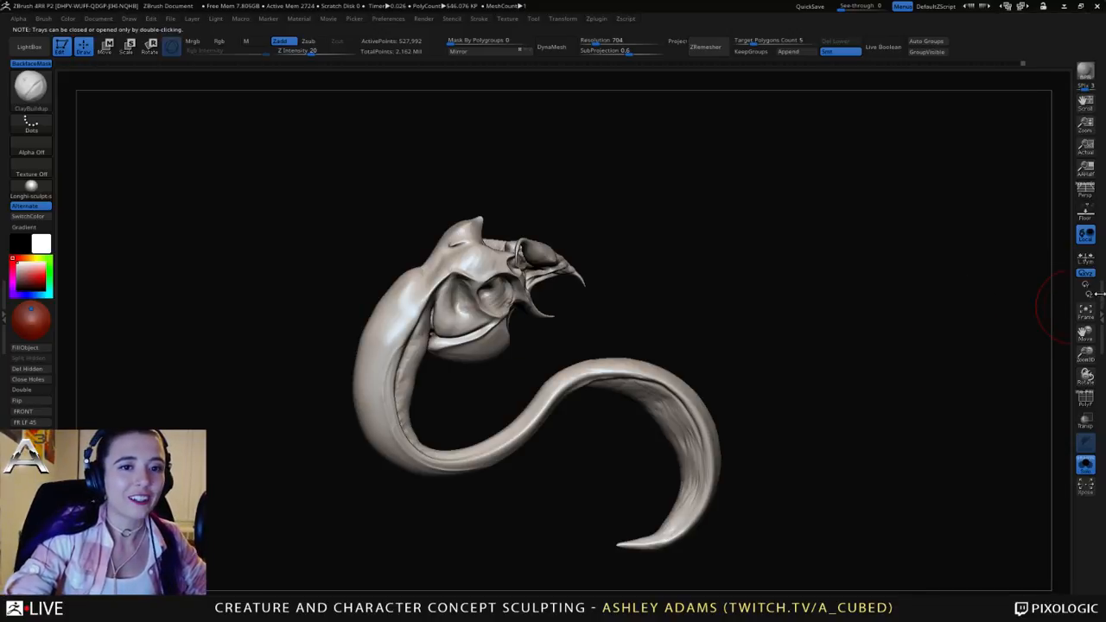
{"action": "left_click", "coordinate": [1099, 298]}
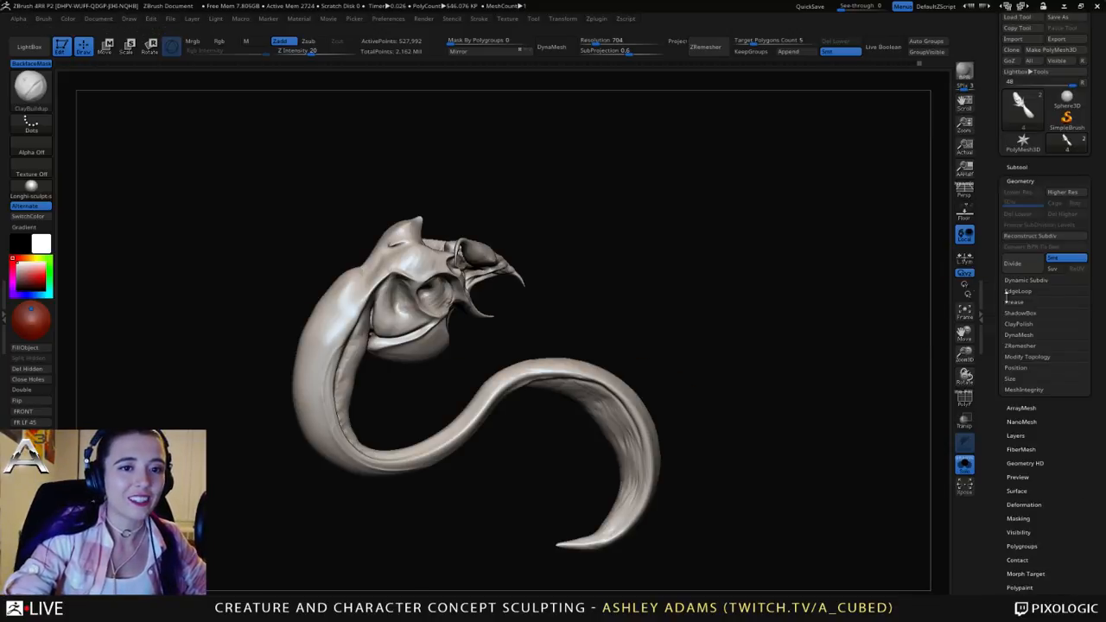
{"action": "left_click", "coordinate": [1026, 356]}
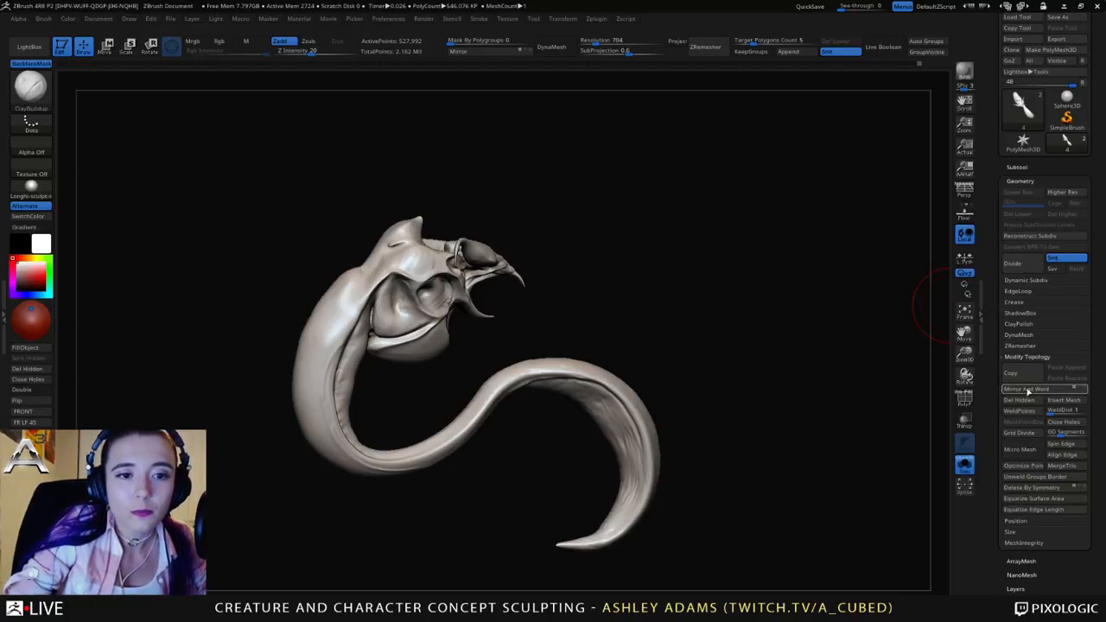
Step: Face the head from the front and apply Mirror And Weld to the head-and-tail subtool
{"action": "mouse_move", "coordinate": [898, 361]}
{"action": "left_mouse_down"}
{"action": "mouse_move", "coordinate": [686, 346]}
{"action": "mouse_move", "coordinate": [692, 385]}
{"action": "mouse_move", "coordinate": [575, 277]}
{"action": "left_mouse_up"}
{"action": "mouse_move", "coordinate": [929, 355]}
{"action": "left_mouse_down"}
{"action": "mouse_move", "coordinate": [734, 279]}
{"action": "mouse_move", "coordinate": [745, 276]}
{"action": "left_mouse_up"}
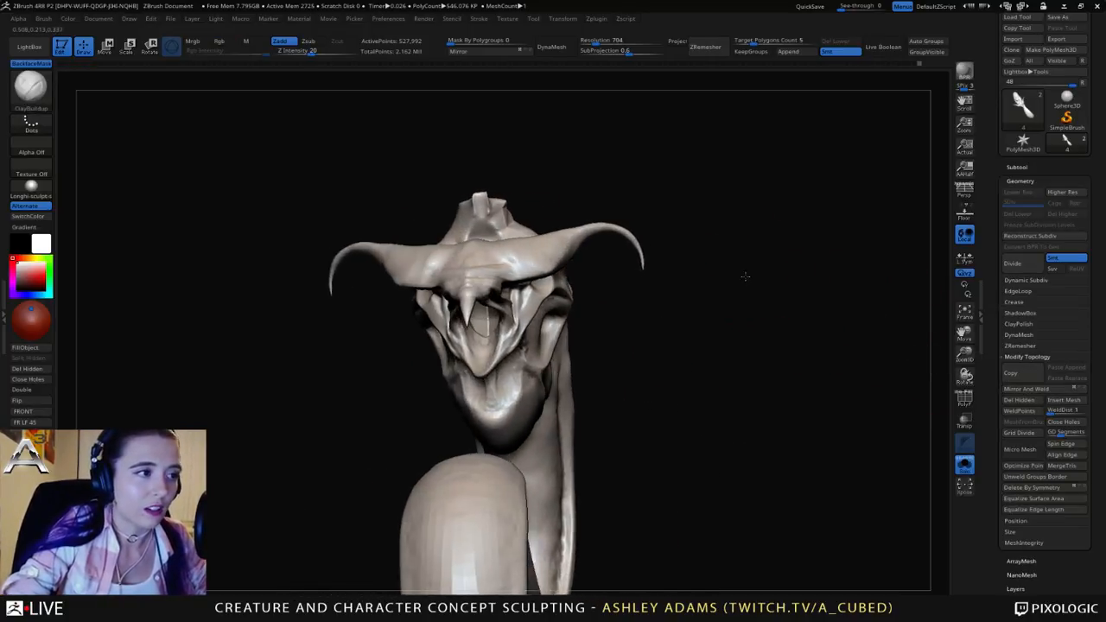
{"action": "mouse_move", "coordinate": [551, 193]}
{"action": "left_mouse_down"}
{"action": "mouse_move", "coordinate": [537, 251]}
{"action": "mouse_move", "coordinate": [523, 216]}
{"action": "left_mouse_up"}
{"action": "left_click_drag", "start_coordinate": [555, 137], "coordinate": [539, 126]}
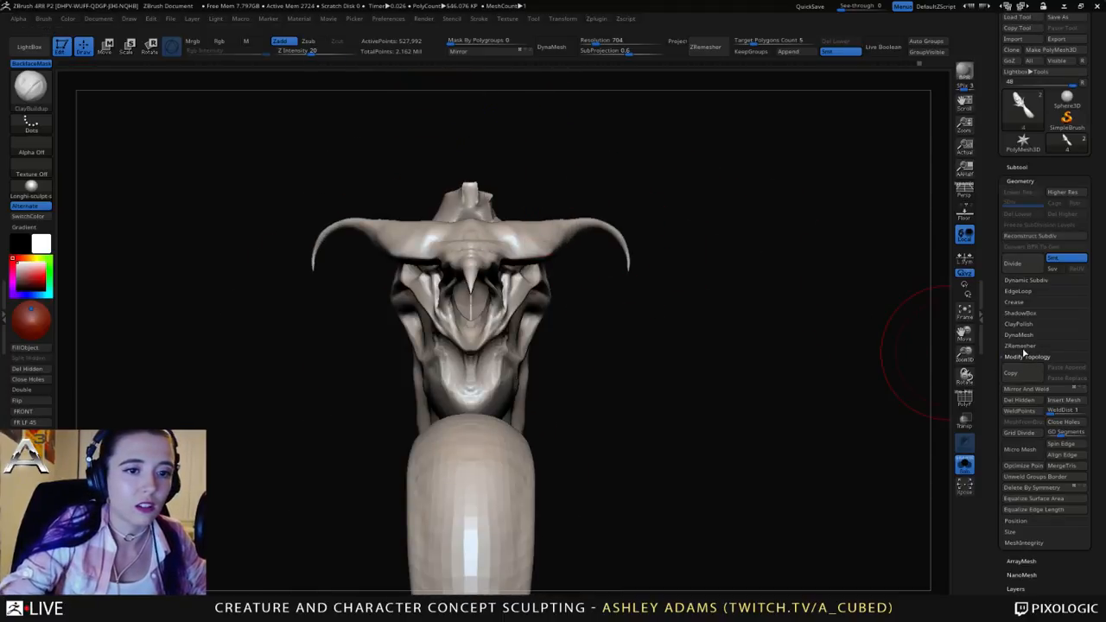
{"action": "left_click", "coordinate": [1028, 388]}
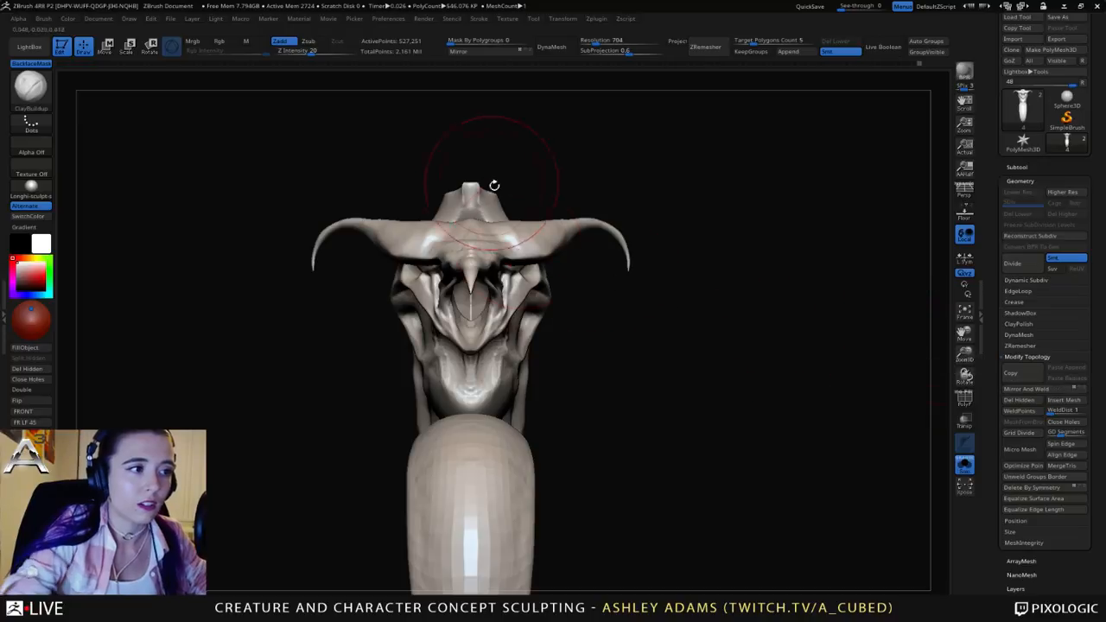
Step: Show all subtools again, make the wings active, and apply Mirror And Weld to them
{"action": "mouse_move", "coordinate": [683, 358]}
{"action": "left_mouse_down"}
{"action": "mouse_move", "coordinate": [760, 363]}
{"action": "mouse_move", "coordinate": [743, 285]}
{"action": "mouse_move", "coordinate": [646, 395]}
{"action": "mouse_move", "coordinate": [789, 400]}
{"action": "left_mouse_up"}
{"action": "left_click", "coordinate": [964, 463]}
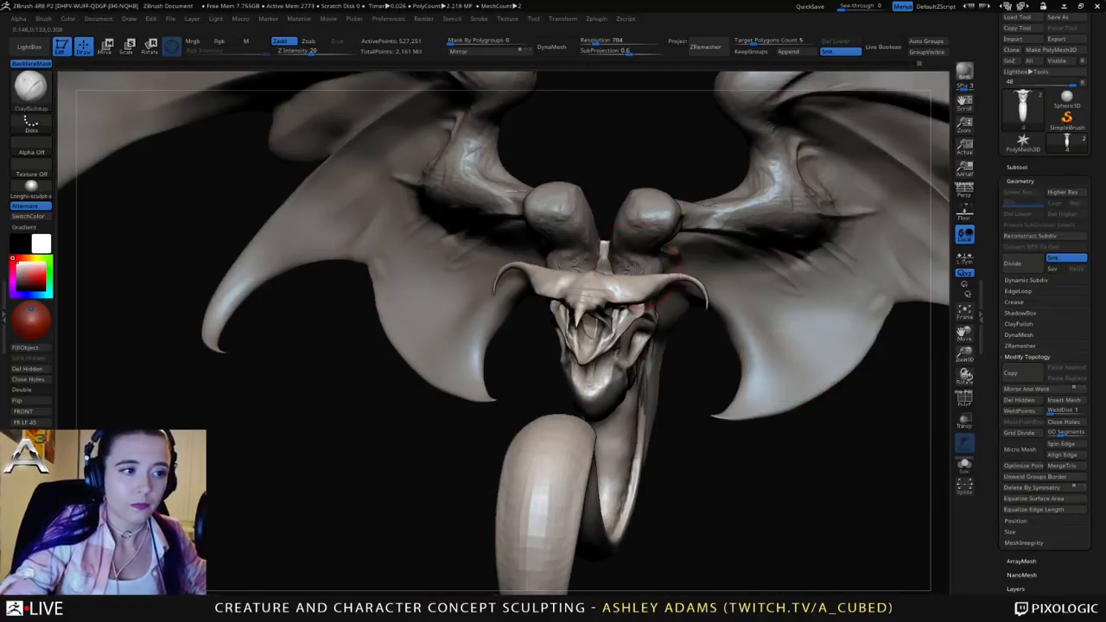
{"action": "mouse_move", "coordinate": [638, 269]}
{"action": "right_mouse_down"}
{"action": "mouse_move", "coordinate": [648, 320]}
{"action": "mouse_move", "coordinate": [661, 302]}
{"action": "right_mouse_up"}
{"action": "left_click", "coordinate": [643, 246], "text": "alt"}
{"action": "mouse_move", "coordinate": [643, 246]}
{"action": "right_mouse_down"}
{"action": "mouse_move", "coordinate": [637, 203]}
{"action": "mouse_move", "coordinate": [641, 216]}
{"action": "right_mouse_up"}
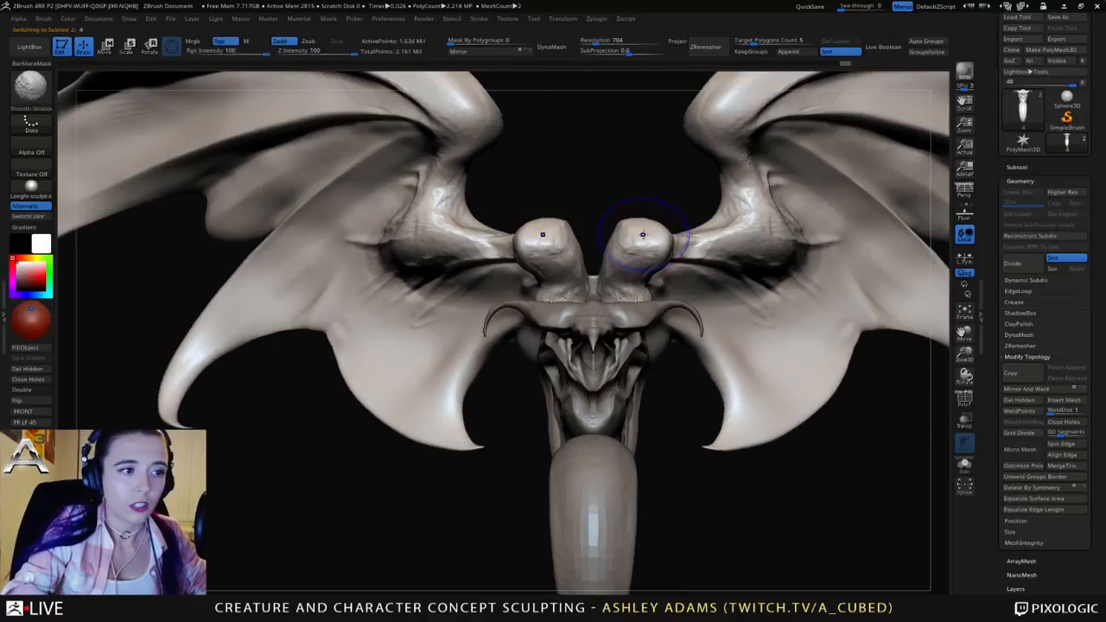
{"action": "left_click", "coordinate": [1037, 390]}
Step: Smooth the back surface of the upper wings and face the creature from the front
{"action": "mouse_move", "coordinate": [666, 318]}
{"action": "right_mouse_down"}
{"action": "mouse_move", "coordinate": [668, 299]}
{"action": "mouse_move", "coordinate": [747, 295]}
{"action": "mouse_move", "coordinate": [758, 204]}
{"action": "right_mouse_up"}
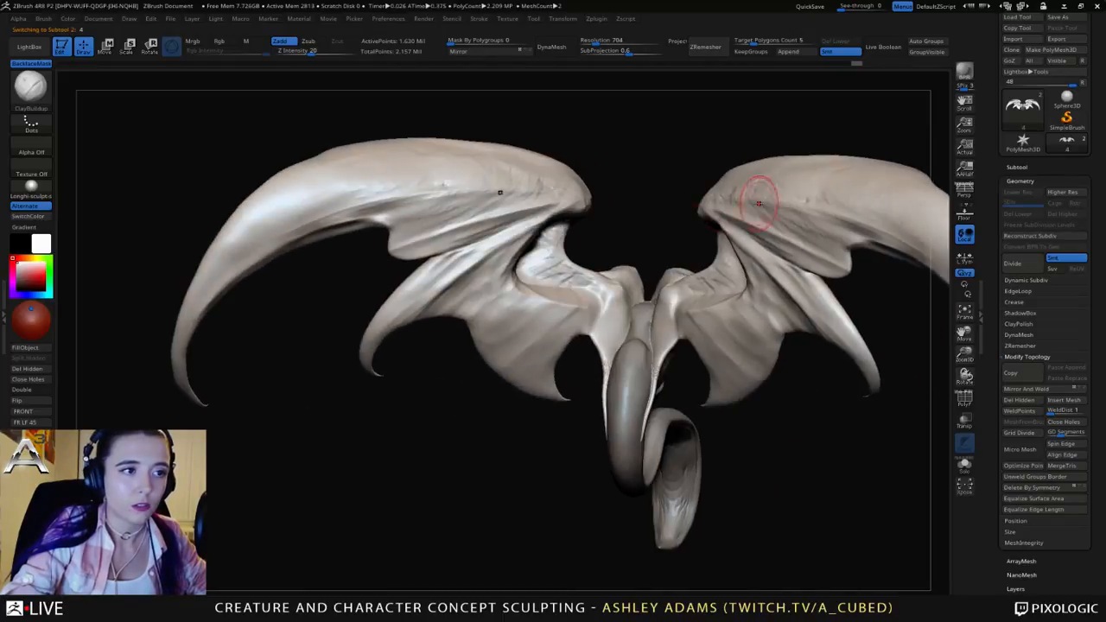
{"action": "left_click_drag", "start_coordinate": [817, 202], "coordinate": [801, 196], "text": "shift"}
{"action": "mouse_move", "coordinate": [773, 204]}
{"action": "right_mouse_down"}
{"action": "mouse_move", "coordinate": [730, 230]}
{"action": "mouse_move", "coordinate": [652, 336]}
{"action": "mouse_move", "coordinate": [700, 266]}
{"action": "right_mouse_up"}
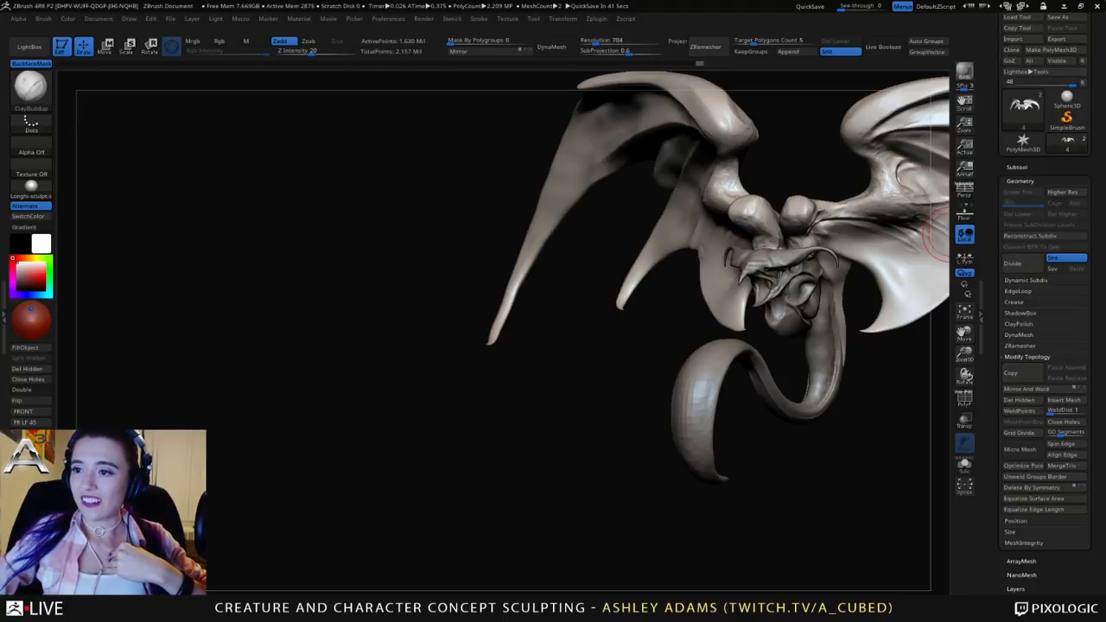
{"action": "left_click_drag", "start_coordinate": [948, 234], "coordinate": [980, 235], "text": "shift"}
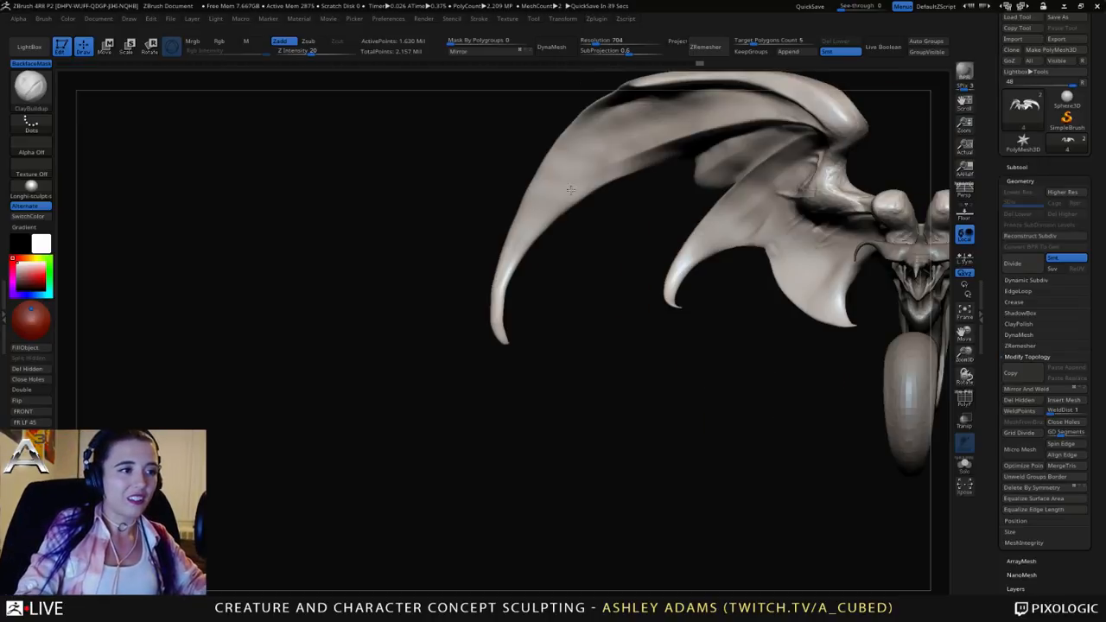
{"action": "left_click_drag", "start_coordinate": [479, 89], "coordinate": [294, 171], "text": "alt"}
Step: Switch to SnakeHook and smooth the rough edge of the wings subtool where the shoulder meets the head behind the horn
{"action": "key", "text": "b"}
{"action": "key", "text": "s"}
{"action": "key", "text": "h"}
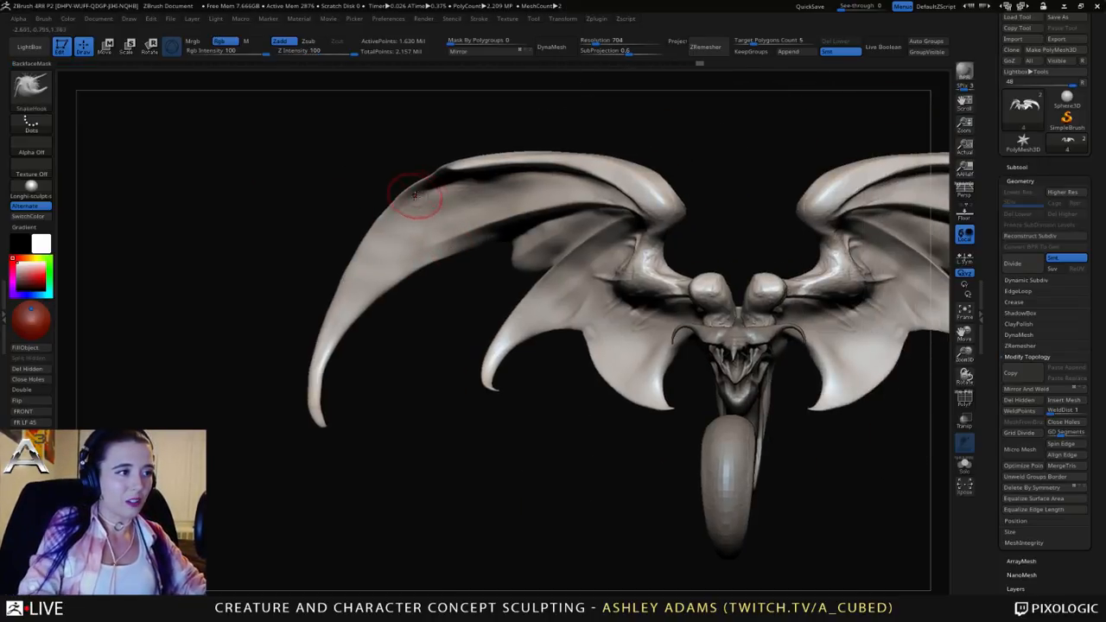
{"action": "mouse_move", "coordinate": [421, 194]}
{"action": "right_mouse_down"}
{"action": "mouse_move", "coordinate": [427, 171]}
{"action": "mouse_move", "coordinate": [656, 208]}
{"action": "mouse_move", "coordinate": [691, 235]}
{"action": "mouse_move", "coordinate": [543, 232]}
{"action": "mouse_move", "coordinate": [459, 206]}
{"action": "right_mouse_up"}
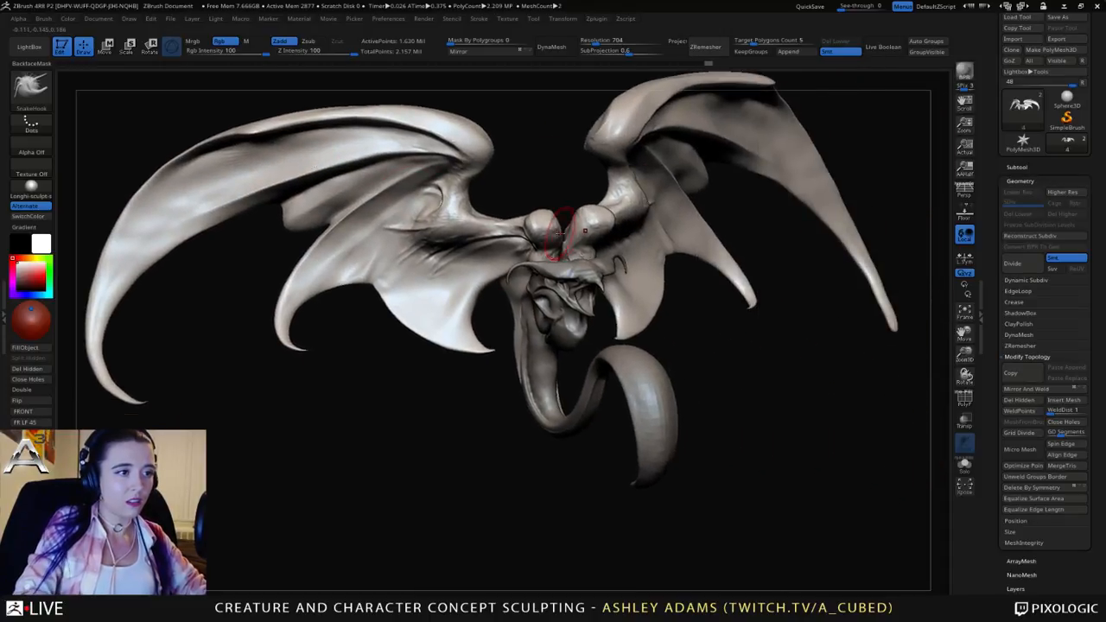
{"action": "right_click_drag", "start_coordinate": [559, 232], "coordinate": [743, 293], "text": "shift"}
{"action": "left_click", "coordinate": [601, 287], "text": "alt"}
{"action": "mouse_move", "coordinate": [540, 260]}
{"action": "right_mouse_down", "text": "ctrl"}
{"action": "mouse_move", "coordinate": [544, 333]}
{"action": "mouse_move", "coordinate": [553, 328]}
{"action": "mouse_move", "coordinate": [535, 326]}
{"action": "mouse_move", "coordinate": [510, 348]}
{"action": "mouse_move", "coordinate": [507, 302]}
{"action": "mouse_move", "coordinate": [504, 345]}
{"action": "right_mouse_up", "text": "ctrl"}
{"action": "left_click", "coordinate": [394, 292], "text": "alt"}
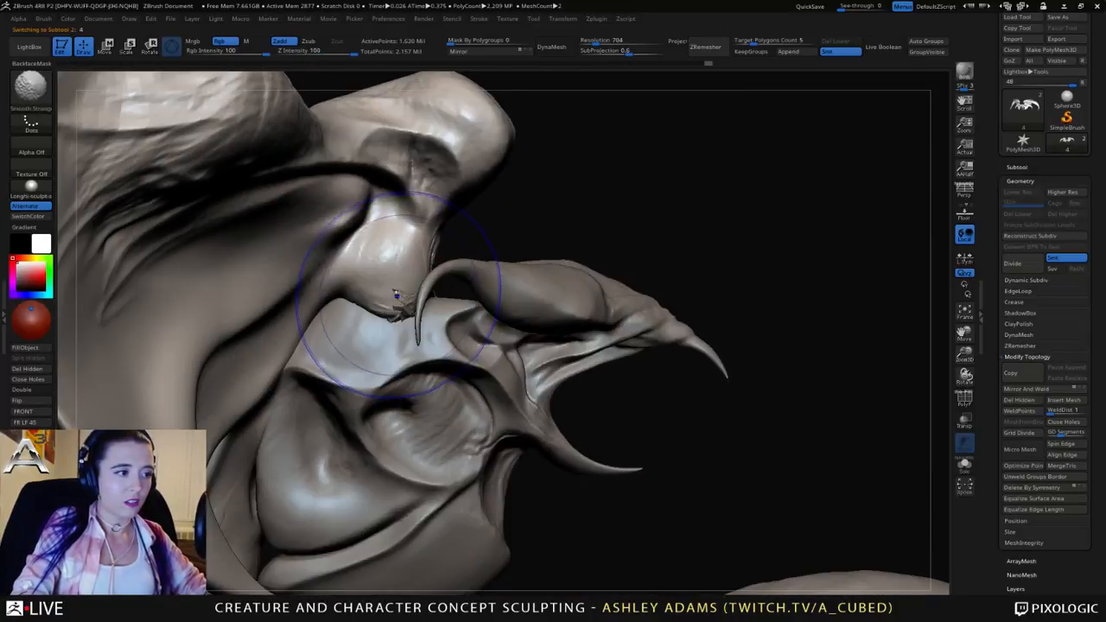
{"action": "left_click_drag", "start_coordinate": [395, 294], "coordinate": [409, 304], "text": "shift"}
Step: Resize the SnakeHook brush, pull the shoulder's lower edge down onto the head, and smooth the overlap behind the horn
{"action": "right_click_drag", "start_coordinate": [375, 294], "coordinate": [406, 298]}
{"action": "key", "text": "space"}
{"action": "left_click", "coordinate": [394, 309]}
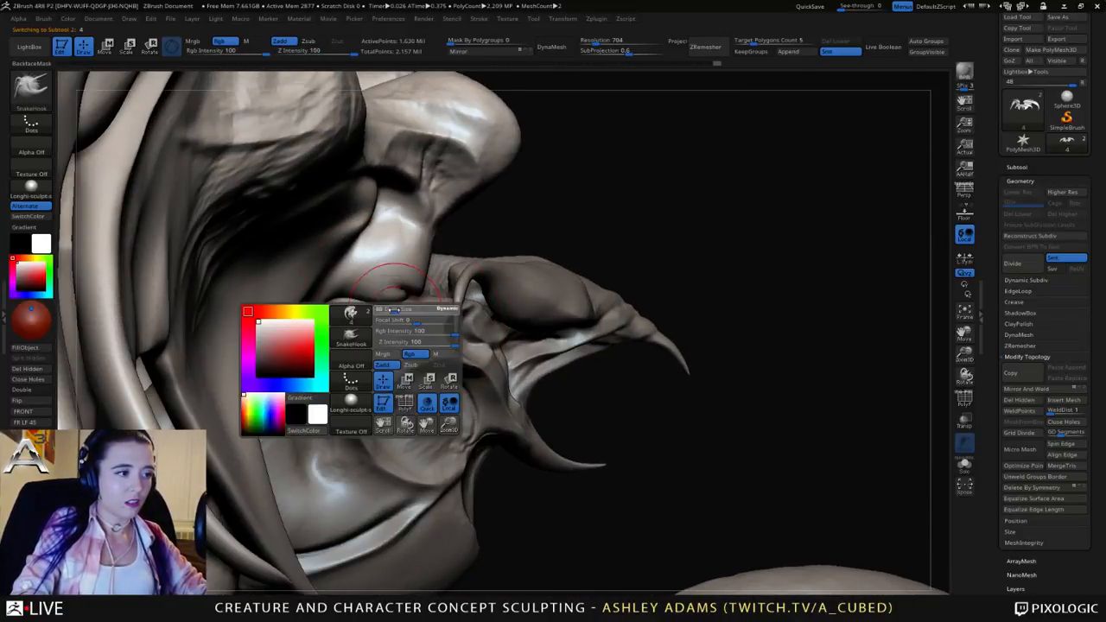
{"action": "left_click_drag", "start_coordinate": [395, 302], "coordinate": [401, 317]}
{"action": "right_click_drag", "start_coordinate": [417, 298], "coordinate": [395, 285]}
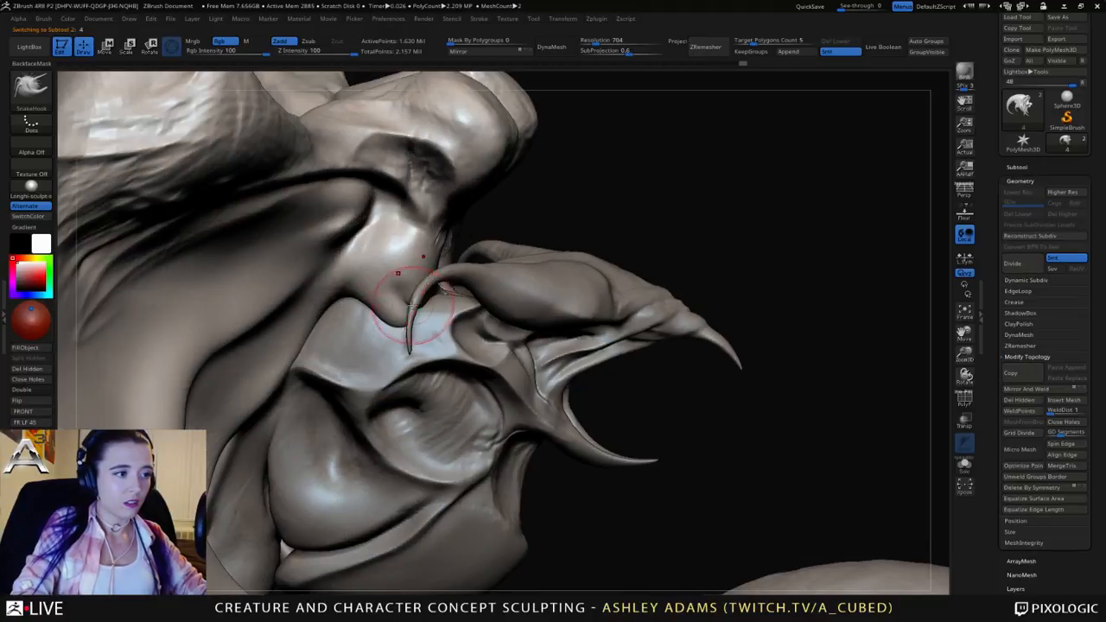
{"action": "left_click_drag", "start_coordinate": [405, 298], "coordinate": [432, 320], "text": "shift"}
{"action": "right_click_drag", "start_coordinate": [432, 320], "coordinate": [401, 316]}
{"action": "left_click_drag", "start_coordinate": [401, 304], "coordinate": [409, 318], "text": "shift"}
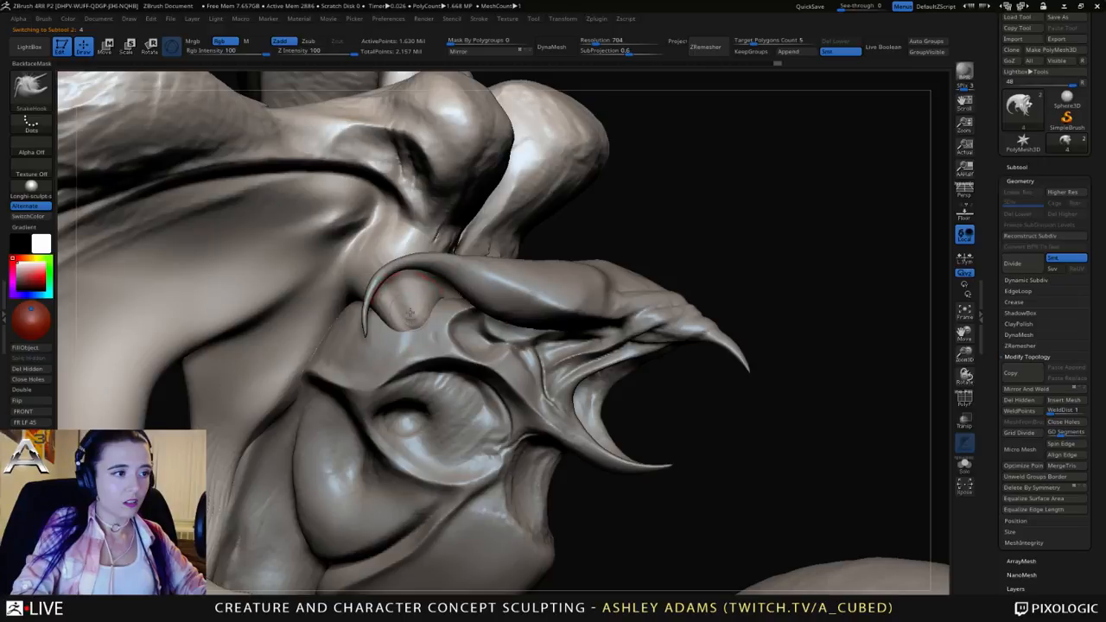
Step: Pull the inner shoulder edges with SnakeHook where they meet the neck ridge, and smooth them
{"action": "mouse_move", "coordinate": [411, 315]}
{"action": "right_mouse_down"}
{"action": "mouse_move", "coordinate": [469, 254]}
{"action": "mouse_move", "coordinate": [441, 285]}
{"action": "mouse_move", "coordinate": [509, 298]}
{"action": "mouse_move", "coordinate": [517, 272]}
{"action": "mouse_move", "coordinate": [484, 269]}
{"action": "right_mouse_up"}
{"action": "left_click_drag", "start_coordinate": [498, 265], "coordinate": [503, 271]}
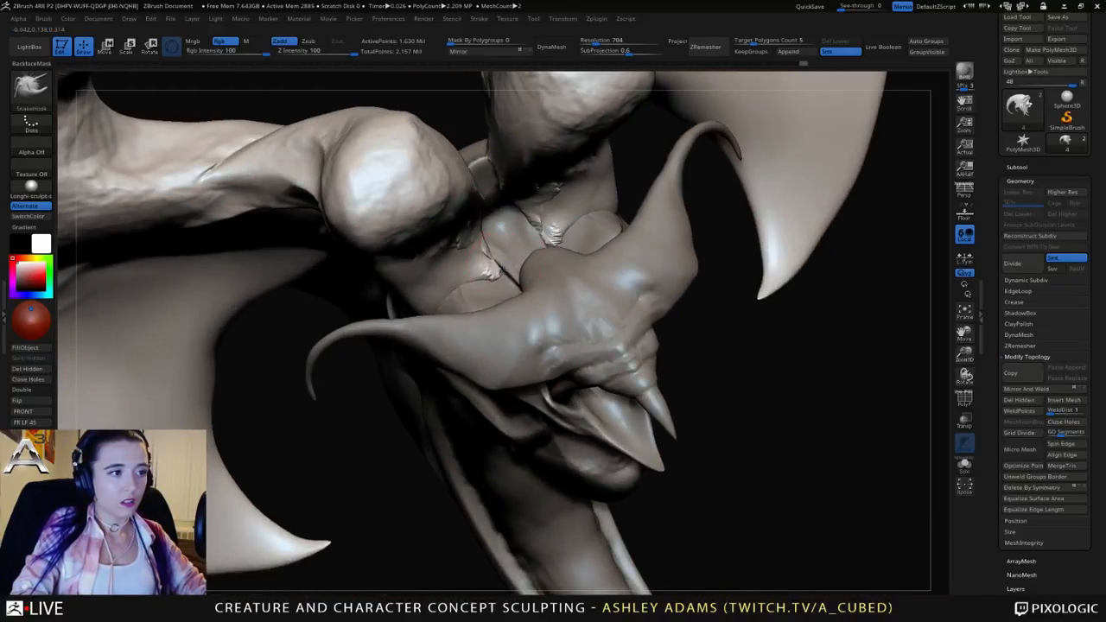
{"action": "mouse_move", "coordinate": [503, 268]}
{"action": "right_mouse_down"}
{"action": "mouse_move", "coordinate": [494, 227]}
{"action": "mouse_move", "coordinate": [471, 202]}
{"action": "right_mouse_up"}
{"action": "left_click_drag", "start_coordinate": [475, 191], "coordinate": [478, 195], "text": "shift"}
Step: Make the head-and-tail subtool active, work the neck ridge between the shoulders with the Inflat brush, and smooth it
{"action": "left_click", "coordinate": [477, 208], "text": "alt"}
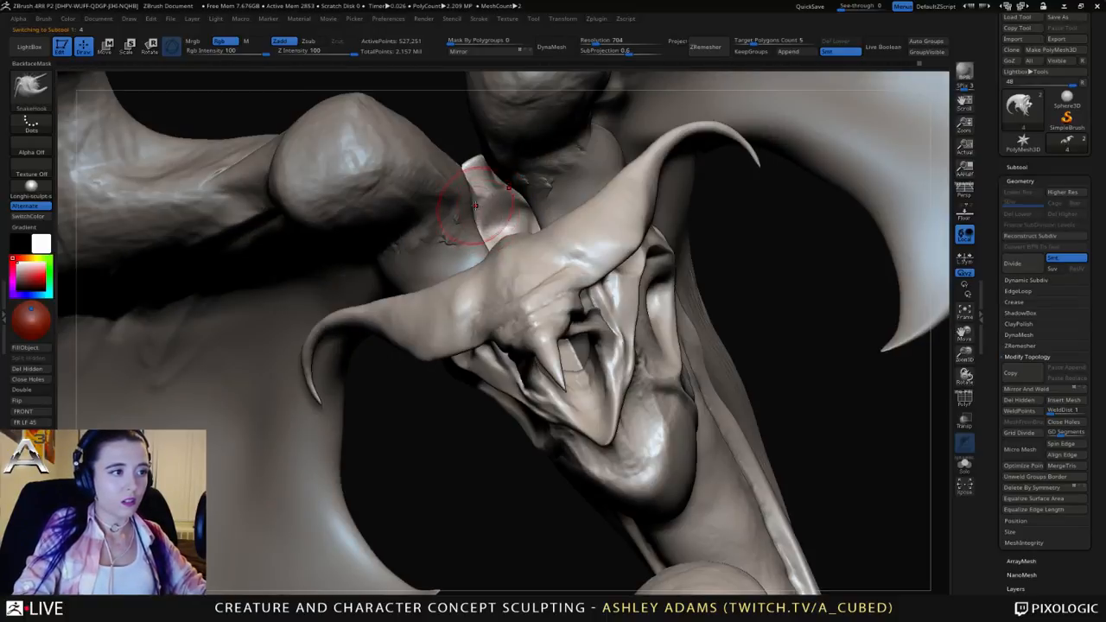
{"action": "key", "text": "b"}
{"action": "key", "text": "i"}
{"action": "key", "text": "n"}
{"action": "key", "text": "space"}
{"action": "left_click_drag", "start_coordinate": [476, 232], "coordinate": [487, 233]}
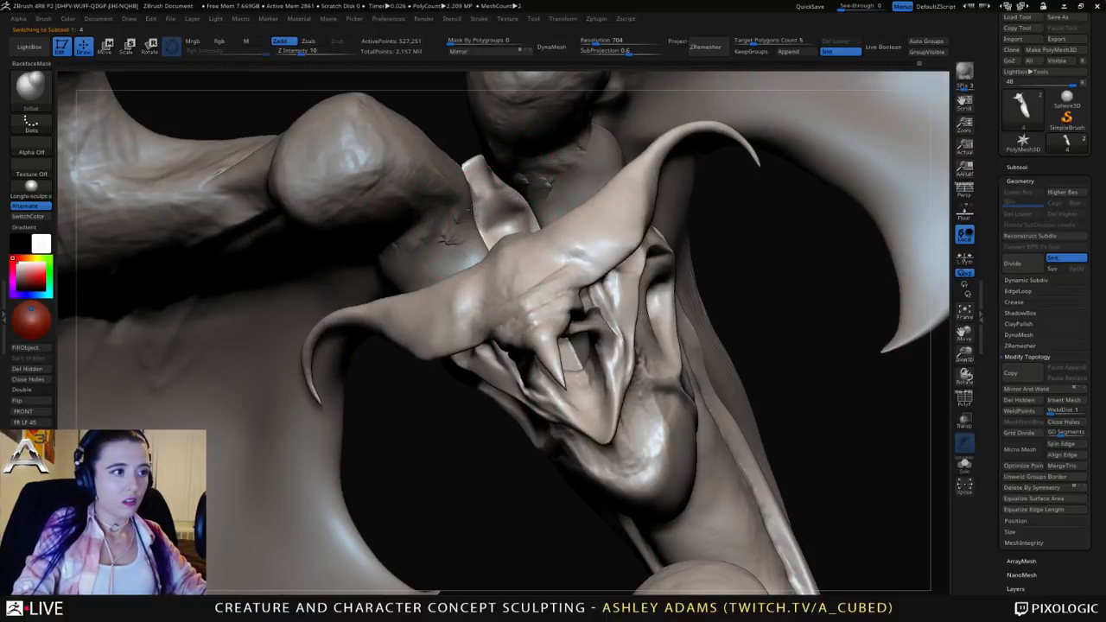
{"action": "key", "text": "shift"}
{"action": "right_click_drag", "start_coordinate": [489, 240], "coordinate": [555, 184]}
{"action": "left_click_drag", "start_coordinate": [501, 219], "coordinate": [508, 224], "text": "shift"}
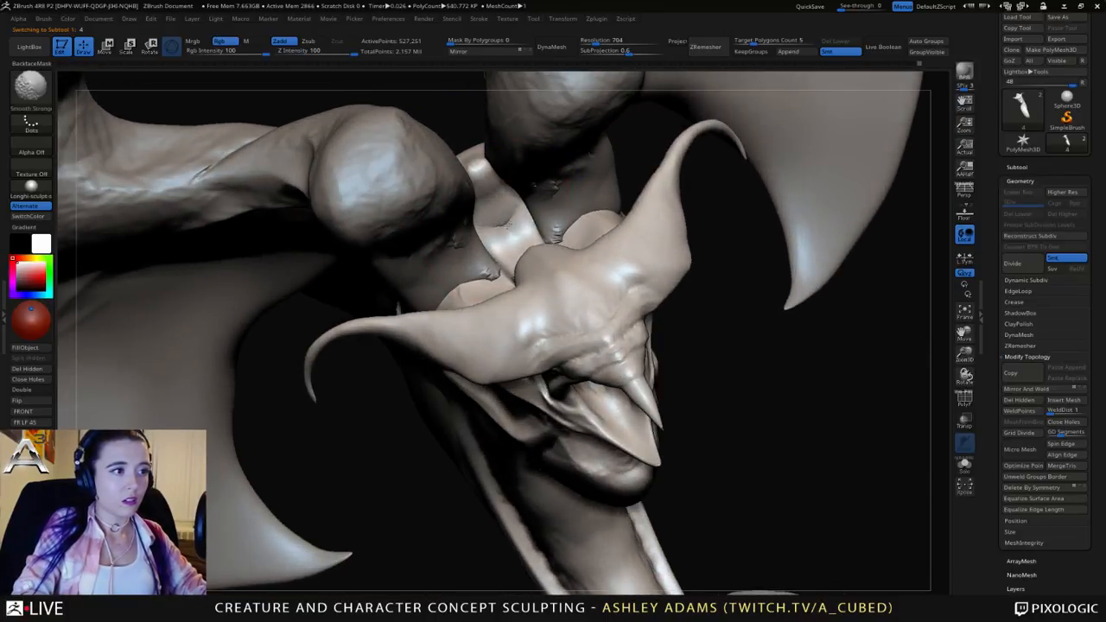
Step: Isolate the head-and-tail subtool, pull the neck ridge forward over the head into a spike with SnakeHook, and smooth it
{"action": "mouse_move", "coordinate": [497, 223]}
{"action": "right_mouse_down"}
{"action": "mouse_move", "coordinate": [514, 216]}
{"action": "mouse_move", "coordinate": [536, 235]}
{"action": "mouse_move", "coordinate": [521, 249]}
{"action": "mouse_move", "coordinate": [513, 242]}
{"action": "mouse_move", "coordinate": [512, 256]}
{"action": "right_mouse_up"}
{"action": "left_click_drag", "start_coordinate": [544, 257], "coordinate": [655, 266]}
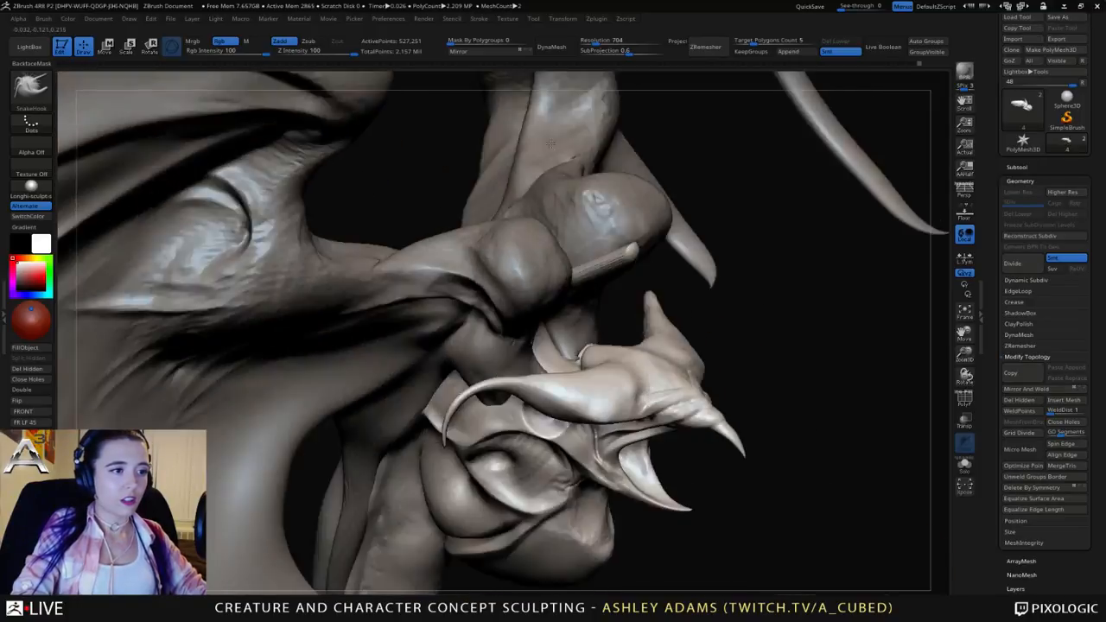
{"action": "right_click_drag", "start_coordinate": [532, 239], "coordinate": [671, 259]}
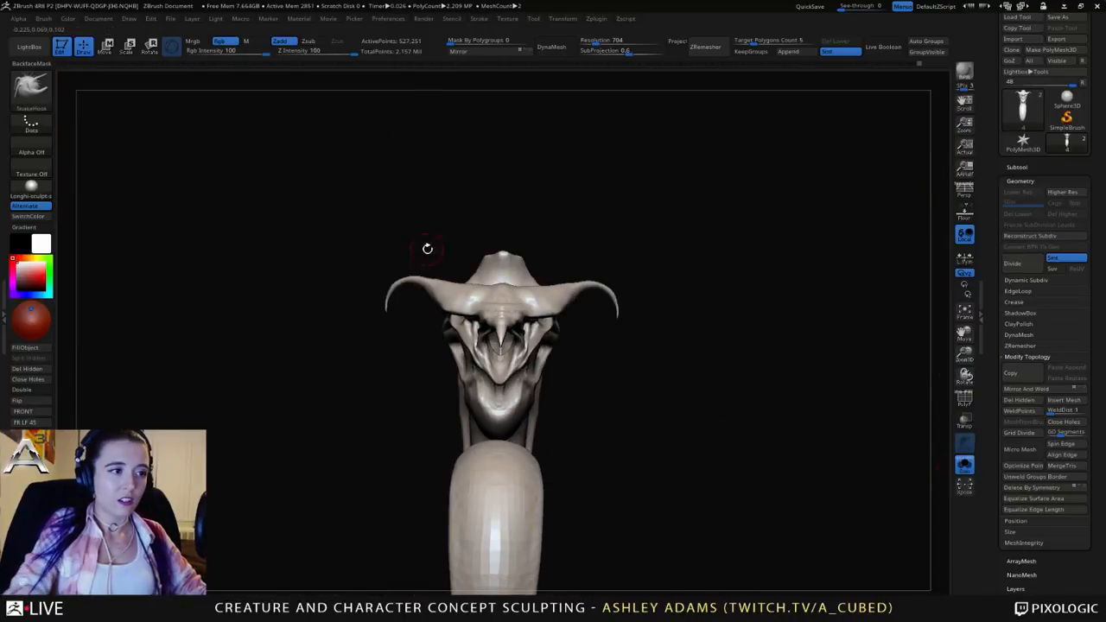
{"action": "right_click_drag", "start_coordinate": [424, 247], "coordinate": [515, 254]}
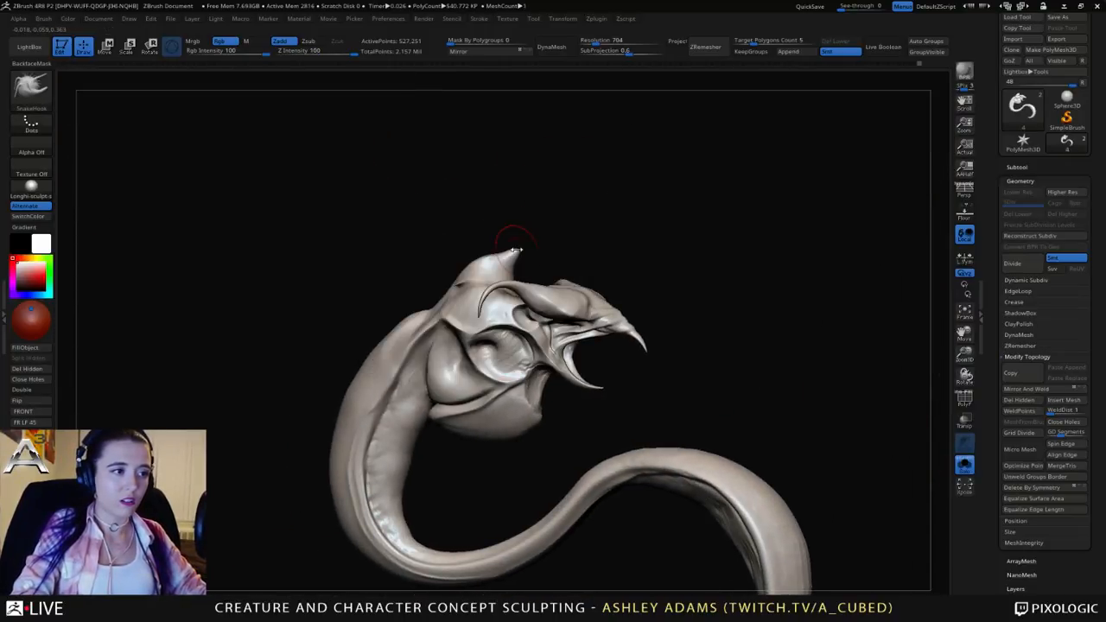
{"action": "left_click_drag", "start_coordinate": [633, 225], "coordinate": [745, 253]}
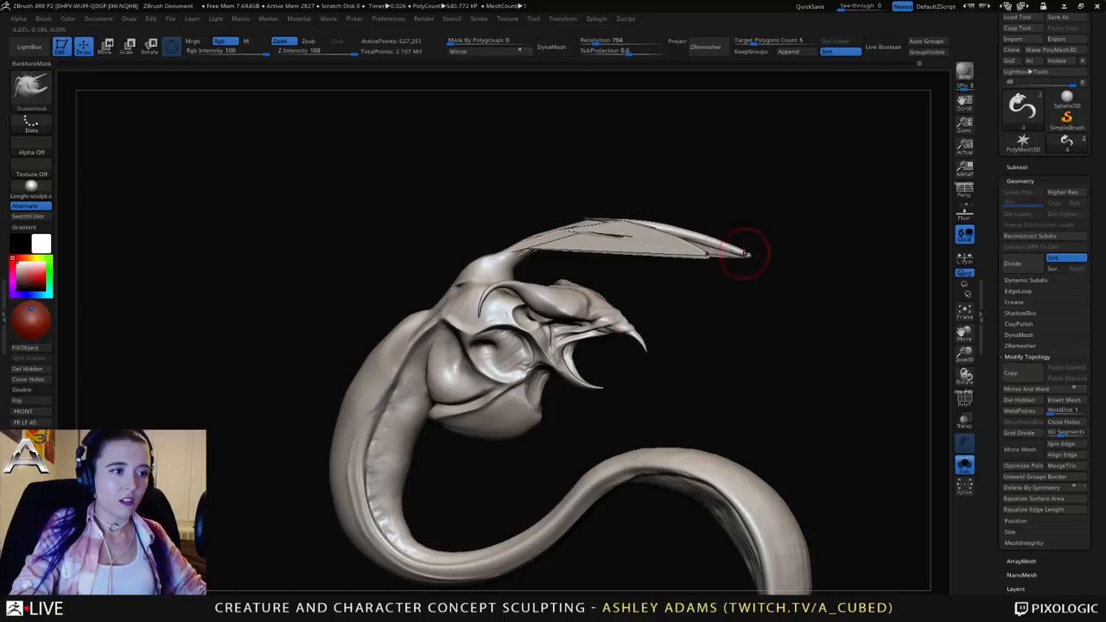
{"action": "mouse_move", "coordinate": [549, 235]}
{"action": "left_mouse_down", "text": "shift"}
{"action": "mouse_move", "coordinate": [691, 242]}
{"action": "mouse_move", "coordinate": [667, 235]}
{"action": "left_mouse_up", "text": "shift"}
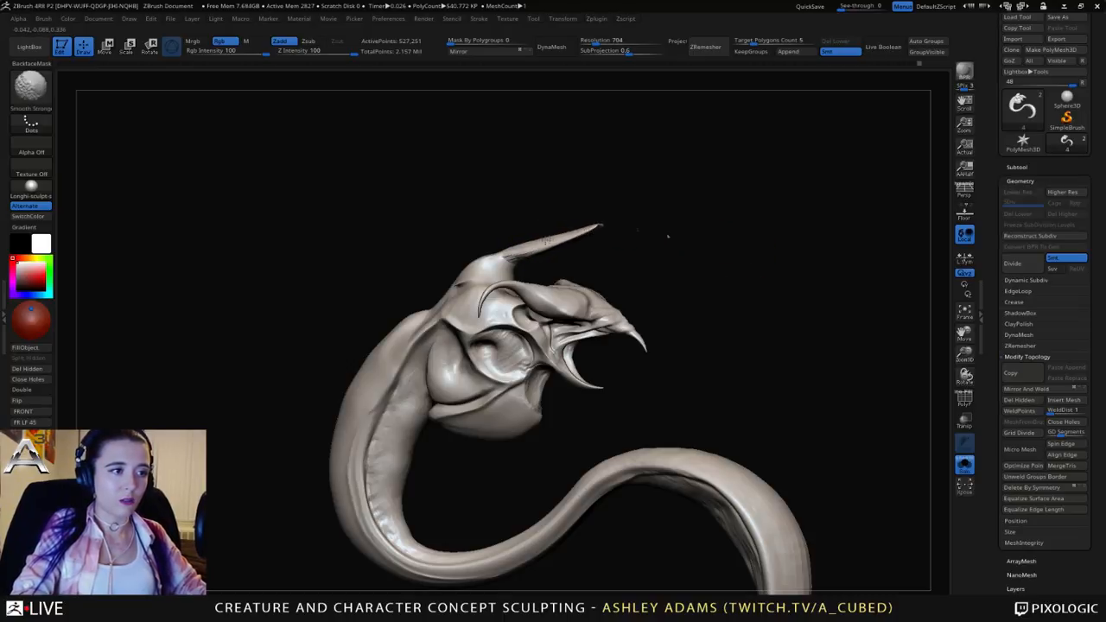
Step: Enlarge the SnakeHook brush, lengthen the neck spike forward past the head, and smooth its stretched surface
{"action": "key", "text": "space"}
{"action": "left_click_drag", "start_coordinate": [567, 231], "coordinate": [575, 231]}
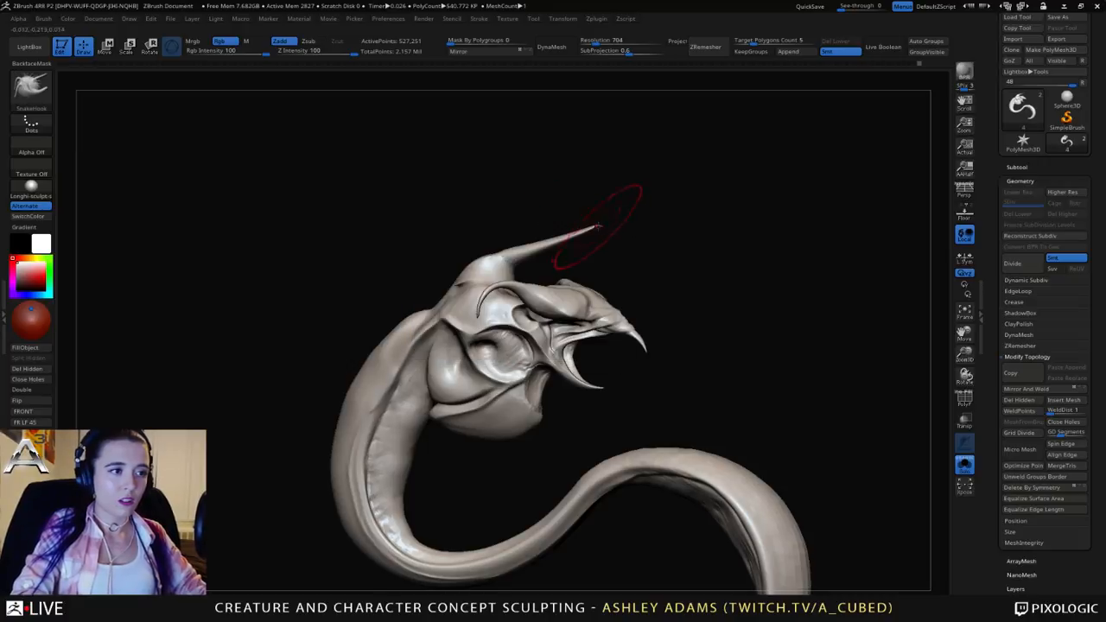
{"action": "mouse_move", "coordinate": [682, 238]}
{"action": "left_mouse_down"}
{"action": "mouse_move", "coordinate": [550, 255]}
{"action": "mouse_move", "coordinate": [555, 242]}
{"action": "left_mouse_up"}
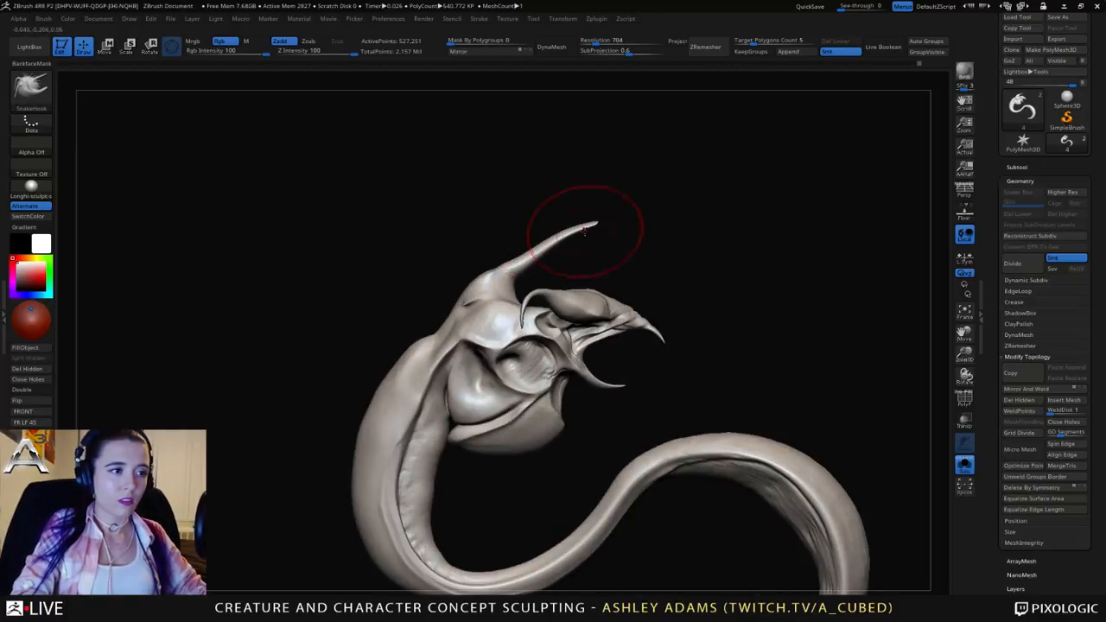
{"action": "left_click_drag", "start_coordinate": [657, 221], "coordinate": [689, 232]}
{"action": "left_click_drag", "start_coordinate": [581, 233], "coordinate": [565, 226]}
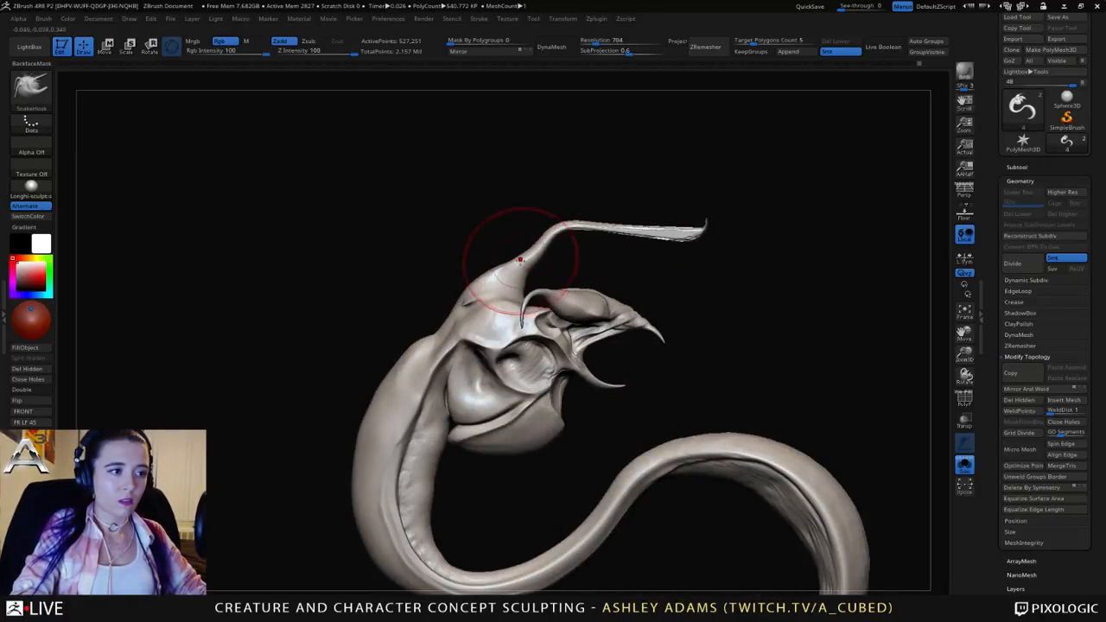
{"action": "key", "text": "space"}
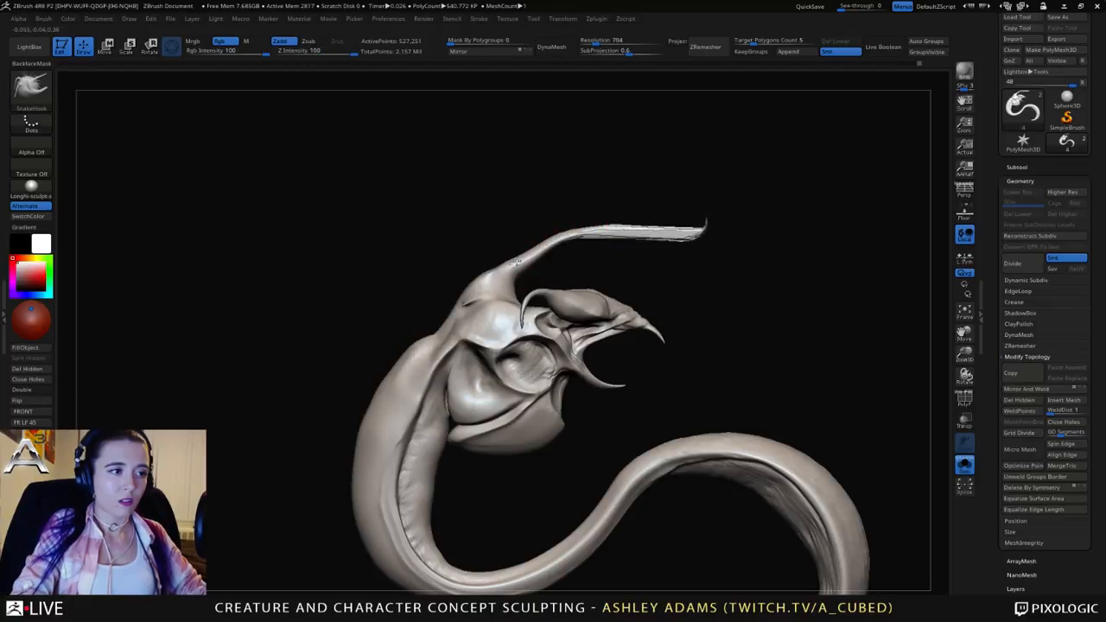
{"action": "key", "text": "shift"}
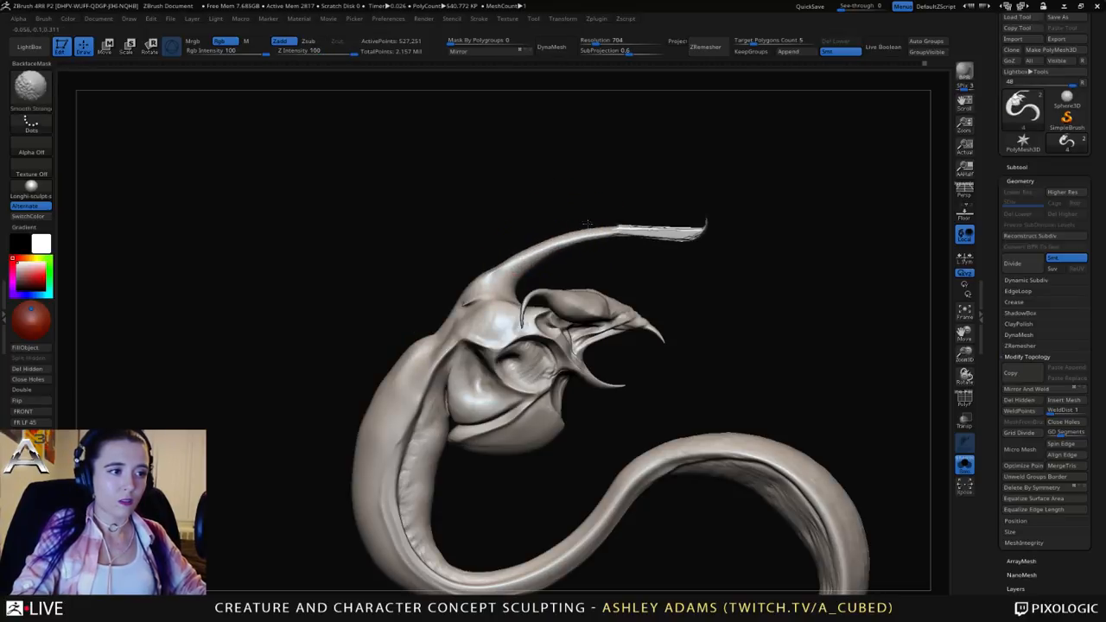
{"action": "left_click_drag", "start_coordinate": [587, 224], "coordinate": [715, 227], "text": "shift"}
Step: Resize the SnakeHook brush, bend the spike's tip downward beyond the snout, and smooth the bend into an even curve
{"action": "key", "text": "space"}
{"action": "mouse_move", "coordinate": [557, 266]}
{"action": "left_mouse_down"}
{"action": "mouse_move", "coordinate": [542, 268]}
{"action": "mouse_move", "coordinate": [591, 245]}
{"action": "mouse_move", "coordinate": [583, 235]}
{"action": "left_mouse_up"}
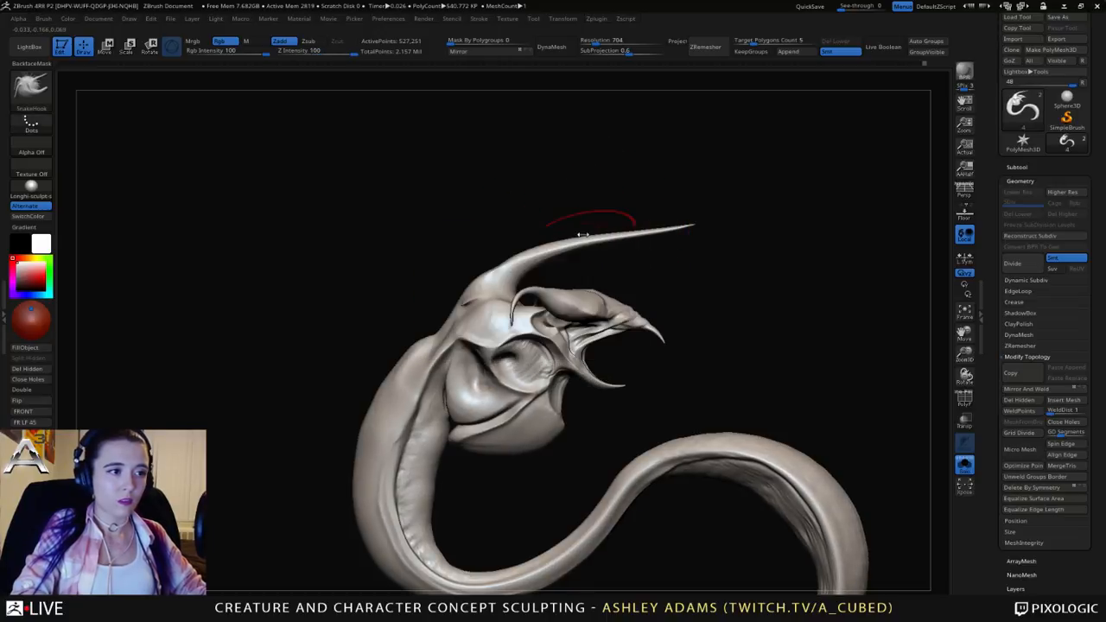
{"action": "left_click_drag", "start_coordinate": [678, 216], "coordinate": [723, 252]}
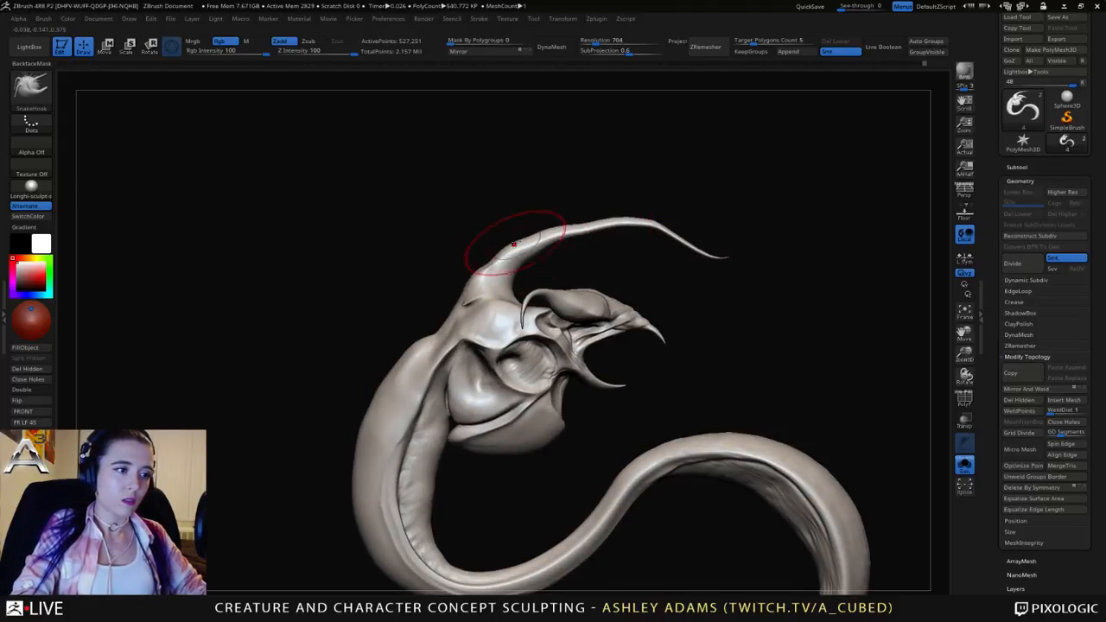
{"action": "left_click_drag", "start_coordinate": [586, 213], "coordinate": [564, 219], "text": "shift"}
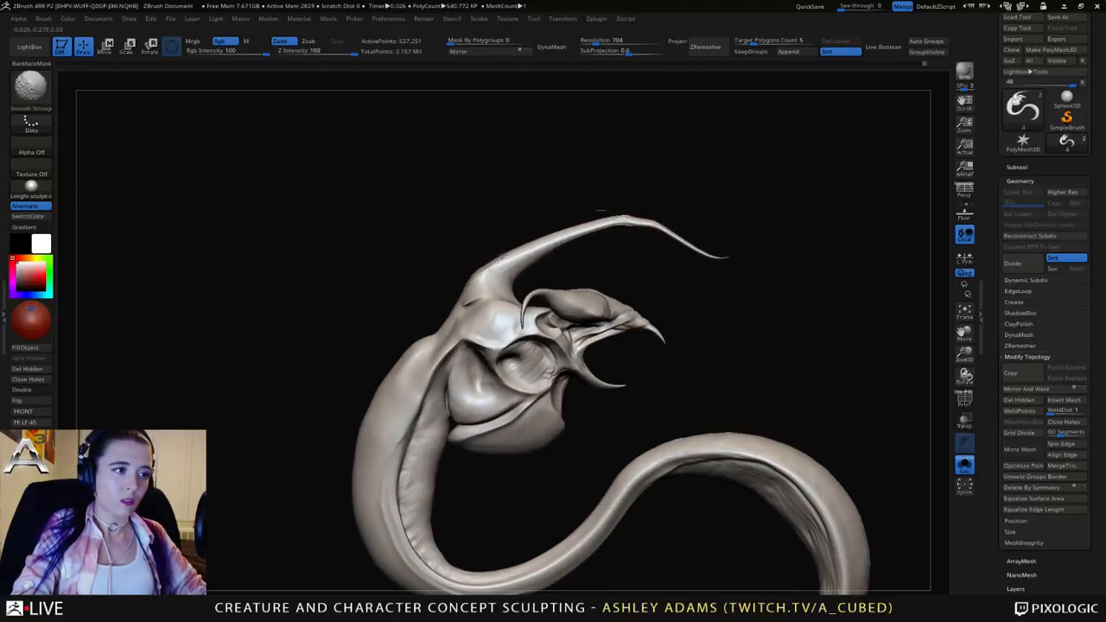
{"action": "key", "text": "space"}
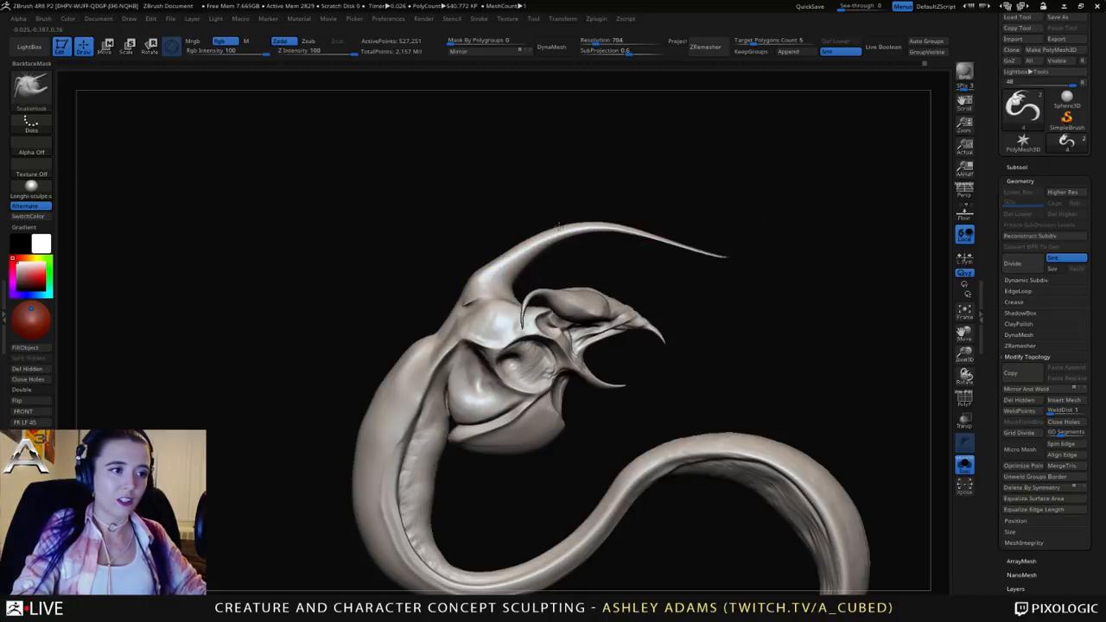
Step: Mask the head and raise the neck spike with SnakeHook into a higher curved arch above it
{"action": "left_click_drag", "start_coordinate": [606, 424], "coordinate": [730, 295], "text": "ctrl"}
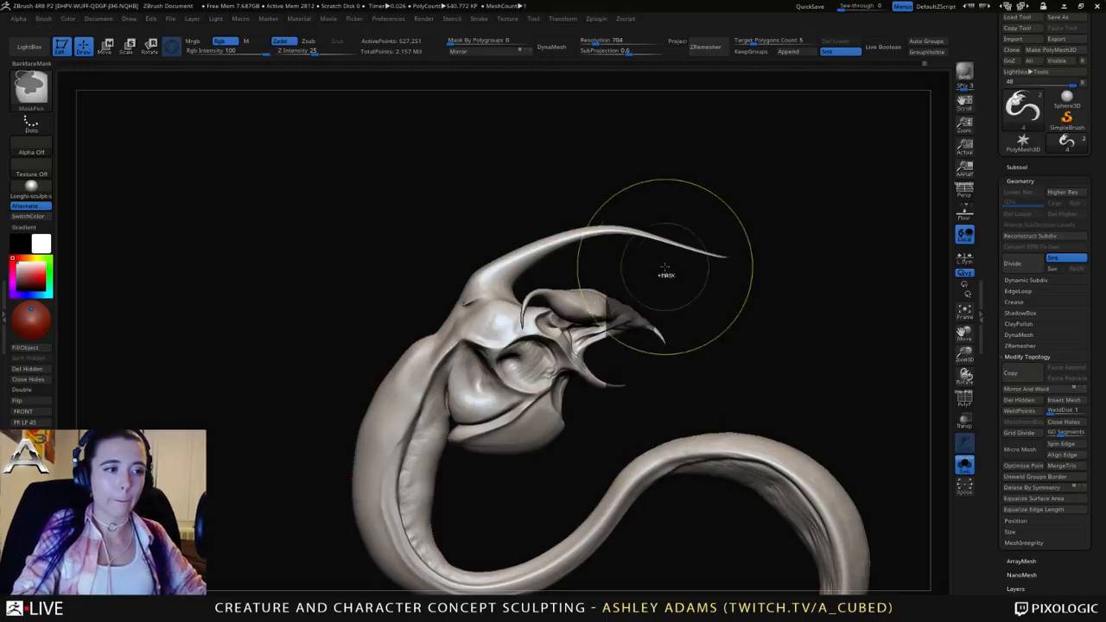
{"action": "mouse_move", "coordinate": [514, 469]}
{"action": "left_mouse_down", "text": "ctrl"}
{"action": "mouse_move", "coordinate": [663, 303]}
{"action": "mouse_move", "coordinate": [689, 292]}
{"action": "left_mouse_up", "text": "ctrl"}
{"action": "left_click_drag", "start_coordinate": [526, 248], "coordinate": [519, 238]}
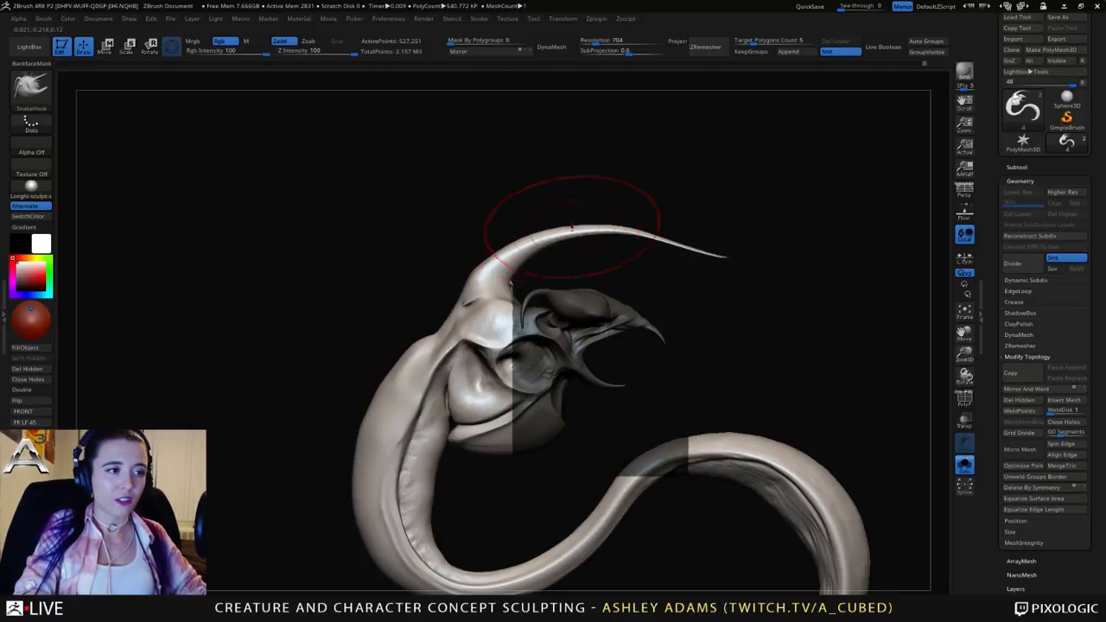
{"action": "mouse_move", "coordinate": [596, 229]}
{"action": "left_mouse_down"}
{"action": "mouse_move", "coordinate": [708, 227]}
{"action": "mouse_move", "coordinate": [599, 215]}
{"action": "mouse_move", "coordinate": [642, 199]}
{"action": "left_mouse_up"}
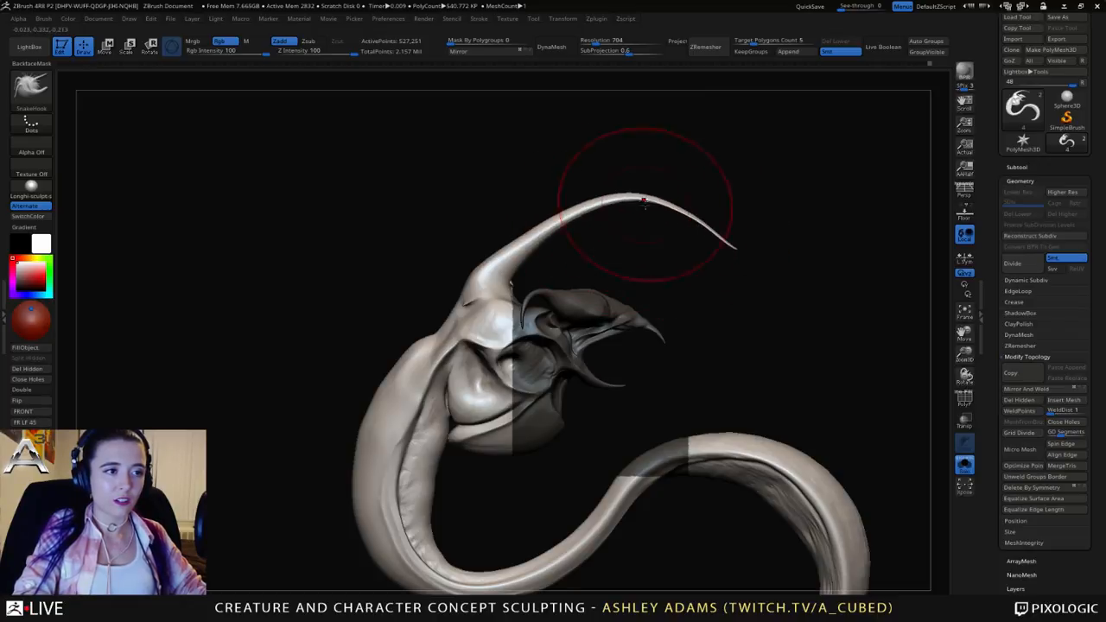
{"action": "left_click_drag", "start_coordinate": [560, 221], "coordinate": [554, 215]}
{"action": "left_click_drag", "start_coordinate": [544, 229], "coordinate": [540, 224]}
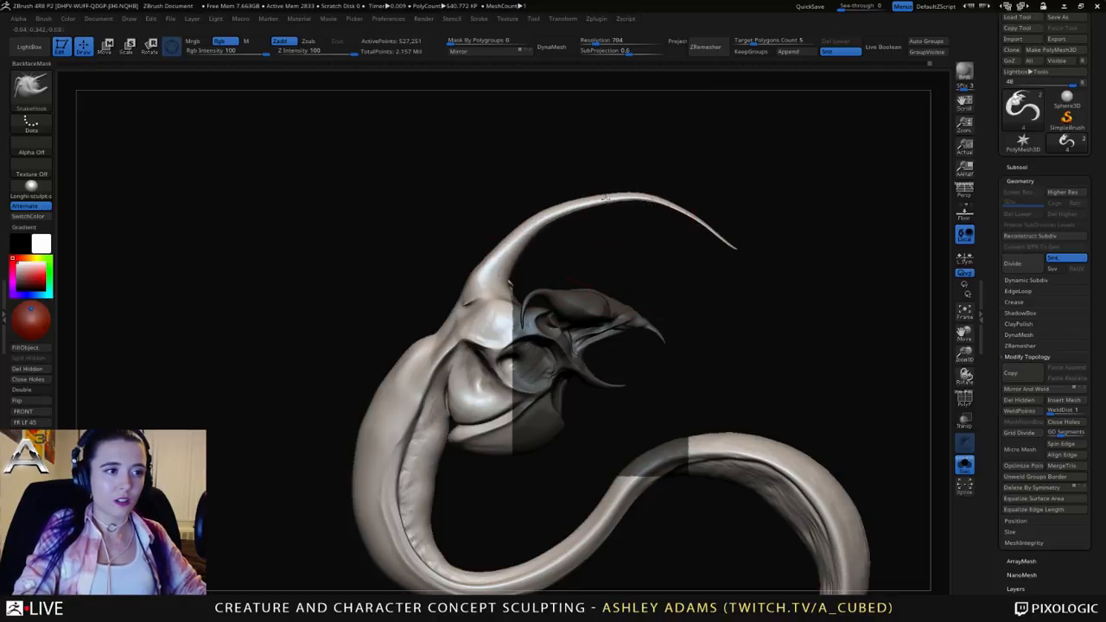
{"action": "left_click_drag", "start_coordinate": [605, 197], "coordinate": [615, 191]}
{"action": "key", "text": "space"}
{"action": "mouse_move", "coordinate": [733, 247]}
{"action": "left_mouse_down"}
{"action": "mouse_move", "coordinate": [712, 220]}
{"action": "mouse_move", "coordinate": [639, 200]}
{"action": "mouse_move", "coordinate": [574, 202]}
{"action": "mouse_move", "coordinate": [514, 238]}
{"action": "mouse_move", "coordinate": [726, 246]}
{"action": "mouse_move", "coordinate": [538, 234]}
{"action": "mouse_move", "coordinate": [557, 266]}
{"action": "left_mouse_up"}
Step: Clear the mask, show all subtools again, and view the neck spike between the wings from behind
{"action": "key", "text": "shift"}
{"action": "key", "text": "ctrl"}
{"action": "right_click_drag", "start_coordinate": [553, 261], "coordinate": [543, 326], "text": "ctrl"}
{"action": "right_click_drag", "start_coordinate": [508, 285], "coordinate": [474, 246], "text": "ctrl"}
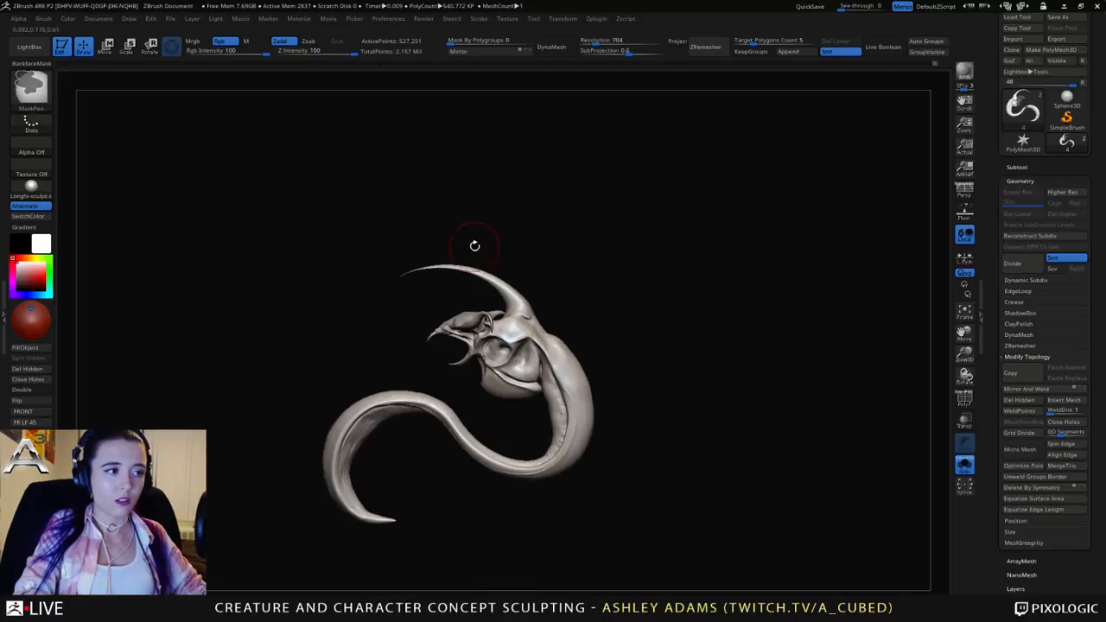
{"action": "mouse_move", "coordinate": [475, 246]}
{"action": "left_mouse_down"}
{"action": "mouse_move", "coordinate": [547, 268]}
{"action": "mouse_move", "coordinate": [618, 244]}
{"action": "mouse_move", "coordinate": [656, 259]}
{"action": "mouse_move", "coordinate": [754, 244]}
{"action": "mouse_move", "coordinate": [821, 250]}
{"action": "mouse_move", "coordinate": [767, 249]}
{"action": "left_mouse_up"}
{"action": "left_click", "coordinate": [964, 465]}
{"action": "left_click_drag", "start_coordinate": [519, 296], "coordinate": [698, 264], "text": "alt"}
{"action": "right_click", "coordinate": [648, 320]}
{"action": "left_click_drag", "start_coordinate": [648, 319], "coordinate": [701, 304]}
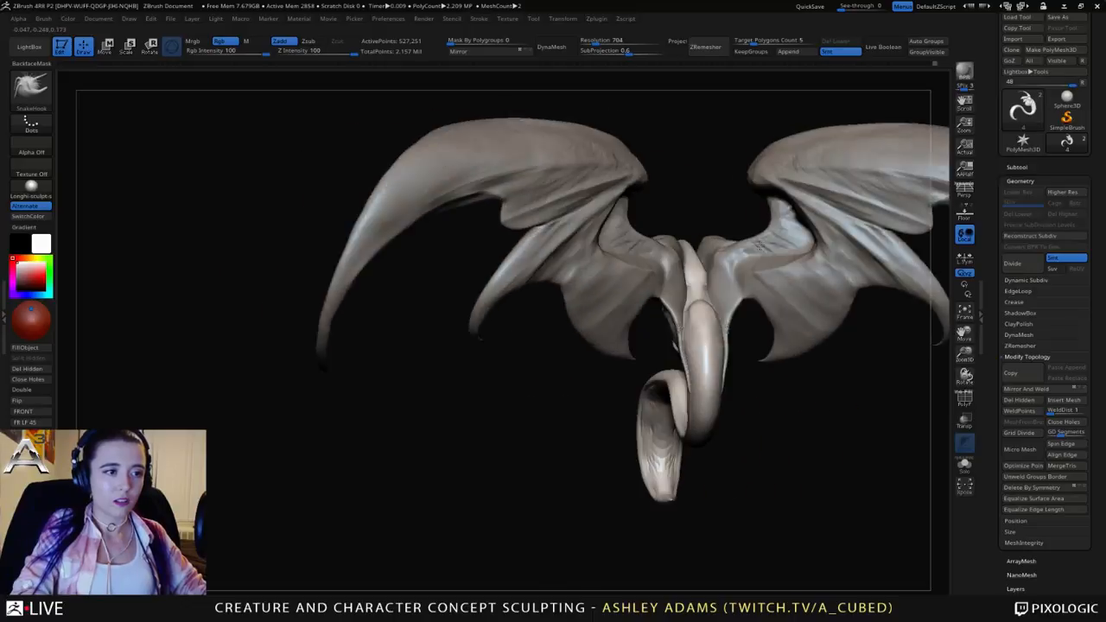
Step: Build up the base of the spike along the back of the neck with ClayBuildup and smooth it
{"action": "key", "text": "b"}
{"action": "key", "text": "c"}
{"action": "key", "text": "b"}
{"action": "right_click", "coordinate": [704, 309]}
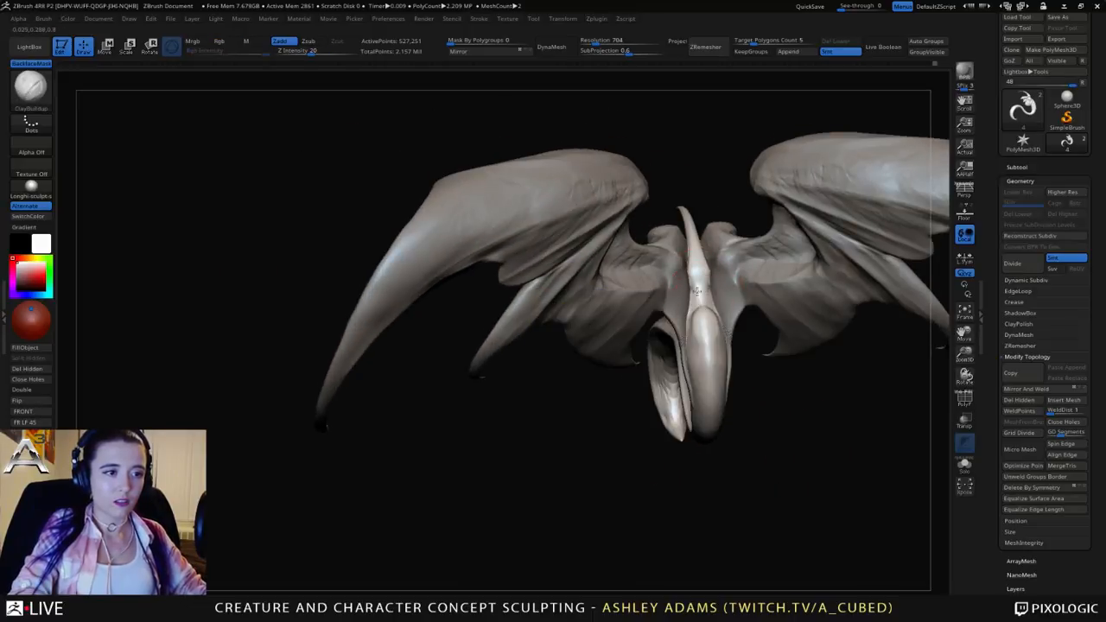
{"action": "key", "text": "shift"}
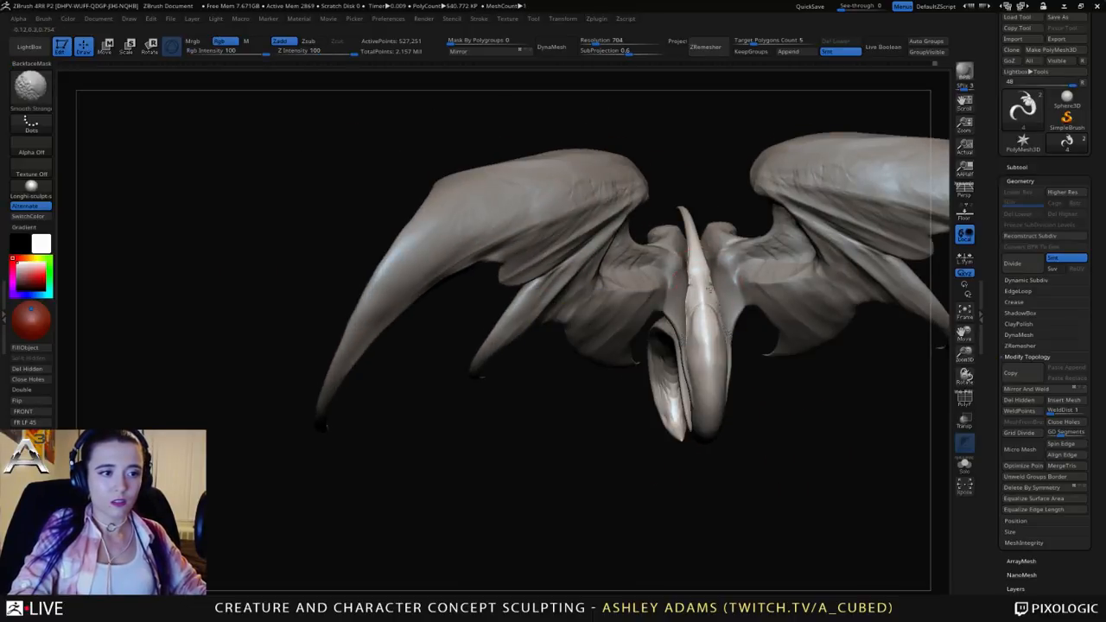
{"action": "mouse_move", "coordinate": [707, 292]}
{"action": "right_mouse_down"}
{"action": "mouse_move", "coordinate": [643, 274]}
{"action": "mouse_move", "coordinate": [690, 255]}
{"action": "right_mouse_up"}
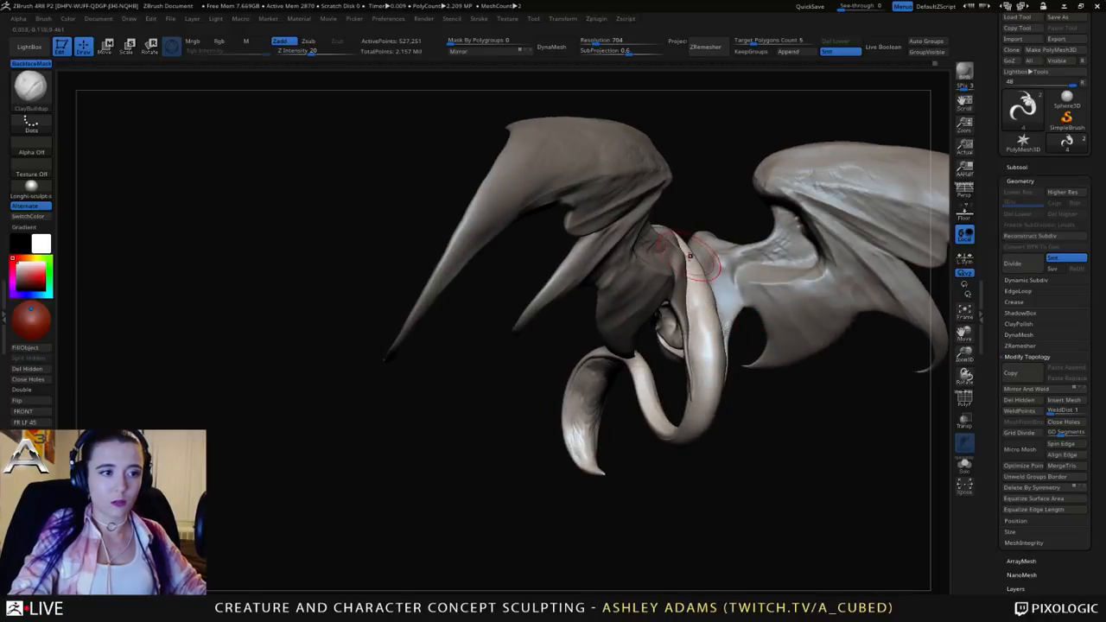
{"action": "key", "text": "shift"}
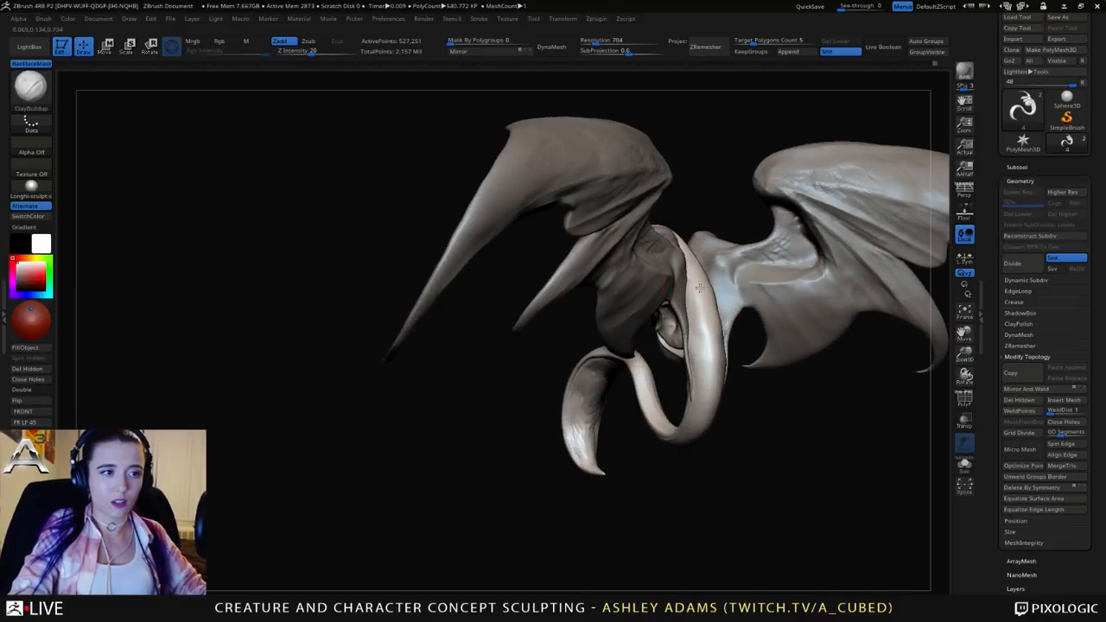
{"action": "mouse_move", "coordinate": [691, 344]}
{"action": "right_mouse_down"}
{"action": "mouse_move", "coordinate": [603, 321]}
{"action": "mouse_move", "coordinate": [642, 330]}
{"action": "right_mouse_up"}
{"action": "key", "text": "space"}
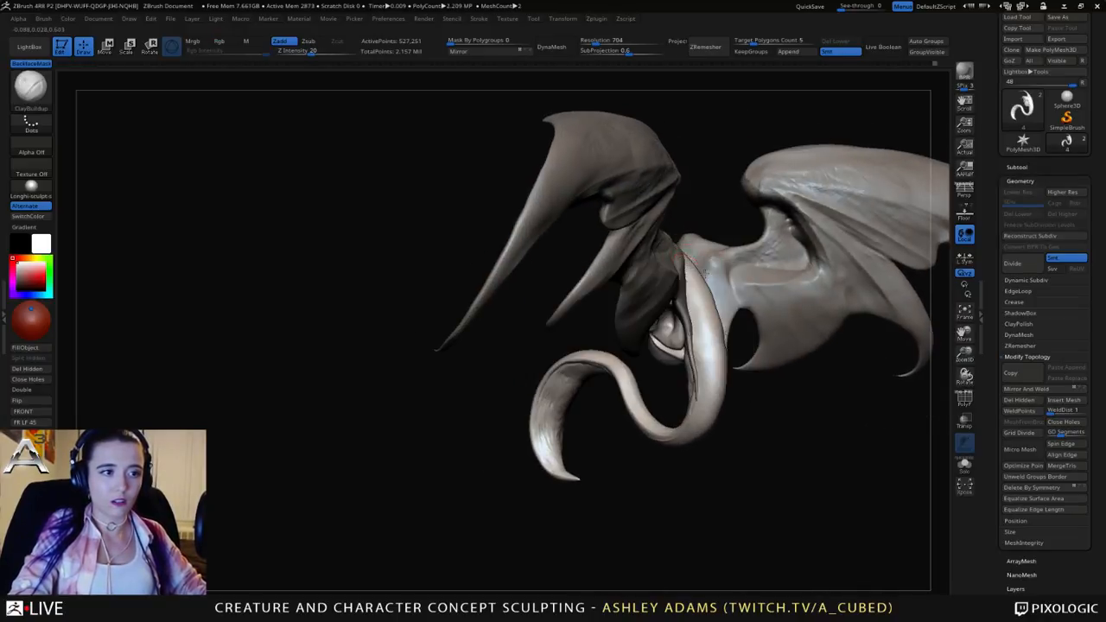
{"action": "right_click_drag", "start_coordinate": [653, 278], "coordinate": [710, 305]}
Step: Isolate the head-and-tail subtool and mask the whole curved spike down to its base with the MaskLasso brush
{"action": "left_click", "coordinate": [964, 459]}
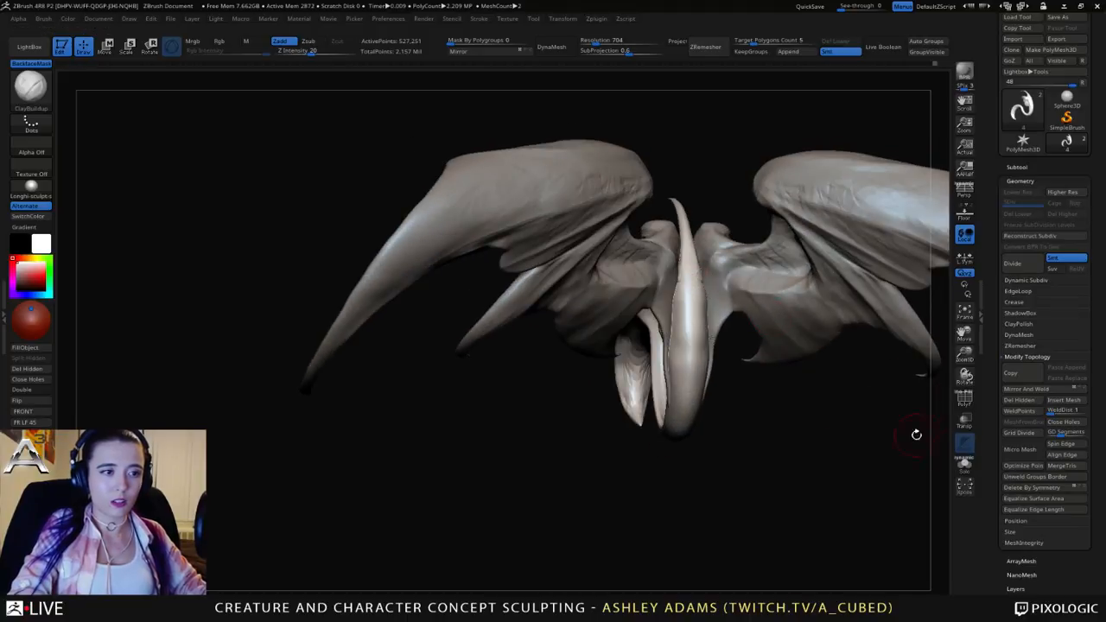
{"action": "right_click_drag", "start_coordinate": [915, 435], "coordinate": [417, 165]}
{"action": "left_click", "coordinate": [968, 467]}
{"action": "left_click", "coordinate": [32, 76]}
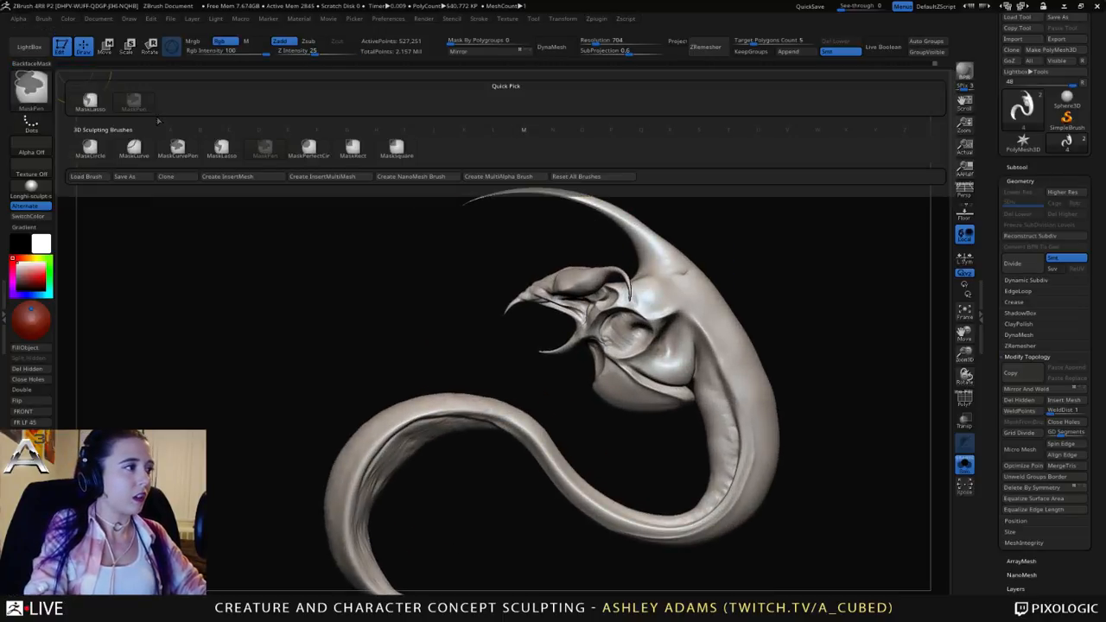
{"action": "left_click", "coordinate": [91, 104]}
{"action": "mouse_move", "coordinate": [631, 126]}
{"action": "left_mouse_down", "text": "ctrl"}
{"action": "mouse_move", "coordinate": [536, 200]}
{"action": "mouse_move", "coordinate": [623, 247]}
{"action": "left_mouse_up", "text": "ctrl"}
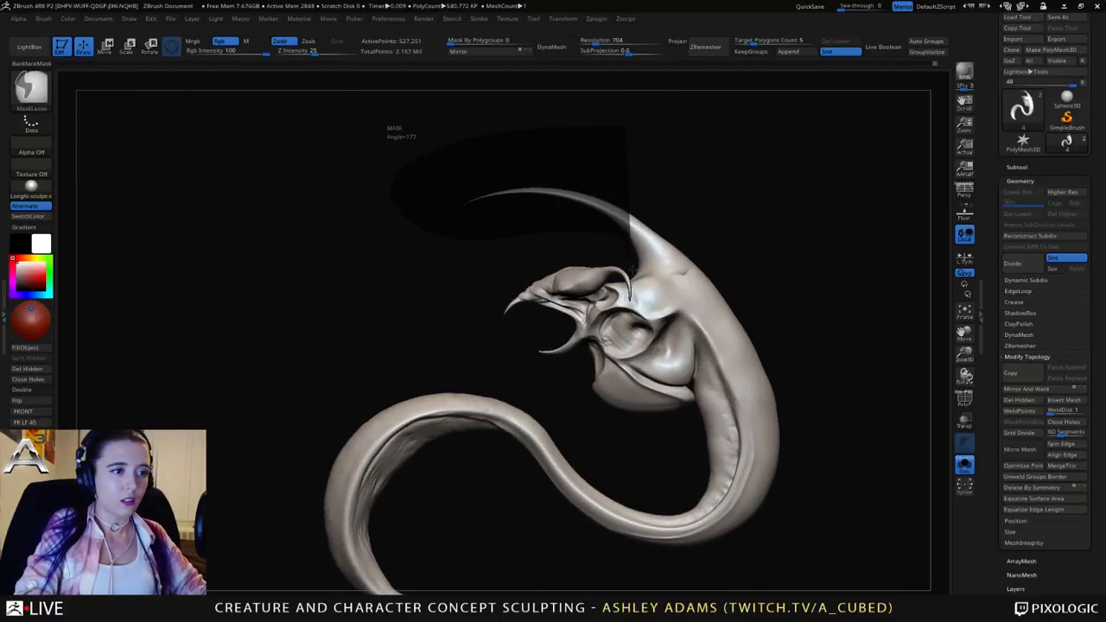
{"action": "left_click_drag", "start_coordinate": [630, 285], "coordinate": [685, 275], "text": "ctrl"}
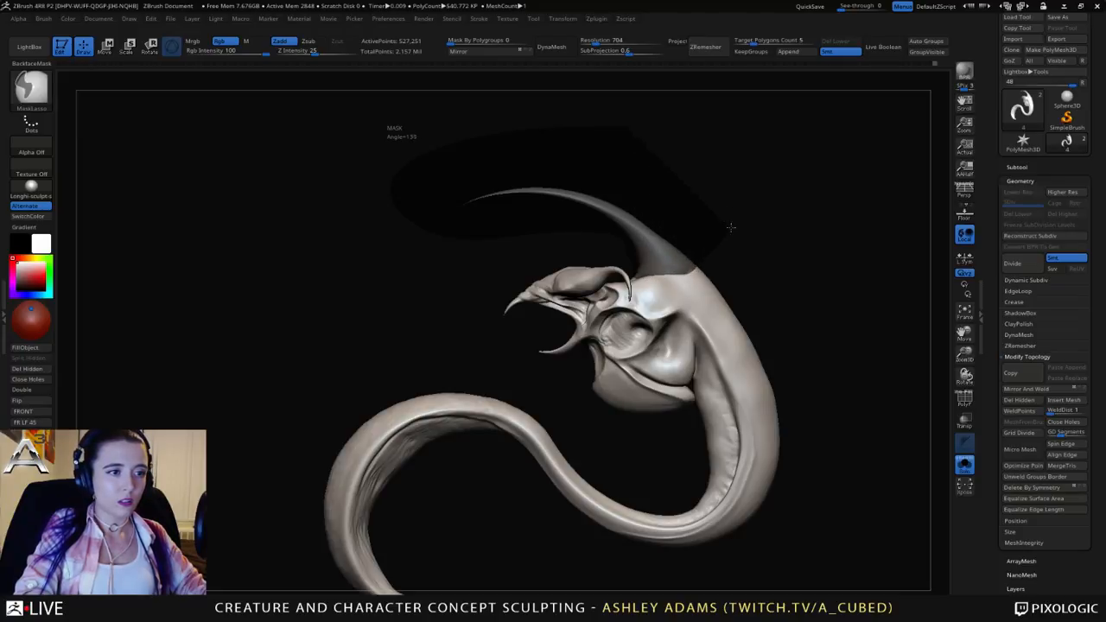
{"action": "left_click_drag", "start_coordinate": [731, 228], "coordinate": [644, 117], "text": "ctrl"}
Step: Split the masked neck spike off into its own subtool
{"action": "mouse_move", "coordinate": [556, 171]}
{"action": "left_mouse_down"}
{"action": "mouse_move", "coordinate": [742, 177]}
{"action": "mouse_move", "coordinate": [583, 173]}
{"action": "left_mouse_up"}
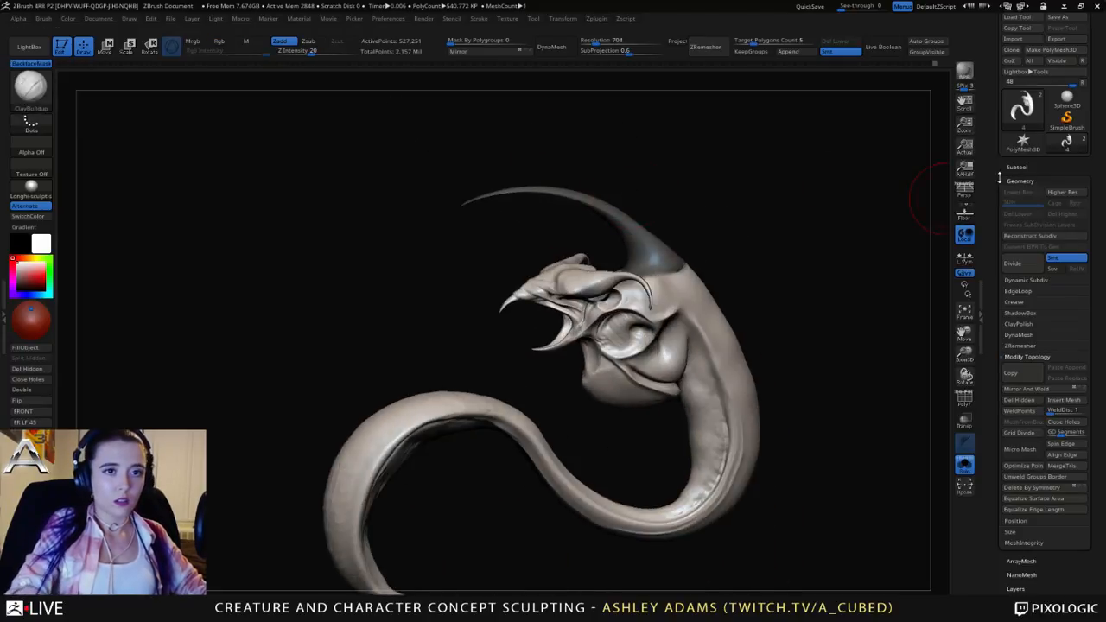
{"action": "left_click", "coordinate": [1018, 168]}
{"action": "left_click", "coordinate": [1033, 523]}
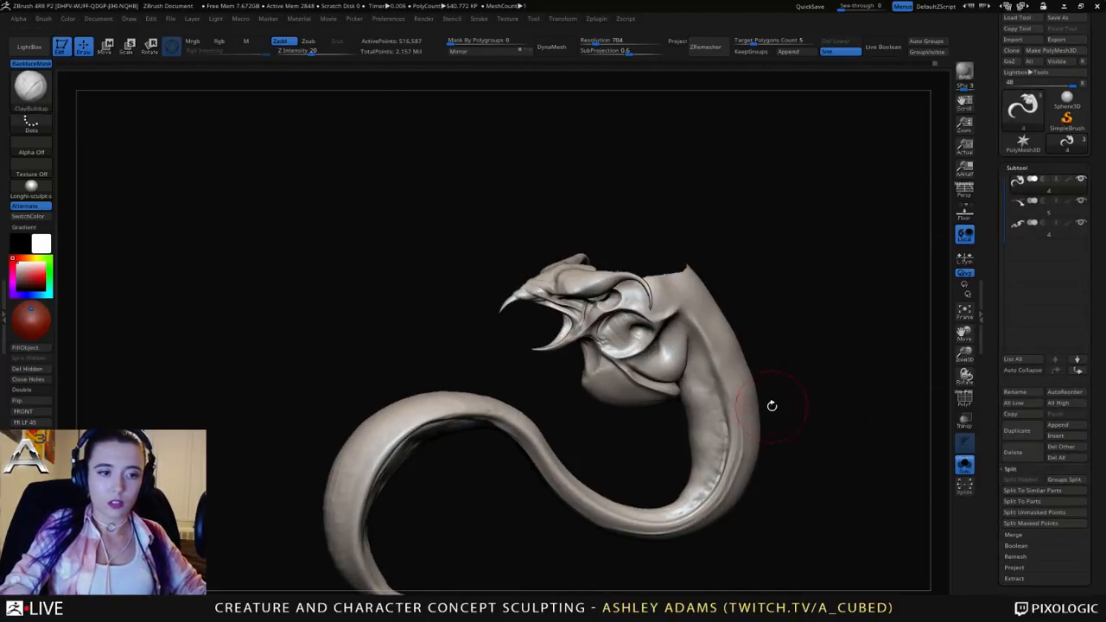
Step: Close the hole left in the neck of the head-and-tail subtool and show all subtools again
{"action": "left_click_drag", "start_coordinate": [772, 405], "coordinate": [784, 354]}
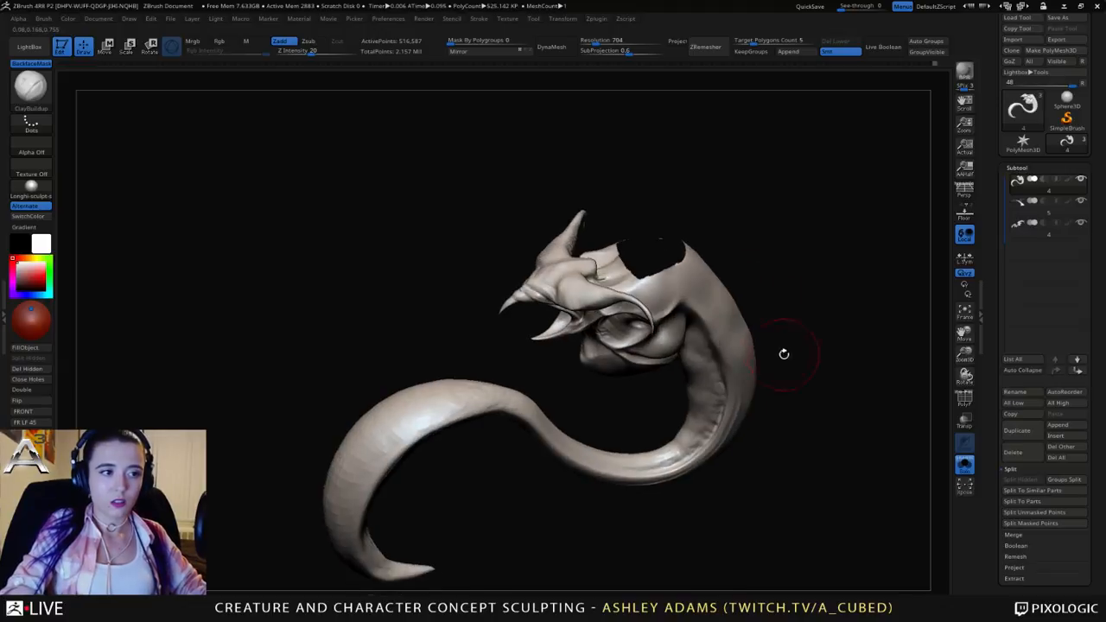
{"action": "left_click", "coordinate": [32, 379]}
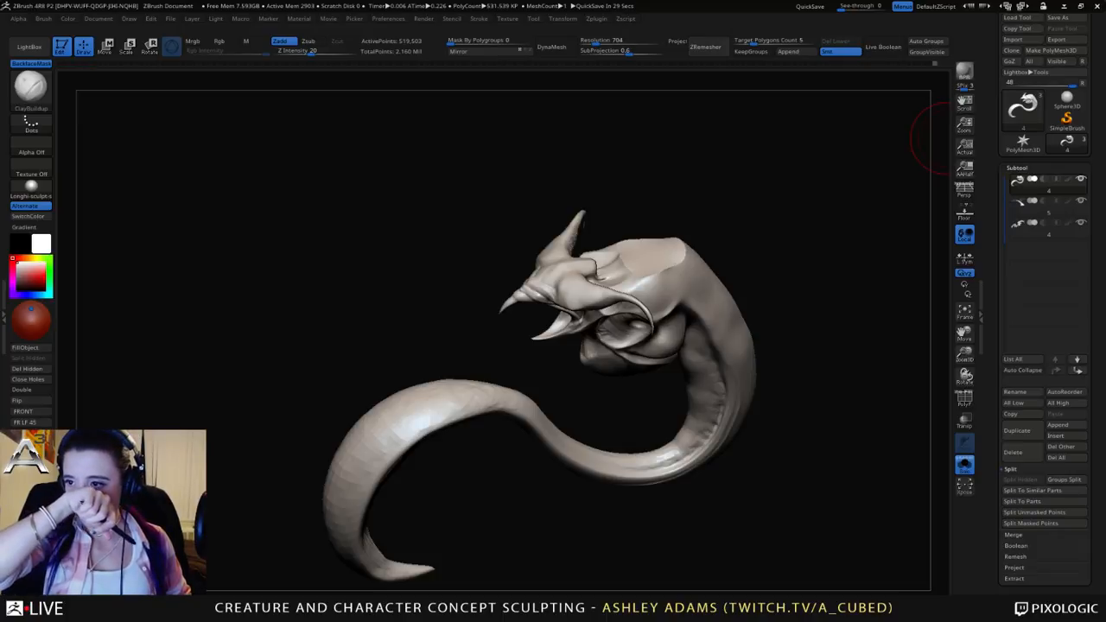
{"action": "left_click_drag", "start_coordinate": [916, 173], "coordinate": [782, 350]}
{"action": "mouse_move", "coordinate": [717, 371]}
{"action": "left_mouse_down"}
{"action": "mouse_move", "coordinate": [640, 274]}
{"action": "mouse_move", "coordinate": [611, 206]}
{"action": "mouse_move", "coordinate": [687, 207]}
{"action": "mouse_move", "coordinate": [667, 264]}
{"action": "left_mouse_up"}
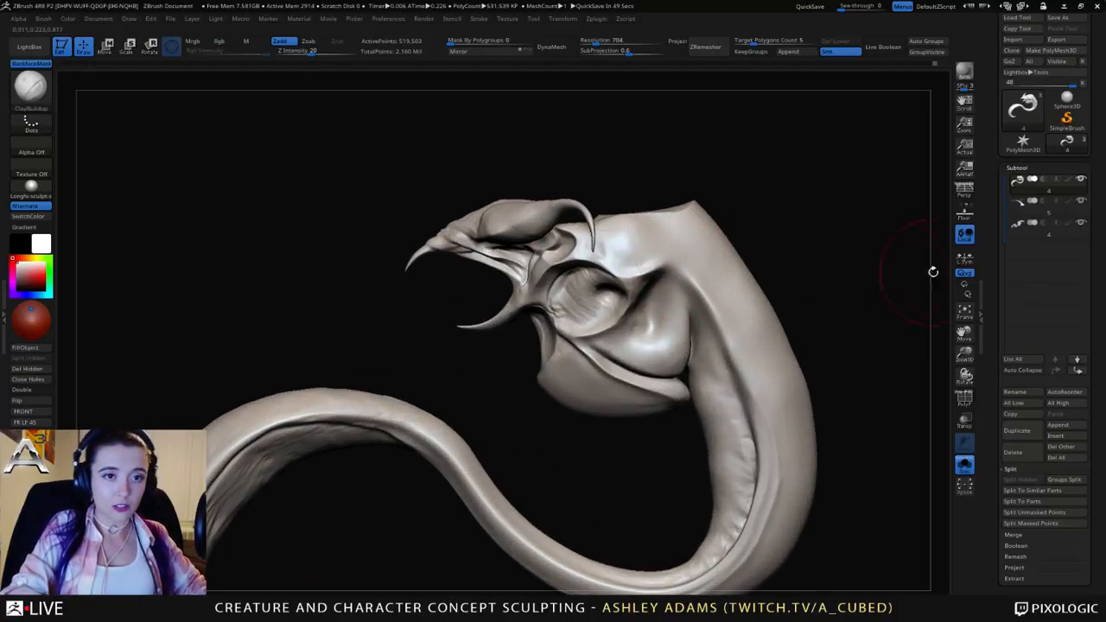
{"action": "left_click", "coordinate": [964, 464]}
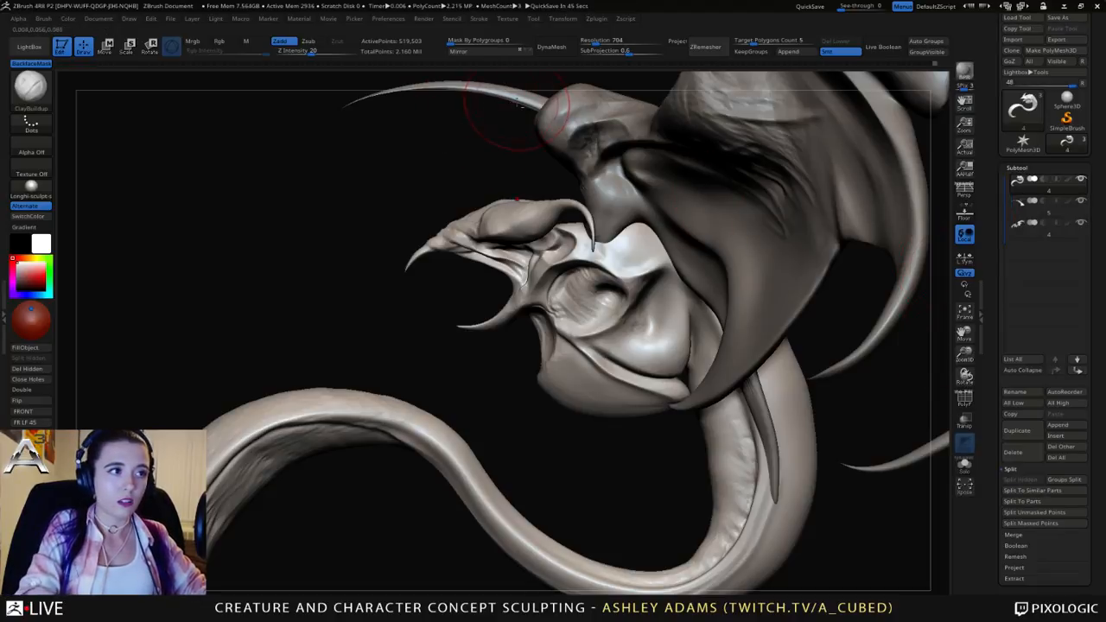
Step: Select the split-off curved spike subtool and close the hole at its base
{"action": "left_click", "coordinate": [520, 102], "text": "alt"}
{"action": "left_click_drag", "start_coordinate": [393, 118], "coordinate": [342, 261], "text": "alt"}
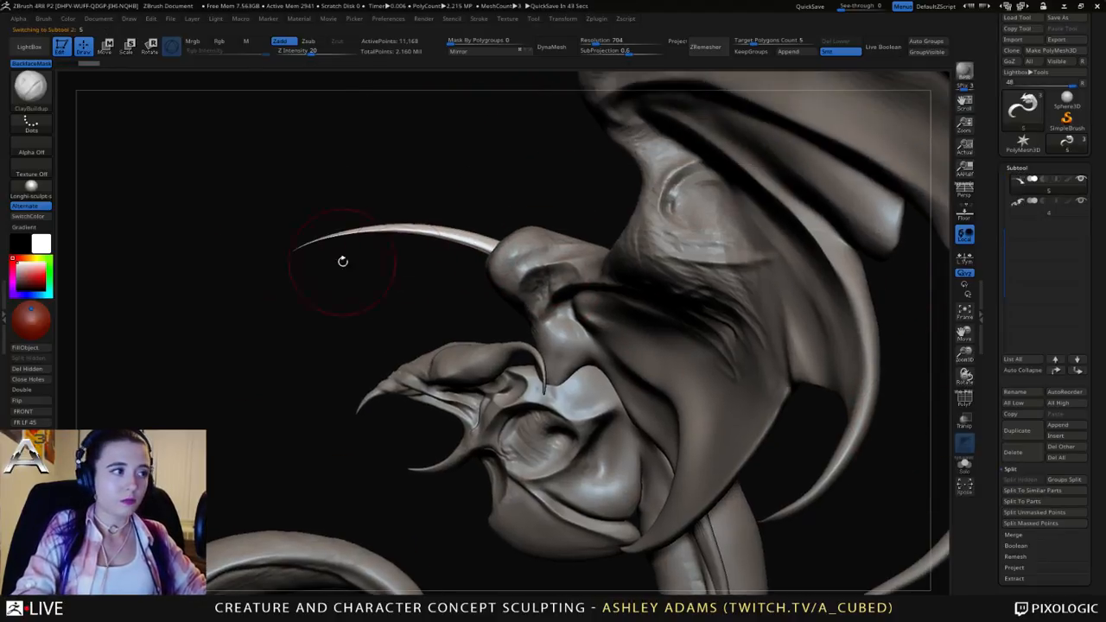
{"action": "left_click", "coordinate": [37, 380]}
{"action": "key", "text": "f"}
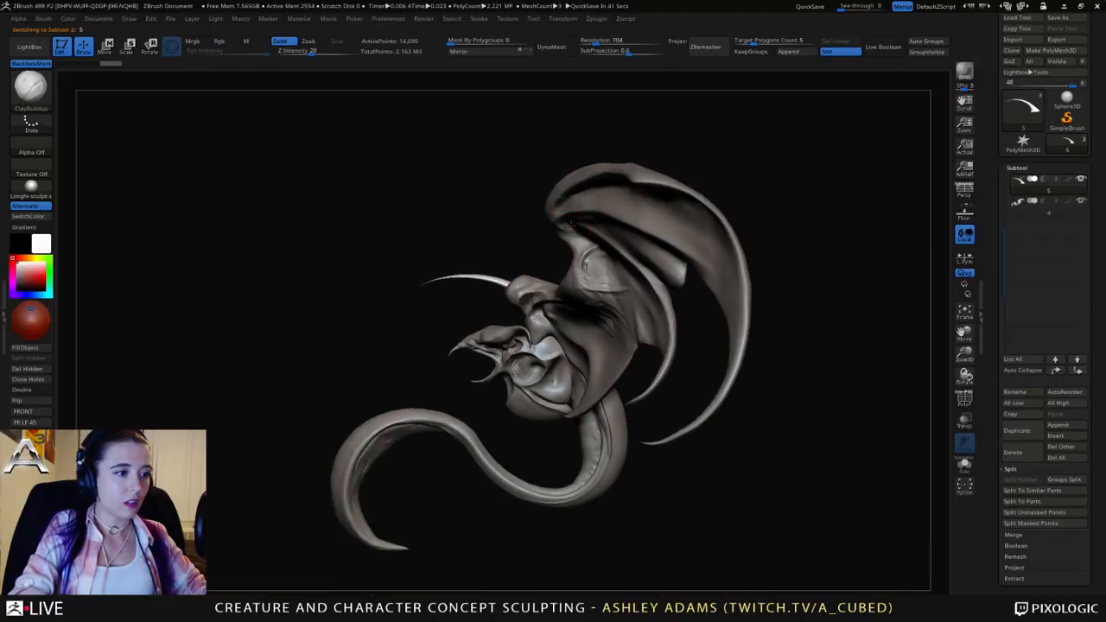
{"action": "key", "text": "w"}
{"action": "left_click_drag", "start_coordinate": [510, 288], "coordinate": [532, 290], "text": "ctrl"}
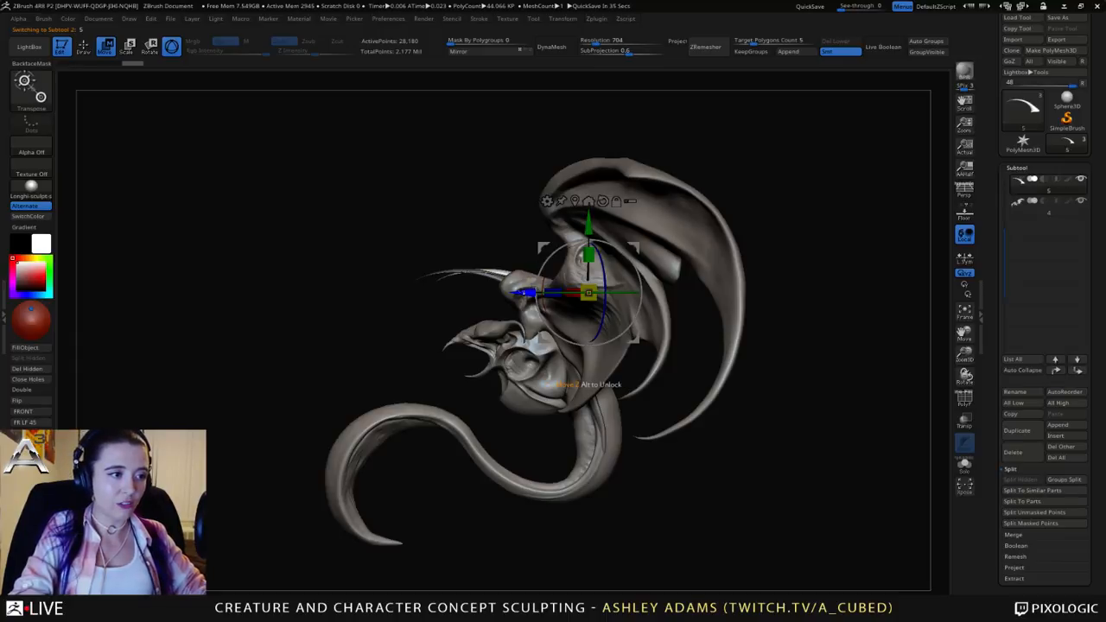
{"action": "mouse_move", "coordinate": [381, 221]}
{"action": "left_mouse_down"}
{"action": "mouse_move", "coordinate": [583, 214]}
{"action": "mouse_move", "coordinate": [605, 194]}
{"action": "left_mouse_up"}
{"action": "key", "text": "ctrl+z"}
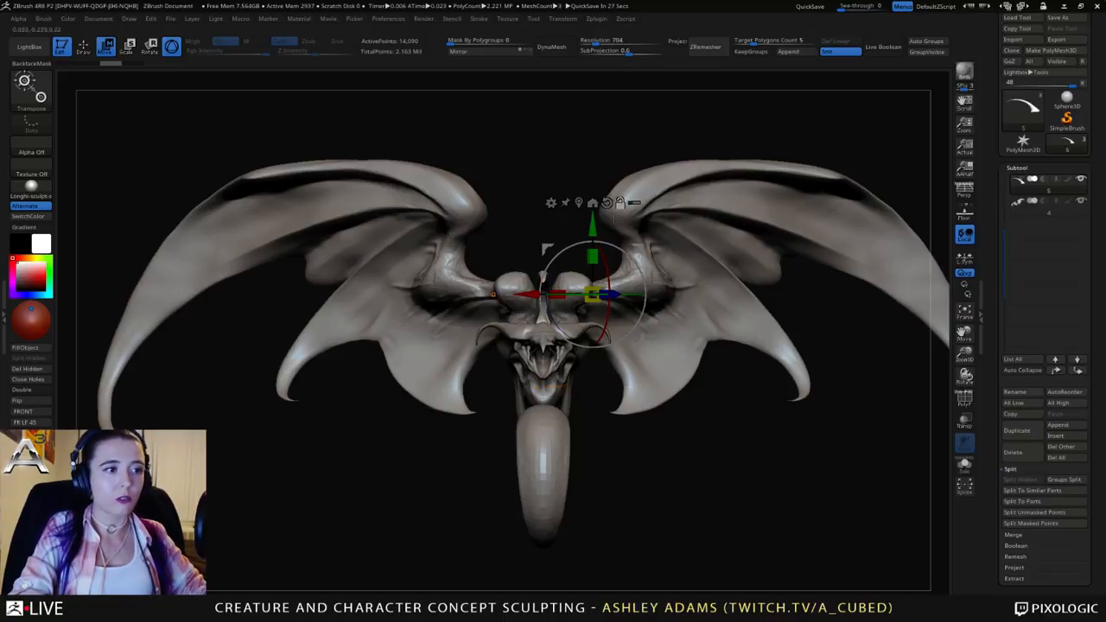
Step: Duplicate the curved spike behind the original and rotate the copy upward to sit further back along the neck
{"action": "left_click", "coordinate": [607, 202]}
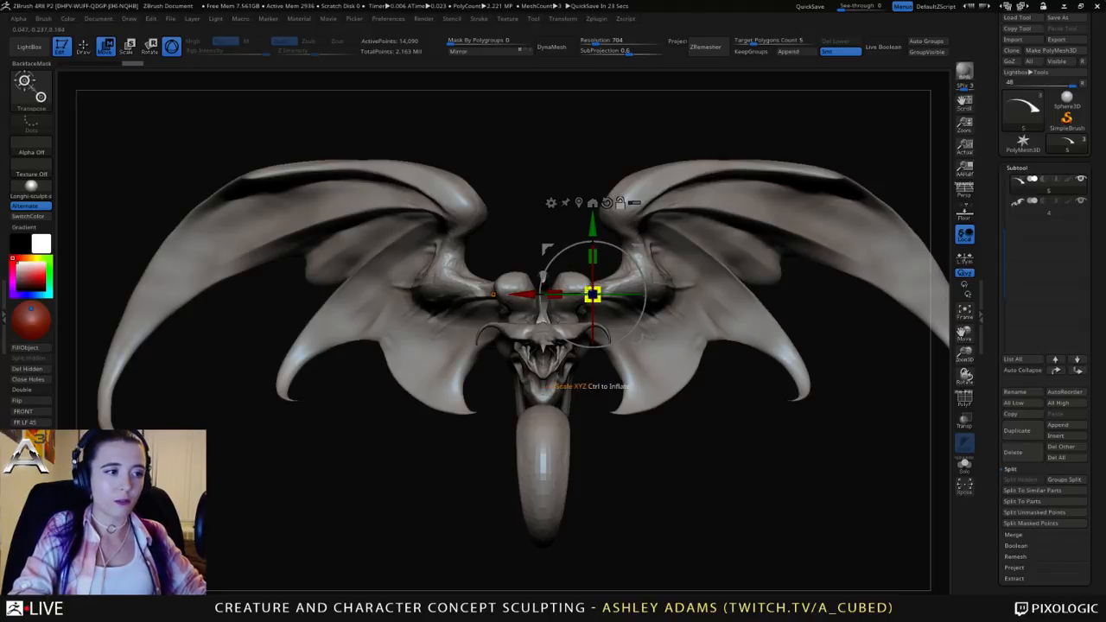
{"action": "left_click_drag", "start_coordinate": [687, 270], "coordinate": [602, 271]}
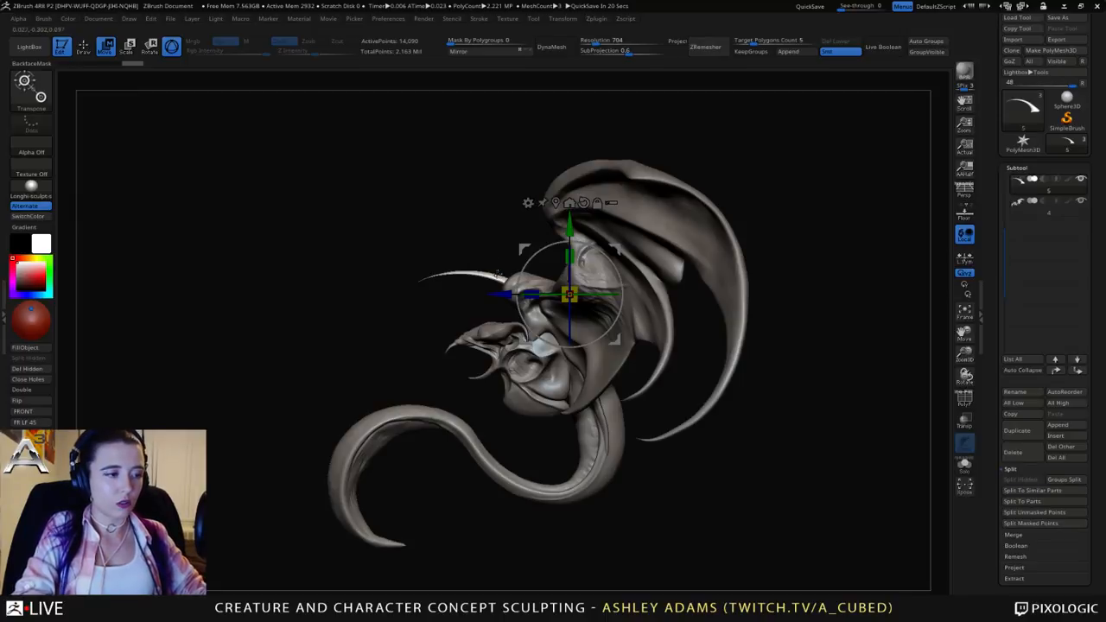
{"action": "left_click_drag", "start_coordinate": [504, 294], "coordinate": [544, 294], "text": "ctrl"}
{"action": "left_click_drag", "start_coordinate": [663, 287], "coordinate": [659, 274]}
{"action": "mouse_move", "coordinate": [450, 256]}
{"action": "left_mouse_down"}
{"action": "mouse_move", "coordinate": [460, 387]}
{"action": "mouse_move", "coordinate": [456, 270]}
{"action": "left_mouse_up"}
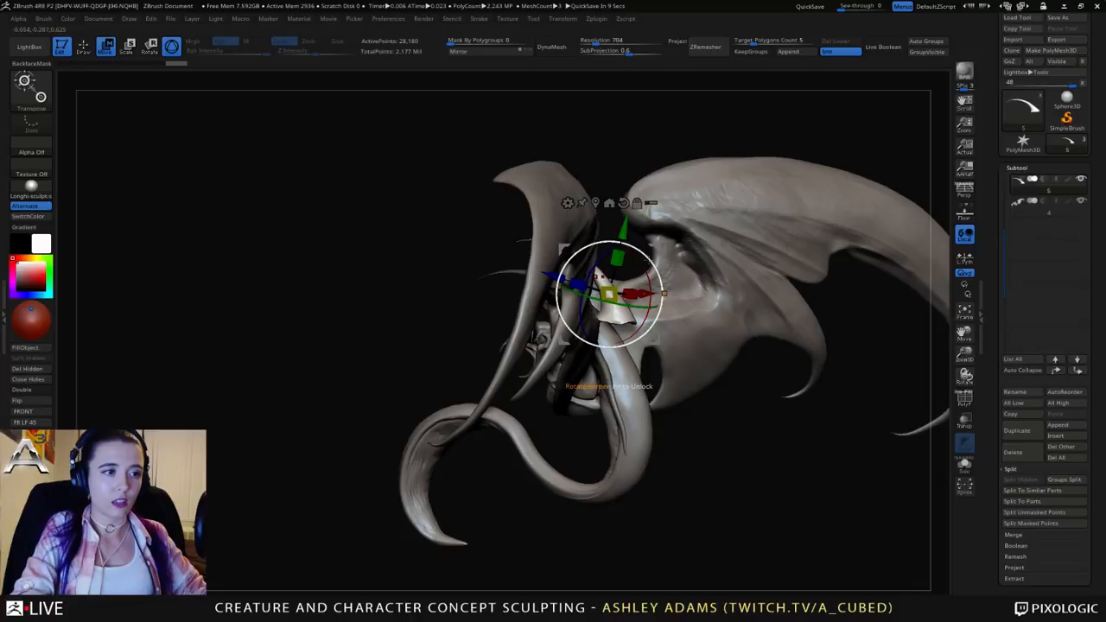
{"action": "left_click_drag", "start_coordinate": [626, 246], "coordinate": [635, 233]}
{"action": "right_click_drag", "start_coordinate": [635, 233], "coordinate": [517, 391]}
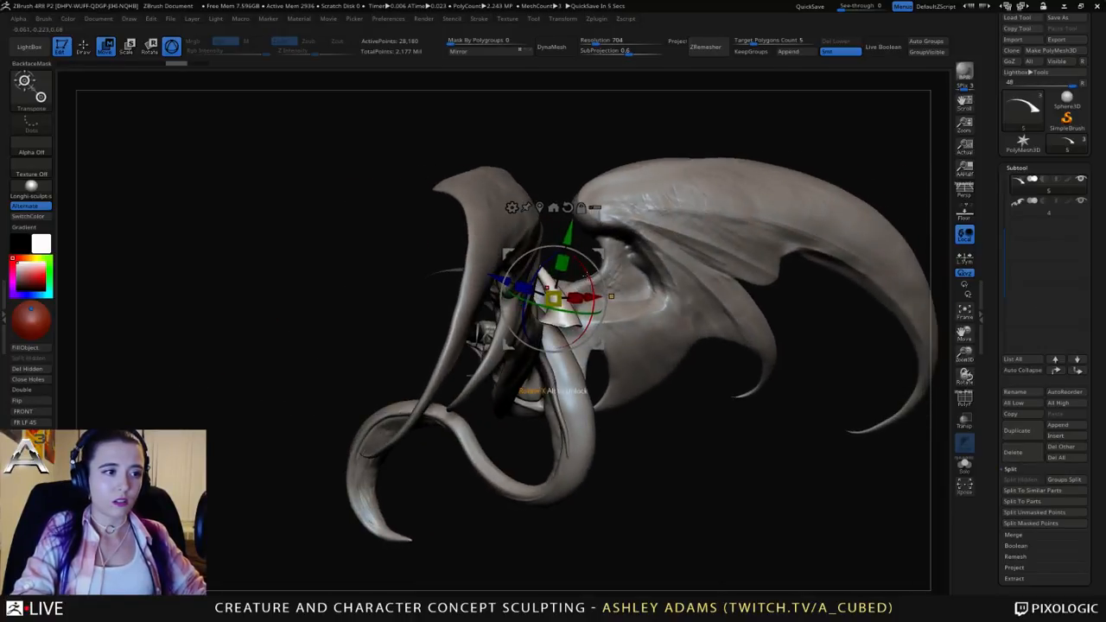
{"action": "left_click_drag", "start_coordinate": [585, 273], "coordinate": [581, 263]}
{"action": "right_click_drag", "start_coordinate": [582, 262], "coordinate": [682, 195]}
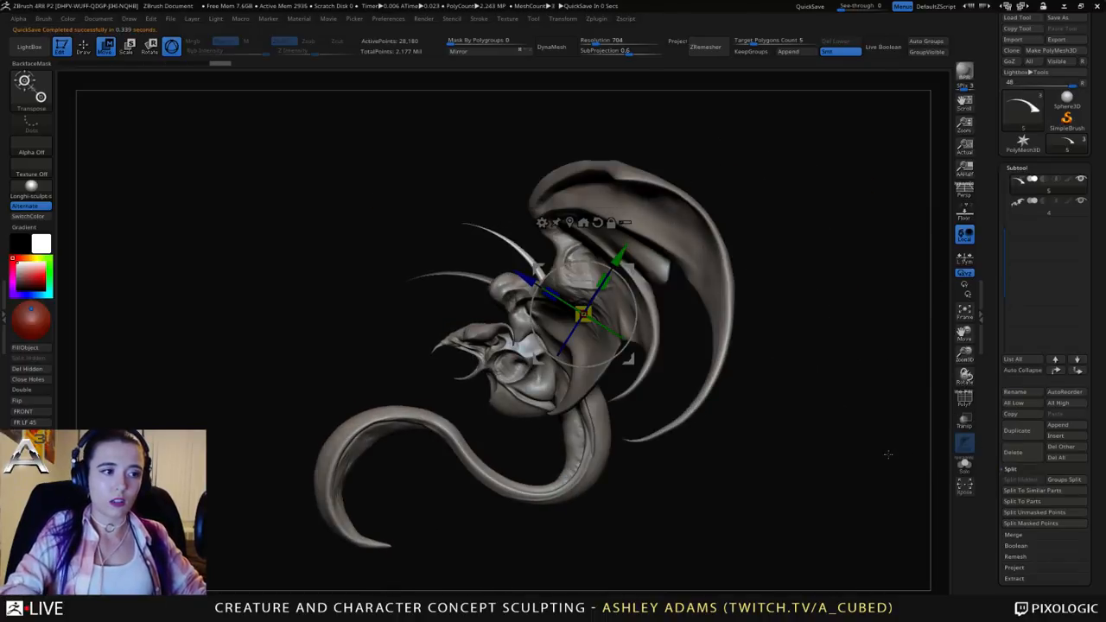
Step: Split the masked front spike off from its copy, and duplicate the copy further back as its own subtool
{"action": "left_click", "coordinate": [1030, 523]}
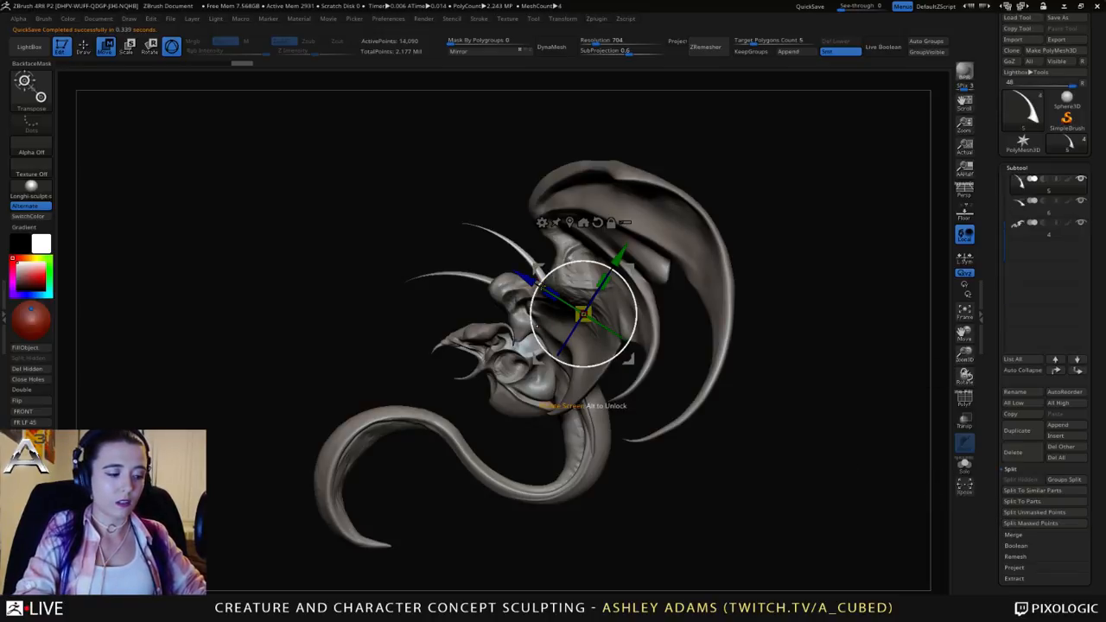
{"action": "left_click_drag", "start_coordinate": [533, 275], "coordinate": [551, 285], "text": "ctrl"}
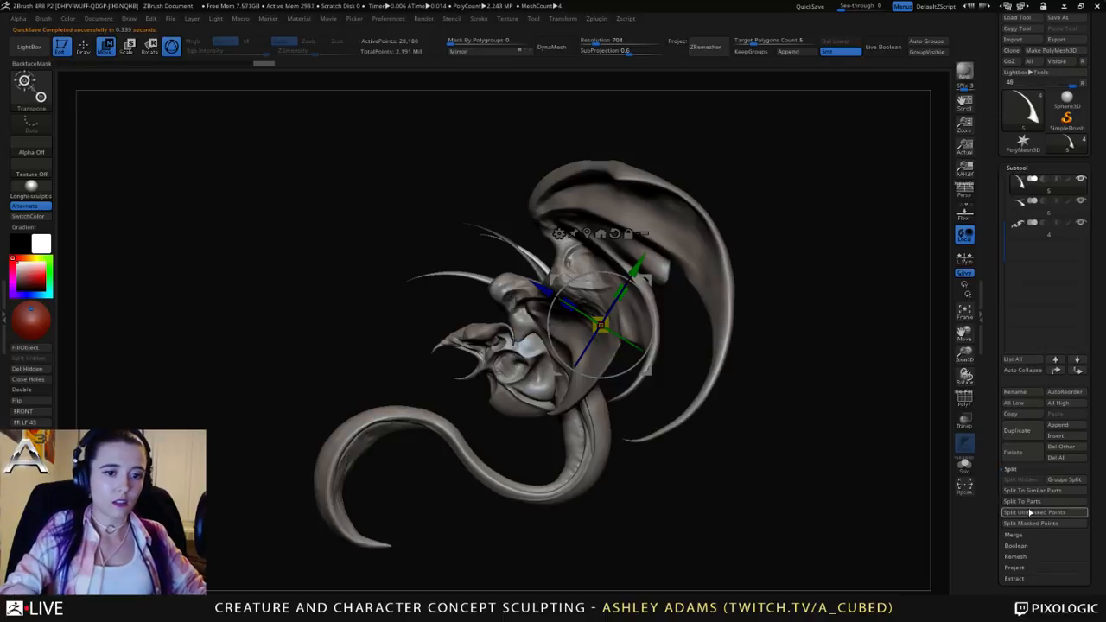
{"action": "left_click", "coordinate": [1032, 524]}
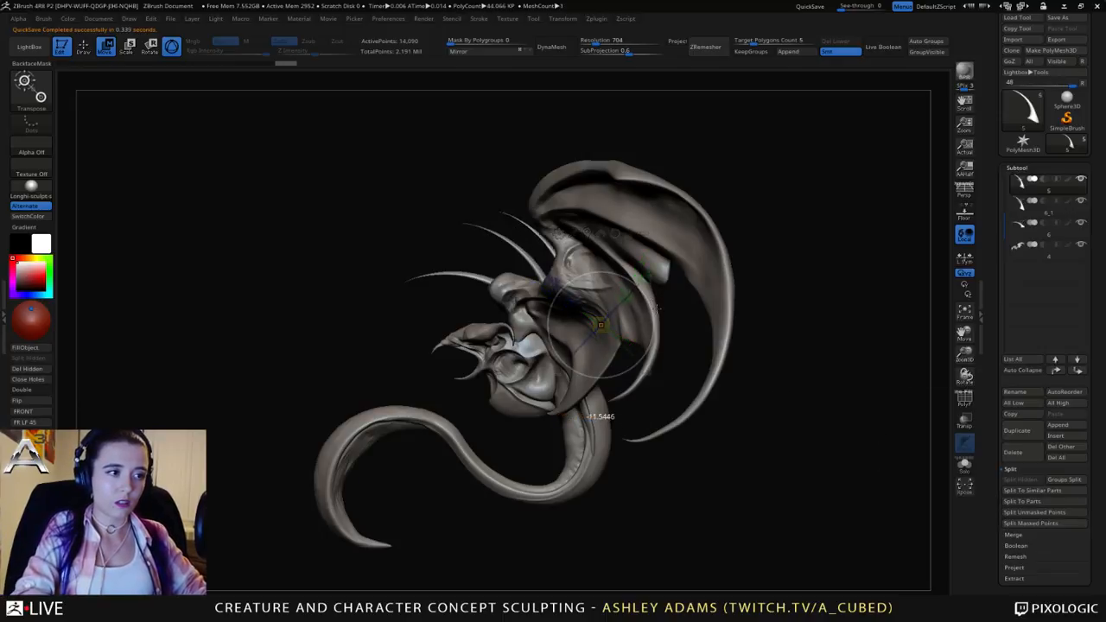
Step: Rotate the third spike further back and move it so its base sits against the creature's back
{"action": "left_click_drag", "start_coordinate": [663, 316], "coordinate": [663, 326]}
{"action": "left_click_drag", "start_coordinate": [790, 303], "coordinate": [542, 290]}
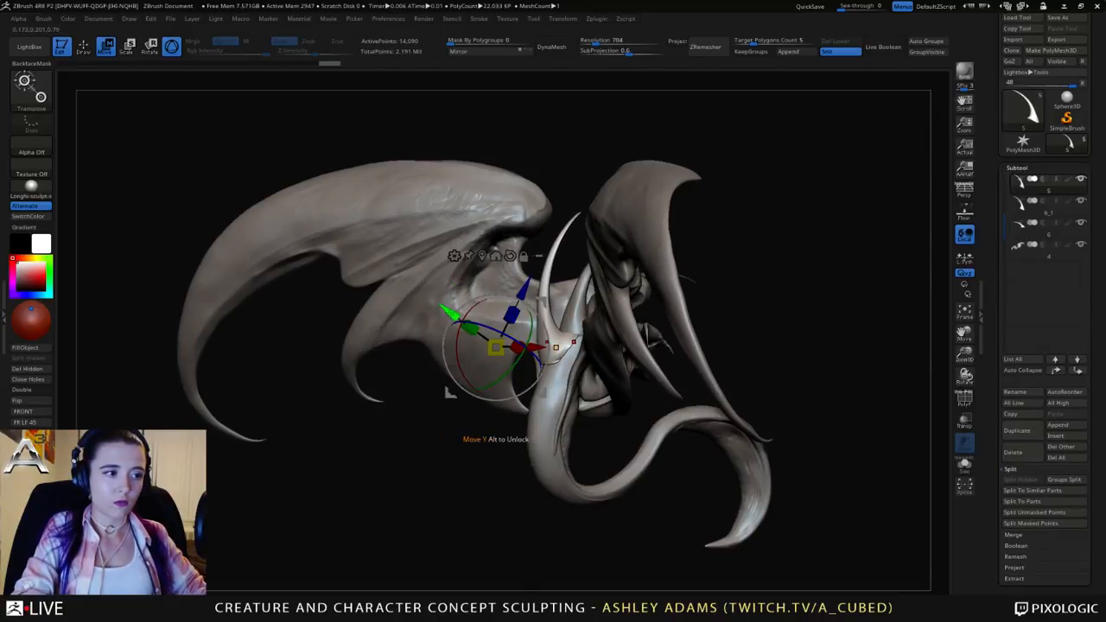
{"action": "left_click_drag", "start_coordinate": [448, 312], "coordinate": [451, 315]}
{"action": "left_click_drag", "start_coordinate": [743, 288], "coordinate": [663, 279]}
{"action": "left_click_drag", "start_coordinate": [423, 229], "coordinate": [539, 232], "text": "alt"}
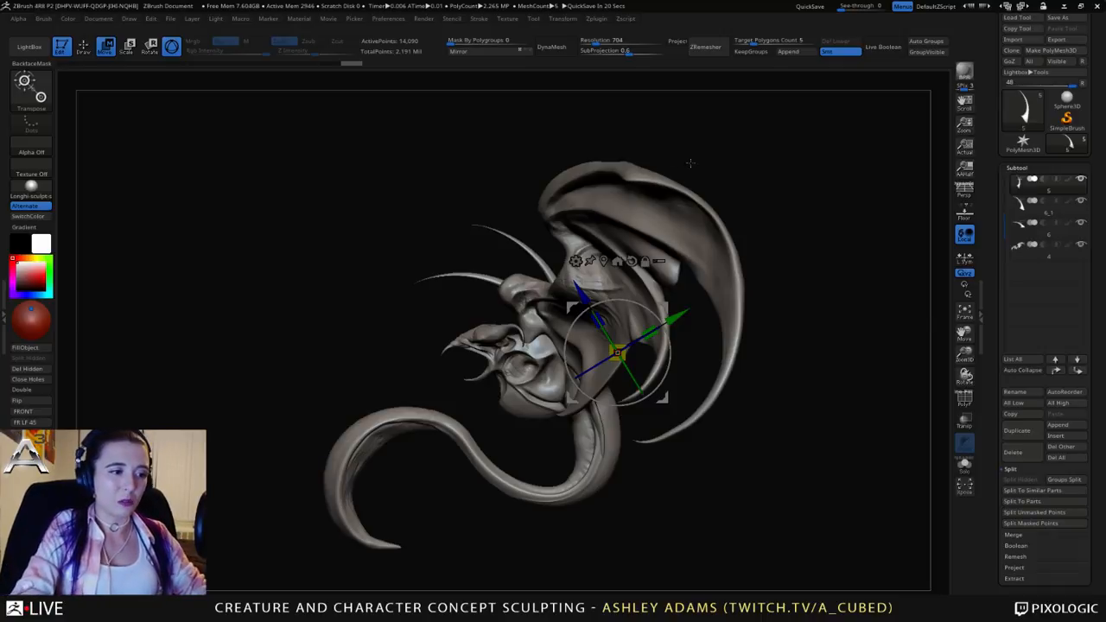
{"action": "mouse_move", "coordinate": [690, 163]}
{"action": "left_mouse_down"}
{"action": "mouse_move", "coordinate": [881, 164]}
{"action": "mouse_move", "coordinate": [467, 164]}
{"action": "mouse_move", "coordinate": [682, 165]}
{"action": "left_mouse_up"}
{"action": "left_click_drag", "start_coordinate": [583, 301], "coordinate": [581, 299]}
{"action": "left_click_drag", "start_coordinate": [679, 313], "coordinate": [704, 234]}
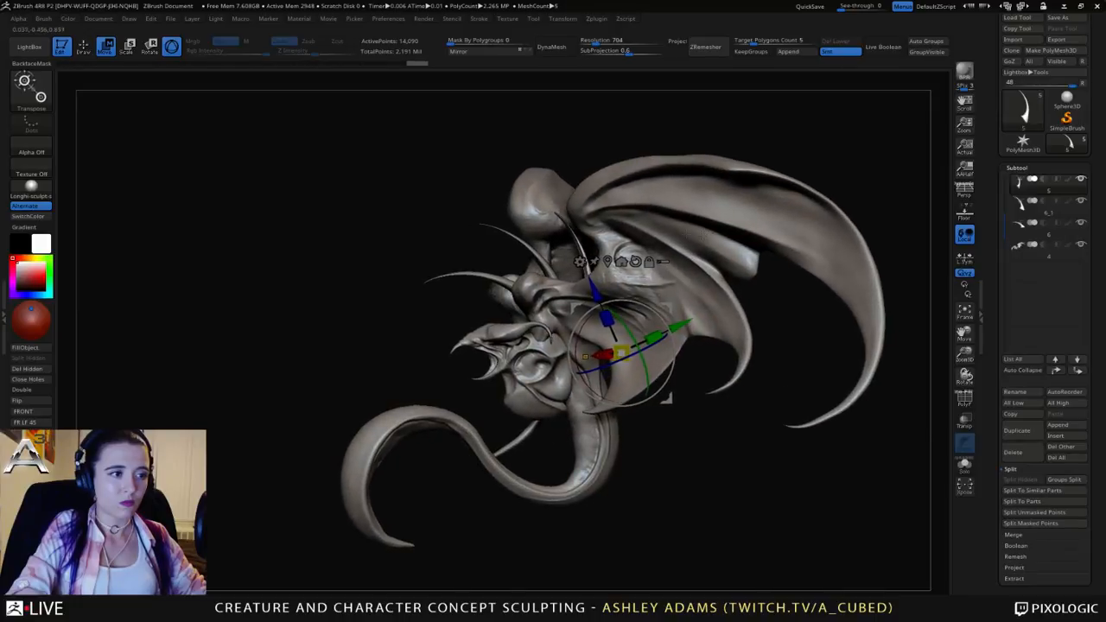
Step: Duplicate the lower of the two curved head spines and place the copy beneath the original
{"action": "left_click", "coordinate": [498, 273], "text": "alt"}
{"action": "left_click_drag", "start_coordinate": [498, 273], "coordinate": [515, 200]}
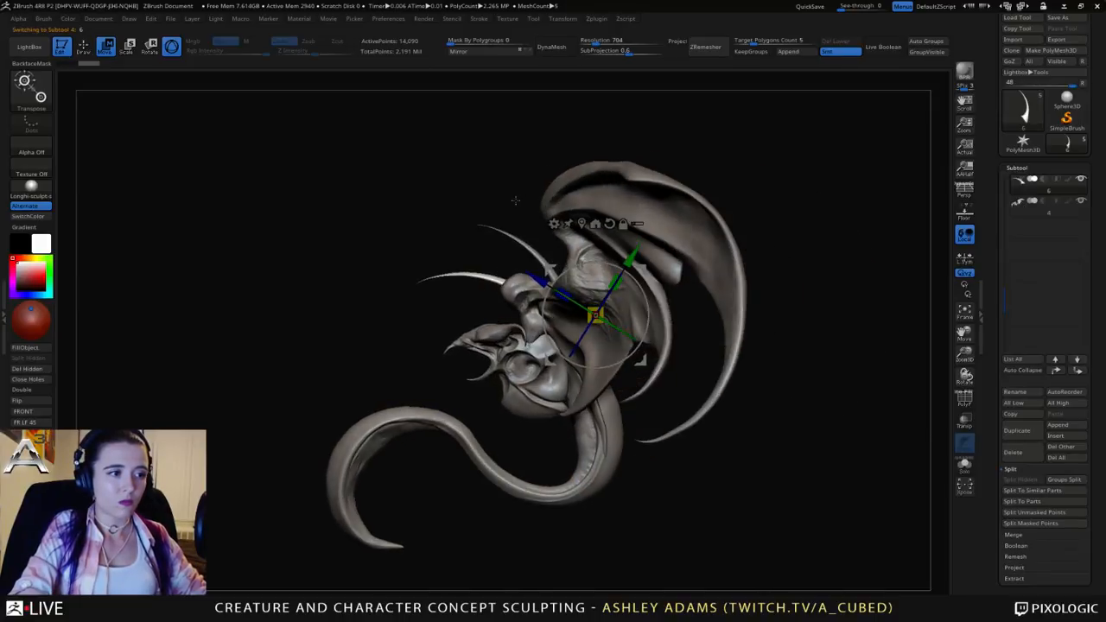
{"action": "left_click_drag", "start_coordinate": [596, 316], "coordinate": [586, 330], "text": "ctrl"}
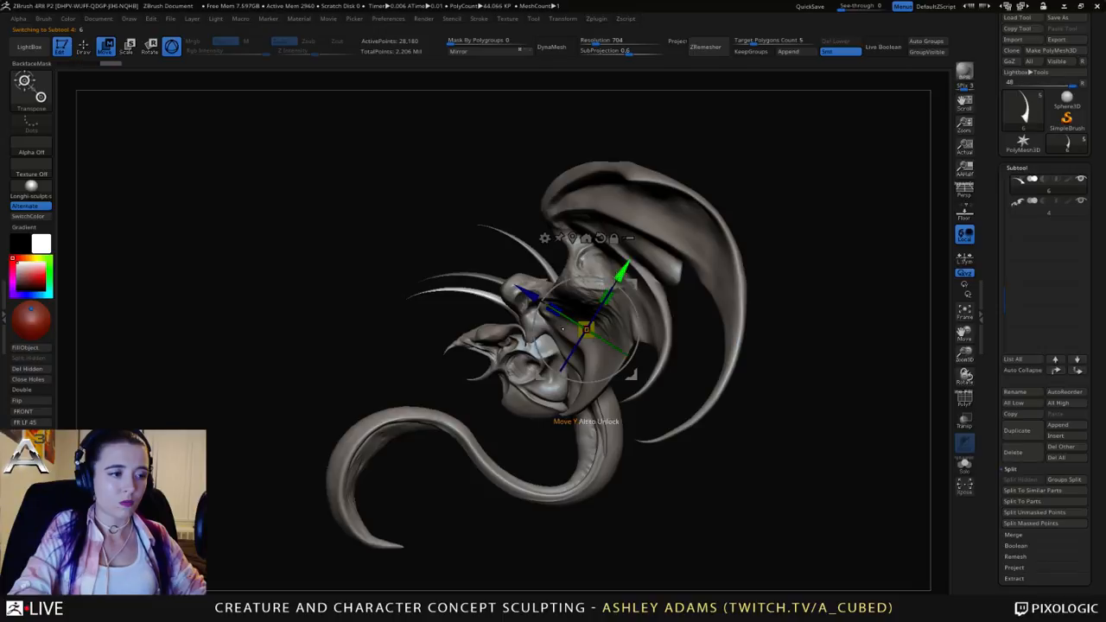
{"action": "left_click_drag", "start_coordinate": [571, 274], "coordinate": [589, 239]}
{"action": "left_click_drag", "start_coordinate": [432, 250], "coordinate": [629, 258]}
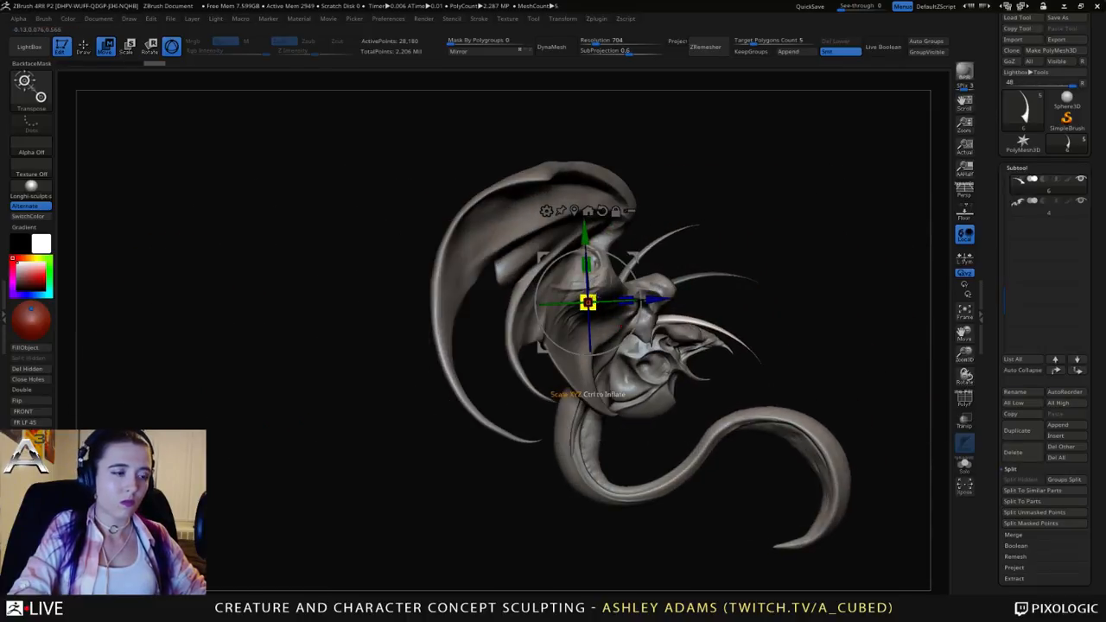
Step: Try a shorter, tilted version of the duplicated head spine and undo those transforms
{"action": "left_click_drag", "start_coordinate": [717, 252], "coordinate": [622, 250]}
{"action": "left_click_drag", "start_coordinate": [508, 298], "coordinate": [548, 275]}
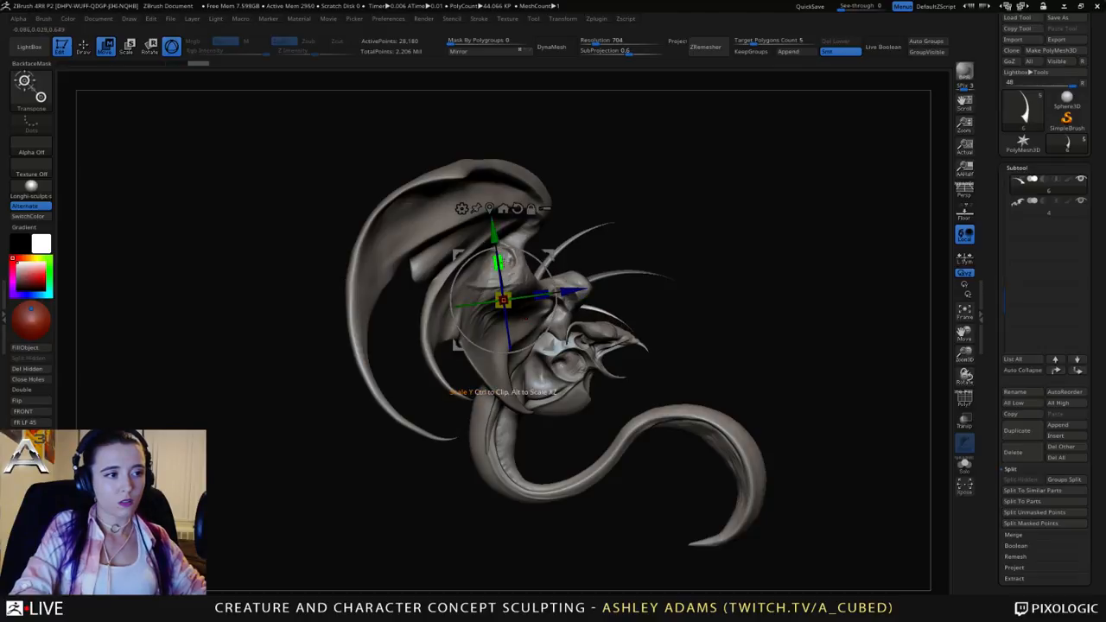
{"action": "key", "text": "ctrl+z"}
{"action": "key", "text": "ctrl+z"}
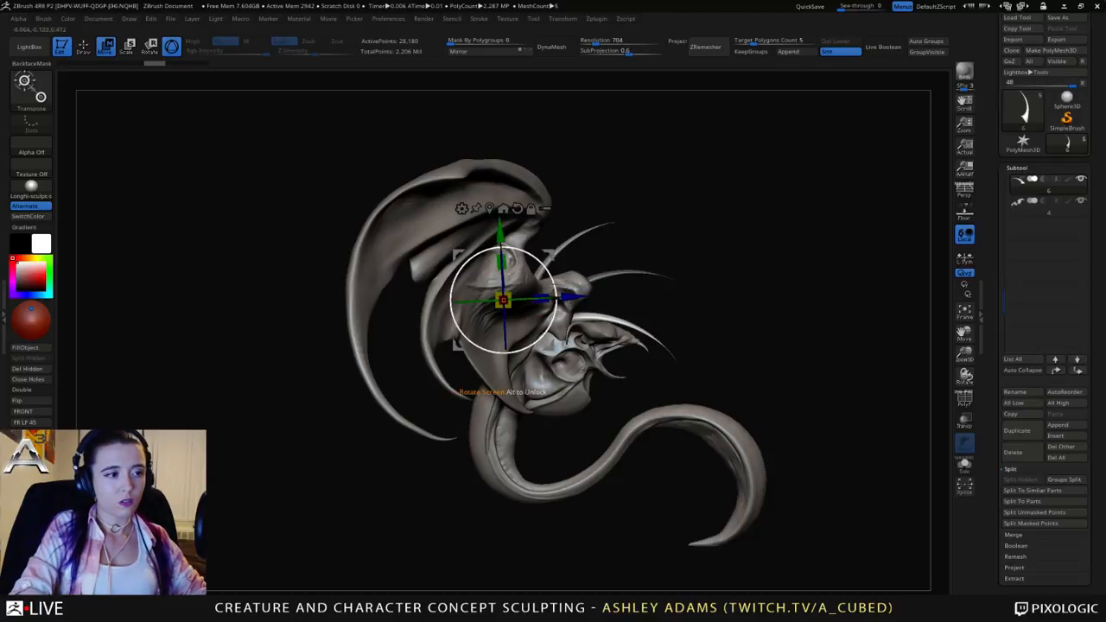
Step: Rotate the duplicated head spine to follow the face and scale it down
{"action": "mouse_move", "coordinate": [543, 299]}
{"action": "left_mouse_down"}
{"action": "mouse_move", "coordinate": [572, 296]}
{"action": "mouse_move", "coordinate": [547, 297]}
{"action": "left_mouse_up"}
{"action": "left_click_drag", "start_coordinate": [734, 261], "coordinate": [482, 330]}
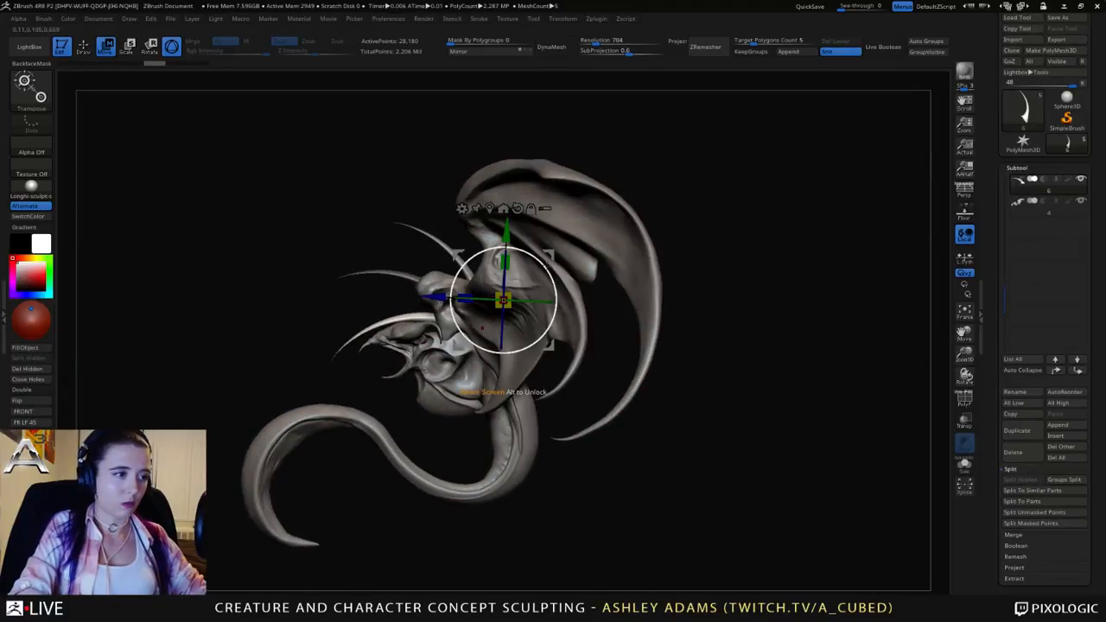
{"action": "left_click_drag", "start_coordinate": [536, 262], "coordinate": [542, 267]}
{"action": "left_click_drag", "start_coordinate": [504, 300], "coordinate": [500, 303]}
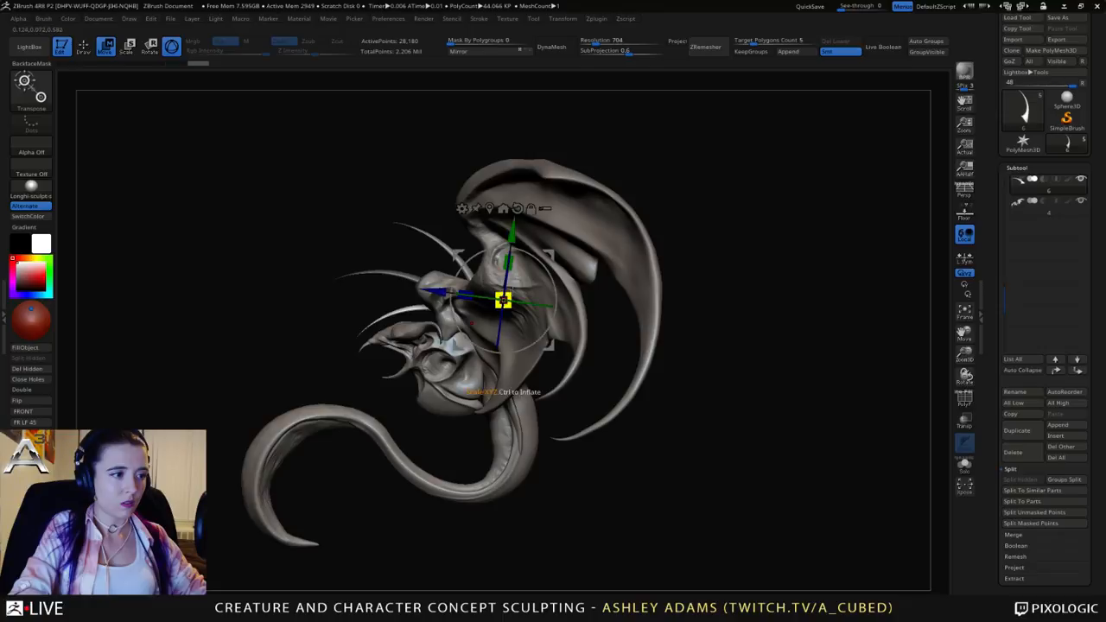
Step: Fine-tune the small spine's position, angle and size below its neighbours, and split the masked points into a separate subtool
{"action": "left_click_drag", "start_coordinate": [515, 232], "coordinate": [513, 241]}
{"action": "left_click_drag", "start_coordinate": [546, 278], "coordinate": [554, 282]}
{"action": "left_click_drag", "start_coordinate": [501, 305], "coordinate": [501, 308]}
{"action": "left_click_drag", "start_coordinate": [522, 246], "coordinate": [516, 262]}
{"action": "left_click_drag", "start_coordinate": [543, 298], "coordinate": [547, 315]}
{"action": "left_click_drag", "start_coordinate": [356, 235], "coordinate": [613, 265]}
{"action": "left_click", "coordinate": [1029, 523]}
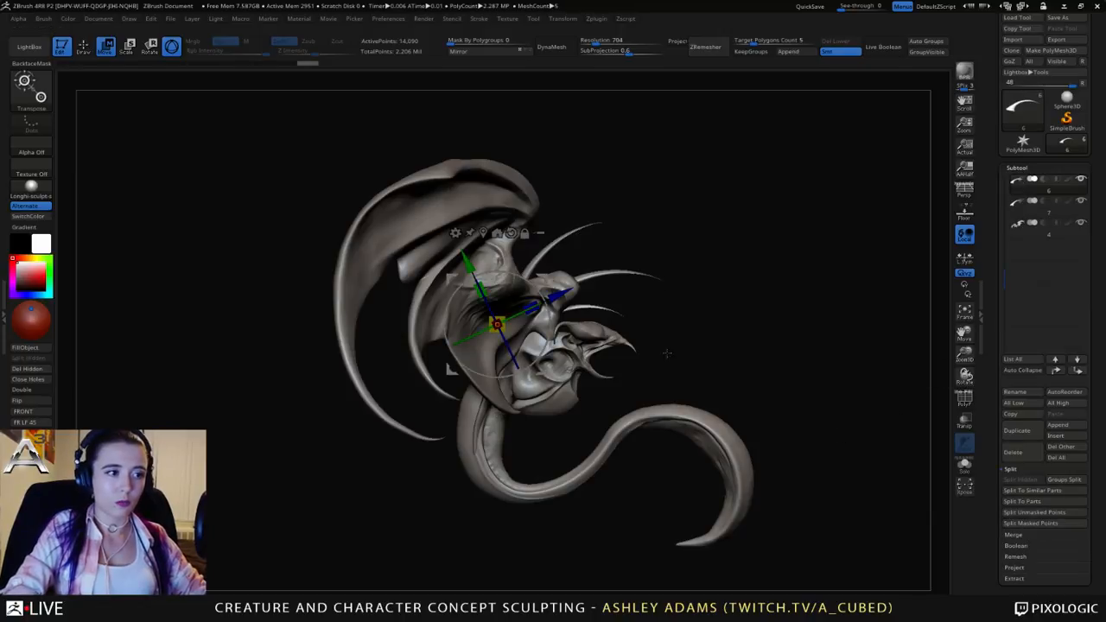
Step: Scale down the middle head spine, make the upper spine active and return to draw mode
{"action": "left_click", "coordinate": [598, 273], "text": "alt"}
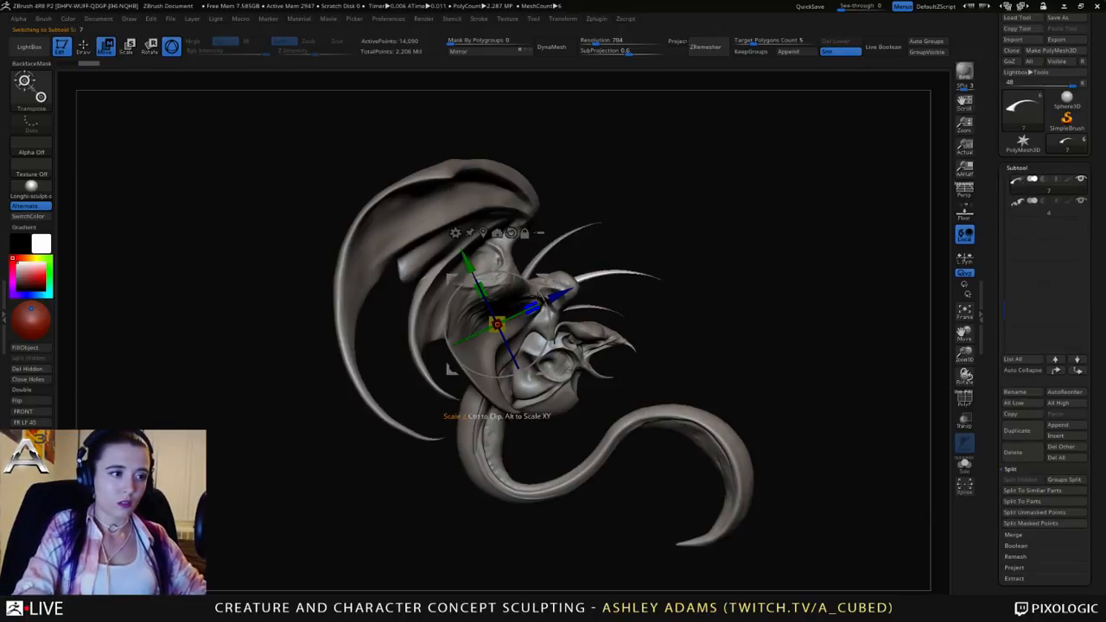
{"action": "left_click_drag", "start_coordinate": [502, 321], "coordinate": [552, 331]}
{"action": "left_click", "coordinate": [554, 244], "text": "alt"}
{"action": "left_click_drag", "start_coordinate": [626, 216], "coordinate": [532, 217]}
{"action": "key", "text": "q"}
{"action": "mouse_move", "coordinate": [531, 217]}
{"action": "right_mouse_down", "text": "alt"}
{"action": "mouse_move", "coordinate": [610, 218]}
{"action": "mouse_move", "coordinate": [524, 263]}
{"action": "right_mouse_up", "text": "alt"}
{"action": "mouse_move", "coordinate": [523, 264]}
{"action": "right_mouse_down"}
{"action": "mouse_move", "coordinate": [589, 274]}
{"action": "mouse_move", "coordinate": [567, 273]}
{"action": "right_mouse_up"}
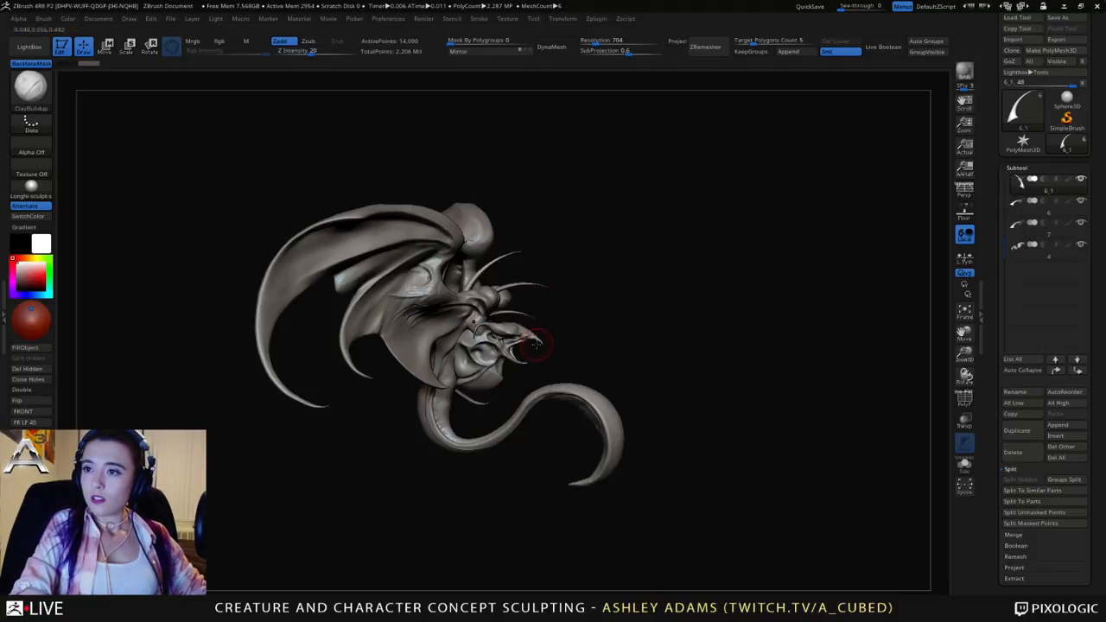
Step: Pull the base of the tail up behind the head with the SnakeHook brush
{"action": "mouse_move", "coordinate": [478, 340]}
{"action": "right_mouse_down"}
{"action": "mouse_move", "coordinate": [501, 357]}
{"action": "mouse_move", "coordinate": [497, 384]}
{"action": "mouse_move", "coordinate": [467, 373]}
{"action": "right_mouse_up"}
{"action": "left_click", "coordinate": [408, 404], "text": "alt"}
{"action": "right_click_drag", "start_coordinate": [409, 405], "coordinate": [359, 410]}
{"action": "right_click_drag", "start_coordinate": [358, 409], "coordinate": [443, 347], "text": "ctrl"}
{"action": "key", "text": "b"}
{"action": "key", "text": "s"}
{"action": "key", "text": "h"}
{"action": "key", "text": "space"}
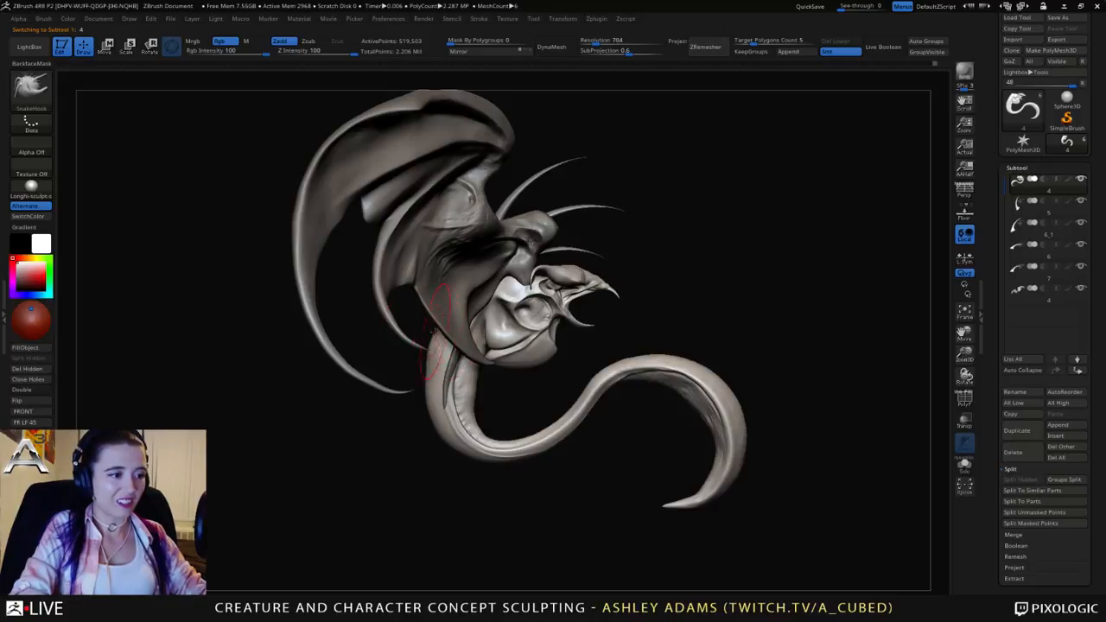
{"action": "right_click_drag", "start_coordinate": [432, 326], "coordinate": [447, 313]}
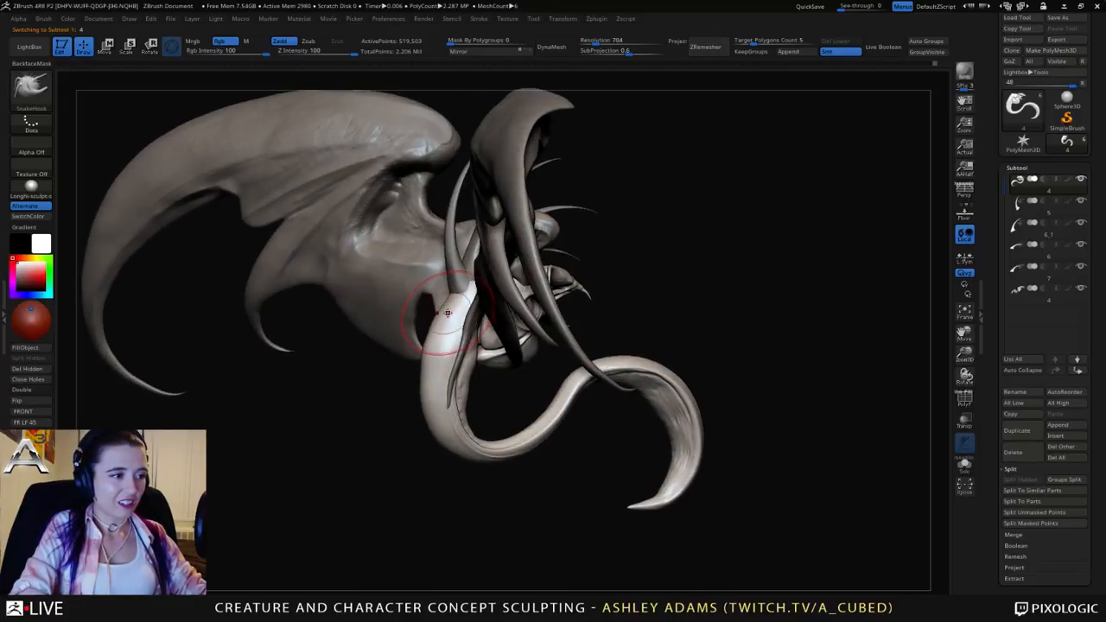
{"action": "left_click_drag", "start_coordinate": [447, 312], "coordinate": [449, 301]}
{"action": "right_click_drag", "start_coordinate": [448, 300], "coordinate": [425, 390]}
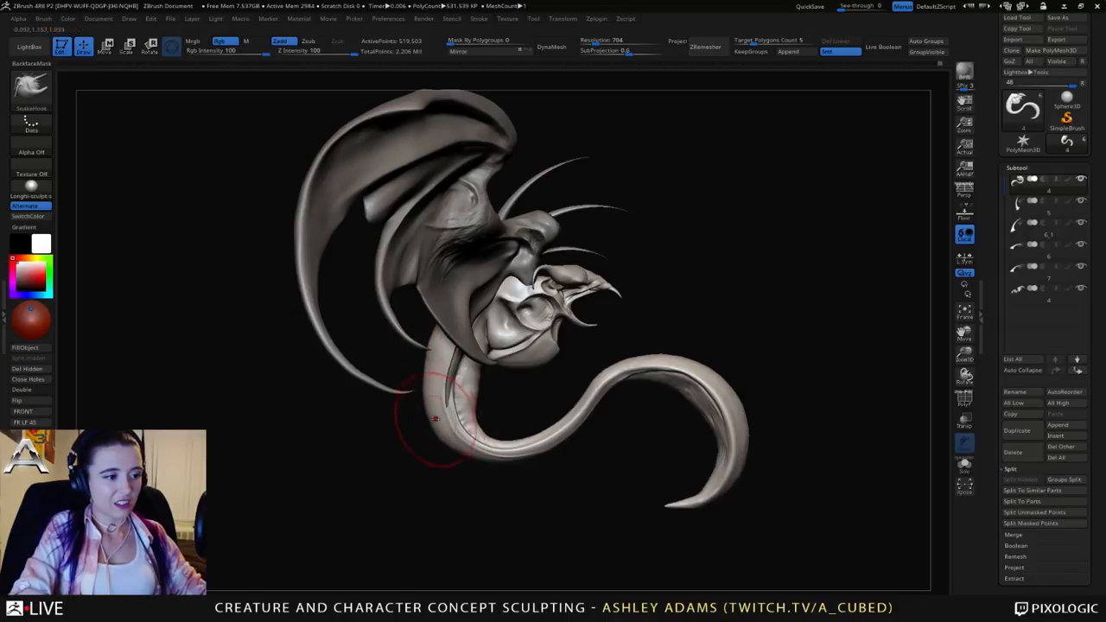
Step: Adjust the curve of the tail's lower bend with SnakeHook strokes at a changed draw size
{"action": "key", "text": "space"}
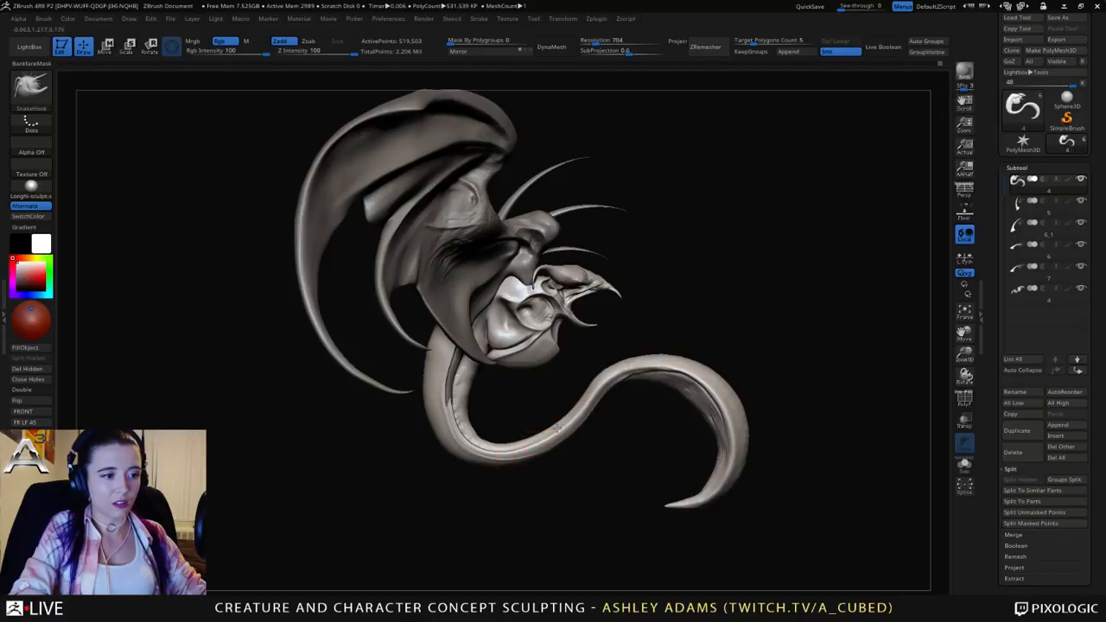
{"action": "right_click", "coordinate": [593, 372]}
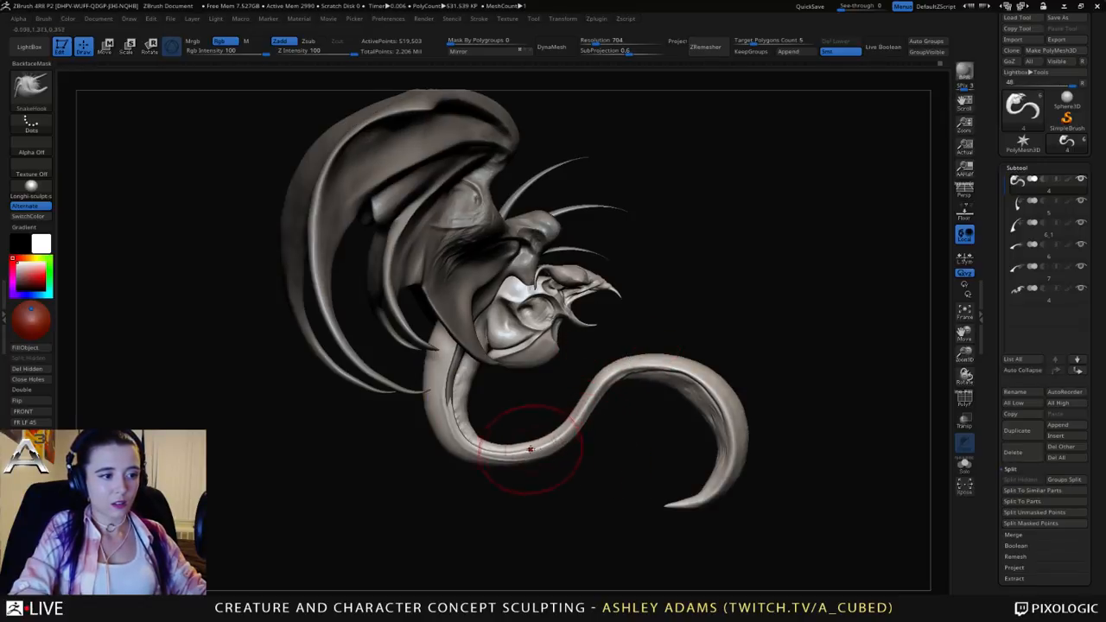
{"action": "left_click_drag", "start_coordinate": [518, 449], "coordinate": [513, 460]}
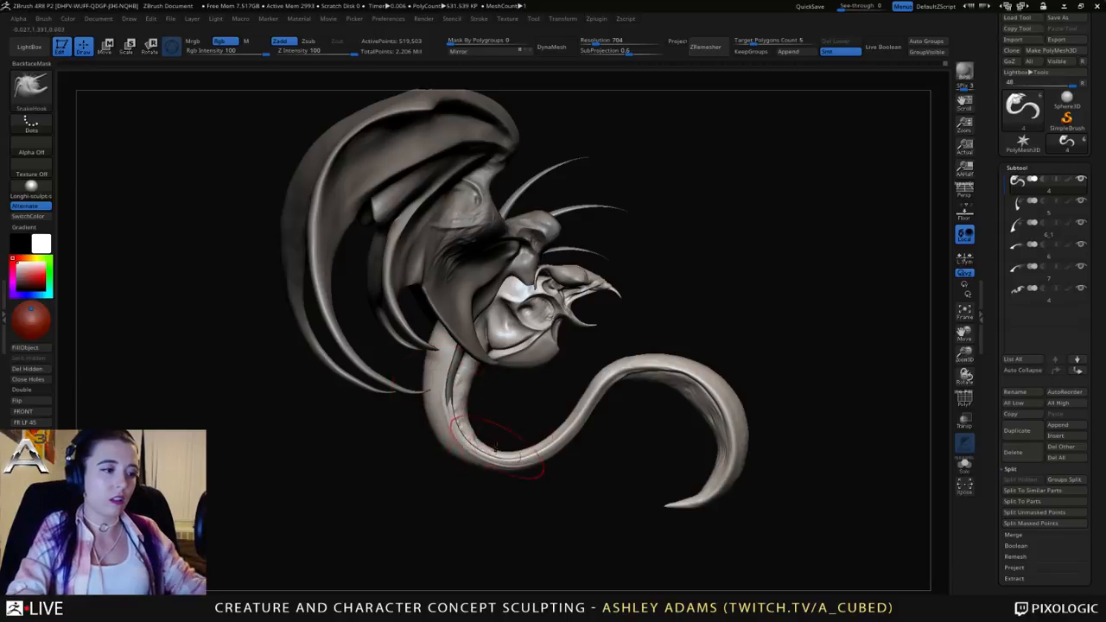
{"action": "left_click_drag", "start_coordinate": [475, 465], "coordinate": [453, 436]}
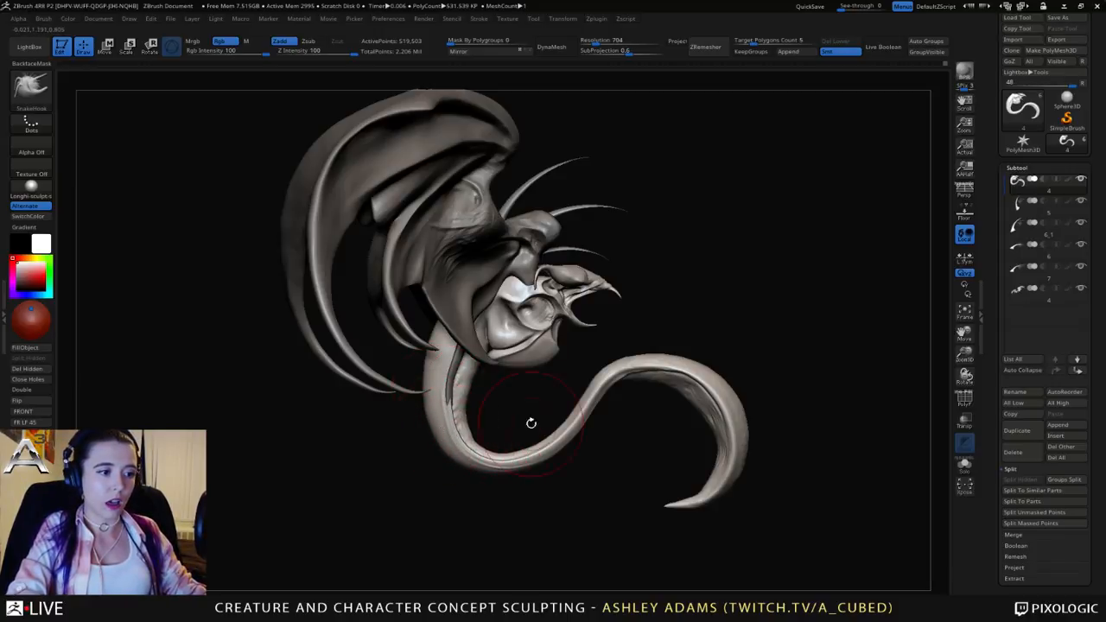
Step: Reduce the SnakeHook draw size for working around the creature's jaw from the front
{"action": "right_click_drag", "start_coordinate": [585, 414], "coordinate": [543, 337], "text": "ctrl"}
{"action": "mouse_move", "coordinate": [518, 387]}
{"action": "right_mouse_down", "text": "alt"}
{"action": "mouse_move", "coordinate": [510, 338]}
{"action": "mouse_move", "coordinate": [469, 360]}
{"action": "right_mouse_up", "text": "alt"}
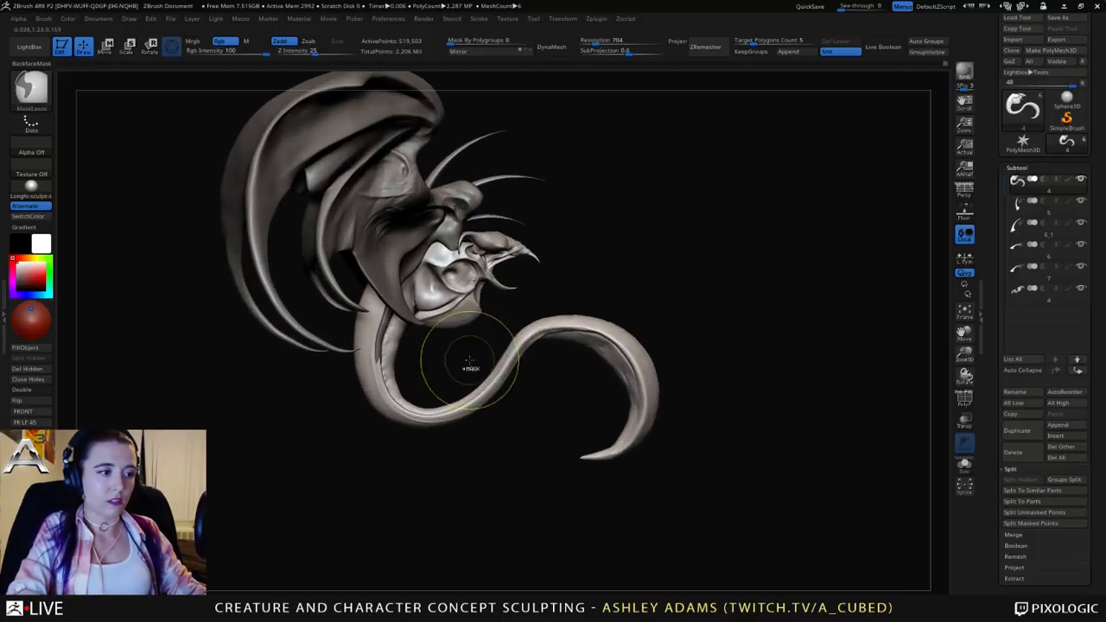
{"action": "right_click", "coordinate": [458, 325]}
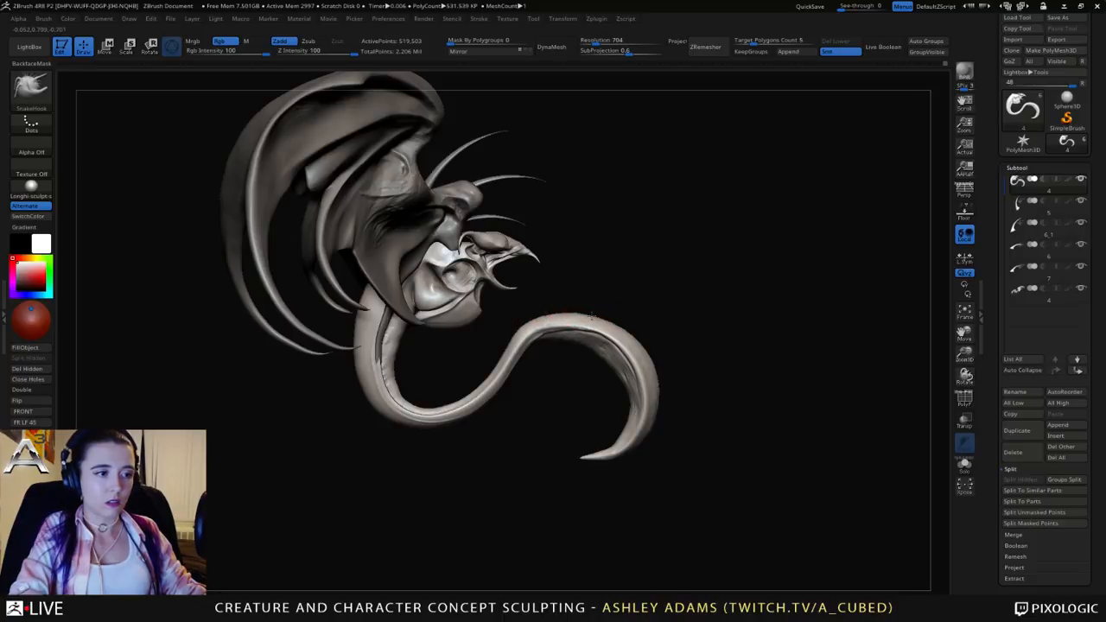
{"action": "right_click_drag", "start_coordinate": [544, 315], "coordinate": [449, 315]}
{"action": "key", "text": "space"}
{"action": "left_click", "coordinate": [458, 345], "text": "alt"}
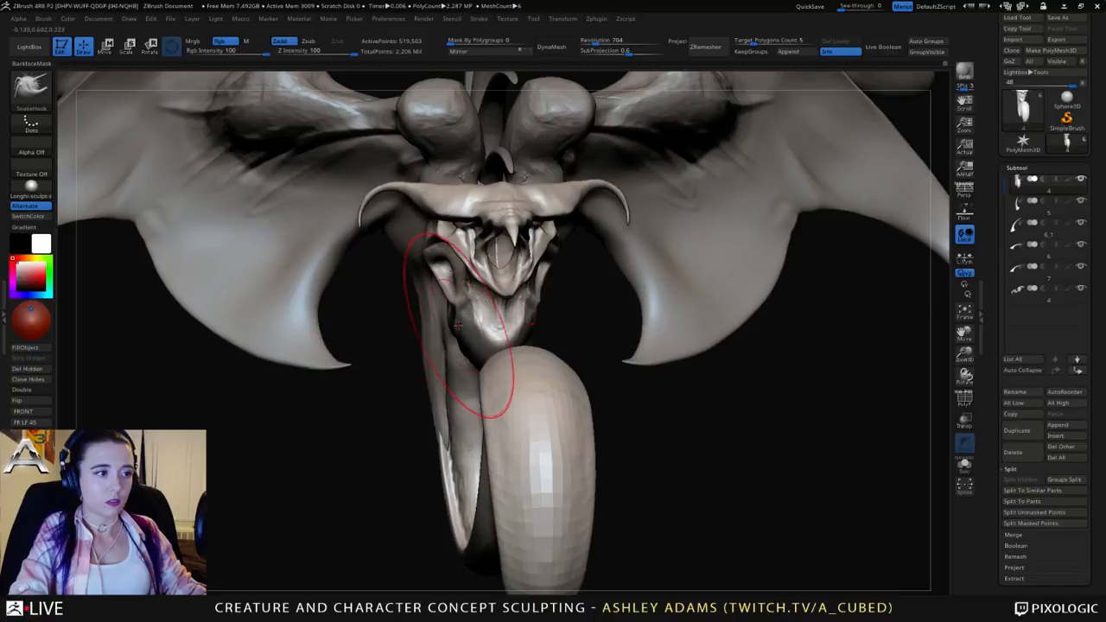
{"action": "key", "text": "space"}
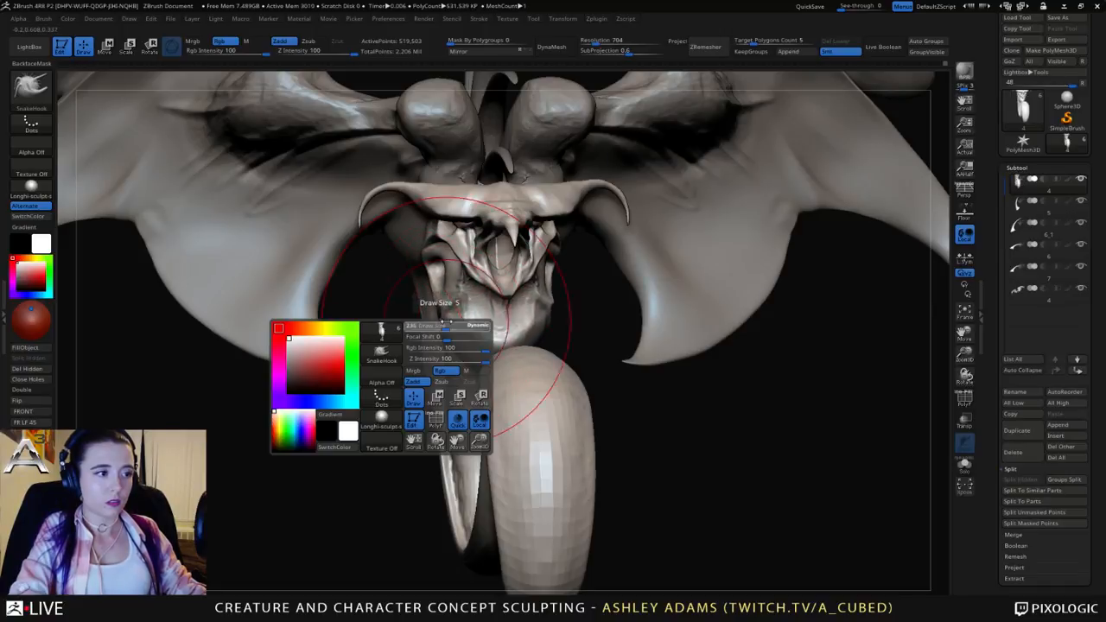
{"action": "left_click_drag", "start_coordinate": [450, 327], "coordinate": [434, 328]}
{"action": "key", "text": "space"}
{"action": "key", "text": "space"}
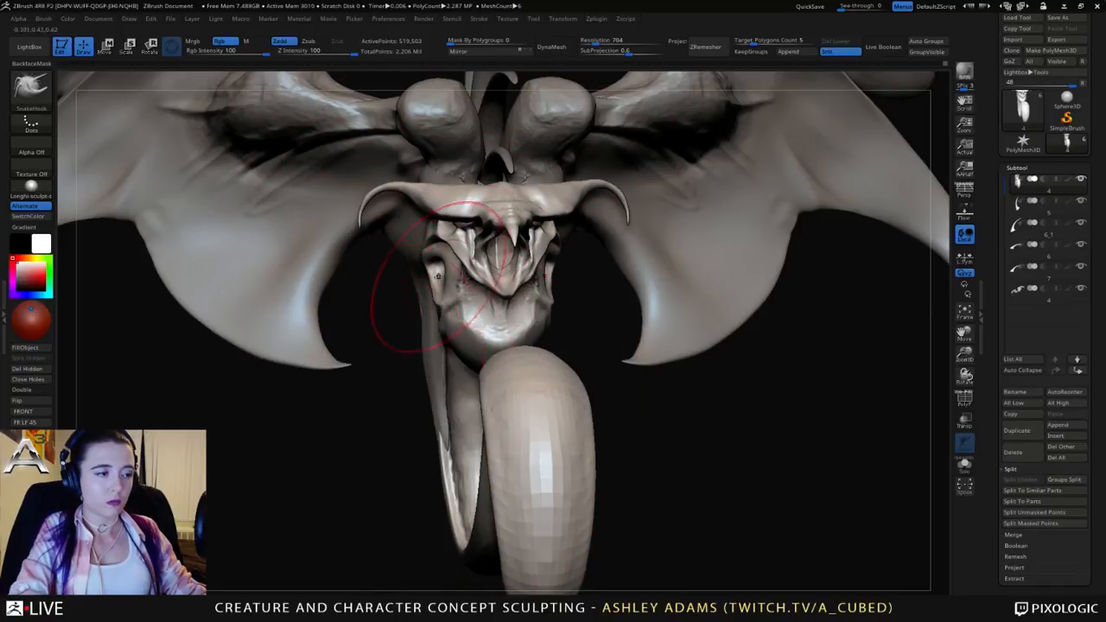
Step: Shrink the SnakeHook brush further and make the head-and-wings subtool active
{"action": "right_click_drag", "start_coordinate": [415, 311], "coordinate": [518, 244]}
{"action": "key", "text": "space"}
{"action": "left_click_drag", "start_coordinate": [523, 243], "coordinate": [513, 244]}
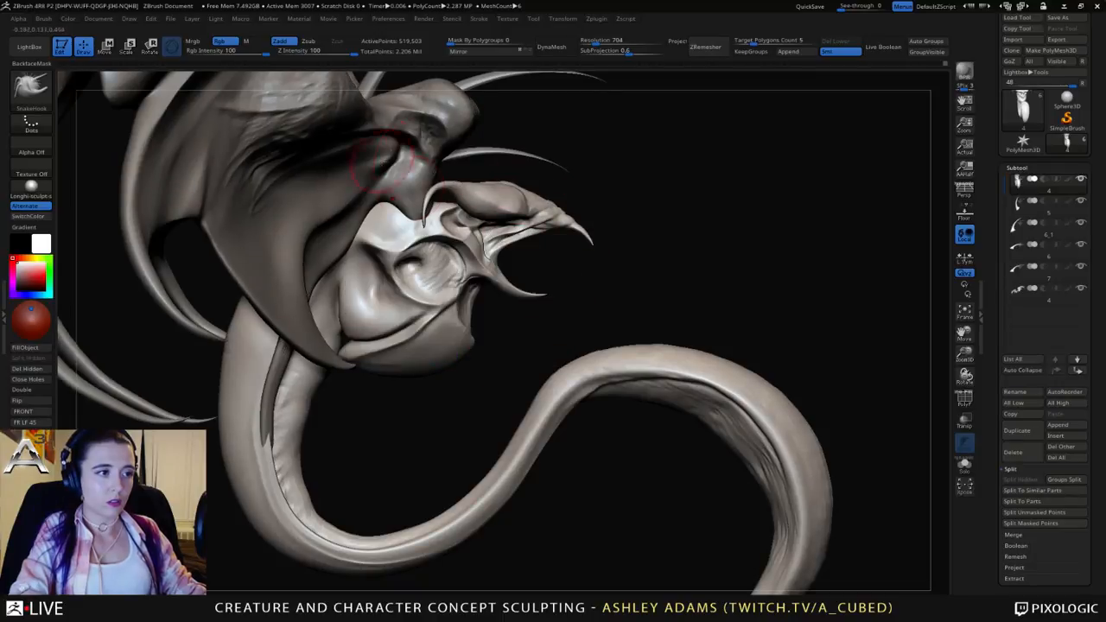
{"action": "right_click_drag", "start_coordinate": [490, 281], "coordinate": [498, 283]}
{"action": "key", "text": "space"}
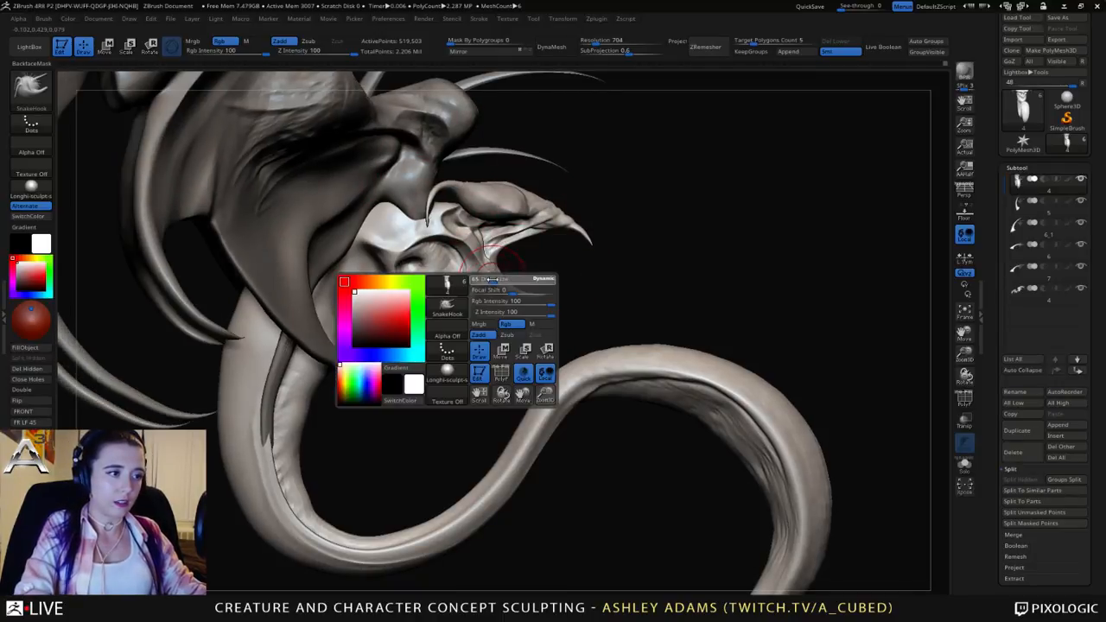
{"action": "left_click_drag", "start_coordinate": [498, 284], "coordinate": [489, 284]}
{"action": "mouse_move", "coordinate": [488, 280]}
{"action": "right_mouse_down"}
{"action": "mouse_move", "coordinate": [486, 259]}
{"action": "mouse_move", "coordinate": [451, 270]}
{"action": "mouse_move", "coordinate": [432, 259]}
{"action": "right_mouse_up"}
{"action": "key", "text": "space"}
{"action": "left_click", "coordinate": [407, 204], "text": "alt"}
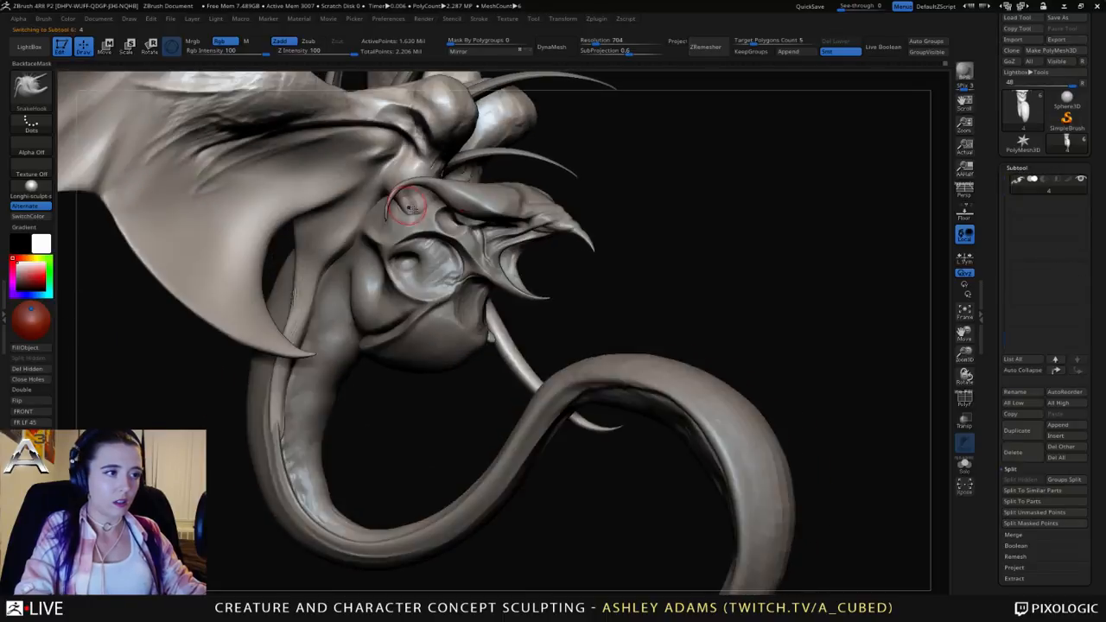
Step: Pull the flesh beside the mouth outward into symmetrical cheek lobes with SnakeHook and smooth them
{"action": "mouse_move", "coordinate": [409, 205]}
{"action": "right_mouse_down"}
{"action": "mouse_move", "coordinate": [387, 208]}
{"action": "mouse_move", "coordinate": [482, 245]}
{"action": "mouse_move", "coordinate": [432, 204]}
{"action": "mouse_move", "coordinate": [425, 218]}
{"action": "mouse_move", "coordinate": [339, 219]}
{"action": "mouse_move", "coordinate": [397, 185]}
{"action": "mouse_move", "coordinate": [343, 161]}
{"action": "mouse_move", "coordinate": [385, 182]}
{"action": "mouse_move", "coordinate": [388, 155]}
{"action": "mouse_move", "coordinate": [336, 185]}
{"action": "mouse_move", "coordinate": [470, 183]}
{"action": "right_mouse_up"}
{"action": "key", "text": "space"}
{"action": "right_click", "coordinate": [339, 219]}
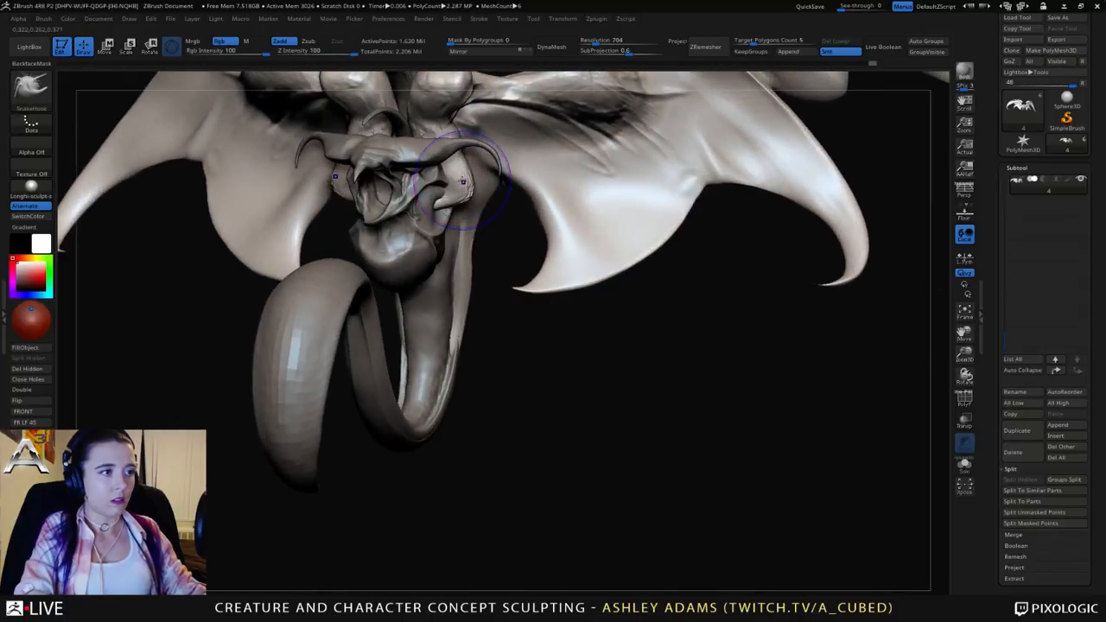
{"action": "left_click_drag", "start_coordinate": [463, 182], "coordinate": [461, 183], "text": "shift"}
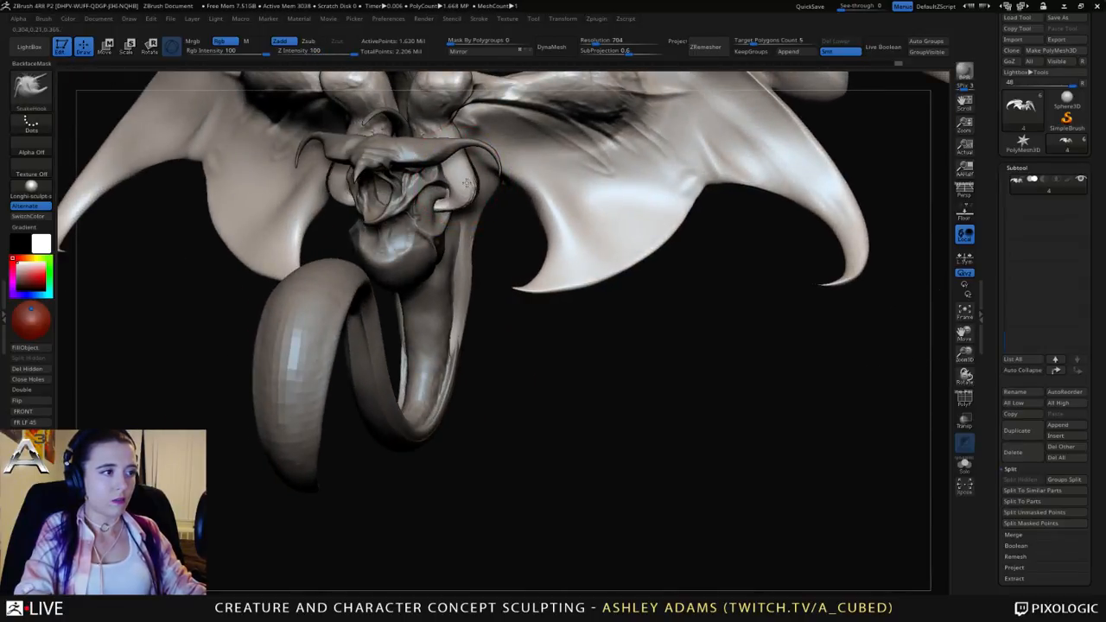
{"action": "right_click_drag", "start_coordinate": [467, 184], "coordinate": [457, 199]}
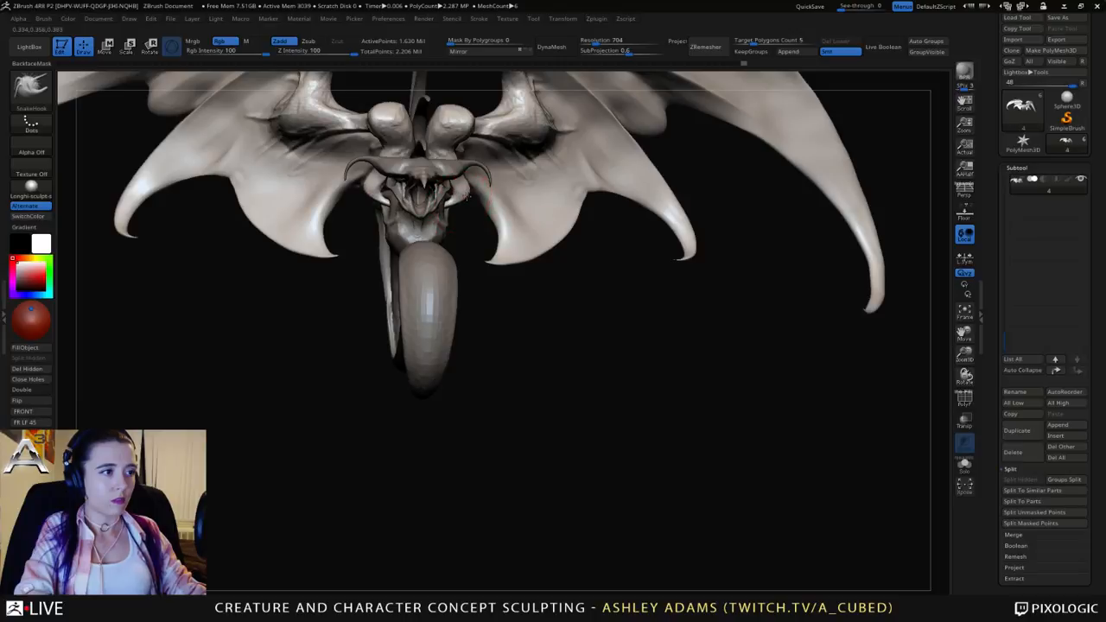
Step: Shape the backs of the cheek lobes below the brow with a smaller SnakeHook brush and smooth them
{"action": "right_click_drag", "start_coordinate": [444, 247], "coordinate": [402, 246]}
{"action": "key", "text": "space"}
{"action": "left_click_drag", "start_coordinate": [402, 247], "coordinate": [395, 247]}
{"action": "right_click_drag", "start_coordinate": [395, 247], "coordinate": [387, 251]}
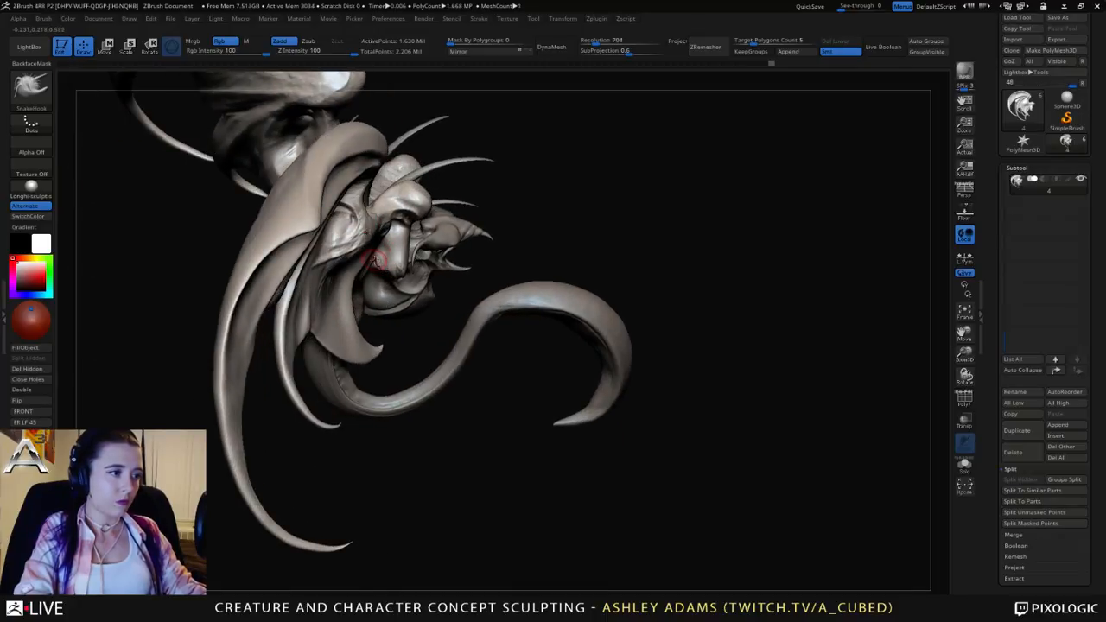
{"action": "key", "text": "shift"}
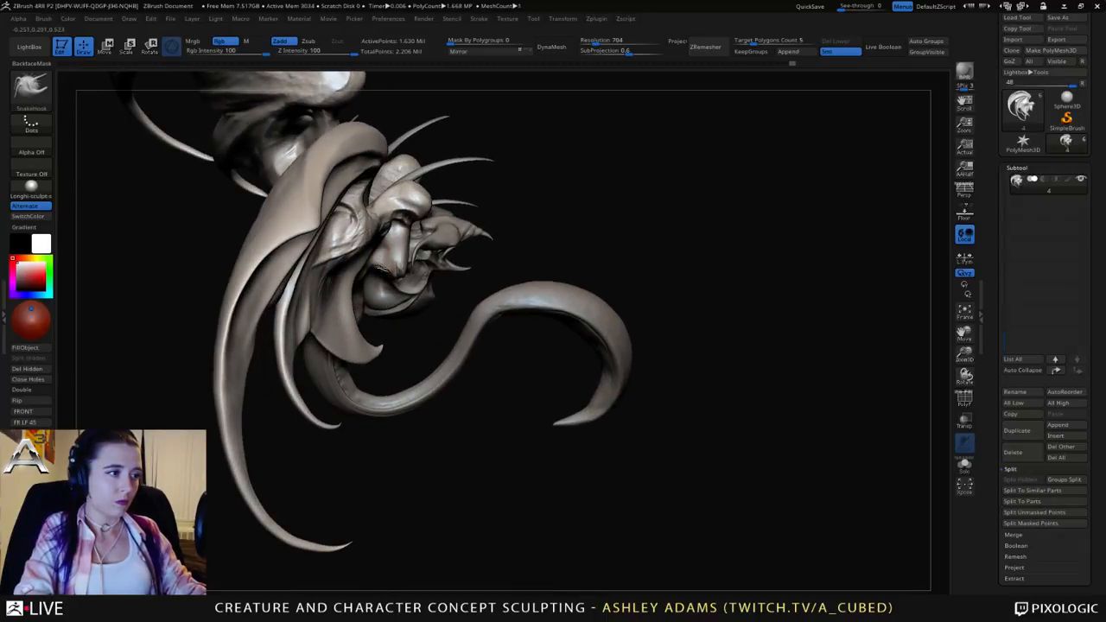
{"action": "right_click_drag", "start_coordinate": [387, 250], "coordinate": [399, 205]}
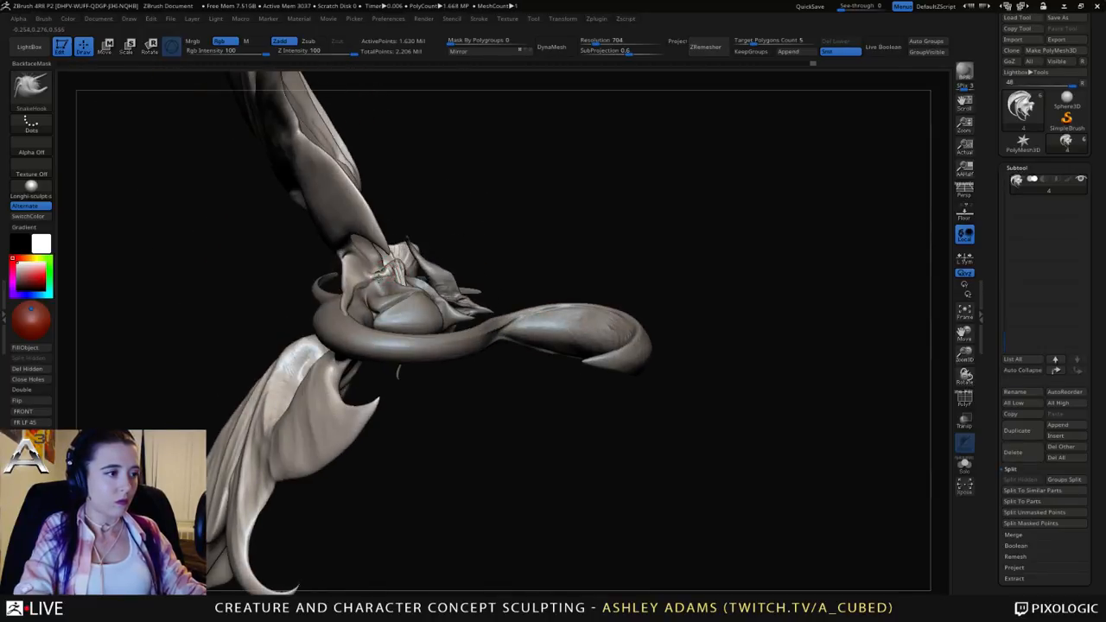
{"action": "key", "text": "shift"}
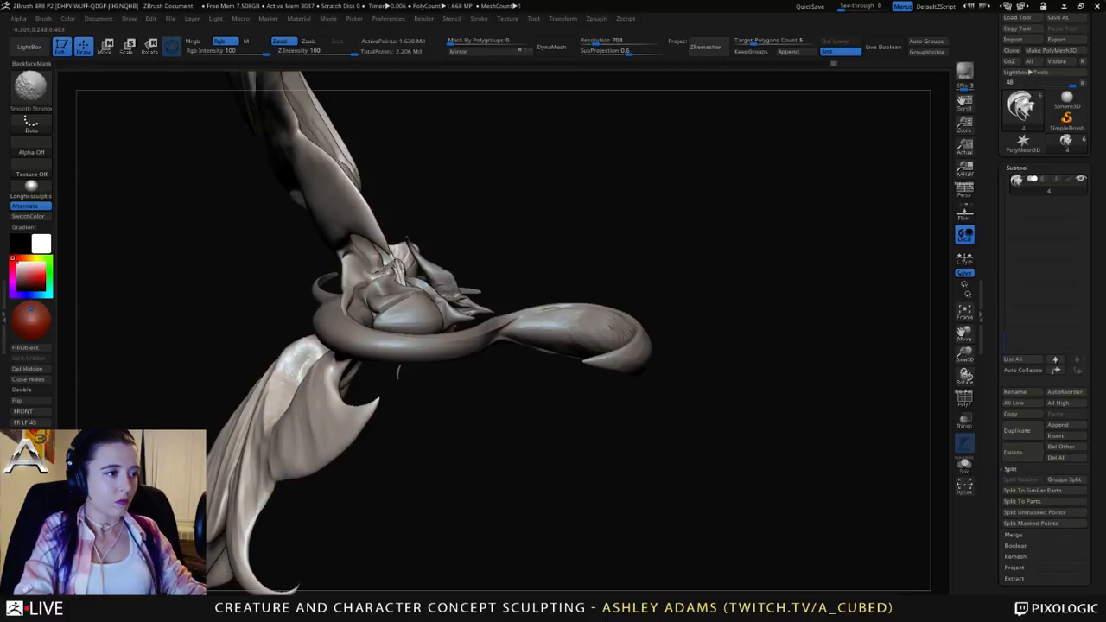
{"action": "mouse_move", "coordinate": [381, 272]}
{"action": "right_mouse_down"}
{"action": "mouse_move", "coordinate": [373, 216]}
{"action": "mouse_move", "coordinate": [344, 175]}
{"action": "mouse_move", "coordinate": [370, 207]}
{"action": "right_mouse_up"}
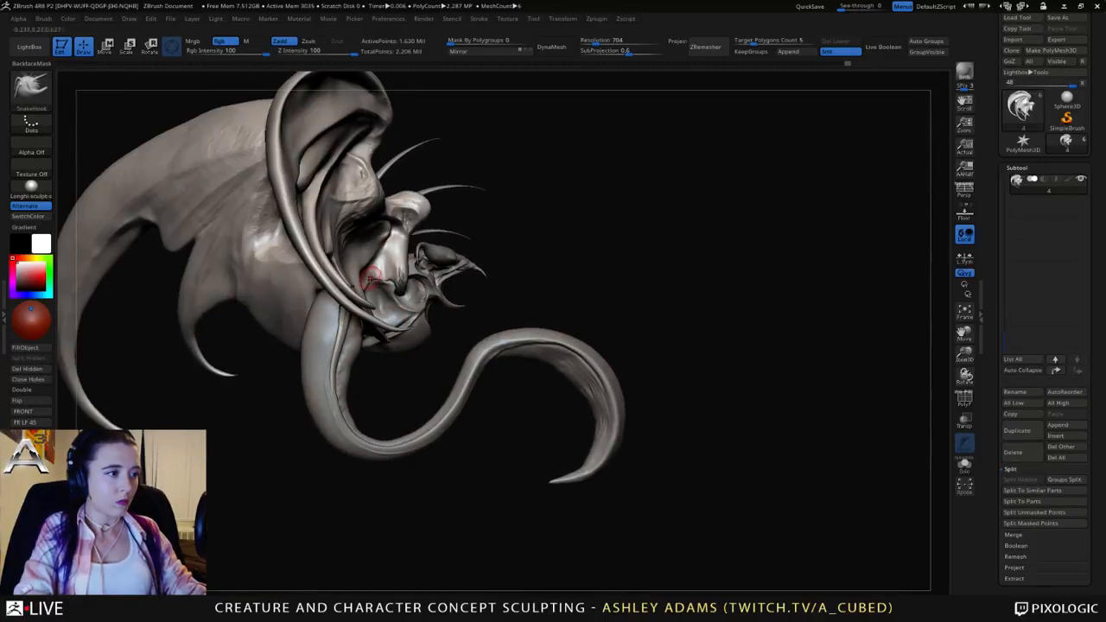
{"action": "key", "text": "shift"}
{"action": "left_click_drag", "start_coordinate": [382, 268], "coordinate": [381, 275], "text": "shift"}
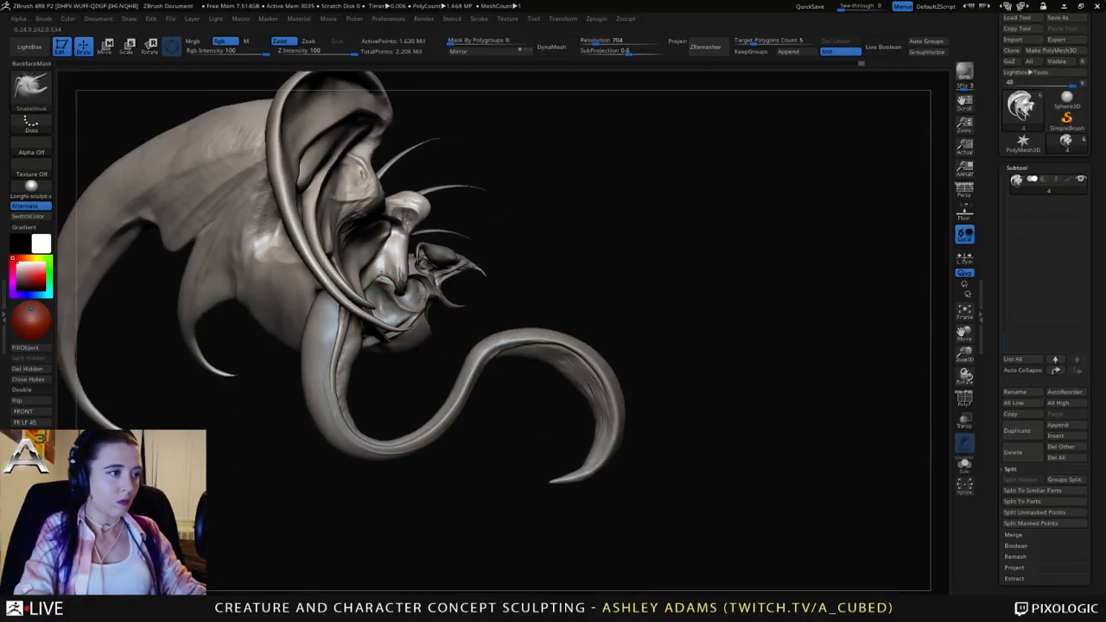
Step: Build up the form between the brow and the cheek lobe with the ClayBuildup brush
{"action": "right_click_drag", "start_coordinate": [387, 281], "coordinate": [382, 278]}
{"action": "key", "text": "b"}
{"action": "key", "text": "c"}
{"action": "key", "text": "b"}
{"action": "left_click_drag", "start_coordinate": [381, 278], "coordinate": [394, 276]}
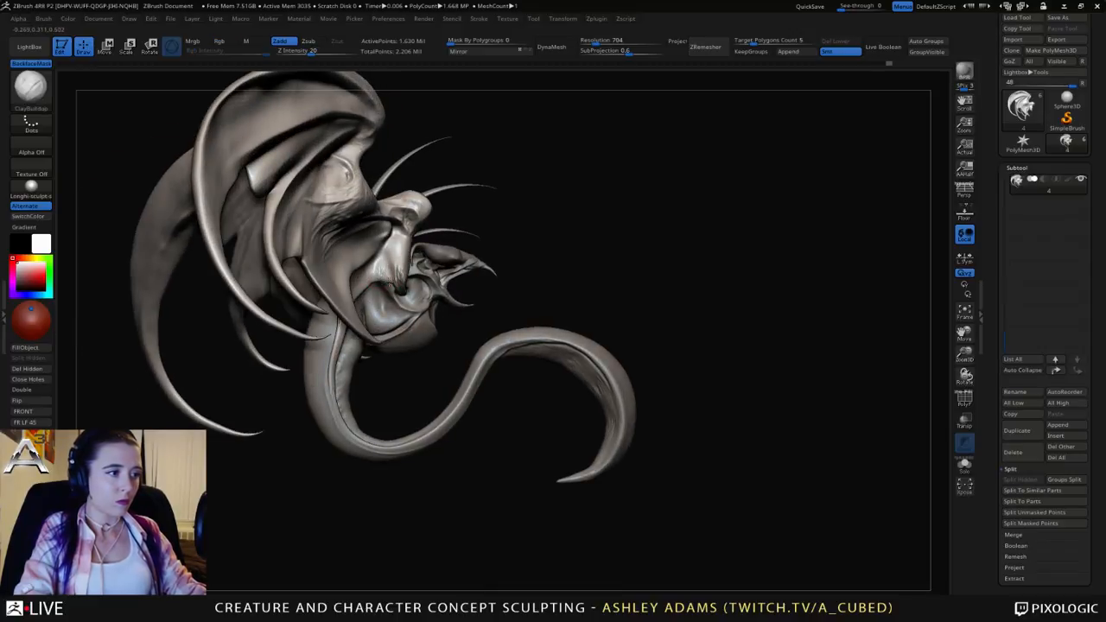
Step: Pull the strip of flesh behind the jaw down along the tail with a resized SnakeHook brush and smooth it
{"action": "mouse_move", "coordinate": [391, 274]}
{"action": "right_mouse_down"}
{"action": "mouse_move", "coordinate": [378, 304]}
{"action": "mouse_move", "coordinate": [364, 298]}
{"action": "right_mouse_up"}
{"action": "key", "text": "b"}
{"action": "key", "text": "s"}
{"action": "key", "text": "h"}
{"action": "key", "text": "space"}
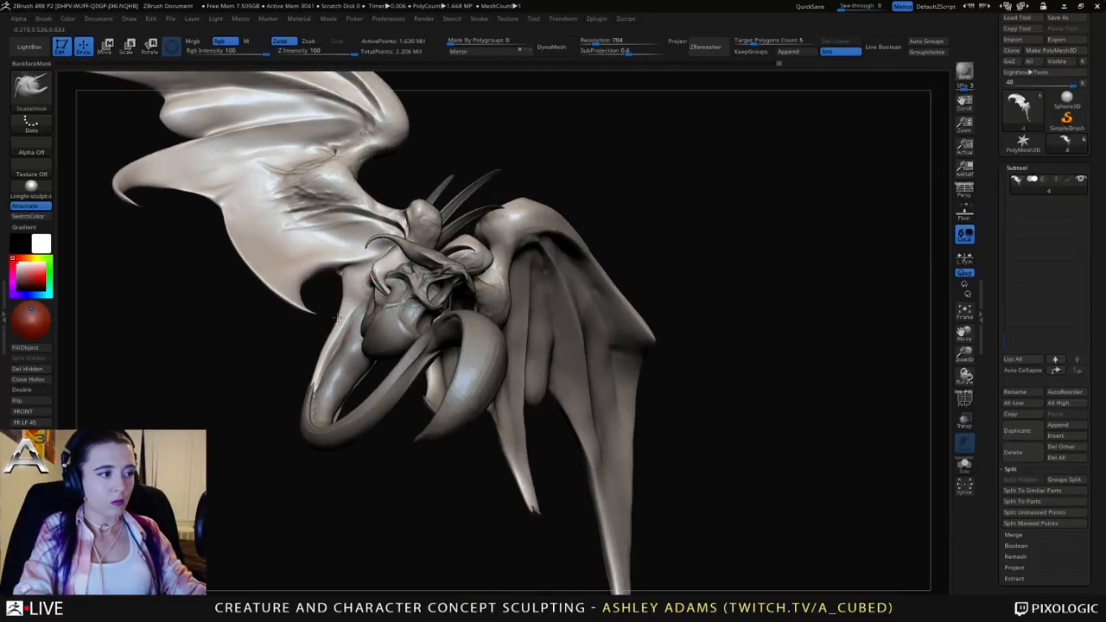
{"action": "mouse_move", "coordinate": [367, 292]}
{"action": "left_mouse_down"}
{"action": "mouse_move", "coordinate": [335, 301]}
{"action": "mouse_move", "coordinate": [344, 325]}
{"action": "mouse_move", "coordinate": [334, 352]}
{"action": "left_mouse_up"}
{"action": "left_click_drag", "start_coordinate": [319, 407], "coordinate": [325, 409], "text": "shift"}
Step: Make the head-and-tail subtool active and pull the brow ridge and its side horns upward symmetrically with SnakeHook
{"action": "right_click_drag", "start_coordinate": [351, 395], "coordinate": [349, 354], "text": "ctrl"}
{"action": "mouse_move", "coordinate": [349, 354]}
{"action": "right_mouse_down"}
{"action": "mouse_move", "coordinate": [385, 328]}
{"action": "mouse_move", "coordinate": [338, 317]}
{"action": "mouse_move", "coordinate": [214, 144]}
{"action": "right_mouse_up"}
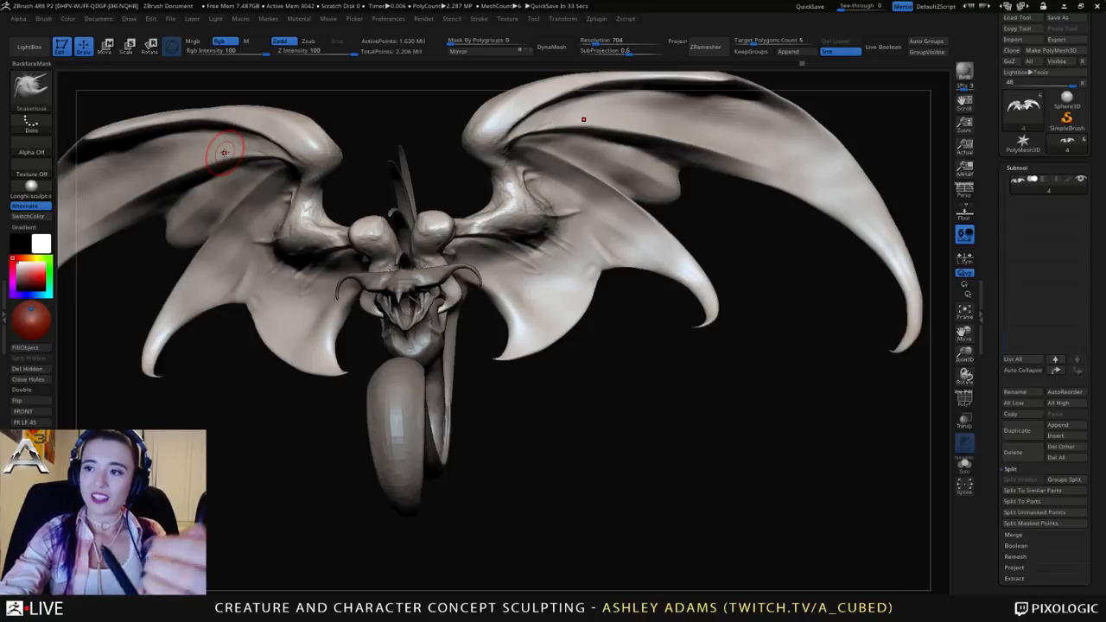
{"action": "left_click_drag", "start_coordinate": [289, 390], "coordinate": [343, 254]}
{"action": "right_click_drag", "start_coordinate": [343, 258], "coordinate": [480, 309], "text": "shift"}
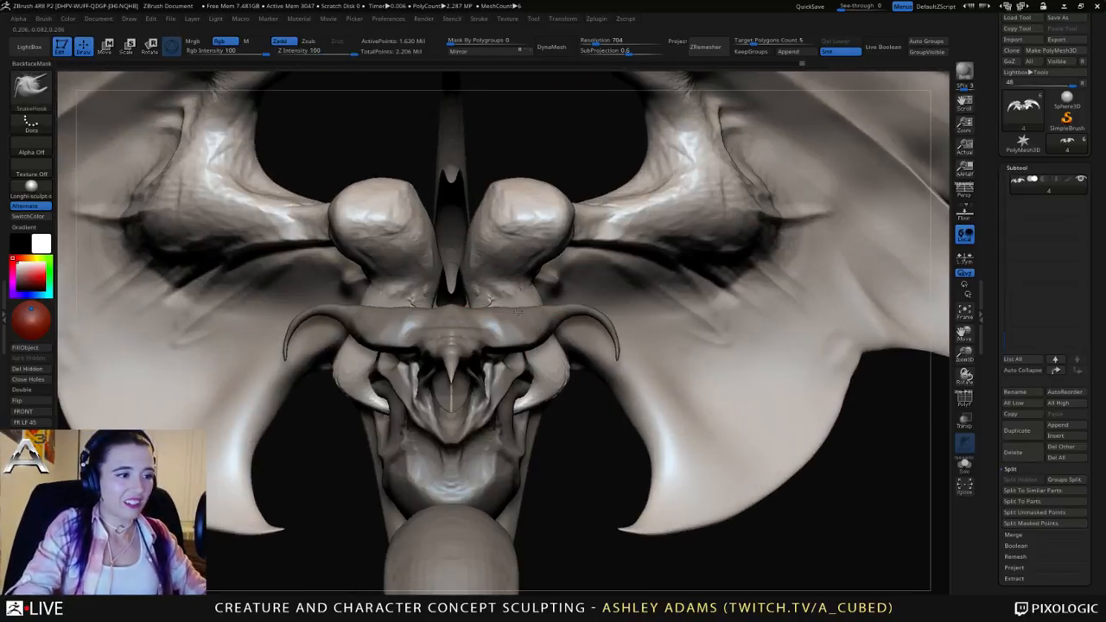
{"action": "left_click", "coordinate": [516, 313], "text": "alt"}
{"action": "key", "text": "space"}
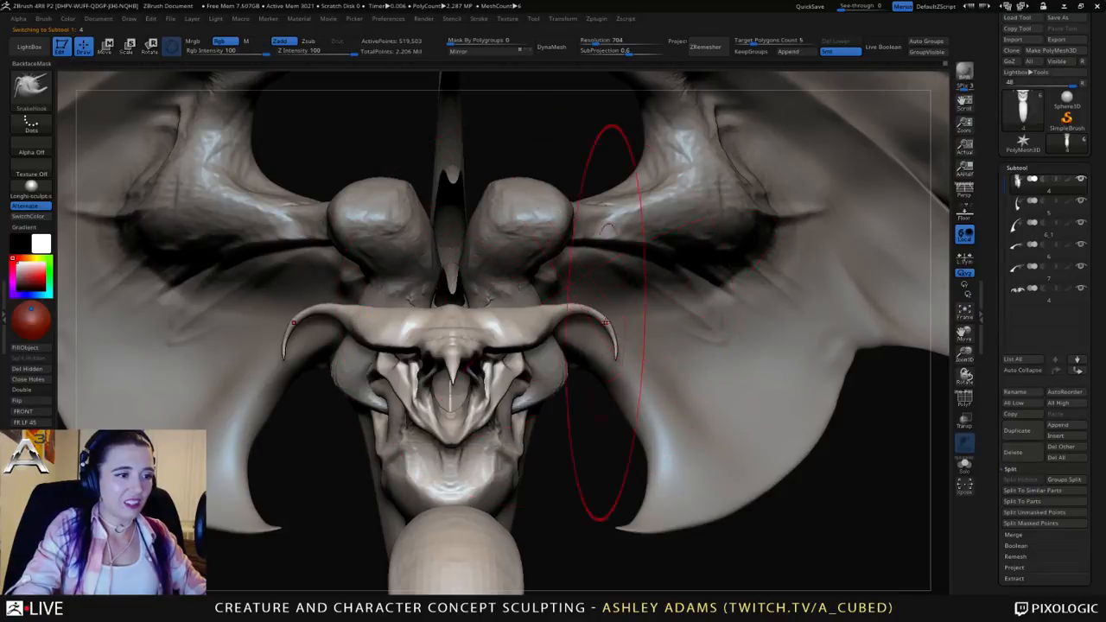
{"action": "left_click_drag", "start_coordinate": [566, 325], "coordinate": [564, 308]}
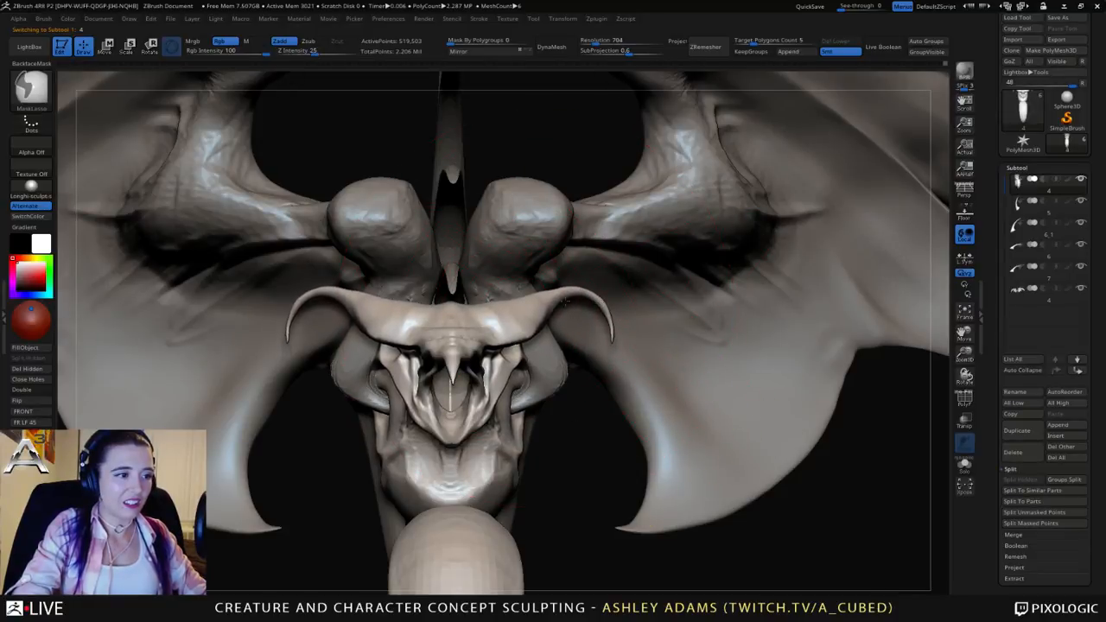
{"action": "mouse_move", "coordinate": [557, 311]}
{"action": "right_mouse_down", "text": "ctrl"}
{"action": "mouse_move", "coordinate": [548, 266]}
{"action": "mouse_move", "coordinate": [599, 251]}
{"action": "mouse_move", "coordinate": [529, 299]}
{"action": "right_mouse_up", "text": "ctrl"}
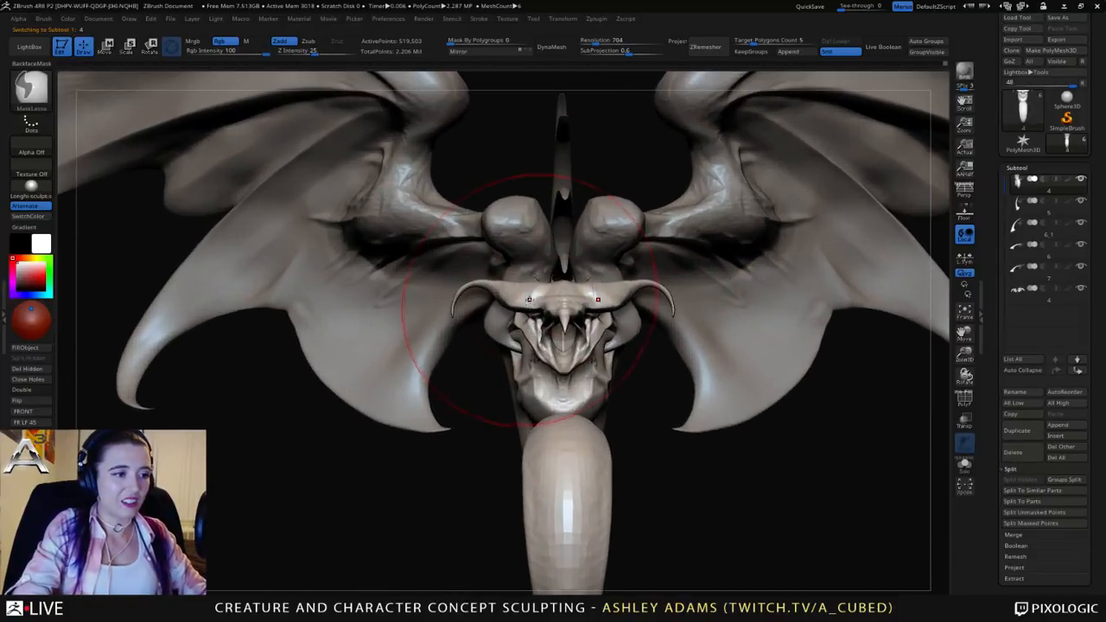
{"action": "key", "text": "space"}
{"action": "left_click_drag", "start_coordinate": [529, 297], "coordinate": [518, 297]}
Step: Show the creature as a flat silhouette using the Outline Thin material and a black color
{"action": "mouse_move", "coordinate": [572, 289]}
{"action": "right_mouse_down"}
{"action": "mouse_move", "coordinate": [436, 299]}
{"action": "mouse_move", "coordinate": [595, 276]}
{"action": "mouse_move", "coordinate": [615, 194]}
{"action": "mouse_move", "coordinate": [622, 266]}
{"action": "right_mouse_up"}
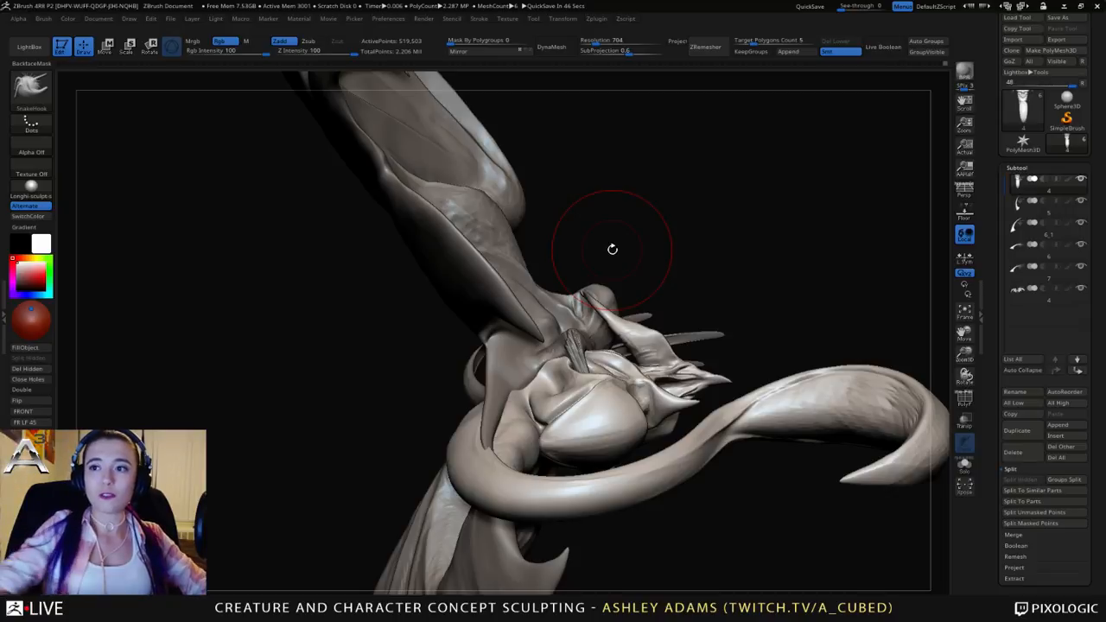
{"action": "mouse_move", "coordinate": [611, 249]}
{"action": "left_mouse_down"}
{"action": "mouse_move", "coordinate": [635, 264]}
{"action": "mouse_move", "coordinate": [560, 314]}
{"action": "mouse_move", "coordinate": [649, 449]}
{"action": "mouse_move", "coordinate": [570, 292]}
{"action": "mouse_move", "coordinate": [585, 301]}
{"action": "mouse_move", "coordinate": [558, 322]}
{"action": "left_mouse_up"}
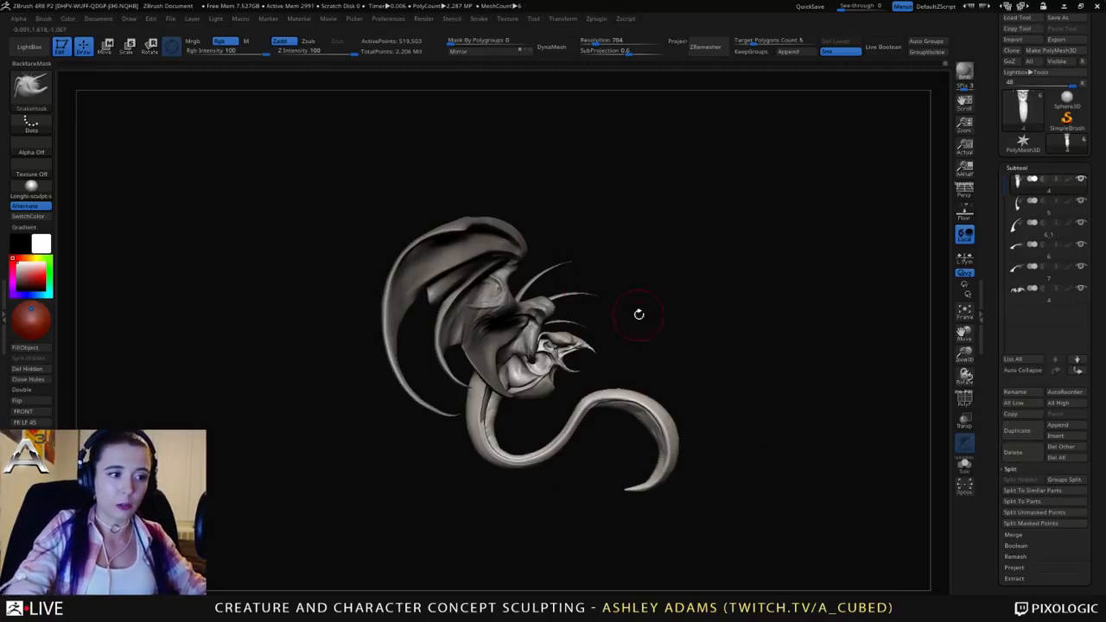
{"action": "mouse_move", "coordinate": [638, 314]}
{"action": "right_mouse_down", "text": "ctrl"}
{"action": "mouse_move", "coordinate": [599, 368]}
{"action": "mouse_move", "coordinate": [778, 337]}
{"action": "right_mouse_up", "text": "ctrl"}
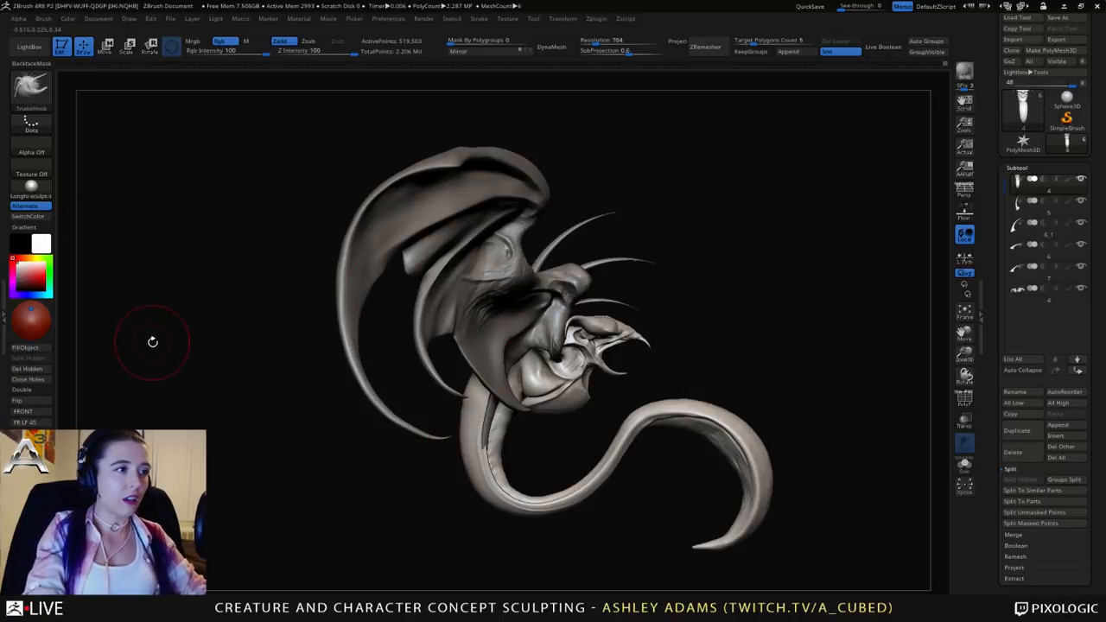
{"action": "left_click", "coordinate": [31, 186]}
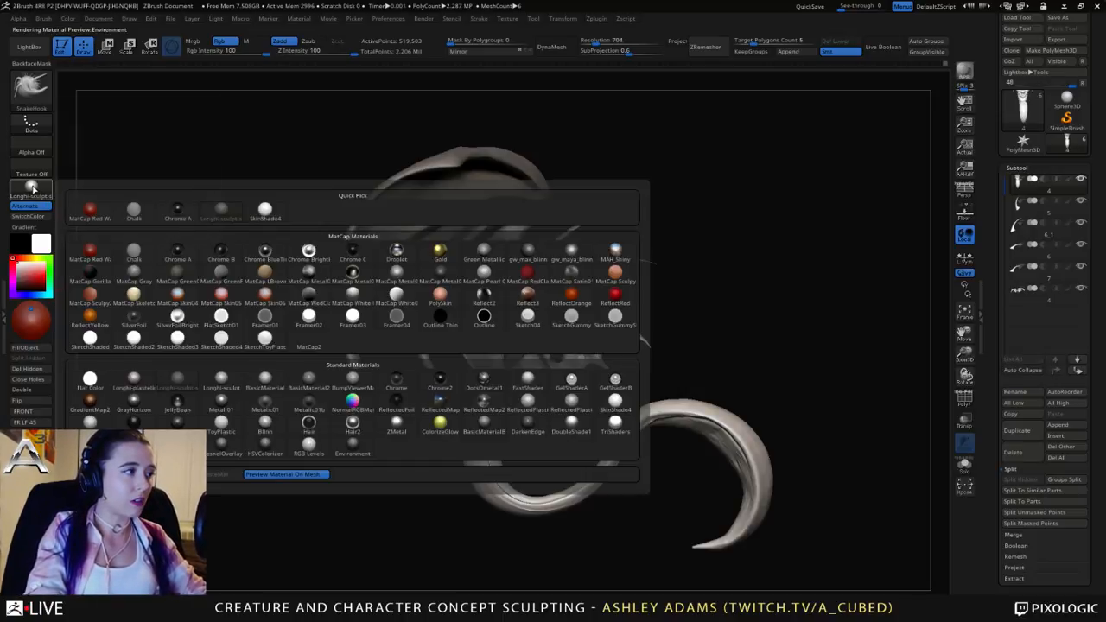
{"action": "left_click", "coordinate": [441, 322]}
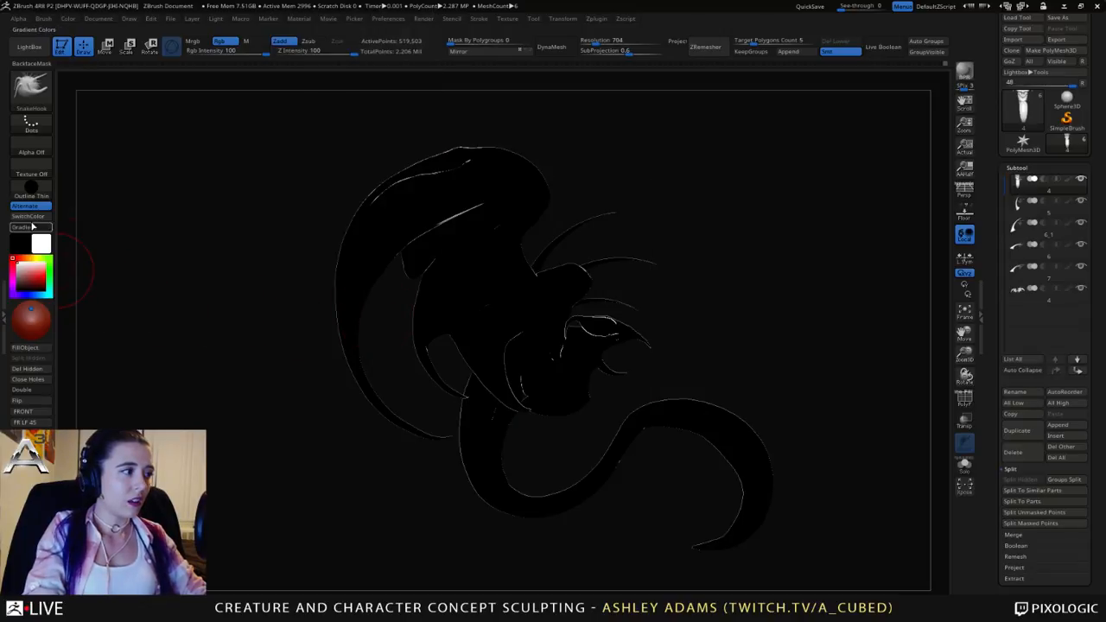
{"action": "left_click_drag", "start_coordinate": [22, 267], "coordinate": [12, 298]}
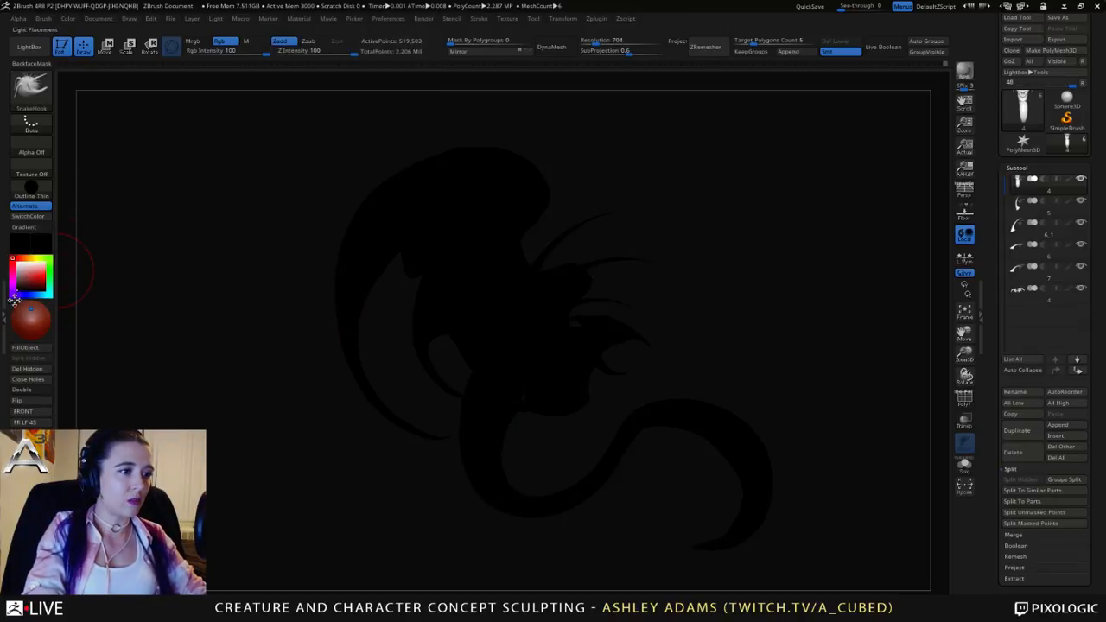
Step: Examine the creature's silhouette from both sides and the front, checking how wings, spines, jaw and tail read
{"action": "left_click_drag", "start_coordinate": [691, 378], "coordinate": [683, 343]}
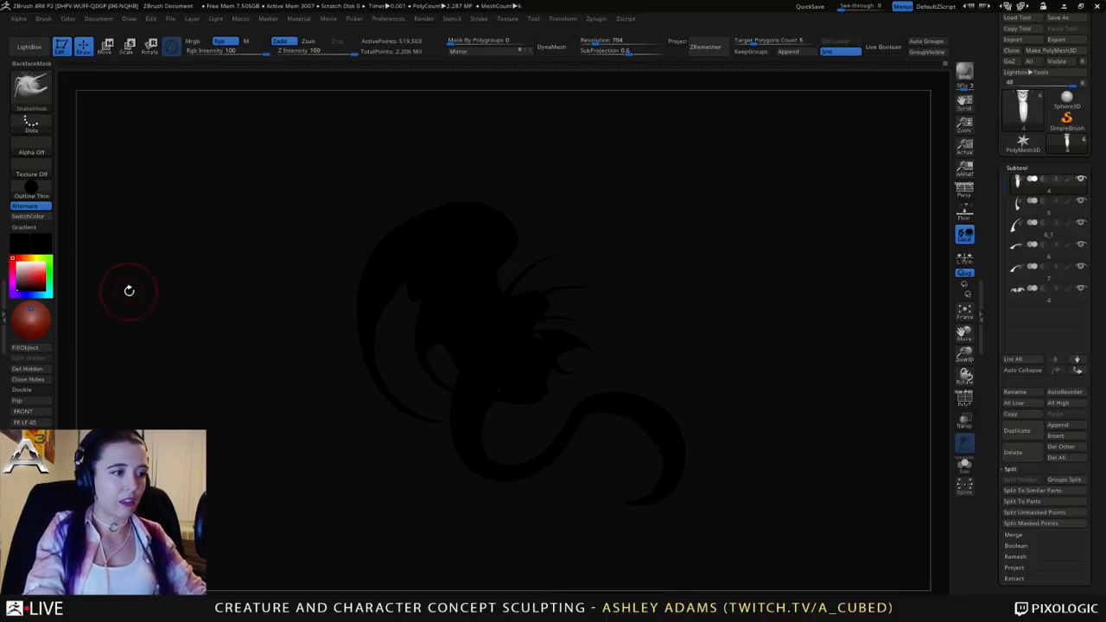
{"action": "mouse_move", "coordinate": [396, 362]}
{"action": "left_mouse_down"}
{"action": "mouse_move", "coordinate": [335, 354]}
{"action": "mouse_move", "coordinate": [513, 309]}
{"action": "mouse_move", "coordinate": [481, 308]}
{"action": "left_mouse_up"}
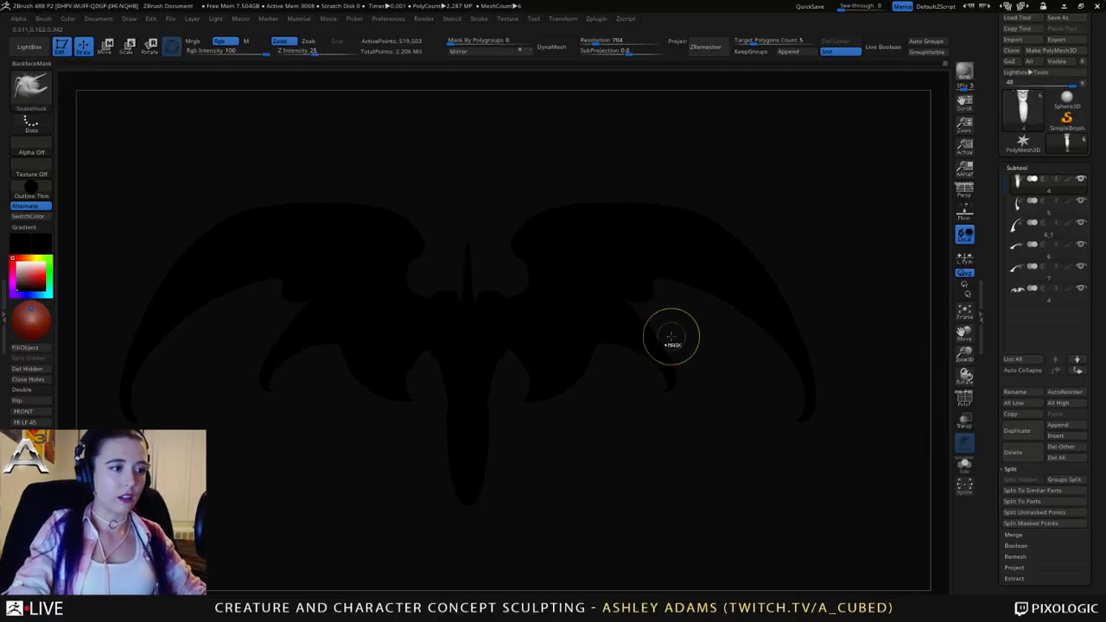
{"action": "mouse_move", "coordinate": [671, 337]}
{"action": "right_mouse_down", "text": "ctrl"}
{"action": "mouse_move", "coordinate": [617, 311]}
{"action": "mouse_move", "coordinate": [544, 316]}
{"action": "mouse_move", "coordinate": [662, 309]}
{"action": "mouse_move", "coordinate": [662, 319]}
{"action": "mouse_move", "coordinate": [508, 318]}
{"action": "right_mouse_up", "text": "ctrl"}
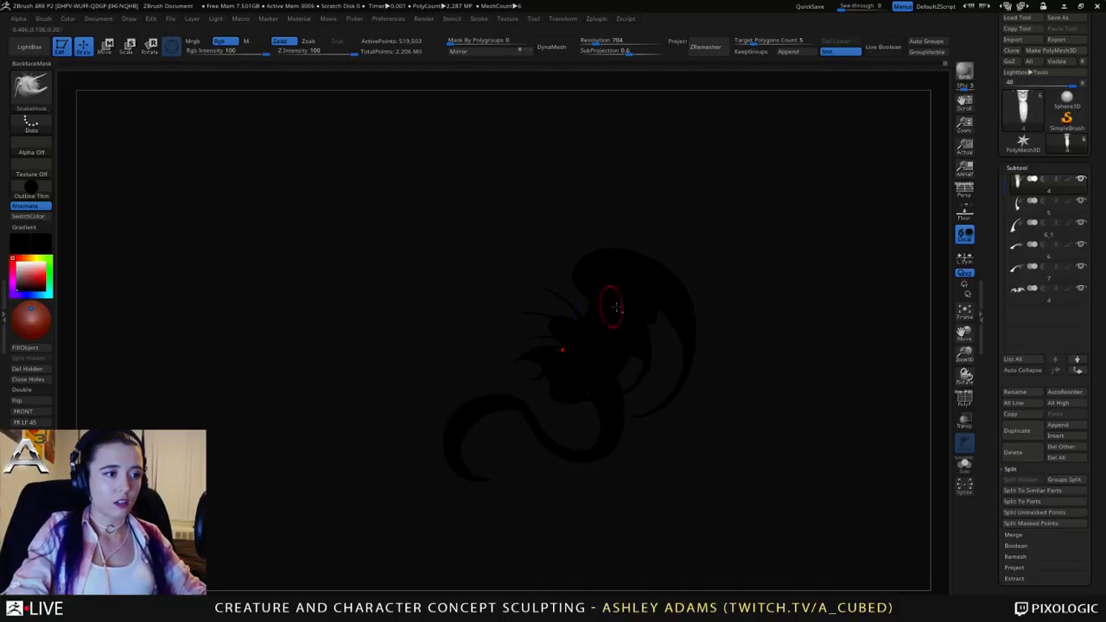
{"action": "right_click_drag", "start_coordinate": [611, 307], "coordinate": [575, 308], "text": "alt"}
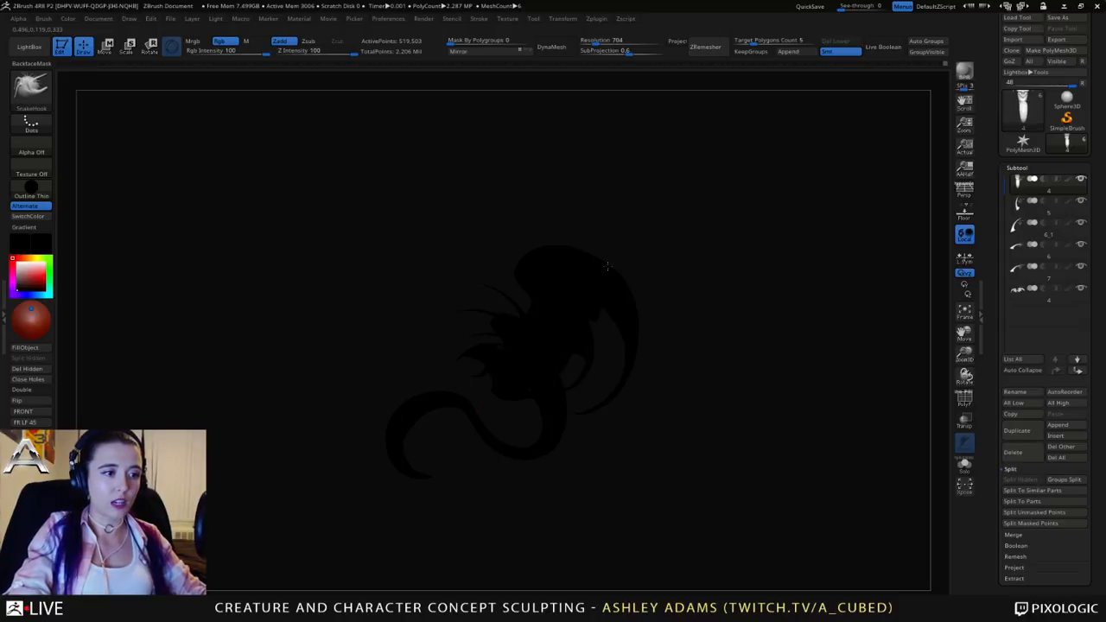
{"action": "right_click_drag", "start_coordinate": [607, 266], "coordinate": [642, 267]}
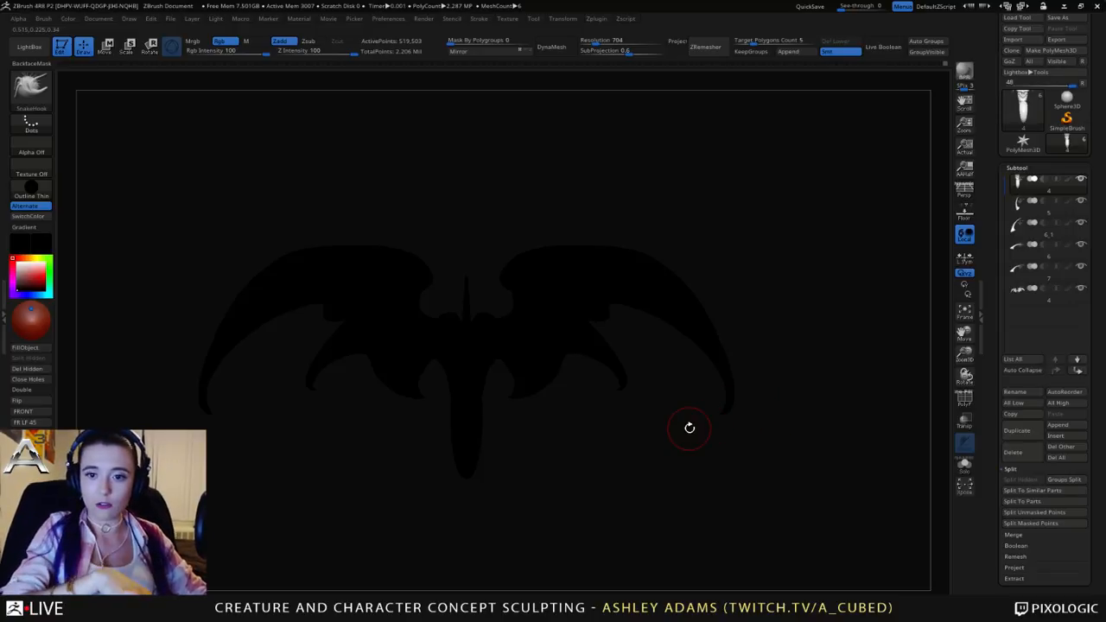
{"action": "mouse_move", "coordinate": [442, 227]}
{"action": "right_mouse_down"}
{"action": "mouse_move", "coordinate": [533, 252]}
{"action": "mouse_move", "coordinate": [504, 239]}
{"action": "right_mouse_up"}
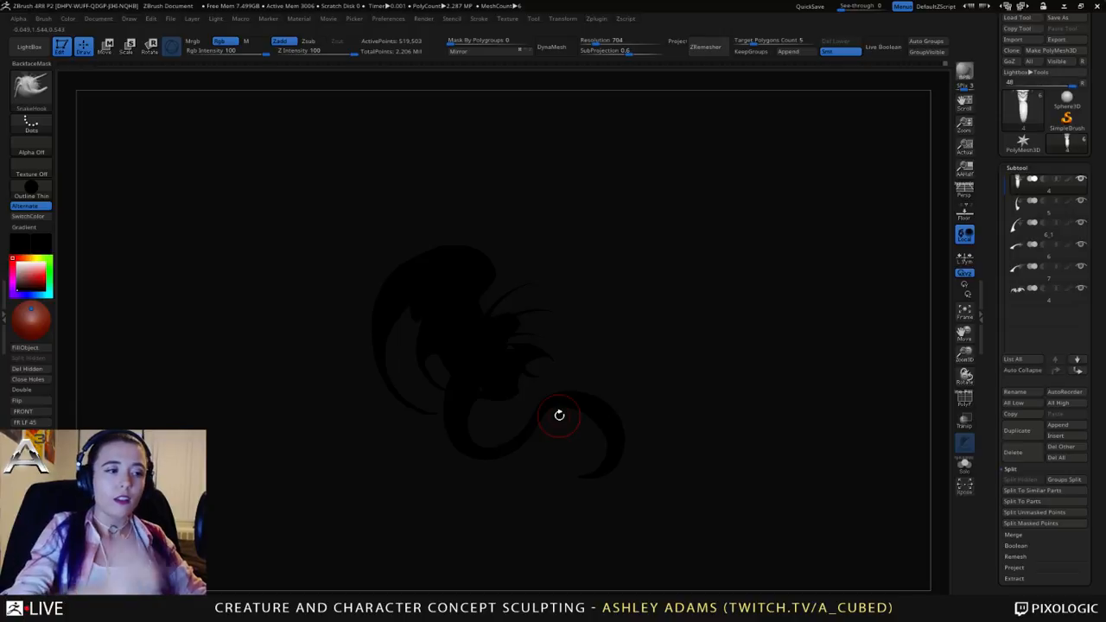
{"action": "right_click_drag", "start_coordinate": [461, 363], "coordinate": [467, 394], "text": "ctrl"}
Step: Make the wings subtool active and restore the Longhi-sculpt material with a white color
{"action": "left_click", "coordinate": [465, 431], "text": "alt"}
{"action": "right_click_drag", "start_coordinate": [464, 432], "coordinate": [427, 364]}
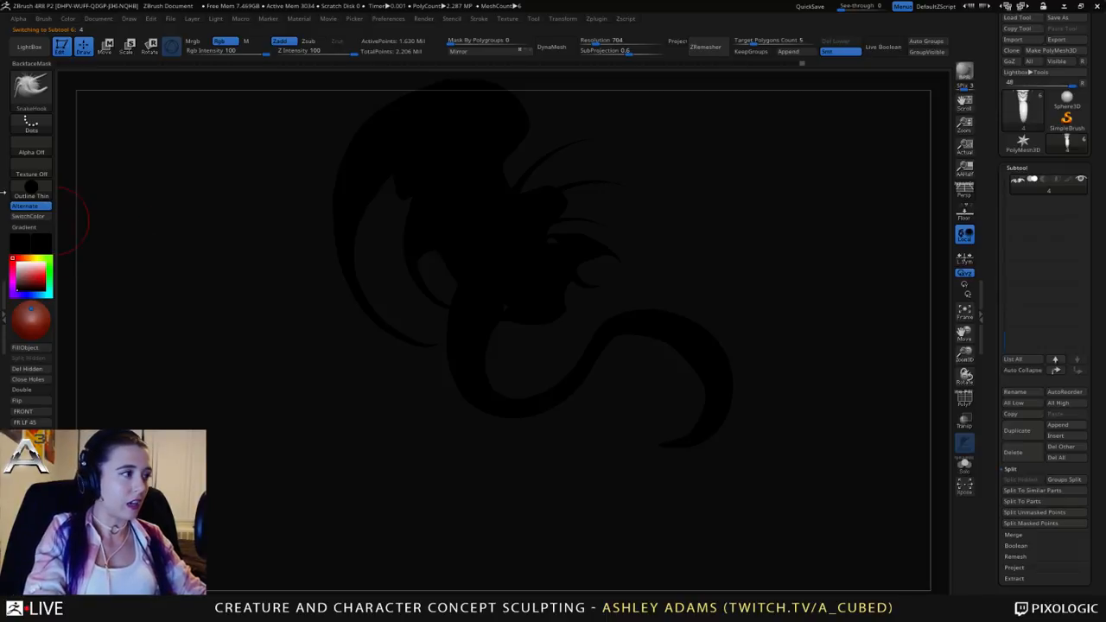
{"action": "left_click", "coordinate": [33, 185]}
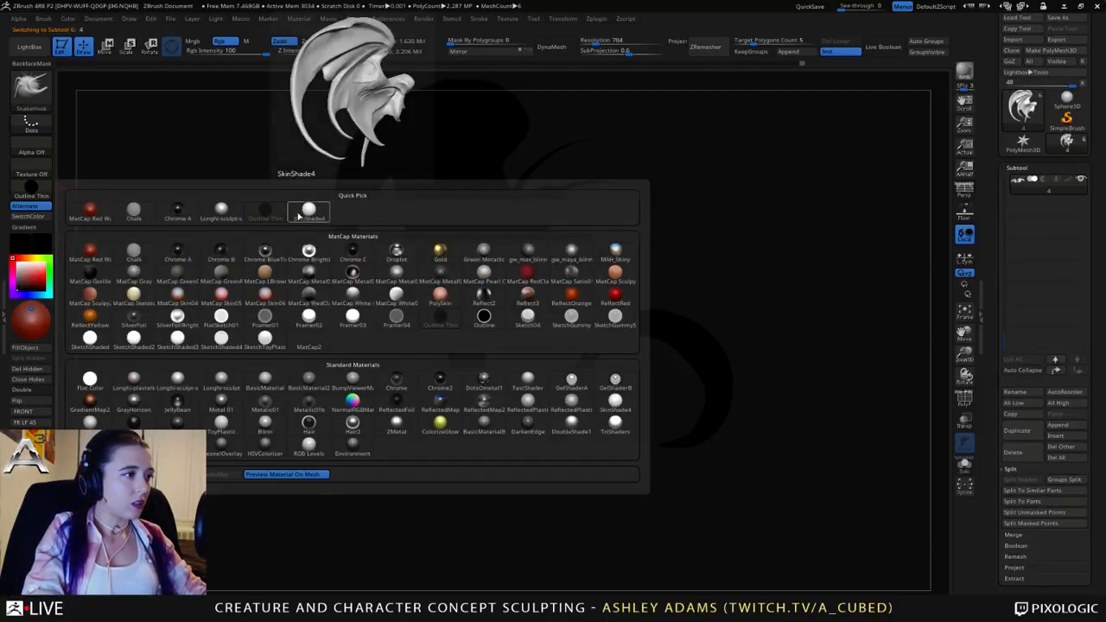
{"action": "left_click", "coordinate": [219, 209]}
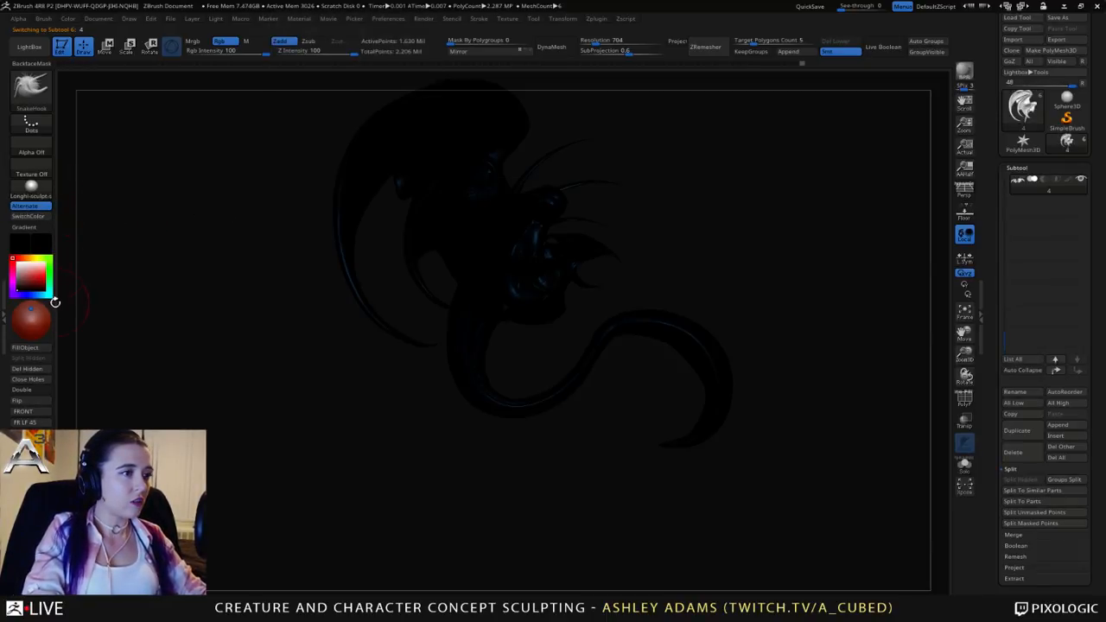
{"action": "left_click", "coordinate": [24, 273]}
Step: Resize the SnakeHook brush and pull the tail's lower bend farther down and back on the head-and-tail subtool
{"action": "key", "text": "space"}
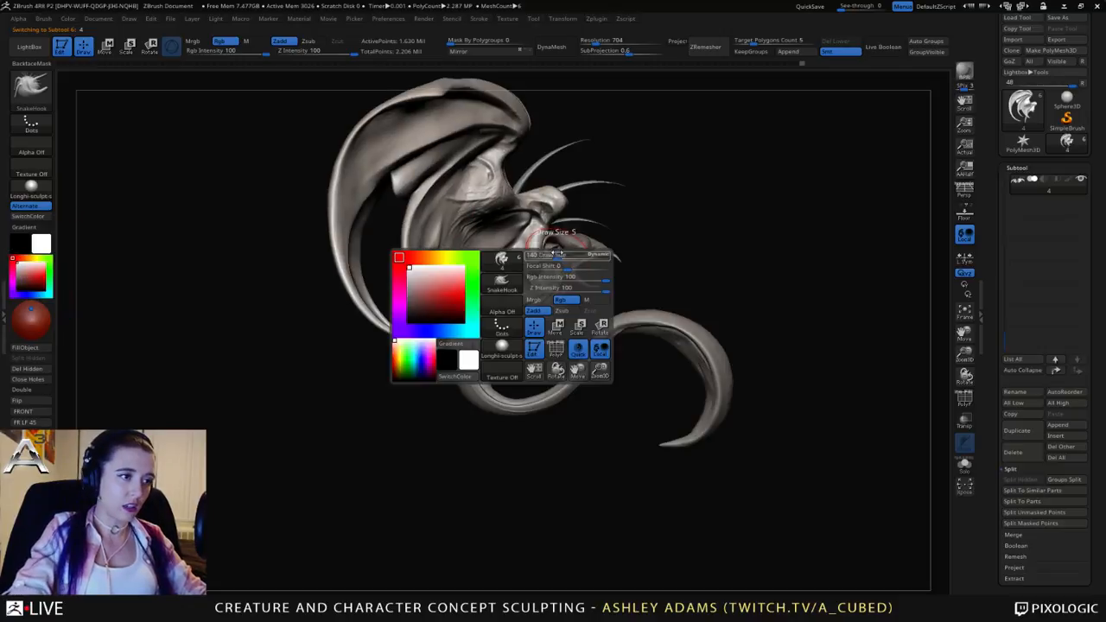
{"action": "mouse_move", "coordinate": [561, 436]}
{"action": "left_mouse_down", "text": "shift"}
{"action": "mouse_move", "coordinate": [501, 388]}
{"action": "mouse_move", "coordinate": [489, 415]}
{"action": "mouse_move", "coordinate": [537, 415]}
{"action": "mouse_move", "coordinate": [447, 402]}
{"action": "mouse_move", "coordinate": [488, 436]}
{"action": "mouse_move", "coordinate": [535, 420]}
{"action": "left_mouse_up", "text": "shift"}
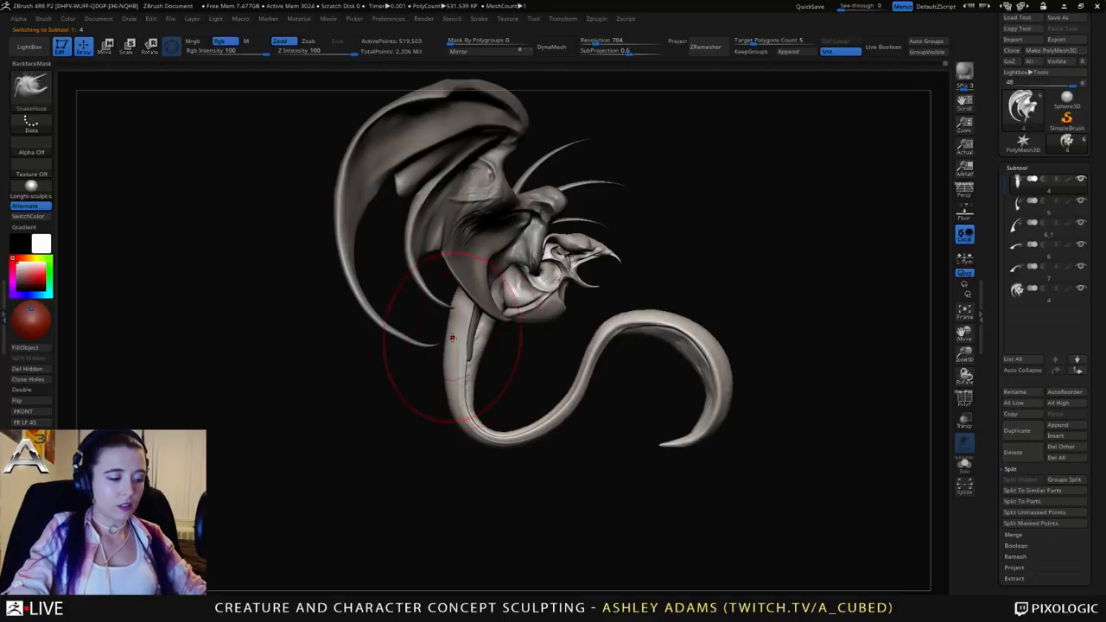
{"action": "mouse_move", "coordinate": [538, 369]}
{"action": "left_mouse_down"}
{"action": "mouse_move", "coordinate": [575, 381]}
{"action": "mouse_move", "coordinate": [530, 393]}
{"action": "mouse_move", "coordinate": [563, 388]}
{"action": "mouse_move", "coordinate": [592, 340]}
{"action": "mouse_move", "coordinate": [628, 346]}
{"action": "mouse_move", "coordinate": [509, 348]}
{"action": "left_mouse_up"}
Step: Thicken the raised arch of the tail with the Inflat brush
{"action": "key", "text": "b"}
{"action": "key", "text": "i"}
{"action": "key", "text": "n"}
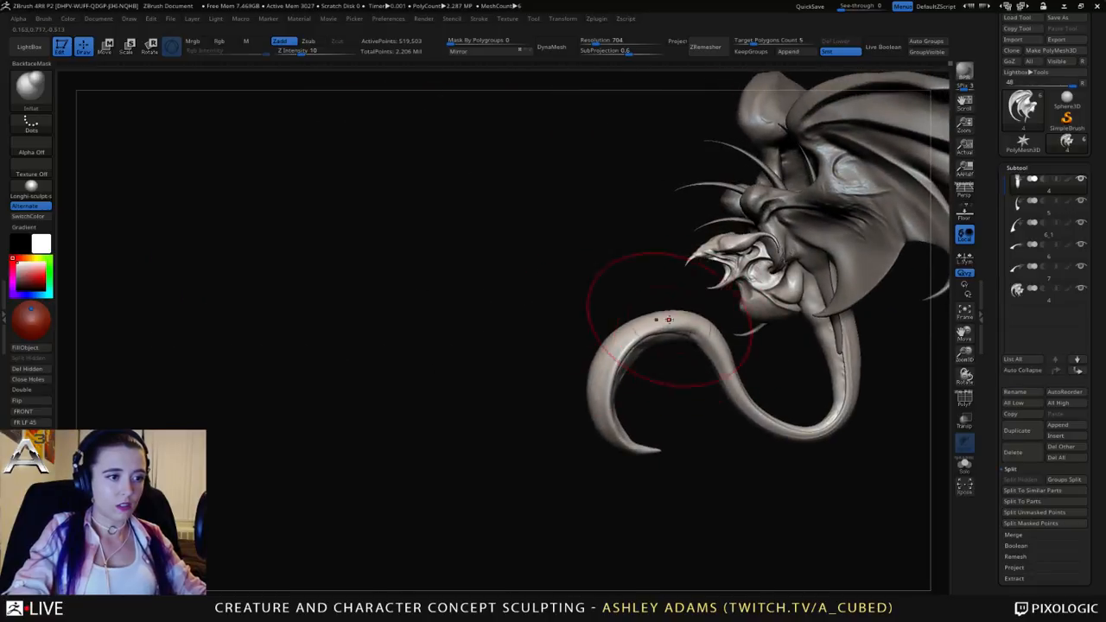
{"action": "mouse_move", "coordinate": [668, 320]}
{"action": "left_mouse_down"}
{"action": "mouse_move", "coordinate": [618, 334]}
{"action": "mouse_move", "coordinate": [613, 372]}
{"action": "mouse_move", "coordinate": [590, 362]}
{"action": "left_mouse_up"}
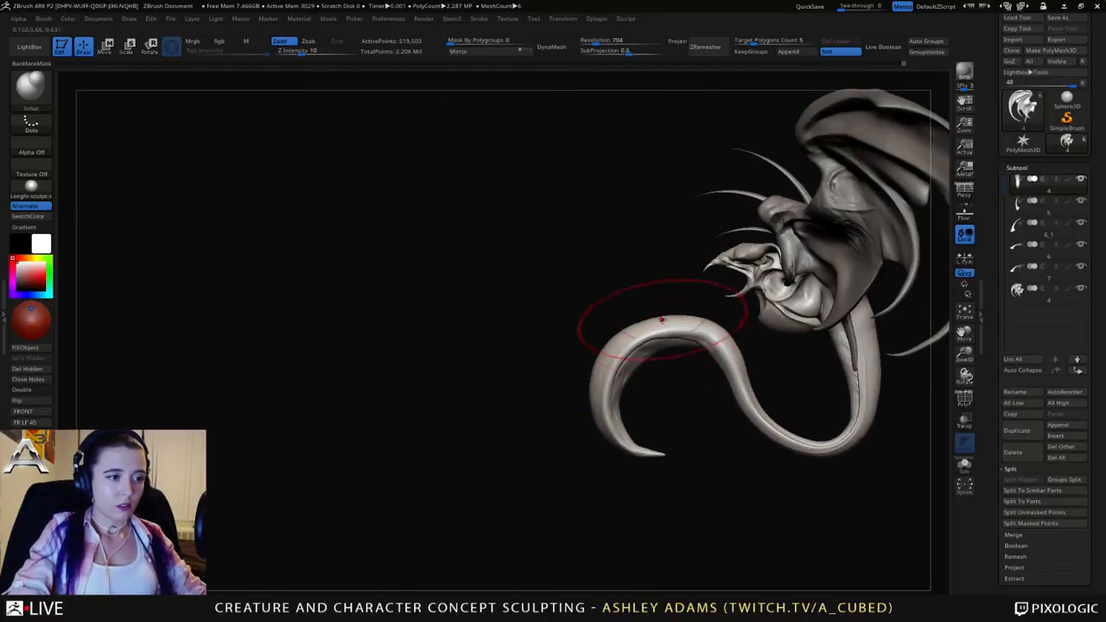
{"action": "left_click_drag", "start_coordinate": [662, 319], "coordinate": [643, 326]}
{"action": "left_click_drag", "start_coordinate": [657, 285], "coordinate": [599, 285], "text": "alt"}
Step: Refine the inner curve where the tail's arch descends toward the lower bend with SnakeHook
{"action": "key", "text": "b"}
{"action": "key", "text": "s"}
{"action": "key", "text": "h"}
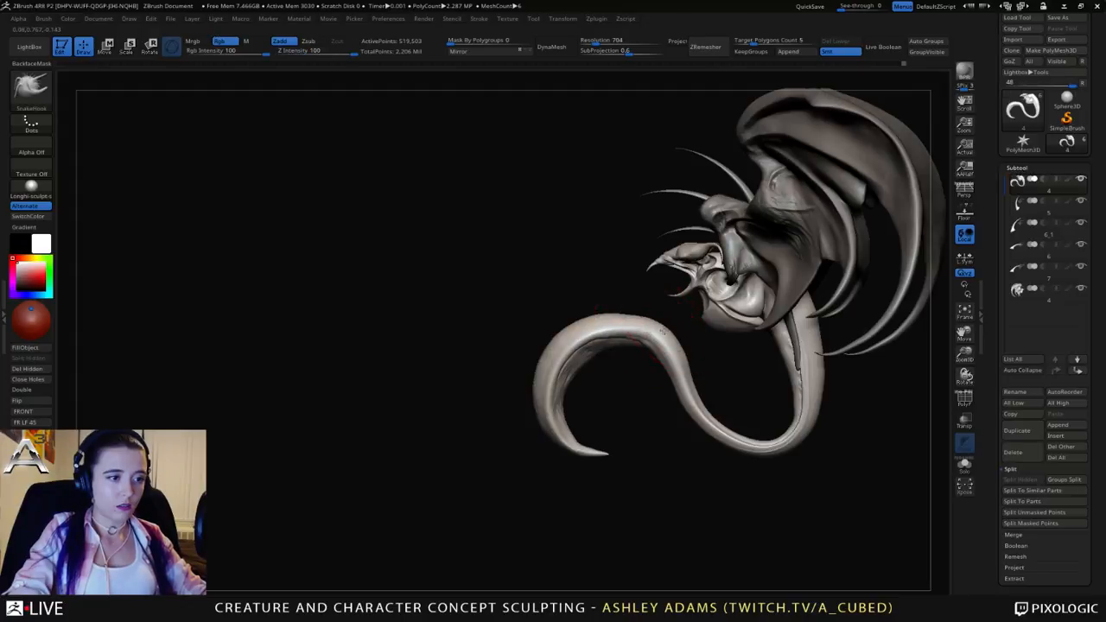
{"action": "mouse_move", "coordinate": [664, 333]}
{"action": "left_mouse_down"}
{"action": "mouse_move", "coordinate": [654, 341]}
{"action": "mouse_move", "coordinate": [683, 325]}
{"action": "left_mouse_up"}
{"action": "mouse_move", "coordinate": [648, 362]}
{"action": "left_mouse_down", "text": "alt"}
{"action": "mouse_move", "coordinate": [608, 344]}
{"action": "mouse_move", "coordinate": [613, 319]}
{"action": "left_mouse_up", "text": "alt"}
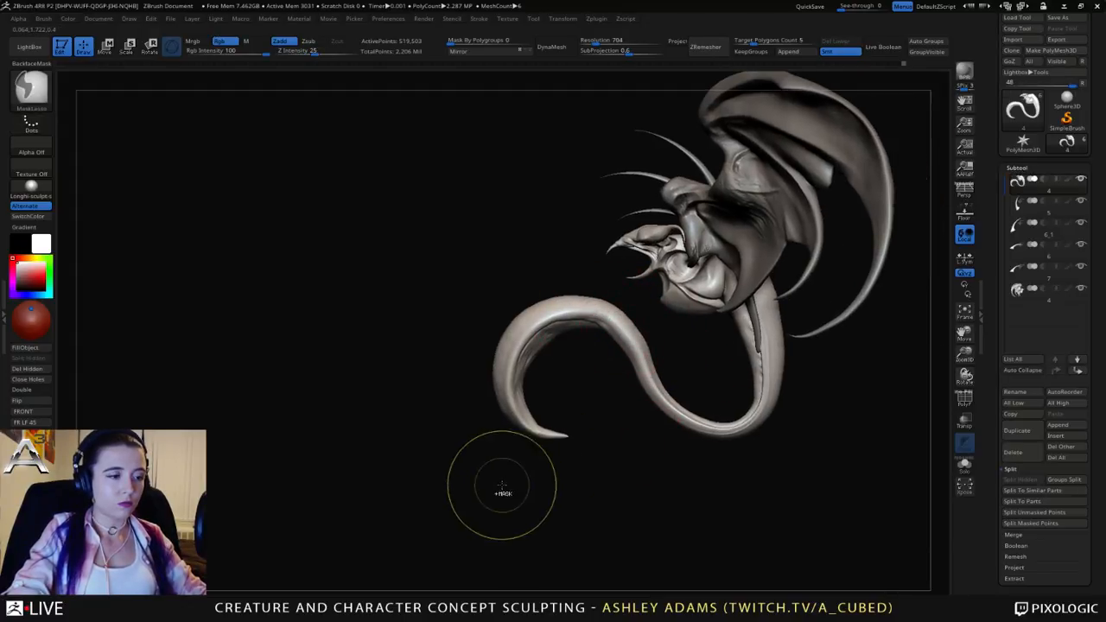
Step: Lasso-mask the tail up to its lower bend, soften the mask edge, and invert it to protect the head and neck
{"action": "mouse_move", "coordinate": [503, 490]}
{"action": "left_mouse_down", "text": "ctrl"}
{"action": "mouse_move", "coordinate": [428, 484]}
{"action": "mouse_move", "coordinate": [432, 312]}
{"action": "mouse_move", "coordinate": [602, 542]}
{"action": "left_mouse_up", "text": "ctrl"}
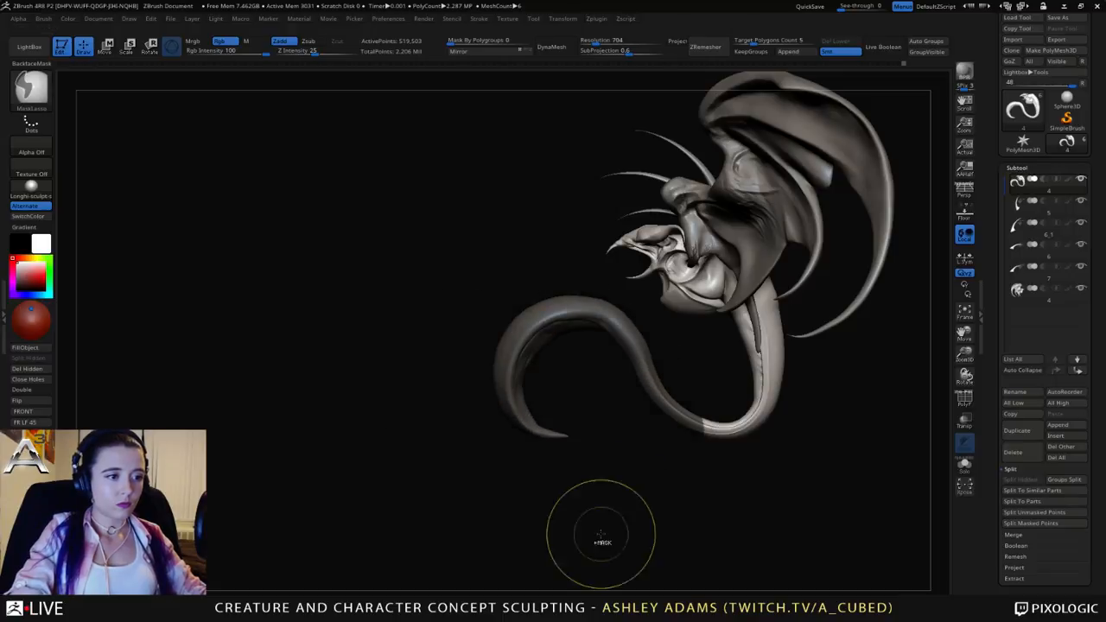
{"action": "left_click_drag", "start_coordinate": [650, 412], "coordinate": [553, 369], "text": "alt"}
{"action": "left_click_drag", "start_coordinate": [574, 429], "coordinate": [580, 436], "text": "ctrl"}
{"action": "left_click_drag", "start_coordinate": [540, 350], "coordinate": [537, 354], "text": "ctrl"}
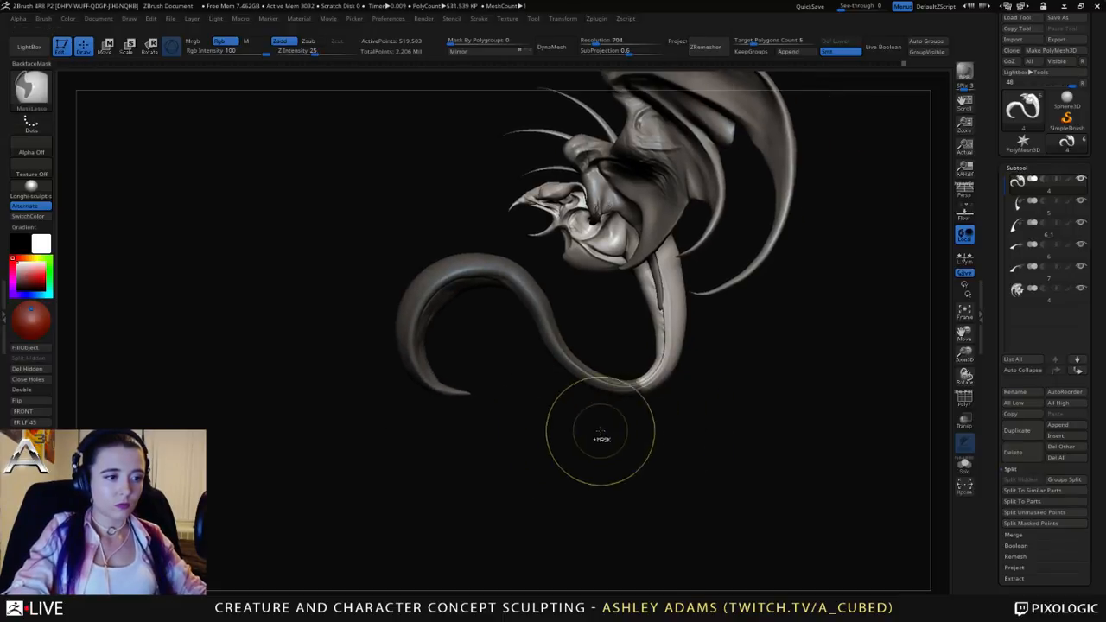
{"action": "mouse_move", "coordinate": [602, 434]}
{"action": "left_mouse_down", "text": "ctrl"}
{"action": "mouse_move", "coordinate": [600, 363]}
{"action": "mouse_move", "coordinate": [581, 371]}
{"action": "left_mouse_up", "text": "ctrl"}
{"action": "left_click", "coordinate": [651, 379], "text": "ctrl"}
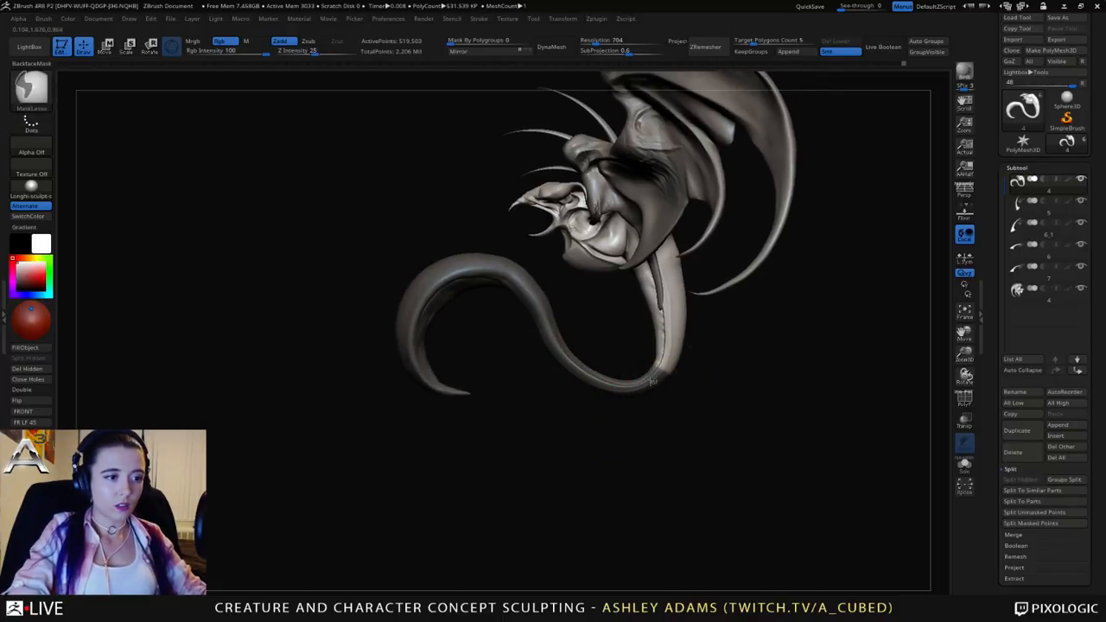
{"action": "left_click", "coordinate": [698, 390], "text": "ctrl"}
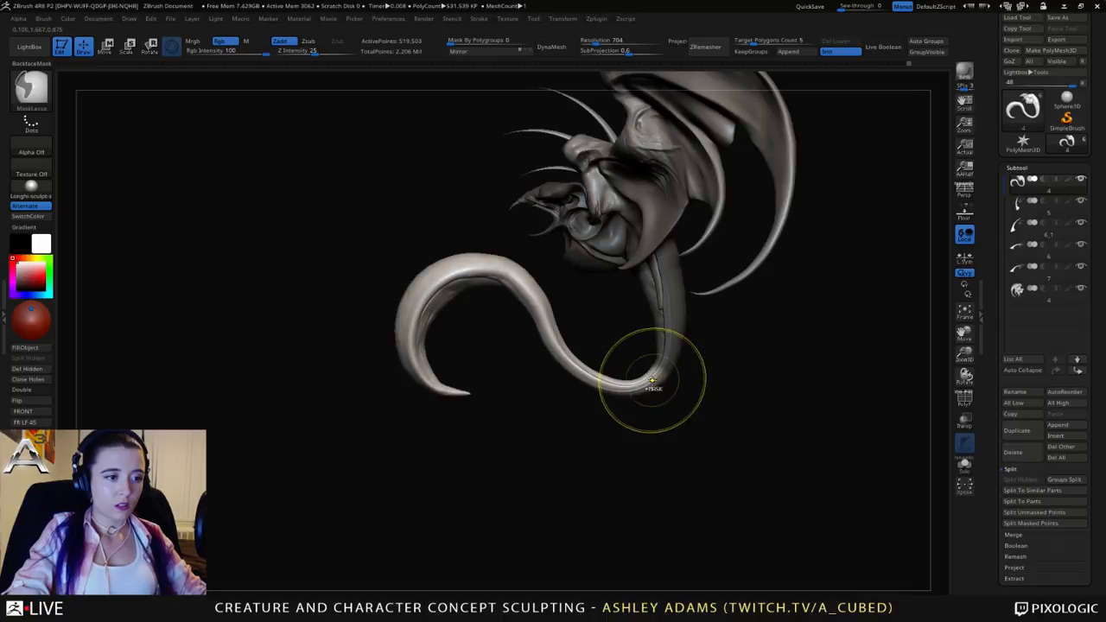
Step: Place the rotation gizmo at the tail's lower bend and rotate the unmasked tail downward
{"action": "key", "text": "r"}
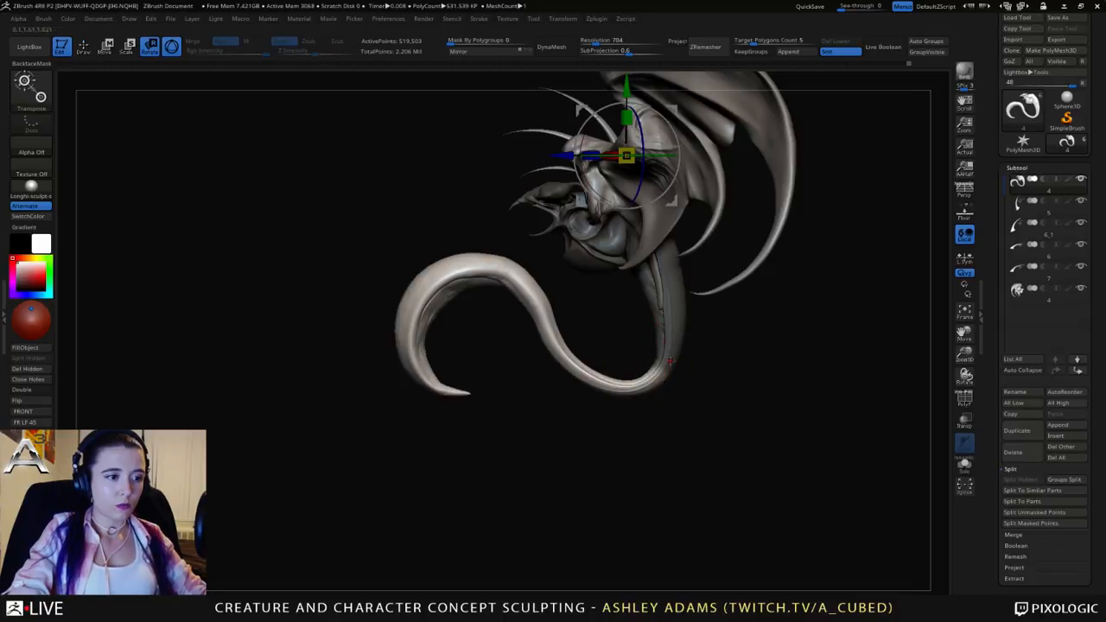
{"action": "left_click", "coordinate": [657, 366]}
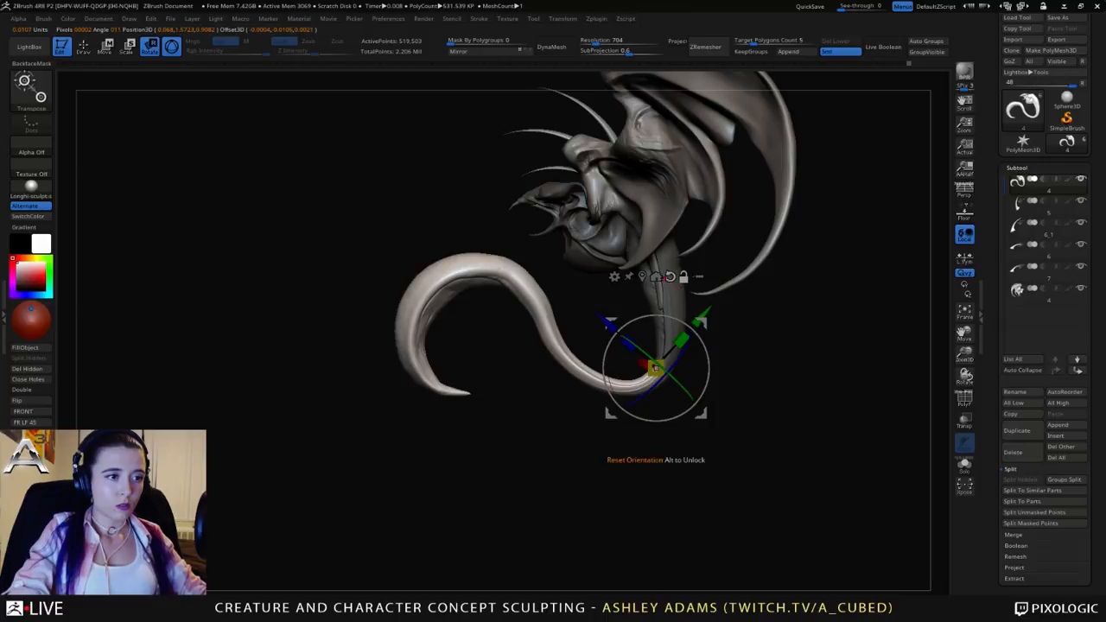
{"action": "mouse_move", "coordinate": [701, 342]}
{"action": "left_mouse_down"}
{"action": "mouse_move", "coordinate": [687, 321]}
{"action": "mouse_move", "coordinate": [709, 322]}
{"action": "left_mouse_up"}
{"action": "mouse_move", "coordinate": [736, 273]}
{"action": "left_mouse_down"}
{"action": "mouse_move", "coordinate": [820, 277]}
{"action": "mouse_move", "coordinate": [758, 256]}
{"action": "mouse_move", "coordinate": [731, 271]}
{"action": "left_mouse_up"}
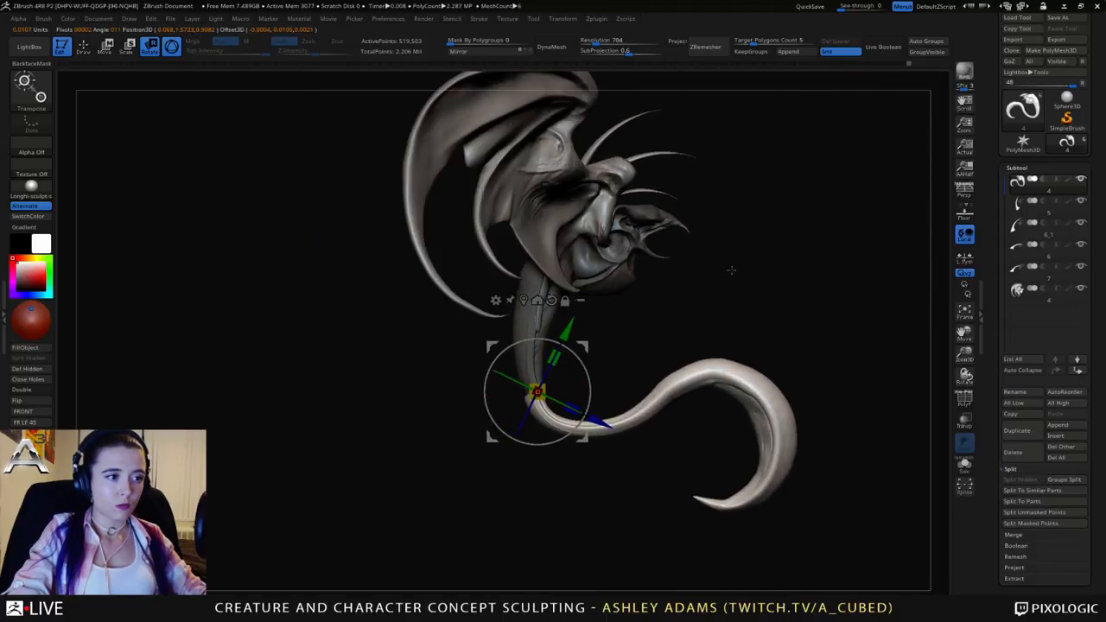
Step: Finish posing the tail, clear its mask, and reshape the outer curve of its lower bend with the SnakeHook brush
{"action": "mouse_move", "coordinate": [533, 388]}
{"action": "left_mouse_down"}
{"action": "mouse_move", "coordinate": [504, 398]}
{"action": "mouse_move", "coordinate": [522, 393]}
{"action": "left_mouse_up"}
{"action": "key", "text": "q"}
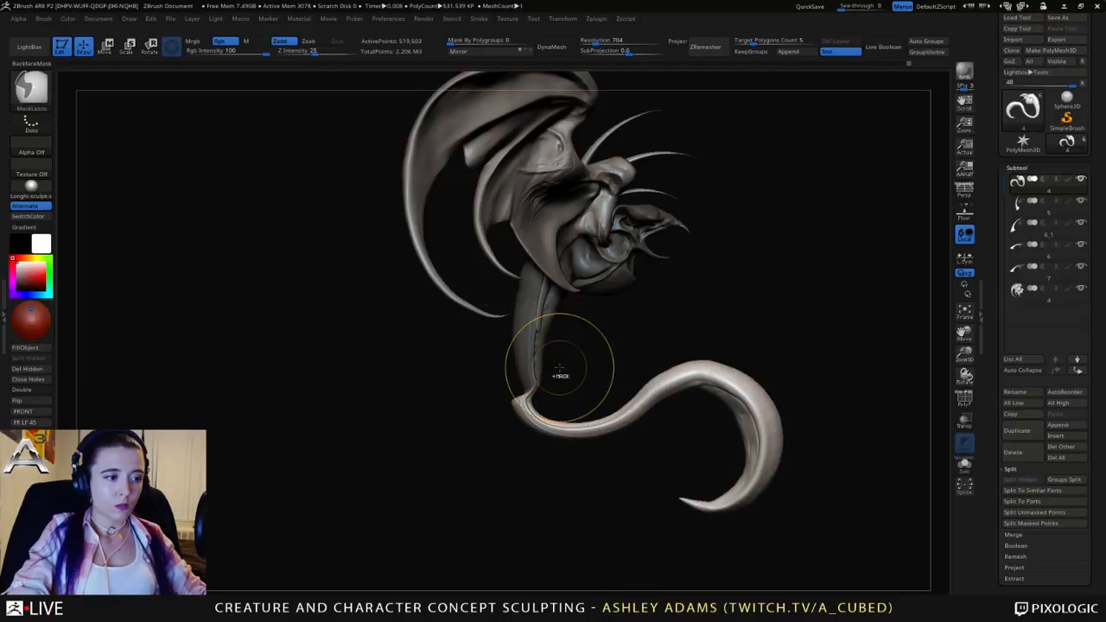
{"action": "key", "text": "b"}
{"action": "key", "text": "s"}
{"action": "key", "text": "h"}
{"action": "left_click", "coordinate": [569, 373], "text": "ctrl"}
{"action": "key", "text": "space"}
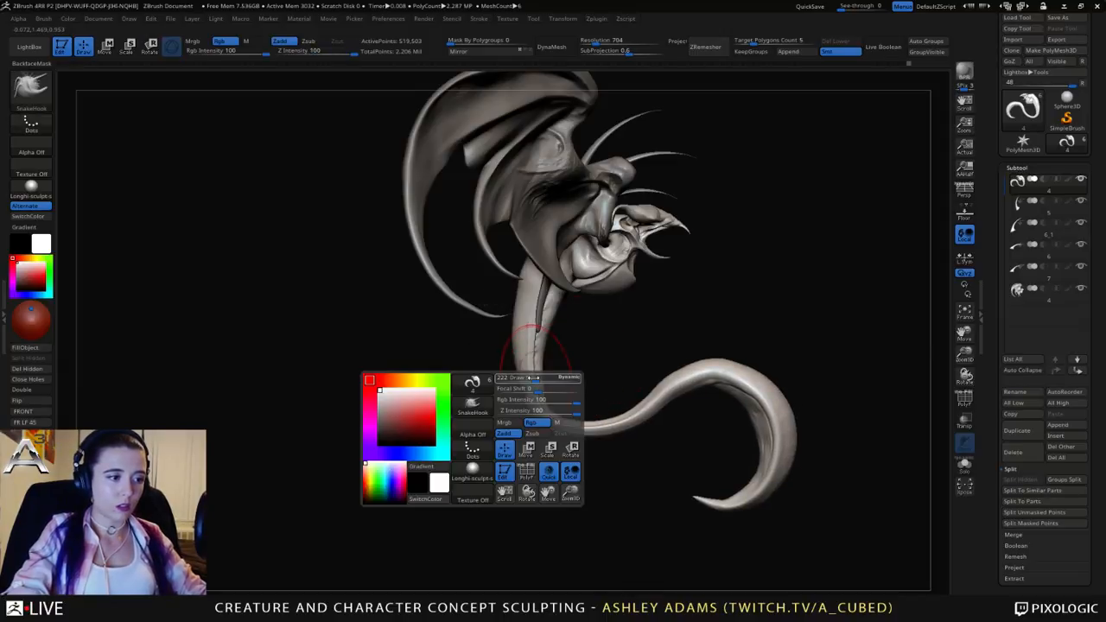
{"action": "key", "text": "space"}
{"action": "left_click_drag", "start_coordinate": [529, 384], "coordinate": [522, 400]}
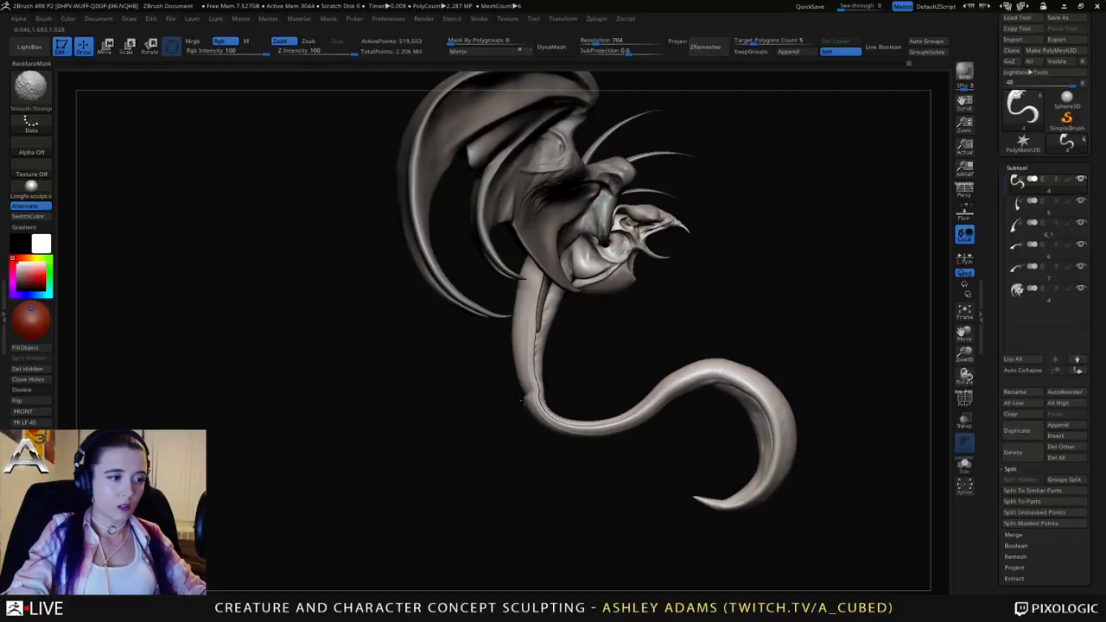
Step: Build up the inside of the tail's lower bend with the ClayBuildup brush
{"action": "key", "text": "b"}
{"action": "key", "text": "c"}
{"action": "key", "text": "b"}
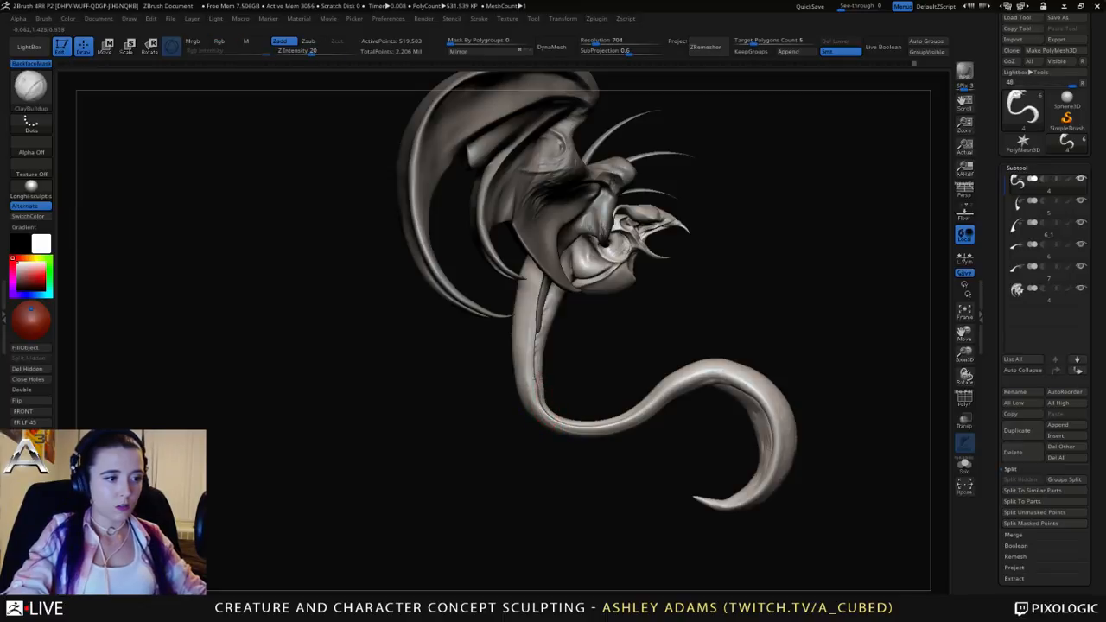
{"action": "left_click_drag", "start_coordinate": [535, 359], "coordinate": [544, 411]}
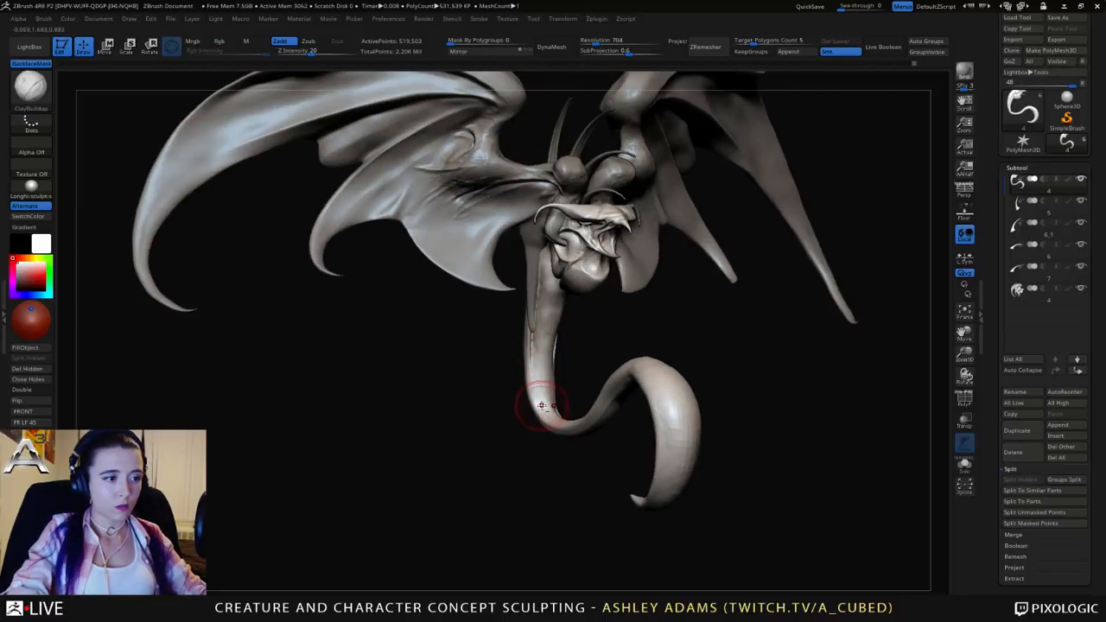
{"action": "right_click_drag", "start_coordinate": [544, 345], "coordinate": [579, 341]}
Step: Pull the upper tail backward into a rounded curve below the head with a large SnakeHook brush
{"action": "key", "text": "b"}
{"action": "key", "text": "s"}
{"action": "key", "text": "h"}
{"action": "key", "text": "space"}
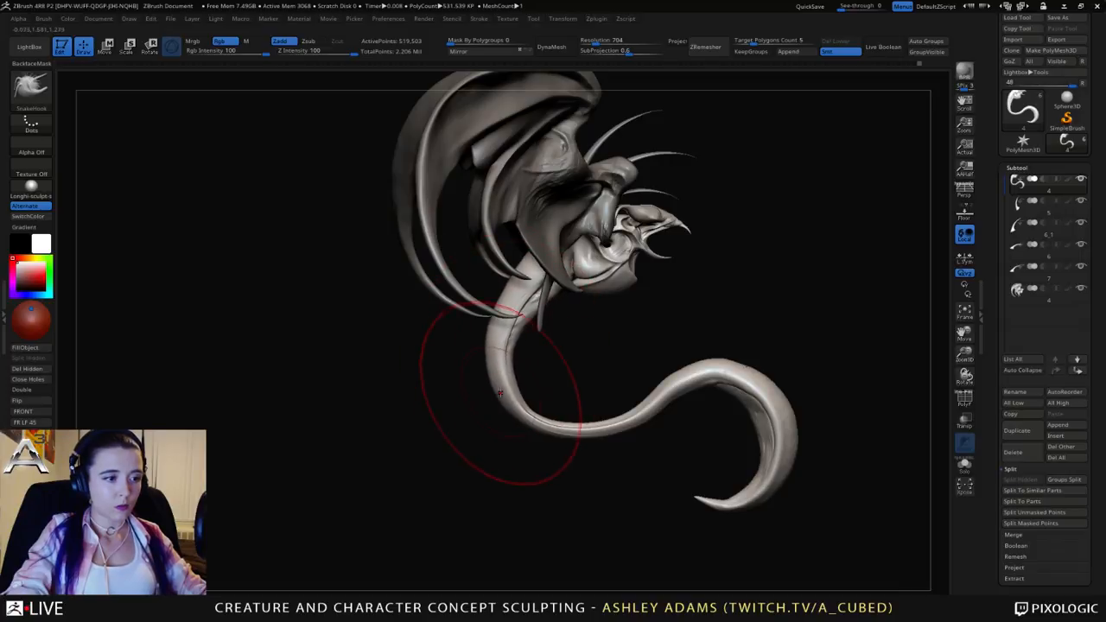
Step: Select the head-and-wings subtool and pull out a symmetrical pair of slender curled strands beneath the inner wings with SnakeHook
{"action": "left_click", "coordinate": [540, 328], "text": "alt"}
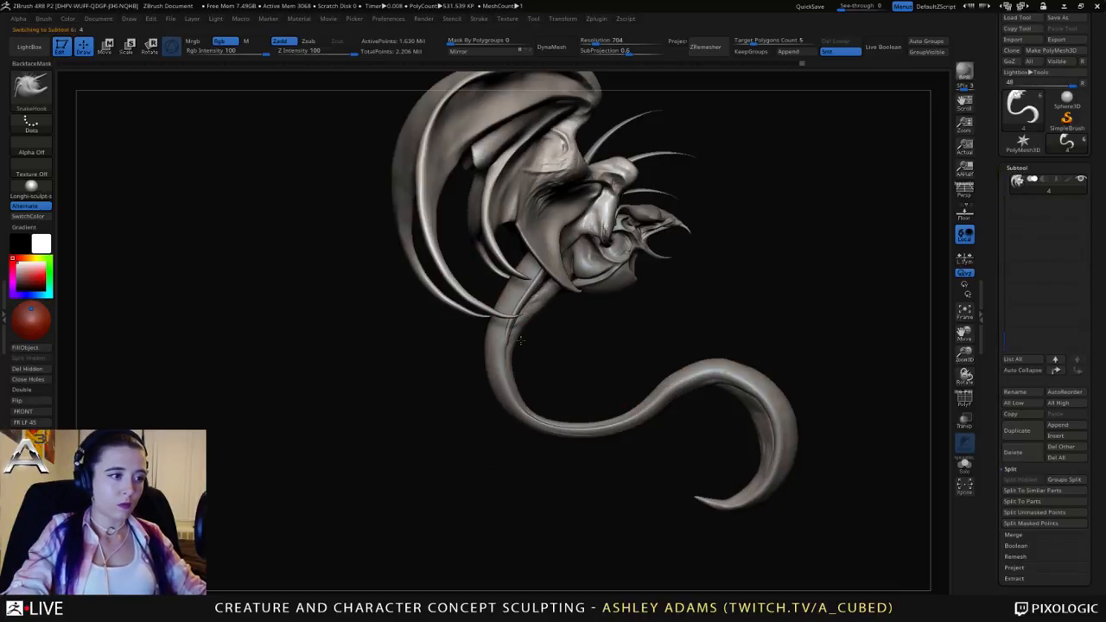
{"action": "mouse_move", "coordinate": [521, 338]}
{"action": "right_mouse_down"}
{"action": "mouse_move", "coordinate": [474, 329]}
{"action": "mouse_move", "coordinate": [512, 266]}
{"action": "right_mouse_up"}
{"action": "right_click_drag", "start_coordinate": [513, 266], "coordinate": [475, 272]}
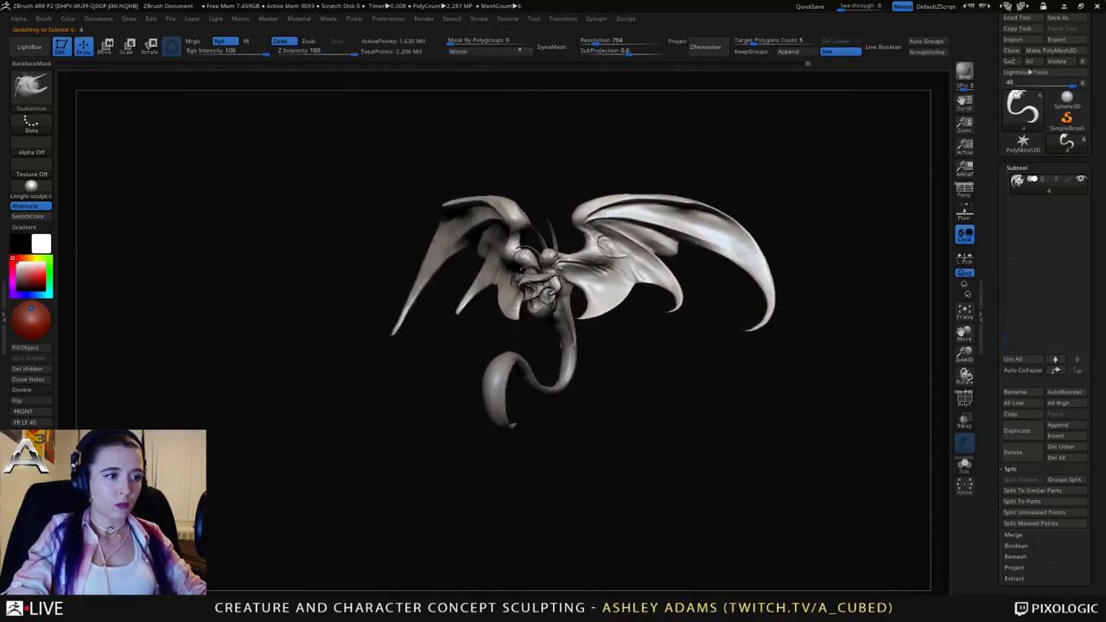
{"action": "right_click_drag", "start_coordinate": [562, 343], "coordinate": [581, 380]}
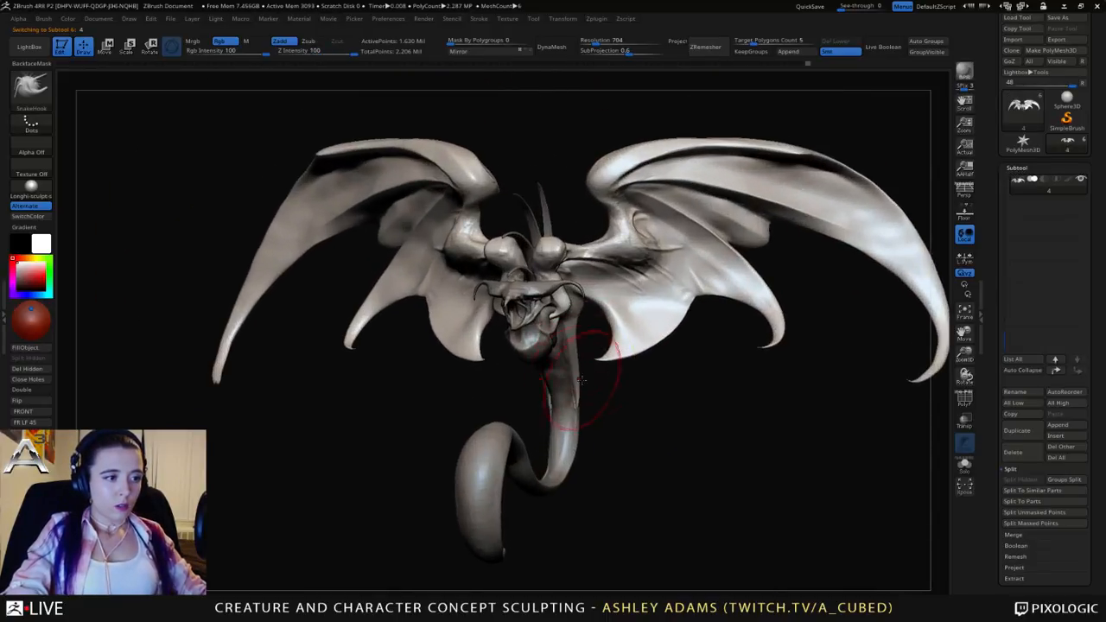
{"action": "mouse_move", "coordinate": [581, 380]}
{"action": "left_mouse_down"}
{"action": "mouse_move", "coordinate": [592, 401]}
{"action": "mouse_move", "coordinate": [620, 408]}
{"action": "mouse_move", "coordinate": [608, 425]}
{"action": "left_mouse_up"}
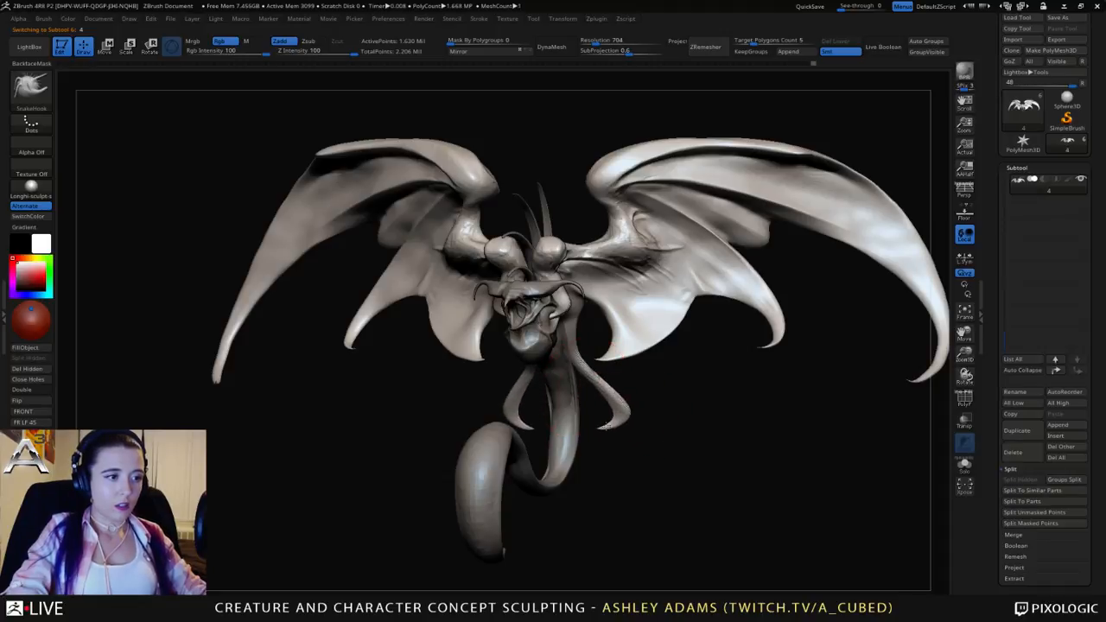
{"action": "right_click_drag", "start_coordinate": [608, 425], "coordinate": [519, 382]}
{"action": "mouse_move", "coordinate": [519, 383]}
{"action": "left_mouse_down"}
{"action": "mouse_move", "coordinate": [506, 419]}
{"action": "mouse_move", "coordinate": [521, 419]}
{"action": "left_mouse_up"}
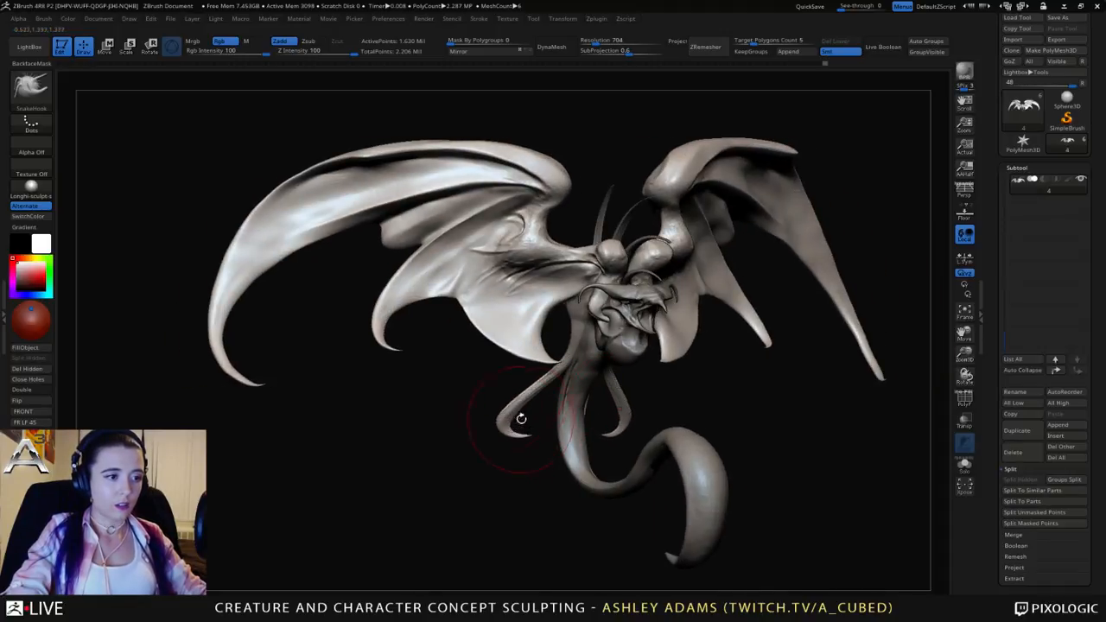
Step: Lengthen the paired strands downward and backward past the tail's lower bend
{"action": "right_click_drag", "start_coordinate": [521, 419], "coordinate": [575, 307]}
{"action": "right_click", "coordinate": [618, 331]}
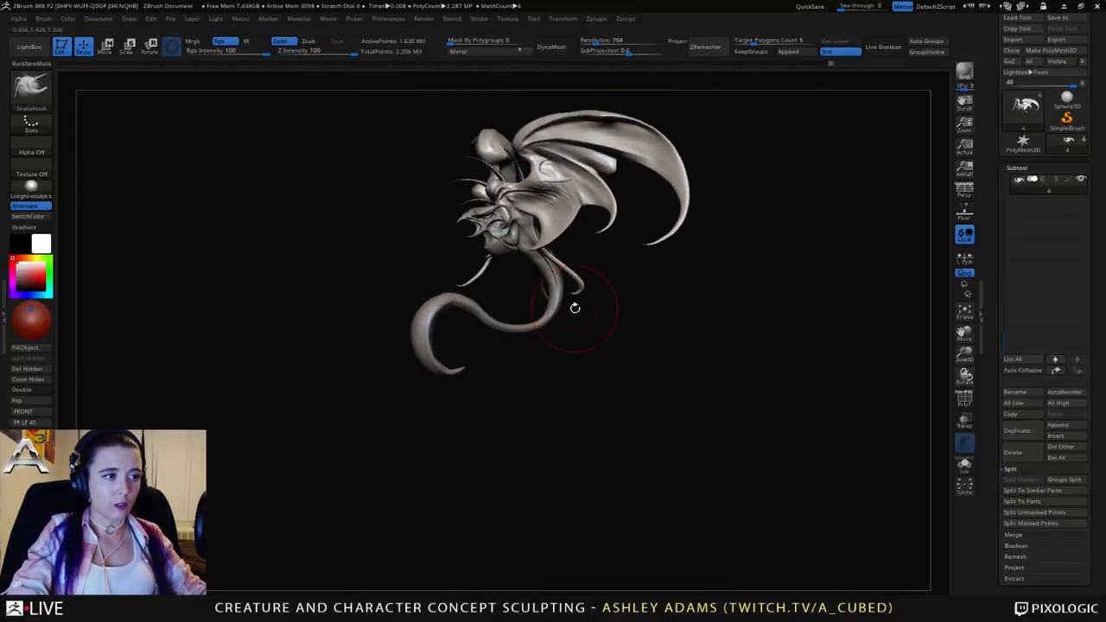
{"action": "left_click_drag", "start_coordinate": [575, 340], "coordinate": [602, 350]}
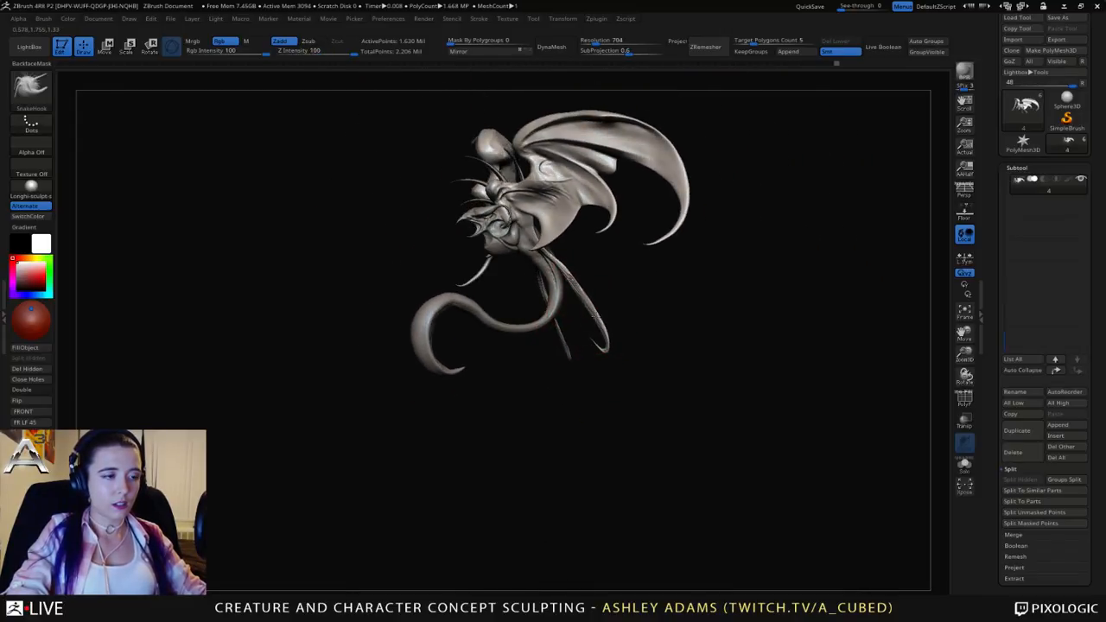
{"action": "right_click_drag", "start_coordinate": [593, 323], "coordinate": [557, 301]}
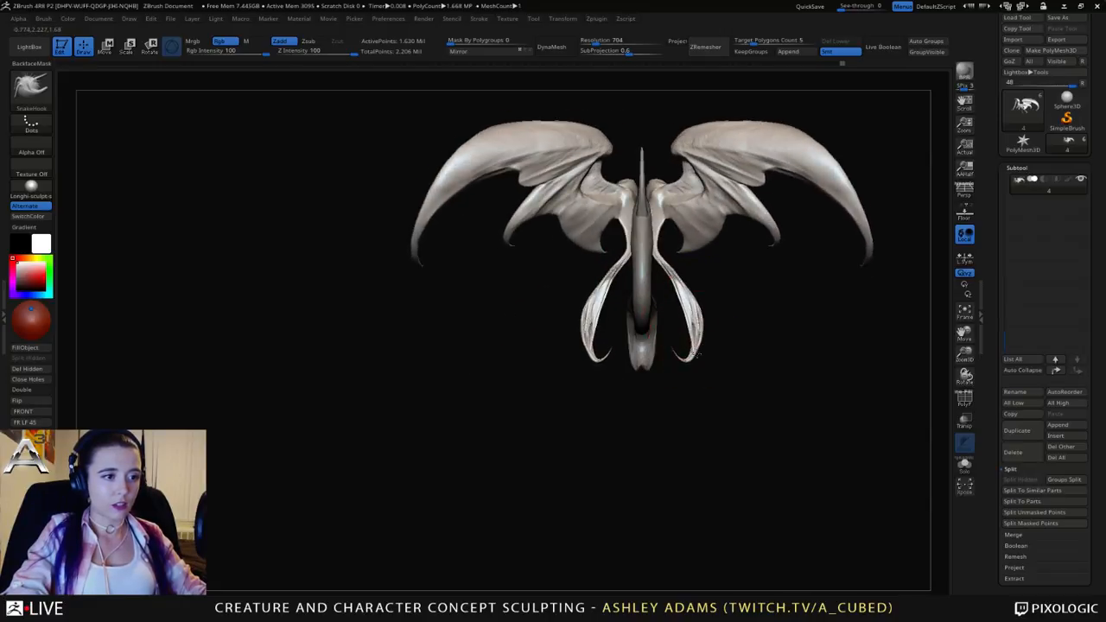
Step: Refine the paired strands so they spread outward beside the tail, with hooked tips
{"action": "mouse_move", "coordinate": [704, 345]}
{"action": "right_mouse_down"}
{"action": "mouse_move", "coordinate": [736, 316]}
{"action": "mouse_move", "coordinate": [776, 312]}
{"action": "right_mouse_up"}
{"action": "mouse_move", "coordinate": [687, 267]}
{"action": "right_mouse_down"}
{"action": "mouse_move", "coordinate": [717, 267]}
{"action": "mouse_move", "coordinate": [710, 256]}
{"action": "mouse_move", "coordinate": [691, 272]}
{"action": "mouse_move", "coordinate": [664, 240]}
{"action": "mouse_move", "coordinate": [707, 270]}
{"action": "right_mouse_up"}
{"action": "left_click_drag", "start_coordinate": [704, 276], "coordinate": [730, 432], "text": "shift"}
{"action": "mouse_move", "coordinate": [691, 393]}
{"action": "right_mouse_down", "text": "ctrl"}
{"action": "mouse_move", "coordinate": [681, 355]}
{"action": "mouse_move", "coordinate": [606, 375]}
{"action": "right_mouse_up", "text": "ctrl"}
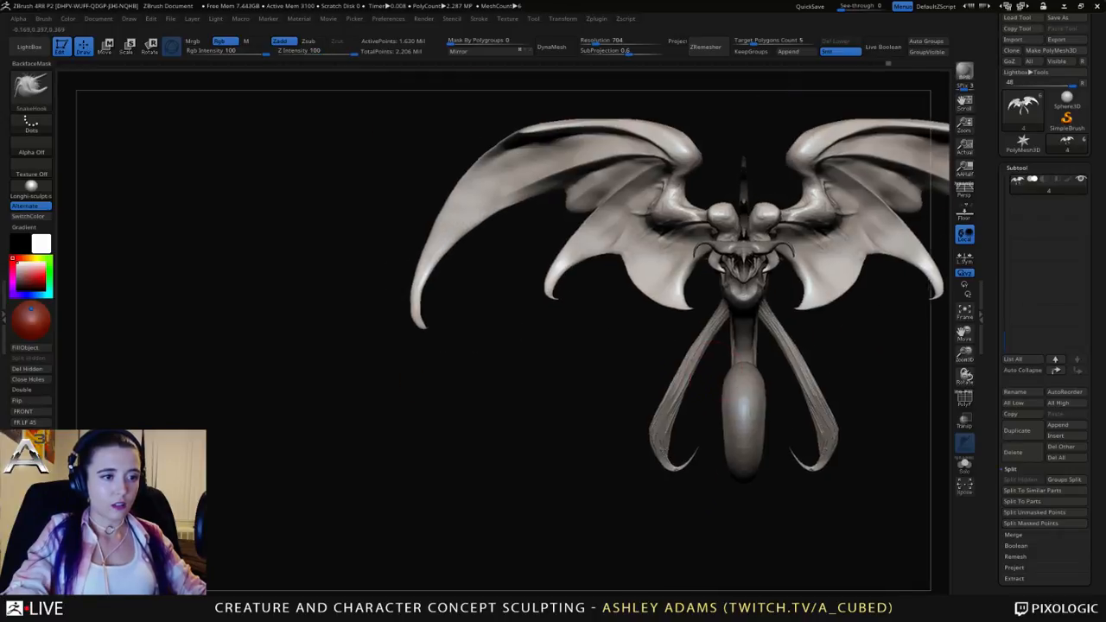
{"action": "right_click_drag", "start_coordinate": [733, 380], "coordinate": [593, 405], "text": "alt"}
{"action": "key", "text": "space"}
Step: Try to bend the strands in side view and sweep their lower ends backward with SnakeHook
{"action": "mouse_move", "coordinate": [691, 348]}
{"action": "right_mouse_down"}
{"action": "mouse_move", "coordinate": [635, 376]}
{"action": "mouse_move", "coordinate": [609, 372]}
{"action": "mouse_move", "coordinate": [615, 384]}
{"action": "right_mouse_up"}
{"action": "key", "text": "space"}
{"action": "mouse_move", "coordinate": [668, 388]}
{"action": "left_mouse_down"}
{"action": "mouse_move", "coordinate": [683, 388]}
{"action": "mouse_move", "coordinate": [669, 439]}
{"action": "left_mouse_up"}
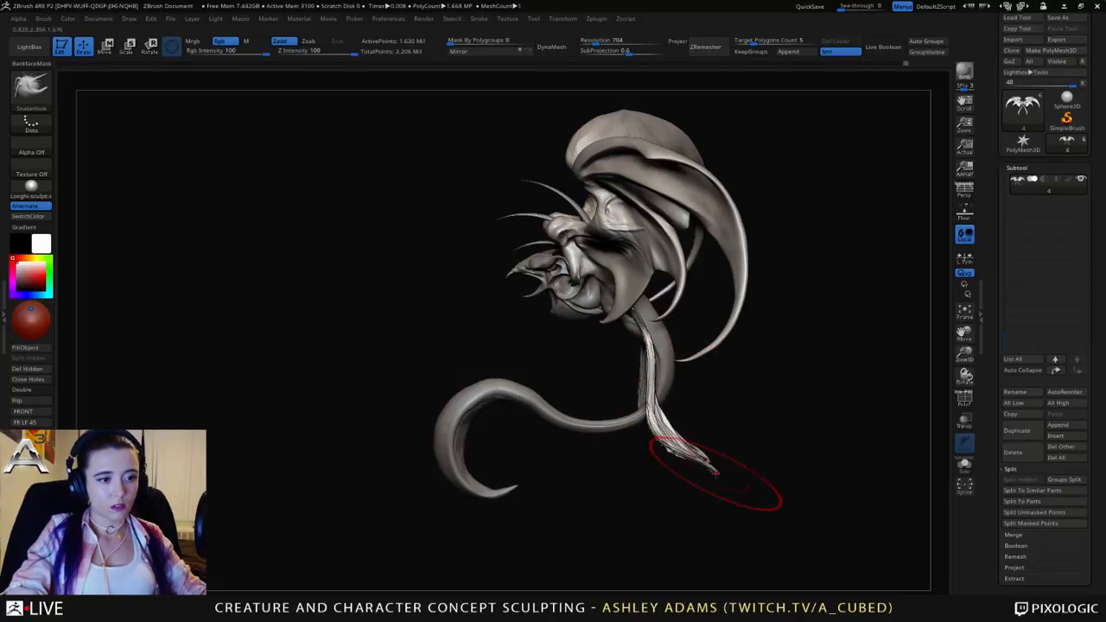
{"action": "mouse_move", "coordinate": [715, 473]}
{"action": "left_mouse_down"}
{"action": "mouse_move", "coordinate": [736, 454]}
{"action": "mouse_move", "coordinate": [715, 437]}
{"action": "left_mouse_up"}
{"action": "key", "text": "space"}
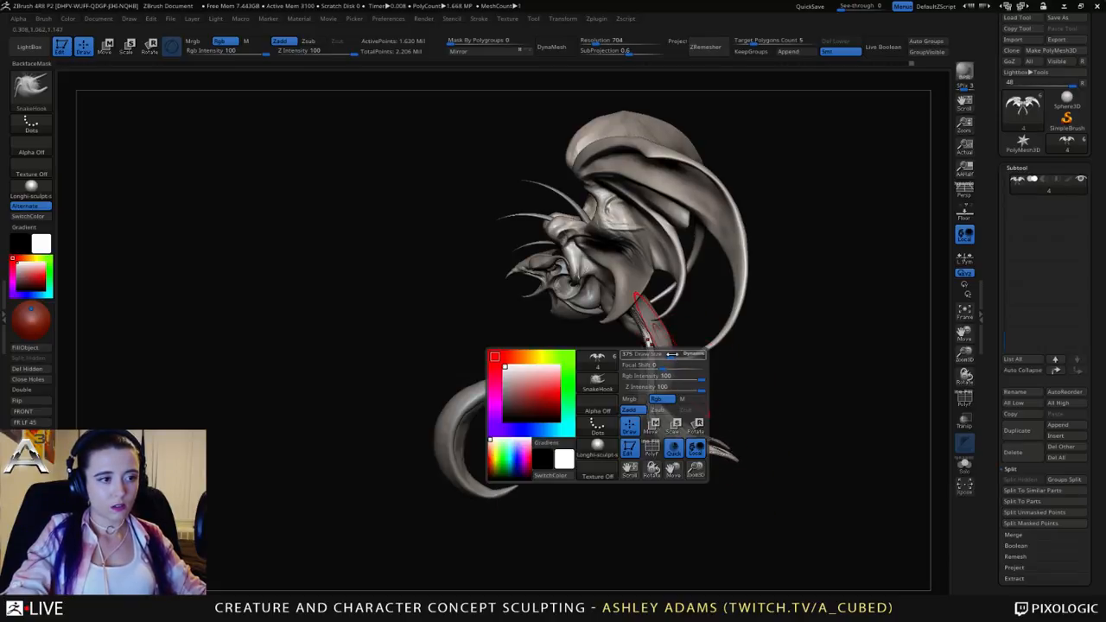
{"action": "left_click_drag", "start_coordinate": [672, 354], "coordinate": [665, 354]}
{"action": "mouse_move", "coordinate": [651, 411]}
{"action": "left_mouse_down"}
{"action": "mouse_move", "coordinate": [663, 368]}
{"action": "mouse_move", "coordinate": [656, 394]}
{"action": "left_mouse_up"}
{"action": "left_click", "coordinate": [643, 418], "text": "alt"}
{"action": "left_click_drag", "start_coordinate": [442, 505], "coordinate": [614, 334]}
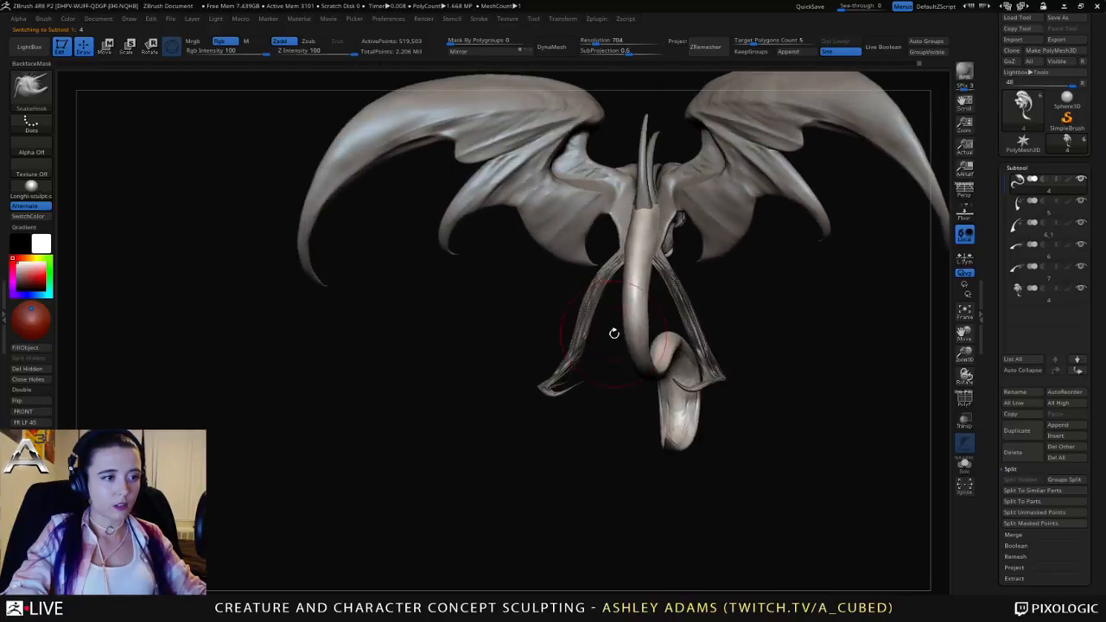
{"action": "left_click", "coordinate": [695, 334], "text": "alt"}
{"action": "left_click_drag", "start_coordinate": [754, 335], "coordinate": [658, 323]}
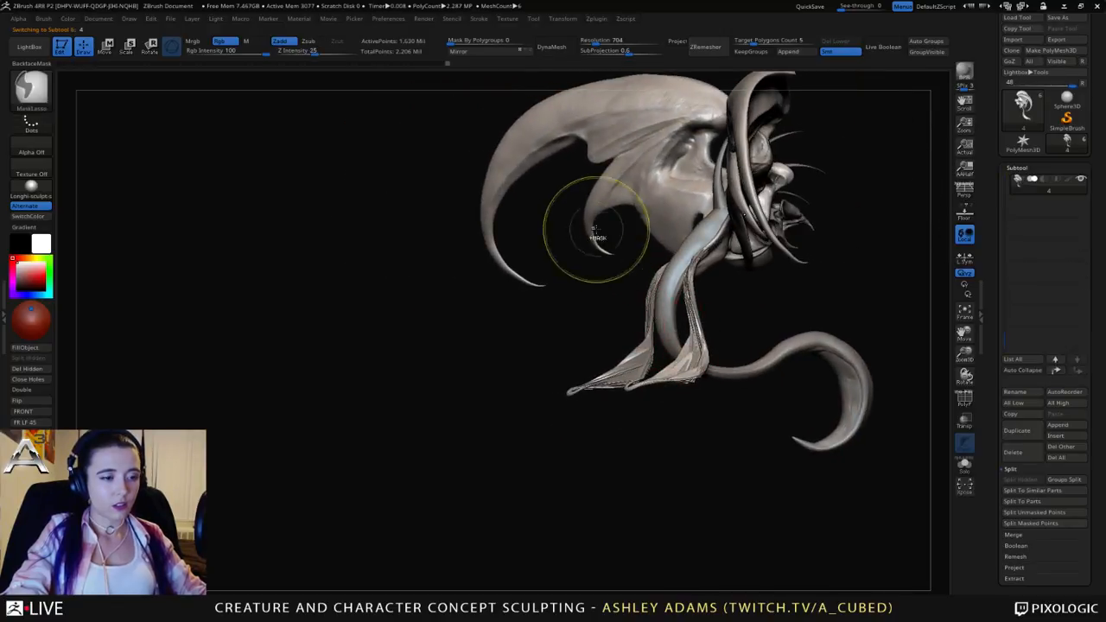
Step: Undo the last SnakeHook bends on the paired strands
{"action": "key", "text": "ctrl+z"}
{"action": "key", "text": "ctrl+z"}
{"action": "key", "text": "ctrl+z"}
{"action": "key", "text": "ctrl+z"}
{"action": "key", "text": "ctrl+z"}
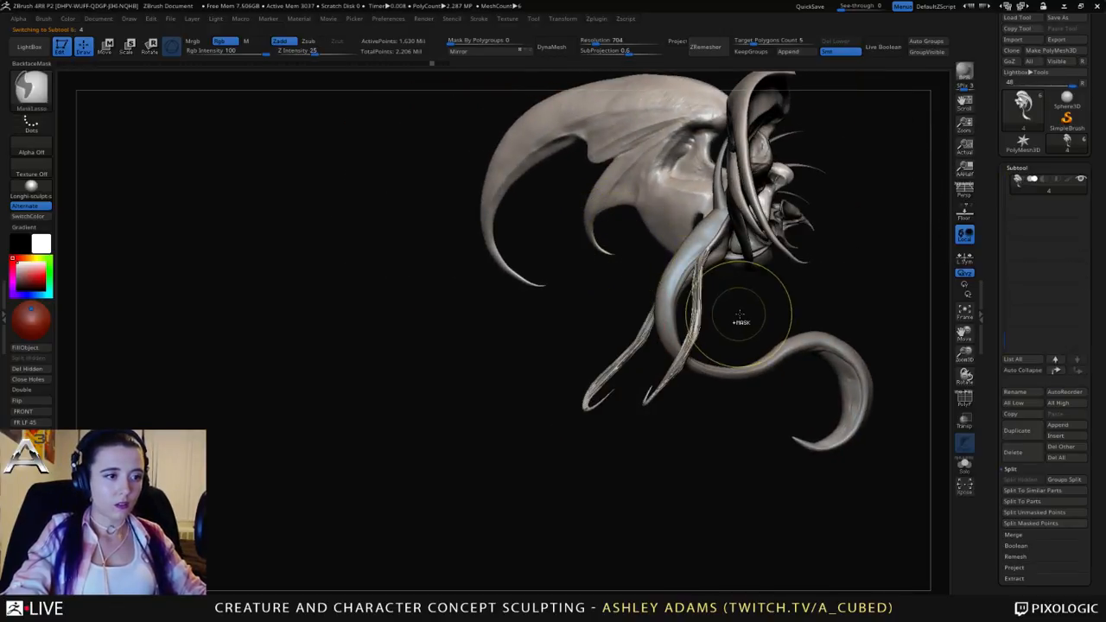
Step: Remesh the head-and-wings subtool with DynaMesh at resolution 704
{"action": "mouse_move", "coordinate": [743, 318]}
{"action": "left_mouse_down"}
{"action": "mouse_move", "coordinate": [585, 308]}
{"action": "mouse_move", "coordinate": [571, 337]}
{"action": "left_mouse_up"}
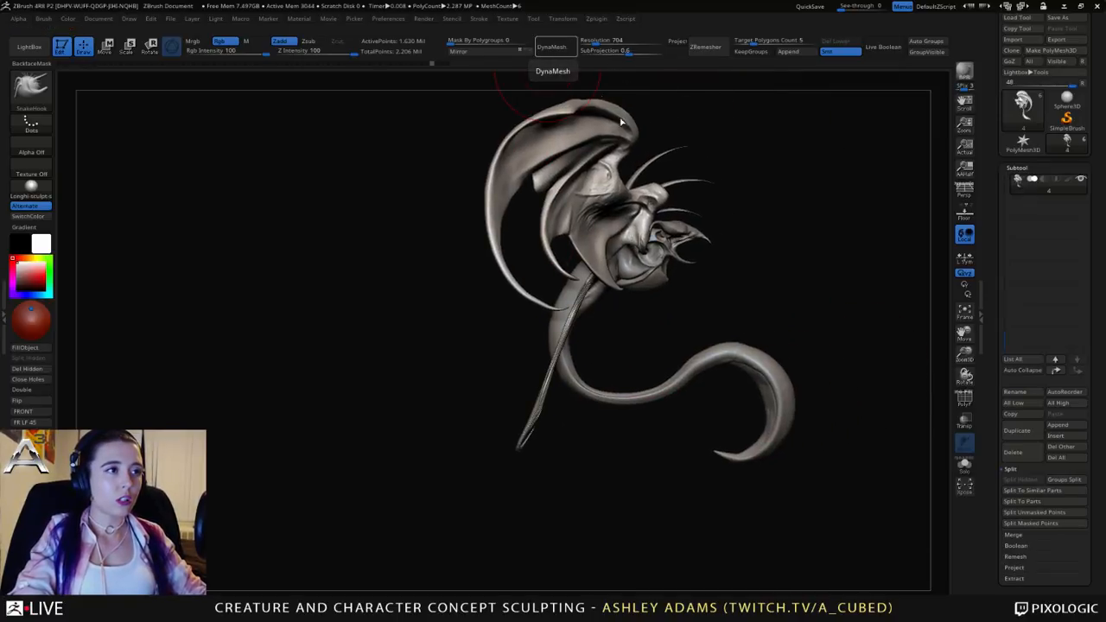
{"action": "left_click_drag", "start_coordinate": [762, 330], "coordinate": [759, 329], "text": "ctrl"}
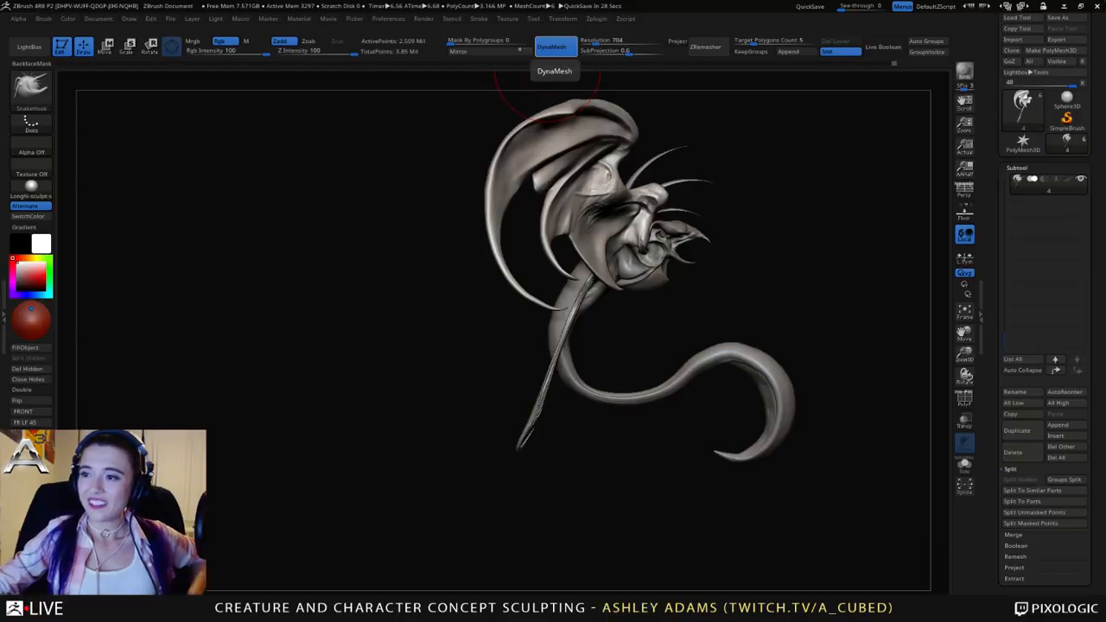
Step: Bend the remeshed strands into an S-curve in side view, sweeping their lower ends backward with SnakeHook
{"action": "left_click_drag", "start_coordinate": [821, 259], "coordinate": [613, 248]}
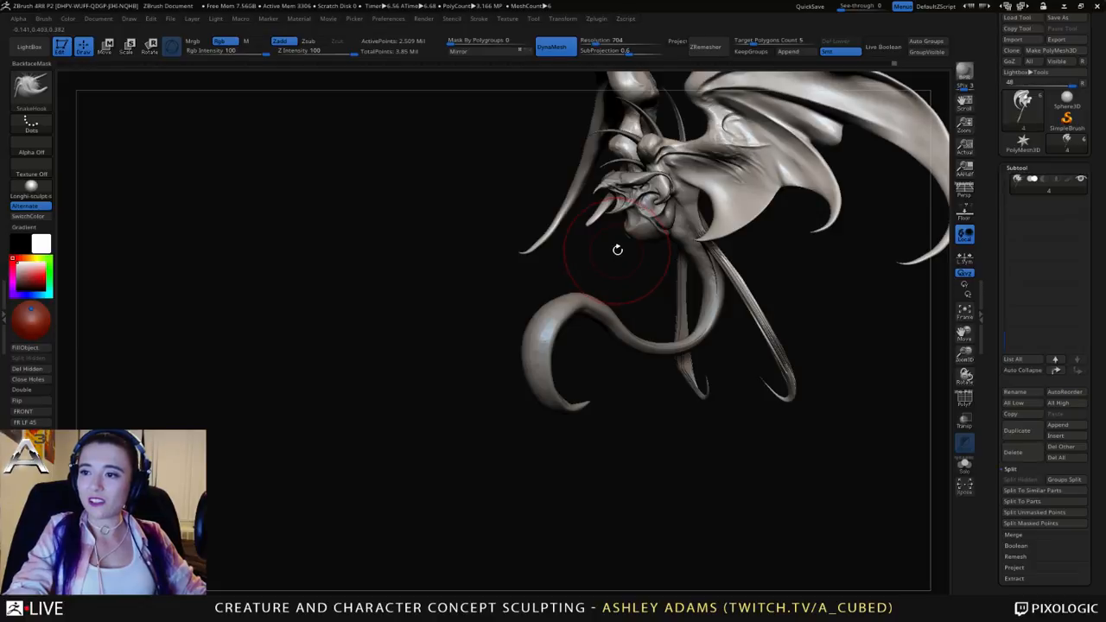
{"action": "mouse_move", "coordinate": [618, 239]}
{"action": "left_mouse_down"}
{"action": "mouse_move", "coordinate": [594, 261]}
{"action": "mouse_move", "coordinate": [586, 253]}
{"action": "mouse_move", "coordinate": [596, 263]}
{"action": "left_mouse_up"}
{"action": "key", "text": "space"}
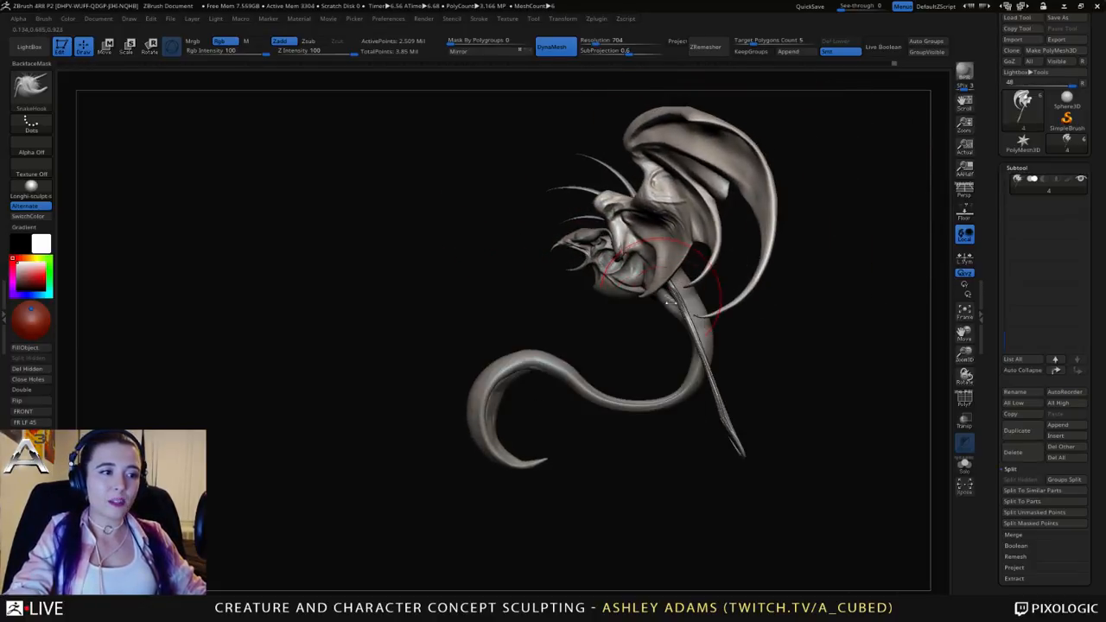
{"action": "mouse_move", "coordinate": [707, 367]}
{"action": "left_mouse_down", "text": "alt"}
{"action": "mouse_move", "coordinate": [671, 318]}
{"action": "mouse_move", "coordinate": [670, 341]}
{"action": "left_mouse_up", "text": "alt"}
{"action": "key", "text": "space"}
{"action": "left_click_drag", "start_coordinate": [669, 302], "coordinate": [664, 362]}
{"action": "left_click_drag", "start_coordinate": [716, 416], "coordinate": [725, 413]}
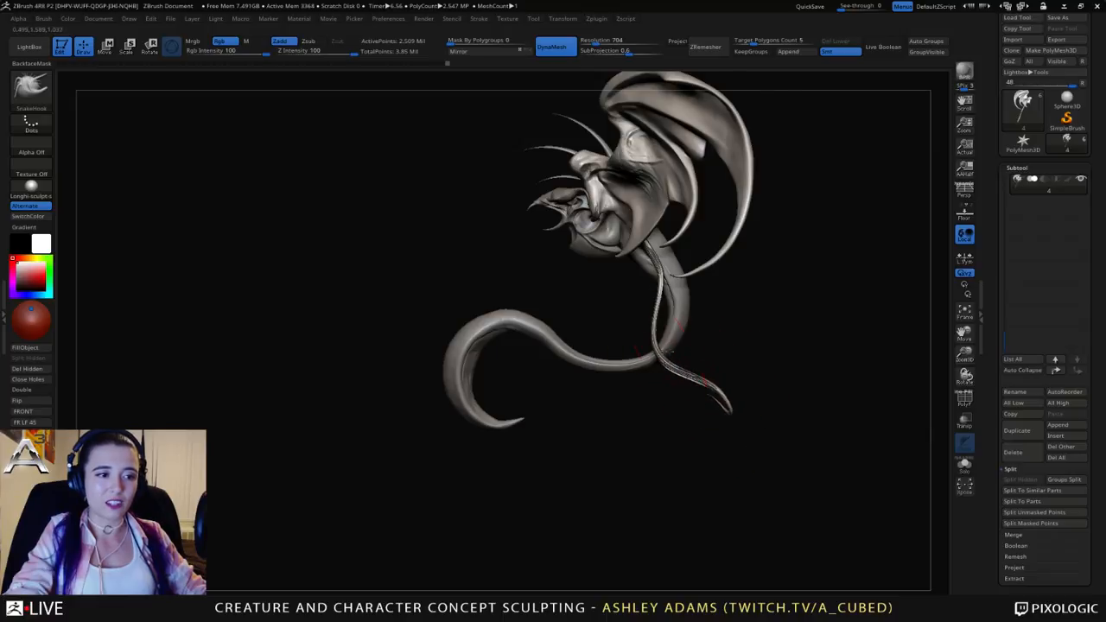
{"action": "left_click_drag", "start_coordinate": [671, 352], "coordinate": [715, 392]}
Step: Adjust the upper contours of the paired strands beside the tail with a smaller SnakeHook brush
{"action": "right_click_drag", "start_coordinate": [649, 330], "coordinate": [684, 296]}
{"action": "right_click_drag", "start_coordinate": [614, 278], "coordinate": [605, 251]}
{"action": "key", "text": "space"}
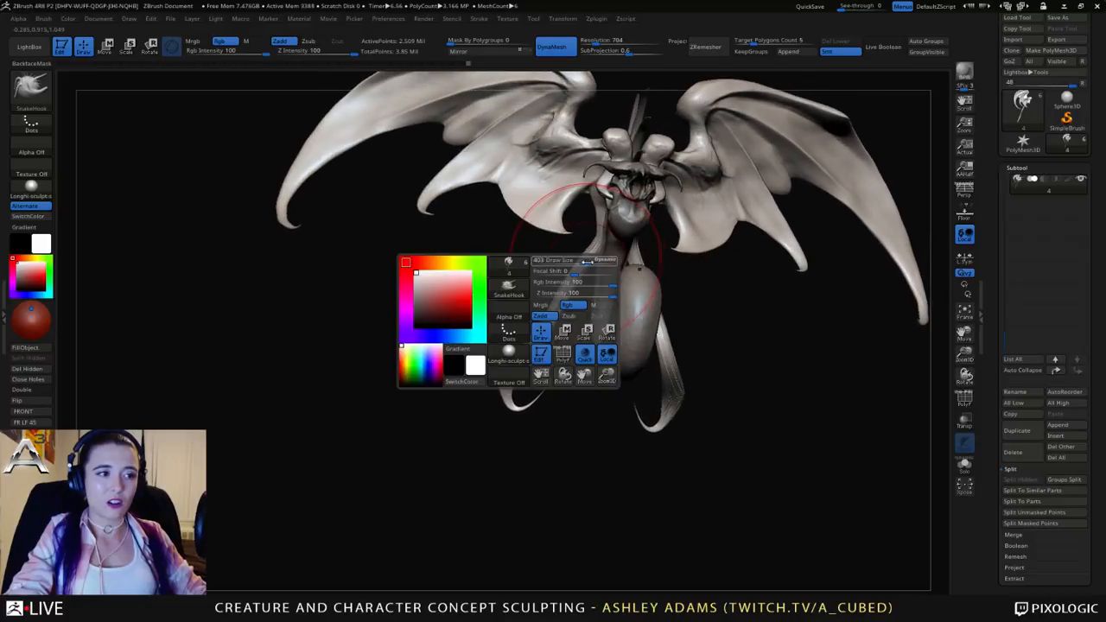
{"action": "left_click_drag", "start_coordinate": [579, 260], "coordinate": [567, 257]}
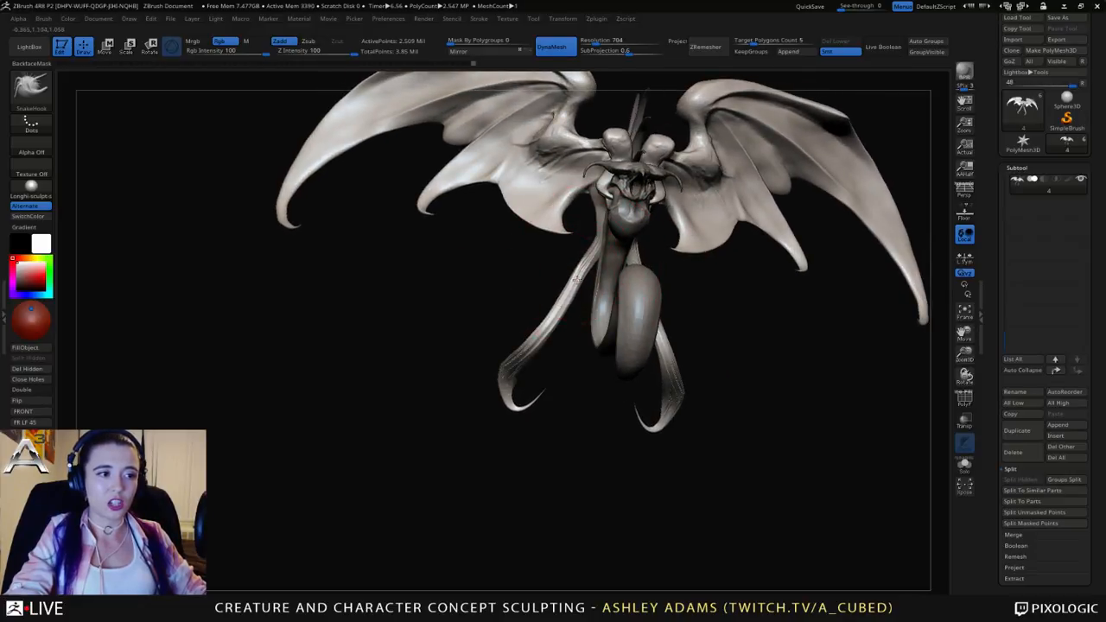
{"action": "key", "text": "space"}
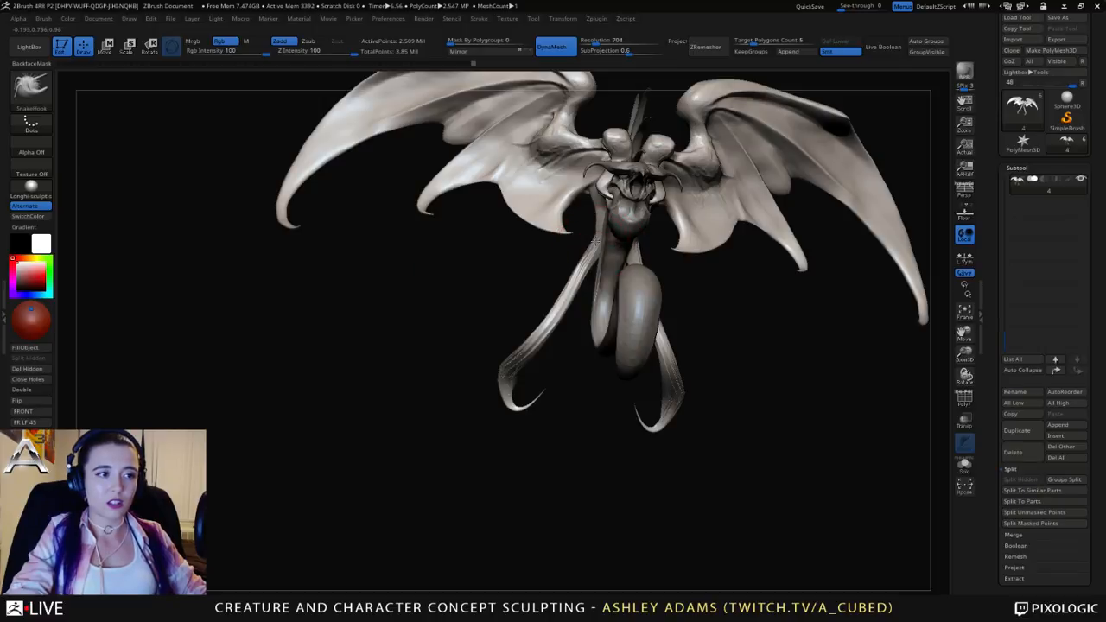
{"action": "left_click_drag", "start_coordinate": [546, 250], "coordinate": [475, 254]}
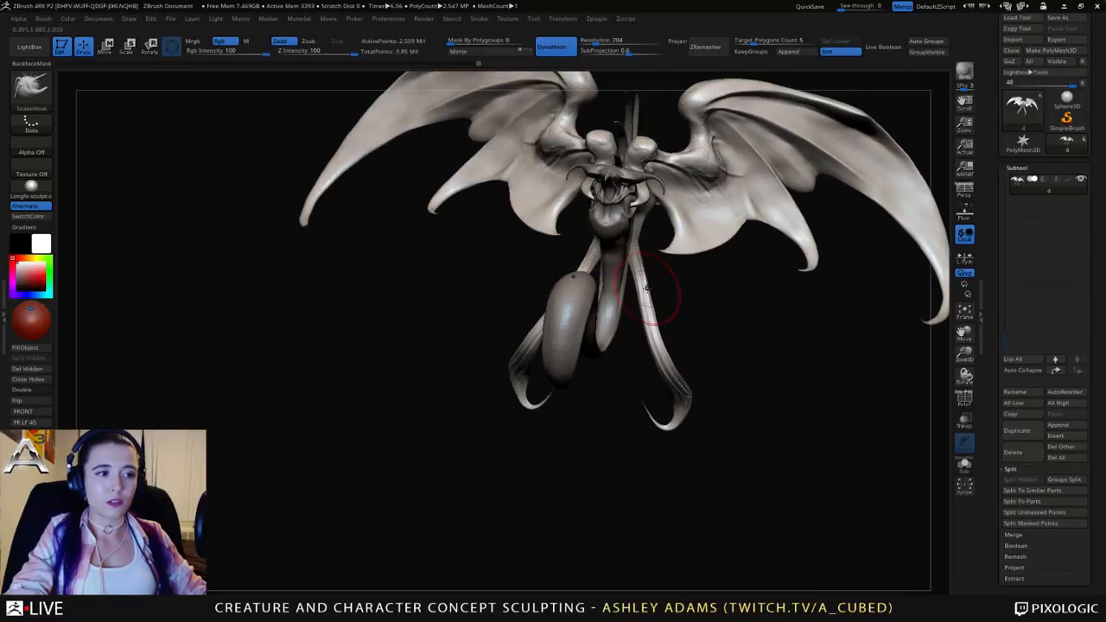
{"action": "left_click_drag", "start_coordinate": [647, 289], "coordinate": [654, 284]}
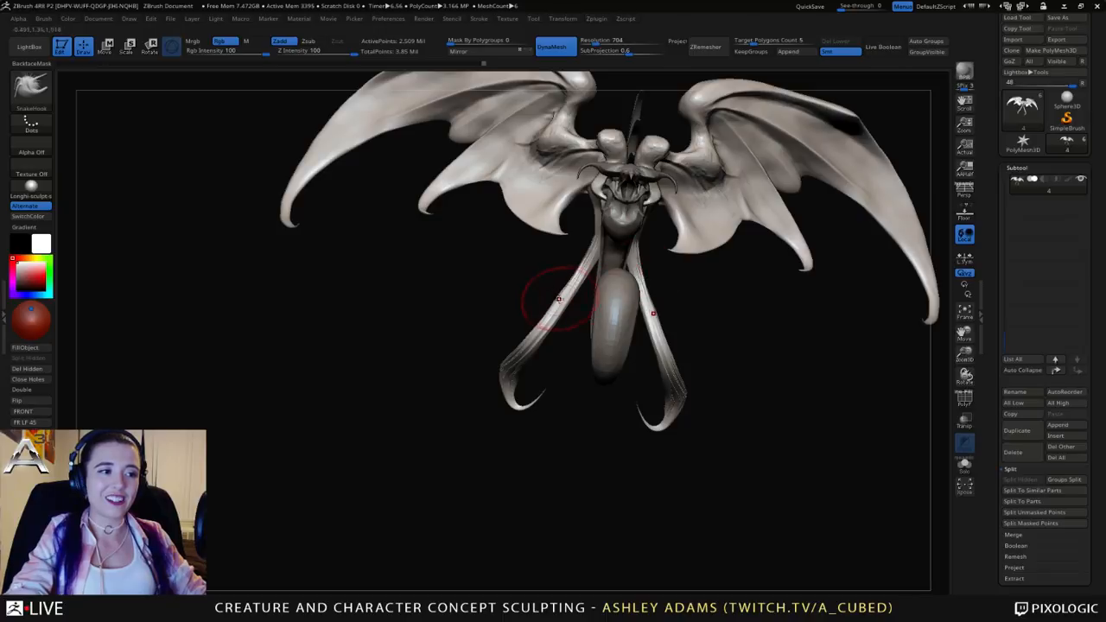
Step: Broaden the curled lower ends of the strands into paddle shapes and smooth their surfaces
{"action": "left_click_drag", "start_coordinate": [605, 311], "coordinate": [635, 319]}
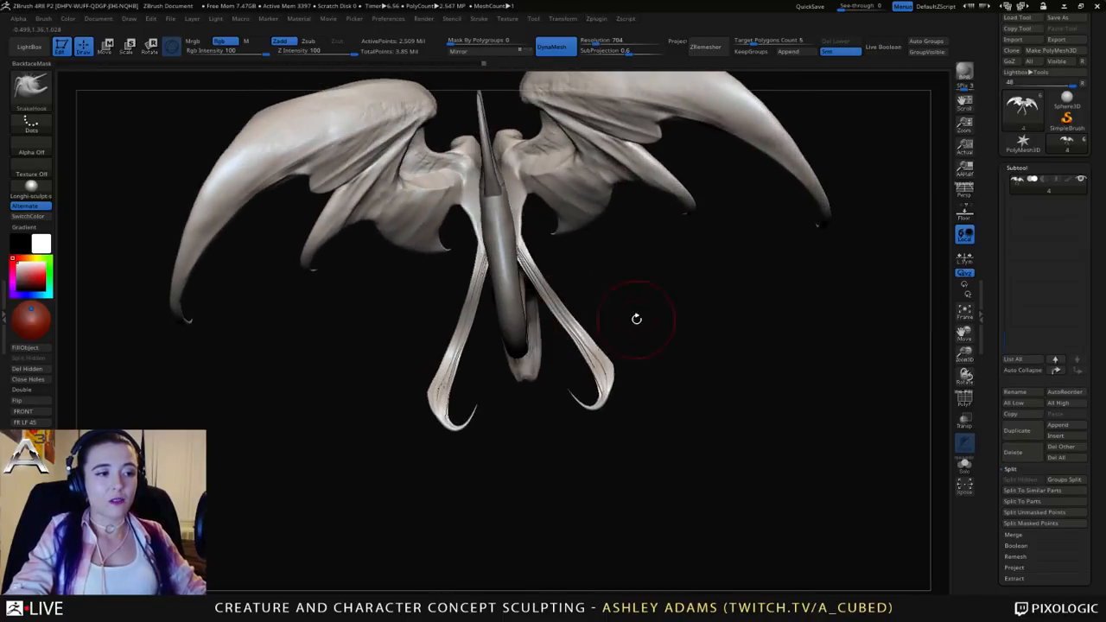
{"action": "mouse_move", "coordinate": [601, 356]}
{"action": "left_mouse_down"}
{"action": "mouse_move", "coordinate": [602, 374]}
{"action": "mouse_move", "coordinate": [594, 356]}
{"action": "mouse_move", "coordinate": [616, 366]}
{"action": "mouse_move", "coordinate": [607, 383]}
{"action": "mouse_move", "coordinate": [622, 401]}
{"action": "mouse_move", "coordinate": [634, 390]}
{"action": "mouse_move", "coordinate": [628, 378]}
{"action": "mouse_move", "coordinate": [635, 385]}
{"action": "mouse_move", "coordinate": [611, 320]}
{"action": "mouse_move", "coordinate": [615, 381]}
{"action": "mouse_move", "coordinate": [594, 346]}
{"action": "left_mouse_up"}
{"action": "key", "text": "shift"}
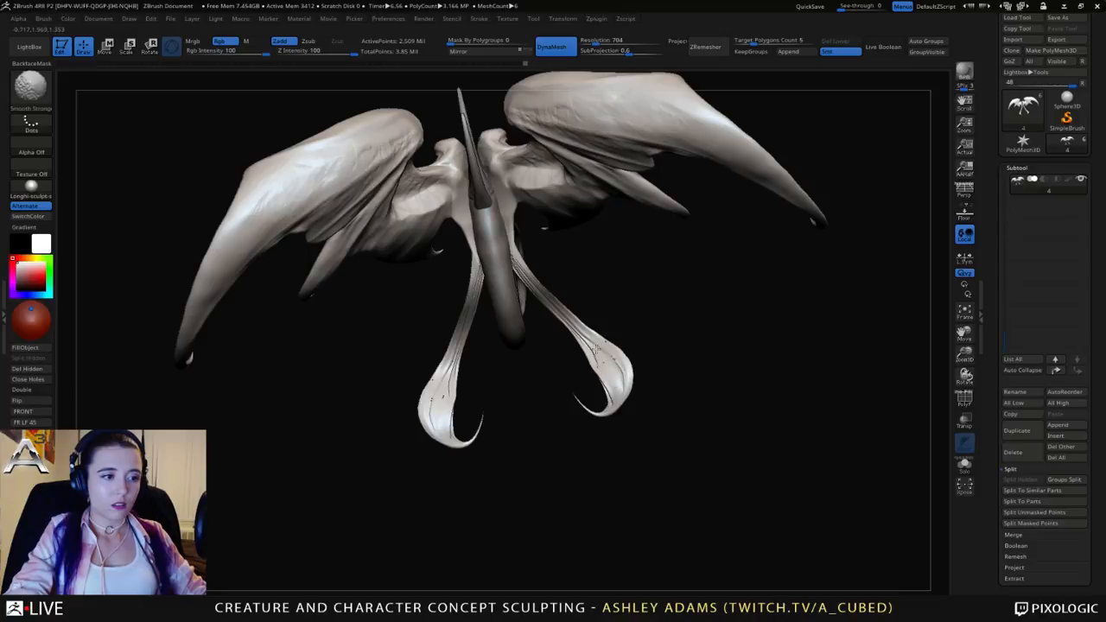
Step: Refine the lower ends of the paired strands with a resized SnakeHook brush, working from the rear and side
{"action": "key", "text": "space"}
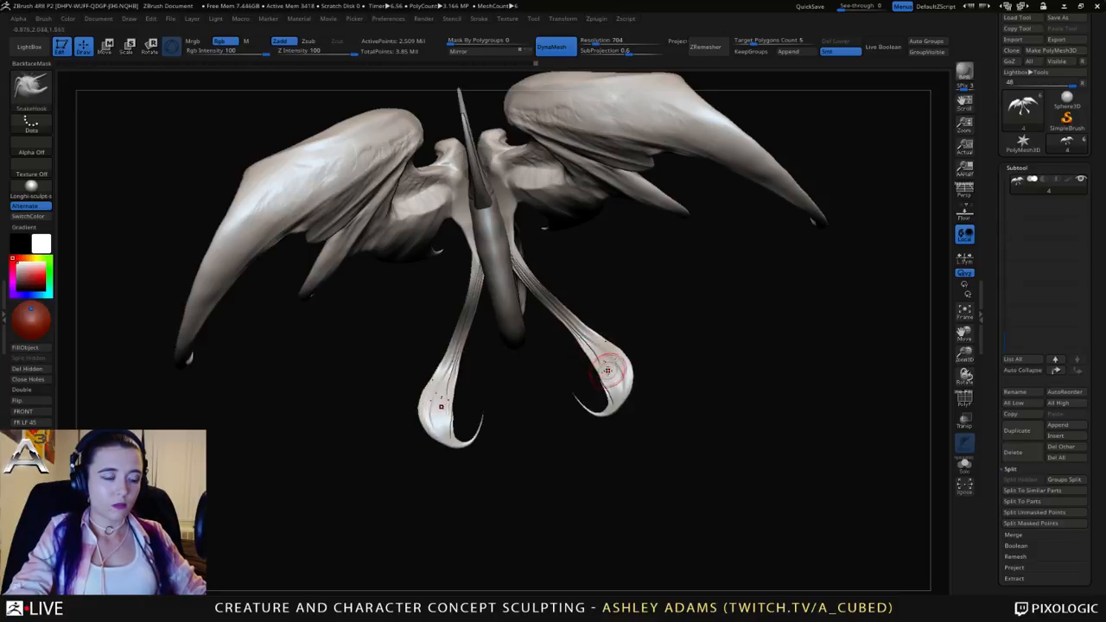
{"action": "mouse_move", "coordinate": [641, 367]}
{"action": "left_mouse_down"}
{"action": "mouse_move", "coordinate": [631, 297]}
{"action": "mouse_move", "coordinate": [648, 307]}
{"action": "left_mouse_up"}
{"action": "key", "text": "space"}
{"action": "mouse_move", "coordinate": [628, 393]}
{"action": "left_mouse_down"}
{"action": "mouse_move", "coordinate": [637, 396]}
{"action": "mouse_move", "coordinate": [607, 269]}
{"action": "mouse_move", "coordinate": [660, 363]}
{"action": "left_mouse_up"}
{"action": "key", "text": "space"}
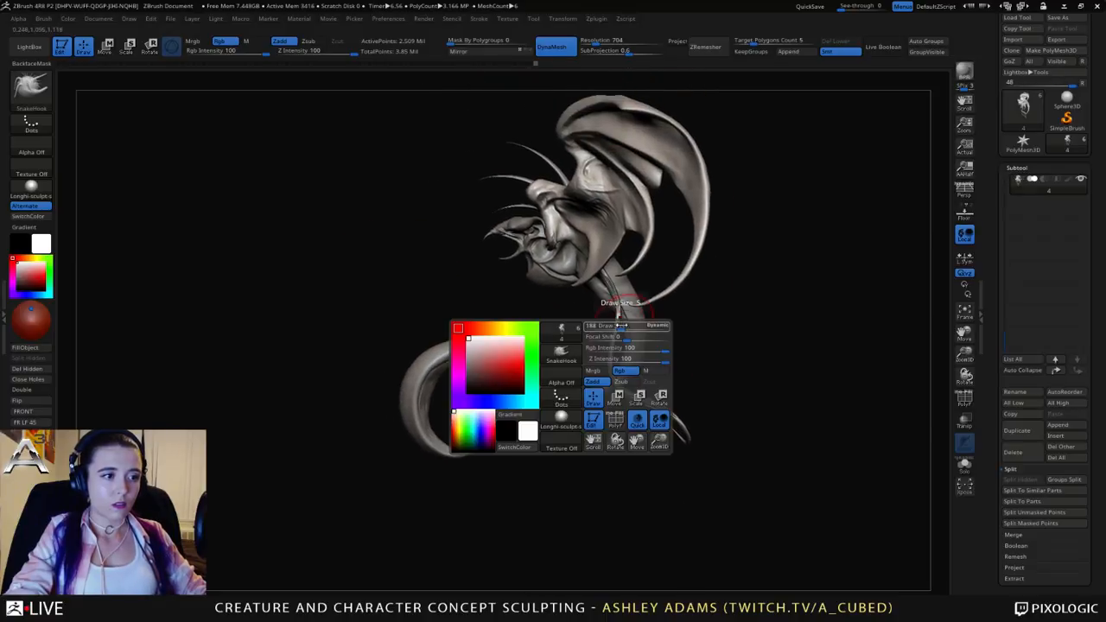
{"action": "left_click_drag", "start_coordinate": [621, 325], "coordinate": [623, 321]}
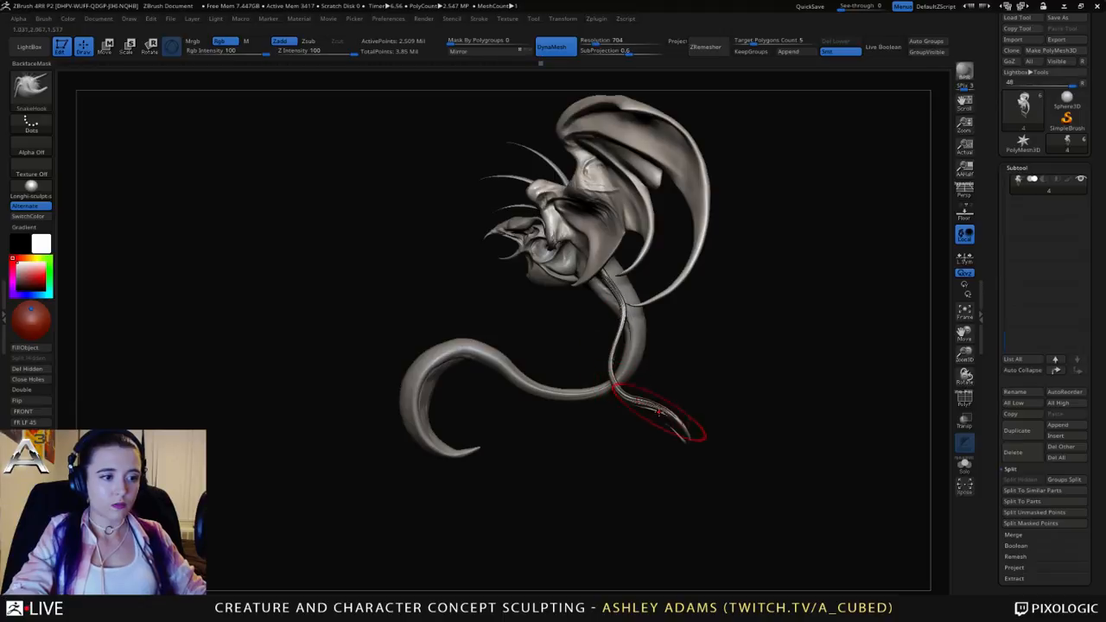
{"action": "mouse_move", "coordinate": [664, 409]}
{"action": "left_mouse_down"}
{"action": "mouse_move", "coordinate": [698, 400]}
{"action": "mouse_move", "coordinate": [706, 366]}
{"action": "left_mouse_up"}
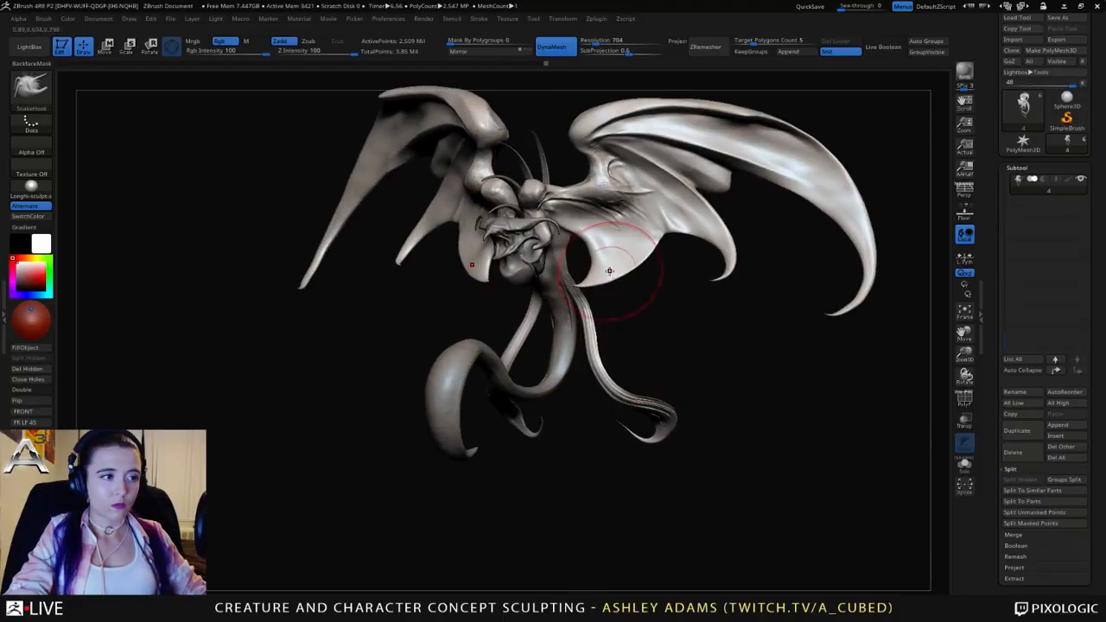
Step: Enlarge the SnakeHook brush and sweep the rear edge of the outer wings backward in side view
{"action": "key", "text": "space"}
{"action": "left_click_drag", "start_coordinate": [610, 246], "coordinate": [626, 243]}
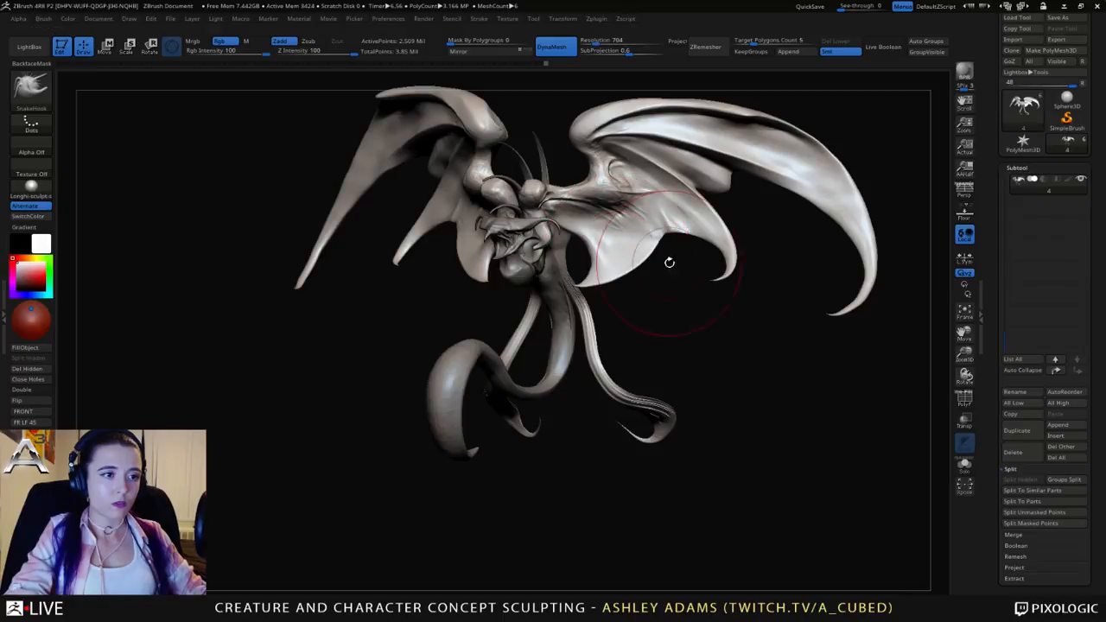
{"action": "right_click_drag", "start_coordinate": [667, 304], "coordinate": [626, 236], "text": "ctrl"}
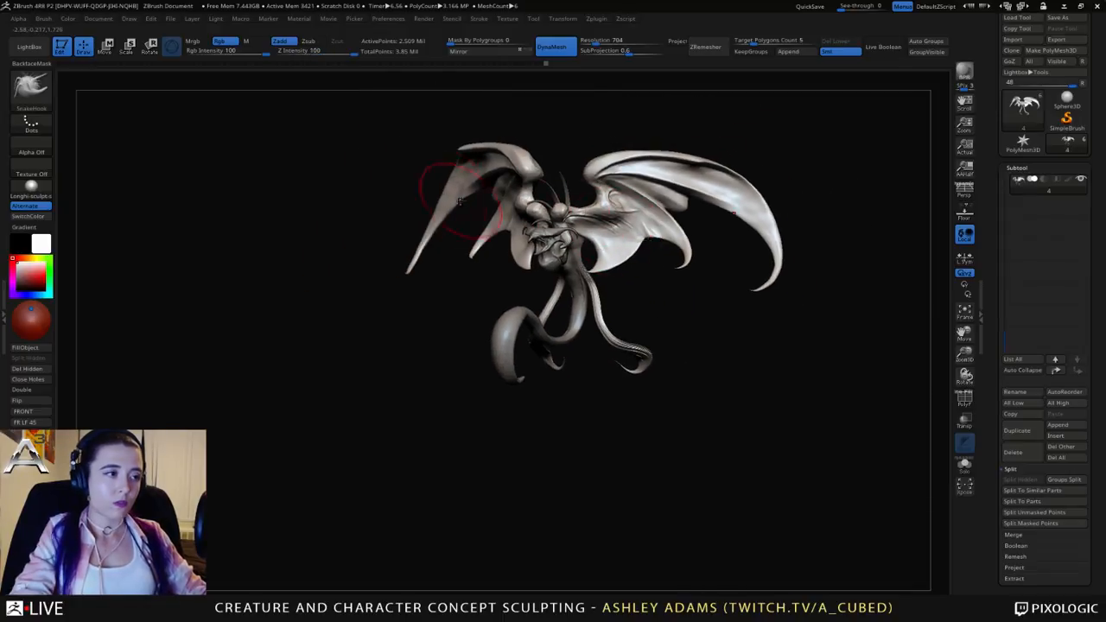
{"action": "left_click_drag", "start_coordinate": [432, 185], "coordinate": [557, 210]}
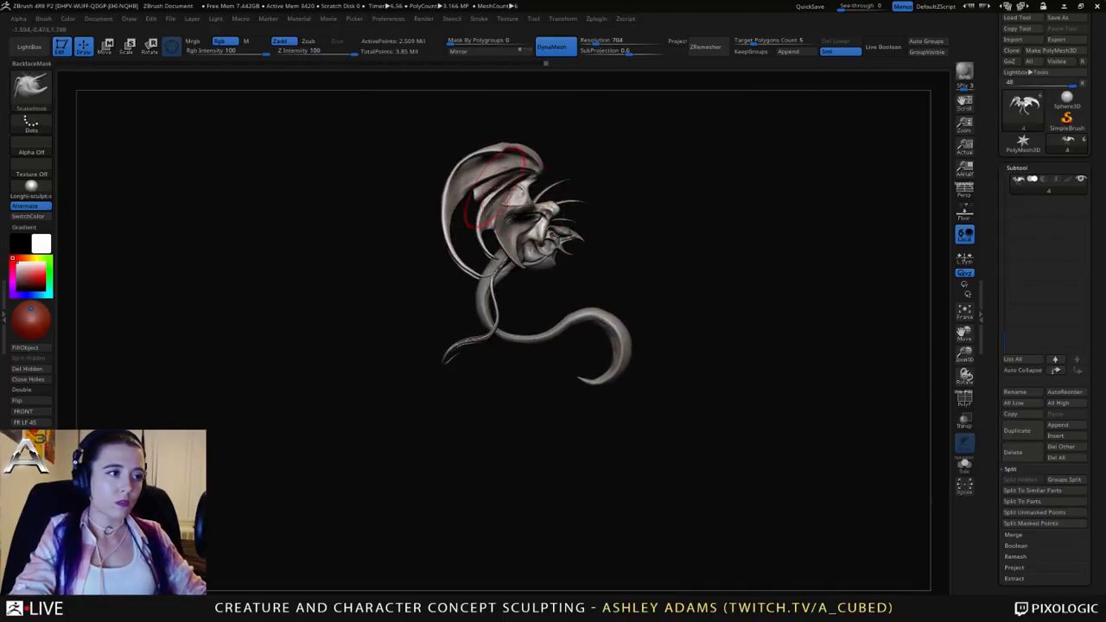
{"action": "key", "text": "space"}
{"action": "left_click_drag", "start_coordinate": [486, 188], "coordinate": [496, 187]}
{"action": "mouse_move", "coordinate": [414, 188]}
{"action": "left_mouse_down"}
{"action": "mouse_move", "coordinate": [466, 196]}
{"action": "mouse_move", "coordinate": [509, 185]}
{"action": "left_mouse_up"}
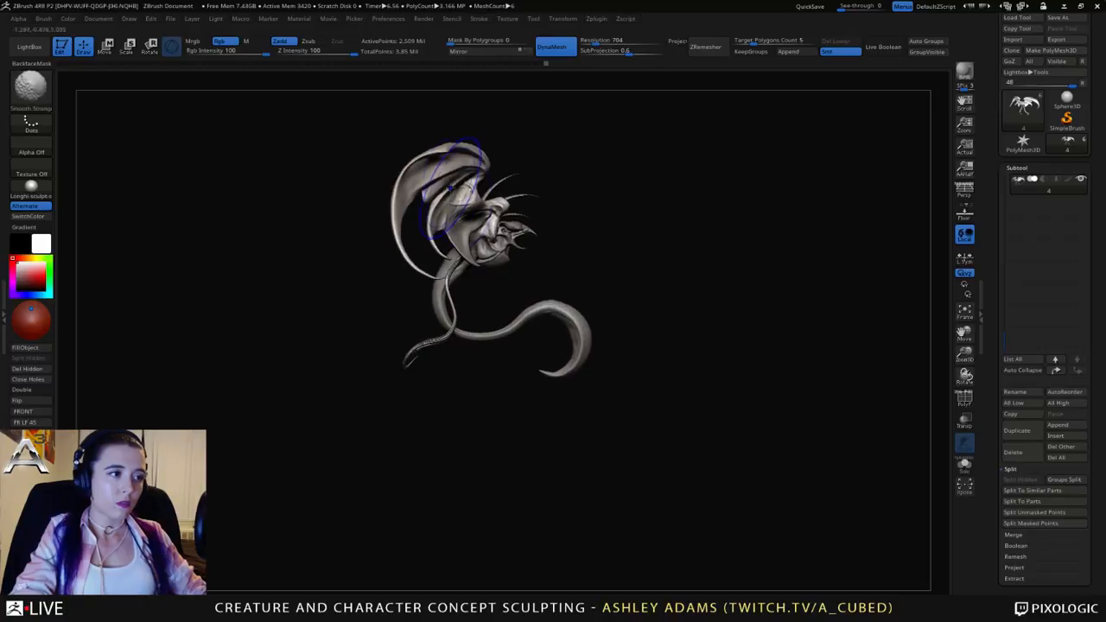
{"action": "key", "text": "space"}
{"action": "left_click_drag", "start_coordinate": [440, 195], "coordinate": [450, 195]}
{"action": "mouse_move", "coordinate": [347, 206]}
{"action": "left_mouse_down"}
{"action": "mouse_move", "coordinate": [405, 200]}
{"action": "mouse_move", "coordinate": [394, 227]}
{"action": "left_mouse_up"}
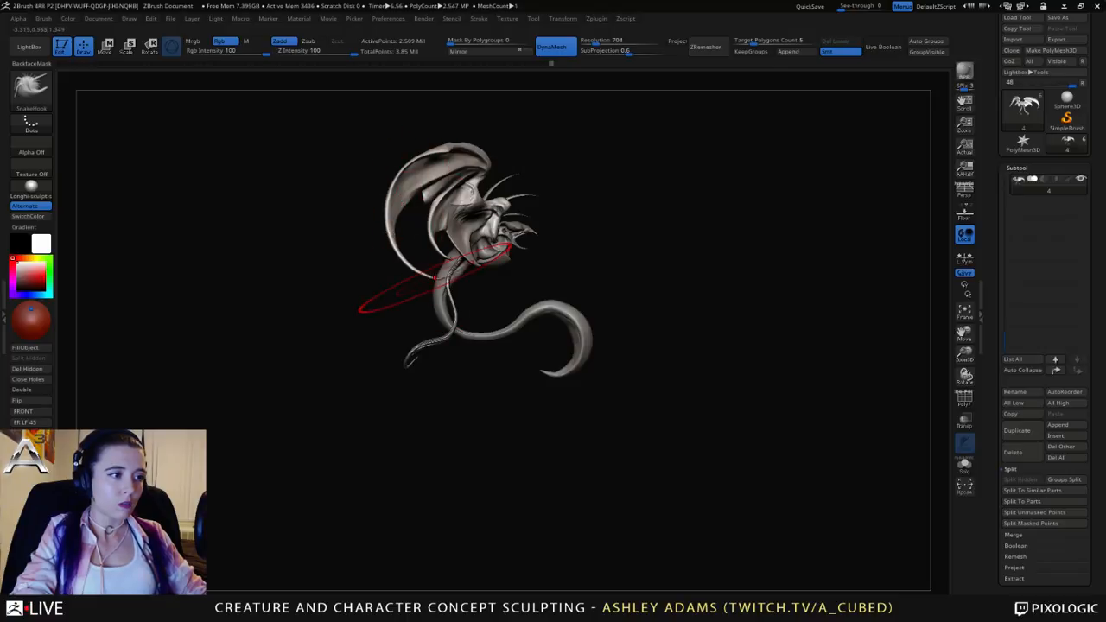
Step: Extend the long outer wing tips and round out the wings' rear and upper contour with SnakeHook in side view
{"action": "left_click_drag", "start_coordinate": [421, 271], "coordinate": [395, 263]}
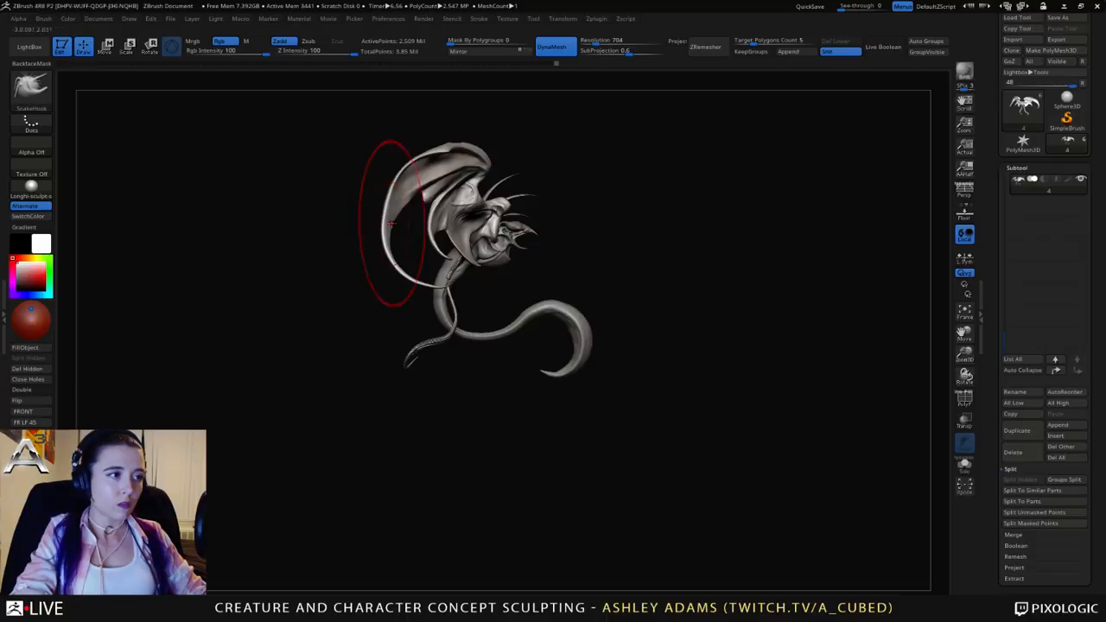
{"action": "left_click_drag", "start_coordinate": [390, 211], "coordinate": [377, 205]}
{"action": "left_click_drag", "start_coordinate": [419, 162], "coordinate": [416, 153]}
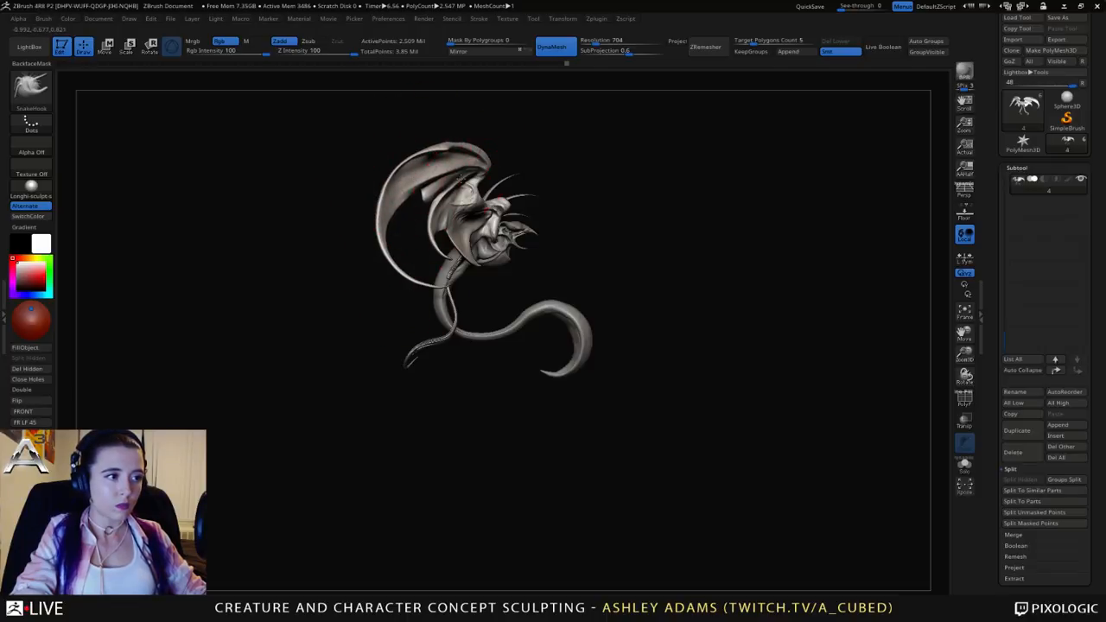
Step: Reshape the outer wing tips with a smaller SnakeHook brush in front view and curl the inner wing points outward
{"action": "mouse_move", "coordinate": [430, 154]}
{"action": "right_mouse_down"}
{"action": "mouse_move", "coordinate": [449, 160]}
{"action": "mouse_move", "coordinate": [413, 172]}
{"action": "mouse_move", "coordinate": [428, 175]}
{"action": "right_mouse_up"}
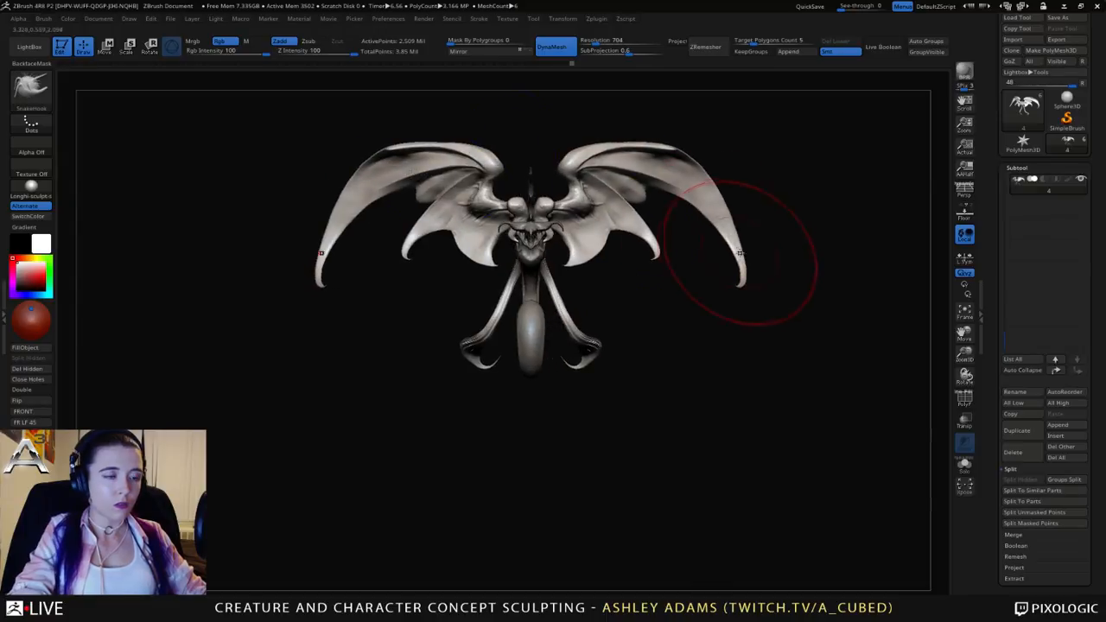
{"action": "key", "text": "space"}
{"action": "mouse_move", "coordinate": [722, 236]}
{"action": "left_mouse_down"}
{"action": "mouse_move", "coordinate": [741, 234]}
{"action": "mouse_move", "coordinate": [723, 200]}
{"action": "left_mouse_up"}
{"action": "left_click_drag", "start_coordinate": [740, 264], "coordinate": [748, 259]}
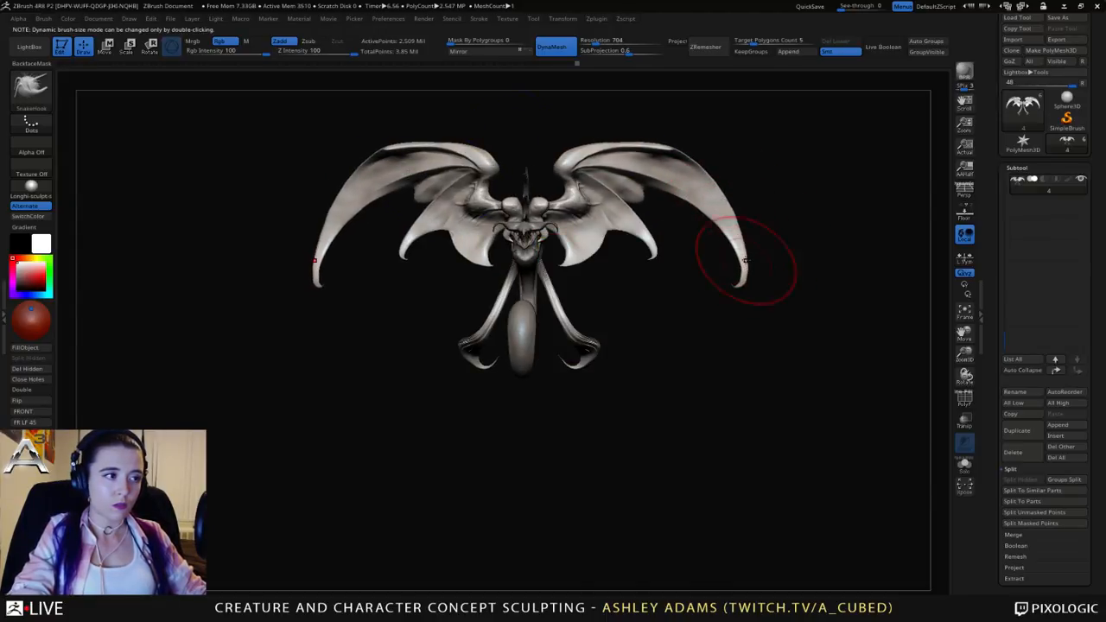
{"action": "mouse_move", "coordinate": [637, 229]}
{"action": "left_mouse_down"}
{"action": "mouse_move", "coordinate": [652, 229]}
{"action": "mouse_move", "coordinate": [656, 245]}
{"action": "mouse_move", "coordinate": [641, 208]}
{"action": "left_mouse_up"}
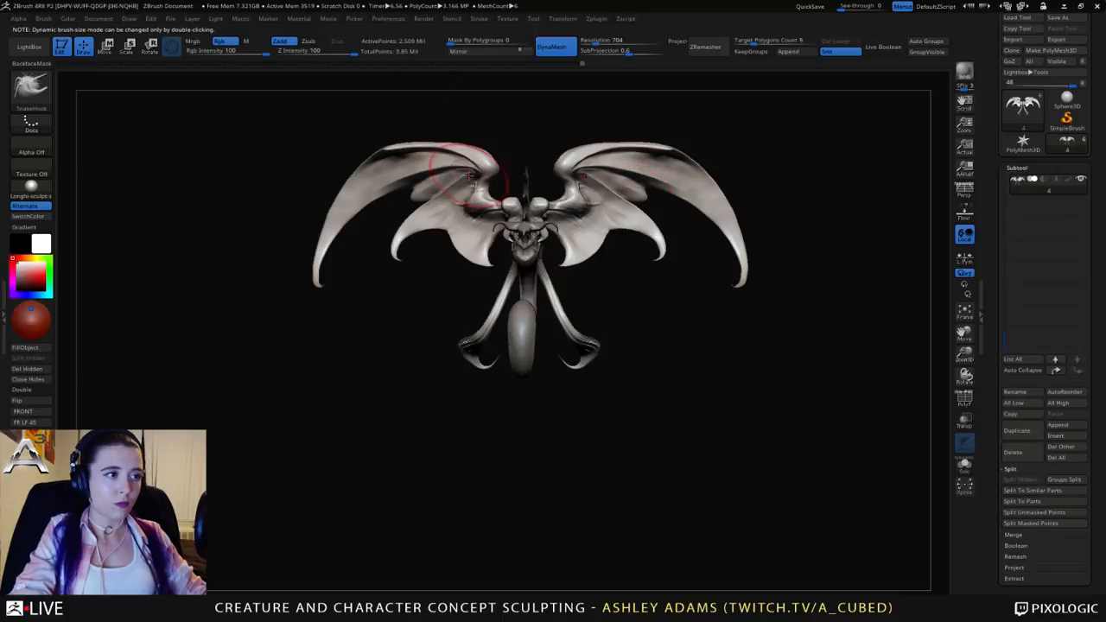
{"action": "mouse_move", "coordinate": [650, 132]}
{"action": "left_mouse_down", "text": "shift"}
{"action": "mouse_move", "coordinate": [691, 138]}
{"action": "mouse_move", "coordinate": [647, 129]}
{"action": "left_mouse_up", "text": "shift"}
{"action": "key", "text": "space"}
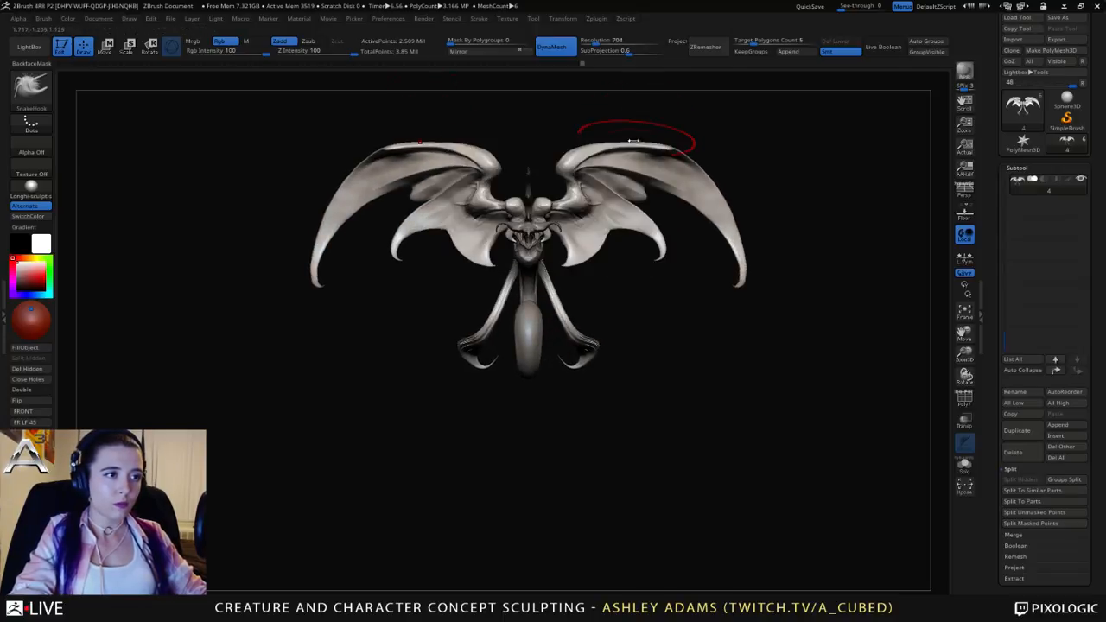
Step: Make the head-and-wings subtool active and smooth the ridged surfaces of the paired strands along their length
{"action": "mouse_move", "coordinate": [627, 164]}
{"action": "right_mouse_down", "text": "alt"}
{"action": "mouse_move", "coordinate": [643, 166]}
{"action": "mouse_move", "coordinate": [617, 231]}
{"action": "right_mouse_up", "text": "alt"}
{"action": "right_click", "coordinate": [568, 262]}
{"action": "mouse_move", "coordinate": [510, 235]}
{"action": "right_mouse_down"}
{"action": "mouse_move", "coordinate": [593, 234]}
{"action": "mouse_move", "coordinate": [475, 226]}
{"action": "mouse_move", "coordinate": [520, 222]}
{"action": "mouse_move", "coordinate": [523, 239]}
{"action": "right_mouse_up"}
{"action": "left_click", "coordinate": [512, 233], "text": "alt"}
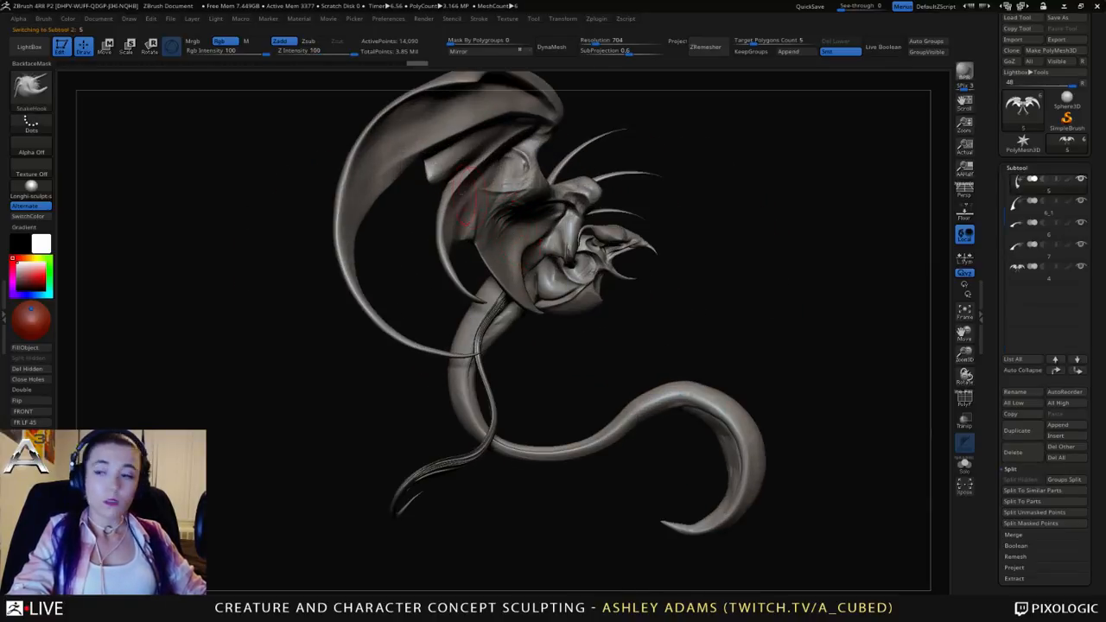
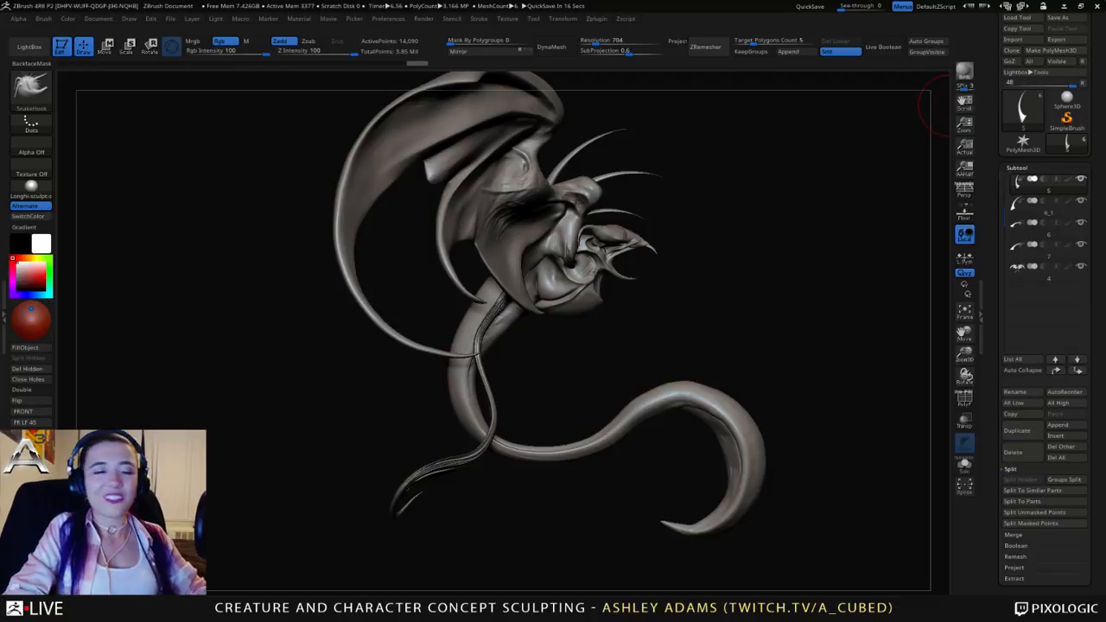
{"action": "mouse_move", "coordinate": [928, 103]}
{"action": "left_mouse_down"}
{"action": "mouse_move", "coordinate": [625, 353]}
{"action": "mouse_move", "coordinate": [604, 323]}
{"action": "left_mouse_up"}
{"action": "left_click", "coordinate": [612, 343], "text": "alt"}
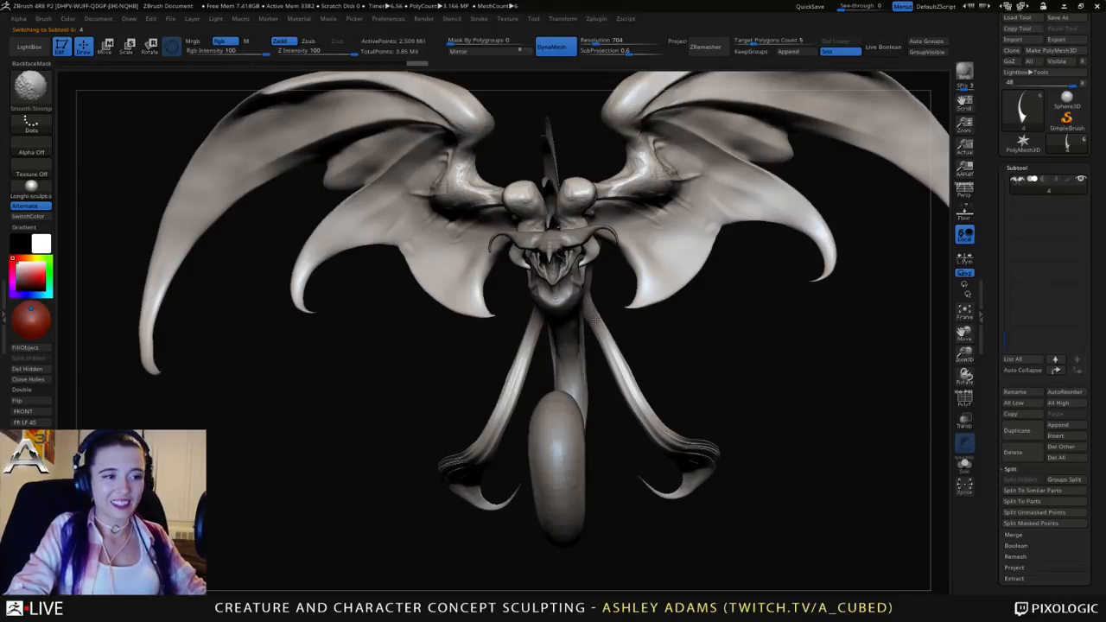
{"action": "mouse_move", "coordinate": [599, 324]}
{"action": "left_mouse_down", "text": "shift"}
{"action": "mouse_move", "coordinate": [643, 397]}
{"action": "mouse_move", "coordinate": [710, 441]}
{"action": "left_mouse_up", "text": "shift"}
{"action": "left_click_drag", "start_coordinate": [638, 369], "coordinate": [666, 291], "text": "alt"}
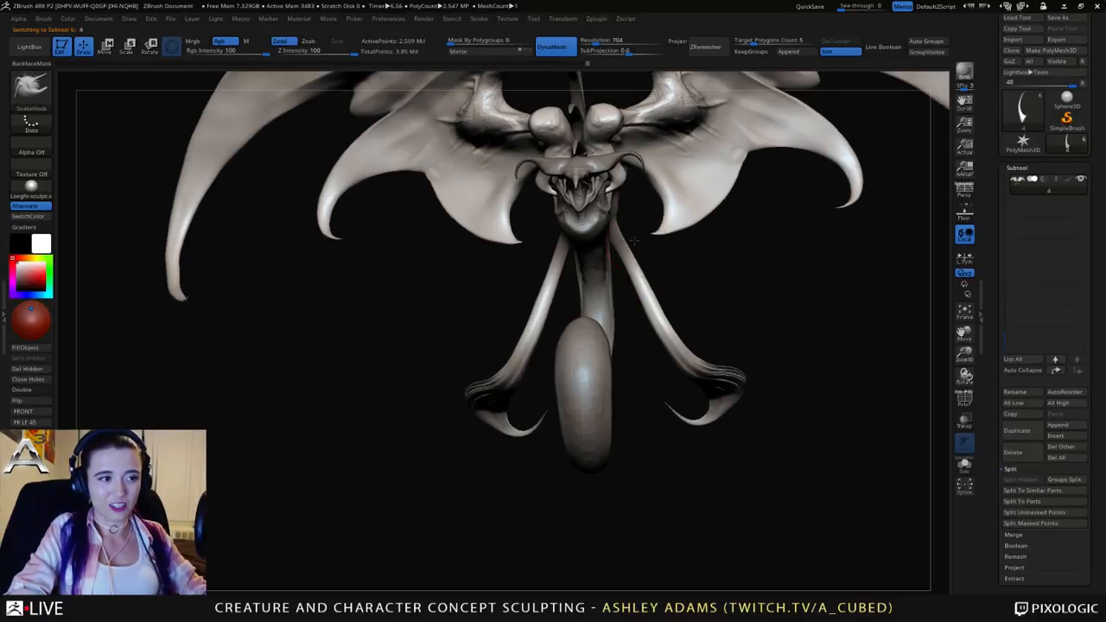
Step: Pull the roots of the strands inward beside the creature's throat with a small SnakeHook brush, working from below
{"action": "right_click", "coordinate": [660, 237]}
{"action": "mouse_move", "coordinate": [620, 259]}
{"action": "left_mouse_down"}
{"action": "mouse_move", "coordinate": [629, 219]}
{"action": "mouse_move", "coordinate": [617, 221]}
{"action": "left_mouse_up"}
{"action": "right_click", "coordinate": [627, 220]}
{"action": "right_click_drag", "start_coordinate": [620, 212], "coordinate": [633, 191]}
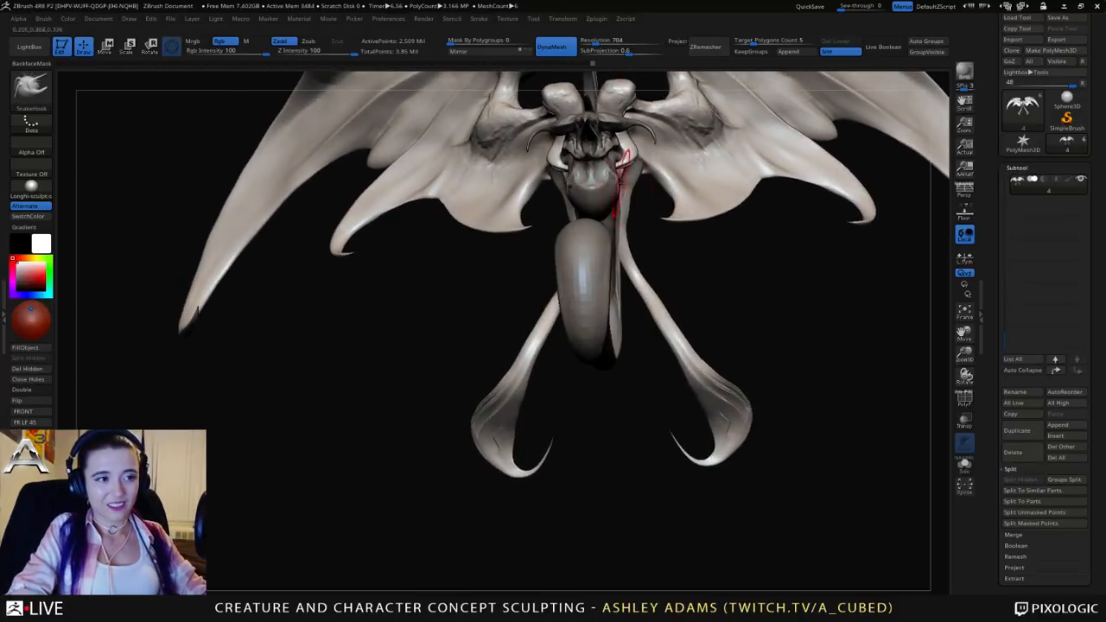
{"action": "right_click", "coordinate": [635, 191]}
{"action": "left_click_drag", "start_coordinate": [635, 191], "coordinate": [625, 190]}
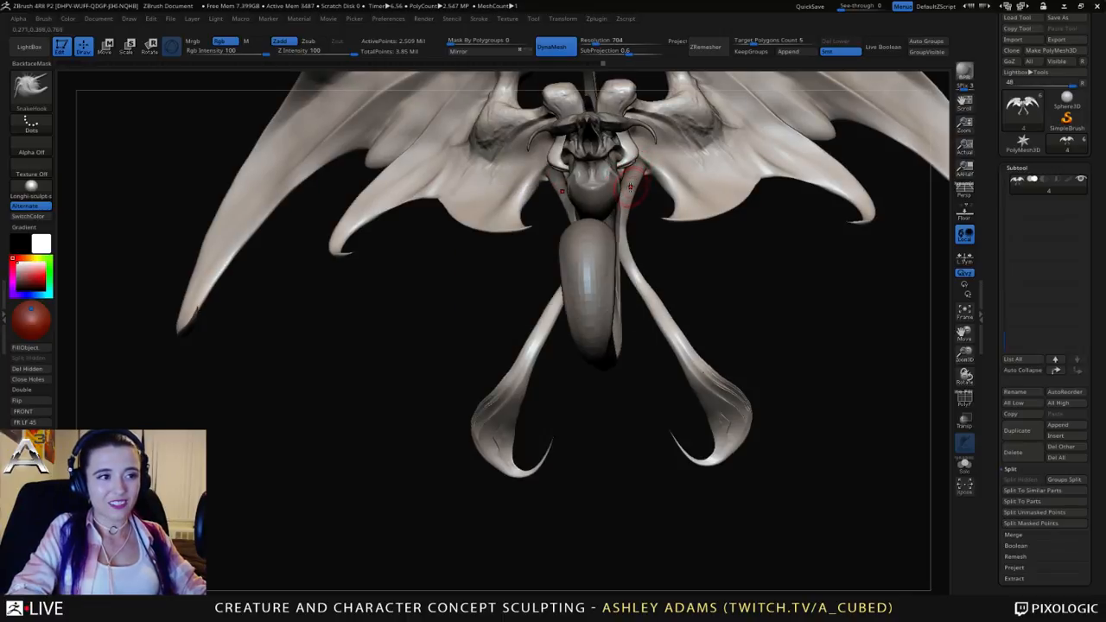
{"action": "key", "text": "shift"}
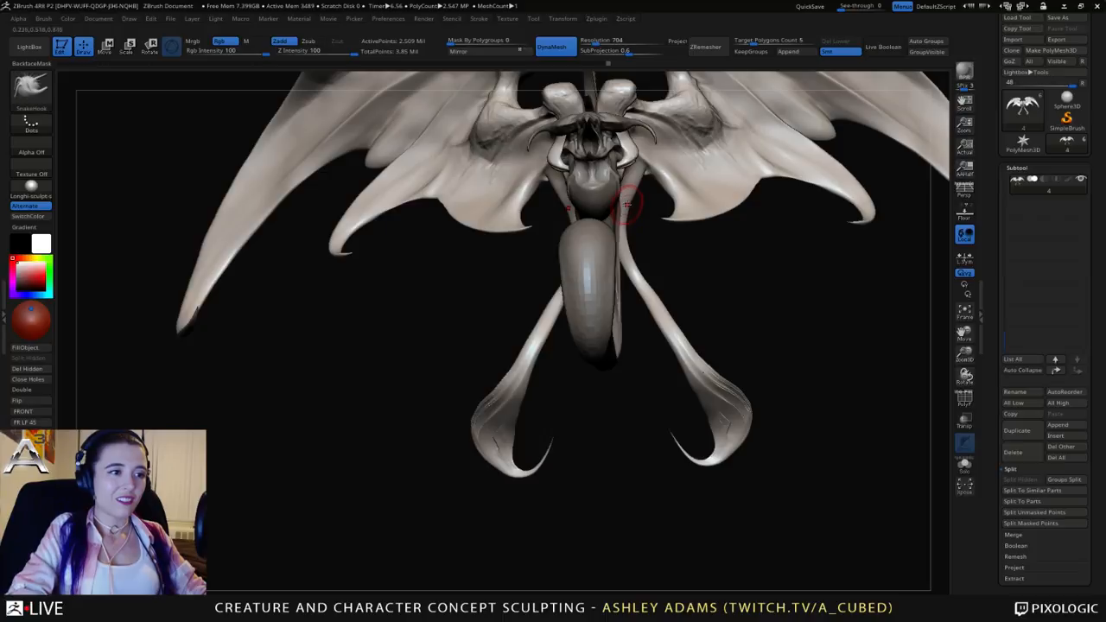
{"action": "key", "text": "shift"}
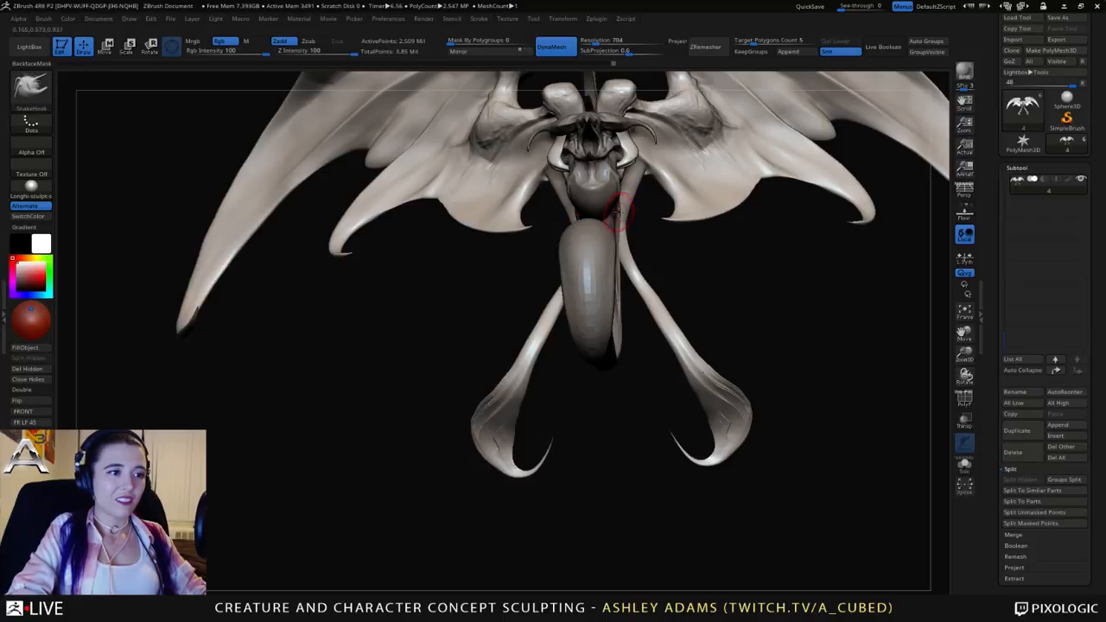
Step: Select the tail subtool and adjust its upper bend behind the strands with a resized SnakeHook brush
{"action": "right_click_drag", "start_coordinate": [636, 215], "coordinate": [619, 208]}
{"action": "key", "text": "ctrl+z"}
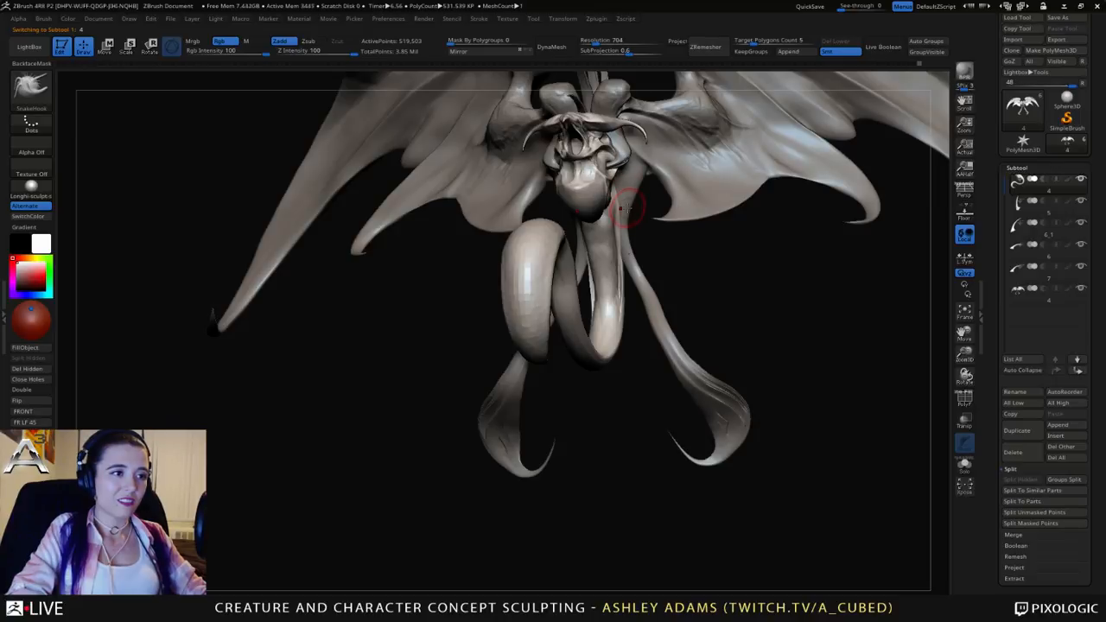
{"action": "key", "text": "shift"}
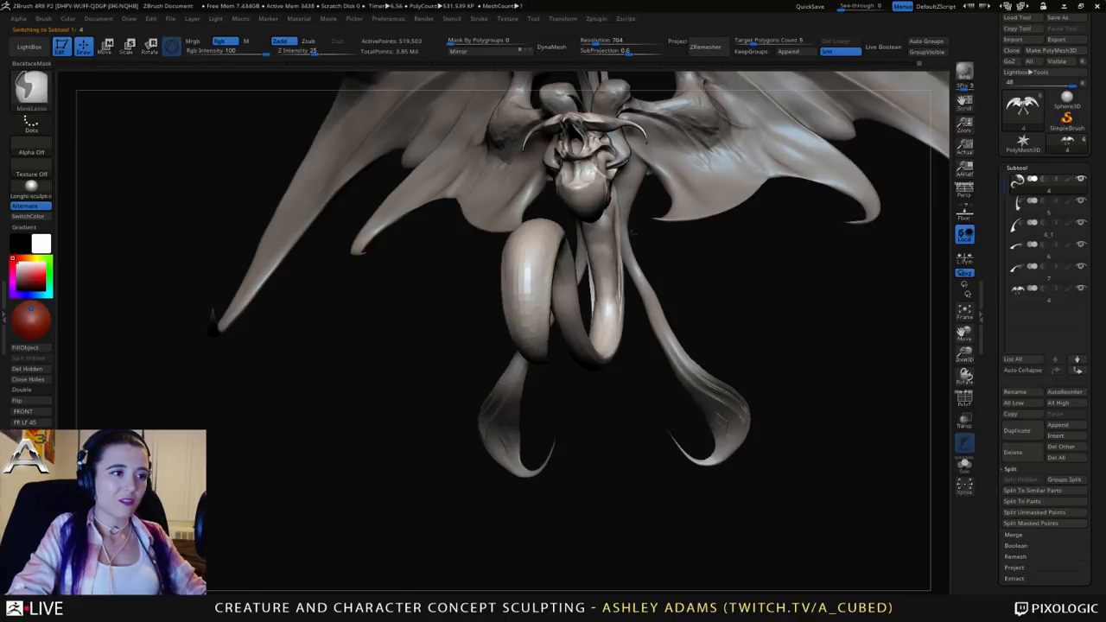
{"action": "mouse_move", "coordinate": [632, 211]}
{"action": "right_mouse_down", "text": "ctrl"}
{"action": "mouse_move", "coordinate": [629, 178]}
{"action": "mouse_move", "coordinate": [696, 224]}
{"action": "mouse_move", "coordinate": [650, 209]}
{"action": "mouse_move", "coordinate": [684, 183]}
{"action": "mouse_move", "coordinate": [669, 213]}
{"action": "right_mouse_up", "text": "ctrl"}
{"action": "left_click", "coordinate": [647, 179], "text": "alt"}
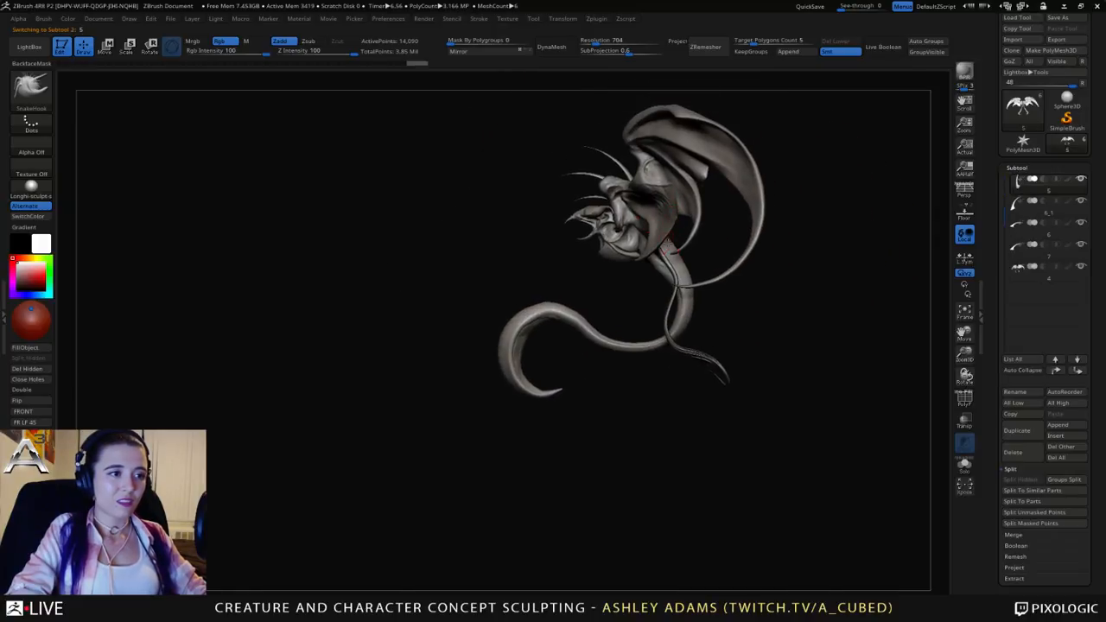
{"action": "key", "text": "space"}
{"action": "left_click_drag", "start_coordinate": [668, 243], "coordinate": [689, 244]}
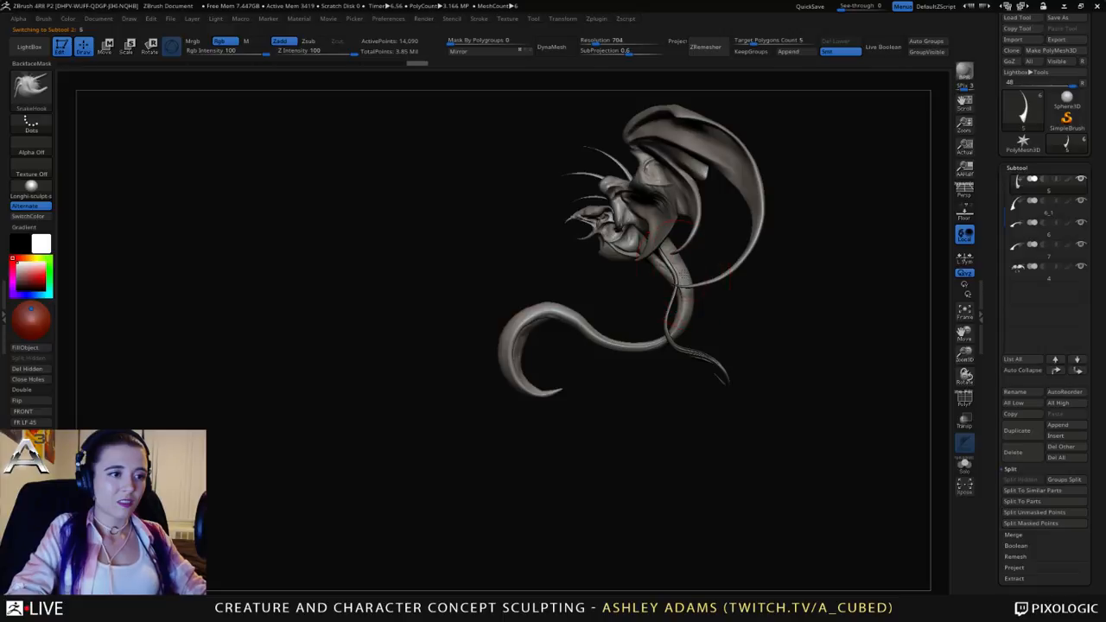
{"action": "left_click", "coordinate": [682, 273], "text": "alt"}
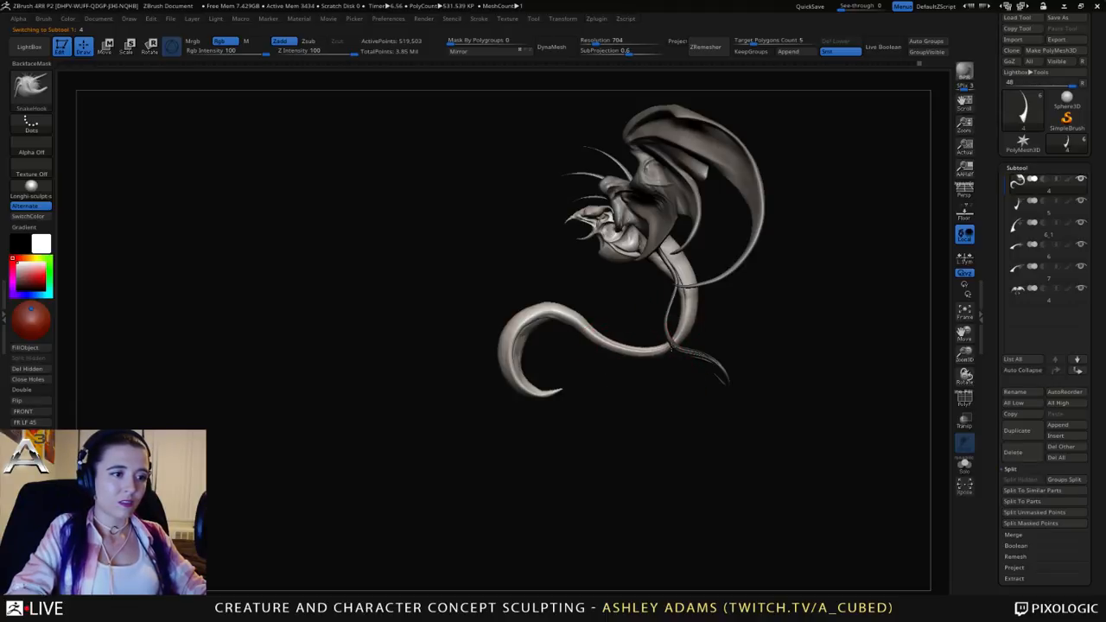
Step: Broaden the curled end of the tail in front view using a larger SnakeHook brush, keeping it symmetrical
{"action": "key", "text": "space"}
{"action": "left_click_drag", "start_coordinate": [777, 344], "coordinate": [705, 339]}
{"action": "key", "text": "space"}
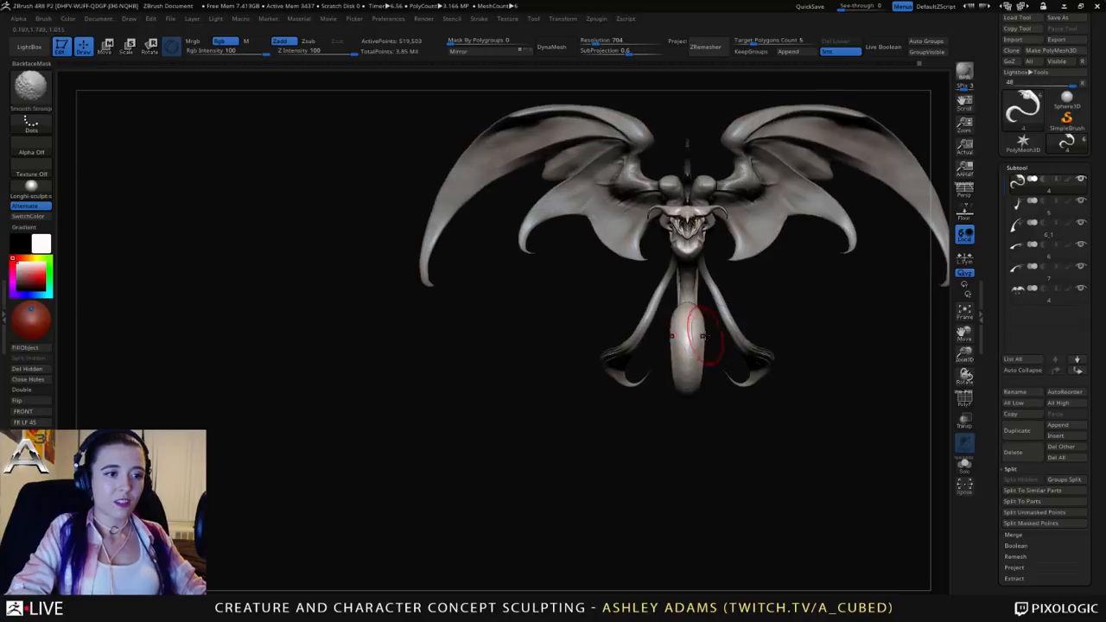
{"action": "key", "text": "space"}
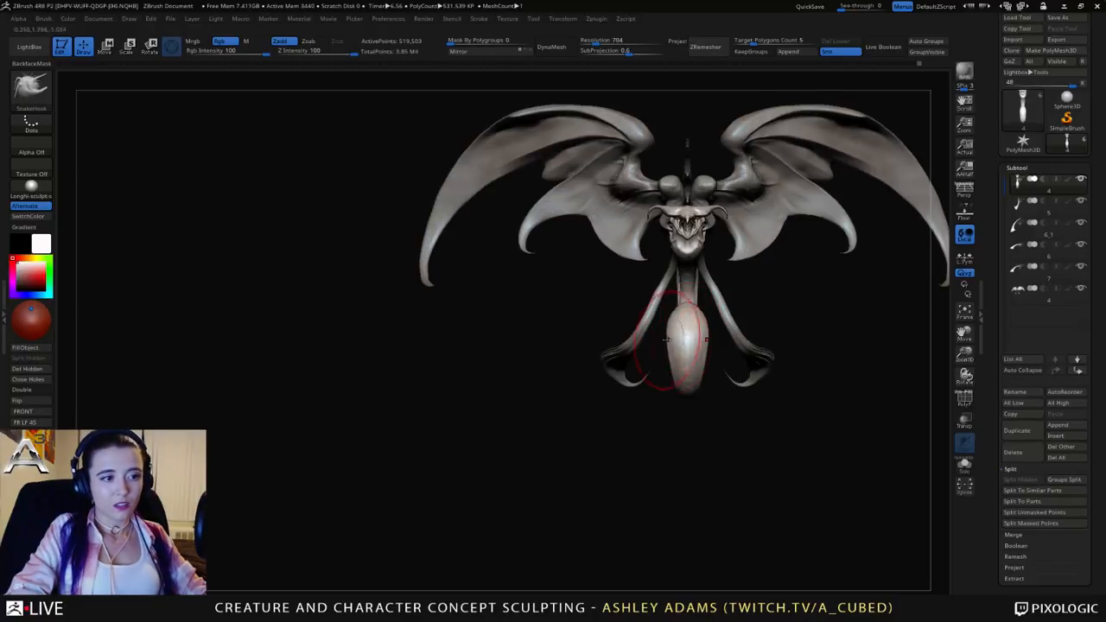
{"action": "left_click_drag", "start_coordinate": [687, 359], "coordinate": [656, 316]}
{"action": "right_click_drag", "start_coordinate": [645, 312], "coordinate": [655, 274]}
{"action": "right_click", "coordinate": [597, 265]}
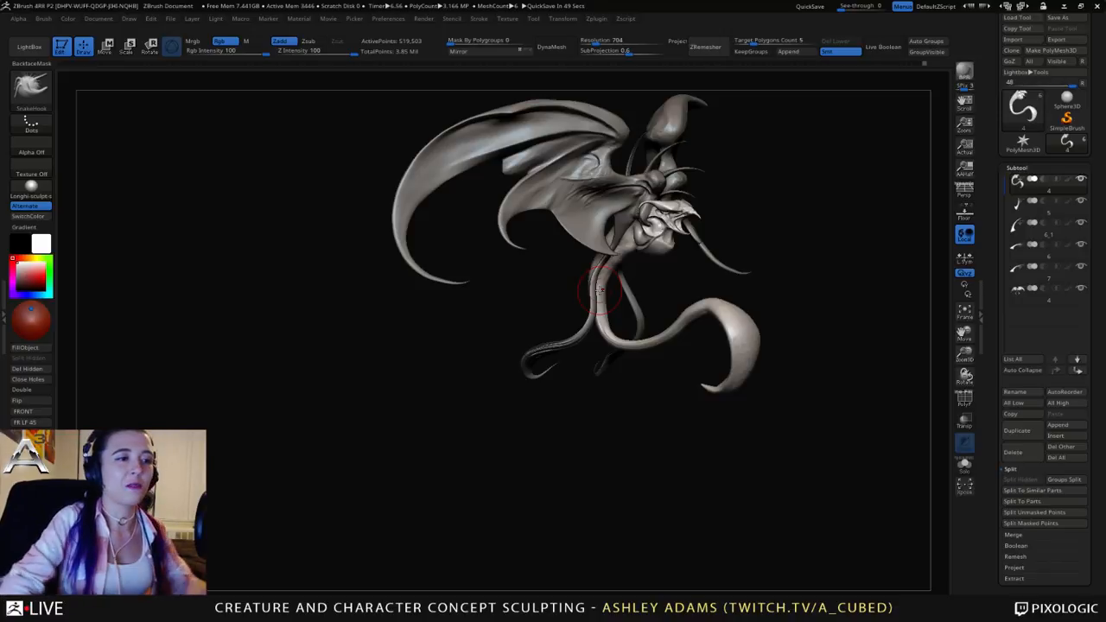
Step: Close the holes in the head-and-wings mesh and smooth the paired strands down to their paddle-shaped ends
{"action": "mouse_move", "coordinate": [523, 210]}
{"action": "right_mouse_down"}
{"action": "mouse_move", "coordinate": [571, 256]}
{"action": "mouse_move", "coordinate": [597, 254]}
{"action": "mouse_move", "coordinate": [572, 332]}
{"action": "right_mouse_up"}
{"action": "left_click", "coordinate": [586, 286], "text": "alt"}
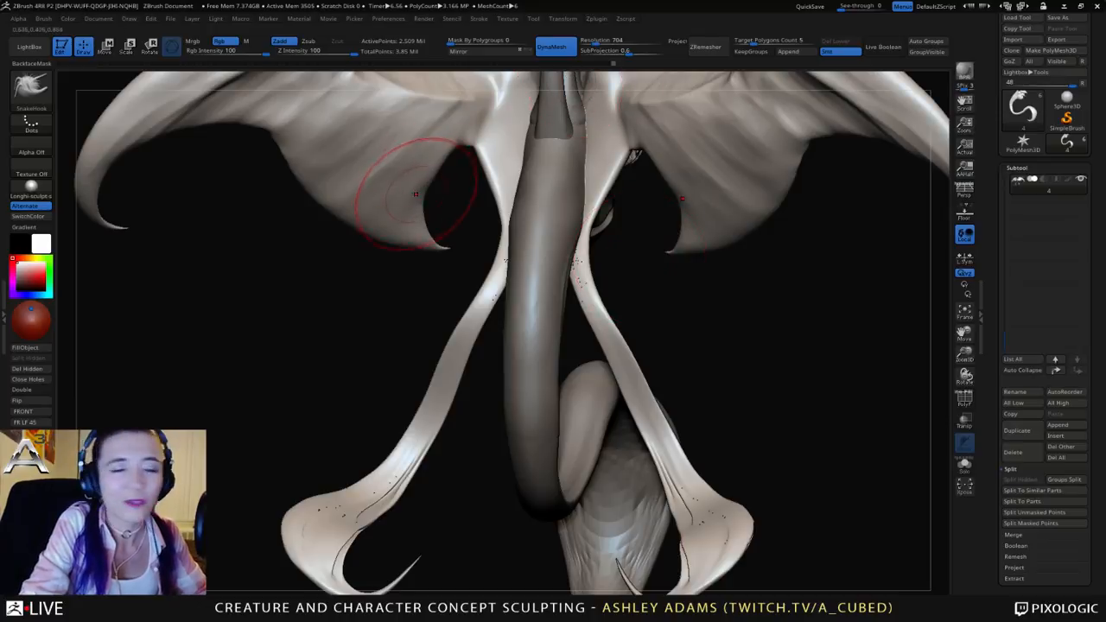
{"action": "left_click", "coordinate": [42, 382]}
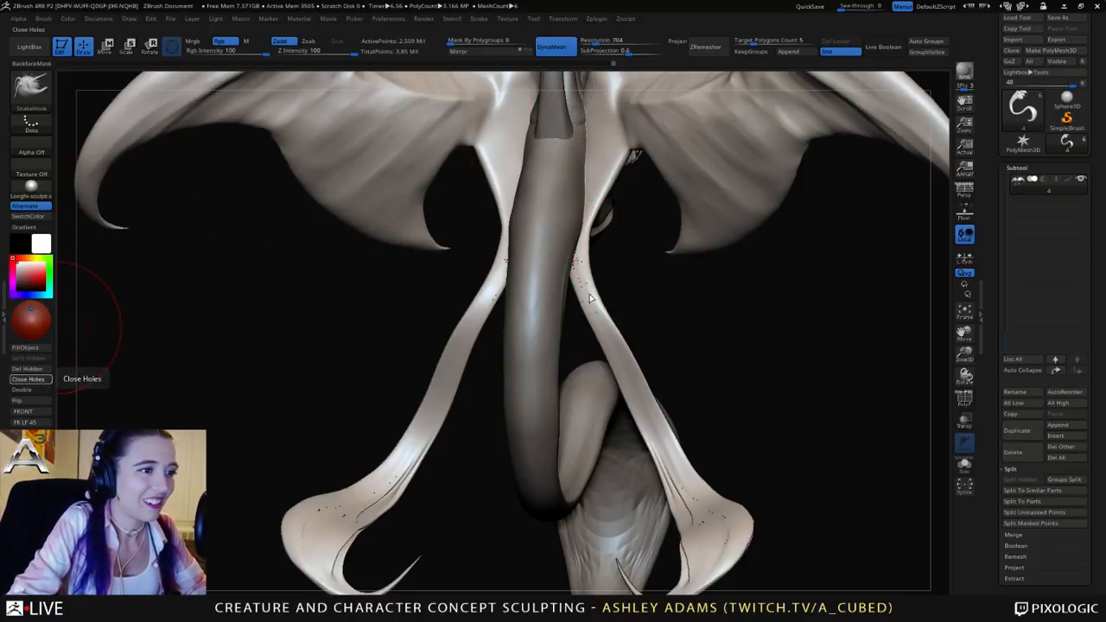
{"action": "key", "text": "shift"}
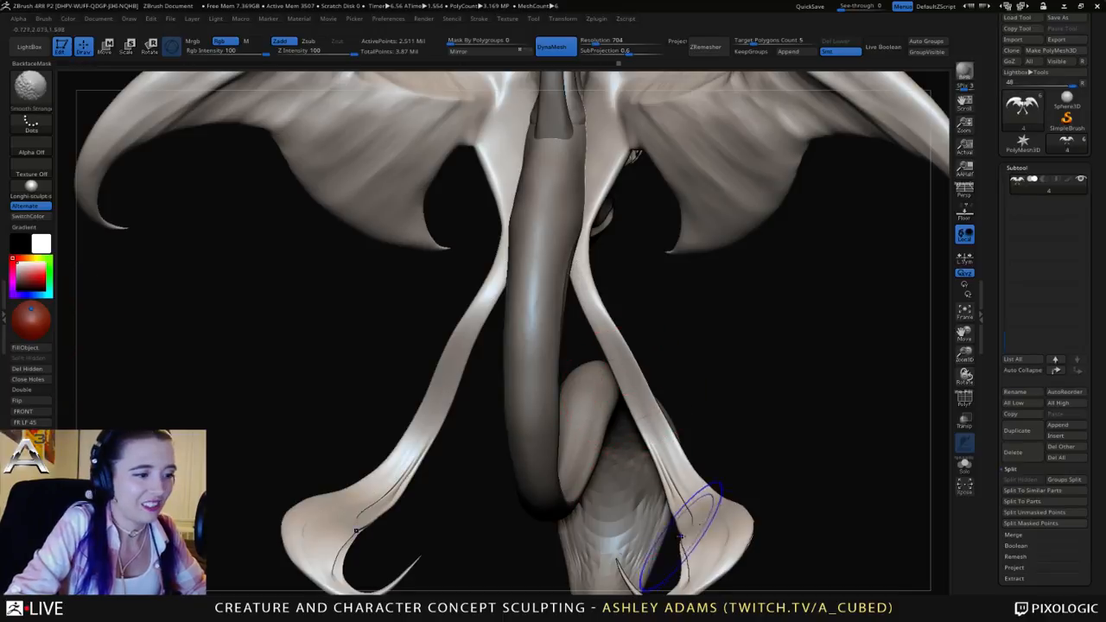
{"action": "left_click_drag", "start_coordinate": [698, 510], "coordinate": [532, 111]}
{"action": "scroll", "coordinate": [1028, 501], "scroll_direction": "down", "scroll_amount": 2}
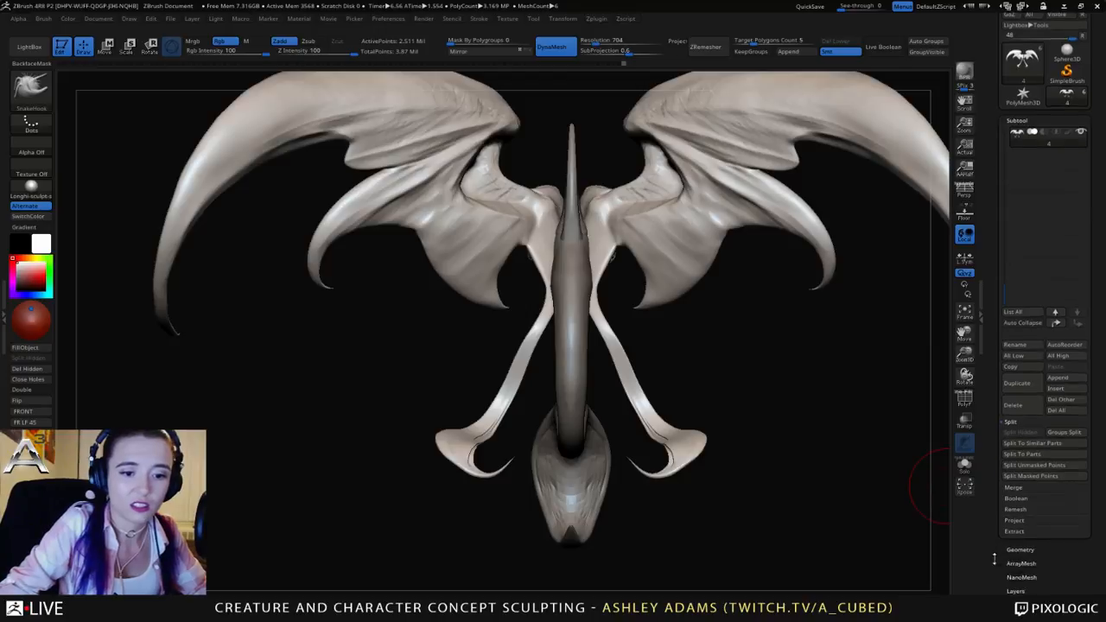
Step: Mirror and weld the wings-and-strands mesh to make it symmetrical, and save the tool under a file name
{"action": "left_click", "coordinate": [1020, 501]}
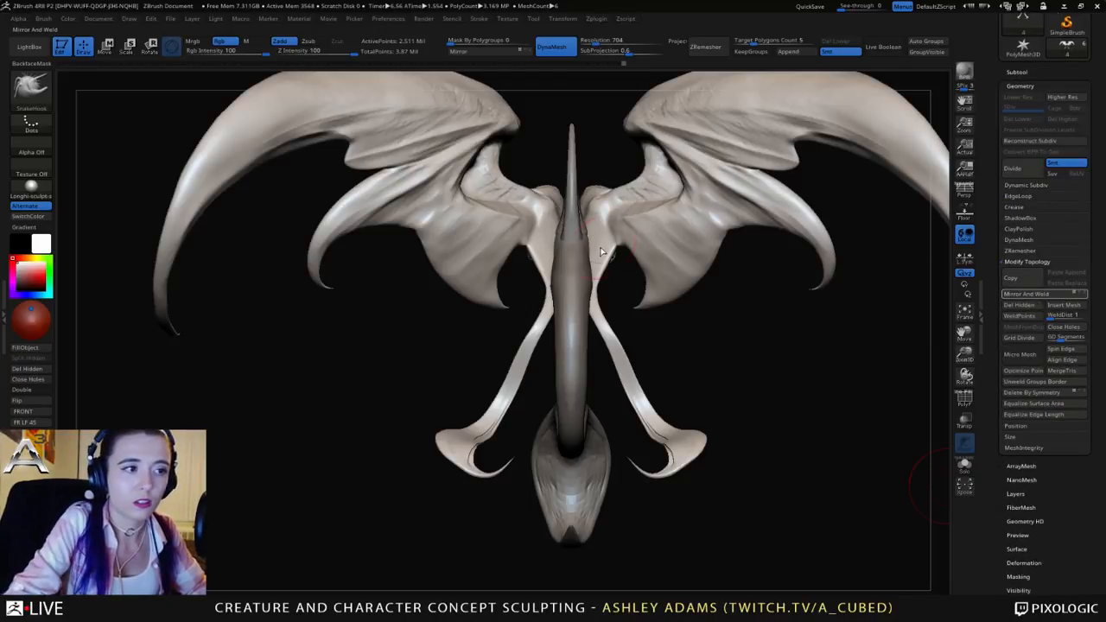
{"action": "left_click_drag", "start_coordinate": [665, 285], "coordinate": [683, 208]}
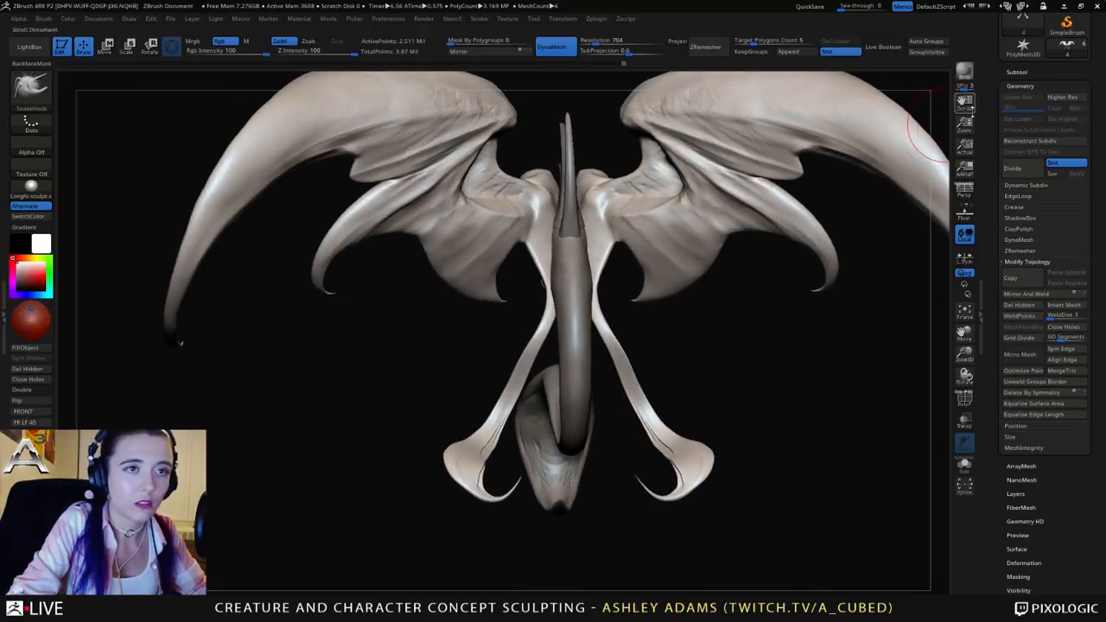
{"action": "left_click_drag", "start_coordinate": [990, 43], "coordinate": [997, 149]}
{"action": "left_click", "coordinate": [1053, 38]}
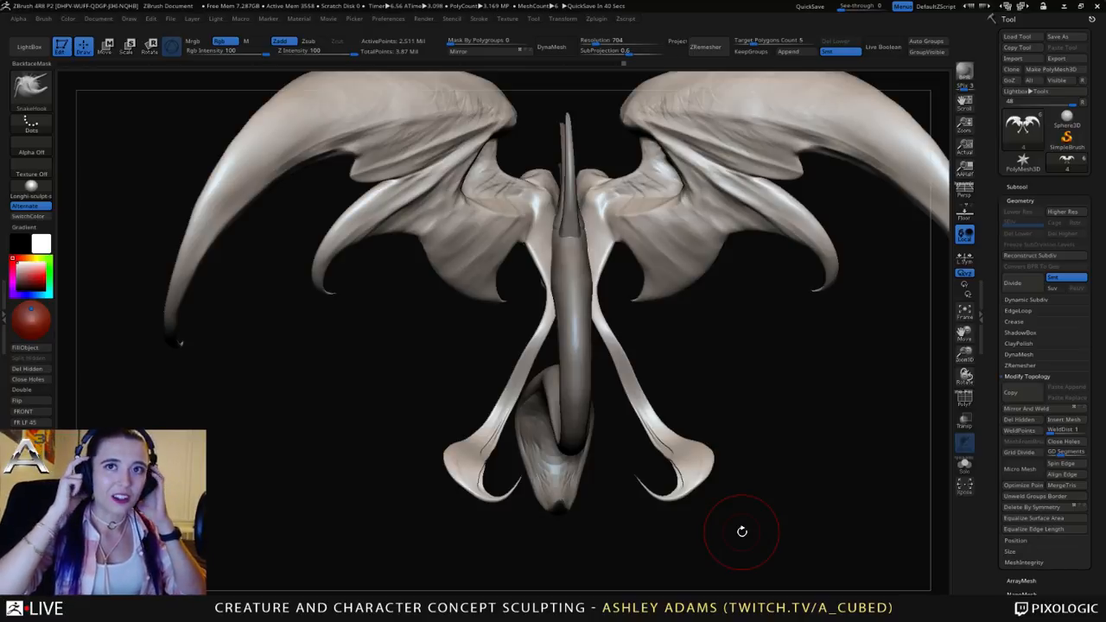
Step: Select the tail subtool and smooth the upper neck just below the back spike with a smaller brush
{"action": "left_click", "coordinate": [568, 247], "text": "alt"}
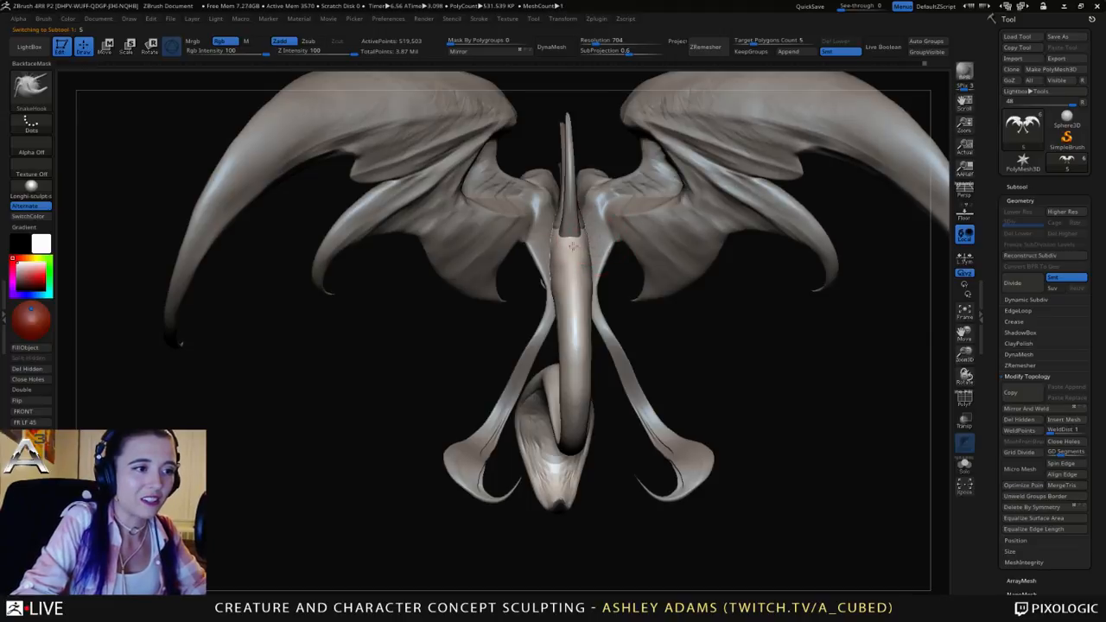
{"action": "mouse_move", "coordinate": [605, 249]}
{"action": "right_mouse_down"}
{"action": "mouse_move", "coordinate": [557, 268]}
{"action": "mouse_move", "coordinate": [595, 294]}
{"action": "right_mouse_up"}
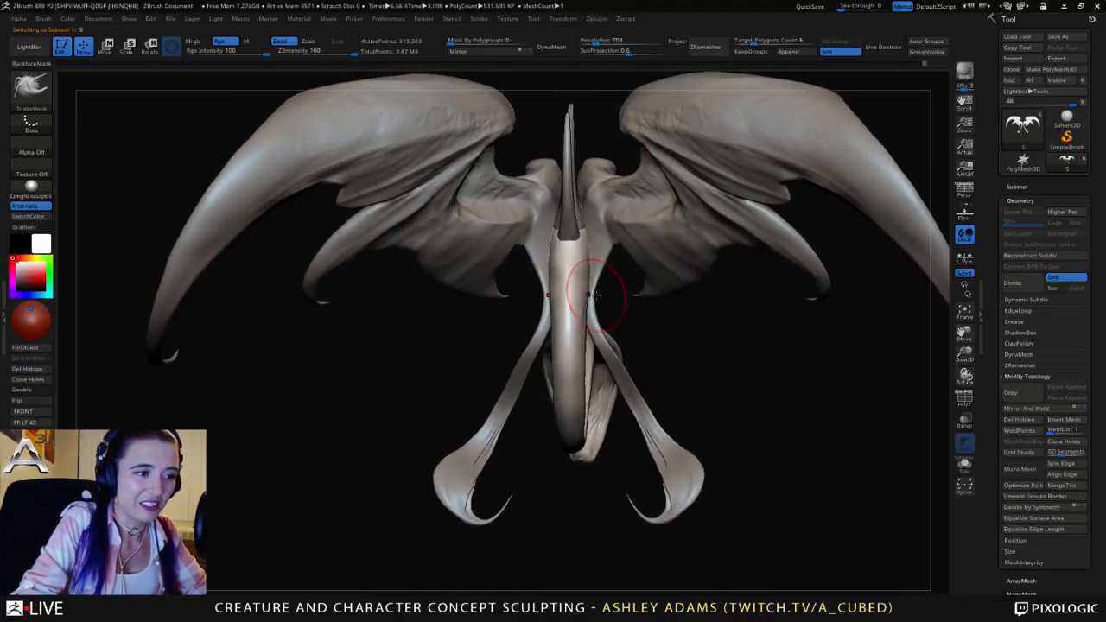
{"action": "key", "text": "space"}
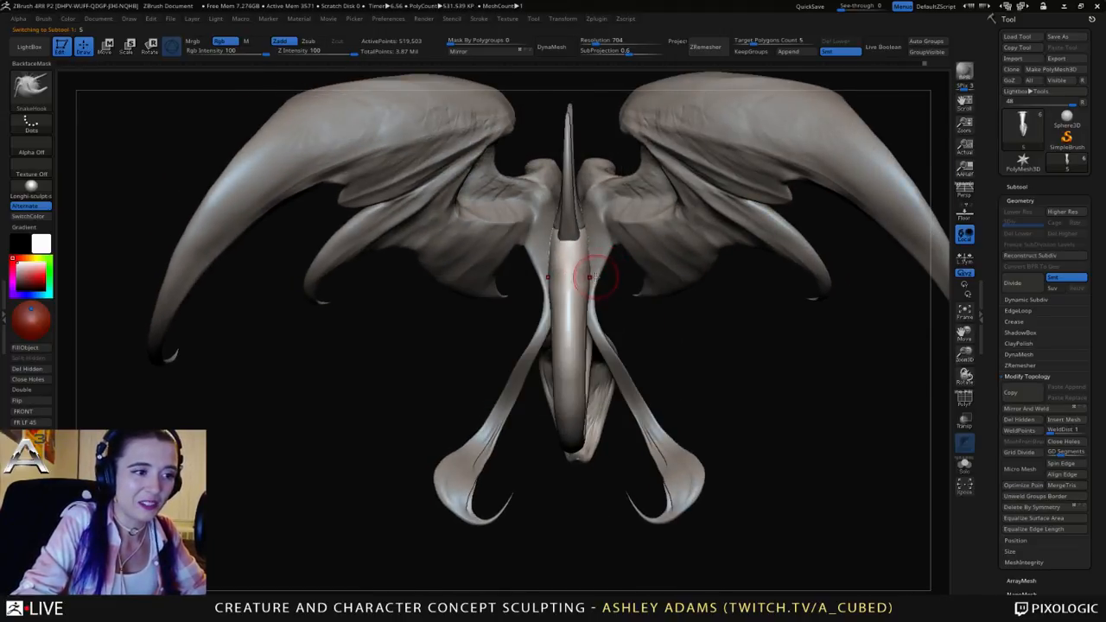
{"action": "mouse_move", "coordinate": [593, 253]}
{"action": "left_mouse_down", "text": "shift"}
{"action": "mouse_move", "coordinate": [590, 299]}
{"action": "mouse_move", "coordinate": [577, 280]}
{"action": "mouse_move", "coordinate": [588, 269]}
{"action": "mouse_move", "coordinate": [582, 297]}
{"action": "mouse_move", "coordinate": [586, 289]}
{"action": "left_mouse_up", "text": "shift"}
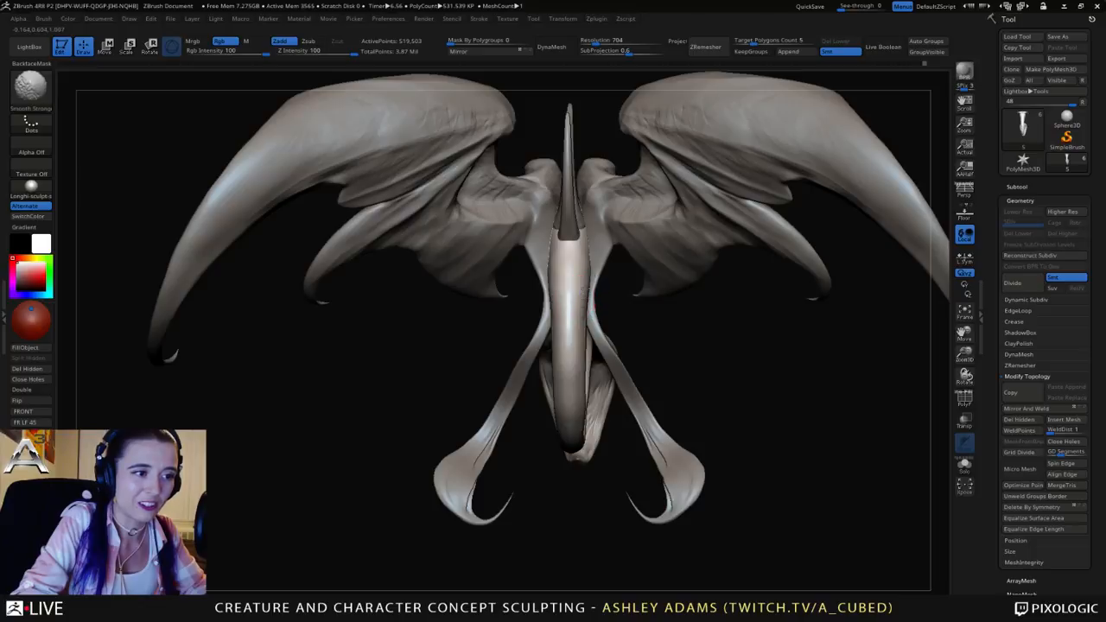
Step: Select the spike behind the head, reset its gizmo orientation, and duplicate it backward along the Z axis in side view
{"action": "mouse_move", "coordinate": [576, 248]}
{"action": "right_mouse_down"}
{"action": "mouse_move", "coordinate": [622, 215]}
{"action": "mouse_move", "coordinate": [595, 217]}
{"action": "right_mouse_up"}
{"action": "left_click", "coordinate": [591, 211], "text": "alt"}
{"action": "key", "text": "w"}
{"action": "left_click", "coordinate": [627, 150]}
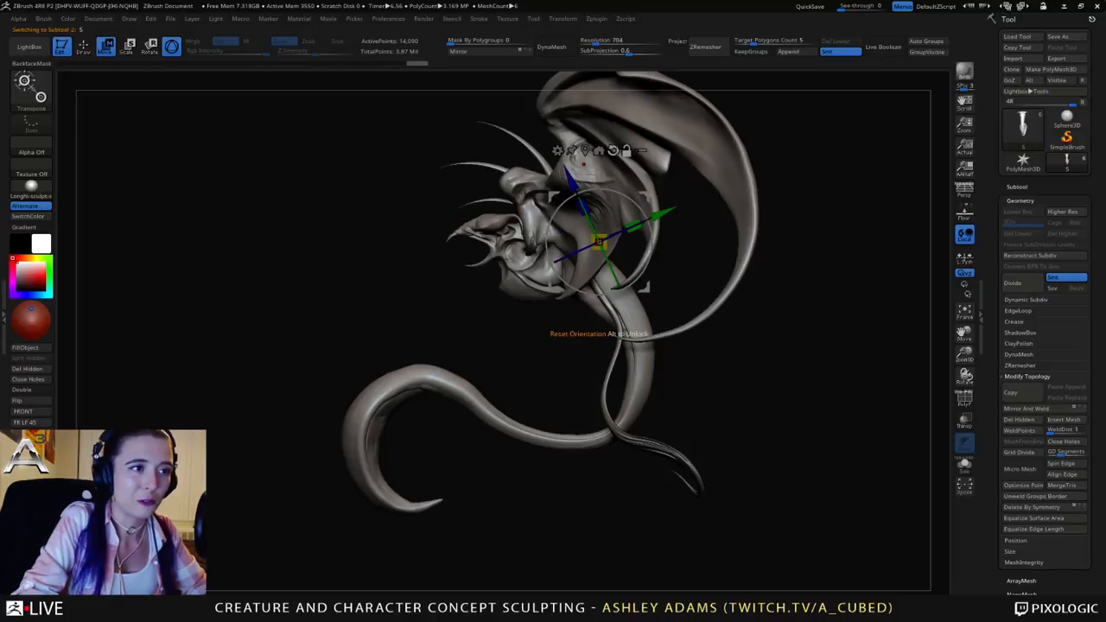
{"action": "left_click", "coordinate": [613, 150]}
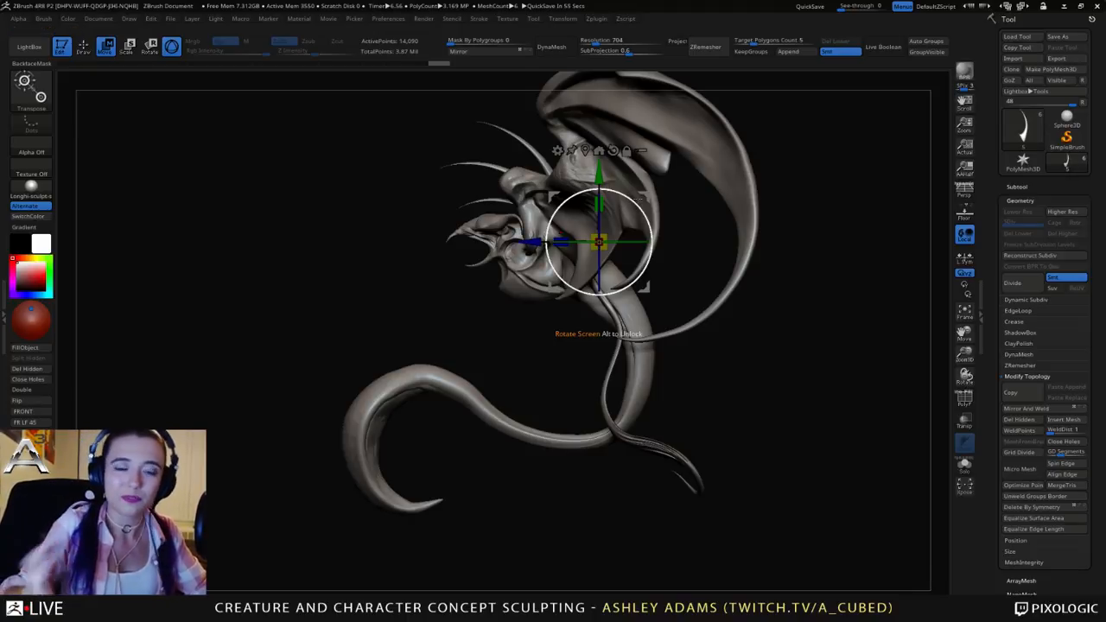
{"action": "left_click_drag", "start_coordinate": [829, 190], "coordinate": [627, 156]}
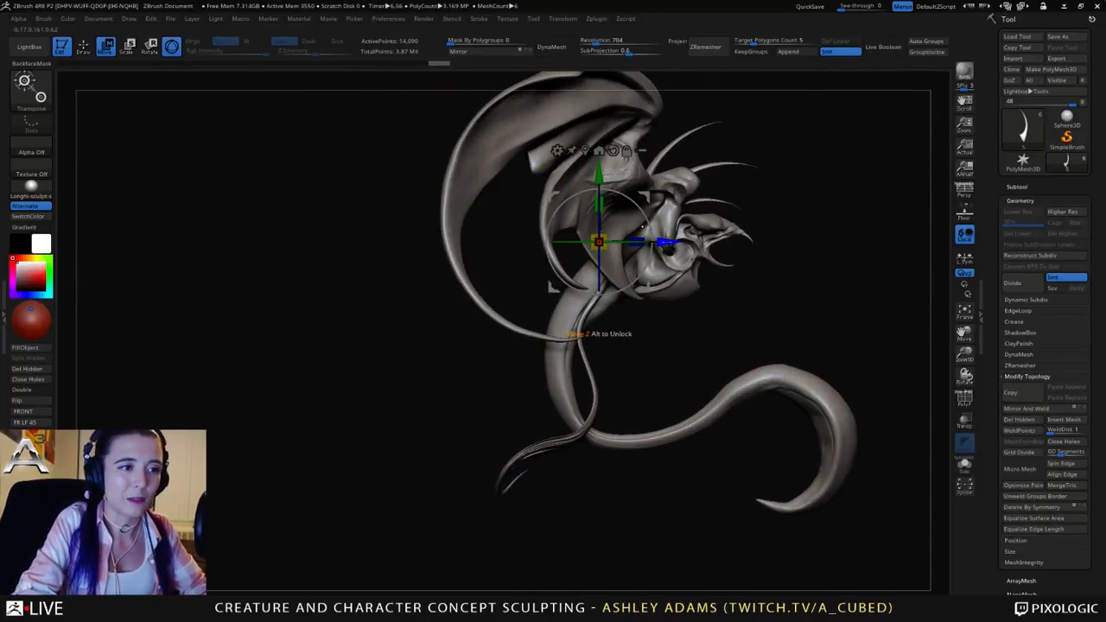
{"action": "left_click_drag", "start_coordinate": [667, 244], "coordinate": [631, 246], "text": "ctrl"}
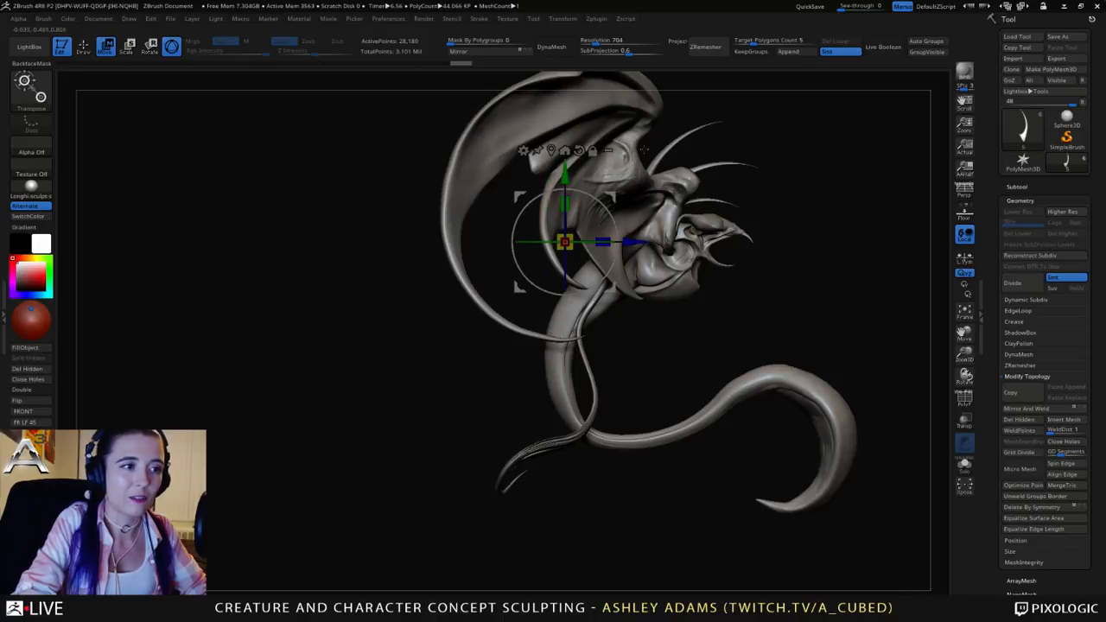
Step: Lower the duplicated spike and shift it along its Z axis so it sits against the back of the neck
{"action": "left_click_drag", "start_coordinate": [529, 257], "coordinate": [547, 232]}
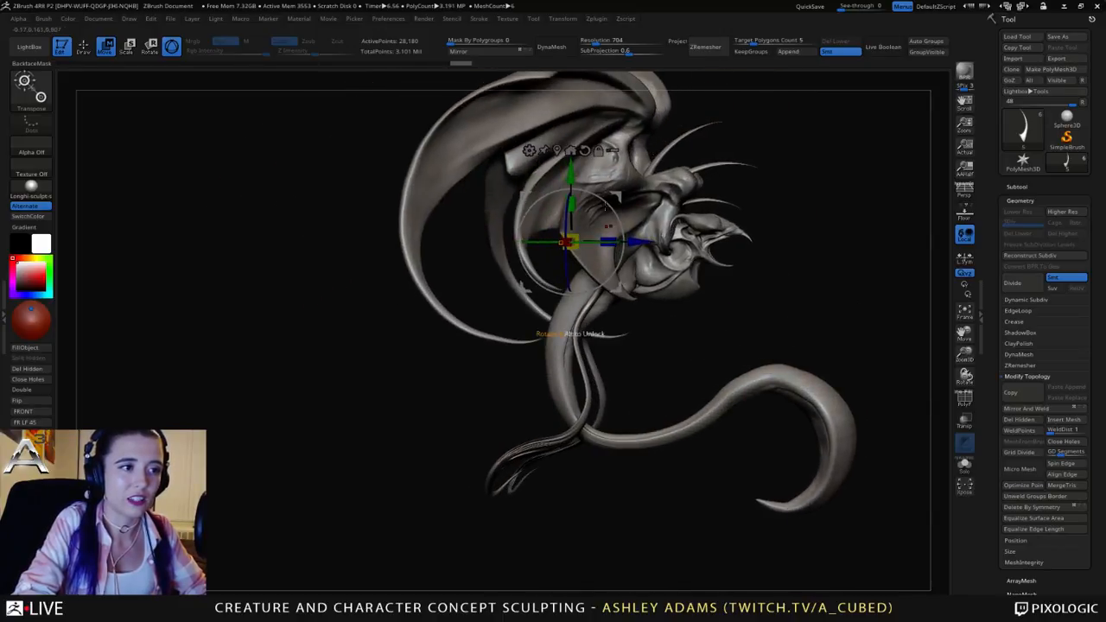
{"action": "left_click_drag", "start_coordinate": [571, 177], "coordinate": [753, 214]}
{"action": "right_click_drag", "start_coordinate": [754, 214], "coordinate": [724, 223]}
{"action": "left_click_drag", "start_coordinate": [725, 223], "coordinate": [802, 208]}
{"action": "right_click_drag", "start_coordinate": [802, 206], "coordinate": [822, 210]}
{"action": "left_click_drag", "start_coordinate": [776, 185], "coordinate": [774, 193]}
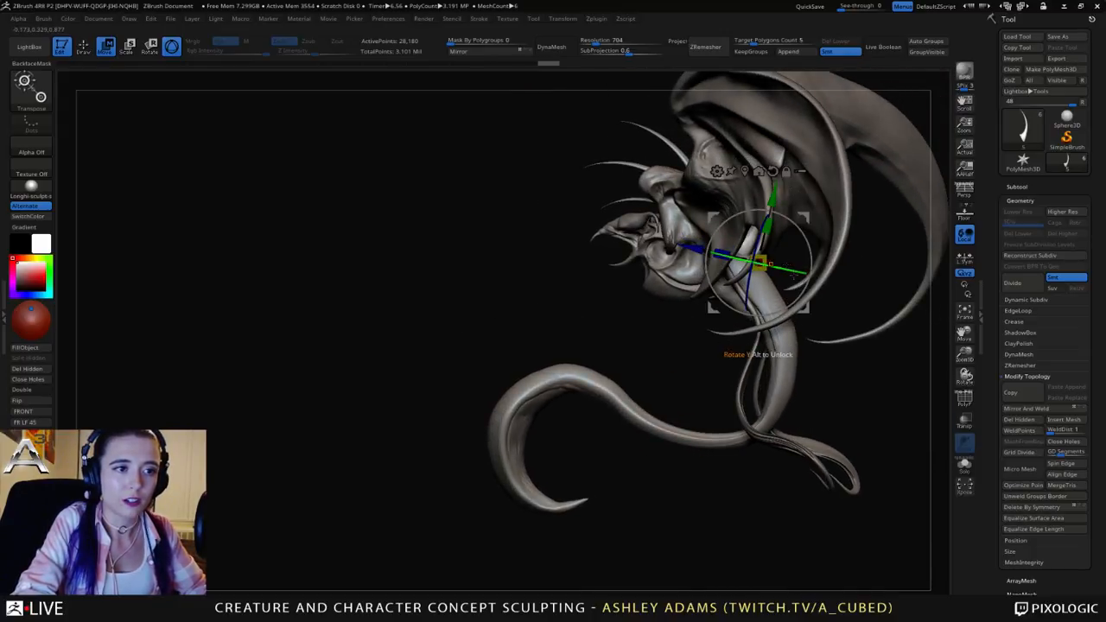
{"action": "left_click_drag", "start_coordinate": [694, 248], "coordinate": [686, 247]}
Step: Rotate the duplicated spike about its X axis and nudge it along Y and Z to seat its root in the neck
{"action": "right_click_drag", "start_coordinate": [682, 199], "coordinate": [597, 176]}
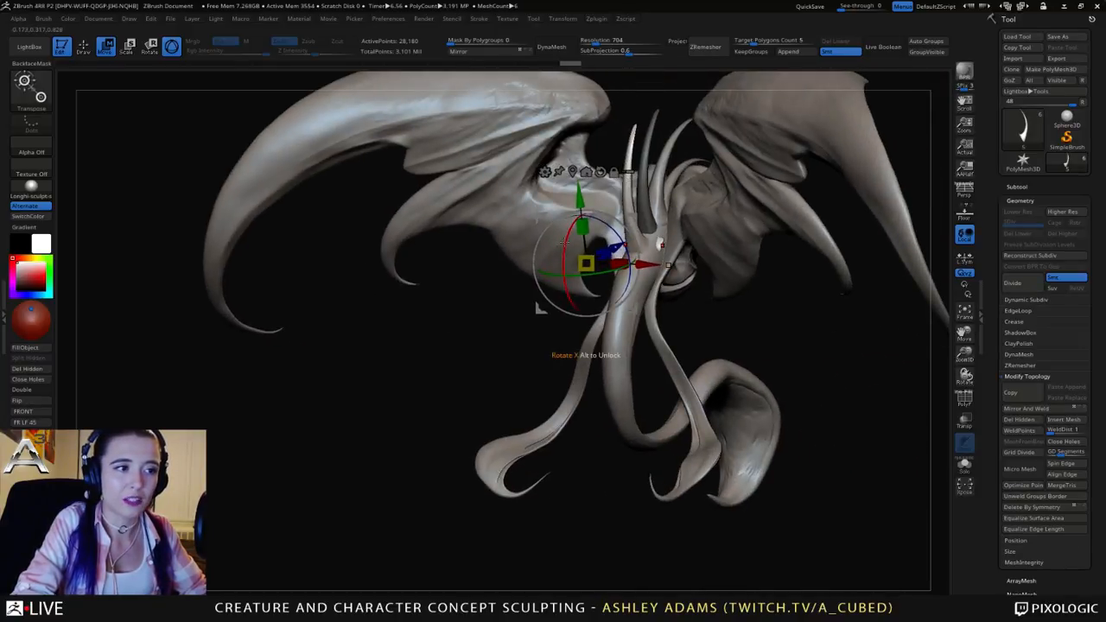
{"action": "left_click_drag", "start_coordinate": [564, 243], "coordinate": [564, 266]}
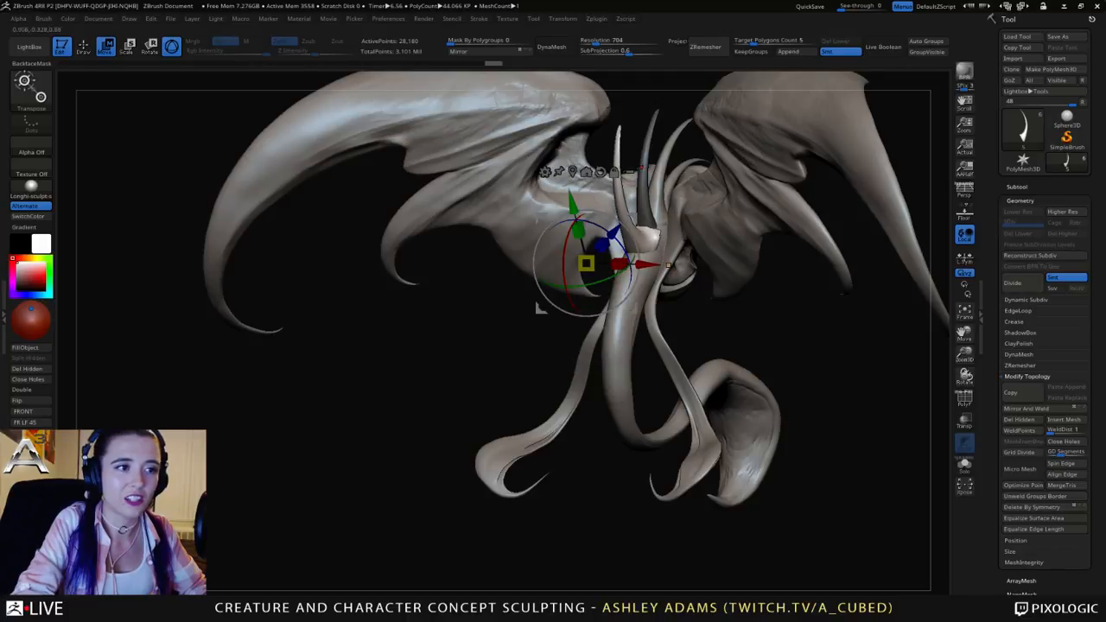
{"action": "right_click_drag", "start_coordinate": [602, 200], "coordinate": [554, 202]}
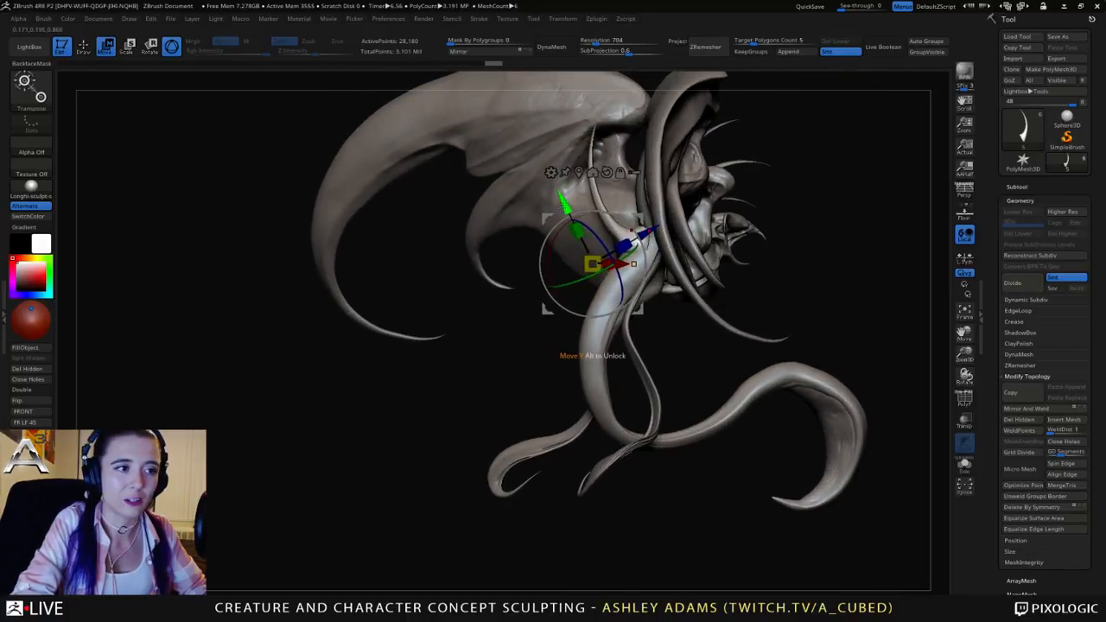
{"action": "left_click_drag", "start_coordinate": [563, 203], "coordinate": [564, 207]}
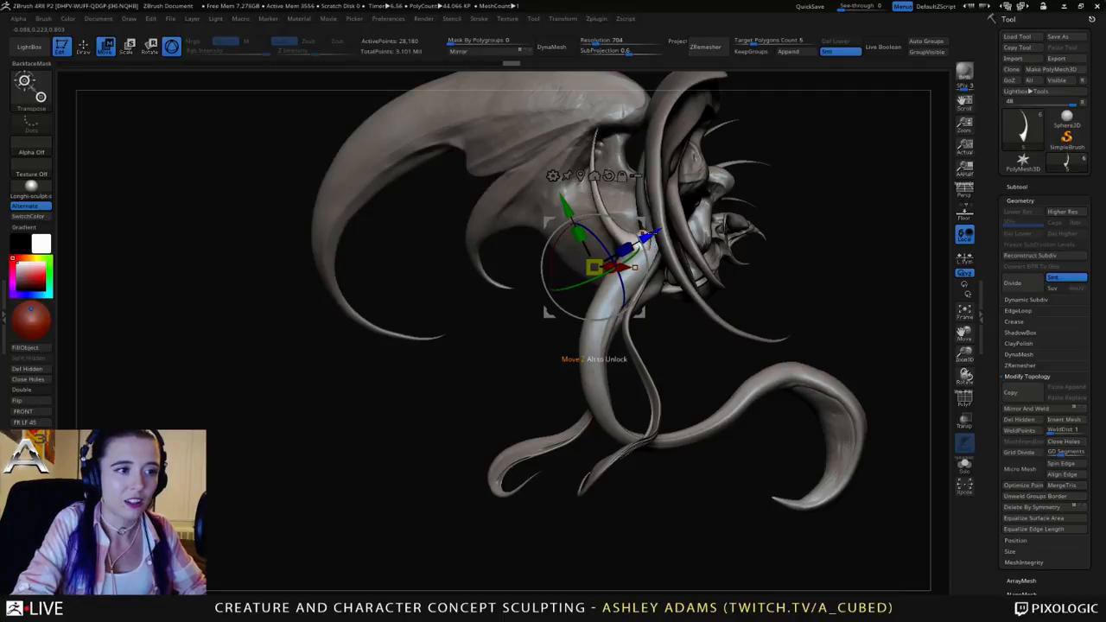
{"action": "left_click_drag", "start_coordinate": [647, 235], "coordinate": [654, 232]}
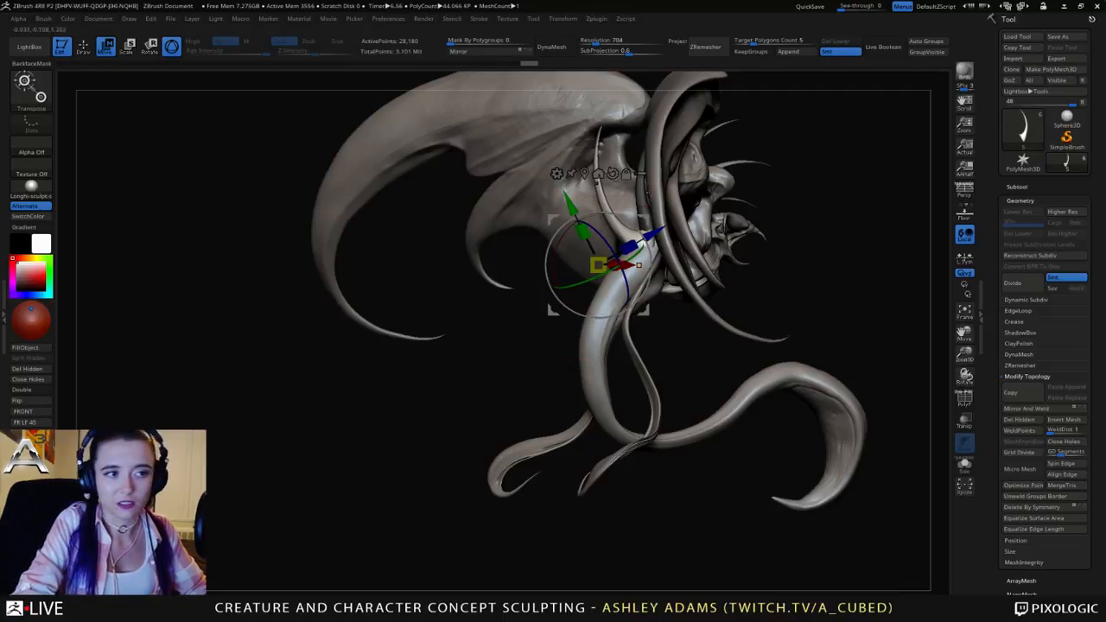
{"action": "left_click_drag", "start_coordinate": [570, 206], "coordinate": [574, 214]}
Step: Split the masked spike from its duplicate into a separate subtool and return to sculpting mode
{"action": "left_click_drag", "start_coordinate": [362, 130], "coordinate": [714, 139]}
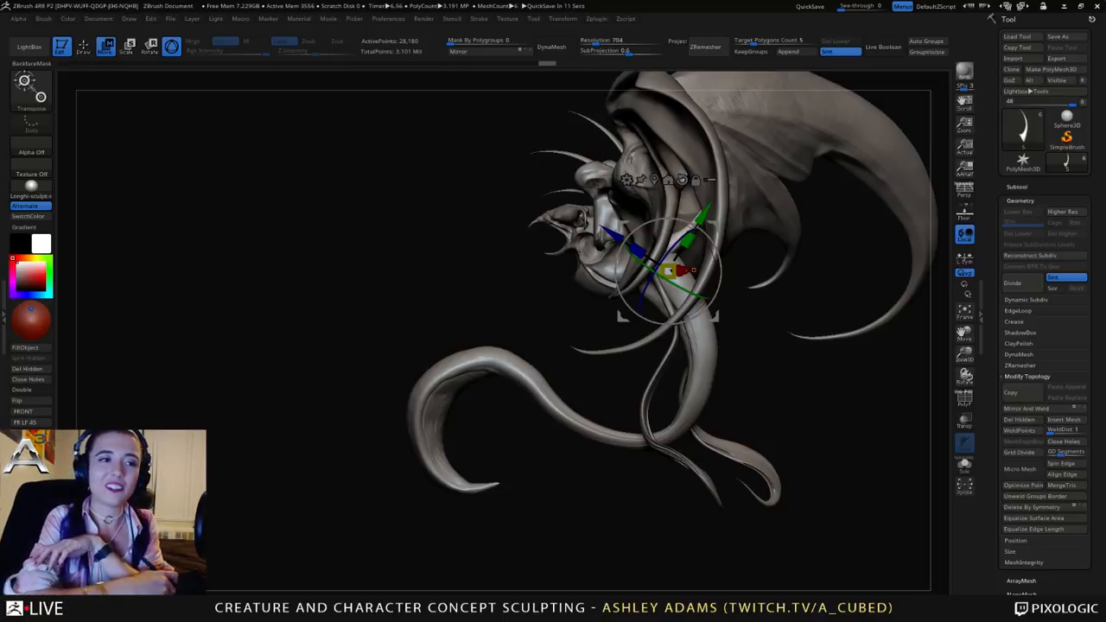
{"action": "left_click_drag", "start_coordinate": [863, 449], "coordinate": [522, 449]}
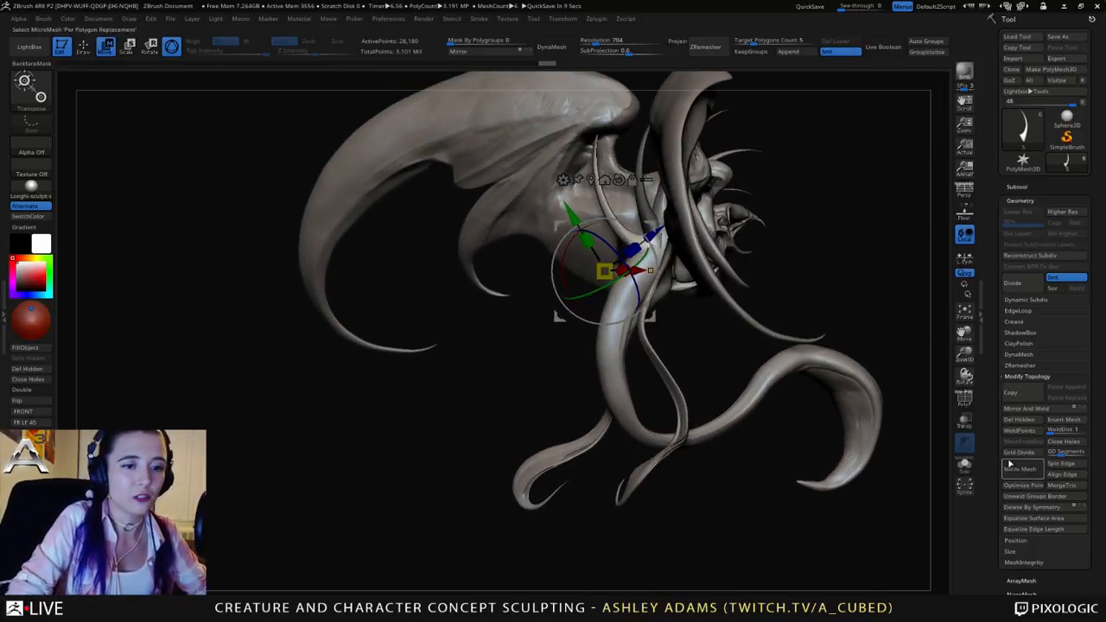
{"action": "left_click", "coordinate": [1016, 186]}
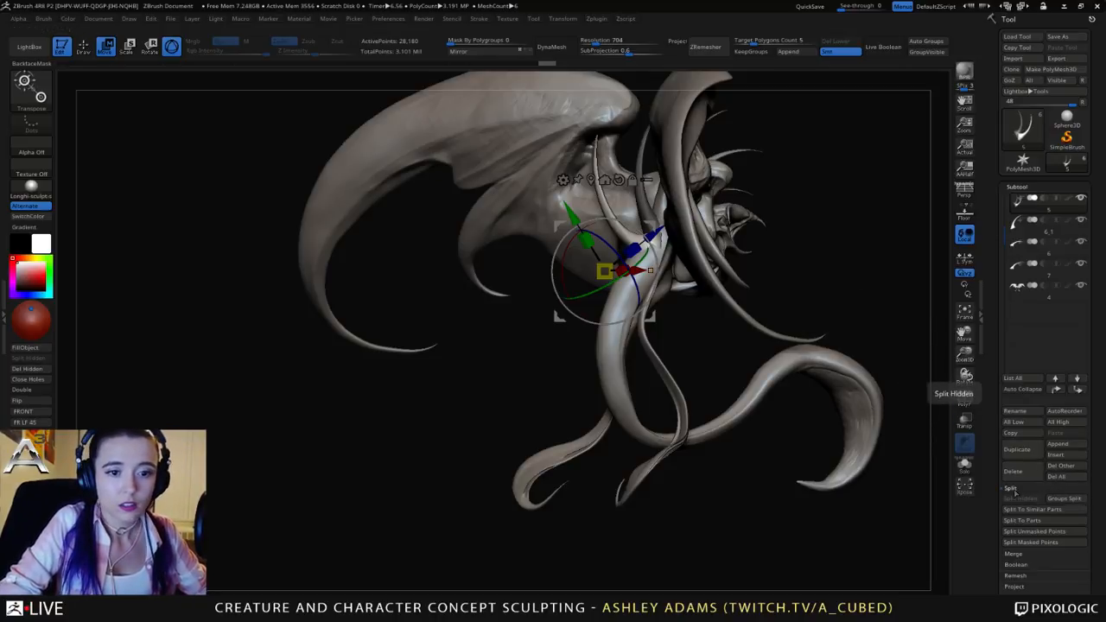
{"action": "left_click", "coordinate": [1030, 542]}
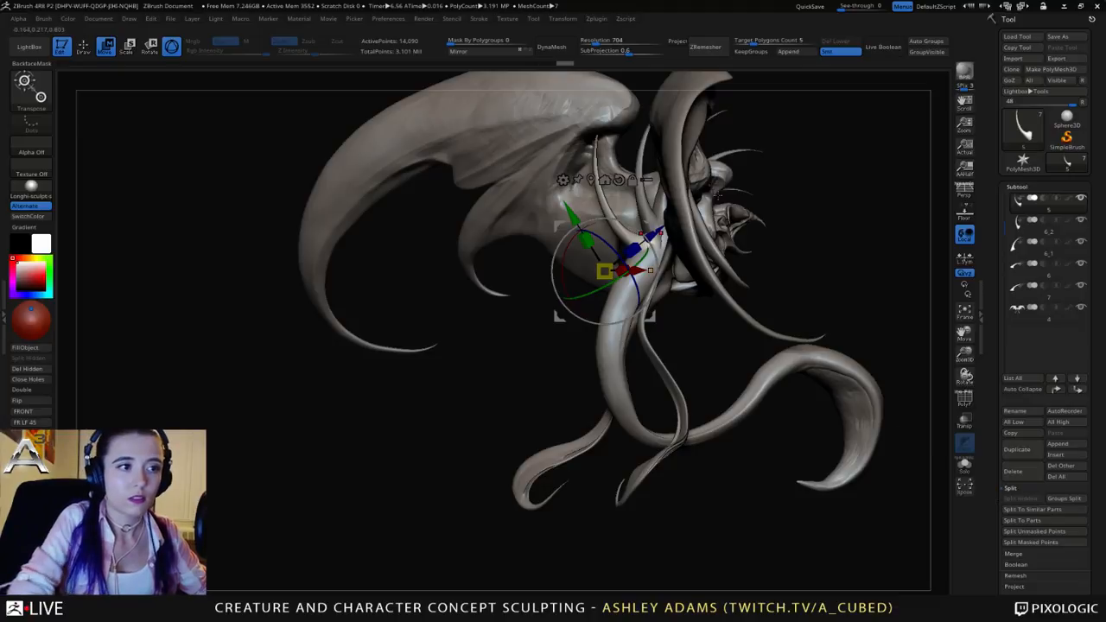
{"action": "key", "text": "q"}
Step: Isolate the head-and-tail subtool, lasso-mask the brow horns above the beak, and split the masked points into their own subtool
{"action": "right_click_drag", "start_coordinate": [662, 216], "coordinate": [640, 233]}
{"action": "right_click", "coordinate": [639, 259]}
{"action": "right_click_drag", "start_coordinate": [670, 180], "coordinate": [671, 227]}
{"action": "mouse_move", "coordinate": [670, 226]}
{"action": "right_mouse_down"}
{"action": "mouse_move", "coordinate": [698, 226]}
{"action": "mouse_move", "coordinate": [662, 241]}
{"action": "mouse_move", "coordinate": [574, 338]}
{"action": "mouse_move", "coordinate": [587, 316]}
{"action": "mouse_move", "coordinate": [740, 263]}
{"action": "mouse_move", "coordinate": [570, 248]}
{"action": "mouse_move", "coordinate": [696, 290]}
{"action": "mouse_move", "coordinate": [716, 308]}
{"action": "mouse_move", "coordinate": [717, 298]}
{"action": "right_mouse_up"}
{"action": "left_click", "coordinate": [570, 248], "text": "alt"}
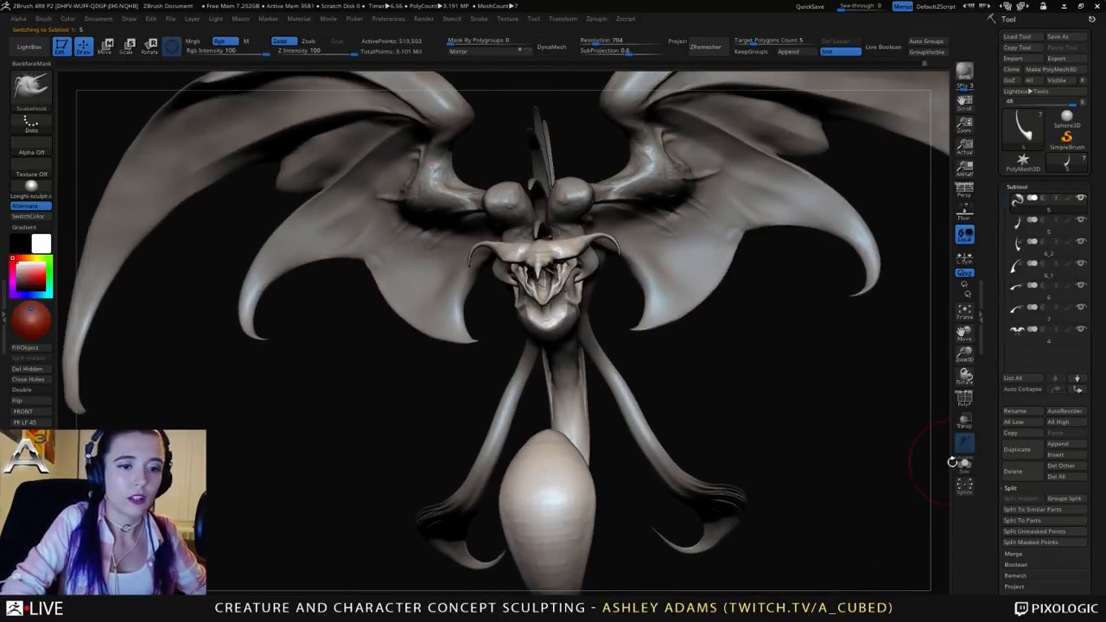
{"action": "left_click", "coordinate": [964, 465]}
{"action": "mouse_move", "coordinate": [664, 349]}
{"action": "right_mouse_down", "text": "ctrl"}
{"action": "mouse_move", "coordinate": [610, 326]}
{"action": "mouse_move", "coordinate": [570, 232]}
{"action": "mouse_move", "coordinate": [585, 242]}
{"action": "mouse_move", "coordinate": [622, 229]}
{"action": "right_mouse_up", "text": "ctrl"}
{"action": "left_click_drag", "start_coordinate": [721, 188], "coordinate": [527, 221], "text": "ctrl"}
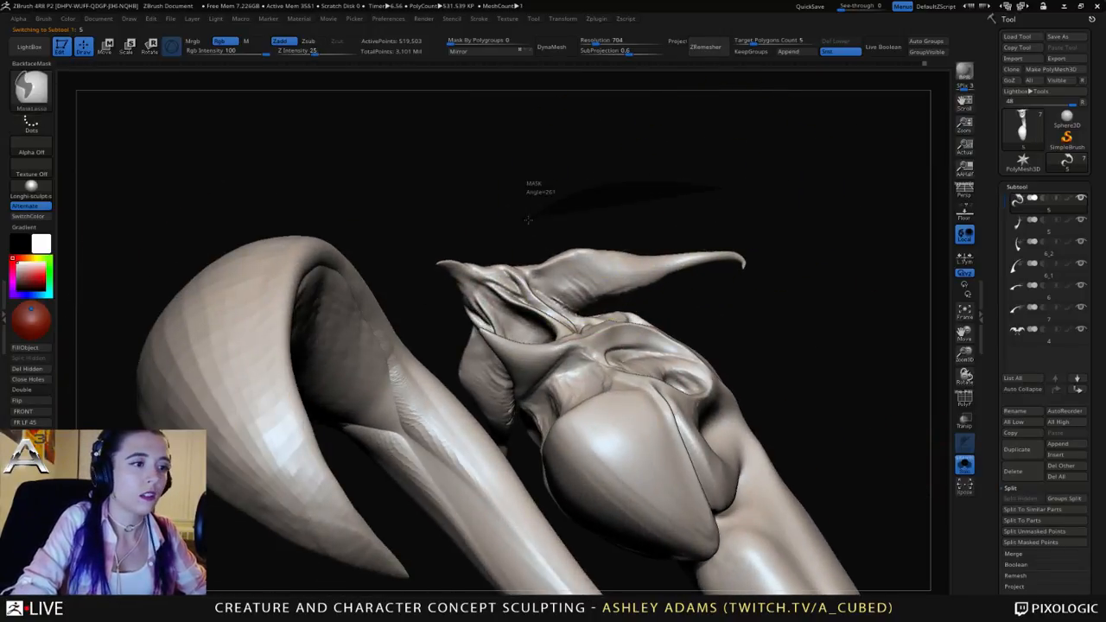
{"action": "mouse_move", "coordinate": [525, 260]}
{"action": "left_mouse_down", "text": "ctrl"}
{"action": "mouse_move", "coordinate": [560, 298]}
{"action": "mouse_move", "coordinate": [609, 311]}
{"action": "mouse_move", "coordinate": [661, 259]}
{"action": "left_mouse_up", "text": "ctrl"}
{"action": "mouse_move", "coordinate": [622, 307]}
{"action": "left_mouse_down", "text": "ctrl"}
{"action": "mouse_move", "coordinate": [777, 189]}
{"action": "mouse_move", "coordinate": [766, 184]}
{"action": "left_mouse_up", "text": "ctrl"}
{"action": "mouse_move", "coordinate": [552, 172]}
{"action": "right_mouse_down"}
{"action": "mouse_move", "coordinate": [559, 203]}
{"action": "mouse_move", "coordinate": [592, 223]}
{"action": "mouse_move", "coordinate": [661, 219]}
{"action": "right_mouse_up"}
{"action": "left_click", "coordinate": [1027, 544]}
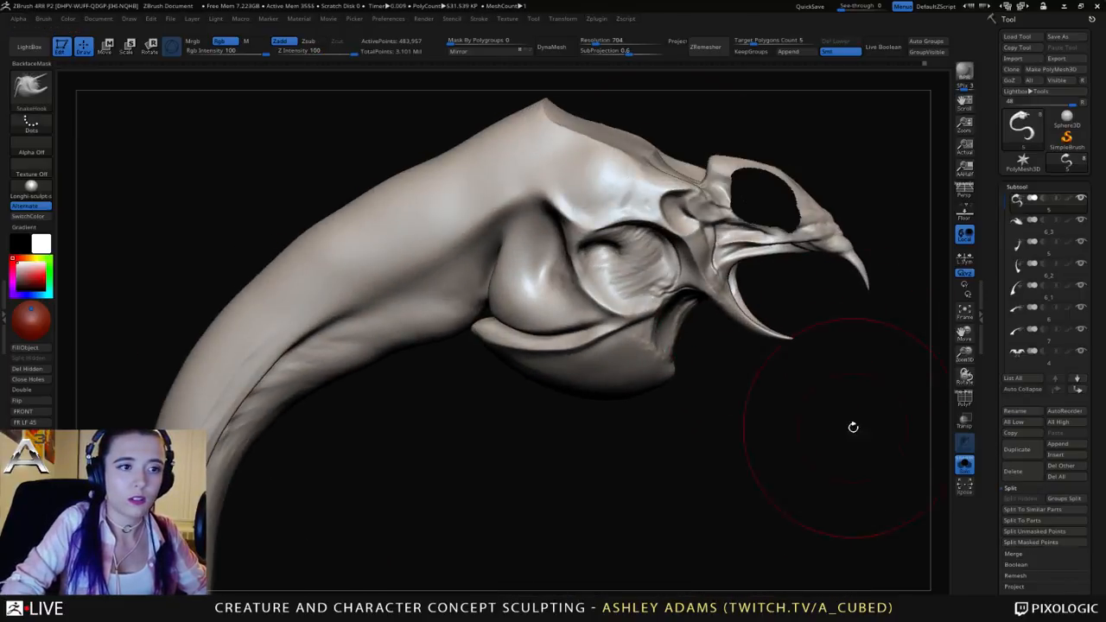
Step: Close the holes left by the split in both the head-and-tail mesh and the brow-horn piece, showing all subtools again
{"action": "mouse_move", "coordinate": [814, 405]}
{"action": "right_mouse_down", "text": "ctrl"}
{"action": "mouse_move", "coordinate": [787, 356]}
{"action": "mouse_move", "coordinate": [430, 235]}
{"action": "mouse_move", "coordinate": [412, 248]}
{"action": "right_mouse_up", "text": "ctrl"}
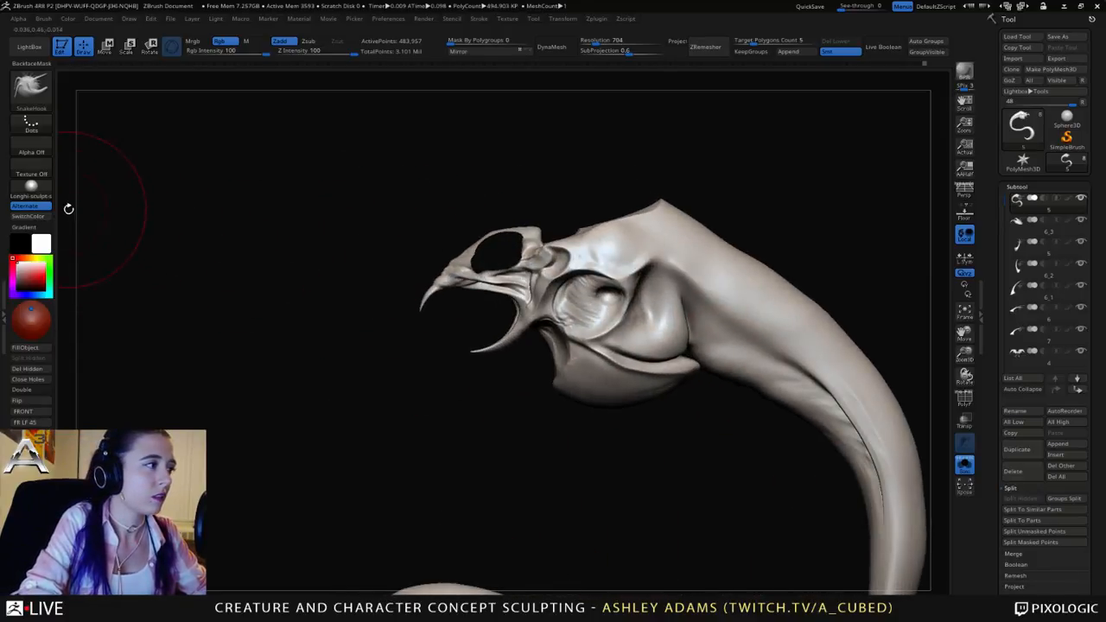
{"action": "left_click", "coordinate": [28, 379]}
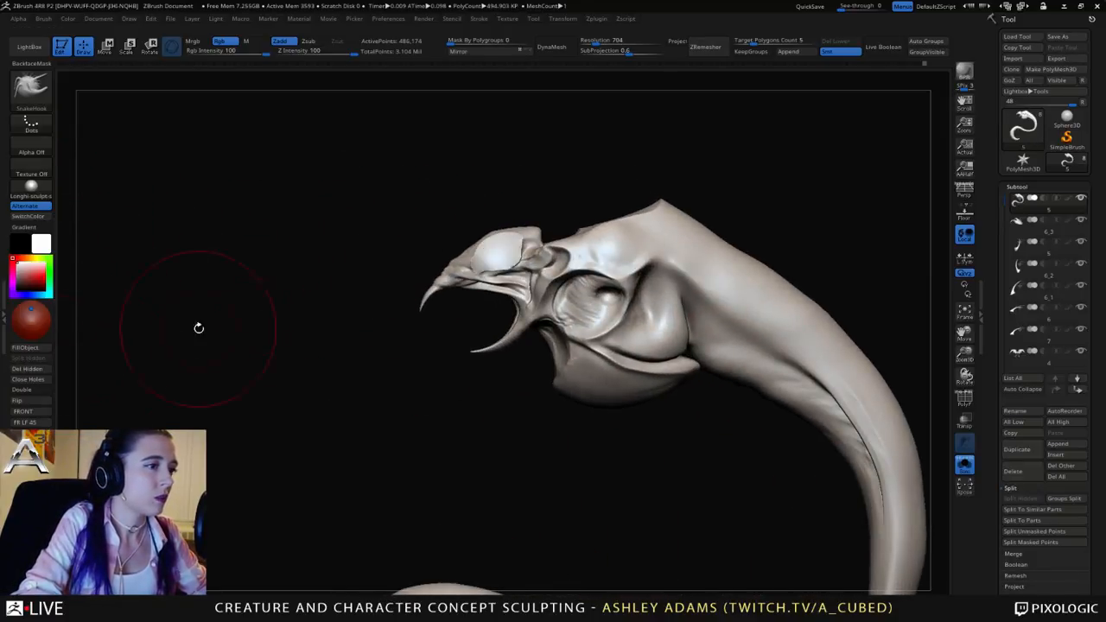
{"action": "left_click", "coordinate": [964, 464]}
{"action": "right_click_drag", "start_coordinate": [506, 234], "coordinate": [568, 233]}
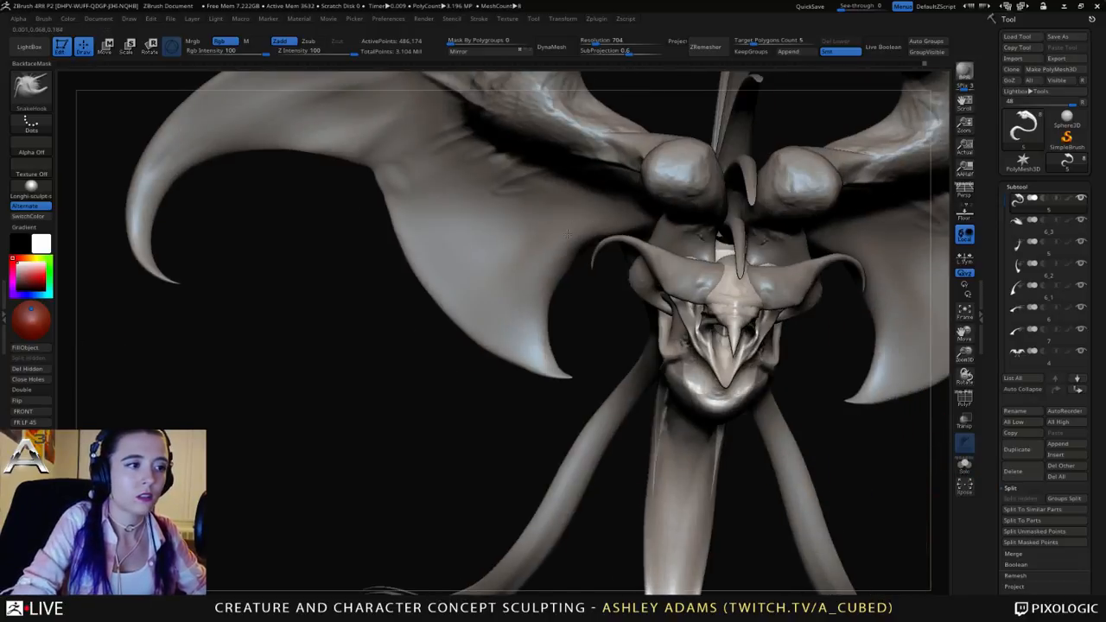
{"action": "left_click", "coordinate": [691, 279], "text": "alt"}
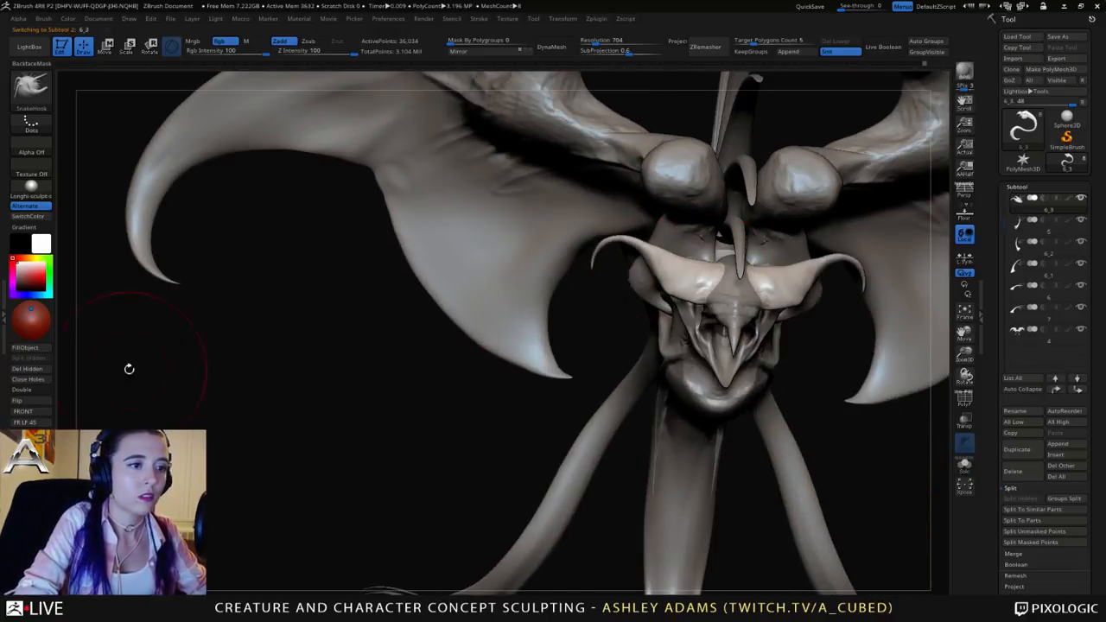
{"action": "left_click", "coordinate": [45, 380]}
Step: Mirror and weld the brow-horn subtool to make it symmetrical, and switch back to the head-and-tail subtool
{"action": "right_click_drag", "start_coordinate": [786, 320], "coordinate": [575, 112]}
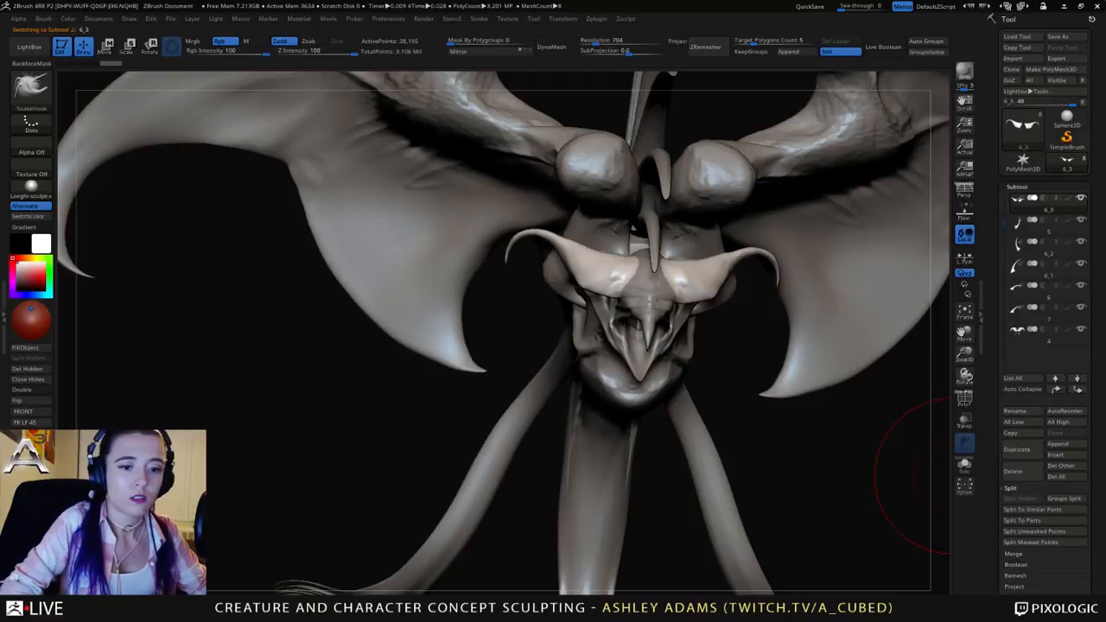
{"action": "left_click", "coordinate": [1016, 186]}
{"action": "left_click", "coordinate": [1021, 200]}
{"action": "left_click", "coordinate": [1016, 406]}
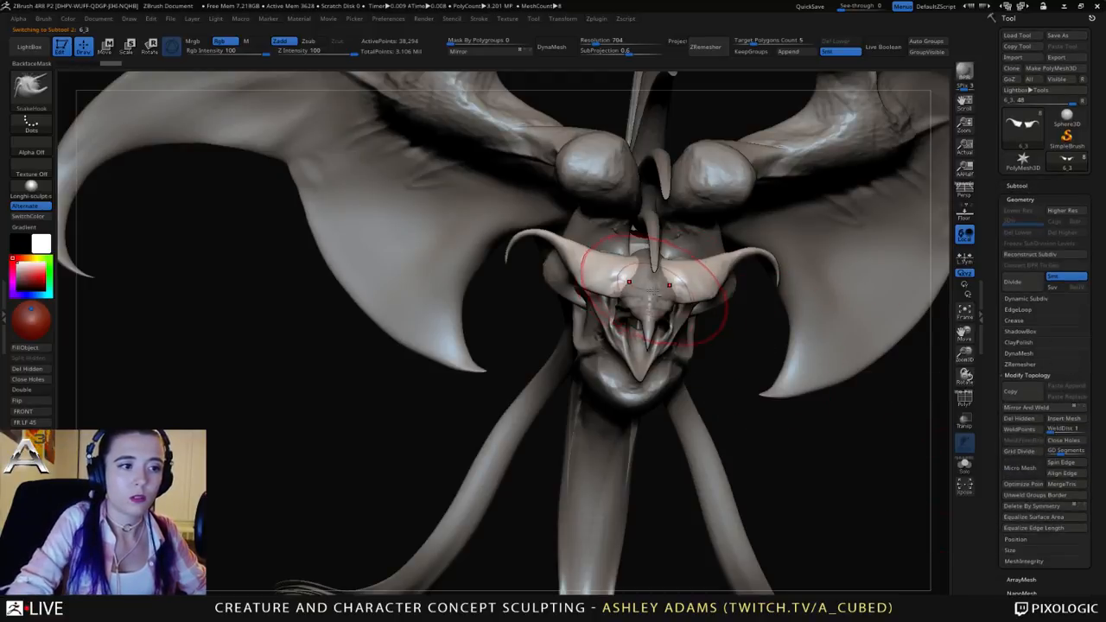
{"action": "left_click", "coordinate": [548, 306], "text": "alt"}
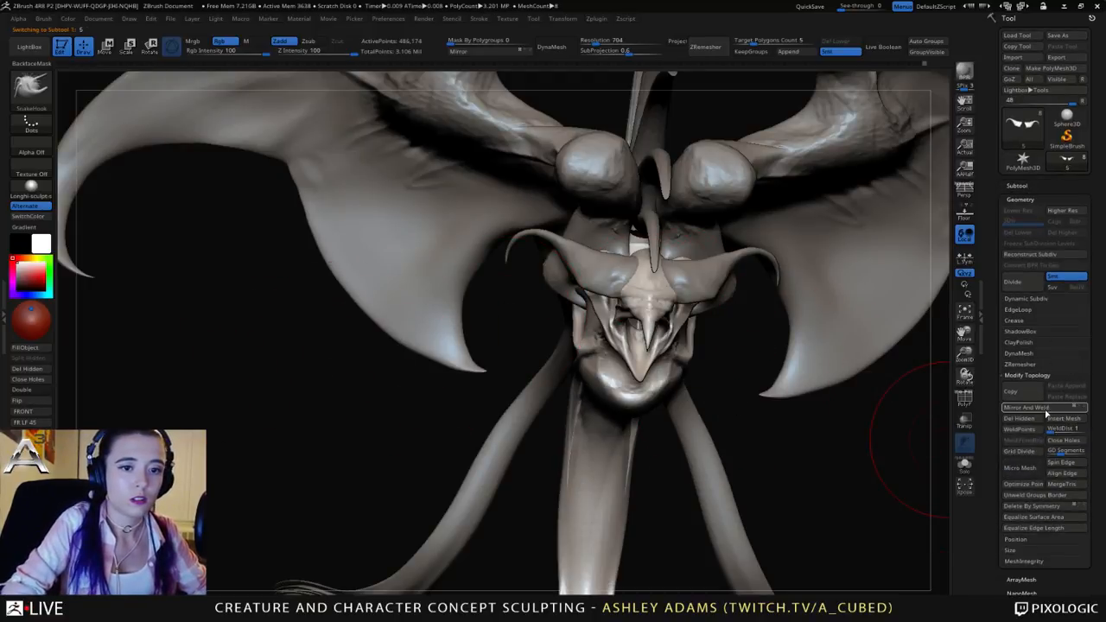
Step: Select the brow-horn subtool, adjust the brush size, and pull the horns' inner ends against the beak base with SnakeHook
{"action": "left_click", "coordinate": [702, 276], "text": "alt"}
{"action": "left_click_drag", "start_coordinate": [769, 432], "coordinate": [871, 404]}
{"action": "key", "text": "space"}
{"action": "left_click_drag", "start_coordinate": [634, 269], "coordinate": [621, 268]}
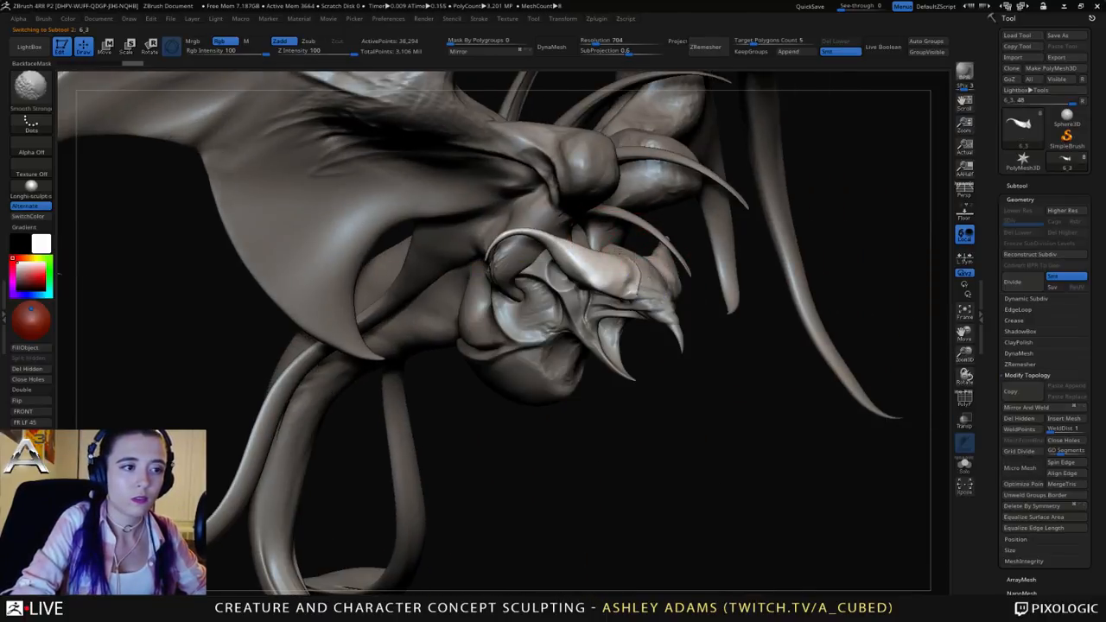
{"action": "left_click_drag", "start_coordinate": [778, 415], "coordinate": [635, 294]}
{"action": "left_click_drag", "start_coordinate": [760, 388], "coordinate": [660, 371]}
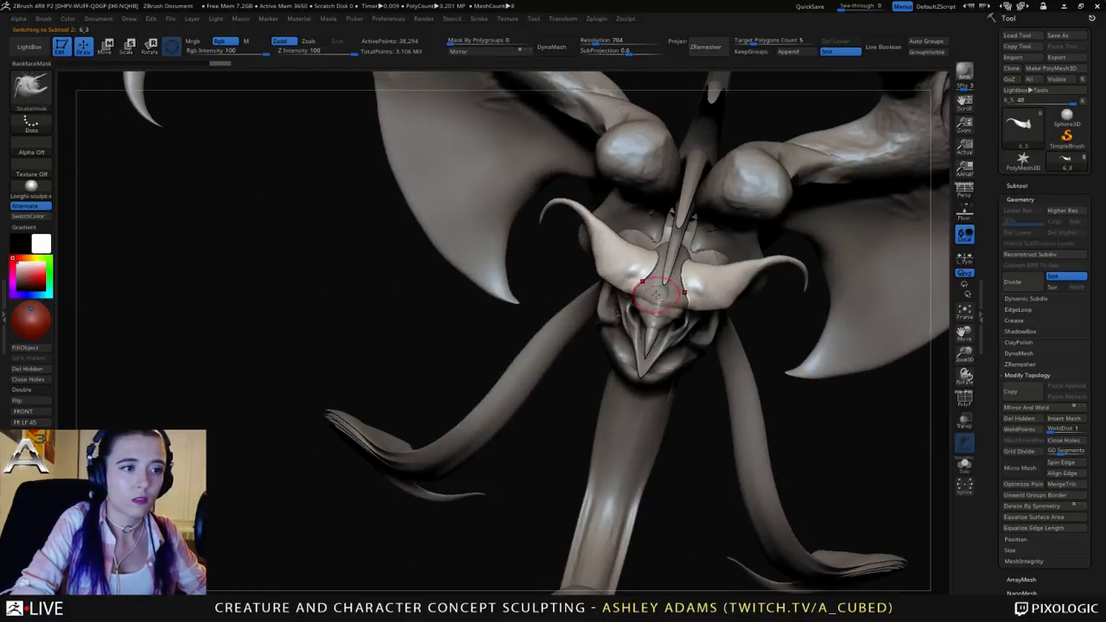
{"action": "left_click", "coordinate": [657, 298], "text": "alt"}
{"action": "mouse_move", "coordinate": [704, 415]}
{"action": "left_mouse_down"}
{"action": "mouse_move", "coordinate": [692, 402]}
{"action": "mouse_move", "coordinate": [596, 398]}
{"action": "mouse_move", "coordinate": [552, 419]}
{"action": "mouse_move", "coordinate": [566, 388]}
{"action": "left_mouse_up"}
{"action": "right_click_drag", "start_coordinate": [678, 300], "coordinate": [752, 298]}
{"action": "left_click", "coordinate": [631, 275], "text": "alt"}
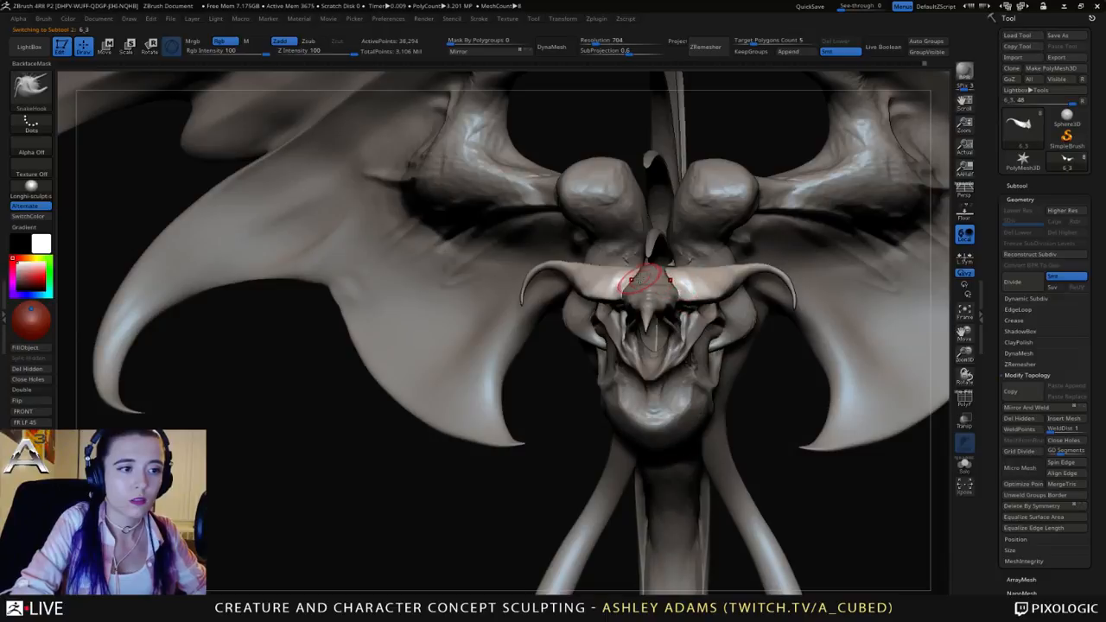
{"action": "right_click_drag", "start_coordinate": [624, 278], "coordinate": [670, 273]}
Step: Rotate the brow horns with the transform gizmo, undo the unwanted turn, and turn them about the Y axis
{"action": "key", "text": "r"}
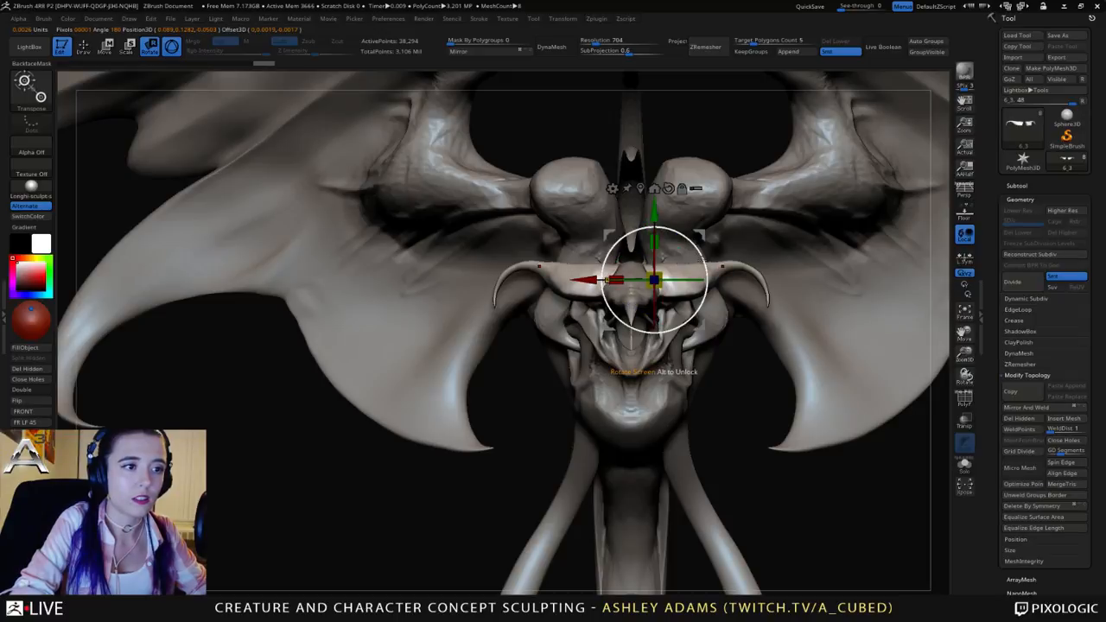
{"action": "mouse_move", "coordinate": [654, 331]}
{"action": "left_mouse_down"}
{"action": "mouse_move", "coordinate": [641, 339]}
{"action": "mouse_move", "coordinate": [654, 337]}
{"action": "left_mouse_up"}
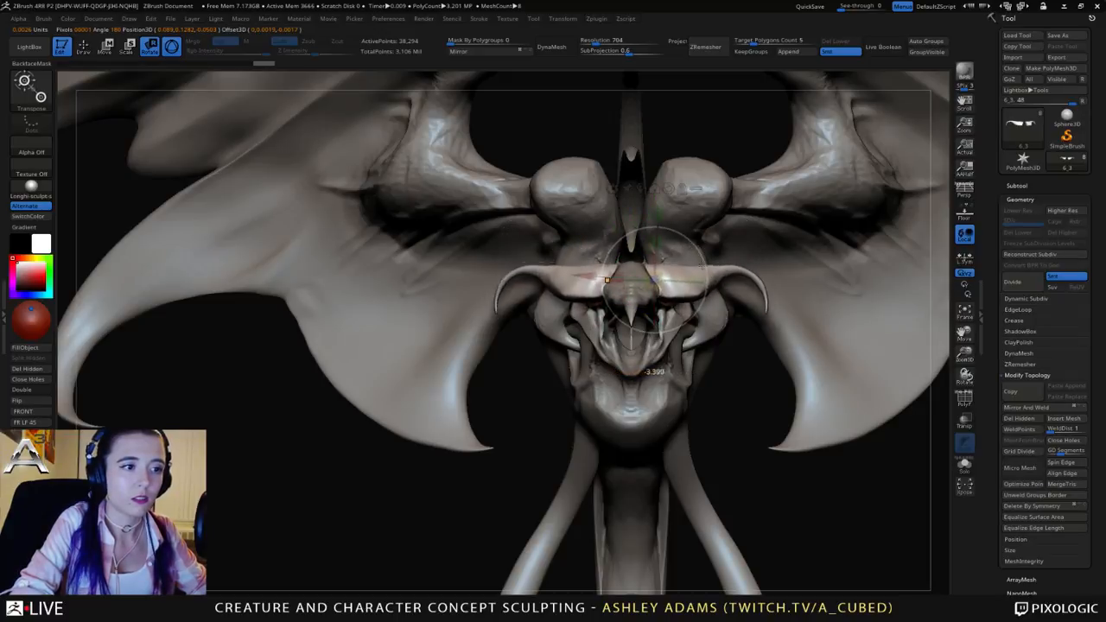
{"action": "mouse_move", "coordinate": [702, 266]}
{"action": "left_mouse_down"}
{"action": "mouse_move", "coordinate": [704, 296]}
{"action": "mouse_move", "coordinate": [703, 284]}
{"action": "left_mouse_up"}
{"action": "key", "text": "ctrl+z"}
{"action": "left_click_drag", "start_coordinate": [777, 483], "coordinate": [639, 509]}
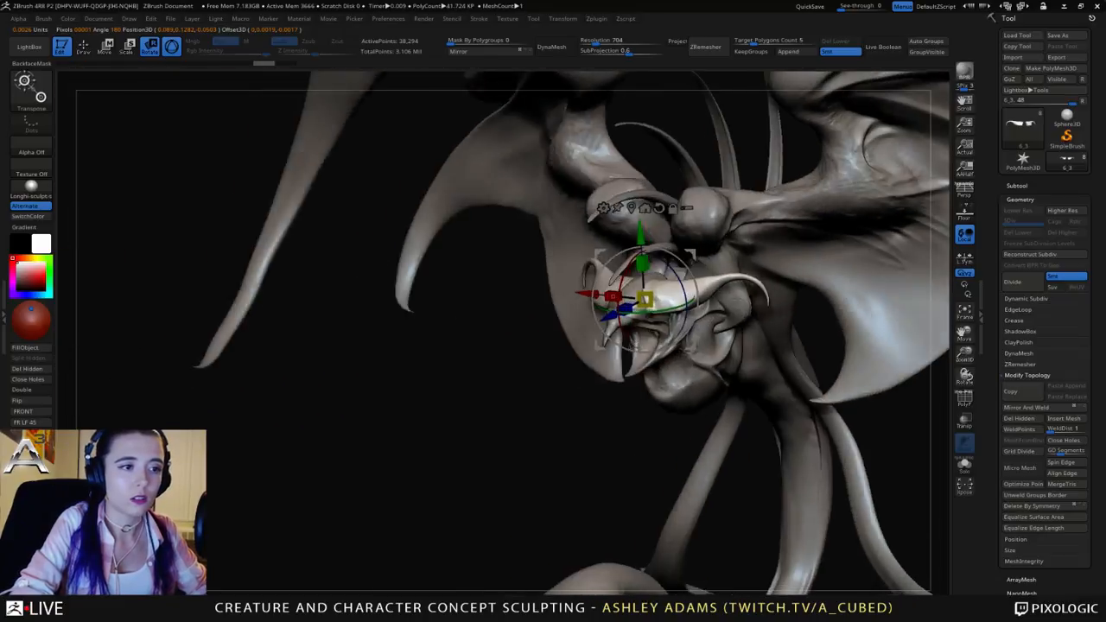
{"action": "left_click_drag", "start_coordinate": [632, 347], "coordinate": [746, 360]}
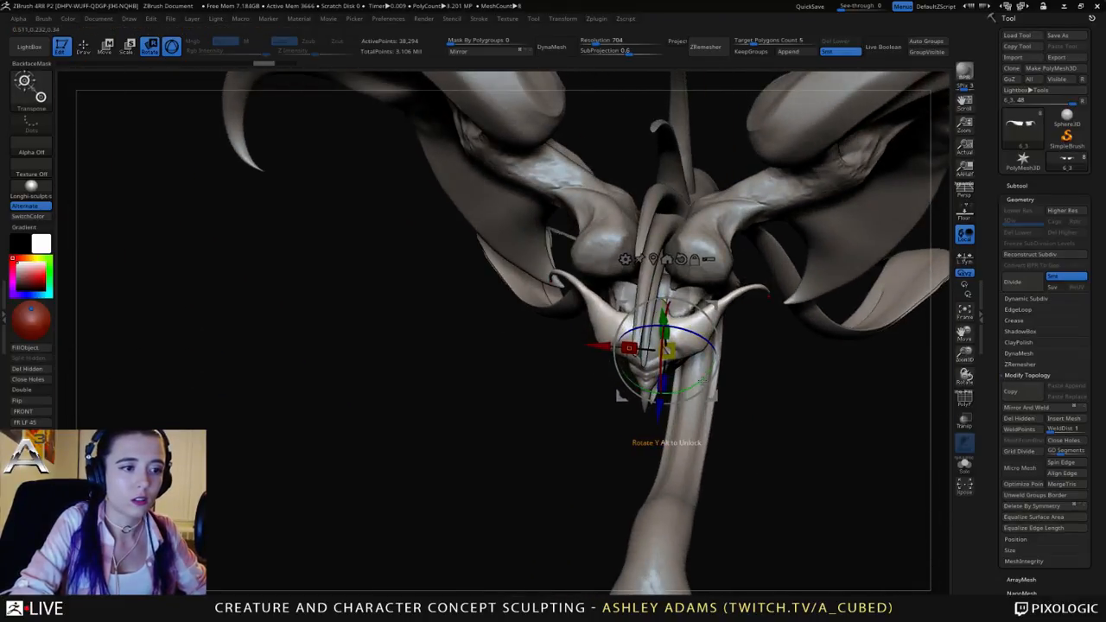
{"action": "left_click_drag", "start_coordinate": [621, 391], "coordinate": [609, 376]}
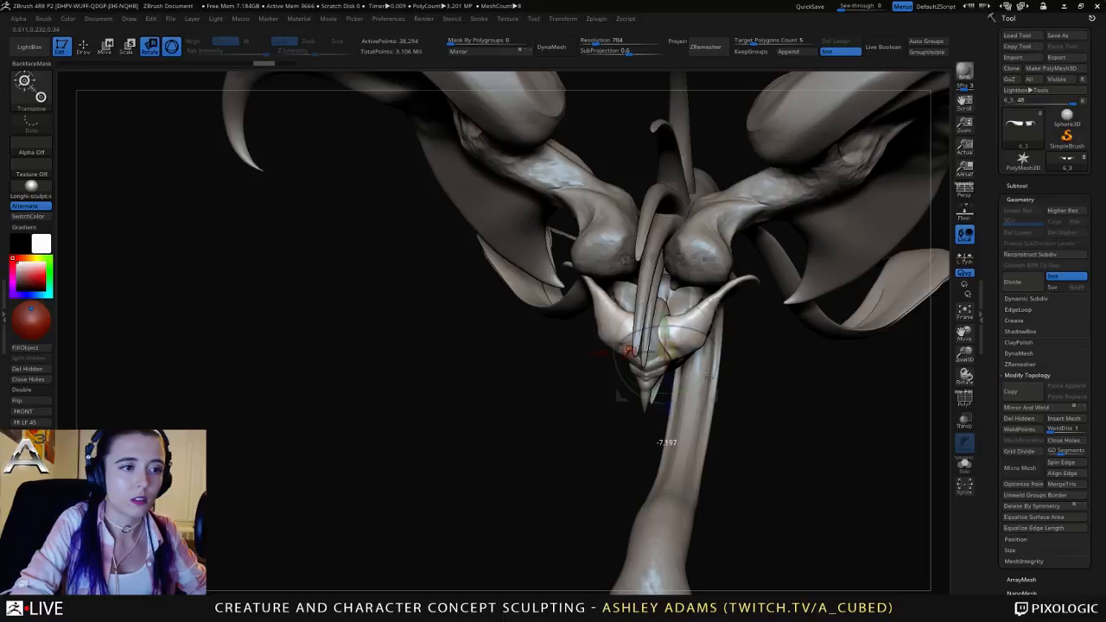
{"action": "left_click_drag", "start_coordinate": [710, 377], "coordinate": [711, 375]}
Step: Adjust the brow horns' tilt against the head in side view and return to sculpting mode
{"action": "left_click_drag", "start_coordinate": [768, 398], "coordinate": [751, 424]}
{"action": "left_click_drag", "start_coordinate": [704, 316], "coordinate": [695, 309]}
{"action": "left_click_drag", "start_coordinate": [697, 227], "coordinate": [776, 246]}
{"action": "right_click", "coordinate": [774, 248]}
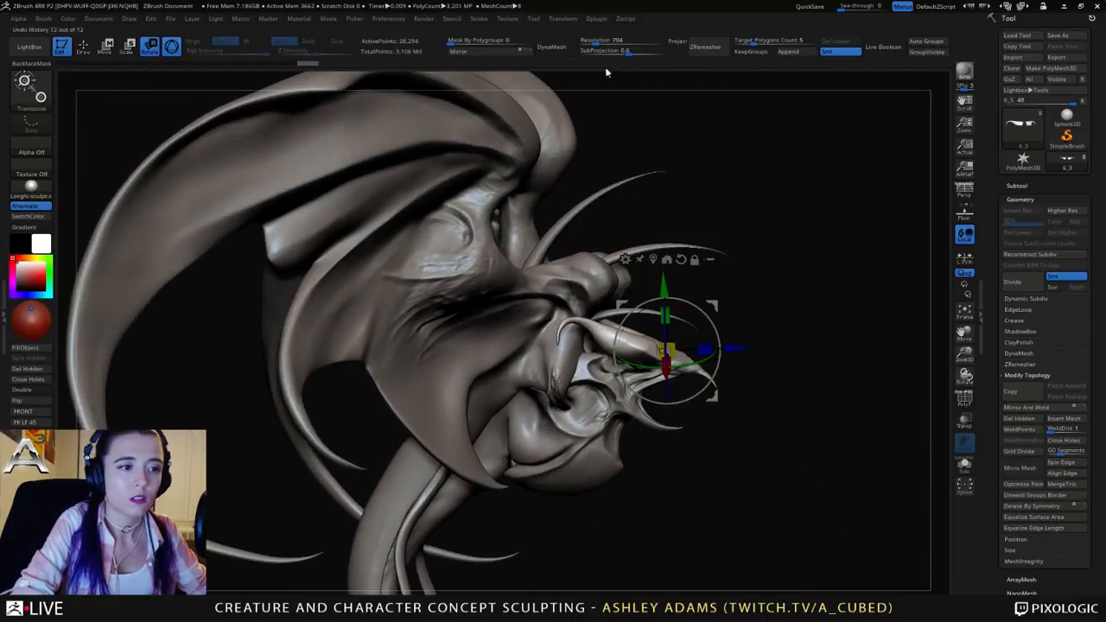
{"action": "mouse_move", "coordinate": [724, 273]}
{"action": "left_mouse_down"}
{"action": "mouse_move", "coordinate": [745, 276]}
{"action": "mouse_move", "coordinate": [734, 290]}
{"action": "left_mouse_up"}
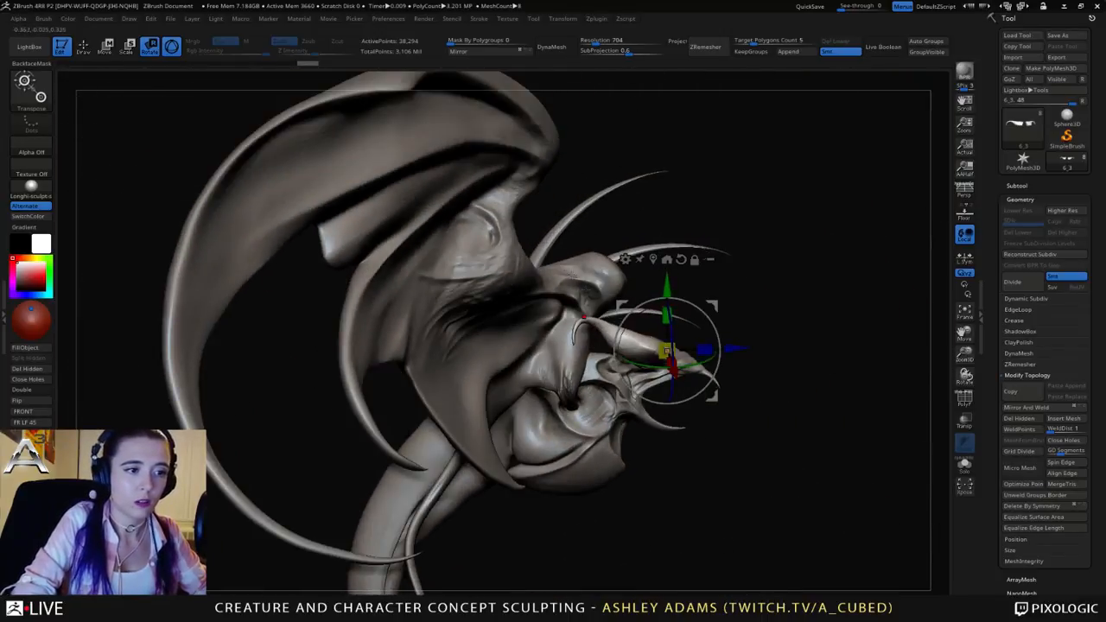
{"action": "key", "text": "q"}
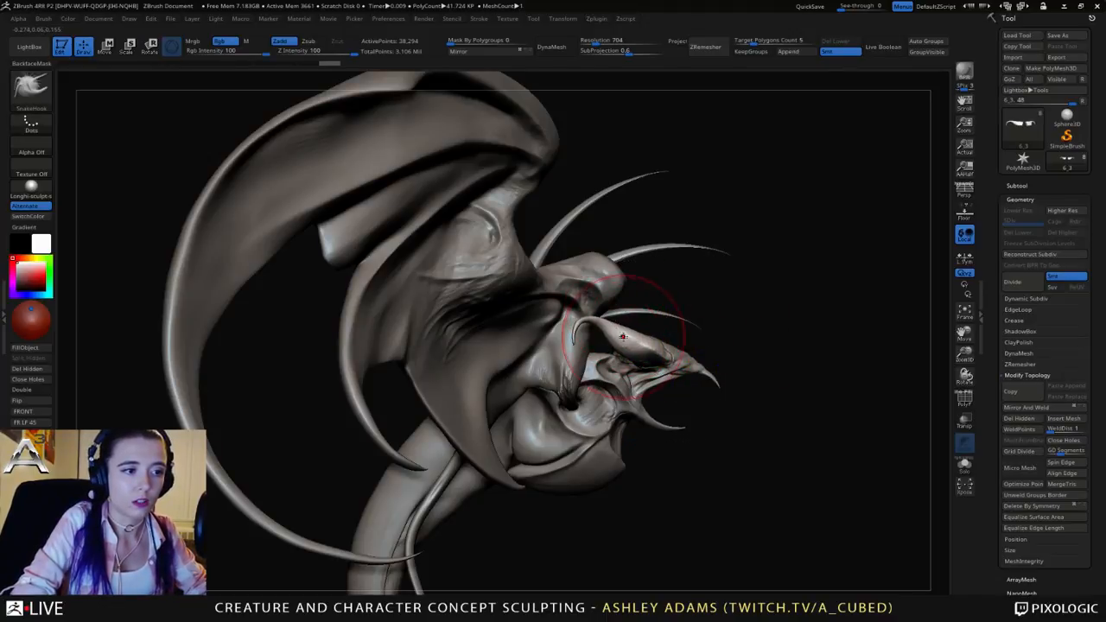
Step: Reduce the SnakeHook brush size and reshape the front of the brow horns where they meet the beak
{"action": "left_click_drag", "start_coordinate": [737, 367], "coordinate": [727, 341], "text": "alt"}
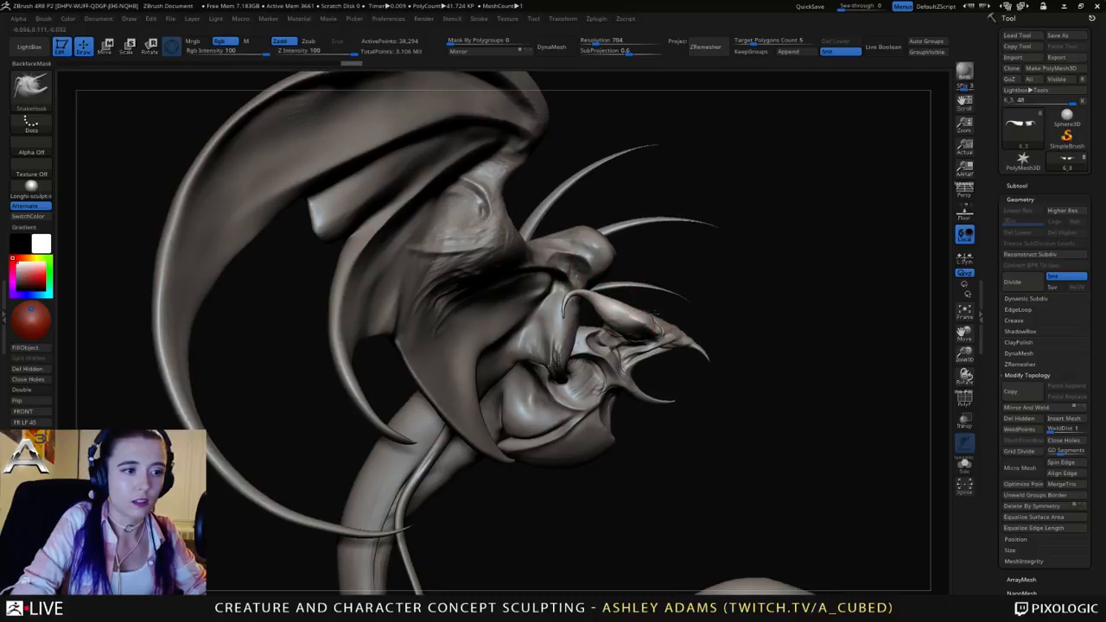
{"action": "right_click_drag", "start_coordinate": [765, 416], "coordinate": [751, 321], "text": "ctrl"}
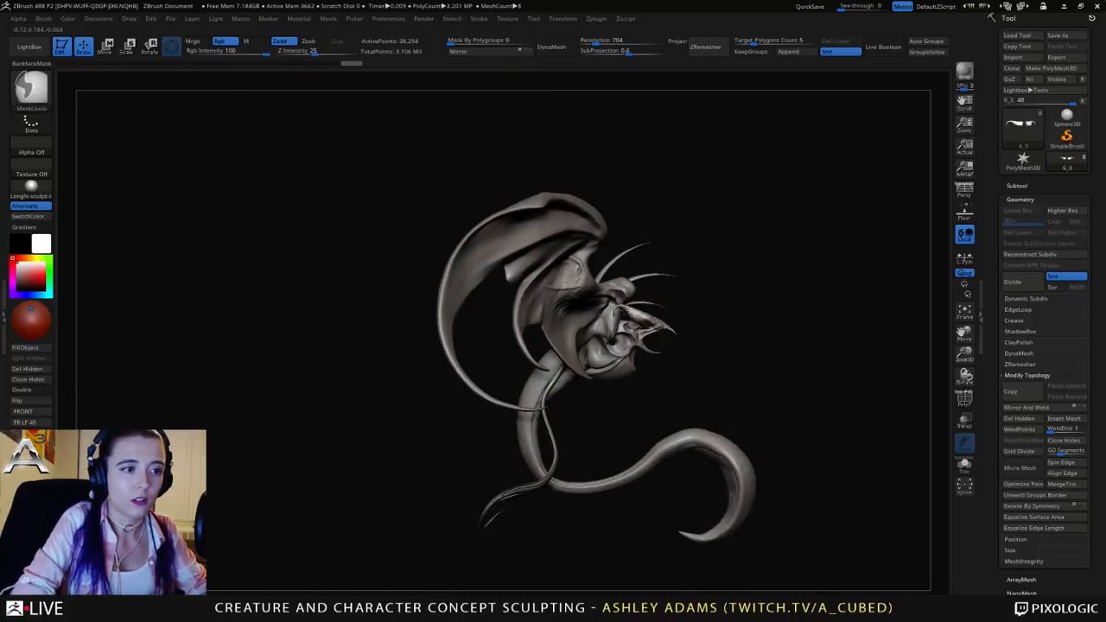
{"action": "right_click_drag", "start_coordinate": [653, 313], "coordinate": [680, 413], "text": "ctrl"}
{"action": "key", "text": "space"}
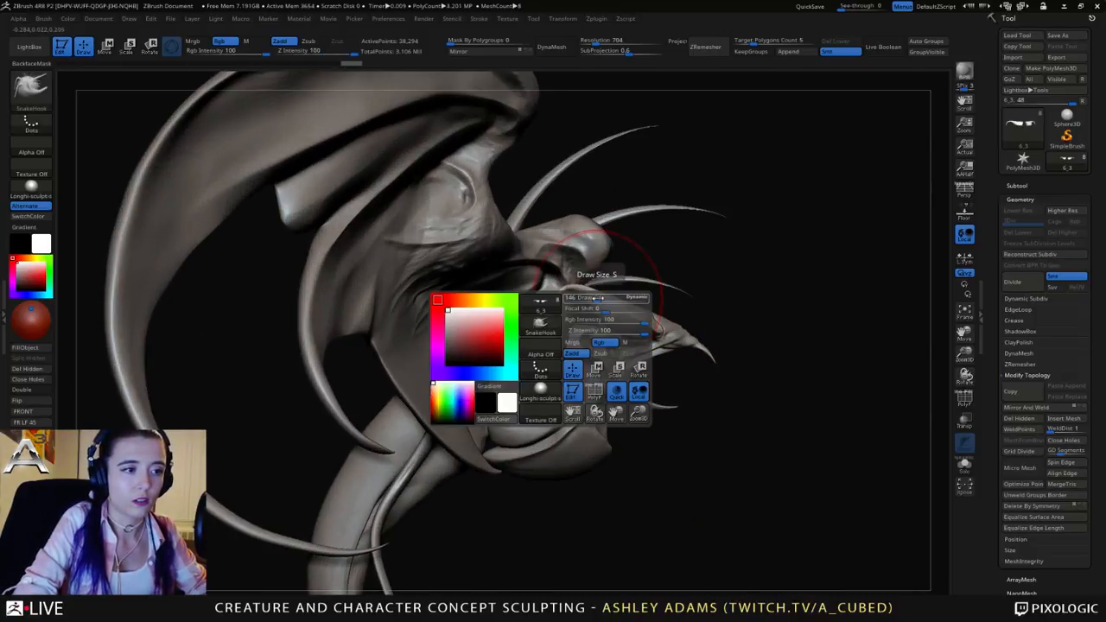
{"action": "left_click_drag", "start_coordinate": [603, 298], "coordinate": [578, 289]}
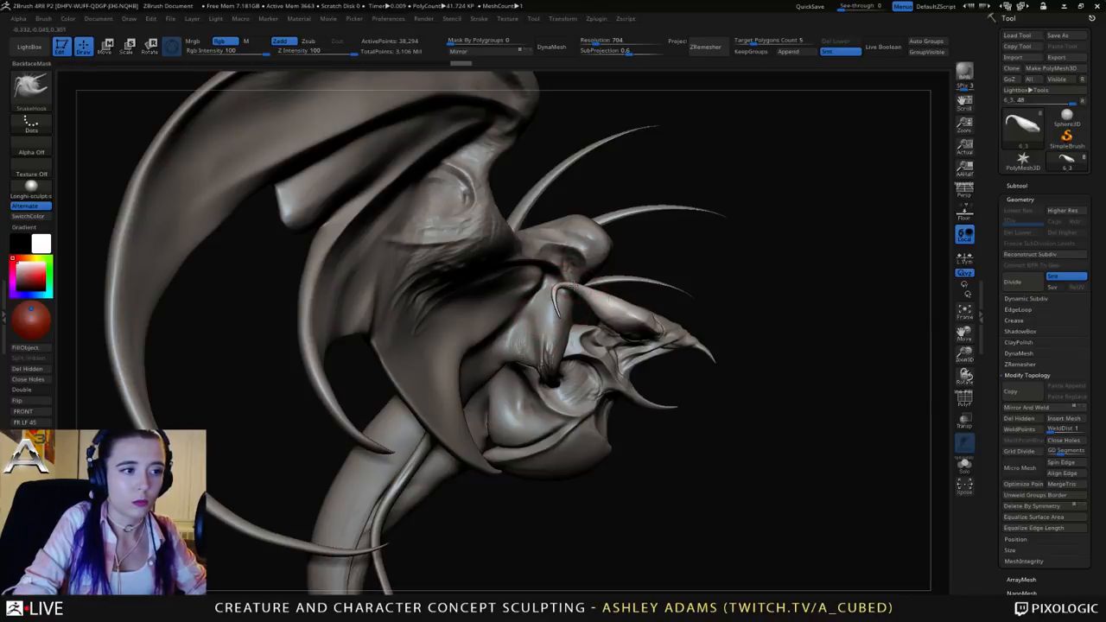
{"action": "right_click_drag", "start_coordinate": [576, 290], "coordinate": [553, 291]}
{"action": "mouse_move", "coordinate": [683, 290]}
{"action": "right_mouse_down"}
{"action": "mouse_move", "coordinate": [531, 278]}
{"action": "mouse_move", "coordinate": [691, 298]}
{"action": "mouse_move", "coordinate": [641, 335]}
{"action": "right_mouse_up"}
{"action": "left_click_drag", "start_coordinate": [637, 338], "coordinate": [633, 332]}
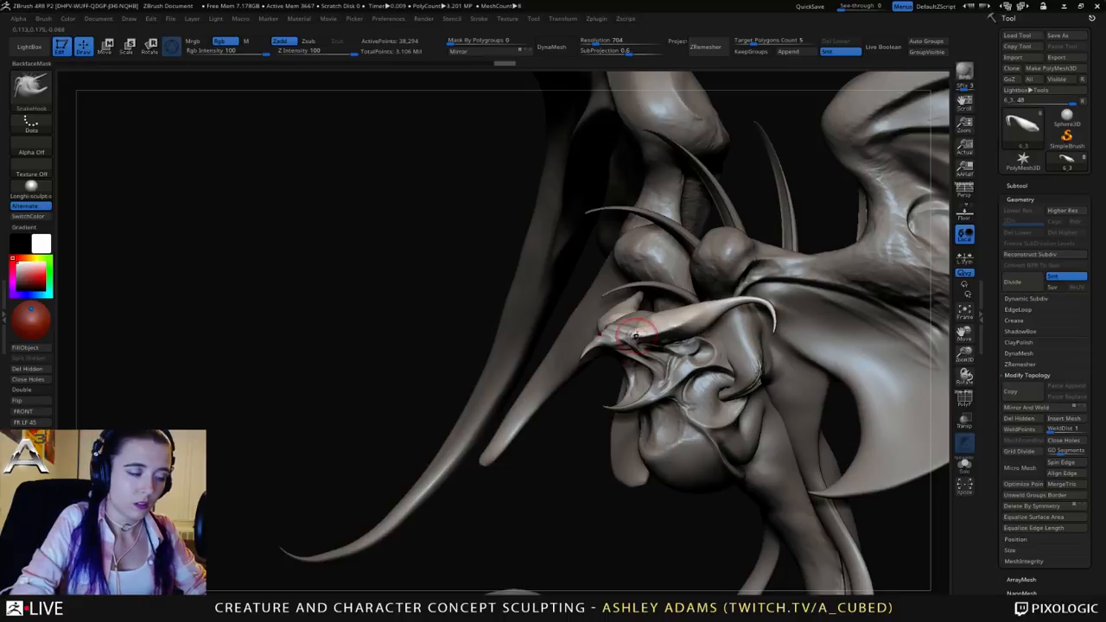
{"action": "right_click_drag", "start_coordinate": [544, 331], "coordinate": [725, 333]}
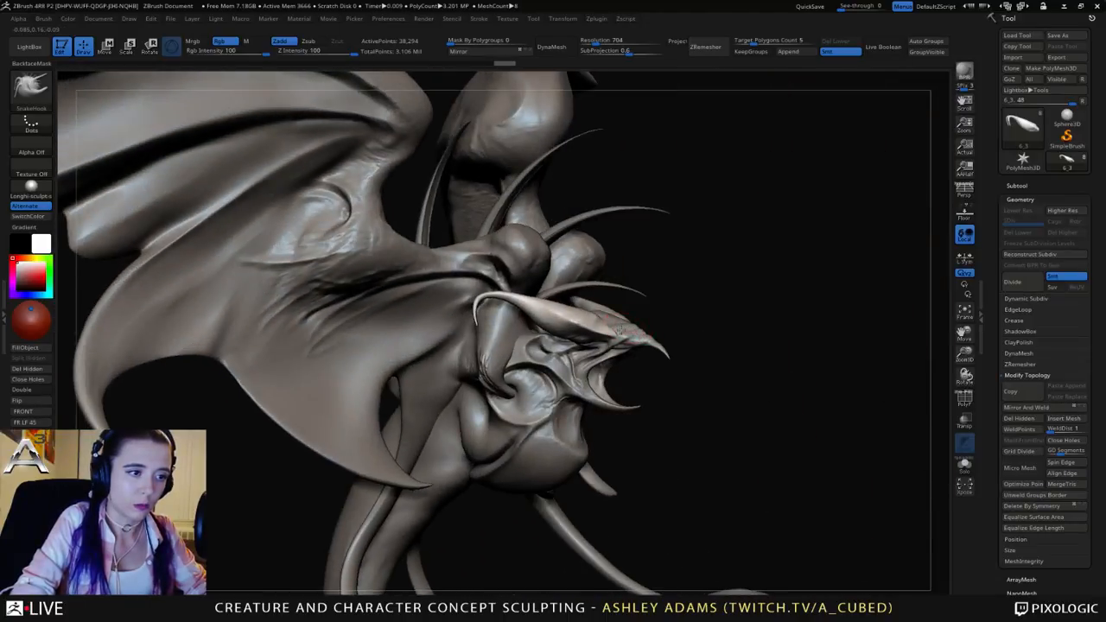
{"action": "left_click_drag", "start_coordinate": [620, 330], "coordinate": [614, 325]}
{"action": "mouse_move", "coordinate": [614, 327]}
{"action": "right_mouse_down"}
{"action": "mouse_move", "coordinate": [579, 329]}
{"action": "mouse_move", "coordinate": [683, 332]}
{"action": "mouse_move", "coordinate": [661, 332]}
{"action": "right_mouse_up"}
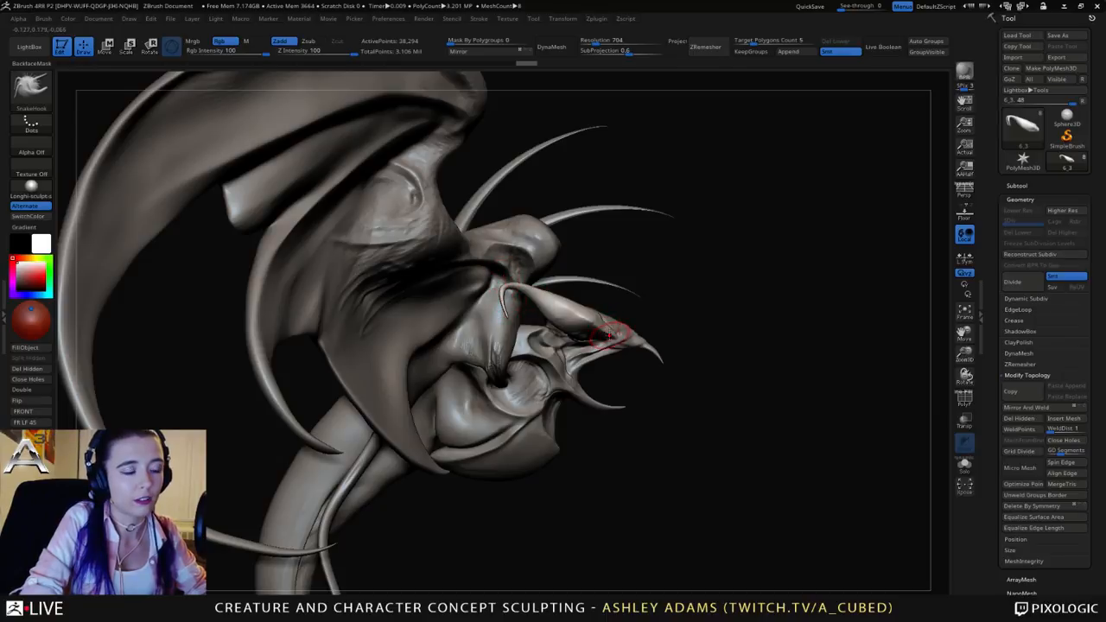
Step: Reshape the curled rear tips of the brow horns with the SnakeHook brush
{"action": "right_click_drag", "start_coordinate": [509, 295], "coordinate": [523, 295]}
{"action": "right_click", "coordinate": [520, 298]}
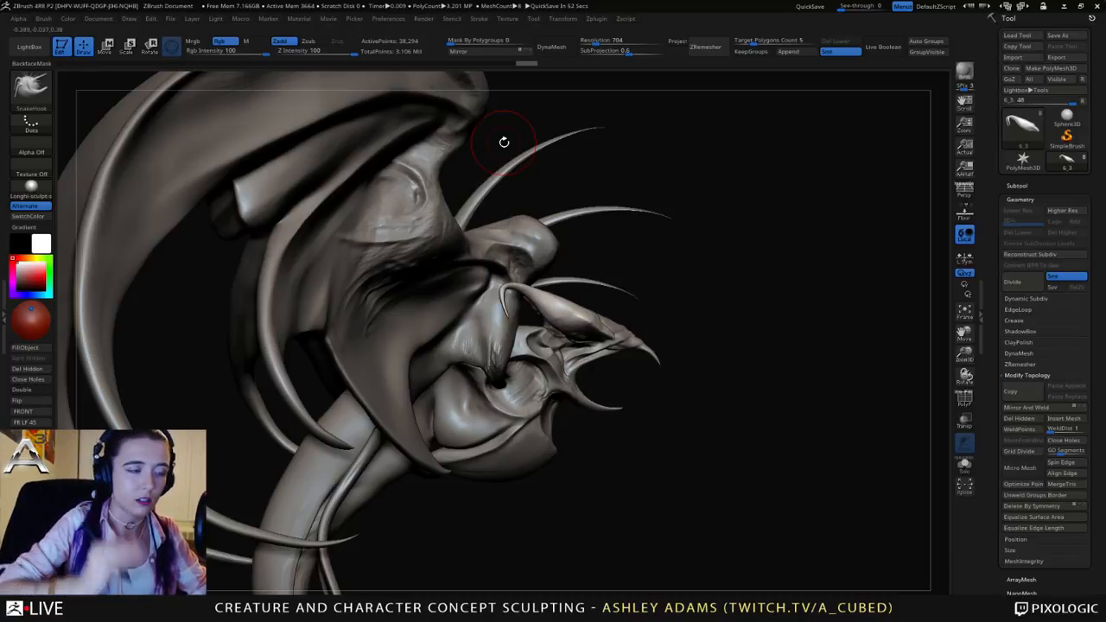
{"action": "right_click_drag", "start_coordinate": [488, 320], "coordinate": [479, 334]}
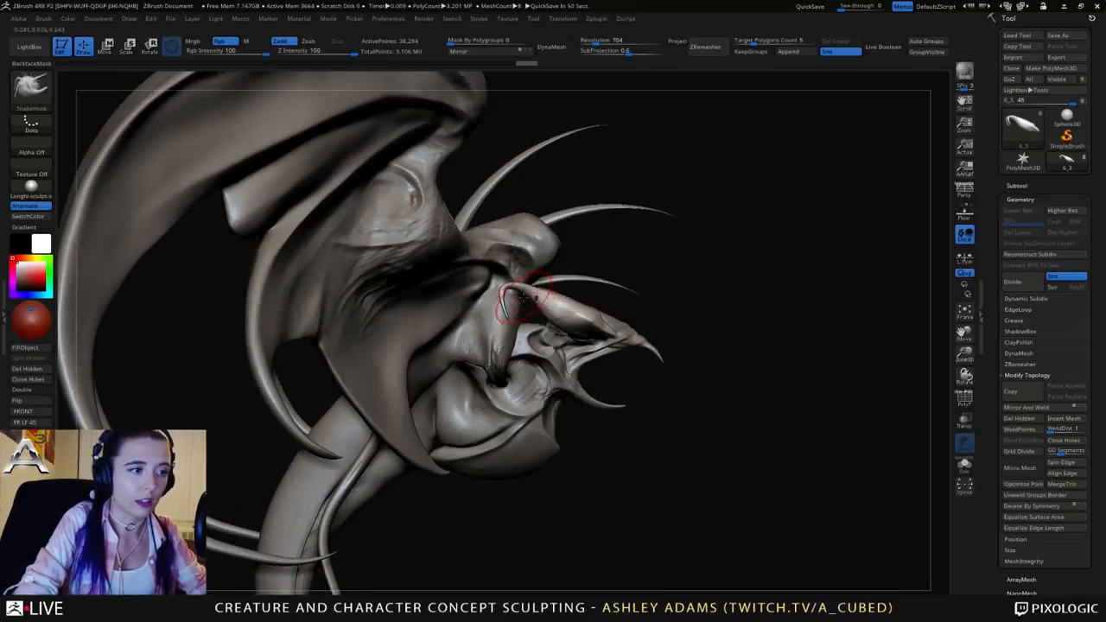
{"action": "right_click_drag", "start_coordinate": [516, 294], "coordinate": [514, 259]}
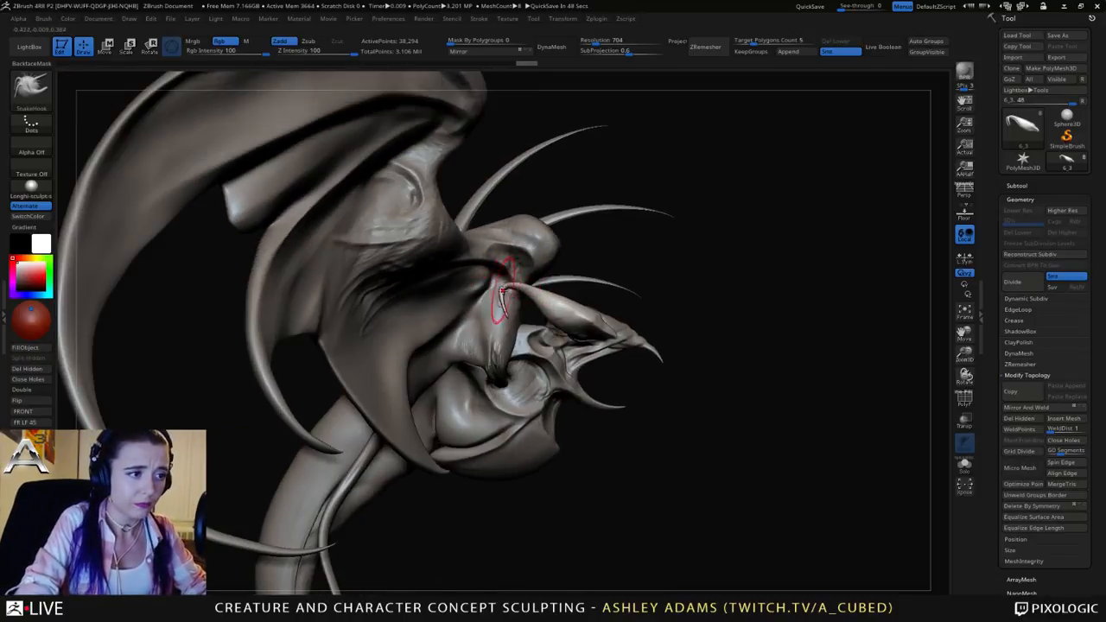
{"action": "right_click_drag", "start_coordinate": [499, 303], "coordinate": [508, 273]}
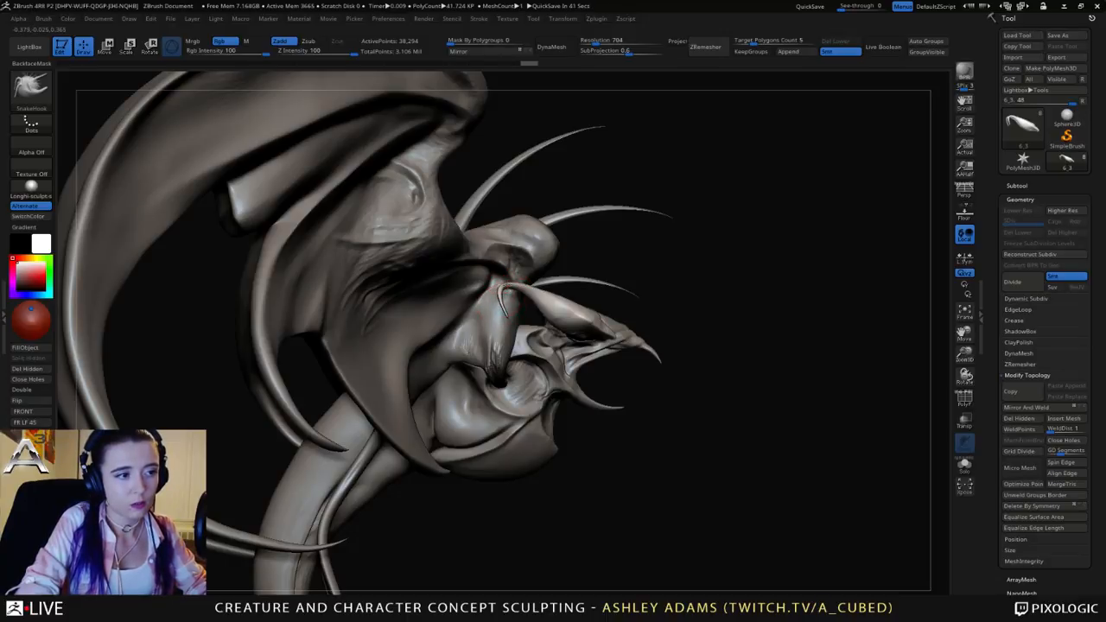
{"action": "right_click_drag", "start_coordinate": [533, 286], "coordinate": [506, 280]}
Step: Thicken the thin curled brow-horn tips with the Inflat brush and smooth them
{"action": "key", "text": "shift"}
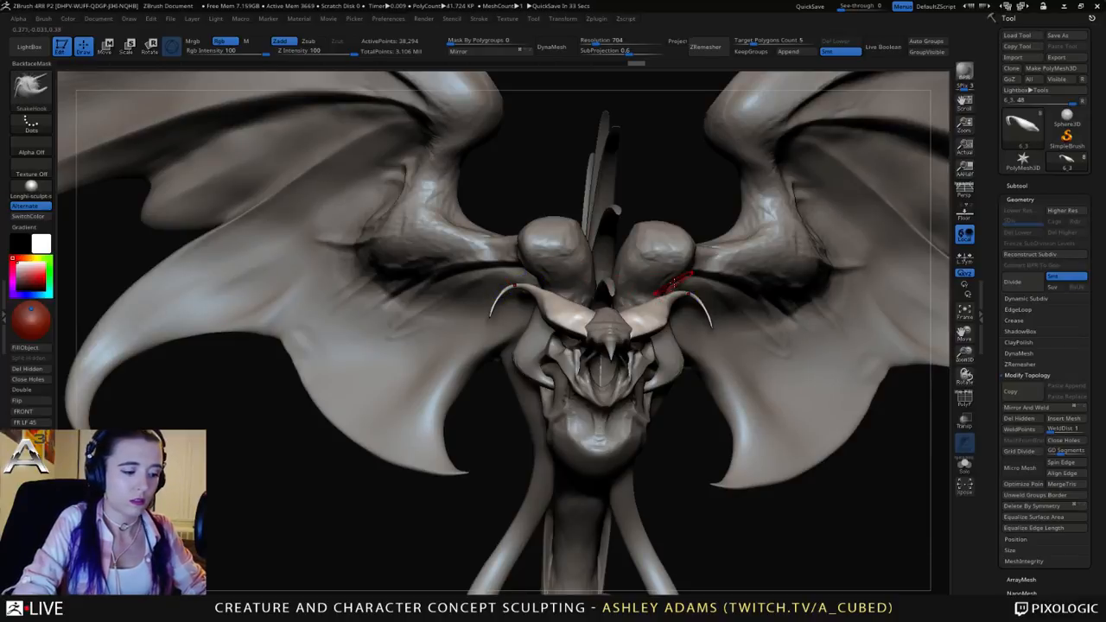
{"action": "key", "text": "b"}
{"action": "key", "text": "i"}
{"action": "key", "text": "n"}
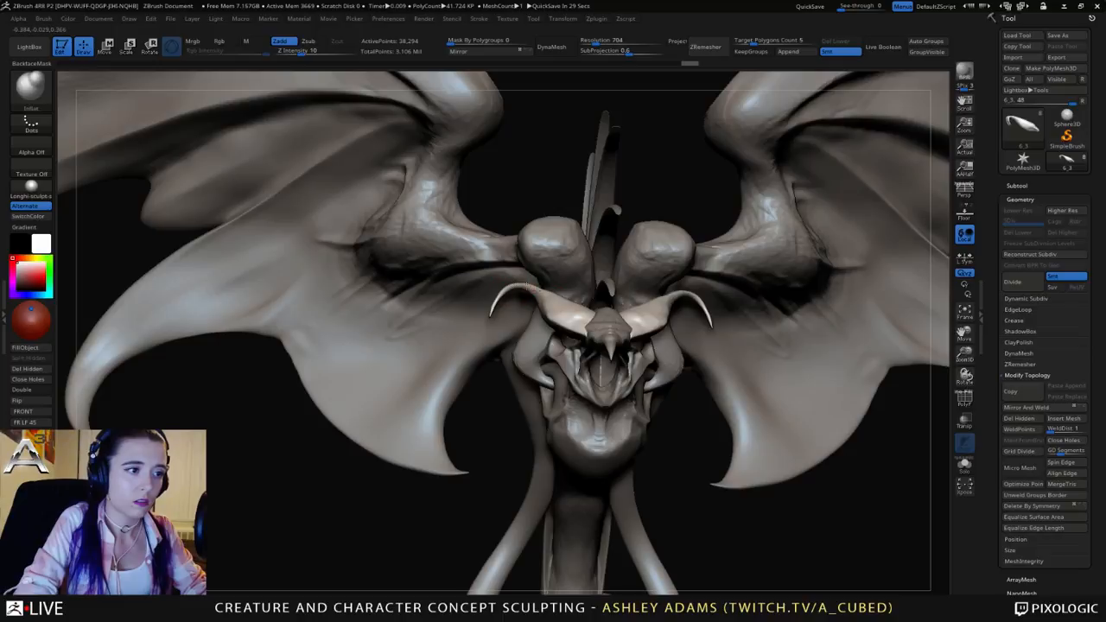
{"action": "left_click_drag", "start_coordinate": [488, 203], "coordinate": [627, 208]}
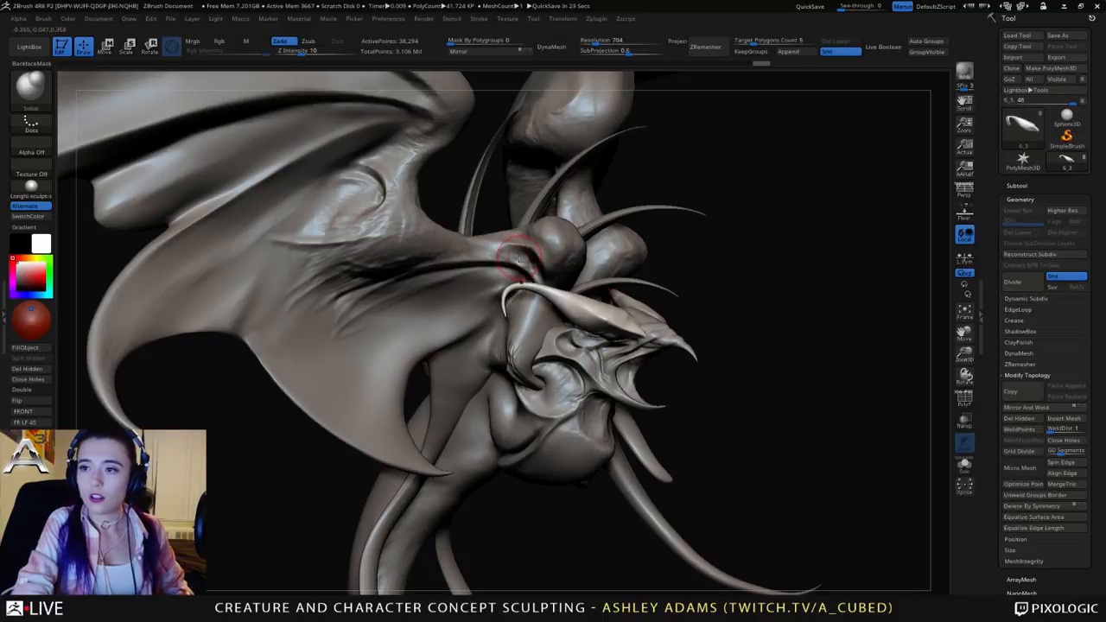
{"action": "left_click_drag", "start_coordinate": [734, 268], "coordinate": [816, 271]}
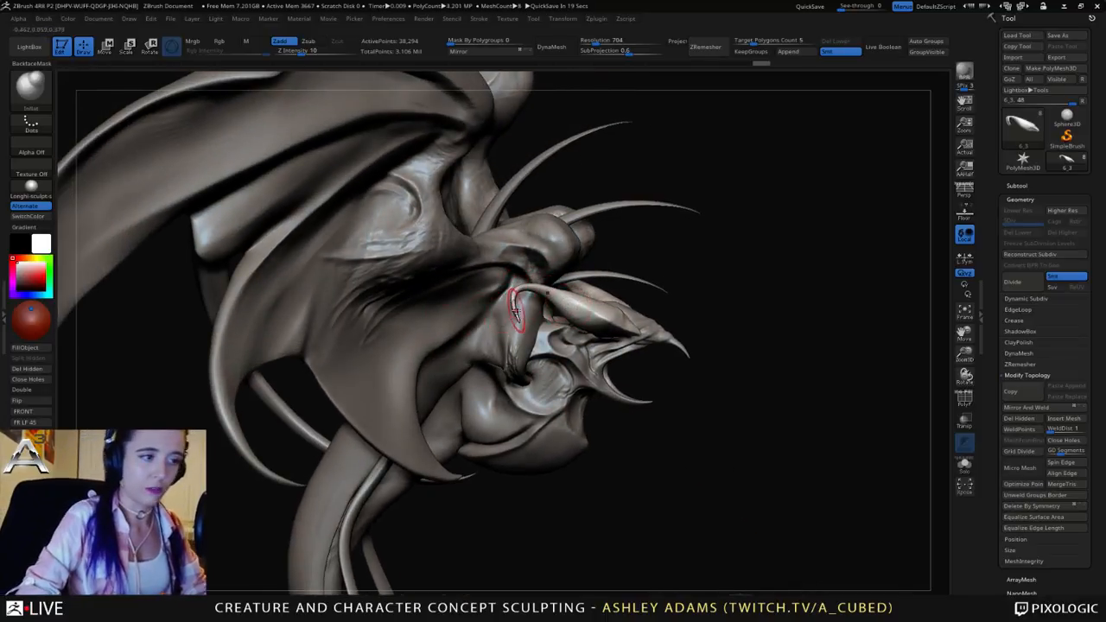
{"action": "left_click_drag", "start_coordinate": [517, 307], "coordinate": [520, 304], "text": "shift"}
Step: Pull the broad front surfaces of the brow horns with SnakeHook to refine their outline around the beak
{"action": "mouse_move", "coordinate": [708, 322]}
{"action": "left_mouse_down", "text": "alt"}
{"action": "mouse_move", "coordinate": [579, 291]}
{"action": "mouse_move", "coordinate": [616, 305]}
{"action": "left_mouse_up", "text": "alt"}
{"action": "mouse_move", "coordinate": [698, 326]}
{"action": "right_mouse_down", "text": "alt"}
{"action": "mouse_move", "coordinate": [627, 316]}
{"action": "mouse_move", "coordinate": [652, 326]}
{"action": "mouse_move", "coordinate": [665, 304]}
{"action": "mouse_move", "coordinate": [670, 389]}
{"action": "mouse_move", "coordinate": [621, 312]}
{"action": "right_mouse_up", "text": "alt"}
{"action": "right_click", "coordinate": [624, 313]}
{"action": "right_click", "coordinate": [665, 304]}
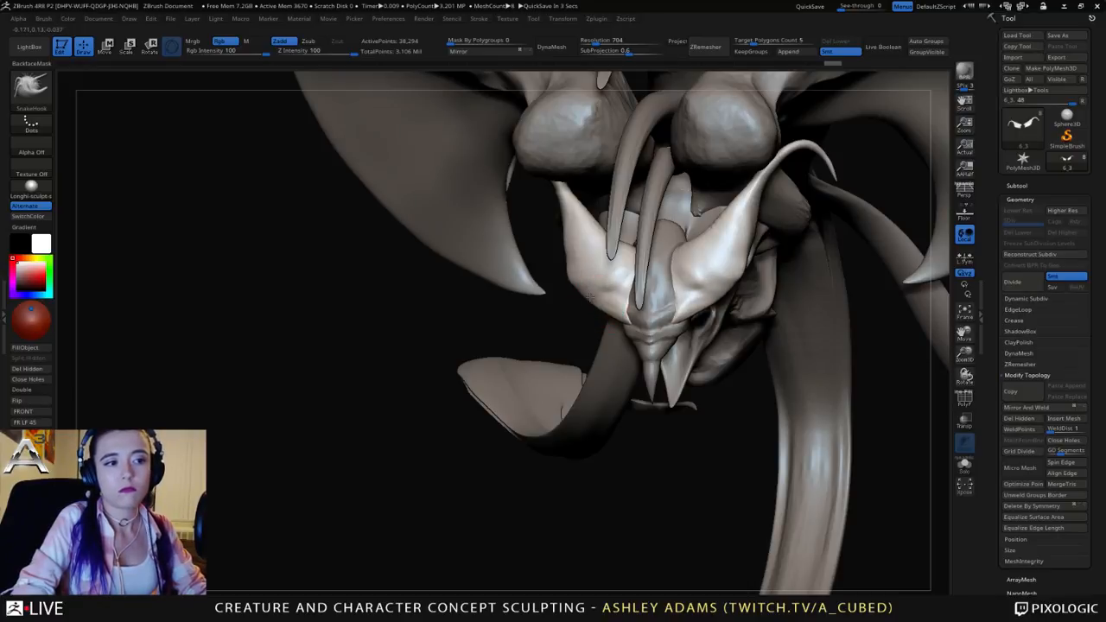
{"action": "right_click_drag", "start_coordinate": [593, 295], "coordinate": [609, 331]}
Step: Reselect the brow-horn subtool and pull its front lower edge toward the face behind the beak
{"action": "left_click", "coordinate": [609, 331], "text": "alt"}
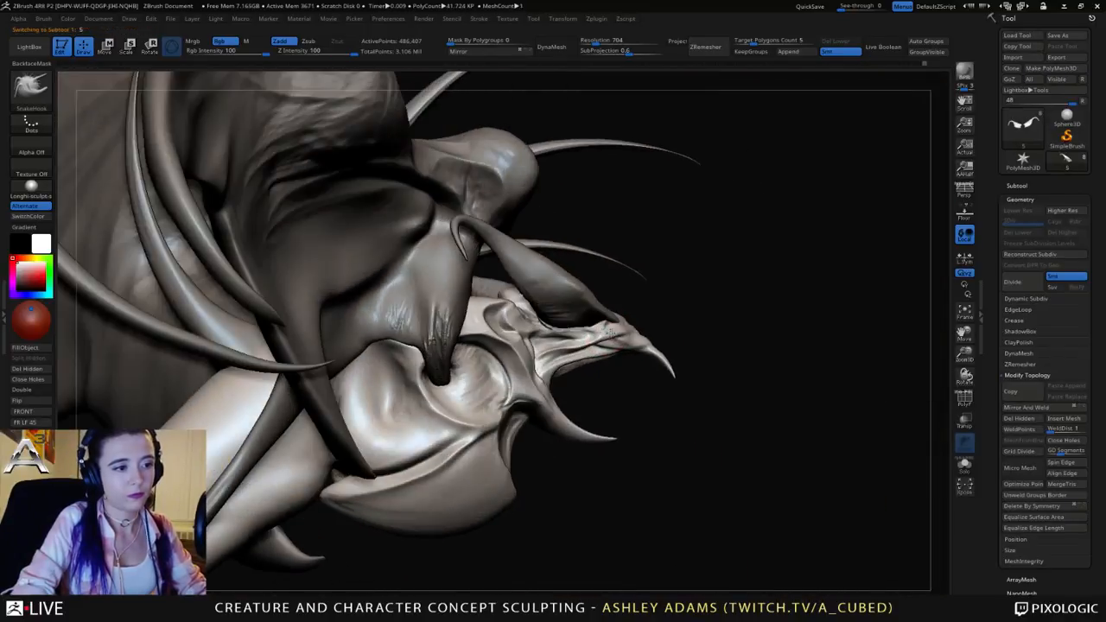
{"action": "left_click", "coordinate": [560, 320], "text": "alt"}
{"action": "right_click", "coordinate": [559, 323]}
{"action": "mouse_move", "coordinate": [594, 326]}
{"action": "right_mouse_down"}
{"action": "mouse_move", "coordinate": [564, 329]}
{"action": "mouse_move", "coordinate": [494, 378]}
{"action": "right_mouse_up"}
{"action": "right_click", "coordinate": [494, 377]}
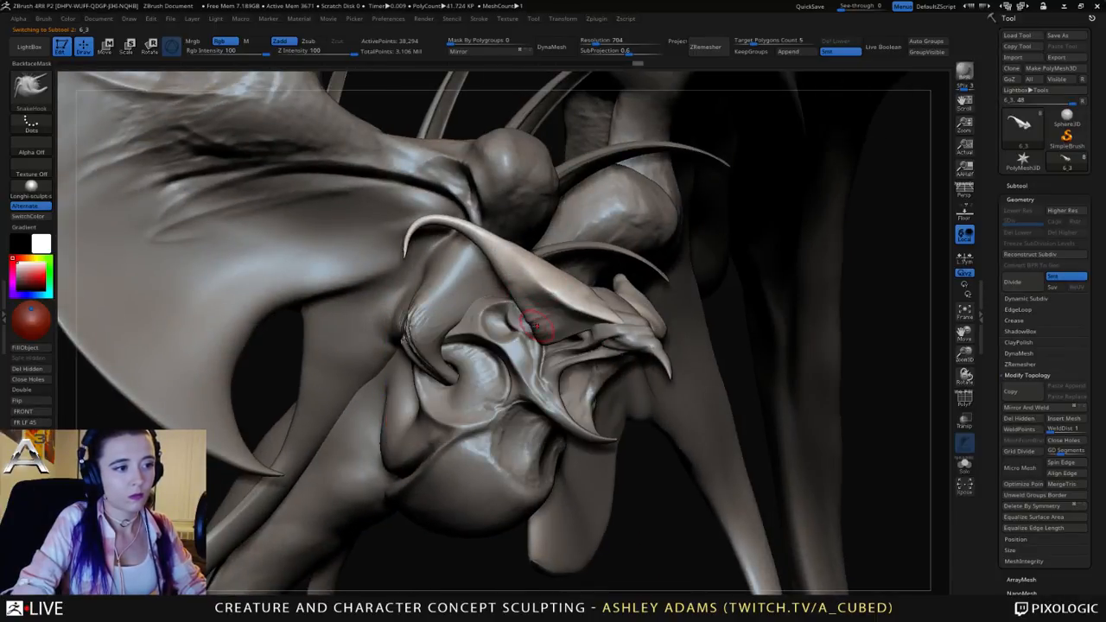
Step: Smooth the underside of the brow ridge and reshape its lower edge above the eye
{"action": "key", "text": "shift"}
{"action": "right_click_drag", "start_coordinate": [551, 319], "coordinate": [620, 355]}
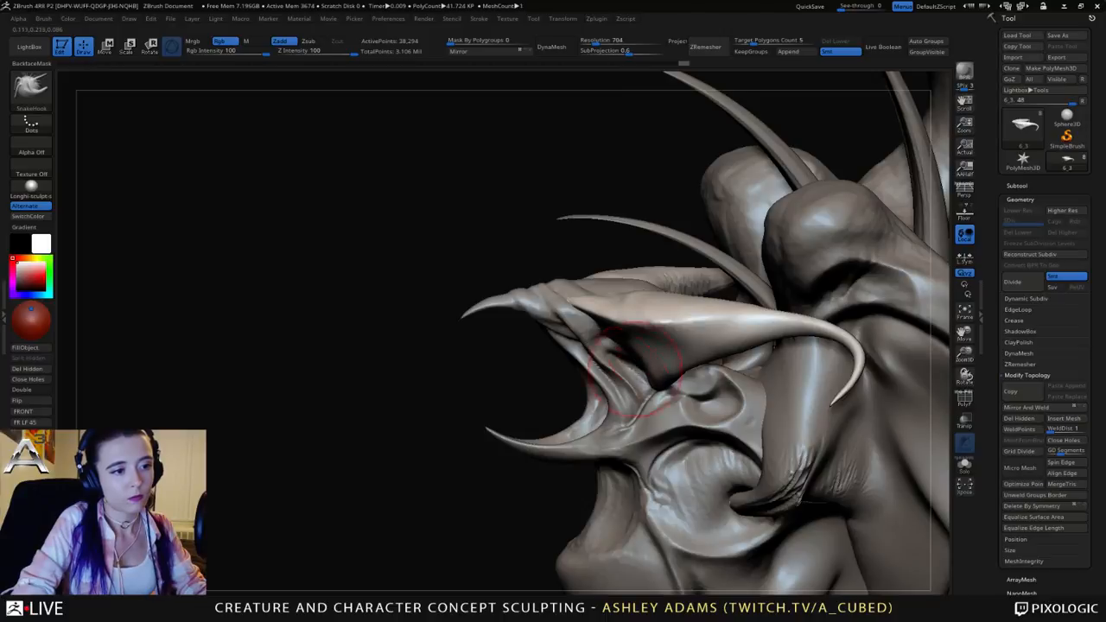
{"action": "mouse_move", "coordinate": [641, 361]}
{"action": "right_mouse_down"}
{"action": "mouse_move", "coordinate": [646, 394]}
{"action": "mouse_move", "coordinate": [622, 418]}
{"action": "mouse_move", "coordinate": [533, 403]}
{"action": "mouse_move", "coordinate": [600, 393]}
{"action": "mouse_move", "coordinate": [534, 361]}
{"action": "mouse_move", "coordinate": [593, 359]}
{"action": "mouse_move", "coordinate": [449, 357]}
{"action": "right_mouse_up"}
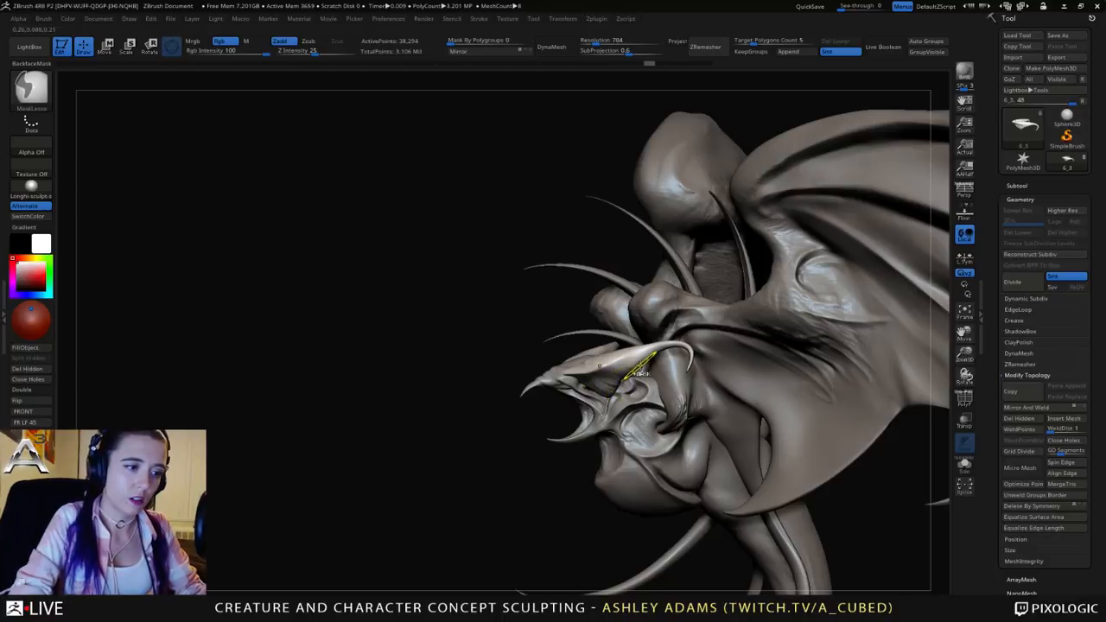
{"action": "right_click_drag", "start_coordinate": [661, 344], "coordinate": [661, 281]}
{"action": "mouse_move", "coordinate": [660, 280]}
{"action": "right_mouse_down", "text": "ctrl"}
{"action": "mouse_move", "coordinate": [617, 375]}
{"action": "mouse_move", "coordinate": [603, 298]}
{"action": "mouse_move", "coordinate": [635, 299]}
{"action": "mouse_move", "coordinate": [620, 325]}
{"action": "mouse_move", "coordinate": [650, 322]}
{"action": "mouse_move", "coordinate": [613, 269]}
{"action": "mouse_move", "coordinate": [590, 311]}
{"action": "mouse_move", "coordinate": [603, 335]}
{"action": "mouse_move", "coordinate": [591, 353]}
{"action": "right_mouse_up", "text": "ctrl"}
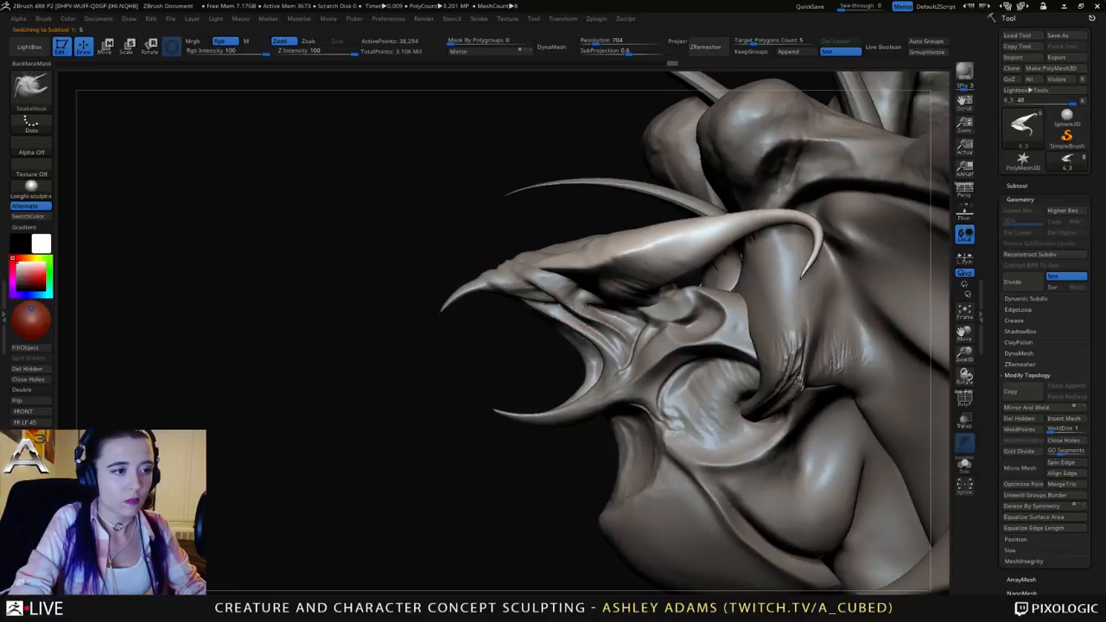
Step: Select the head subtool, smooth the folds between beak and cheek, and deepen their creases with the DamStandard brush
{"action": "left_click", "coordinate": [582, 312], "text": "alt"}
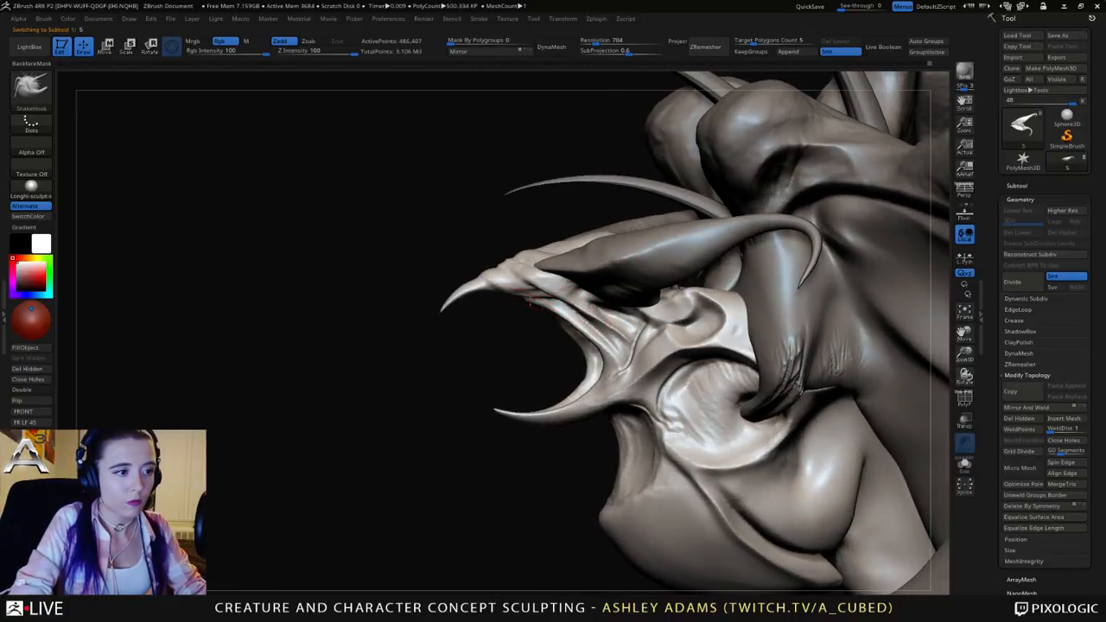
{"action": "key", "text": "shift"}
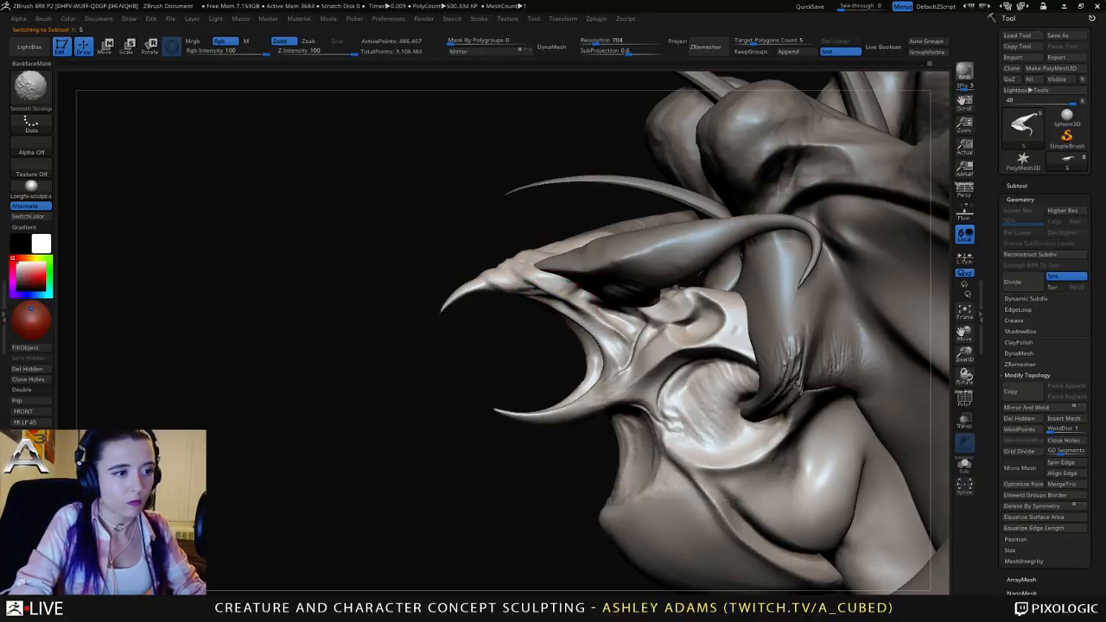
{"action": "key", "text": "alt"}
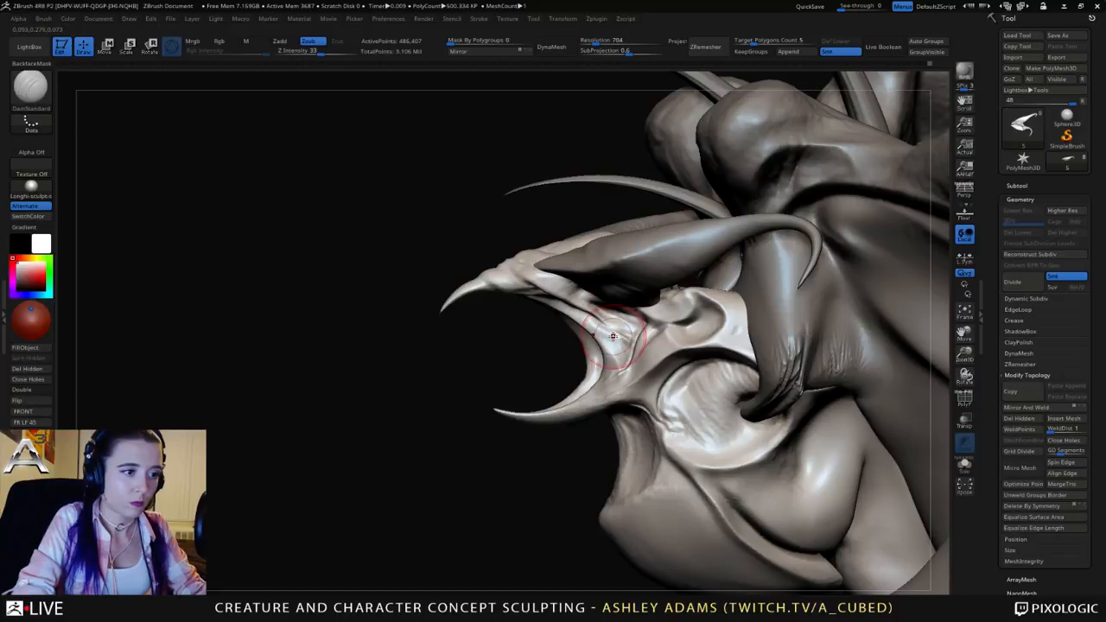
{"action": "key", "text": "b"}
{"action": "key", "text": "c"}
{"action": "key", "text": "b"}
{"action": "key", "text": "b"}
{"action": "key", "text": "d"}
{"action": "key", "text": "s"}
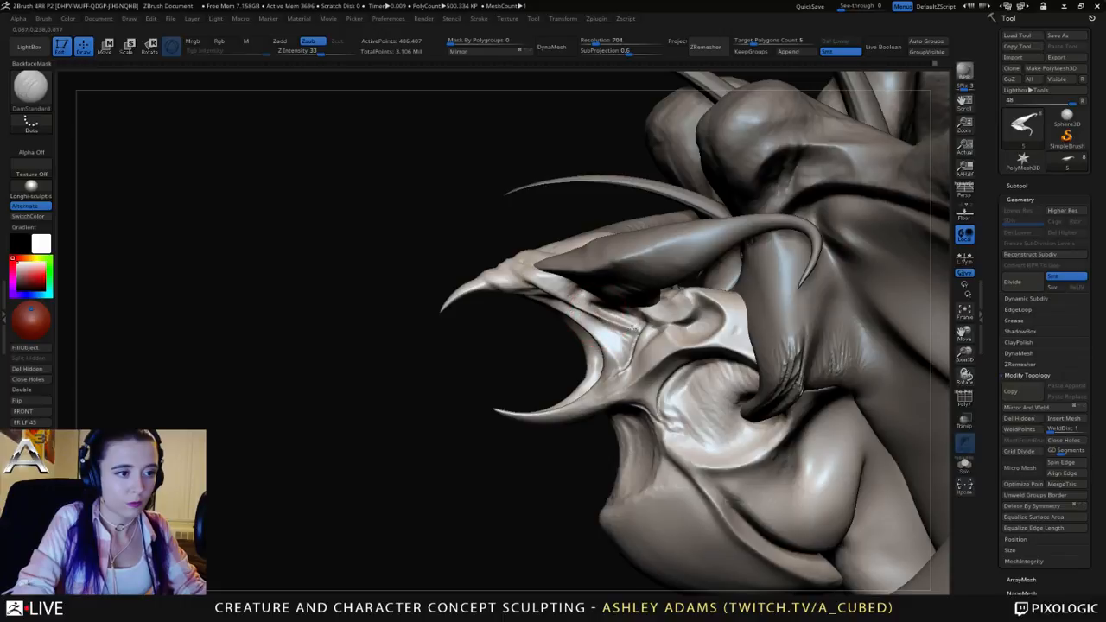
Step: Build up the fold behind the beak on the opposite side of the face with ClayBuildup and smooth it
{"action": "right_click_drag", "start_coordinate": [562, 293], "coordinate": [812, 301]}
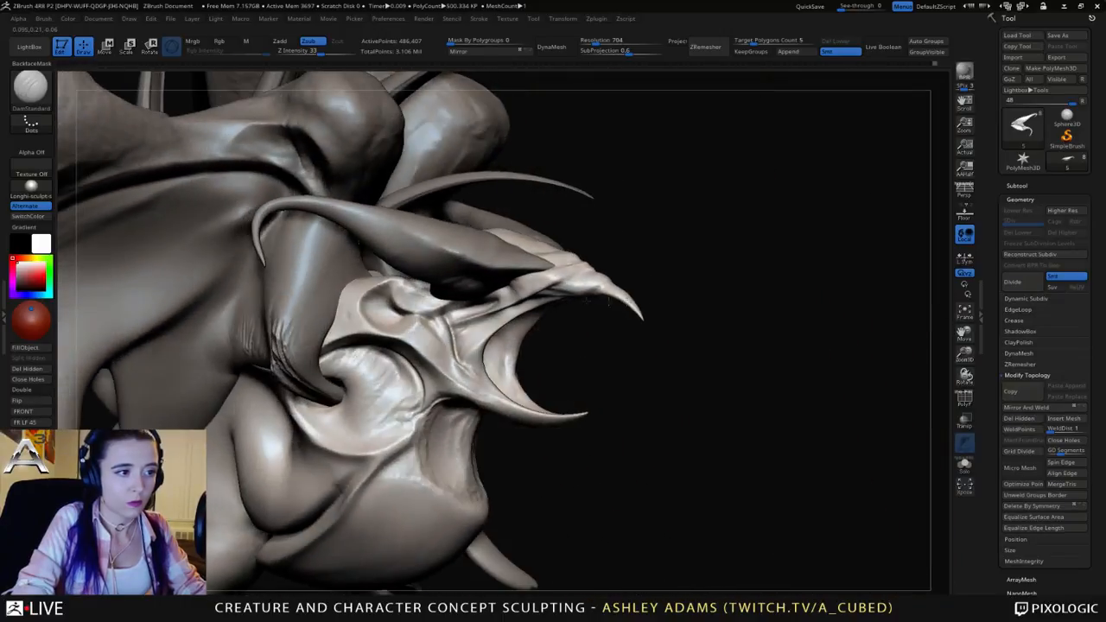
{"action": "key", "text": "b"}
{"action": "key", "text": "c"}
{"action": "key", "text": "b"}
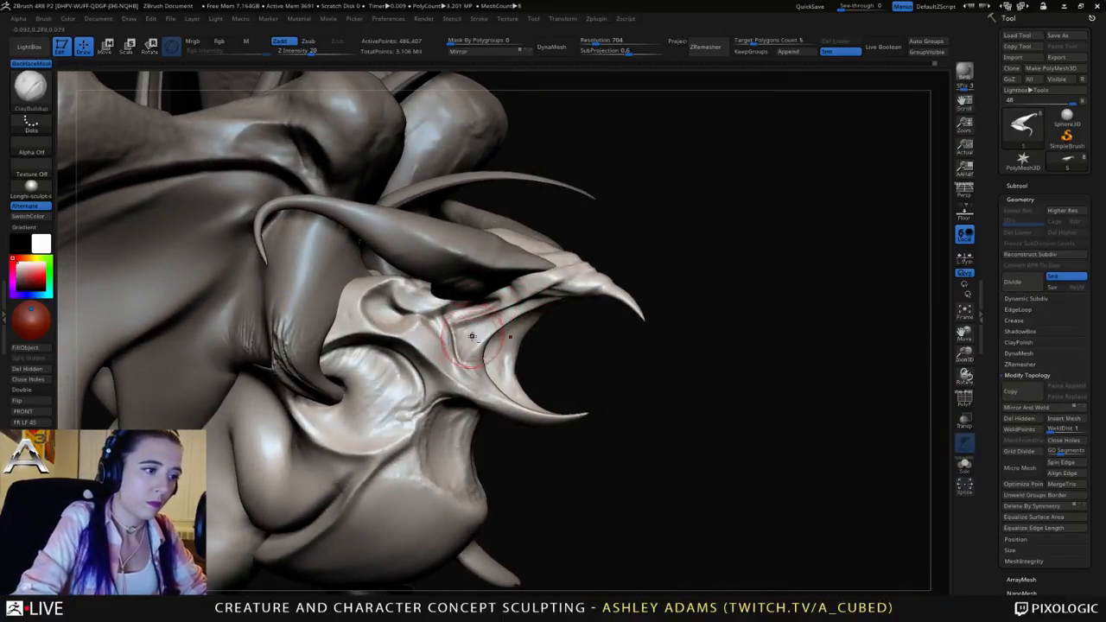
{"action": "right_click_drag", "start_coordinate": [506, 323], "coordinate": [402, 347]}
{"action": "left_click_drag", "start_coordinate": [516, 347], "coordinate": [530, 333], "text": "shift"}
Step: Reselect the brow-horn subtool and adjust its front lower contour above the eye with SnakeHook
{"action": "mouse_move", "coordinate": [523, 371]}
{"action": "right_mouse_down"}
{"action": "mouse_move", "coordinate": [518, 356]}
{"action": "mouse_move", "coordinate": [604, 350]}
{"action": "mouse_move", "coordinate": [499, 263]}
{"action": "mouse_move", "coordinate": [518, 285]}
{"action": "mouse_move", "coordinate": [570, 278]}
{"action": "mouse_move", "coordinate": [546, 313]}
{"action": "mouse_move", "coordinate": [557, 292]}
{"action": "right_mouse_up"}
{"action": "key", "text": "b"}
{"action": "key", "text": "s"}
{"action": "key", "text": "h"}
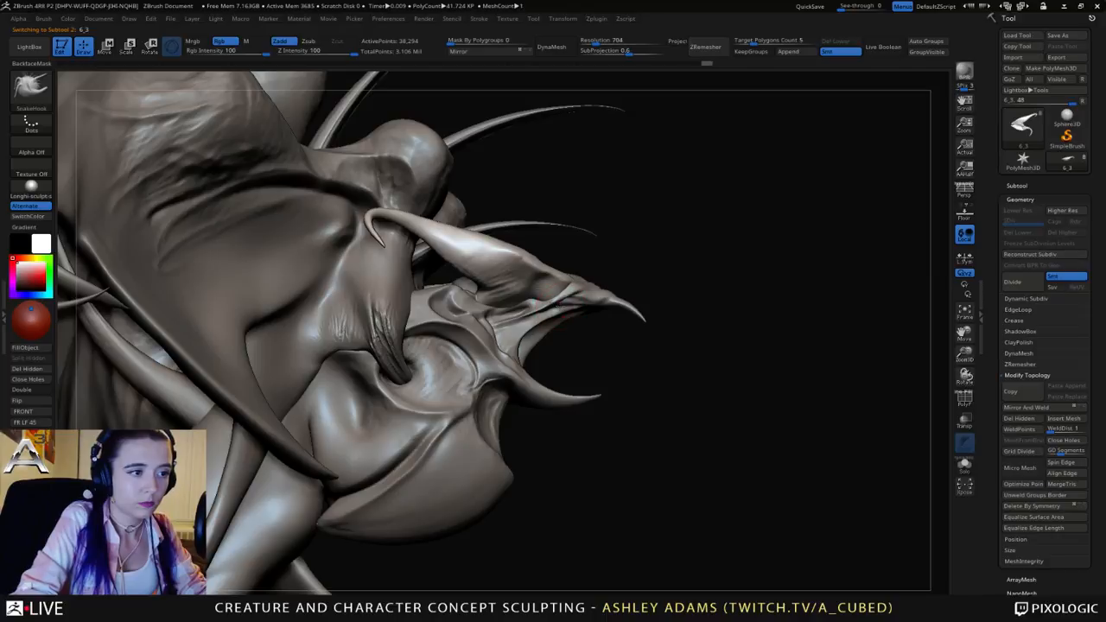
{"action": "right_click_drag", "start_coordinate": [553, 297], "coordinate": [548, 265]}
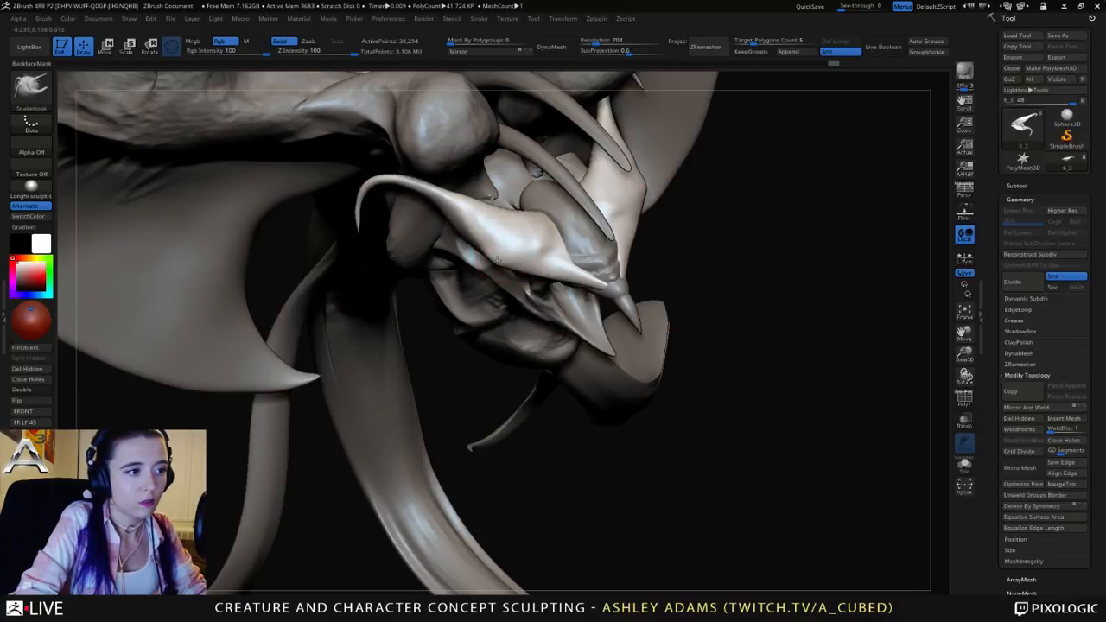
Step: Carve along the outer edge of the brow horn using DamStandard with a smaller brush size
{"action": "key", "text": "b"}
{"action": "key", "text": "d"}
{"action": "key", "text": "s"}
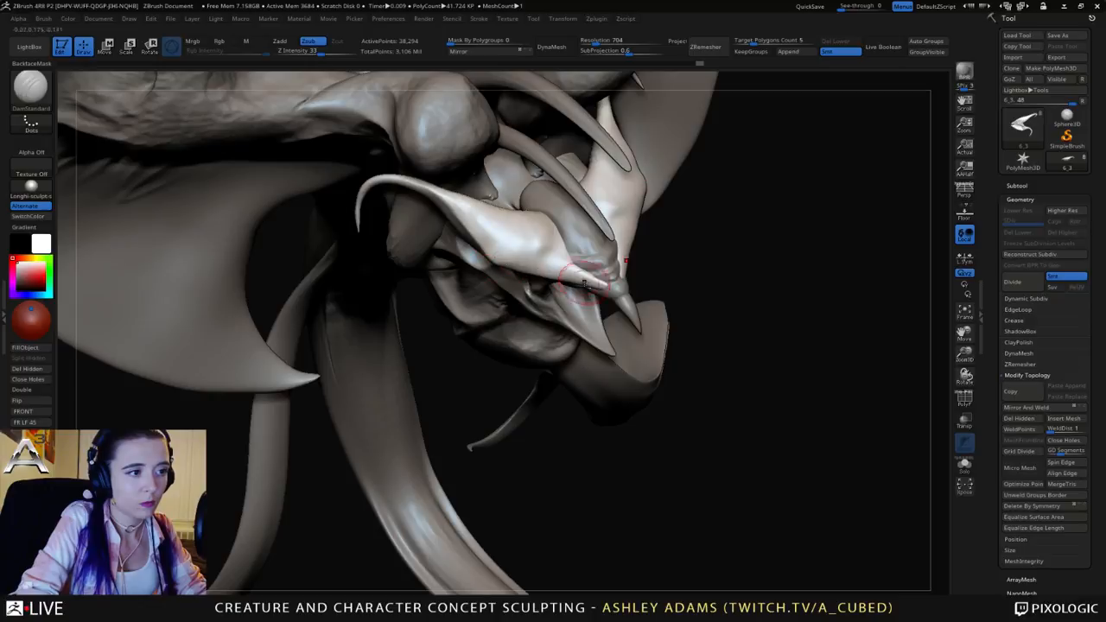
{"action": "right_click_drag", "start_coordinate": [493, 242], "coordinate": [502, 245]}
{"action": "key", "text": "space"}
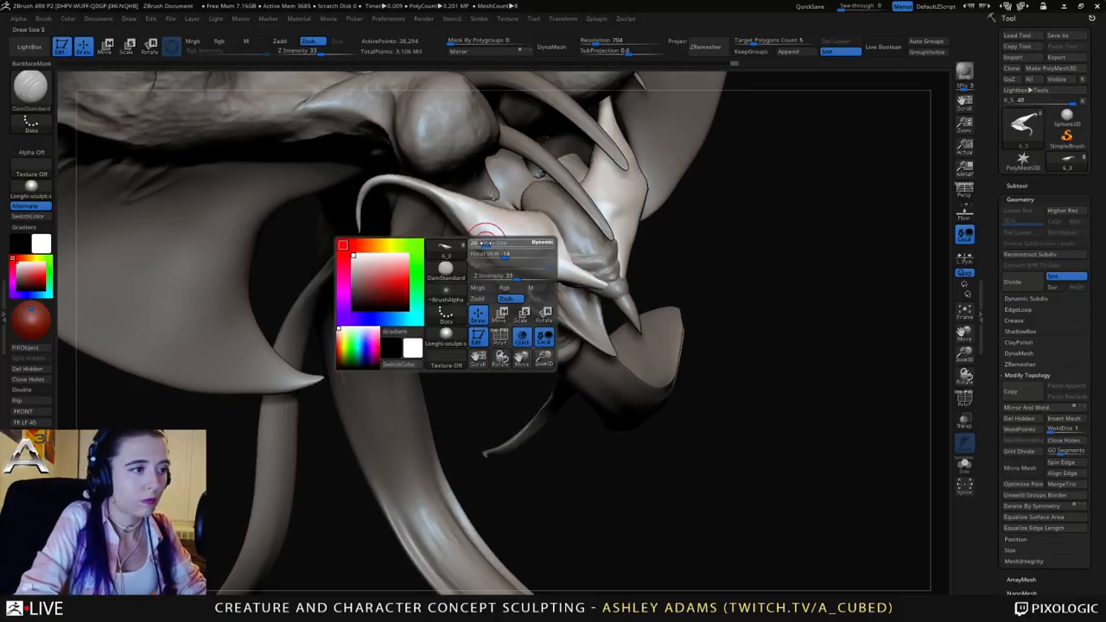
{"action": "left_click_drag", "start_coordinate": [497, 252], "coordinate": [488, 253]}
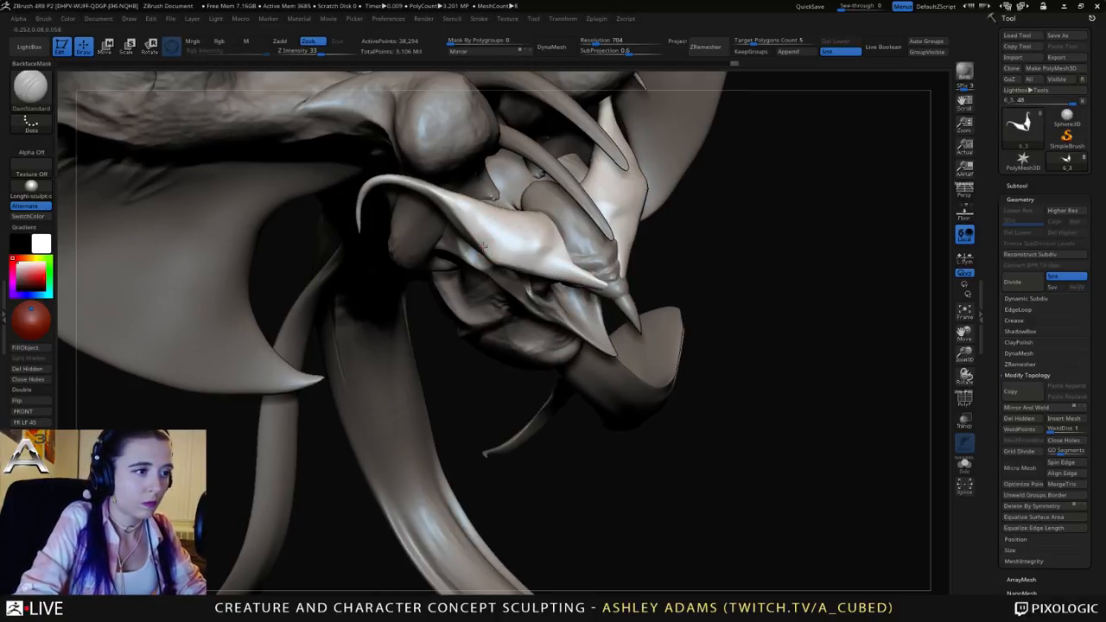
{"action": "key", "text": "space"}
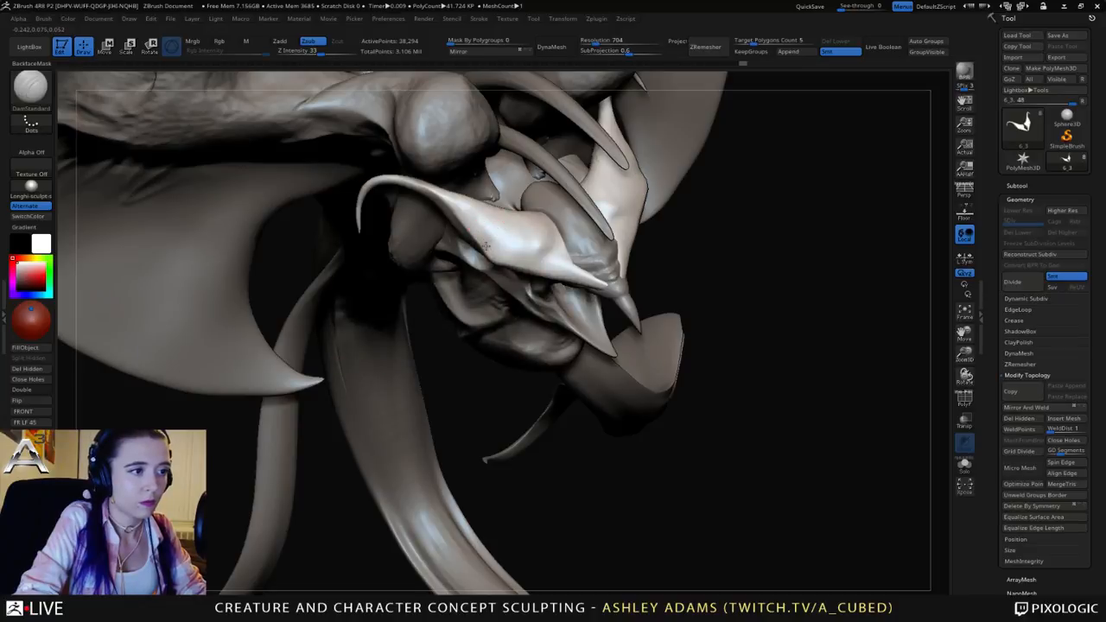
Step: Nudge and smooth the brow horn's middle section, then crease its lower edge above the eye with DamStandard
{"action": "key", "text": "b"}
{"action": "key", "text": "s"}
{"action": "key", "text": "h"}
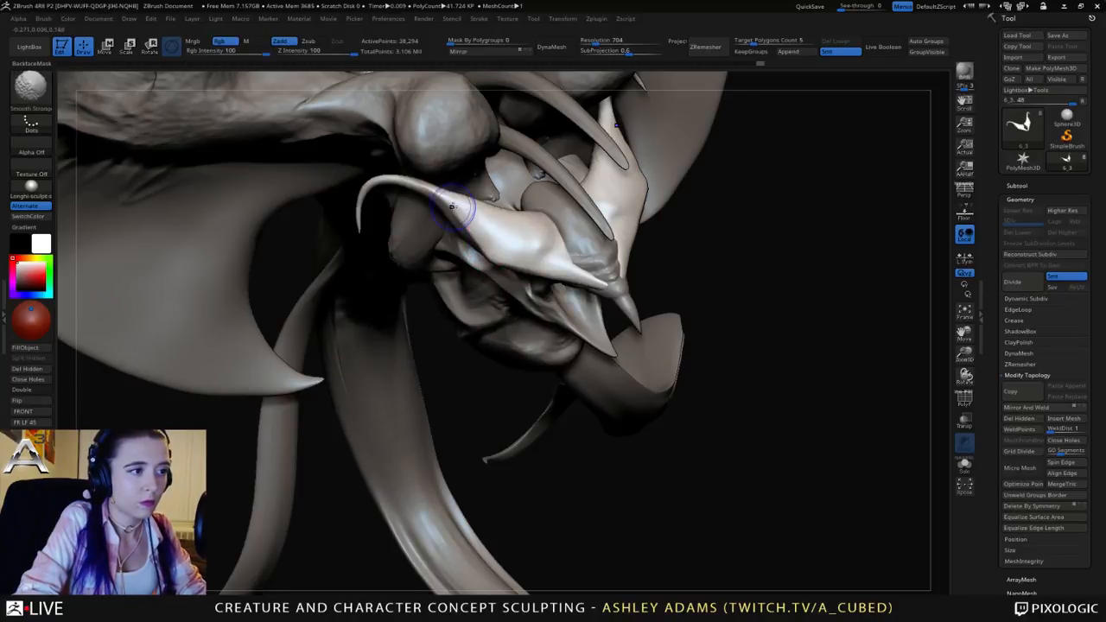
{"action": "mouse_move", "coordinate": [506, 249]}
{"action": "right_mouse_down"}
{"action": "mouse_move", "coordinate": [494, 164]}
{"action": "mouse_move", "coordinate": [515, 242]}
{"action": "right_mouse_up"}
{"action": "key", "text": "b"}
{"action": "key", "text": "d"}
{"action": "key", "text": "s"}
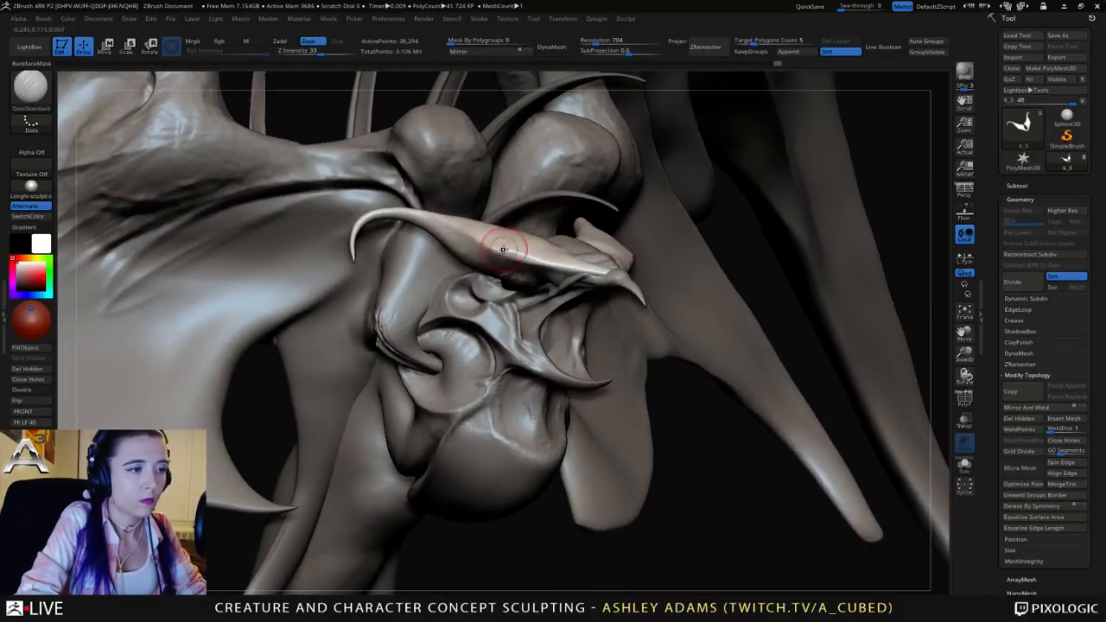
{"action": "mouse_move", "coordinate": [607, 273]}
{"action": "left_mouse_down"}
{"action": "mouse_move", "coordinate": [568, 257]}
{"action": "mouse_move", "coordinate": [510, 269]}
{"action": "left_mouse_up"}
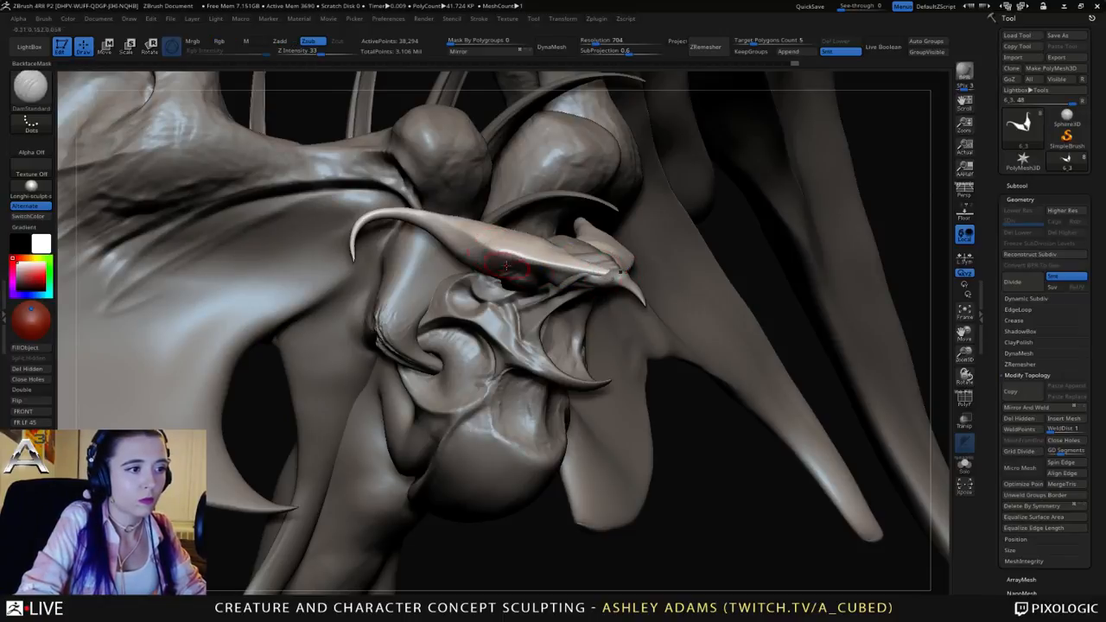
Step: Shape the hollow beneath the brow ridge with ClayBuildup and cut a DamStandard crease through it
{"action": "right_click_drag", "start_coordinate": [509, 270], "coordinate": [508, 276]}
{"action": "key", "text": "b"}
{"action": "key", "text": "c"}
{"action": "key", "text": "b"}
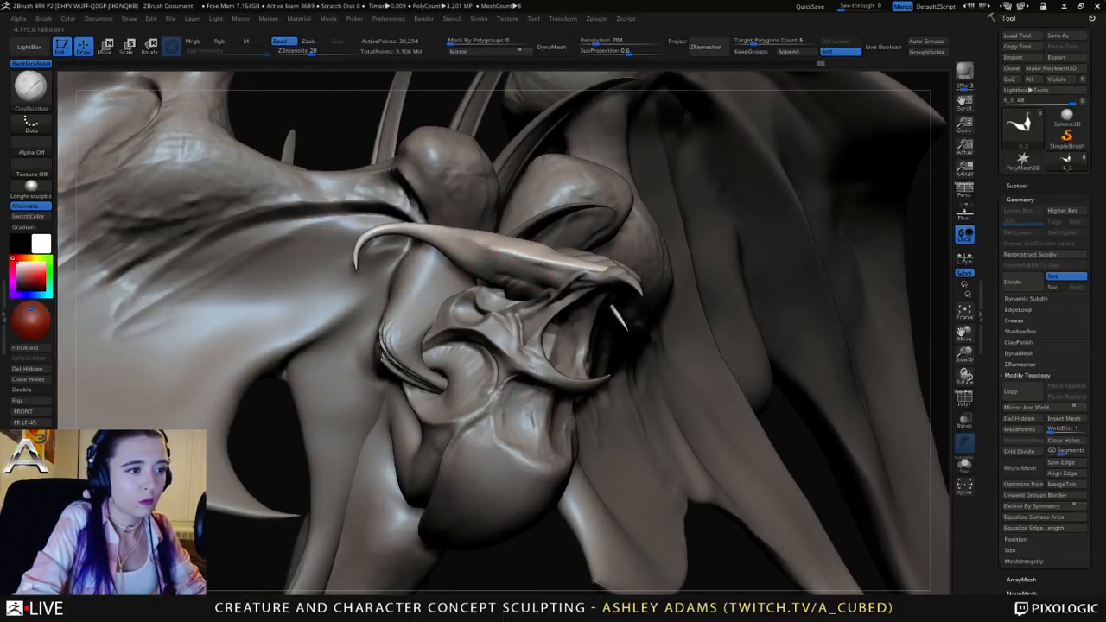
{"action": "key", "text": "b"}
{"action": "key", "text": "d"}
{"action": "key", "text": "s"}
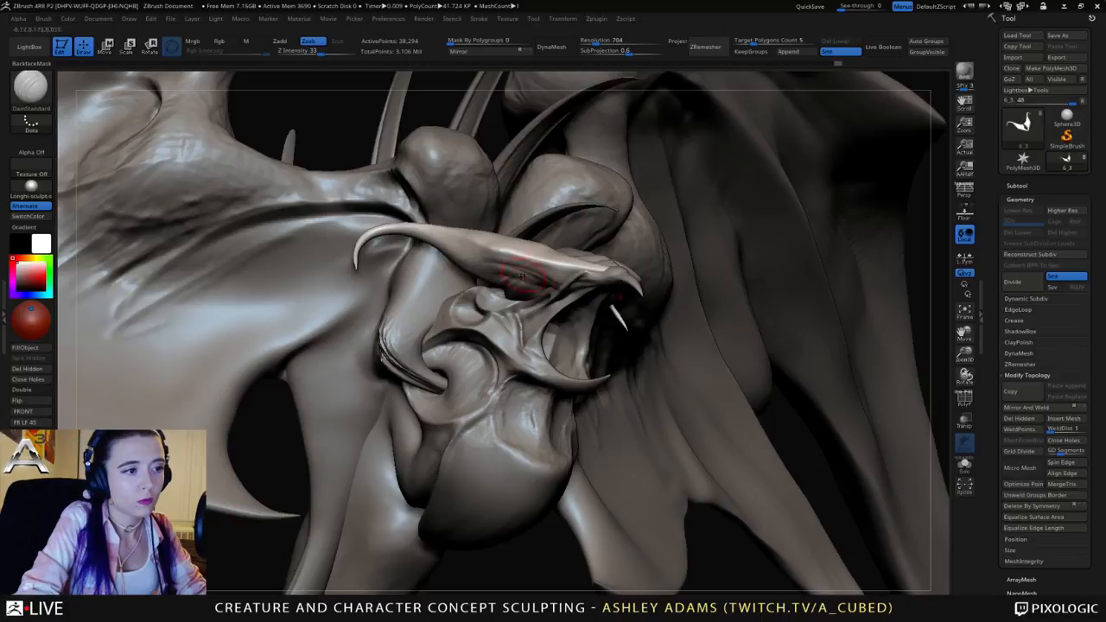
{"action": "left_click_drag", "start_coordinate": [493, 266], "coordinate": [540, 275]}
Step: Extend the DamStandard crease along the rear lower edge of the brow horn toward its curled tip
{"action": "right_click_drag", "start_coordinate": [484, 274], "coordinate": [516, 269]}
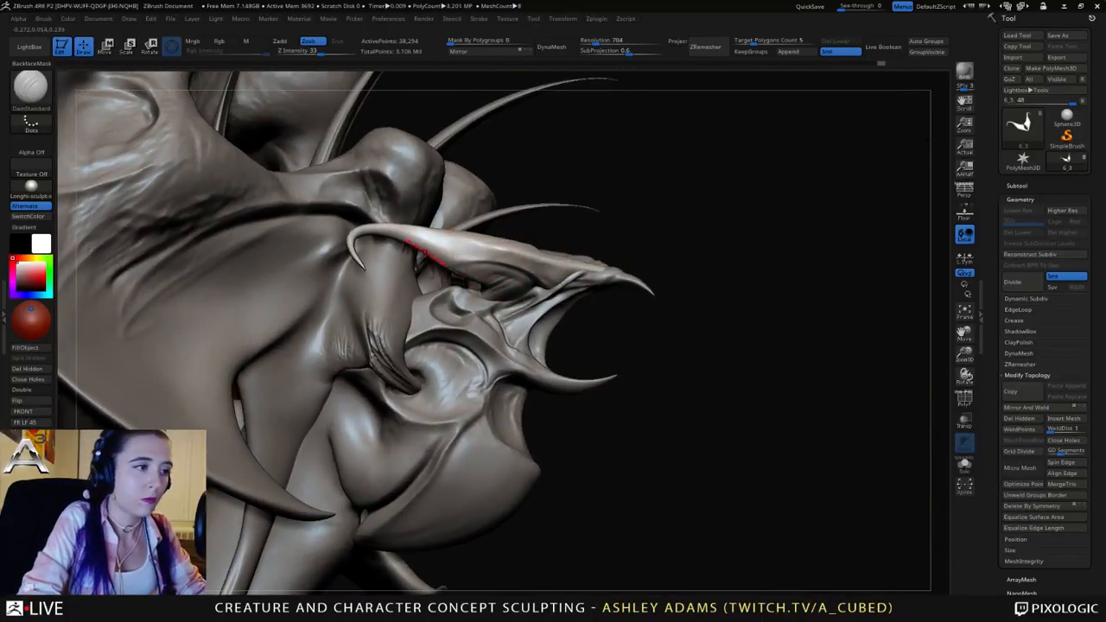
{"action": "mouse_move", "coordinate": [432, 247]}
{"action": "left_mouse_down"}
{"action": "mouse_move", "coordinate": [394, 236]}
{"action": "mouse_move", "coordinate": [469, 272]}
{"action": "left_mouse_up"}
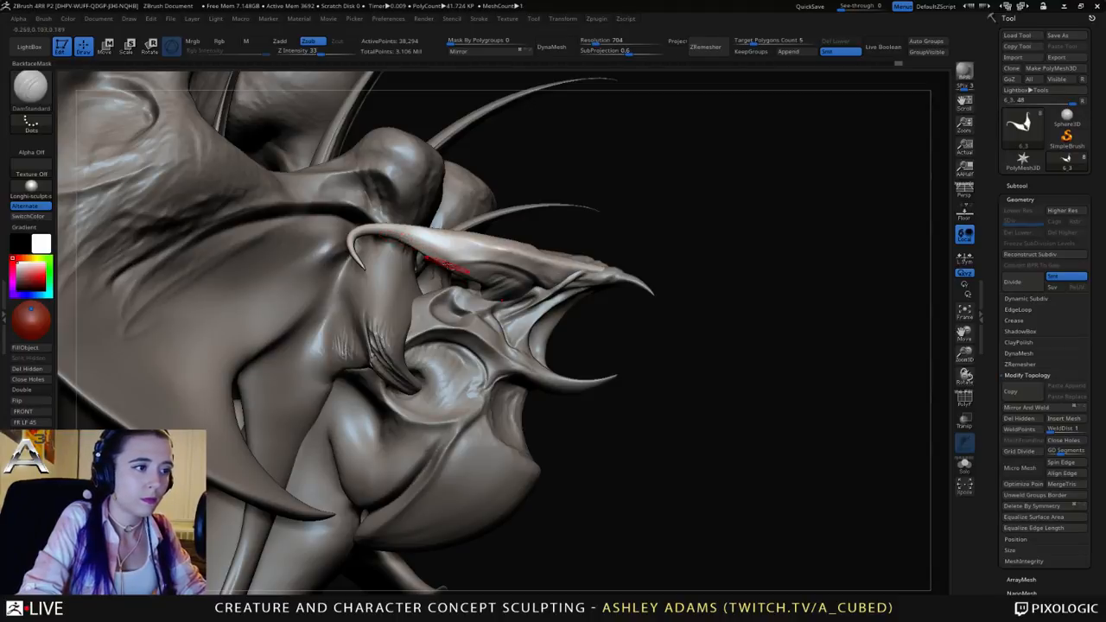
{"action": "mouse_move", "coordinate": [466, 274]}
{"action": "right_mouse_down"}
{"action": "mouse_move", "coordinate": [462, 285]}
{"action": "mouse_move", "coordinate": [485, 300]}
{"action": "right_mouse_up"}
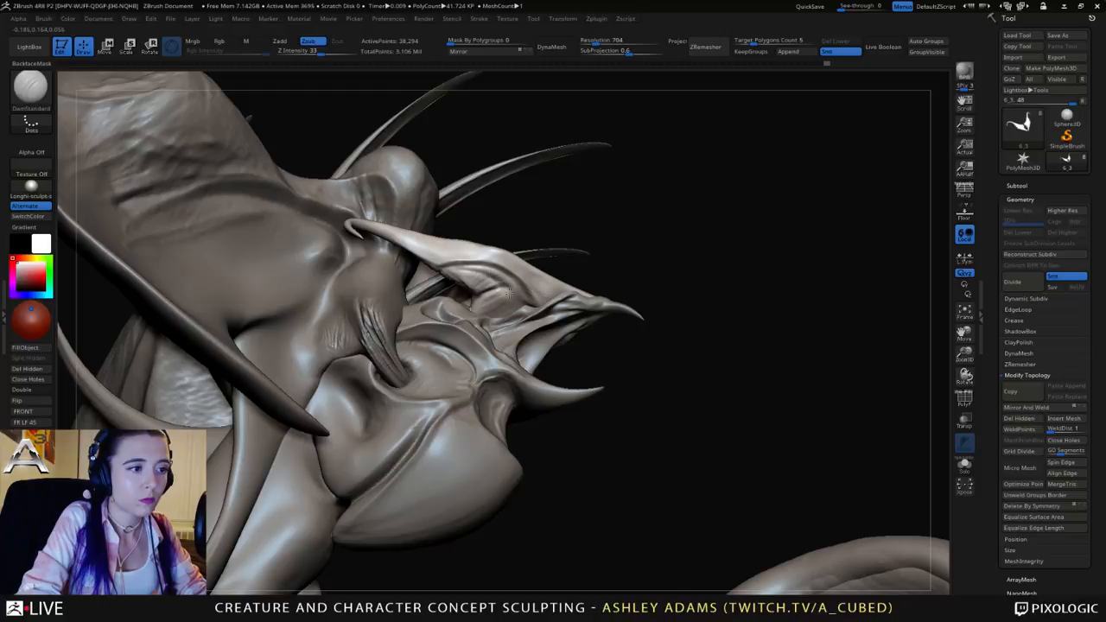
Step: Select the head subtool and crease and smooth the upper beak where it meets the brow horns
{"action": "mouse_move", "coordinate": [441, 249]}
{"action": "right_mouse_down"}
{"action": "mouse_move", "coordinate": [525, 300]}
{"action": "mouse_move", "coordinate": [407, 252]}
{"action": "mouse_move", "coordinate": [425, 275]}
{"action": "mouse_move", "coordinate": [437, 373]}
{"action": "right_mouse_up"}
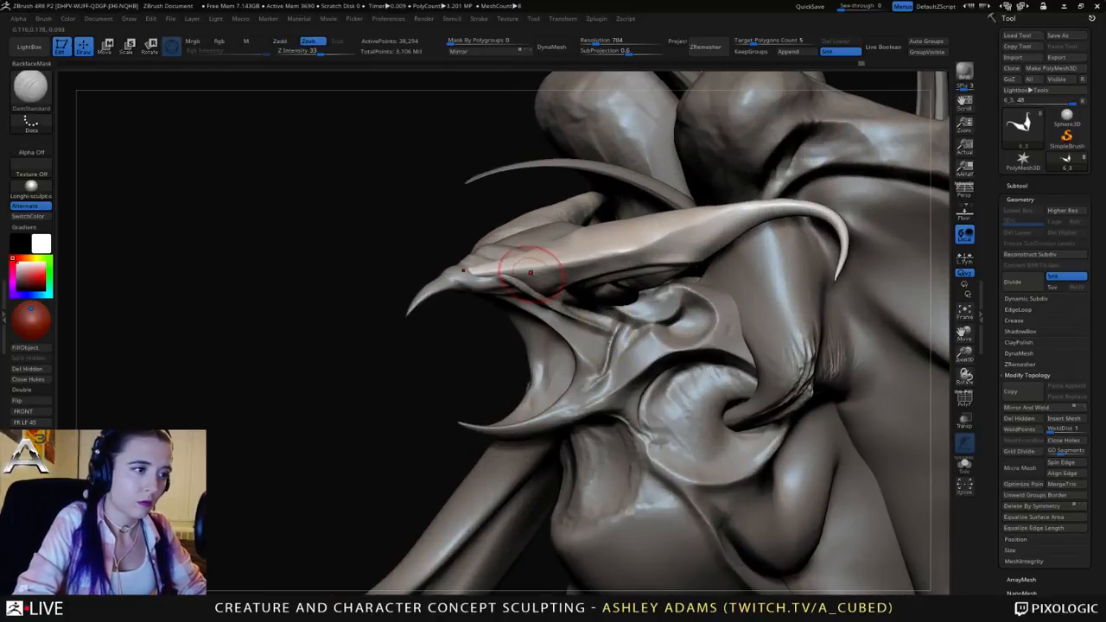
{"action": "left_click", "coordinate": [488, 274], "text": "alt"}
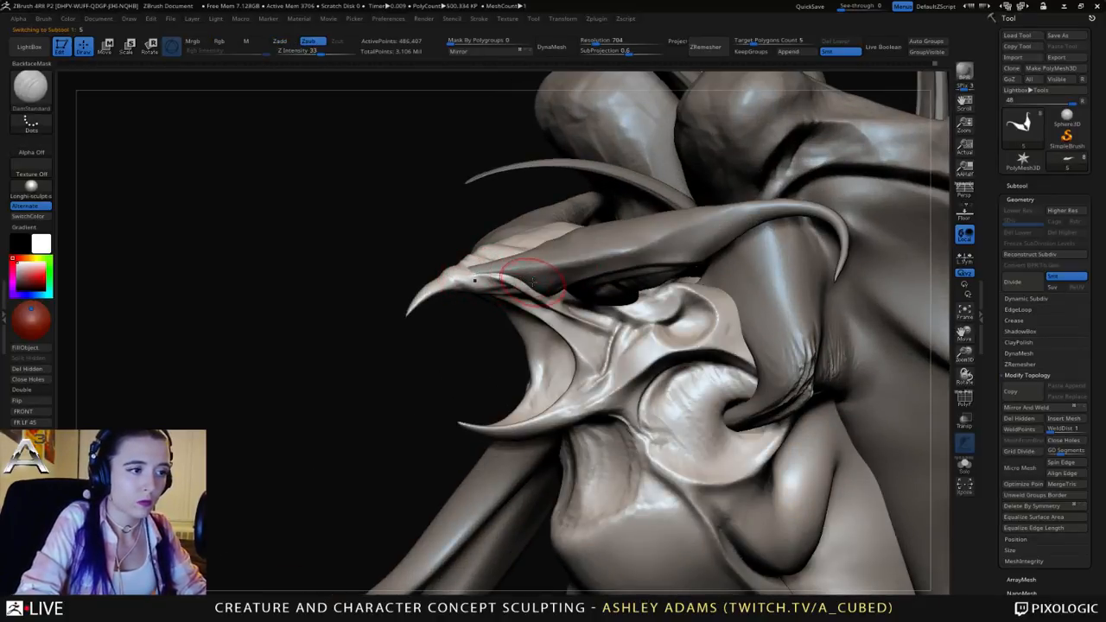
{"action": "mouse_move", "coordinate": [486, 273]}
{"action": "right_mouse_down"}
{"action": "mouse_move", "coordinate": [457, 285]}
{"action": "mouse_move", "coordinate": [468, 269]}
{"action": "right_mouse_up"}
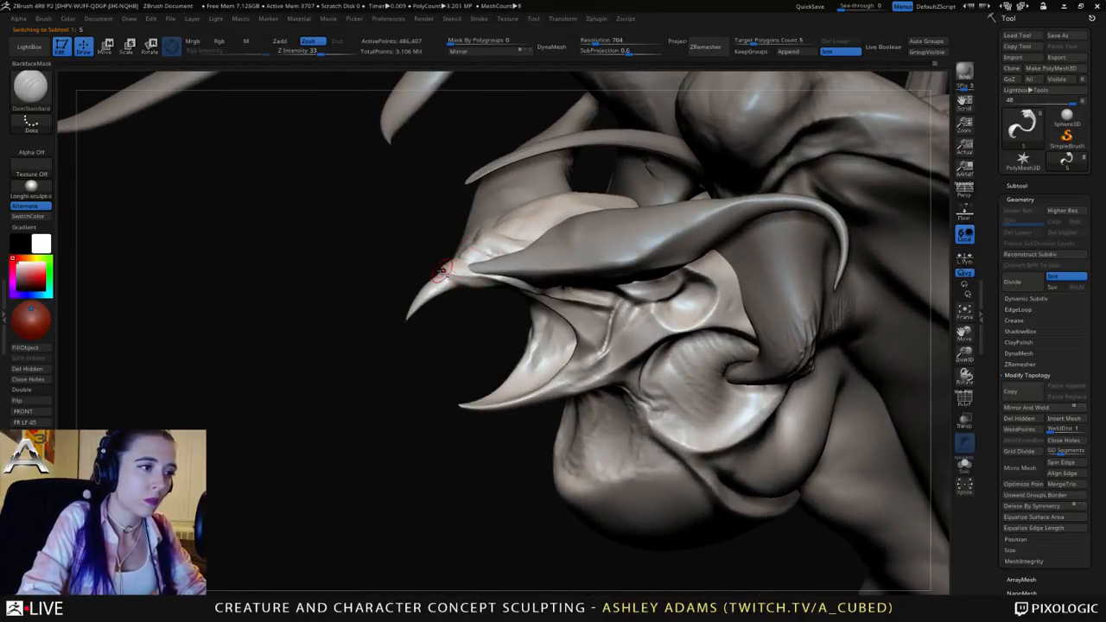
{"action": "mouse_move", "coordinate": [470, 271]}
{"action": "right_mouse_down"}
{"action": "mouse_move", "coordinate": [523, 291]}
{"action": "mouse_move", "coordinate": [469, 259]}
{"action": "mouse_move", "coordinate": [534, 269]}
{"action": "mouse_move", "coordinate": [431, 274]}
{"action": "mouse_move", "coordinate": [460, 268]}
{"action": "mouse_move", "coordinate": [396, 252]}
{"action": "mouse_move", "coordinate": [399, 284]}
{"action": "right_mouse_up"}
{"action": "key", "text": "shift"}
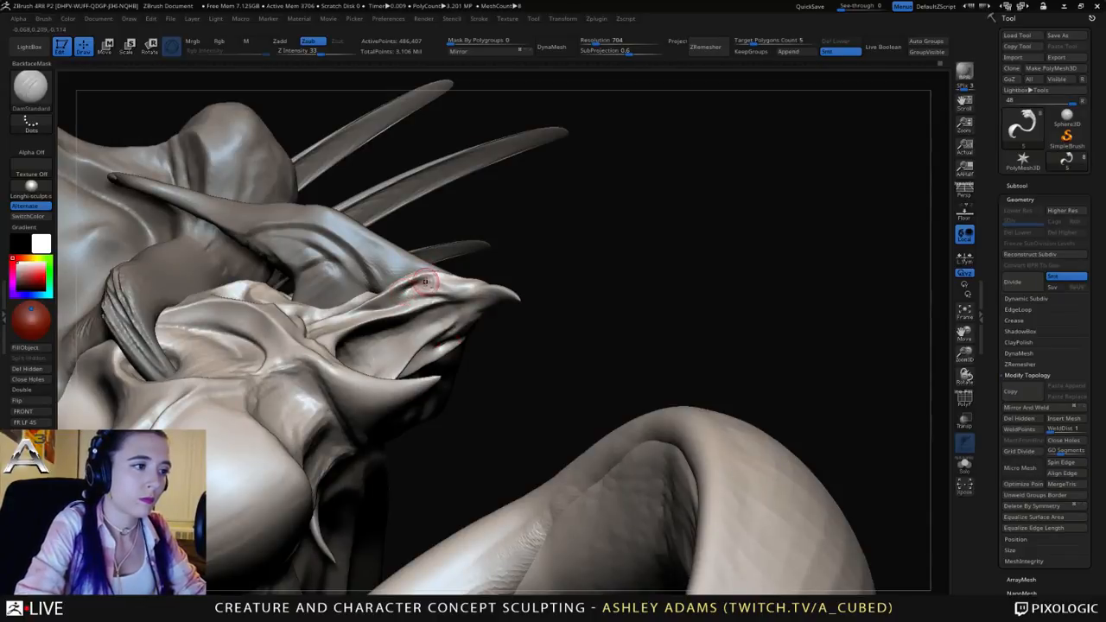
Step: Refine the upper beak's contour with SnakeHook at a reduced brush size
{"action": "mouse_move", "coordinate": [442, 274]}
{"action": "right_mouse_down"}
{"action": "mouse_move", "coordinate": [410, 314]}
{"action": "mouse_move", "coordinate": [472, 406]}
{"action": "right_mouse_up"}
{"action": "key", "text": "space"}
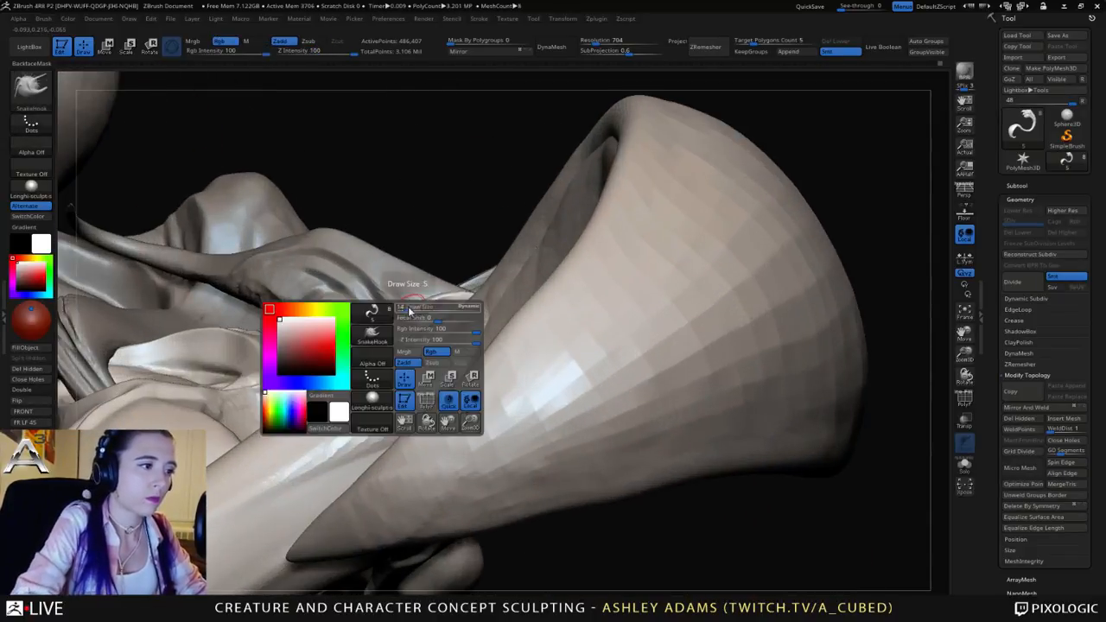
{"action": "left_click_drag", "start_coordinate": [409, 312], "coordinate": [403, 311]}
{"action": "mouse_move", "coordinate": [397, 343]}
{"action": "right_mouse_down"}
{"action": "mouse_move", "coordinate": [386, 326]}
{"action": "mouse_move", "coordinate": [423, 242]}
{"action": "right_mouse_up"}
{"action": "right_click_drag", "start_coordinate": [423, 242], "coordinate": [421, 271], "text": "ctrl"}
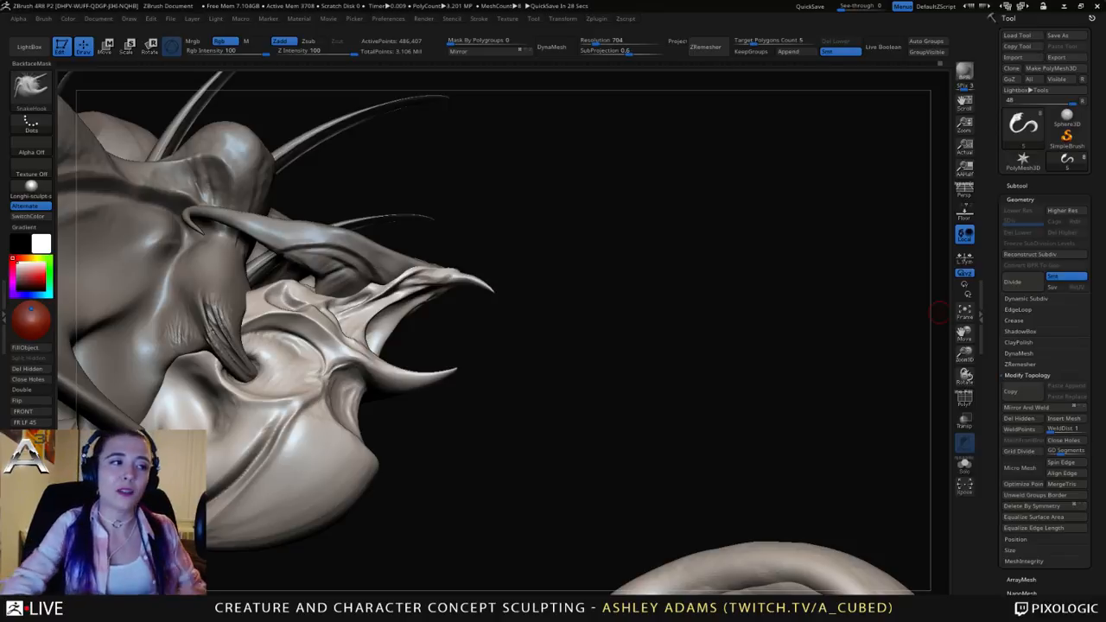
{"action": "right_click_drag", "start_coordinate": [605, 320], "coordinate": [510, 333]}
{"action": "mouse_move", "coordinate": [510, 380]}
{"action": "right_mouse_down", "text": "ctrl"}
{"action": "mouse_move", "coordinate": [559, 330]}
{"action": "mouse_move", "coordinate": [538, 349]}
{"action": "mouse_move", "coordinate": [694, 295]}
{"action": "mouse_move", "coordinate": [635, 311]}
{"action": "mouse_move", "coordinate": [698, 269]}
{"action": "mouse_move", "coordinate": [745, 274]}
{"action": "mouse_move", "coordinate": [650, 259]}
{"action": "mouse_move", "coordinate": [561, 272]}
{"action": "right_mouse_up", "text": "ctrl"}
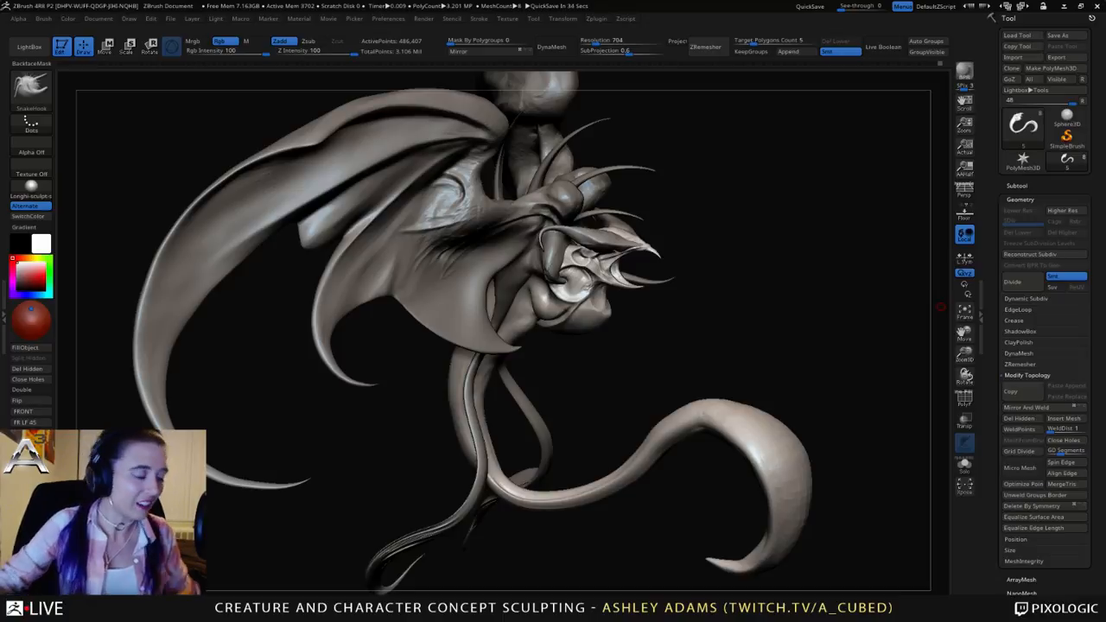
{"action": "left_click_drag", "start_coordinate": [940, 307], "coordinate": [662, 216]}
{"action": "right_click_drag", "start_coordinate": [662, 216], "coordinate": [851, 212]}
{"action": "right_click_drag", "start_coordinate": [575, 216], "coordinate": [550, 266], "text": "ctrl"}
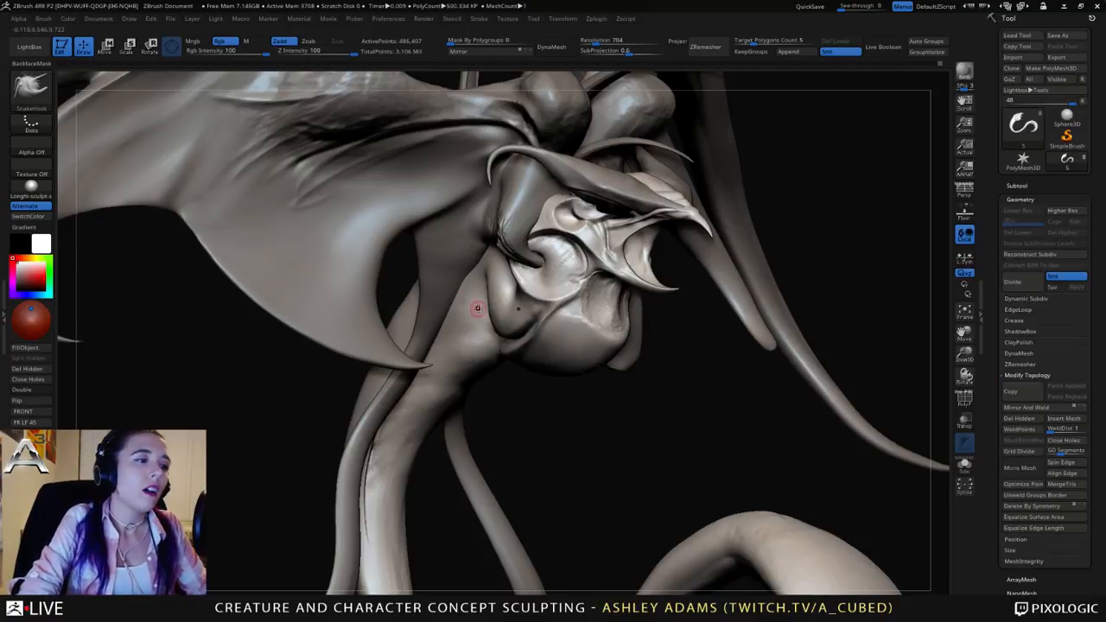
Step: Select the body subtool and smooth the neck surface behind the jaw
{"action": "right_click_drag", "start_coordinate": [454, 311], "coordinate": [475, 290]}
{"action": "left_click", "coordinate": [464, 269], "text": "alt"}
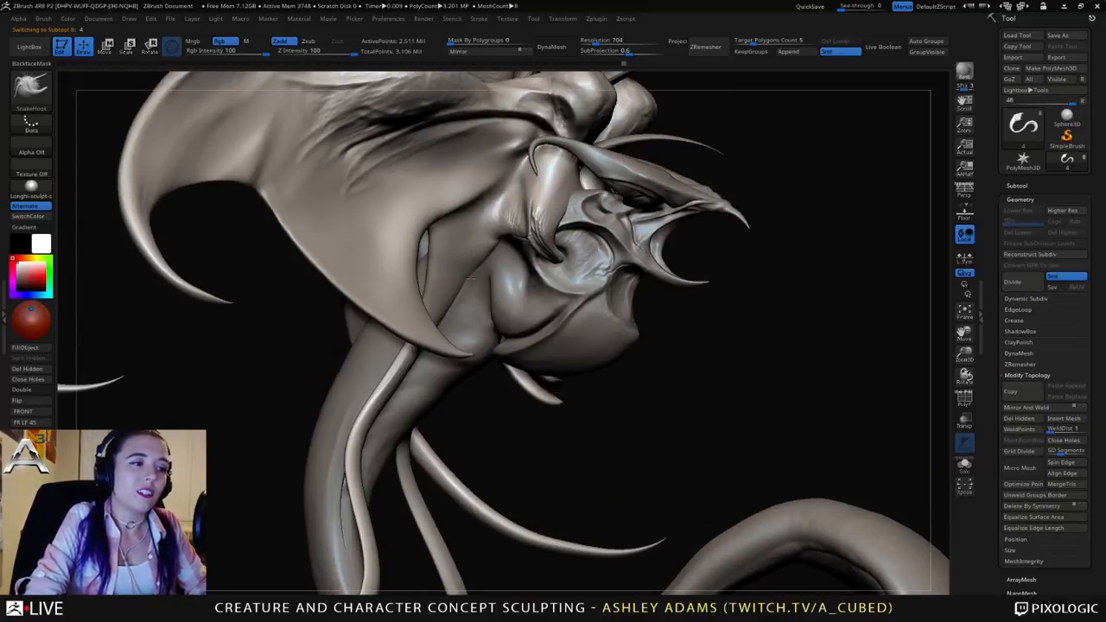
{"action": "key", "text": "space"}
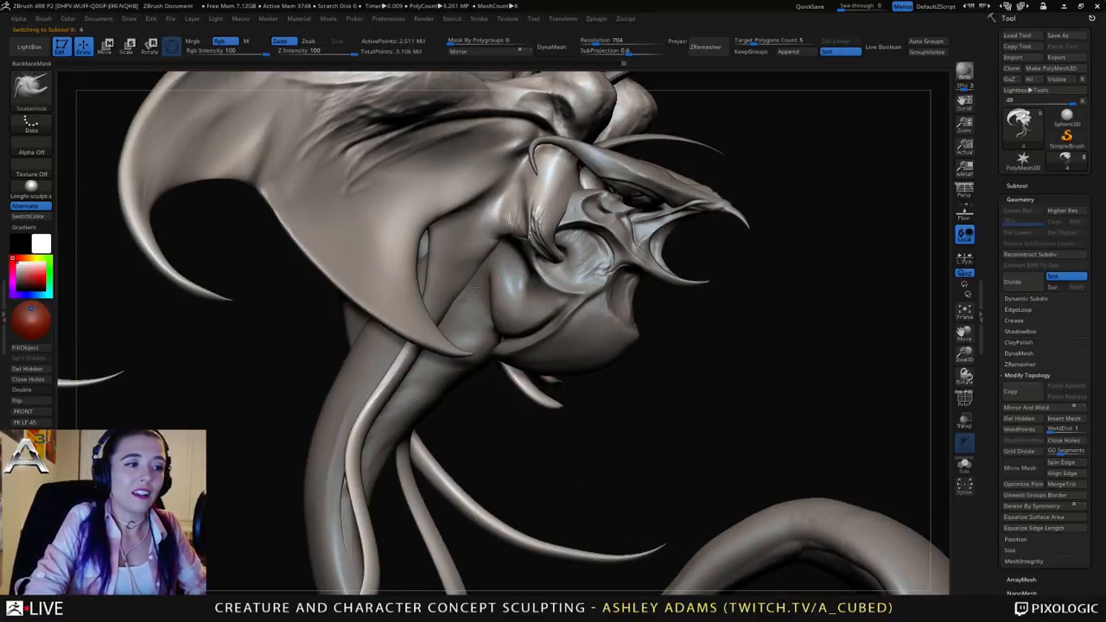
{"action": "left_click_drag", "start_coordinate": [471, 266], "coordinate": [476, 256], "text": "shift"}
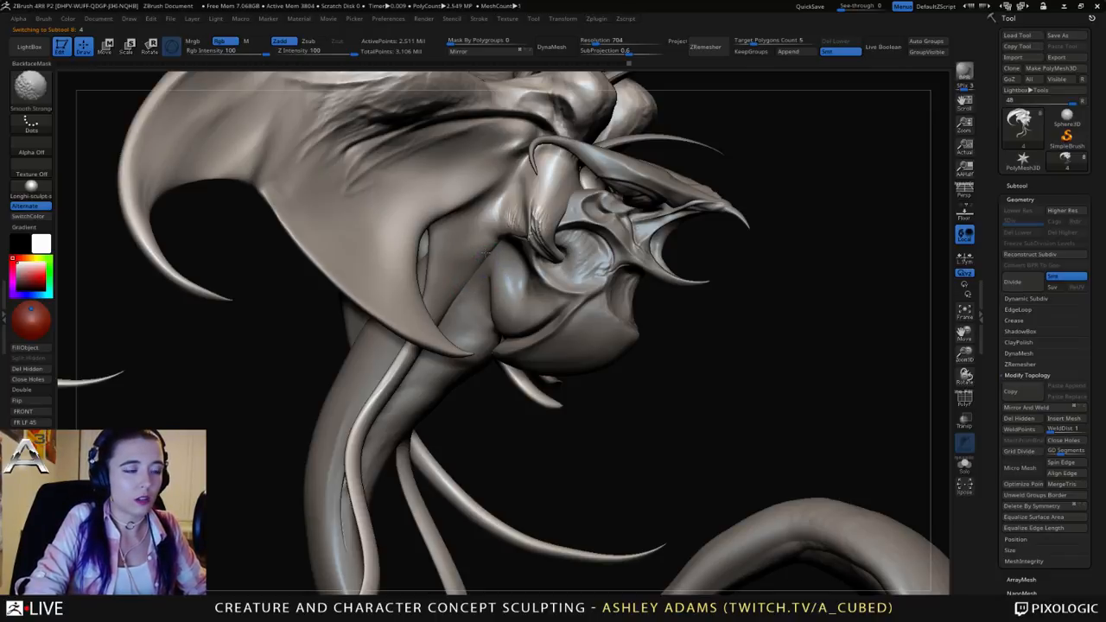
Step: Build up the side of the neck below the wing membrane with ClayBuildup strokes using square Alpha 28
{"action": "key", "text": "b"}
{"action": "key", "text": "c"}
{"action": "key", "text": "b"}
{"action": "right_click_drag", "start_coordinate": [457, 243], "coordinate": [444, 213]}
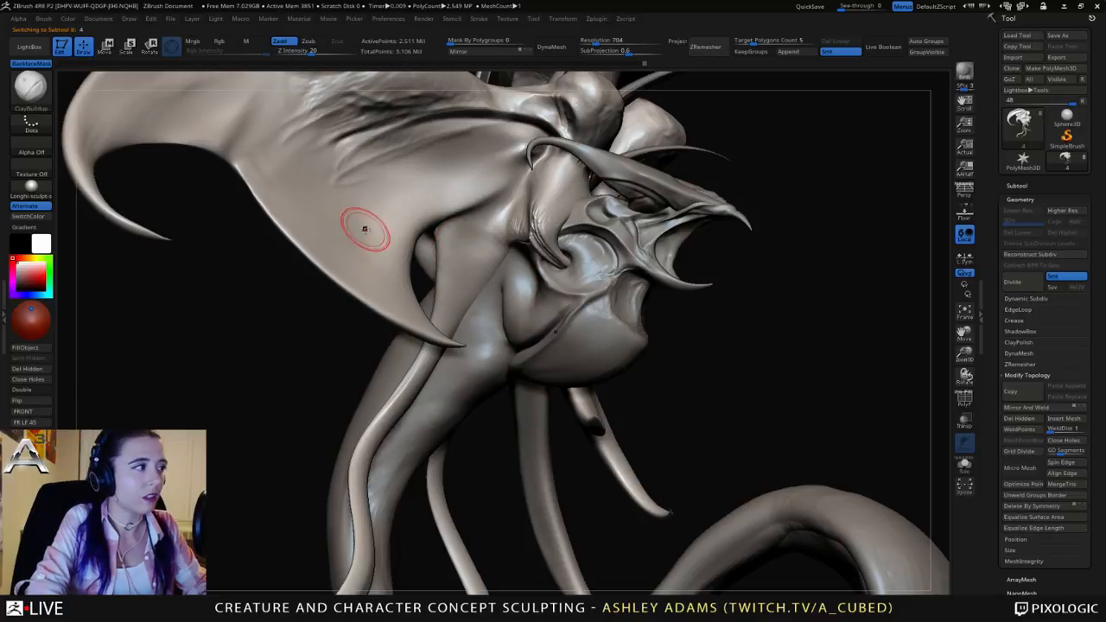
{"action": "left_click", "coordinate": [31, 142]}
{"action": "left_click", "coordinate": [172, 165]}
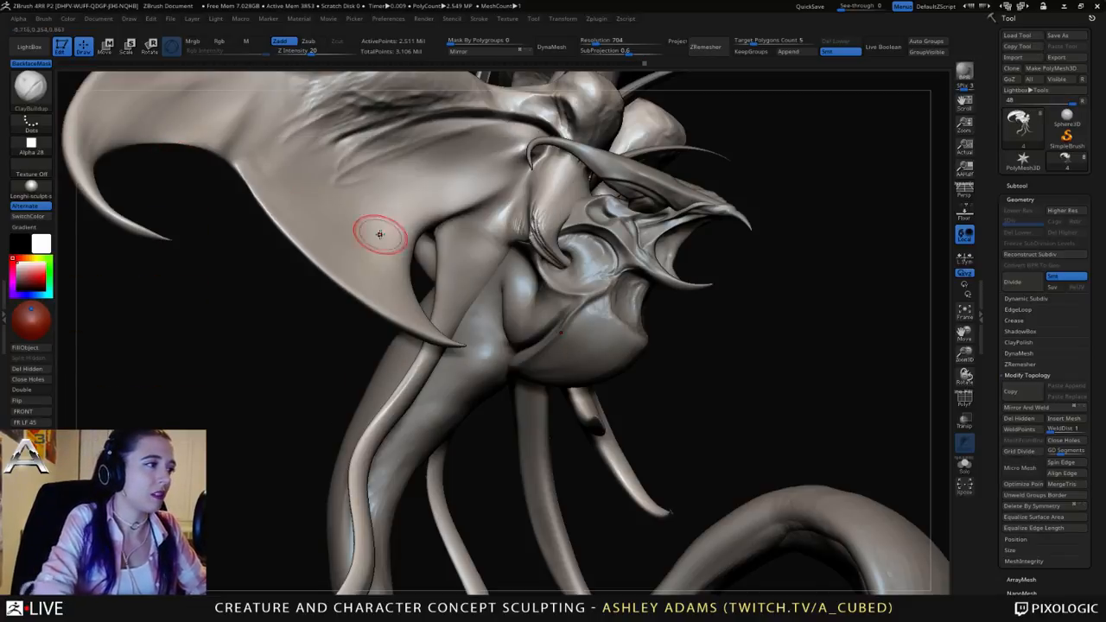
{"action": "right_click_drag", "start_coordinate": [380, 234], "coordinate": [456, 291]}
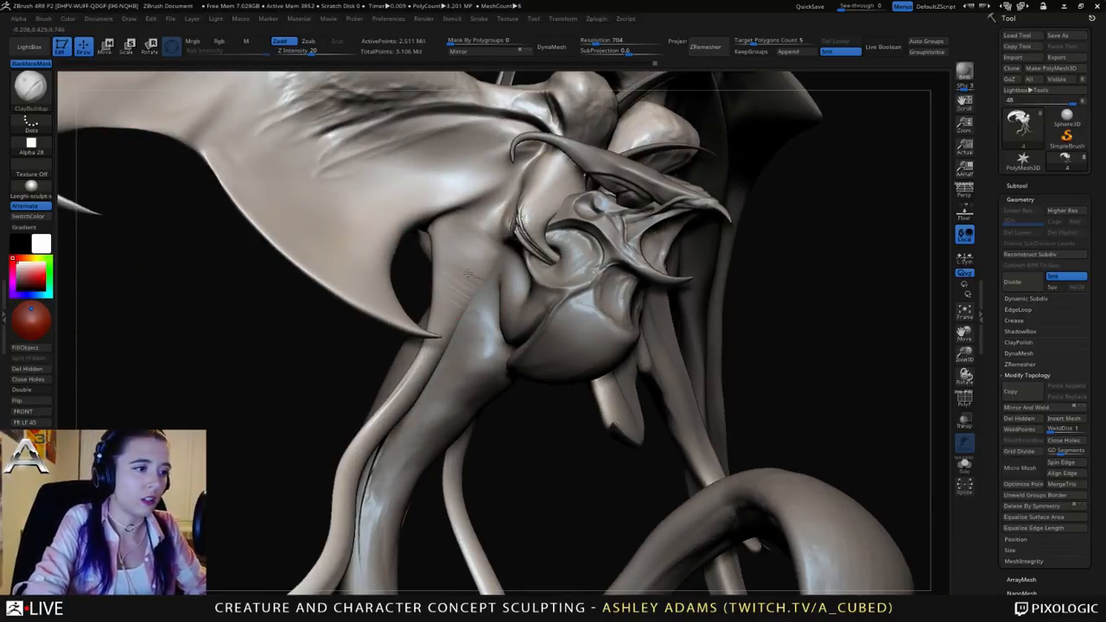
{"action": "mouse_move", "coordinate": [468, 274]}
{"action": "left_mouse_down"}
{"action": "mouse_move", "coordinate": [451, 243]}
{"action": "mouse_move", "coordinate": [472, 230]}
{"action": "mouse_move", "coordinate": [458, 227]}
{"action": "mouse_move", "coordinate": [444, 236]}
{"action": "mouse_move", "coordinate": [467, 272]}
{"action": "mouse_move", "coordinate": [447, 325]}
{"action": "left_mouse_up"}
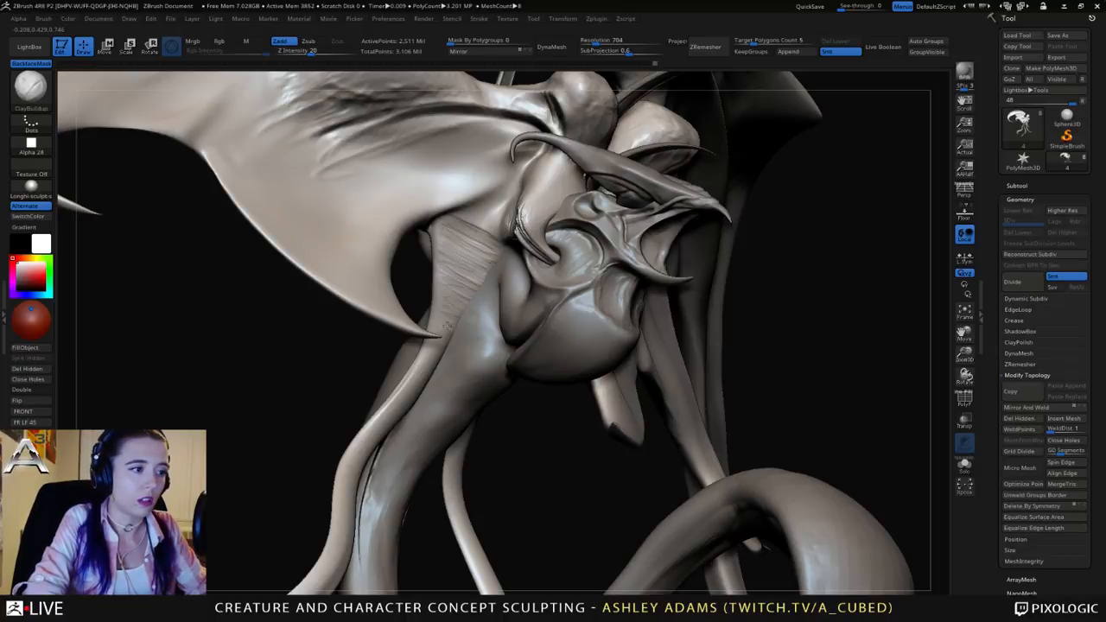
Step: Extend the ClayBuildup strokes down the neck strand below the wing membrane, adjusting the brush settings between strokes
{"action": "right_click_drag", "start_coordinate": [435, 320], "coordinate": [418, 325]}
{"action": "key", "text": "space"}
{"action": "mouse_move", "coordinate": [450, 332]}
{"action": "left_mouse_down"}
{"action": "mouse_move", "coordinate": [426, 331]}
{"action": "mouse_move", "coordinate": [448, 349]}
{"action": "left_mouse_up"}
{"action": "right_click_drag", "start_coordinate": [449, 349], "coordinate": [454, 349]}
{"action": "key", "text": "space"}
{"action": "left_click_drag", "start_coordinate": [452, 376], "coordinate": [514, 379]}
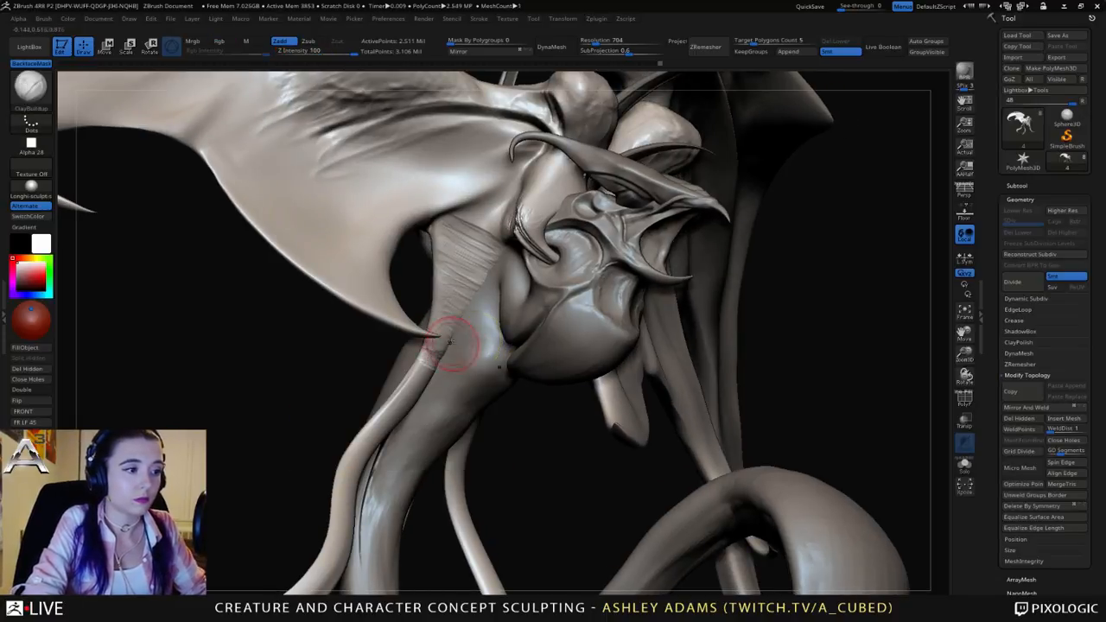
{"action": "right_click_drag", "start_coordinate": [444, 338], "coordinate": [455, 330]}
Step: Build up the junction of the neck strand and body with ClayBuildup at Z Intensity 19
{"action": "left_click_drag", "start_coordinate": [340, 52], "coordinate": [311, 52]}
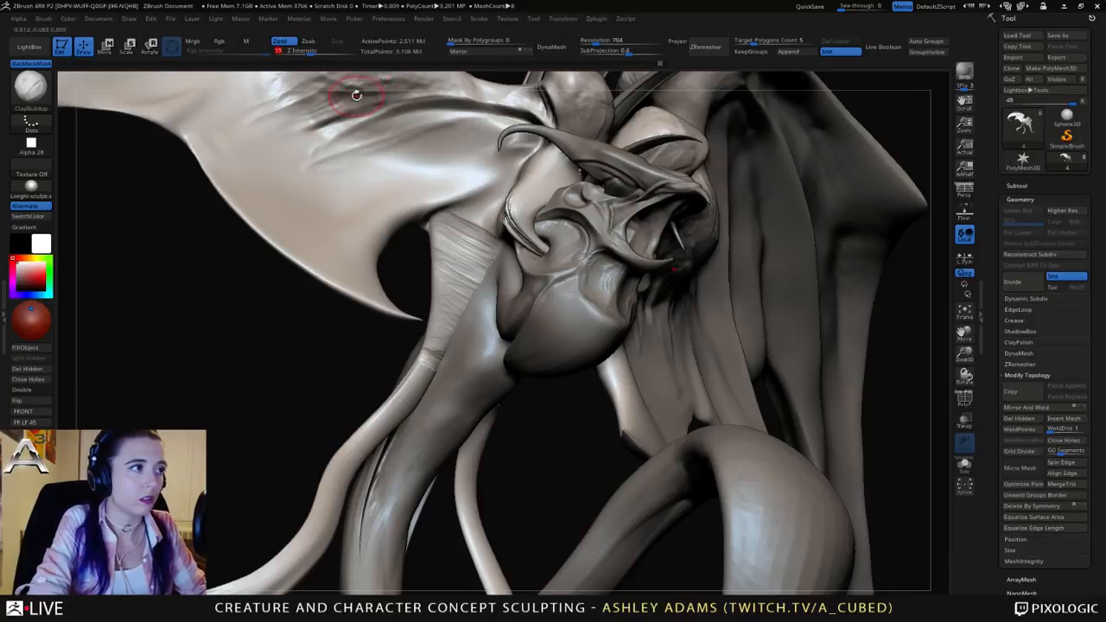
{"action": "mouse_move", "coordinate": [449, 348]}
{"action": "left_mouse_down"}
{"action": "mouse_move", "coordinate": [435, 336]}
{"action": "mouse_move", "coordinate": [443, 317]}
{"action": "left_mouse_up"}
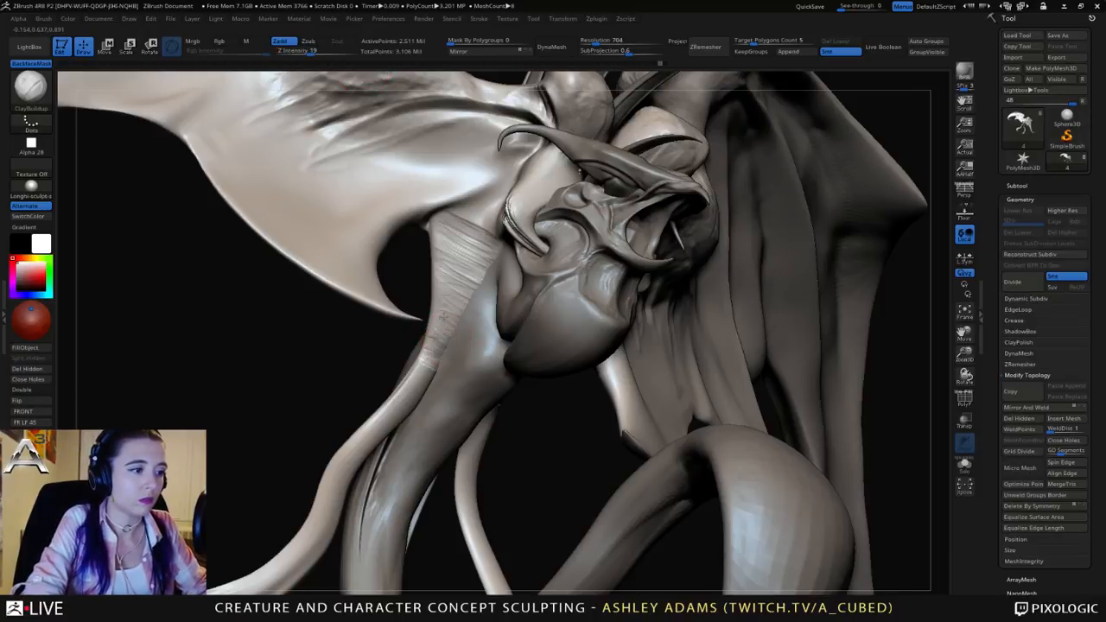
{"action": "left_click_drag", "start_coordinate": [429, 369], "coordinate": [429, 366]}
{"action": "mouse_move", "coordinate": [461, 304]}
{"action": "left_mouse_down"}
{"action": "mouse_move", "coordinate": [451, 327]}
{"action": "mouse_move", "coordinate": [477, 286]}
{"action": "mouse_move", "coordinate": [461, 265]}
{"action": "mouse_move", "coordinate": [467, 226]}
{"action": "mouse_move", "coordinate": [501, 197]}
{"action": "mouse_move", "coordinate": [472, 216]}
{"action": "mouse_move", "coordinate": [480, 244]}
{"action": "mouse_move", "coordinate": [460, 246]}
{"action": "mouse_move", "coordinate": [457, 281]}
{"action": "mouse_move", "coordinate": [464, 235]}
{"action": "mouse_move", "coordinate": [474, 232]}
{"action": "mouse_move", "coordinate": [449, 277]}
{"action": "left_mouse_up"}
{"action": "mouse_move", "coordinate": [480, 330]}
{"action": "right_mouse_down", "text": "ctrl"}
{"action": "mouse_move", "coordinate": [471, 281]}
{"action": "mouse_move", "coordinate": [486, 269]}
{"action": "right_mouse_up", "text": "ctrl"}
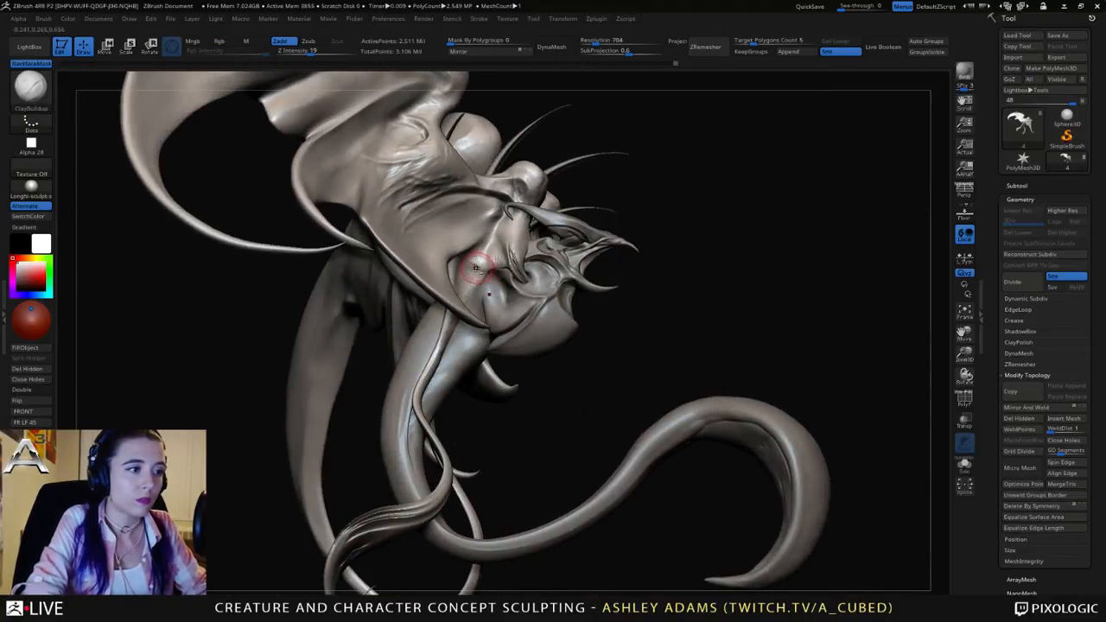
{"action": "mouse_move", "coordinate": [485, 263]}
{"action": "left_mouse_down"}
{"action": "mouse_move", "coordinate": [475, 258]}
{"action": "mouse_move", "coordinate": [465, 285]}
{"action": "left_mouse_up"}
{"action": "mouse_move", "coordinate": [432, 289]}
{"action": "right_mouse_down"}
{"action": "mouse_move", "coordinate": [449, 319]}
{"action": "mouse_move", "coordinate": [477, 308]}
{"action": "right_mouse_up"}
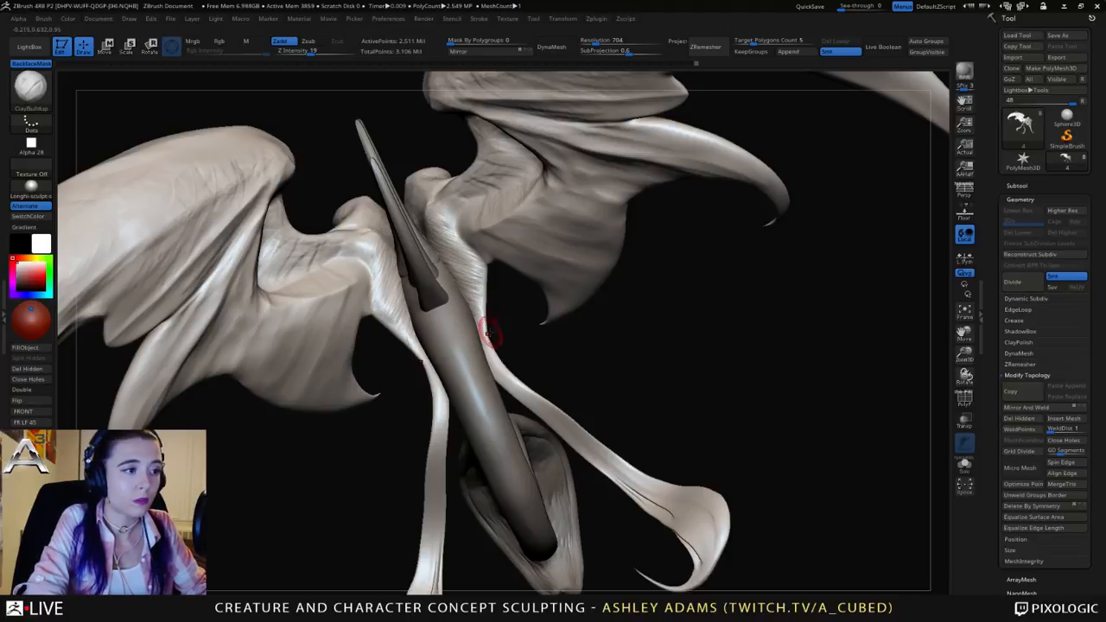
Step: Adjust the contour of the body beside the head and neck with the SnakeHook brush
{"action": "mouse_move", "coordinate": [460, 338]}
{"action": "right_mouse_down", "text": "ctrl"}
{"action": "mouse_move", "coordinate": [451, 298]}
{"action": "mouse_move", "coordinate": [536, 264]}
{"action": "mouse_move", "coordinate": [421, 232]}
{"action": "right_mouse_up", "text": "ctrl"}
{"action": "key", "text": "b"}
{"action": "key", "text": "s"}
{"action": "key", "text": "h"}
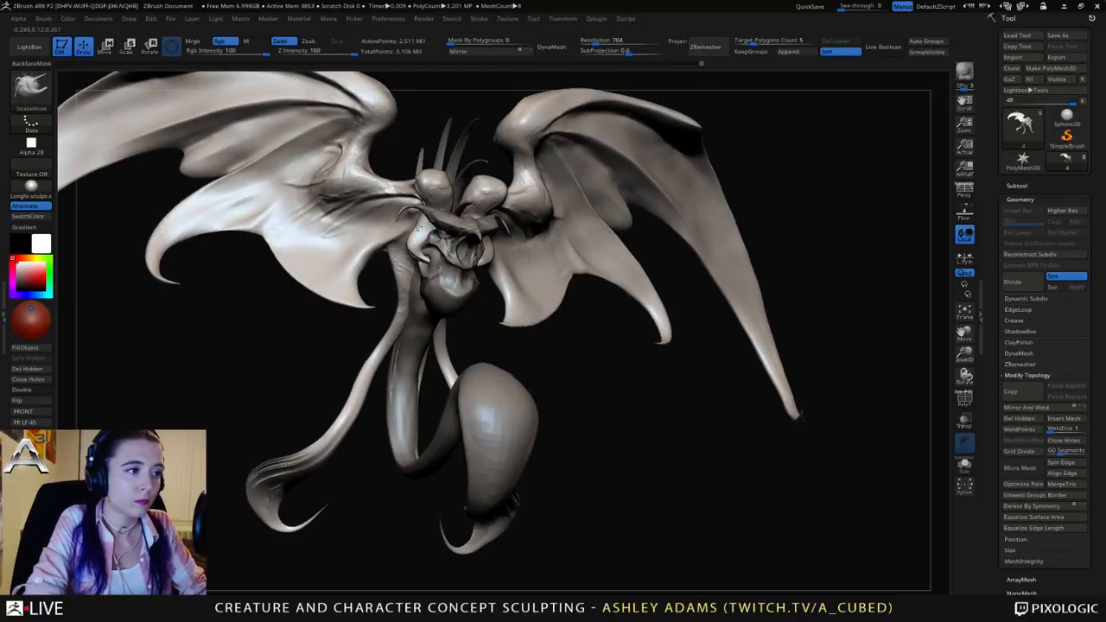
{"action": "mouse_move", "coordinate": [431, 226]}
{"action": "right_mouse_down"}
{"action": "mouse_move", "coordinate": [469, 231]}
{"action": "mouse_move", "coordinate": [423, 229]}
{"action": "right_mouse_up"}
Step: Carve creases into the form behind the cheek, next to the wing membrane, with DamStandard
{"action": "key", "text": "b"}
{"action": "key", "text": "d"}
{"action": "key", "text": "s"}
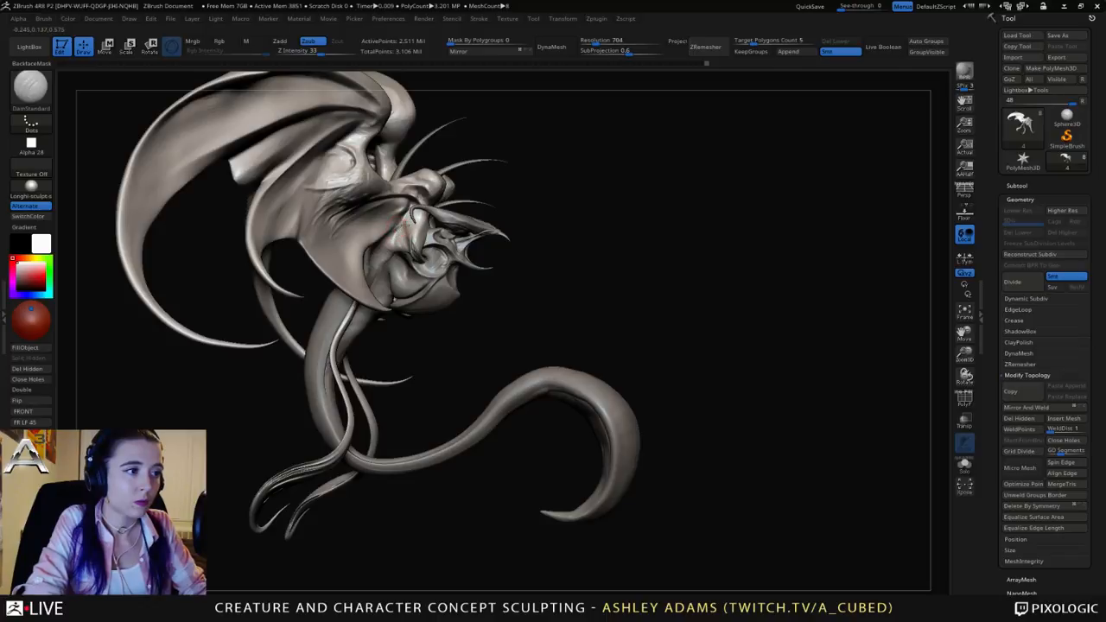
{"action": "left_click_drag", "start_coordinate": [401, 227], "coordinate": [415, 236]}
{"action": "mouse_move", "coordinate": [414, 236]}
{"action": "right_mouse_down"}
{"action": "mouse_move", "coordinate": [367, 228]}
{"action": "mouse_move", "coordinate": [400, 227]}
{"action": "right_mouse_up"}
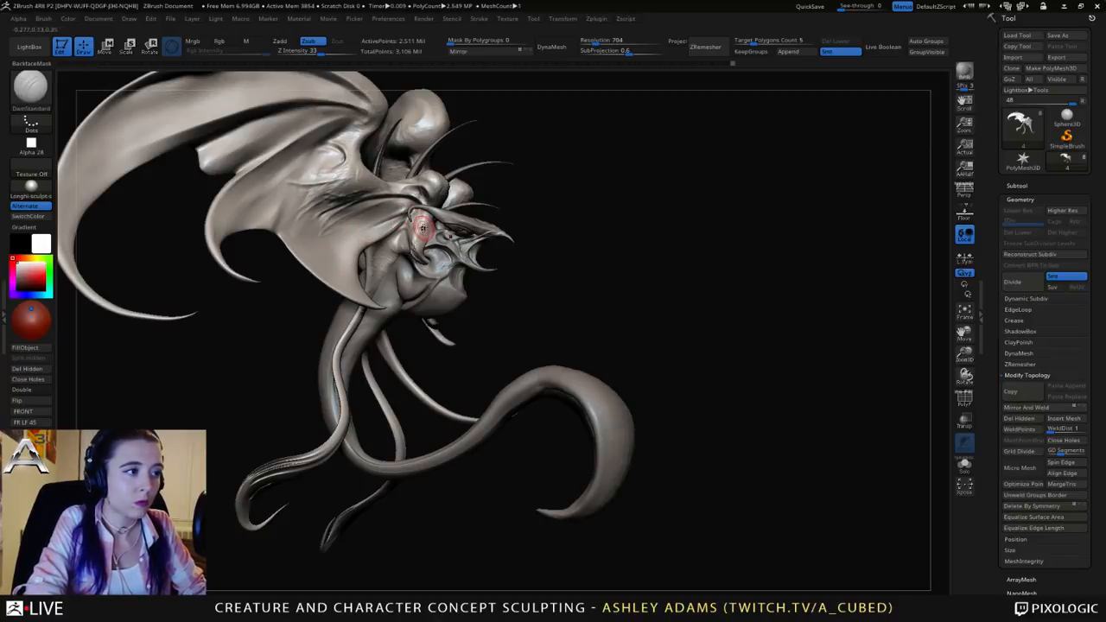
Step: Reshape the lower wing membrane beside the neck with SnakeHook at an adjusted brush size
{"action": "mouse_move", "coordinate": [420, 227]}
{"action": "right_mouse_down", "text": "ctrl"}
{"action": "mouse_move", "coordinate": [395, 177]}
{"action": "mouse_move", "coordinate": [335, 205]}
{"action": "mouse_move", "coordinate": [466, 212]}
{"action": "mouse_move", "coordinate": [501, 261]}
{"action": "mouse_move", "coordinate": [488, 257]}
{"action": "right_mouse_up", "text": "ctrl"}
{"action": "key", "text": "b"}
{"action": "key", "text": "s"}
{"action": "key", "text": "h"}
{"action": "key", "text": "space"}
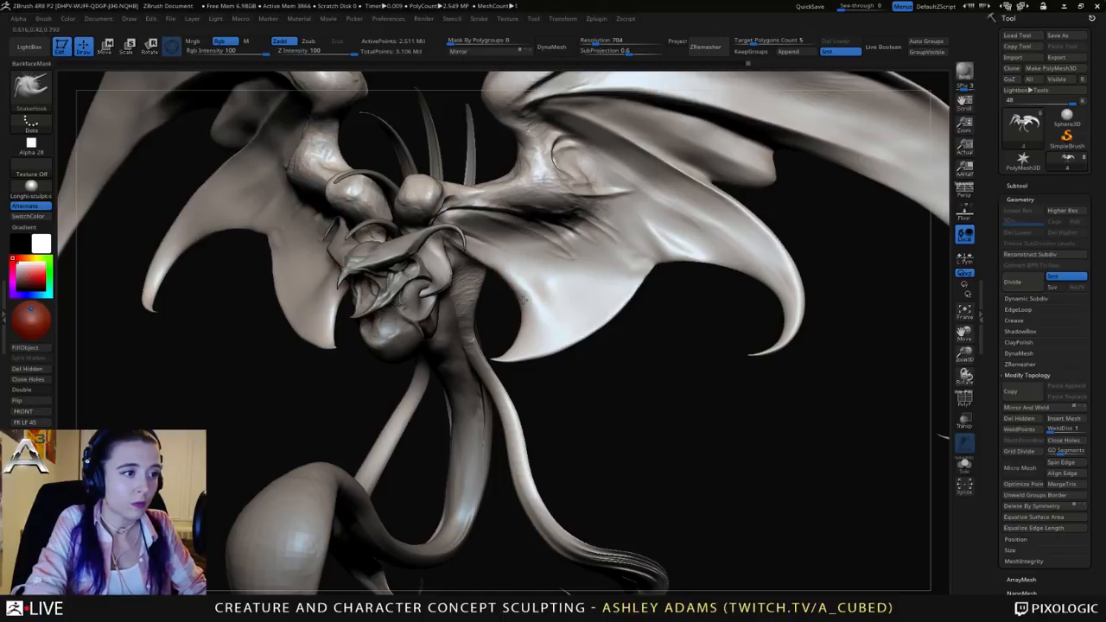
{"action": "key", "text": "f"}
{"action": "right_click_drag", "start_coordinate": [512, 264], "coordinate": [458, 242]}
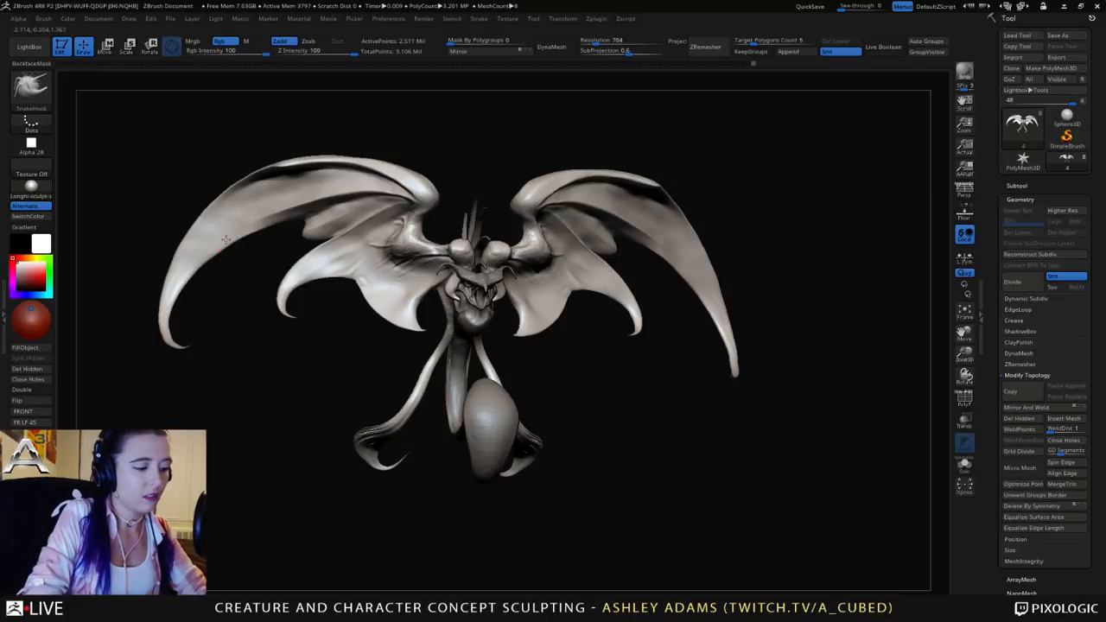
Step: Refine the outer wing's silhouette with SnakeHook at an adjusted brush size
{"action": "key", "text": "space"}
{"action": "key", "text": "space"}
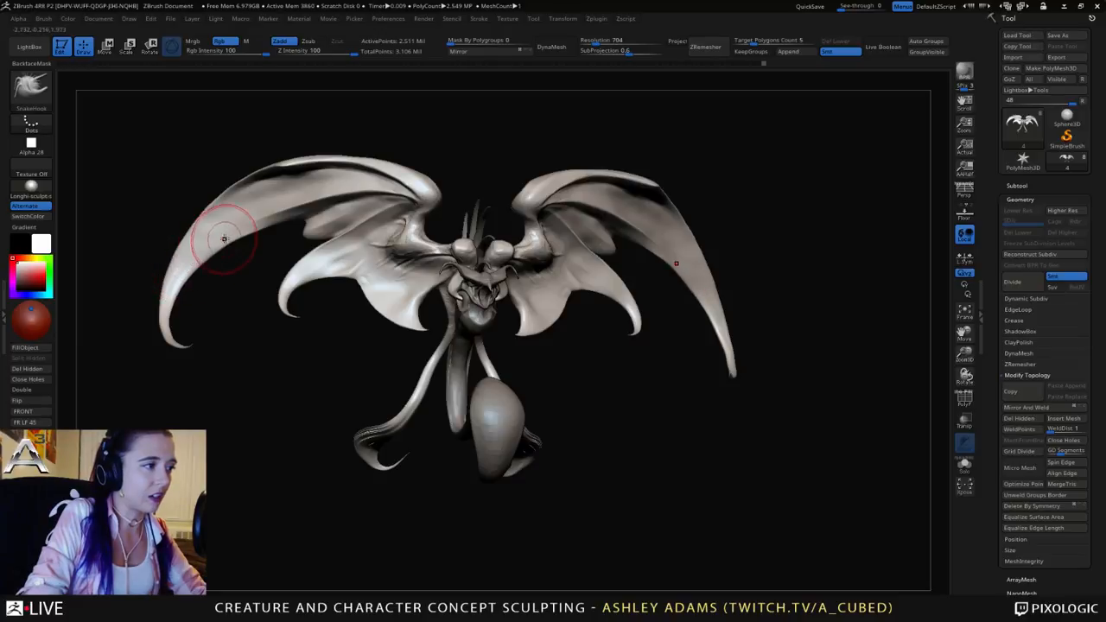
{"action": "mouse_move", "coordinate": [229, 235]}
{"action": "right_mouse_down"}
{"action": "mouse_move", "coordinate": [219, 223]}
{"action": "mouse_move", "coordinate": [164, 309]}
{"action": "right_mouse_up"}
{"action": "right_click", "coordinate": [164, 309]}
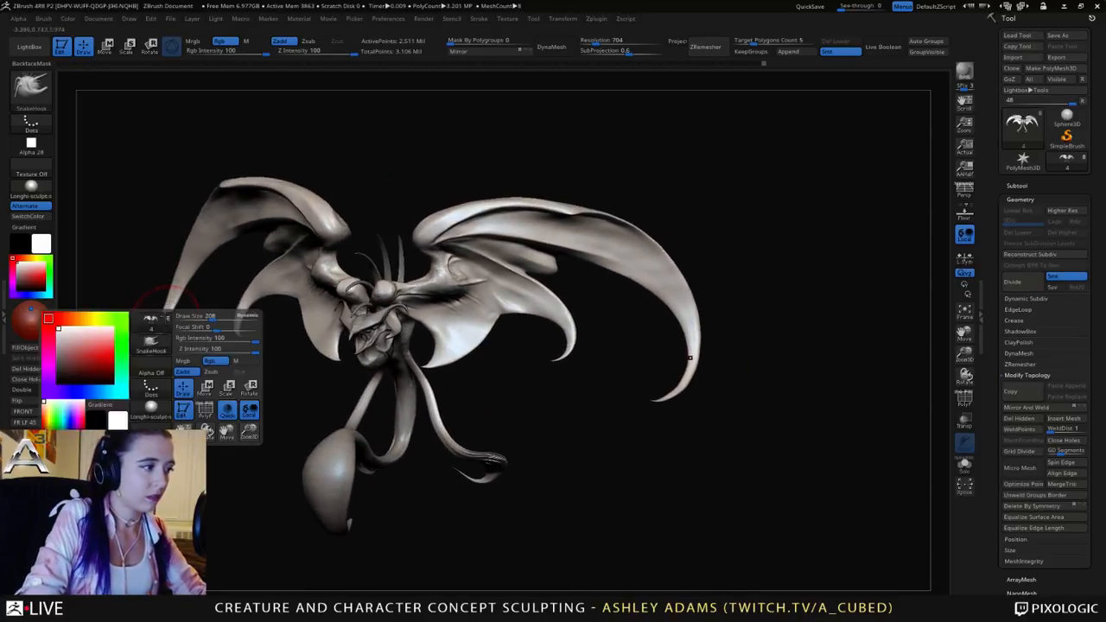
{"action": "left_click", "coordinate": [166, 319]}
{"action": "right_click_drag", "start_coordinate": [170, 261], "coordinate": [372, 282]}
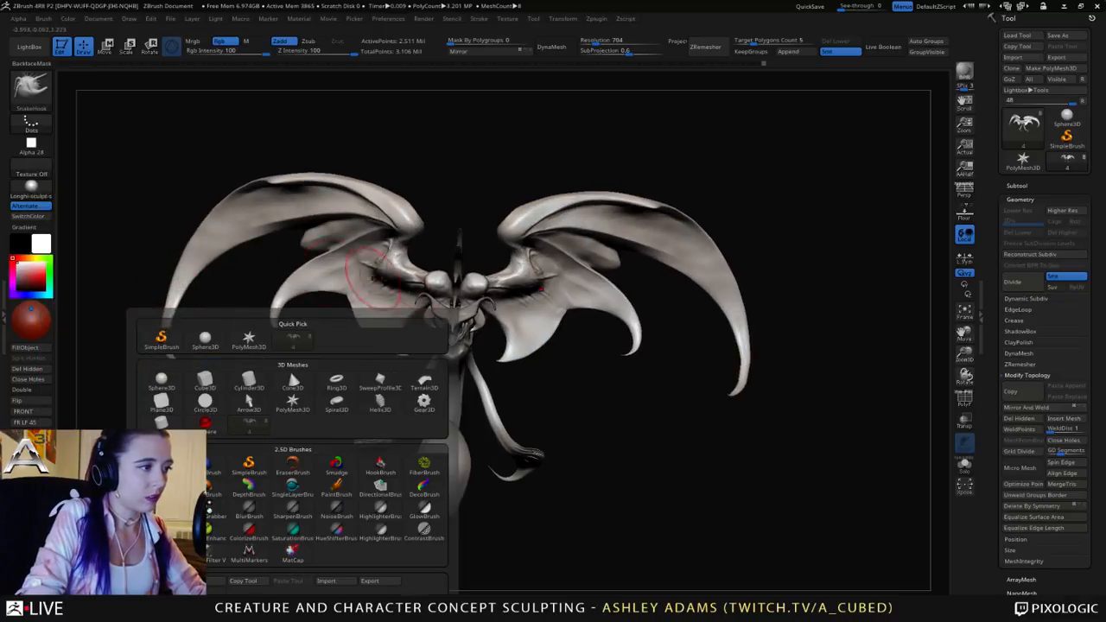
{"action": "mouse_move", "coordinate": [363, 228]}
{"action": "right_mouse_down"}
{"action": "mouse_move", "coordinate": [358, 207]}
{"action": "mouse_move", "coordinate": [411, 188]}
{"action": "right_mouse_up"}
Step: Add volume along the outer wing's tapering end with the Blob brush
{"action": "key", "text": "b"}
{"action": "key", "text": "b"}
{"action": "key", "text": "l"}
{"action": "right_click_drag", "start_coordinate": [409, 271], "coordinate": [404, 273]}
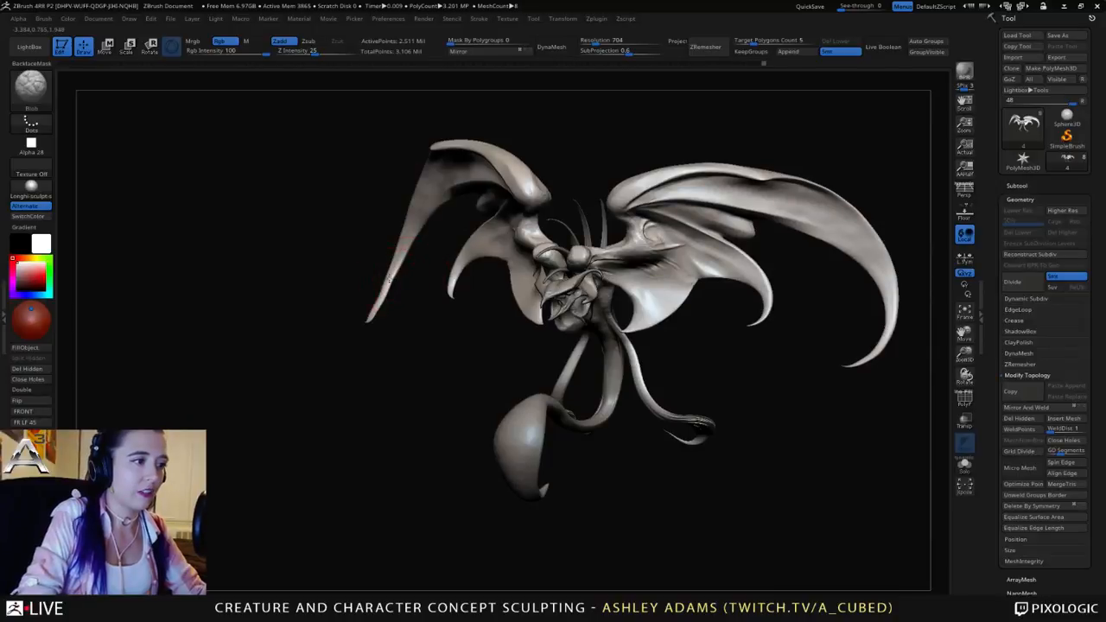
{"action": "right_click", "coordinate": [389, 277]}
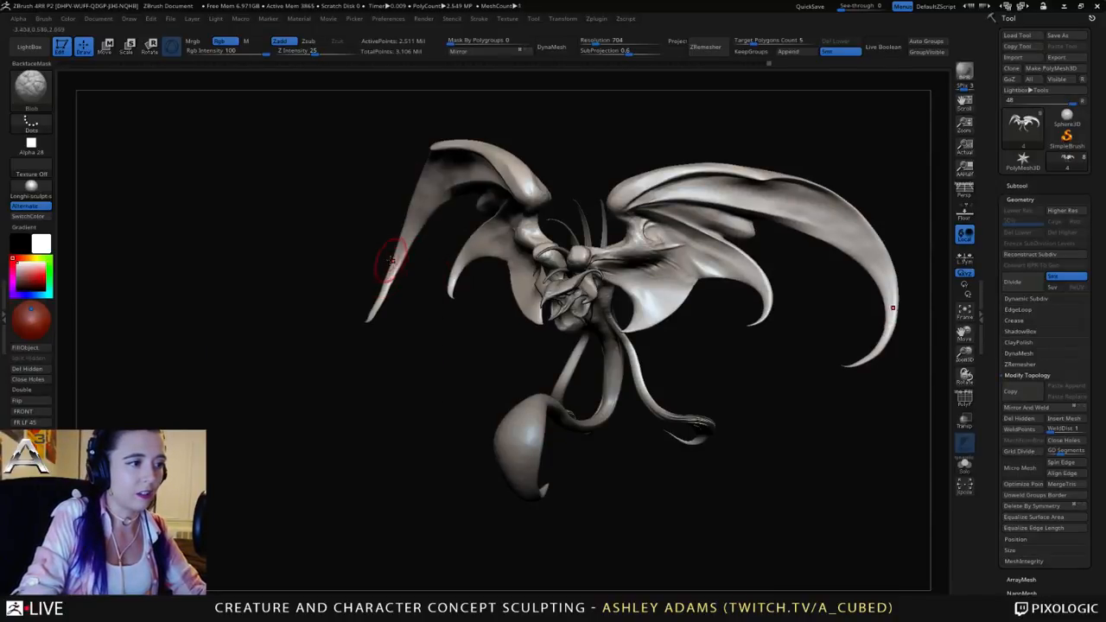
{"action": "key", "text": "ctrl"}
Step: Pull the inner folds and outer edge of the wing into shape with SnakeHook
{"action": "right_click_drag", "start_coordinate": [396, 257], "coordinate": [340, 261], "text": "ctrl"}
{"action": "key", "text": "b"}
{"action": "key", "text": "s"}
{"action": "key", "text": "h"}
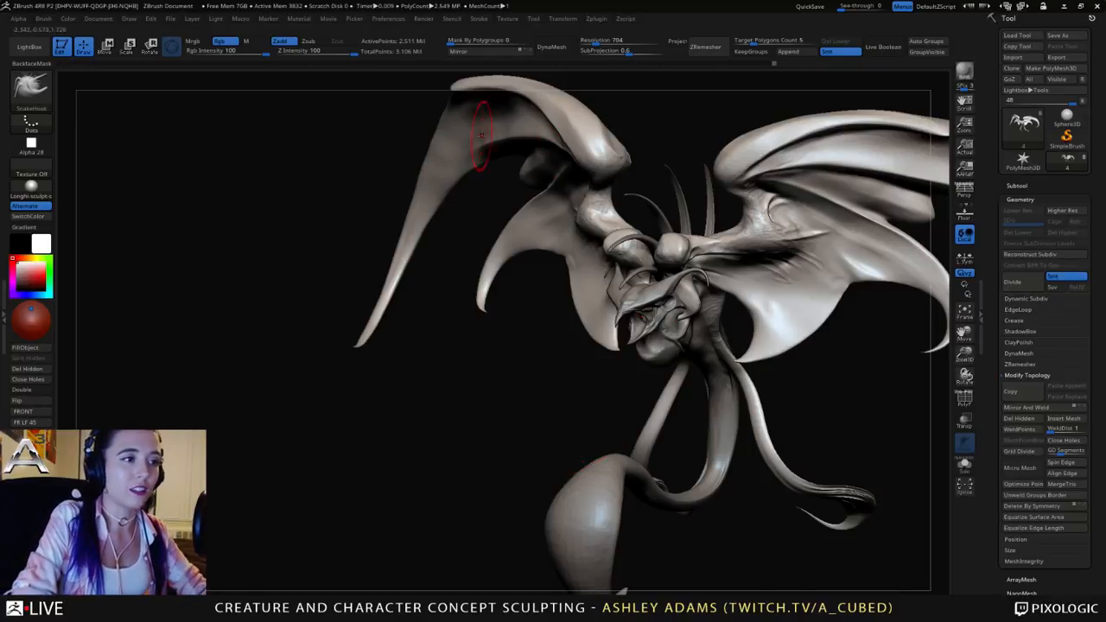
{"action": "left_click_drag", "start_coordinate": [512, 193], "coordinate": [564, 173]}
{"action": "right_click", "coordinate": [562, 178]}
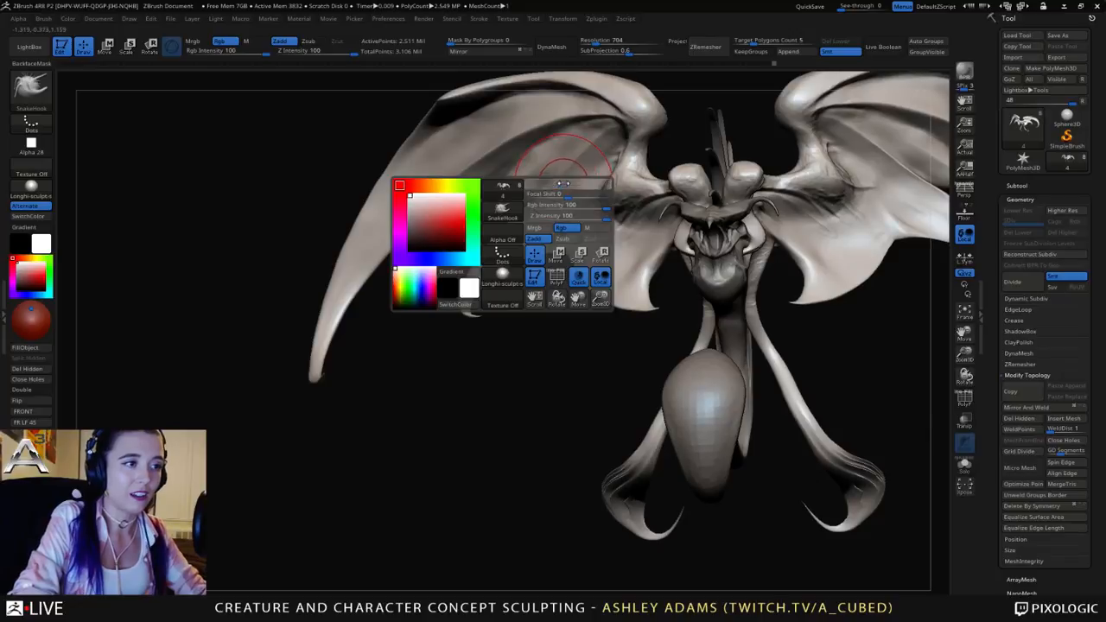
{"action": "right_click_drag", "start_coordinate": [561, 177], "coordinate": [554, 197]}
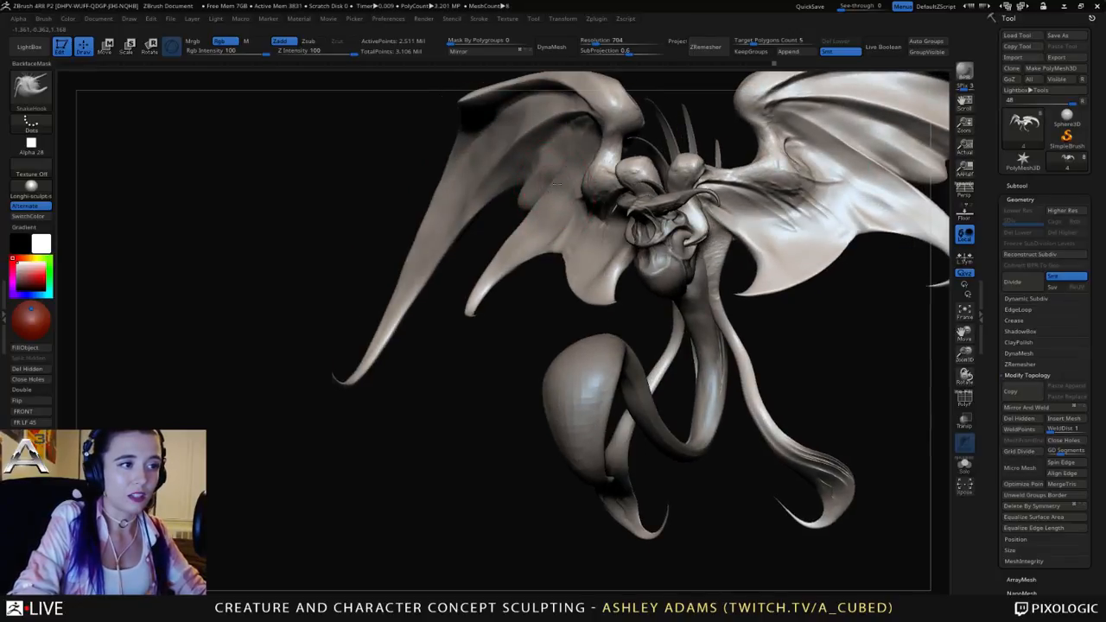
{"action": "mouse_move", "coordinate": [529, 221]}
{"action": "right_mouse_down"}
{"action": "mouse_move", "coordinate": [594, 200]}
{"action": "mouse_move", "coordinate": [469, 177]}
{"action": "right_mouse_up"}
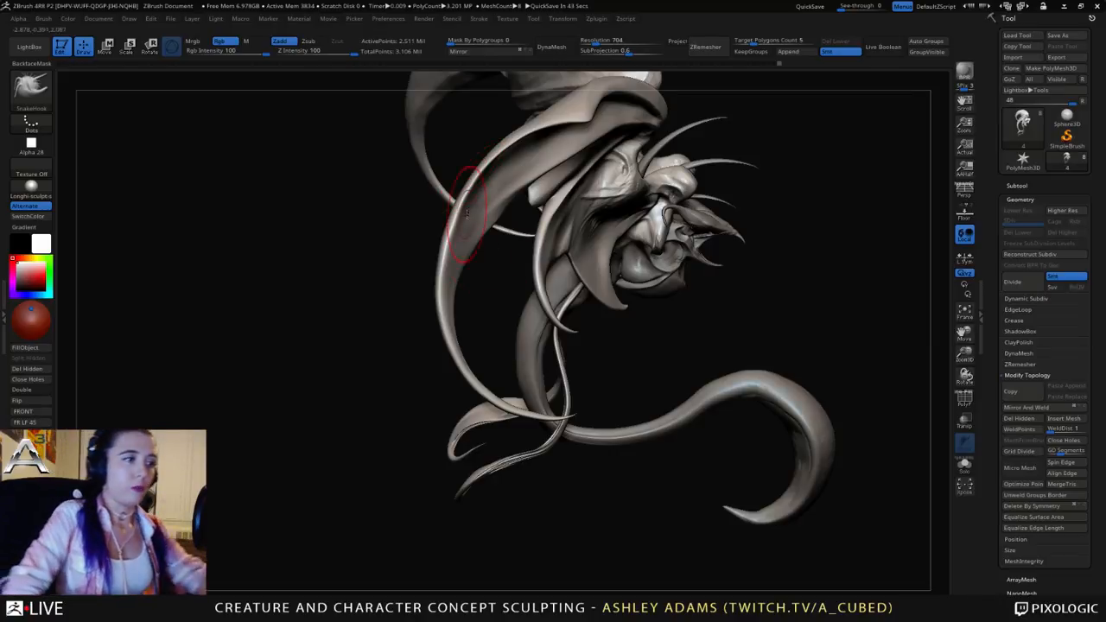
Step: Adjust the curve of the outer wing blade from the side with a resized SnakeHook brush
{"action": "right_click_drag", "start_coordinate": [449, 184], "coordinate": [486, 196]}
{"action": "key", "text": "space"}
{"action": "left_click_drag", "start_coordinate": [478, 195], "coordinate": [483, 195]}
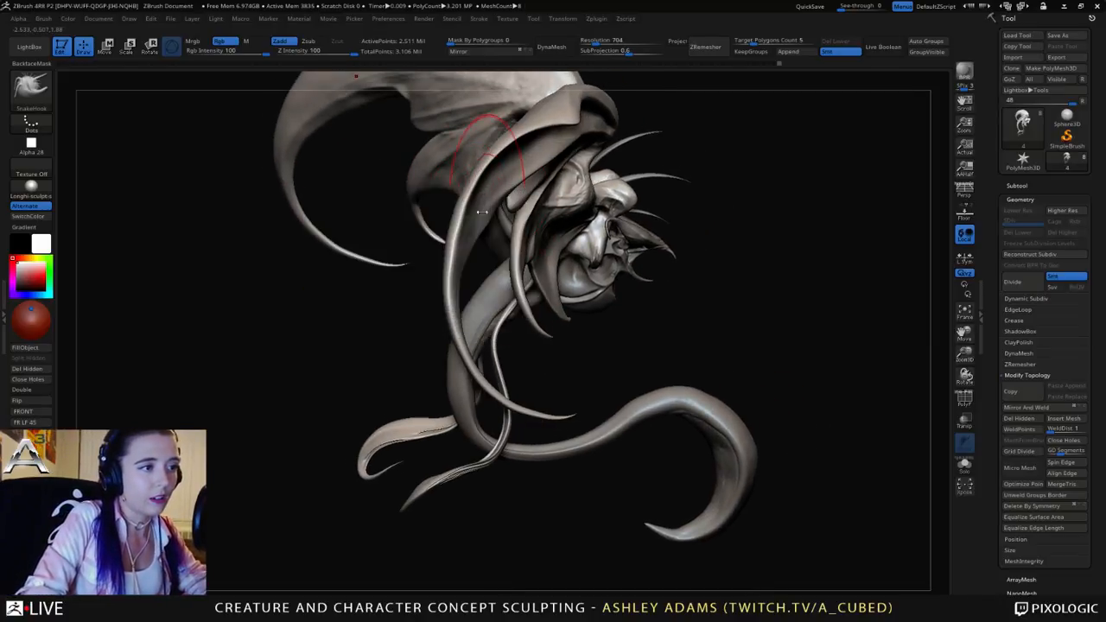
{"action": "left_click_drag", "start_coordinate": [454, 229], "coordinate": [456, 275]}
{"action": "key", "text": "space"}
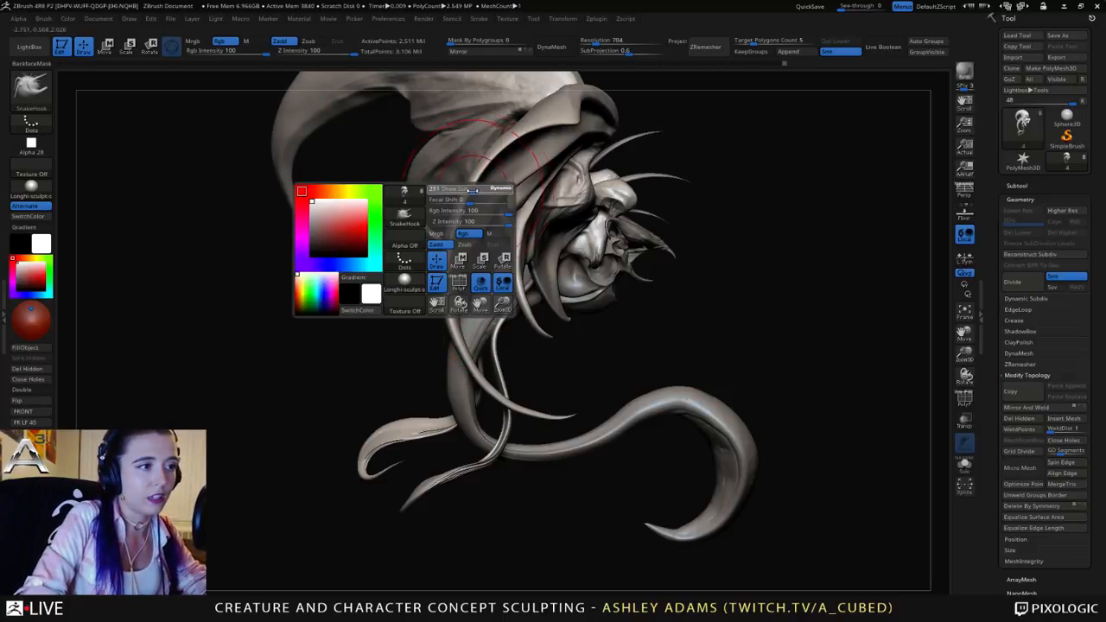
{"action": "left_click_drag", "start_coordinate": [479, 207], "coordinate": [473, 212]}
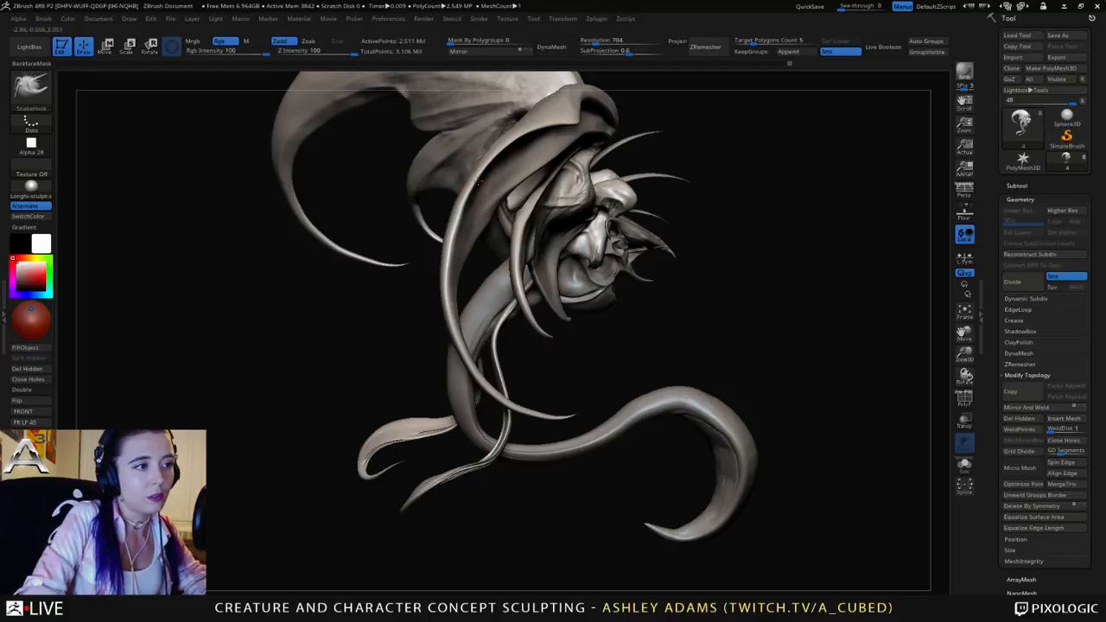
Step: Select the head subtool and refine the face with SnakeHook at a reduced brush size
{"action": "right_click_drag", "start_coordinate": [423, 200], "coordinate": [481, 178]}
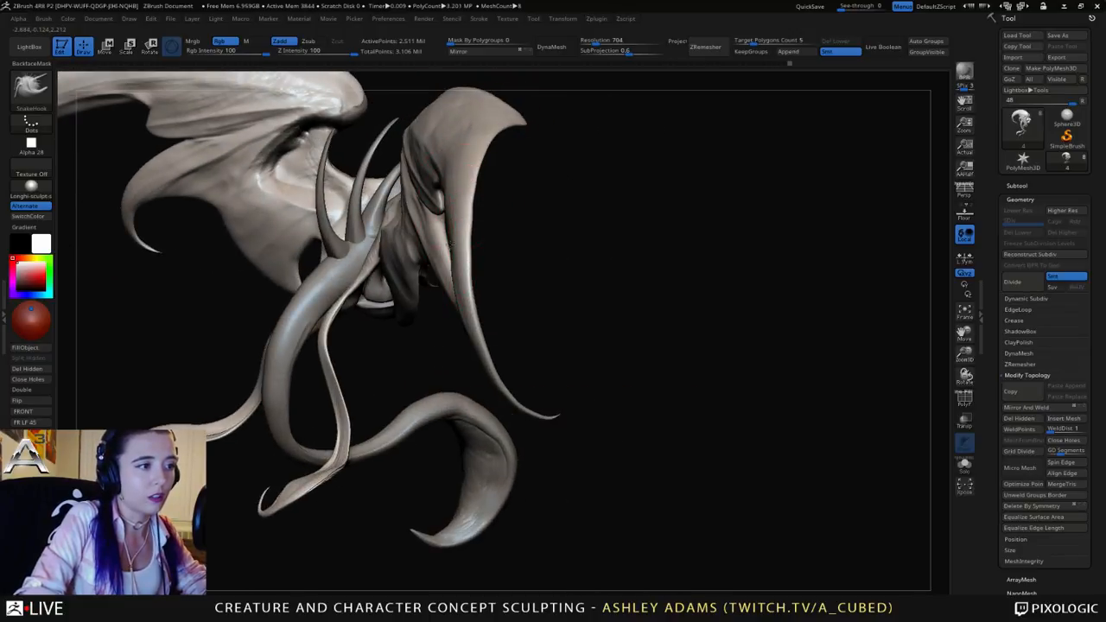
{"action": "mouse_move", "coordinate": [457, 272]}
{"action": "right_mouse_down"}
{"action": "mouse_move", "coordinate": [432, 185]}
{"action": "mouse_move", "coordinate": [473, 213]}
{"action": "mouse_move", "coordinate": [516, 143]}
{"action": "mouse_move", "coordinate": [466, 203]}
{"action": "mouse_move", "coordinate": [420, 190]}
{"action": "mouse_move", "coordinate": [448, 193]}
{"action": "mouse_move", "coordinate": [428, 233]}
{"action": "mouse_move", "coordinate": [390, 267]}
{"action": "mouse_move", "coordinate": [445, 253]}
{"action": "mouse_move", "coordinate": [467, 242]}
{"action": "mouse_move", "coordinate": [387, 198]}
{"action": "mouse_move", "coordinate": [432, 186]}
{"action": "mouse_move", "coordinate": [419, 190]}
{"action": "mouse_move", "coordinate": [427, 289]}
{"action": "mouse_move", "coordinate": [376, 257]}
{"action": "mouse_move", "coordinate": [409, 274]}
{"action": "mouse_move", "coordinate": [477, 254]}
{"action": "mouse_move", "coordinate": [441, 292]}
{"action": "mouse_move", "coordinate": [435, 276]}
{"action": "right_mouse_up"}
{"action": "right_click", "coordinate": [467, 203]}
{"action": "left_click", "coordinate": [409, 275], "text": "alt"}
{"action": "key", "text": "space"}
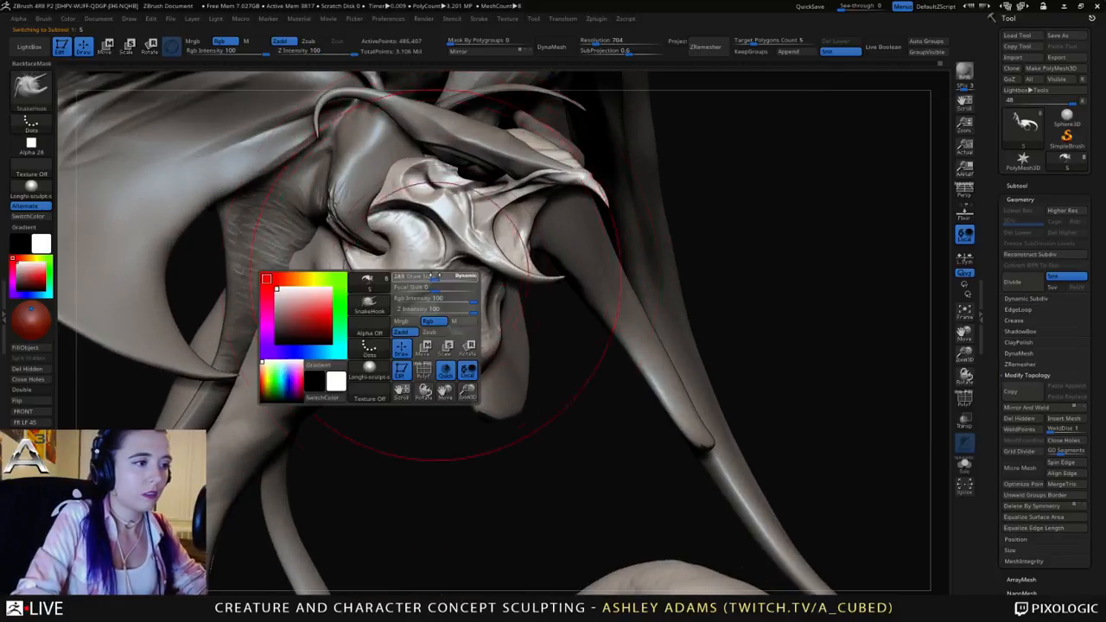
{"action": "left_click_drag", "start_coordinate": [435, 275], "coordinate": [415, 276]}
{"action": "mouse_move", "coordinate": [414, 275]}
{"action": "right_mouse_down"}
{"action": "mouse_move", "coordinate": [399, 235]}
{"action": "mouse_move", "coordinate": [424, 231]}
{"action": "mouse_move", "coordinate": [406, 224]}
{"action": "mouse_move", "coordinate": [489, 264]}
{"action": "right_mouse_up"}
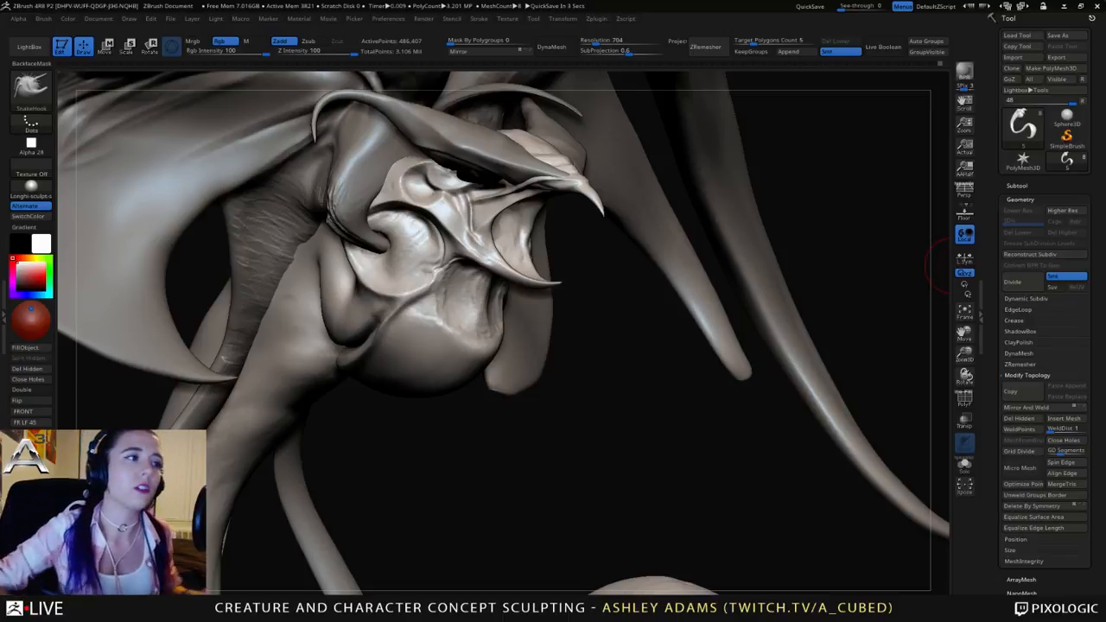
{"action": "right_click_drag", "start_coordinate": [491, 239], "coordinate": [551, 216]}
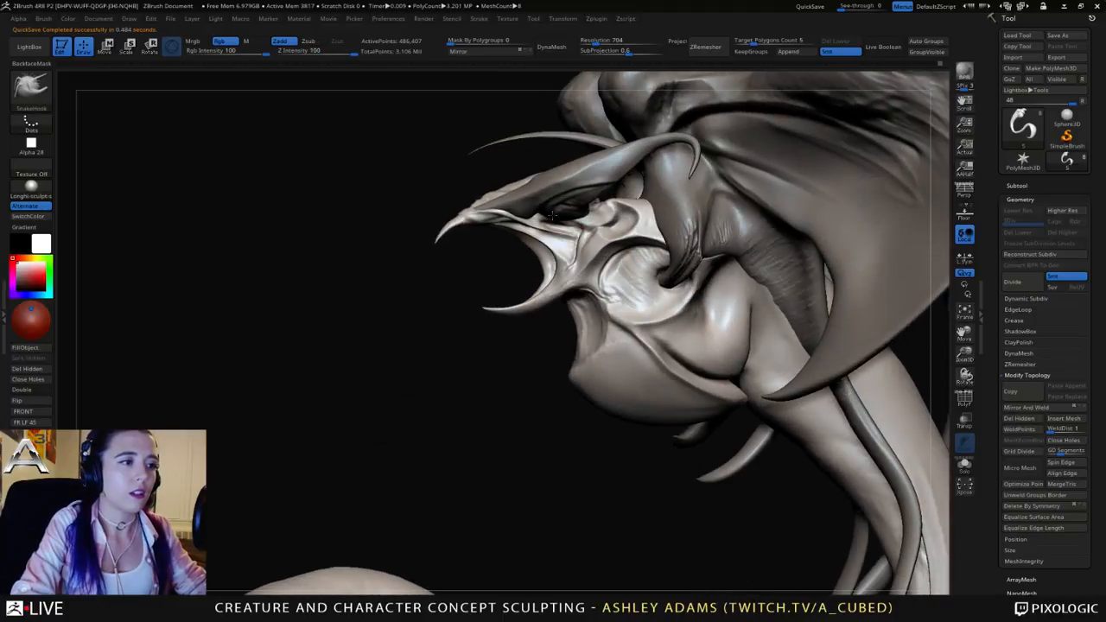
Step: Select the brow horn subtool and adjust its front edge above the beak with SnakeHook
{"action": "left_click", "coordinate": [494, 211], "text": "alt"}
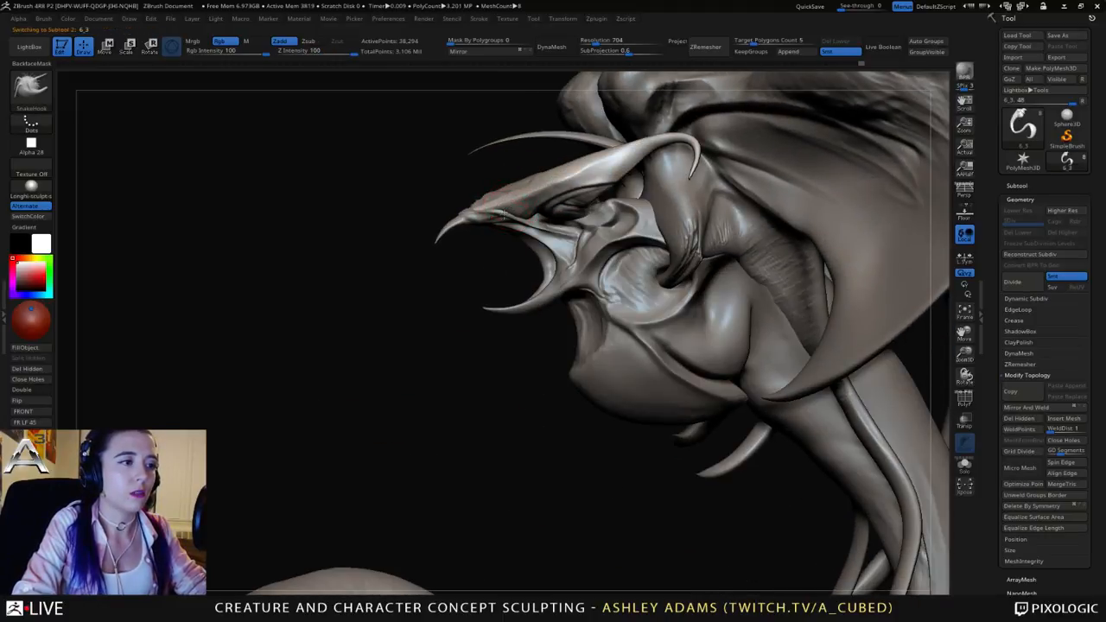
{"action": "right_click_drag", "start_coordinate": [499, 215], "coordinate": [475, 222]}
{"action": "key", "text": "space"}
{"action": "left_click_drag", "start_coordinate": [499, 213], "coordinate": [507, 219]}
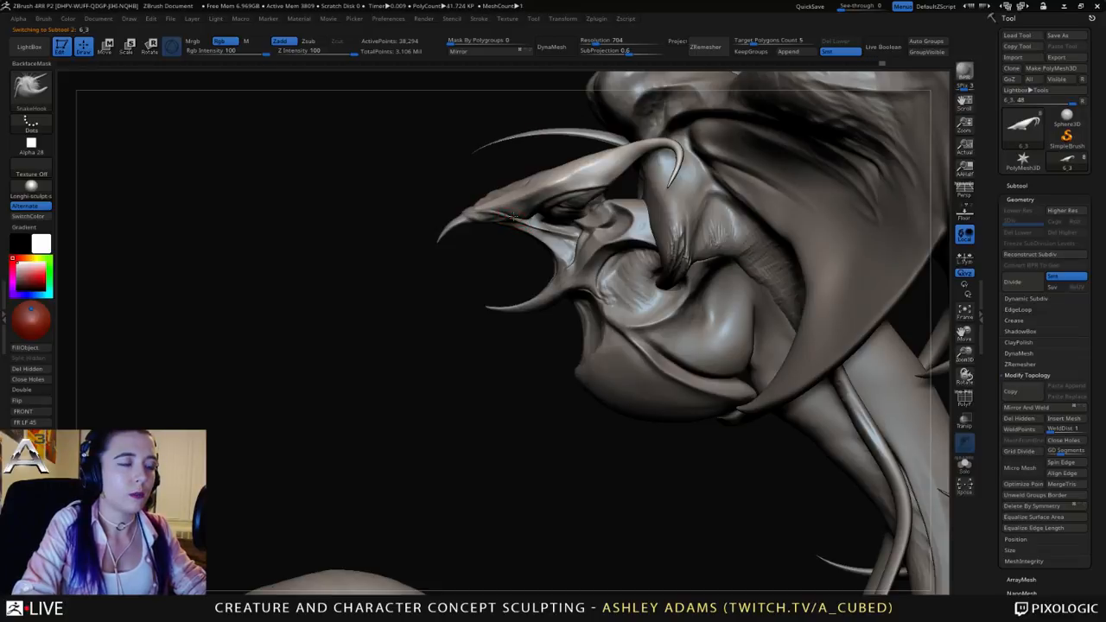
{"action": "key", "text": "space"}
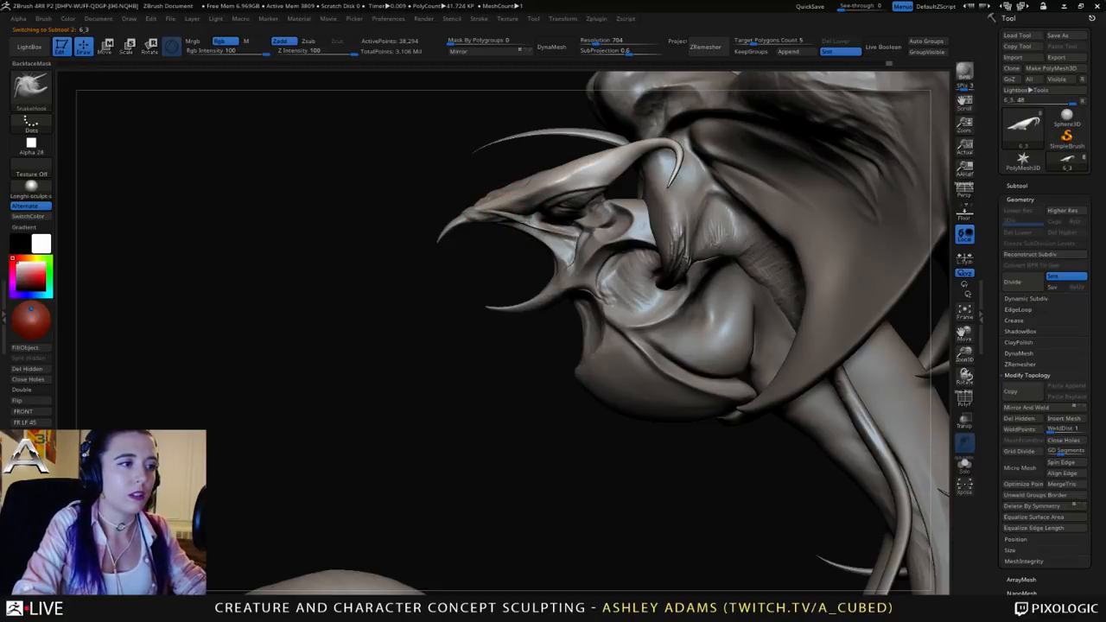
{"action": "mouse_move", "coordinate": [510, 209]}
{"action": "right_mouse_down"}
{"action": "mouse_move", "coordinate": [533, 208]}
{"action": "mouse_move", "coordinate": [525, 188]}
{"action": "mouse_move", "coordinate": [514, 180]}
{"action": "mouse_move", "coordinate": [497, 192]}
{"action": "right_mouse_up"}
Step: Build up the top surface of the brow plate with ClayBuildup strokes
{"action": "key", "text": "b"}
{"action": "key", "text": "c"}
{"action": "key", "text": "b"}
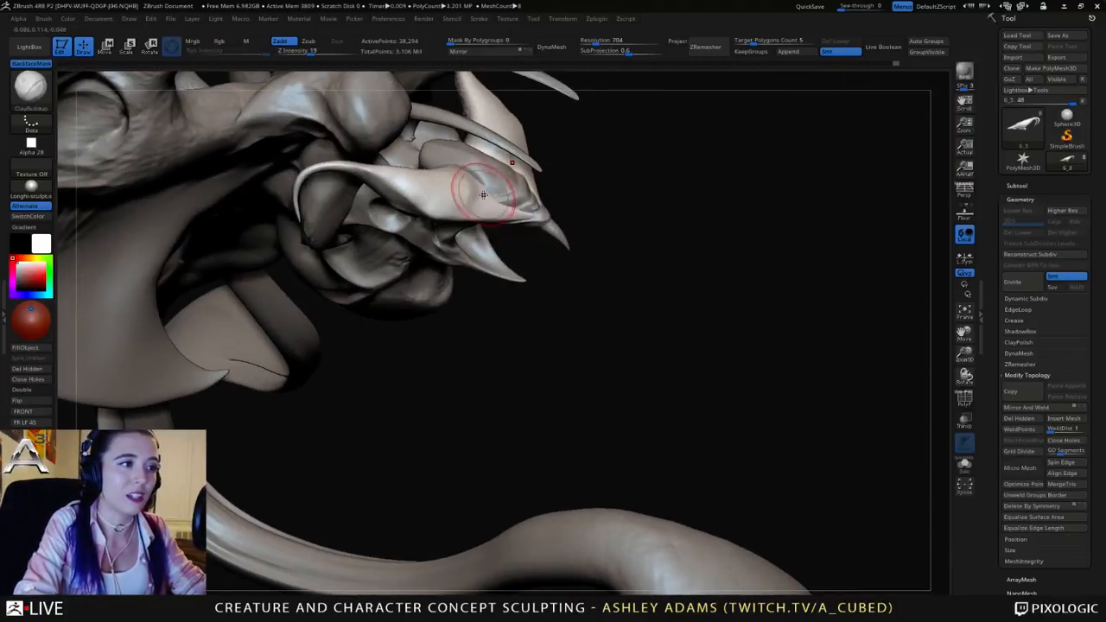
{"action": "mouse_move", "coordinate": [483, 194]}
{"action": "left_mouse_down"}
{"action": "mouse_move", "coordinate": [463, 162]}
{"action": "mouse_move", "coordinate": [442, 195]}
{"action": "mouse_move", "coordinate": [422, 198]}
{"action": "mouse_move", "coordinate": [440, 185]}
{"action": "left_mouse_up"}
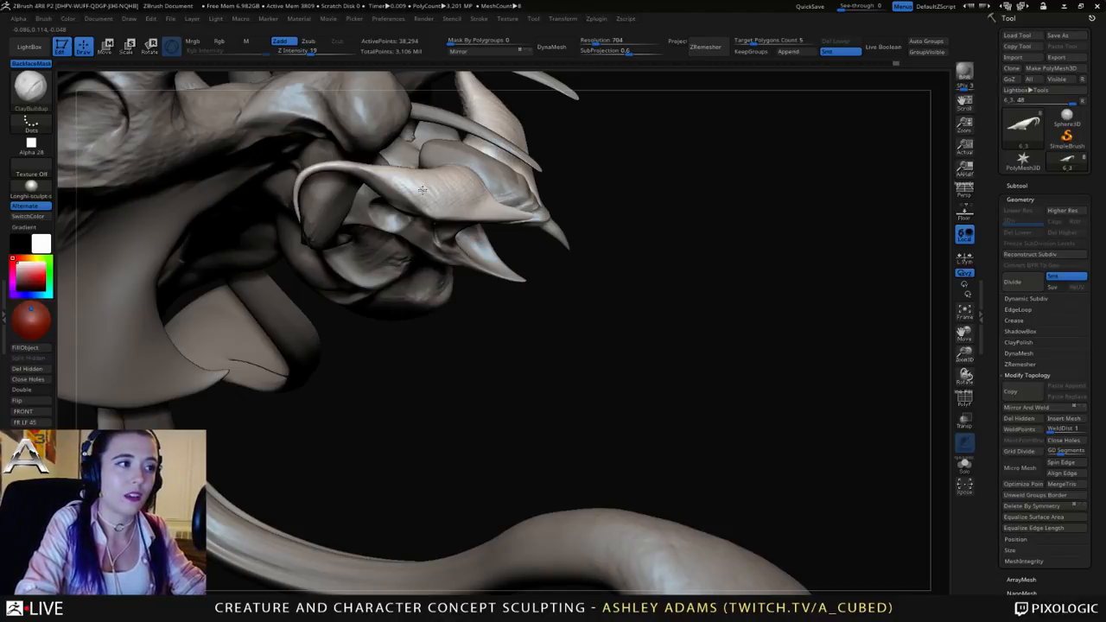
{"action": "right_click_drag", "start_coordinate": [412, 176], "coordinate": [460, 202]}
{"action": "mouse_move", "coordinate": [460, 202]}
{"action": "left_mouse_down"}
{"action": "mouse_move", "coordinate": [475, 207]}
{"action": "mouse_move", "coordinate": [482, 187]}
{"action": "mouse_move", "coordinate": [482, 198]}
{"action": "mouse_move", "coordinate": [438, 201]}
{"action": "mouse_move", "coordinate": [403, 187]}
{"action": "mouse_move", "coordinate": [472, 200]}
{"action": "mouse_move", "coordinate": [483, 190]}
{"action": "left_mouse_up"}
{"action": "mouse_move", "coordinate": [484, 190]}
{"action": "right_mouse_down"}
{"action": "mouse_move", "coordinate": [495, 173]}
{"action": "mouse_move", "coordinate": [460, 154]}
{"action": "mouse_move", "coordinate": [449, 164]}
{"action": "mouse_move", "coordinate": [426, 123]}
{"action": "right_mouse_up"}
Step: Refine the arch of the curled brow horn beside the face with SnakeHook, adjusting the brush size between strokes
{"action": "key", "text": "b"}
{"action": "key", "text": "s"}
{"action": "key", "text": "h"}
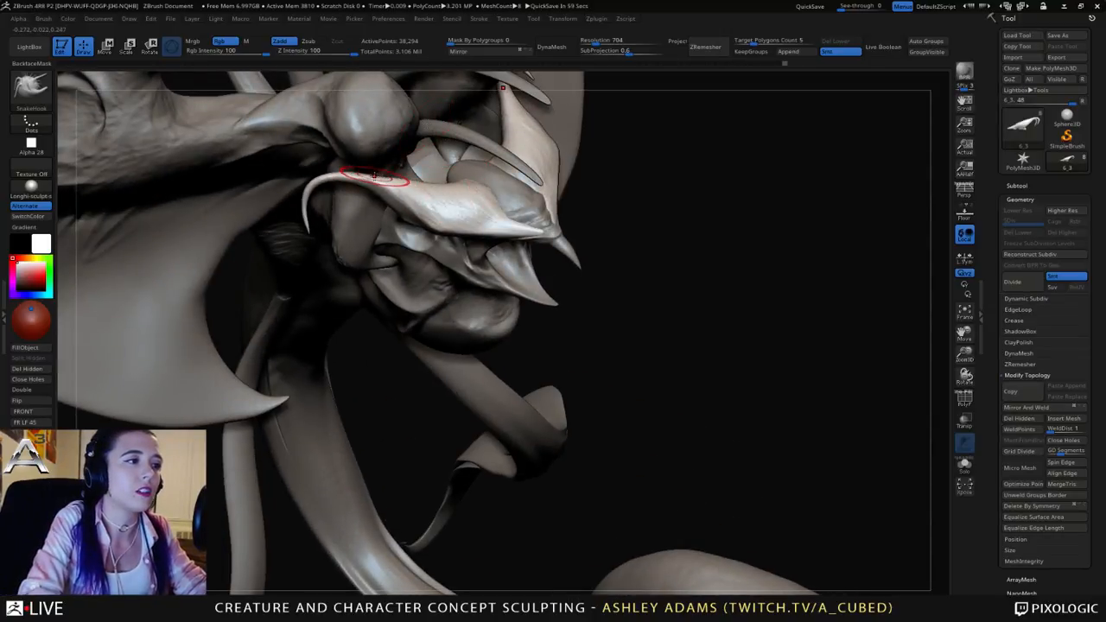
{"action": "key", "text": "space"}
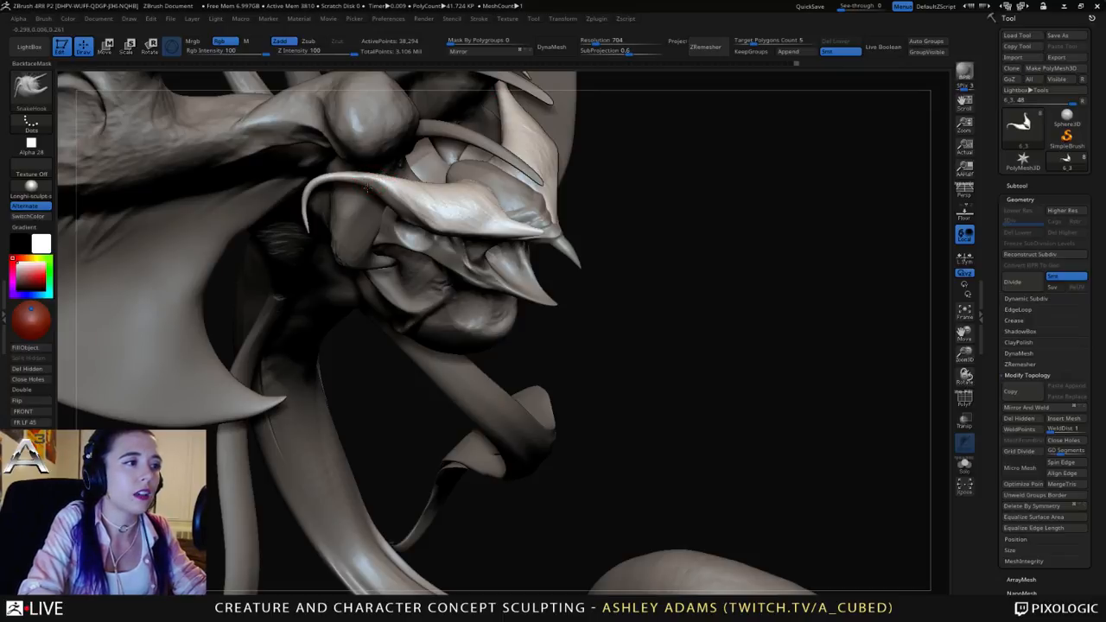
{"action": "right_click_drag", "start_coordinate": [380, 181], "coordinate": [382, 192]}
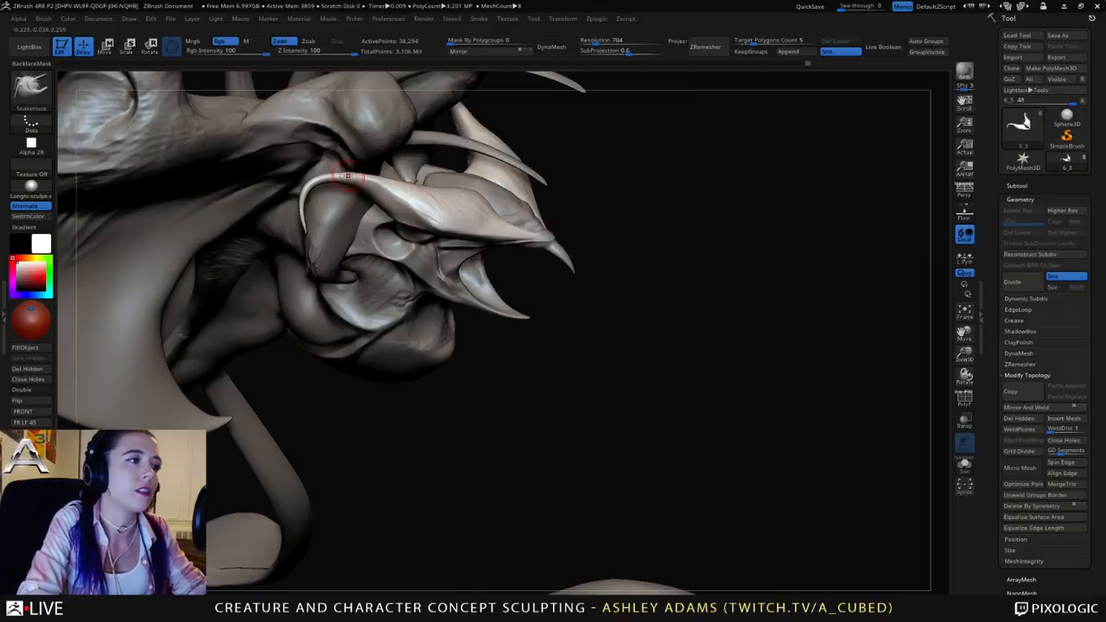
{"action": "key", "text": "space"}
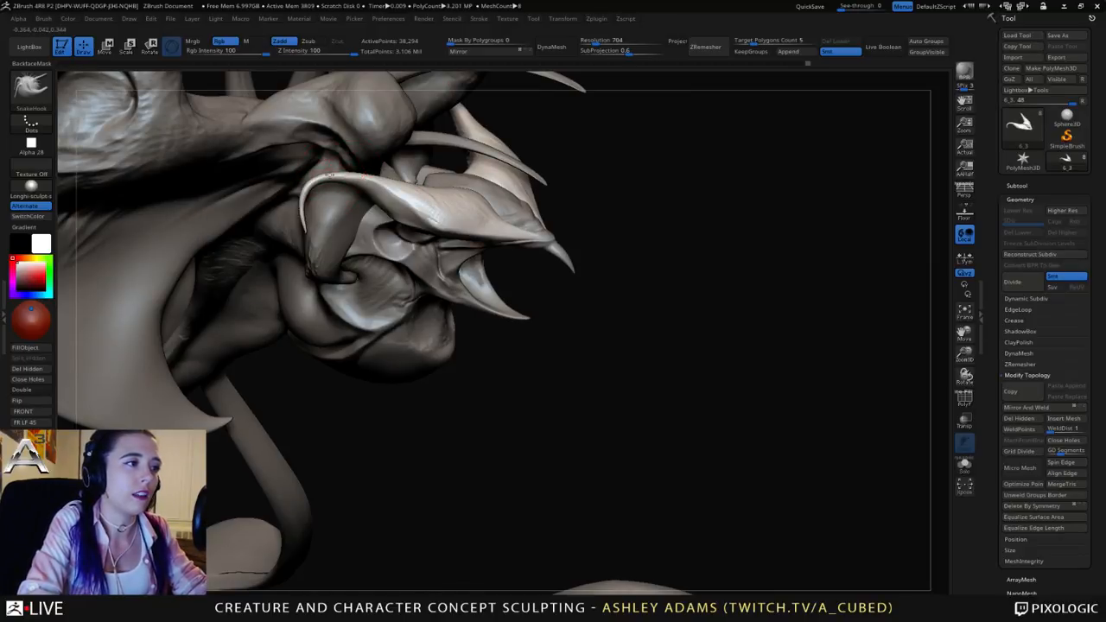
{"action": "right_click_drag", "start_coordinate": [484, 210], "coordinate": [425, 156]}
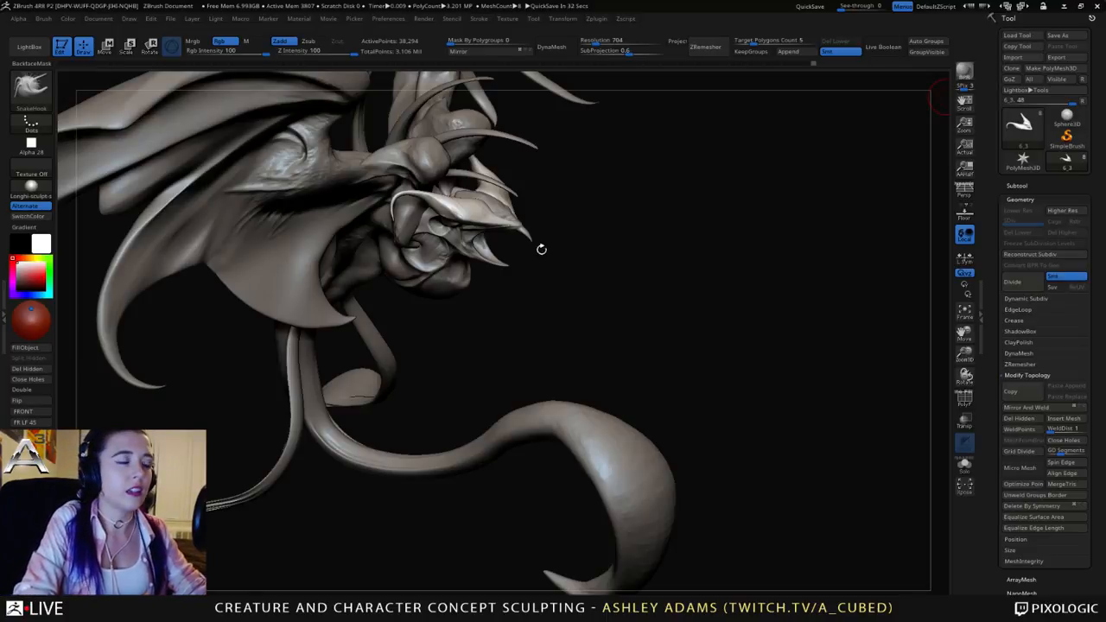
{"action": "mouse_move", "coordinate": [540, 247]}
{"action": "right_mouse_down"}
{"action": "mouse_move", "coordinate": [538, 289]}
{"action": "mouse_move", "coordinate": [558, 249]}
{"action": "mouse_move", "coordinate": [538, 238]}
{"action": "right_mouse_up"}
{"action": "right_click_drag", "start_coordinate": [579, 196], "coordinate": [586, 302], "text": "alt"}
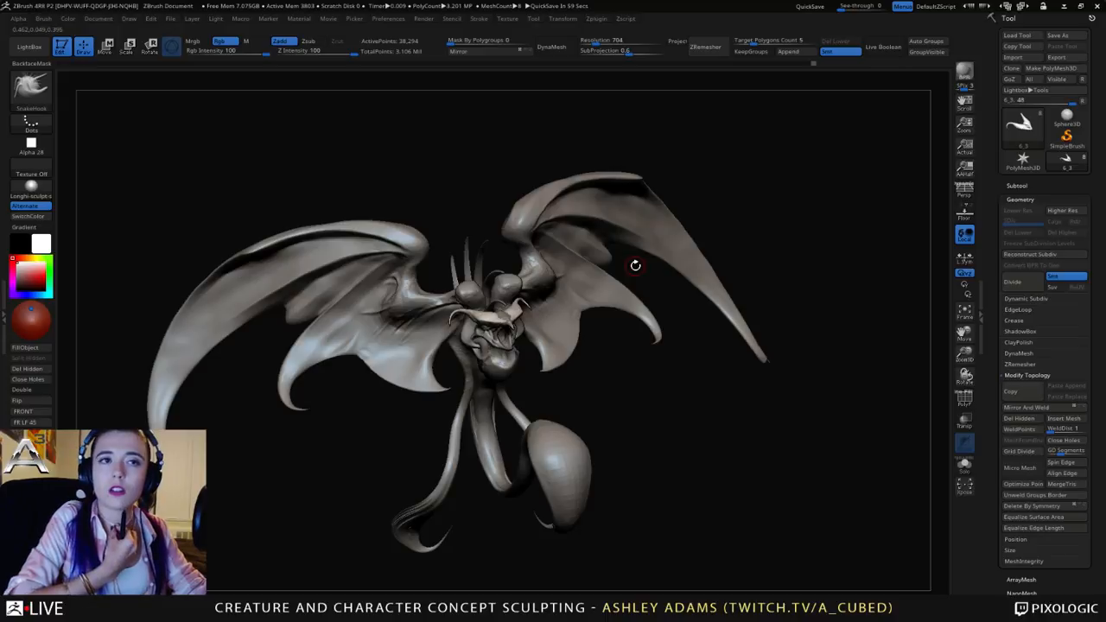
{"action": "left_click_drag", "start_coordinate": [784, 198], "coordinate": [918, 151]}
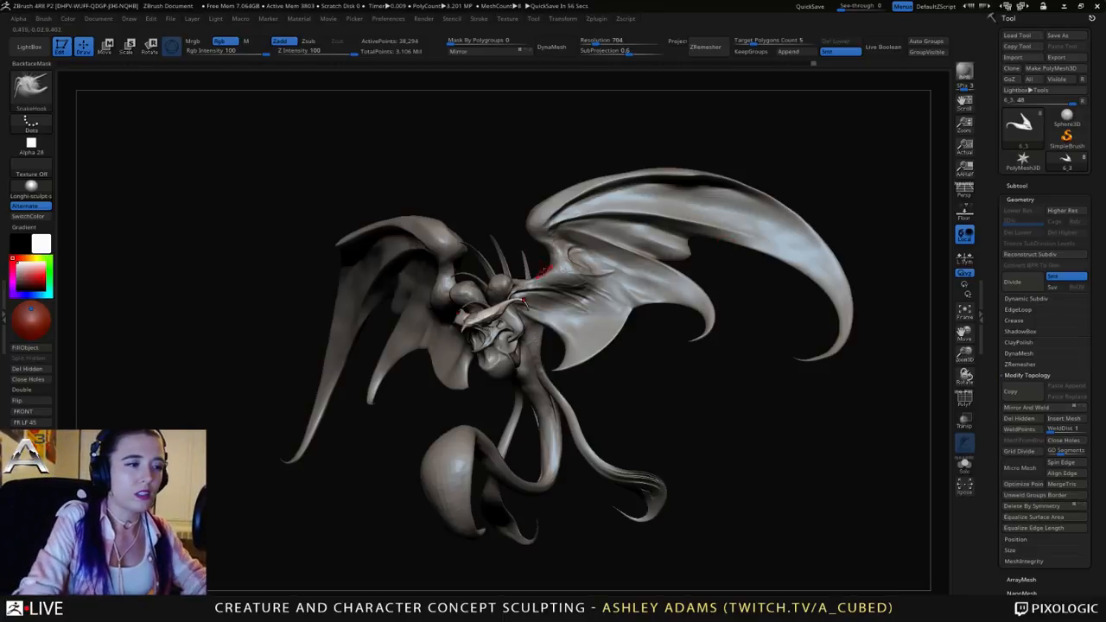
{"action": "left_click_drag", "start_coordinate": [259, 169], "coordinate": [362, 177]}
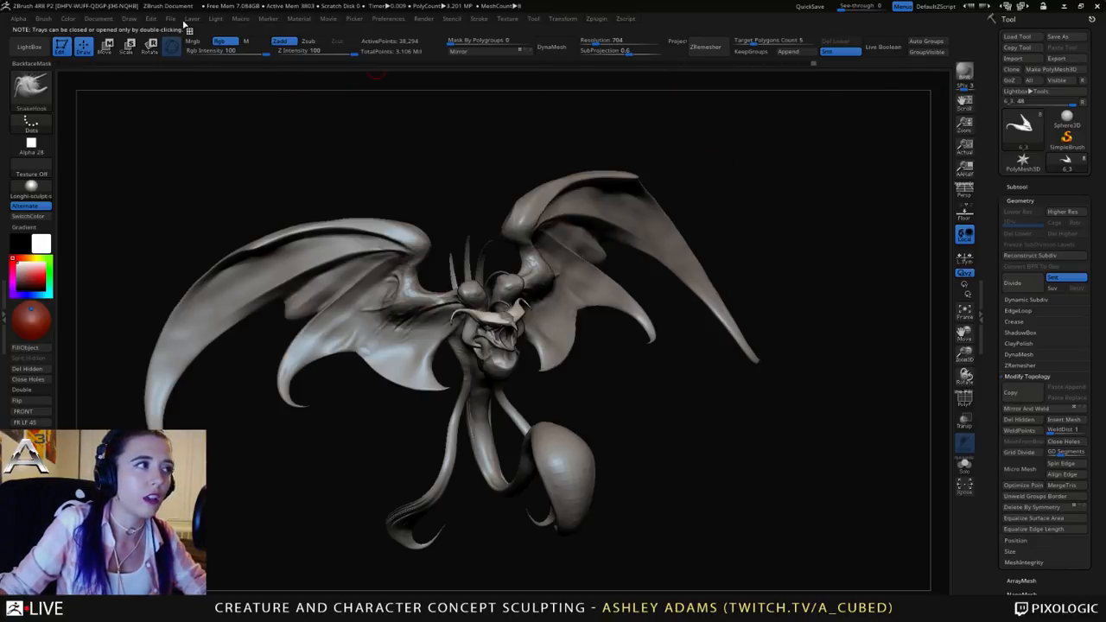
Step: Examine the undo history preferences, including the maximum undo history and the option for saving history to file
{"action": "left_click", "coordinate": [170, 19]}
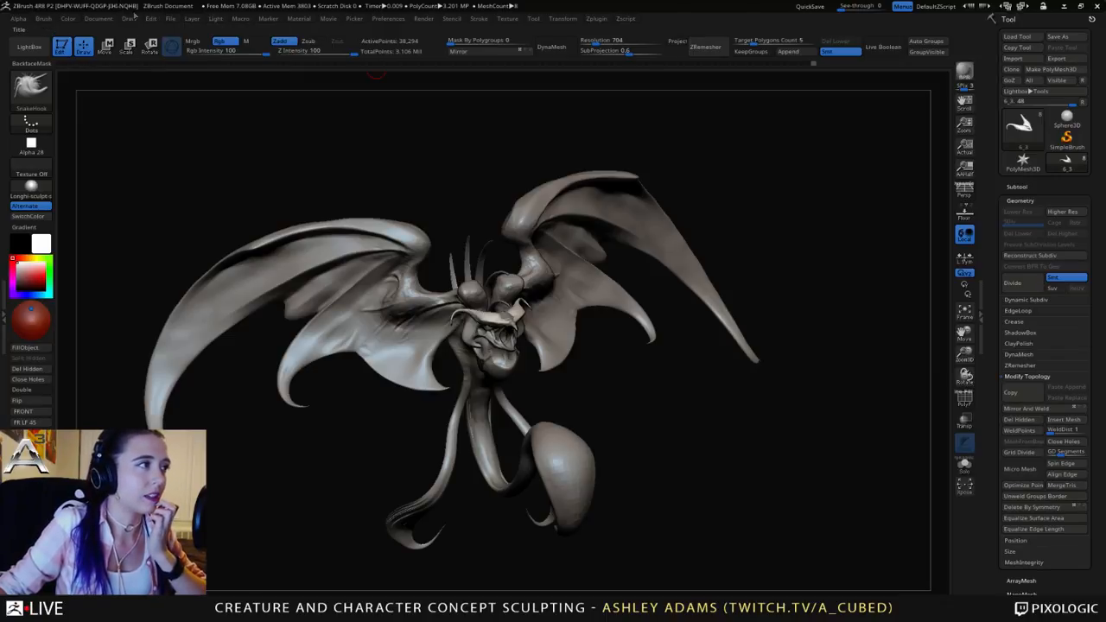
{"action": "left_click", "coordinate": [150, 19]}
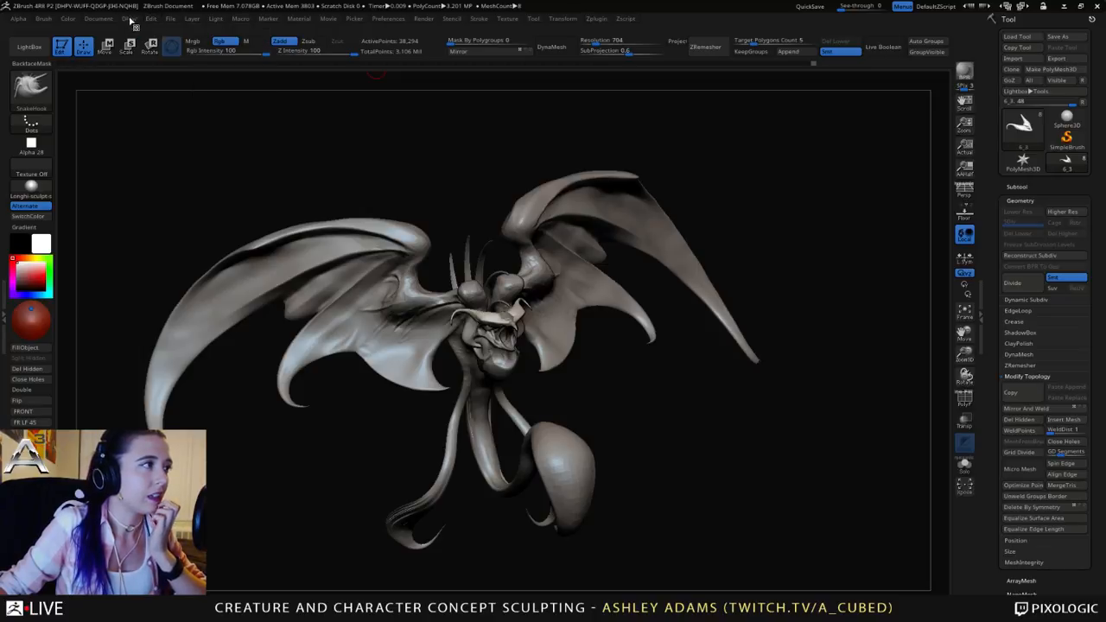
{"action": "left_click", "coordinate": [98, 19]}
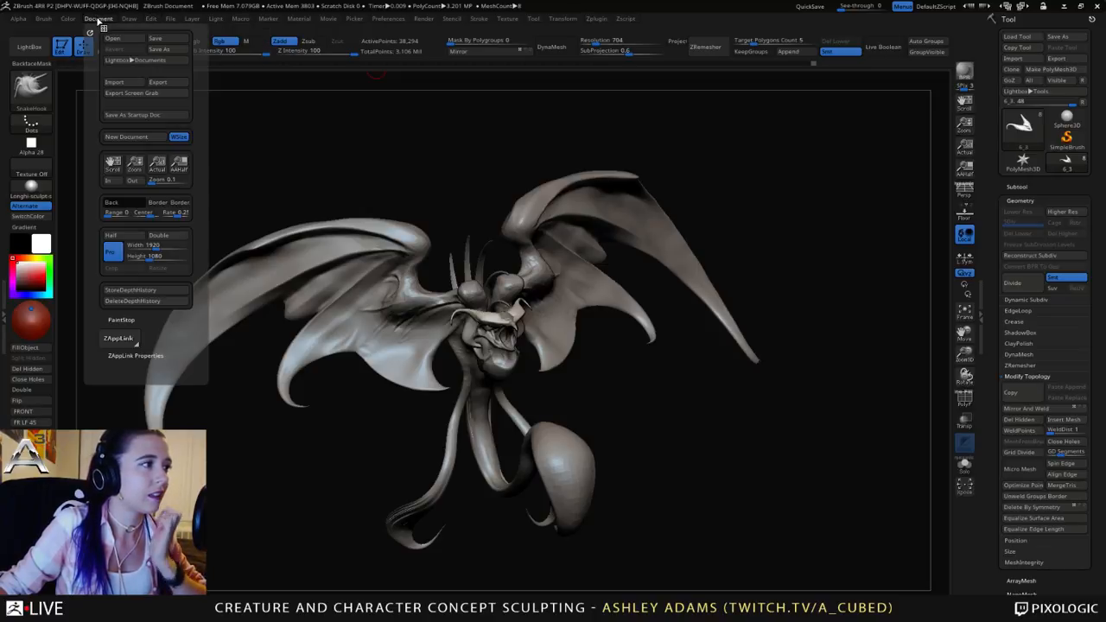
{"action": "left_click", "coordinate": [170, 19]}
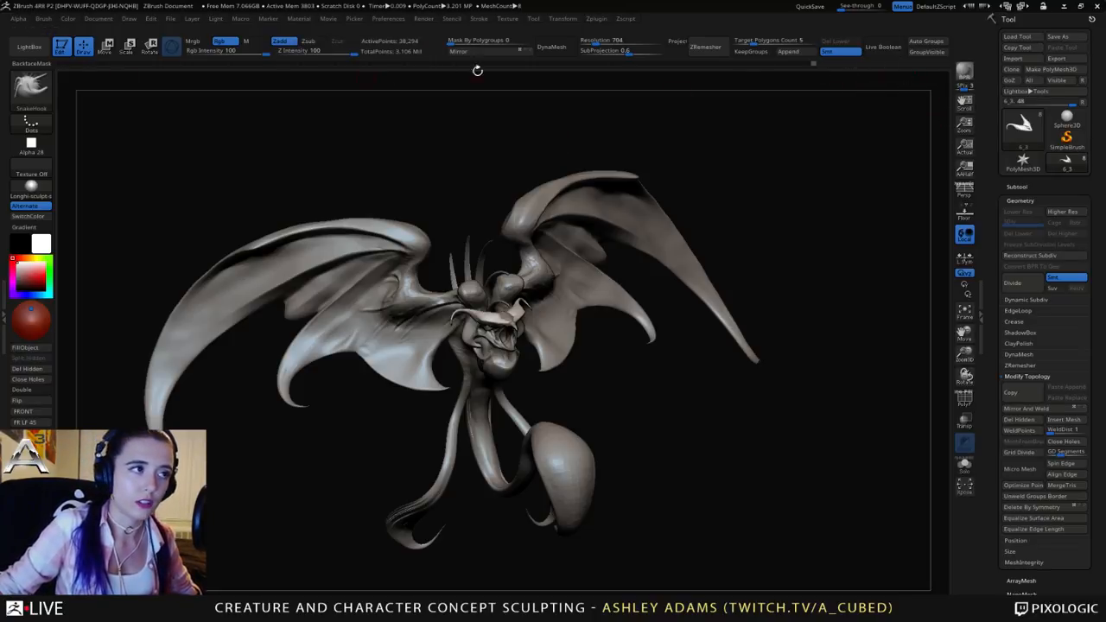
{"action": "left_click_drag", "start_coordinate": [672, 158], "coordinate": [647, 141]}
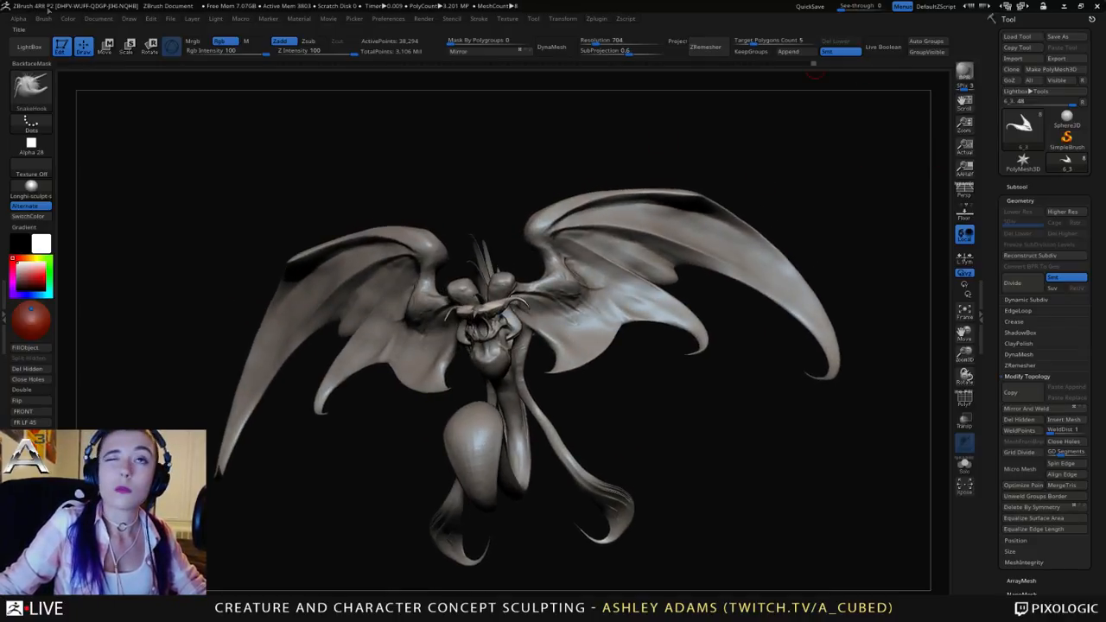
{"action": "left_click", "coordinate": [396, 19]}
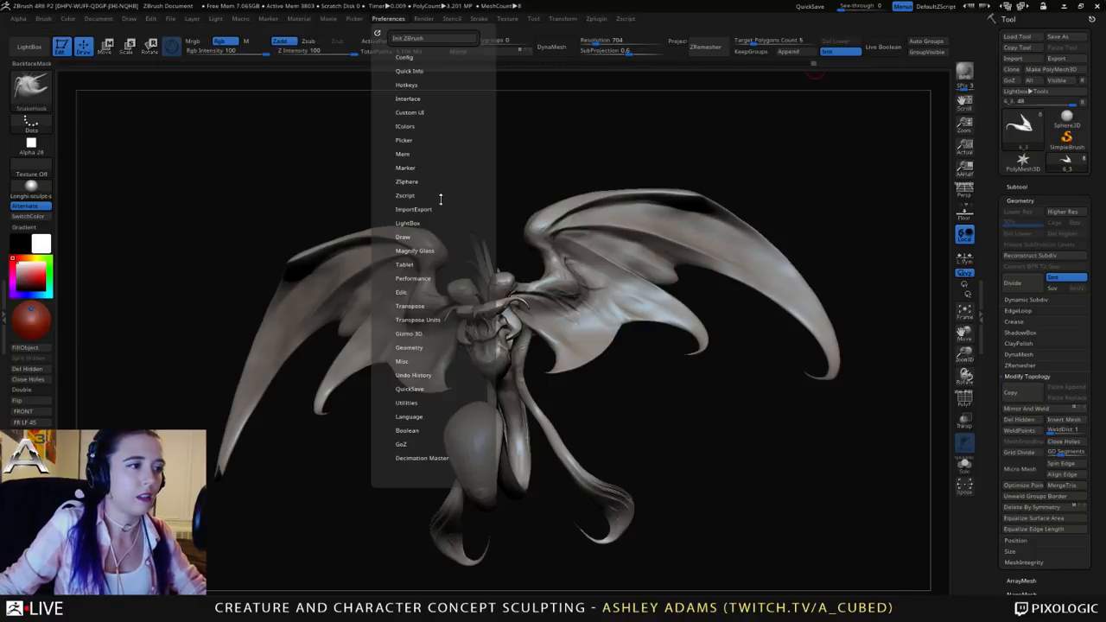
{"action": "left_click", "coordinate": [427, 376]}
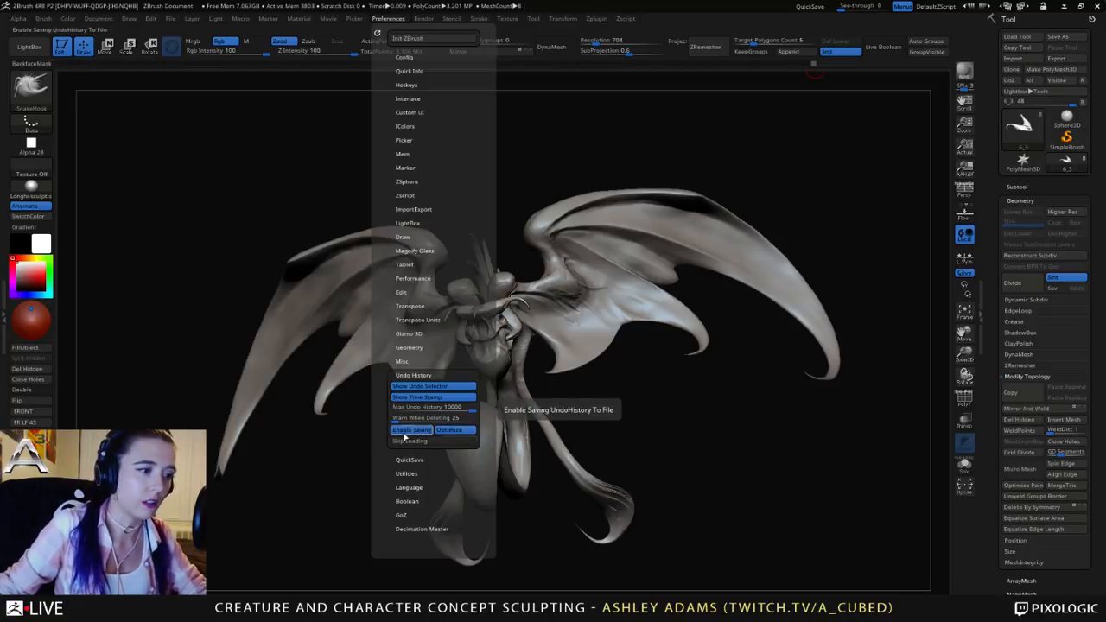
{"action": "left_click", "coordinate": [423, 406]}
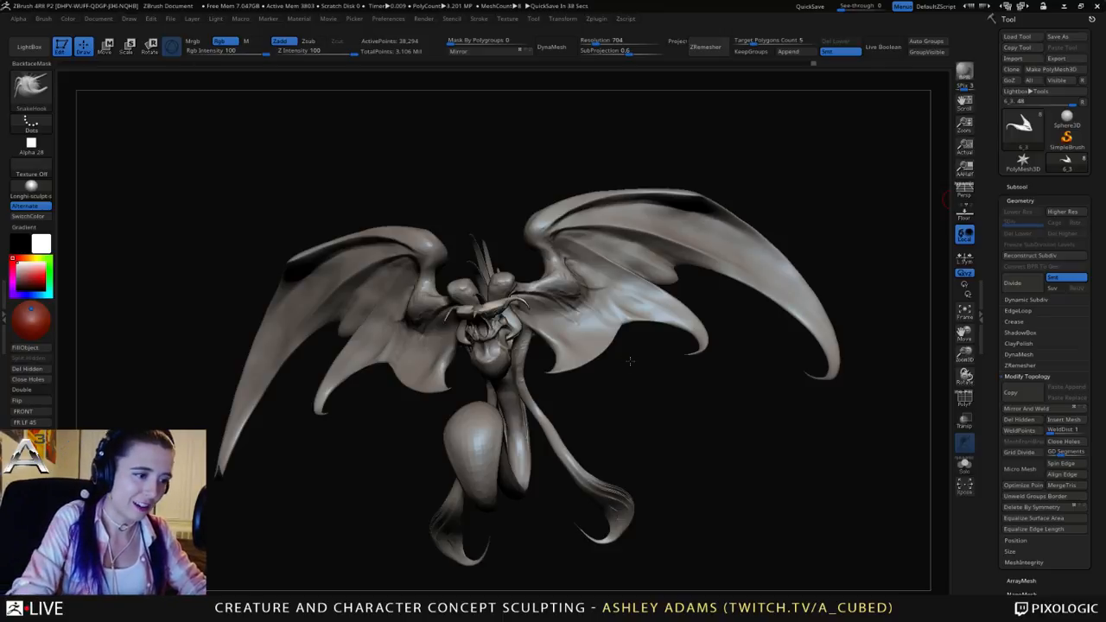
Step: Select the wing subtool and adjust the upper front edge of the wings with a resized SnakeHook brush
{"action": "left_click_drag", "start_coordinate": [631, 361], "coordinate": [503, 363]}
{"action": "key", "text": "space"}
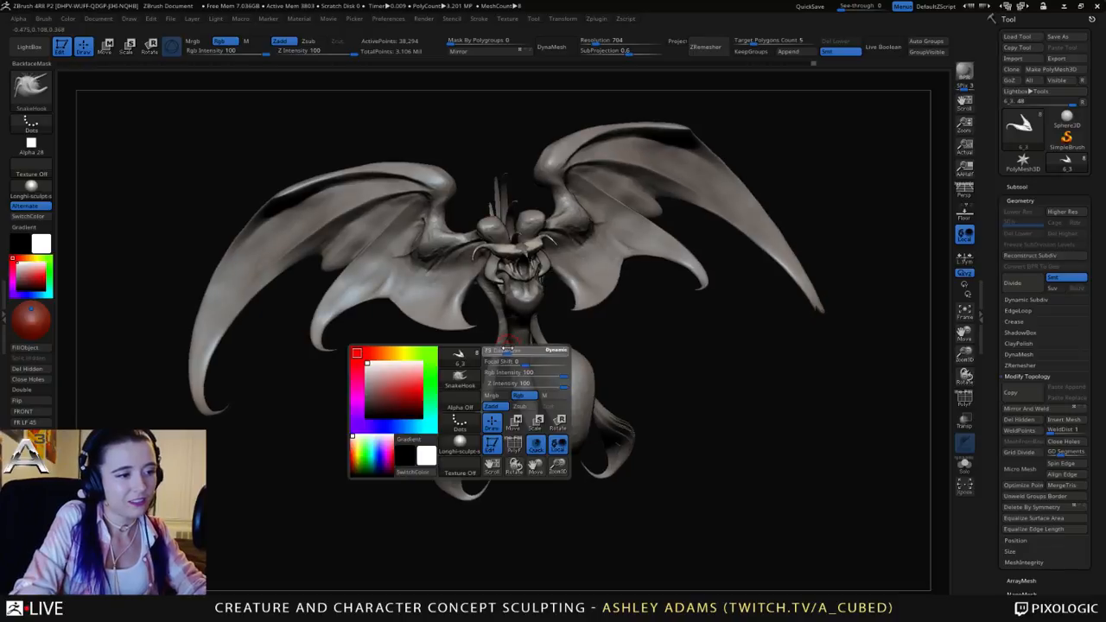
{"action": "key", "text": "d"}
{"action": "key", "text": "space"}
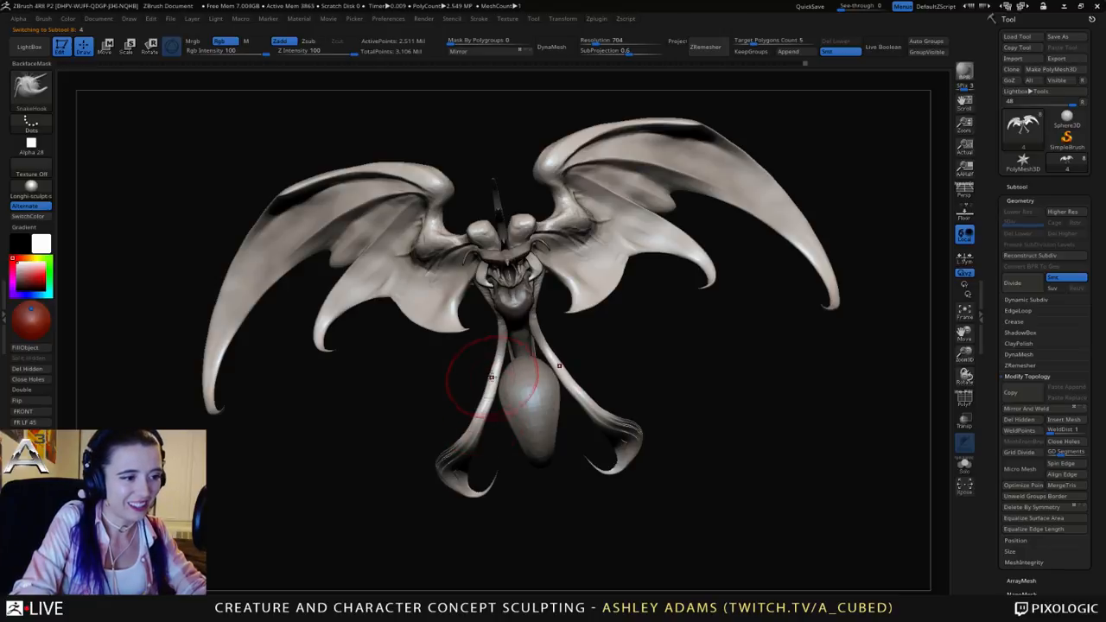
{"action": "key", "text": "space"}
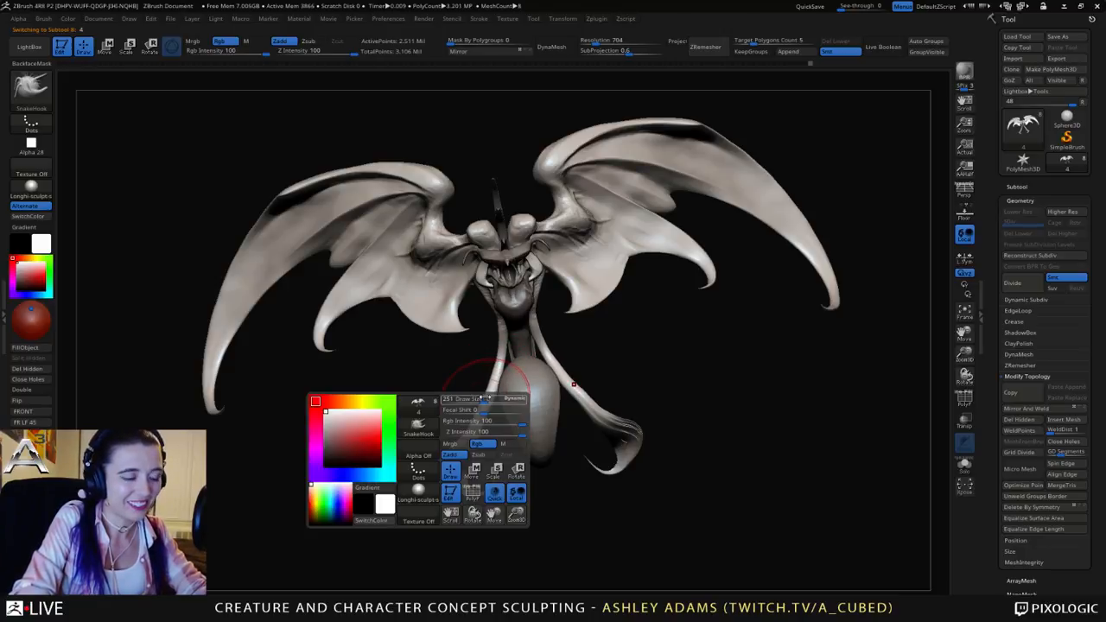
{"action": "left_click_drag", "start_coordinate": [484, 398], "coordinate": [480, 413]}
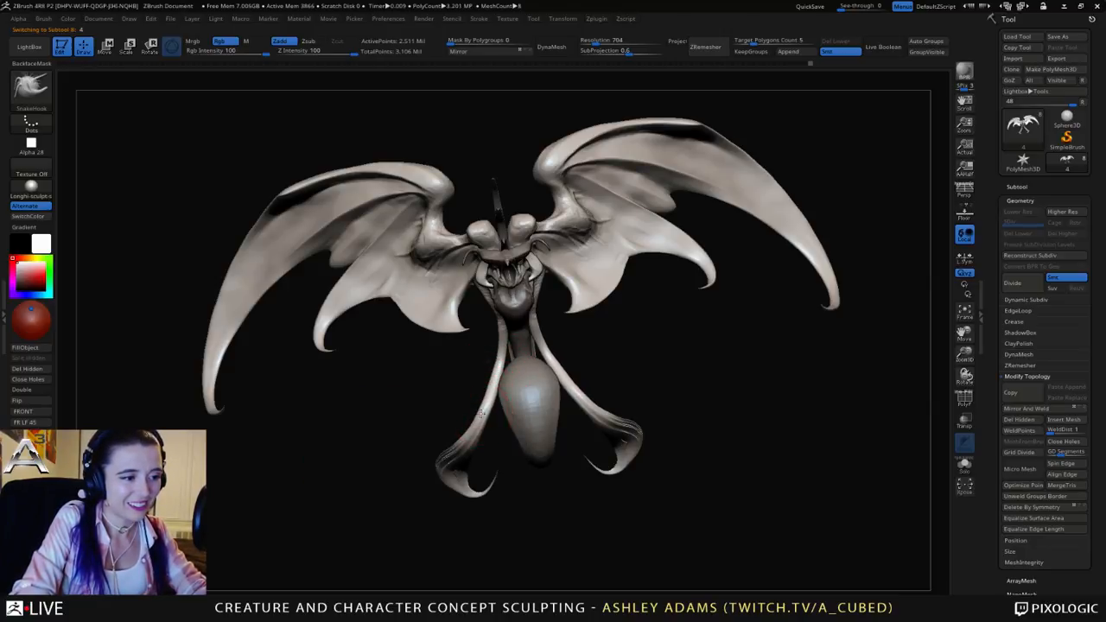
{"action": "left_click_drag", "start_coordinate": [471, 367], "coordinate": [607, 341]}
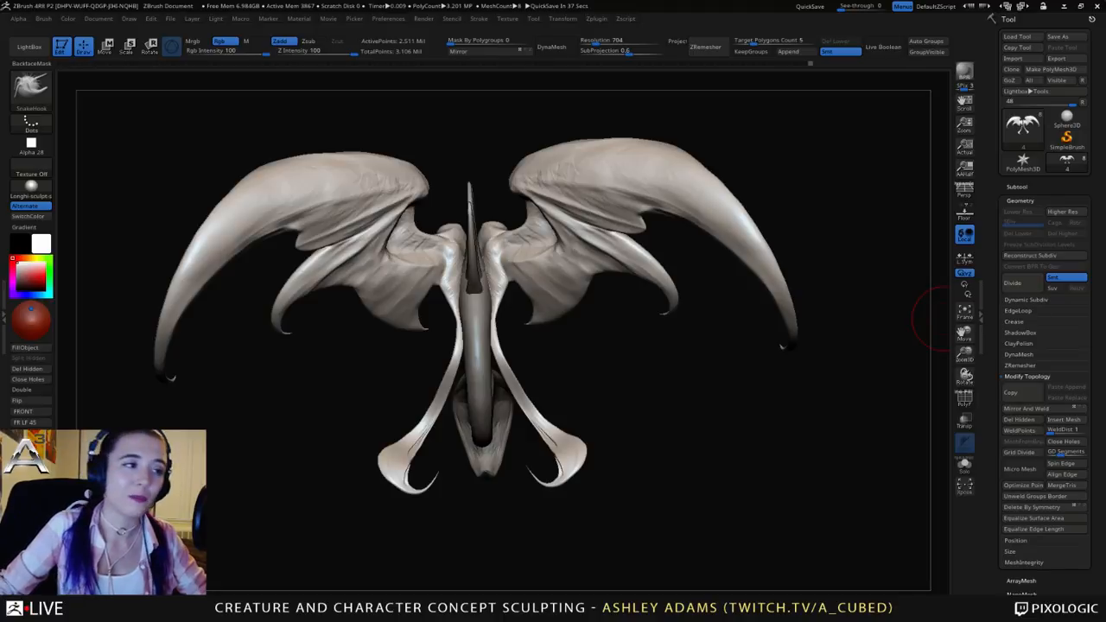
{"action": "left_click_drag", "start_coordinate": [434, 211], "coordinate": [579, 184]}
{"action": "right_click_drag", "start_coordinate": [474, 143], "coordinate": [469, 148], "text": "shift"}
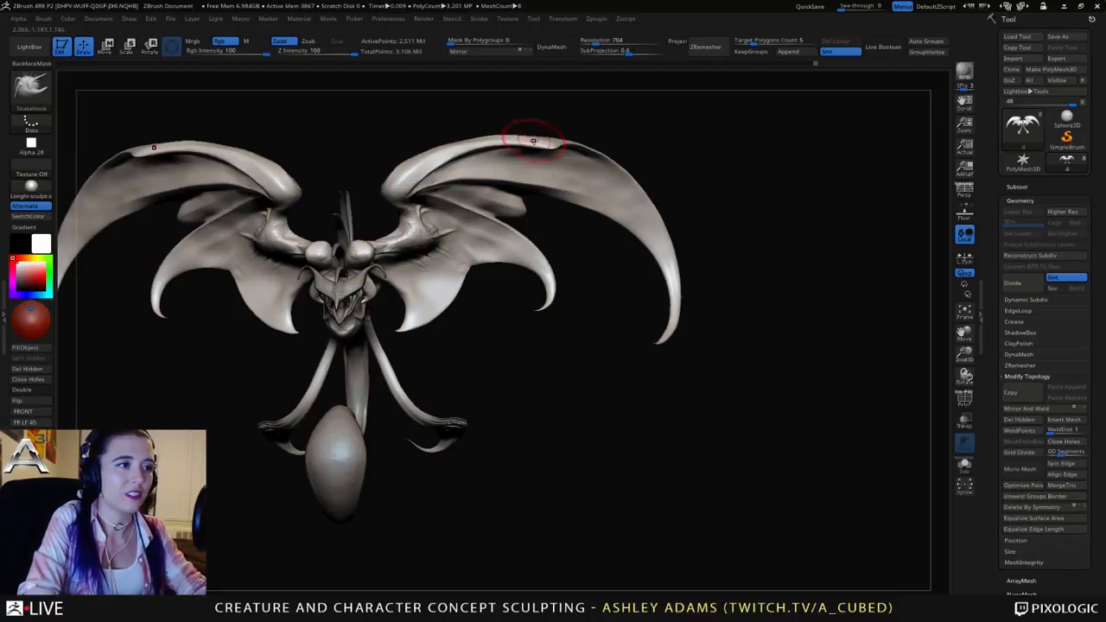
{"action": "mouse_move", "coordinate": [518, 128]}
{"action": "right_mouse_down"}
{"action": "mouse_move", "coordinate": [530, 111]}
{"action": "mouse_move", "coordinate": [514, 130]}
{"action": "right_mouse_up"}
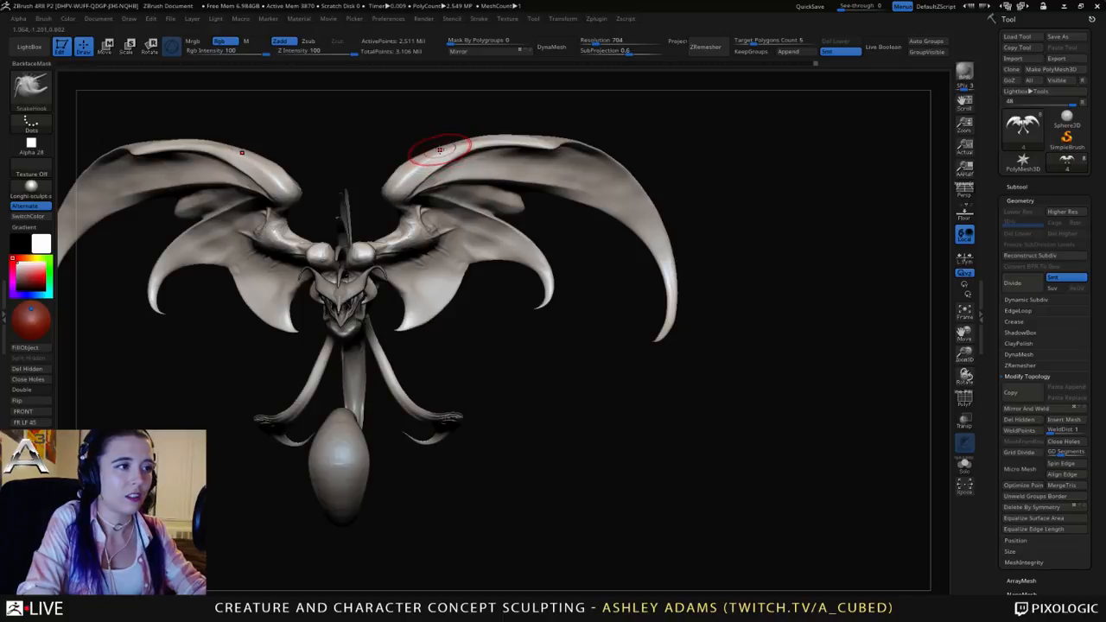
{"action": "mouse_move", "coordinate": [439, 153]}
{"action": "right_mouse_down"}
{"action": "mouse_move", "coordinate": [452, 128]}
{"action": "mouse_move", "coordinate": [454, 160]}
{"action": "mouse_move", "coordinate": [481, 172]}
{"action": "right_mouse_up"}
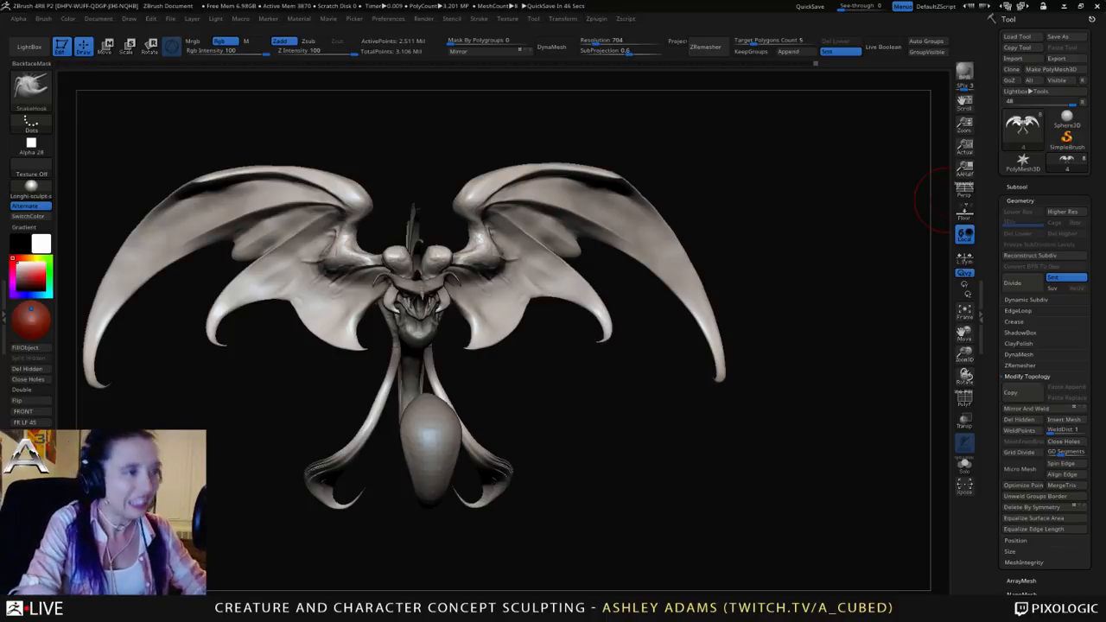
{"action": "left_click_drag", "start_coordinate": [931, 199], "coordinate": [568, 192]}
{"action": "key", "text": "b"}
{"action": "key", "text": "d"}
{"action": "key", "text": "s"}
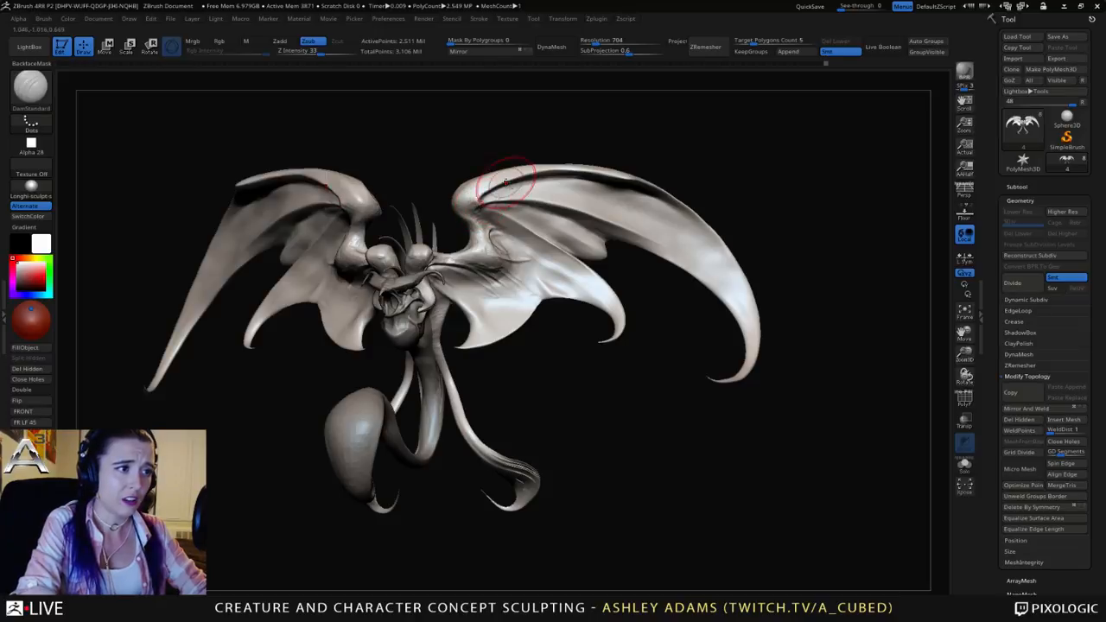
{"action": "mouse_move", "coordinate": [427, 180]}
{"action": "left_mouse_down"}
{"action": "mouse_move", "coordinate": [566, 186]}
{"action": "mouse_move", "coordinate": [493, 189]}
{"action": "left_mouse_up"}
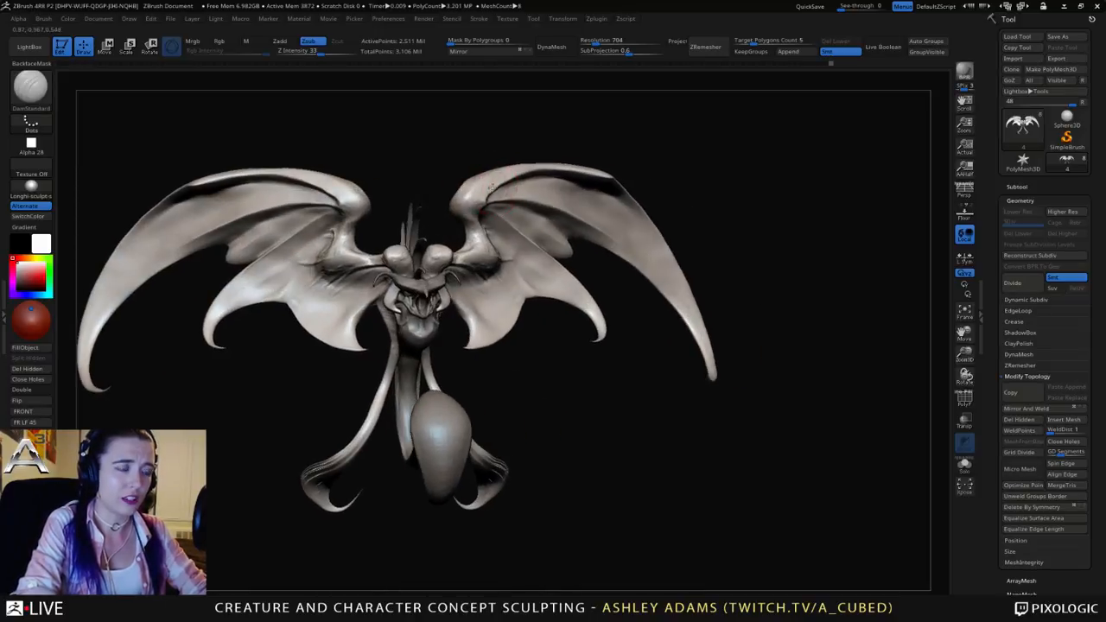
Step: Reshape the lower edge of the thick front wing arm near the elbow joint with a resized SnakeHook brush
{"action": "key", "text": "b"}
{"action": "key", "text": "s"}
{"action": "key", "text": "h"}
{"action": "mouse_move", "coordinate": [493, 188]}
{"action": "right_mouse_down", "text": "ctrl"}
{"action": "mouse_move", "coordinate": [495, 200]}
{"action": "mouse_move", "coordinate": [494, 187]}
{"action": "right_mouse_up", "text": "ctrl"}
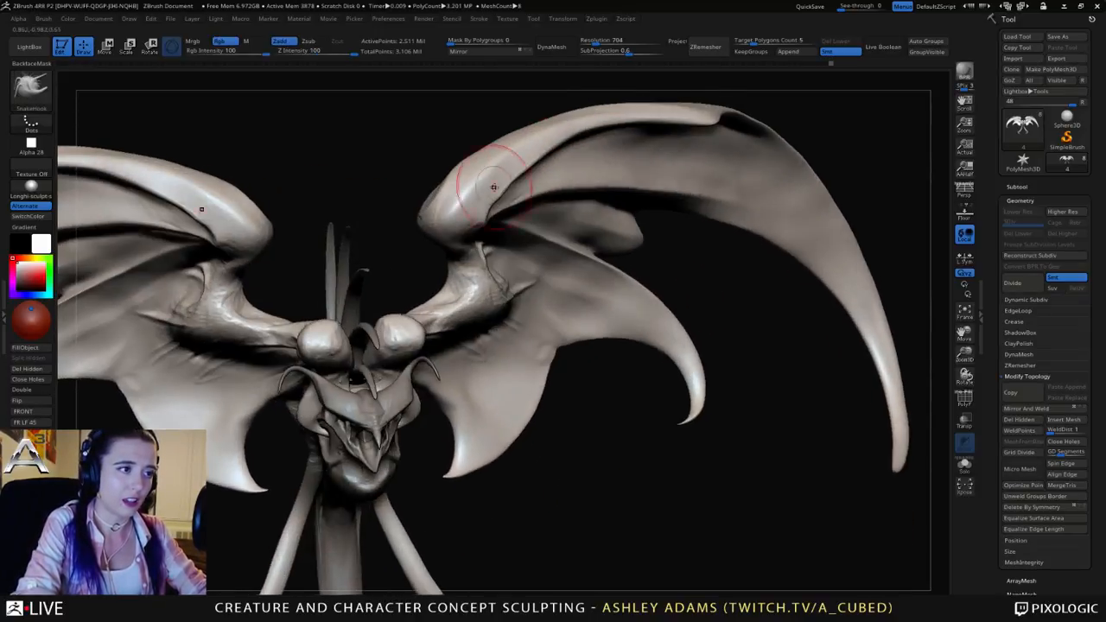
{"action": "key", "text": "space"}
{"action": "left_click_drag", "start_coordinate": [494, 186], "coordinate": [518, 171]}
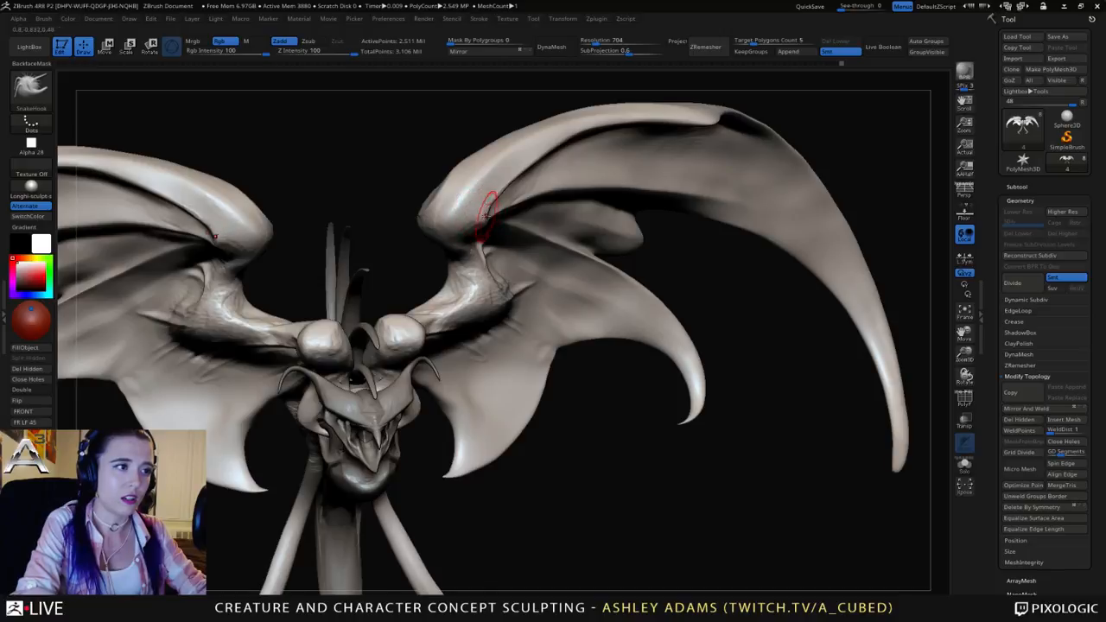
Step: Carve creases with DamStandard where the membrane folds meet the wing's elbow joint and front arm
{"action": "right_click_drag", "start_coordinate": [487, 216], "coordinate": [476, 143]}
{"action": "key", "text": "b"}
{"action": "key", "text": "d"}
{"action": "key", "text": "s"}
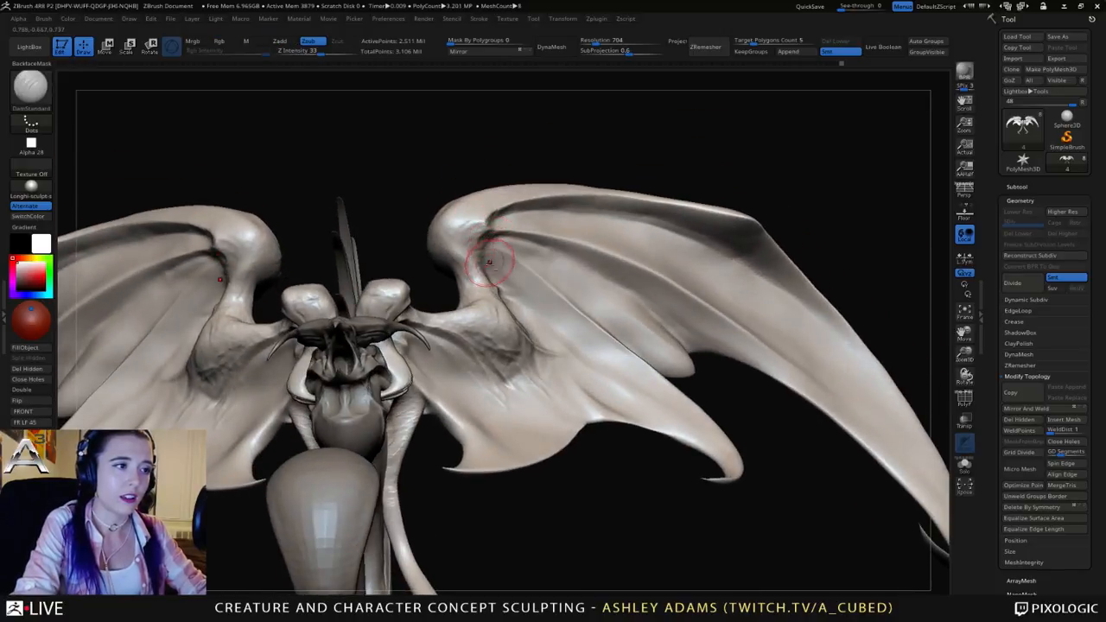
{"action": "left_click_drag", "start_coordinate": [489, 263], "coordinate": [478, 239]}
{"action": "left_click_drag", "start_coordinate": [551, 235], "coordinate": [502, 243]}
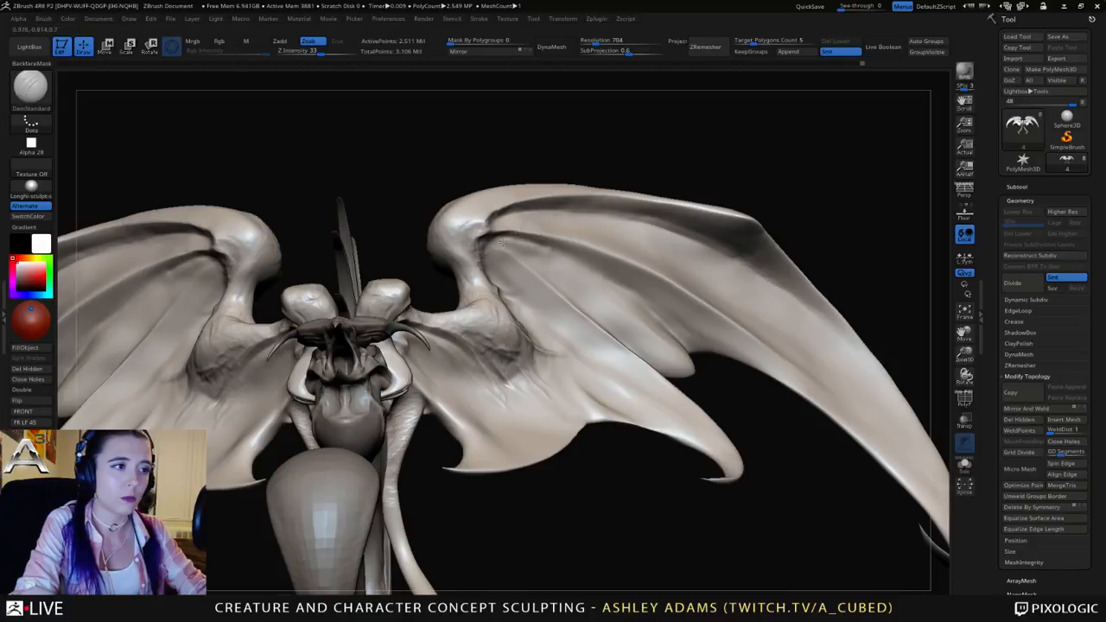
{"action": "mouse_move", "coordinate": [502, 243]}
{"action": "right_mouse_down"}
{"action": "mouse_move", "coordinate": [571, 591]}
{"action": "mouse_move", "coordinate": [535, 389]}
{"action": "right_mouse_up"}
{"action": "mouse_move", "coordinate": [509, 218]}
{"action": "left_mouse_down"}
{"action": "mouse_move", "coordinate": [494, 225]}
{"action": "mouse_move", "coordinate": [516, 223]}
{"action": "mouse_move", "coordinate": [489, 226]}
{"action": "mouse_move", "coordinate": [567, 212]}
{"action": "left_mouse_up"}
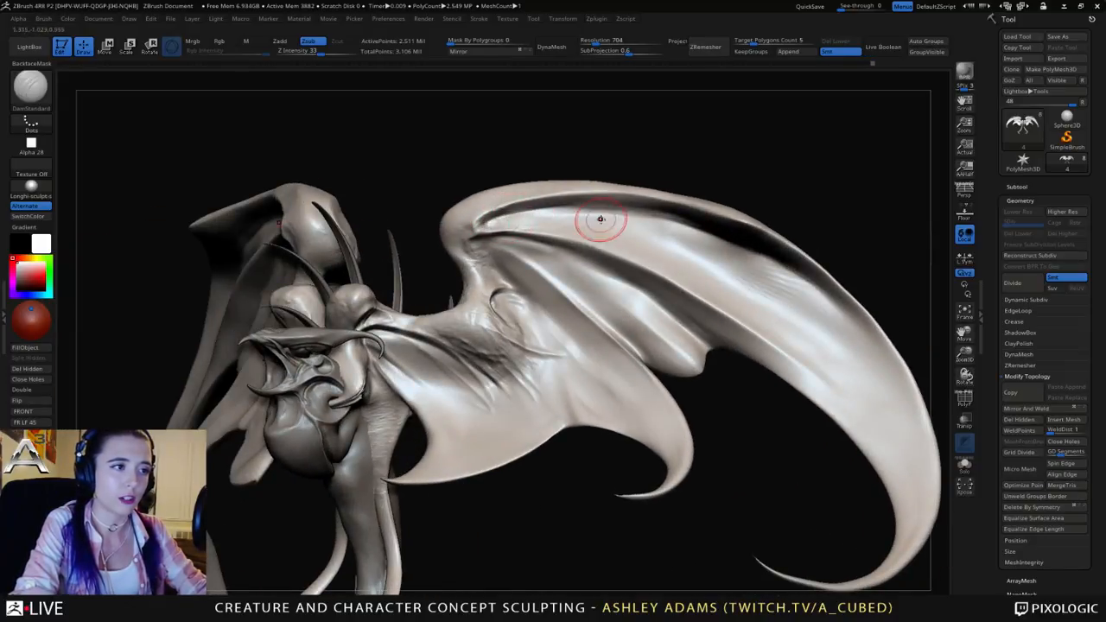
Step: Deepen the crease along the underside of the wing's front edge toward the outer bend with DamStandard strokes
{"action": "right_click_drag", "start_coordinate": [601, 219], "coordinate": [464, 188]}
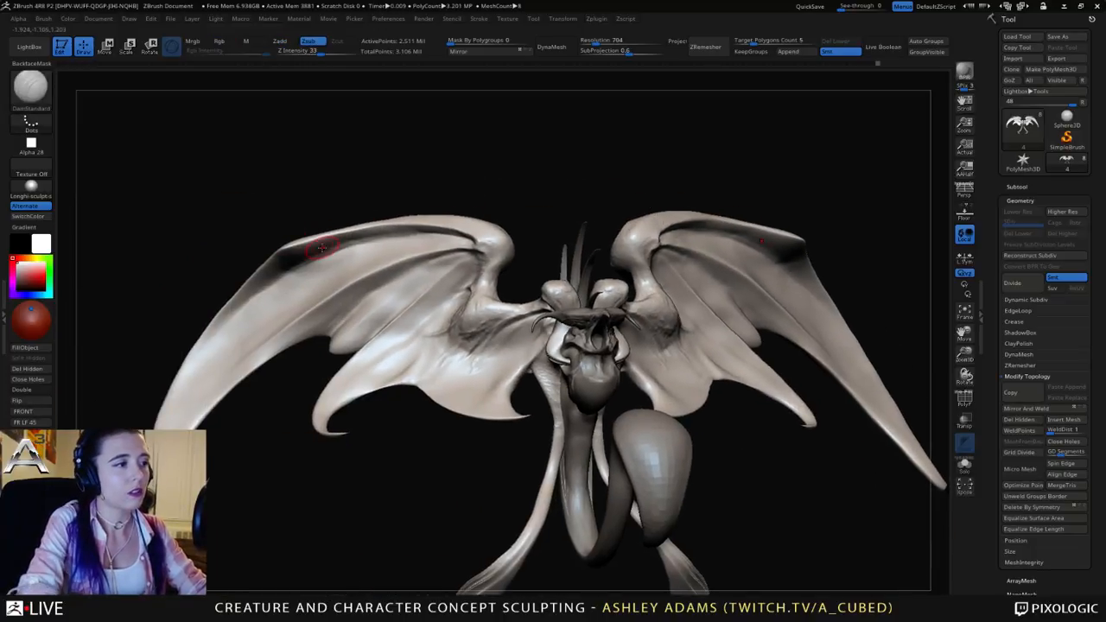
{"action": "left_click_drag", "start_coordinate": [285, 274], "coordinate": [315, 258]}
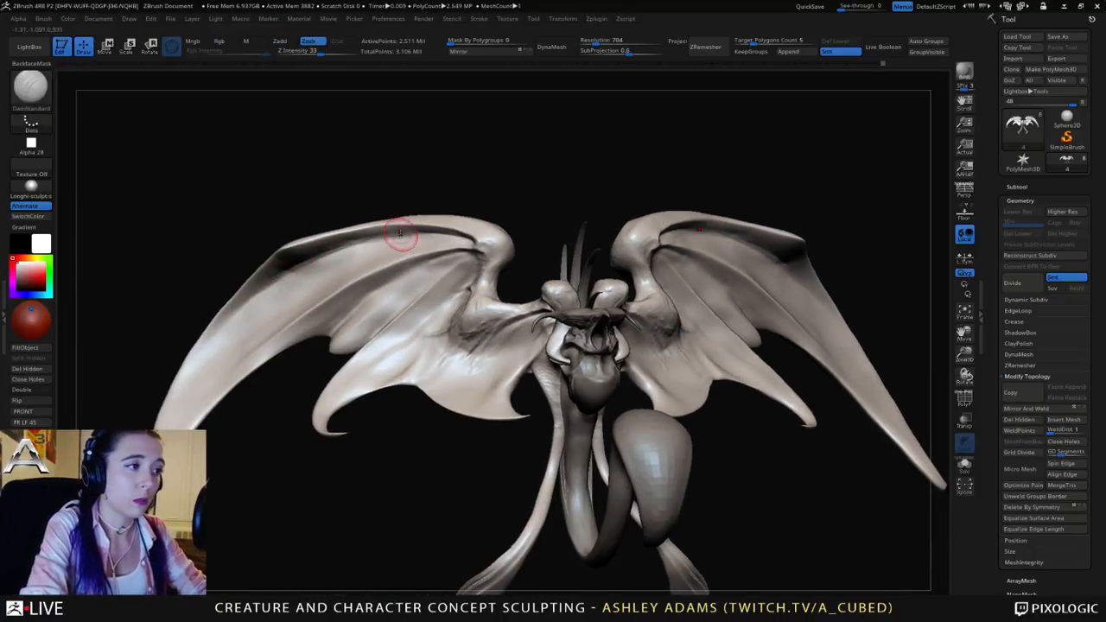
{"action": "left_click_drag", "start_coordinate": [400, 233], "coordinate": [353, 240]}
{"action": "left_click_drag", "start_coordinate": [444, 231], "coordinate": [382, 237]}
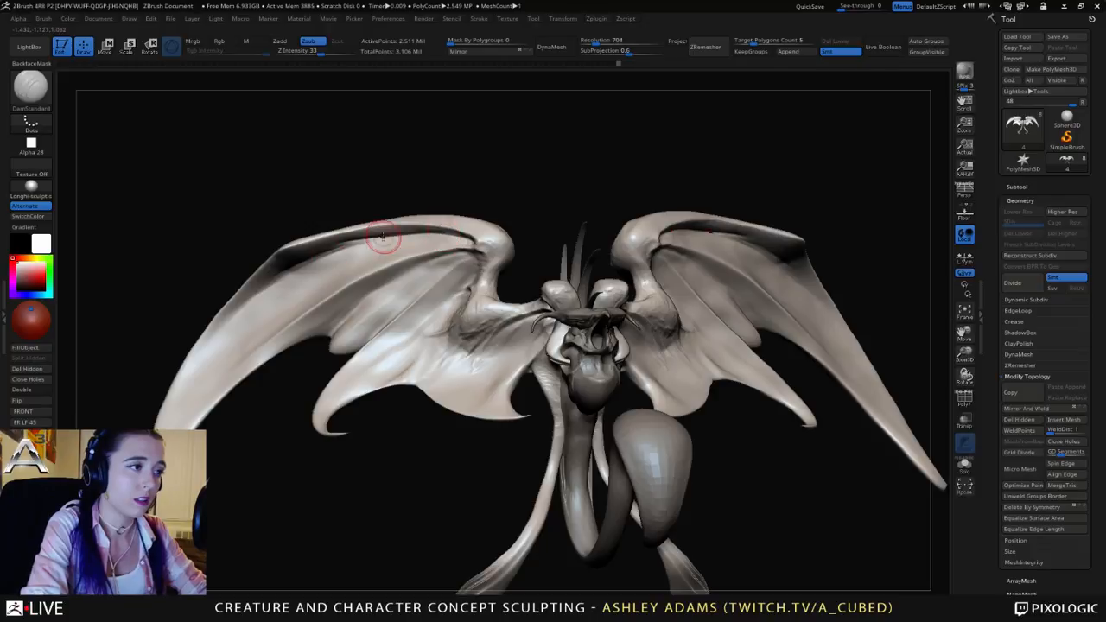
{"action": "mouse_move", "coordinate": [353, 254]}
{"action": "right_mouse_down"}
{"action": "mouse_move", "coordinate": [406, 245]}
{"action": "mouse_move", "coordinate": [394, 218]}
{"action": "right_mouse_up"}
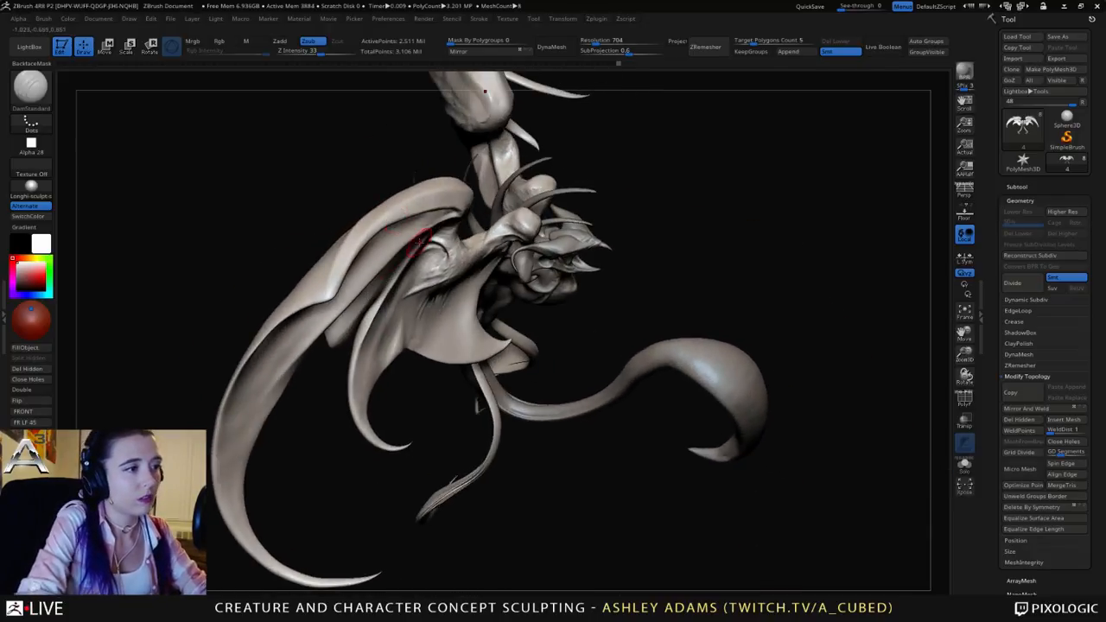
Step: Adjust the inner membrane fold beside the wing's elbow joint with a resized SnakeHook brush
{"action": "key", "text": "b"}
{"action": "key", "text": "s"}
{"action": "key", "text": "h"}
{"action": "key", "text": "space"}
{"action": "left_click_drag", "start_coordinate": [403, 243], "coordinate": [408, 243]}
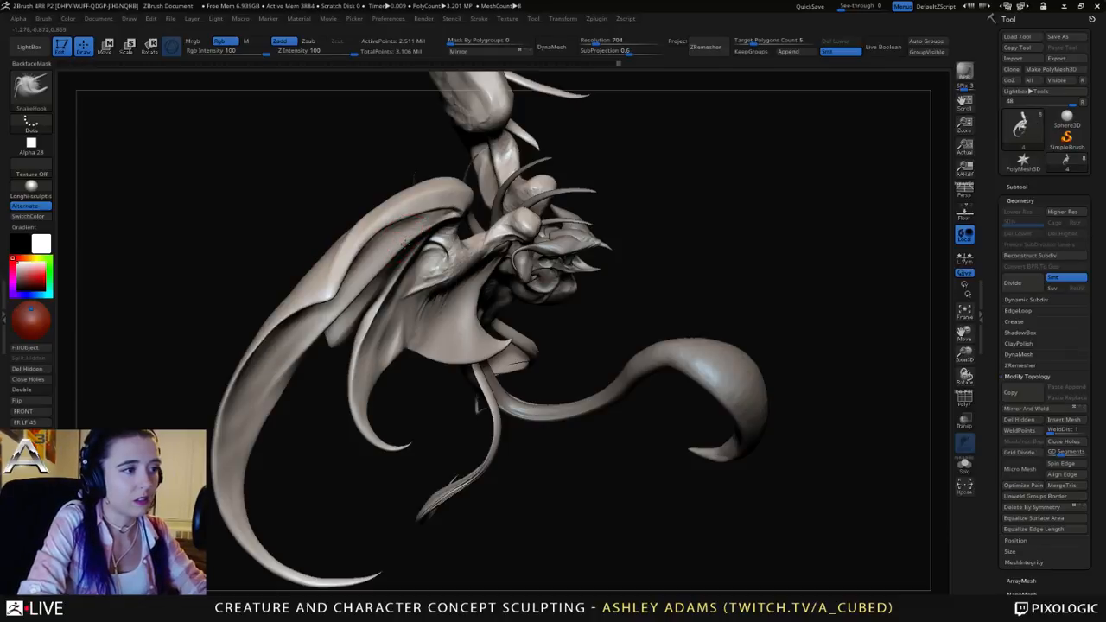
{"action": "key", "text": "space"}
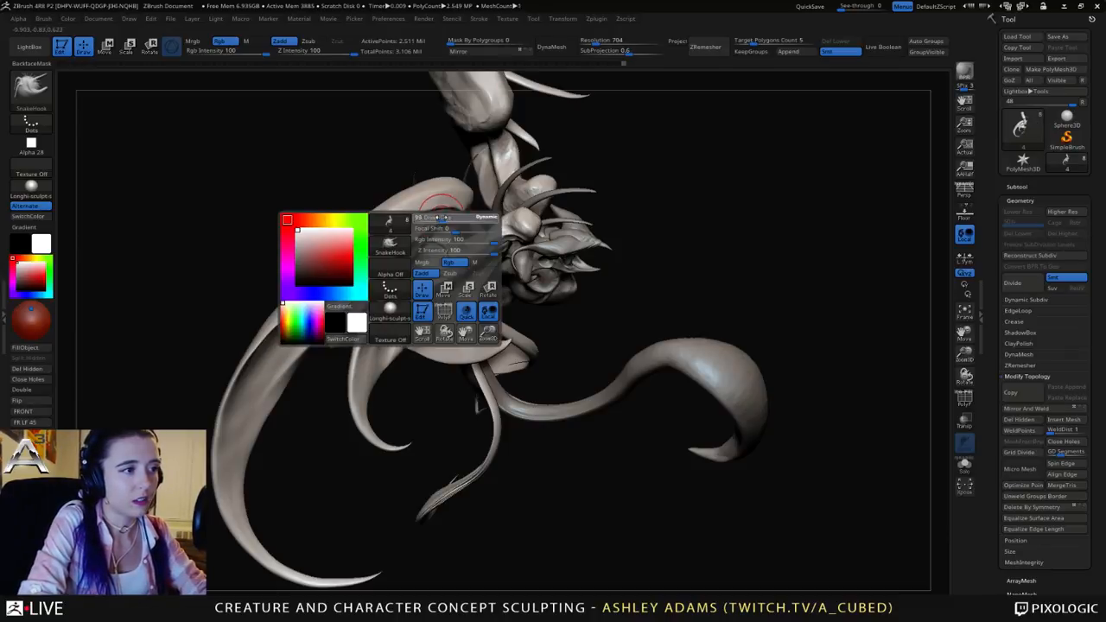
{"action": "right_click_drag", "start_coordinate": [438, 217], "coordinate": [391, 168]}
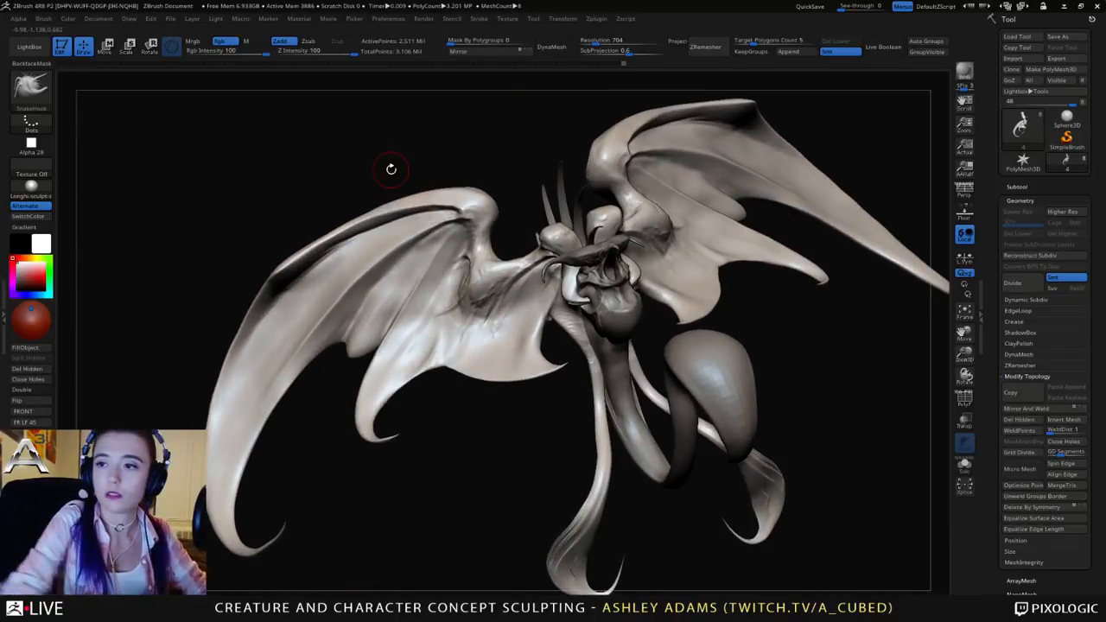
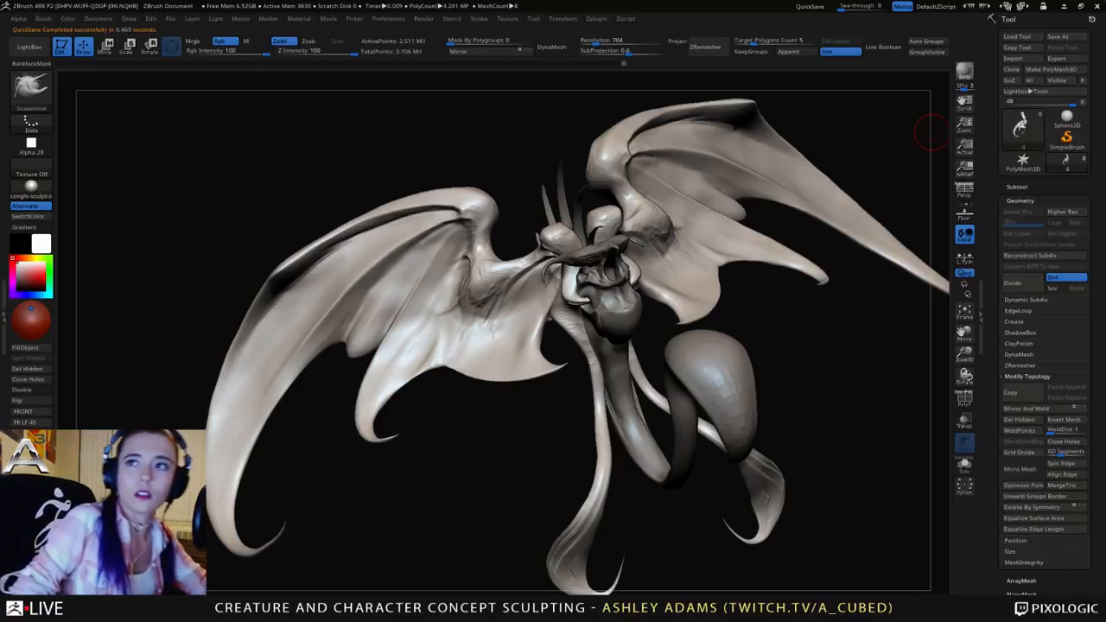
Step: Select the brow horn subtool and carve short wrinkles across the underside of its curled base with DamStandard
{"action": "right_click_drag", "start_coordinate": [584, 232], "coordinate": [572, 371]}
{"action": "left_click", "coordinate": [594, 307], "text": "alt"}
{"action": "right_click", "coordinate": [564, 309]}
{"action": "right_click_drag", "start_coordinate": [567, 310], "coordinate": [439, 307]}
{"action": "key", "text": "b"}
{"action": "key", "text": "d"}
{"action": "key", "text": "s"}
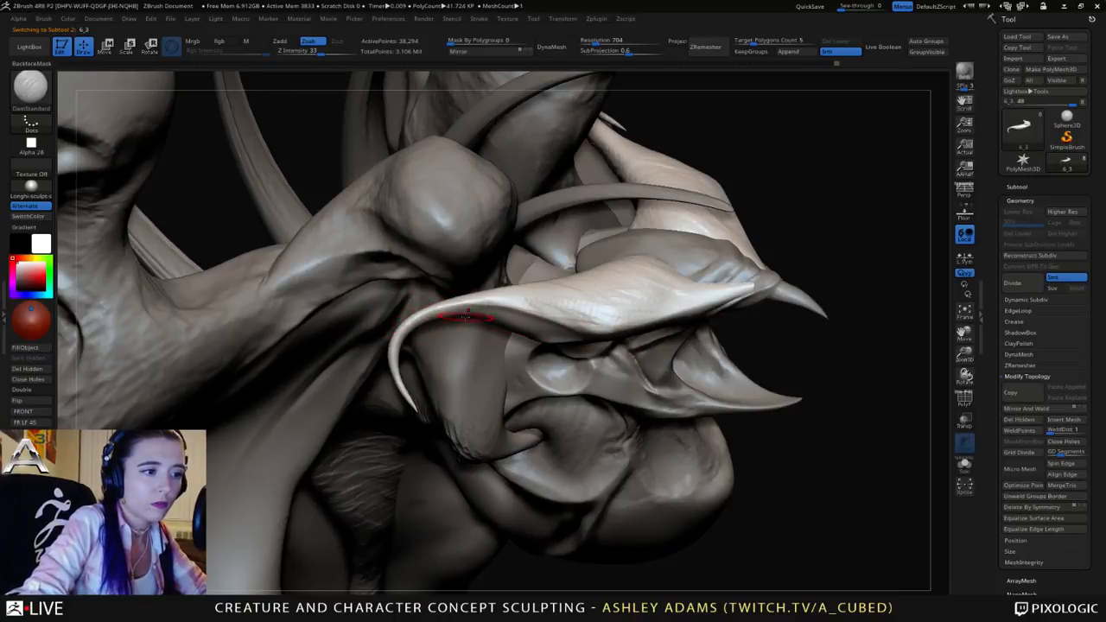
{"action": "mouse_move", "coordinate": [512, 300]}
{"action": "right_mouse_down"}
{"action": "mouse_move", "coordinate": [499, 249]}
{"action": "mouse_move", "coordinate": [442, 324]}
{"action": "right_mouse_up"}
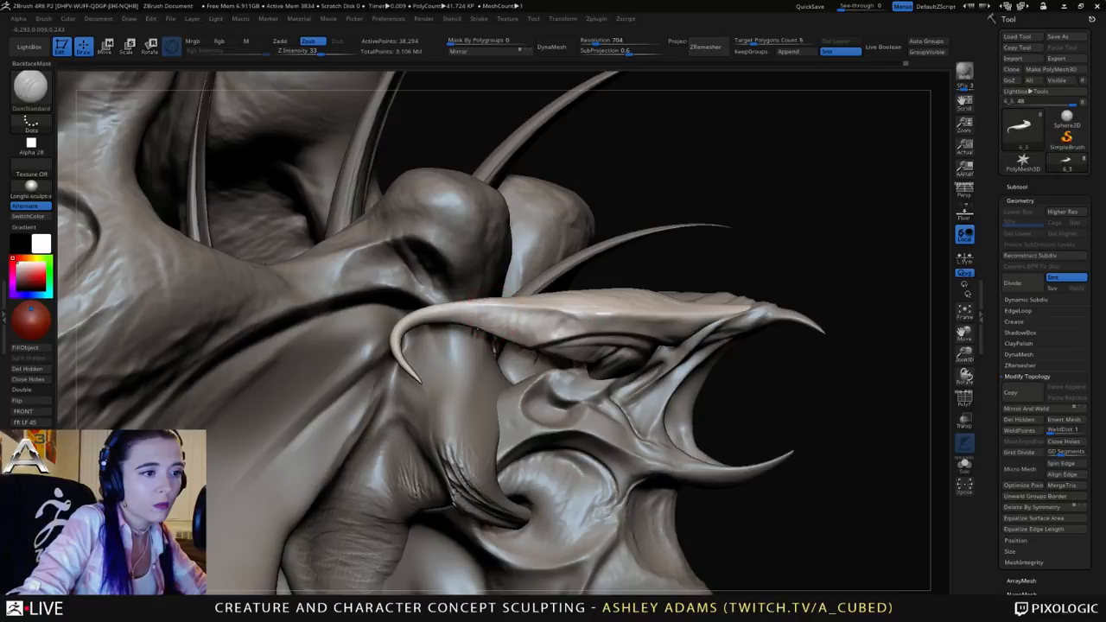
{"action": "right_click_drag", "start_coordinate": [532, 319], "coordinate": [525, 327]}
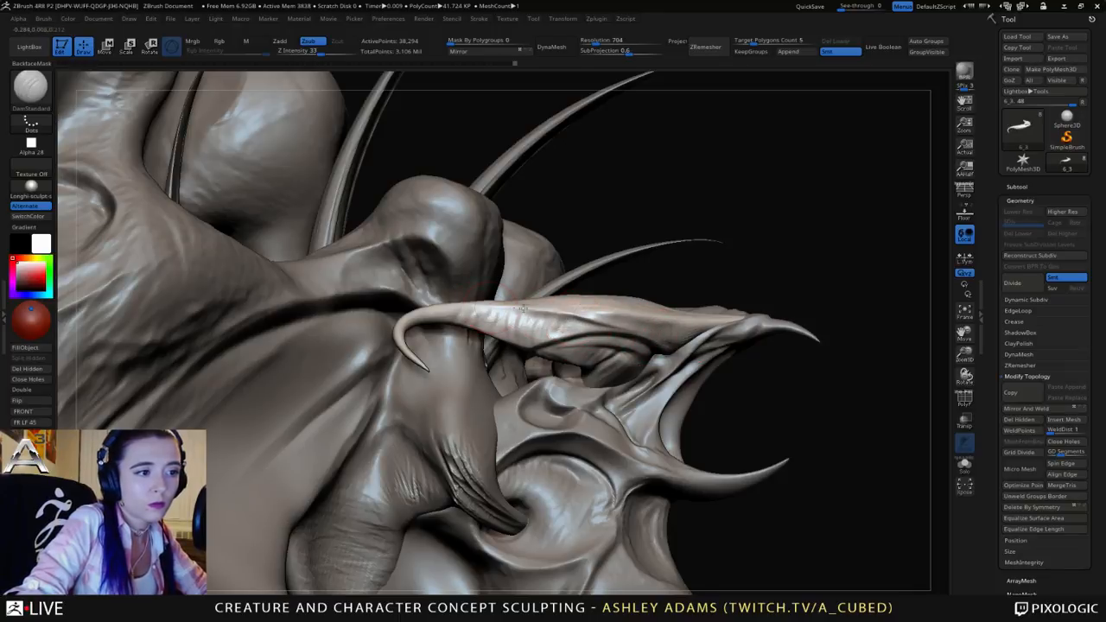
Step: Carve long creases along the side of the brow horn above the eye toward the beak with DamStandard strokes
{"action": "left_click_drag", "start_coordinate": [566, 315], "coordinate": [632, 335]}
{"action": "right_click_drag", "start_coordinate": [605, 321], "coordinate": [541, 301]}
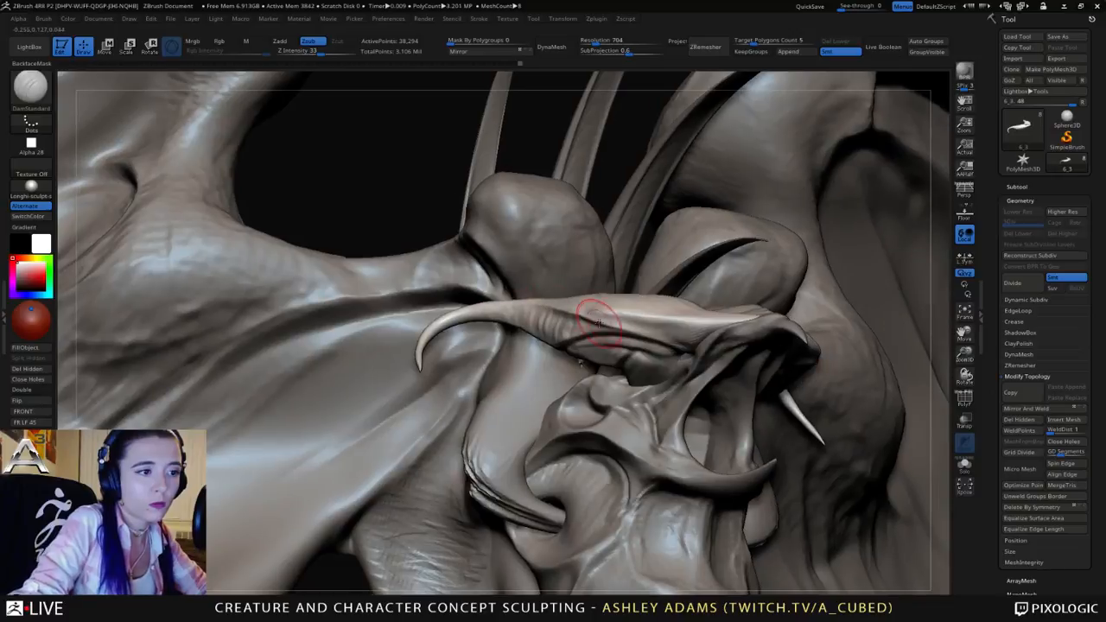
{"action": "left_click_drag", "start_coordinate": [640, 315], "coordinate": [708, 323]}
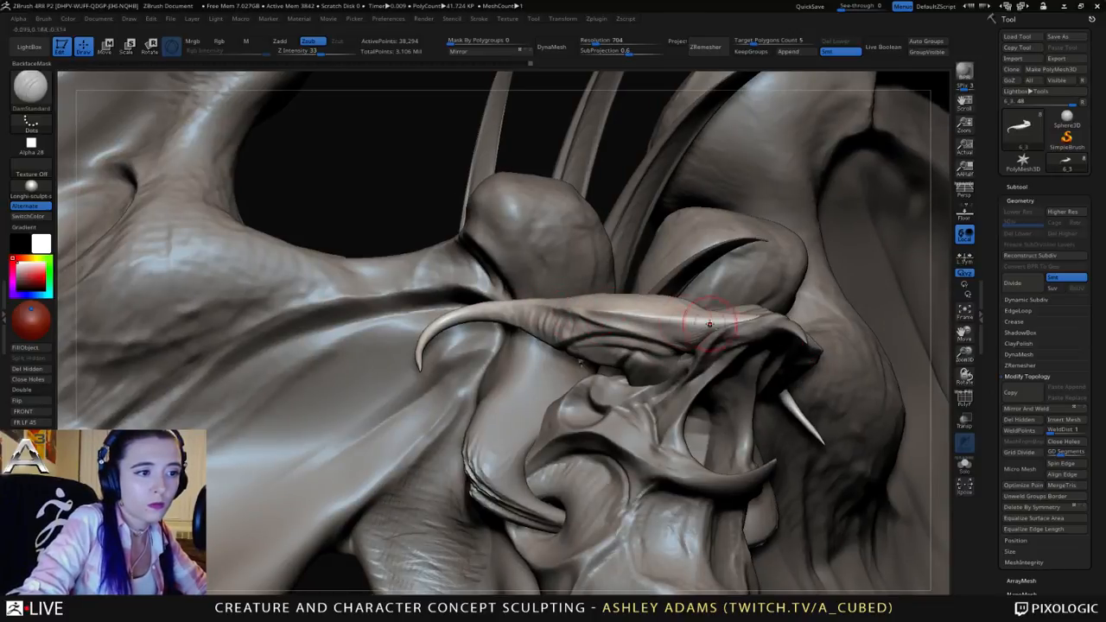
{"action": "right_click_drag", "start_coordinate": [566, 316], "coordinate": [616, 320]}
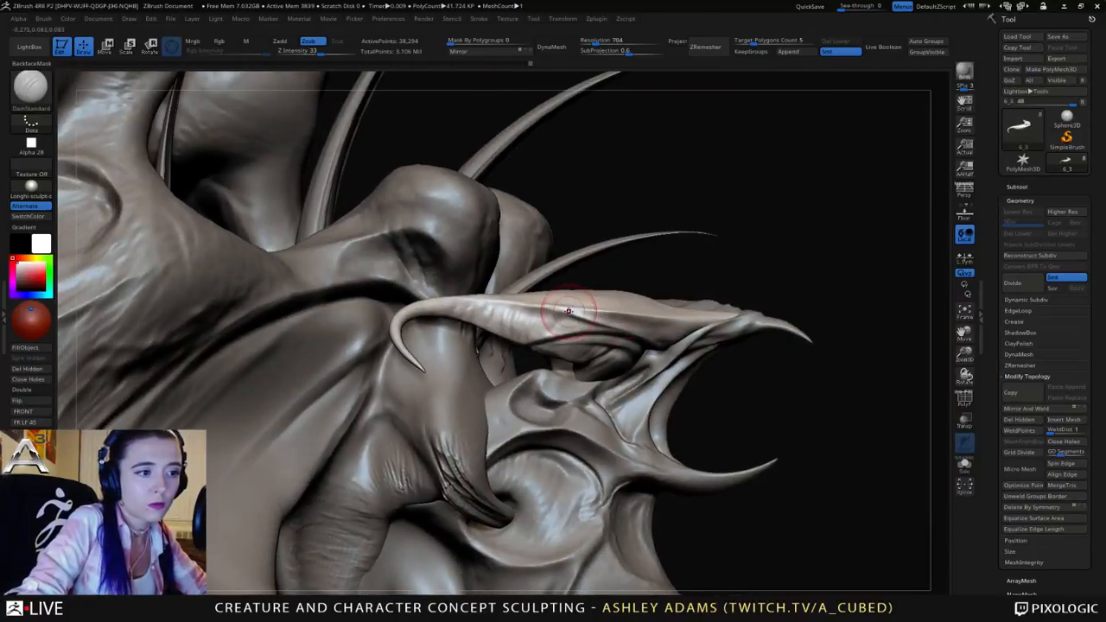
{"action": "mouse_move", "coordinate": [567, 311]}
{"action": "left_mouse_down"}
{"action": "mouse_move", "coordinate": [658, 315]}
{"action": "mouse_move", "coordinate": [643, 335]}
{"action": "left_mouse_up"}
{"action": "right_click_drag", "start_coordinate": [635, 330], "coordinate": [552, 312], "text": "ctrl"}
{"action": "right_click_drag", "start_coordinate": [666, 309], "coordinate": [585, 258]}
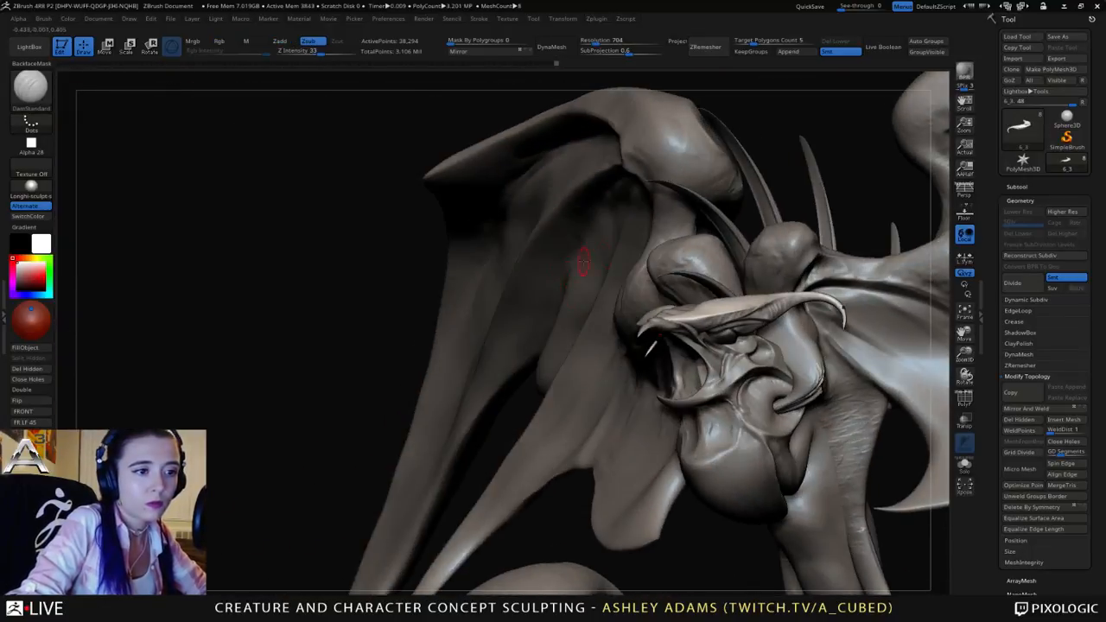
Step: Select the beaked face subtool and carve a DamStandard crease beneath the front of the brow horn
{"action": "right_click_drag", "start_coordinate": [734, 368], "coordinate": [635, 358], "text": "alt"}
{"action": "left_click", "coordinate": [656, 316], "text": "alt"}
{"action": "mouse_move", "coordinate": [589, 211]}
{"action": "left_mouse_down"}
{"action": "mouse_move", "coordinate": [584, 225]}
{"action": "mouse_move", "coordinate": [599, 245]}
{"action": "left_mouse_up"}
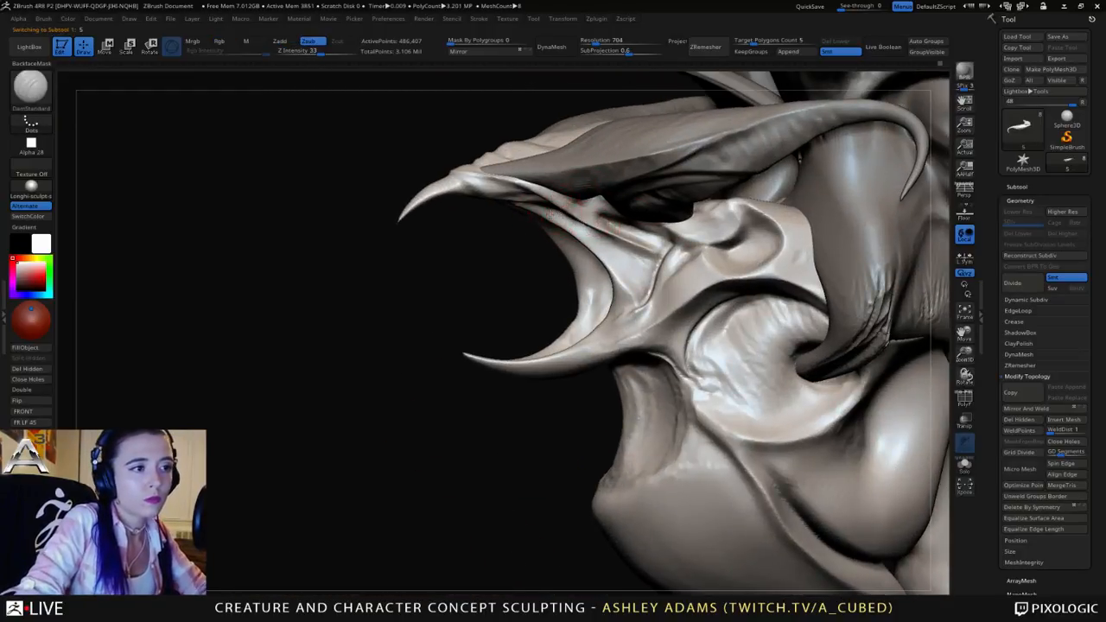
Step: Carve a crease along the inner rim of the lower beak toward its tip with a resized DamStandard brush
{"action": "mouse_move", "coordinate": [566, 226]}
{"action": "right_mouse_down"}
{"action": "mouse_move", "coordinate": [553, 171]}
{"action": "mouse_move", "coordinate": [561, 163]}
{"action": "right_mouse_up"}
{"action": "right_click", "coordinate": [490, 260]}
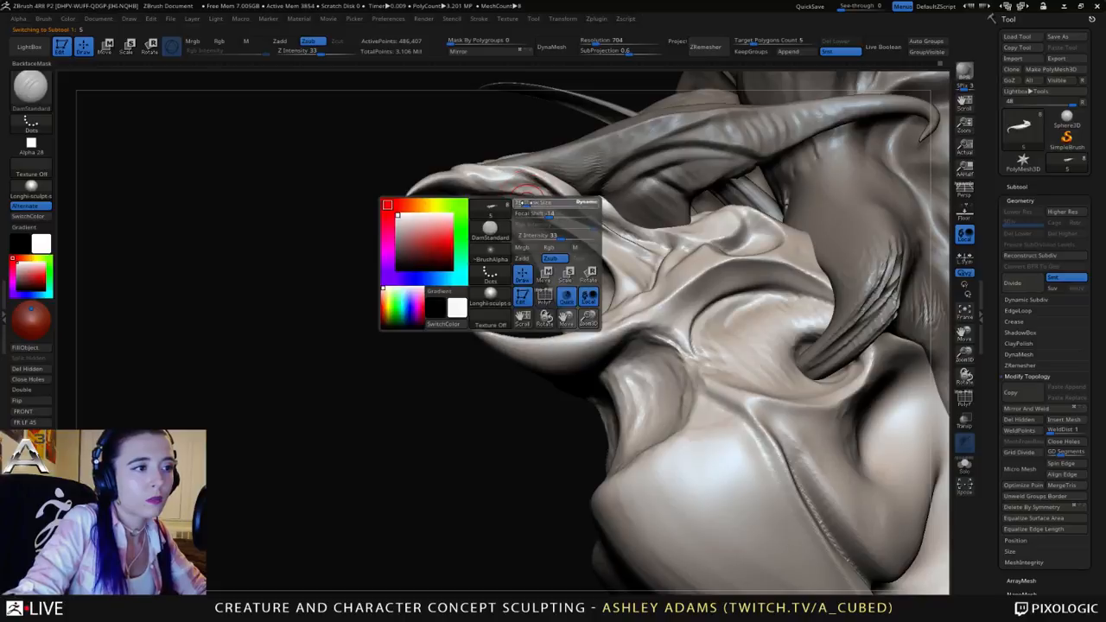
{"action": "right_click_drag", "start_coordinate": [490, 261], "coordinate": [638, 274]}
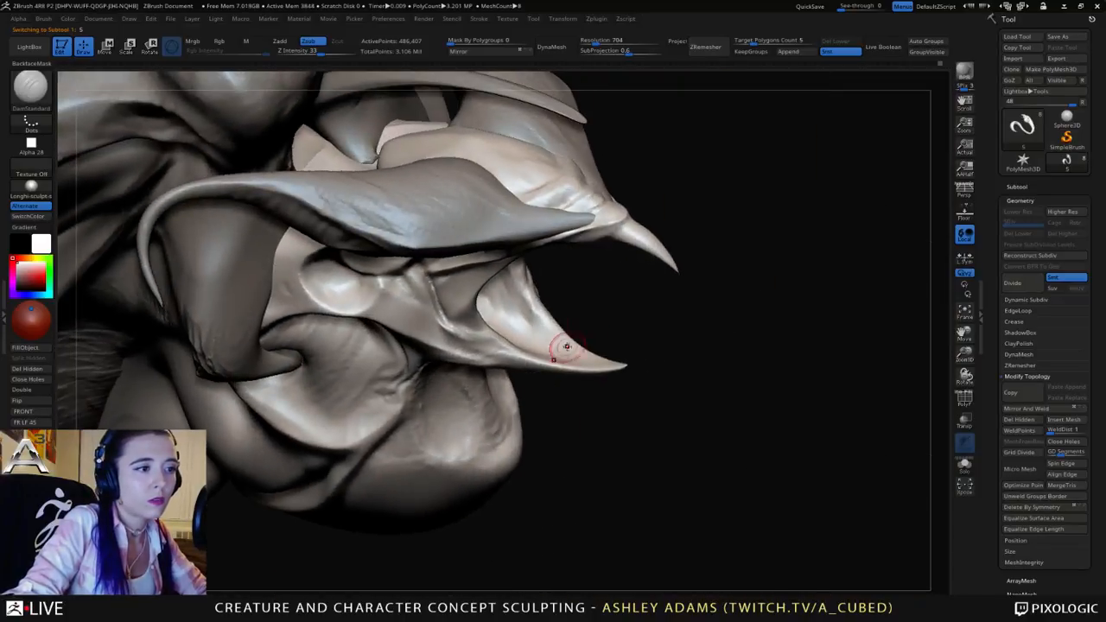
{"action": "left_click_drag", "start_coordinate": [486, 302], "coordinate": [584, 357]}
{"action": "left_click_drag", "start_coordinate": [521, 319], "coordinate": [595, 363]}
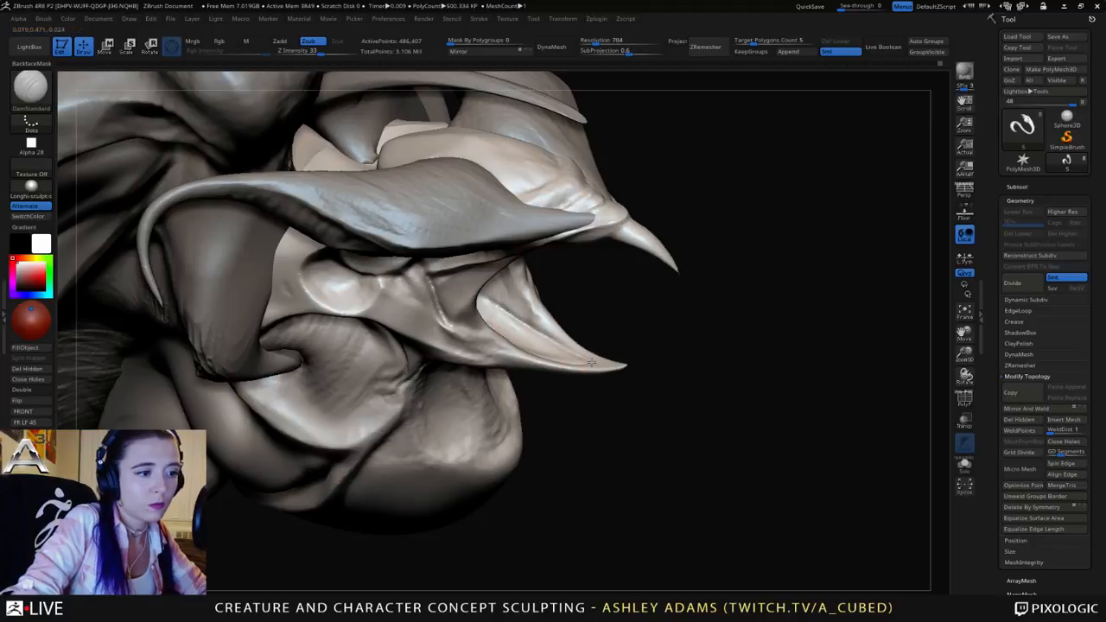
Step: Build up rough fibrous texture on the cheek membrane inside the open beak with ClayBuildup
{"action": "right_click_drag", "start_coordinate": [493, 312], "coordinate": [517, 349]}
{"action": "key", "text": "b"}
{"action": "key", "text": "c"}
{"action": "key", "text": "b"}
{"action": "mouse_move", "coordinate": [546, 360]}
{"action": "left_mouse_down"}
{"action": "mouse_move", "coordinate": [565, 368]}
{"action": "mouse_move", "coordinate": [509, 322]}
{"action": "mouse_move", "coordinate": [534, 347]}
{"action": "left_mouse_up"}
{"action": "mouse_move", "coordinate": [518, 316]}
{"action": "right_mouse_down"}
{"action": "mouse_move", "coordinate": [510, 283]}
{"action": "mouse_move", "coordinate": [536, 298]}
{"action": "right_mouse_up"}
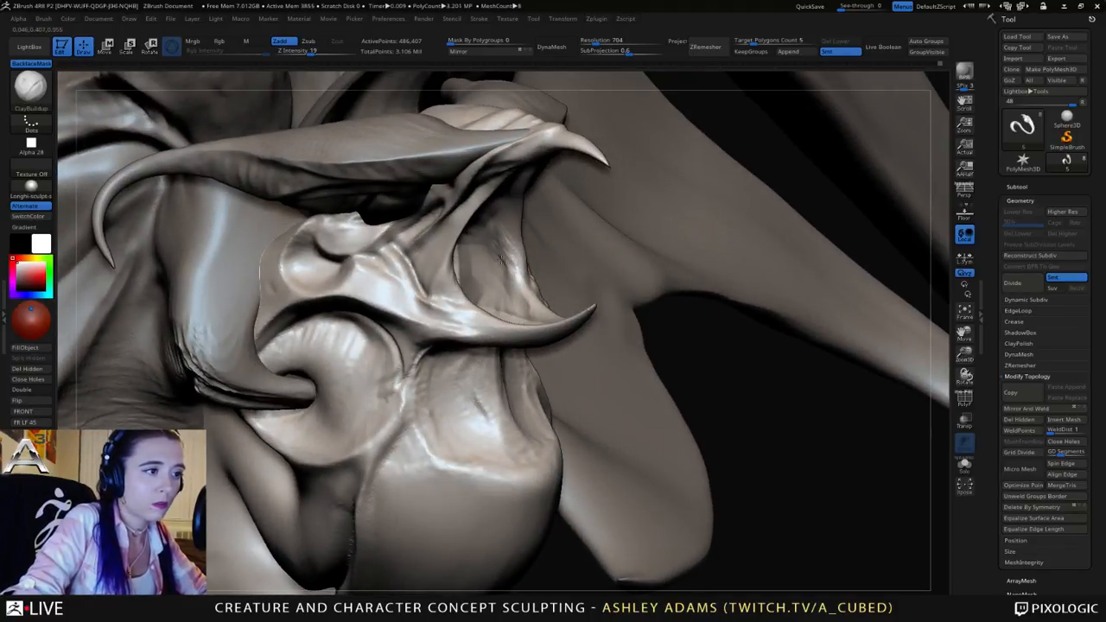
{"action": "mouse_move", "coordinate": [501, 251]}
{"action": "left_mouse_down"}
{"action": "mouse_move", "coordinate": [507, 301]}
{"action": "mouse_move", "coordinate": [498, 311]}
{"action": "mouse_move", "coordinate": [480, 249]}
{"action": "left_mouse_up"}
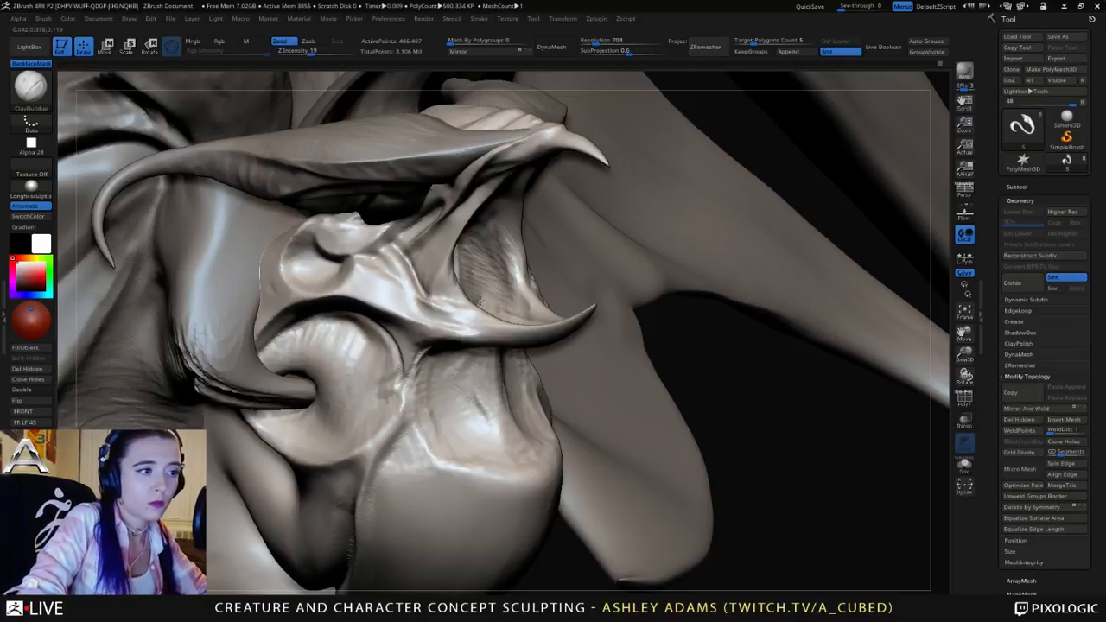
{"action": "mouse_move", "coordinate": [486, 294]}
{"action": "left_mouse_down"}
{"action": "mouse_move", "coordinate": [487, 238]}
{"action": "mouse_move", "coordinate": [514, 297]}
{"action": "left_mouse_up"}
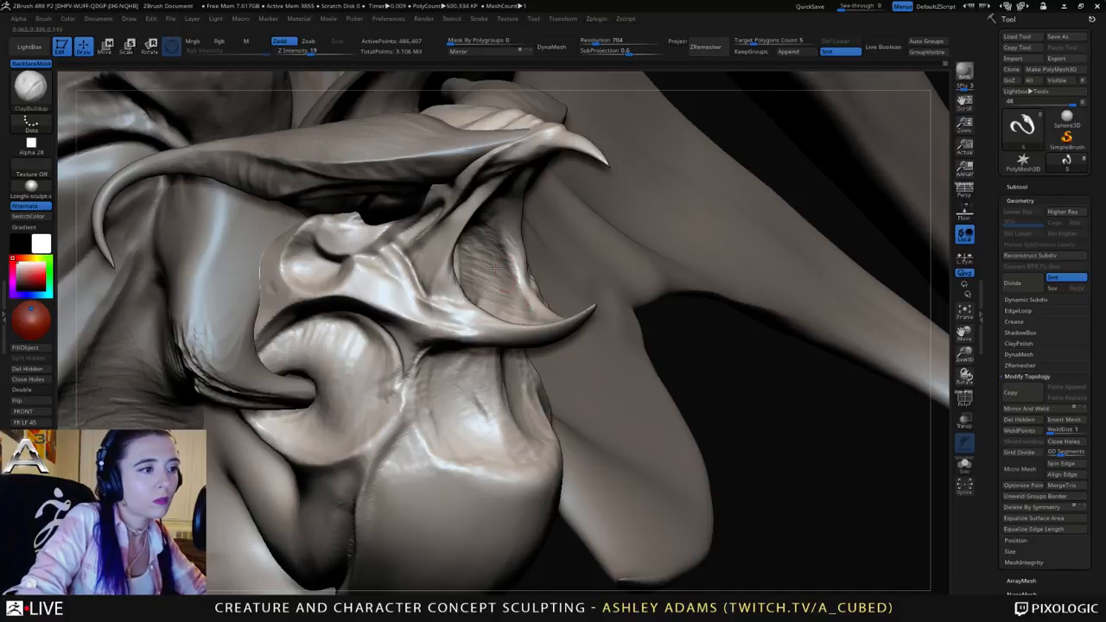
Step: Layer vertical ClayBuildup strokes down the mouth membrane between the upper and lower beak with a resized brush
{"action": "right_click_drag", "start_coordinate": [537, 315], "coordinate": [491, 285]}
{"action": "key", "text": "space"}
{"action": "mouse_move", "coordinate": [494, 262]}
{"action": "left_mouse_down"}
{"action": "mouse_move", "coordinate": [492, 228]}
{"action": "mouse_move", "coordinate": [504, 299]}
{"action": "left_mouse_up"}
{"action": "left_click_drag", "start_coordinate": [492, 237], "coordinate": [490, 285]}
{"action": "right_click_drag", "start_coordinate": [492, 280], "coordinate": [561, 246]}
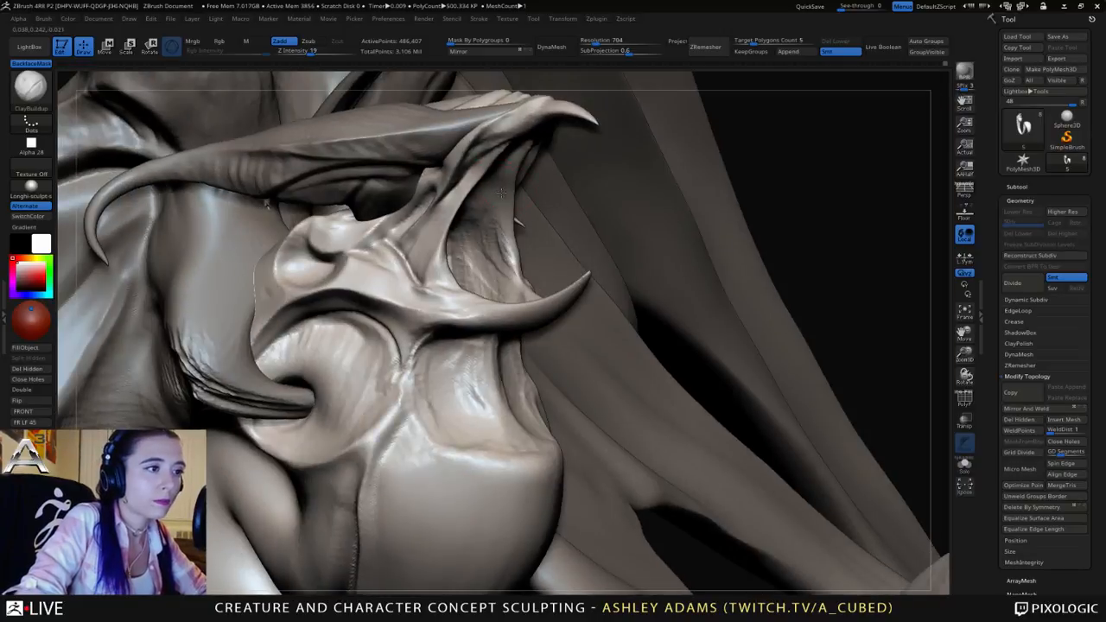
{"action": "mouse_move", "coordinate": [498, 205]}
{"action": "left_mouse_down"}
{"action": "mouse_move", "coordinate": [506, 285]}
{"action": "mouse_move", "coordinate": [483, 240]}
{"action": "mouse_move", "coordinate": [510, 304]}
{"action": "left_mouse_up"}
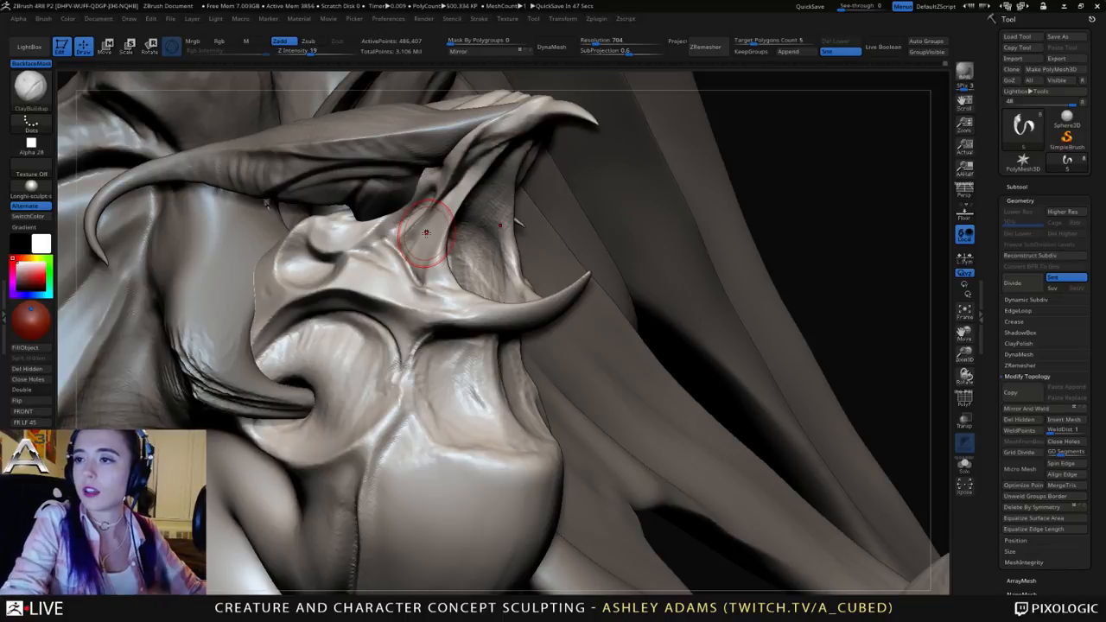
Step: Switch to the TrimAdaptive brush and select the brow horn subtool
{"action": "mouse_move", "coordinate": [666, 294]}
{"action": "right_mouse_down"}
{"action": "mouse_move", "coordinate": [629, 273]}
{"action": "mouse_move", "coordinate": [653, 246]}
{"action": "right_mouse_up"}
{"action": "mouse_move", "coordinate": [649, 327]}
{"action": "right_mouse_down", "text": "ctrl"}
{"action": "mouse_move", "coordinate": [637, 276]}
{"action": "mouse_move", "coordinate": [525, 338]}
{"action": "right_mouse_up", "text": "ctrl"}
{"action": "right_click_drag", "start_coordinate": [389, 421], "coordinate": [528, 319], "text": "alt"}
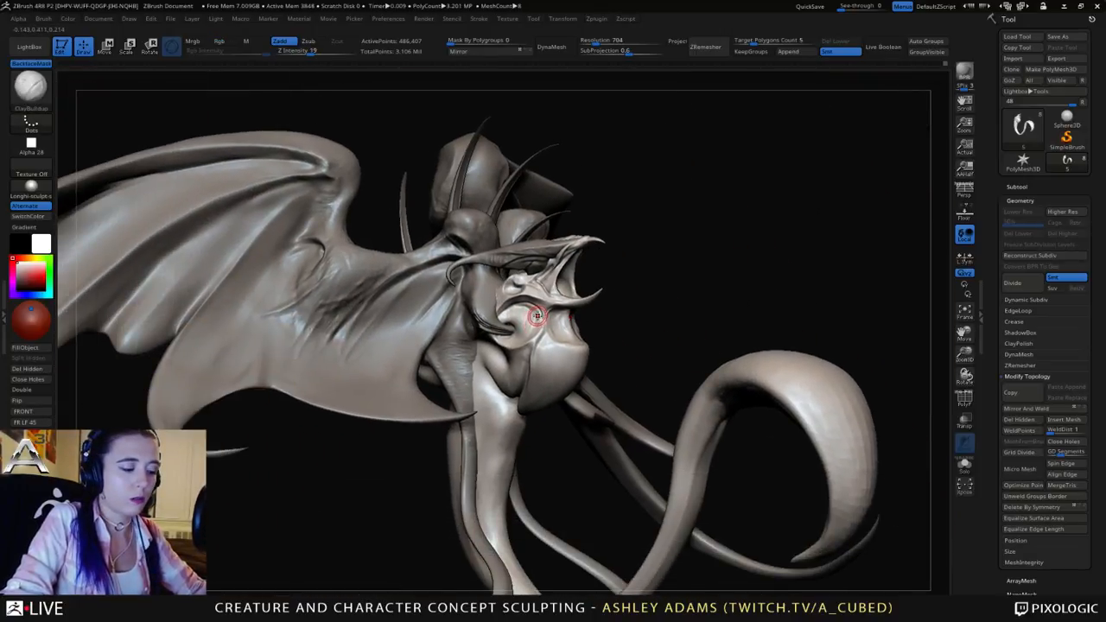
{"action": "key", "text": "b"}
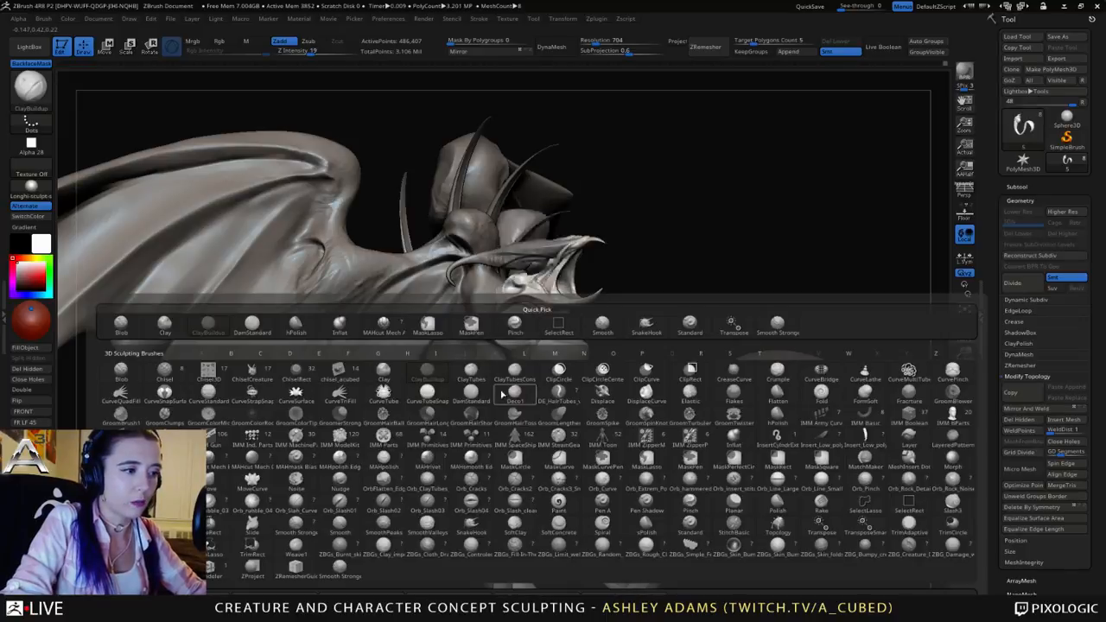
{"action": "mouse_move", "coordinate": [524, 398]}
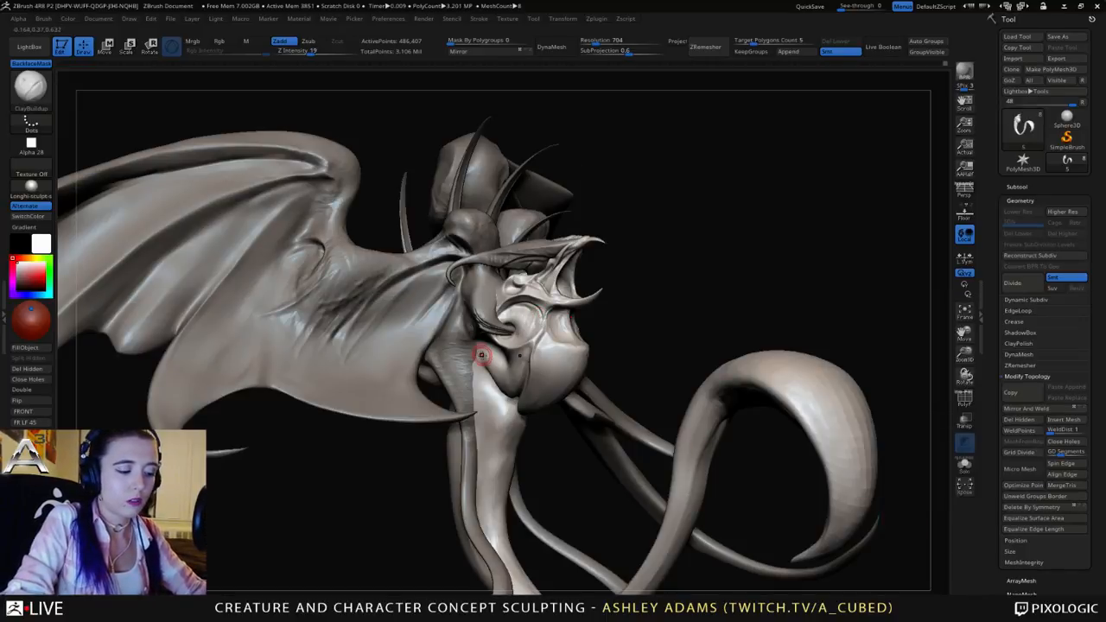
{"action": "key", "text": "b"}
{"action": "key", "text": "t"}
{"action": "left_click", "coordinate": [863, 529]}
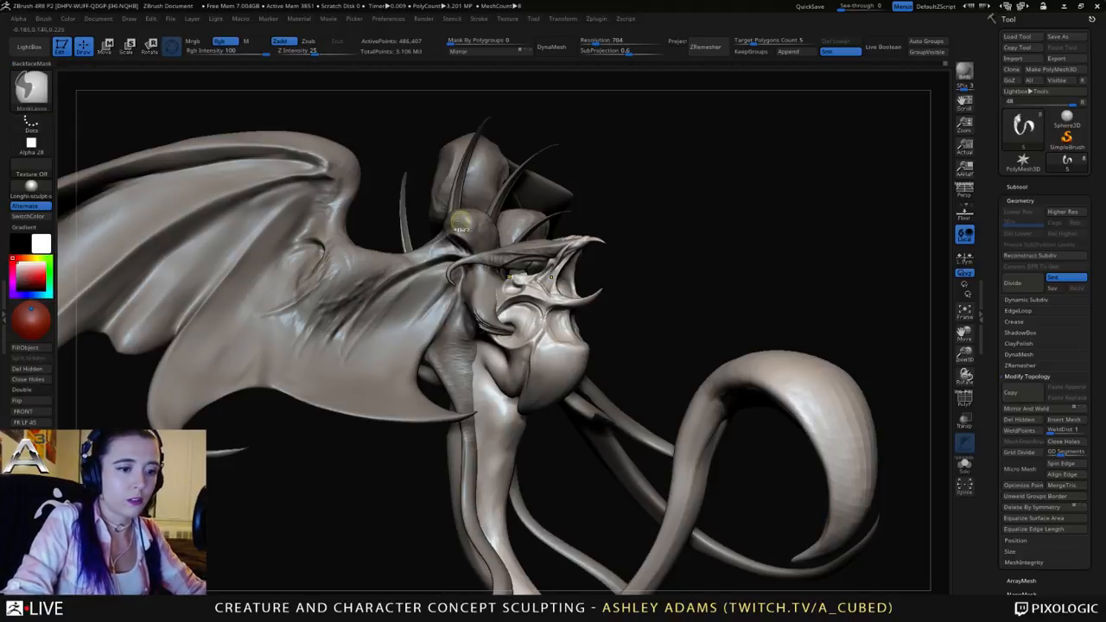
{"action": "mouse_move", "coordinate": [462, 222]}
{"action": "right_mouse_down", "text": "ctrl"}
{"action": "mouse_move", "coordinate": [499, 242]}
{"action": "mouse_move", "coordinate": [520, 231]}
{"action": "right_mouse_up", "text": "ctrl"}
{"action": "left_click", "coordinate": [528, 233], "text": "alt"}
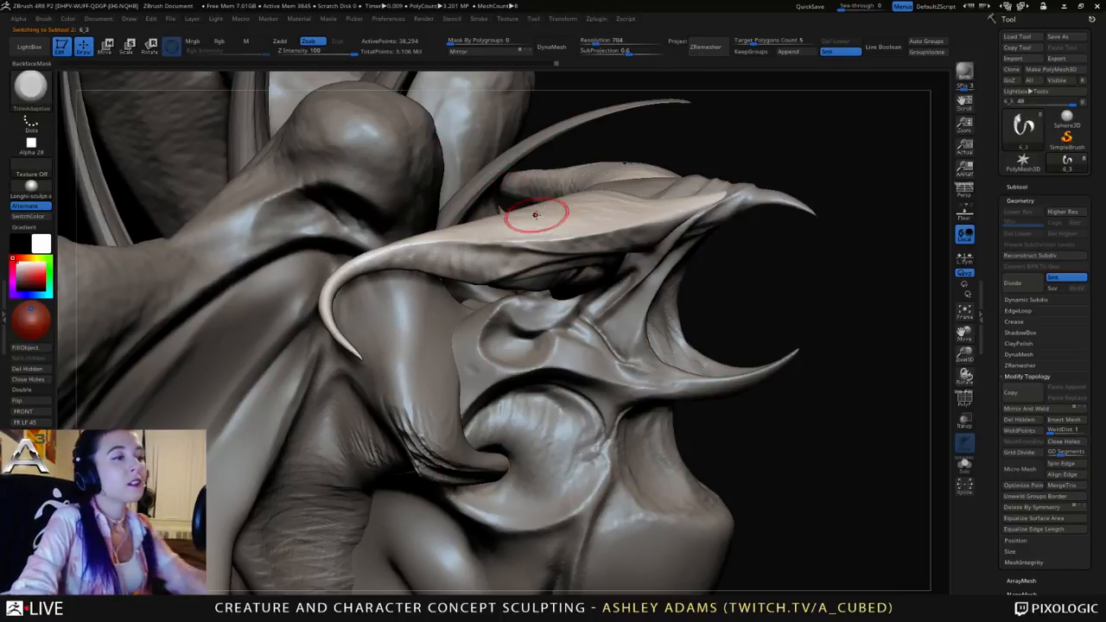
Step: Try to flatten the upper surface of the brow horn with resized TrimAdaptive strokes and undo them
{"action": "key", "text": "space"}
{"action": "mouse_move", "coordinate": [549, 237]}
{"action": "left_mouse_down"}
{"action": "mouse_move", "coordinate": [580, 234]}
{"action": "mouse_move", "coordinate": [560, 217]}
{"action": "left_mouse_up"}
{"action": "right_click_drag", "start_coordinate": [561, 217], "coordinate": [570, 230]}
{"action": "key", "text": "space"}
{"action": "mouse_move", "coordinate": [551, 248]}
{"action": "left_mouse_down"}
{"action": "mouse_move", "coordinate": [566, 257]}
{"action": "mouse_move", "coordinate": [596, 235]}
{"action": "mouse_move", "coordinate": [587, 221]}
{"action": "mouse_move", "coordinate": [578, 229]}
{"action": "left_mouse_up"}
{"action": "mouse_move", "coordinate": [579, 229]}
{"action": "right_mouse_down"}
{"action": "mouse_move", "coordinate": [638, 223]}
{"action": "mouse_move", "coordinate": [631, 194]}
{"action": "mouse_move", "coordinate": [559, 250]}
{"action": "right_mouse_up"}
{"action": "key", "text": "ctrl+z"}
{"action": "key", "text": "ctrl+z"}
{"action": "key", "text": "ctrl+z"}
{"action": "key", "text": "ctrl+z"}
{"action": "key", "text": "ctrl+z"}
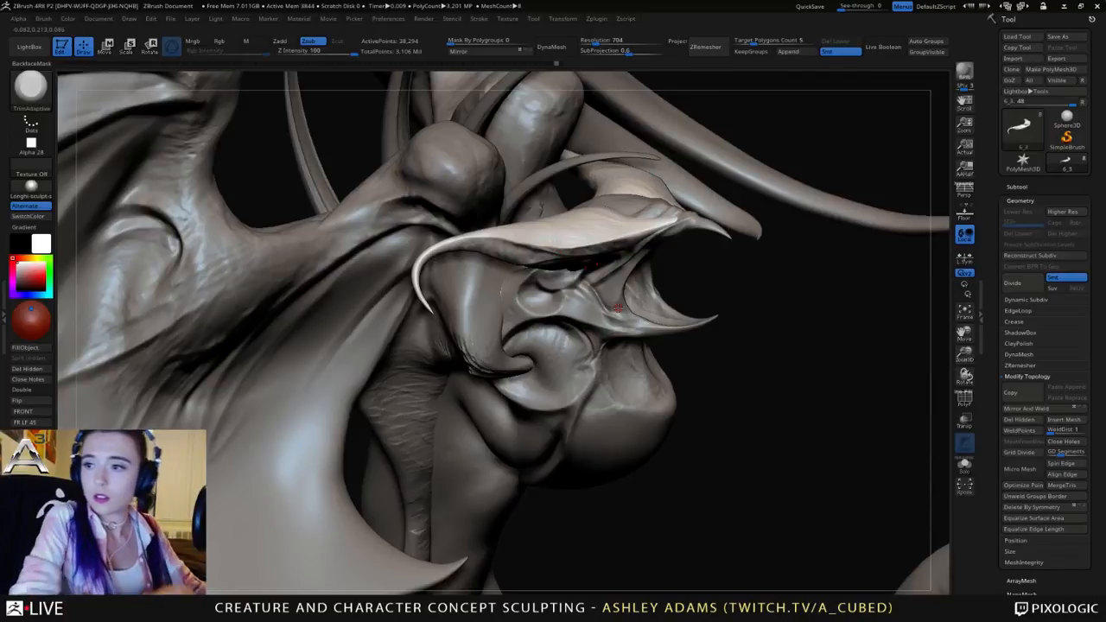
{"action": "right_click_drag", "start_coordinate": [617, 307], "coordinate": [647, 279]}
{"action": "key", "text": "b"}
{"action": "key", "text": "i"}
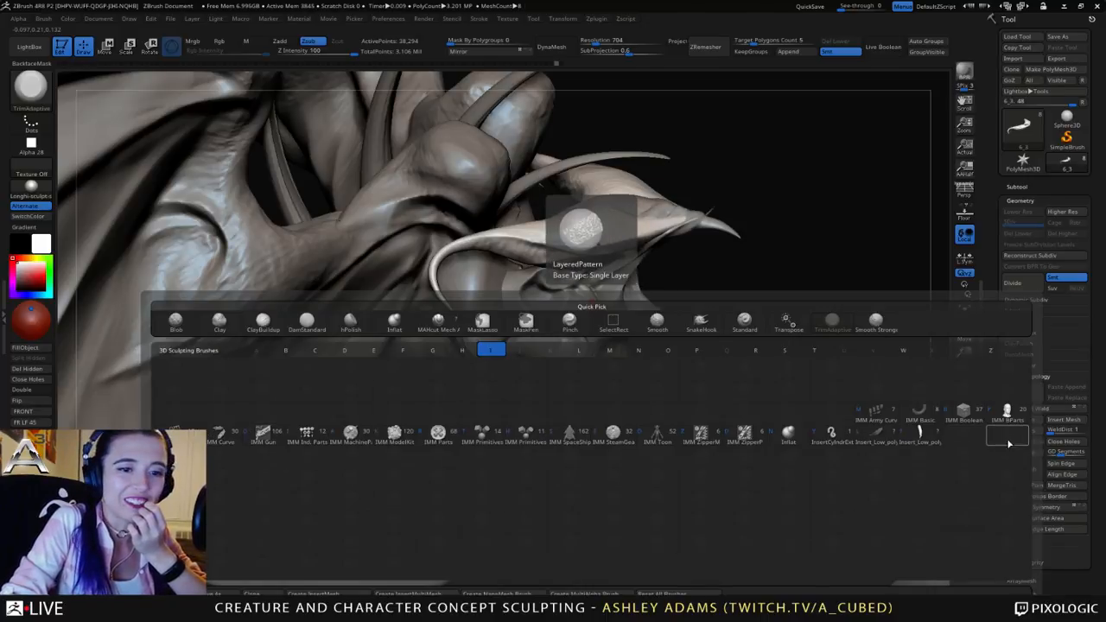
{"action": "left_click", "coordinate": [920, 480]}
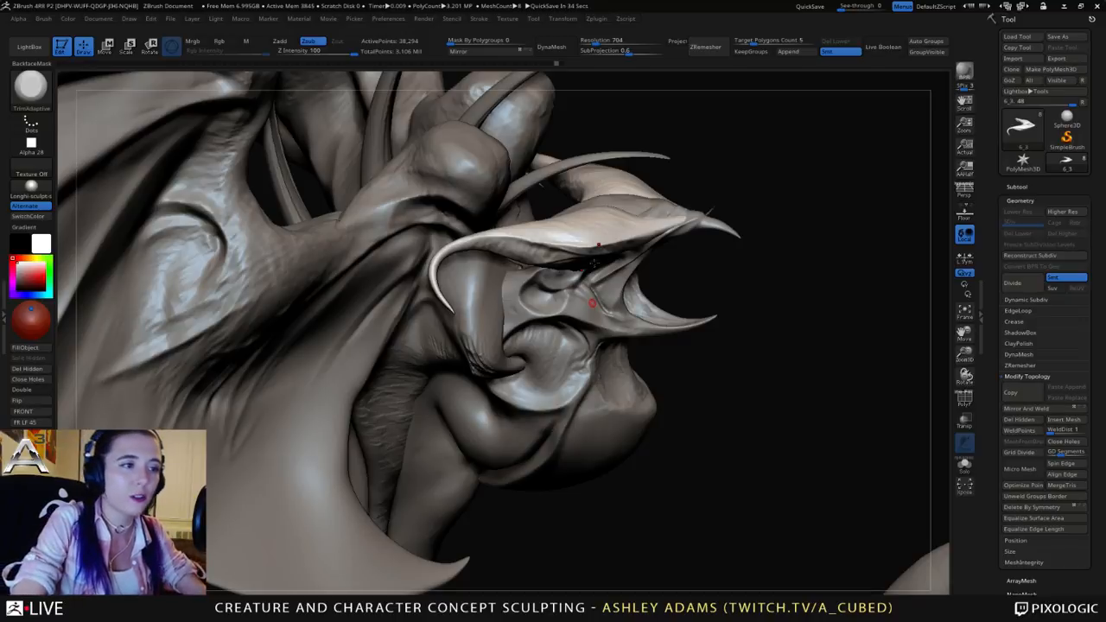
{"action": "right_click_drag", "start_coordinate": [594, 263], "coordinate": [609, 222]}
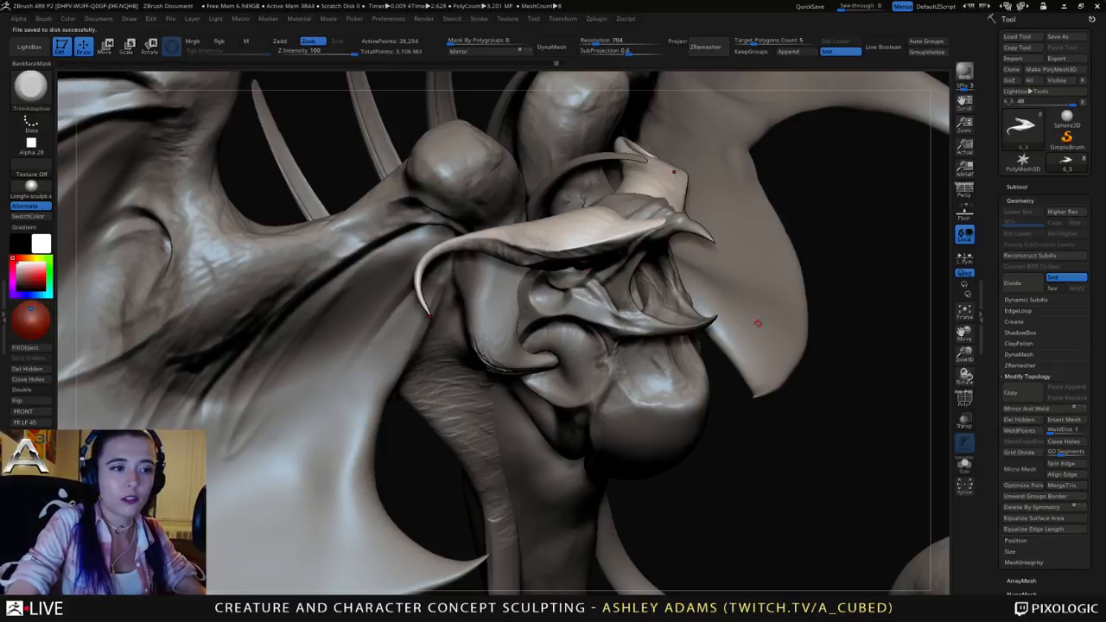
Step: Switch to the Sphere3D tool and convert it into an editable PolyMesh3D
{"action": "left_click", "coordinate": [1069, 117]}
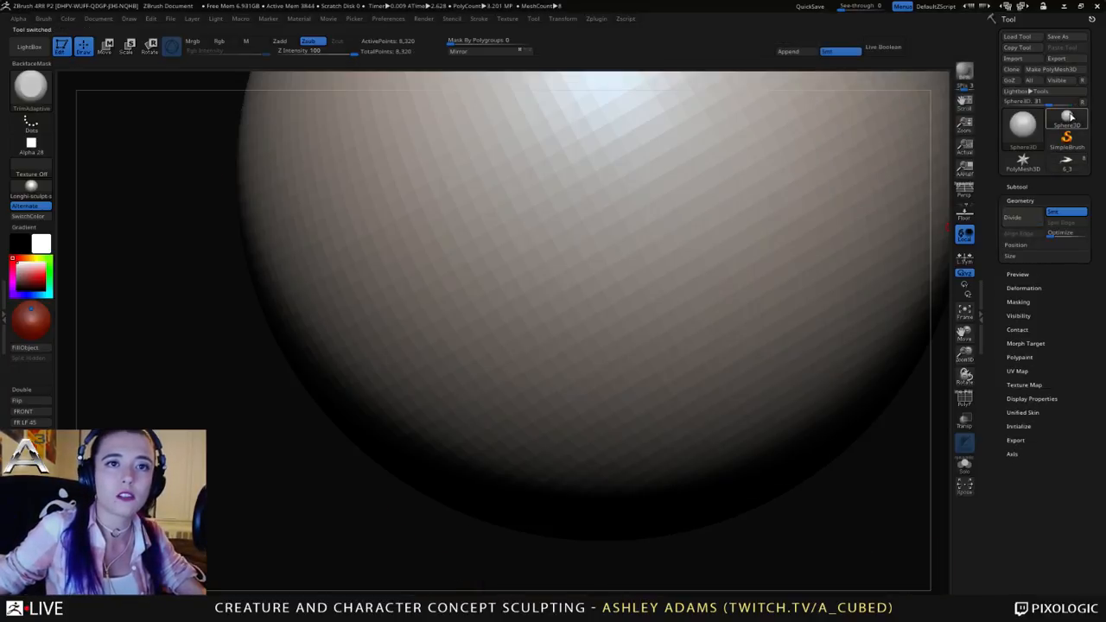
{"action": "left_click", "coordinate": [1057, 70]}
{"action": "right_click_drag", "start_coordinate": [683, 320], "coordinate": [600, 229], "text": "ctrl"}
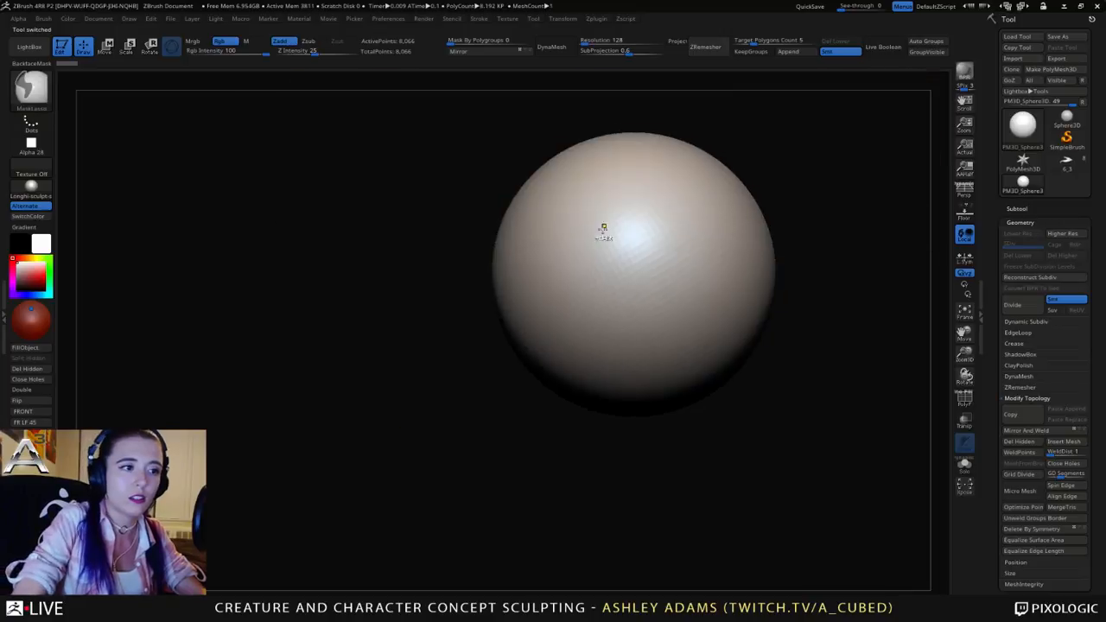
{"action": "right_click_drag", "start_coordinate": [674, 216], "coordinate": [594, 295], "text": "alt"}
Step: Insert a large Capsule from the IMM Primitives brush at the sphere's upper side
{"action": "key", "text": "b"}
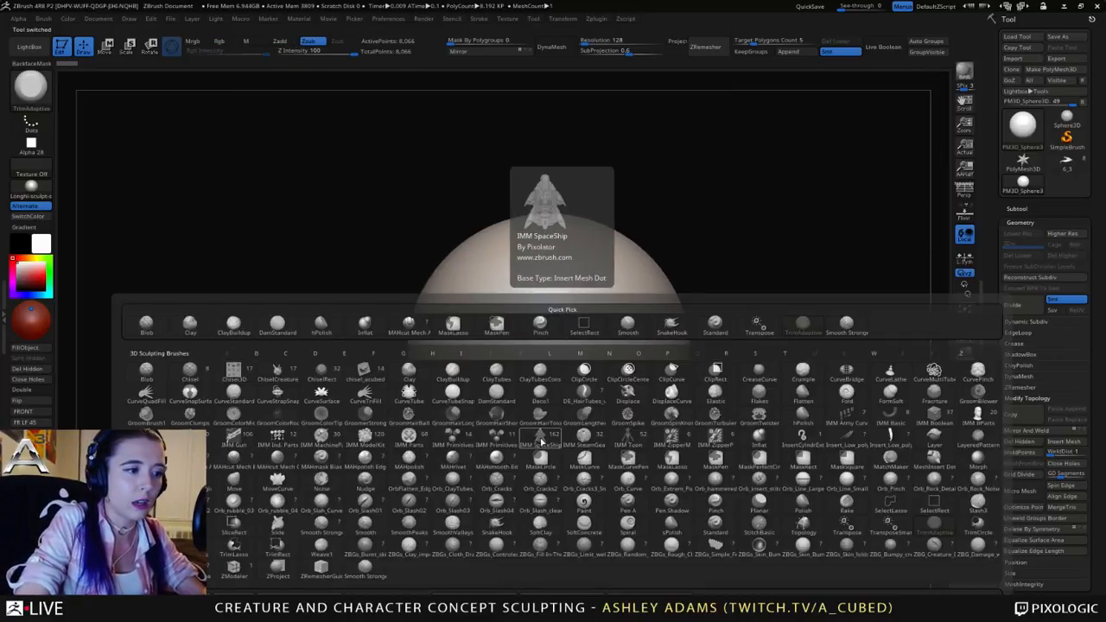
{"action": "left_click", "coordinate": [455, 439]}
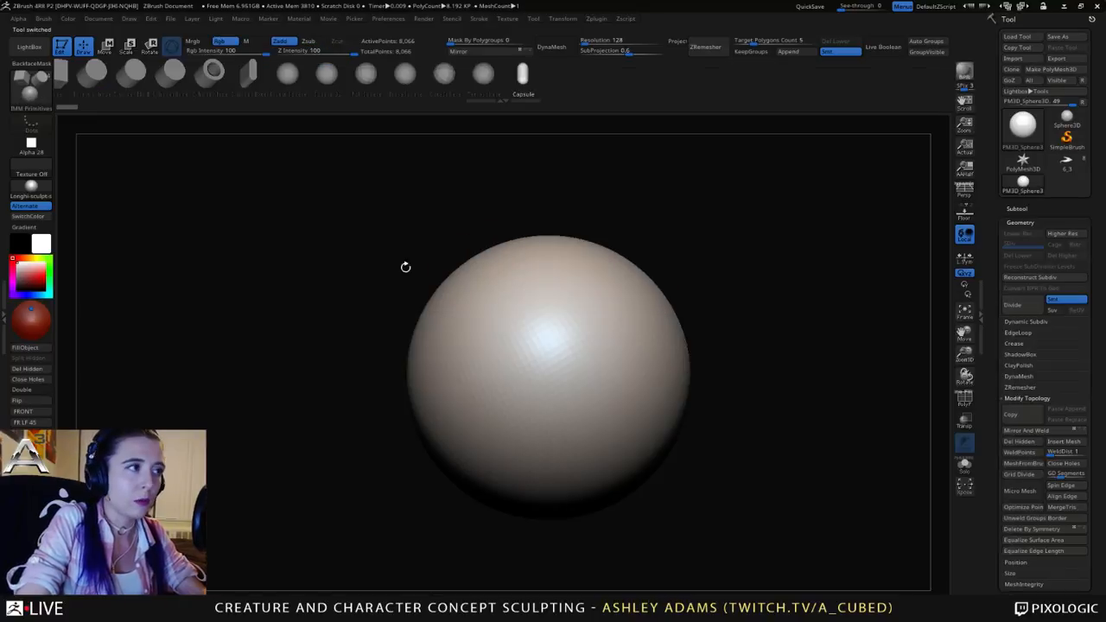
{"action": "left_click", "coordinate": [524, 76]}
{"action": "left_click_drag", "start_coordinate": [610, 321], "coordinate": [696, 351]}
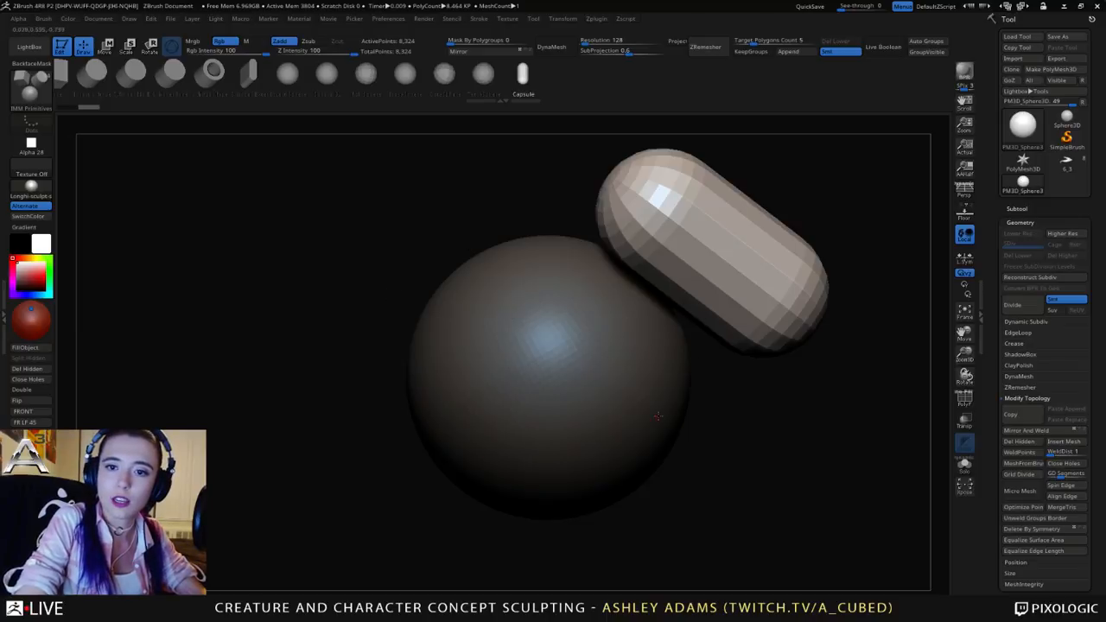
{"action": "mouse_move", "coordinate": [558, 300]}
{"action": "right_mouse_down"}
{"action": "mouse_move", "coordinate": [595, 305]}
{"action": "mouse_move", "coordinate": [571, 314]}
{"action": "mouse_move", "coordinate": [567, 291]}
{"action": "right_mouse_up"}
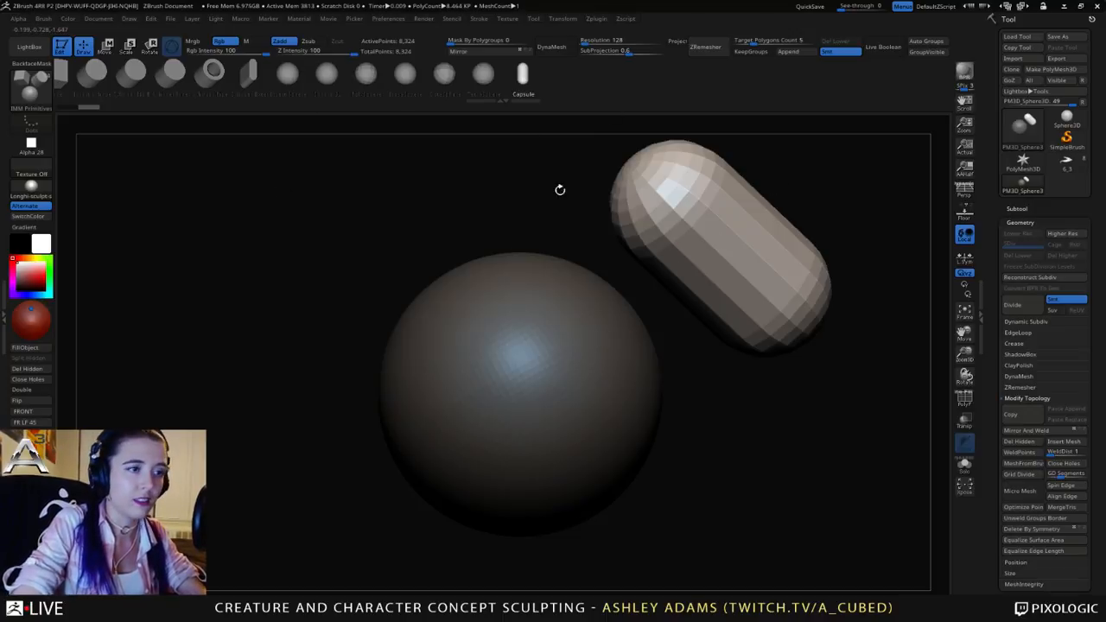
Step: Undo the inserted Capsule and insert another Capsule on the sphere's upper front
{"action": "left_click_drag", "start_coordinate": [561, 188], "coordinate": [553, 240]}
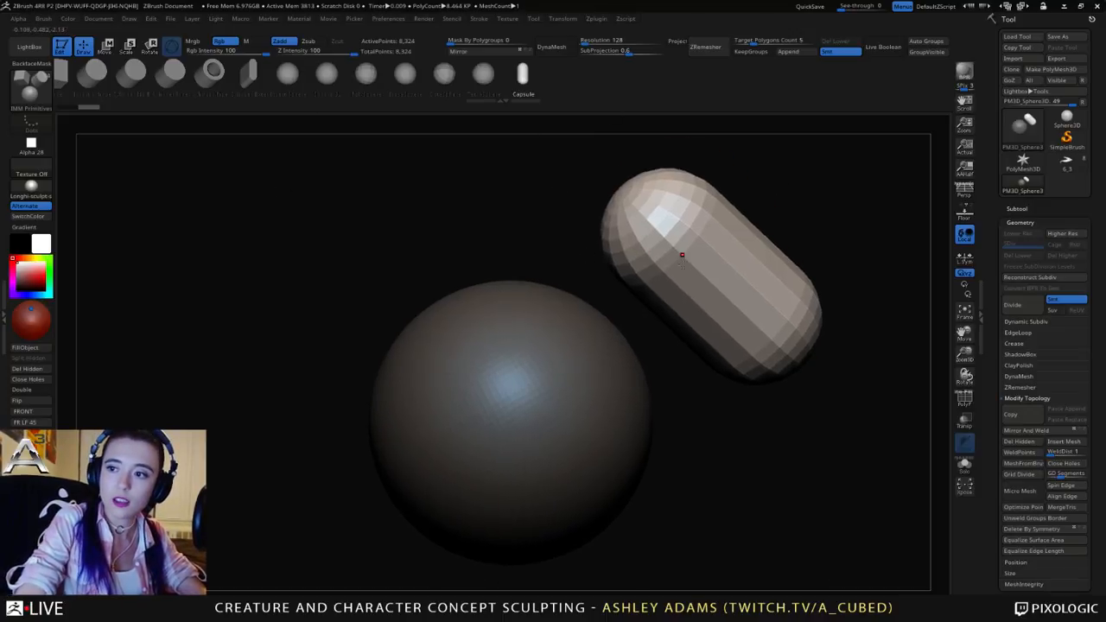
{"action": "key", "text": "ctrl+z"}
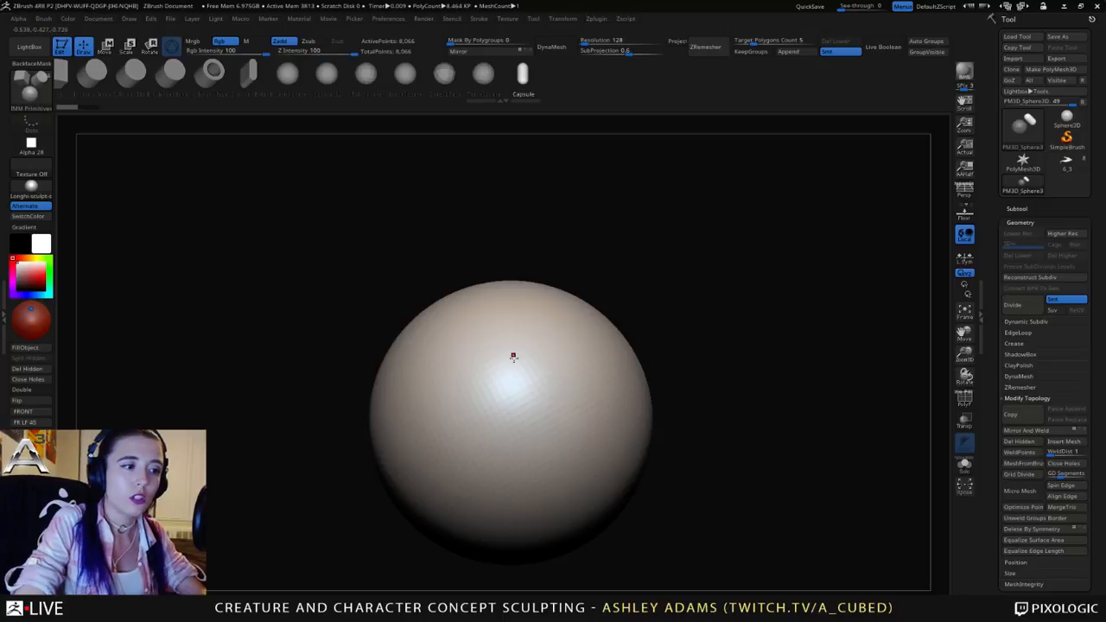
{"action": "left_click_drag", "start_coordinate": [510, 358], "coordinate": [626, 399]}
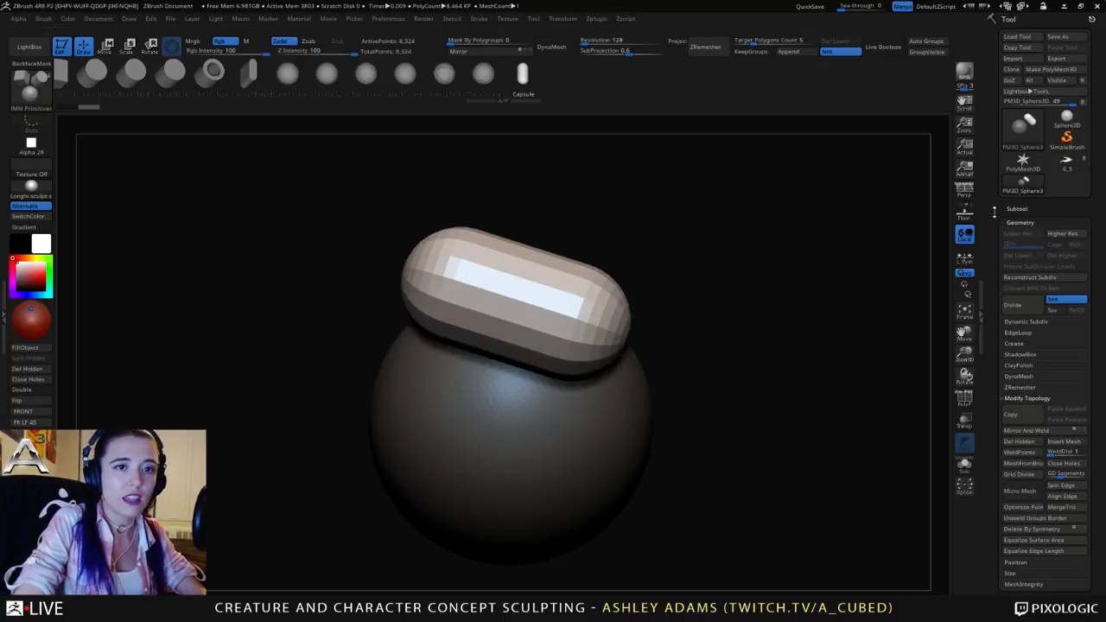
Step: Separate the masked sphere from the Capsule into its own subtool with Split Masked Points
{"action": "left_click", "coordinate": [1020, 209]}
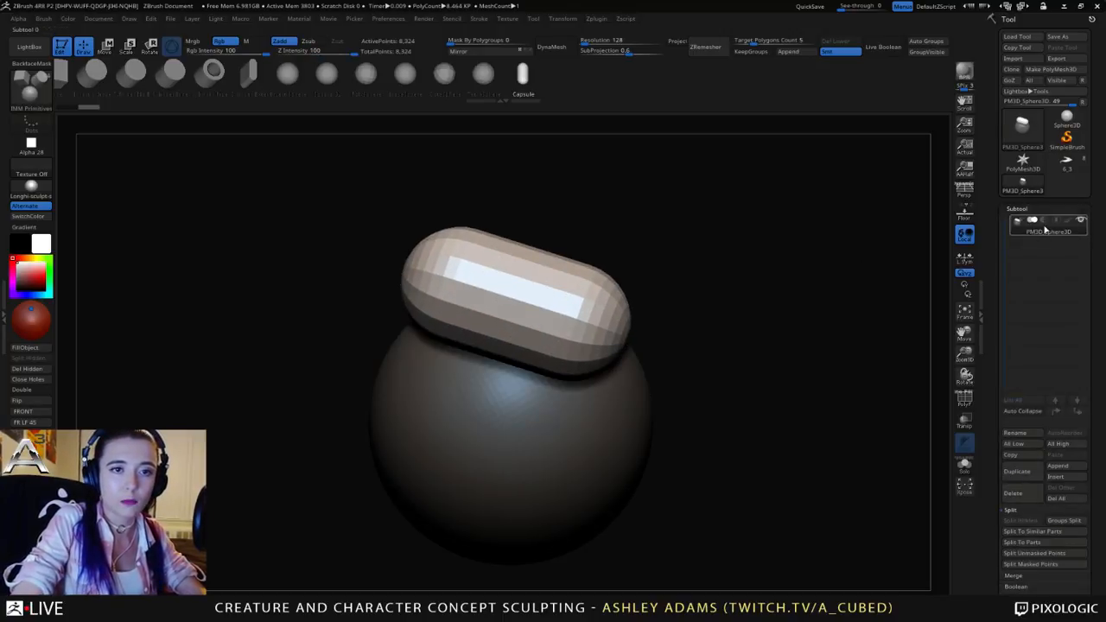
{"action": "left_click_drag", "start_coordinate": [683, 424], "coordinate": [714, 353]}
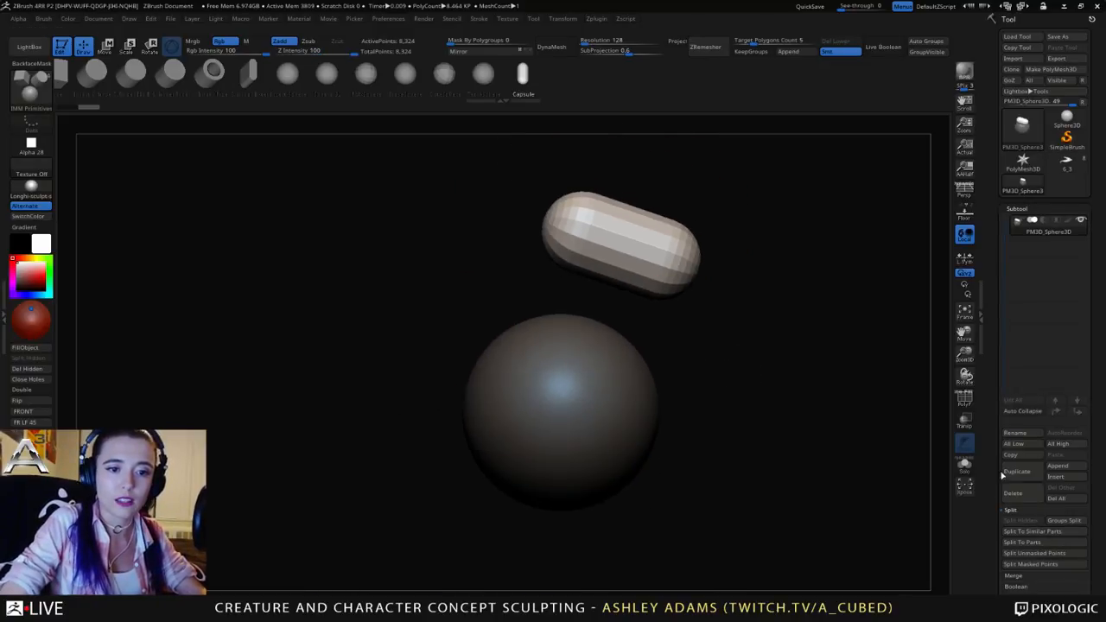
{"action": "left_click_drag", "start_coordinate": [995, 474], "coordinate": [993, 456]}
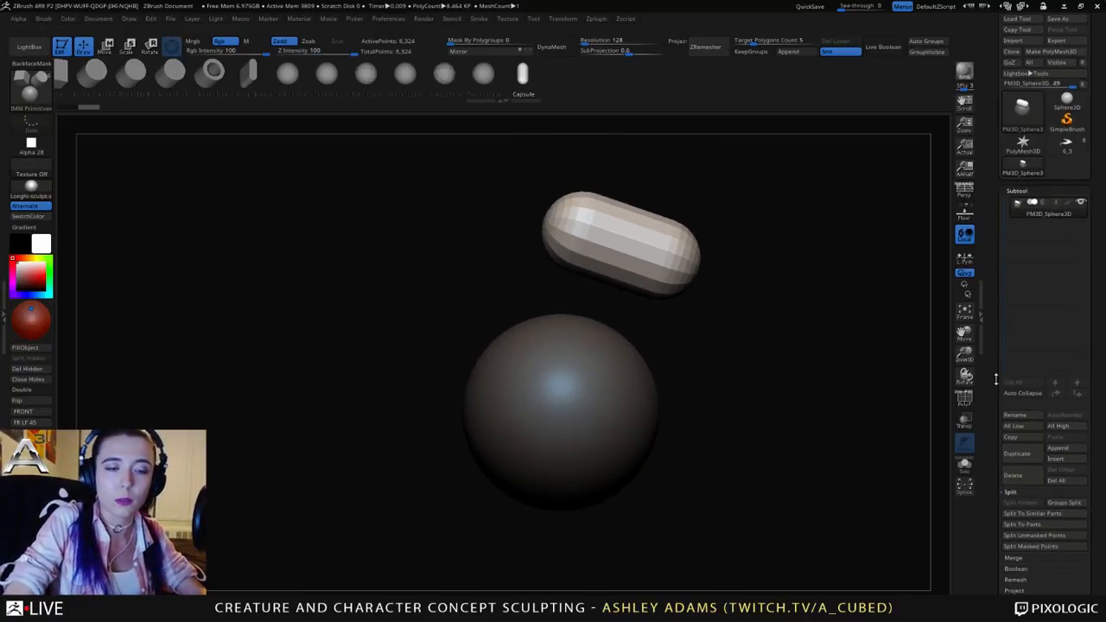
{"action": "left_click_drag", "start_coordinate": [990, 394], "coordinate": [998, 366]}
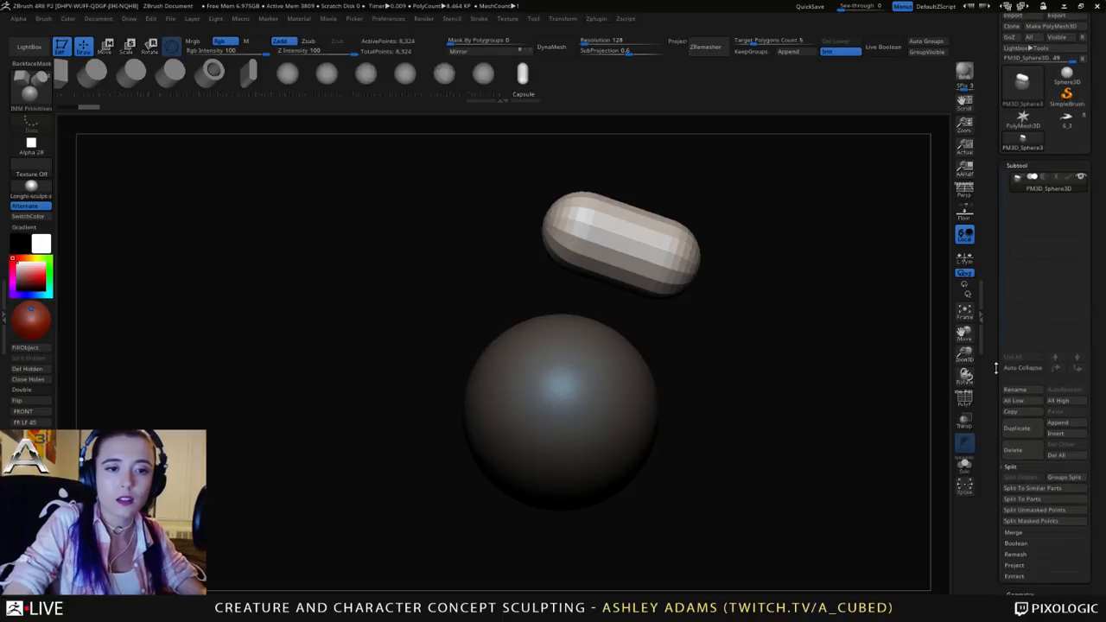
{"action": "left_click", "coordinate": [1024, 521]}
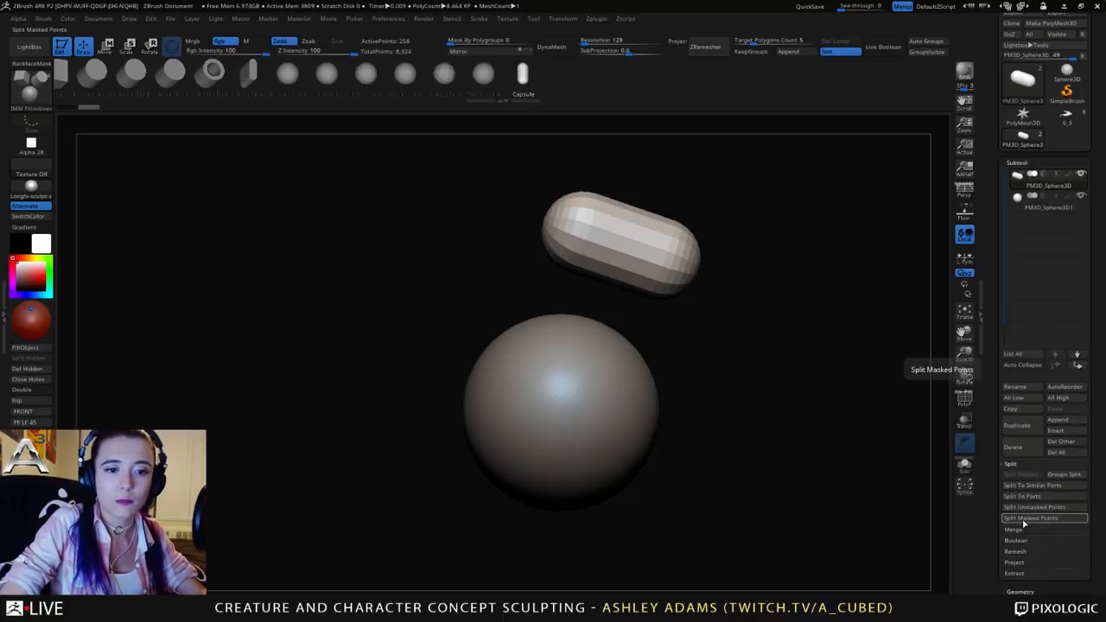
Step: Select the separated sphere subtool and delete it, keeping only the Capsule
{"action": "left_click", "coordinate": [1024, 200]}
{"action": "left_click", "coordinate": [1017, 182]}
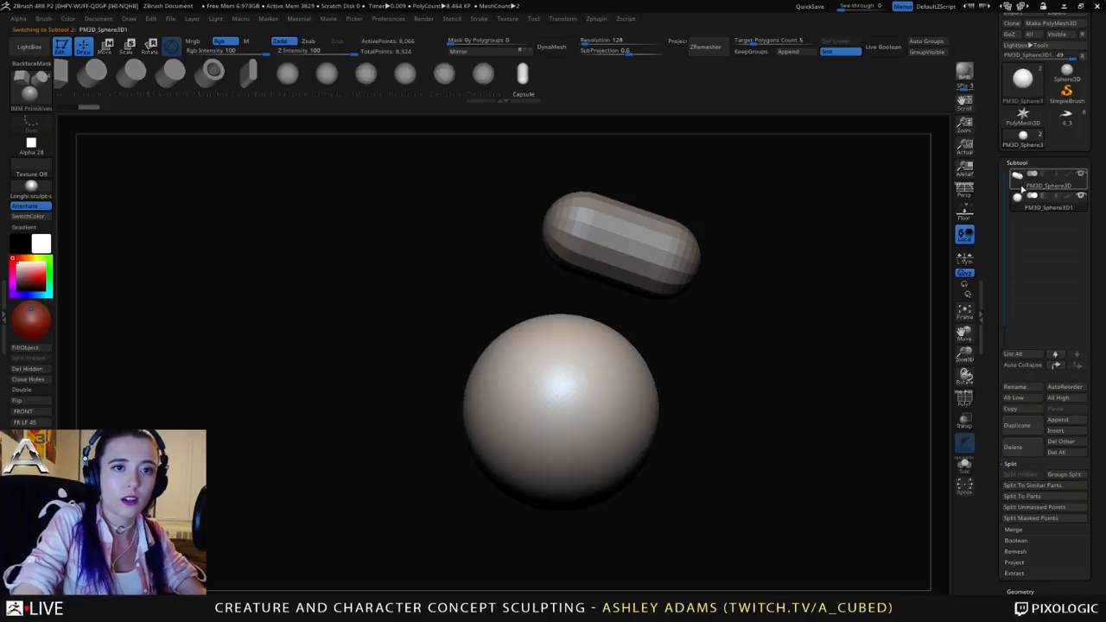
{"action": "left_click", "coordinate": [1017, 210]}
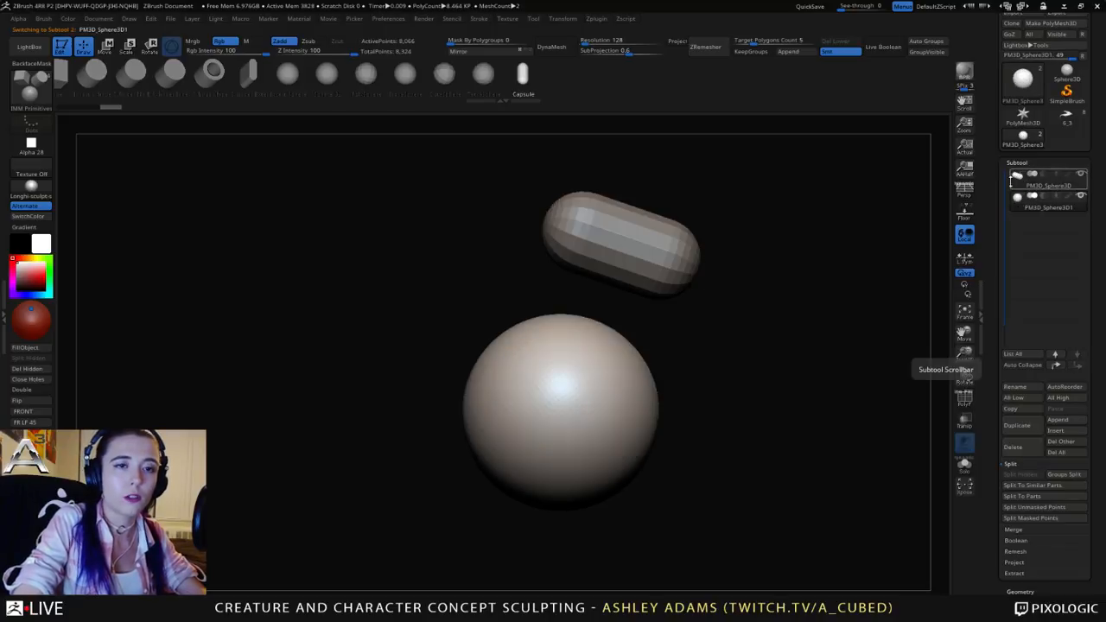
{"action": "left_click", "coordinate": [1019, 184]}
{"action": "left_click", "coordinate": [1017, 207]}
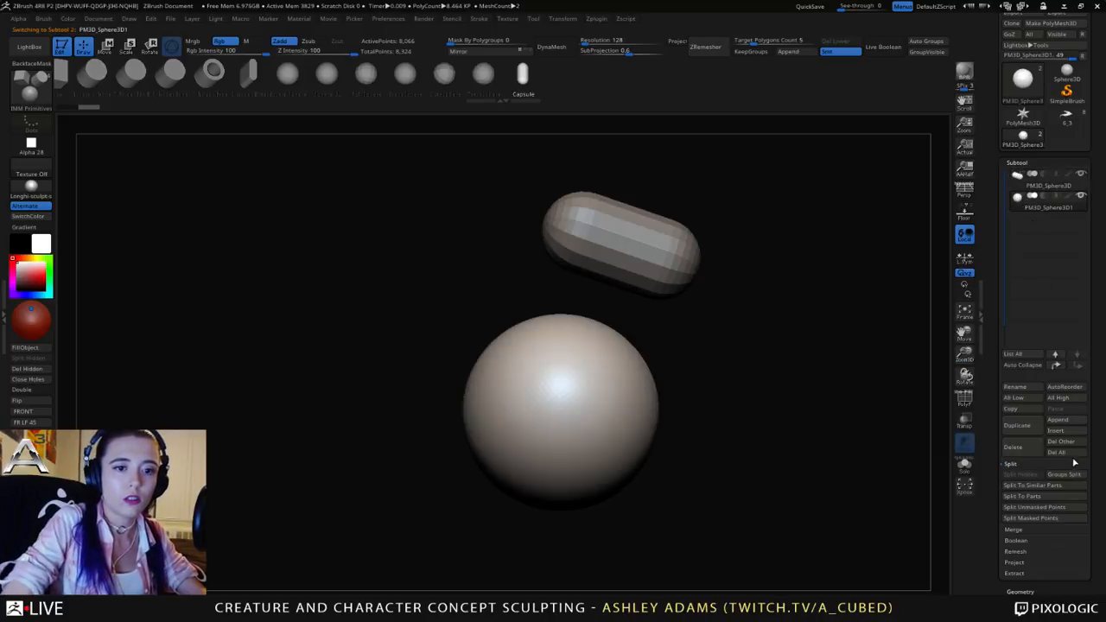
{"action": "left_click", "coordinate": [1012, 446]}
{"action": "left_click", "coordinate": [913, 474]}
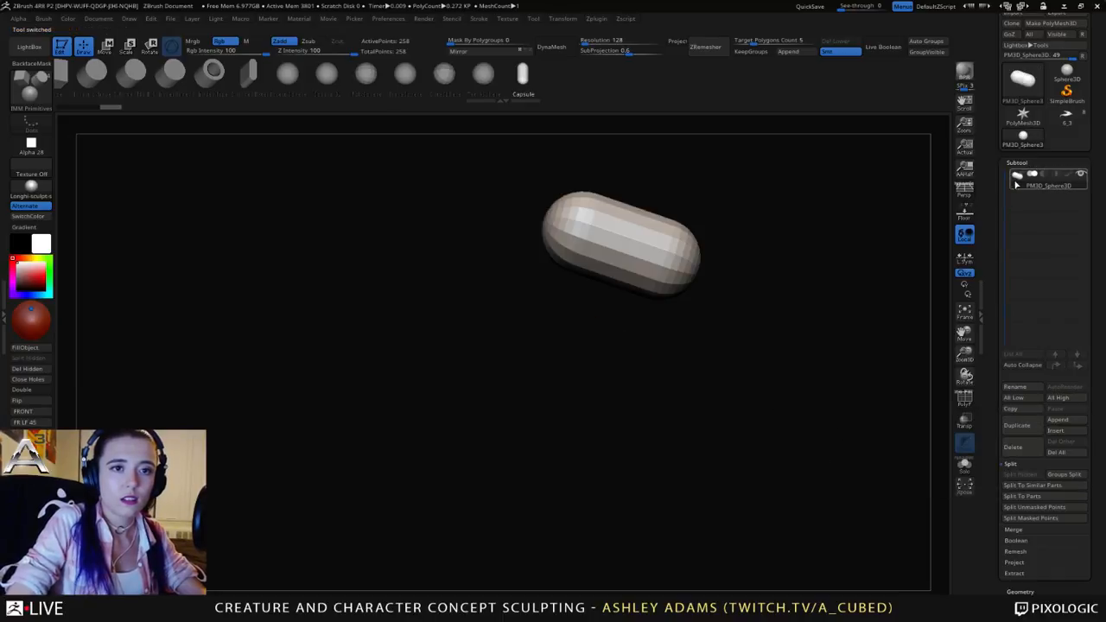
Step: Switch to the SnakeHook brush
{"action": "left_click_drag", "start_coordinate": [518, 259], "coordinate": [650, 264]}
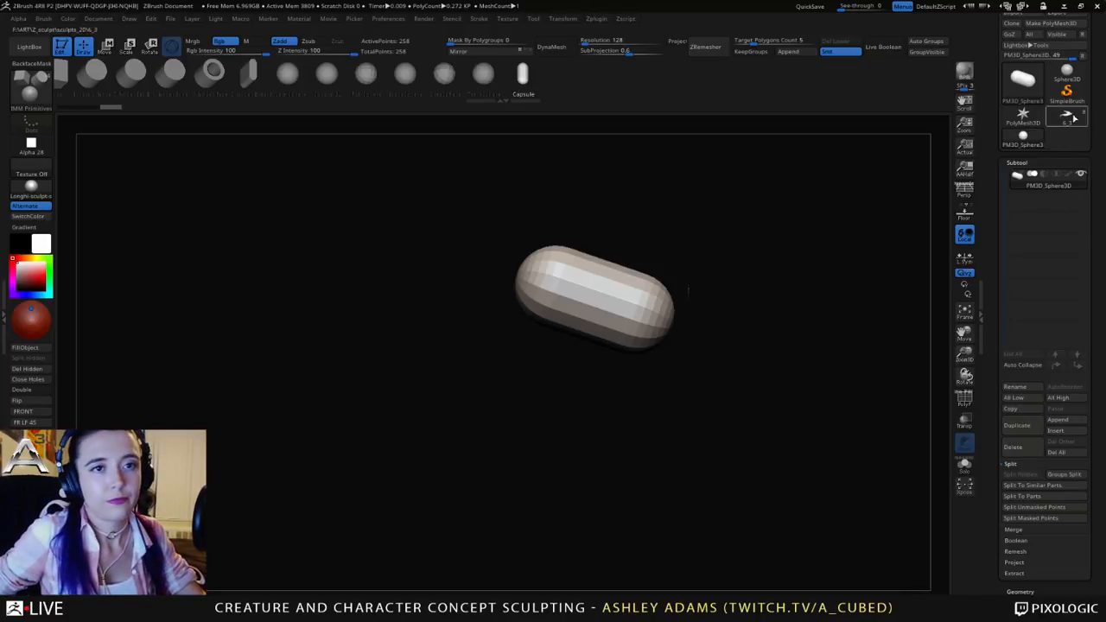
{"action": "mouse_move", "coordinate": [1025, 142]}
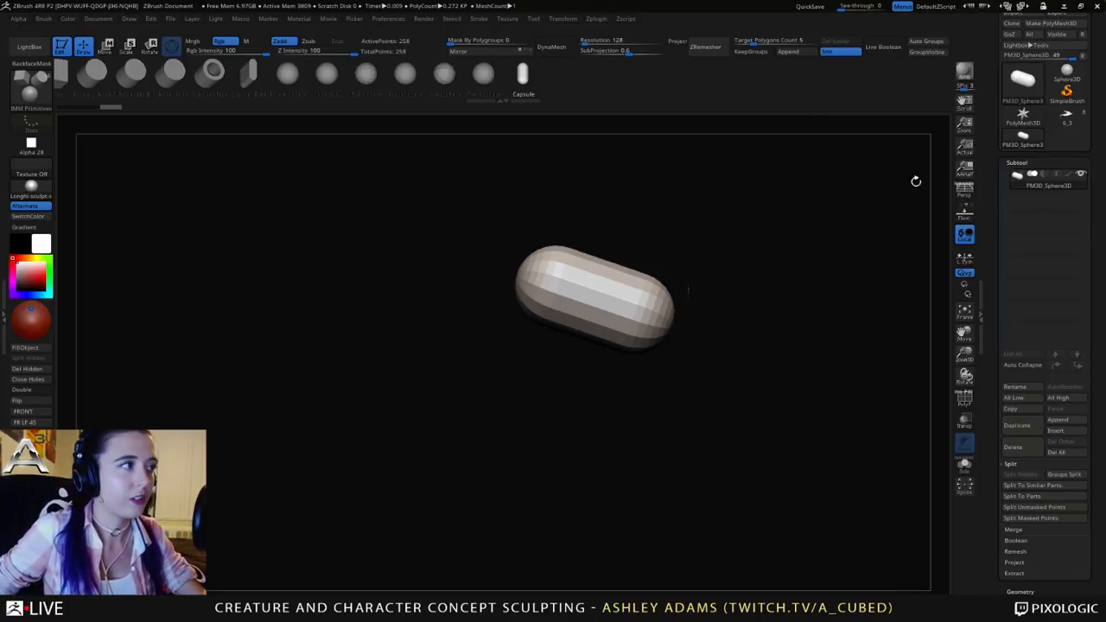
{"action": "left_click_drag", "start_coordinate": [716, 313], "coordinate": [766, 319]}
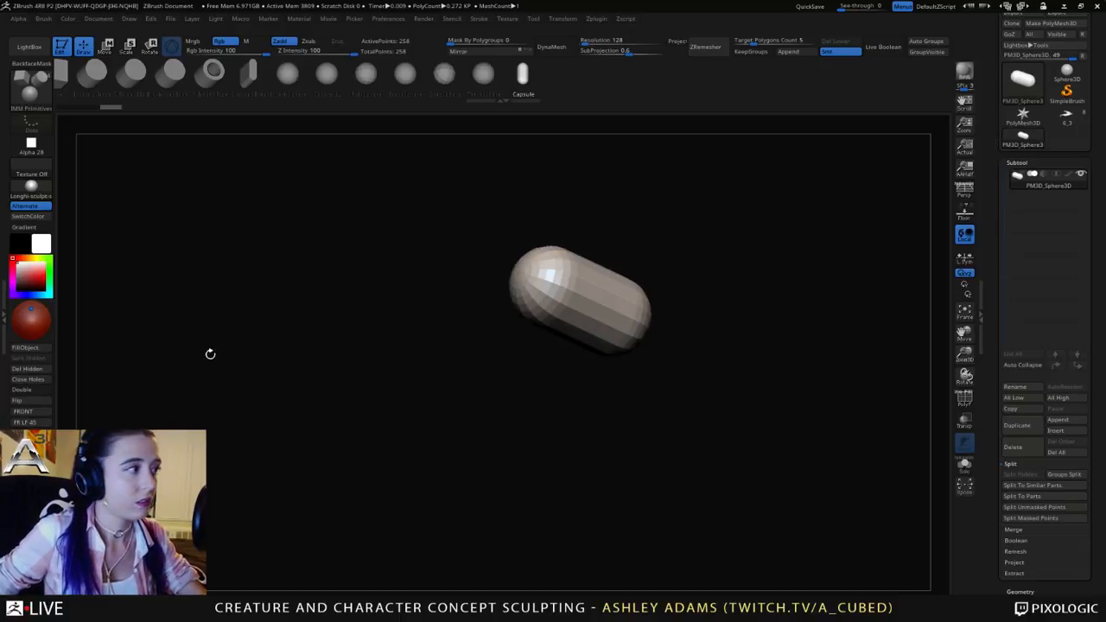
{"action": "key", "text": "b"}
{"action": "key", "text": "s"}
{"action": "key", "text": "h"}
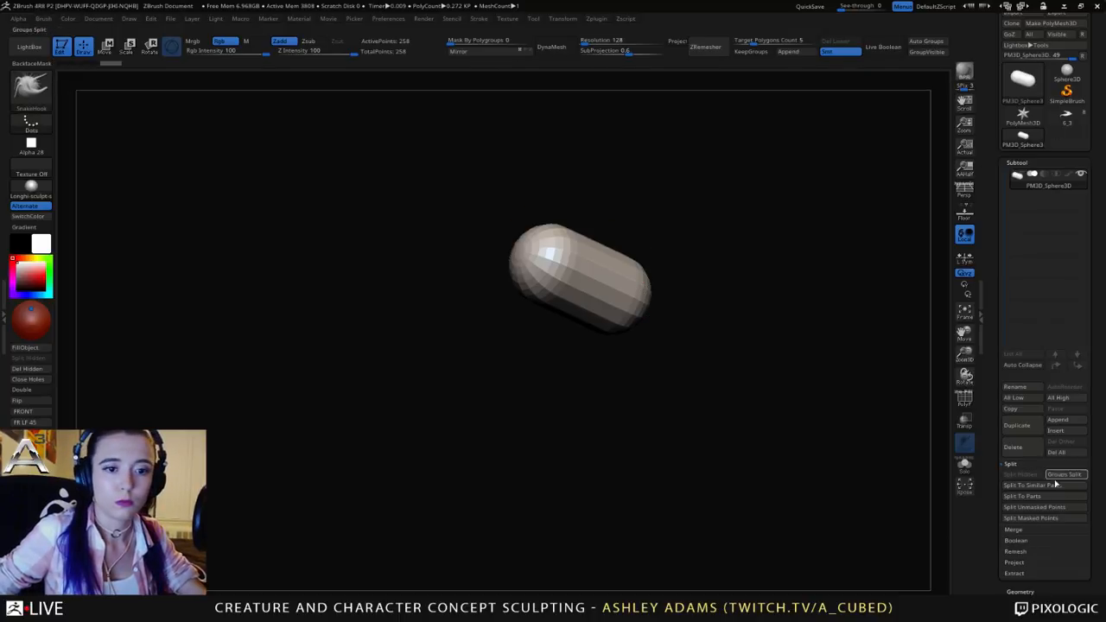
Step: Delete all subtools of the Capsule demo tool and return to the winged creature tool, framing its face from the front
{"action": "left_click", "coordinate": [1057, 452]}
{"action": "left_click", "coordinate": [914, 476]}
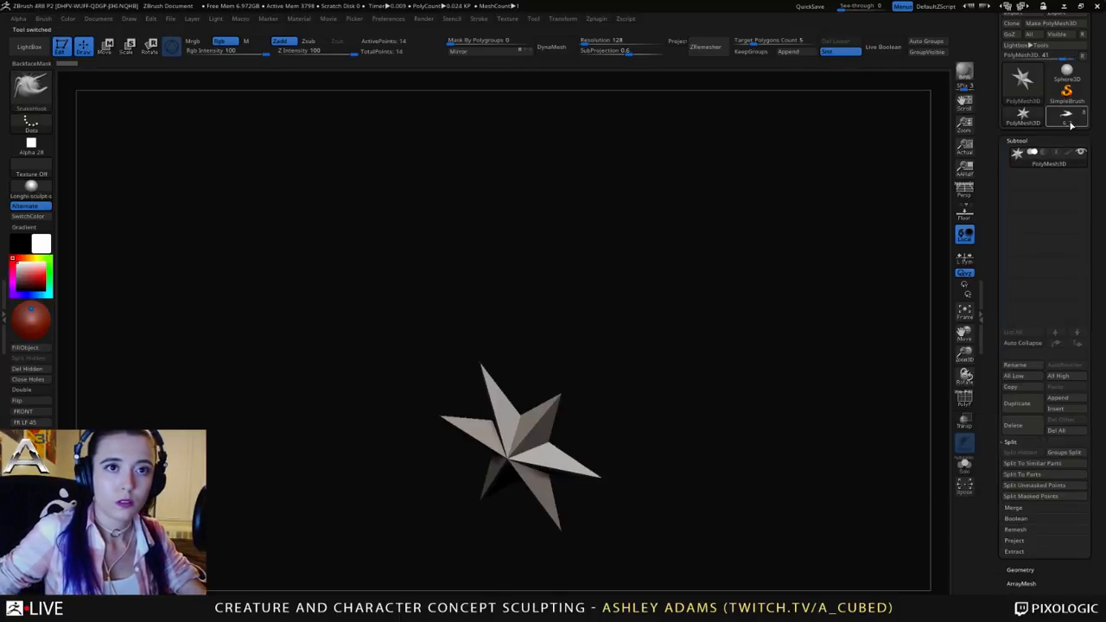
{"action": "left_click", "coordinate": [1069, 121]}
{"action": "left_click_drag", "start_coordinate": [912, 236], "coordinate": [538, 300]}
{"action": "right_click_drag", "start_coordinate": [537, 301], "coordinate": [518, 346], "text": "ctrl"}
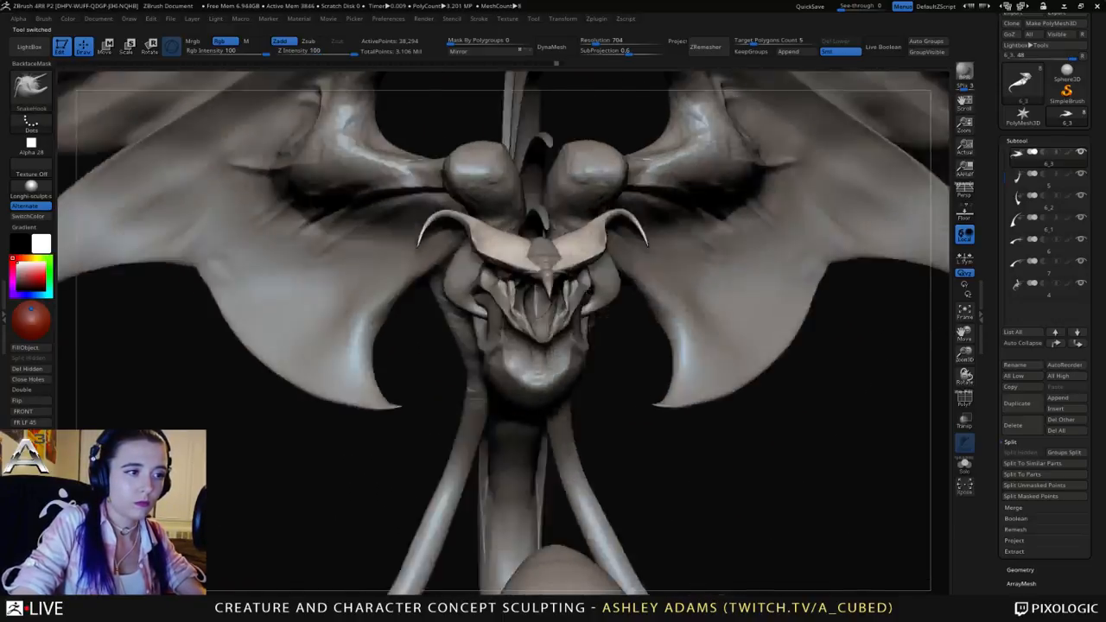
Step: Make the creature's skull subtool active and pull the edge of the web between its upper and lower beak with SnakeHook
{"action": "right_click_drag", "start_coordinate": [483, 294], "coordinate": [561, 279]}
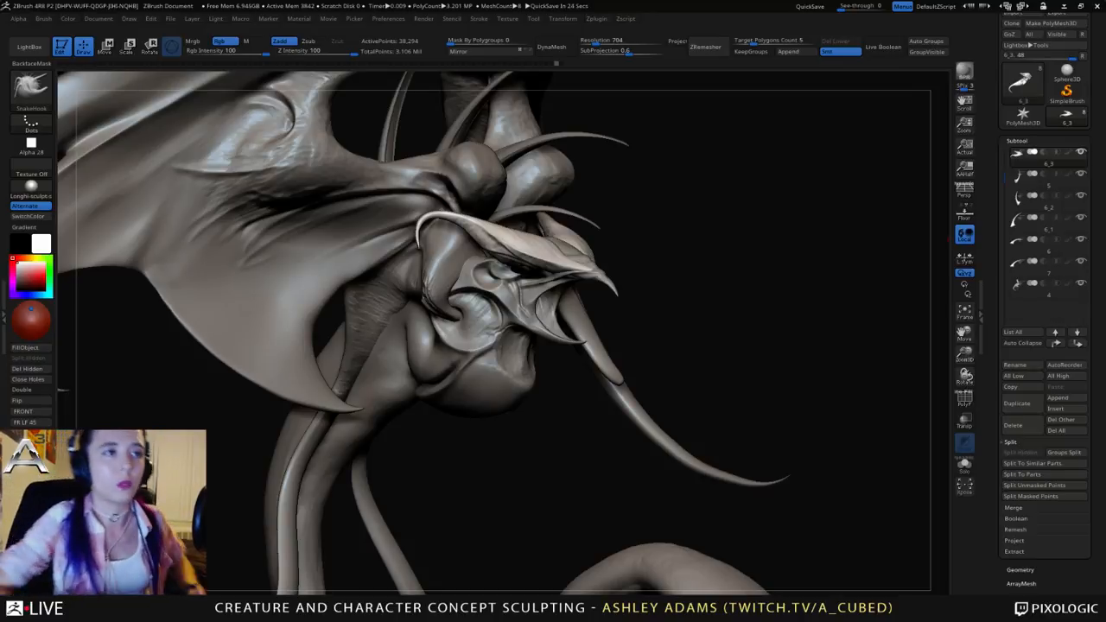
{"action": "right_click_drag", "start_coordinate": [521, 245], "coordinate": [574, 261], "text": "shift"}
{"action": "right_click", "coordinate": [532, 249]}
{"action": "key", "text": "ctrl"}
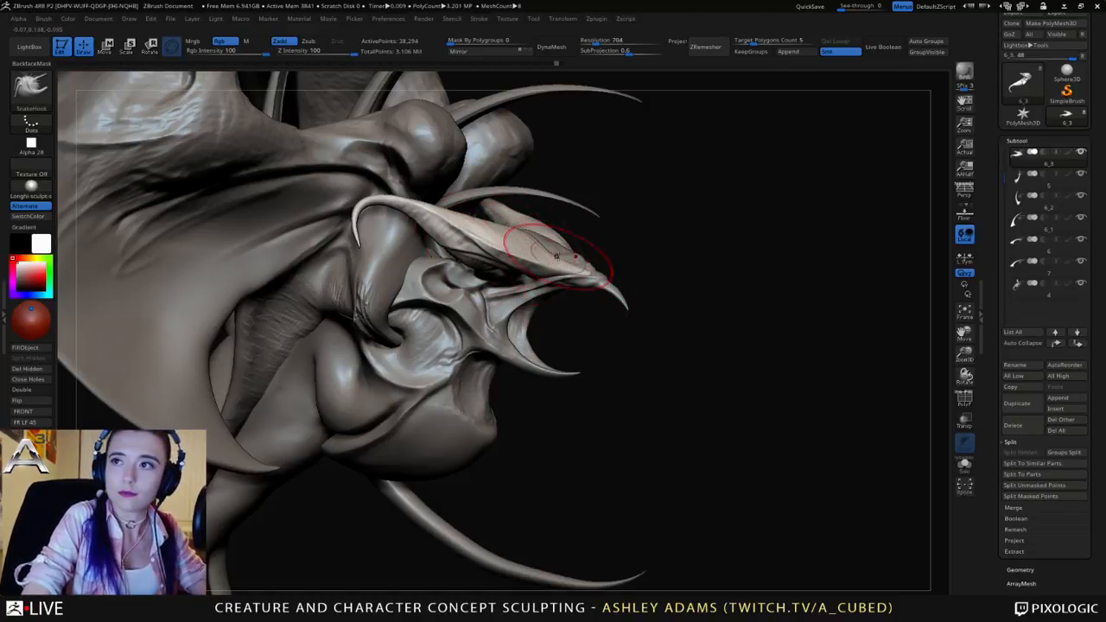
{"action": "mouse_move", "coordinate": [581, 253]}
{"action": "right_mouse_down"}
{"action": "mouse_move", "coordinate": [573, 246]}
{"action": "mouse_move", "coordinate": [587, 257]}
{"action": "right_mouse_up"}
{"action": "left_click", "coordinate": [503, 313], "text": "alt"}
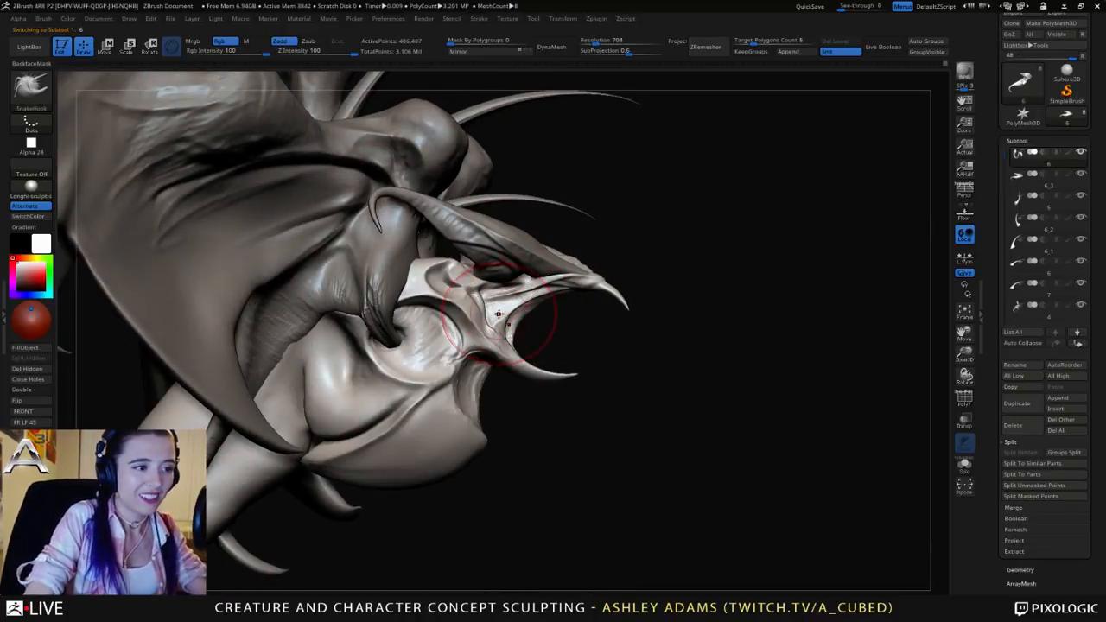
{"action": "right_click_drag", "start_coordinate": [501, 316], "coordinate": [509, 324]}
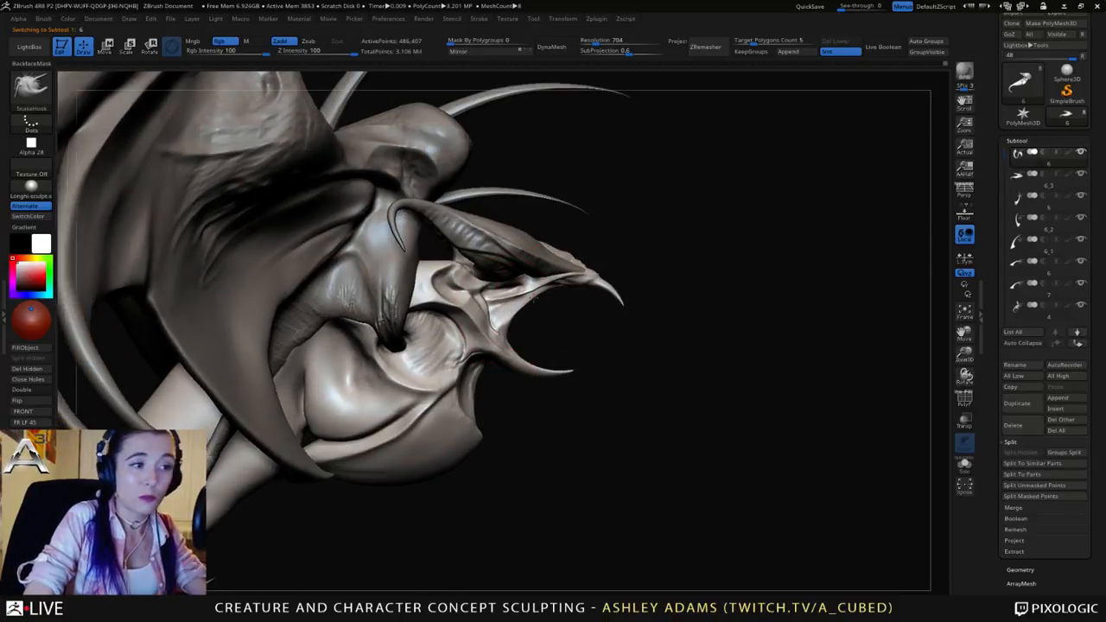
{"action": "key", "text": "space"}
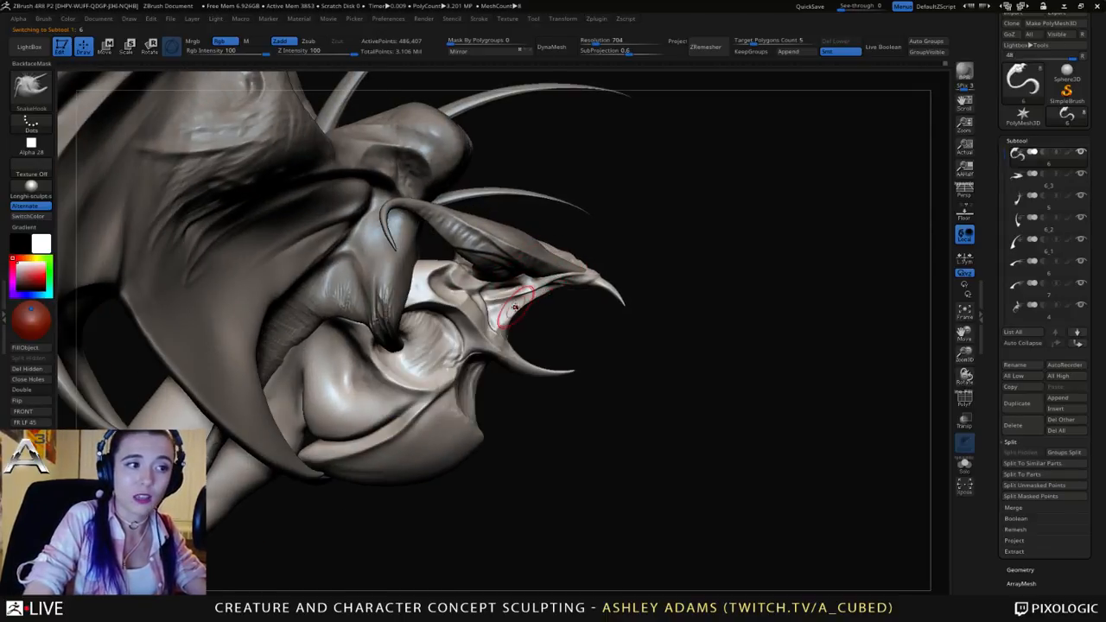
{"action": "left_click_drag", "start_coordinate": [503, 327], "coordinate": [531, 305]}
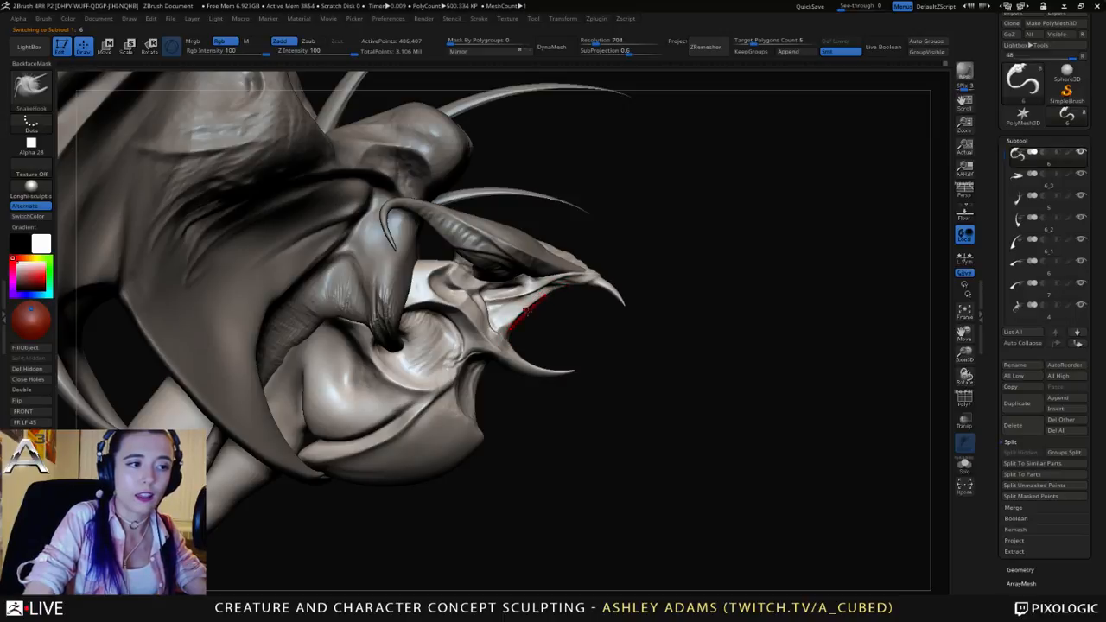
Step: Reshape the underside edge of the skull's upper beak with SnakeHook at an adjusted brush size
{"action": "left_click_drag", "start_coordinate": [682, 322], "coordinate": [432, 298]}
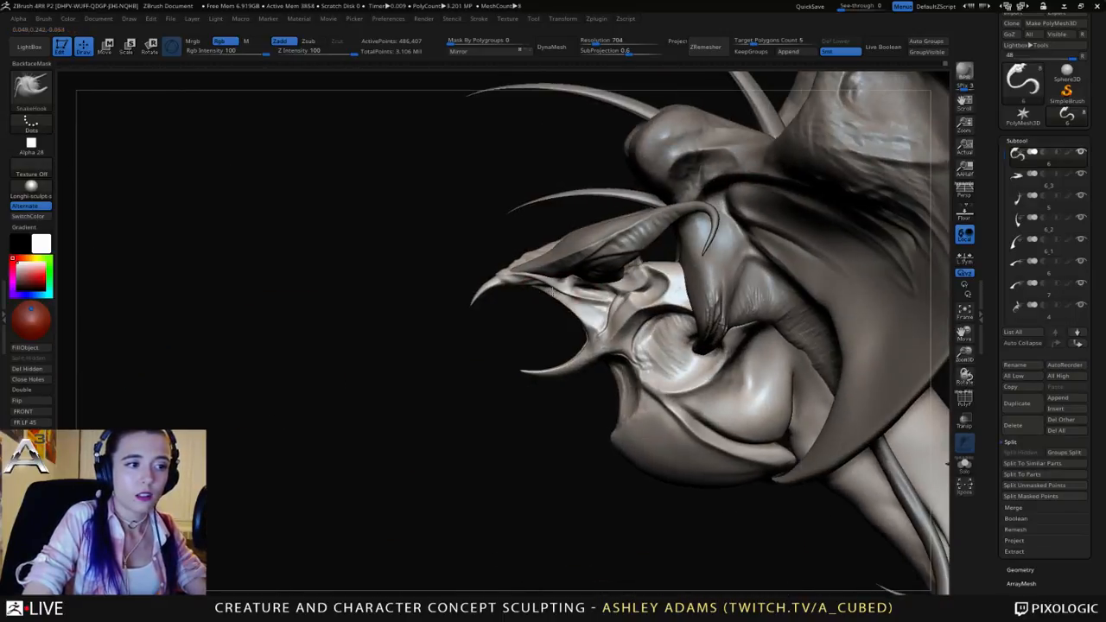
{"action": "key", "text": "space"}
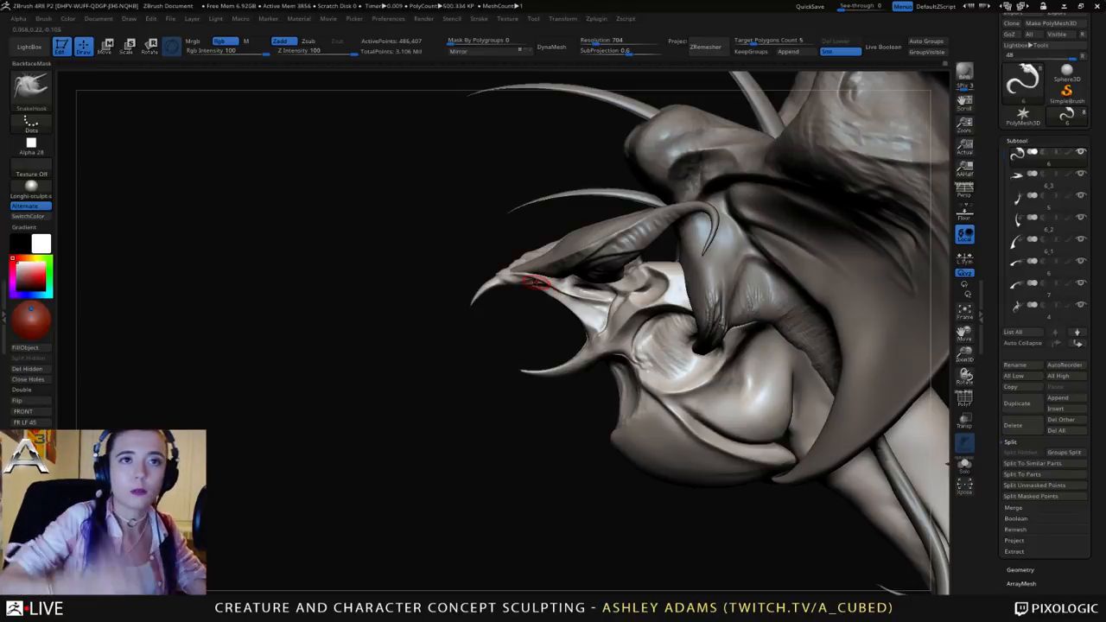
{"action": "scroll", "coordinate": [1020, 78], "scroll_direction": "up", "scroll_amount": 2}
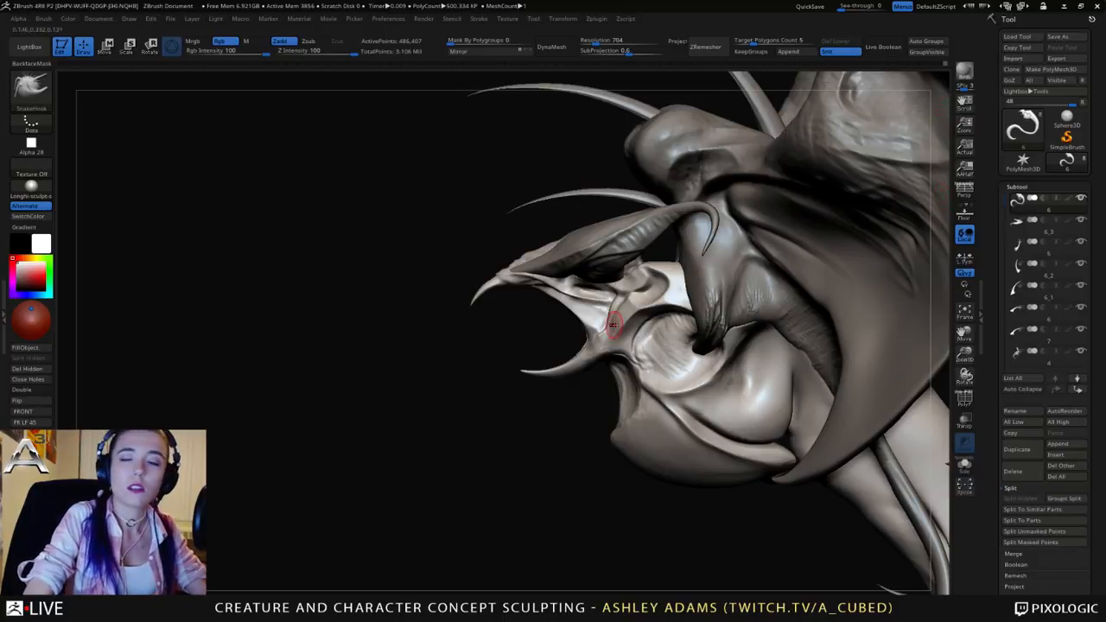
{"action": "left_click_drag", "start_coordinate": [519, 342], "coordinate": [654, 342]}
{"action": "right_click_drag", "start_coordinate": [654, 342], "coordinate": [698, 339]}
{"action": "mouse_move", "coordinate": [568, 286]}
{"action": "right_mouse_down", "text": "alt"}
{"action": "mouse_move", "coordinate": [600, 274]}
{"action": "mouse_move", "coordinate": [621, 302]}
{"action": "mouse_move", "coordinate": [535, 229]}
{"action": "mouse_move", "coordinate": [568, 226]}
{"action": "right_mouse_up", "text": "alt"}
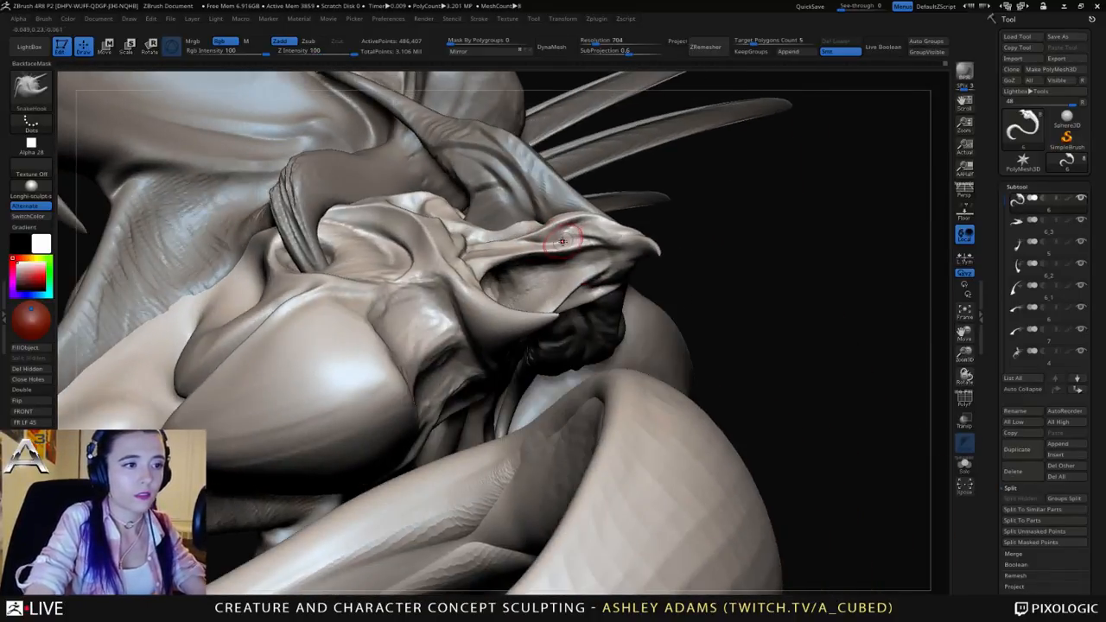
{"action": "key", "text": "space"}
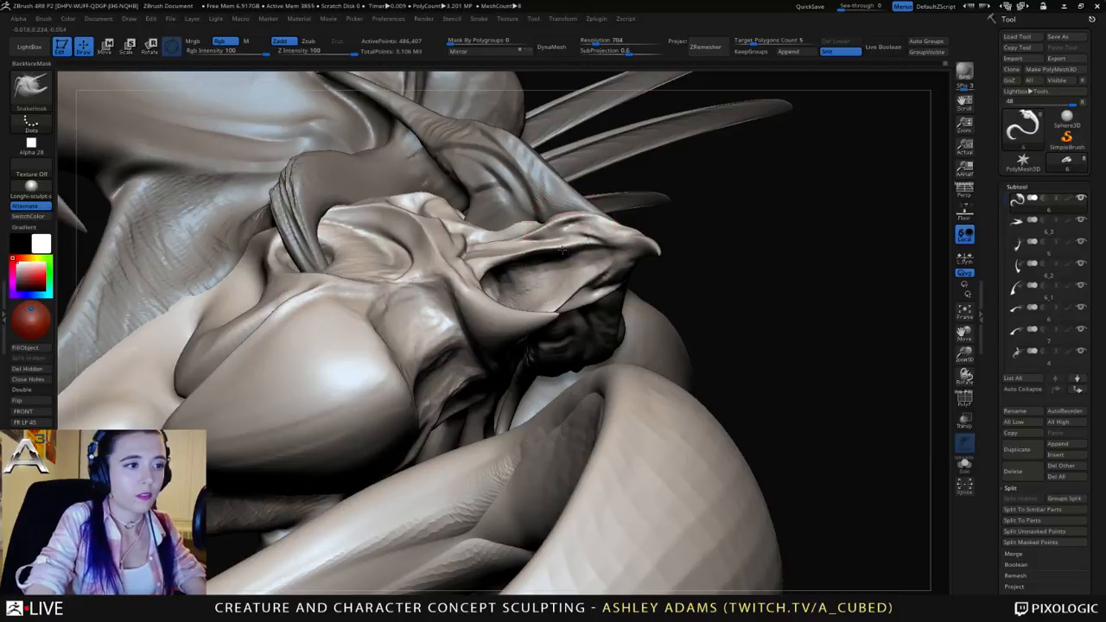
{"action": "left_click_drag", "start_coordinate": [559, 259], "coordinate": [572, 246]}
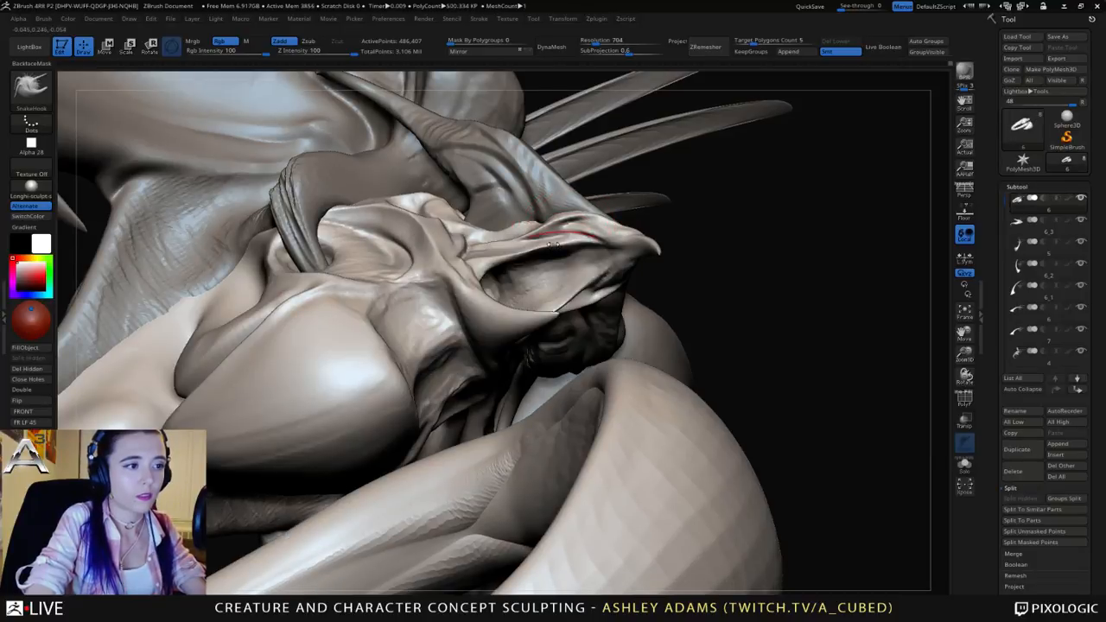
Step: Refine the inner rim of the beak opening with short SnakeHook pulls, resizing the brush as needed
{"action": "mouse_move", "coordinate": [596, 241]}
{"action": "right_mouse_down"}
{"action": "mouse_move", "coordinate": [525, 259]}
{"action": "mouse_move", "coordinate": [583, 255]}
{"action": "right_mouse_up"}
{"action": "key", "text": "space"}
{"action": "left_click_drag", "start_coordinate": [583, 254], "coordinate": [572, 255]}
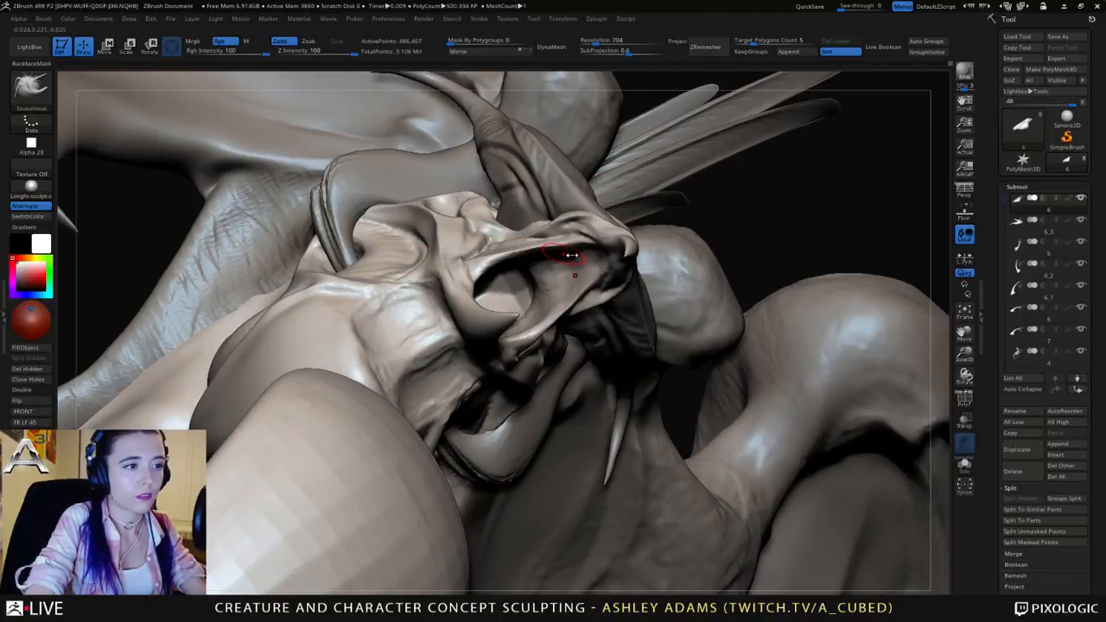
{"action": "right_click_drag", "start_coordinate": [569, 251], "coordinate": [576, 253]}
{"action": "key", "text": "space"}
{"action": "left_click_drag", "start_coordinate": [559, 251], "coordinate": [566, 250]}
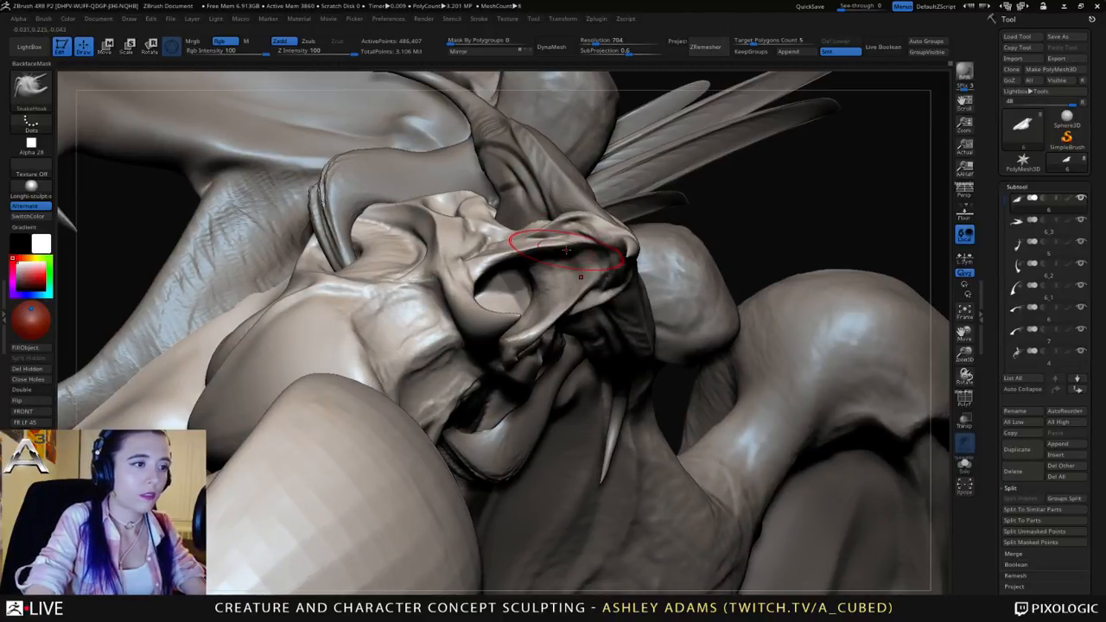
{"action": "mouse_move", "coordinate": [566, 248]}
{"action": "right_mouse_down"}
{"action": "mouse_move", "coordinate": [596, 260]}
{"action": "mouse_move", "coordinate": [581, 266]}
{"action": "right_mouse_up"}
{"action": "key", "text": "space"}
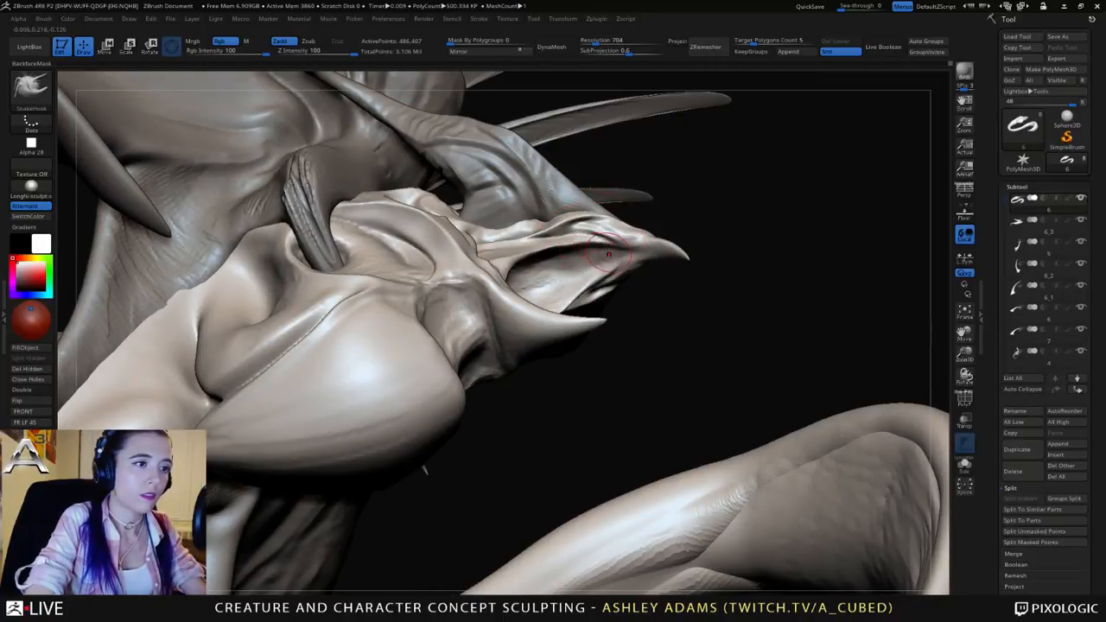
Step: Crease the inside of the upper beak near its tip with DamStandard and adjust the rim with SnakeHook
{"action": "right_click_drag", "start_coordinate": [609, 254], "coordinate": [596, 263]}
{"action": "key", "text": "b"}
{"action": "key", "text": "d"}
{"action": "key", "text": "s"}
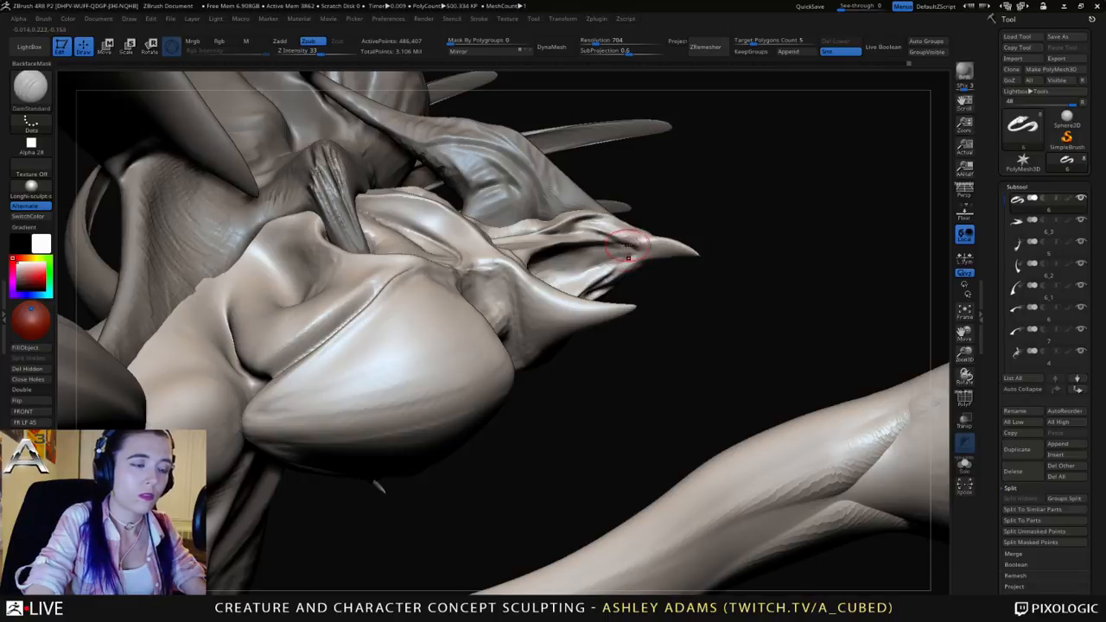
{"action": "mouse_move", "coordinate": [628, 247]}
{"action": "right_mouse_down"}
{"action": "mouse_move", "coordinate": [637, 225]}
{"action": "mouse_move", "coordinate": [630, 247]}
{"action": "mouse_move", "coordinate": [544, 266]}
{"action": "mouse_move", "coordinate": [575, 264]}
{"action": "mouse_move", "coordinate": [552, 271]}
{"action": "right_mouse_up"}
{"action": "key", "text": "b"}
{"action": "key", "text": "s"}
{"action": "key", "text": "h"}
{"action": "key", "text": "space"}
Step: Carve fine ridges across the roof of the mouth with DamStandard
{"action": "key", "text": "b"}
{"action": "key", "text": "d"}
{"action": "key", "text": "s"}
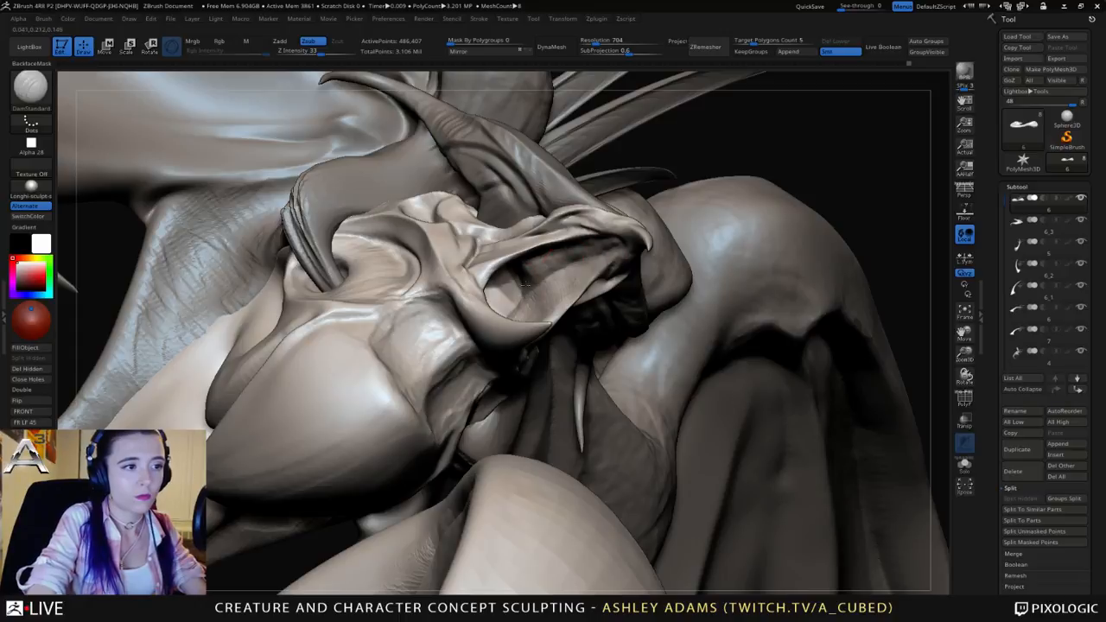
{"action": "right_click_drag", "start_coordinate": [527, 285], "coordinate": [556, 312]}
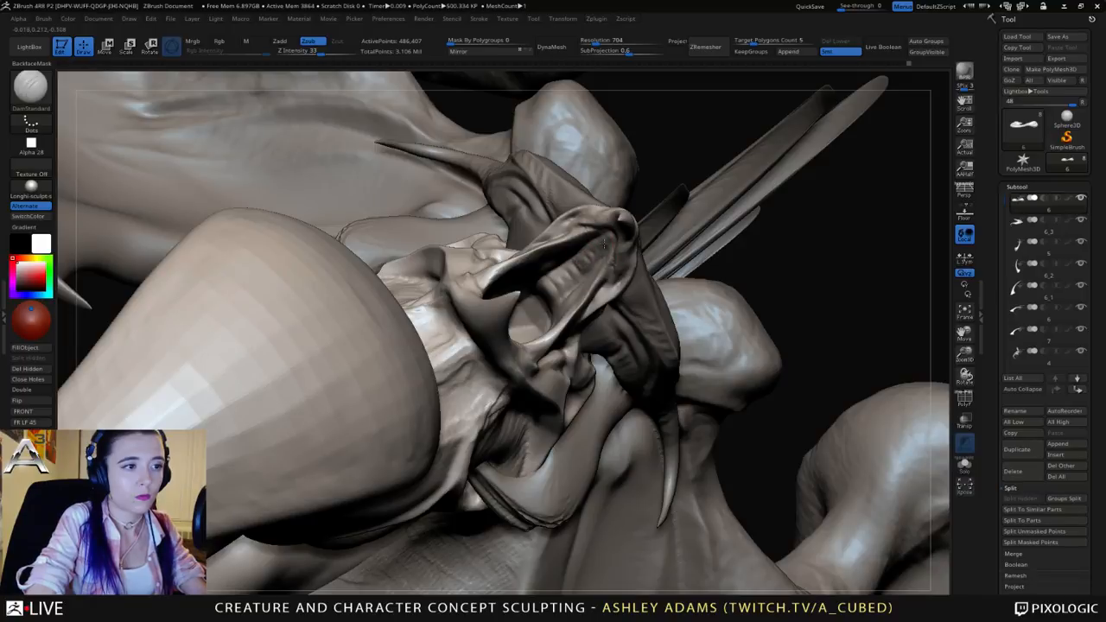
{"action": "right_click_drag", "start_coordinate": [543, 274], "coordinate": [528, 318]}
Step: Build up ridged forms deep inside the mouth opening with ClayBuildup
{"action": "key", "text": "b"}
{"action": "key", "text": "c"}
{"action": "key", "text": "b"}
{"action": "mouse_move", "coordinate": [531, 315]}
{"action": "left_mouse_down"}
{"action": "mouse_move", "coordinate": [516, 316]}
{"action": "mouse_move", "coordinate": [542, 285]}
{"action": "mouse_move", "coordinate": [495, 332]}
{"action": "left_mouse_up"}
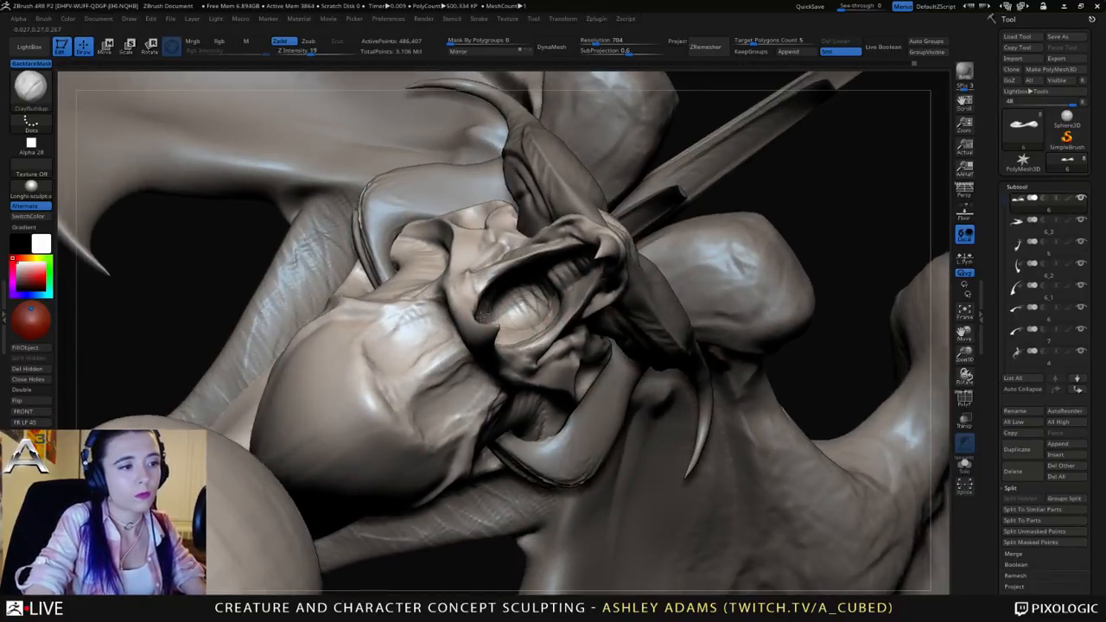
{"action": "right_click_drag", "start_coordinate": [518, 304], "coordinate": [471, 337]}
{"action": "left_click_drag", "start_coordinate": [471, 337], "coordinate": [504, 309]}
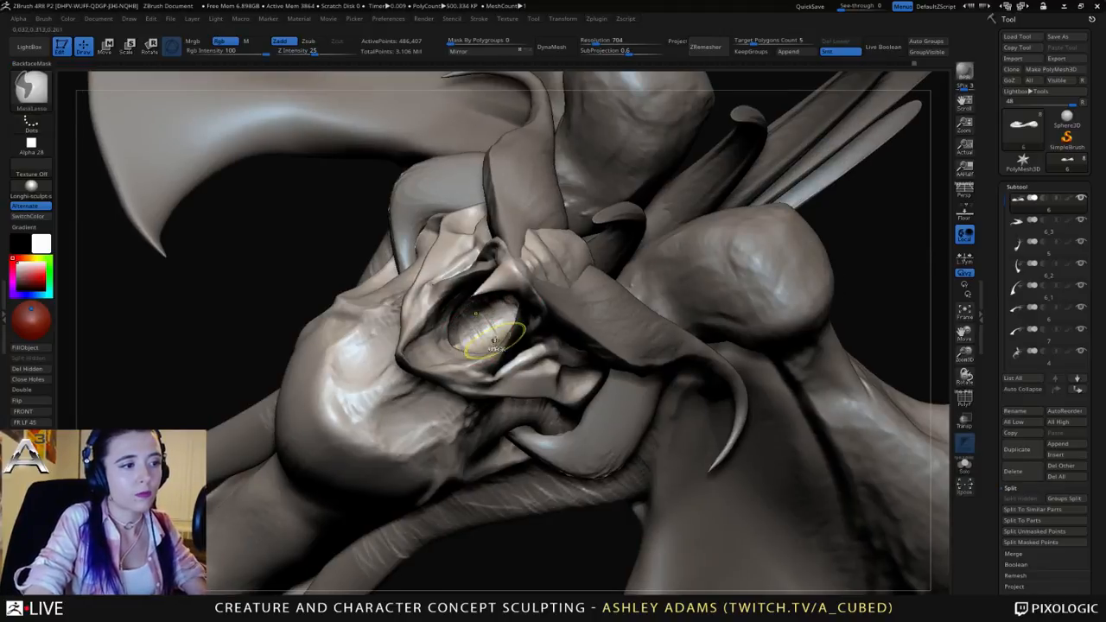
Step: Add volume to the upper surface of the beak near its tip with ClayBuildup
{"action": "mouse_move", "coordinate": [499, 332]}
{"action": "right_mouse_down", "text": "ctrl"}
{"action": "mouse_move", "coordinate": [543, 281]}
{"action": "mouse_move", "coordinate": [466, 274]}
{"action": "mouse_move", "coordinate": [549, 274]}
{"action": "mouse_move", "coordinate": [563, 220]}
{"action": "right_mouse_up", "text": "ctrl"}
{"action": "right_click_drag", "start_coordinate": [410, 205], "coordinate": [654, 259]}
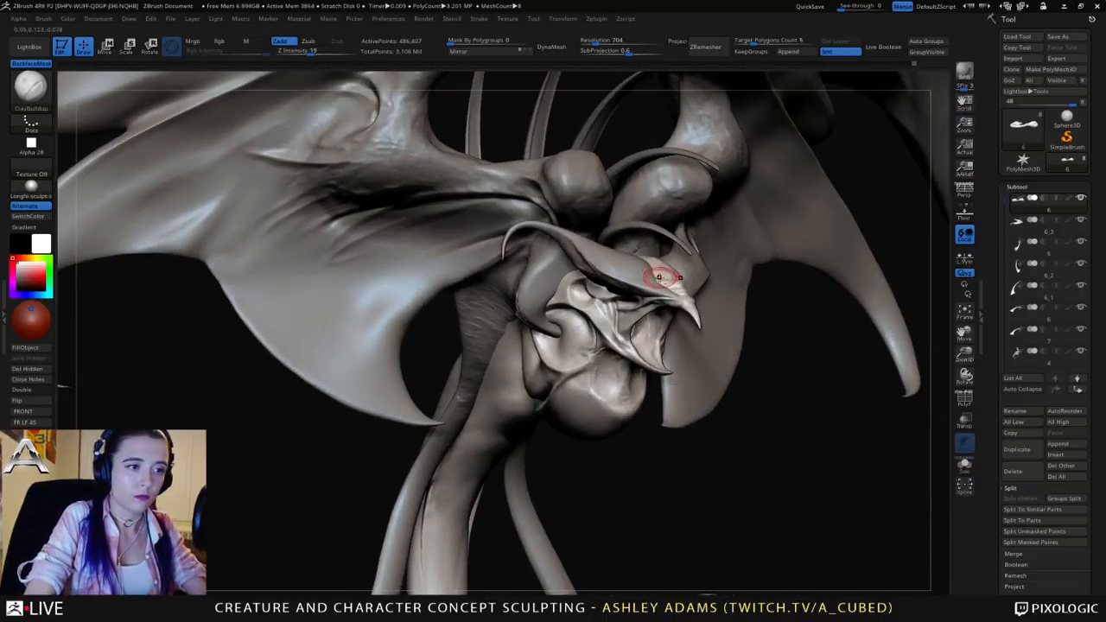
{"action": "mouse_move", "coordinate": [654, 277]}
{"action": "left_mouse_down"}
{"action": "mouse_move", "coordinate": [666, 276]}
{"action": "mouse_move", "coordinate": [639, 272]}
{"action": "left_mouse_up"}
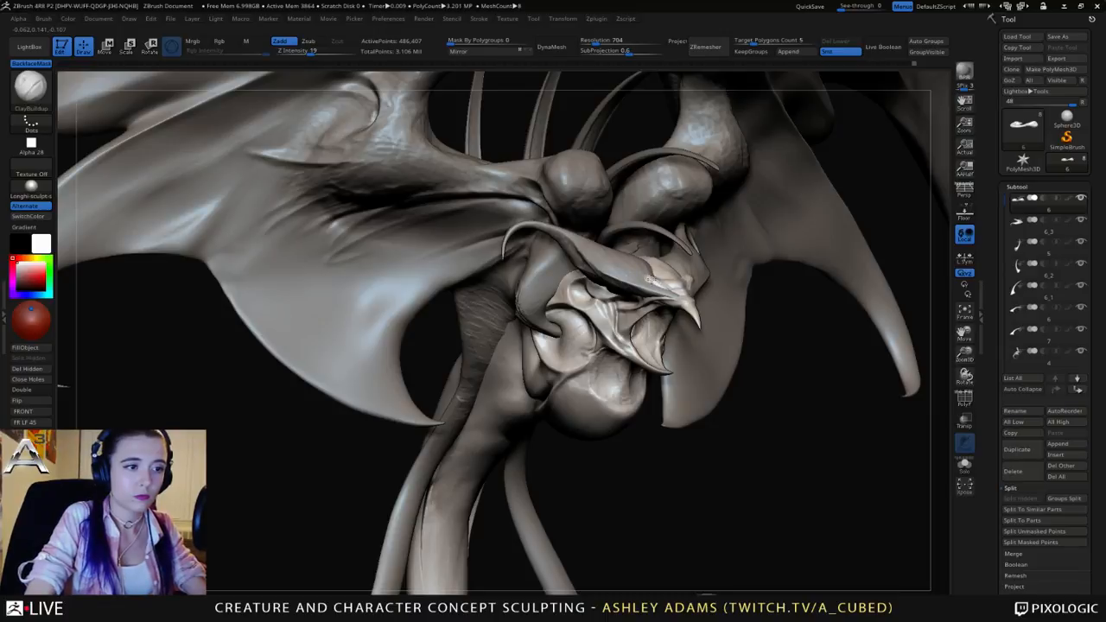
Step: Shape the top of the skull and beak from above, alternating the SnakeHook and ClayBuildup brushes
{"action": "mouse_move", "coordinate": [654, 278]}
{"action": "right_mouse_down"}
{"action": "mouse_move", "coordinate": [701, 285]}
{"action": "mouse_move", "coordinate": [663, 266]}
{"action": "mouse_move", "coordinate": [665, 222]}
{"action": "right_mouse_up"}
{"action": "key", "text": "b"}
{"action": "key", "text": "s"}
{"action": "key", "text": "h"}
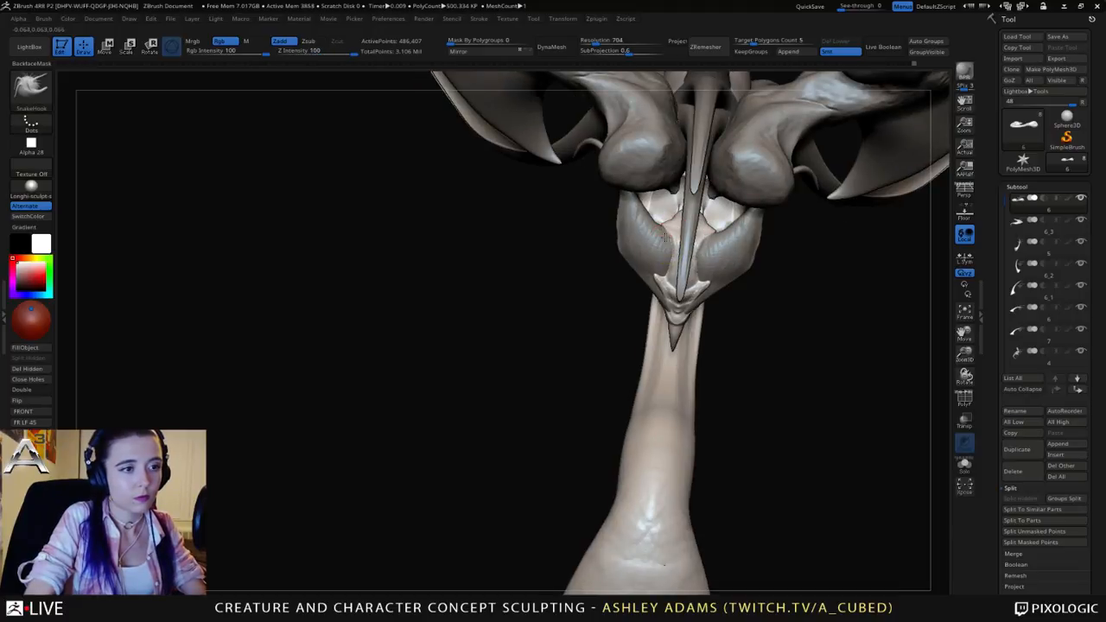
{"action": "key", "text": "b"}
{"action": "key", "text": "c"}
{"action": "key", "text": "b"}
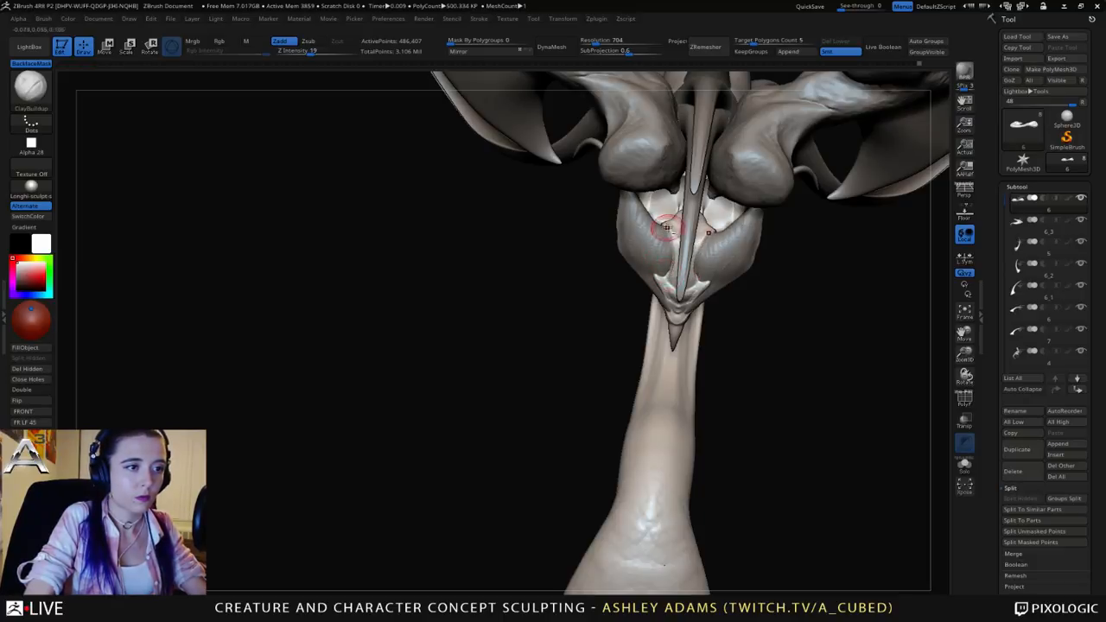
{"action": "right_click_drag", "start_coordinate": [667, 225], "coordinate": [691, 268]}
{"action": "key", "text": "b"}
{"action": "key", "text": "s"}
{"action": "key", "text": "h"}
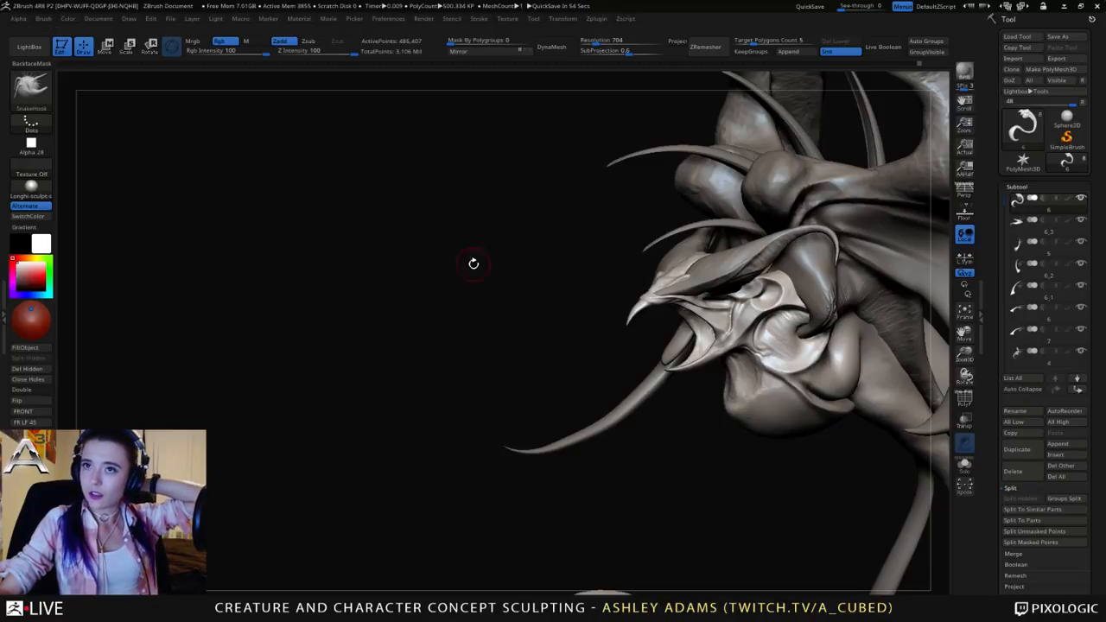
Step: Switch the active tool to Sphere3D and choose the IMM Clothing hardware brush
{"action": "left_click", "coordinate": [42, 18]}
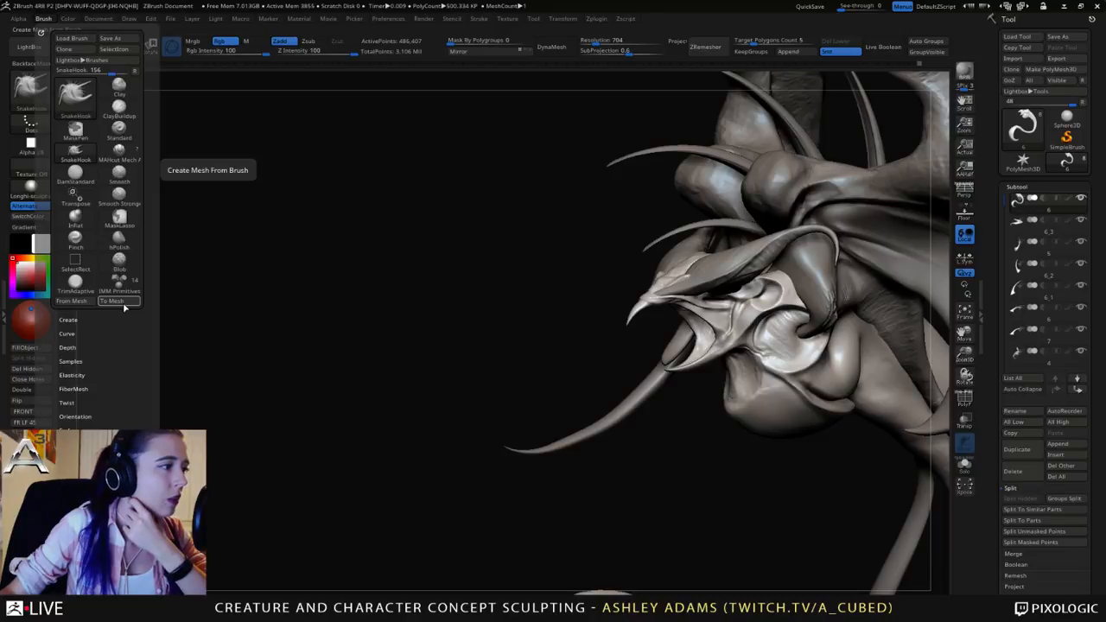
{"action": "left_click", "coordinate": [1067, 118]}
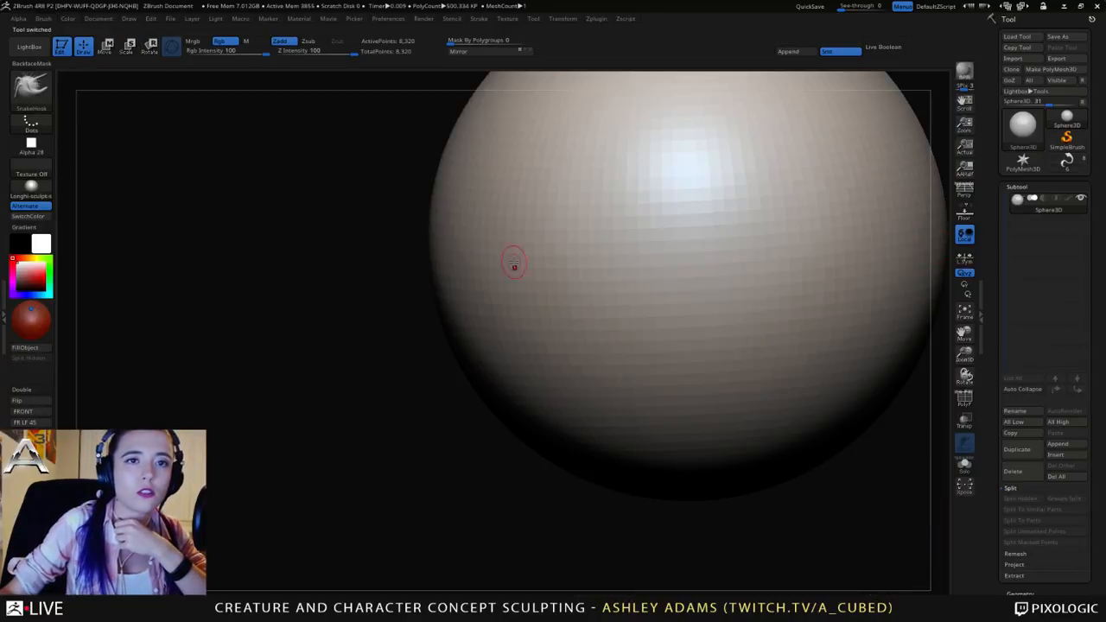
{"action": "right_click_drag", "start_coordinate": [648, 364], "coordinate": [561, 331], "text": "ctrl"}
{"action": "right_click_drag", "start_coordinate": [646, 311], "coordinate": [564, 320], "text": "alt"}
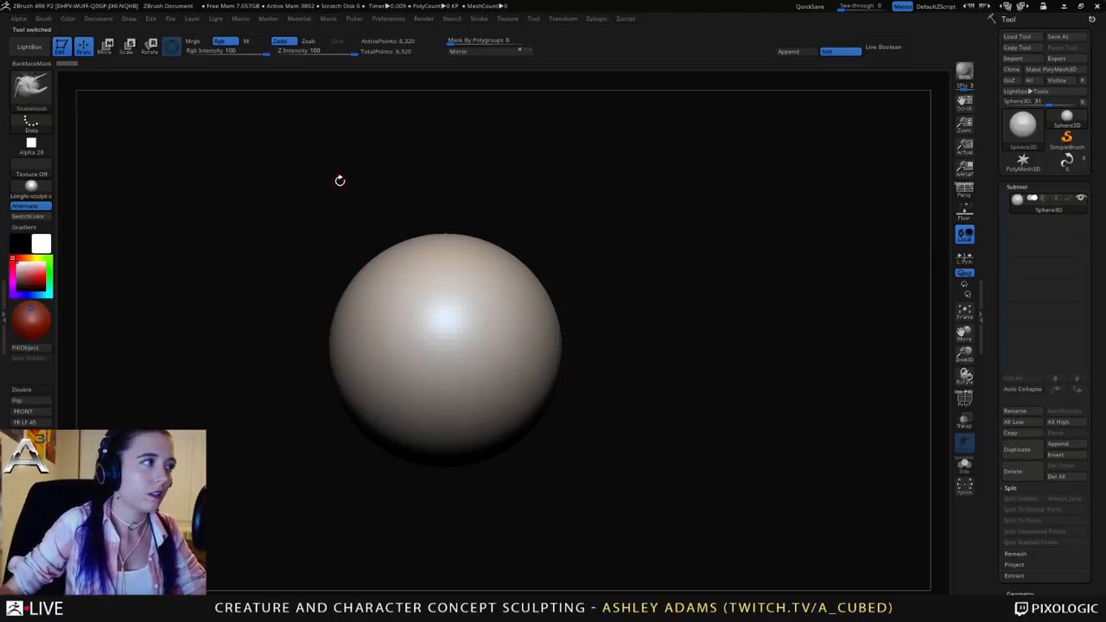
{"action": "key", "text": "b"}
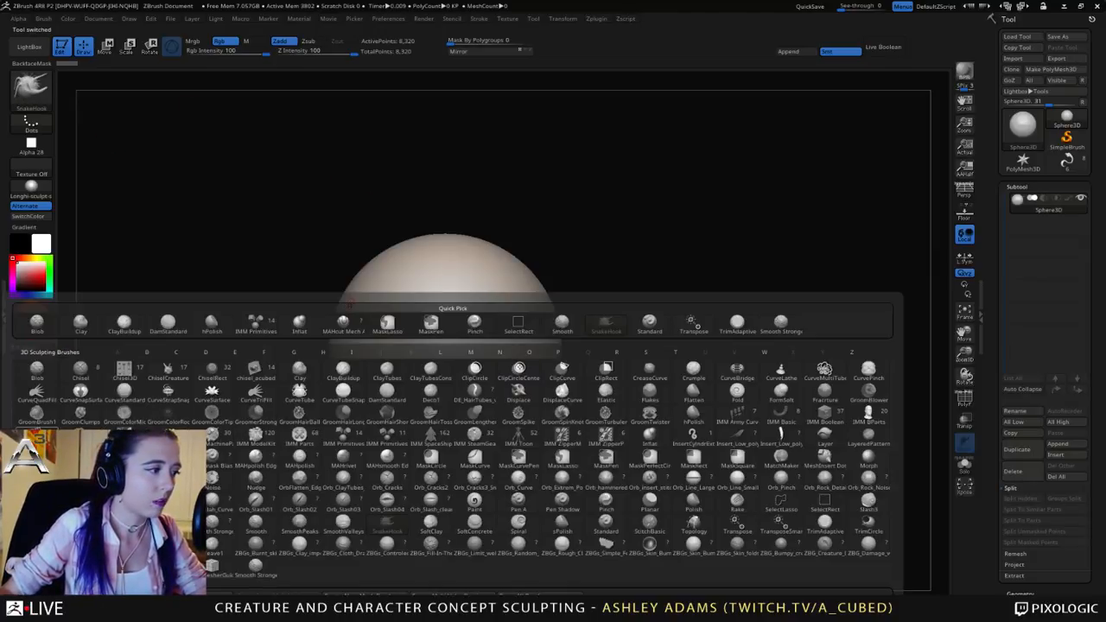
{"action": "left_click", "coordinate": [36, 436]}
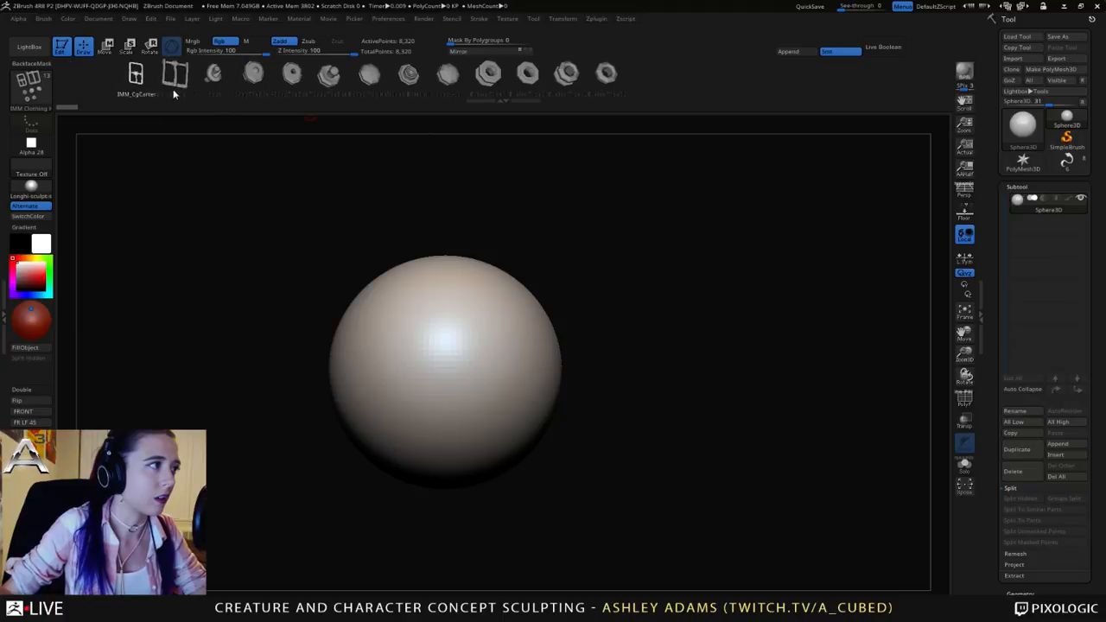
Step: Create a mesh tool from the IMM Clothing hardware brush with To Mesh
{"action": "left_click", "coordinate": [45, 18]}
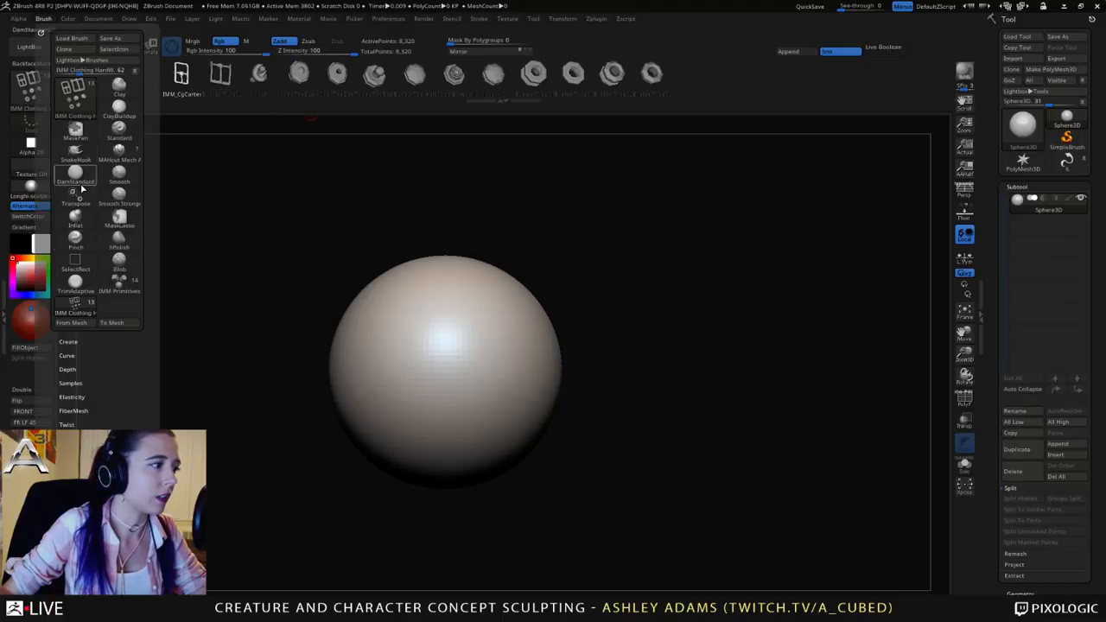
{"action": "left_click", "coordinate": [110, 325]}
{"action": "mouse_move", "coordinate": [496, 193]}
{"action": "left_mouse_down"}
{"action": "mouse_move", "coordinate": [506, 216]}
{"action": "mouse_move", "coordinate": [565, 222]}
{"action": "mouse_move", "coordinate": [449, 190]}
{"action": "left_mouse_up"}
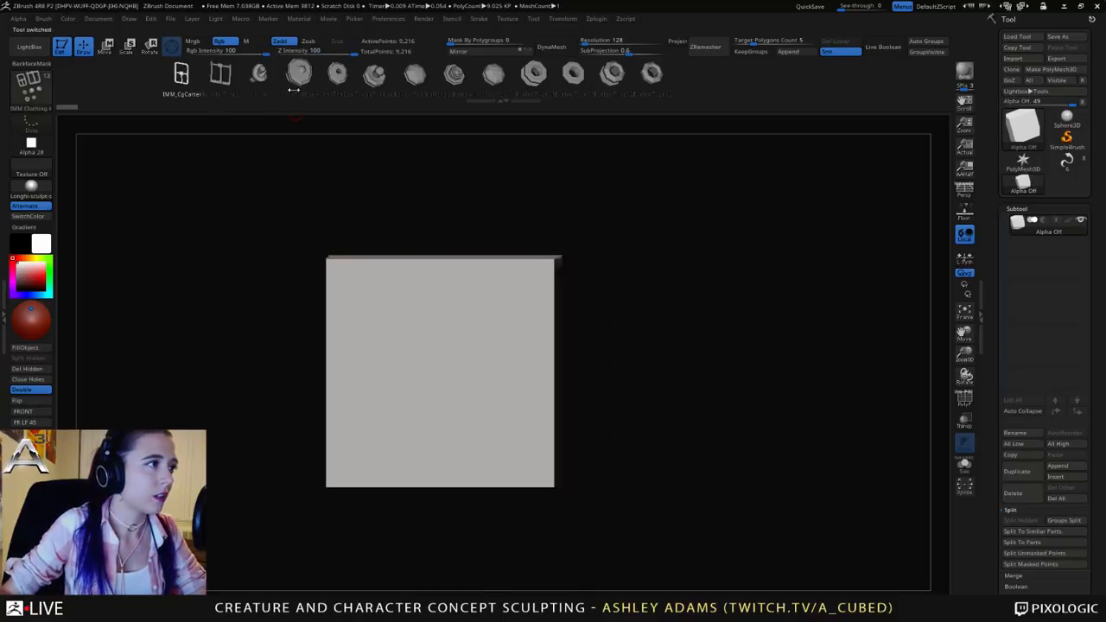
Step: Create another mesh tool from the brush with the SnapTheDot A insert chosen, and inspect its shape
{"action": "left_click", "coordinate": [45, 19]}
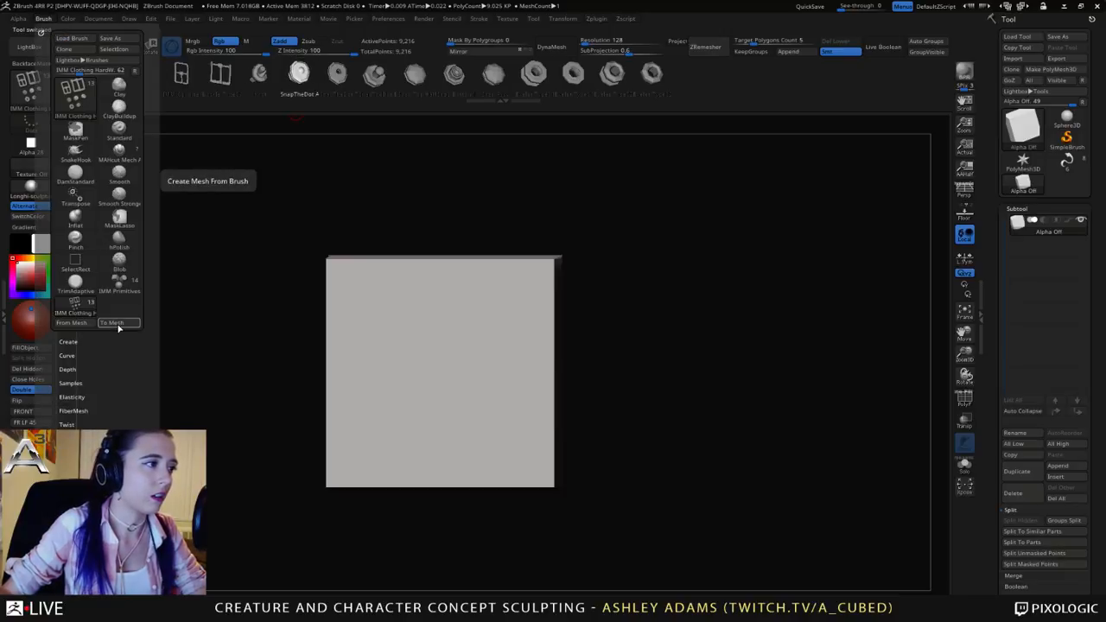
{"action": "left_click", "coordinate": [117, 324]}
{"action": "mouse_move", "coordinate": [489, 267]}
{"action": "left_mouse_down"}
{"action": "mouse_move", "coordinate": [565, 244]}
{"action": "mouse_move", "coordinate": [553, 234]}
{"action": "left_mouse_up"}
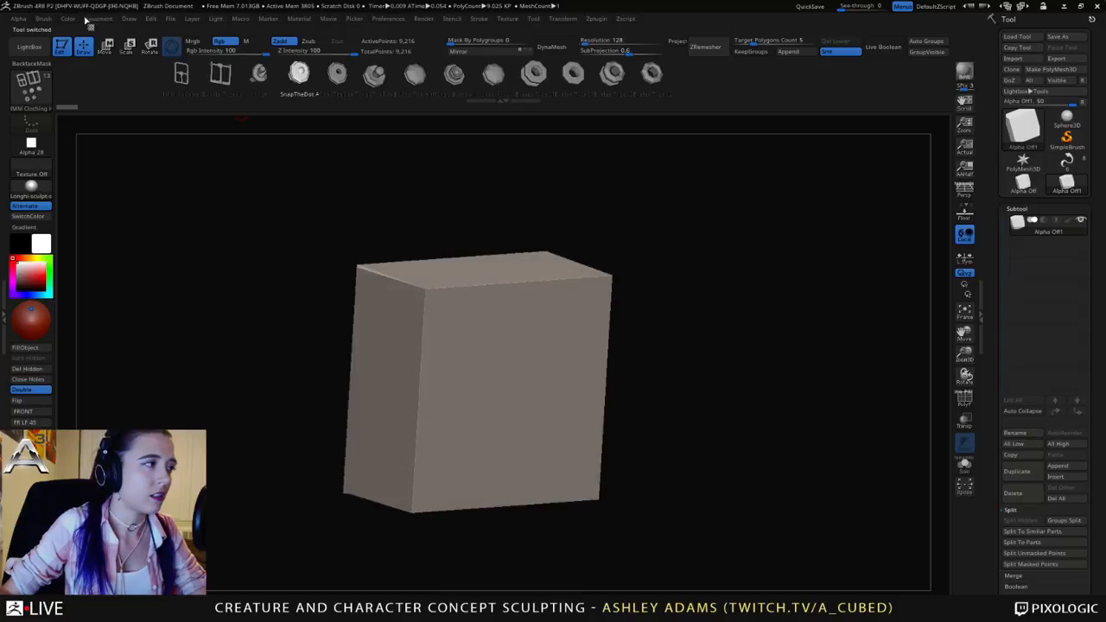
{"action": "left_click", "coordinate": [43, 18]}
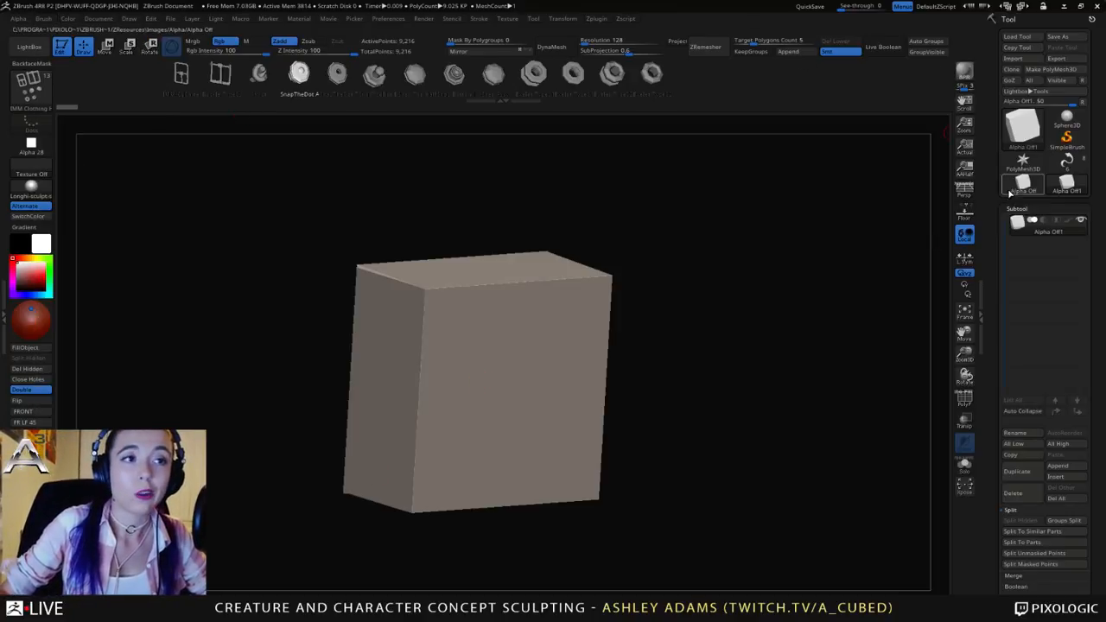
Step: Switch back to the creature tool and set up the SnakeHook brush for the curved body below the head
{"action": "left_click", "coordinate": [1066, 165]}
{"action": "left_click_drag", "start_coordinate": [632, 340], "coordinate": [702, 250]}
{"action": "mouse_move", "coordinate": [605, 285]}
{"action": "right_mouse_down", "text": "ctrl"}
{"action": "mouse_move", "coordinate": [606, 337]}
{"action": "mouse_move", "coordinate": [535, 302]}
{"action": "mouse_move", "coordinate": [519, 371]}
{"action": "right_mouse_up", "text": "ctrl"}
{"action": "key", "text": "b"}
{"action": "key", "text": "s"}
{"action": "key", "text": "h"}
{"action": "key", "text": "space"}
{"action": "left_click", "coordinate": [438, 363]}
{"action": "left_click_drag", "start_coordinate": [338, 434], "coordinate": [614, 221], "text": "alt"}
{"action": "mouse_move", "coordinate": [386, 359]}
{"action": "right_mouse_down"}
{"action": "mouse_move", "coordinate": [374, 348]}
{"action": "mouse_move", "coordinate": [356, 367]}
{"action": "right_mouse_up"}
{"action": "key", "text": "space"}
{"action": "left_click", "coordinate": [385, 352]}
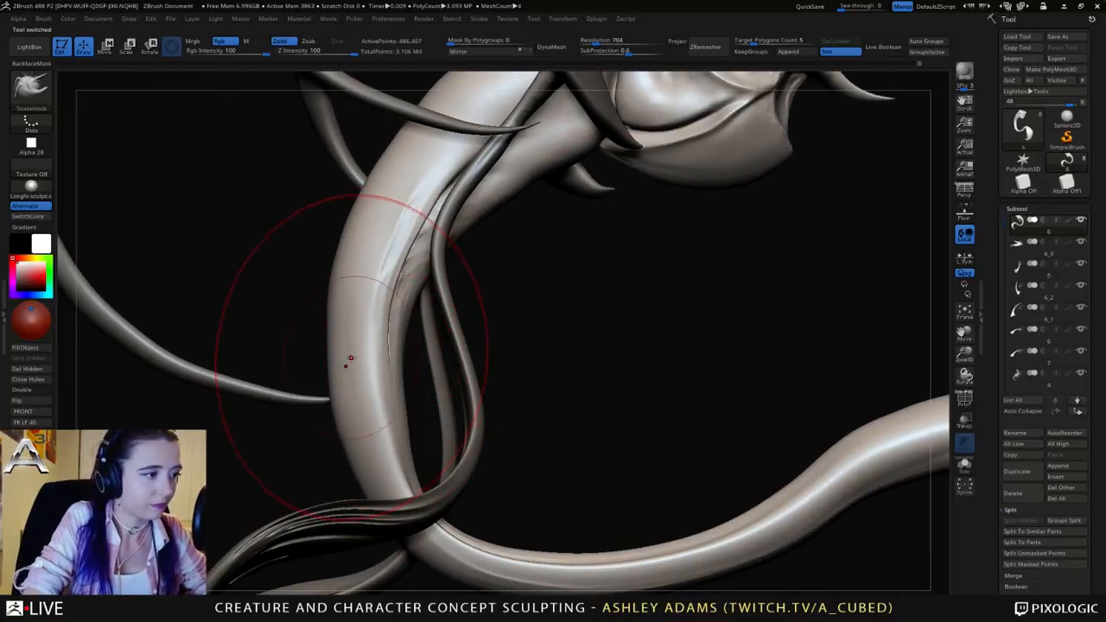
Step: Reshape the upper bend of the creature's curved body with the SnakeHook brush
{"action": "left_click_drag", "start_coordinate": [355, 359], "coordinate": [345, 356]}
{"action": "left_click_drag", "start_coordinate": [372, 474], "coordinate": [357, 465]}
{"action": "mouse_move", "coordinate": [357, 465]}
{"action": "right_mouse_down", "text": "ctrl"}
{"action": "mouse_move", "coordinate": [363, 376]}
{"action": "mouse_move", "coordinate": [384, 332]}
{"action": "right_mouse_up", "text": "ctrl"}
{"action": "left_click_drag", "start_coordinate": [384, 332], "coordinate": [372, 323]}
{"action": "right_click_drag", "start_coordinate": [332, 349], "coordinate": [343, 359]}
{"action": "key", "text": "space"}
{"action": "left_click", "coordinate": [399, 298]}
{"action": "right_click_drag", "start_coordinate": [409, 287], "coordinate": [456, 320]}
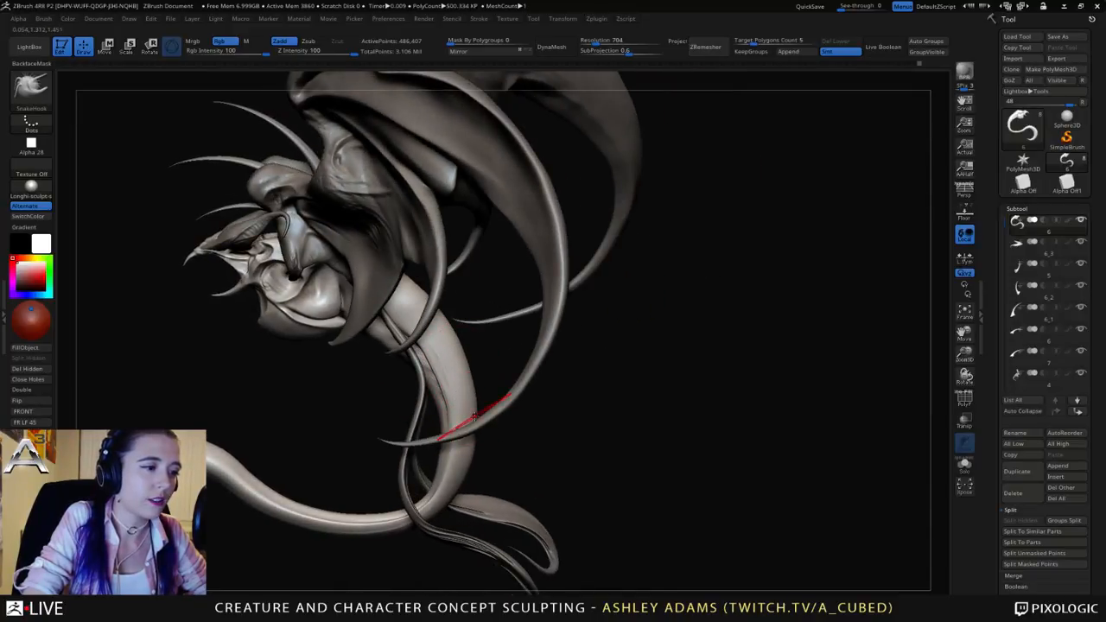
Step: Refine the neck's contour beneath the head, where the thin tendrils run alongside it, with SnakeHook
{"action": "right_click_drag", "start_coordinate": [489, 408], "coordinate": [540, 331], "text": "alt"}
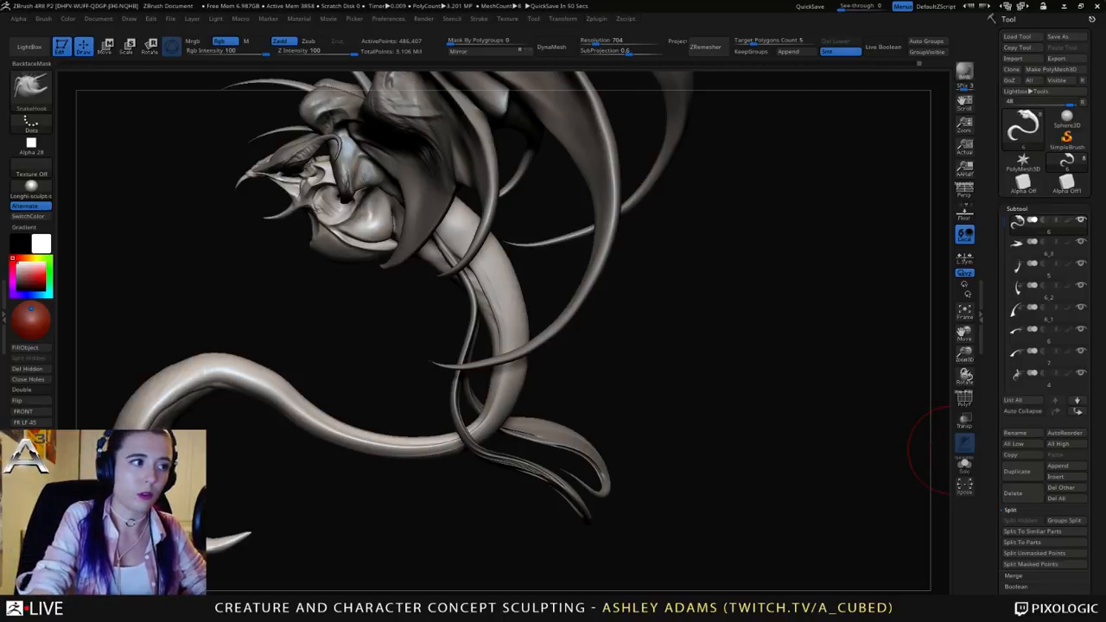
{"action": "left_click_drag", "start_coordinate": [521, 253], "coordinate": [604, 264]}
{"action": "left_click_drag", "start_coordinate": [545, 323], "coordinate": [496, 311]}
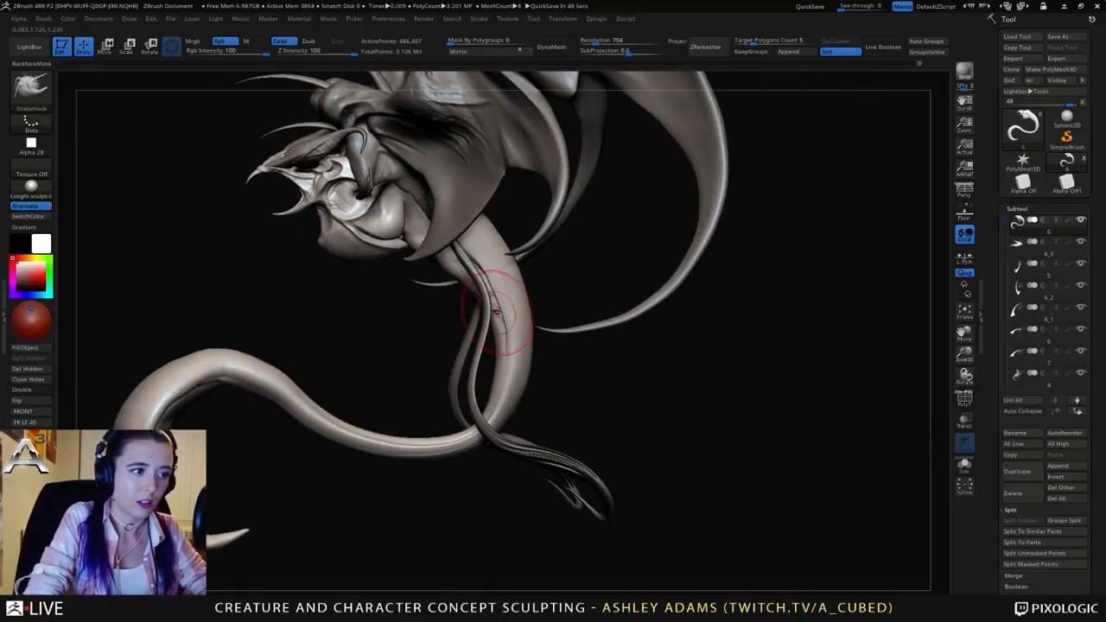
{"action": "right_click_drag", "start_coordinate": [497, 312], "coordinate": [495, 303]}
{"action": "right_click", "coordinate": [495, 303]}
{"action": "left_click_drag", "start_coordinate": [540, 302], "coordinate": [493, 301]}
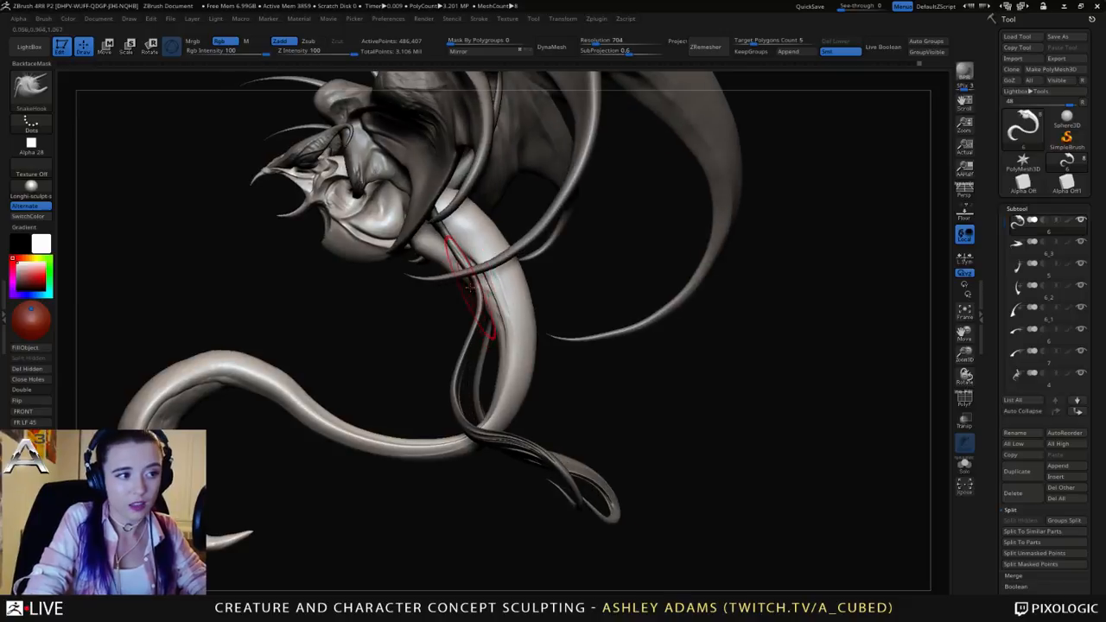
{"action": "key", "text": "space"}
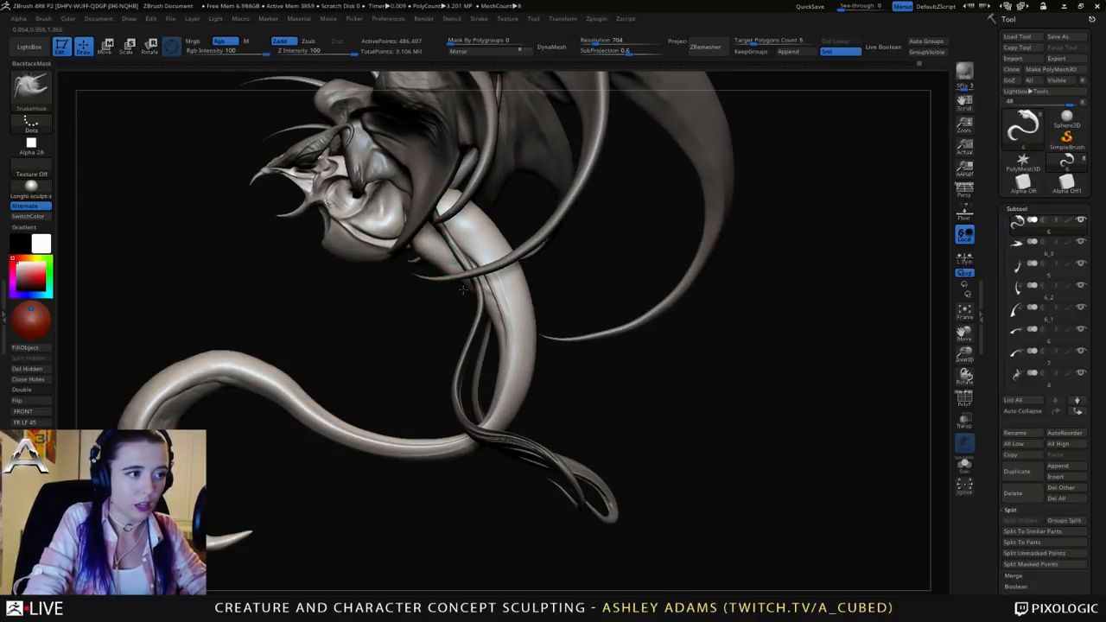
{"action": "left_click_drag", "start_coordinate": [489, 295], "coordinate": [500, 323]}
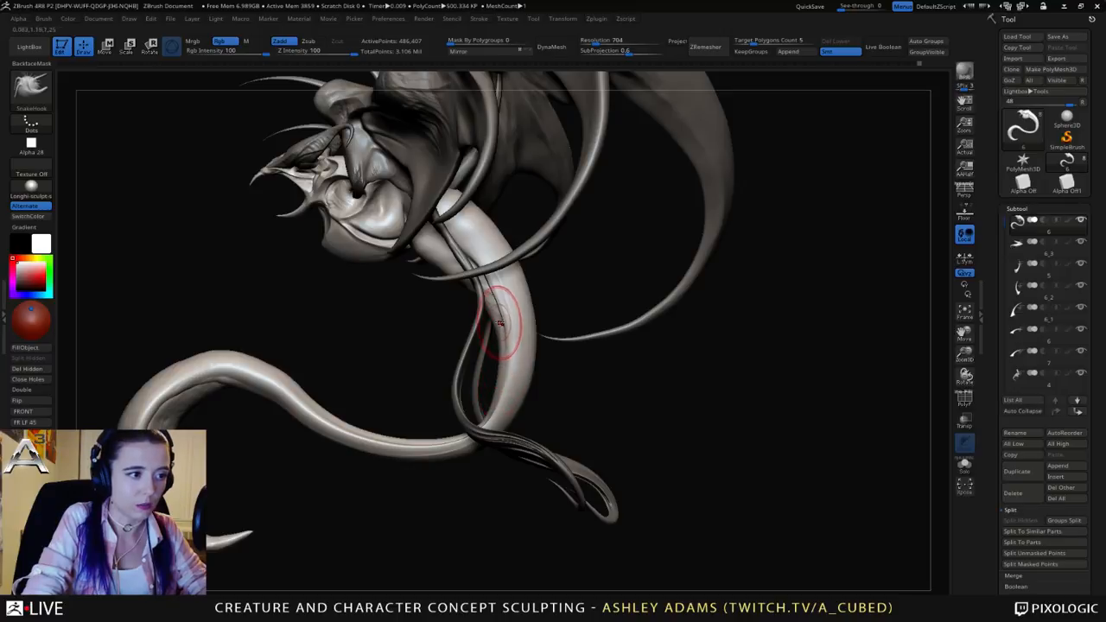
{"action": "right_click_drag", "start_coordinate": [494, 385], "coordinate": [543, 368], "text": "alt"}
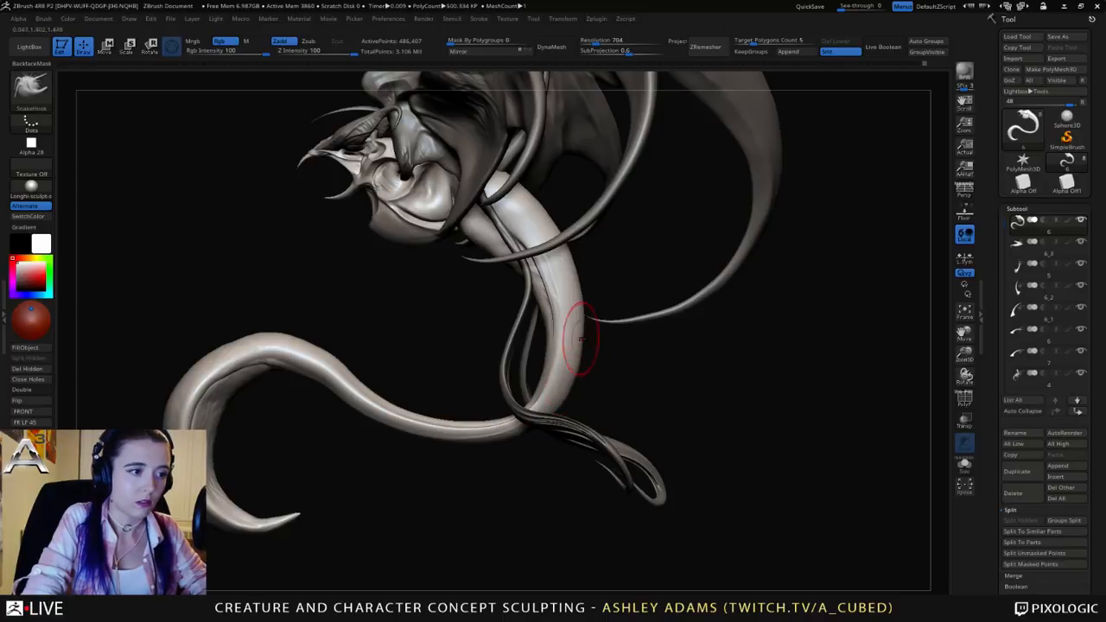
Step: Make the wing and tendril subtool active and adjust the tendril roots beside the neck with SnakeHook
{"action": "mouse_move", "coordinate": [585, 337]}
{"action": "right_mouse_down"}
{"action": "mouse_move", "coordinate": [611, 333]}
{"action": "mouse_move", "coordinate": [579, 292]}
{"action": "mouse_move", "coordinate": [518, 266]}
{"action": "mouse_move", "coordinate": [516, 238]}
{"action": "right_mouse_up"}
{"action": "right_click", "coordinate": [518, 235]}
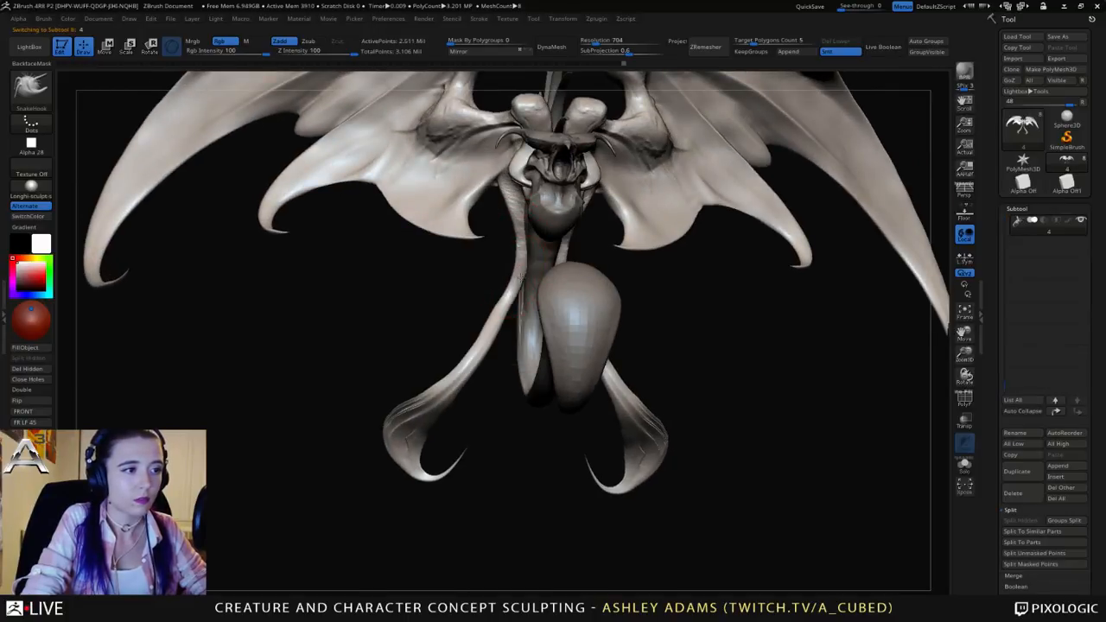
{"action": "right_click_drag", "start_coordinate": [522, 272], "coordinate": [503, 309]}
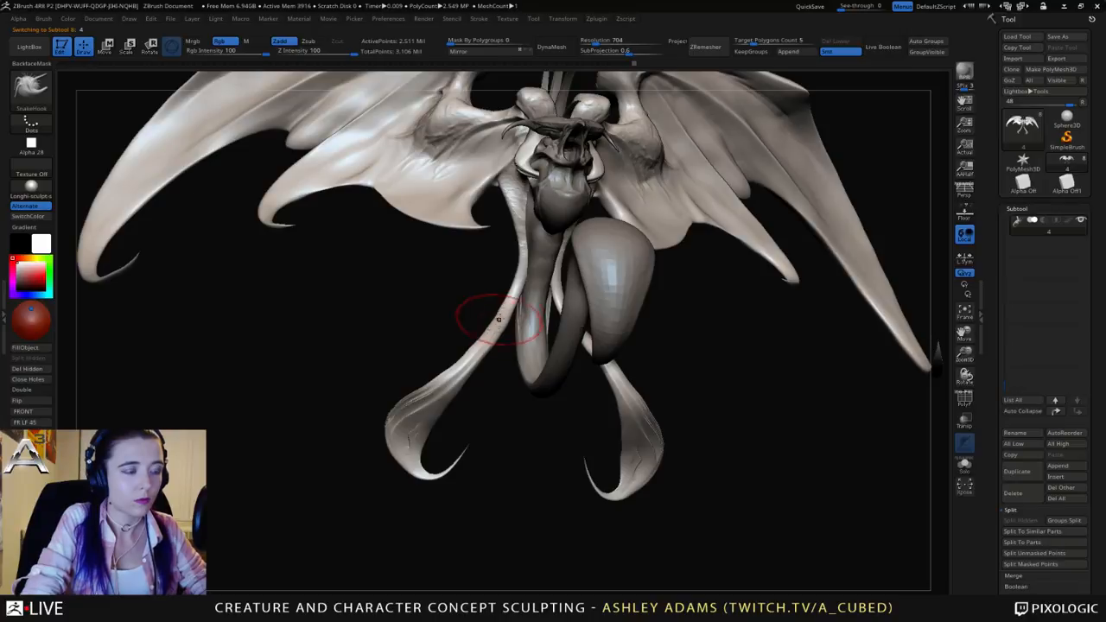
{"action": "mouse_move", "coordinate": [523, 253]}
{"action": "right_mouse_down"}
{"action": "mouse_move", "coordinate": [514, 285]}
{"action": "mouse_move", "coordinate": [548, 227]}
{"action": "mouse_move", "coordinate": [553, 314]}
{"action": "mouse_move", "coordinate": [567, 239]}
{"action": "mouse_move", "coordinate": [557, 255]}
{"action": "right_mouse_up"}
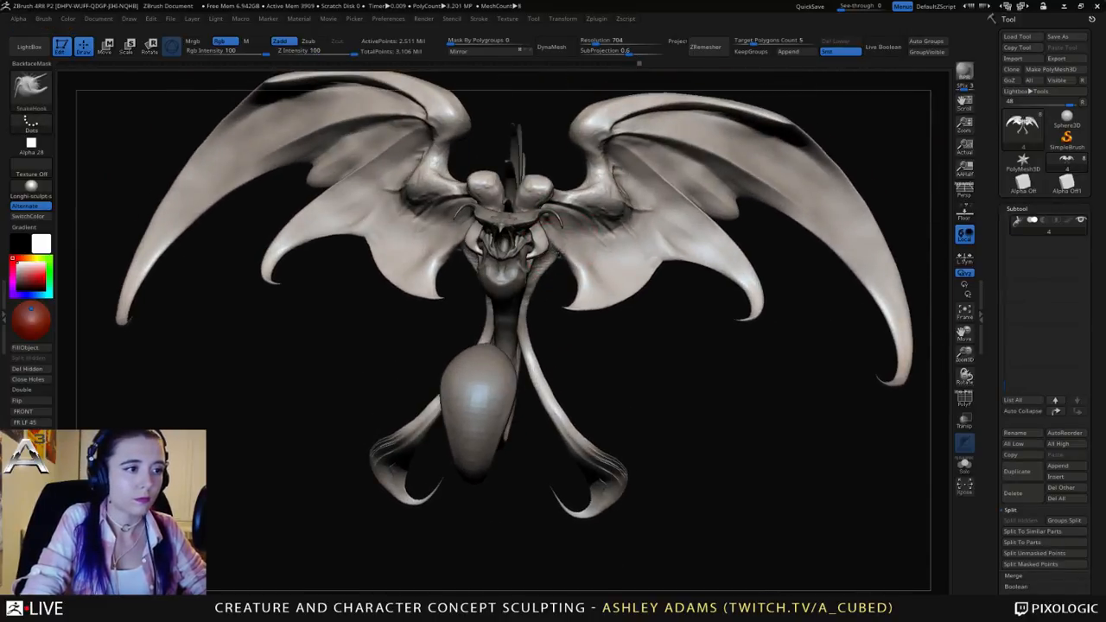
{"action": "key", "text": "space"}
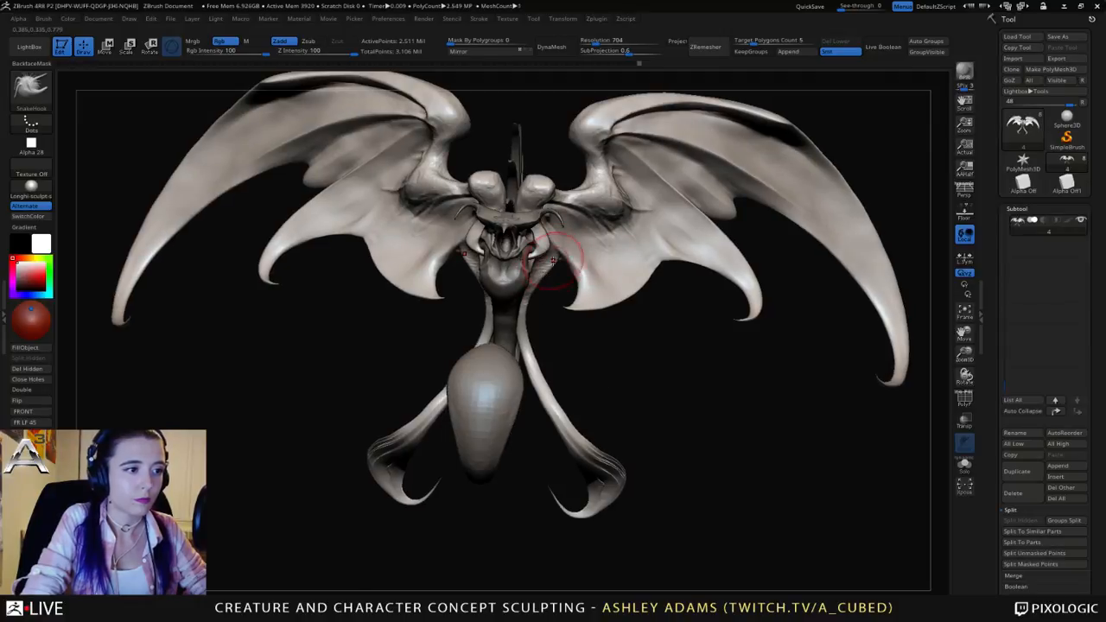
{"action": "left_click_drag", "start_coordinate": [558, 258], "coordinate": [551, 261]}
{"action": "mouse_move", "coordinate": [562, 264]}
{"action": "right_mouse_down"}
{"action": "mouse_move", "coordinate": [521, 269]}
{"action": "mouse_move", "coordinate": [558, 269]}
{"action": "mouse_move", "coordinate": [519, 259]}
{"action": "mouse_move", "coordinate": [586, 247]}
{"action": "mouse_move", "coordinate": [527, 249]}
{"action": "mouse_move", "coordinate": [544, 291]}
{"action": "mouse_move", "coordinate": [529, 259]}
{"action": "mouse_move", "coordinate": [491, 260]}
{"action": "mouse_move", "coordinate": [547, 233]}
{"action": "mouse_move", "coordinate": [576, 235]}
{"action": "right_mouse_up"}
Step: Blend the tendril roots into the inner edges of the lower wings, trying ClayBuildup and DamStandard before returning to SnakeHook
{"action": "key", "text": "space"}
{"action": "key", "text": "b"}
{"action": "key", "text": "c"}
{"action": "key", "text": "b"}
{"action": "key", "text": "b"}
{"action": "key", "text": "d"}
{"action": "key", "text": "s"}
{"action": "key", "text": "b"}
{"action": "key", "text": "s"}
{"action": "key", "text": "h"}
{"action": "key", "text": "space"}
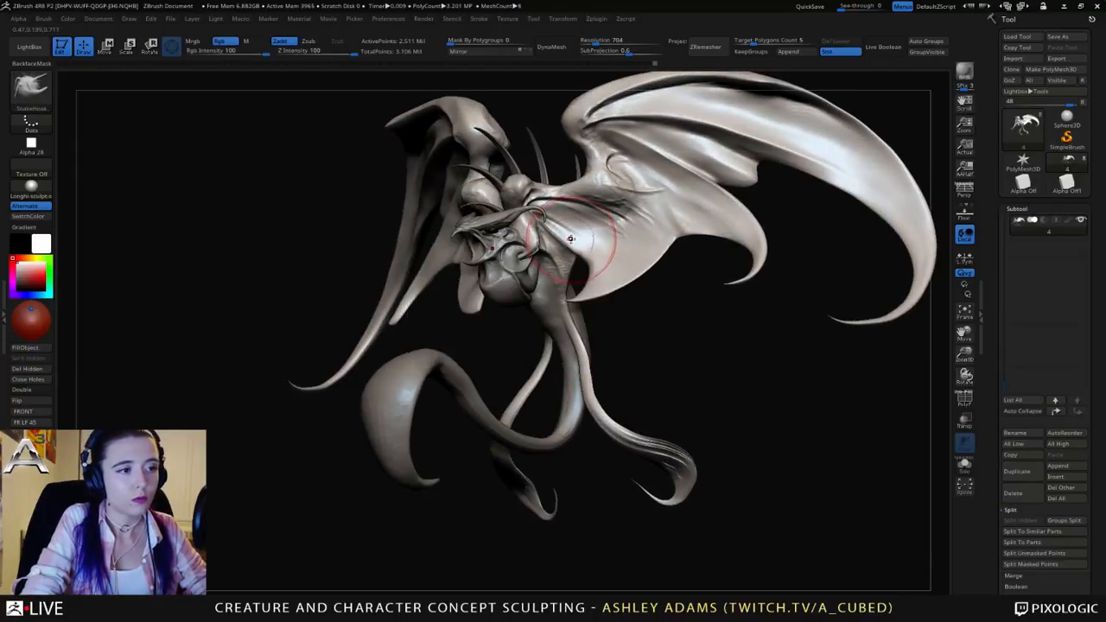
{"action": "key", "text": "space"}
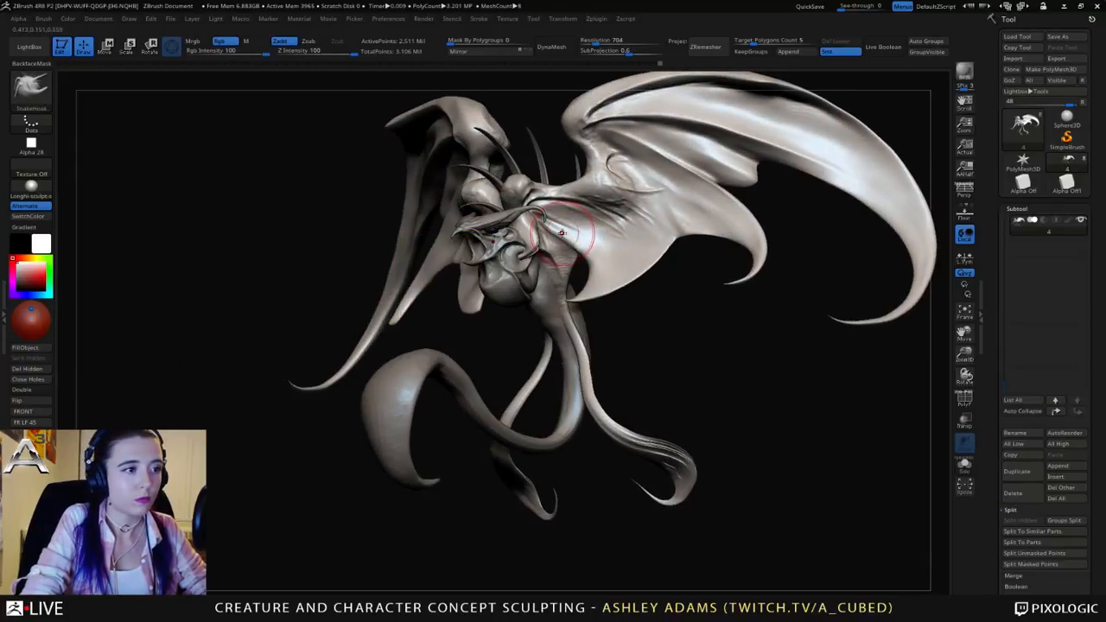
{"action": "key", "text": "space"}
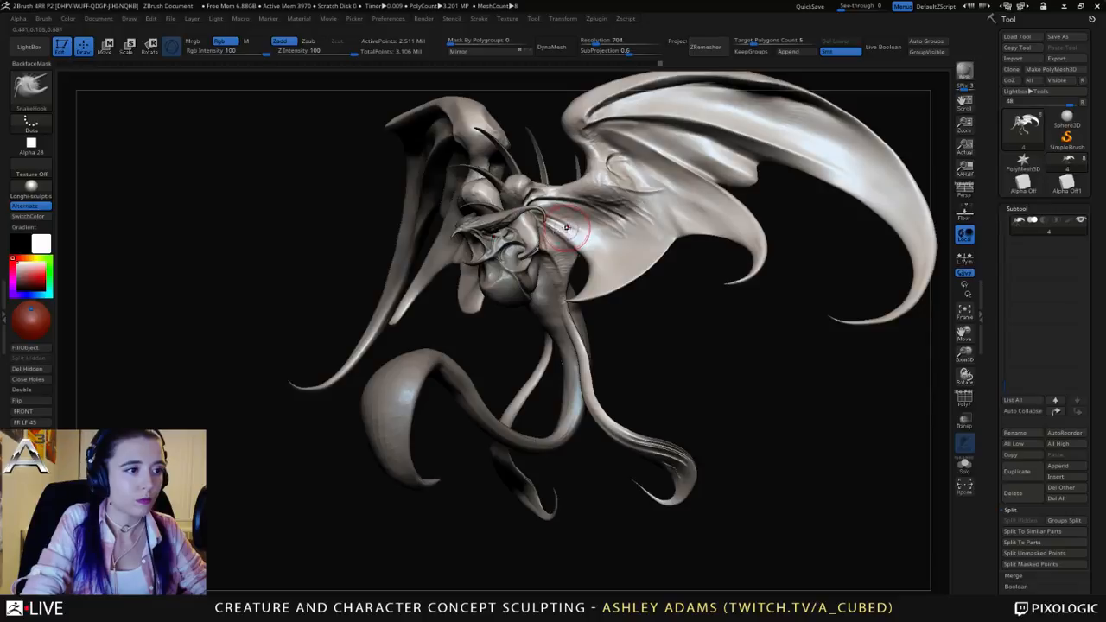
{"action": "right_click_drag", "start_coordinate": [585, 243], "coordinate": [585, 229], "text": "shift"}
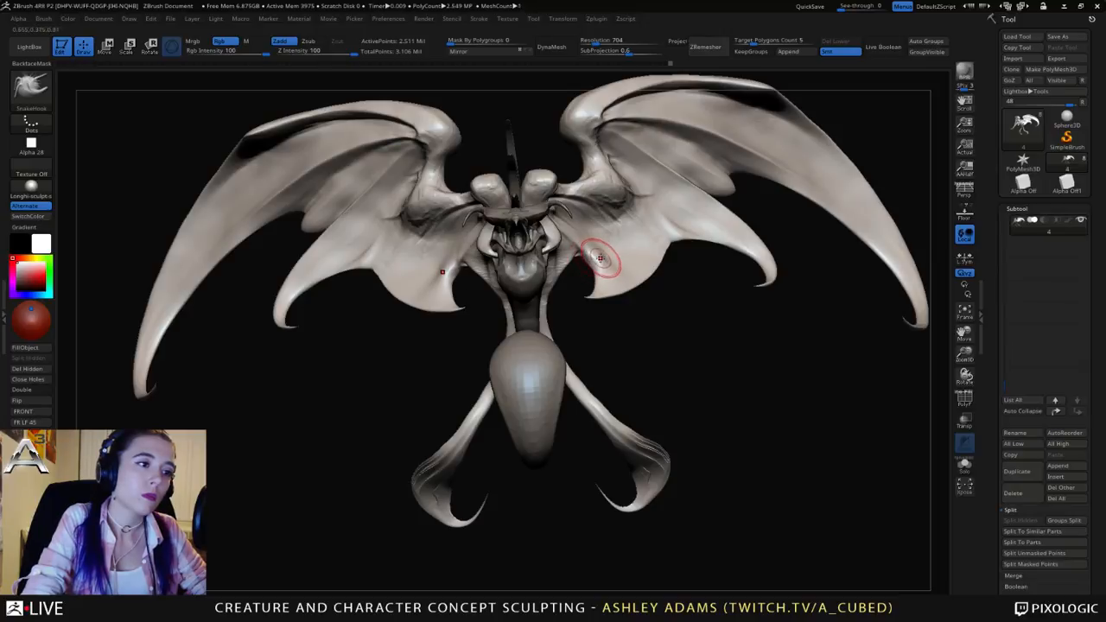
Step: Build up and smooth the lower wing membranes with ClayBuildup, and carve creases near the wing roots with DamStandard
{"action": "key", "text": "b"}
{"action": "key", "text": "c"}
{"action": "key", "text": "b"}
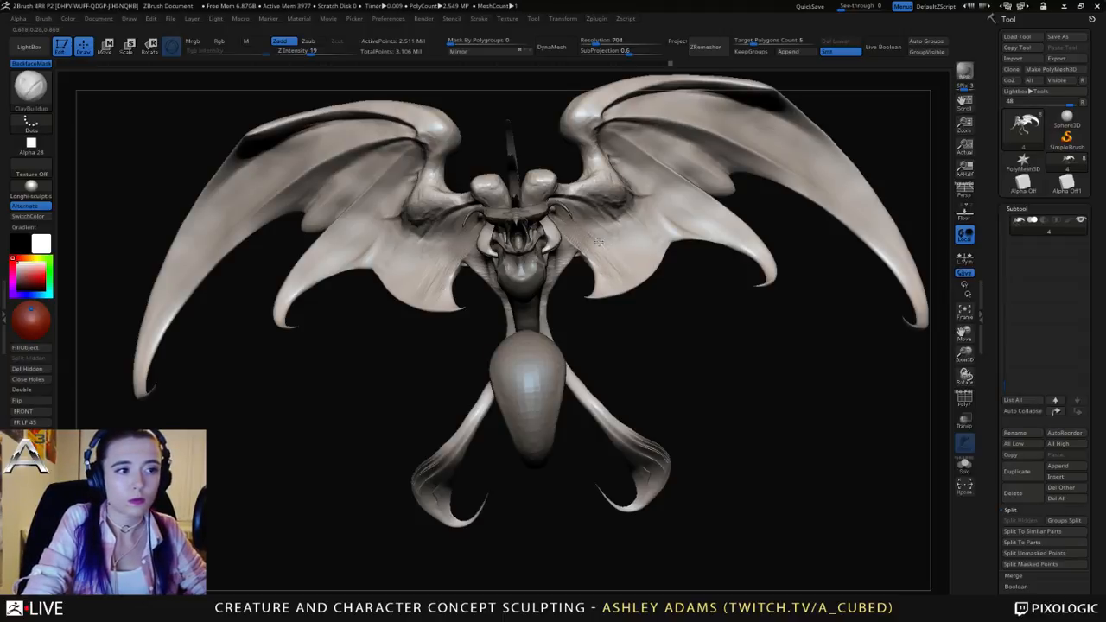
{"action": "key", "text": "shift"}
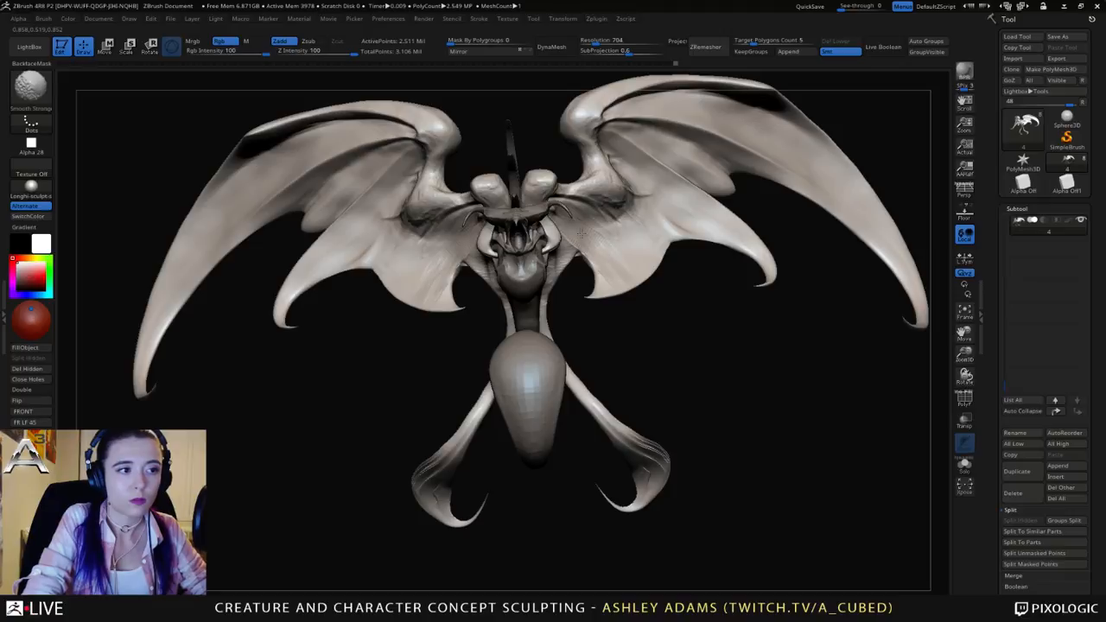
{"action": "key", "text": "b"}
{"action": "key", "text": "d"}
{"action": "key", "text": "s"}
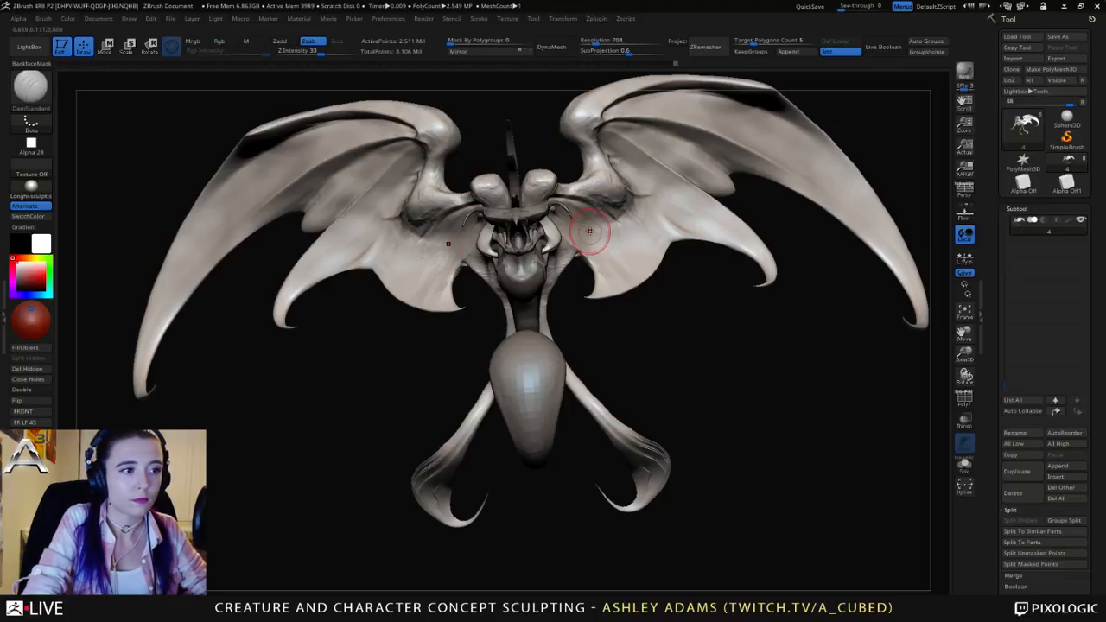
{"action": "right_click_drag", "start_coordinate": [593, 230], "coordinate": [580, 247]}
{"action": "left_click_drag", "start_coordinate": [546, 232], "coordinate": [589, 258]}
{"action": "mouse_move", "coordinate": [539, 228]}
{"action": "left_mouse_down"}
{"action": "mouse_move", "coordinate": [584, 249]}
{"action": "mouse_move", "coordinate": [591, 272]}
{"action": "mouse_move", "coordinate": [581, 259]}
{"action": "left_mouse_up"}
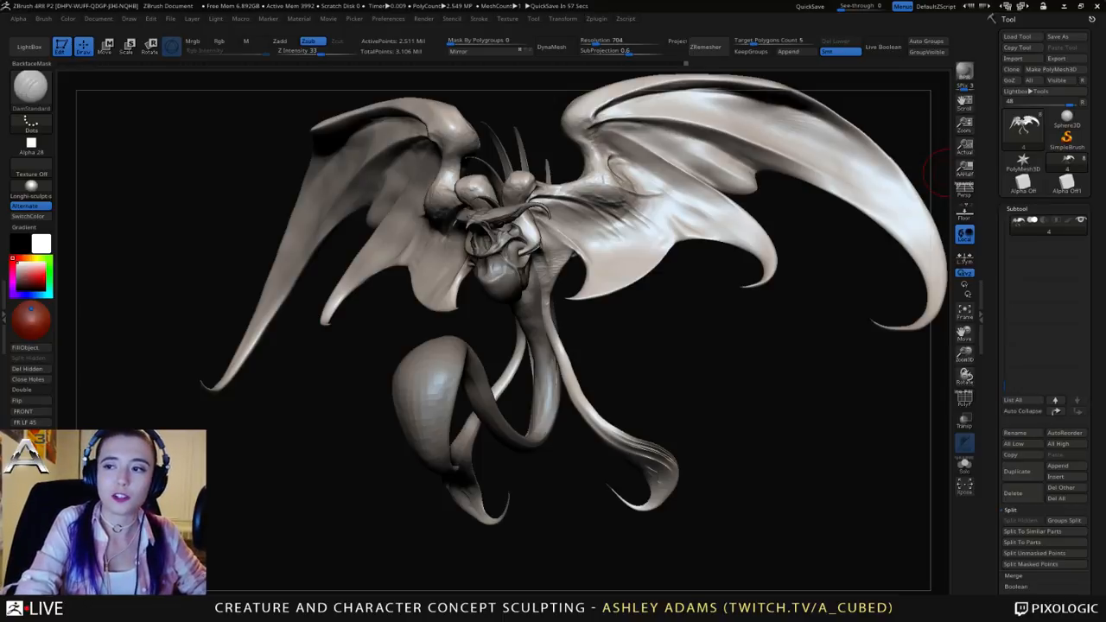
Step: Adjust the trailing tendrils' overall silhouette with an enlarged SnakeHook brush
{"action": "mouse_move", "coordinate": [693, 242]}
{"action": "left_mouse_down"}
{"action": "mouse_move", "coordinate": [426, 222]}
{"action": "mouse_move", "coordinate": [487, 250]}
{"action": "left_mouse_up"}
{"action": "mouse_move", "coordinate": [486, 250]}
{"action": "right_mouse_down"}
{"action": "mouse_move", "coordinate": [572, 261]}
{"action": "mouse_move", "coordinate": [566, 199]}
{"action": "mouse_move", "coordinate": [614, 254]}
{"action": "mouse_move", "coordinate": [609, 242]}
{"action": "right_mouse_up"}
{"action": "key", "text": "space"}
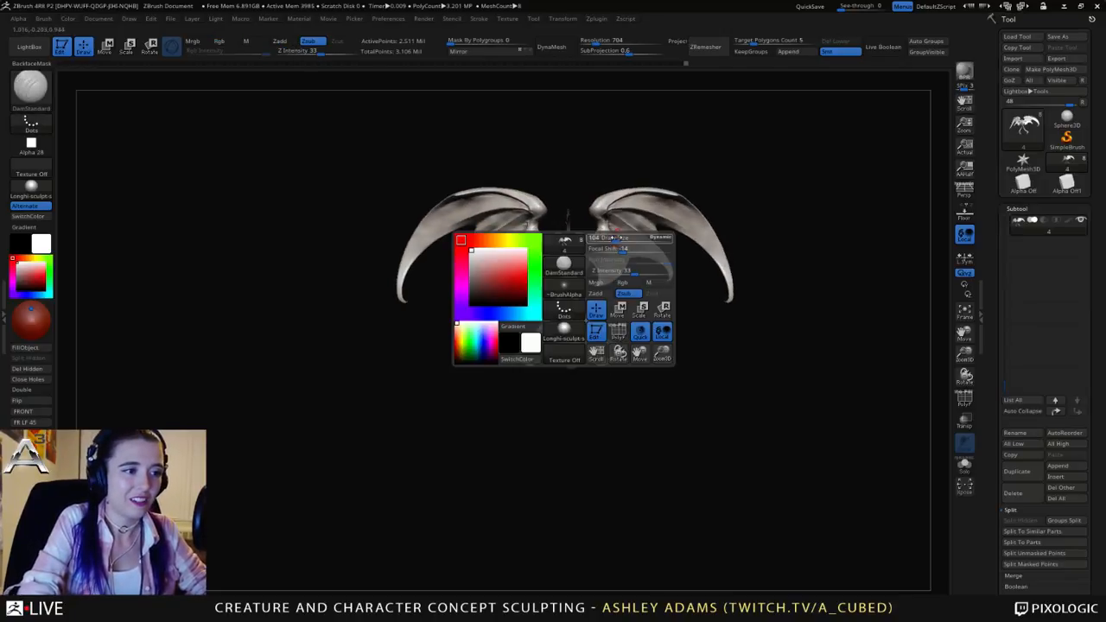
{"action": "key", "text": "space"}
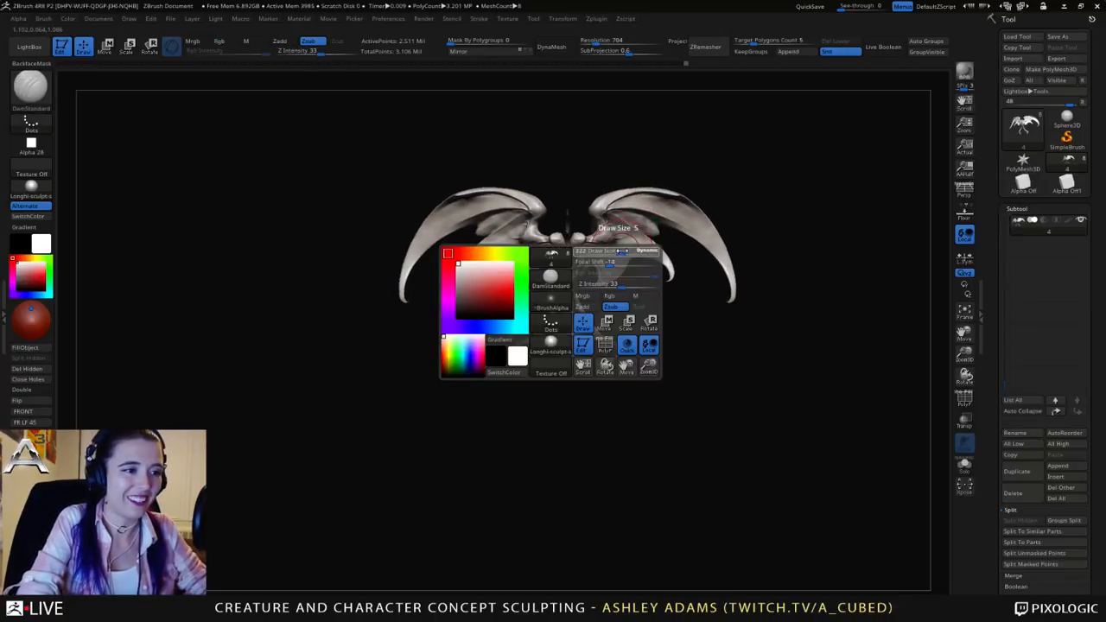
{"action": "key", "text": "b"}
{"action": "key", "text": "s"}
{"action": "key", "text": "h"}
{"action": "left_click_drag", "start_coordinate": [605, 354], "coordinate": [624, 377]}
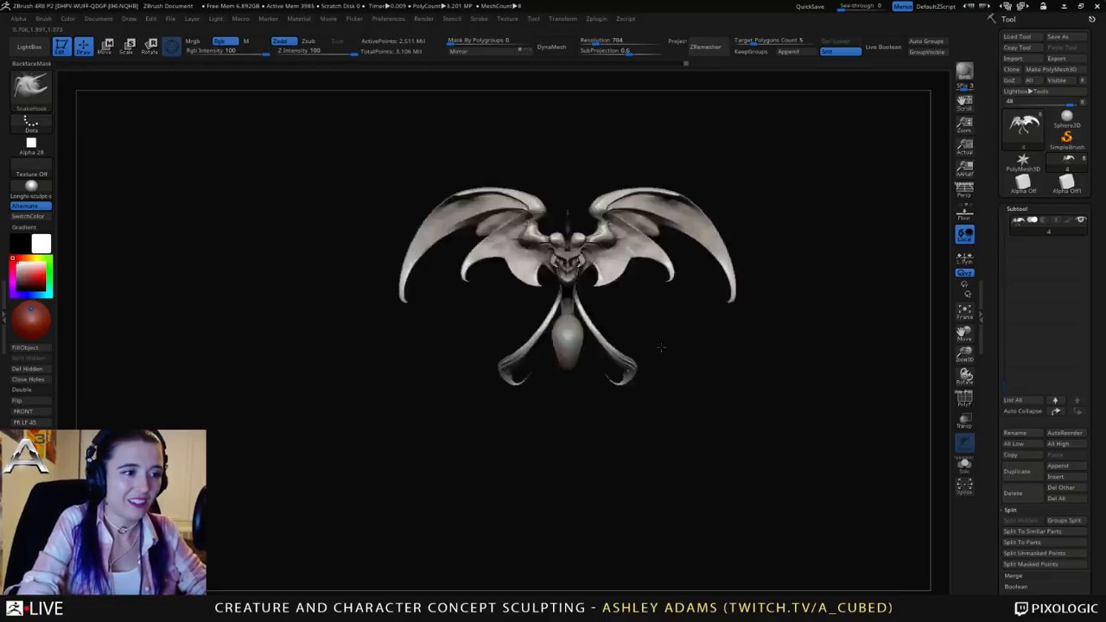
{"action": "right_click_drag", "start_coordinate": [624, 377], "coordinate": [666, 350]}
{"action": "key", "text": "space"}
{"action": "left_click", "coordinate": [604, 341]}
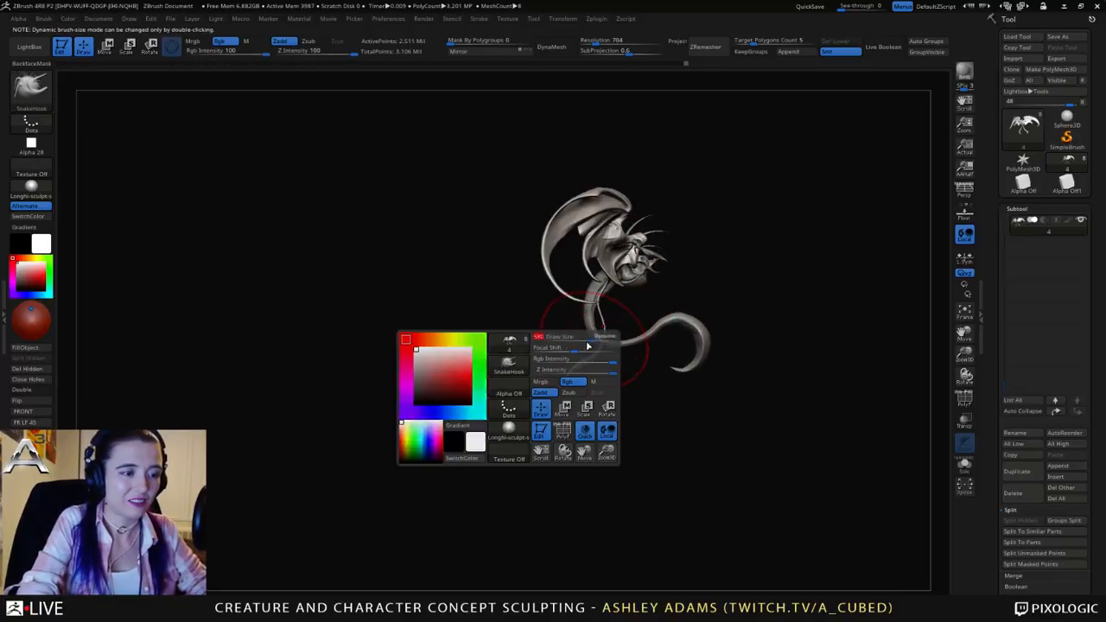
{"action": "key", "text": "space"}
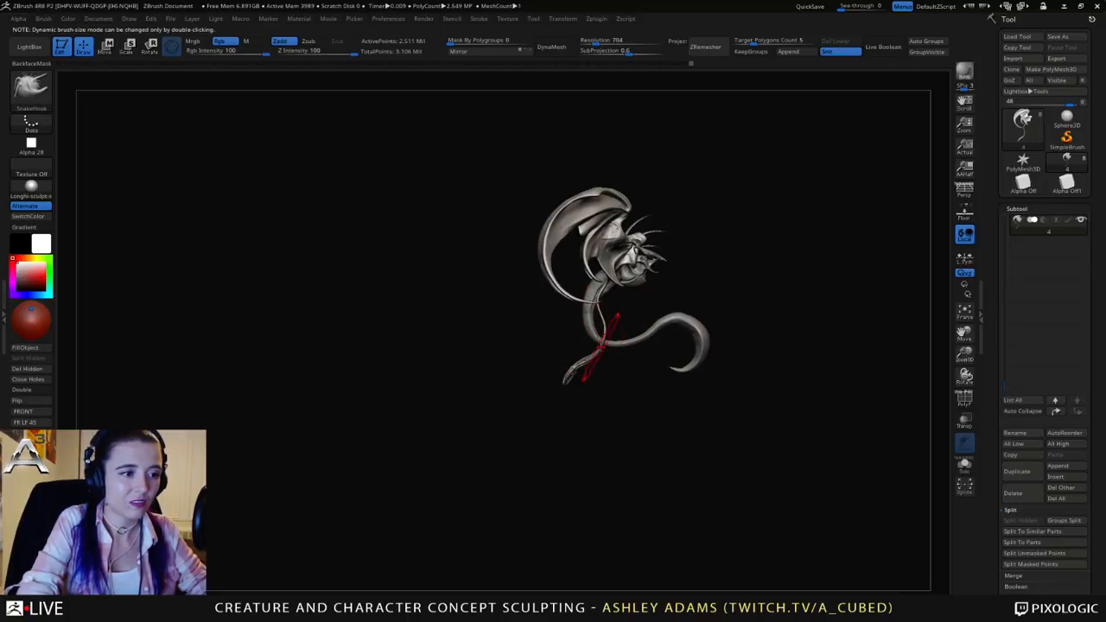
Step: Refine the tendrils' curve between the neck and their flared ends, using SnakeHook and smoothing
{"action": "mouse_move", "coordinate": [663, 298]}
{"action": "right_mouse_down", "text": "alt"}
{"action": "mouse_move", "coordinate": [634, 298]}
{"action": "mouse_move", "coordinate": [609, 346]}
{"action": "right_mouse_up", "text": "alt"}
{"action": "key", "text": "space"}
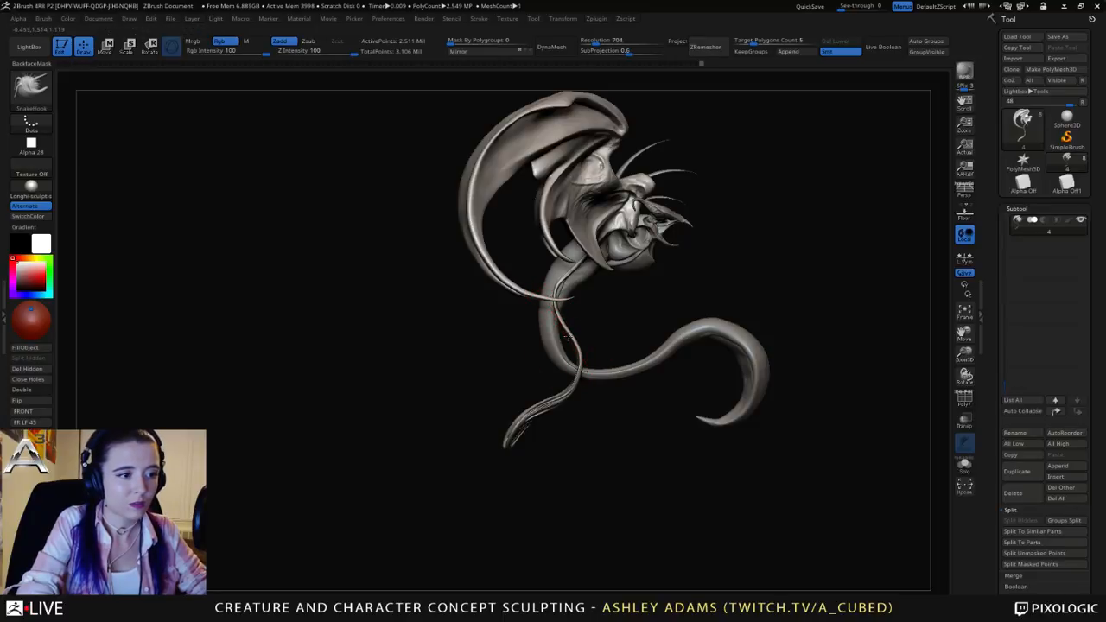
{"action": "left_click_drag", "start_coordinate": [572, 392], "coordinate": [578, 393]}
{"action": "right_click_drag", "start_coordinate": [590, 367], "coordinate": [563, 366]}
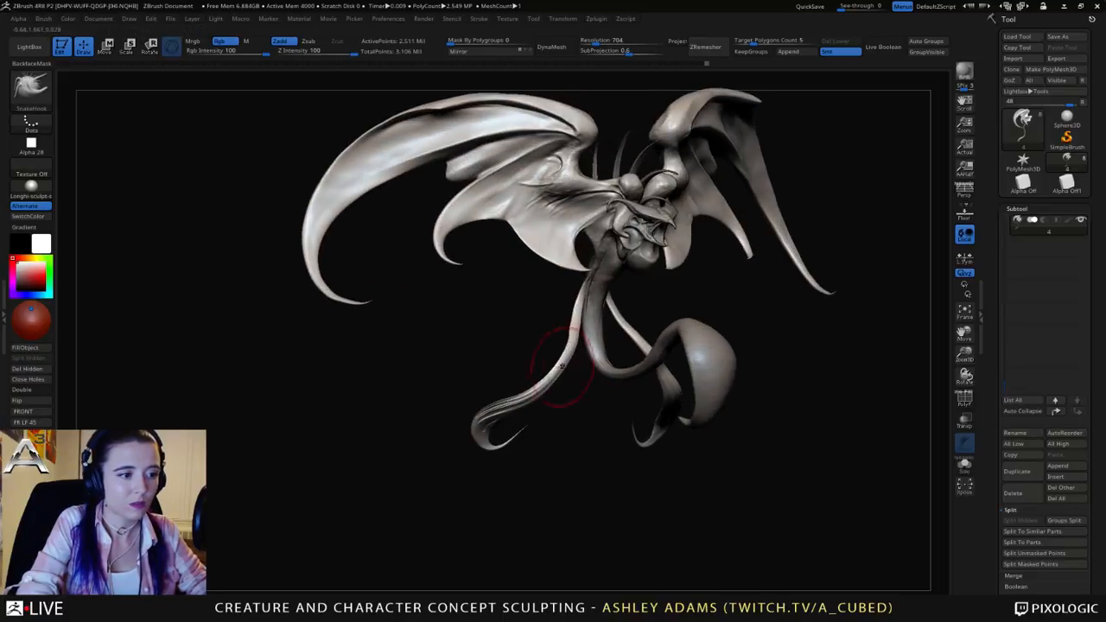
{"action": "key", "text": "space"}
{"action": "left_click_drag", "start_coordinate": [567, 314], "coordinate": [576, 315]}
{"action": "right_click_drag", "start_coordinate": [573, 315], "coordinate": [566, 335], "text": "shift"}
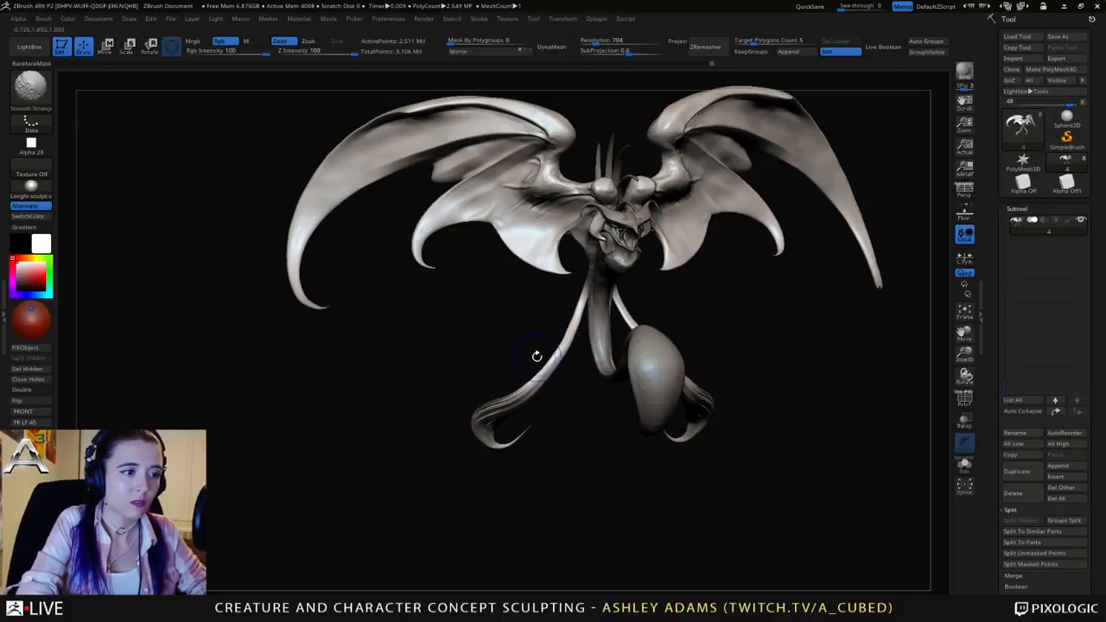
{"action": "right_click_drag", "start_coordinate": [537, 356], "coordinate": [569, 282]}
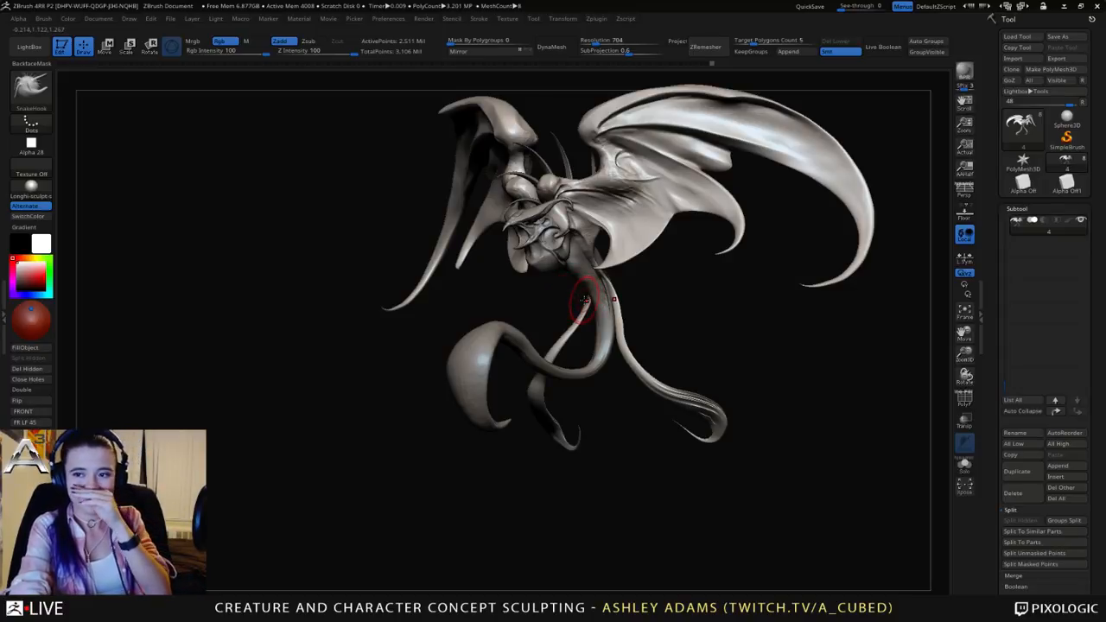
Step: Make the curved spike subtool behind the neck active and reposition it against the neck with the Move gizmo
{"action": "mouse_move", "coordinate": [528, 278]}
{"action": "right_mouse_down"}
{"action": "mouse_move", "coordinate": [573, 285]}
{"action": "mouse_move", "coordinate": [577, 346]}
{"action": "right_mouse_up"}
{"action": "mouse_move", "coordinate": [415, 259]}
{"action": "right_mouse_down"}
{"action": "mouse_move", "coordinate": [489, 289]}
{"action": "mouse_move", "coordinate": [480, 241]}
{"action": "right_mouse_up"}
{"action": "mouse_move", "coordinate": [424, 316]}
{"action": "right_mouse_down", "text": "ctrl"}
{"action": "mouse_move", "coordinate": [420, 283]}
{"action": "mouse_move", "coordinate": [394, 276]}
{"action": "mouse_move", "coordinate": [527, 287]}
{"action": "mouse_move", "coordinate": [459, 281]}
{"action": "right_mouse_up", "text": "ctrl"}
{"action": "left_click", "coordinate": [422, 294], "text": "alt"}
{"action": "key", "text": "w"}
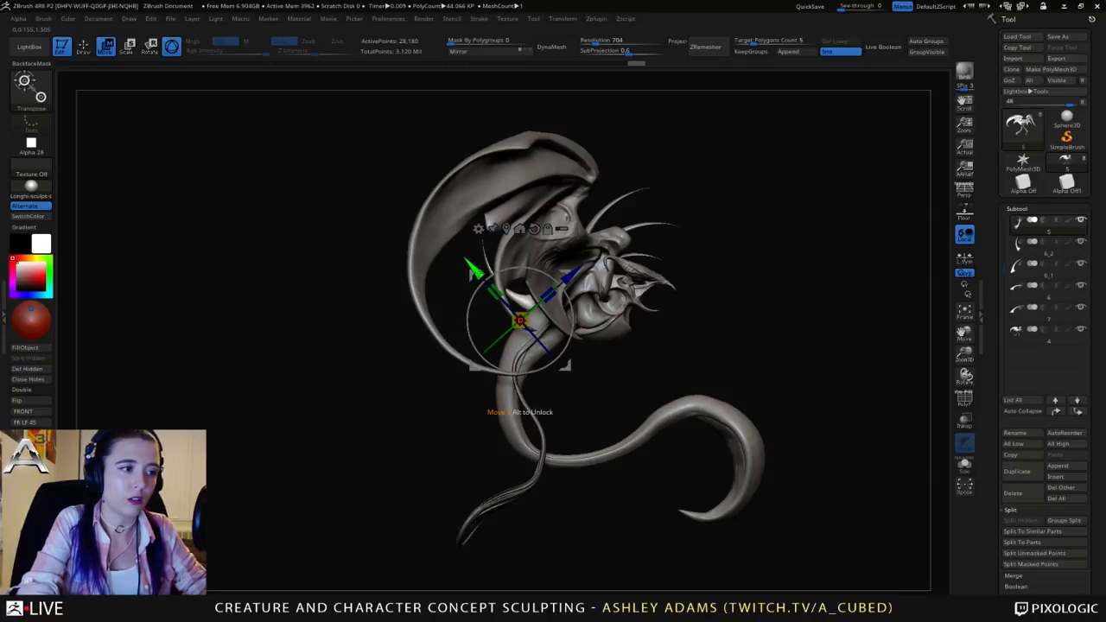
{"action": "left_click_drag", "start_coordinate": [489, 279], "coordinate": [599, 276]}
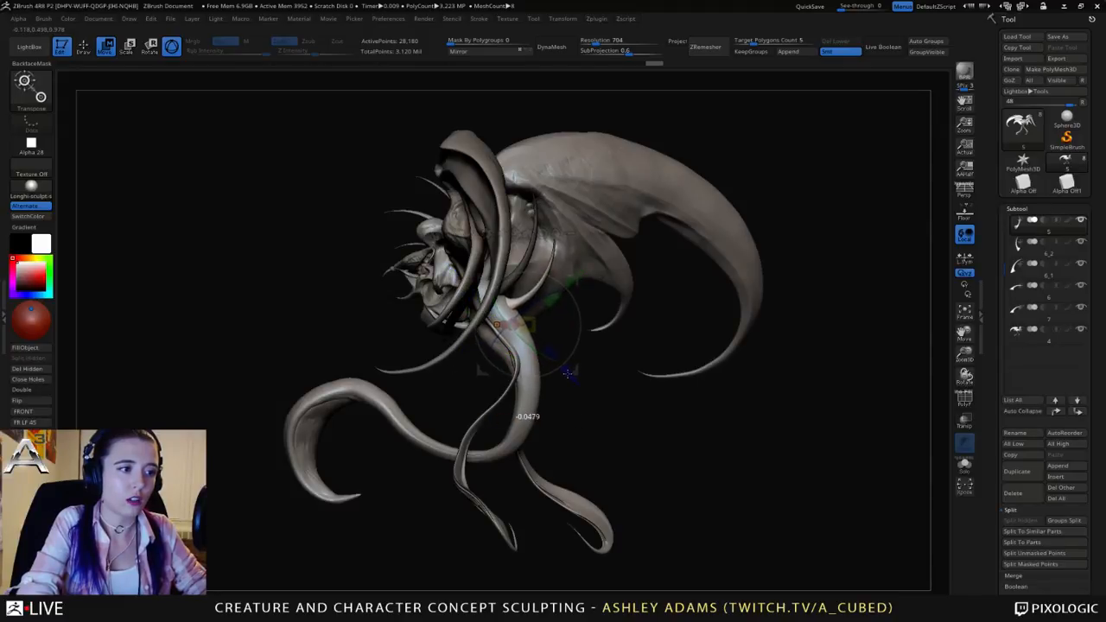
{"action": "left_click_drag", "start_coordinate": [568, 374], "coordinate": [568, 372]}
{"action": "left_click_drag", "start_coordinate": [674, 406], "coordinate": [535, 382]}
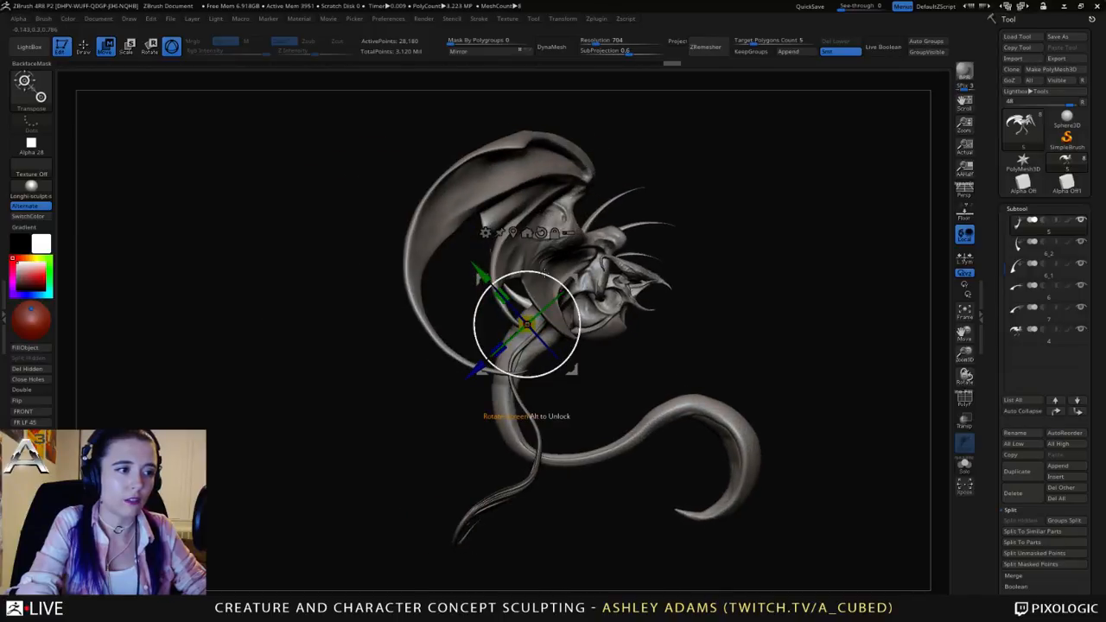
{"action": "left_click_drag", "start_coordinate": [533, 276], "coordinate": [640, 227]}
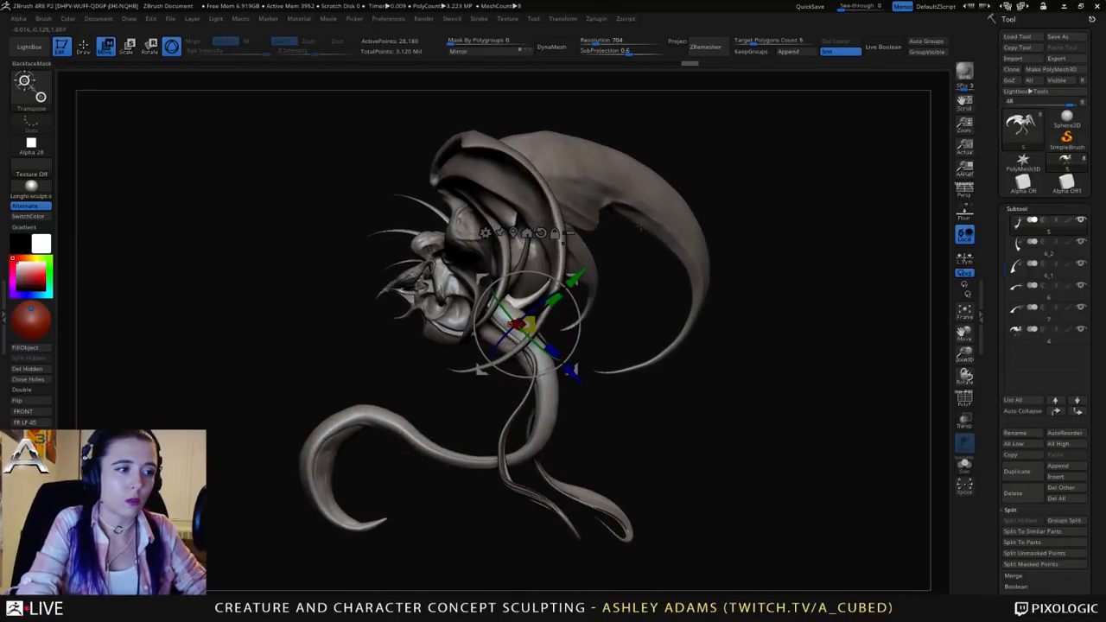
{"action": "left_click_drag", "start_coordinate": [576, 277], "coordinate": [573, 279]}
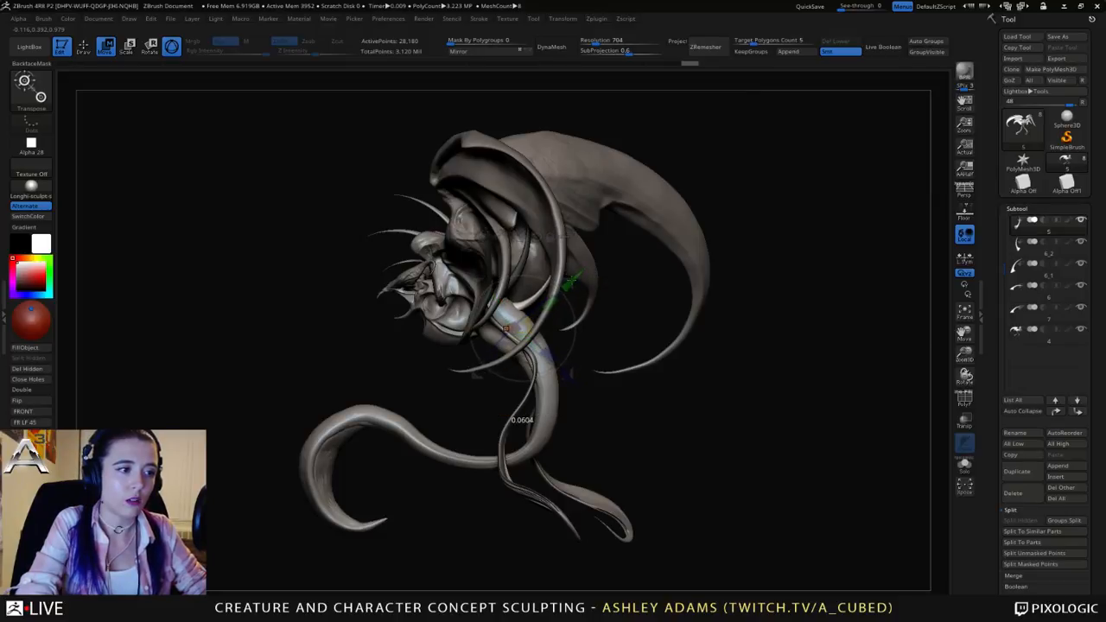
{"action": "left_click_drag", "start_coordinate": [372, 238], "coordinate": [515, 216]}
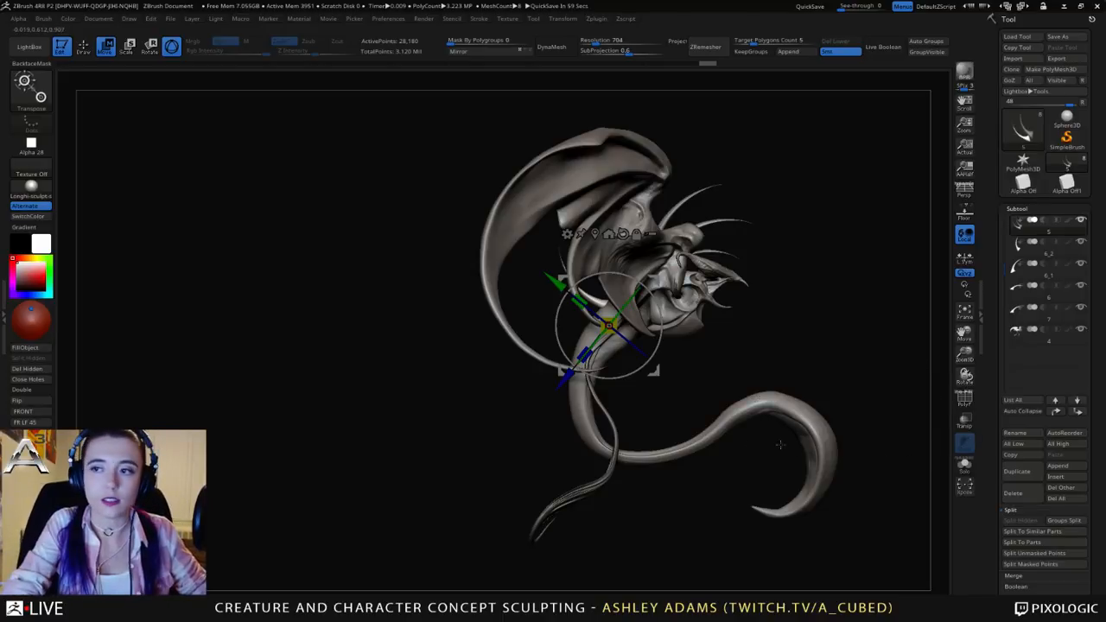
Step: Split the masked spike off, position another rotated copy farther down the back of the neck, and split off the masked points again
{"action": "left_click", "coordinate": [1032, 568]}
{"action": "left_click_drag", "start_coordinate": [821, 380], "coordinate": [562, 371]}
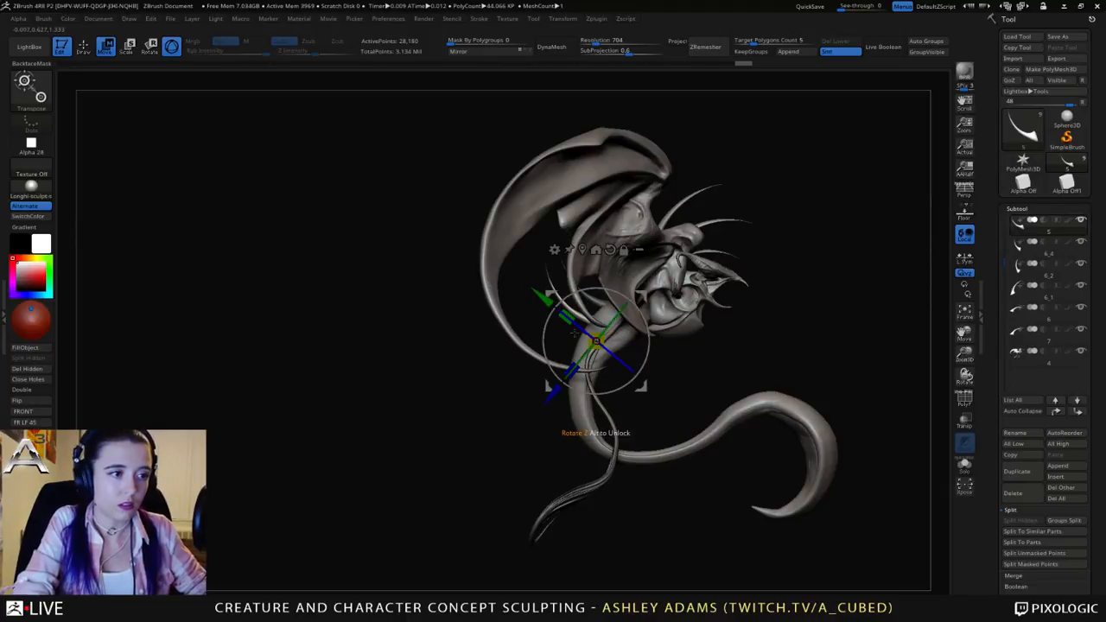
{"action": "left_click_drag", "start_coordinate": [595, 340], "coordinate": [595, 344]}
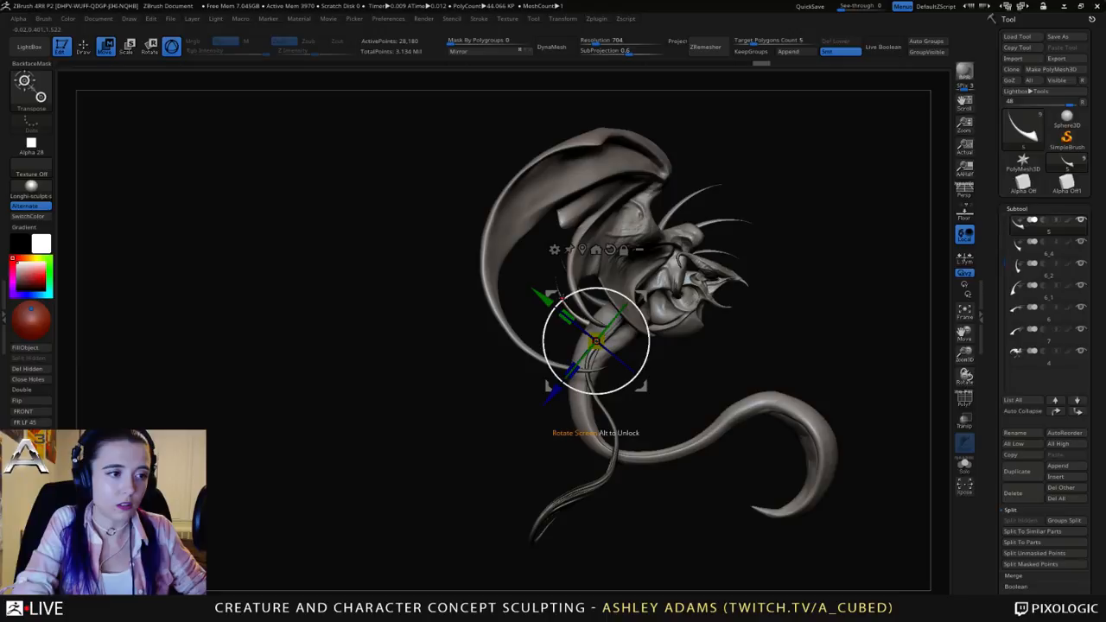
{"action": "left_click_drag", "start_coordinate": [561, 301], "coordinate": [547, 309]}
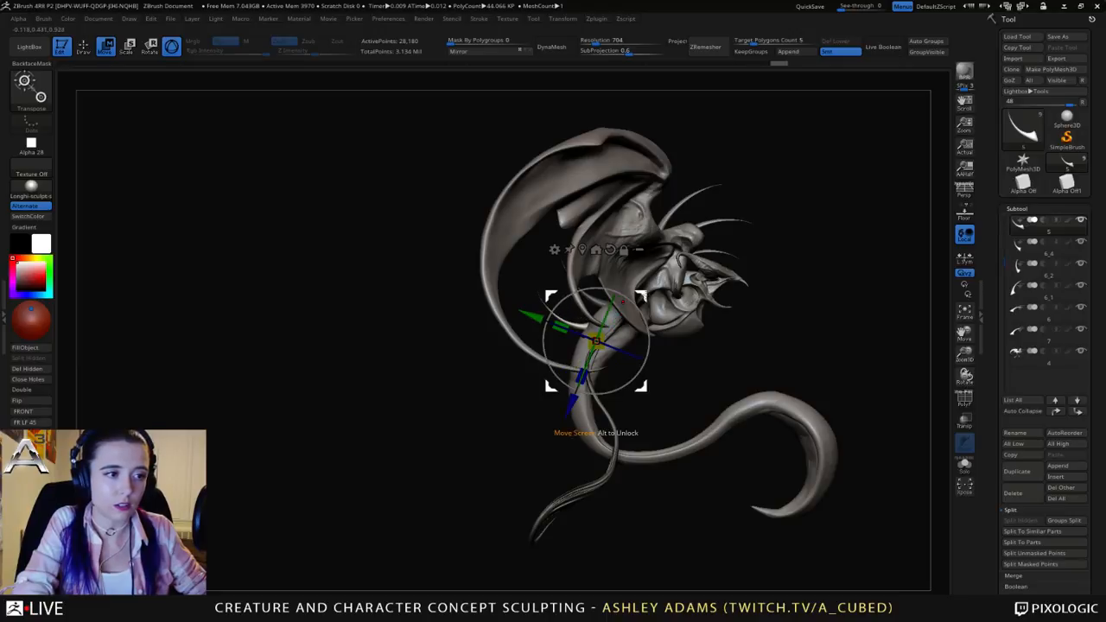
{"action": "left_click_drag", "start_coordinate": [645, 295], "coordinate": [648, 291]}
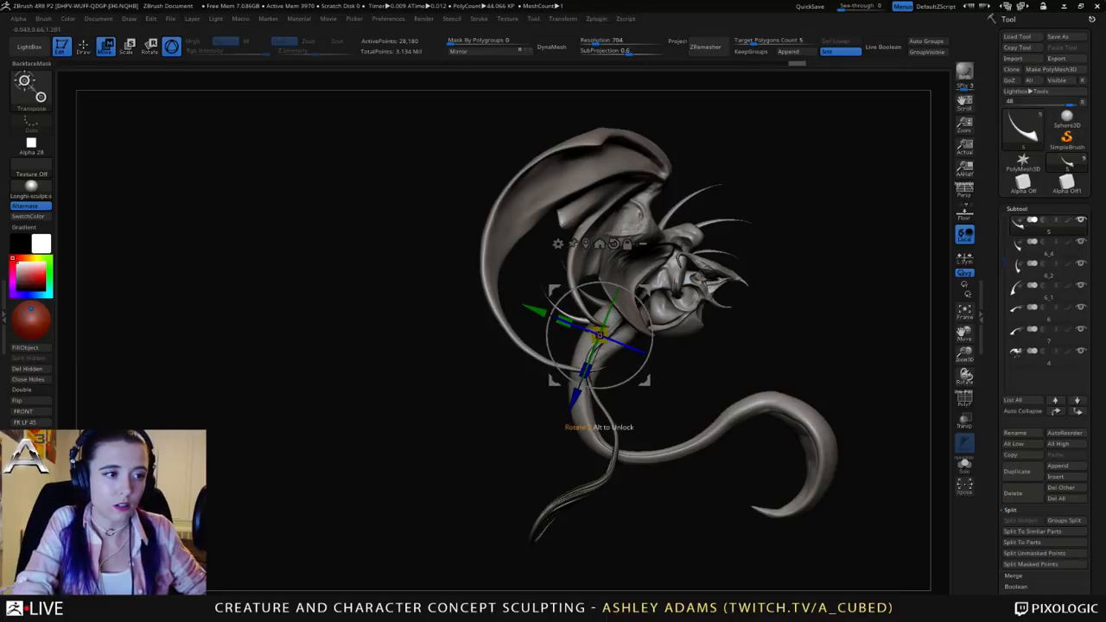
{"action": "left_click_drag", "start_coordinate": [556, 299], "coordinate": [551, 308]}
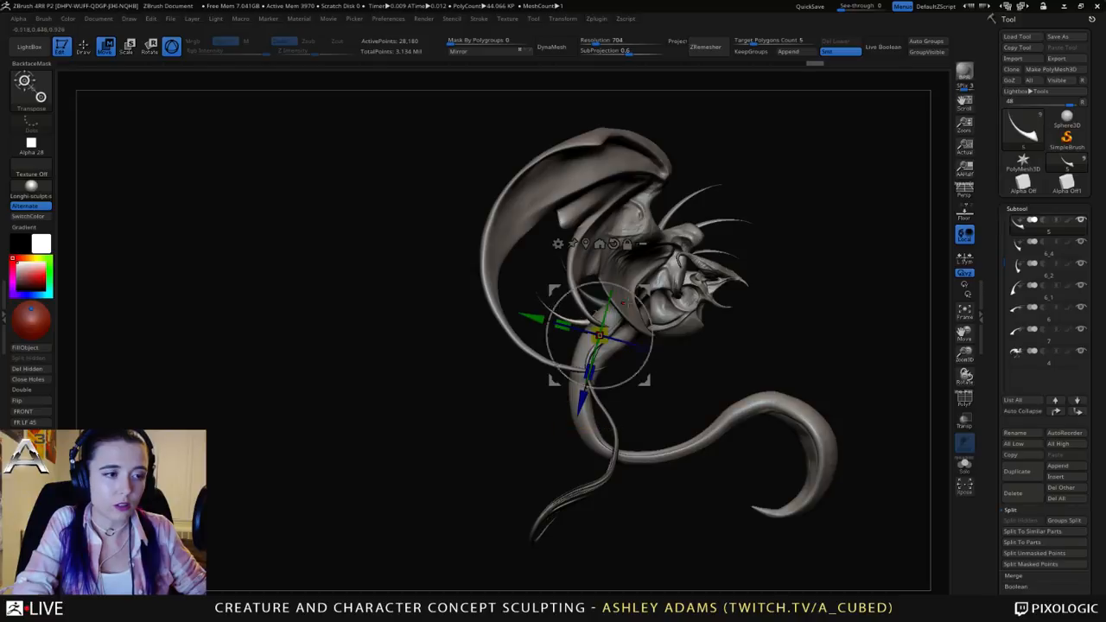
{"action": "left_click_drag", "start_coordinate": [648, 288], "coordinate": [654, 288]}
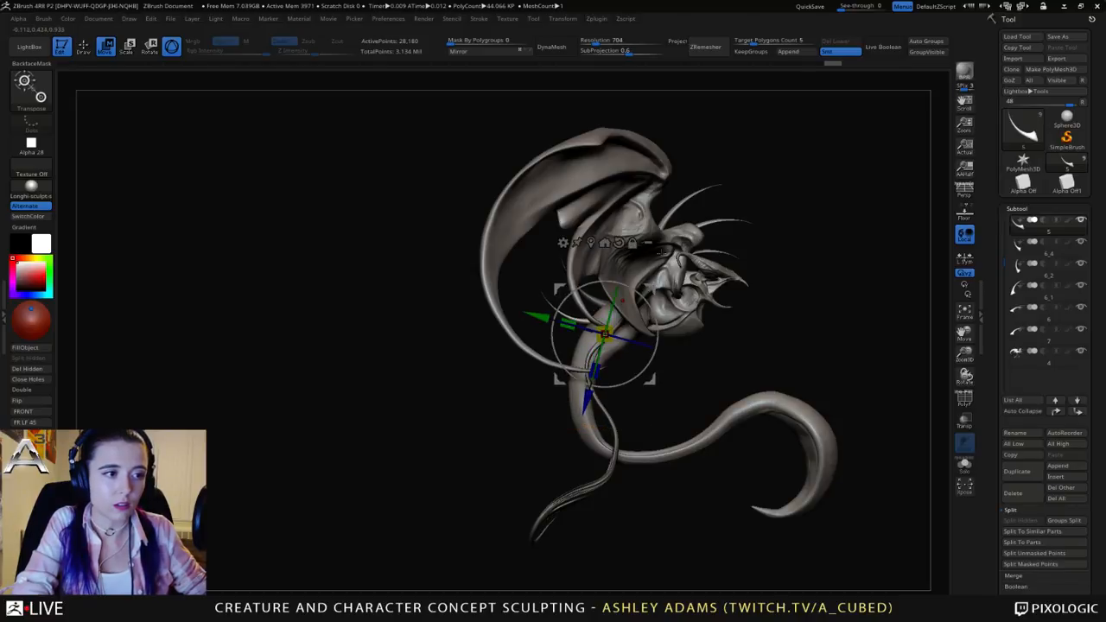
{"action": "right_click_drag", "start_coordinate": [654, 288], "coordinate": [785, 278]}
{"action": "left_click", "coordinate": [1019, 564]}
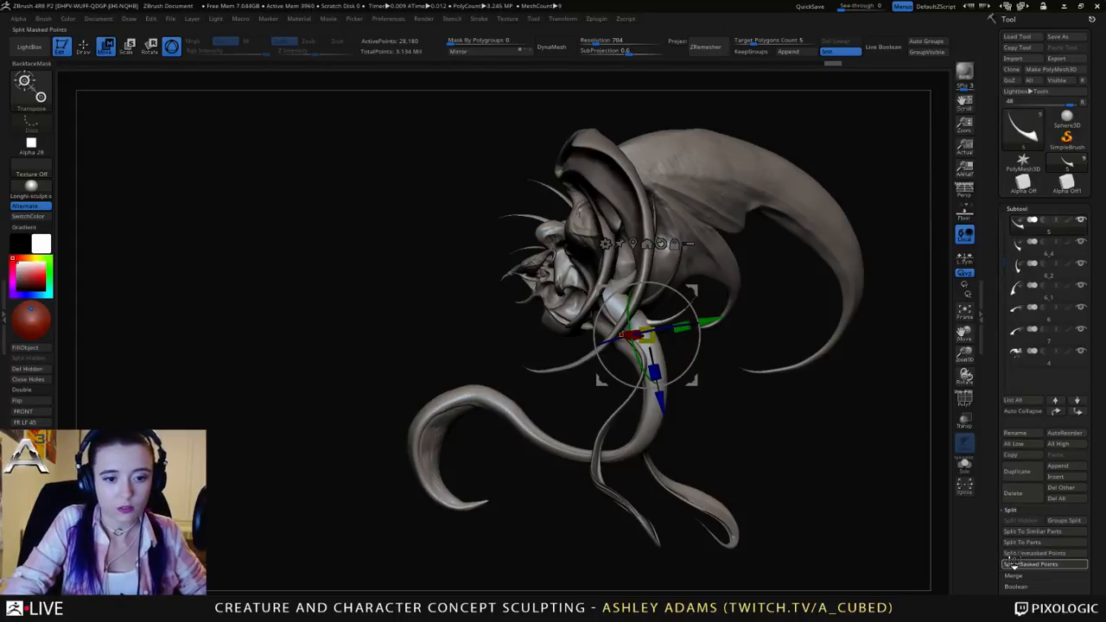
Step: Place one more spike copy behind the neck, rotate and scale it to fit, and split the masked points into a subtool
{"action": "right_click_drag", "start_coordinate": [851, 298], "coordinate": [618, 311]}
{"action": "right_click_drag", "start_coordinate": [743, 394], "coordinate": [596, 413], "text": "alt"}
{"action": "left_click_drag", "start_coordinate": [593, 418], "coordinate": [580, 440]}
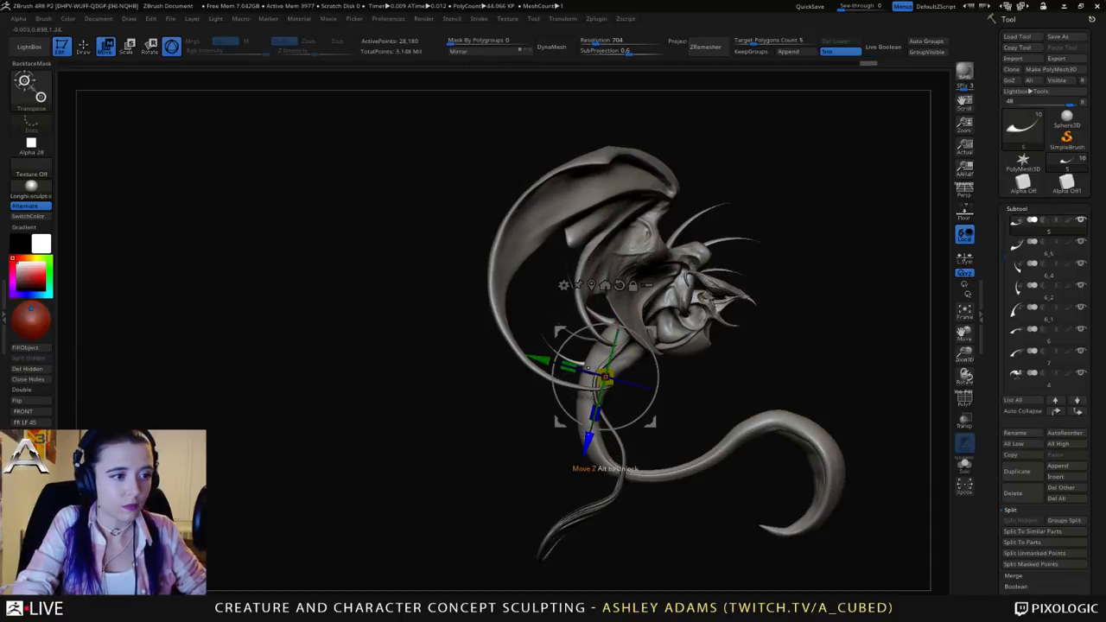
{"action": "mouse_move", "coordinate": [567, 339]}
{"action": "left_mouse_down"}
{"action": "mouse_move", "coordinate": [555, 362]}
{"action": "mouse_move", "coordinate": [564, 319]}
{"action": "left_mouse_up"}
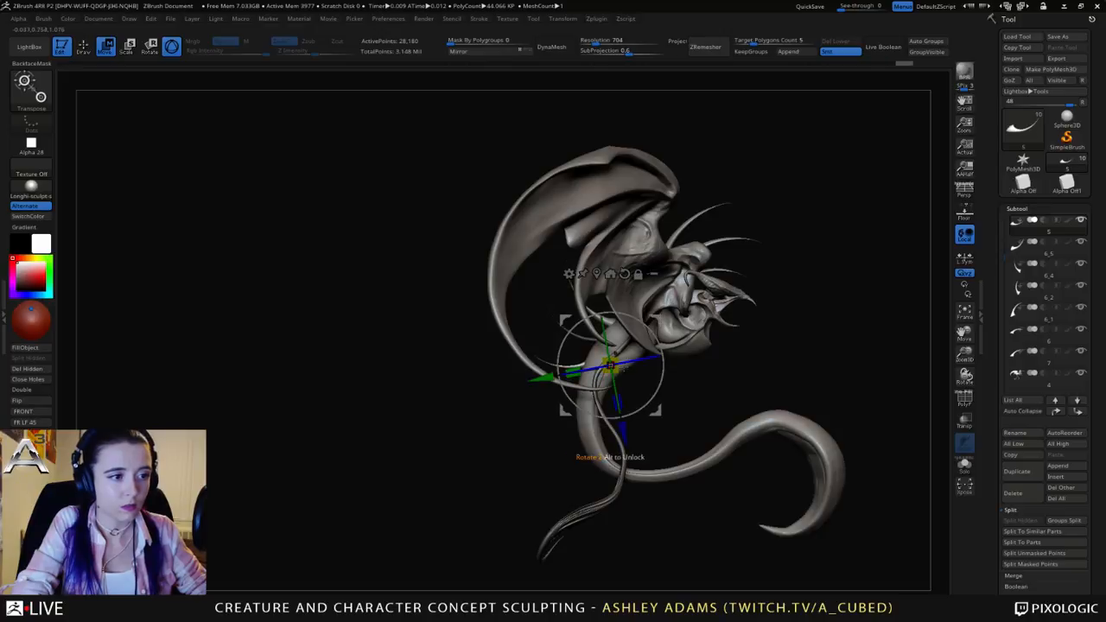
{"action": "left_click_drag", "start_coordinate": [610, 366], "coordinate": [612, 362]}
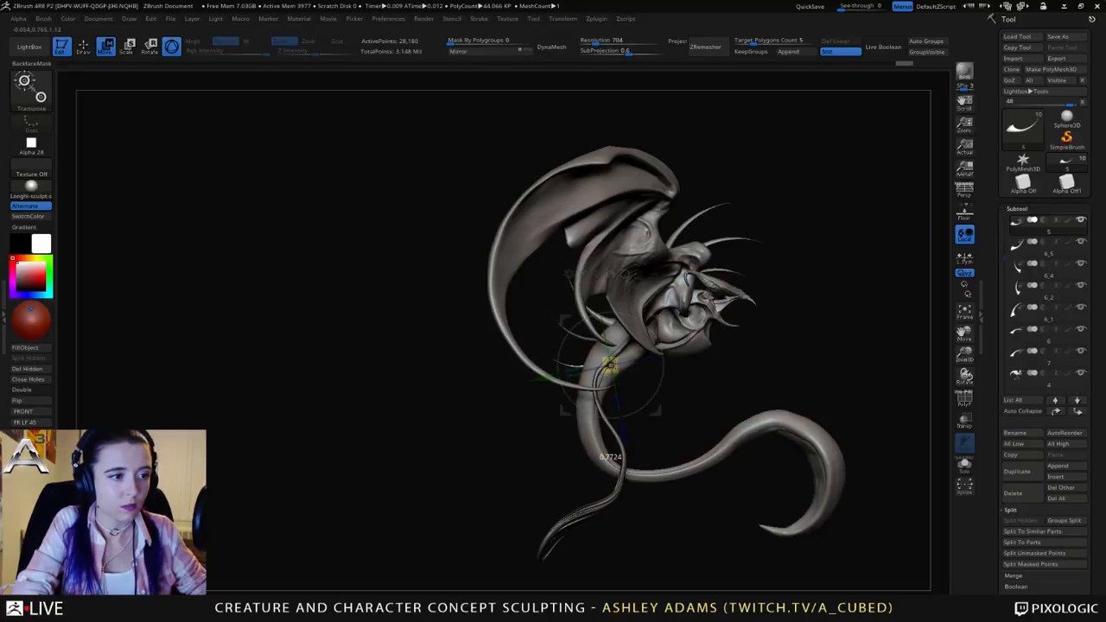
{"action": "left_click_drag", "start_coordinate": [661, 320], "coordinate": [659, 318]}
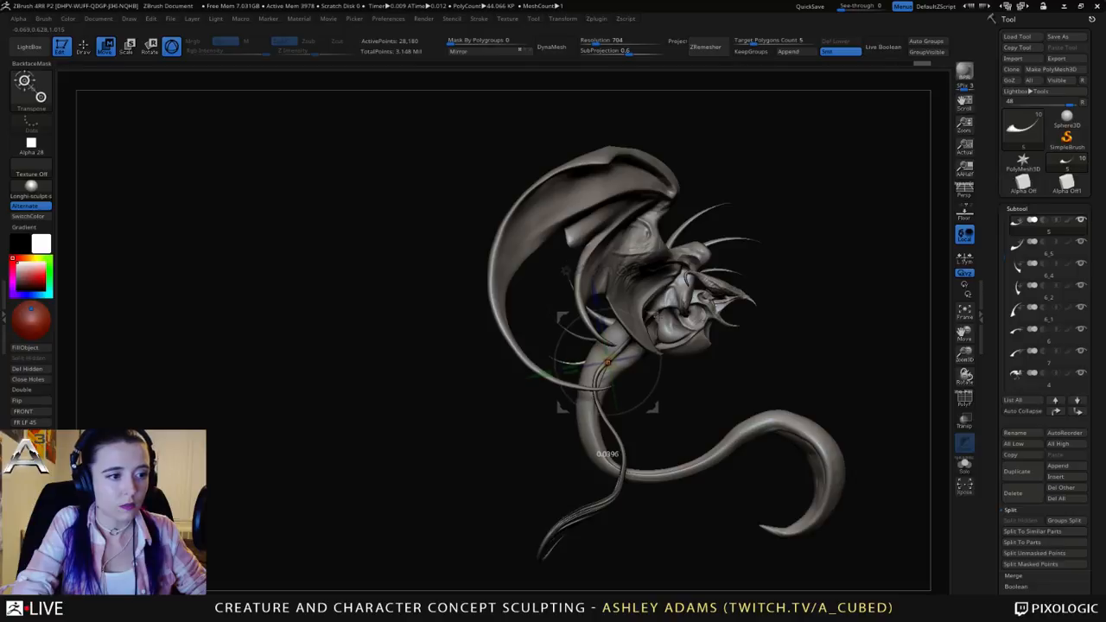
{"action": "left_click", "coordinate": [1030, 563]}
Step: Make the main creature mesh active and reshape the outer wings' rear curve with a resized SnakeHook brush
{"action": "mouse_move", "coordinate": [791, 369]}
{"action": "left_mouse_down", "text": "alt"}
{"action": "mouse_move", "coordinate": [800, 319]}
{"action": "mouse_move", "coordinate": [745, 324]}
{"action": "mouse_move", "coordinate": [697, 346]}
{"action": "left_mouse_up", "text": "alt"}
{"action": "key", "text": "q"}
{"action": "key", "text": "space"}
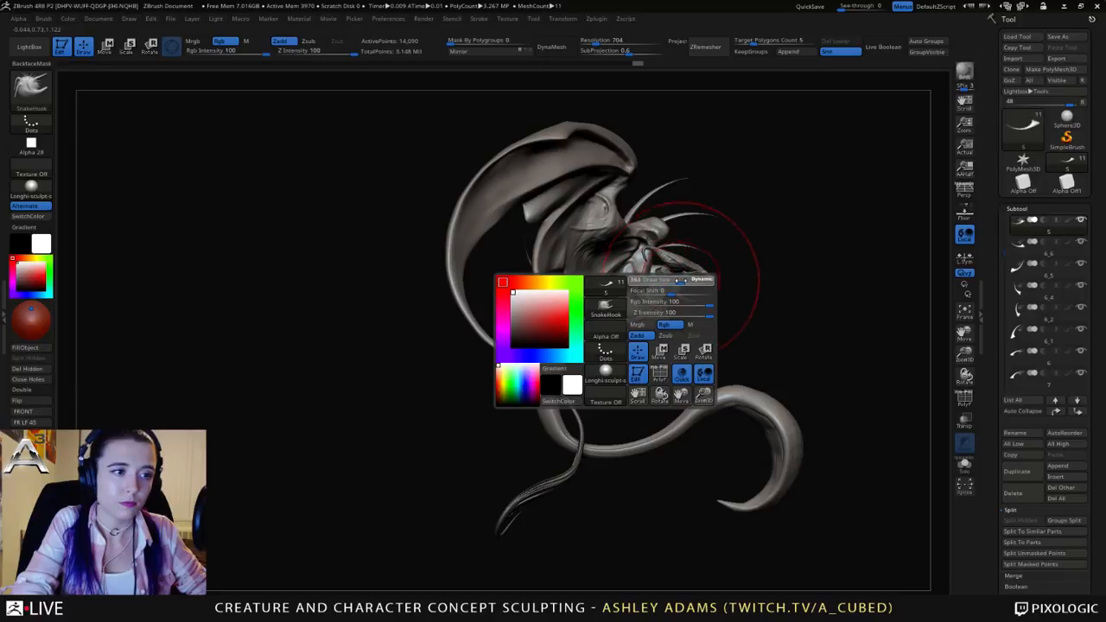
{"action": "left_click", "coordinate": [514, 350], "text": "alt"}
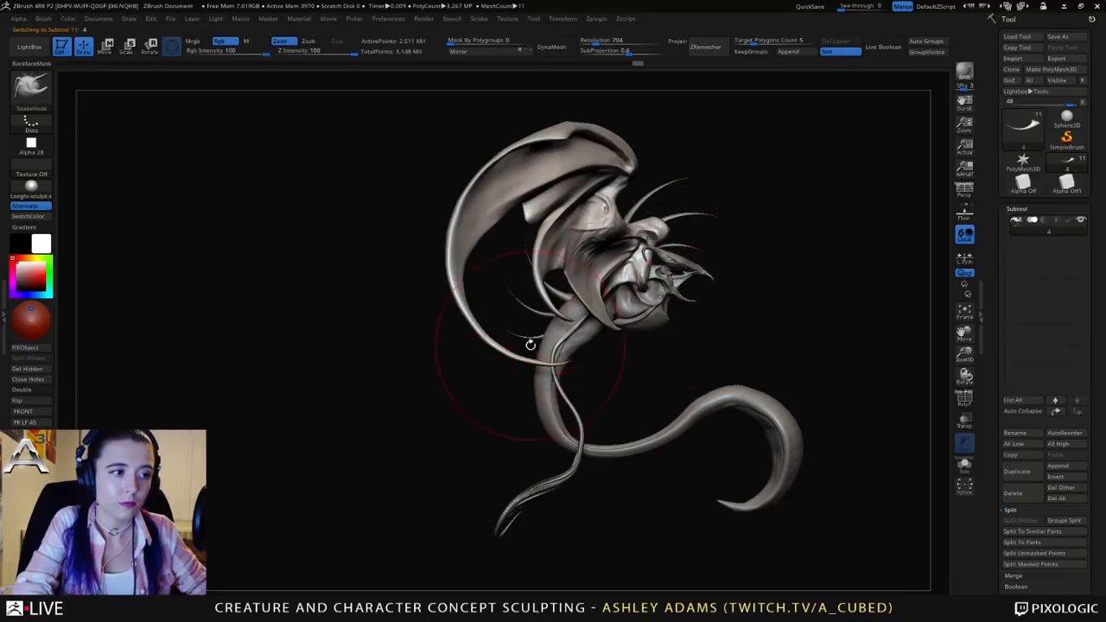
{"action": "left_click_drag", "start_coordinate": [507, 229], "coordinate": [422, 277]}
{"action": "key", "text": "space"}
{"action": "left_click_drag", "start_coordinate": [501, 216], "coordinate": [491, 215]}
{"action": "mouse_move", "coordinate": [491, 215]}
{"action": "right_mouse_down"}
{"action": "mouse_move", "coordinate": [561, 222]}
{"action": "mouse_move", "coordinate": [505, 220]}
{"action": "right_mouse_up"}
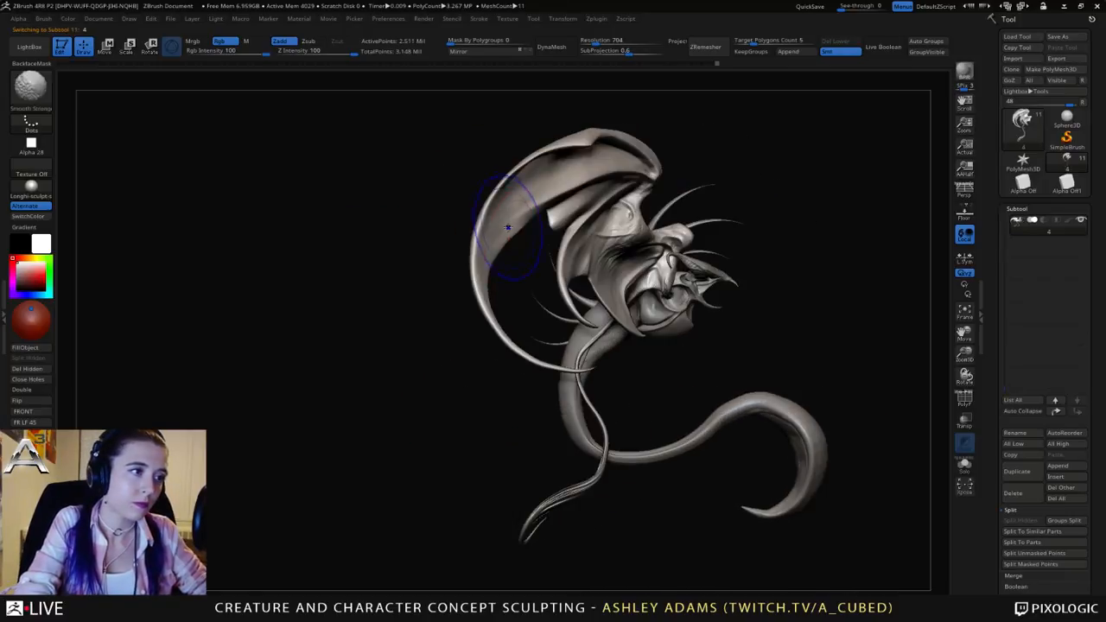
{"action": "key", "text": "space"}
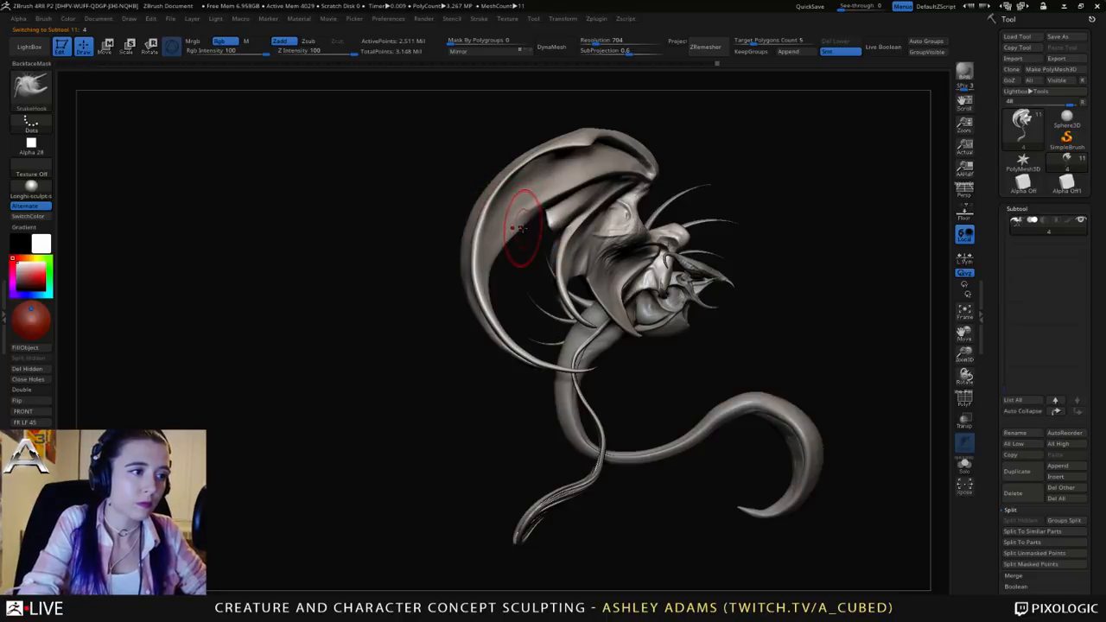
{"action": "left_click_drag", "start_coordinate": [501, 247], "coordinate": [498, 245]}
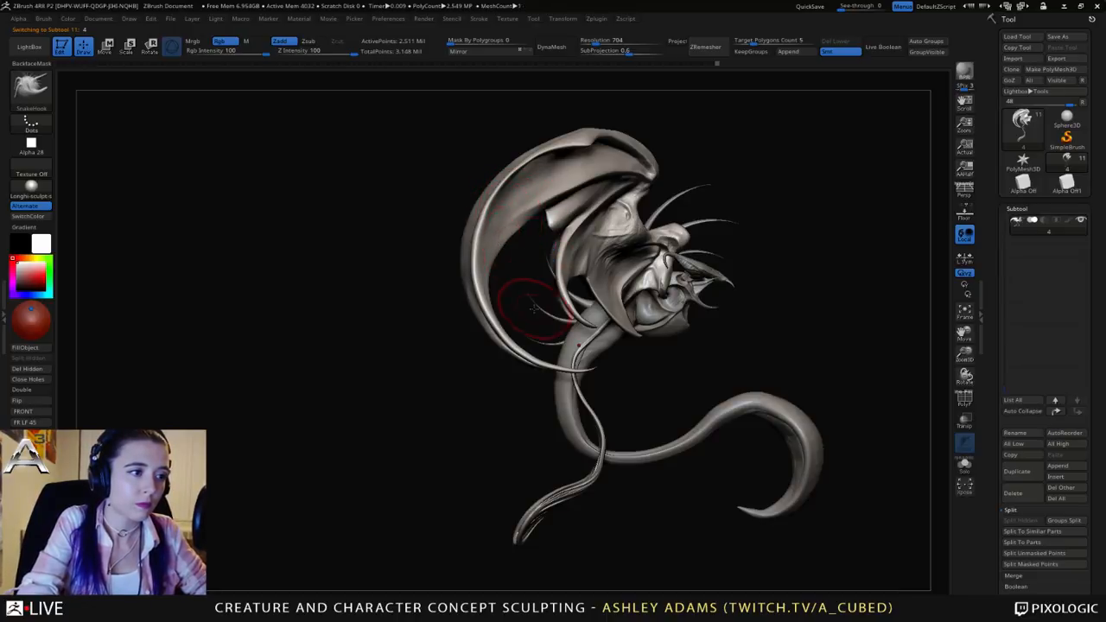
Step: Refine the lower sweep of the outer wings with SnakeHook, undoing the unwanted stroke and readjusting the brush size
{"action": "right_click_drag", "start_coordinate": [533, 308], "coordinate": [537, 306]}
{"action": "key", "text": "space"}
{"action": "left_click_drag", "start_coordinate": [535, 305], "coordinate": [553, 306]}
{"action": "right_click_drag", "start_coordinate": [567, 338], "coordinate": [559, 344]}
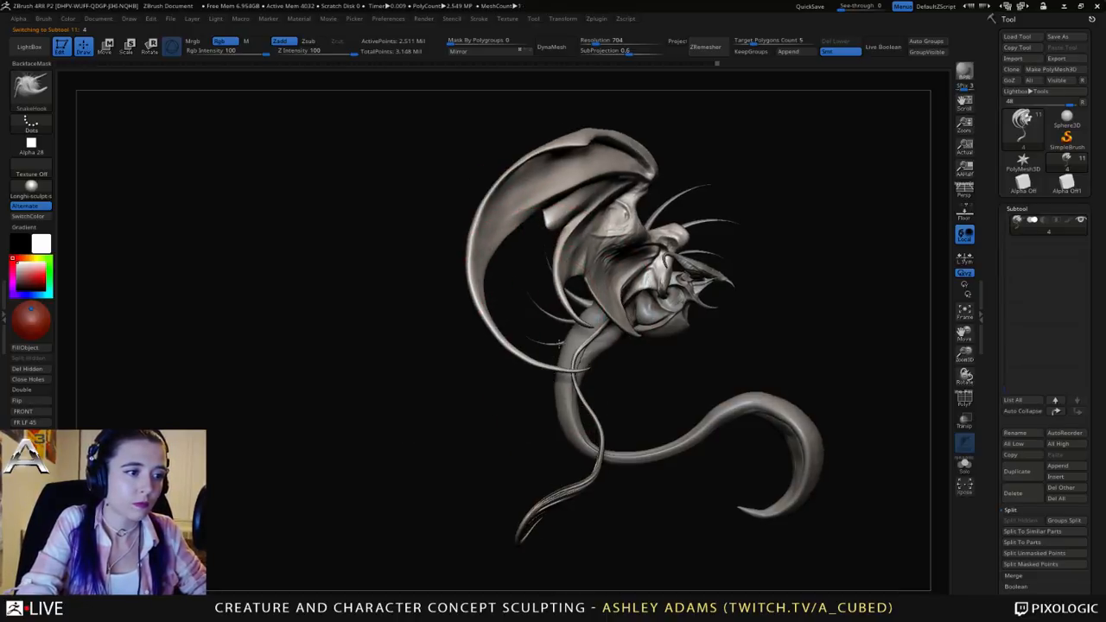
{"action": "left_click_drag", "start_coordinate": [566, 365], "coordinate": [536, 374]}
{"action": "key", "text": "ctrl+z"}
{"action": "right_click_drag", "start_coordinate": [536, 374], "coordinate": [520, 316], "text": "ctrl"}
{"action": "key", "text": "space"}
{"action": "mouse_move", "coordinate": [520, 317]}
{"action": "left_mouse_down"}
{"action": "mouse_move", "coordinate": [510, 317]}
{"action": "mouse_move", "coordinate": [519, 325]}
{"action": "left_mouse_up"}
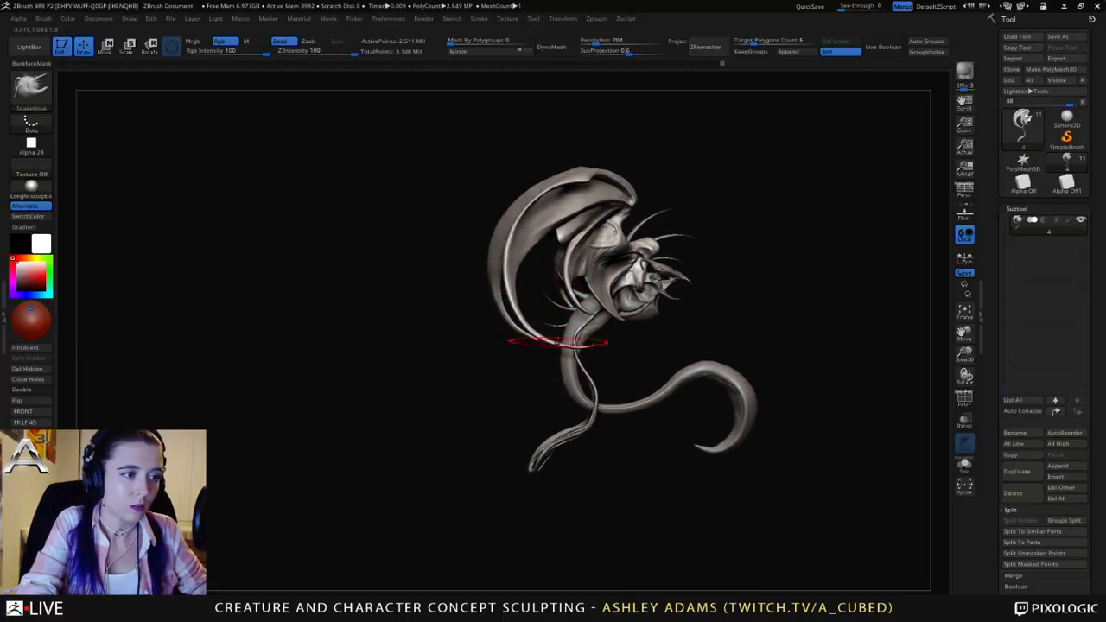
Step: Pull the outer wings into a rounder rear arc from the opposite side view with an adjusted SnakeHook brush
{"action": "mouse_move", "coordinate": [558, 341]}
{"action": "right_mouse_down"}
{"action": "mouse_move", "coordinate": [502, 312]}
{"action": "mouse_move", "coordinate": [757, 279]}
{"action": "right_mouse_up"}
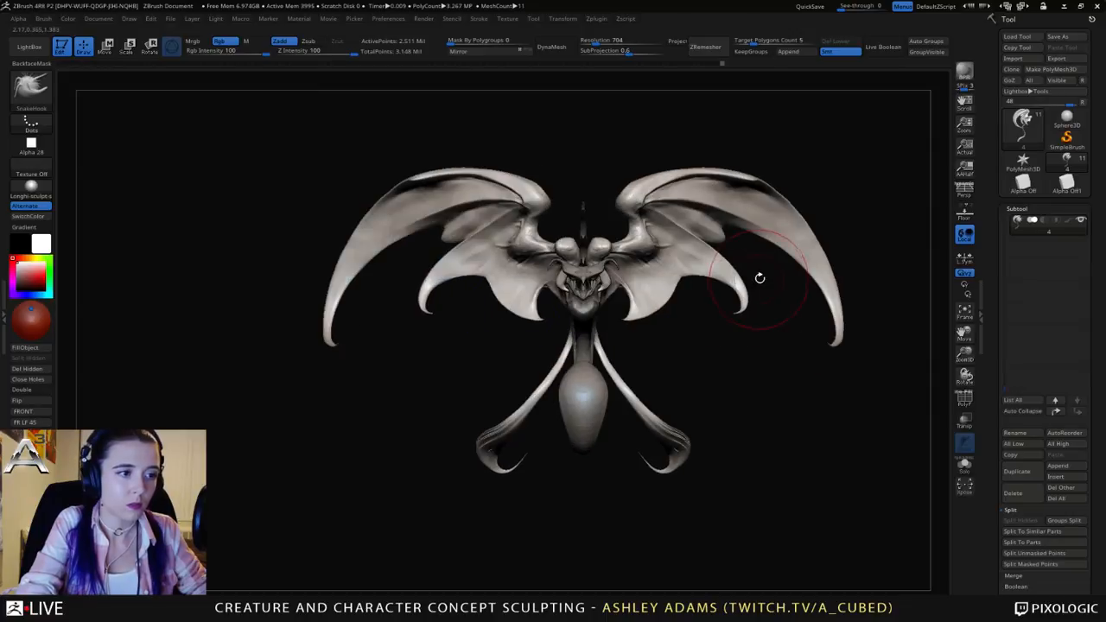
{"action": "key", "text": "space"}
{"action": "left_click_drag", "start_coordinate": [756, 273], "coordinate": [768, 273]}
{"action": "mouse_move", "coordinate": [768, 275]}
{"action": "right_mouse_down"}
{"action": "mouse_move", "coordinate": [724, 273]}
{"action": "mouse_move", "coordinate": [665, 330]}
{"action": "right_mouse_up"}
{"action": "left_click_drag", "start_coordinate": [592, 344], "coordinate": [582, 366]}
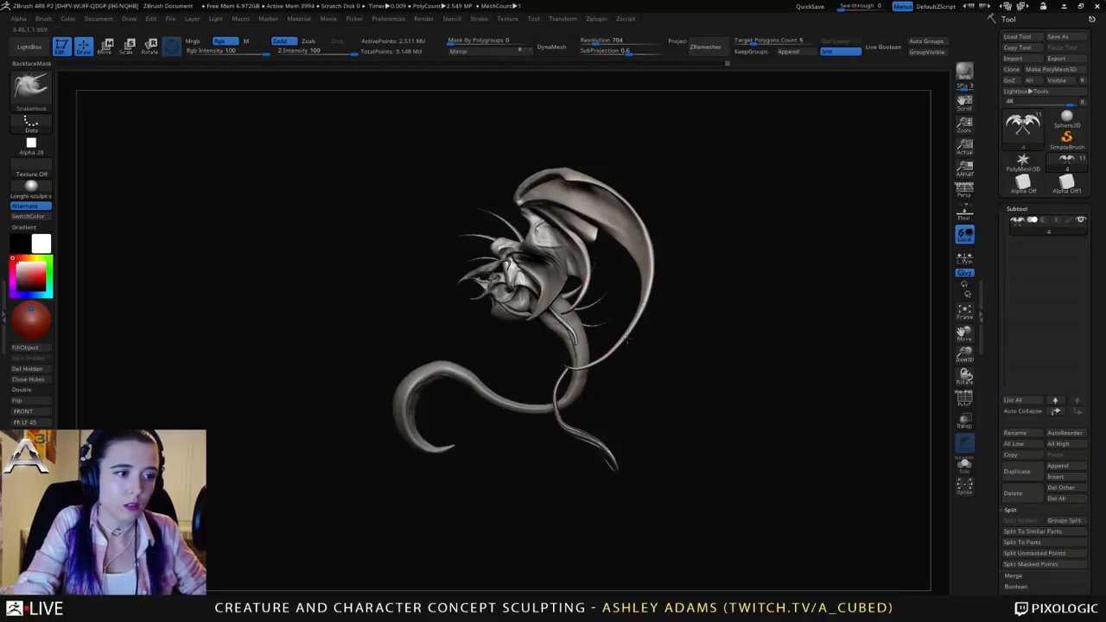
{"action": "left_click_drag", "start_coordinate": [650, 286], "coordinate": [658, 312]}
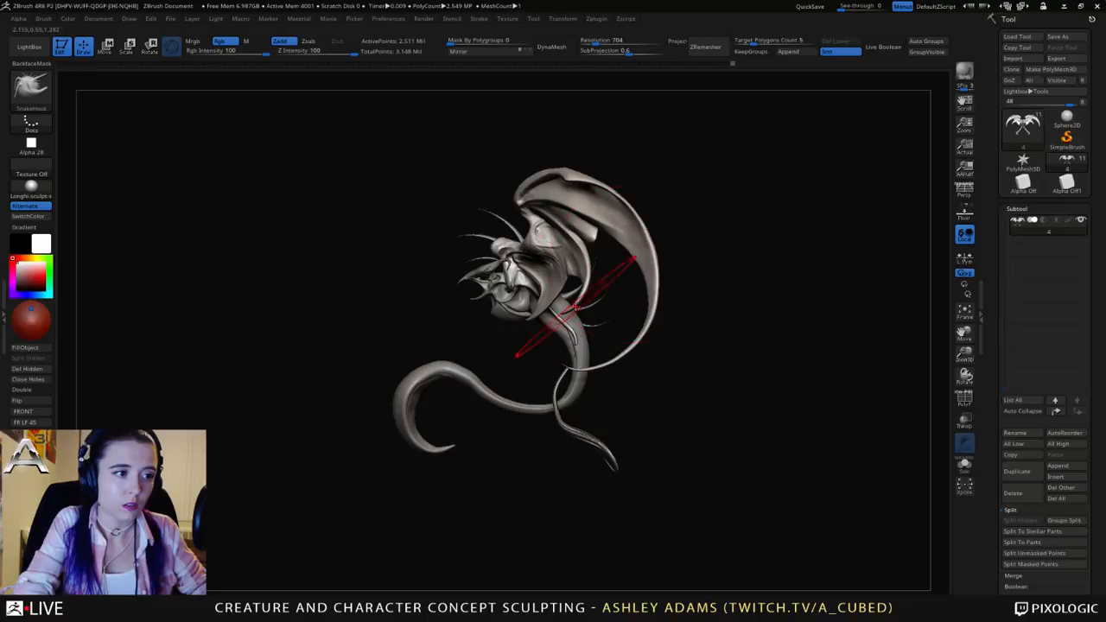
Step: Lengthen the curved tips of the lower wings toward the neck with SnakeHook and check the overall silhouette
{"action": "key", "text": "space"}
{"action": "left_click_drag", "start_coordinate": [575, 306], "coordinate": [568, 308]}
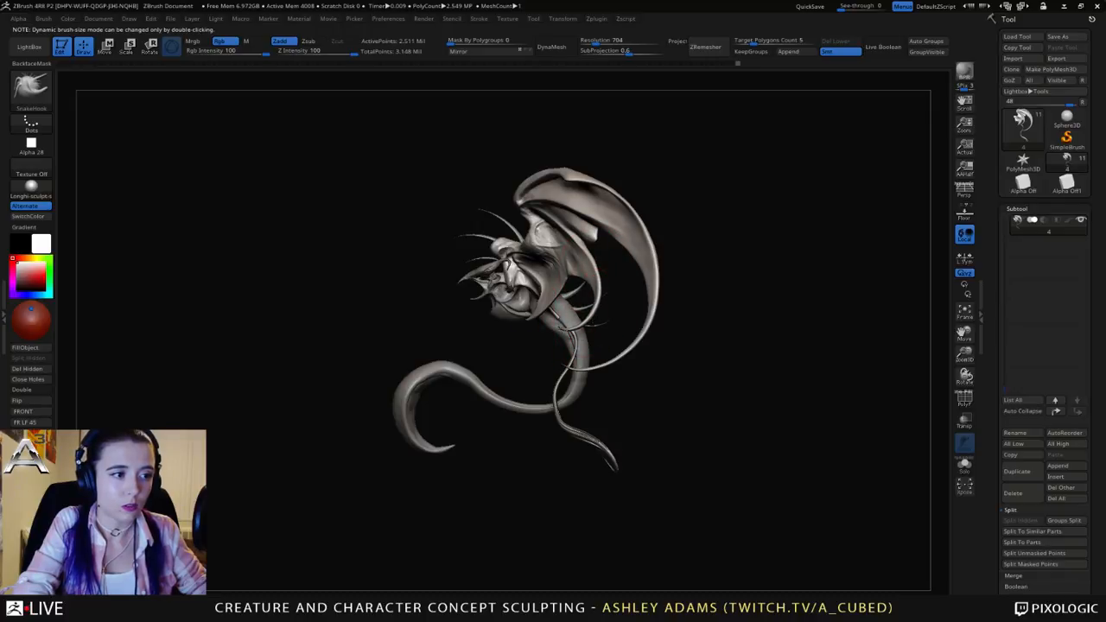
{"action": "mouse_move", "coordinate": [602, 320]}
{"action": "left_mouse_down"}
{"action": "mouse_move", "coordinate": [644, 313]}
{"action": "mouse_move", "coordinate": [586, 304]}
{"action": "mouse_move", "coordinate": [694, 295]}
{"action": "mouse_move", "coordinate": [659, 334]}
{"action": "mouse_move", "coordinate": [624, 303]}
{"action": "mouse_move", "coordinate": [647, 299]}
{"action": "mouse_move", "coordinate": [658, 332]}
{"action": "left_mouse_up"}
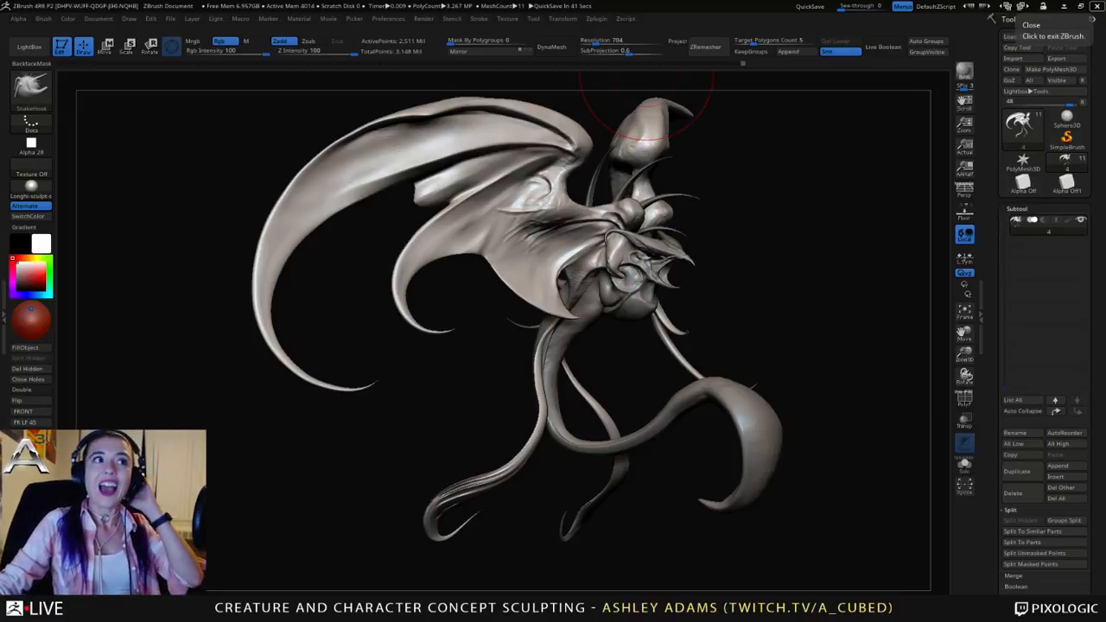
{"action": "mouse_move", "coordinate": [397, 189]}
{"action": "left_mouse_down"}
{"action": "mouse_move", "coordinate": [944, 389]}
{"action": "mouse_move", "coordinate": [933, 380]}
{"action": "left_mouse_up"}
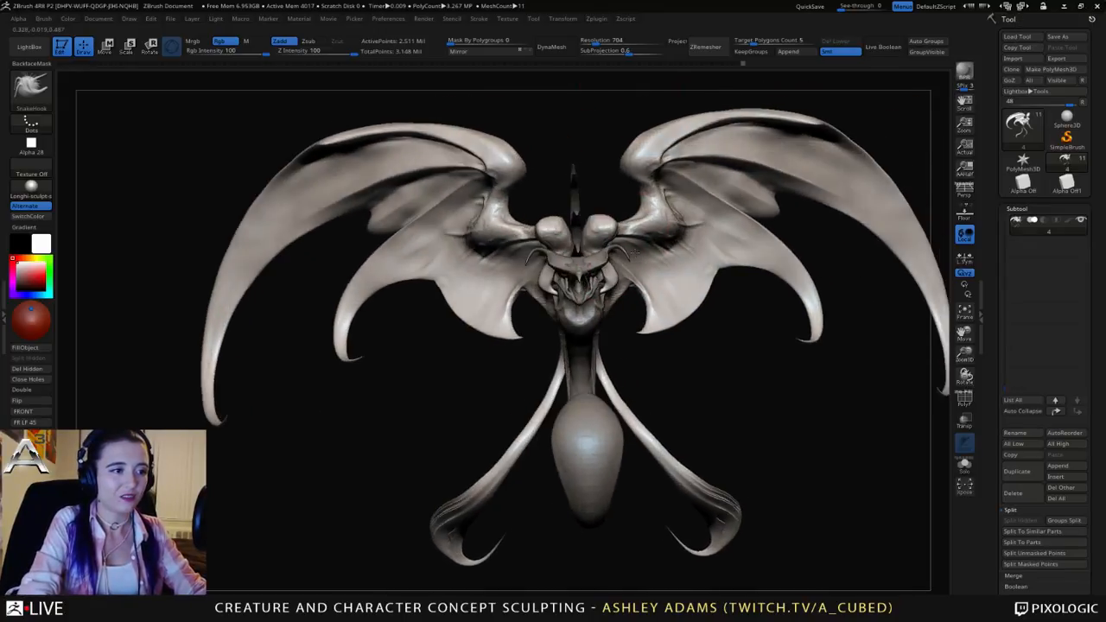
Step: Make the head plate subtool active, adjust its size with the gizmo, and reshape its sides with SnakeHook
{"action": "left_click", "coordinate": [587, 241], "text": "alt"}
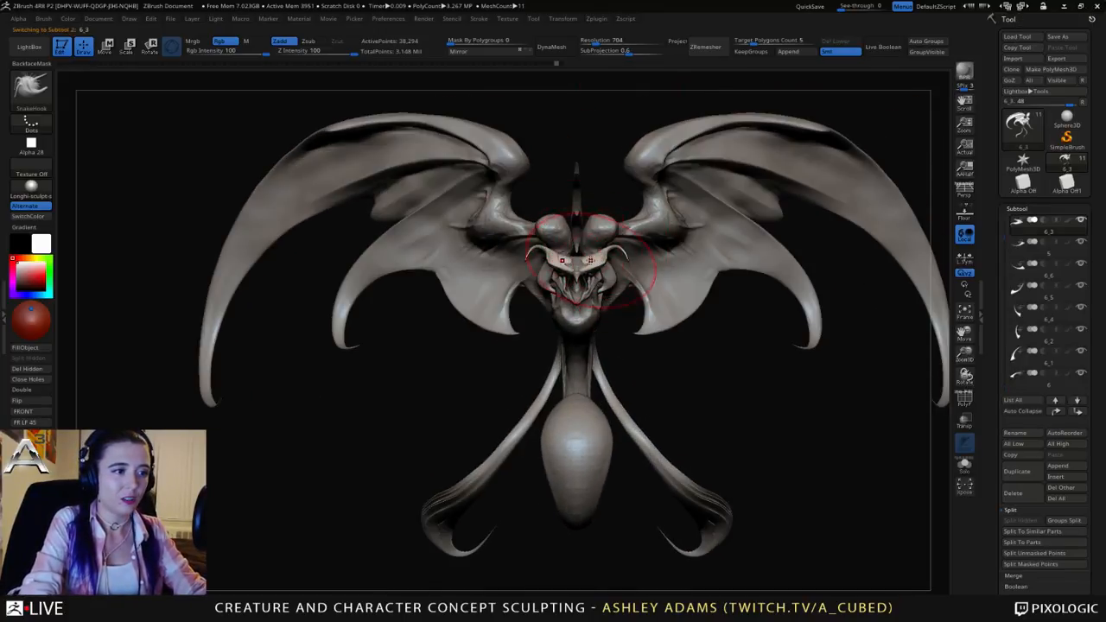
{"action": "key", "text": "e"}
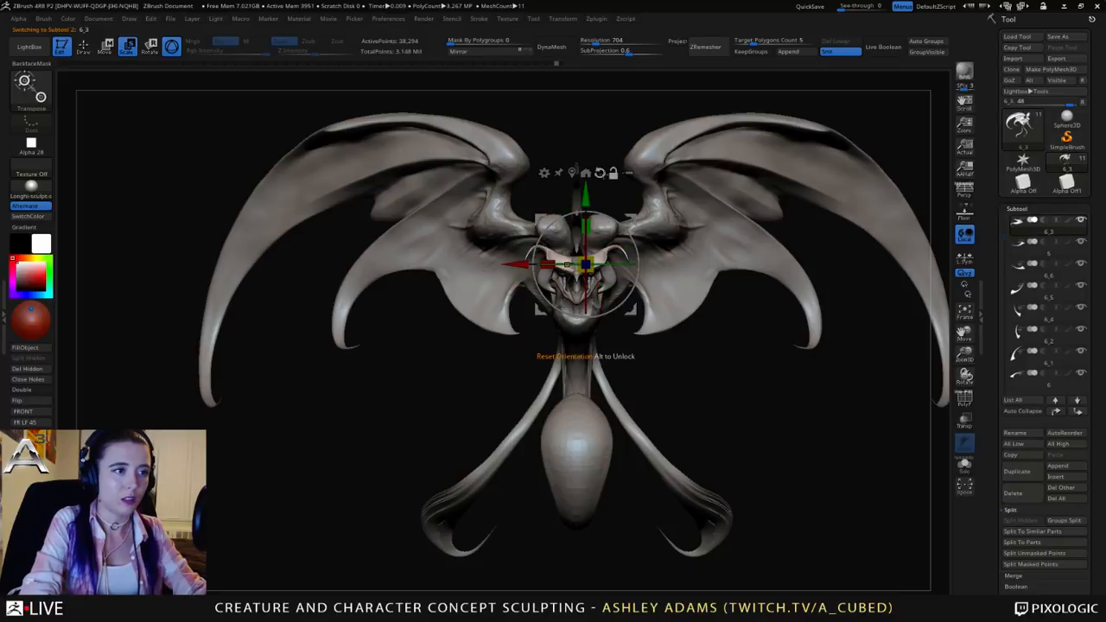
{"action": "mouse_move", "coordinate": [585, 262]}
{"action": "left_mouse_down"}
{"action": "mouse_move", "coordinate": [631, 238]}
{"action": "mouse_move", "coordinate": [596, 258]}
{"action": "left_mouse_up"}
{"action": "mouse_move", "coordinate": [643, 207]}
{"action": "left_mouse_down"}
{"action": "mouse_move", "coordinate": [697, 205]}
{"action": "mouse_move", "coordinate": [670, 222]}
{"action": "mouse_move", "coordinate": [688, 295]}
{"action": "left_mouse_up"}
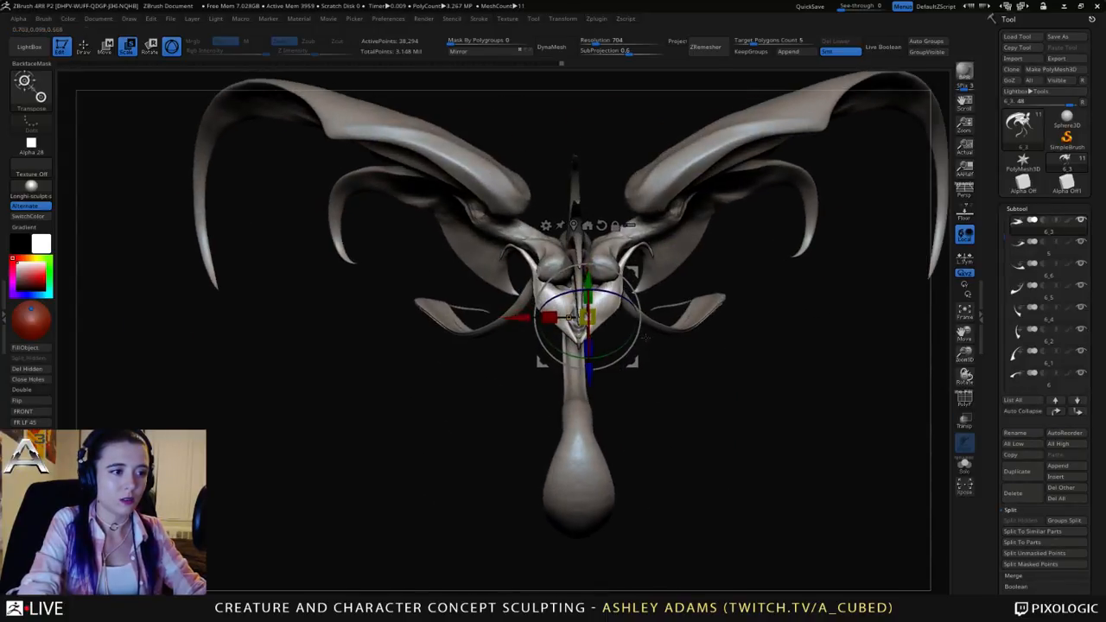
{"action": "key", "text": "q"}
{"action": "mouse_move", "coordinate": [648, 336]}
{"action": "left_mouse_down"}
{"action": "mouse_move", "coordinate": [595, 288]}
{"action": "mouse_move", "coordinate": [551, 285]}
{"action": "left_mouse_up"}
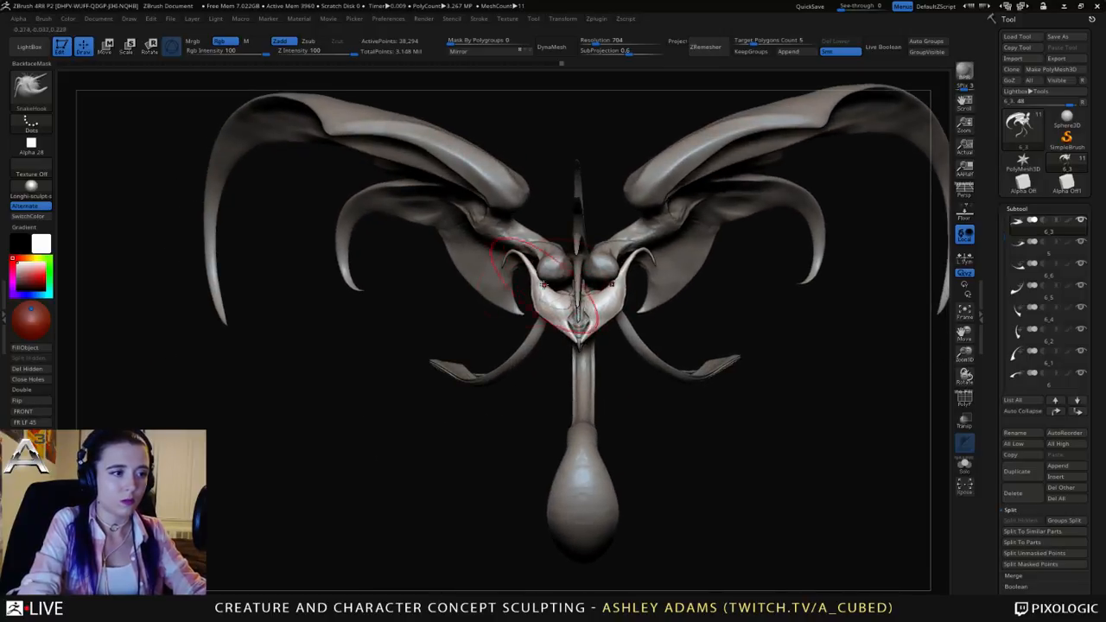
{"action": "left_click_drag", "start_coordinate": [534, 283], "coordinate": [598, 386]}
Step: Pull the head plate's pointed front tip into shape with a smaller SnakeHook brush
{"action": "right_click_drag", "start_coordinate": [598, 386], "coordinate": [635, 345], "text": "ctrl"}
{"action": "key", "text": "space"}
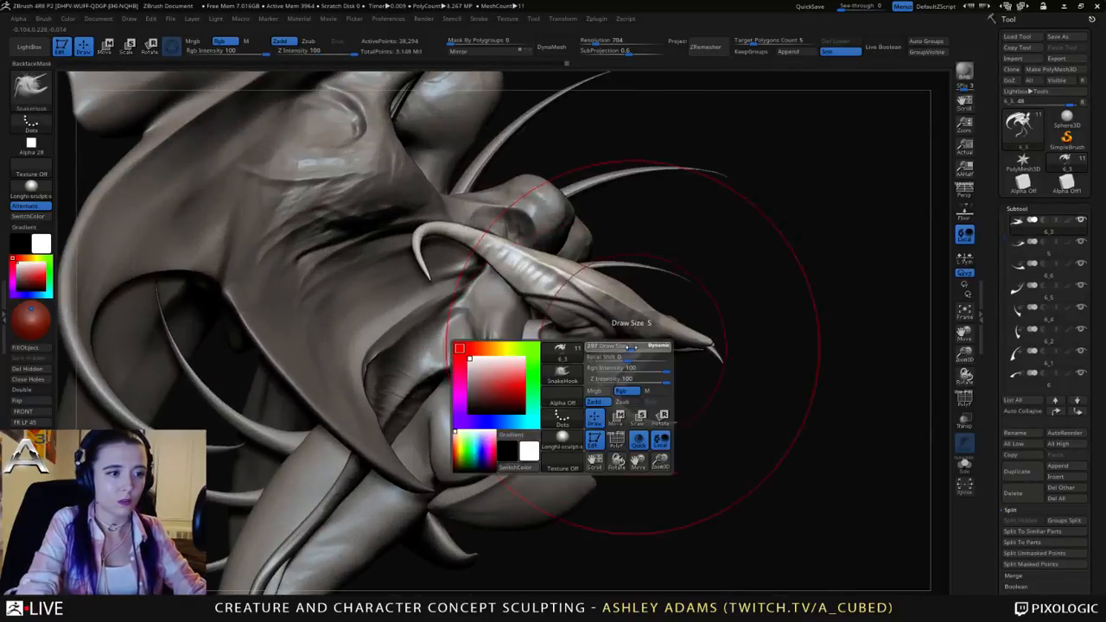
{"action": "left_click_drag", "start_coordinate": [635, 347], "coordinate": [600, 347]}
{"action": "mouse_move", "coordinate": [716, 345]}
{"action": "left_mouse_down"}
{"action": "mouse_move", "coordinate": [671, 316]}
{"action": "mouse_move", "coordinate": [700, 355]}
{"action": "mouse_move", "coordinate": [682, 284]}
{"action": "left_mouse_up"}
{"action": "right_click_drag", "start_coordinate": [681, 283], "coordinate": [660, 362]}
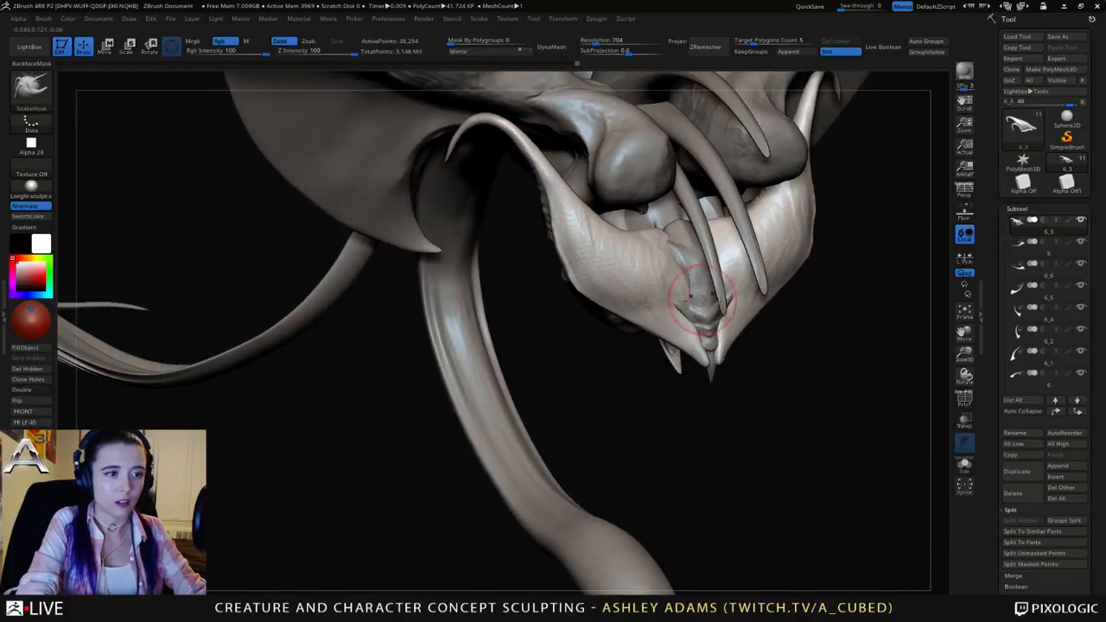
{"action": "right_click", "coordinate": [660, 361]}
{"action": "right_click_drag", "start_coordinate": [714, 298], "coordinate": [691, 259]}
{"action": "right_click_drag", "start_coordinate": [696, 301], "coordinate": [726, 326]}
Step: Smooth and refine the head plate's front tip and upper surface from several angles
{"action": "key", "text": "shift"}
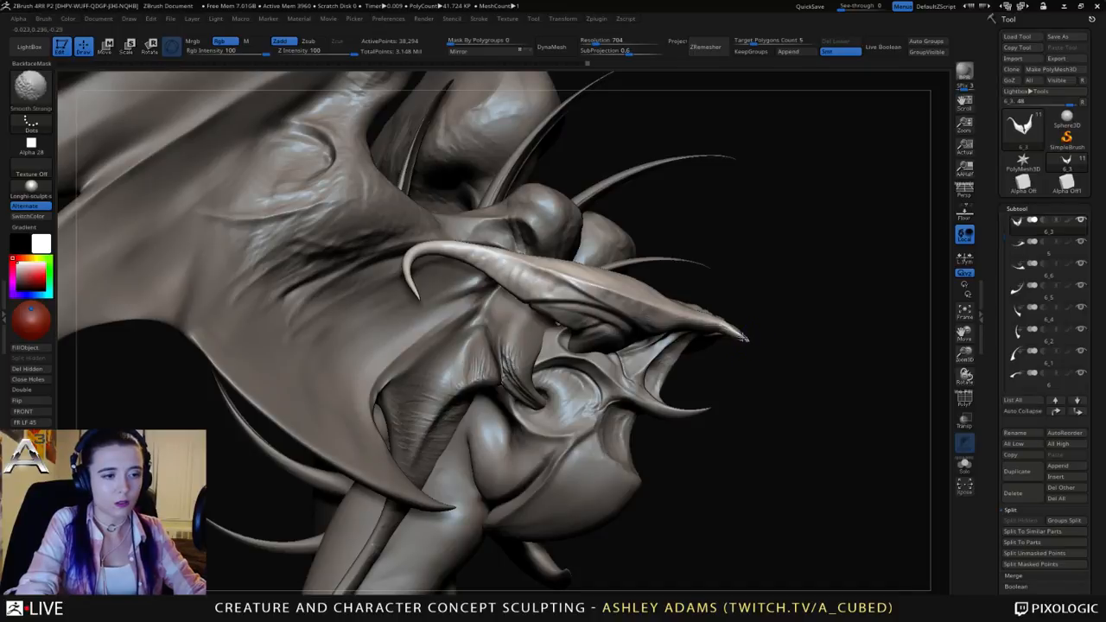
{"action": "right_click_drag", "start_coordinate": [723, 328], "coordinate": [736, 330]}
{"action": "right_click", "coordinate": [736, 331]}
{"action": "left_click_drag", "start_coordinate": [733, 329], "coordinate": [743, 332]}
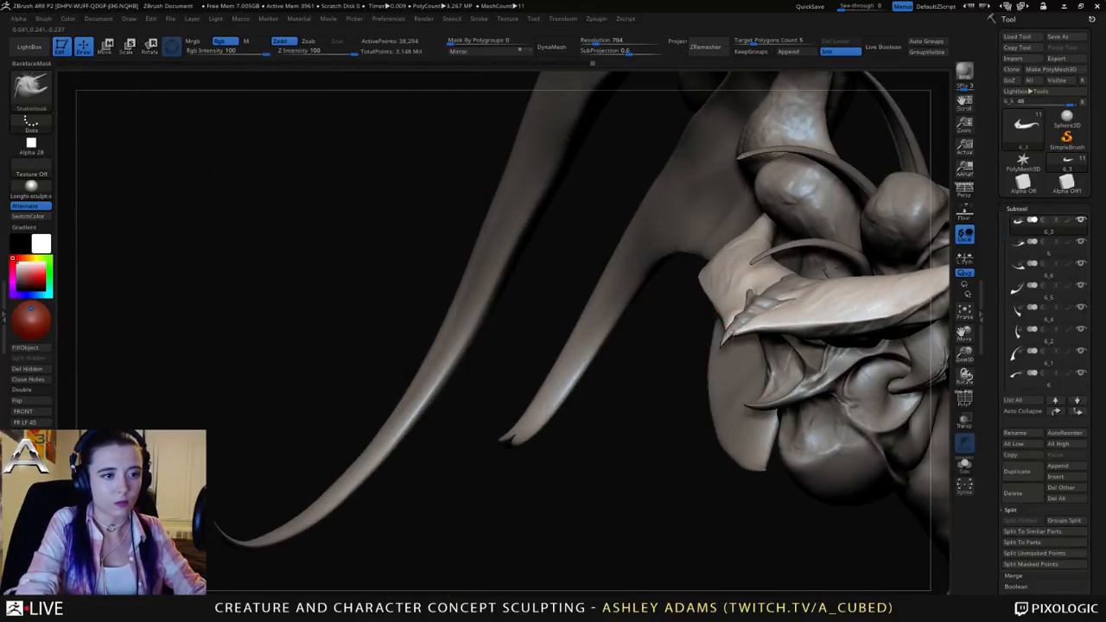
{"action": "key", "text": "shift"}
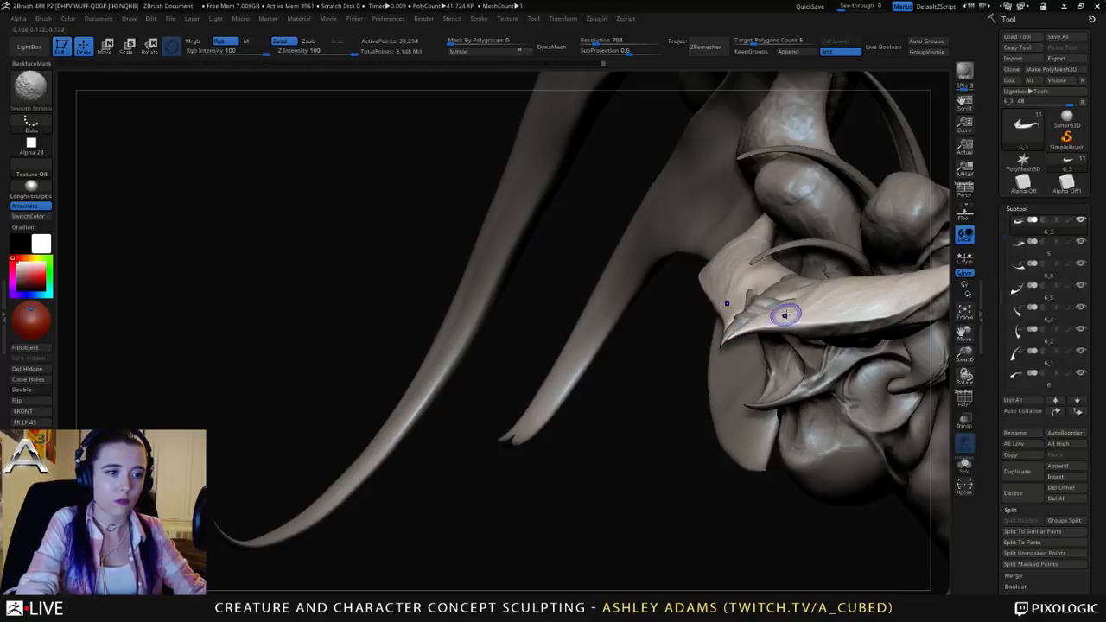
{"action": "right_click_drag", "start_coordinate": [785, 315], "coordinate": [829, 317]}
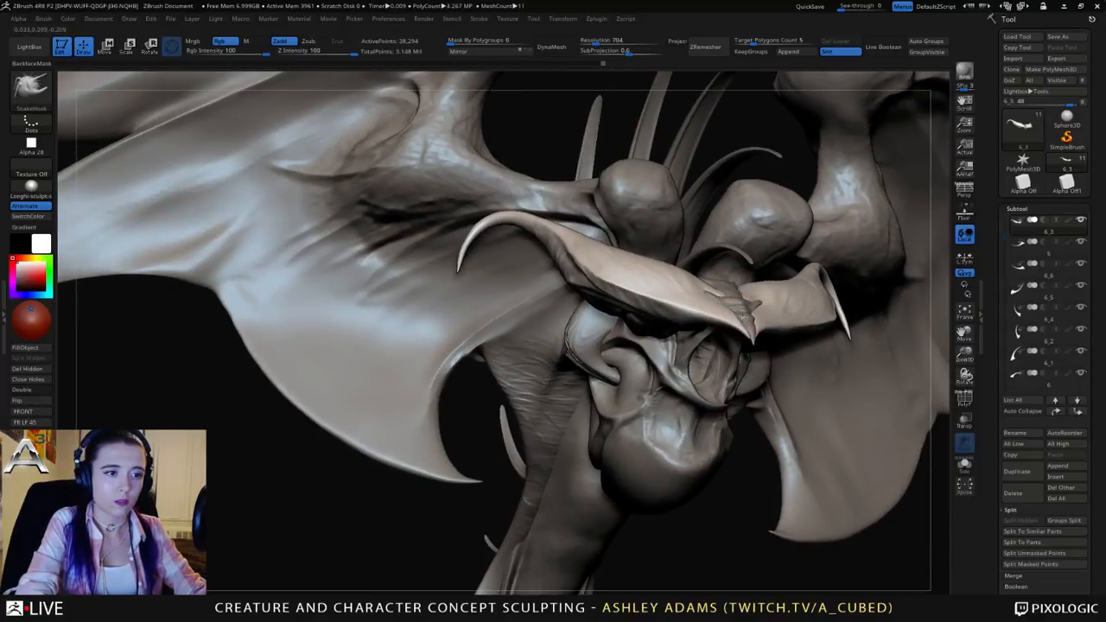
{"action": "right_click_drag", "start_coordinate": [740, 320], "coordinate": [775, 336]}
{"action": "right_click", "coordinate": [775, 337]}
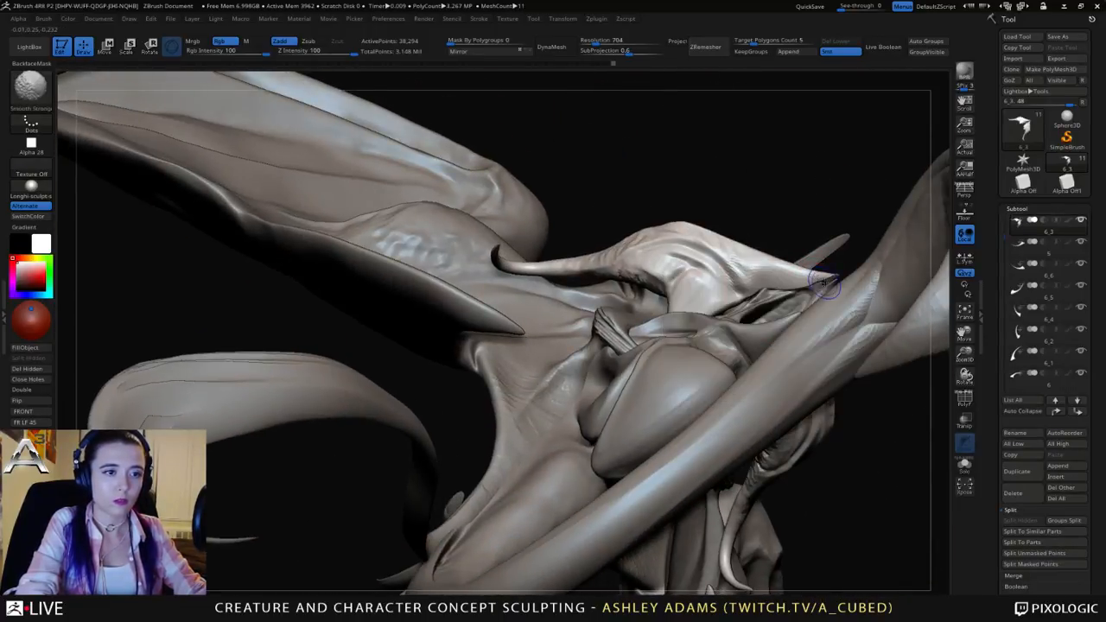
Step: Smooth the head plate's front tip and reshape its lower edge with small SnakeHook strokes
{"action": "left_click_drag", "start_coordinate": [823, 277], "coordinate": [814, 286], "text": "shift"}
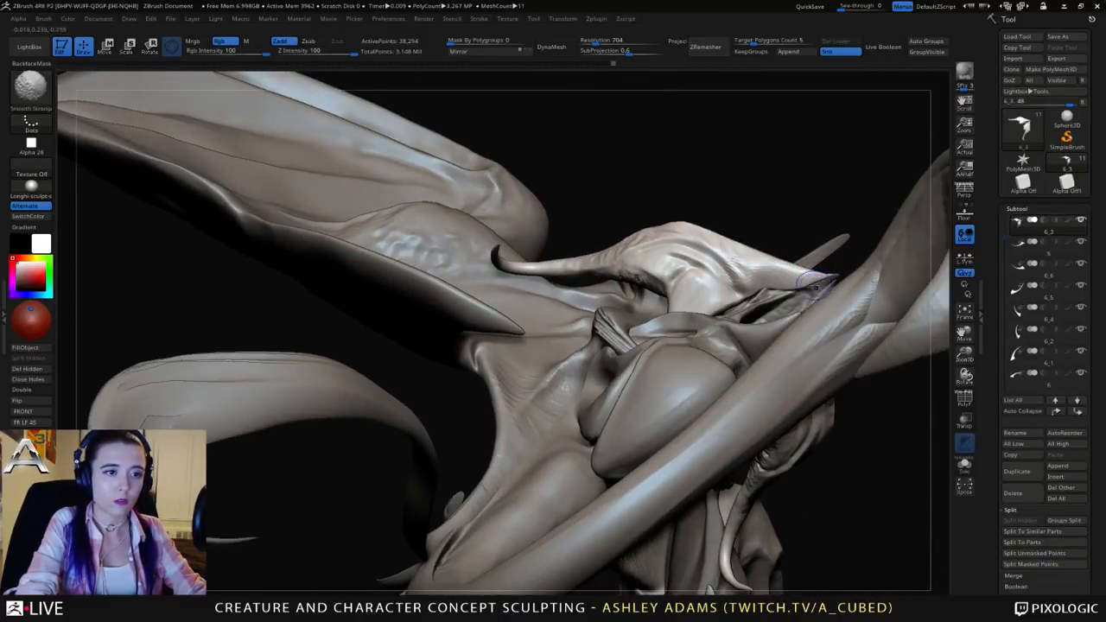
{"action": "right_click", "coordinate": [787, 340]}
{"action": "left_click_drag", "start_coordinate": [763, 293], "coordinate": [748, 303]}
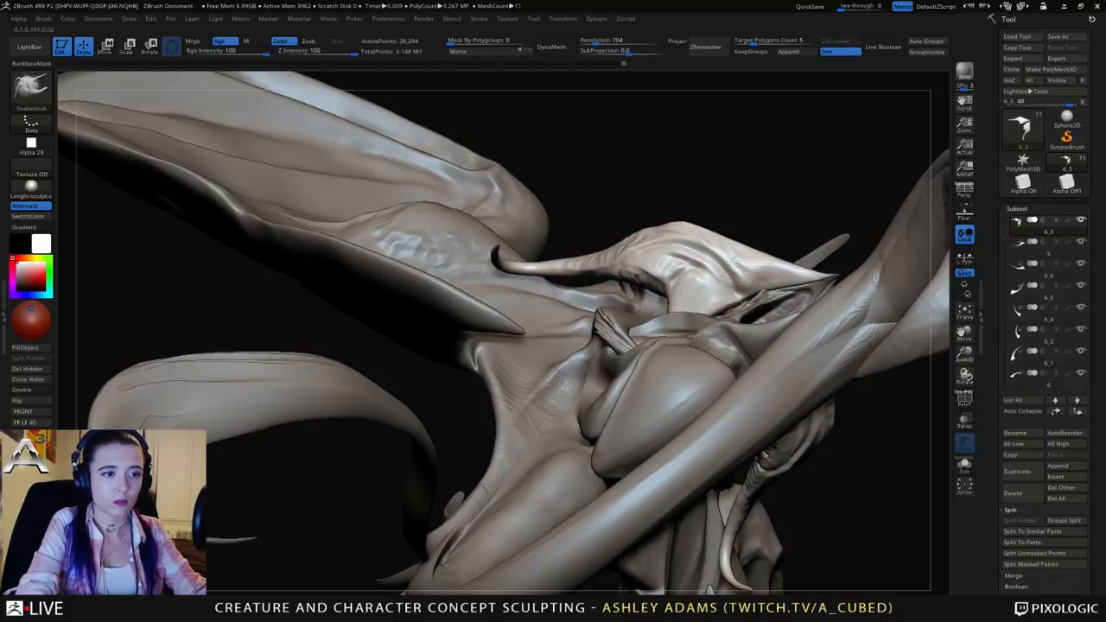
{"action": "mouse_move", "coordinate": [739, 307]}
{"action": "right_mouse_down"}
{"action": "mouse_move", "coordinate": [740, 335]}
{"action": "mouse_move", "coordinate": [732, 320]}
{"action": "right_mouse_up"}
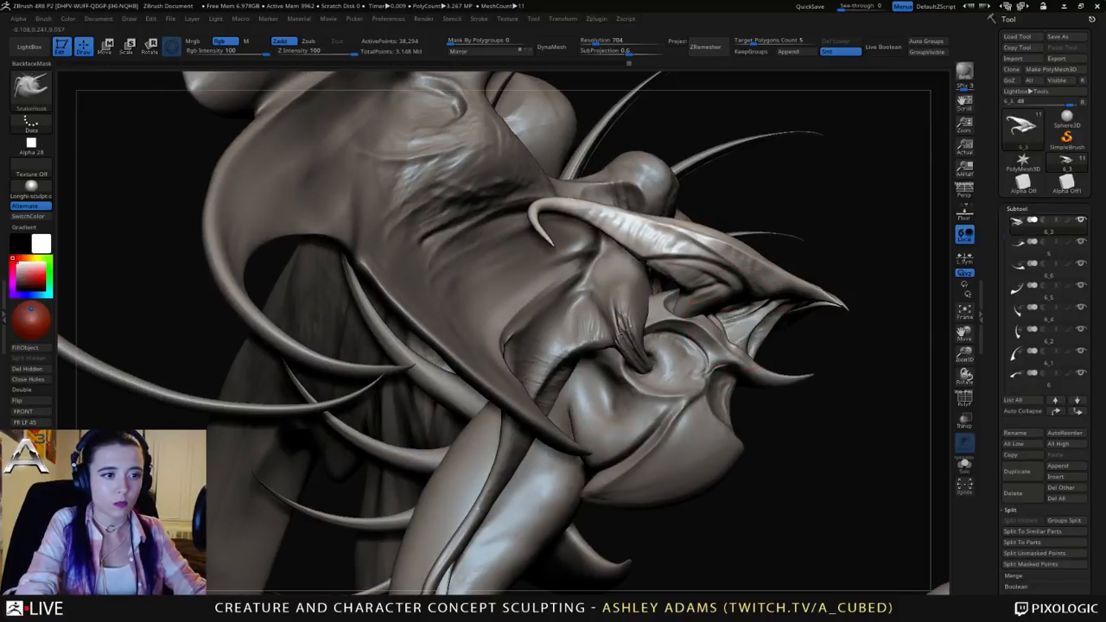
{"action": "left_click_drag", "start_coordinate": [724, 312], "coordinate": [753, 311]}
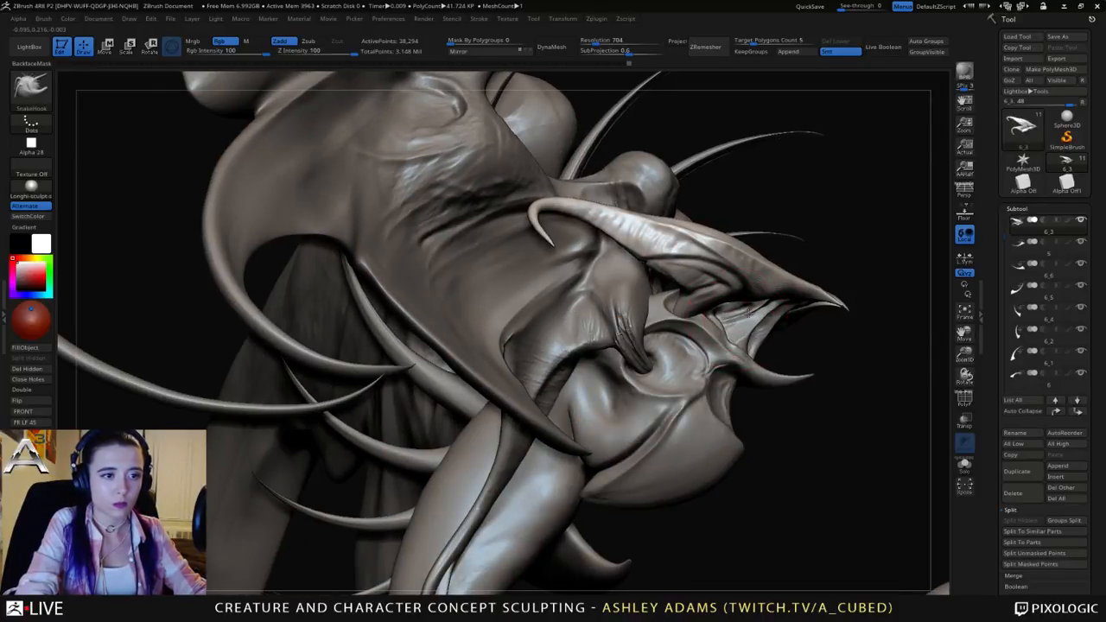
Step: Make the main body subtool active and reshape the tusk at the side of the head with a resized SnakeHook brush
{"action": "right_click_drag", "start_coordinate": [726, 298], "coordinate": [654, 272]}
{"action": "right_click_drag", "start_coordinate": [691, 367], "coordinate": [643, 265], "text": "ctrl"}
{"action": "mouse_move", "coordinate": [701, 246]}
{"action": "right_mouse_down"}
{"action": "mouse_move", "coordinate": [771, 242]}
{"action": "mouse_move", "coordinate": [808, 217]}
{"action": "mouse_move", "coordinate": [721, 259]}
{"action": "right_mouse_up"}
{"action": "right_click_drag", "start_coordinate": [625, 273], "coordinate": [619, 275]}
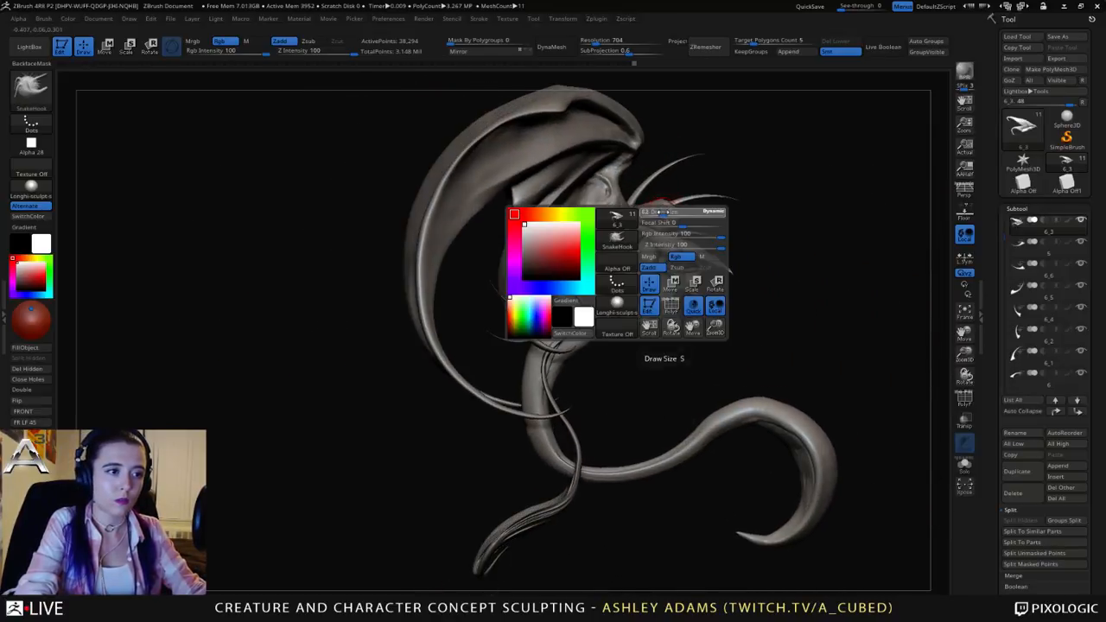
{"action": "left_click_drag", "start_coordinate": [672, 214], "coordinate": [693, 214]}
{"action": "mouse_move", "coordinate": [707, 275]}
{"action": "right_mouse_down"}
{"action": "mouse_move", "coordinate": [624, 273]}
{"action": "mouse_move", "coordinate": [706, 272]}
{"action": "mouse_move", "coordinate": [715, 300]}
{"action": "right_mouse_up"}
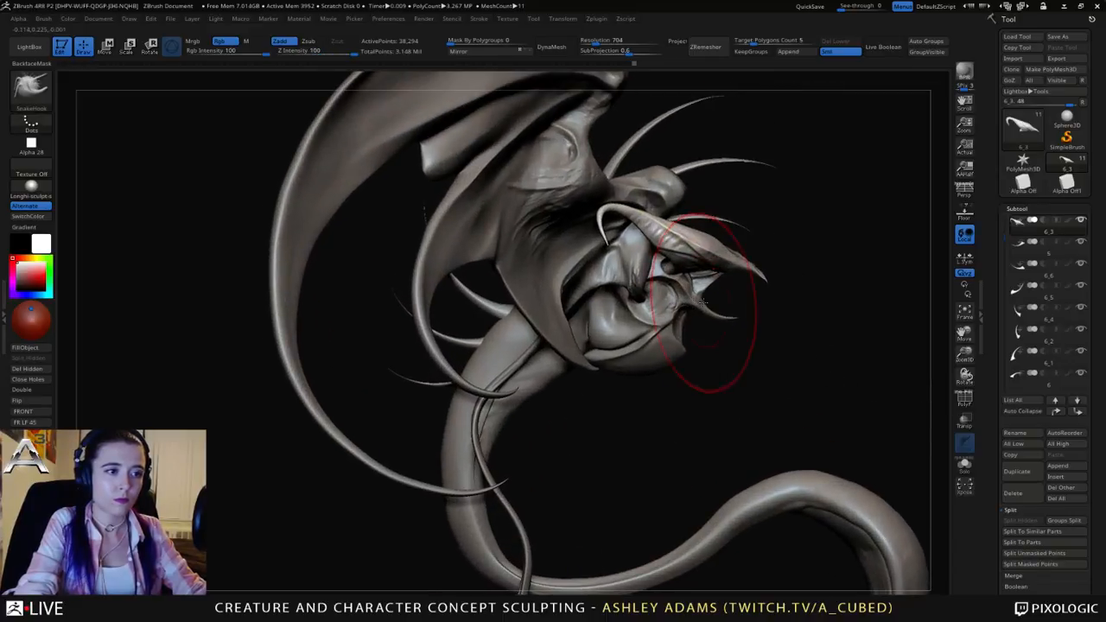
{"action": "left_click", "coordinate": [646, 253], "text": "alt"}
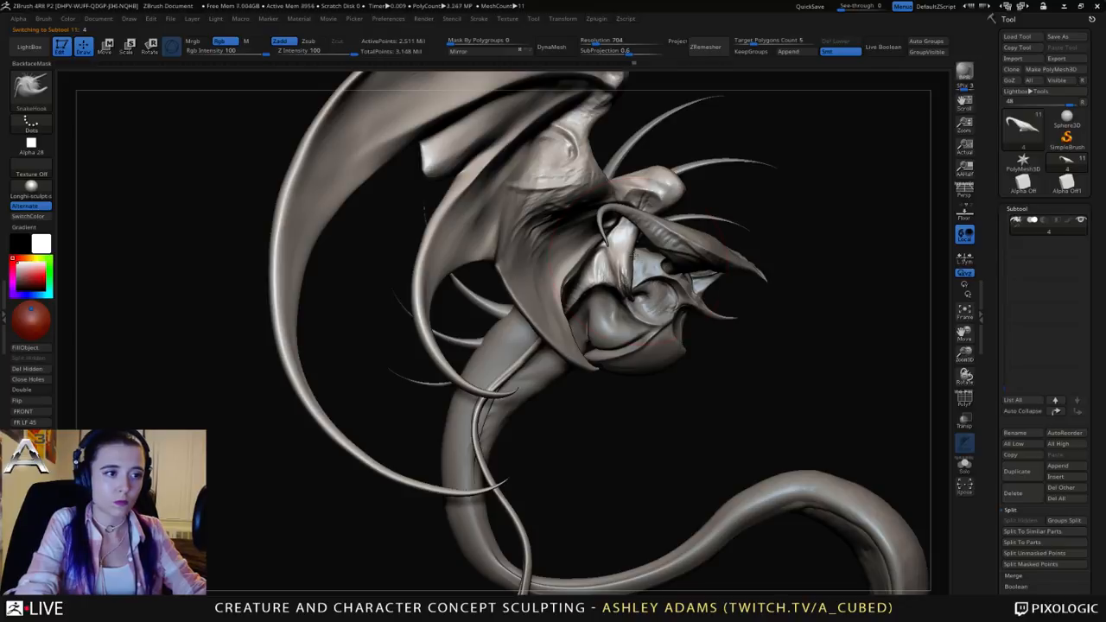
{"action": "left_click_drag", "start_coordinate": [630, 289], "coordinate": [643, 302]}
{"action": "key", "text": "space"}
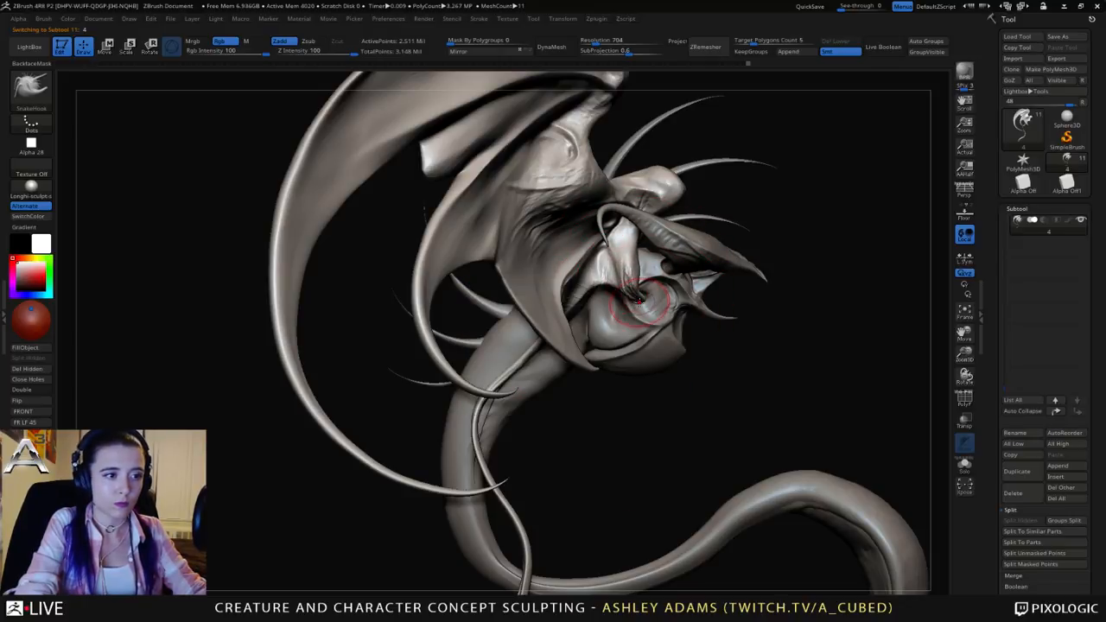
{"action": "right_click_drag", "start_coordinate": [639, 300], "coordinate": [639, 295]}
{"action": "left_click_drag", "start_coordinate": [745, 374], "coordinate": [799, 371]}
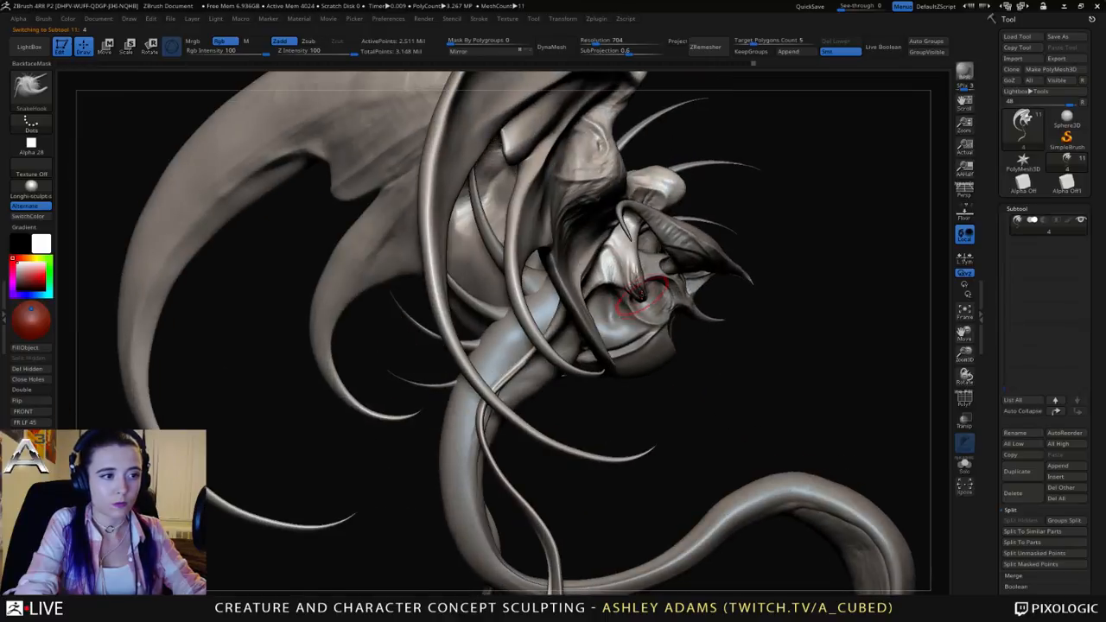
{"action": "right_click_drag", "start_coordinate": [639, 299], "coordinate": [645, 277]}
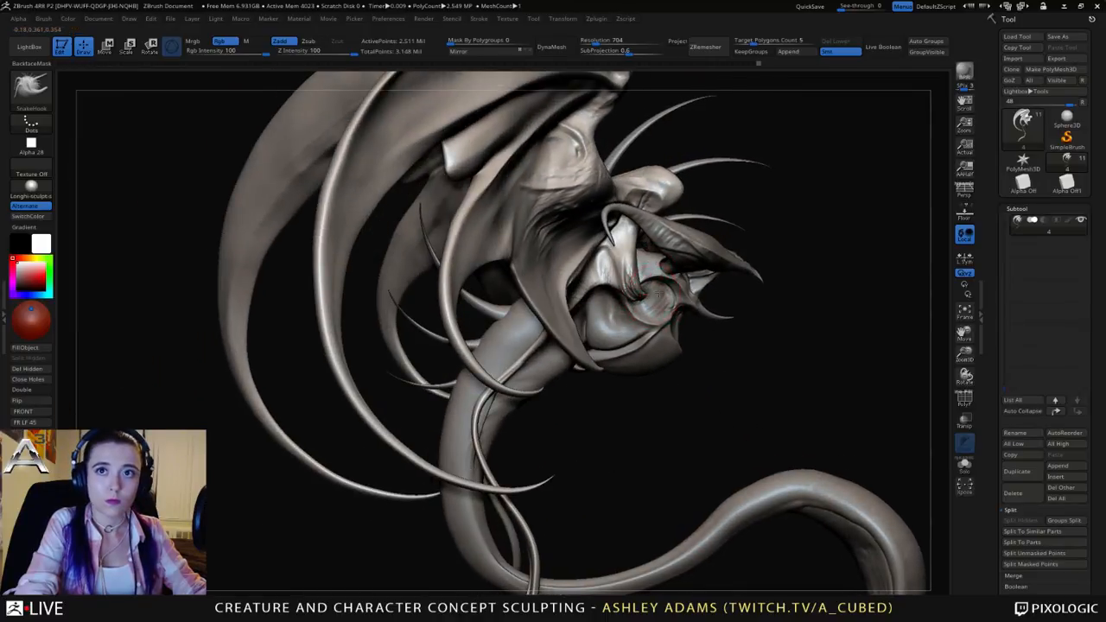
Step: Pull the cheek tusks outward beneath the head plate with SnakeHook, working from the front view
{"action": "right_click_drag", "start_coordinate": [652, 294], "coordinate": [659, 292]}
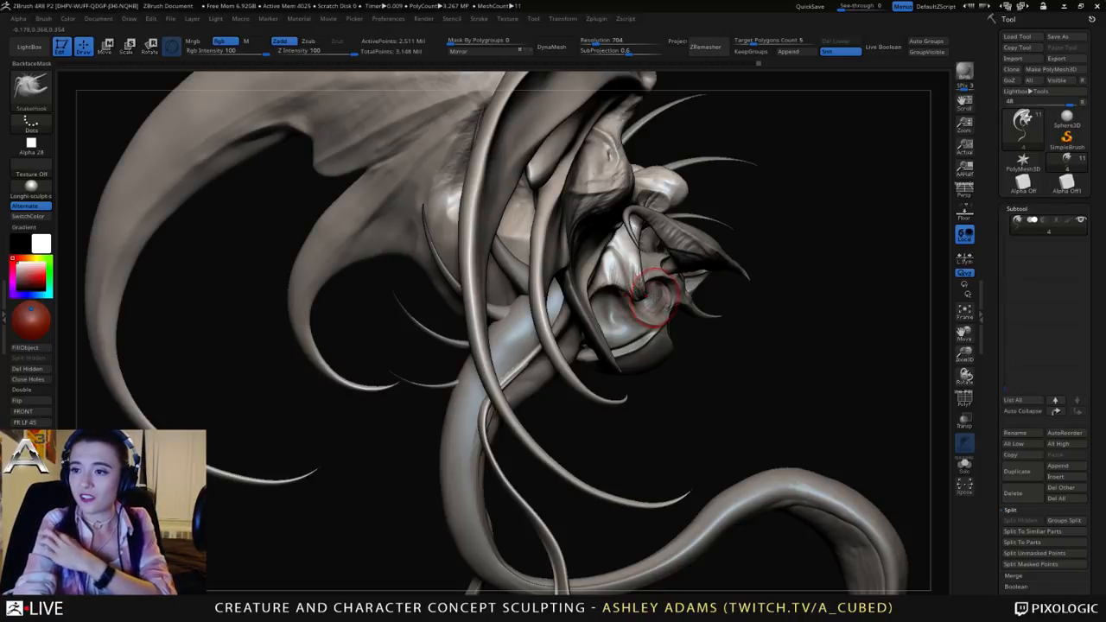
{"action": "right_click_drag", "start_coordinate": [654, 300], "coordinate": [625, 277]}
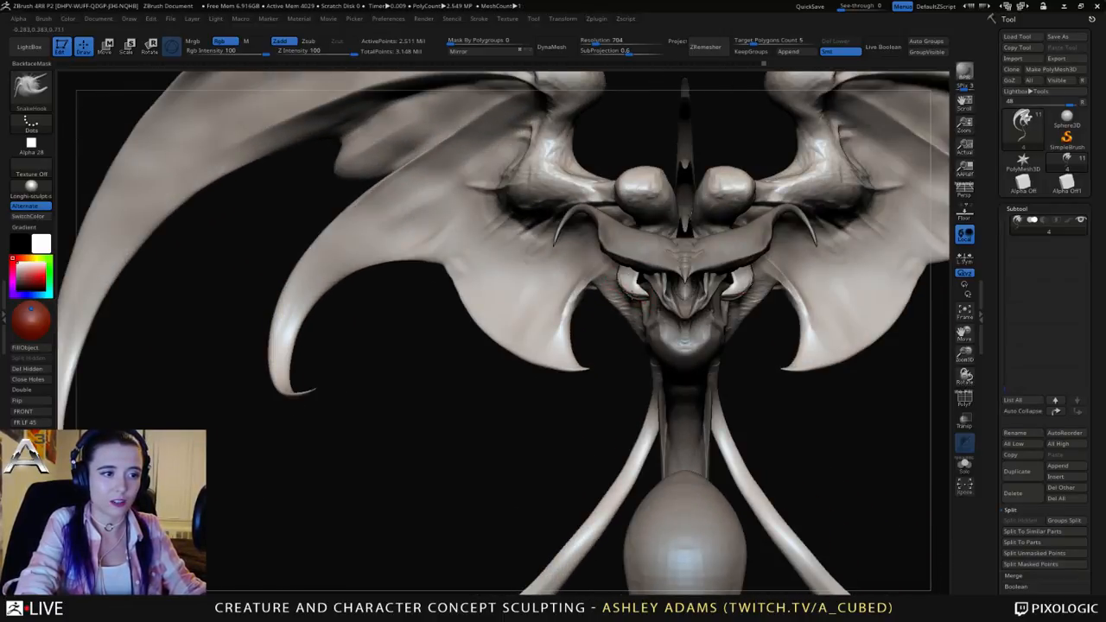
{"action": "left_click_drag", "start_coordinate": [641, 294], "coordinate": [636, 293]}
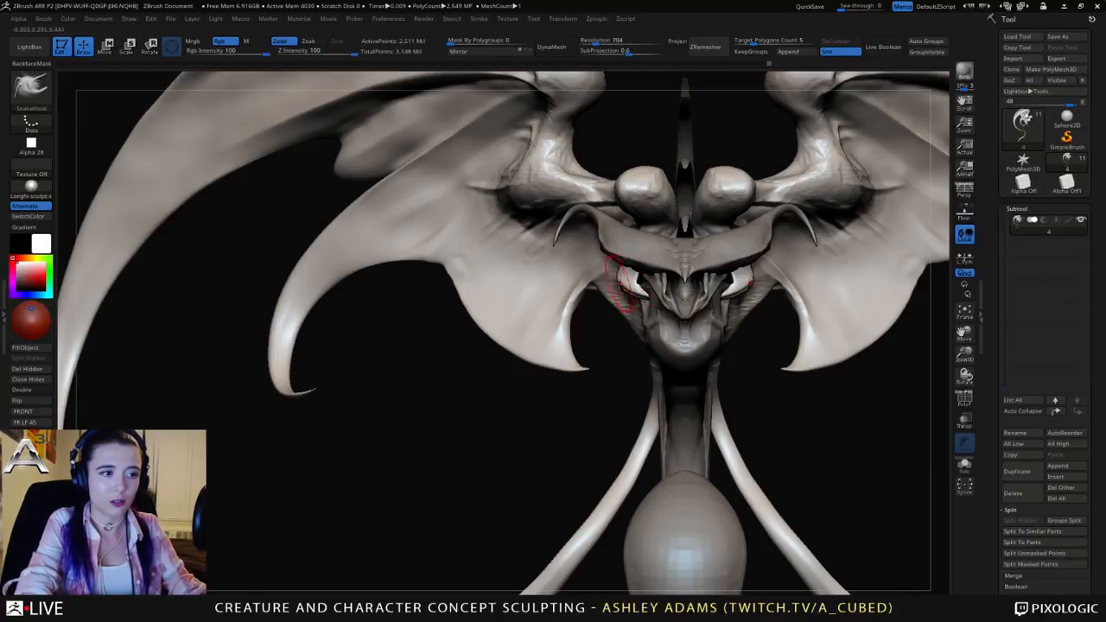
{"action": "left_click_drag", "start_coordinate": [626, 281], "coordinate": [620, 270]}
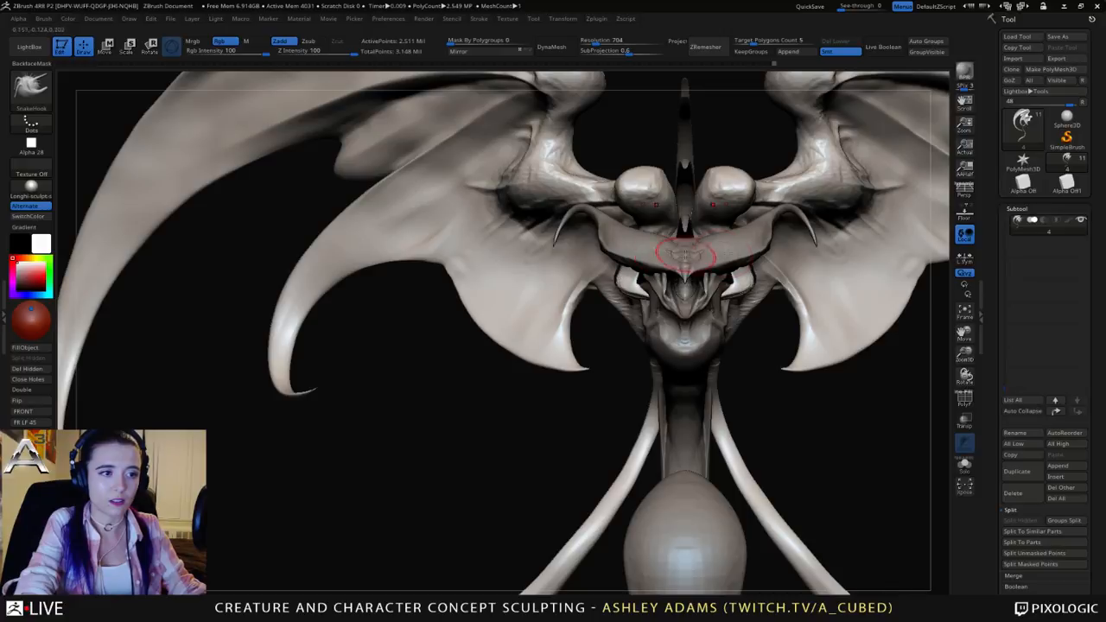
{"action": "mouse_move", "coordinate": [686, 254]}
{"action": "right_mouse_down"}
{"action": "mouse_move", "coordinate": [605, 259]}
{"action": "mouse_move", "coordinate": [622, 256]}
{"action": "right_mouse_up"}
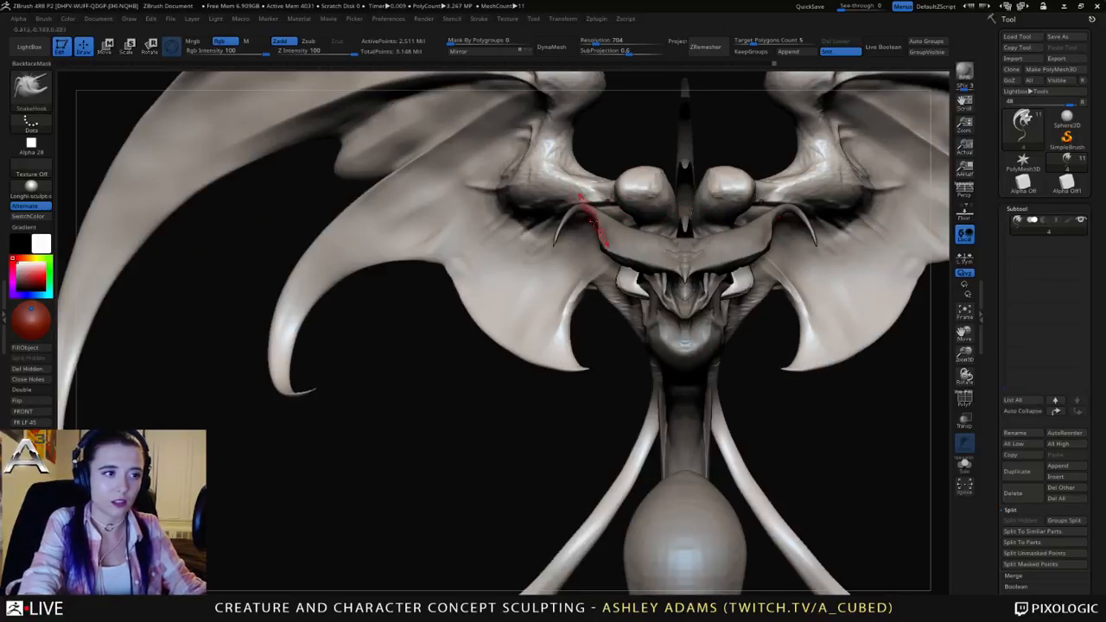
Step: Make the head plate subtool active and adjust its outer side corners with SnakeHook
{"action": "left_click", "coordinate": [602, 231], "text": "alt"}
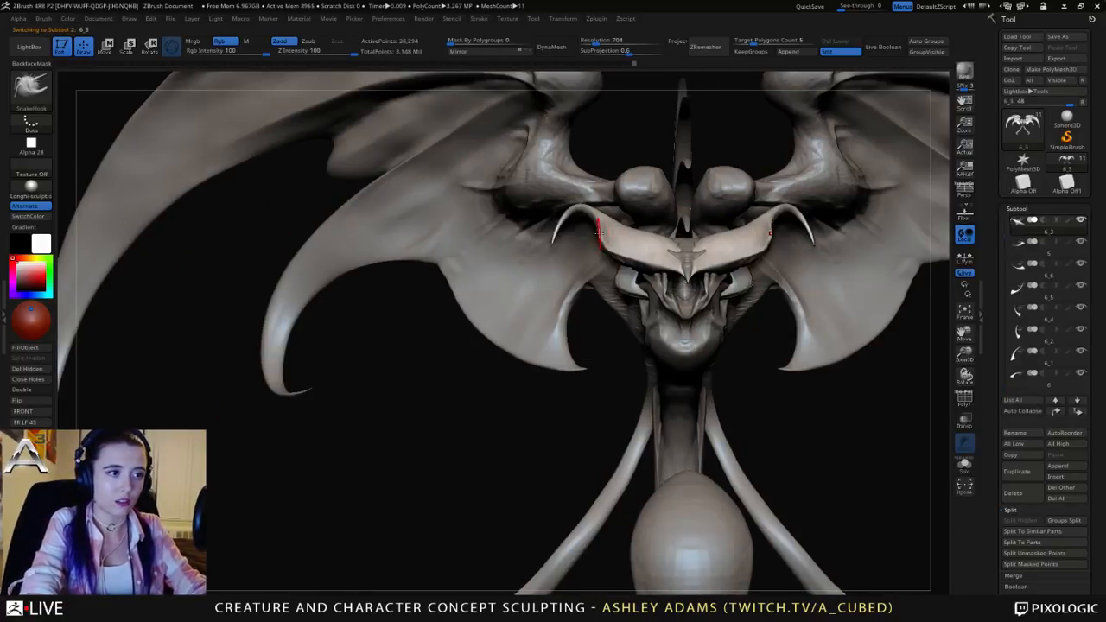
{"action": "key", "text": "space"}
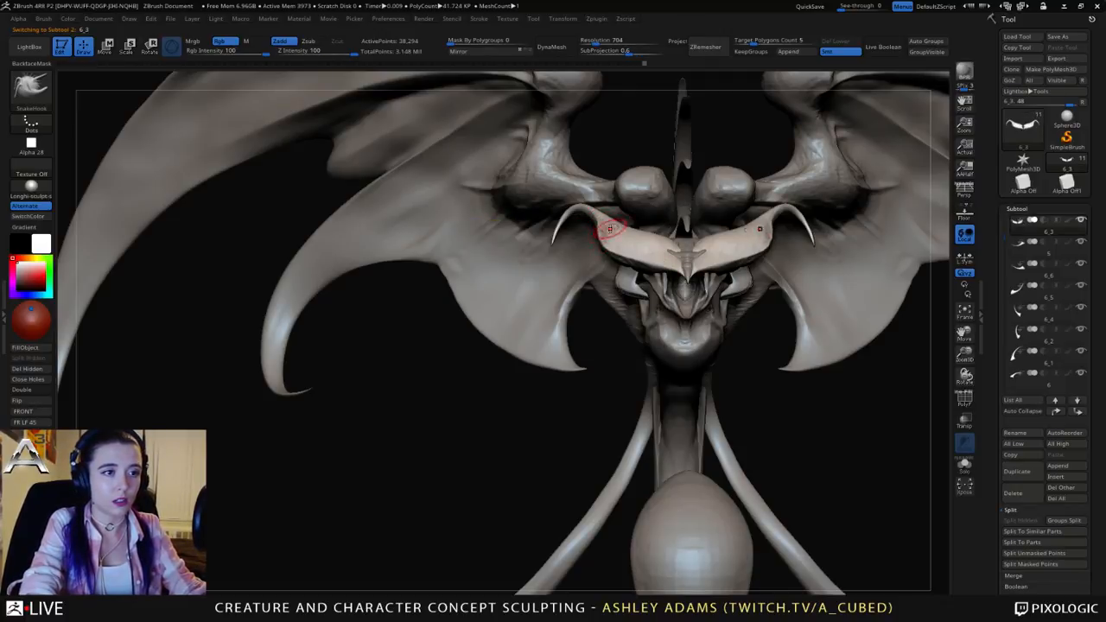
{"action": "mouse_move", "coordinate": [610, 229]}
{"action": "right_mouse_down", "text": "ctrl"}
{"action": "mouse_move", "coordinate": [605, 185]}
{"action": "mouse_move", "coordinate": [673, 253]}
{"action": "mouse_move", "coordinate": [618, 237]}
{"action": "mouse_move", "coordinate": [654, 216]}
{"action": "right_mouse_up", "text": "ctrl"}
Step: Return to the main body subtool and reshape the rounded knobs above the head plate with SnakeHook
{"action": "key", "text": "space"}
{"action": "left_click_drag", "start_coordinate": [667, 217], "coordinate": [657, 216]}
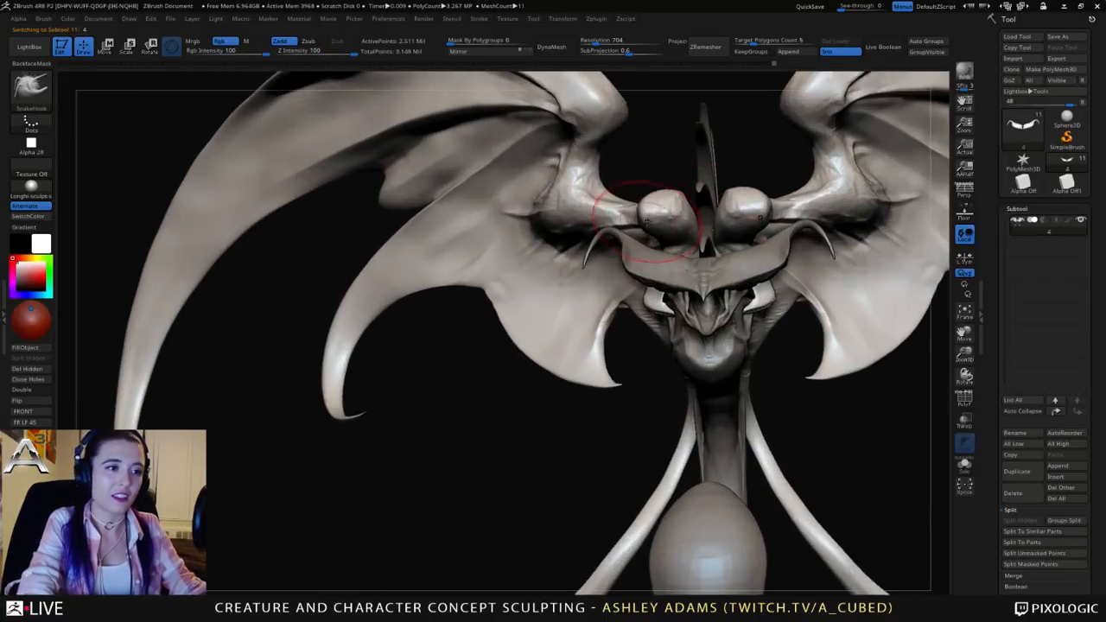
{"action": "right_click_drag", "start_coordinate": [639, 216], "coordinate": [654, 197]}
{"action": "key", "text": "space"}
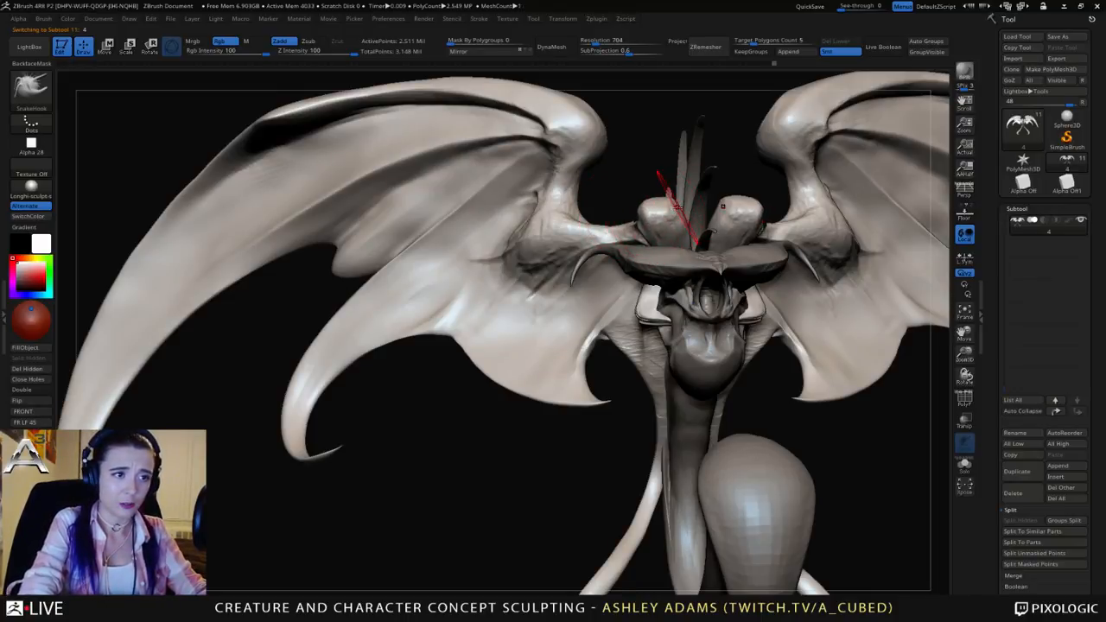
{"action": "right_click_drag", "start_coordinate": [670, 206], "coordinate": [674, 246]}
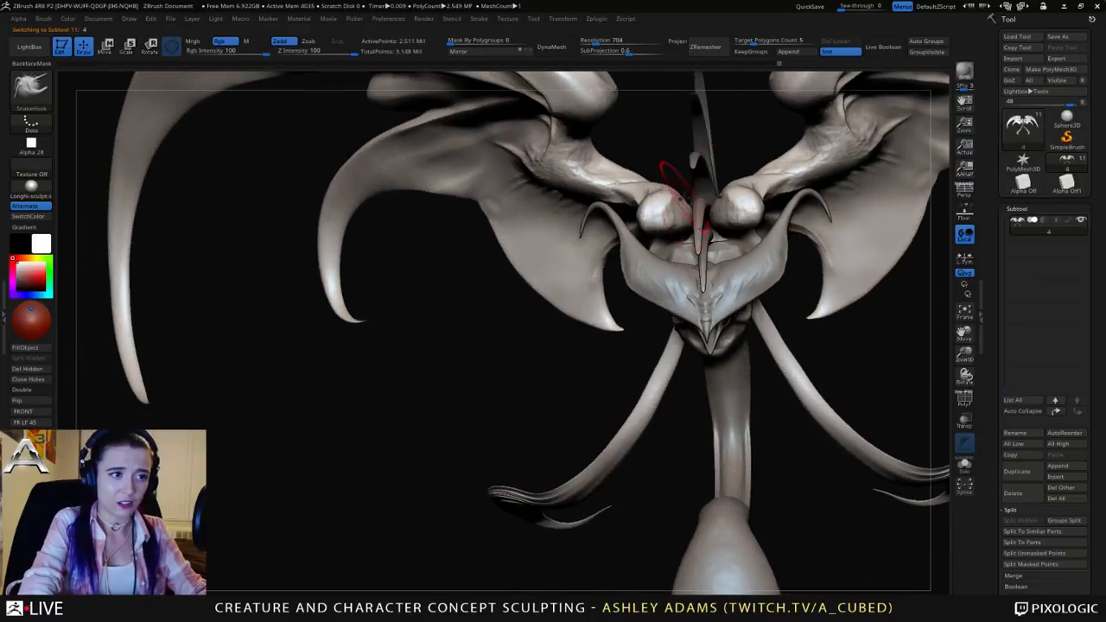
Step: Reshape the cheek tusk with SnakeHook and build up its volume with ClayBuildup
{"action": "mouse_move", "coordinate": [673, 181]}
{"action": "right_mouse_down"}
{"action": "mouse_move", "coordinate": [685, 210]}
{"action": "mouse_move", "coordinate": [683, 169]}
{"action": "mouse_move", "coordinate": [700, 187]}
{"action": "mouse_move", "coordinate": [674, 197]}
{"action": "mouse_move", "coordinate": [675, 210]}
{"action": "mouse_move", "coordinate": [657, 223]}
{"action": "mouse_move", "coordinate": [639, 204]}
{"action": "right_mouse_up"}
{"action": "mouse_move", "coordinate": [604, 242]}
{"action": "right_mouse_down"}
{"action": "mouse_move", "coordinate": [648, 267]}
{"action": "mouse_move", "coordinate": [606, 229]}
{"action": "mouse_move", "coordinate": [622, 238]}
{"action": "mouse_move", "coordinate": [616, 261]}
{"action": "right_mouse_up"}
{"action": "key", "text": "space"}
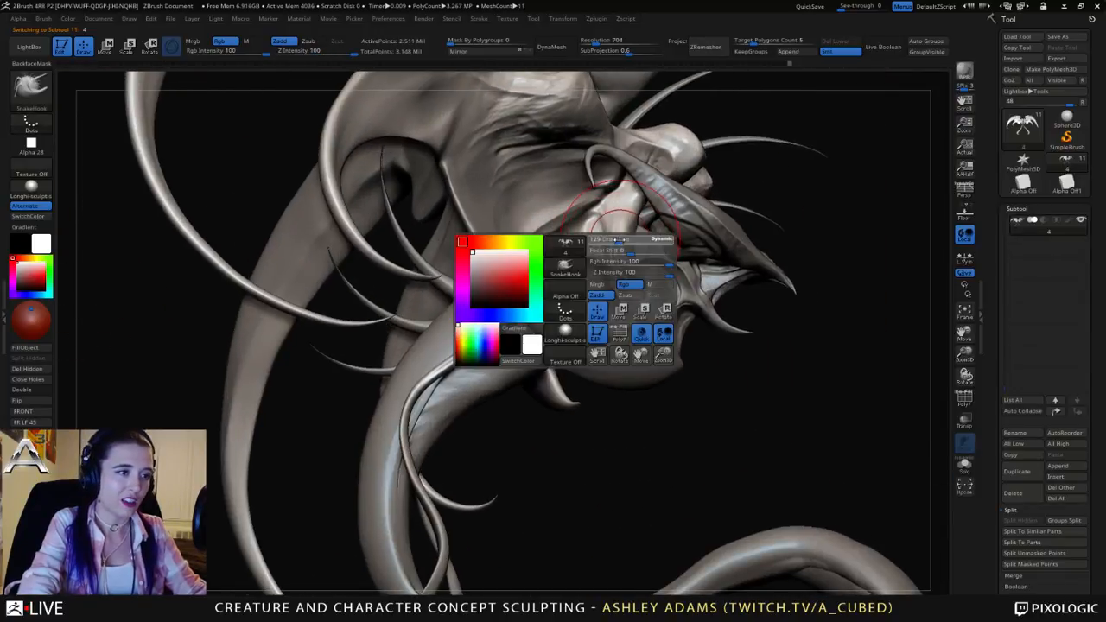
{"action": "mouse_move", "coordinate": [606, 237]}
{"action": "left_mouse_down"}
{"action": "mouse_move", "coordinate": [613, 261]}
{"action": "mouse_move", "coordinate": [617, 249]}
{"action": "left_mouse_up"}
{"action": "right_click_drag", "start_coordinate": [631, 275], "coordinate": [637, 292]}
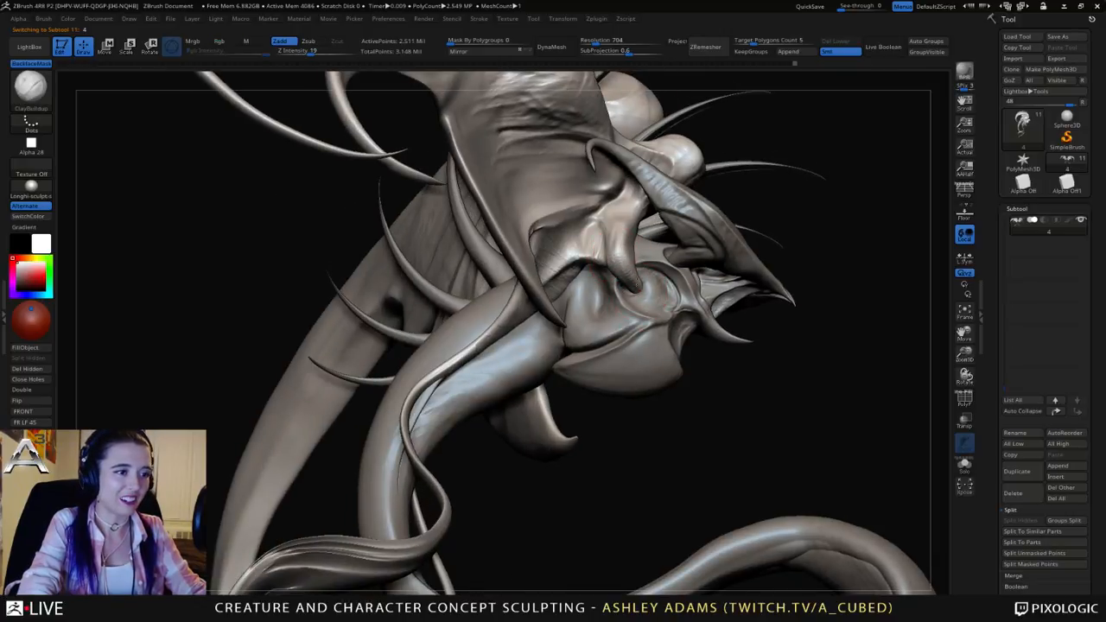
{"action": "mouse_move", "coordinate": [617, 251]}
{"action": "right_mouse_down"}
{"action": "mouse_move", "coordinate": [559, 259]}
{"action": "mouse_move", "coordinate": [583, 277]}
{"action": "mouse_move", "coordinate": [641, 267]}
{"action": "right_mouse_up"}
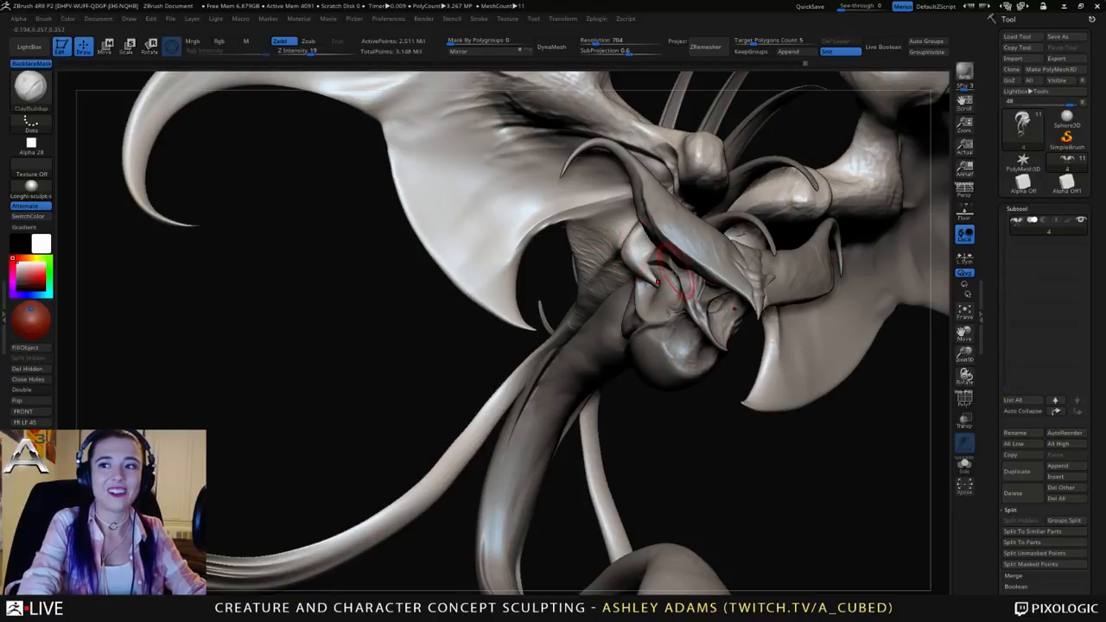
{"action": "right_click", "coordinate": [691, 270]}
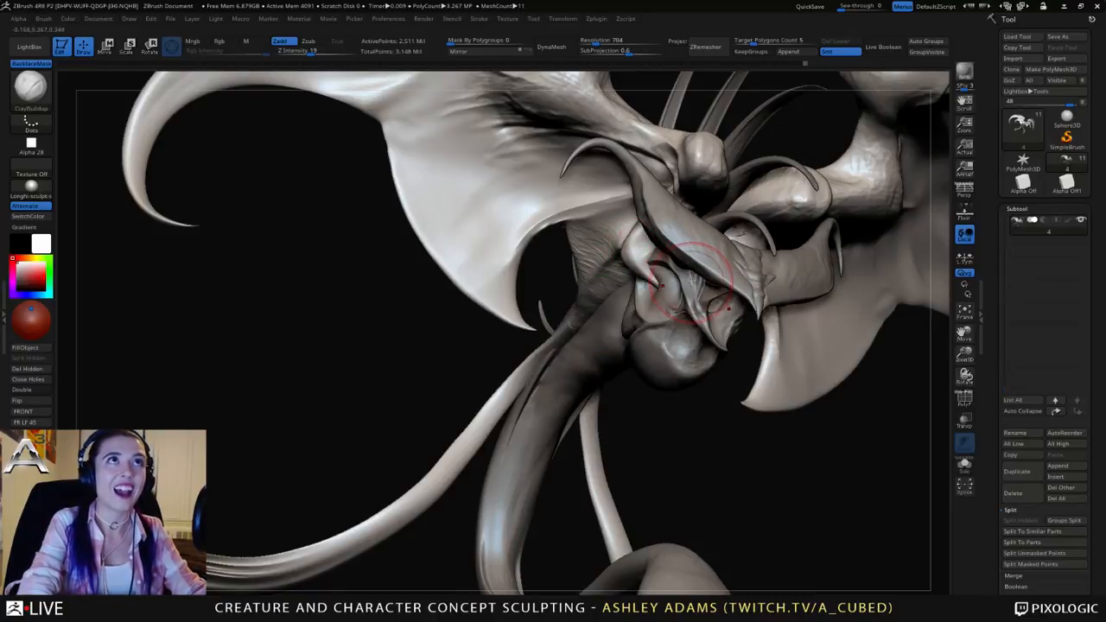
Step: Refine the cheek tusk's base and curve with SnakeHook and check it from the opposite side
{"action": "key", "text": "b"}
{"action": "key", "text": "s"}
{"action": "key", "text": "h"}
{"action": "mouse_move", "coordinate": [644, 273]}
{"action": "right_mouse_down"}
{"action": "mouse_move", "coordinate": [618, 271]}
{"action": "mouse_move", "coordinate": [635, 269]}
{"action": "right_mouse_up"}
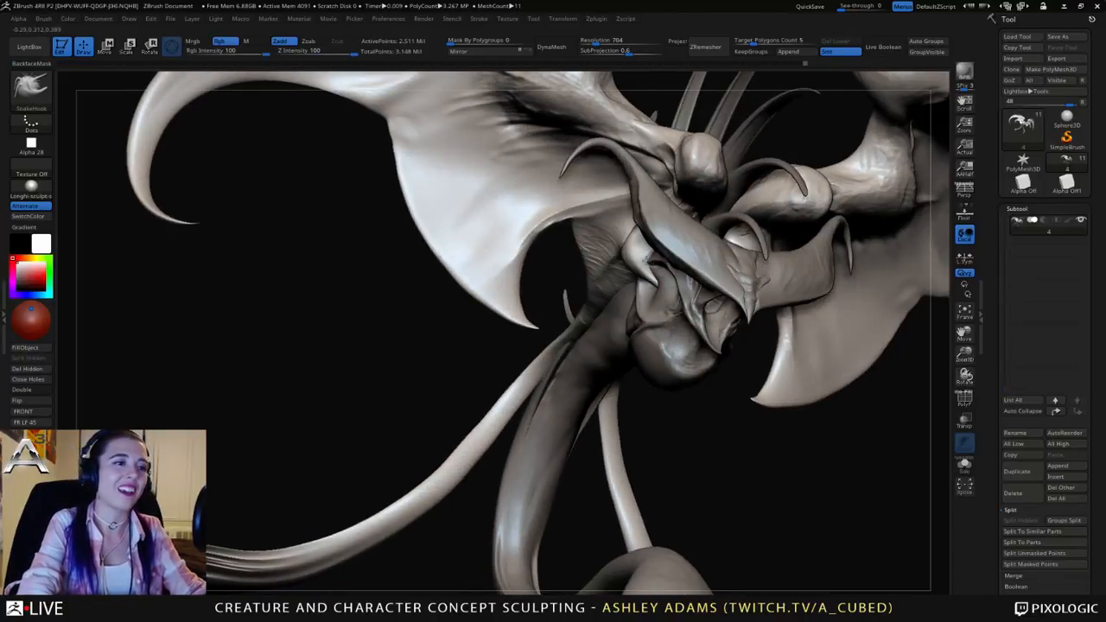
{"action": "right_click", "coordinate": [634, 267]}
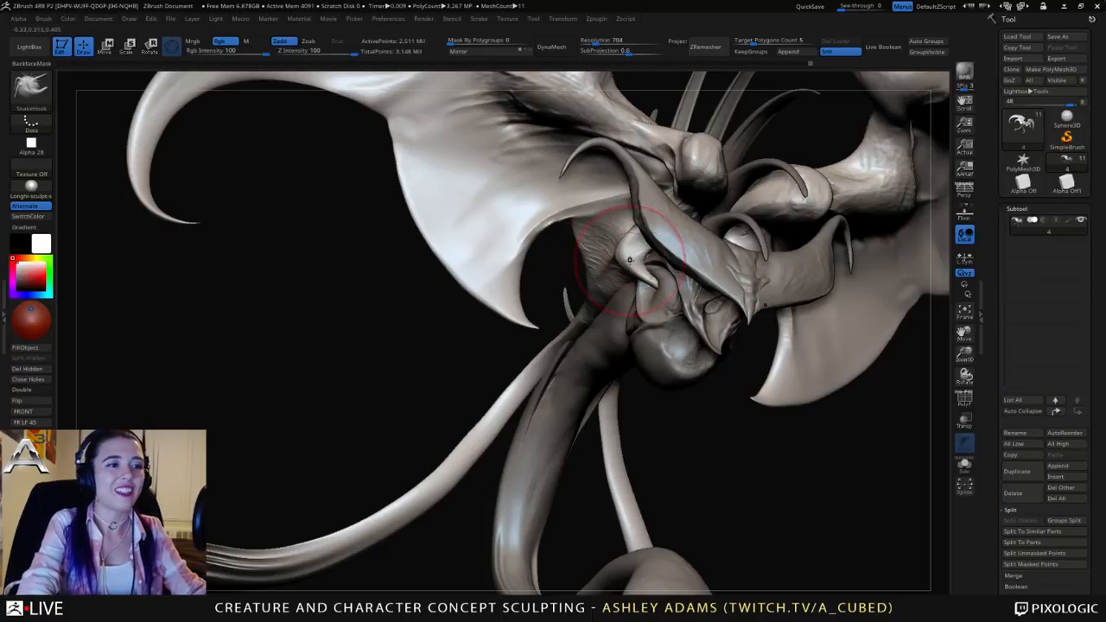
{"action": "right_click_drag", "start_coordinate": [654, 270], "coordinate": [674, 212]}
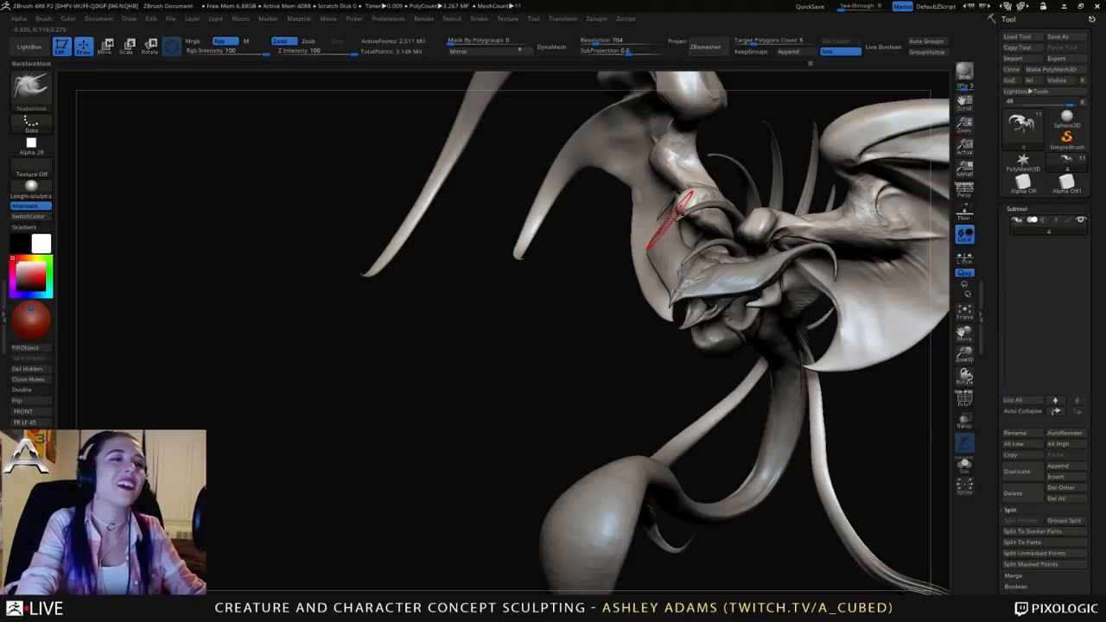
Step: Refine the junction between the rounded knobs and the wing shoulder bones with a small SnakeHook brush
{"action": "mouse_move", "coordinate": [750, 244]}
{"action": "right_mouse_down", "text": "alt"}
{"action": "mouse_move", "coordinate": [659, 274]}
{"action": "mouse_move", "coordinate": [667, 250]}
{"action": "right_mouse_up", "text": "alt"}
{"action": "key", "text": "b"}
{"action": "key", "text": "d"}
{"action": "key", "text": "s"}
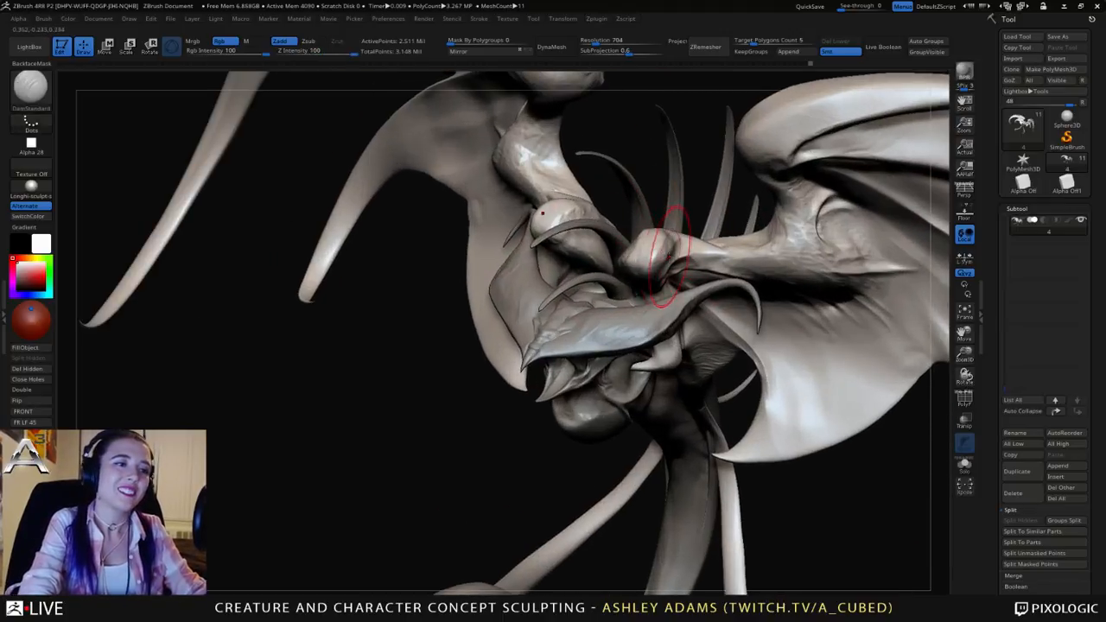
{"action": "right_click", "coordinate": [667, 255]}
{"action": "key", "text": "b"}
{"action": "key", "text": "s"}
{"action": "key", "text": "h"}
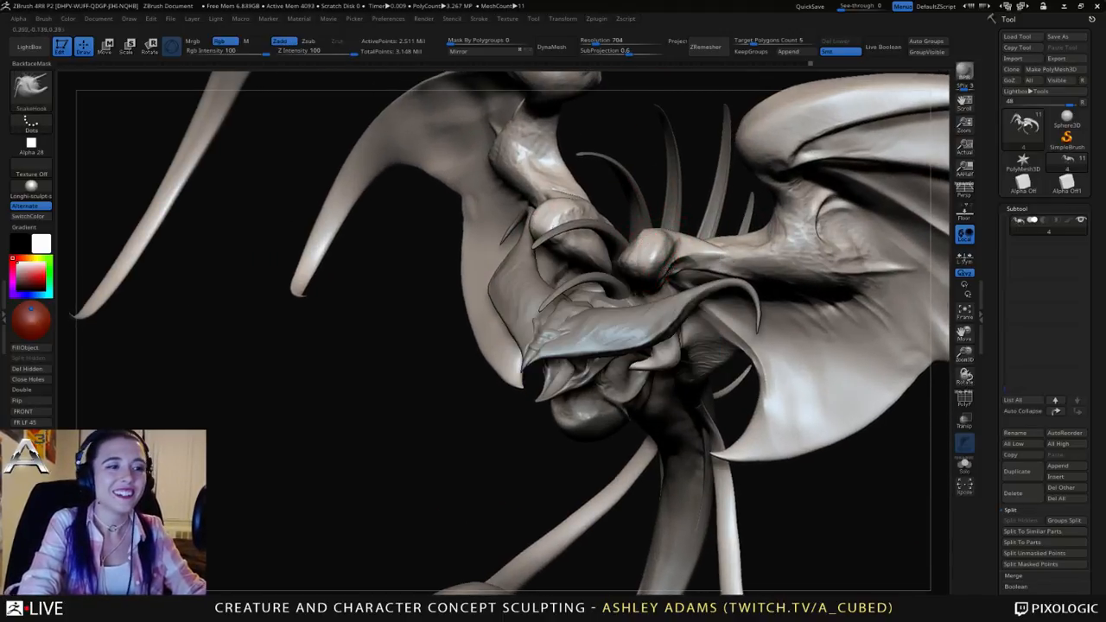
{"action": "right_click", "coordinate": [678, 266]}
{"action": "mouse_move", "coordinate": [662, 259]}
{"action": "right_mouse_down", "text": "ctrl"}
{"action": "mouse_move", "coordinate": [668, 289]}
{"action": "mouse_move", "coordinate": [679, 282]}
{"action": "right_mouse_up", "text": "ctrl"}
{"action": "right_click", "coordinate": [686, 280]}
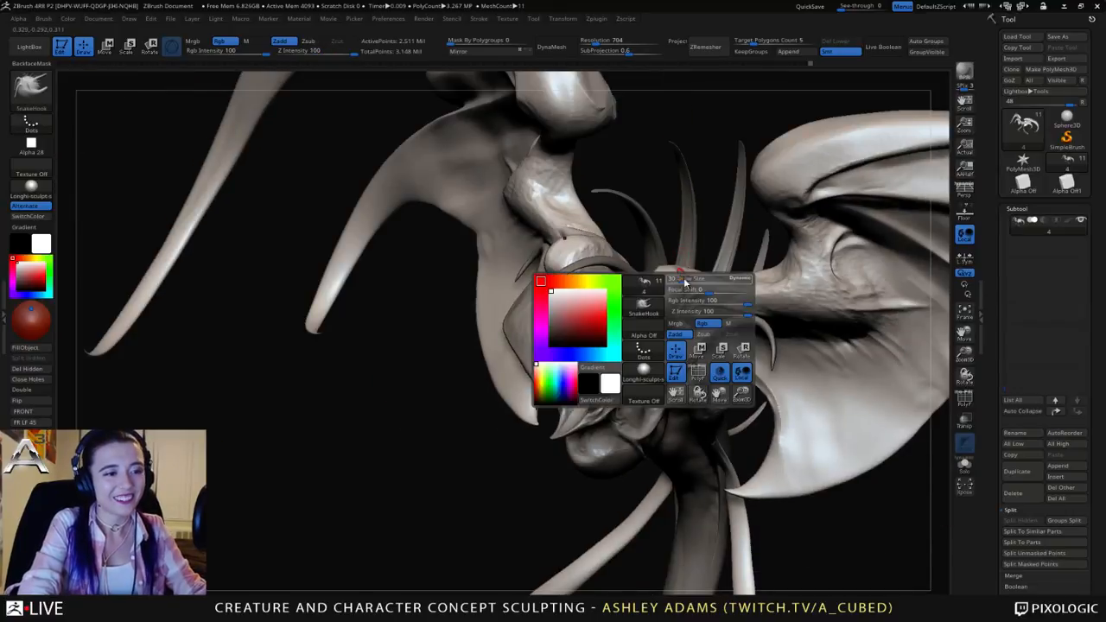
{"action": "left_click_drag", "start_coordinate": [688, 296], "coordinate": [683, 298]}
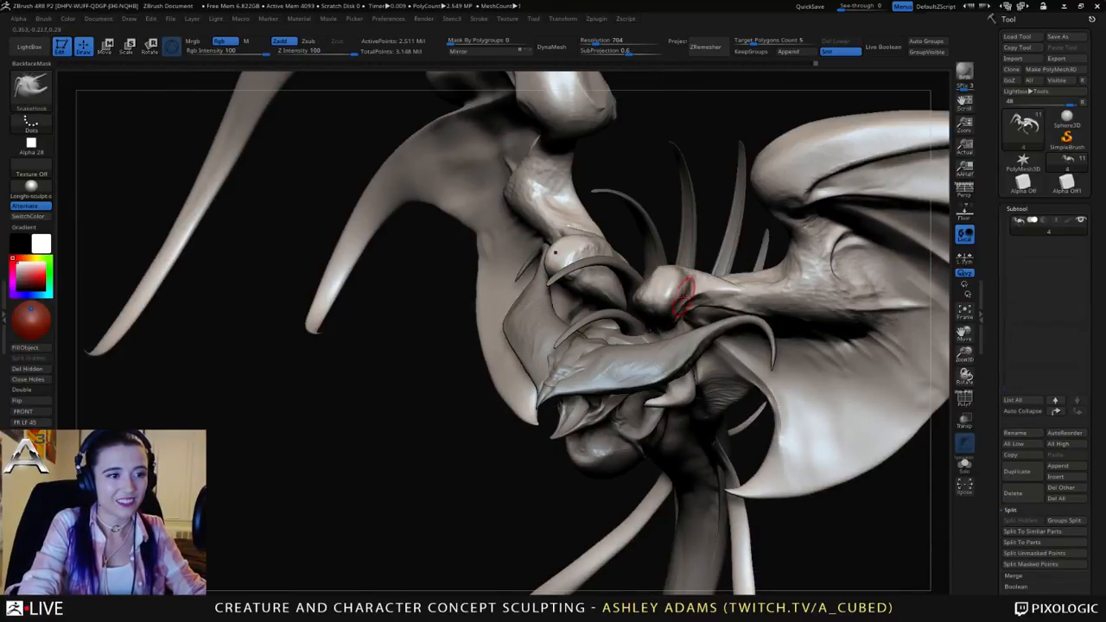
{"action": "mouse_move", "coordinate": [678, 304]}
{"action": "right_mouse_down"}
{"action": "mouse_move", "coordinate": [693, 275]}
{"action": "mouse_move", "coordinate": [668, 257]}
{"action": "mouse_move", "coordinate": [668, 194]}
{"action": "right_mouse_up"}
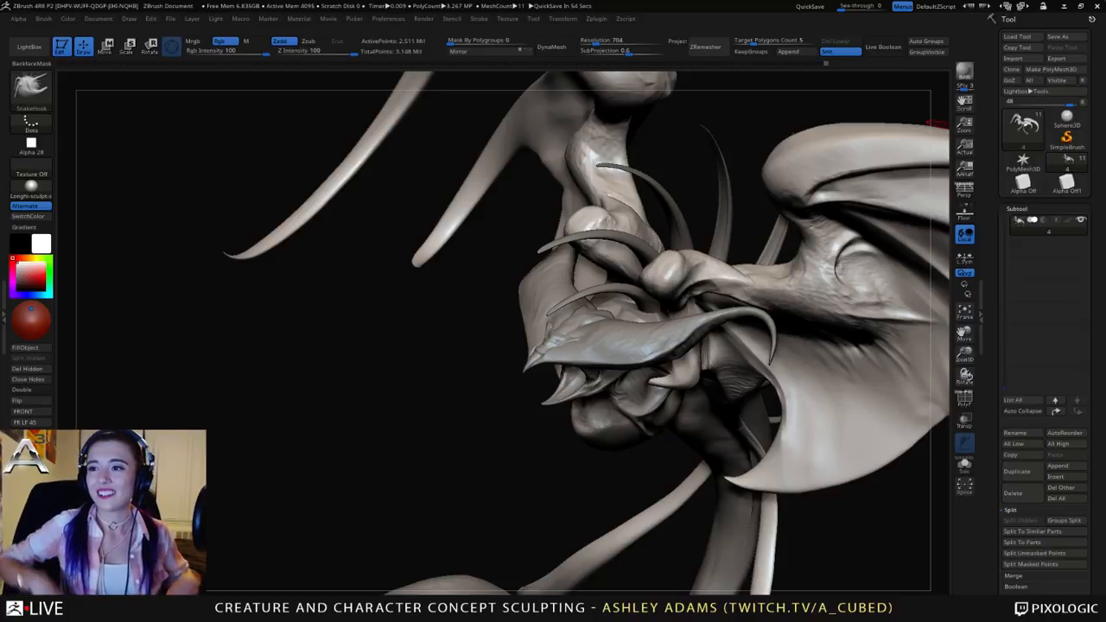
Step: Reshape the rounded knobs above the head plate with SnakeHook, adjusting the brush size to suit their form
{"action": "mouse_move", "coordinate": [363, 362]}
{"action": "left_mouse_down"}
{"action": "mouse_move", "coordinate": [535, 371]}
{"action": "mouse_move", "coordinate": [588, 311]}
{"action": "left_mouse_up"}
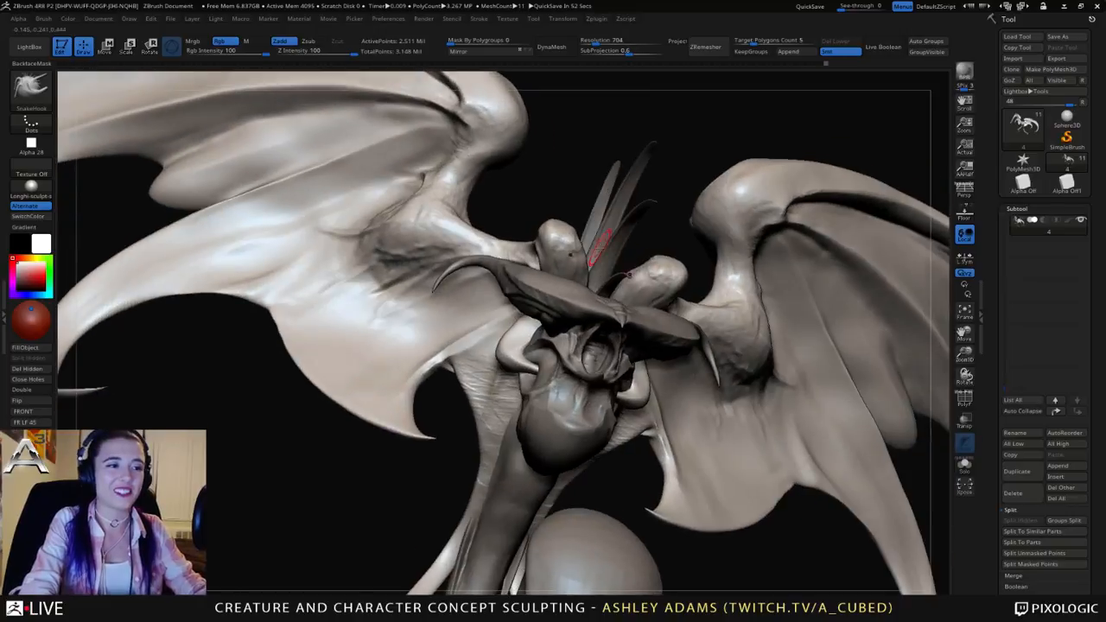
{"action": "key", "text": "space"}
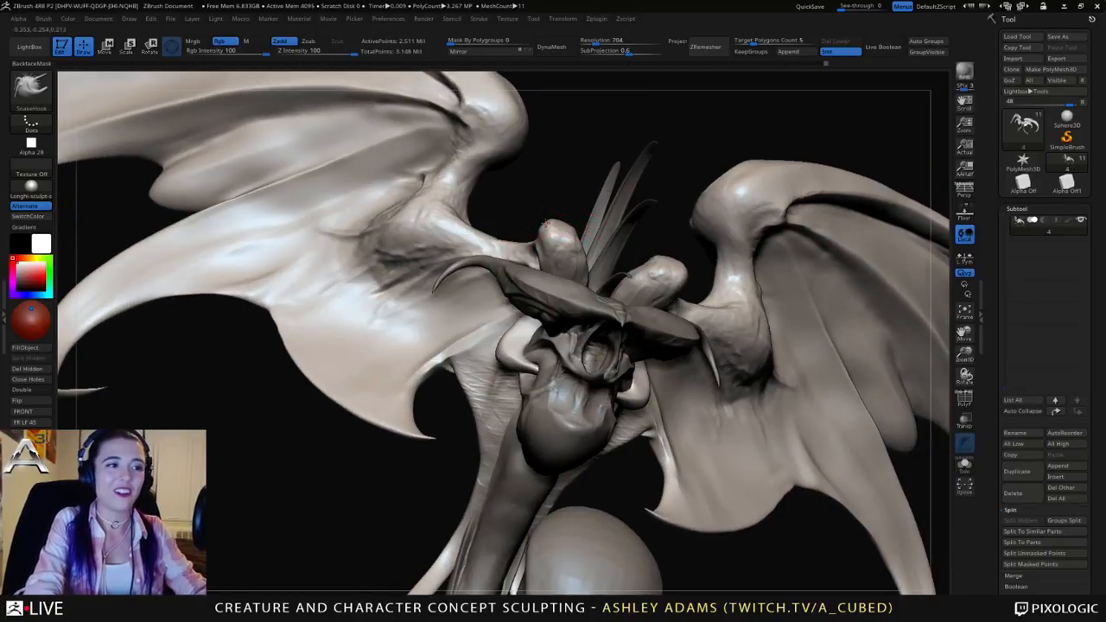
{"action": "left_click_drag", "start_coordinate": [544, 232], "coordinate": [551, 270]}
{"action": "key", "text": "space"}
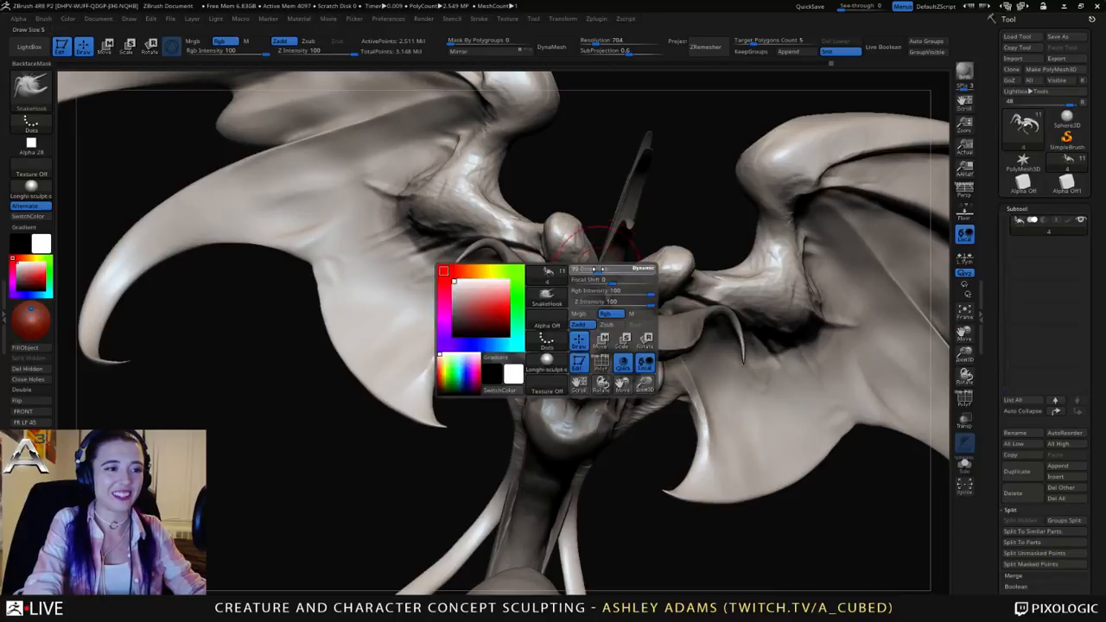
{"action": "left_click_drag", "start_coordinate": [594, 224], "coordinate": [579, 235], "text": "shift"}
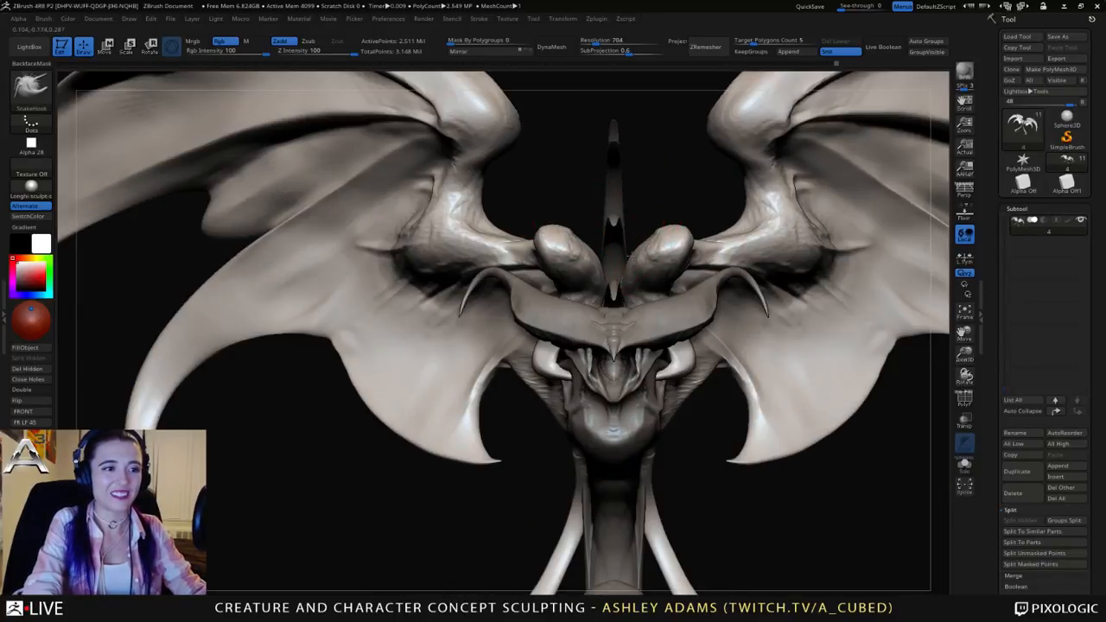
{"action": "right_click", "coordinate": [664, 241]}
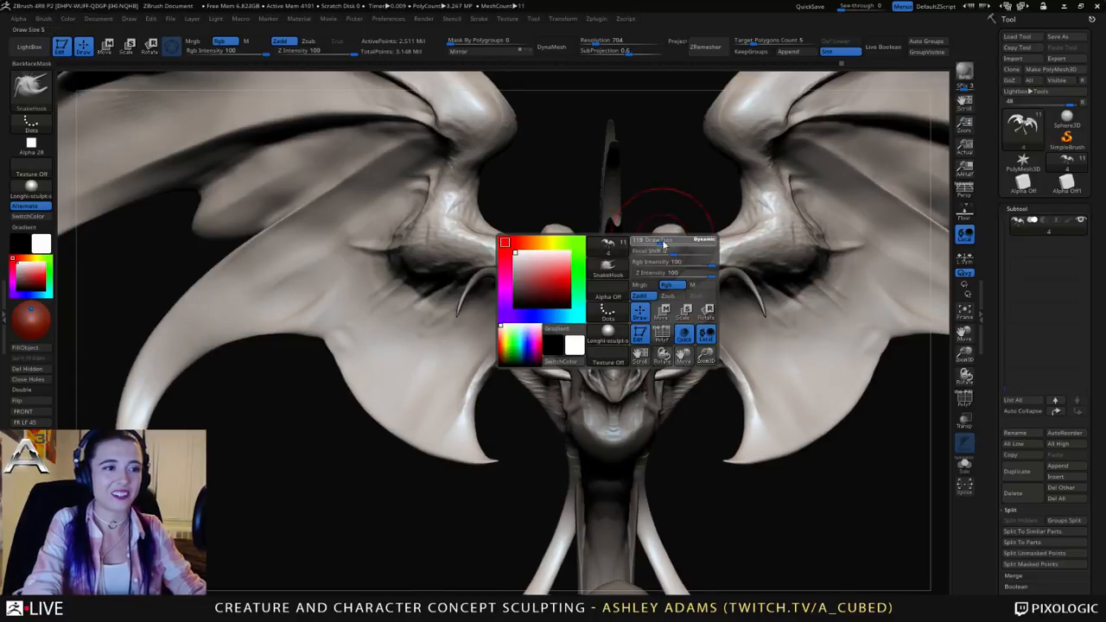
{"action": "left_click_drag", "start_coordinate": [662, 242], "coordinate": [647, 240]}
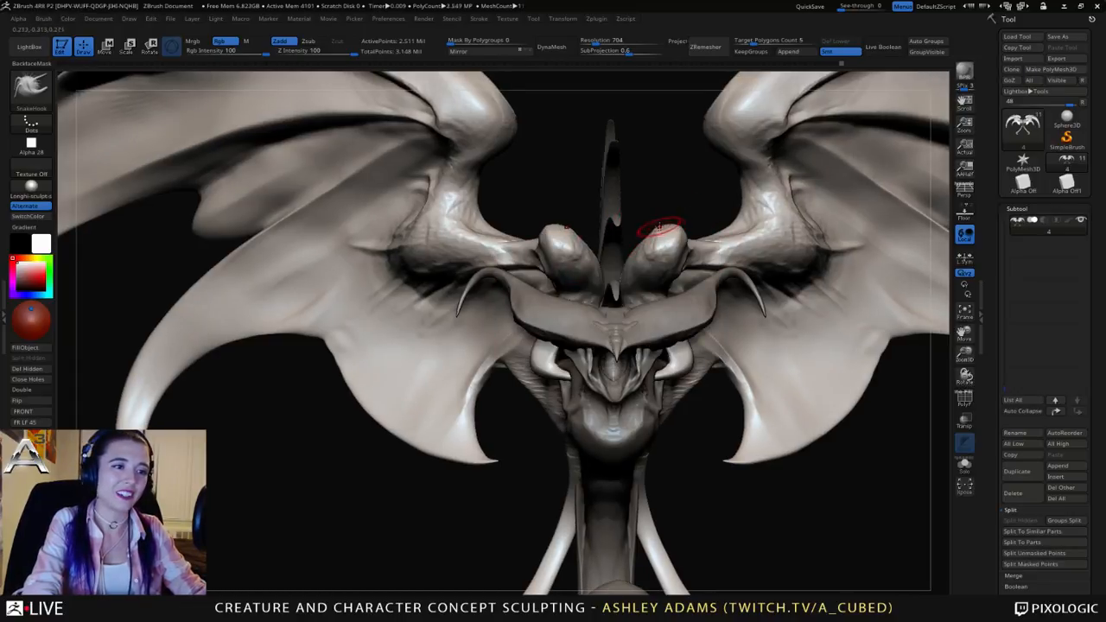
Step: Refine the shape of the wing shoulders with a resized SnakeHook brush from several angles
{"action": "right_click_drag", "start_coordinate": [670, 226], "coordinate": [501, 260], "text": "ctrl"}
{"action": "mouse_move", "coordinate": [635, 257]}
{"action": "right_mouse_down"}
{"action": "mouse_move", "coordinate": [679, 254]}
{"action": "mouse_move", "coordinate": [688, 186]}
{"action": "mouse_move", "coordinate": [764, 190]}
{"action": "right_mouse_up"}
{"action": "right_click", "coordinate": [744, 189]}
{"action": "left_click_drag", "start_coordinate": [744, 190], "coordinate": [750, 189]}
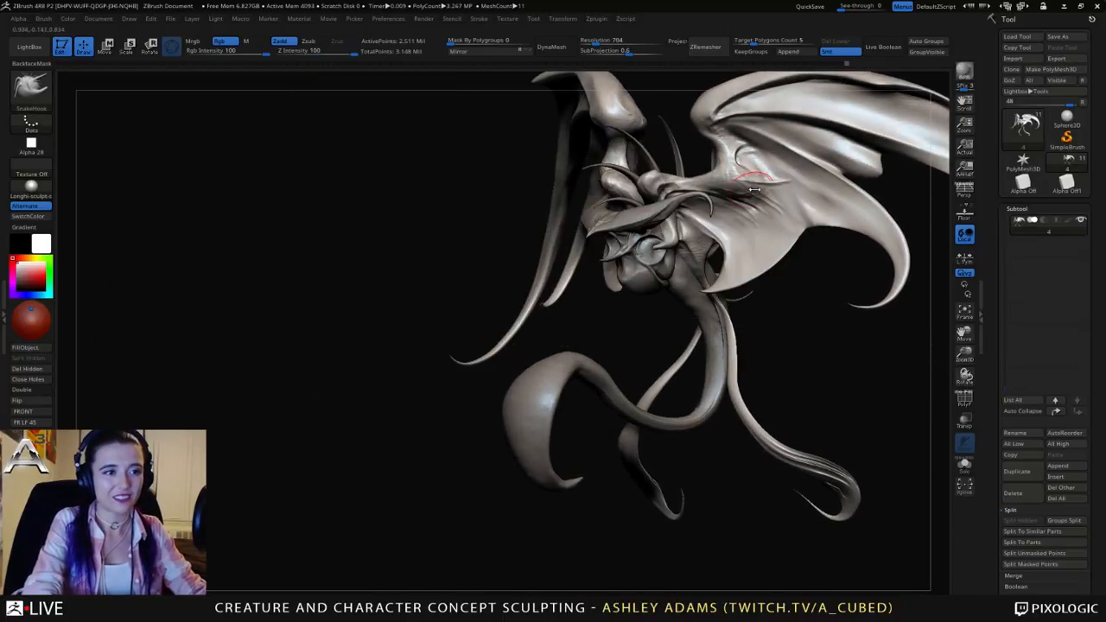
{"action": "mouse_move", "coordinate": [753, 189]}
{"action": "right_mouse_down"}
{"action": "mouse_move", "coordinate": [777, 188]}
{"action": "mouse_move", "coordinate": [646, 183]}
{"action": "right_mouse_up"}
{"action": "right_click_drag", "start_coordinate": [722, 171], "coordinate": [716, 111]}
{"action": "right_click_drag", "start_coordinate": [635, 125], "coordinate": [611, 131]}
{"action": "right_click", "coordinate": [653, 126]}
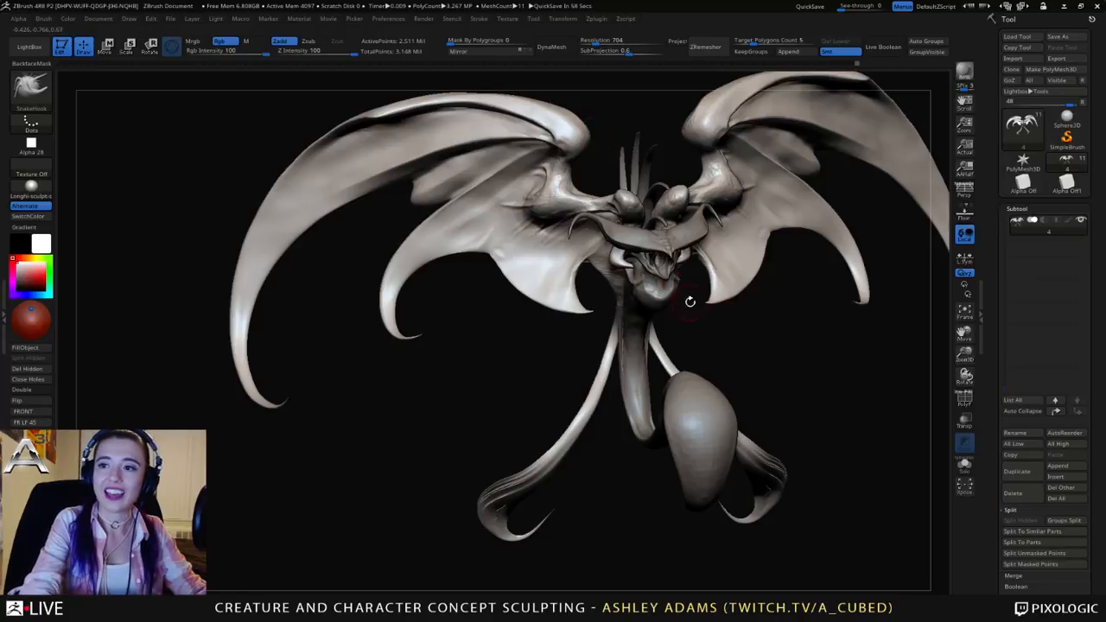
{"action": "right_click_drag", "start_coordinate": [626, 242], "coordinate": [694, 240]}
Step: Carve creases around the wing shoulder joint with DamStandard, working on both its front and back
{"action": "key", "text": "b"}
{"action": "key", "text": "d"}
{"action": "key", "text": "s"}
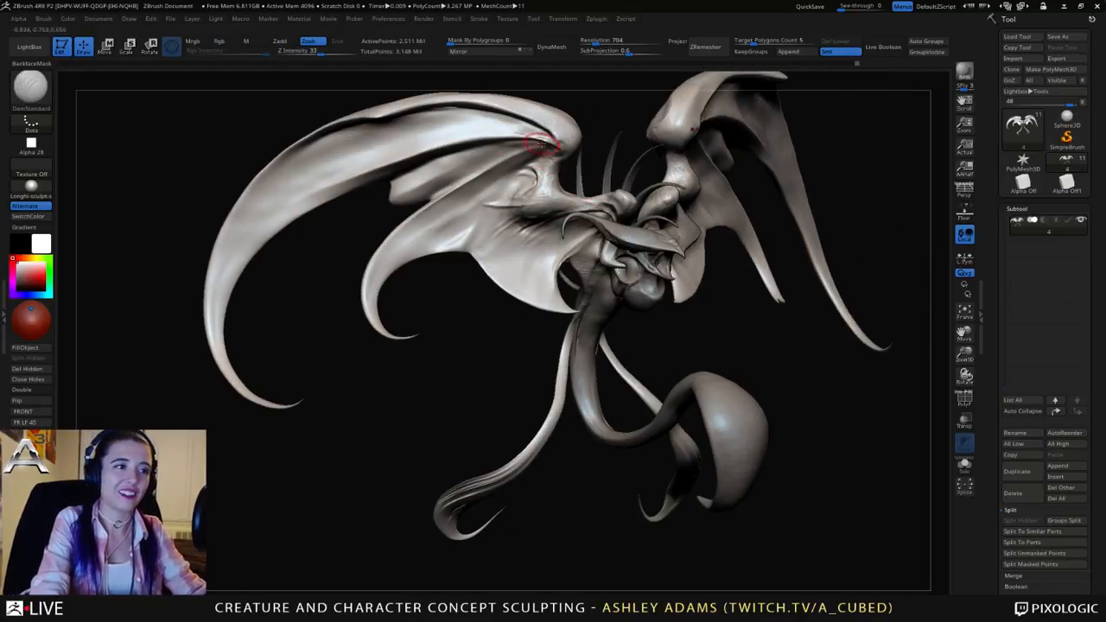
{"action": "right_click_drag", "start_coordinate": [542, 144], "coordinate": [572, 141], "text": "ctrl"}
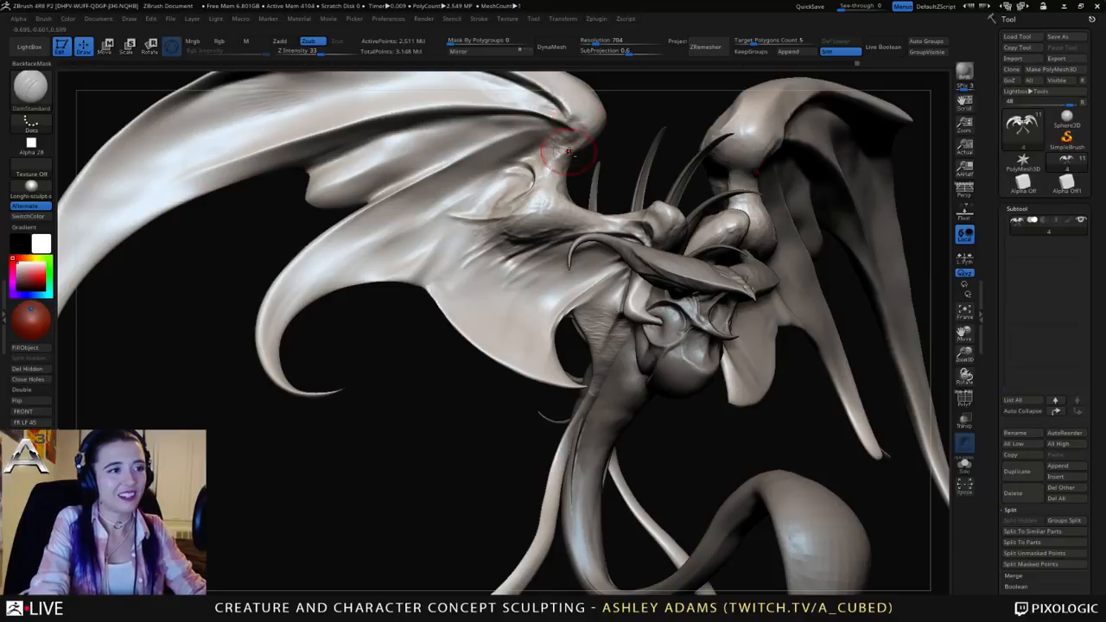
{"action": "mouse_move", "coordinate": [549, 162]}
{"action": "right_mouse_down"}
{"action": "mouse_move", "coordinate": [570, 166]}
{"action": "mouse_move", "coordinate": [525, 178]}
{"action": "right_mouse_up"}
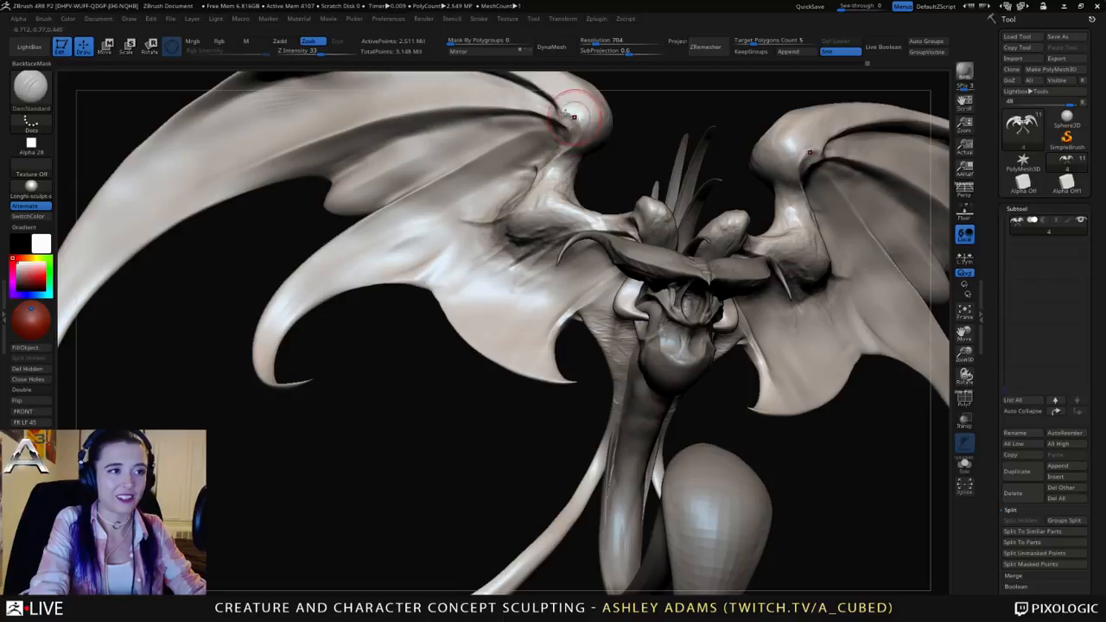
{"action": "left_click_drag", "start_coordinate": [576, 117], "coordinate": [562, 130]}
{"action": "right_click_drag", "start_coordinate": [573, 121], "coordinate": [622, 121]}
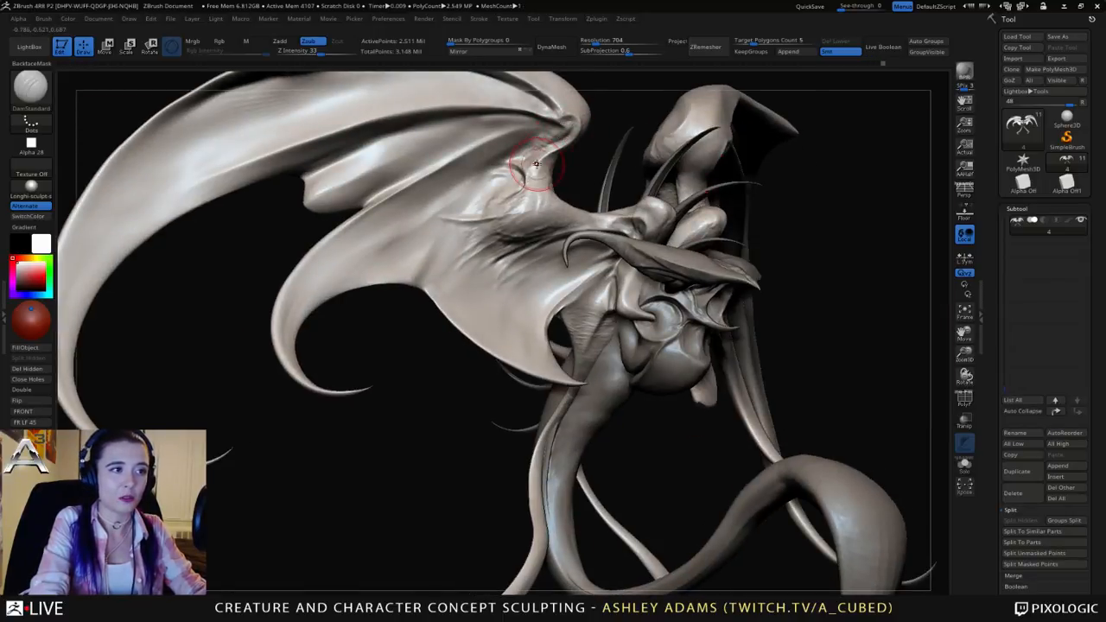
{"action": "right_click_drag", "start_coordinate": [537, 164], "coordinate": [554, 169]}
{"action": "mouse_move", "coordinate": [634, 137]}
{"action": "right_mouse_down"}
{"action": "mouse_move", "coordinate": [511, 132]}
{"action": "mouse_move", "coordinate": [565, 133]}
{"action": "mouse_move", "coordinate": [571, 160]}
{"action": "mouse_move", "coordinate": [608, 132]}
{"action": "mouse_move", "coordinate": [568, 129]}
{"action": "mouse_move", "coordinate": [593, 116]}
{"action": "right_mouse_up"}
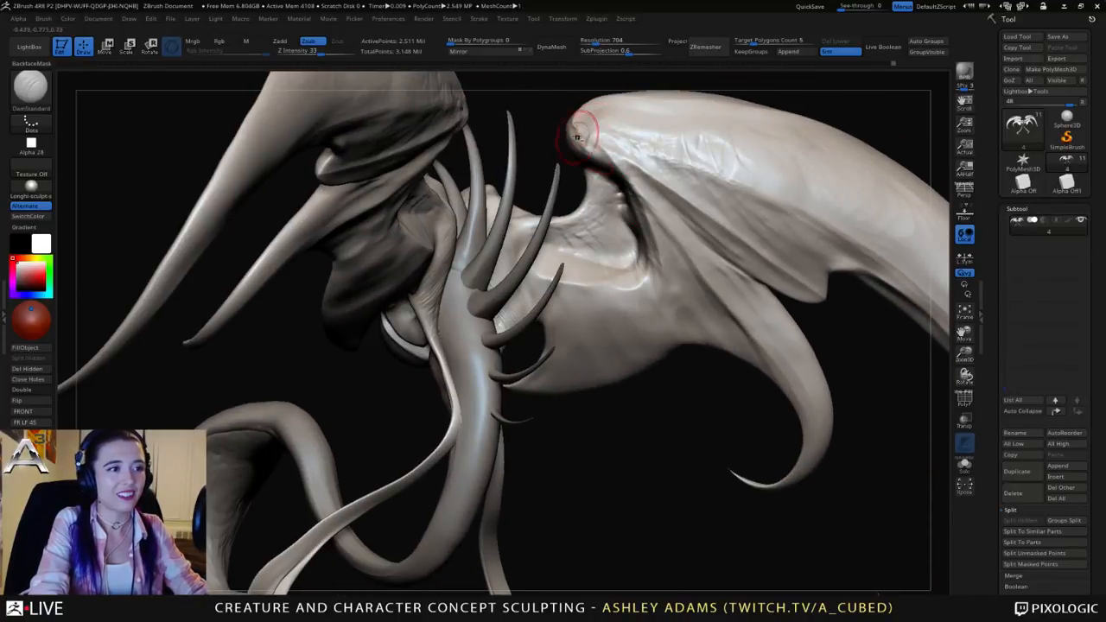
{"action": "mouse_move", "coordinate": [643, 239]}
{"action": "right_mouse_down", "text": "ctrl"}
{"action": "mouse_move", "coordinate": [606, 188]}
{"action": "mouse_move", "coordinate": [663, 224]}
{"action": "mouse_move", "coordinate": [645, 245]}
{"action": "right_mouse_up", "text": "ctrl"}
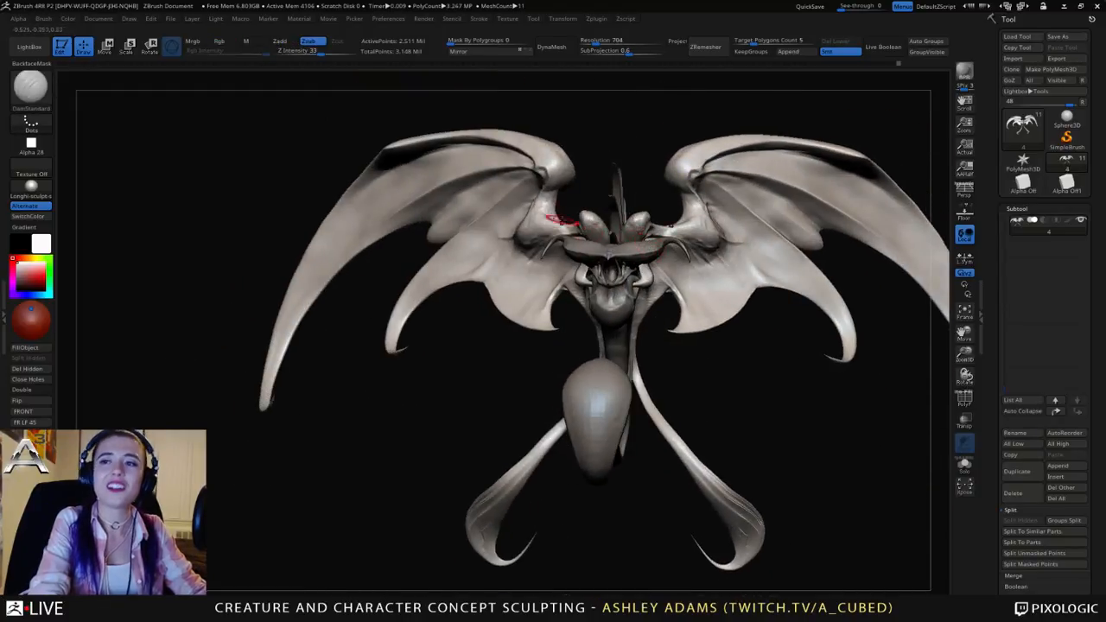
Step: Carve folds with DamStandard from the wing shoulder across the lower wing membrane toward its curved claw
{"action": "mouse_move", "coordinate": [562, 223]}
{"action": "right_mouse_down"}
{"action": "mouse_move", "coordinate": [521, 263]}
{"action": "mouse_move", "coordinate": [384, 302]}
{"action": "right_mouse_up"}
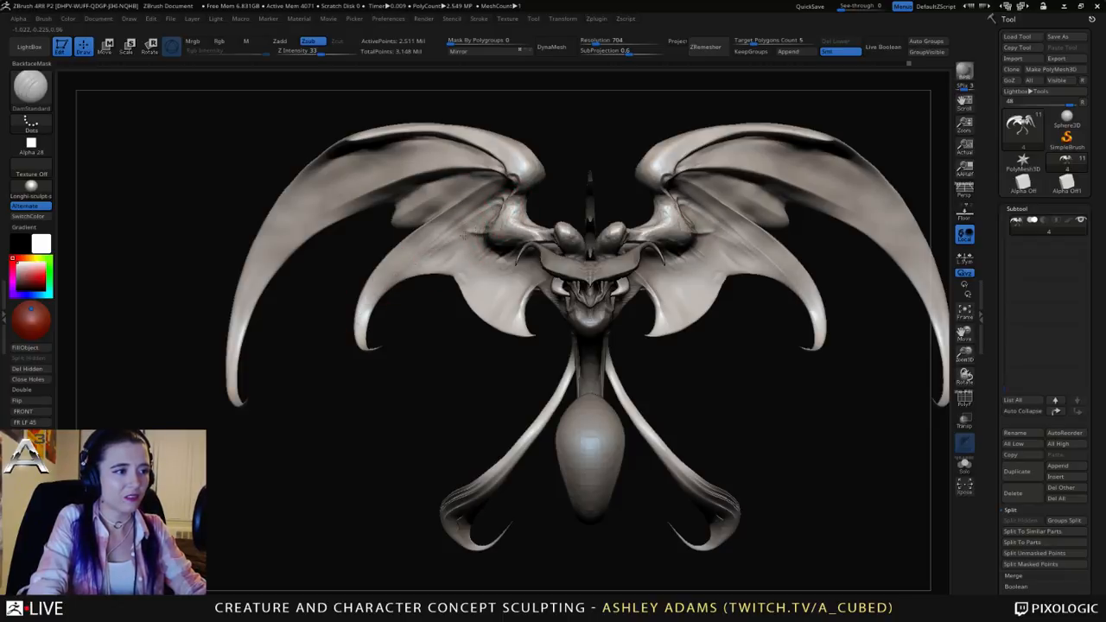
{"action": "left_click_drag", "start_coordinate": [493, 225], "coordinate": [451, 248]}
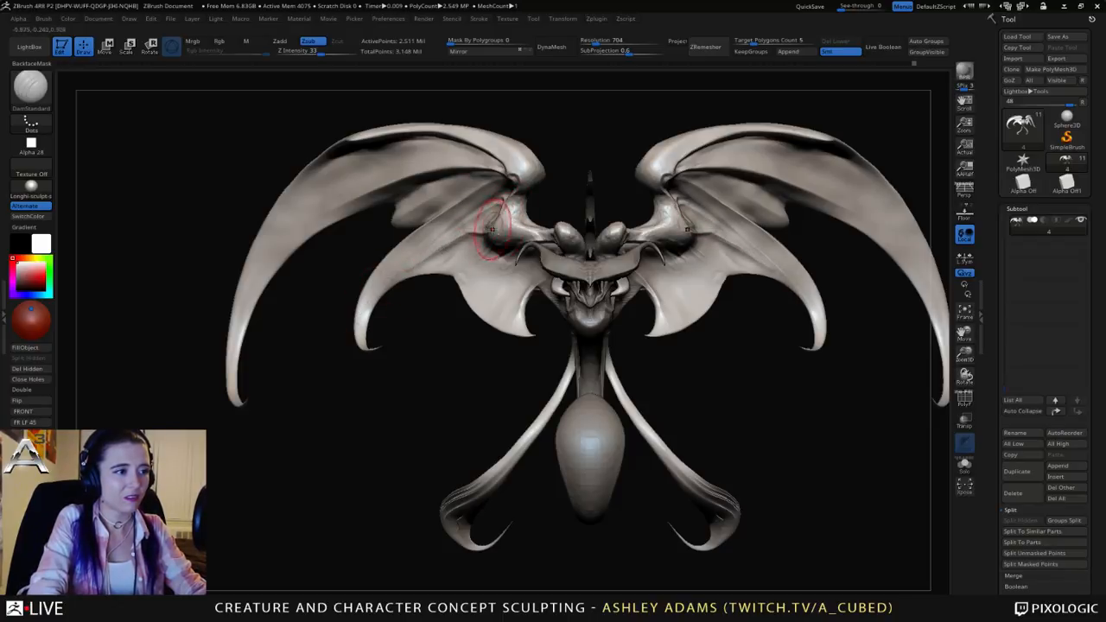
{"action": "right_click_drag", "start_coordinate": [466, 227], "coordinate": [495, 224]}
{"action": "left_click_drag", "start_coordinate": [437, 241], "coordinate": [416, 249]}
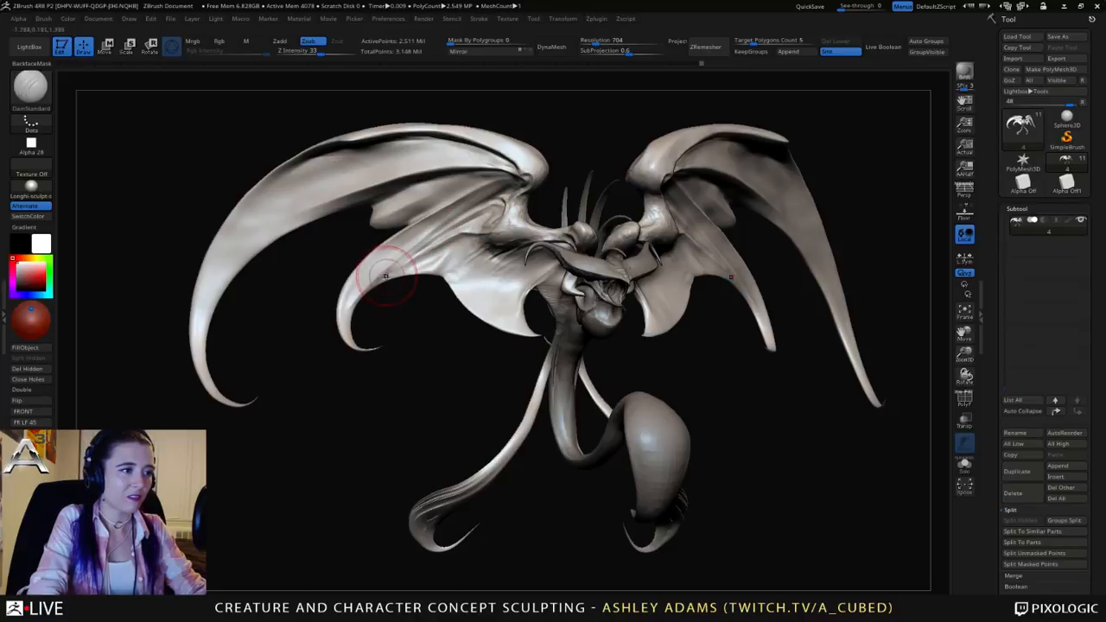
Step: Carve radiating folds with DamStandard along the short middle wing membrane, from the shoulder joint to its tip
{"action": "mouse_move", "coordinate": [413, 252]}
{"action": "right_mouse_down"}
{"action": "mouse_move", "coordinate": [458, 248]}
{"action": "mouse_move", "coordinate": [397, 249]}
{"action": "mouse_move", "coordinate": [605, 245]}
{"action": "right_mouse_up"}
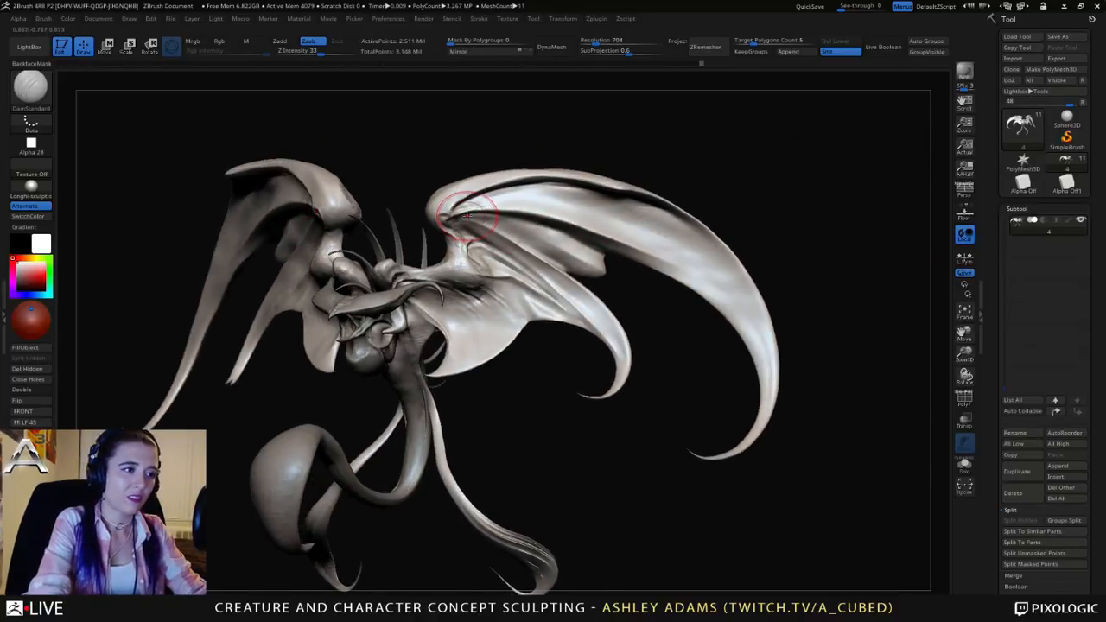
{"action": "left_click_drag", "start_coordinate": [527, 231], "coordinate": [600, 266]}
{"action": "left_click_drag", "start_coordinate": [471, 222], "coordinate": [601, 274]}
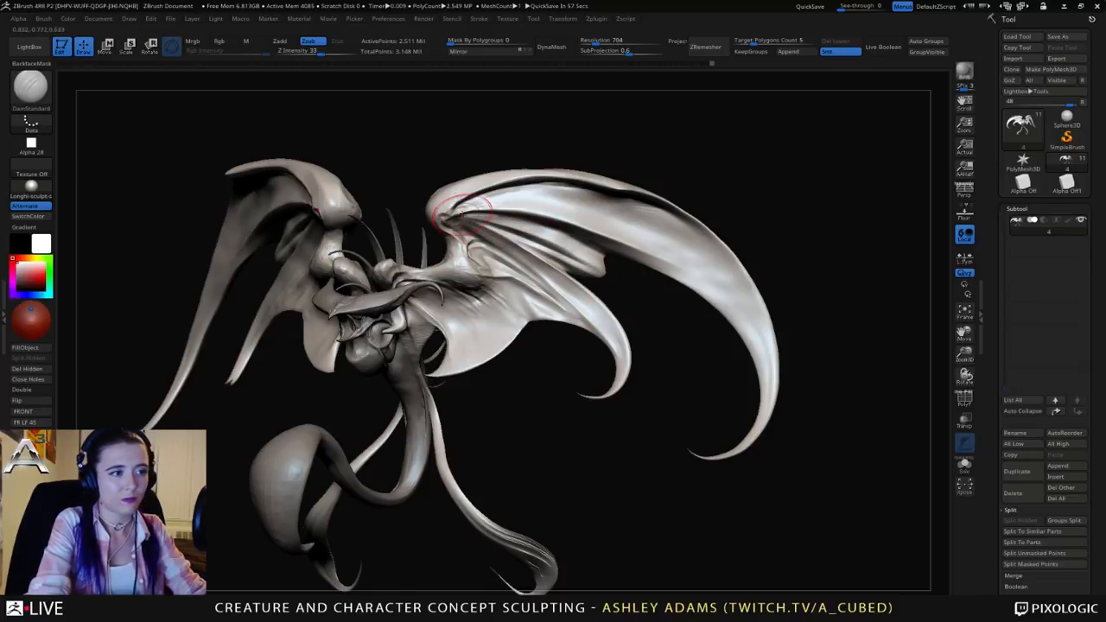
{"action": "left_click_drag", "start_coordinate": [494, 222], "coordinate": [576, 247]}
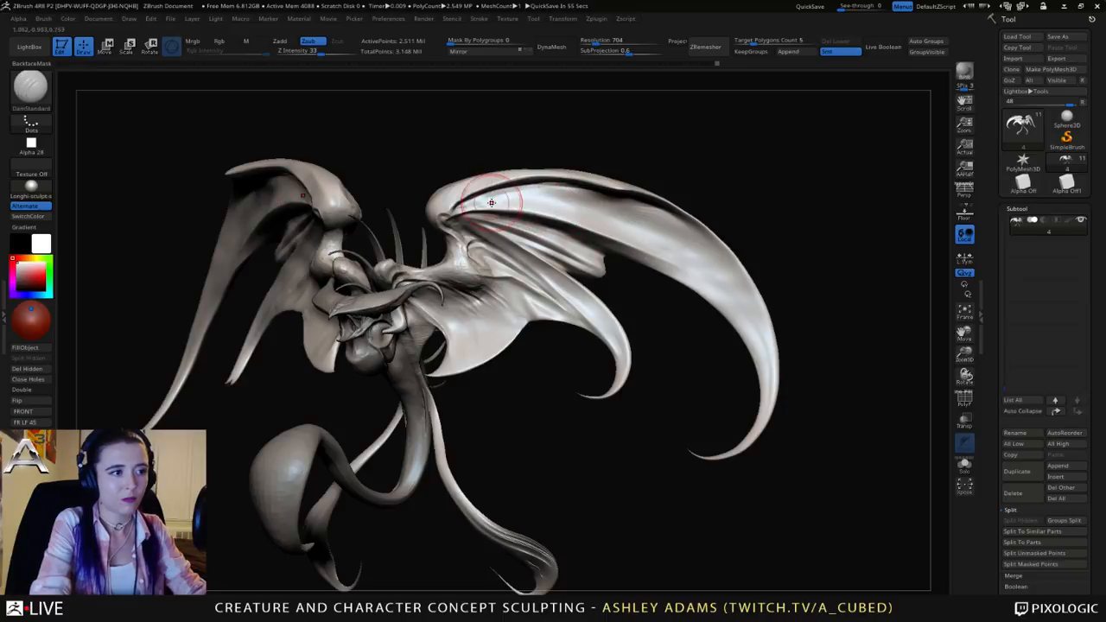
Step: Carve long DamStandard folds along the large upper wing membrane toward its tip and soften them with Smooth
{"action": "left_click_drag", "start_coordinate": [463, 207], "coordinate": [694, 240]}
{"action": "mouse_move", "coordinate": [506, 199]}
{"action": "left_mouse_down"}
{"action": "mouse_move", "coordinate": [700, 250]}
{"action": "mouse_move", "coordinate": [759, 318]}
{"action": "mouse_move", "coordinate": [768, 370]}
{"action": "left_mouse_up"}
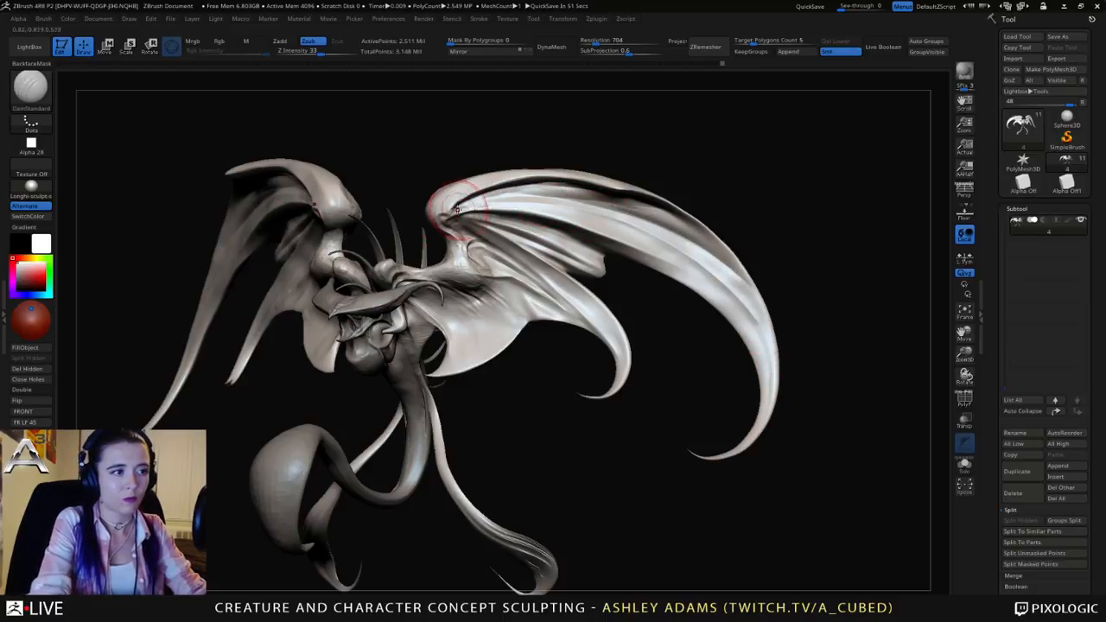
{"action": "mouse_move", "coordinate": [458, 208]}
{"action": "left_mouse_down"}
{"action": "mouse_move", "coordinate": [704, 289]}
{"action": "mouse_move", "coordinate": [773, 378]}
{"action": "mouse_move", "coordinate": [769, 394]}
{"action": "left_mouse_up"}
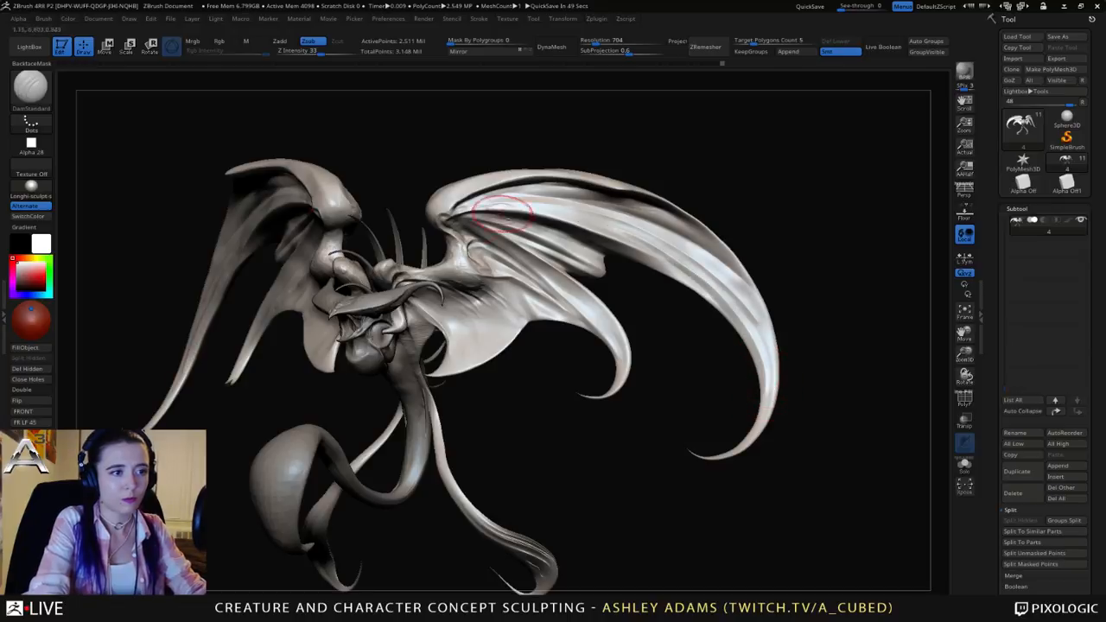
{"action": "left_click_drag", "start_coordinate": [494, 209], "coordinate": [721, 281]}
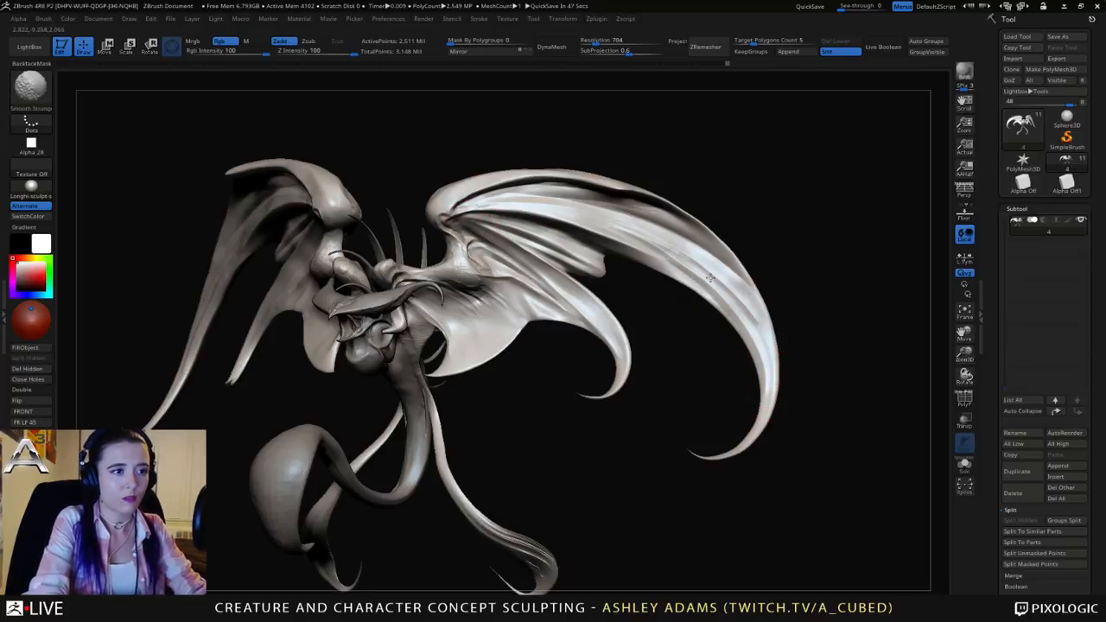
{"action": "left_click_drag", "start_coordinate": [577, 220], "coordinate": [724, 289], "text": "shift"}
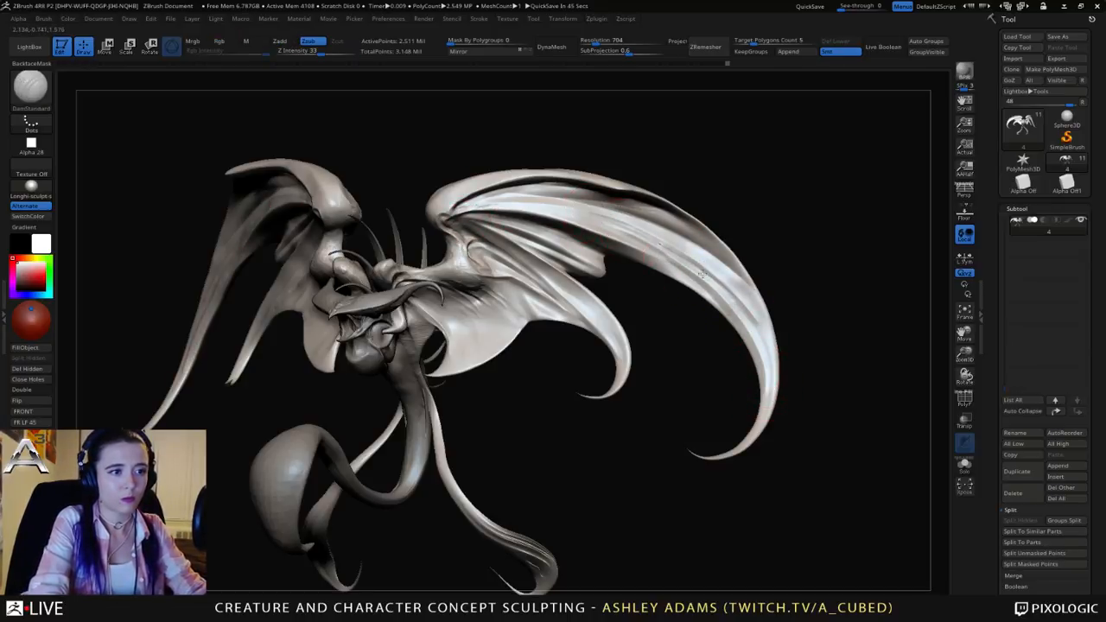
{"action": "mouse_move", "coordinate": [663, 247]}
{"action": "left_mouse_down"}
{"action": "mouse_move", "coordinate": [748, 316]}
{"action": "mouse_move", "coordinate": [722, 306]}
{"action": "left_mouse_up"}
Step: Extend the DamStandard folds over the lower wing membrane and smooth the rough transitions on the wing
{"action": "left_click_drag", "start_coordinate": [683, 355], "coordinate": [807, 371]}
{"action": "left_click_drag", "start_coordinate": [587, 371], "coordinate": [753, 304], "text": "alt"}
{"action": "mouse_move", "coordinate": [423, 298]}
{"action": "left_mouse_down"}
{"action": "mouse_move", "coordinate": [492, 298]}
{"action": "mouse_move", "coordinate": [471, 302]}
{"action": "left_mouse_up"}
{"action": "mouse_move", "coordinate": [377, 267]}
{"action": "left_mouse_down"}
{"action": "mouse_move", "coordinate": [369, 294]}
{"action": "mouse_move", "coordinate": [386, 247]}
{"action": "left_mouse_up"}
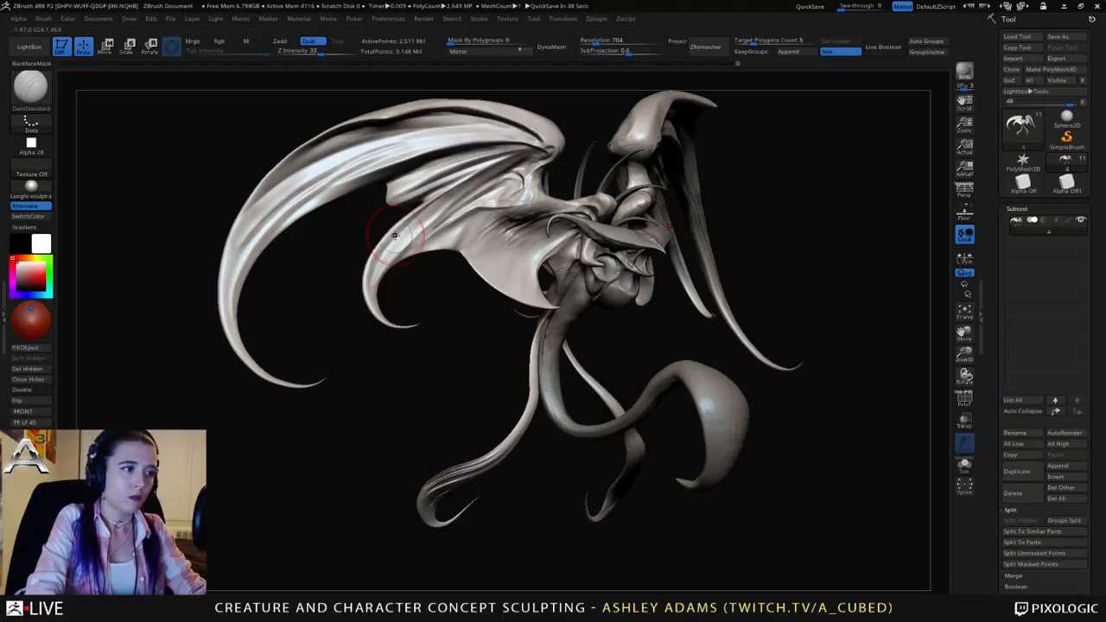
{"action": "mouse_move", "coordinate": [518, 139]}
{"action": "left_mouse_down"}
{"action": "mouse_move", "coordinate": [484, 147]}
{"action": "mouse_move", "coordinate": [519, 156]}
{"action": "left_mouse_up"}
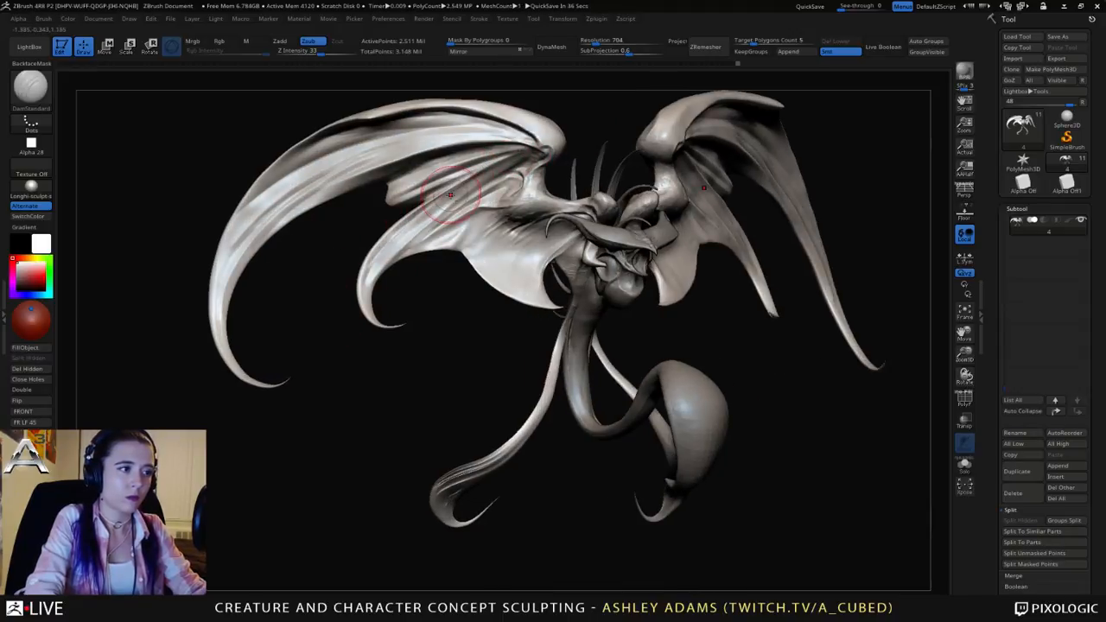
{"action": "key", "text": "shift"}
{"action": "mouse_move", "coordinate": [438, 178]}
{"action": "left_mouse_down", "text": "shift"}
{"action": "mouse_move", "coordinate": [469, 173]}
{"action": "mouse_move", "coordinate": [471, 159]}
{"action": "left_mouse_up", "text": "shift"}
{"action": "mouse_move", "coordinate": [462, 163]}
{"action": "right_mouse_down"}
{"action": "mouse_move", "coordinate": [371, 188]}
{"action": "mouse_move", "coordinate": [385, 162]}
{"action": "mouse_move", "coordinate": [506, 160]}
{"action": "mouse_move", "coordinate": [518, 140]}
{"action": "mouse_move", "coordinate": [512, 148]}
{"action": "right_mouse_up"}
{"action": "left_click_drag", "start_coordinate": [562, 117], "coordinate": [577, 119], "text": "shift"}
Step: Sharpen the folds between the upper and middle wing membranes with a smaller DamStandard brush
{"action": "right_click_drag", "start_coordinate": [555, 136], "coordinate": [567, 170], "text": "alt"}
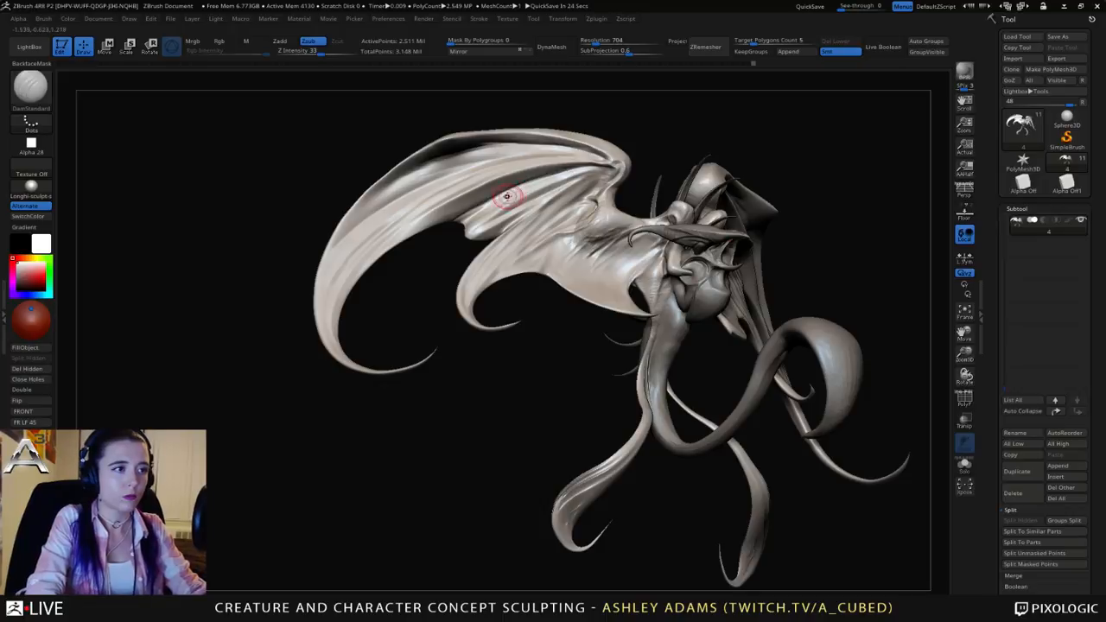
{"action": "key", "text": "shift"}
{"action": "key", "text": "alt"}
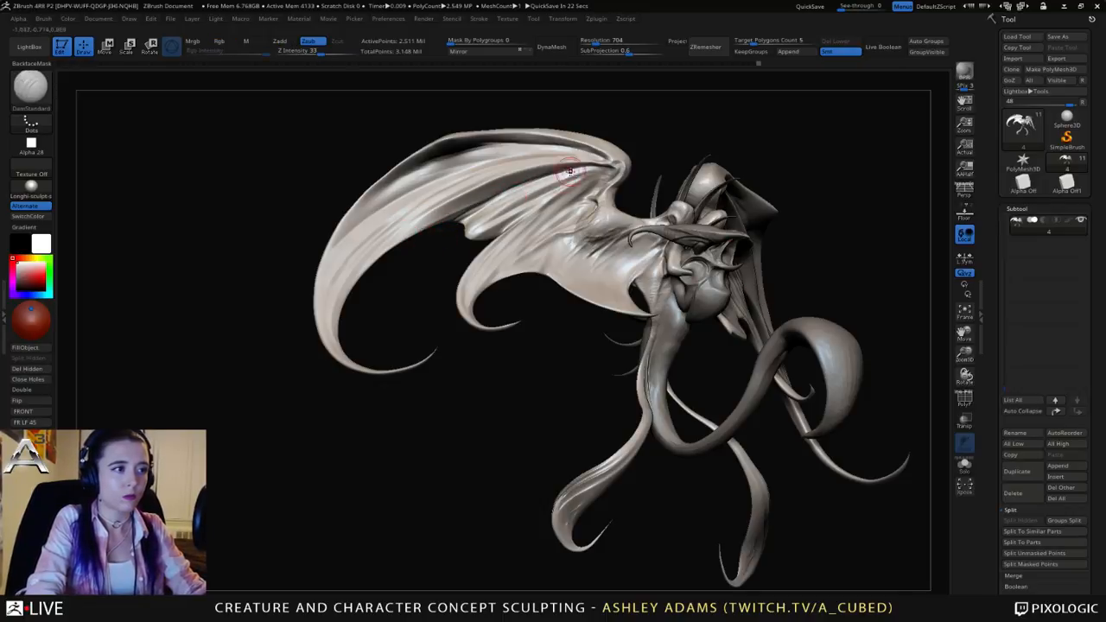
{"action": "mouse_move", "coordinate": [613, 170]}
{"action": "right_mouse_down"}
{"action": "mouse_move", "coordinate": [535, 173]}
{"action": "mouse_move", "coordinate": [493, 190]}
{"action": "mouse_move", "coordinate": [577, 183]}
{"action": "right_mouse_up"}
{"action": "mouse_move", "coordinate": [778, 184]}
{"action": "right_mouse_down"}
{"action": "mouse_move", "coordinate": [733, 210]}
{"action": "mouse_move", "coordinate": [654, 216]}
{"action": "right_mouse_up"}
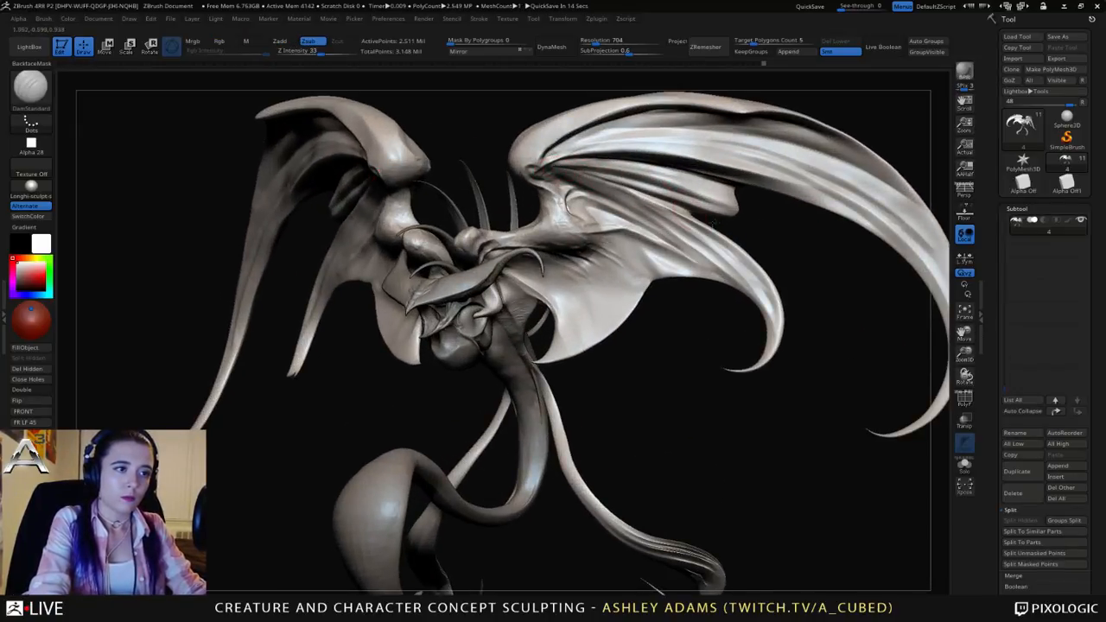
{"action": "mouse_move", "coordinate": [559, 168]}
{"action": "left_mouse_down"}
{"action": "mouse_move", "coordinate": [737, 220]}
{"action": "mouse_move", "coordinate": [729, 209]}
{"action": "mouse_move", "coordinate": [717, 227]}
{"action": "mouse_move", "coordinate": [736, 219]}
{"action": "left_mouse_up"}
Step: Pull jagged points out of the middle wing membrane's edge with SnakeHook and smooth them
{"action": "key", "text": "b"}
{"action": "key", "text": "s"}
{"action": "key", "text": "h"}
{"action": "key", "text": "space"}
{"action": "left_click", "coordinate": [701, 194]}
{"action": "key", "text": "space"}
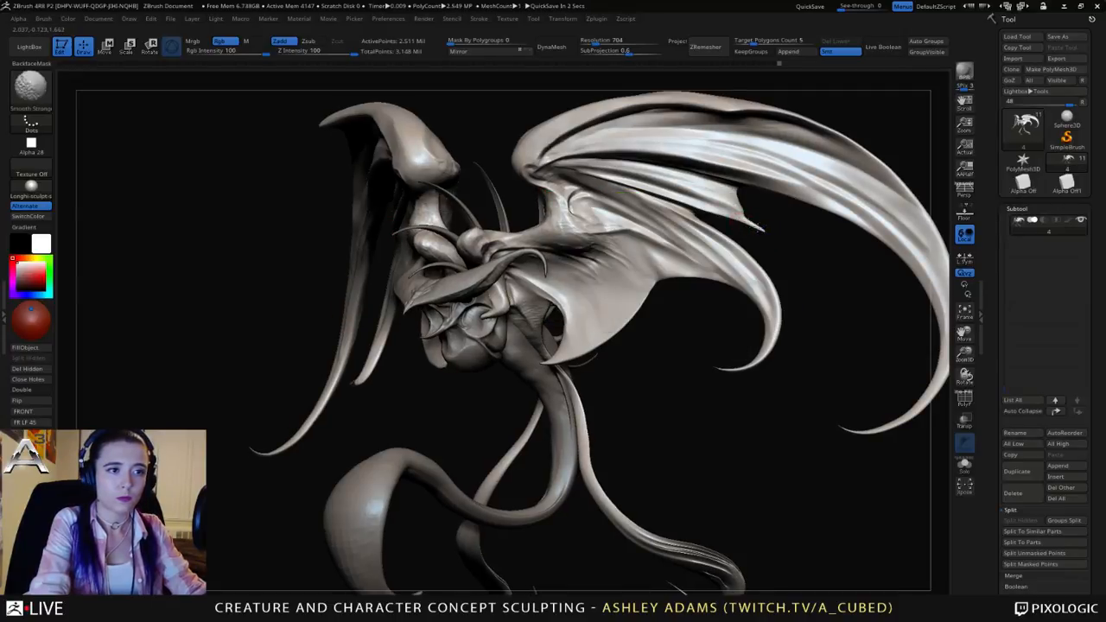
{"action": "key", "text": "shift"}
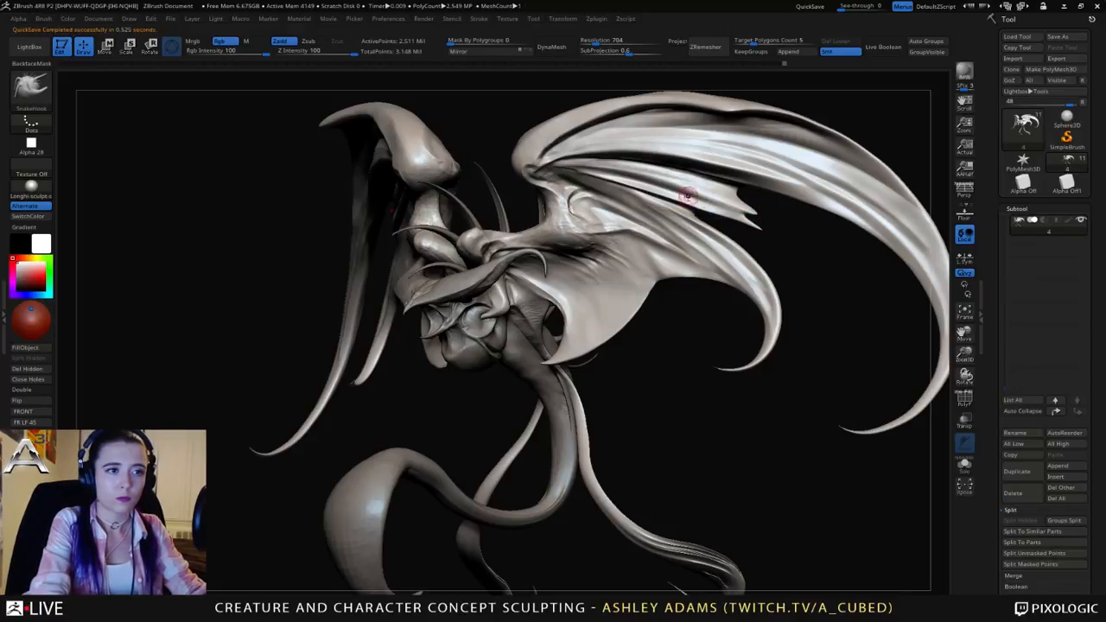
Step: Pull a pointed spur out of the bend in the wing's upper edge with SnakeHook and smooth its base
{"action": "right_click_drag", "start_coordinate": [680, 177], "coordinate": [724, 181]}
{"action": "key", "text": "ctrl"}
{"action": "right_click_drag", "start_coordinate": [644, 172], "coordinate": [597, 153], "text": "ctrl"}
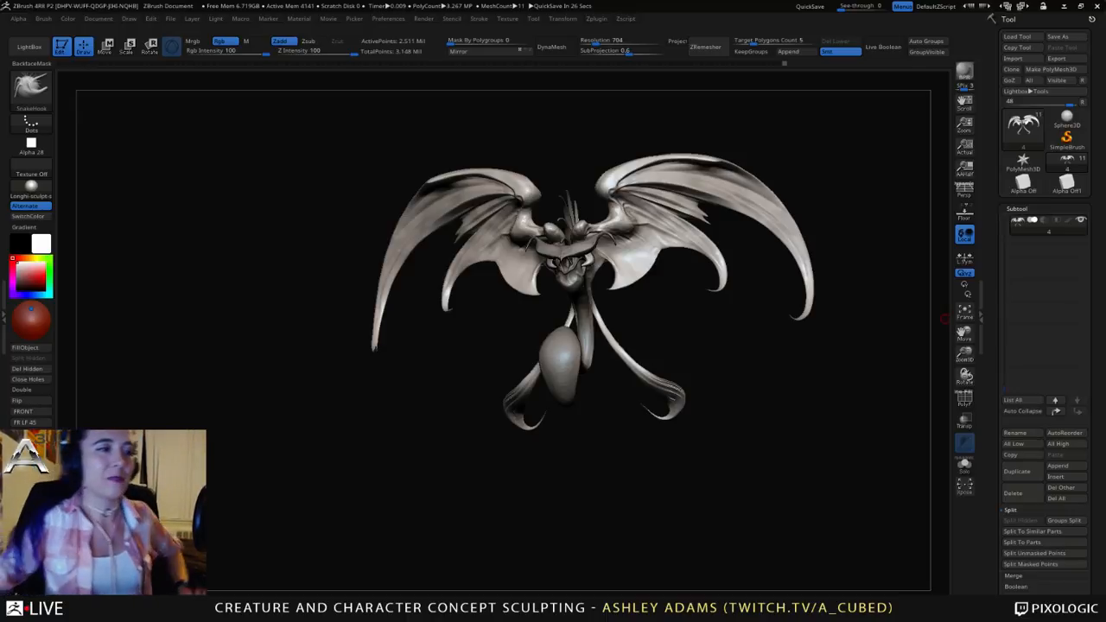
{"action": "right_click_drag", "start_coordinate": [661, 354], "coordinate": [756, 341]}
{"action": "mouse_move", "coordinate": [734, 298]}
{"action": "right_mouse_down", "text": "ctrl"}
{"action": "mouse_move", "coordinate": [734, 372]}
{"action": "mouse_move", "coordinate": [713, 146]}
{"action": "mouse_move", "coordinate": [728, 197]}
{"action": "mouse_move", "coordinate": [705, 284]}
{"action": "right_mouse_up", "text": "ctrl"}
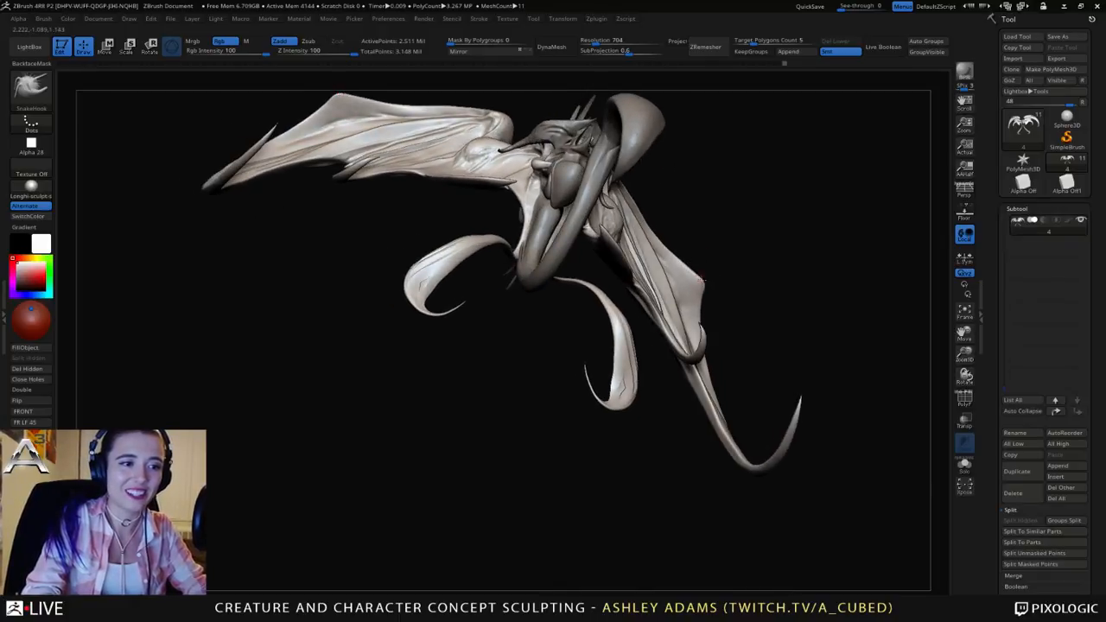
{"action": "key", "text": "shift"}
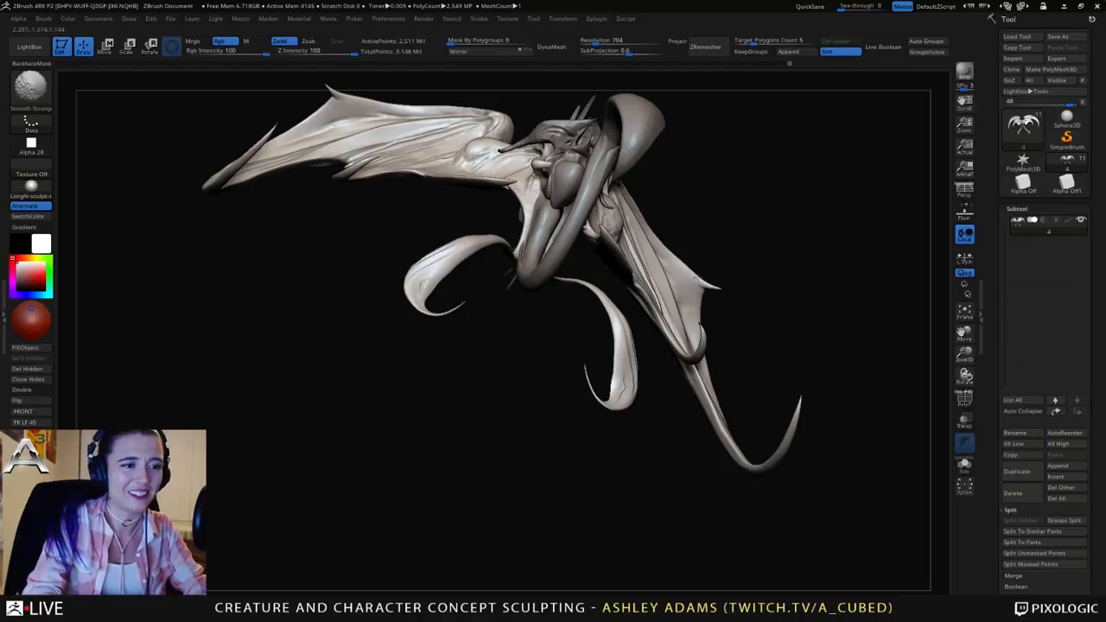
{"action": "mouse_move", "coordinate": [679, 237]}
{"action": "right_mouse_down"}
{"action": "mouse_move", "coordinate": [462, 383]}
{"action": "mouse_move", "coordinate": [508, 224]}
{"action": "mouse_move", "coordinate": [622, 256]}
{"action": "mouse_move", "coordinate": [750, 234]}
{"action": "right_mouse_up"}
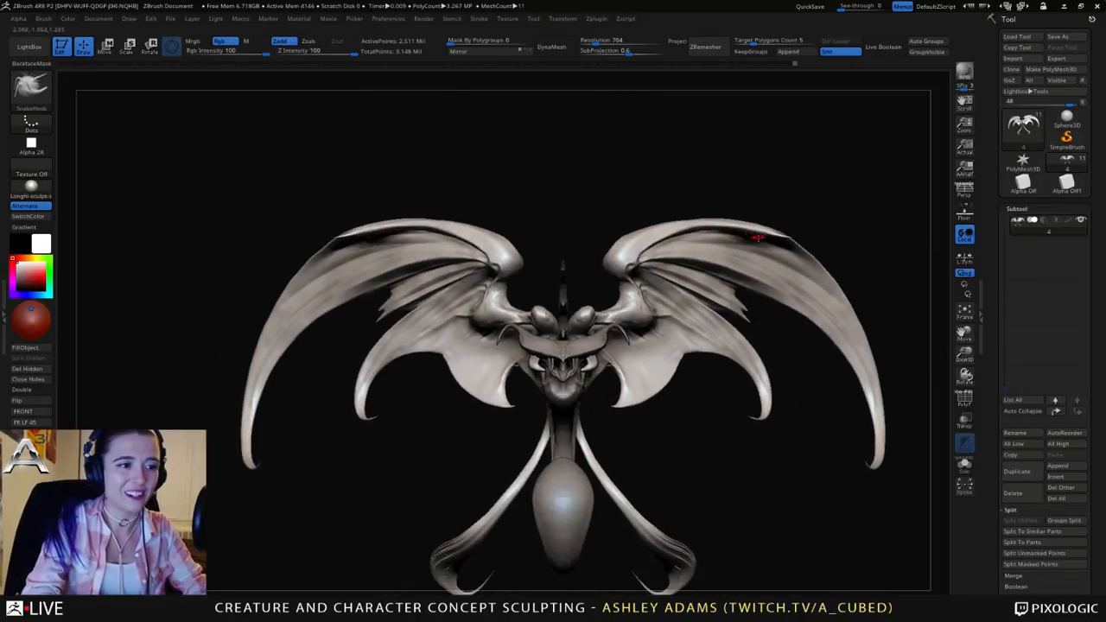
Step: Pull a small point out of the notch in the lower wing membrane's edge with SnakeHook and smooth it
{"action": "right_click_drag", "start_coordinate": [713, 275], "coordinate": [648, 222], "text": "alt"}
{"action": "right_click_drag", "start_coordinate": [580, 314], "coordinate": [575, 347], "text": "ctrl"}
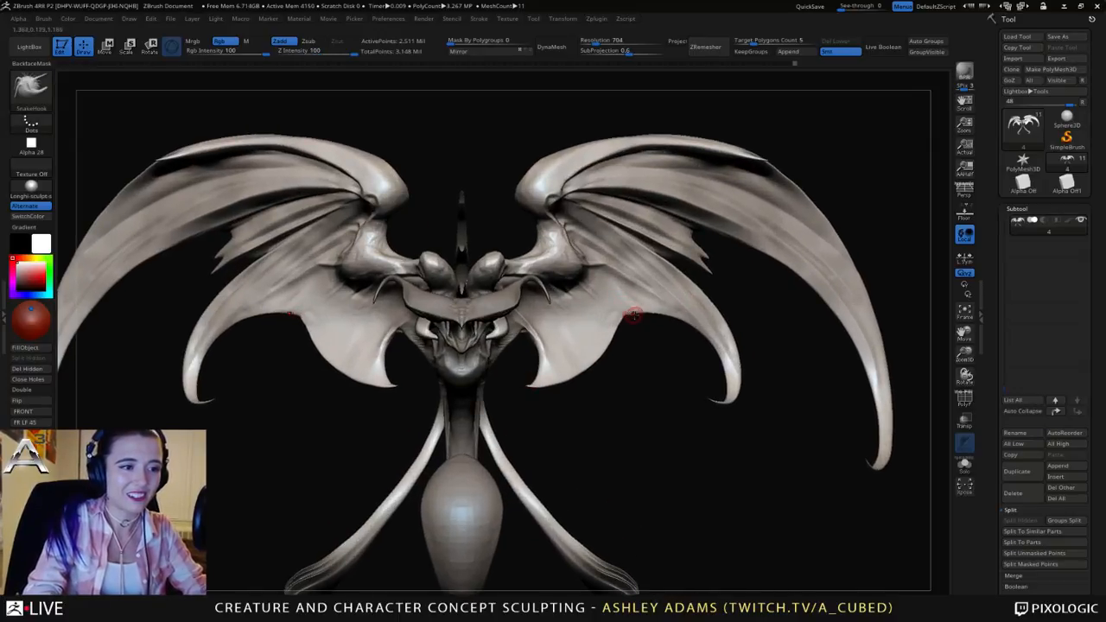
{"action": "mouse_move", "coordinate": [636, 315]}
{"action": "right_mouse_down"}
{"action": "mouse_move", "coordinate": [621, 307]}
{"action": "mouse_move", "coordinate": [646, 312]}
{"action": "right_mouse_up"}
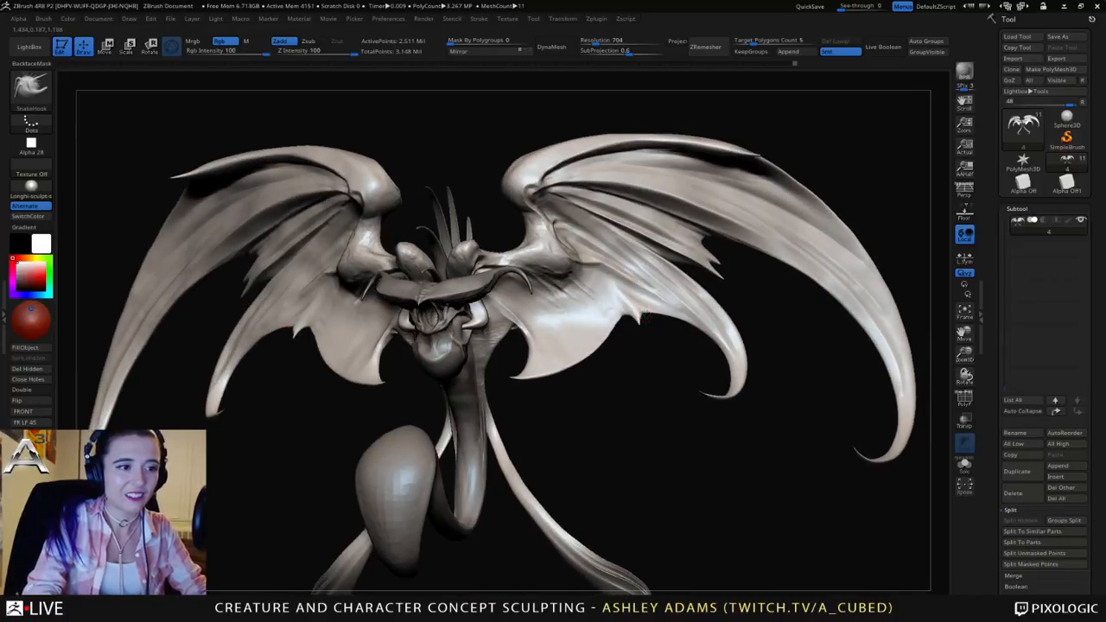
{"action": "left_click_drag", "start_coordinate": [650, 318], "coordinate": [639, 308], "text": "shift"}
{"action": "mouse_move", "coordinate": [645, 313]}
{"action": "right_mouse_down", "text": "ctrl"}
{"action": "mouse_move", "coordinate": [633, 312]}
{"action": "mouse_move", "coordinate": [702, 289]}
{"action": "right_mouse_up", "text": "ctrl"}
{"action": "right_click_drag", "start_coordinate": [563, 323], "coordinate": [558, 377], "text": "ctrl"}
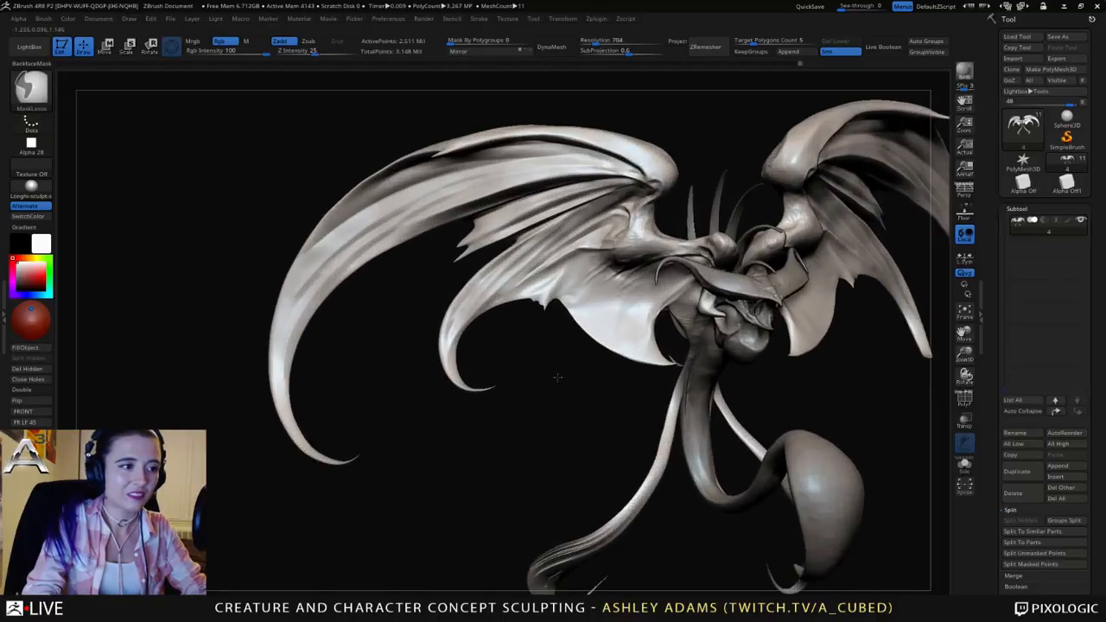
{"action": "mouse_move", "coordinate": [484, 256]}
{"action": "right_mouse_down"}
{"action": "mouse_move", "coordinate": [476, 233]}
{"action": "mouse_move", "coordinate": [498, 230]}
{"action": "mouse_move", "coordinate": [485, 247]}
{"action": "right_mouse_up"}
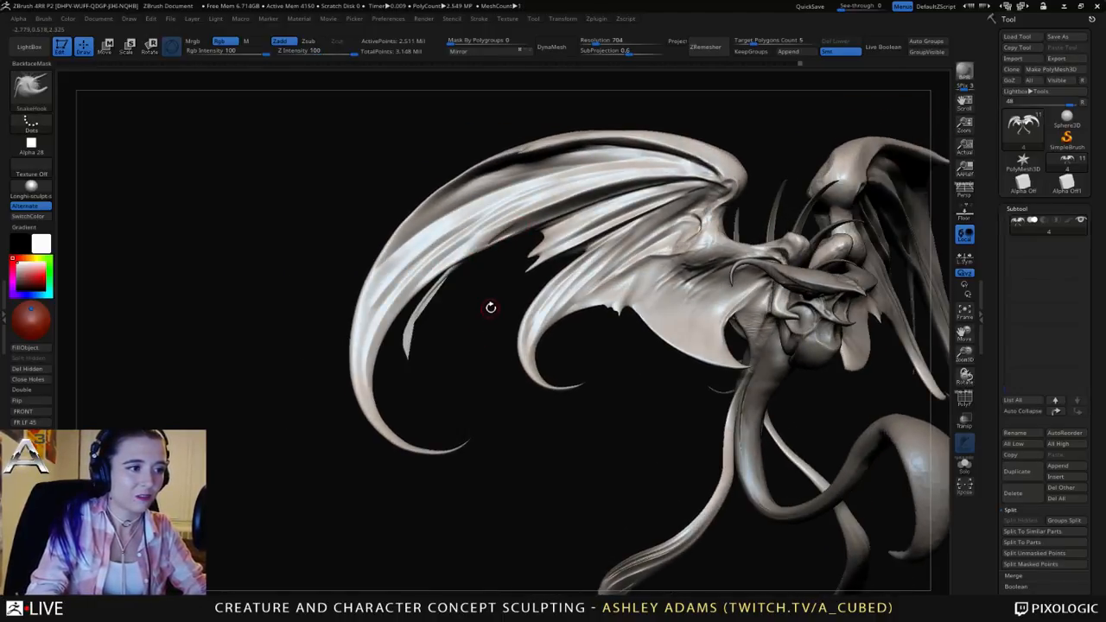
{"action": "left_click_drag", "start_coordinate": [475, 249], "coordinate": [403, 403]}
{"action": "key", "text": "ctrl+z"}
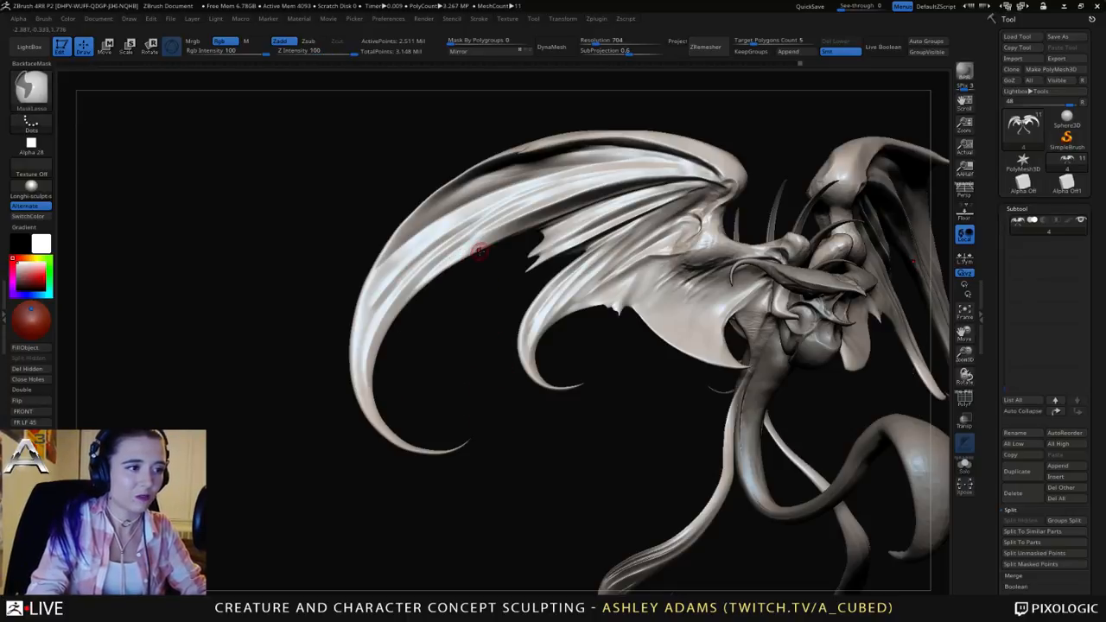
Step: Pull a thin spike out of the upper wing membrane's inner edge with SnakeHook and smooth it
{"action": "mouse_move", "coordinate": [480, 247]}
{"action": "left_mouse_down"}
{"action": "mouse_move", "coordinate": [409, 363]}
{"action": "mouse_move", "coordinate": [430, 299]}
{"action": "mouse_move", "coordinate": [475, 252]}
{"action": "left_mouse_up"}
{"action": "key", "text": "shift"}
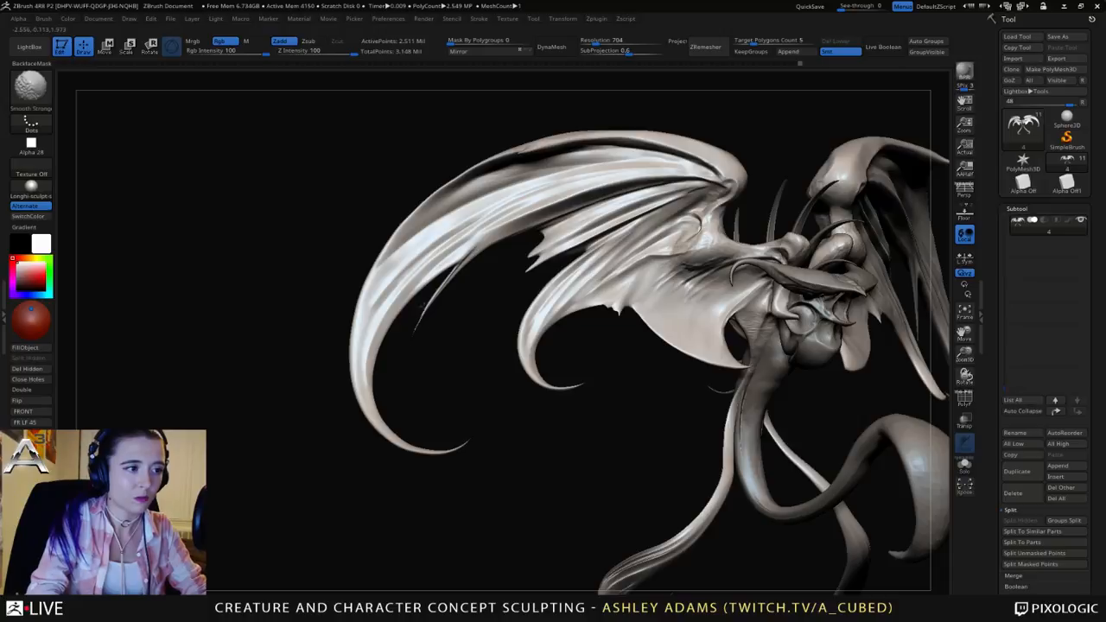
{"action": "mouse_move", "coordinate": [429, 349]}
{"action": "left_mouse_down", "text": "shift"}
{"action": "mouse_move", "coordinate": [482, 319]}
{"action": "mouse_move", "coordinate": [575, 228]}
{"action": "mouse_move", "coordinate": [514, 237]}
{"action": "left_mouse_up", "text": "shift"}
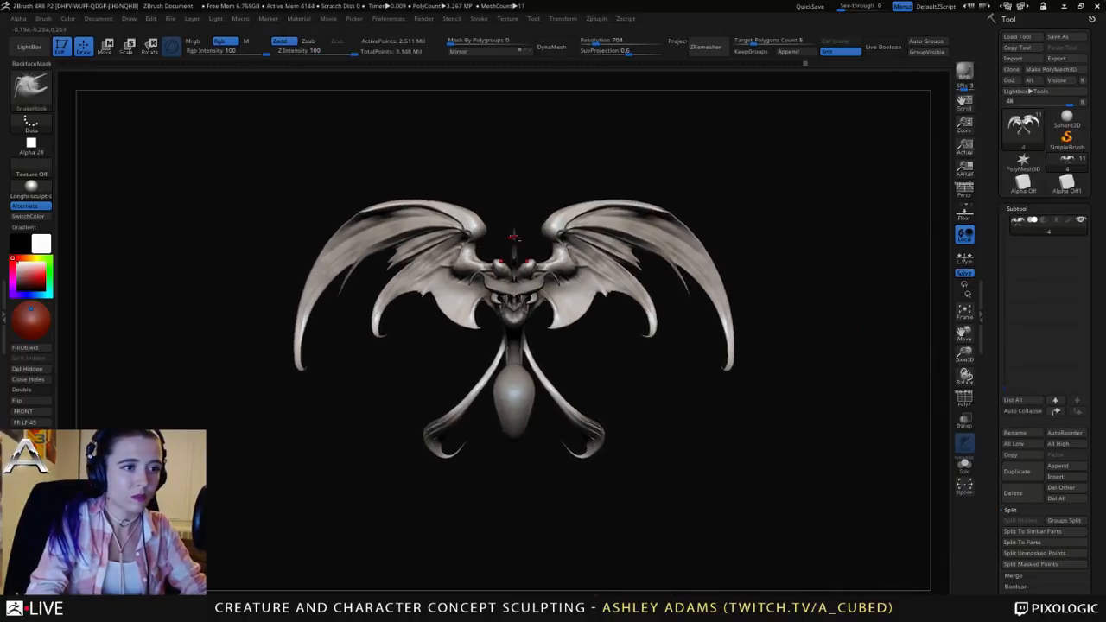
Step: Bend the upper membrane's thin spike away from the wing in depth with SnakeHook and blend its base
{"action": "left_click_drag", "start_coordinate": [678, 204], "coordinate": [633, 225]}
{"action": "mouse_move", "coordinate": [714, 210]}
{"action": "left_mouse_down"}
{"action": "mouse_move", "coordinate": [668, 223]}
{"action": "mouse_move", "coordinate": [693, 262]}
{"action": "left_mouse_up"}
{"action": "right_click", "coordinate": [670, 239]}
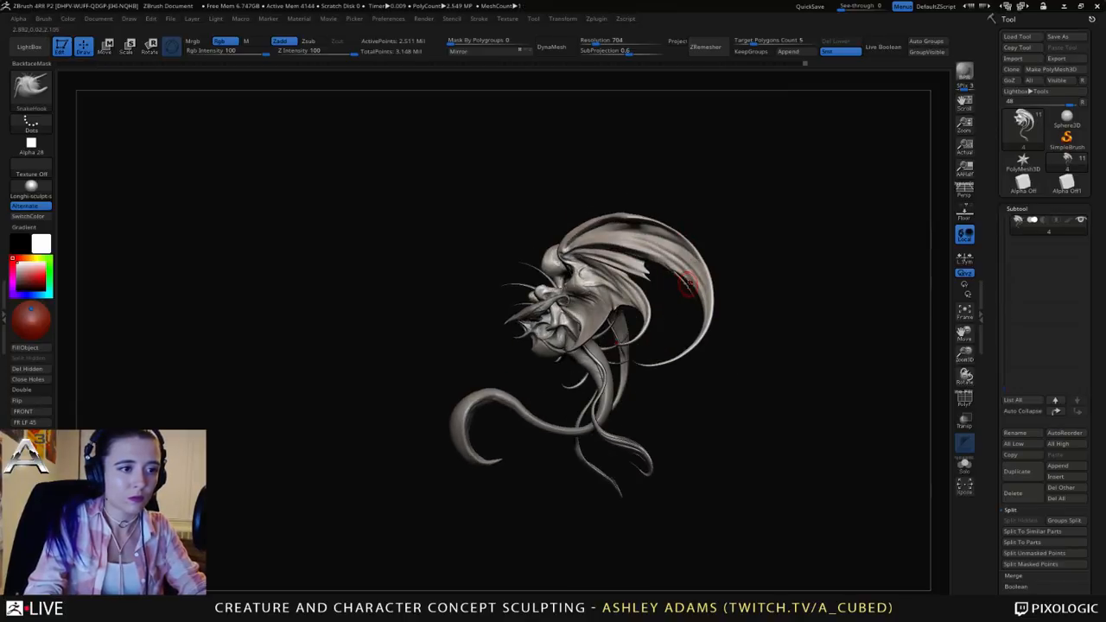
{"action": "right_click", "coordinate": [689, 285]}
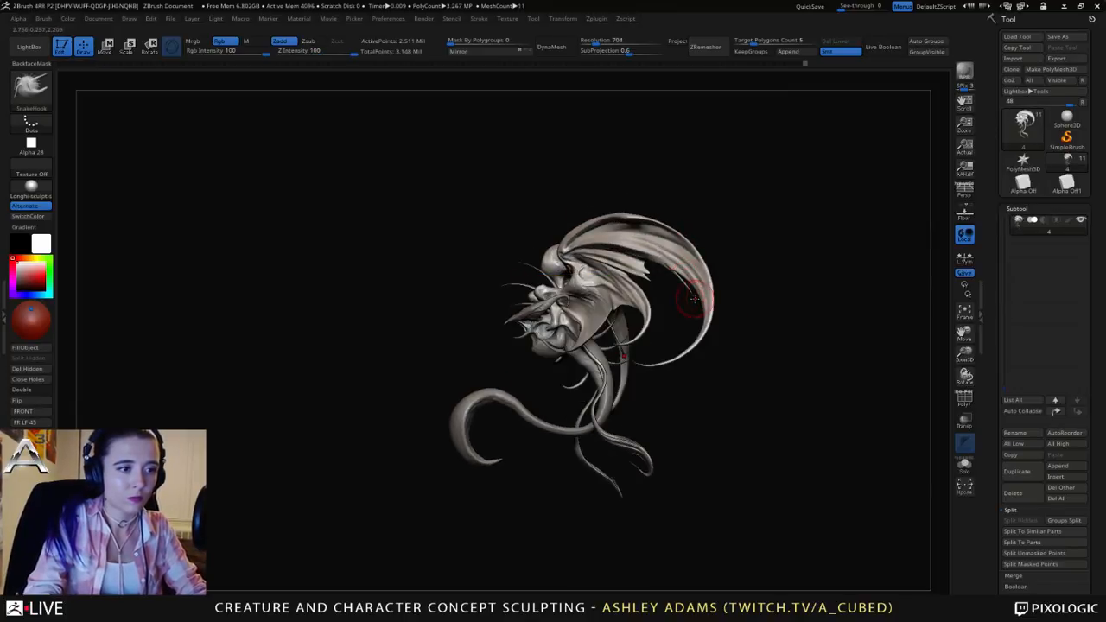
{"action": "mouse_move", "coordinate": [738, 288]}
{"action": "left_mouse_down"}
{"action": "mouse_move", "coordinate": [637, 297]}
{"action": "mouse_move", "coordinate": [751, 165]}
{"action": "mouse_move", "coordinate": [748, 282]}
{"action": "left_mouse_up"}
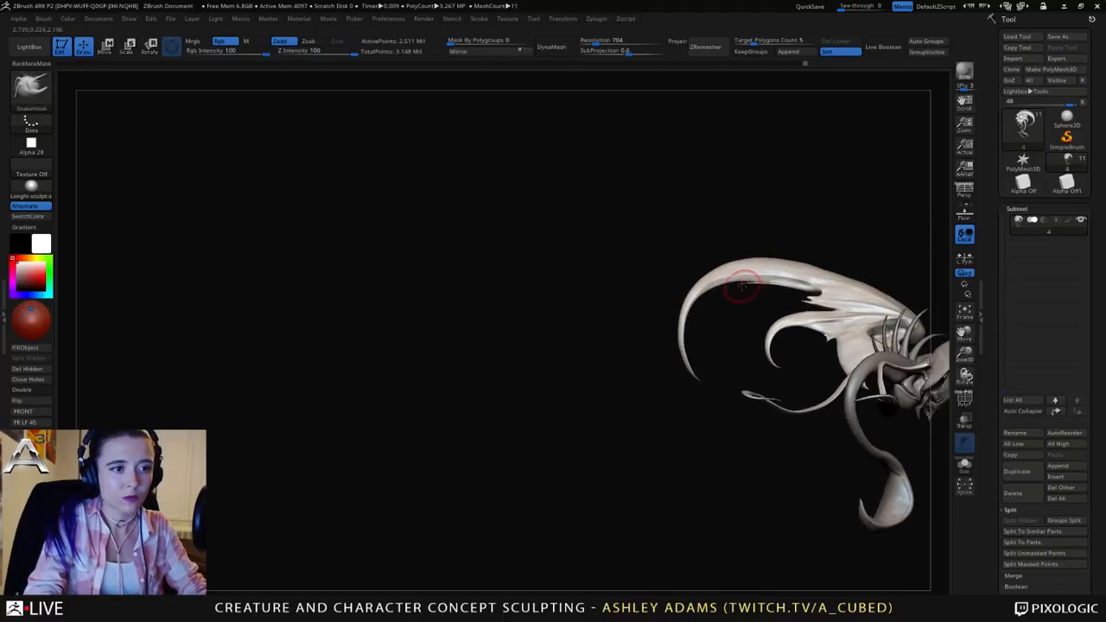
{"action": "key", "text": "shift"}
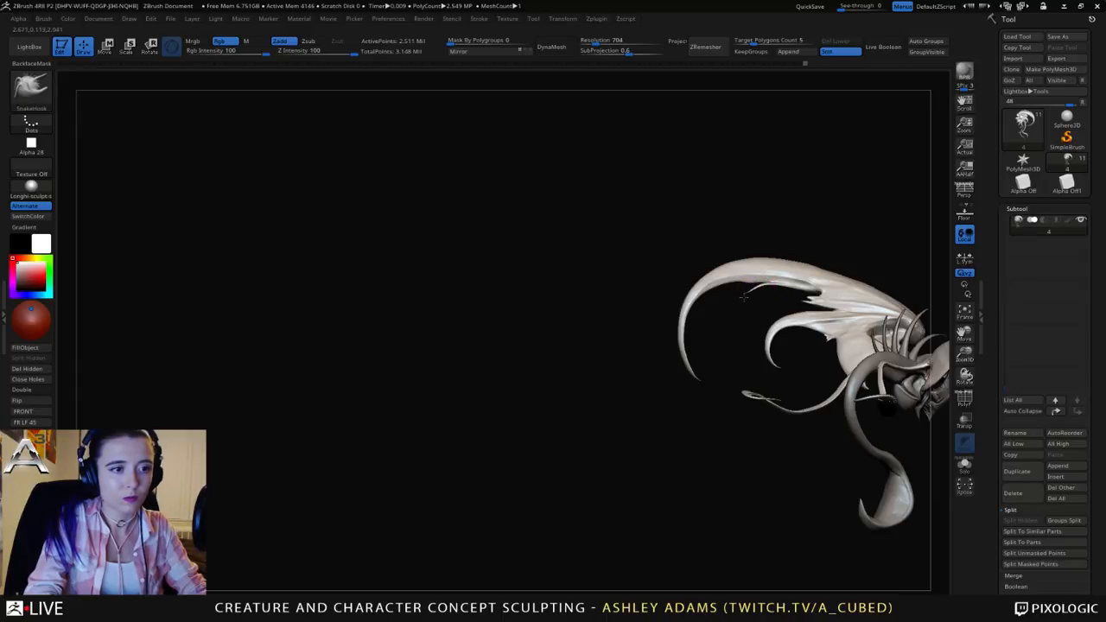
{"action": "key", "text": "shift"}
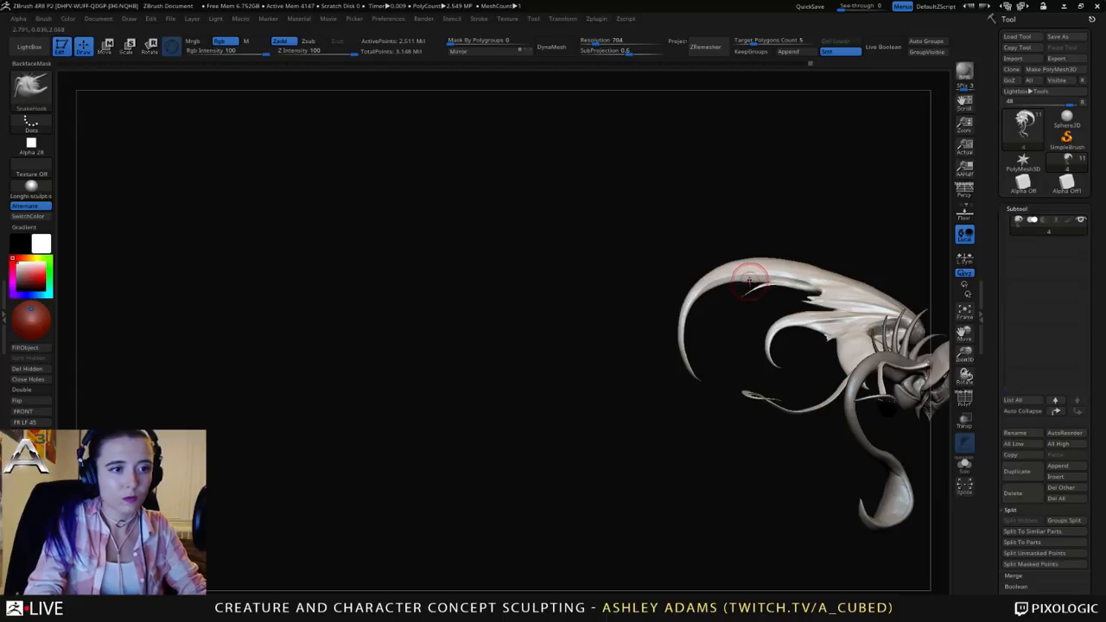
{"action": "key", "text": "shift"}
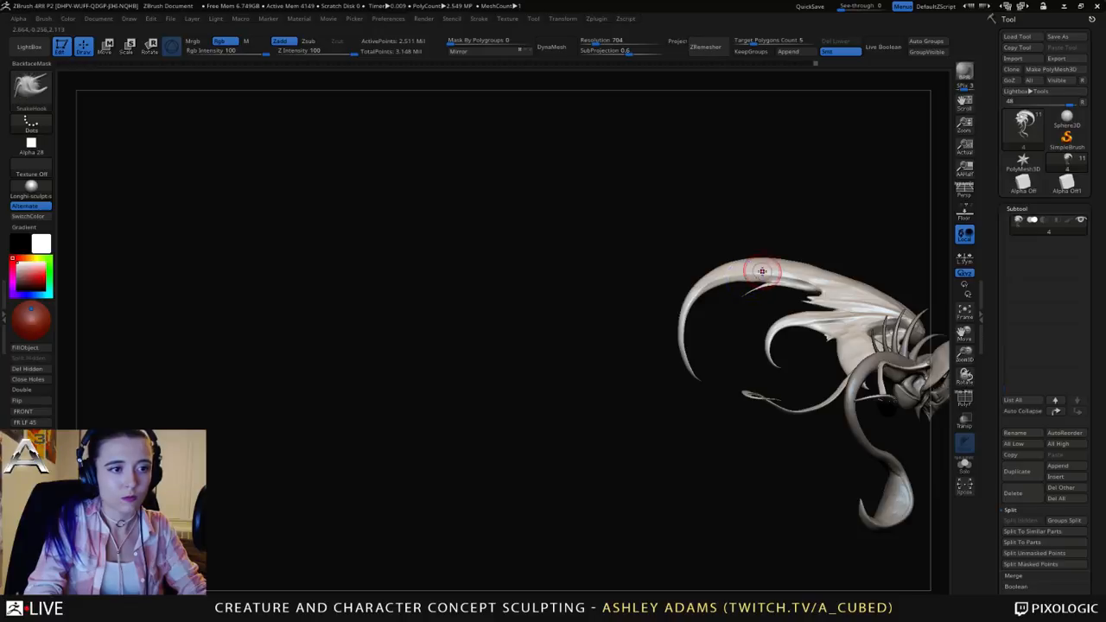
{"action": "mouse_move", "coordinate": [778, 245]}
{"action": "left_mouse_down"}
{"action": "mouse_move", "coordinate": [851, 259]}
{"action": "mouse_move", "coordinate": [826, 279]}
{"action": "mouse_move", "coordinate": [743, 274]}
{"action": "mouse_move", "coordinate": [780, 260]}
{"action": "left_mouse_up"}
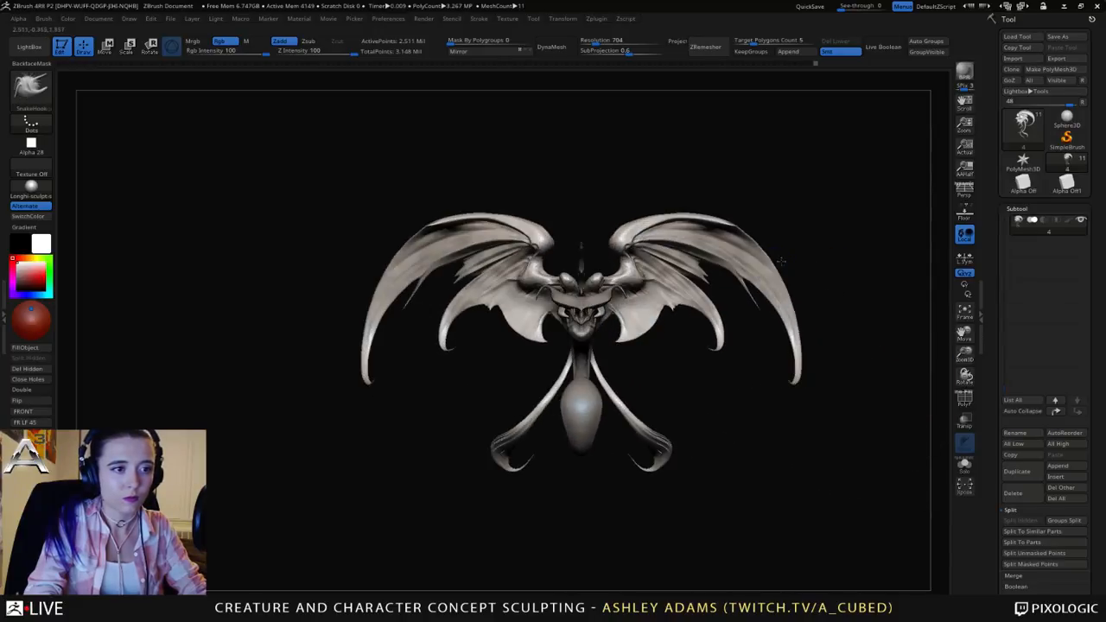
Step: Refine the curve and taper of the upper membrane's thin spike with SnakeHook and smooth it
{"action": "right_click", "coordinate": [762, 273]}
{"action": "right_click_drag", "start_coordinate": [790, 277], "coordinate": [739, 273]}
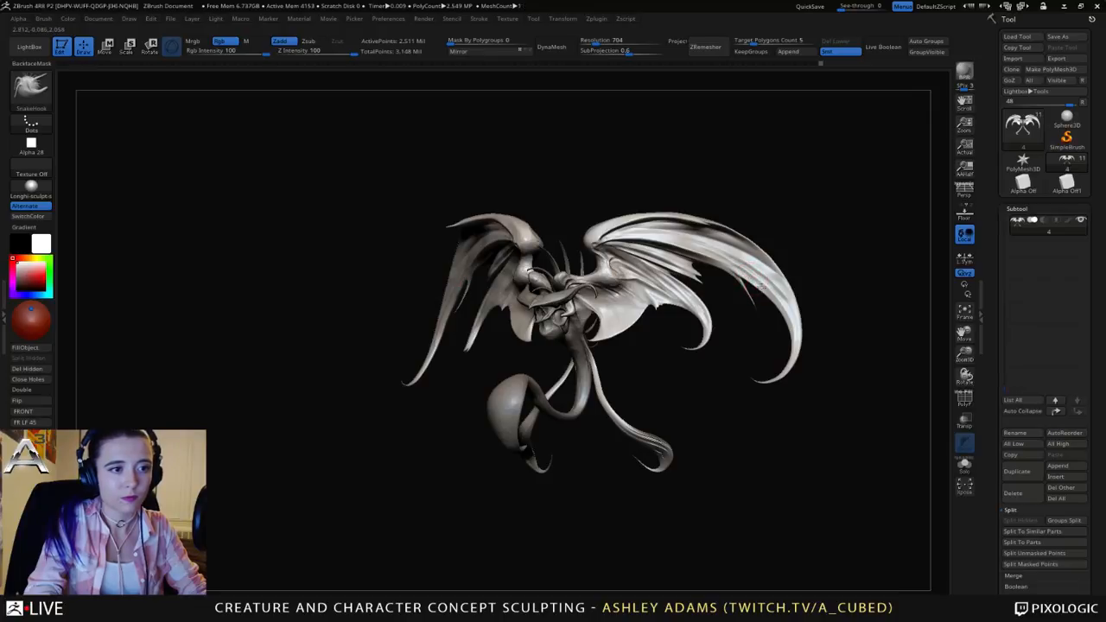
{"action": "right_click_drag", "start_coordinate": [759, 286], "coordinate": [734, 250], "text": "shift"}
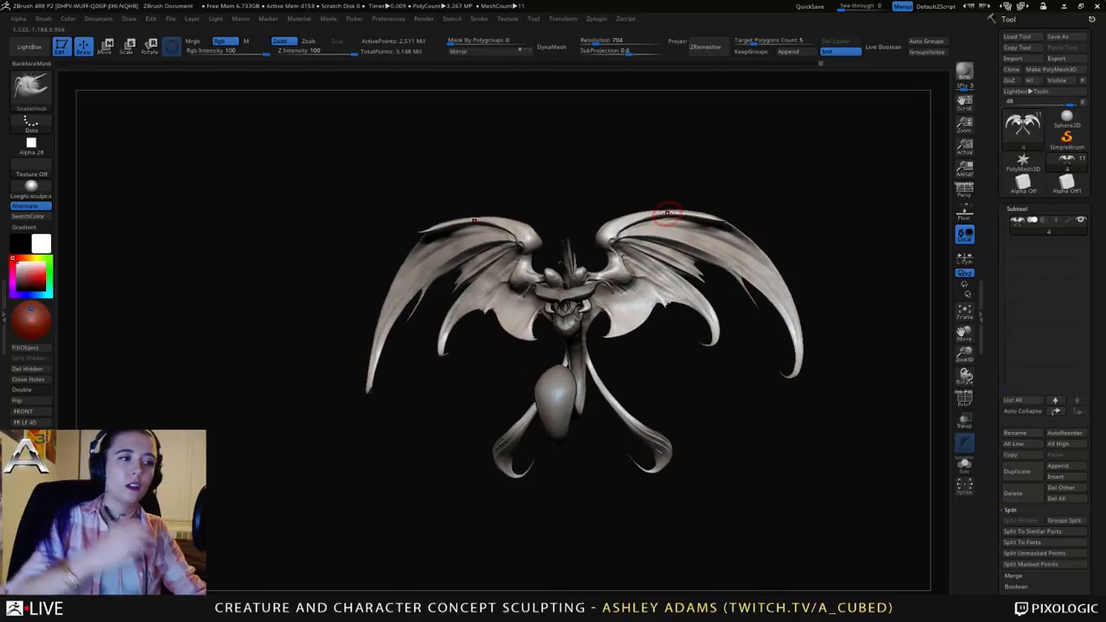
{"action": "mouse_move", "coordinate": [870, 175]}
{"action": "right_mouse_down"}
{"action": "mouse_move", "coordinate": [906, 179]}
{"action": "mouse_move", "coordinate": [881, 191]}
{"action": "right_mouse_up"}
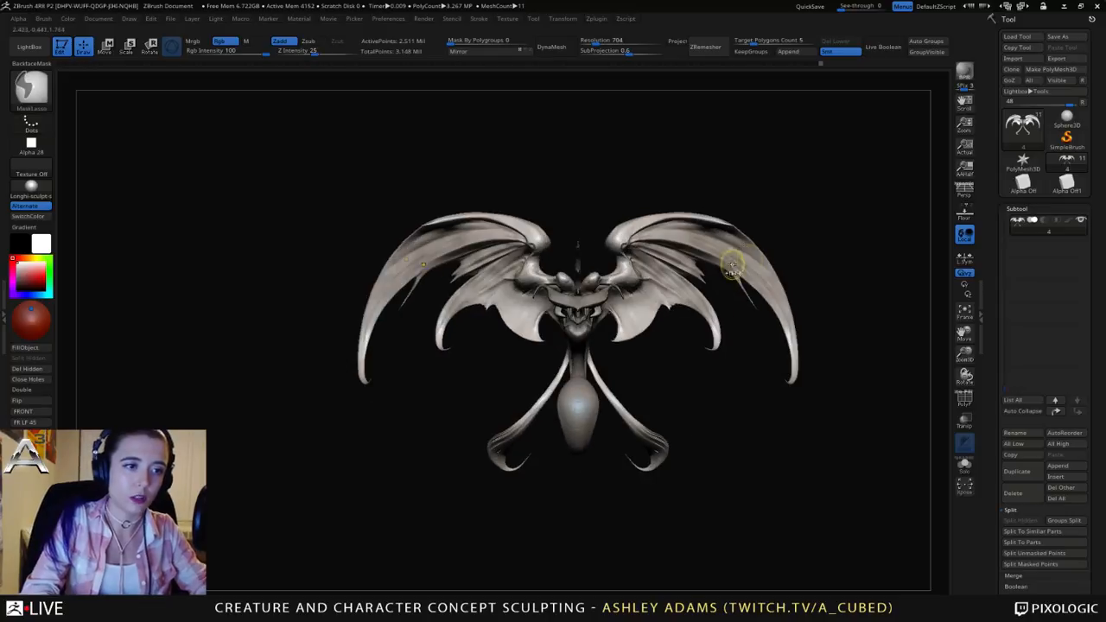
{"action": "right_click_drag", "start_coordinate": [733, 264], "coordinate": [770, 283], "text": "ctrl"}
{"action": "right_click", "coordinate": [769, 283]}
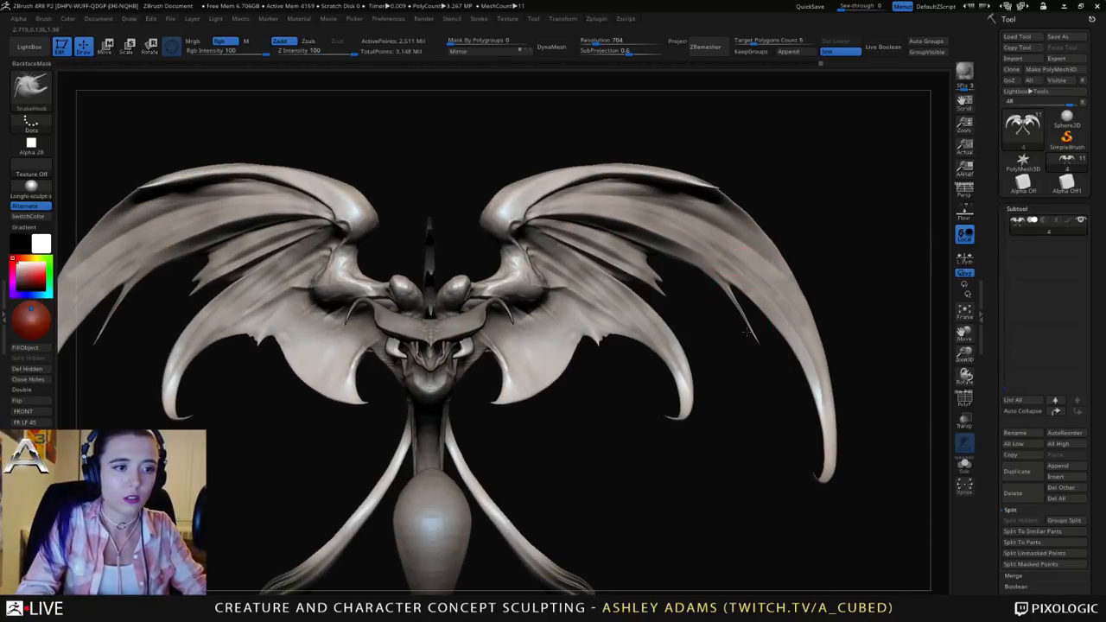
{"action": "right_click", "coordinate": [739, 293]}
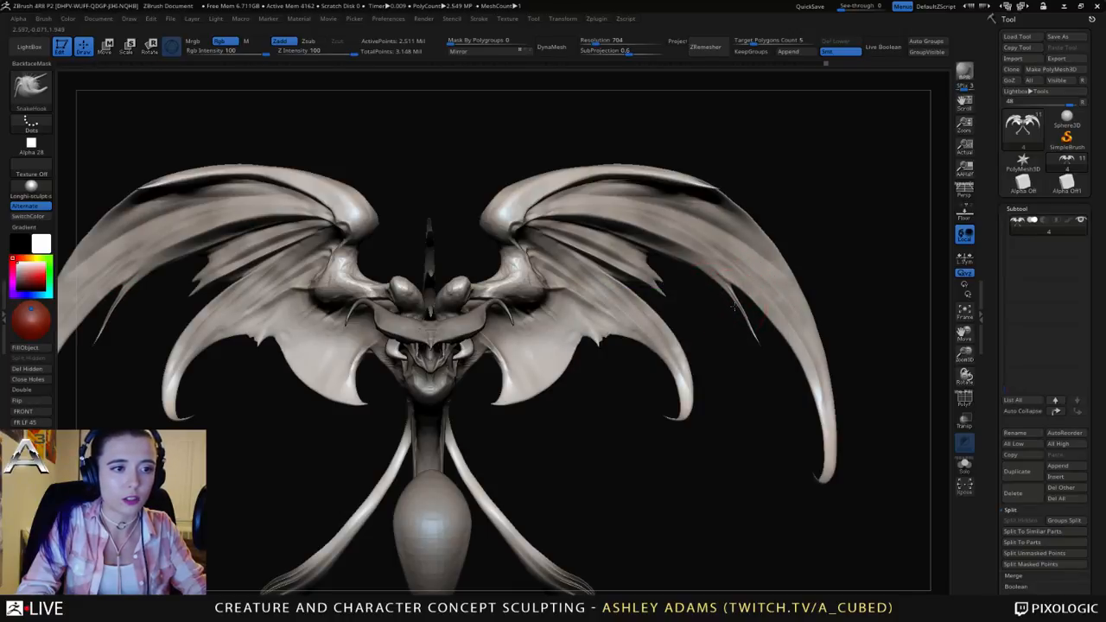
{"action": "mouse_move", "coordinate": [746, 331]}
{"action": "left_mouse_down"}
{"action": "mouse_move", "coordinate": [750, 305]}
{"action": "mouse_move", "coordinate": [736, 295]}
{"action": "left_mouse_up"}
{"action": "right_click", "coordinate": [735, 295]}
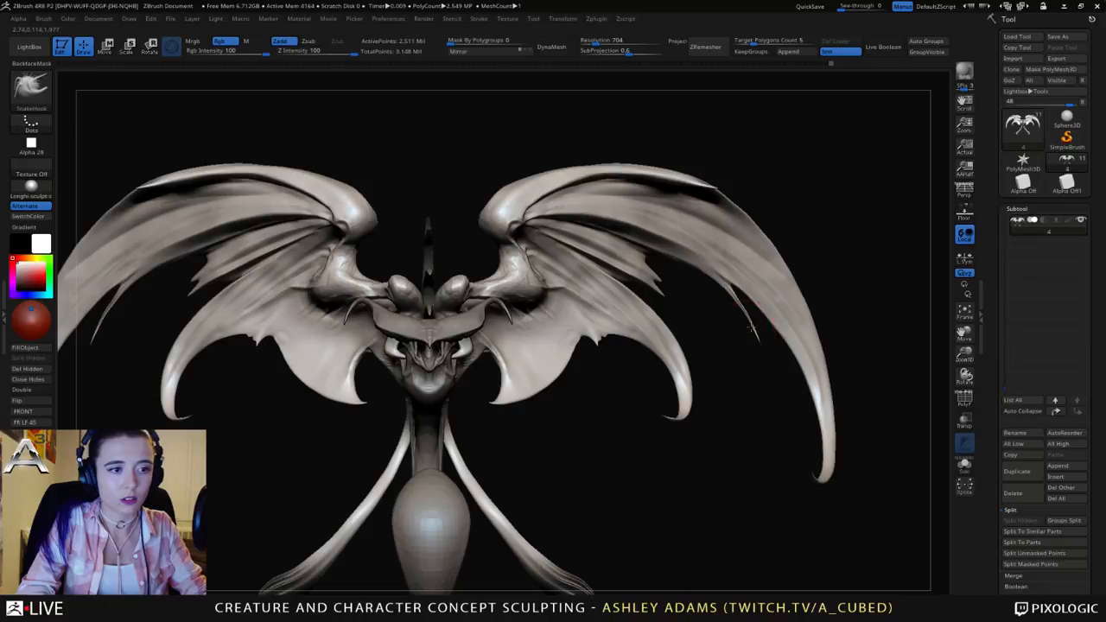
{"action": "left_click_drag", "start_coordinate": [758, 339], "coordinate": [699, 250], "text": "shift"}
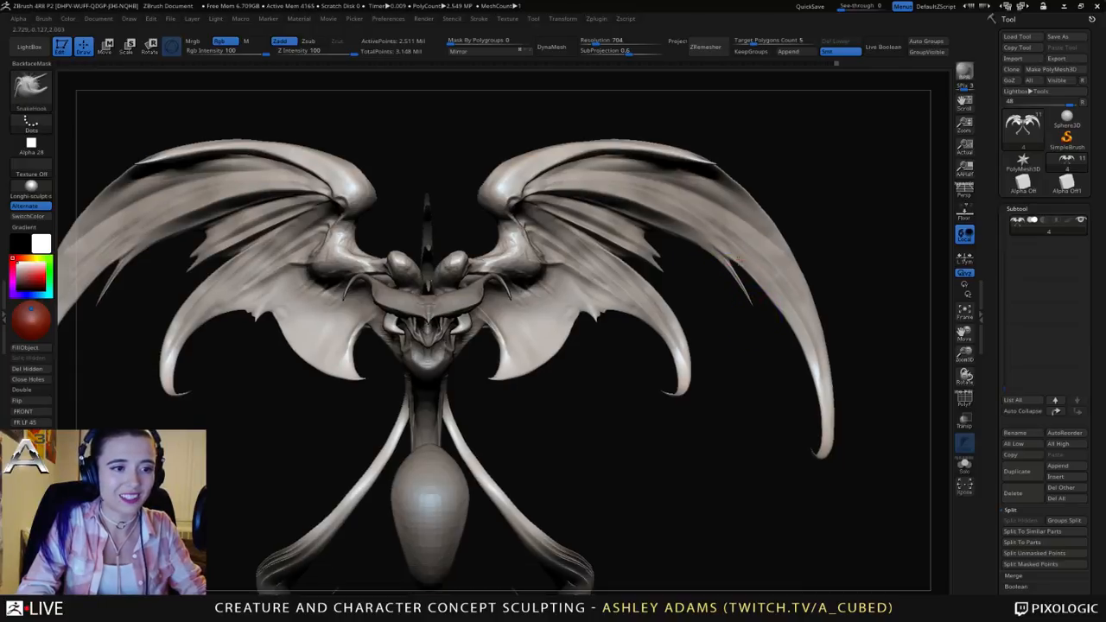
Step: Carve DamStandard creases along the wing's upper edge around the pointed spur
{"action": "left_click_drag", "start_coordinate": [755, 275], "coordinate": [743, 257], "text": "alt"}
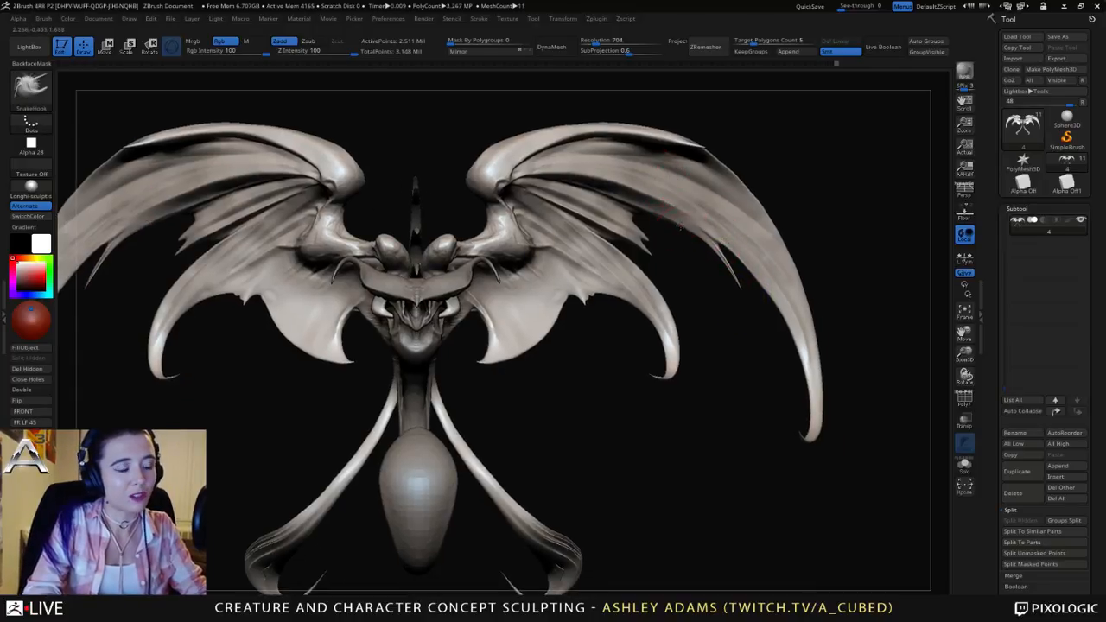
{"action": "right_click_drag", "start_coordinate": [687, 233], "coordinate": [678, 195], "text": "ctrl"}
{"action": "right_click_drag", "start_coordinate": [609, 185], "coordinate": [654, 189], "text": "alt"}
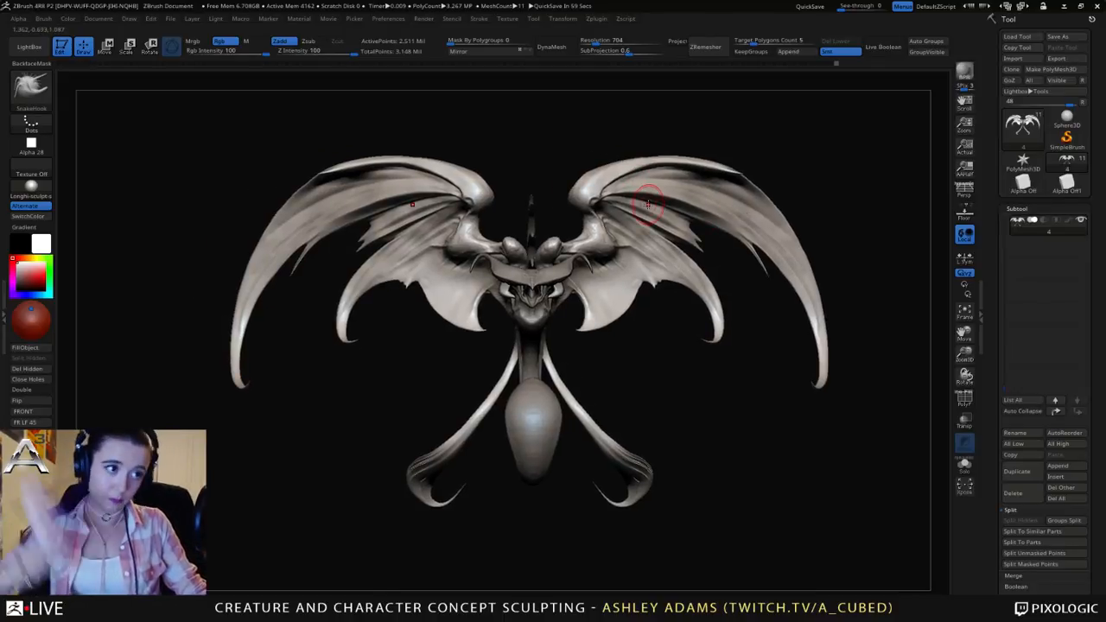
{"action": "key", "text": "b"}
{"action": "key", "text": "d"}
{"action": "key", "text": "s"}
{"action": "mouse_move", "coordinate": [414, 148]}
{"action": "right_mouse_down"}
{"action": "mouse_move", "coordinate": [415, 191]}
{"action": "mouse_move", "coordinate": [414, 164]}
{"action": "right_mouse_up"}
{"action": "mouse_move", "coordinate": [337, 159]}
{"action": "left_mouse_down"}
{"action": "mouse_move", "coordinate": [400, 157]}
{"action": "mouse_move", "coordinate": [480, 198]}
{"action": "left_mouse_up"}
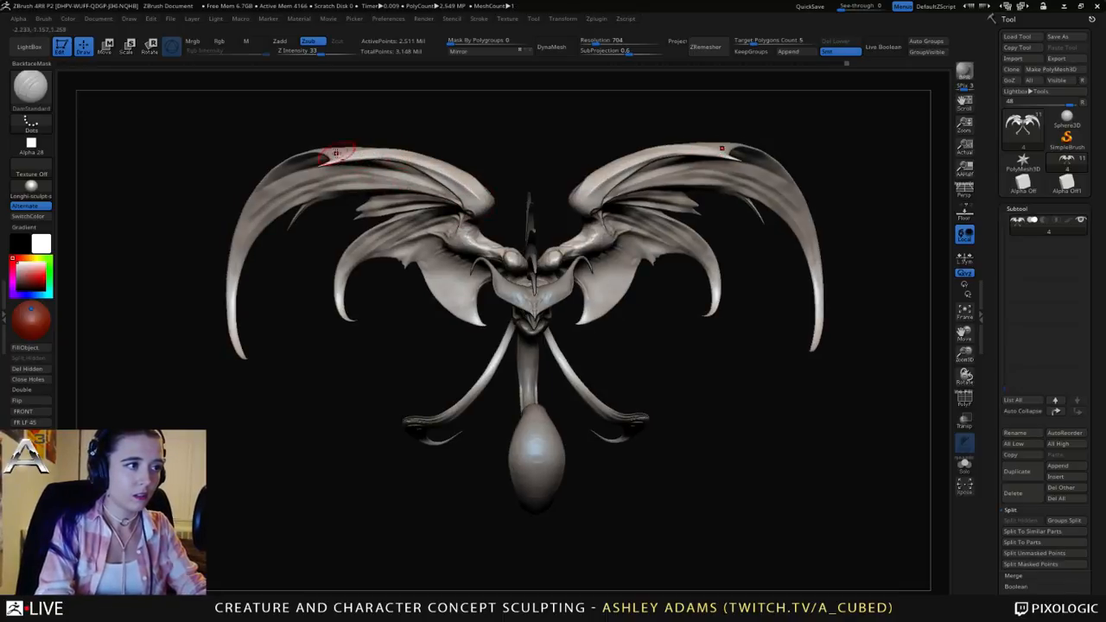
{"action": "mouse_move", "coordinate": [335, 153]}
{"action": "right_mouse_down"}
{"action": "mouse_move", "coordinate": [383, 111]}
{"action": "mouse_move", "coordinate": [406, 164]}
{"action": "right_mouse_up"}
{"action": "mouse_move", "coordinate": [391, 136]}
{"action": "left_mouse_down"}
{"action": "mouse_move", "coordinate": [385, 212]}
{"action": "mouse_move", "coordinate": [355, 159]}
{"action": "left_mouse_up"}
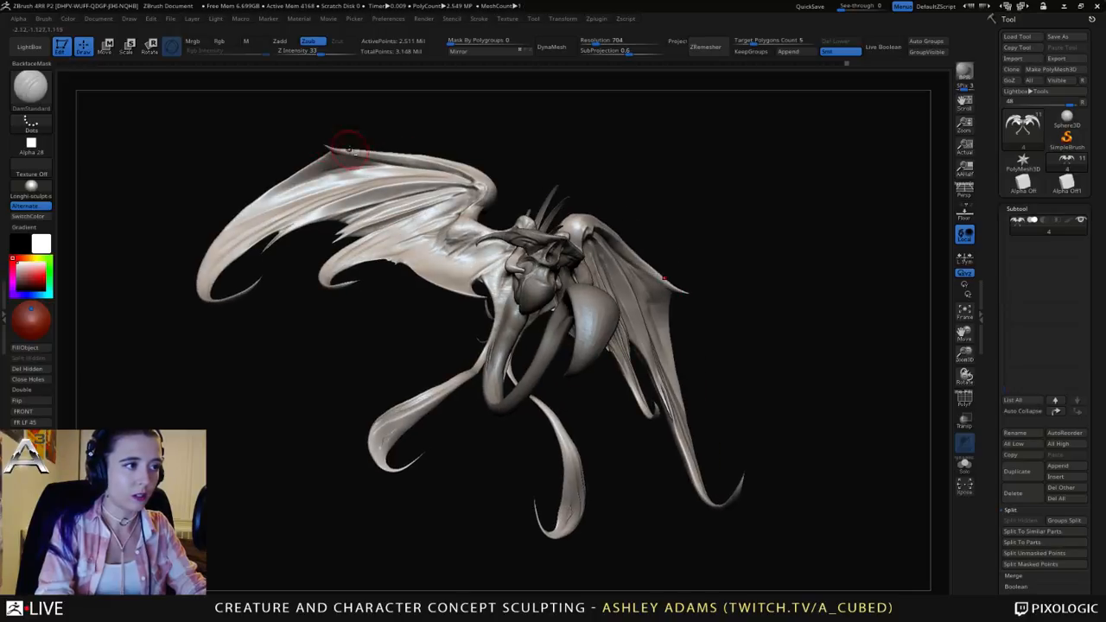
{"action": "mouse_move", "coordinate": [639, 260]}
{"action": "left_mouse_down"}
{"action": "mouse_move", "coordinate": [670, 251]}
{"action": "mouse_move", "coordinate": [404, 173]}
{"action": "mouse_move", "coordinate": [414, 152]}
{"action": "mouse_move", "coordinate": [349, 128]}
{"action": "mouse_move", "coordinate": [247, 178]}
{"action": "left_mouse_up"}
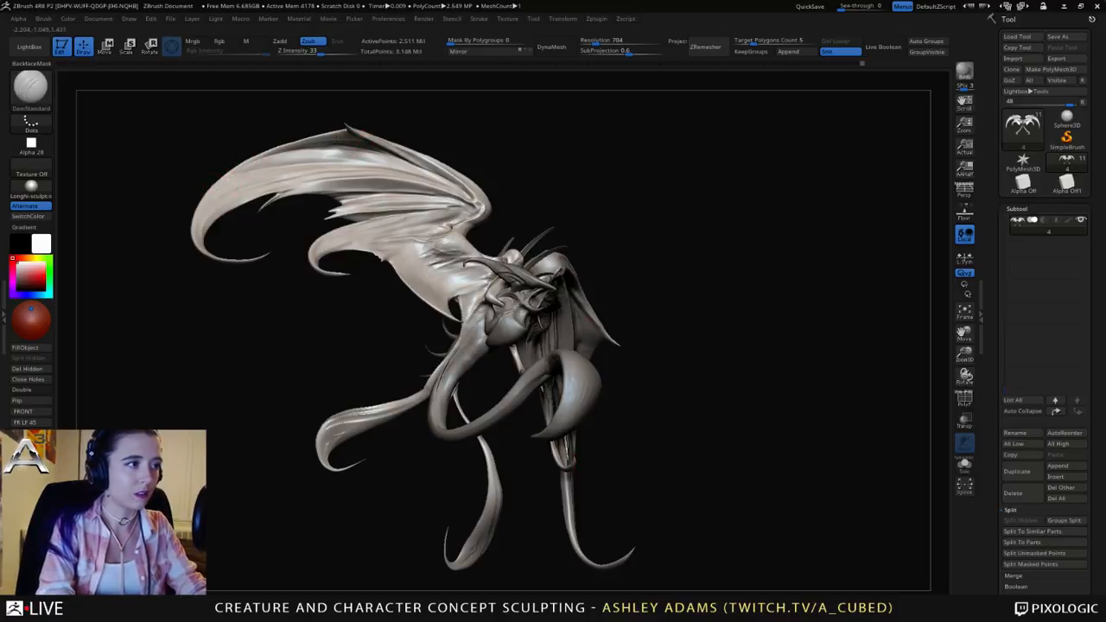
{"action": "left_click_drag", "start_coordinate": [296, 145], "coordinate": [356, 222]}
Step: Adjust the thin spike on the upper wing membrane's inner edge with SnakeHook
{"action": "mouse_move", "coordinate": [357, 222]}
{"action": "right_mouse_down"}
{"action": "mouse_move", "coordinate": [421, 213]}
{"action": "mouse_move", "coordinate": [371, 146]}
{"action": "mouse_move", "coordinate": [472, 132]}
{"action": "right_mouse_up"}
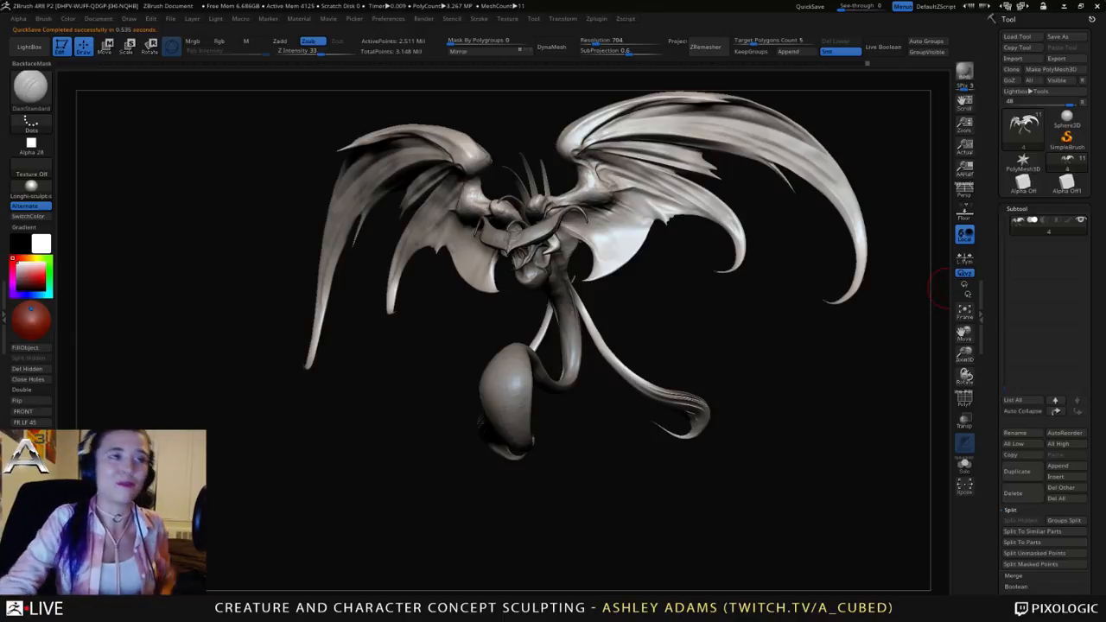
{"action": "left_click_drag", "start_coordinate": [281, 226], "coordinate": [422, 208]}
{"action": "left_click_drag", "start_coordinate": [422, 250], "coordinate": [395, 224]}
{"action": "left_click_drag", "start_coordinate": [310, 207], "coordinate": [406, 221]}
{"action": "key", "text": "b"}
{"action": "key", "text": "s"}
{"action": "key", "text": "h"}
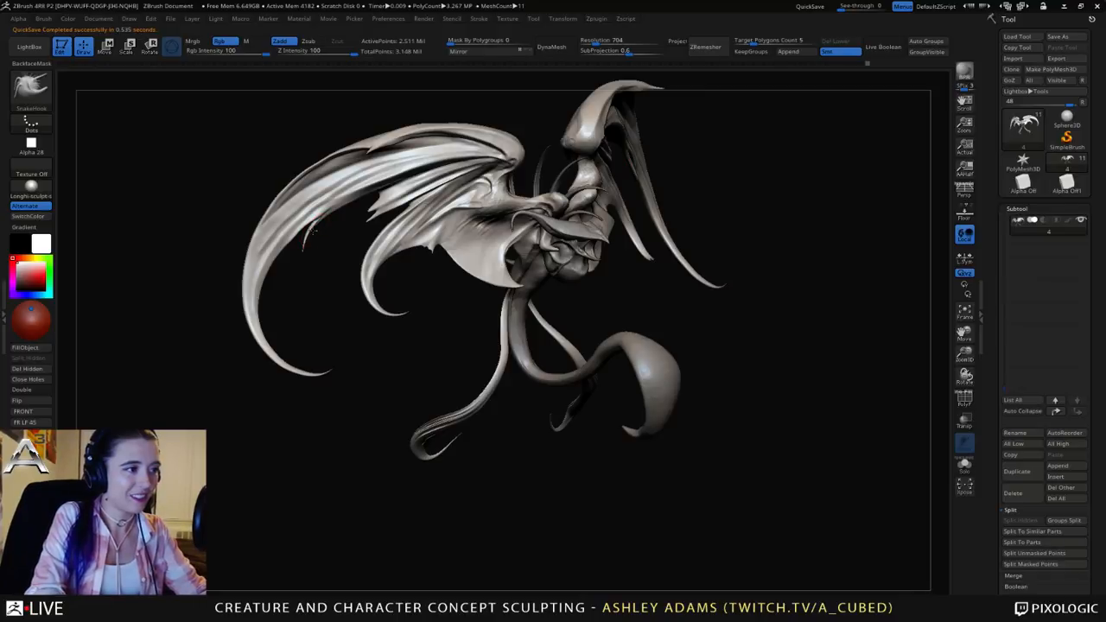
{"action": "left_click_drag", "start_coordinate": [317, 224], "coordinate": [292, 232], "text": "shift"}
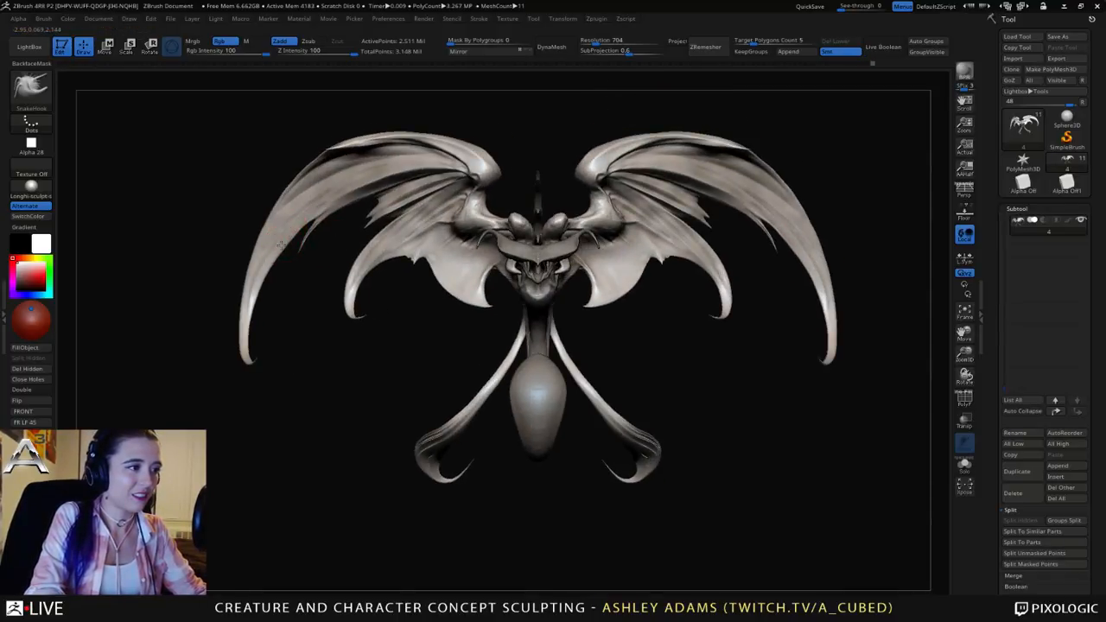
Step: Pull a pointed spike out of the lowest wing membrane's bottom edge with a resized SnakeHook brush and smooth it
{"action": "right_click_drag", "start_coordinate": [633, 182], "coordinate": [604, 174], "text": "alt"}
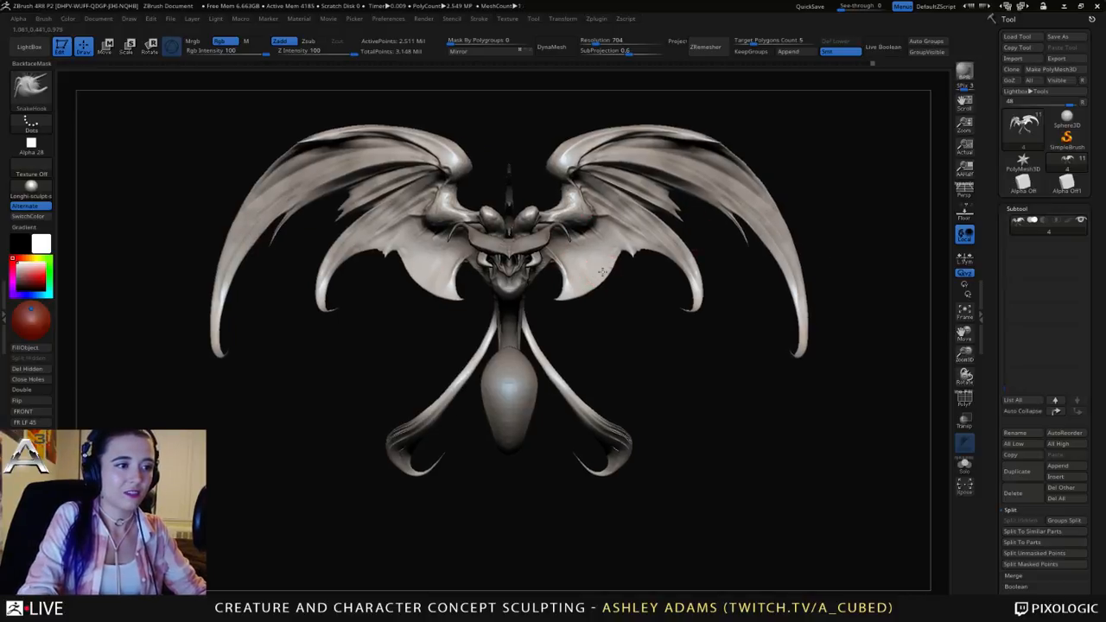
{"action": "key", "text": "space"}
{"action": "left_click_drag", "start_coordinate": [607, 272], "coordinate": [597, 272]}
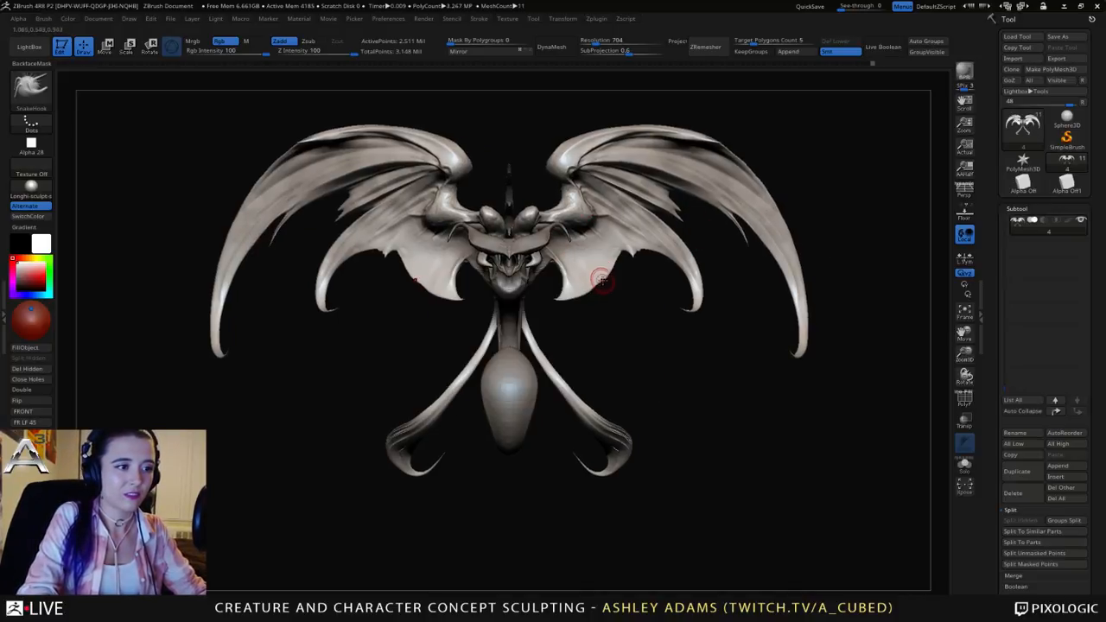
{"action": "mouse_move", "coordinate": [599, 277]}
{"action": "right_mouse_down"}
{"action": "mouse_move", "coordinate": [572, 289]}
{"action": "mouse_move", "coordinate": [599, 284]}
{"action": "mouse_move", "coordinate": [602, 294]}
{"action": "right_mouse_up"}
{"action": "key", "text": "space"}
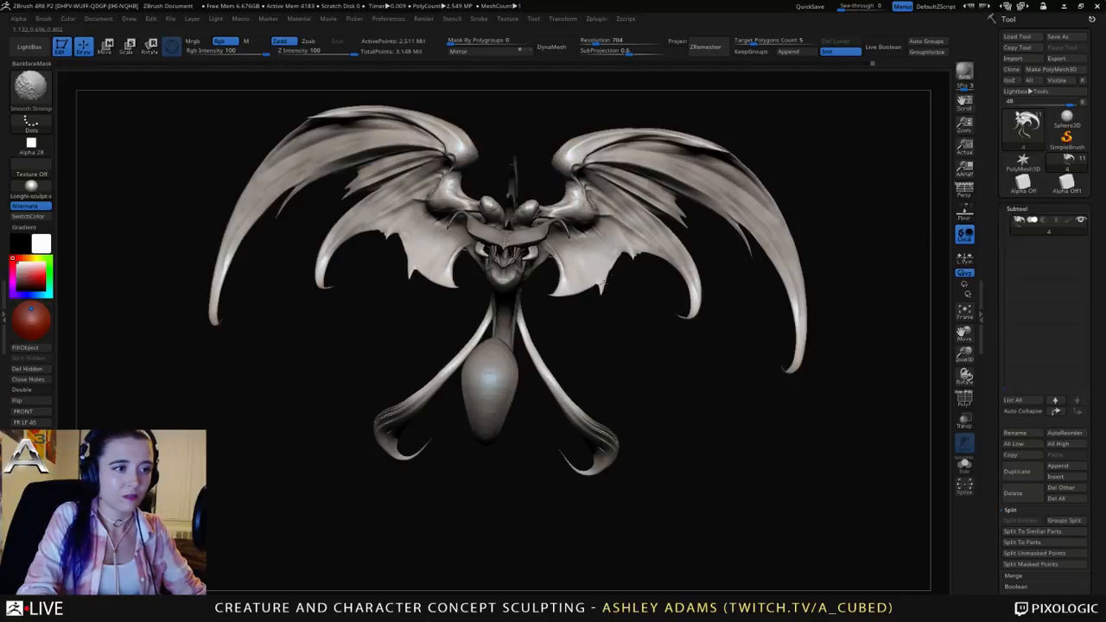
{"action": "right_click", "coordinate": [606, 266]}
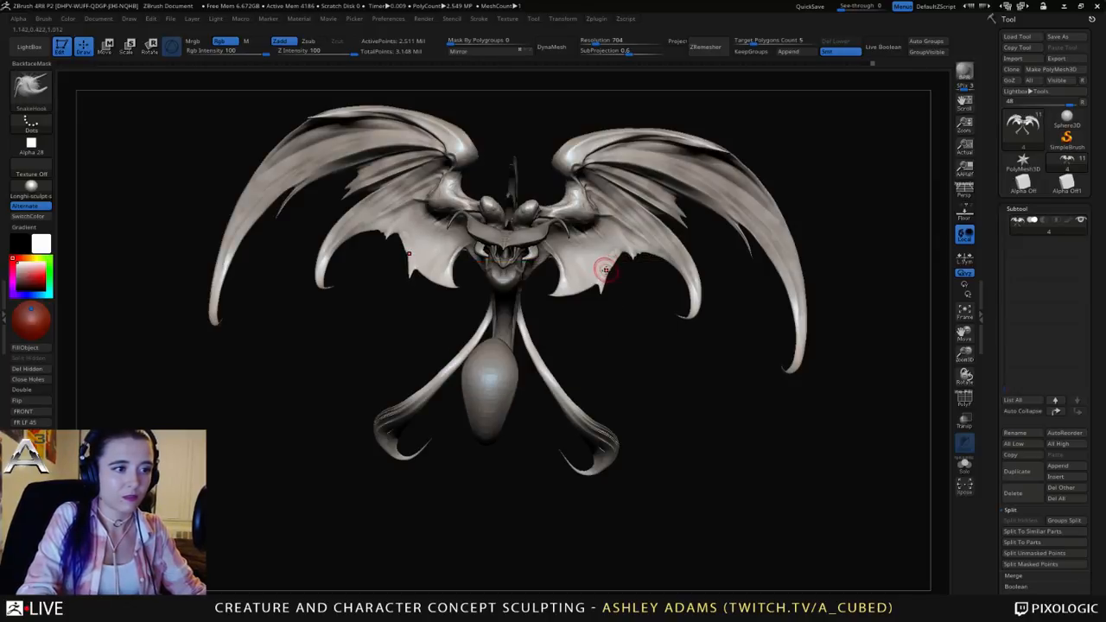
Step: Build up volume at the base of the tusk beside the mouth with ClayBuildup
{"action": "mouse_move", "coordinate": [608, 270]}
{"action": "right_mouse_down"}
{"action": "mouse_move", "coordinate": [602, 155]}
{"action": "mouse_move", "coordinate": [630, 202]}
{"action": "mouse_move", "coordinate": [624, 239]}
{"action": "mouse_move", "coordinate": [565, 264]}
{"action": "mouse_move", "coordinate": [508, 223]}
{"action": "mouse_move", "coordinate": [539, 206]}
{"action": "right_mouse_up"}
{"action": "key", "text": "b"}
{"action": "key", "text": "d"}
{"action": "key", "text": "s"}
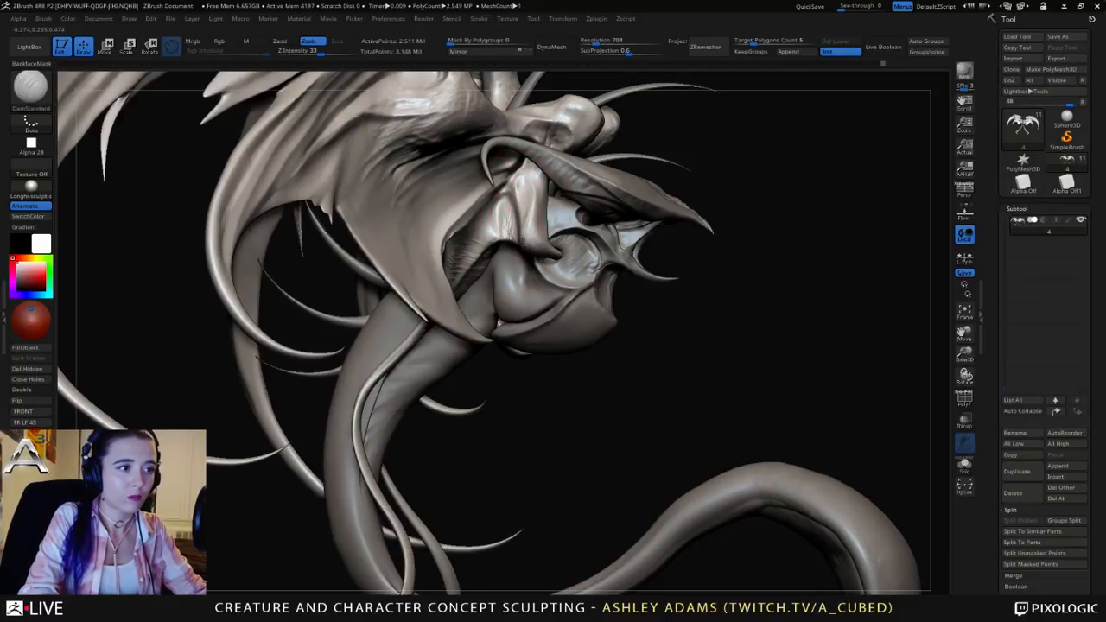
{"action": "mouse_move", "coordinate": [520, 212]}
{"action": "right_mouse_down"}
{"action": "mouse_move", "coordinate": [510, 222]}
{"action": "mouse_move", "coordinate": [538, 248]}
{"action": "mouse_move", "coordinate": [471, 233]}
{"action": "mouse_move", "coordinate": [524, 232]}
{"action": "right_mouse_up"}
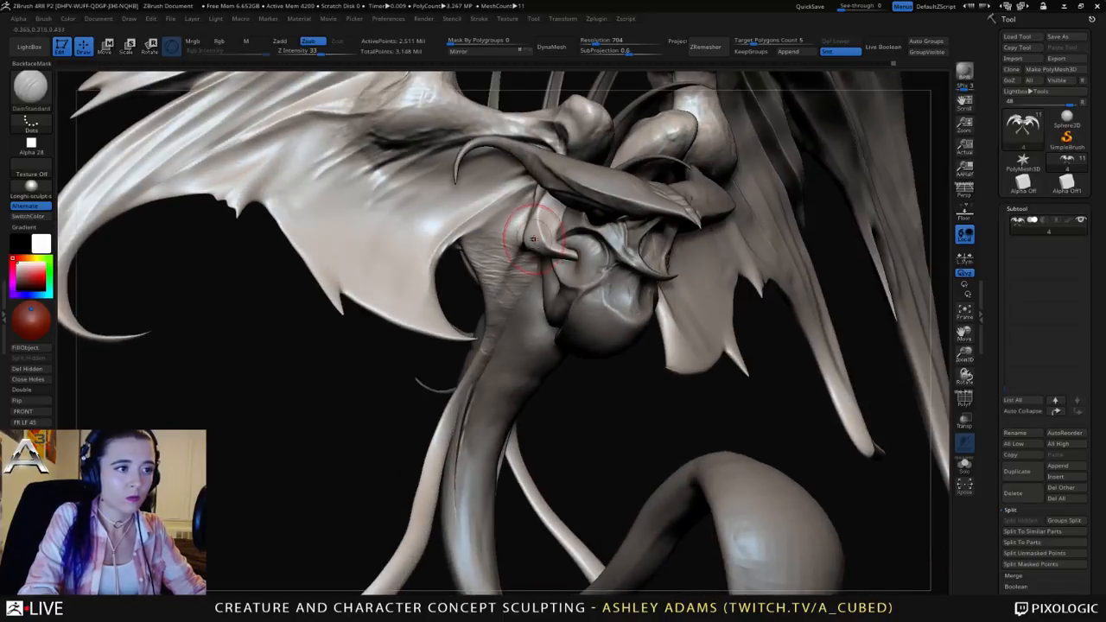
{"action": "key", "text": "b"}
{"action": "key", "text": "c"}
{"action": "key", "text": "b"}
{"action": "mouse_move", "coordinate": [546, 216]}
{"action": "left_mouse_down"}
{"action": "mouse_move", "coordinate": [543, 243]}
{"action": "mouse_move", "coordinate": [560, 207]}
{"action": "left_mouse_up"}
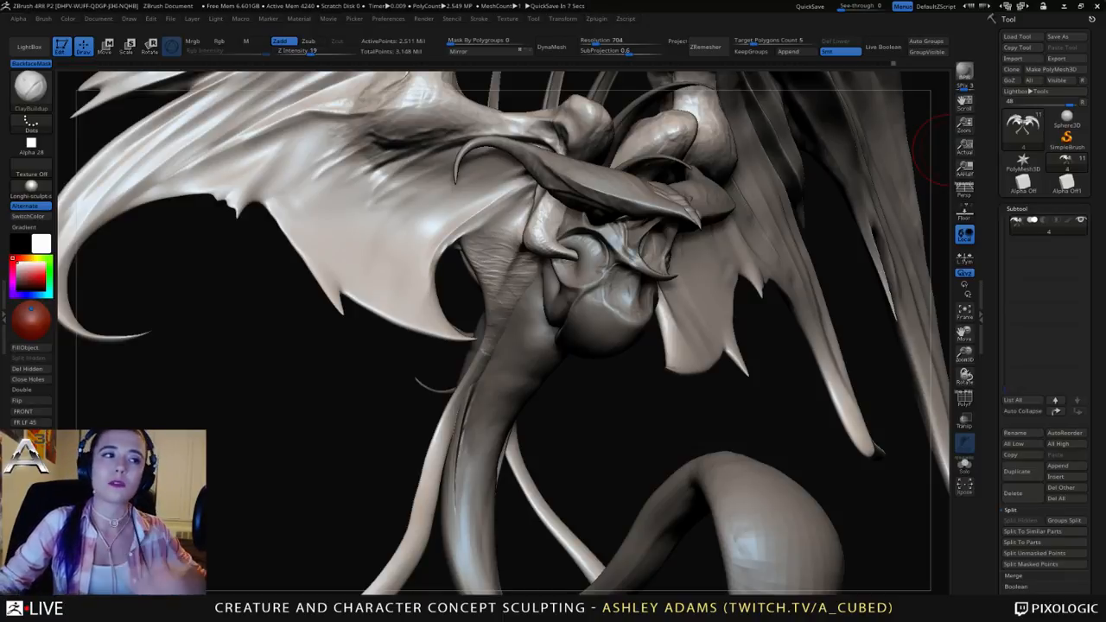
Step: Smooth the surface where the lowest wing membrane meets the neck
{"action": "right_click_drag", "start_coordinate": [460, 264], "coordinate": [508, 291]}
{"action": "right_click_drag", "start_coordinate": [455, 341], "coordinate": [469, 266], "text": "ctrl"}
{"action": "left_click_drag", "start_coordinate": [471, 264], "coordinate": [452, 278], "text": "shift"}
{"action": "right_click_drag", "start_coordinate": [442, 317], "coordinate": [426, 247]}
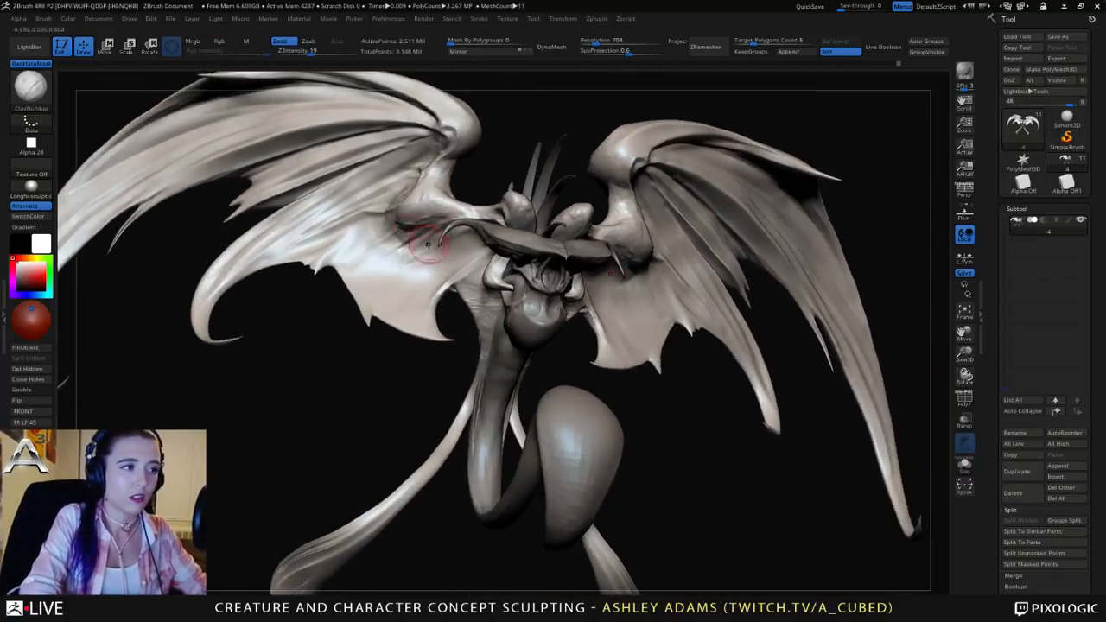
Step: Start carving DamStandard folds into the lowest wing membrane, beginning at its upper edge beside the head
{"action": "key", "text": "b"}
{"action": "key", "text": "d"}
{"action": "key", "text": "s"}
{"action": "key", "text": "b"}
{"action": "key", "text": "s"}
{"action": "key", "text": "h"}
{"action": "mouse_move", "coordinate": [365, 203]}
{"action": "right_mouse_down"}
{"action": "mouse_move", "coordinate": [385, 215]}
{"action": "mouse_move", "coordinate": [376, 210]}
{"action": "right_mouse_up"}
{"action": "right_click_drag", "start_coordinate": [519, 189], "coordinate": [474, 183]}
{"action": "key", "text": "b"}
{"action": "key", "text": "d"}
{"action": "key", "text": "s"}
{"action": "right_click_drag", "start_coordinate": [691, 188], "coordinate": [631, 201]}
{"action": "left_click_drag", "start_coordinate": [647, 257], "coordinate": [577, 240]}
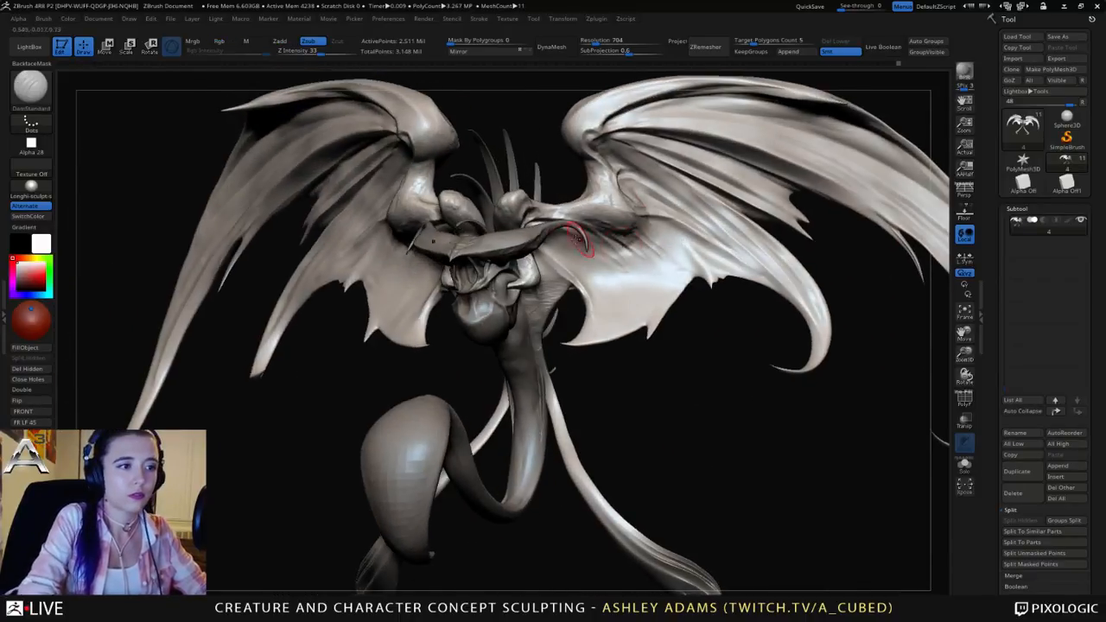
Step: Extend the DamStandard folds down to the lowest membrane's bottom edge and smooth them lightly
{"action": "right_click_drag", "start_coordinate": [635, 243], "coordinate": [596, 249]}
{"action": "mouse_move", "coordinate": [582, 240]}
{"action": "left_mouse_down"}
{"action": "mouse_move", "coordinate": [617, 262]}
{"action": "mouse_move", "coordinate": [621, 303]}
{"action": "left_mouse_up"}
{"action": "right_click_drag", "start_coordinate": [593, 317], "coordinate": [634, 310]}
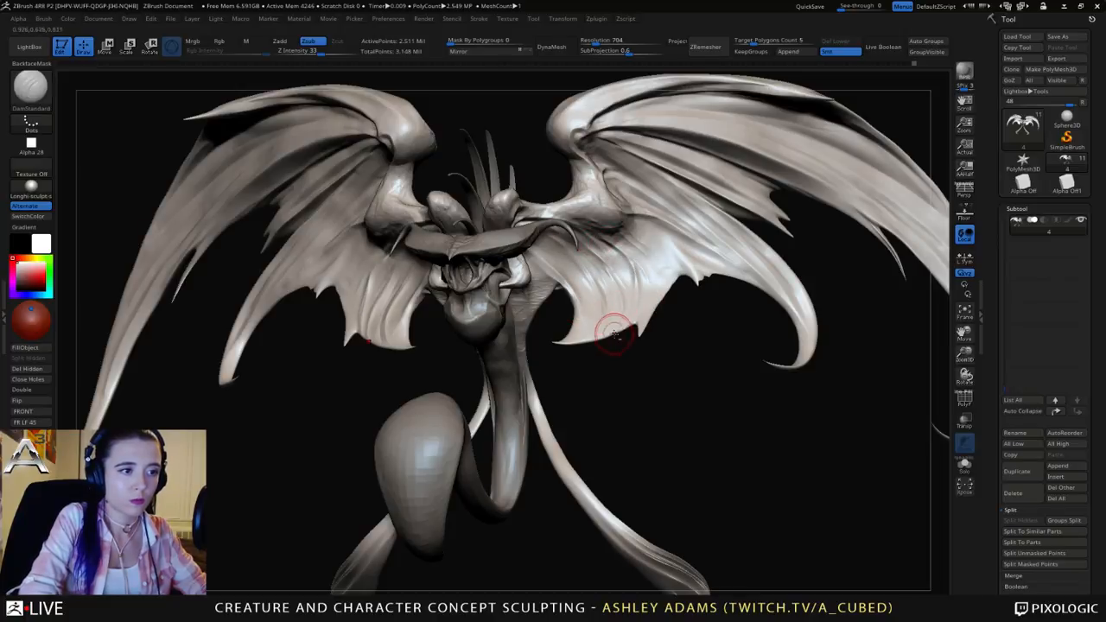
{"action": "key", "text": "shift"}
{"action": "left_click_drag", "start_coordinate": [630, 276], "coordinate": [631, 273], "text": "shift"}
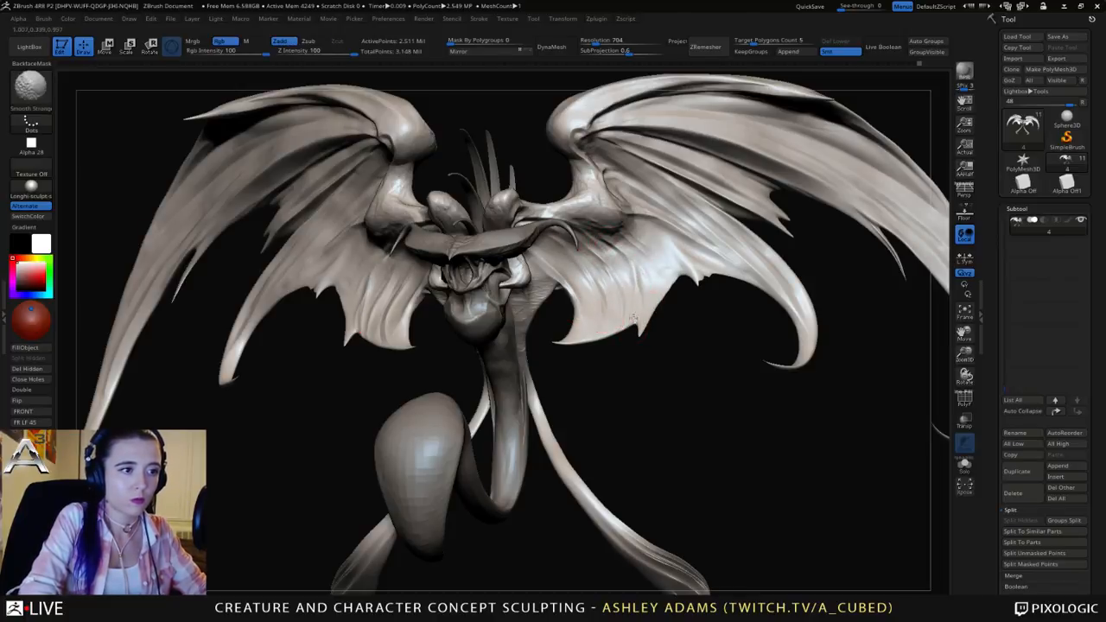
Step: Add more DamStandard creases between the folds across the lowest wing membrane and around its upper edge
{"action": "right_click_drag", "start_coordinate": [646, 297], "coordinate": [477, 269]}
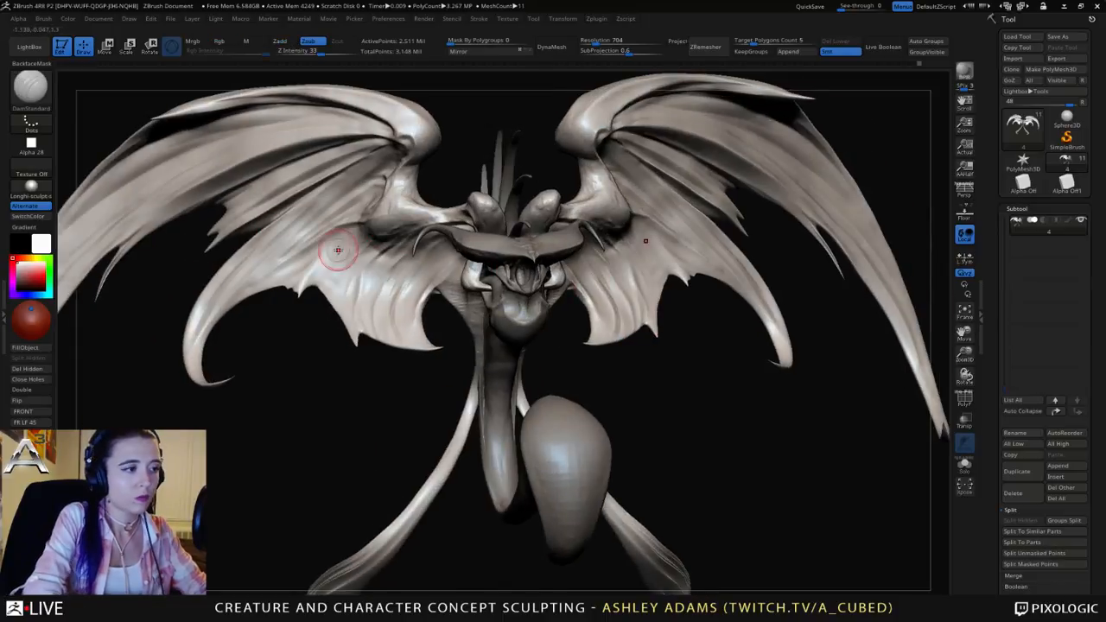
{"action": "right_click_drag", "start_coordinate": [338, 247], "coordinate": [406, 315]}
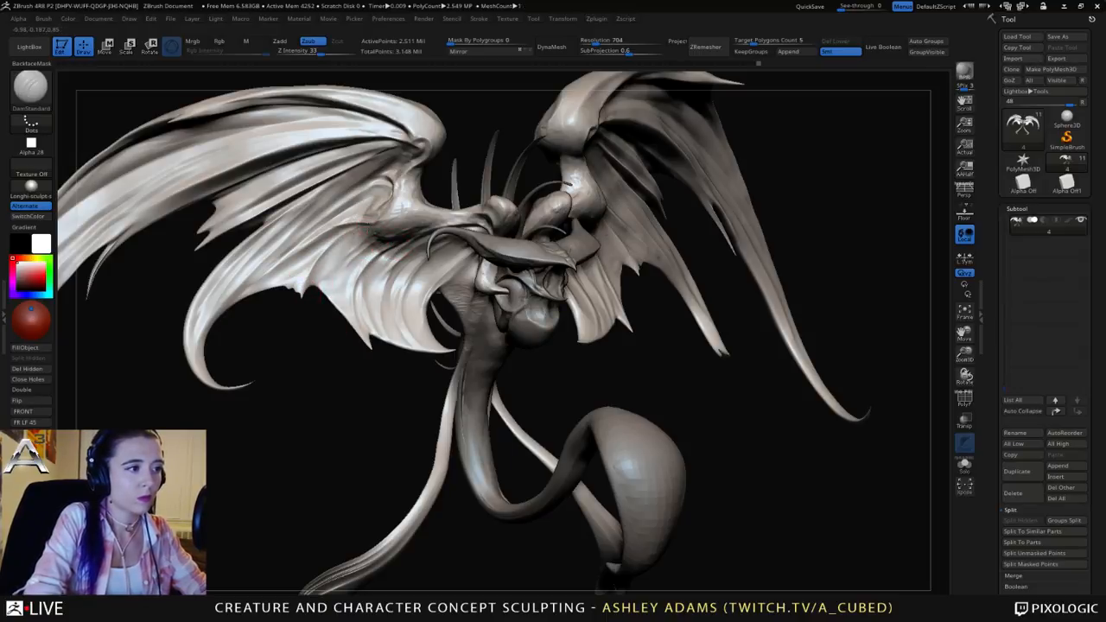
{"action": "right_click_drag", "start_coordinate": [391, 339], "coordinate": [363, 216], "text": "ctrl"}
{"action": "right_click_drag", "start_coordinate": [362, 216], "coordinate": [259, 226]}
{"action": "mouse_move", "coordinate": [507, 276]}
{"action": "right_mouse_down", "text": "alt"}
{"action": "mouse_move", "coordinate": [501, 242]}
{"action": "mouse_move", "coordinate": [504, 313]}
{"action": "mouse_move", "coordinate": [491, 323]}
{"action": "right_mouse_up", "text": "alt"}
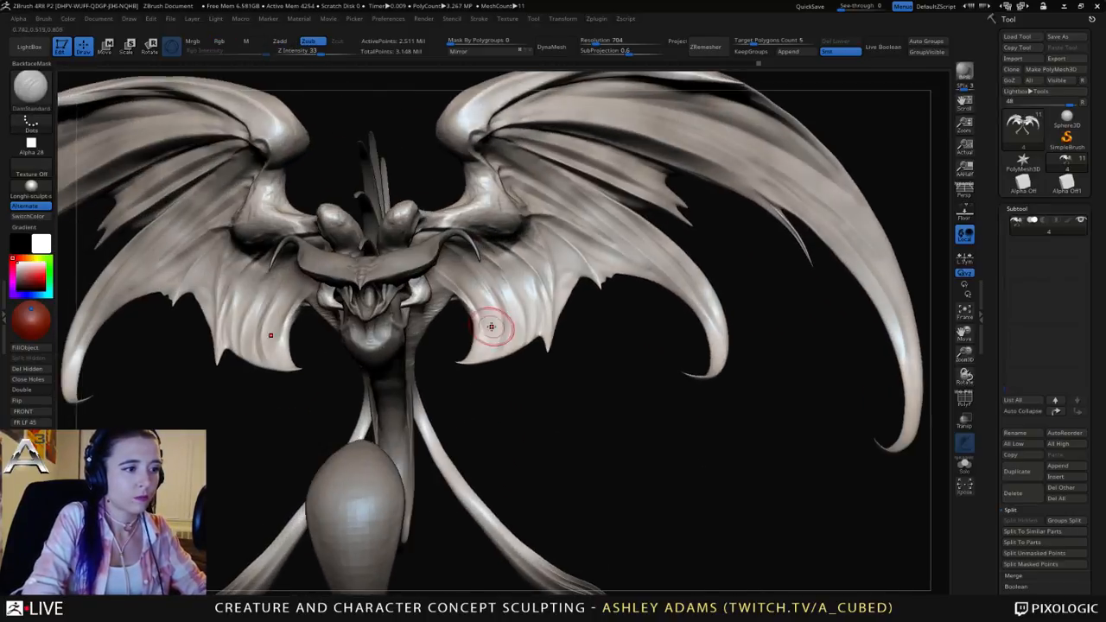
Step: Reshape the lowest membrane's inner bottom corner into a second pointed spike with SnakeHook and smooth it
{"action": "key", "text": "space"}
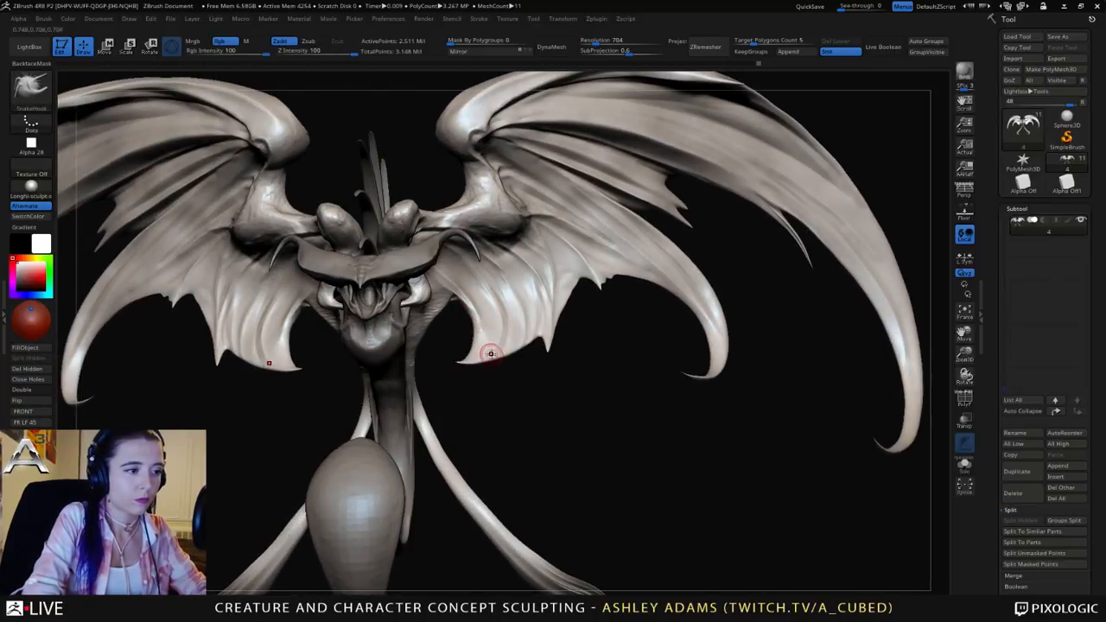
{"action": "key", "text": "ctrl+z"}
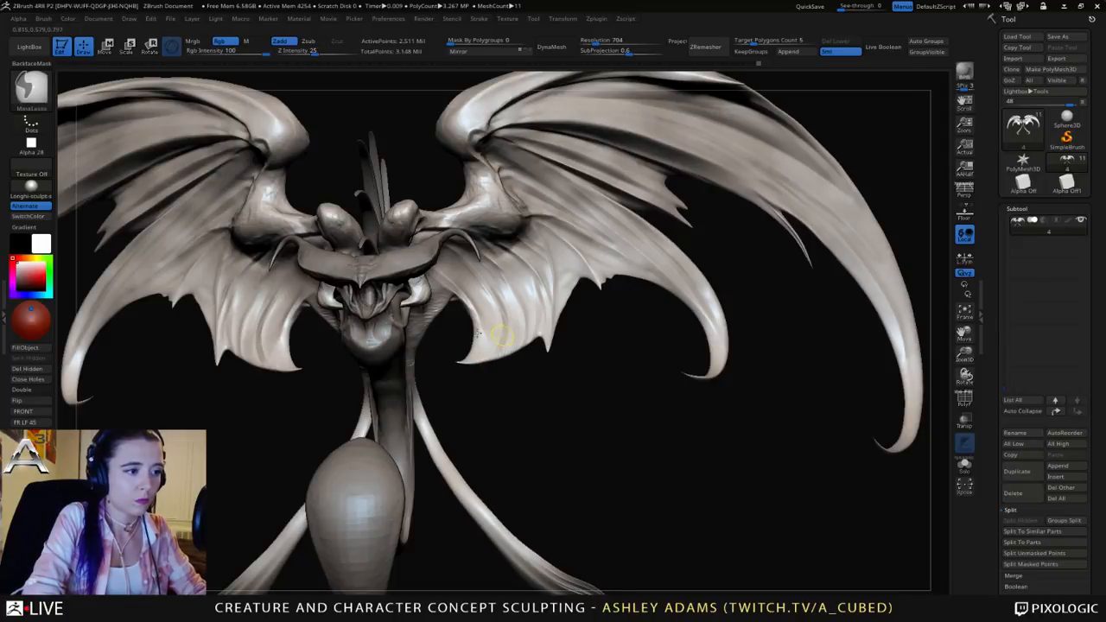
{"action": "mouse_move", "coordinate": [509, 336]}
{"action": "right_mouse_down"}
{"action": "mouse_move", "coordinate": [418, 346]}
{"action": "mouse_move", "coordinate": [494, 365]}
{"action": "mouse_move", "coordinate": [496, 375]}
{"action": "right_mouse_up"}
{"action": "key", "text": "shift"}
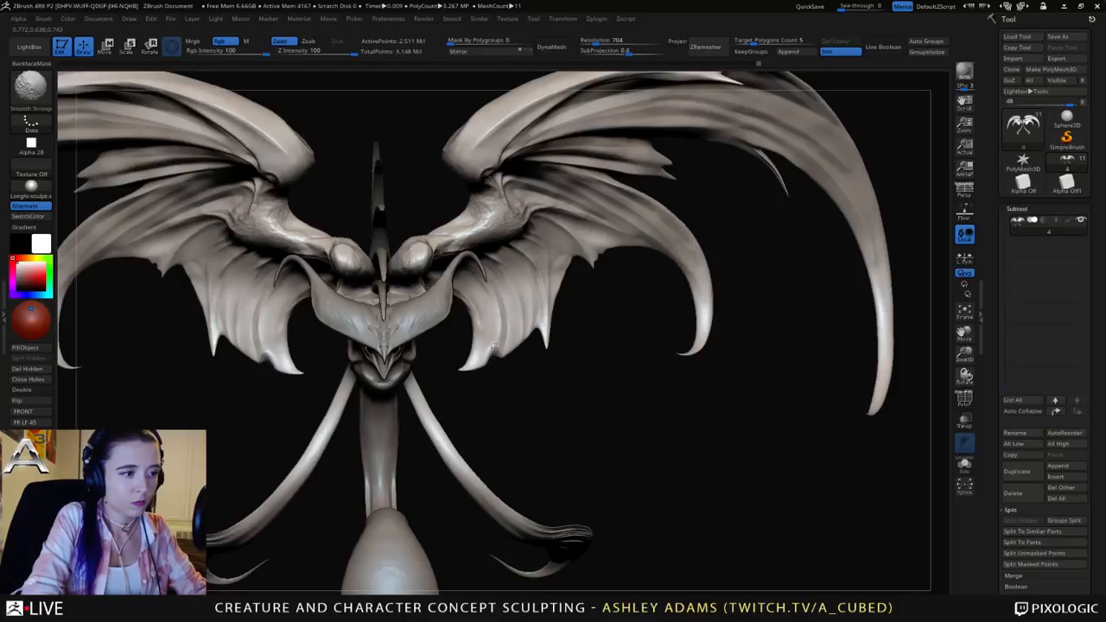
{"action": "mouse_move", "coordinate": [503, 352]}
{"action": "left_mouse_down"}
{"action": "mouse_move", "coordinate": [493, 383]}
{"action": "mouse_move", "coordinate": [458, 369]}
{"action": "left_mouse_up"}
{"action": "key", "text": "space"}
{"action": "mouse_move", "coordinate": [605, 388]}
{"action": "left_mouse_down"}
{"action": "mouse_move", "coordinate": [509, 380]}
{"action": "mouse_move", "coordinate": [482, 356]}
{"action": "mouse_move", "coordinate": [501, 348]}
{"action": "left_mouse_up"}
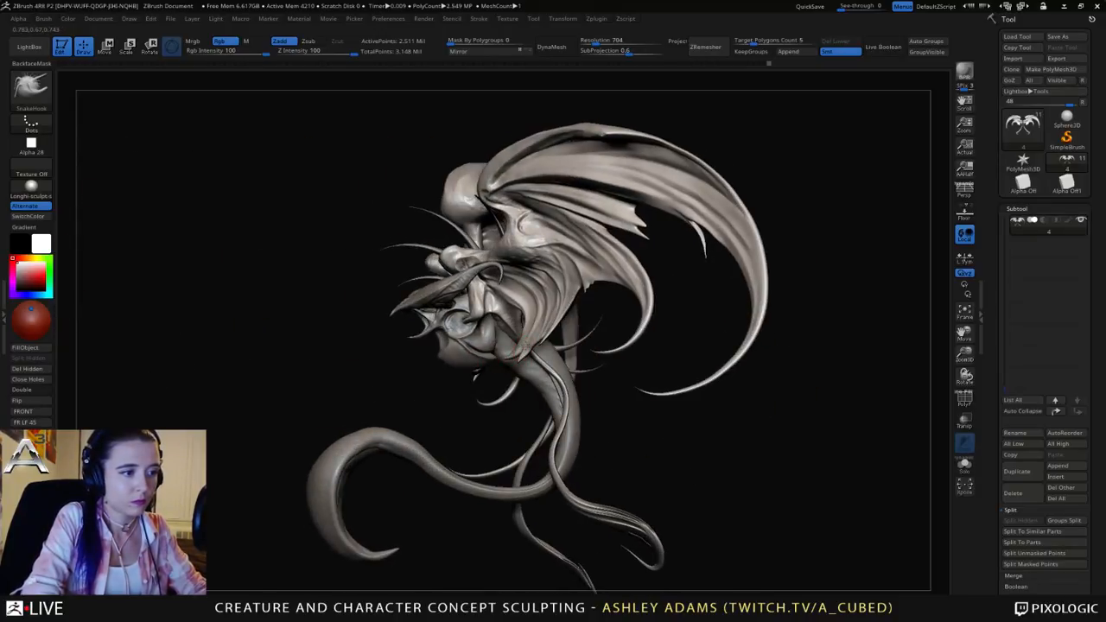
{"action": "key", "text": "shift"}
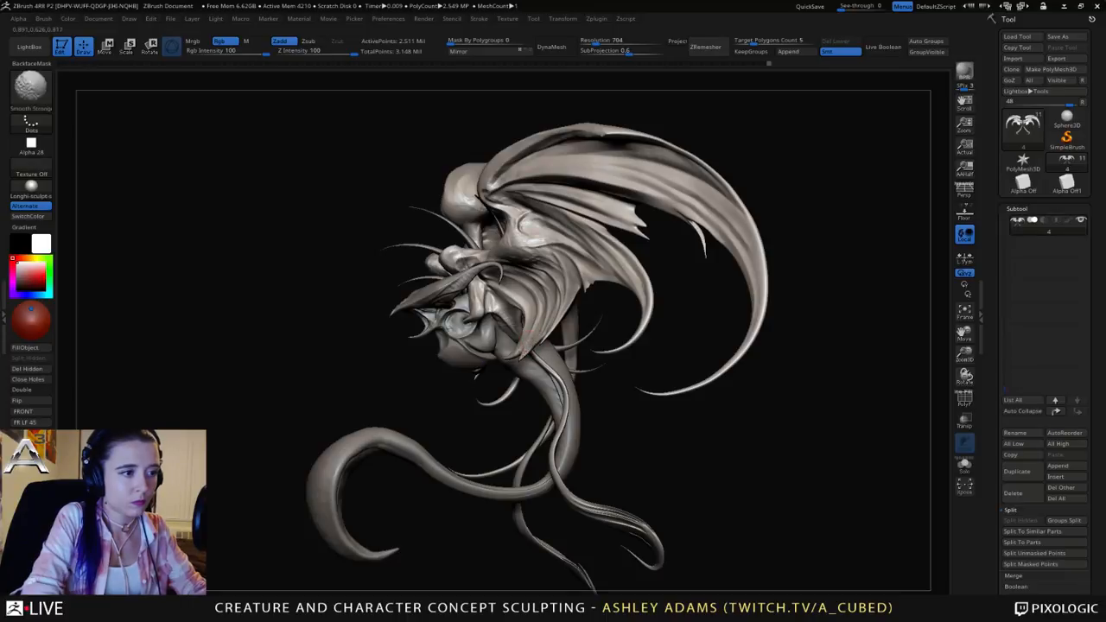
Step: Carve further DamStandard creases from the head side of the lowest membrane toward its spikes
{"action": "mouse_move", "coordinate": [503, 311]}
{"action": "right_mouse_down"}
{"action": "mouse_move", "coordinate": [553, 336]}
{"action": "mouse_move", "coordinate": [467, 296]}
{"action": "mouse_move", "coordinate": [482, 294]}
{"action": "right_mouse_up"}
{"action": "key", "text": "b"}
{"action": "key", "text": "d"}
{"action": "key", "text": "s"}
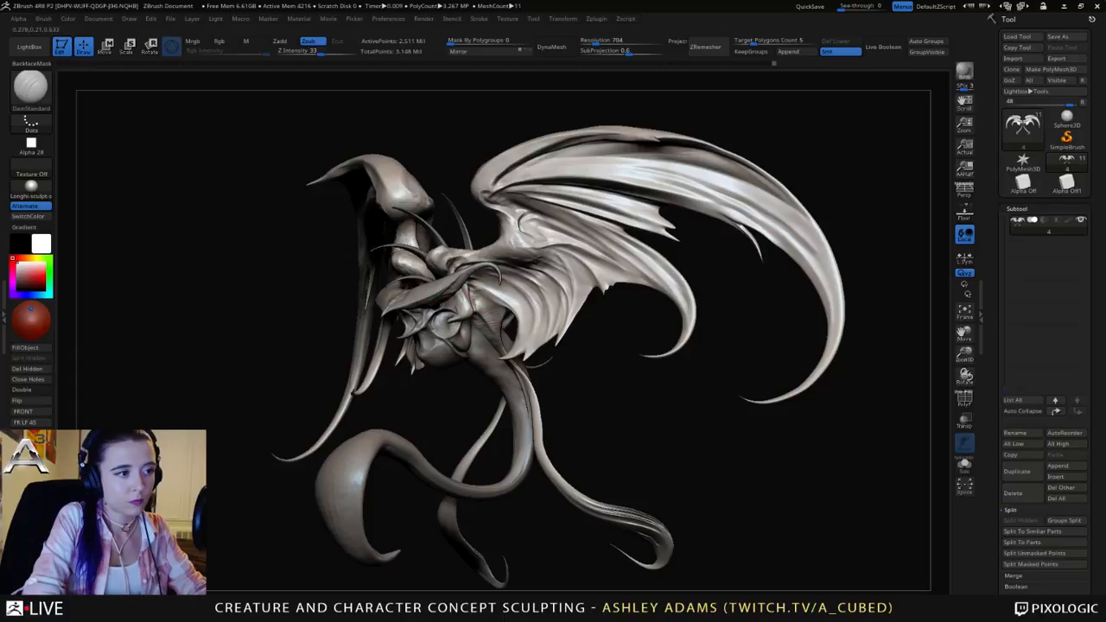
{"action": "mouse_move", "coordinate": [483, 298]}
{"action": "left_mouse_down"}
{"action": "mouse_move", "coordinate": [508, 298]}
{"action": "mouse_move", "coordinate": [530, 332]}
{"action": "left_mouse_up"}
{"action": "mouse_move", "coordinate": [489, 292]}
{"action": "left_mouse_down"}
{"action": "mouse_move", "coordinate": [527, 320]}
{"action": "mouse_move", "coordinate": [491, 294]}
{"action": "mouse_move", "coordinate": [530, 317]}
{"action": "mouse_move", "coordinate": [560, 306]}
{"action": "left_mouse_up"}
{"action": "mouse_move", "coordinate": [563, 285]}
{"action": "right_mouse_down"}
{"action": "mouse_move", "coordinate": [572, 271]}
{"action": "mouse_move", "coordinate": [517, 161]}
{"action": "mouse_move", "coordinate": [570, 226]}
{"action": "right_mouse_up"}
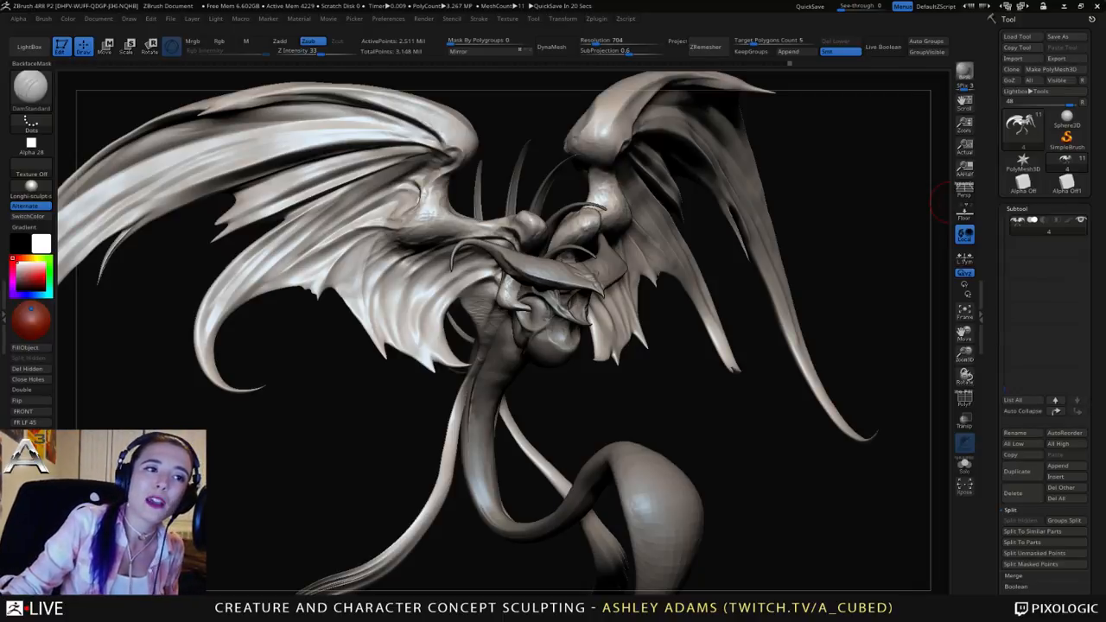
Step: Adjust the form of the middle wing membrane with a resized SnakeHook brush
{"action": "mouse_move", "coordinate": [864, 207]}
{"action": "left_mouse_down"}
{"action": "mouse_move", "coordinate": [937, 177]}
{"action": "mouse_move", "coordinate": [760, 212]}
{"action": "mouse_move", "coordinate": [828, 227]}
{"action": "left_mouse_up"}
{"action": "key", "text": "b"}
{"action": "key", "text": "s"}
{"action": "key", "text": "h"}
{"action": "key", "text": "space"}
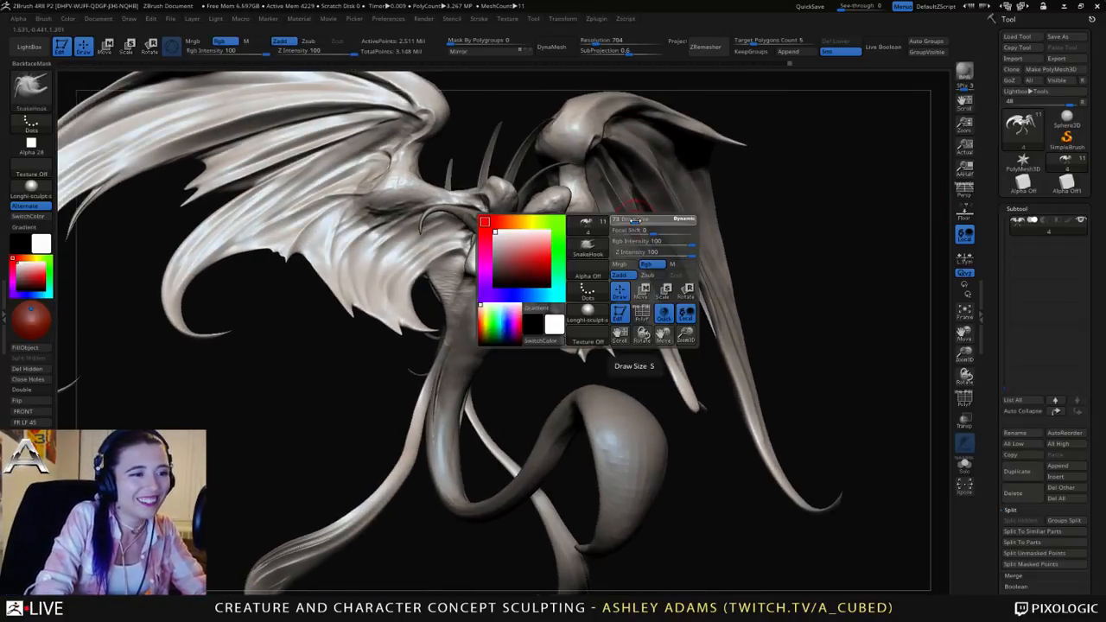
{"action": "left_click", "coordinate": [637, 221]}
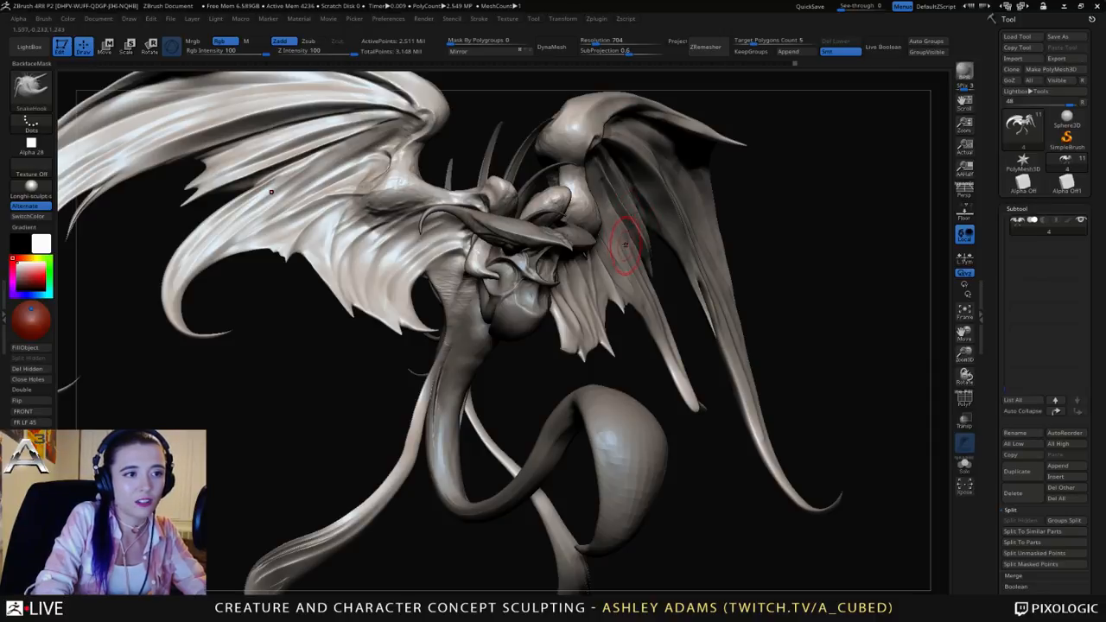
{"action": "key", "text": "space"}
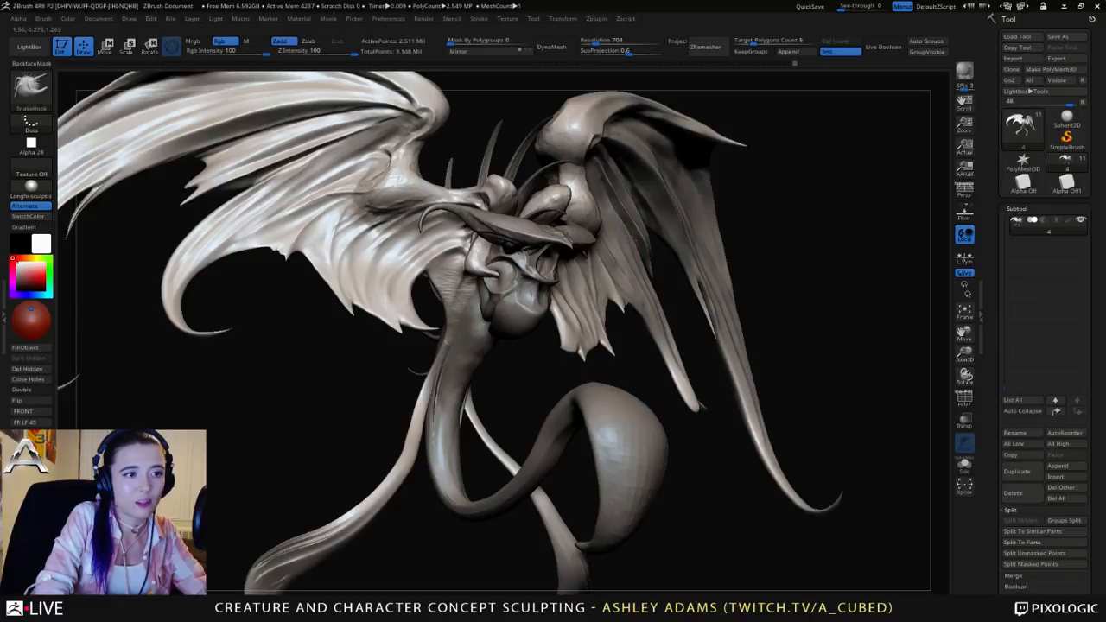
Step: Refine the spiked outline of the lowest wing membrane with SnakeHook, varying the brush size
{"action": "mouse_move", "coordinate": [630, 288]}
{"action": "right_mouse_down", "text": "ctrl"}
{"action": "mouse_move", "coordinate": [630, 238]}
{"action": "mouse_move", "coordinate": [494, 316]}
{"action": "right_mouse_up", "text": "ctrl"}
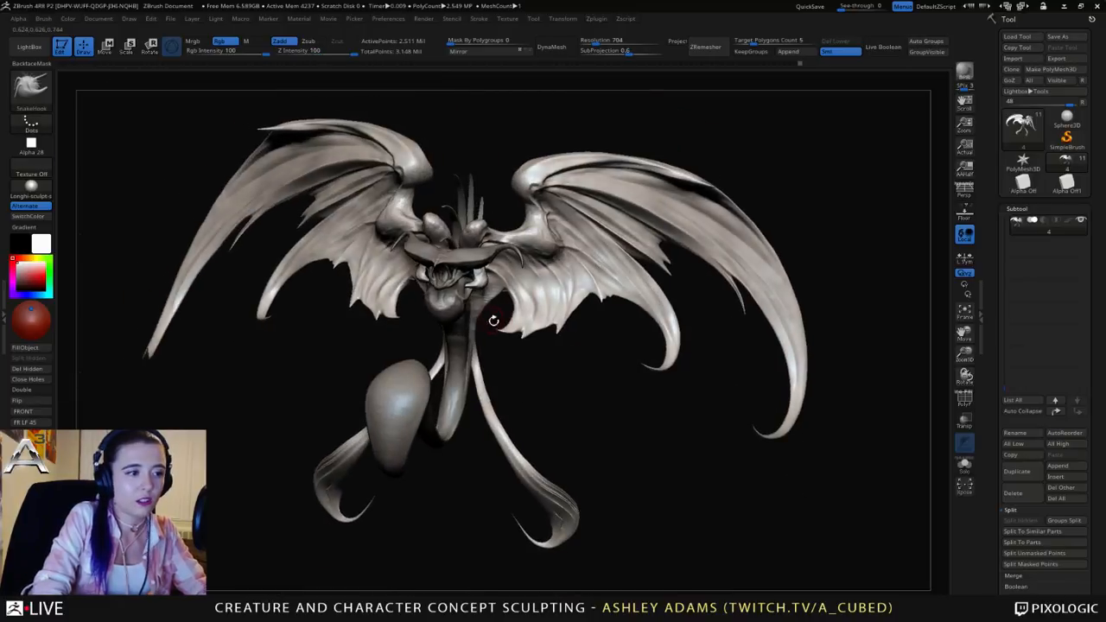
{"action": "key", "text": "space"}
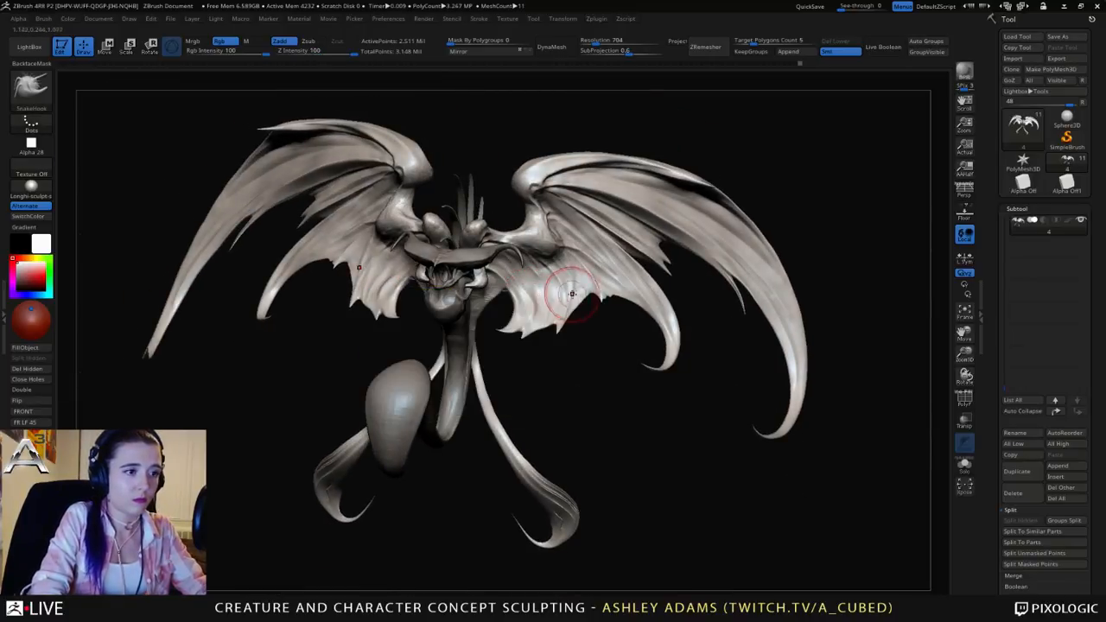
{"action": "right_click_drag", "start_coordinate": [574, 292], "coordinate": [571, 280], "text": "shift"}
{"action": "key", "text": "space"}
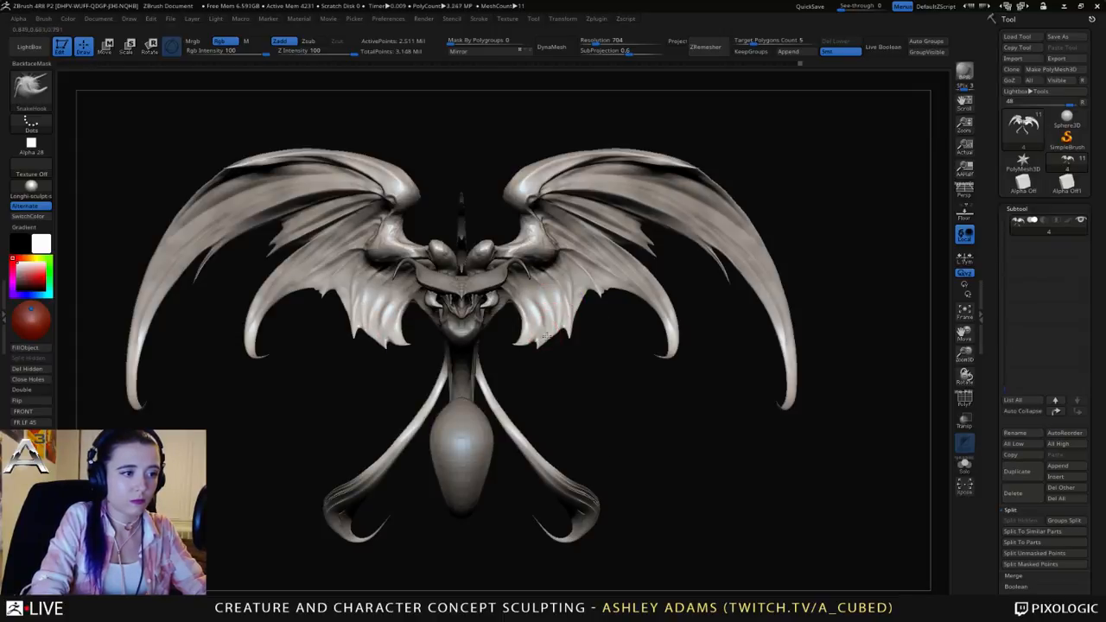
{"action": "right_click_drag", "start_coordinate": [557, 280], "coordinate": [609, 279], "text": "alt"}
{"action": "mouse_move", "coordinate": [448, 309]}
{"action": "right_mouse_down"}
{"action": "mouse_move", "coordinate": [491, 296]}
{"action": "mouse_move", "coordinate": [477, 292]}
{"action": "mouse_move", "coordinate": [509, 275]}
{"action": "mouse_move", "coordinate": [454, 239]}
{"action": "right_mouse_up"}
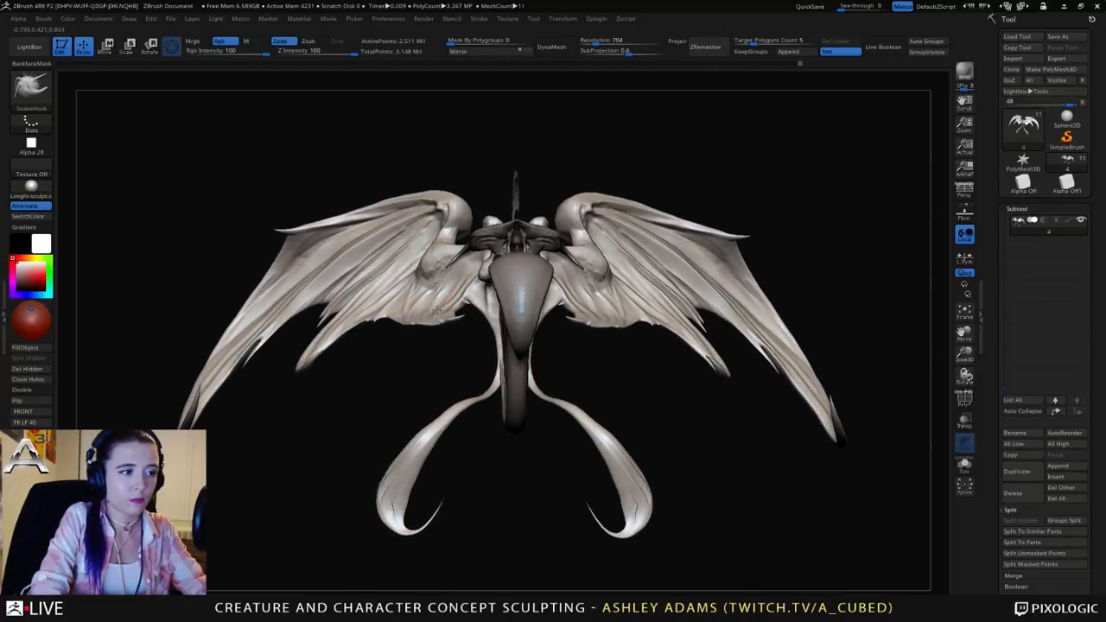
Step: Pull a small curved spur out of the upper wing joint with SnakeHook and smooth it
{"action": "mouse_move", "coordinate": [444, 287]}
{"action": "right_mouse_down"}
{"action": "mouse_move", "coordinate": [444, 320]}
{"action": "mouse_move", "coordinate": [450, 204]}
{"action": "mouse_move", "coordinate": [518, 121]}
{"action": "mouse_move", "coordinate": [474, 111]}
{"action": "right_mouse_up"}
{"action": "key", "text": "space"}
{"action": "left_click_drag", "start_coordinate": [477, 111], "coordinate": [468, 110]}
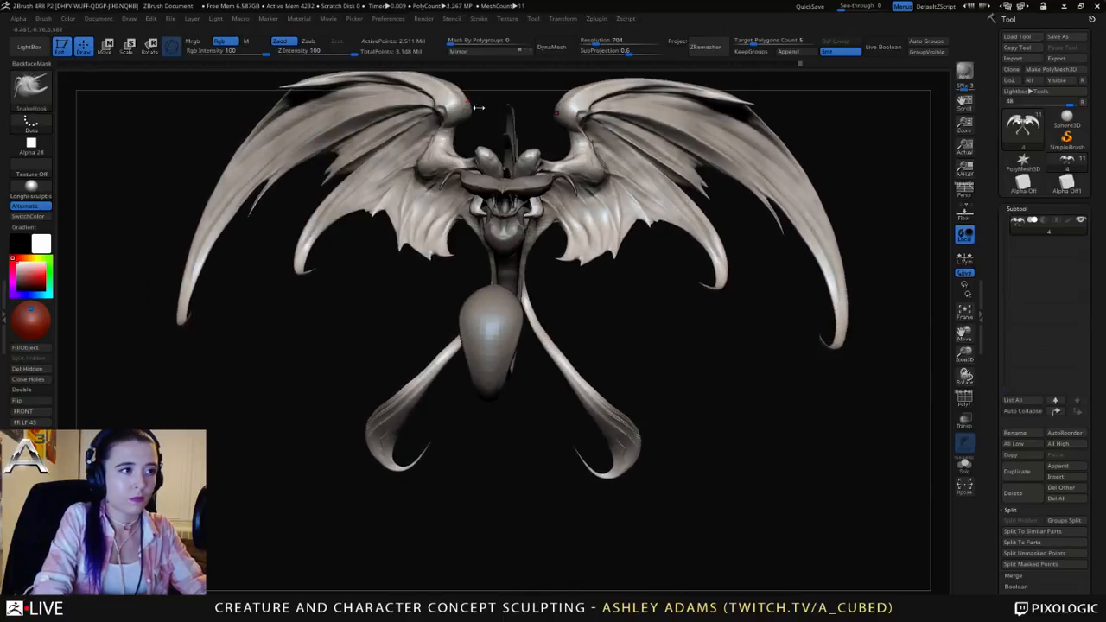
{"action": "mouse_move", "coordinate": [585, 112]}
{"action": "right_mouse_down"}
{"action": "mouse_move", "coordinate": [562, 112]}
{"action": "mouse_move", "coordinate": [592, 105]}
{"action": "right_mouse_up"}
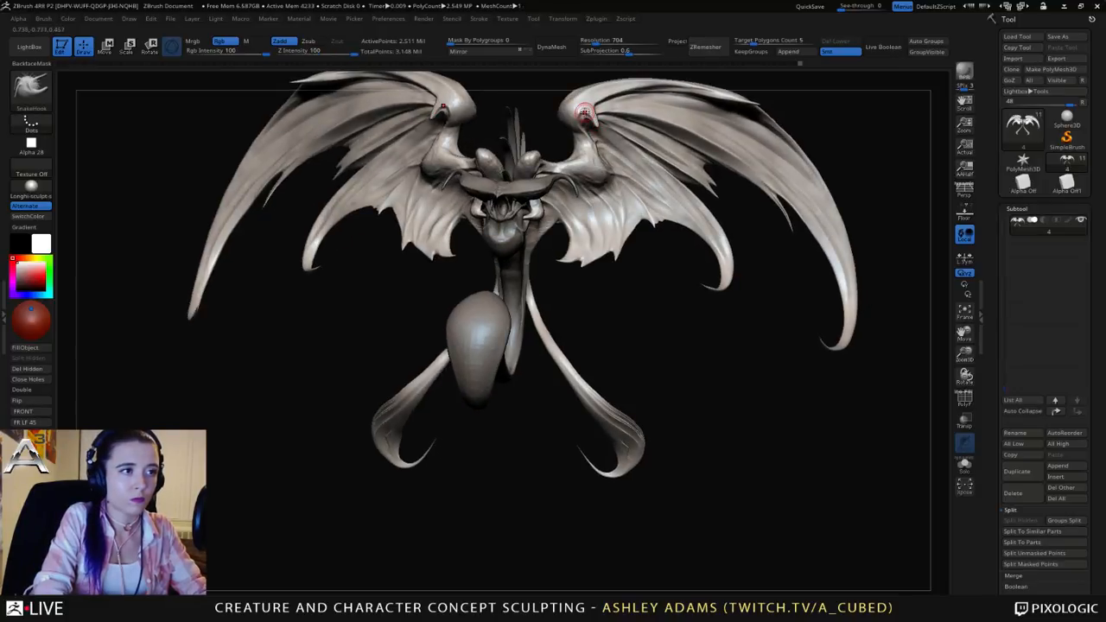
{"action": "key", "text": "shift"}
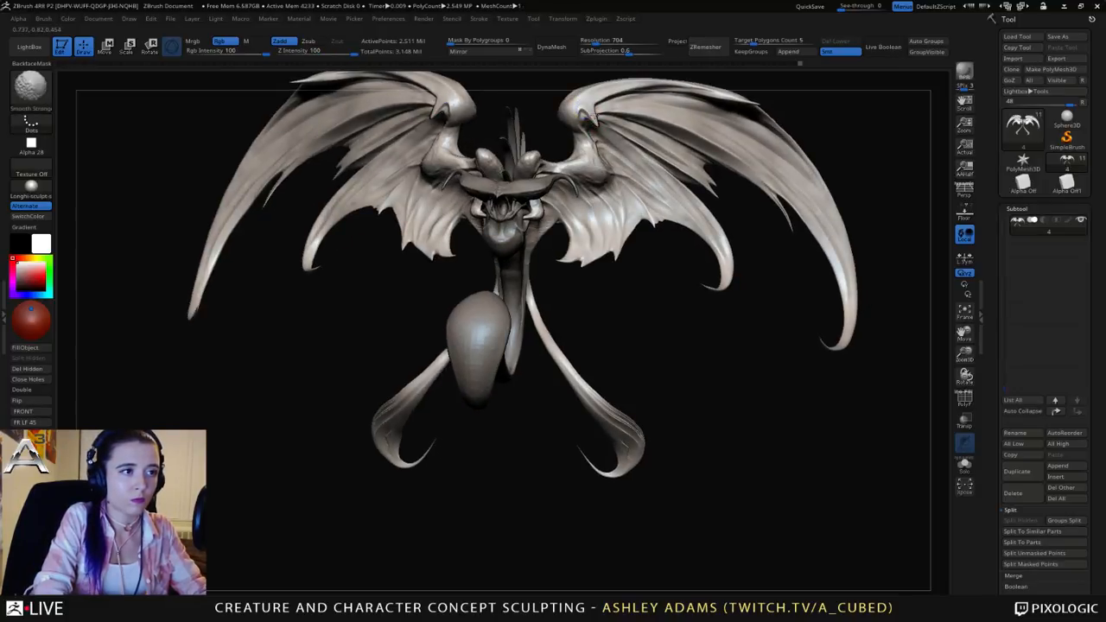
{"action": "right_click", "coordinate": [593, 107]}
{"action": "right_click_drag", "start_coordinate": [612, 108], "coordinate": [588, 105]}
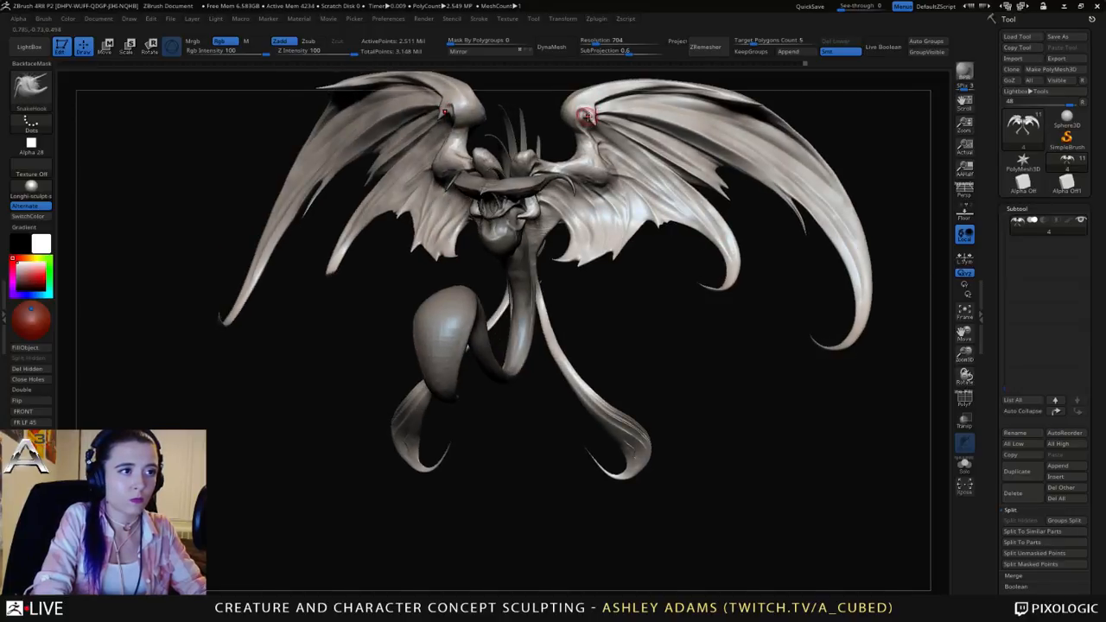
{"action": "key", "text": "shift"}
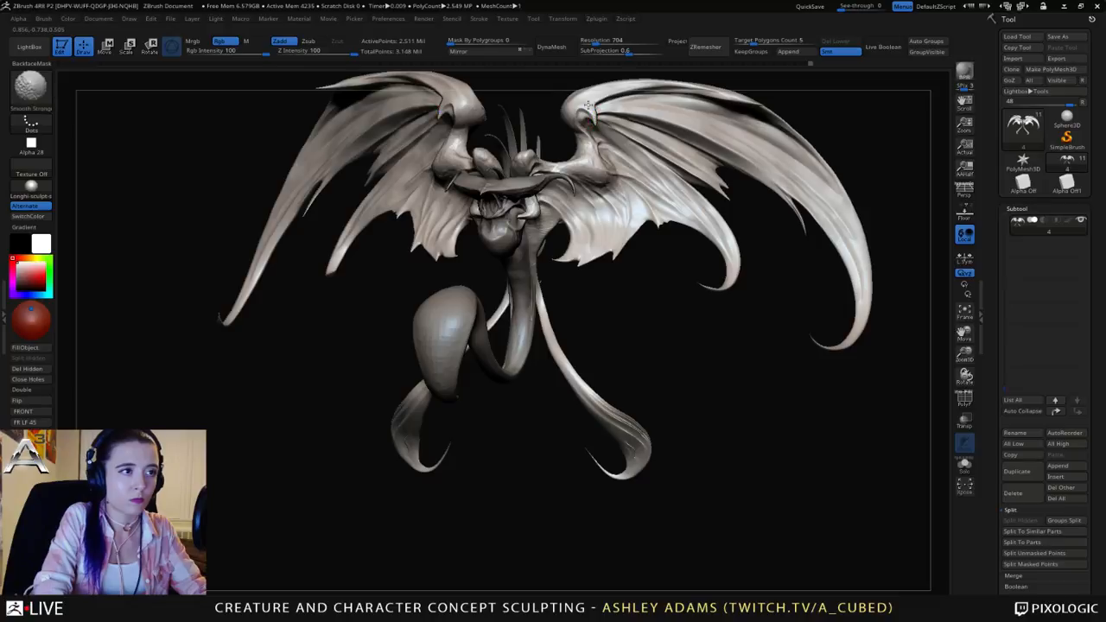
Step: Refine the hooked spur and surrounding surface at the upper wing joint with a resized SnakeHook brush and smoothing
{"action": "right_click_drag", "start_coordinate": [586, 119], "coordinate": [575, 105]}
{"action": "left_click_drag", "start_coordinate": [425, 103], "coordinate": [442, 109], "text": "shift"}
{"action": "mouse_move", "coordinate": [445, 107]}
{"action": "right_mouse_down"}
{"action": "mouse_move", "coordinate": [389, 138]}
{"action": "mouse_move", "coordinate": [394, 149]}
{"action": "right_mouse_up"}
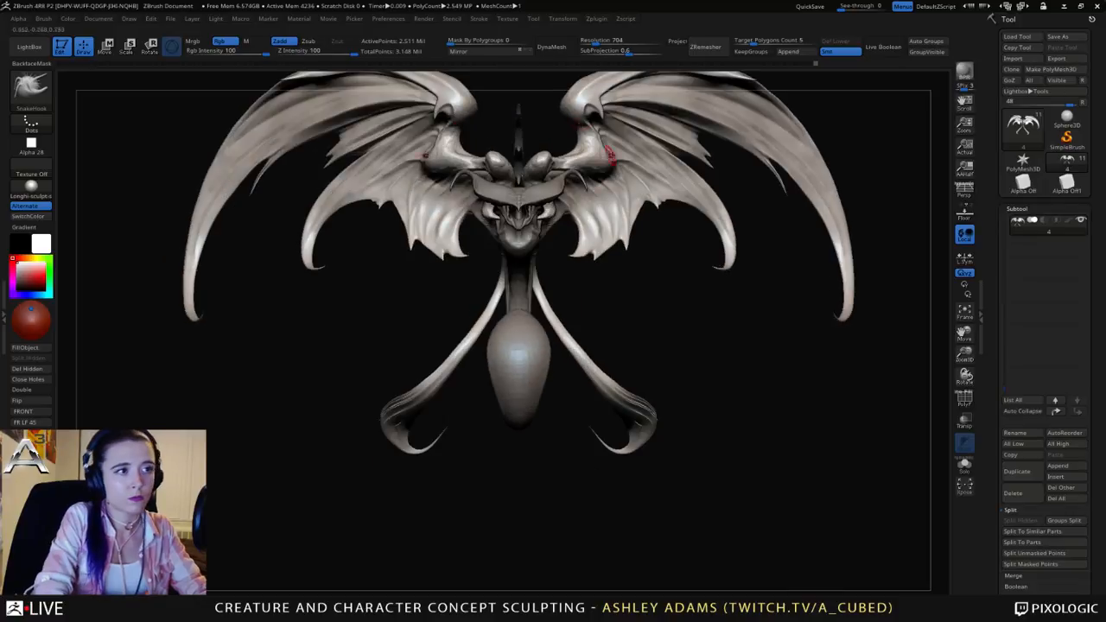
{"action": "mouse_move", "coordinate": [611, 159]}
{"action": "right_mouse_down", "text": "ctrl"}
{"action": "mouse_move", "coordinate": [629, 164]}
{"action": "mouse_move", "coordinate": [612, 190]}
{"action": "right_mouse_up", "text": "ctrl"}
{"action": "right_click_drag", "start_coordinate": [529, 171], "coordinate": [568, 177], "text": "ctrl"}
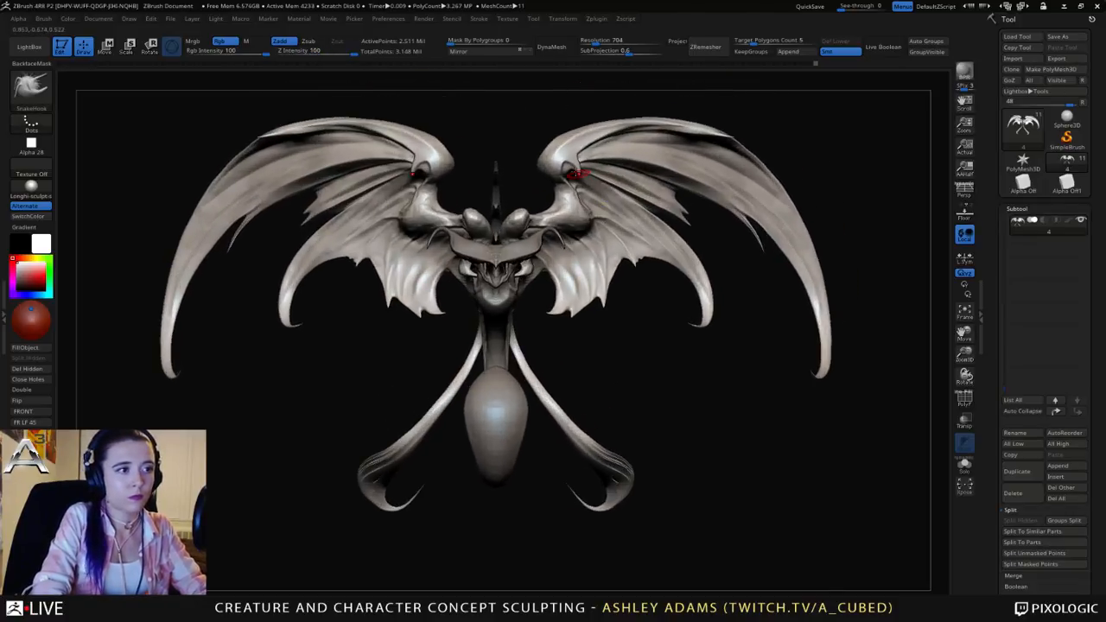
{"action": "key", "text": "space"}
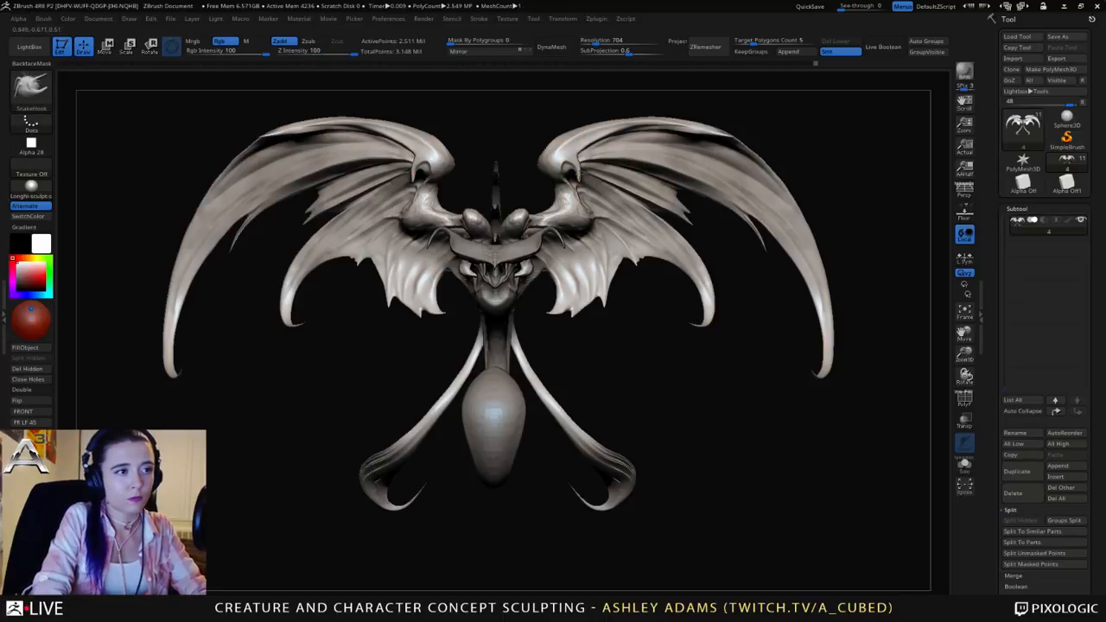
{"action": "left_click_drag", "start_coordinate": [579, 166], "coordinate": [578, 170], "text": "shift"}
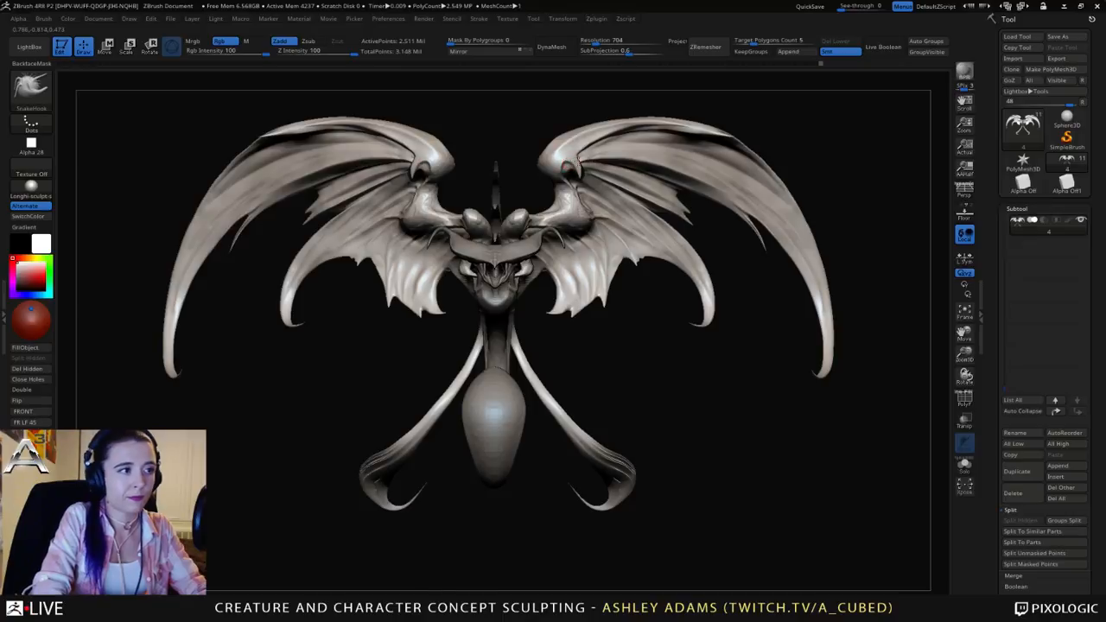
{"action": "mouse_move", "coordinate": [571, 162]}
{"action": "right_mouse_down"}
{"action": "mouse_move", "coordinate": [618, 166]}
{"action": "mouse_move", "coordinate": [554, 170]}
{"action": "right_mouse_up"}
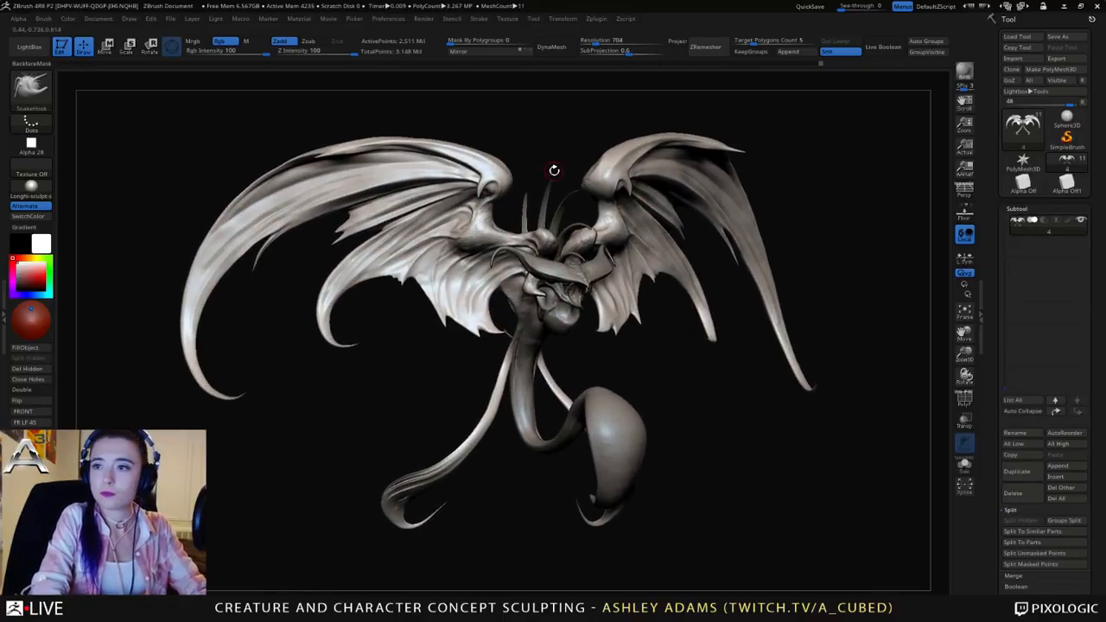
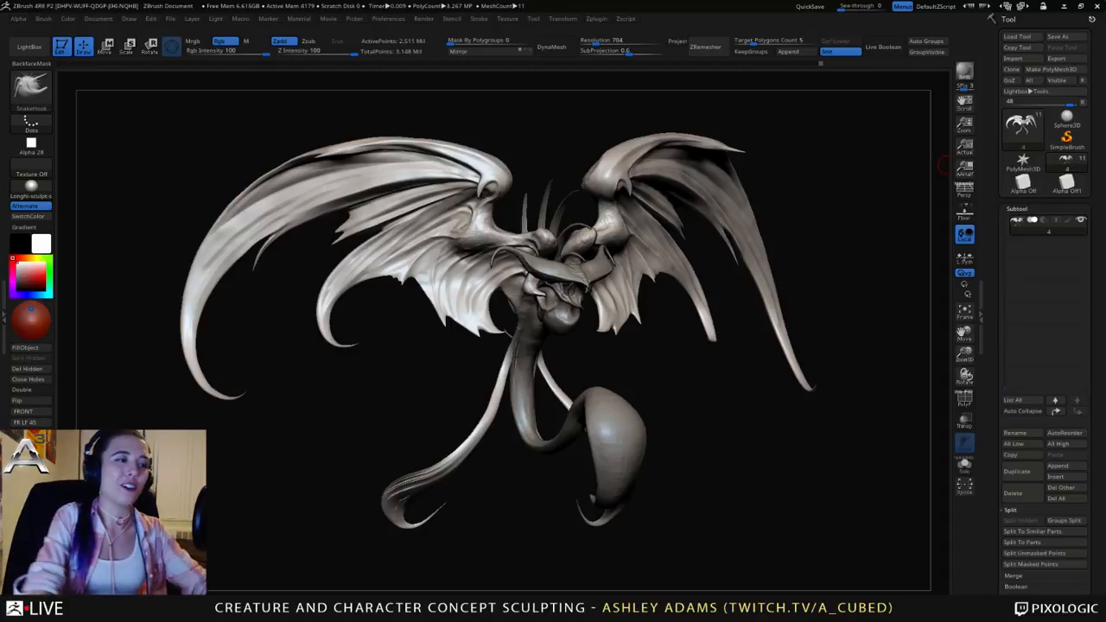
{"action": "left_click_drag", "start_coordinate": [944, 165], "coordinate": [1067, 177]}
{"action": "key", "text": "space"}
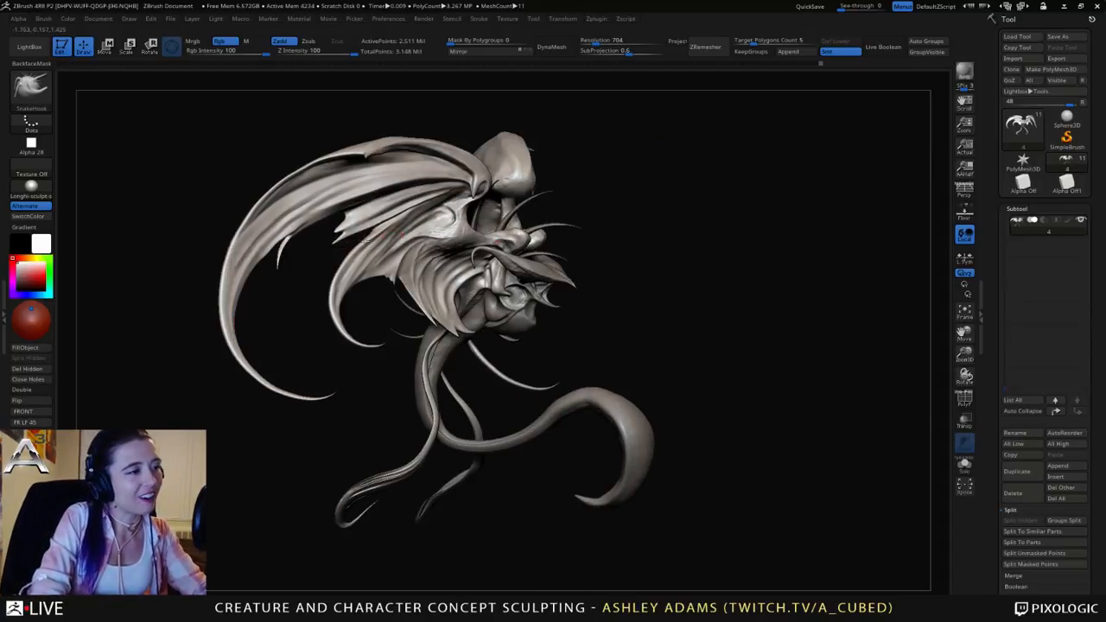
{"action": "left_click_drag", "start_coordinate": [172, 225], "coordinate": [238, 223]}
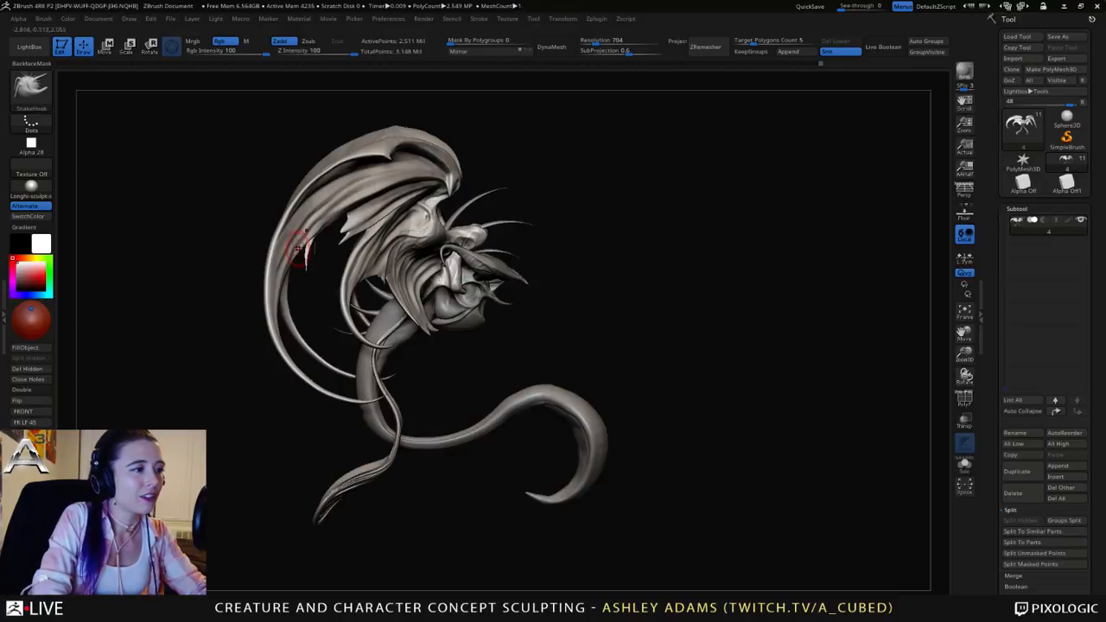
{"action": "key", "text": "space"}
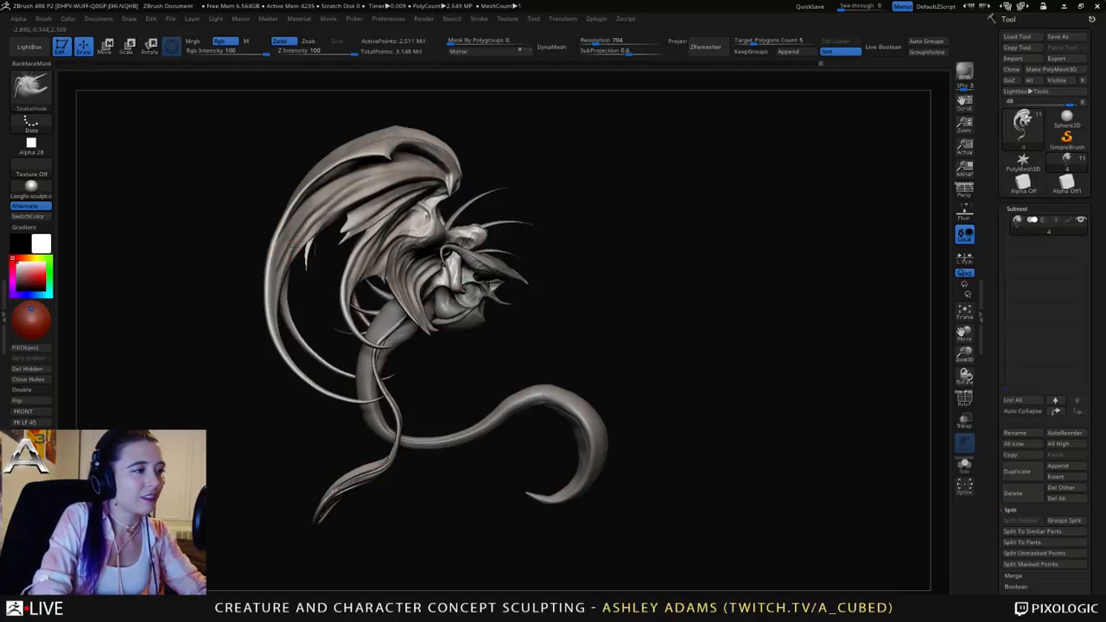
{"action": "key", "text": "space"}
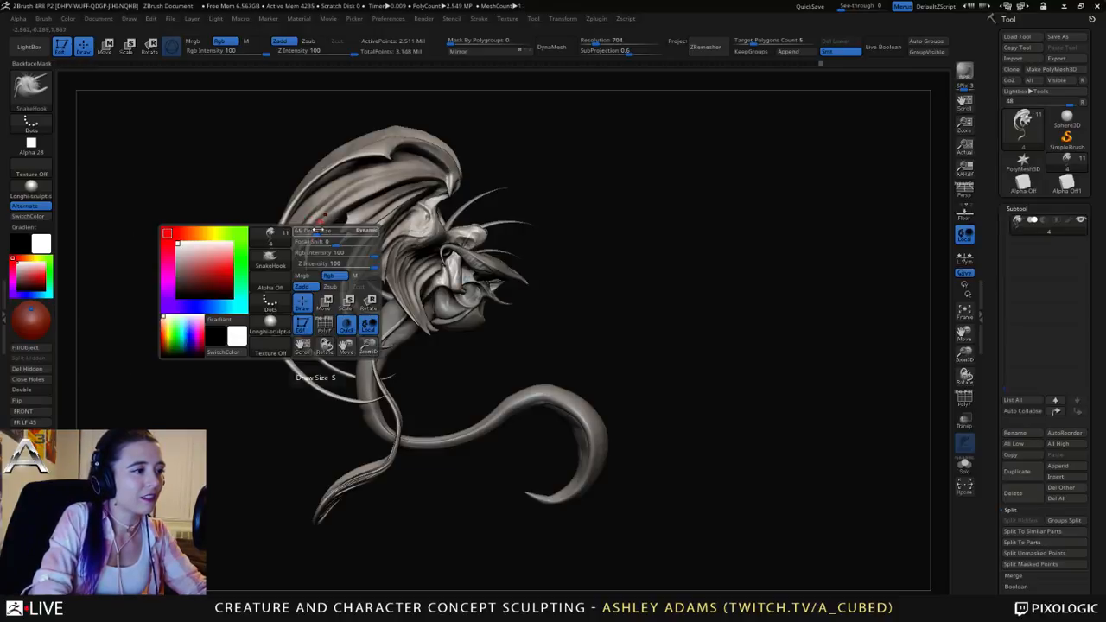
Step: Make the creature's body the active subtool and equip a resized DamStandard brush
{"action": "left_click_drag", "start_coordinate": [553, 363], "coordinate": [432, 353]}
{"action": "left_click", "coordinate": [405, 357], "text": "alt"}
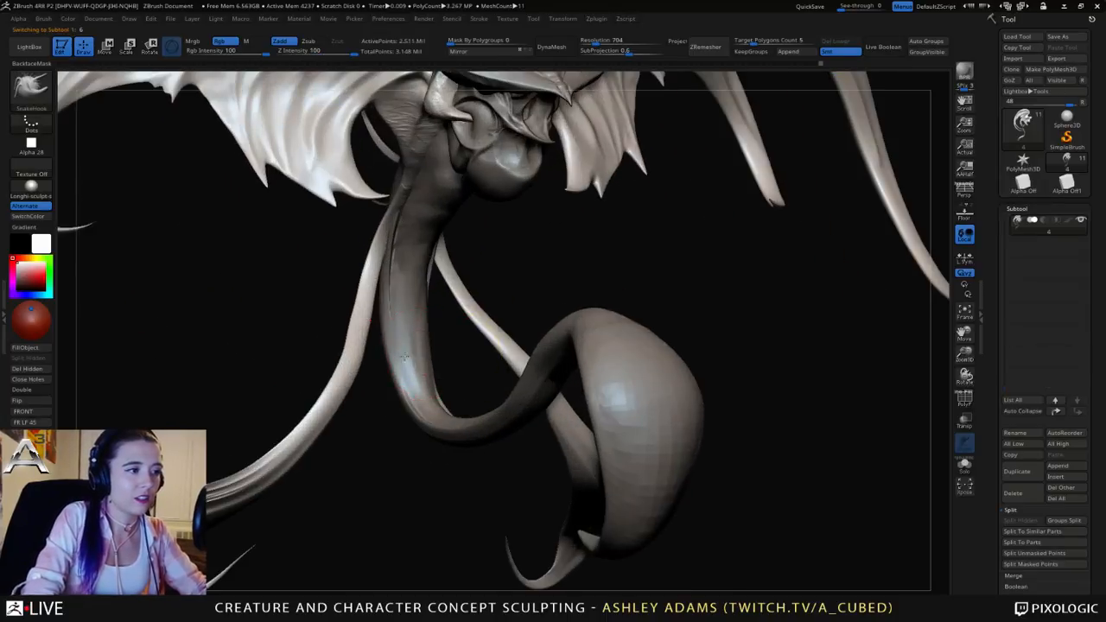
{"action": "left_click_drag", "start_coordinate": [311, 285], "coordinate": [454, 247]}
{"action": "key", "text": "b"}
{"action": "key", "text": "d"}
{"action": "key", "text": "s"}
{"action": "mouse_move", "coordinate": [622, 467]}
{"action": "left_mouse_down"}
{"action": "mouse_move", "coordinate": [486, 474]}
{"action": "mouse_move", "coordinate": [501, 467]}
{"action": "left_mouse_up"}
{"action": "key", "text": "space"}
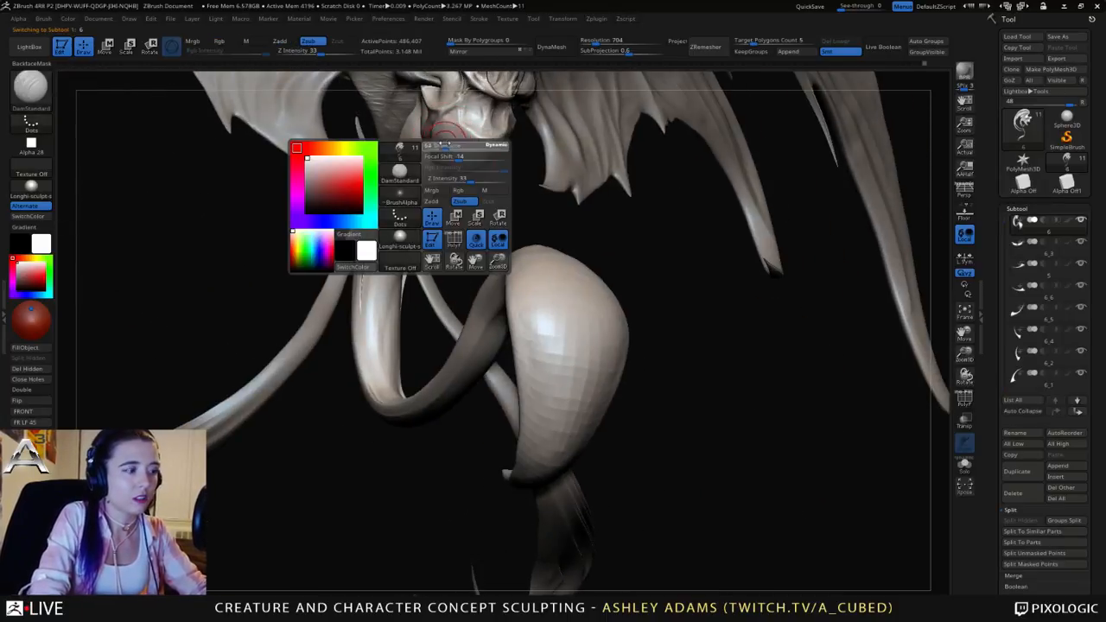
Step: Refine the creases of the mouth-corner membrane behind the lower jaw with smoothing and a resized DamStandard brush
{"action": "left_click_drag", "start_coordinate": [467, 194], "coordinate": [501, 337], "text": "alt"}
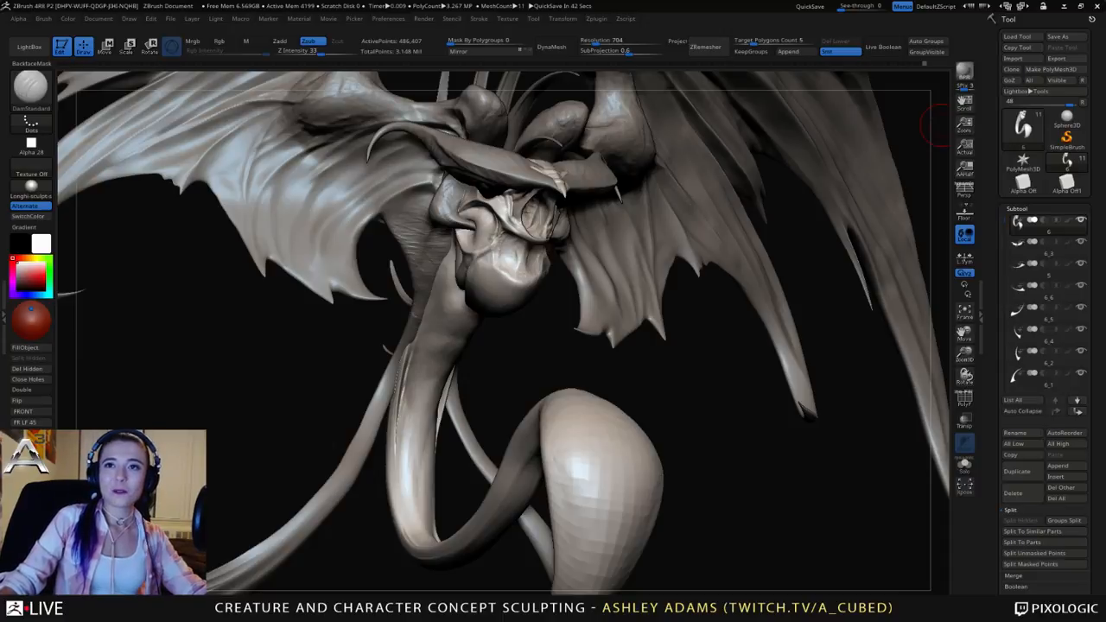
{"action": "left_click_drag", "start_coordinate": [677, 353], "coordinate": [518, 346]}
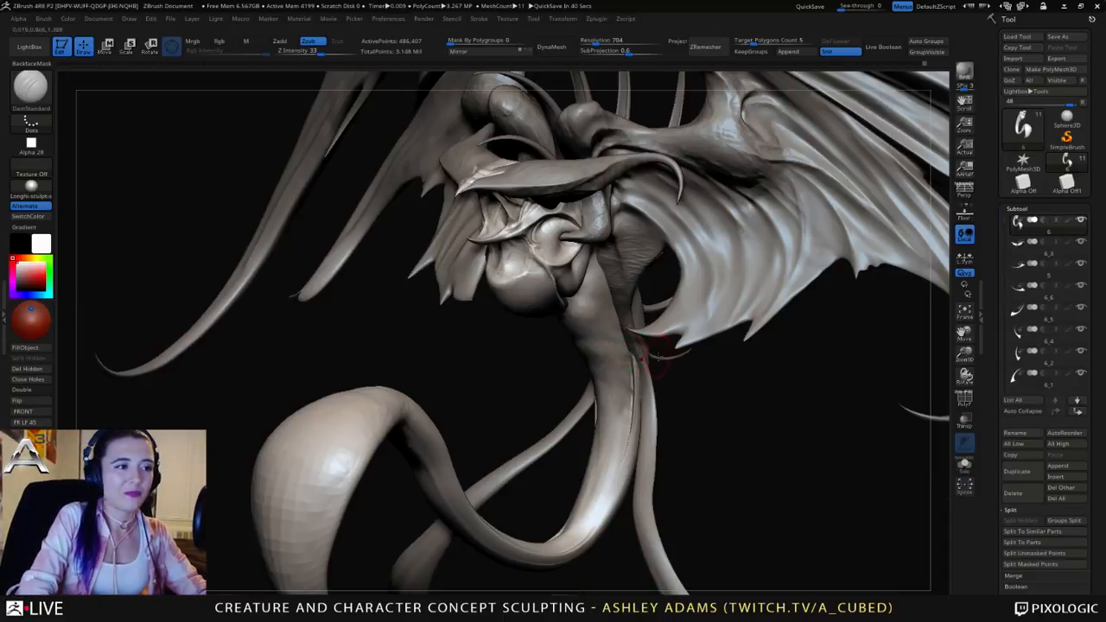
{"action": "left_click_drag", "start_coordinate": [466, 302], "coordinate": [639, 411], "text": "alt"}
{"action": "mouse_move", "coordinate": [642, 350]}
{"action": "right_mouse_down"}
{"action": "mouse_move", "coordinate": [596, 303]}
{"action": "mouse_move", "coordinate": [622, 389]}
{"action": "right_mouse_up"}
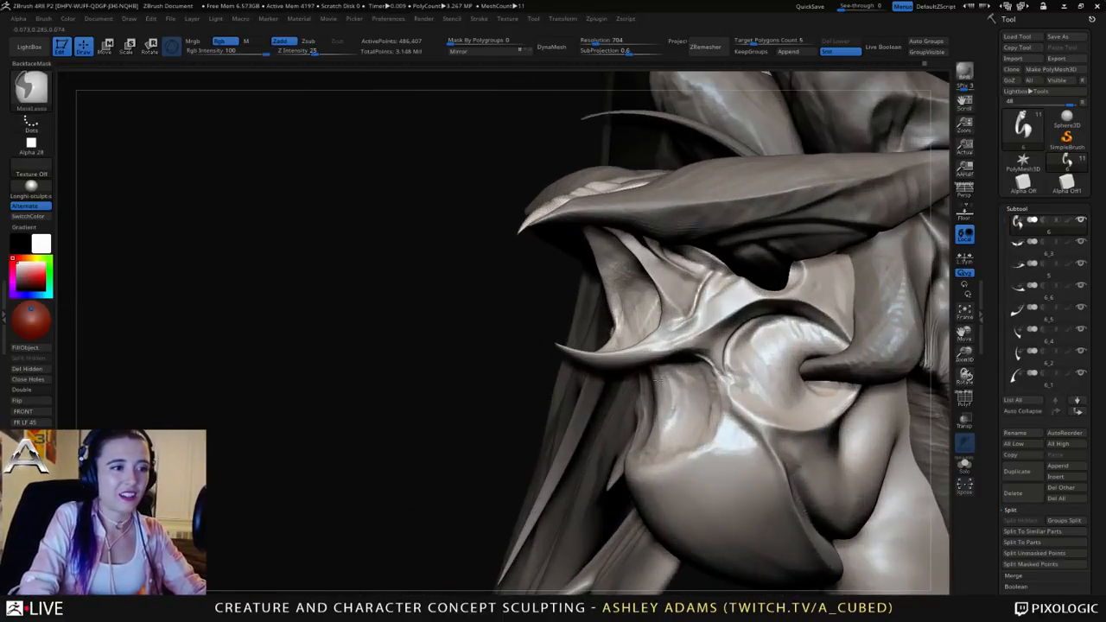
{"action": "left_click_drag", "start_coordinate": [635, 306], "coordinate": [620, 261], "text": "shift"}
{"action": "key", "text": "space"}
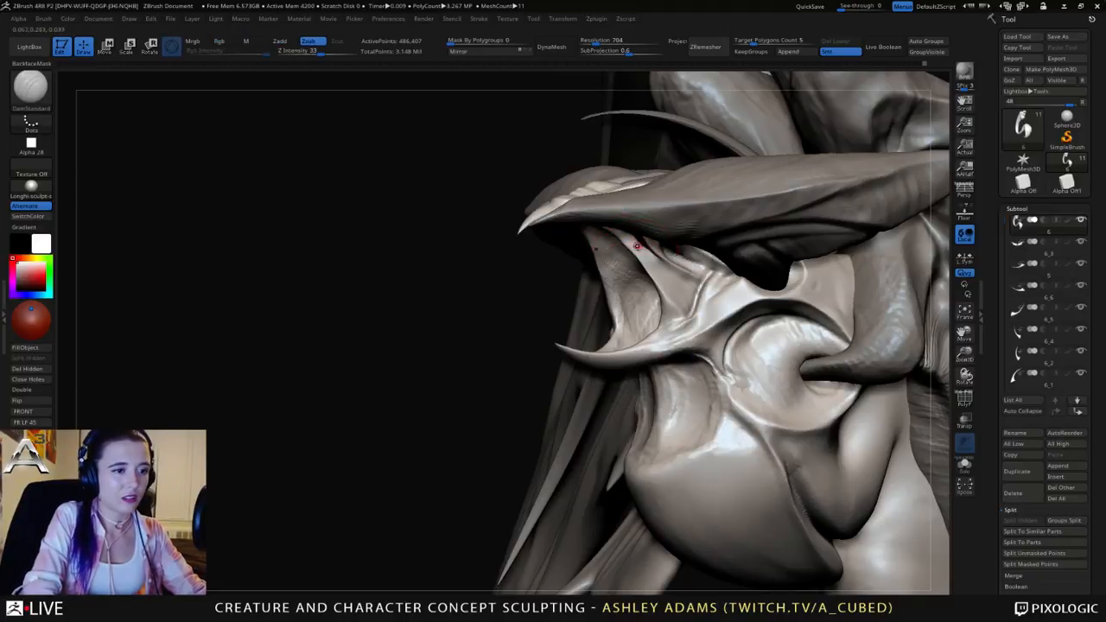
{"action": "mouse_move", "coordinate": [670, 267]}
{"action": "right_mouse_down"}
{"action": "mouse_move", "coordinate": [609, 259]}
{"action": "mouse_move", "coordinate": [821, 277]}
{"action": "mouse_move", "coordinate": [825, 303]}
{"action": "right_mouse_up"}
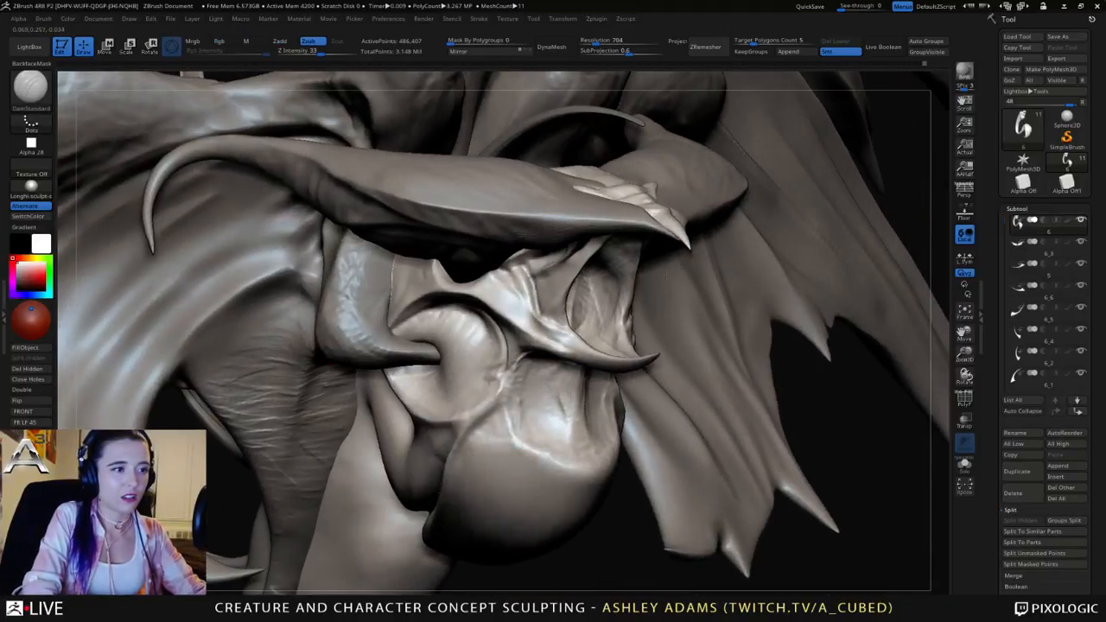
Step: Insert a mirrored pair of small Capsule primitives inside the lower jaw with the IMM Primitives brush, redoing the placement as needed
{"action": "key", "text": "b"}
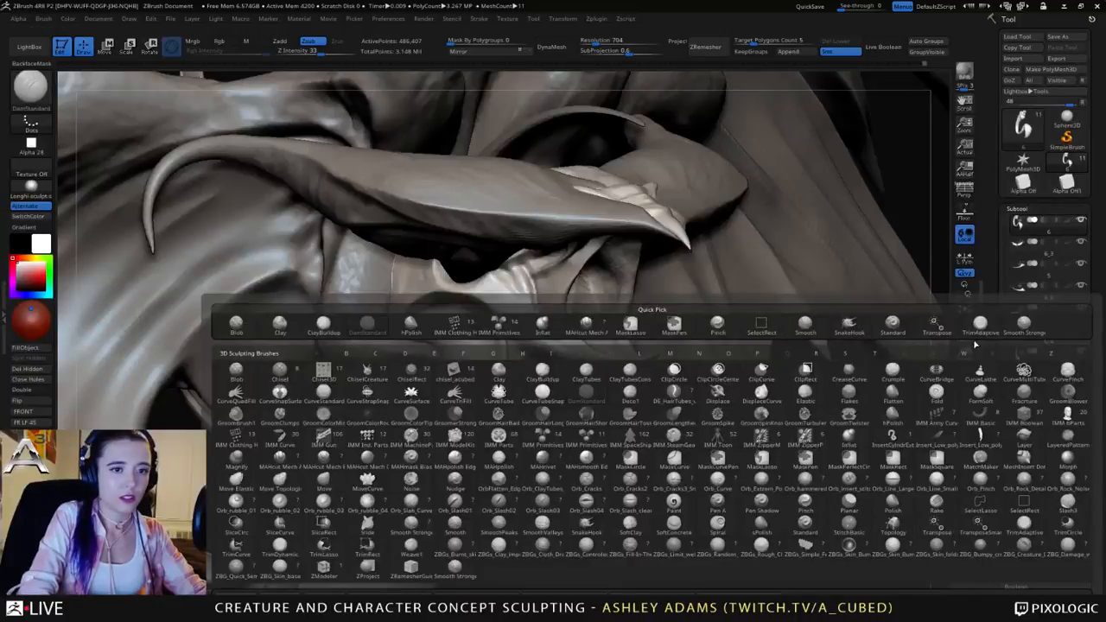
{"action": "left_click", "coordinate": [504, 331]}
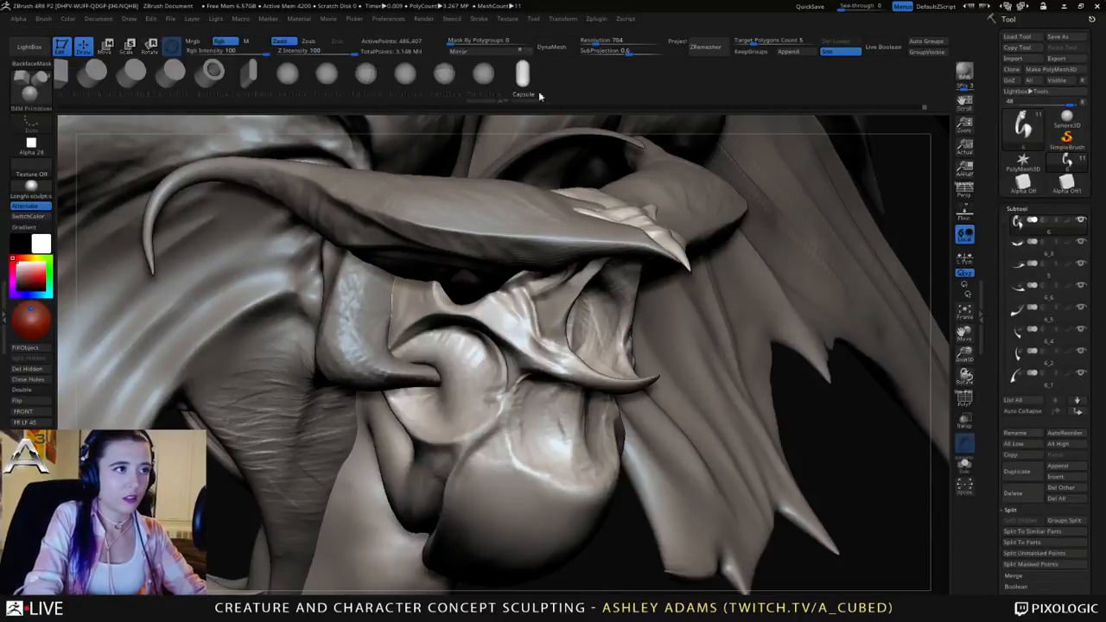
{"action": "mouse_move", "coordinate": [506, 321]}
{"action": "right_mouse_down"}
{"action": "mouse_move", "coordinate": [594, 352]}
{"action": "mouse_move", "coordinate": [566, 359]}
{"action": "right_mouse_up"}
{"action": "left_click_drag", "start_coordinate": [572, 359], "coordinate": [568, 353]}
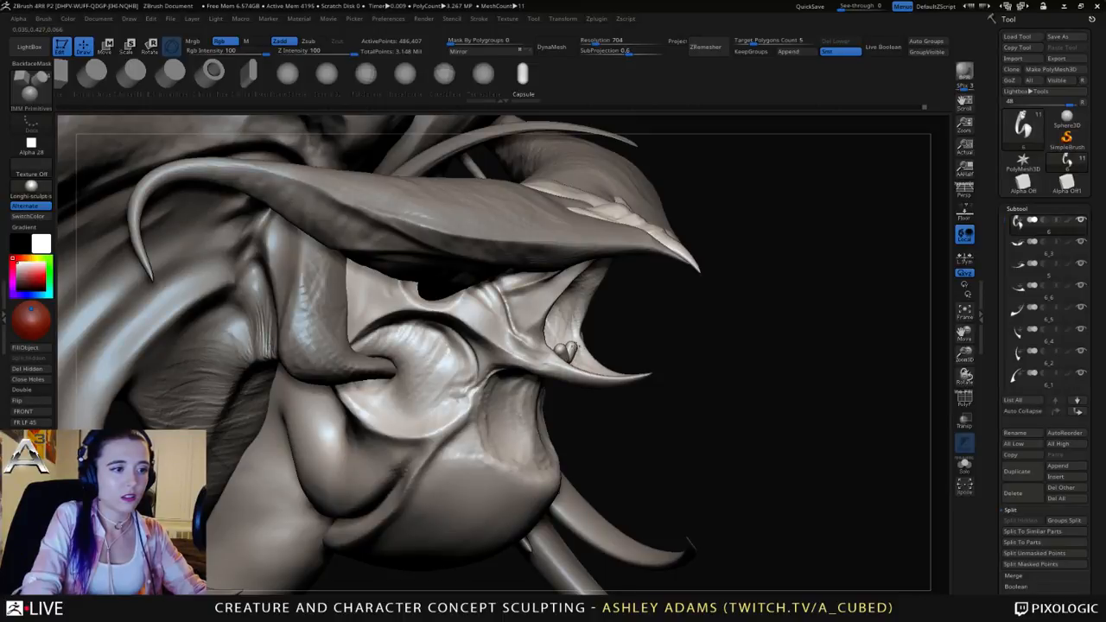
{"action": "left_click_drag", "start_coordinate": [575, 346], "coordinate": [588, 342]}
{"action": "right_click_drag", "start_coordinate": [587, 341], "coordinate": [542, 358]}
{"action": "key", "text": "ctrl+z"}
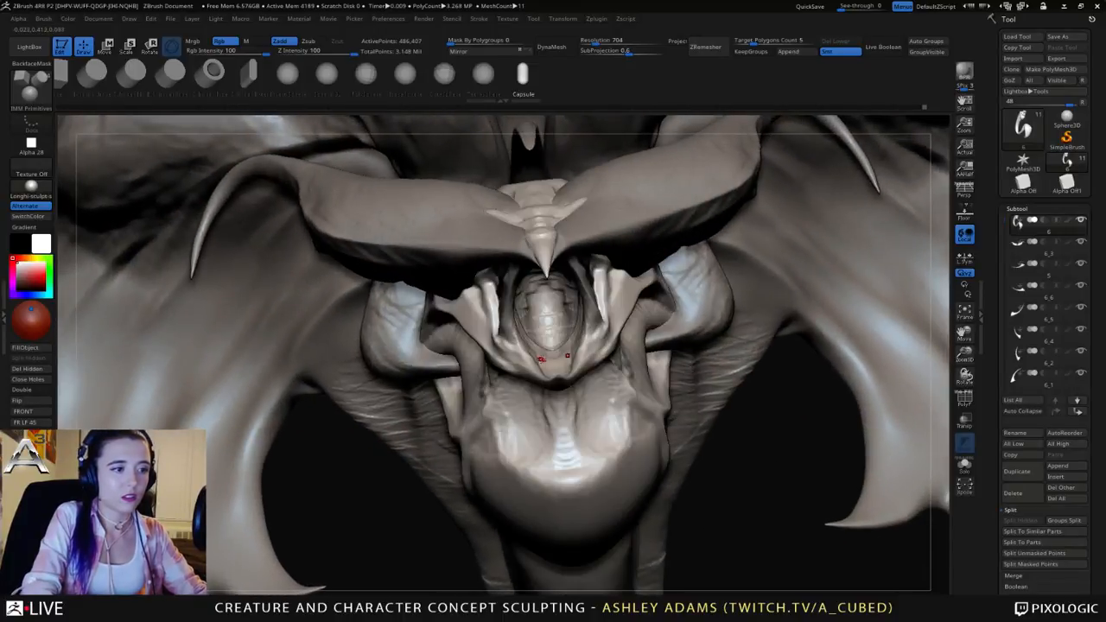
{"action": "mouse_move", "coordinate": [545, 354]}
{"action": "left_mouse_down"}
{"action": "mouse_move", "coordinate": [542, 369]}
{"action": "mouse_move", "coordinate": [543, 357]}
{"action": "mouse_move", "coordinate": [574, 349]}
{"action": "left_mouse_up"}
{"action": "key", "text": "ctrl+z"}
{"action": "key", "text": "ctrl+z"}
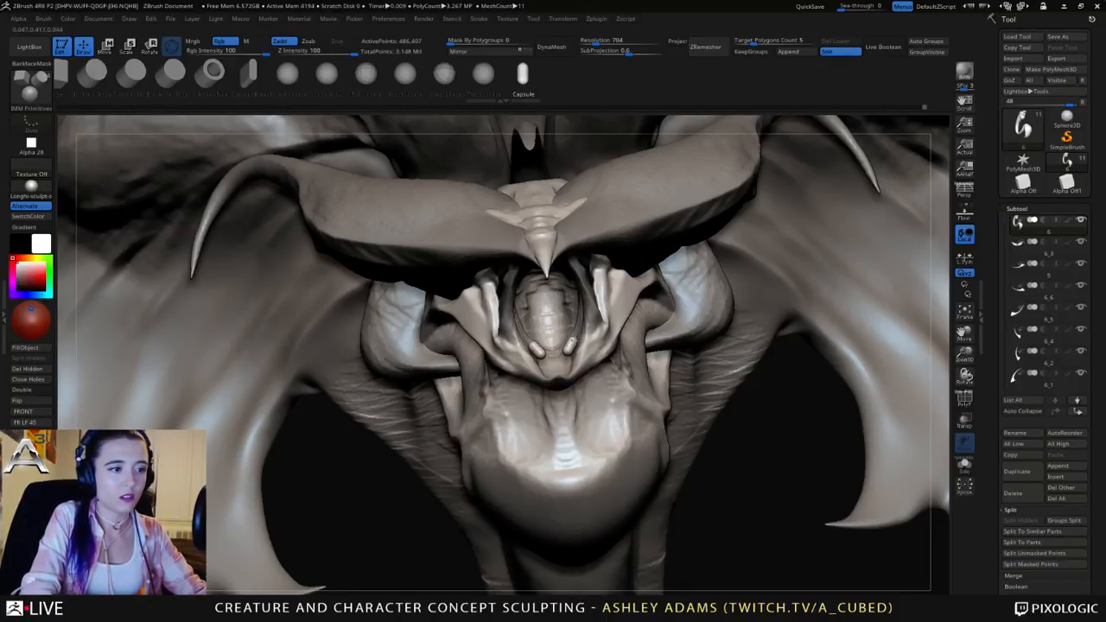
Step: Rotate the capsule pair to stand up from the lower jaw and shape it into pointed teeth with SnakeHook and smoothing
{"action": "key", "text": "r"}
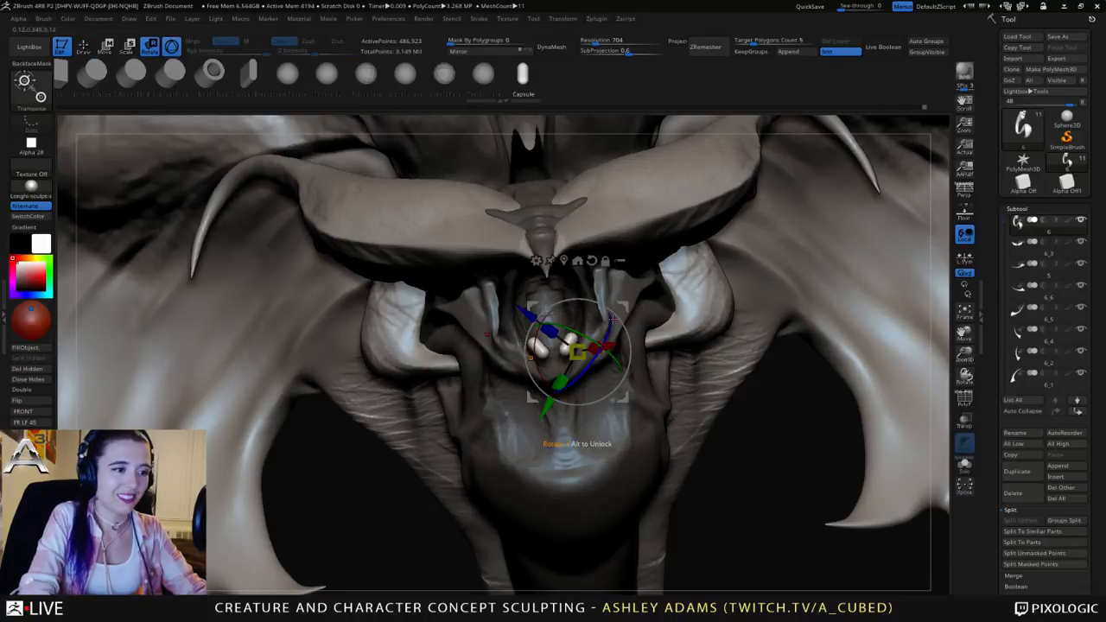
{"action": "left_click_drag", "start_coordinate": [618, 318], "coordinate": [568, 305]}
{"action": "key", "text": "q"}
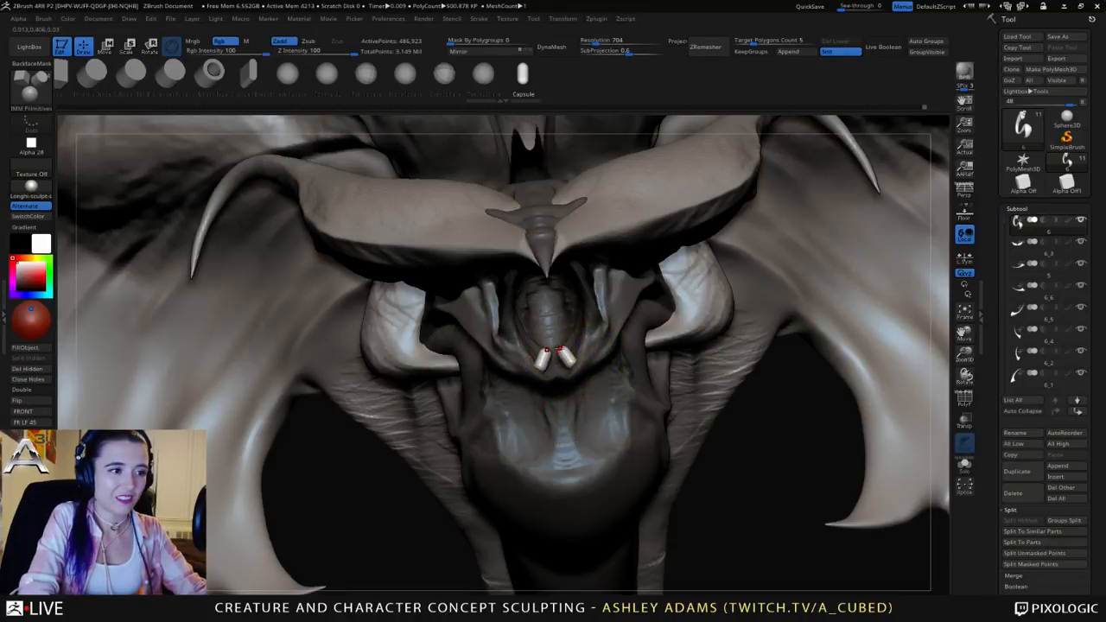
{"action": "key", "text": "space"}
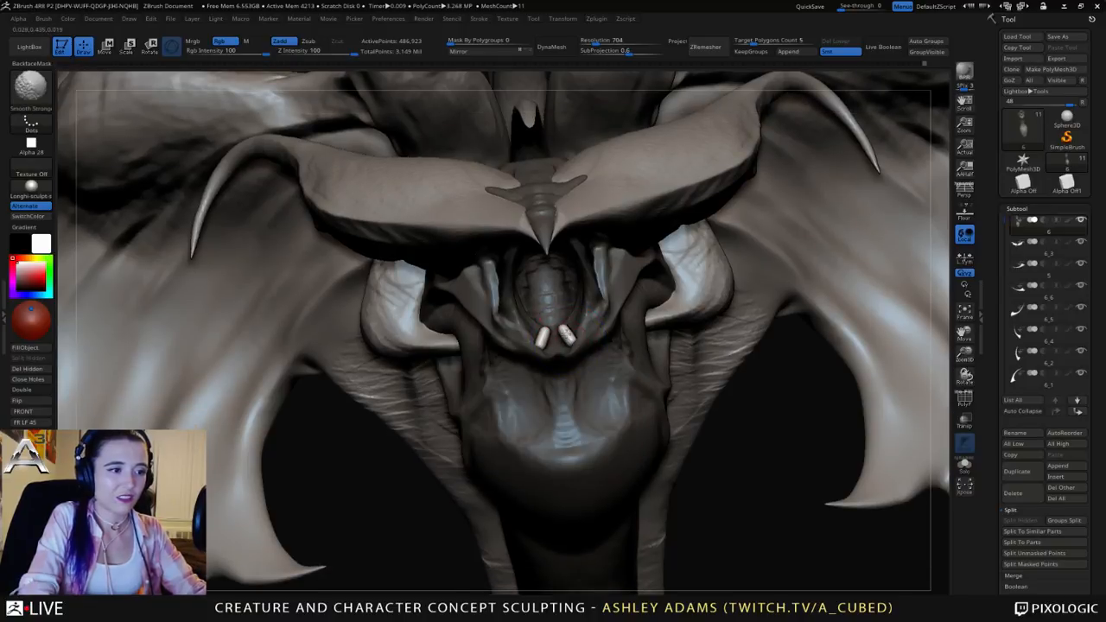
{"action": "left_click_drag", "start_coordinate": [569, 335], "coordinate": [577, 339], "text": "shift"}
{"action": "mouse_move", "coordinate": [577, 340]}
{"action": "right_mouse_down"}
{"action": "mouse_move", "coordinate": [890, 349]}
{"action": "mouse_move", "coordinate": [439, 266]}
{"action": "right_mouse_up"}
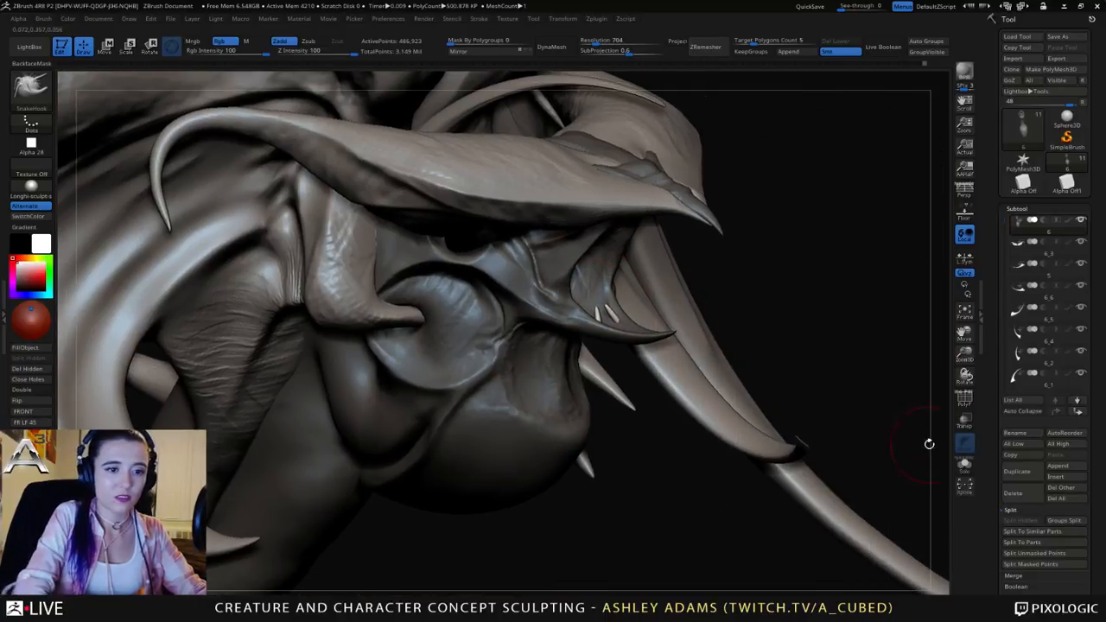
Step: Split the masked body from the teeth into separate subtools and adjust the tooth pair's shape with SnakeHook
{"action": "left_click", "coordinate": [1037, 565]}
{"action": "right_click_drag", "start_coordinate": [615, 251], "coordinate": [648, 310], "text": "ctrl"}
{"action": "mouse_move", "coordinate": [616, 316]}
{"action": "left_mouse_down"}
{"action": "mouse_move", "coordinate": [627, 311]}
{"action": "mouse_move", "coordinate": [630, 328]}
{"action": "left_mouse_up"}
{"action": "mouse_move", "coordinate": [629, 328]}
{"action": "right_mouse_down"}
{"action": "mouse_move", "coordinate": [549, 320]}
{"action": "mouse_move", "coordinate": [636, 318]}
{"action": "right_mouse_up"}
{"action": "key", "text": "w"}
{"action": "right_click_drag", "start_coordinate": [697, 303], "coordinate": [703, 300]}
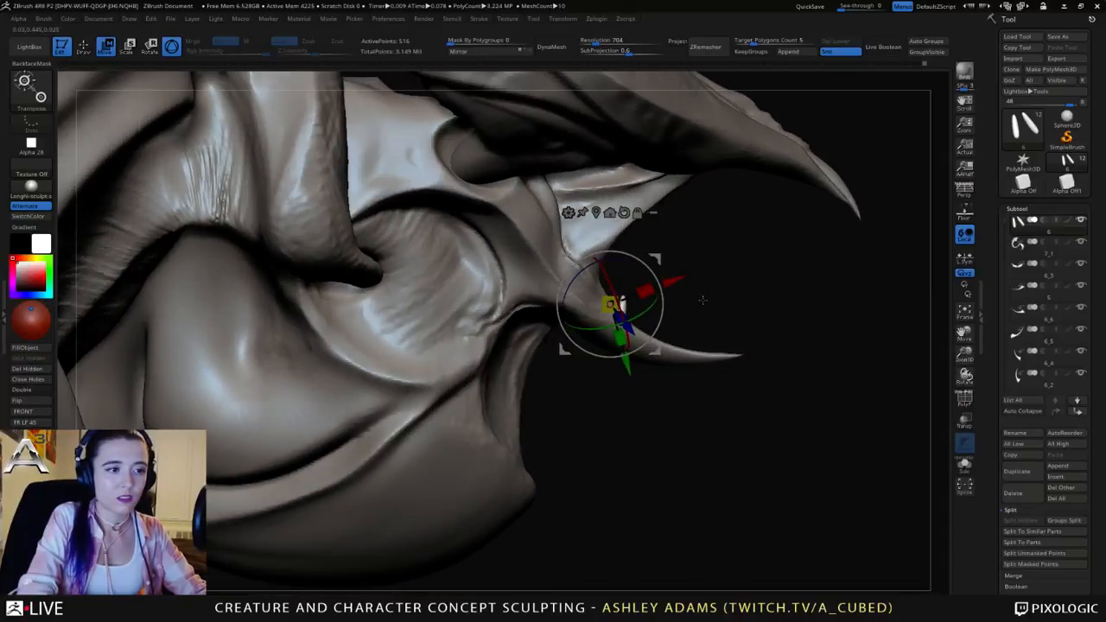
Step: Duplicate the tooth pair twice toward the lower jaw's tip, splitting off the masked original and tilting the copies
{"action": "left_click", "coordinate": [624, 212], "text": "alt"}
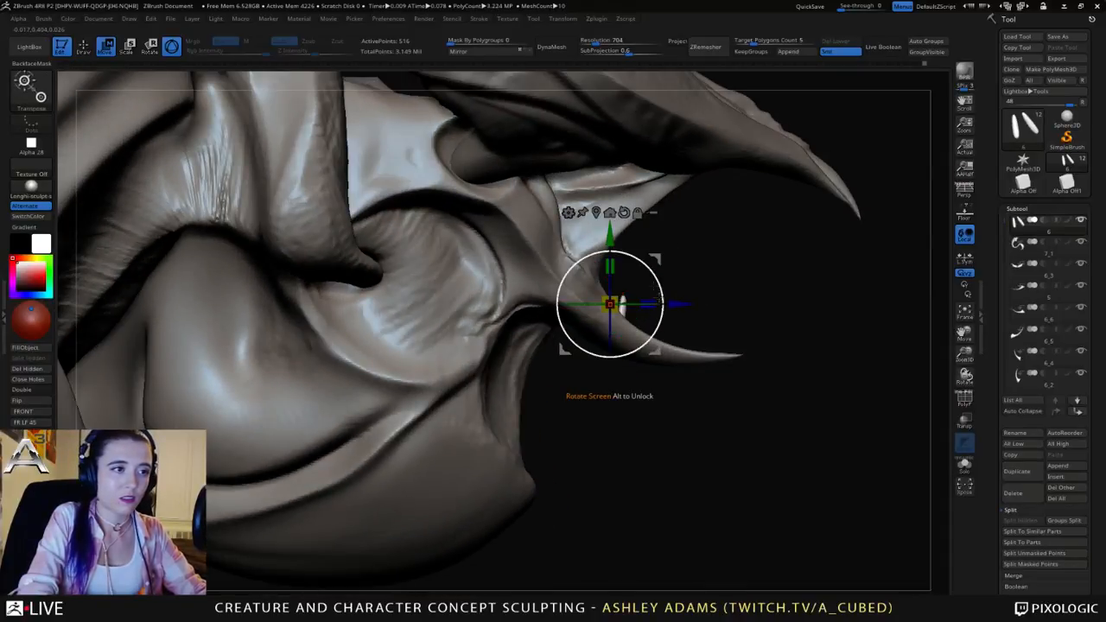
{"action": "left_click_drag", "start_coordinate": [676, 303], "coordinate": [670, 266], "text": "ctrl+shift"}
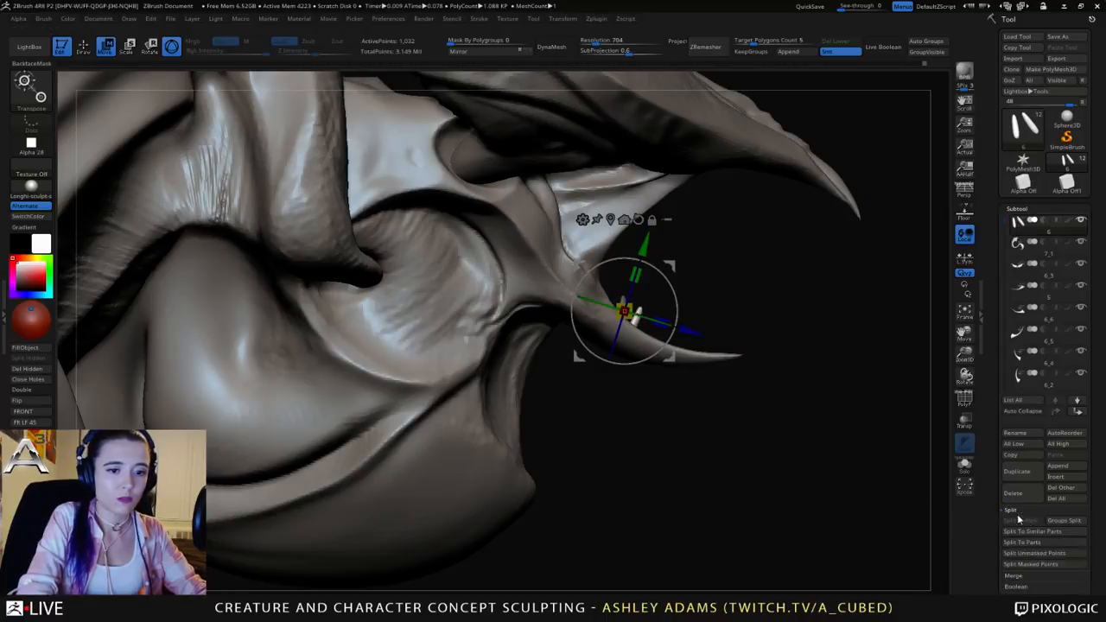
{"action": "left_click", "coordinate": [1042, 564]}
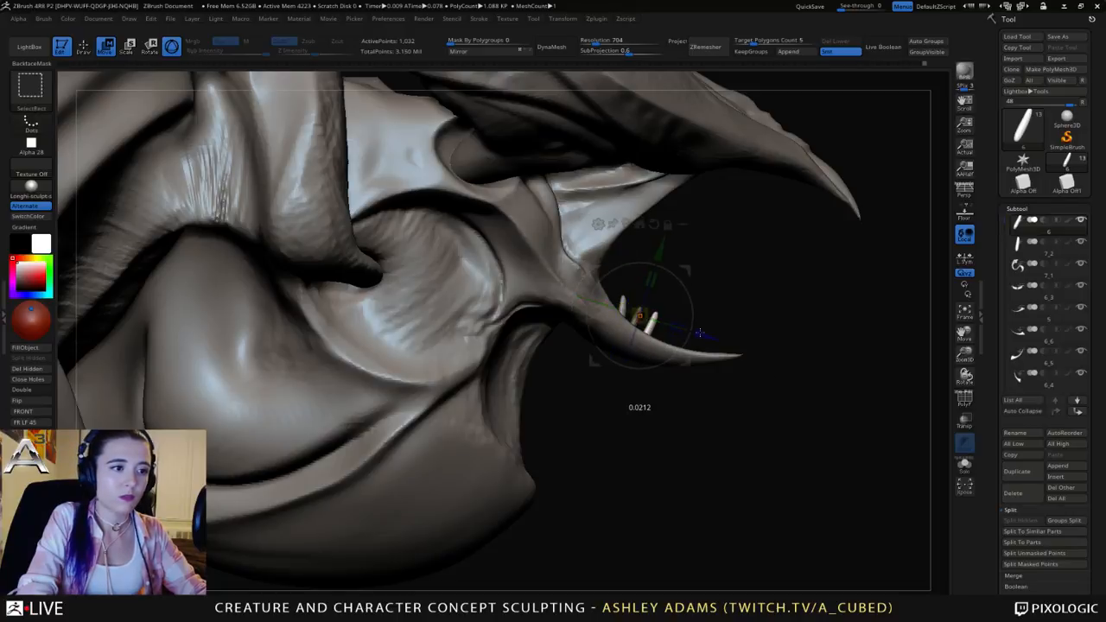
{"action": "left_click_drag", "start_coordinate": [699, 328], "coordinate": [689, 273]}
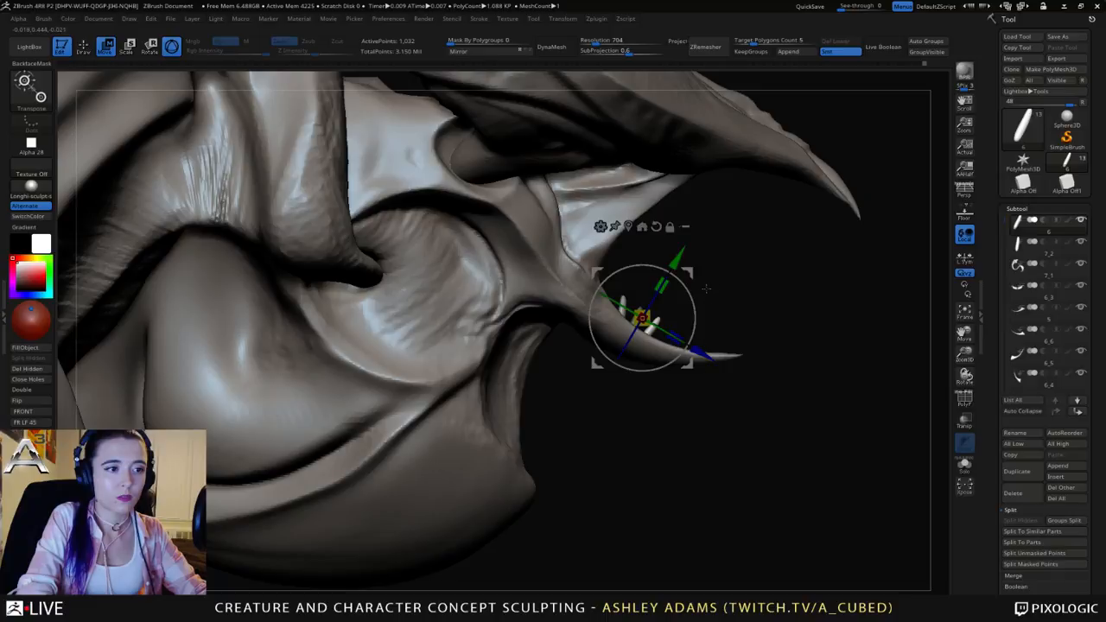
Step: Split off the masked teeth, add a fourth tooth pair nearer the lower jaw's tip, and separate it as its own subtool
{"action": "left_click", "coordinate": [1045, 565]}
{"action": "left_click_drag", "start_coordinate": [698, 349], "coordinate": [712, 356], "text": "ctrl"}
{"action": "left_click_drag", "start_coordinate": [708, 310], "coordinate": [708, 296]}
{"action": "left_click_drag", "start_coordinate": [799, 333], "coordinate": [650, 328]}
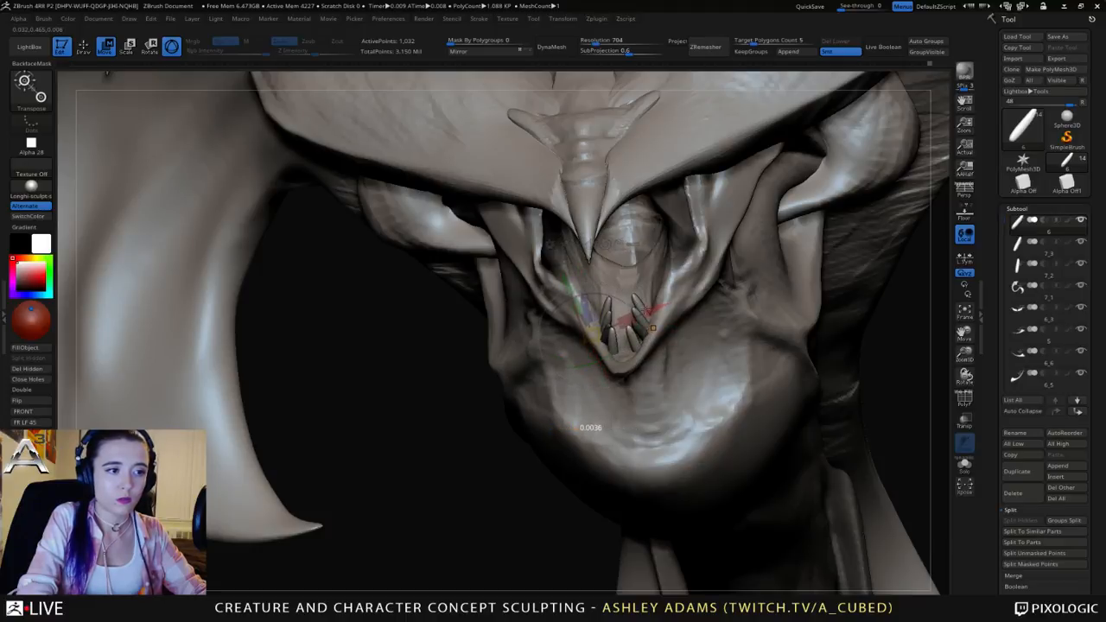
{"action": "key", "text": "q"}
{"action": "left_click", "coordinate": [1034, 563]}
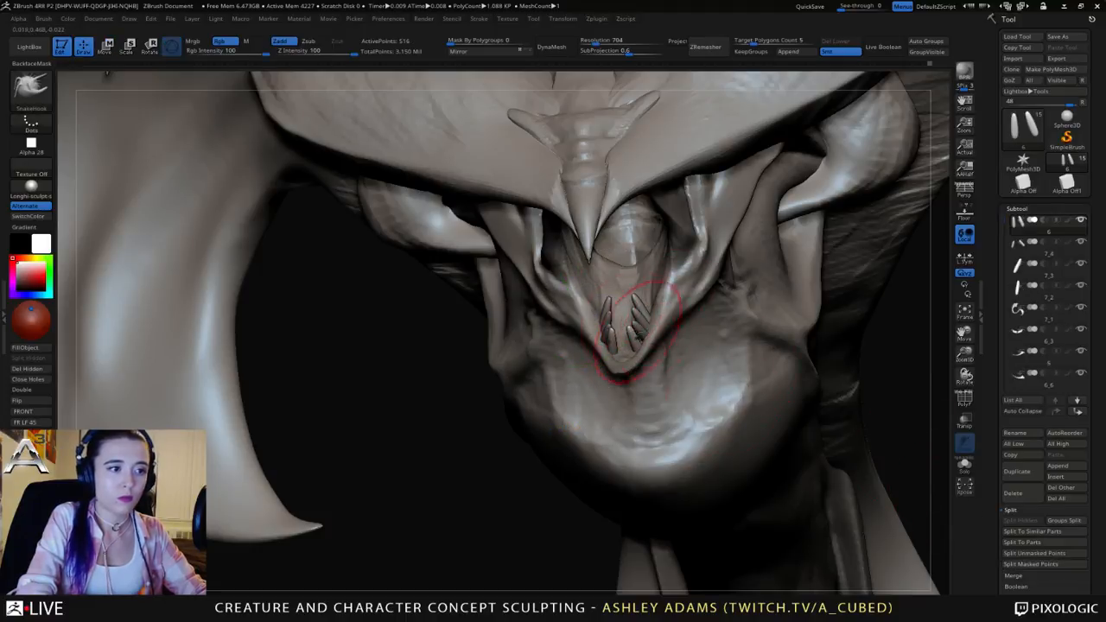
Step: Select the tooth pairs along the lower jaw one after another and sharpen them with SnakeHook and smoothing
{"action": "key", "text": "shift"}
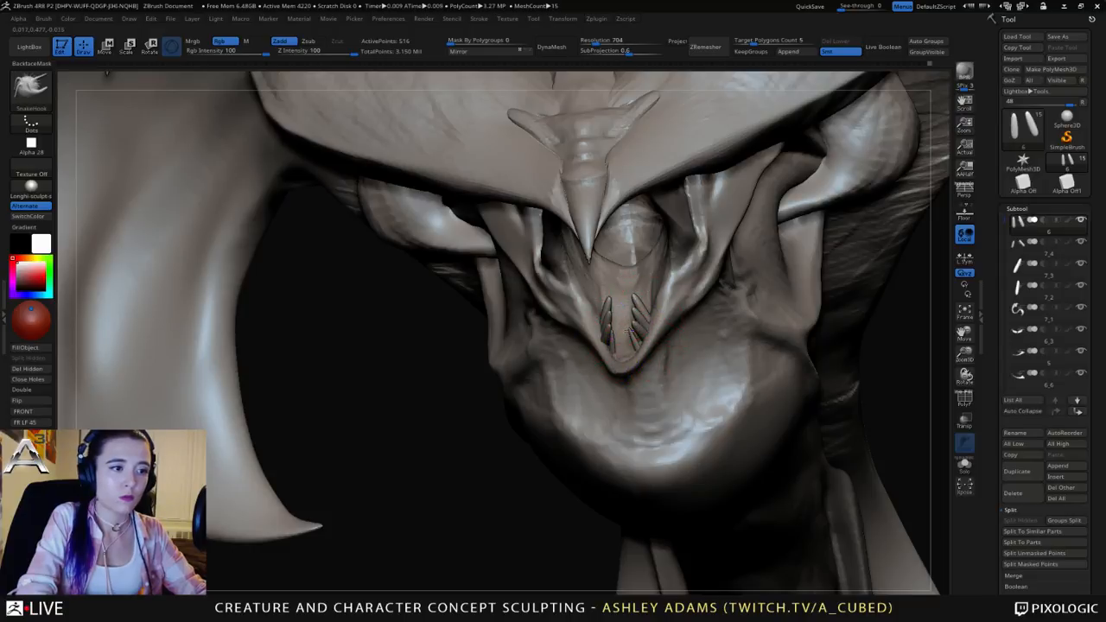
{"action": "mouse_move", "coordinate": [609, 325]}
{"action": "right_mouse_down"}
{"action": "mouse_move", "coordinate": [642, 319]}
{"action": "mouse_move", "coordinate": [619, 329]}
{"action": "right_mouse_up"}
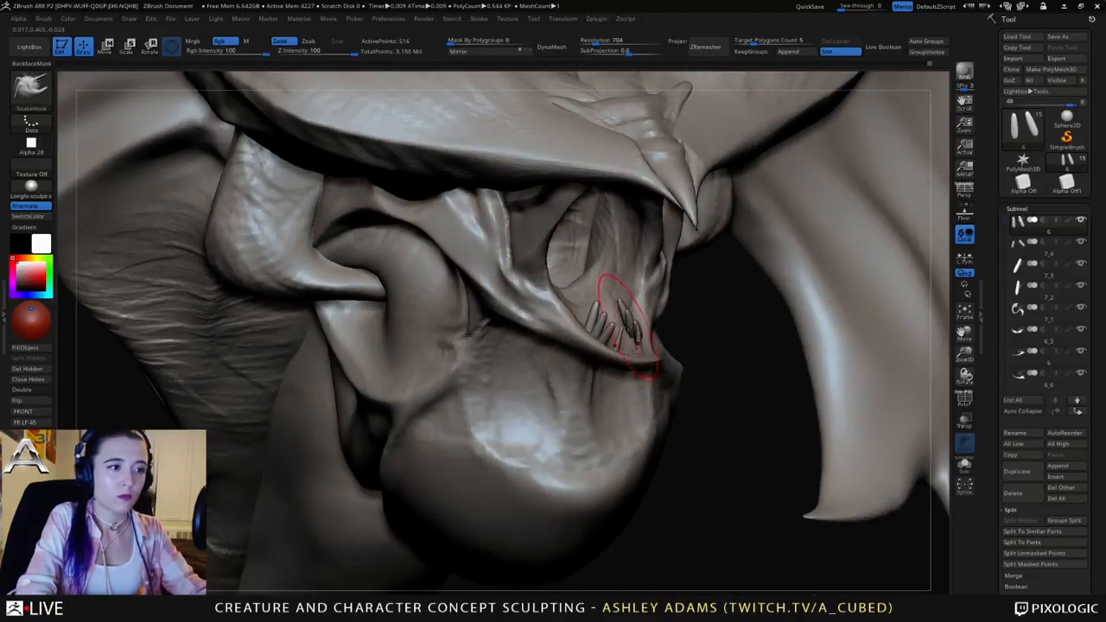
{"action": "left_click", "coordinate": [615, 331], "text": "alt"}
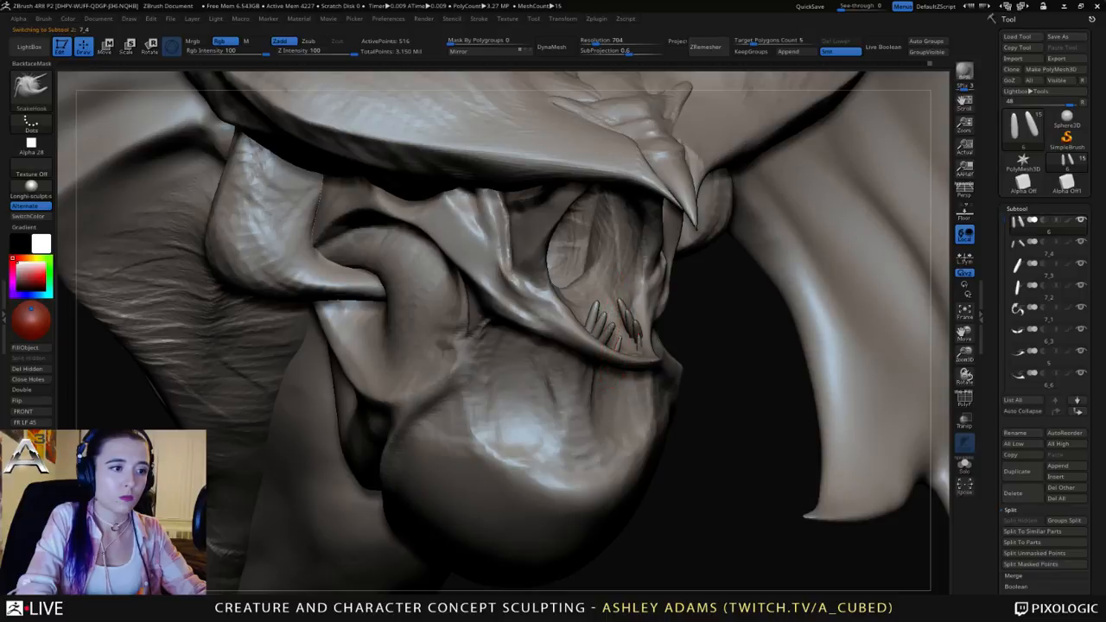
{"action": "key", "text": "shift"}
{"action": "right_click_drag", "start_coordinate": [604, 335], "coordinate": [648, 324]}
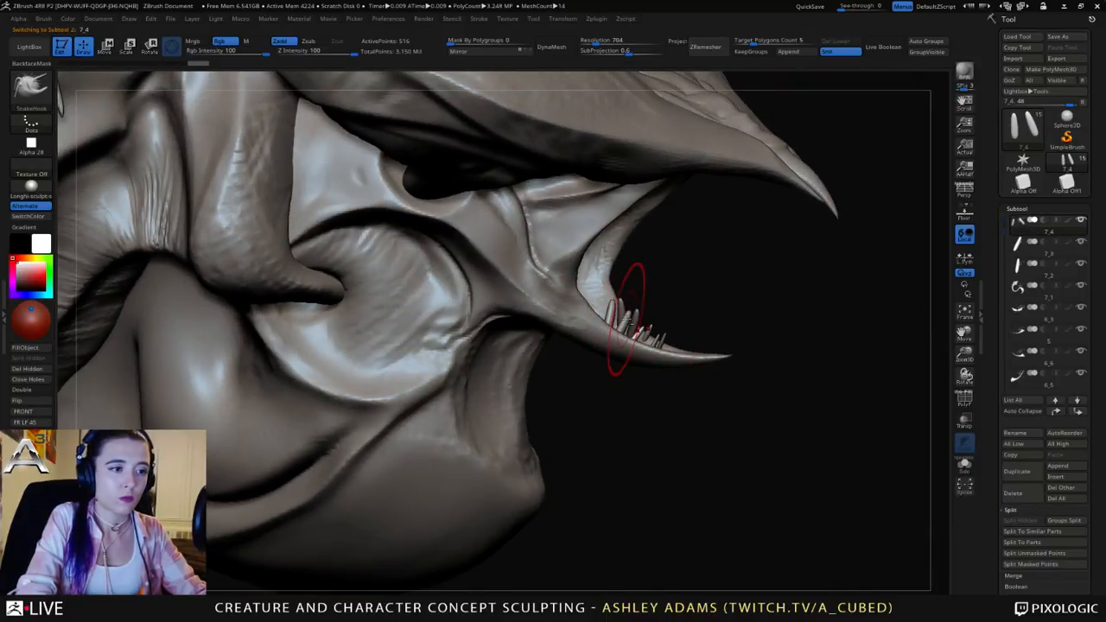
{"action": "left_click", "coordinate": [620, 318], "text": "alt"}
{"action": "key", "text": "shift"}
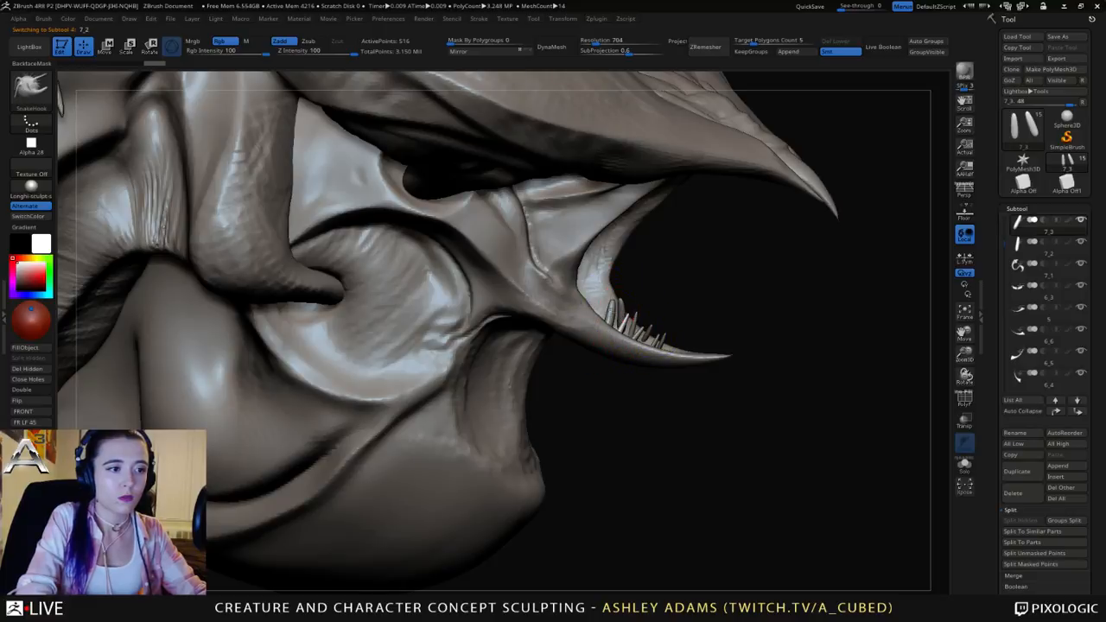
{"action": "left_click", "coordinate": [620, 318], "text": "alt"}
{"action": "key", "text": "shift"}
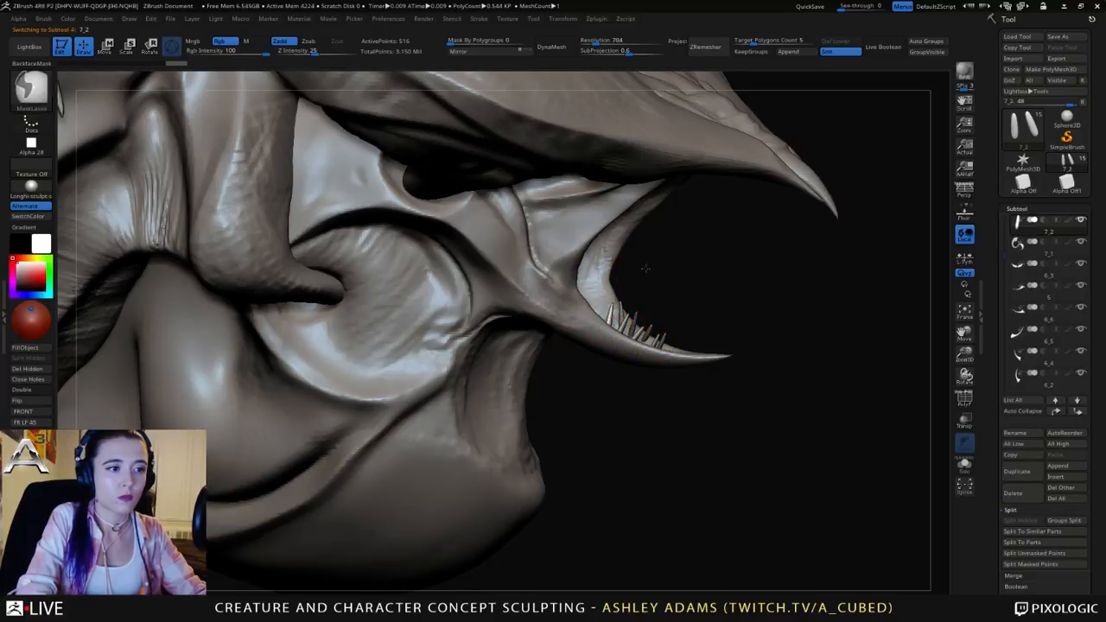
Step: Duplicate the rearmost tooth pair on the lower jaw, position the copy, and split the masked teeth into their own subtool
{"action": "left_click_drag", "start_coordinate": [636, 240], "coordinate": [601, 309]}
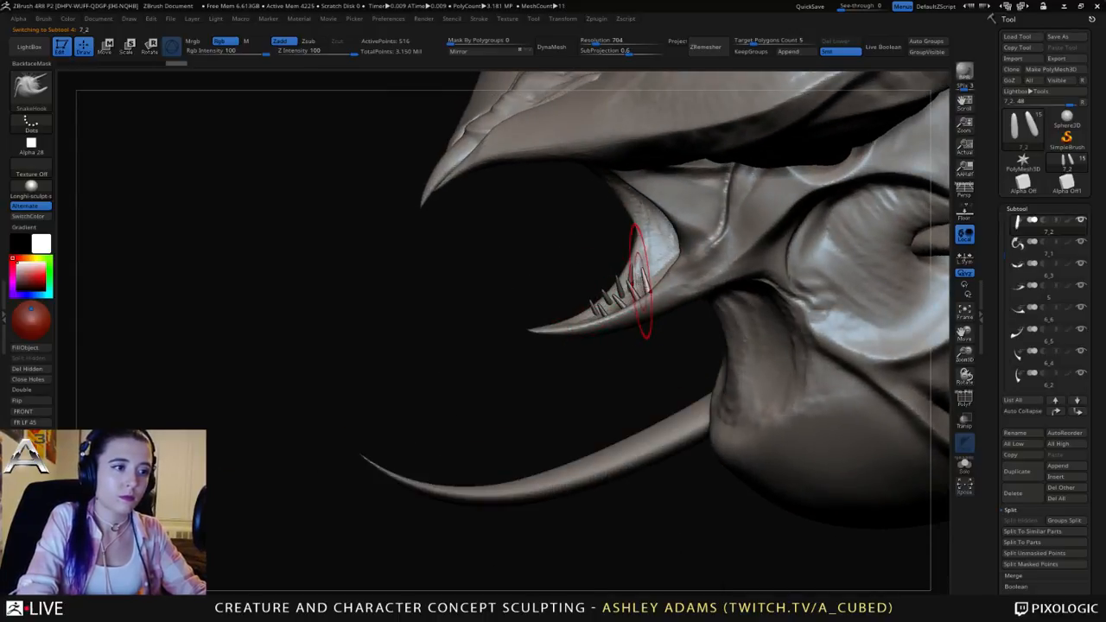
{"action": "key", "text": "w"}
{"action": "left_click_drag", "start_coordinate": [640, 370], "coordinate": [658, 364]}
{"action": "left_click_drag", "start_coordinate": [659, 276], "coordinate": [677, 291]}
{"action": "left_click_drag", "start_coordinate": [496, 280], "coordinate": [628, 265]}
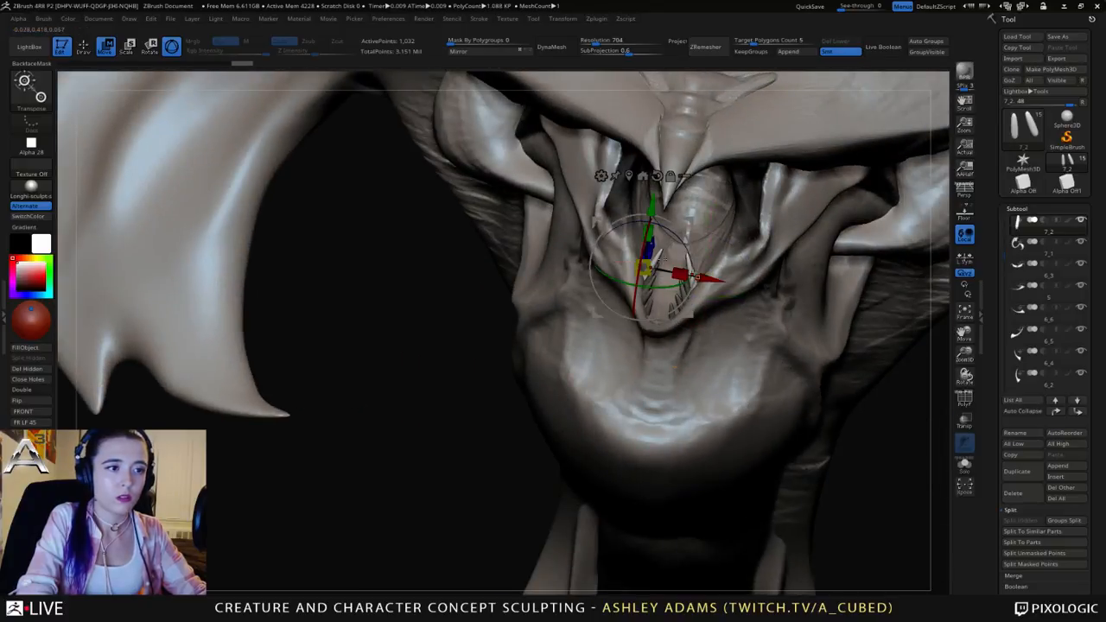
{"action": "left_click", "coordinate": [1037, 566]}
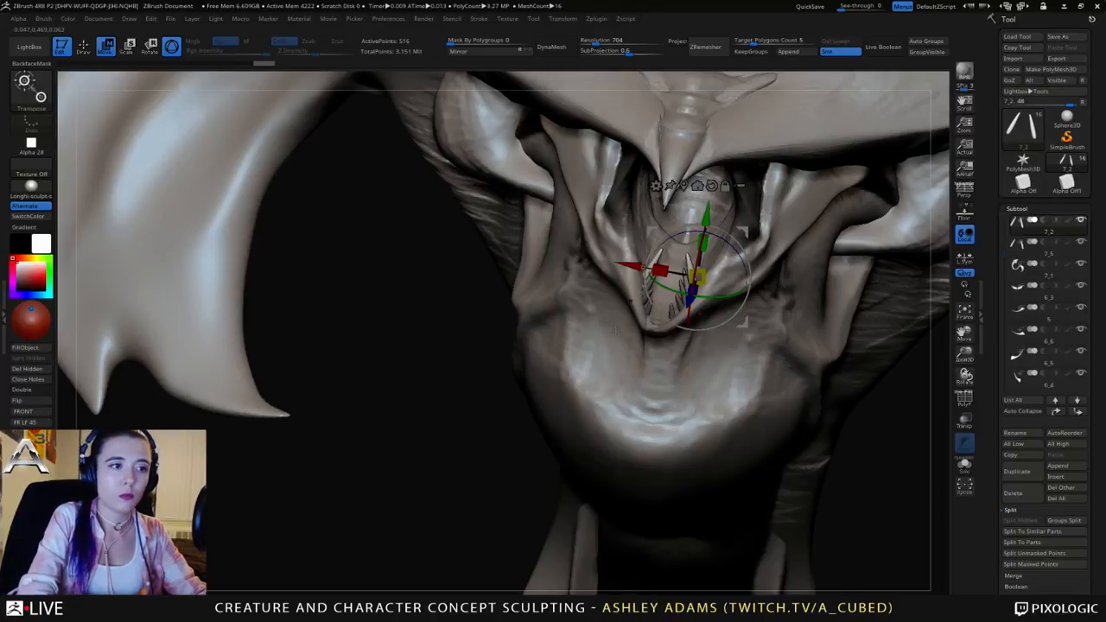
Step: Duplicate the tooth pair again toward the mouth corner, raise and scale the copy, and split off the masked original
{"action": "left_click_drag", "start_coordinate": [484, 336], "coordinate": [354, 342]}
{"action": "left_click_drag", "start_coordinate": [603, 303], "coordinate": [675, 273], "text": "ctrl"}
{"action": "right_click_drag", "start_coordinate": [678, 277], "coordinate": [831, 273]}
{"action": "left_click_drag", "start_coordinate": [584, 283], "coordinate": [580, 264]}
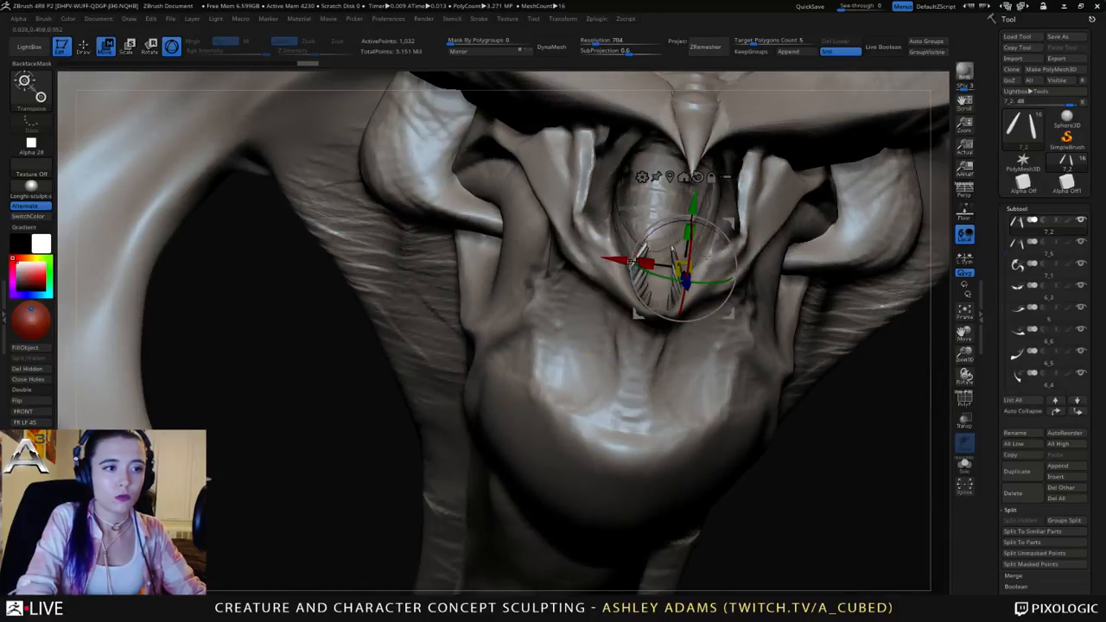
{"action": "left_click_drag", "start_coordinate": [694, 205], "coordinate": [695, 196]}
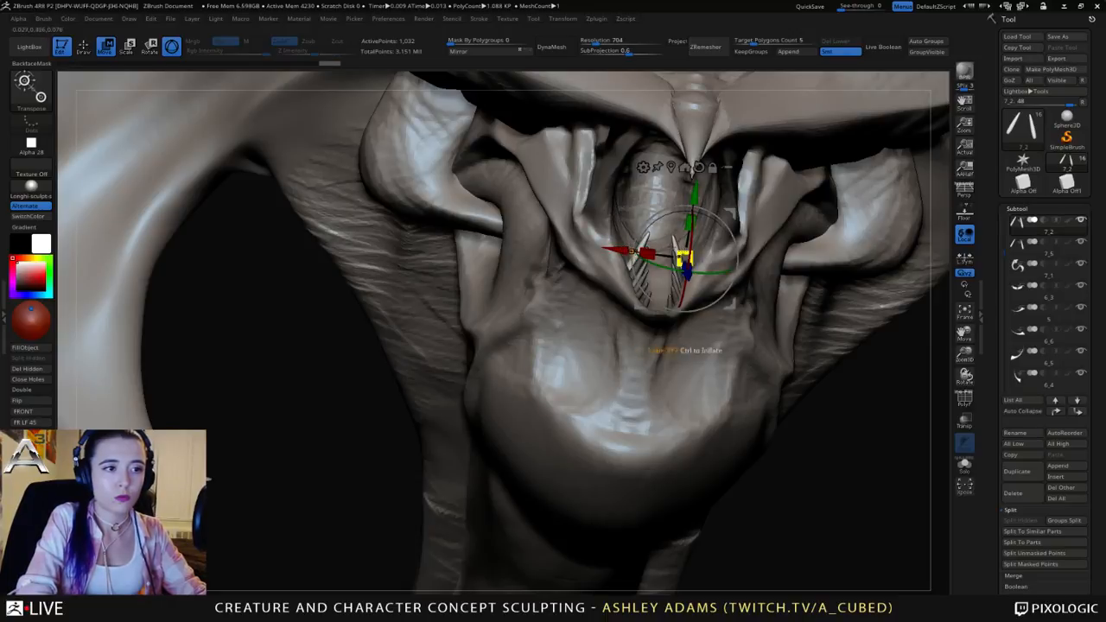
{"action": "left_click", "coordinate": [1030, 563]}
Step: Select the second rearmost tooth pair on the lower jaw and lengthen its tips with SnakeHook
{"action": "mouse_move", "coordinate": [867, 408]}
{"action": "left_mouse_down"}
{"action": "mouse_move", "coordinate": [890, 406]}
{"action": "mouse_move", "coordinate": [827, 345]}
{"action": "mouse_move", "coordinate": [821, 383]}
{"action": "left_mouse_up"}
{"action": "key", "text": "q"}
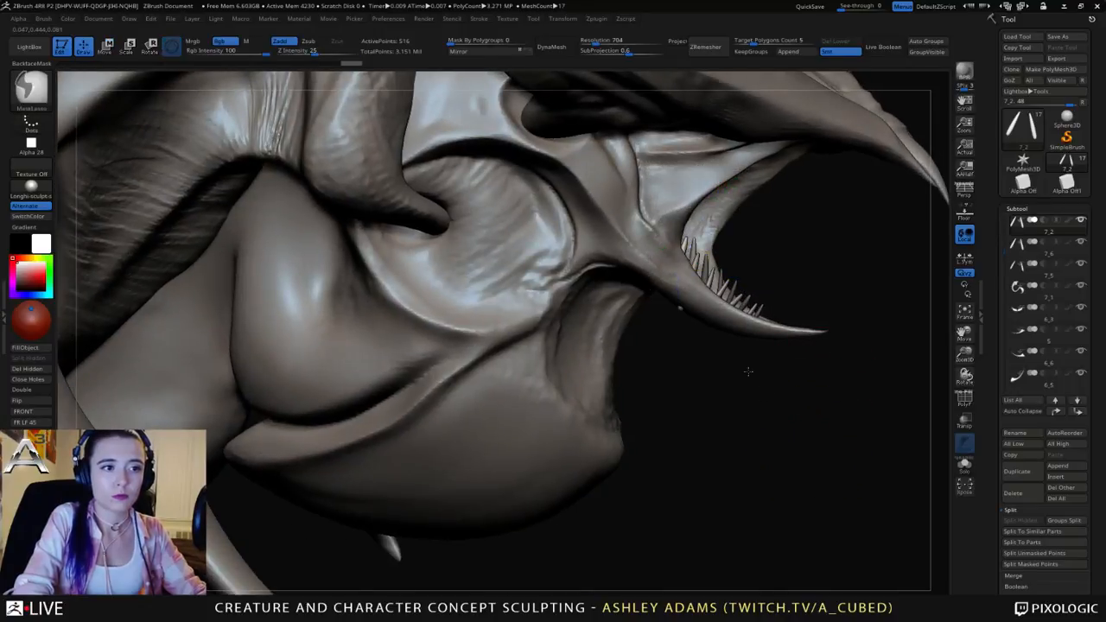
{"action": "left_click_drag", "start_coordinate": [748, 371], "coordinate": [717, 250]}
{"action": "left_click", "coordinate": [696, 259], "text": "alt"}
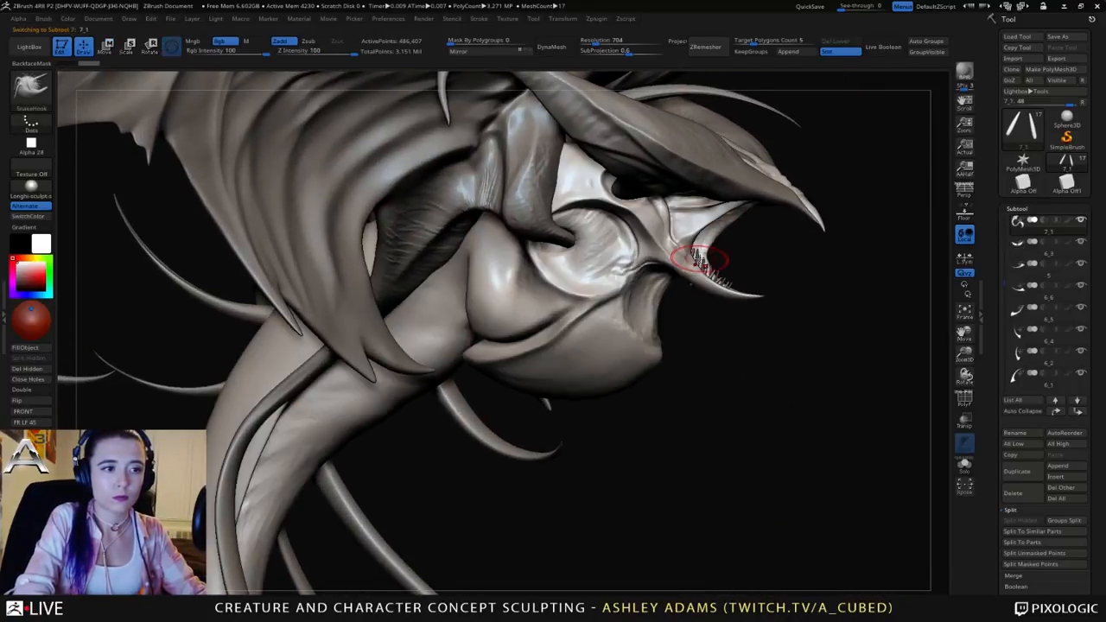
{"action": "left_click", "coordinate": [695, 278], "text": "alt"}
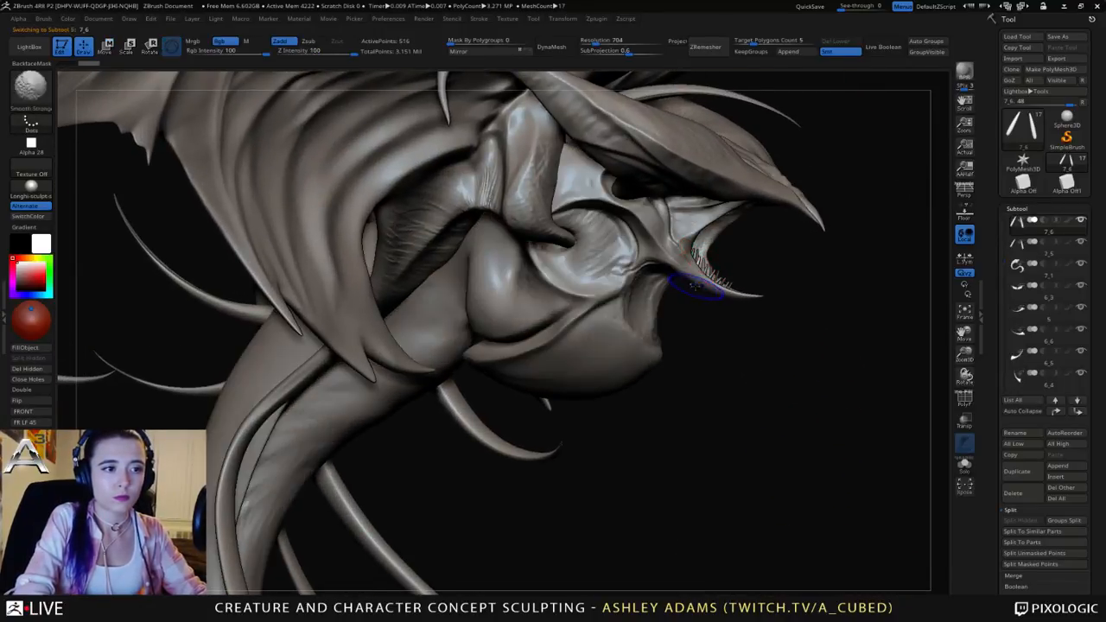
{"action": "left_click_drag", "start_coordinate": [804, 346], "coordinate": [722, 337]}
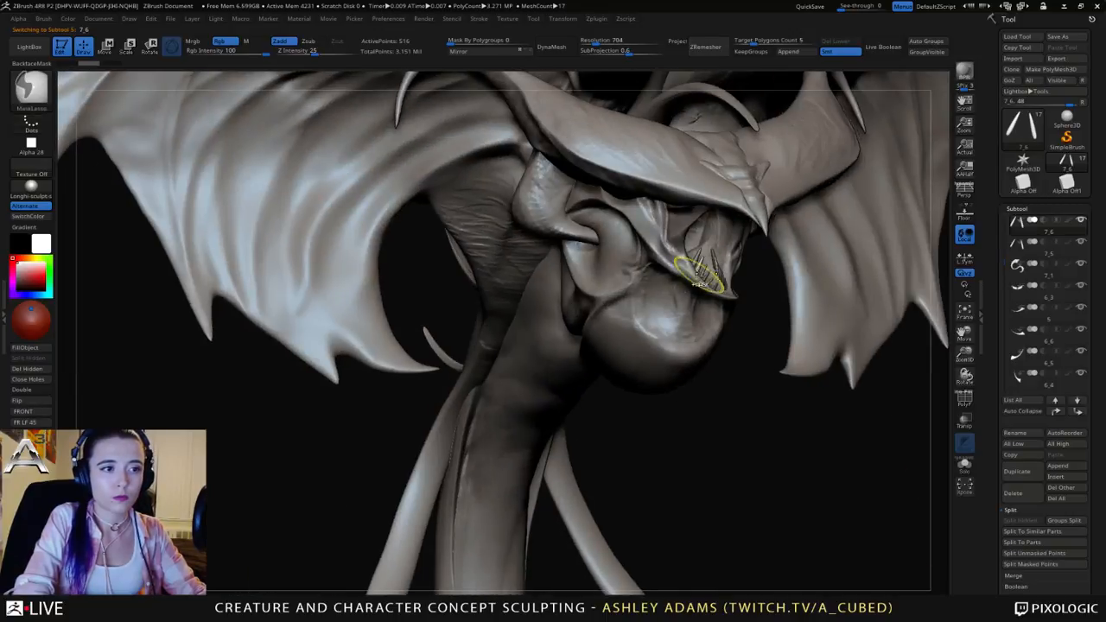
{"action": "right_click_drag", "start_coordinate": [698, 281], "coordinate": [687, 325], "text": "ctrl"}
{"action": "left_click_drag", "start_coordinate": [701, 268], "coordinate": [705, 252]}
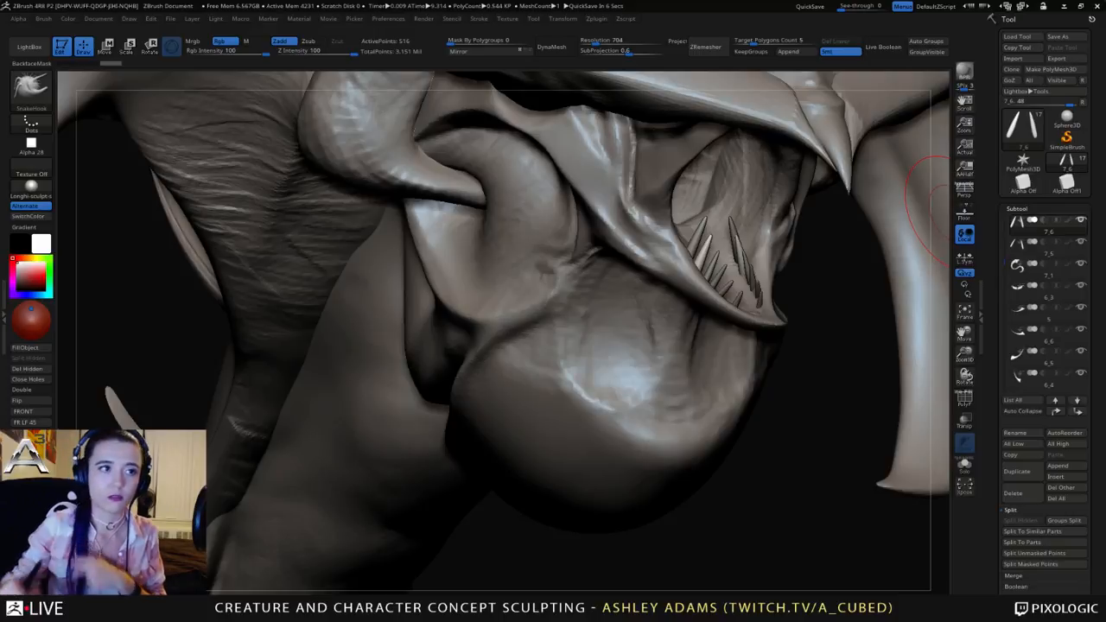
Step: Select the main creature body and build up the underside of the lower jaw with ClayBuildup
{"action": "left_click_drag", "start_coordinate": [872, 246], "coordinate": [722, 246]}
{"action": "left_click", "coordinate": [738, 241], "text": "alt"}
{"action": "mouse_move", "coordinate": [718, 318]}
{"action": "right_mouse_down", "text": "alt"}
{"action": "mouse_move", "coordinate": [675, 402]}
{"action": "mouse_move", "coordinate": [851, 399]}
{"action": "mouse_move", "coordinate": [834, 402]}
{"action": "mouse_move", "coordinate": [698, 331]}
{"action": "mouse_move", "coordinate": [716, 342]}
{"action": "mouse_move", "coordinate": [720, 330]}
{"action": "mouse_move", "coordinate": [659, 333]}
{"action": "mouse_move", "coordinate": [691, 371]}
{"action": "mouse_move", "coordinate": [717, 342]}
{"action": "mouse_move", "coordinate": [698, 351]}
{"action": "mouse_move", "coordinate": [750, 359]}
{"action": "right_mouse_up", "text": "alt"}
{"action": "key", "text": "space"}
{"action": "left_click", "coordinate": [640, 372], "text": "alt"}
{"action": "right_click", "coordinate": [648, 383]}
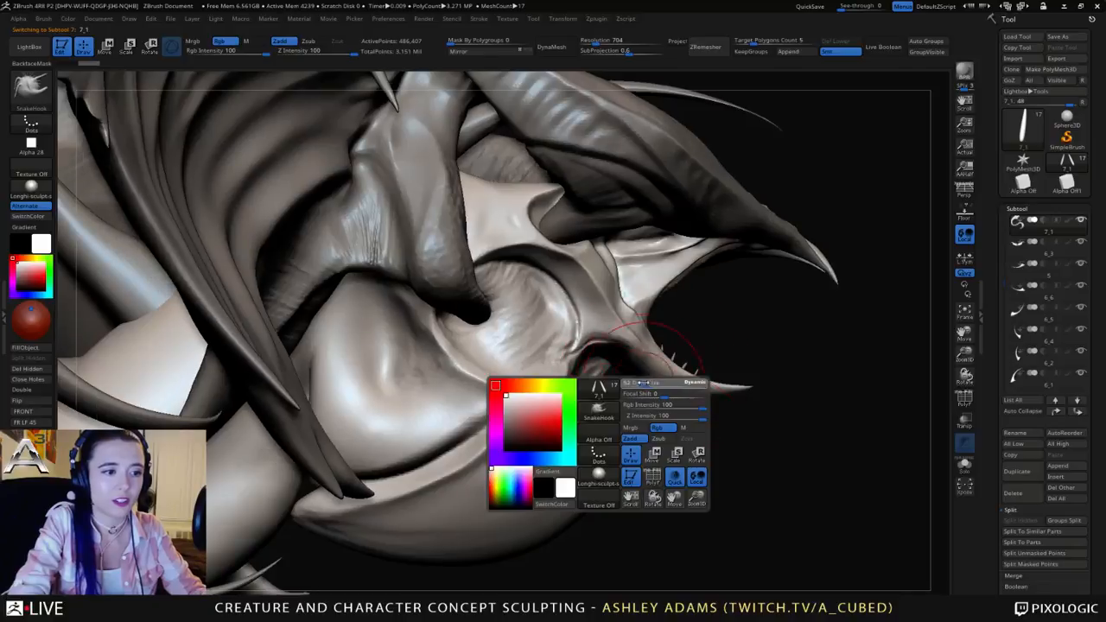
{"action": "mouse_move", "coordinate": [661, 380]}
{"action": "right_mouse_down"}
{"action": "mouse_move", "coordinate": [670, 367]}
{"action": "mouse_move", "coordinate": [658, 333]}
{"action": "right_mouse_up"}
{"action": "key", "text": "b"}
{"action": "key", "text": "c"}
{"action": "key", "text": "b"}
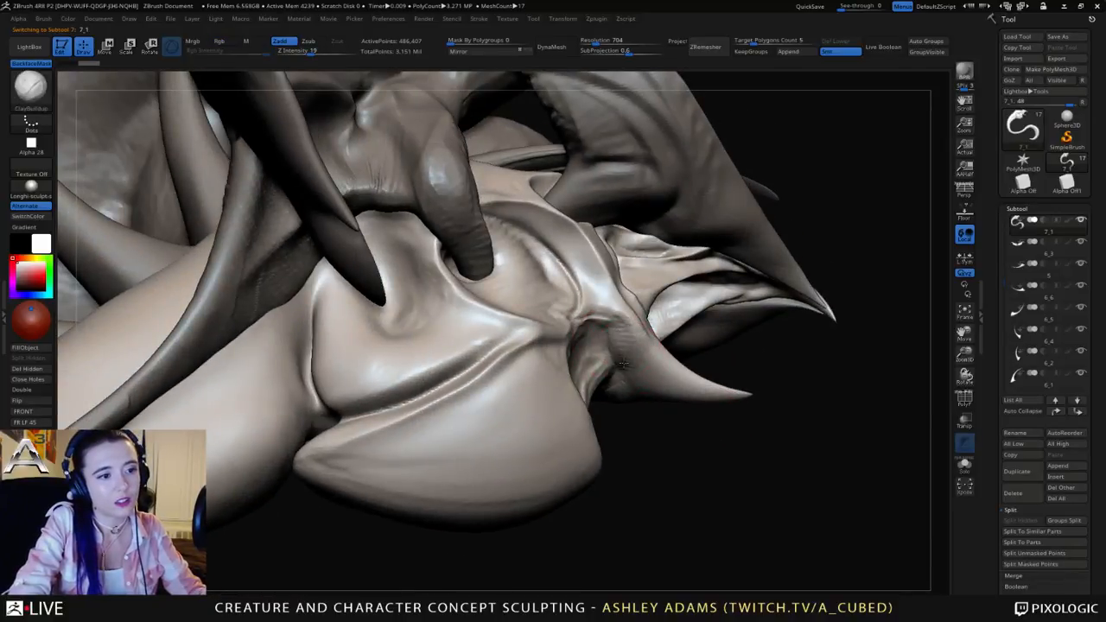
{"action": "mouse_move", "coordinate": [628, 393]}
{"action": "left_mouse_down"}
{"action": "mouse_move", "coordinate": [704, 401]}
{"action": "mouse_move", "coordinate": [603, 389]}
{"action": "left_mouse_up"}
{"action": "mouse_move", "coordinate": [624, 327]}
{"action": "left_mouse_down"}
{"action": "mouse_move", "coordinate": [618, 337]}
{"action": "mouse_move", "coordinate": [661, 384]}
{"action": "mouse_move", "coordinate": [621, 376]}
{"action": "mouse_move", "coordinate": [615, 345]}
{"action": "left_mouse_up"}
{"action": "mouse_move", "coordinate": [677, 394]}
{"action": "right_mouse_down", "text": "ctrl"}
{"action": "mouse_move", "coordinate": [666, 346]}
{"action": "mouse_move", "coordinate": [635, 380]}
{"action": "mouse_move", "coordinate": [629, 363]}
{"action": "mouse_move", "coordinate": [636, 393]}
{"action": "right_mouse_up", "text": "ctrl"}
Step: Reshape the lower jaw's underside and slender tip with SnakeHook and smoothing strokes
{"action": "key", "text": "b"}
{"action": "key", "text": "s"}
{"action": "key", "text": "h"}
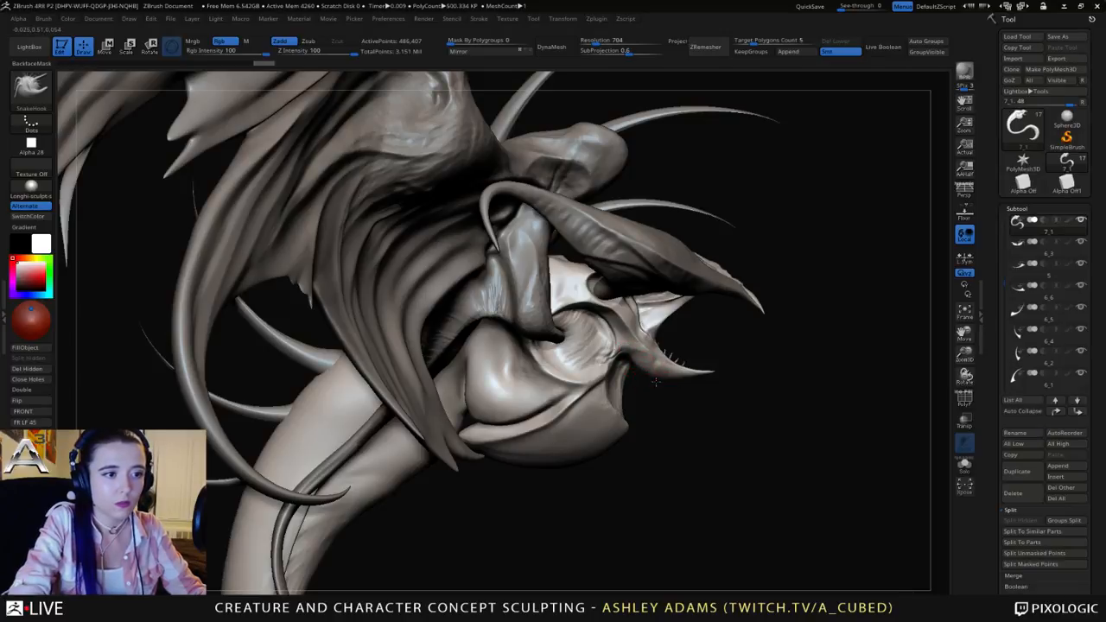
{"action": "left_click_drag", "start_coordinate": [666, 377], "coordinate": [706, 371]}
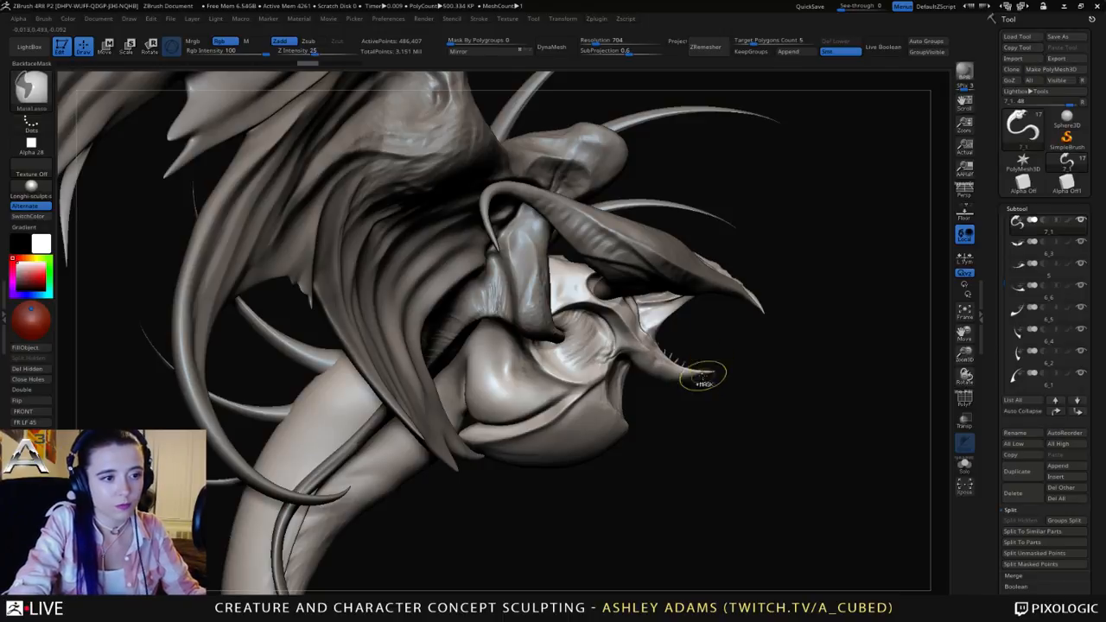
{"action": "key", "text": "ctrl+z"}
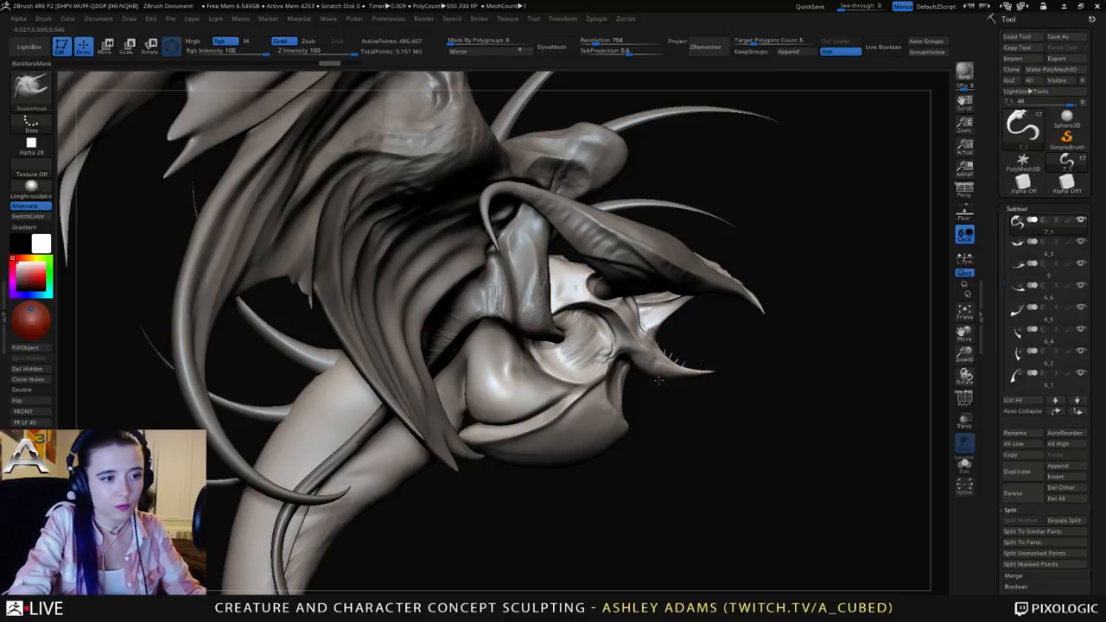
{"action": "key", "text": "ctrl+shift+z"}
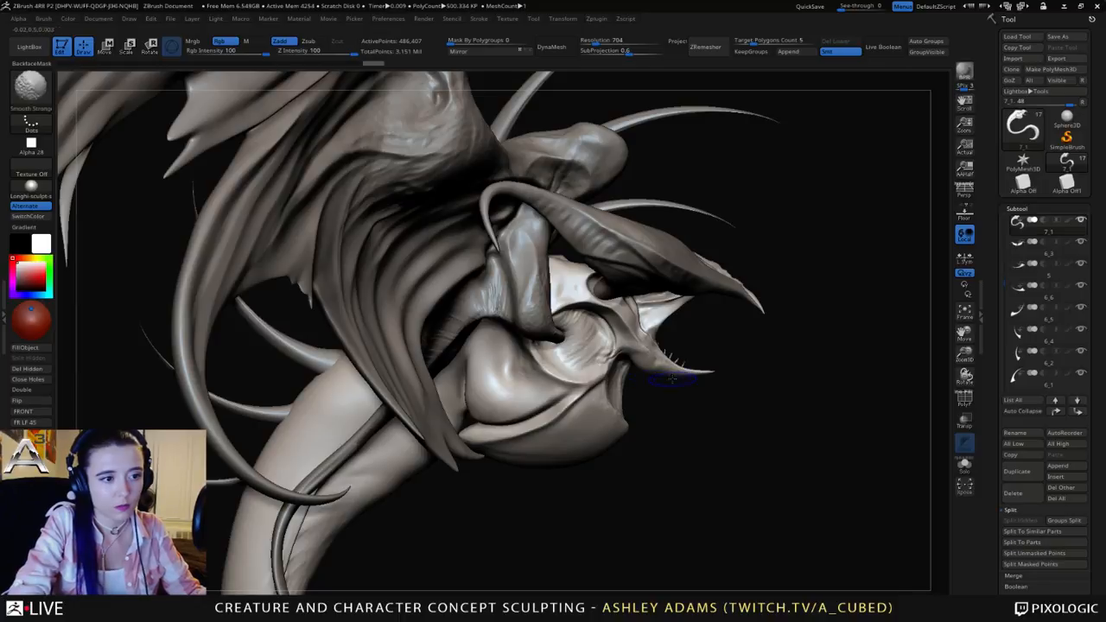
{"action": "key", "text": "ctrl+shift+z"}
{"action": "key", "text": "ctrl+shift+z"}
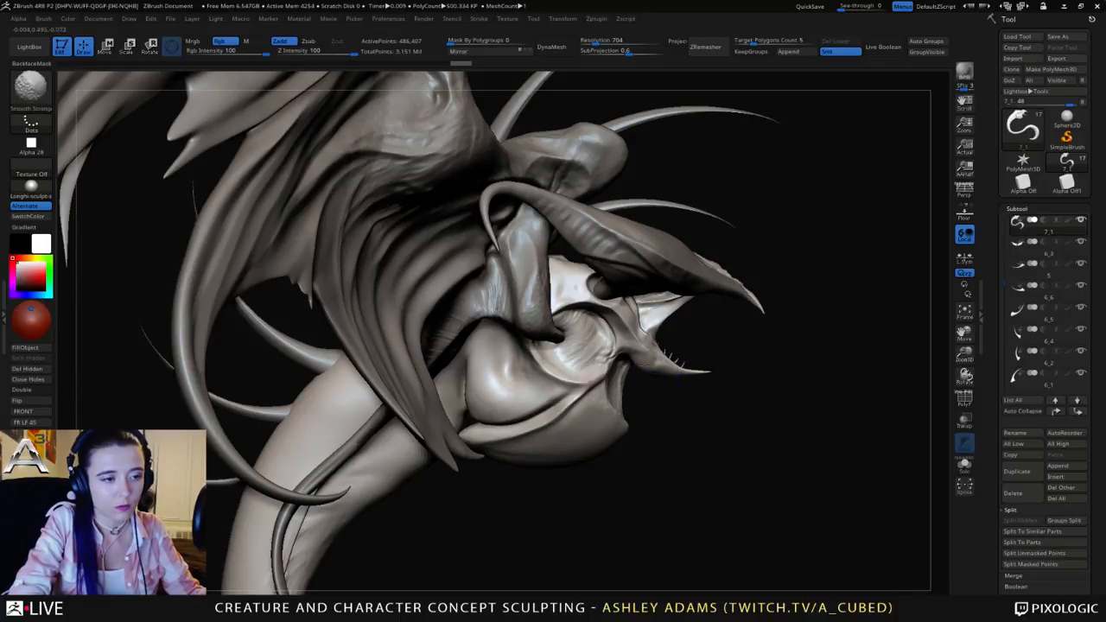
{"action": "key", "text": "ctrl+shift+z"}
{"action": "key", "text": "ctrl+shift+z"}
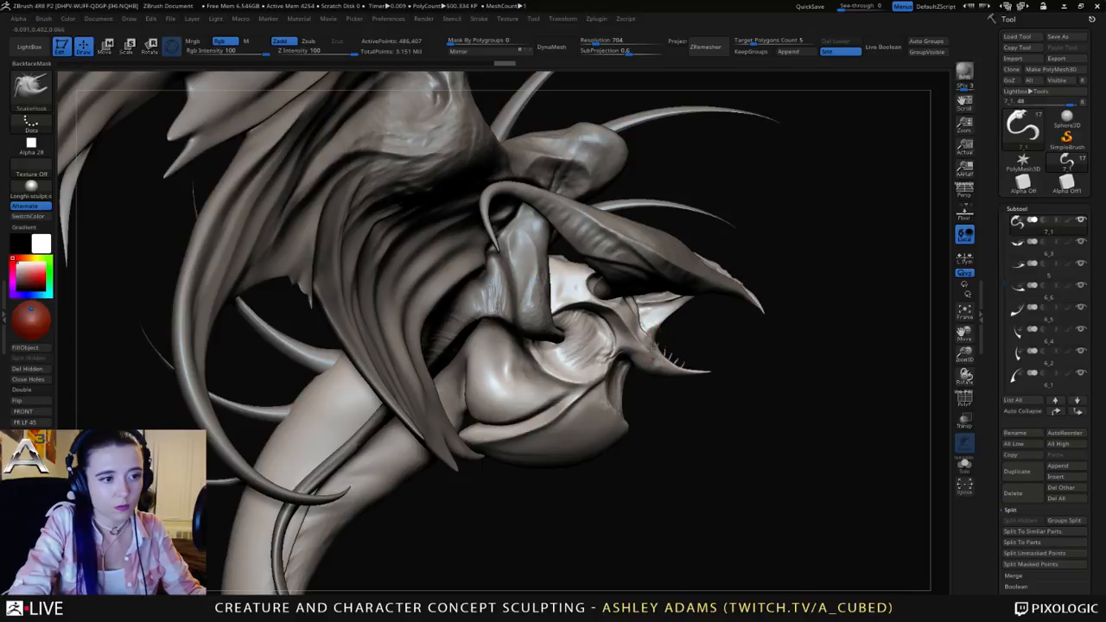
{"action": "key", "text": "ctrl+shift+z"}
{"action": "key", "text": "ctrl+shift+z"}
Step: Adjust the skin ridge at the mouth corner with a resized SnakeHook brush, redoing the last strokes and smoothing the area
{"action": "key", "text": "space"}
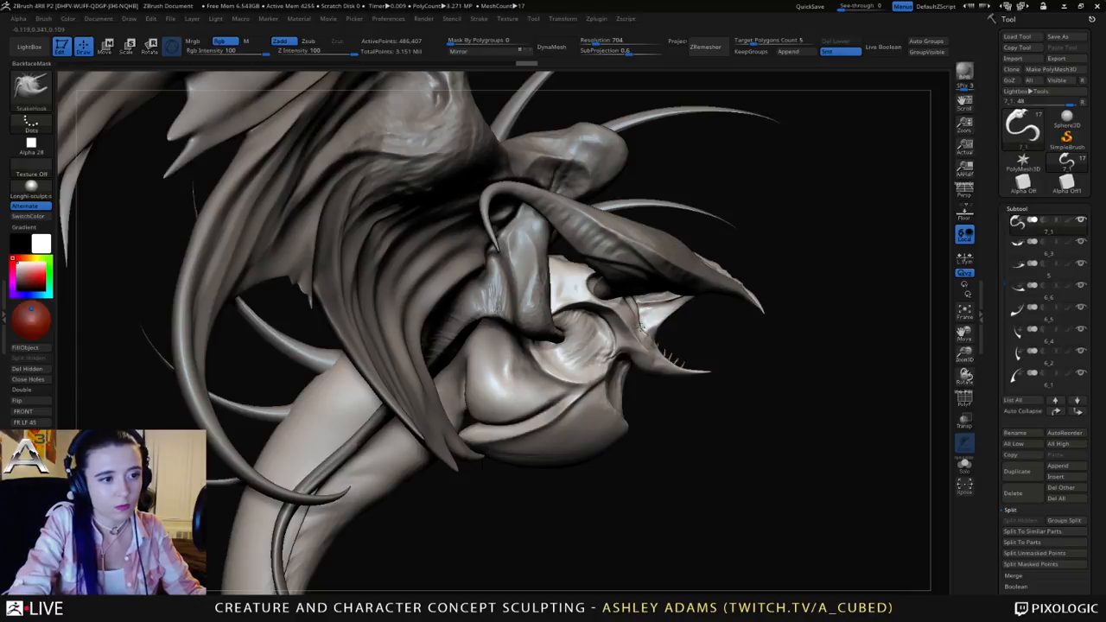
{"action": "key", "text": "ctrl+shift+z"}
{"action": "key", "text": "space"}
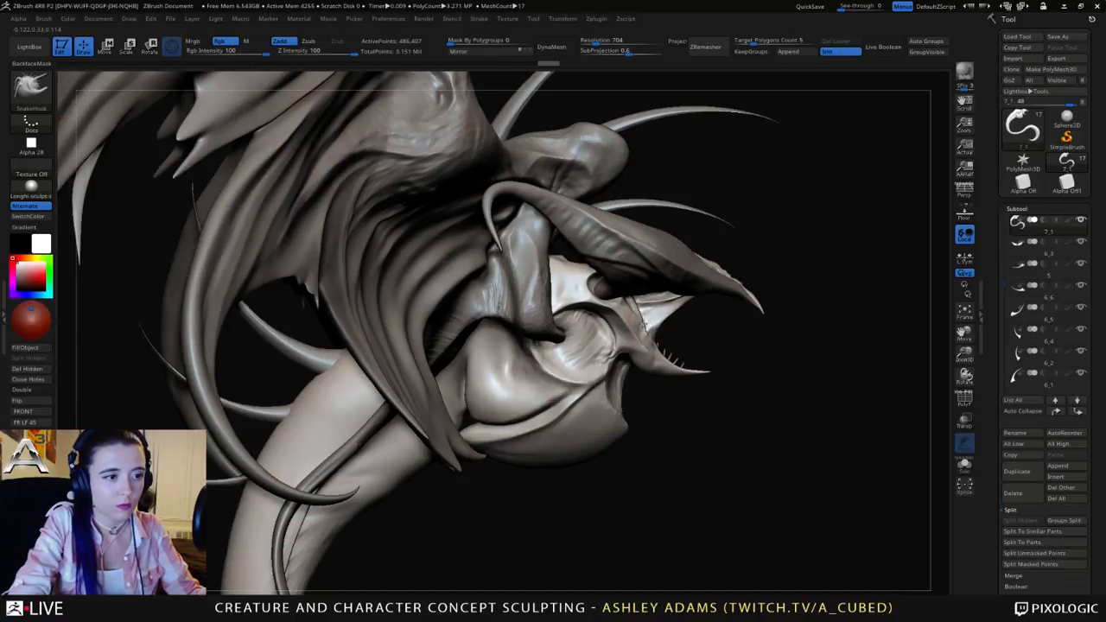
{"action": "key", "text": "ctrl+z"}
{"action": "key", "text": "ctrl+z"}
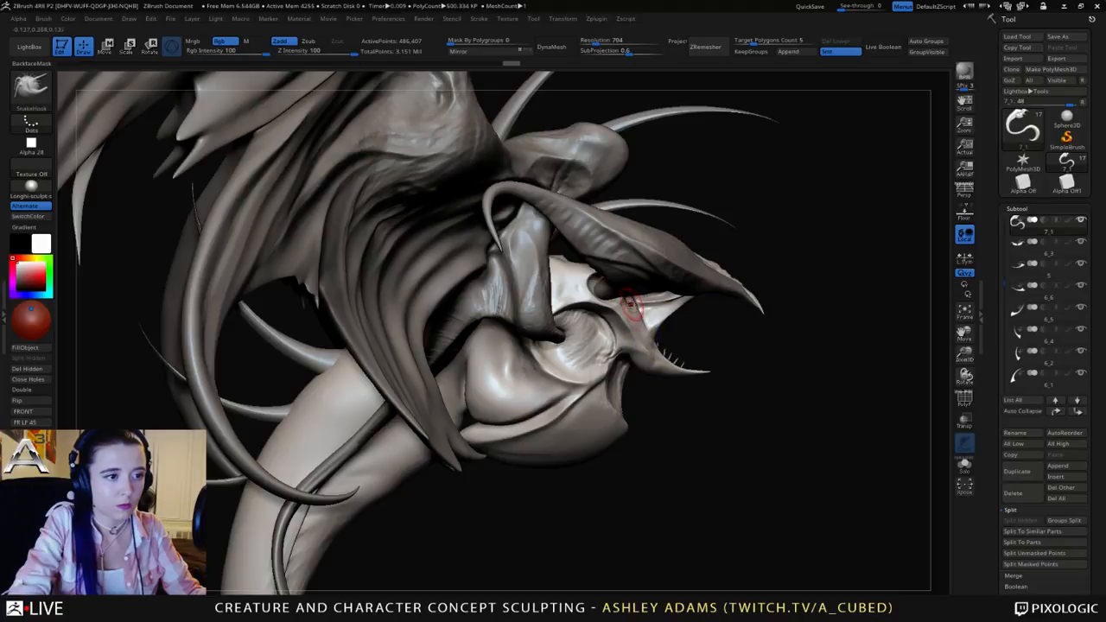
{"action": "key", "text": "ctrl+shift+z"}
{"action": "key", "text": "ctrl+shift+z"}
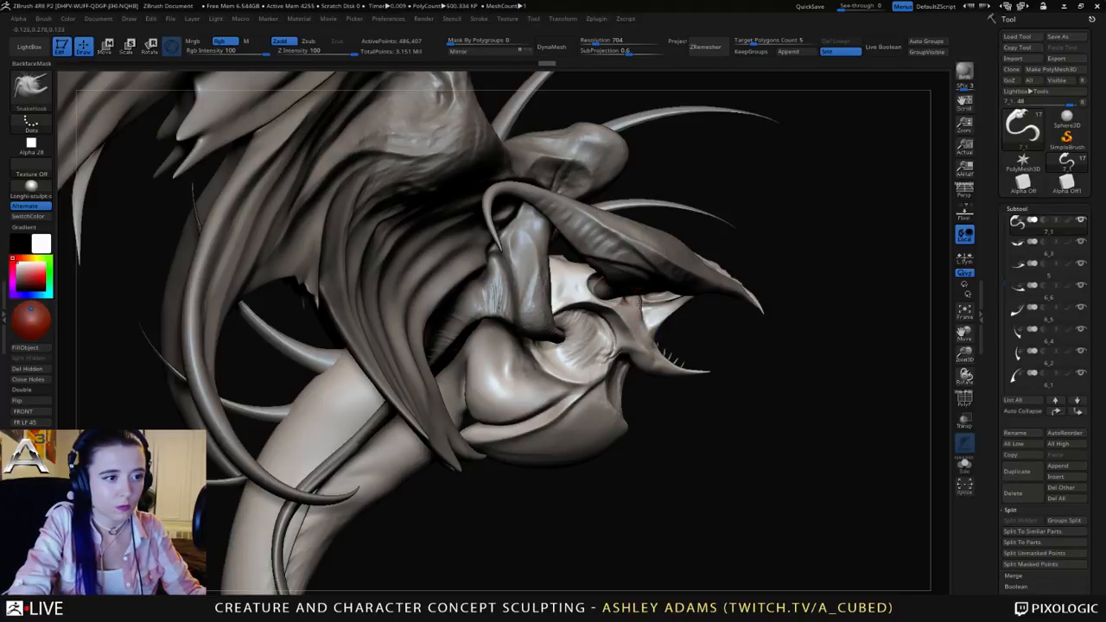
{"action": "mouse_move", "coordinate": [640, 302]}
{"action": "left_mouse_down", "text": "shift"}
{"action": "mouse_move", "coordinate": [647, 333]}
{"action": "mouse_move", "coordinate": [636, 338]}
{"action": "mouse_move", "coordinate": [634, 321]}
{"action": "mouse_move", "coordinate": [645, 330]}
{"action": "left_mouse_up", "text": "shift"}
Step: Build up the cheek beside the lower teeth with ClayBuildup and smooth it into the jaw
{"action": "key", "text": "b"}
{"action": "key", "text": "d"}
{"action": "key", "text": "s"}
{"action": "key", "text": "b"}
{"action": "key", "text": "c"}
{"action": "key", "text": "b"}
{"action": "left_click_drag", "start_coordinate": [777, 406], "coordinate": [710, 395]}
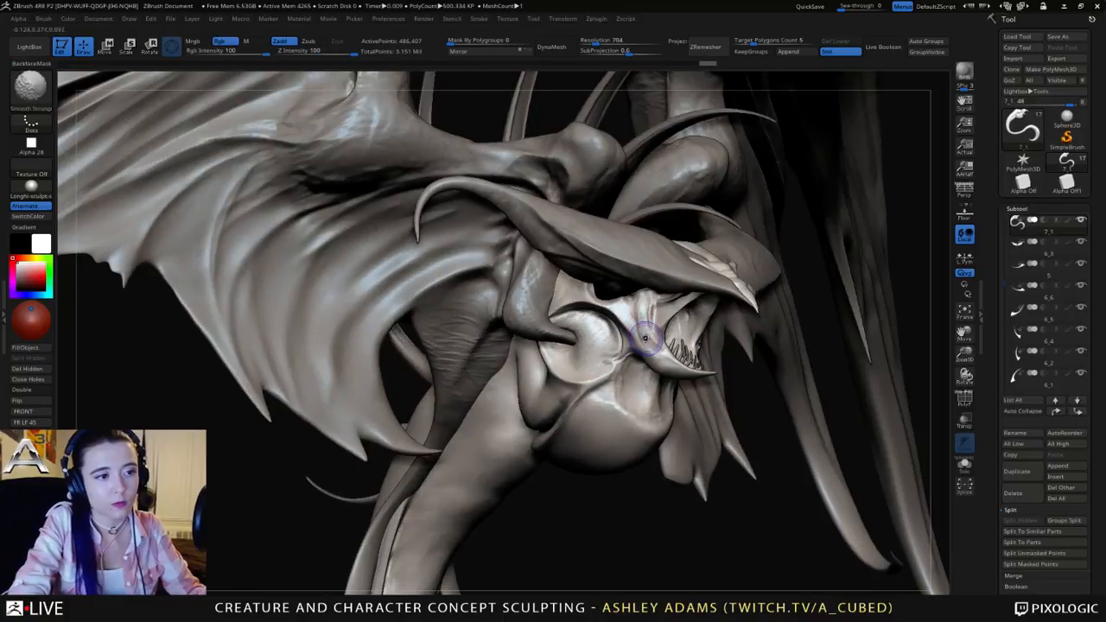
{"action": "mouse_move", "coordinate": [644, 338]}
{"action": "left_mouse_down", "text": "shift"}
{"action": "mouse_move", "coordinate": [638, 300]}
{"action": "mouse_move", "coordinate": [662, 347]}
{"action": "left_mouse_up", "text": "shift"}
{"action": "left_click_drag", "start_coordinate": [635, 301], "coordinate": [666, 358]}
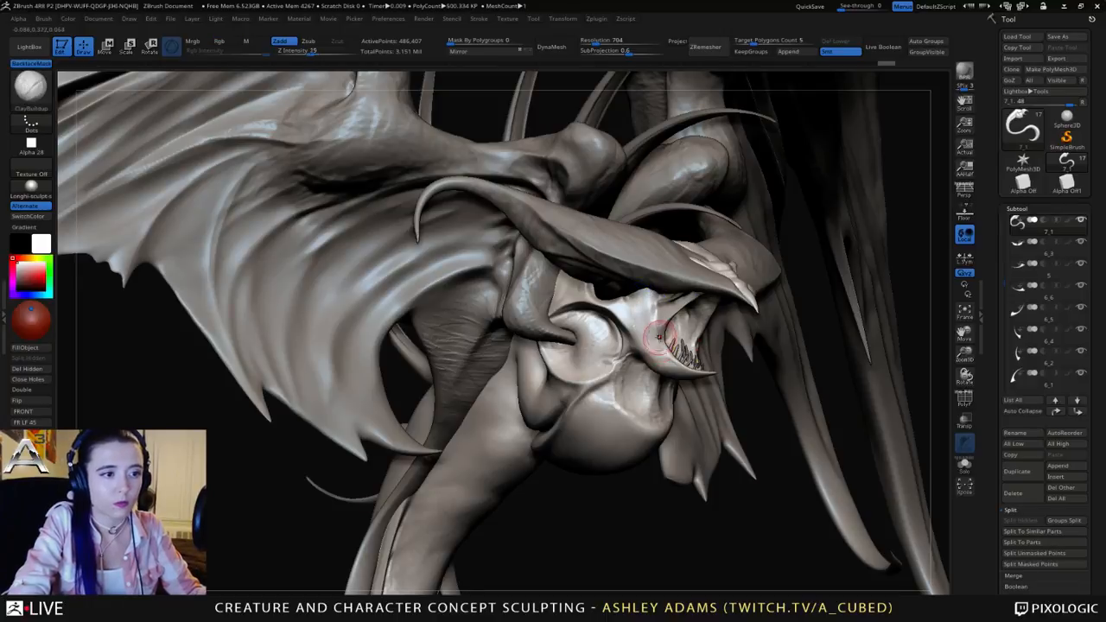
Step: Pull the mouth corner's contour outward with SnakeHook in a frontal view and return to the ClayBuildup brush
{"action": "left_click_drag", "start_coordinate": [773, 398], "coordinate": [658, 386]}
{"action": "key", "text": "b"}
{"action": "key", "text": "s"}
{"action": "key", "text": "h"}
{"action": "mouse_move", "coordinate": [670, 328]}
{"action": "left_mouse_down"}
{"action": "mouse_move", "coordinate": [654, 337]}
{"action": "mouse_move", "coordinate": [637, 327]}
{"action": "left_mouse_up"}
{"action": "key", "text": "b"}
{"action": "key", "text": "c"}
{"action": "key", "text": "b"}
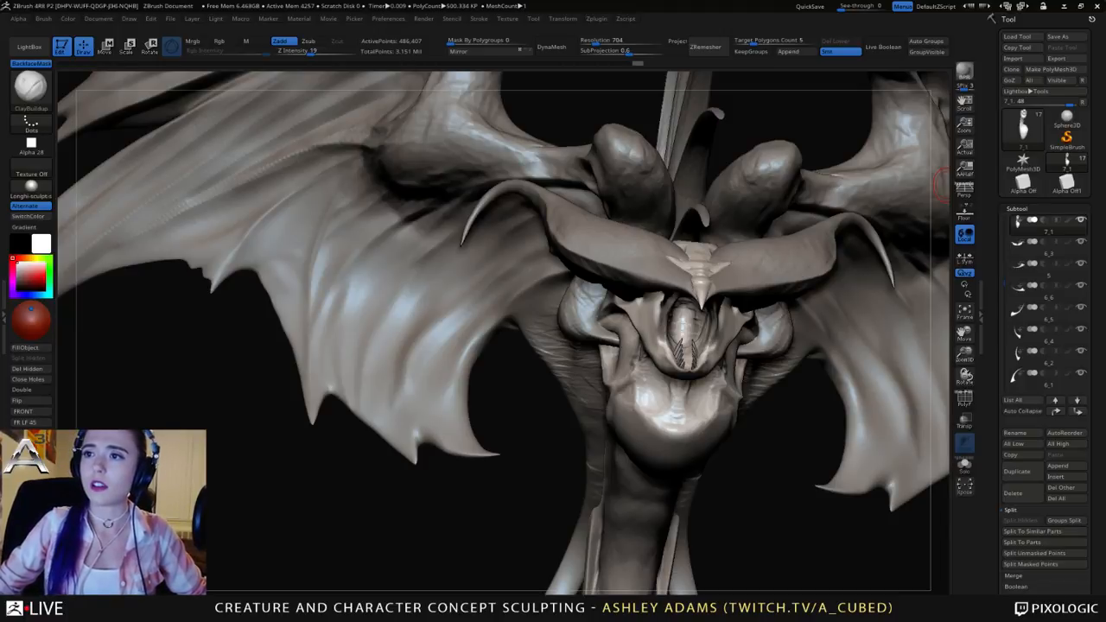
Step: Examine the document's width and height settings and compare the canvas zoomed out, at antialiased half size and at actual size
{"action": "left_click", "coordinate": [97, 18]}
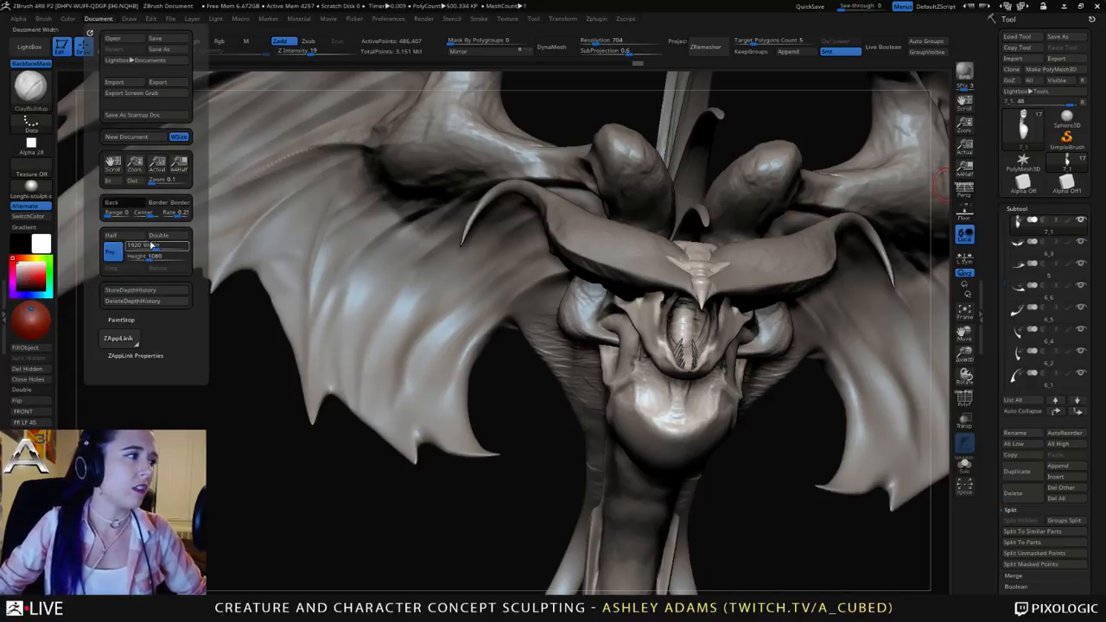
{"action": "left_click", "coordinate": [113, 257]}
{"action": "left_click", "coordinate": [156, 257]}
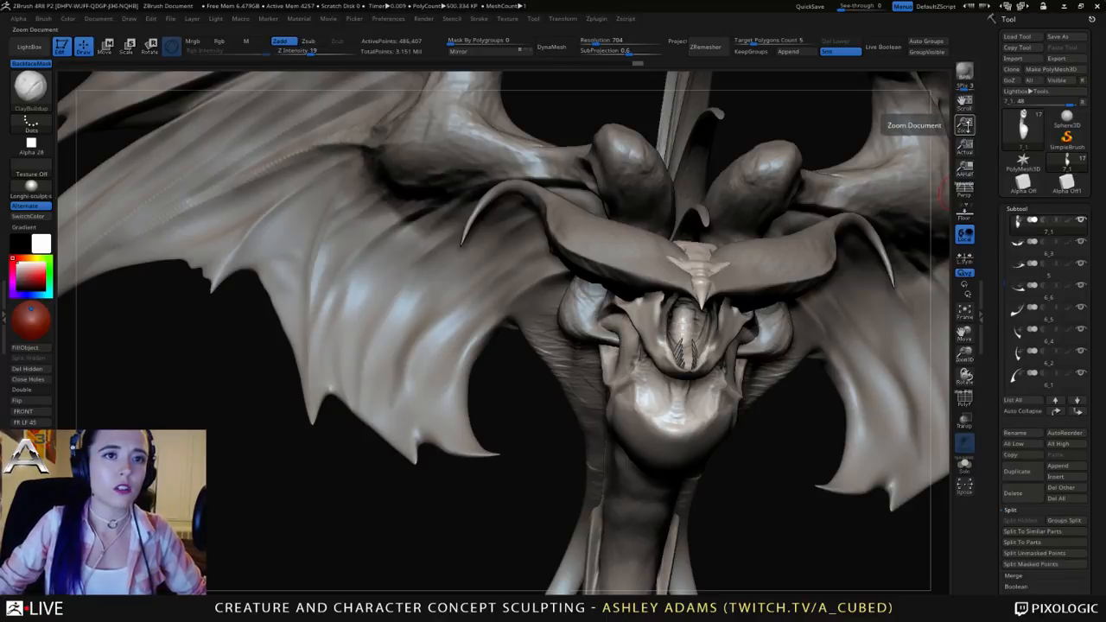
{"action": "left_click_drag", "start_coordinate": [964, 124], "coordinate": [920, 60]}
{"action": "left_click_drag", "start_coordinate": [602, 162], "coordinate": [492, 220]}
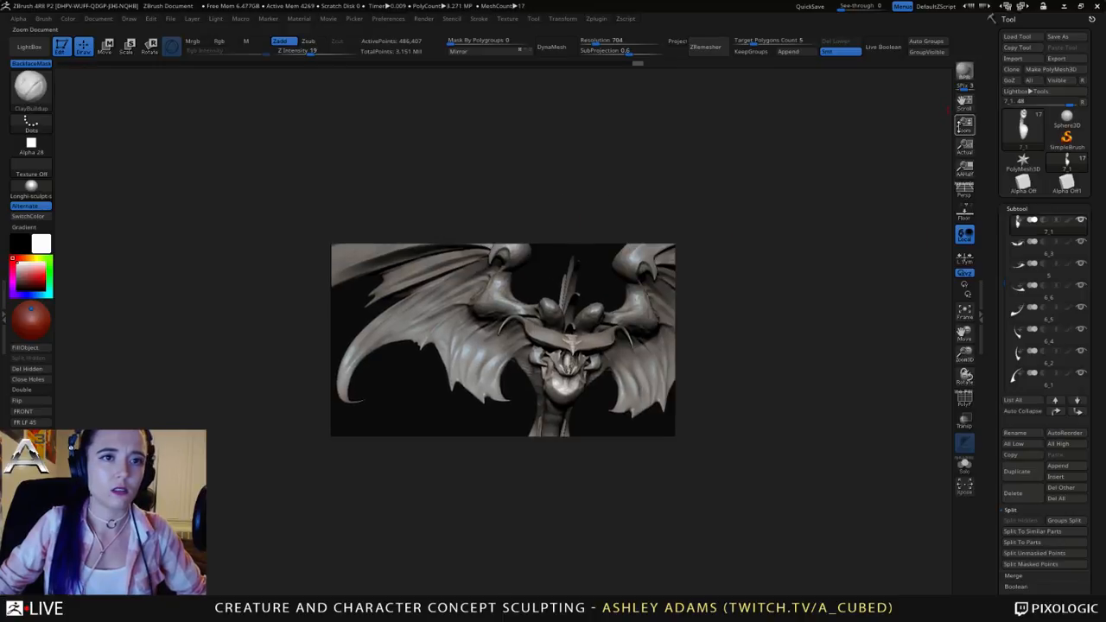
{"action": "left_click_drag", "start_coordinate": [964, 123], "coordinate": [1004, 185]}
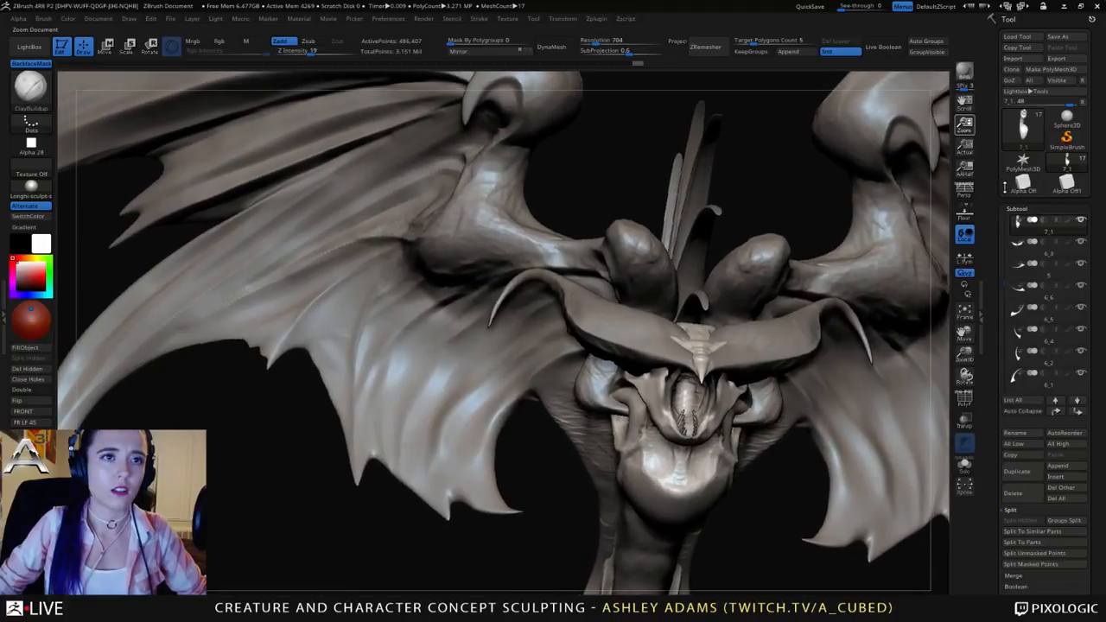
{"action": "left_click", "coordinate": [971, 151]}
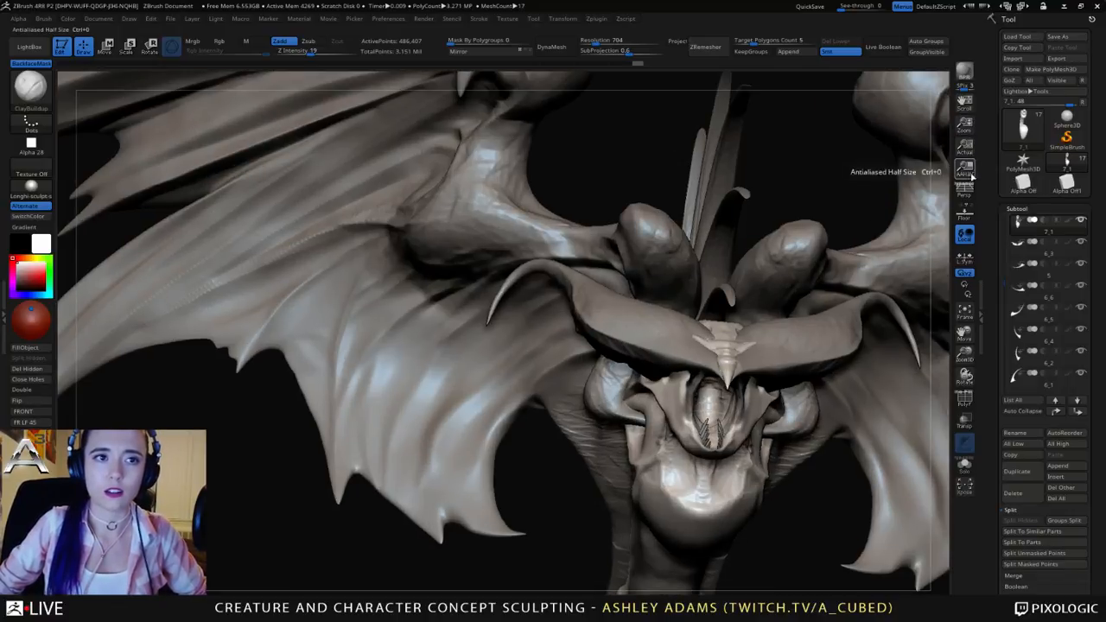
{"action": "left_click", "coordinate": [966, 171]}
{"action": "left_click", "coordinate": [964, 145]}
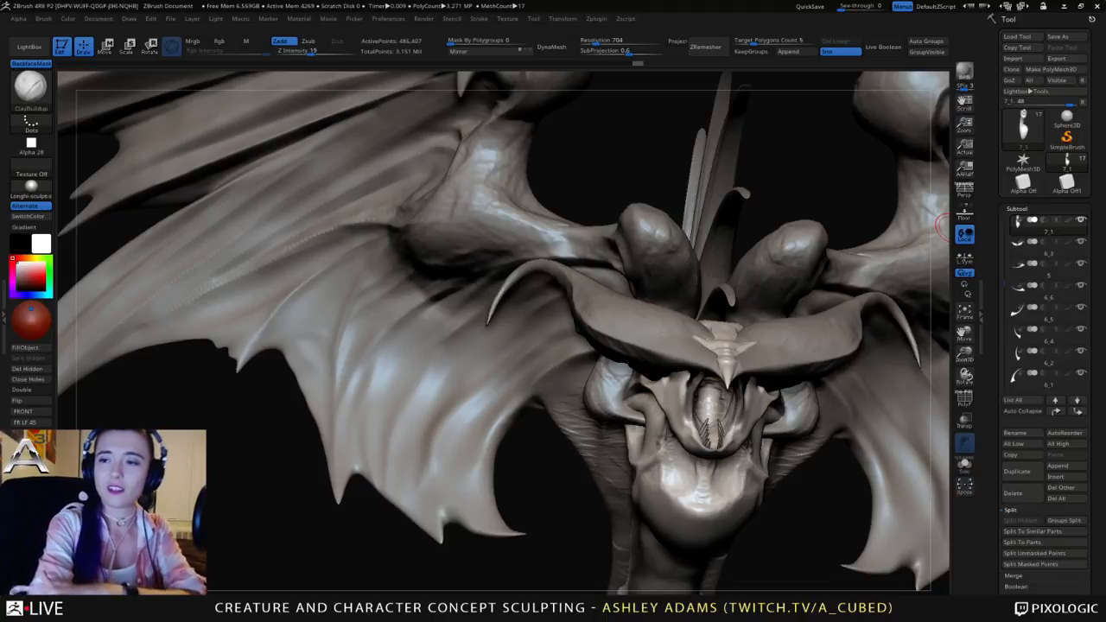
Step: Select the rearmost tooth pair, duplicate it closer to the mouth corner, and split the masked teeth into their own subtool
{"action": "mouse_move", "coordinate": [501, 190]}
{"action": "right_mouse_down"}
{"action": "mouse_move", "coordinate": [558, 173]}
{"action": "mouse_move", "coordinate": [607, 240]}
{"action": "mouse_move", "coordinate": [565, 162]}
{"action": "mouse_move", "coordinate": [617, 259]}
{"action": "mouse_move", "coordinate": [683, 294]}
{"action": "right_mouse_up"}
{"action": "right_click_drag", "start_coordinate": [682, 294], "coordinate": [588, 287], "text": "alt"}
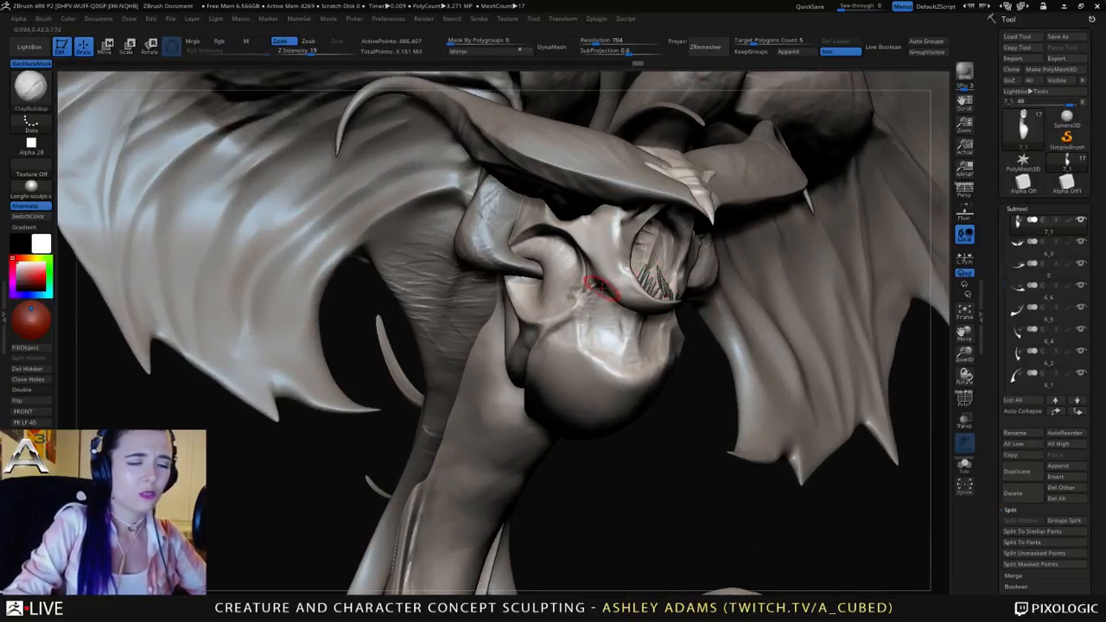
{"action": "mouse_move", "coordinate": [656, 268]}
{"action": "right_mouse_down", "text": "ctrl"}
{"action": "mouse_move", "coordinate": [679, 325]}
{"action": "mouse_move", "coordinate": [644, 270]}
{"action": "mouse_move", "coordinate": [664, 321]}
{"action": "mouse_move", "coordinate": [673, 421]}
{"action": "mouse_move", "coordinate": [682, 344]}
{"action": "right_mouse_up", "text": "ctrl"}
{"action": "left_click", "coordinate": [657, 270], "text": "alt"}
{"action": "key", "text": "w"}
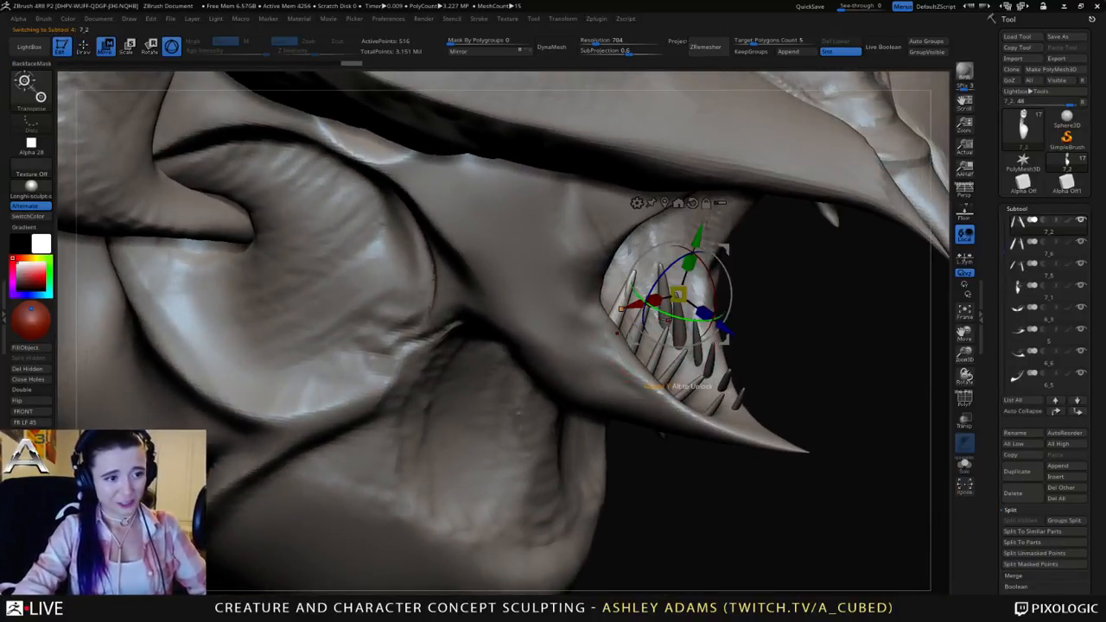
{"action": "left_click_drag", "start_coordinate": [723, 326], "coordinate": [707, 314], "text": "ctrl+shift"}
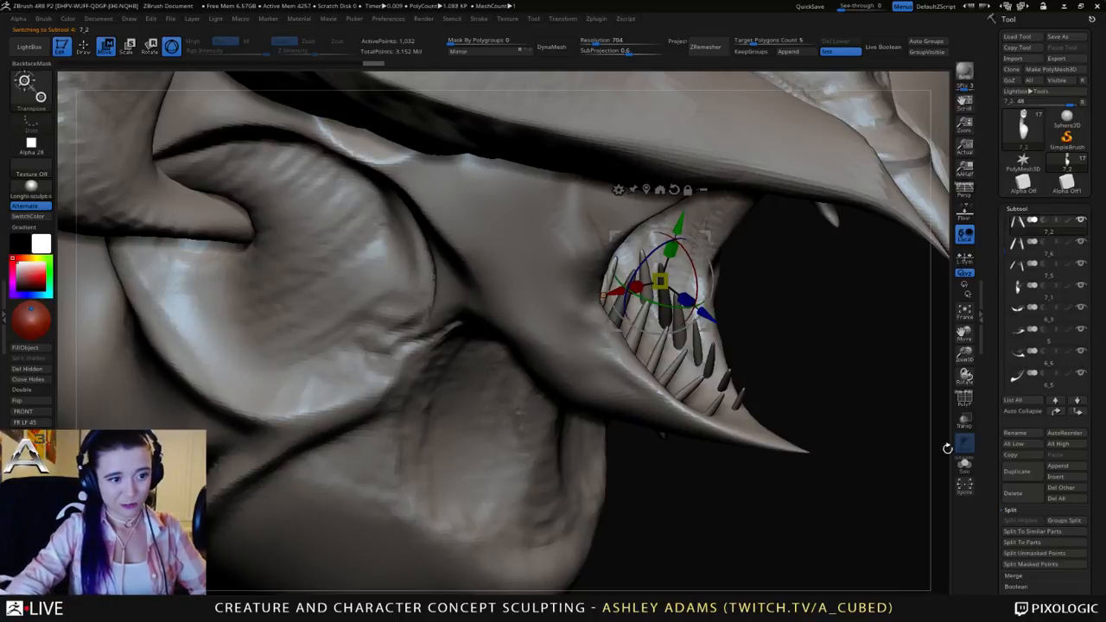
{"action": "left_click", "coordinate": [1030, 564]}
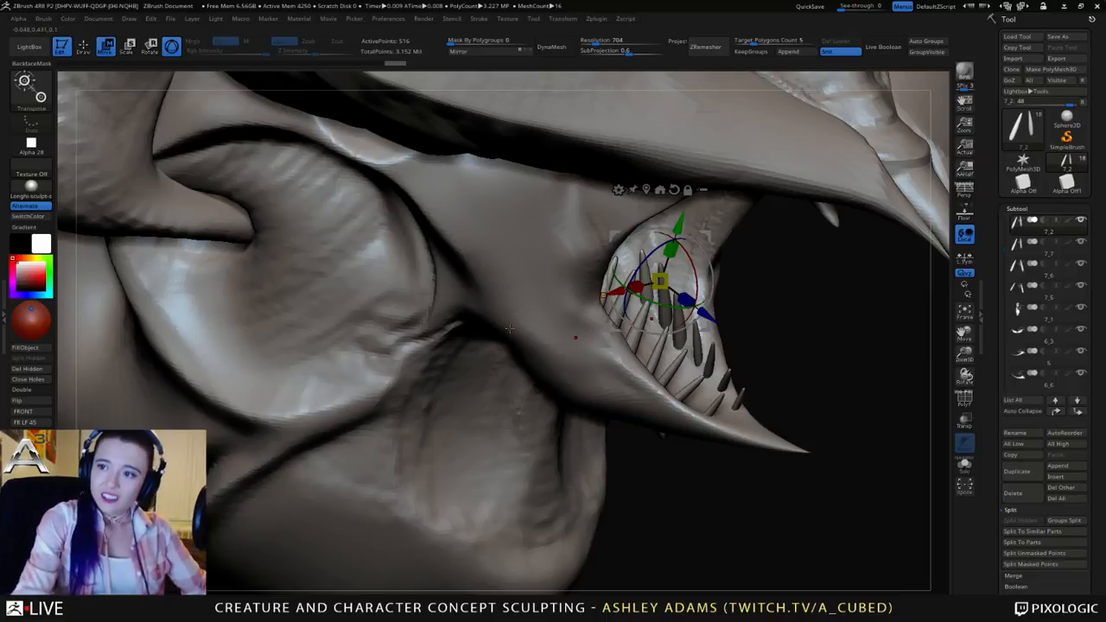
Step: Insert a Sphere3D mesh as a new subtool and make it the active subtool
{"action": "key", "text": "q"}
{"action": "left_click_drag", "start_coordinate": [778, 291], "coordinate": [736, 283]}
{"action": "mouse_move", "coordinate": [736, 284]}
{"action": "right_mouse_down"}
{"action": "mouse_move", "coordinate": [682, 281]}
{"action": "mouse_move", "coordinate": [678, 246]}
{"action": "mouse_move", "coordinate": [669, 259]}
{"action": "right_mouse_up"}
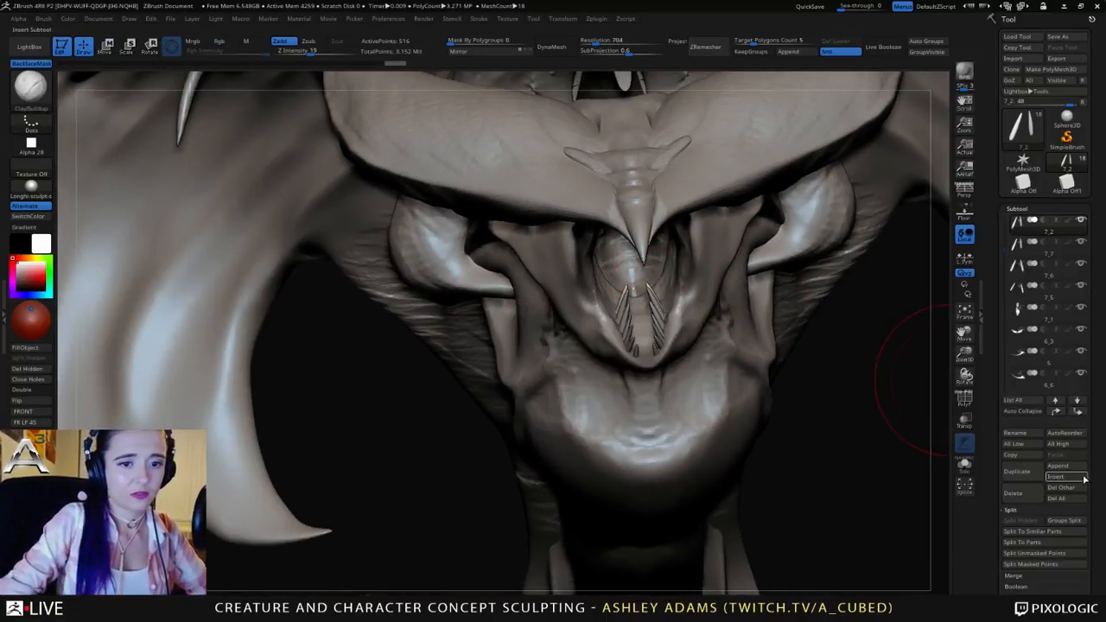
{"action": "left_click", "coordinate": [1055, 476]}
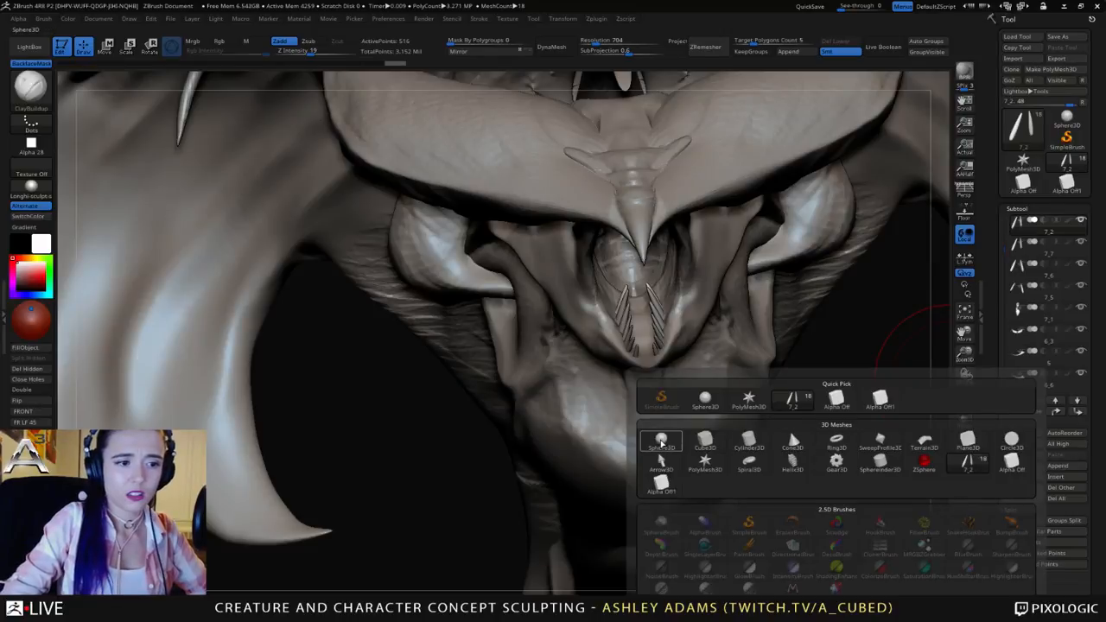
{"action": "left_click", "coordinate": [662, 443]}
{"action": "right_click_drag", "start_coordinate": [765, 443], "coordinate": [691, 267], "text": "ctrl"}
{"action": "left_click", "coordinate": [682, 277], "text": "alt"}
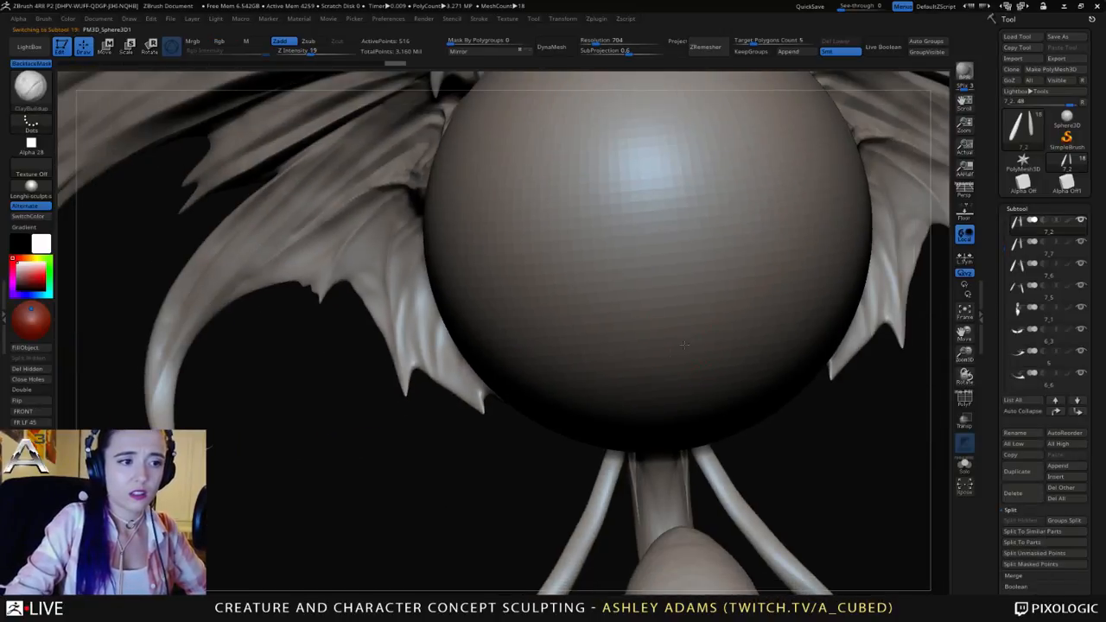
{"action": "right_click_drag", "start_coordinate": [605, 337], "coordinate": [581, 324]}
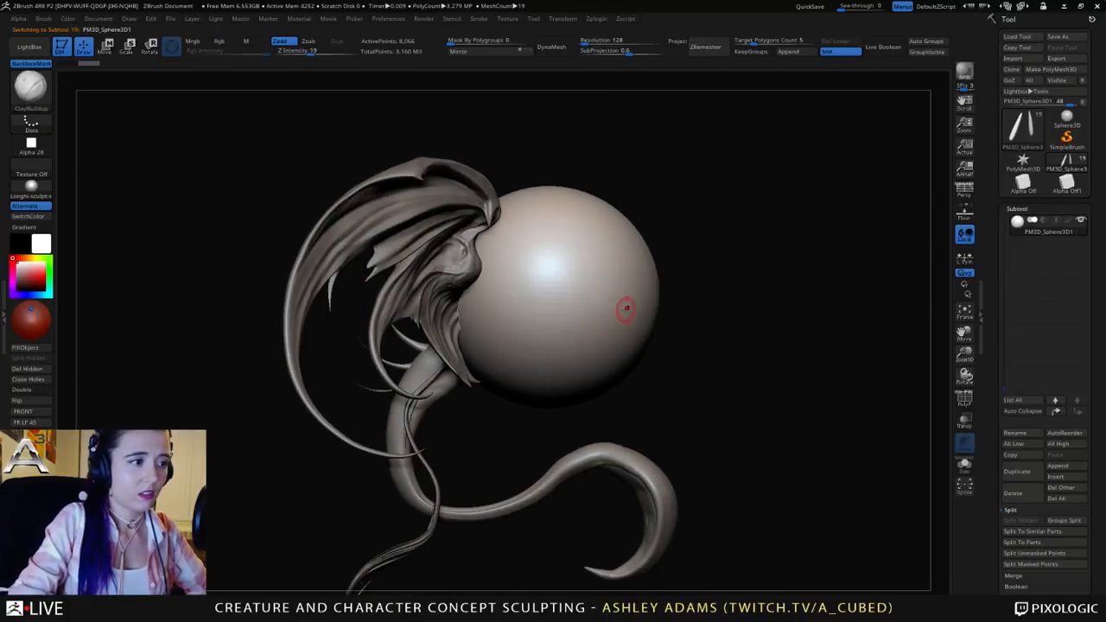
Step: Scale the sphere down and move it into the creature's open mouth
{"action": "key", "text": "e"}
{"action": "left_click_drag", "start_coordinate": [549, 295], "coordinate": [390, 231]}
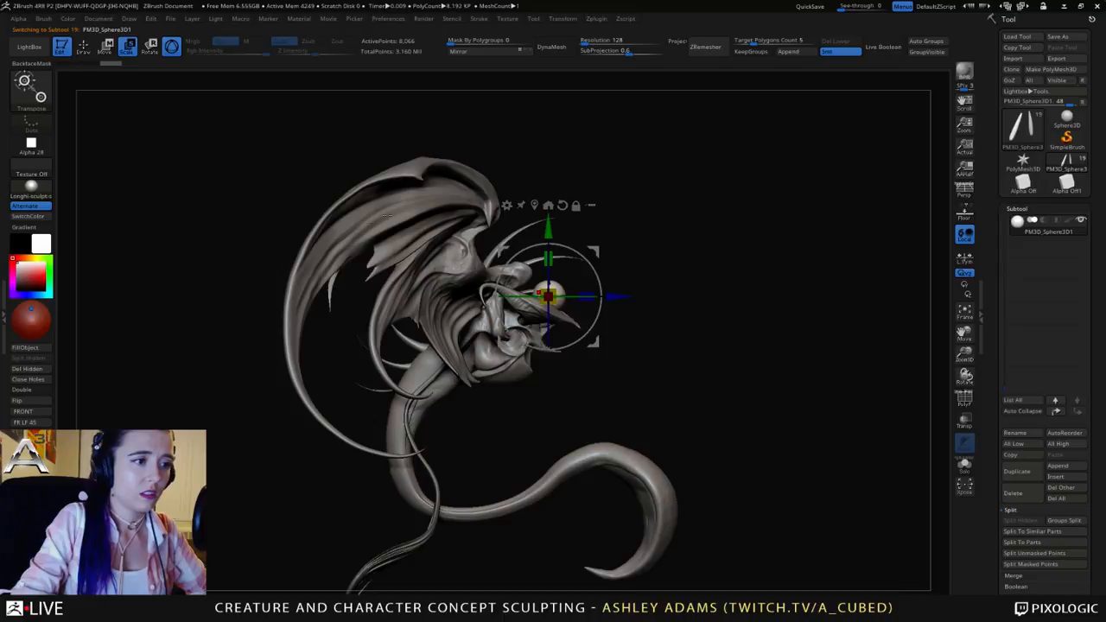
{"action": "left_click_drag", "start_coordinate": [549, 296], "coordinate": [549, 335]}
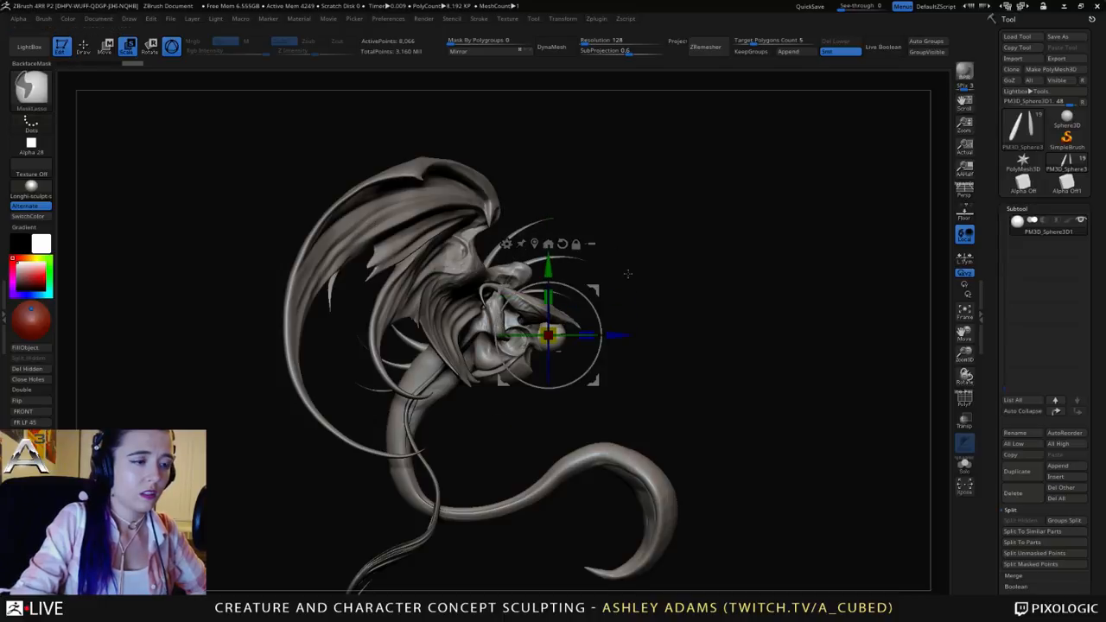
{"action": "left_click_drag", "start_coordinate": [629, 273], "coordinate": [719, 544], "text": "alt"}
{"action": "left_click_drag", "start_coordinate": [548, 335], "coordinate": [489, 309]}
{"action": "left_click_drag", "start_coordinate": [613, 335], "coordinate": [562, 335]}
{"action": "left_click_drag", "start_coordinate": [734, 414], "coordinate": [333, 415]}
Step: Turn on transparency to see the sphere inside the head and choose the SnakeHook brush
{"action": "key", "text": "q"}
{"action": "right_click_drag", "start_coordinate": [527, 302], "coordinate": [511, 310]}
{"action": "key", "text": "space"}
{"action": "left_click_drag", "start_coordinate": [511, 311], "coordinate": [548, 311]}
{"action": "right_click_drag", "start_coordinate": [547, 311], "coordinate": [449, 314]}
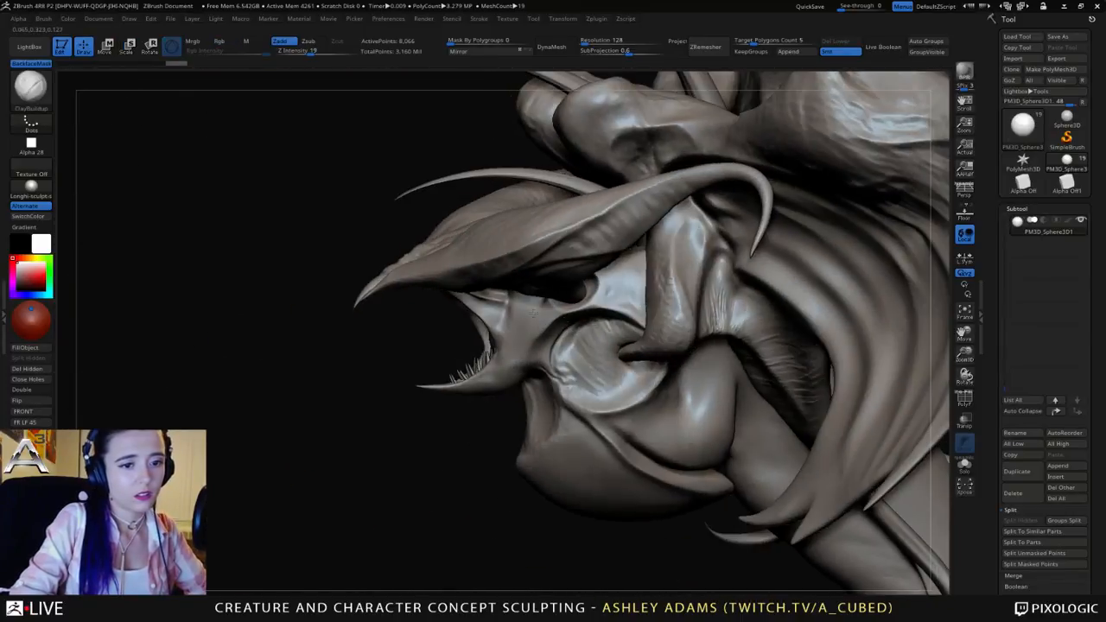
{"action": "left_click", "coordinate": [966, 421]}
{"action": "right_click_drag", "start_coordinate": [575, 326], "coordinate": [556, 332]}
{"action": "key", "text": "b"}
{"action": "key", "text": "s"}
{"action": "key", "text": "h"}
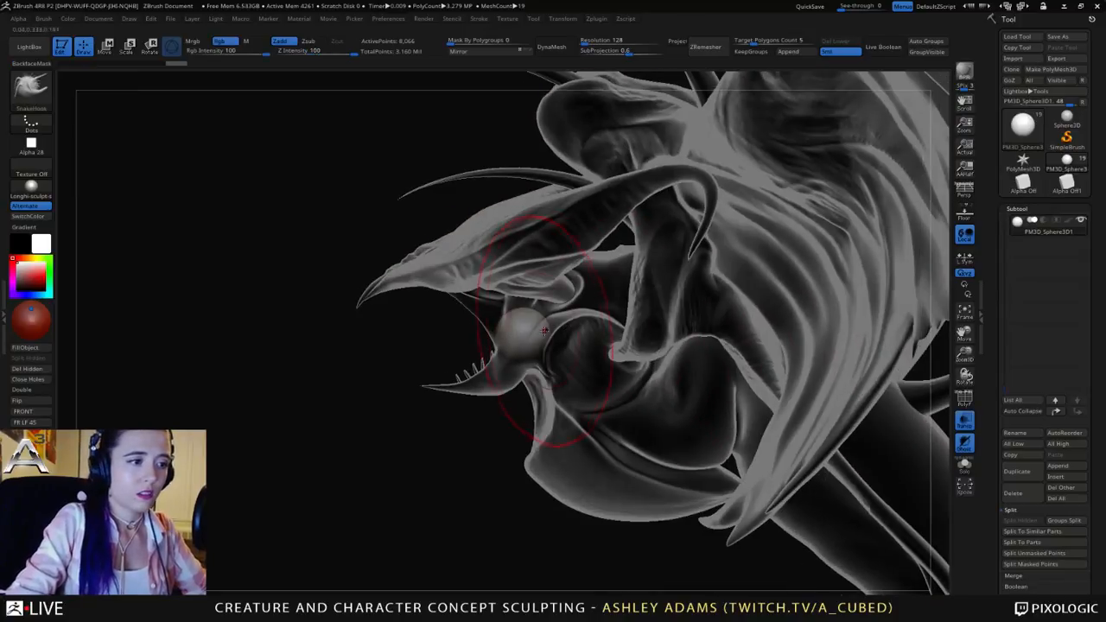
Step: Stretch the sphere with SnakeHook into a long tapered tongue reaching from the throat past the lower jaw
{"action": "mouse_move", "coordinate": [528, 332]}
{"action": "left_mouse_down"}
{"action": "mouse_move", "coordinate": [588, 343]}
{"action": "mouse_move", "coordinate": [499, 333]}
{"action": "left_mouse_up"}
{"action": "key", "text": "space"}
{"action": "key", "text": "space"}
{"action": "left_click_drag", "start_coordinate": [434, 324], "coordinate": [375, 347]}
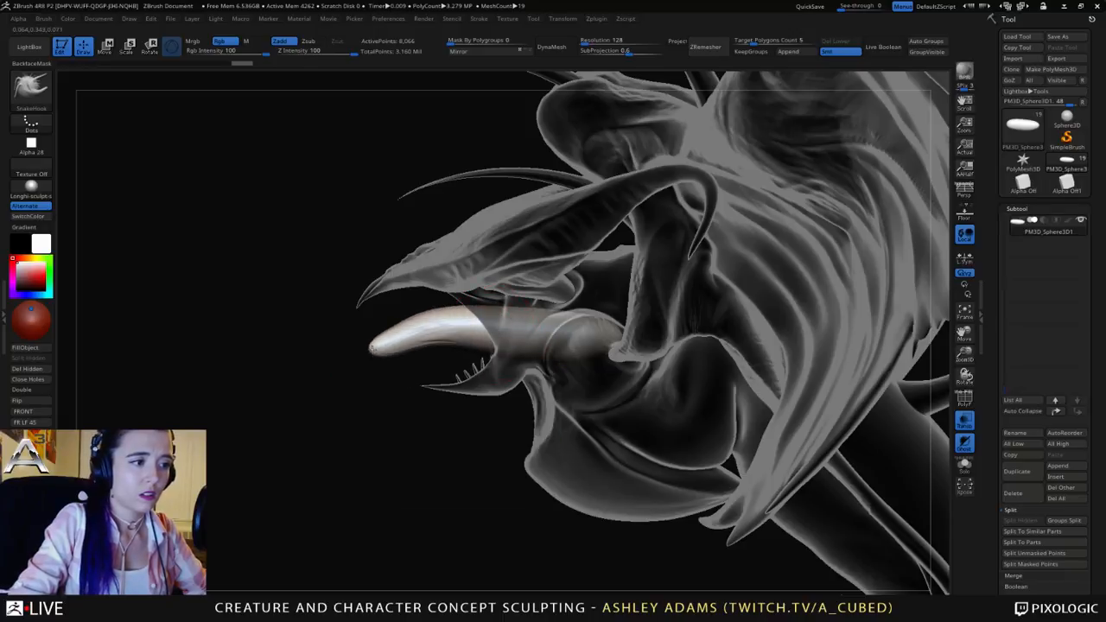
{"action": "right_click_drag", "start_coordinate": [432, 330], "coordinate": [445, 327]}
{"action": "key", "text": "space"}
{"action": "mouse_move", "coordinate": [445, 327]}
{"action": "left_mouse_down"}
{"action": "mouse_move", "coordinate": [457, 326]}
{"action": "mouse_move", "coordinate": [338, 357]}
{"action": "left_mouse_up"}
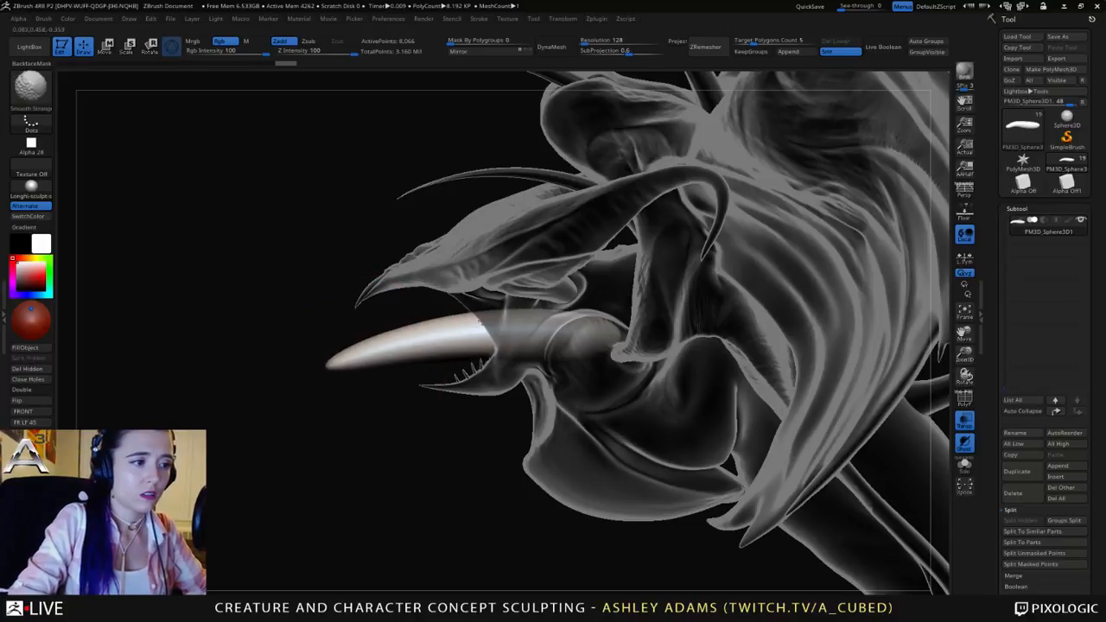
Step: Bend the tongue down inside the mouth so that its front half runs along the lower jaw
{"action": "mouse_move", "coordinate": [407, 344]}
{"action": "right_mouse_down"}
{"action": "mouse_move", "coordinate": [572, 315]}
{"action": "mouse_move", "coordinate": [449, 371]}
{"action": "right_mouse_up"}
{"action": "key", "text": "space"}
{"action": "left_click_drag", "start_coordinate": [481, 323], "coordinate": [492, 319]}
{"action": "right_click_drag", "start_coordinate": [510, 345], "coordinate": [445, 347]}
{"action": "mouse_move", "coordinate": [419, 343]}
{"action": "left_mouse_down"}
{"action": "mouse_move", "coordinate": [424, 320]}
{"action": "mouse_move", "coordinate": [477, 358]}
{"action": "left_mouse_up"}
{"action": "mouse_move", "coordinate": [364, 339]}
{"action": "left_mouse_down"}
{"action": "mouse_move", "coordinate": [402, 330]}
{"action": "mouse_move", "coordinate": [363, 332]}
{"action": "mouse_move", "coordinate": [343, 352]}
{"action": "mouse_move", "coordinate": [400, 334]}
{"action": "mouse_move", "coordinate": [504, 359]}
{"action": "mouse_move", "coordinate": [479, 373]}
{"action": "left_mouse_up"}
{"action": "key", "text": "space"}
{"action": "mouse_move", "coordinate": [667, 380]}
{"action": "left_mouse_down"}
{"action": "mouse_move", "coordinate": [479, 365]}
{"action": "mouse_move", "coordinate": [491, 363]}
{"action": "left_mouse_up"}
{"action": "key", "text": "ctrl+z"}
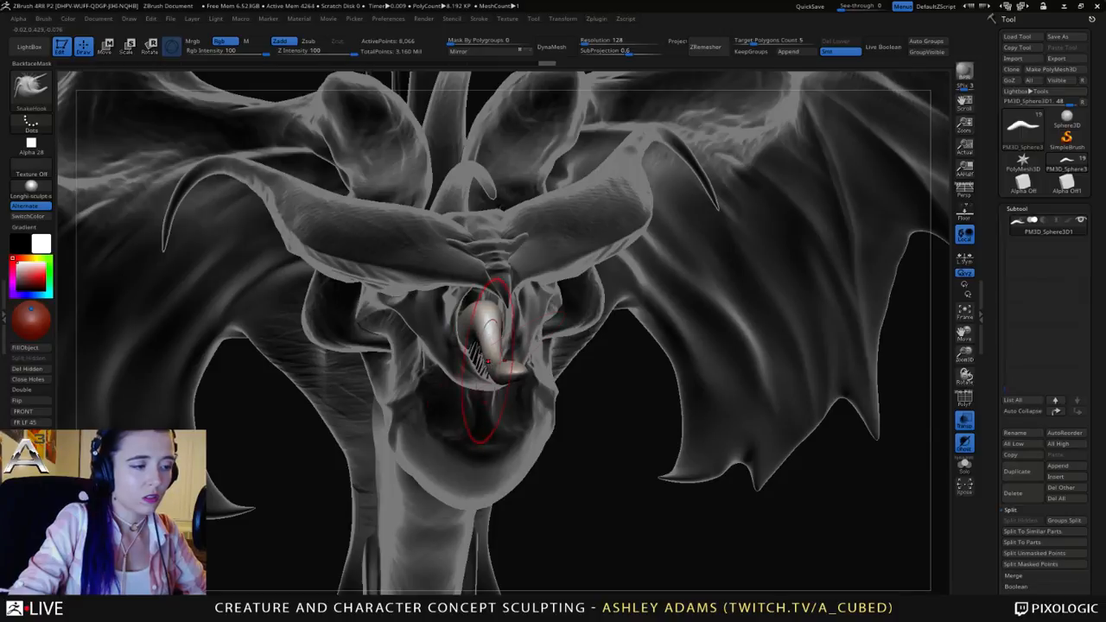
{"action": "right_click_drag", "start_coordinate": [490, 360], "coordinate": [541, 356]}
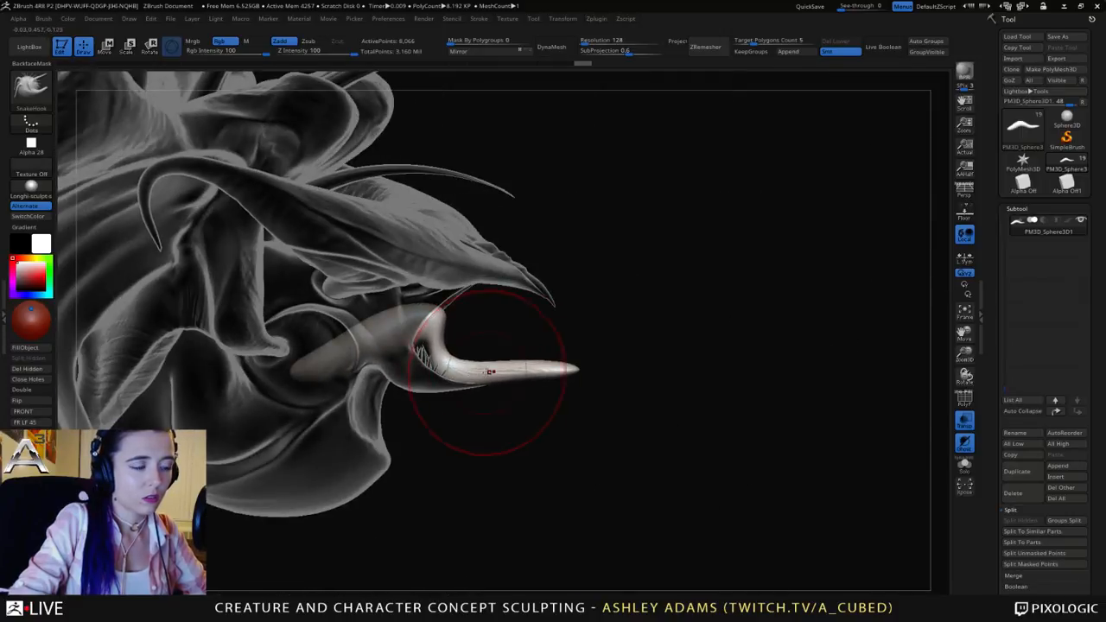
{"action": "left_click_drag", "start_coordinate": [487, 370], "coordinate": [511, 352], "text": "shift"}
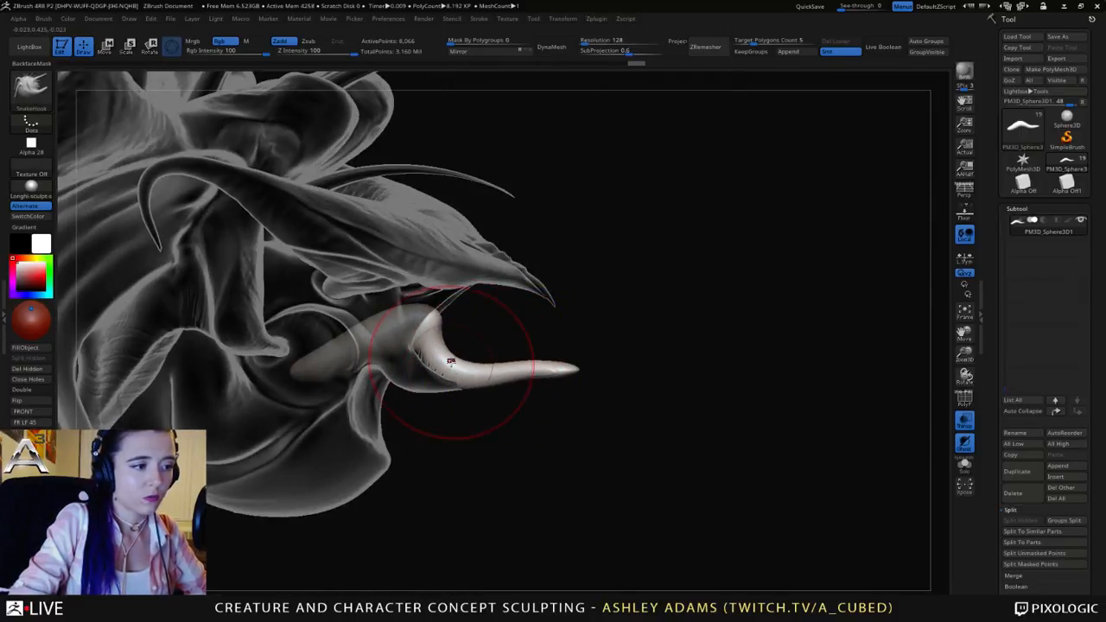
Step: Refine the tongue's bend behind the lower teeth with small SnakeHook pulls from several angles
{"action": "mouse_move", "coordinate": [452, 363]}
{"action": "right_mouse_down"}
{"action": "mouse_move", "coordinate": [388, 362]}
{"action": "mouse_move", "coordinate": [445, 353]}
{"action": "right_mouse_up"}
{"action": "key", "text": "space"}
{"action": "mouse_move", "coordinate": [446, 352]}
{"action": "left_mouse_down"}
{"action": "mouse_move", "coordinate": [437, 341]}
{"action": "mouse_move", "coordinate": [449, 327]}
{"action": "mouse_move", "coordinate": [454, 348]}
{"action": "left_mouse_up"}
{"action": "mouse_move", "coordinate": [449, 350]}
{"action": "right_mouse_down"}
{"action": "mouse_move", "coordinate": [503, 363]}
{"action": "mouse_move", "coordinate": [471, 376]}
{"action": "right_mouse_up"}
{"action": "mouse_move", "coordinate": [471, 382]}
{"action": "left_mouse_down"}
{"action": "mouse_move", "coordinate": [462, 358]}
{"action": "mouse_move", "coordinate": [456, 369]}
{"action": "mouse_move", "coordinate": [478, 367]}
{"action": "mouse_move", "coordinate": [444, 368]}
{"action": "left_mouse_up"}
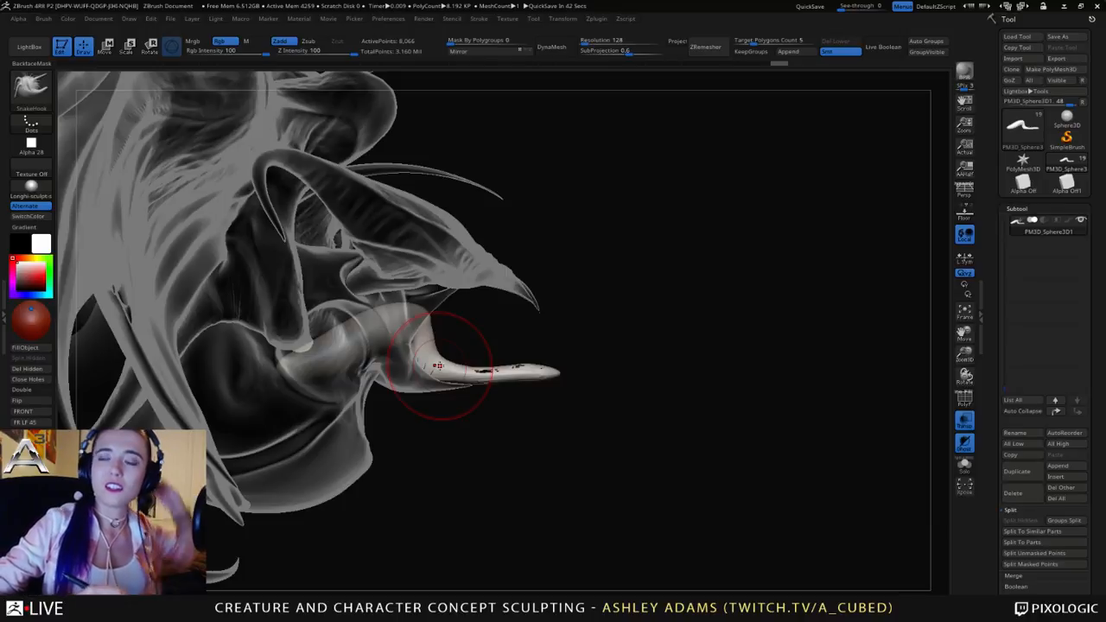
{"action": "right_click_drag", "start_coordinate": [358, 329], "coordinate": [423, 338]}
{"action": "key", "text": "space"}
{"action": "left_click_drag", "start_coordinate": [424, 315], "coordinate": [432, 316]}
{"action": "right_click_drag", "start_coordinate": [407, 309], "coordinate": [384, 319]}
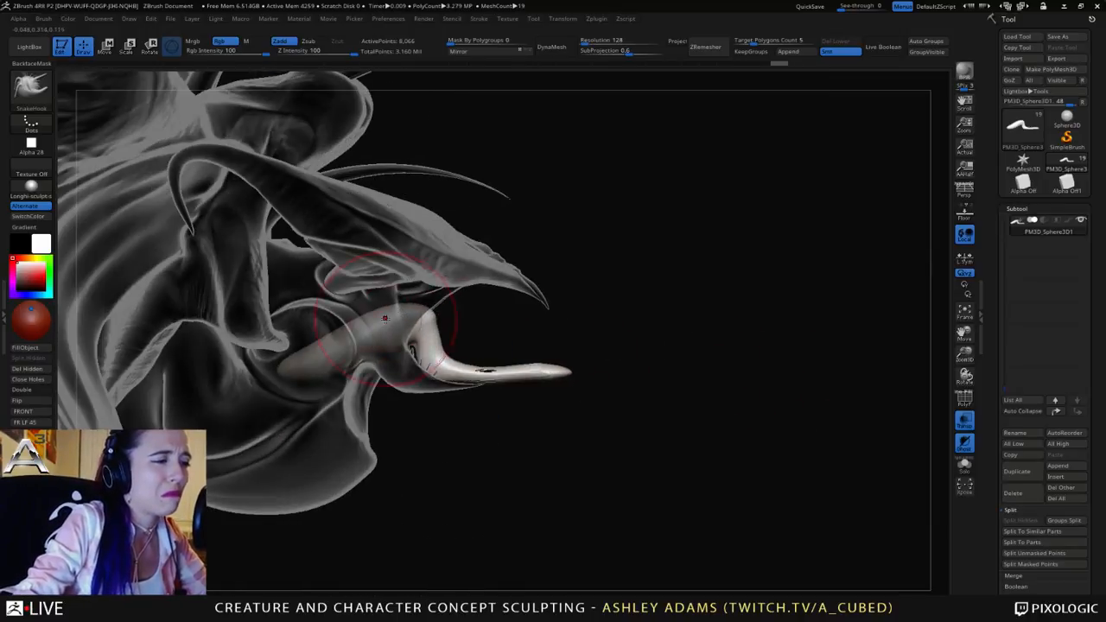
Step: Reshape the tongue's root and arch its tip into a downward-hooking S-curve, then turn transparency off
{"action": "mouse_move", "coordinate": [385, 319]}
{"action": "left_mouse_down"}
{"action": "mouse_move", "coordinate": [374, 309]}
{"action": "mouse_move", "coordinate": [318, 355]}
{"action": "left_mouse_up"}
{"action": "key", "text": "space"}
{"action": "mouse_move", "coordinate": [461, 345]}
{"action": "left_mouse_down"}
{"action": "mouse_move", "coordinate": [436, 327]}
{"action": "mouse_move", "coordinate": [437, 351]}
{"action": "mouse_move", "coordinate": [437, 325]}
{"action": "mouse_move", "coordinate": [419, 360]}
{"action": "left_mouse_up"}
{"action": "mouse_move", "coordinate": [605, 342]}
{"action": "left_mouse_down"}
{"action": "mouse_move", "coordinate": [319, 331]}
{"action": "mouse_move", "coordinate": [336, 329]}
{"action": "left_mouse_up"}
{"action": "key", "text": "space"}
{"action": "mouse_move", "coordinate": [337, 369]}
{"action": "left_mouse_down"}
{"action": "mouse_move", "coordinate": [356, 370]}
{"action": "mouse_move", "coordinate": [329, 340]}
{"action": "mouse_move", "coordinate": [256, 440]}
{"action": "mouse_move", "coordinate": [350, 343]}
{"action": "mouse_move", "coordinate": [393, 363]}
{"action": "left_mouse_up"}
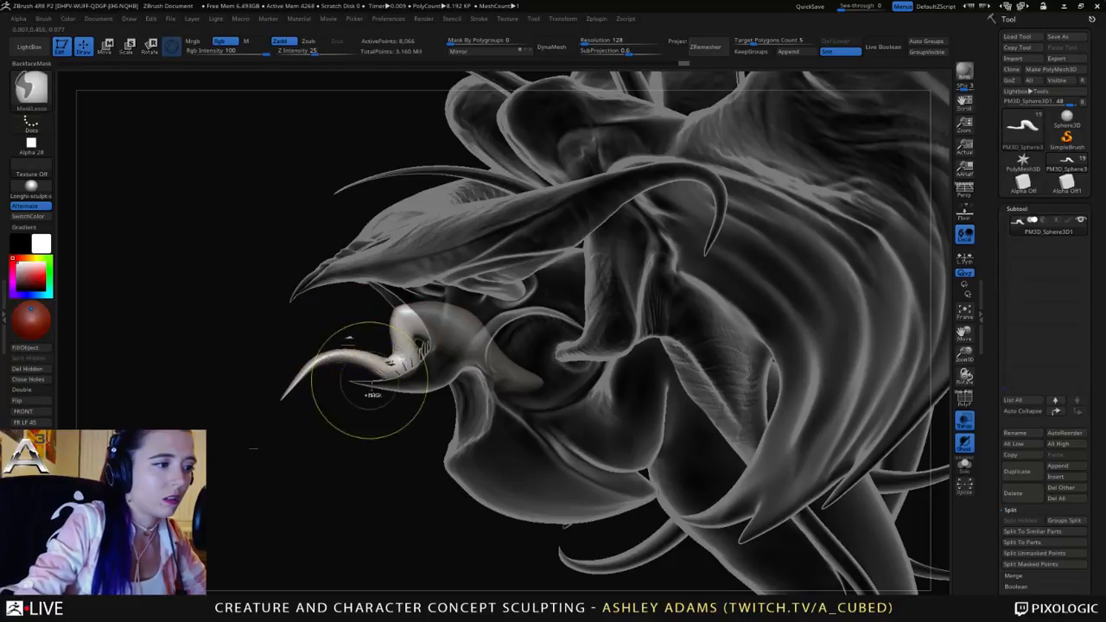
{"action": "right_click_drag", "start_coordinate": [385, 380], "coordinate": [477, 317], "text": "ctrl"}
{"action": "left_click", "coordinate": [966, 421]}
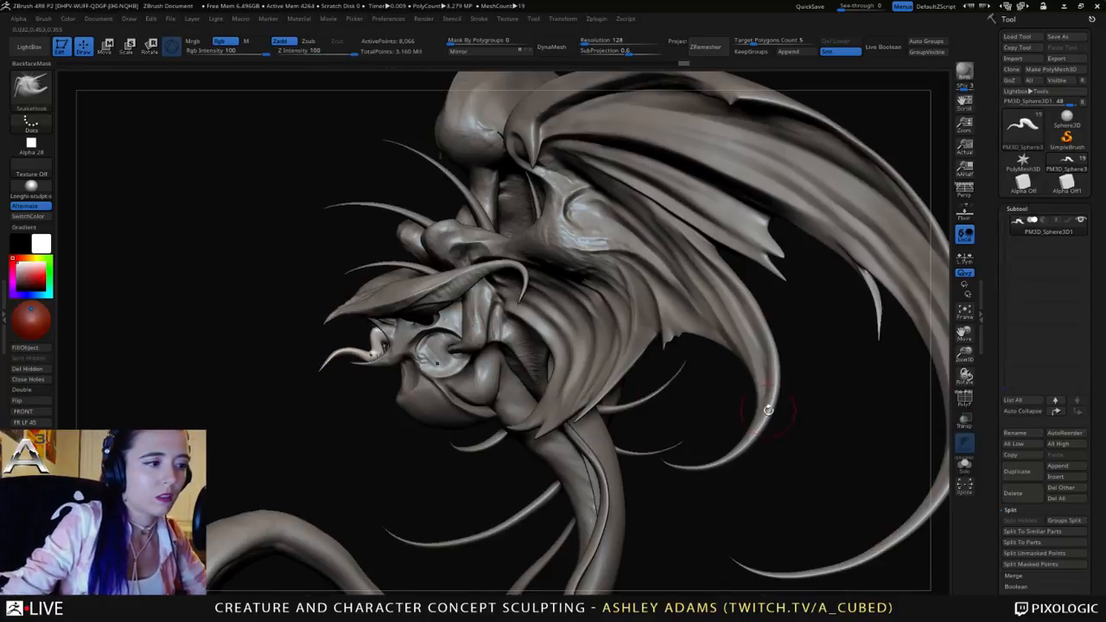
Step: Select the head subtool 7_1 and carve along the cheek behind the mouth corner with the DamStandard brush
{"action": "mouse_move", "coordinate": [333, 393]}
{"action": "right_mouse_down"}
{"action": "mouse_move", "coordinate": [609, 356]}
{"action": "mouse_move", "coordinate": [573, 351]}
{"action": "right_mouse_up"}
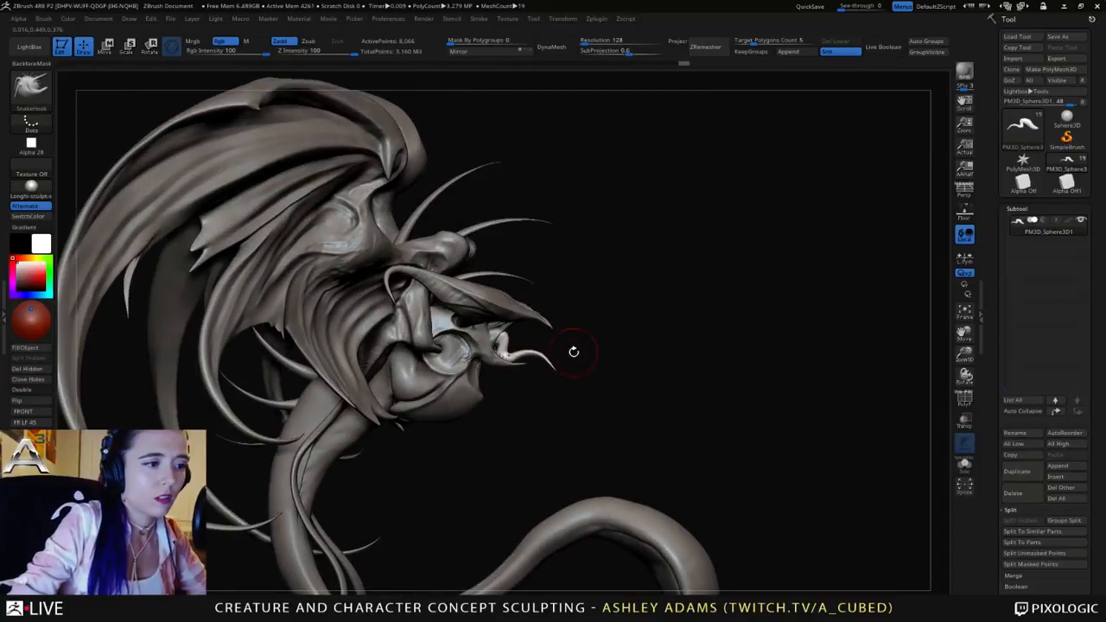
{"action": "right_click_drag", "start_coordinate": [498, 353], "coordinate": [491, 490], "text": "ctrl"}
{"action": "left_click", "coordinate": [456, 352], "text": "alt"}
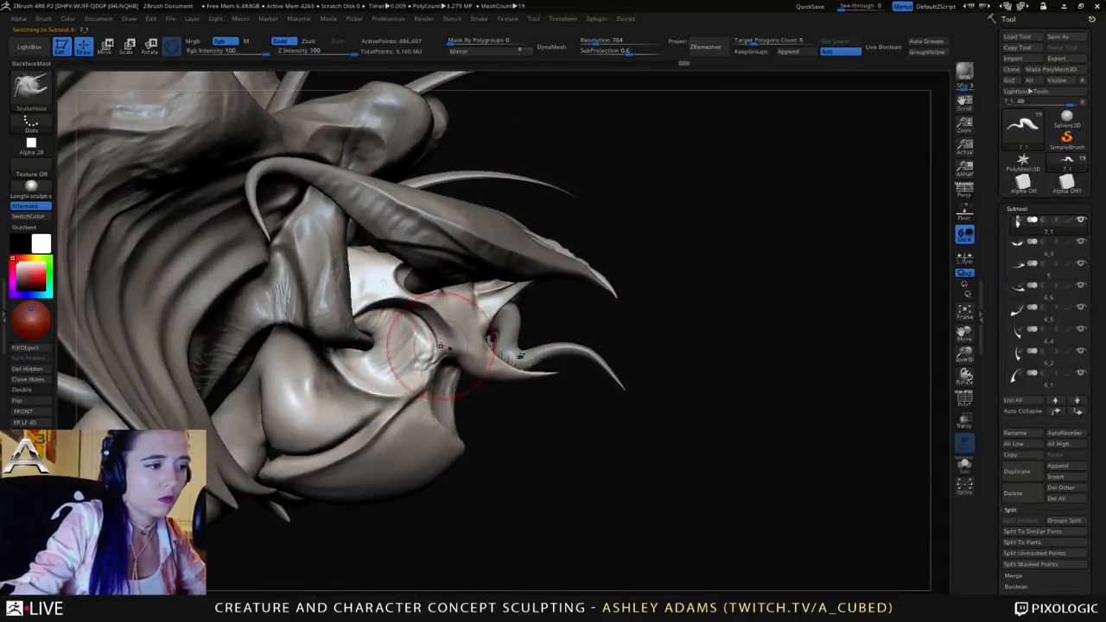
{"action": "key", "text": "space"}
{"action": "key", "text": "b"}
{"action": "key", "text": "d"}
{"action": "key", "text": "s"}
{"action": "mouse_move", "coordinate": [468, 345]}
{"action": "left_mouse_down"}
{"action": "mouse_move", "coordinate": [450, 345]}
{"action": "mouse_move", "coordinate": [425, 311]}
{"action": "mouse_move", "coordinate": [395, 300]}
{"action": "mouse_move", "coordinate": [444, 330]}
{"action": "mouse_move", "coordinate": [447, 359]}
{"action": "left_mouse_up"}
{"action": "key", "text": "space"}
Step: Reshape the cheek and jaw edge behind the mouth corner with the SnakeHook brush
{"action": "key", "text": "b"}
{"action": "key", "text": "s"}
{"action": "key", "text": "h"}
{"action": "key", "text": "space"}
{"action": "left_click_drag", "start_coordinate": [591, 350], "coordinate": [528, 356]}
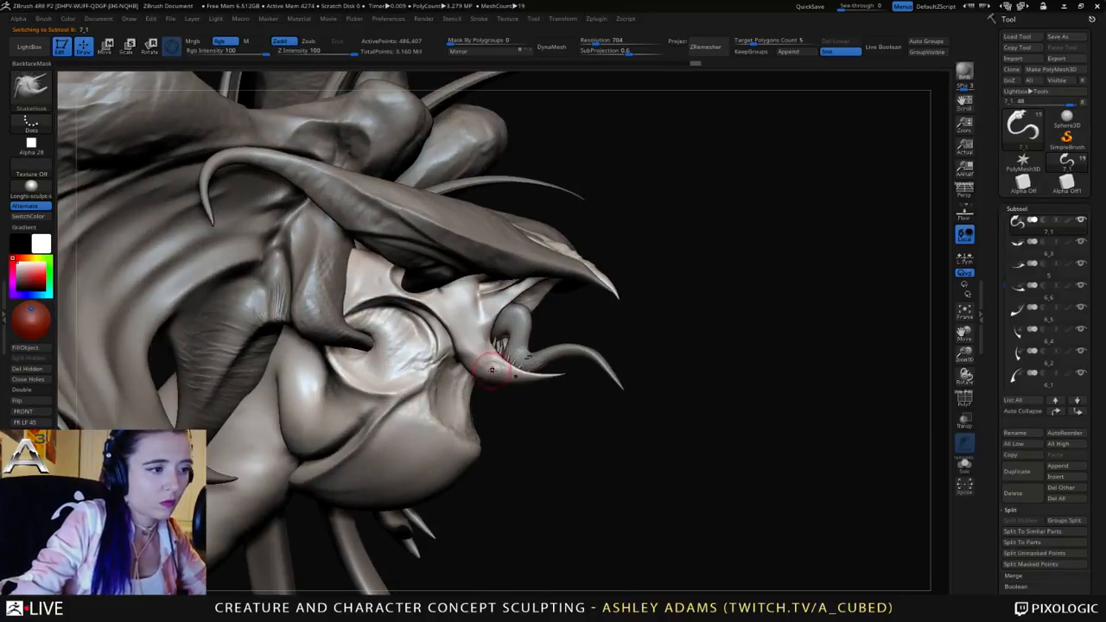
{"action": "left_click_drag", "start_coordinate": [458, 368], "coordinate": [434, 344]}
{"action": "key", "text": "ctrl+z"}
{"action": "right_click_drag", "start_coordinate": [536, 350], "coordinate": [468, 353]}
{"action": "left_click_drag", "start_coordinate": [435, 345], "coordinate": [428, 340]}
{"action": "mouse_move", "coordinate": [415, 330]}
{"action": "right_mouse_down"}
{"action": "mouse_move", "coordinate": [498, 345]}
{"action": "mouse_move", "coordinate": [479, 369]}
{"action": "right_mouse_up"}
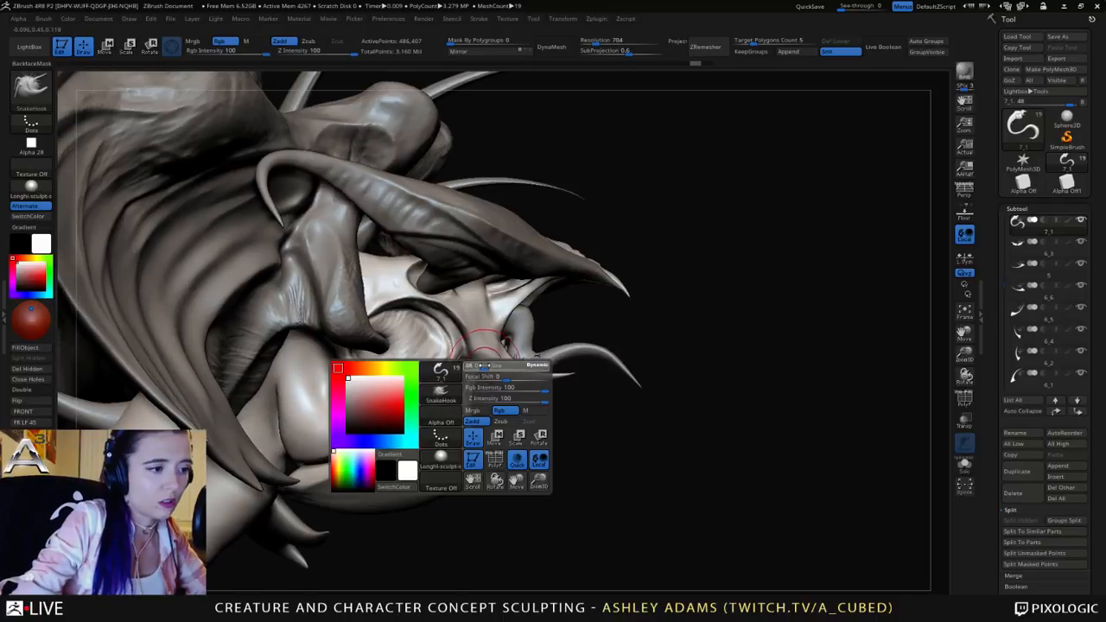
{"action": "left_click_drag", "start_coordinate": [479, 370], "coordinate": [474, 372]}
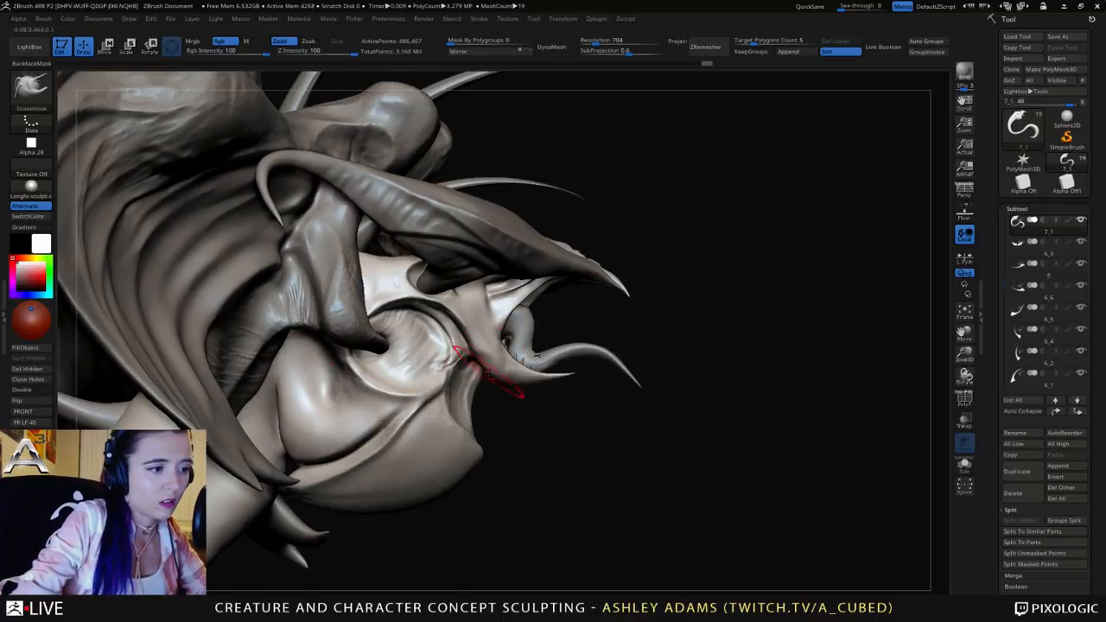
{"action": "right_click", "coordinate": [479, 328]}
{"action": "left_click_drag", "start_coordinate": [480, 329], "coordinate": [472, 328]}
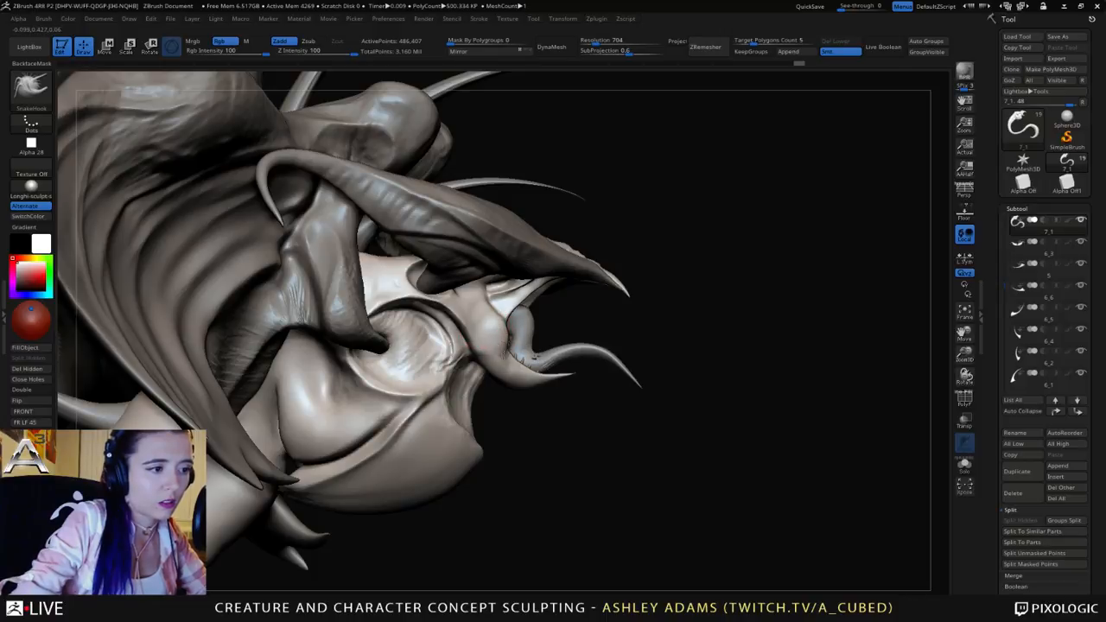
Step: Adjust the upper cheek contour above the mouth corner with SnakeHook, checking it from the front
{"action": "right_click_drag", "start_coordinate": [504, 352], "coordinate": [477, 329]}
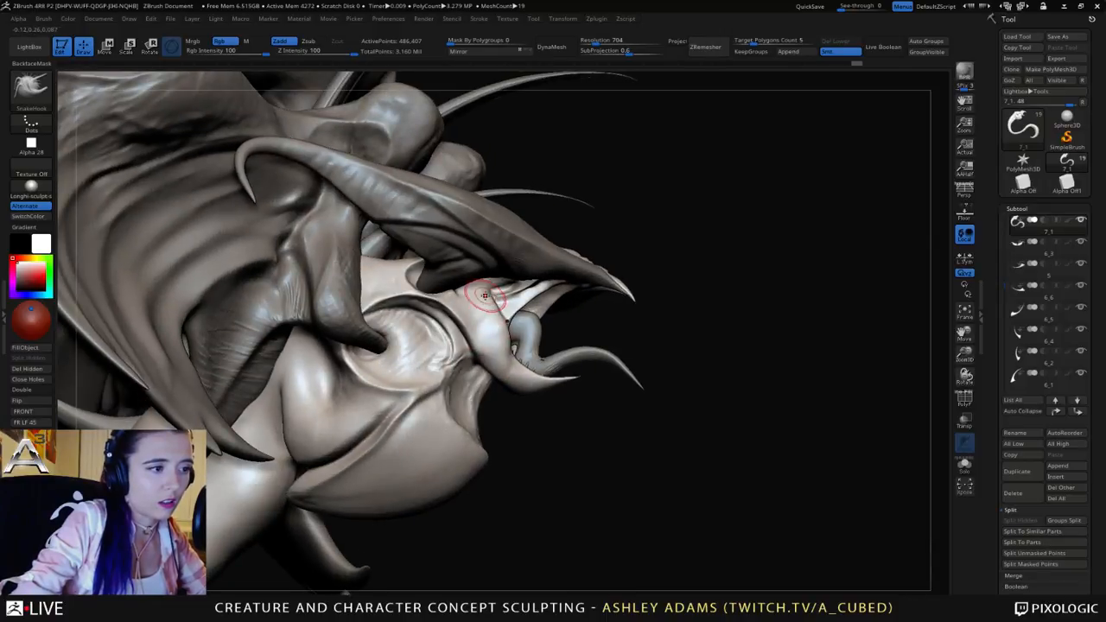
{"action": "mouse_move", "coordinate": [485, 298]}
{"action": "left_mouse_down"}
{"action": "mouse_move", "coordinate": [489, 287]}
{"action": "mouse_move", "coordinate": [495, 304]}
{"action": "left_mouse_up"}
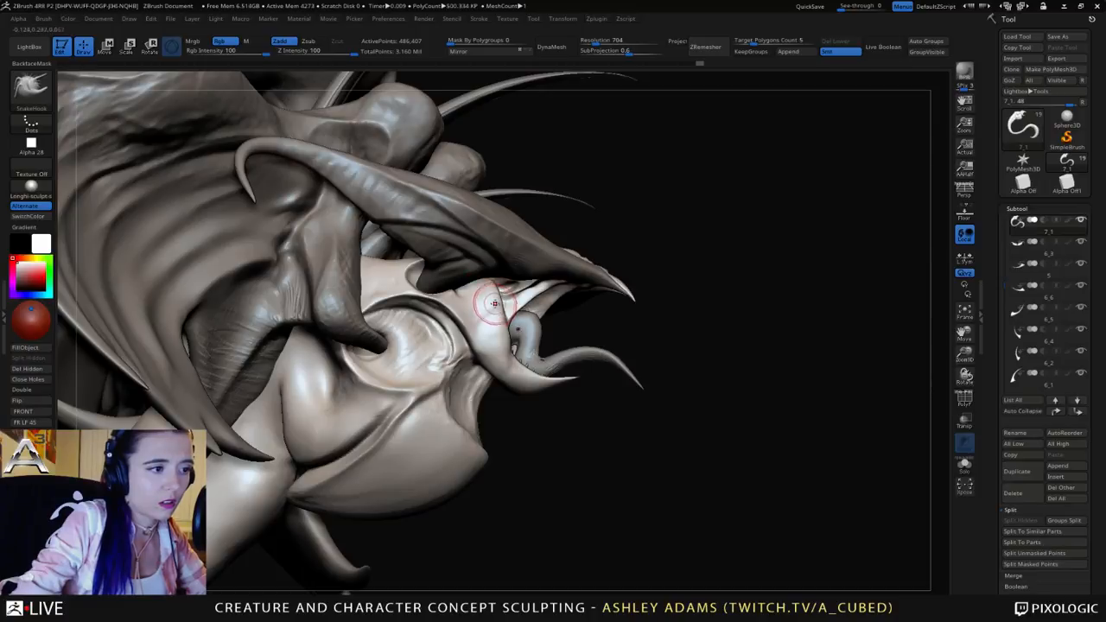
{"action": "mouse_move", "coordinate": [491, 304]}
{"action": "right_mouse_down"}
{"action": "mouse_move", "coordinate": [465, 285]}
{"action": "mouse_move", "coordinate": [481, 287]}
{"action": "right_mouse_up"}
{"action": "left_click_drag", "start_coordinate": [479, 292], "coordinate": [476, 309]}
{"action": "mouse_move", "coordinate": [476, 309]}
{"action": "right_mouse_down"}
{"action": "mouse_move", "coordinate": [564, 289]}
{"action": "mouse_move", "coordinate": [584, 317]}
{"action": "right_mouse_up"}
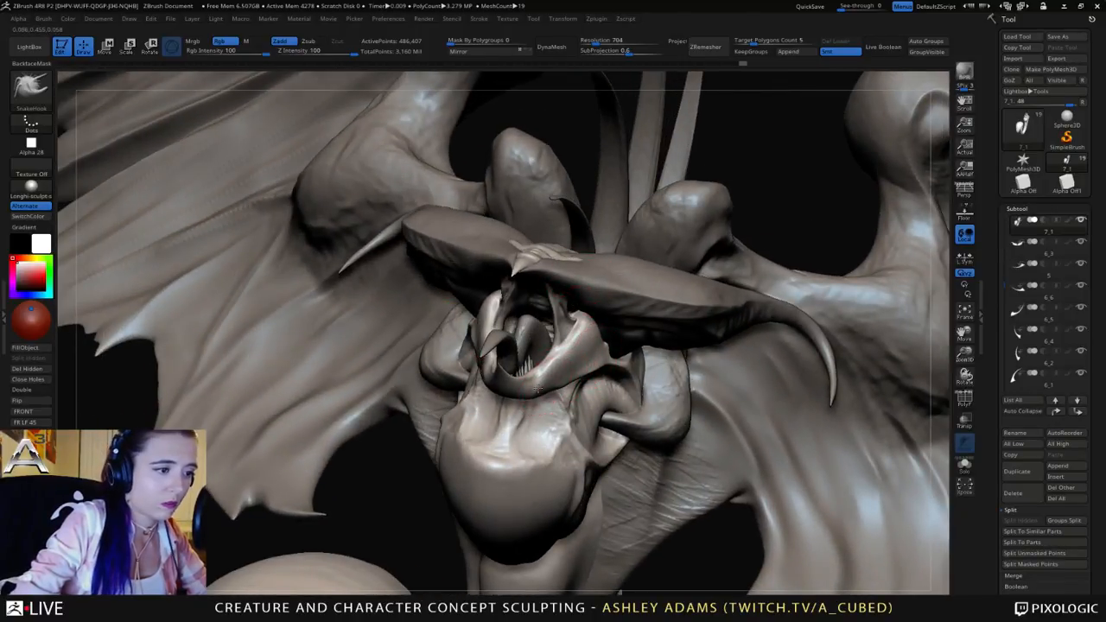
{"action": "right_click_drag", "start_coordinate": [529, 393], "coordinate": [562, 387]}
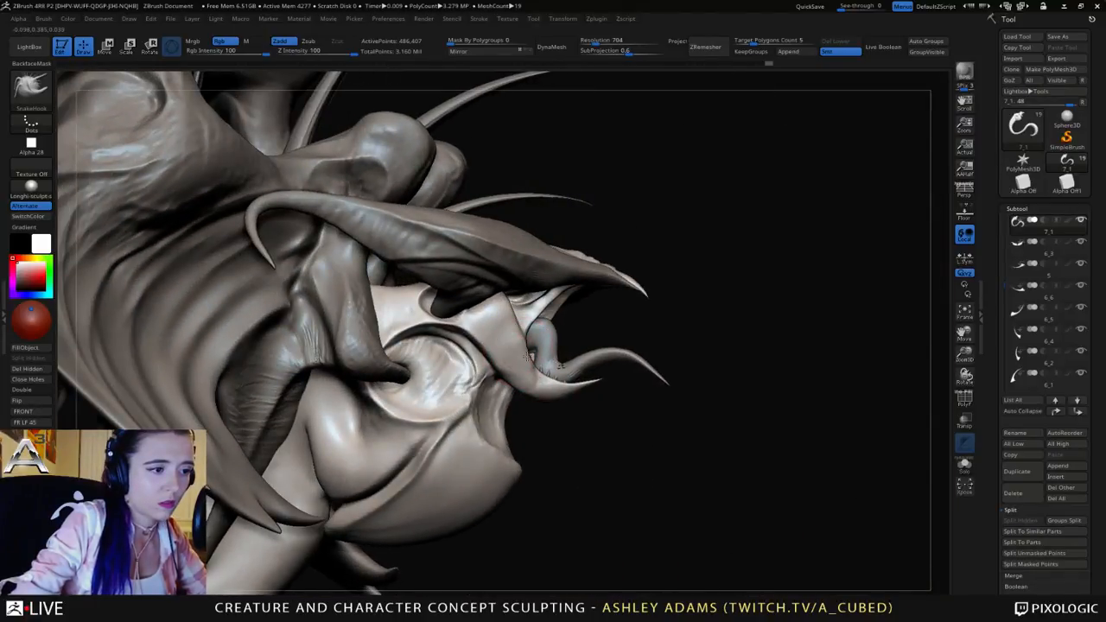
Step: Pull the lower jaw's edge and pointed tip into a more upward curve beneath the teeth
{"action": "left_click_drag", "start_coordinate": [531, 356], "coordinate": [574, 378]}
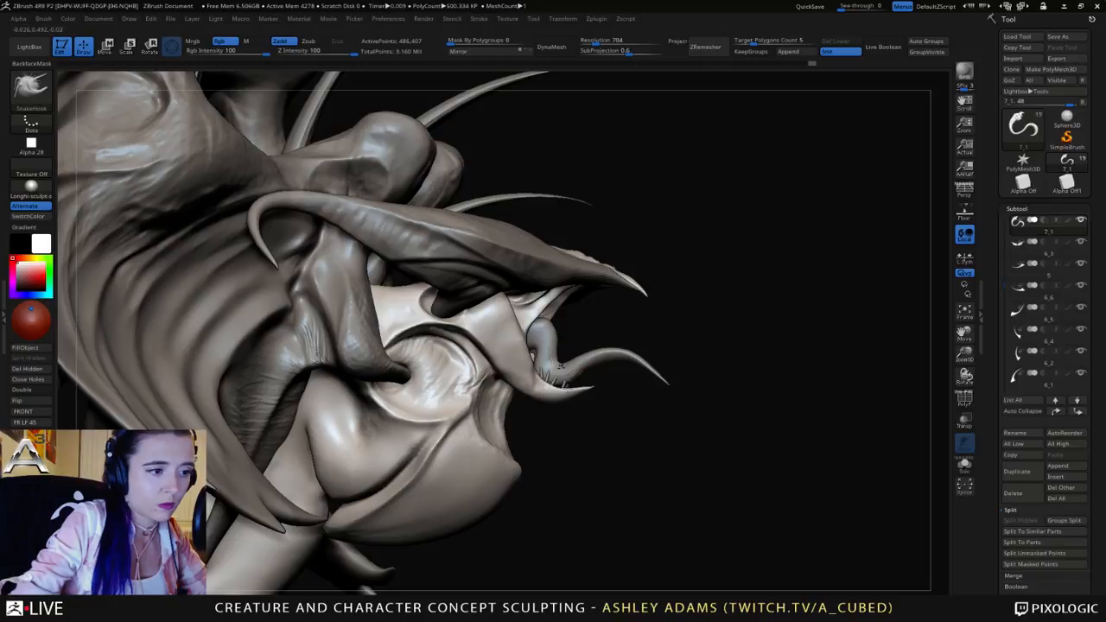
{"action": "key", "text": "space"}
{"action": "left_click_drag", "start_coordinate": [544, 392], "coordinate": [553, 391]}
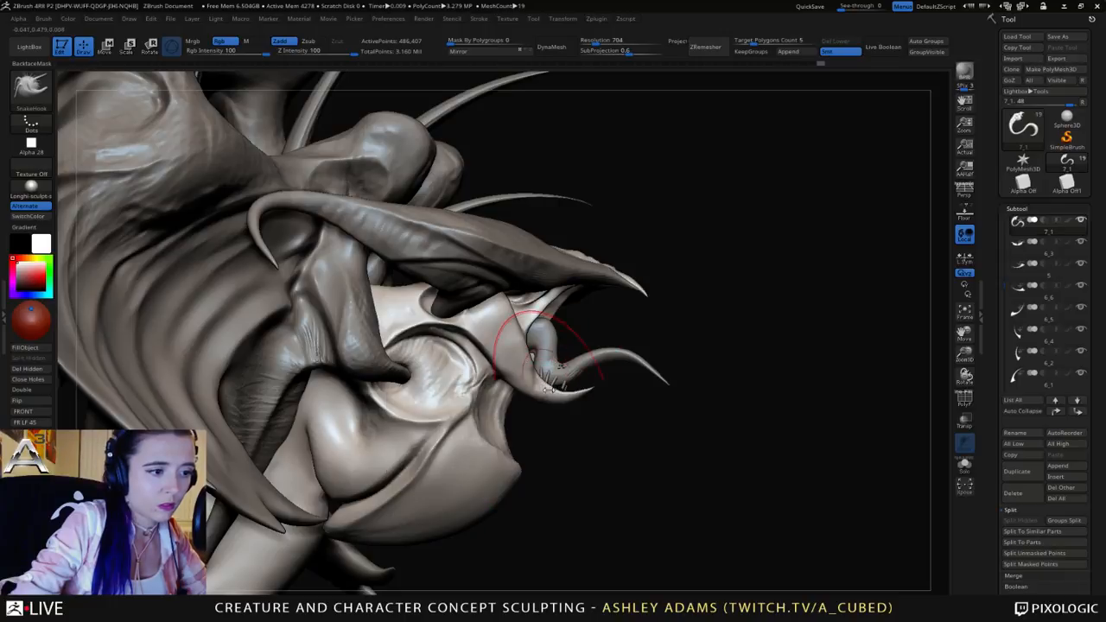
{"action": "mouse_move", "coordinate": [550, 390]}
{"action": "right_mouse_down", "text": "ctrl"}
{"action": "mouse_move", "coordinate": [544, 483]}
{"action": "mouse_move", "coordinate": [514, 588]}
{"action": "mouse_move", "coordinate": [563, 342]}
{"action": "right_mouse_up", "text": "ctrl"}
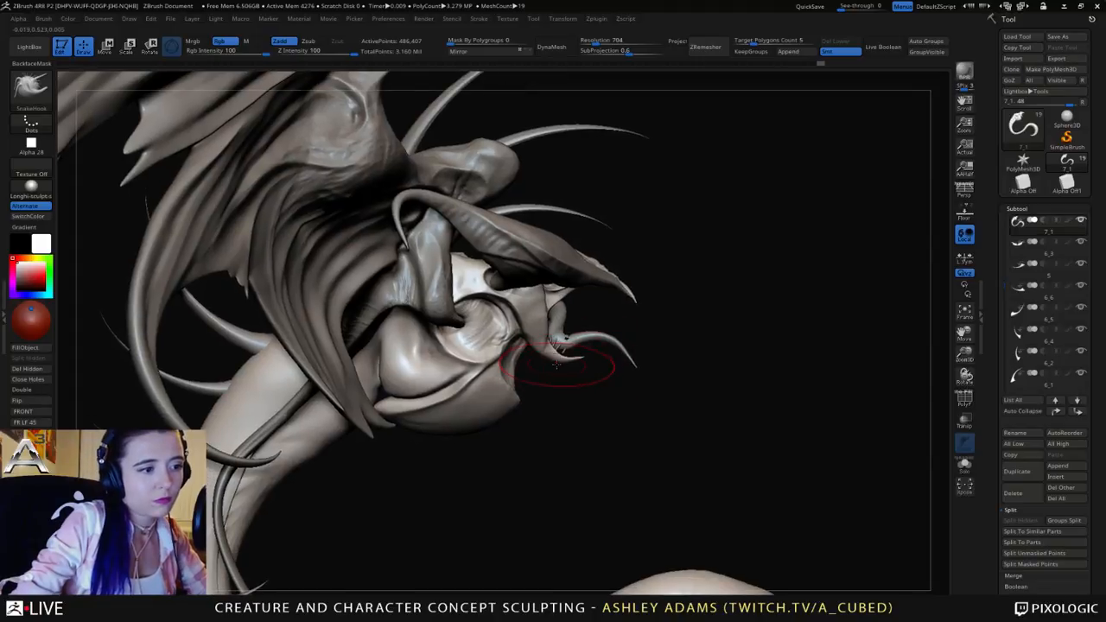
Step: Pull the chin's front corner slightly forward and down into a sharper point with SnakeHook
{"action": "key", "text": "space"}
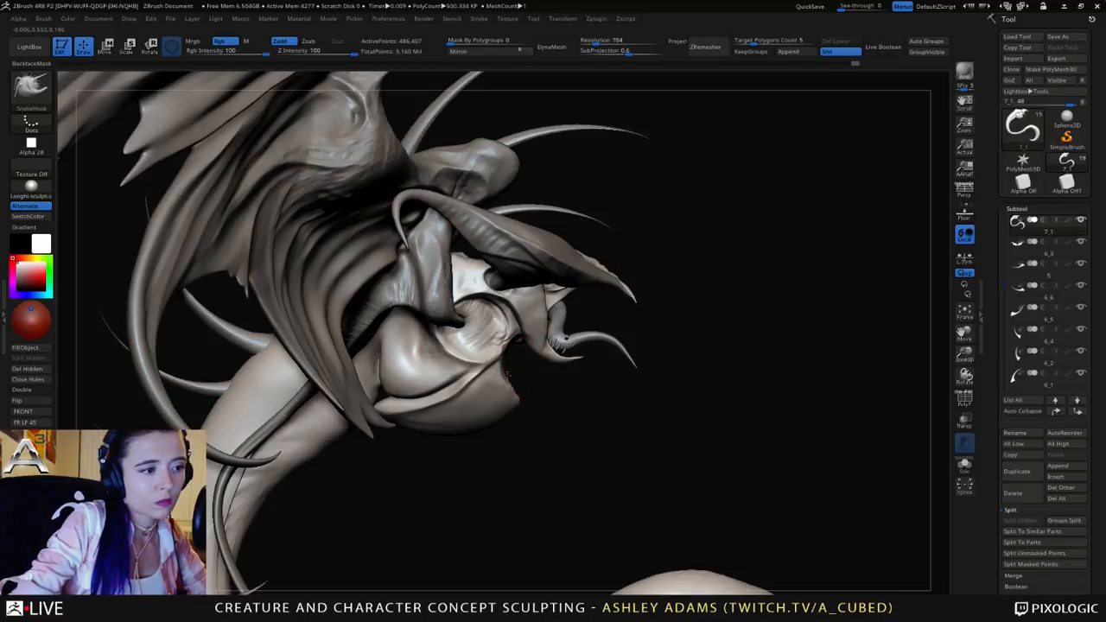
{"action": "mouse_move", "coordinate": [508, 374]}
{"action": "left_mouse_down"}
{"action": "mouse_move", "coordinate": [510, 400]}
{"action": "mouse_move", "coordinate": [533, 411]}
{"action": "left_mouse_up"}
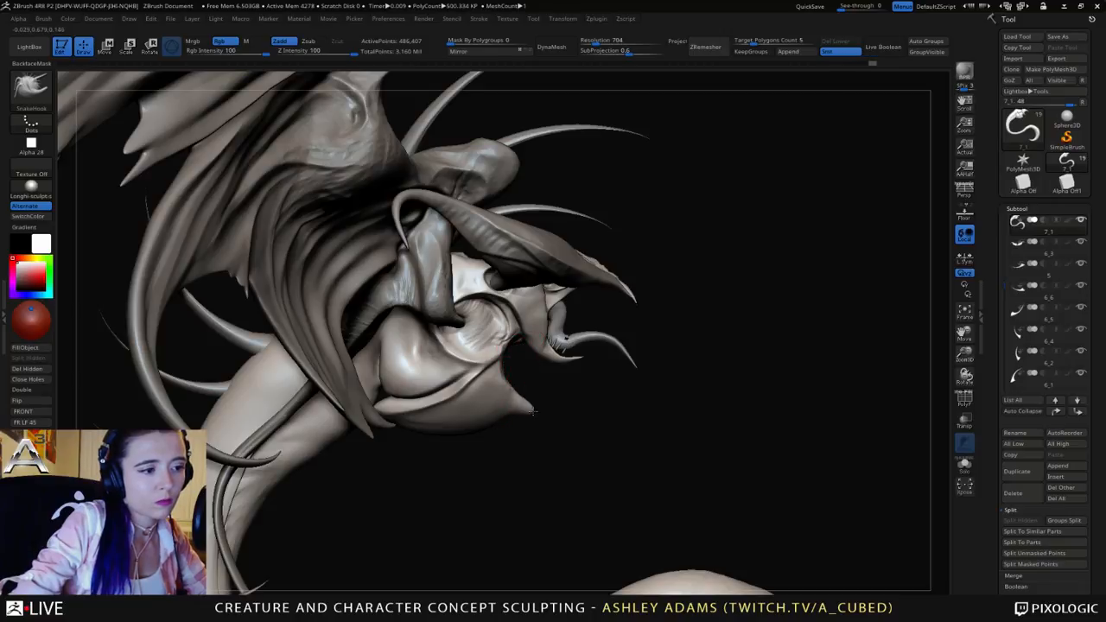
{"action": "key", "text": "space"}
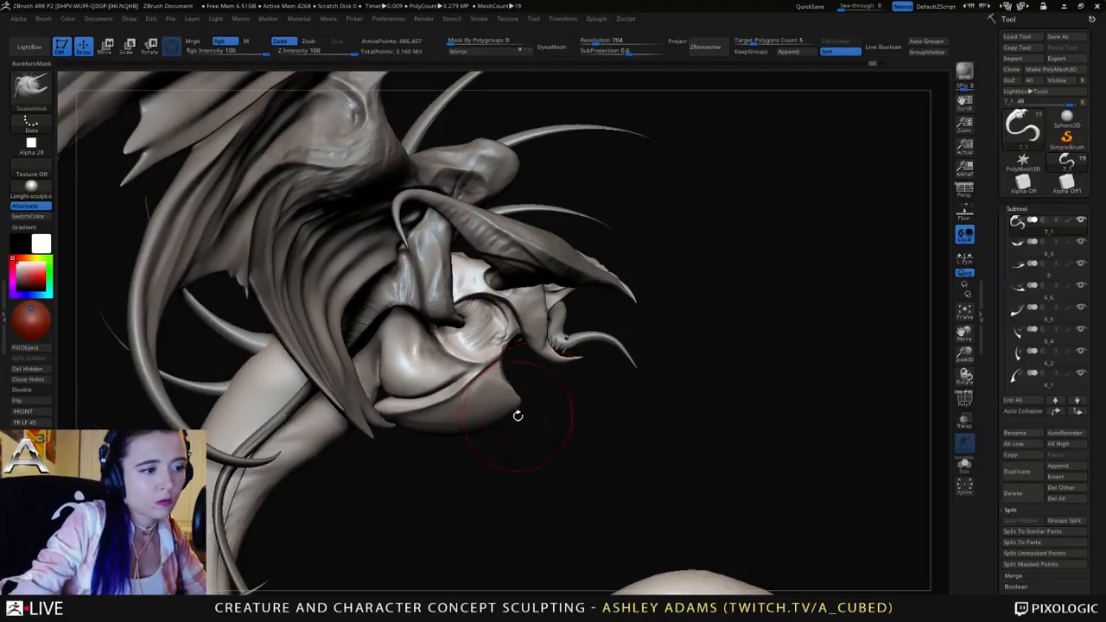
{"action": "key", "text": "ctrl+z"}
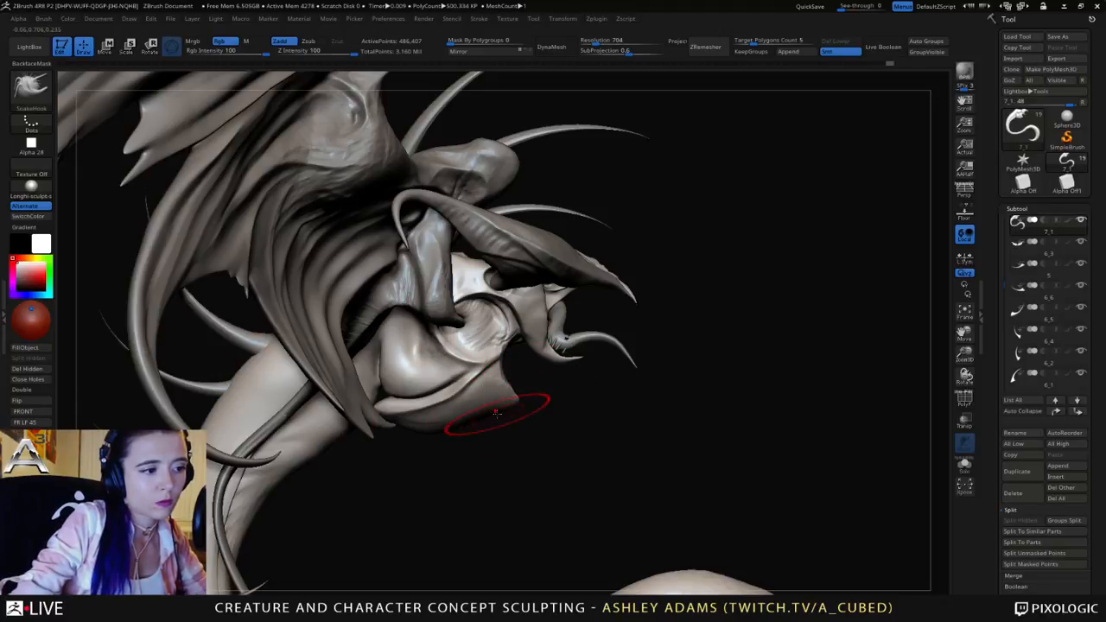
{"action": "left_click_drag", "start_coordinate": [512, 397], "coordinate": [521, 410]}
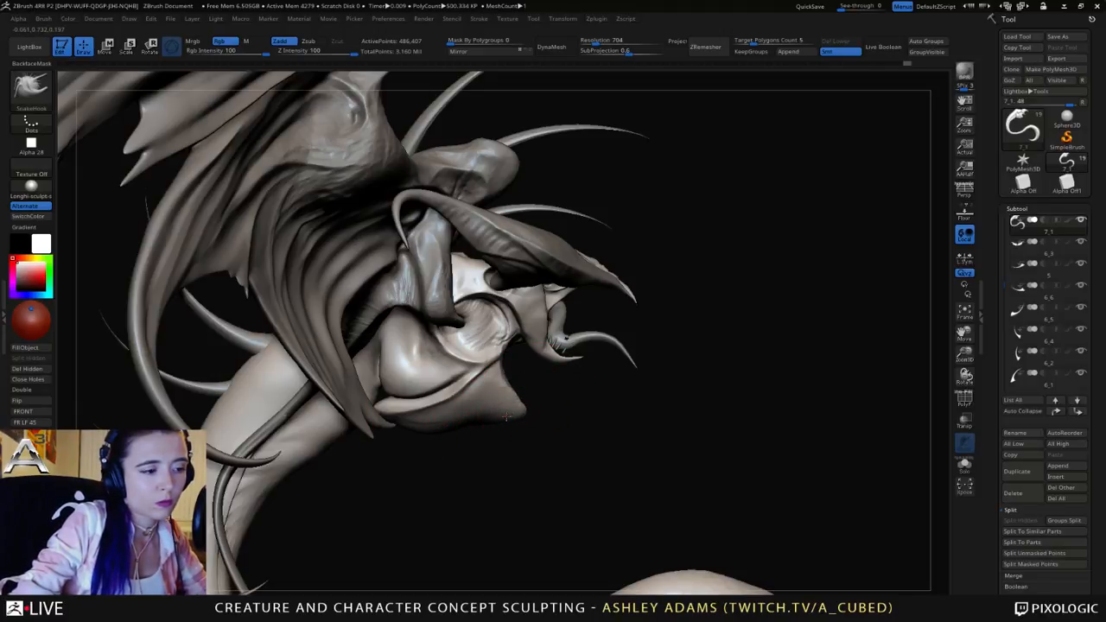
Step: Remesh the curling tongue with DynaMesh at resolution 280
{"action": "key", "text": "space"}
{"action": "key", "text": "ctrl+z"}
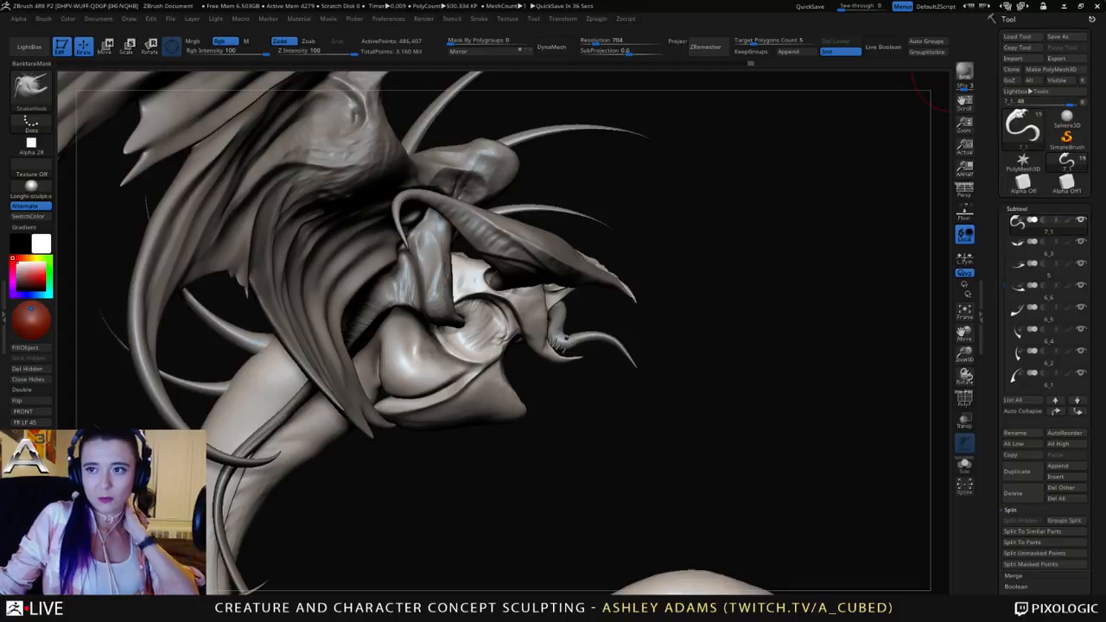
{"action": "right_click_drag", "start_coordinate": [492, 271], "coordinate": [475, 293]}
{"action": "left_click", "coordinate": [570, 339], "text": "alt"}
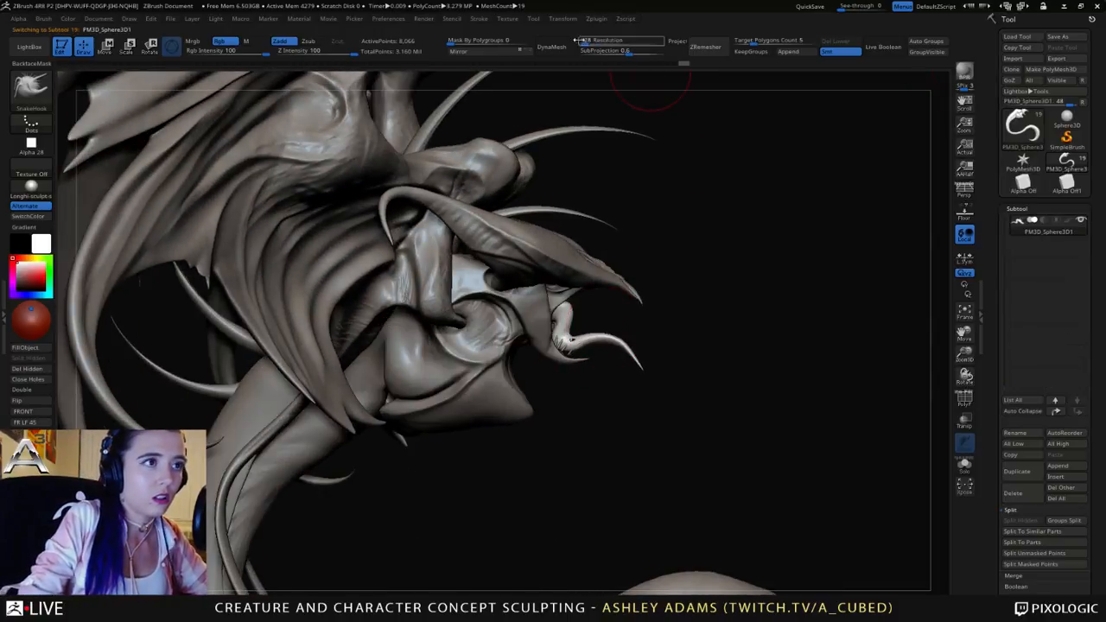
{"action": "left_click", "coordinate": [551, 45]}
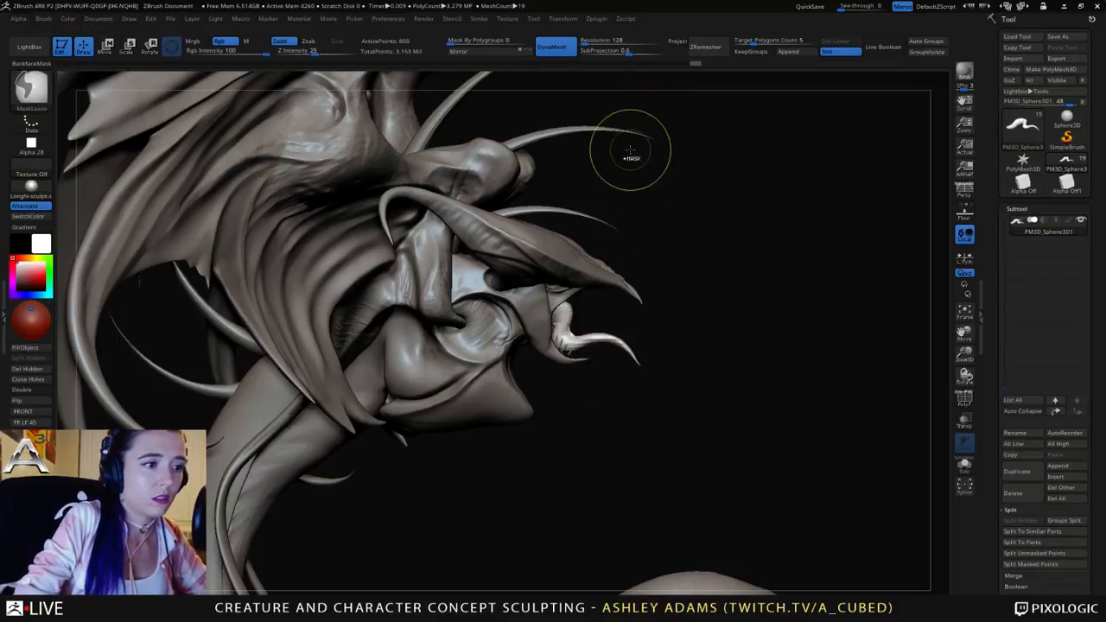
{"action": "key", "text": "ctrl+z"}
{"action": "left_click", "coordinate": [551, 46]}
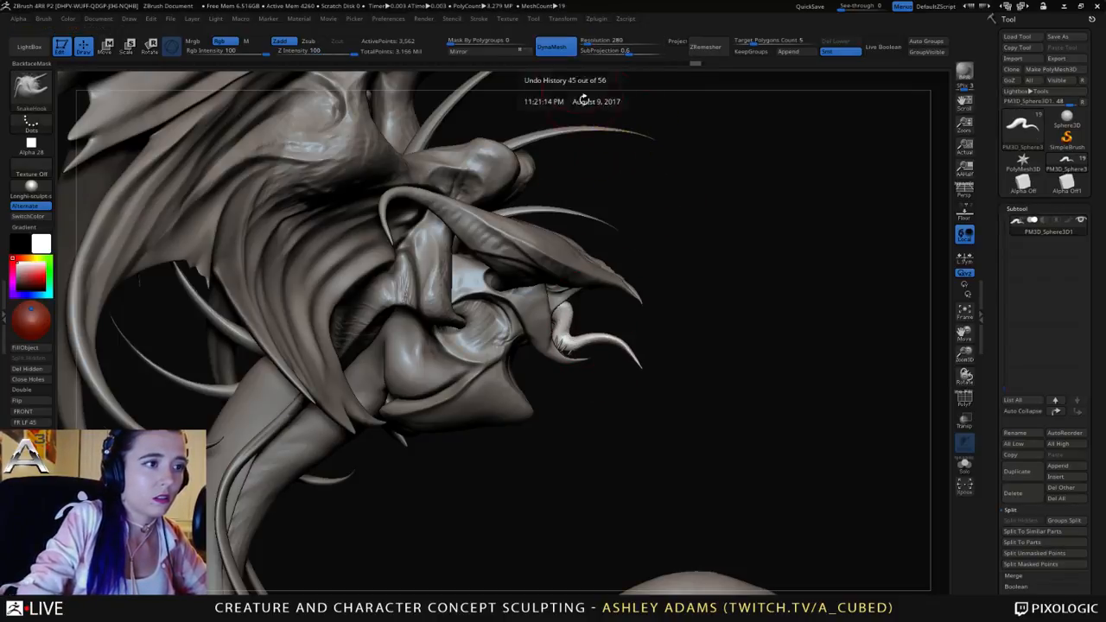
Step: Reposition the small lower-jaw teeth one by one with SnakeHook so they sit along the reshaped jaw edge
{"action": "right_click_drag", "start_coordinate": [571, 342], "coordinate": [587, 417]}
{"action": "left_click", "coordinate": [607, 288], "text": "alt"}
{"action": "key", "text": "w"}
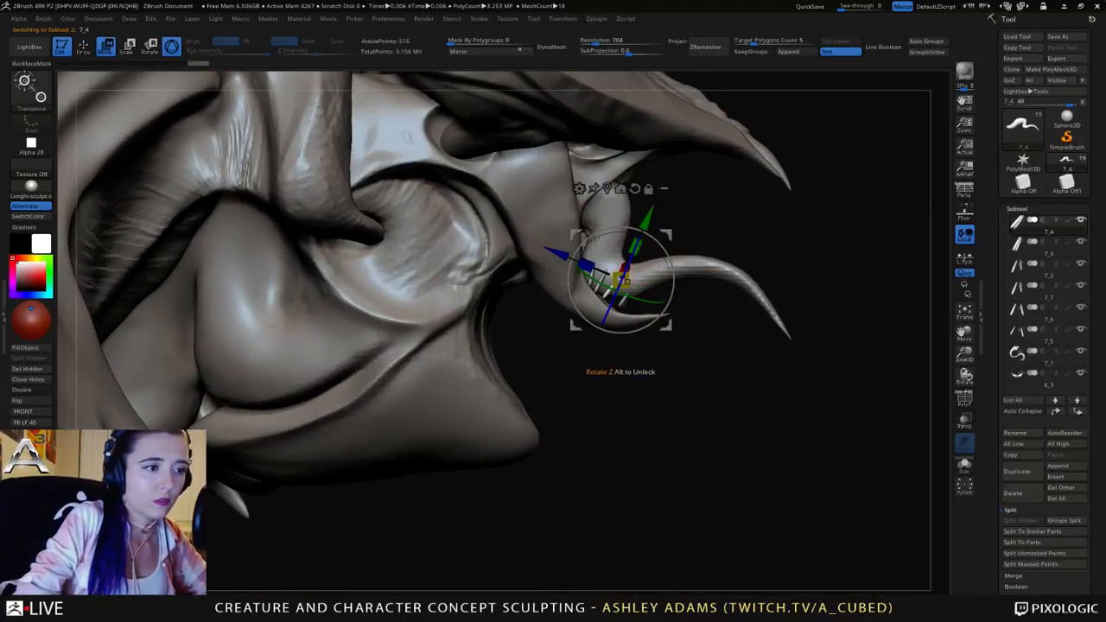
{"action": "key", "text": "q"}
{"action": "left_click_drag", "start_coordinate": [602, 277], "coordinate": [600, 290]}
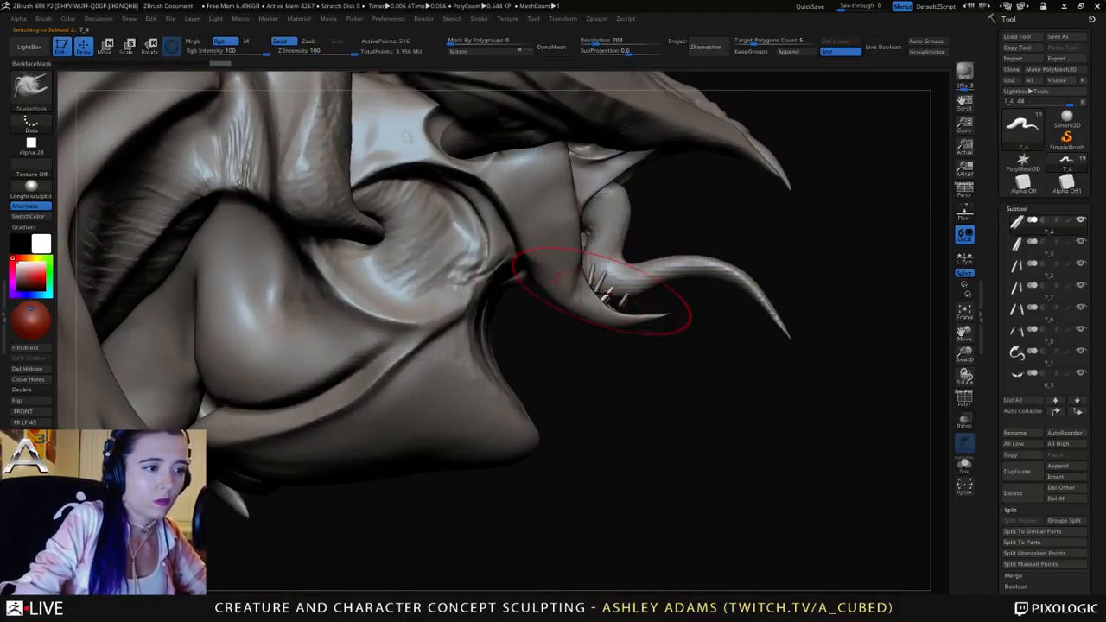
{"action": "left_click", "coordinate": [603, 287], "text": "alt"}
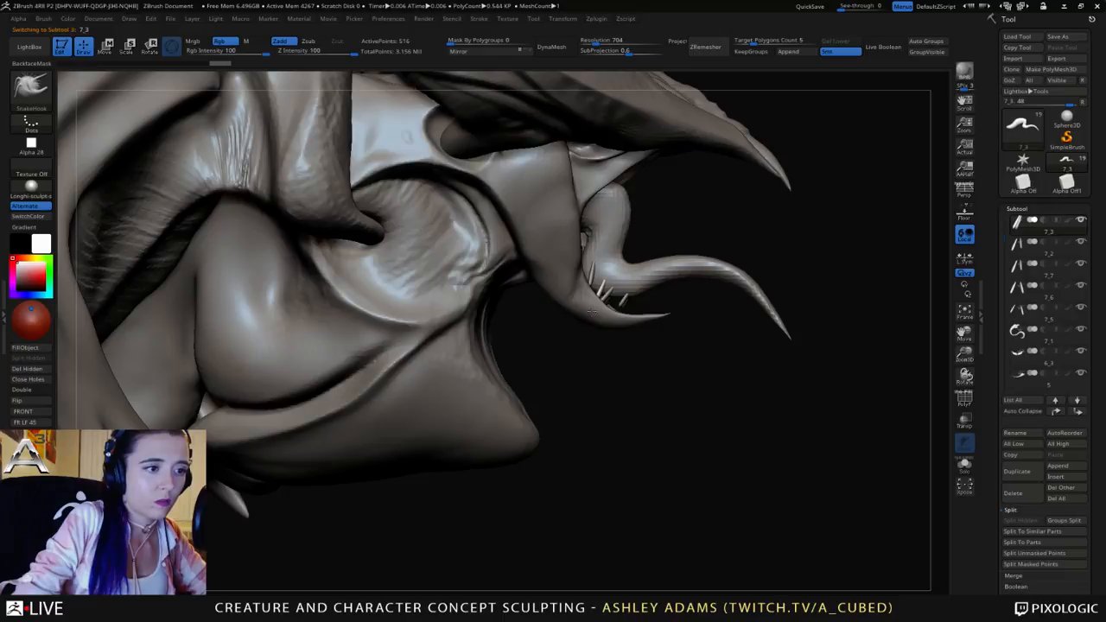
{"action": "left_click", "coordinate": [588, 294], "text": "alt"}
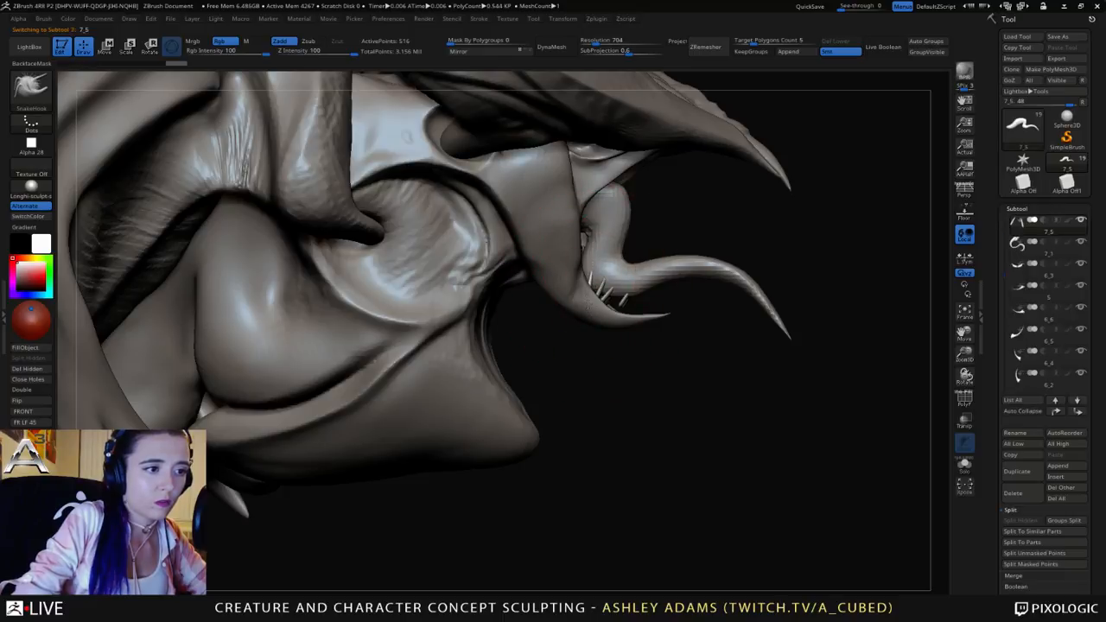
{"action": "left_click", "coordinate": [615, 298], "text": "alt"}
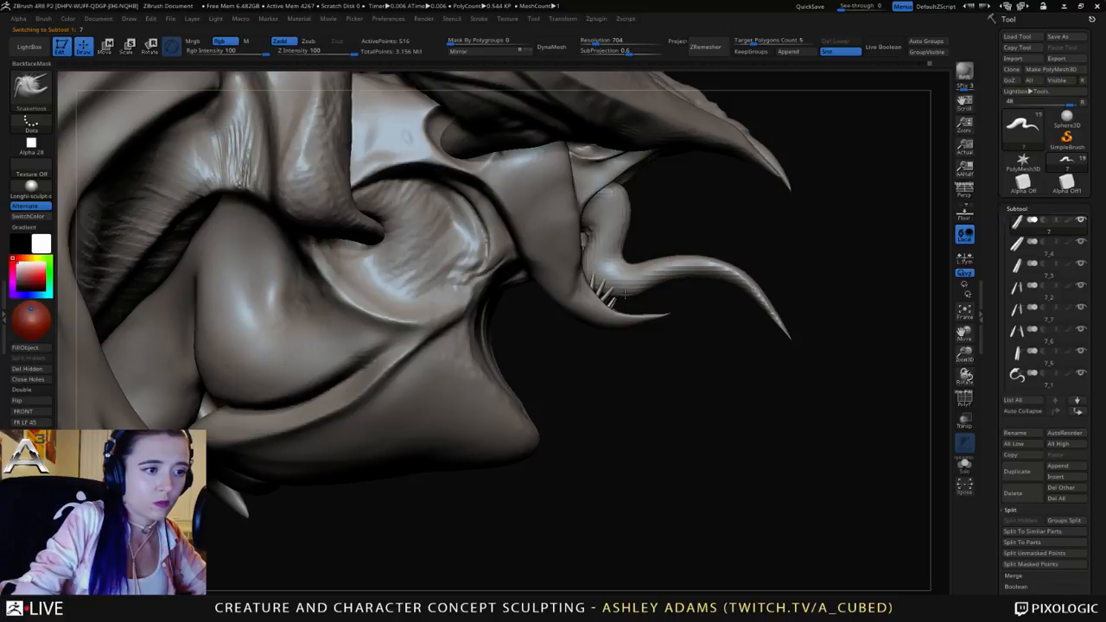
Step: Make the creature's head and body mesh active and switch to the ClayBuildup brush for work on the face
{"action": "left_click", "coordinate": [626, 296], "text": "alt"}
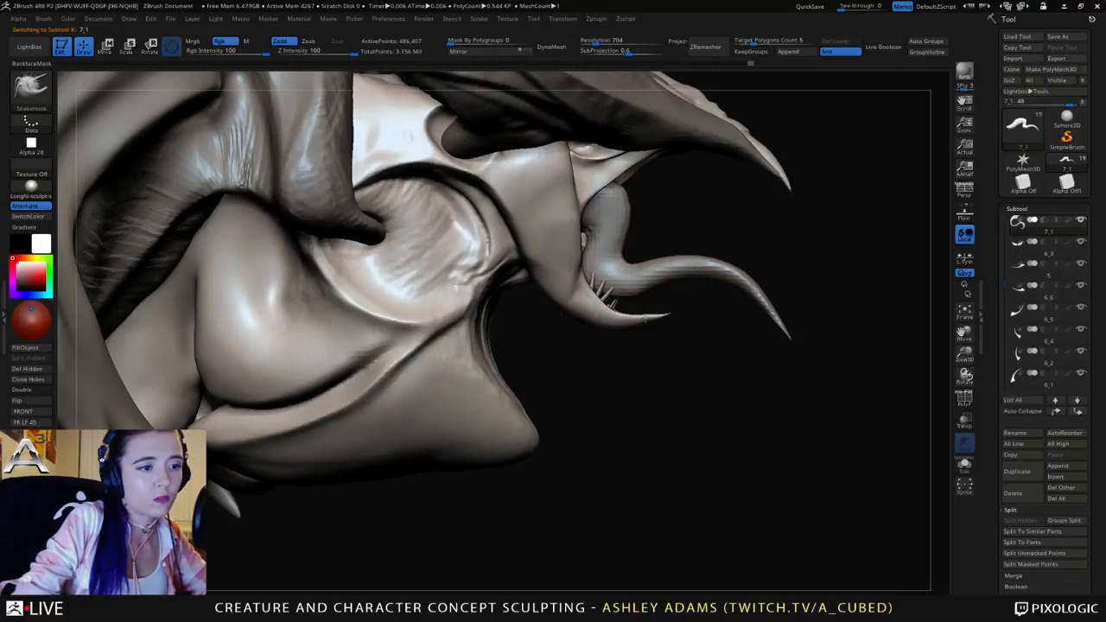
{"action": "key", "text": "space"}
{"action": "mouse_move", "coordinate": [634, 361]}
{"action": "right_mouse_down", "text": "ctrl"}
{"action": "mouse_move", "coordinate": [636, 298]}
{"action": "mouse_move", "coordinate": [536, 302]}
{"action": "right_mouse_up", "text": "ctrl"}
{"action": "key", "text": "b"}
{"action": "key", "text": "c"}
{"action": "key", "text": "b"}
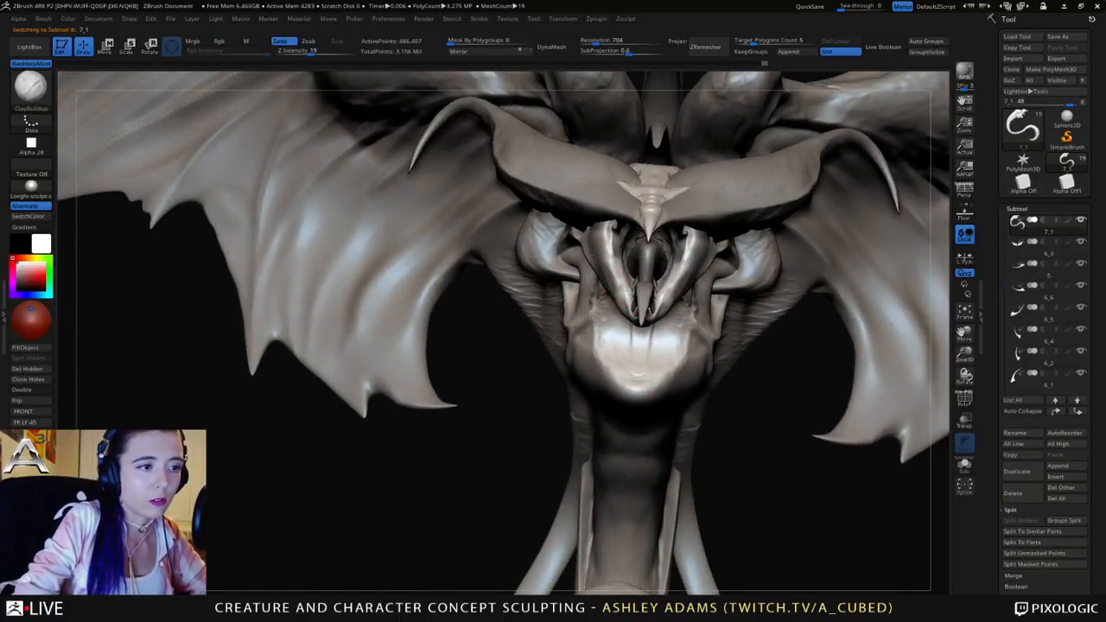
Step: Carve creases along the edge of the mandible plate and above the round cheek with the DamStandard brush
{"action": "right_click_drag", "start_coordinate": [544, 298], "coordinate": [626, 299]}
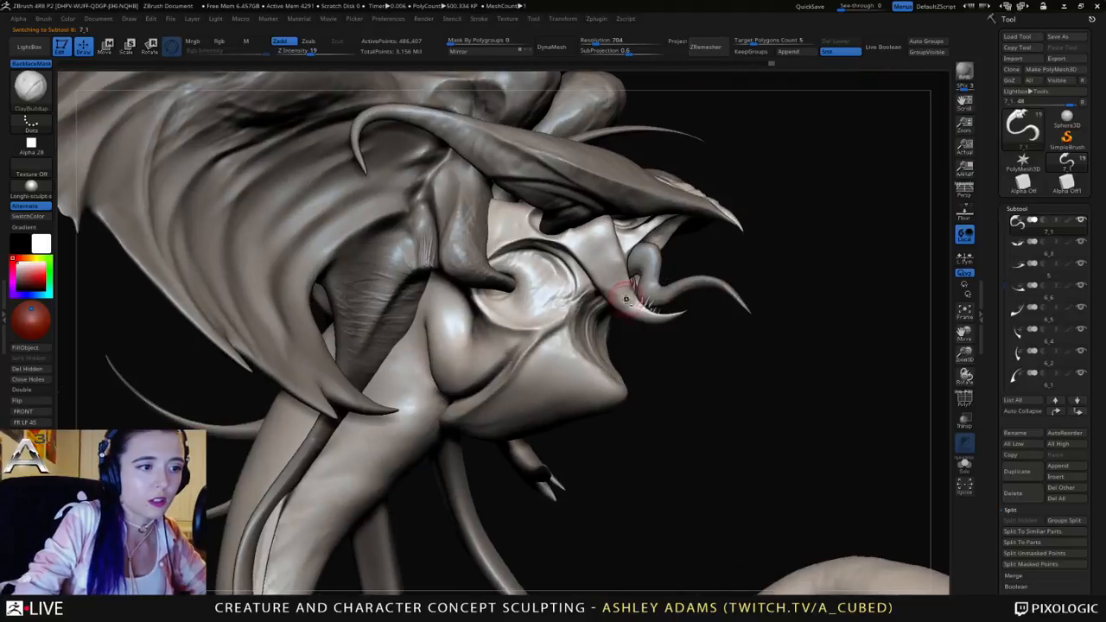
{"action": "key", "text": "b"}
{"action": "key", "text": "d"}
{"action": "key", "text": "s"}
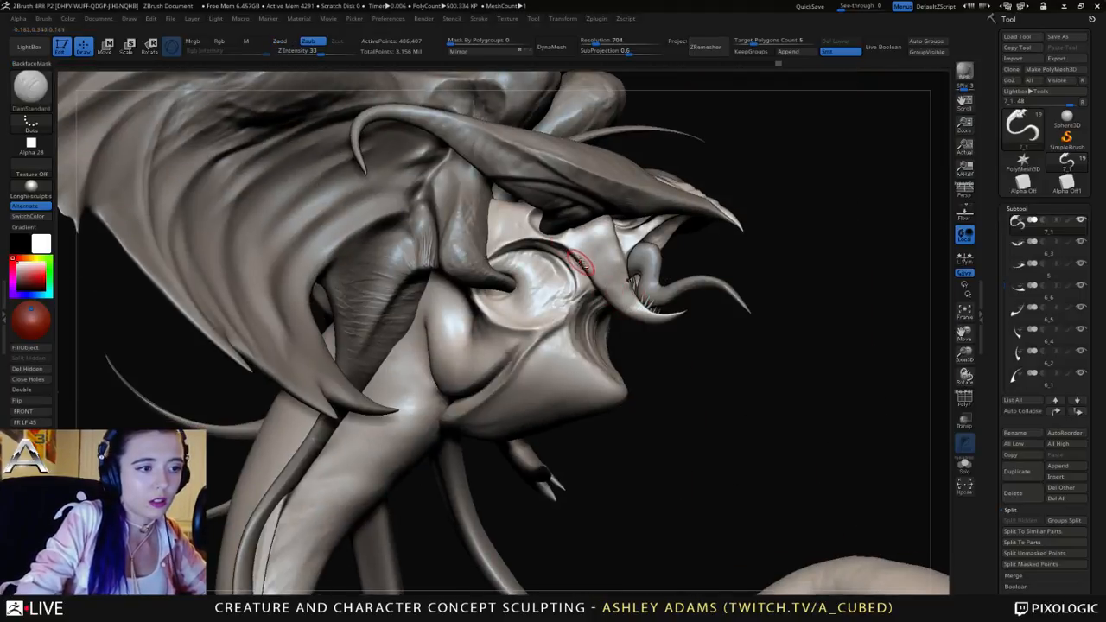
{"action": "left_click_drag", "start_coordinate": [578, 263], "coordinate": [554, 243]}
{"action": "left_click_drag", "start_coordinate": [621, 296], "coordinate": [625, 302]}
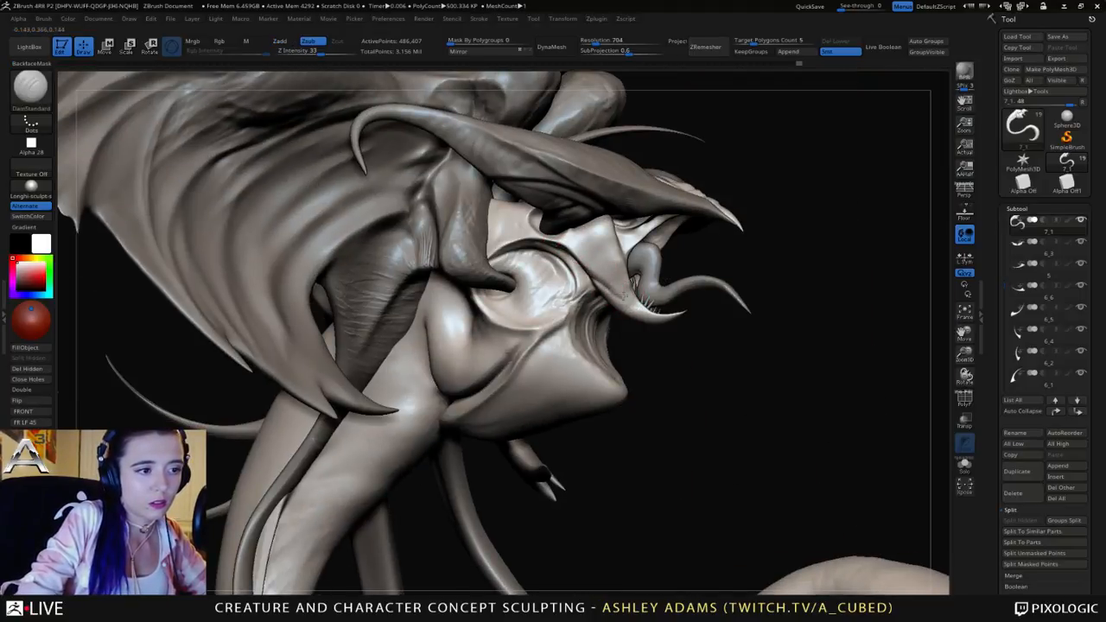
{"action": "left_click_drag", "start_coordinate": [579, 261], "coordinate": [563, 248]}
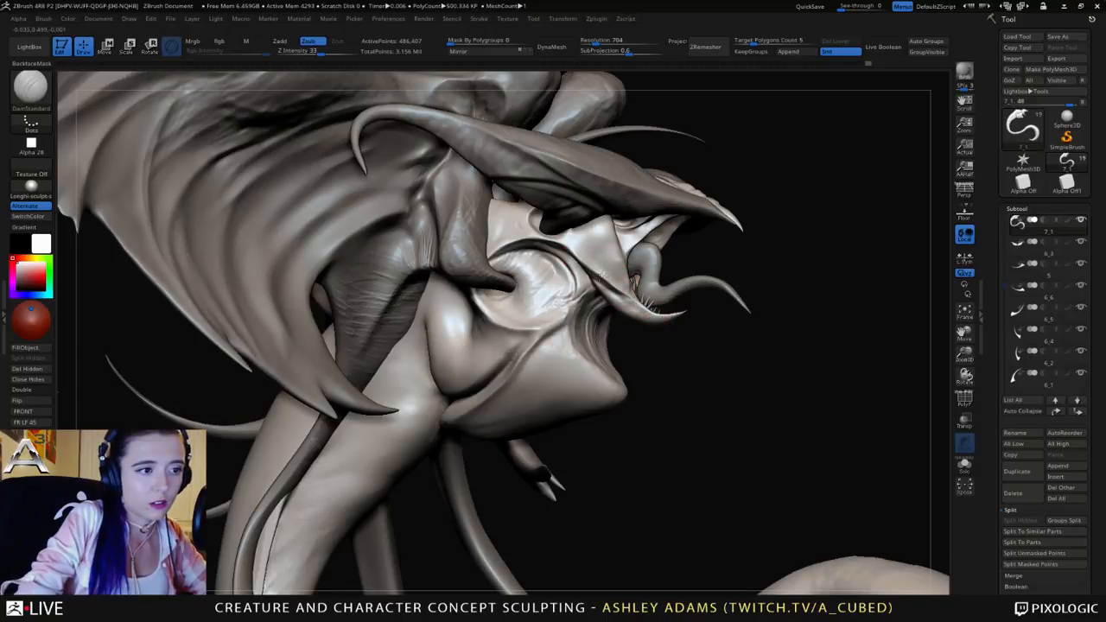
{"action": "left_click_drag", "start_coordinate": [547, 232], "coordinate": [544, 229]}
Step: Refine the silhouette of the mandible plates around the mouth with the SnakeHook brush
{"action": "right_click_drag", "start_coordinate": [546, 230], "coordinate": [557, 130], "text": "ctrl"}
{"action": "mouse_move", "coordinate": [761, 156]}
{"action": "right_mouse_down"}
{"action": "mouse_move", "coordinate": [584, 97]}
{"action": "mouse_move", "coordinate": [588, 195]}
{"action": "mouse_move", "coordinate": [553, 246]}
{"action": "mouse_move", "coordinate": [588, 268]}
{"action": "mouse_move", "coordinate": [682, 259]}
{"action": "right_mouse_up"}
{"action": "key", "text": "b"}
{"action": "key", "text": "s"}
{"action": "key", "text": "h"}
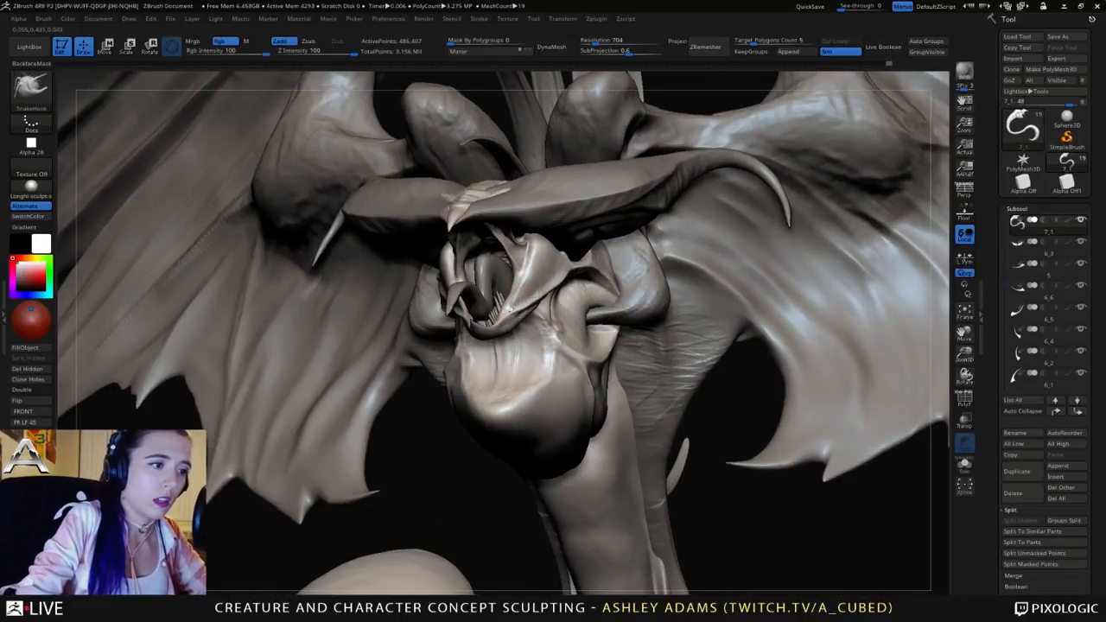
{"action": "mouse_move", "coordinate": [505, 306]}
{"action": "right_mouse_down"}
{"action": "mouse_move", "coordinate": [521, 332]}
{"action": "mouse_move", "coordinate": [506, 297]}
{"action": "right_mouse_up"}
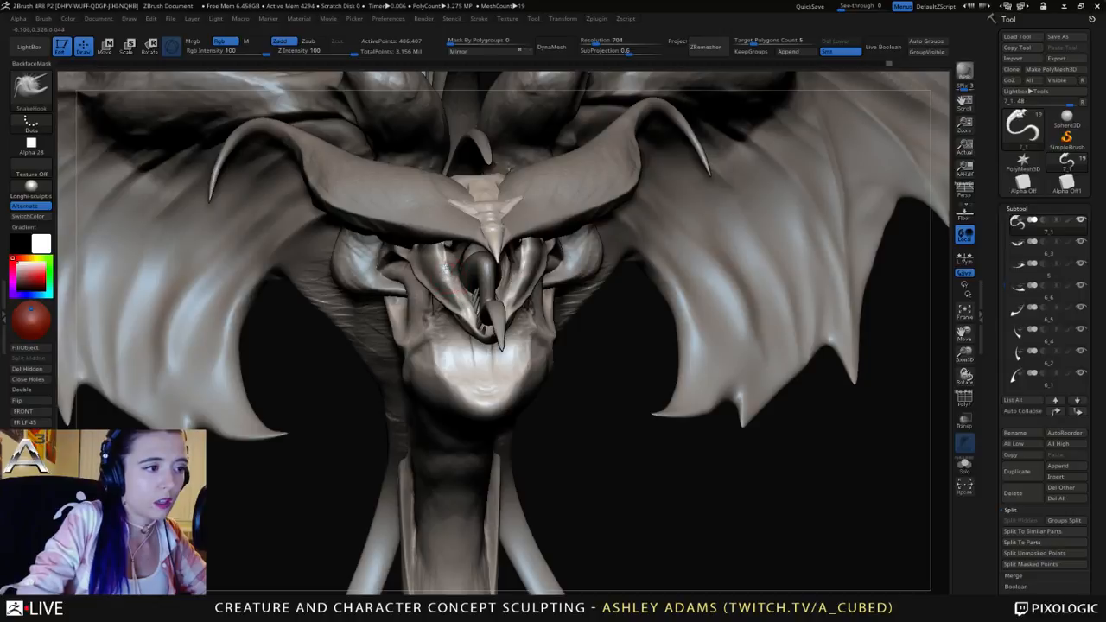
{"action": "right_click_drag", "start_coordinate": [458, 285], "coordinate": [464, 252]}
Step: Sharpen the upper edge of the mandible plate beside the tongue with the DamStandard brush
{"action": "key", "text": "b"}
{"action": "key", "text": "d"}
{"action": "key", "text": "s"}
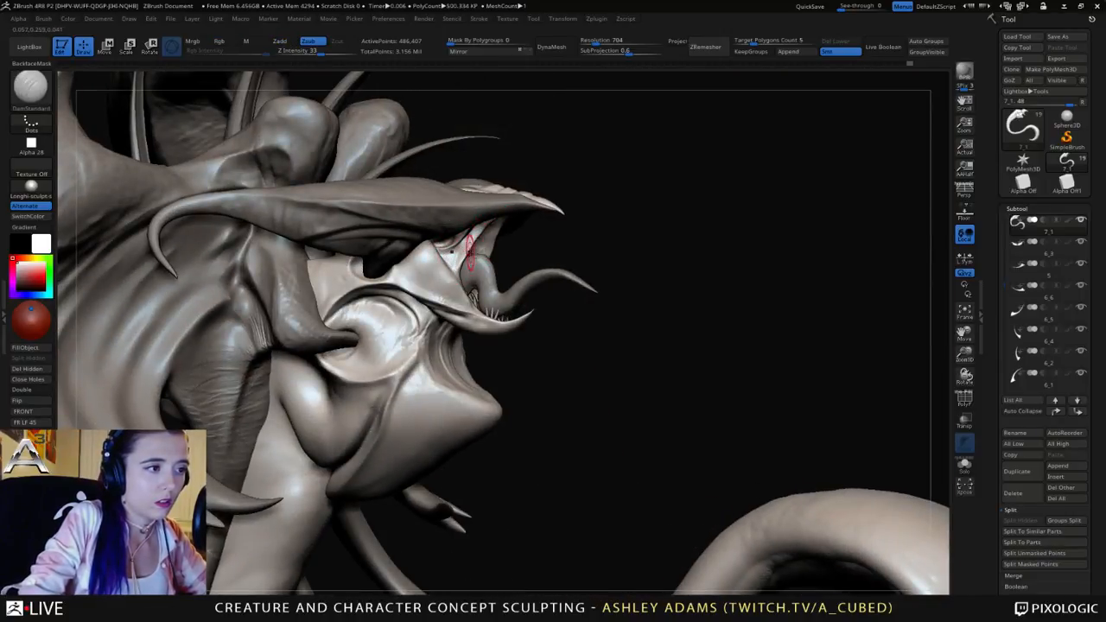
{"action": "right_click_drag", "start_coordinate": [456, 259], "coordinate": [519, 246]}
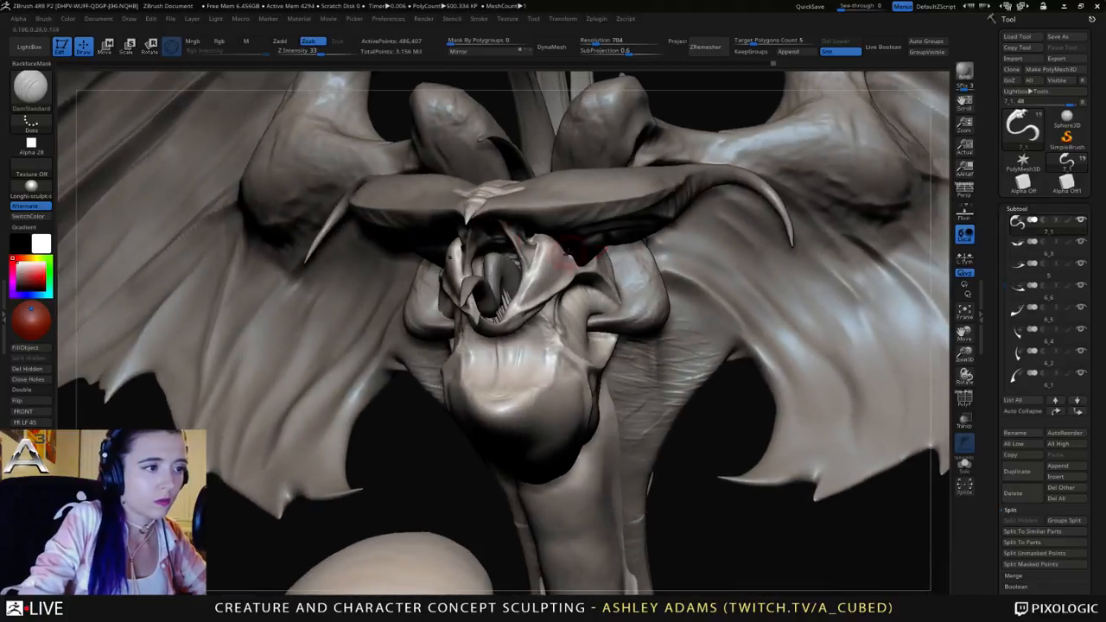
Step: Adjust the shape of the mandible plate beneath the head crest with the SnakeHook brush
{"action": "key", "text": "b"}
{"action": "key", "text": "s"}
{"action": "key", "text": "h"}
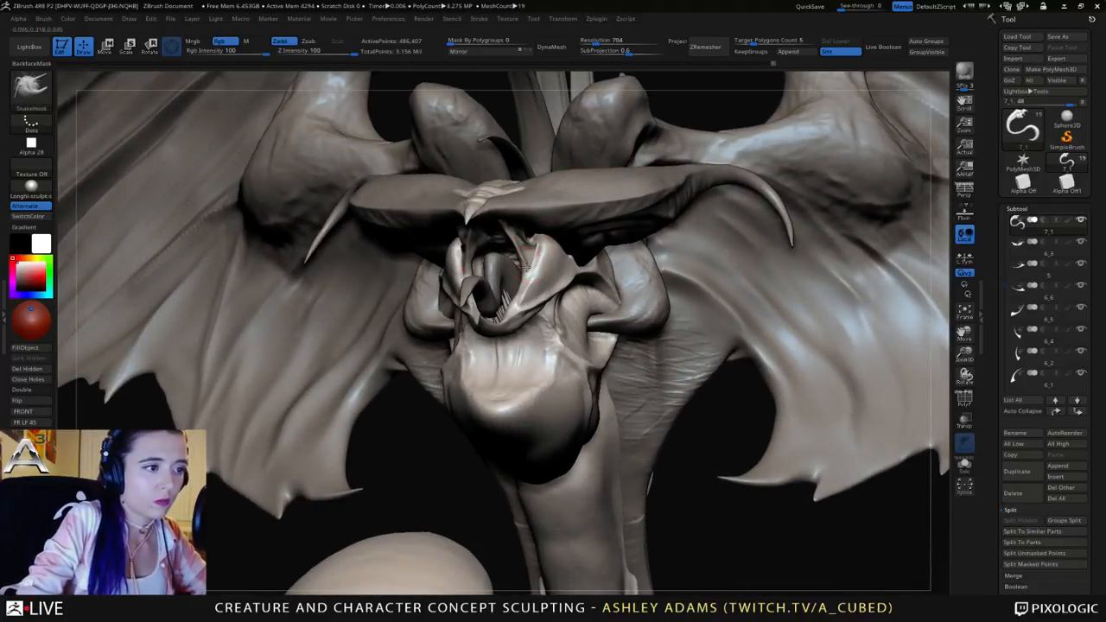
{"action": "mouse_move", "coordinate": [536, 267]}
{"action": "right_mouse_down", "text": "ctrl"}
{"action": "mouse_move", "coordinate": [548, 185]}
{"action": "mouse_move", "coordinate": [622, 199]}
{"action": "right_mouse_up", "text": "ctrl"}
{"action": "mouse_move", "coordinate": [551, 242]}
{"action": "right_mouse_down", "text": "ctrl"}
{"action": "mouse_move", "coordinate": [557, 203]}
{"action": "mouse_move", "coordinate": [620, 204]}
{"action": "right_mouse_up", "text": "ctrl"}
Step: Build up the round cheek with ClayBuildup and carve radial wrinkles into it with DamStandard
{"action": "key", "text": "b"}
{"action": "key", "text": "c"}
{"action": "key", "text": "b"}
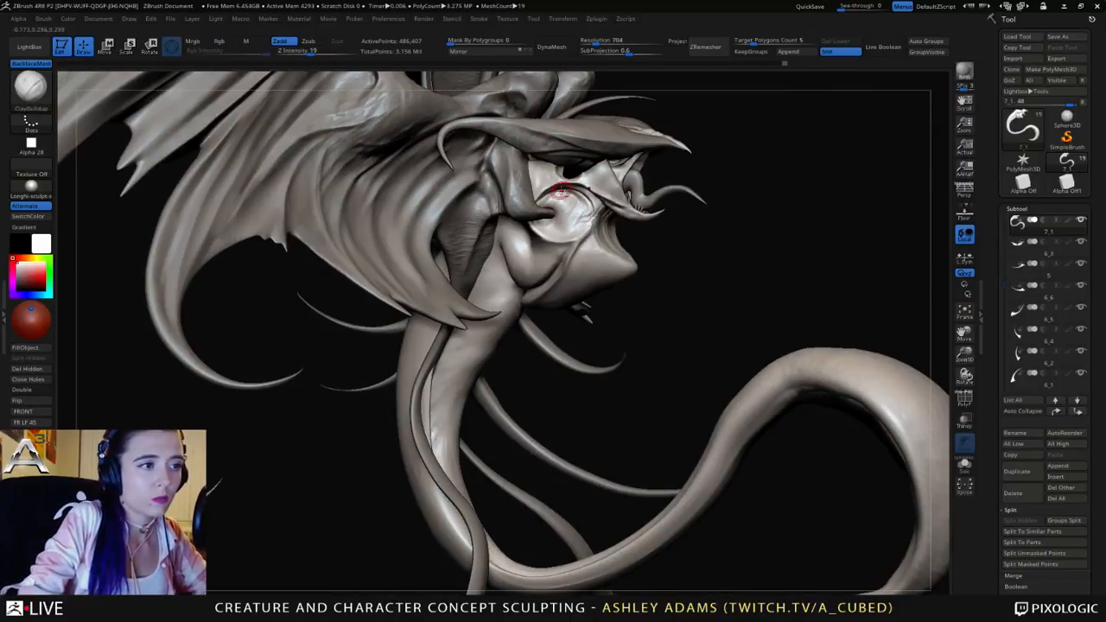
{"action": "key", "text": "b"}
{"action": "key", "text": "d"}
{"action": "key", "text": "s"}
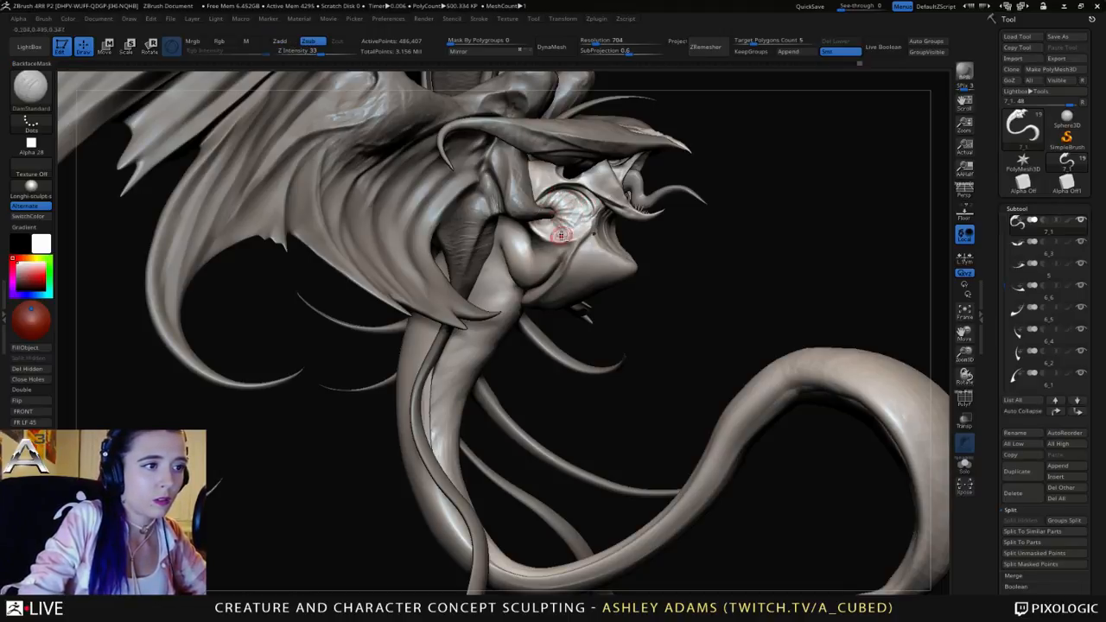
{"action": "mouse_move", "coordinate": [540, 221]}
{"action": "right_mouse_down"}
{"action": "mouse_move", "coordinate": [597, 289]}
{"action": "mouse_move", "coordinate": [542, 197]}
{"action": "right_mouse_up"}
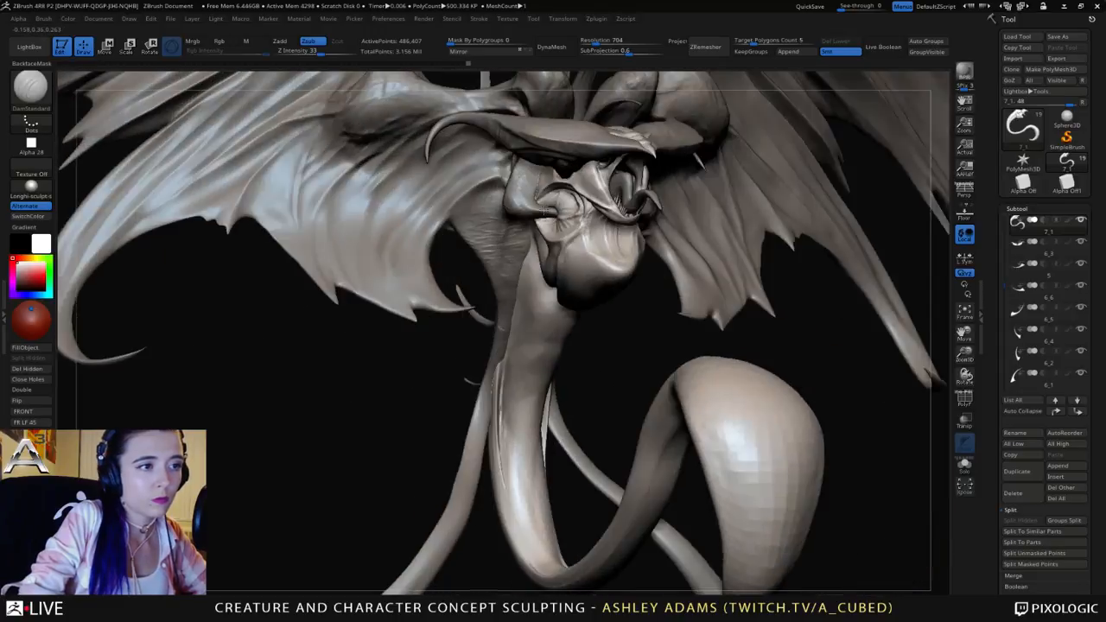
Step: Pull the wrinkled cheek area between the horn and the mandible into shape with the SnakeHook brush
{"action": "key", "text": "b"}
{"action": "key", "text": "s"}
{"action": "key", "text": "h"}
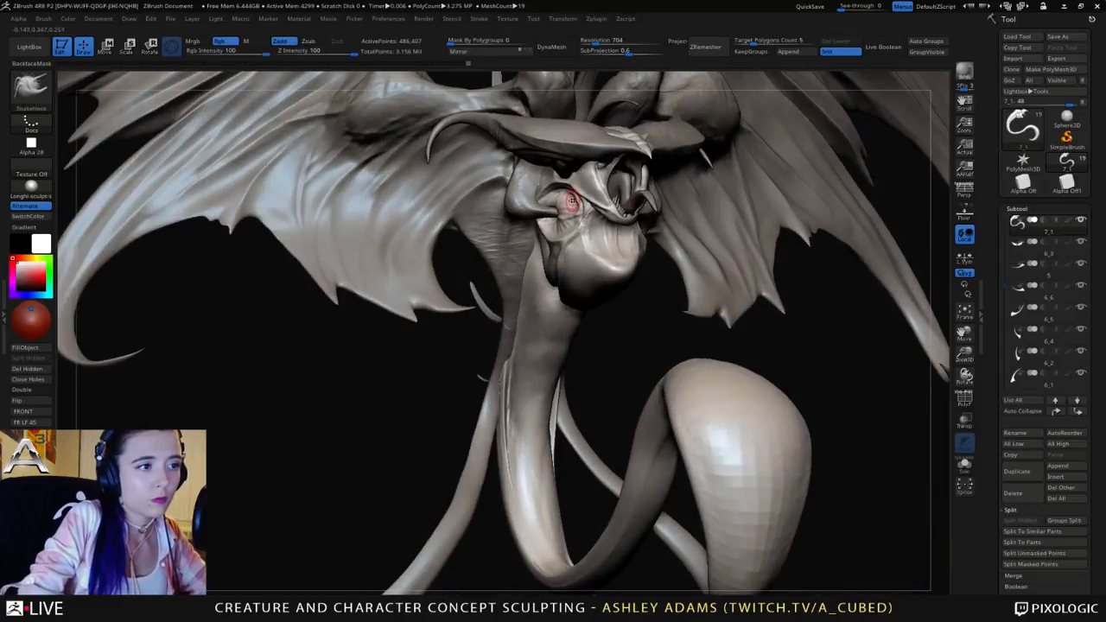
{"action": "right_click_drag", "start_coordinate": [571, 204], "coordinate": [635, 205]}
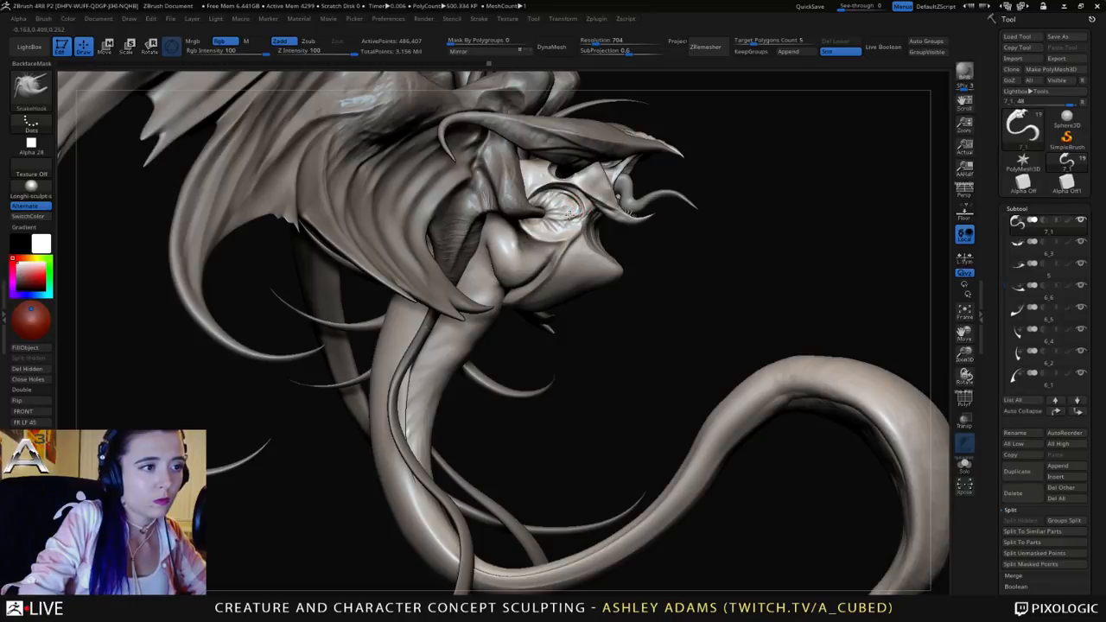
Step: Deepen the creases around the cheek and behind the mandible on the opposite side of the head with DamStandard
{"action": "mouse_move", "coordinate": [595, 264]}
{"action": "right_mouse_down", "text": "ctrl"}
{"action": "mouse_move", "coordinate": [591, 204]}
{"action": "mouse_move", "coordinate": [469, 194]}
{"action": "mouse_move", "coordinate": [637, 294]}
{"action": "right_mouse_up", "text": "ctrl"}
{"action": "key", "text": "b"}
{"action": "key", "text": "d"}
{"action": "key", "text": "s"}
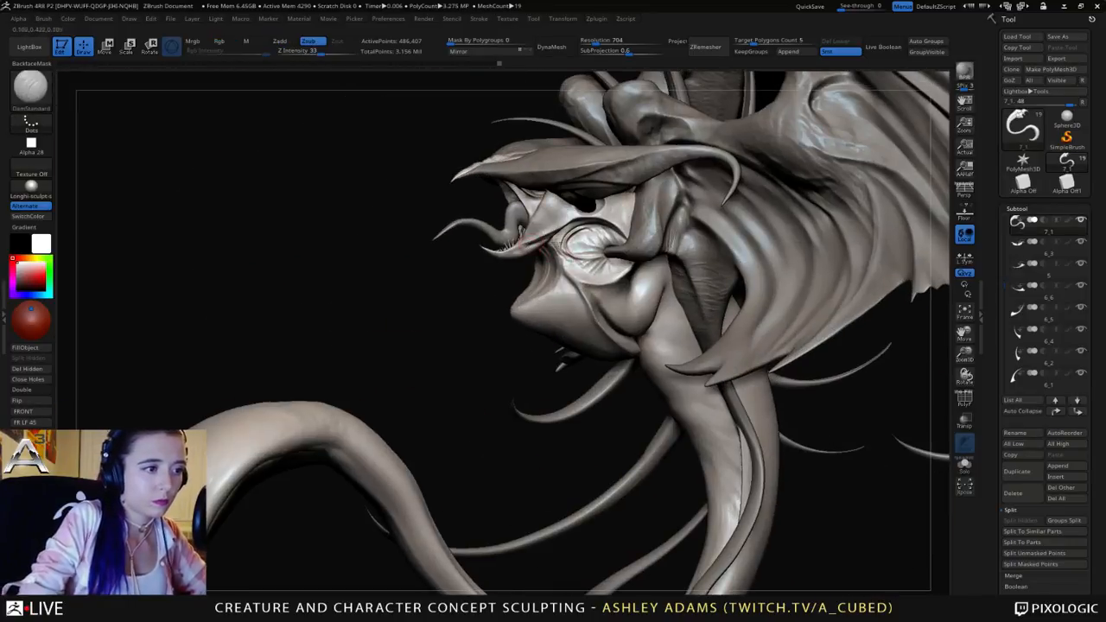
{"action": "right_click_drag", "start_coordinate": [583, 255], "coordinate": [560, 261]}
{"action": "mouse_move", "coordinate": [559, 260]}
{"action": "left_mouse_down"}
{"action": "mouse_move", "coordinate": [548, 249]}
{"action": "mouse_move", "coordinate": [582, 279]}
{"action": "left_mouse_up"}
{"action": "right_click_drag", "start_coordinate": [582, 279], "coordinate": [650, 278]}
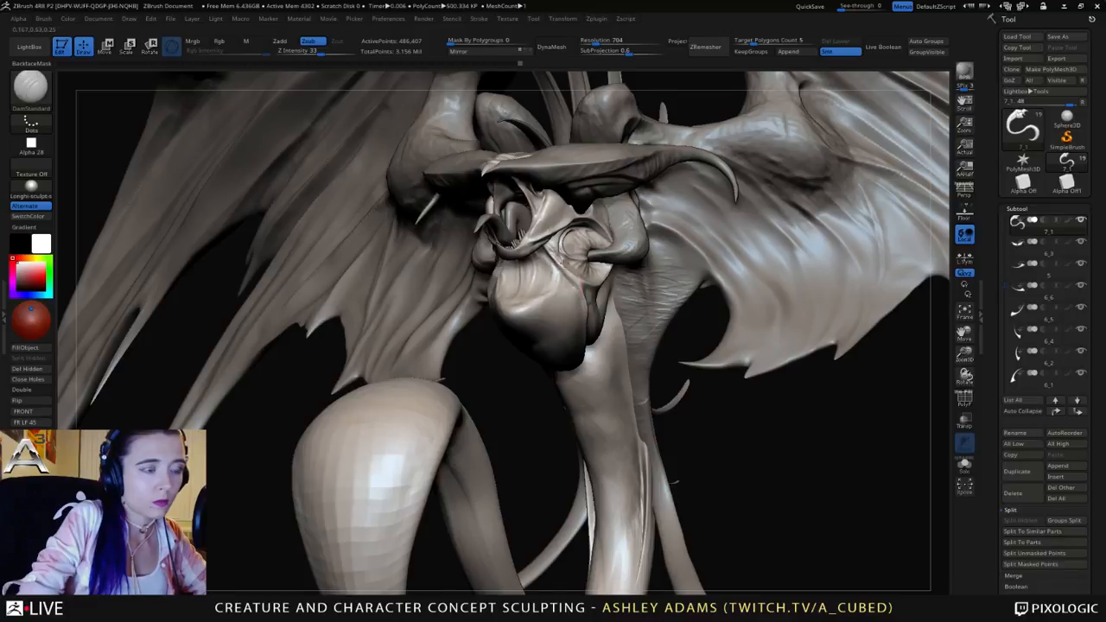
{"action": "mouse_move", "coordinate": [563, 256]}
{"action": "right_mouse_down"}
{"action": "mouse_move", "coordinate": [548, 247]}
{"action": "mouse_move", "coordinate": [531, 257]}
{"action": "mouse_move", "coordinate": [560, 288]}
{"action": "mouse_move", "coordinate": [531, 295]}
{"action": "right_mouse_up"}
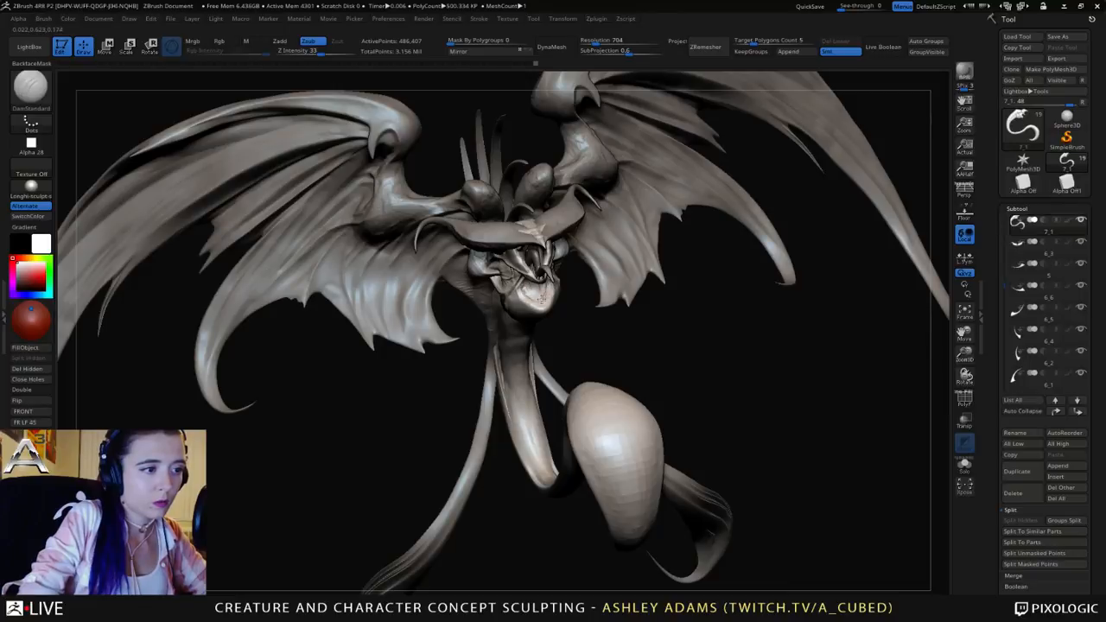
{"action": "mouse_move", "coordinate": [532, 271]}
{"action": "right_mouse_down"}
{"action": "mouse_move", "coordinate": [552, 306]}
{"action": "mouse_move", "coordinate": [544, 289]}
{"action": "mouse_move", "coordinate": [560, 291]}
{"action": "mouse_move", "coordinate": [561, 257]}
{"action": "mouse_move", "coordinate": [531, 299]}
{"action": "mouse_move", "coordinate": [530, 346]}
{"action": "right_mouse_up"}
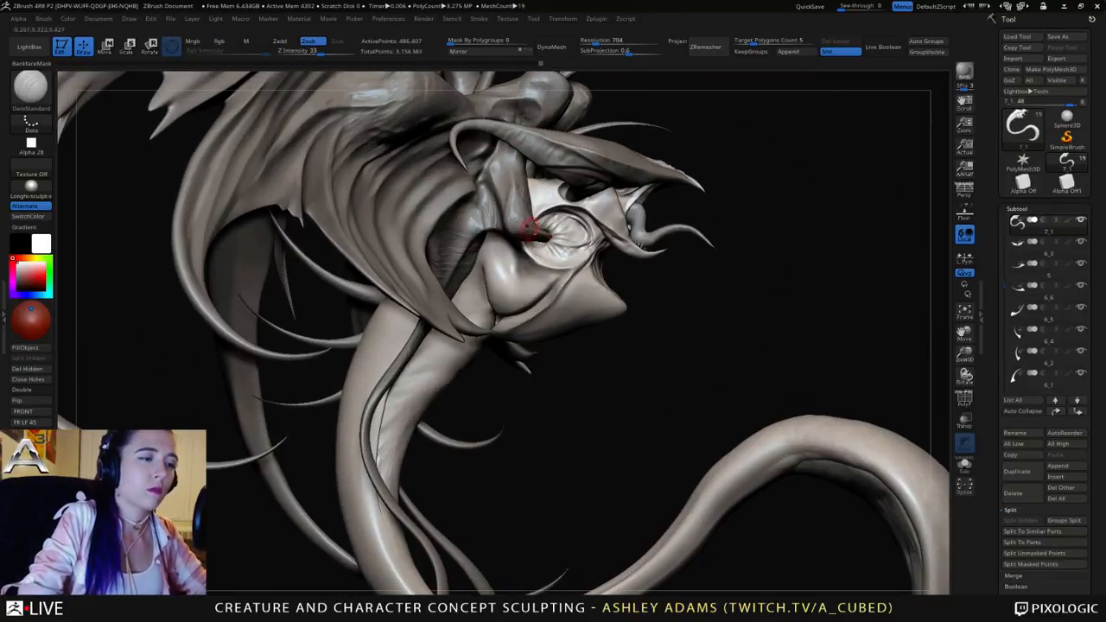
Step: Switch to the wing and cheek horn subtool and pull the horn's outer edge with the SnakeHook brush
{"action": "left_click", "coordinate": [528, 227], "text": "alt"}
{"action": "key", "text": "b"}
{"action": "key", "text": "s"}
{"action": "key", "text": "h"}
{"action": "mouse_move", "coordinate": [528, 227]}
{"action": "right_mouse_down"}
{"action": "mouse_move", "coordinate": [541, 245]}
{"action": "mouse_move", "coordinate": [509, 275]}
{"action": "mouse_move", "coordinate": [535, 246]}
{"action": "right_mouse_up"}
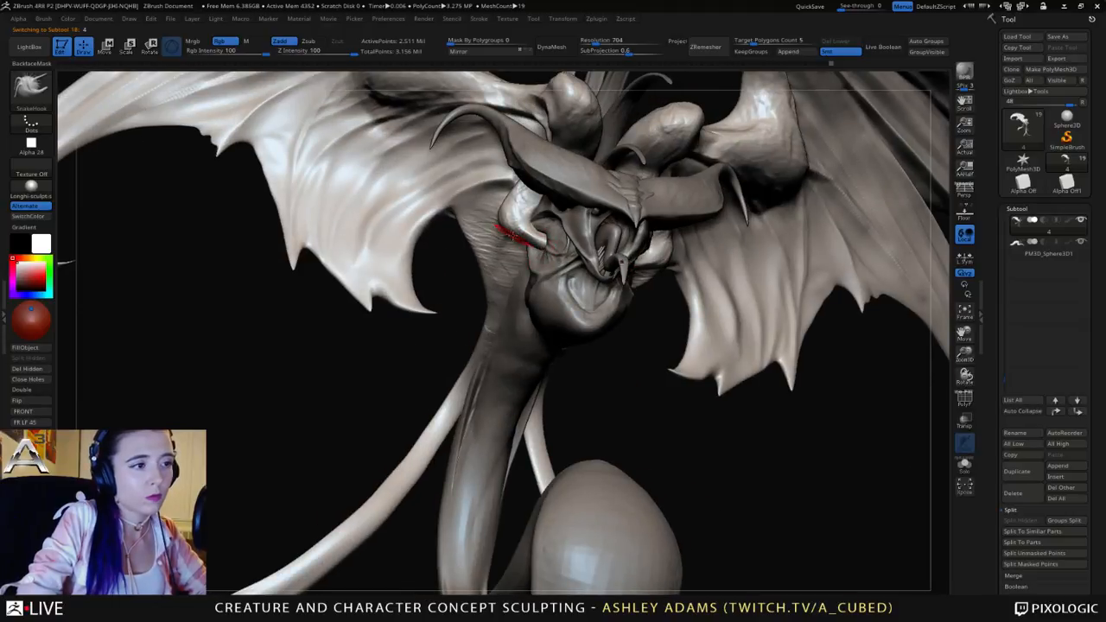
{"action": "key", "text": "space"}
{"action": "key", "text": "ctrl"}
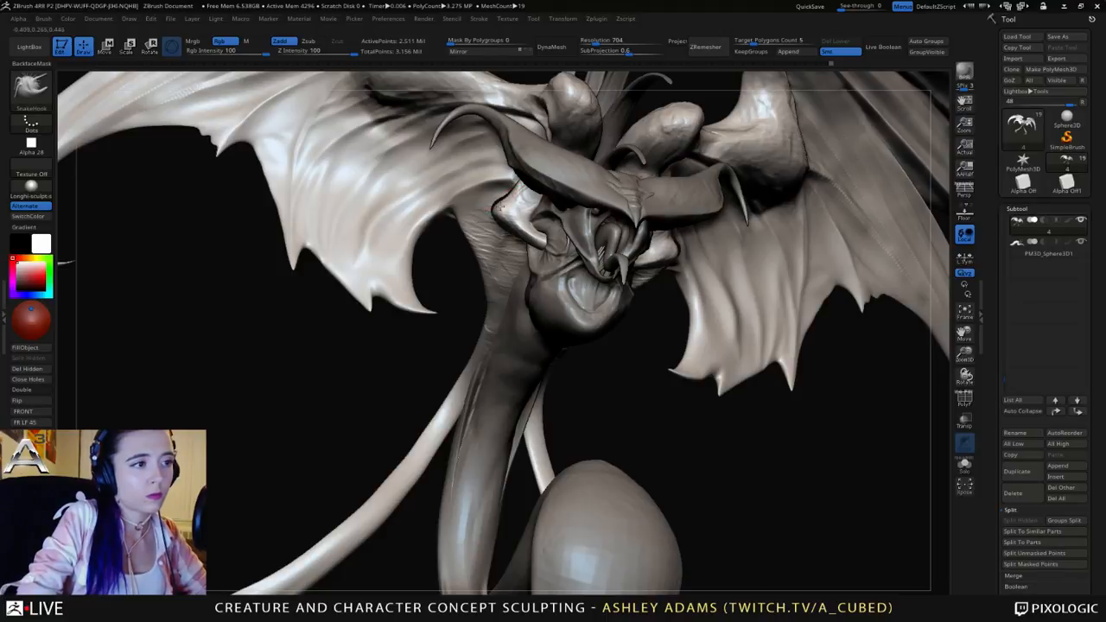
Step: Reshape the cheek horns' upper corners into a broader, squarer form with the SnakeHook brush
{"action": "right_click_drag", "start_coordinate": [501, 207], "coordinate": [676, 222]}
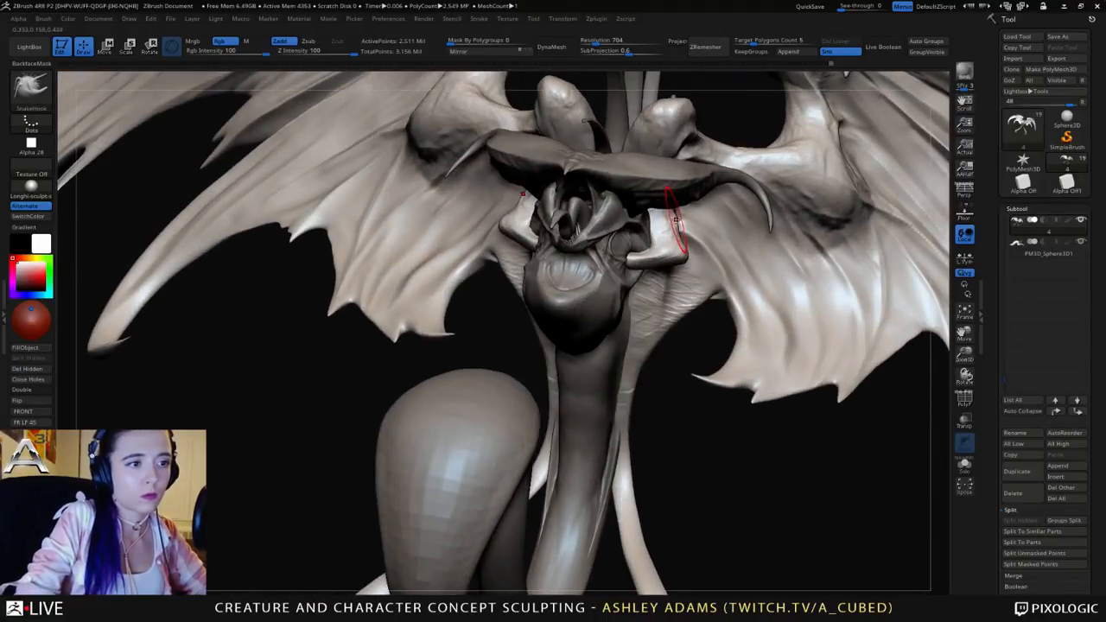
{"action": "key", "text": "space"}
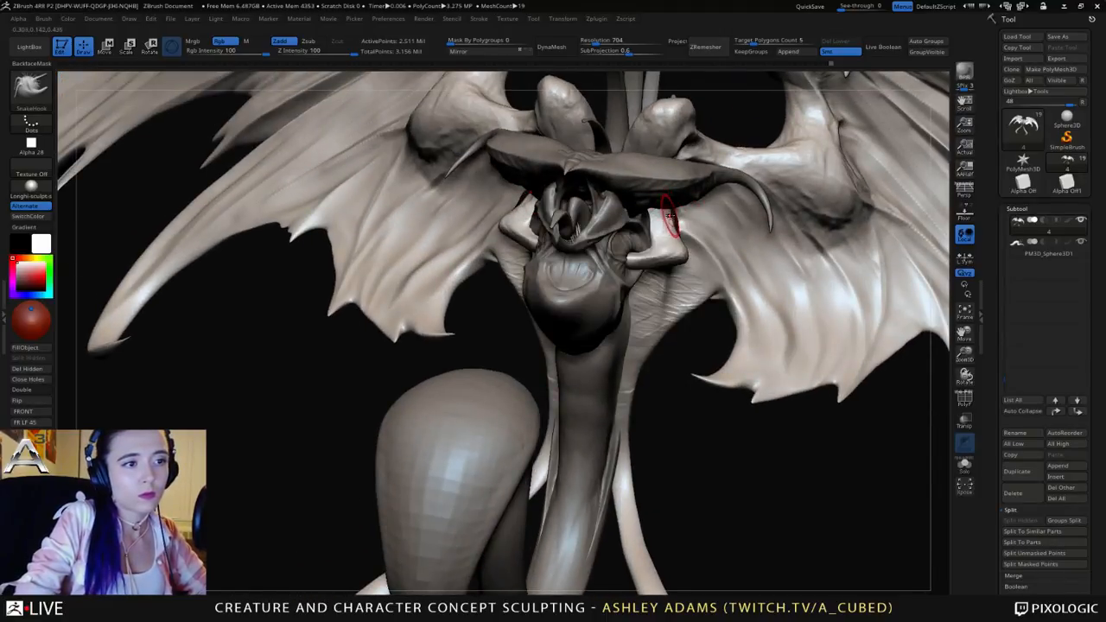
{"action": "mouse_move", "coordinate": [693, 259]}
{"action": "right_mouse_down"}
{"action": "mouse_move", "coordinate": [672, 263]}
{"action": "mouse_move", "coordinate": [696, 249]}
{"action": "right_mouse_up"}
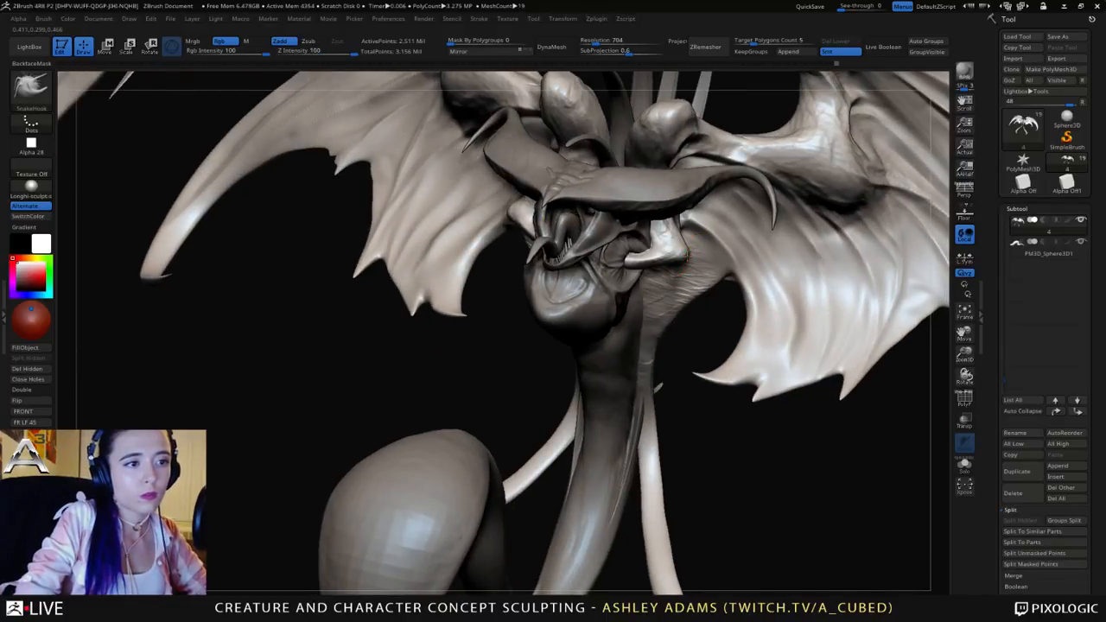
{"action": "right_click_drag", "start_coordinate": [683, 242], "coordinate": [661, 233]}
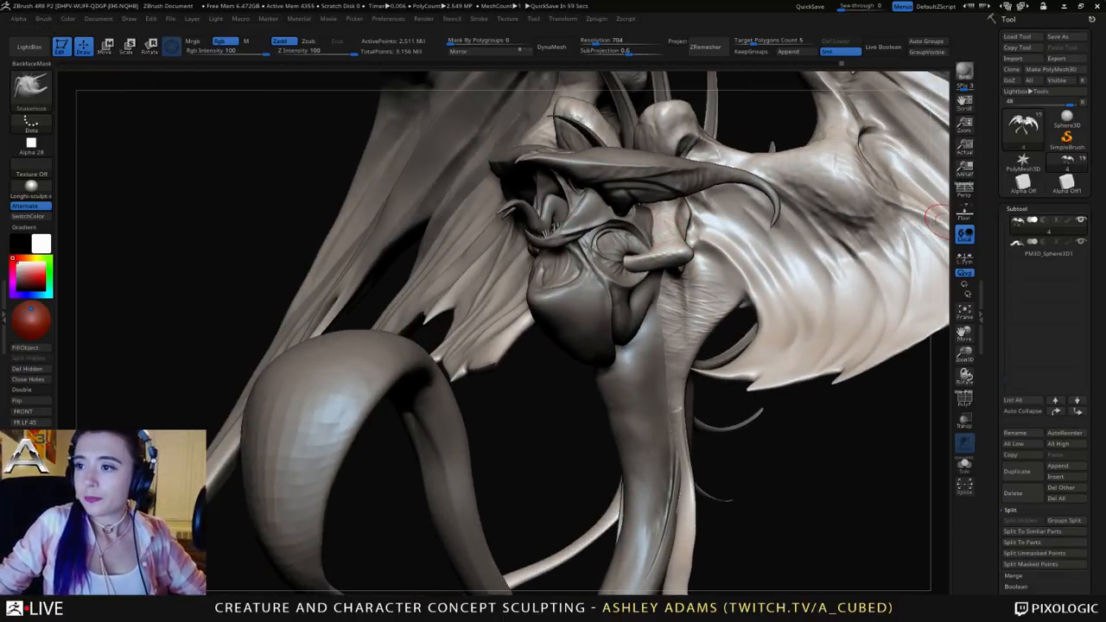
{"action": "right_click_drag", "start_coordinate": [771, 283], "coordinate": [821, 225]}
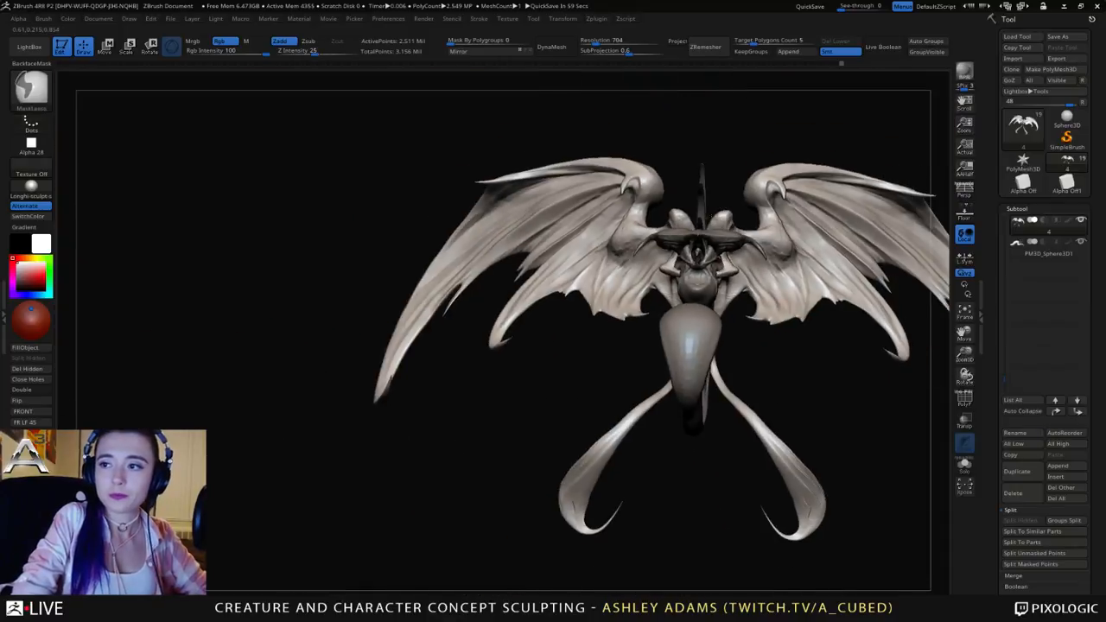
Step: Switch to the body subtool and carve detail along the upper back and neck with the DamStandard brush
{"action": "mouse_move", "coordinate": [565, 278]}
{"action": "right_mouse_down"}
{"action": "mouse_move", "coordinate": [704, 290]}
{"action": "mouse_move", "coordinate": [674, 292]}
{"action": "mouse_move", "coordinate": [702, 300]}
{"action": "mouse_move", "coordinate": [589, 276]}
{"action": "mouse_move", "coordinate": [548, 245]}
{"action": "right_mouse_up"}
{"action": "left_click", "coordinate": [613, 279], "text": "alt"}
{"action": "key", "text": "b"}
{"action": "key", "text": "d"}
{"action": "key", "text": "s"}
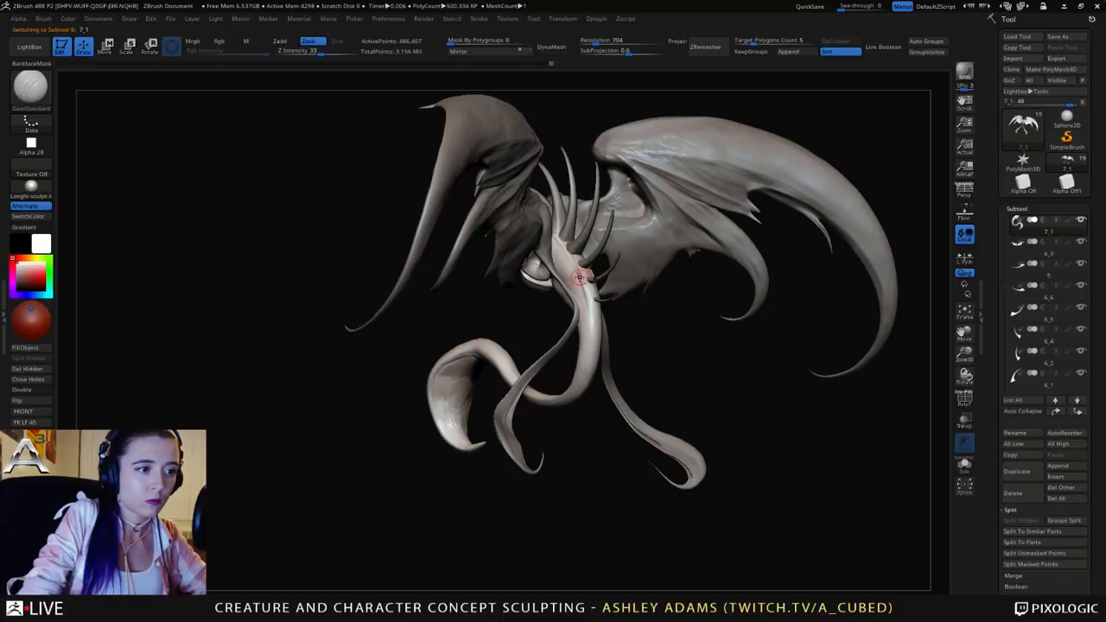
{"action": "right_click_drag", "start_coordinate": [580, 276], "coordinate": [536, 306]}
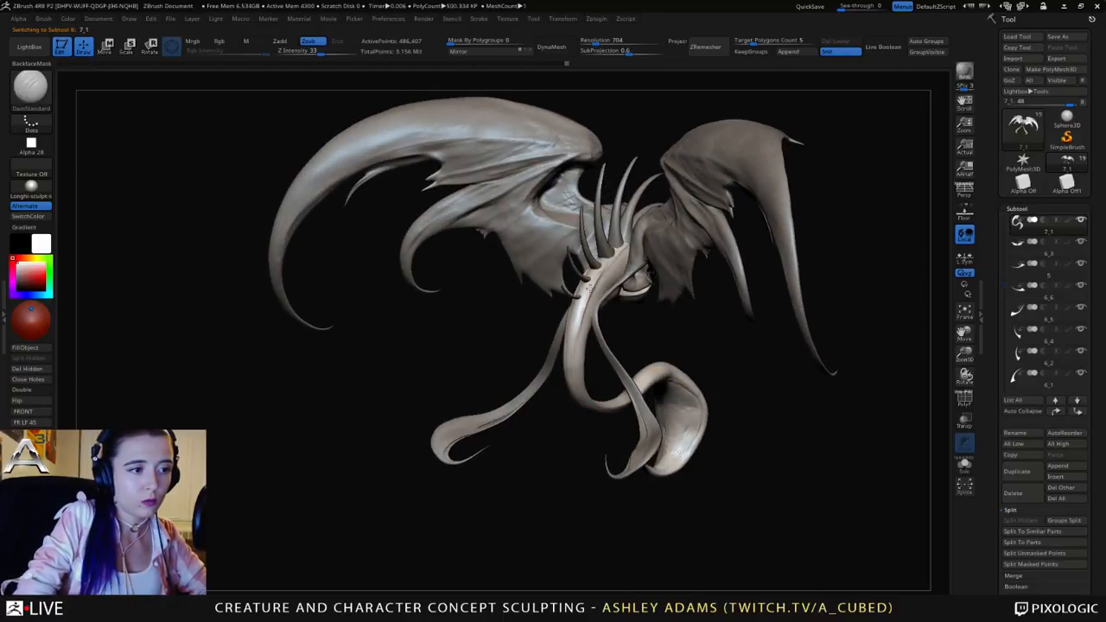
{"action": "mouse_move", "coordinate": [596, 259]}
{"action": "right_mouse_down"}
{"action": "mouse_move", "coordinate": [638, 266]}
{"action": "mouse_move", "coordinate": [553, 259]}
{"action": "mouse_move", "coordinate": [609, 296]}
{"action": "mouse_move", "coordinate": [583, 303]}
{"action": "mouse_move", "coordinate": [600, 356]}
{"action": "mouse_move", "coordinate": [577, 308]}
{"action": "mouse_move", "coordinate": [628, 266]}
{"action": "right_mouse_up"}
{"action": "key", "text": "space"}
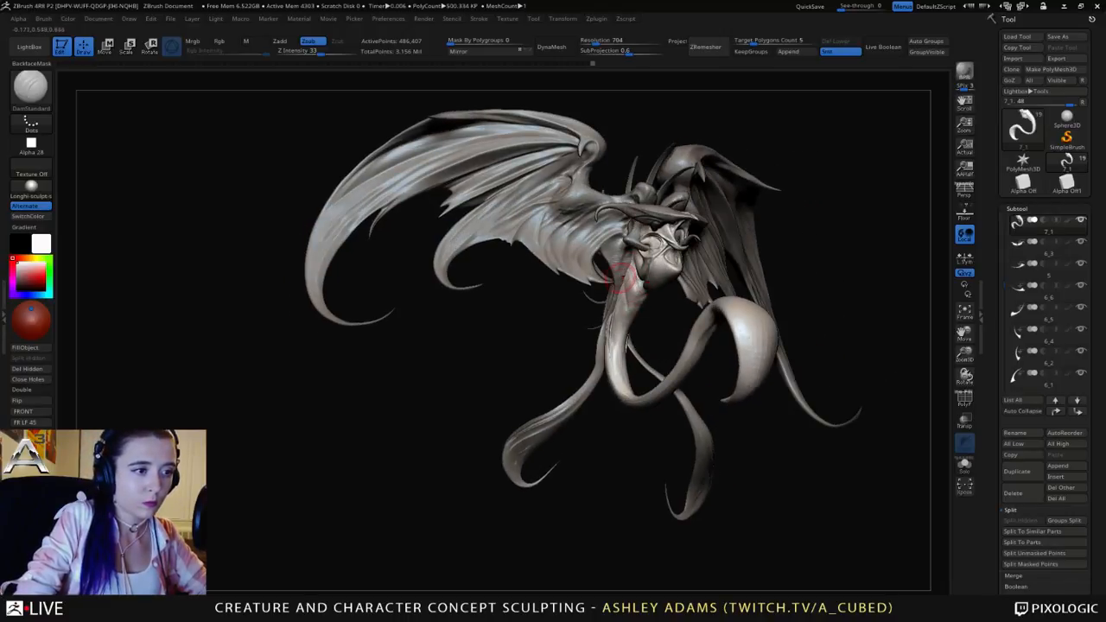
{"action": "mouse_move", "coordinate": [617, 346]}
{"action": "right_mouse_down"}
{"action": "mouse_move", "coordinate": [634, 402]}
{"action": "mouse_move", "coordinate": [724, 246]}
{"action": "mouse_move", "coordinate": [624, 280]}
{"action": "right_mouse_up"}
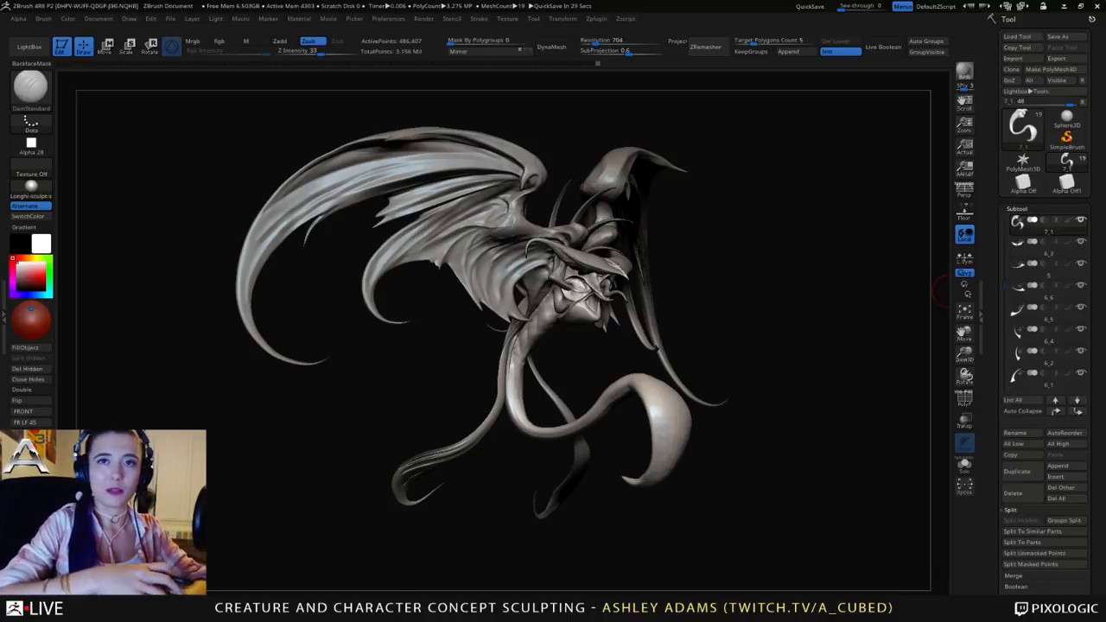
Step: Examine the whole creature's silhouette from the back and side, including the curled tail
{"action": "left_click_drag", "start_coordinate": [552, 343], "coordinate": [681, 279]}
{"action": "left_click_drag", "start_coordinate": [424, 341], "coordinate": [624, 318]}
{"action": "key", "text": "space"}
{"action": "left_click_drag", "start_coordinate": [563, 255], "coordinate": [575, 257]}
{"action": "right_click_drag", "start_coordinate": [573, 259], "coordinate": [566, 186], "text": "ctrl"}
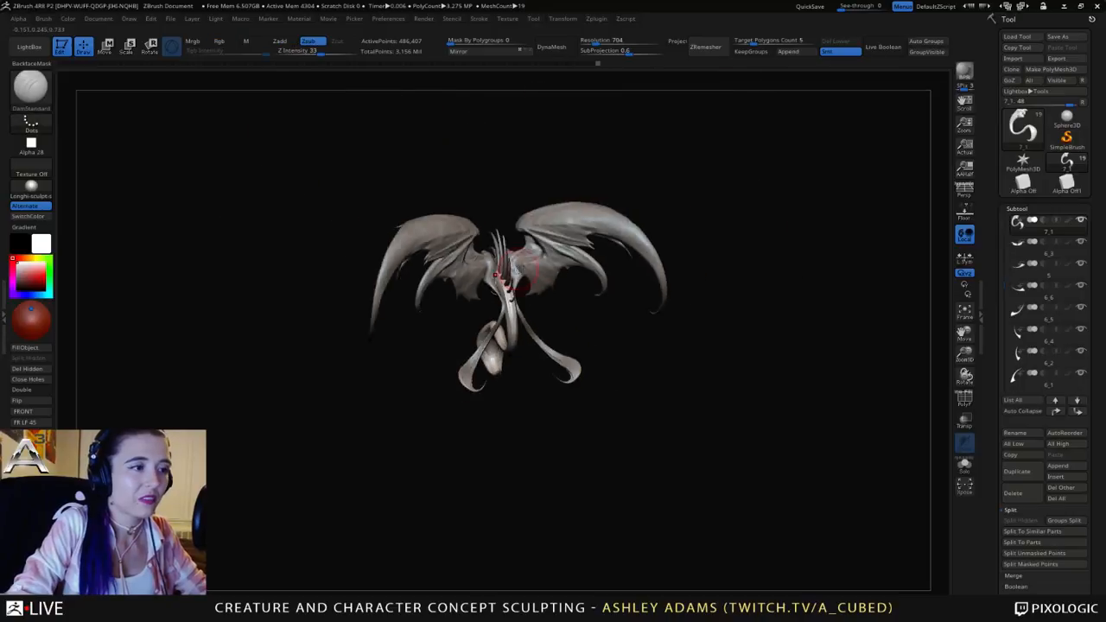
{"action": "right_click_drag", "start_coordinate": [432, 280], "coordinate": [537, 292]}
{"action": "right_click_drag", "start_coordinate": [537, 292], "coordinate": [484, 363], "text": "alt"}
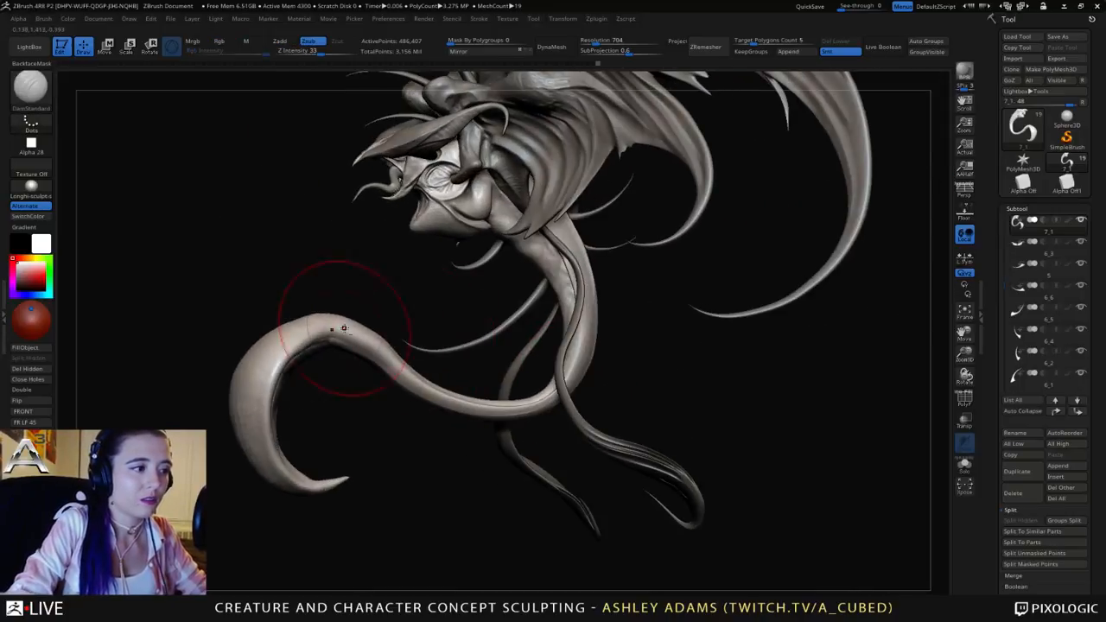
{"action": "mouse_move", "coordinate": [337, 335]}
{"action": "right_mouse_down", "text": "alt"}
{"action": "mouse_move", "coordinate": [495, 312]}
{"action": "mouse_move", "coordinate": [528, 269]}
{"action": "right_mouse_up", "text": "alt"}
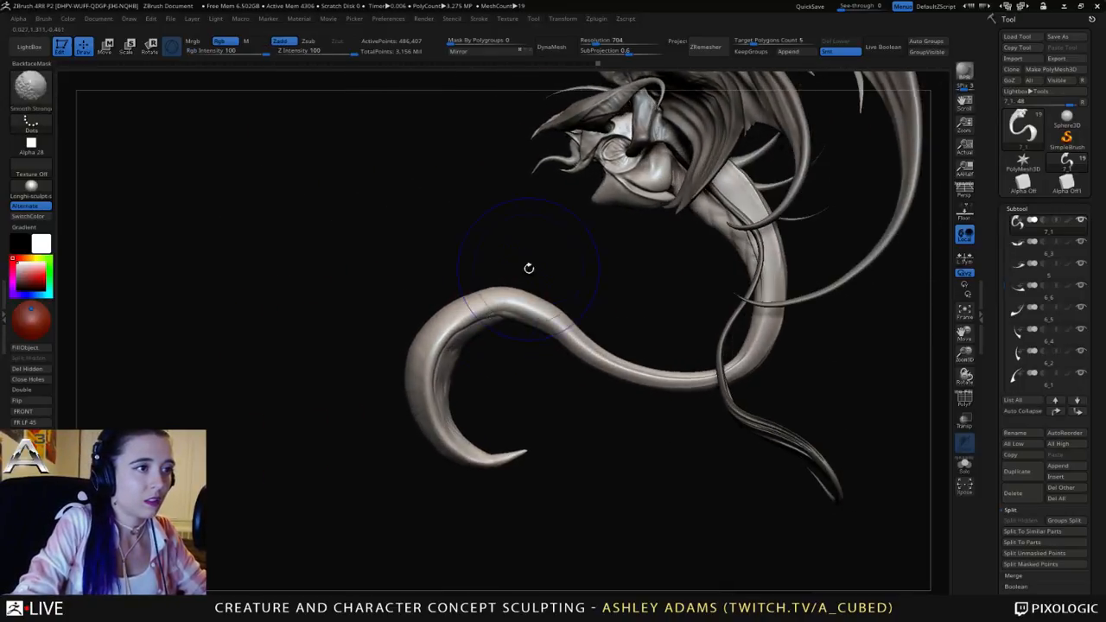
Step: Switch to the tongue subtool, lengthen the tongue forward and curl its tip downward with the SnakeHook brush
{"action": "key", "text": "2"}
{"action": "left_click", "coordinate": [558, 161], "text": "alt"}
{"action": "key", "text": "space"}
{"action": "left_click_drag", "start_coordinate": [556, 163], "coordinate": [533, 166]}
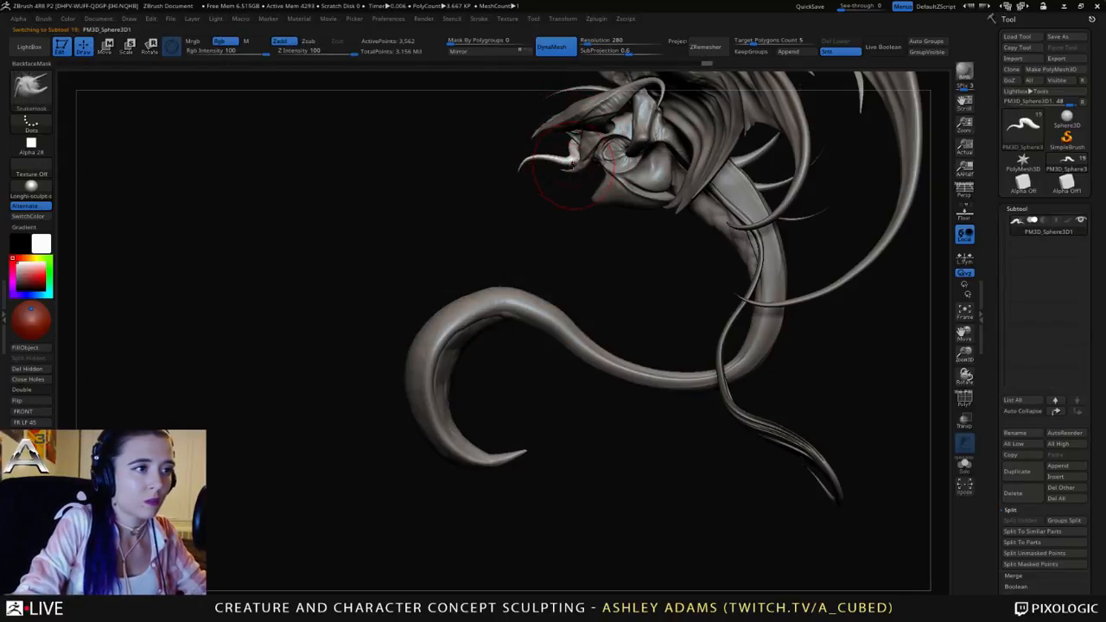
{"action": "key", "text": "space"}
{"action": "mouse_move", "coordinate": [563, 161]}
{"action": "left_mouse_down"}
{"action": "mouse_move", "coordinate": [515, 167]}
{"action": "mouse_move", "coordinate": [515, 184]}
{"action": "mouse_move", "coordinate": [500, 171]}
{"action": "mouse_move", "coordinate": [512, 158]}
{"action": "left_mouse_up"}
{"action": "mouse_move", "coordinate": [505, 173]}
{"action": "left_mouse_down"}
{"action": "mouse_move", "coordinate": [638, 163]}
{"action": "mouse_move", "coordinate": [544, 178]}
{"action": "mouse_move", "coordinate": [470, 148]}
{"action": "mouse_move", "coordinate": [463, 161]}
{"action": "left_mouse_up"}
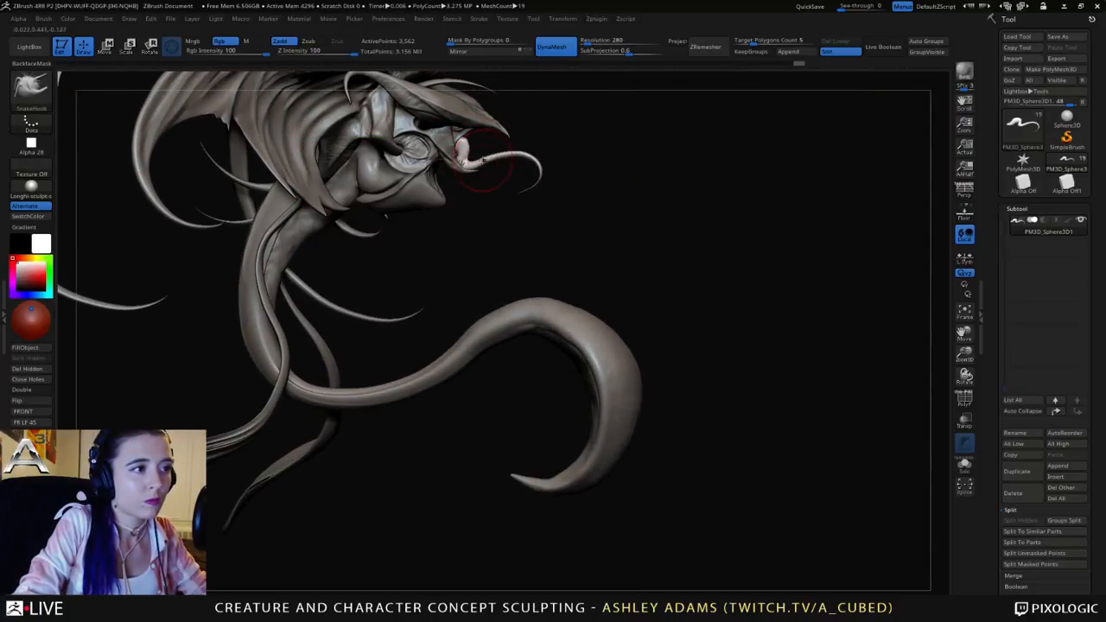
{"action": "key", "text": "space"}
{"action": "right_click_drag", "start_coordinate": [519, 185], "coordinate": [525, 200], "text": "ctrl"}
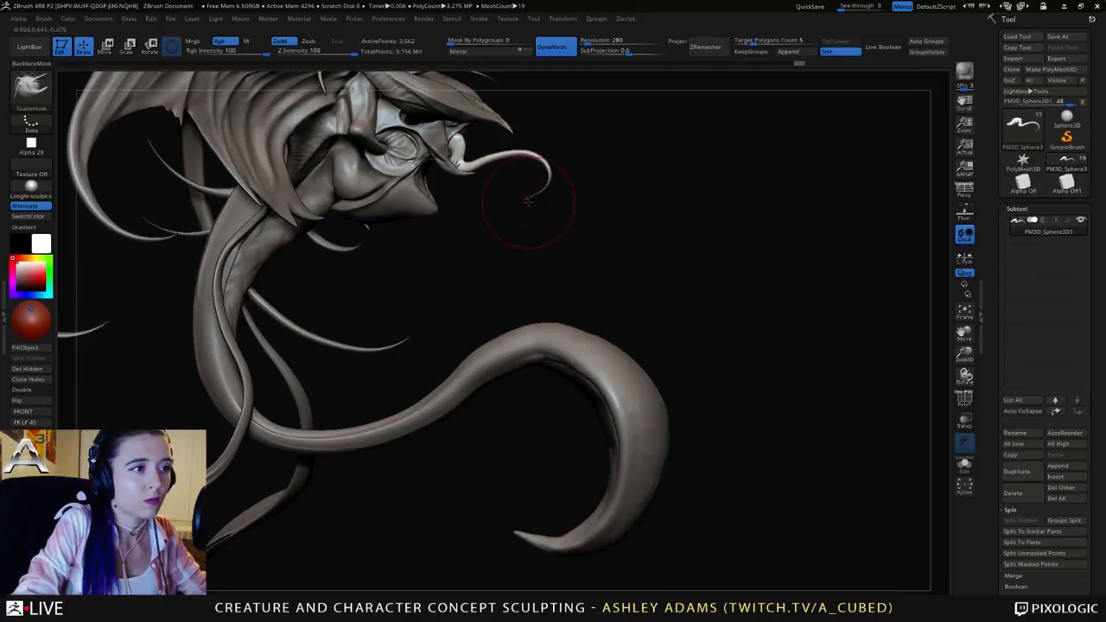
Step: Finish the downward curl of the tongue's tip with the SnakeHook brush
{"action": "left_click_drag", "start_coordinate": [526, 200], "coordinate": [529, 204]}
{"action": "right_click_drag", "start_coordinate": [537, 197], "coordinate": [570, 83], "text": "ctrl"}
{"action": "mouse_move", "coordinate": [570, 84]}
{"action": "left_mouse_down"}
{"action": "mouse_move", "coordinate": [567, 174]}
{"action": "mouse_move", "coordinate": [511, 171]}
{"action": "left_mouse_up"}
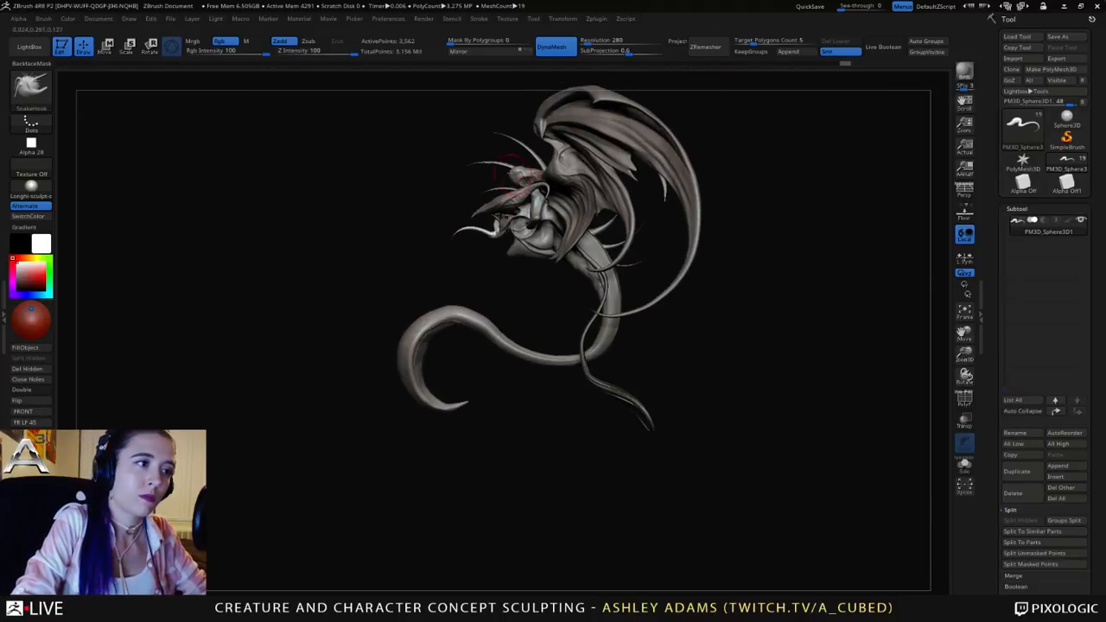
Step: Switch to the body subtool and build up form on the cheek beneath the horn with the ClayBuildup brush
{"action": "left_click", "coordinate": [462, 307], "text": "alt"}
{"action": "key", "text": "space"}
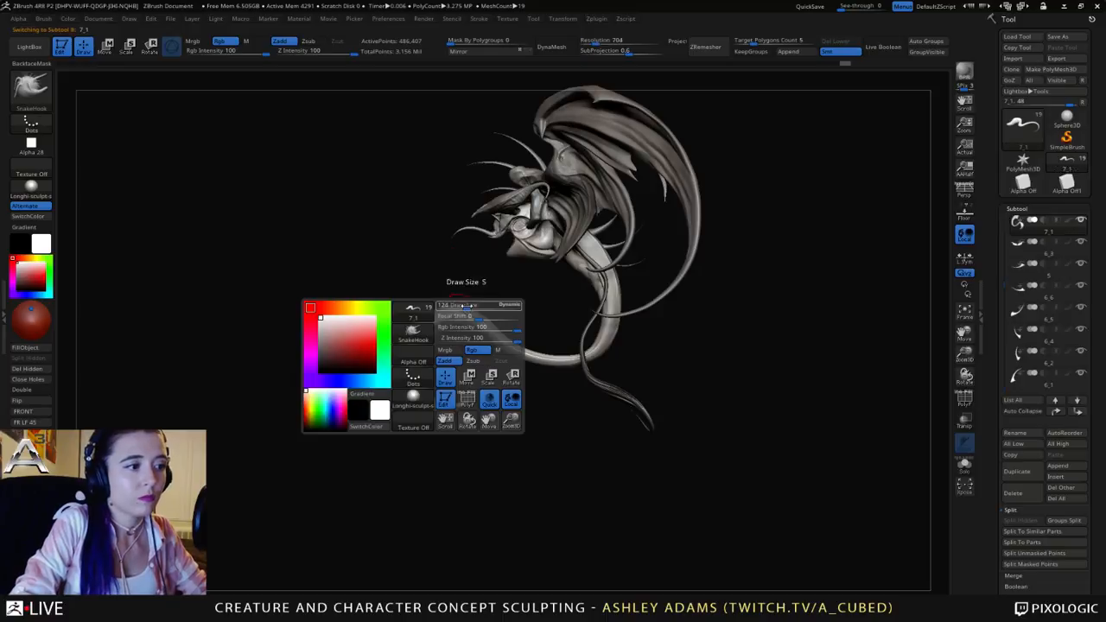
{"action": "mouse_move", "coordinate": [444, 309]}
{"action": "left_mouse_down"}
{"action": "mouse_move", "coordinate": [398, 325]}
{"action": "mouse_move", "coordinate": [393, 361]}
{"action": "mouse_move", "coordinate": [457, 337]}
{"action": "mouse_move", "coordinate": [518, 272]}
{"action": "left_mouse_up"}
{"action": "left_click_drag", "start_coordinate": [437, 288], "coordinate": [617, 270], "text": "alt"}
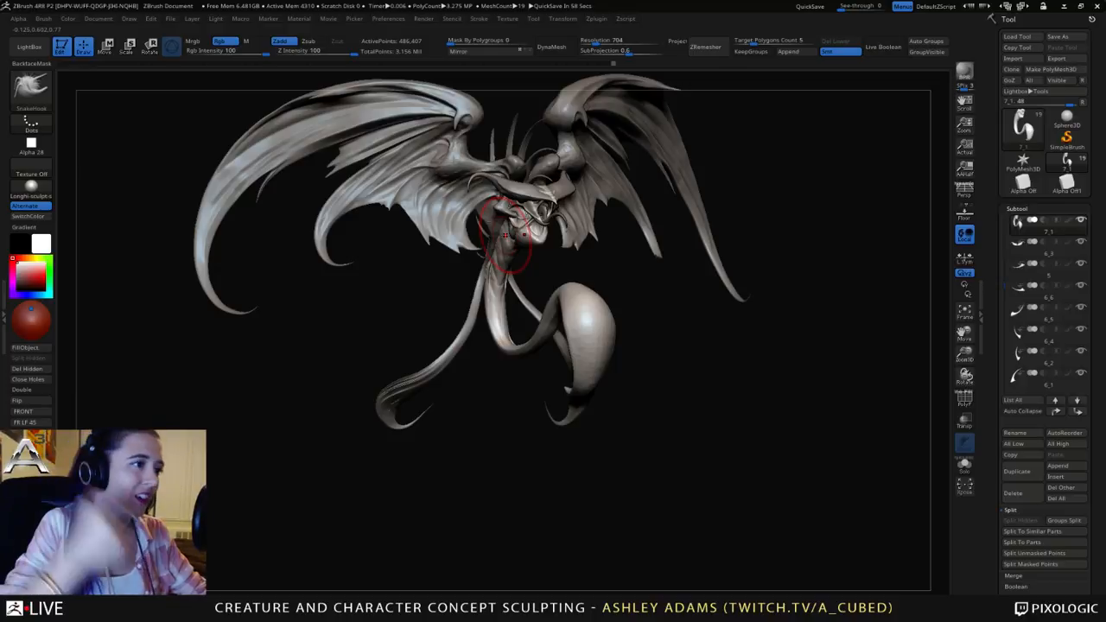
{"action": "mouse_move", "coordinate": [534, 157]}
{"action": "right_mouse_down", "text": "ctrl"}
{"action": "mouse_move", "coordinate": [510, 236]}
{"action": "mouse_move", "coordinate": [566, 218]}
{"action": "mouse_move", "coordinate": [527, 250]}
{"action": "right_mouse_up", "text": "ctrl"}
{"action": "key", "text": "space"}
{"action": "left_click_drag", "start_coordinate": [501, 244], "coordinate": [484, 244]}
{"action": "right_click_drag", "start_coordinate": [478, 222], "coordinate": [523, 214]}
{"action": "key", "text": "b"}
{"action": "key", "text": "c"}
{"action": "key", "text": "b"}
{"action": "key", "text": "space"}
{"action": "left_click_drag", "start_coordinate": [503, 250], "coordinate": [488, 250]}
{"action": "right_click_drag", "start_coordinate": [497, 258], "coordinate": [565, 233]}
{"action": "mouse_move", "coordinate": [485, 278]}
{"action": "left_mouse_down"}
{"action": "mouse_move", "coordinate": [498, 274]}
{"action": "mouse_move", "coordinate": [492, 254]}
{"action": "left_mouse_up"}
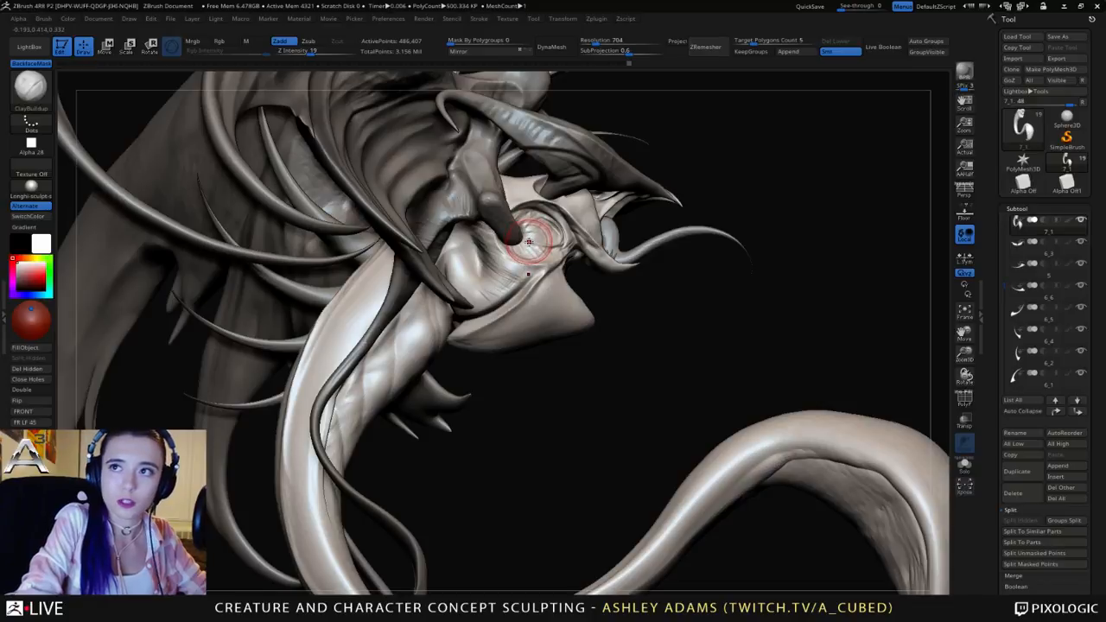
Step: Carve creases into the cheek between the eye-like socket and the jaw with the DamStandard brush
{"action": "right_click_drag", "start_coordinate": [524, 235], "coordinate": [510, 259]}
{"action": "key", "text": "b"}
{"action": "key", "text": "d"}
{"action": "key", "text": "s"}
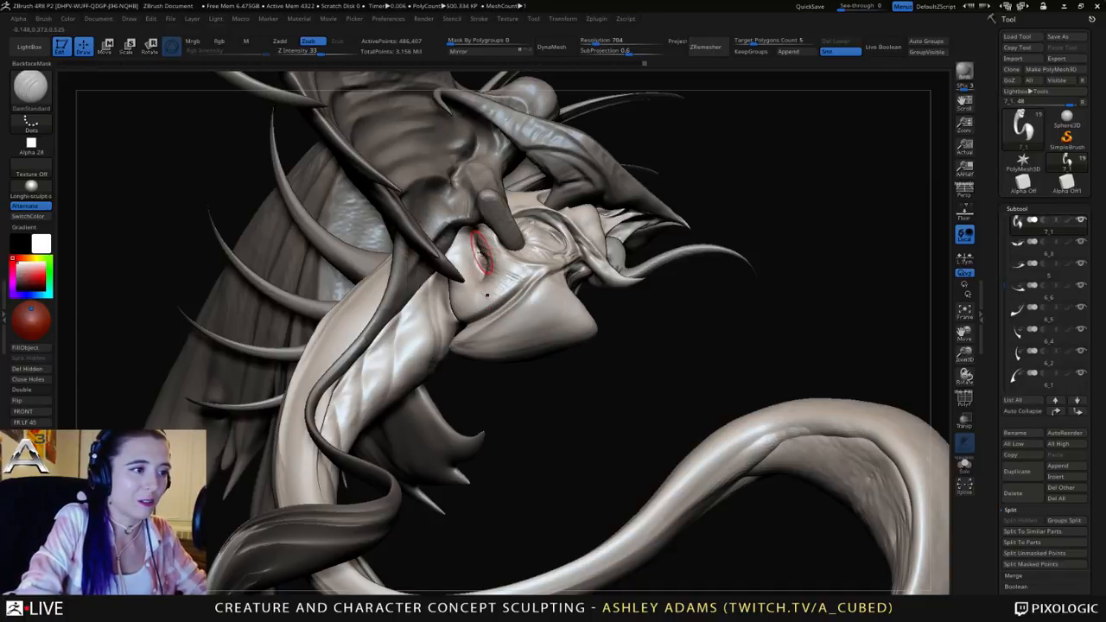
{"action": "mouse_move", "coordinate": [507, 266]}
{"action": "right_mouse_down"}
{"action": "mouse_move", "coordinate": [535, 251]}
{"action": "mouse_move", "coordinate": [479, 236]}
{"action": "right_mouse_up"}
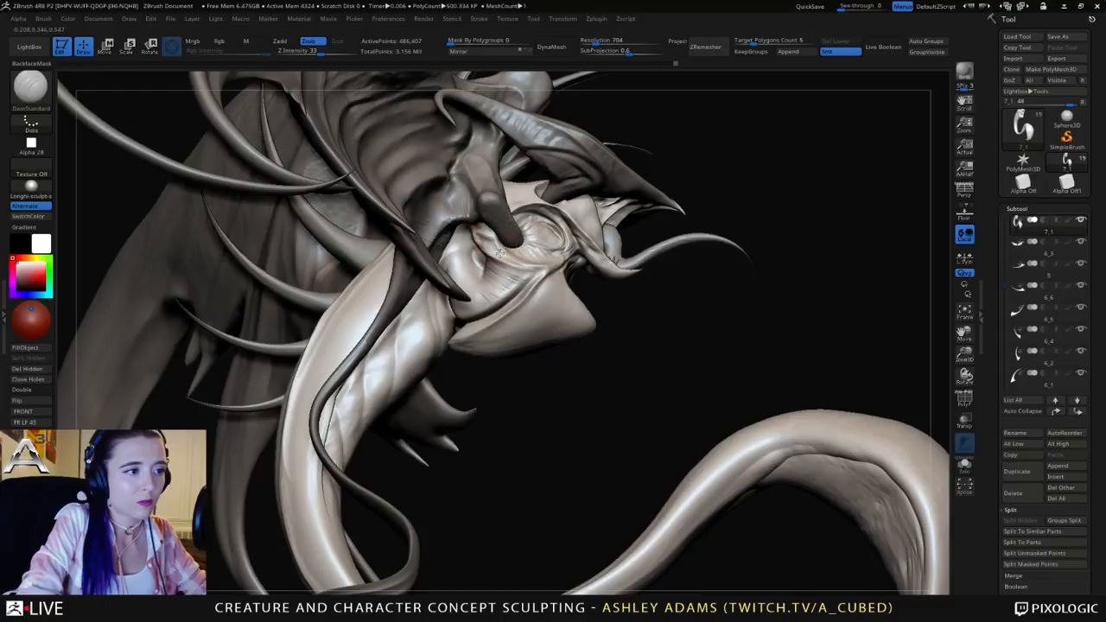
{"action": "mouse_move", "coordinate": [503, 251]}
{"action": "right_mouse_down"}
{"action": "mouse_move", "coordinate": [410, 251]}
{"action": "mouse_move", "coordinate": [518, 251]}
{"action": "mouse_move", "coordinate": [506, 263]}
{"action": "mouse_move", "coordinate": [474, 264]}
{"action": "mouse_move", "coordinate": [531, 260]}
{"action": "mouse_move", "coordinate": [499, 259]}
{"action": "right_mouse_up"}
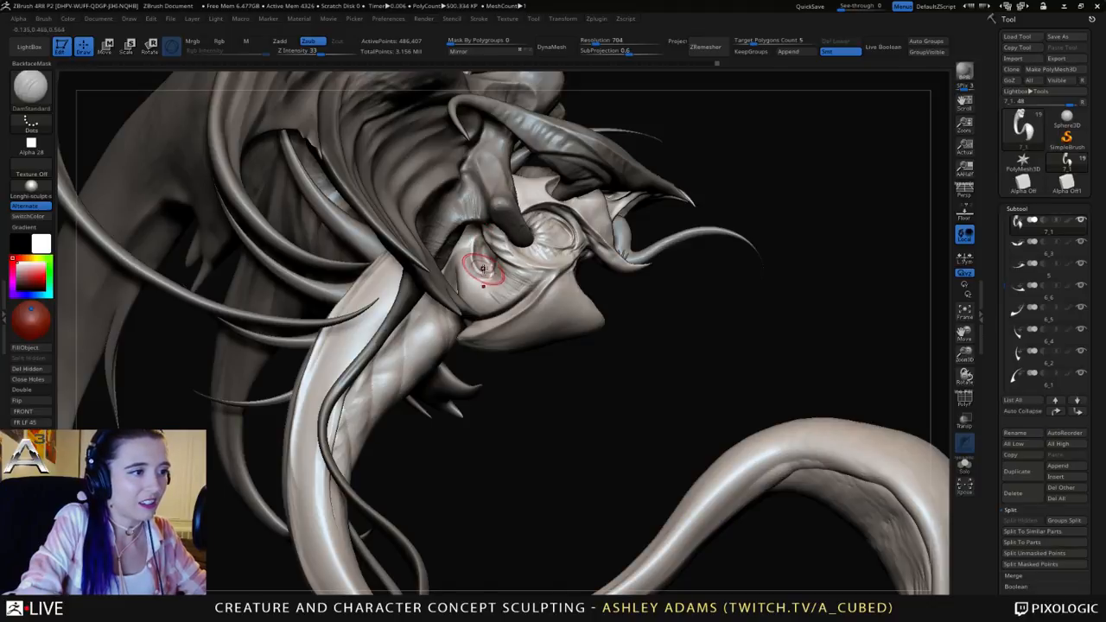
Step: Pull the cheek folds behind the horn into a more defined shape with a resized SnakeHook brush
{"action": "key", "text": "b"}
{"action": "key", "text": "s"}
{"action": "key", "text": "h"}
{"action": "key", "text": "space"}
{"action": "left_click_drag", "start_coordinate": [477, 249], "coordinate": [469, 246]}
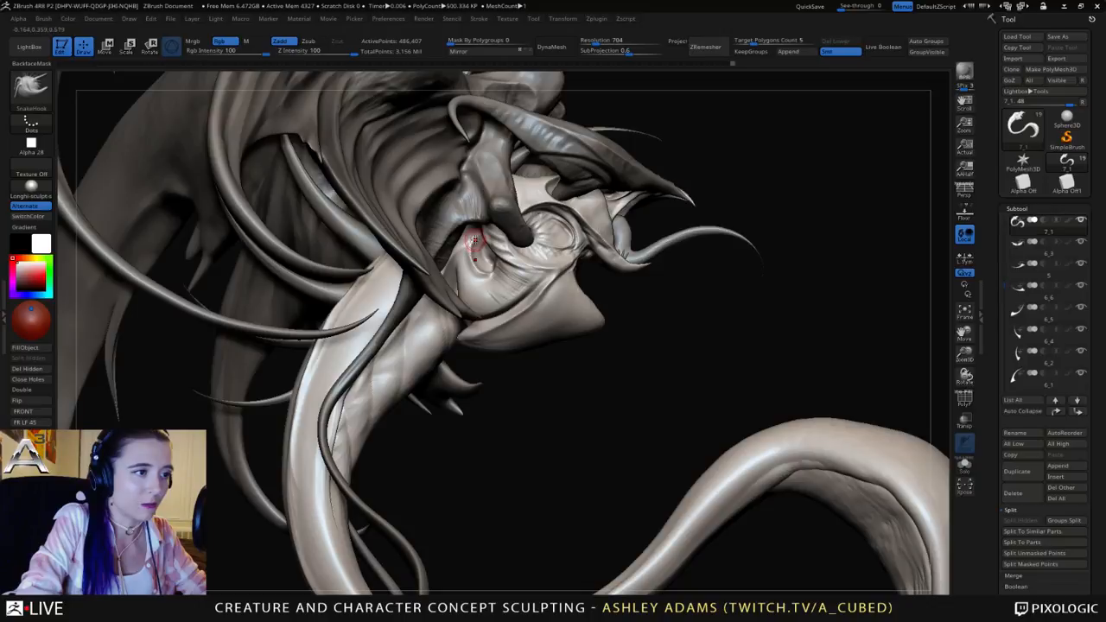
{"action": "left_click_drag", "start_coordinate": [475, 236], "coordinate": [462, 242]}
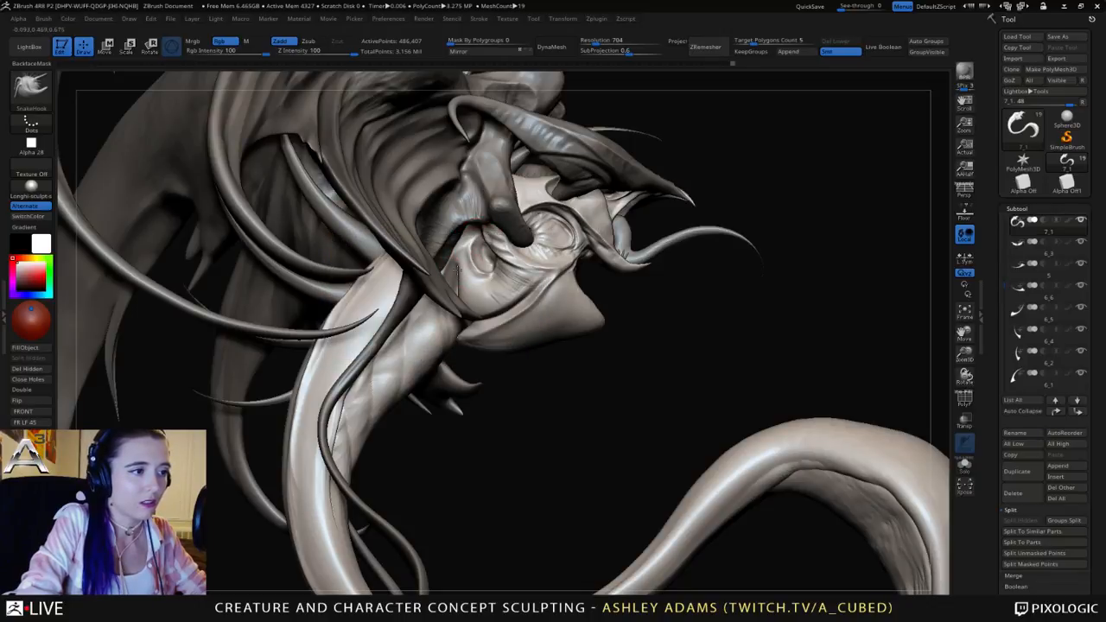
{"action": "left_click_drag", "start_coordinate": [460, 292], "coordinate": [467, 284]}
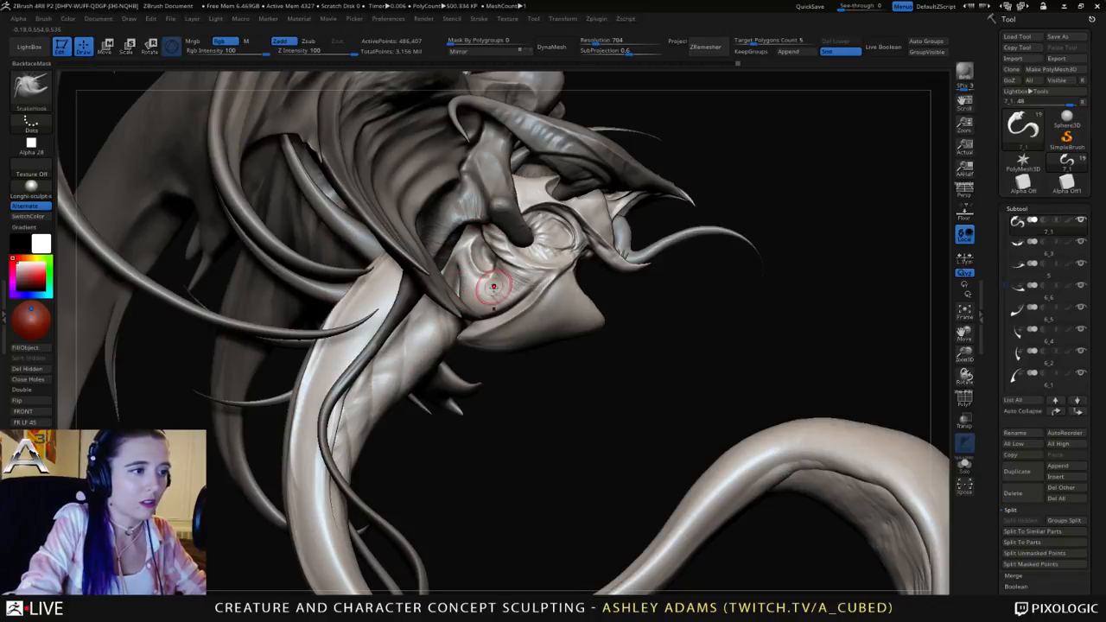
Step: Adjust the fold where the cheek meets the jaw with the SnakeHook brush and check it from below and the side
{"action": "mouse_move", "coordinate": [488, 289]}
{"action": "right_mouse_down", "text": "ctrl"}
{"action": "mouse_move", "coordinate": [464, 197]}
{"action": "mouse_move", "coordinate": [515, 226]}
{"action": "mouse_move", "coordinate": [517, 216]}
{"action": "right_mouse_up", "text": "ctrl"}
{"action": "mouse_move", "coordinate": [517, 216]}
{"action": "right_mouse_down", "text": "ctrl"}
{"action": "mouse_move", "coordinate": [534, 297]}
{"action": "mouse_move", "coordinate": [496, 292]}
{"action": "mouse_move", "coordinate": [519, 288]}
{"action": "right_mouse_up", "text": "ctrl"}
{"action": "key", "text": "space"}
{"action": "key", "text": "space"}
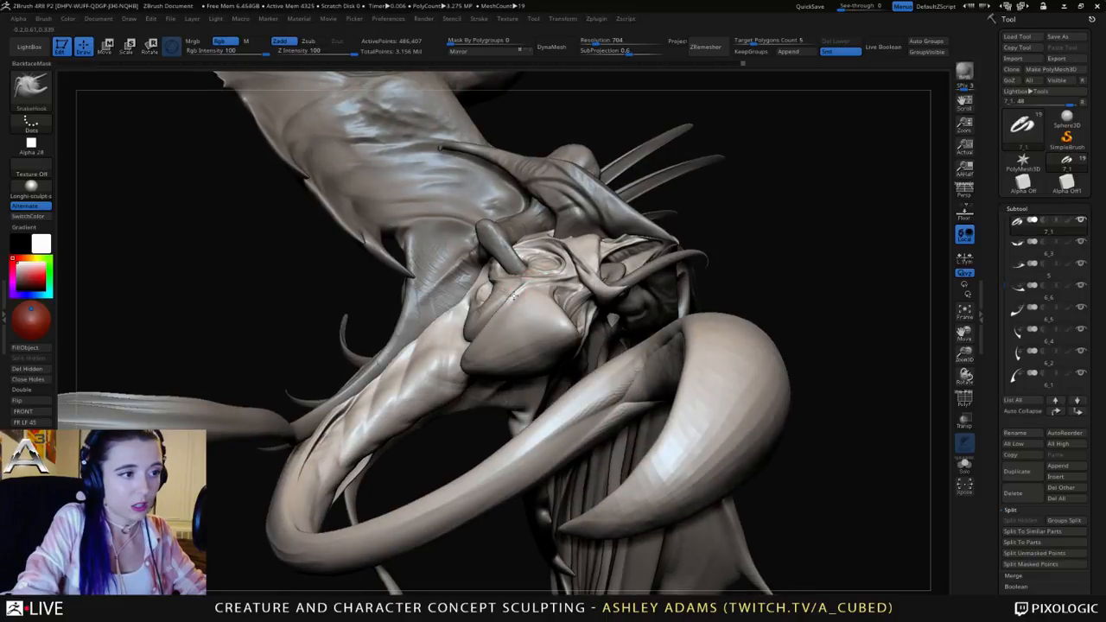
{"action": "right_click_drag", "start_coordinate": [533, 311], "coordinate": [523, 361]}
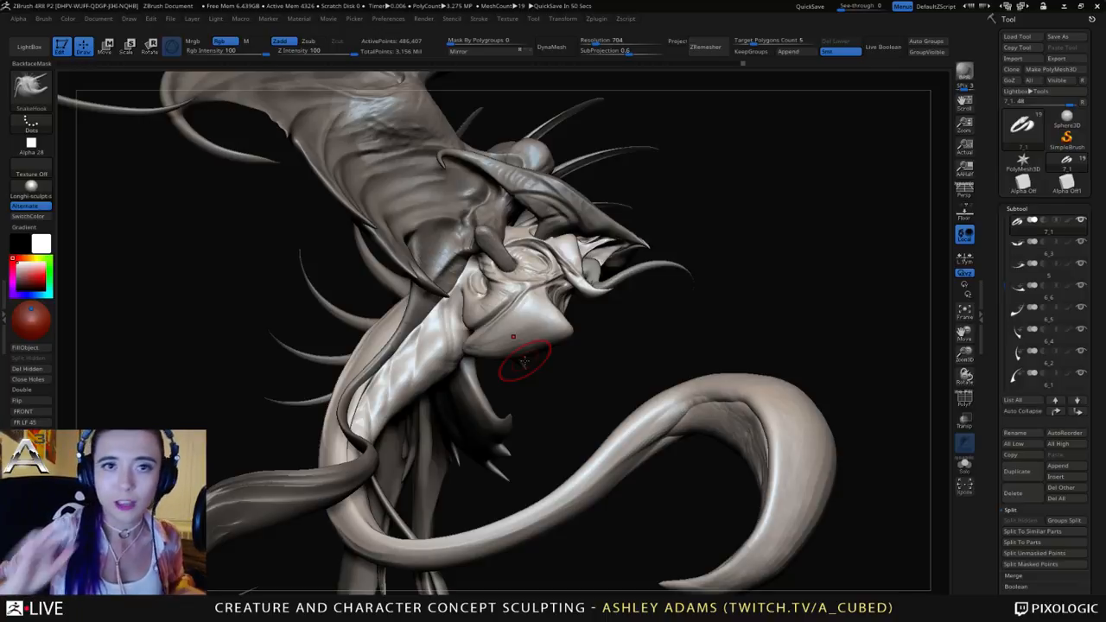
{"action": "right_click_drag", "start_coordinate": [395, 328], "coordinate": [510, 281]}
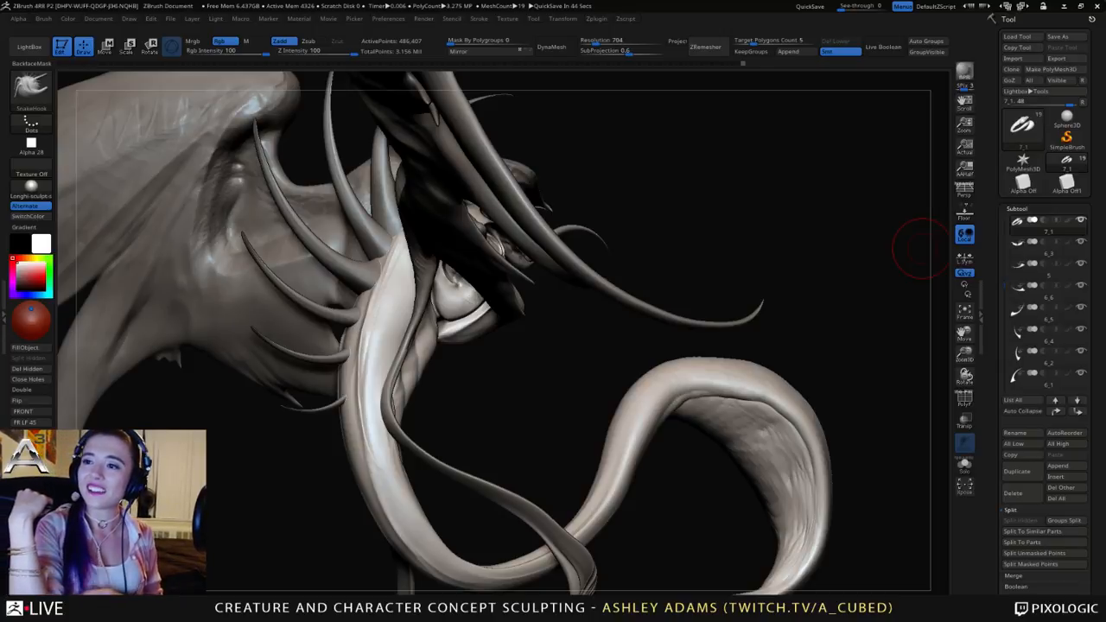
Step: Carve the edge of the tail's inner hollow forward onto the narrower section with the DamStandard brush
{"action": "mouse_move", "coordinate": [922, 249]}
{"action": "left_mouse_down"}
{"action": "mouse_move", "coordinate": [440, 298]}
{"action": "mouse_move", "coordinate": [565, 265]}
{"action": "mouse_move", "coordinate": [198, 357]}
{"action": "mouse_move", "coordinate": [404, 261]}
{"action": "mouse_move", "coordinate": [446, 262]}
{"action": "left_mouse_up"}
{"action": "key", "text": "b"}
{"action": "key", "text": "d"}
{"action": "key", "text": "s"}
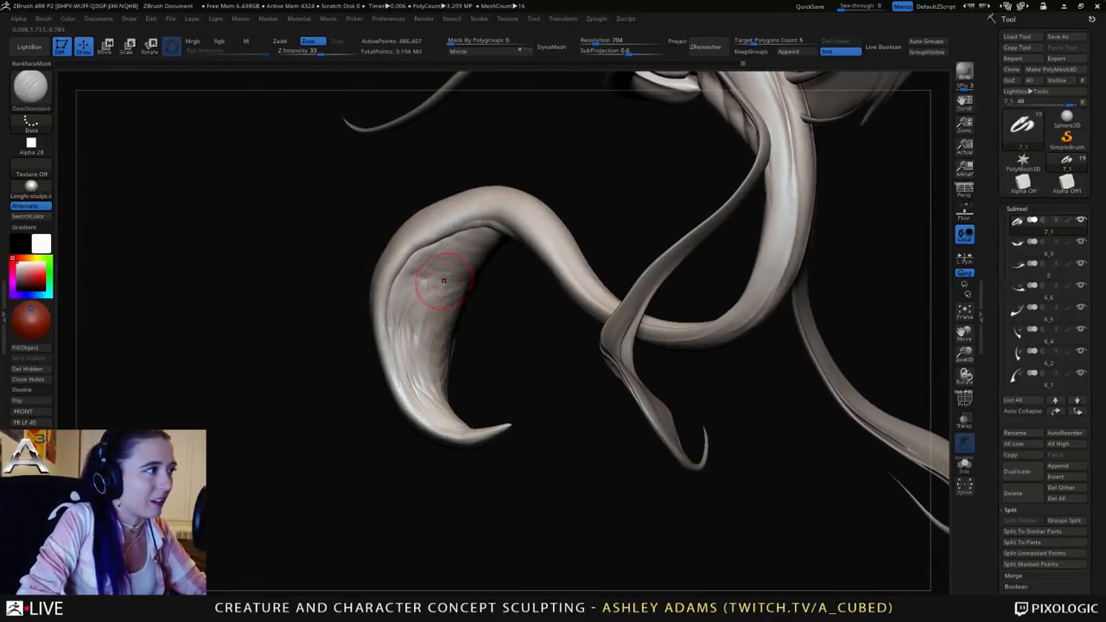
{"action": "mouse_move", "coordinate": [458, 353]}
{"action": "left_mouse_down"}
{"action": "mouse_move", "coordinate": [462, 292]}
{"action": "mouse_move", "coordinate": [431, 286]}
{"action": "mouse_move", "coordinate": [492, 273]}
{"action": "mouse_move", "coordinate": [506, 166]}
{"action": "left_mouse_up"}
{"action": "left_click_drag", "start_coordinate": [498, 221], "coordinate": [633, 226]}
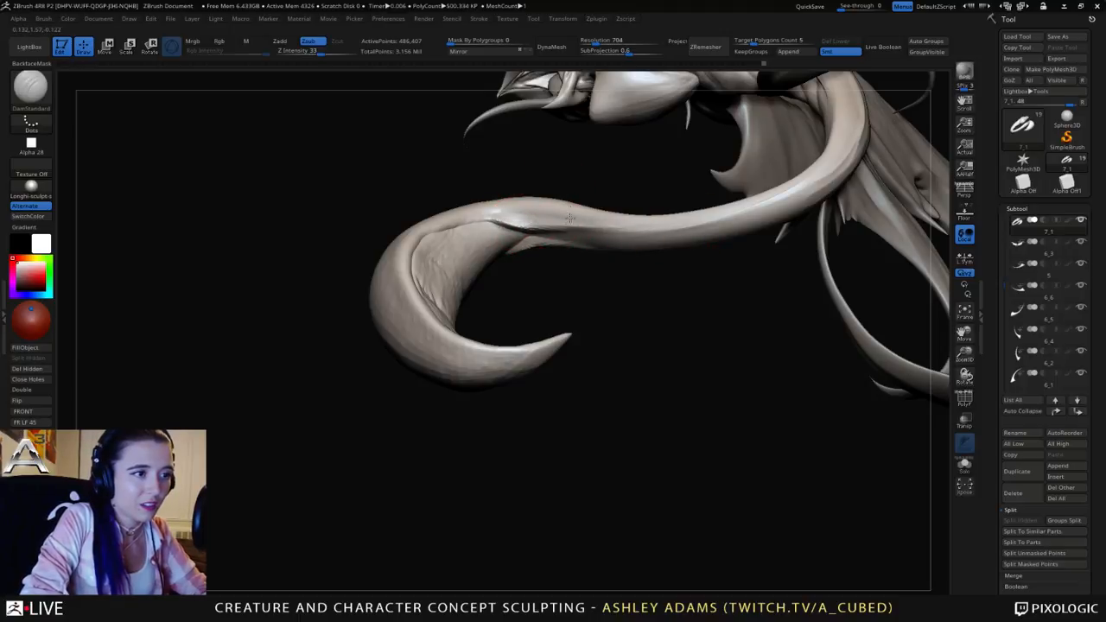
{"action": "left_click_drag", "start_coordinate": [557, 266], "coordinate": [622, 265]}
{"action": "mouse_move", "coordinate": [551, 185]}
{"action": "left_mouse_down"}
{"action": "mouse_move", "coordinate": [529, 194]}
{"action": "mouse_move", "coordinate": [595, 217]}
{"action": "left_mouse_up"}
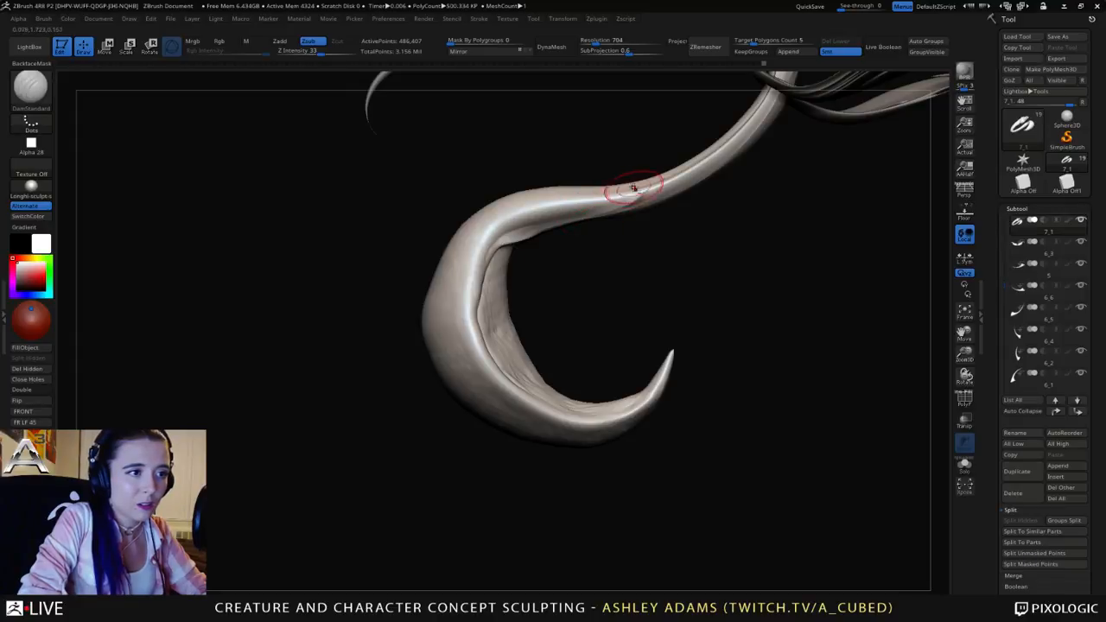
Step: Cut a crease around the tail where it narrows ahead of the curl, forming a raised fold with DamStandard
{"action": "mouse_move", "coordinate": [631, 185]}
{"action": "left_mouse_down"}
{"action": "mouse_move", "coordinate": [647, 192]}
{"action": "mouse_move", "coordinate": [616, 179]}
{"action": "mouse_move", "coordinate": [613, 197]}
{"action": "mouse_move", "coordinate": [574, 190]}
{"action": "mouse_move", "coordinate": [607, 182]}
{"action": "mouse_move", "coordinate": [491, 253]}
{"action": "left_mouse_up"}
{"action": "left_click_drag", "start_coordinate": [561, 199], "coordinate": [503, 245]}
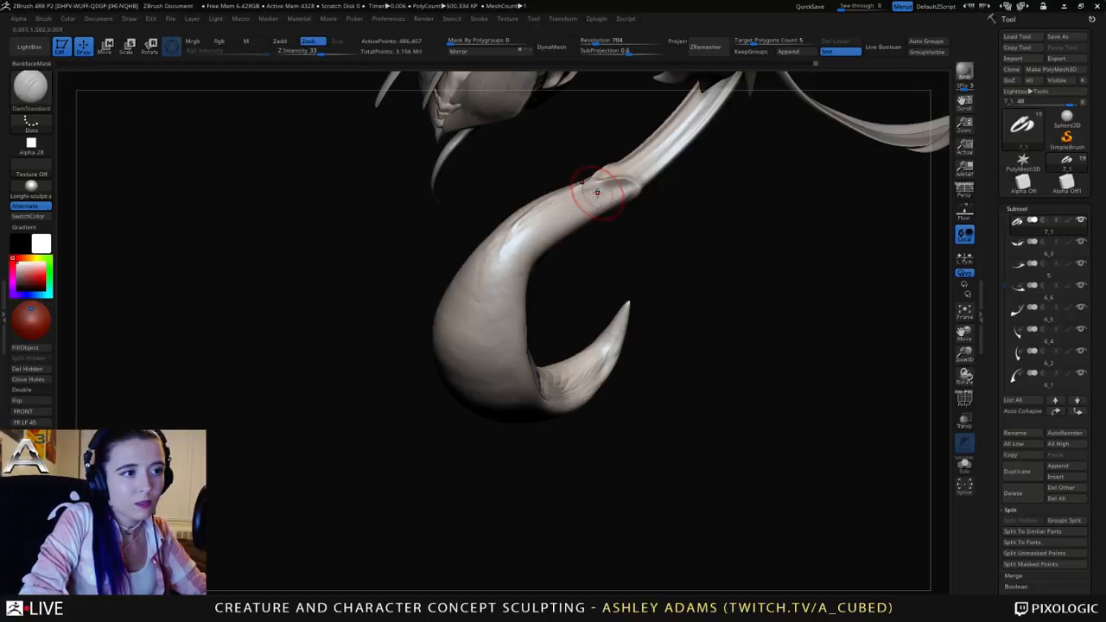
{"action": "left_click_drag", "start_coordinate": [610, 183], "coordinate": [524, 216]}
{"action": "left_click_drag", "start_coordinate": [588, 260], "coordinate": [656, 250]}
{"action": "left_click_drag", "start_coordinate": [553, 229], "coordinate": [518, 215]}
{"action": "left_click_drag", "start_coordinate": [576, 195], "coordinate": [582, 220]}
Step: Reshape the tail's new fold with the SnakeHook brush and smooth the surface behind it
{"action": "key", "text": "b"}
{"action": "key", "text": "s"}
{"action": "key", "text": "h"}
{"action": "key", "text": "space"}
{"action": "right_click_drag", "start_coordinate": [582, 219], "coordinate": [564, 216]}
{"action": "left_click_drag", "start_coordinate": [563, 216], "coordinate": [547, 206], "text": "shift"}
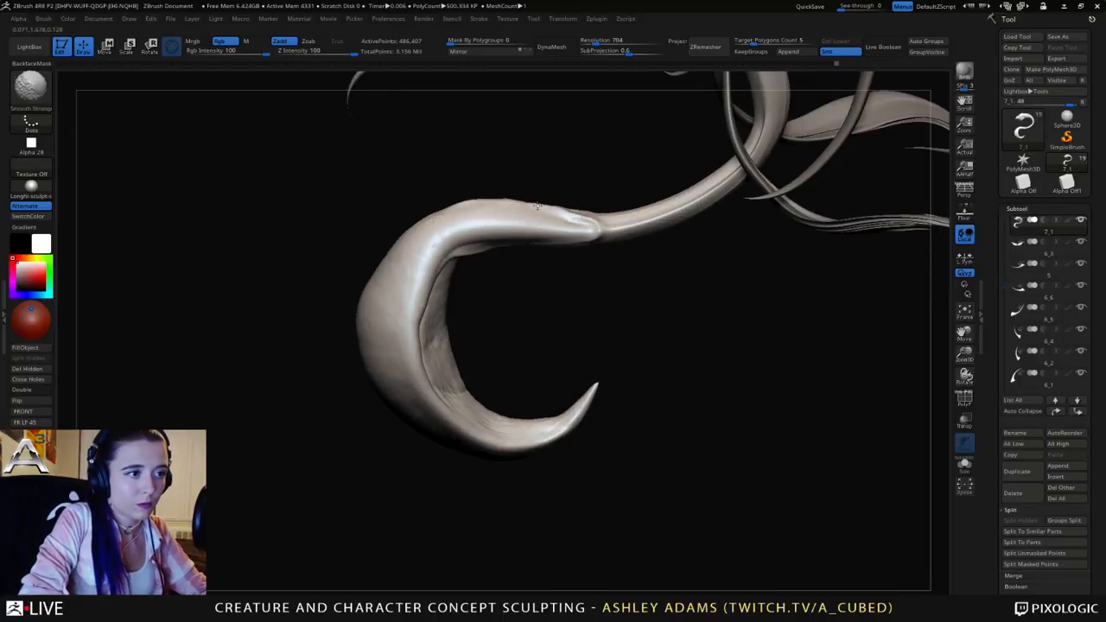
{"action": "right_click_drag", "start_coordinate": [551, 209], "coordinate": [526, 217]}
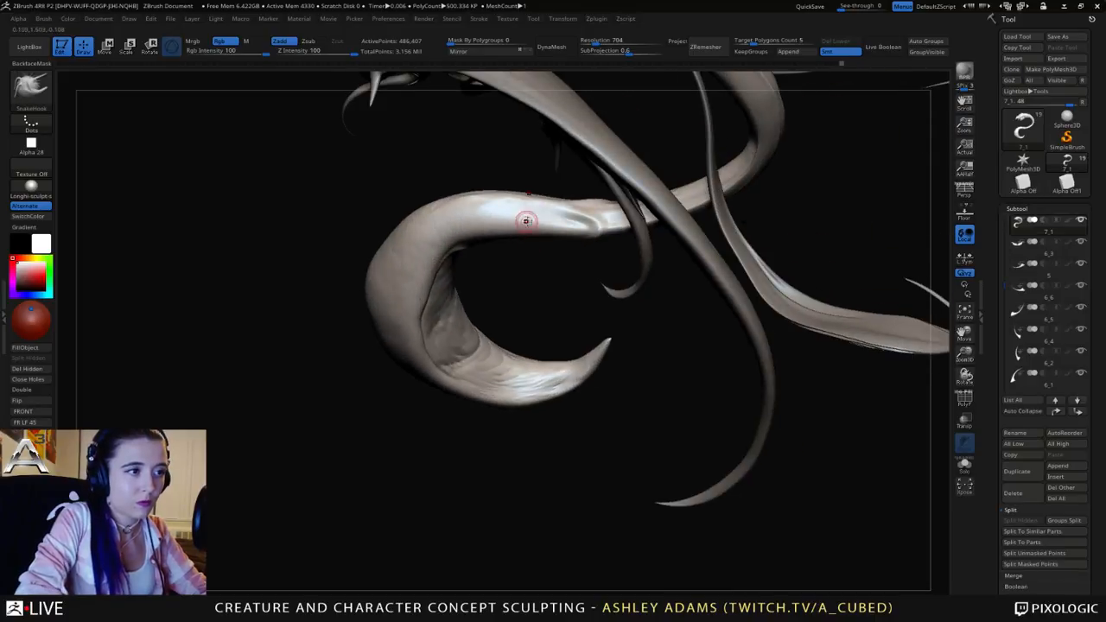
Step: Sharpen the tail fold's crease with DamStandard and pull its end into a small pointed tip with SnakeHook
{"action": "key", "text": "b"}
{"action": "key", "text": "d"}
{"action": "key", "text": "s"}
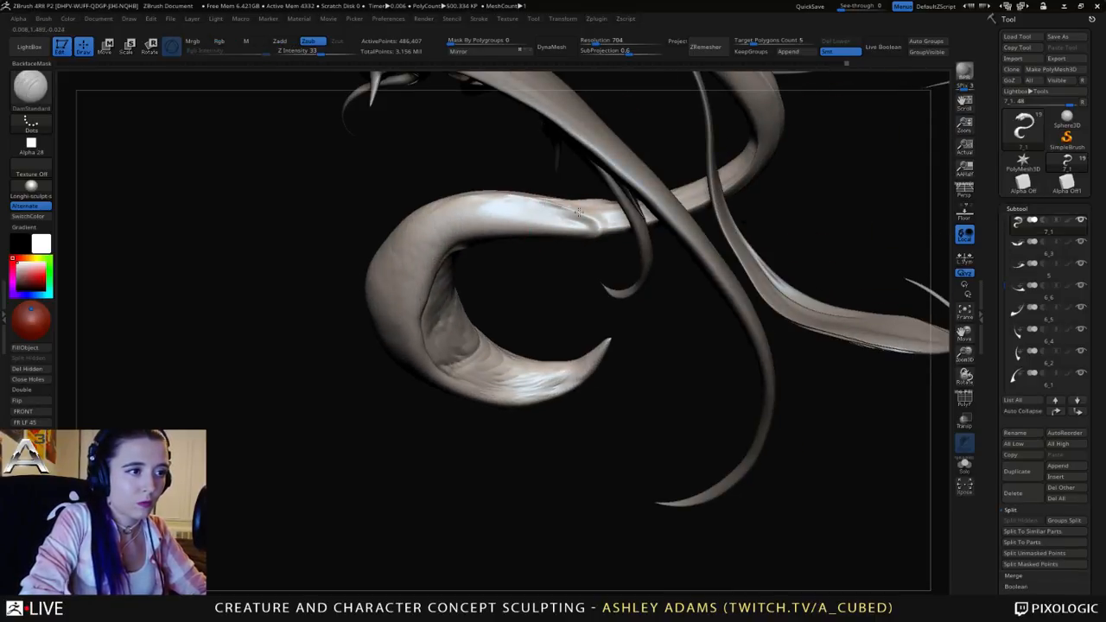
{"action": "mouse_move", "coordinate": [584, 223]}
{"action": "right_mouse_down"}
{"action": "mouse_move", "coordinate": [610, 219]}
{"action": "mouse_move", "coordinate": [597, 233]}
{"action": "right_mouse_up"}
{"action": "key", "text": "b"}
{"action": "key", "text": "s"}
{"action": "key", "text": "h"}
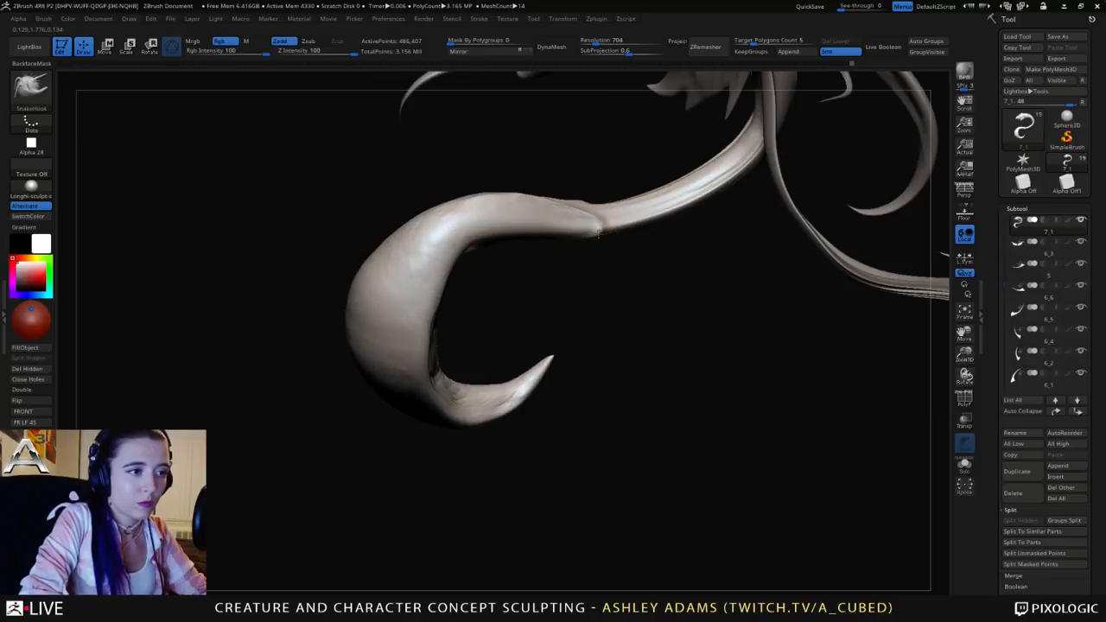
{"action": "mouse_move", "coordinate": [609, 240]}
{"action": "left_mouse_down"}
{"action": "mouse_move", "coordinate": [639, 251]}
{"action": "mouse_move", "coordinate": [591, 229]}
{"action": "left_mouse_up"}
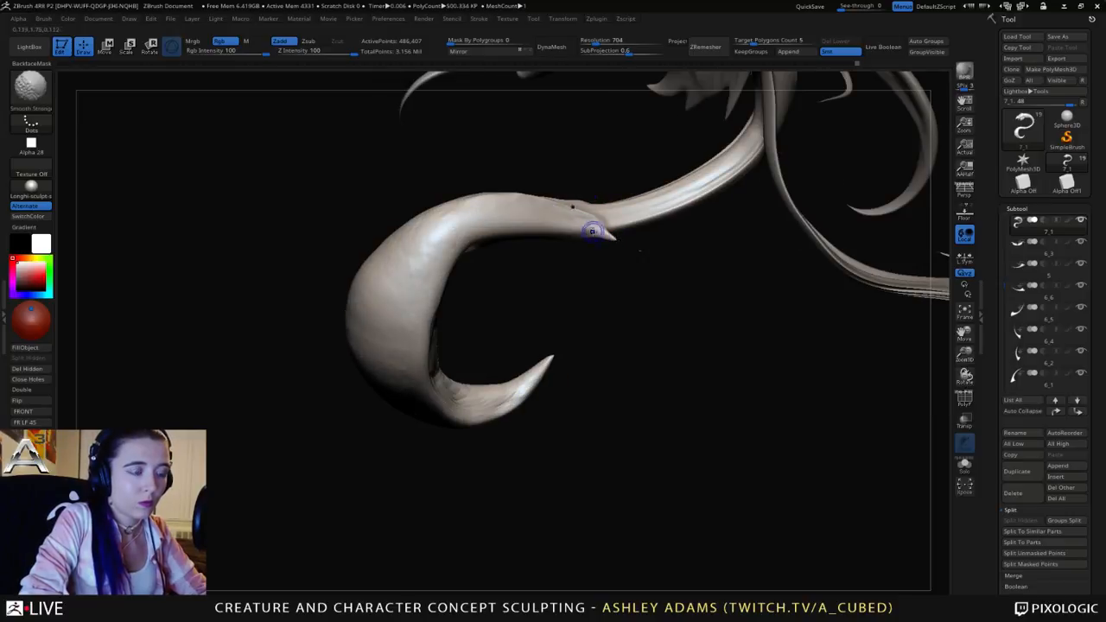
Step: Round out the upper outer contour of the tail's curl with the SnakeHook brush
{"action": "mouse_move", "coordinate": [639, 250]}
{"action": "right_mouse_down"}
{"action": "mouse_move", "coordinate": [593, 222]}
{"action": "mouse_move", "coordinate": [551, 226]}
{"action": "mouse_move", "coordinate": [483, 197]}
{"action": "right_mouse_up"}
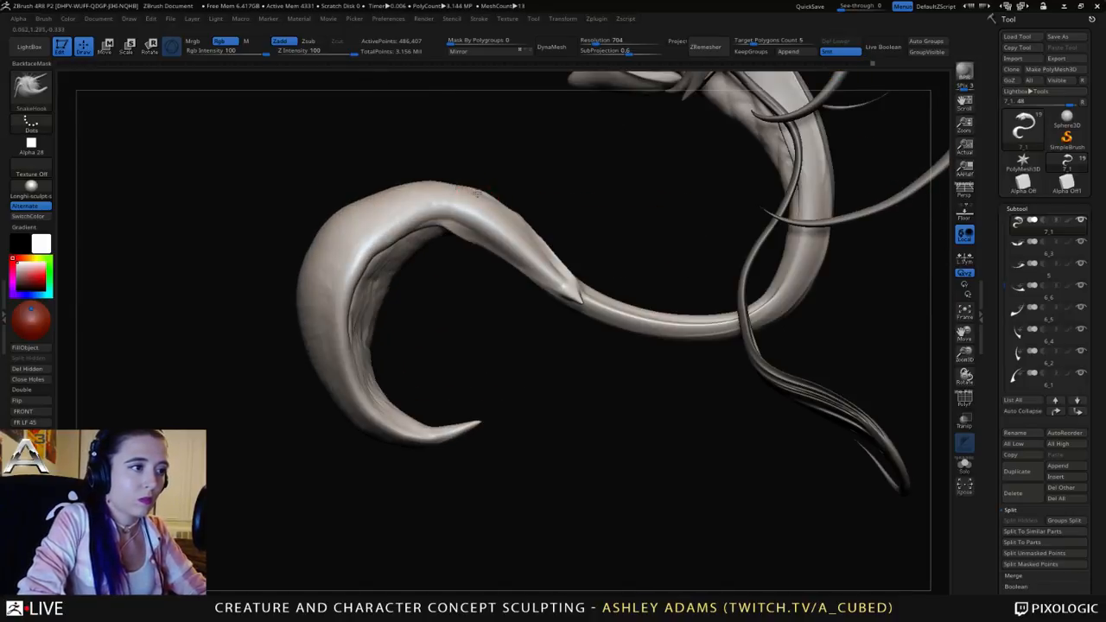
{"action": "mouse_move", "coordinate": [462, 247]}
{"action": "left_mouse_down"}
{"action": "mouse_move", "coordinate": [471, 238]}
{"action": "mouse_move", "coordinate": [492, 250]}
{"action": "left_mouse_up"}
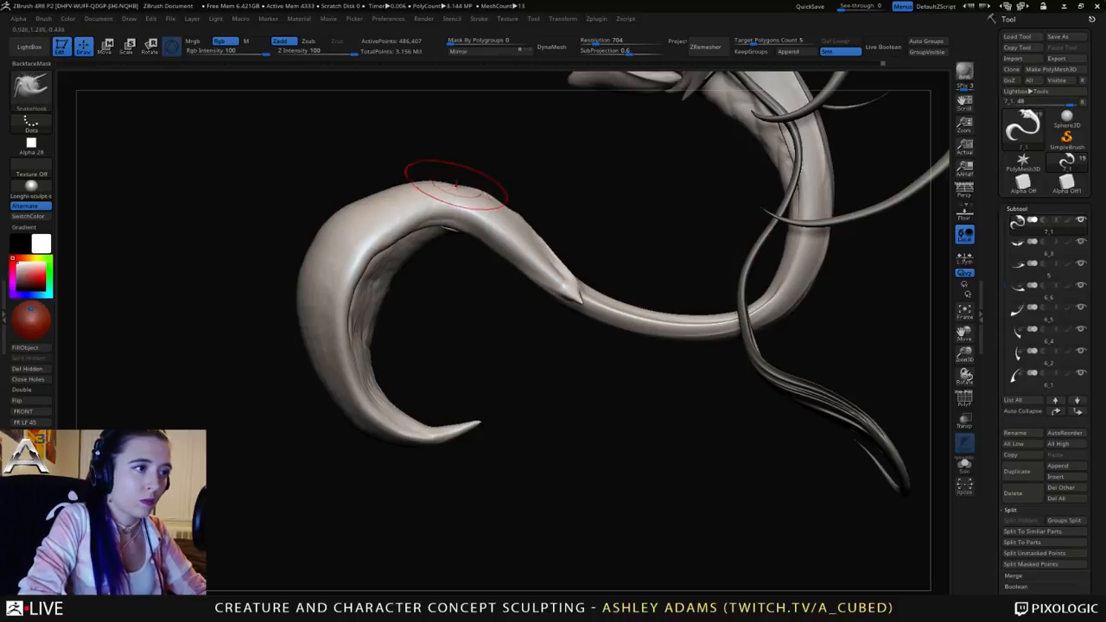
{"action": "left_click_drag", "start_coordinate": [458, 187], "coordinate": [505, 202]}
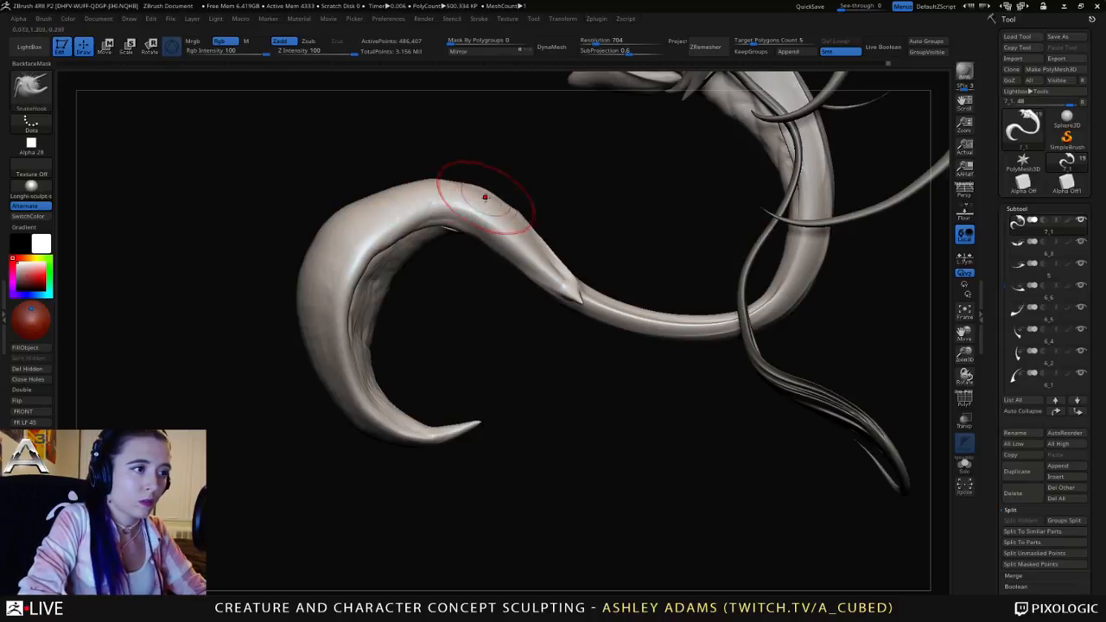
{"action": "left_click_drag", "start_coordinate": [364, 198], "coordinate": [365, 193]}
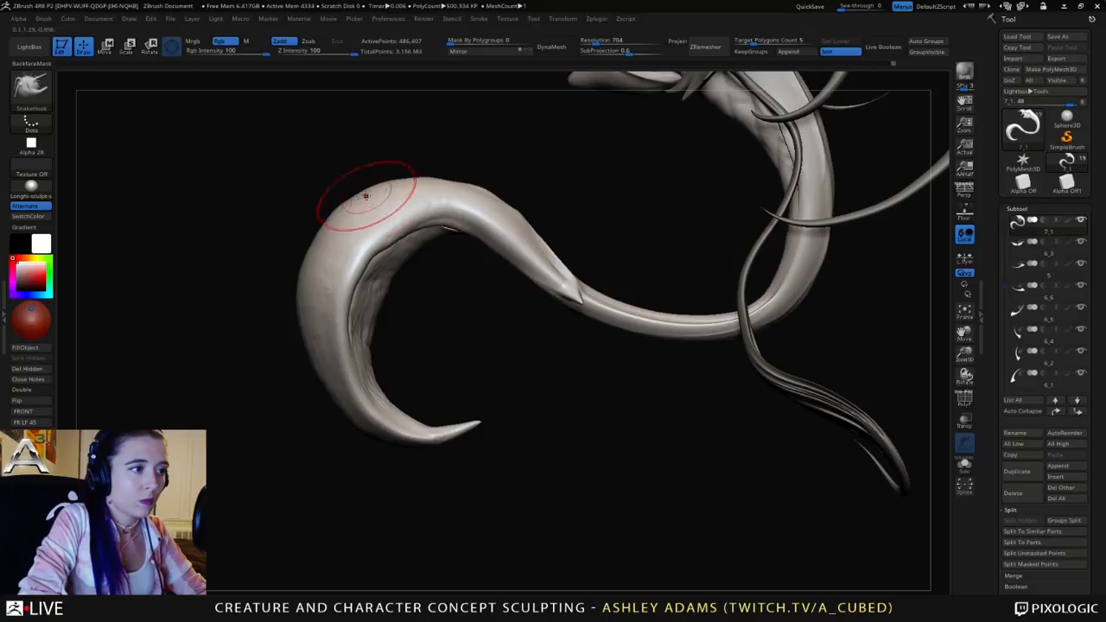
Step: Examine the whole creature's silhouette from several angles, including the neck and the reshaped tail
{"action": "mouse_move", "coordinate": [412, 262]}
{"action": "right_mouse_down", "text": "ctrl"}
{"action": "mouse_move", "coordinate": [402, 135]}
{"action": "mouse_move", "coordinate": [449, 215]}
{"action": "mouse_move", "coordinate": [530, 225]}
{"action": "mouse_move", "coordinate": [492, 244]}
{"action": "mouse_move", "coordinate": [488, 259]}
{"action": "mouse_move", "coordinate": [456, 213]}
{"action": "right_mouse_up", "text": "ctrl"}
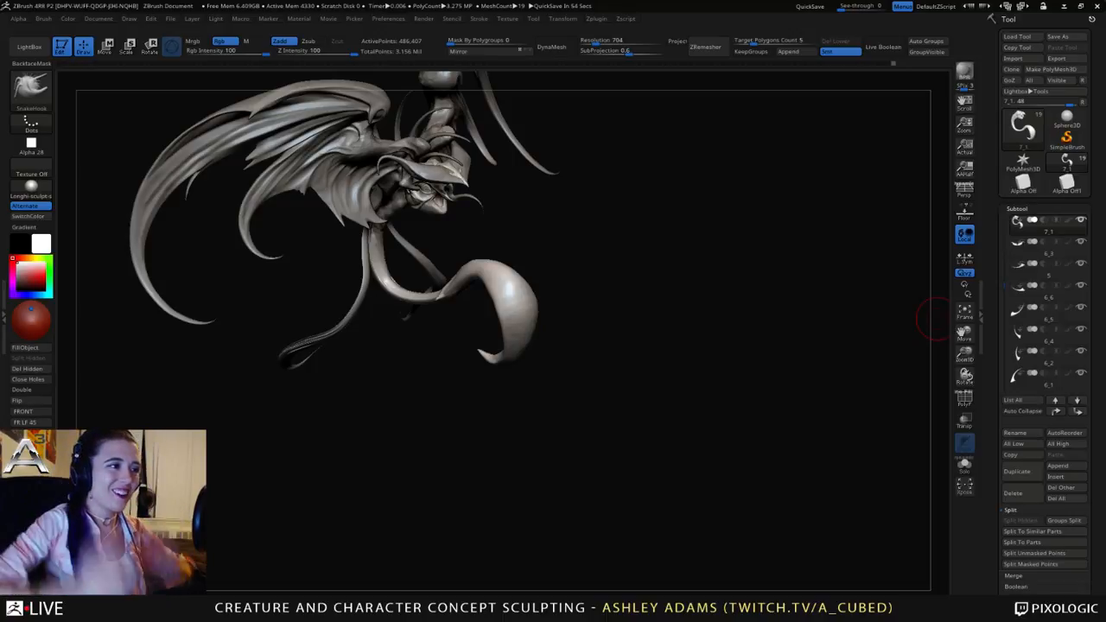
{"action": "left_click_drag", "start_coordinate": [933, 320], "coordinate": [377, 245]}
{"action": "right_click", "coordinate": [374, 235]}
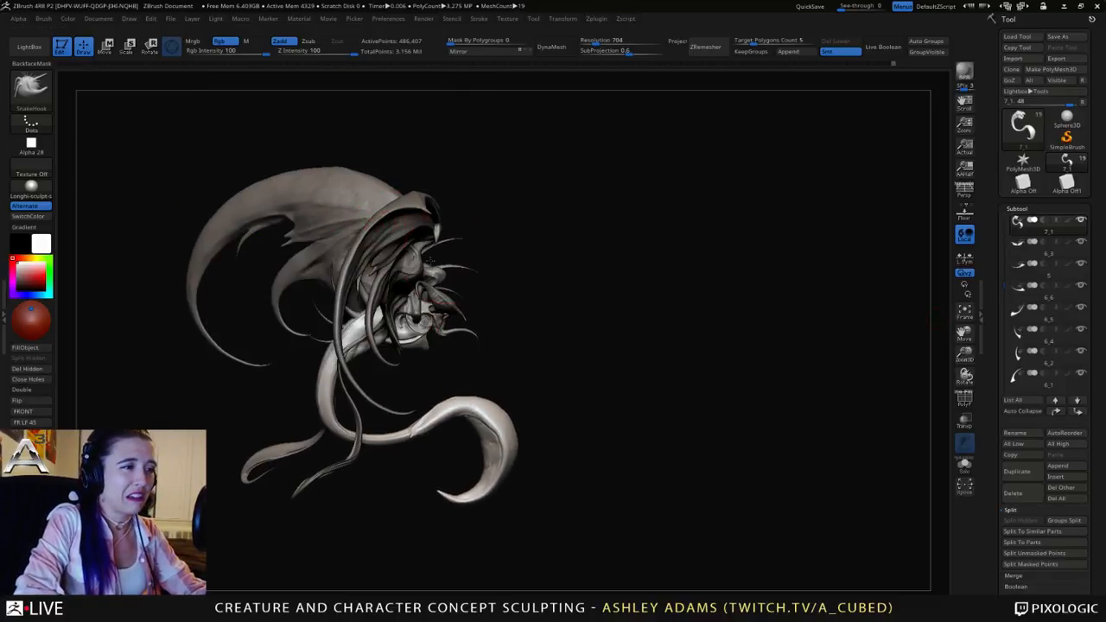
{"action": "mouse_move", "coordinate": [382, 207]}
{"action": "right_mouse_down"}
{"action": "mouse_move", "coordinate": [366, 233]}
{"action": "mouse_move", "coordinate": [448, 251]}
{"action": "right_mouse_up"}
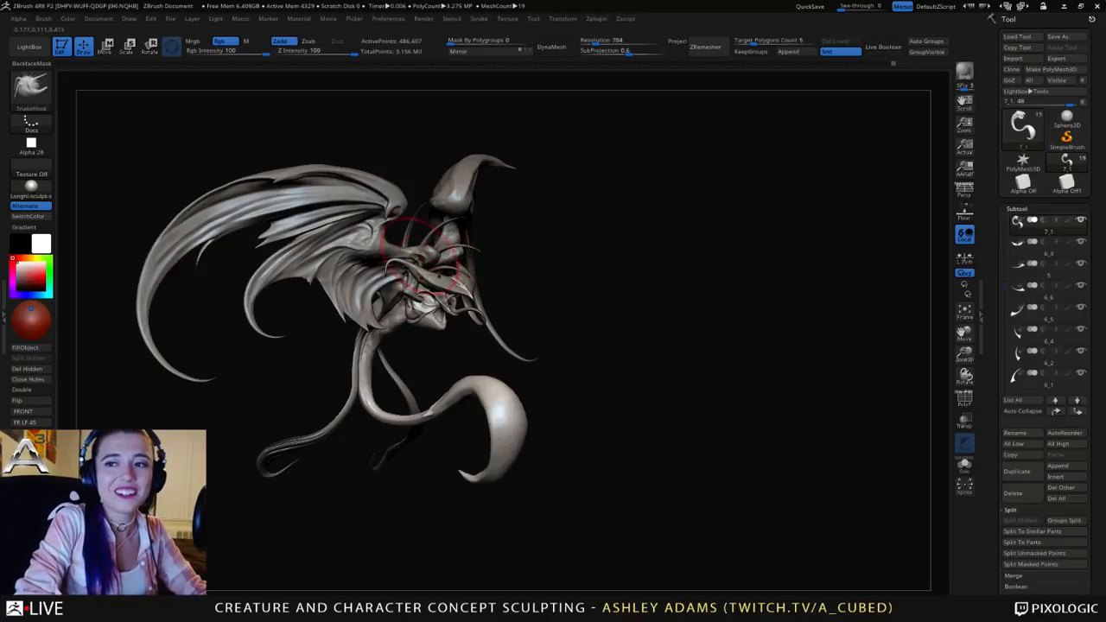
{"action": "mouse_move", "coordinate": [421, 257]}
{"action": "right_mouse_down"}
{"action": "mouse_move", "coordinate": [440, 199]}
{"action": "mouse_move", "coordinate": [441, 294]}
{"action": "mouse_move", "coordinate": [418, 375]}
{"action": "right_mouse_up"}
{"action": "right_click_drag", "start_coordinate": [418, 375], "coordinate": [531, 249], "text": "alt"}
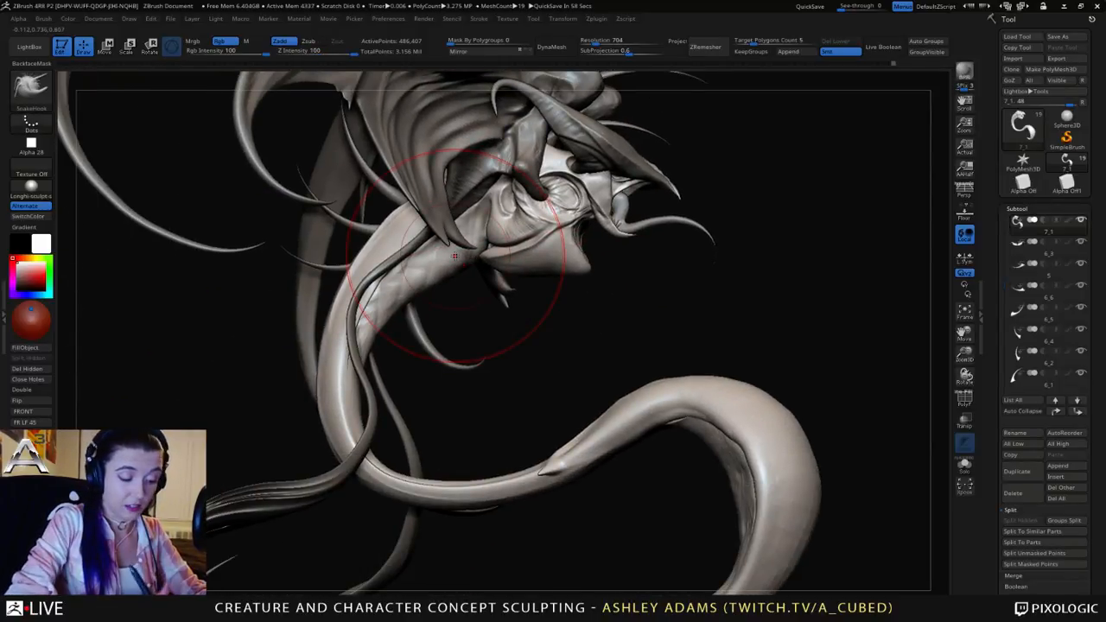
{"action": "mouse_move", "coordinate": [424, 276]}
{"action": "right_mouse_down"}
{"action": "mouse_move", "coordinate": [470, 278]}
{"action": "mouse_move", "coordinate": [370, 297]}
{"action": "right_mouse_up"}
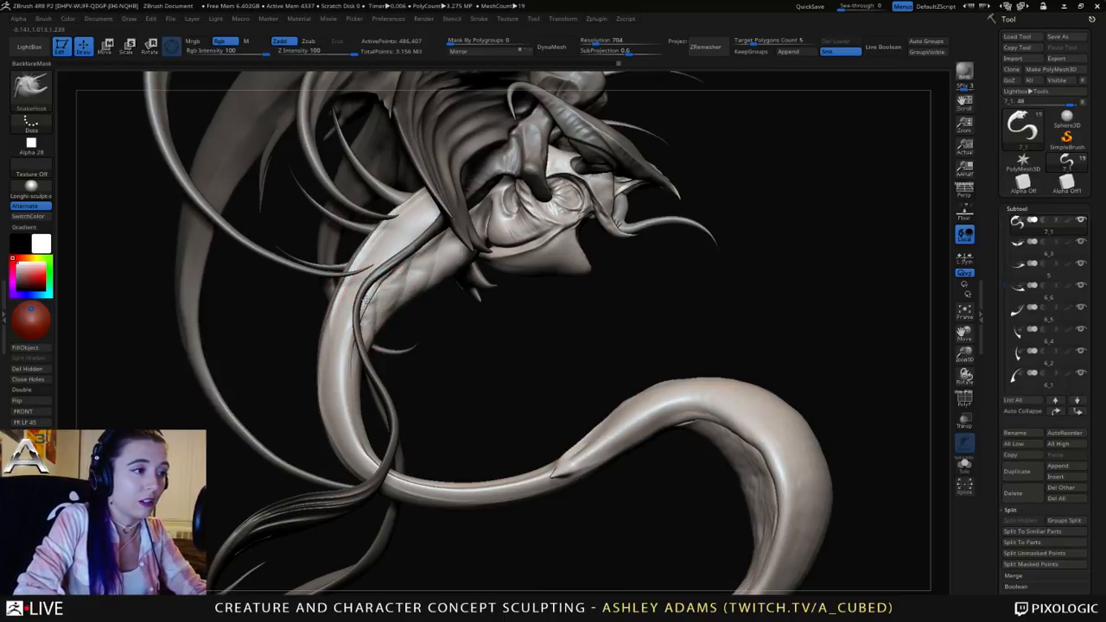
{"action": "right_click_drag", "start_coordinate": [389, 275], "coordinate": [382, 277]}
Step: Carve lines from the tail's pointed fold along the curl's side and inner rim with the DamStandard brush
{"action": "key", "text": "space"}
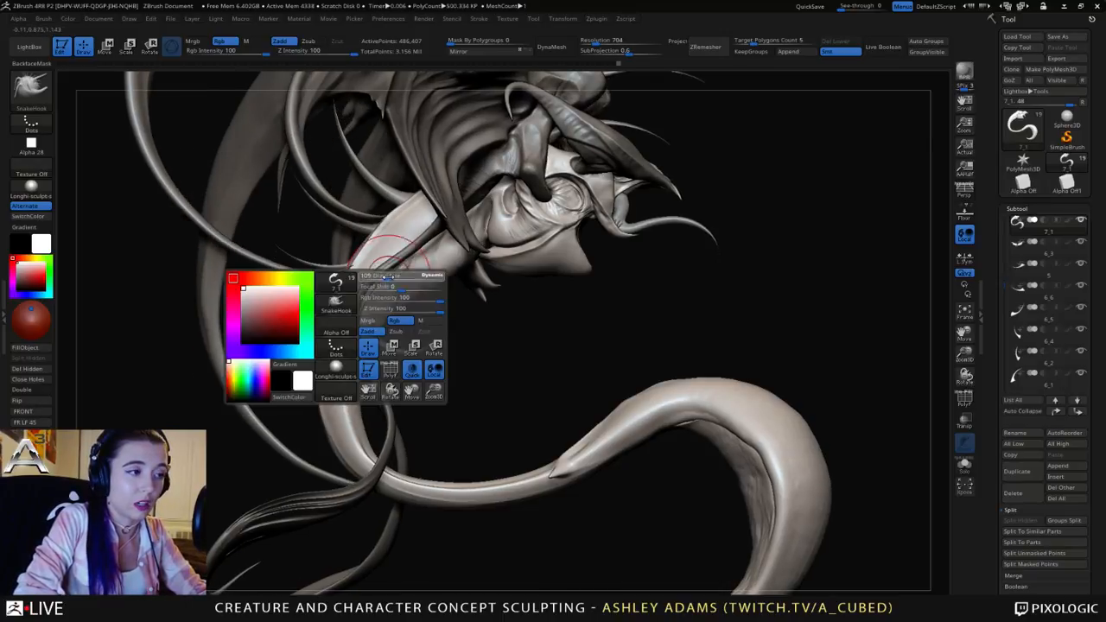
{"action": "left_click_drag", "start_coordinate": [387, 287], "coordinate": [381, 287]}
{"action": "mouse_move", "coordinate": [379, 290]}
{"action": "right_mouse_down"}
{"action": "mouse_move", "coordinate": [462, 306]}
{"action": "mouse_move", "coordinate": [558, 350]}
{"action": "mouse_move", "coordinate": [599, 267]}
{"action": "mouse_move", "coordinate": [535, 240]}
{"action": "mouse_move", "coordinate": [504, 333]}
{"action": "mouse_move", "coordinate": [565, 339]}
{"action": "mouse_move", "coordinate": [625, 407]}
{"action": "mouse_move", "coordinate": [518, 337]}
{"action": "mouse_move", "coordinate": [533, 348]}
{"action": "mouse_move", "coordinate": [461, 350]}
{"action": "right_mouse_up"}
{"action": "mouse_move", "coordinate": [346, 356]}
{"action": "left_mouse_down"}
{"action": "mouse_move", "coordinate": [311, 374]}
{"action": "mouse_move", "coordinate": [385, 314]}
{"action": "mouse_move", "coordinate": [458, 305]}
{"action": "mouse_move", "coordinate": [482, 316]}
{"action": "mouse_move", "coordinate": [526, 380]}
{"action": "left_mouse_up"}
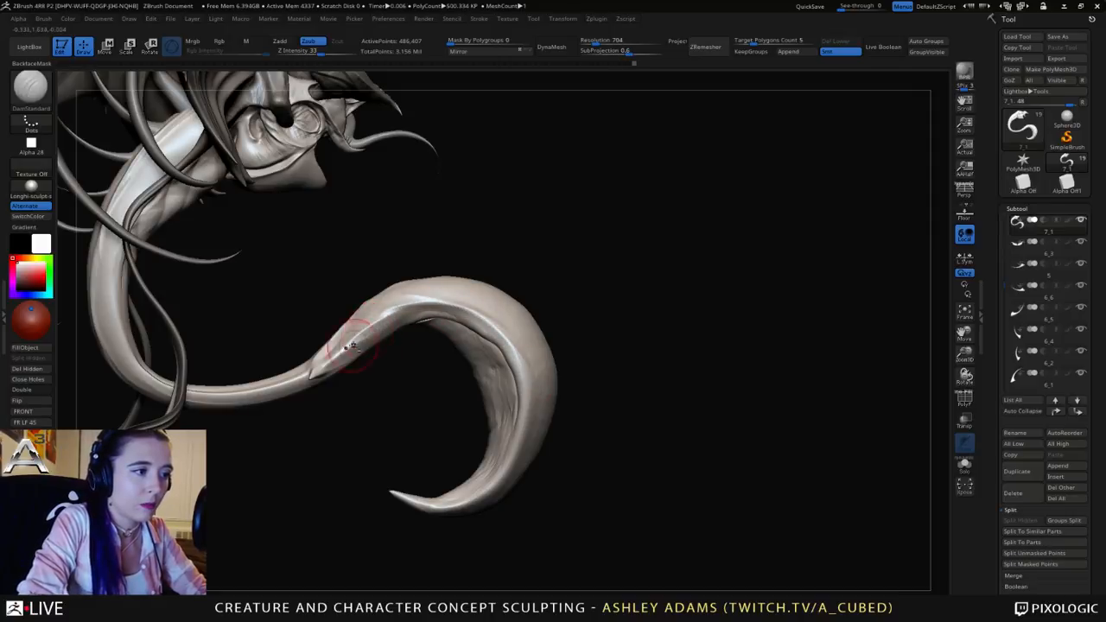
{"action": "mouse_move", "coordinate": [380, 322]}
{"action": "right_mouse_down"}
{"action": "mouse_move", "coordinate": [480, 316]}
{"action": "mouse_move", "coordinate": [413, 321]}
{"action": "right_mouse_up"}
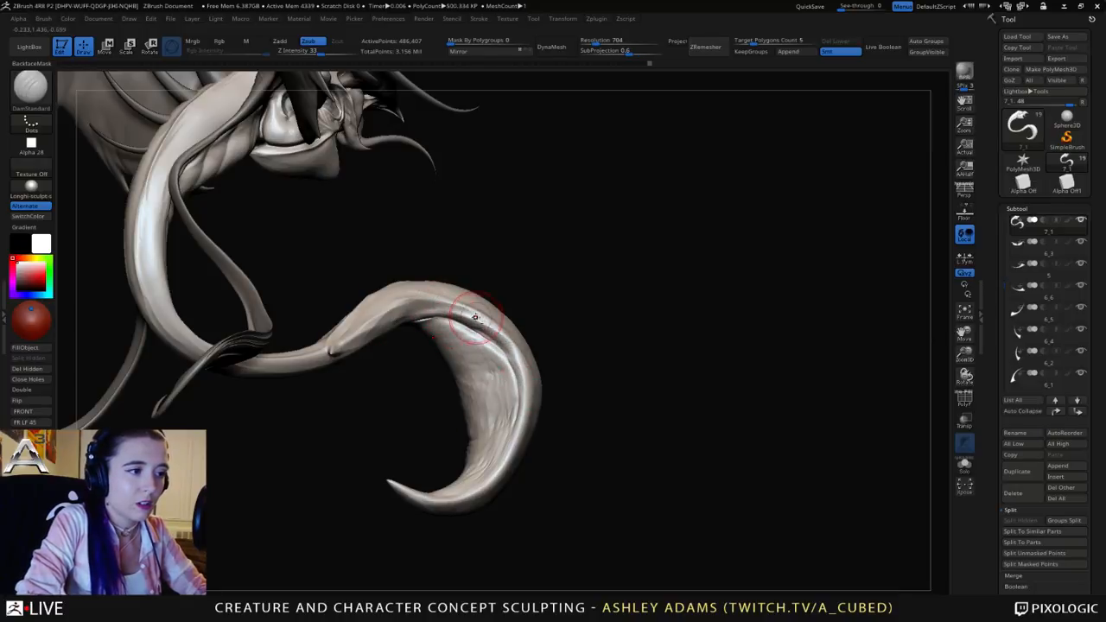
{"action": "key", "text": "ctrl"}
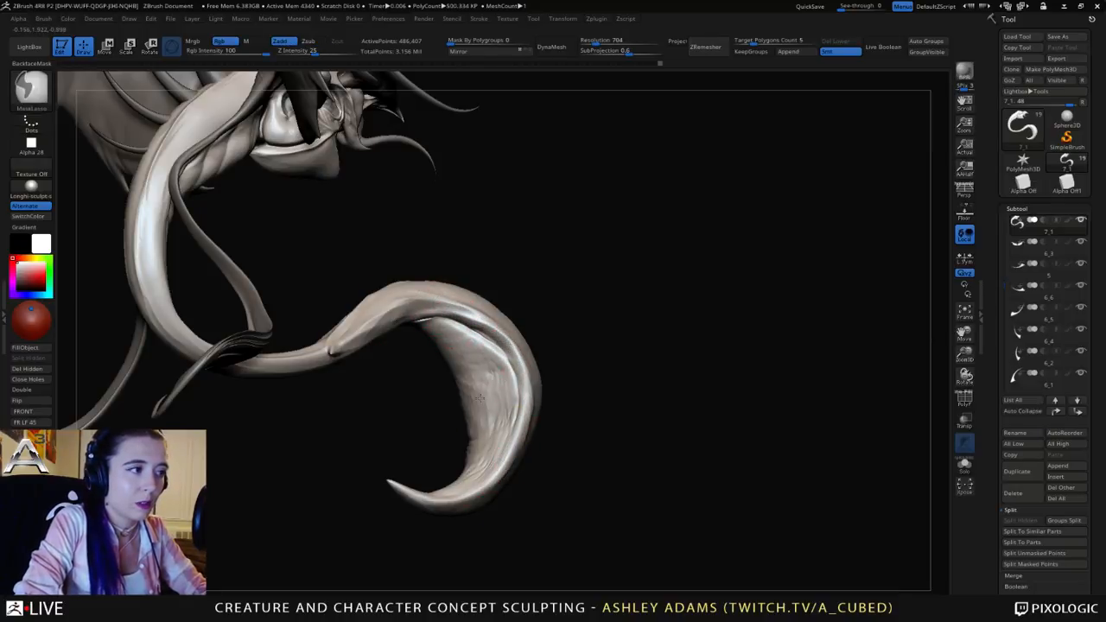
Step: Select the winged body and reshape the end of its long lower trailing strand into a hooked curl with the SnakeHook brush
{"action": "right_click_drag", "start_coordinate": [479, 397], "coordinate": [454, 291]}
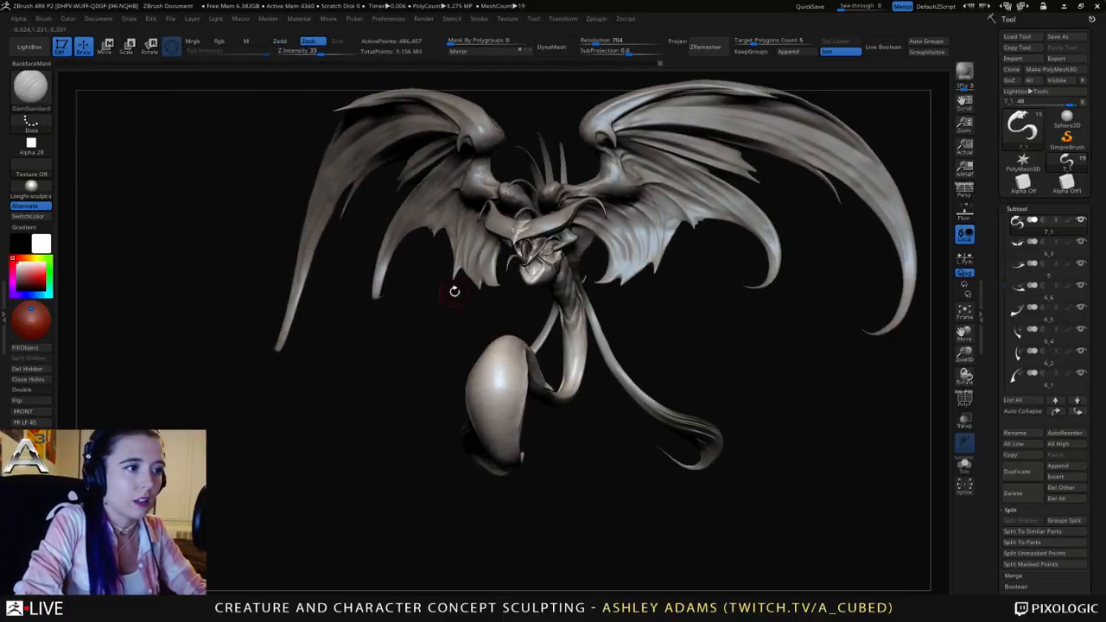
{"action": "right_click_drag", "start_coordinate": [589, 249], "coordinate": [373, 216]}
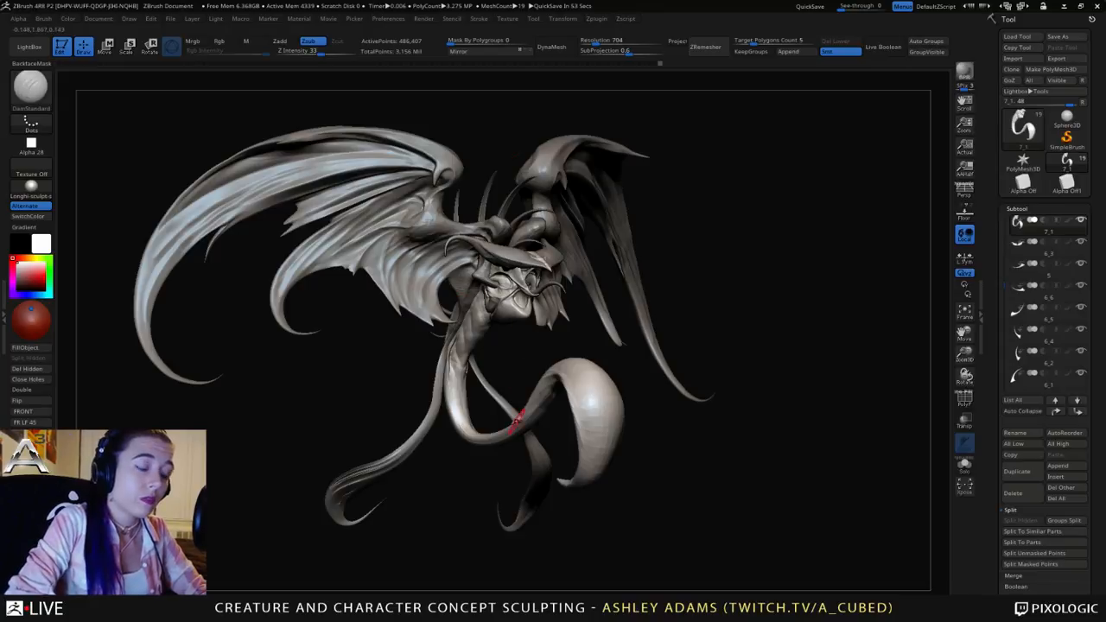
{"action": "mouse_move", "coordinate": [516, 421]}
{"action": "right_mouse_down"}
{"action": "mouse_move", "coordinate": [544, 351]}
{"action": "mouse_move", "coordinate": [545, 380]}
{"action": "right_mouse_up"}
{"action": "key", "text": "space"}
{"action": "key", "text": "b"}
{"action": "key", "text": "s"}
{"action": "key", "text": "h"}
{"action": "key", "text": "space"}
{"action": "left_click_drag", "start_coordinate": [540, 376], "coordinate": [557, 379]}
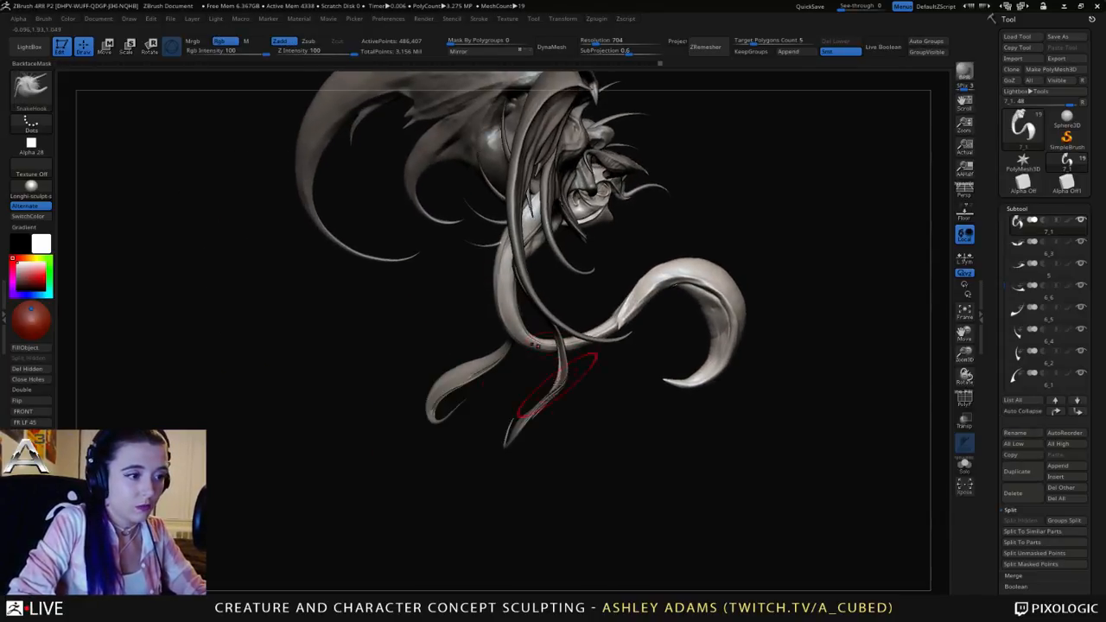
{"action": "right_click_drag", "start_coordinate": [557, 386], "coordinate": [502, 375]}
{"action": "key", "text": "space"}
{"action": "left_click_drag", "start_coordinate": [502, 376], "coordinate": [512, 376]}
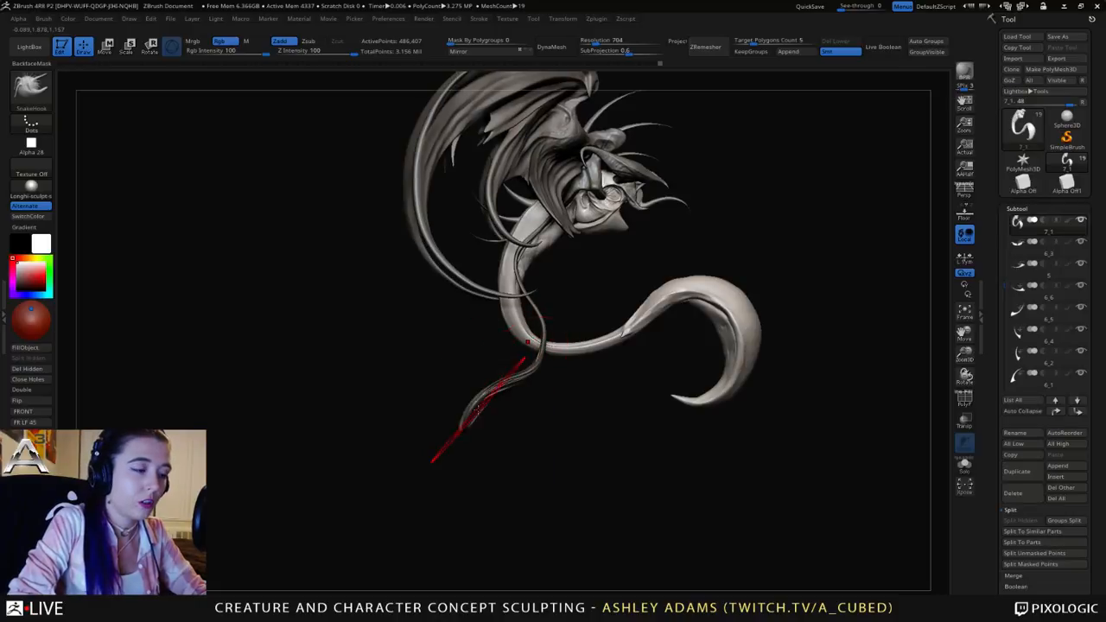
{"action": "left_click", "coordinate": [475, 407], "text": "alt"}
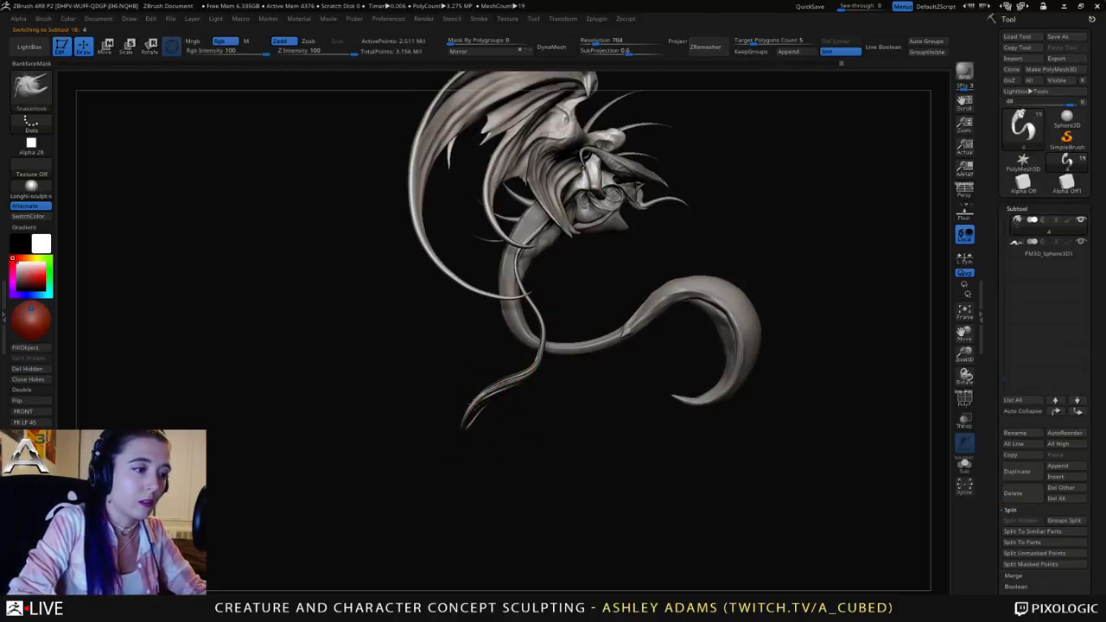
{"action": "left_click_drag", "start_coordinate": [473, 405], "coordinate": [471, 391]}
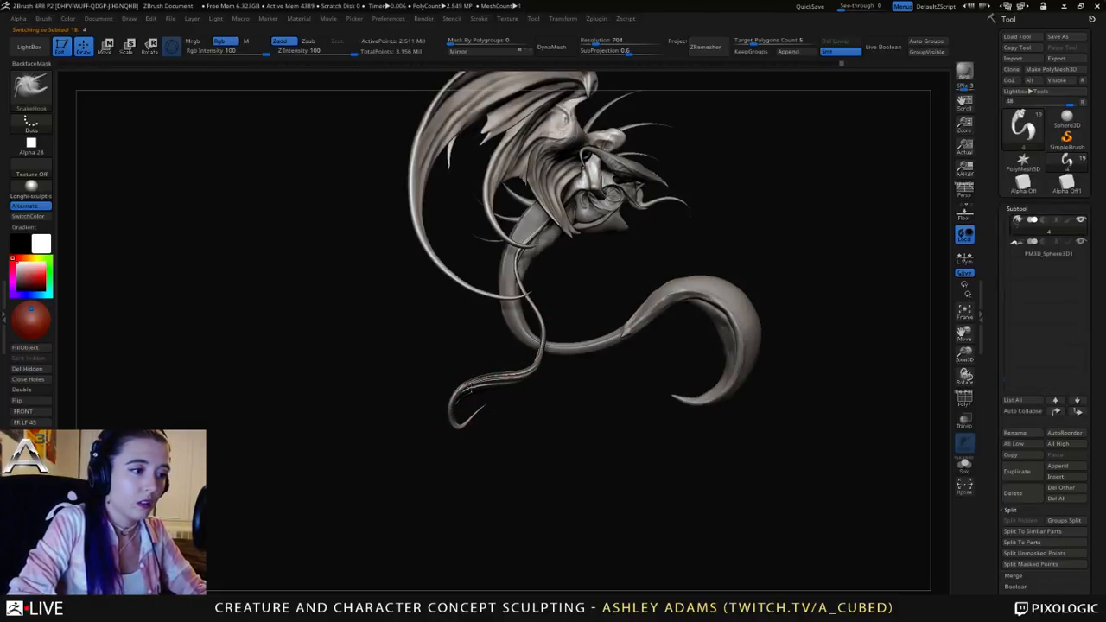
{"action": "key", "text": "space"}
{"action": "left_click_drag", "start_coordinate": [535, 347], "coordinate": [530, 347]}
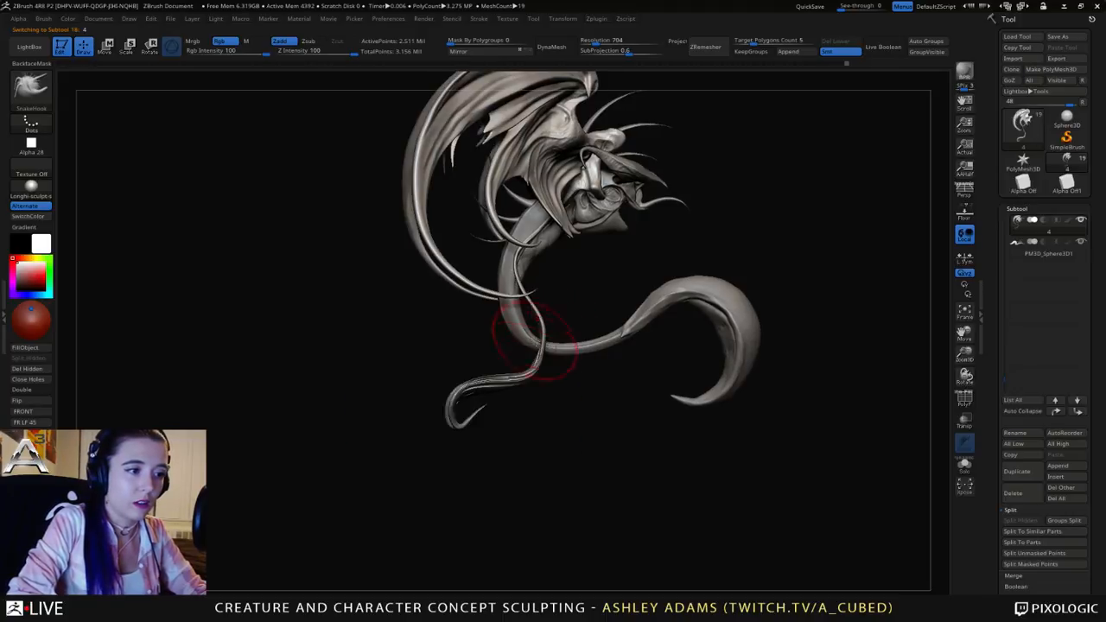
{"action": "key", "text": "space"}
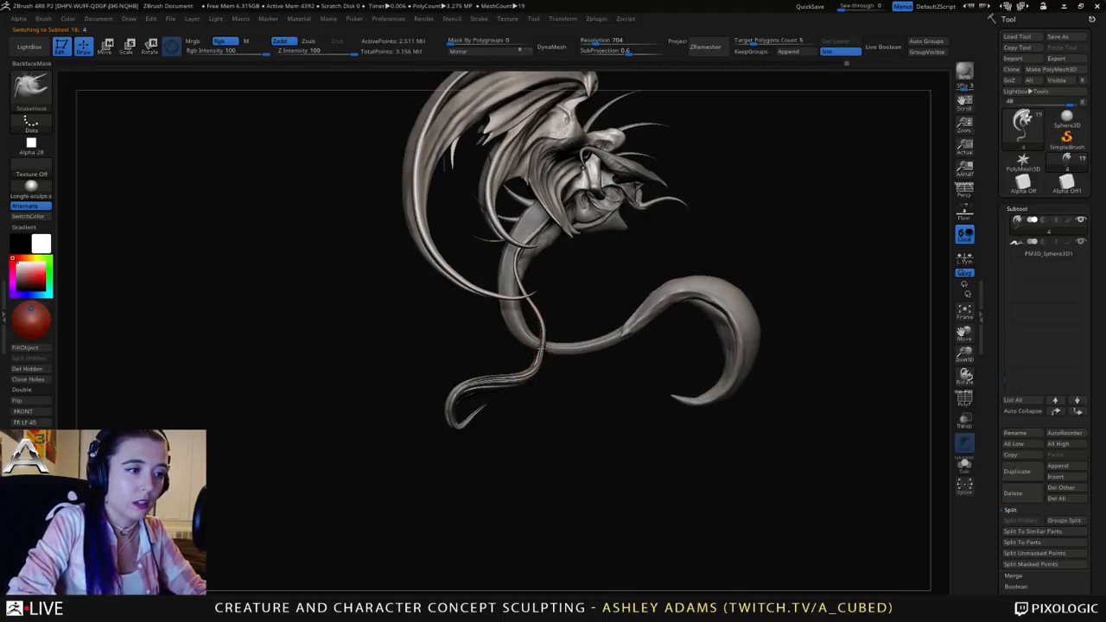
{"action": "mouse_move", "coordinate": [546, 347]}
{"action": "right_mouse_down"}
{"action": "mouse_move", "coordinate": [596, 344]}
{"action": "mouse_move", "coordinate": [536, 337]}
{"action": "mouse_move", "coordinate": [553, 304]}
{"action": "mouse_move", "coordinate": [543, 300]}
{"action": "mouse_move", "coordinate": [449, 380]}
{"action": "right_mouse_up"}
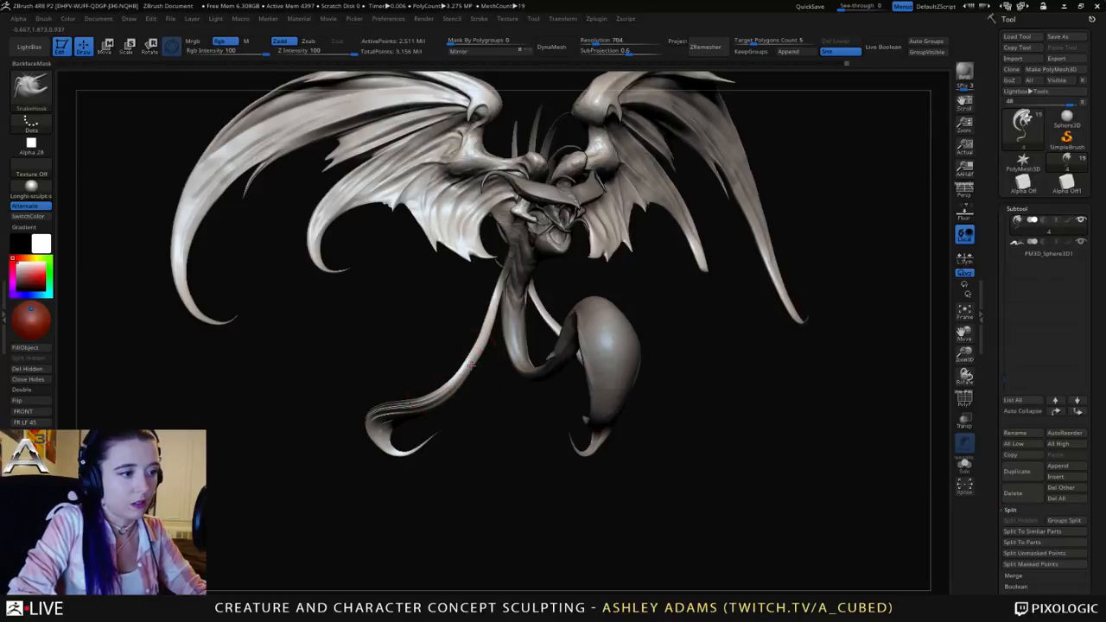
{"action": "mouse_move", "coordinate": [472, 302]}
{"action": "right_mouse_down", "text": "shift"}
{"action": "mouse_move", "coordinate": [414, 383]}
{"action": "mouse_move", "coordinate": [467, 314]}
{"action": "mouse_move", "coordinate": [587, 298]}
{"action": "mouse_move", "coordinate": [508, 315]}
{"action": "mouse_move", "coordinate": [553, 311]}
{"action": "mouse_move", "coordinate": [522, 259]}
{"action": "mouse_move", "coordinate": [496, 268]}
{"action": "right_mouse_up", "text": "shift"}
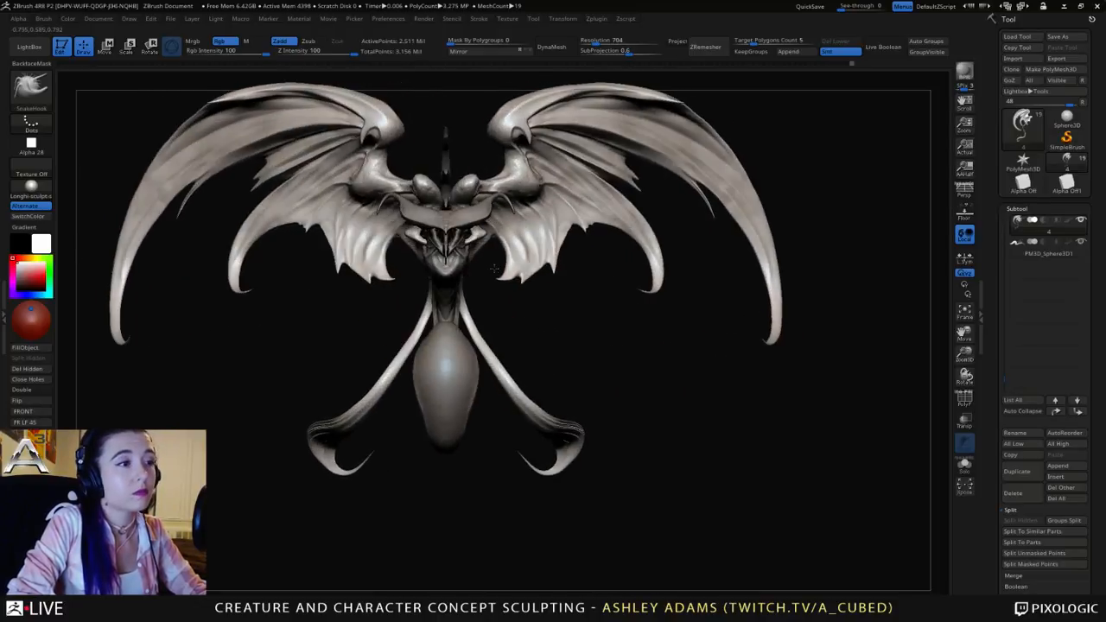
Step: Duplicate a small lower-jaw tooth, flip it to point downward and move the copy under the tip of the upper jaw
{"action": "left_click", "coordinate": [511, 199], "text": "alt"}
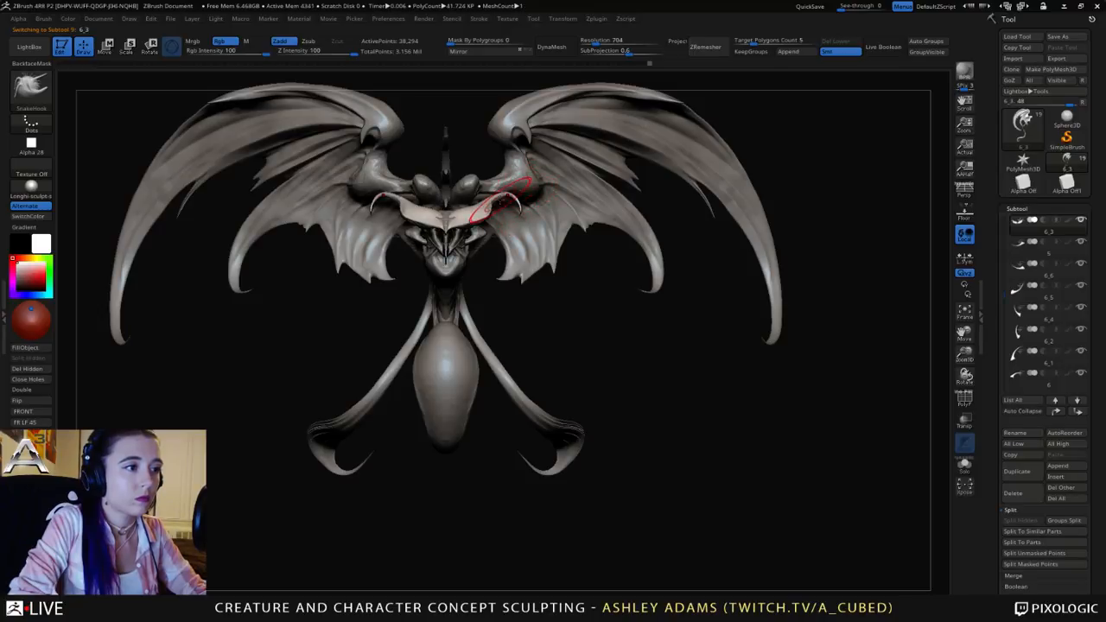
{"action": "right_click", "coordinate": [439, 261]}
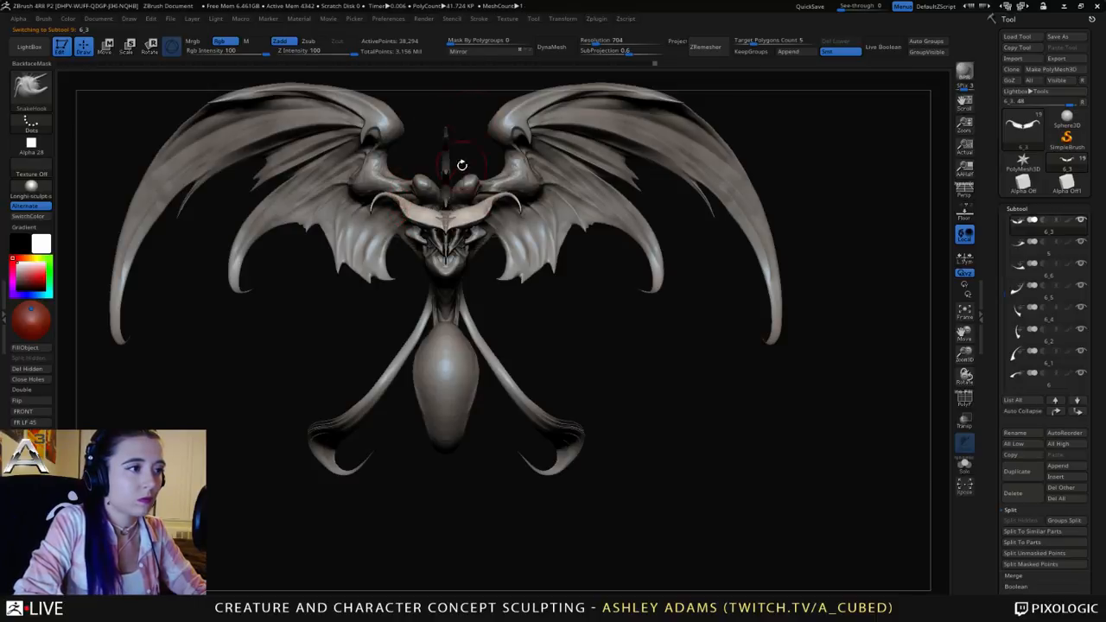
{"action": "mouse_move", "coordinate": [462, 165]}
{"action": "right_mouse_down"}
{"action": "mouse_move", "coordinate": [516, 187]}
{"action": "mouse_move", "coordinate": [523, 265]}
{"action": "mouse_move", "coordinate": [488, 275]}
{"action": "mouse_move", "coordinate": [480, 355]}
{"action": "mouse_move", "coordinate": [475, 278]}
{"action": "mouse_move", "coordinate": [449, 352]}
{"action": "right_mouse_up"}
{"action": "left_click", "coordinate": [437, 346], "text": "alt"}
{"action": "key", "text": "w"}
{"action": "left_click_drag", "start_coordinate": [424, 348], "coordinate": [438, 285]}
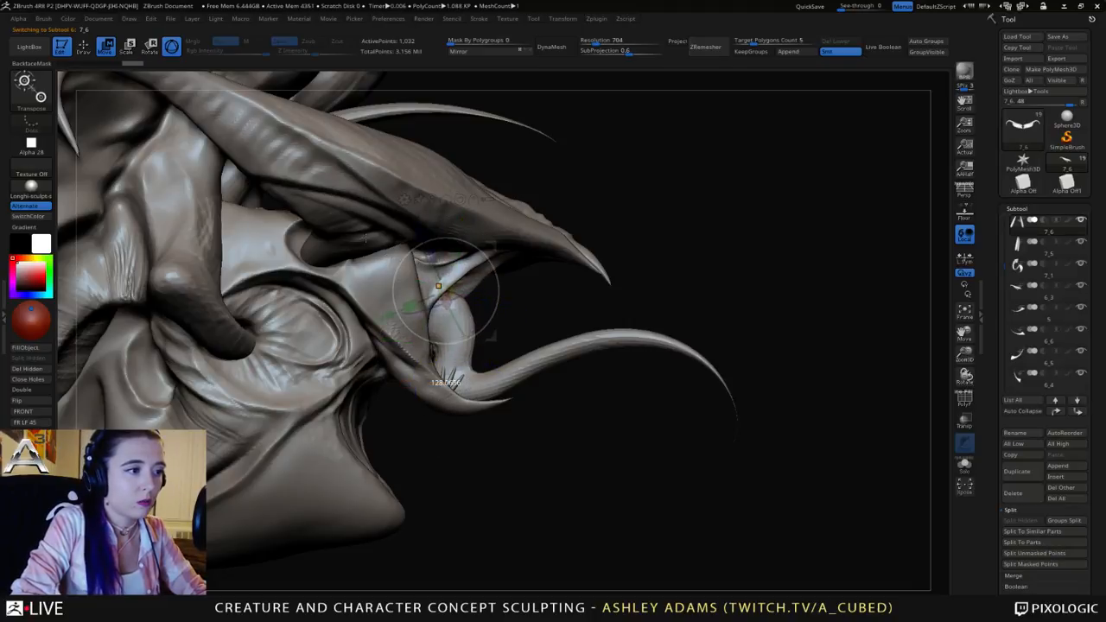
{"action": "left_click_drag", "start_coordinate": [366, 237], "coordinate": [364, 241]}
{"action": "left_click_drag", "start_coordinate": [495, 242], "coordinate": [581, 226]}
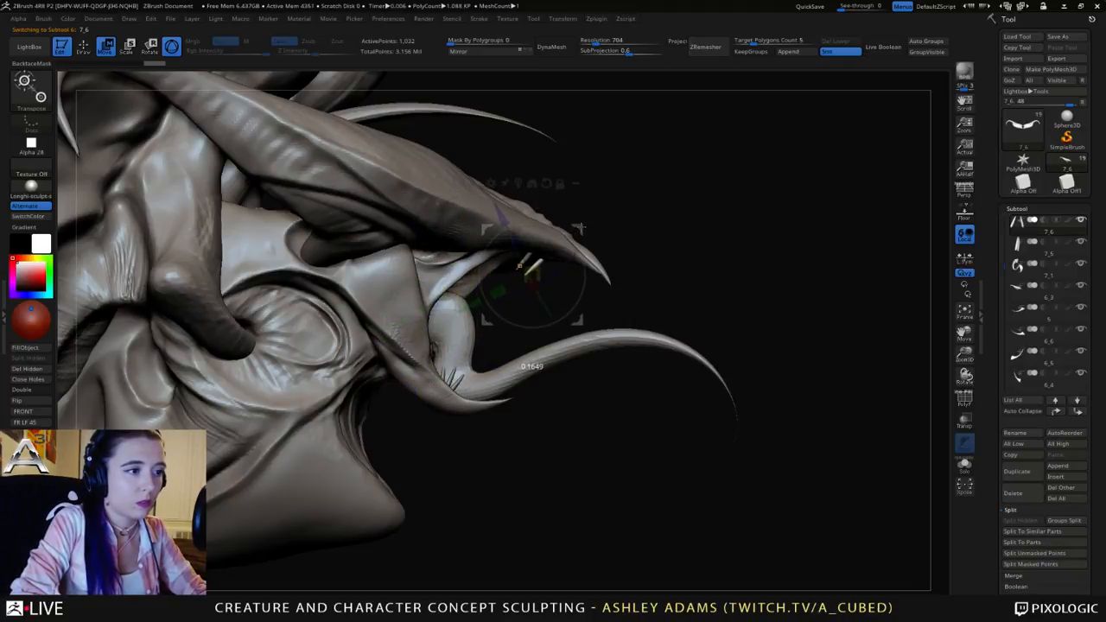
Step: Rotate and seat the copied tooth against the inside of the upper jaw, and split its masked points into a separate subtool
{"action": "right_click_drag", "start_coordinate": [608, 222], "coordinate": [656, 226]}
{"action": "left_click_drag", "start_coordinate": [584, 262], "coordinate": [555, 233]}
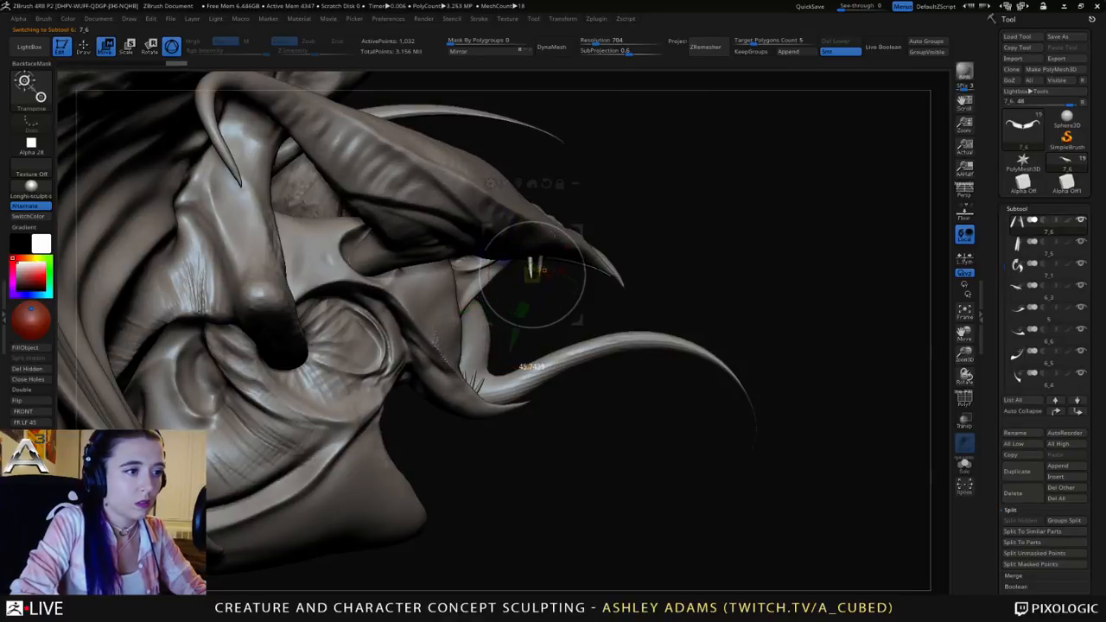
{"action": "right_click_drag", "start_coordinate": [618, 223], "coordinate": [547, 132]}
{"action": "left_click_drag", "start_coordinate": [478, 234], "coordinate": [458, 222]}
{"action": "right_click_drag", "start_coordinate": [523, 173], "coordinate": [563, 226]}
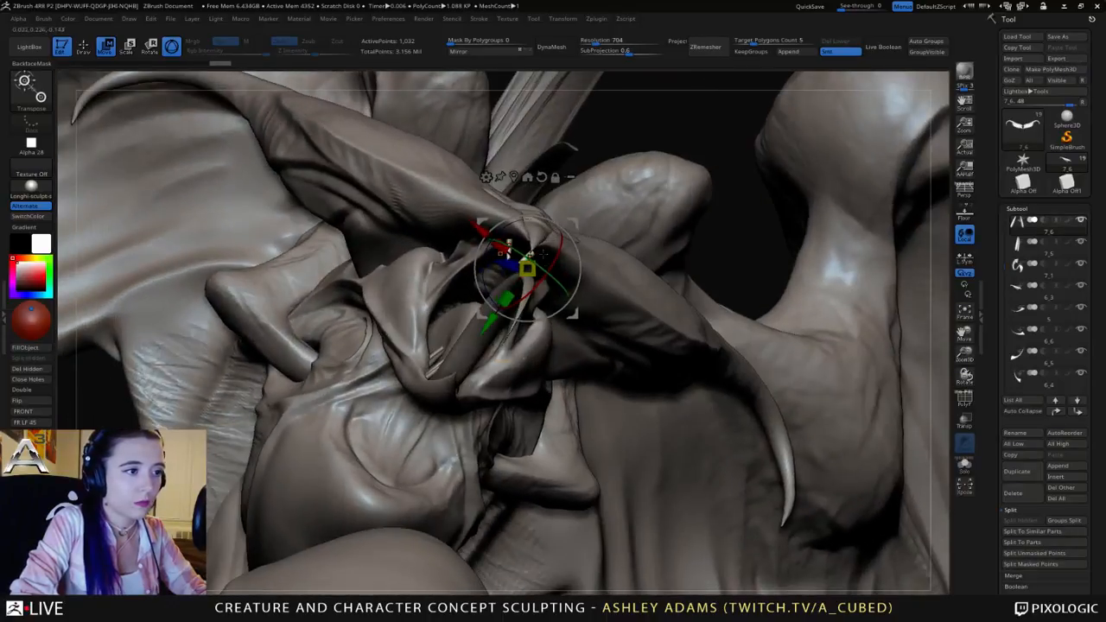
{"action": "left_click_drag", "start_coordinate": [486, 278], "coordinate": [492, 293]}
{"action": "left_click_drag", "start_coordinate": [475, 247], "coordinate": [471, 244]}
{"action": "right_click_drag", "start_coordinate": [477, 200], "coordinate": [543, 197]}
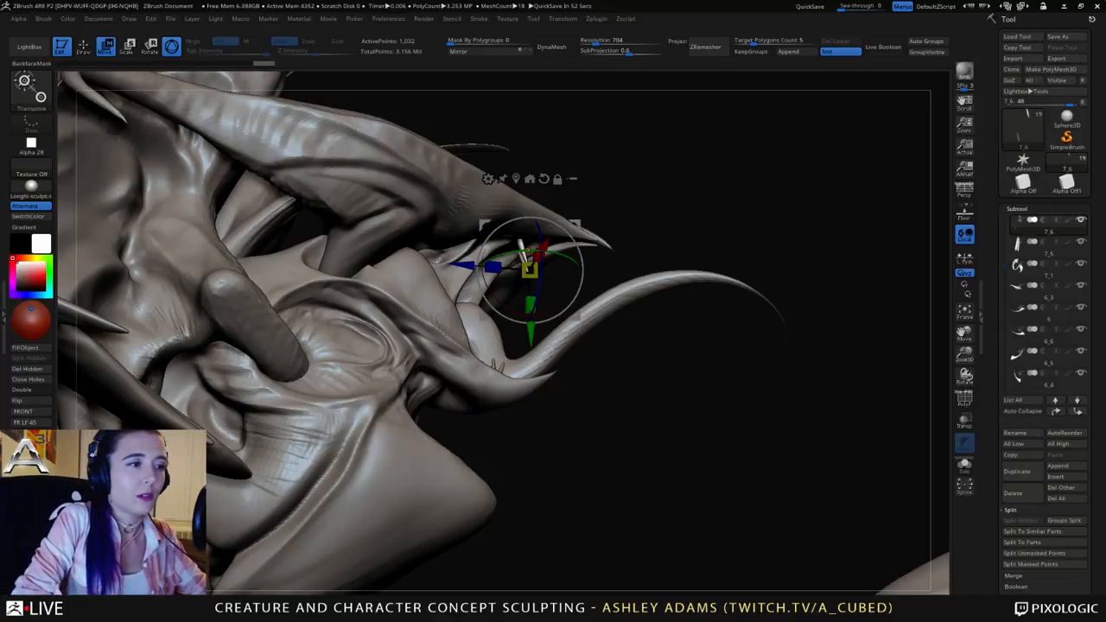
{"action": "mouse_move", "coordinate": [639, 233]}
{"action": "right_mouse_down"}
{"action": "mouse_move", "coordinate": [632, 281]}
{"action": "mouse_move", "coordinate": [654, 235]}
{"action": "mouse_move", "coordinate": [657, 288]}
{"action": "right_mouse_up"}
{"action": "left_click", "coordinate": [1034, 565]}
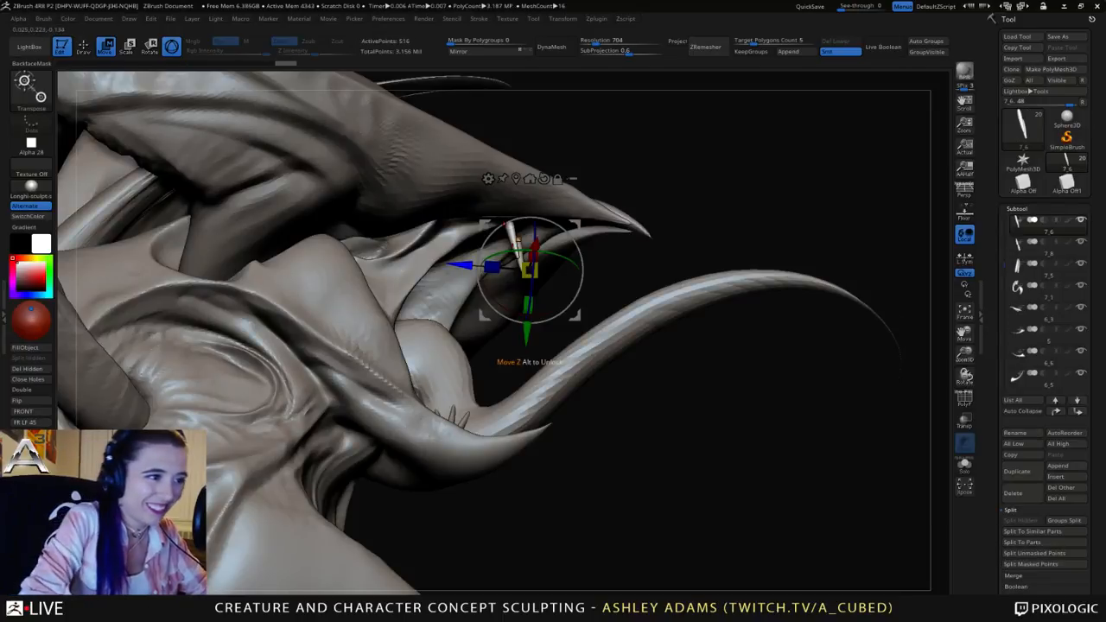
Step: Duplicate the upper tooth slightly forward, adjust the copy's angle and position along the jaw, and split off the masked points
{"action": "left_click_drag", "start_coordinate": [461, 265], "coordinate": [478, 263], "text": "ctrl"}
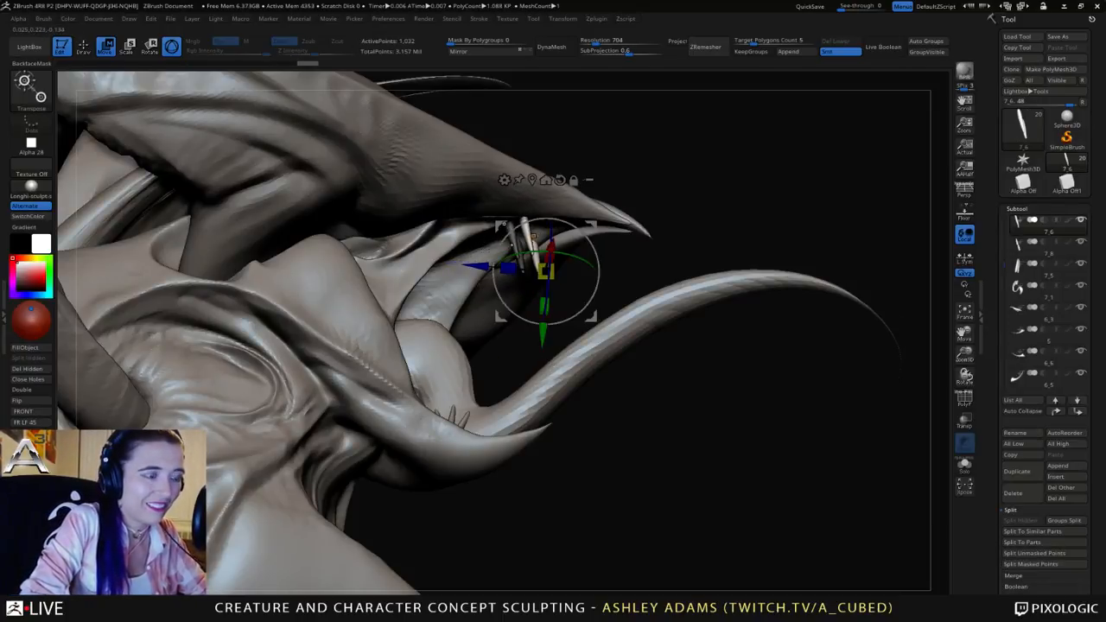
{"action": "right_click_drag", "start_coordinate": [606, 188], "coordinate": [624, 214]}
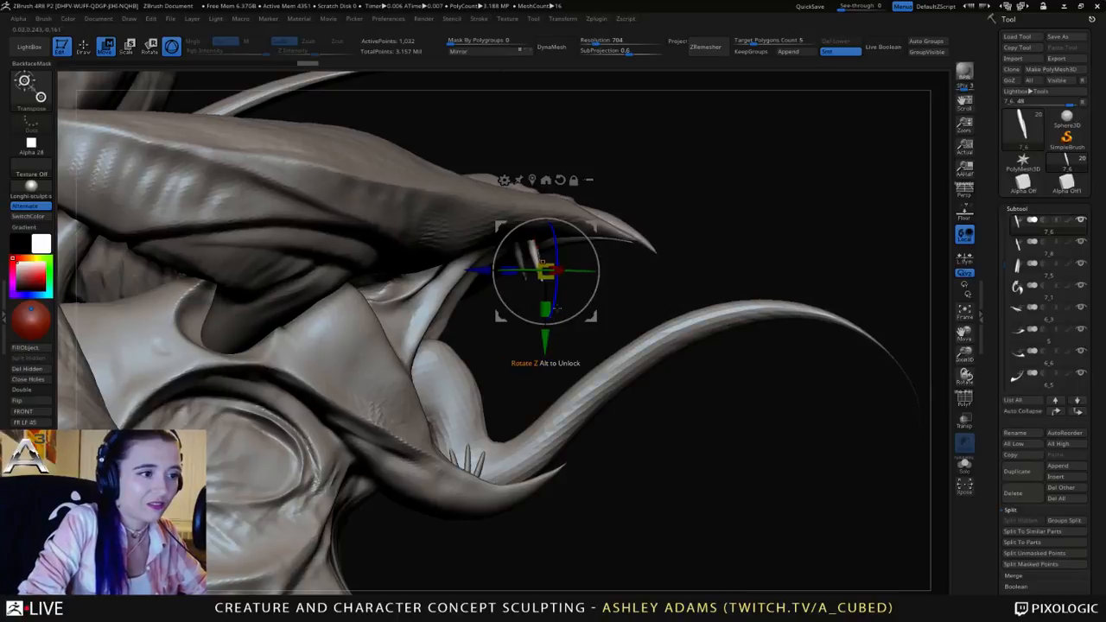
{"action": "left_click_drag", "start_coordinate": [548, 334], "coordinate": [549, 324]}
{"action": "left_click_drag", "start_coordinate": [488, 257], "coordinate": [493, 256]}
{"action": "right_click_drag", "start_coordinate": [590, 168], "coordinate": [472, 192]}
{"action": "left_click_drag", "start_coordinate": [468, 255], "coordinate": [474, 244]}
{"action": "left_click", "coordinate": [1049, 564]}
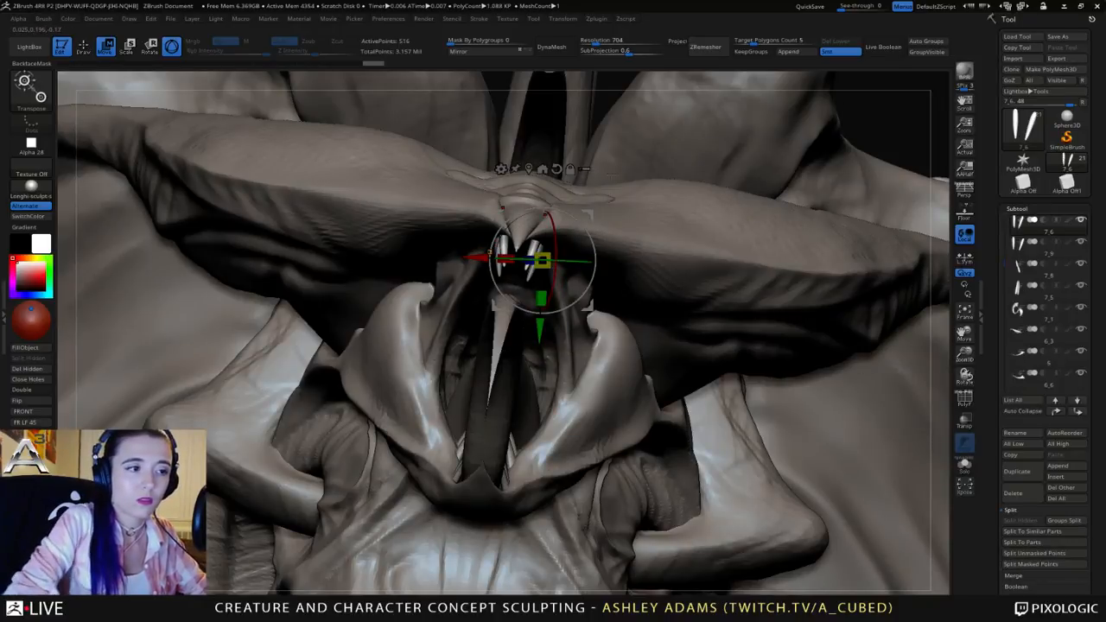
Step: Add a third upper tooth by duplication, rotate it and place it at the back of the row, and split off the masked points
{"action": "right_click_drag", "start_coordinate": [549, 183], "coordinate": [683, 155]}
{"action": "left_click", "coordinate": [576, 242], "text": "alt"}
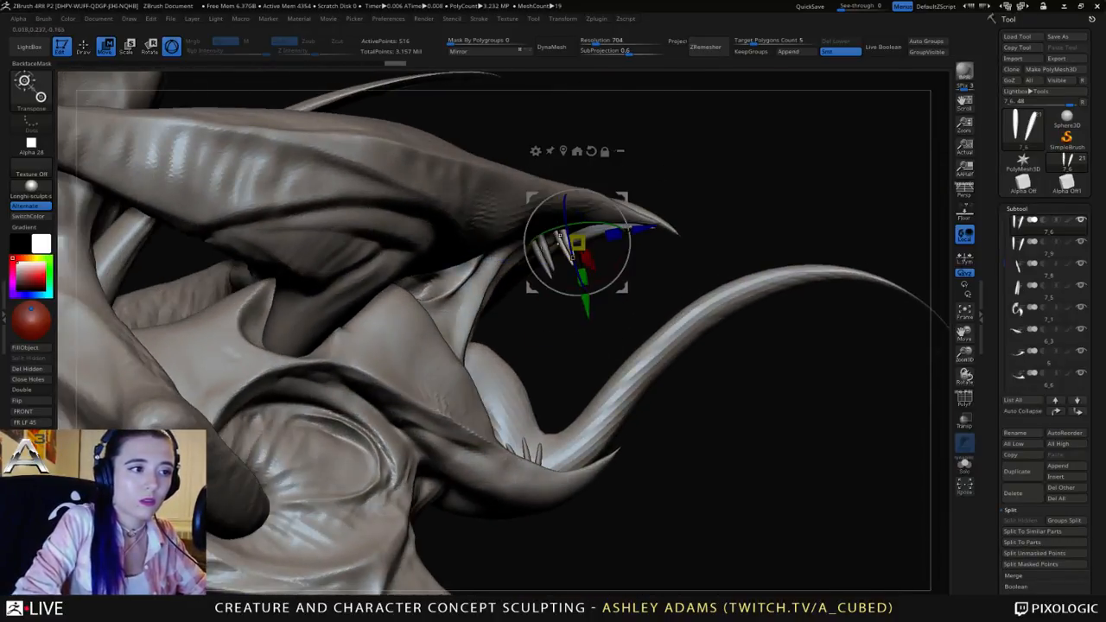
{"action": "left_click_drag", "start_coordinate": [639, 228], "coordinate": [665, 222], "text": "ctrl"}
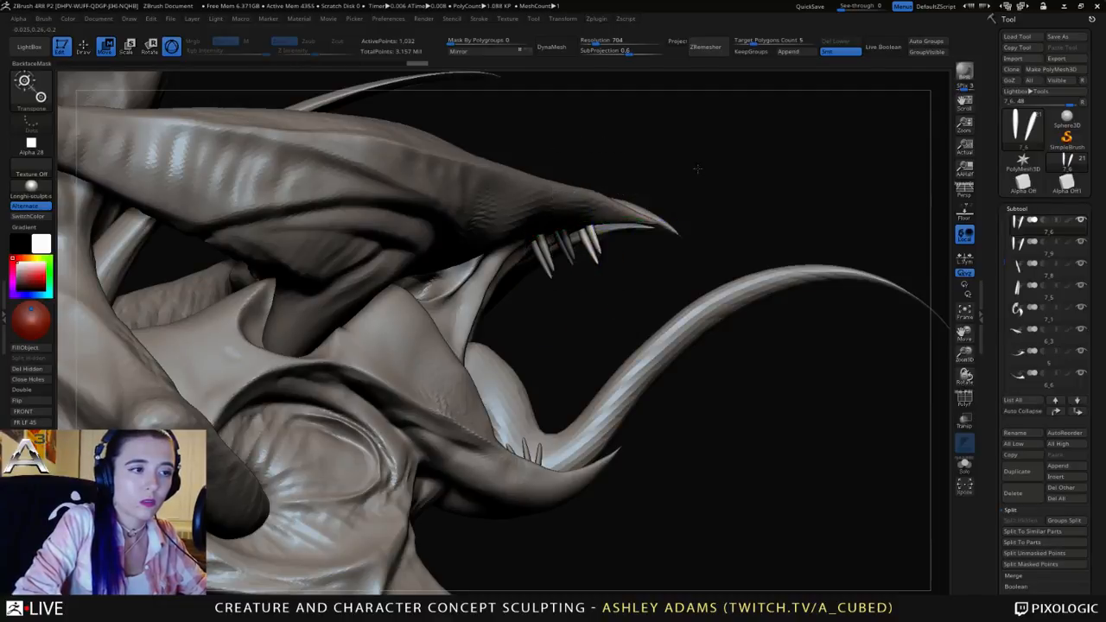
{"action": "right_click_drag", "start_coordinate": [696, 170], "coordinate": [690, 106]}
{"action": "left_click_drag", "start_coordinate": [626, 294], "coordinate": [632, 307]}
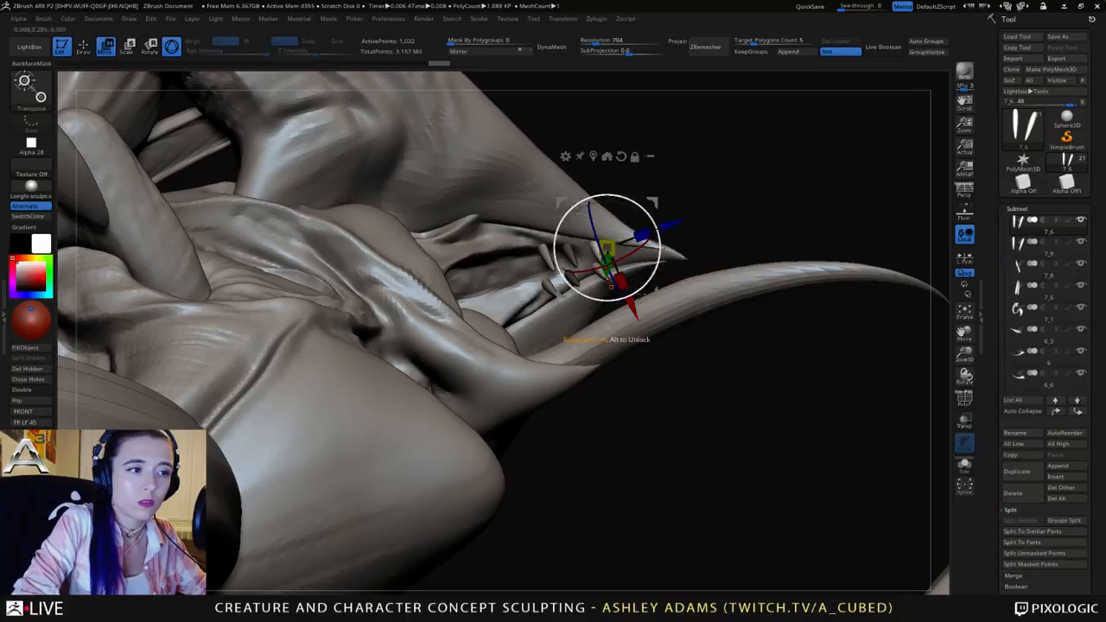
{"action": "left_click_drag", "start_coordinate": [668, 223], "coordinate": [600, 250]}
{"action": "left_click_drag", "start_coordinate": [561, 331], "coordinate": [573, 357]}
{"action": "left_click_drag", "start_coordinate": [611, 278], "coordinate": [596, 283]}
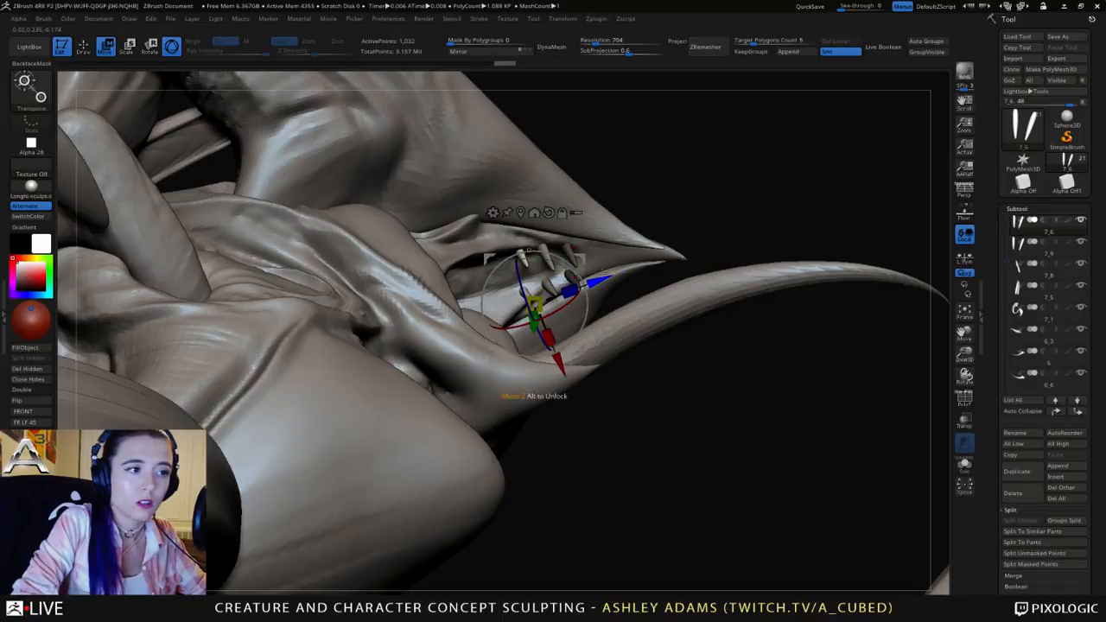
{"action": "left_click", "coordinate": [1034, 563]}
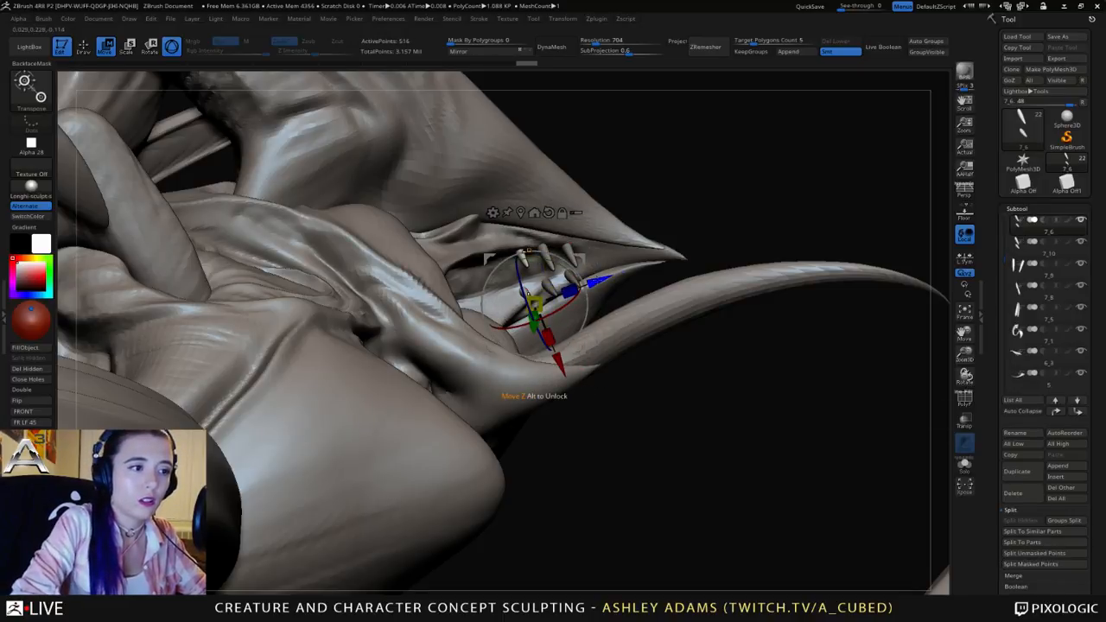
Step: Continue the upper tooth row toward the back of the mouth with more duplicates, splitting off the masked points after each copy
{"action": "left_click_drag", "start_coordinate": [597, 282], "coordinate": [576, 291], "text": "ctrl"}
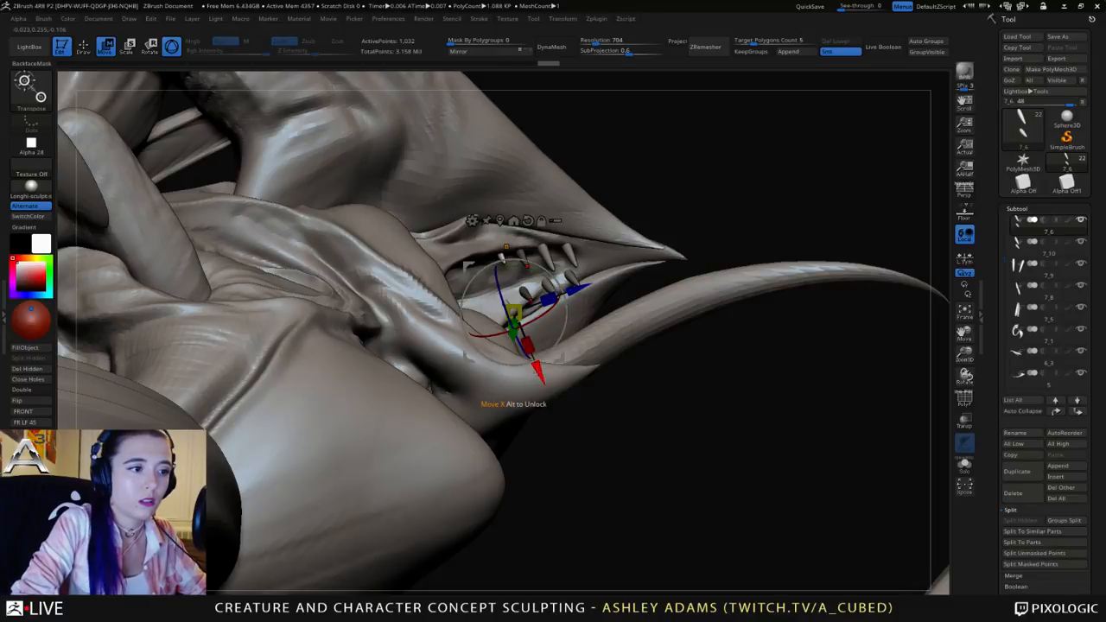
{"action": "left_click_drag", "start_coordinate": [537, 370], "coordinate": [545, 369]}
{"action": "left_click", "coordinate": [1030, 563]}
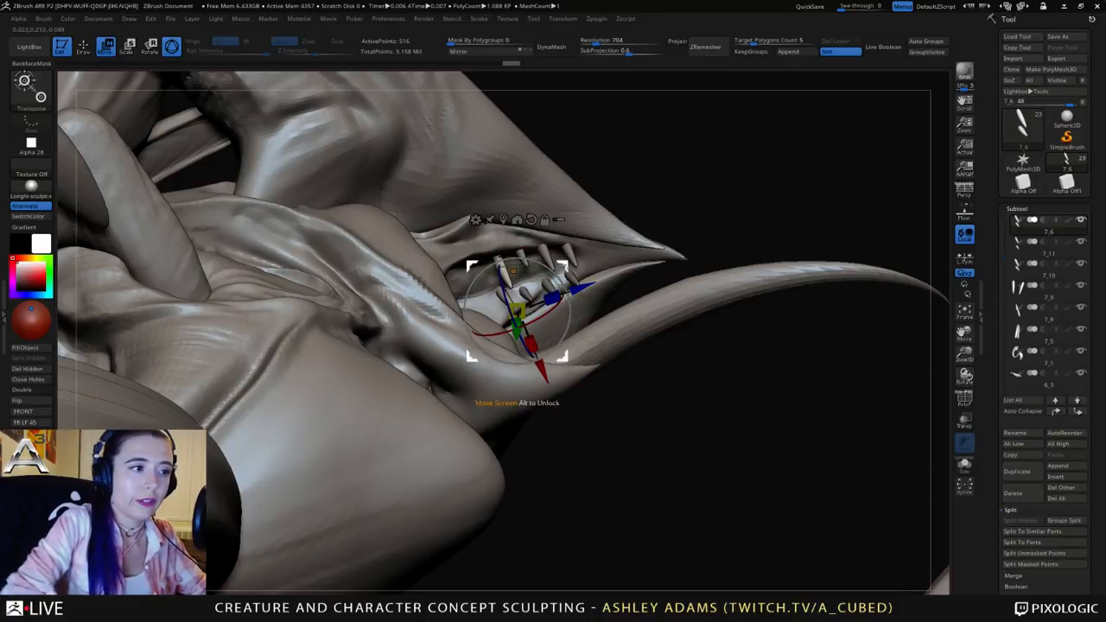
{"action": "left_click_drag", "start_coordinate": [582, 286], "coordinate": [532, 305], "text": "ctrl"}
{"action": "left_click", "coordinate": [1030, 563]}
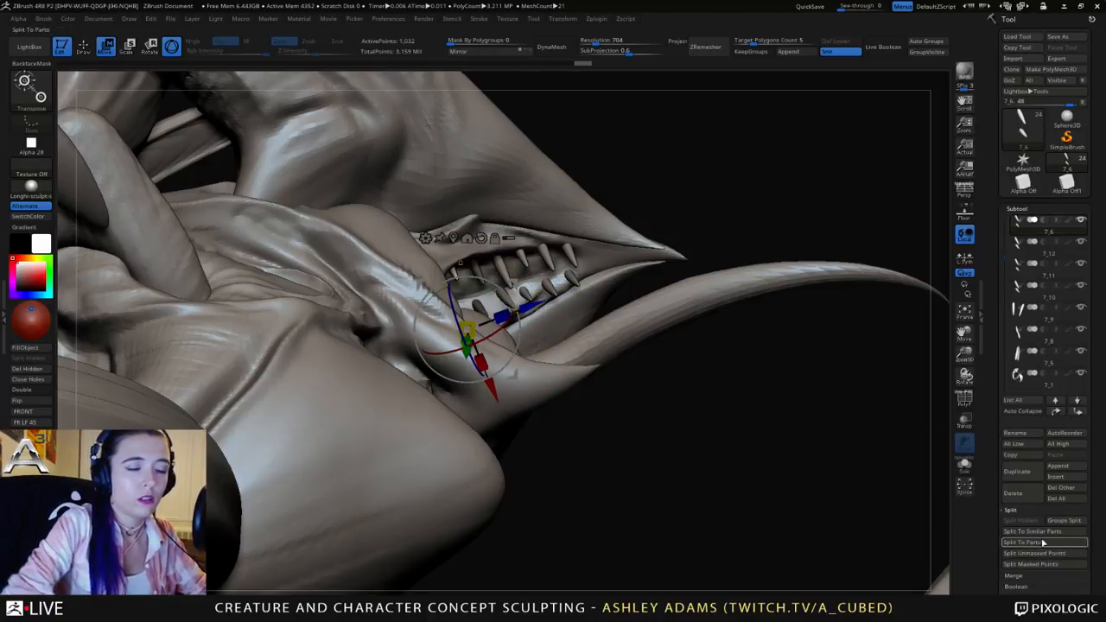
{"action": "left_click", "coordinate": [1059, 565]}
Step: Select individual upper teeth from the side view and nudge them along the jaw with the SnakeHook brush to vary their spacing
{"action": "mouse_move", "coordinate": [686, 432]}
{"action": "right_mouse_down", "text": "ctrl"}
{"action": "mouse_move", "coordinate": [645, 274]}
{"action": "mouse_move", "coordinate": [638, 368]}
{"action": "mouse_move", "coordinate": [624, 365]}
{"action": "right_mouse_up", "text": "ctrl"}
{"action": "key", "text": "q"}
{"action": "mouse_move", "coordinate": [562, 321]}
{"action": "right_mouse_down"}
{"action": "mouse_move", "coordinate": [577, 298]}
{"action": "mouse_move", "coordinate": [547, 284]}
{"action": "mouse_move", "coordinate": [550, 321]}
{"action": "right_mouse_up"}
{"action": "left_click", "coordinate": [551, 285], "text": "alt"}
{"action": "key", "text": "space"}
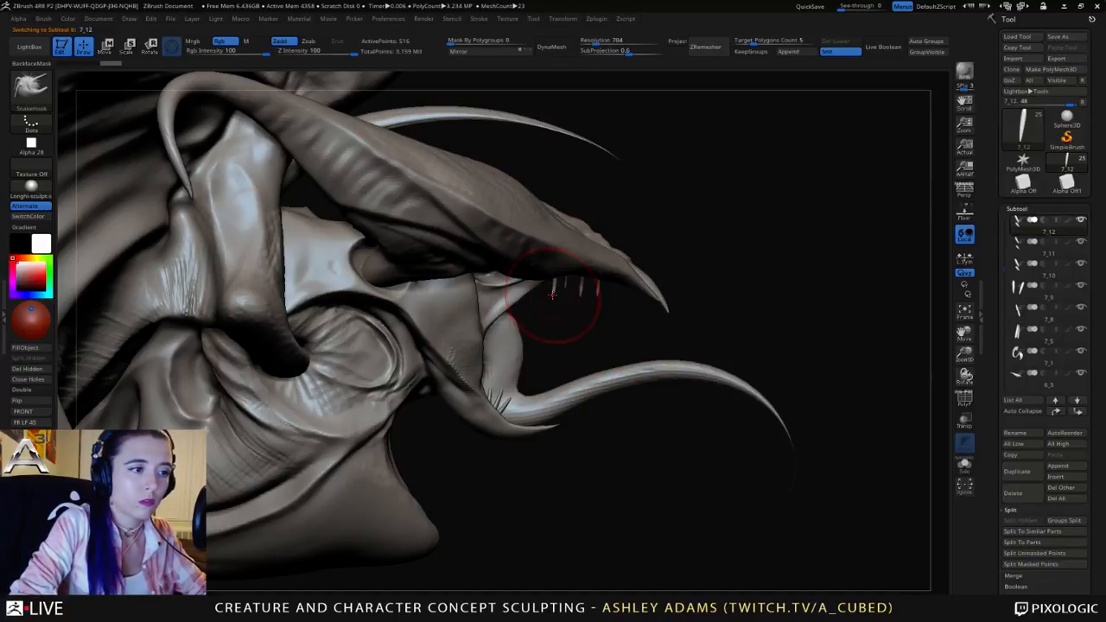
{"action": "left_click", "coordinate": [566, 281], "text": "alt"}
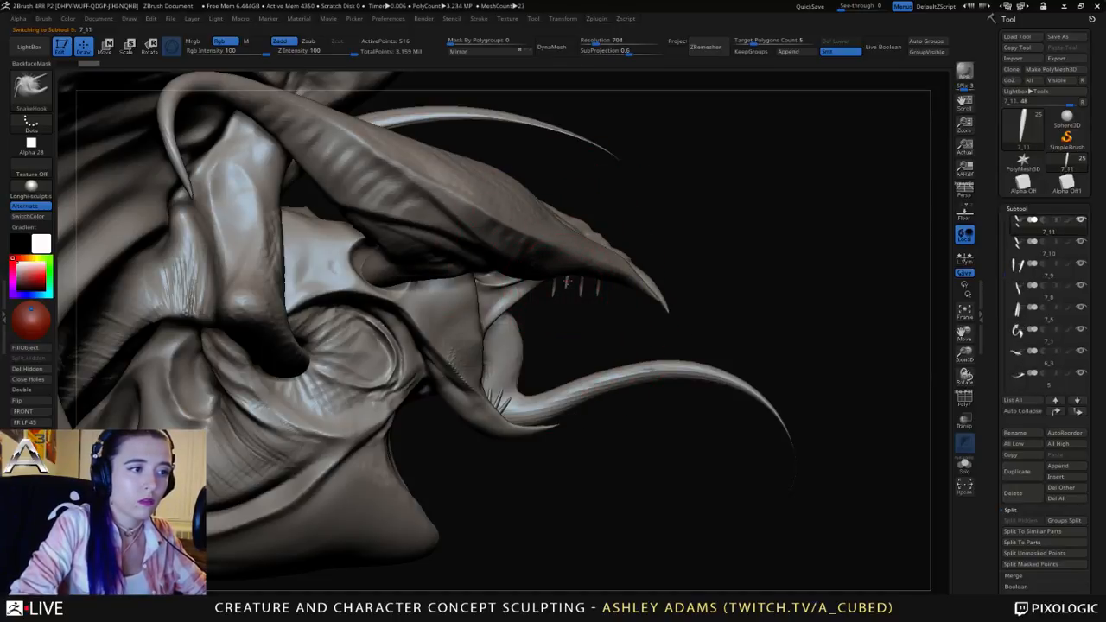
{"action": "left_click", "coordinate": [580, 285], "text": "alt"}
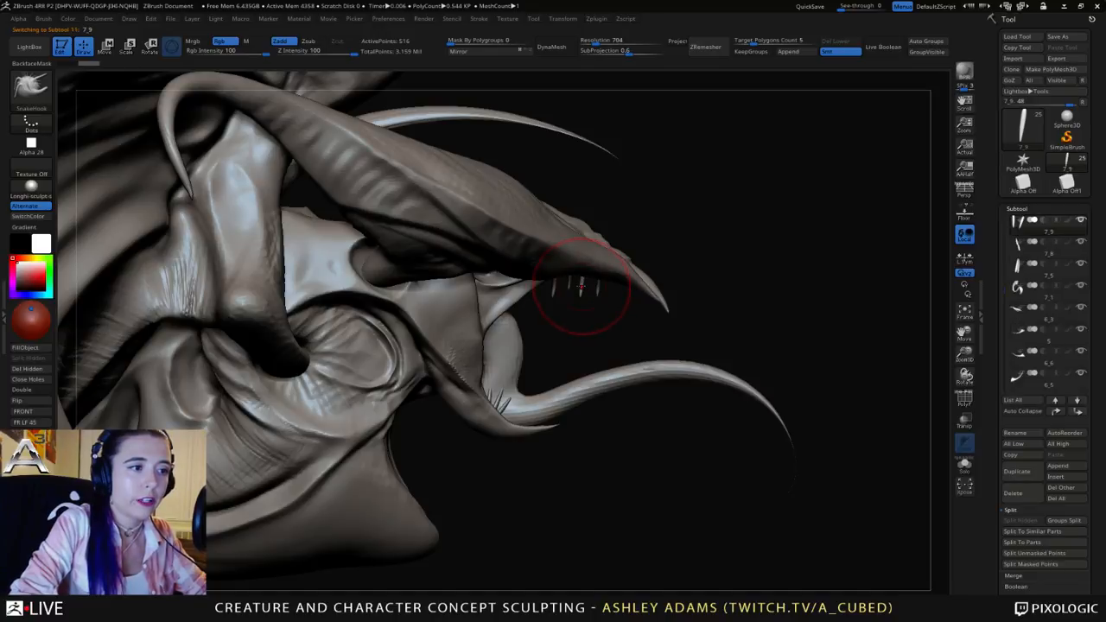
{"action": "left_click", "coordinate": [591, 288], "text": "alt"}
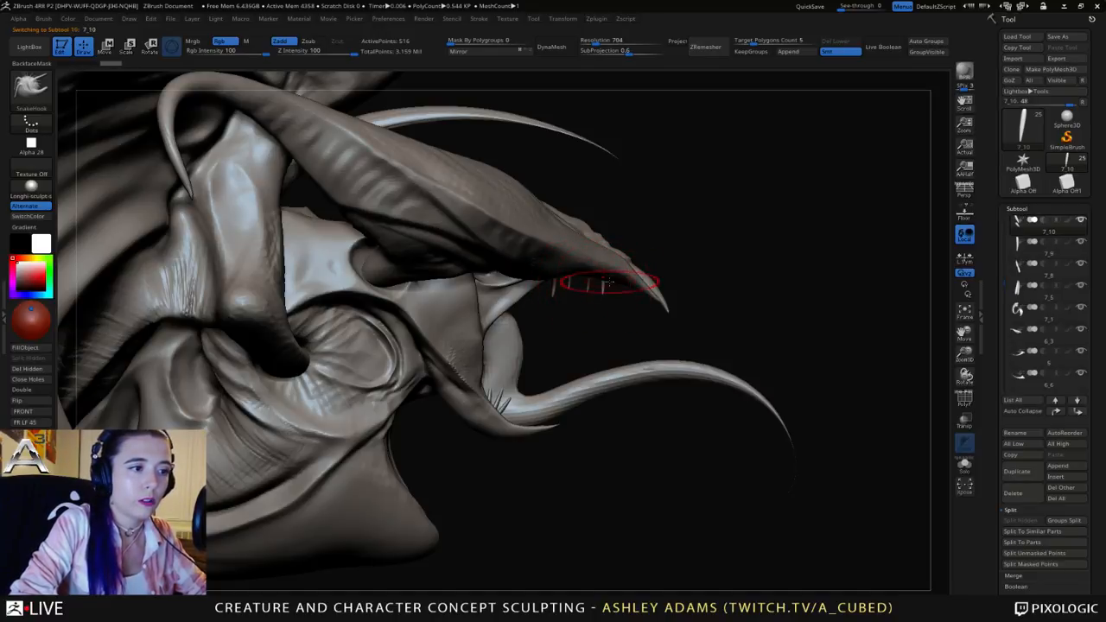
Step: Duplicate one of the front upper teeth beside itself to fill the row, and split its masked points into a separate subtool
{"action": "key", "text": "w"}
{"action": "left_click_drag", "start_coordinate": [625, 302], "coordinate": [622, 299], "text": "ctrl"}
{"action": "left_click_drag", "start_coordinate": [541, 341], "coordinate": [542, 345]}
{"action": "key", "text": "q"}
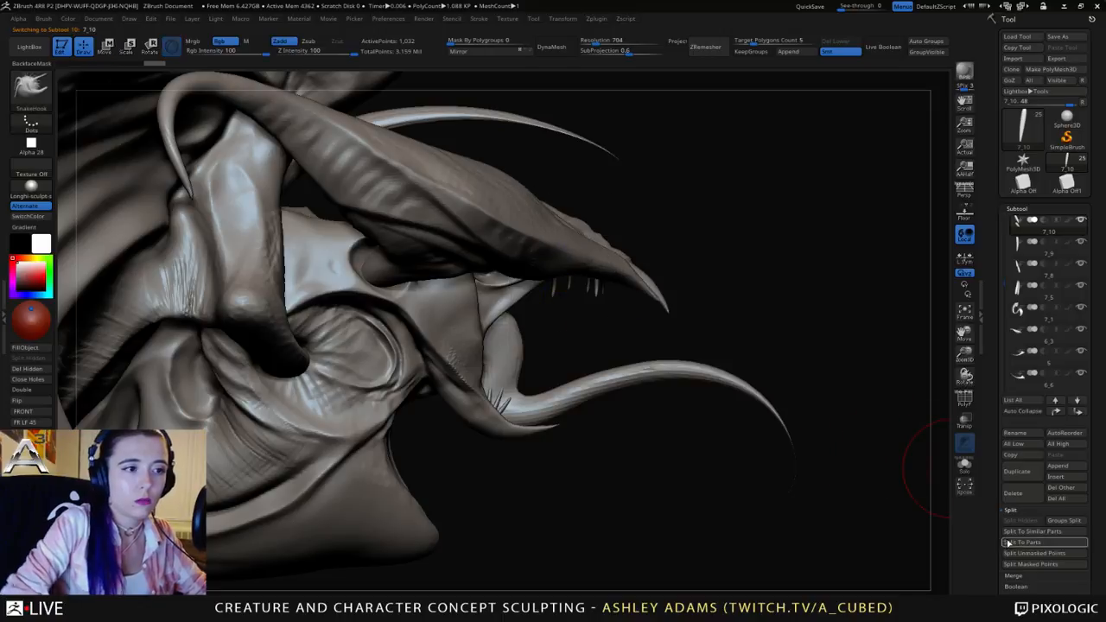
{"action": "left_click", "coordinate": [1030, 565]}
{"action": "left_click", "coordinate": [571, 284], "text": "alt"}
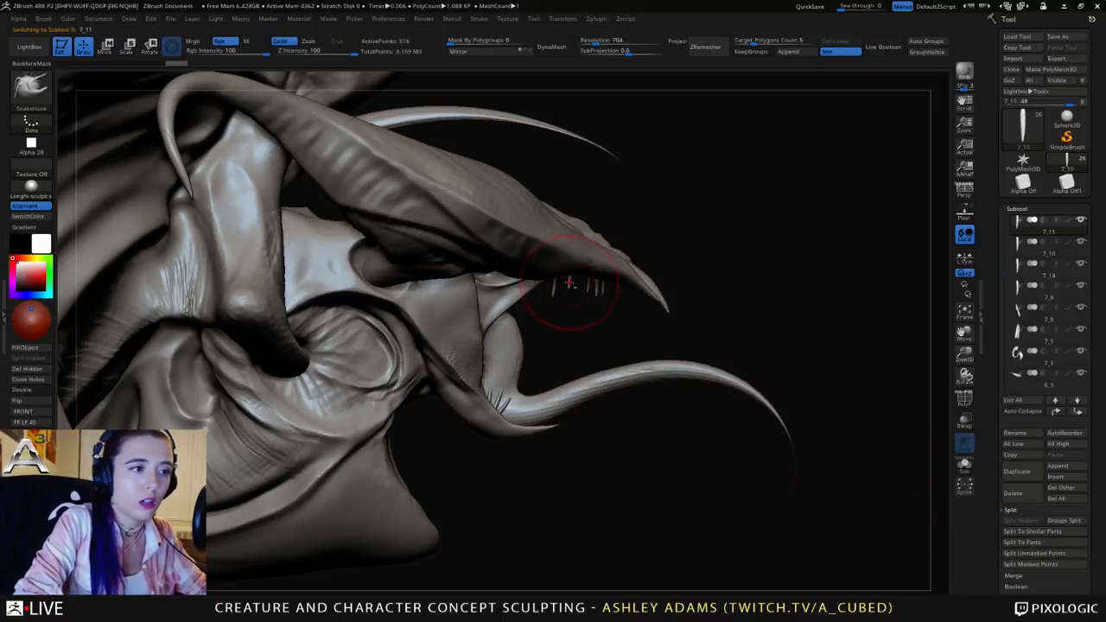
Step: Duplicate the selected middle upper tooth beside itself to fill the gap, and split its masked points into a separate subtool
{"action": "key", "text": "w"}
{"action": "left_click_drag", "start_coordinate": [608, 315], "coordinate": [613, 315], "text": "ctrl"}
{"action": "left_click_drag", "start_coordinate": [534, 356], "coordinate": [534, 360]}
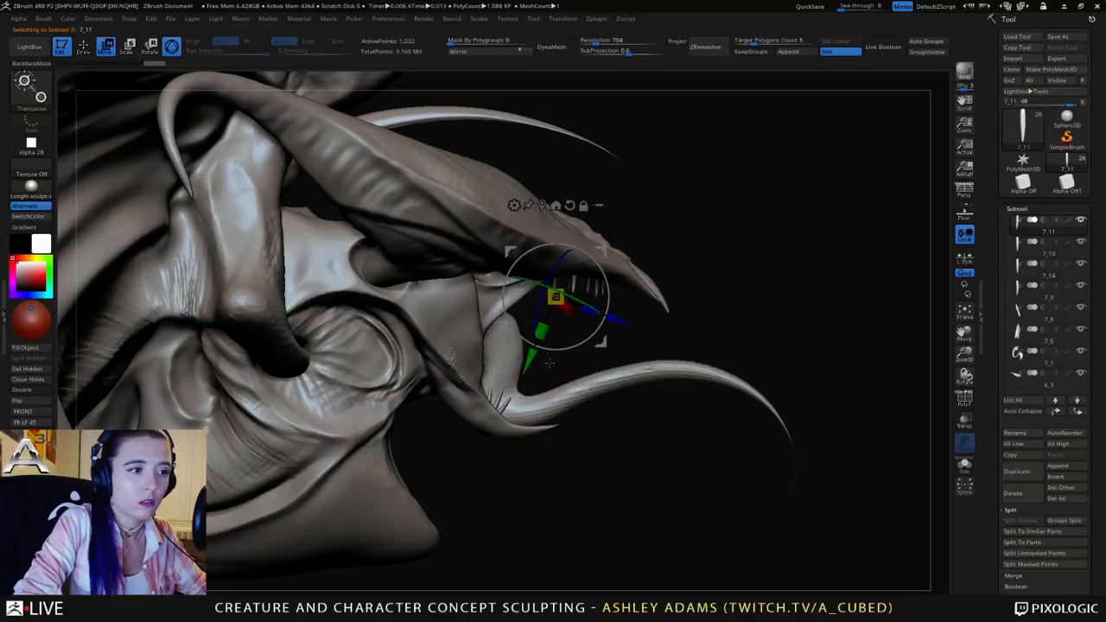
{"action": "left_click", "coordinate": [1029, 565]}
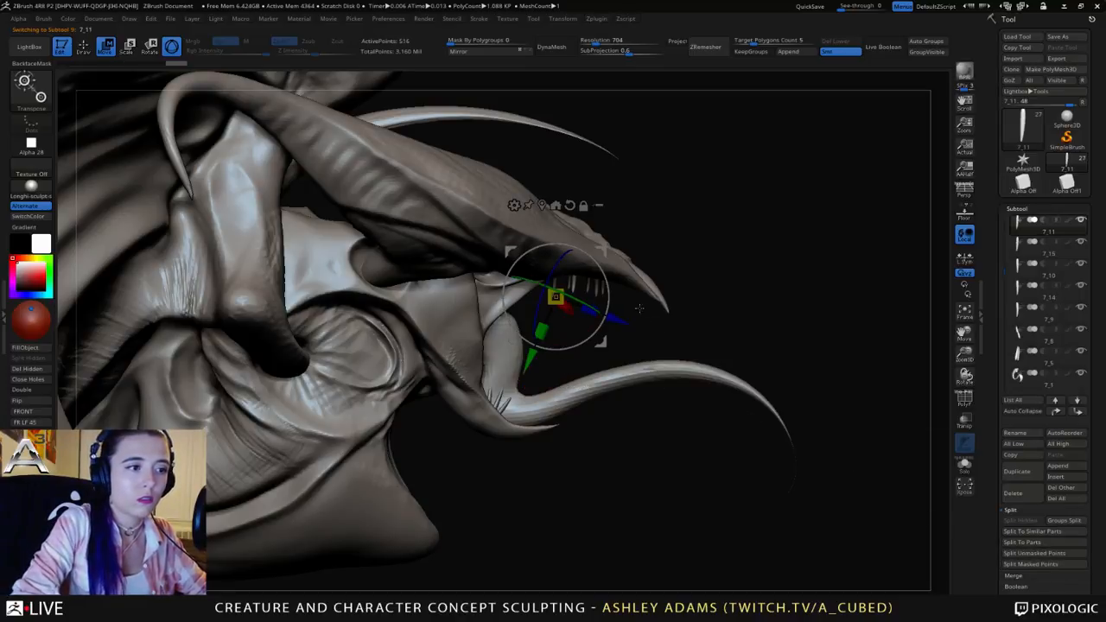
Step: Select an upper tooth near the front of the row, place a duplicate beside it, and split off the masked points
{"action": "key", "text": "q"}
{"action": "key", "text": "w"}
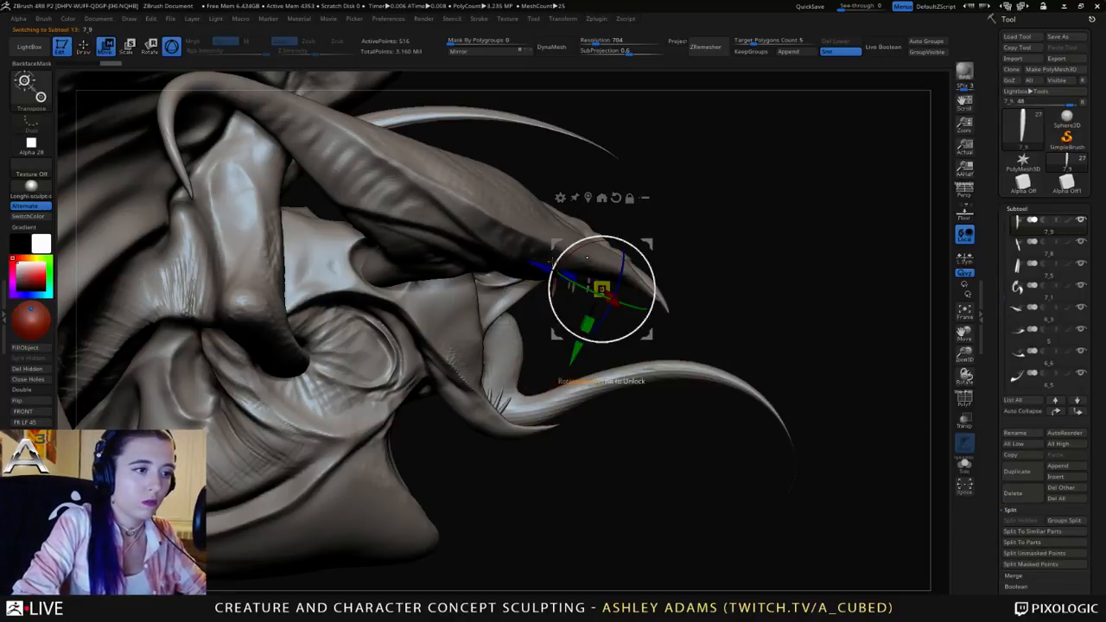
{"action": "left_click", "coordinate": [537, 266], "text": "alt"}
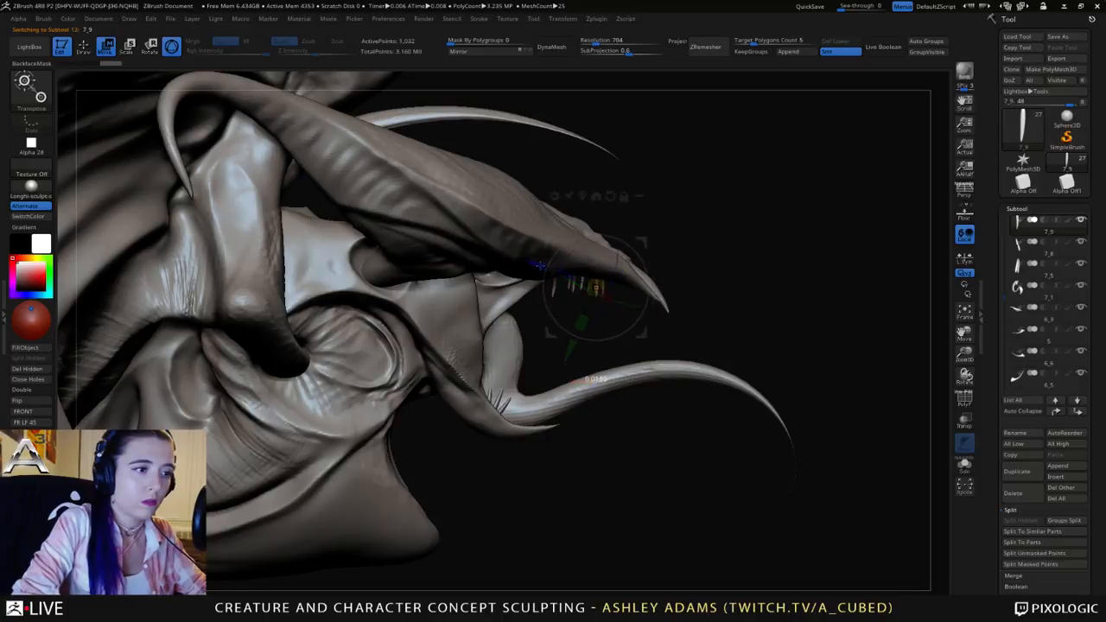
{"action": "left_click", "coordinate": [1033, 564]}
{"action": "key", "text": "q"}
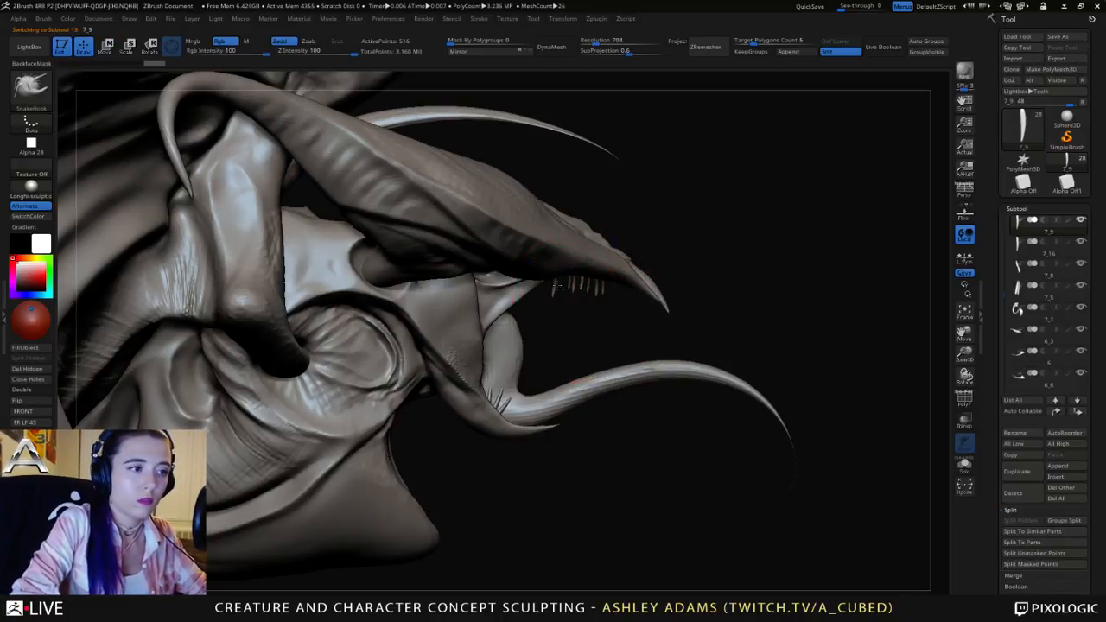
Step: Select the upper tooth 7_12 toward the back, duplicate it along the jaw, and split its masked points into a separate subtool
{"action": "key", "text": "w"}
{"action": "key", "text": "q"}
{"action": "left_click", "coordinate": [557, 285], "text": "alt"}
{"action": "key", "text": "w"}
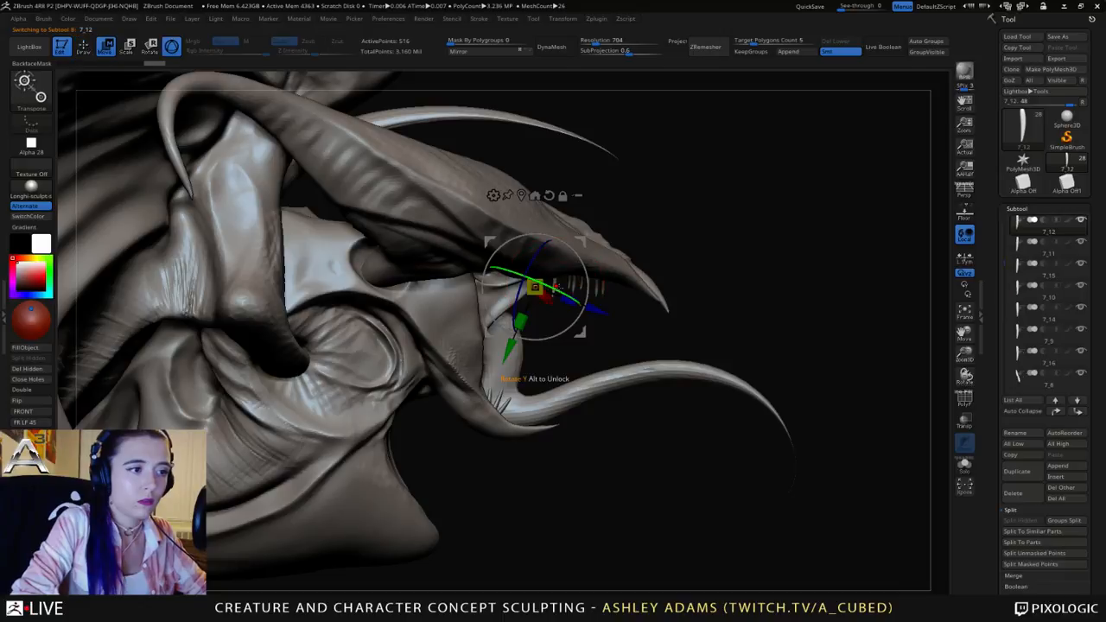
{"action": "left_click", "coordinate": [600, 309], "text": "ctrl+shift"}
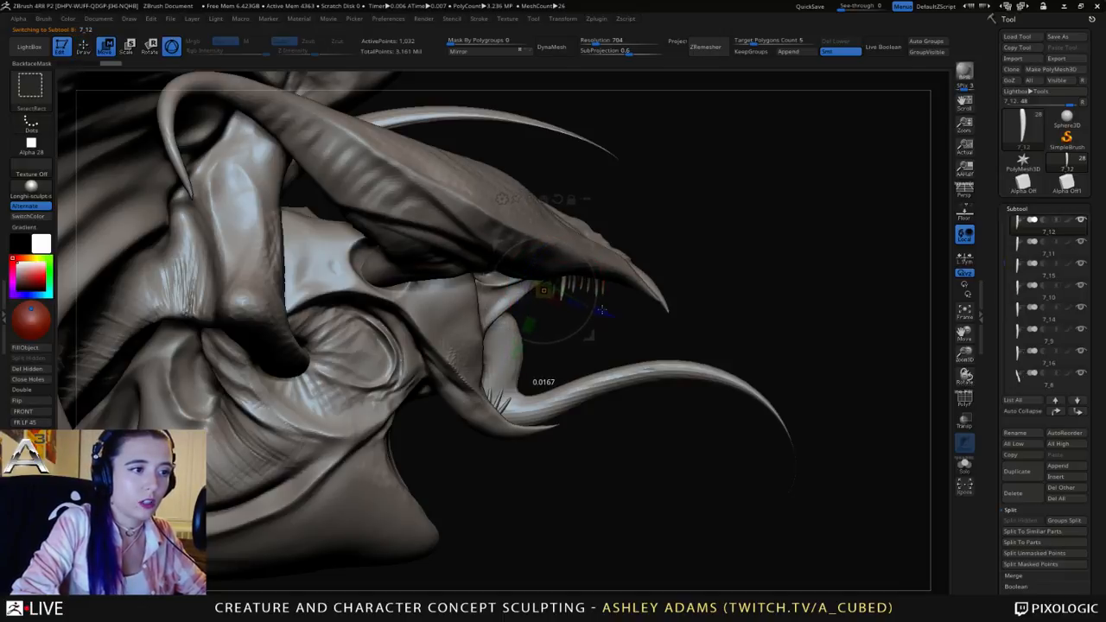
{"action": "left_click", "coordinate": [1041, 564]}
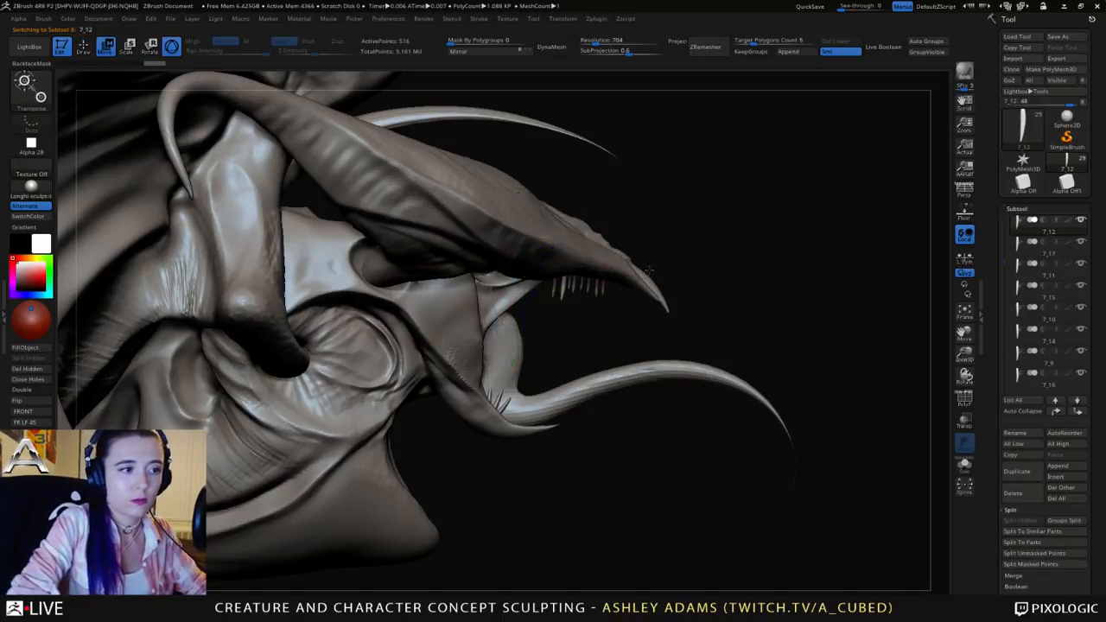
Step: Select the rearmost upper tooth 7_13, check its position in the mouth, duplicate it along the row and split off the masked points
{"action": "key", "text": "b"}
{"action": "key", "text": "s"}
{"action": "key", "text": "h"}
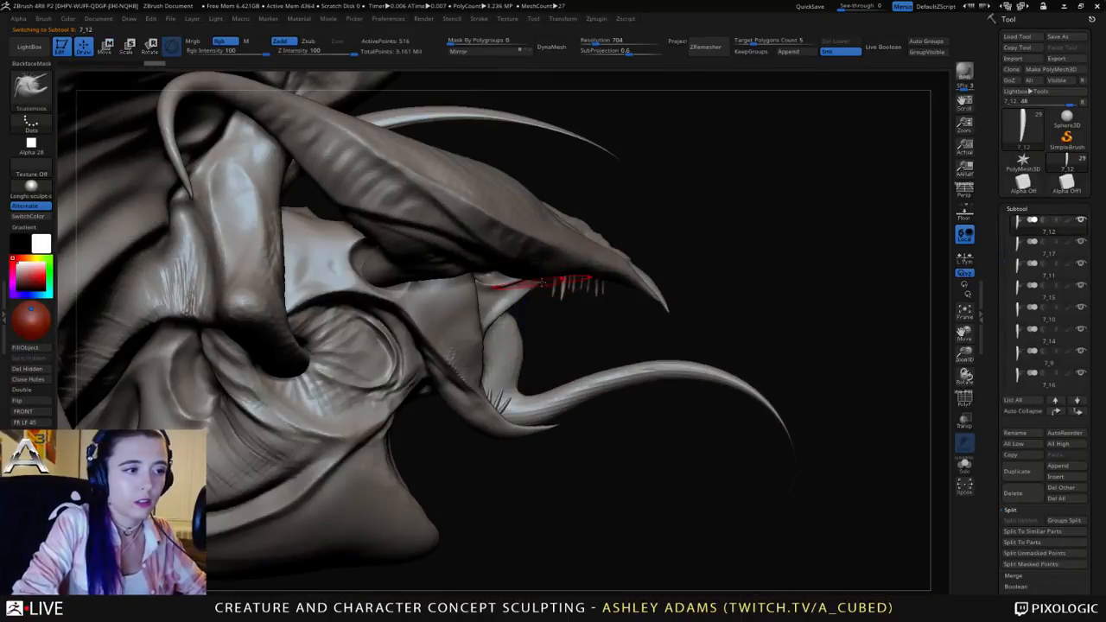
{"action": "left_click", "coordinate": [541, 294], "text": "alt"}
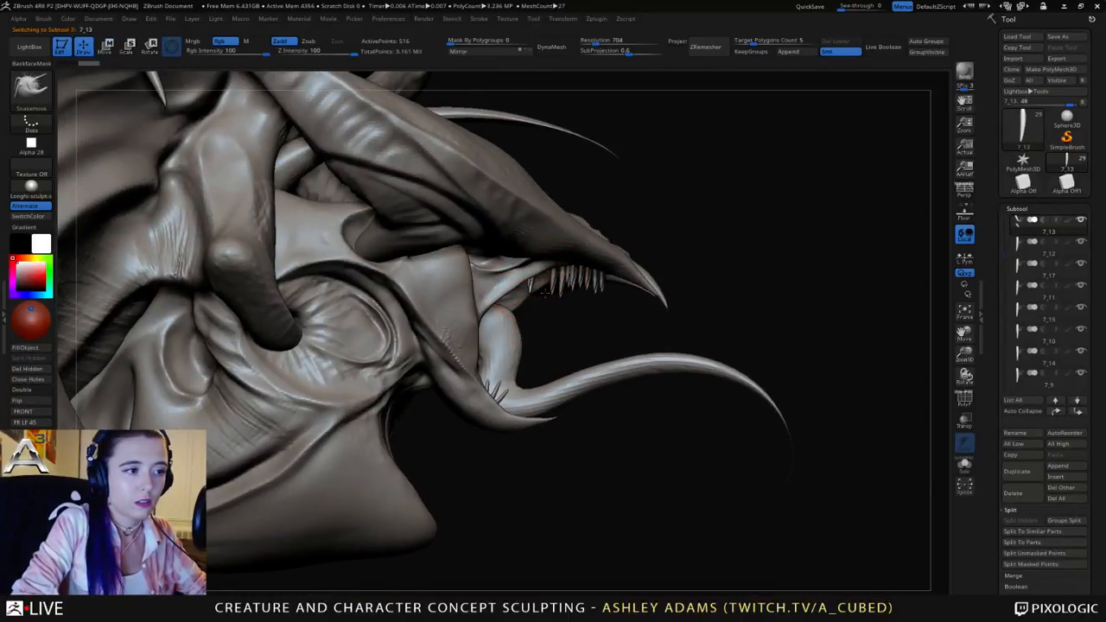
{"action": "mouse_move", "coordinate": [550, 311]}
{"action": "left_mouse_down"}
{"action": "mouse_move", "coordinate": [563, 321]}
{"action": "mouse_move", "coordinate": [584, 307]}
{"action": "left_mouse_up"}
{"action": "key", "text": "w"}
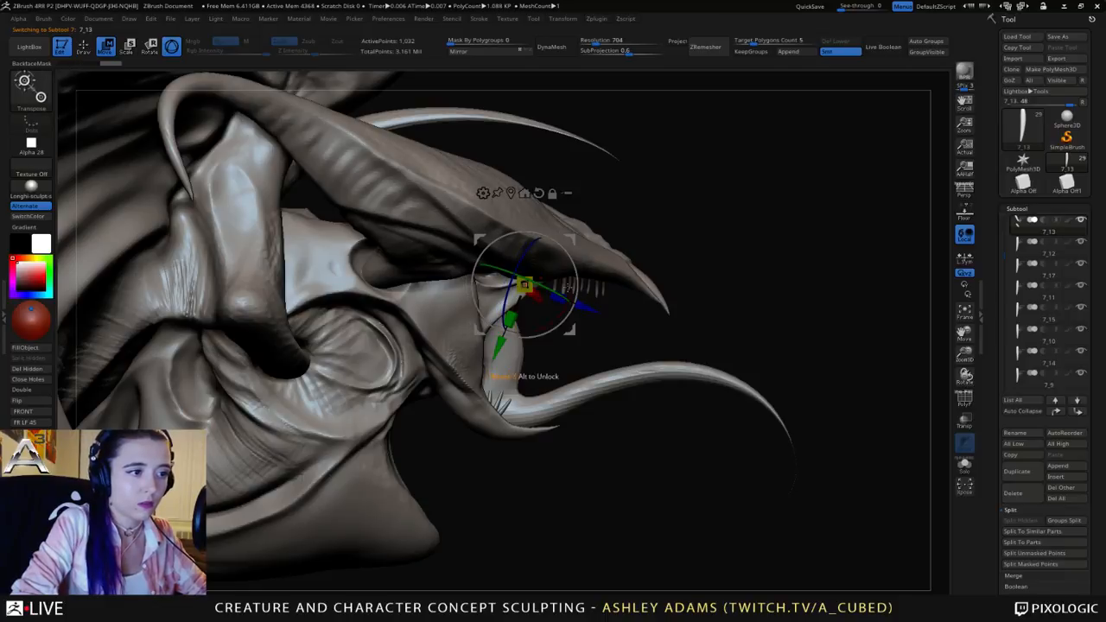
{"action": "left_click_drag", "start_coordinate": [501, 344], "coordinate": [499, 346]}
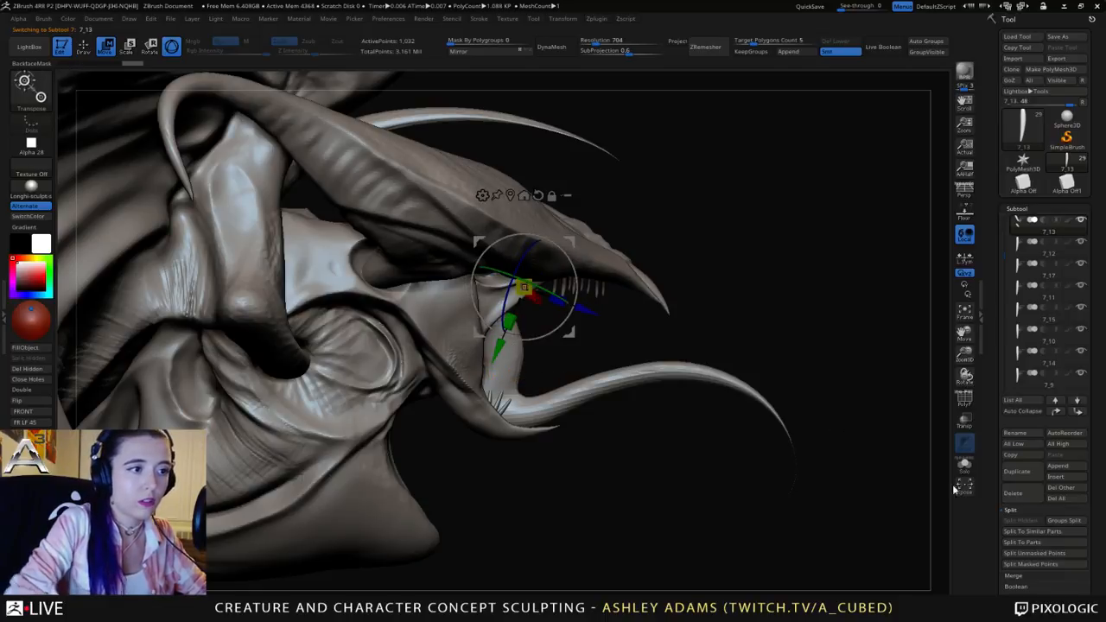
{"action": "left_click", "coordinate": [1044, 564]}
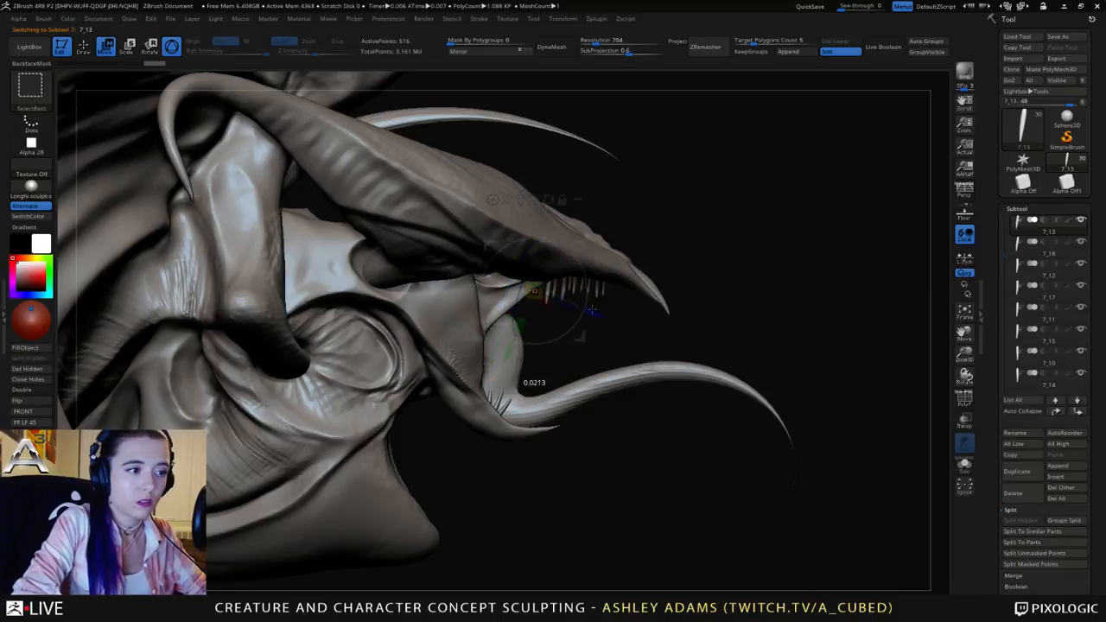
Step: Extend the back end of the upper tooth row with another copy of tooth 7_13, splitting its masked points into a separate subtool
{"action": "key", "text": "b"}
{"action": "key", "text": "s"}
{"action": "key", "text": "h"}
{"action": "key", "text": "q"}
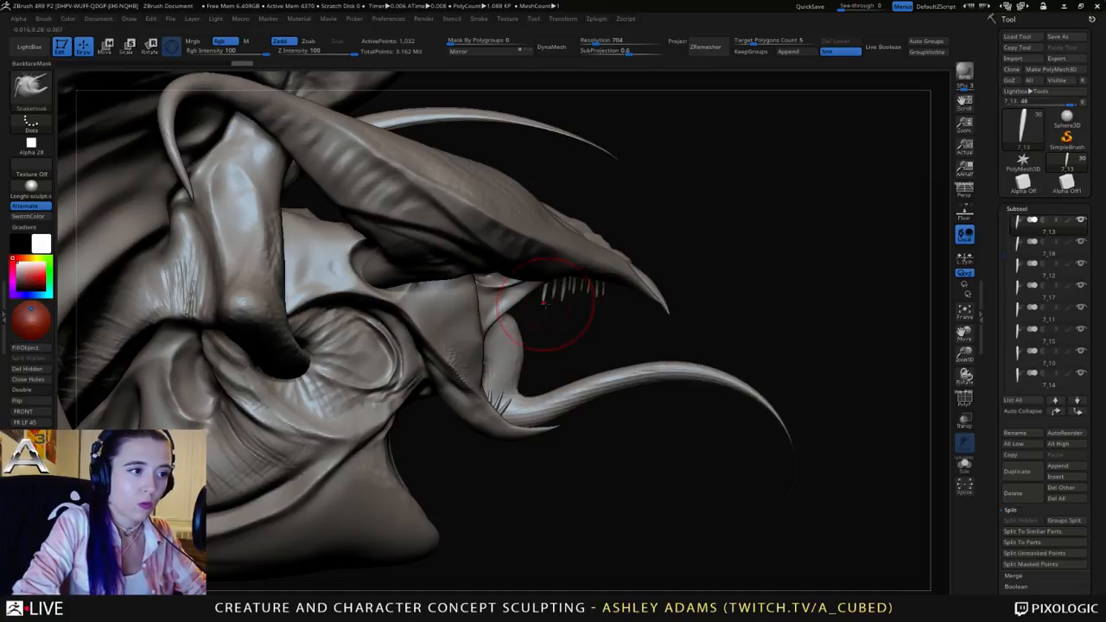
{"action": "left_click", "coordinate": [1021, 563]}
Step: Pick the front upper tooth 7_9, duplicate it slightly along the jaw to tighten the row, and split off the masked points
{"action": "left_click", "coordinate": [604, 291], "text": "alt"}
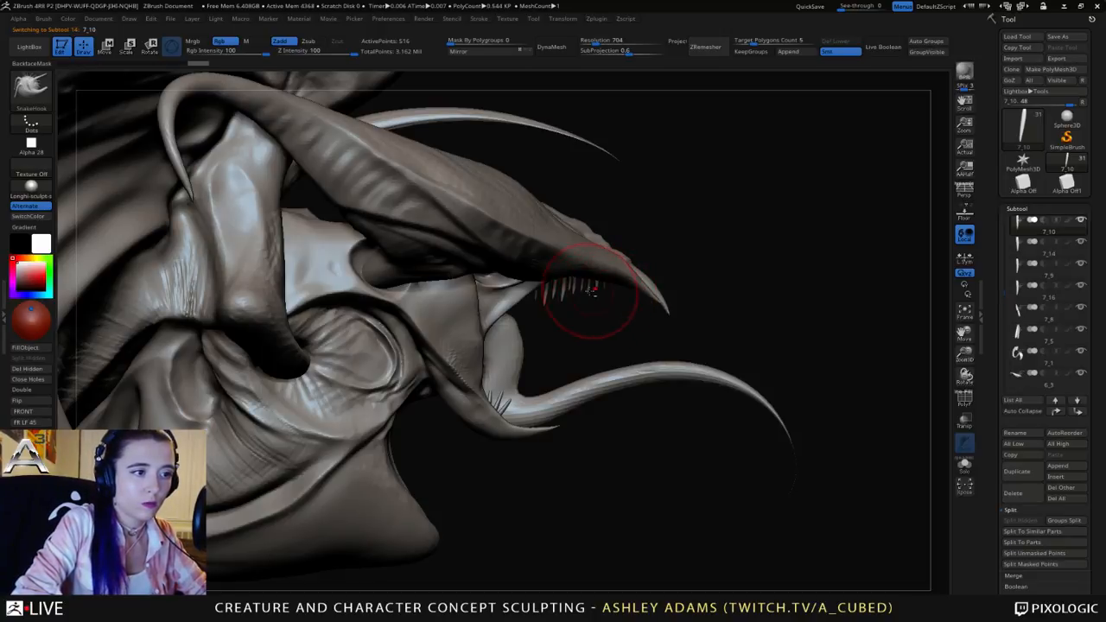
{"action": "left_click", "coordinate": [587, 290], "text": "alt"}
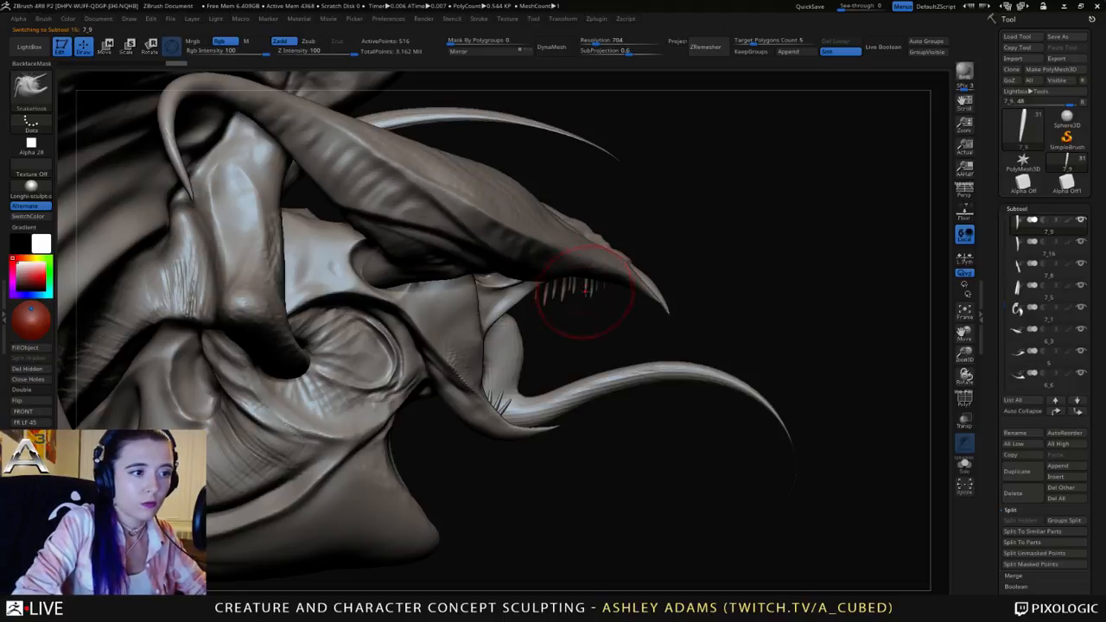
{"action": "key", "text": "w"}
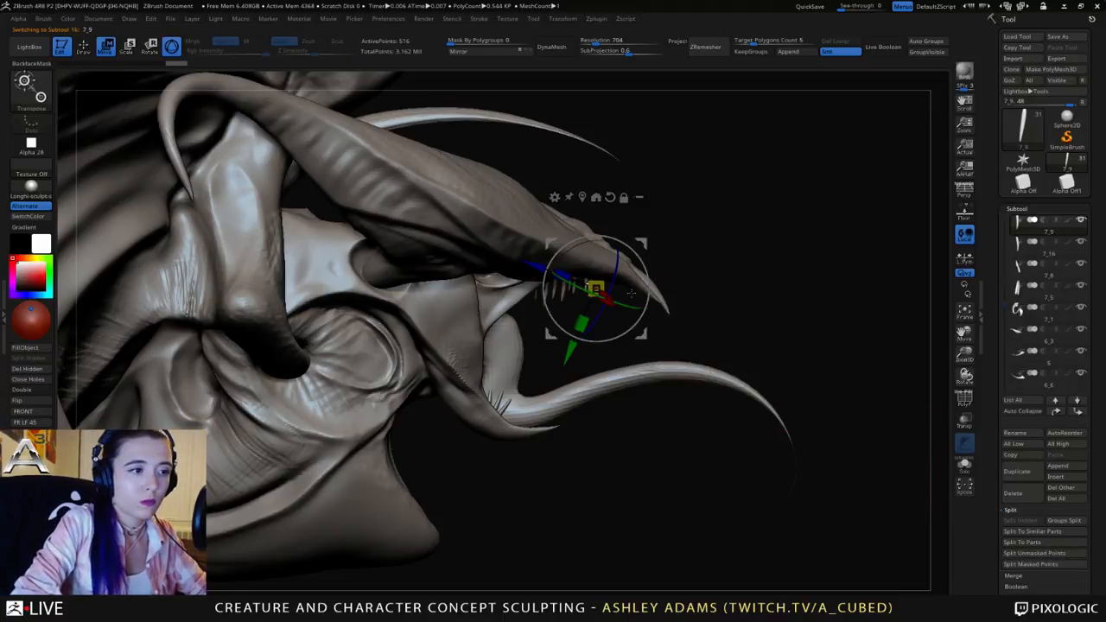
{"action": "left_click_drag", "start_coordinate": [531, 266], "coordinate": [536, 267]}
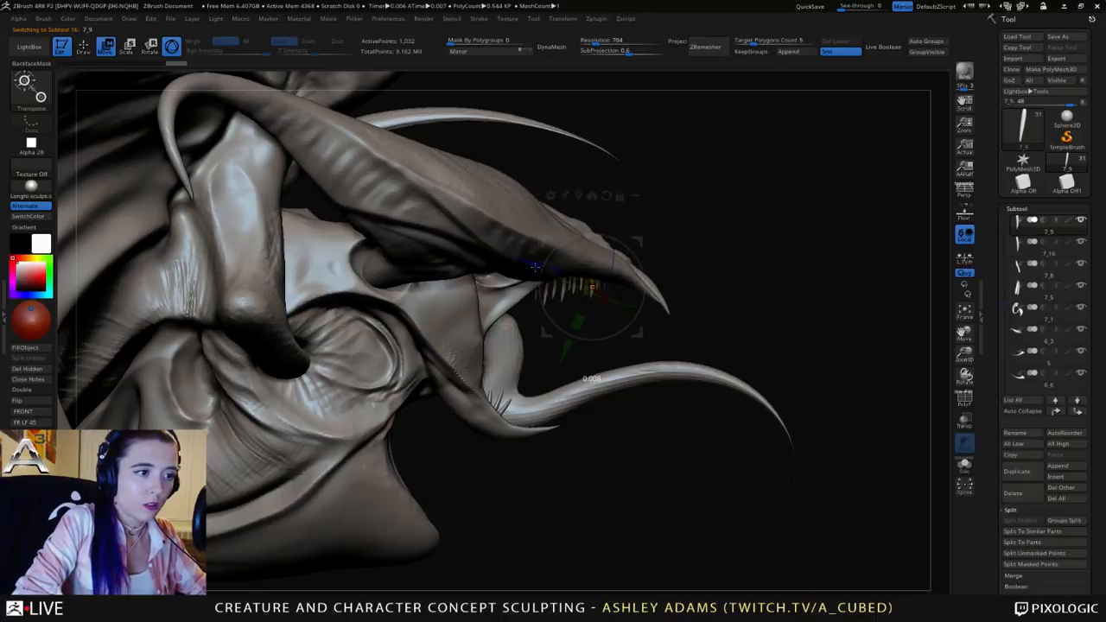
{"action": "left_click", "coordinate": [1022, 565]}
{"action": "key", "text": "q"}
Step: Examine the upper tooth row and head from the side and front, switching between the body and upper beak subtools
{"action": "left_click_drag", "start_coordinate": [649, 222], "coordinate": [586, 275]}
{"action": "mouse_move", "coordinate": [646, 293]}
{"action": "right_mouse_down", "text": "ctrl"}
{"action": "mouse_move", "coordinate": [639, 365]}
{"action": "mouse_move", "coordinate": [587, 302]}
{"action": "mouse_move", "coordinate": [658, 297]}
{"action": "mouse_move", "coordinate": [655, 250]}
{"action": "right_mouse_up", "text": "ctrl"}
{"action": "mouse_move", "coordinate": [527, 285]}
{"action": "right_mouse_down"}
{"action": "mouse_move", "coordinate": [610, 298]}
{"action": "mouse_move", "coordinate": [603, 329]}
{"action": "mouse_move", "coordinate": [596, 207]}
{"action": "mouse_move", "coordinate": [607, 243]}
{"action": "right_mouse_up"}
{"action": "mouse_move", "coordinate": [605, 282]}
{"action": "right_mouse_down", "text": "ctrl"}
{"action": "mouse_move", "coordinate": [573, 112]}
{"action": "mouse_move", "coordinate": [666, 185]}
{"action": "mouse_move", "coordinate": [620, 214]}
{"action": "mouse_move", "coordinate": [617, 167]}
{"action": "mouse_move", "coordinate": [652, 237]}
{"action": "mouse_move", "coordinate": [738, 226]}
{"action": "mouse_move", "coordinate": [714, 238]}
{"action": "right_mouse_up", "text": "ctrl"}
{"action": "right_click", "coordinate": [632, 192]}
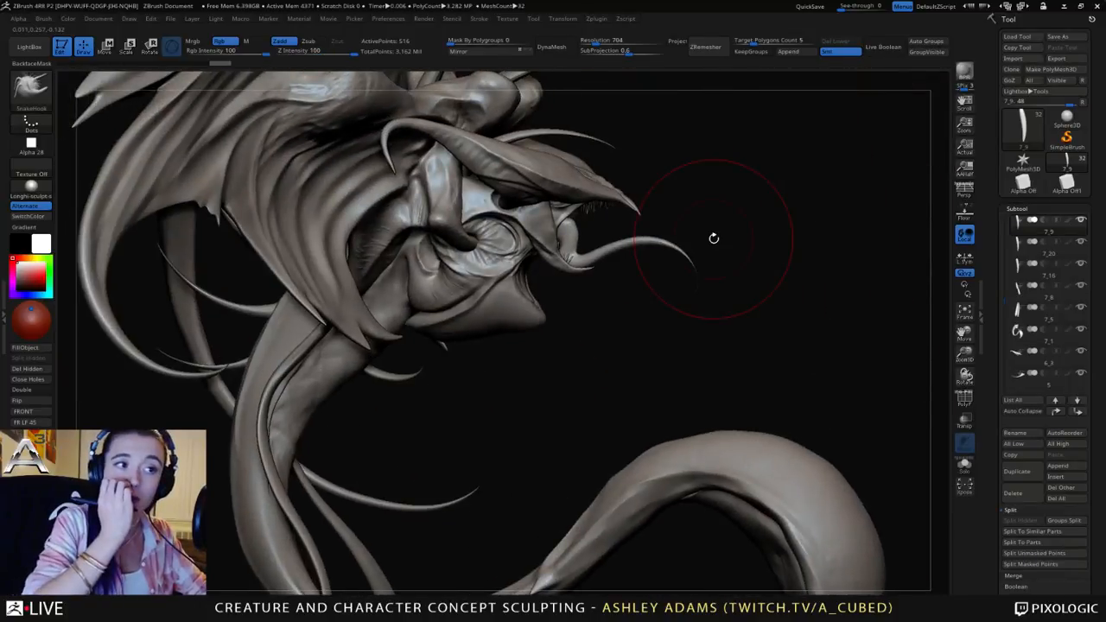
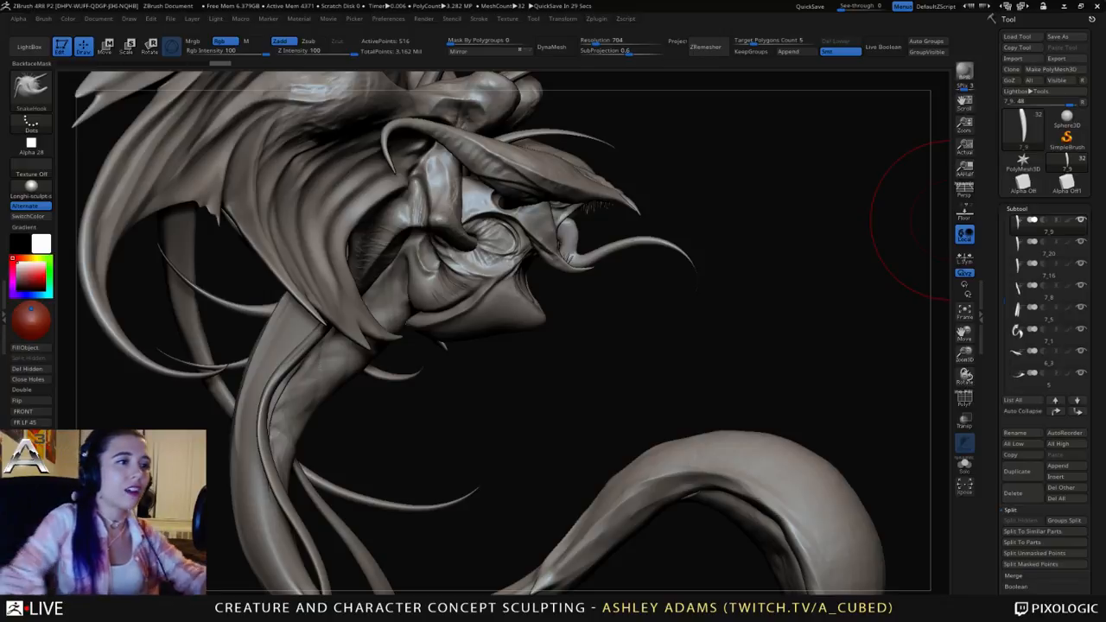
{"action": "mouse_move", "coordinate": [941, 220]}
{"action": "right_mouse_down"}
{"action": "mouse_move", "coordinate": [830, 229]}
{"action": "mouse_move", "coordinate": [778, 345]}
{"action": "right_mouse_up"}
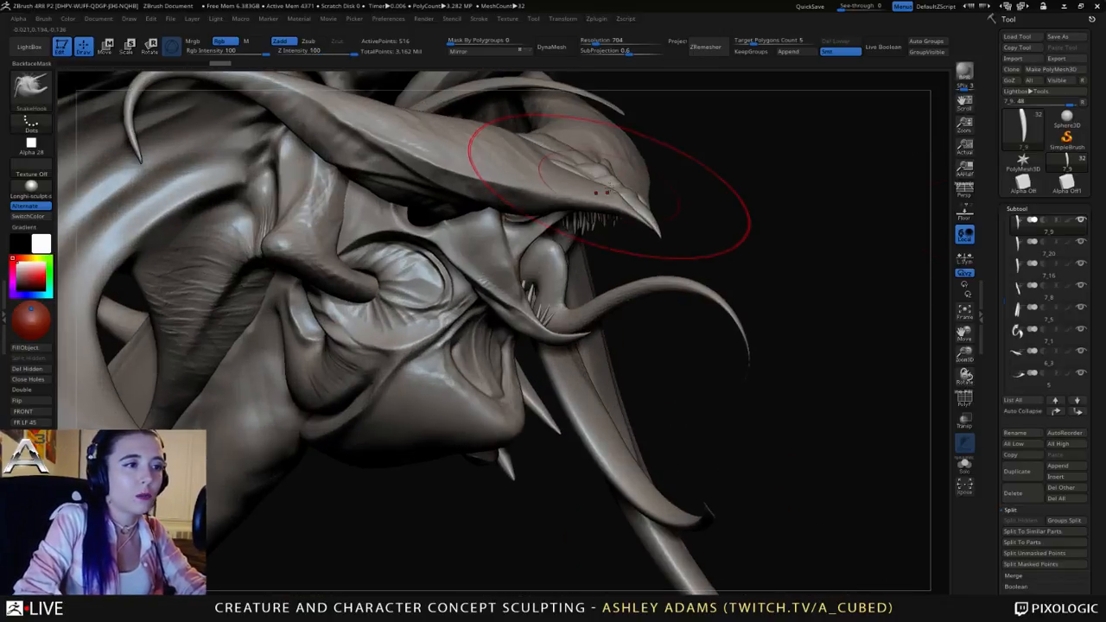
{"action": "left_click", "coordinate": [611, 185], "text": "alt"}
{"action": "right_click", "coordinate": [614, 184]}
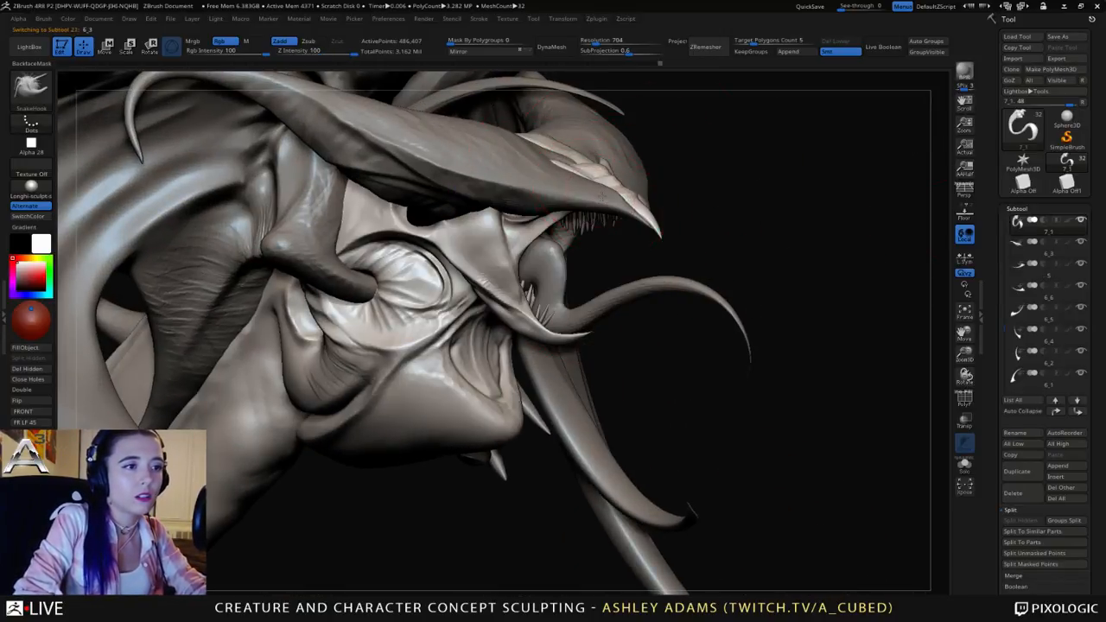
{"action": "left_click", "coordinate": [615, 186], "text": "alt"}
{"action": "right_click_drag", "start_coordinate": [638, 184], "coordinate": [617, 186]}
{"action": "right_click", "coordinate": [616, 185]}
{"action": "left_click", "coordinate": [615, 187], "text": "alt"}
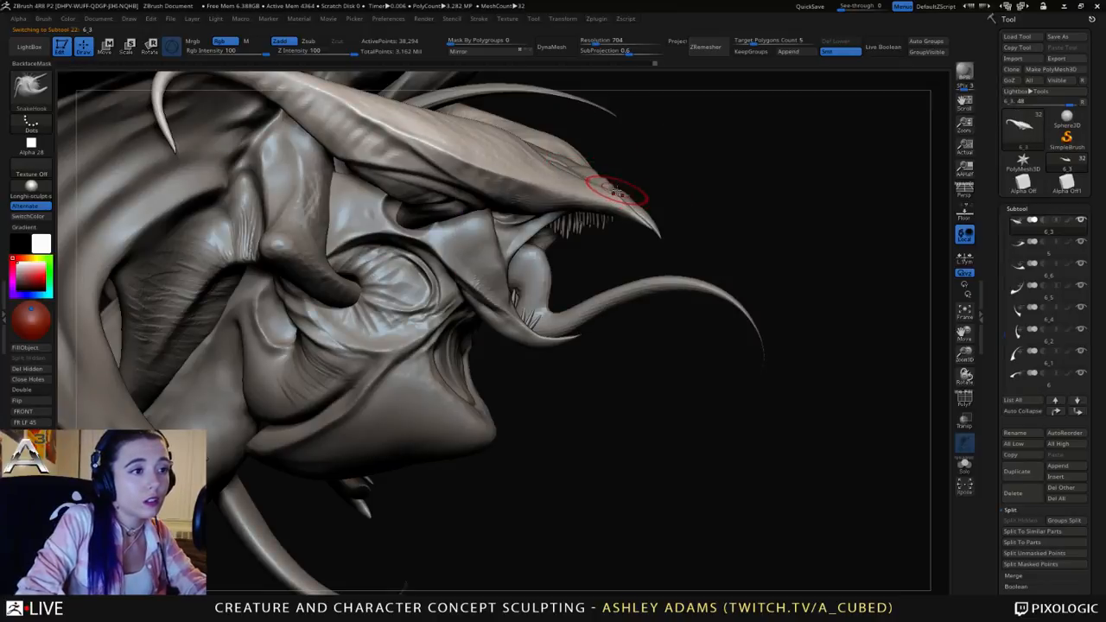
{"action": "mouse_move", "coordinate": [616, 194]}
{"action": "right_mouse_down"}
{"action": "mouse_move", "coordinate": [558, 177]}
{"action": "mouse_move", "coordinate": [572, 183]}
{"action": "right_mouse_up"}
{"action": "right_click_drag", "start_coordinate": [628, 223], "coordinate": [566, 72], "text": "ctrl"}
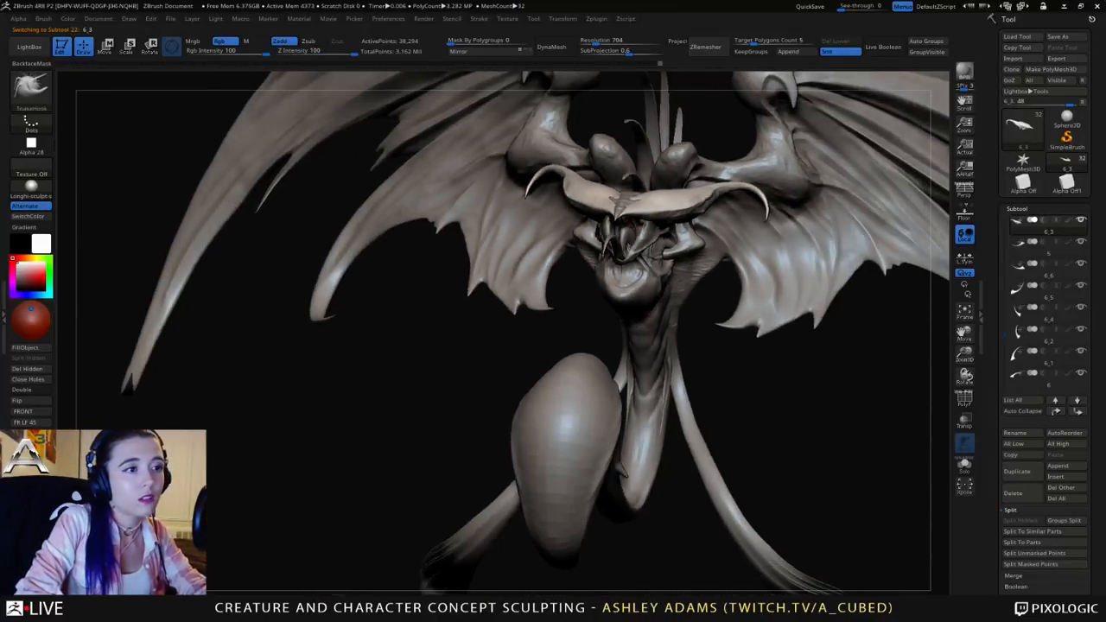
{"action": "mouse_move", "coordinate": [566, 259]}
{"action": "right_mouse_down"}
{"action": "mouse_move", "coordinate": [623, 264]}
{"action": "mouse_move", "coordinate": [612, 270]}
{"action": "mouse_move", "coordinate": [649, 304]}
{"action": "mouse_move", "coordinate": [641, 467]}
{"action": "right_mouse_up"}
Step: Select the creature's body and work the fold along the lower jaw with the ClayBuildup brush
{"action": "left_click", "coordinate": [632, 277], "text": "alt"}
{"action": "key", "text": "b"}
{"action": "key", "text": "c"}
{"action": "key", "text": "b"}
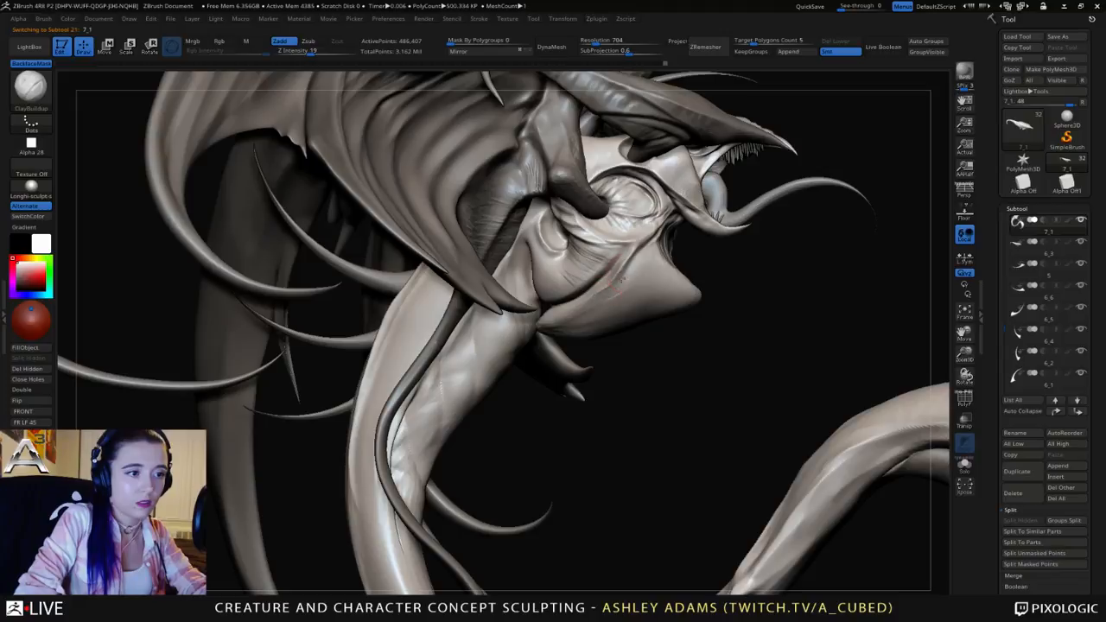
{"action": "mouse_move", "coordinate": [554, 315]}
{"action": "right_mouse_down"}
{"action": "mouse_move", "coordinate": [553, 298]}
{"action": "mouse_move", "coordinate": [538, 304]}
{"action": "right_mouse_up"}
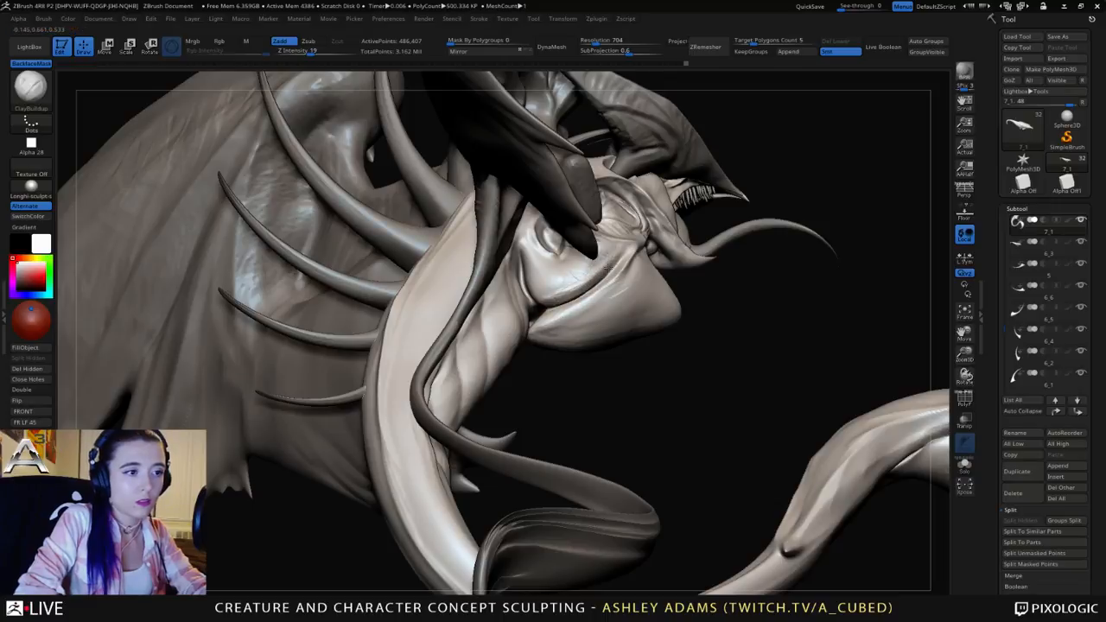
{"action": "left_click_drag", "start_coordinate": [582, 272], "coordinate": [544, 289]}
{"action": "mouse_move", "coordinate": [581, 267]}
{"action": "right_mouse_down"}
{"action": "mouse_move", "coordinate": [593, 327]}
{"action": "mouse_move", "coordinate": [608, 283]}
{"action": "right_mouse_up"}
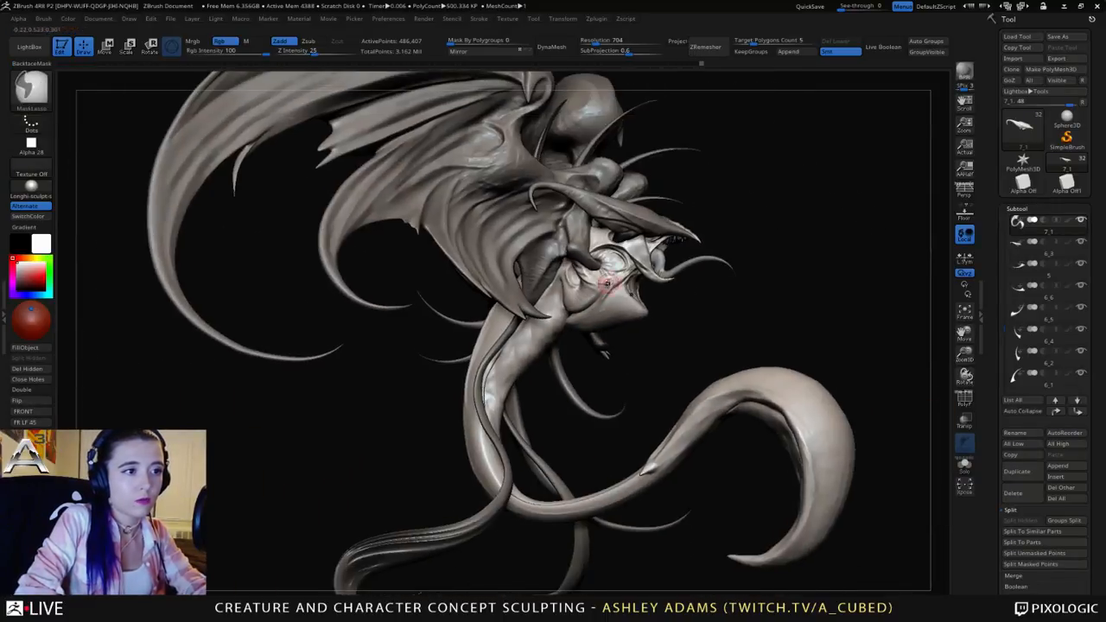
Step: Load the Slash2 brush from the Slash folder of the brush library
{"action": "left_click", "coordinate": [28, 47]}
{"action": "left_click", "coordinate": [180, 79]}
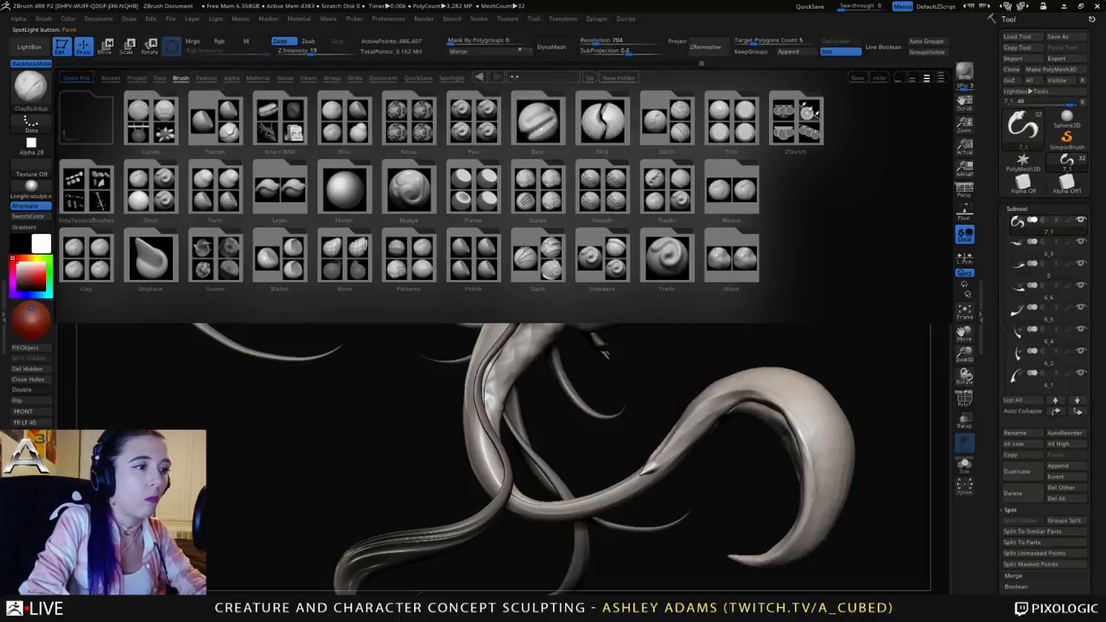
{"action": "double_click", "coordinate": [427, 234]}
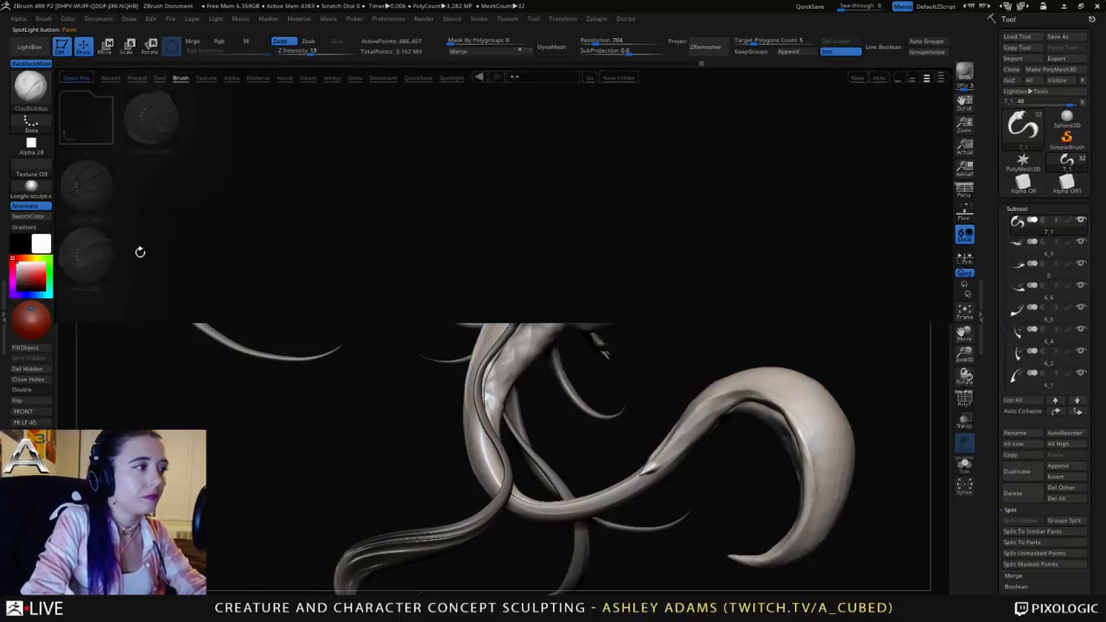
{"action": "double_click", "coordinate": [93, 247]}
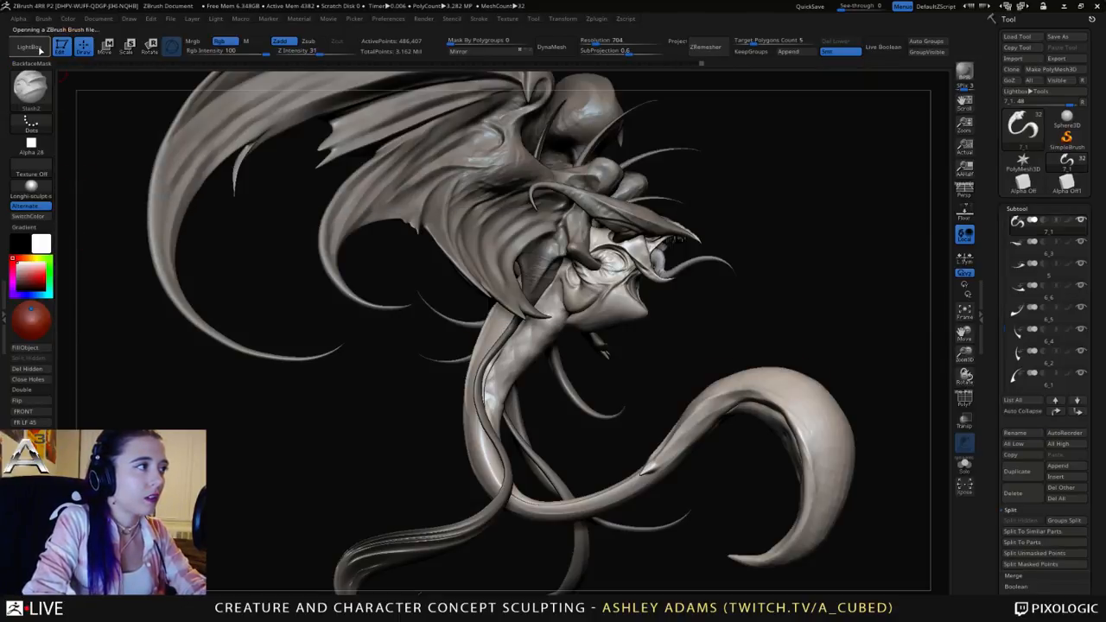
{"action": "left_click", "coordinate": [34, 48]}
{"action": "left_click", "coordinate": [181, 79]}
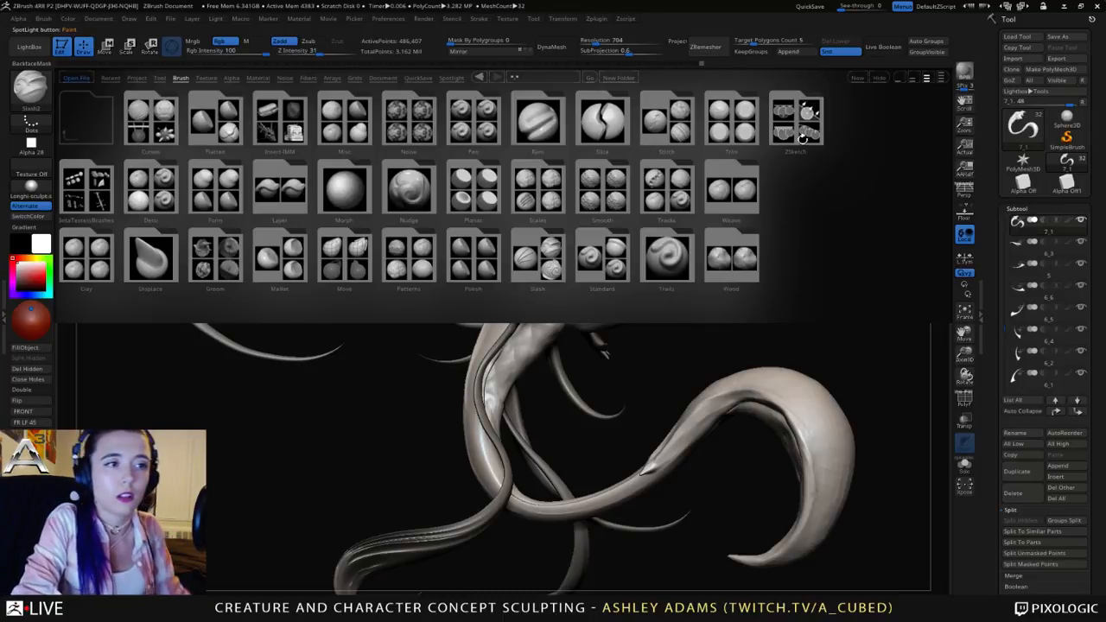
{"action": "left_click", "coordinate": [30, 48]}
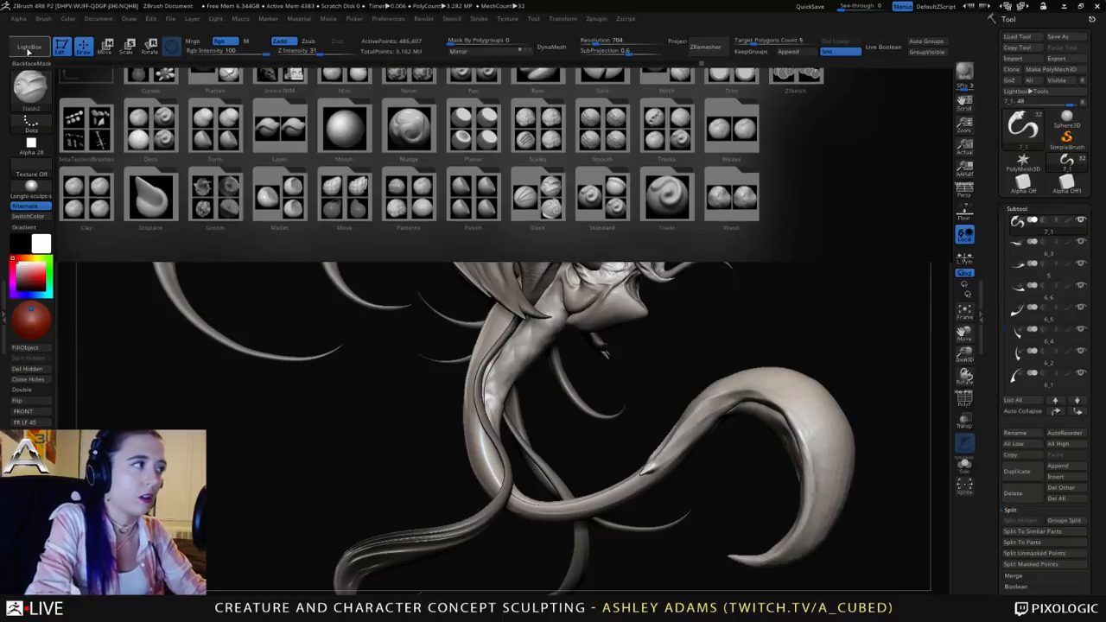
{"action": "key", "text": "b"}
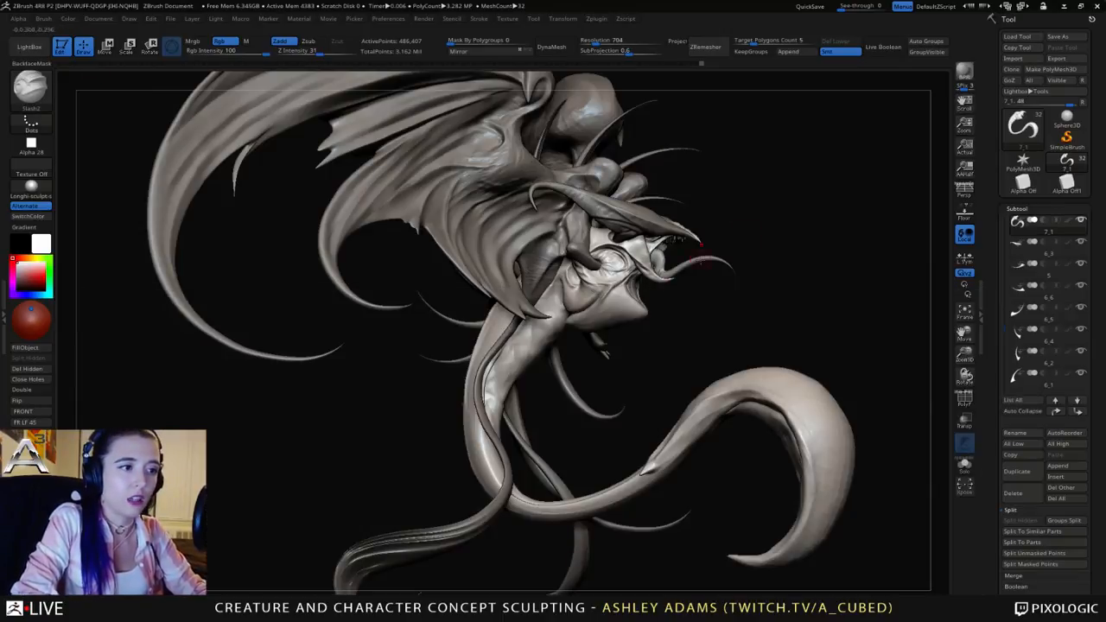
Step: Carve slanted creases across the throat just below the jaw with the Slash2 brush
{"action": "mouse_move", "coordinate": [702, 253]}
{"action": "right_mouse_down"}
{"action": "mouse_move", "coordinate": [595, 283]}
{"action": "mouse_move", "coordinate": [726, 282]}
{"action": "right_mouse_up"}
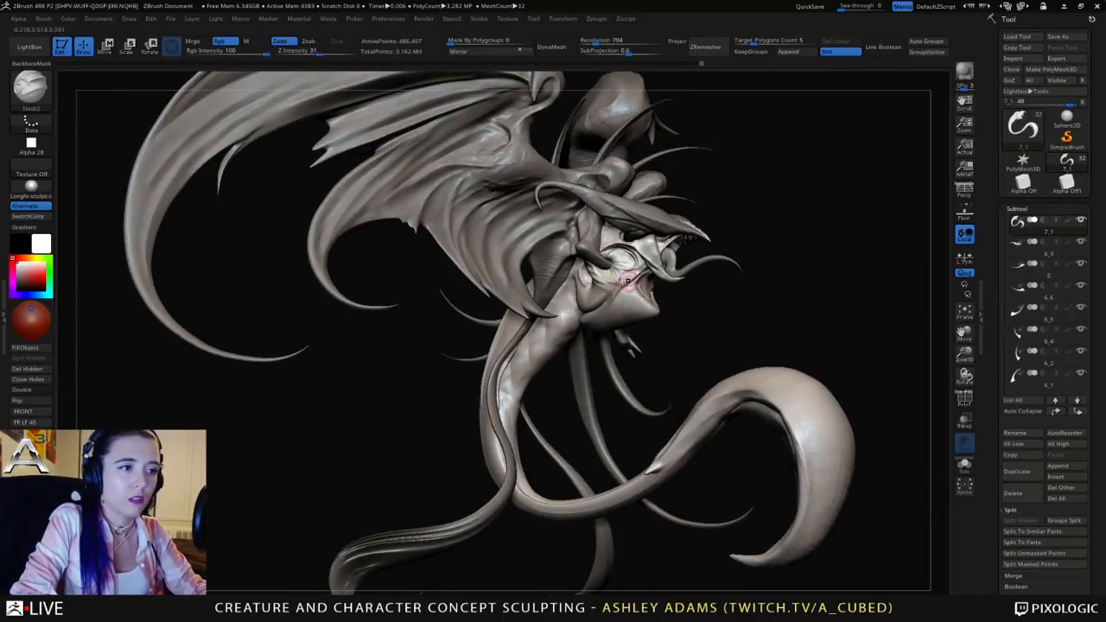
{"action": "right_click_drag", "start_coordinate": [605, 302], "coordinate": [569, 407], "text": "ctrl"}
{"action": "right_click_drag", "start_coordinate": [574, 342], "coordinate": [608, 177]}
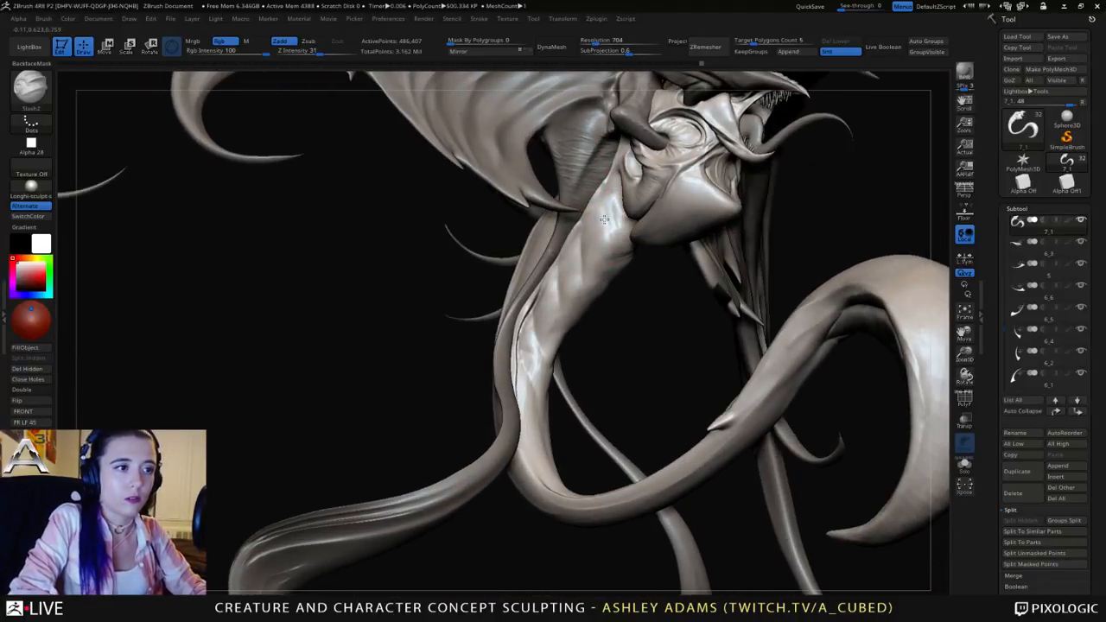
{"action": "left_click_drag", "start_coordinate": [619, 171], "coordinate": [614, 259]}
{"action": "right_click_drag", "start_coordinate": [601, 228], "coordinate": [615, 262]}
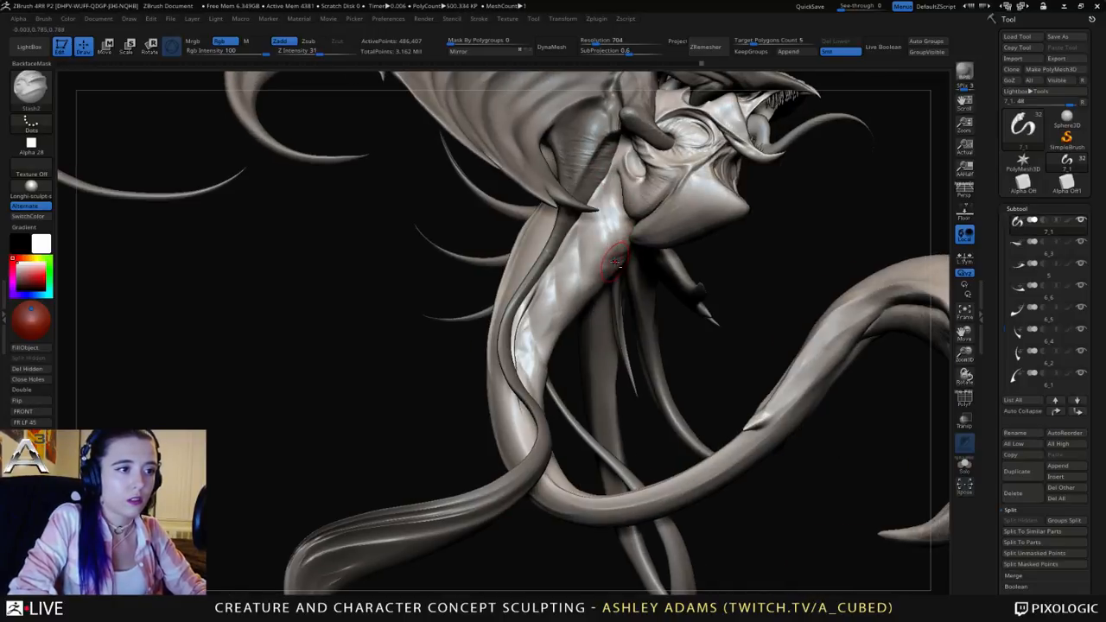
{"action": "left_click_drag", "start_coordinate": [624, 149], "coordinate": [597, 289]}
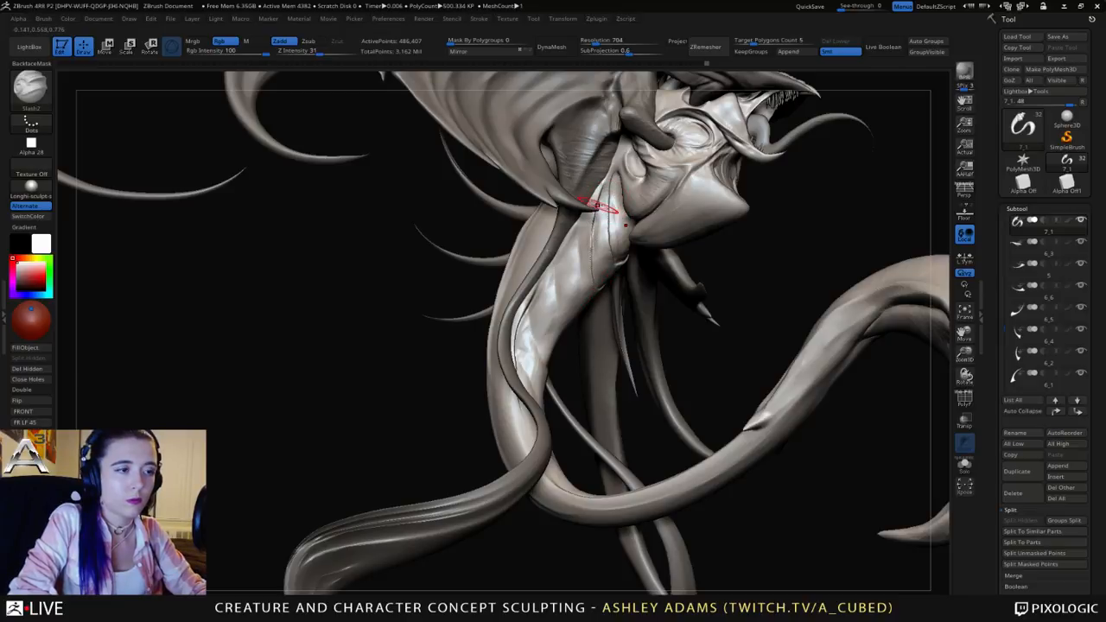
Step: Continue the slanted Slash2 creases down the middle of the neck in overlapping folds
{"action": "right_click_drag", "start_coordinate": [601, 207], "coordinate": [588, 204]}
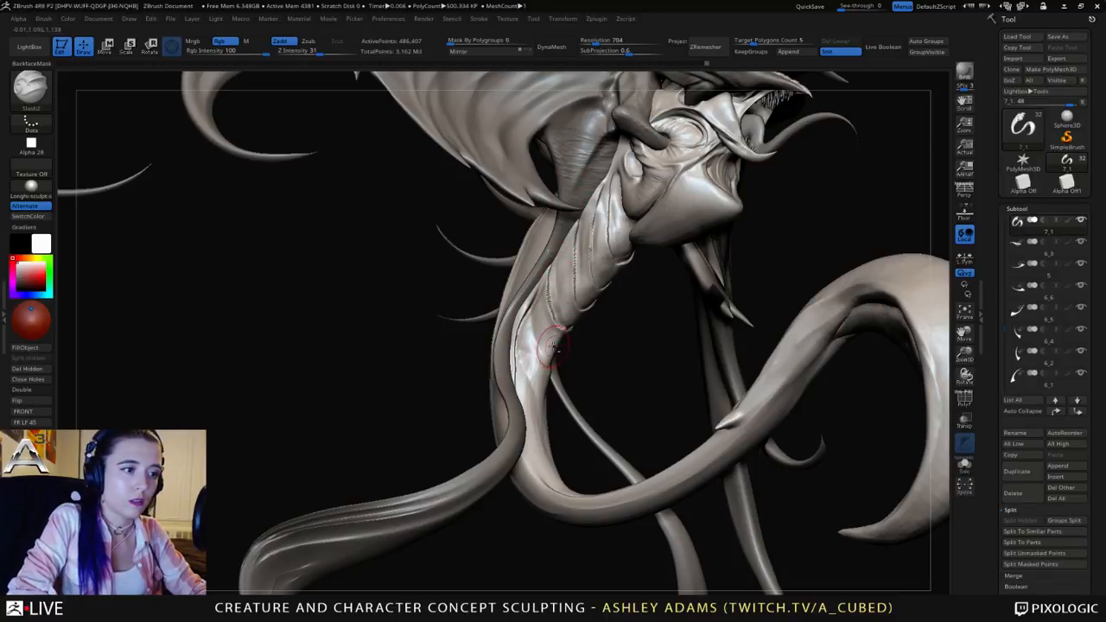
{"action": "left_click_drag", "start_coordinate": [546, 351], "coordinate": [532, 316]}
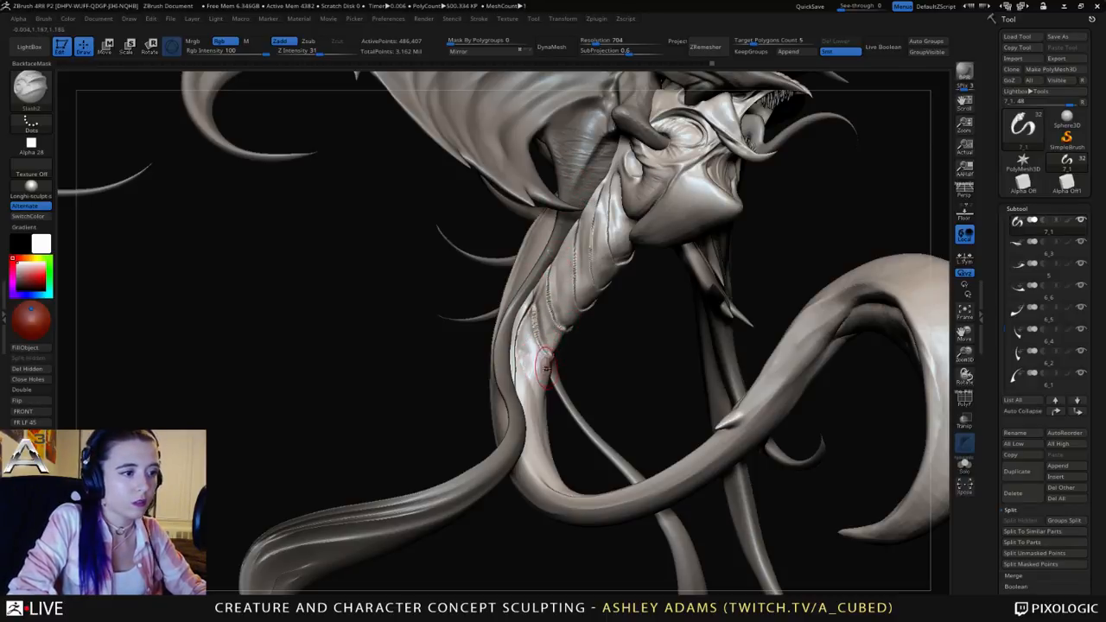
{"action": "left_click_drag", "start_coordinate": [521, 354], "coordinate": [521, 337]}
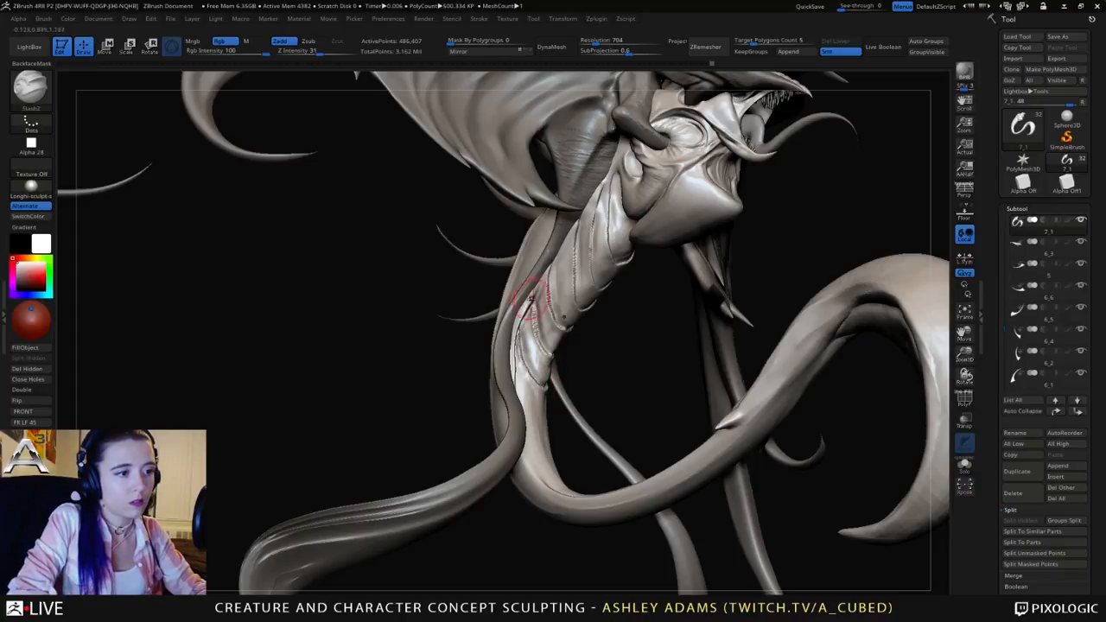
Step: Carve overlapping V-shaped folds along the underside of the body, from the neck's opposite side down to the lower bend
{"action": "mouse_move", "coordinate": [643, 307]}
{"action": "left_mouse_down"}
{"action": "mouse_move", "coordinate": [498, 323]}
{"action": "mouse_move", "coordinate": [528, 356]}
{"action": "left_mouse_up"}
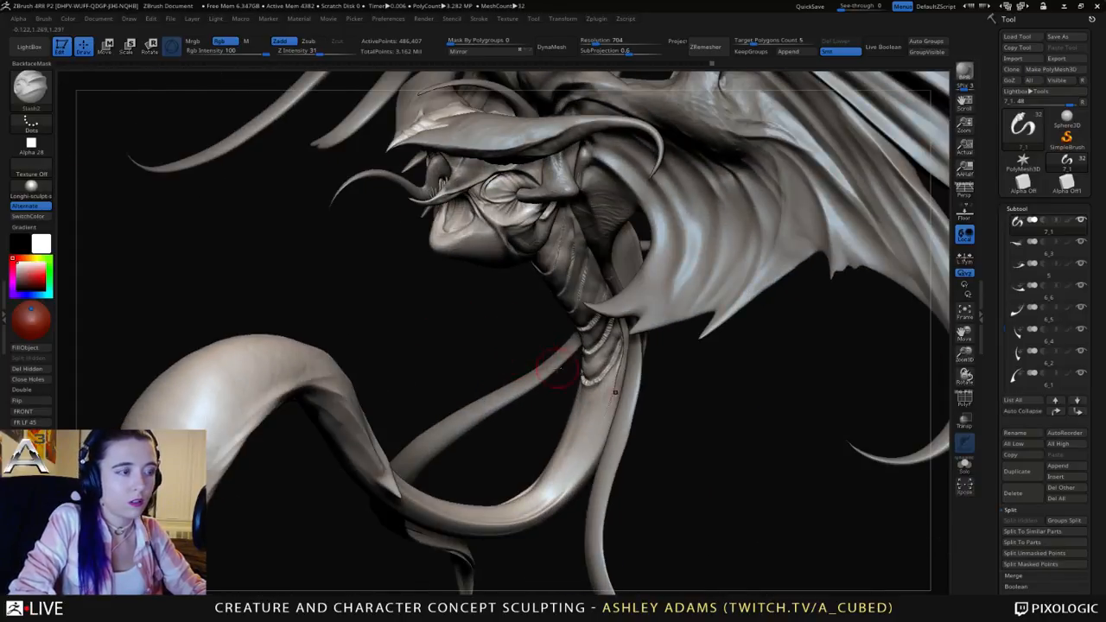
{"action": "left_click_drag", "start_coordinate": [579, 420], "coordinate": [619, 379], "text": "shift"}
{"action": "key", "text": "ctrl+z"}
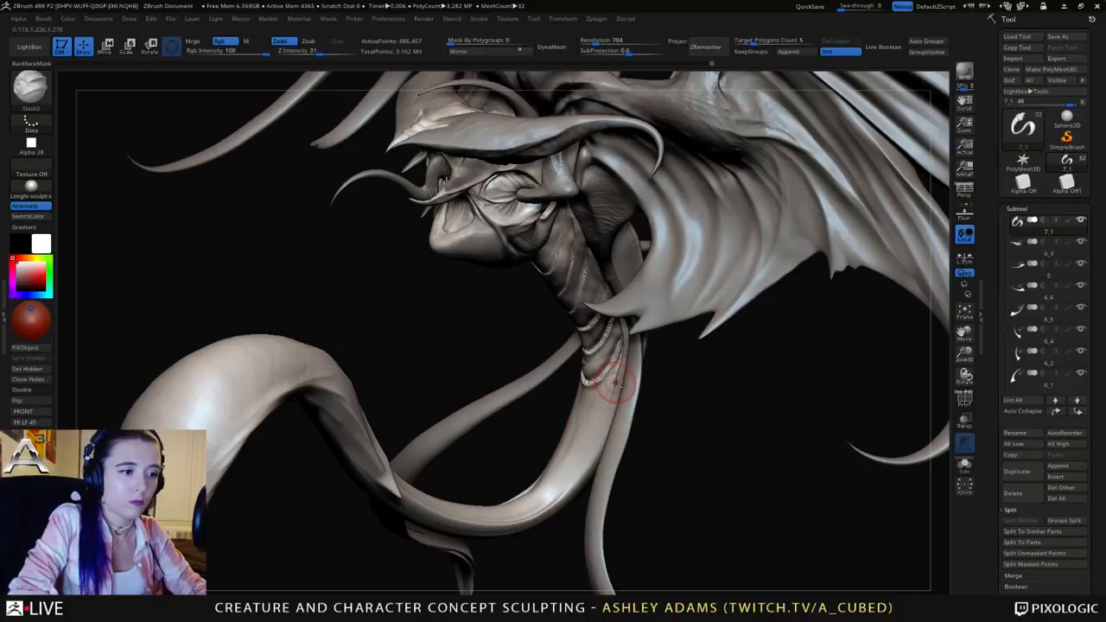
{"action": "mouse_move", "coordinate": [582, 419]}
{"action": "left_mouse_down"}
{"action": "mouse_move", "coordinate": [584, 442]}
{"action": "mouse_move", "coordinate": [567, 449]}
{"action": "left_mouse_up"}
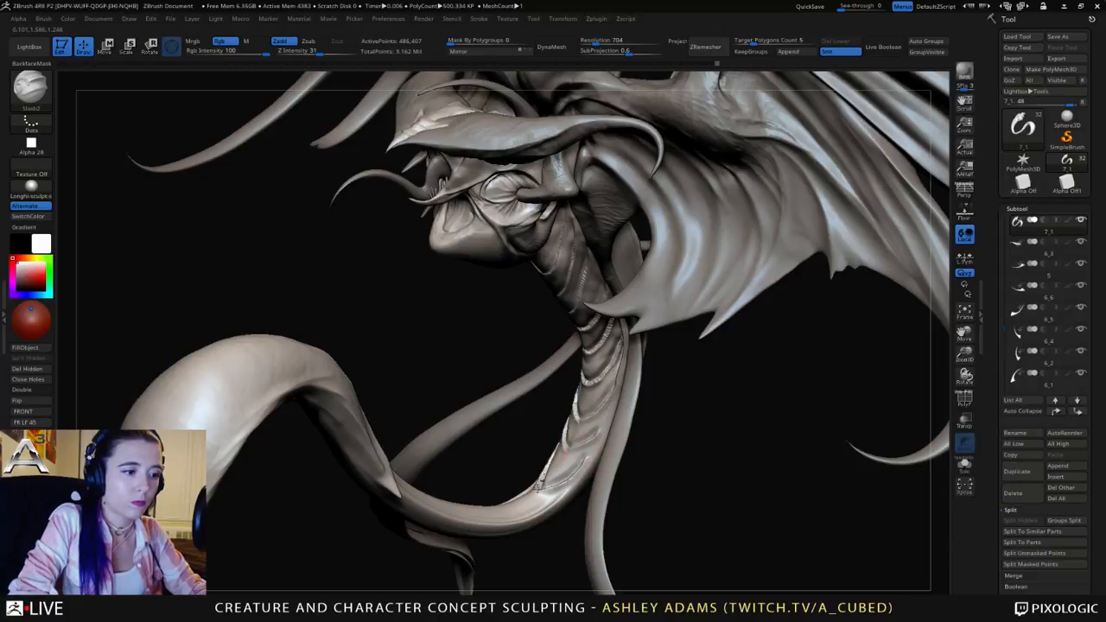
{"action": "left_click_drag", "start_coordinate": [539, 486], "coordinate": [492, 508]}
Step: Extend the slashed folds past the lower bend to the tail spike and cut small notches along the curled tail's edge
{"action": "mouse_move", "coordinate": [495, 510]}
{"action": "right_mouse_down"}
{"action": "mouse_move", "coordinate": [508, 511]}
{"action": "mouse_move", "coordinate": [519, 562]}
{"action": "mouse_move", "coordinate": [586, 486]}
{"action": "right_mouse_up"}
{"action": "mouse_move", "coordinate": [585, 485]}
{"action": "left_mouse_down"}
{"action": "mouse_move", "coordinate": [570, 469]}
{"action": "mouse_move", "coordinate": [514, 495]}
{"action": "left_mouse_up"}
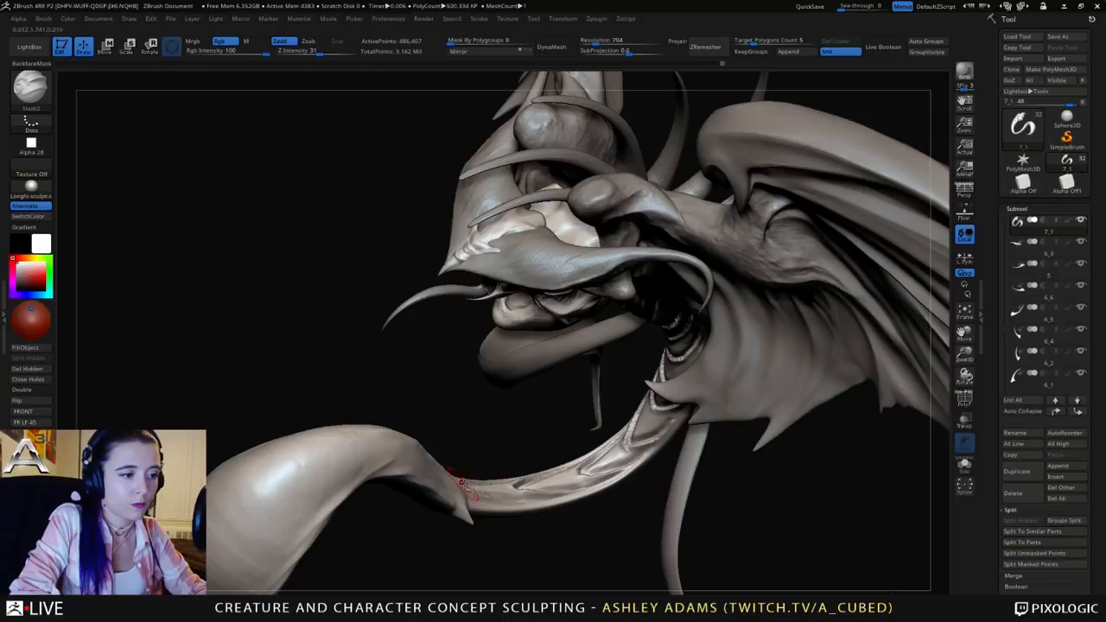
{"action": "mouse_move", "coordinate": [460, 484]}
{"action": "right_mouse_down"}
{"action": "mouse_move", "coordinate": [484, 519]}
{"action": "mouse_move", "coordinate": [475, 488]}
{"action": "right_mouse_up"}
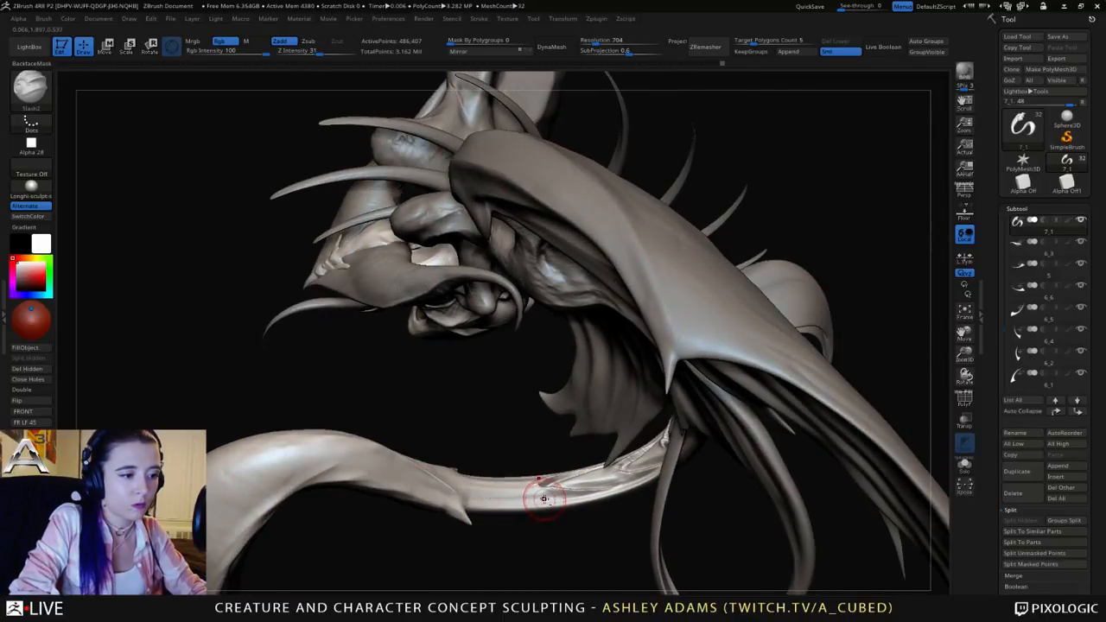
{"action": "mouse_move", "coordinate": [543, 498]}
{"action": "left_mouse_down"}
{"action": "mouse_move", "coordinate": [453, 477]}
{"action": "mouse_move", "coordinate": [469, 495]}
{"action": "left_mouse_up"}
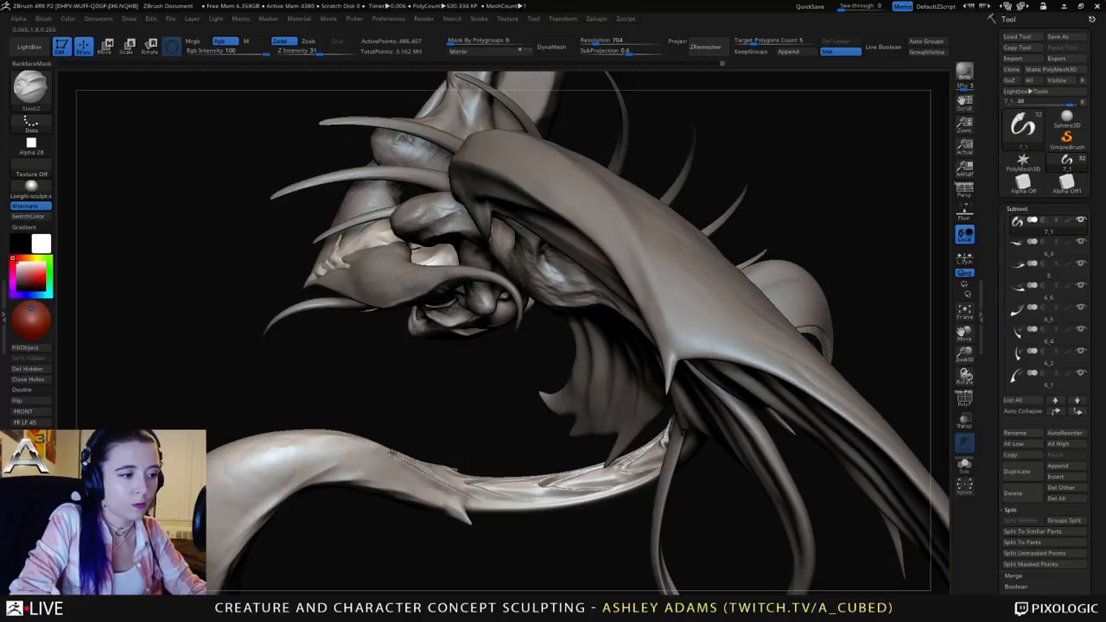
{"action": "mouse_move", "coordinate": [377, 440]}
{"action": "right_mouse_down"}
{"action": "mouse_move", "coordinate": [420, 507]}
{"action": "mouse_move", "coordinate": [440, 481]}
{"action": "mouse_move", "coordinate": [453, 521]}
{"action": "mouse_move", "coordinate": [564, 351]}
{"action": "mouse_move", "coordinate": [514, 324]}
{"action": "mouse_move", "coordinate": [676, 447]}
{"action": "mouse_move", "coordinate": [682, 509]}
{"action": "mouse_move", "coordinate": [660, 450]}
{"action": "right_mouse_up"}
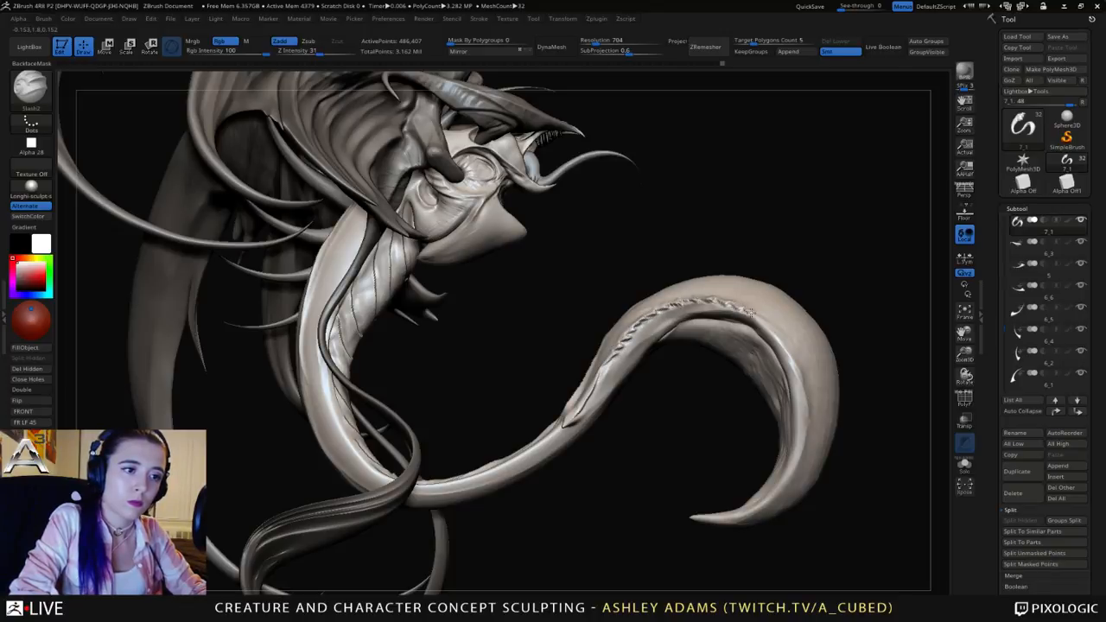
Step: Try slashing a crease along the inner rim of the curled tail, then undo the strokes
{"action": "right_click_drag", "start_coordinate": [772, 328], "coordinate": [614, 316]}
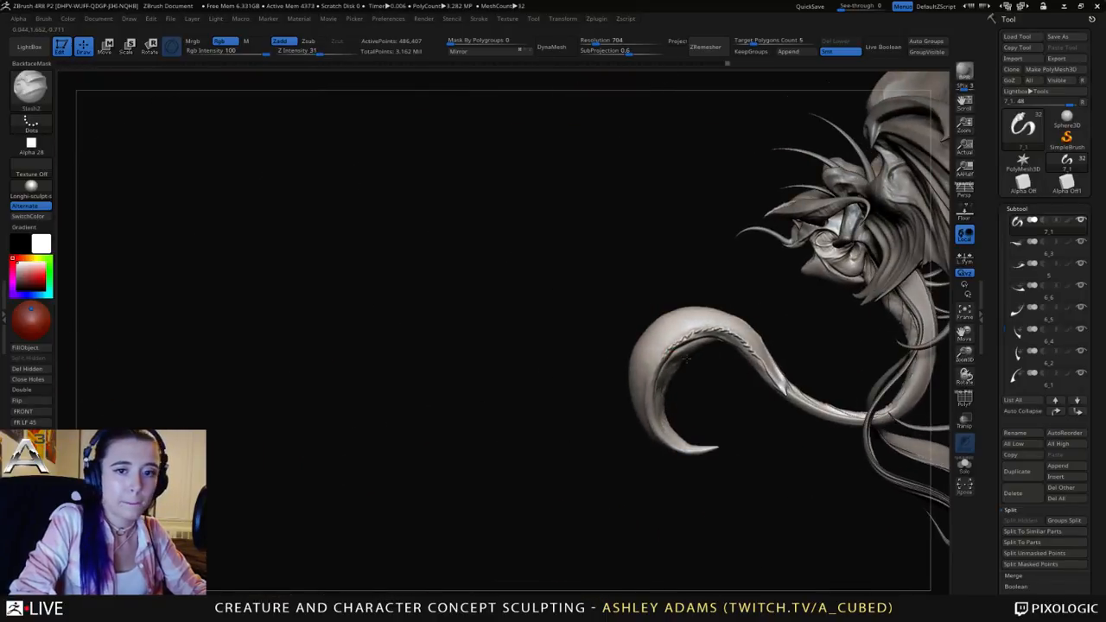
{"action": "right_click_drag", "start_coordinate": [685, 361], "coordinate": [654, 338]}
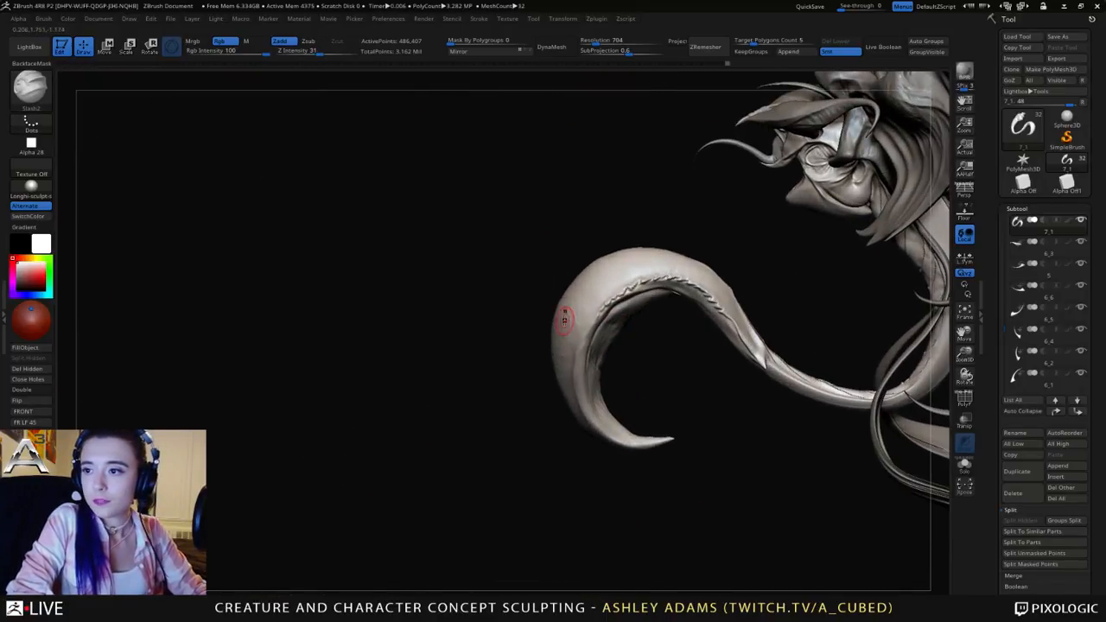
{"action": "right_click_drag", "start_coordinate": [564, 320], "coordinate": [617, 279]}
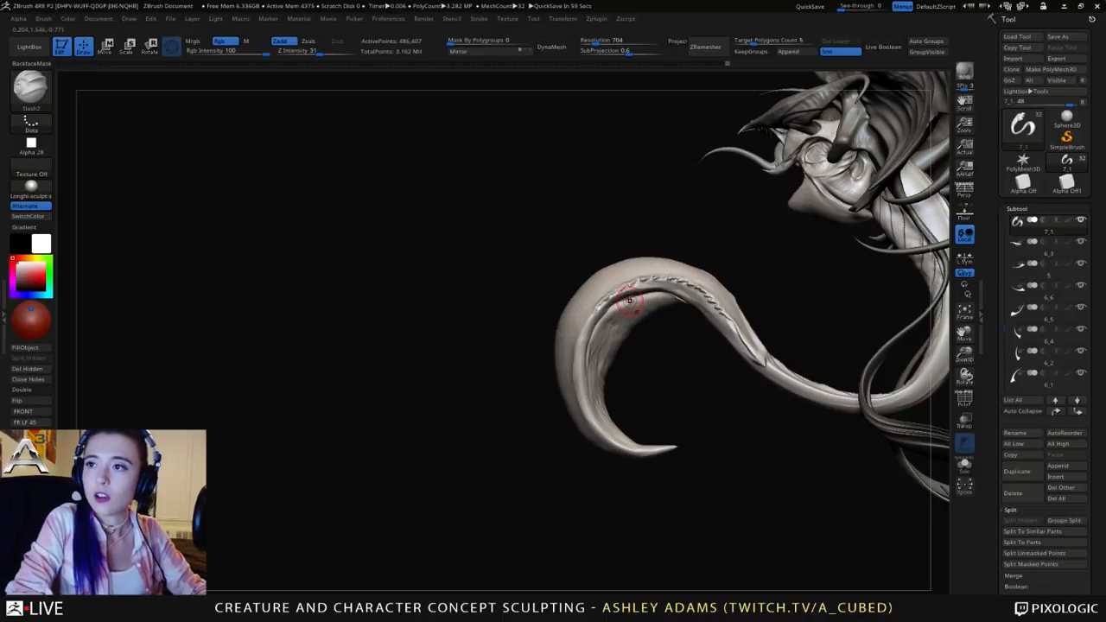
{"action": "right_click_drag", "start_coordinate": [622, 290], "coordinate": [550, 292]}
{"action": "left_click_drag", "start_coordinate": [558, 372], "coordinate": [603, 311]}
{"action": "key", "text": "ctrl+z"}
{"action": "left_click_drag", "start_coordinate": [558, 363], "coordinate": [600, 304]}
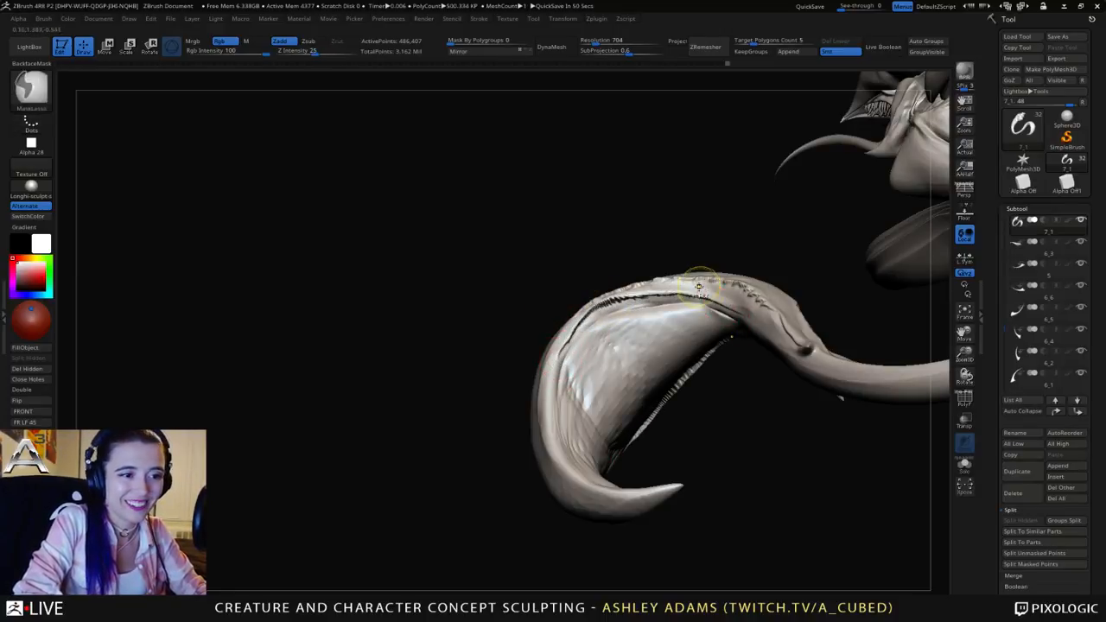
{"action": "key", "text": "ctrl+z"}
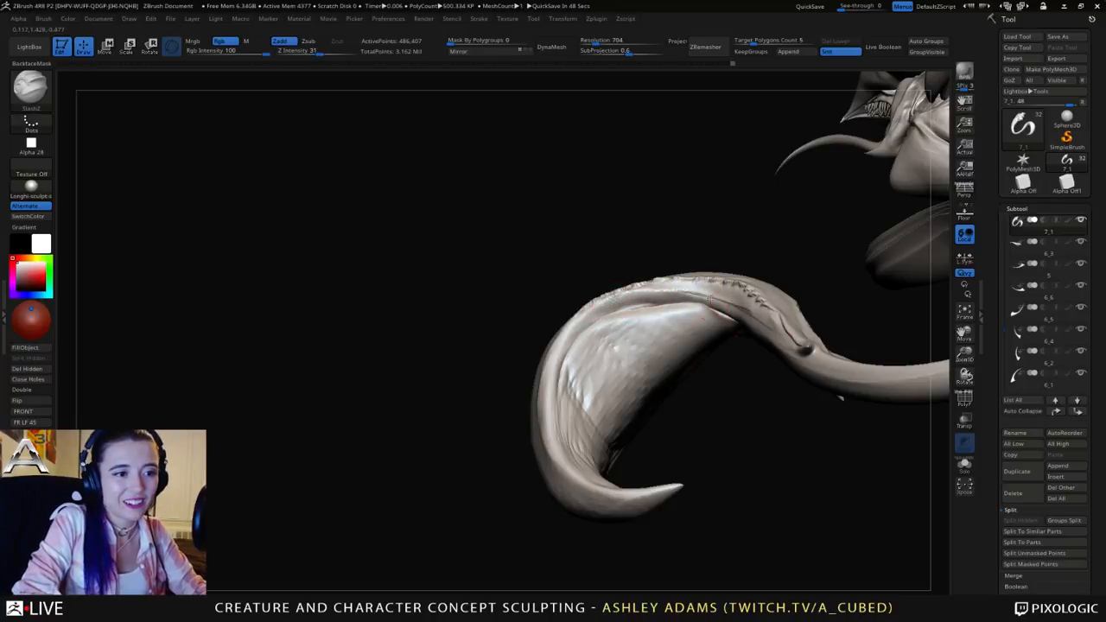
Step: Cut a serrated row of small notches along the edges of the broad curled tail
{"action": "right_click_drag", "start_coordinate": [758, 326], "coordinate": [762, 315]}
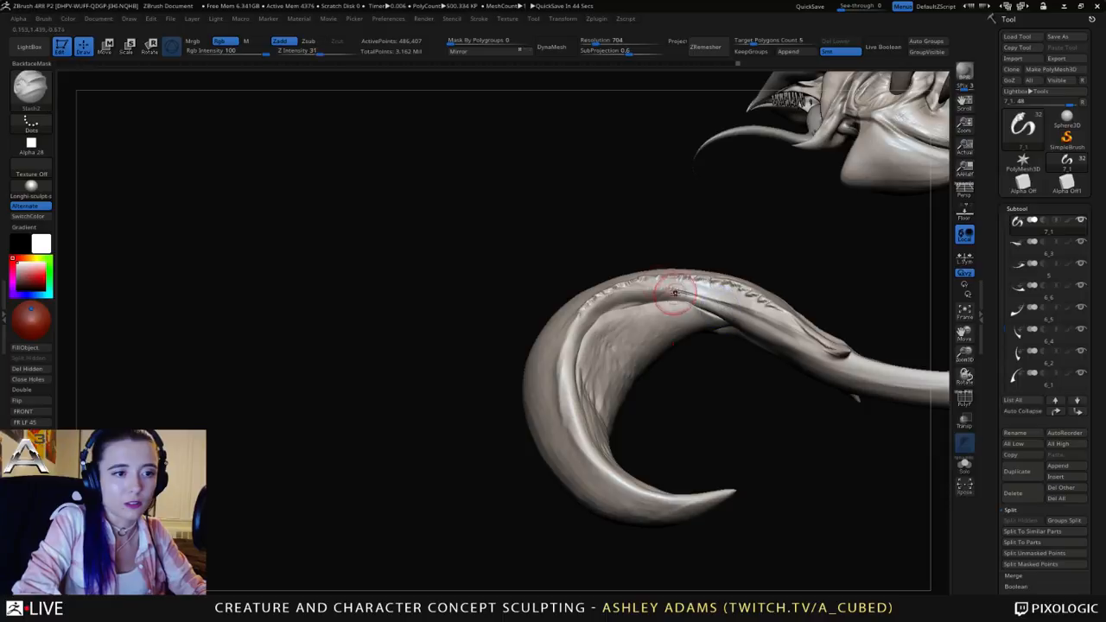
{"action": "right_click_drag", "start_coordinate": [731, 298], "coordinate": [695, 309]}
{"action": "mouse_move", "coordinate": [646, 291]}
{"action": "left_mouse_down"}
{"action": "mouse_move", "coordinate": [727, 302]}
{"action": "mouse_move", "coordinate": [795, 345]}
{"action": "left_mouse_up"}
{"action": "right_click_drag", "start_coordinate": [639, 259], "coordinate": [605, 270]}
{"action": "mouse_move", "coordinate": [648, 294]}
{"action": "left_mouse_down"}
{"action": "mouse_move", "coordinate": [595, 329]}
{"action": "mouse_move", "coordinate": [683, 292]}
{"action": "left_mouse_up"}
{"action": "mouse_move", "coordinate": [706, 301]}
{"action": "right_mouse_down"}
{"action": "mouse_move", "coordinate": [755, 302]}
{"action": "mouse_move", "coordinate": [694, 318]}
{"action": "mouse_move", "coordinate": [671, 297]}
{"action": "mouse_move", "coordinate": [691, 298]}
{"action": "mouse_move", "coordinate": [600, 279]}
{"action": "mouse_move", "coordinate": [561, 231]}
{"action": "mouse_move", "coordinate": [611, 299]}
{"action": "mouse_move", "coordinate": [579, 254]}
{"action": "mouse_move", "coordinate": [602, 440]}
{"action": "right_mouse_up"}
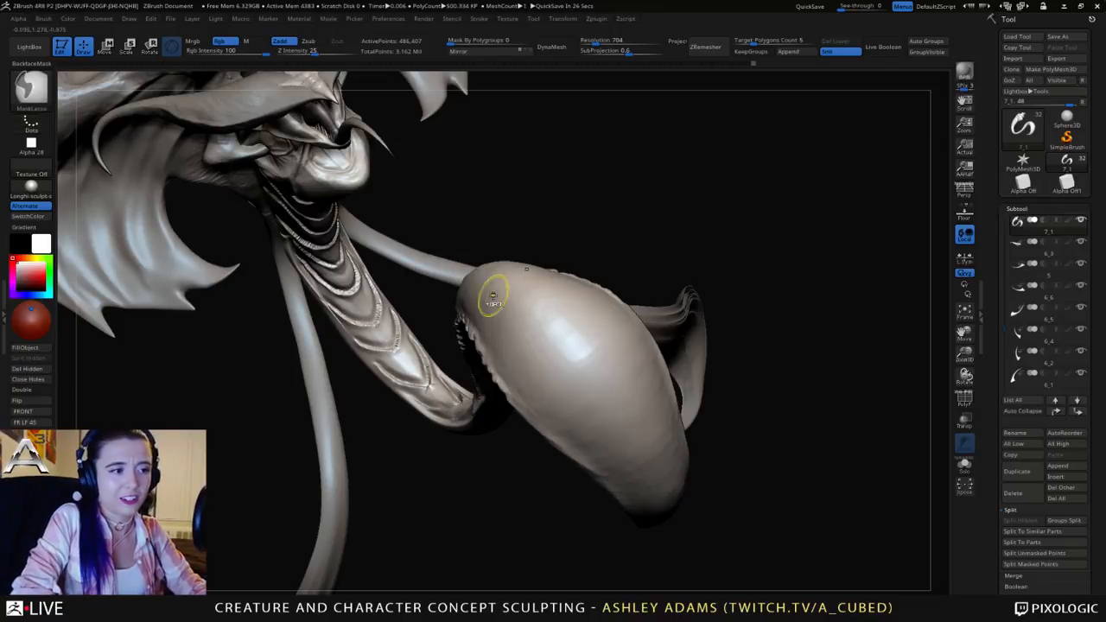
{"action": "mouse_move", "coordinate": [497, 298]}
{"action": "right_mouse_down"}
{"action": "mouse_move", "coordinate": [588, 419]}
{"action": "mouse_move", "coordinate": [613, 485]}
{"action": "right_mouse_up"}
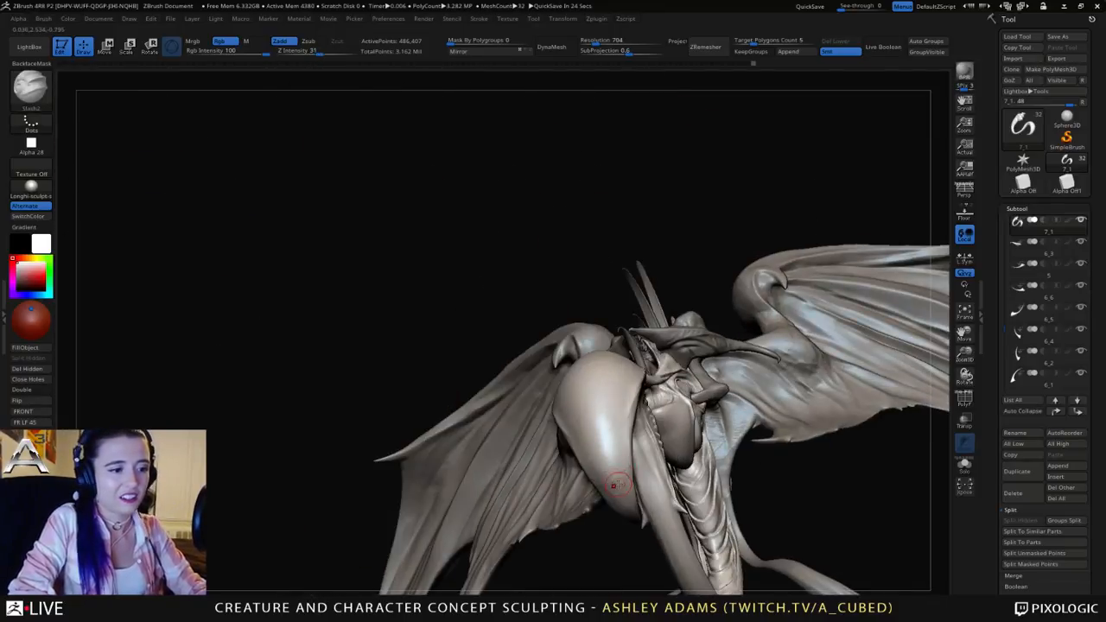
{"action": "mouse_move", "coordinate": [610, 480]}
{"action": "left_mouse_down"}
{"action": "mouse_move", "coordinate": [632, 507]}
{"action": "mouse_move", "coordinate": [623, 499]}
{"action": "left_mouse_up"}
Step: Slash jagged, scale-like creases around the base of the back horns and down the spine below them
{"action": "mouse_move", "coordinate": [615, 462]}
{"action": "right_mouse_down"}
{"action": "mouse_move", "coordinate": [588, 328]}
{"action": "mouse_move", "coordinate": [558, 360]}
{"action": "mouse_move", "coordinate": [515, 378]}
{"action": "mouse_move", "coordinate": [529, 351]}
{"action": "right_mouse_up"}
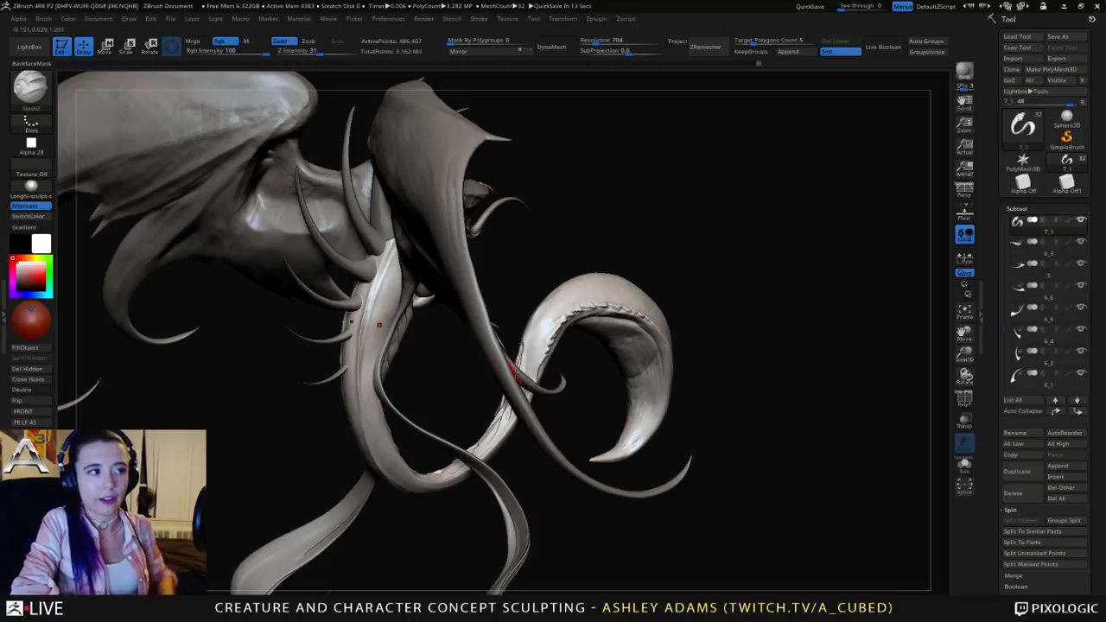
{"action": "right_click_drag", "start_coordinate": [522, 321], "coordinate": [457, 208]}
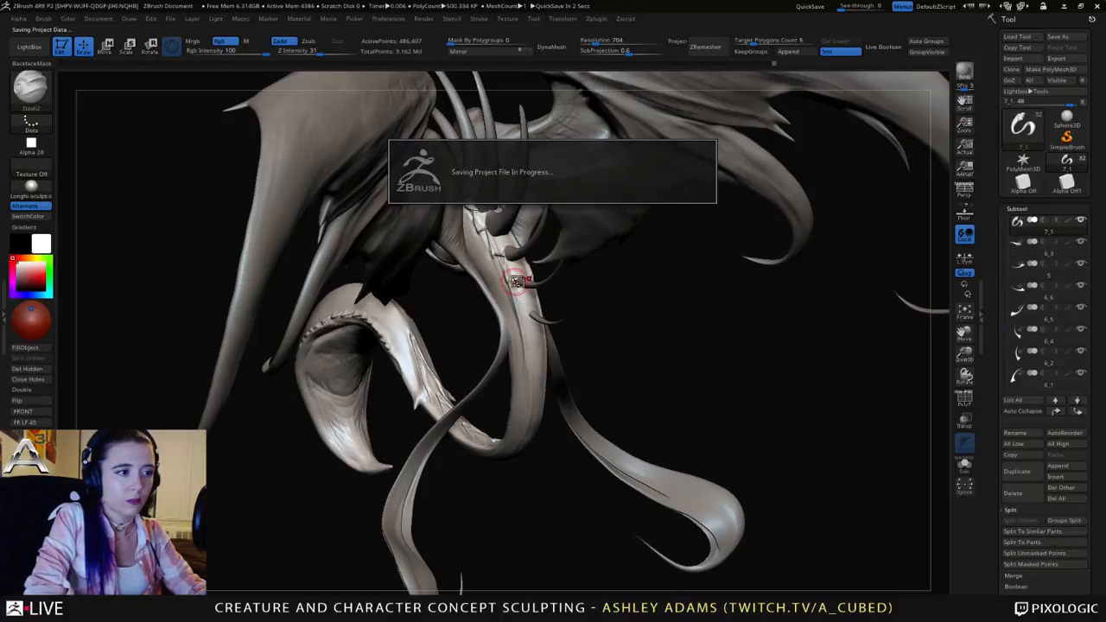
{"action": "left_click_drag", "start_coordinate": [516, 290], "coordinate": [522, 308]}
{"action": "mouse_move", "coordinate": [515, 293]}
{"action": "right_mouse_down"}
{"action": "mouse_move", "coordinate": [538, 257]}
{"action": "mouse_move", "coordinate": [557, 262]}
{"action": "mouse_move", "coordinate": [536, 229]}
{"action": "mouse_move", "coordinate": [508, 223]}
{"action": "right_mouse_up"}
{"action": "right_click_drag", "start_coordinate": [568, 331], "coordinate": [567, 321]}
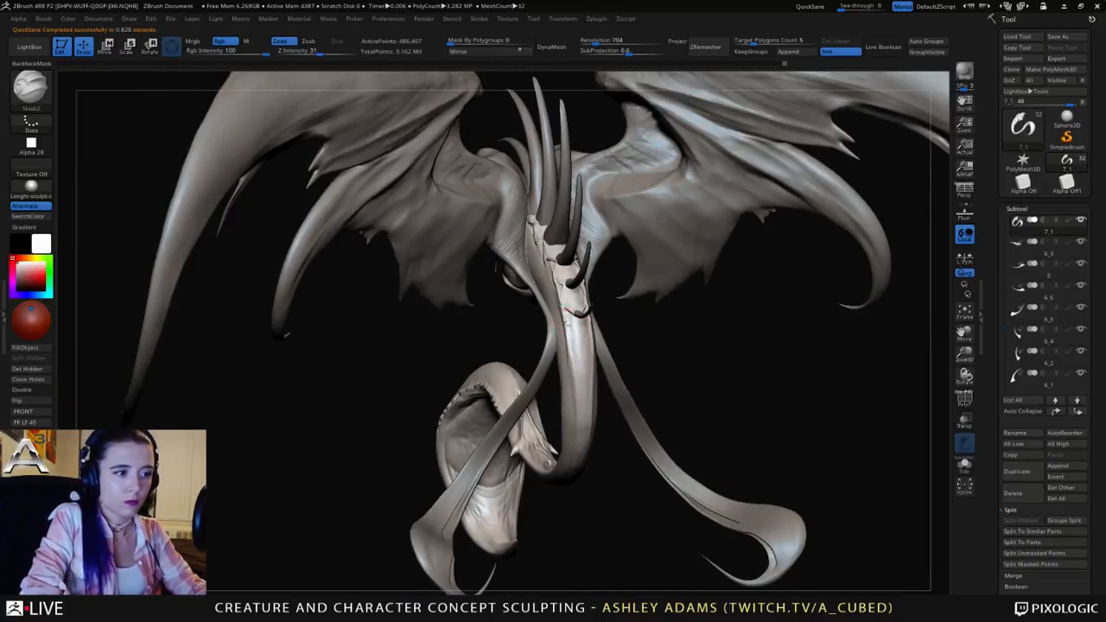
{"action": "left_click_drag", "start_coordinate": [575, 344], "coordinate": [581, 420]}
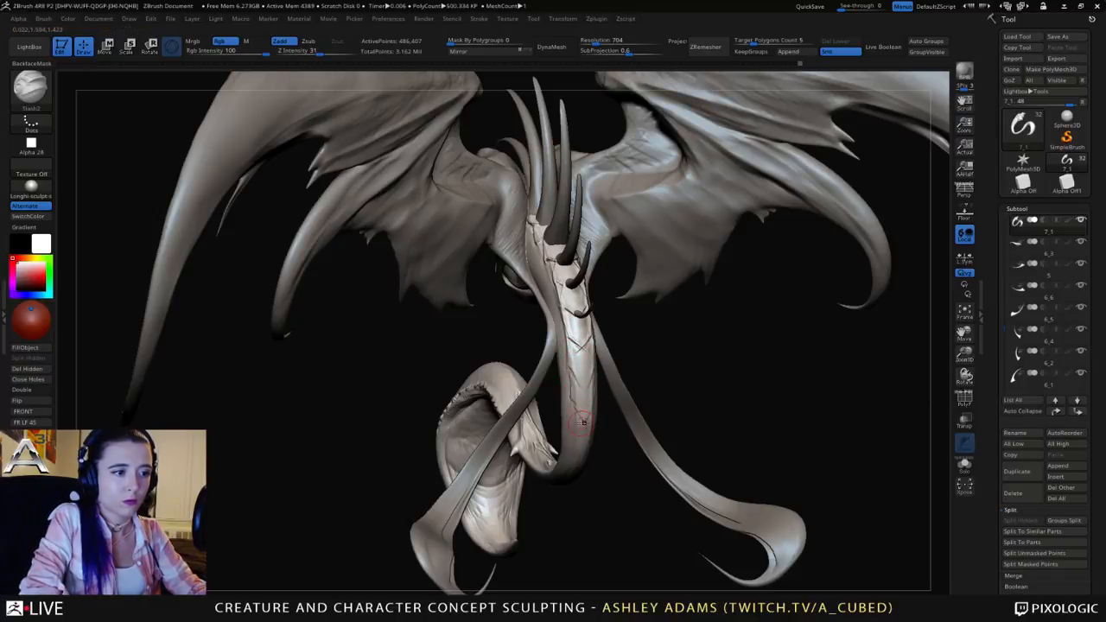
Step: Continue the overlapping V-shaped slashes along the back of the body down to the tail
{"action": "mouse_move", "coordinate": [556, 411]}
{"action": "right_mouse_down"}
{"action": "mouse_move", "coordinate": [576, 381]}
{"action": "mouse_move", "coordinate": [579, 339]}
{"action": "right_mouse_up"}
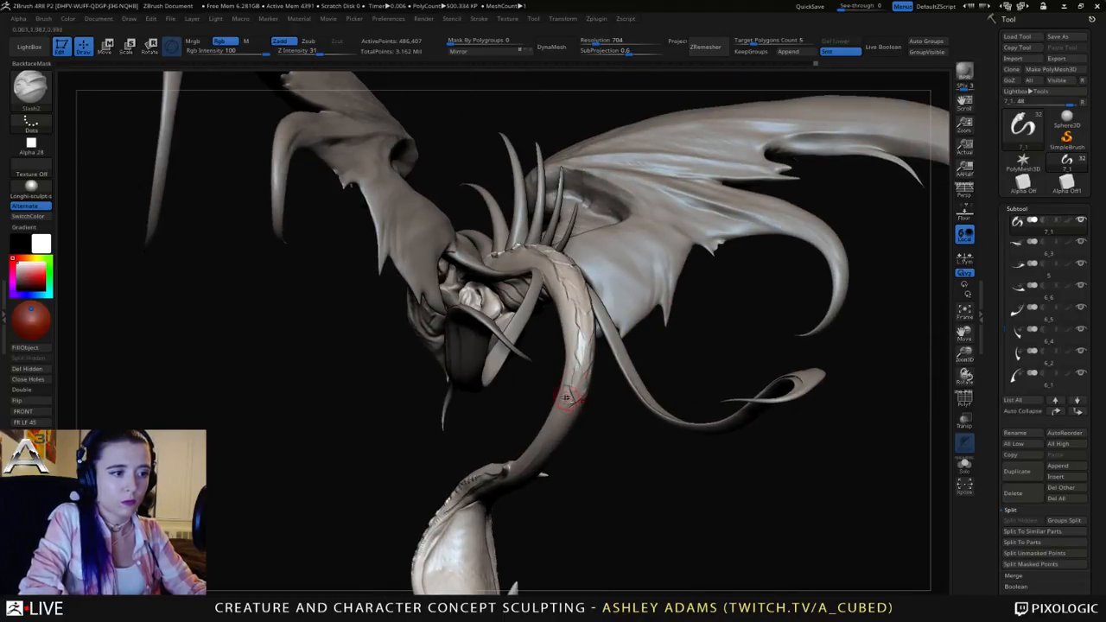
{"action": "right_click_drag", "start_coordinate": [569, 387], "coordinate": [609, 292]}
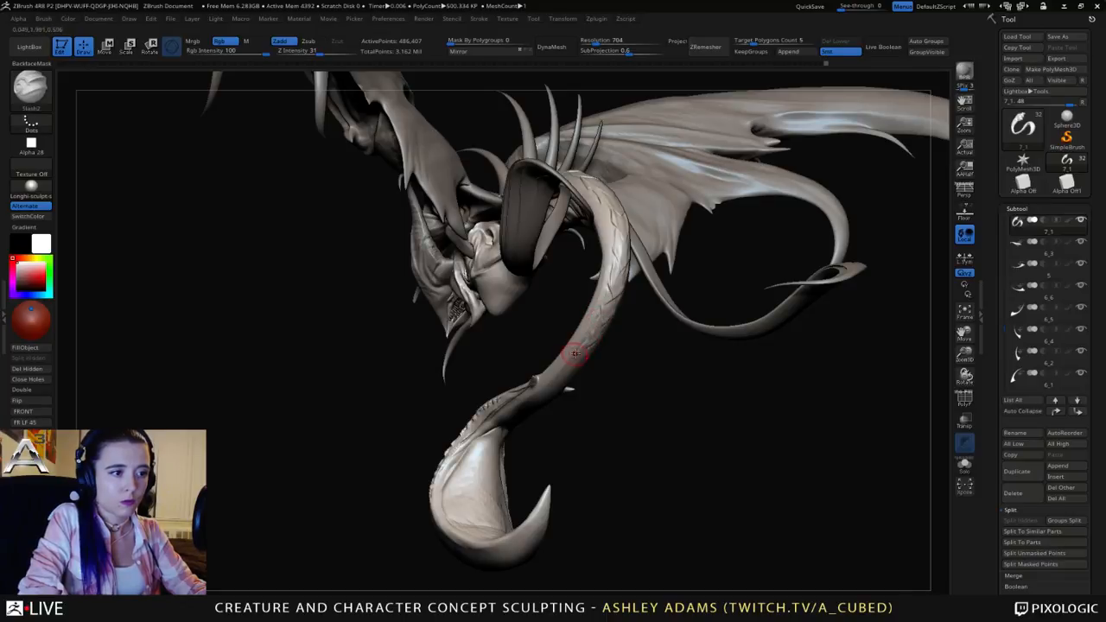
{"action": "mouse_move", "coordinate": [562, 374]}
{"action": "right_mouse_down"}
{"action": "mouse_move", "coordinate": [552, 403]}
{"action": "mouse_move", "coordinate": [572, 426]}
{"action": "mouse_move", "coordinate": [560, 216]}
{"action": "right_mouse_up"}
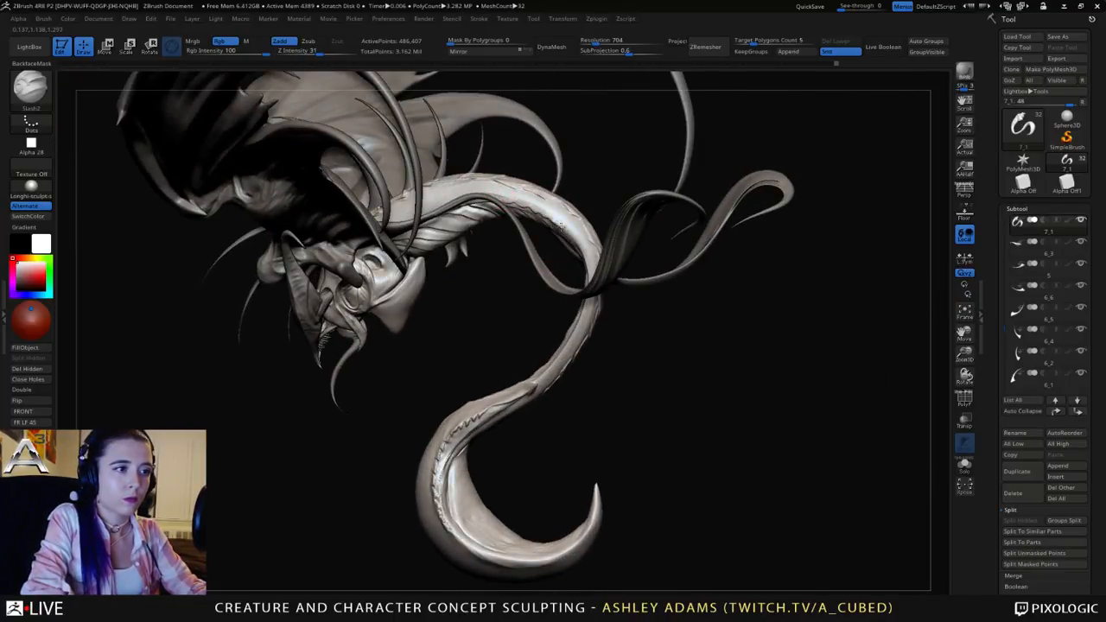
{"action": "mouse_move", "coordinate": [585, 255]}
{"action": "right_mouse_down"}
{"action": "mouse_move", "coordinate": [604, 173]}
{"action": "mouse_move", "coordinate": [587, 249]}
{"action": "right_mouse_up"}
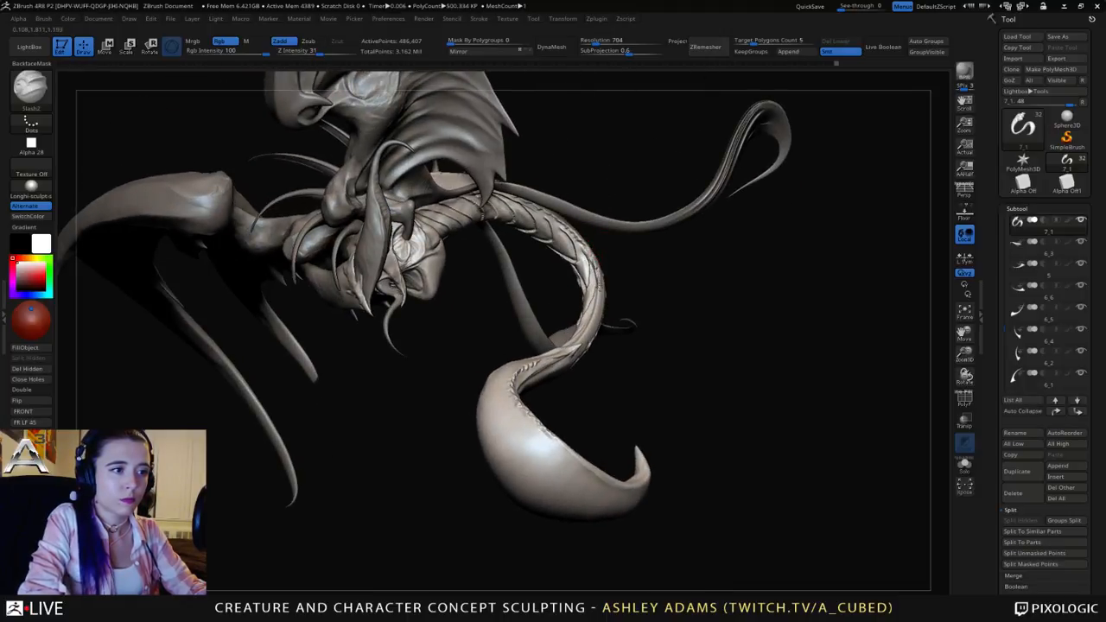
{"action": "right_click_drag", "start_coordinate": [582, 330], "coordinate": [503, 182]}
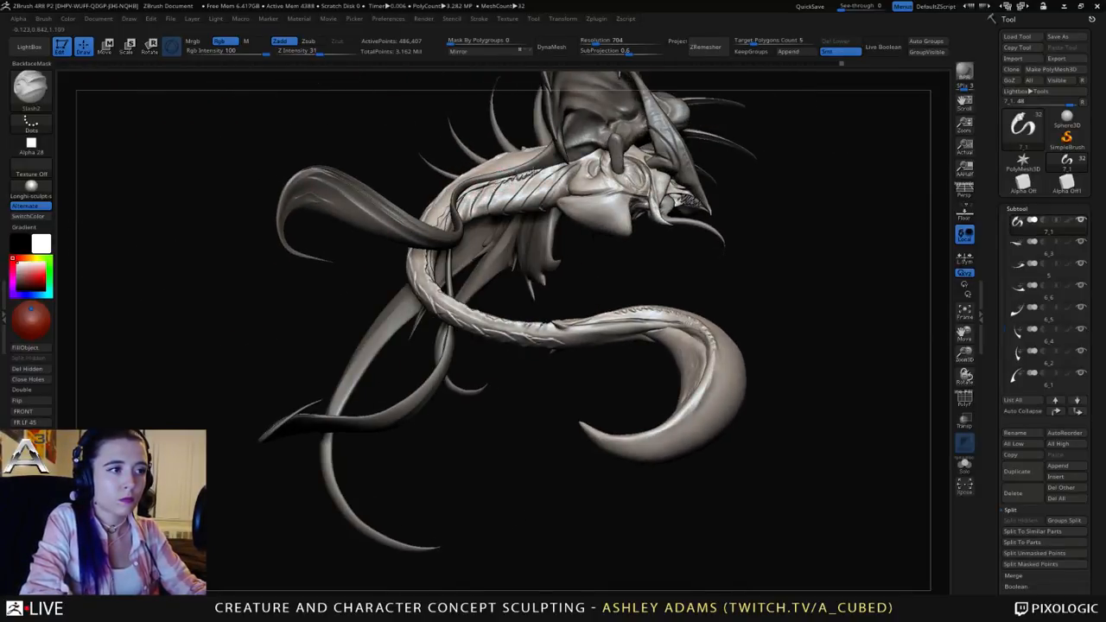
Step: Undo the last slash beside the back horns and recut jagged creases on both sides of the upper spine
{"action": "mouse_move", "coordinate": [560, 162]}
{"action": "right_mouse_down"}
{"action": "mouse_move", "coordinate": [600, 137]}
{"action": "mouse_move", "coordinate": [597, 160]}
{"action": "mouse_move", "coordinate": [609, 164]}
{"action": "mouse_move", "coordinate": [614, 151]}
{"action": "mouse_move", "coordinate": [554, 144]}
{"action": "right_mouse_up"}
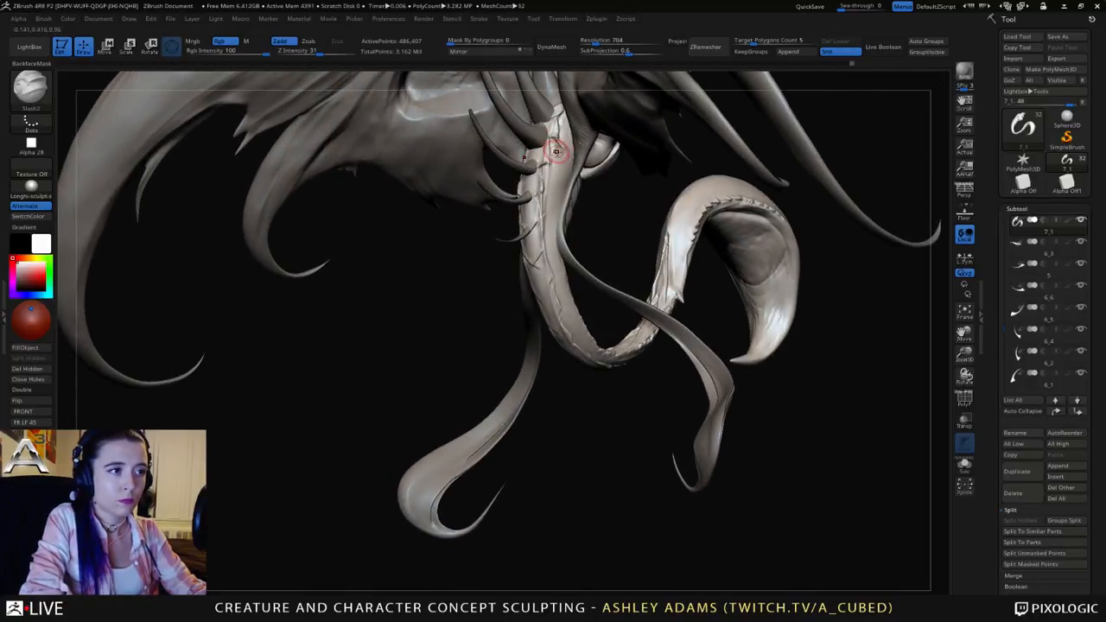
{"action": "key", "text": "ctrl"}
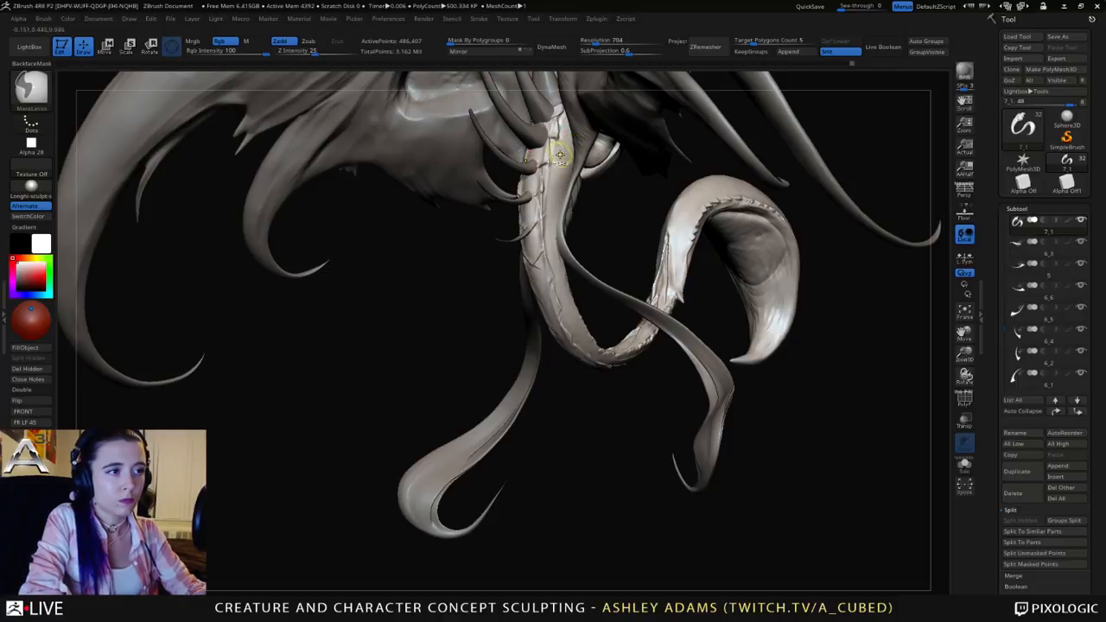
{"action": "key", "text": "ctrl+z"}
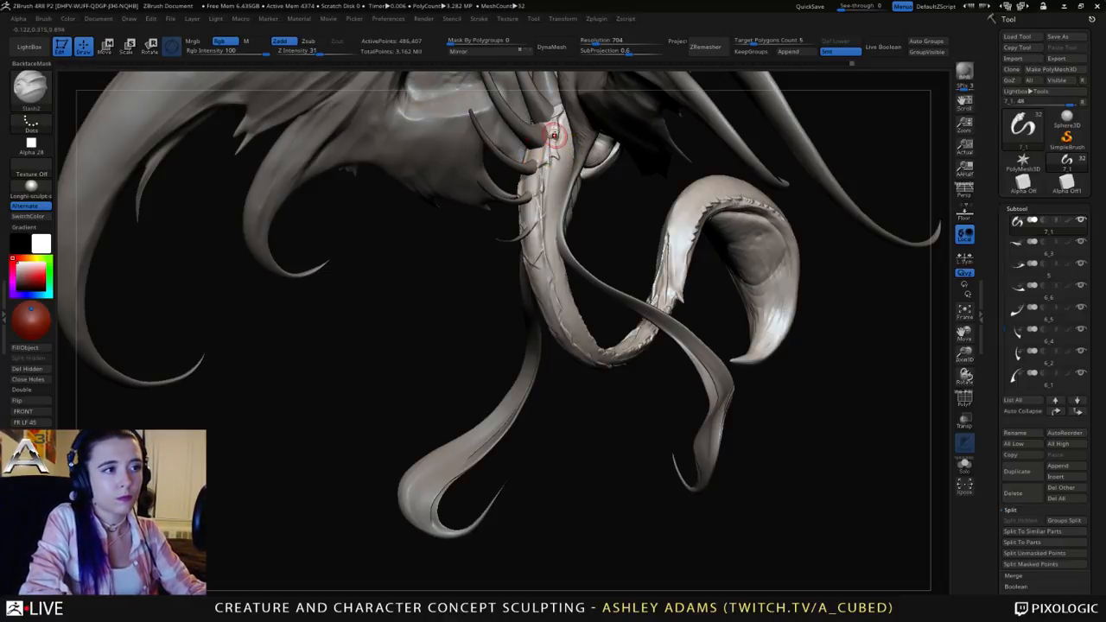
{"action": "mouse_move", "coordinate": [545, 160]}
{"action": "left_mouse_down"}
{"action": "mouse_move", "coordinate": [543, 211]}
{"action": "mouse_move", "coordinate": [597, 179]}
{"action": "mouse_move", "coordinate": [506, 166]}
{"action": "mouse_move", "coordinate": [468, 139]}
{"action": "mouse_move", "coordinate": [476, 148]}
{"action": "left_mouse_up"}
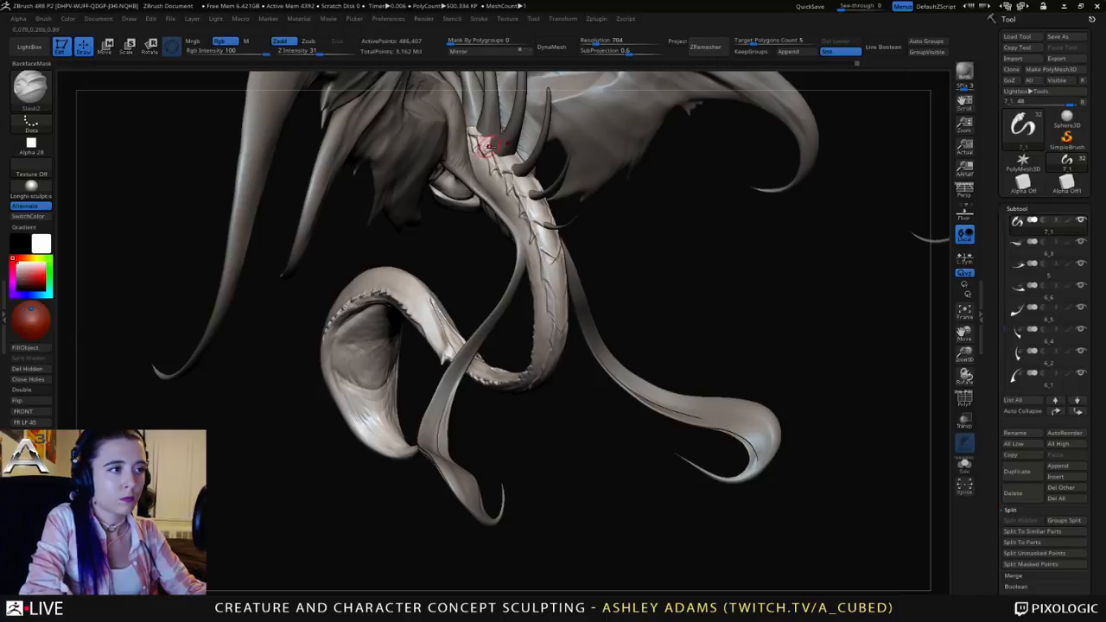
Step: Make the horned head crest the active subtool and slash creases along its outer edges below the curled horn tips
{"action": "right_click_drag", "start_coordinate": [521, 226], "coordinate": [364, 138], "text": "ctrl"}
{"action": "left_click", "coordinate": [366, 138], "text": "alt"}
{"action": "left_click_drag", "start_coordinate": [289, 172], "coordinate": [363, 247], "text": "alt"}
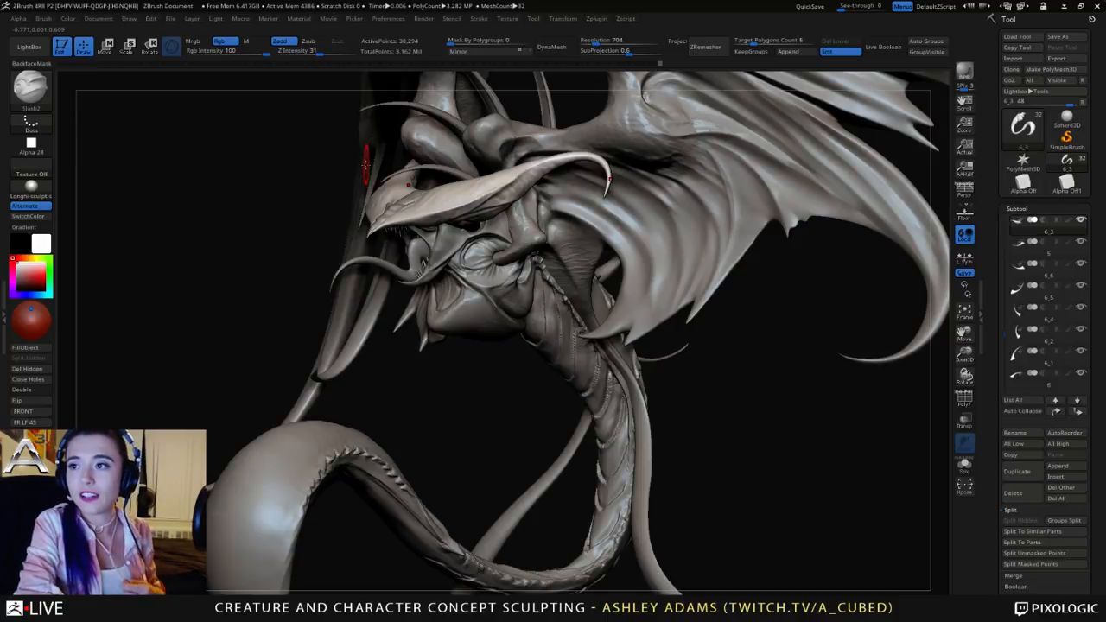
{"action": "mouse_move", "coordinate": [395, 191]}
{"action": "right_mouse_down"}
{"action": "mouse_move", "coordinate": [437, 205]}
{"action": "mouse_move", "coordinate": [439, 259]}
{"action": "right_mouse_up"}
{"action": "mouse_move", "coordinate": [335, 222]}
{"action": "left_mouse_down"}
{"action": "mouse_move", "coordinate": [439, 217]}
{"action": "mouse_move", "coordinate": [510, 177]}
{"action": "mouse_move", "coordinate": [548, 173]}
{"action": "mouse_move", "coordinate": [588, 140]}
{"action": "left_mouse_up"}
{"action": "right_click_drag", "start_coordinate": [457, 185], "coordinate": [617, 207]}
{"action": "mouse_move", "coordinate": [237, 130]}
{"action": "right_mouse_down", "text": "alt"}
{"action": "mouse_move", "coordinate": [387, 264]}
{"action": "mouse_move", "coordinate": [338, 229]}
{"action": "right_mouse_up", "text": "alt"}
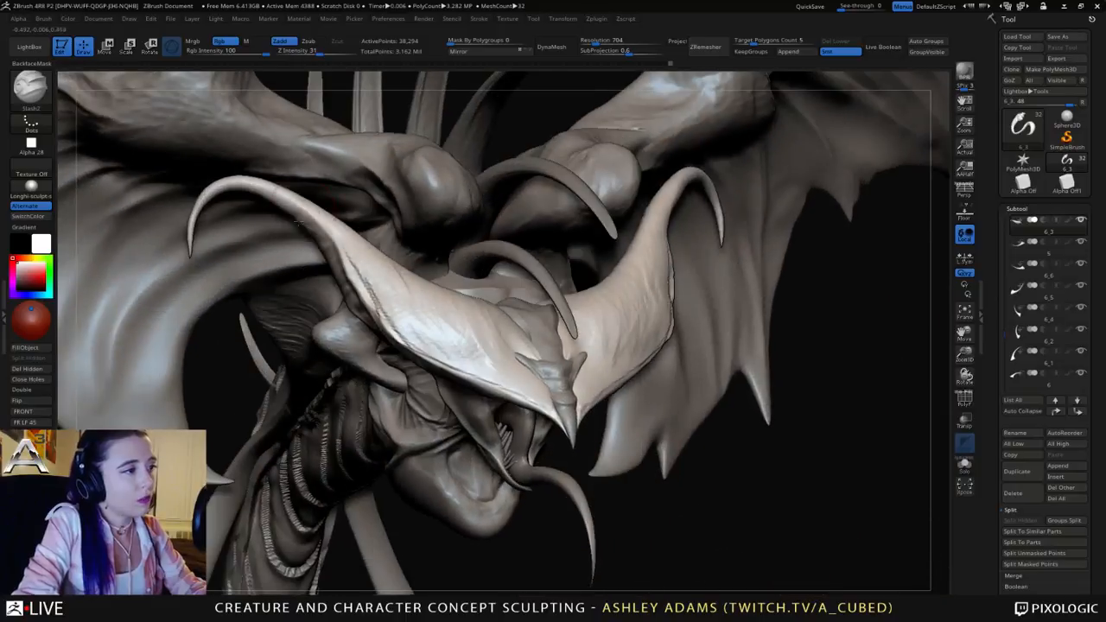
{"action": "mouse_move", "coordinate": [336, 225]}
{"action": "left_mouse_down"}
{"action": "mouse_move", "coordinate": [315, 203]}
{"action": "mouse_move", "coordinate": [361, 275]}
{"action": "left_mouse_up"}
{"action": "right_click_drag", "start_coordinate": [361, 275], "coordinate": [389, 290]}
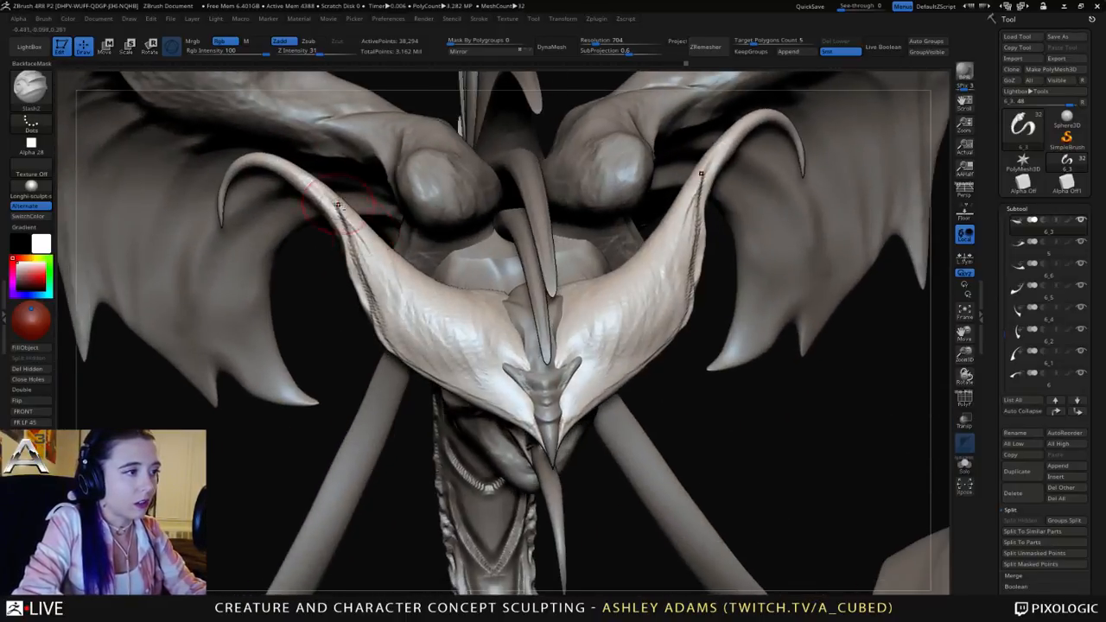
Step: Slash long creases over the top of the crest toward the snout, with branching lines across both broad plates
{"action": "mouse_move", "coordinate": [373, 277]}
{"action": "left_mouse_down"}
{"action": "mouse_move", "coordinate": [445, 367]}
{"action": "mouse_move", "coordinate": [547, 431]}
{"action": "left_mouse_up"}
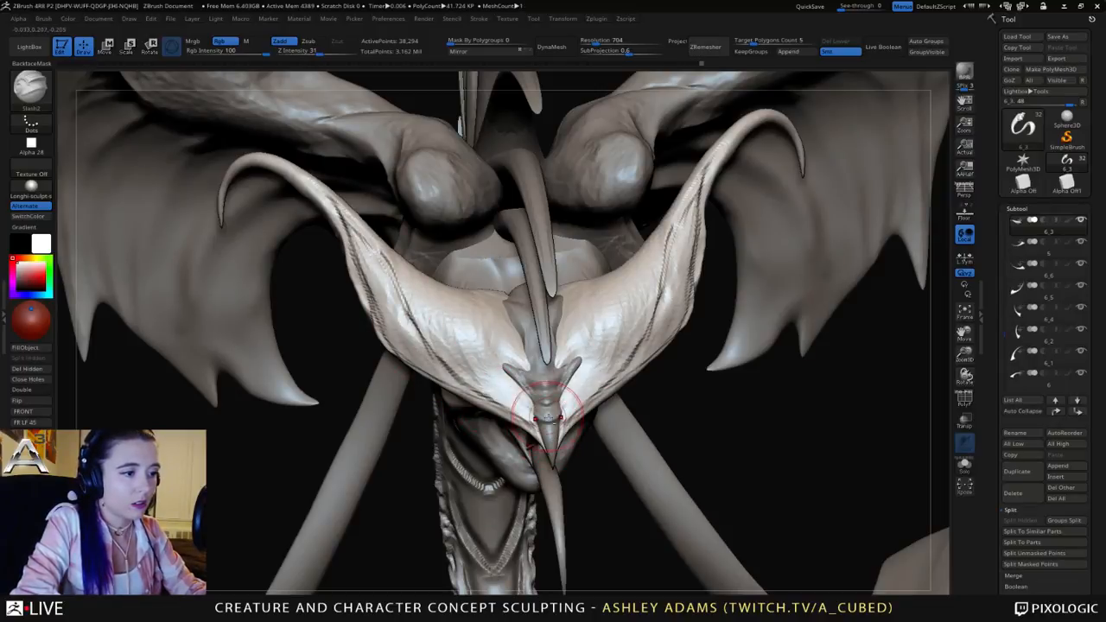
{"action": "left_click_drag", "start_coordinate": [520, 371], "coordinate": [402, 288]}
{"action": "left_click_drag", "start_coordinate": [444, 327], "coordinate": [382, 252]}
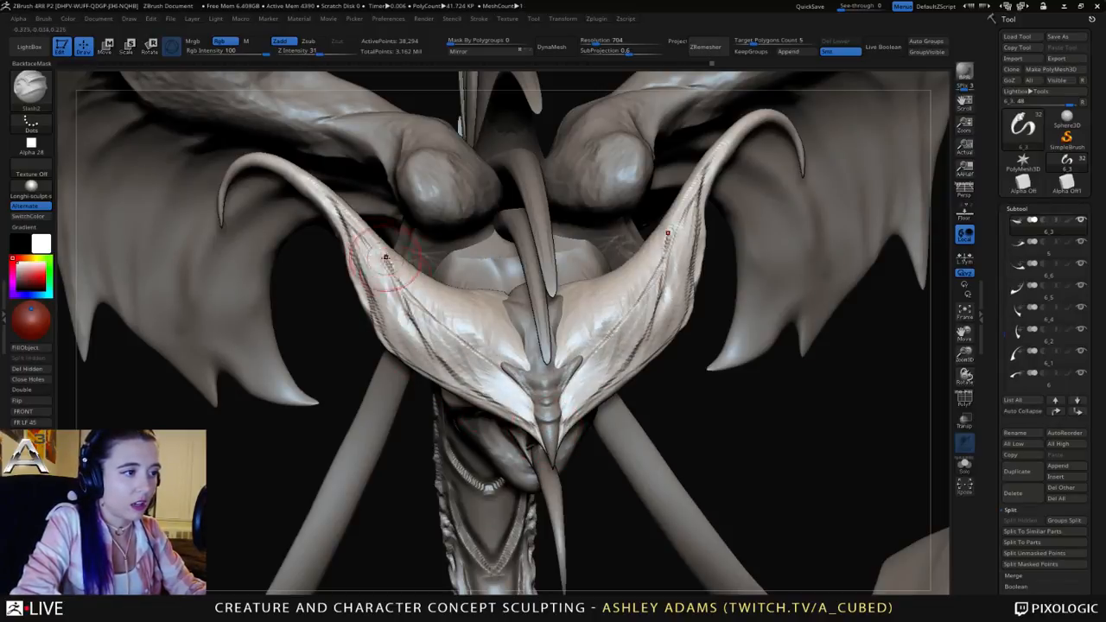
{"action": "mouse_move", "coordinate": [384, 256]}
{"action": "right_mouse_down"}
{"action": "mouse_move", "coordinate": [423, 240]}
{"action": "mouse_move", "coordinate": [384, 246]}
{"action": "right_mouse_up"}
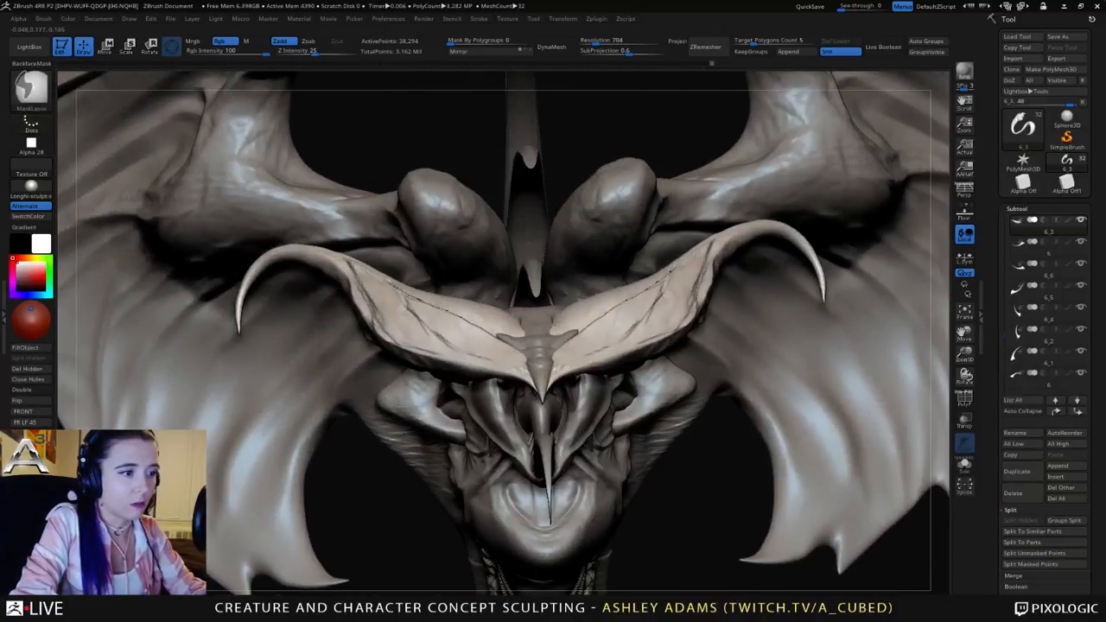
Step: Cut creases along the crest's horn base and down its underside toward the upper jaw
{"action": "mouse_move", "coordinate": [588, 361]}
{"action": "right_mouse_down", "text": "ctrl"}
{"action": "mouse_move", "coordinate": [567, 306]}
{"action": "mouse_move", "coordinate": [475, 352]}
{"action": "right_mouse_up", "text": "ctrl"}
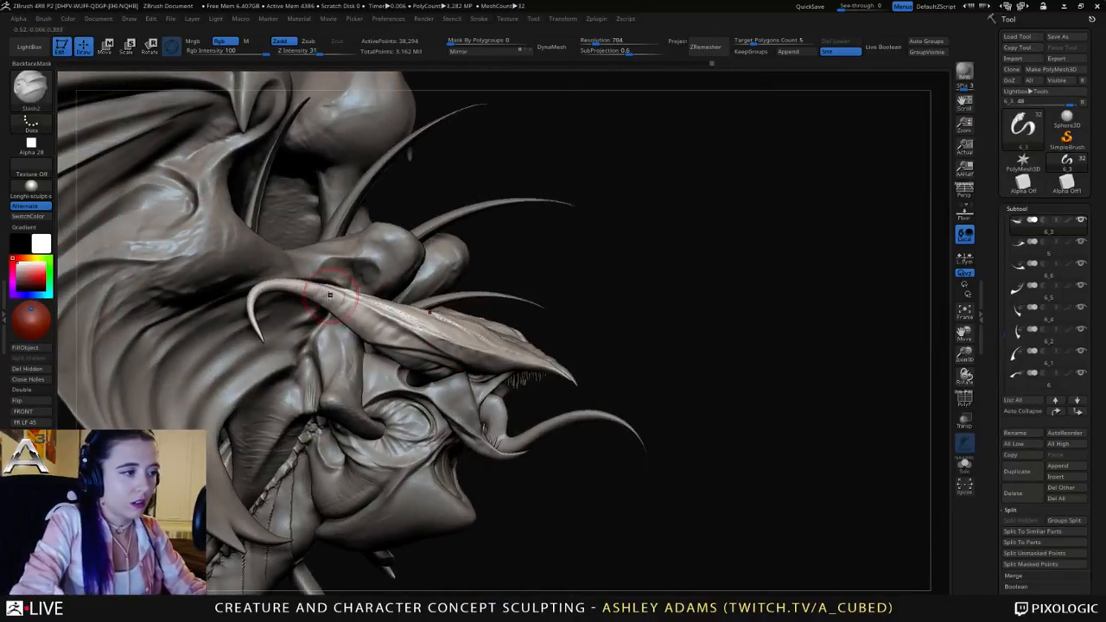
{"action": "left_click_drag", "start_coordinate": [302, 292], "coordinate": [362, 312]}
{"action": "mouse_move", "coordinate": [400, 327]}
{"action": "right_mouse_down"}
{"action": "mouse_move", "coordinate": [406, 337]}
{"action": "mouse_move", "coordinate": [391, 342]}
{"action": "mouse_move", "coordinate": [402, 357]}
{"action": "mouse_move", "coordinate": [382, 354]}
{"action": "right_mouse_up"}
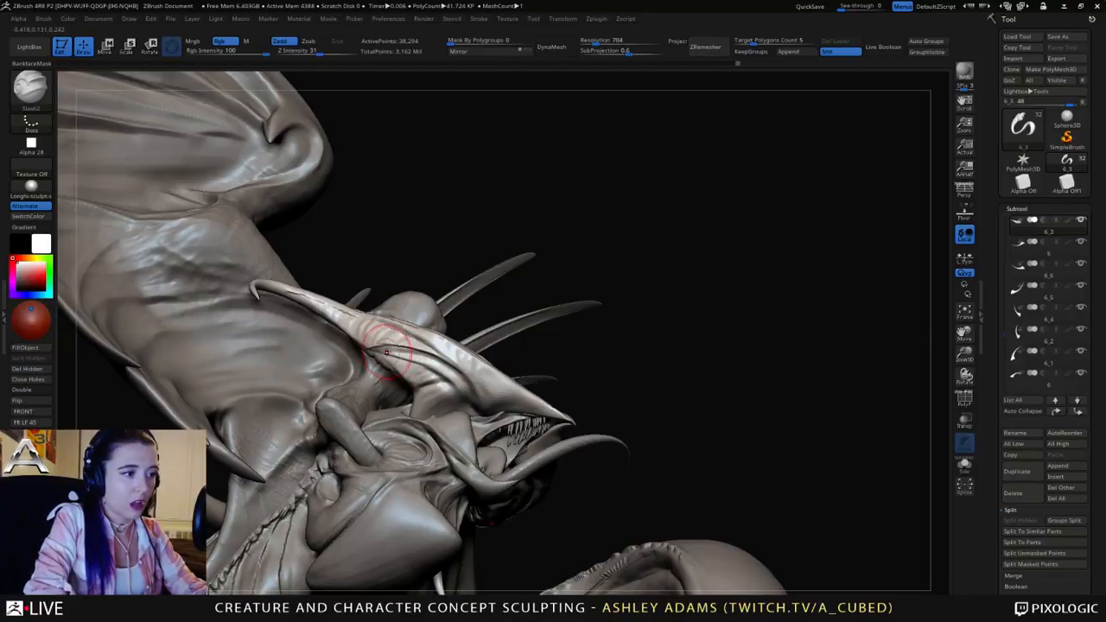
{"action": "left_click_drag", "start_coordinate": [386, 353], "coordinate": [480, 397]}
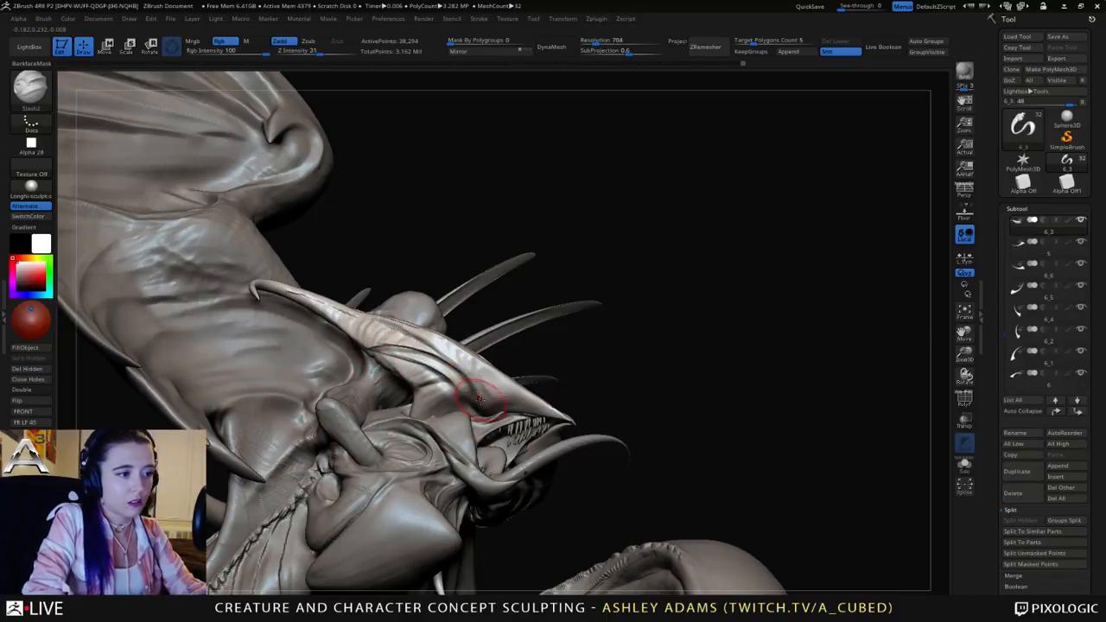
{"action": "left_click_drag", "start_coordinate": [435, 368], "coordinate": [484, 414]}
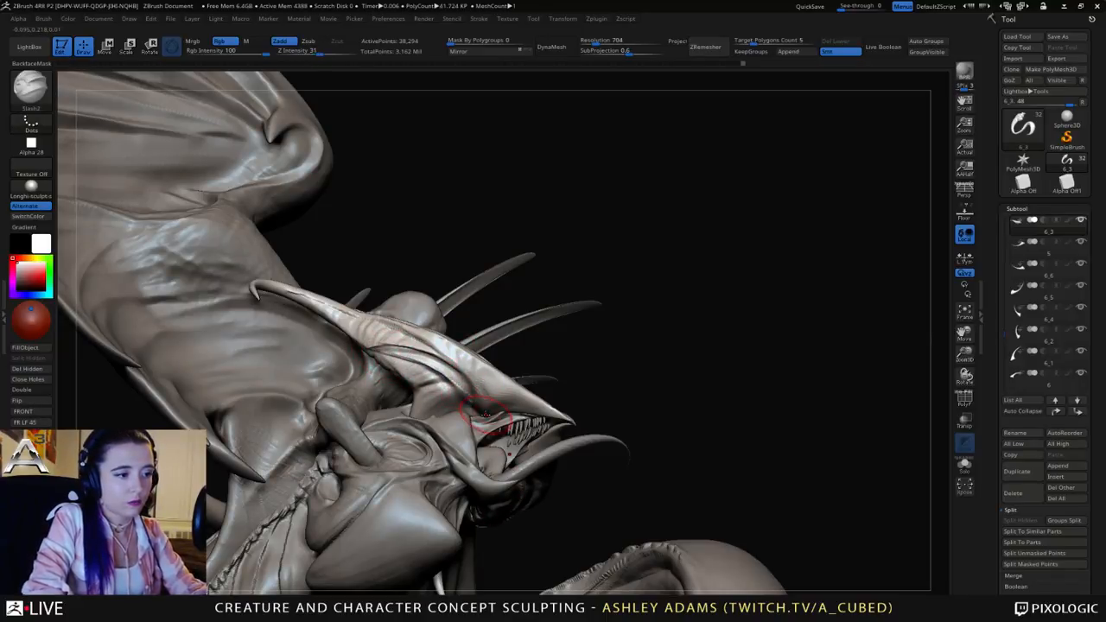
{"action": "right_click_drag", "start_coordinate": [429, 342], "coordinate": [484, 226], "text": "ctrl"}
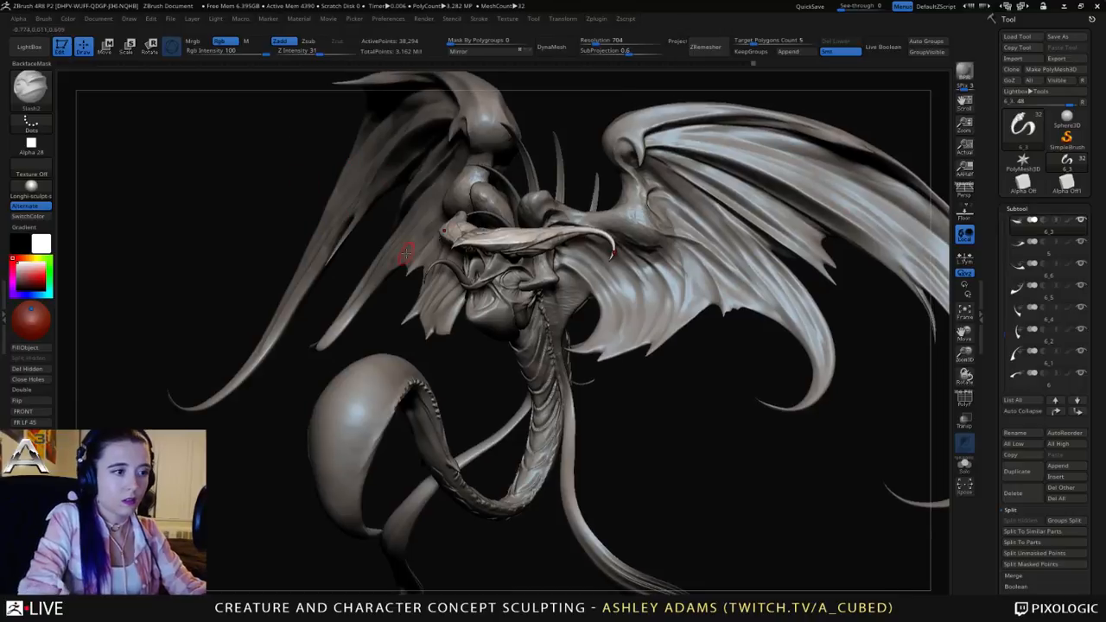
Step: Switch to the main body subtool and slash layered, jagged creases across the side and underside of the lower jaw
{"action": "left_click", "coordinate": [496, 320], "text": "alt"}
{"action": "right_click_drag", "start_coordinate": [497, 320], "coordinate": [468, 298]}
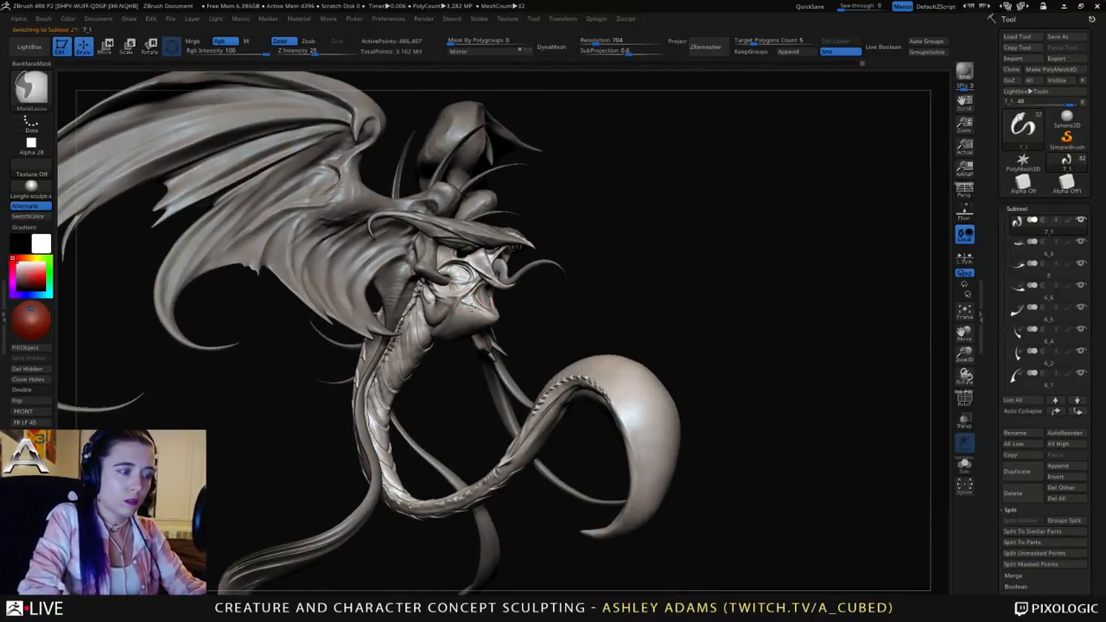
{"action": "mouse_move", "coordinate": [480, 308]}
{"action": "right_mouse_down", "text": "ctrl"}
{"action": "mouse_move", "coordinate": [484, 328]}
{"action": "mouse_move", "coordinate": [469, 321]}
{"action": "right_mouse_up", "text": "ctrl"}
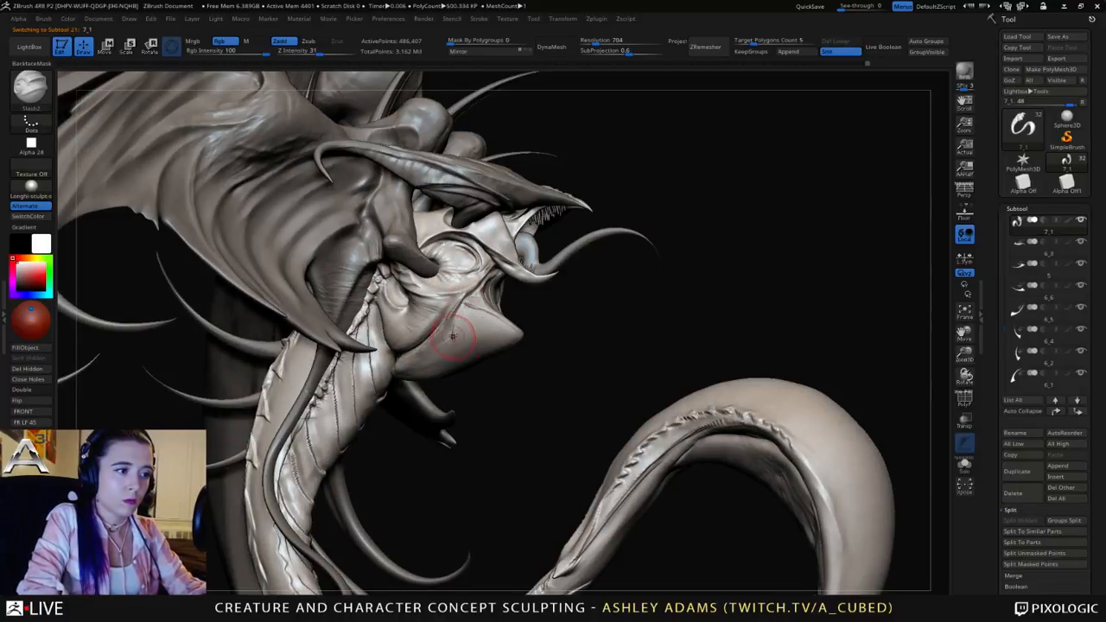
{"action": "right_click_drag", "start_coordinate": [504, 349], "coordinate": [465, 341]}
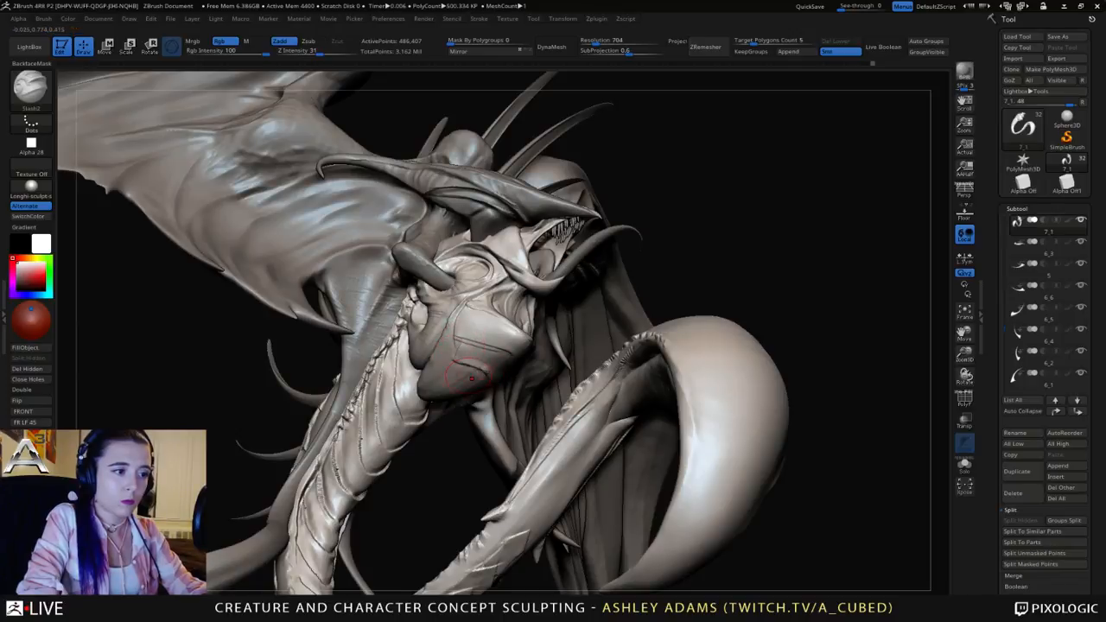
{"action": "right_click_drag", "start_coordinate": [467, 363], "coordinate": [460, 383]}
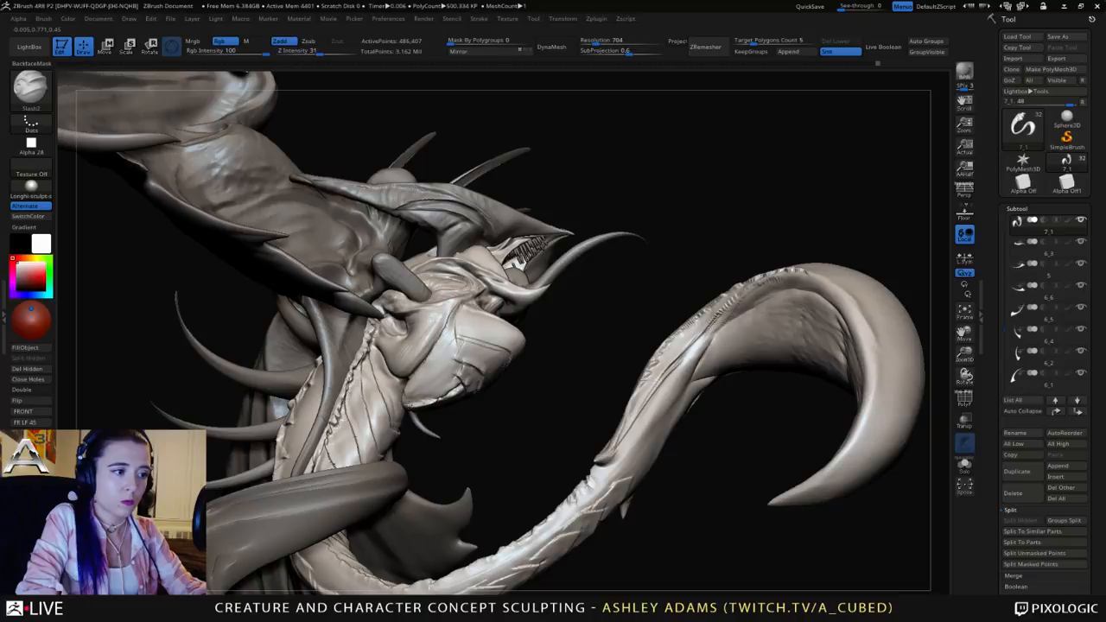
{"action": "right_click_drag", "start_coordinate": [434, 373], "coordinate": [458, 352]}
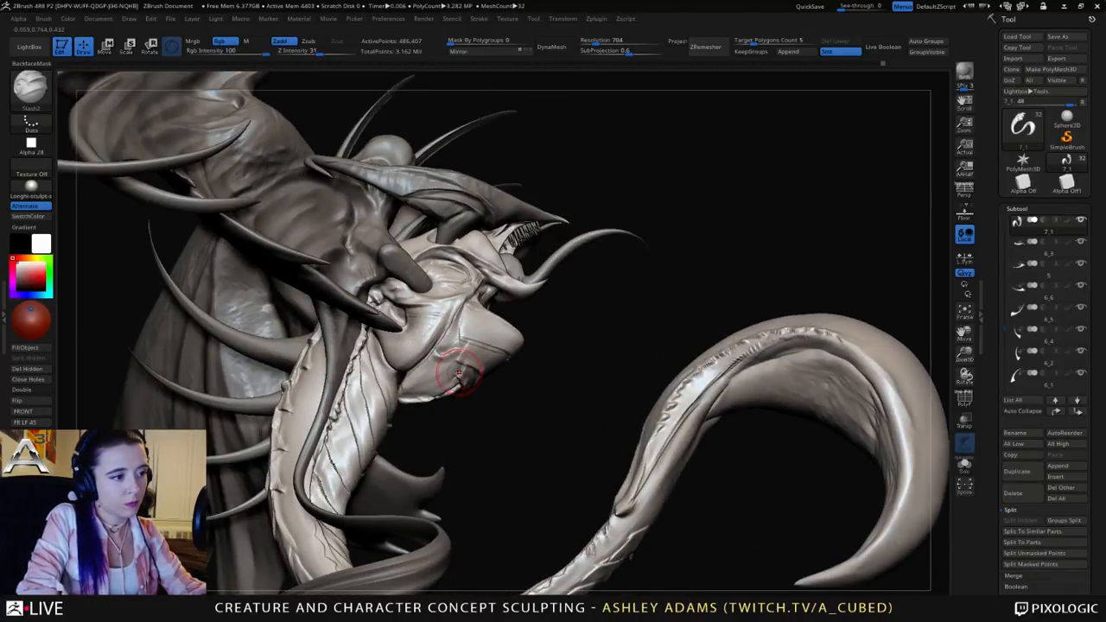
{"action": "left_click_drag", "start_coordinate": [458, 373], "coordinate": [441, 373]}
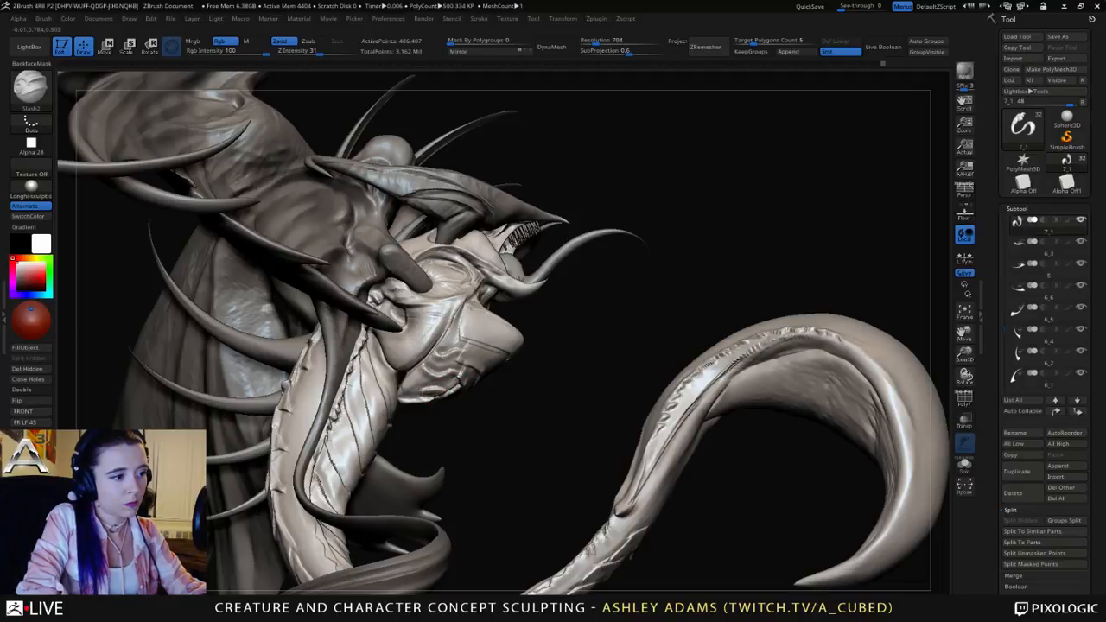
{"action": "left_click_drag", "start_coordinate": [461, 413], "coordinate": [471, 354], "text": "alt"}
{"action": "left_click_drag", "start_coordinate": [553, 368], "coordinate": [501, 257]}
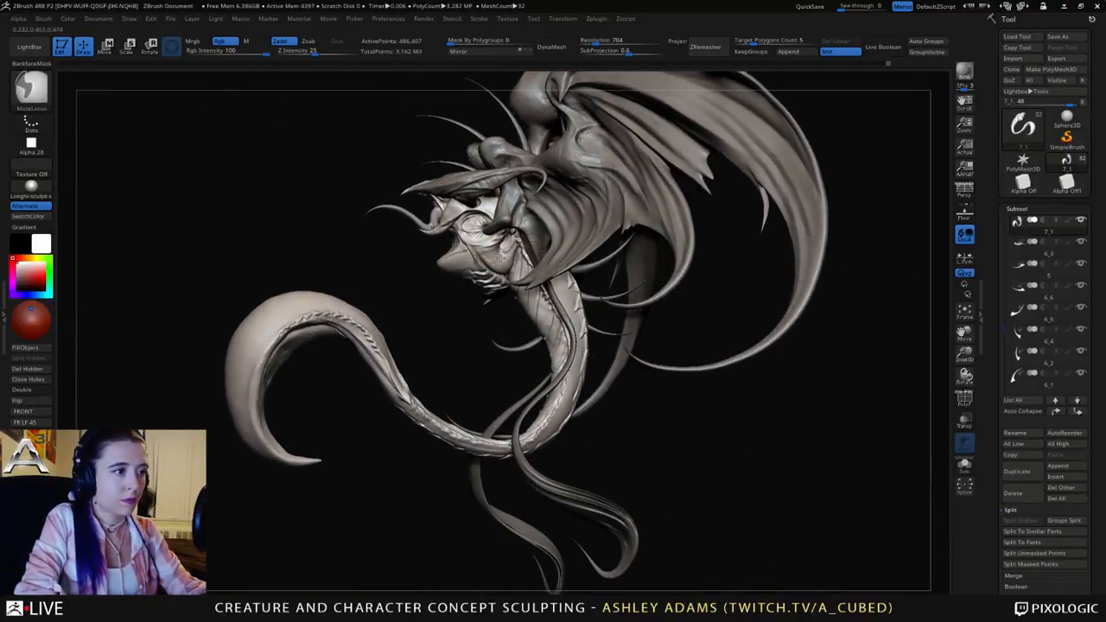
Step: Swell the cheek behind the jaw with the Inflate brush and smooth its surface
{"action": "right_click_drag", "start_coordinate": [500, 256], "coordinate": [505, 321], "text": "ctrl"}
{"action": "key", "text": "b"}
{"action": "key", "text": "i"}
{"action": "key", "text": "n"}
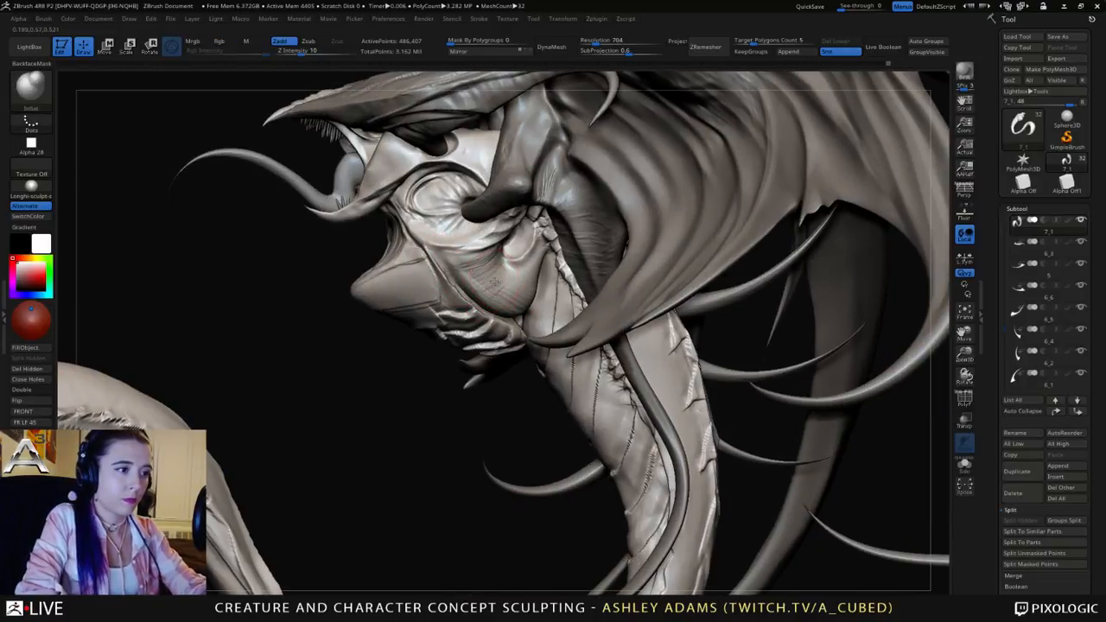
{"action": "left_click_drag", "start_coordinate": [495, 280], "coordinate": [518, 305]}
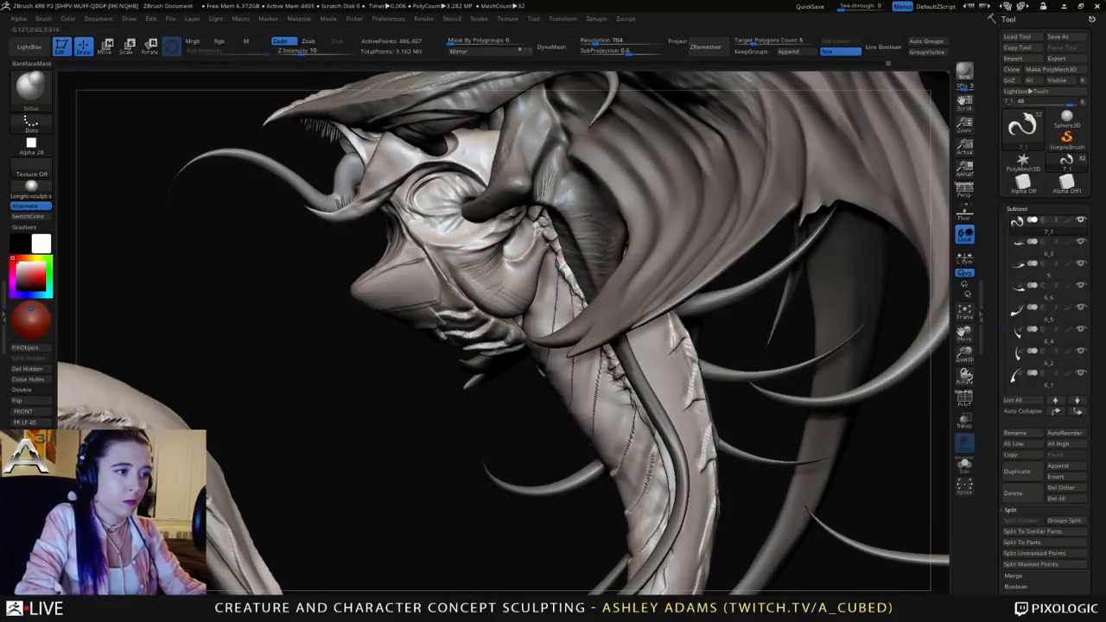
{"action": "right_click_drag", "start_coordinate": [500, 304], "coordinate": [480, 301]}
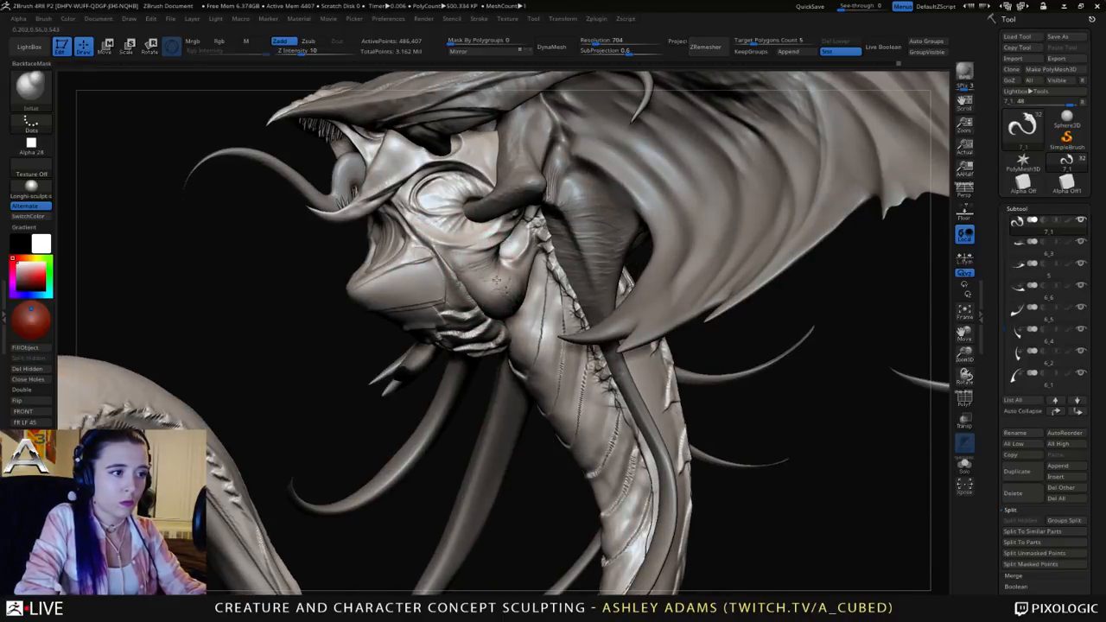
{"action": "key", "text": "shift"}
{"action": "left_click_drag", "start_coordinate": [482, 268], "coordinate": [486, 275], "text": "shift"}
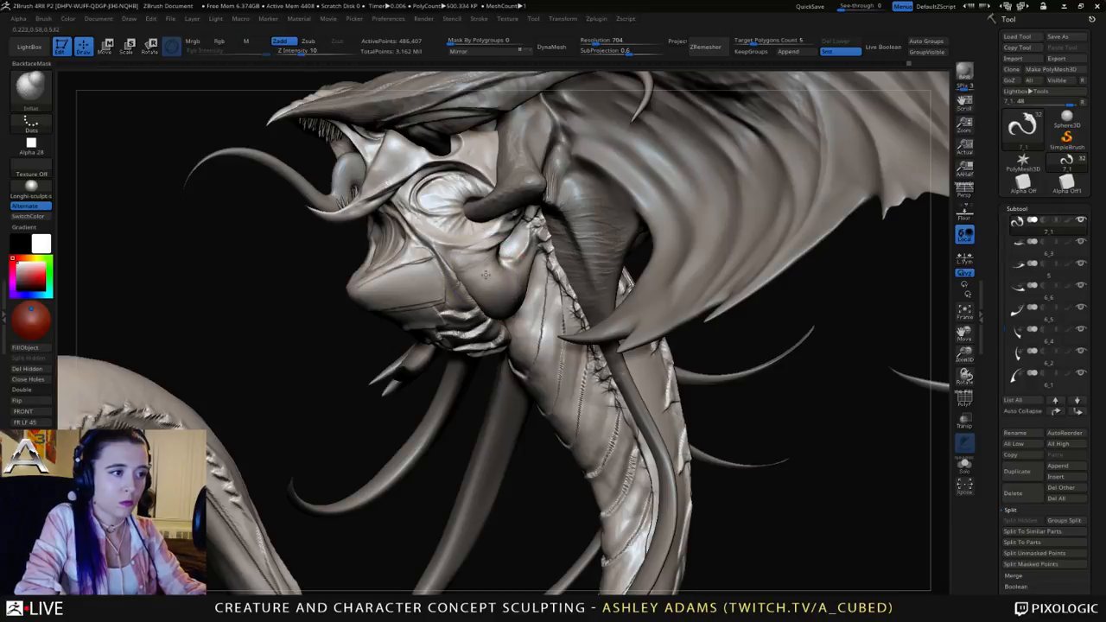
Step: Inflate the rounded cheek bulge and the folds just below the side horn on the other side of the face
{"action": "right_click_drag", "start_coordinate": [509, 304], "coordinate": [444, 268]}
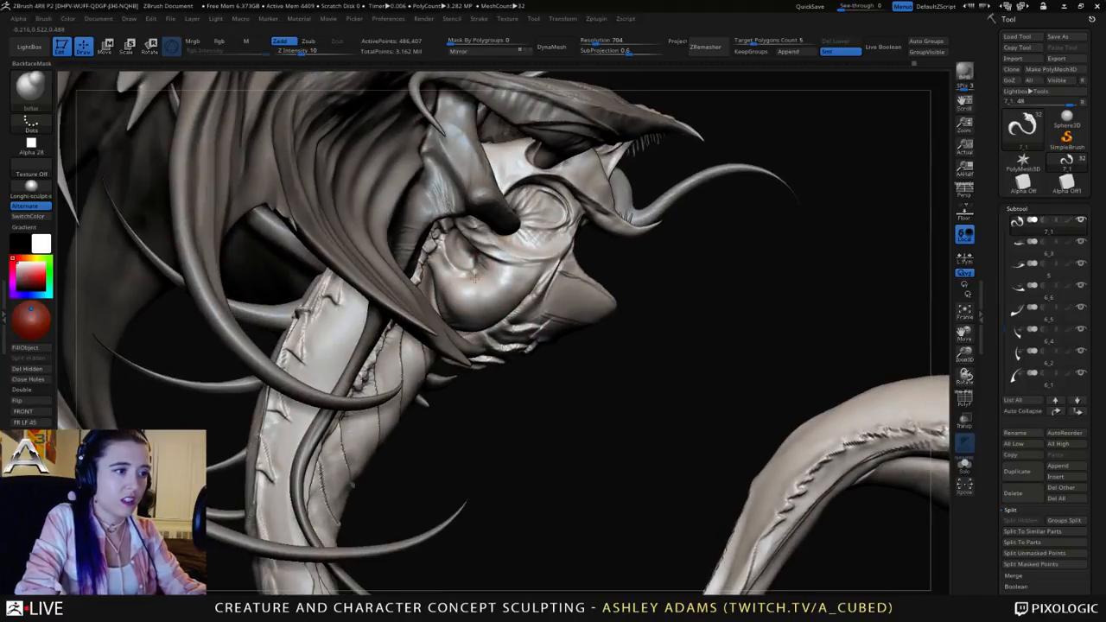
{"action": "mouse_move", "coordinate": [449, 295]}
{"action": "left_mouse_down"}
{"action": "mouse_move", "coordinate": [458, 299]}
{"action": "mouse_move", "coordinate": [438, 279]}
{"action": "mouse_move", "coordinate": [471, 308]}
{"action": "mouse_move", "coordinate": [486, 287]}
{"action": "left_mouse_up"}
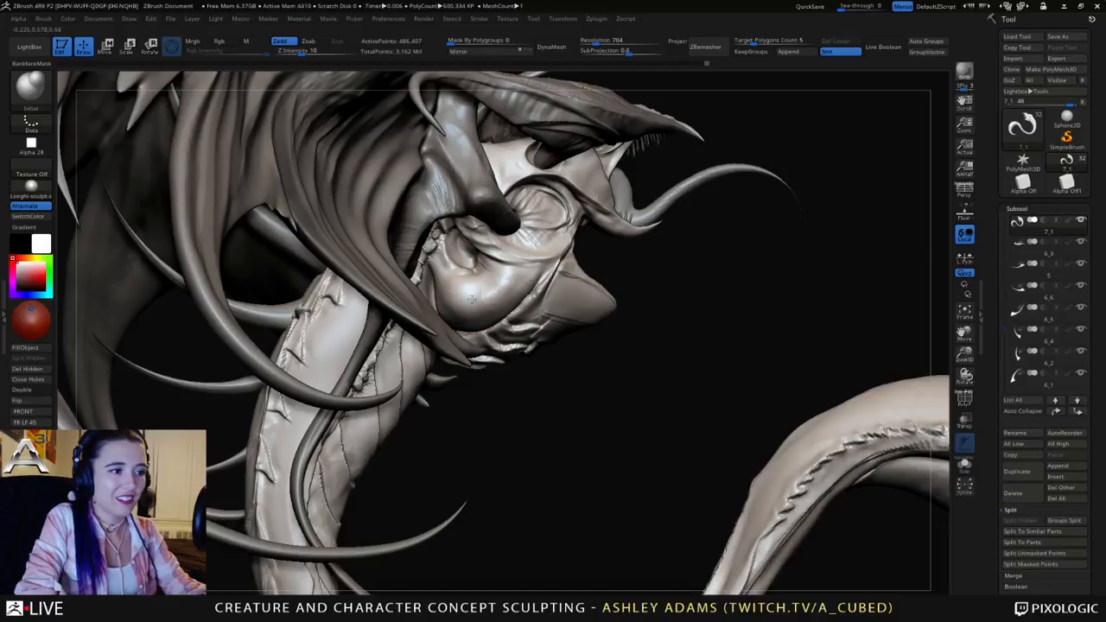
{"action": "right_click_drag", "start_coordinate": [510, 270], "coordinate": [495, 268]}
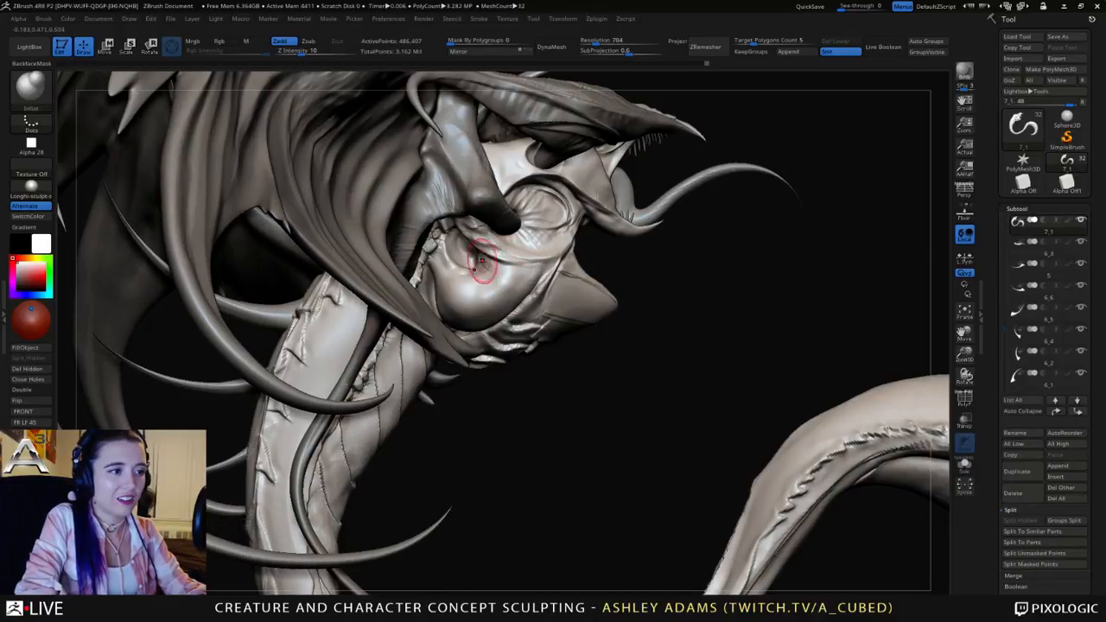
{"action": "key", "text": "space"}
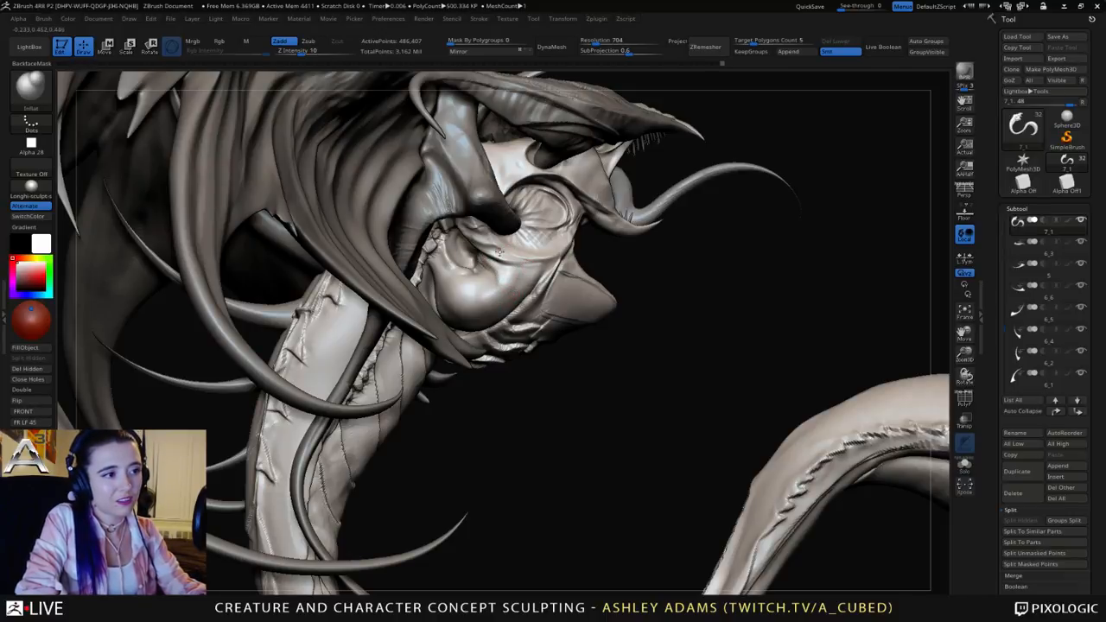
{"action": "right_click_drag", "start_coordinate": [481, 234], "coordinate": [510, 252]}
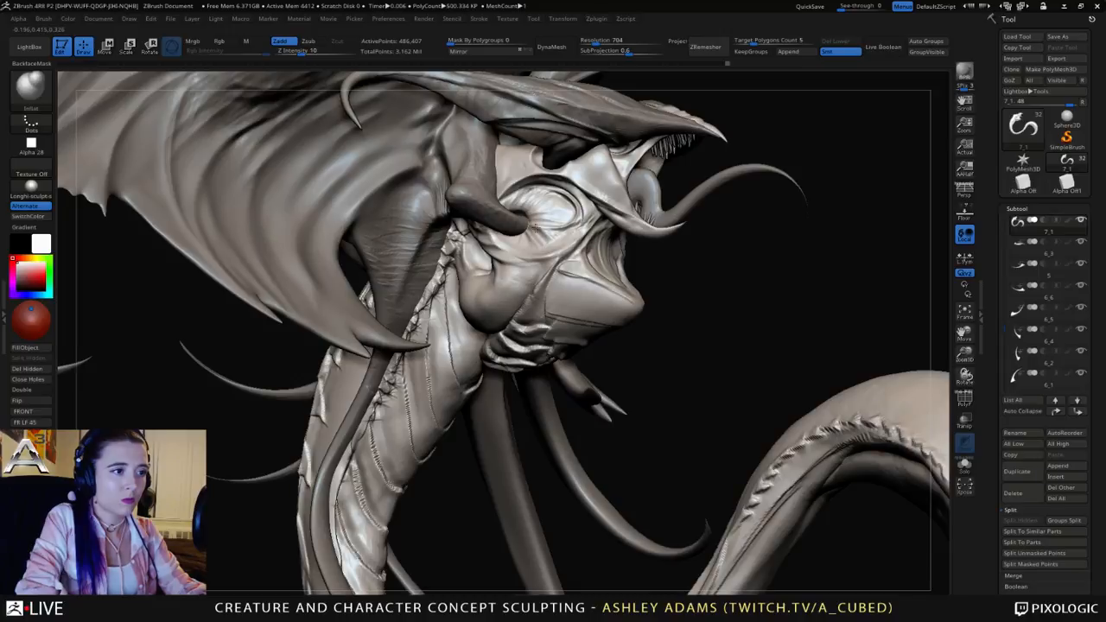
Step: Puff up the skin folds around the eye beside the tip of the side horn
{"action": "right_click_drag", "start_coordinate": [536, 227], "coordinate": [537, 216]}
{"action": "mouse_move", "coordinate": [557, 205]}
{"action": "left_mouse_down"}
{"action": "mouse_move", "coordinate": [568, 212]}
{"action": "mouse_move", "coordinate": [518, 205]}
{"action": "left_mouse_up"}
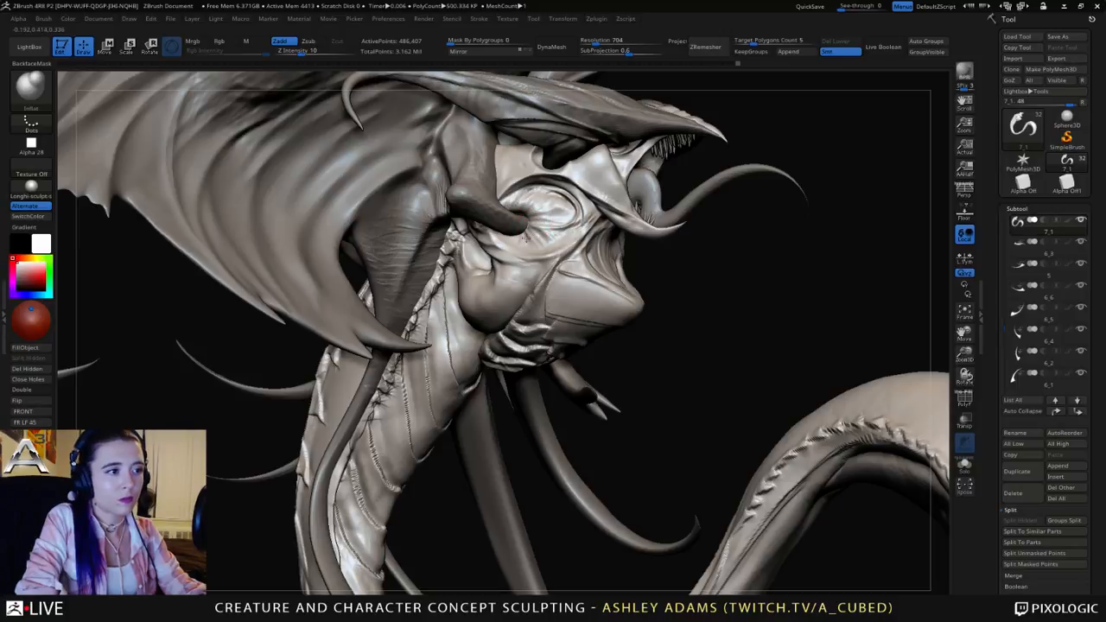
{"action": "right_click_drag", "start_coordinate": [527, 246], "coordinate": [525, 238]}
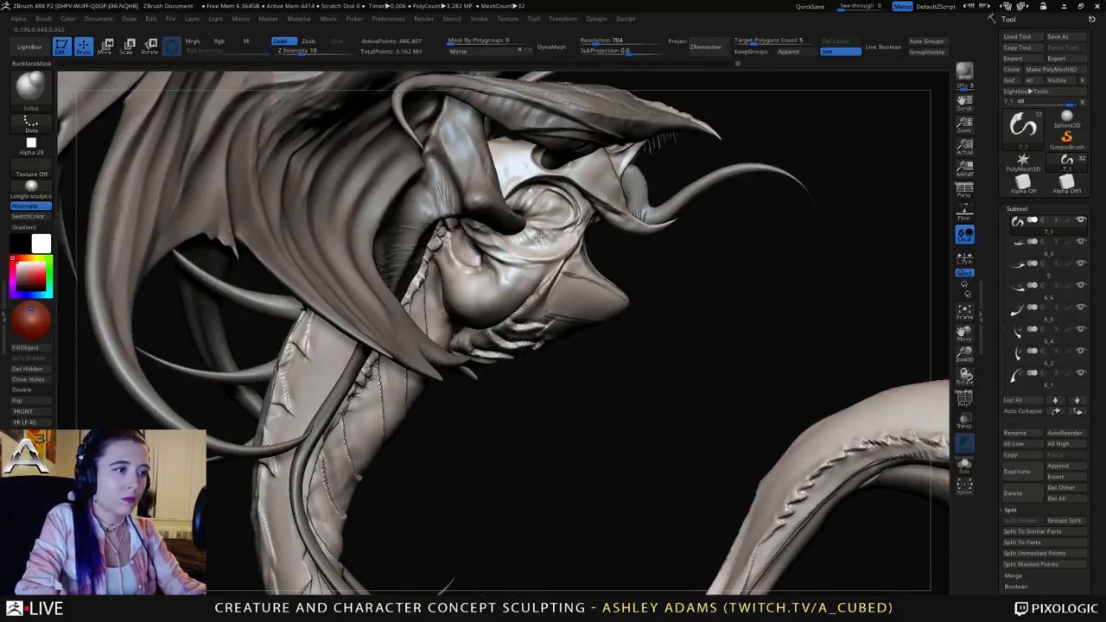
{"action": "left_click_drag", "start_coordinate": [549, 221], "coordinate": [553, 213]}
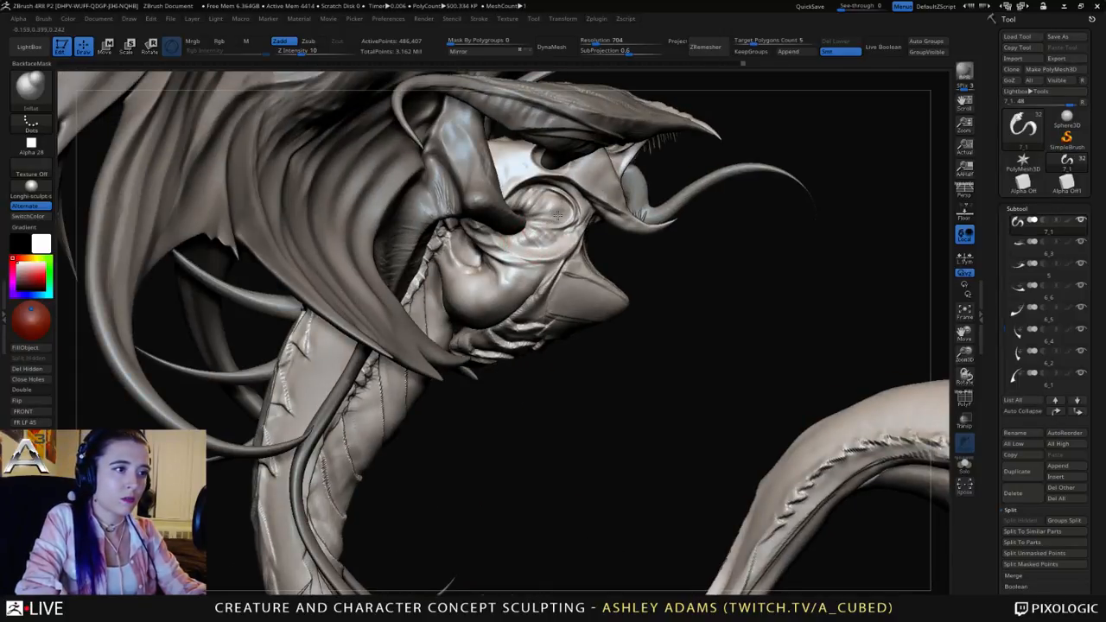
{"action": "mouse_move", "coordinate": [573, 239]}
{"action": "right_mouse_down", "text": "ctrl"}
{"action": "mouse_move", "coordinate": [574, 208]}
{"action": "mouse_move", "coordinate": [402, 220]}
{"action": "mouse_move", "coordinate": [425, 217]}
{"action": "mouse_move", "coordinate": [436, 259]}
{"action": "right_mouse_up", "text": "ctrl"}
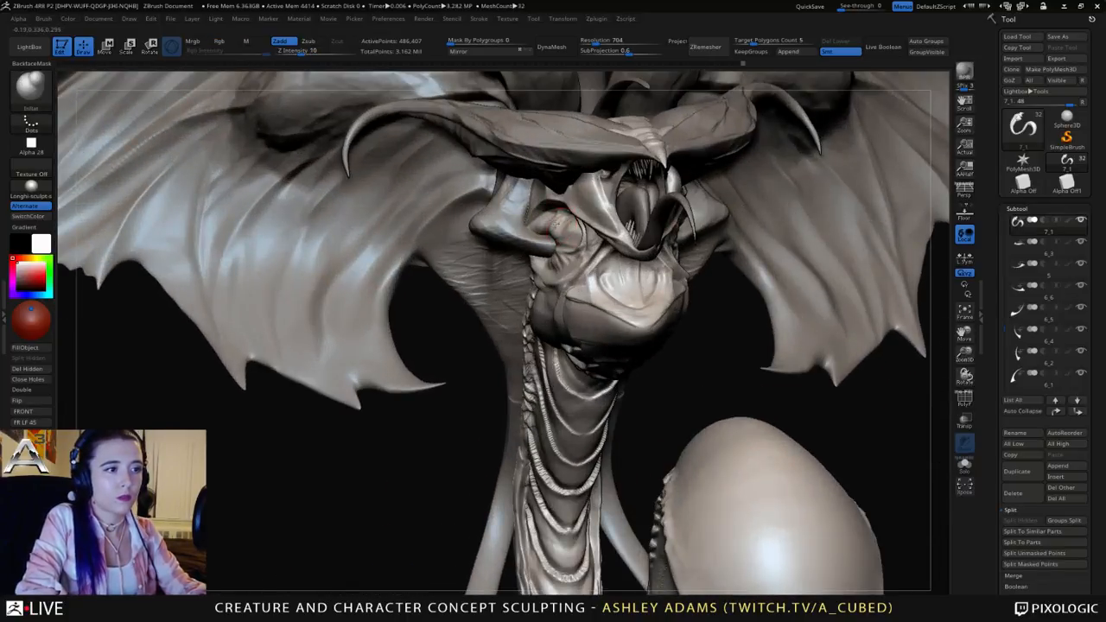
{"action": "mouse_move", "coordinate": [553, 224]}
{"action": "right_mouse_down", "text": "ctrl"}
{"action": "mouse_move", "coordinate": [553, 185]}
{"action": "mouse_move", "coordinate": [423, 194]}
{"action": "mouse_move", "coordinate": [446, 194]}
{"action": "right_mouse_up", "text": "ctrl"}
{"action": "key", "text": "space"}
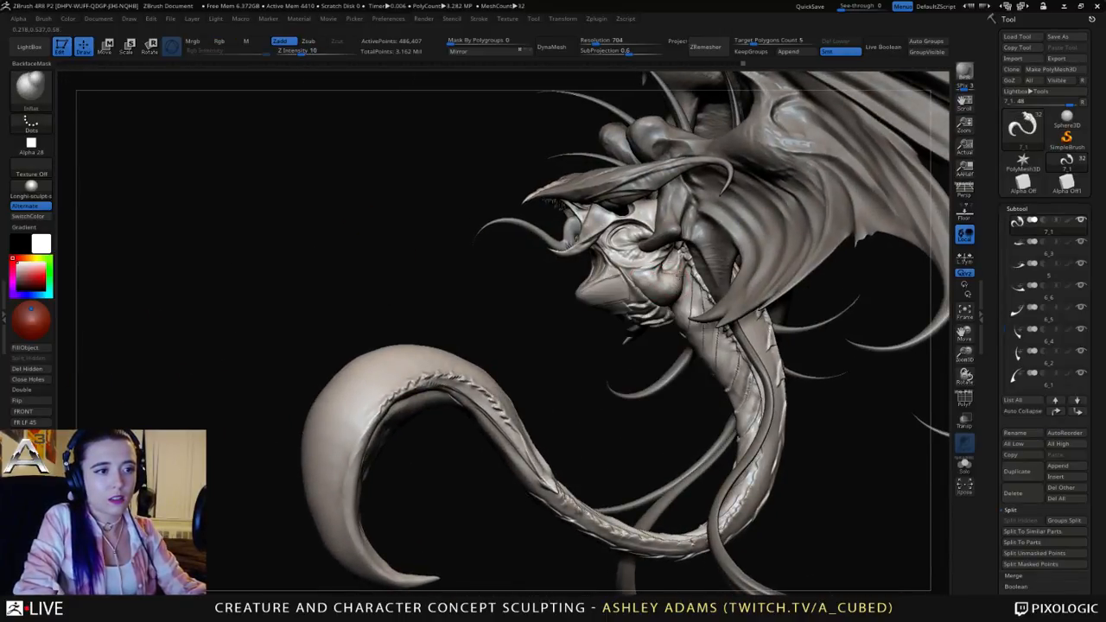
{"action": "right_click_drag", "start_coordinate": [678, 273], "coordinate": [631, 267]}
{"action": "key", "text": "b"}
{"action": "key", "text": "s"}
{"action": "key", "text": "h"}
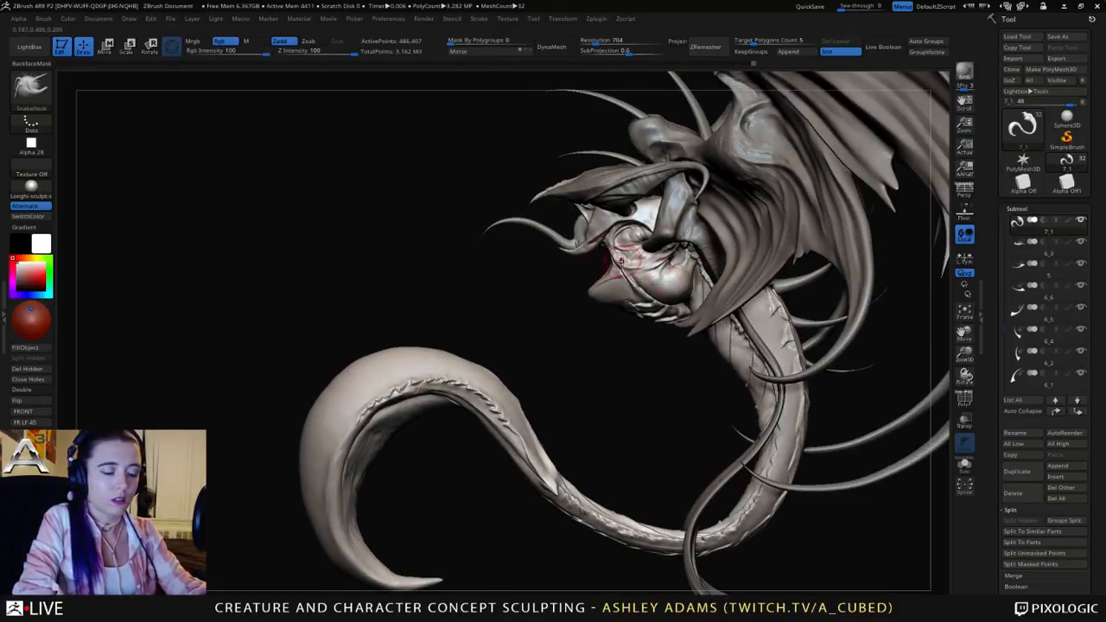
{"action": "key", "text": "b"}
{"action": "key", "text": "i"}
{"action": "key", "text": "n"}
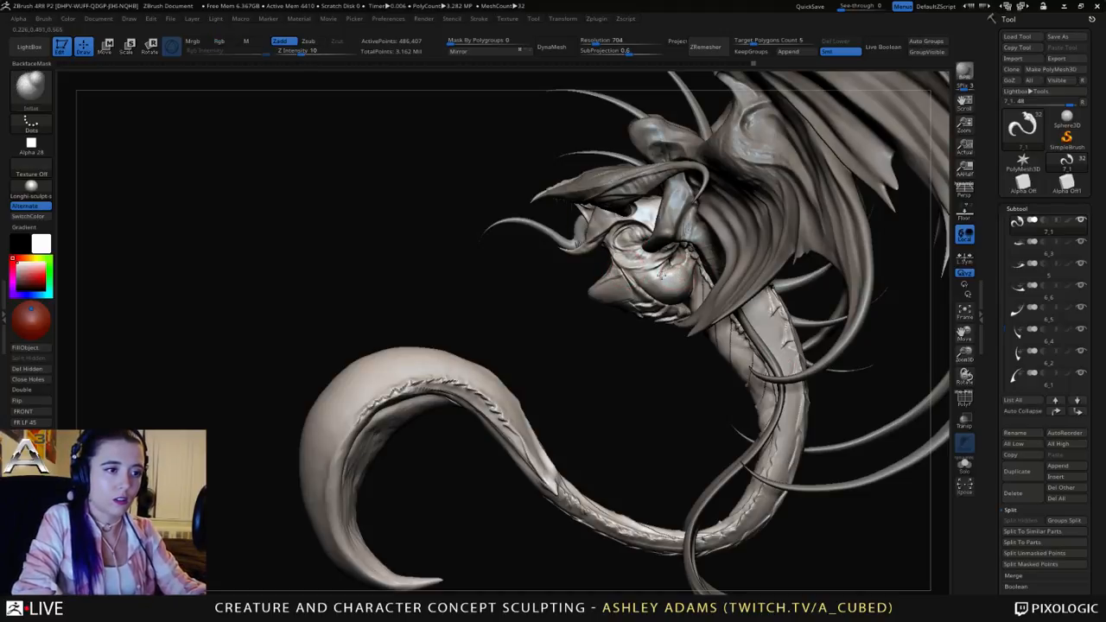
{"action": "mouse_move", "coordinate": [677, 280]}
{"action": "right_mouse_down"}
{"action": "mouse_move", "coordinate": [671, 314]}
{"action": "mouse_move", "coordinate": [643, 292]}
{"action": "right_mouse_up"}
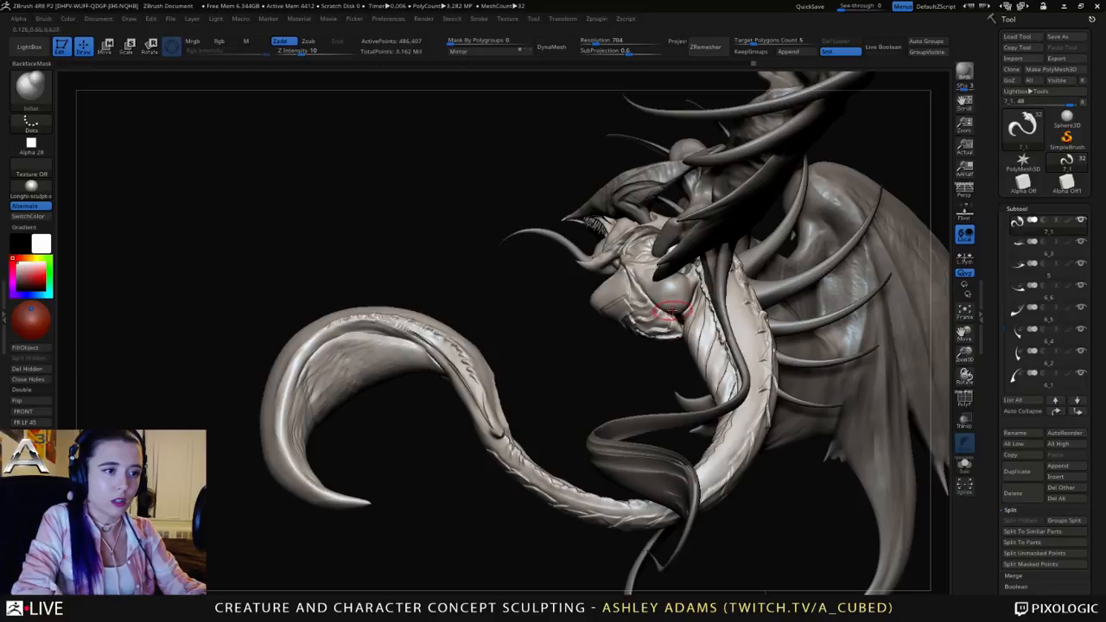
Step: Swell the rounded bulge behind the lower jaw with the Inflate brush
{"action": "right_click_drag", "start_coordinate": [648, 293], "coordinate": [672, 309]}
{"action": "key", "text": "space"}
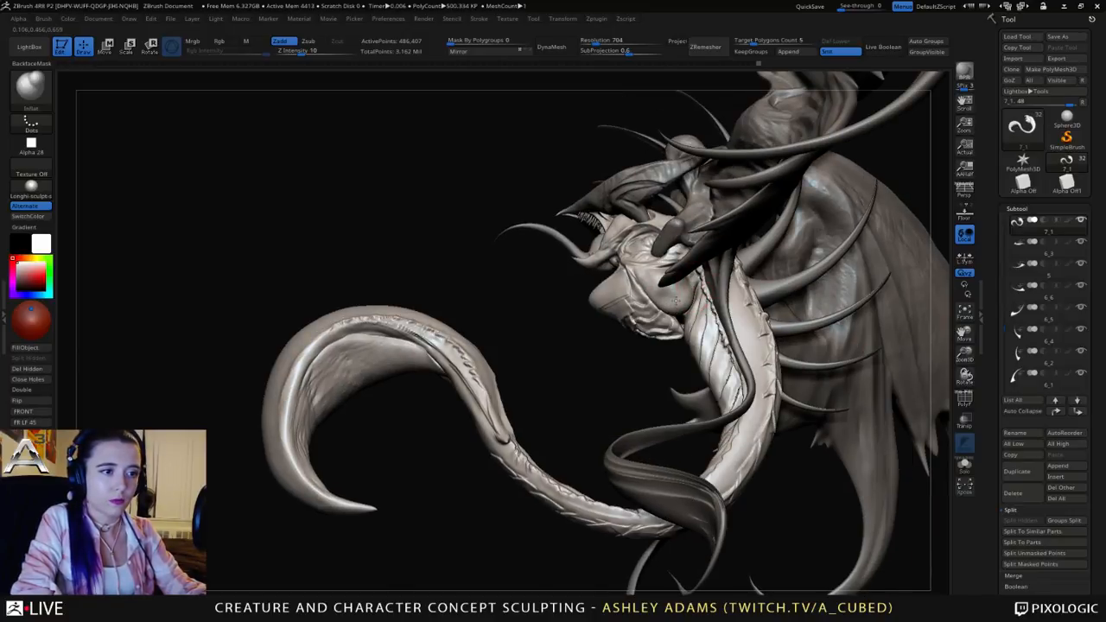
{"action": "right_click_drag", "start_coordinate": [674, 302], "coordinate": [631, 282]}
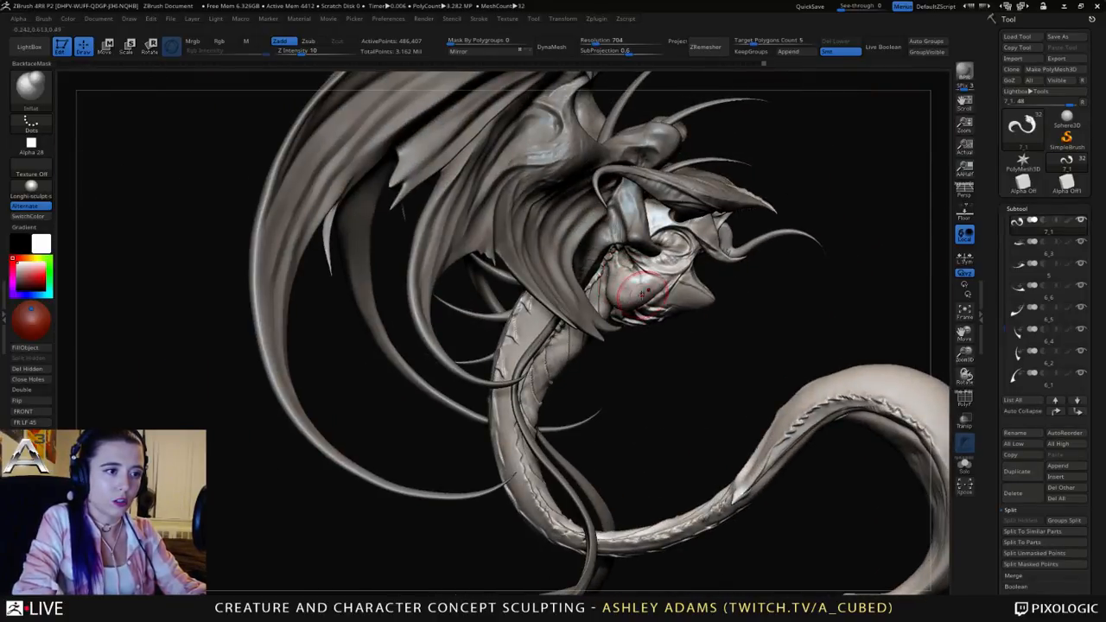
{"action": "left_click_drag", "start_coordinate": [646, 288], "coordinate": [625, 295]}
Step: Reshape the back edge of the cheek bulge where it meets the neck using a smaller SnakeHook brush
{"action": "mouse_move", "coordinate": [621, 281]}
{"action": "right_mouse_down"}
{"action": "mouse_move", "coordinate": [644, 290]}
{"action": "mouse_move", "coordinate": [633, 308]}
{"action": "right_mouse_up"}
{"action": "key", "text": "b"}
{"action": "key", "text": "s"}
{"action": "key", "text": "h"}
{"action": "key", "text": "space"}
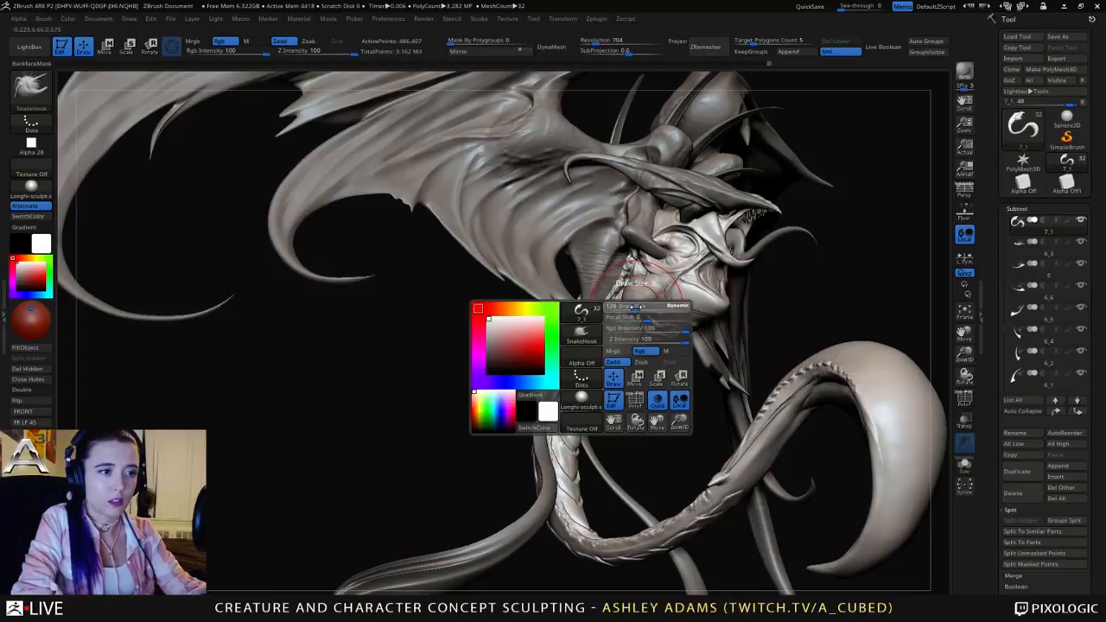
{"action": "left_click_drag", "start_coordinate": [633, 309], "coordinate": [628, 307]}
{"action": "right_click_drag", "start_coordinate": [638, 285], "coordinate": [629, 275]}
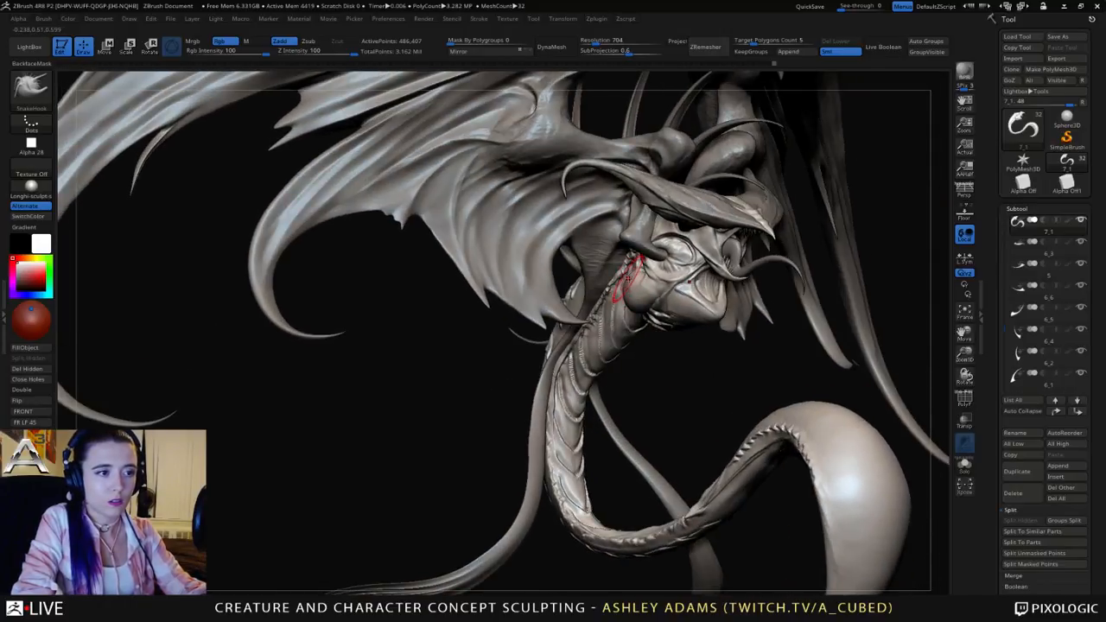
{"action": "left_click_drag", "start_coordinate": [631, 276], "coordinate": [634, 277]}
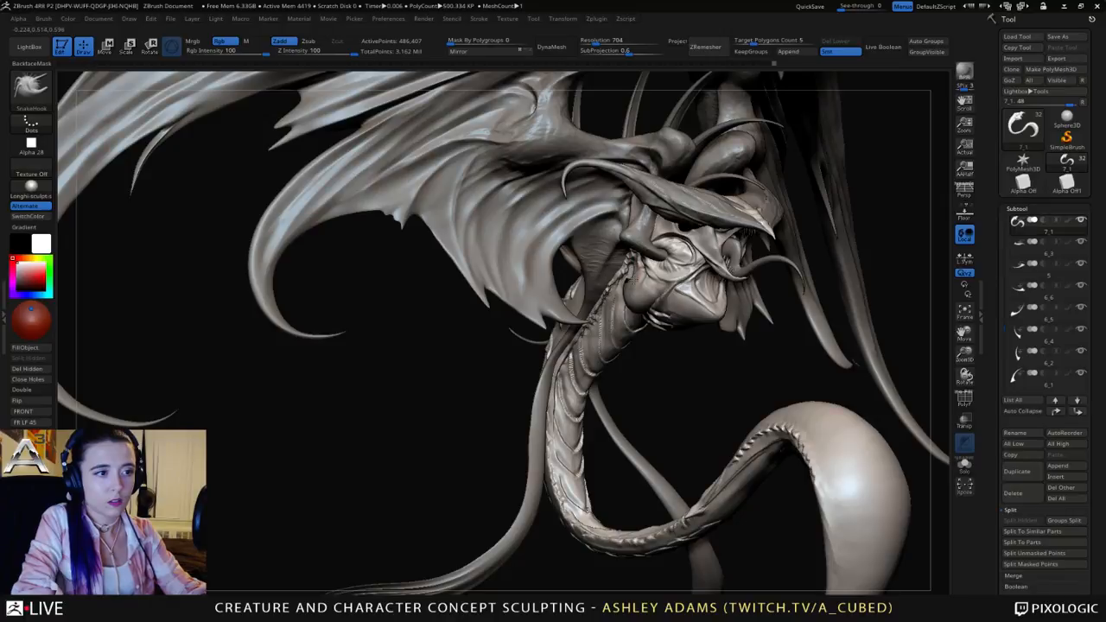
Step: Carve a crease into the skin folds between the eye and the cheek bulge with the DamStandard brush
{"action": "right_click_drag", "start_coordinate": [635, 277], "coordinate": [614, 298]}
{"action": "right_click_drag", "start_coordinate": [614, 298], "coordinate": [683, 226]}
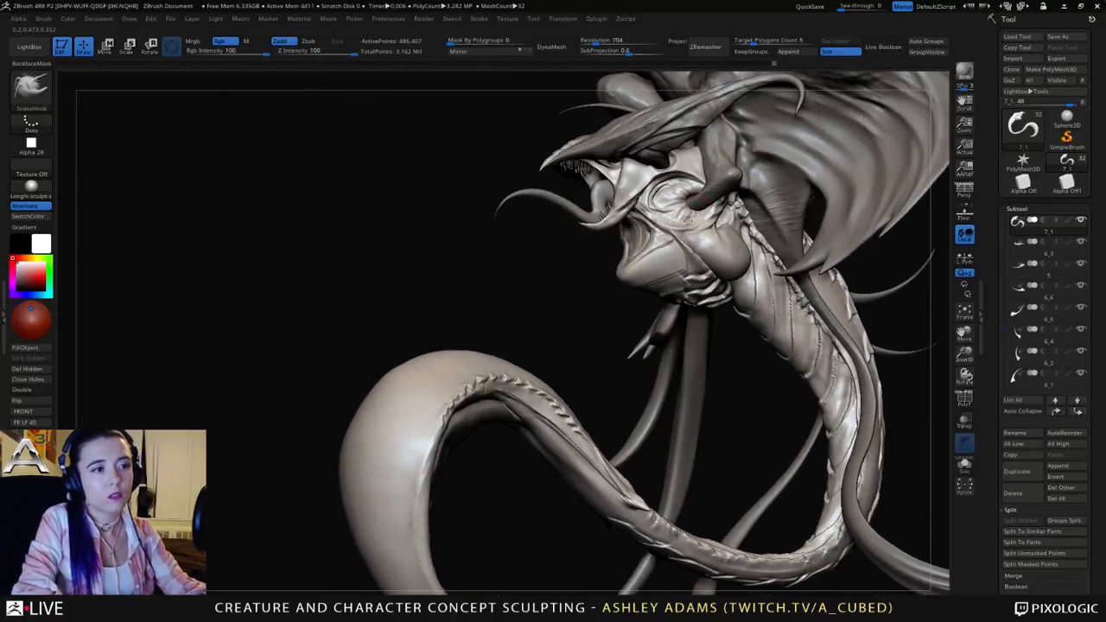
{"action": "right_click", "coordinate": [639, 280]}
{"action": "right_click_drag", "start_coordinate": [536, 195], "coordinate": [491, 186]}
{"action": "key", "text": "b"}
{"action": "key", "text": "d"}
{"action": "key", "text": "s"}
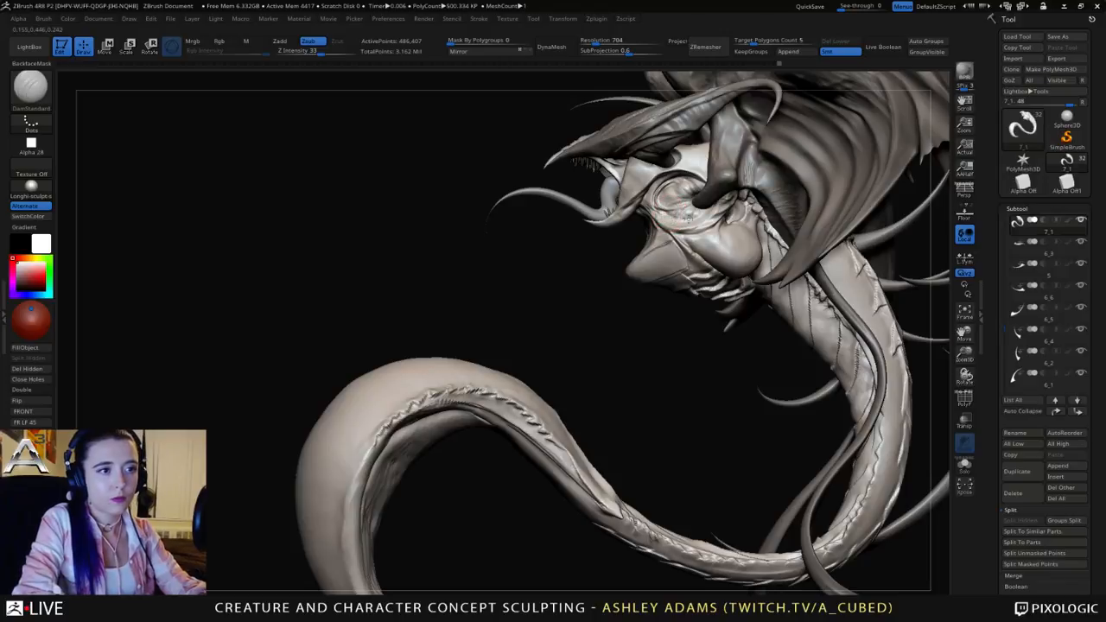
{"action": "mouse_move", "coordinate": [615, 299]}
{"action": "left_mouse_down"}
{"action": "mouse_move", "coordinate": [724, 302]}
{"action": "mouse_move", "coordinate": [622, 294]}
{"action": "left_mouse_up"}
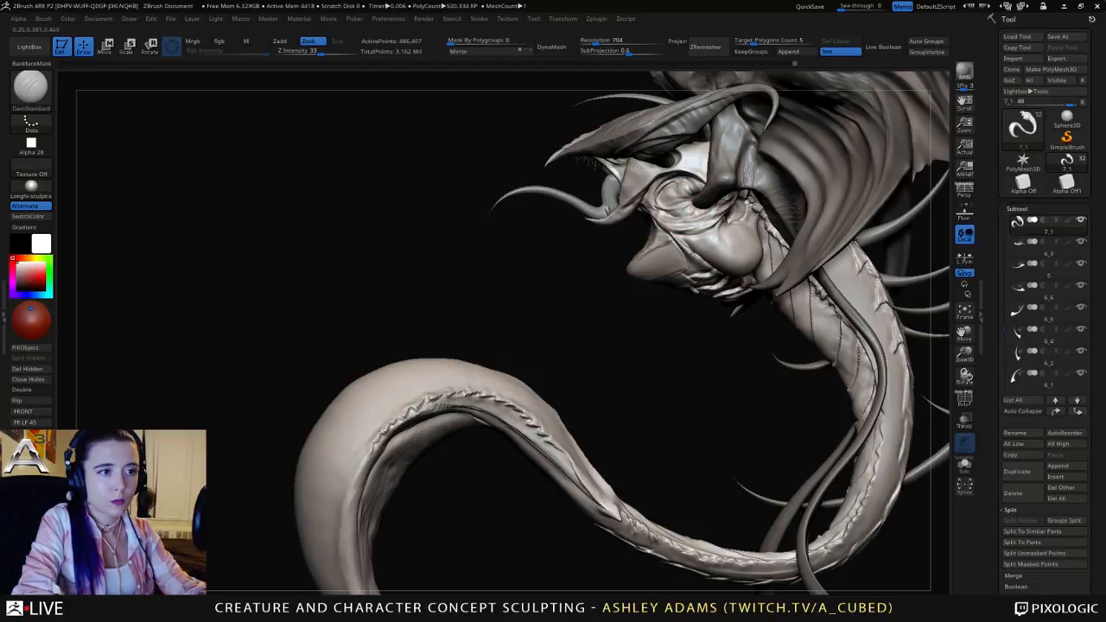
Step: Build up the fold between the eye and cheek with ClayBuildup and flatten its surface with hPolish
{"action": "key", "text": "b"}
{"action": "key", "text": "c"}
{"action": "key", "text": "b"}
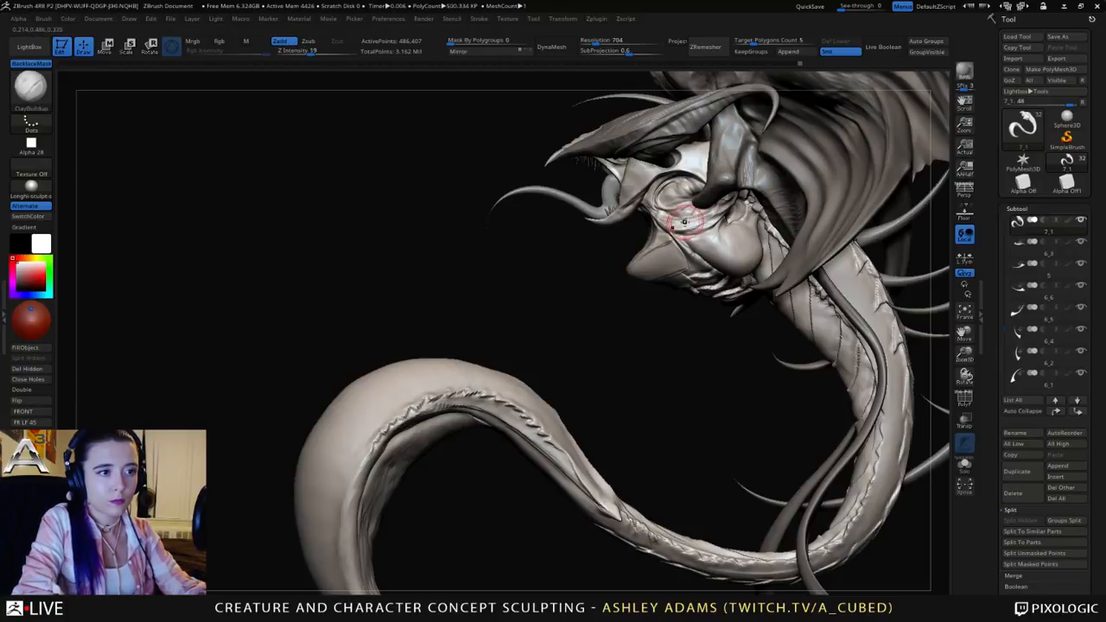
{"action": "right_click_drag", "start_coordinate": [702, 216], "coordinate": [715, 212]}
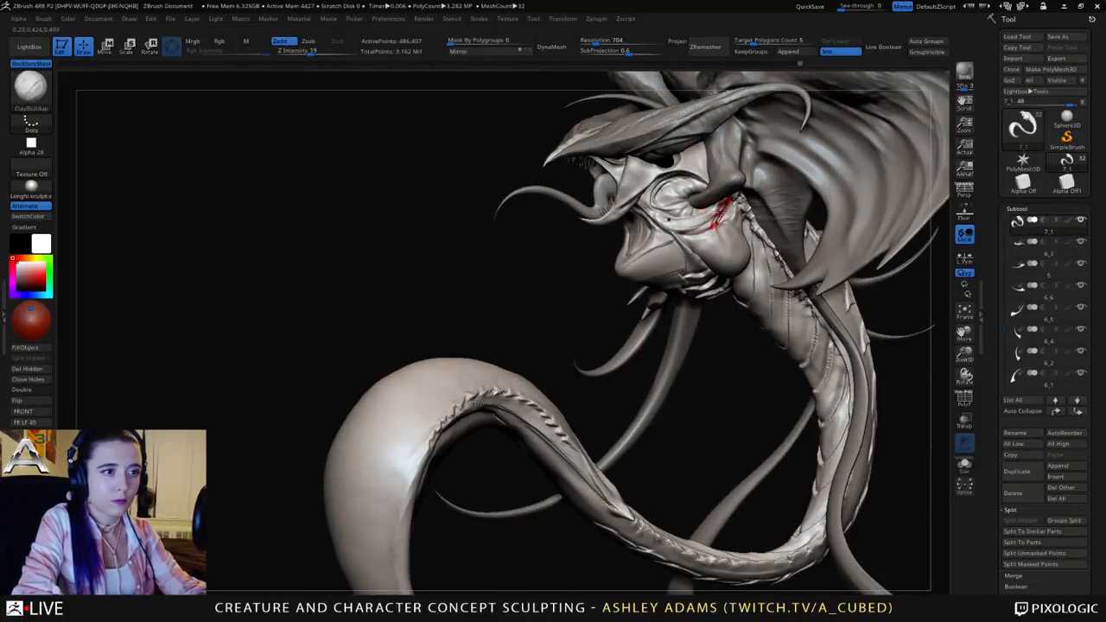
{"action": "key", "text": "b"}
{"action": "key", "text": "h"}
{"action": "key", "text": "p"}
{"action": "mouse_move", "coordinate": [704, 215]}
{"action": "left_mouse_down"}
{"action": "mouse_move", "coordinate": [689, 216]}
{"action": "mouse_move", "coordinate": [700, 228]}
{"action": "left_mouse_up"}
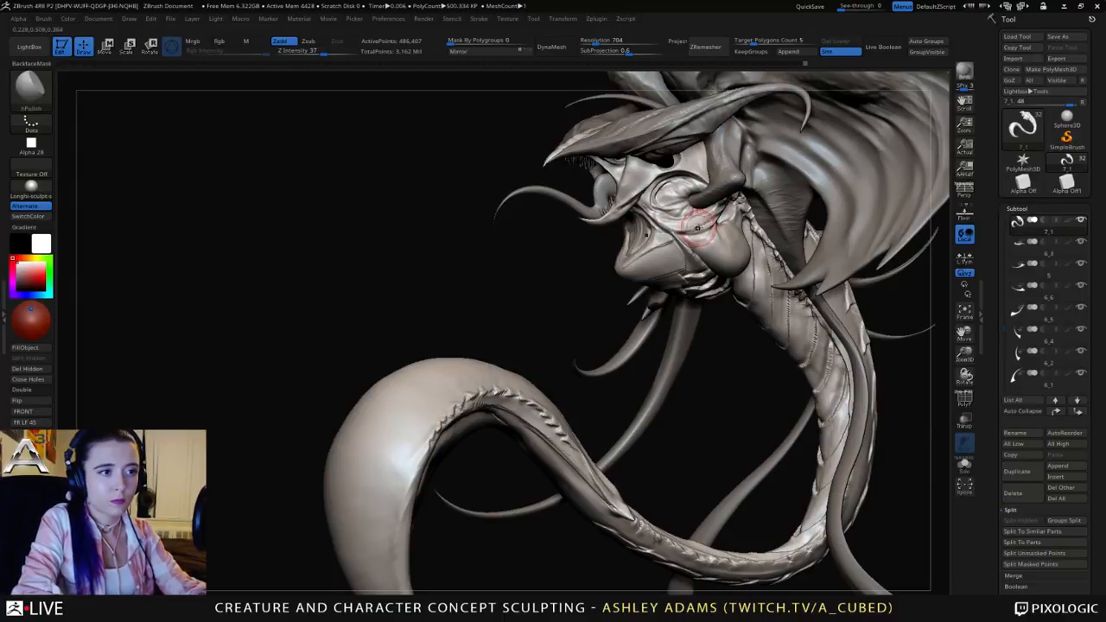
{"action": "mouse_move", "coordinate": [699, 227]}
{"action": "right_mouse_down", "text": "ctrl"}
{"action": "mouse_move", "coordinate": [679, 222]}
{"action": "mouse_move", "coordinate": [683, 238]}
{"action": "mouse_move", "coordinate": [672, 240]}
{"action": "mouse_move", "coordinate": [831, 221]}
{"action": "right_mouse_up", "text": "ctrl"}
{"action": "key", "text": "b"}
{"action": "key", "text": "d"}
{"action": "key", "text": "s"}
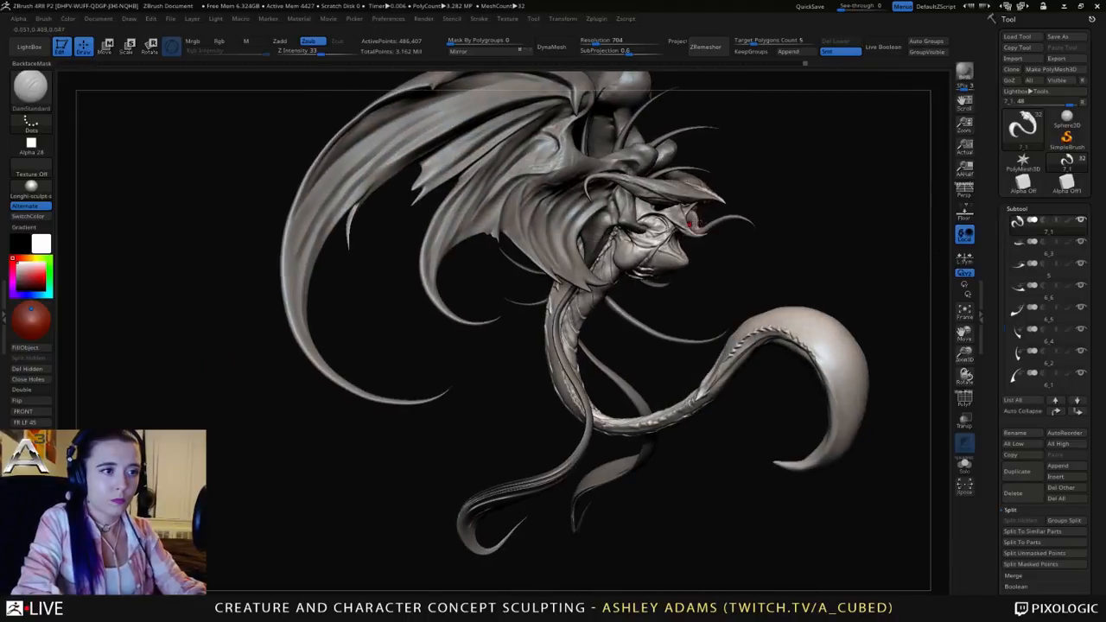
{"action": "mouse_move", "coordinate": [718, 58]}
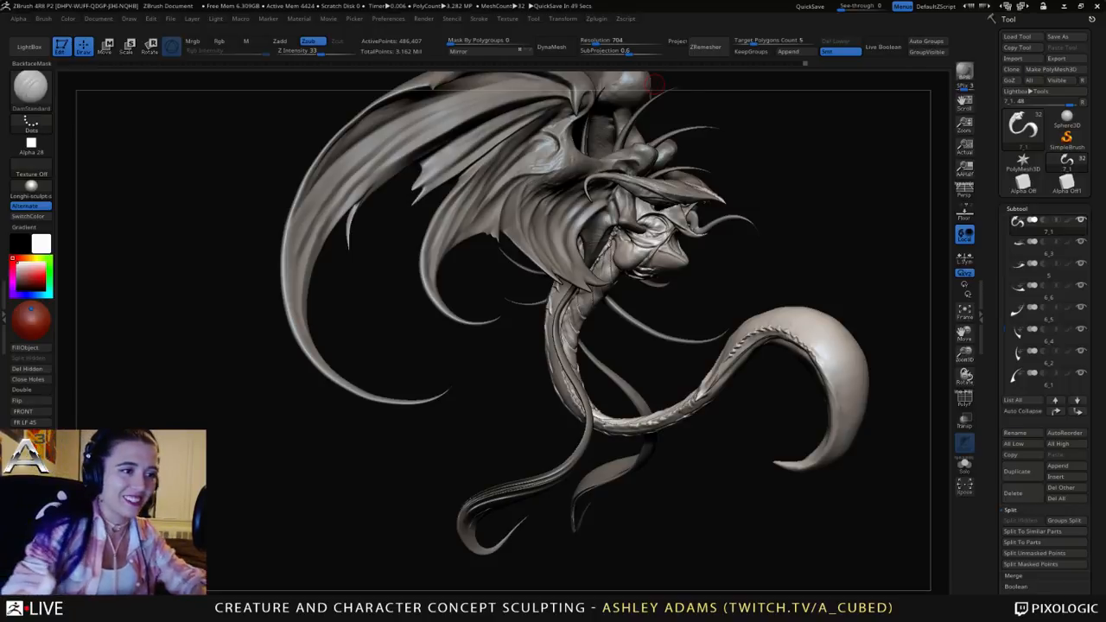
{"action": "left_click_drag", "start_coordinate": [544, 215], "coordinate": [381, 240]}
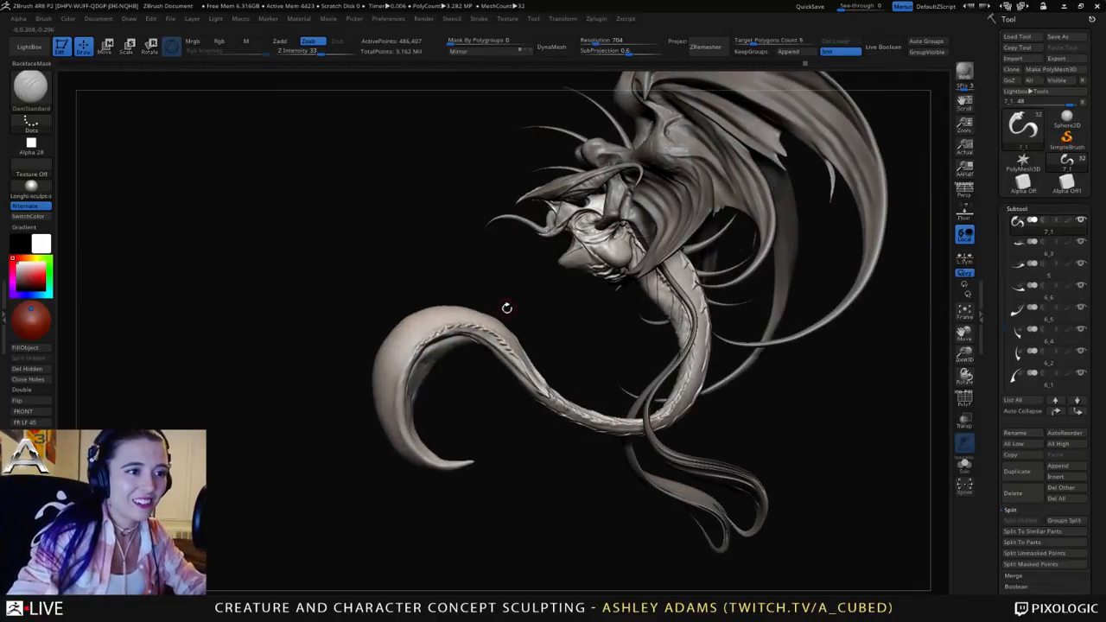
{"action": "mouse_move", "coordinate": [426, 368]}
{"action": "left_mouse_down"}
{"action": "mouse_move", "coordinate": [459, 370]}
{"action": "mouse_move", "coordinate": [447, 365]}
{"action": "left_mouse_up"}
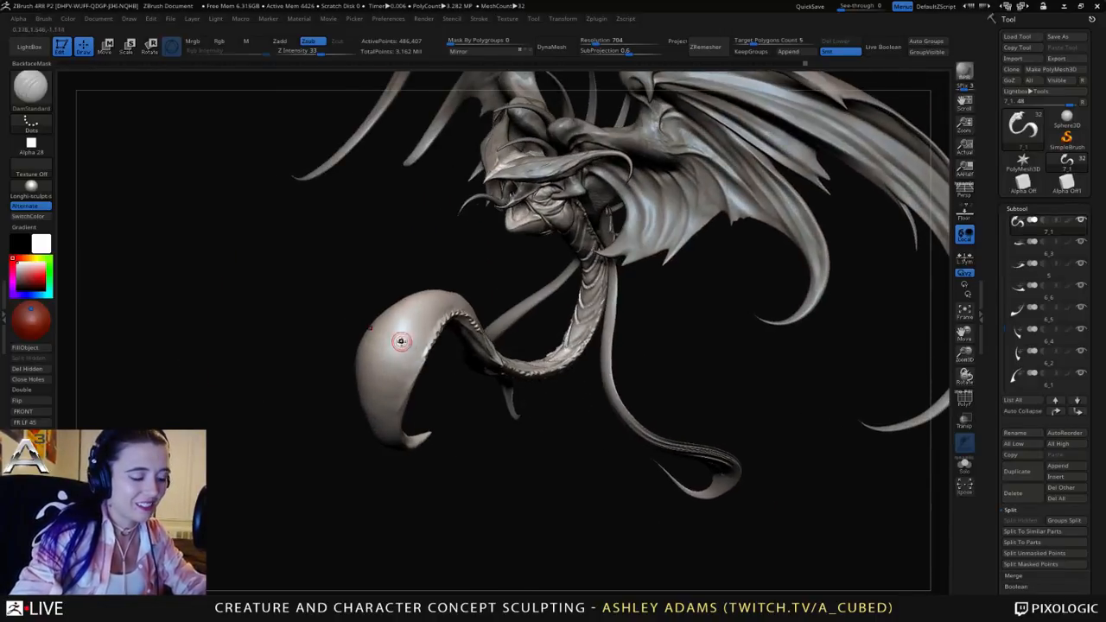
Step: Make the wings the active subtool and cut creases around the wing's upper arm and joint with the Slash2 brush
{"action": "key", "text": "b"}
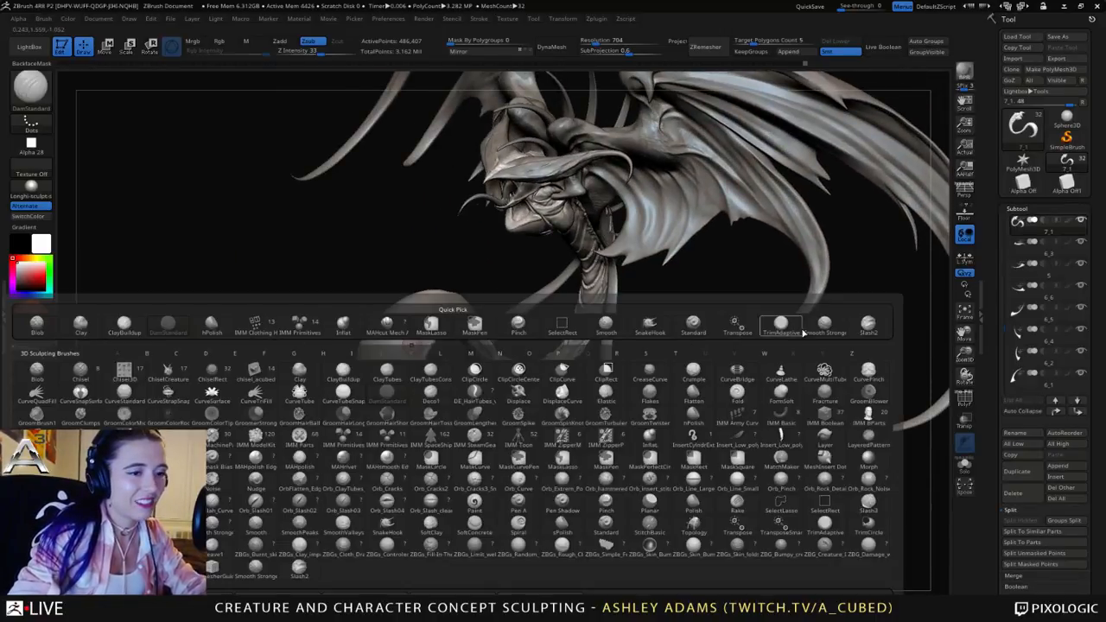
{"action": "left_click", "coordinate": [871, 325]}
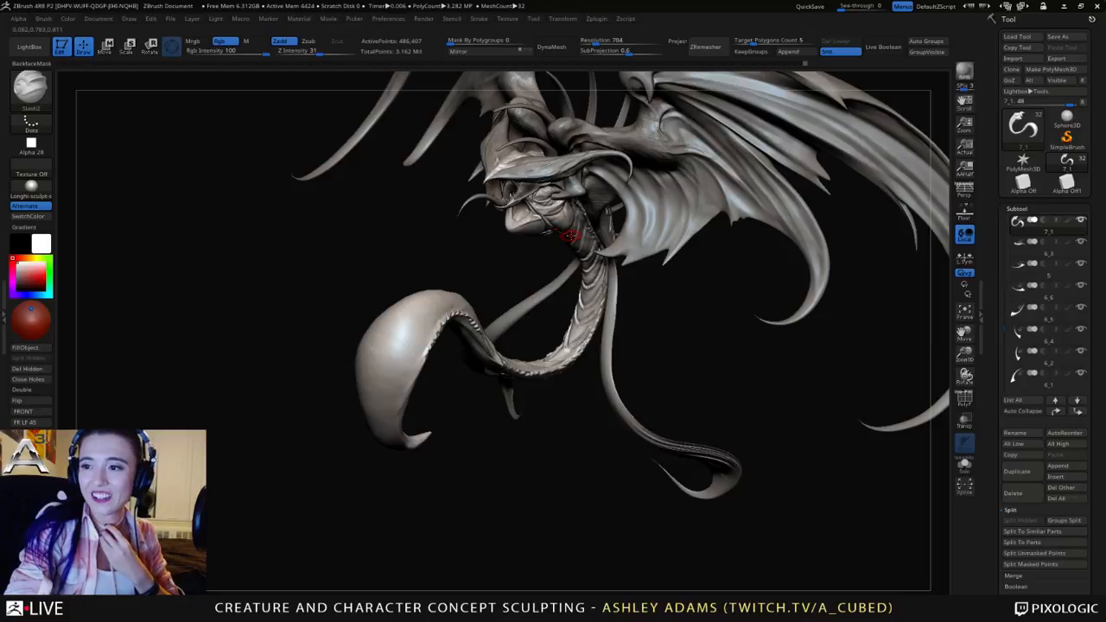
{"action": "left_click_drag", "start_coordinate": [545, 240], "coordinate": [735, 247]}
{"action": "right_click_drag", "start_coordinate": [477, 137], "coordinate": [643, 249], "text": "alt"}
{"action": "left_click", "coordinate": [553, 239], "text": "alt"}
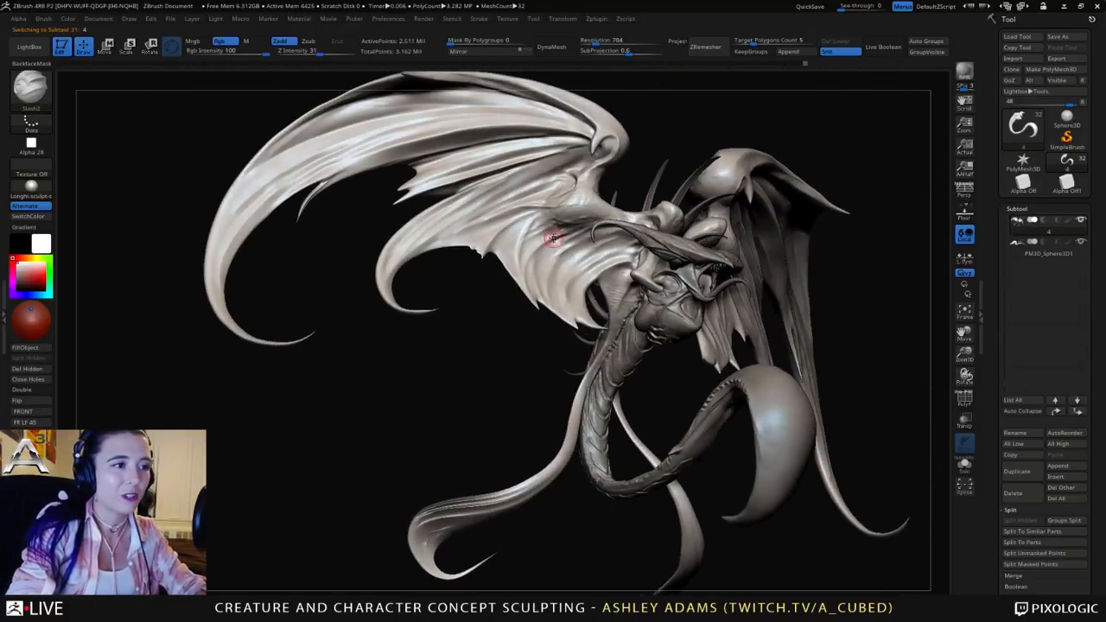
{"action": "right_click_drag", "start_coordinate": [584, 183], "coordinate": [540, 235]}
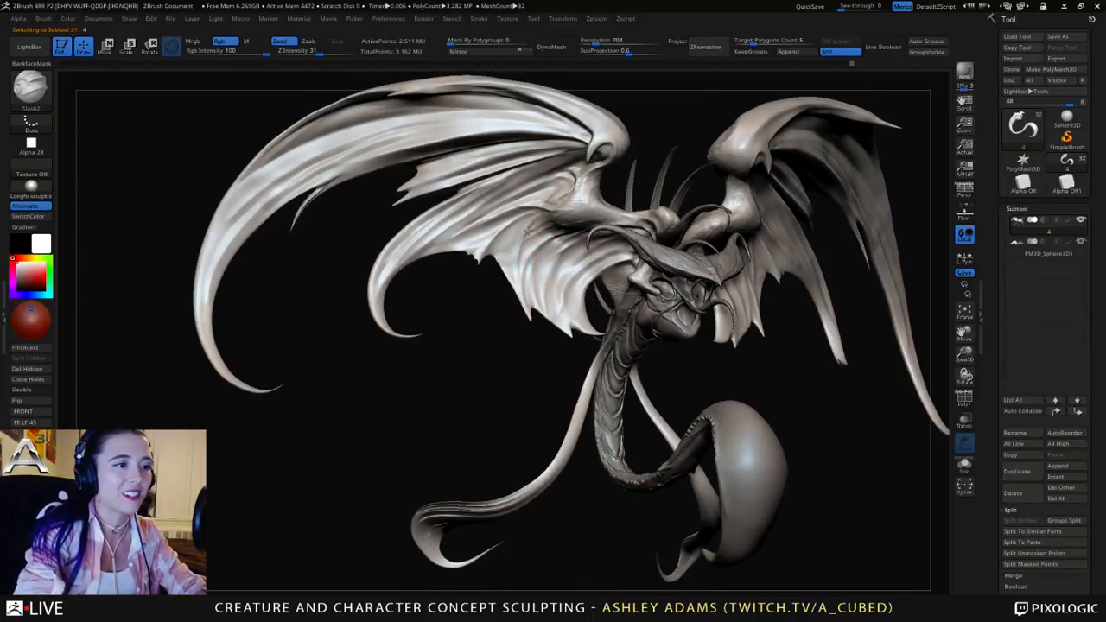
{"action": "mouse_move", "coordinate": [544, 217]}
{"action": "right_mouse_down"}
{"action": "mouse_move", "coordinate": [523, 226]}
{"action": "mouse_move", "coordinate": [531, 232]}
{"action": "mouse_move", "coordinate": [569, 189]}
{"action": "right_mouse_up"}
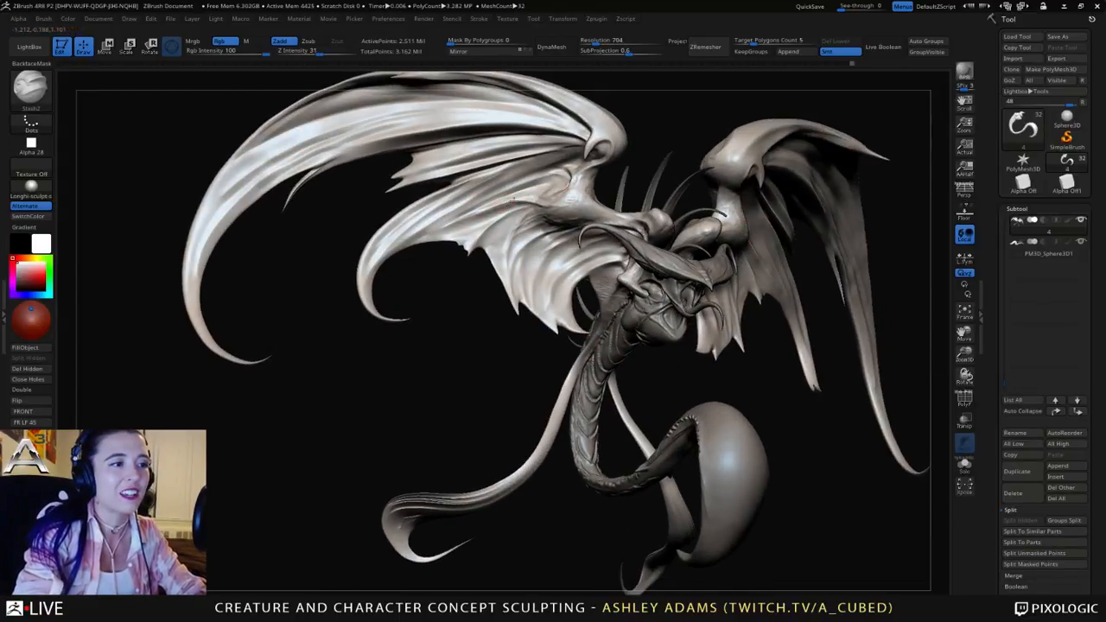
{"action": "right_click_drag", "start_coordinate": [532, 204], "coordinate": [513, 198]}
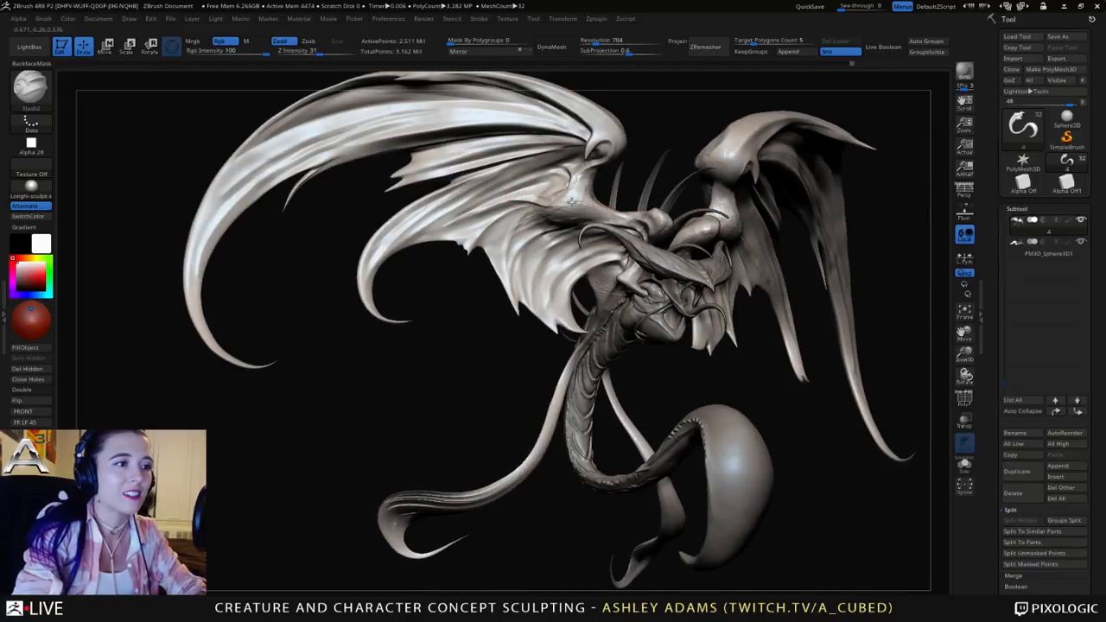
{"action": "right_click_drag", "start_coordinate": [531, 199], "coordinate": [593, 166]}
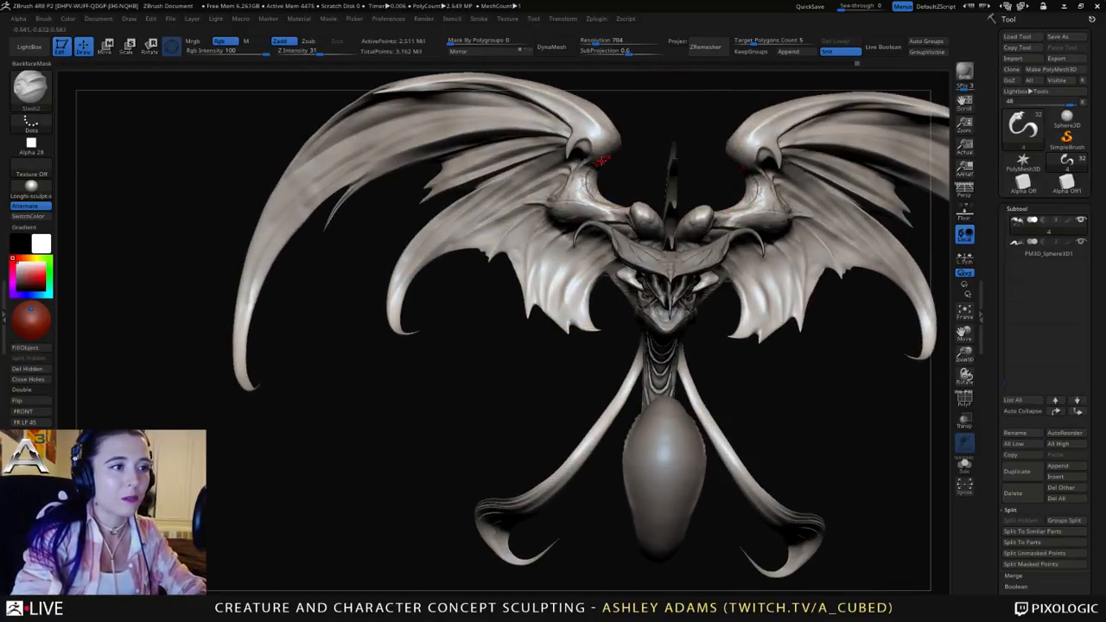
{"action": "right_click_drag", "start_coordinate": [600, 160], "coordinate": [561, 130]}
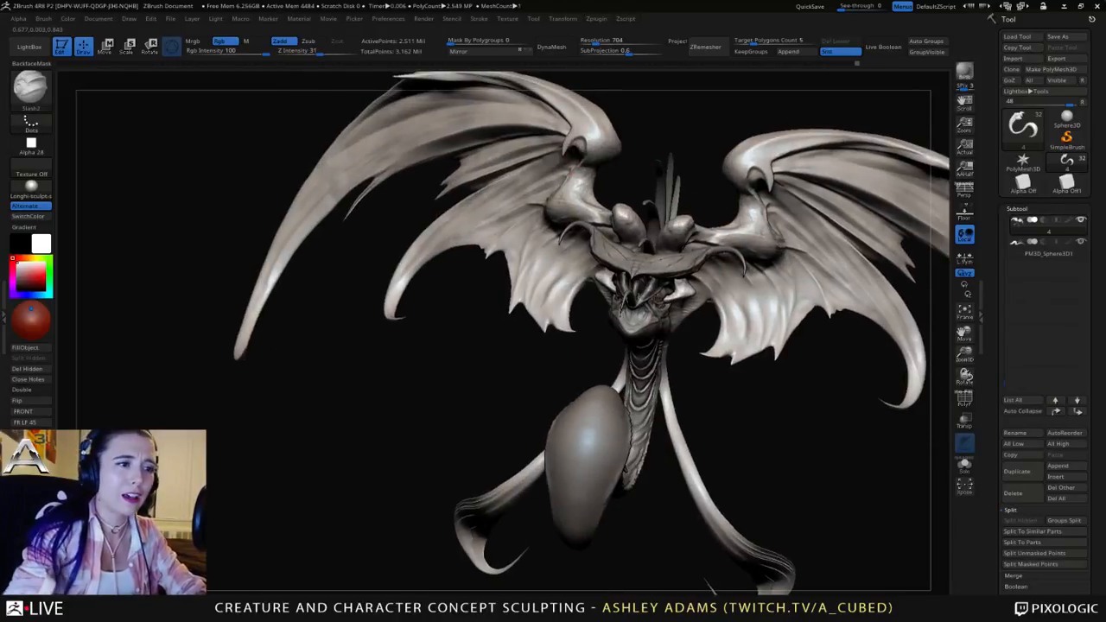
{"action": "right_click_drag", "start_coordinate": [566, 91], "coordinate": [433, 135], "text": "ctrl"}
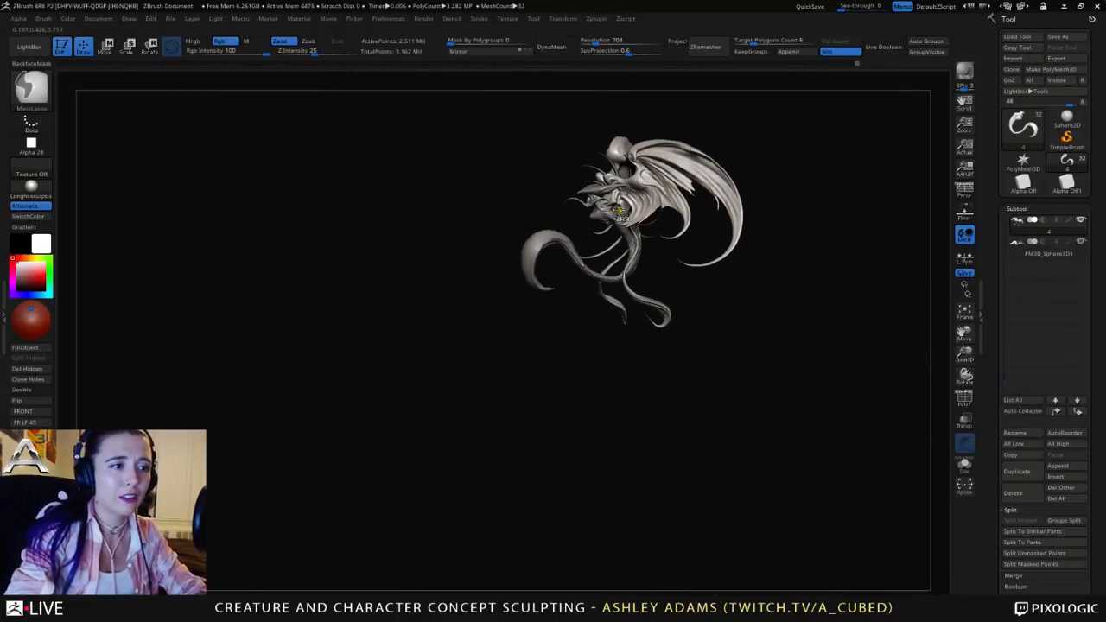
Step: Make the main body the active subtool and pull the tail tip into a thin upward curl with SnakeHook
{"action": "right_click_drag", "start_coordinate": [604, 172], "coordinate": [632, 294], "text": "ctrl"}
{"action": "left_click", "coordinate": [726, 283], "text": "alt"}
{"action": "right_click_drag", "start_coordinate": [727, 282], "coordinate": [615, 209], "text": "alt"}
{"action": "right_click_drag", "start_coordinate": [652, 268], "coordinate": [577, 257]}
{"action": "mouse_move", "coordinate": [737, 243]}
{"action": "right_mouse_down"}
{"action": "mouse_move", "coordinate": [633, 243]}
{"action": "mouse_move", "coordinate": [722, 239]}
{"action": "right_mouse_up"}
{"action": "right_click_drag", "start_coordinate": [800, 282], "coordinate": [692, 260], "text": "alt"}
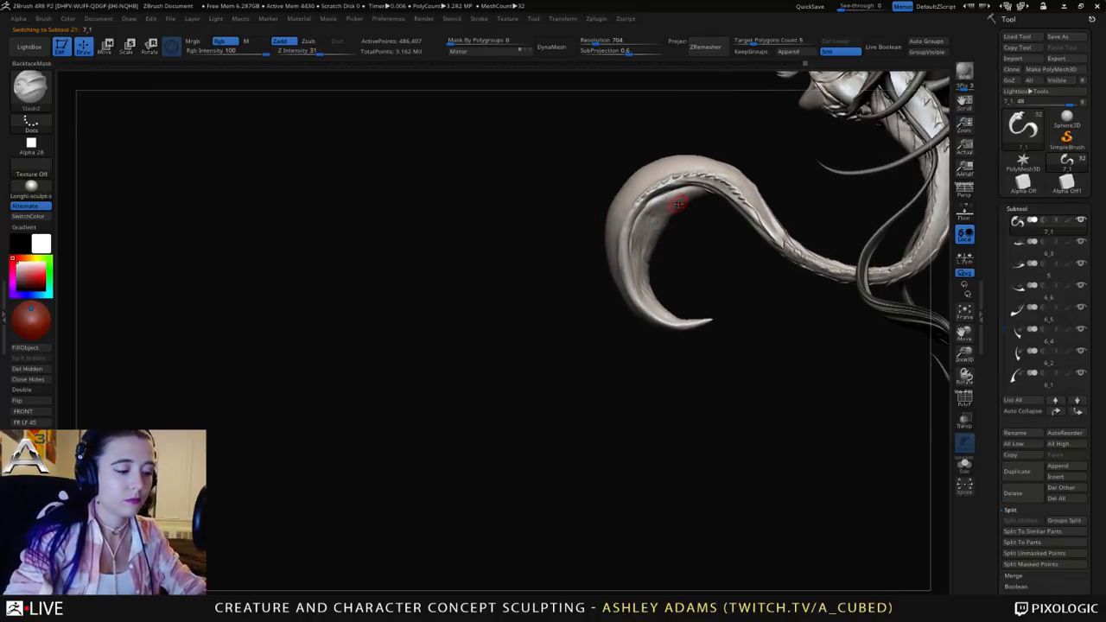
{"action": "key", "text": "b"}
{"action": "key", "text": "s"}
{"action": "key", "text": "h"}
{"action": "right_click_drag", "start_coordinate": [678, 204], "coordinate": [670, 200]}
{"action": "key", "text": "space"}
{"action": "left_click_drag", "start_coordinate": [669, 200], "coordinate": [653, 197]}
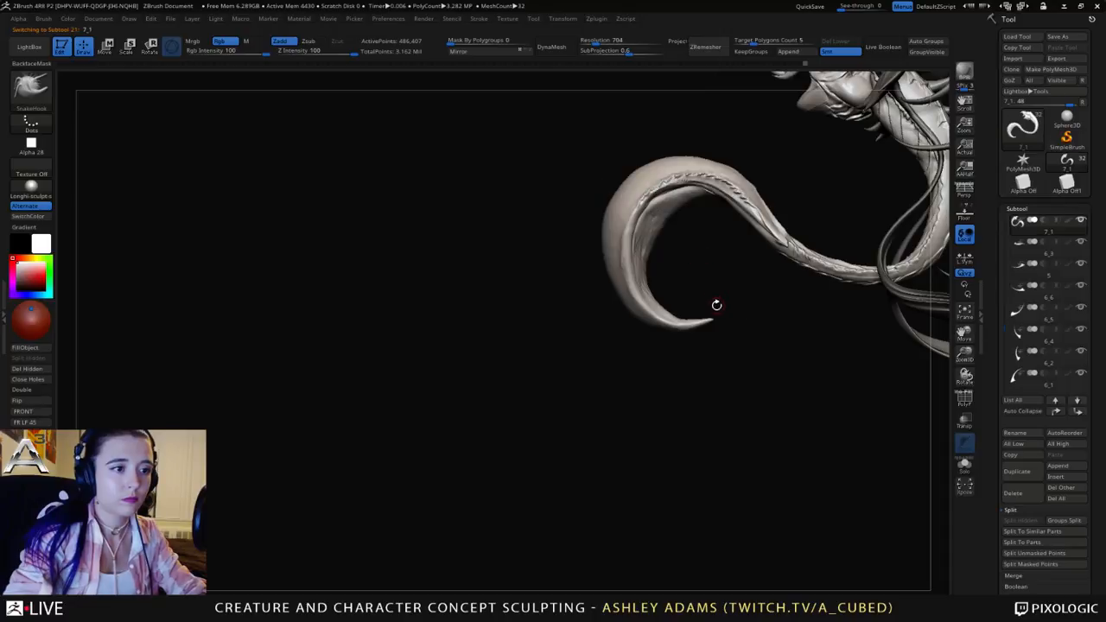
{"action": "mouse_move", "coordinate": [731, 299]}
{"action": "left_mouse_down", "text": "shift"}
{"action": "mouse_move", "coordinate": [699, 323]}
{"action": "mouse_move", "coordinate": [720, 311]}
{"action": "left_mouse_up", "text": "shift"}
Step: Adjust the curve leading to the tail tip and thicken the thin tip with the Inflate brush
{"action": "key", "text": "space"}
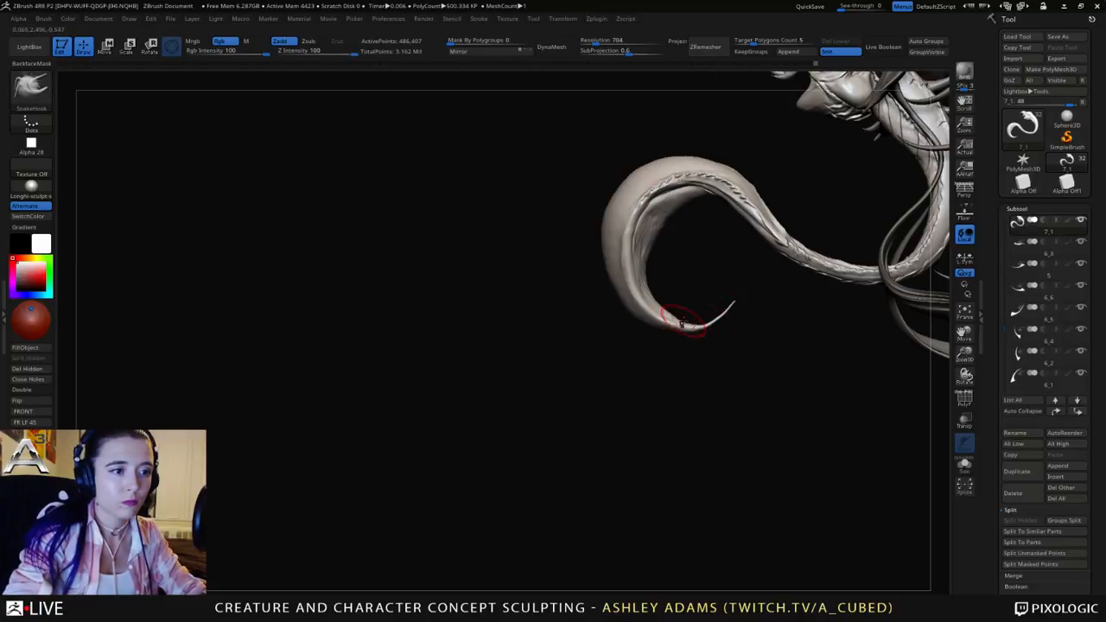
{"action": "left_click_drag", "start_coordinate": [666, 317], "coordinate": [681, 327]}
{"action": "key", "text": "b"}
{"action": "key", "text": "i"}
{"action": "key", "text": "n"}
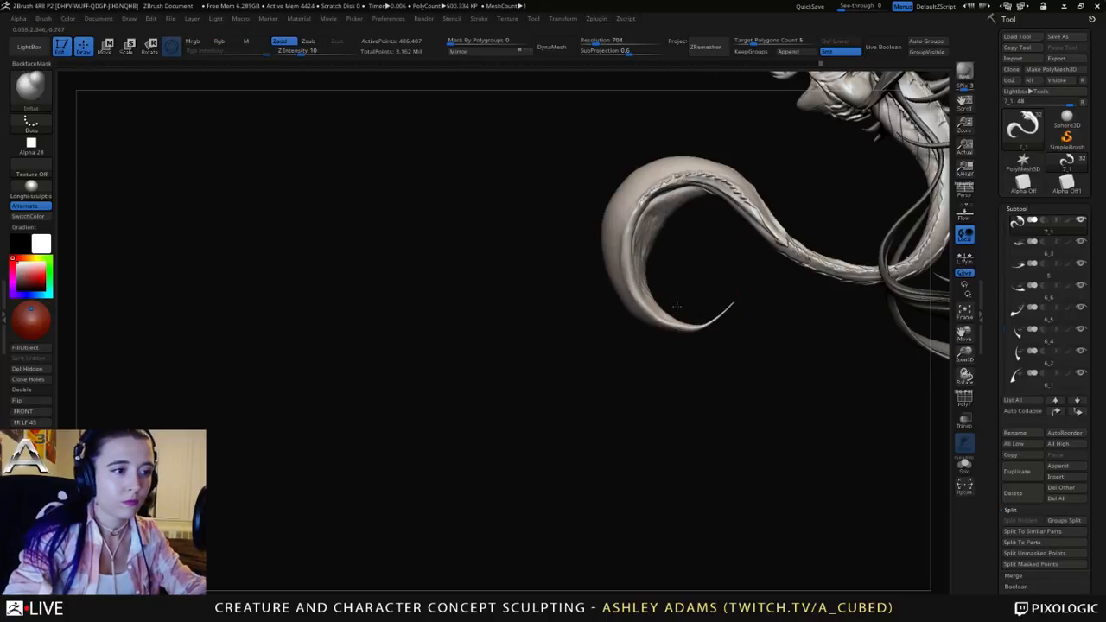
{"action": "key", "text": "space"}
{"action": "key", "text": "shift"}
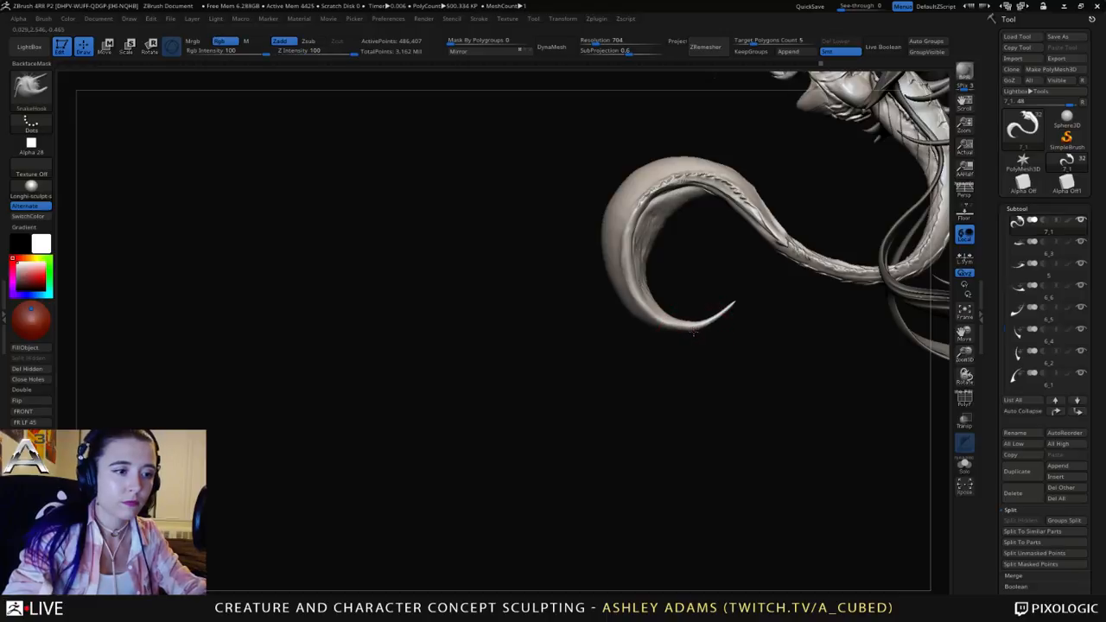
Step: Smooth the lower curve of the tail curl just before its tip
{"action": "key", "text": "shift"}
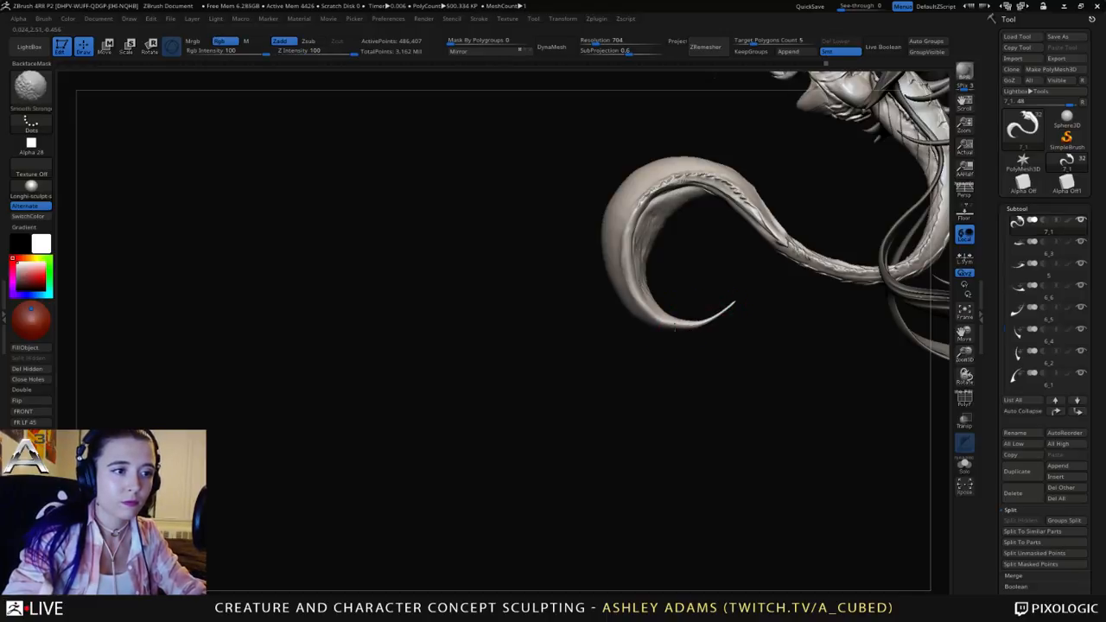
{"action": "left_click_drag", "start_coordinate": [675, 327], "coordinate": [638, 285], "text": "shift"}
{"action": "mouse_move", "coordinate": [710, 346]}
{"action": "right_mouse_down", "text": "ctrl"}
{"action": "mouse_move", "coordinate": [736, 313]}
{"action": "mouse_move", "coordinate": [802, 301]}
{"action": "mouse_move", "coordinate": [672, 309]}
{"action": "mouse_move", "coordinate": [639, 327]}
{"action": "right_mouse_up", "text": "ctrl"}
{"action": "key", "text": "shift"}
Step: Examine the whole creature's silhouette, wings and tail from the side and front
{"action": "mouse_move", "coordinate": [640, 326]}
{"action": "right_mouse_down", "text": "ctrl"}
{"action": "mouse_move", "coordinate": [643, 355]}
{"action": "mouse_move", "coordinate": [638, 298]}
{"action": "mouse_move", "coordinate": [674, 256]}
{"action": "mouse_move", "coordinate": [686, 320]}
{"action": "mouse_move", "coordinate": [665, 298]}
{"action": "mouse_move", "coordinate": [740, 291]}
{"action": "right_mouse_up", "text": "ctrl"}
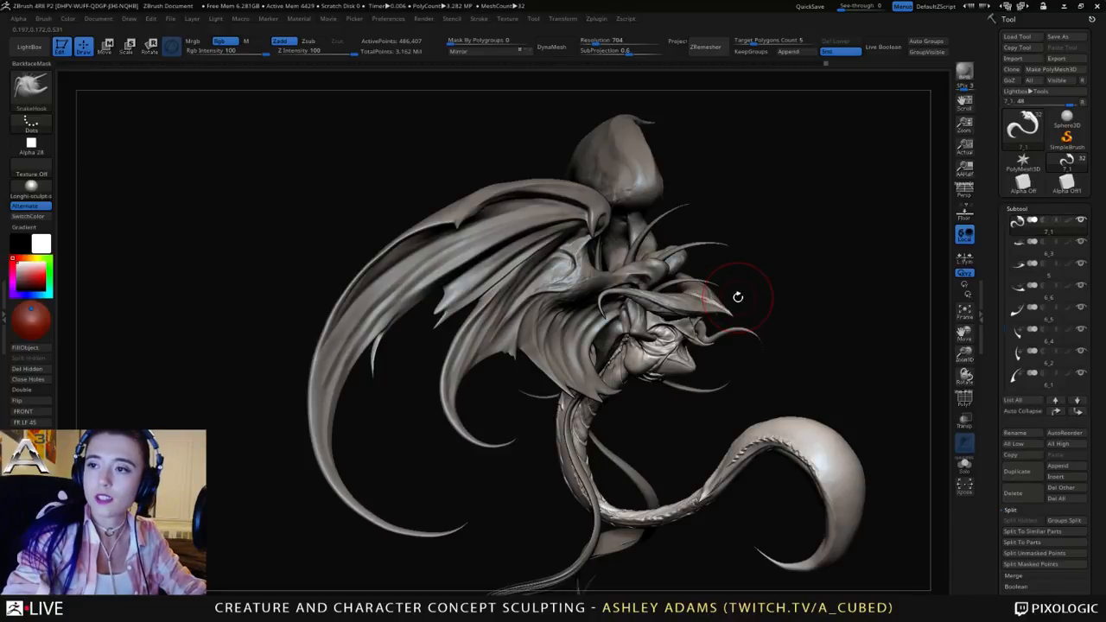
{"action": "right_click_drag", "start_coordinate": [729, 297], "coordinate": [707, 311]}
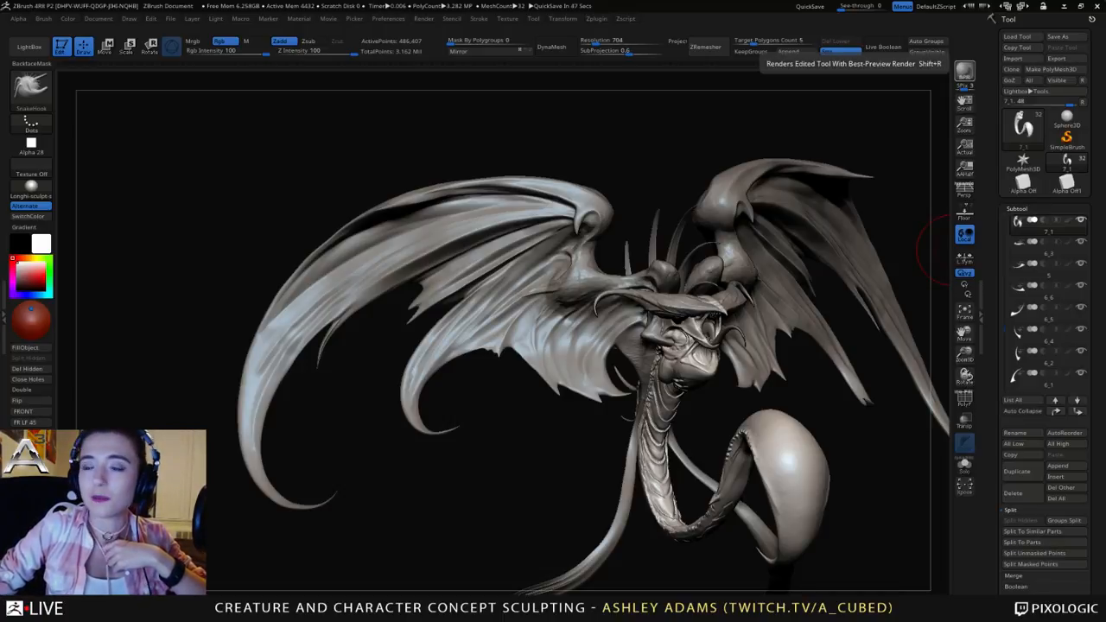
{"action": "mouse_move", "coordinate": [380, 130]}
{"action": "left_mouse_down"}
{"action": "mouse_move", "coordinate": [519, 147]}
{"action": "mouse_move", "coordinate": [545, 213]}
{"action": "left_mouse_up"}
{"action": "mouse_move", "coordinate": [571, 284]}
{"action": "right_mouse_down", "text": "ctrl"}
{"action": "mouse_move", "coordinate": [549, 287]}
{"action": "mouse_move", "coordinate": [481, 229]}
{"action": "mouse_move", "coordinate": [640, 268]}
{"action": "mouse_move", "coordinate": [652, 307]}
{"action": "right_mouse_up", "text": "ctrl"}
{"action": "mouse_move", "coordinate": [652, 307]}
{"action": "right_mouse_down", "text": "alt"}
{"action": "mouse_move", "coordinate": [522, 259]}
{"action": "mouse_move", "coordinate": [407, 241]}
{"action": "right_mouse_up", "text": "alt"}
{"action": "right_click_drag", "start_coordinate": [553, 322], "coordinate": [532, 326]}
{"action": "right_click", "coordinate": [533, 329]}
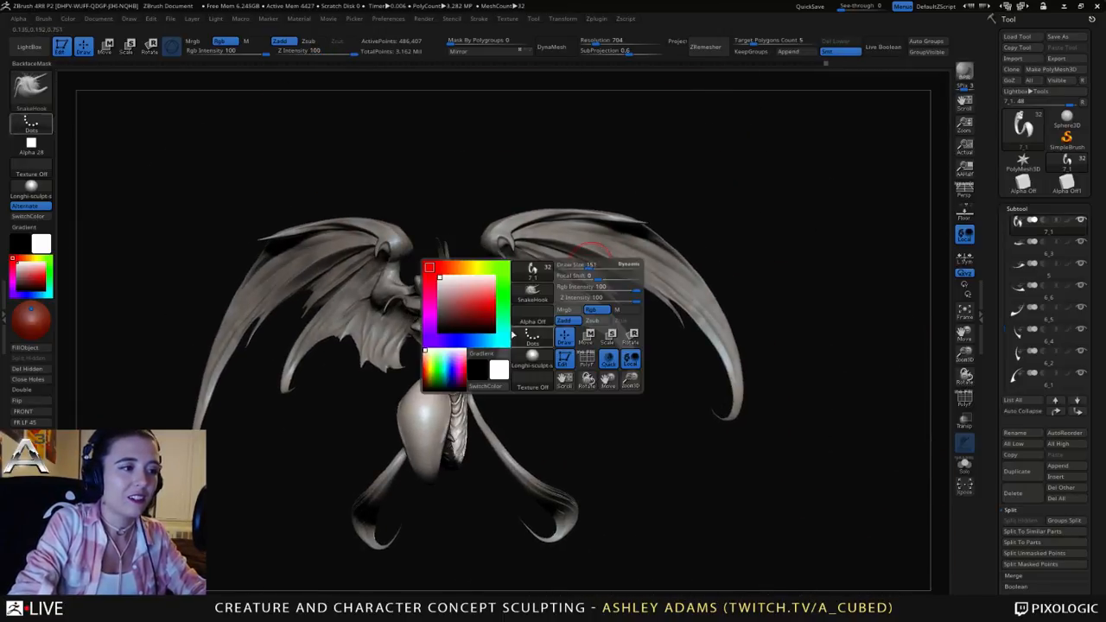
Step: Carve scale-like creases over the crest of the tail's arch and down its narrow side with the Slash2 brush
{"action": "right_click_drag", "start_coordinate": [503, 367], "coordinate": [555, 356]}
{"action": "mouse_move", "coordinate": [556, 356]}
{"action": "right_mouse_down", "text": "alt"}
{"action": "mouse_move", "coordinate": [589, 266]}
{"action": "mouse_move", "coordinate": [615, 303]}
{"action": "mouse_move", "coordinate": [640, 300]}
{"action": "mouse_move", "coordinate": [531, 279]}
{"action": "right_mouse_up", "text": "alt"}
{"action": "right_click", "coordinate": [519, 254]}
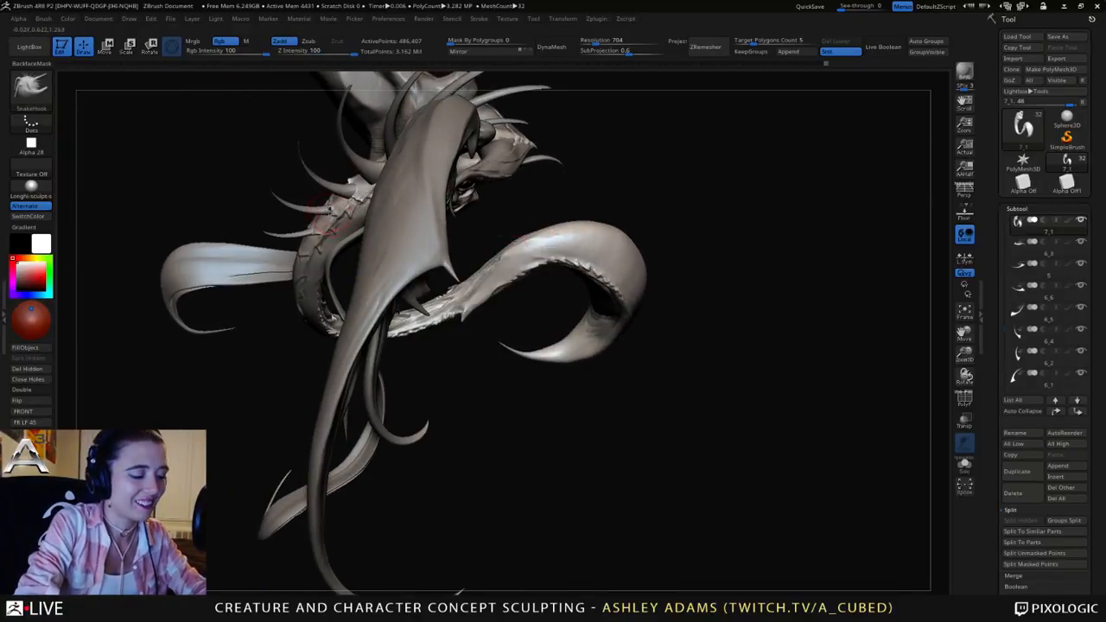
{"action": "key", "text": "b"}
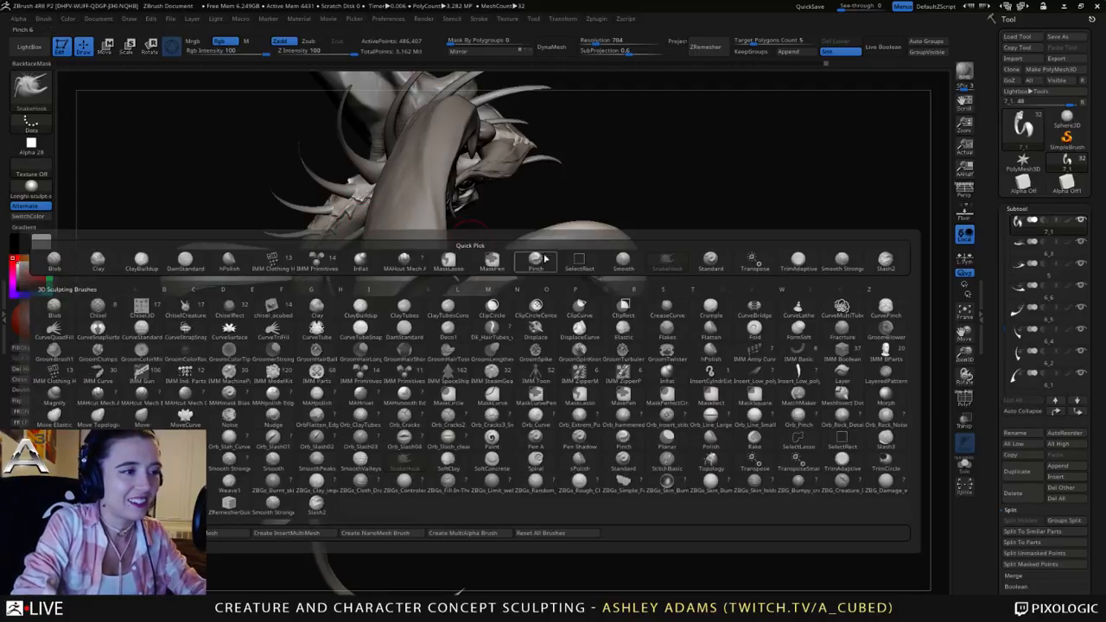
{"action": "left_click", "coordinate": [886, 259]}
{"action": "right_click_drag", "start_coordinate": [600, 225], "coordinate": [526, 240]}
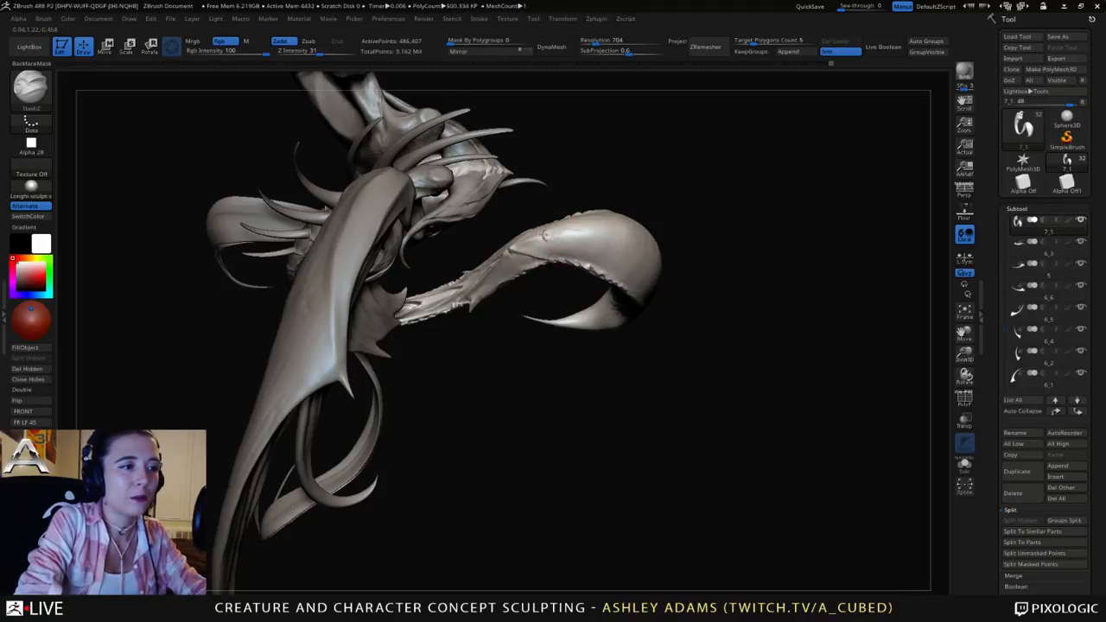
{"action": "right_click_drag", "start_coordinate": [644, 259], "coordinate": [598, 261]}
{"action": "mouse_move", "coordinate": [596, 262]}
{"action": "left_mouse_down"}
{"action": "mouse_move", "coordinate": [587, 225]}
{"action": "mouse_move", "coordinate": [604, 275]}
{"action": "mouse_move", "coordinate": [584, 209]}
{"action": "left_mouse_up"}
{"action": "left_click_drag", "start_coordinate": [596, 170], "coordinate": [508, 271]}
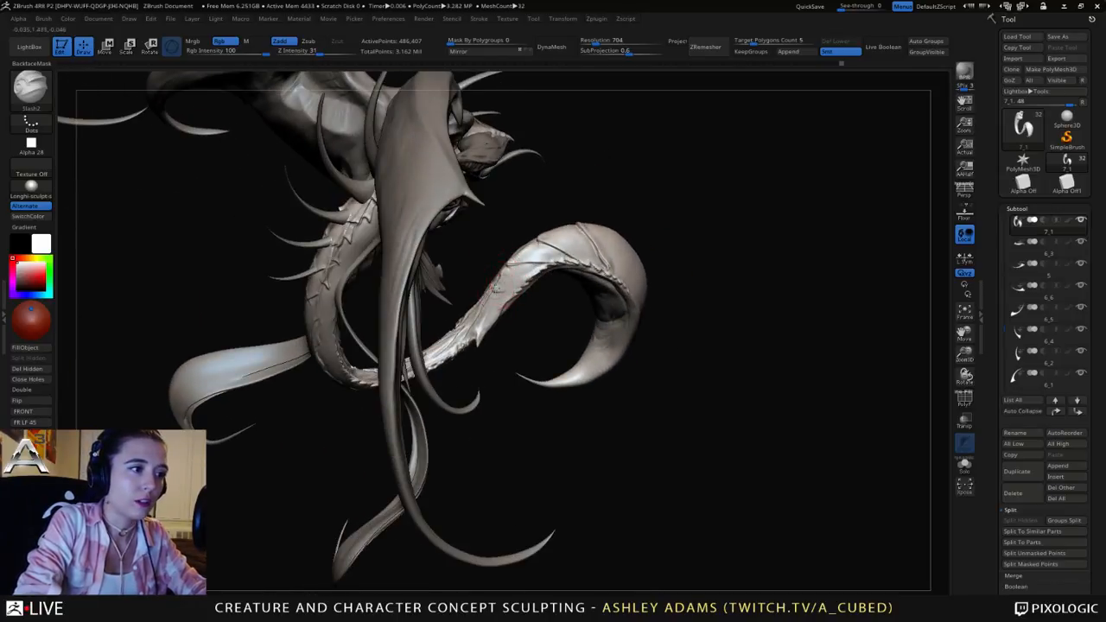
{"action": "left_click_drag", "start_coordinate": [488, 307], "coordinate": [467, 333]}
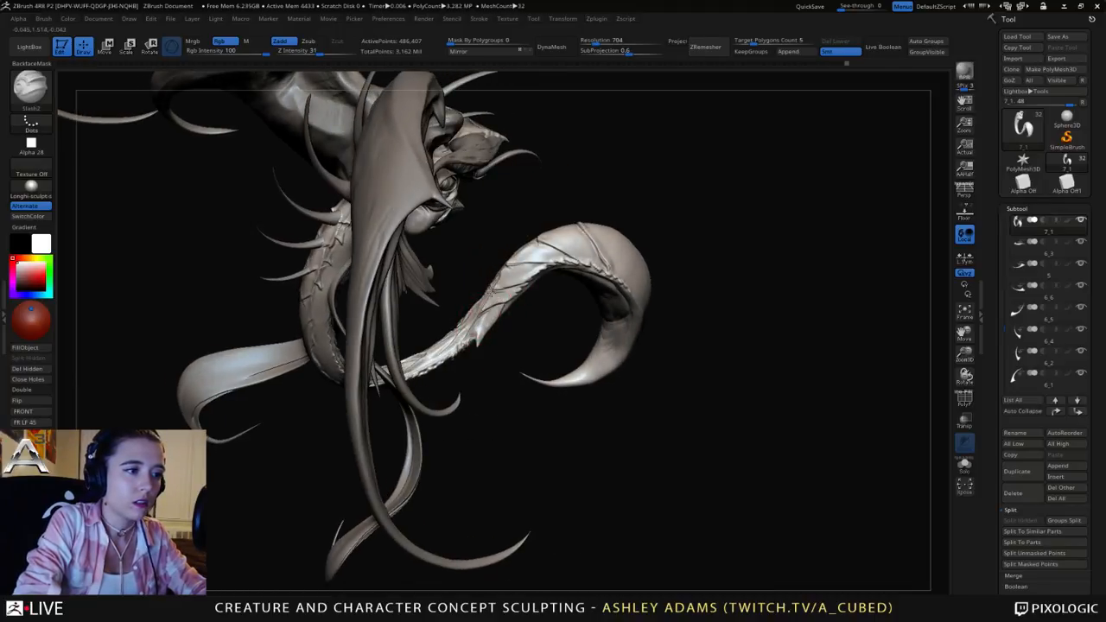
Step: Cut slanted plate creases across both sides of the tail's wide bulge with Slash2
{"action": "right_click_drag", "start_coordinate": [493, 292], "coordinate": [645, 243]}
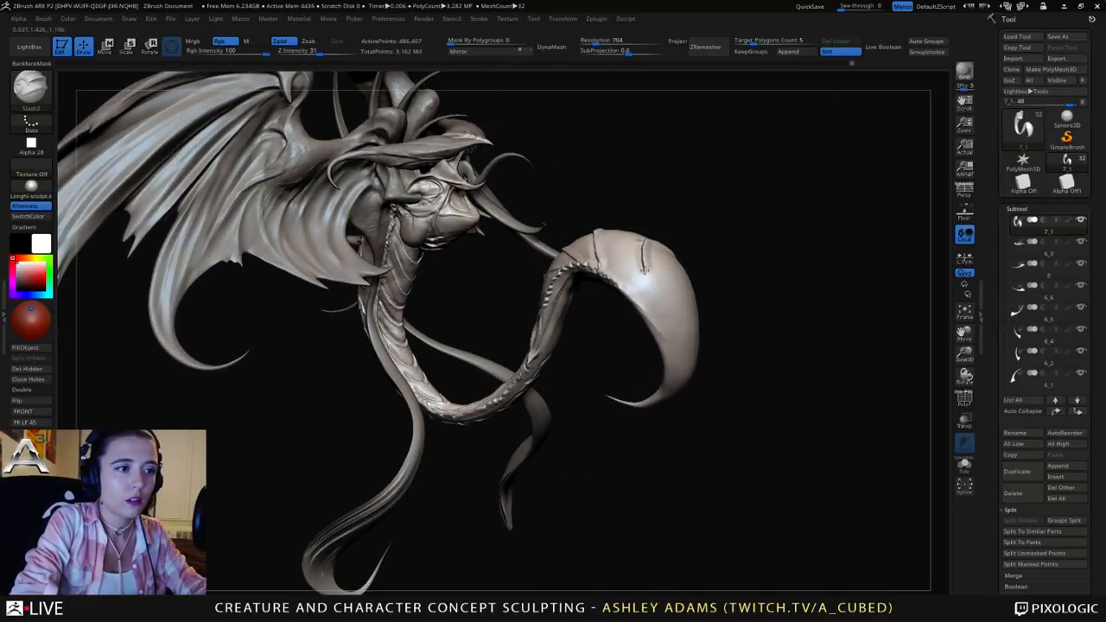
{"action": "right_click_drag", "start_coordinate": [622, 276], "coordinate": [610, 240]}
{"action": "left_click_drag", "start_coordinate": [643, 240], "coordinate": [649, 273]}
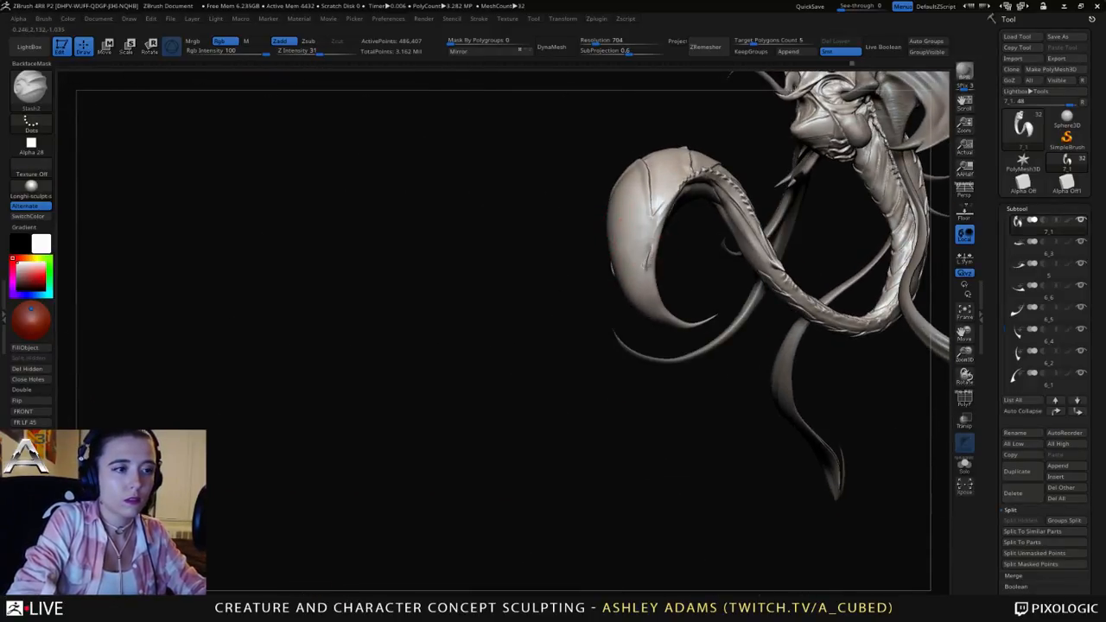
{"action": "right_click_drag", "start_coordinate": [616, 231], "coordinate": [697, 215]}
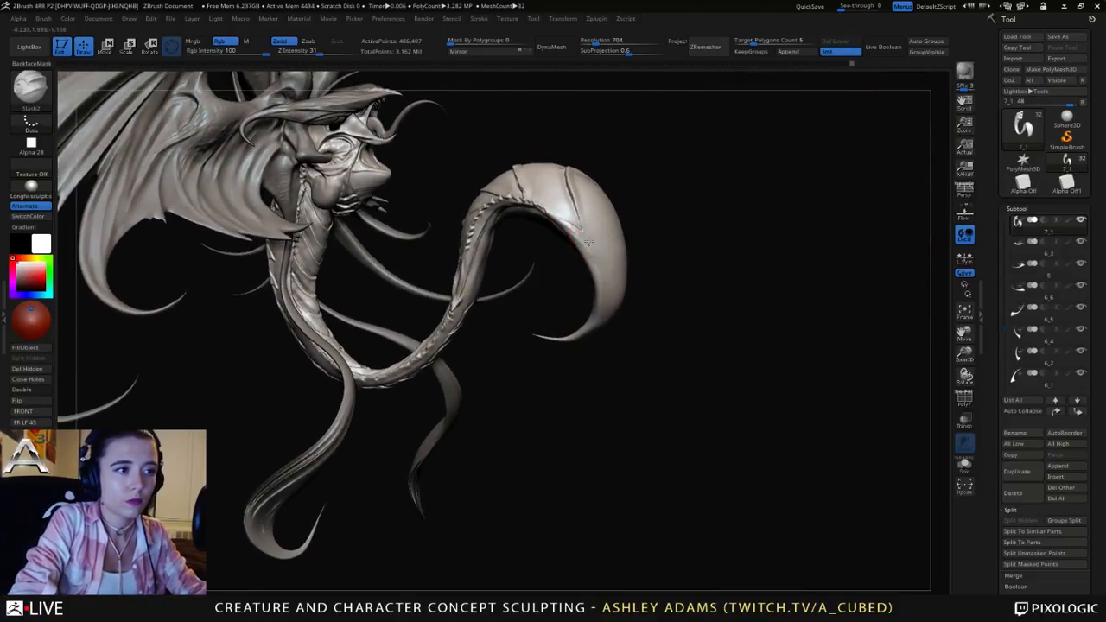
{"action": "right_click_drag", "start_coordinate": [561, 226], "coordinate": [544, 200]}
{"action": "left_click_drag", "start_coordinate": [508, 154], "coordinate": [559, 197]}
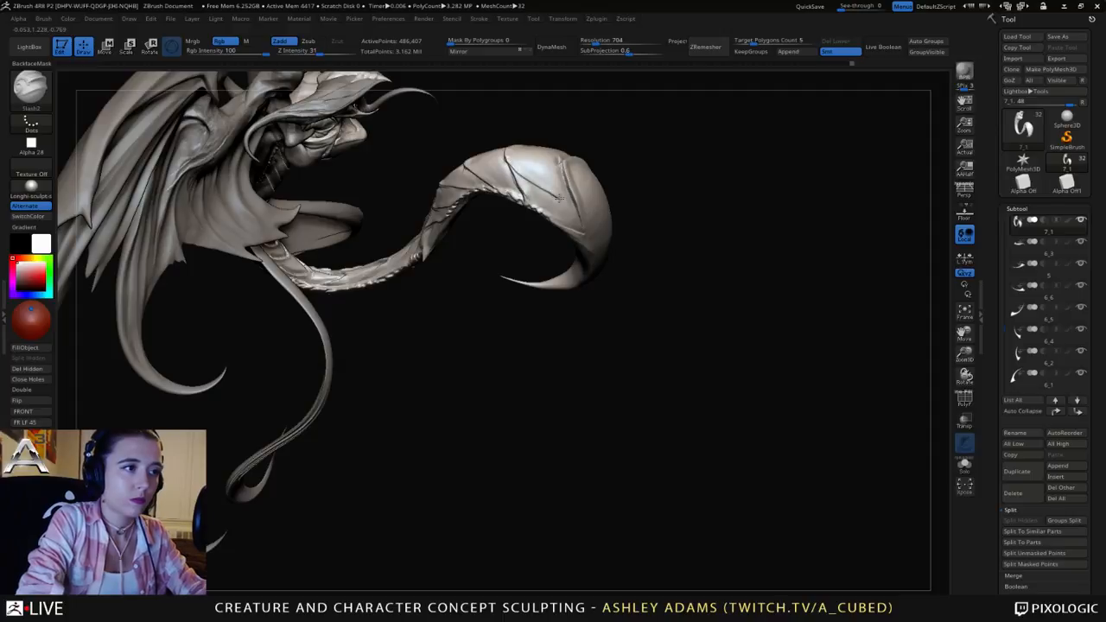
Step: Add overlapping plate creases where the bulge narrows into the rest of the tail
{"action": "right_click_drag", "start_coordinate": [559, 198], "coordinate": [507, 153]}
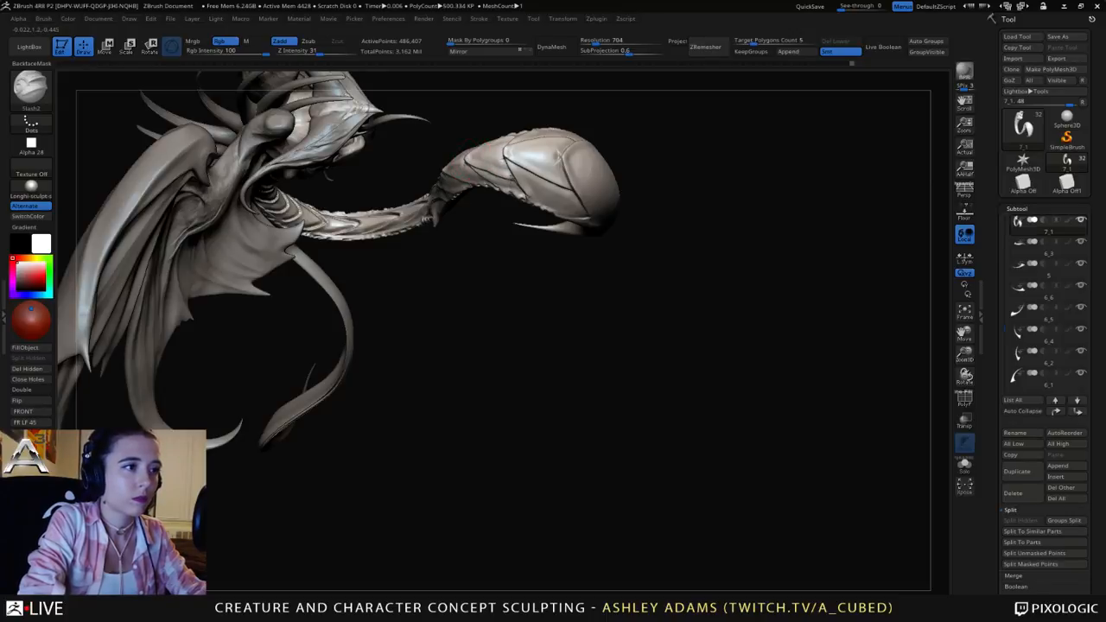
{"action": "mouse_move", "coordinate": [456, 173]}
{"action": "right_mouse_down"}
{"action": "mouse_move", "coordinate": [449, 165]}
{"action": "mouse_move", "coordinate": [442, 185]}
{"action": "right_mouse_up"}
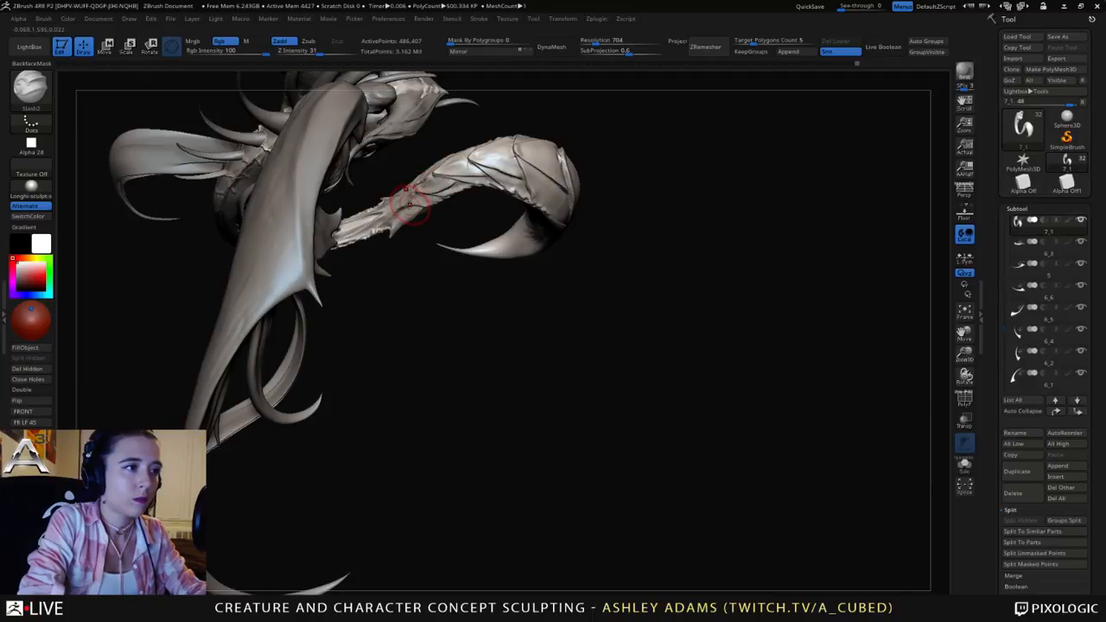
{"action": "right_click_drag", "start_coordinate": [442, 204], "coordinate": [420, 217]}
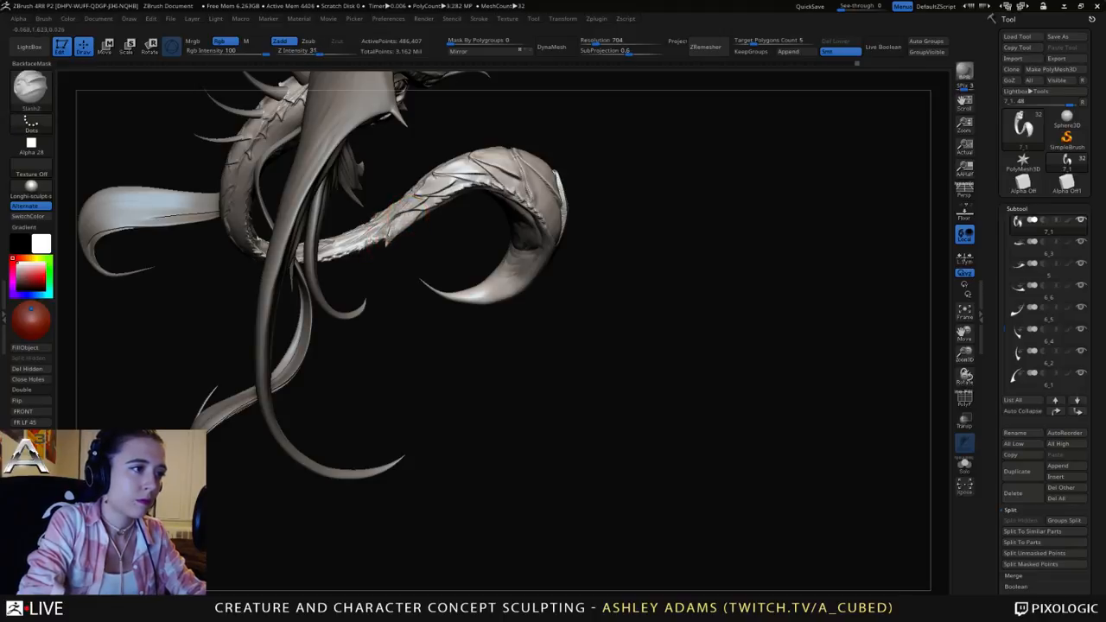
Step: Carve a long crease down the outer face of the tail bulge and smooth along it
{"action": "right_click_drag", "start_coordinate": [428, 207], "coordinate": [502, 227]}
{"action": "mouse_move", "coordinate": [484, 266]}
{"action": "right_mouse_down"}
{"action": "mouse_move", "coordinate": [489, 250]}
{"action": "mouse_move", "coordinate": [522, 236]}
{"action": "mouse_move", "coordinate": [480, 287]}
{"action": "right_mouse_up"}
{"action": "mouse_move", "coordinate": [465, 249]}
{"action": "left_mouse_down"}
{"action": "mouse_move", "coordinate": [469, 304]}
{"action": "mouse_move", "coordinate": [463, 330]}
{"action": "mouse_move", "coordinate": [452, 323]}
{"action": "mouse_move", "coordinate": [471, 333]}
{"action": "left_mouse_up"}
{"action": "right_click_drag", "start_coordinate": [441, 243], "coordinate": [464, 256]}
{"action": "left_click_drag", "start_coordinate": [465, 259], "coordinate": [471, 322], "text": "shift"}
{"action": "mouse_move", "coordinate": [469, 322]}
{"action": "right_mouse_down", "text": "alt"}
{"action": "mouse_move", "coordinate": [482, 258]}
{"action": "mouse_move", "coordinate": [421, 206]}
{"action": "mouse_move", "coordinate": [439, 183]}
{"action": "mouse_move", "coordinate": [426, 173]}
{"action": "right_mouse_up", "text": "alt"}
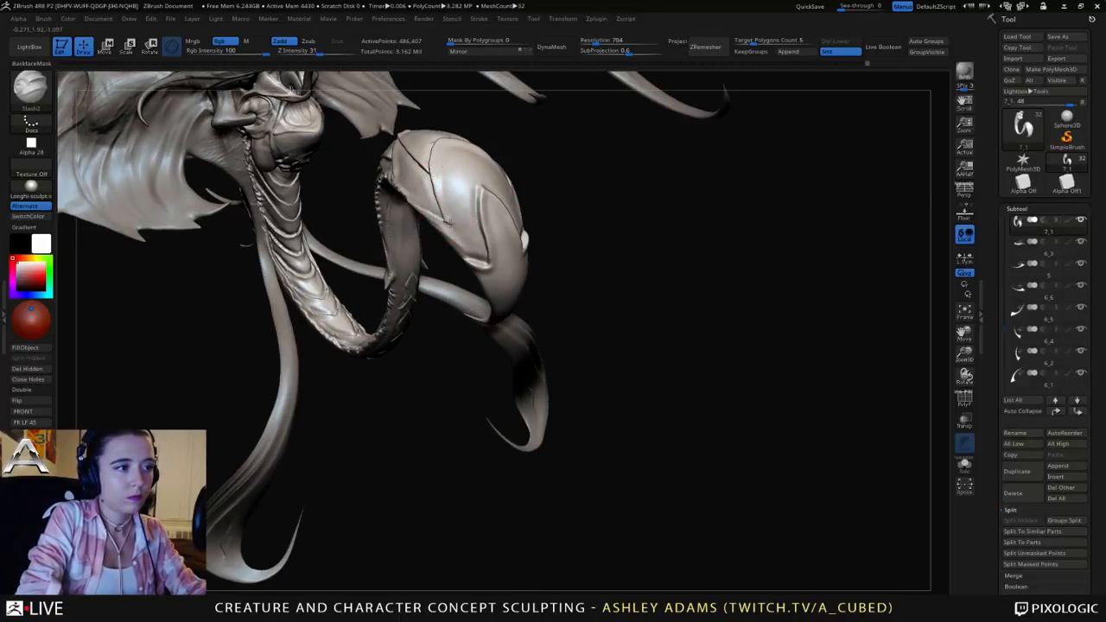
Step: Extend the plate creases down the side of the tail bulge toward the start of the curled tip
{"action": "right_click_drag", "start_coordinate": [438, 175], "coordinate": [456, 227]}
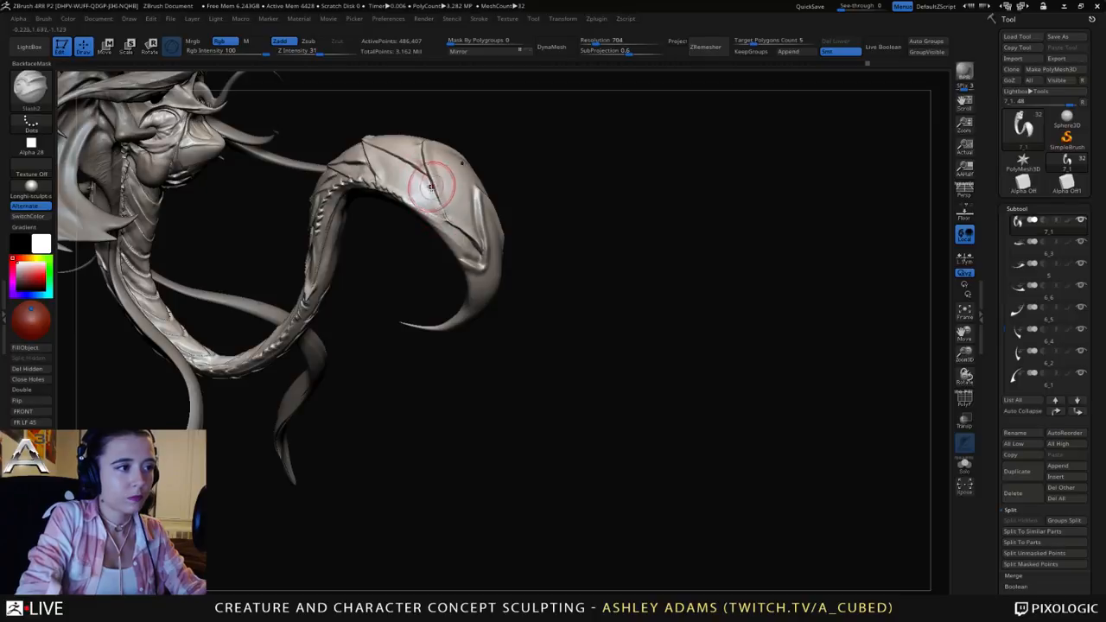
{"action": "left_click_drag", "start_coordinate": [431, 187], "coordinate": [477, 251]}
{"action": "mouse_move", "coordinate": [476, 251]}
{"action": "right_mouse_down"}
{"action": "mouse_move", "coordinate": [484, 260]}
{"action": "mouse_move", "coordinate": [479, 245]}
{"action": "right_mouse_up"}
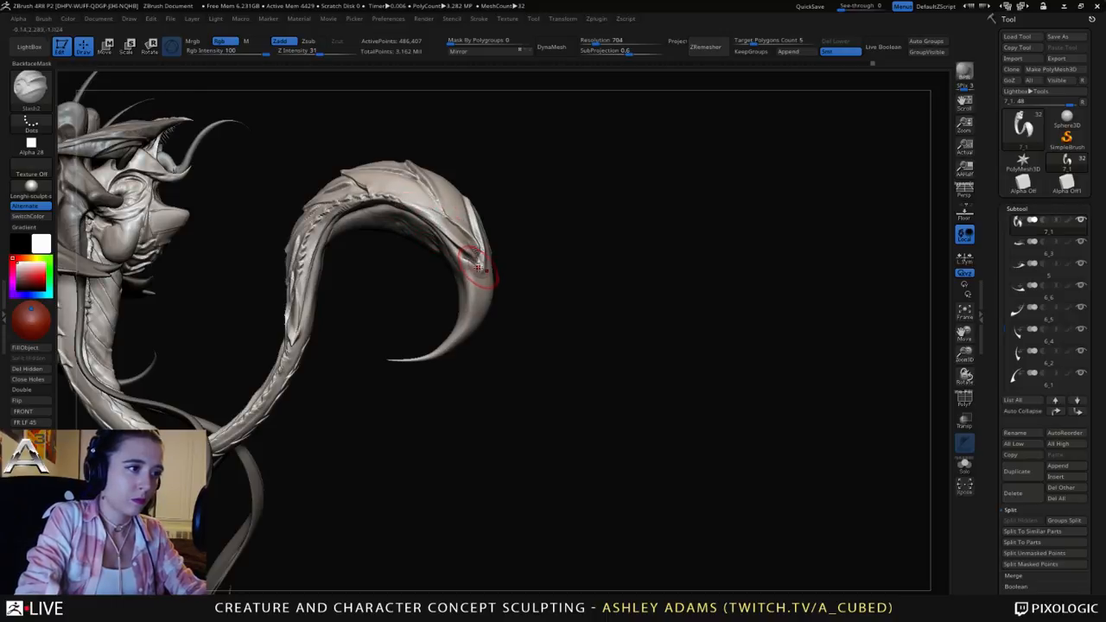
{"action": "left_click_drag", "start_coordinate": [478, 267], "coordinate": [449, 230]}
{"action": "mouse_move", "coordinate": [437, 232]}
{"action": "right_mouse_down"}
{"action": "mouse_move", "coordinate": [372, 268]}
{"action": "mouse_move", "coordinate": [442, 298]}
{"action": "mouse_move", "coordinate": [399, 294]}
{"action": "mouse_move", "coordinate": [409, 321]}
{"action": "right_mouse_up"}
{"action": "key", "text": "ctrl"}
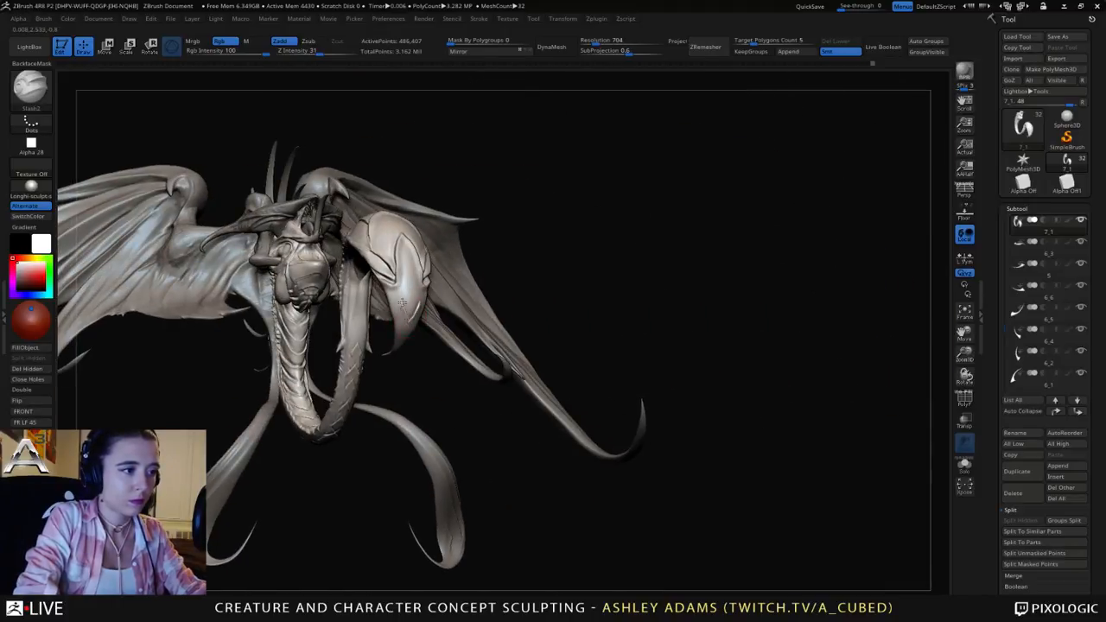
{"action": "mouse_move", "coordinate": [397, 276]}
{"action": "right_mouse_down"}
{"action": "mouse_move", "coordinate": [463, 289]}
{"action": "mouse_move", "coordinate": [452, 247]}
{"action": "right_mouse_up"}
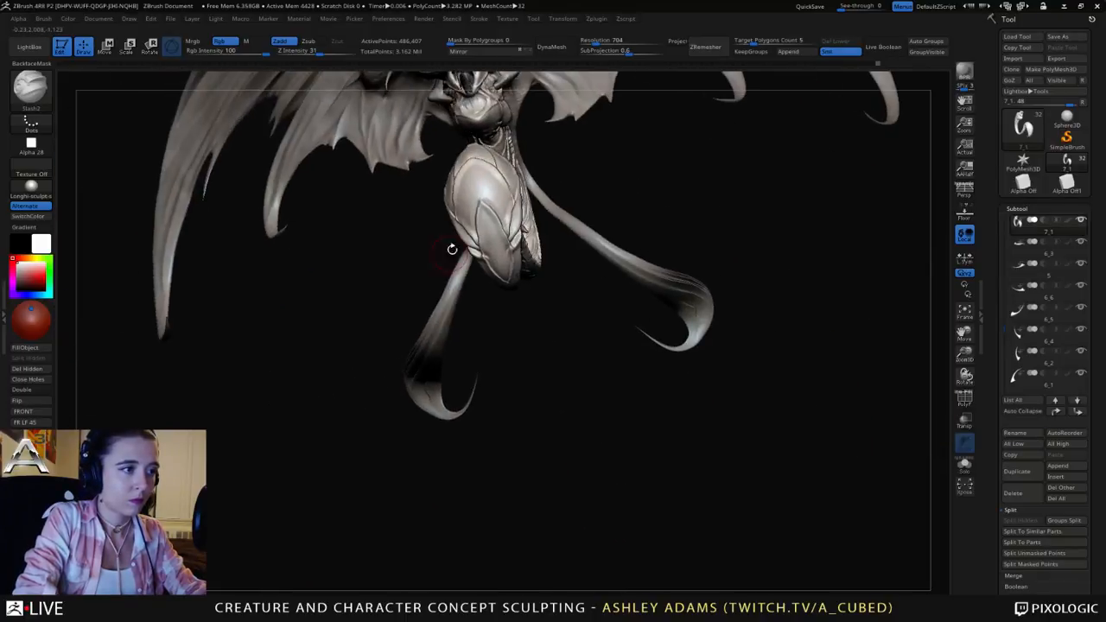
Step: Pull out the edges of the plates on the tail bulge with the SnakeHook brush
{"action": "key", "text": "b"}
{"action": "key", "text": "s"}
{"action": "key", "text": "h"}
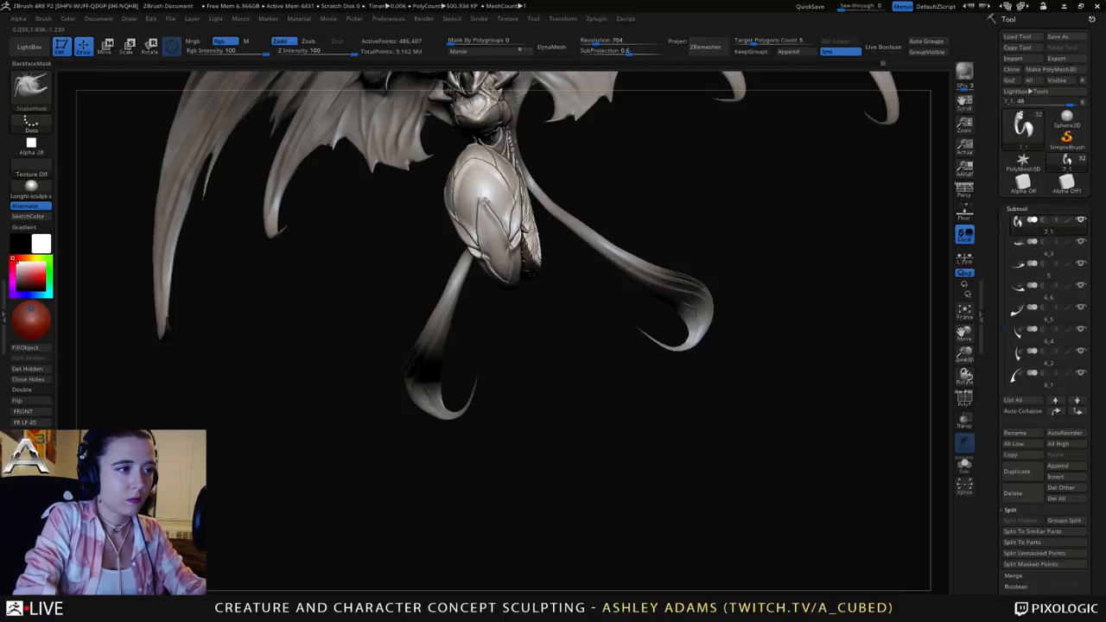
{"action": "mouse_move", "coordinate": [484, 200]}
{"action": "right_mouse_down"}
{"action": "mouse_move", "coordinate": [493, 217]}
{"action": "mouse_move", "coordinate": [493, 208]}
{"action": "right_mouse_up"}
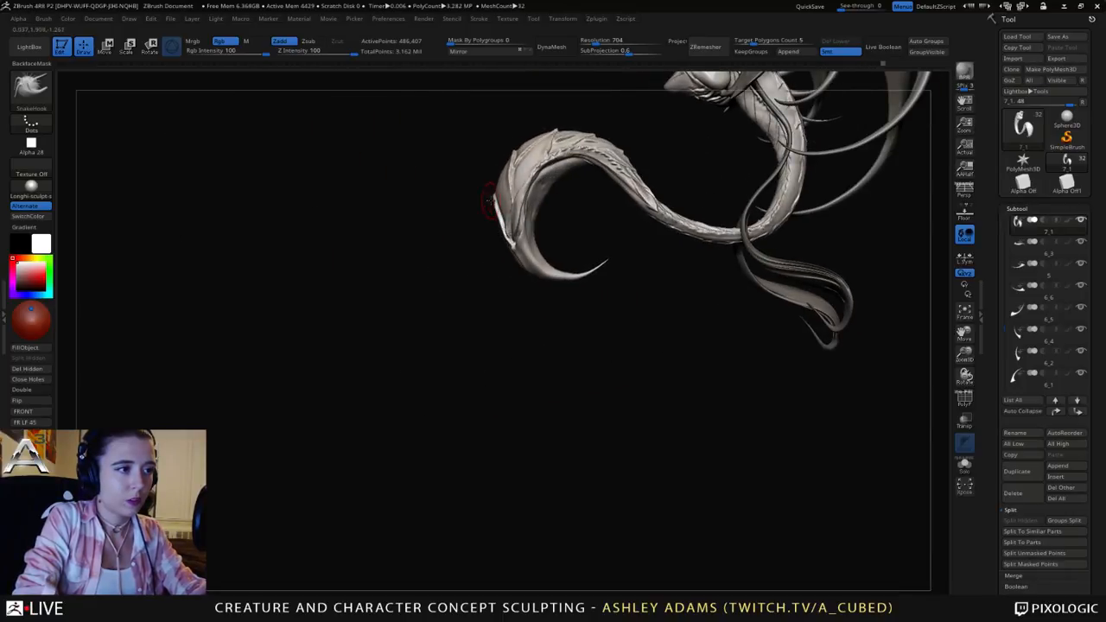
{"action": "right_click", "coordinate": [502, 201]}
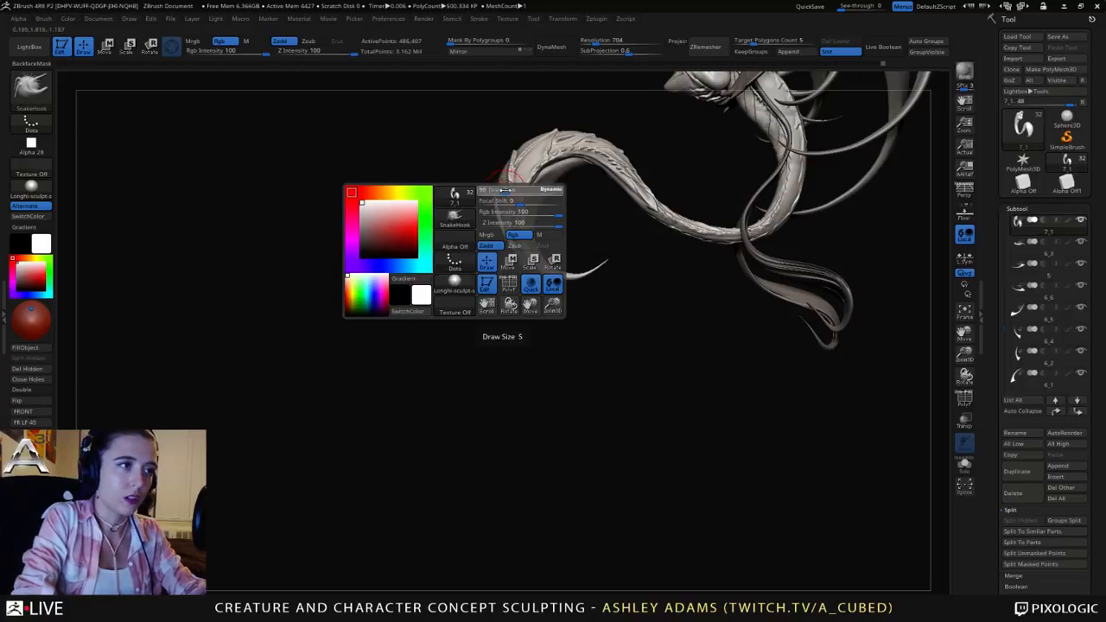
{"action": "right_click_drag", "start_coordinate": [497, 203], "coordinate": [607, 190]}
{"action": "mouse_move", "coordinate": [527, 231]}
{"action": "right_mouse_down"}
{"action": "mouse_move", "coordinate": [499, 242]}
{"action": "mouse_move", "coordinate": [506, 216]}
{"action": "mouse_move", "coordinate": [500, 227]}
{"action": "right_mouse_up"}
Step: Refine the pointed central plate and neighbouring plates on the tail bulge with ClayBuildup and SnakeHook
{"action": "key", "text": "b"}
{"action": "key", "text": "c"}
{"action": "key", "text": "b"}
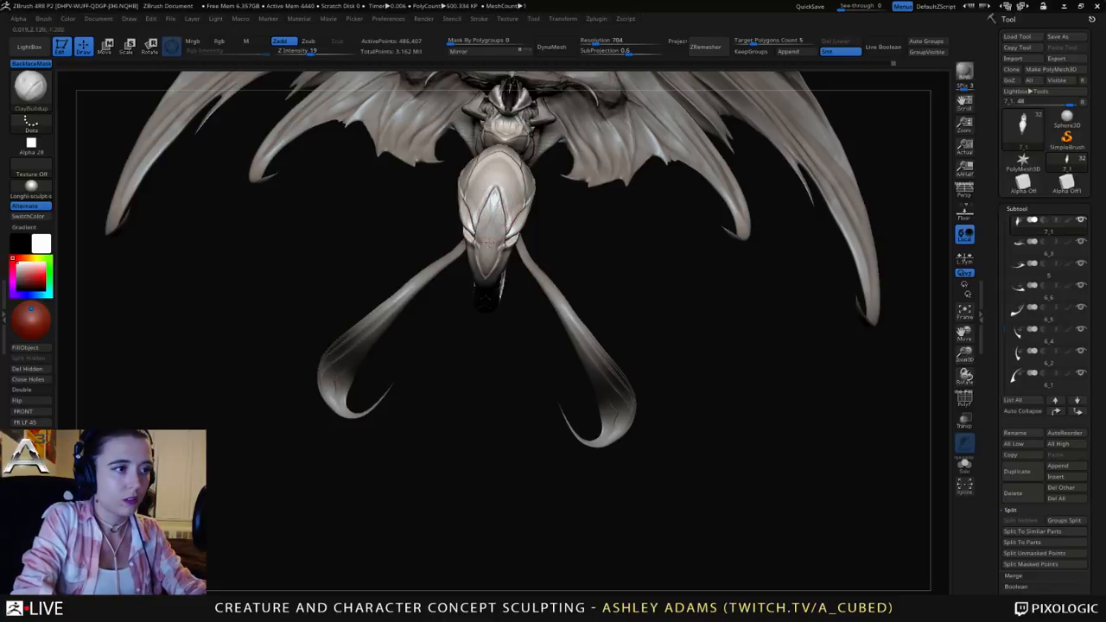
{"action": "right_click_drag", "start_coordinate": [491, 211], "coordinate": [494, 232], "text": "ctrl"}
{"action": "key", "text": "b"}
{"action": "key", "text": "s"}
{"action": "key", "text": "h"}
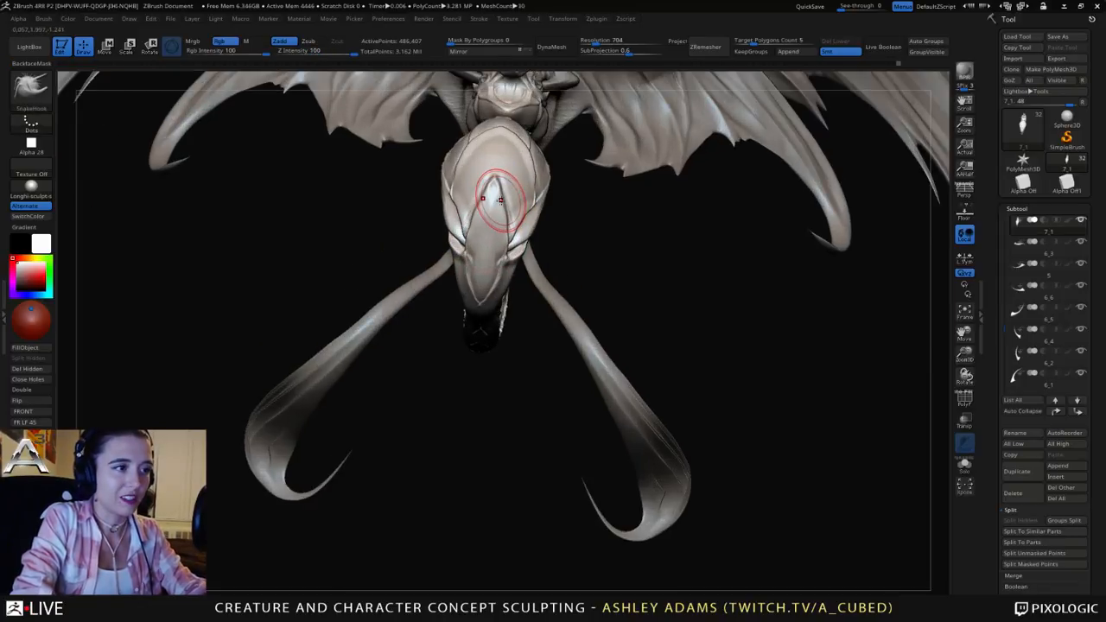
{"action": "right_click", "coordinate": [493, 199]}
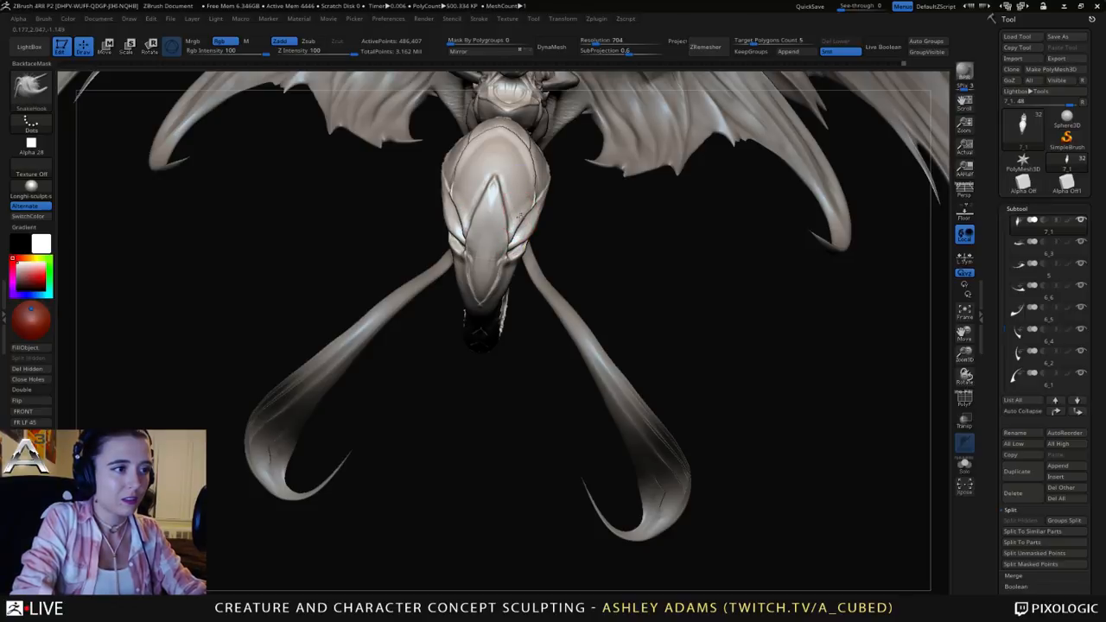
{"action": "mouse_move", "coordinate": [509, 235]}
{"action": "right_mouse_down", "text": "ctrl"}
{"action": "mouse_move", "coordinate": [489, 217]}
{"action": "mouse_move", "coordinate": [545, 240]}
{"action": "mouse_move", "coordinate": [533, 256]}
{"action": "mouse_move", "coordinate": [585, 292]}
{"action": "mouse_move", "coordinate": [555, 285]}
{"action": "mouse_move", "coordinate": [571, 339]}
{"action": "right_mouse_up", "text": "ctrl"}
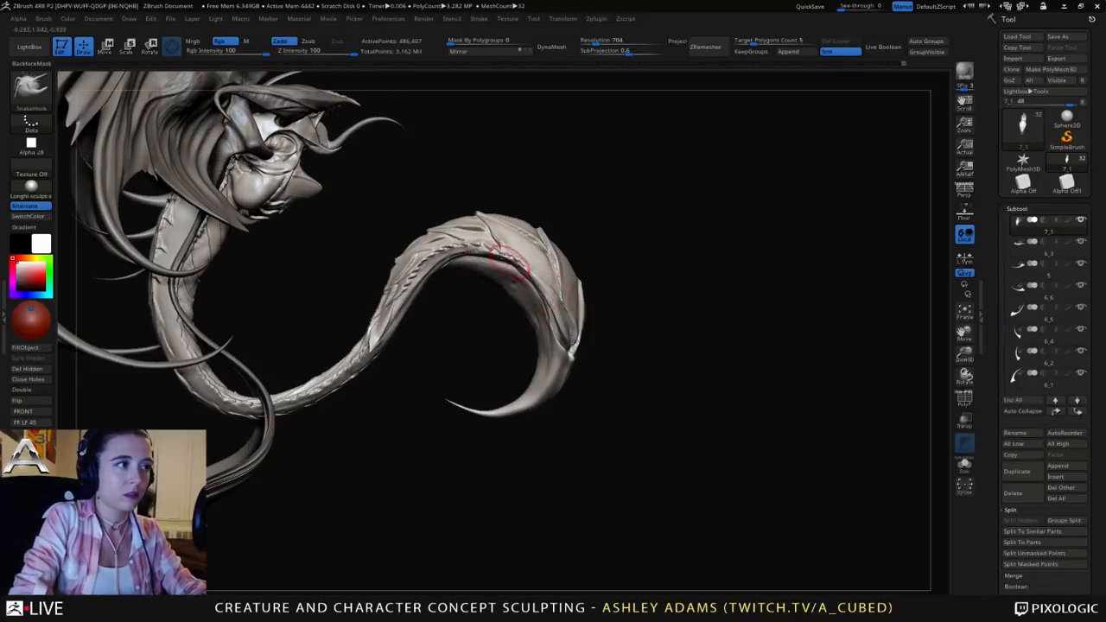
{"action": "right_click_drag", "start_coordinate": [509, 259], "coordinate": [572, 235], "text": "ctrl"}
Step: Make the wings the active subtool and carve long flowing creases along their backs and membranes with Slash2
{"action": "left_click", "coordinate": [694, 173], "text": "alt"}
{"action": "right_click_drag", "start_coordinate": [694, 173], "coordinate": [567, 218], "text": "shift"}
{"action": "key", "text": "b"}
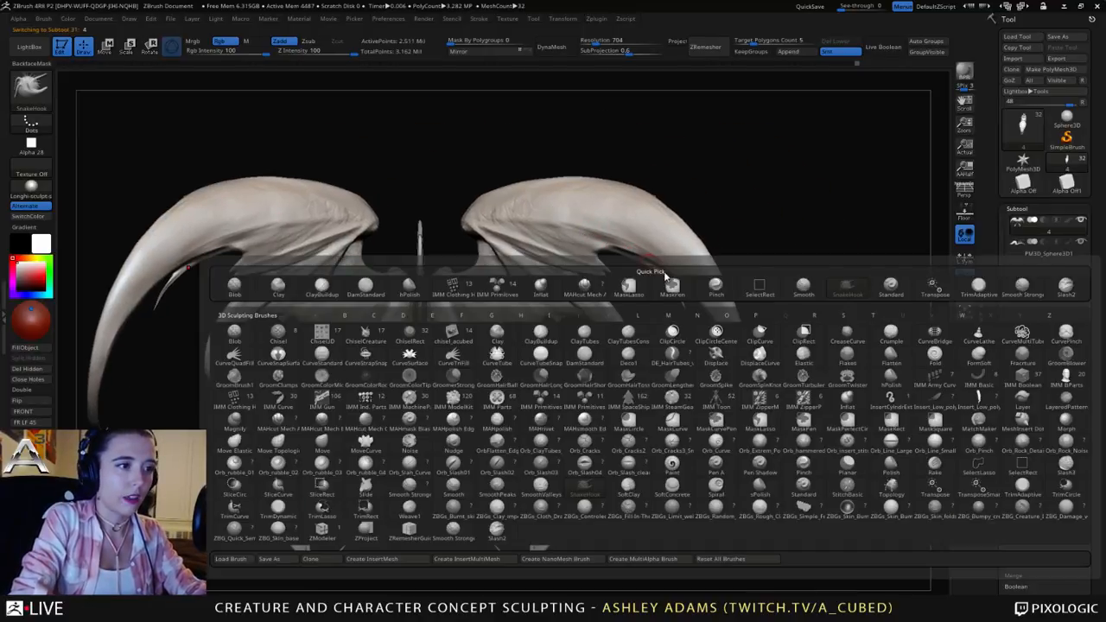
{"action": "left_click", "coordinate": [1068, 287]}
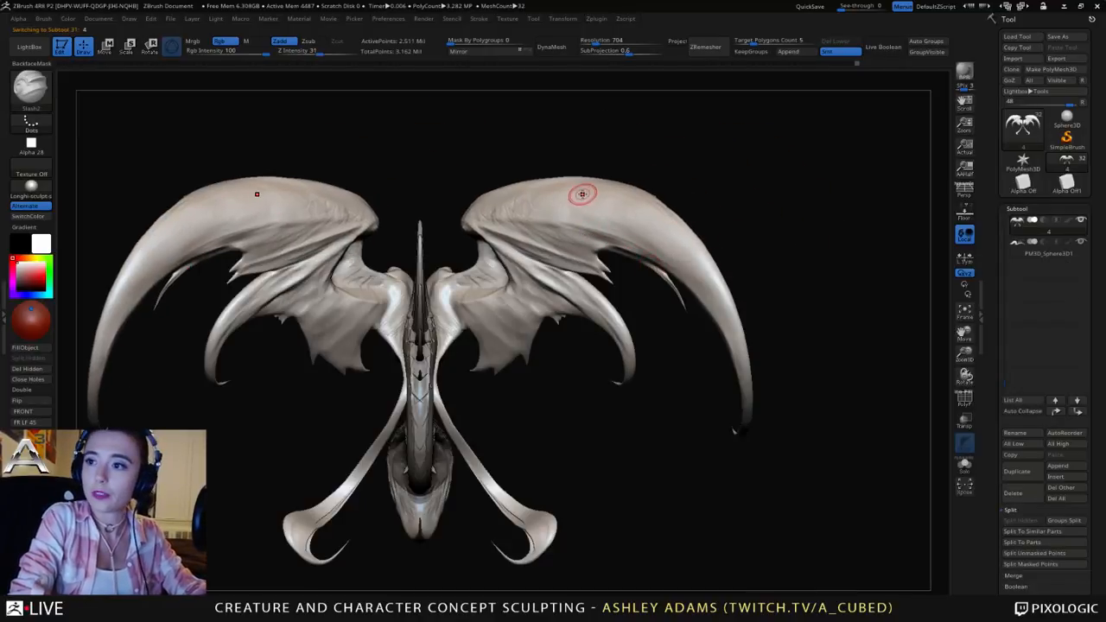
{"action": "mouse_move", "coordinate": [571, 239]}
{"action": "right_mouse_down"}
{"action": "mouse_move", "coordinate": [632, 238]}
{"action": "mouse_move", "coordinate": [567, 216]}
{"action": "mouse_move", "coordinate": [469, 213]}
{"action": "mouse_move", "coordinate": [452, 198]}
{"action": "mouse_move", "coordinate": [457, 217]}
{"action": "mouse_move", "coordinate": [528, 207]}
{"action": "mouse_move", "coordinate": [447, 199]}
{"action": "right_mouse_up"}
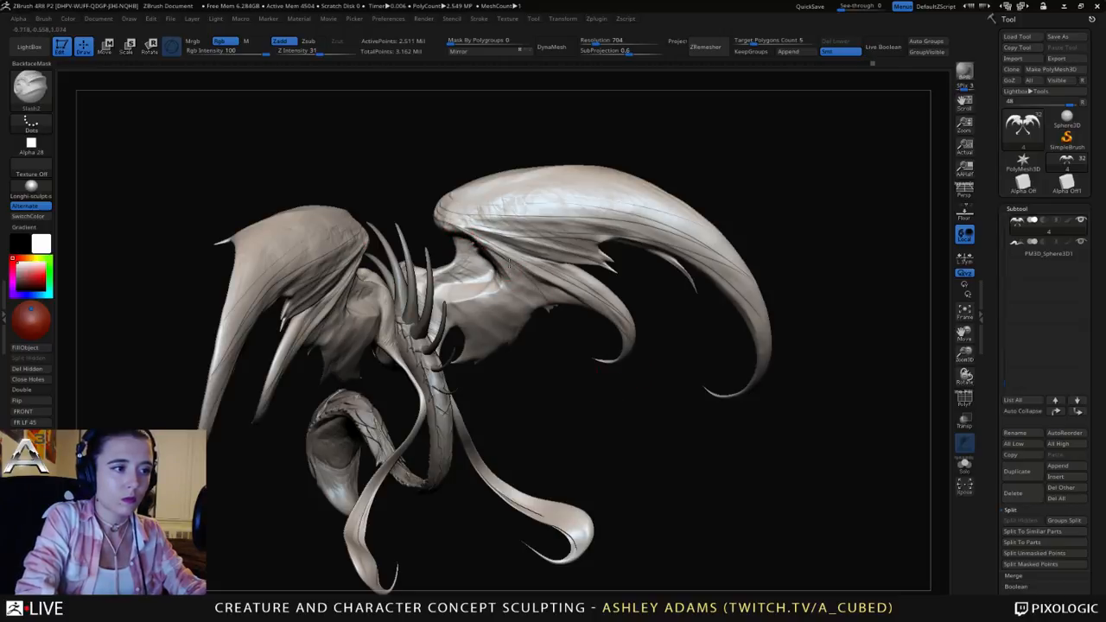
{"action": "mouse_move", "coordinate": [518, 317]}
{"action": "right_mouse_down"}
{"action": "mouse_move", "coordinate": [495, 250]}
{"action": "mouse_move", "coordinate": [463, 254]}
{"action": "mouse_move", "coordinate": [487, 308]}
{"action": "mouse_move", "coordinate": [630, 301]}
{"action": "right_mouse_up"}
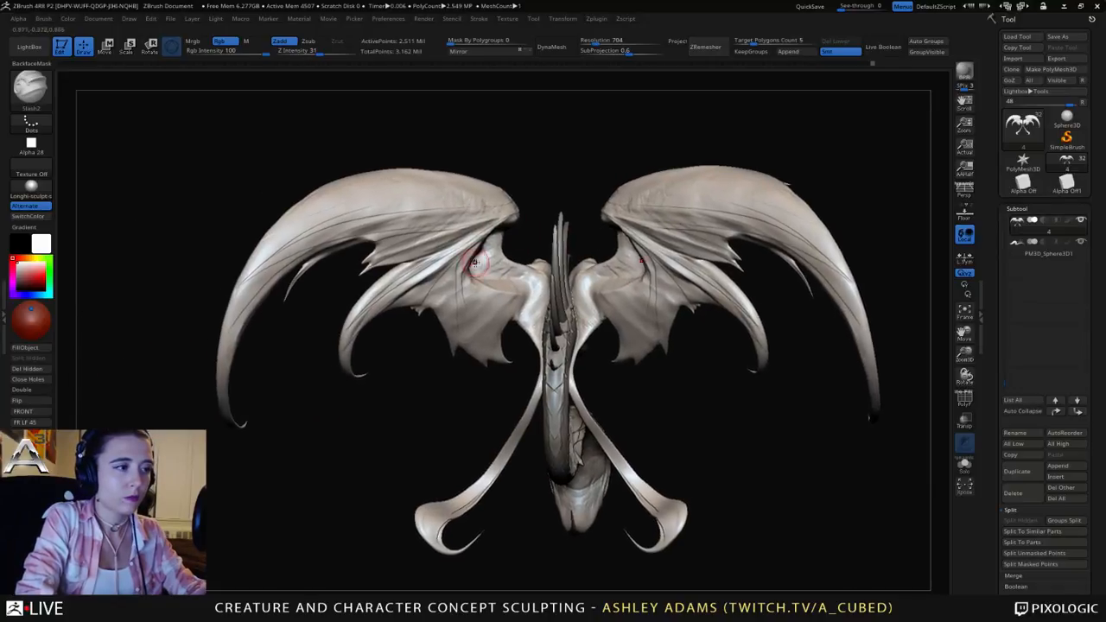
{"action": "mouse_move", "coordinate": [444, 195]}
{"action": "right_mouse_down"}
{"action": "mouse_move", "coordinate": [423, 212]}
{"action": "mouse_move", "coordinate": [482, 257]}
{"action": "mouse_move", "coordinate": [434, 207]}
{"action": "right_mouse_up"}
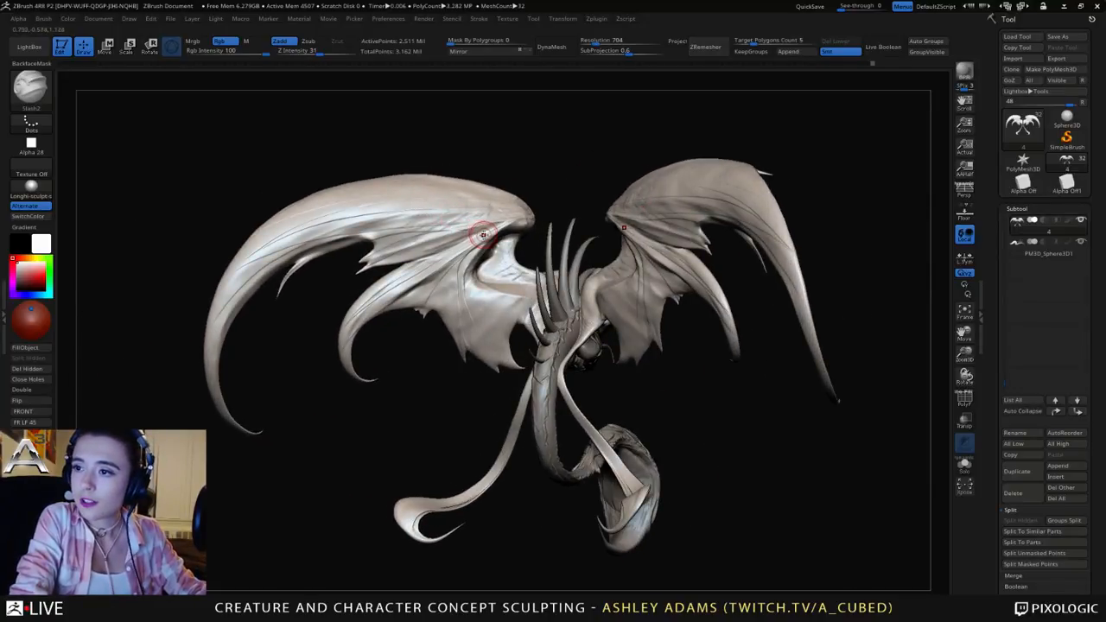
{"action": "right_click_drag", "start_coordinate": [485, 235], "coordinate": [403, 217]}
{"action": "right_click_drag", "start_coordinate": [513, 317], "coordinate": [595, 257]}
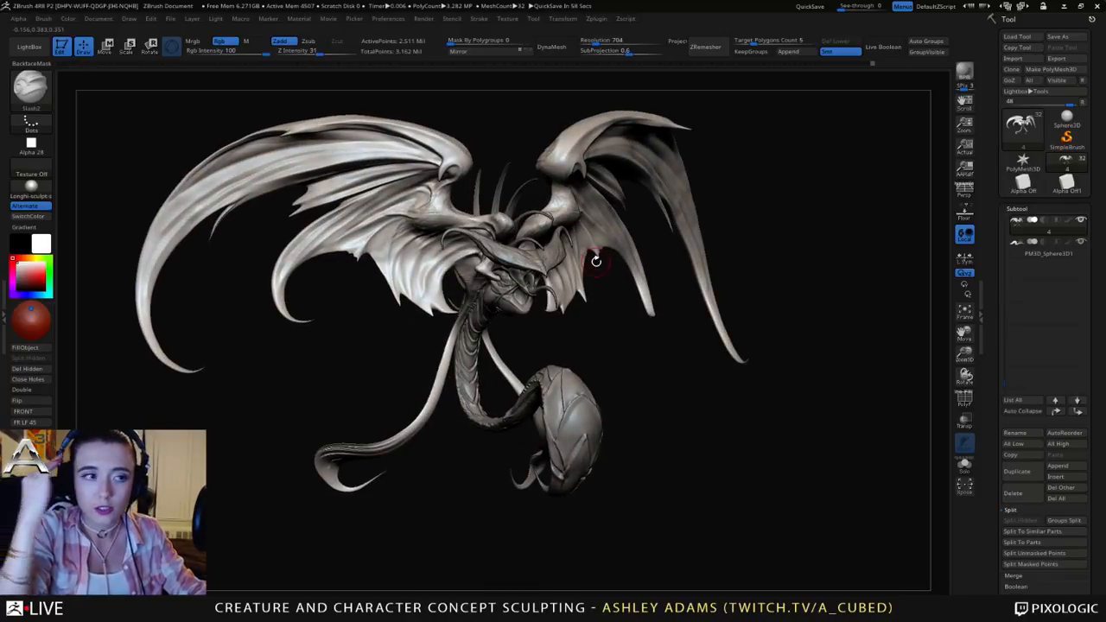
Step: Make the main body active and carve scale creases below the spines and down the body's side, undoing a stray stroke
{"action": "right_click_drag", "start_coordinate": [473, 247], "coordinate": [605, 346]}
{"action": "right_click_drag", "start_coordinate": [615, 263], "coordinate": [524, 208]}
{"action": "left_click", "coordinate": [665, 323], "text": "alt"}
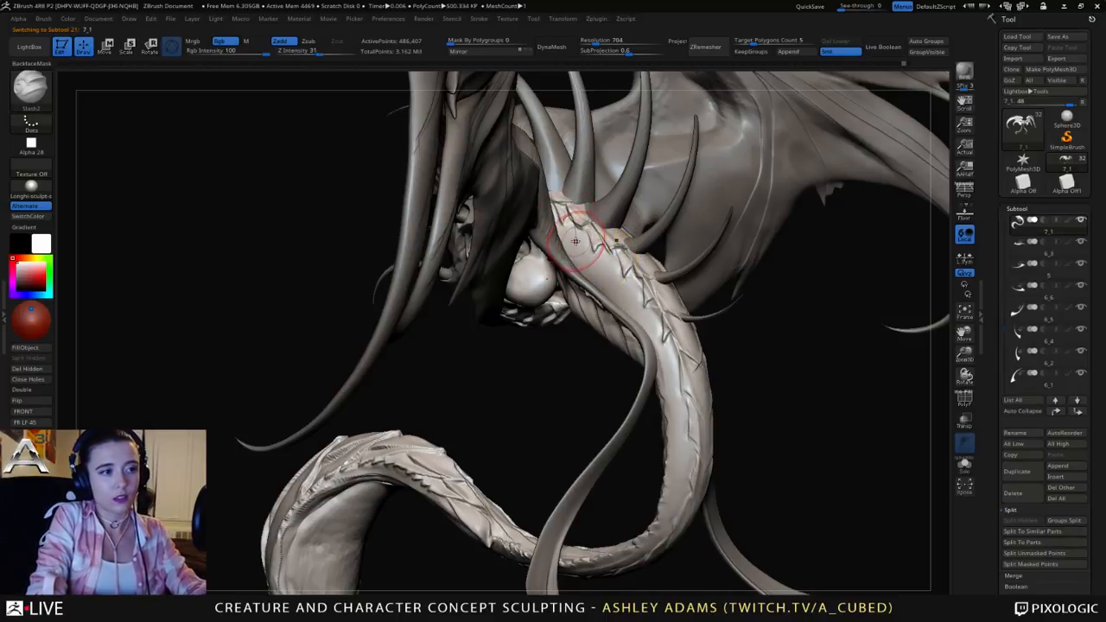
{"action": "mouse_move", "coordinate": [561, 246]}
{"action": "right_mouse_down"}
{"action": "mouse_move", "coordinate": [597, 248]}
{"action": "mouse_move", "coordinate": [580, 256]}
{"action": "right_mouse_up"}
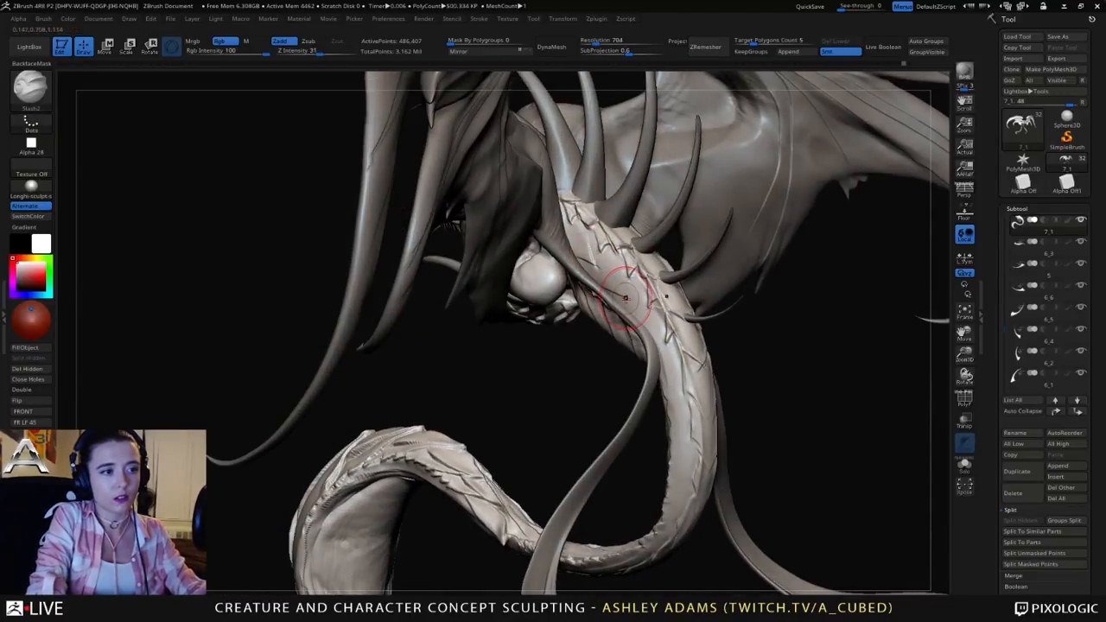
{"action": "mouse_move", "coordinate": [614, 259]}
{"action": "right_mouse_down"}
{"action": "mouse_move", "coordinate": [591, 269]}
{"action": "mouse_move", "coordinate": [654, 264]}
{"action": "mouse_move", "coordinate": [623, 280]}
{"action": "mouse_move", "coordinate": [674, 363]}
{"action": "right_mouse_up"}
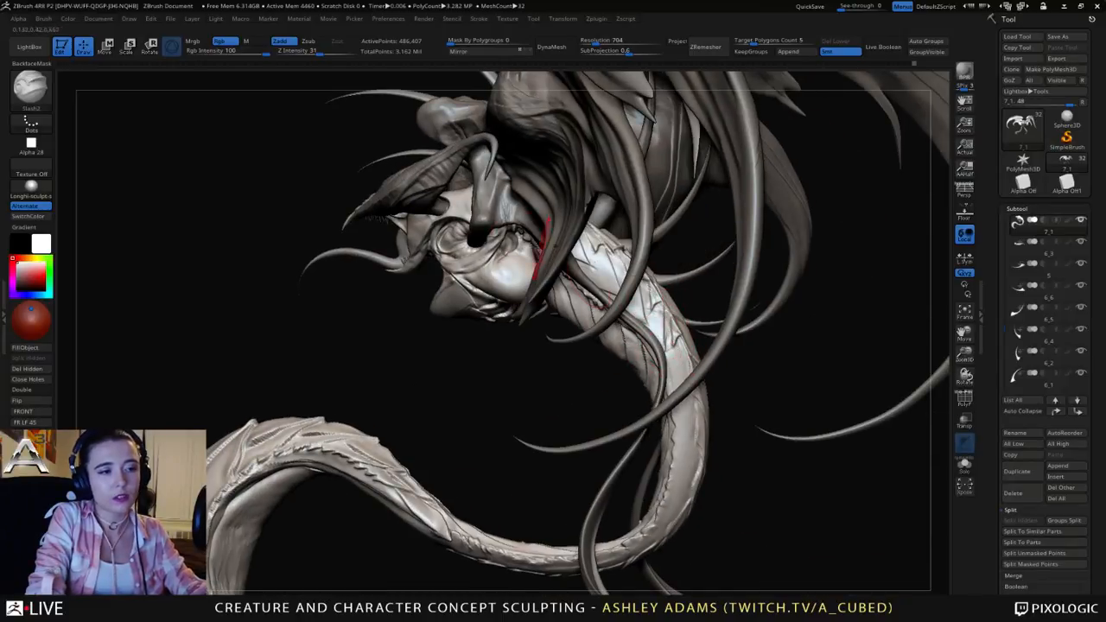
{"action": "mouse_move", "coordinate": [588, 276]}
{"action": "right_mouse_down"}
{"action": "mouse_move", "coordinate": [566, 298]}
{"action": "mouse_move", "coordinate": [592, 281]}
{"action": "mouse_move", "coordinate": [604, 307]}
{"action": "mouse_move", "coordinate": [605, 294]}
{"action": "mouse_move", "coordinate": [652, 298]}
{"action": "mouse_move", "coordinate": [661, 246]}
{"action": "mouse_move", "coordinate": [605, 298]}
{"action": "mouse_move", "coordinate": [612, 277]}
{"action": "right_mouse_up"}
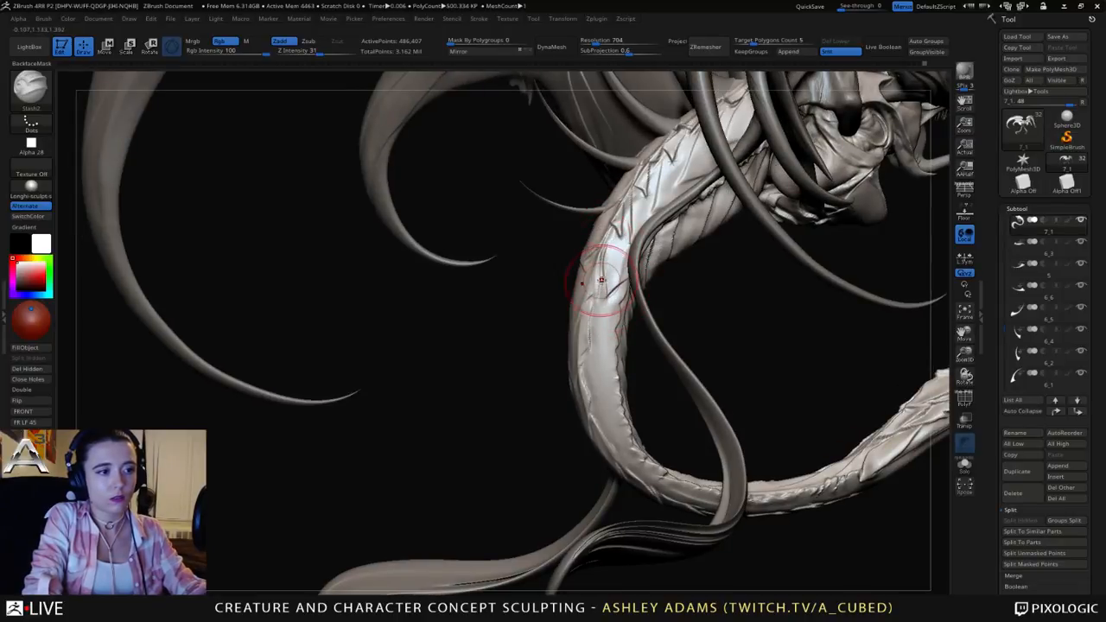
{"action": "key", "text": "ctrl+z"}
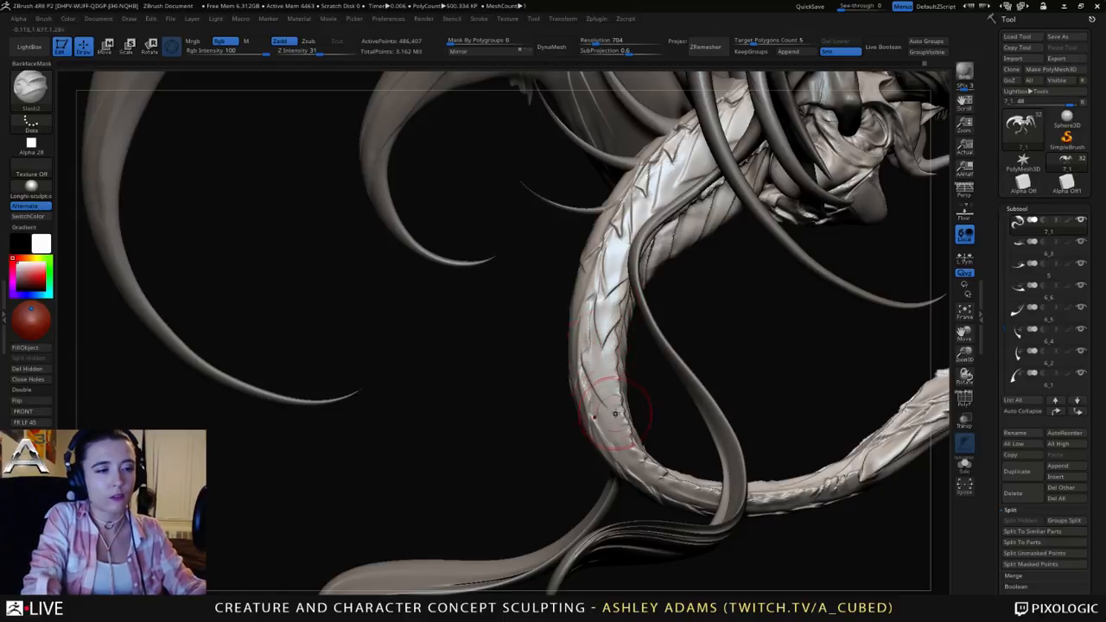
Step: Carve fine creases along the chin and side of the creature's head with Slash2
{"action": "right_click_drag", "start_coordinate": [603, 334], "coordinate": [653, 289], "text": "ctrl"}
{"action": "left_click_drag", "start_coordinate": [658, 292], "coordinate": [744, 328]}
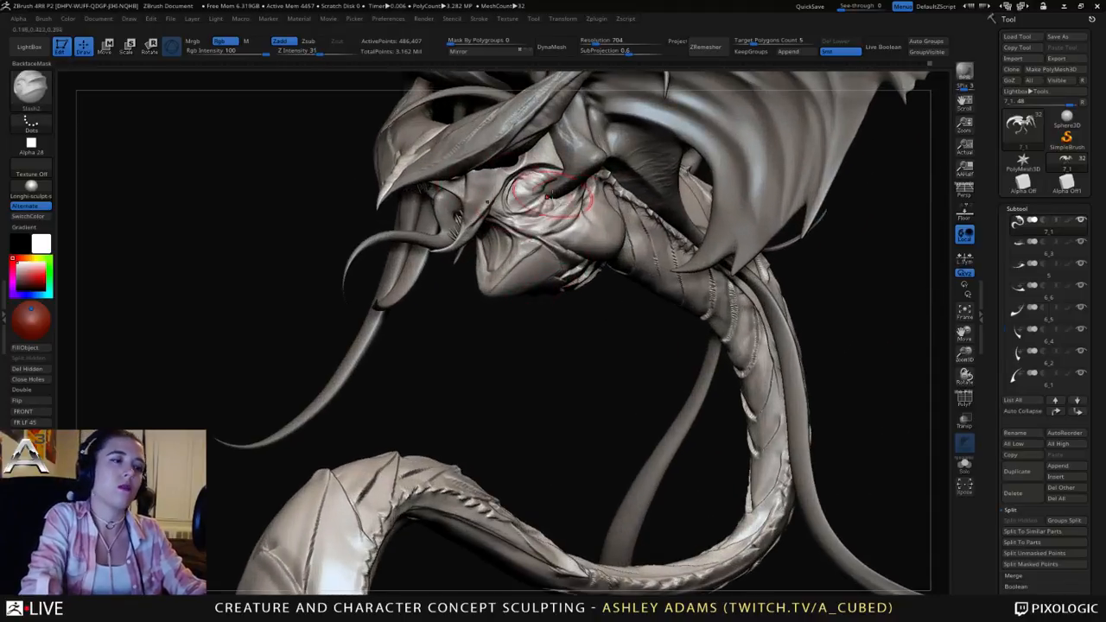
{"action": "left_click_drag", "start_coordinate": [552, 197], "coordinate": [530, 185], "text": "shift"}
{"action": "left_click_drag", "start_coordinate": [518, 332], "coordinate": [519, 372], "text": "alt"}
{"action": "mouse_move", "coordinate": [454, 169]}
{"action": "right_mouse_down"}
{"action": "mouse_move", "coordinate": [507, 252]}
{"action": "mouse_move", "coordinate": [538, 248]}
{"action": "mouse_move", "coordinate": [537, 298]}
{"action": "mouse_move", "coordinate": [501, 251]}
{"action": "right_mouse_up"}
{"action": "right_click", "coordinate": [476, 272]}
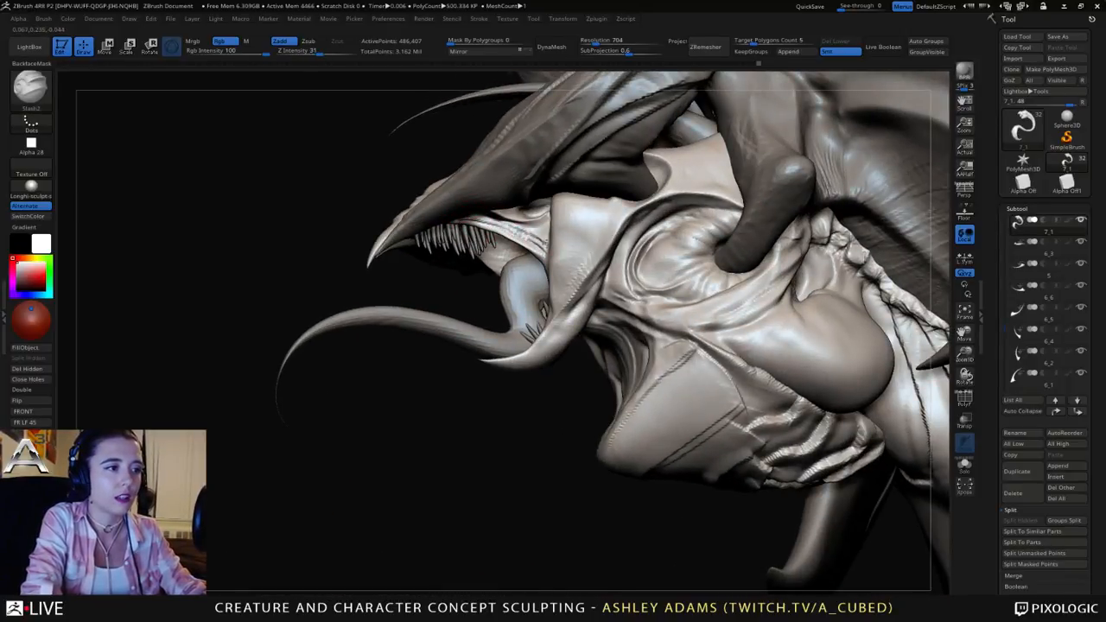
{"action": "right_click_drag", "start_coordinate": [544, 235], "coordinate": [475, 223]}
{"action": "left_click_drag", "start_coordinate": [475, 223], "coordinate": [524, 244]}
{"action": "mouse_move", "coordinate": [522, 231]}
{"action": "right_mouse_down"}
{"action": "mouse_move", "coordinate": [493, 229]}
{"action": "mouse_move", "coordinate": [520, 237]}
{"action": "mouse_move", "coordinate": [496, 196]}
{"action": "mouse_move", "coordinate": [345, 208]}
{"action": "mouse_move", "coordinate": [346, 221]}
{"action": "mouse_move", "coordinate": [354, 181]}
{"action": "mouse_move", "coordinate": [483, 225]}
{"action": "mouse_move", "coordinate": [582, 241]}
{"action": "mouse_move", "coordinate": [620, 182]}
{"action": "right_mouse_up"}
Step: Select the SnakeHook brush and examine the whole creature's silhouette and tail from the front and sides
{"action": "key", "text": "b"}
{"action": "key", "text": "s"}
{"action": "key", "text": "h"}
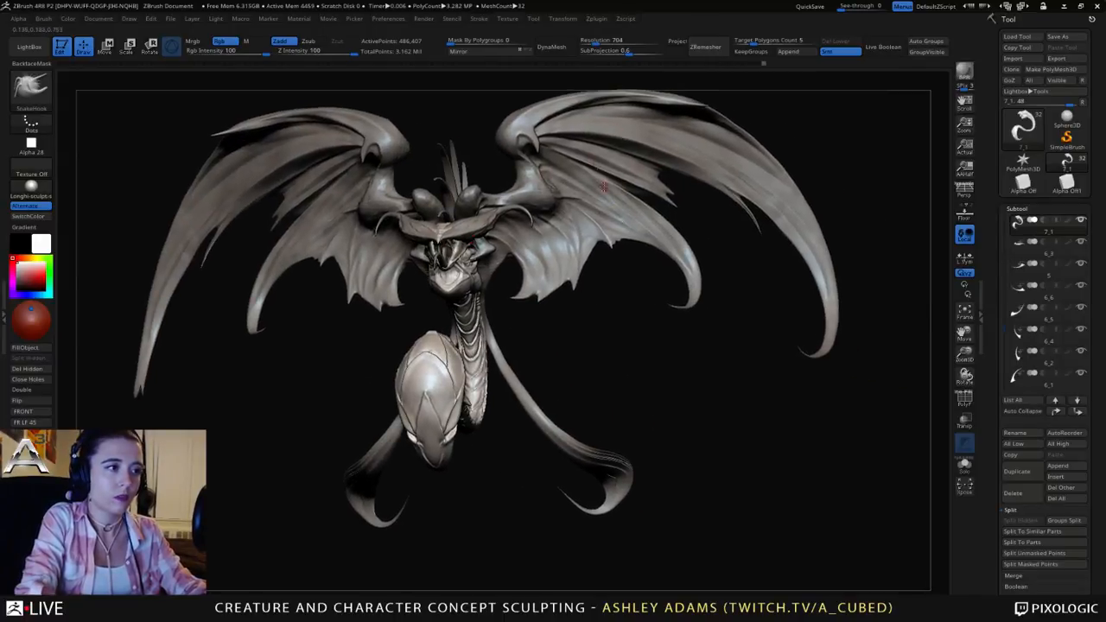
{"action": "mouse_move", "coordinate": [653, 150]}
{"action": "right_mouse_down", "text": "ctrl"}
{"action": "mouse_move", "coordinate": [587, 165]}
{"action": "mouse_move", "coordinate": [615, 173]}
{"action": "mouse_move", "coordinate": [522, 192]}
{"action": "mouse_move", "coordinate": [548, 247]}
{"action": "mouse_move", "coordinate": [560, 245]}
{"action": "mouse_move", "coordinate": [551, 250]}
{"action": "mouse_move", "coordinate": [550, 292]}
{"action": "mouse_move", "coordinate": [646, 370]}
{"action": "mouse_move", "coordinate": [608, 355]}
{"action": "mouse_move", "coordinate": [579, 314]}
{"action": "mouse_move", "coordinate": [641, 323]}
{"action": "right_mouse_up", "text": "ctrl"}
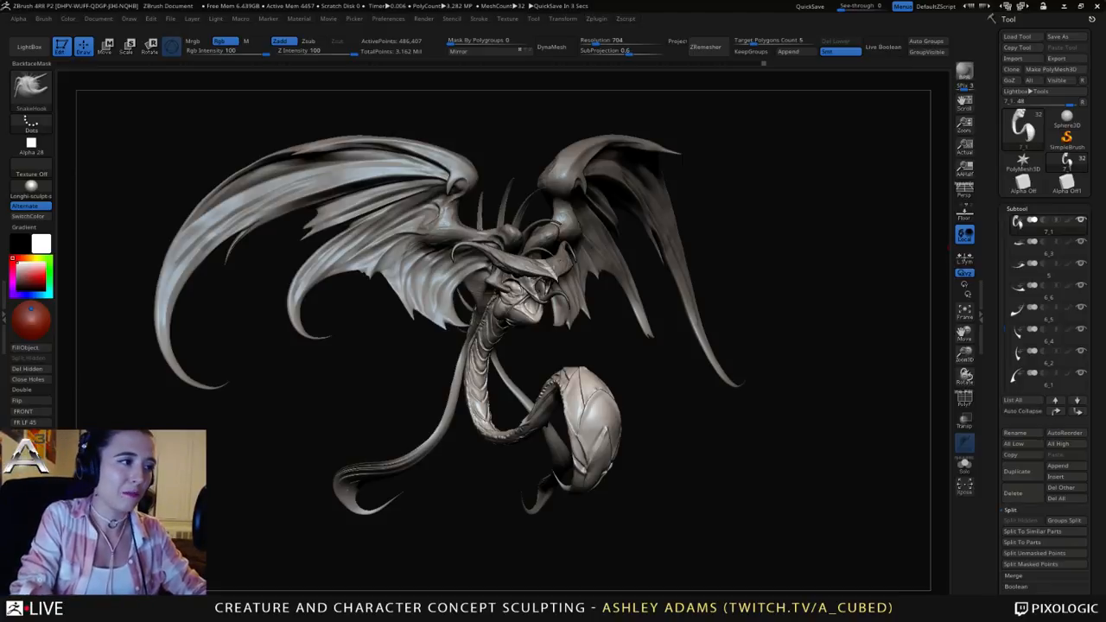
{"action": "left_click_drag", "start_coordinate": [864, 259], "coordinate": [769, 260]}
{"action": "right_click", "coordinate": [585, 259]}
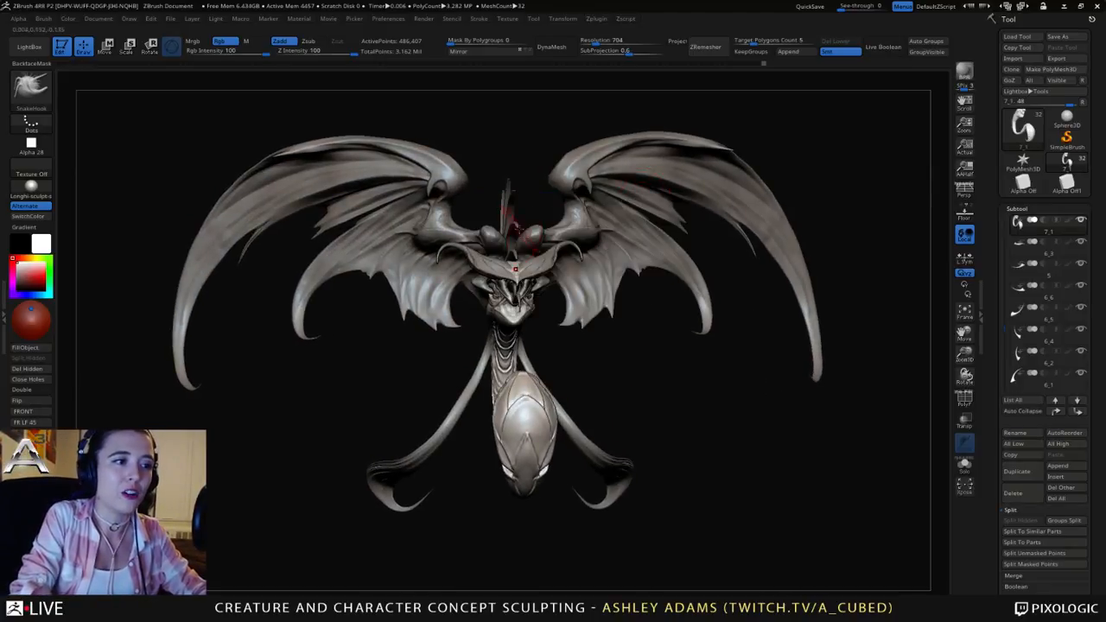
{"action": "mouse_move", "coordinate": [518, 229]}
{"action": "right_mouse_down"}
{"action": "mouse_move", "coordinate": [588, 250]}
{"action": "mouse_move", "coordinate": [457, 371]}
{"action": "mouse_move", "coordinate": [491, 296]}
{"action": "mouse_move", "coordinate": [523, 286]}
{"action": "mouse_move", "coordinate": [690, 329]}
{"action": "mouse_move", "coordinate": [581, 282]}
{"action": "right_mouse_up"}
{"action": "right_click", "coordinate": [612, 298]}
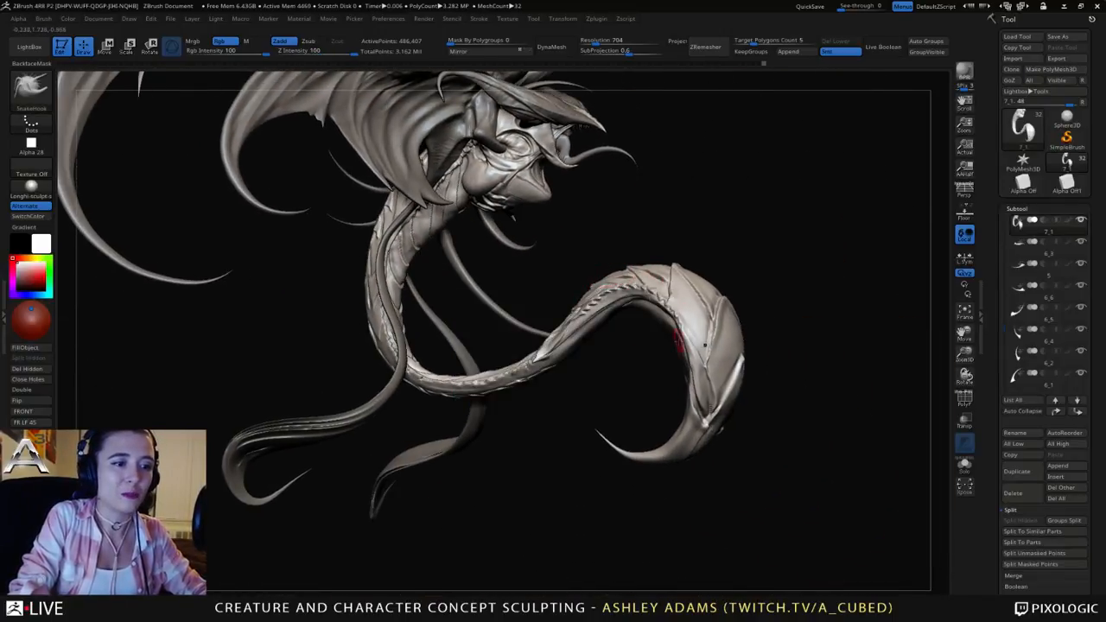
{"action": "right_click_drag", "start_coordinate": [678, 341], "coordinate": [681, 423]}
{"action": "right_click_drag", "start_coordinate": [622, 354], "coordinate": [652, 279], "text": "alt"}
Step: Carve a series of curved creases across the inner side of the tail bulge with Slash2
{"action": "key", "text": "b"}
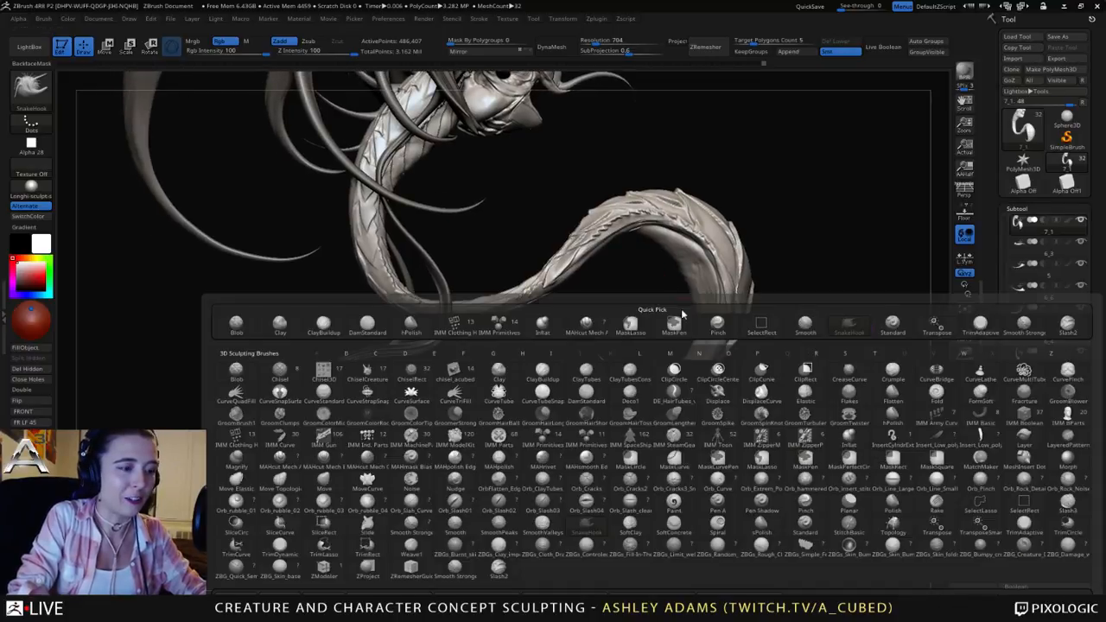
{"action": "left_click", "coordinate": [1067, 322]}
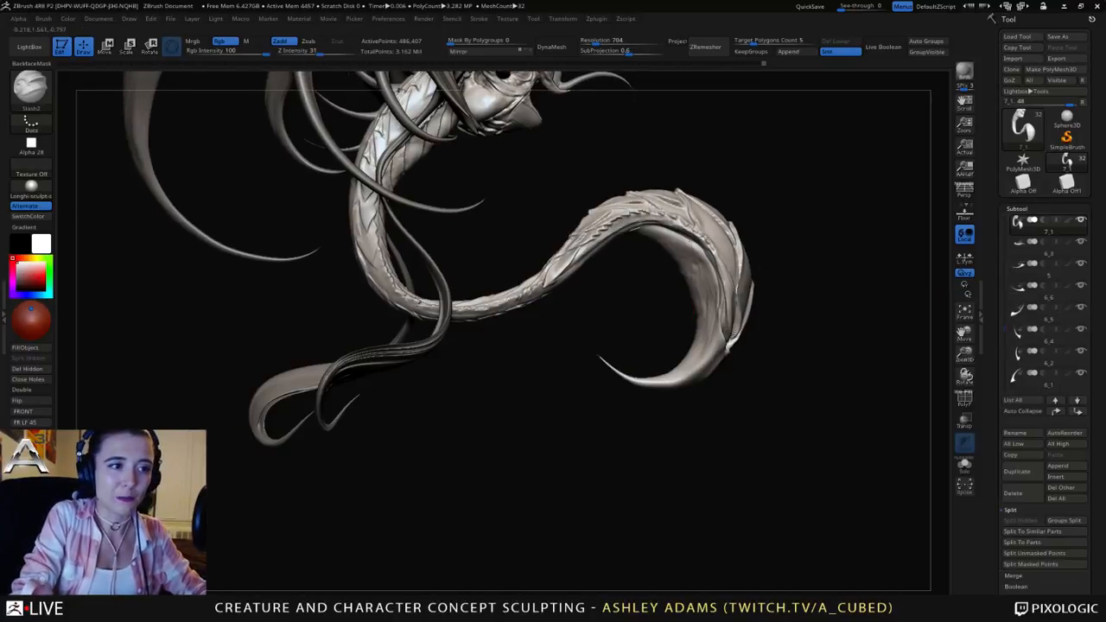
{"action": "mouse_move", "coordinate": [732, 339]}
{"action": "right_mouse_down"}
{"action": "mouse_move", "coordinate": [711, 170]}
{"action": "mouse_move", "coordinate": [691, 199]}
{"action": "right_mouse_up"}
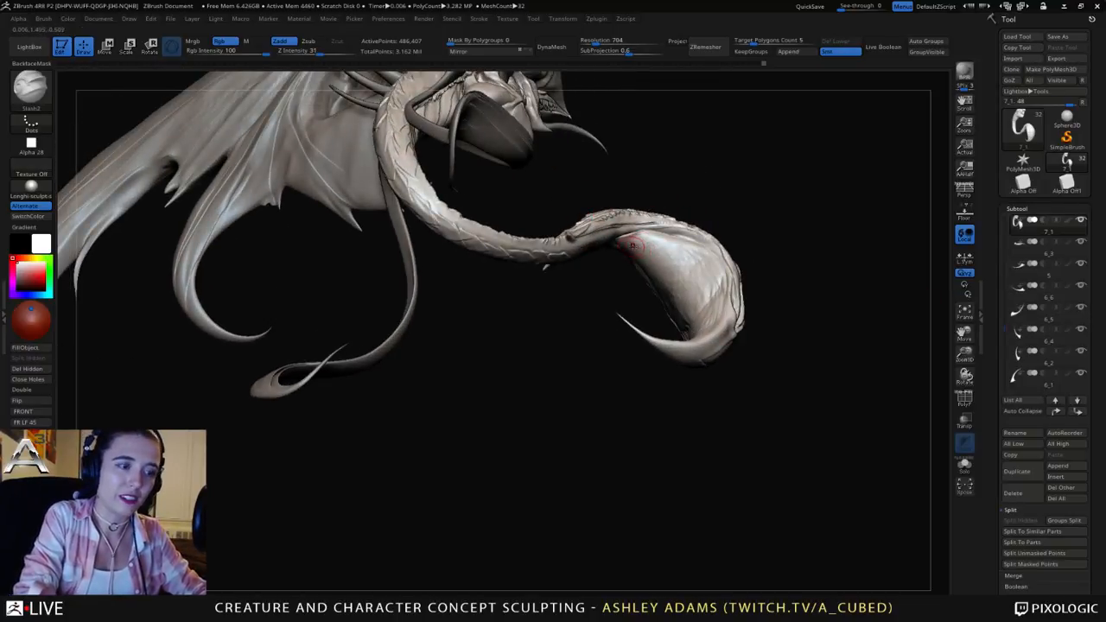
{"action": "mouse_move", "coordinate": [633, 246]}
{"action": "right_mouse_down"}
{"action": "mouse_move", "coordinate": [646, 275]}
{"action": "mouse_move", "coordinate": [636, 249]}
{"action": "right_mouse_up"}
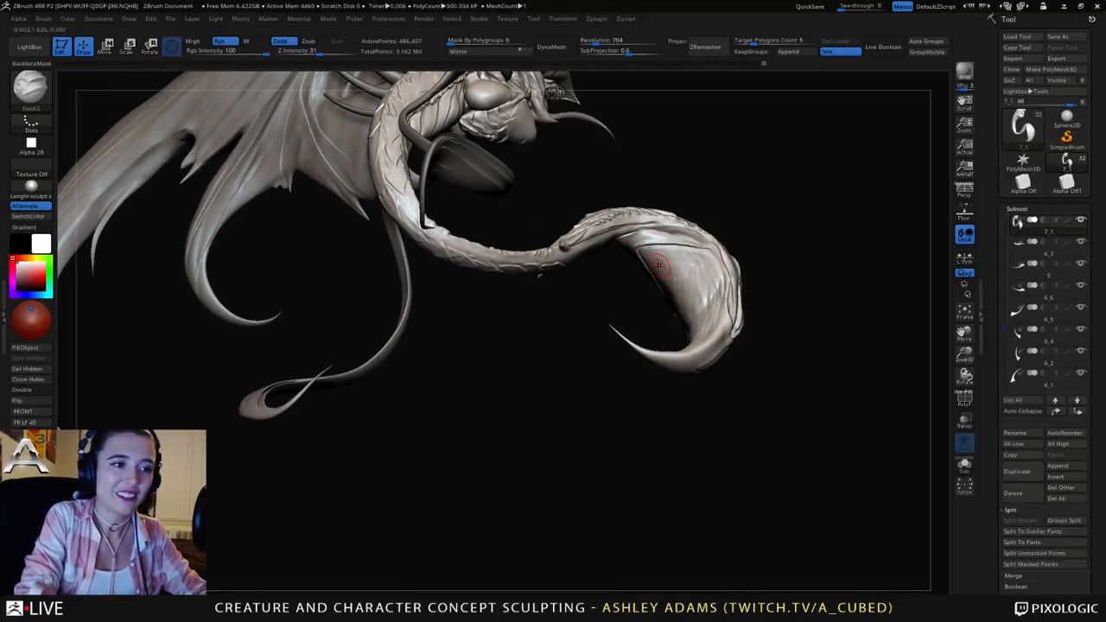
{"action": "mouse_move", "coordinate": [659, 264]}
{"action": "left_mouse_down"}
{"action": "mouse_move", "coordinate": [723, 269]}
{"action": "mouse_move", "coordinate": [716, 291]}
{"action": "left_mouse_up"}
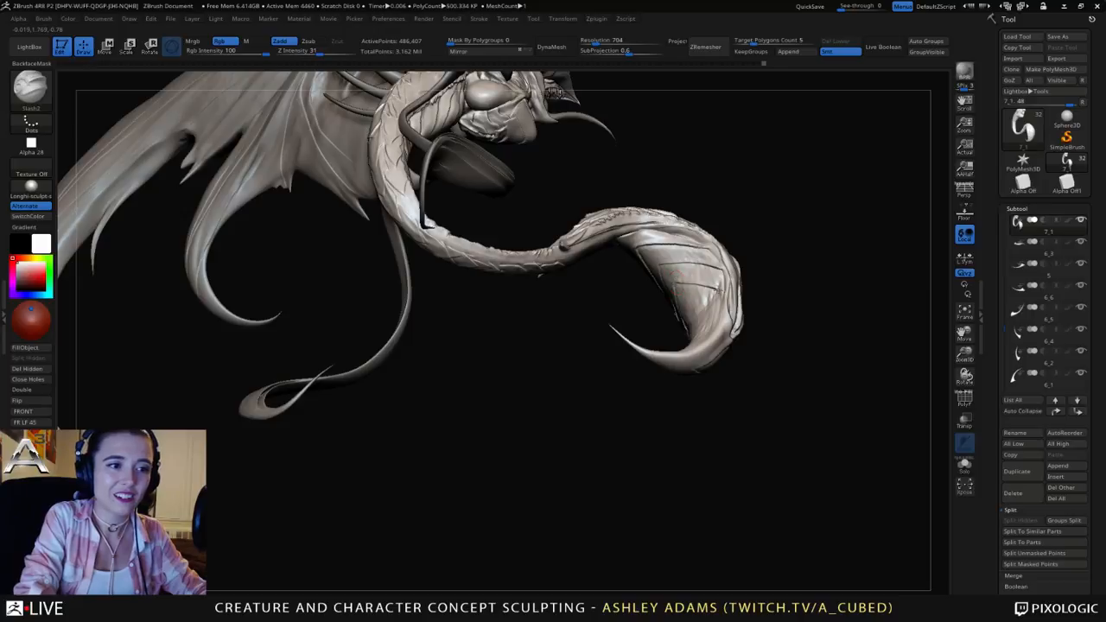
{"action": "right_click_drag", "start_coordinate": [725, 291], "coordinate": [703, 301]}
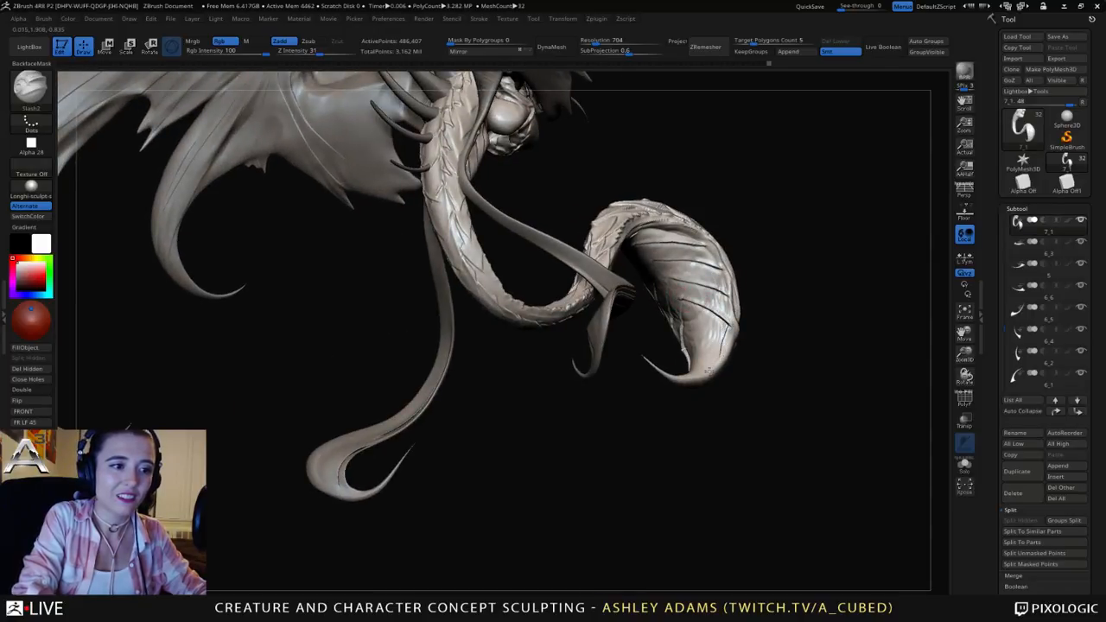
{"action": "mouse_move", "coordinate": [710, 346]}
{"action": "right_mouse_down"}
{"action": "mouse_move", "coordinate": [736, 372]}
{"action": "mouse_move", "coordinate": [665, 384]}
{"action": "mouse_move", "coordinate": [700, 368]}
{"action": "right_mouse_up"}
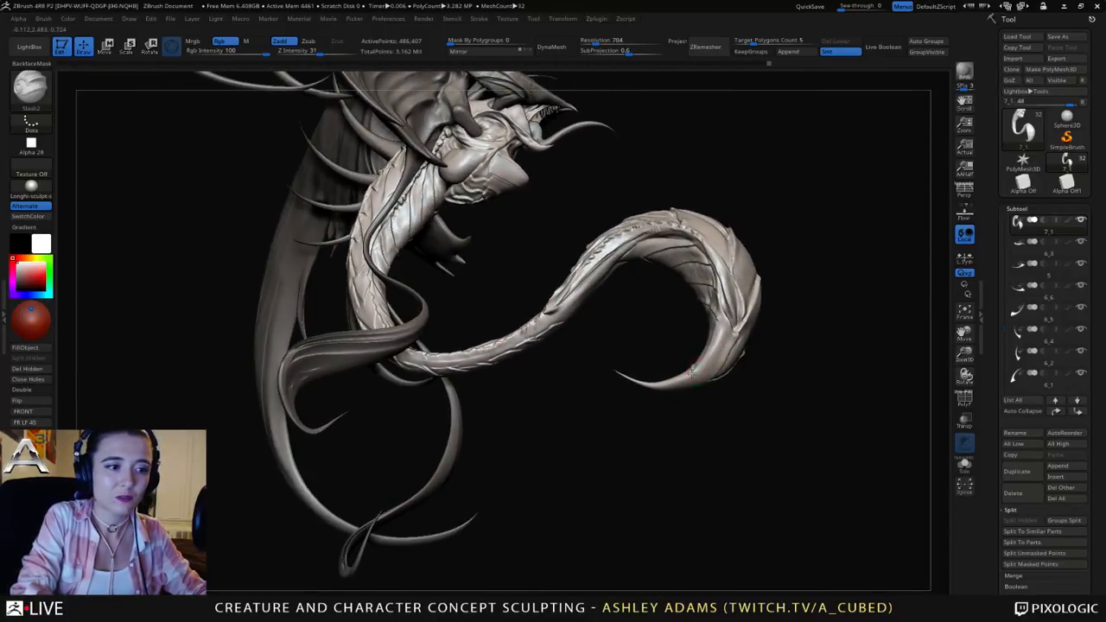
{"action": "right_click_drag", "start_coordinate": [708, 377], "coordinate": [717, 310]}
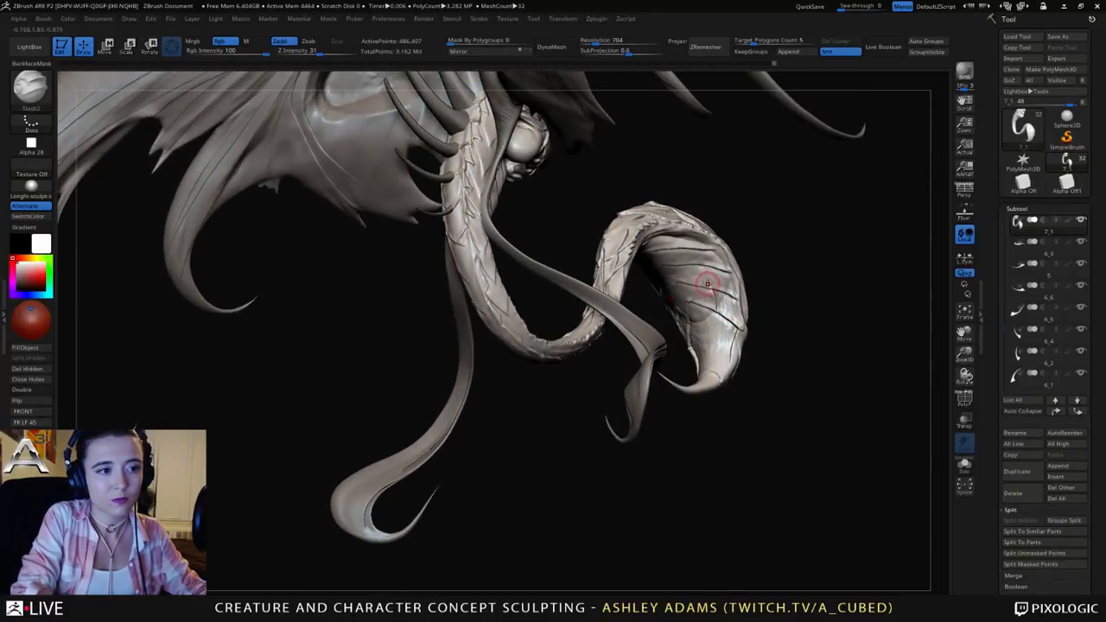
{"action": "left_click_drag", "start_coordinate": [712, 292], "coordinate": [694, 260]}
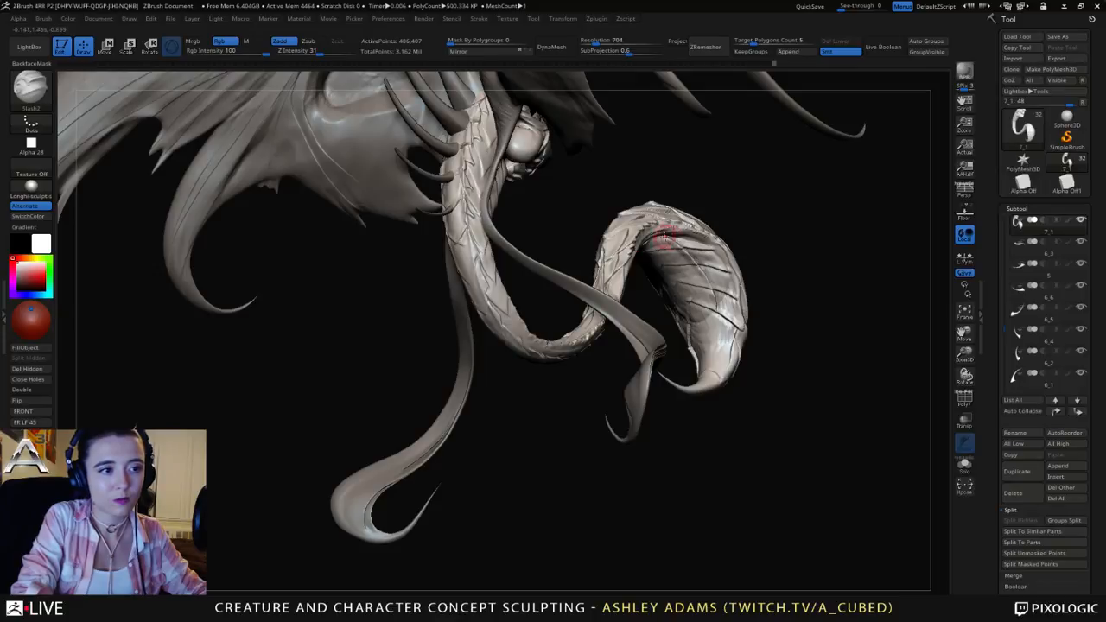
Step: Carve plate creases on the chin and side of the face, undoing and redrawing one stroke
{"action": "right_click_drag", "start_coordinate": [665, 235], "coordinate": [695, 226]}
{"action": "right_click_drag", "start_coordinate": [695, 226], "coordinate": [572, 226]}
{"action": "right_click_drag", "start_coordinate": [719, 208], "coordinate": [774, 251]}
{"action": "mouse_move", "coordinate": [774, 250]}
{"action": "right_mouse_down", "text": "alt"}
{"action": "mouse_move", "coordinate": [647, 254]}
{"action": "mouse_move", "coordinate": [605, 231]}
{"action": "mouse_move", "coordinate": [610, 311]}
{"action": "mouse_move", "coordinate": [567, 241]}
{"action": "mouse_move", "coordinate": [544, 237]}
{"action": "right_mouse_up", "text": "alt"}
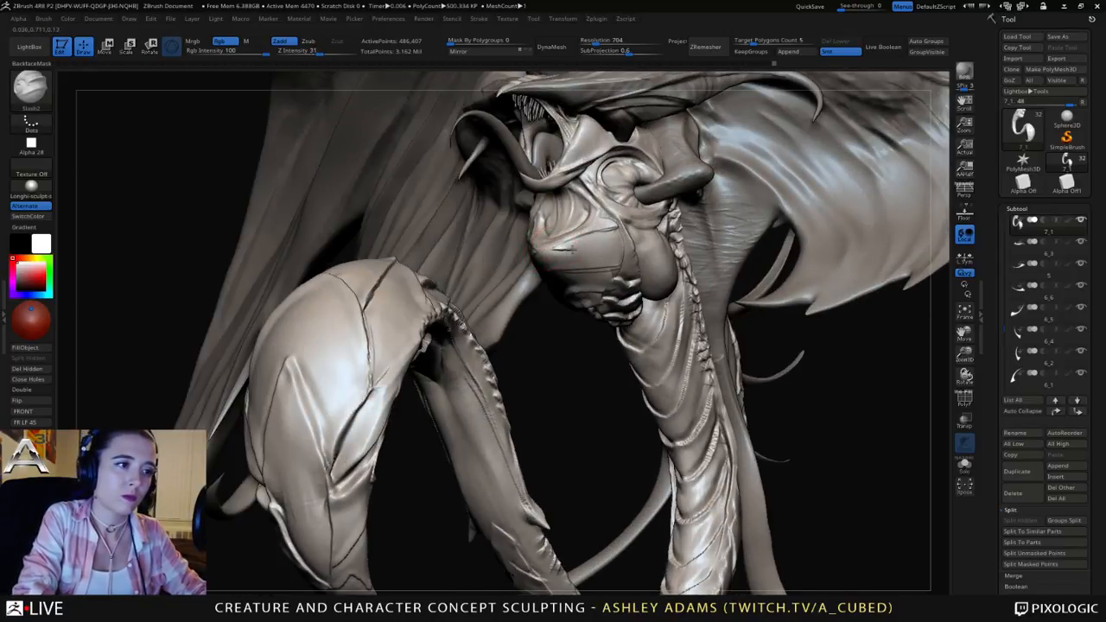
{"action": "mouse_move", "coordinate": [571, 250]}
{"action": "left_mouse_down"}
{"action": "mouse_move", "coordinate": [596, 251]}
{"action": "mouse_move", "coordinate": [584, 265]}
{"action": "mouse_move", "coordinate": [598, 288]}
{"action": "left_mouse_up"}
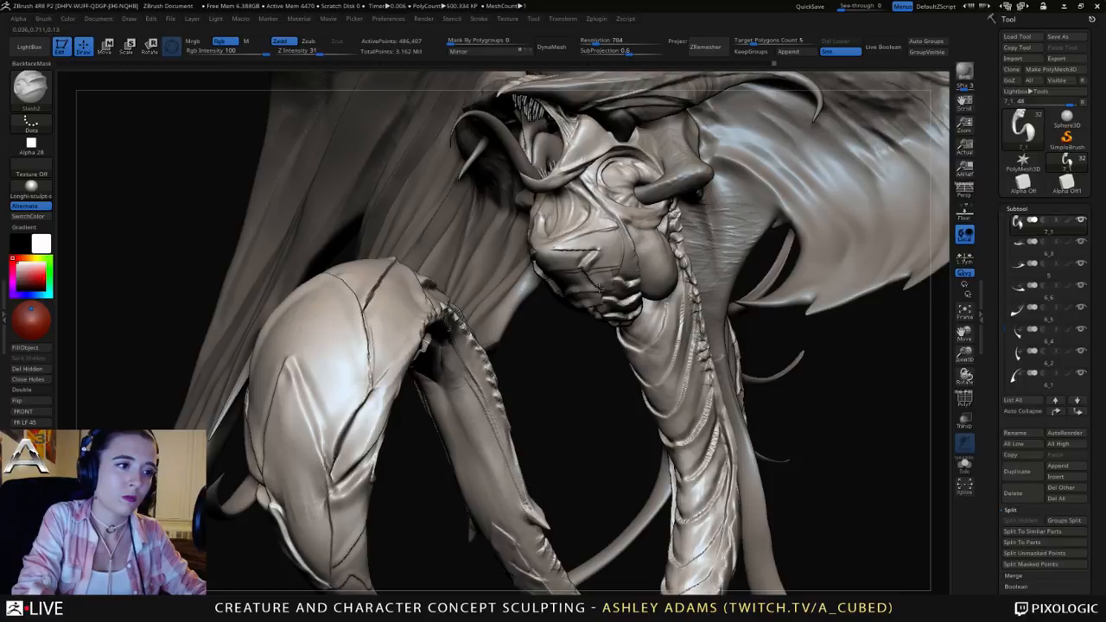
{"action": "right_click_drag", "start_coordinate": [605, 259], "coordinate": [490, 298]}
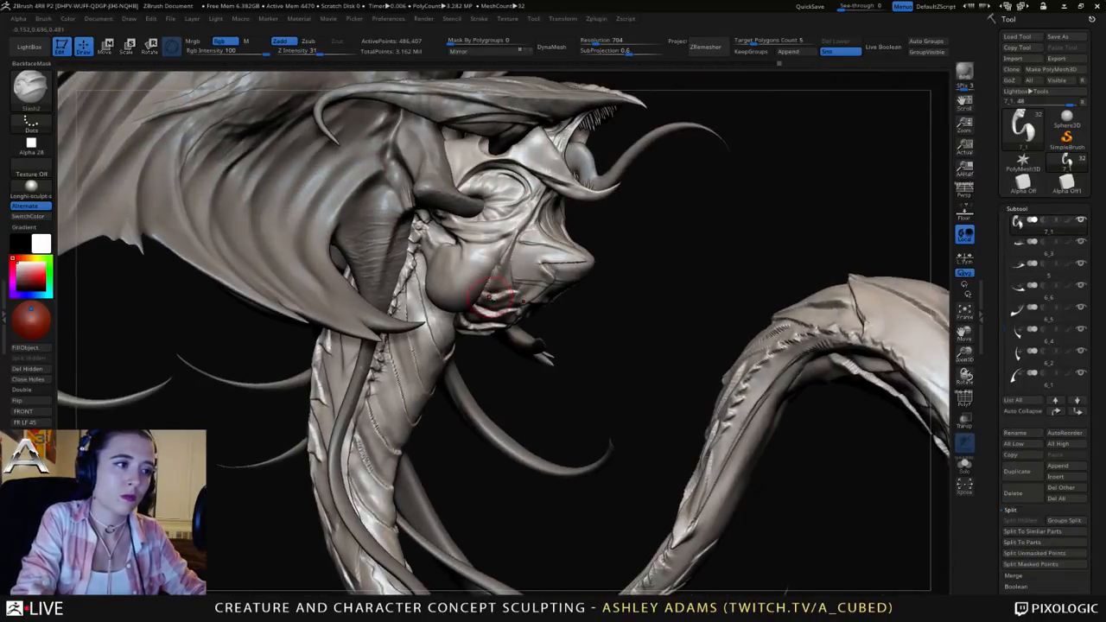
{"action": "mouse_move", "coordinate": [490, 296]}
{"action": "left_mouse_down"}
{"action": "mouse_move", "coordinate": [505, 246]}
{"action": "mouse_move", "coordinate": [533, 223]}
{"action": "left_mouse_up"}
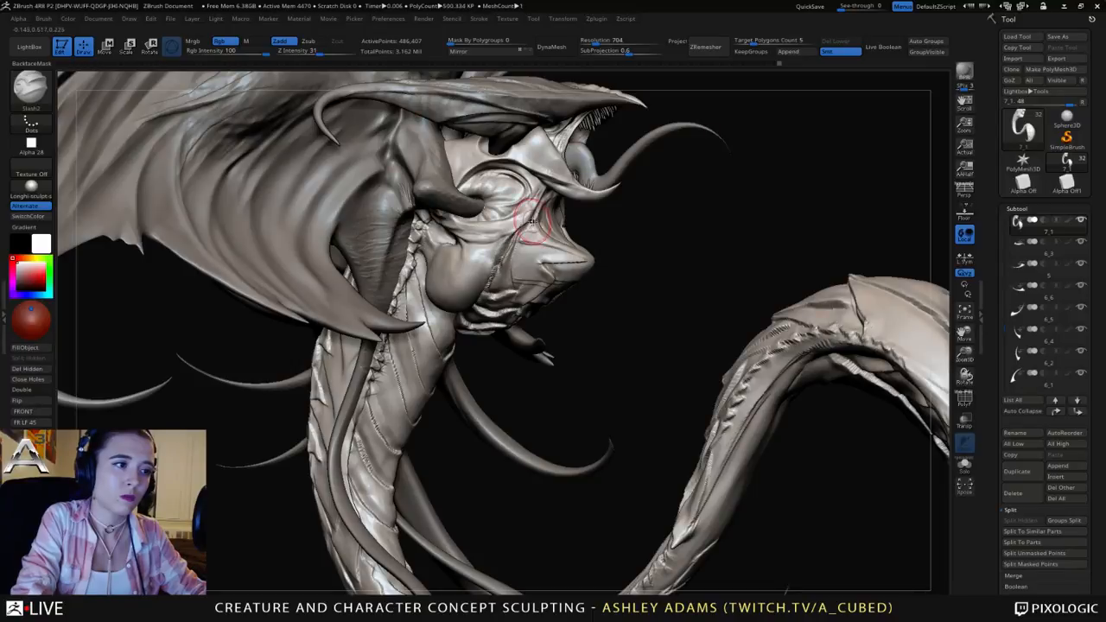
{"action": "key", "text": "ctrl+z"}
{"action": "mouse_move", "coordinate": [444, 228]}
{"action": "left_mouse_down"}
{"action": "mouse_move", "coordinate": [474, 238]}
{"action": "mouse_move", "coordinate": [522, 221]}
{"action": "left_mouse_up"}
{"action": "right_click_drag", "start_coordinate": [523, 222], "coordinate": [570, 224]}
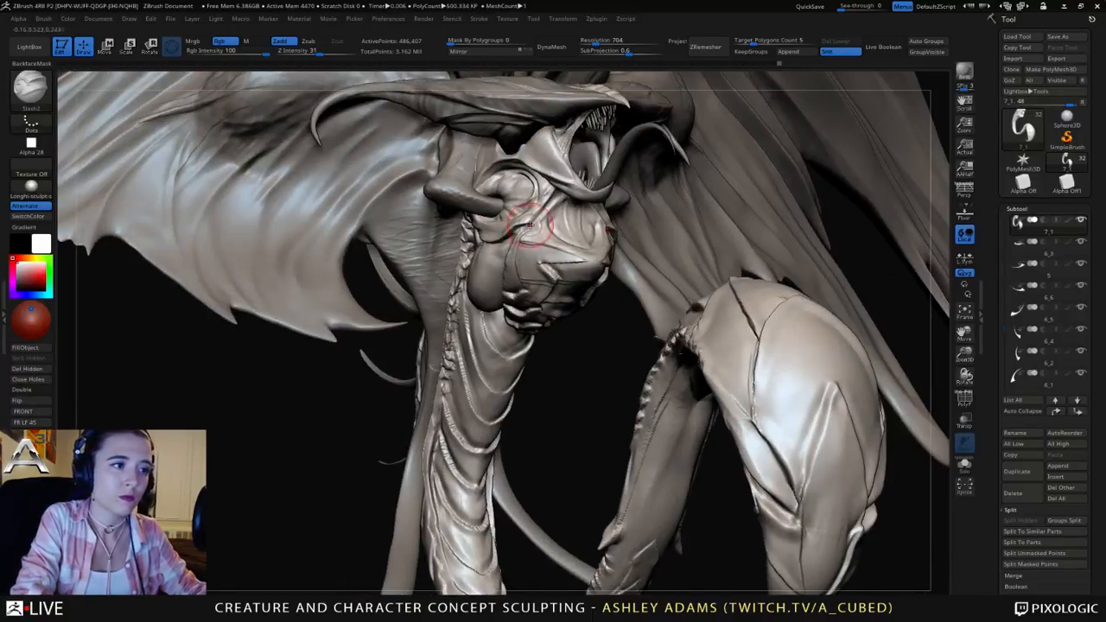
{"action": "left_click_drag", "start_coordinate": [530, 225], "coordinate": [558, 210]}
{"action": "mouse_move", "coordinate": [566, 226]}
{"action": "right_mouse_down", "text": "ctrl"}
{"action": "mouse_move", "coordinate": [561, 177]}
{"action": "mouse_move", "coordinate": [517, 191]}
{"action": "right_mouse_up", "text": "ctrl"}
Step: Make the wings the active subtool and carve creases on the wing arms below the wrist joints
{"action": "left_click", "coordinate": [491, 188], "text": "alt"}
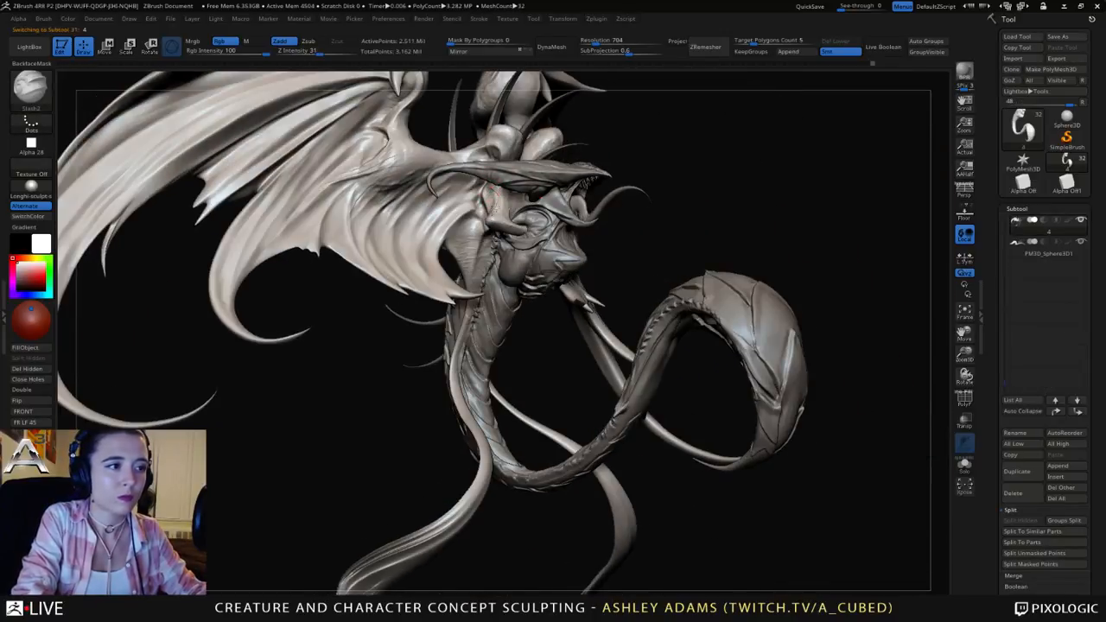
{"action": "mouse_move", "coordinate": [520, 225]}
{"action": "right_mouse_down"}
{"action": "mouse_move", "coordinate": [601, 222]}
{"action": "mouse_move", "coordinate": [595, 199]}
{"action": "mouse_move", "coordinate": [610, 199]}
{"action": "mouse_move", "coordinate": [615, 211]}
{"action": "mouse_move", "coordinate": [577, 292]}
{"action": "mouse_move", "coordinate": [557, 154]}
{"action": "mouse_move", "coordinate": [565, 233]}
{"action": "right_mouse_up"}
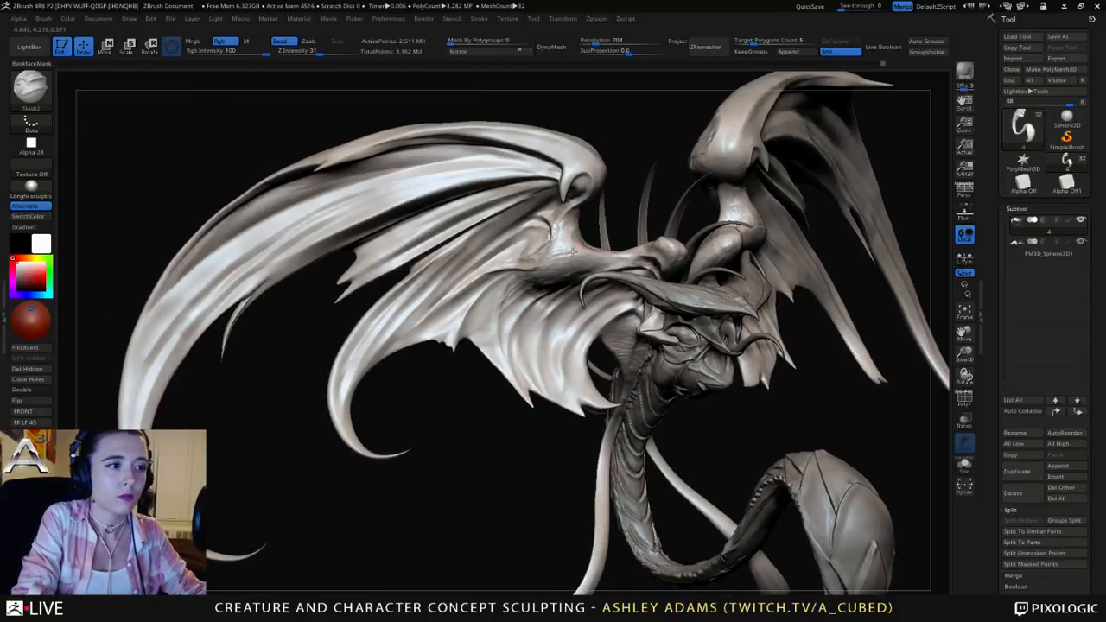
{"action": "right_click_drag", "start_coordinate": [585, 198], "coordinate": [558, 233]}
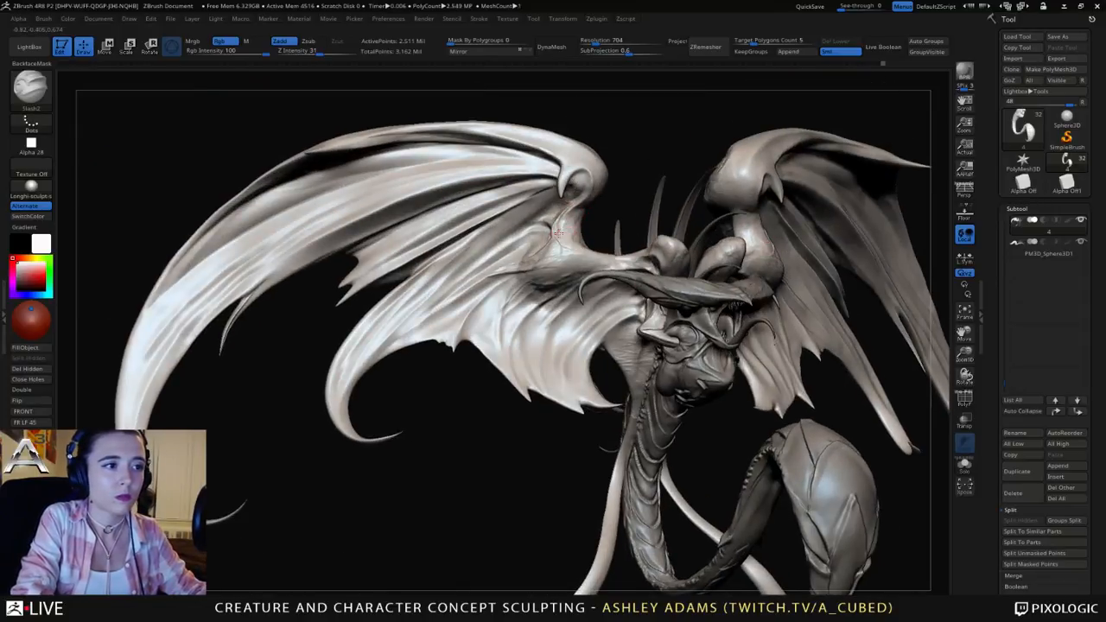
{"action": "right_click_drag", "start_coordinate": [585, 199], "coordinate": [572, 217]}
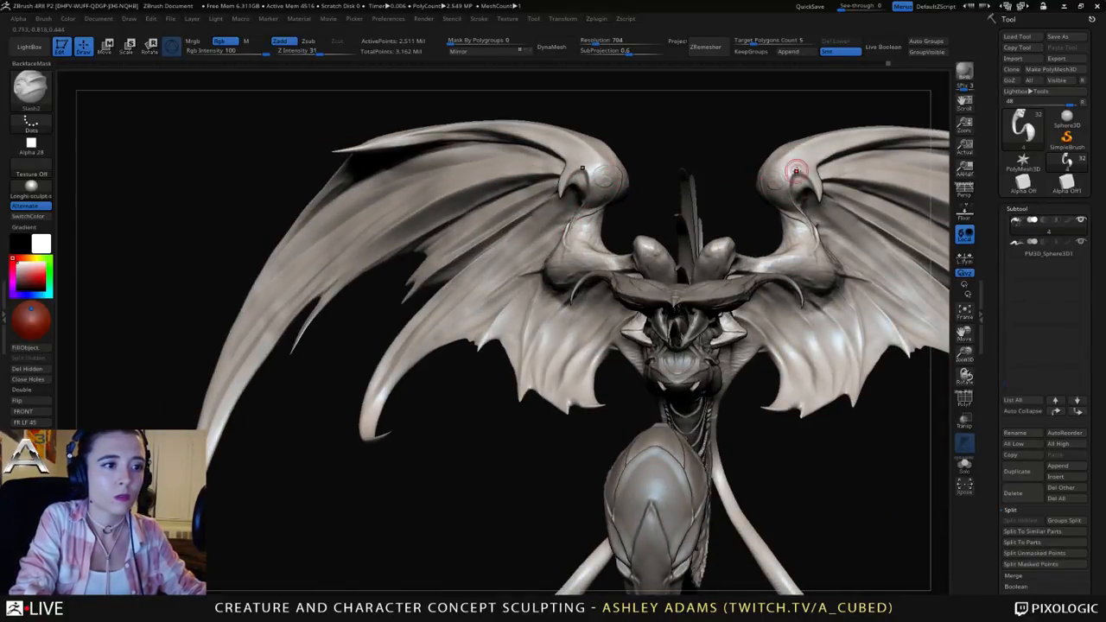
Step: Carve rounded, looping creases on the bulbous wrist joints of both wings
{"action": "mouse_move", "coordinate": [797, 171]}
{"action": "right_mouse_down"}
{"action": "mouse_move", "coordinate": [815, 155]}
{"action": "mouse_move", "coordinate": [721, 191]}
{"action": "mouse_move", "coordinate": [799, 203]}
{"action": "right_mouse_up"}
{"action": "mouse_move", "coordinate": [706, 210]}
{"action": "right_mouse_down"}
{"action": "mouse_move", "coordinate": [745, 264]}
{"action": "mouse_move", "coordinate": [682, 240]}
{"action": "mouse_move", "coordinate": [666, 247]}
{"action": "right_mouse_up"}
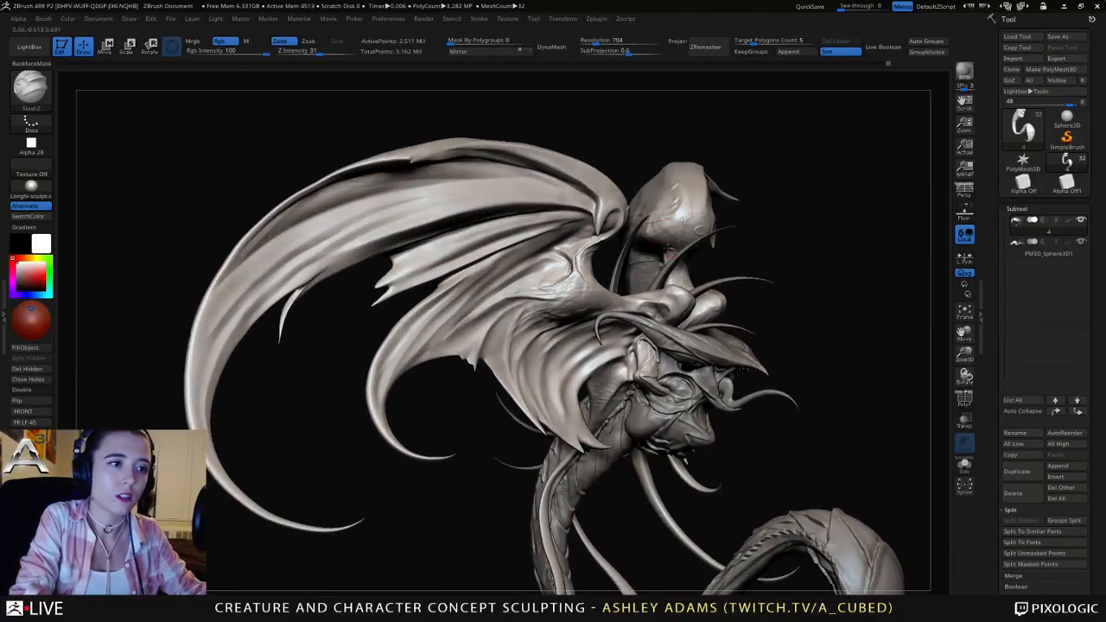
{"action": "right_click_drag", "start_coordinate": [696, 213], "coordinate": [663, 214]}
{"action": "right_click_drag", "start_coordinate": [732, 202], "coordinate": [710, 209]}
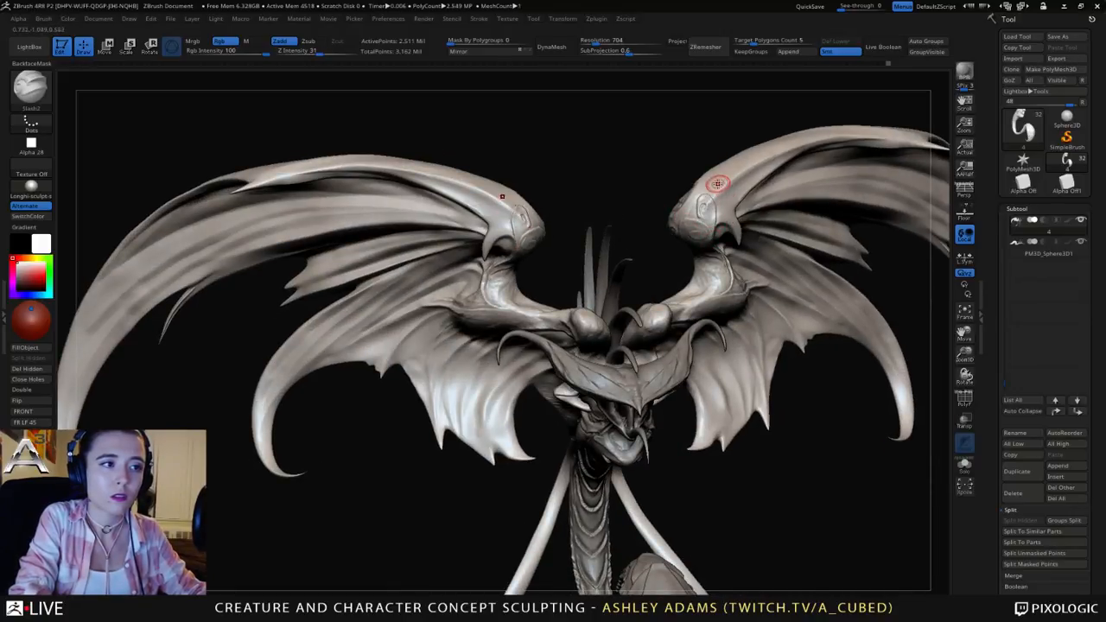
Step: Carve elongated looping creases along the wings' leading edges next to the wrist joints
{"action": "right_click_drag", "start_coordinate": [711, 185], "coordinate": [487, 193]}
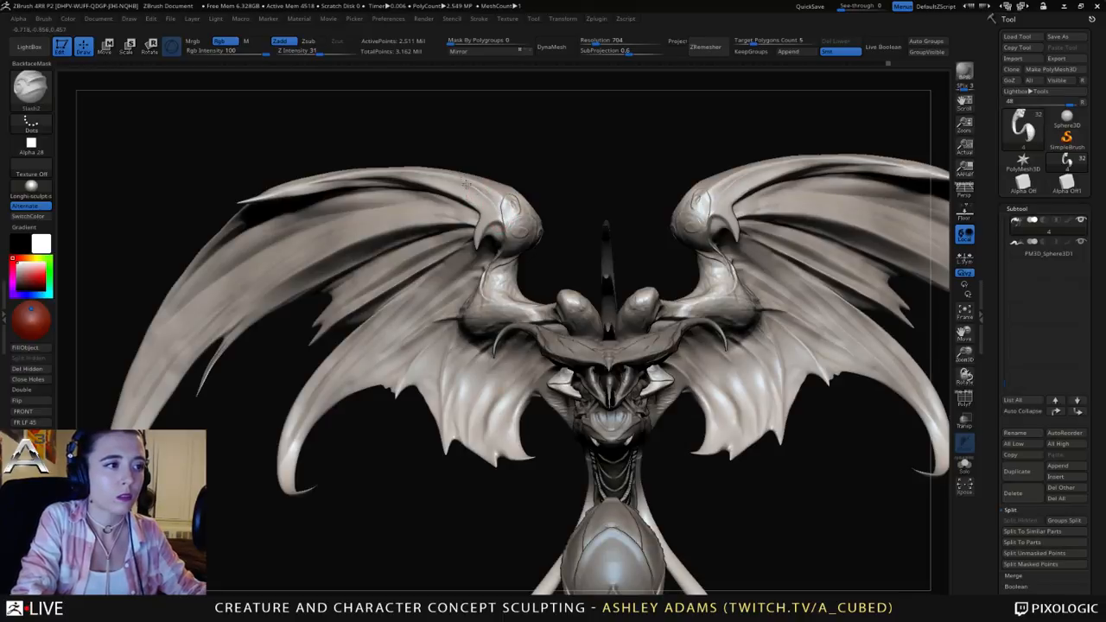
{"action": "mouse_move", "coordinate": [578, 277]}
{"action": "right_mouse_down"}
{"action": "mouse_move", "coordinate": [559, 209]}
{"action": "mouse_move", "coordinate": [585, 213]}
{"action": "mouse_move", "coordinate": [561, 247]}
{"action": "right_mouse_up"}
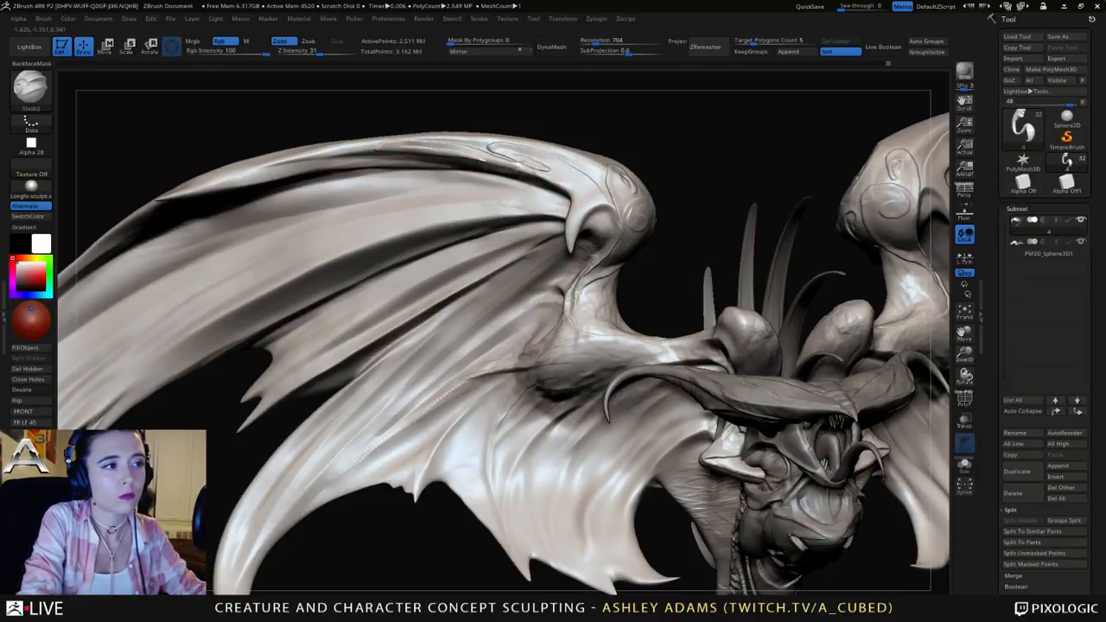
{"action": "mouse_move", "coordinate": [526, 174]}
{"action": "left_mouse_down"}
{"action": "mouse_move", "coordinate": [592, 193]}
{"action": "mouse_move", "coordinate": [563, 193]}
{"action": "left_mouse_up"}
{"action": "mouse_move", "coordinate": [533, 166]}
{"action": "right_mouse_down"}
{"action": "mouse_move", "coordinate": [612, 178]}
{"action": "mouse_move", "coordinate": [535, 170]}
{"action": "mouse_move", "coordinate": [459, 125]}
{"action": "right_mouse_up"}
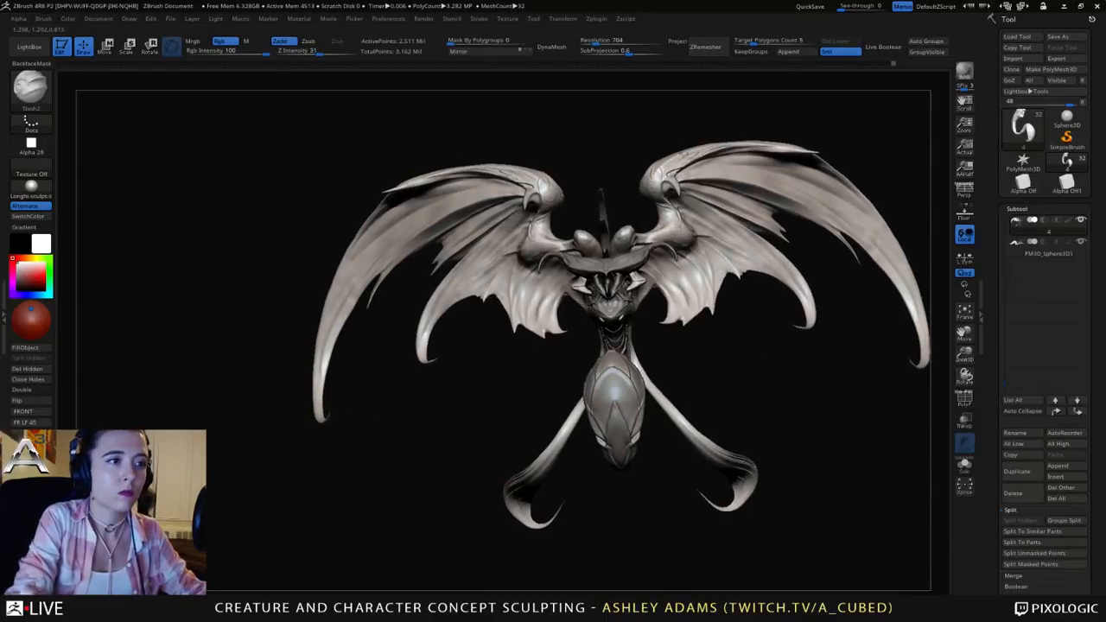
Step: Add more swirling ornamental creases to the wing arms and around the wrist joints with Slash2
{"action": "right_click_drag", "start_coordinate": [782, 120], "coordinate": [721, 130], "text": "alt"}
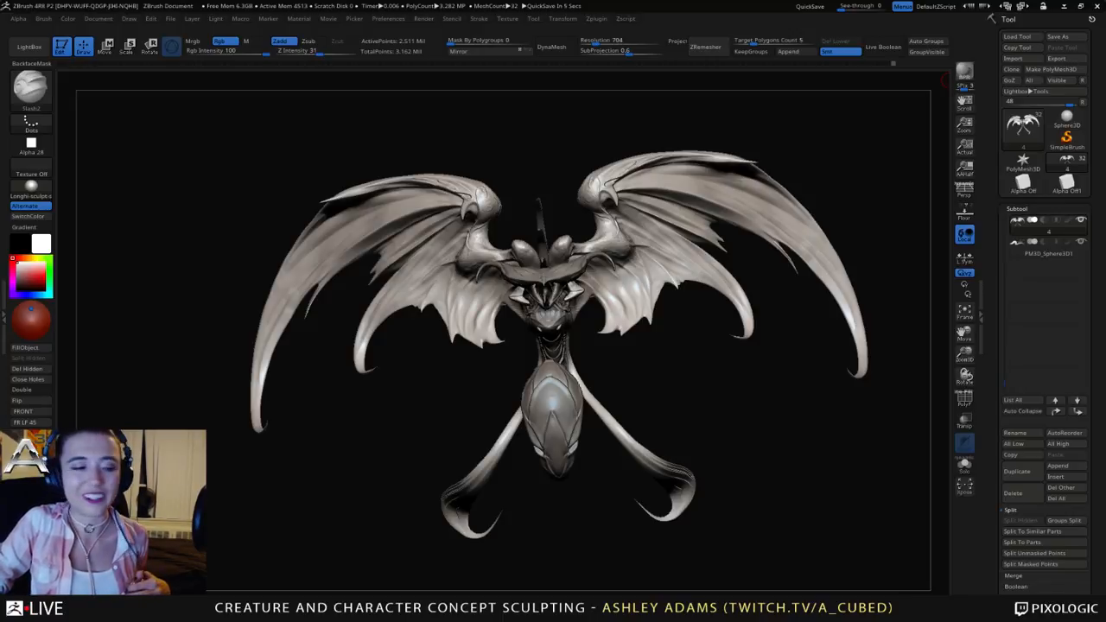
{"action": "left_click_drag", "start_coordinate": [635, 402], "coordinate": [731, 417]}
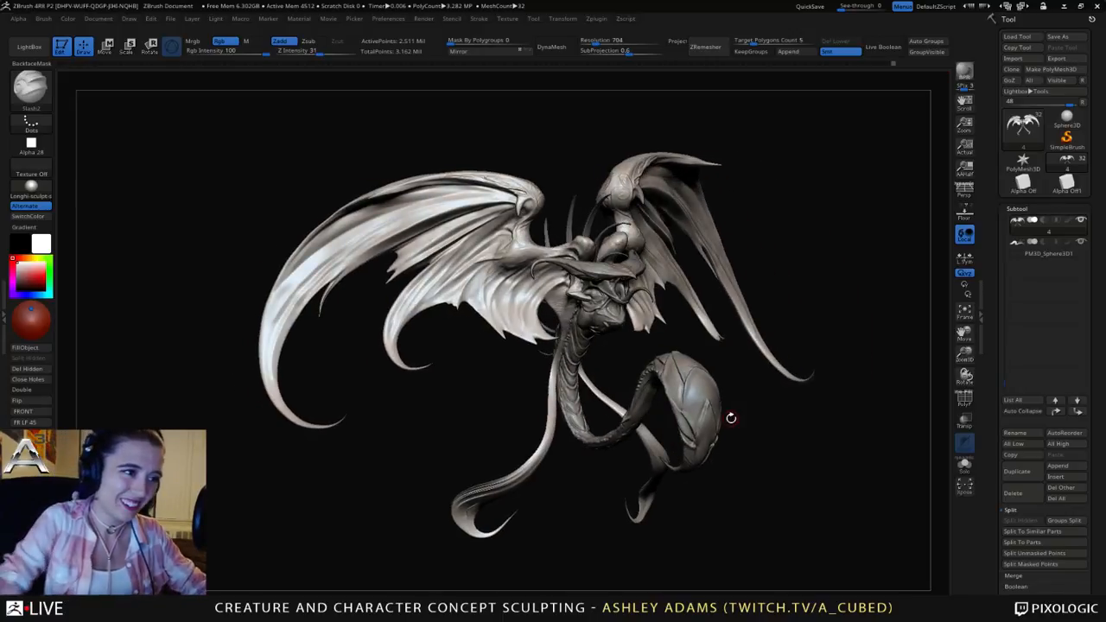
{"action": "left_click_drag", "start_coordinate": [658, 164], "coordinate": [621, 248]}
{"action": "right_click", "coordinate": [625, 249]}
{"action": "right_click_drag", "start_coordinate": [621, 248], "coordinate": [635, 245]}
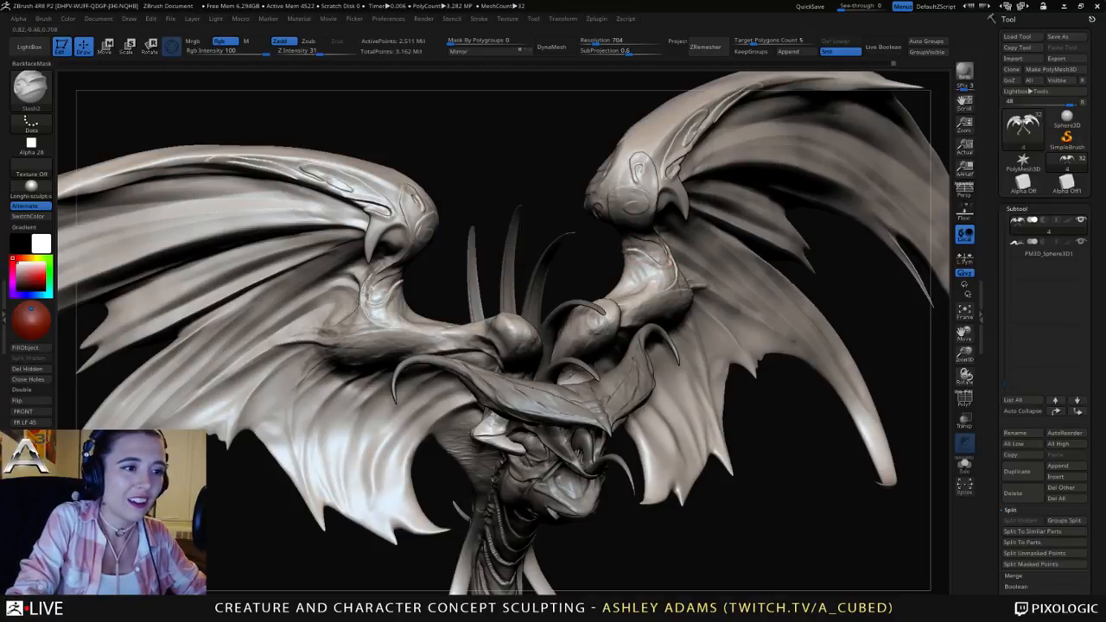
{"action": "left_click_drag", "start_coordinate": [634, 264], "coordinate": [639, 264]}
{"action": "mouse_move", "coordinate": [647, 262]}
{"action": "right_mouse_down"}
{"action": "mouse_move", "coordinate": [636, 298]}
{"action": "mouse_move", "coordinate": [596, 308]}
{"action": "right_mouse_up"}
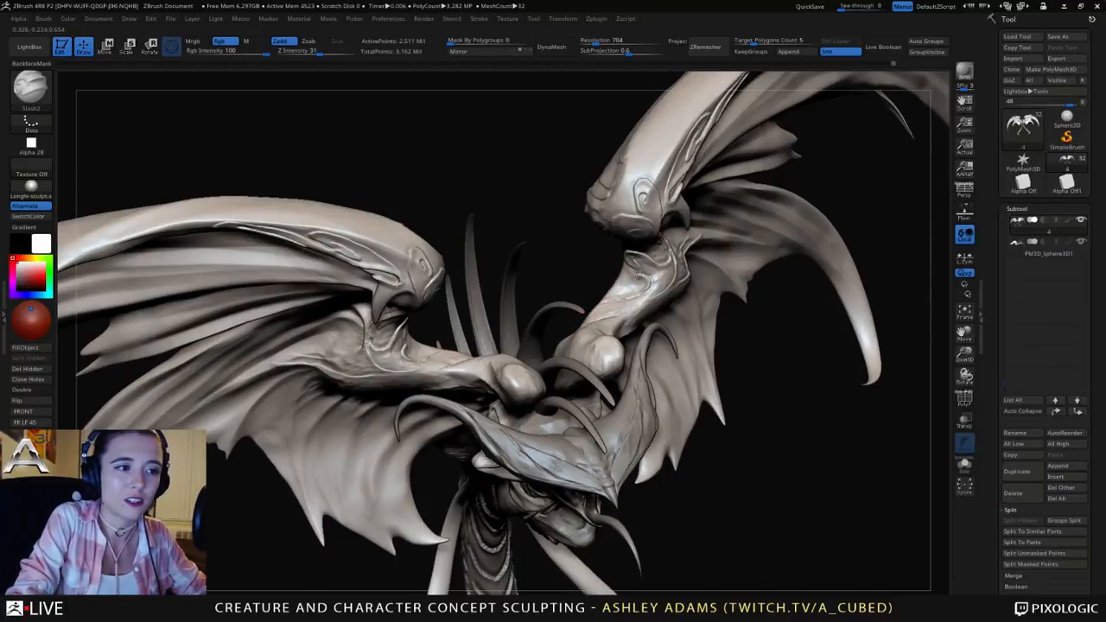
{"action": "mouse_move", "coordinate": [619, 275]}
{"action": "right_mouse_down"}
{"action": "mouse_move", "coordinate": [648, 259]}
{"action": "mouse_move", "coordinate": [605, 259]}
{"action": "mouse_move", "coordinate": [604, 248]}
{"action": "mouse_move", "coordinate": [674, 246]}
{"action": "mouse_move", "coordinate": [678, 233]}
{"action": "mouse_move", "coordinate": [675, 280]}
{"action": "mouse_move", "coordinate": [626, 259]}
{"action": "right_mouse_up"}
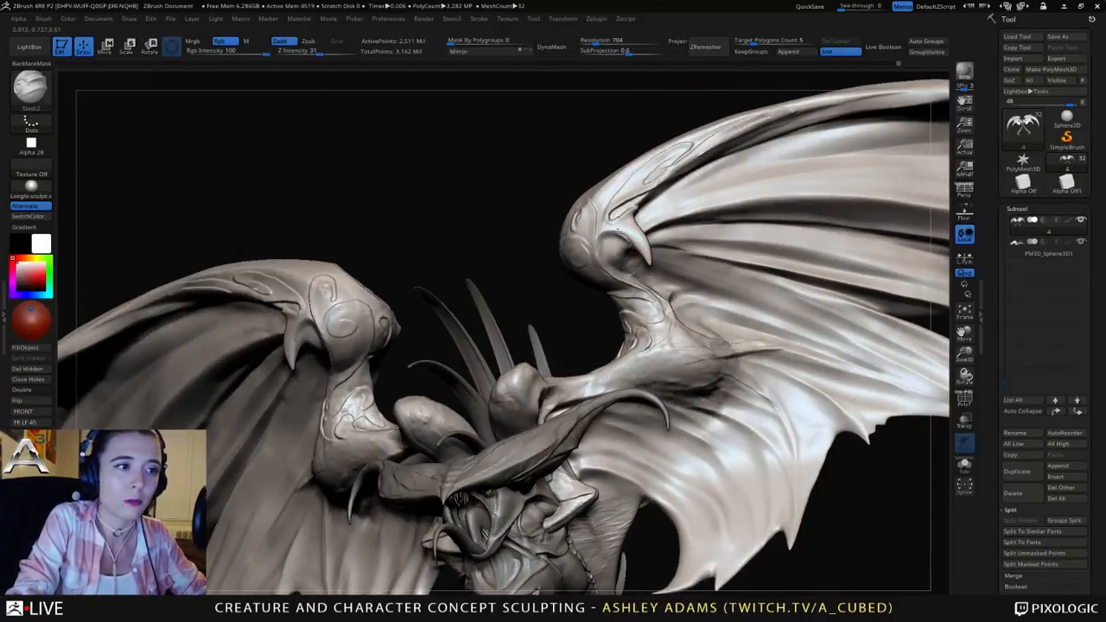
{"action": "mouse_move", "coordinate": [610, 221]}
{"action": "right_mouse_down"}
{"action": "mouse_move", "coordinate": [609, 210]}
{"action": "mouse_move", "coordinate": [626, 220]}
{"action": "mouse_move", "coordinate": [613, 195]}
{"action": "mouse_move", "coordinate": [558, 181]}
{"action": "mouse_move", "coordinate": [553, 252]}
{"action": "right_mouse_up"}
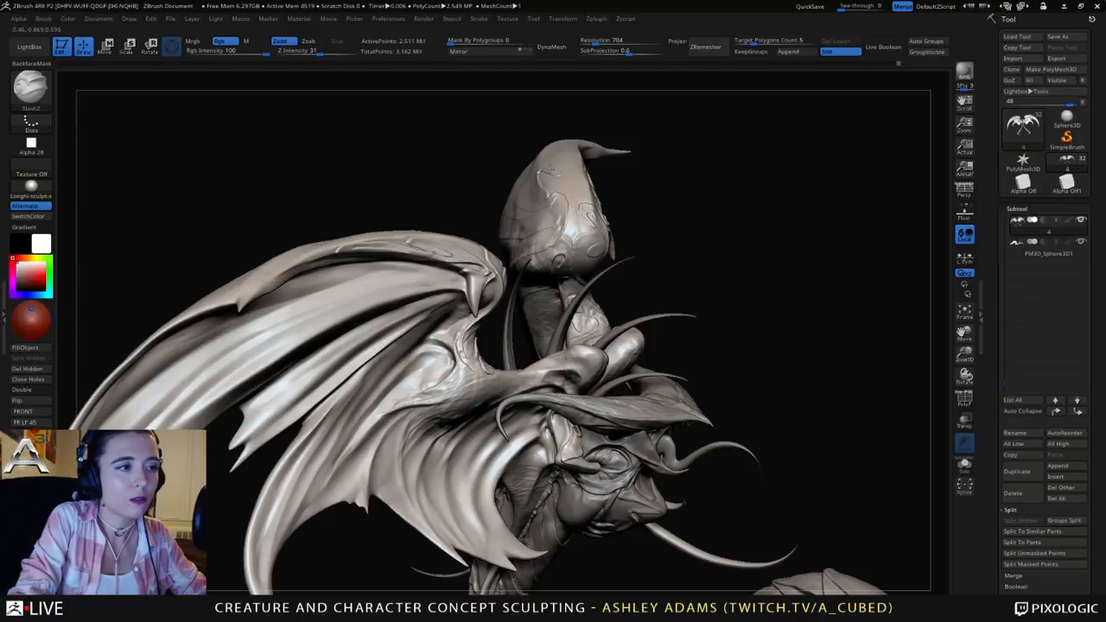
Step: Carve curling creases up the wings' leading edges just above the bulbous wrist joints
{"action": "right_click_drag", "start_coordinate": [567, 175], "coordinate": [553, 237]}
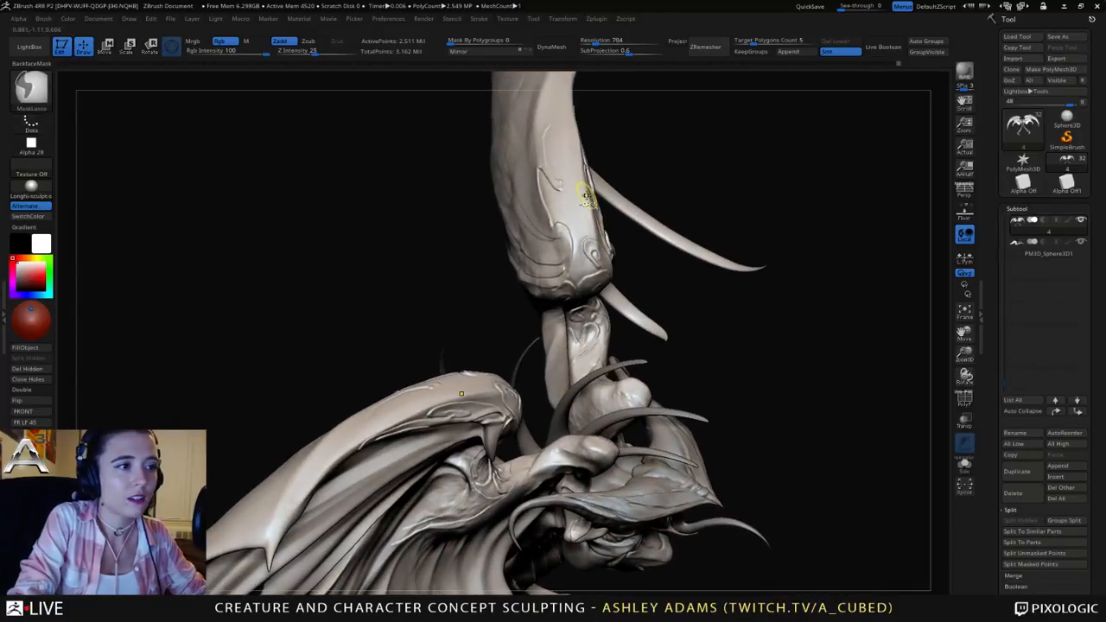
{"action": "mouse_move", "coordinate": [568, 273]}
{"action": "left_mouse_down"}
{"action": "mouse_move", "coordinate": [571, 244]}
{"action": "mouse_move", "coordinate": [550, 217]}
{"action": "mouse_move", "coordinate": [541, 186]}
{"action": "mouse_move", "coordinate": [555, 177]}
{"action": "mouse_move", "coordinate": [542, 156]}
{"action": "left_mouse_up"}
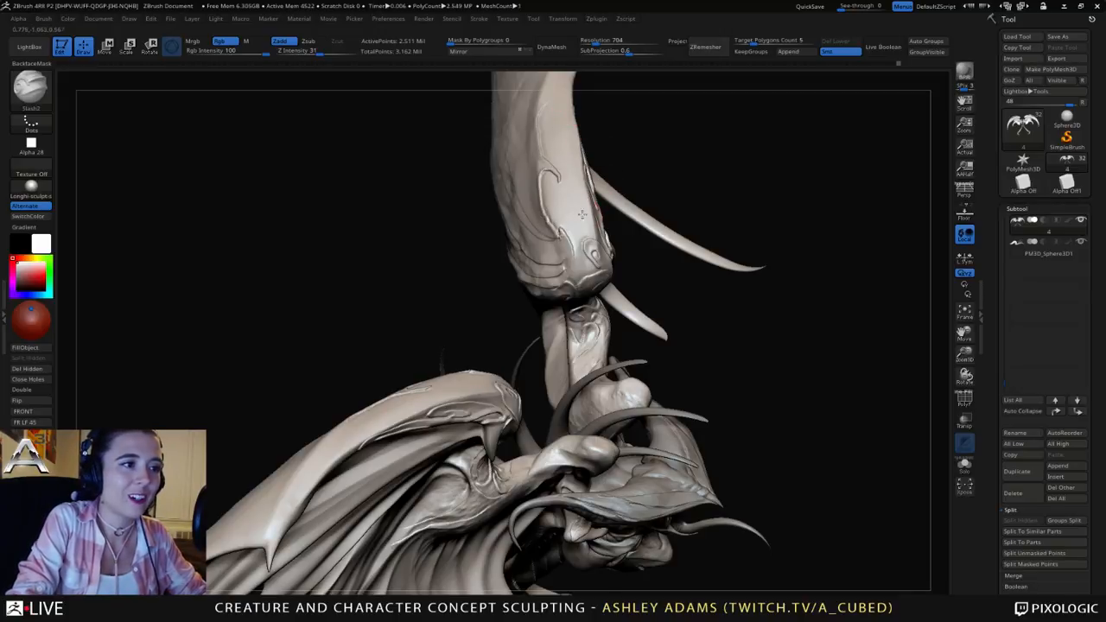
{"action": "right_click_drag", "start_coordinate": [583, 138], "coordinate": [599, 212]}
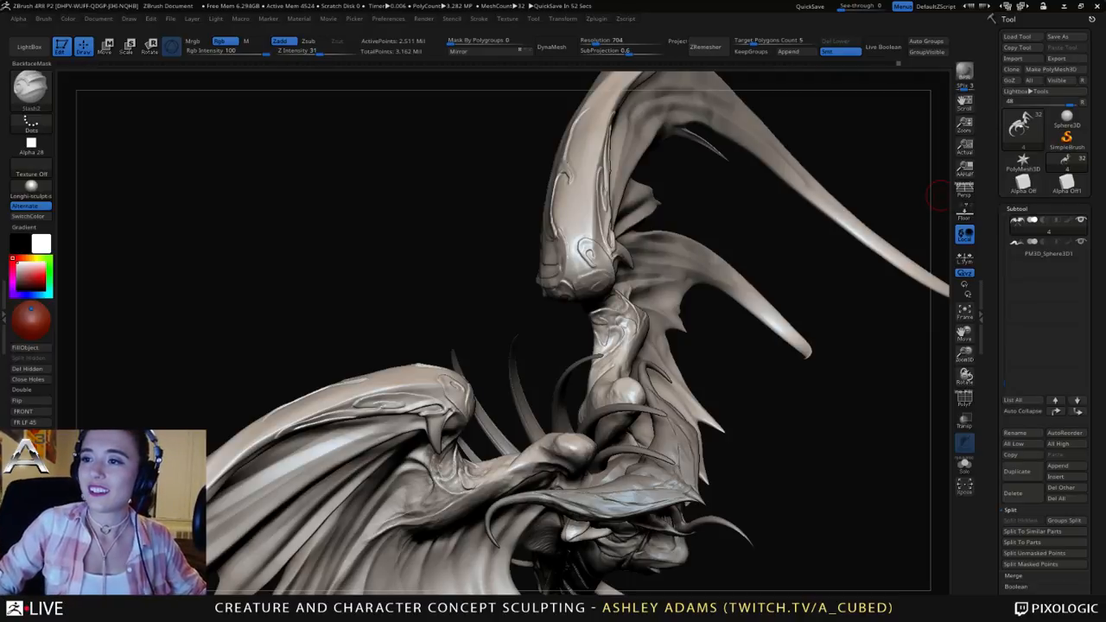
Step: Extend the looping ornamental creases farther up the outer face of the wings' leading edges with Slash2
{"action": "mouse_move", "coordinate": [940, 195]}
{"action": "left_mouse_down"}
{"action": "mouse_move", "coordinate": [671, 198]}
{"action": "mouse_move", "coordinate": [563, 244]}
{"action": "mouse_move", "coordinate": [523, 294]}
{"action": "mouse_move", "coordinate": [529, 308]}
{"action": "mouse_move", "coordinate": [514, 287]}
{"action": "mouse_move", "coordinate": [523, 311]}
{"action": "mouse_move", "coordinate": [566, 344]}
{"action": "mouse_move", "coordinate": [557, 354]}
{"action": "left_mouse_up"}
{"action": "mouse_move", "coordinate": [557, 317]}
{"action": "right_mouse_down"}
{"action": "mouse_move", "coordinate": [544, 308]}
{"action": "mouse_move", "coordinate": [562, 251]}
{"action": "mouse_move", "coordinate": [552, 187]}
{"action": "right_mouse_up"}
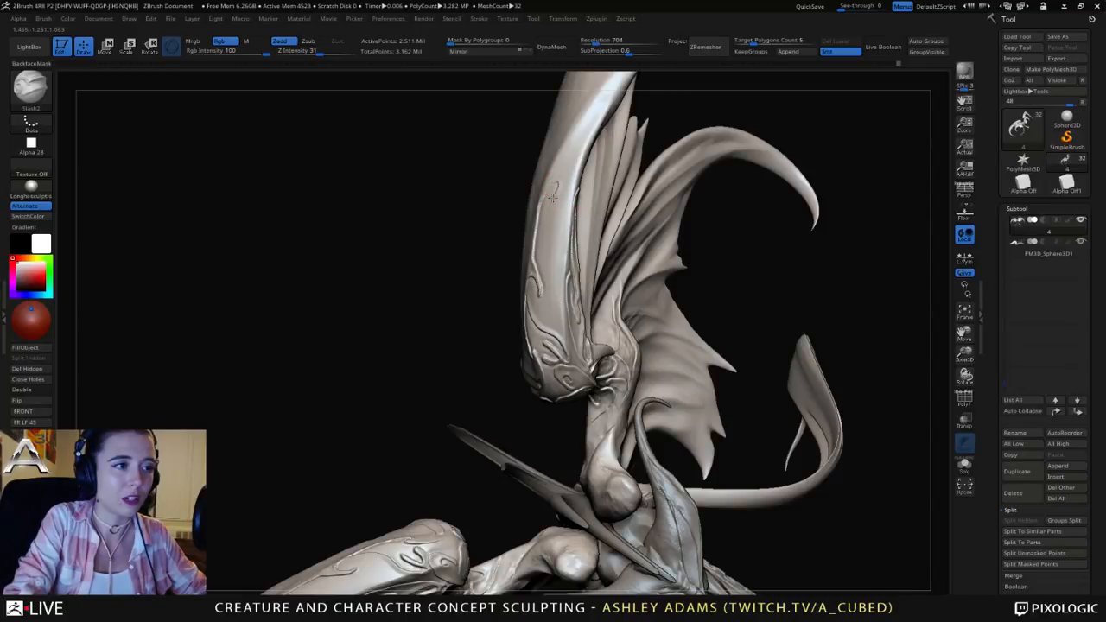
{"action": "mouse_move", "coordinate": [557, 224]}
{"action": "left_mouse_down"}
{"action": "mouse_move", "coordinate": [551, 285]}
{"action": "mouse_move", "coordinate": [541, 269]}
{"action": "left_mouse_up"}
{"action": "right_click_drag", "start_coordinate": [560, 348], "coordinate": [544, 322]}
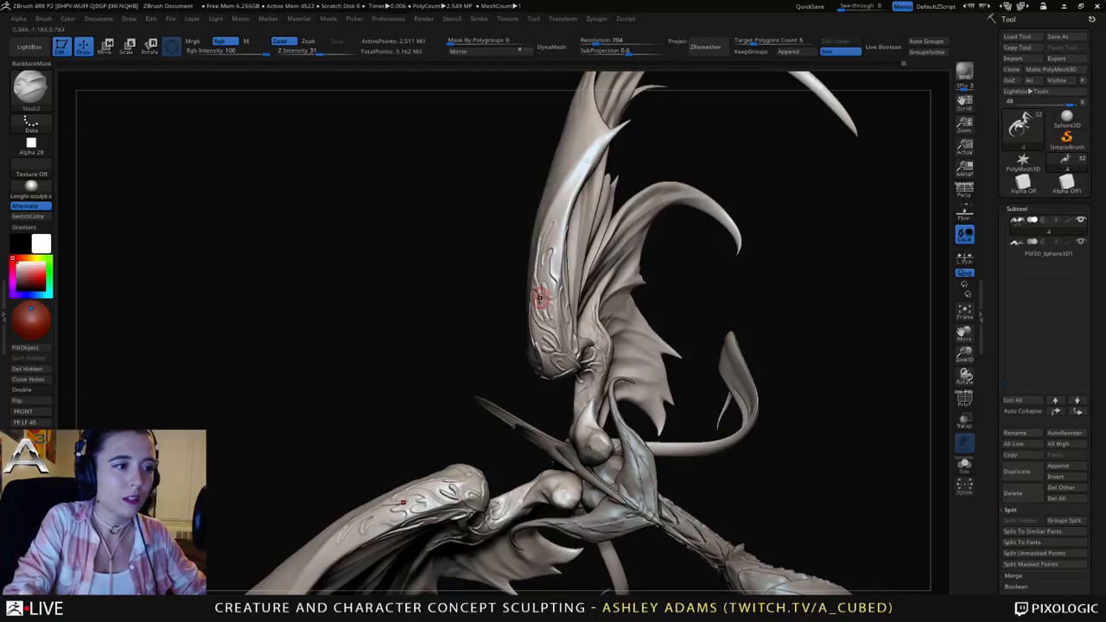
Step: Continue the elongated loop creases along the leading edges out towards the pointed spurs
{"action": "mouse_move", "coordinate": [568, 293]}
{"action": "right_mouse_down", "text": "ctrl"}
{"action": "mouse_move", "coordinate": [563, 251]}
{"action": "mouse_move", "coordinate": [579, 320]}
{"action": "mouse_move", "coordinate": [570, 333]}
{"action": "mouse_move", "coordinate": [570, 304]}
{"action": "mouse_move", "coordinate": [547, 279]}
{"action": "right_mouse_up", "text": "ctrl"}
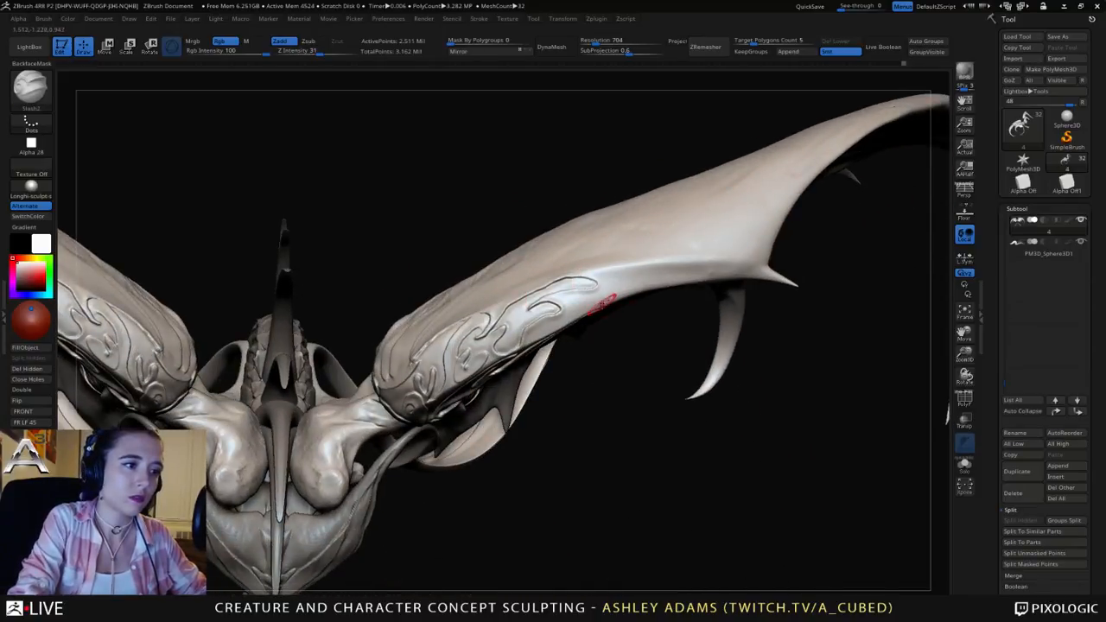
{"action": "mouse_move", "coordinate": [630, 284]}
{"action": "left_mouse_down"}
{"action": "mouse_move", "coordinate": [609, 272]}
{"action": "mouse_move", "coordinate": [645, 262]}
{"action": "left_mouse_up"}
{"action": "right_click_drag", "start_coordinate": [649, 262], "coordinate": [655, 269]}
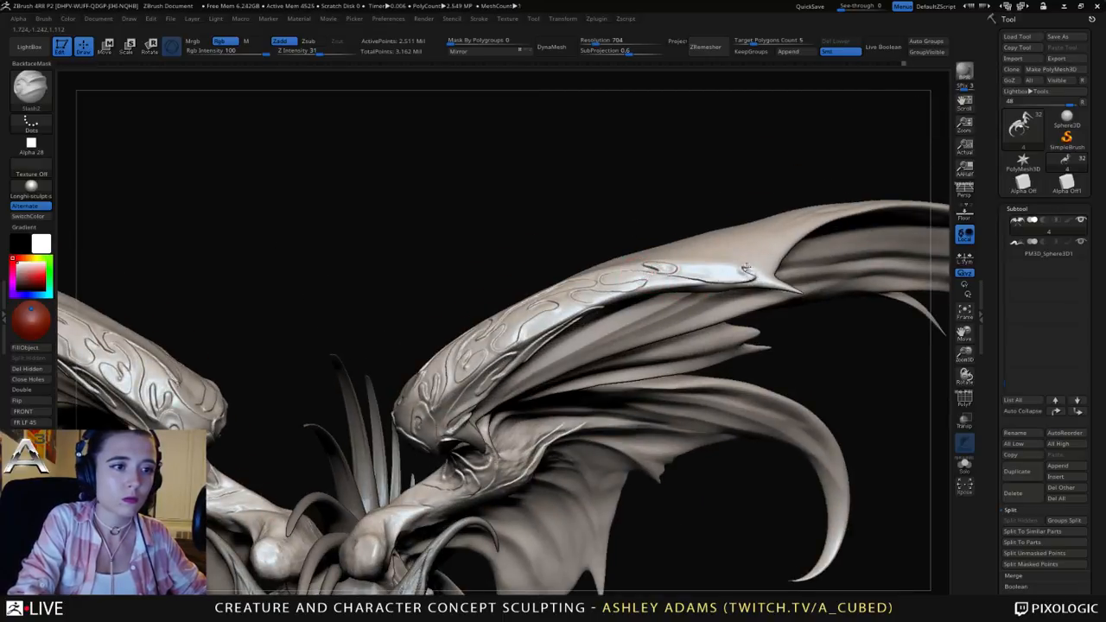
{"action": "mouse_move", "coordinate": [753, 250]}
{"action": "right_mouse_down"}
{"action": "mouse_move", "coordinate": [726, 226]}
{"action": "mouse_move", "coordinate": [642, 215]}
{"action": "mouse_move", "coordinate": [659, 247]}
{"action": "mouse_move", "coordinate": [605, 251]}
{"action": "mouse_move", "coordinate": [596, 300]}
{"action": "right_mouse_up"}
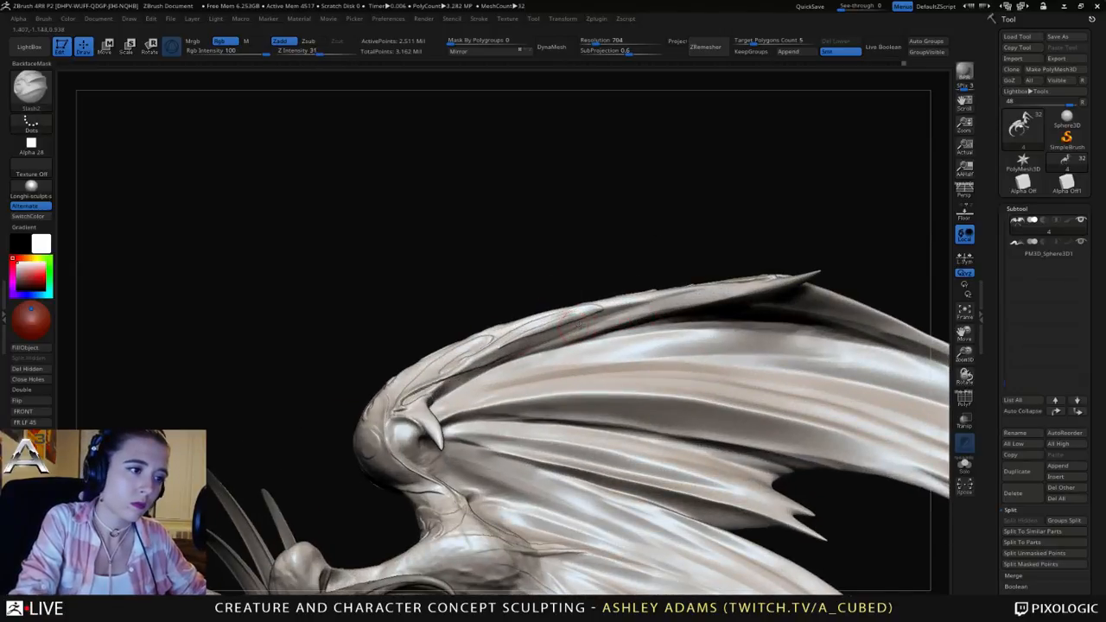
Step: Carve looped creases along the lower rim of the leading edges and around the base of the spurs
{"action": "right_click_drag", "start_coordinate": [615, 325], "coordinate": [661, 291]}
{"action": "mouse_move", "coordinate": [643, 287]}
{"action": "left_mouse_down"}
{"action": "mouse_move", "coordinate": [684, 297]}
{"action": "mouse_move", "coordinate": [655, 304]}
{"action": "left_mouse_up"}
{"action": "right_click_drag", "start_coordinate": [691, 285], "coordinate": [604, 303], "text": "ctrl"}
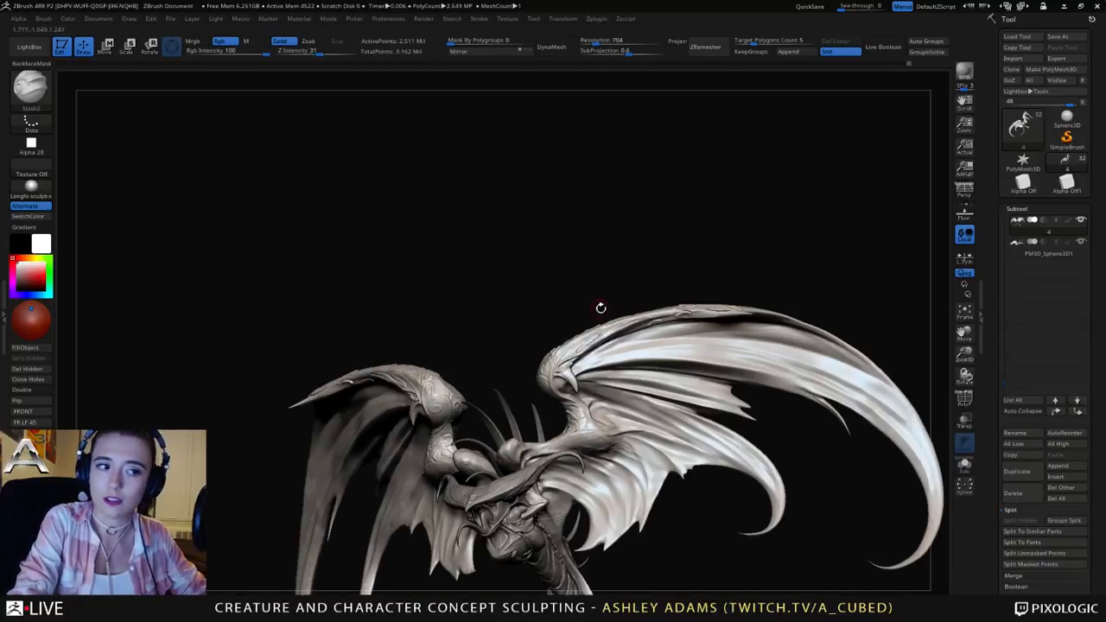
{"action": "right_click_drag", "start_coordinate": [639, 266], "coordinate": [696, 243]}
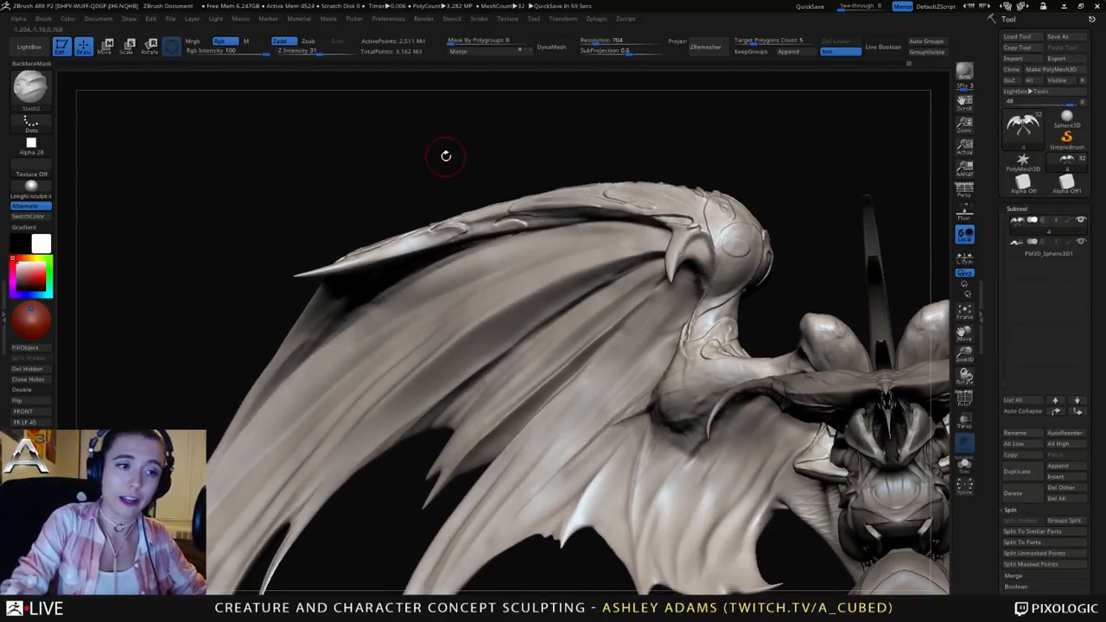
{"action": "right_click_drag", "start_coordinate": [654, 358], "coordinate": [682, 344]}
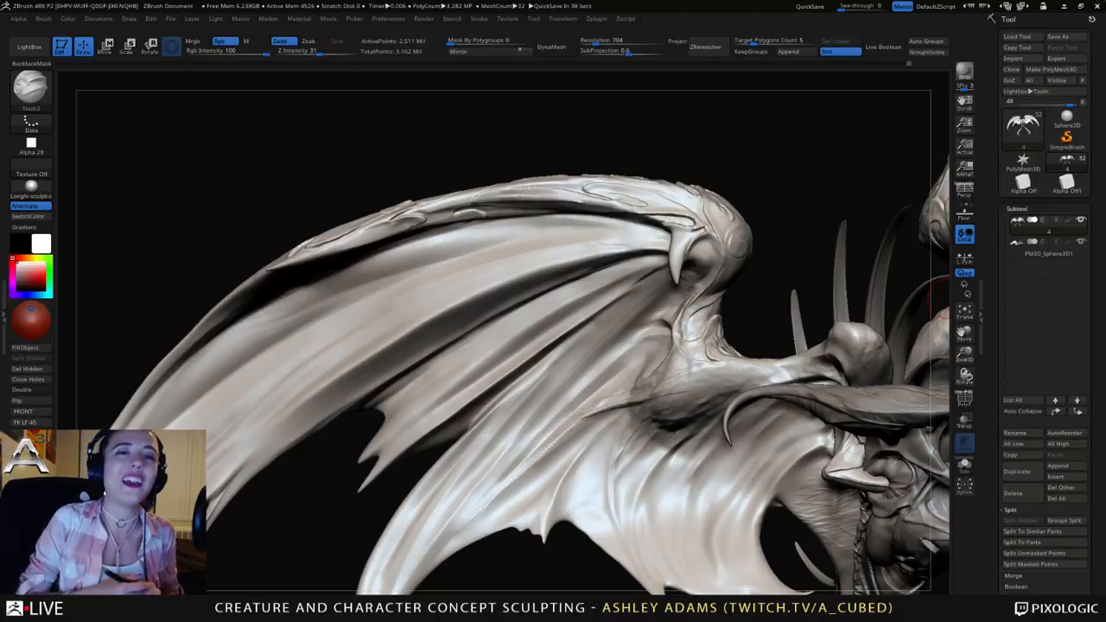
Step: Carve swirling creases around the wing elbows where the arms meet the membranes, including a loop on the underside
{"action": "mouse_move", "coordinate": [725, 290]}
{"action": "right_mouse_down"}
{"action": "mouse_move", "coordinate": [745, 274]}
{"action": "mouse_move", "coordinate": [719, 299]}
{"action": "mouse_move", "coordinate": [695, 361]}
{"action": "mouse_move", "coordinate": [662, 360]}
{"action": "right_mouse_up"}
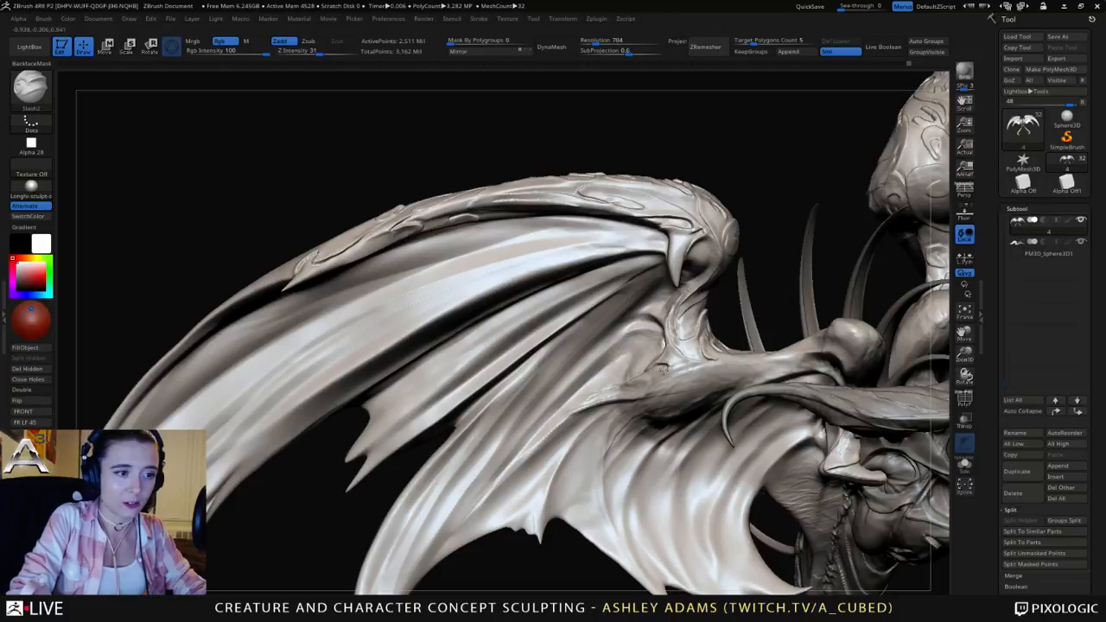
{"action": "mouse_move", "coordinate": [674, 373]}
{"action": "right_mouse_down"}
{"action": "mouse_move", "coordinate": [744, 353]}
{"action": "mouse_move", "coordinate": [617, 388]}
{"action": "right_mouse_up"}
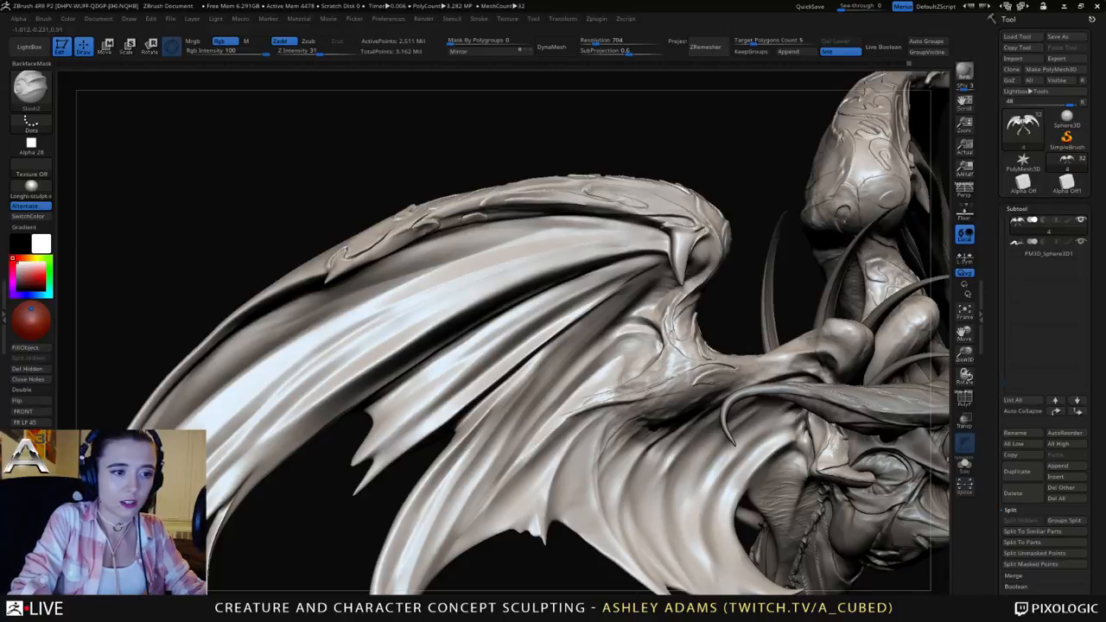
{"action": "right_click_drag", "start_coordinate": [630, 393], "coordinate": [734, 360]}
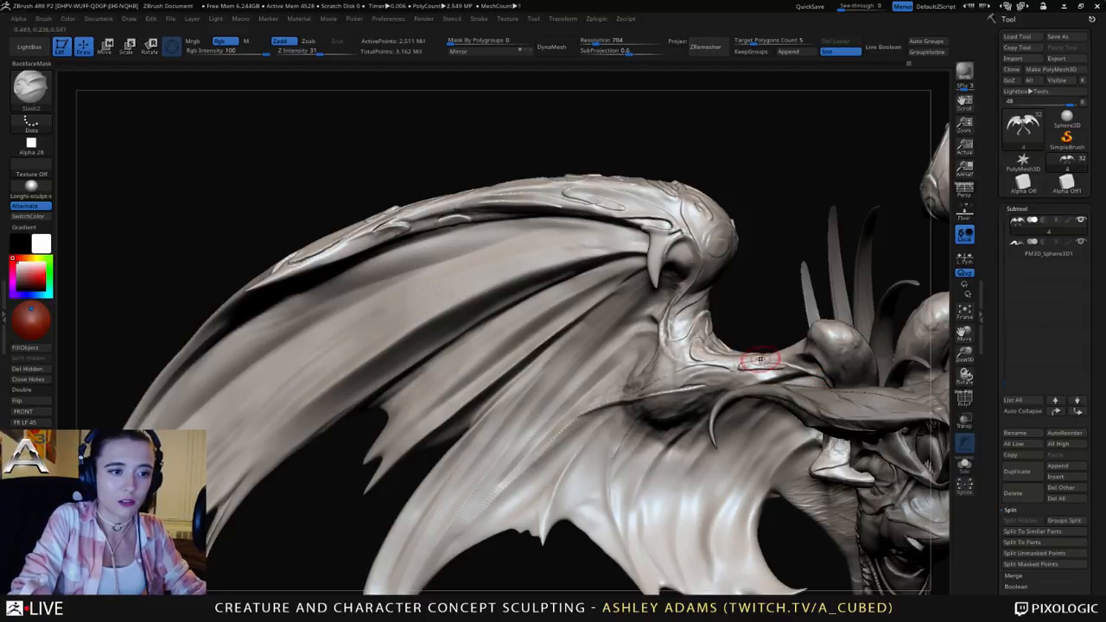
{"action": "right_click_drag", "start_coordinate": [765, 363], "coordinate": [609, 391]}
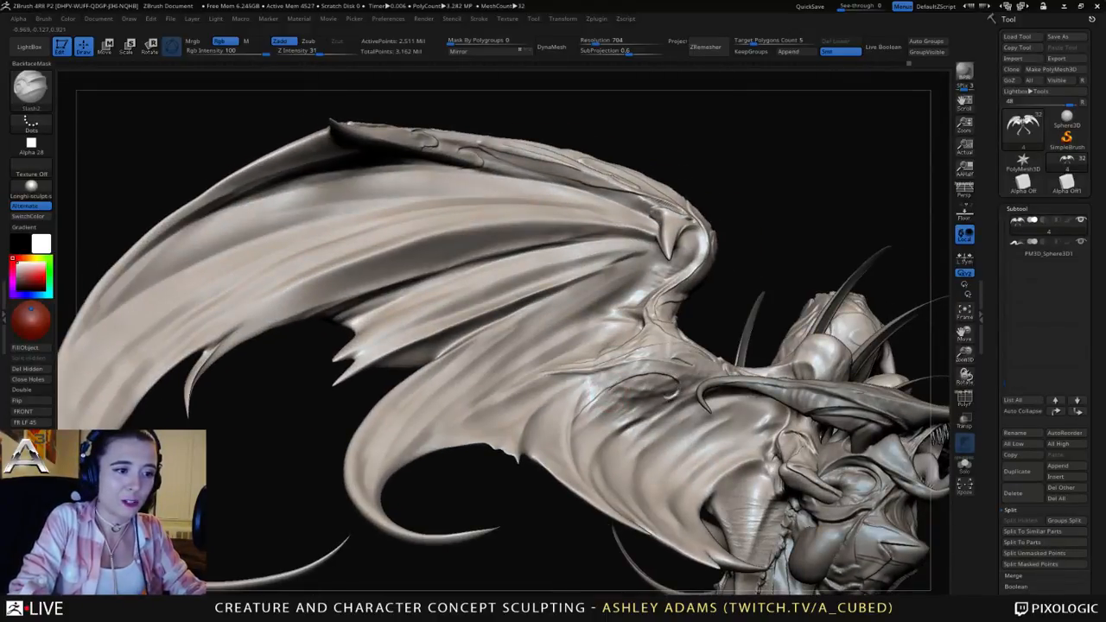
{"action": "mouse_move", "coordinate": [562, 440]}
{"action": "right_mouse_down"}
{"action": "mouse_move", "coordinate": [666, 388]}
{"action": "mouse_move", "coordinate": [652, 314]}
{"action": "mouse_move", "coordinate": [637, 317]}
{"action": "mouse_move", "coordinate": [772, 296]}
{"action": "mouse_move", "coordinate": [765, 351]}
{"action": "mouse_move", "coordinate": [699, 294]}
{"action": "right_mouse_up"}
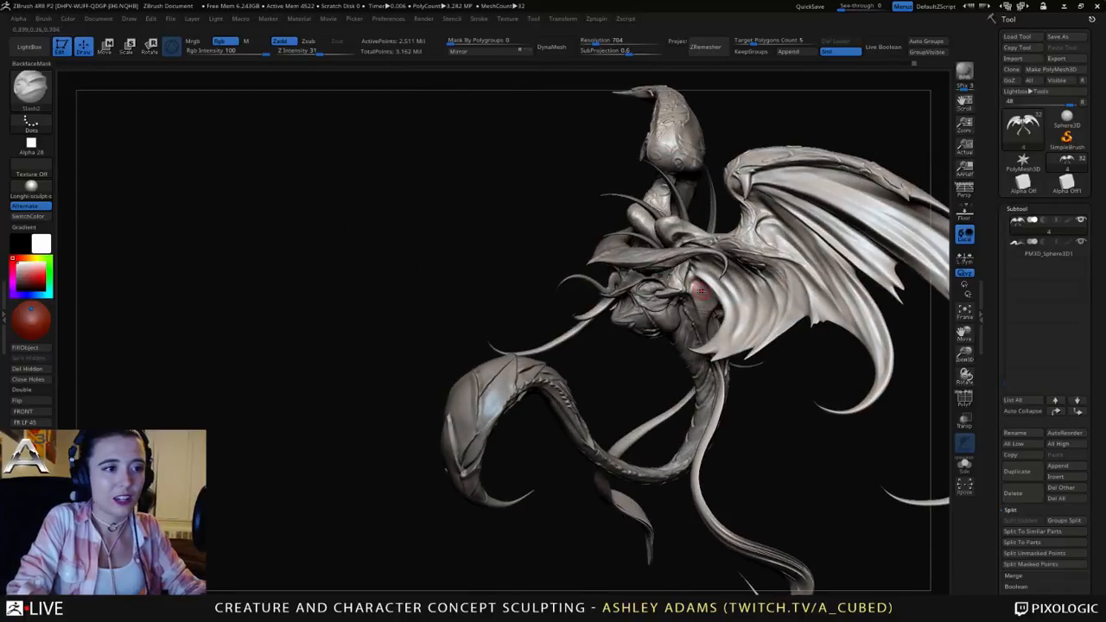
Step: Add ornamental creases to the inner wing arms and the rounded shoulder knobs of both wings
{"action": "right_click_drag", "start_coordinate": [628, 168], "coordinate": [789, 173], "text": "ctrl"}
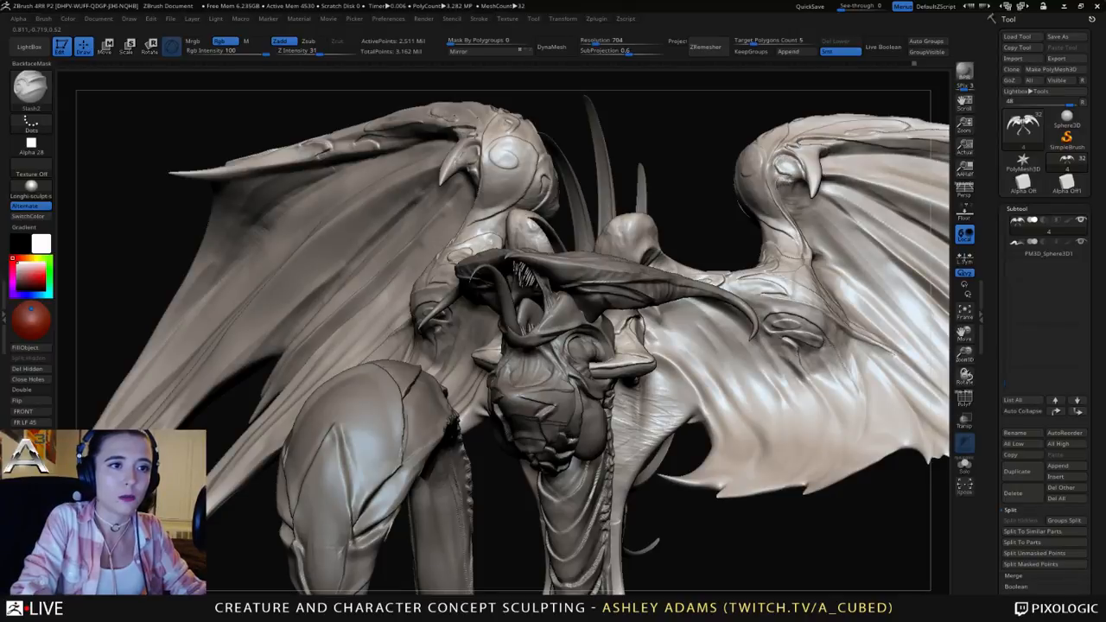
{"action": "right_click_drag", "start_coordinate": [782, 190], "coordinate": [632, 273]}
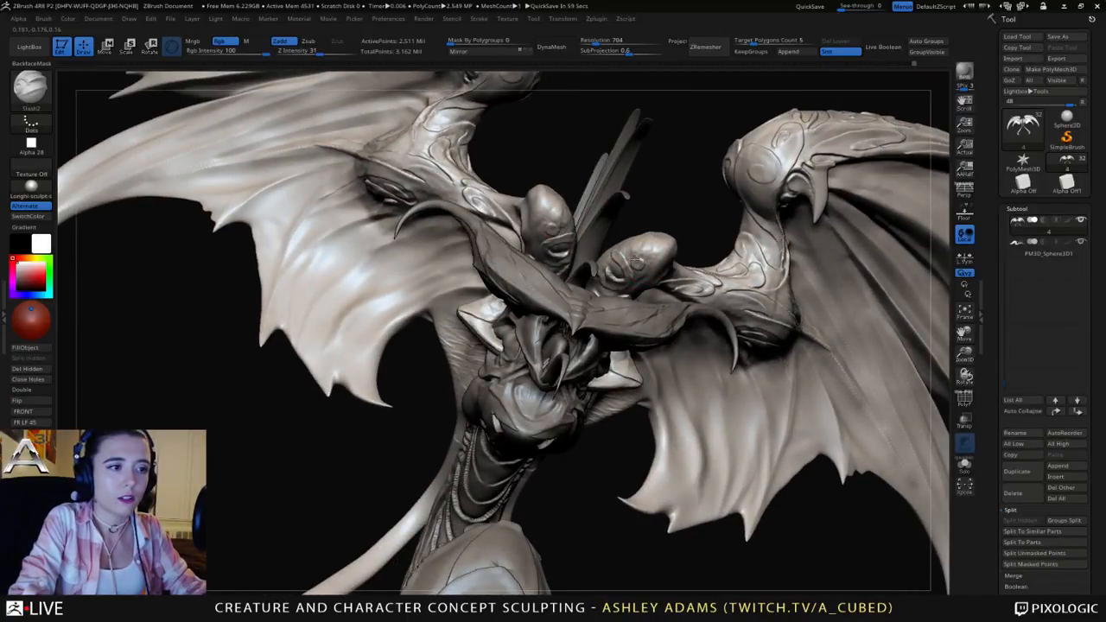
{"action": "mouse_move", "coordinate": [636, 259]}
{"action": "right_mouse_down"}
{"action": "mouse_move", "coordinate": [672, 295]}
{"action": "mouse_move", "coordinate": [718, 242]}
{"action": "right_mouse_up"}
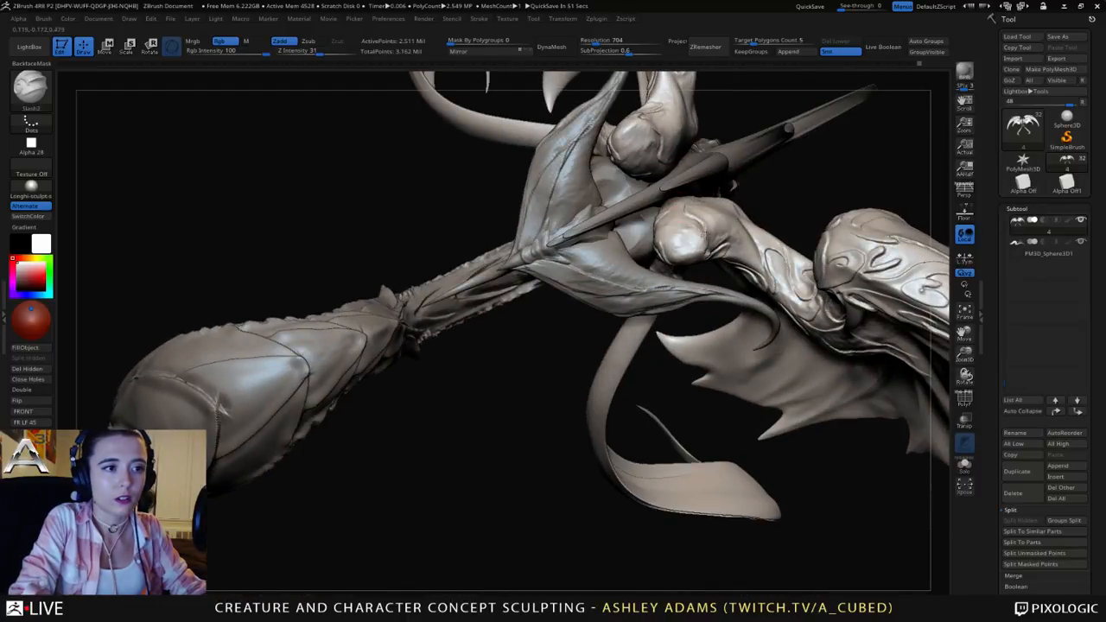
{"action": "right_click_drag", "start_coordinate": [651, 124], "coordinate": [570, 238]}
Step: Make the creature's body the active subtool and examine its head, neck and tail from both sides
{"action": "left_click", "coordinate": [548, 233], "text": "alt"}
{"action": "right_click_drag", "start_coordinate": [477, 221], "coordinate": [516, 235]}
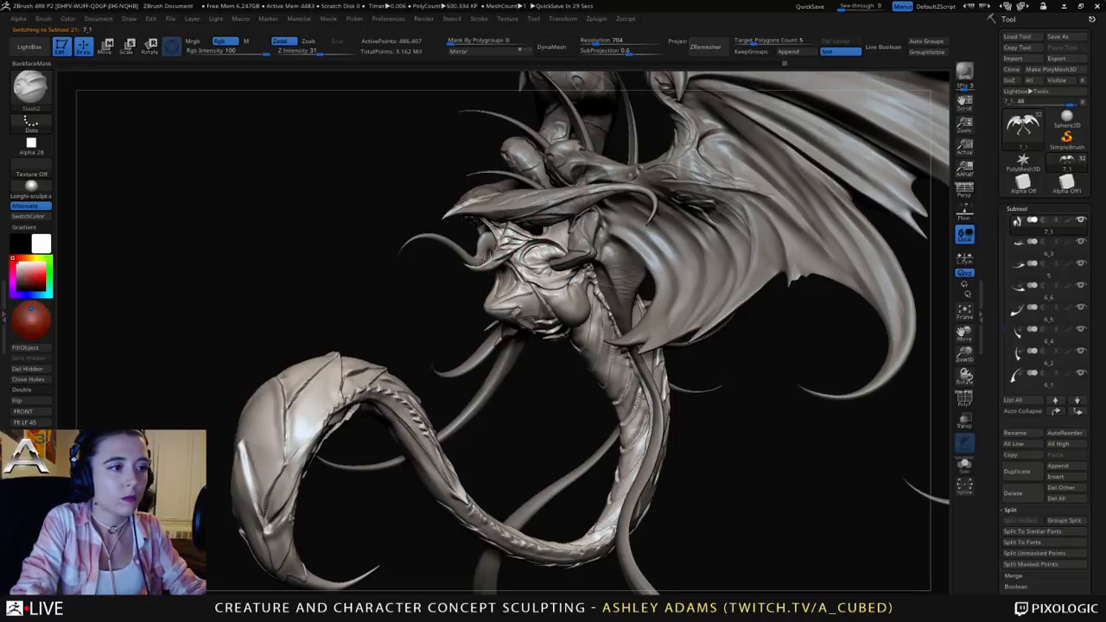
{"action": "key", "text": "f"}
{"action": "mouse_move", "coordinate": [389, 229]}
{"action": "left_mouse_down"}
{"action": "mouse_move", "coordinate": [710, 222]}
{"action": "mouse_move", "coordinate": [712, 298]}
{"action": "left_mouse_up"}
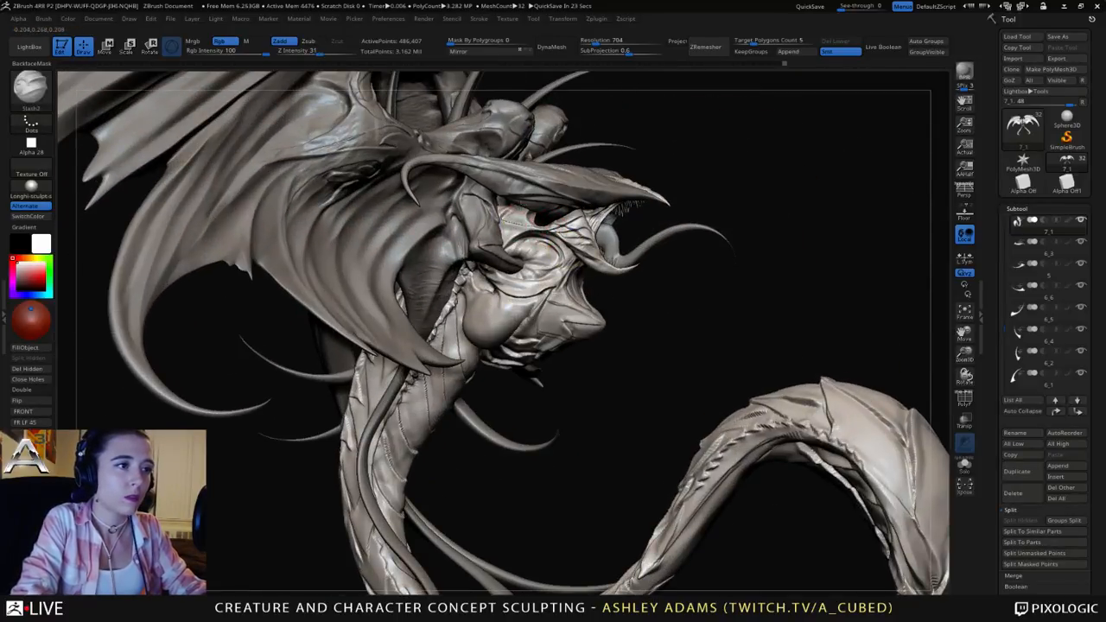
{"action": "mouse_move", "coordinate": [522, 221]}
{"action": "right_mouse_down"}
{"action": "mouse_move", "coordinate": [567, 230]}
{"action": "mouse_move", "coordinate": [534, 180]}
{"action": "mouse_move", "coordinate": [486, 178]}
{"action": "right_mouse_up"}
{"action": "mouse_move", "coordinate": [608, 215]}
{"action": "right_mouse_down", "text": "ctrl"}
{"action": "mouse_move", "coordinate": [589, 184]}
{"action": "mouse_move", "coordinate": [551, 223]}
{"action": "mouse_move", "coordinate": [516, 229]}
{"action": "mouse_move", "coordinate": [583, 231]}
{"action": "right_mouse_up", "text": "ctrl"}
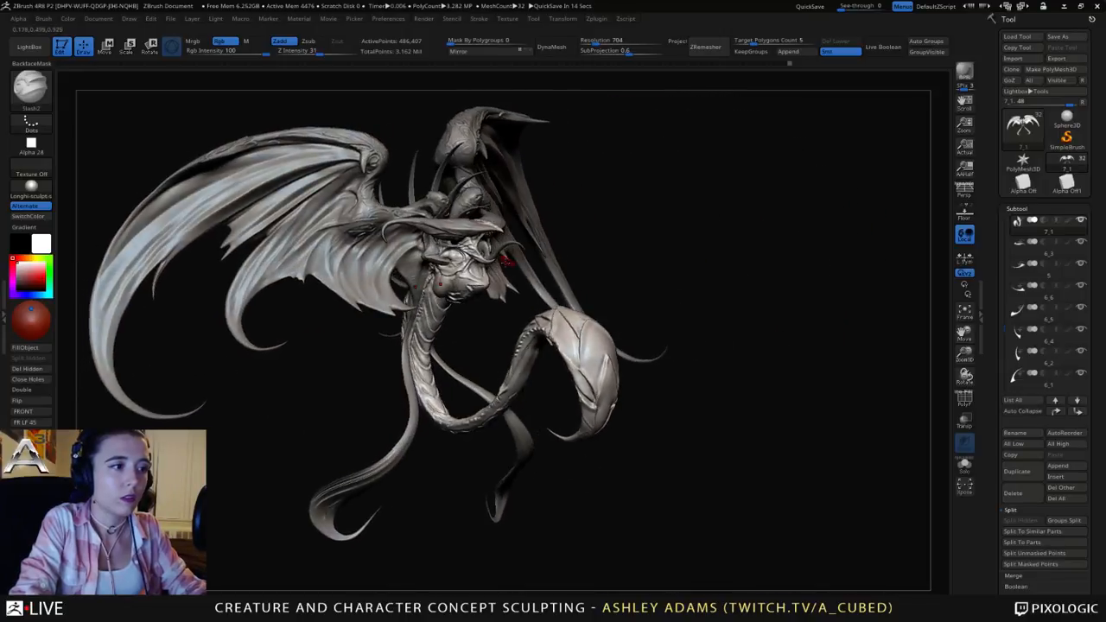
Step: Make the wings the active subtool again and carve flowing creases along the folds of the inner membranes beside the body
{"action": "left_click", "coordinate": [420, 269], "text": "alt"}
{"action": "right_click_drag", "start_coordinate": [420, 269], "coordinate": [432, 221], "text": "alt"}
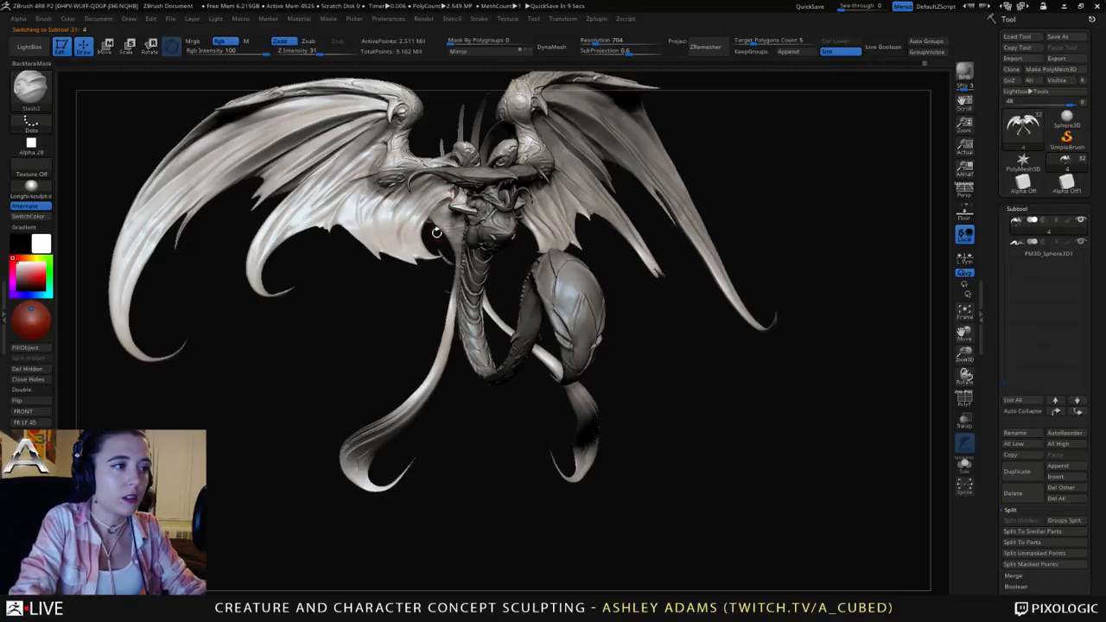
{"action": "right_click_drag", "start_coordinate": [409, 231], "coordinate": [437, 268]}
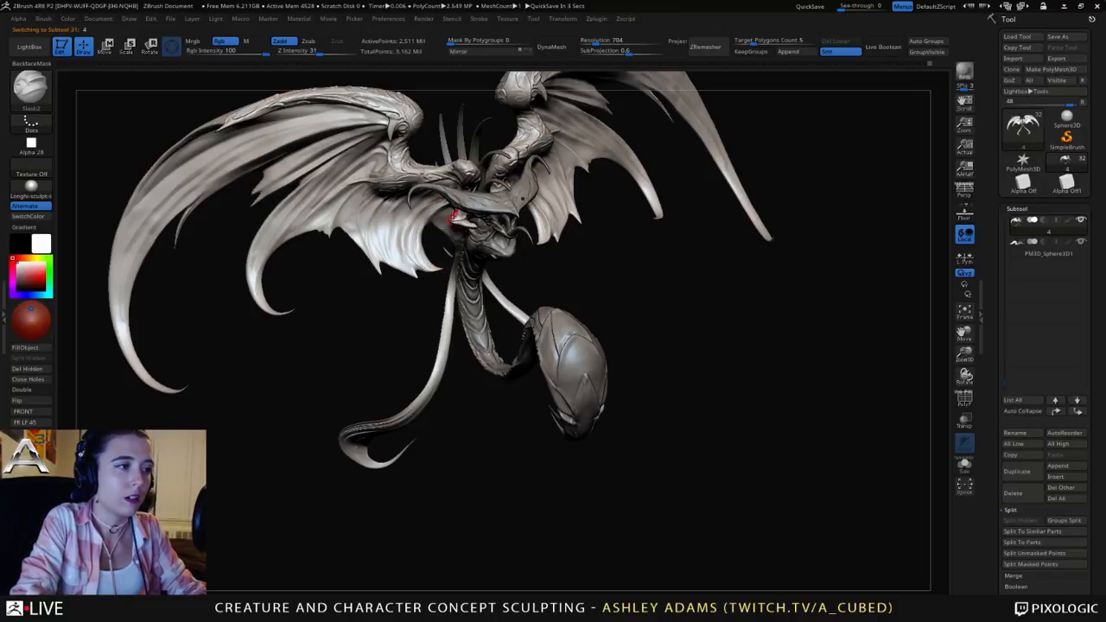
{"action": "right_click_drag", "start_coordinate": [408, 247], "coordinate": [393, 216]}
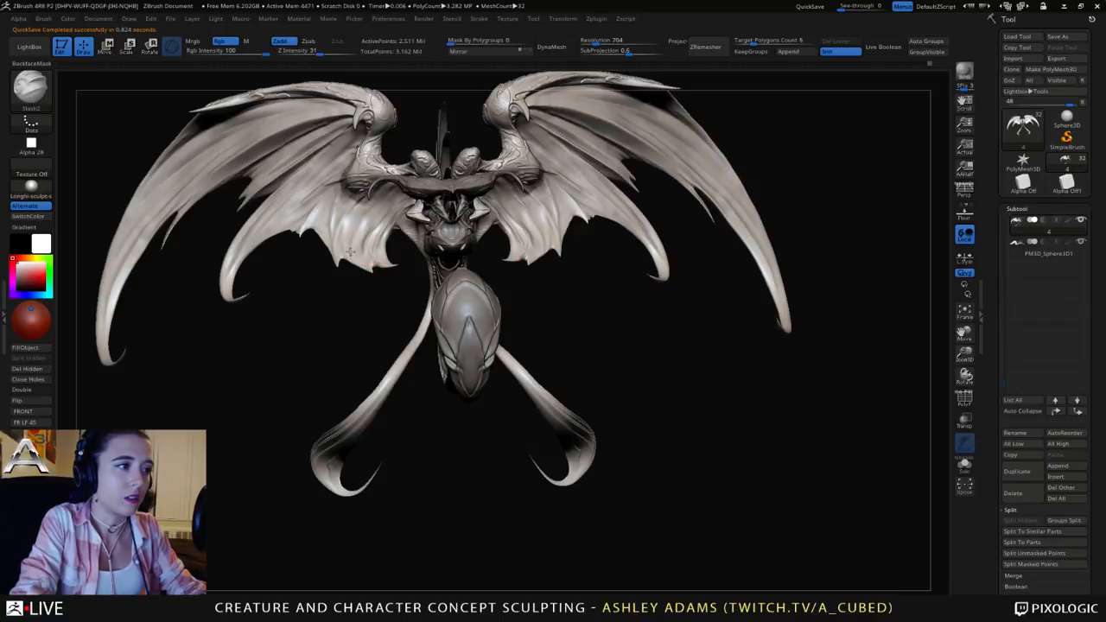
{"action": "right_click_drag", "start_coordinate": [387, 228], "coordinate": [414, 180]}
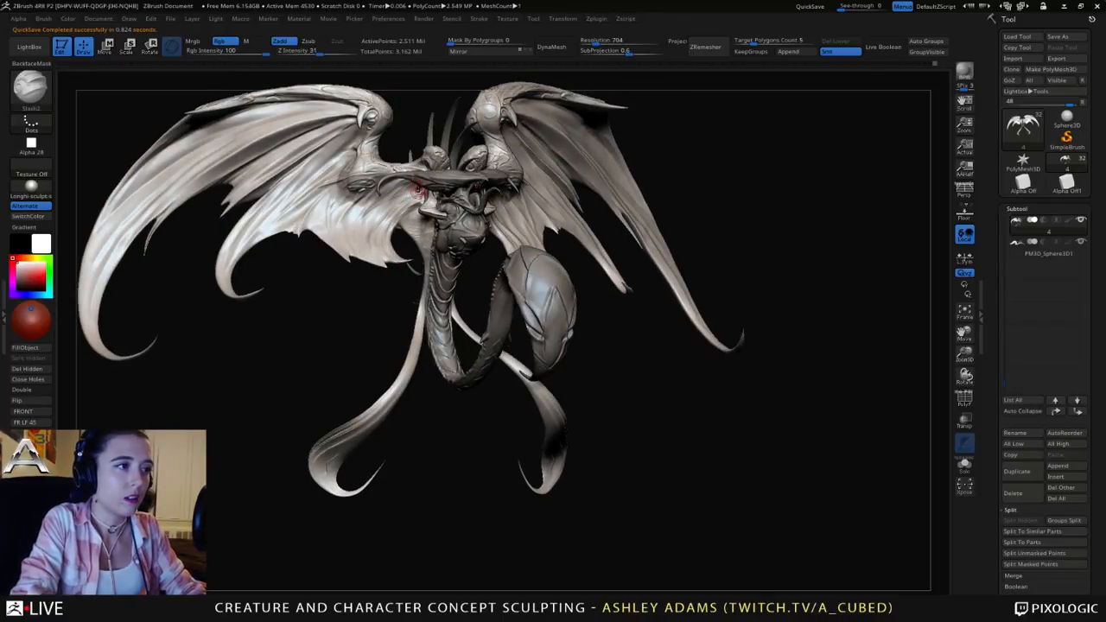
Step: Carve long creases along the folds of the middle wing membranes towards their curled tips
{"action": "mouse_move", "coordinate": [364, 217]}
{"action": "right_mouse_down"}
{"action": "mouse_move", "coordinate": [406, 211]}
{"action": "mouse_move", "coordinate": [413, 197]}
{"action": "mouse_move", "coordinate": [380, 206]}
{"action": "right_mouse_up"}
{"action": "right_click_drag", "start_coordinate": [467, 158], "coordinate": [460, 161]}
{"action": "right_click_drag", "start_coordinate": [200, 195], "coordinate": [291, 199]}
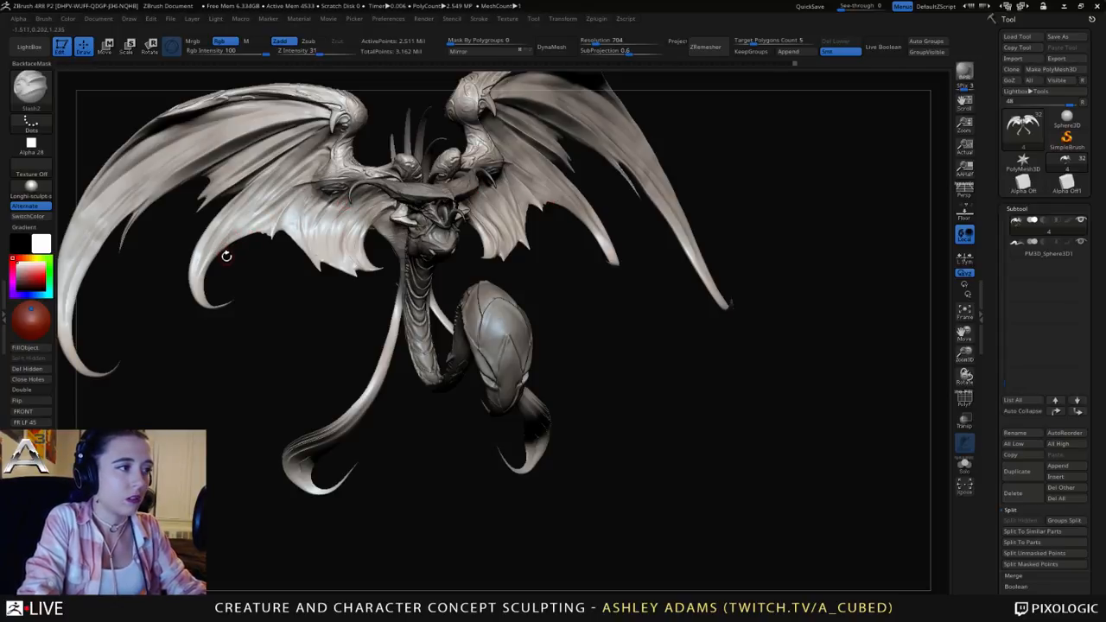
{"action": "right_click_drag", "start_coordinate": [282, 214], "coordinate": [291, 215]}
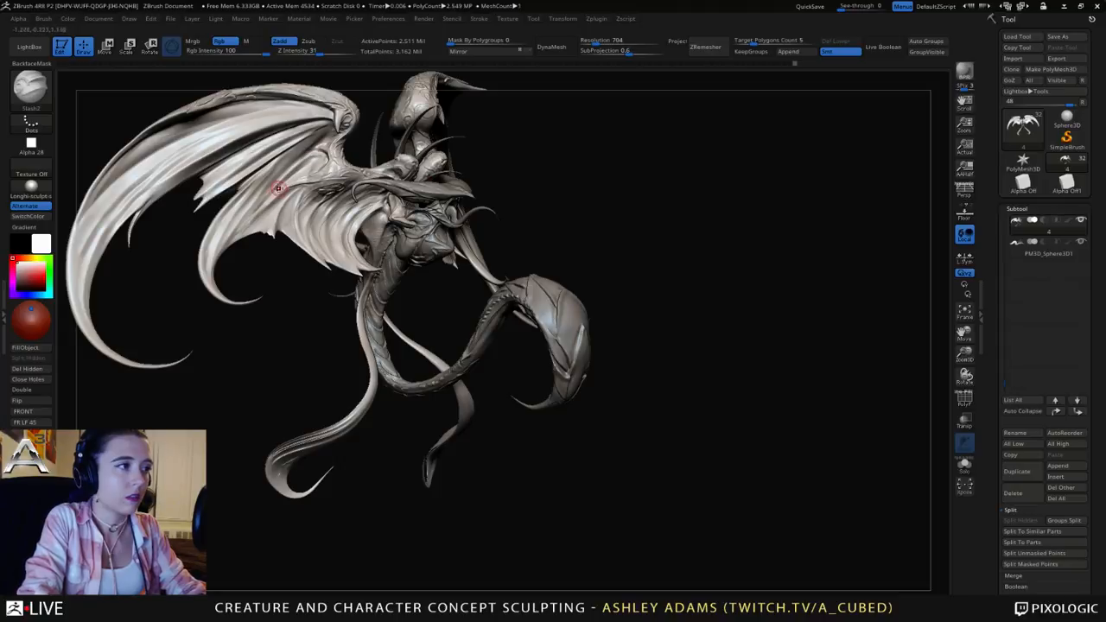
Step: Carve long creases along the folds of the large outer wing membranes and soften them with the Smooth brush
{"action": "right_click_drag", "start_coordinate": [278, 188], "coordinate": [400, 216]}
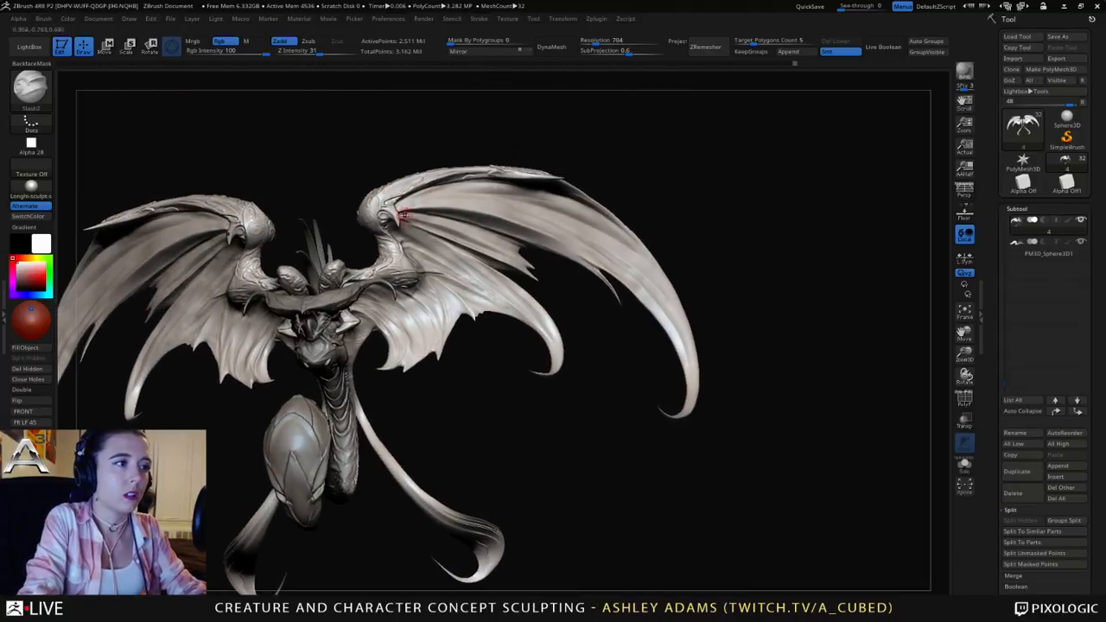
{"action": "right_click_drag", "start_coordinate": [480, 203], "coordinate": [395, 202]}
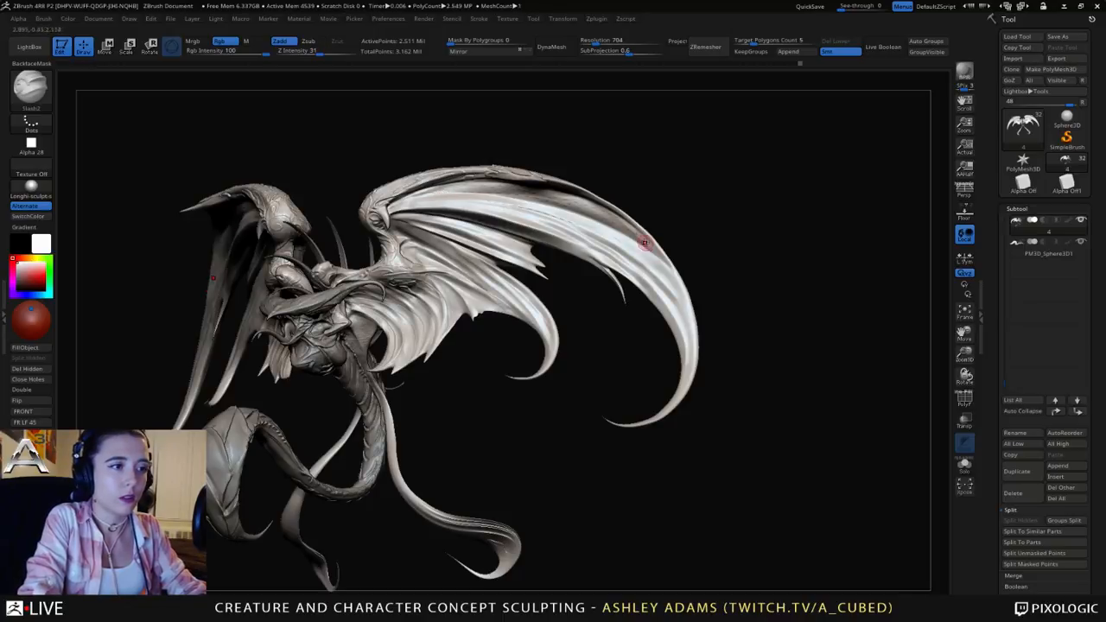
{"action": "right_click_drag", "start_coordinate": [473, 190], "coordinate": [392, 207]}
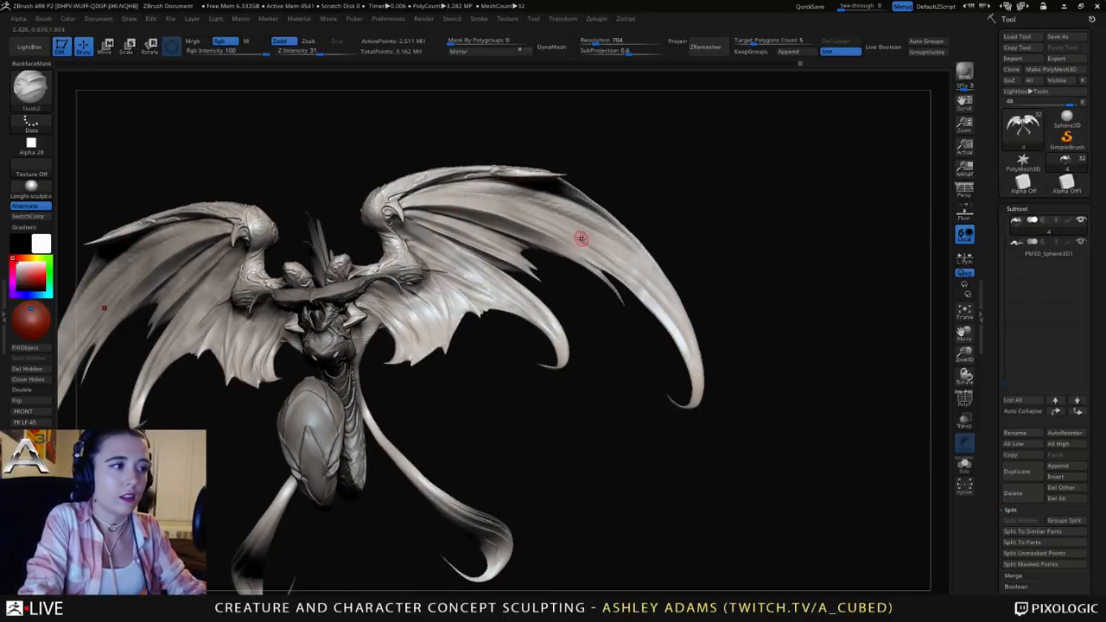
{"action": "right_click_drag", "start_coordinate": [580, 238], "coordinate": [531, 227]}
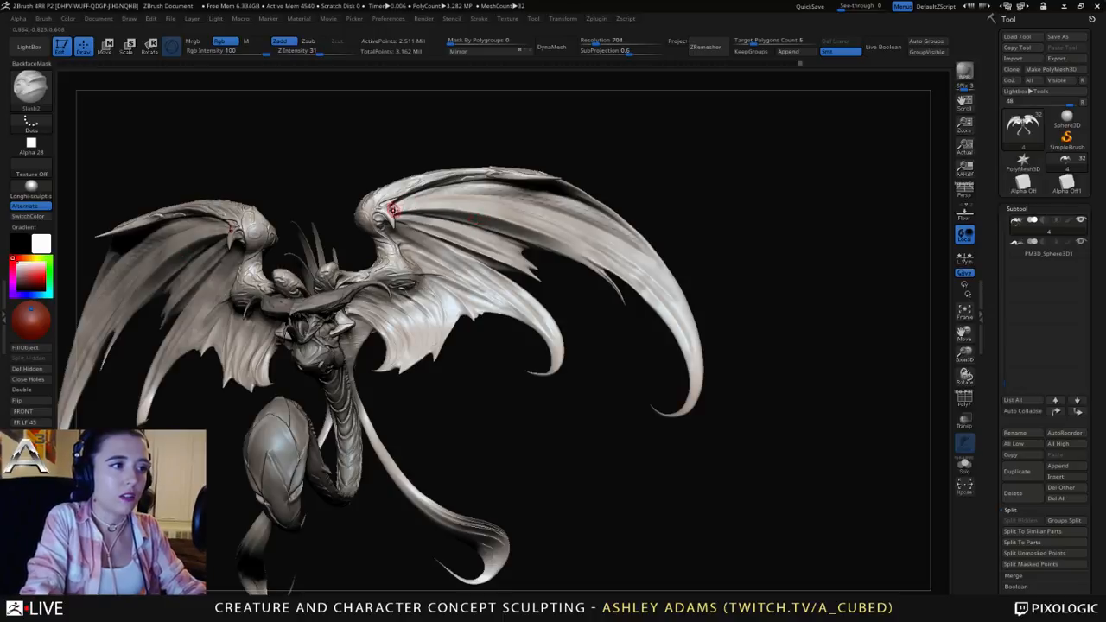
{"action": "right_click_drag", "start_coordinate": [494, 217], "coordinate": [458, 202]}
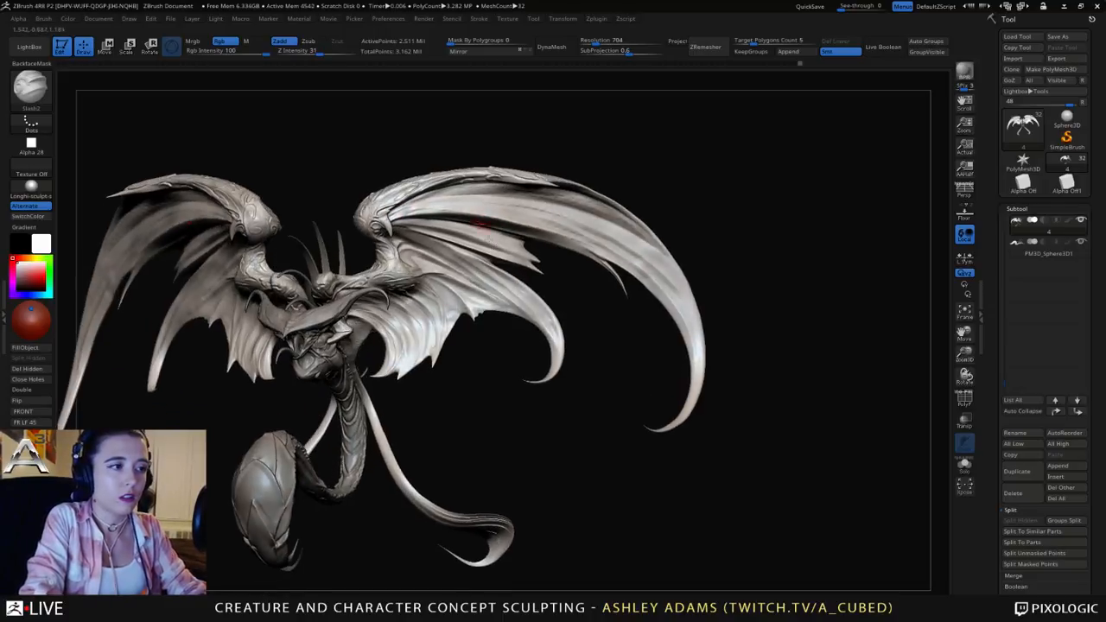
{"action": "right_click_drag", "start_coordinate": [580, 250], "coordinate": [577, 240]}
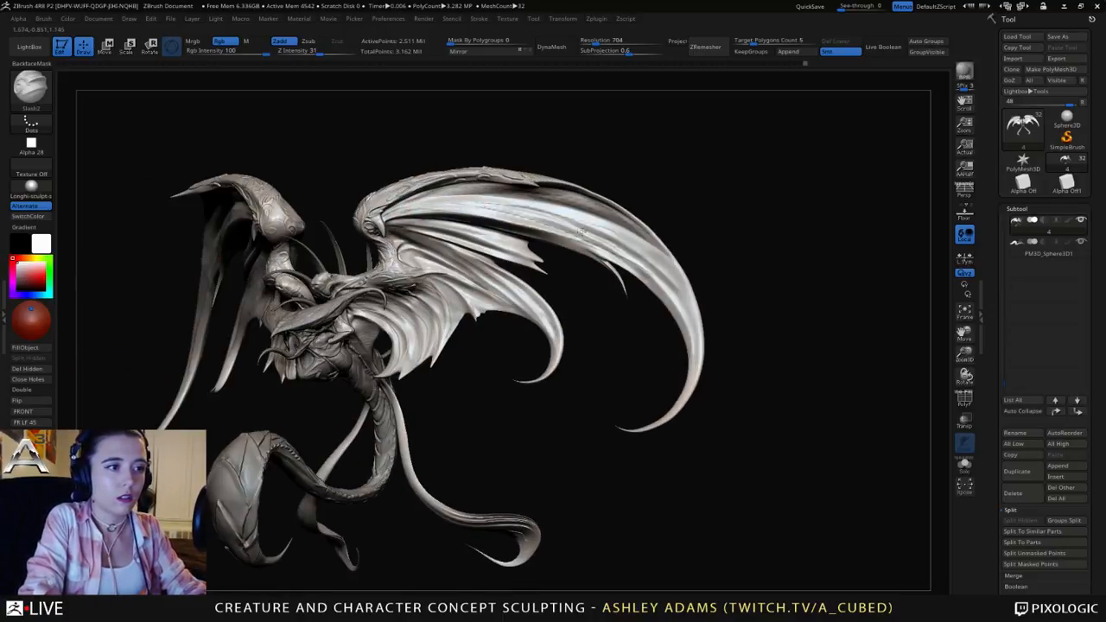
{"action": "key", "text": "shift"}
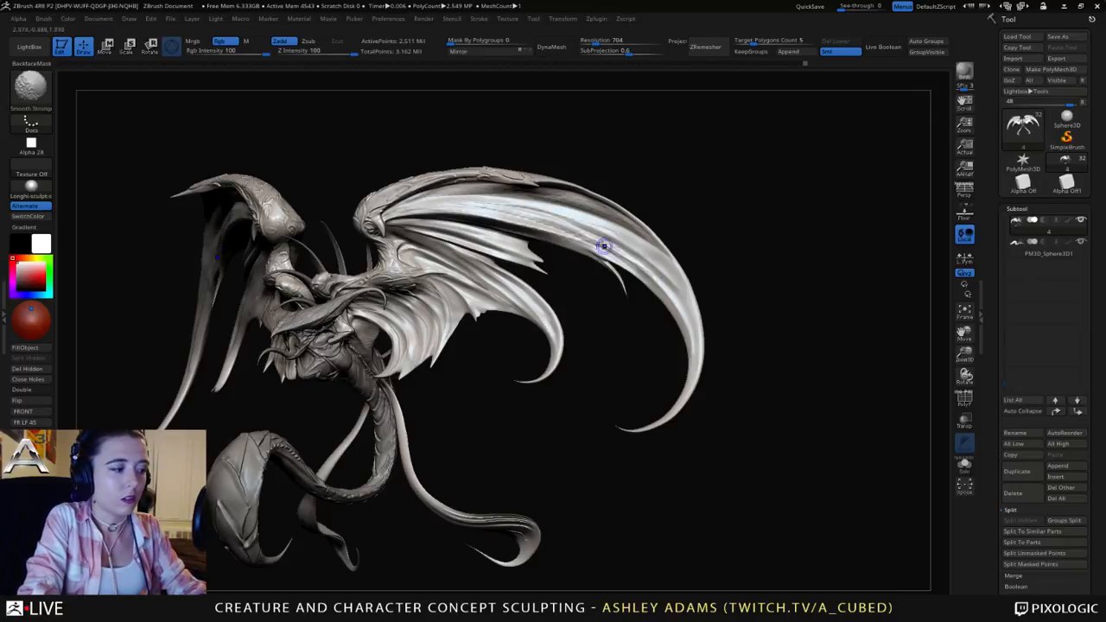
Step: Examine the whole creature from the front, both sides and three-quarter angles to judge the wing details and overall silhouette
{"action": "right_click_drag", "start_coordinate": [515, 236], "coordinate": [604, 204]}
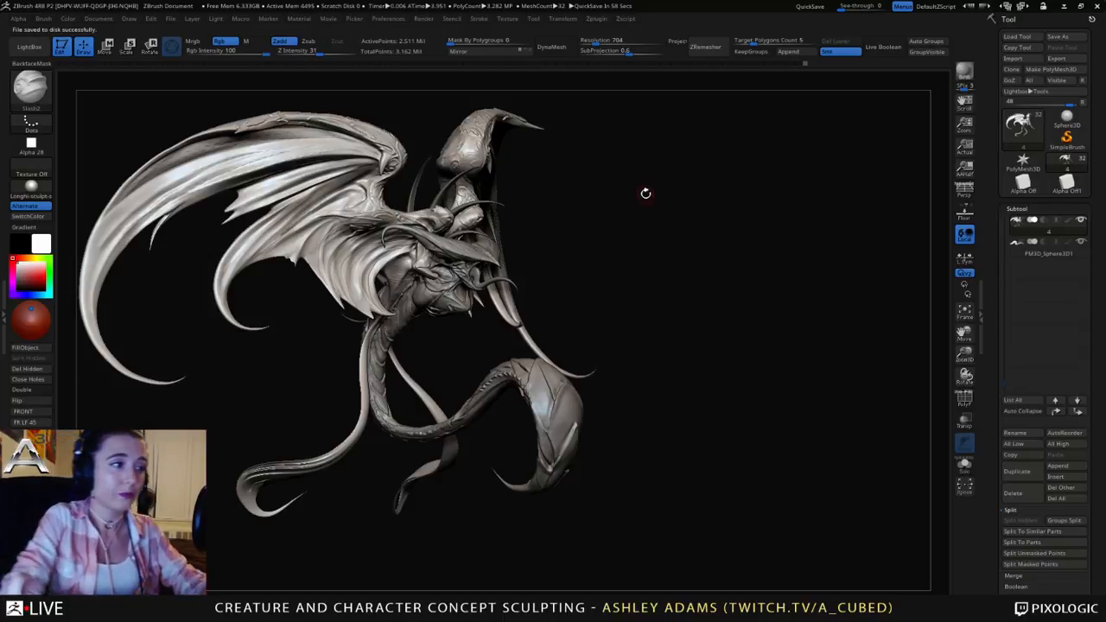
{"action": "left_click_drag", "start_coordinate": [623, 219], "coordinate": [647, 259]}
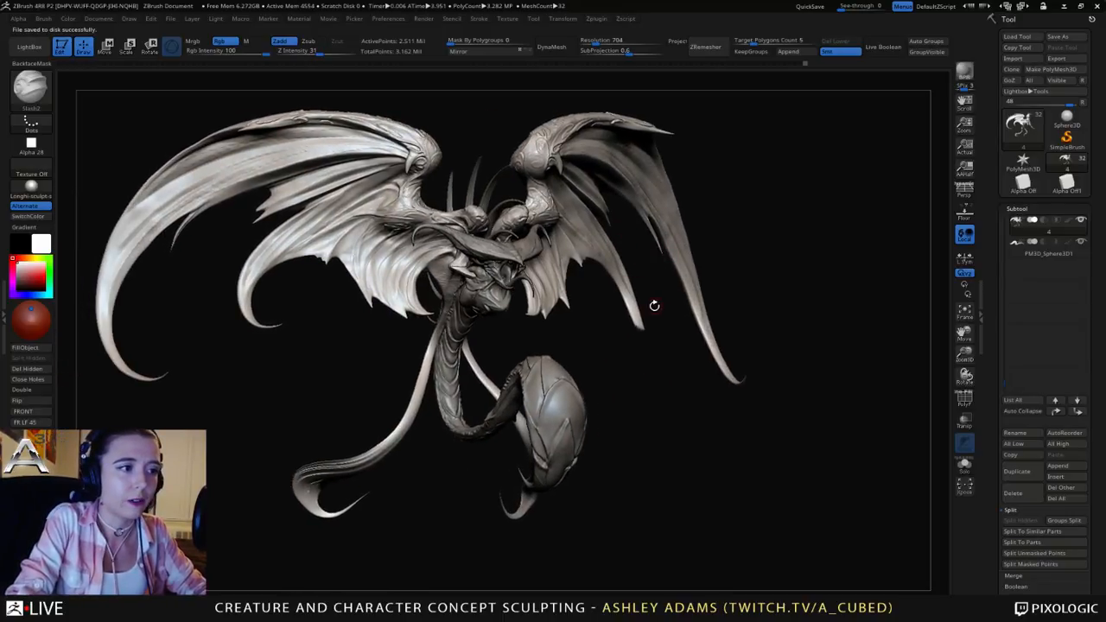
{"action": "mouse_move", "coordinate": [654, 305]}
{"action": "left_mouse_down"}
{"action": "mouse_move", "coordinate": [617, 294]}
{"action": "mouse_move", "coordinate": [654, 328]}
{"action": "mouse_move", "coordinate": [602, 331]}
{"action": "left_mouse_up"}
{"action": "left_click_drag", "start_coordinate": [590, 328], "coordinate": [513, 350], "text": "alt"}
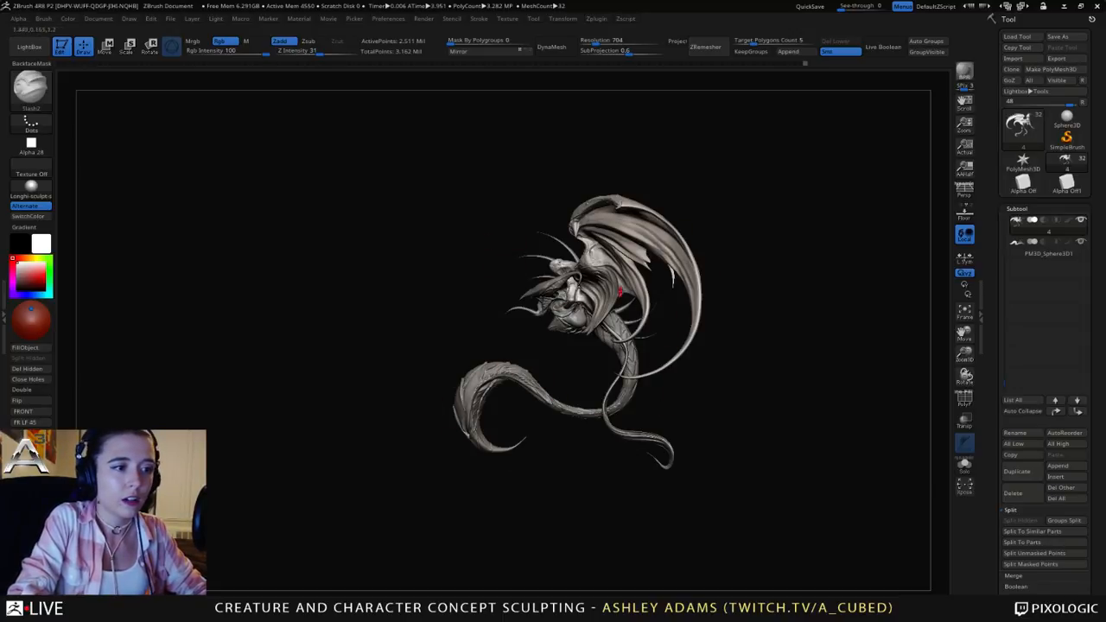
{"action": "left_click_drag", "start_coordinate": [577, 201], "coordinate": [633, 232], "text": "shift"}
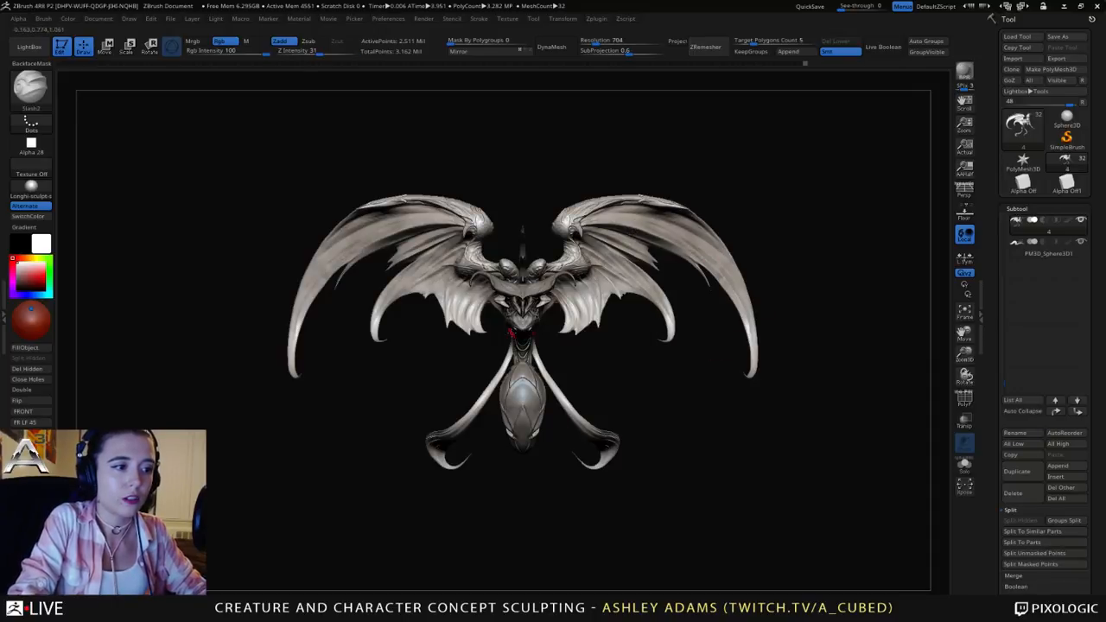
{"action": "mouse_move", "coordinate": [517, 333]}
{"action": "right_mouse_down"}
{"action": "mouse_move", "coordinate": [607, 352]}
{"action": "mouse_move", "coordinate": [657, 395]}
{"action": "right_mouse_up"}
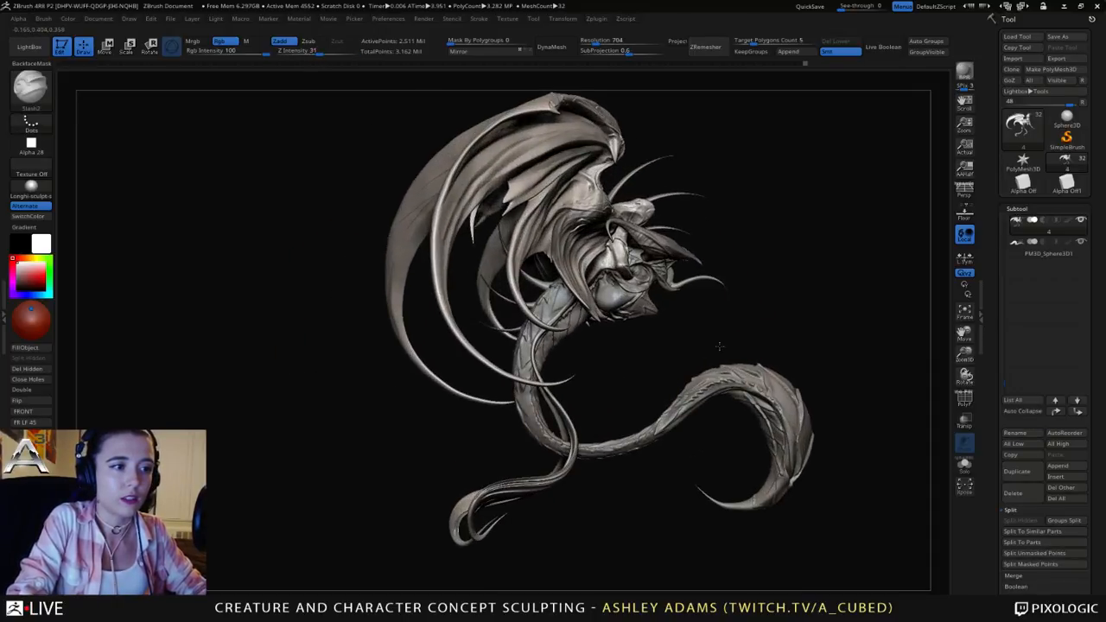
{"action": "mouse_move", "coordinate": [718, 345]}
{"action": "right_mouse_down"}
{"action": "mouse_move", "coordinate": [748, 316]}
{"action": "mouse_move", "coordinate": [739, 137]}
{"action": "right_mouse_up"}
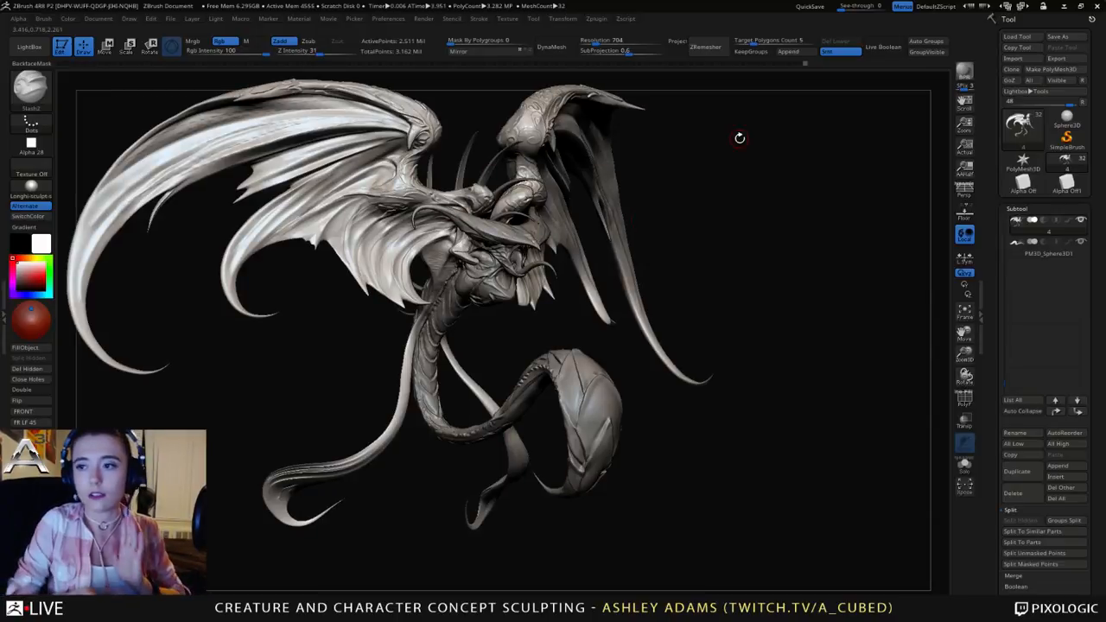
{"action": "mouse_move", "coordinate": [676, 216]}
{"action": "right_mouse_down", "text": "alt"}
{"action": "mouse_move", "coordinate": [716, 243]}
{"action": "mouse_move", "coordinate": [715, 254]}
{"action": "right_mouse_up", "text": "alt"}
{"action": "right_click_drag", "start_coordinate": [717, 293], "coordinate": [670, 257], "text": "alt"}
{"action": "mouse_move", "coordinate": [577, 253]}
{"action": "right_mouse_down", "text": "alt"}
{"action": "mouse_move", "coordinate": [608, 281]}
{"action": "mouse_move", "coordinate": [631, 276]}
{"action": "right_mouse_up", "text": "alt"}
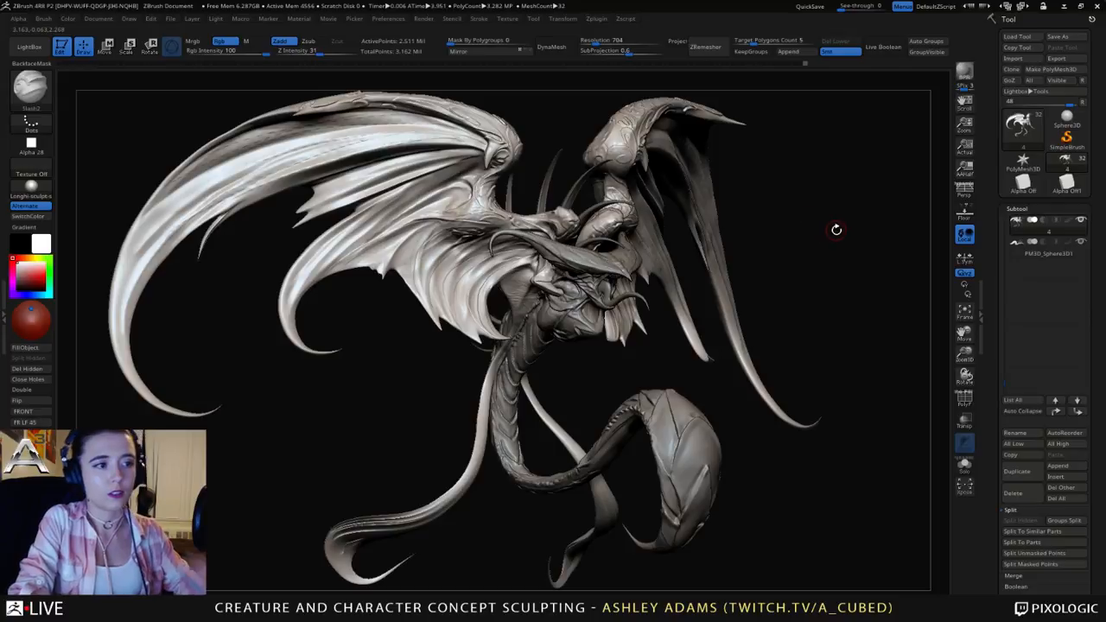
{"action": "right_click_drag", "start_coordinate": [806, 226], "coordinate": [798, 232]}
{"action": "right_click", "coordinate": [798, 232]}
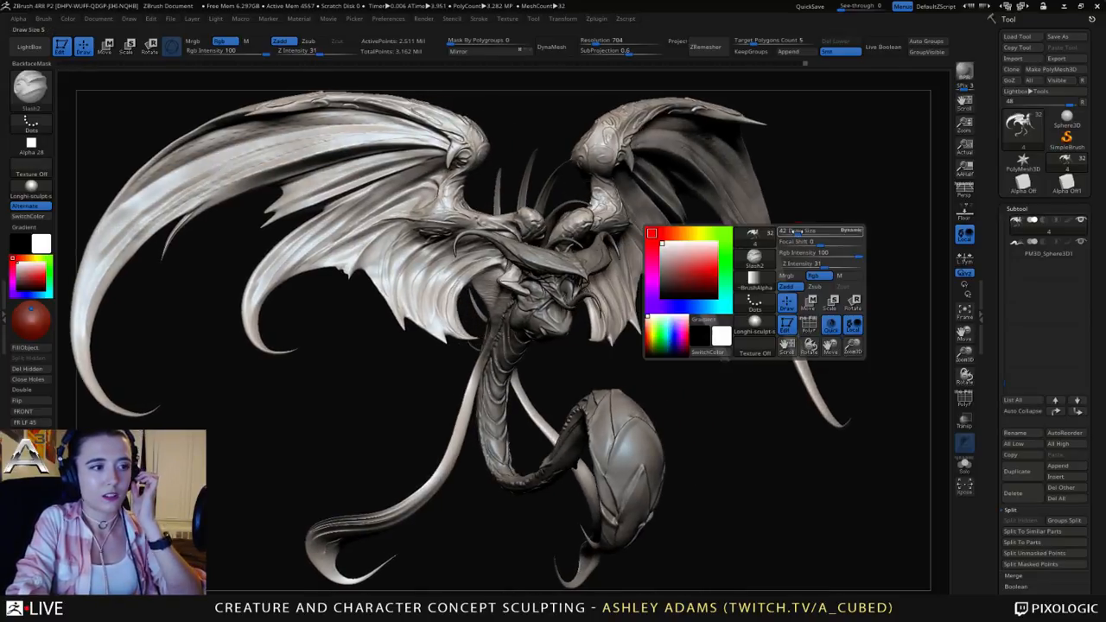
{"action": "right_click_drag", "start_coordinate": [791, 183], "coordinate": [822, 183]}
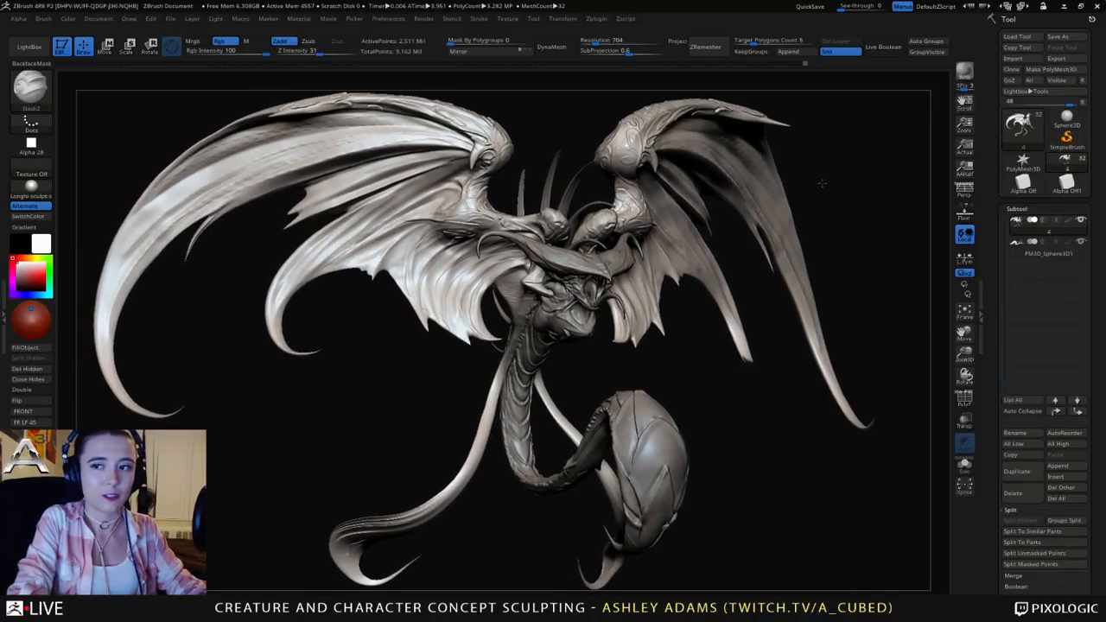